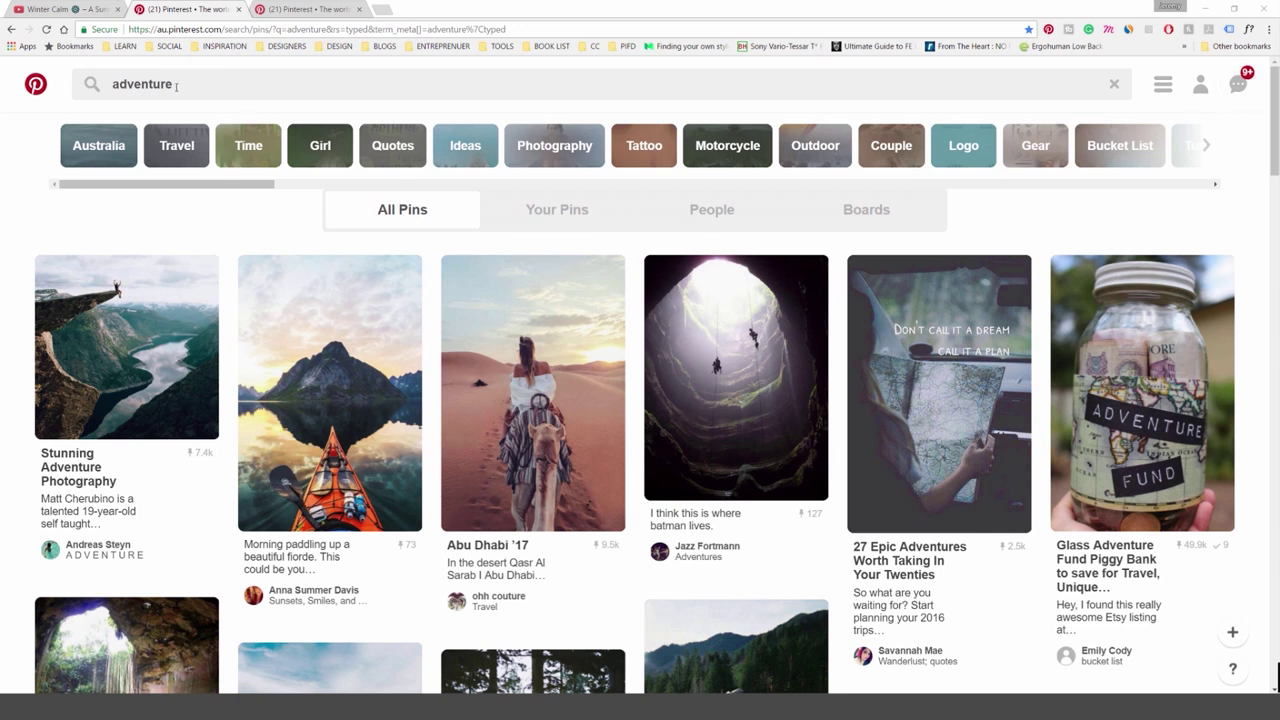
Browse the Pinterest search results for "adventure" to examine imagery, themes and typography as logo inspiration.
scroll(381, 234, "down", 2)
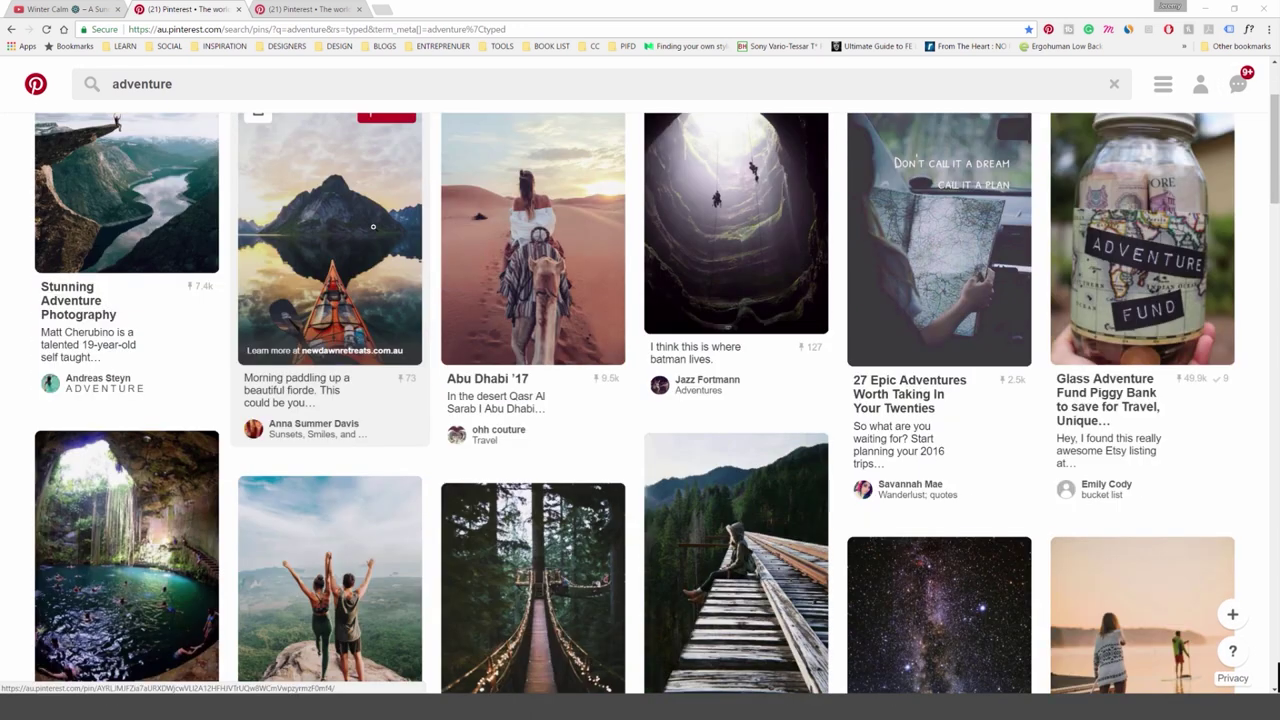
scroll(179, 243, "down", 2)
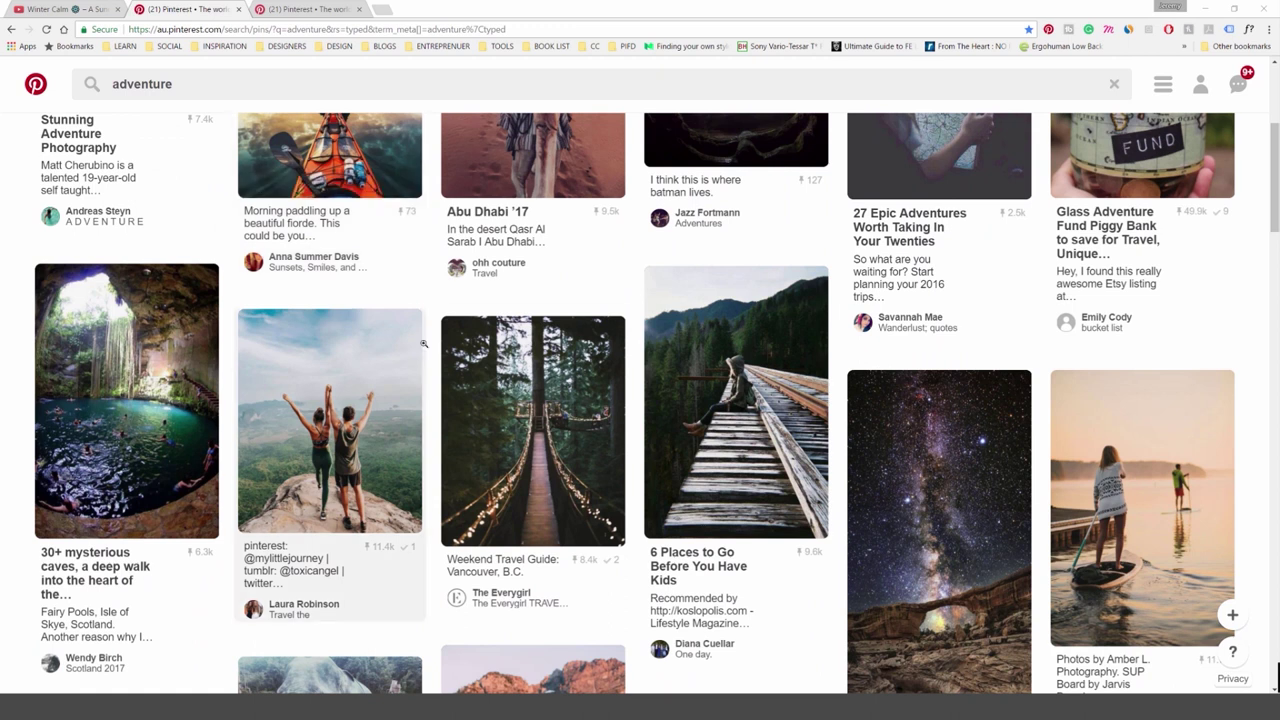
scroll(490, 365, "down", 2)
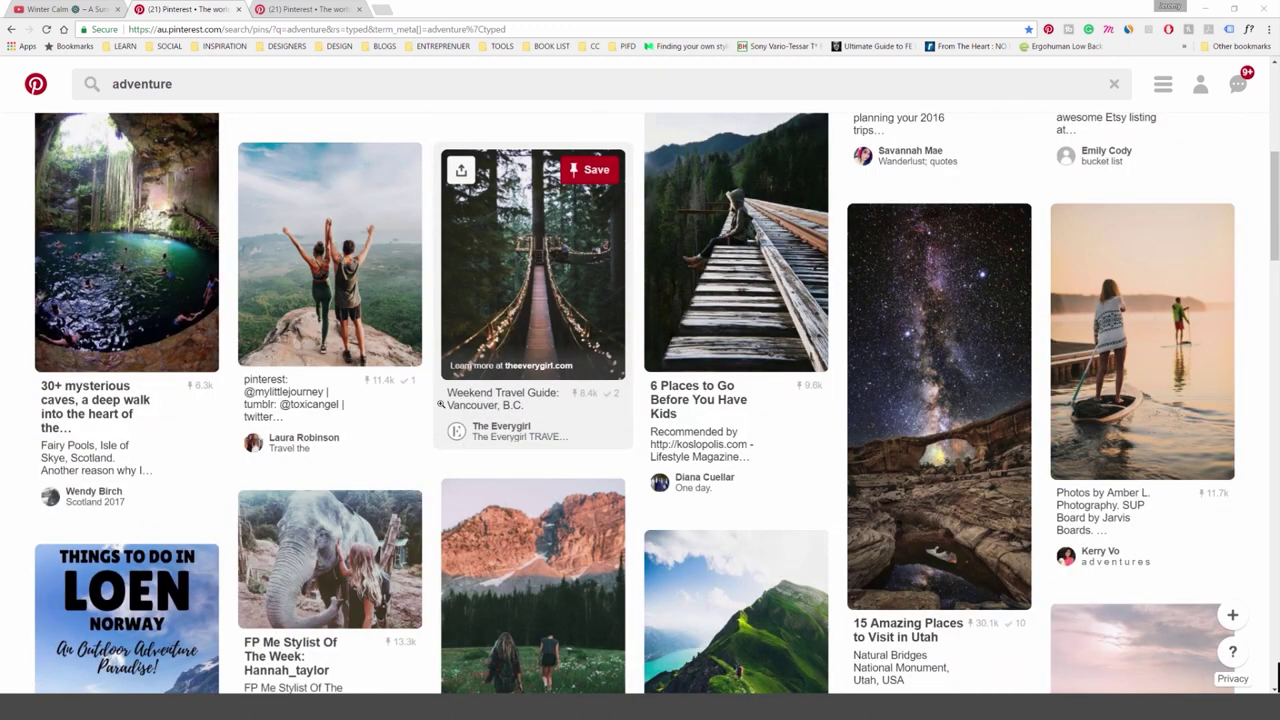
scroll(470, 392, "down", 3)
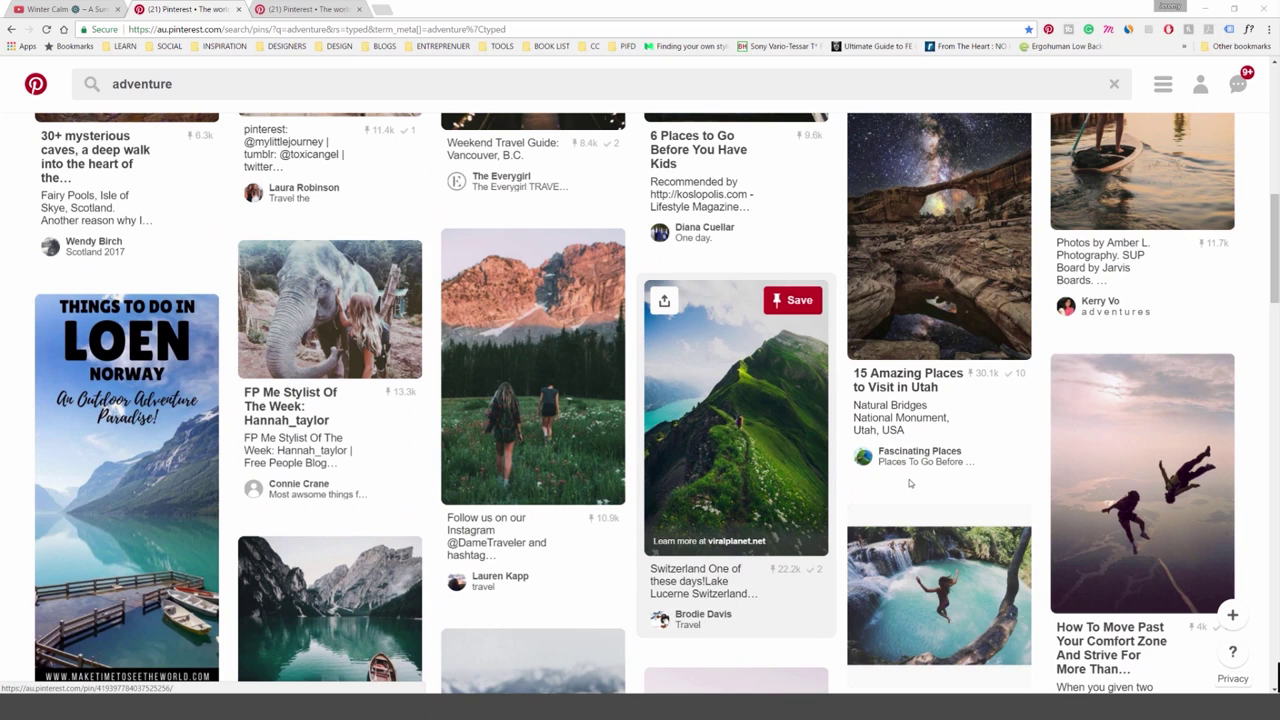
scroll(909, 483, "down", 4)
scroll(862, 451, "down", 1)
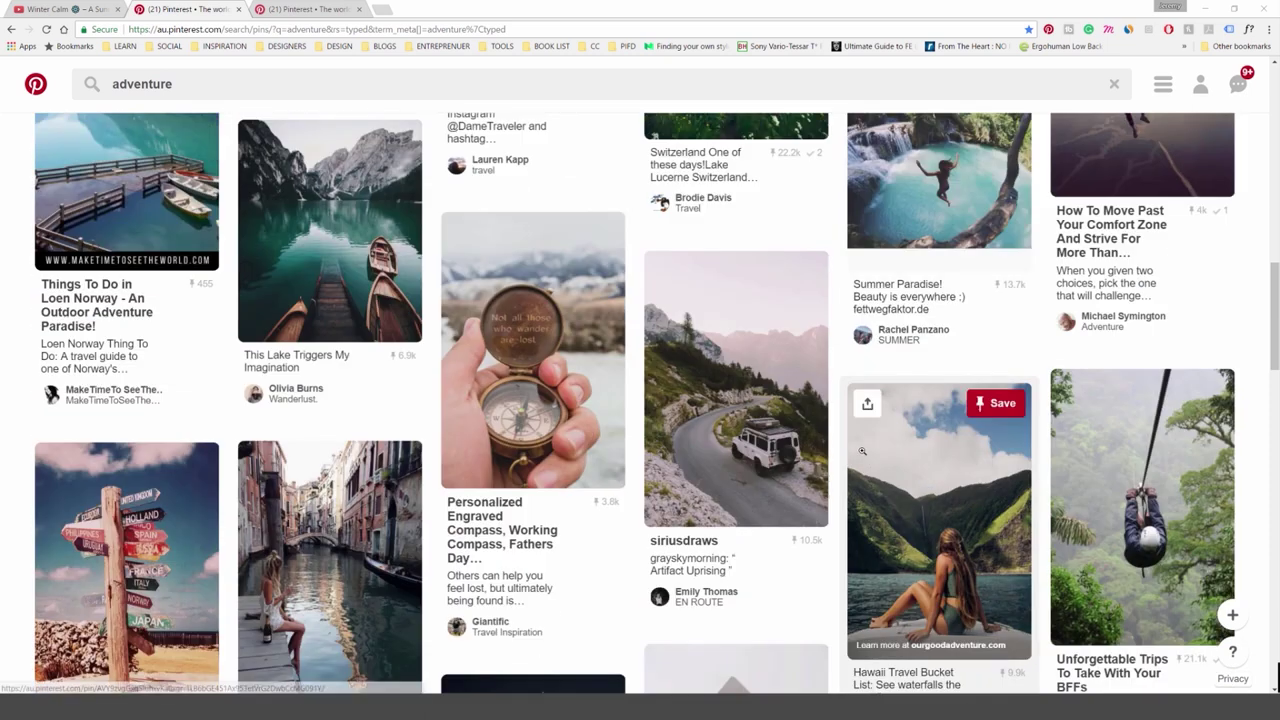
scroll(1020, 451, "down", 3)
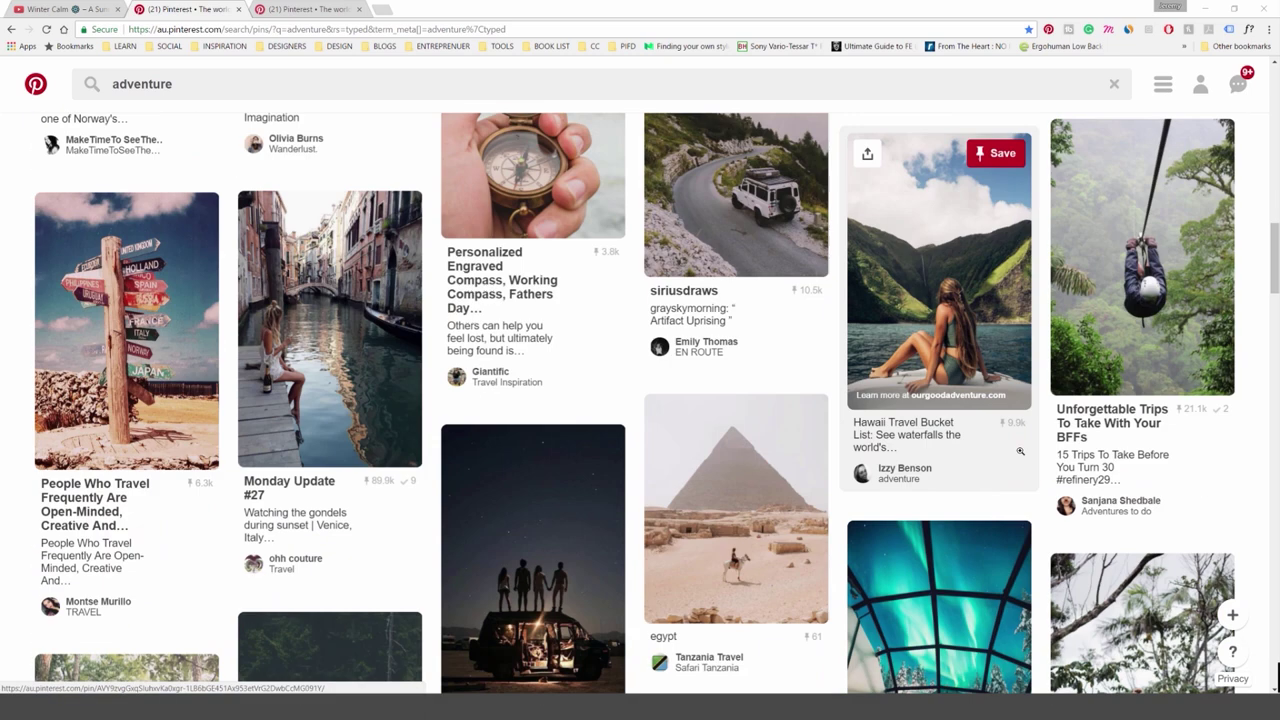
scroll(1020, 451, "up", 2)
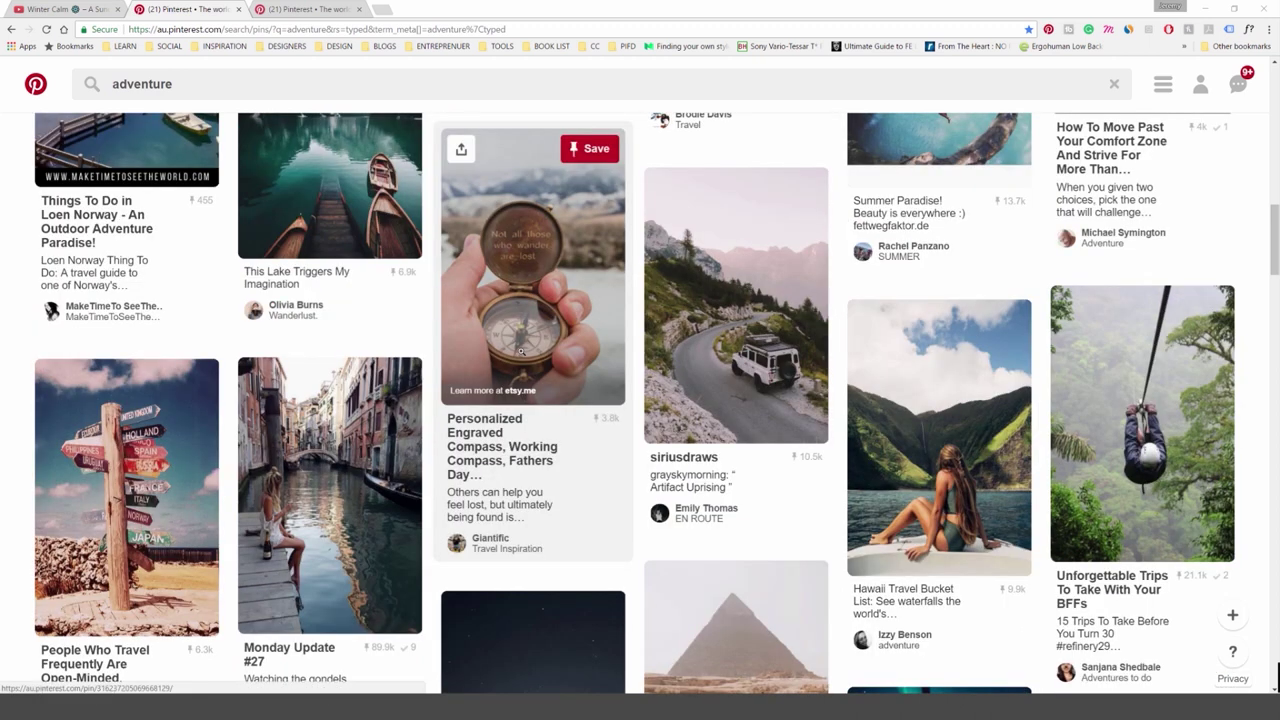
scroll(520, 351, "up", 1)
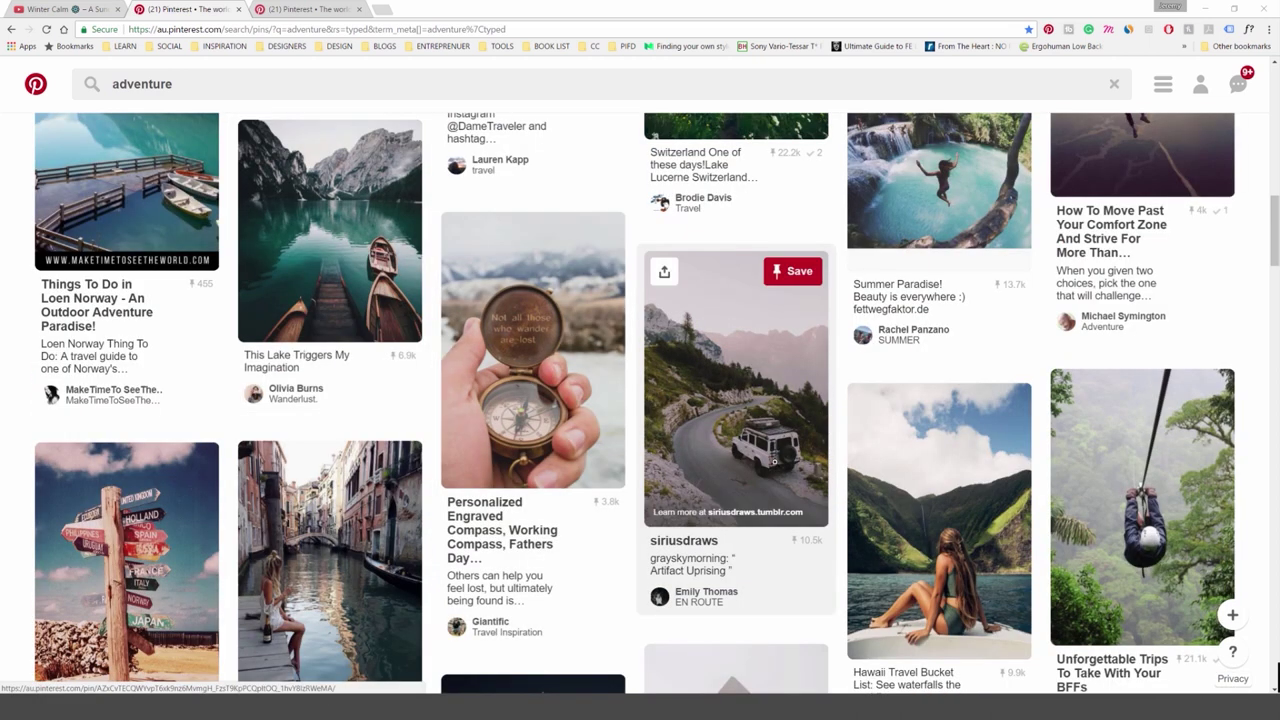
scroll(779, 461, "down", 3)
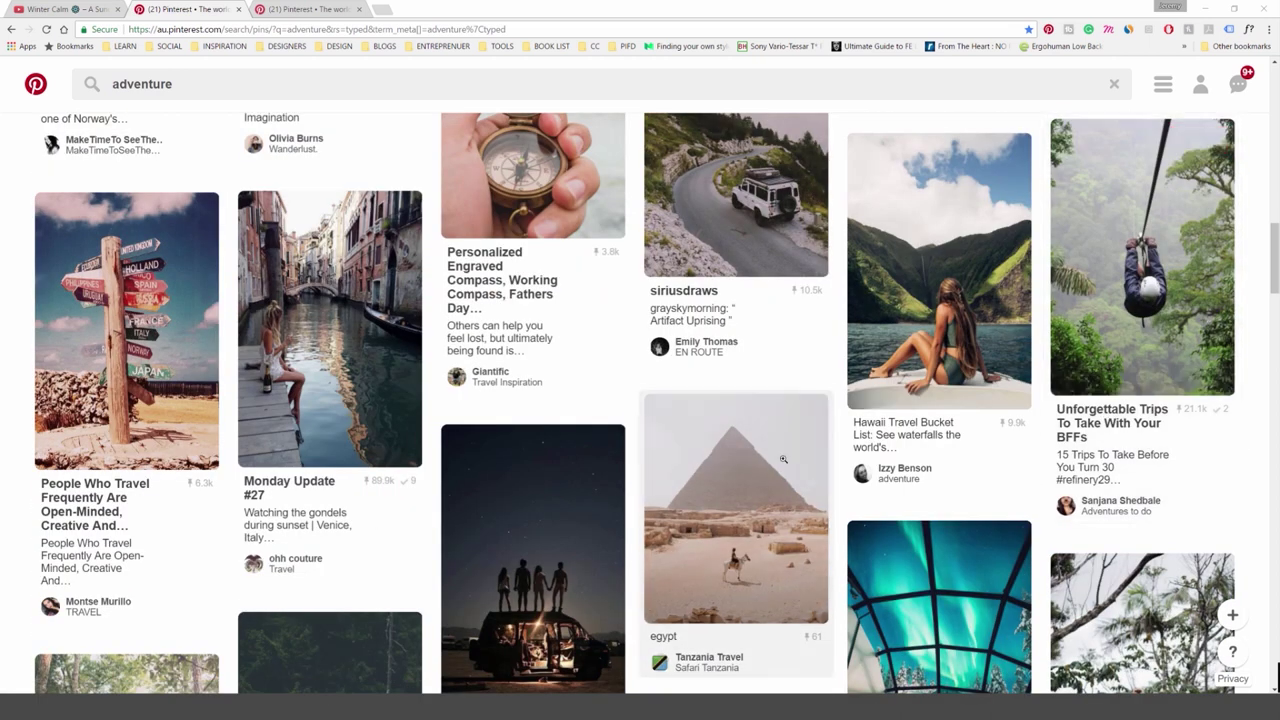
scroll(741, 474, "down", 3)
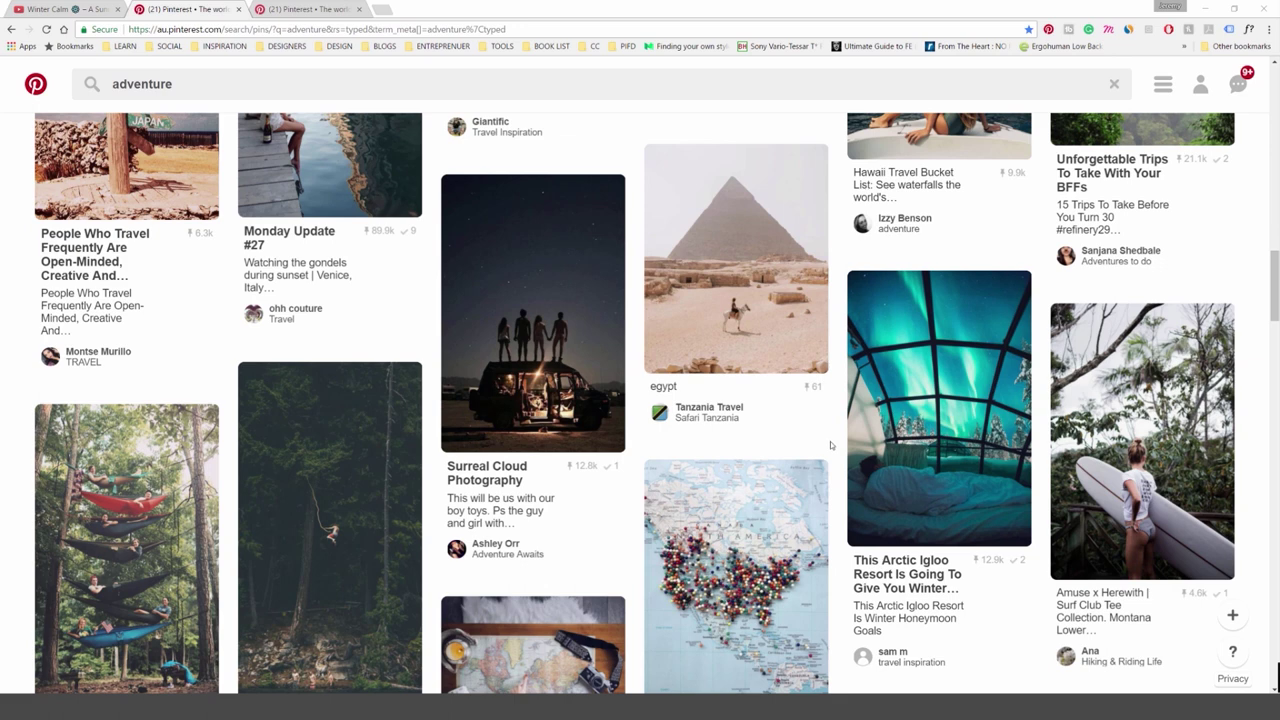
scroll(830, 441, "down", 2)
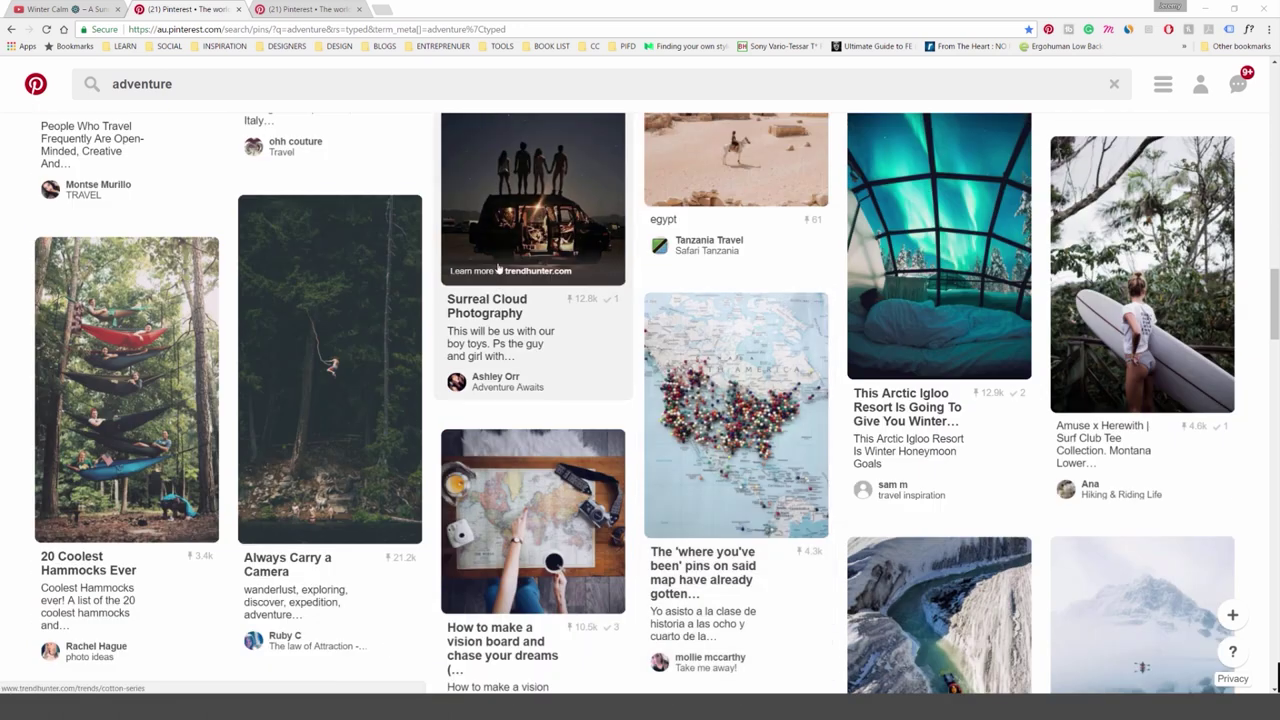
scroll(831, 306, "down", 3)
scroll(831, 306, "down", 2)
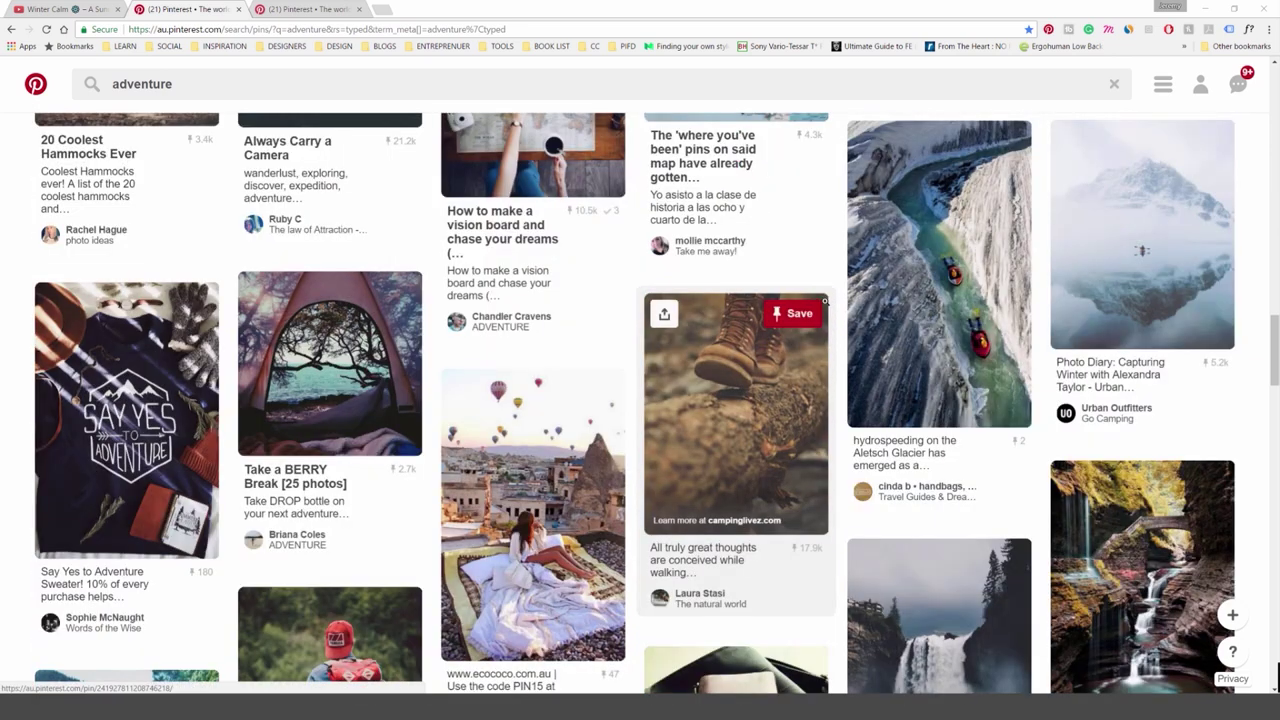
scroll(819, 298, "down", 3)
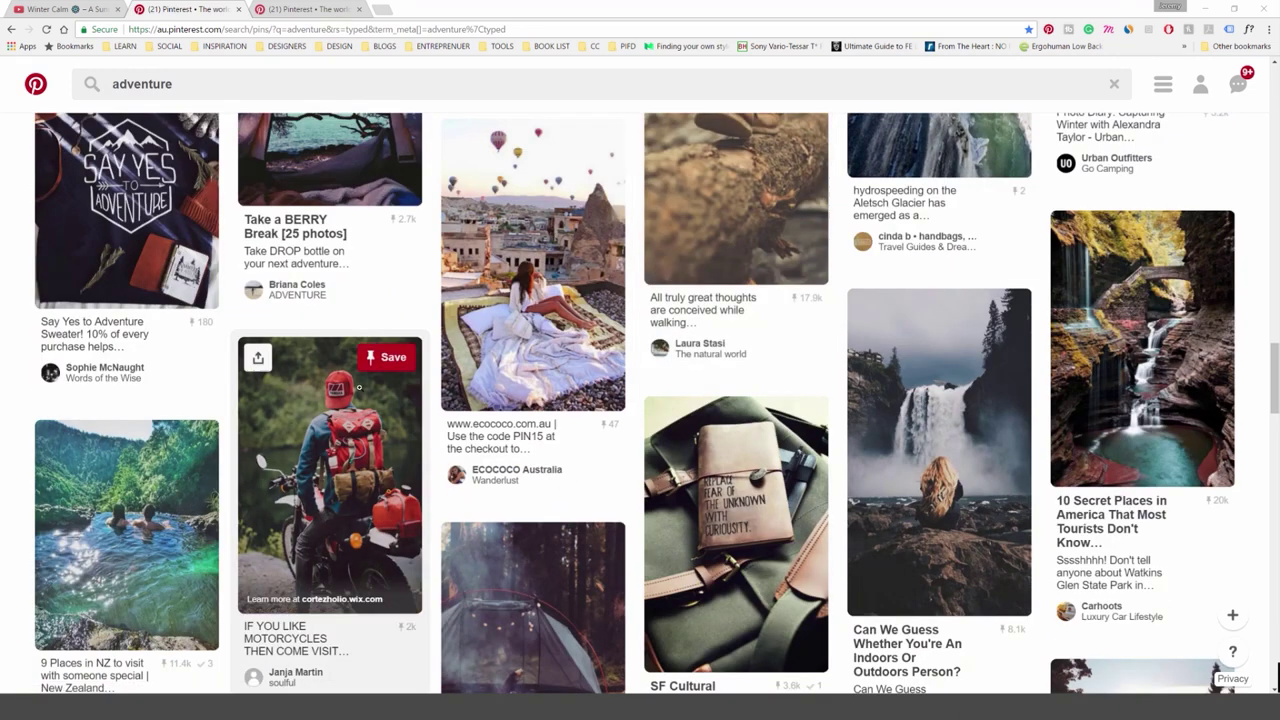
scroll(735, 323, "down", 2)
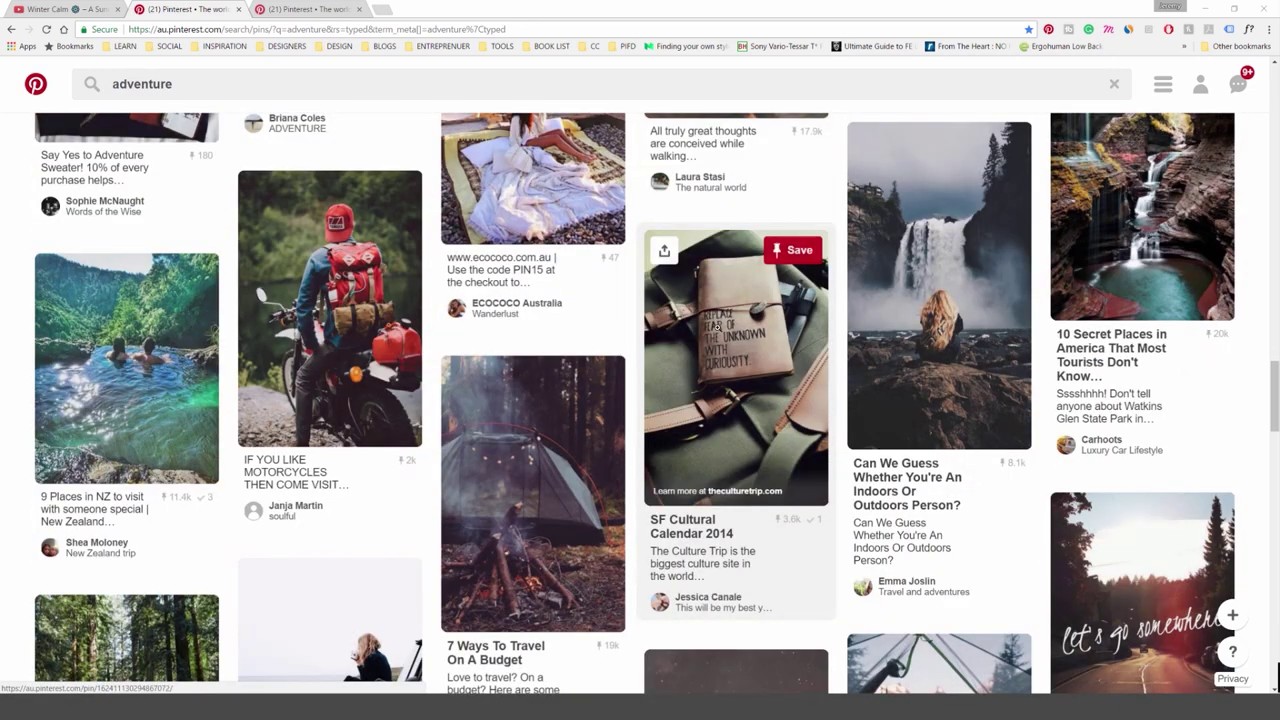
scroll(750, 383, "down", 3)
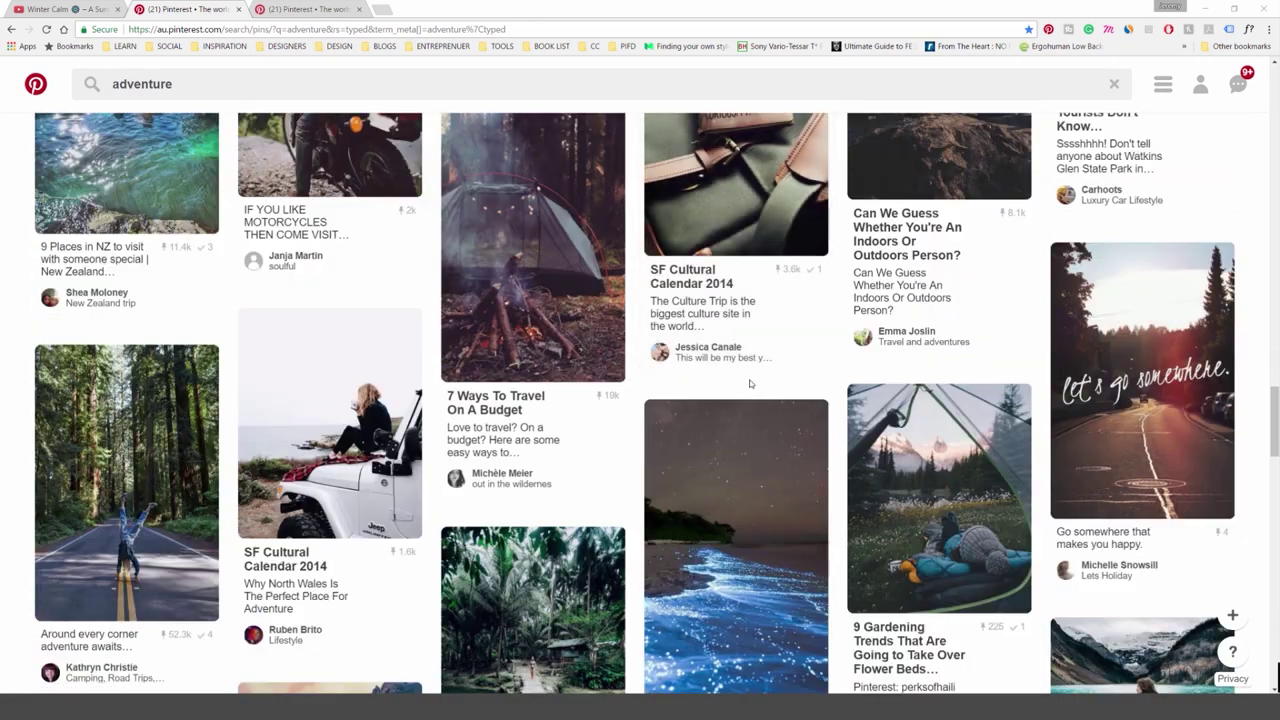
scroll(750, 383, "down", 3)
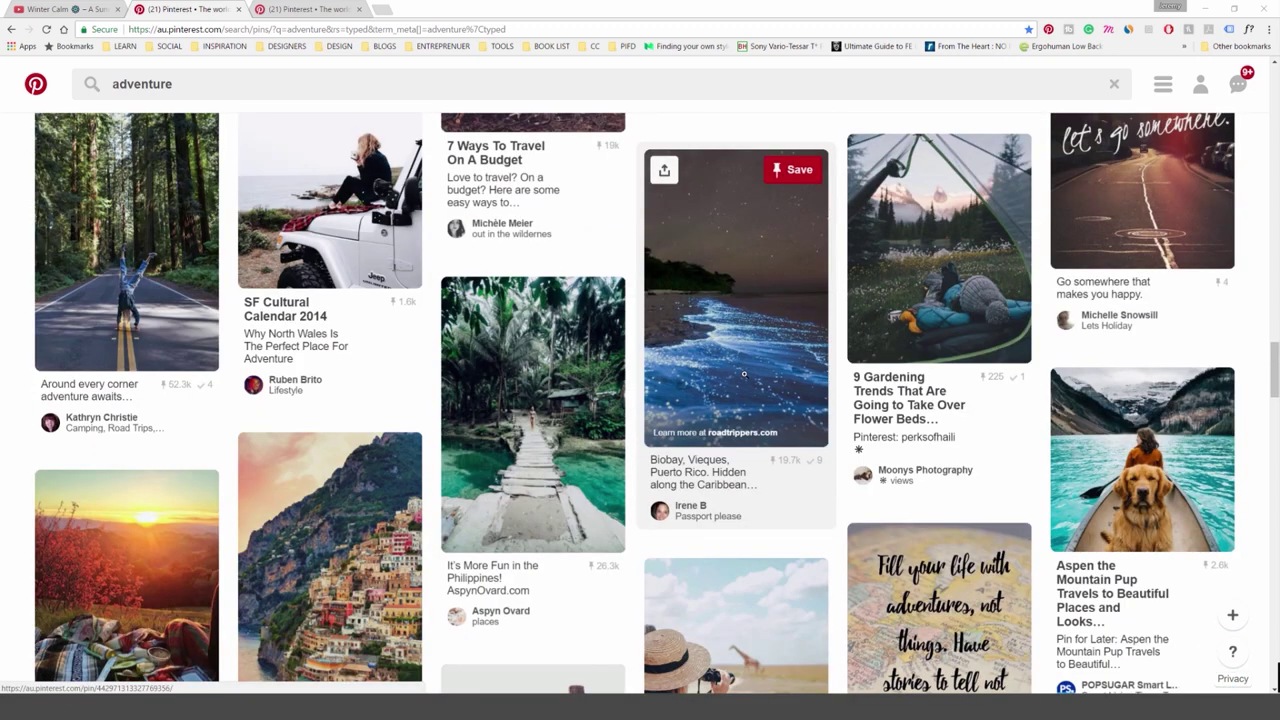
scroll(743, 372, "down", 3)
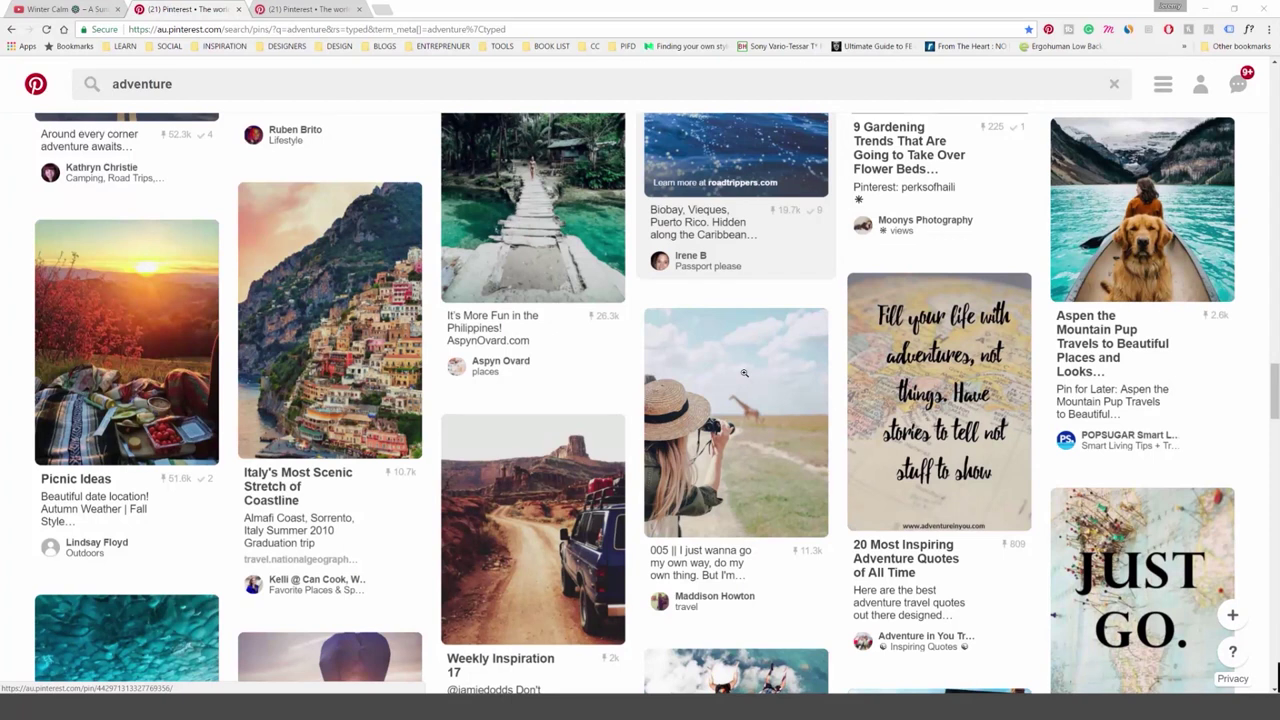
scroll(743, 372, "down", 2)
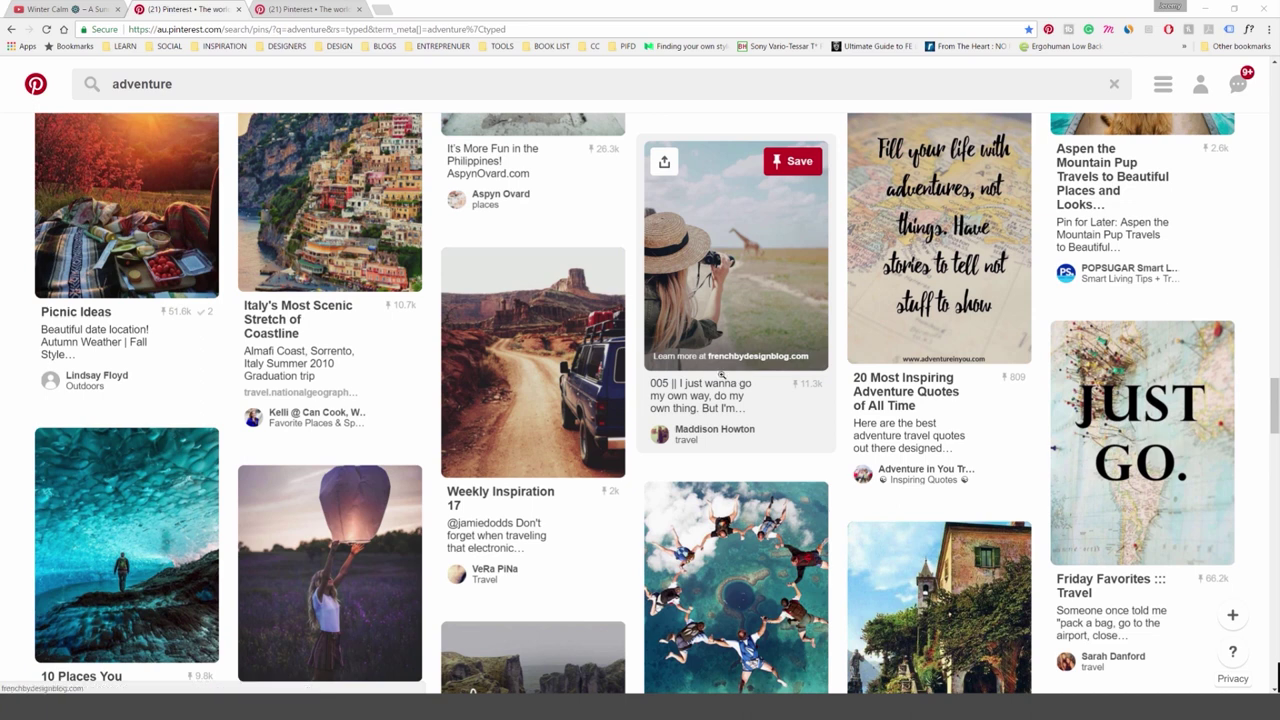
scroll(744, 372, "down", 6)
scroll(722, 342, "down", 4)
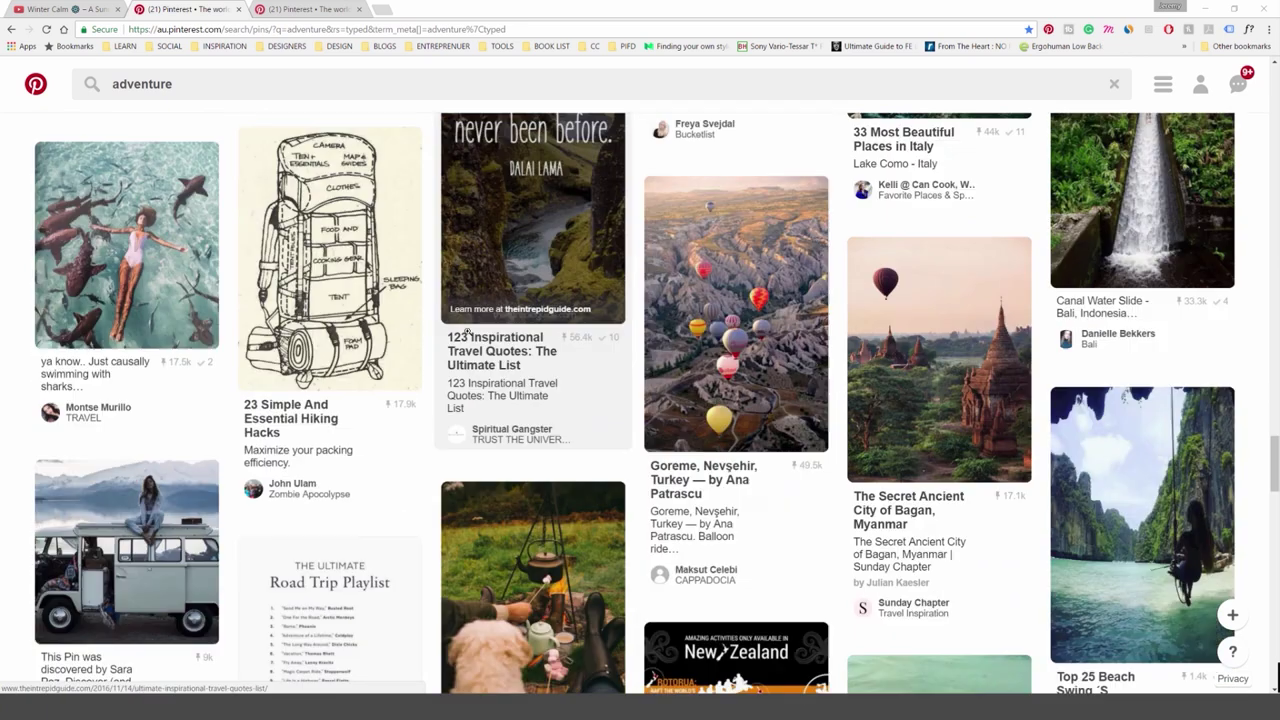
scroll(722, 342, "down", 3)
scroll(780, 345, "down", 9)
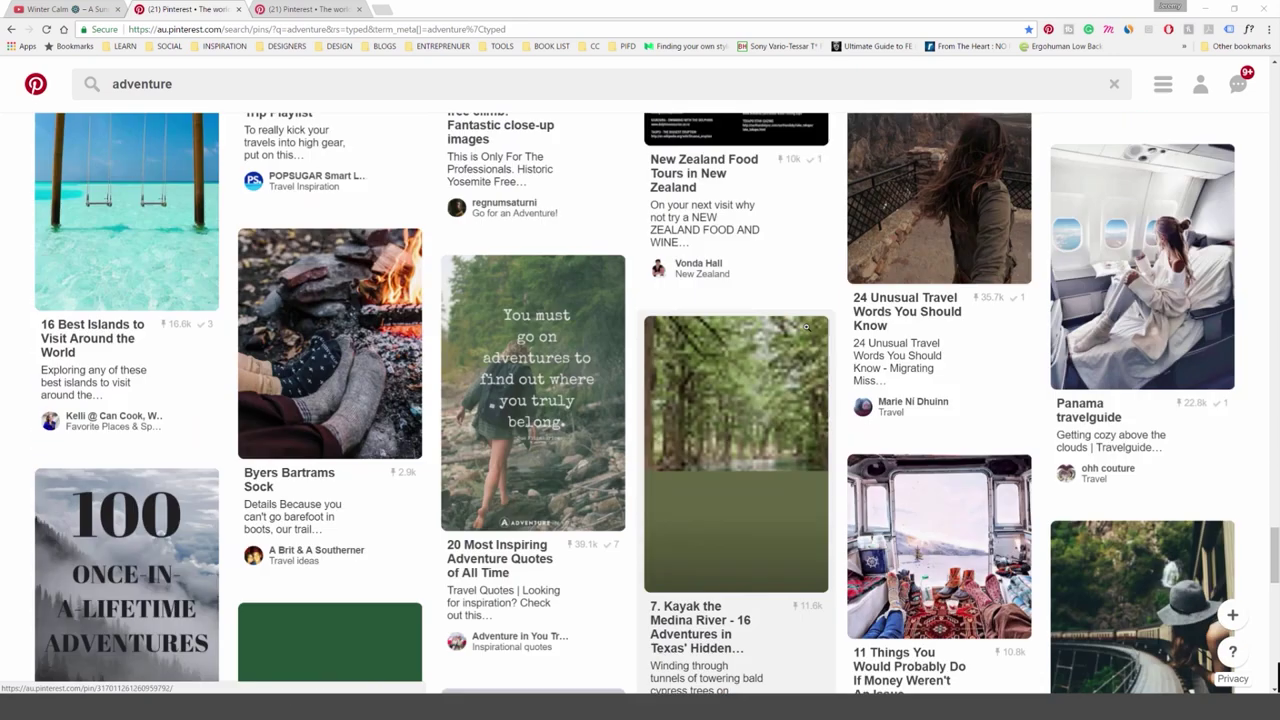
Switch to the Pinterest results for "rustic color schemes" and review the search term.
left_click(298, 10)
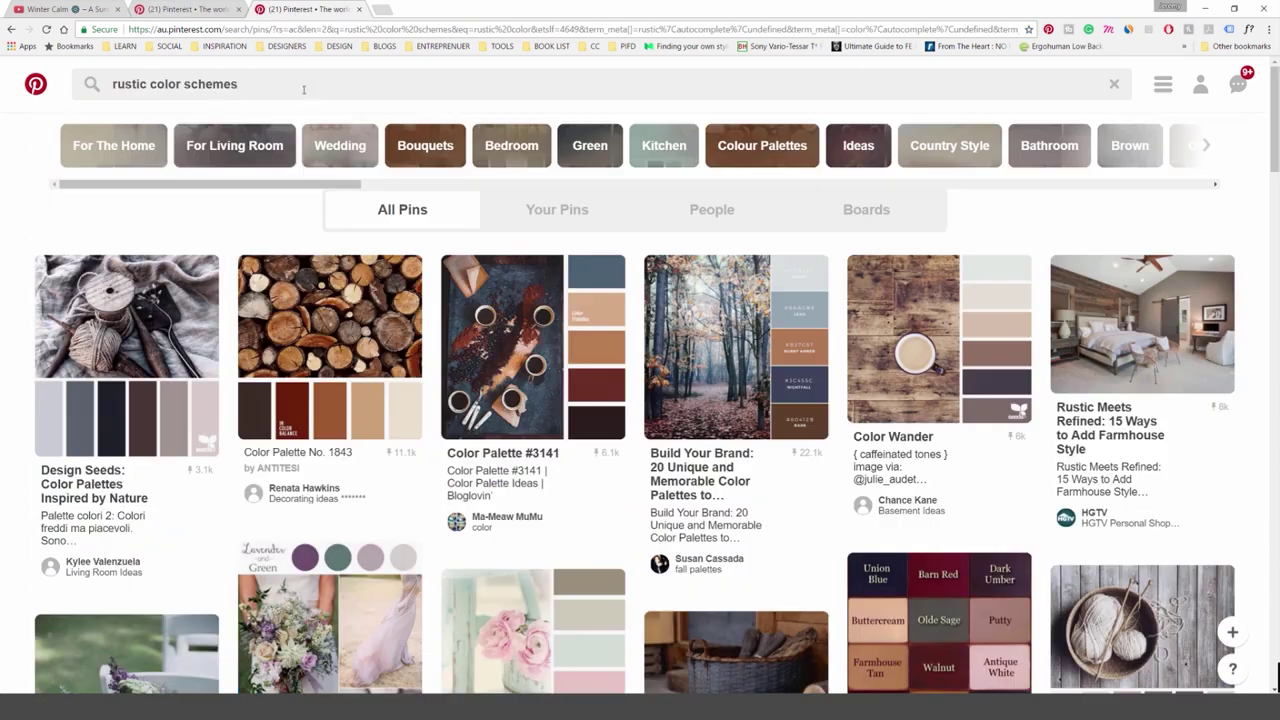
left_click_drag(287, 89, 109, 85)
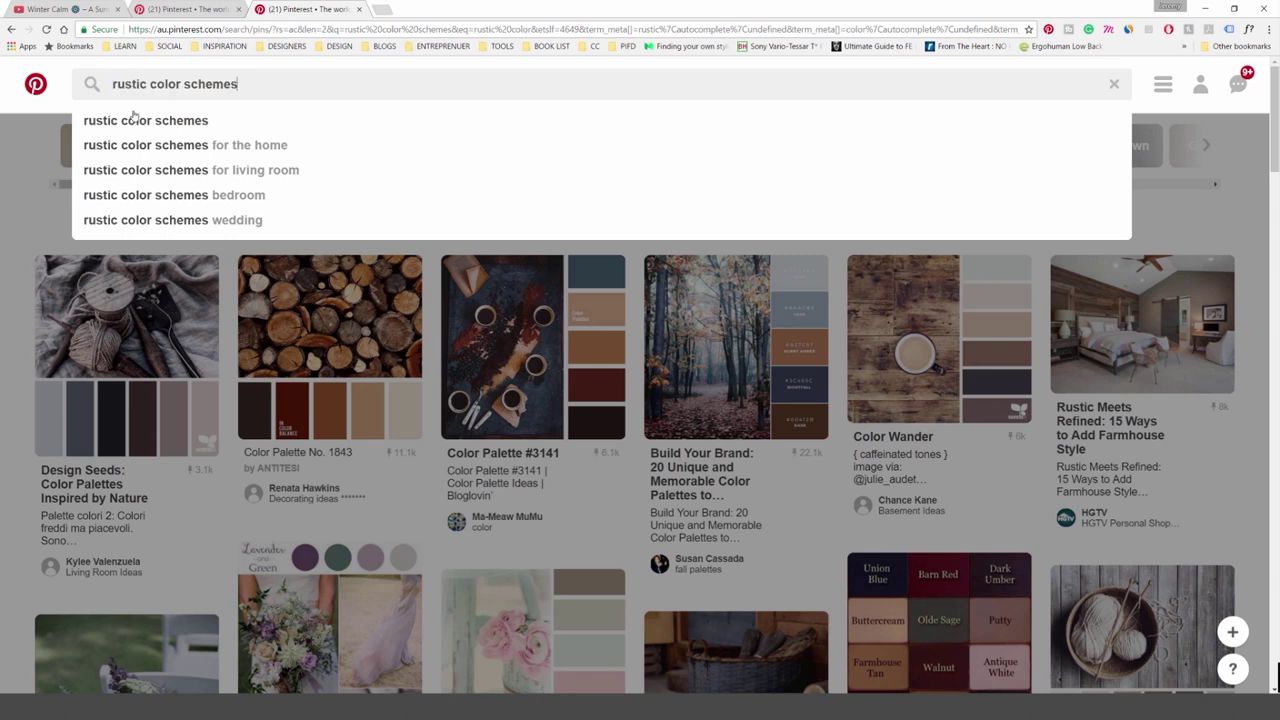
left_click(33, 152)
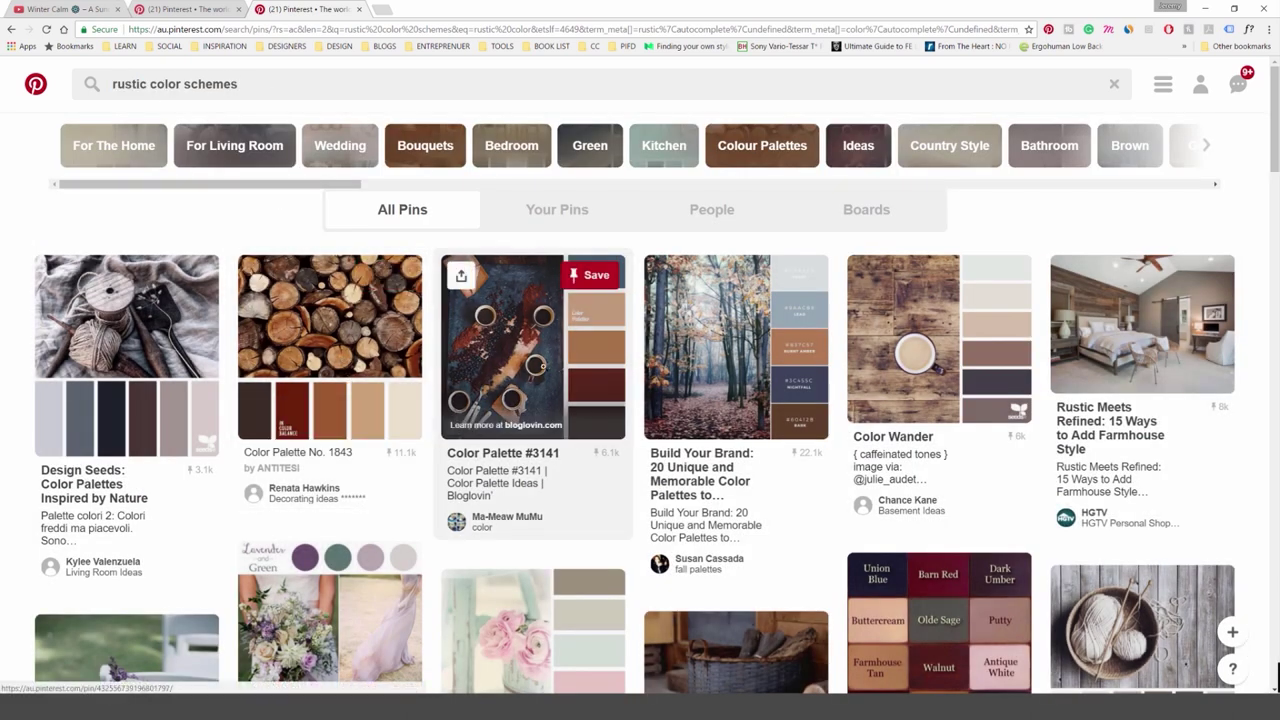
Open the Color Palette #3141 pin to examine its swatches and return to the search results.
left_click(547, 366)
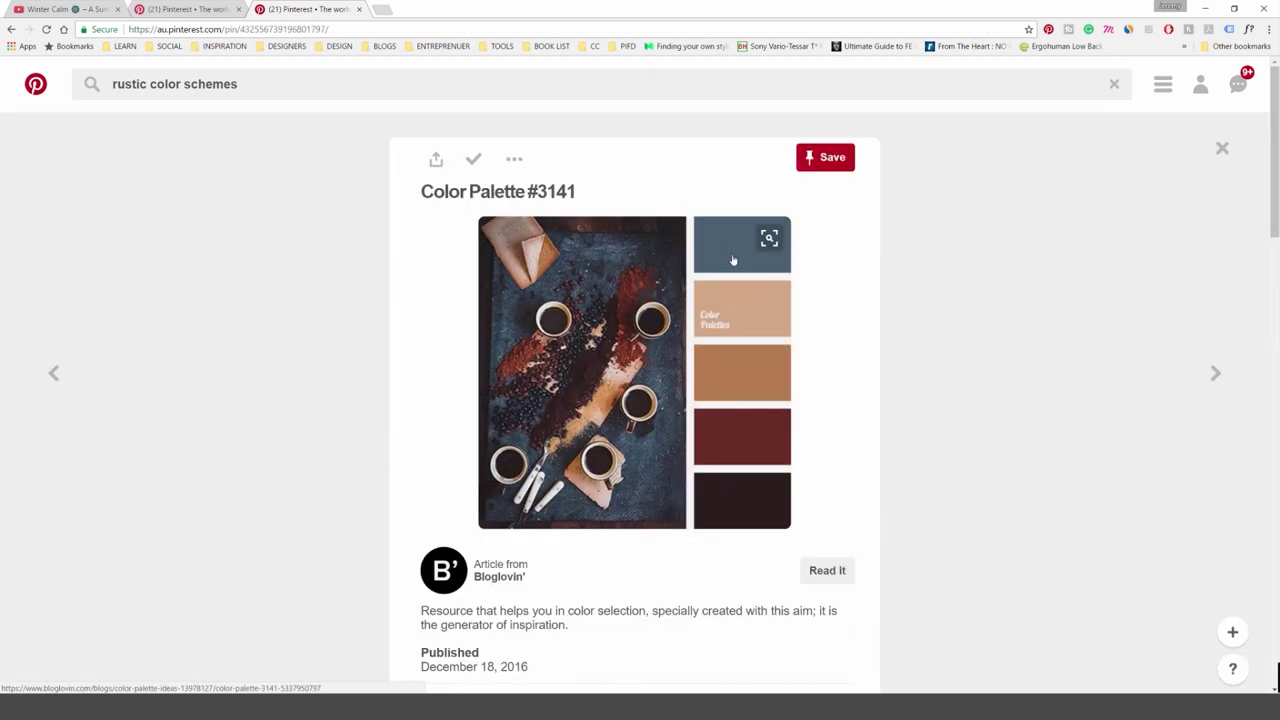
right_click(631, 330)
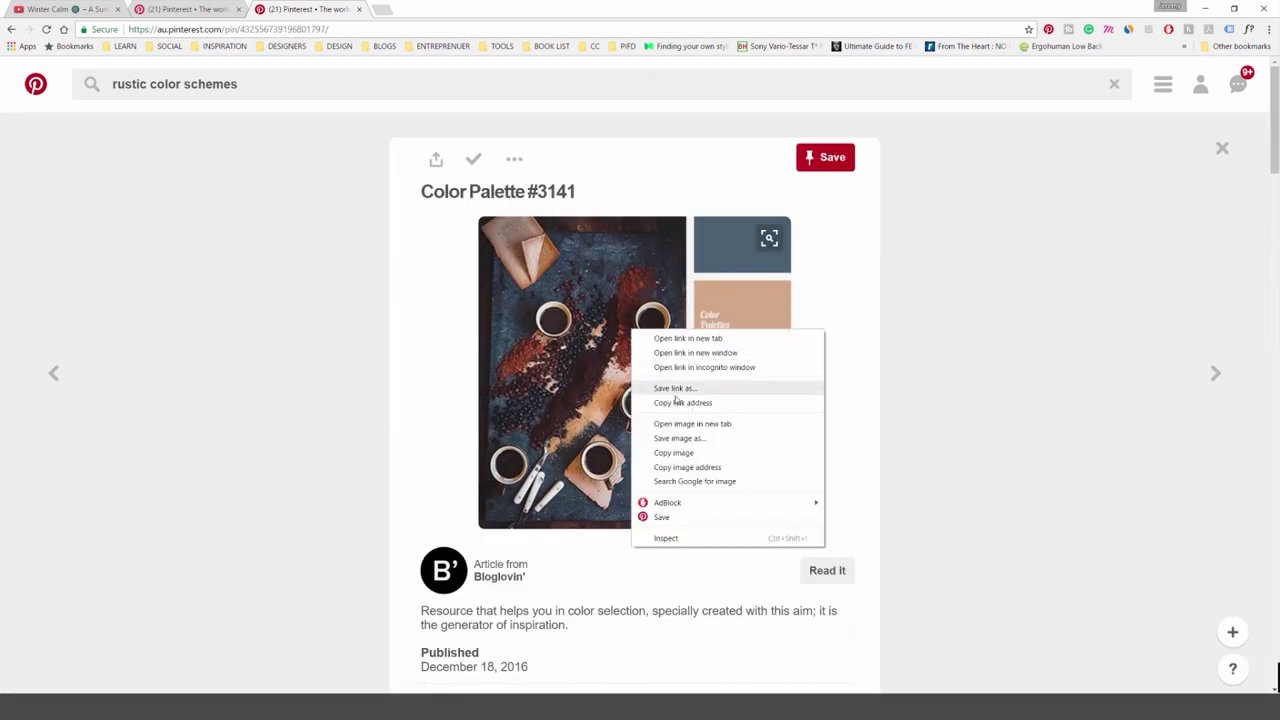
left_click(986, 313)
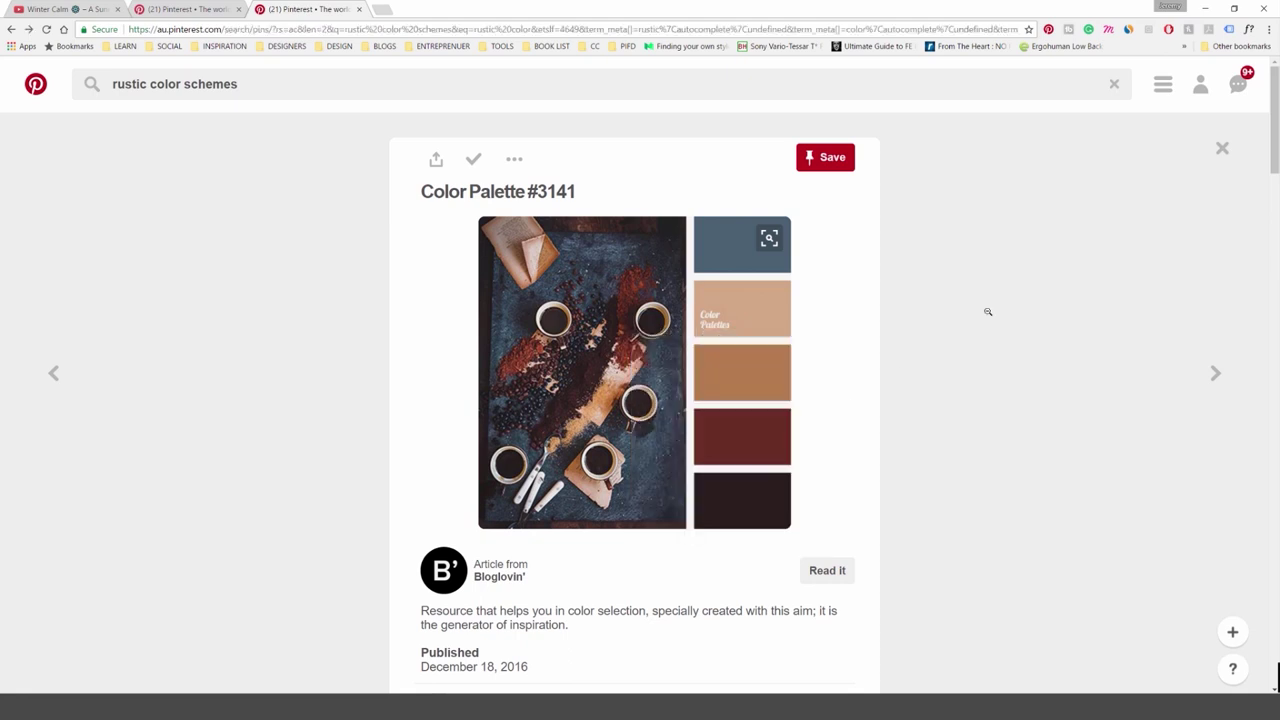
Browse the "rustic color schemes" results to compare color palettes suited to an adventure logo.
scroll(940, 330, "down", 4)
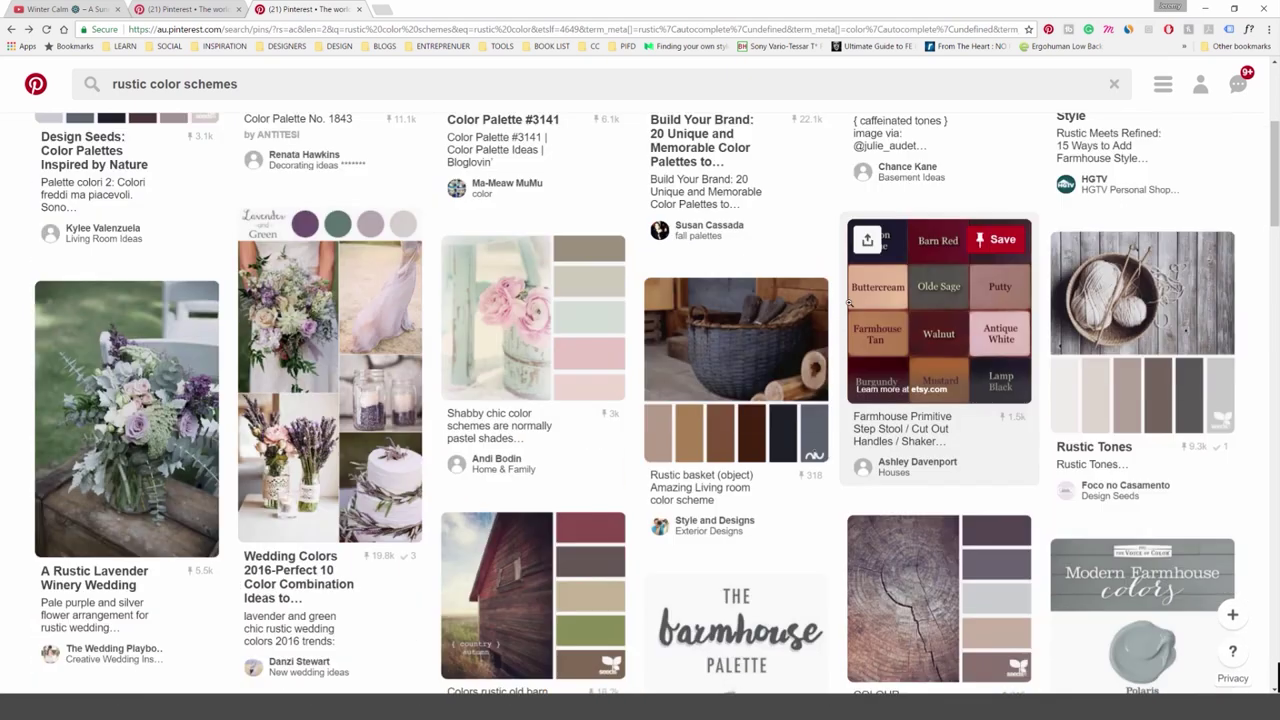
scroll(819, 343, "up", 5)
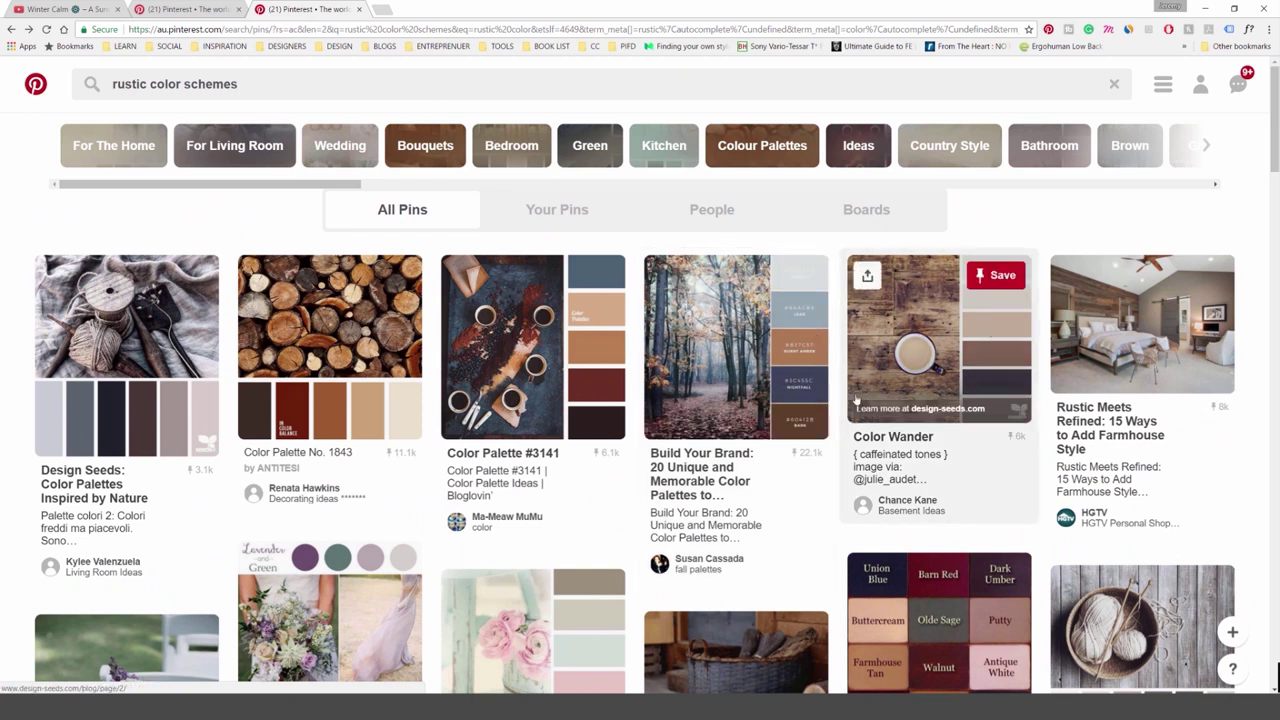
scroll(720, 412, "down", 3)
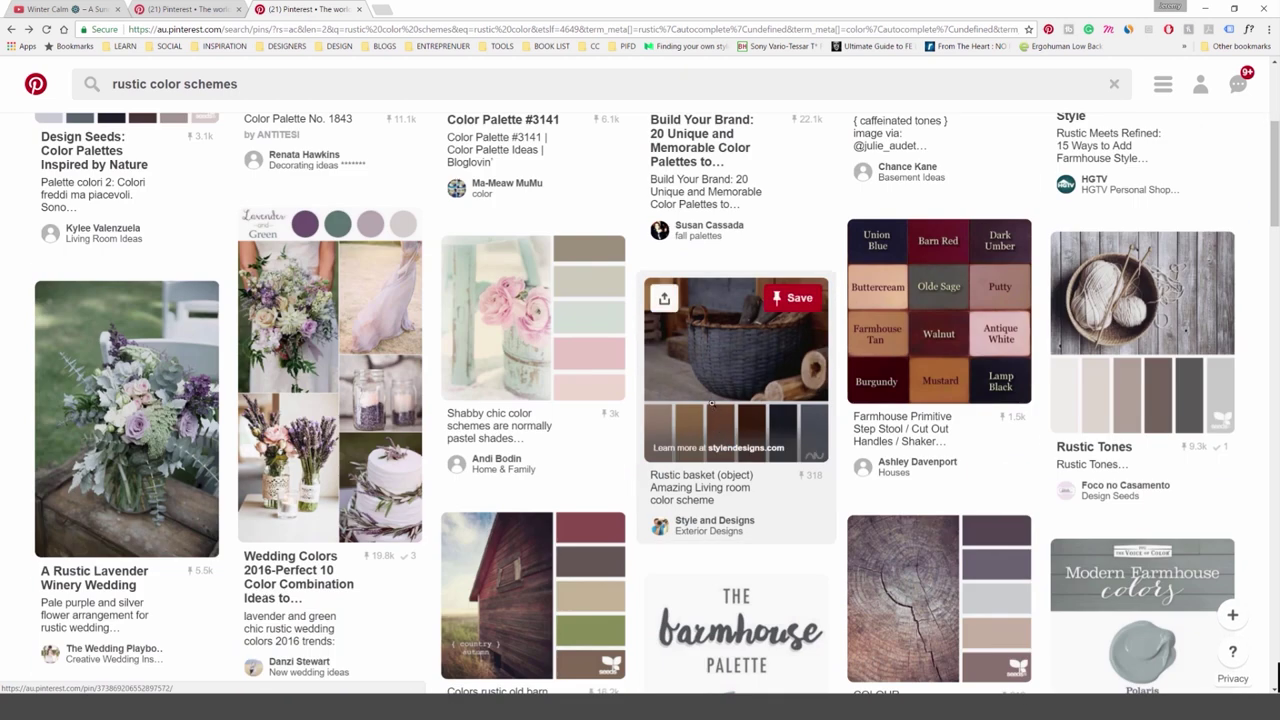
scroll(712, 402, "down", 6)
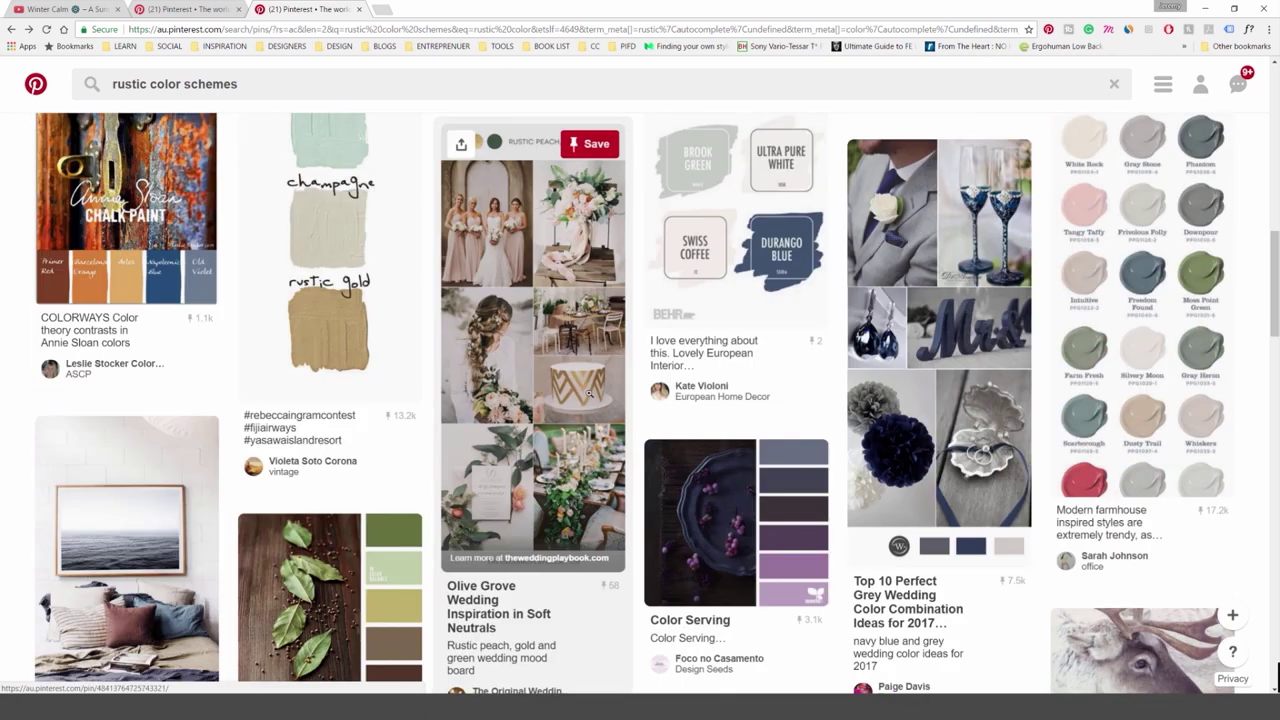
scroll(405, 425, "down", 3)
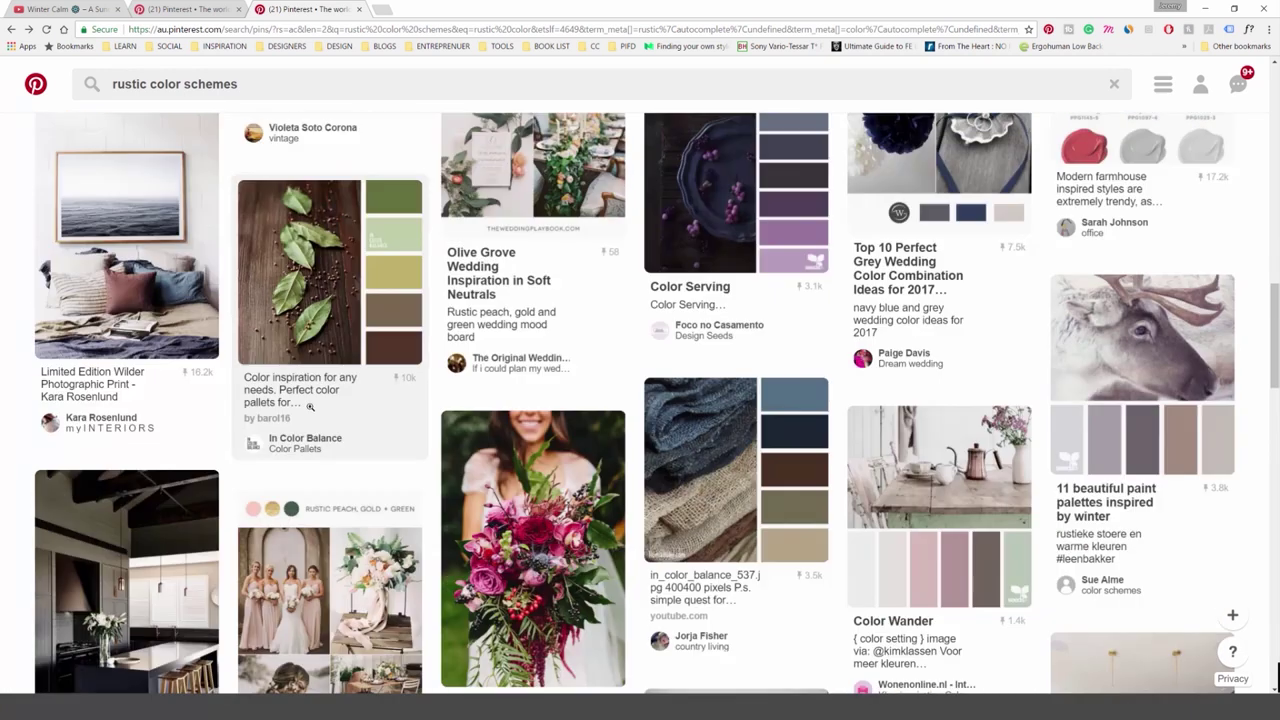
scroll(308, 405, "down", 4)
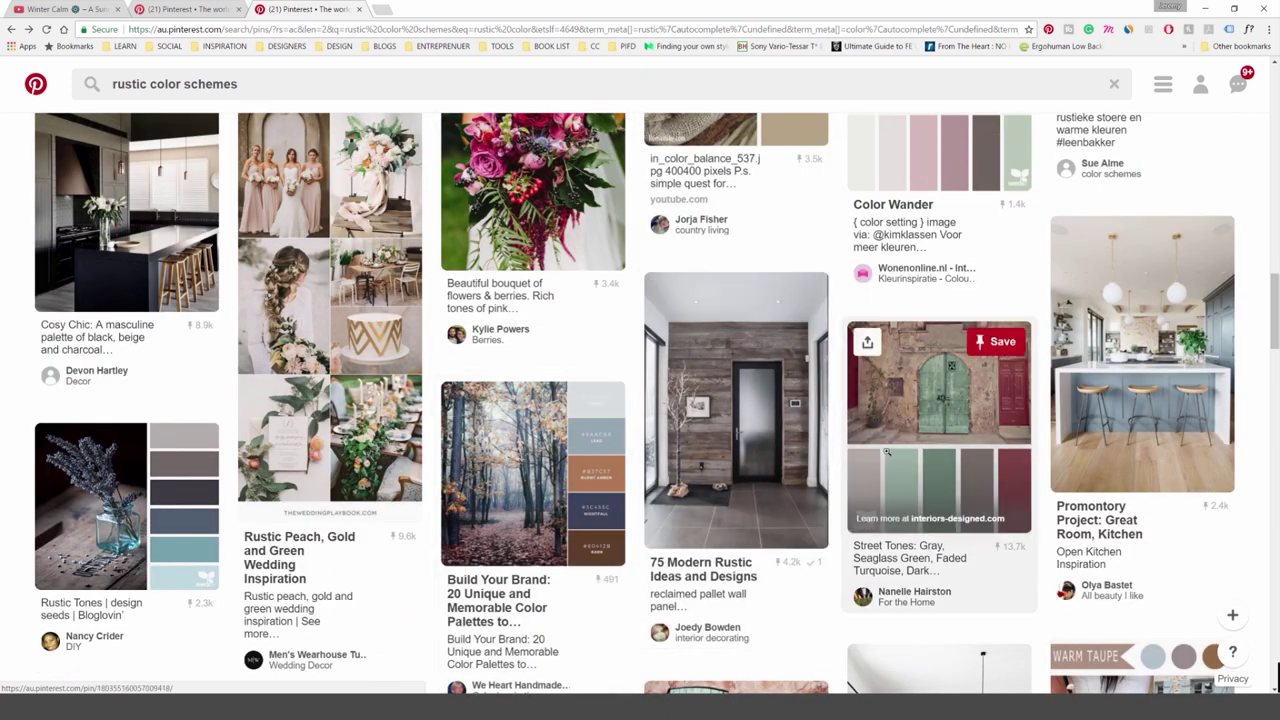
scroll(887, 457, "down", 2)
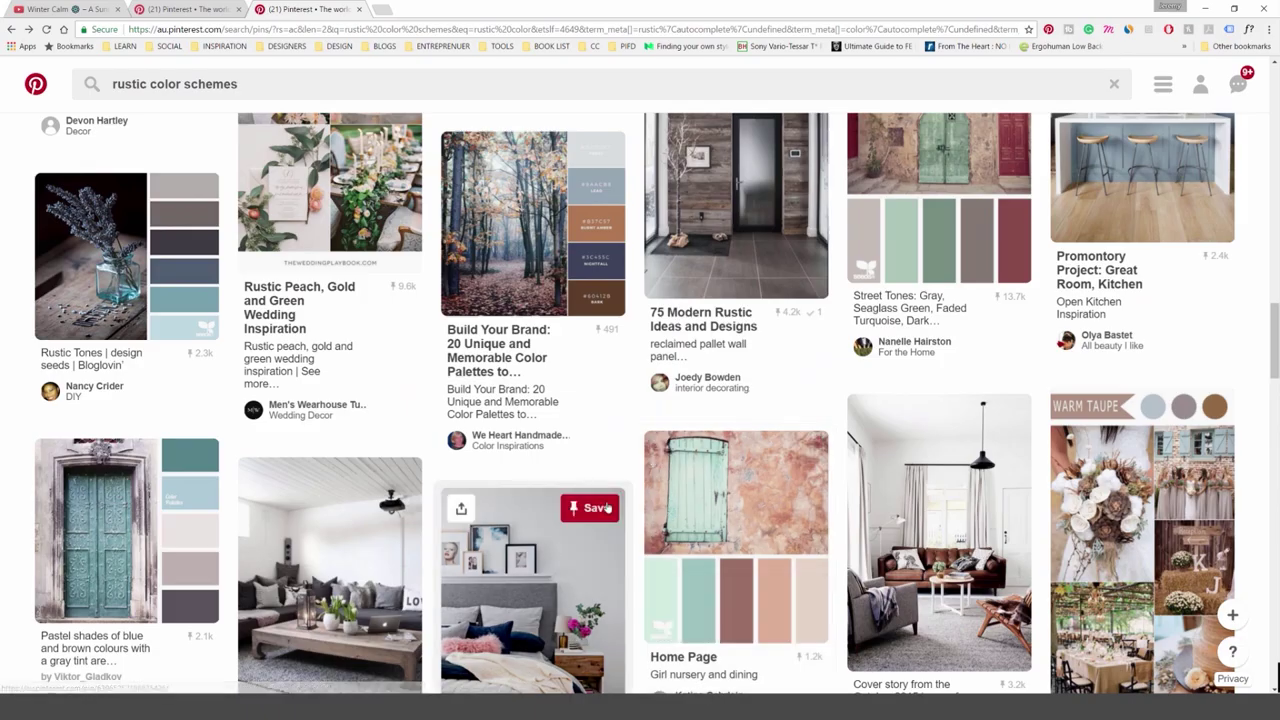
scroll(669, 516, "down", 2)
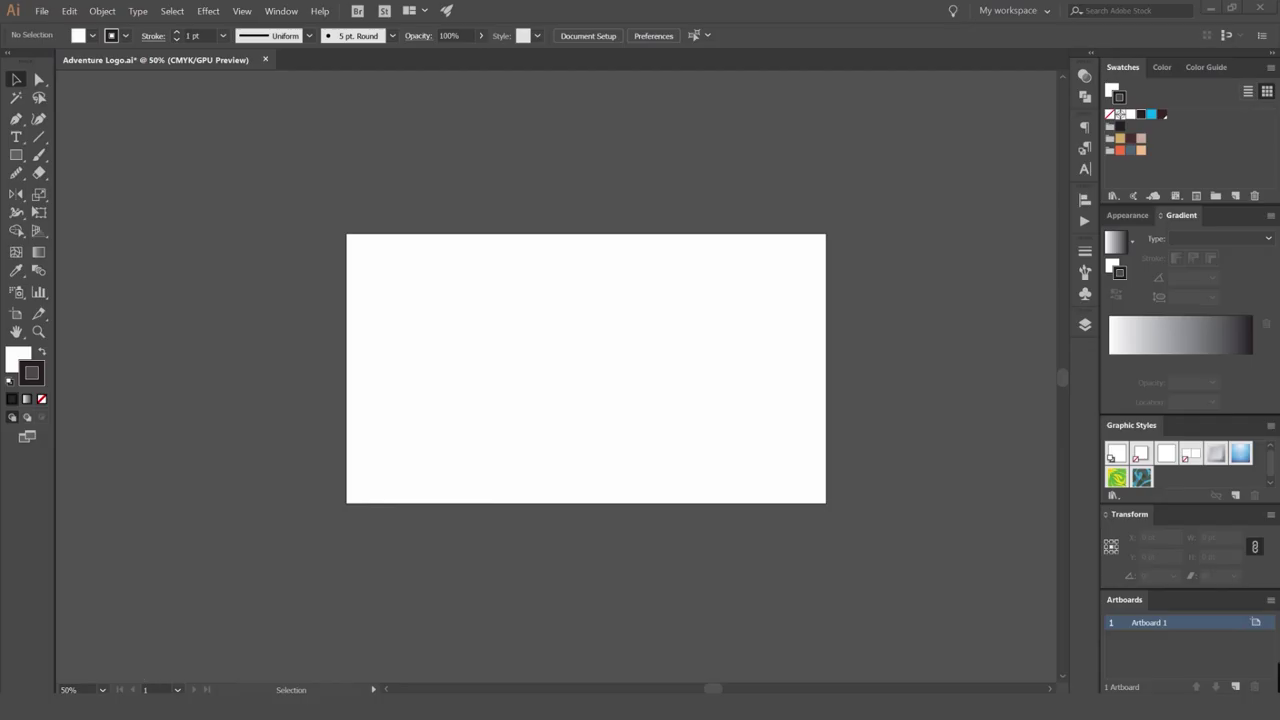
Place the Sketch image from the Downloads folder onto the Illustrator canvas beside the artboard.
mouse_move(114, 706)
left_click(114, 662)
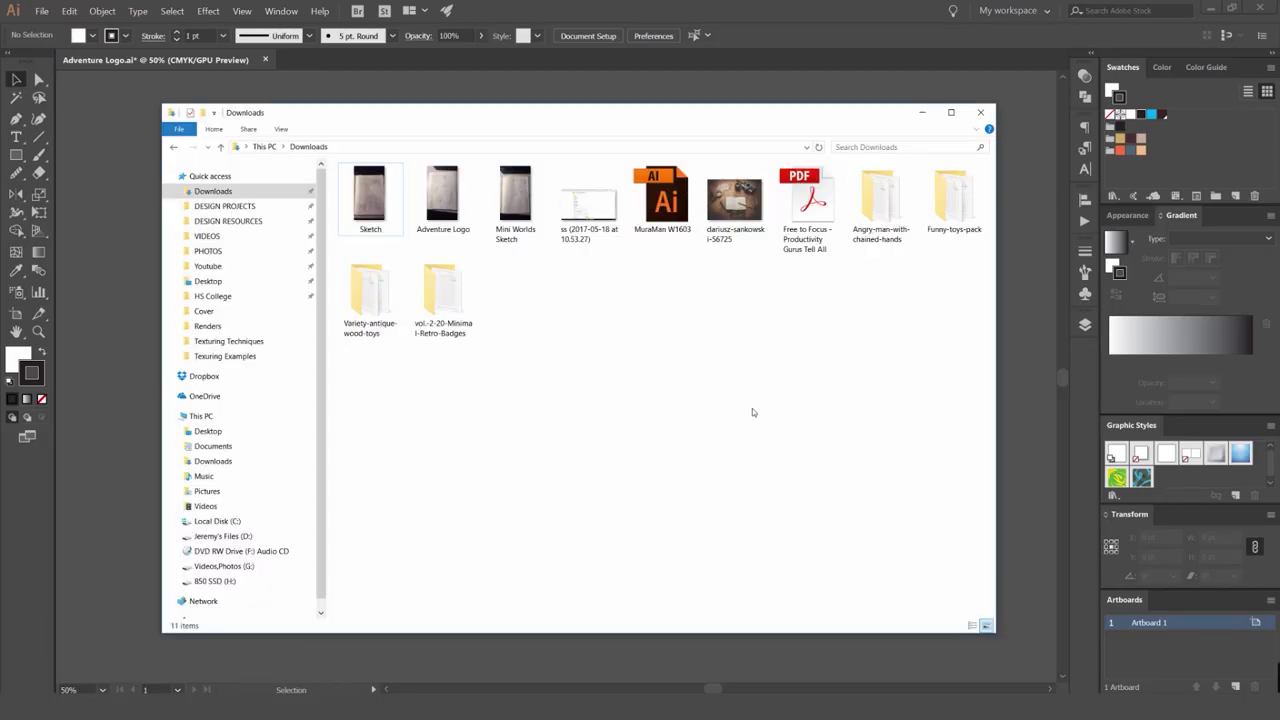
left_click_drag(567, 118, 668, 113)
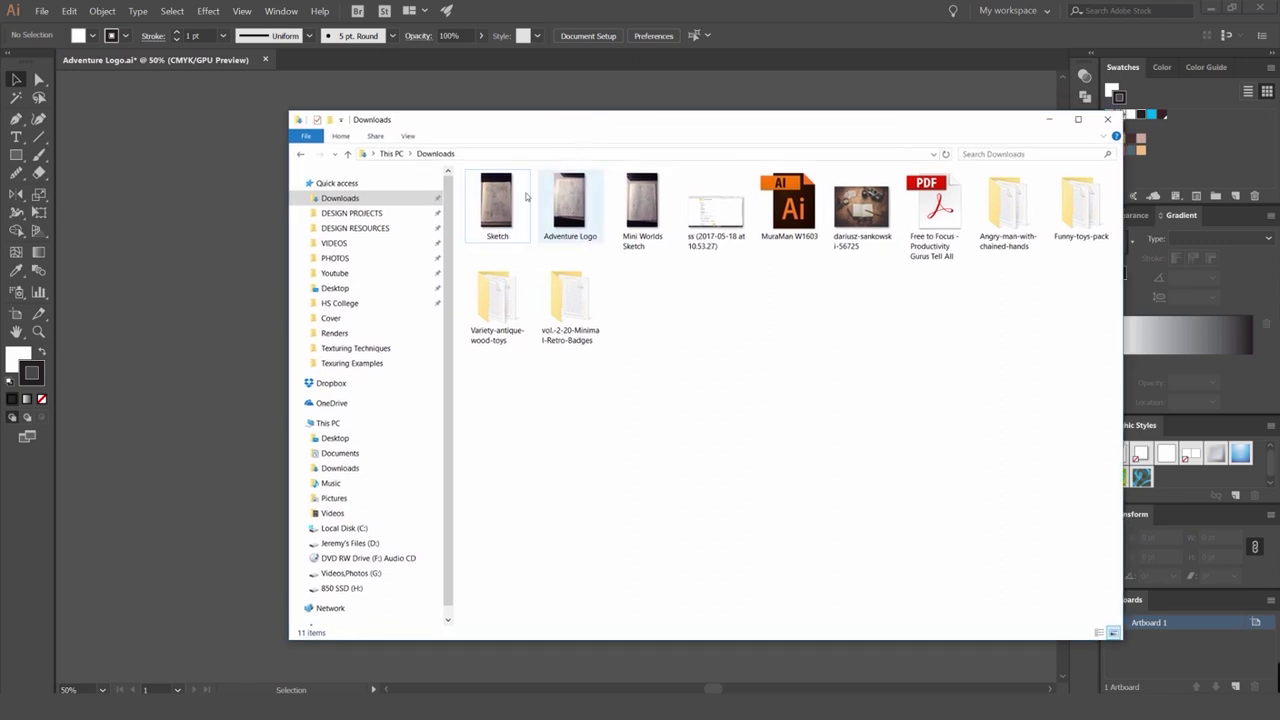
mouse_move(497, 205)
left_mouse_down()
mouse_move(220, 269)
mouse_move(197, 311)
left_mouse_up()
scroll(187, 226, "up", 1)
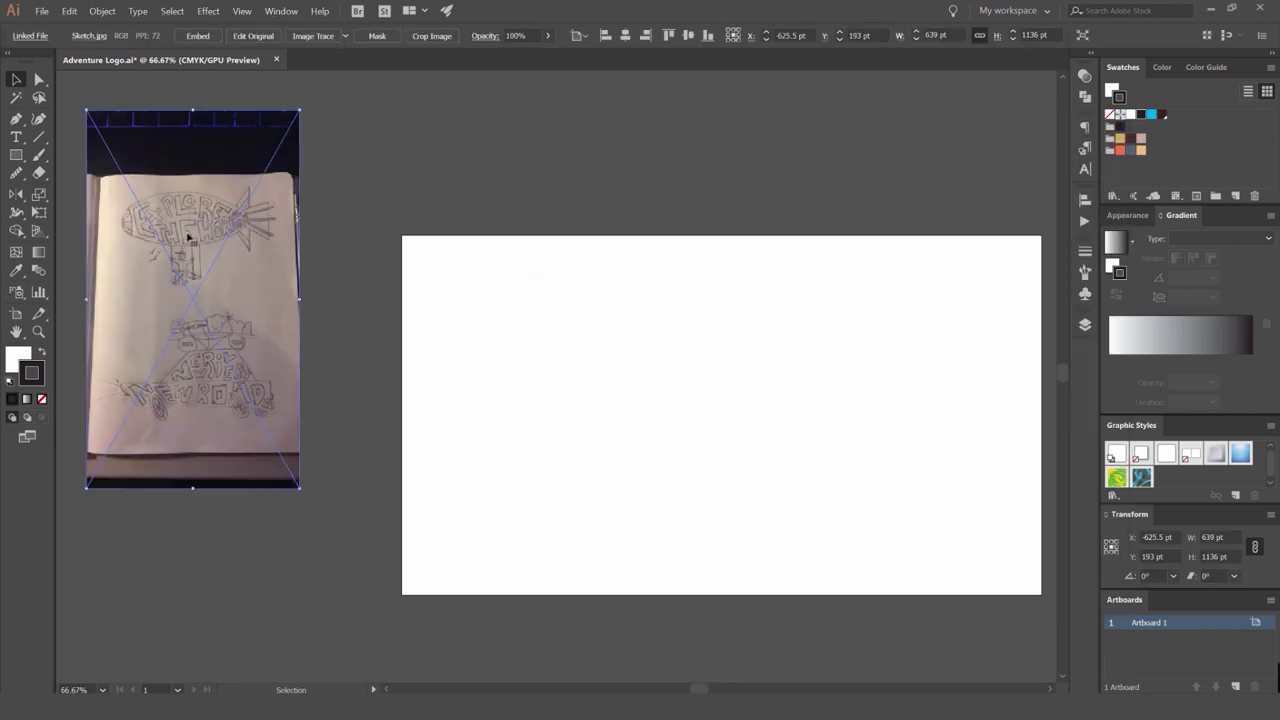
Move the placed sketch photo onto the artboard and check its airship drawing up close.
left_click_drag(188, 237, 757, 413)
left_click_drag(760, 413, 510, 270)
key("ctrl+shift+a")
key("ctrl+=")
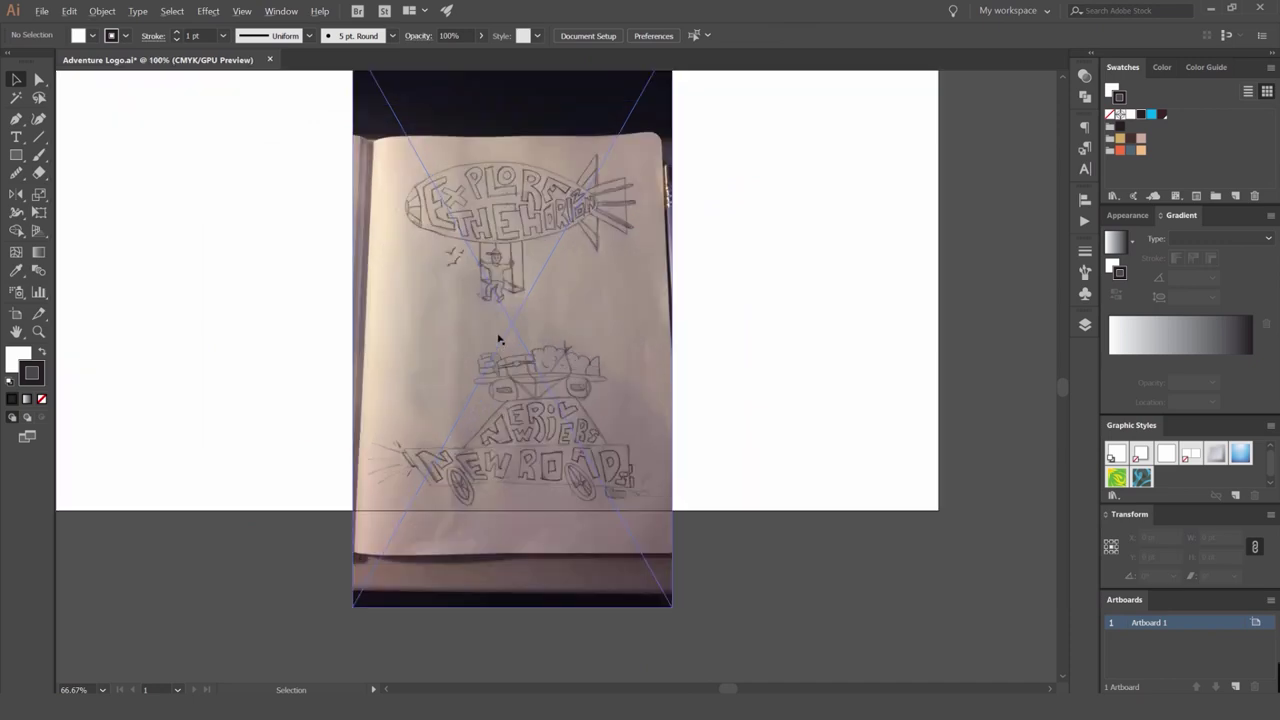
key("ctrl+=")
key("ctrl+=")
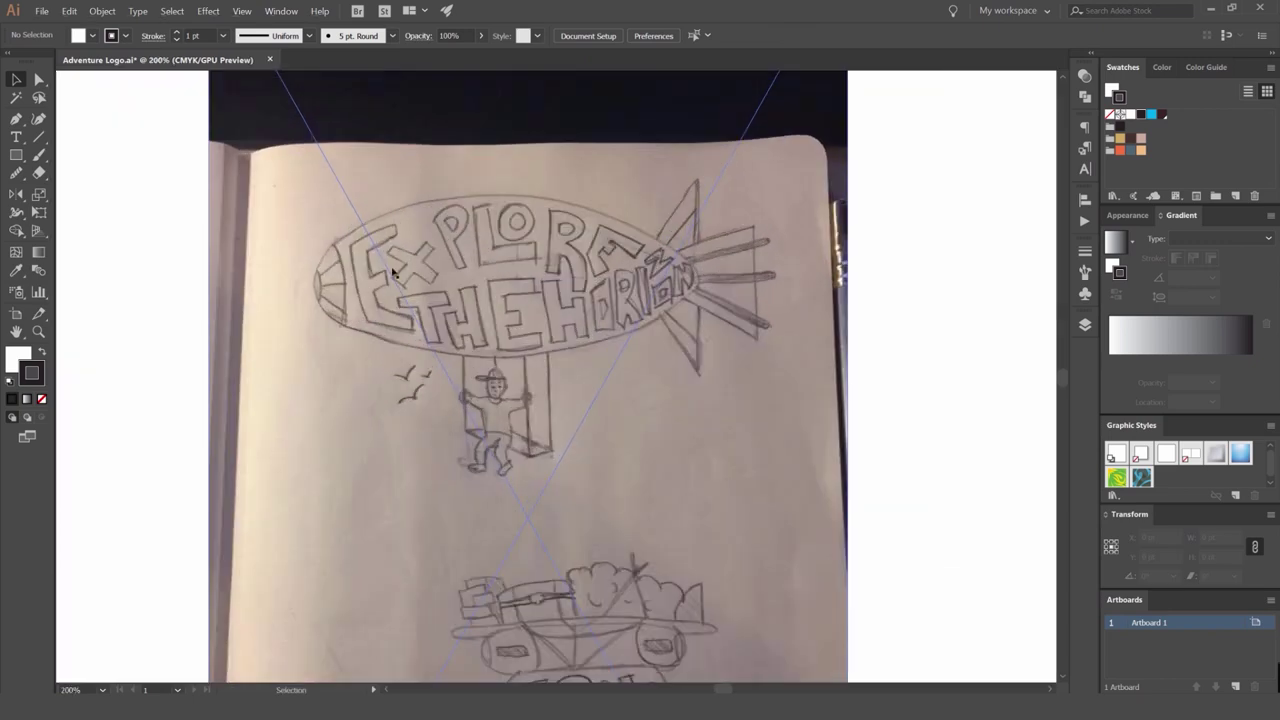
scroll(400, 290, "down", 4)
left_click(447, 307)
left_click_drag(506, 355, 637, 364)
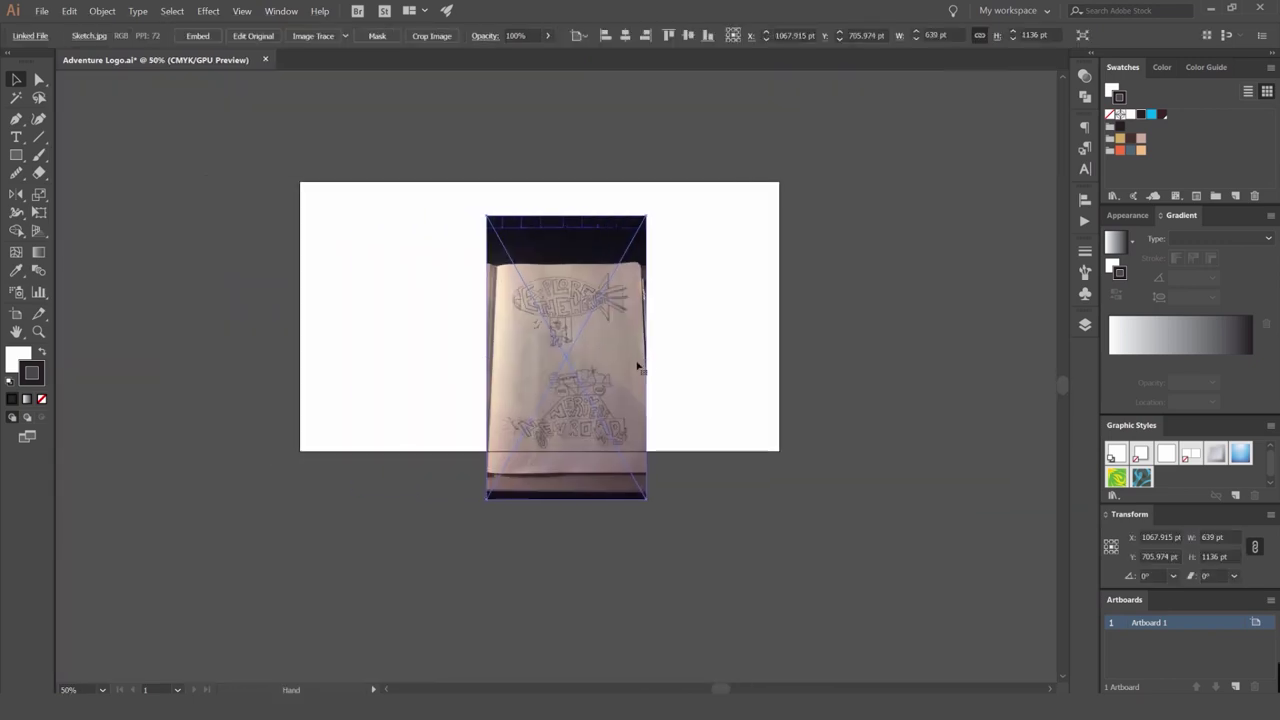
Display the document's layers and deselect the sketch photo.
left_click(1085, 324)
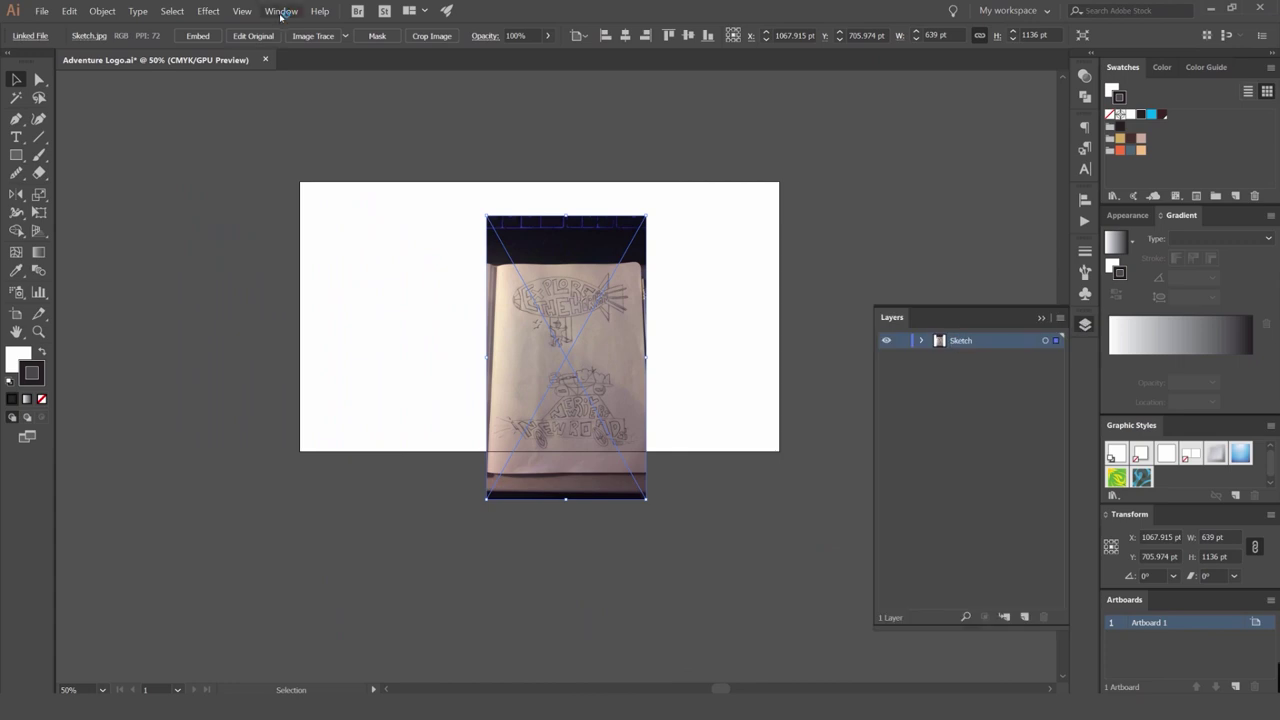
left_click(281, 12)
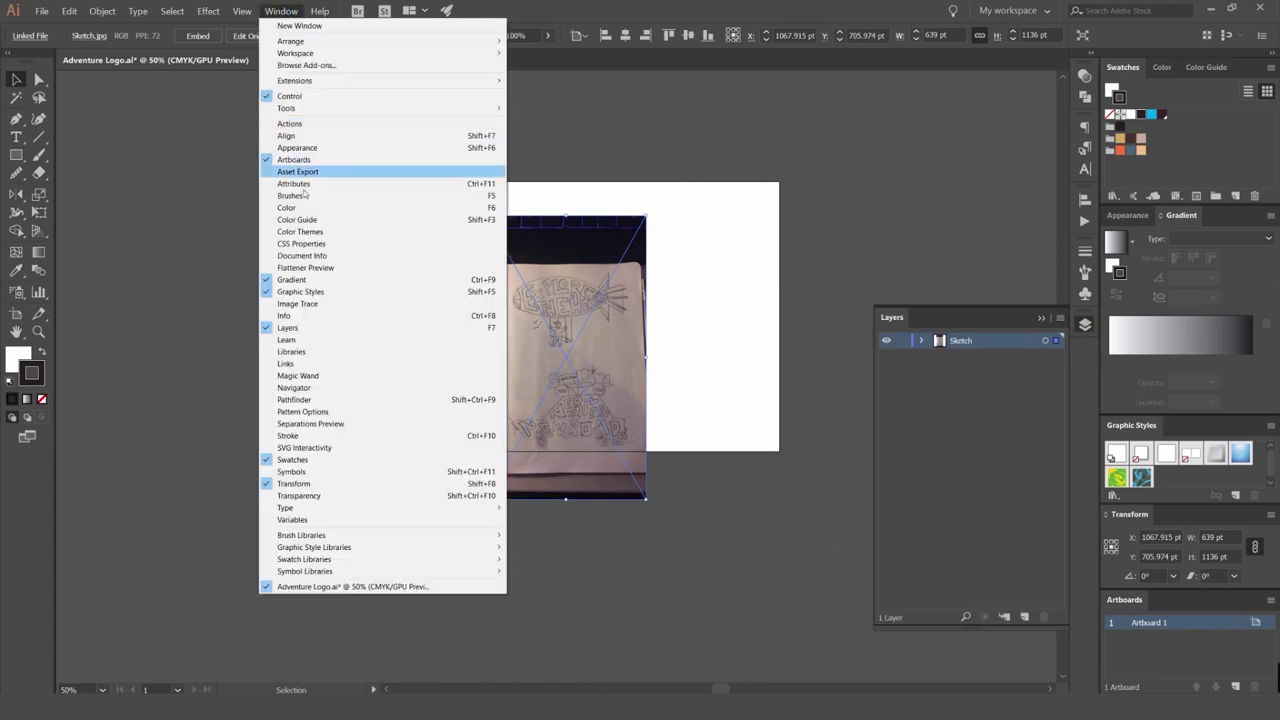
left_click(335, 328)
left_click(757, 300)
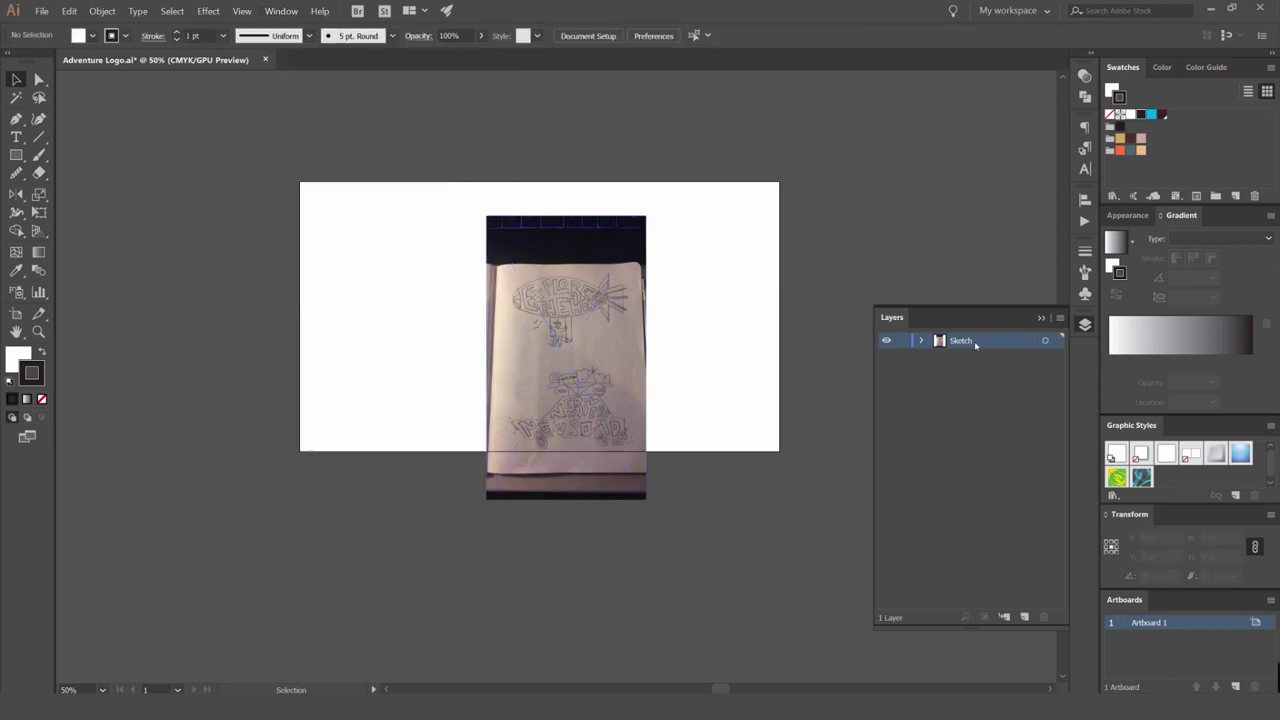
Scale the sketch photo proportionally to about 1686 × 2997 pt, positioned so the airship drawing lies over the artboard.
left_click(611, 290)
scroll(654, 232, "down", 1)
mouse_move(651, 234)
left_mouse_down()
mouse_move(819, 123)
mouse_move(669, 242)
mouse_move(648, 280)
left_mouse_up()
left_click_drag(644, 284, 643, 308)
mouse_move(637, 315)
left_mouse_down()
mouse_move(646, 305)
mouse_move(630, 289)
left_mouse_up()
left_click_drag(694, 364, 734, 367)
mouse_move(630, 331)
left_mouse_down()
mouse_move(617, 346)
mouse_move(640, 361)
left_mouse_up()
scroll(595, 329, "up", 1)
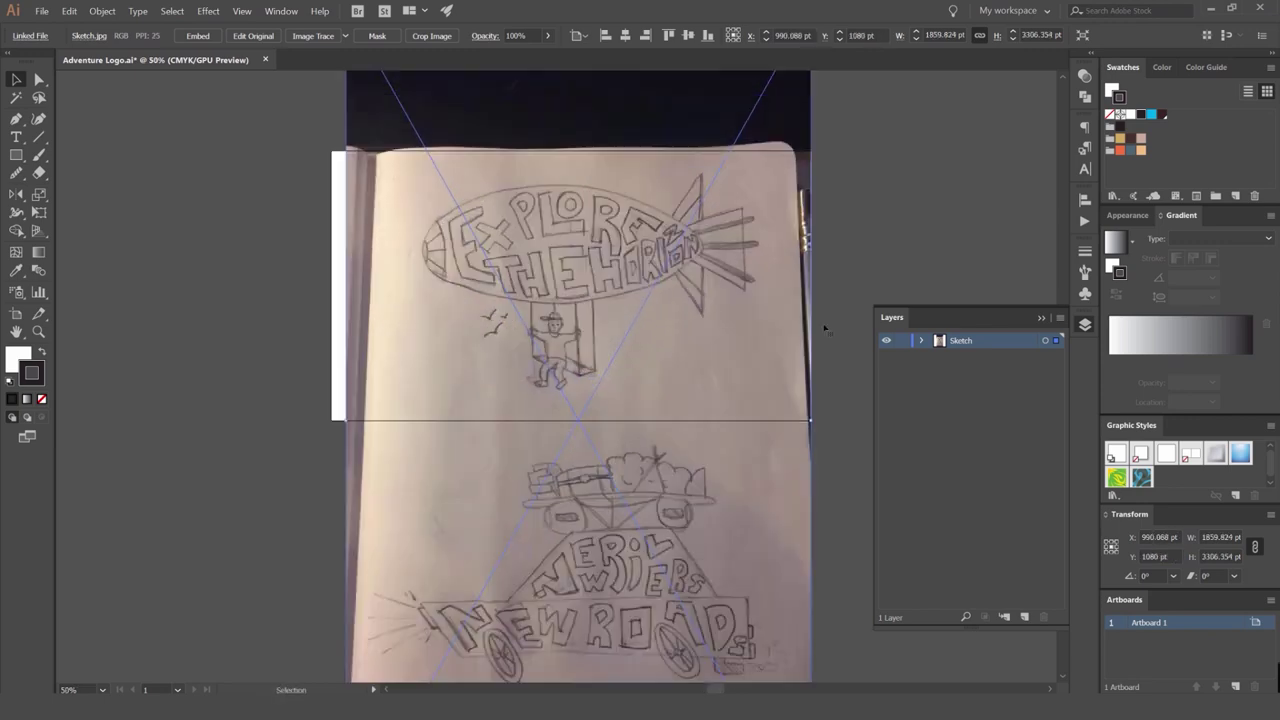
left_click_drag(774, 266, 759, 280)
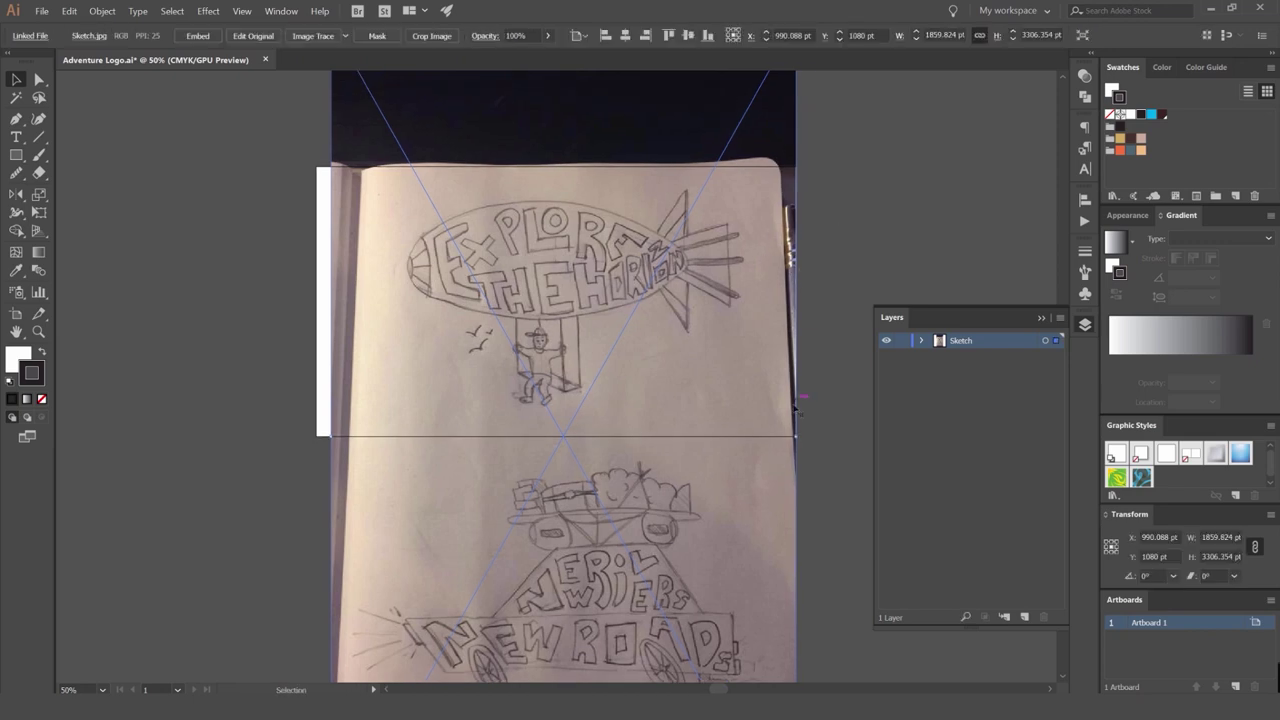
left_click_drag(800, 434, 775, 436)
left_click(820, 309)
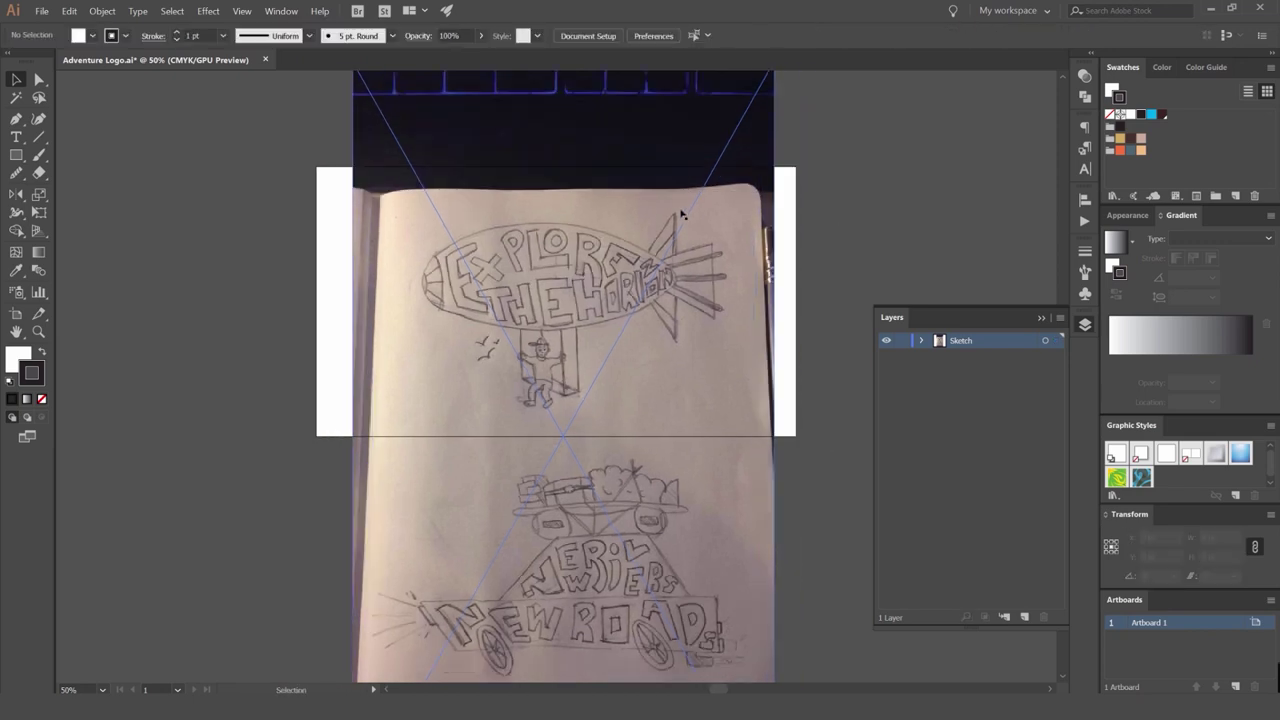
Set the sketch photo's opacity to 70% and deselect it.
left_click(543, 76)
left_click(530, 37)
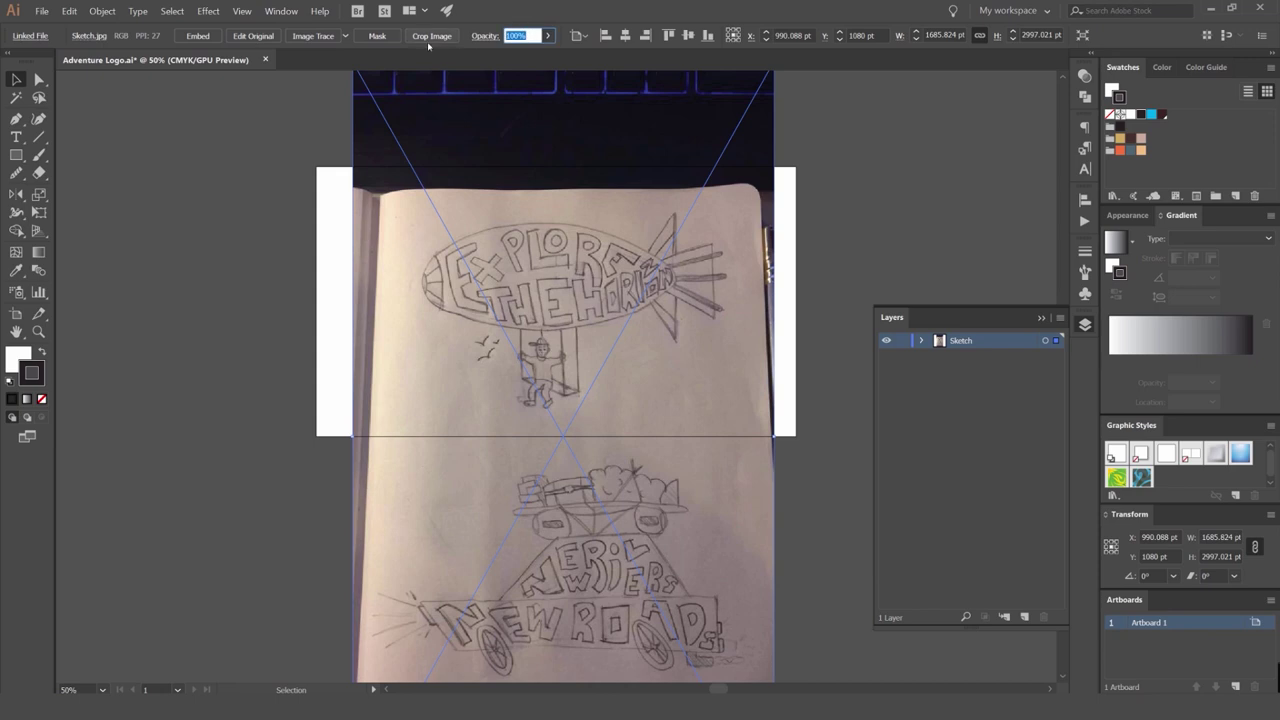
type("70")
key("Return")
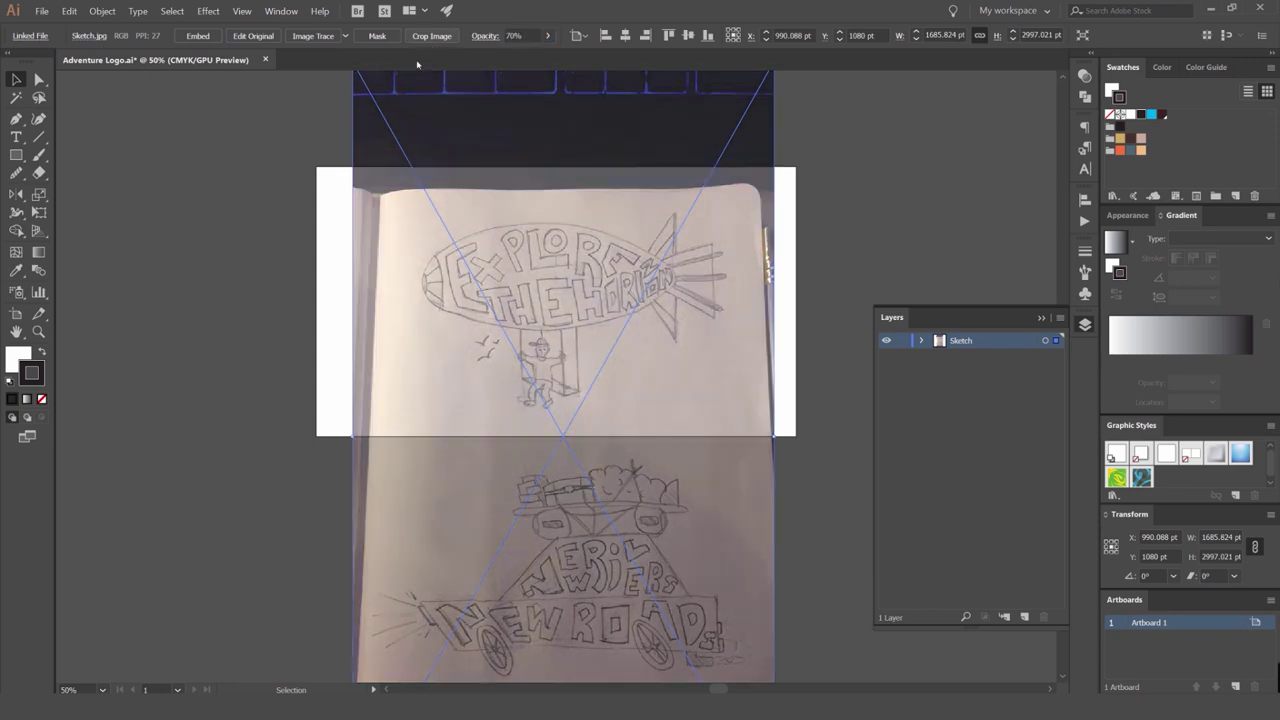
left_click(897, 141)
Lock the Sketch layer and add a new layer above it named Design Trace.
scroll(476, 248, "up", 1)
key("space")
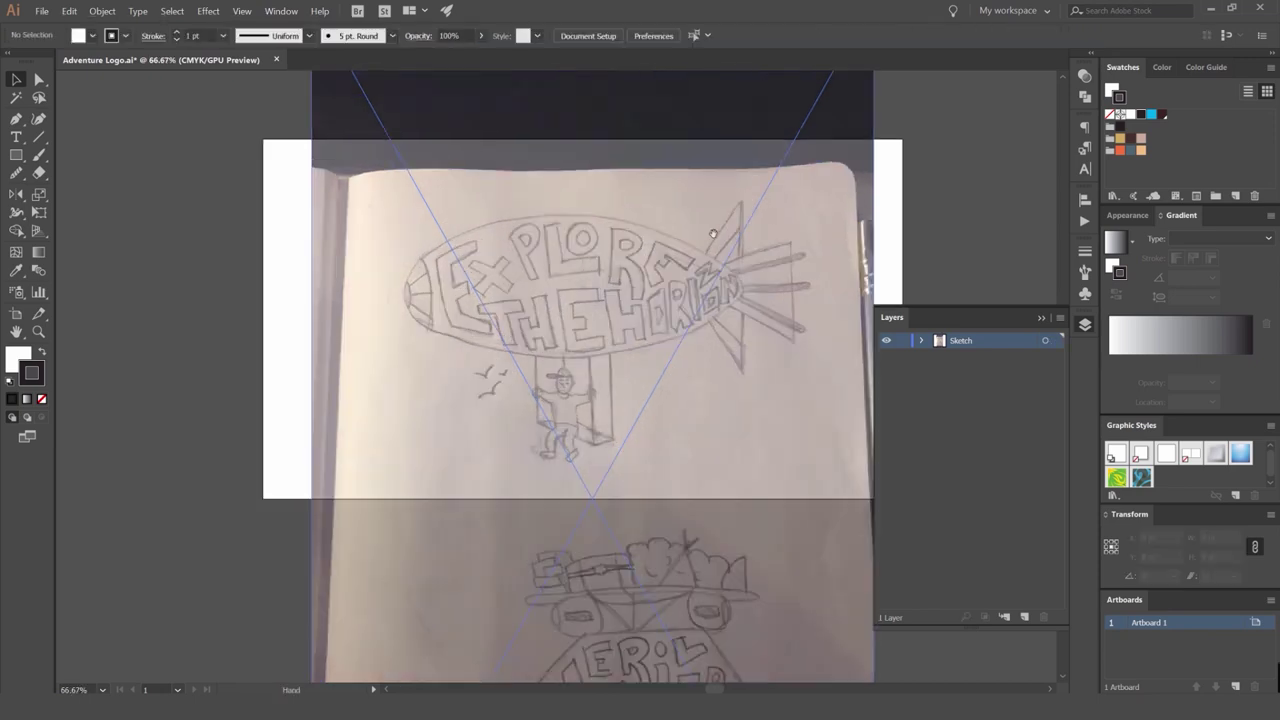
left_click_drag(673, 234, 614, 242)
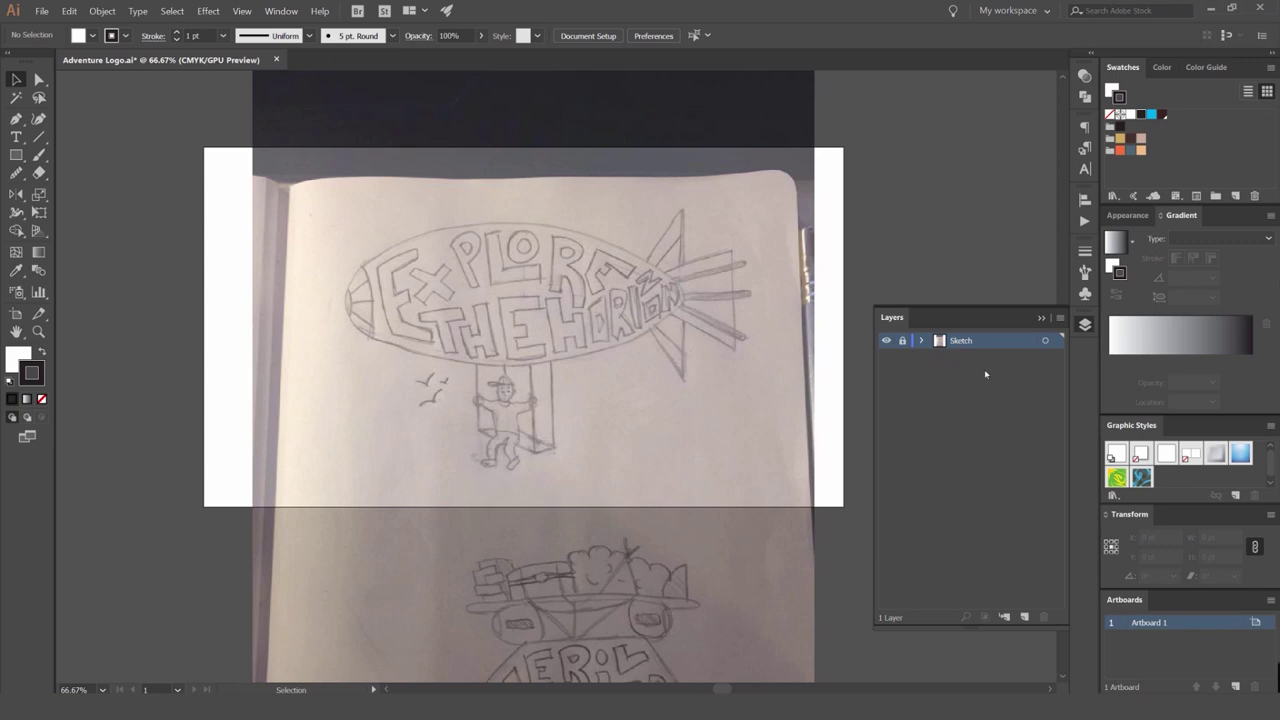
left_click_drag(1024, 626, 1027, 569)
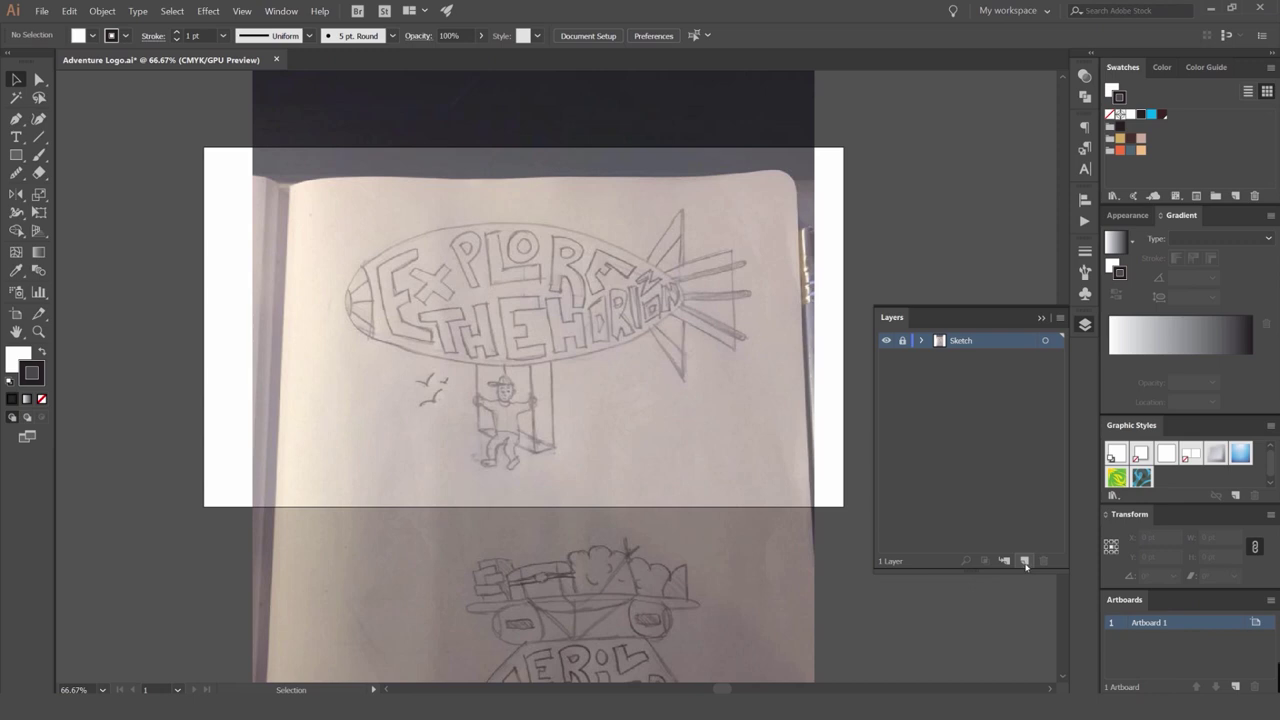
left_click(1025, 561)
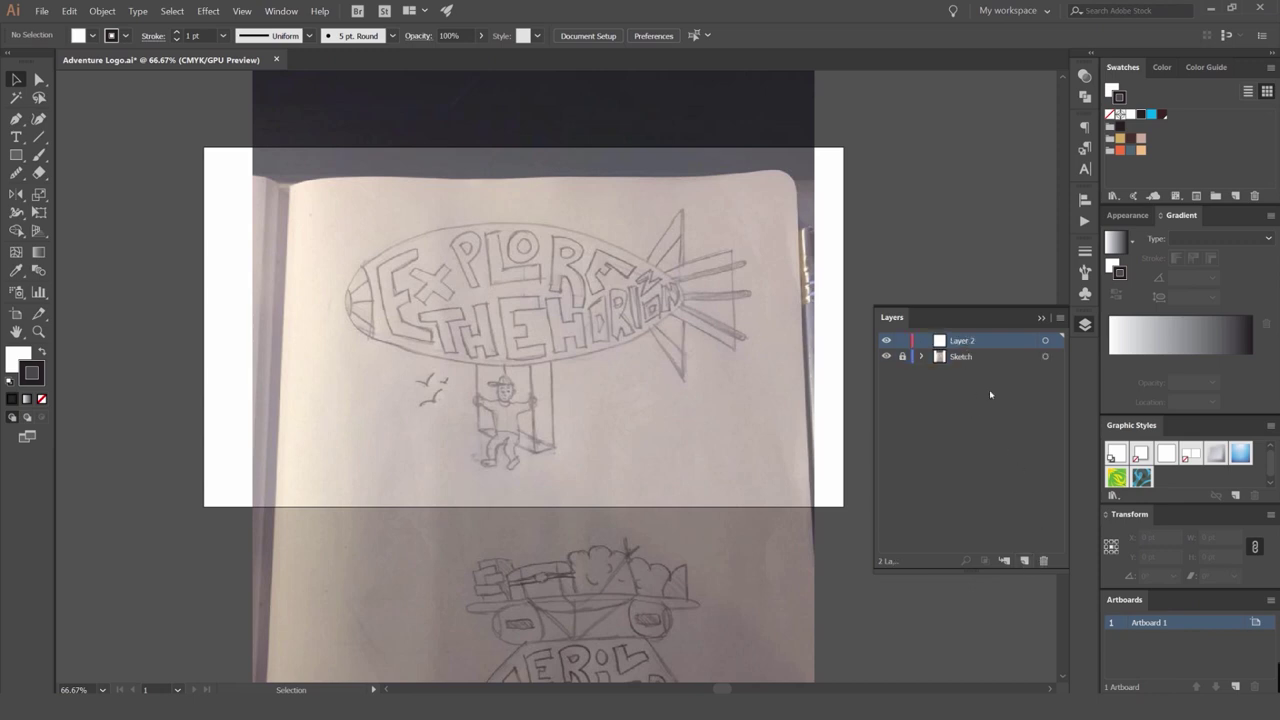
double_click(964, 342)
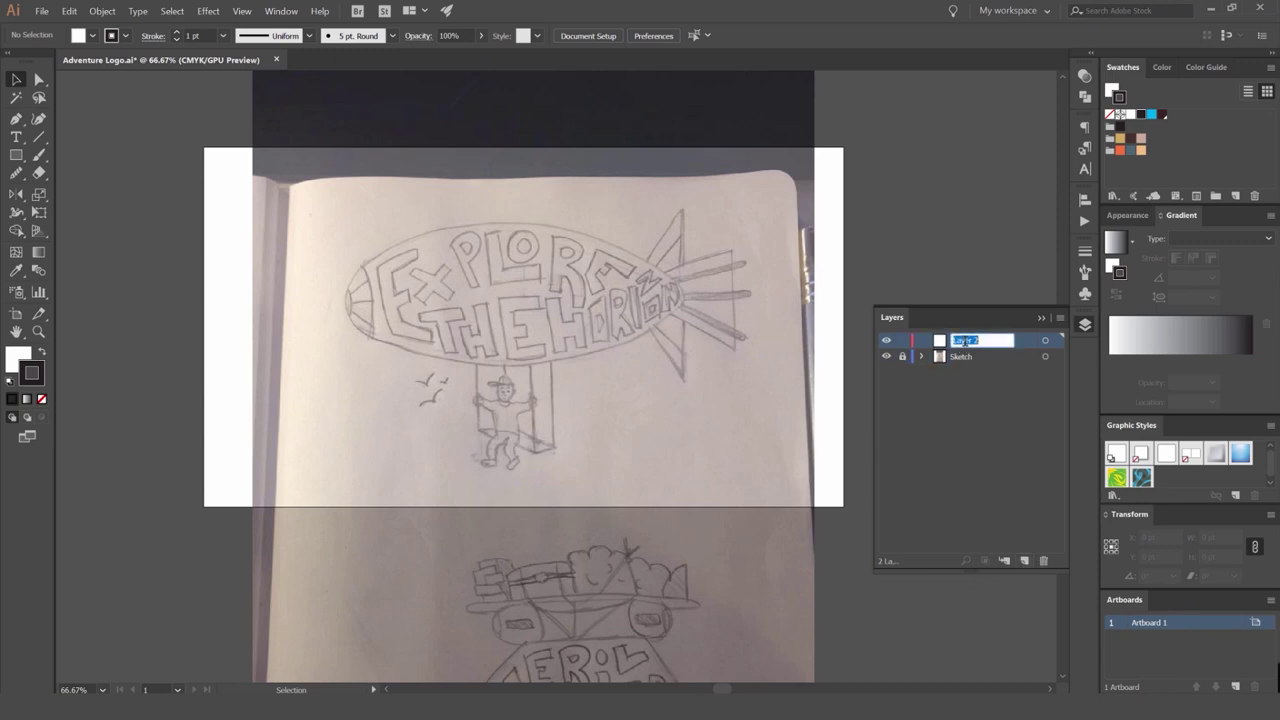
type("Design Trace")
key("Return")
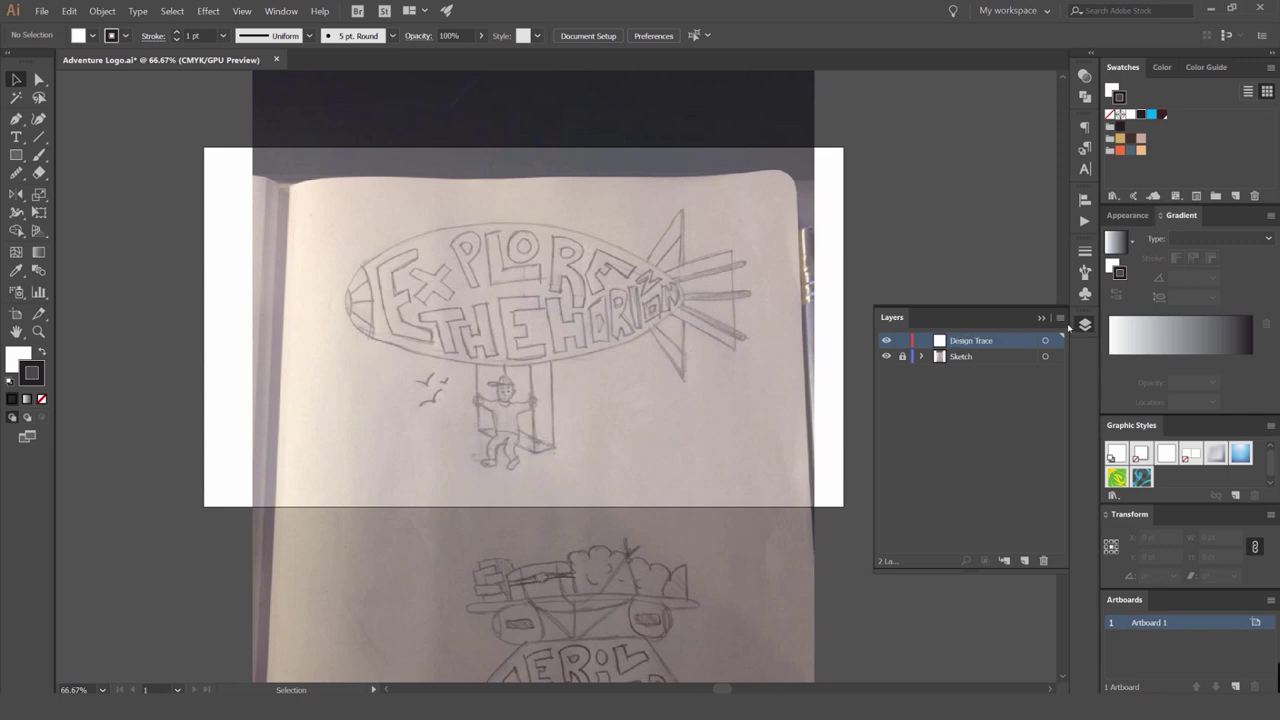
left_click(1085, 324)
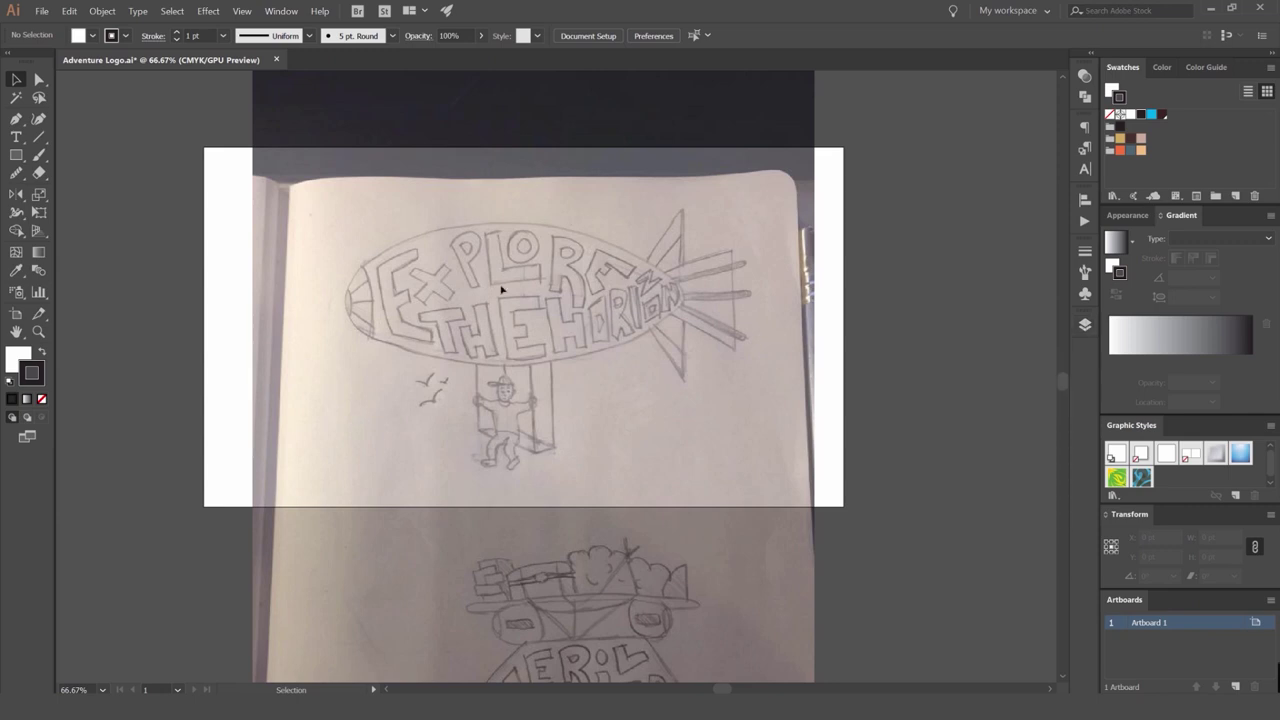
Trace the airship's upper outline with the Pen tool as one curve about 948 pt wide, from the tail to the nose.
scroll(566, 291, "up", 2)
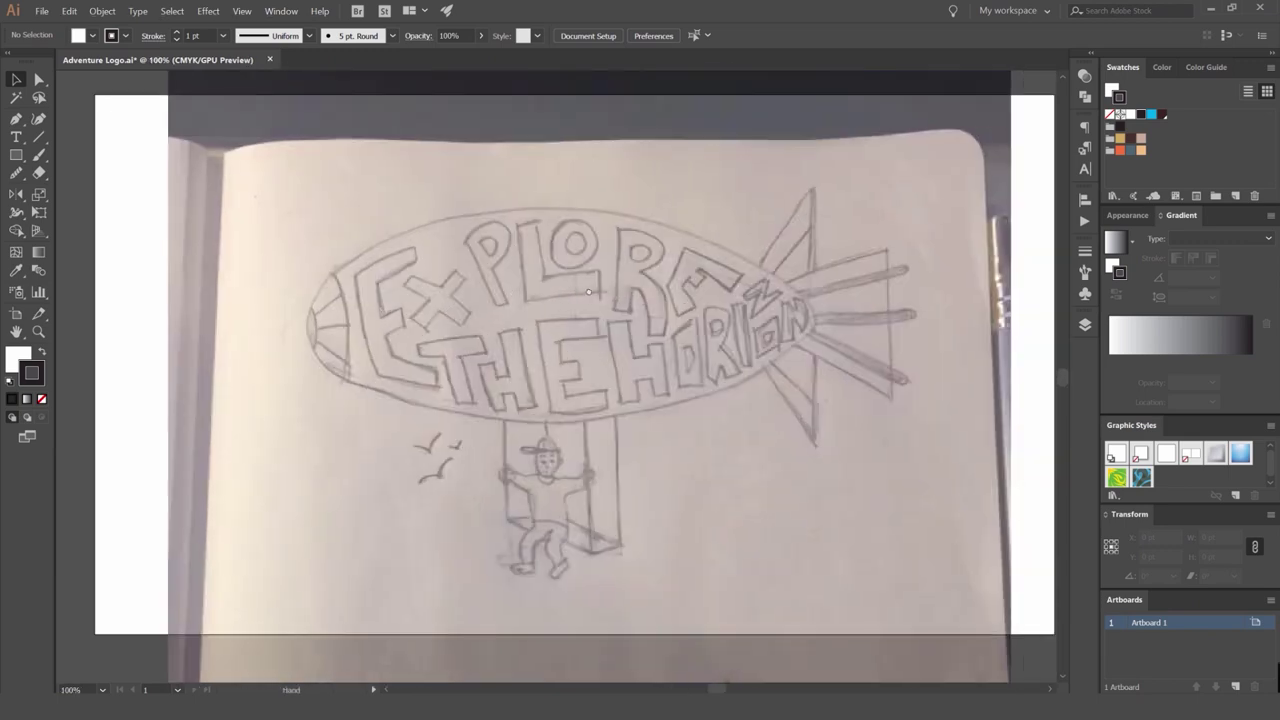
scroll(530, 290, "up", 2)
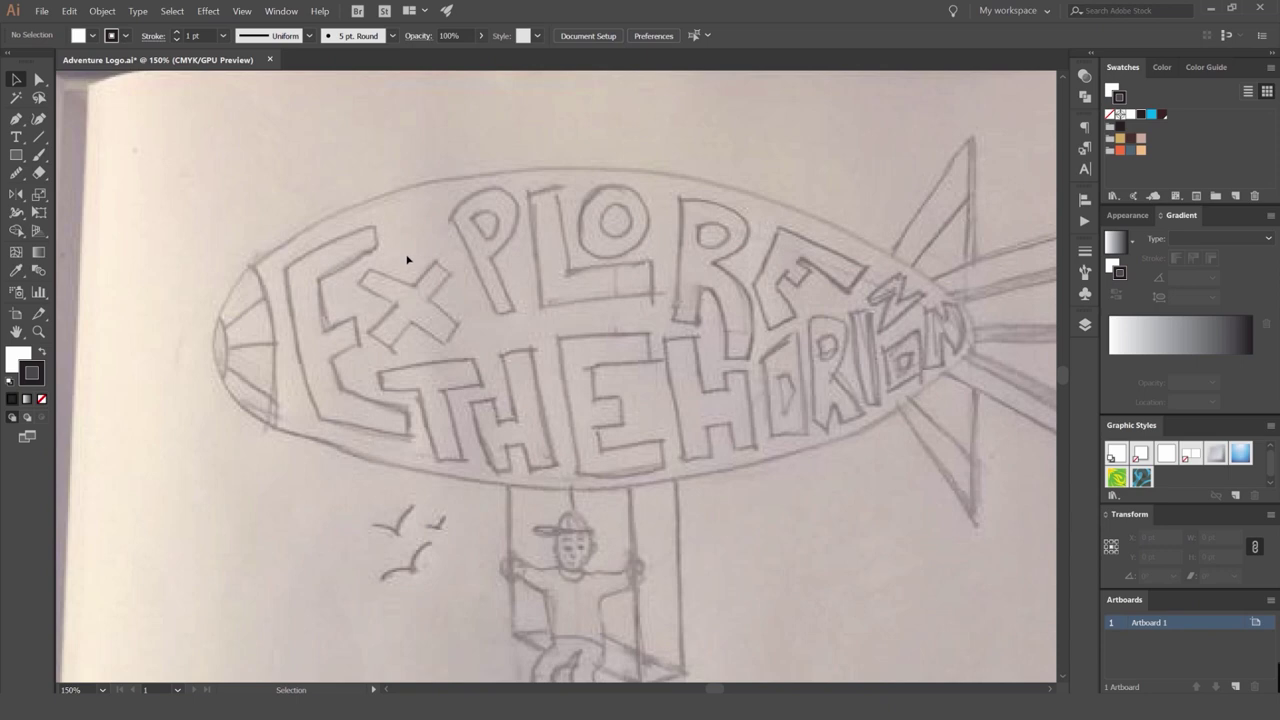
scroll(300, 280, "left", 3)
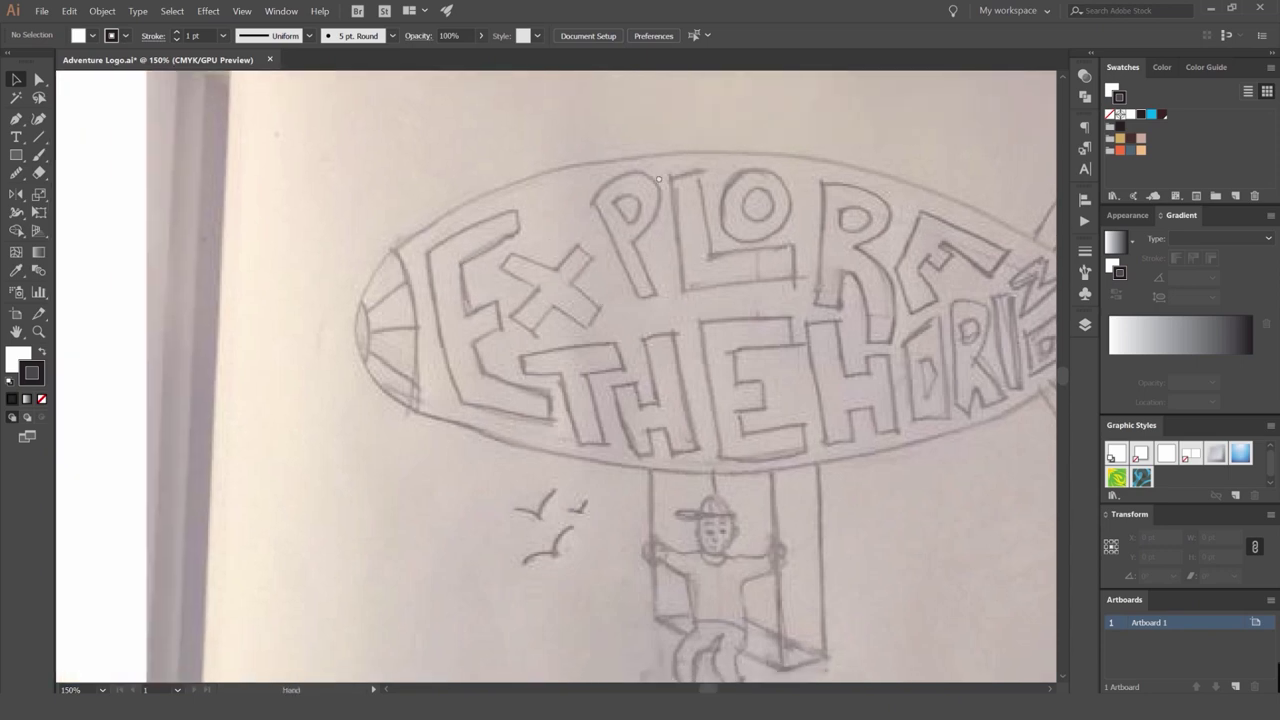
scroll(918, 272, "right", 3)
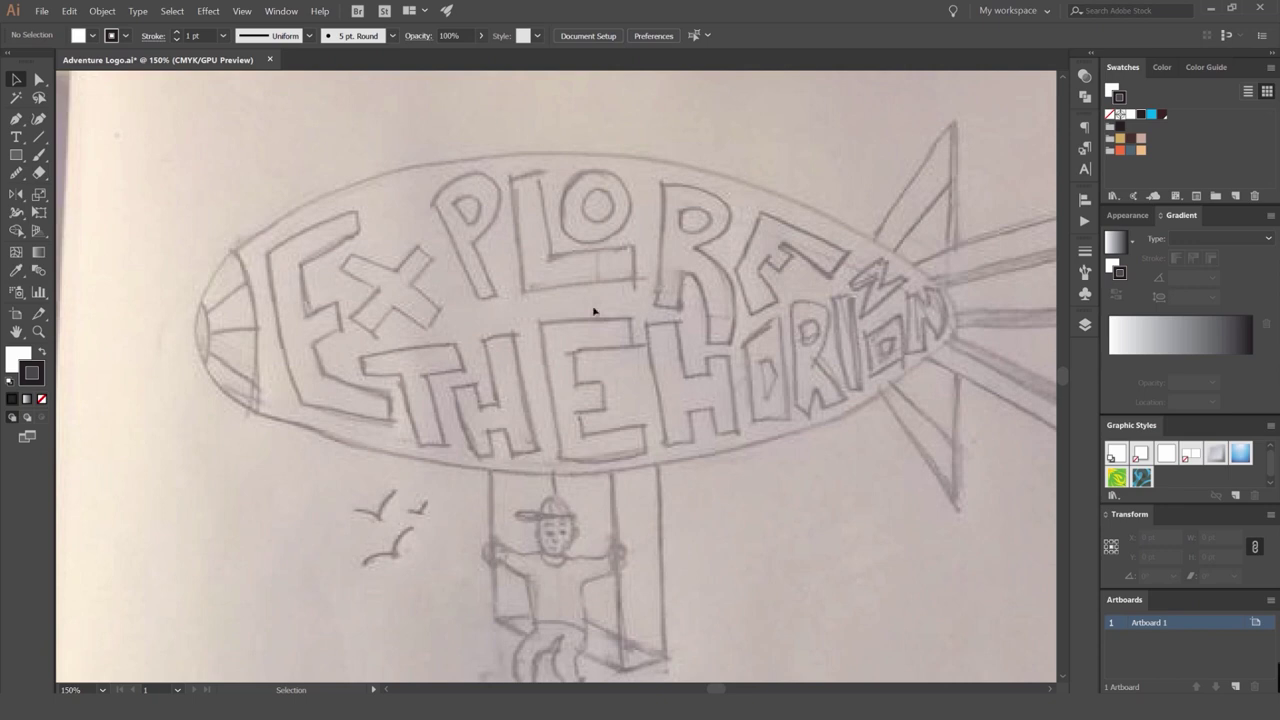
key("p")
scroll(745, 249, "right", 4)
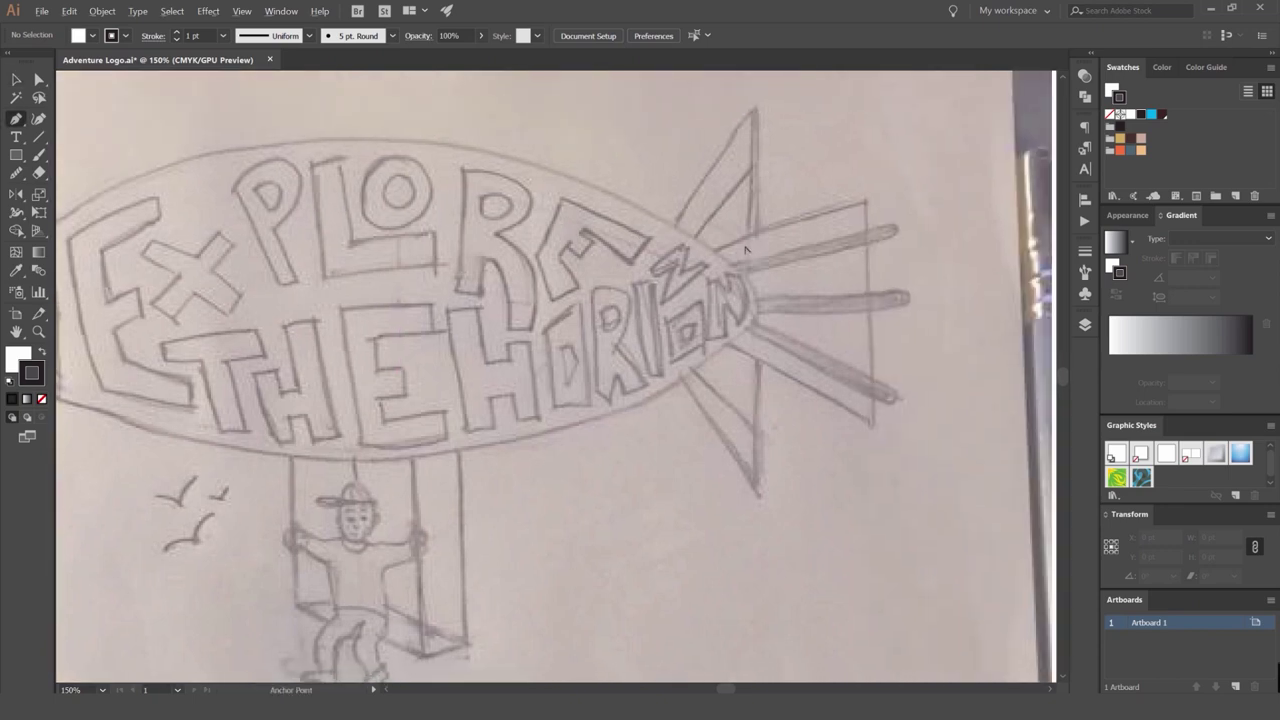
scroll(745, 249, "up", 2)
left_click(735, 305)
scroll(735, 305, "down", 4)
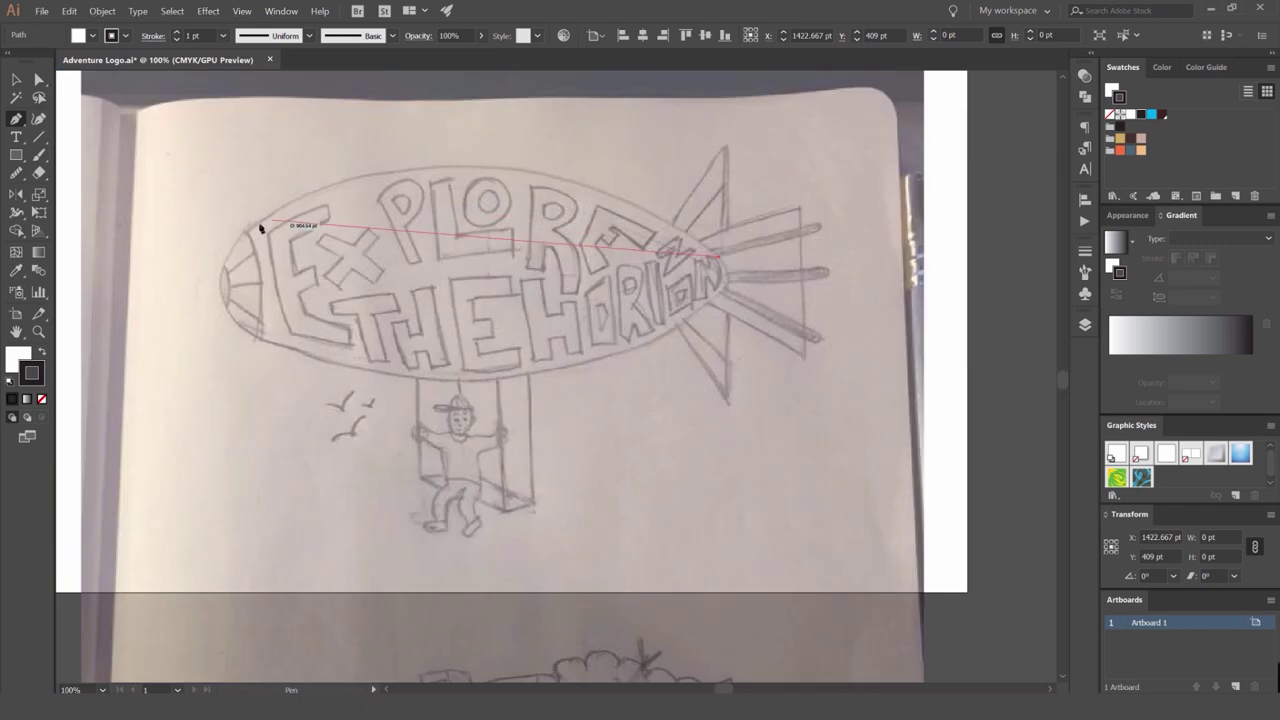
left_click_drag(246, 231, 135, 388)
scroll(288, 278, "up", 1)
scroll(360, 252, "down", 1)
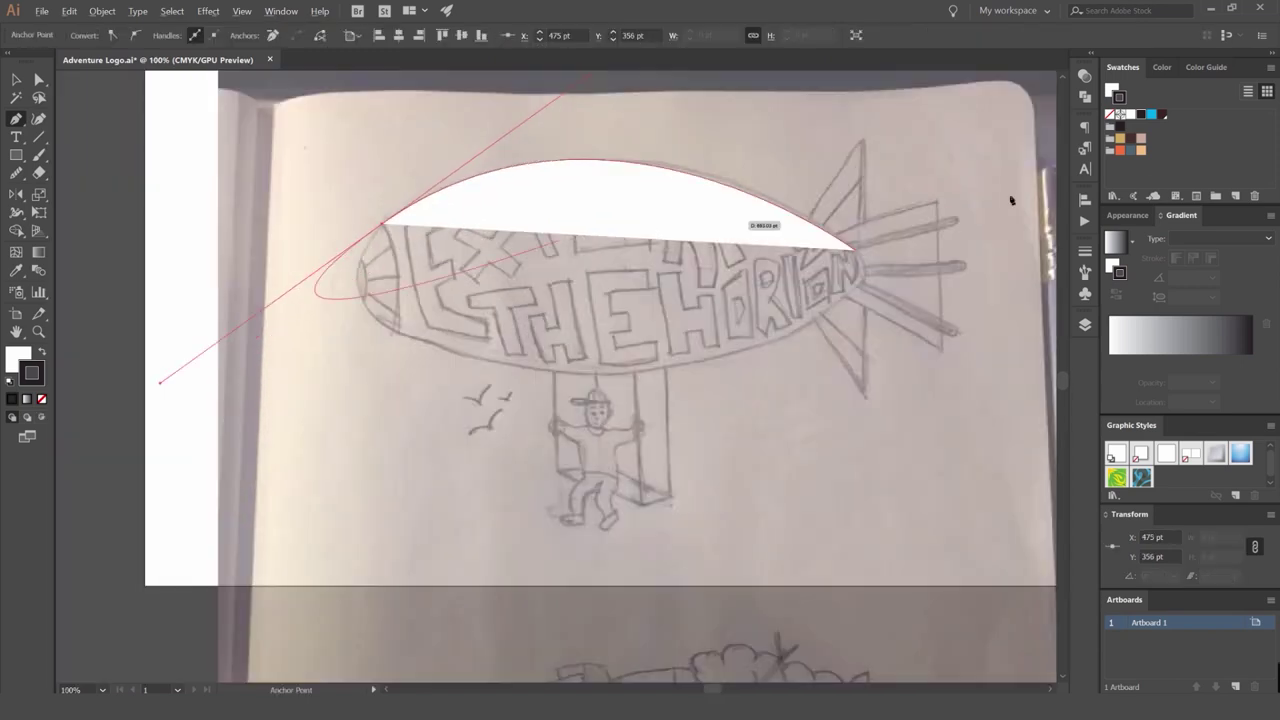
Give the traced airship curve no fill and an orange-red stroke from the saved color group.
left_click(1152, 115)
key("x")
key("/")
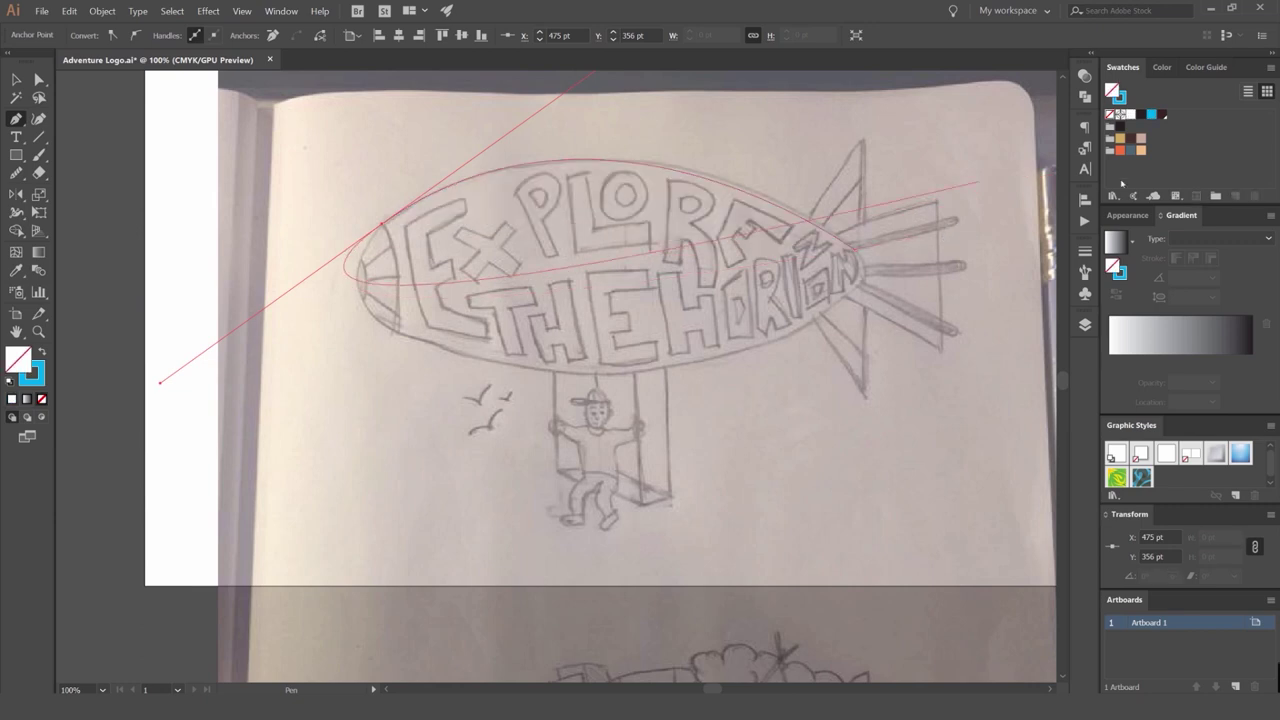
key("x")
left_click(1120, 151)
key("v")
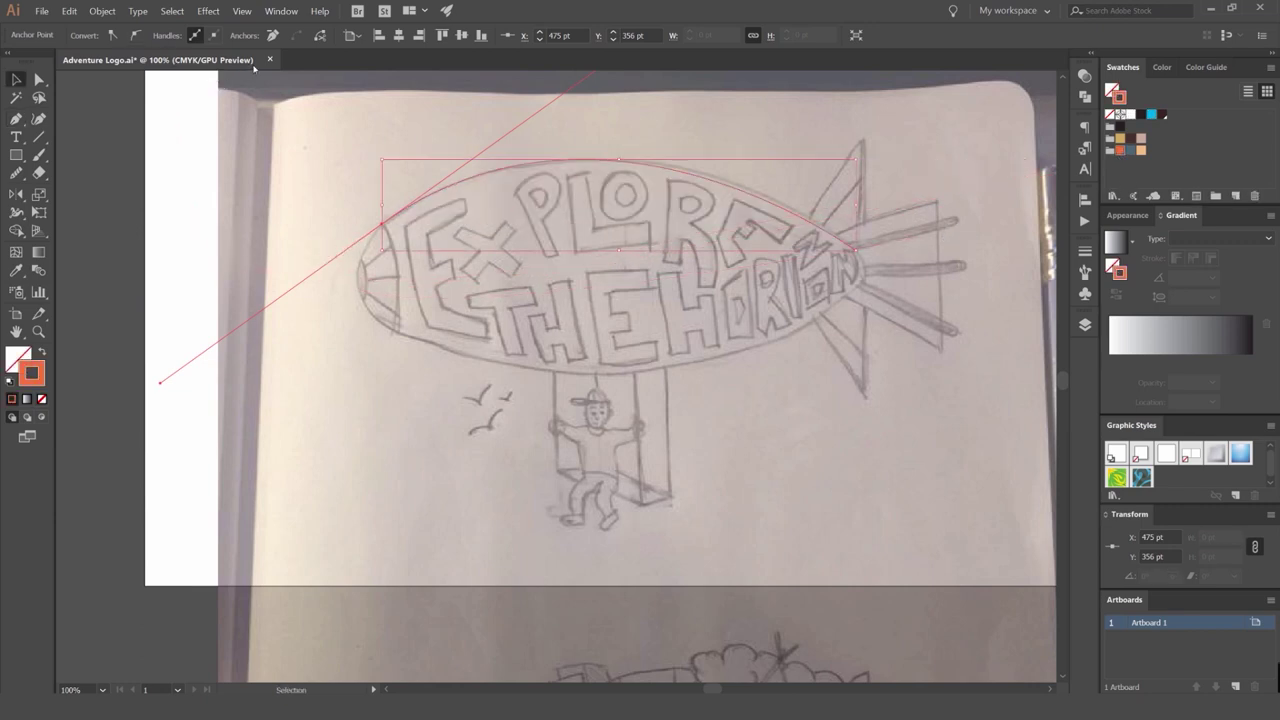
Increase the airship curve's stroke weight to 6 pt.
left_click(1085, 251)
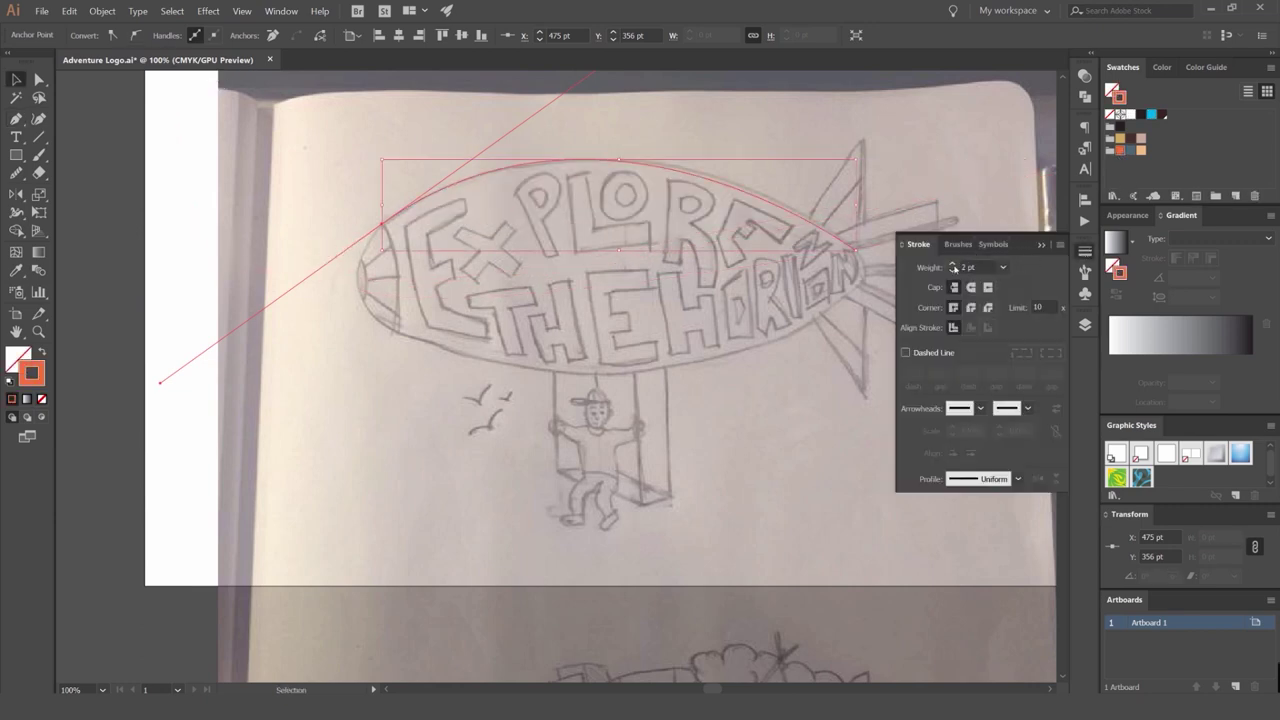
left_click(952, 265)
left_click(952, 265)
left_click(952, 265)
left_click(952, 265)
left_click(660, 186)
Resume the airship outline from its nose end with the Pen tool and extend a curve handle following the front of the nose.
scroll(310, 175, "up", 2)
left_click(512, 242)
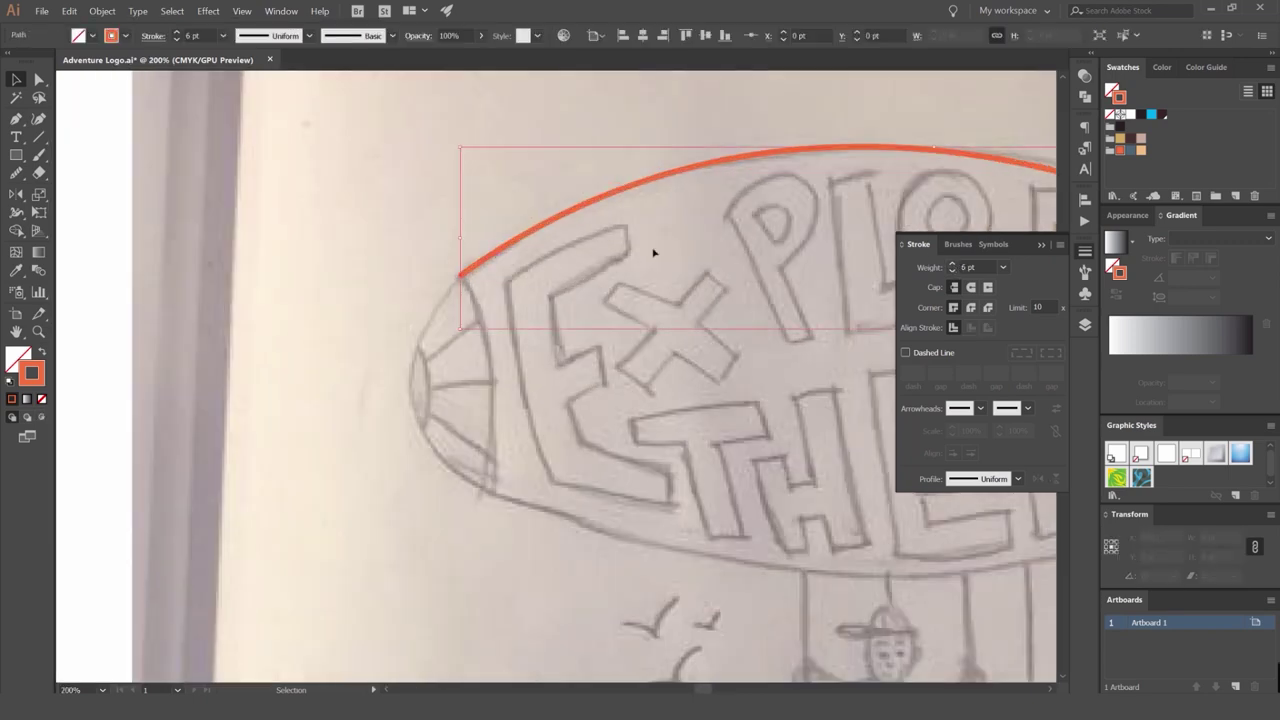
key("p")
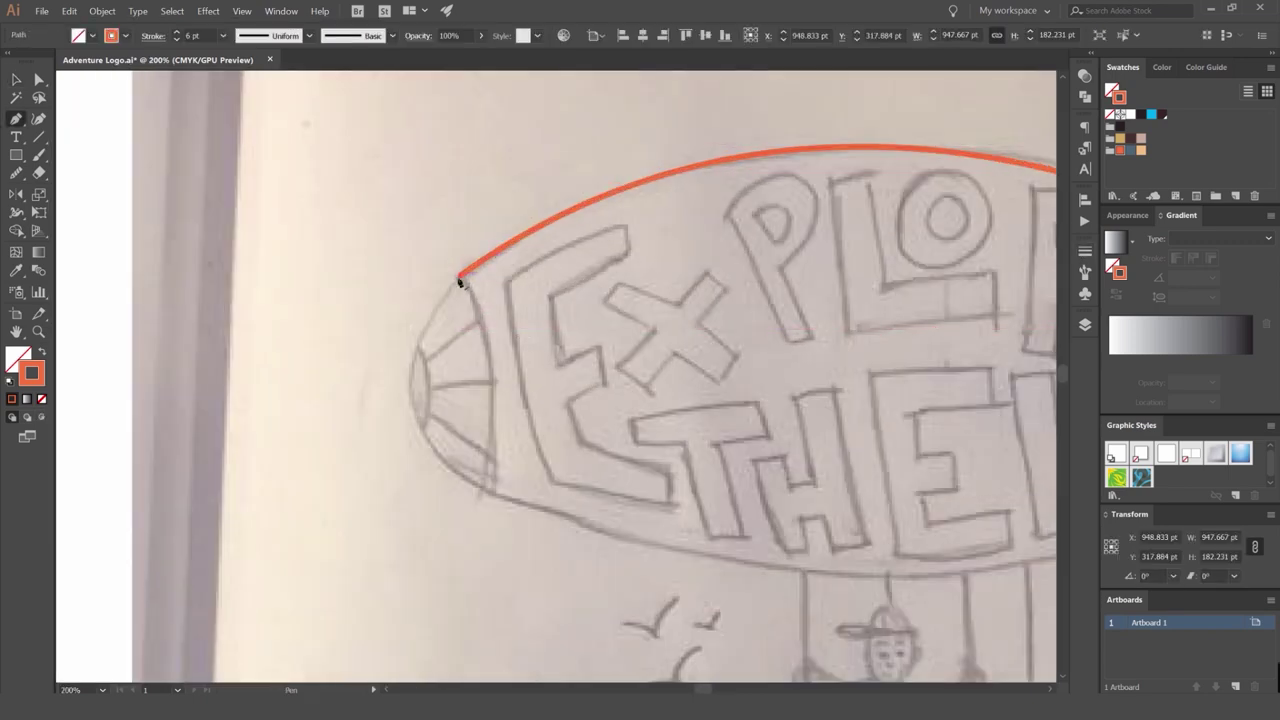
left_click_drag(460, 277, 412, 337)
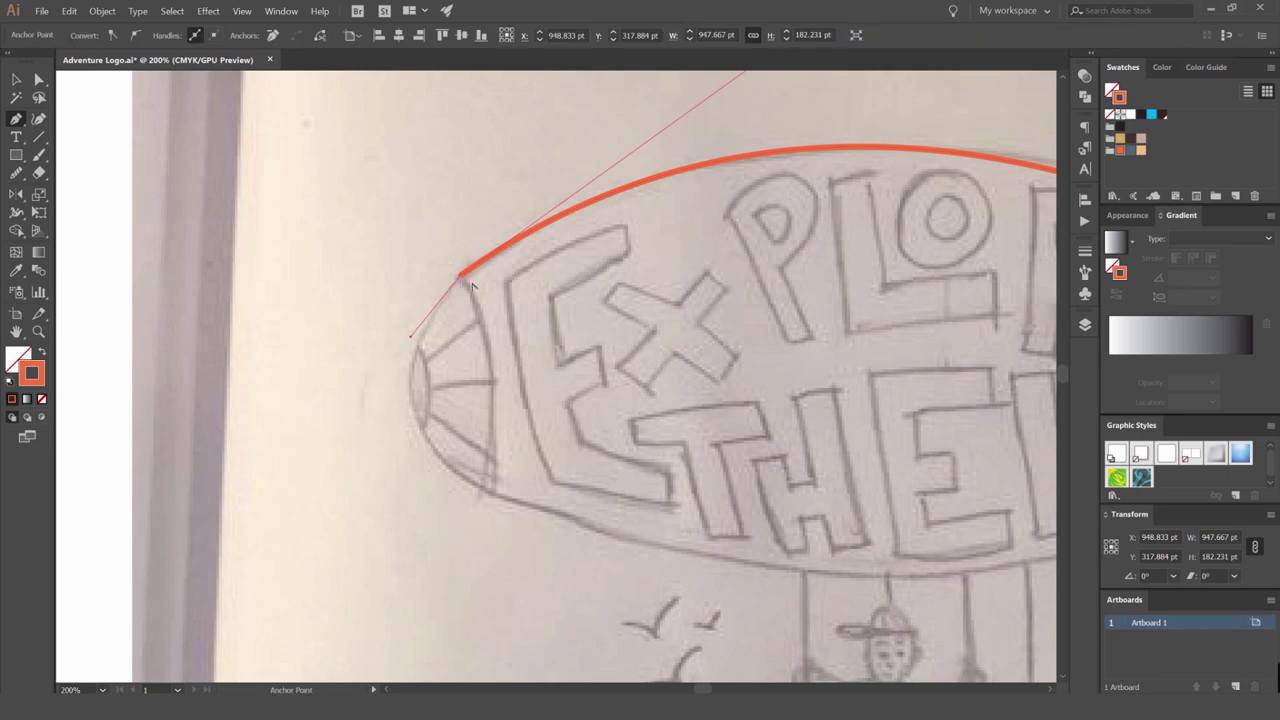
scroll(453, 279, "up", 3)
key("ctrl+minus")
key("ctrl+minus")
key("ctrl+minus")
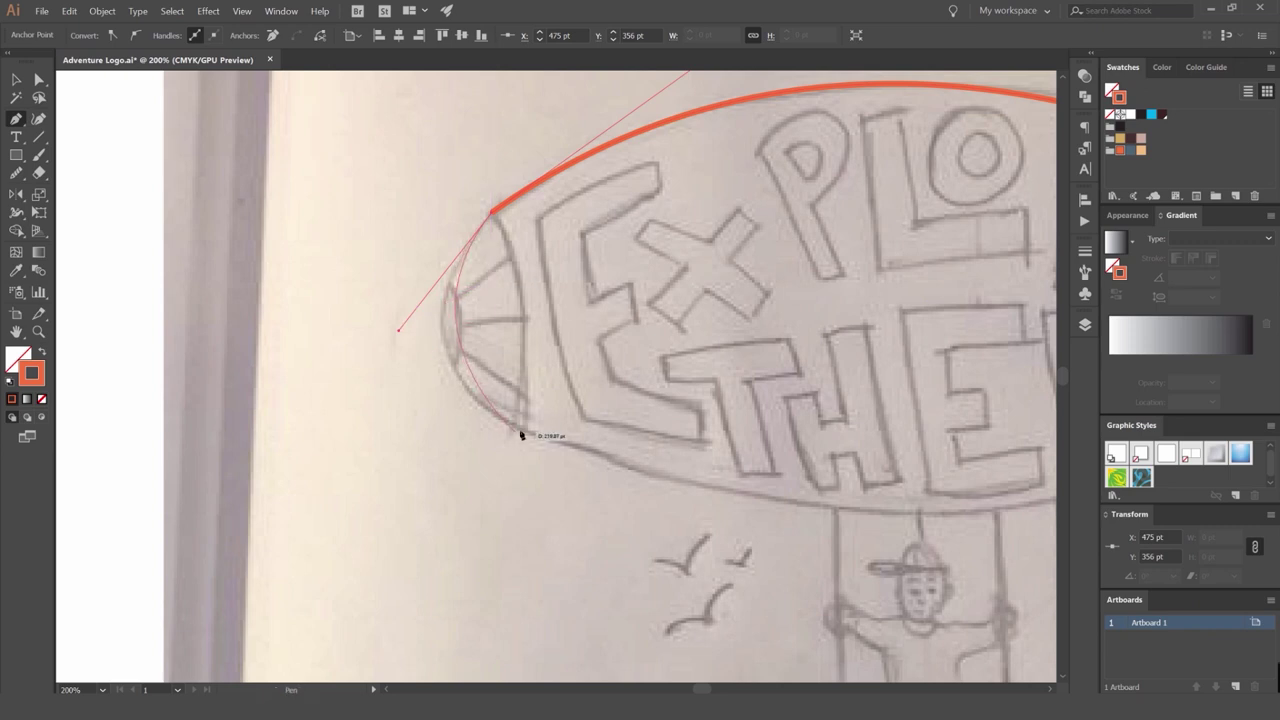
Try to curve the airship outline around the nose to an anchor on the lower hull edge.
left_click_drag(532, 436, 631, 467)
key("ctrl+minus")
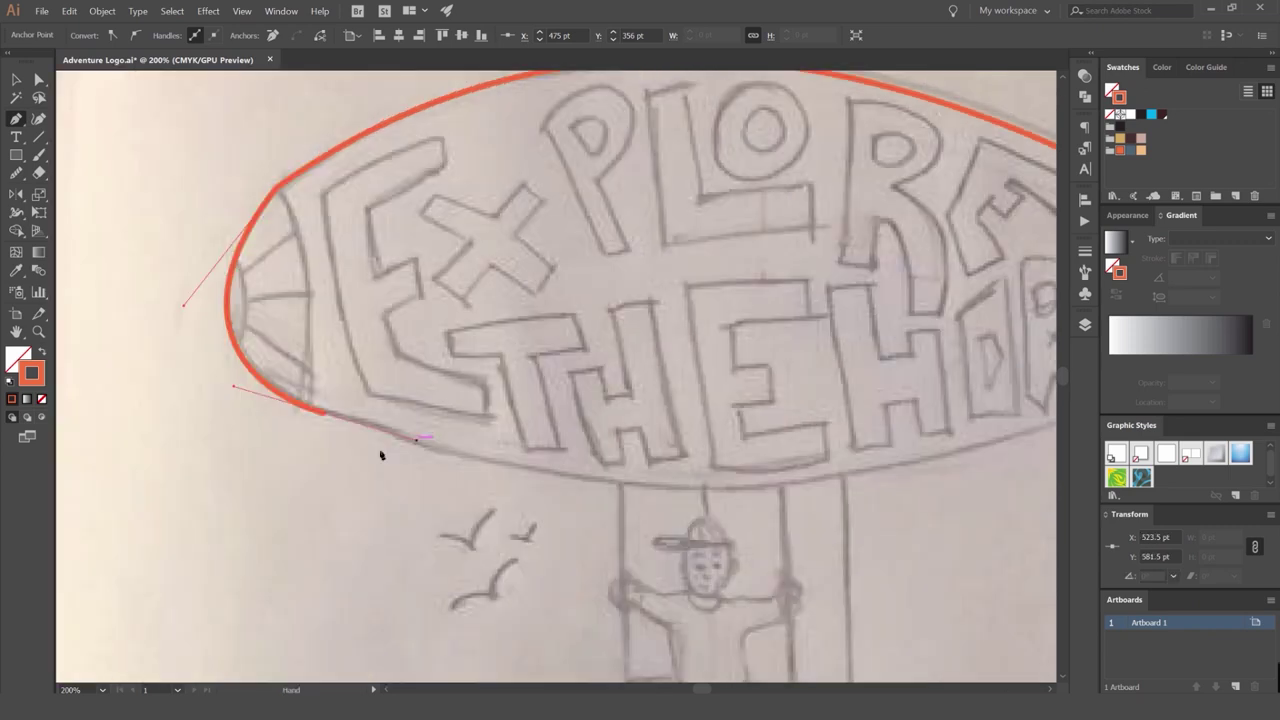
key("ctrl+minus")
key("ctrl+minus")
left_click_drag(467, 456, 650, 454)
key("ctrl+z")
Curve the airship outline to a smooth anchor at the nose, at about X 426 pt, Y 490 pt.
scroll(284, 392, "up", 5)
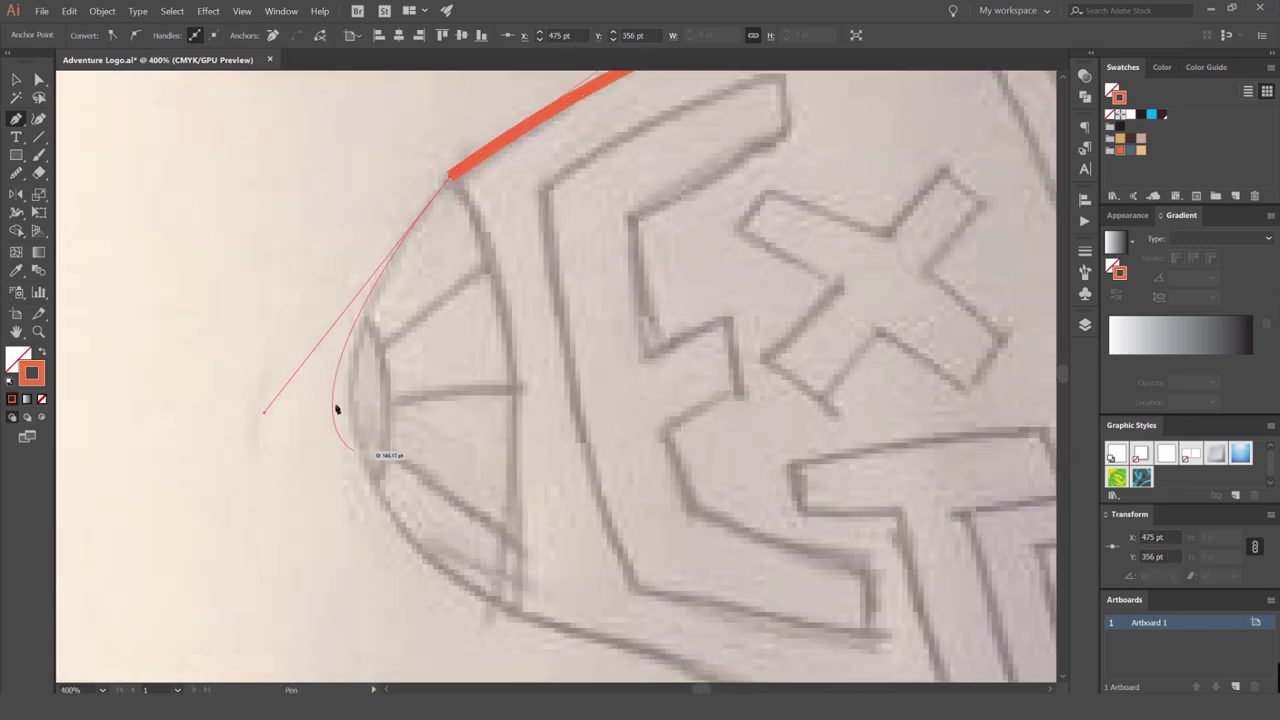
left_click_drag(337, 409, 362, 482)
scroll(362, 482, "down", 4)
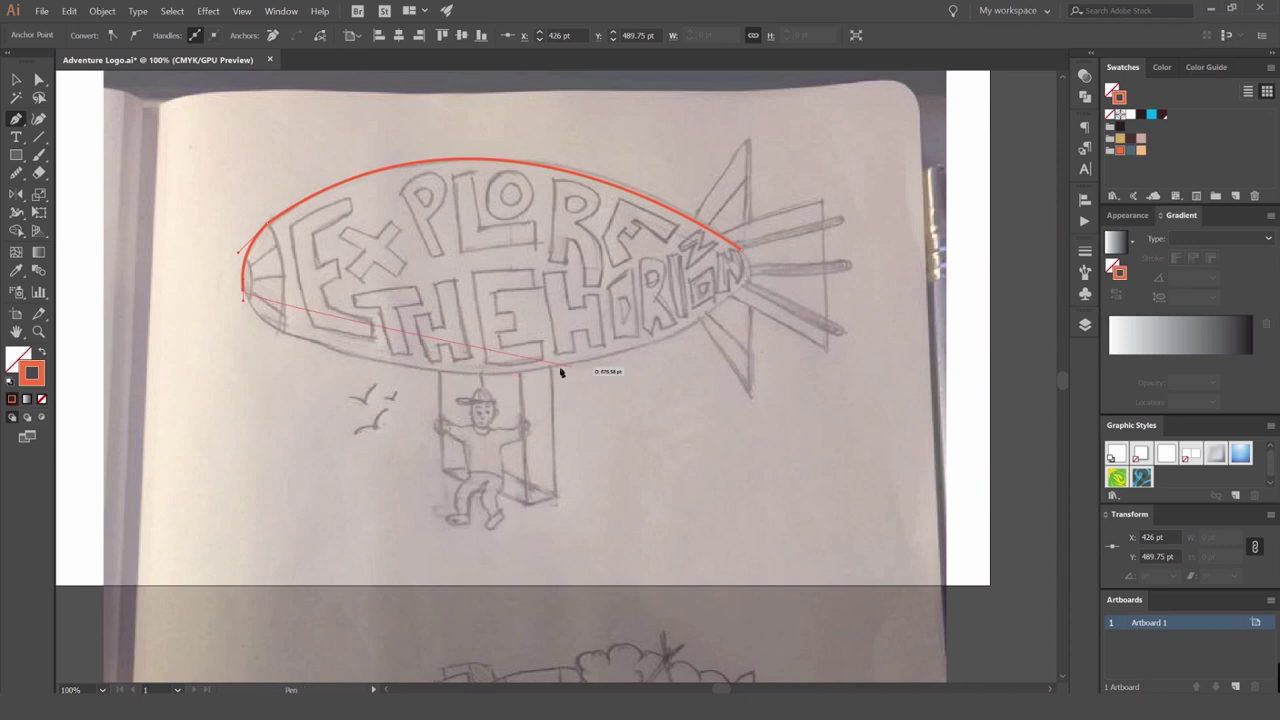
Trace the underside and tail with smooth anchors at about X 1017, Y 655 pt and X 1423, Y 409 pt, closing the outline.
mouse_move(537, 372)
left_mouse_down()
mouse_move(752, 313)
mouse_move(737, 215)
mouse_move(743, 243)
mouse_move(769, 233)
left_mouse_up()
scroll(759, 295, "up", 2)
scroll(740, 240, "up", 3)
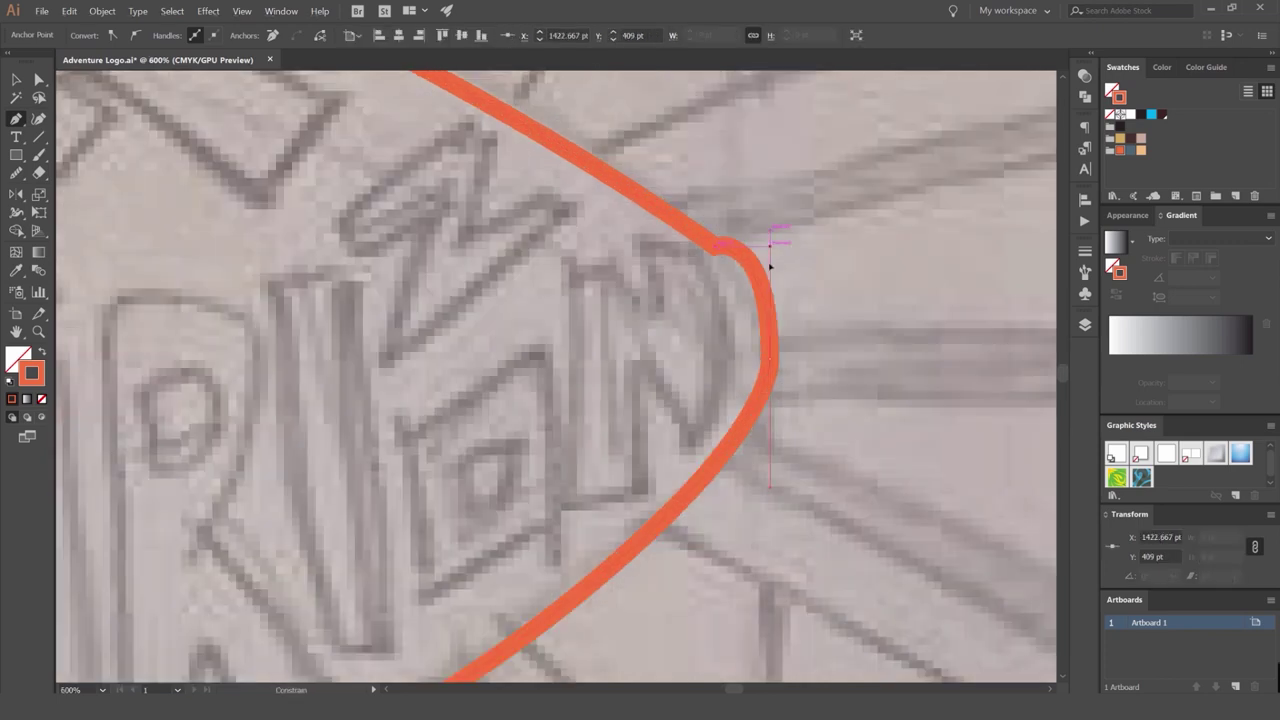
left_click_drag(768, 280, 769, 291)
key("v")
left_click(811, 266)
scroll(808, 274, "down", 5)
Smooth the curve at the airship's tail tip by adjusting the tail anchor's upper handle.
scroll(800, 278, "up", 6)
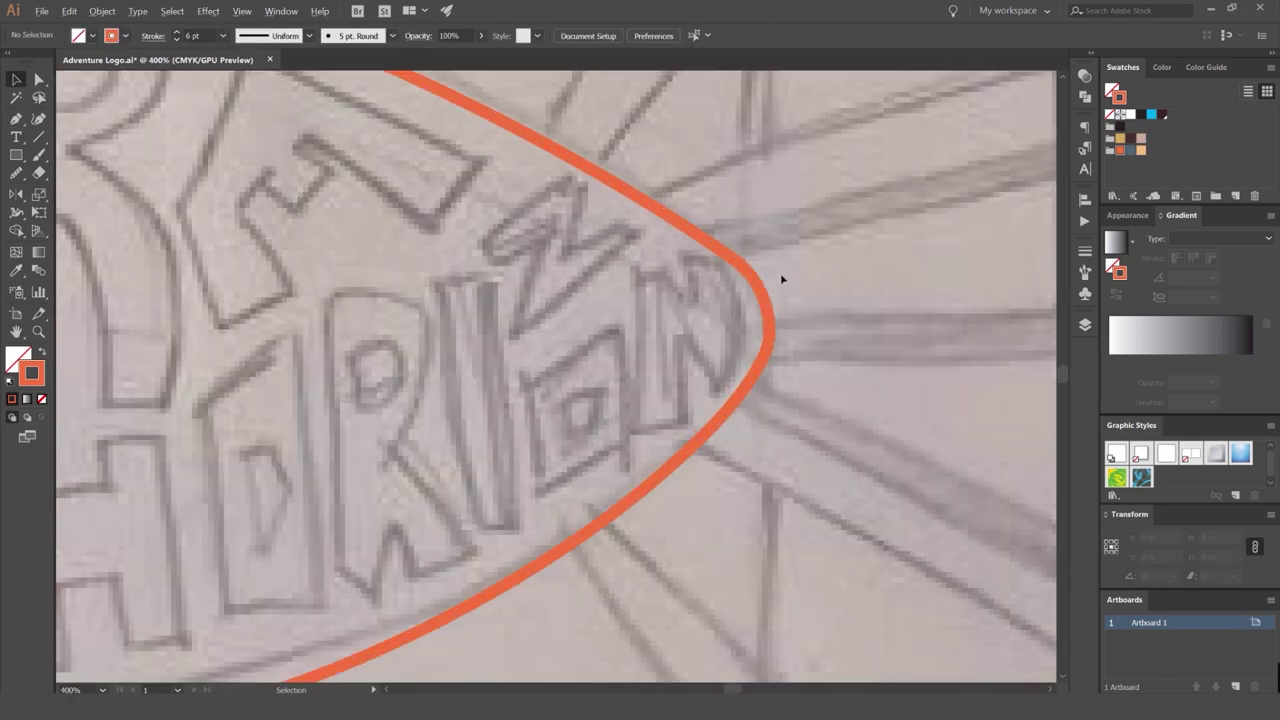
left_click(714, 244)
key("a")
left_click(752, 268)
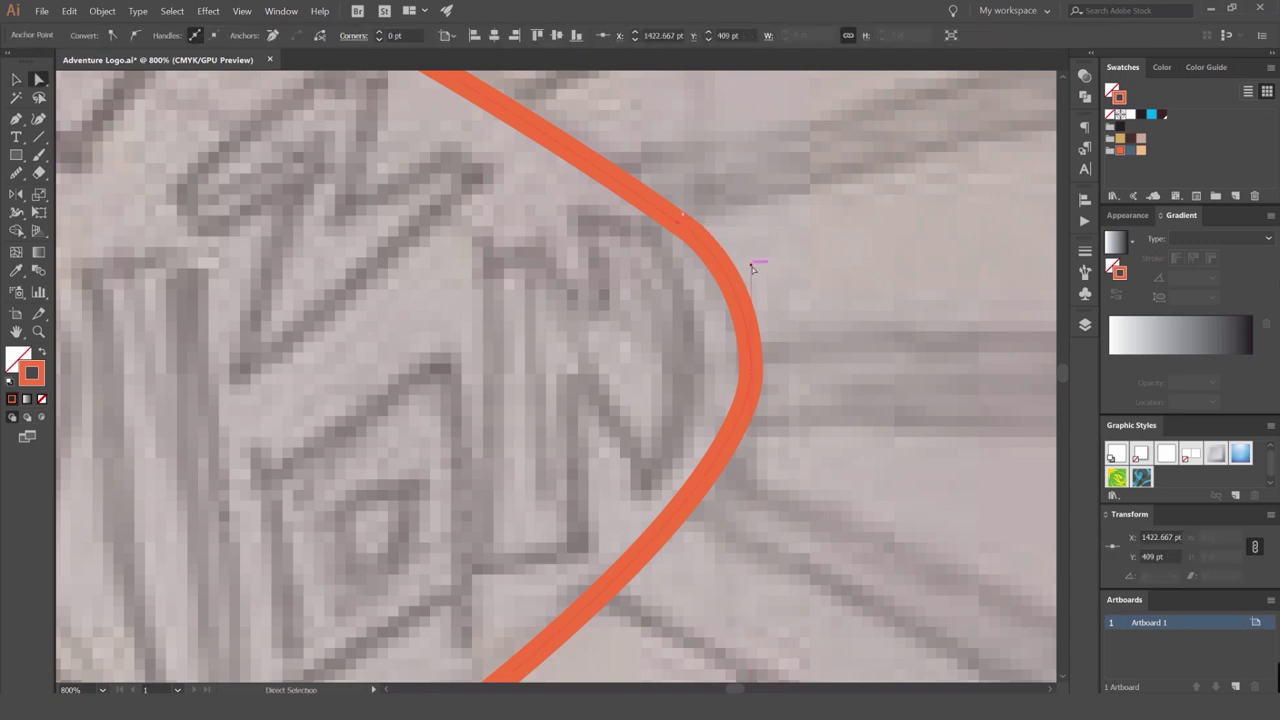
left_click_drag(767, 275, 768, 276)
left_click(773, 277)
scroll(773, 277, "down", 8)
Round off the corner in the outline at the airship's nose by adjusting the nose anchor's handles.
scroll(540, 270, "up", 4)
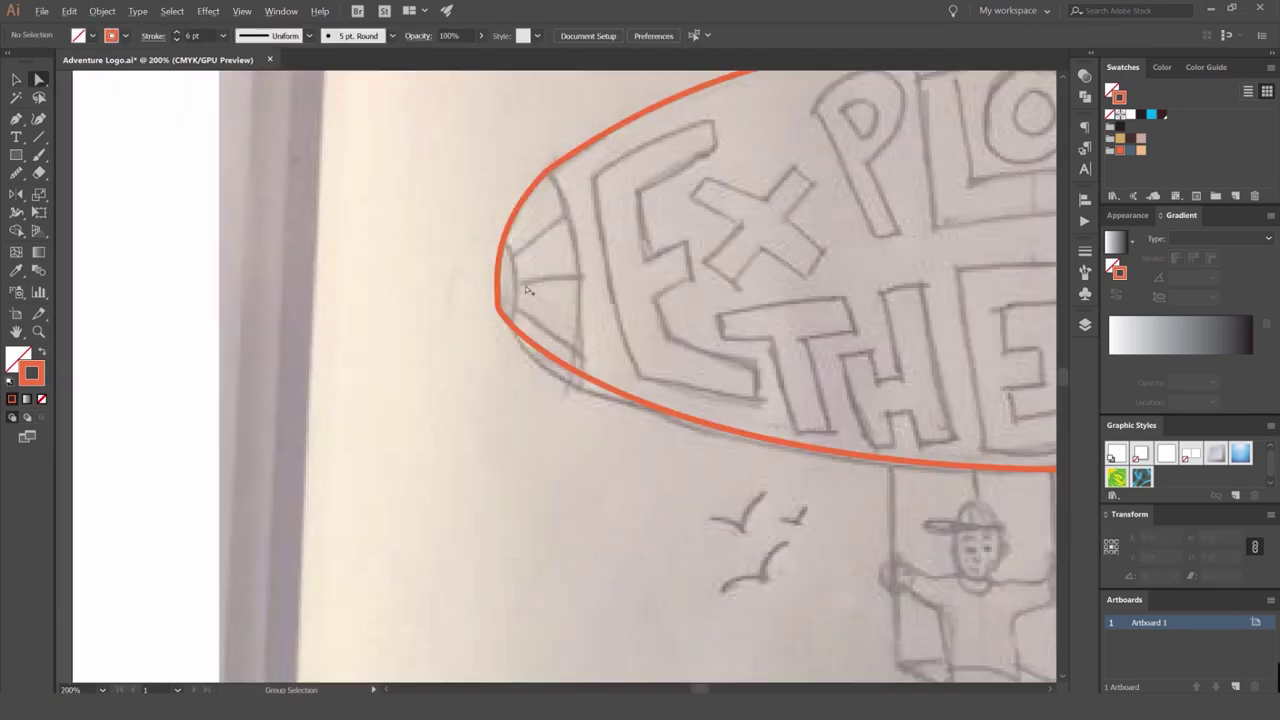
left_click(503, 307)
left_click(499, 320)
scroll(501, 334, "up", 3)
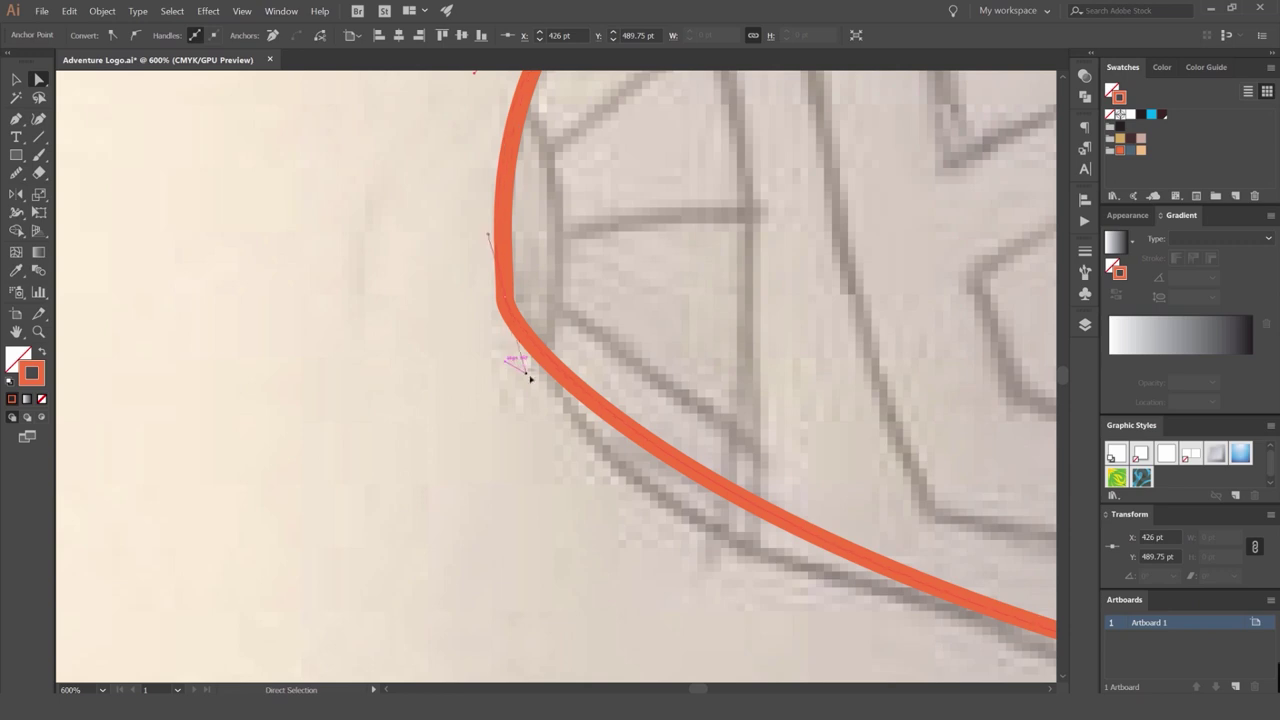
left_click(563, 350)
scroll(611, 281, "down", 6)
left_click_drag(896, 170, 766, 208)
key("v")
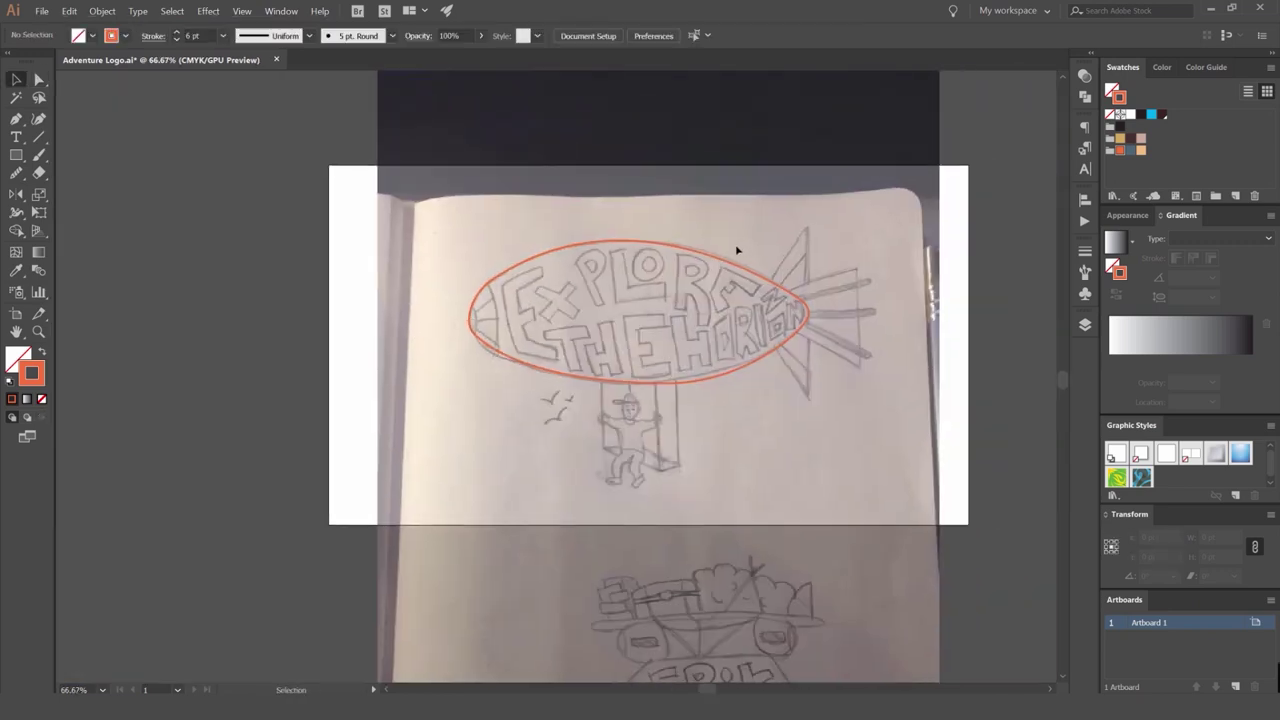
Move the anchor on the airship's underside to about X 956 pt, Y 653 pt to match the sketch.
scroll(722, 327, "up", 2)
key("a")
left_click(605, 453)
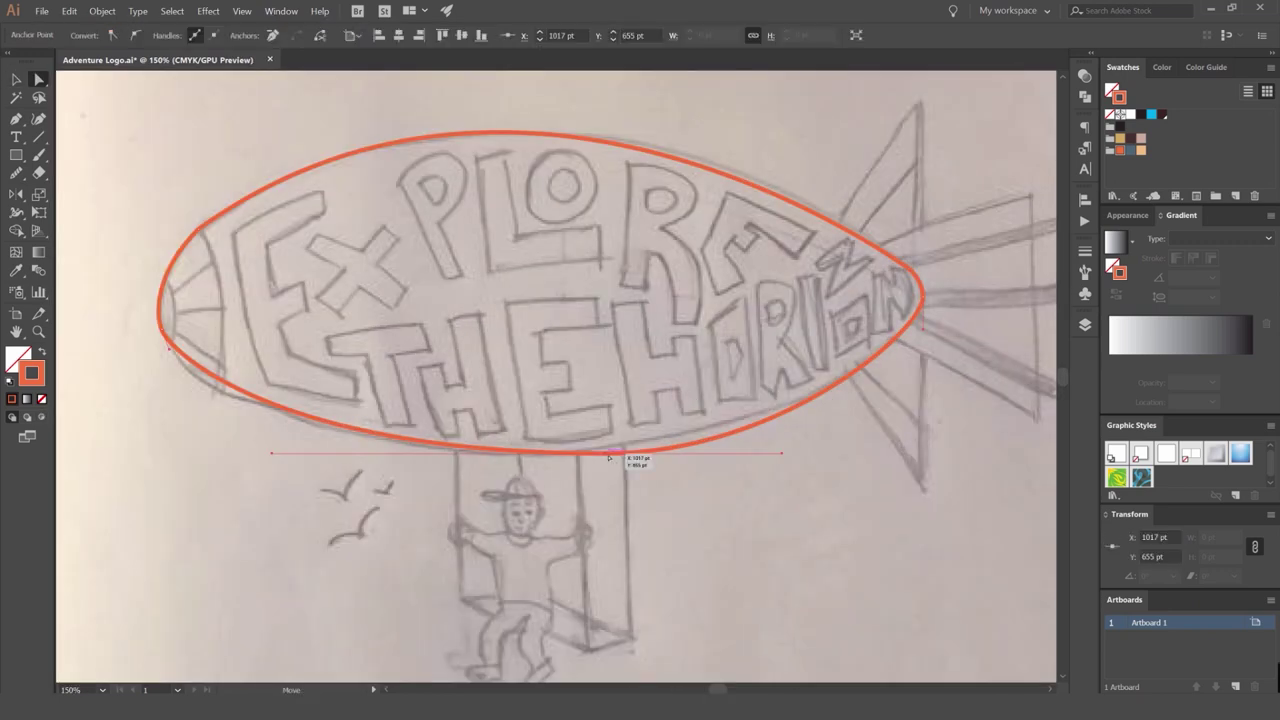
left_click_drag(608, 457, 573, 456)
left_click(722, 500)
left_click(573, 454)
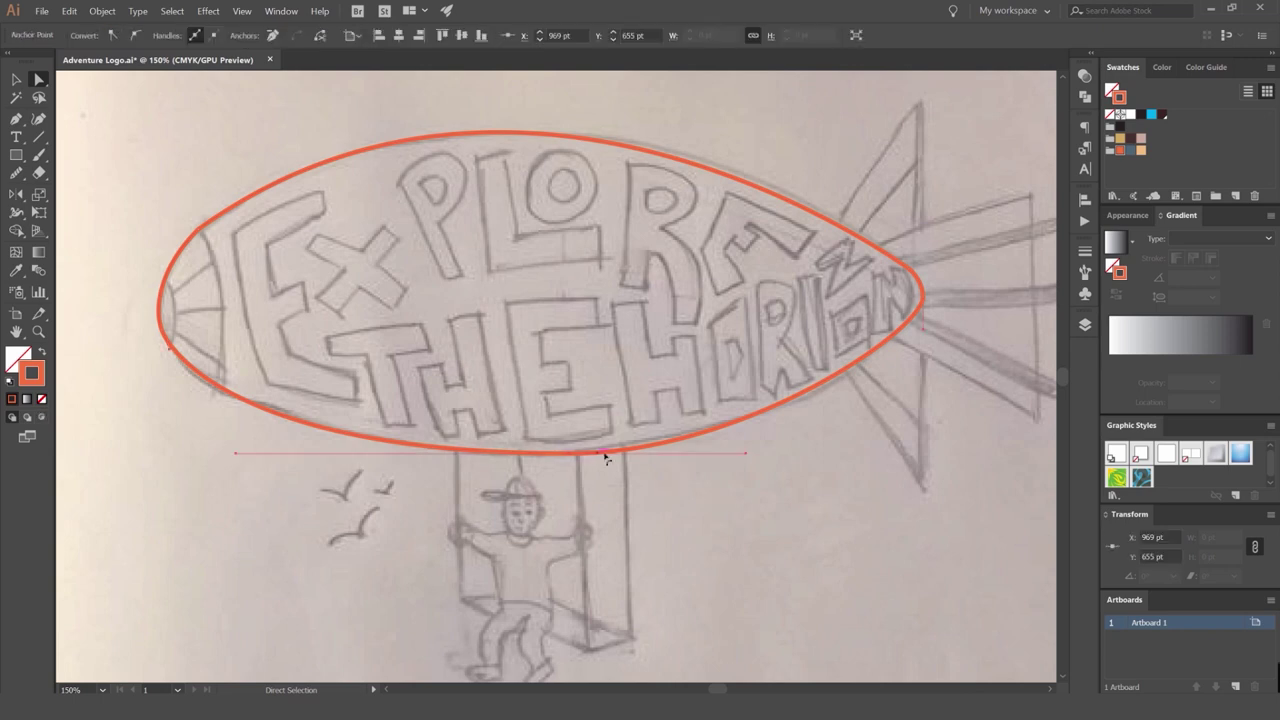
key("ctrl+z")
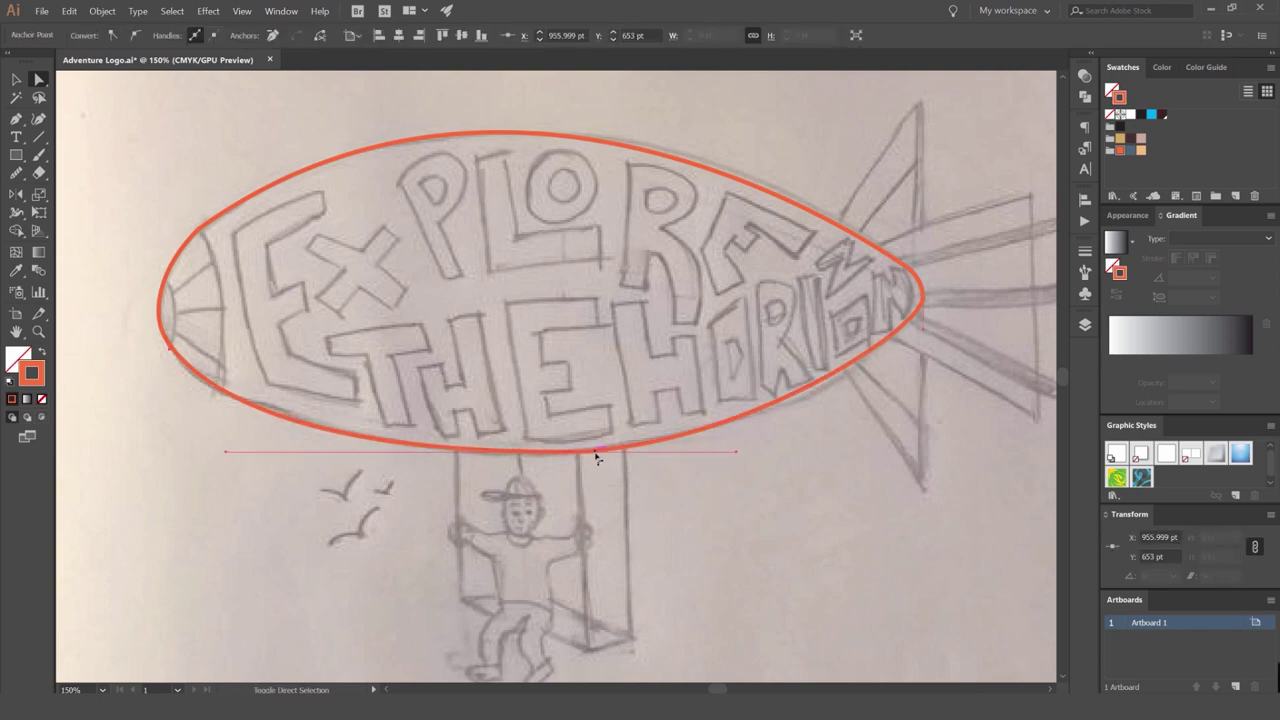
left_click(782, 448)
scroll(545, 328, "down", 4)
scroll(534, 321, "up", 1)
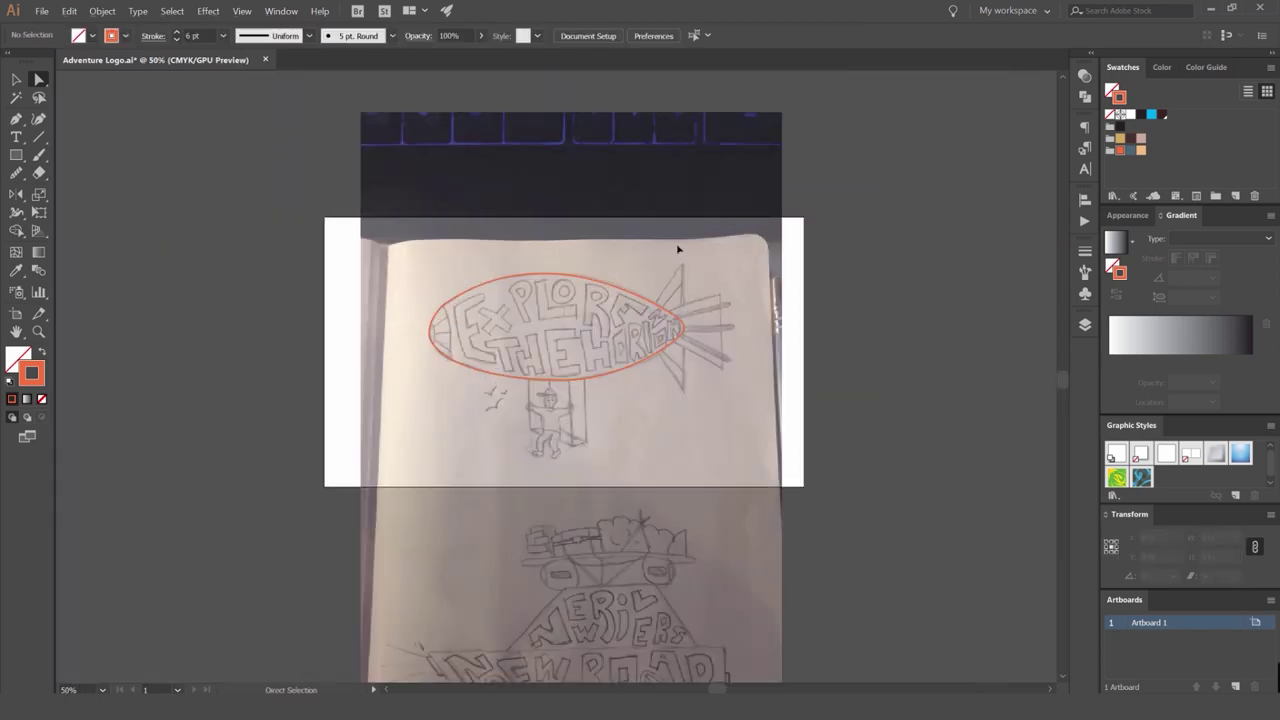
Draw a narrow upright ellipse overlapping the airship's nose so its inner edge follows the sketched small nose cap.
scroll(637, 297, "up", 6)
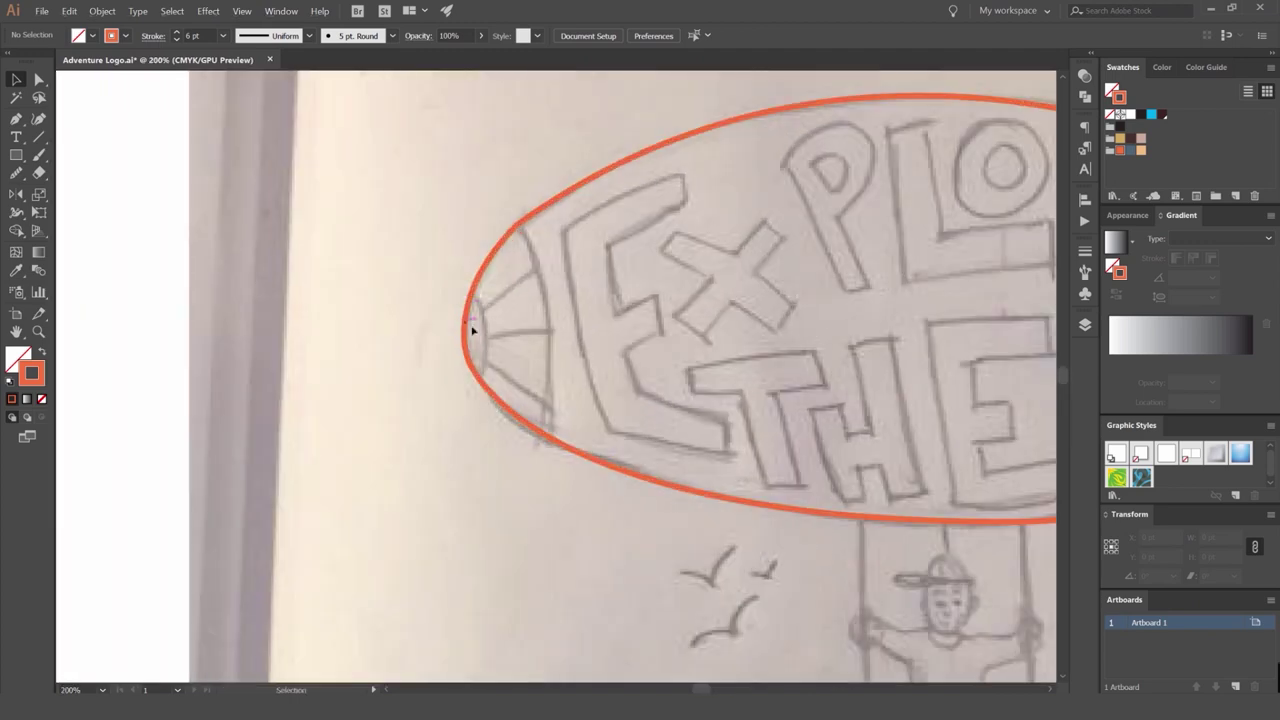
scroll(481, 321, "down", 2)
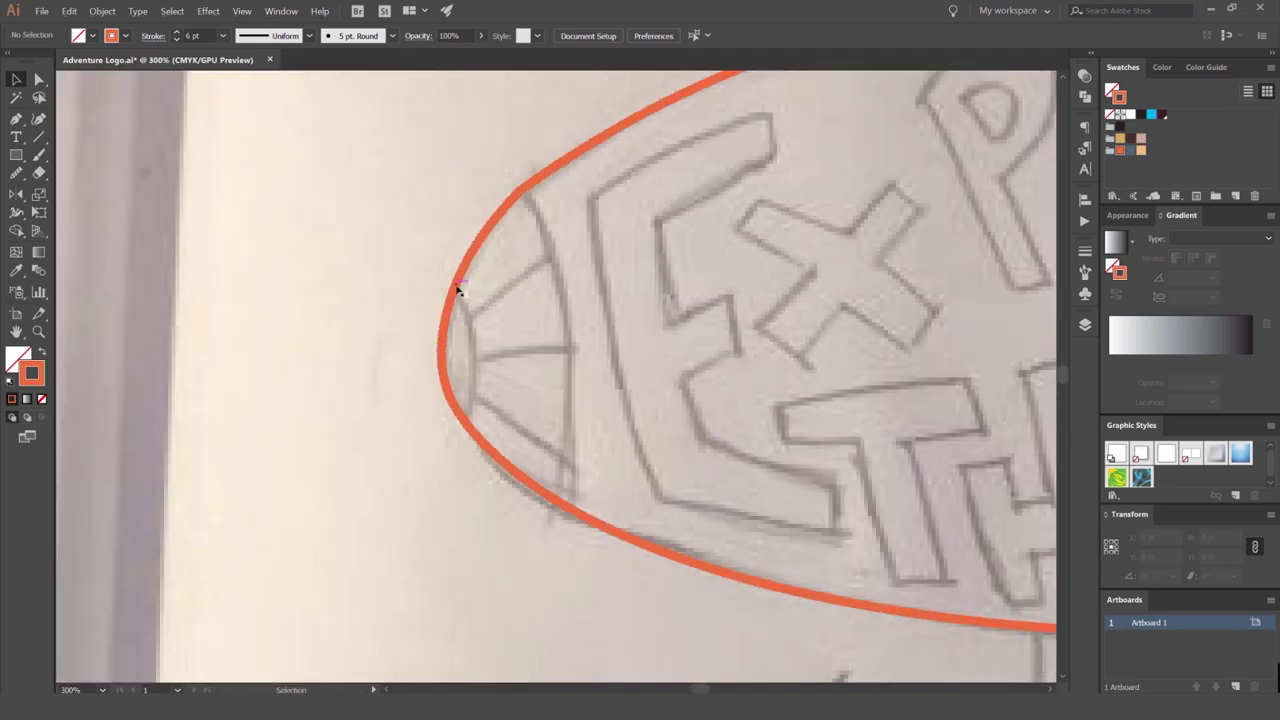
scroll(458, 314, "up", 1)
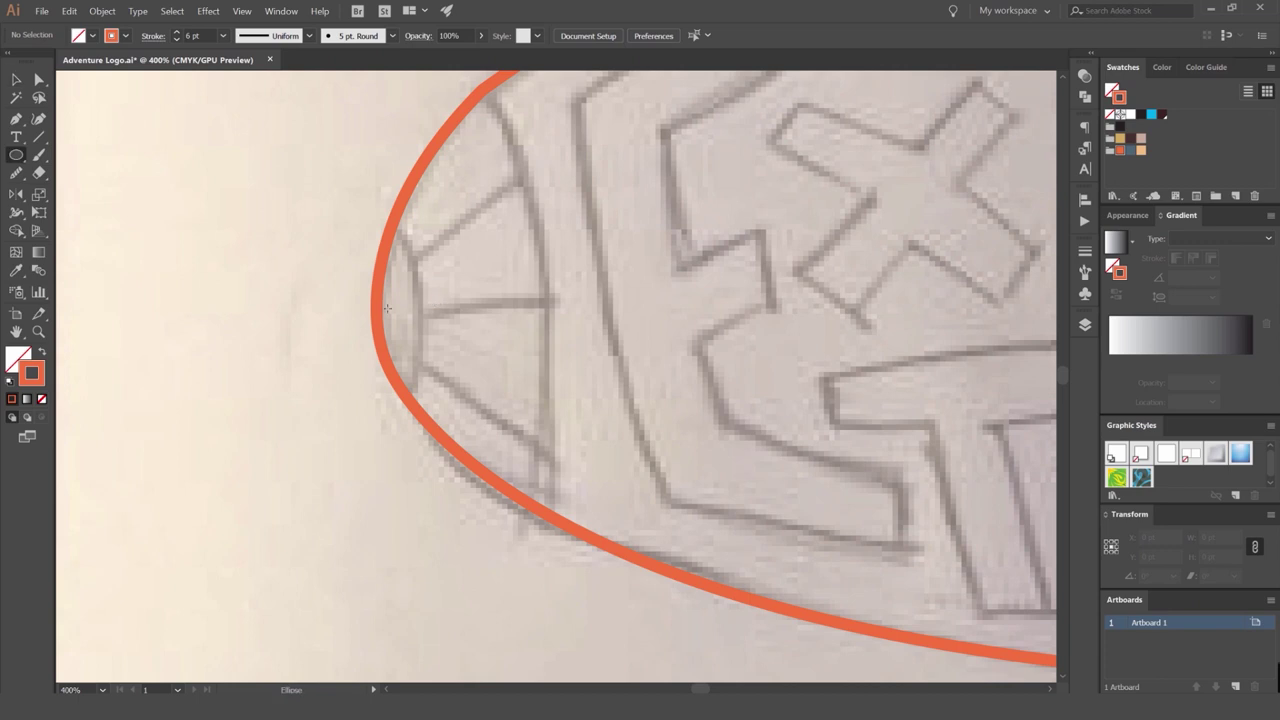
left_click_drag(380, 309, 438, 434)
key("v")
left_click(491, 305)
left_click_drag(437, 281, 415, 296)
left_click(480, 220)
key("ctrl+a")
left_click(503, 268)
Select the ellipse and airship outline and remove the ellipse area outside the hull with the Shape Builder tool.
scroll(485, 271, "down", 3)
scroll(448, 274, "up", 4)
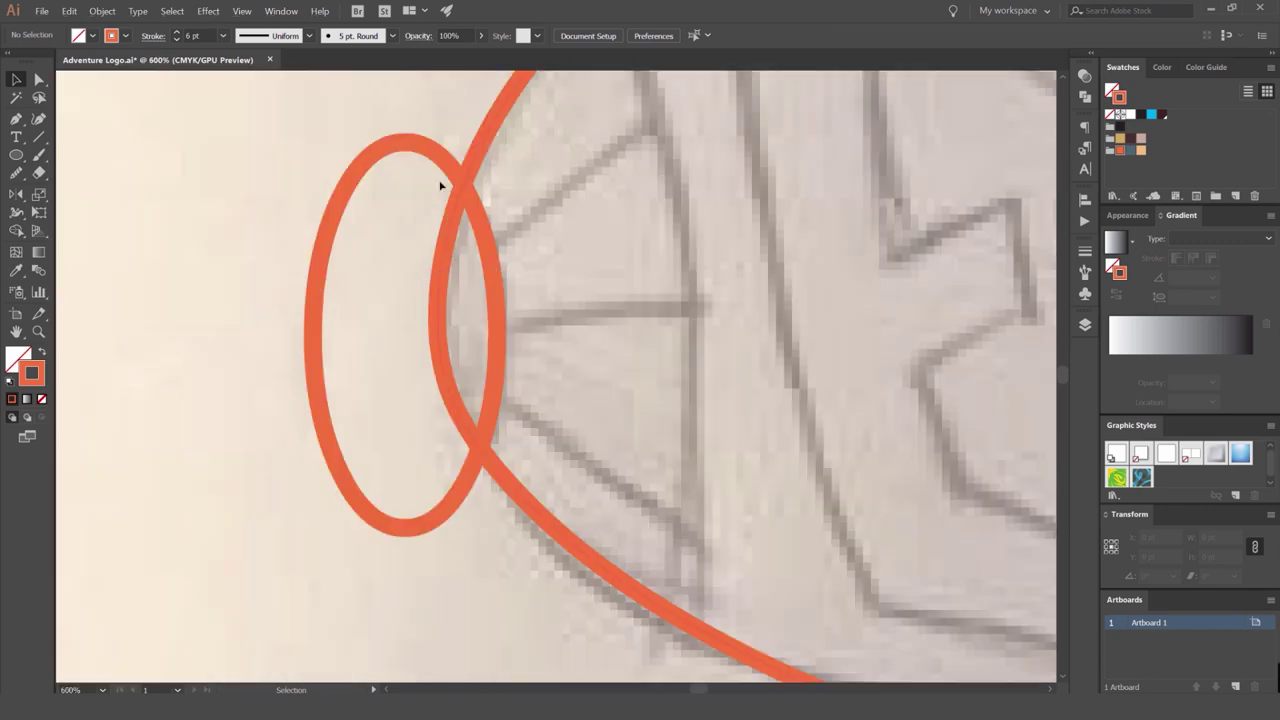
left_click(429, 153)
left_click(395, 266)
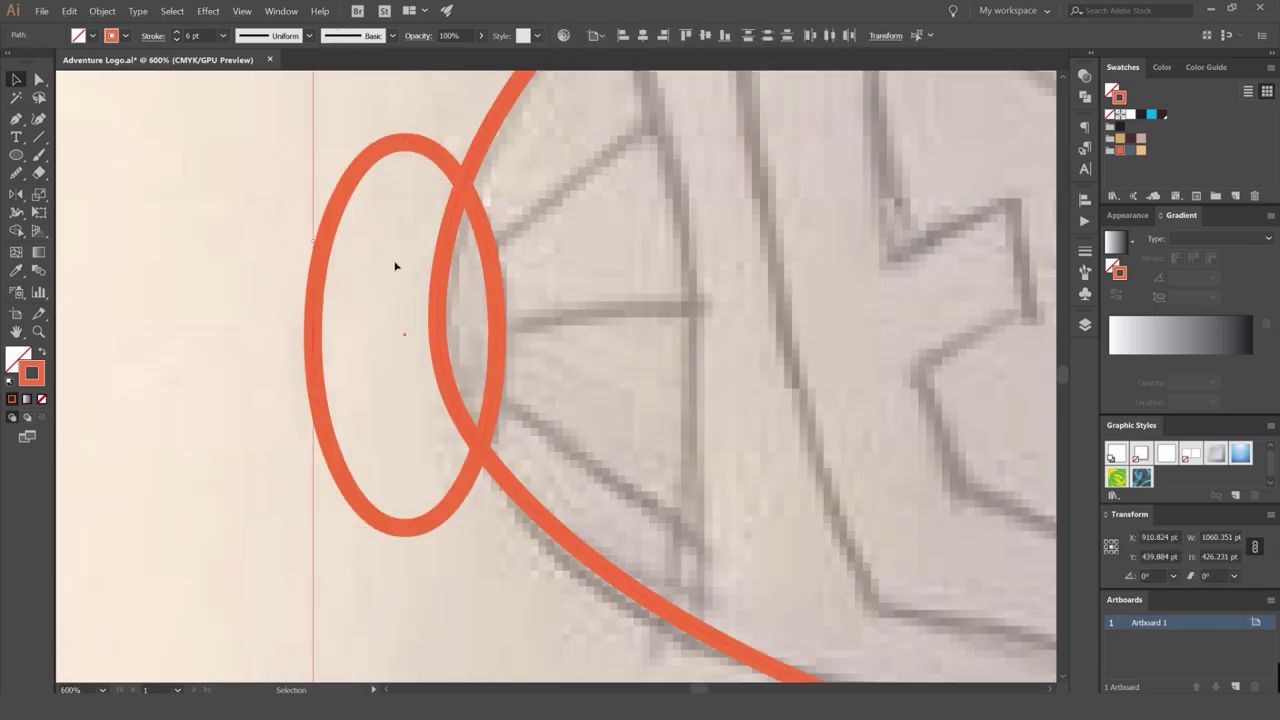
scroll(486, 251, "down", 2)
scroll(486, 251, "up", 2)
key("shift+m")
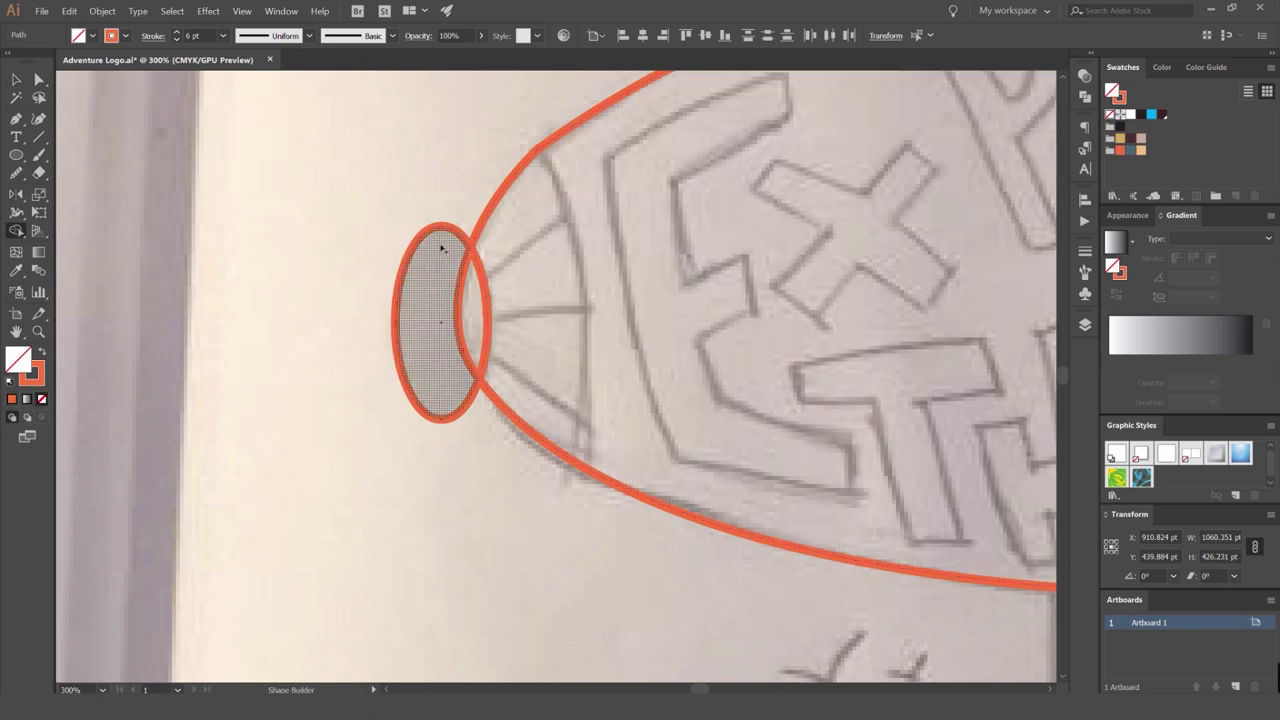
scroll(441, 248, "up", 1)
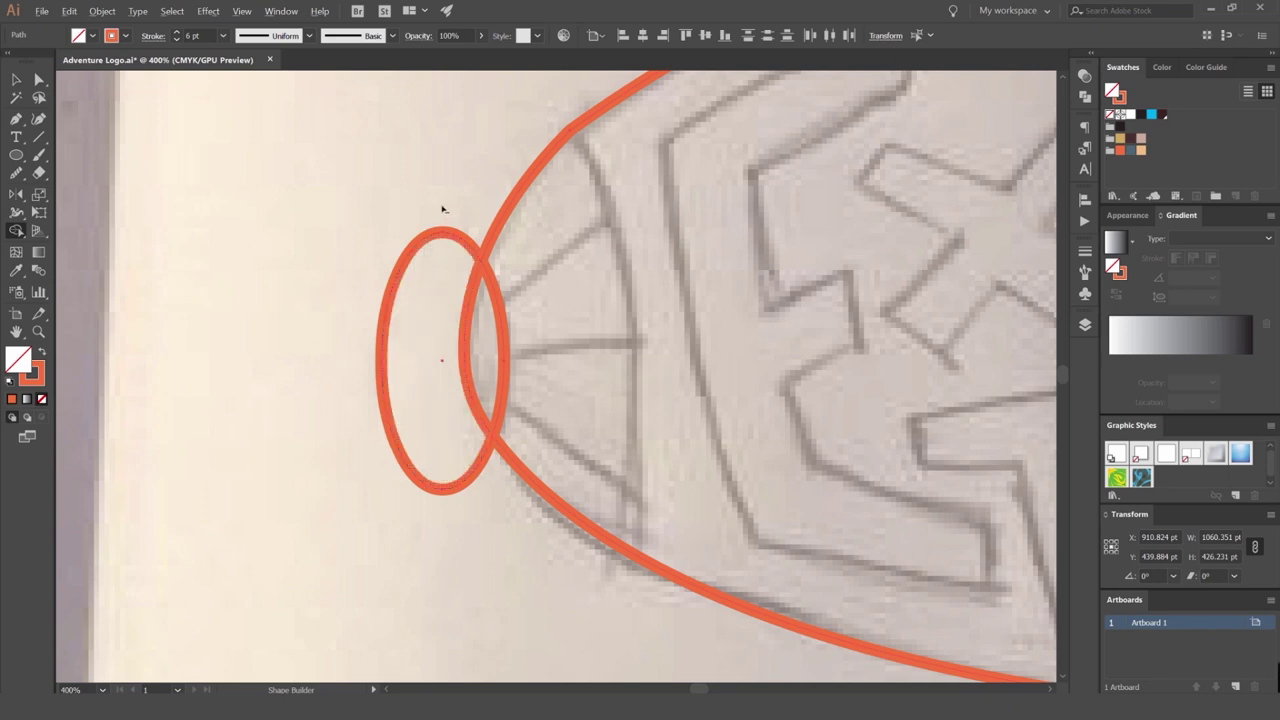
left_click_drag(466, 193, 393, 301)
left_click_drag(393, 384, 383, 420)
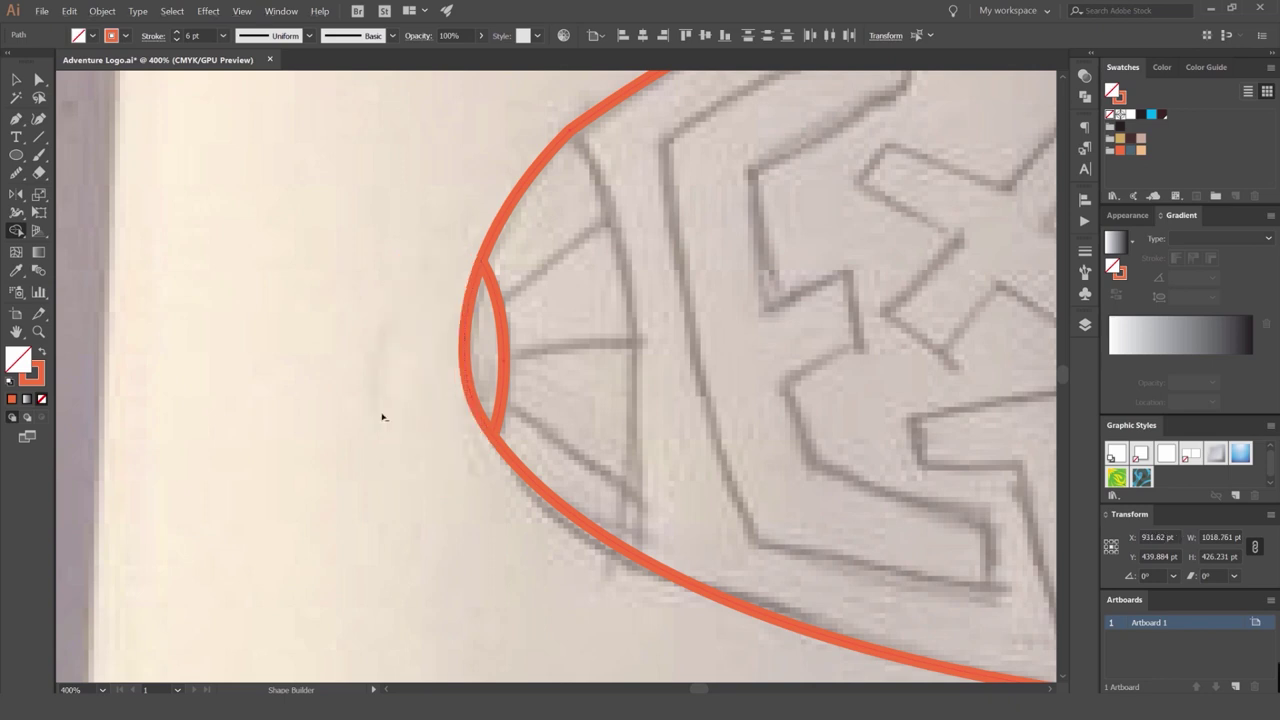
Try moving the small nose cap out of the airship and swapping its fill and stroke, and undo both changes.
key("v")
left_click_drag(491, 286, 651, 309)
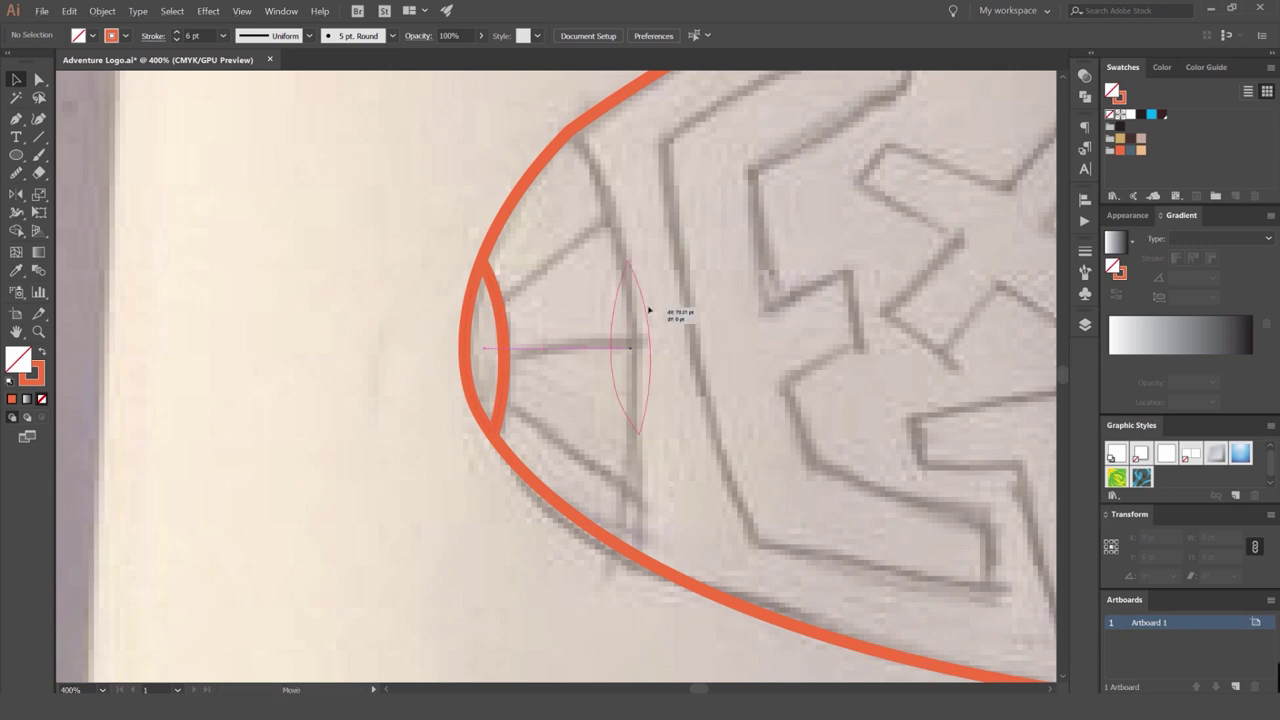
key("ctrl+z")
left_click_drag(520, 331, 295, 338)
left_click(394, 280)
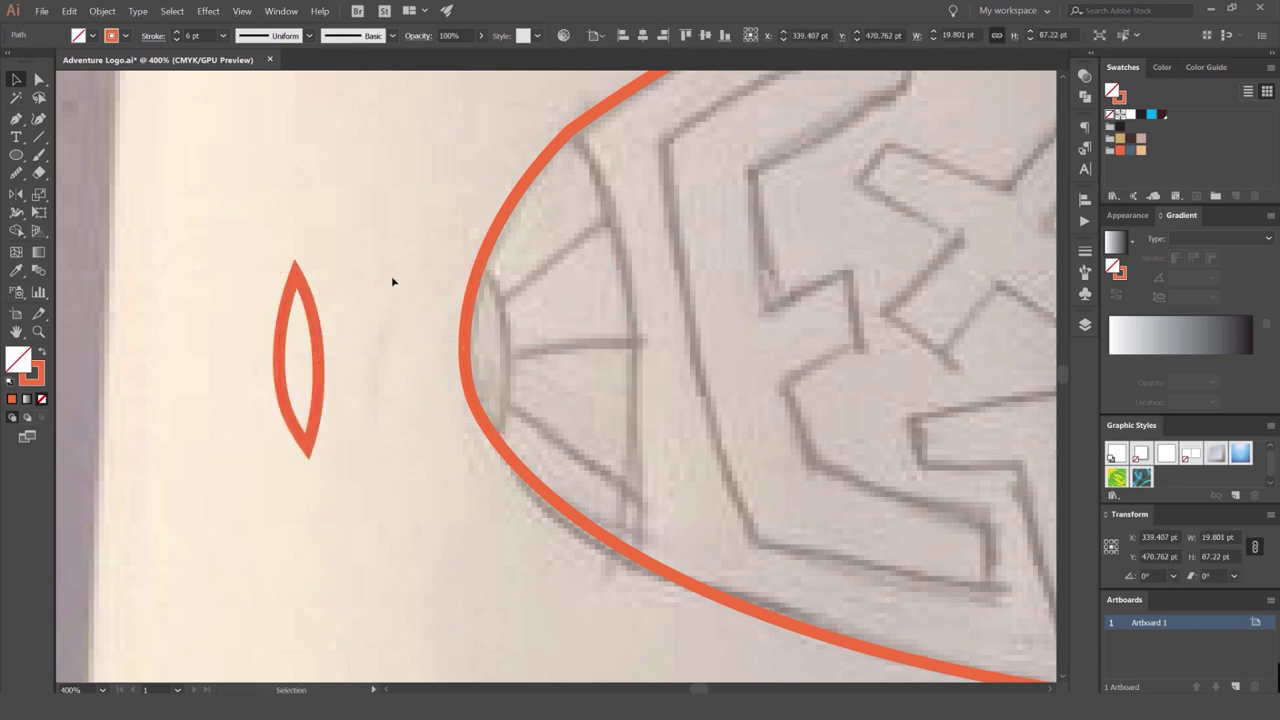
left_click(317, 338)
key("shift+x")
left_click(393, 254)
scroll(390, 256, "down", 3)
scroll(390, 256, "up", 1)
key("ctrl+z")
key("ctrl+z")
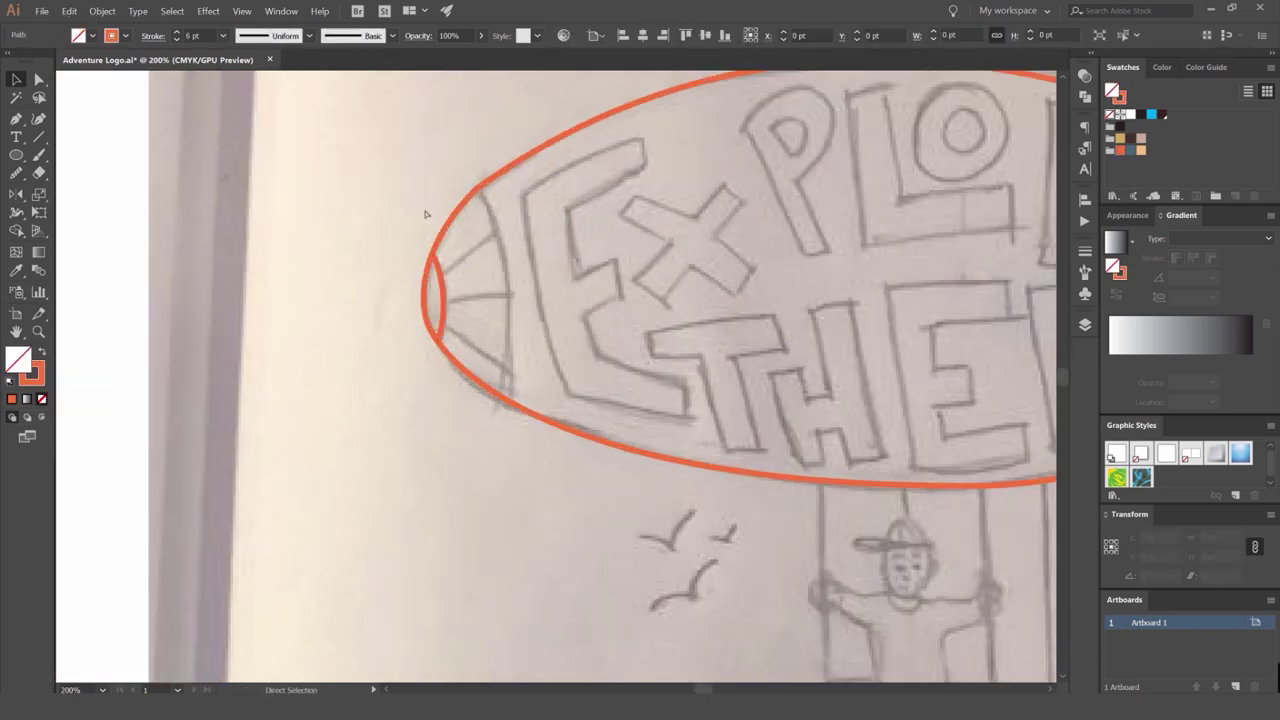
scroll(437, 240, "up", 2)
key("l")
scroll(408, 333, "down", 2)
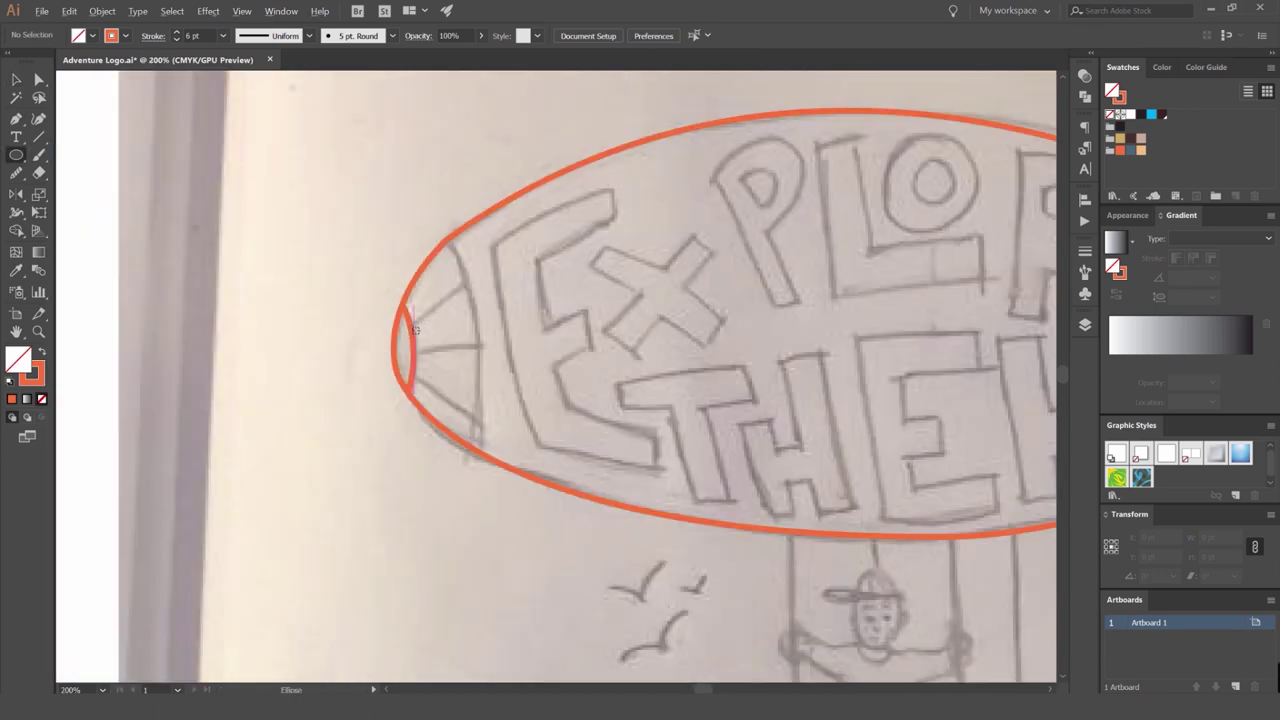
left_click_drag(410, 307, 462, 358)
key("v")
key("Delete")
Draw a larger upright ellipse over the nose so its inner edge follows the sketched boundary of the nose section.
left_click_drag(16, 155, 38, 176)
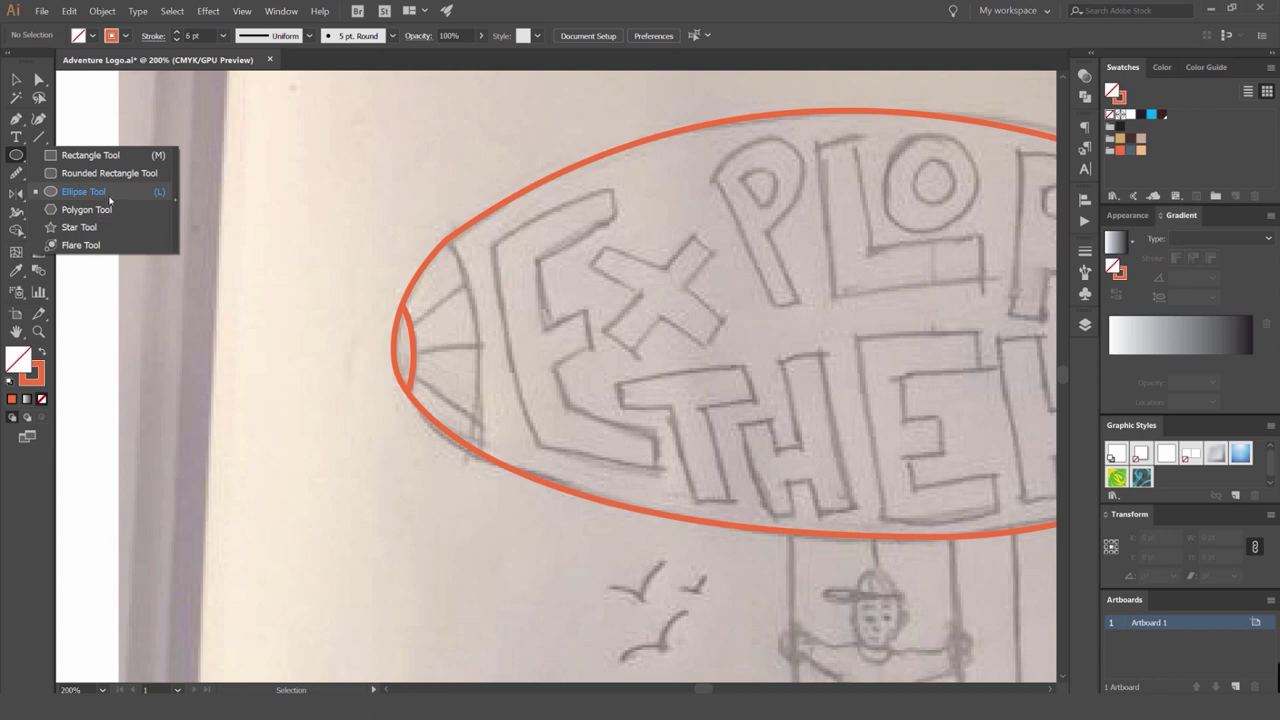
left_click(83, 191)
left_click_drag(395, 357, 478, 510)
key("v")
left_click(518, 269)
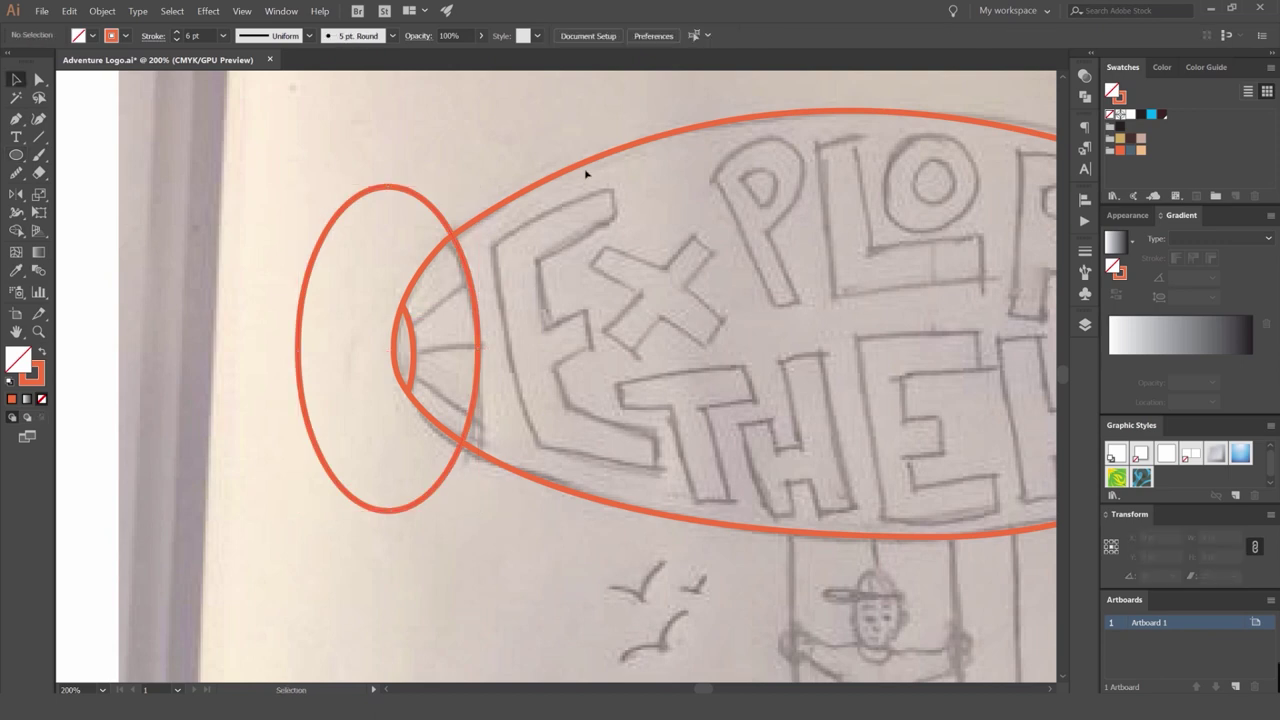
Select the larger ellipse with the airship shapes and trim away its part outside the hull with the Shape Builder tool.
left_click_drag(587, 172, 435, 299)
key("shift+m")
left_click_drag(430, 173, 375, 232)
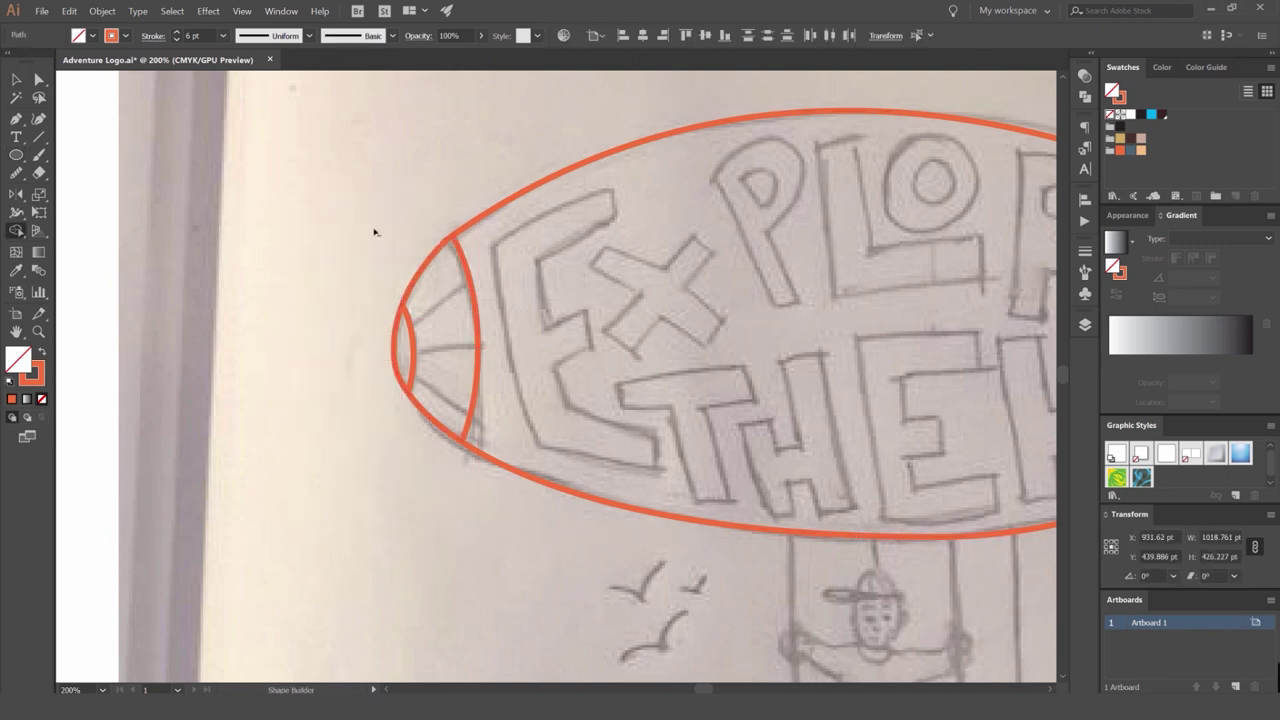
key("v")
left_click(446, 262)
scroll(409, 334, "up", 2)
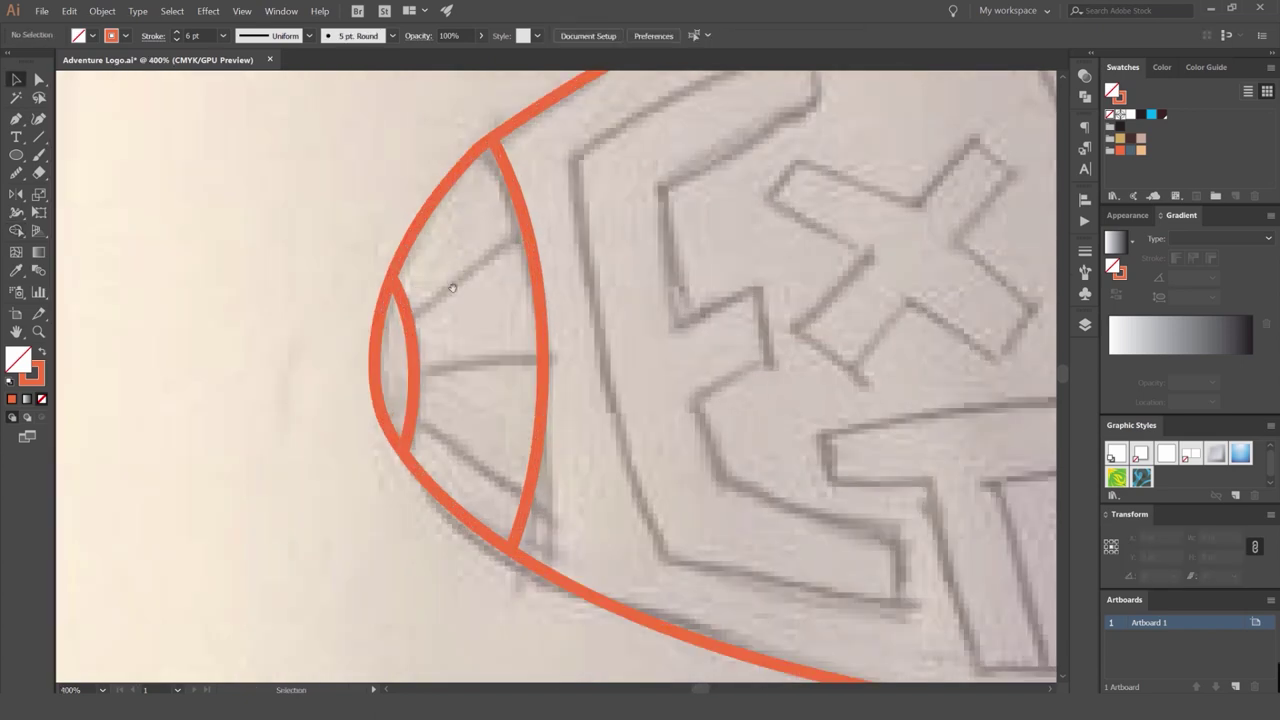
left_click_drag(432, 283, 476, 333)
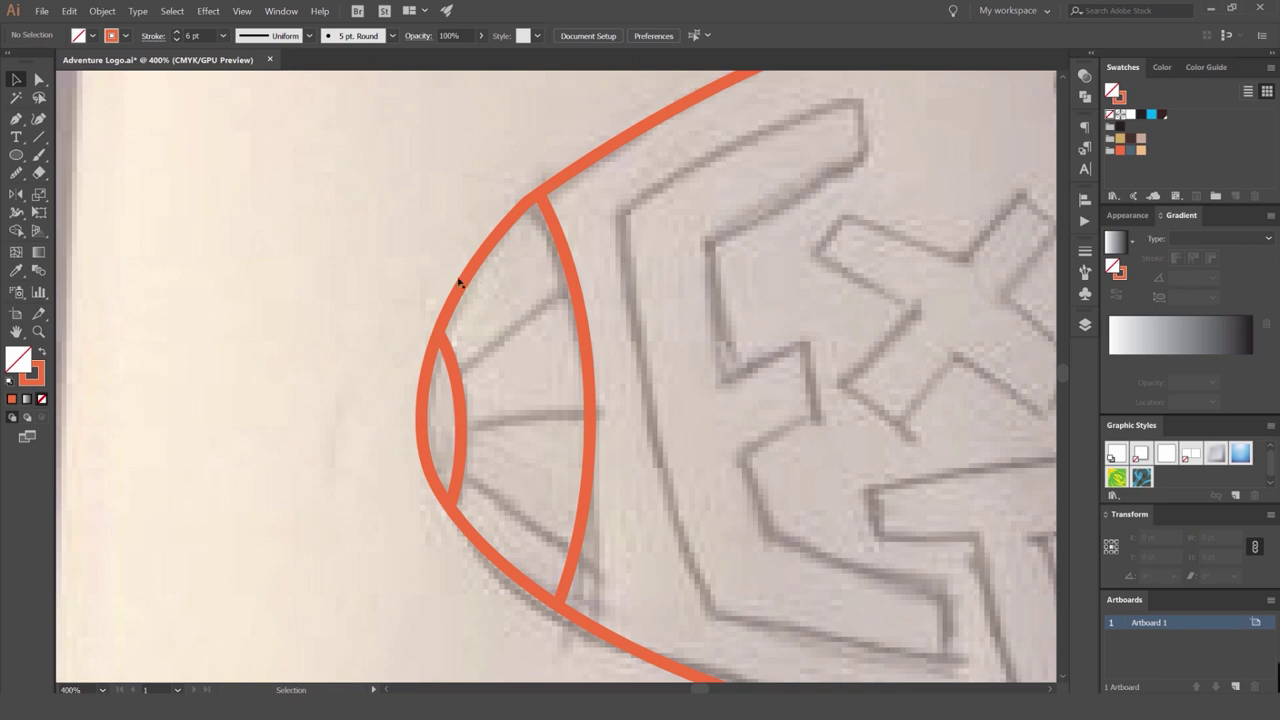
scroll(452, 290, "left", 3)
scroll(558, 330, "right", 3)
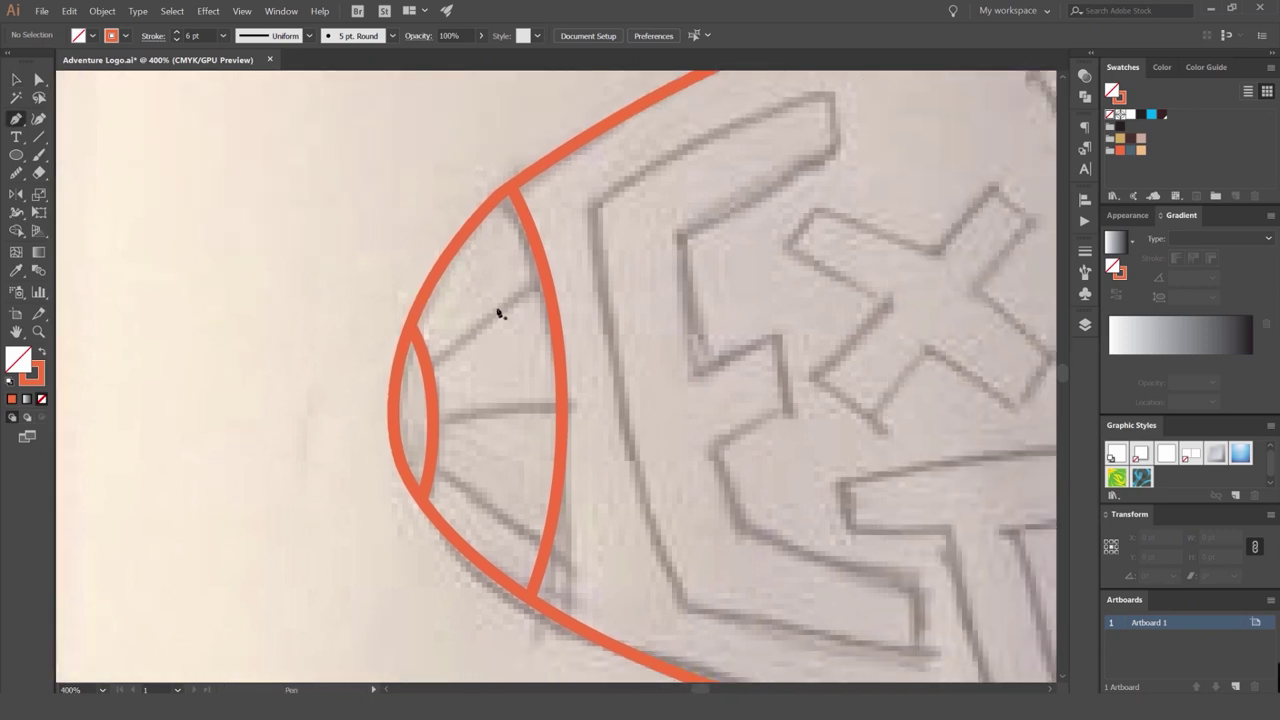
Draw three separate straight lines across the nose section with the Pen tool, following the sketched spokes between its inner and outer curves.
scroll(477, 343, "up", 3)
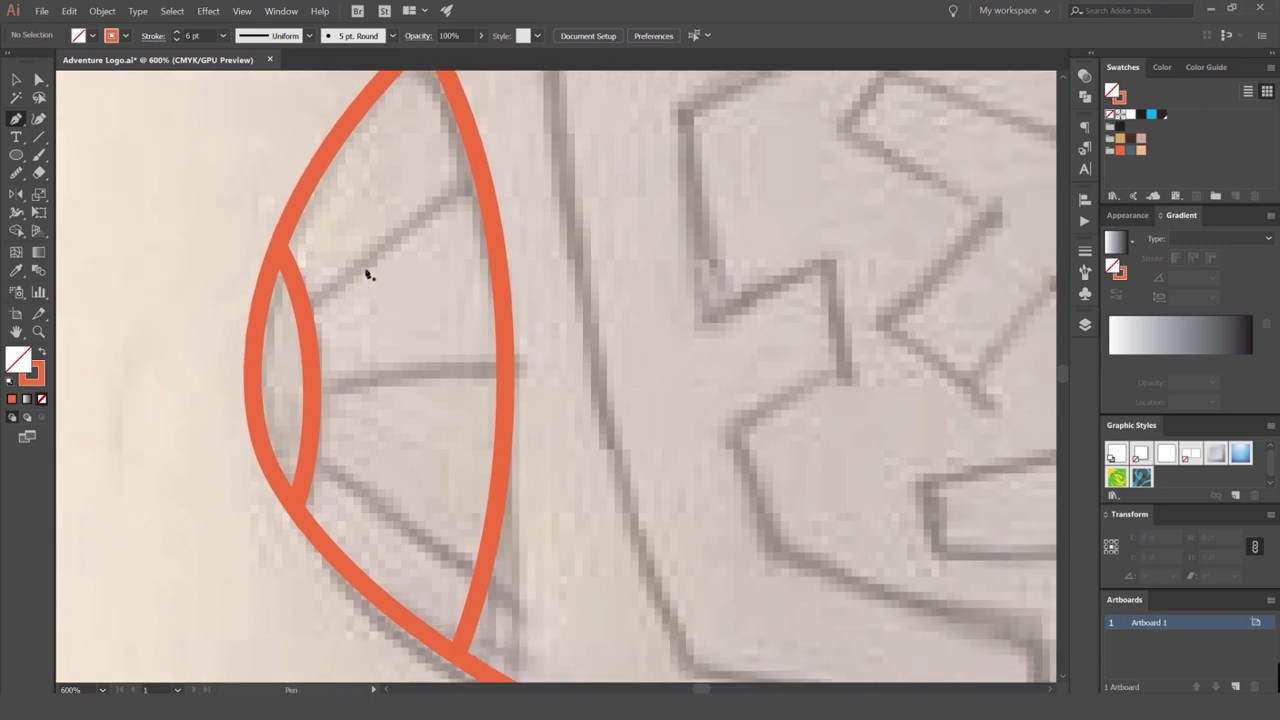
left_click(305, 313)
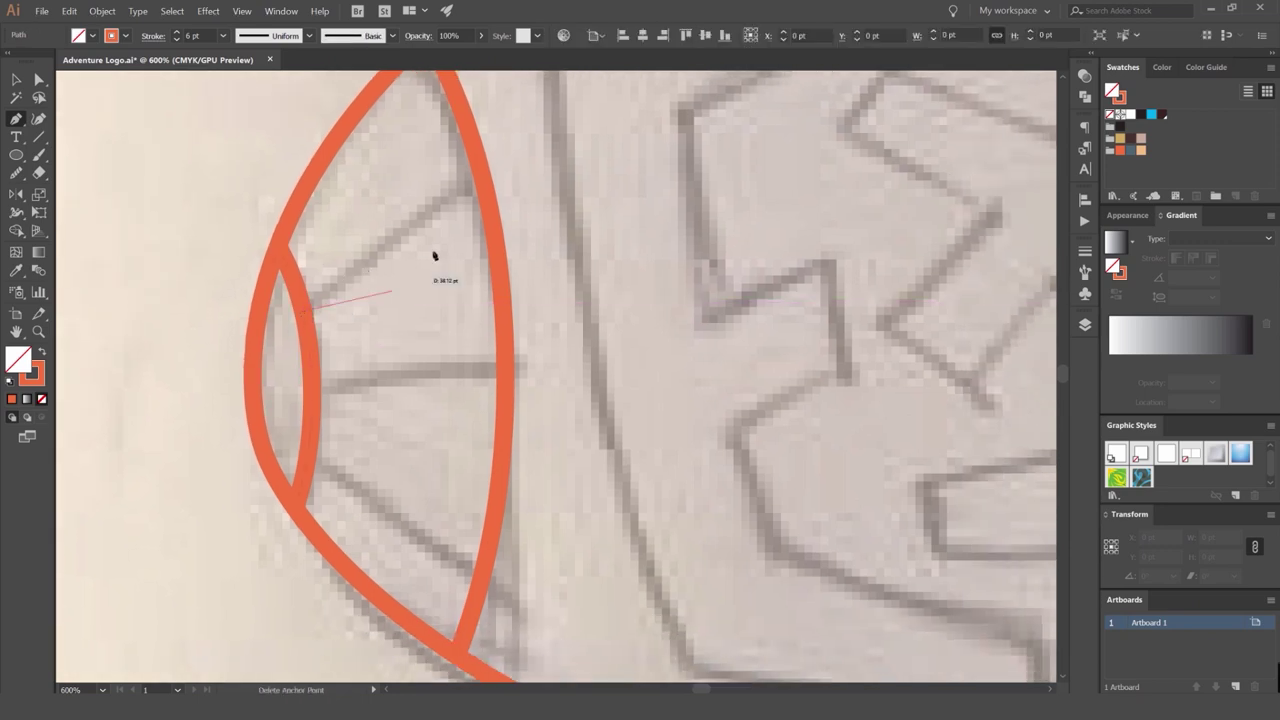
left_click(481, 188)
left_click(466, 389, "ctrl")
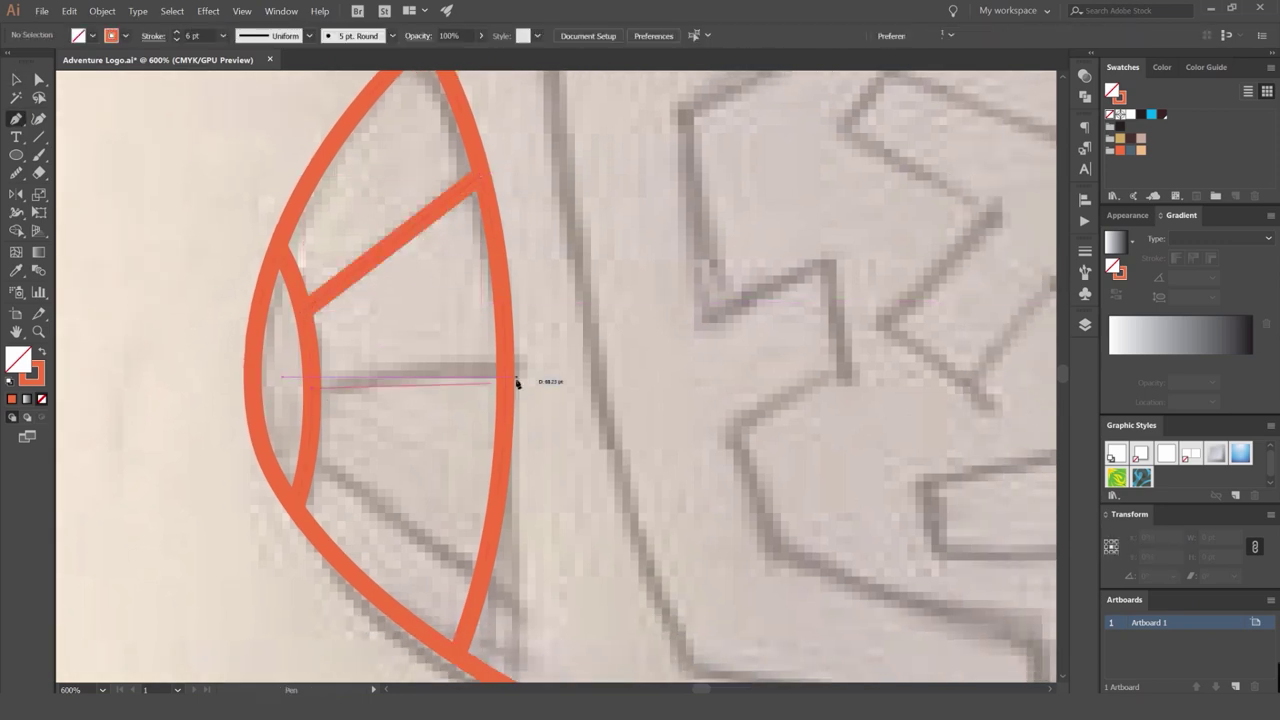
left_click(505, 368)
left_click(500, 492, "ctrl")
left_click(318, 464)
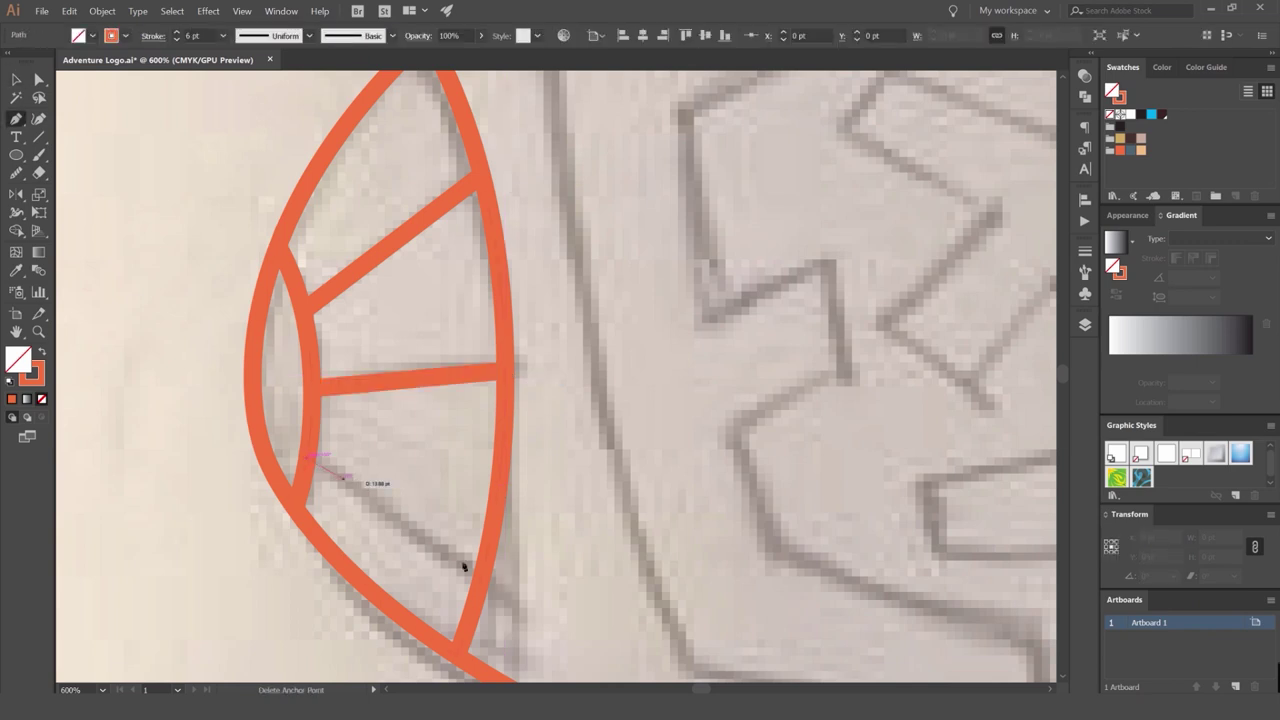
left_click(479, 584)
left_click(520, 506, "ctrl")
scroll(520, 506, "down", 1)
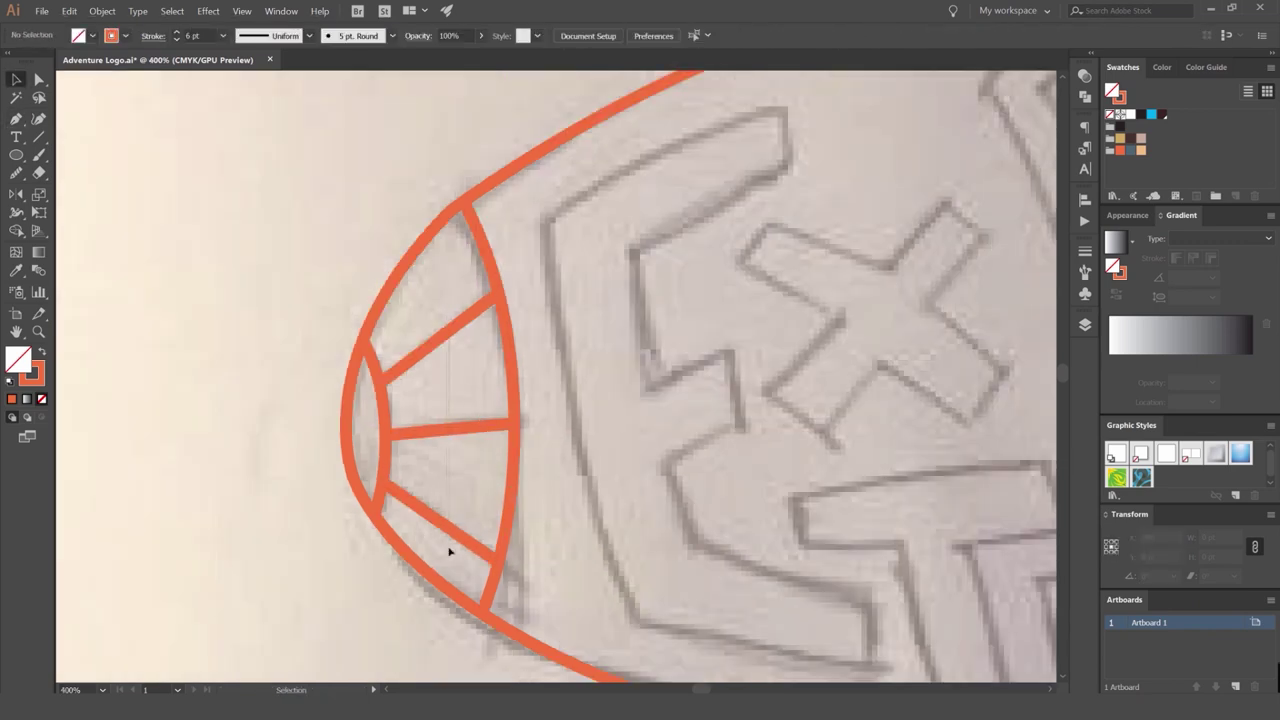
scroll(457, 531, "down", 1)
left_click_drag(449, 551, 268, 350)
key("ctrl+z")
left_click(426, 421)
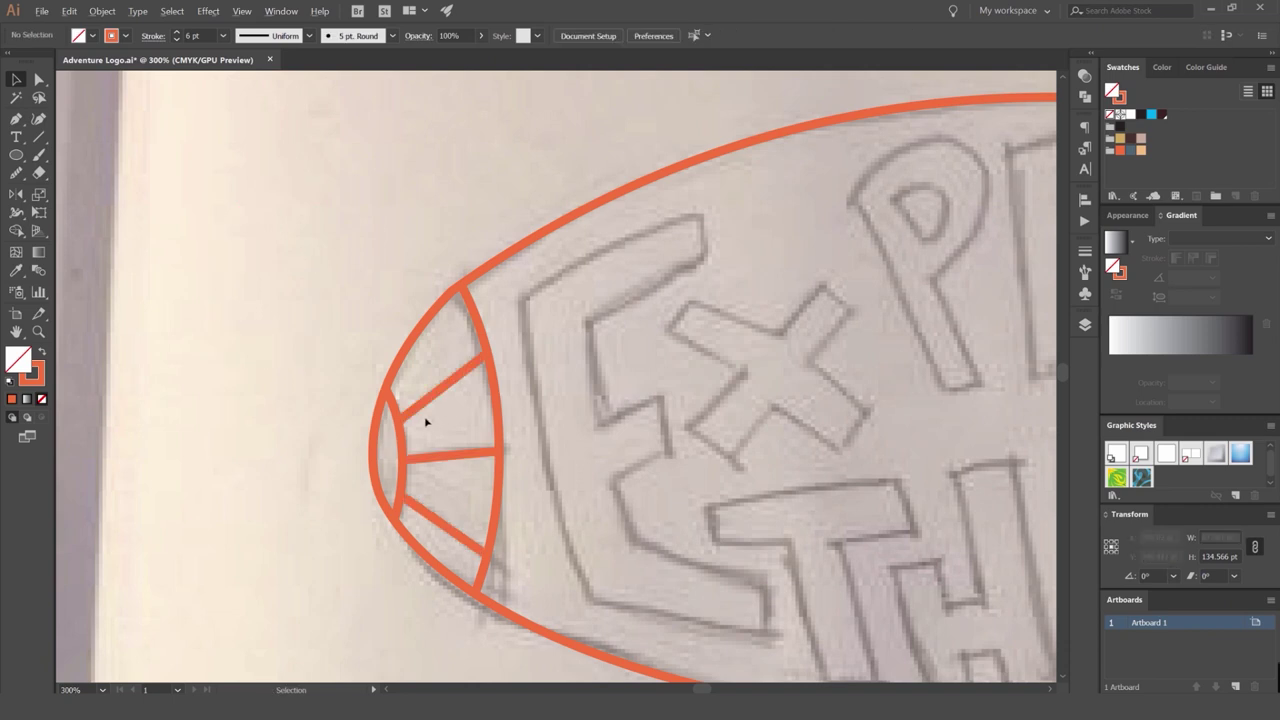
Nudge the upper and middle spoke lines of the nose section slightly upward.
scroll(425, 422, "up", 3)
left_click(460, 336)
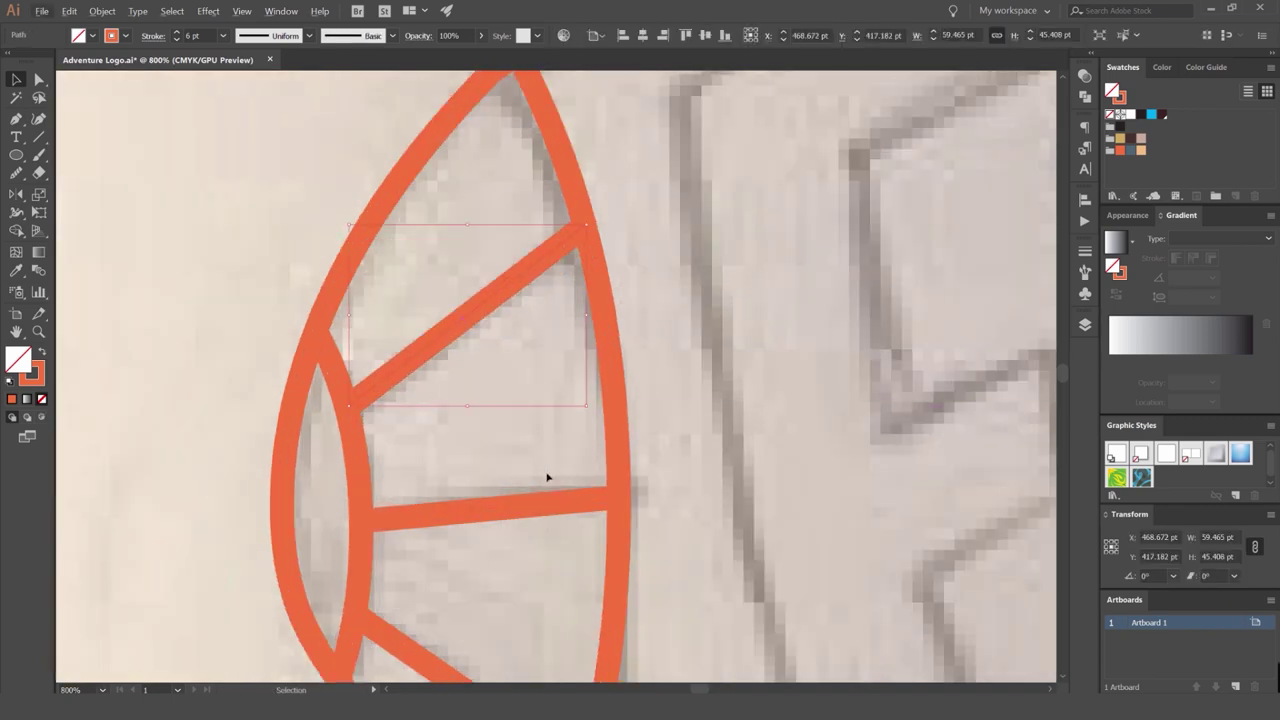
left_click(539, 505)
key("Up")
key("Up")
key("Up")
key("Up")
scroll(523, 518, "down", 1)
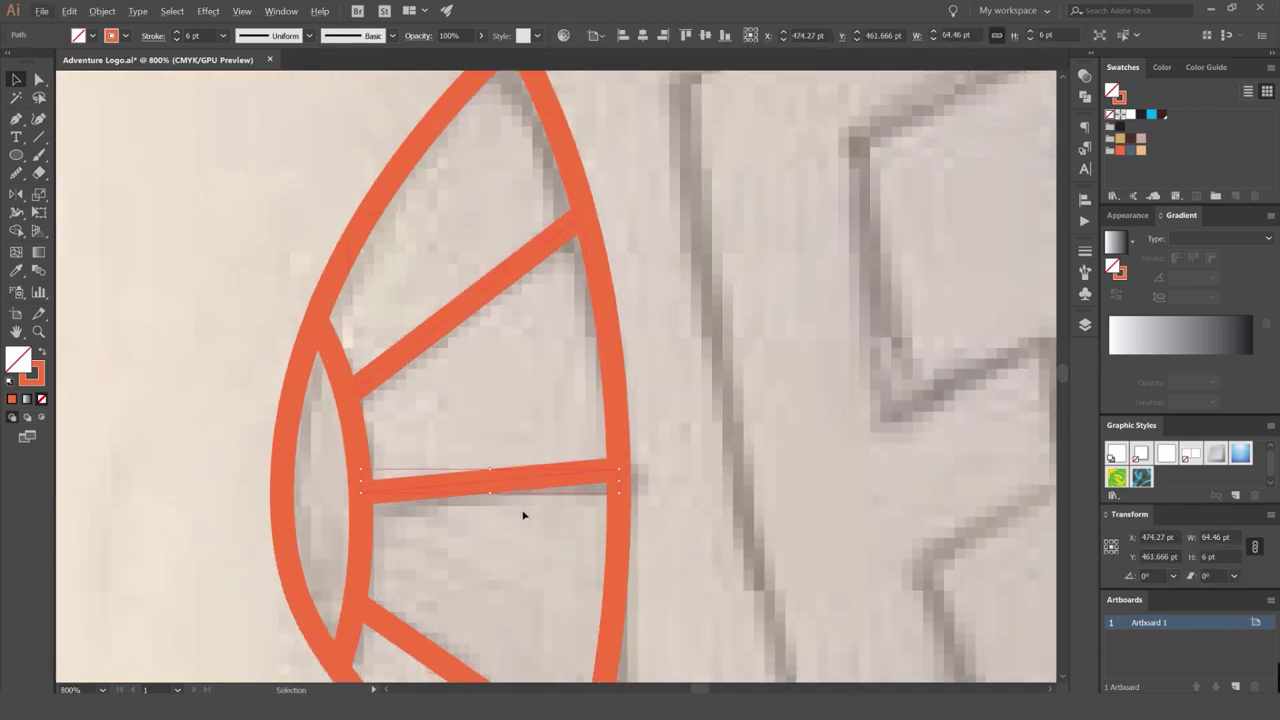
Nudge the lowest spoke line of the nose section up about 5 pt and right 1 pt.
scroll(523, 515, "down", 3)
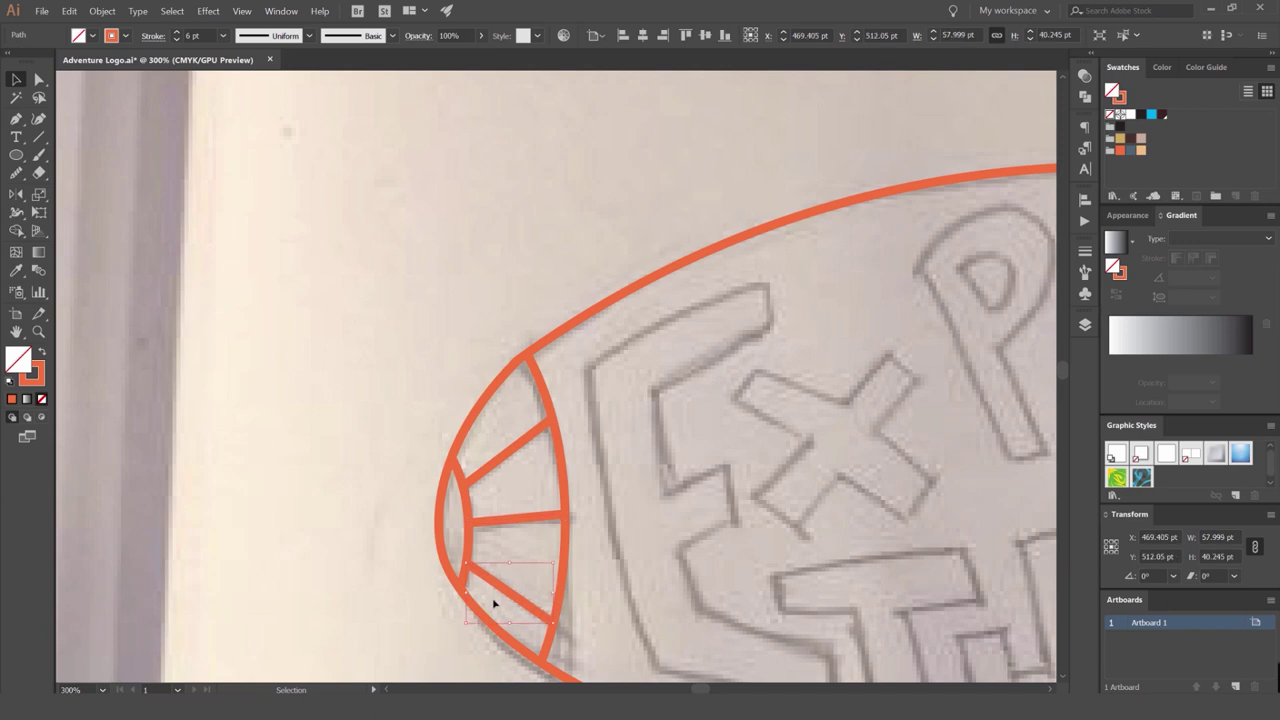
key("Up")
key("Up")
key("Right")
left_click(729, 505)
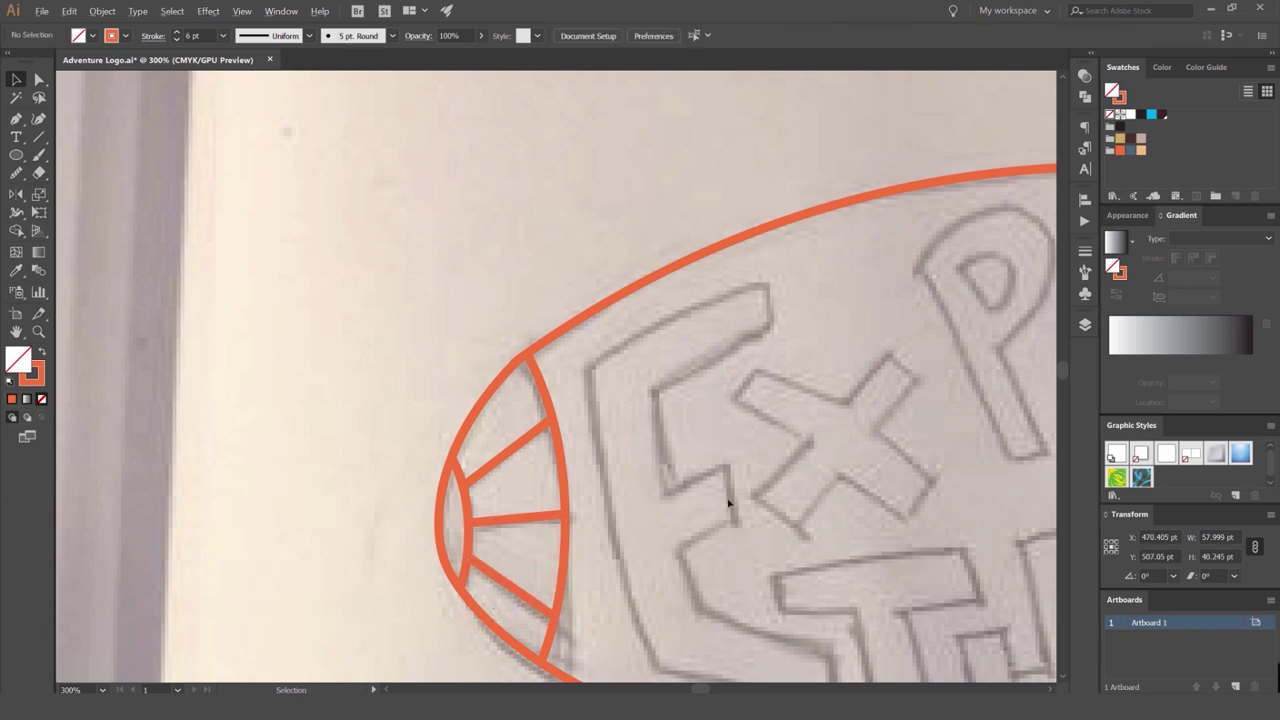
Draw a triangle about 269 pt wide and 233 pt high over the airship's tail with the Star tool reduced to three points.
left_click_drag(753, 375, 523, 363)
scroll(523, 363, "down", 4)
left_click_drag(549, 316, 525, 297)
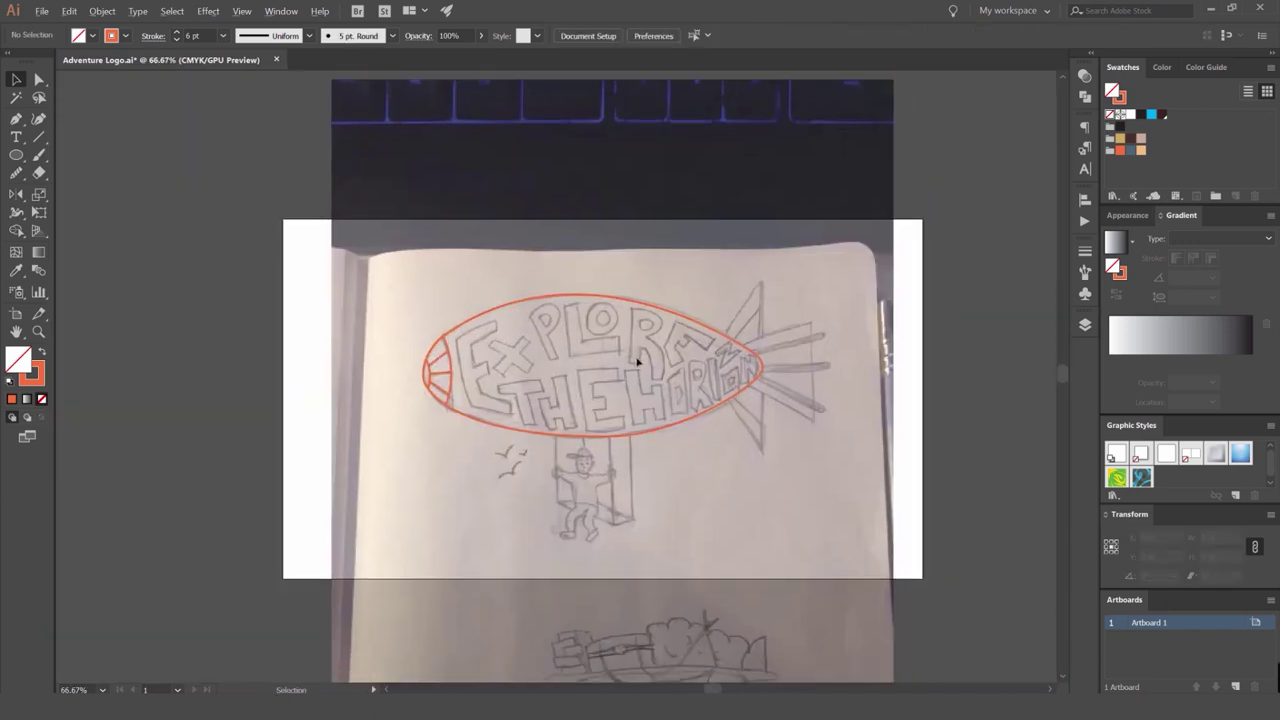
scroll(637, 362, "up", 5)
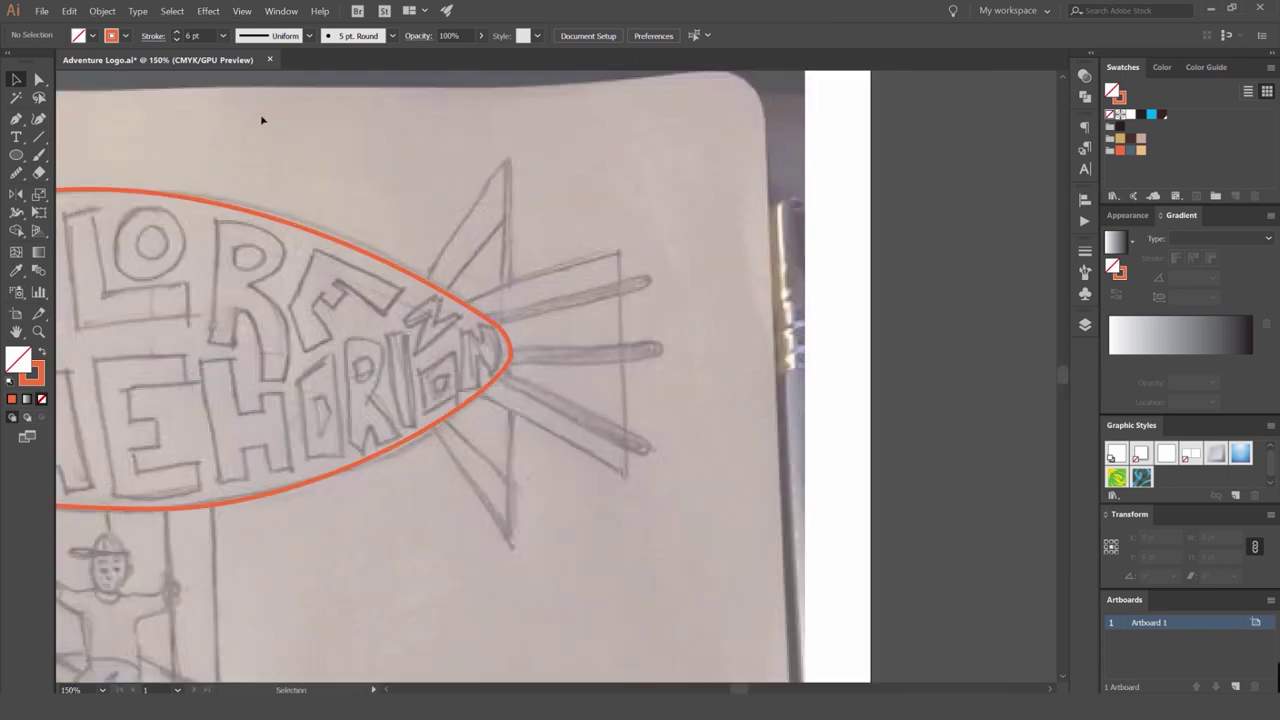
scroll(342, 172, "up", 2)
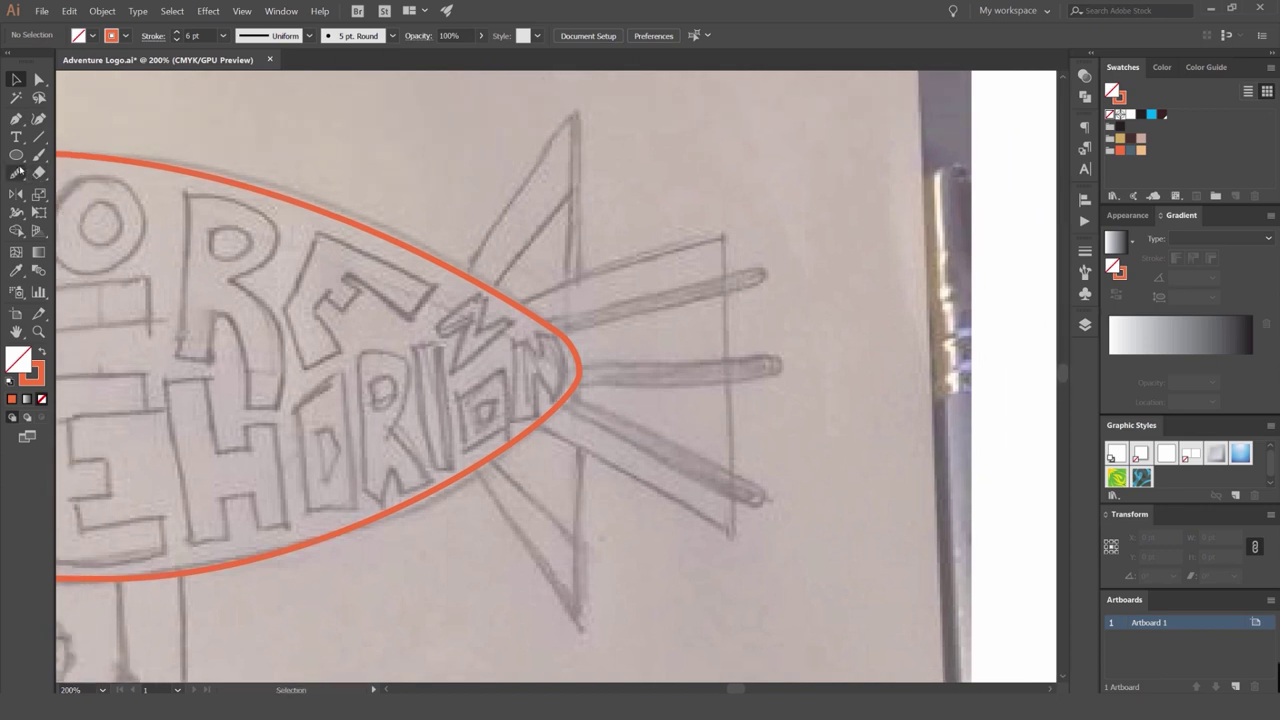
left_click(17, 160)
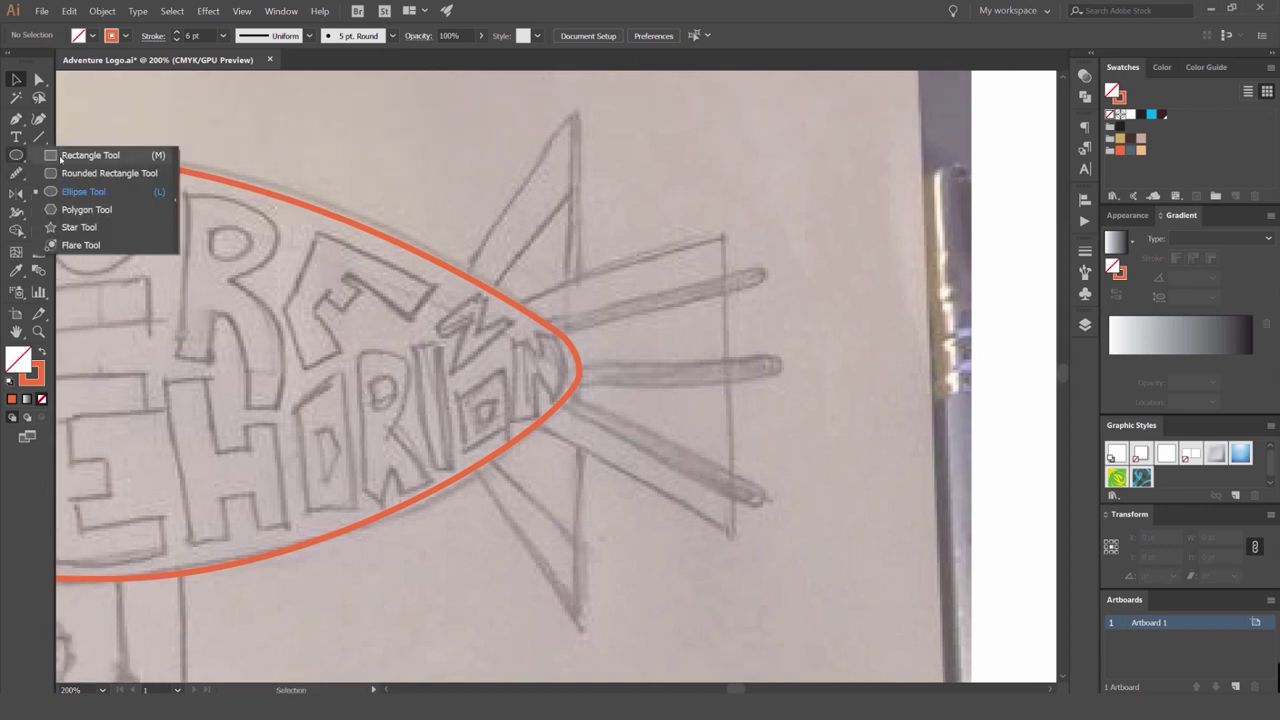
left_click(84, 231)
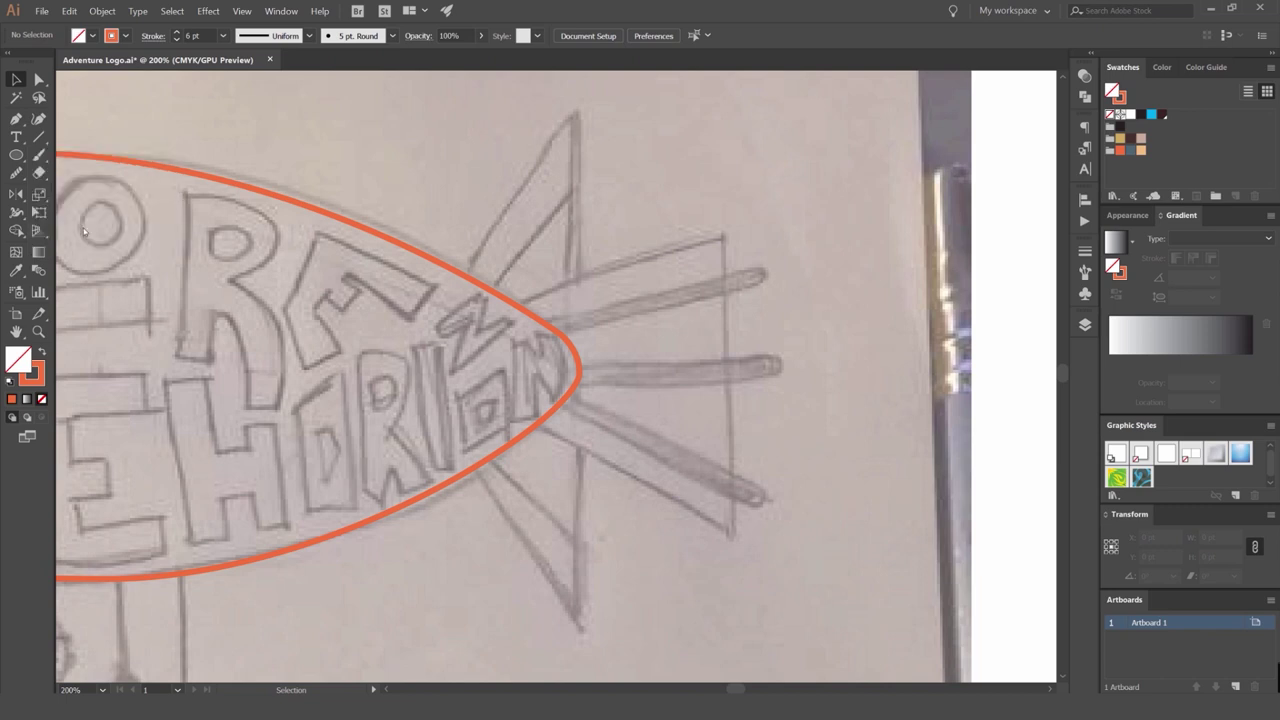
mouse_move(572, 354)
left_mouse_down()
mouse_move(740, 494)
mouse_move(713, 486)
mouse_move(660, 398)
mouse_move(750, 425)
mouse_move(716, 385)
left_mouse_up()
key("Down")
key("Down")
Rotate the triangle 90 degrees to point at the nose, aligned to the fins' sketched back edge, and swap its fill and stroke.
key("v")
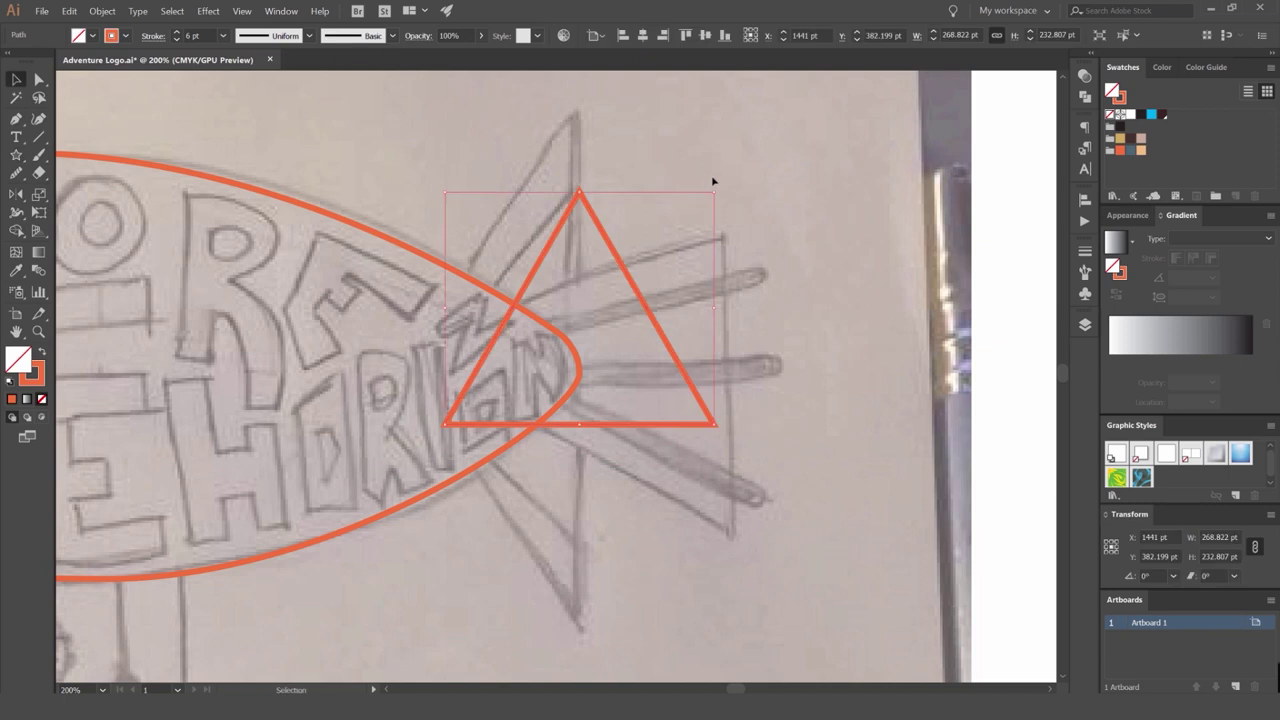
mouse_move(684, 177)
left_mouse_down()
mouse_move(750, 285)
mouse_move(729, 303)
mouse_move(767, 290)
mouse_move(757, 214)
mouse_move(709, 280)
mouse_move(606, 354)
mouse_move(572, 361)
left_mouse_up()
key("shift+x")
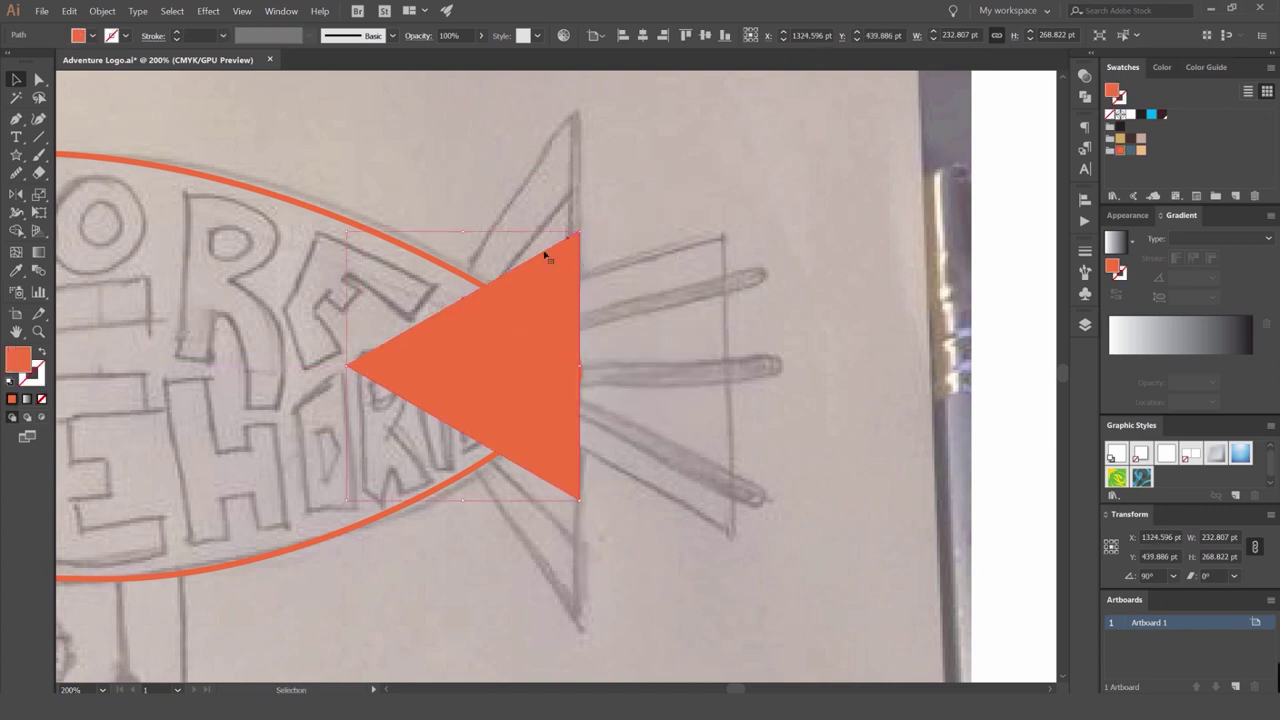
Stretch the triangle symmetrically to about 499 pt high to reach the sketched fin tips and swap its fill back to a stroke.
scroll(471, 238, "down", 1)
scroll(467, 239, "up", 3)
scroll(457, 234, "up", 1)
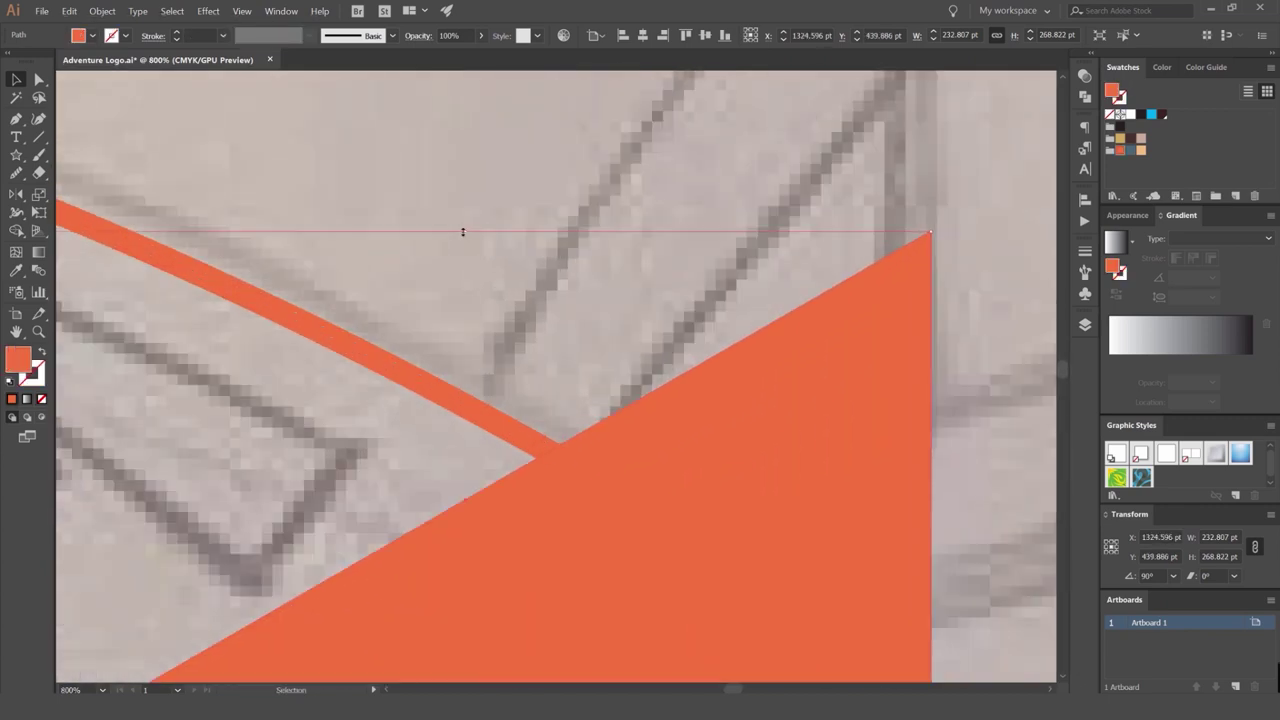
scroll(465, 231, "down", 5)
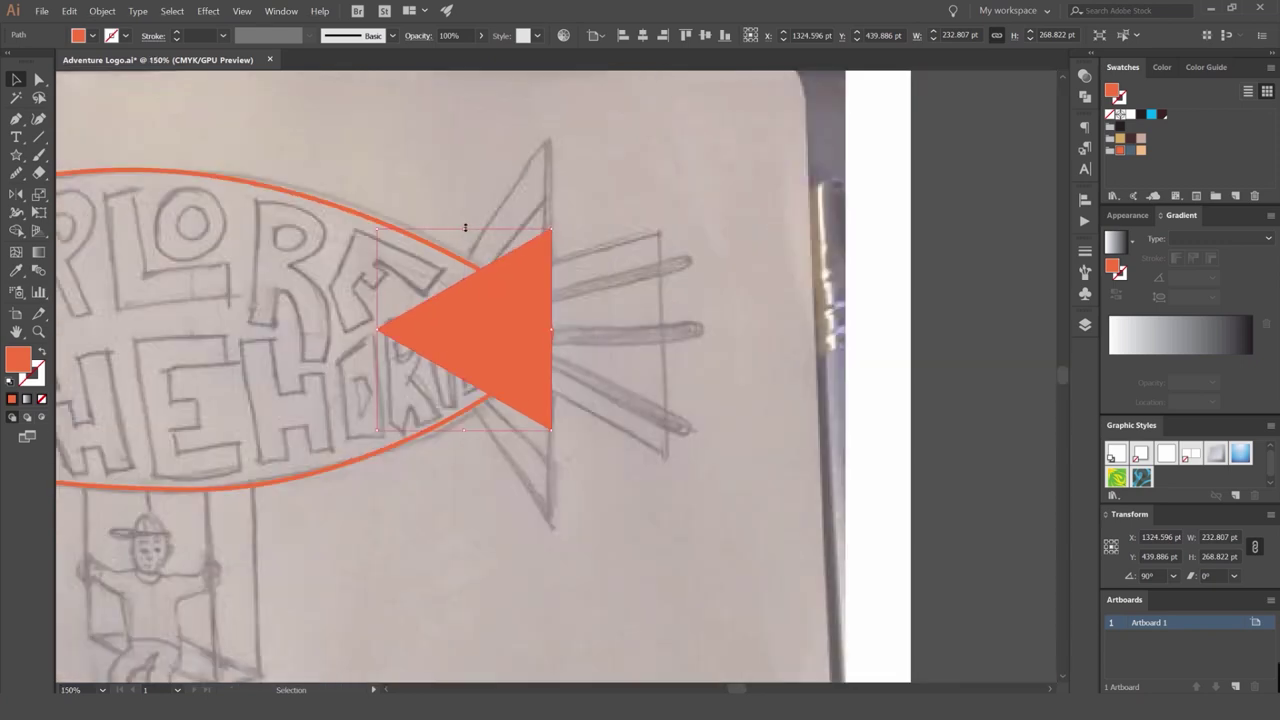
left_click_drag(465, 228, 472, 144)
key("a")
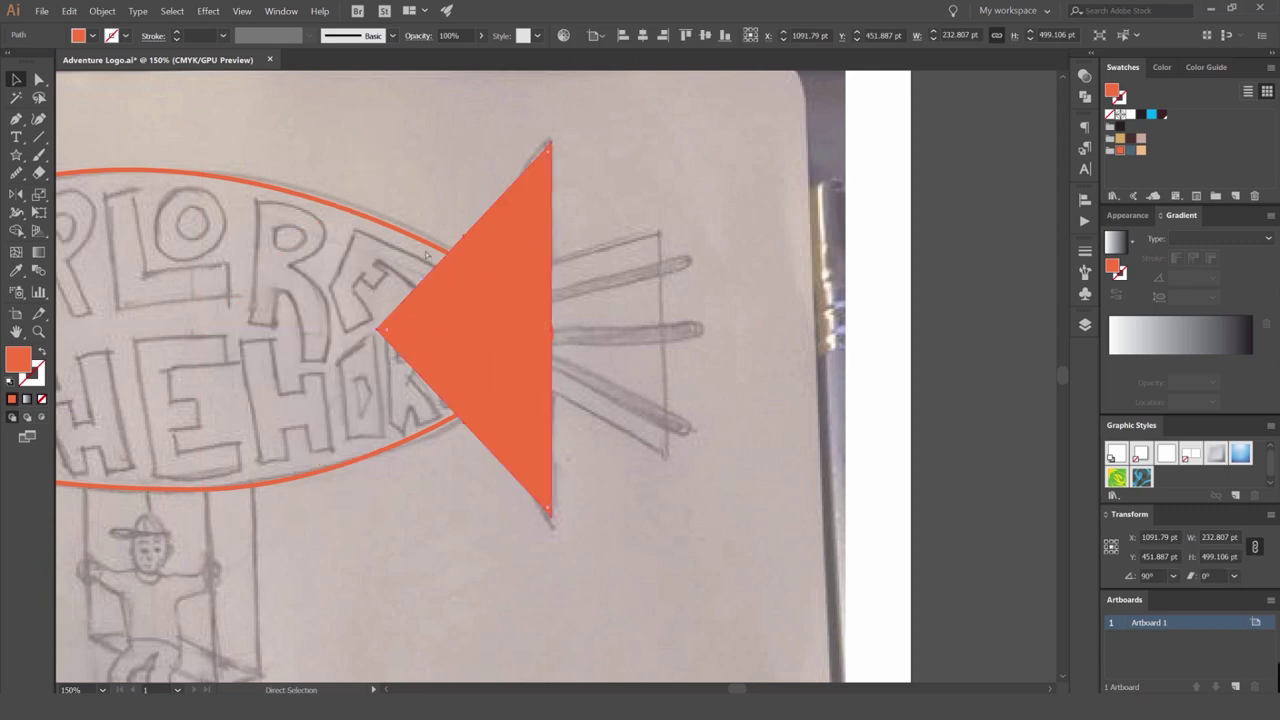
key("shift+x")
left_click(646, 203)
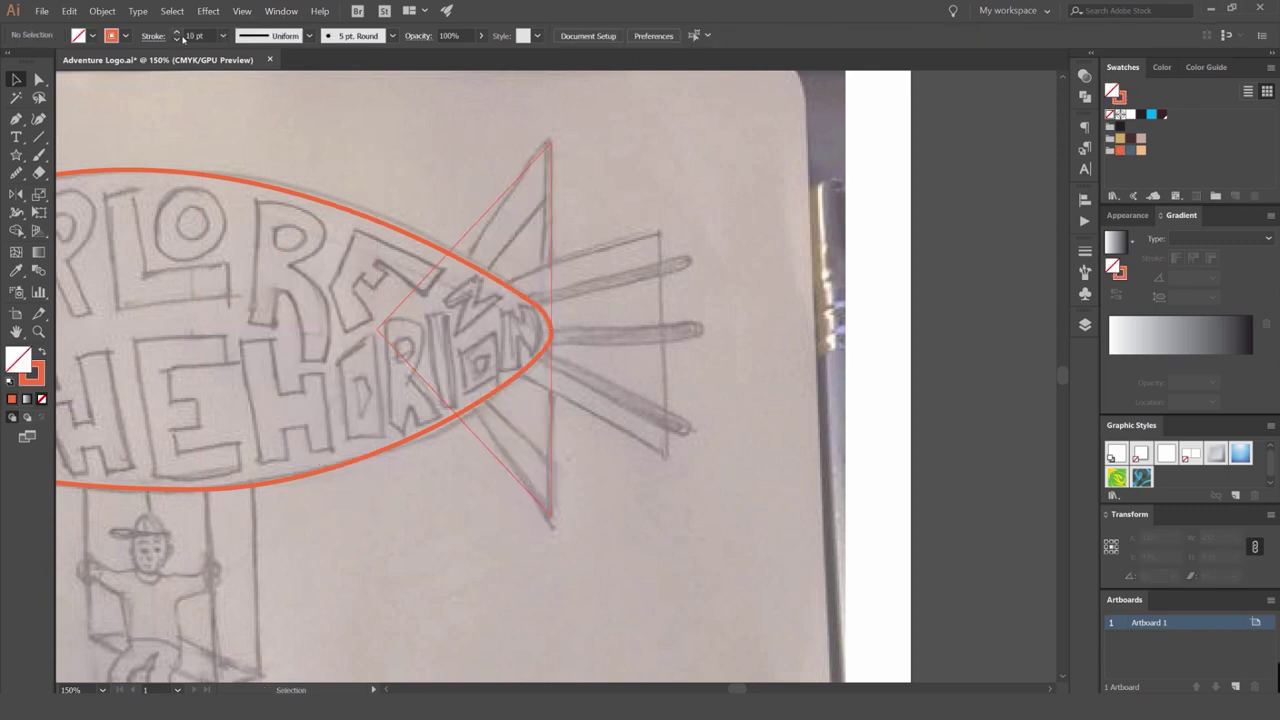
Set the tail triangle's stroke weight to 10 pt.
left_click(551, 148)
left_click(177, 32, "shift")
left_click(640, 206)
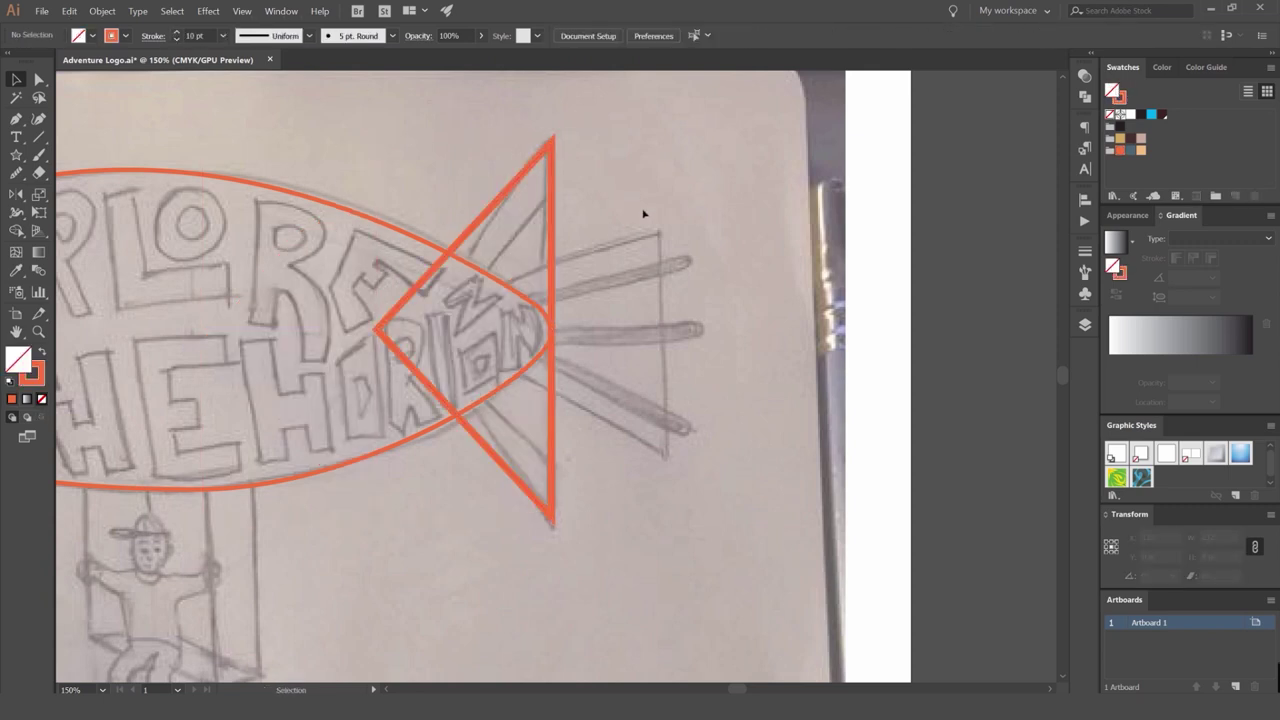
Move the tail triangle slightly toward the nose so the hull's rear tip extends past its back edge.
left_click(555, 222)
scroll(556, 223, "up", 2)
left_click(555, 216)
left_click_drag(543, 200, 530, 200)
left_click(594, 193)
scroll(591, 203, "down", 3)
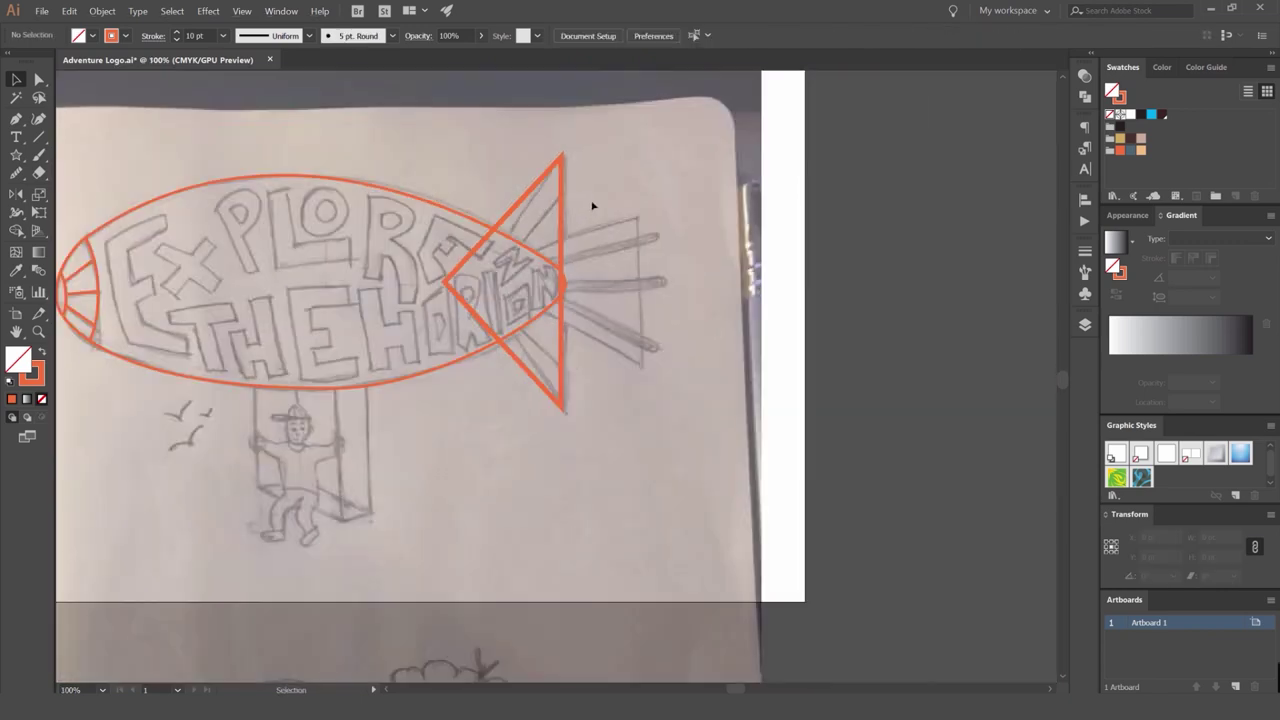
scroll(591, 203, "up", 1)
scroll(579, 233, "up", 2)
left_click_drag(579, 234, 316, 335)
key("shift+m")
key("ctrl+z")
key("v")
Select the triangle and the airship hull and separate the triangle into upper and lower fins along the hull with the Shape Builder tool.
left_click(434, 220)
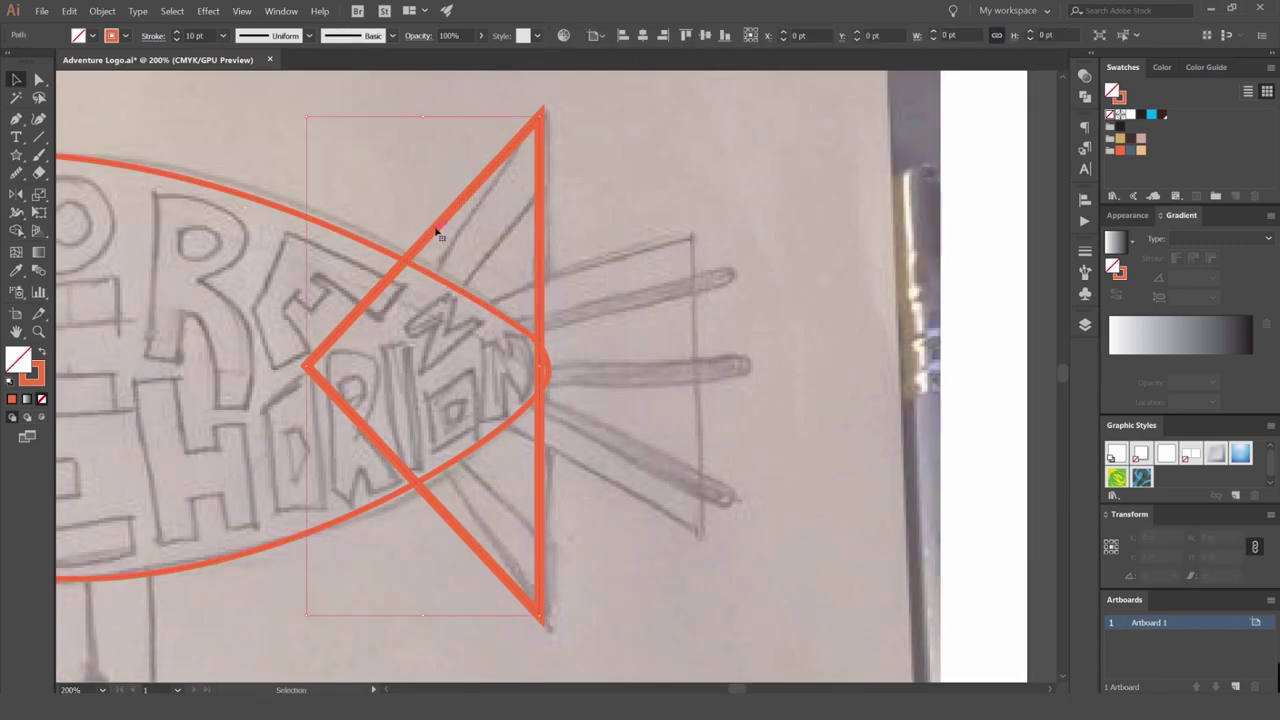
left_click(359, 224)
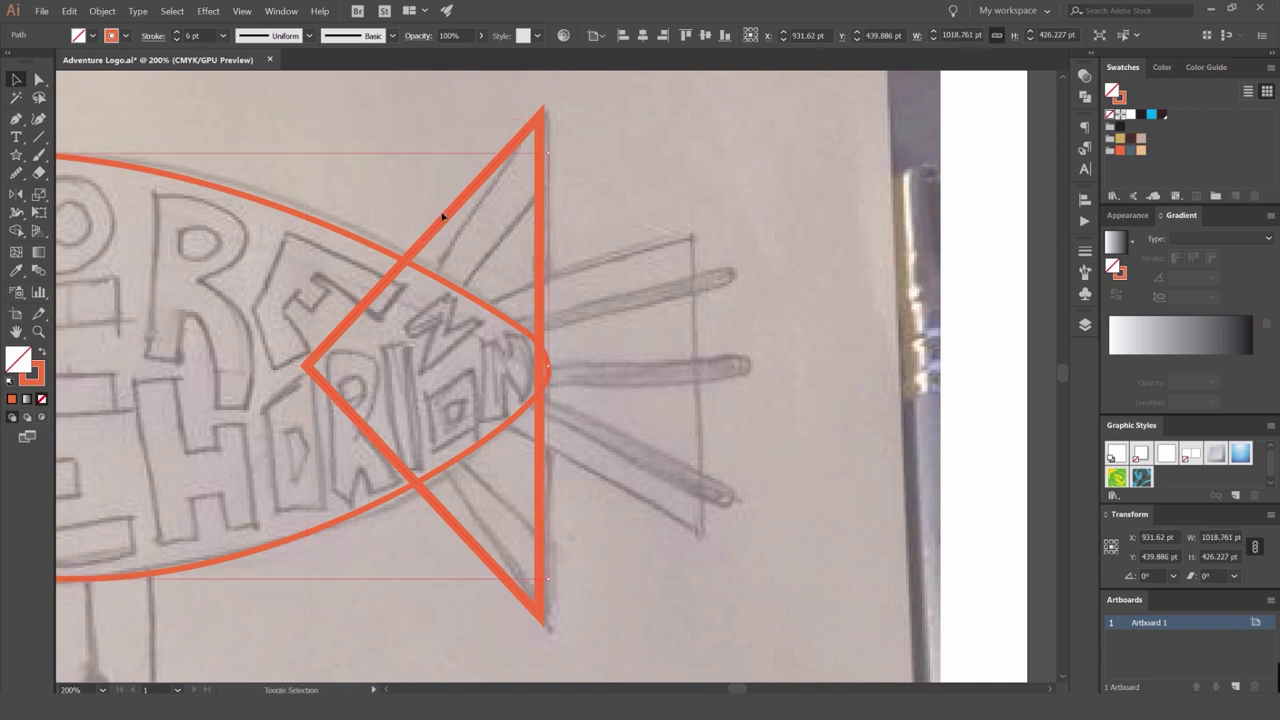
left_click_drag(344, 231, 409, 311)
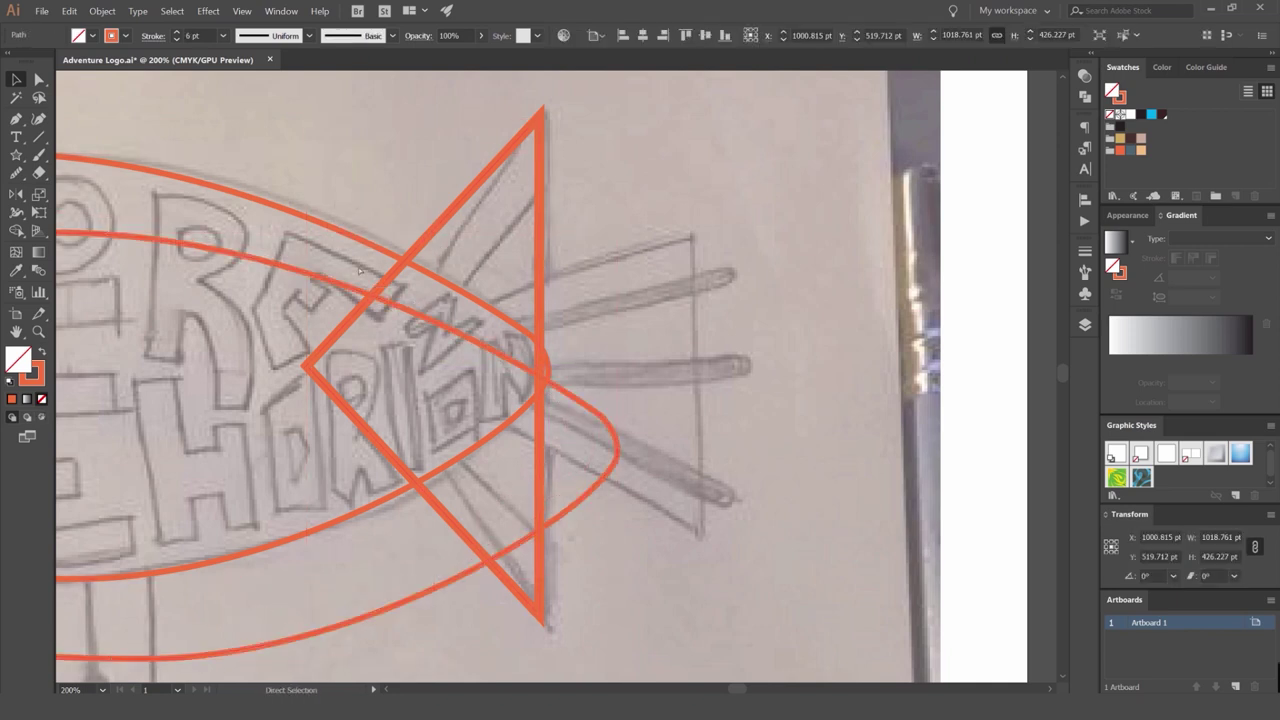
key("ctrl+z")
key("shift+m")
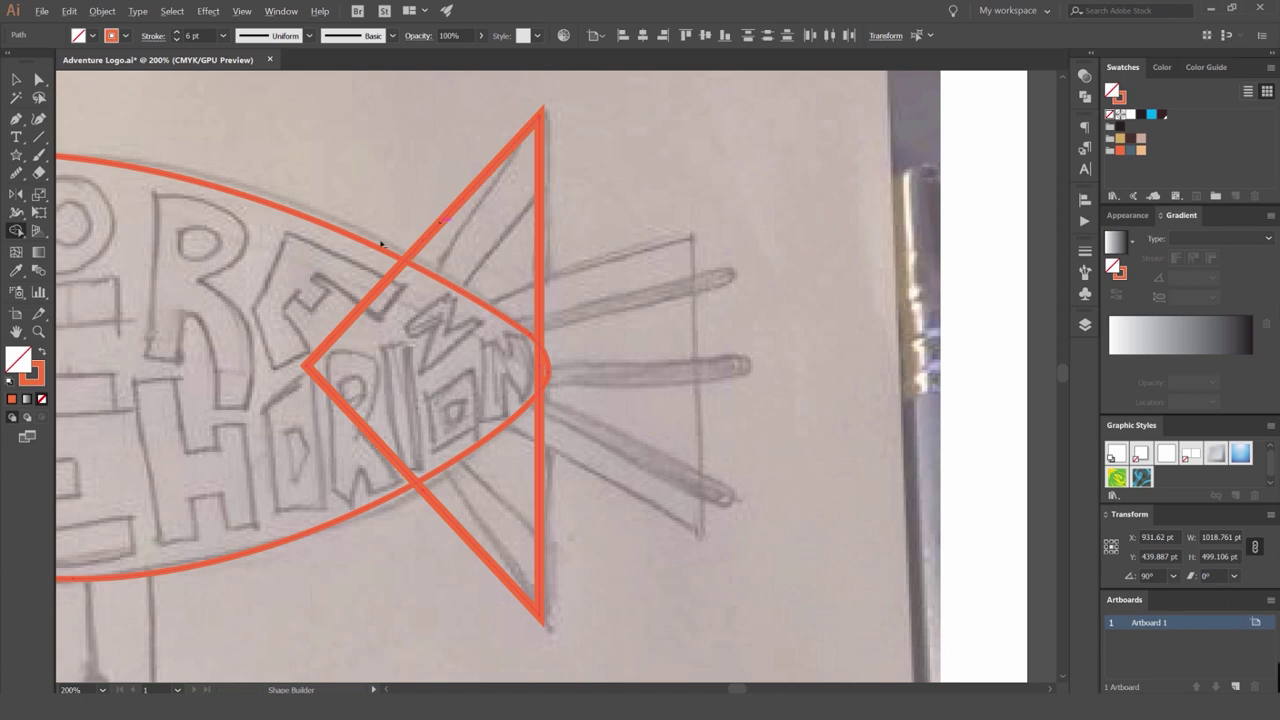
left_click_drag(380, 246, 393, 338)
key("v")
left_click(526, 308)
Try moving the airship hull up off the trimmed fins and undo the move.
scroll(530, 316, "down", 2)
scroll(409, 266, "up", 1)
left_click_drag(409, 266, 411, 208)
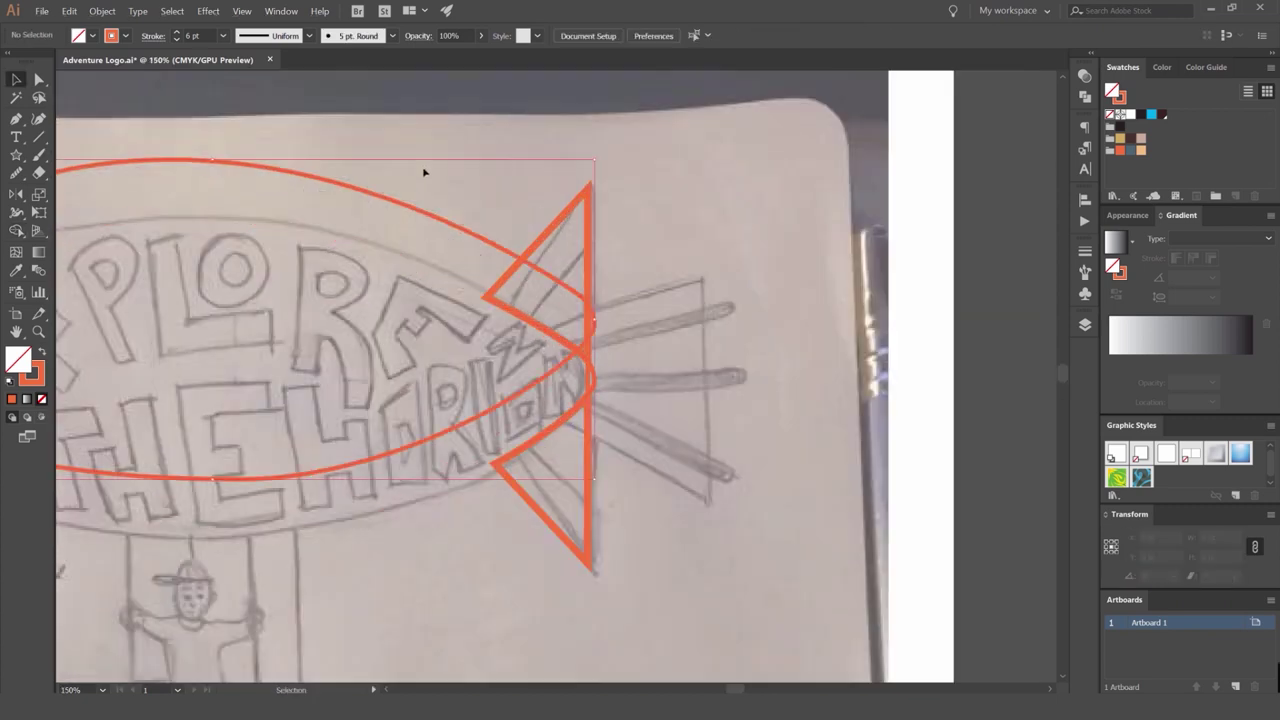
key("ctrl+z")
Swap fill and stroke on the upper and lower tail fins to make them solid orange.
left_click(563, 218)
key("shift+x")
left_click(612, 294)
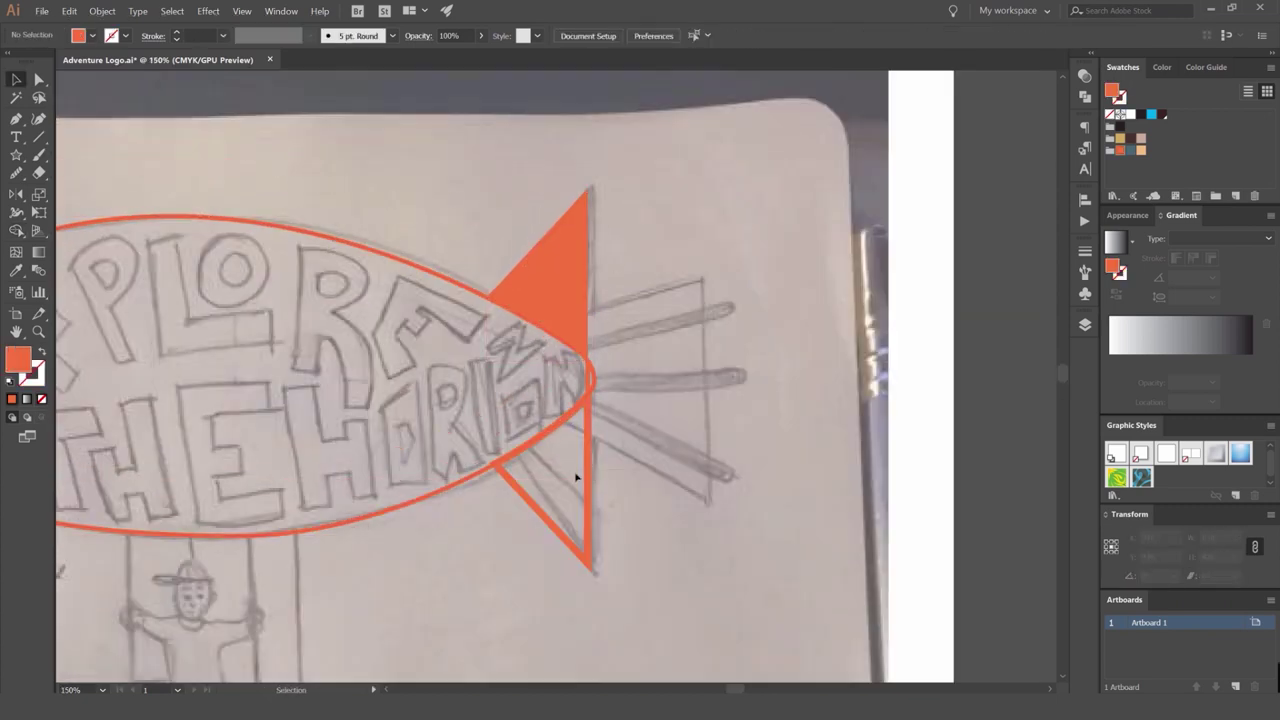
left_click(576, 478)
key("shift+x")
Delete the leftover piece at the hull's rear tip between the two fins.
mouse_move(588, 345)
left_mouse_down()
mouse_move(720, 323)
mouse_move(601, 376)
left_mouse_up()
scroll(579, 383, "up", 2, "alt")
key("Delete")
scroll(603, 376, "down", 4, "alt")
Select both tail fins, swap their fill back to a stroke and set the stroke weight to 6 pt.
left_click(590, 311)
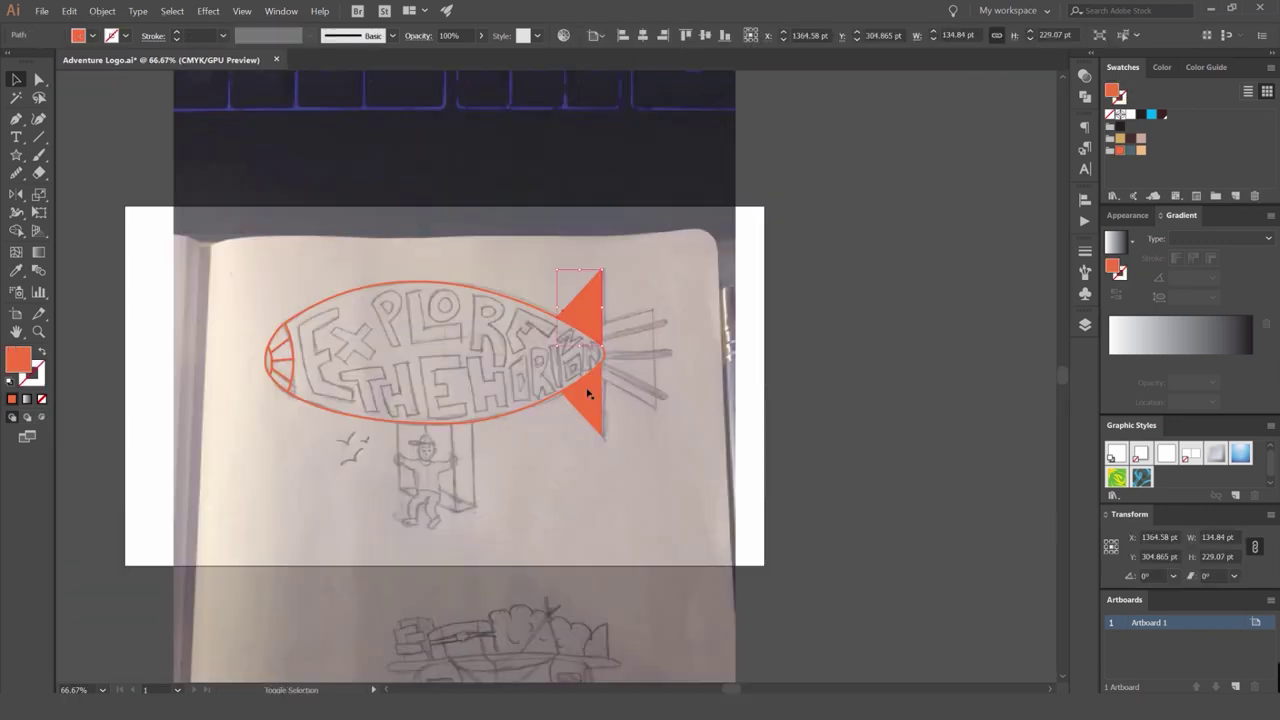
left_click(588, 393, "shift")
left_click_drag(592, 313, 241, 282)
key("ctrl+z")
key("shift+x")
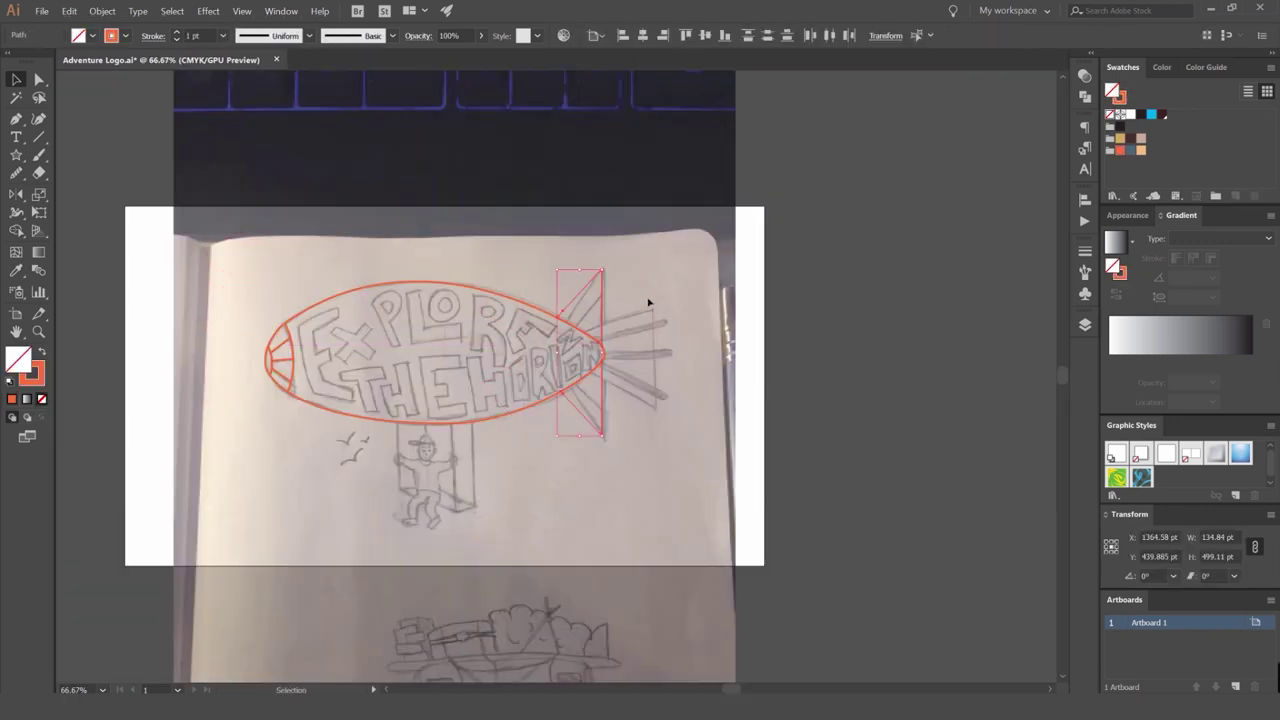
left_click(651, 323)
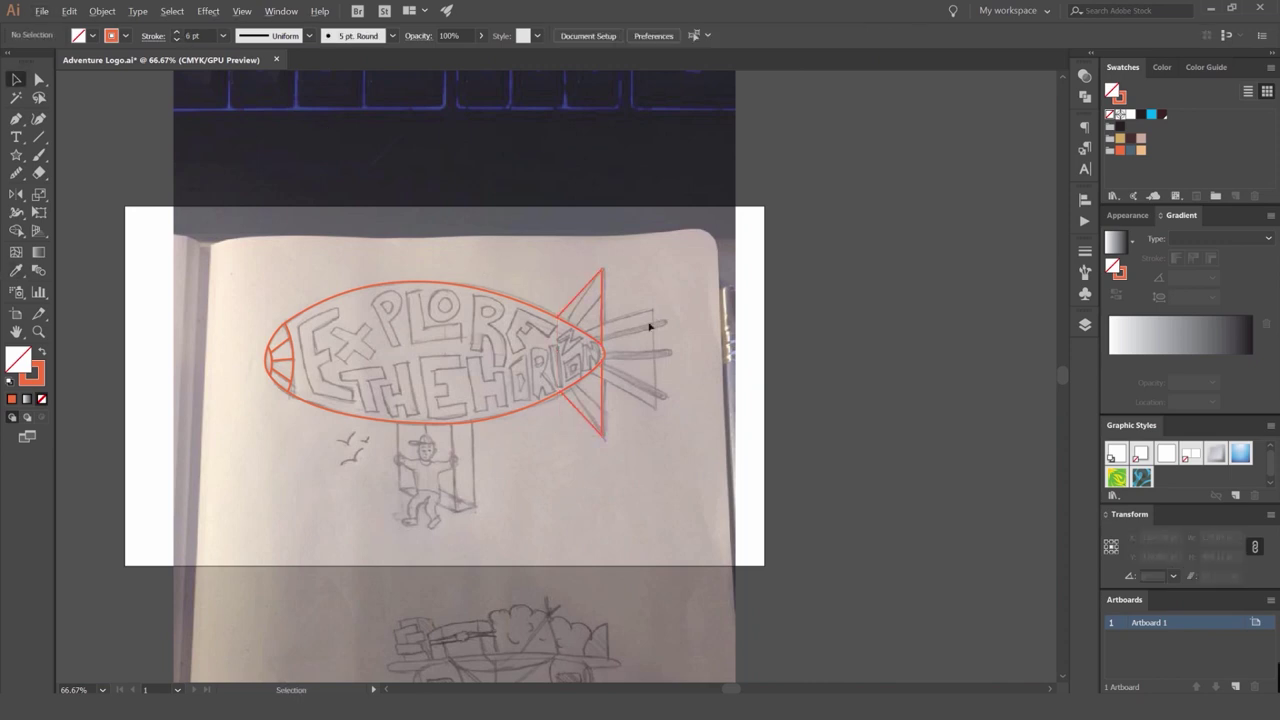
Try moving the upper tail fin away from its place and undo the move.
scroll(651, 323, "up", 2, "alt")
left_click_drag(541, 330, 461, 293)
key("ctrl+z")
left_click(629, 289)
Draw a smaller triangle about 111 pt wide and 96 pt high behind the fins, over the sketched rear tail, with the Star tool.
scroll(576, 294, "up", 1, "alt")
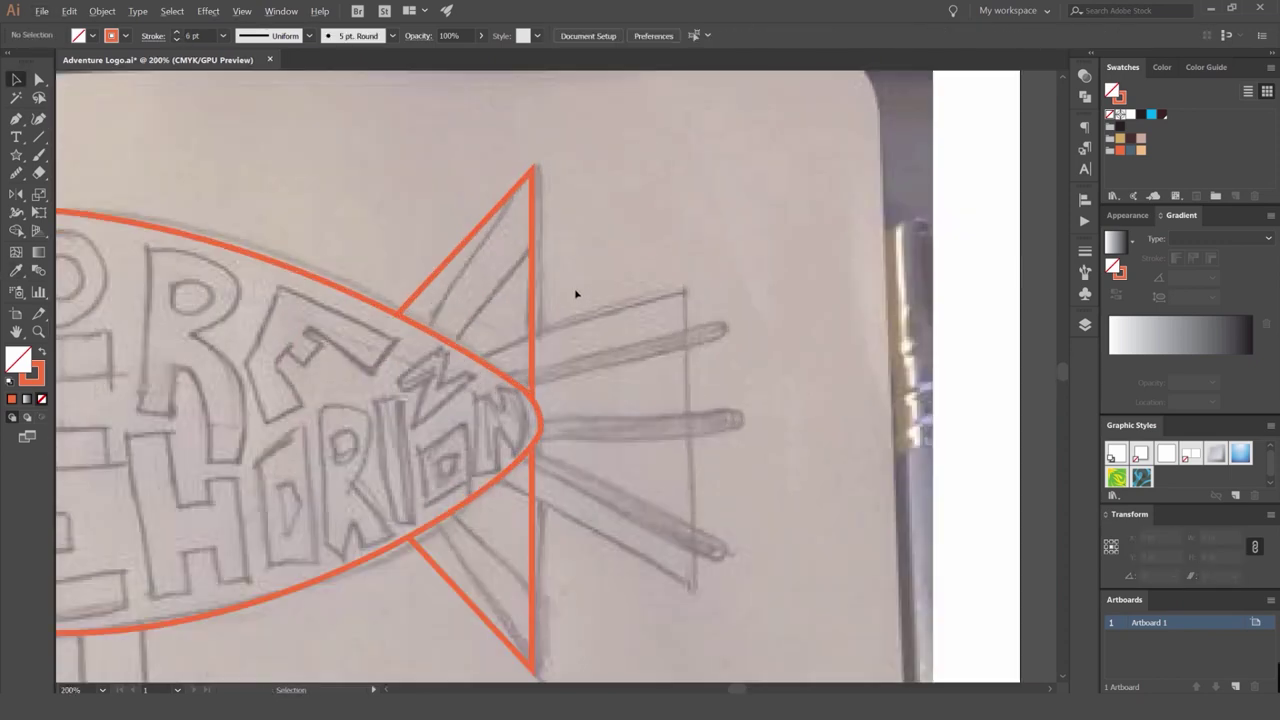
left_click_drag(612, 313, 646, 283)
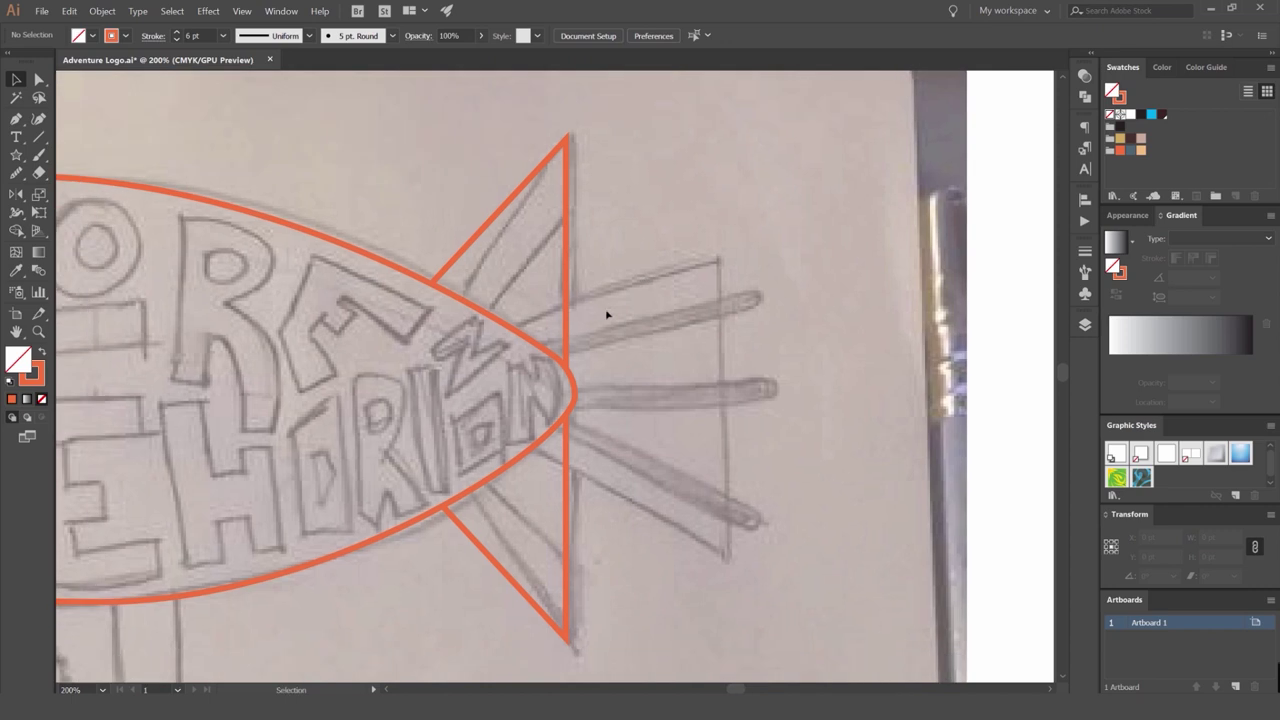
left_click_drag(18, 155, 70, 226)
left_click_drag(648, 286, 712, 322)
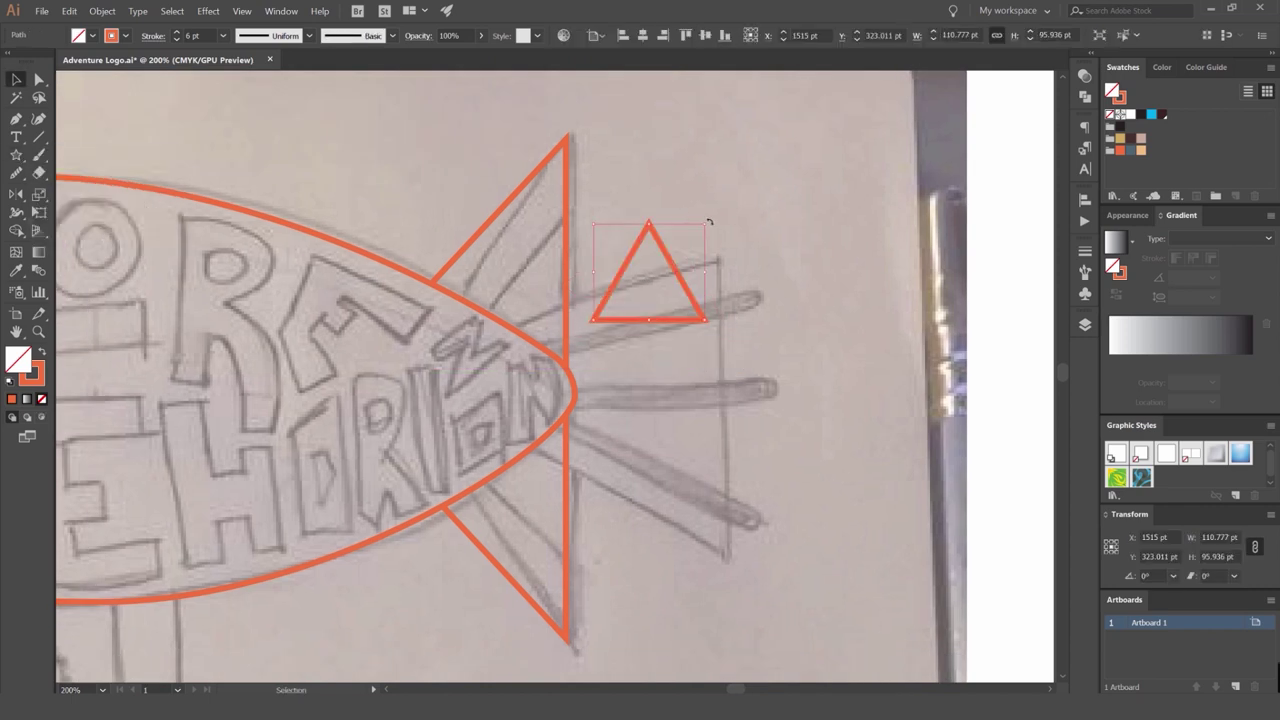
Rotate the small triangle 90° to point at the hull and resize it to about 280 by 350 pt over the sketched tail.
key("v")
left_click_drag(566, 214, 566, 214)
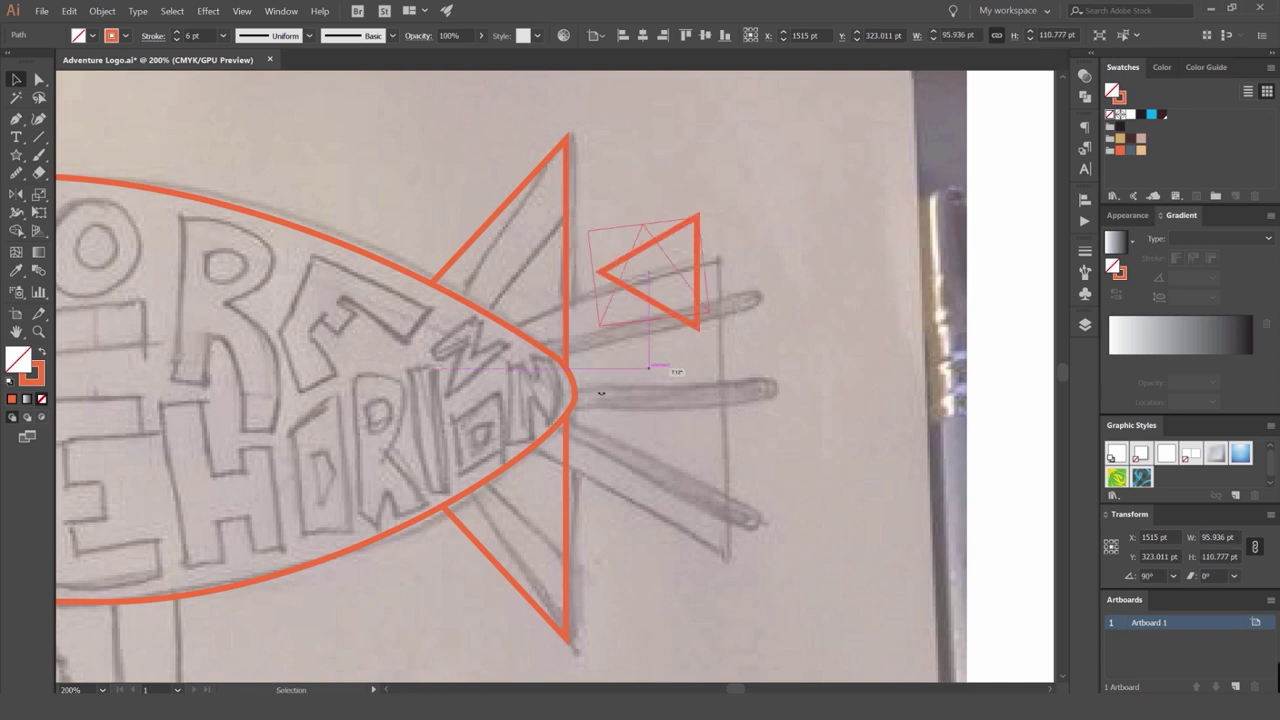
left_click_drag(698, 290, 723, 393)
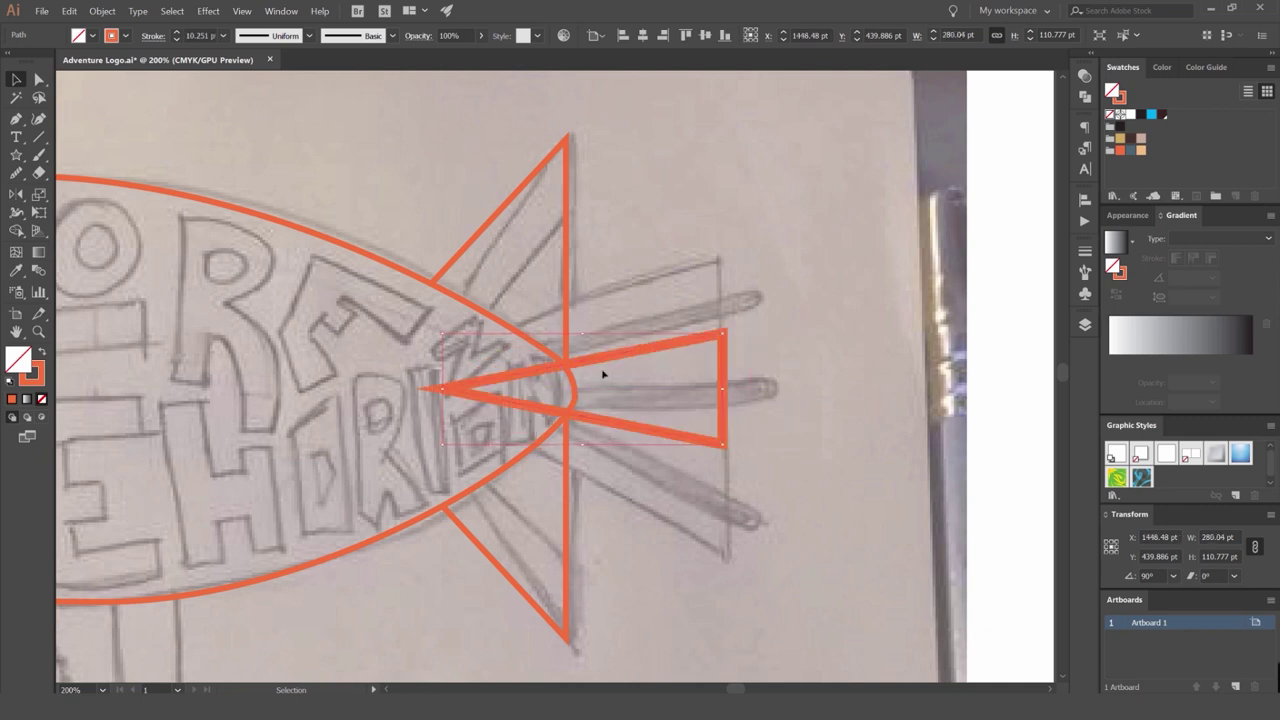
left_click_drag(583, 341, 591, 203)
left_click(795, 212)
left_click(722, 224)
Match the rear triangle's stroke to the upper tail fin's 6 pt orange outline with the Eyedropper.
key("o")
key("i")
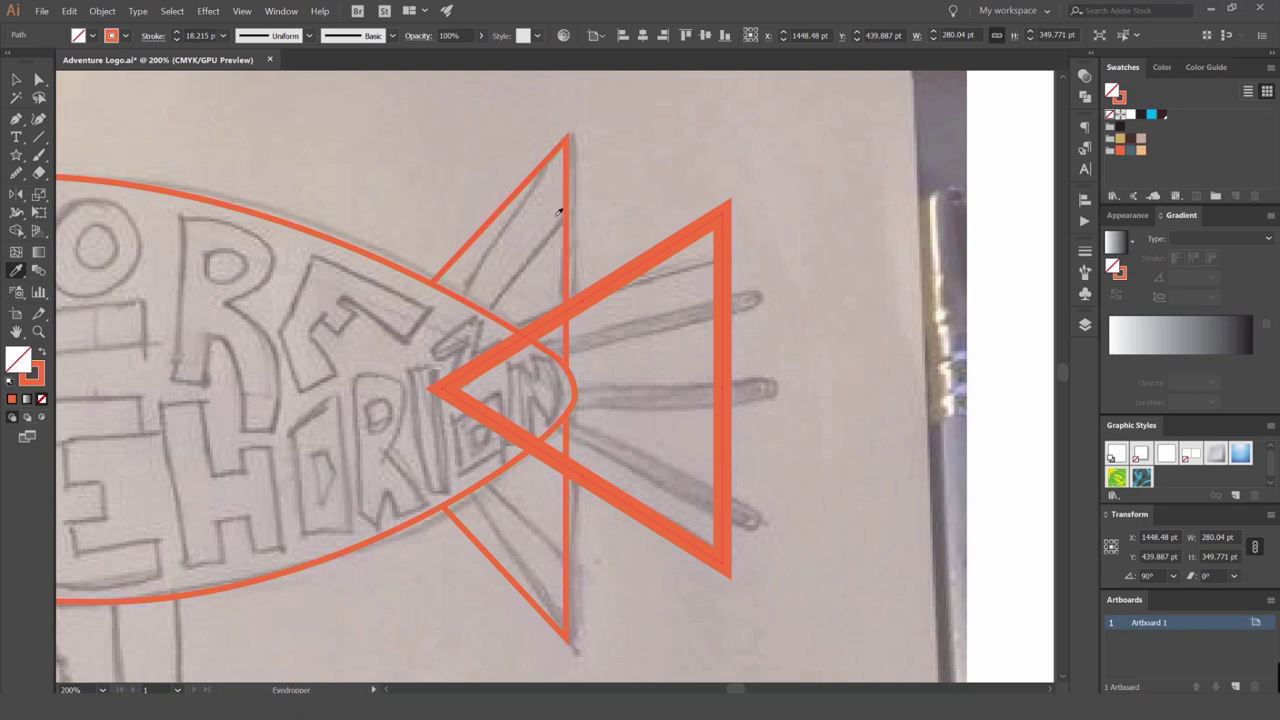
left_click(566, 196)
key("v")
scroll(744, 276, "down", 4)
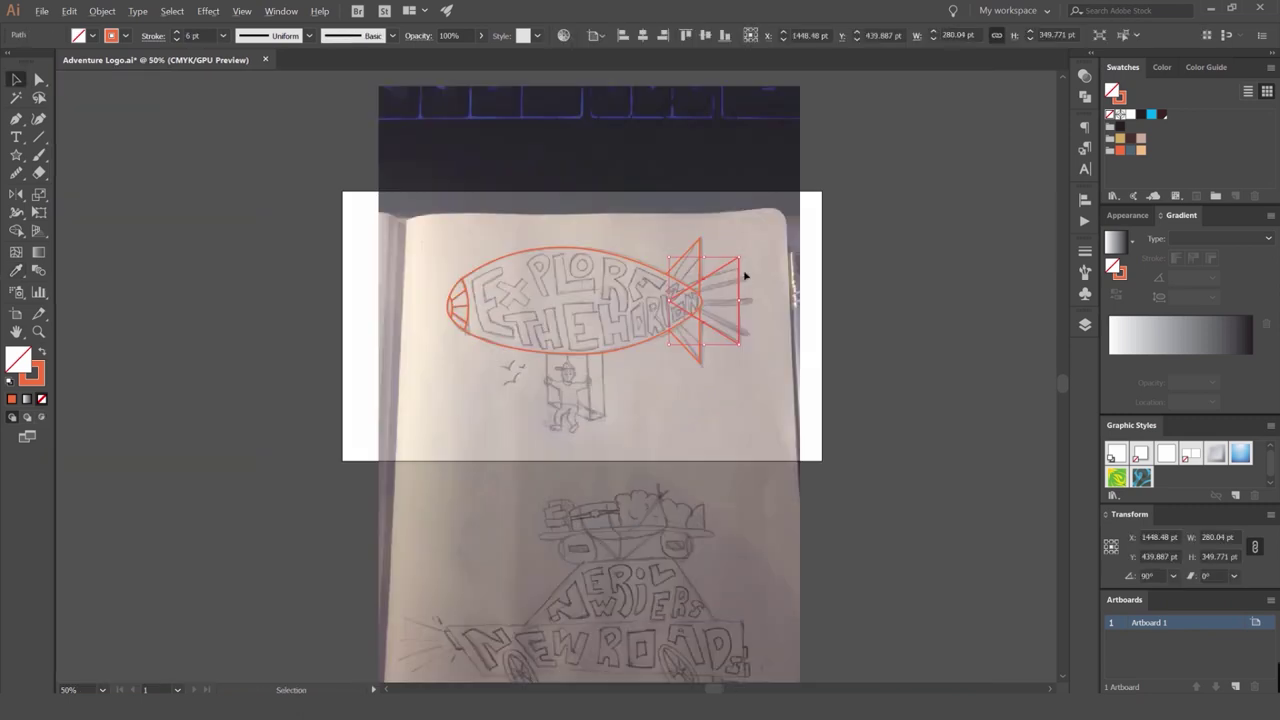
scroll(744, 276, "up", 5)
left_click(677, 309)
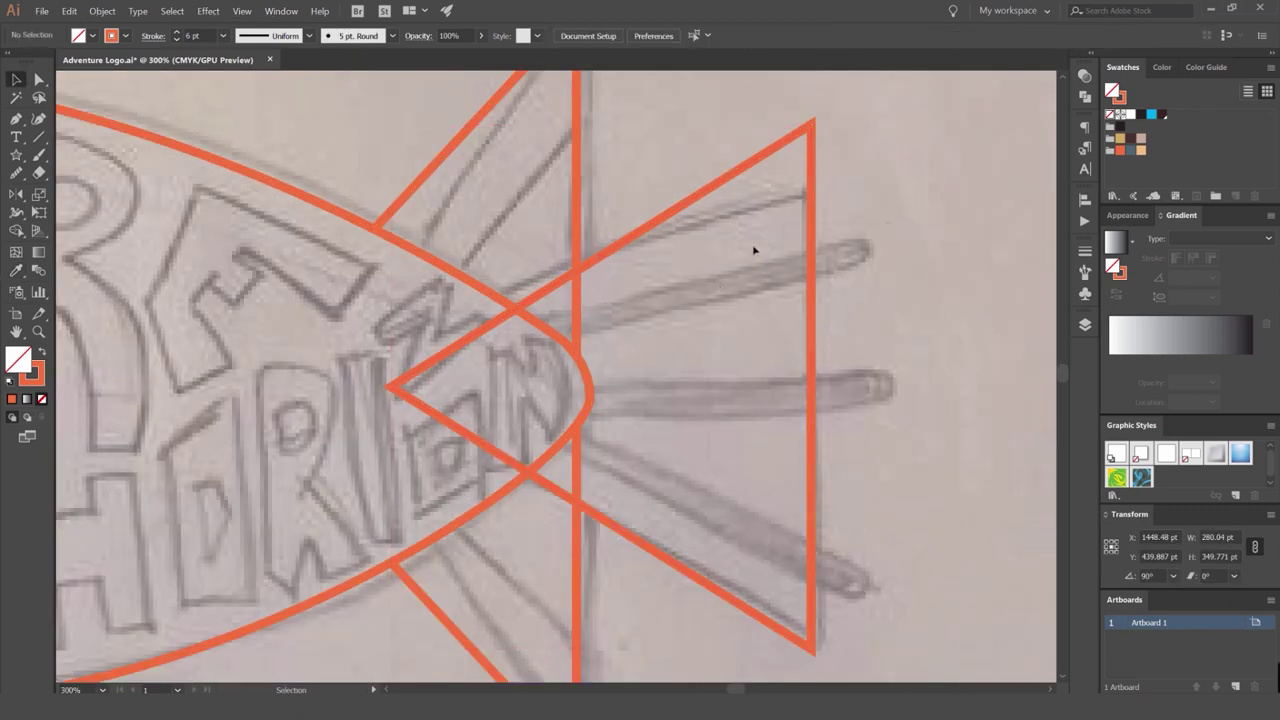
Try moving the rear triangle away from its place and undo the moves.
left_click(771, 151)
left_click_drag(771, 151, 576, 157)
key("ctrl+z")
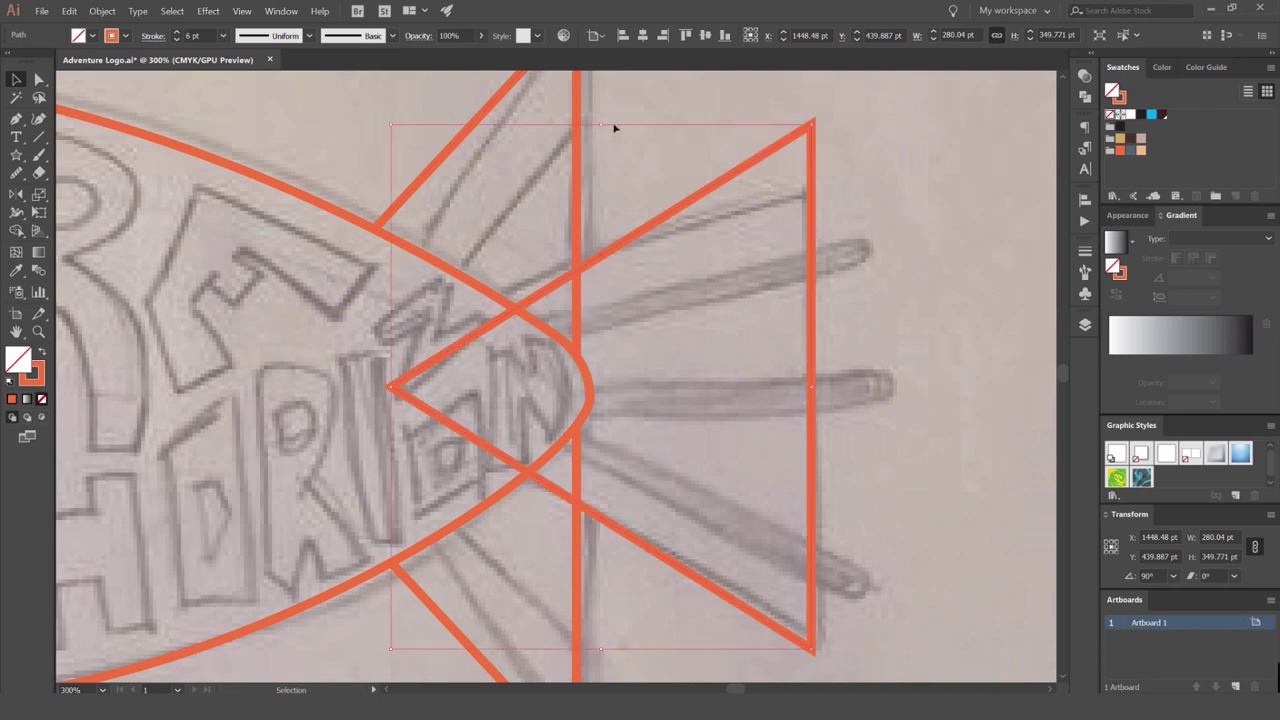
left_click_drag(771, 143, 731, 149)
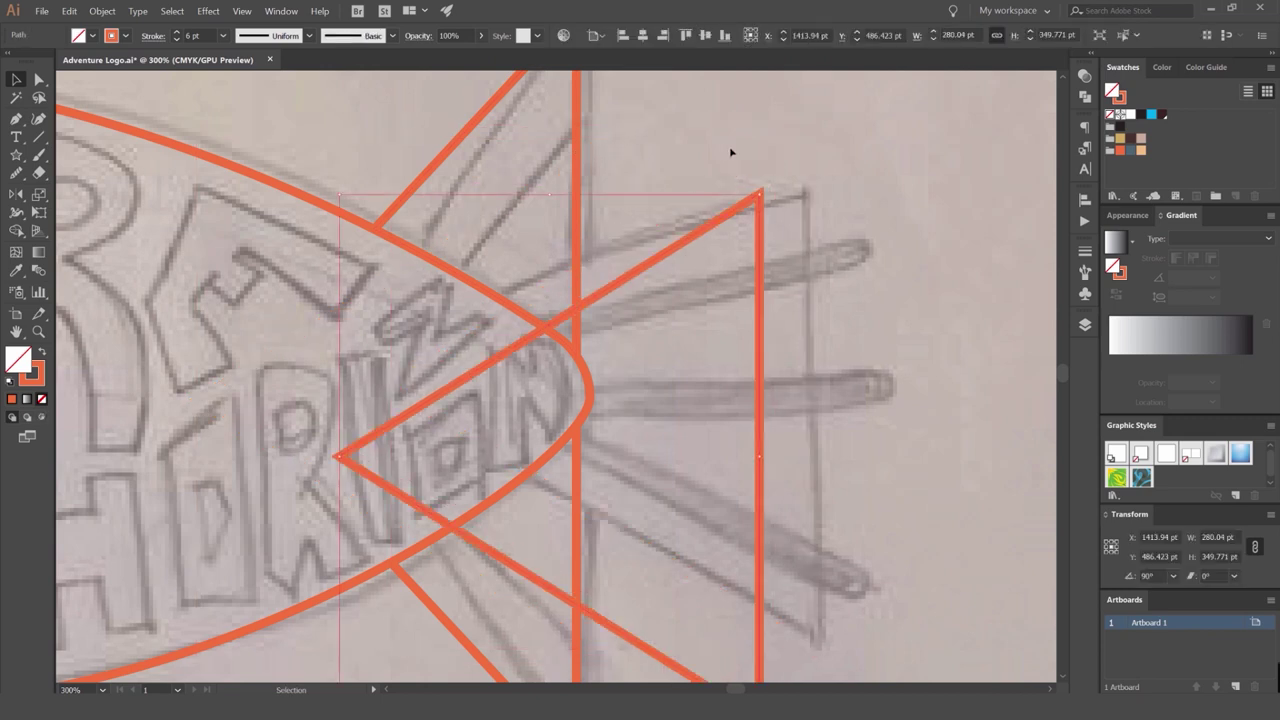
key("ctrl+z")
Reduce the rear triangle's height symmetrically to about 322 pt to fit the sketched tail.
left_click_drag(600, 126, 601, 147)
left_click(880, 234)
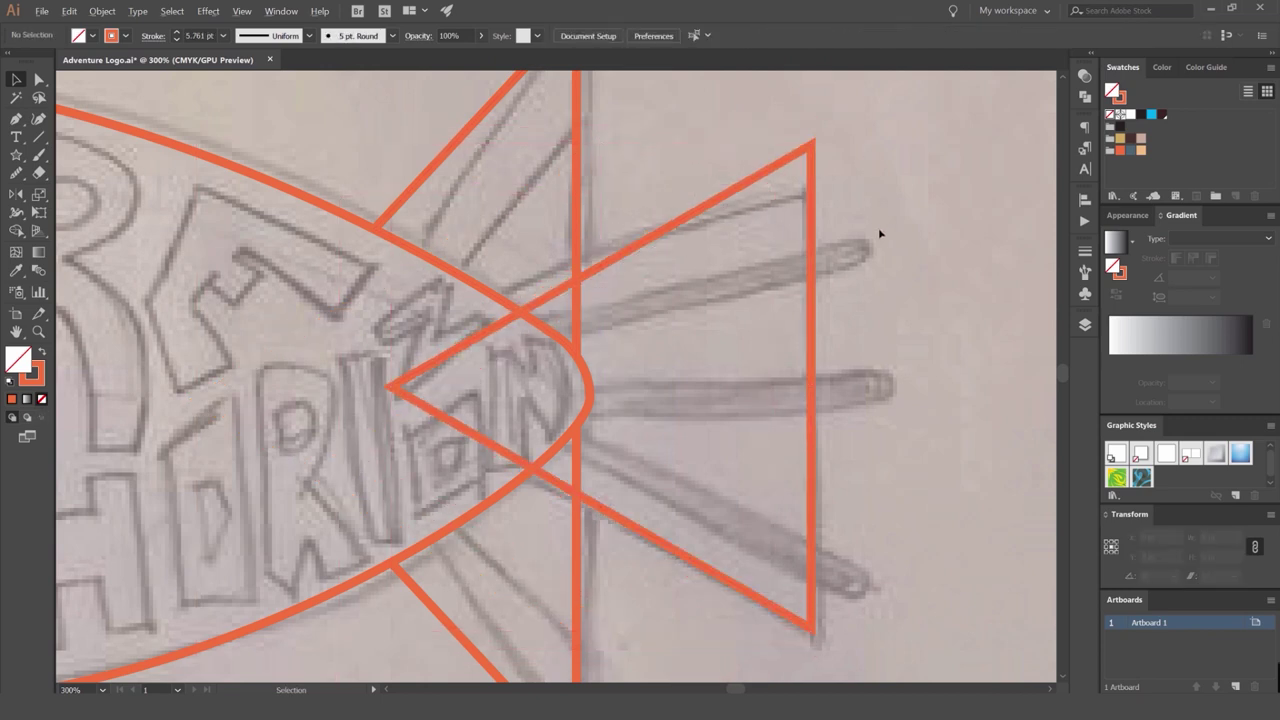
scroll(880, 234, "down", 2)
left_click_drag(857, 225, 748, 233)
left_click(700, 266)
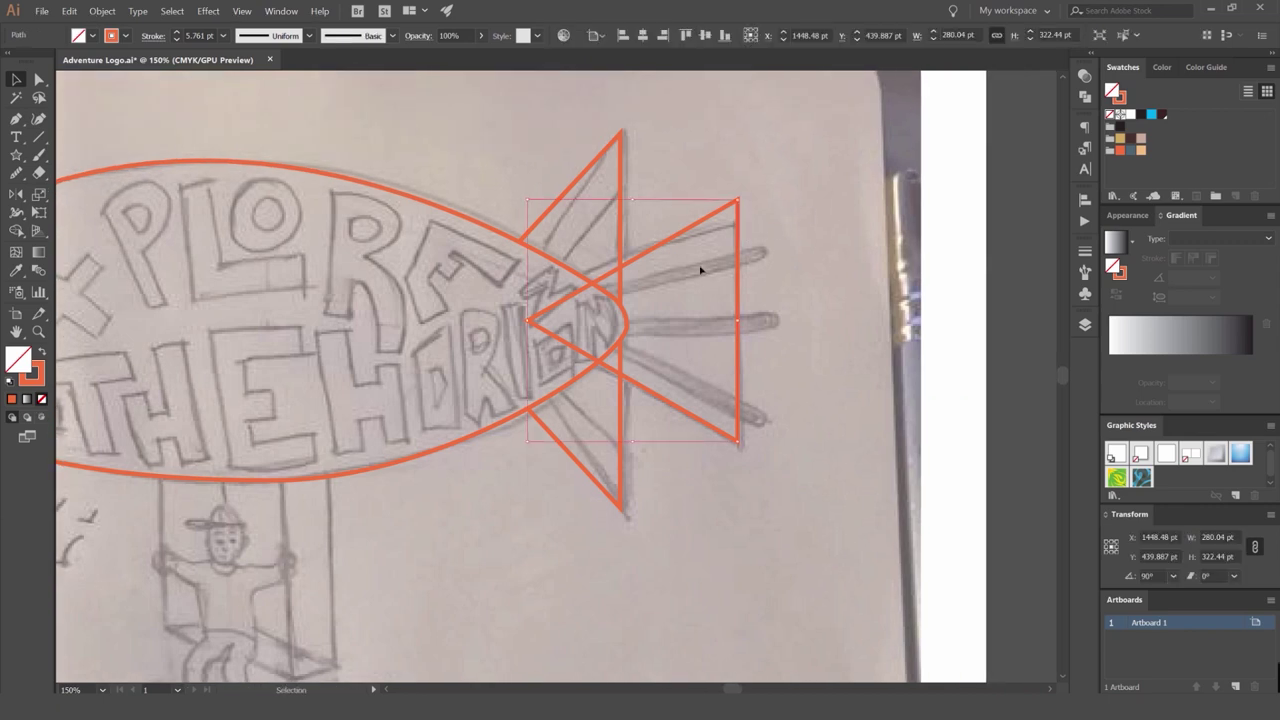
Try shifting the hull and filling it with the cyan swatch, and undo both changes.
left_click(787, 227)
left_click(449, 206)
left_click_drag(449, 206, 471, 234)
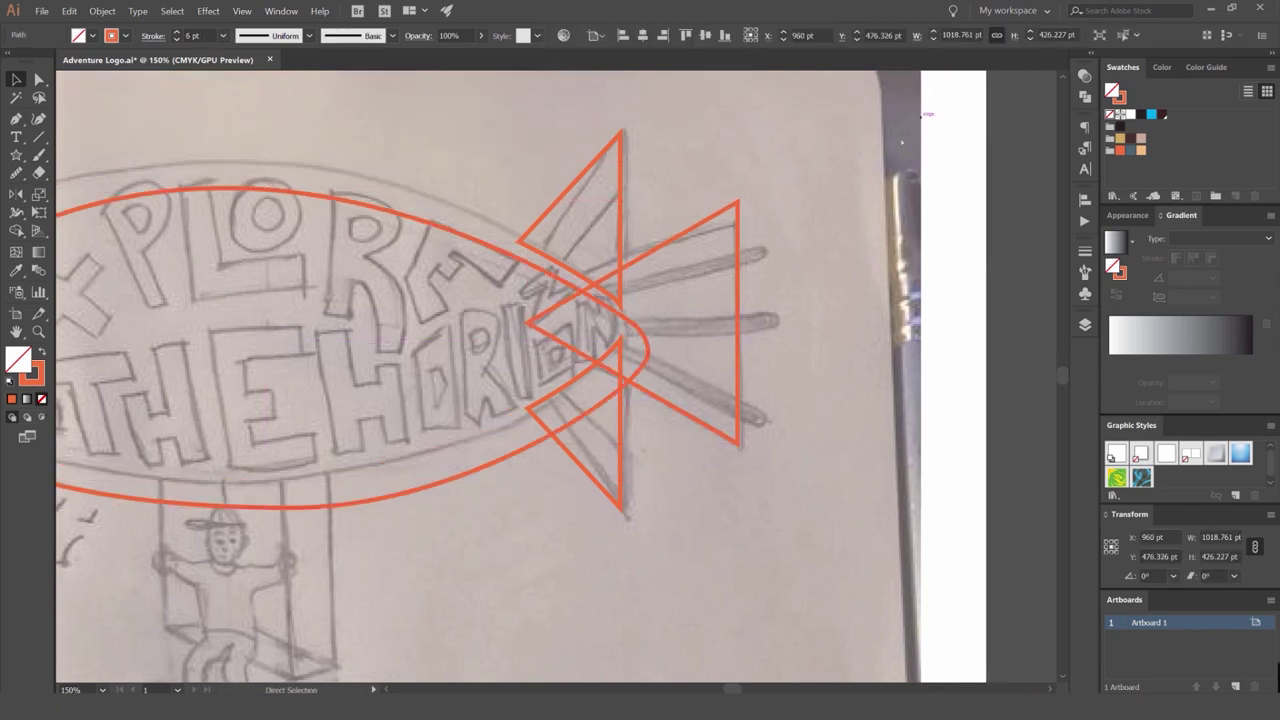
key("v")
key("ctrl+z")
left_click(1153, 117)
left_click(700, 180)
key("ctrl+z")
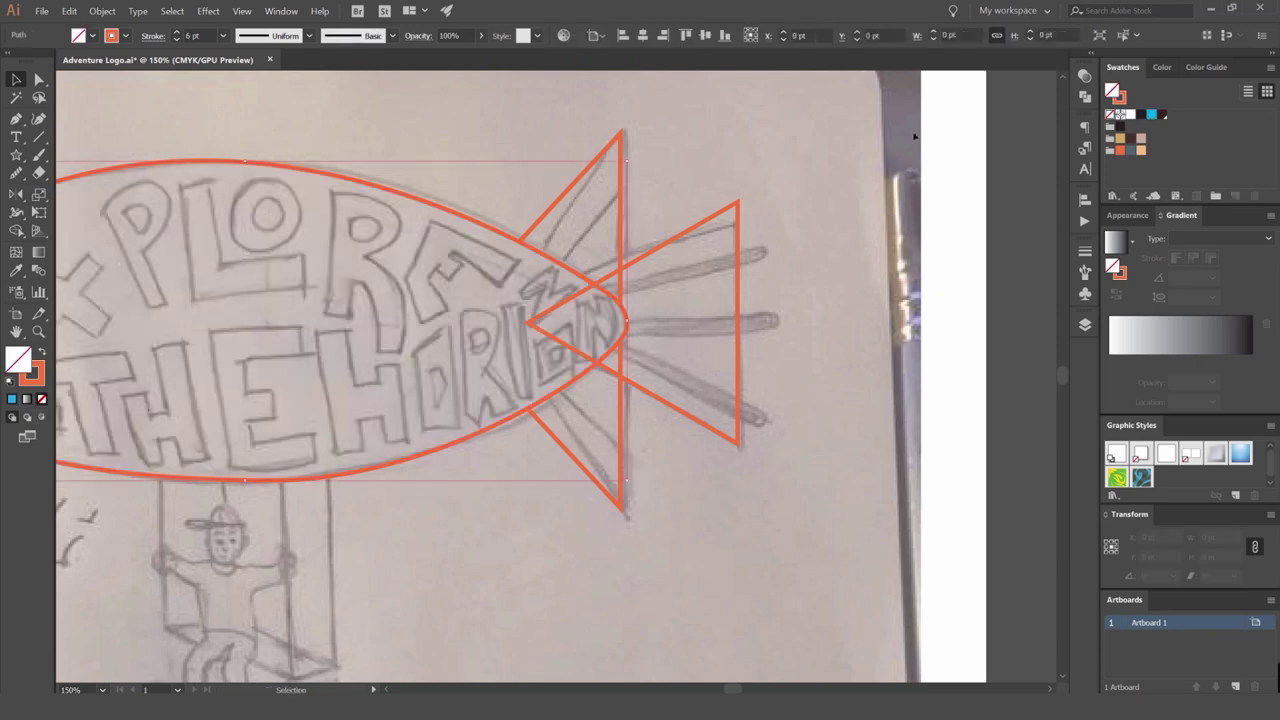
Change the hull's stroke colour to the cyan swatch, keeping it without a fill.
key("x")
left_click(1151, 116)
left_click(788, 144)
scroll(497, 183, "up", 1)
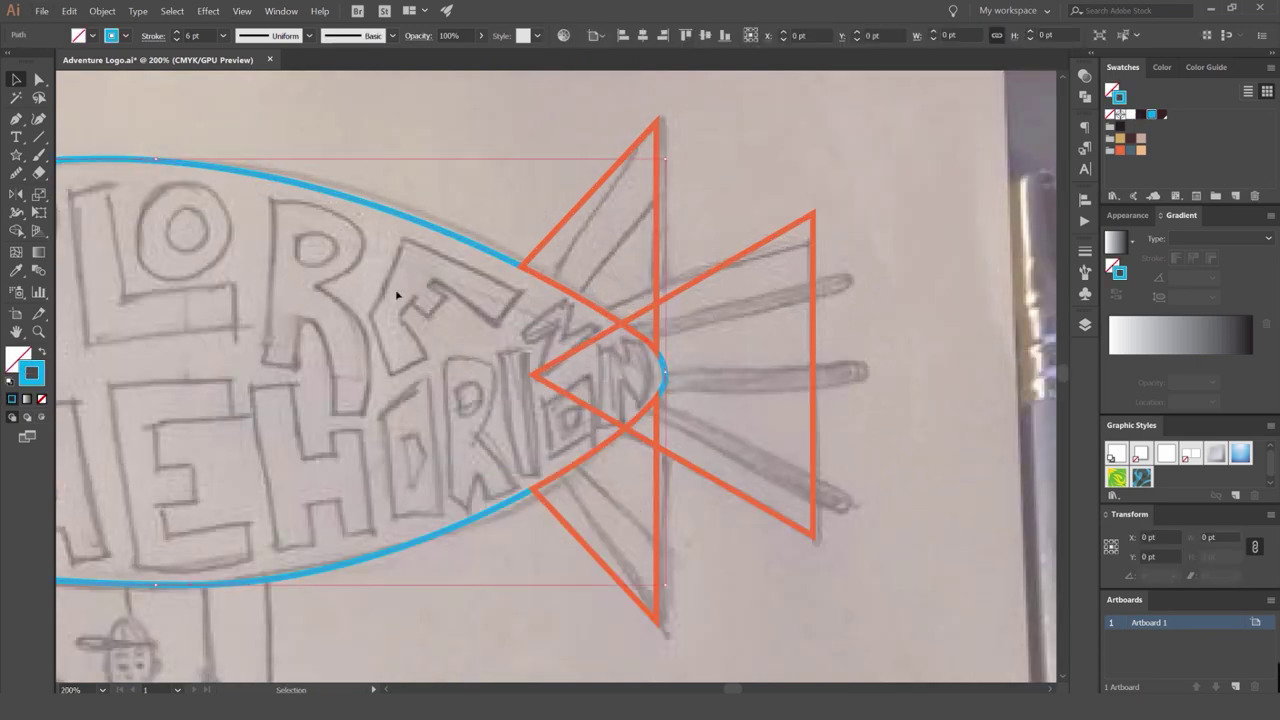
Paste a copy of the cyan hull outline in place in front of the original.
key("ctrl+c")
key("ctrl+f")
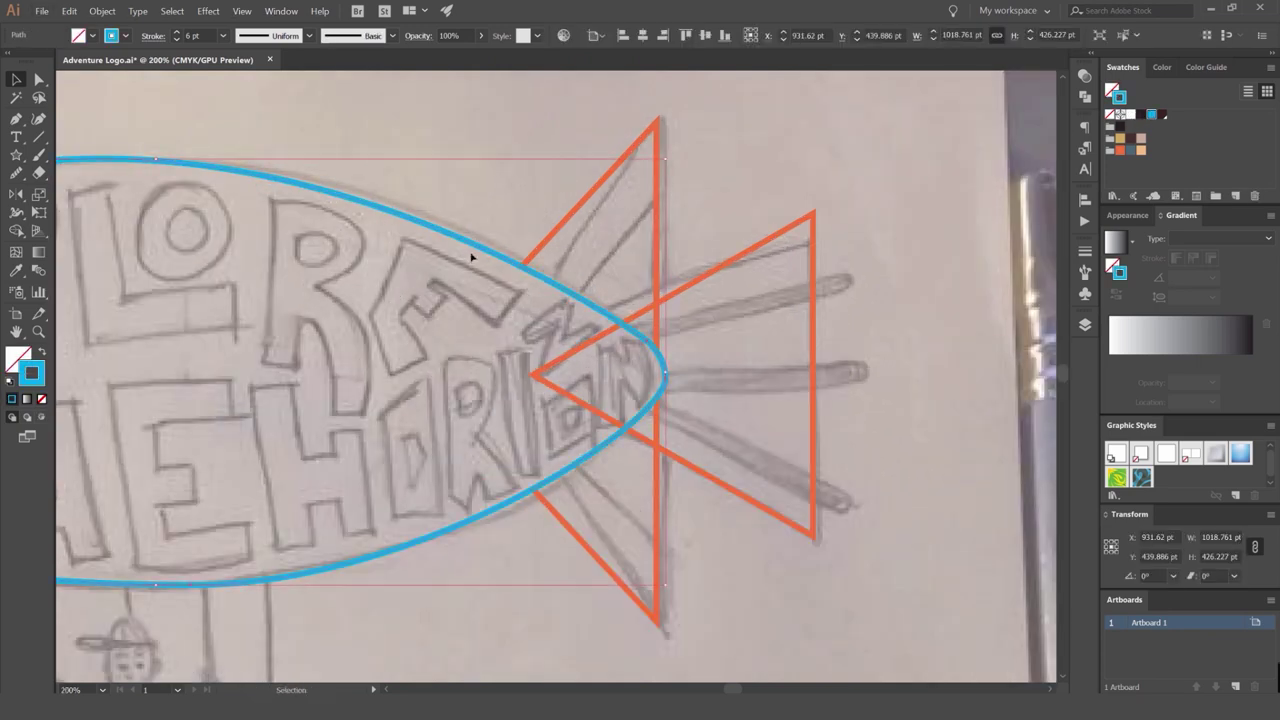
left_click_drag(495, 252, 545, 312)
key("ctrl+z")
Trim the rear triangle along the hull's edge with Shape Builder, removing the part inside the hull together with the hull copy.
left_click(720, 266, "shift")
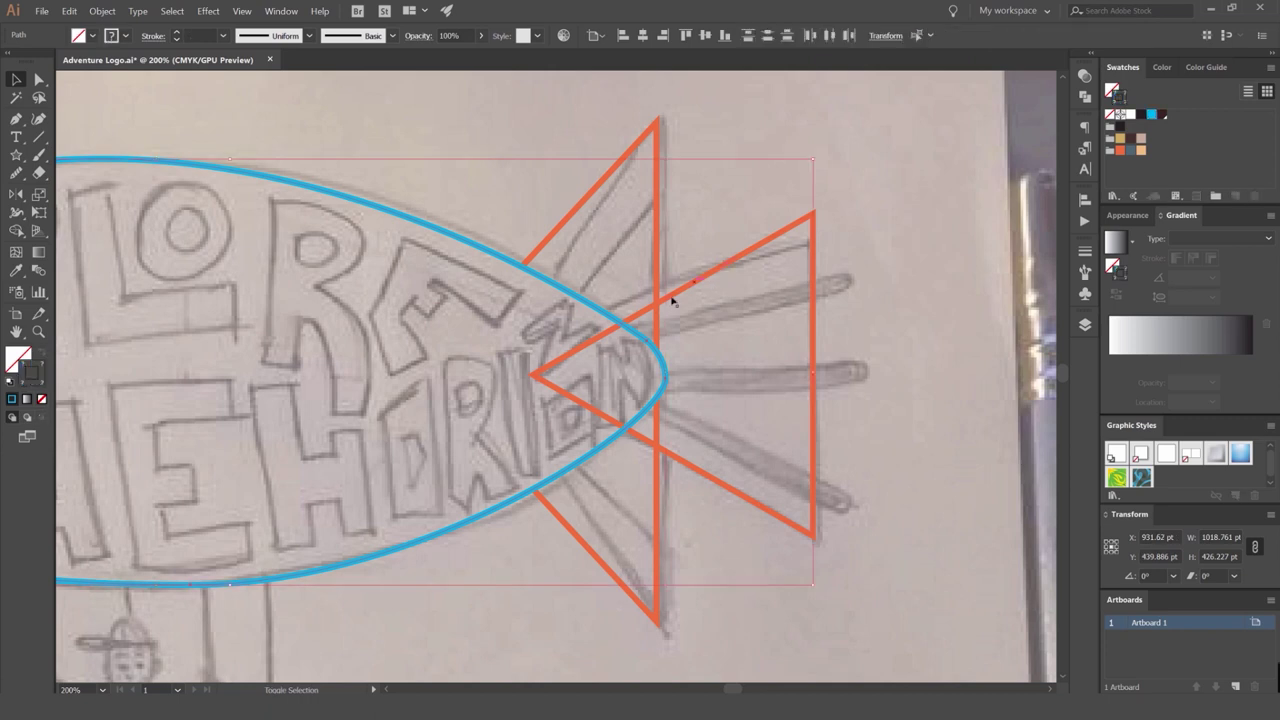
key("shift+m")
left_click(582, 288)
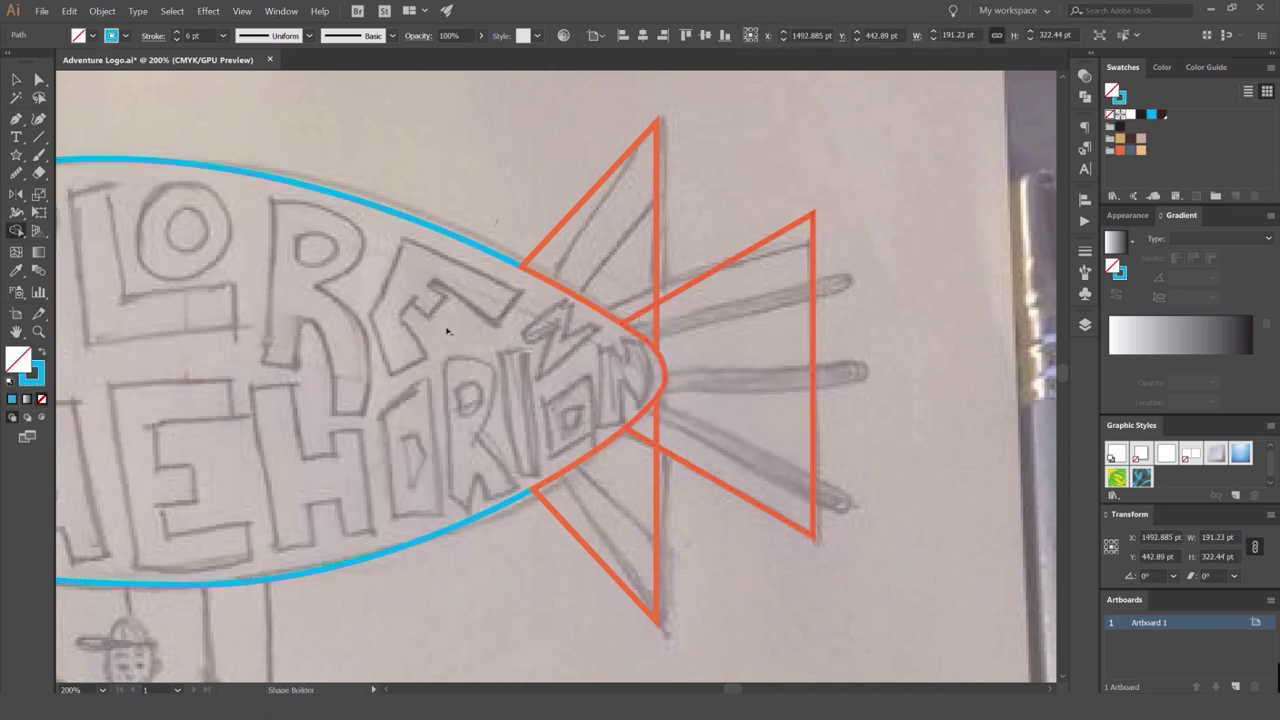
Try moving the trimmed rear tail piece away from the hull and undo the move.
key("v")
scroll(530, 338, "down", 3)
left_click_drag(613, 303, 695, 257)
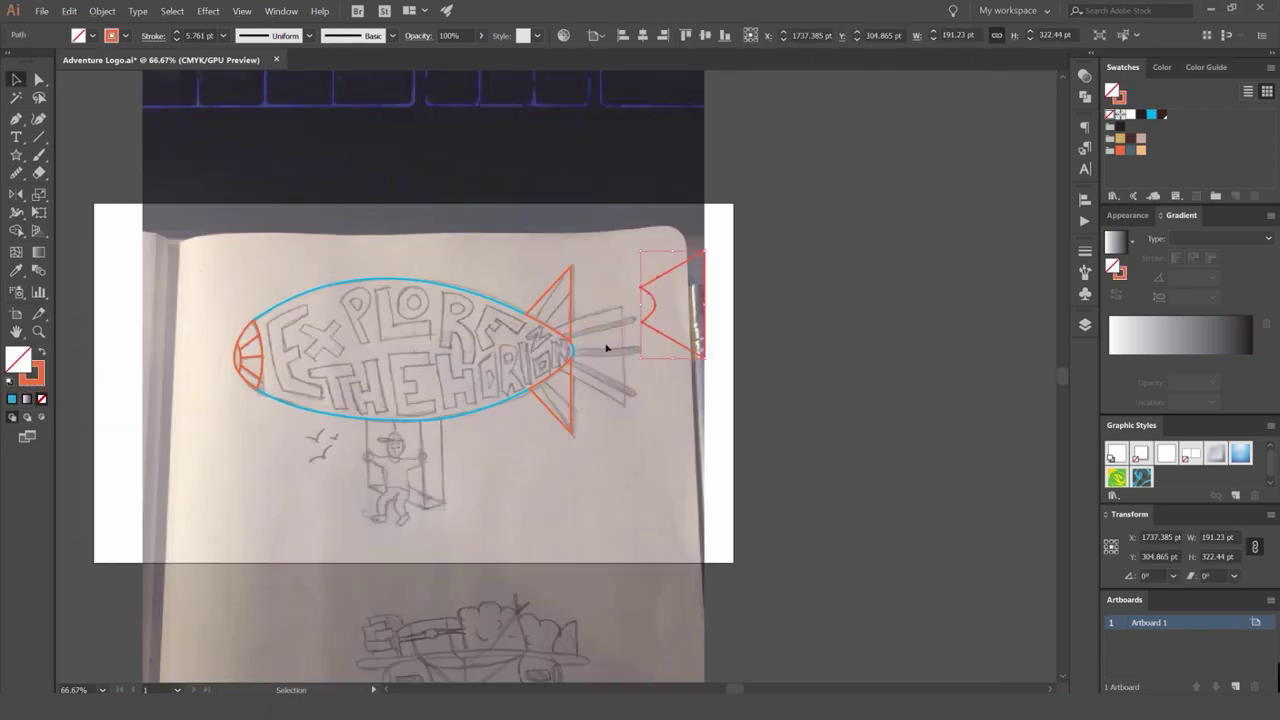
scroll(711, 315, "up", 2)
left_click(491, 377)
key("ctrl+z")
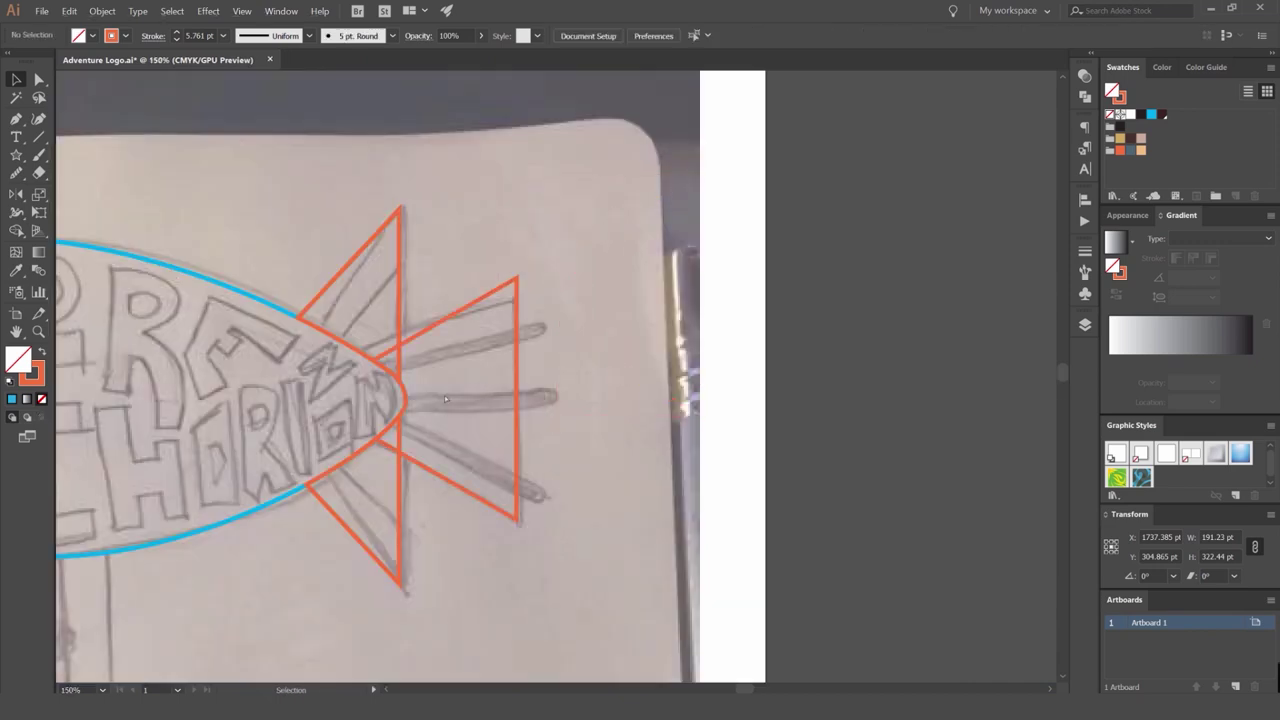
scroll(494, 256, "up", 1)
left_click_drag(494, 256, 674, 110)
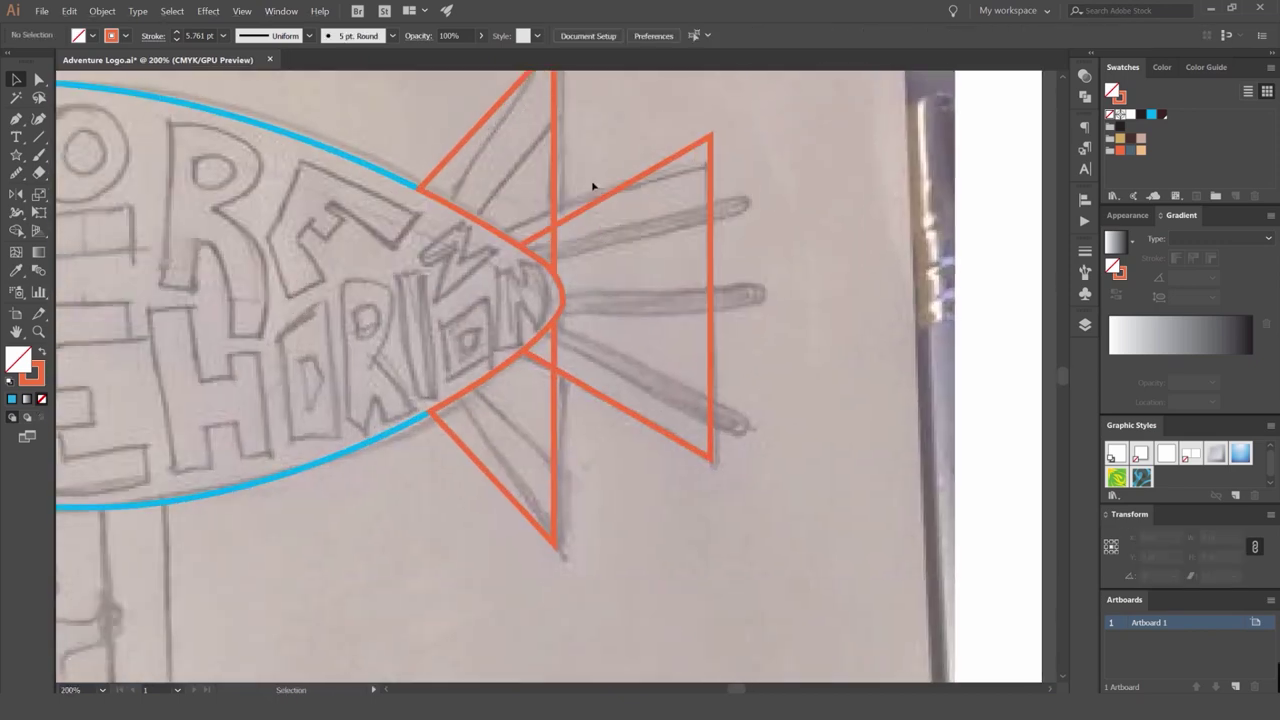
Swap the rear tail piece's stroke to a fill and colour it with the slate-blue swatch.
left_click(617, 234)
key("shift+x")
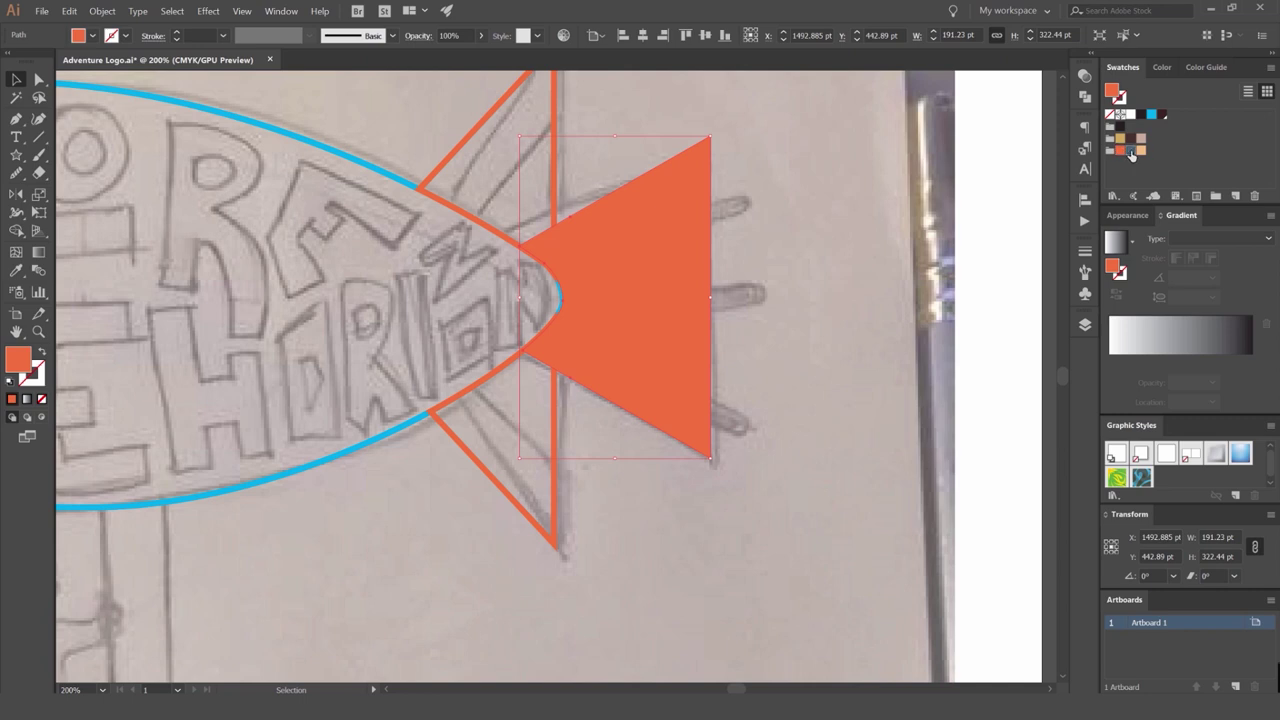
left_click(1131, 151)
Swap the strokes of both tail fins to fills and colour them with the light peach swatch.
left_click(551, 277)
key("shift+x")
left_click(555, 435)
key("shift+x")
left_click(541, 196)
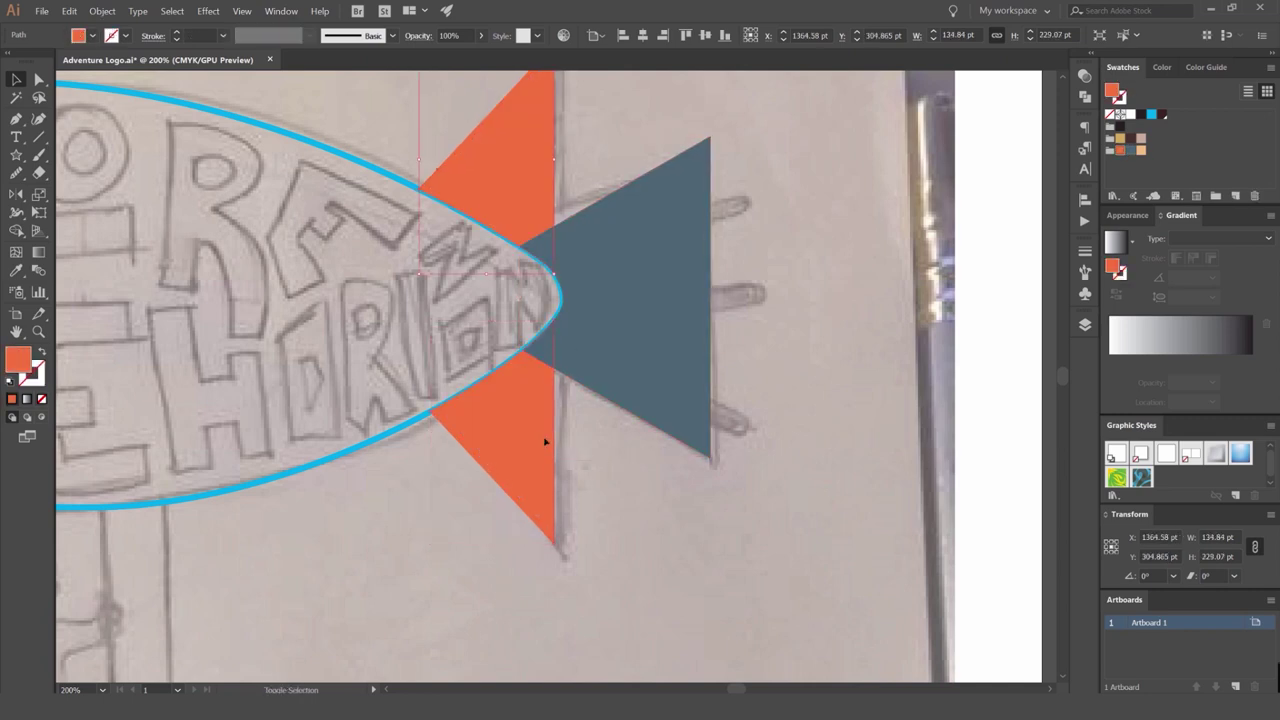
left_click(545, 441, "shift")
key("i")
left_click(663, 334)
left_click(1142, 153)
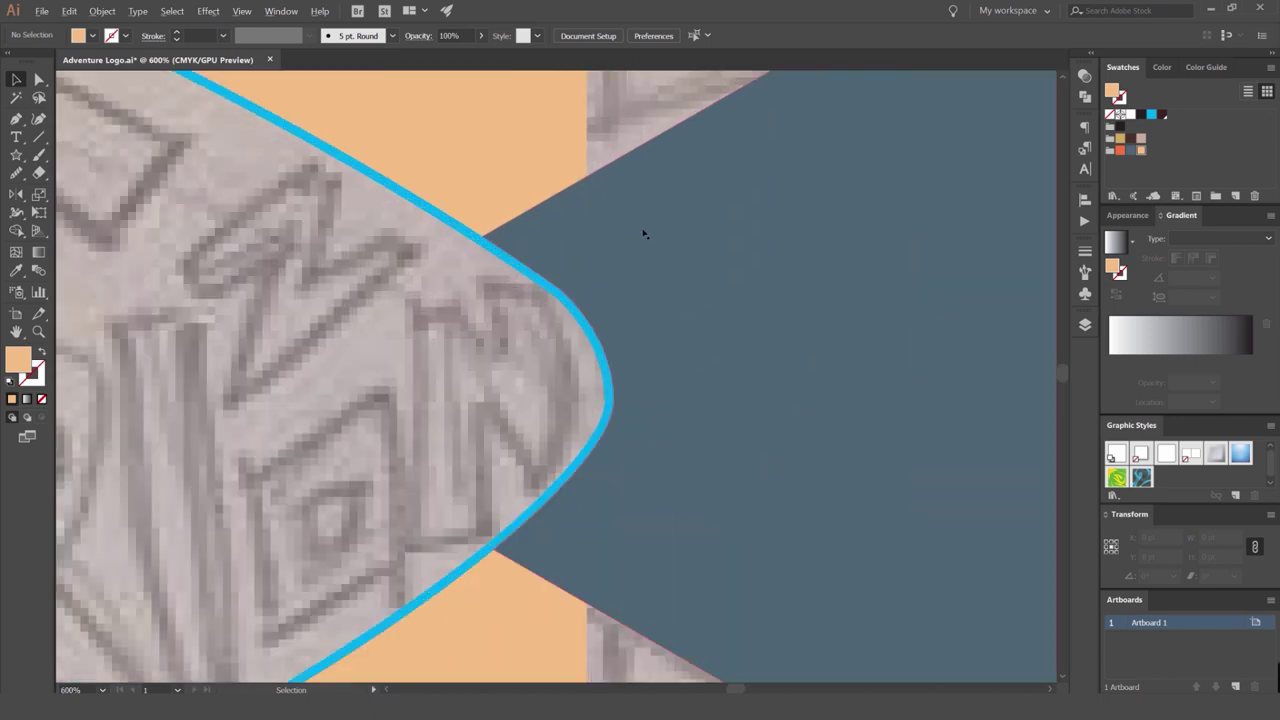
Try moving the slate-blue tail piece away from the hull's tip and undo the move.
left_click_drag(643, 233, 757, 234)
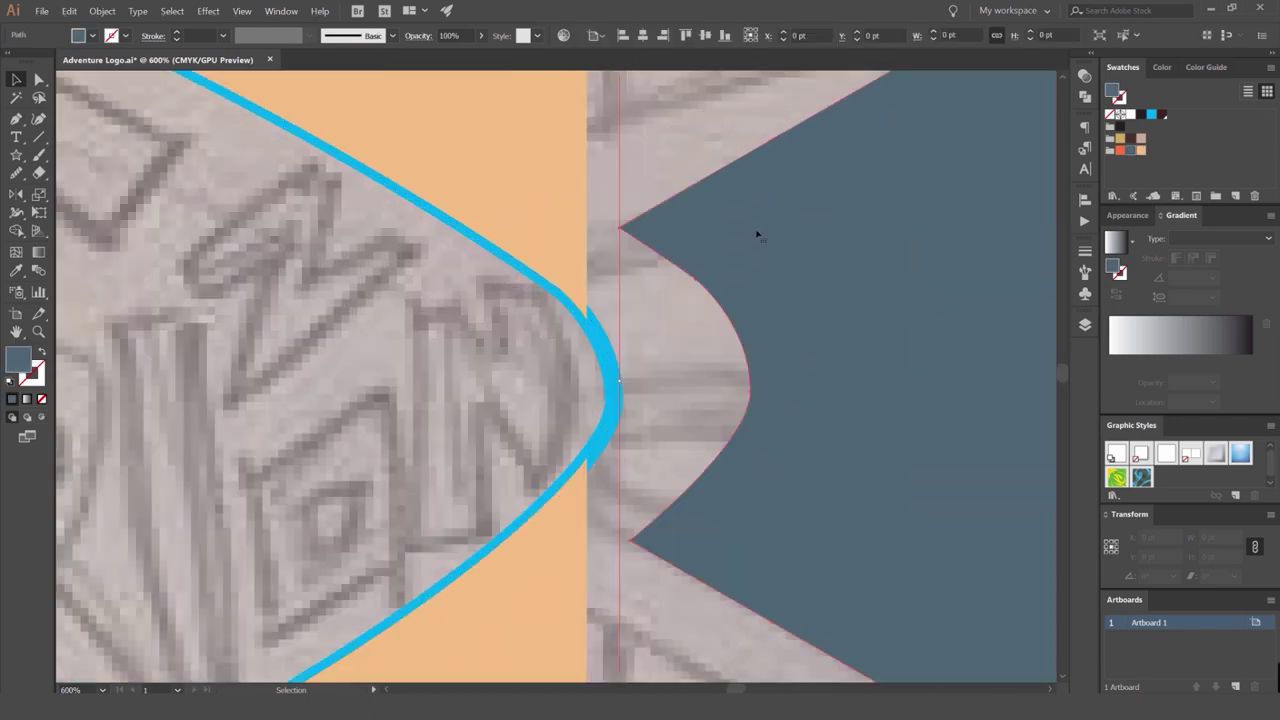
key("ctrl+z")
scroll(724, 245, "down", 4)
Try sending the slate-blue tail piece behind the two fins and undo the reordering.
left_click(671, 196)
left_click(764, 167)
left_click(757, 237)
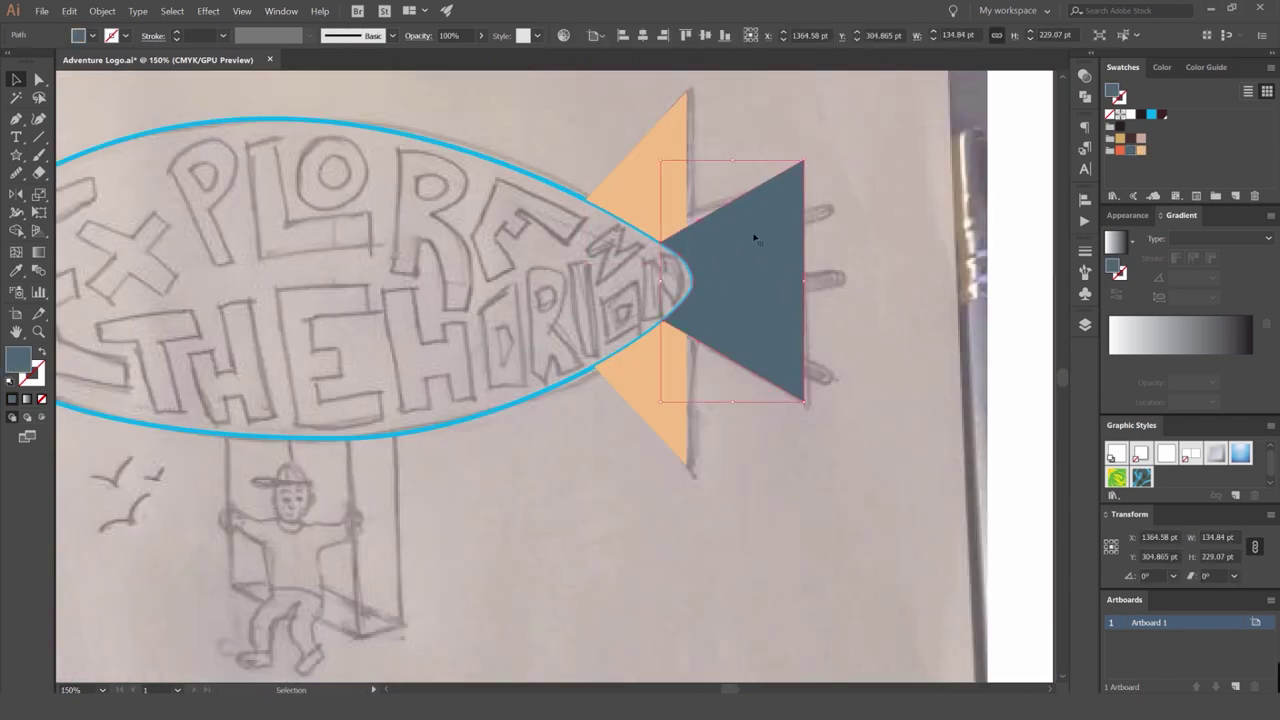
key("ctrl+shift+[")
left_click(722, 193)
scroll(751, 195, "down", 2)
scroll(766, 192, "up", 2)
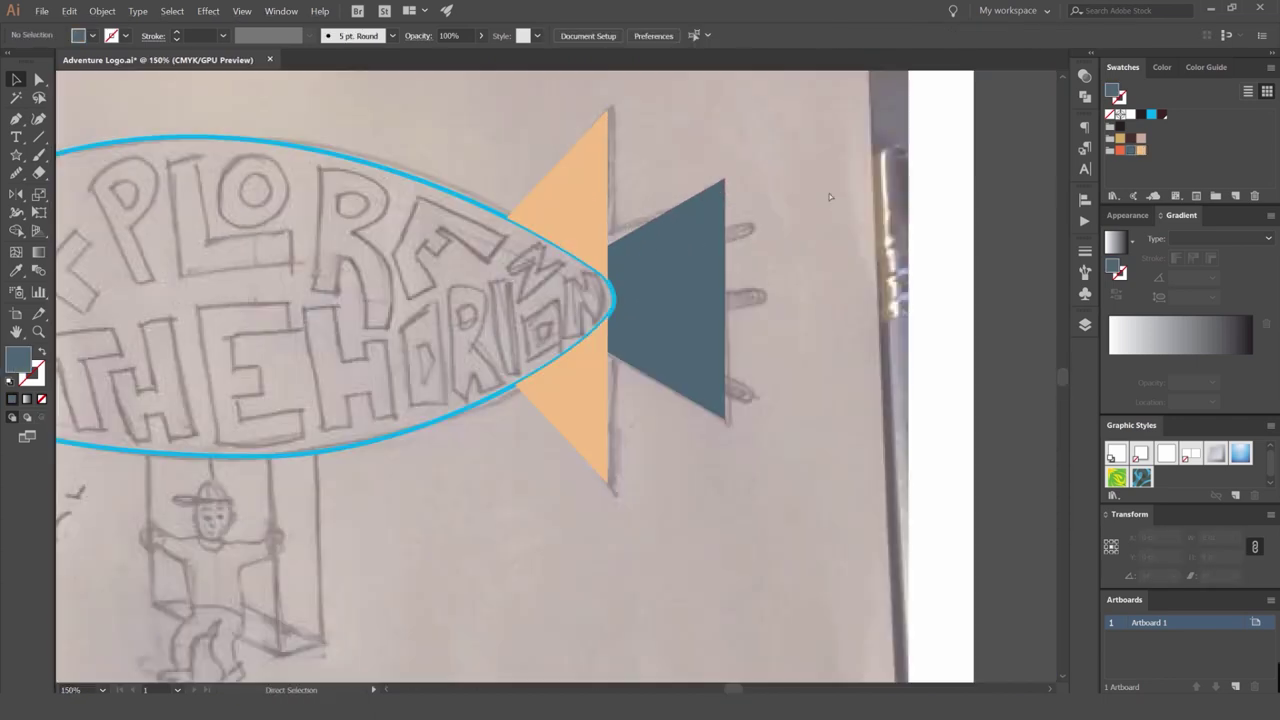
left_click(592, 391)
left_click(698, 335, "shift")
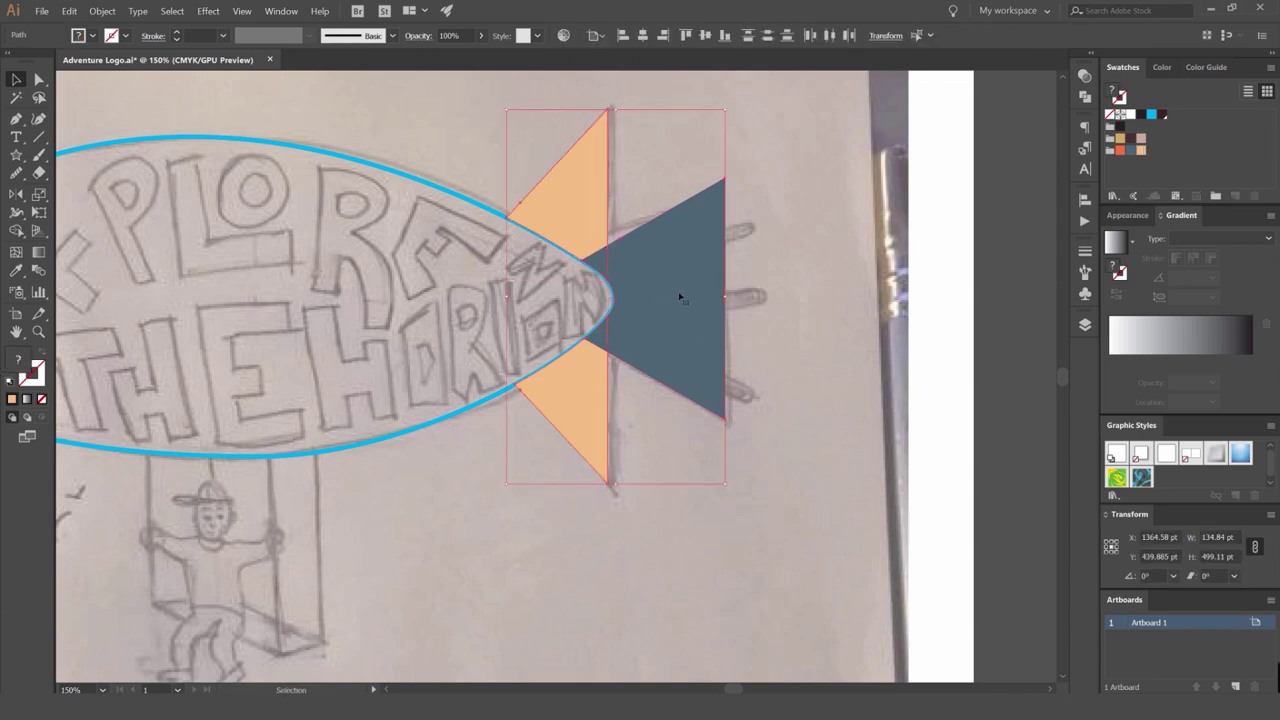
key("ctrl+z")
key("ctrl+shift+z")
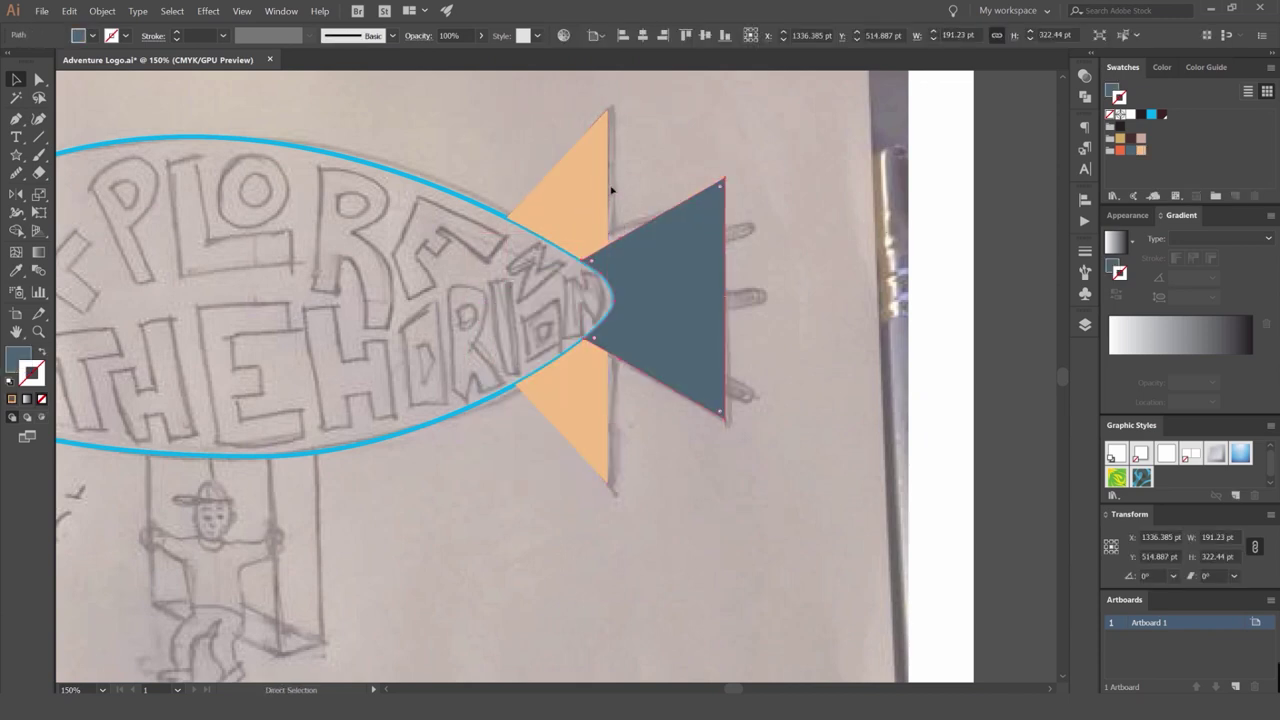
Select both tail fins and the rear tail piece and give them a cyan stroke with no fill.
left_click(605, 192)
left_click(597, 388, "shift")
left_click(715, 305, "shift")
key("x")
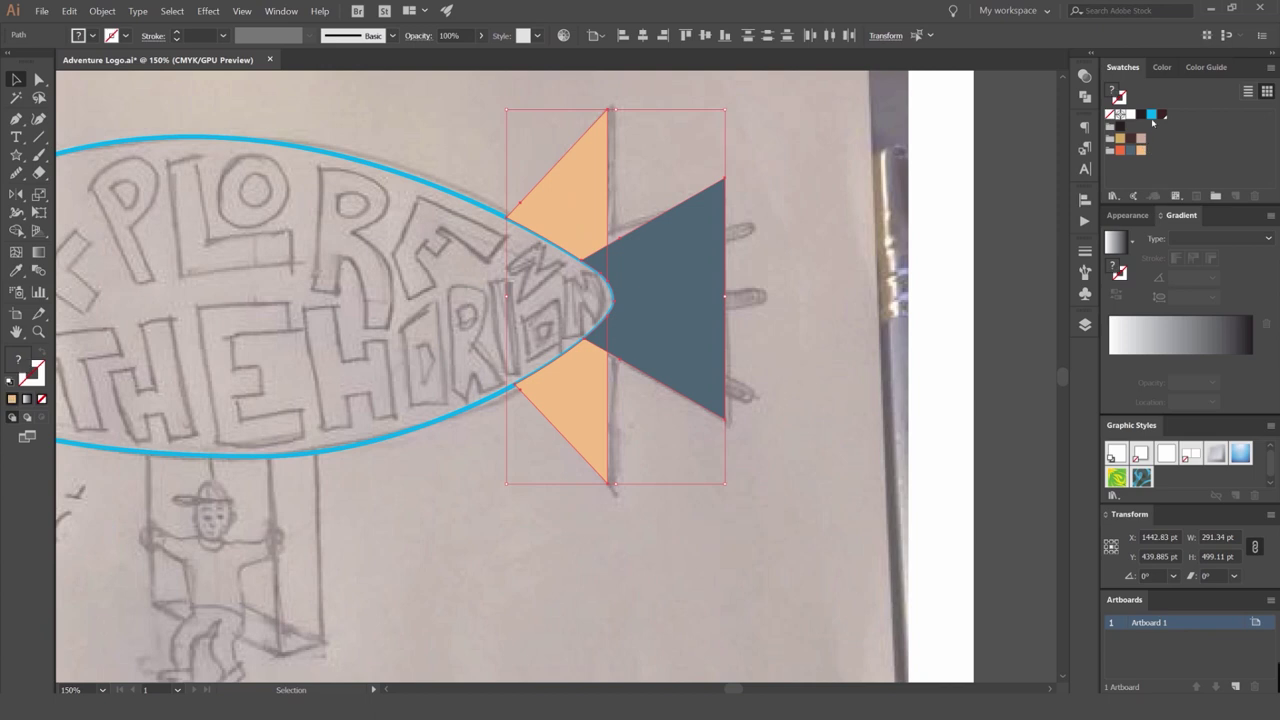
left_click(1151, 115)
key("shift+x")
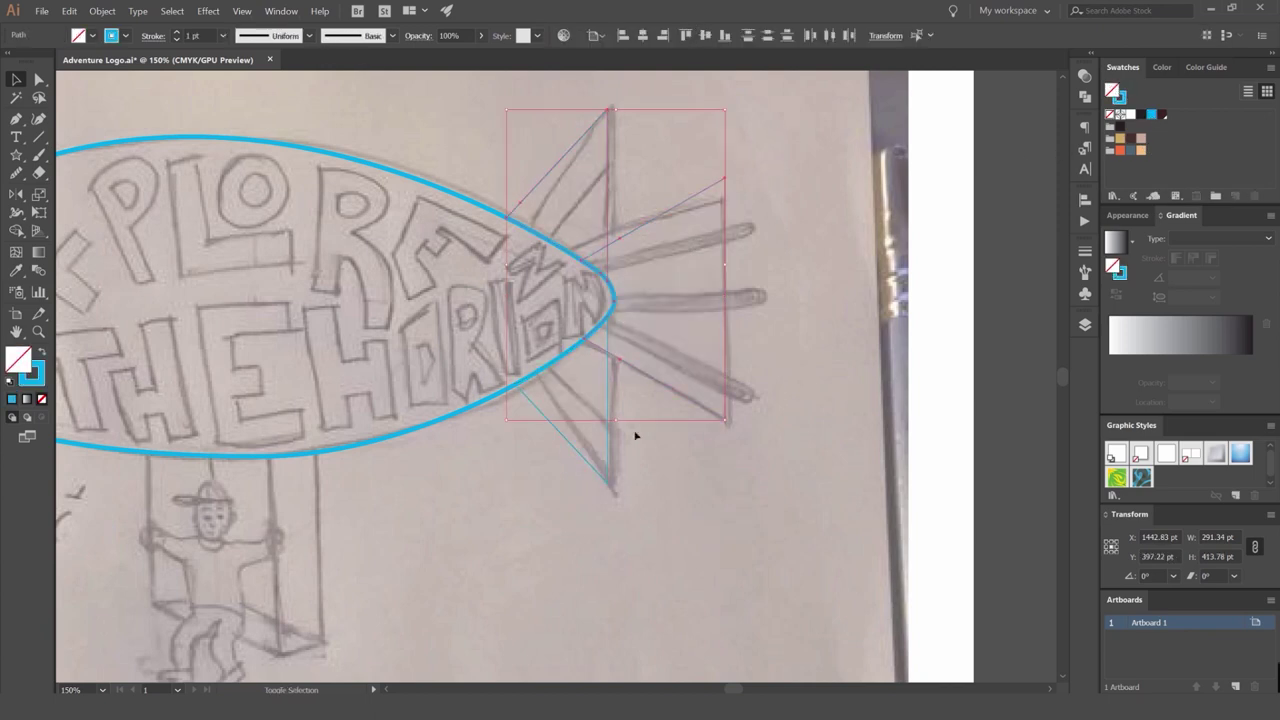
Match the stroke of the fins and tail piece to the hull's 6 pt cyan outline with the Eyedropper.
key("o")
key("i")
left_click(461, 409)
key("v")
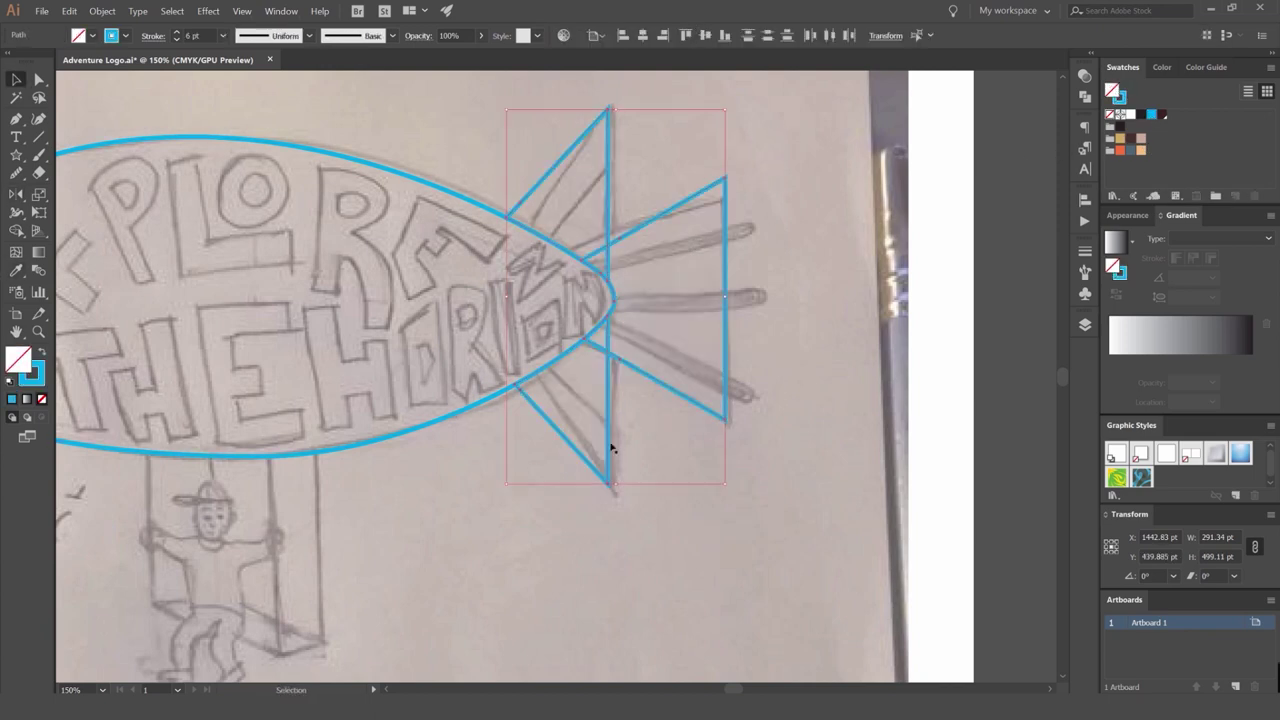
left_click(665, 450)
Draw a straight line along the sketched rib in the upper tail fin, from the hull to the fin's vertical edge, with the Pen tool.
scroll(730, 253, "up", 2)
left_click_drag(526, 214, 617, 296)
scroll(445, 238, "down", 1)
left_click_drag(441, 240, 486, 244)
scroll(487, 245, "down", 2)
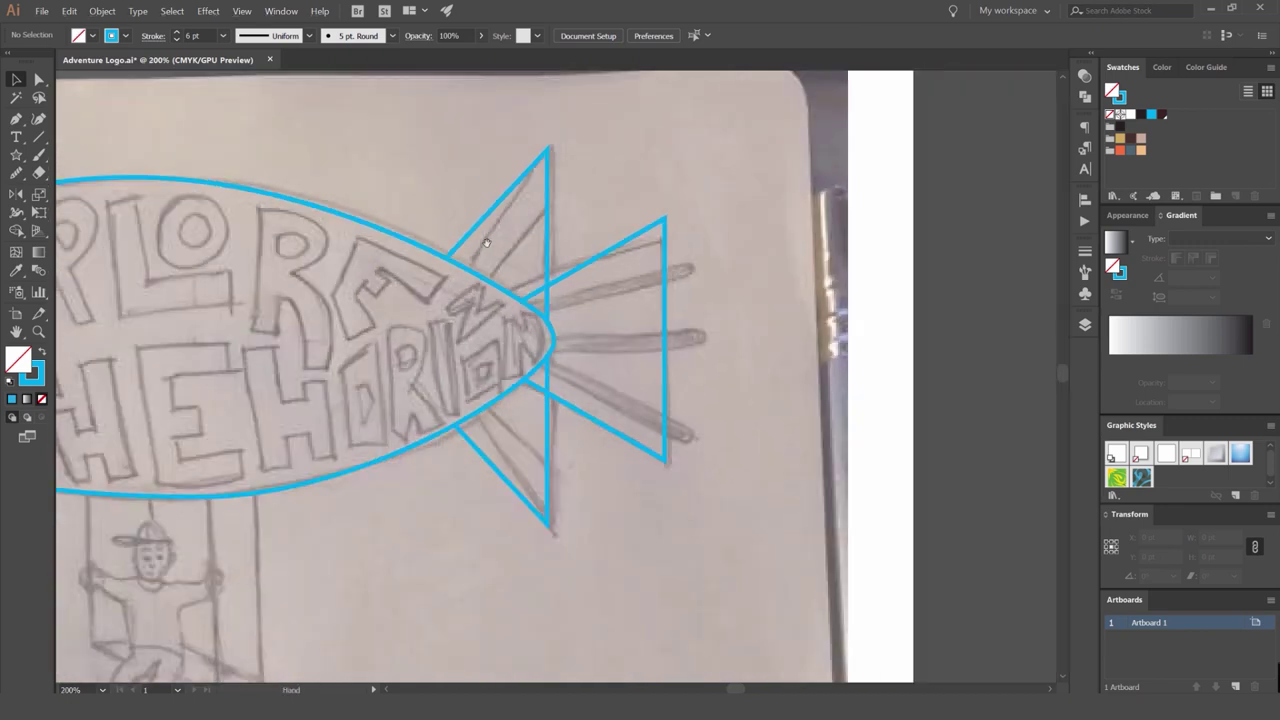
scroll(494, 248, "up", 2)
key("p")
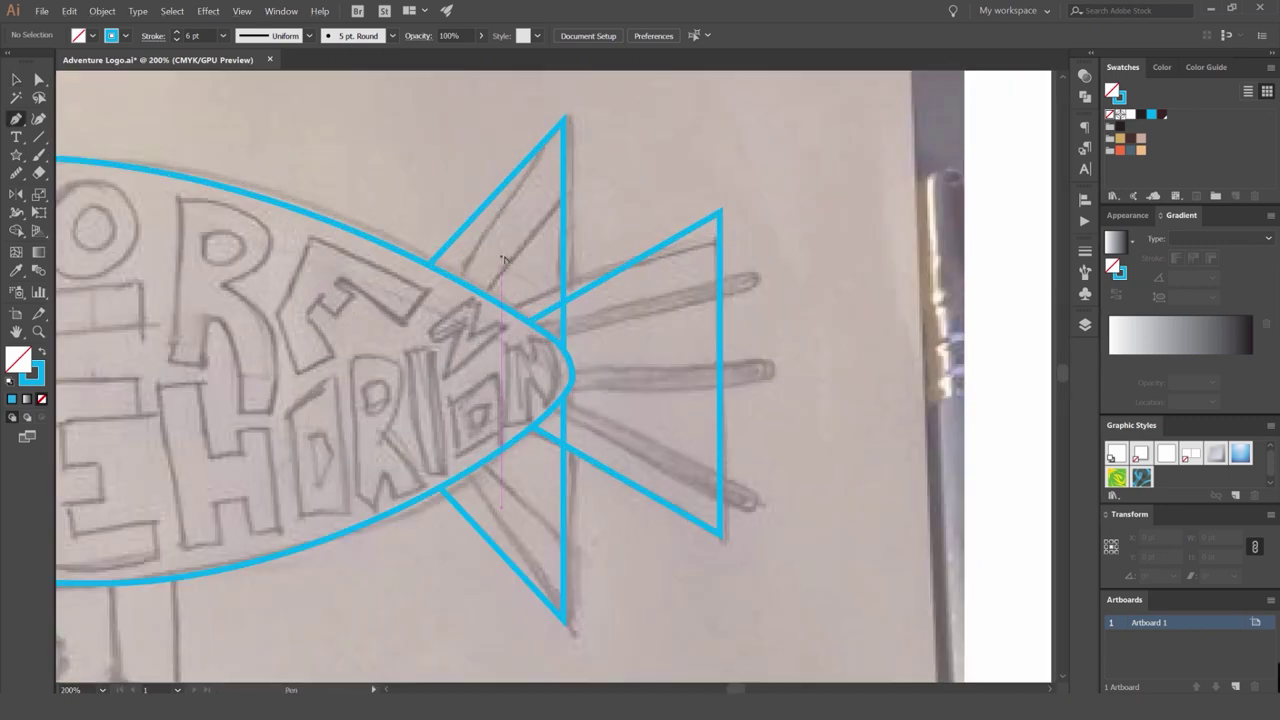
scroll(503, 259, "up", 1, "alt")
scroll(436, 316, "down", 1, "alt")
left_click(437, 302)
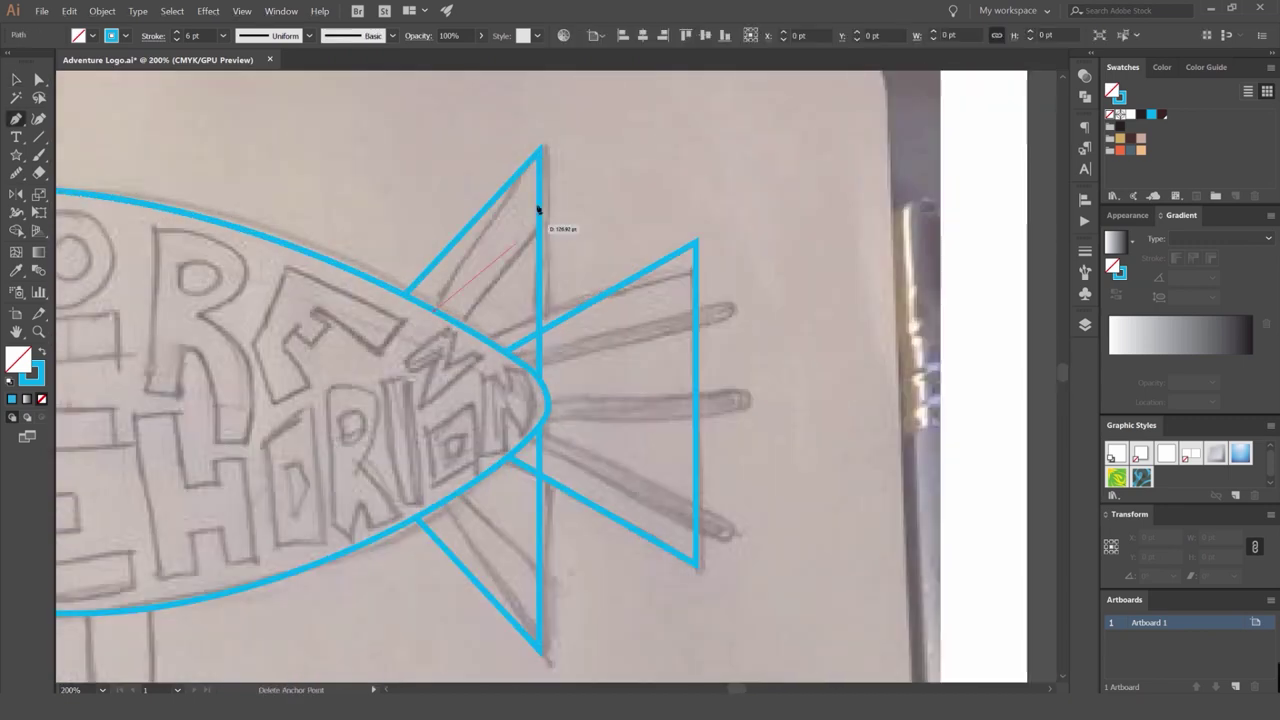
key("ctrl+z")
left_click(466, 326)
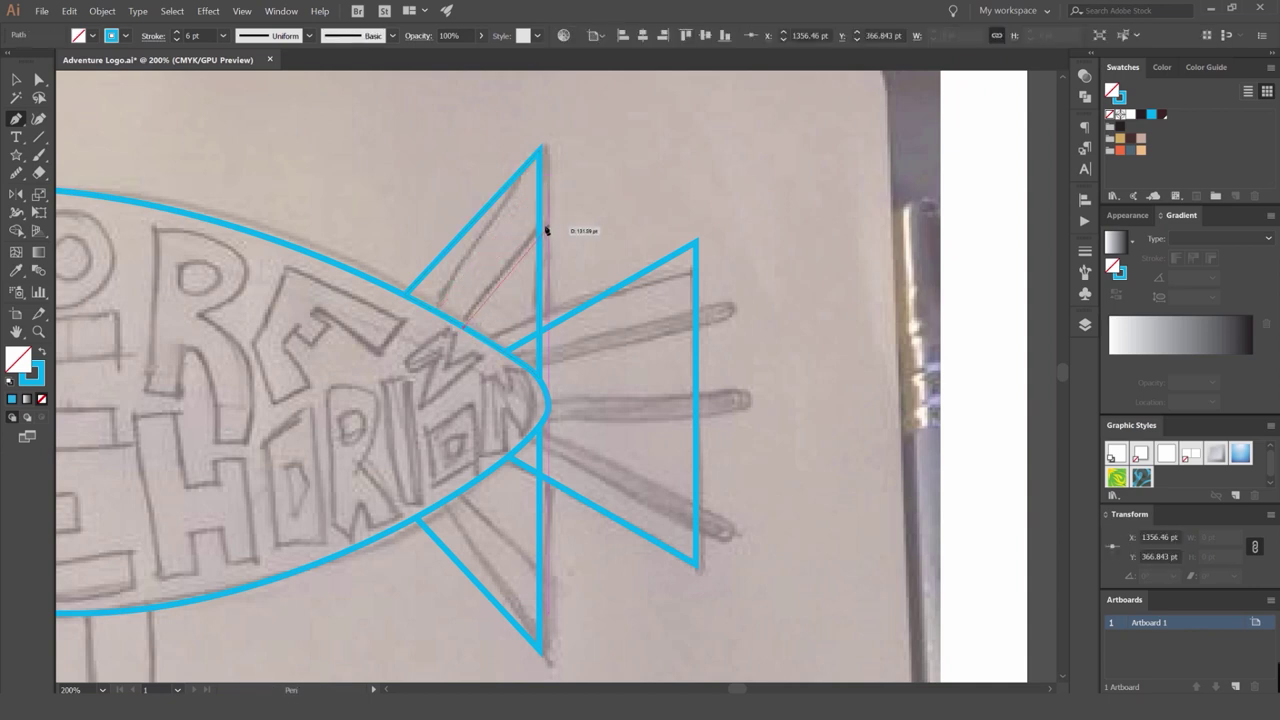
left_click(540, 230)
key("v")
left_click(629, 230)
Add a matching straight rib line across the lower tail fin, from the hull to the fin's vertical edge.
left_click_drag(629, 230, 674, 138)
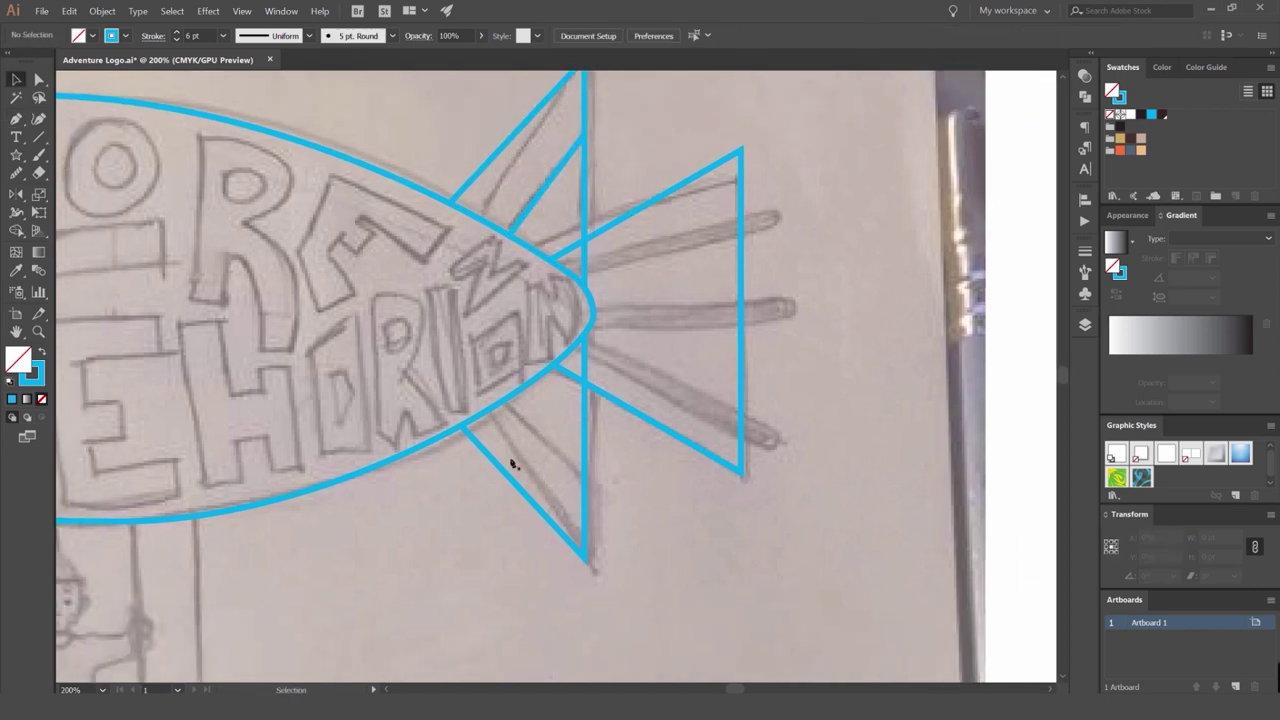
scroll(621, 477, "down", 1, "alt")
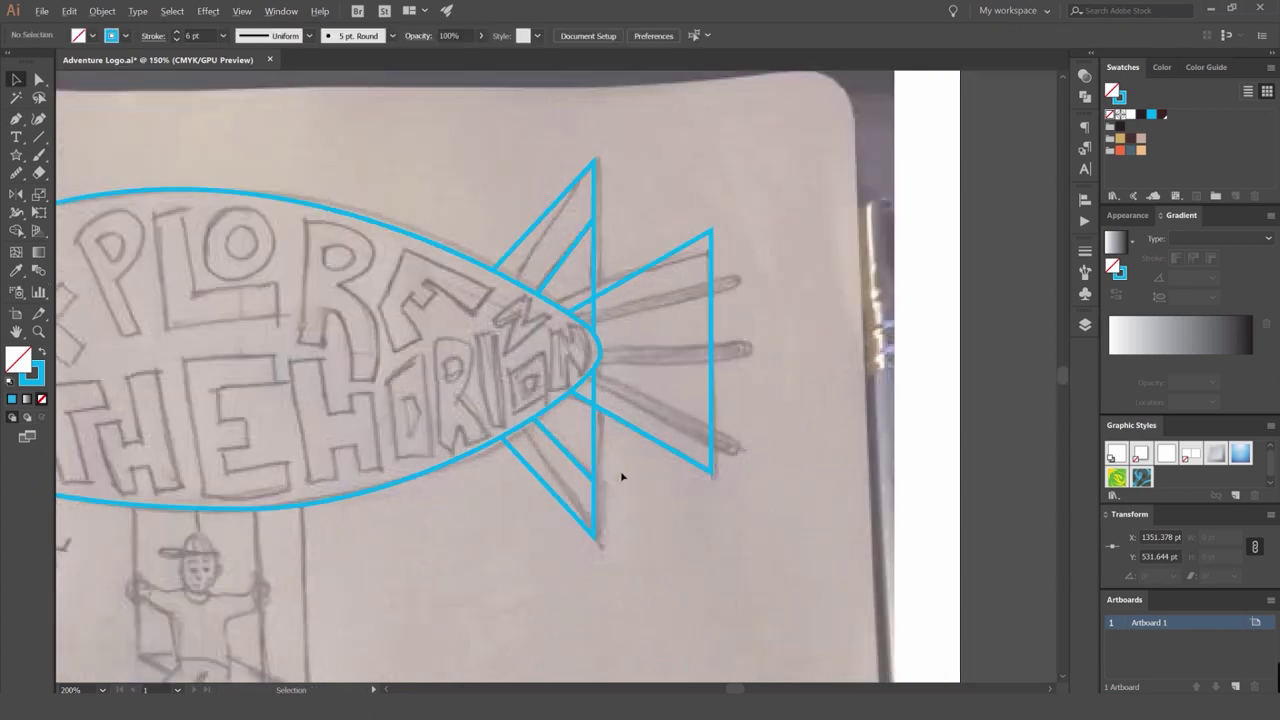
Draw a straight line along the upper sketched streak behind the tail, from the hull past the rear tail piece, with the Pen tool.
scroll(621, 477, "down", 1, "alt")
scroll(718, 293, "up", 2, "alt")
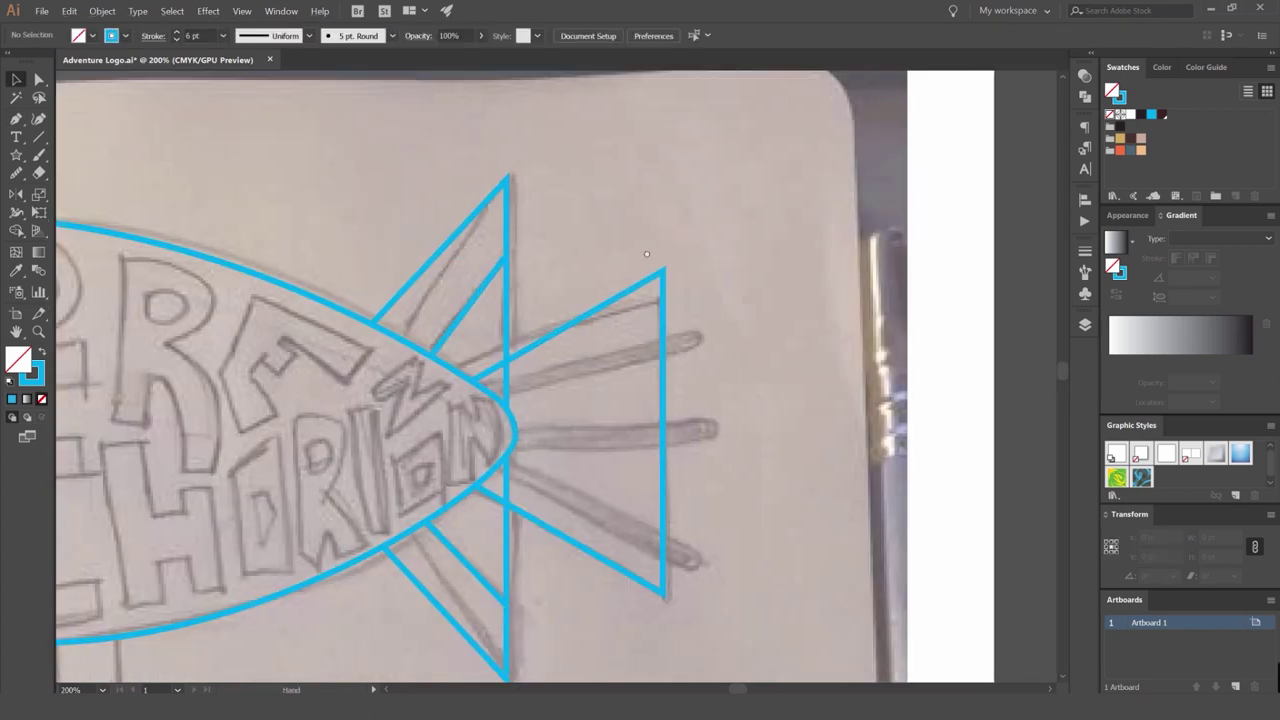
left_click_drag(618, 283, 568, 286)
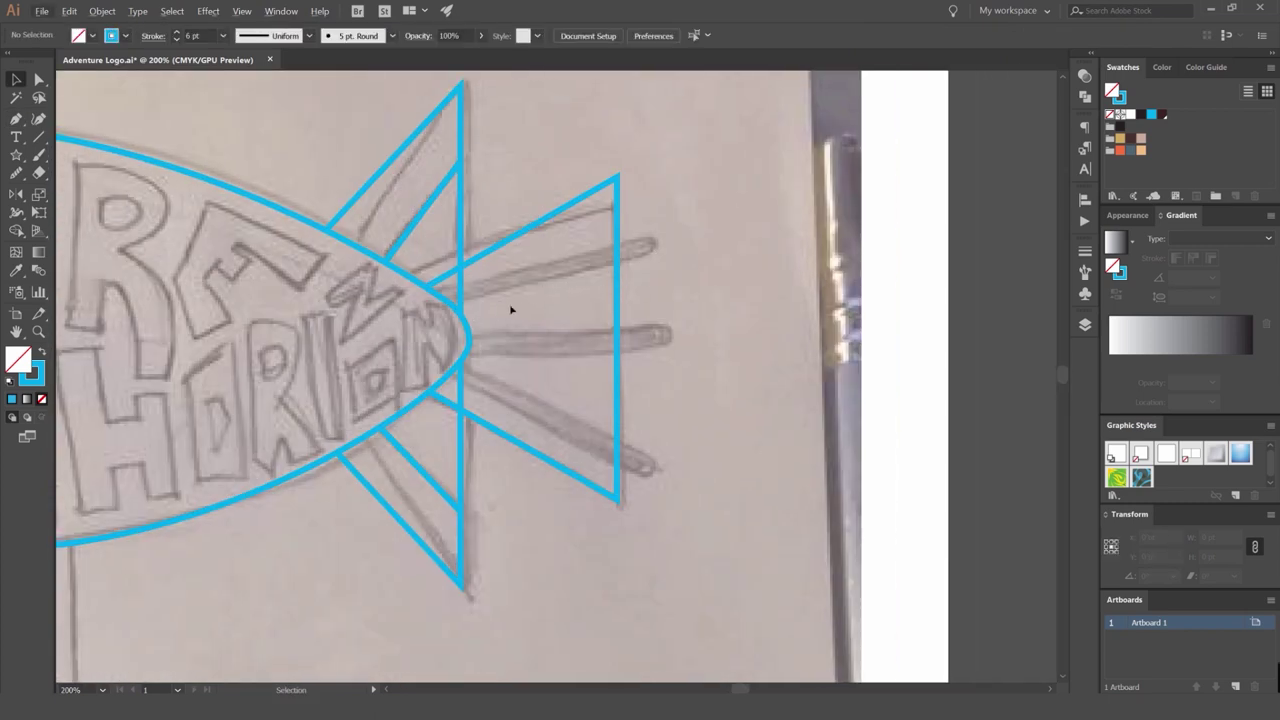
scroll(510, 310, "up", 1, "alt")
key("p")
left_click(412, 300)
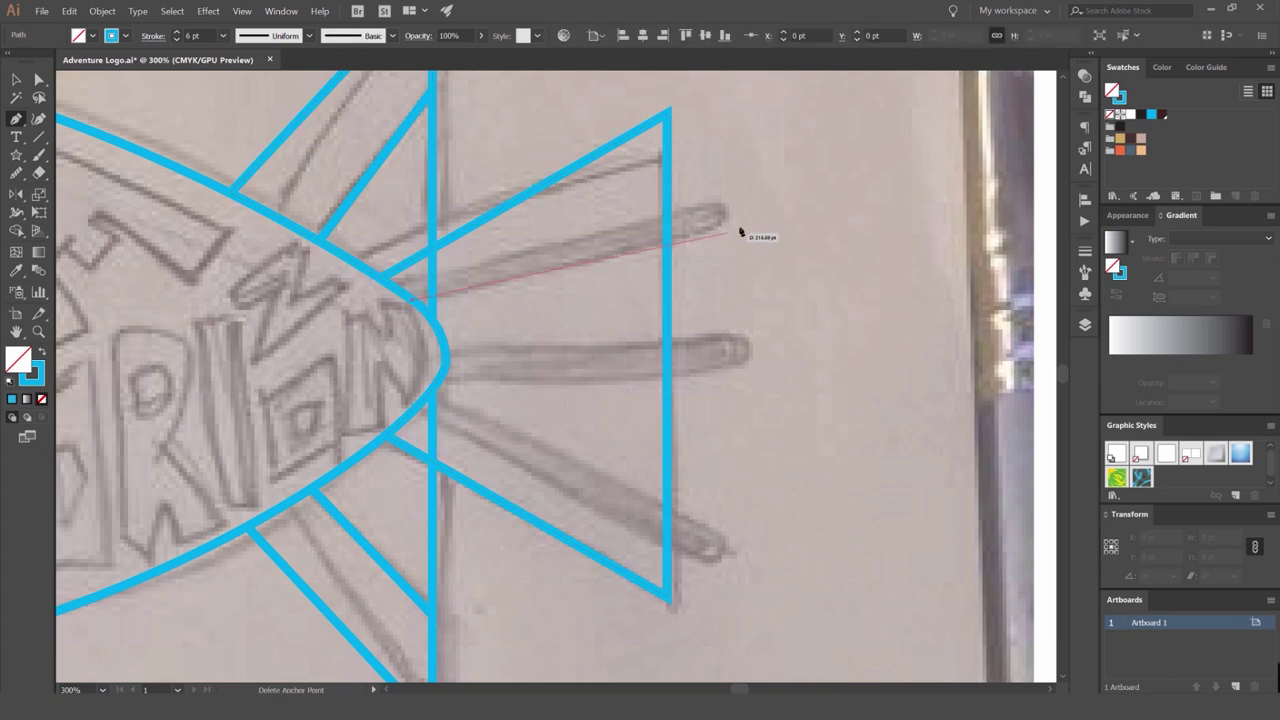
left_click(762, 205)
key("v")
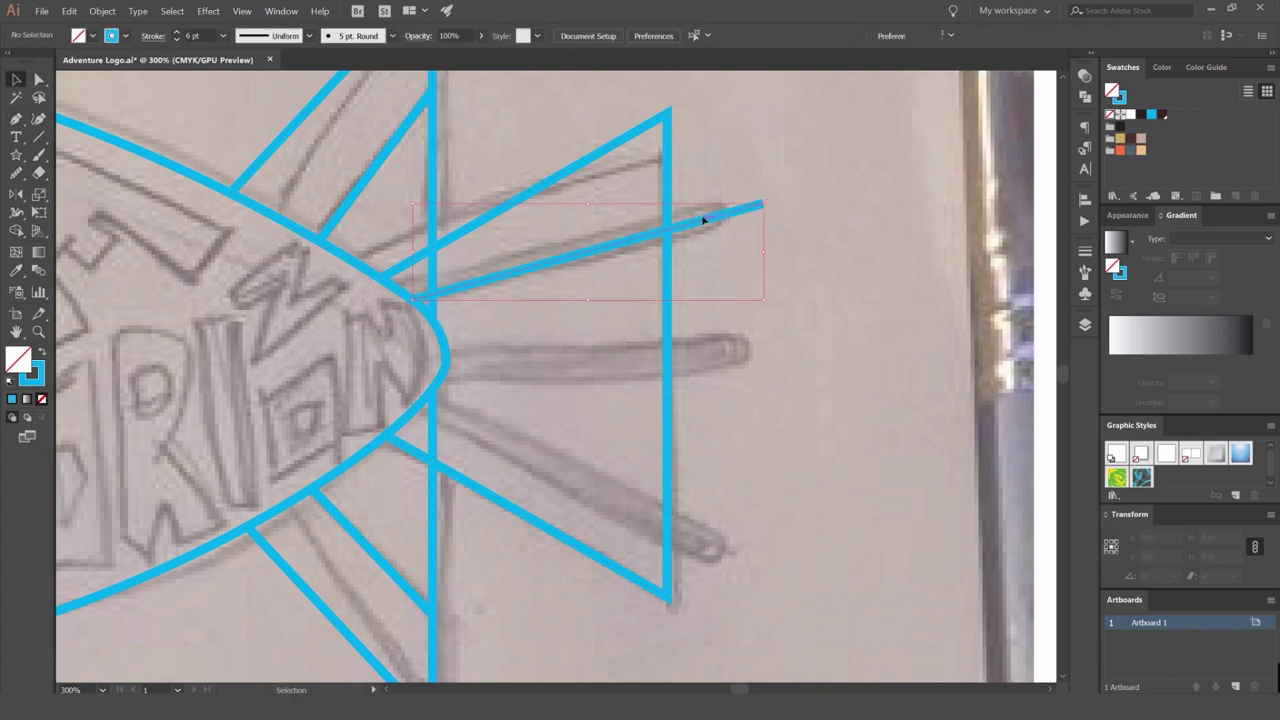
Give the new streak line a round cap and round corners in the stroke settings.
left_click(1085, 251)
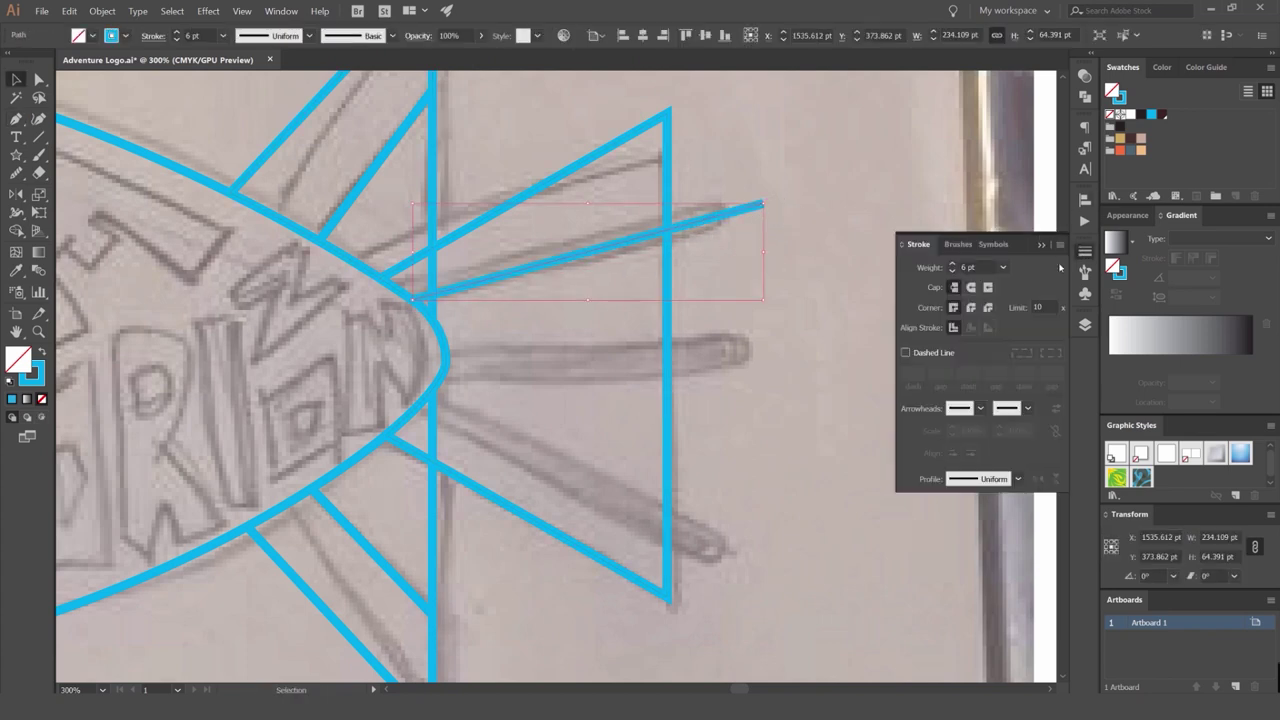
left_click(268, 12)
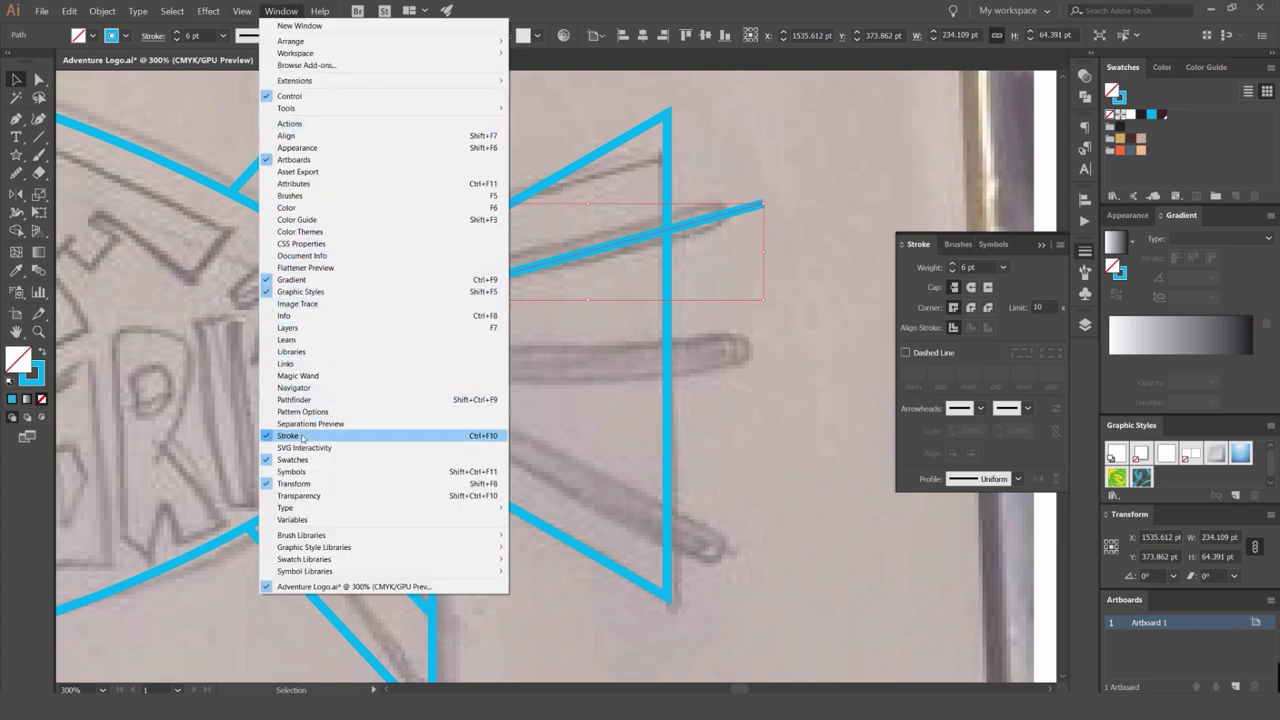
left_click(920, 356)
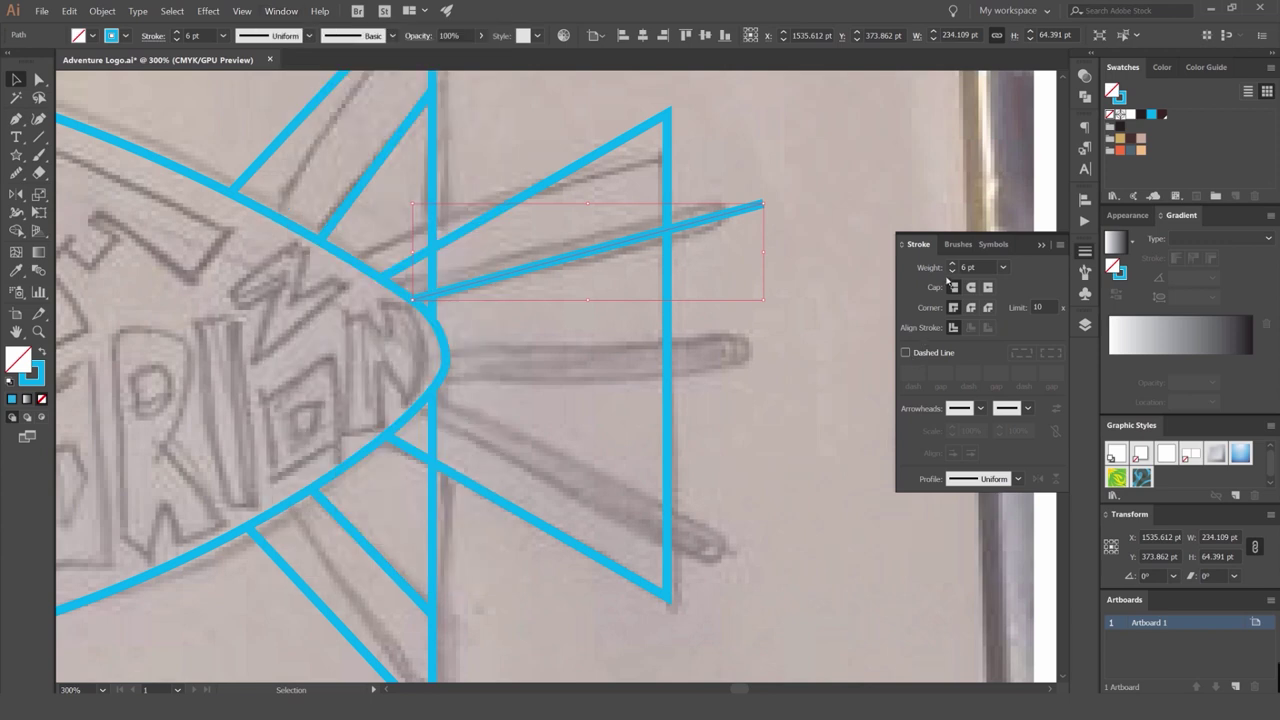
left_click(914, 353)
left_click(914, 352)
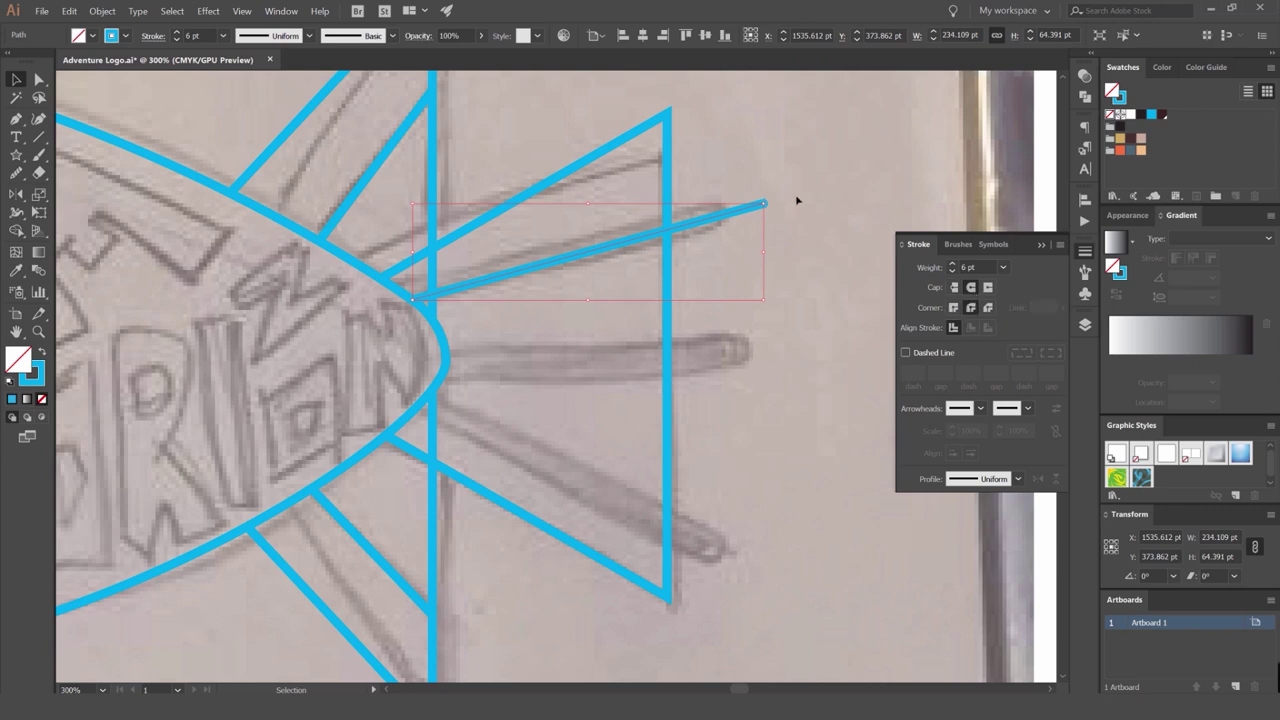
scroll(765, 205, "up", 2)
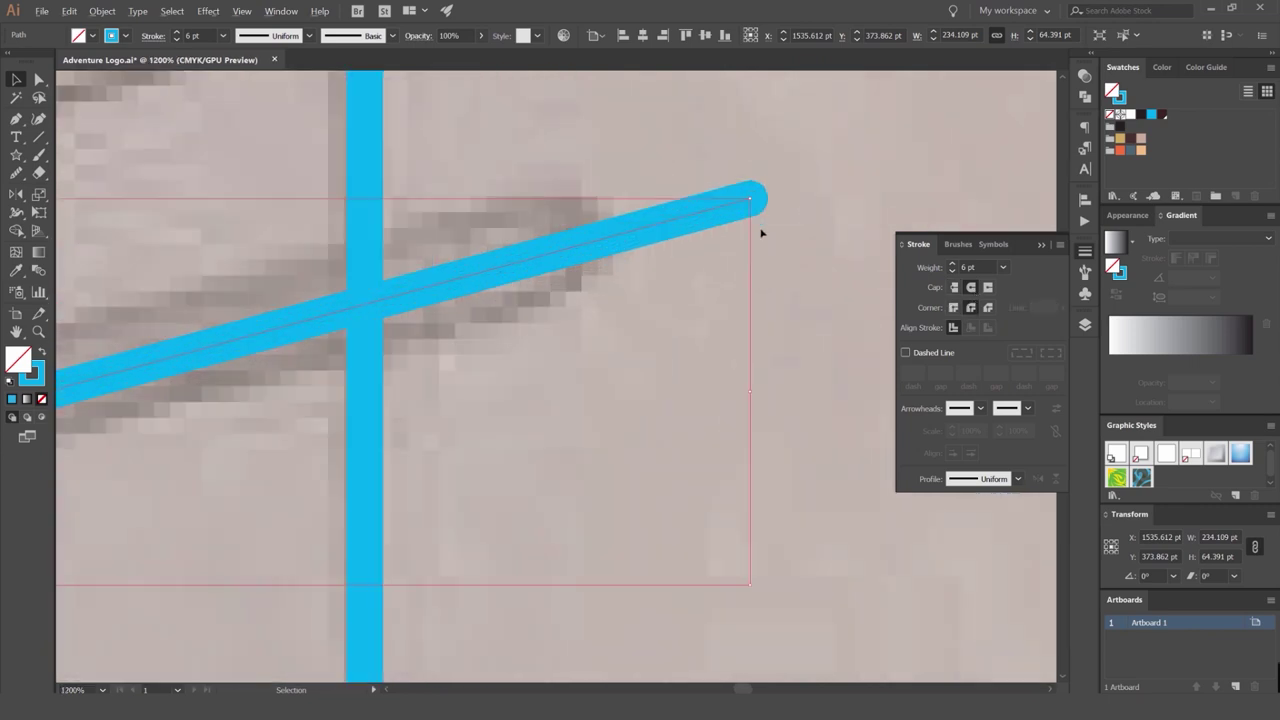
Thicken the upper streak line to a 15 pt stroke weight.
left_click(952, 264)
left_click(952, 264)
left_click(952, 264)
left_click(952, 264)
left_click(952, 264)
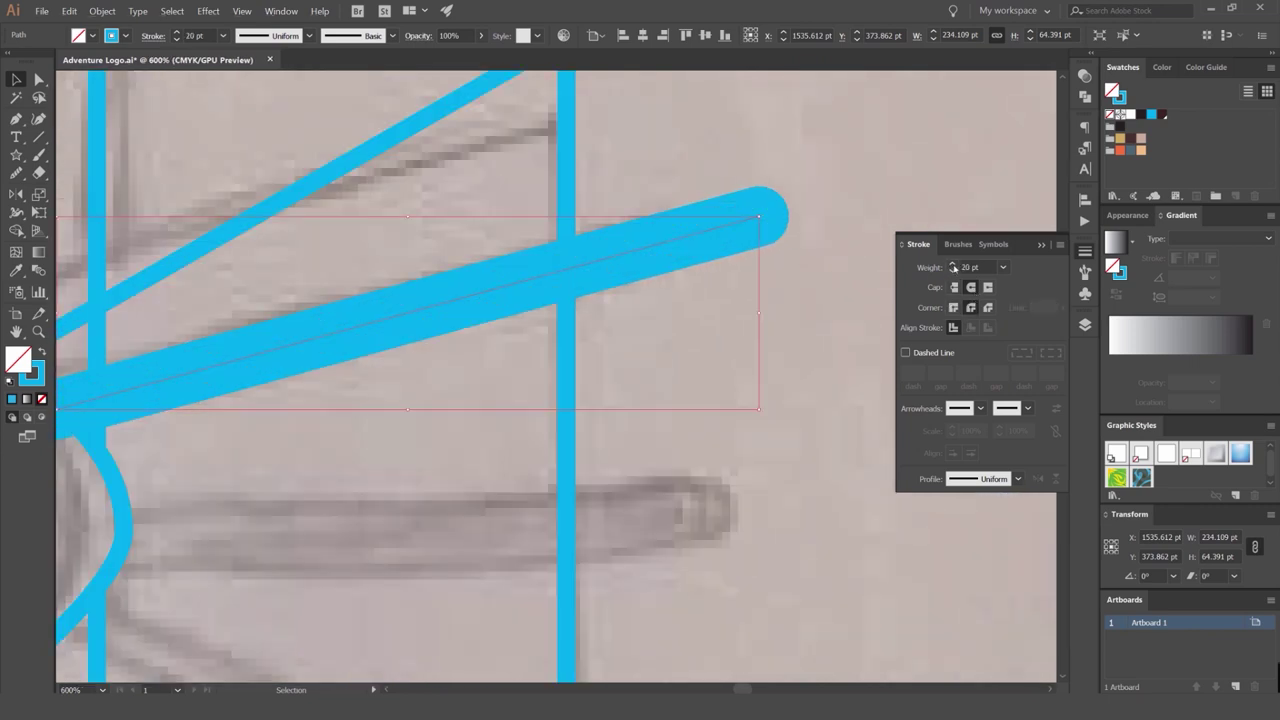
scroll(840, 275, "down", 6)
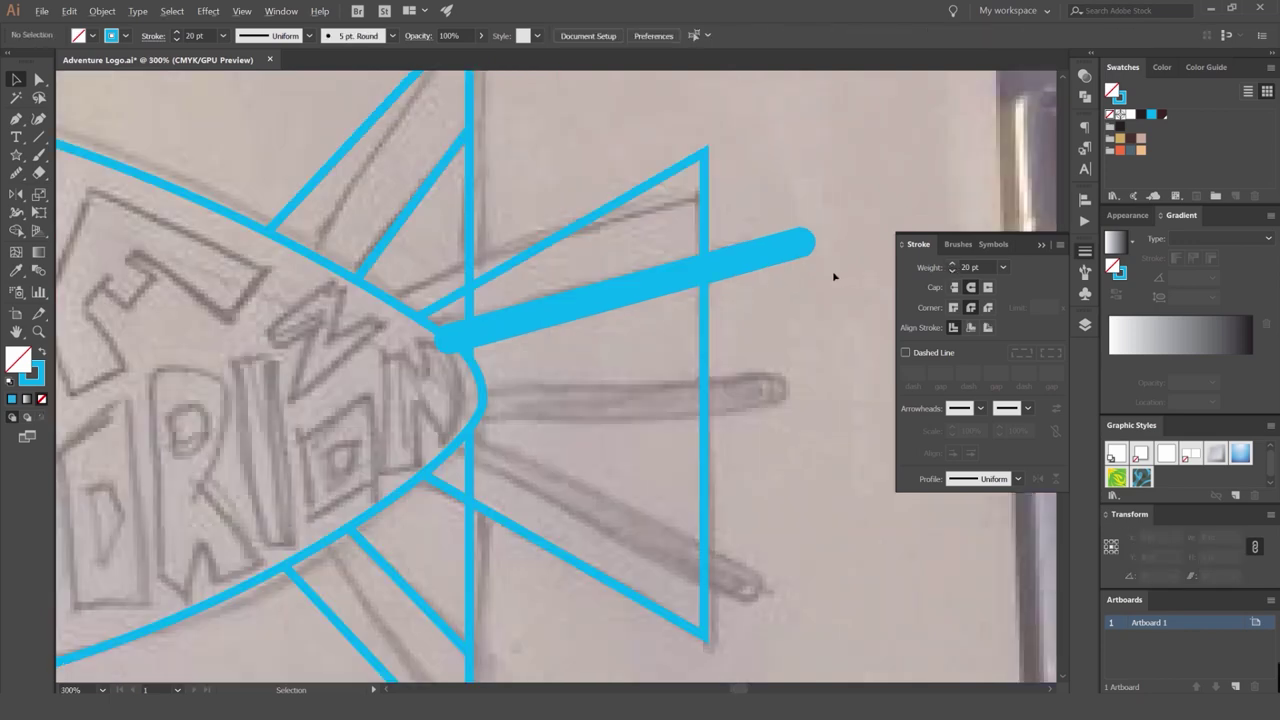
scroll(838, 277, "up", 2)
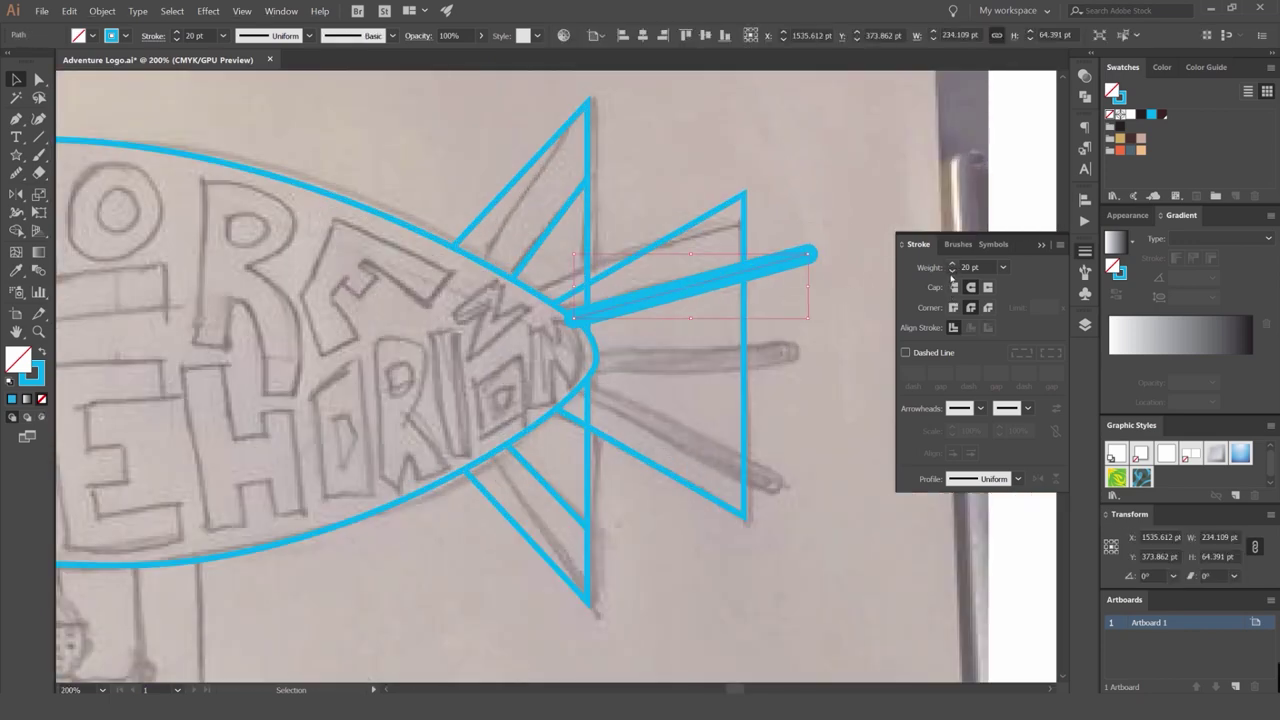
left_click(952, 272)
left_click(952, 272)
left_click(952, 272)
left_click(952, 272)
Add a second 15 pt streak line, horizontal and about 279 pt long, along the middle sketched streak starting inside the hull's tail.
left_click(776, 271)
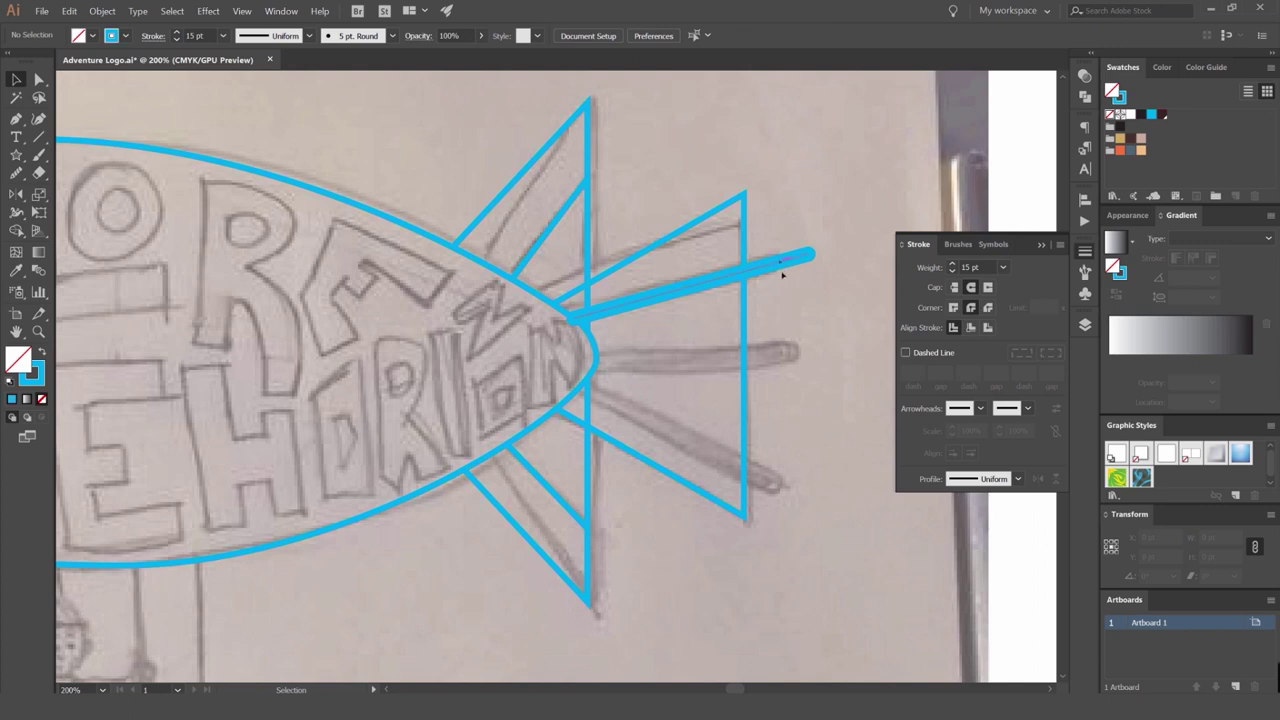
mouse_move(784, 270)
left_mouse_down()
mouse_move(786, 326)
mouse_move(797, 314)
mouse_move(806, 366)
mouse_move(866, 390)
left_mouse_up()
key("a")
left_click(808, 302)
left_click(819, 347)
scroll(809, 353, "up", 3)
scroll(810, 388, "down", 2)
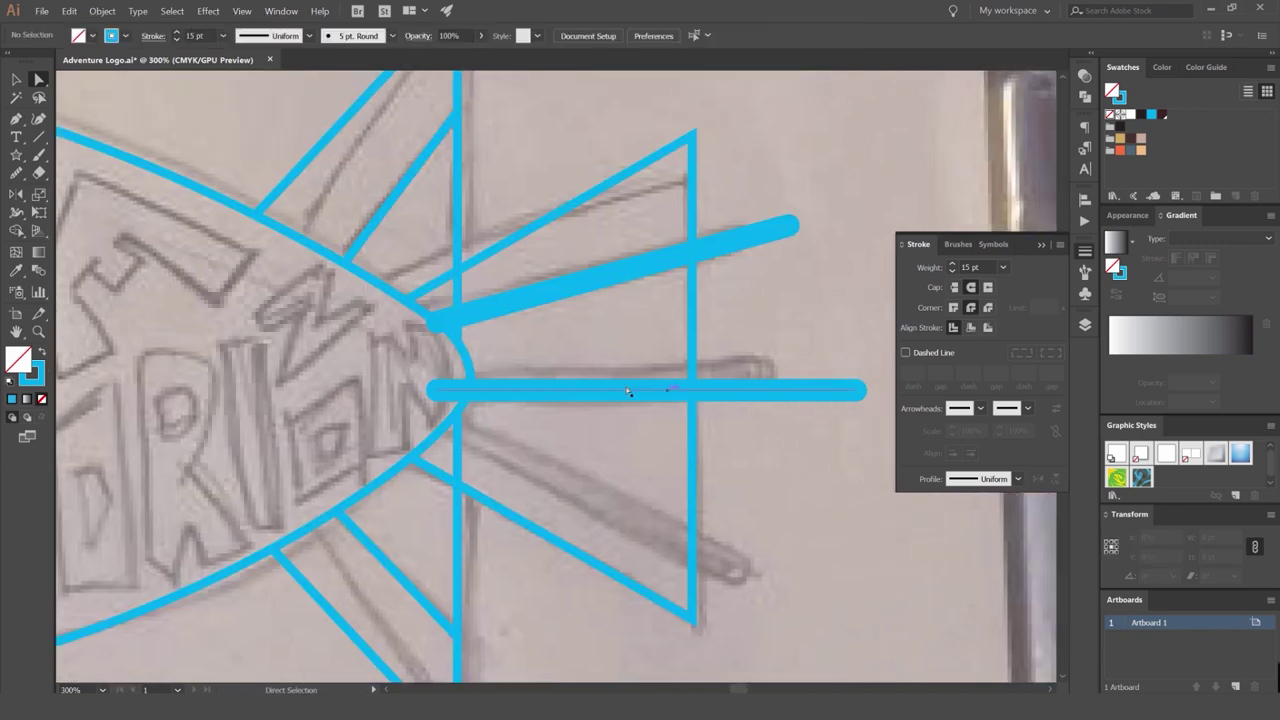
scroll(628, 391, "down", 2)
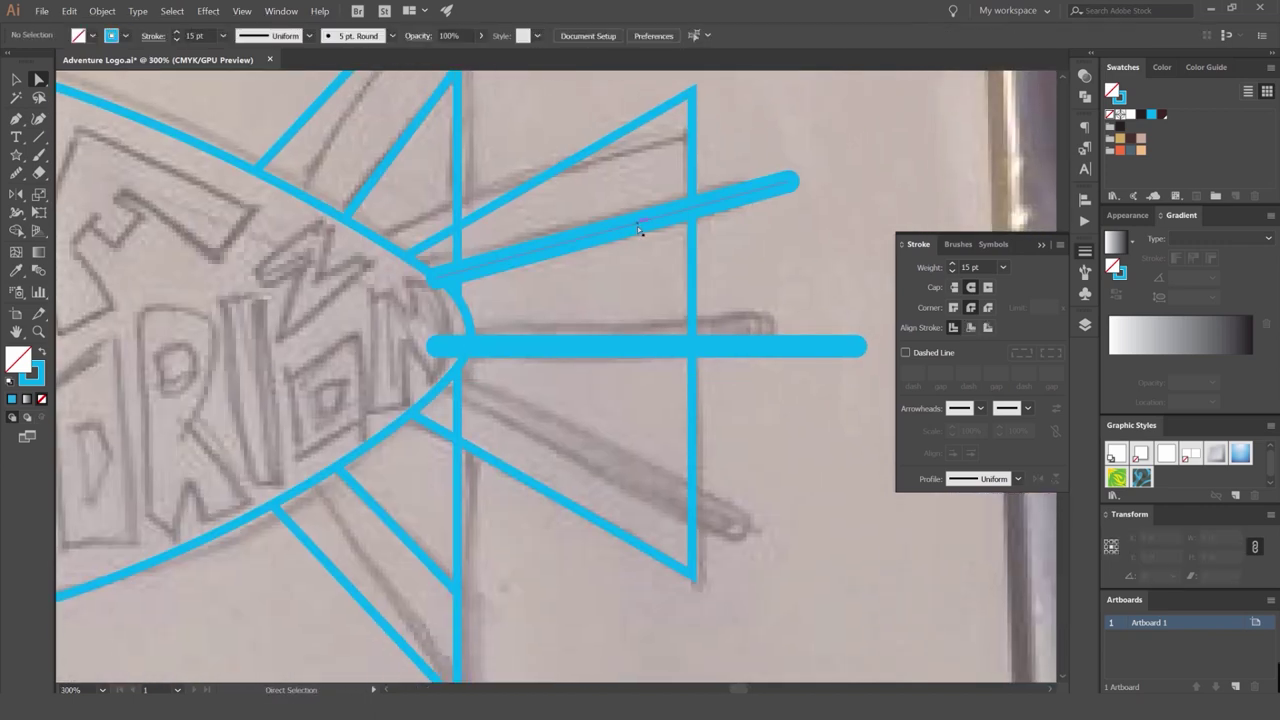
Reflect a copy of the upper streak line across the horizontal axis through the middle line's hull-side end to form the lower streak.
key("v")
left_click(630, 231)
left_click_drag(597, 231, 526, 246)
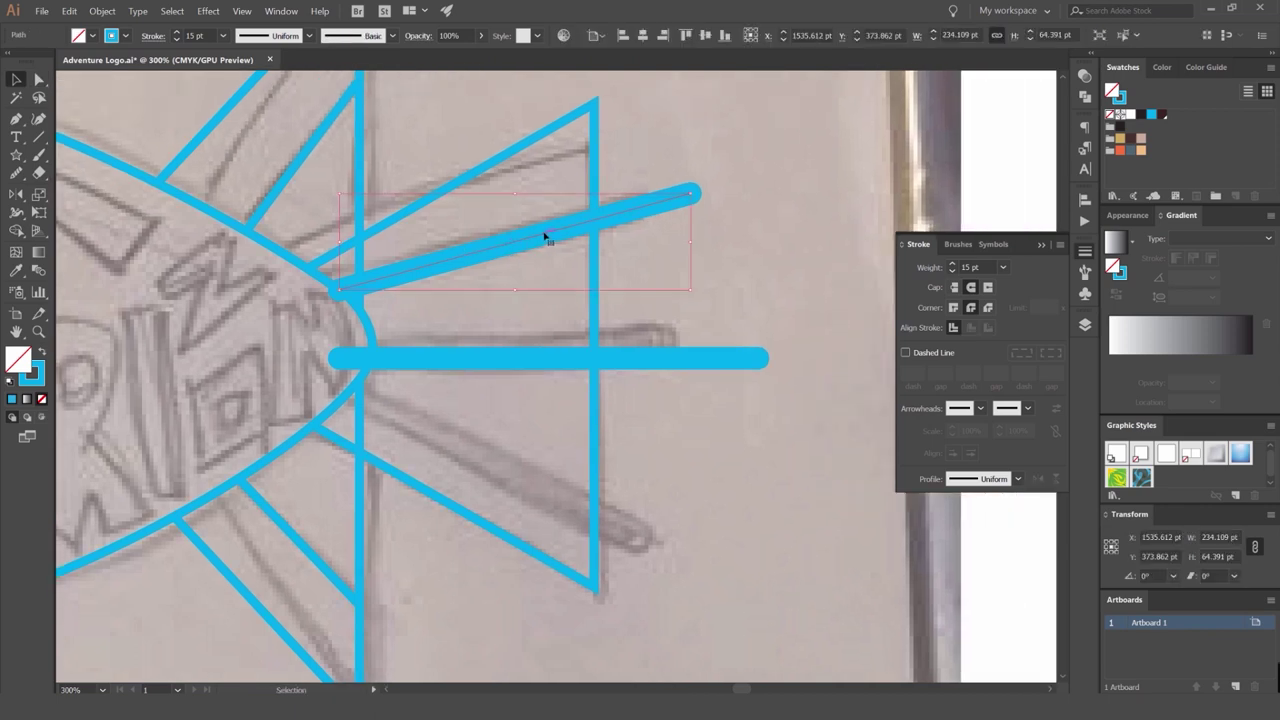
key("o")
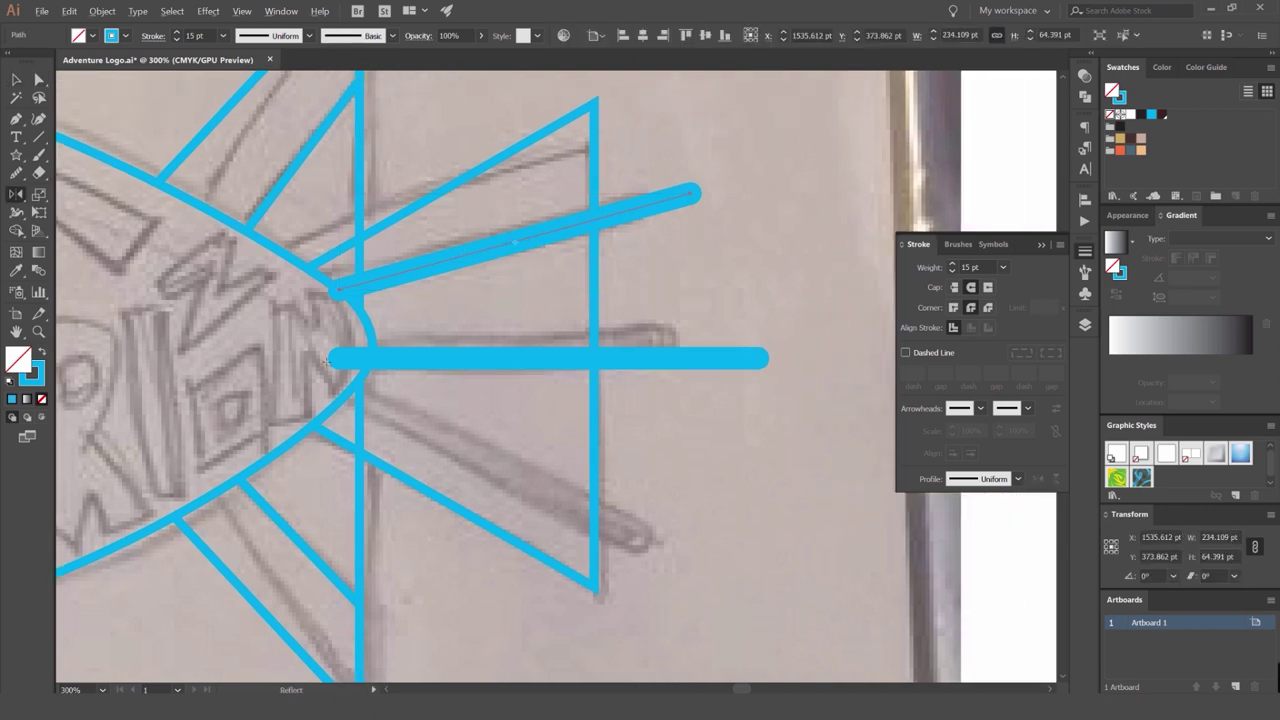
left_click(340, 358, "alt")
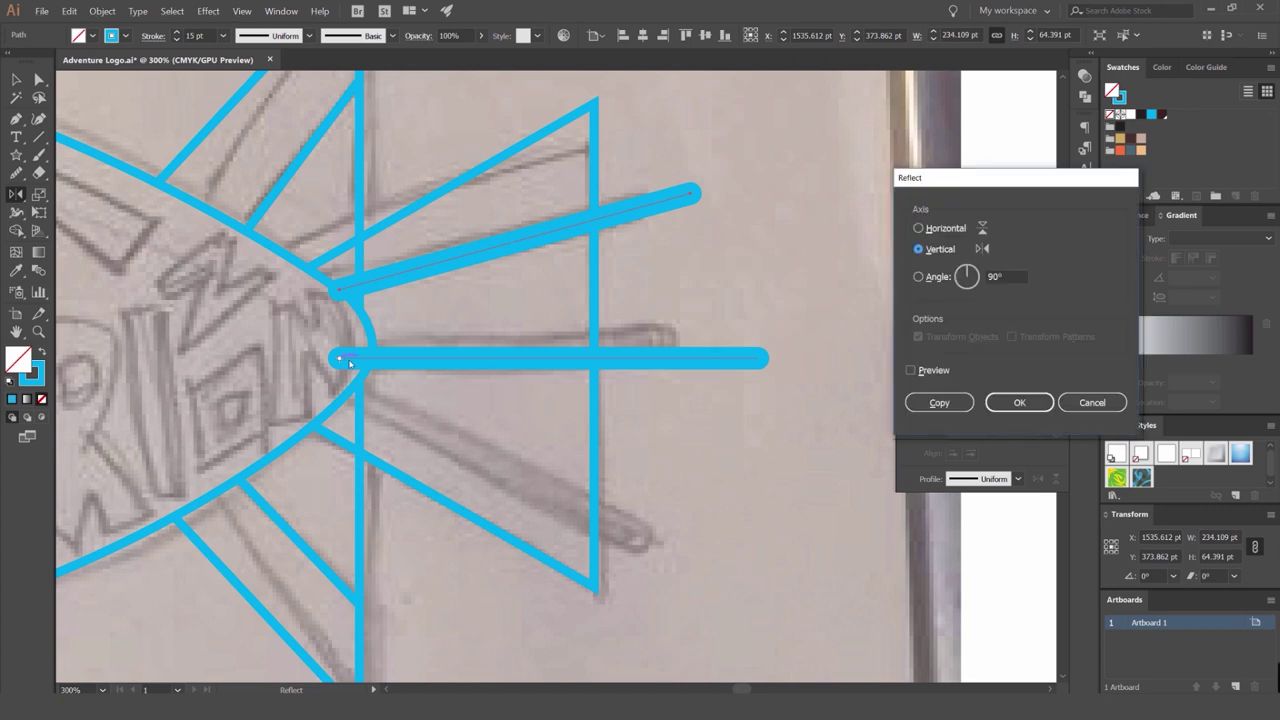
left_click(913, 371)
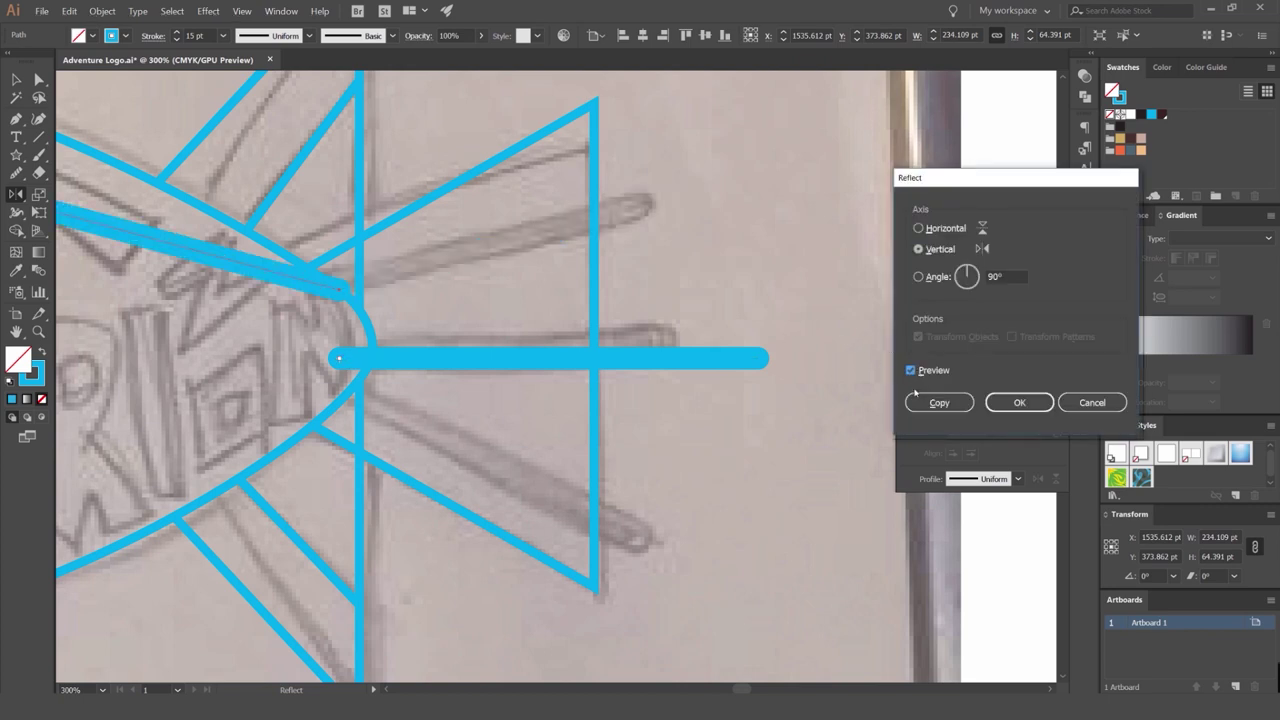
left_click(938, 229)
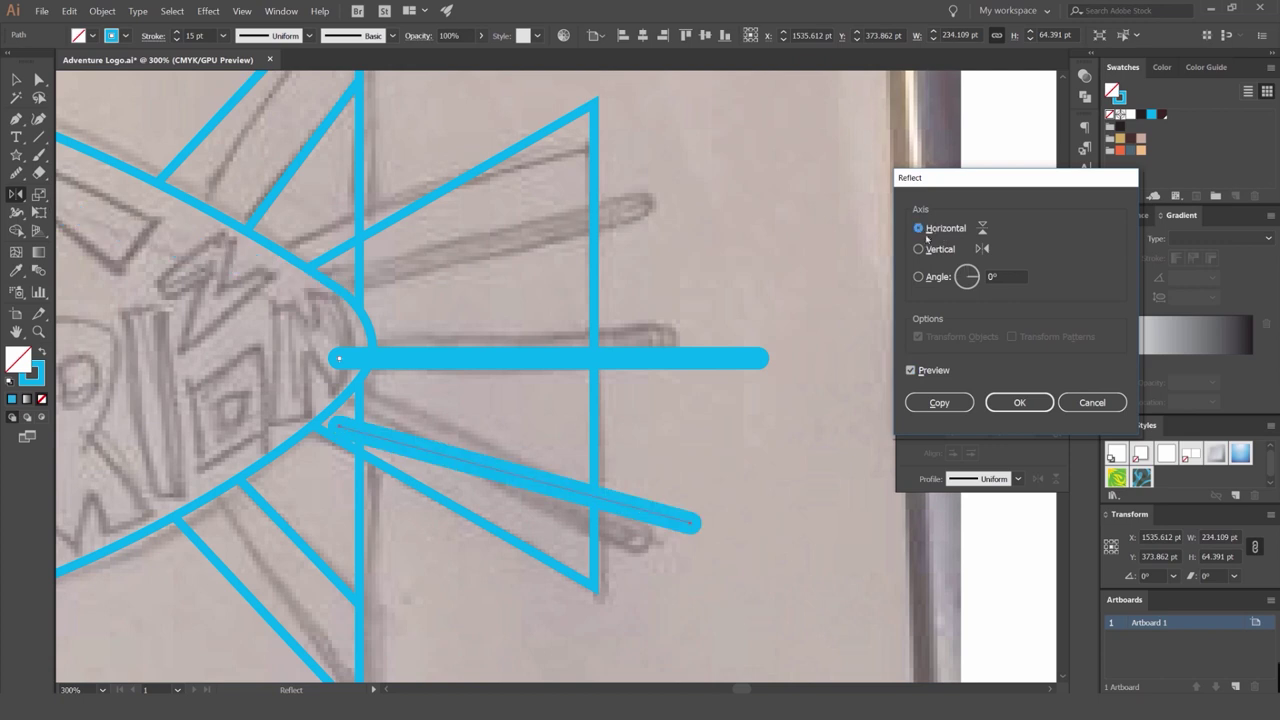
left_click(939, 402)
key("v")
left_click(577, 386)
Put away the stroke settings and group the three streak lines.
scroll(575, 400, "down", 4)
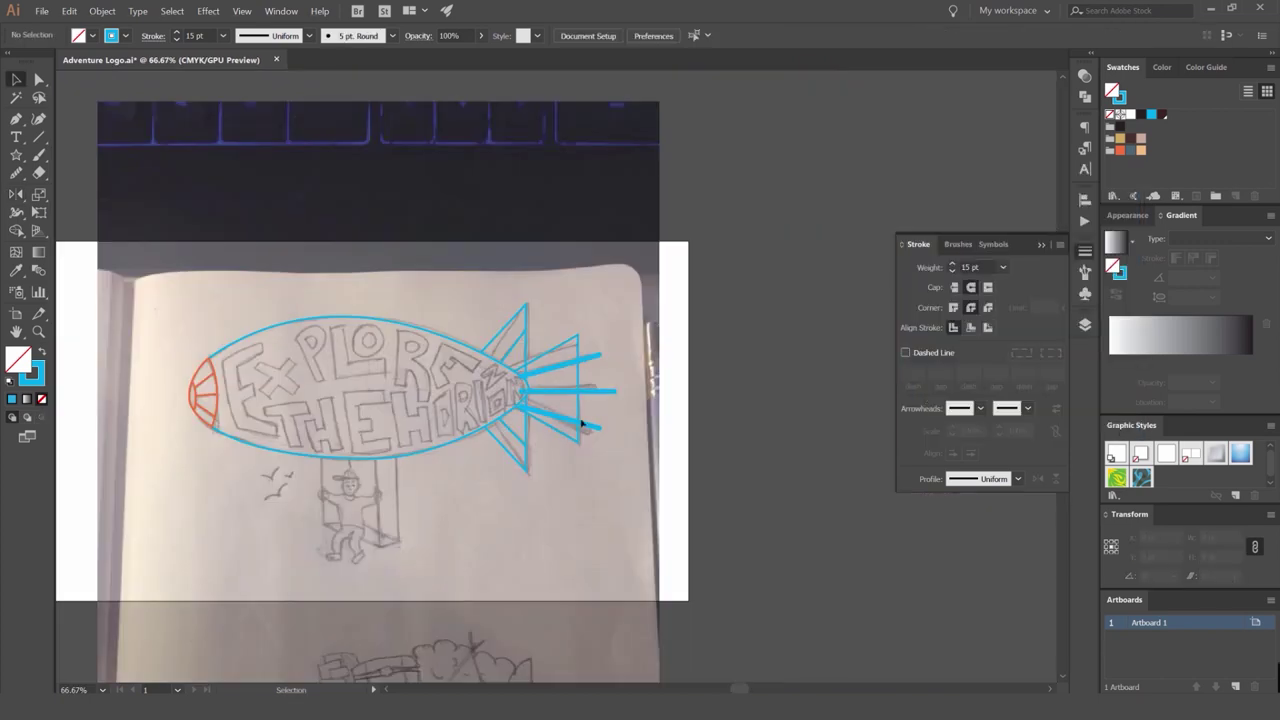
left_click(1085, 251)
scroll(570, 418, "up", 3)
left_click_drag(574, 421, 598, 200)
scroll(651, 343, "up", 2)
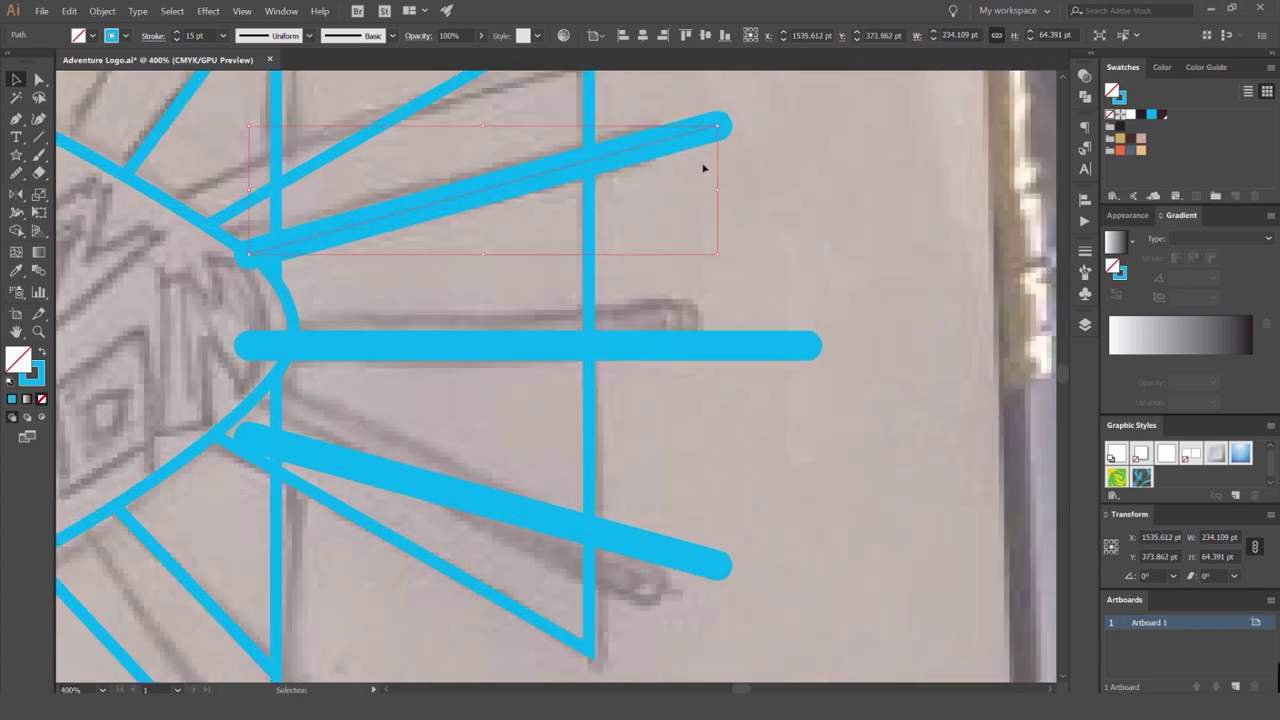
left_click(696, 267)
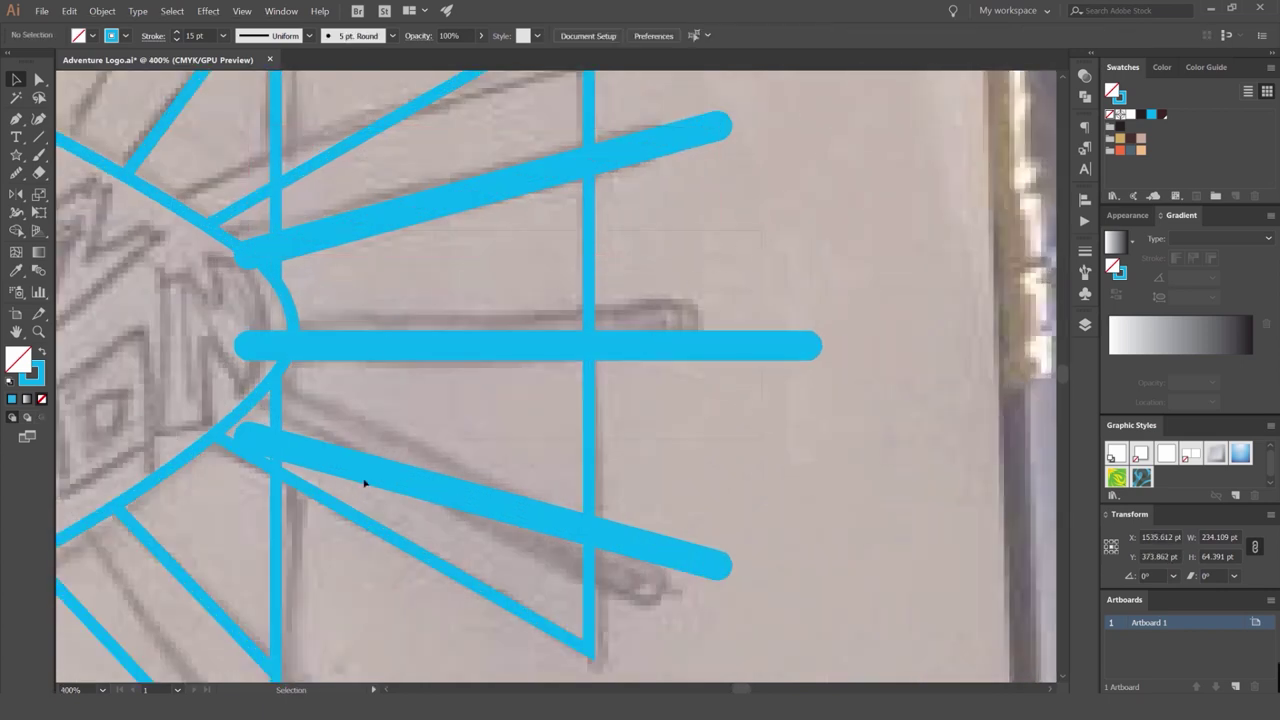
left_click(516, 522)
left_click(711, 346, "shift")
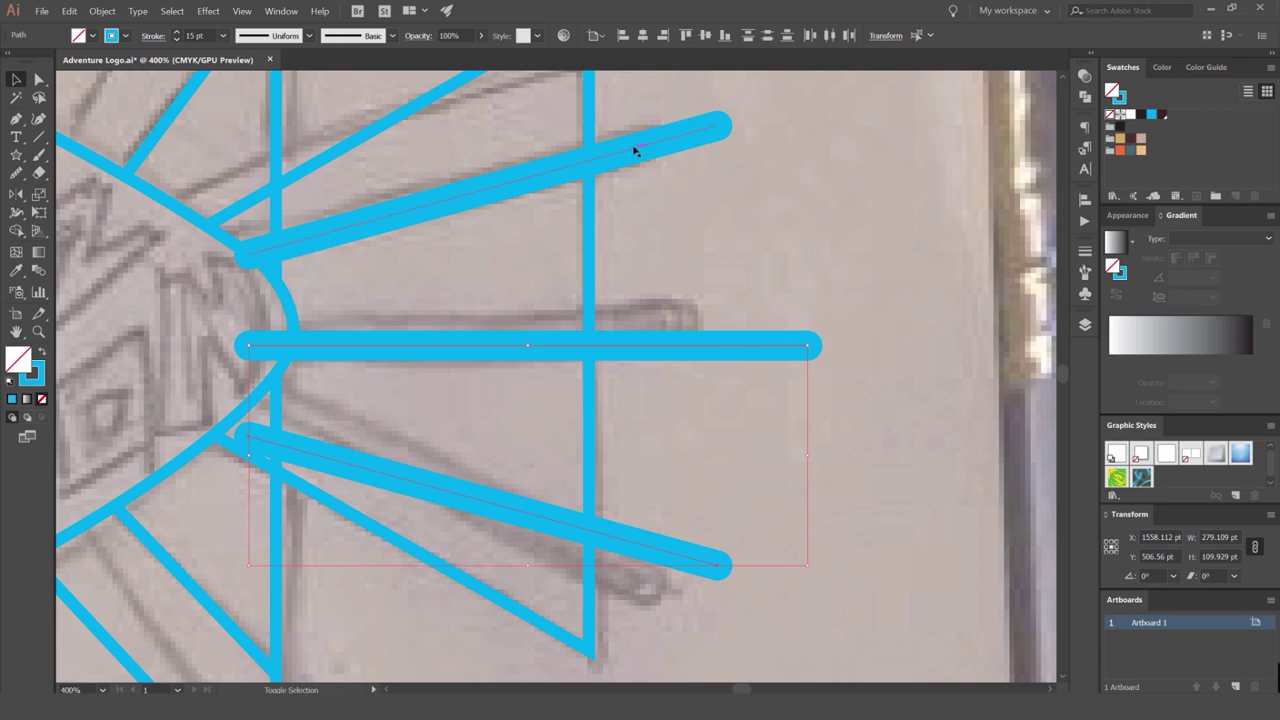
left_click(633, 150, "shift")
key("ctrl+g")
Move the streak group over the hull's tail end and align its vertical center to the rear tail piece as key object.
scroll(706, 263, "down", 2)
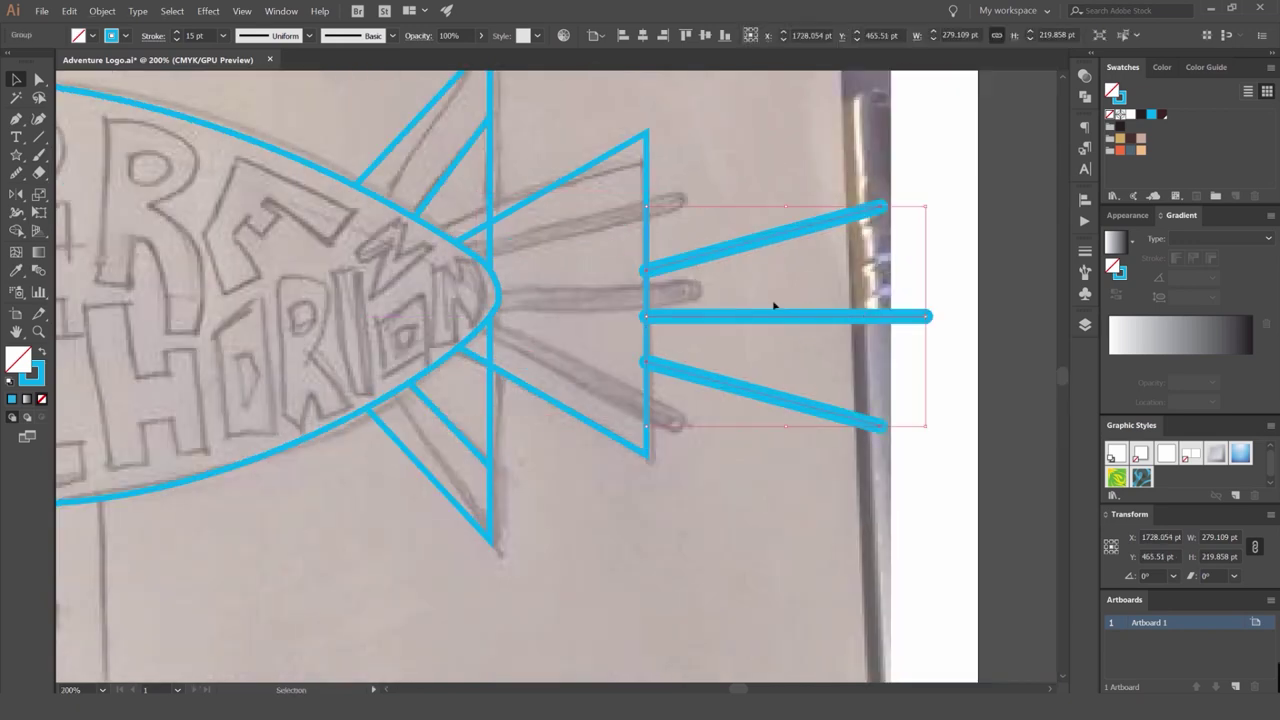
left_click_drag(773, 305, 603, 290)
left_click(647, 268, "shift")
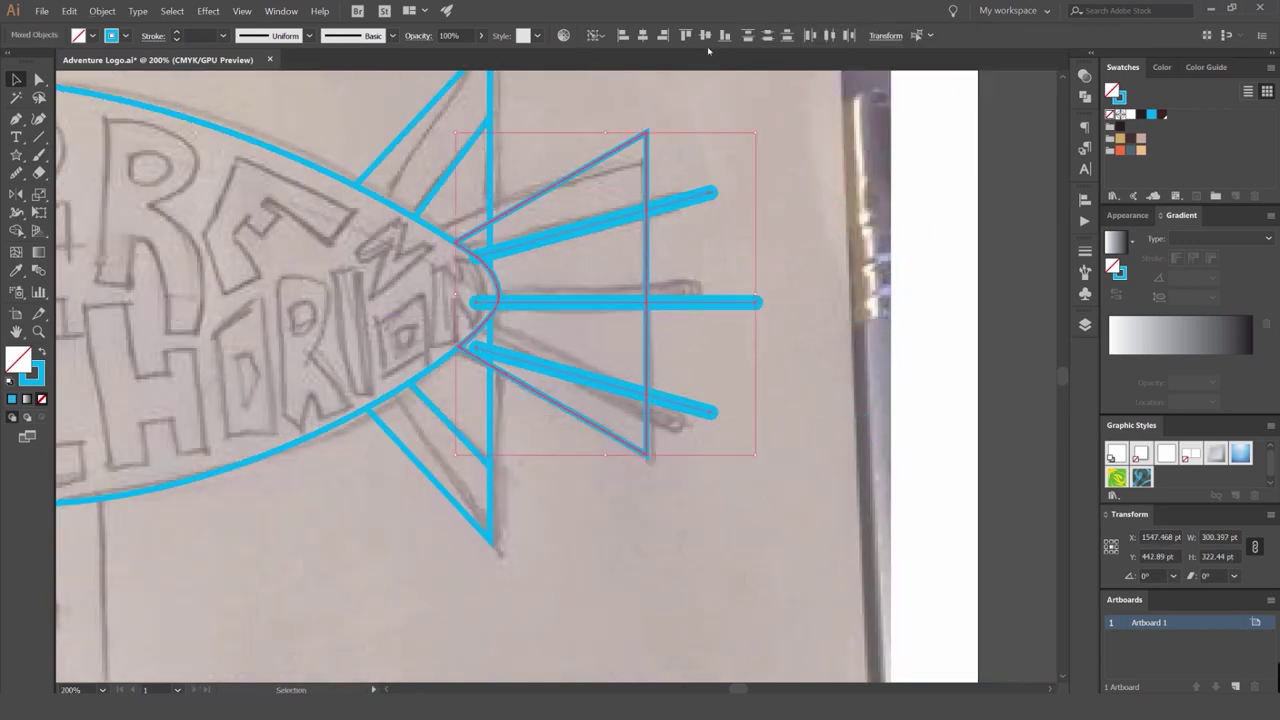
left_click(598, 36)
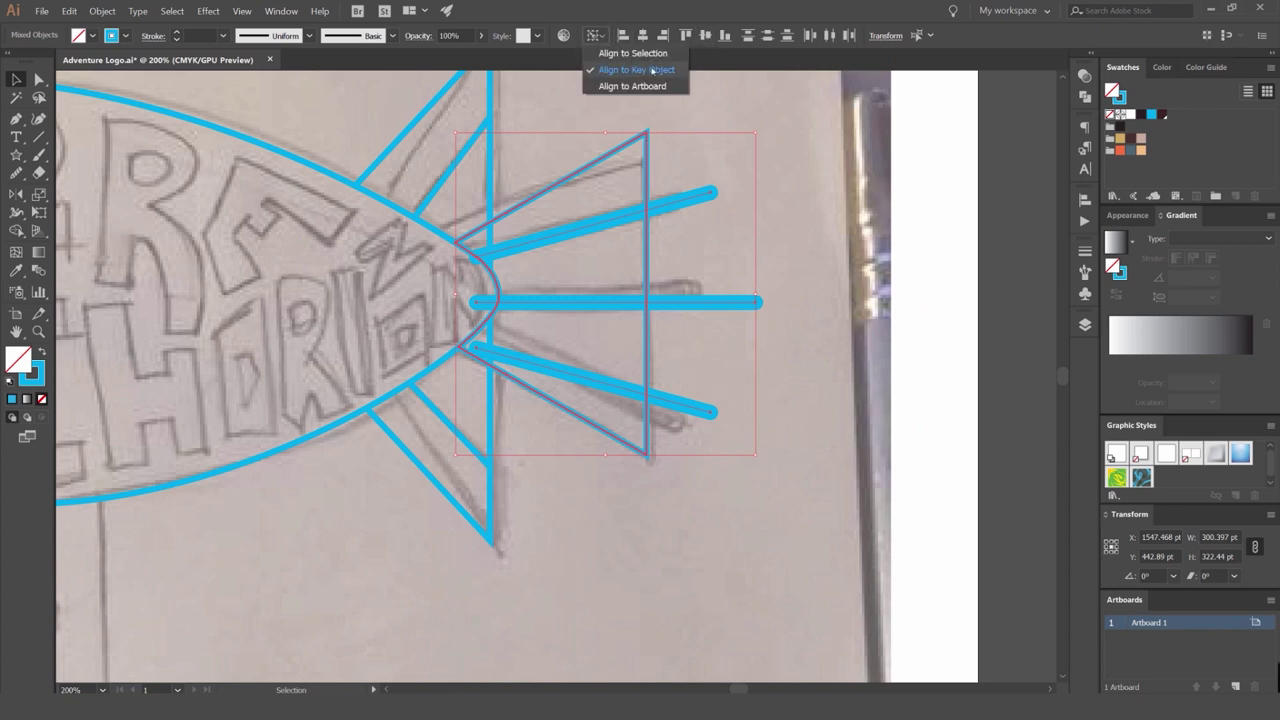
left_click(597, 36)
left_click(707, 37)
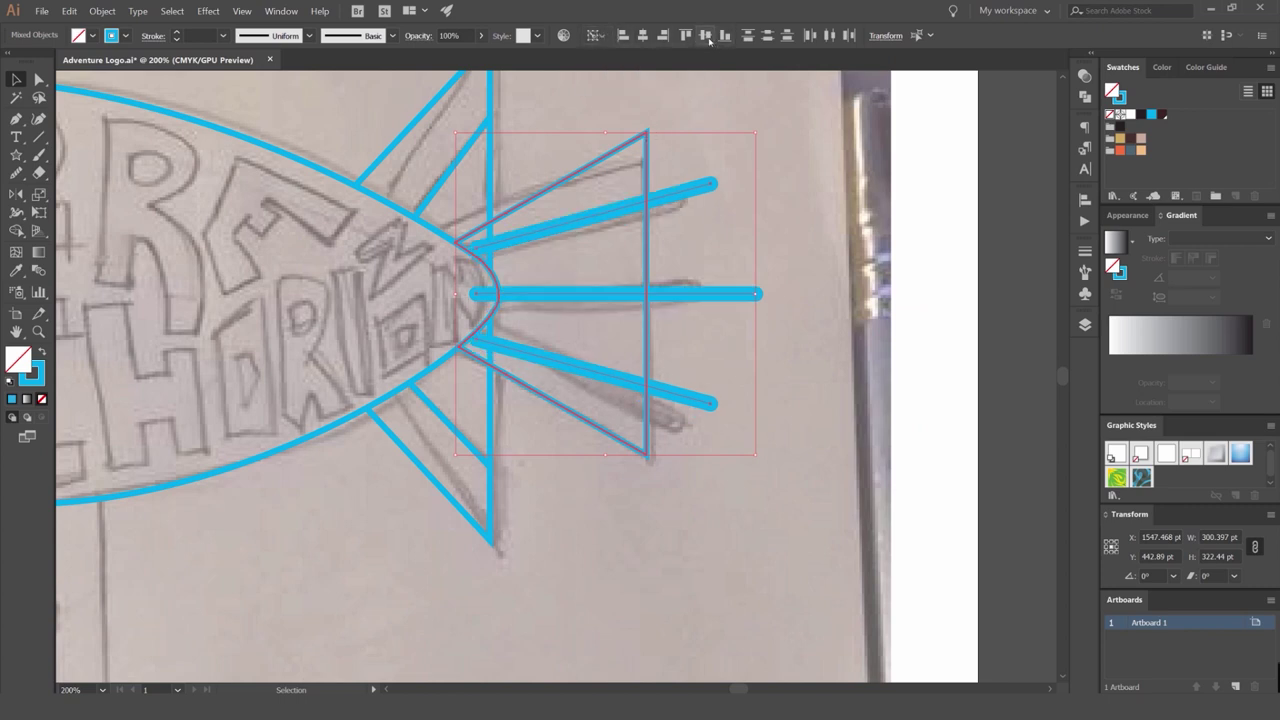
left_click(742, 180)
Try moving the streak group away from the tail and swapping the rear tail piece's fill and stroke.
left_click_drag(706, 297, 882, 299)
key("ctrl+z")
left_click(647, 177)
key("shift+x")
left_click(815, 182)
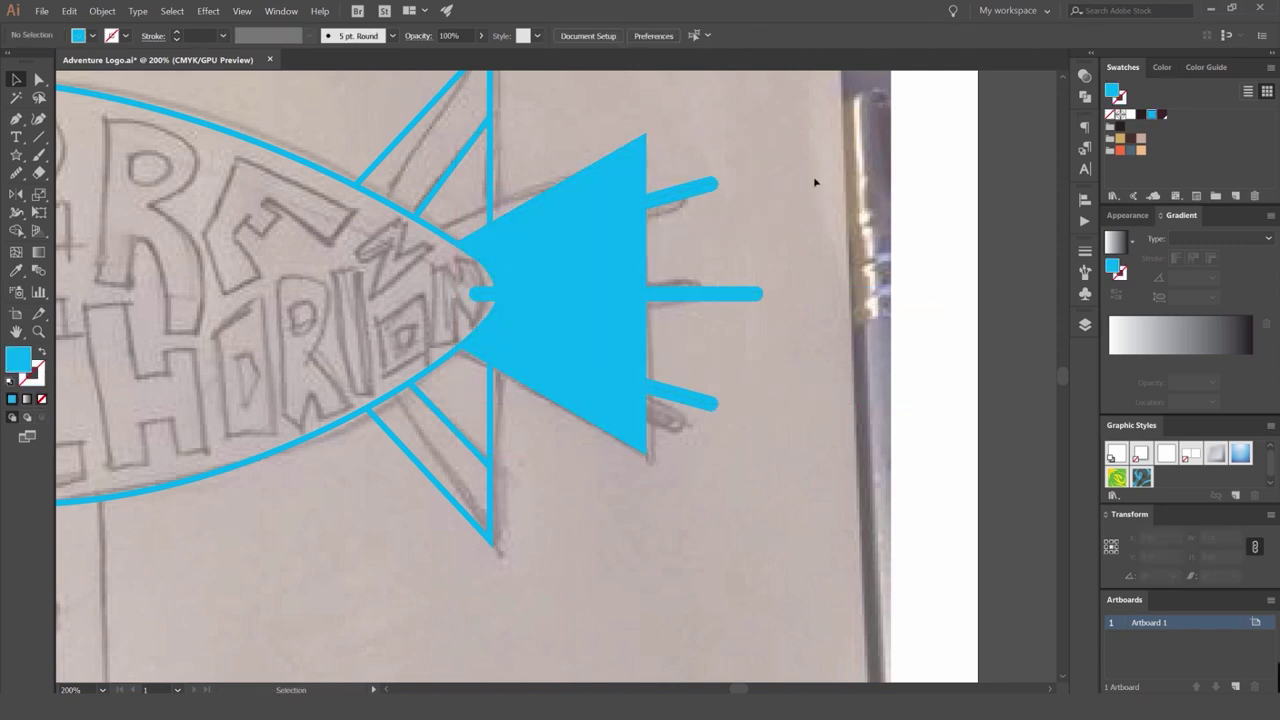
key("ctrl+z")
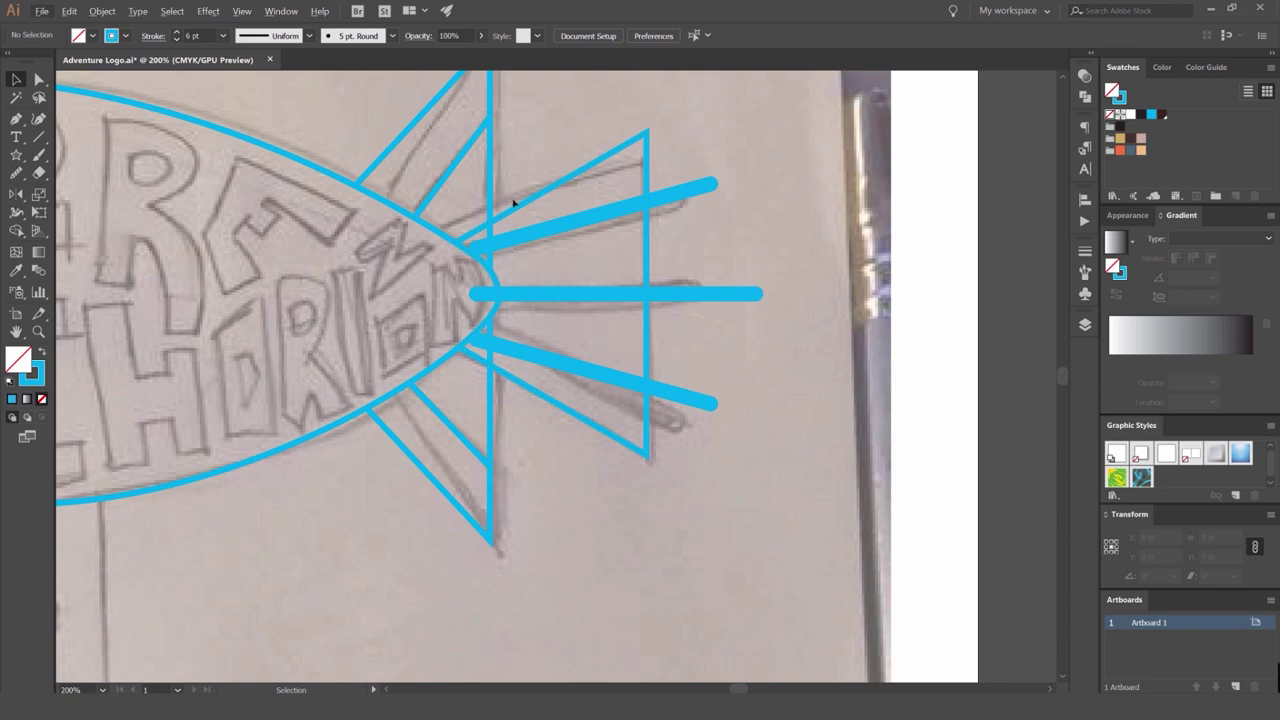
Shorten the middle streak line by moving its hull-side anchor point out to the hull's tip.
scroll(496, 290, "up", 1)
key("a")
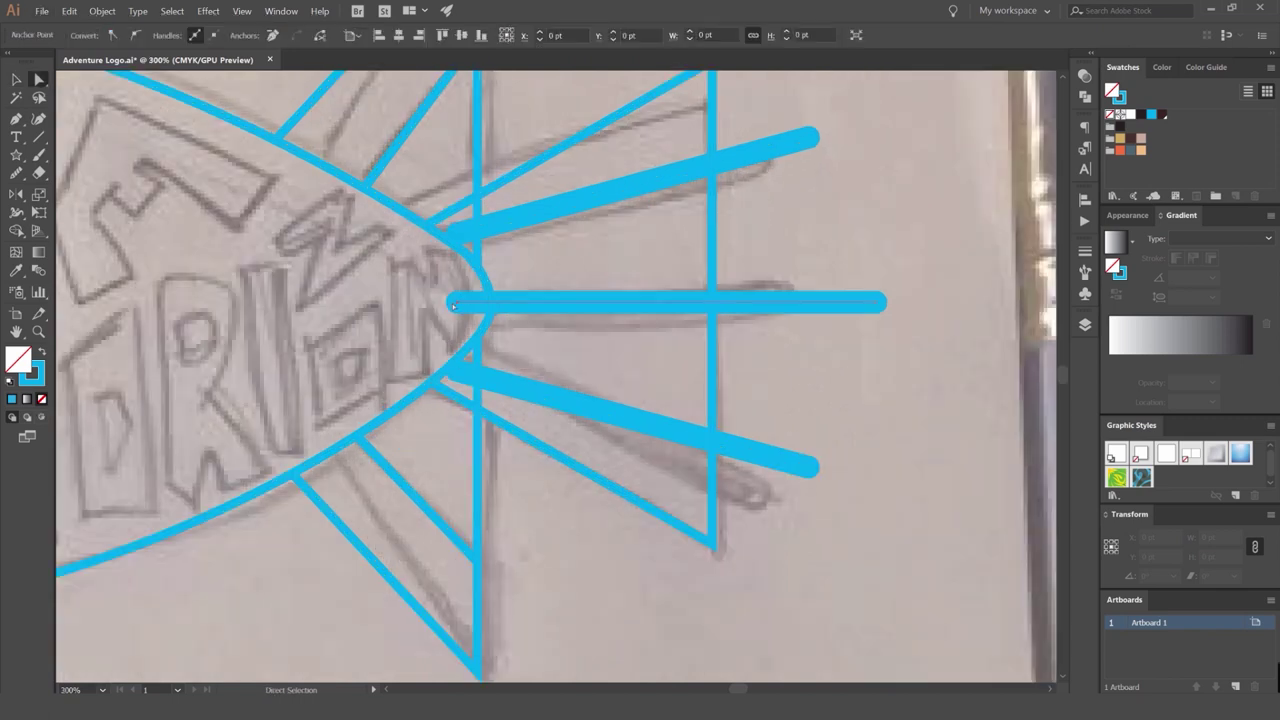
left_click(515, 250)
left_click_drag(456, 233, 443, 236)
left_click(550, 279)
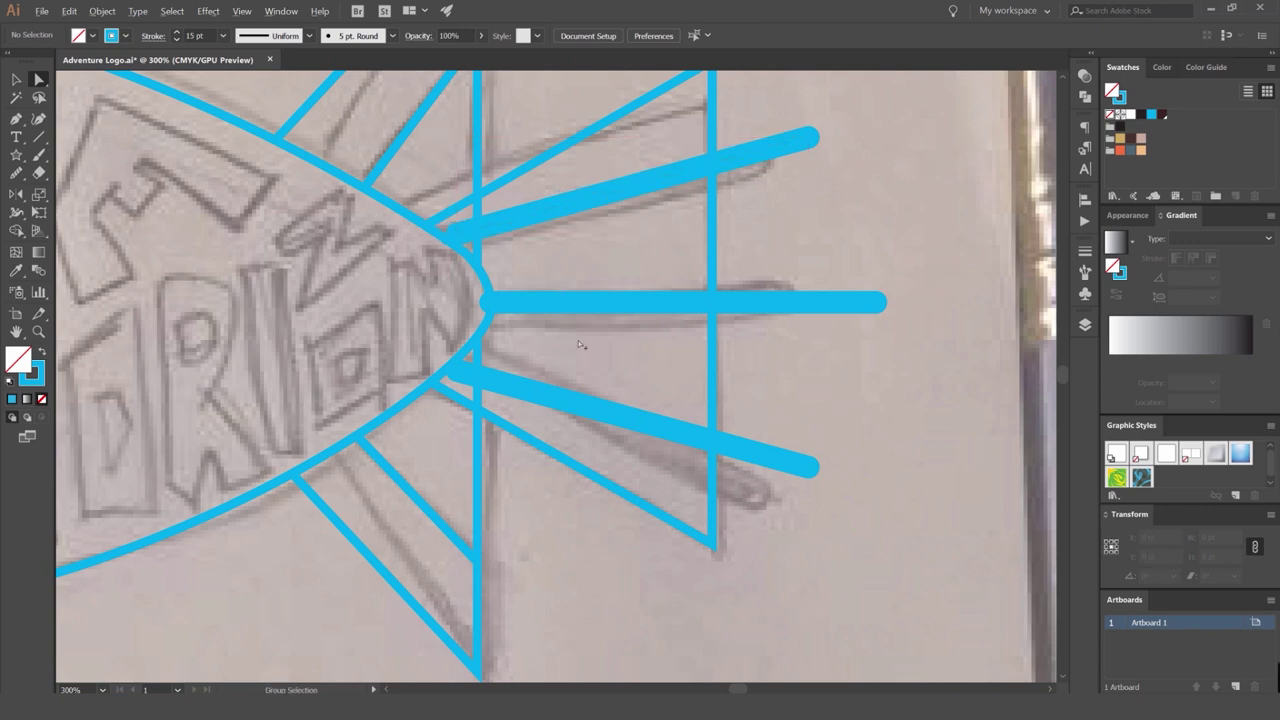
Select the entire traced airship and recolor all its strokes with the orange-red swatch.
scroll(610, 305, "up", 1)
scroll(660, 250, "down", 5)
key("v")
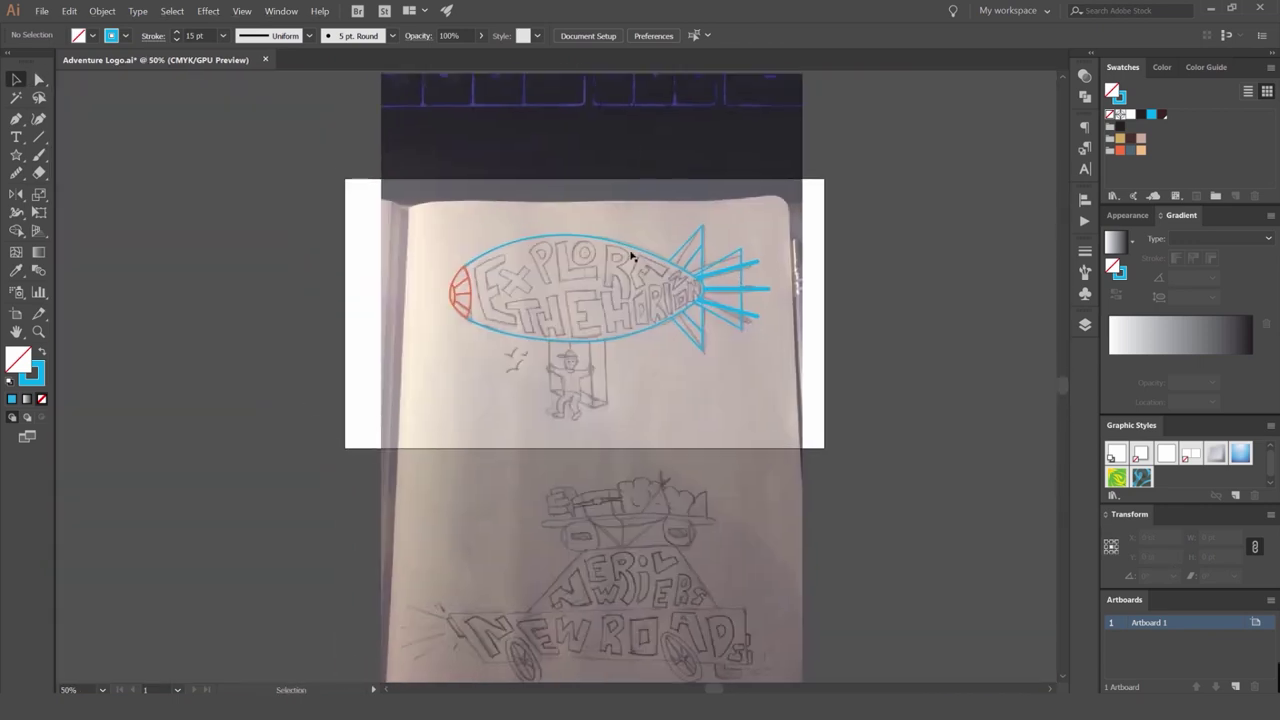
left_click_drag(799, 162, 603, 403)
key("x")
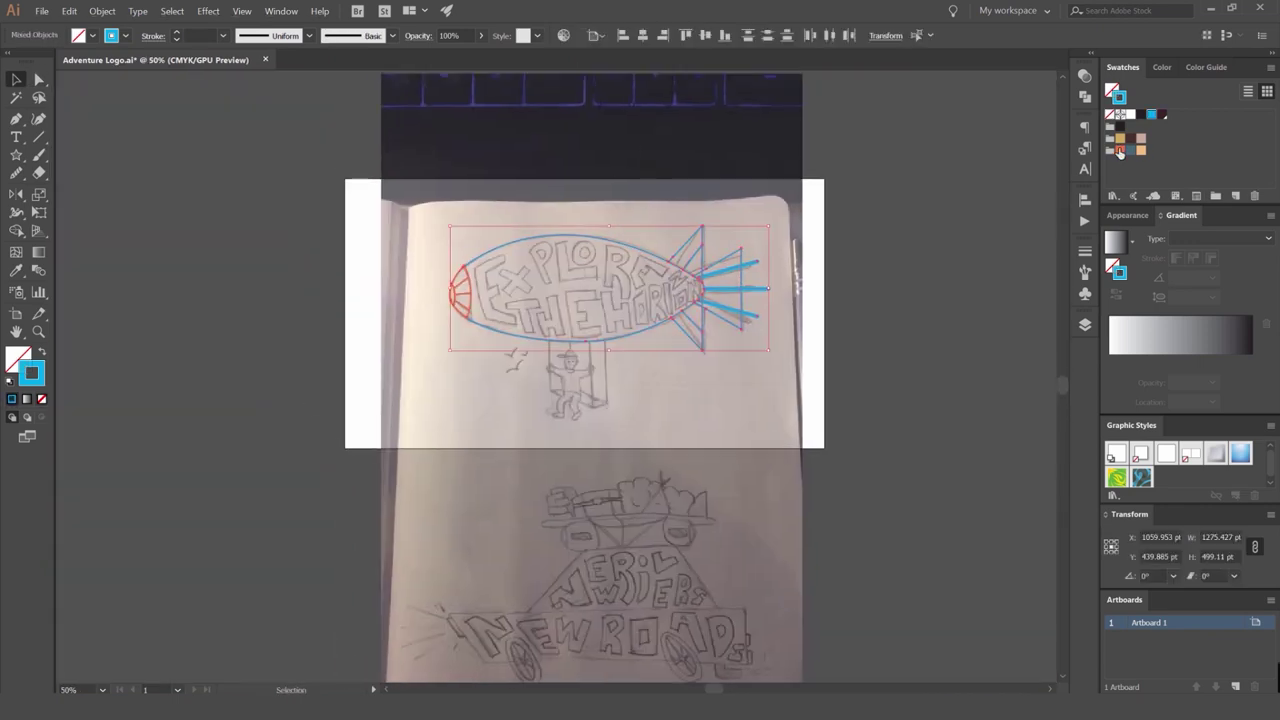
left_click(1120, 150)
left_click(860, 241)
scroll(538, 341, "up", 1)
scroll(575, 234, "up", 3)
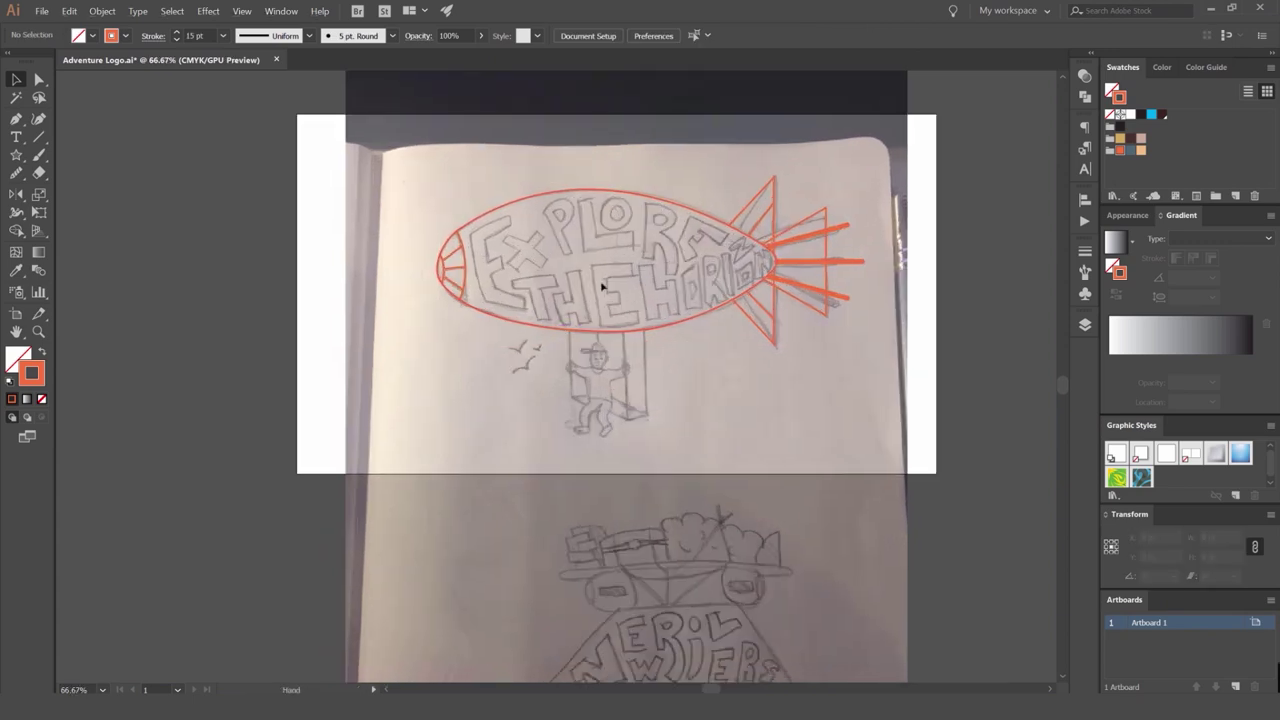
Place a short sample text over the sketched lettering and set its font to Bebas Neue Bold.
scroll(551, 351, "down", 3)
left_click_drag(558, 323, 528, 354)
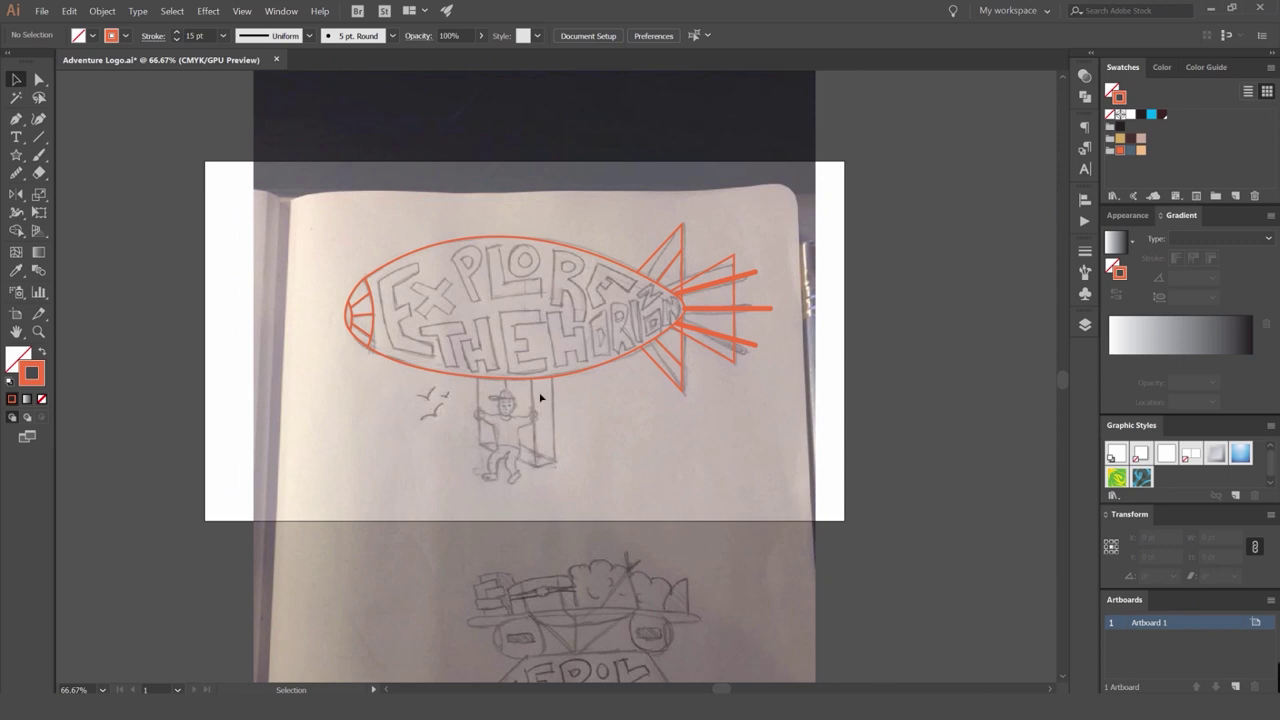
scroll(558, 207, "up", 2)
scroll(520, 190, "left", 5)
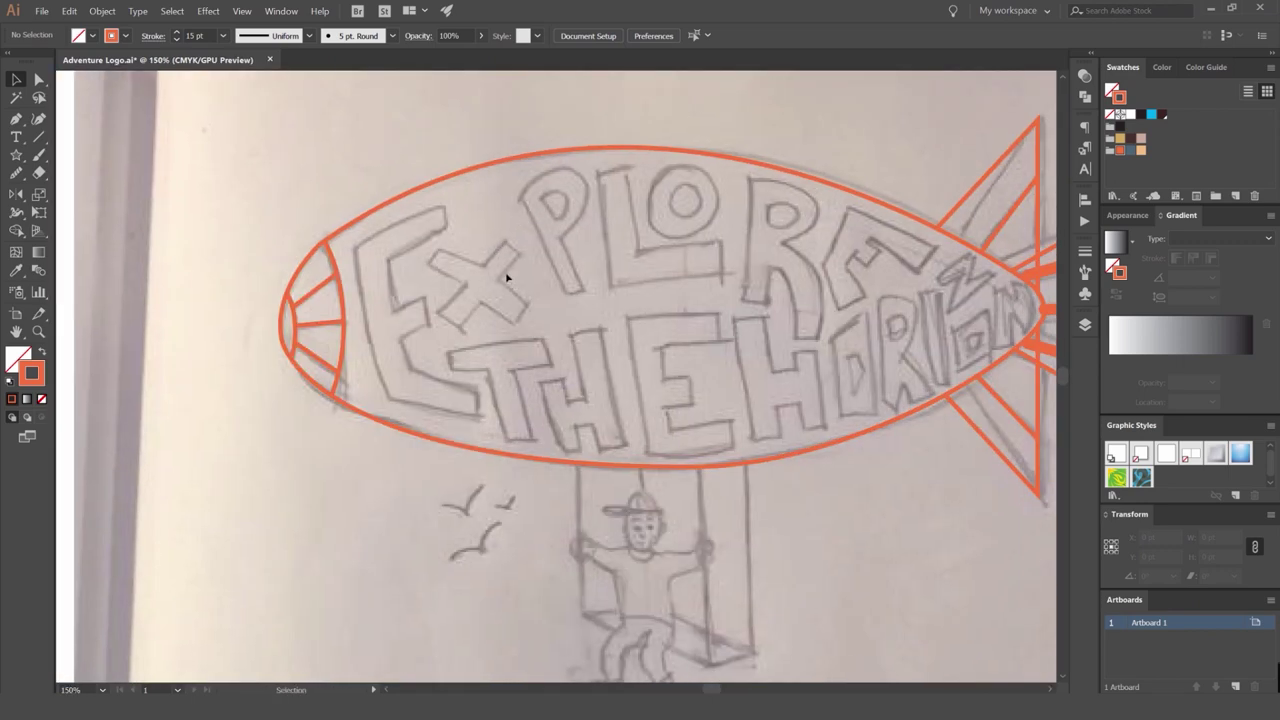
key("t")
left_click(523, 287)
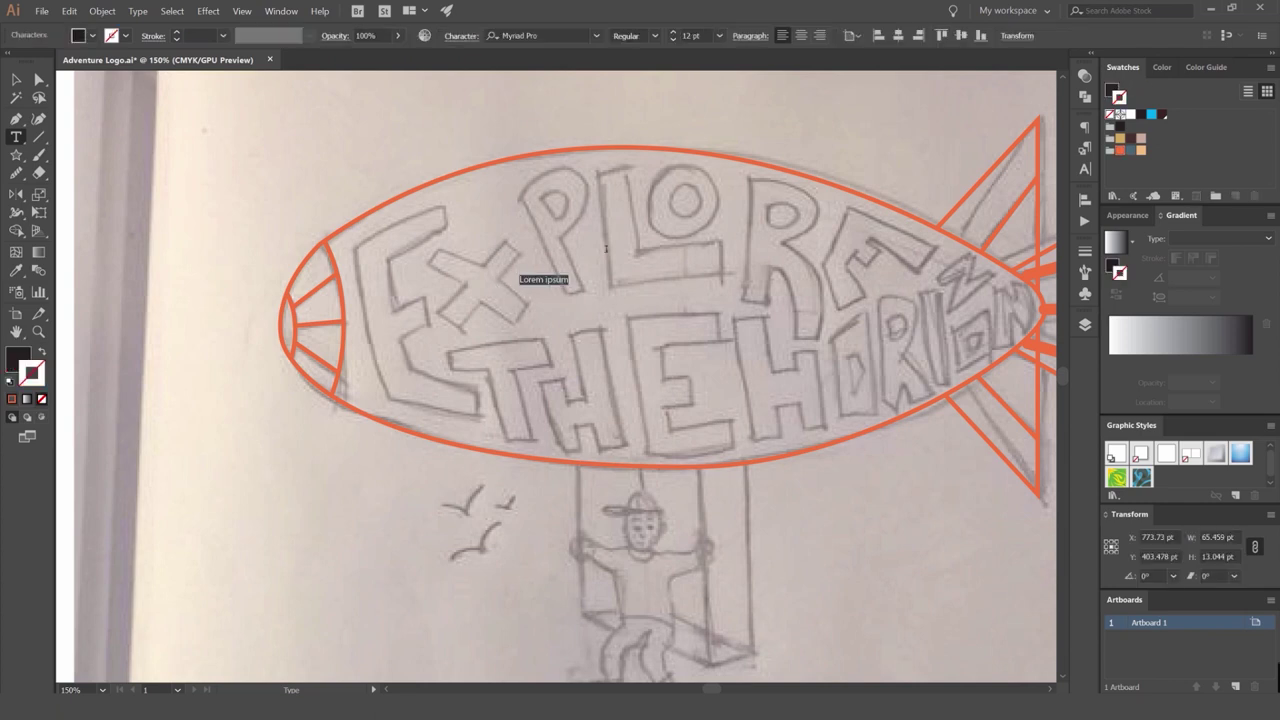
type("Sebas")
key("Escape")
left_click(544, 36)
type("beba")
left_click(588, 142)
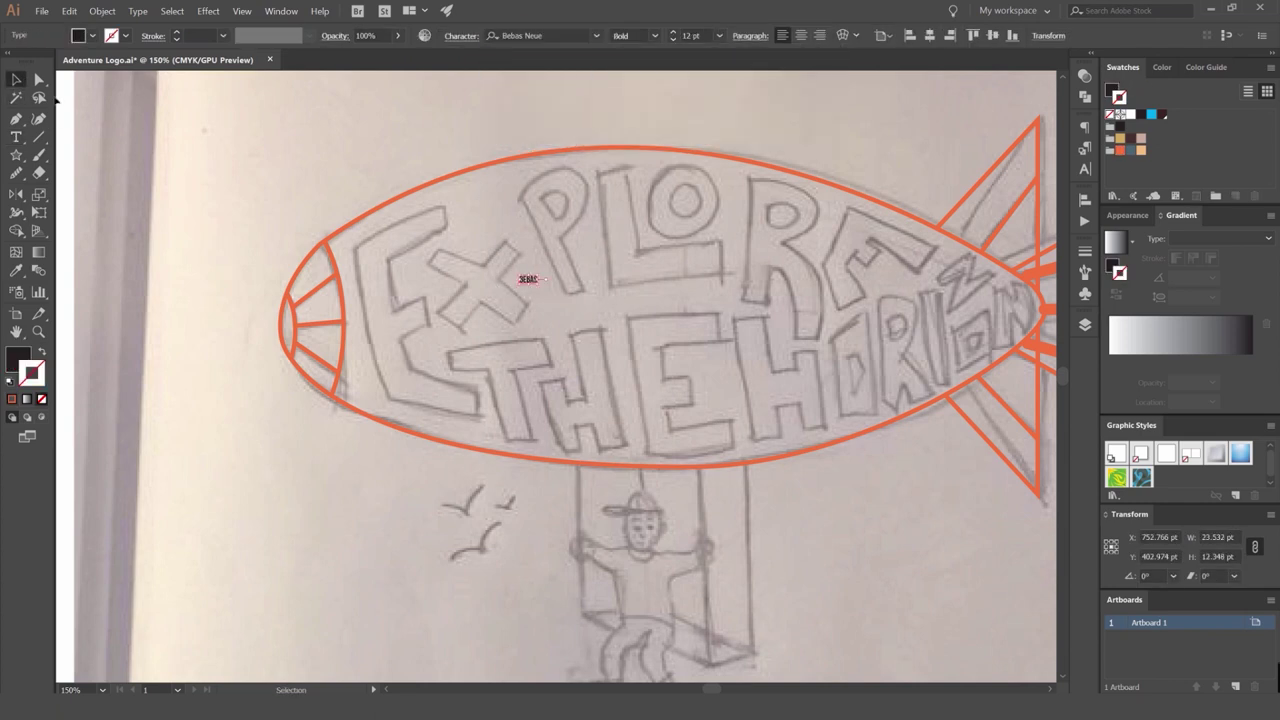
Replace the sample text with a single letter E, enlarged to about 305 pt over the sketched first letter.
key("t")
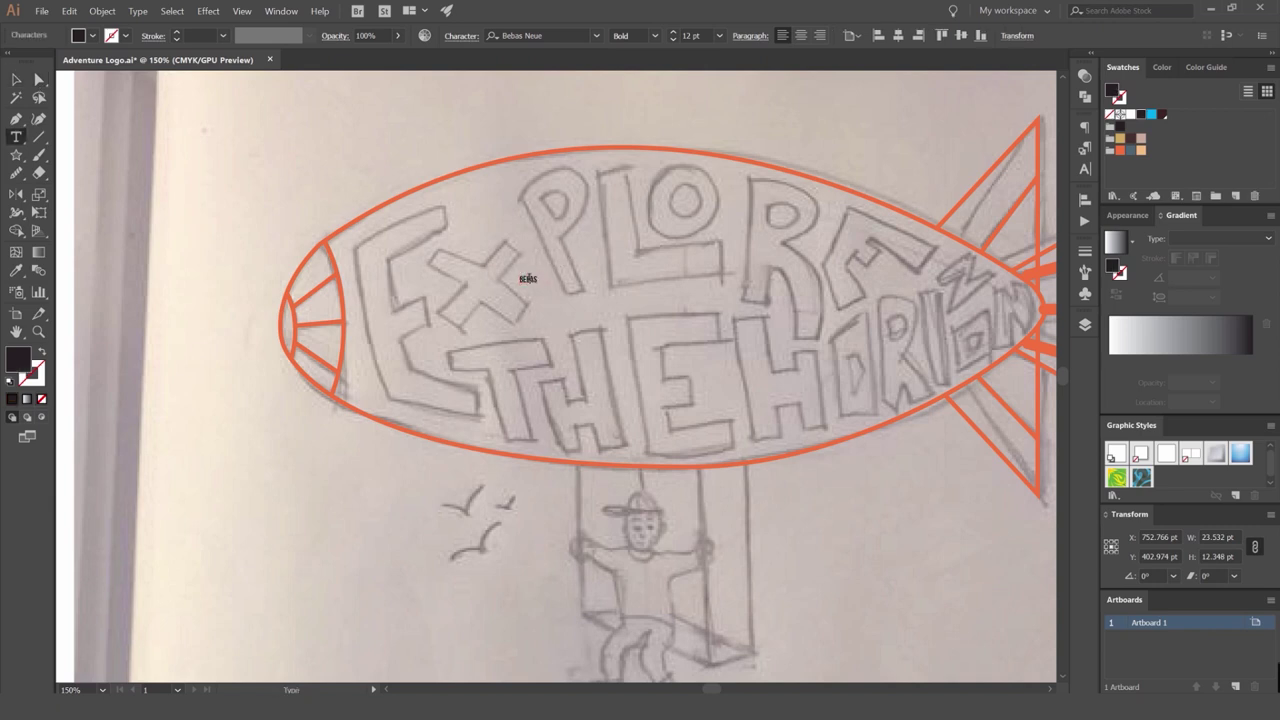
left_click(19, 80)
left_click_drag(524, 274, 410, 323)
scroll(400, 310, "up", 1)
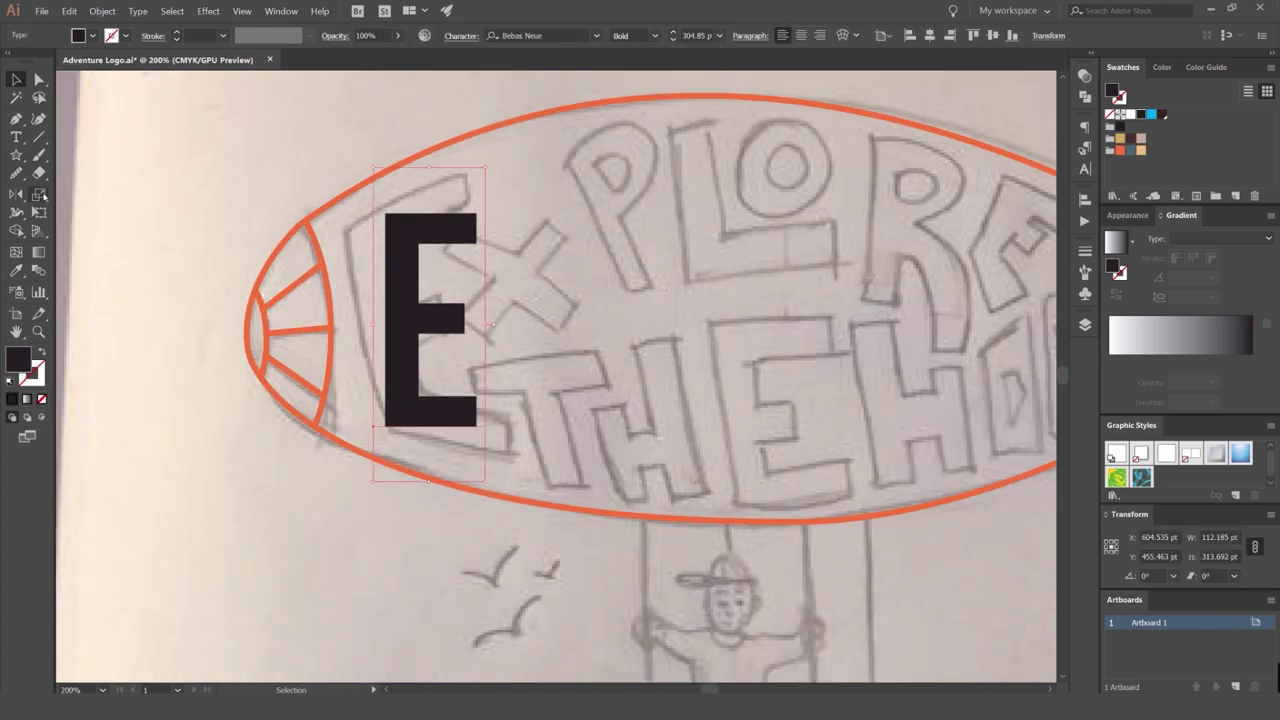
Shear the letter E so its stem leans along the slanted back of the sketched E.
left_click_drag(44, 196, 104, 214)
left_click_drag(475, 212, 436, 212)
key("v")
left_click(455, 306)
scroll(420, 322, "up", 2)
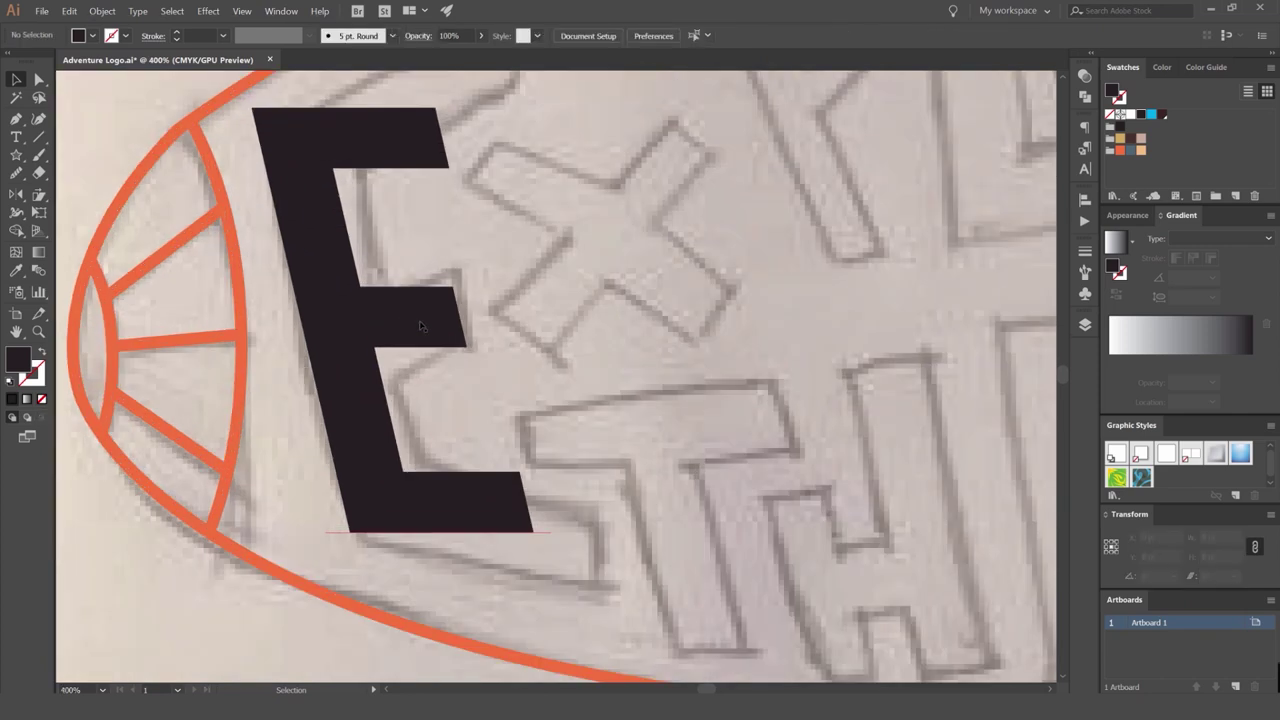
Convert the slanted letter E to outlines.
left_click(416, 326)
key("ctrl+shift+o")
left_click(102, 11)
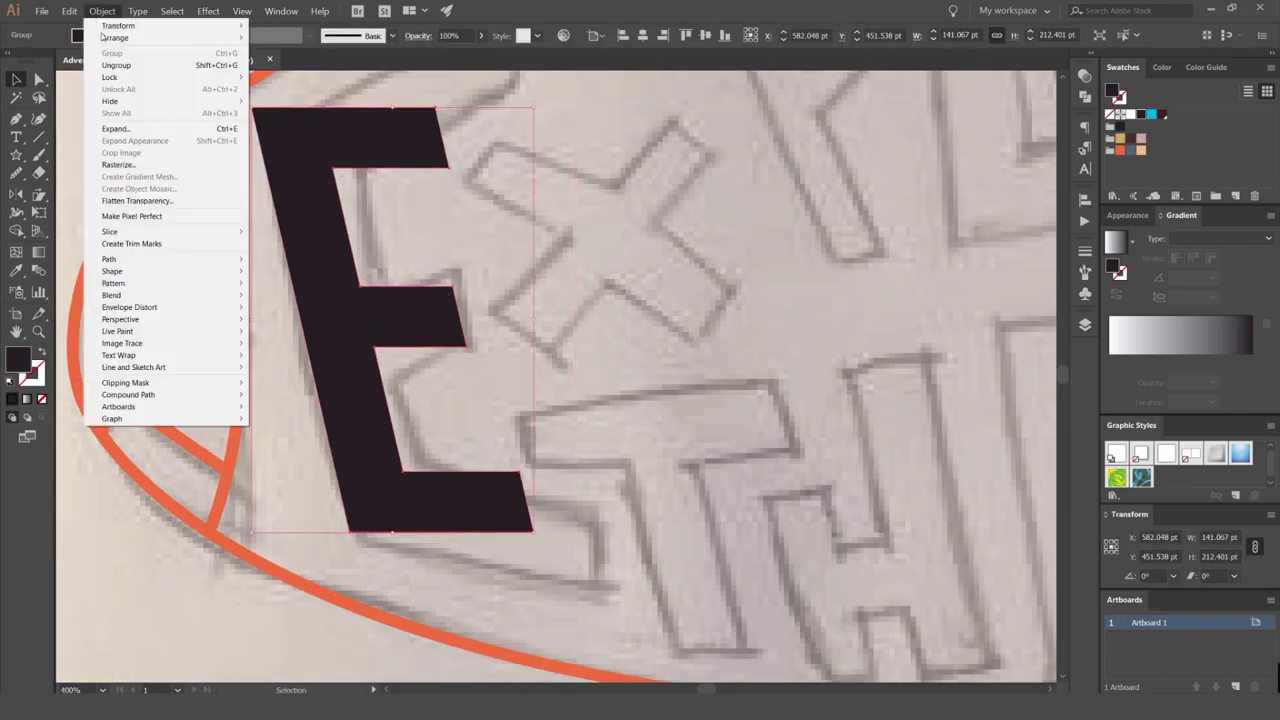
left_click(510, 229)
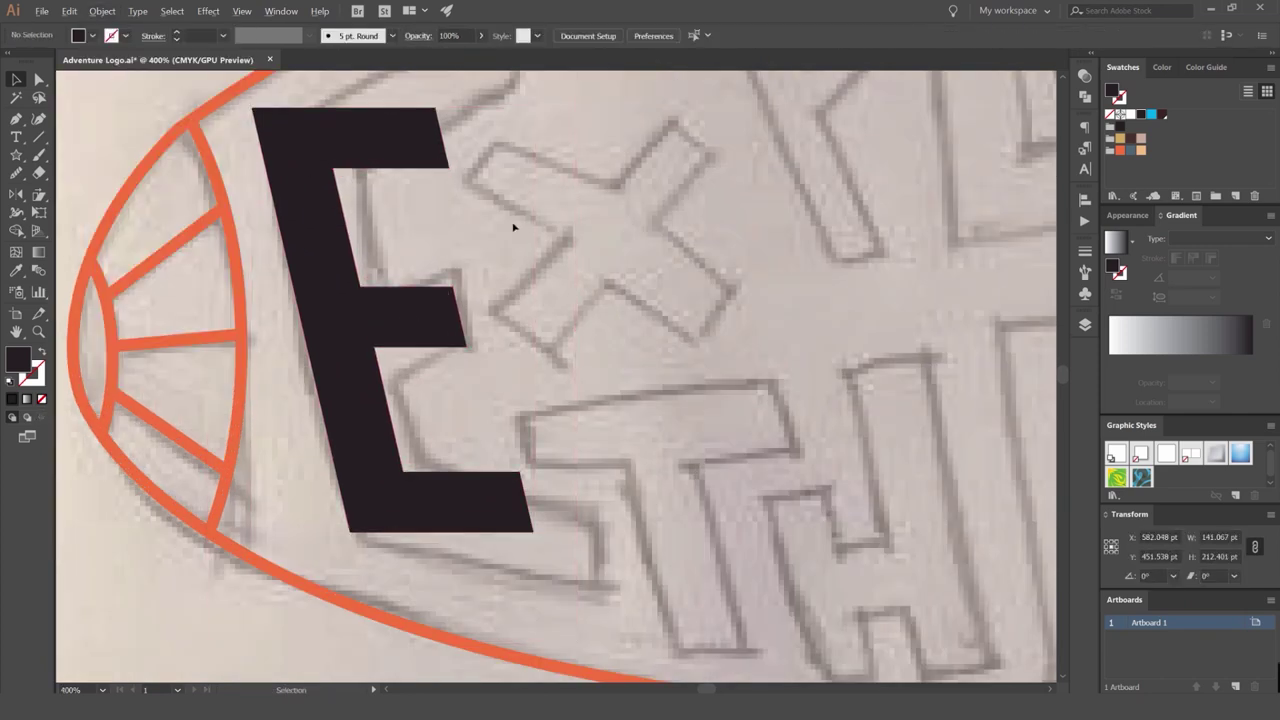
scroll(506, 229, "down", 2)
left_click_drag(450, 272, 542, 272)
key("ctrl+z")
left_click(138, 11)
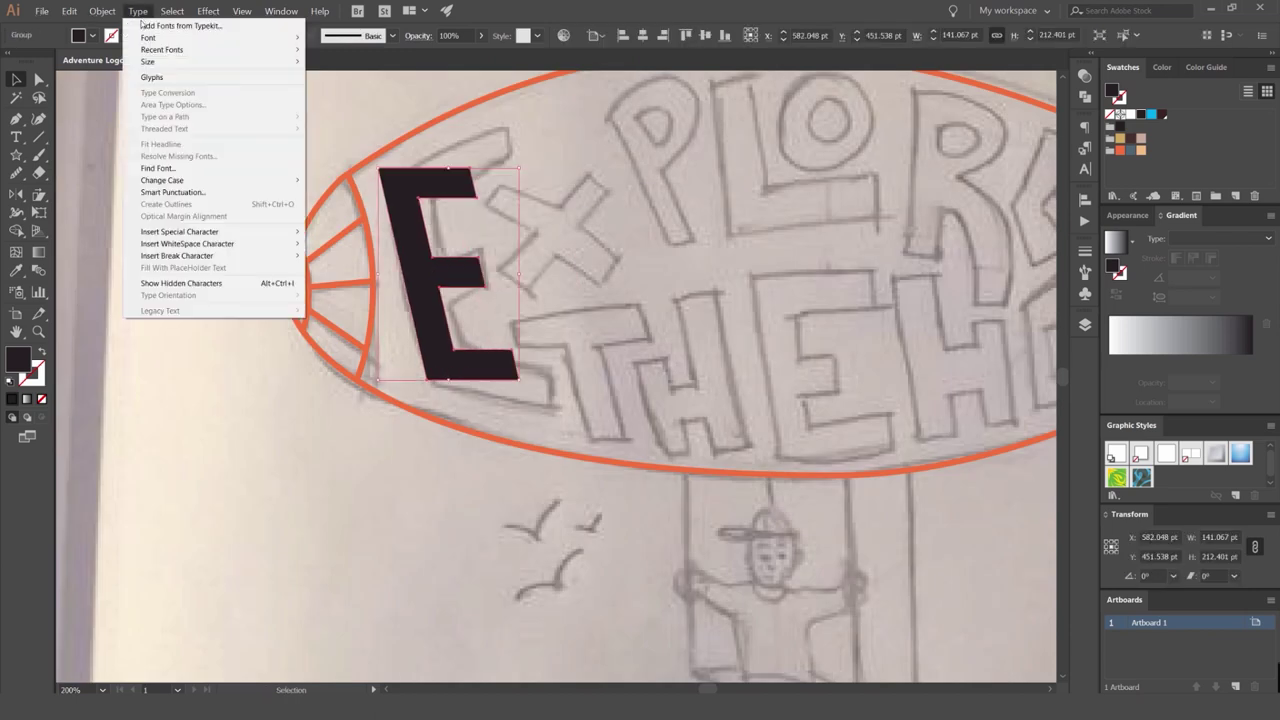
left_click(455, 209)
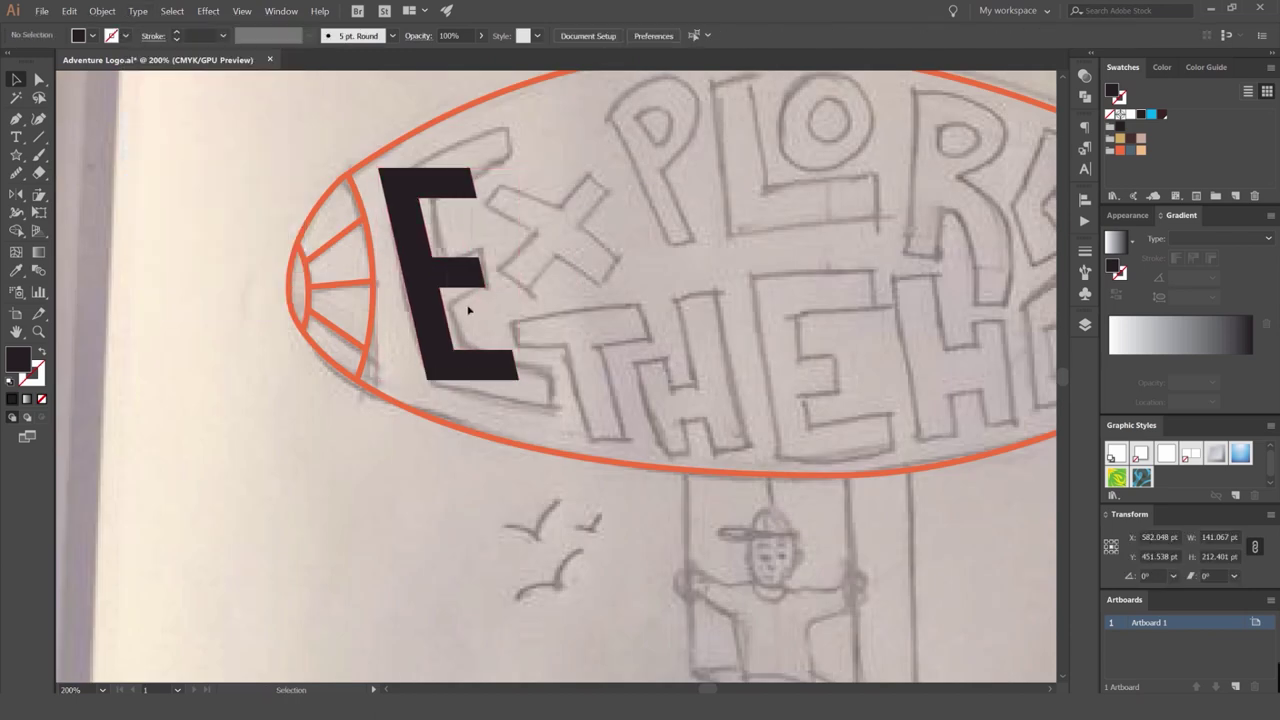
left_click(470, 273)
left_click(1145, 152)
key("ctrl+z")
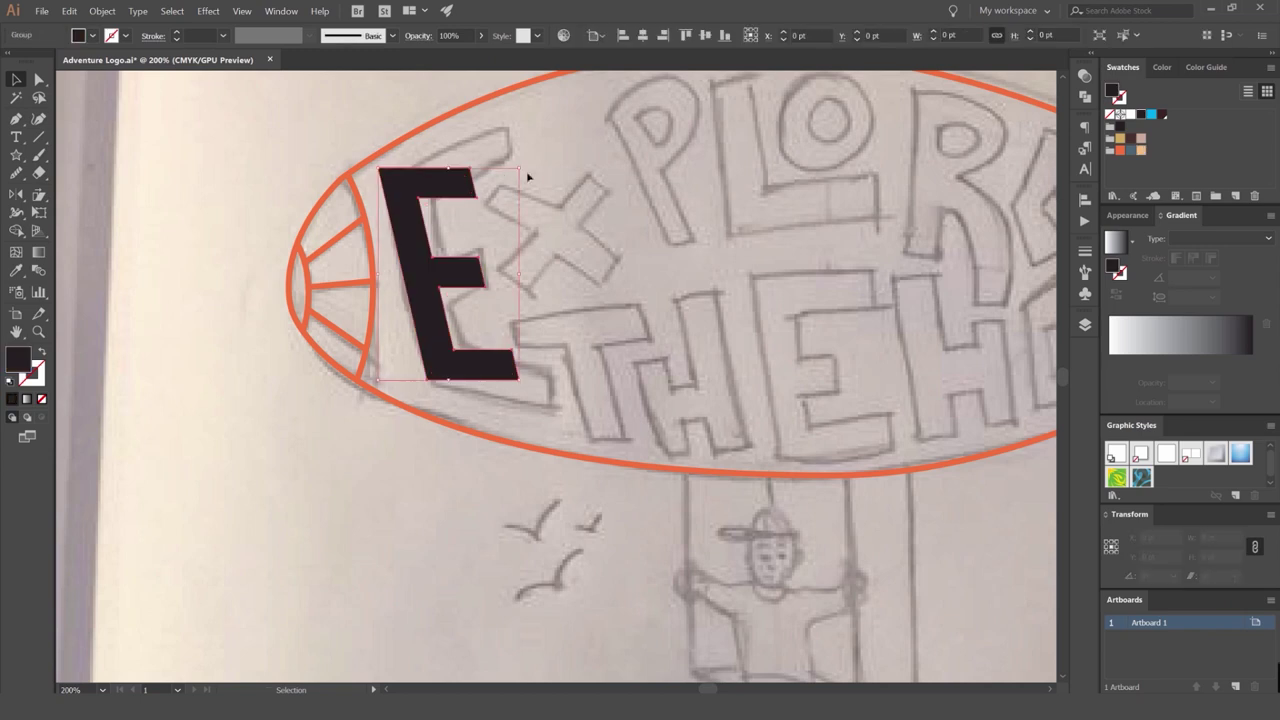
Pull the end anchor points of the outlined E's three arms to match the angled arms in the sketch.
key("ctrl+plus")
key("a")
left_click_drag(478, 222, 562, 169)
key("ctrl+z")
left_click_drag(479, 277, 549, 194)
left_click_drag(537, 336, 506, 167)
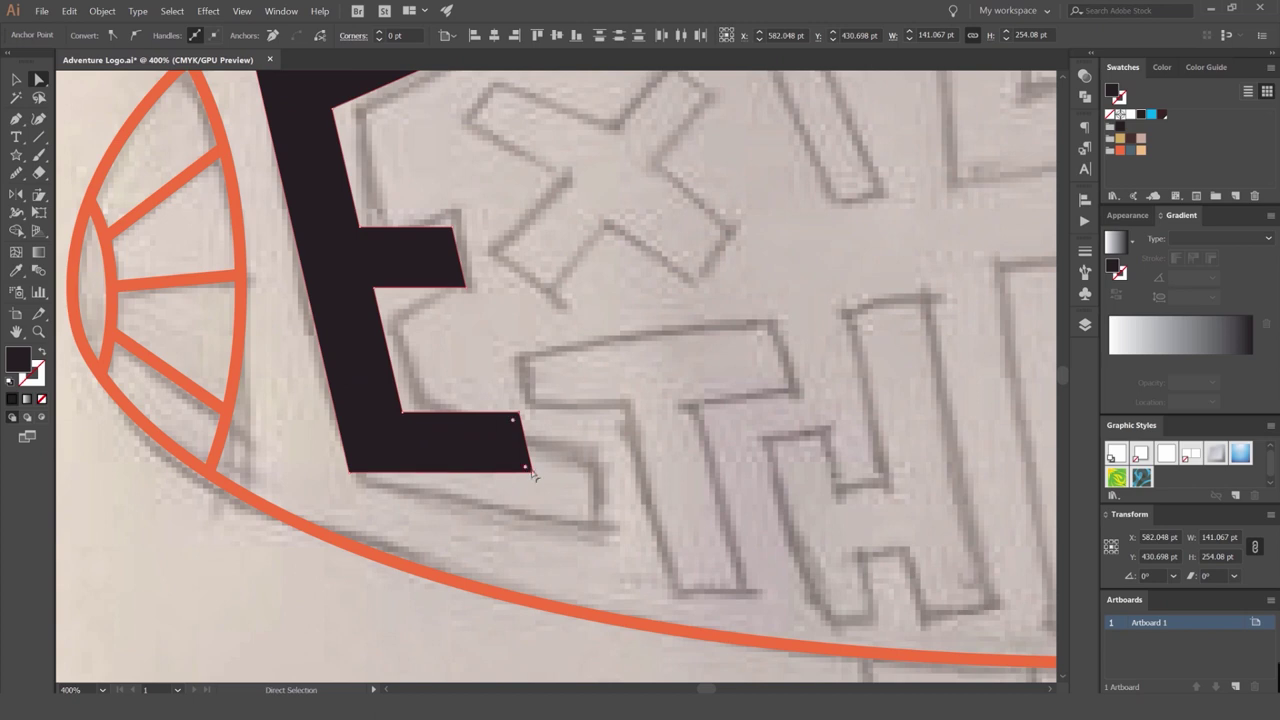
left_click_drag(532, 472, 610, 532)
left_click_drag(498, 201, 428, 302)
left_click_drag(465, 287, 465, 260)
left_click(526, 249)
Nudge the inner corner points of the outlined E to follow the sketched letter's inside edges.
scroll(526, 230, "down", 3)
scroll(495, 150, "up", 1)
left_click_drag(434, 190, 445, 192)
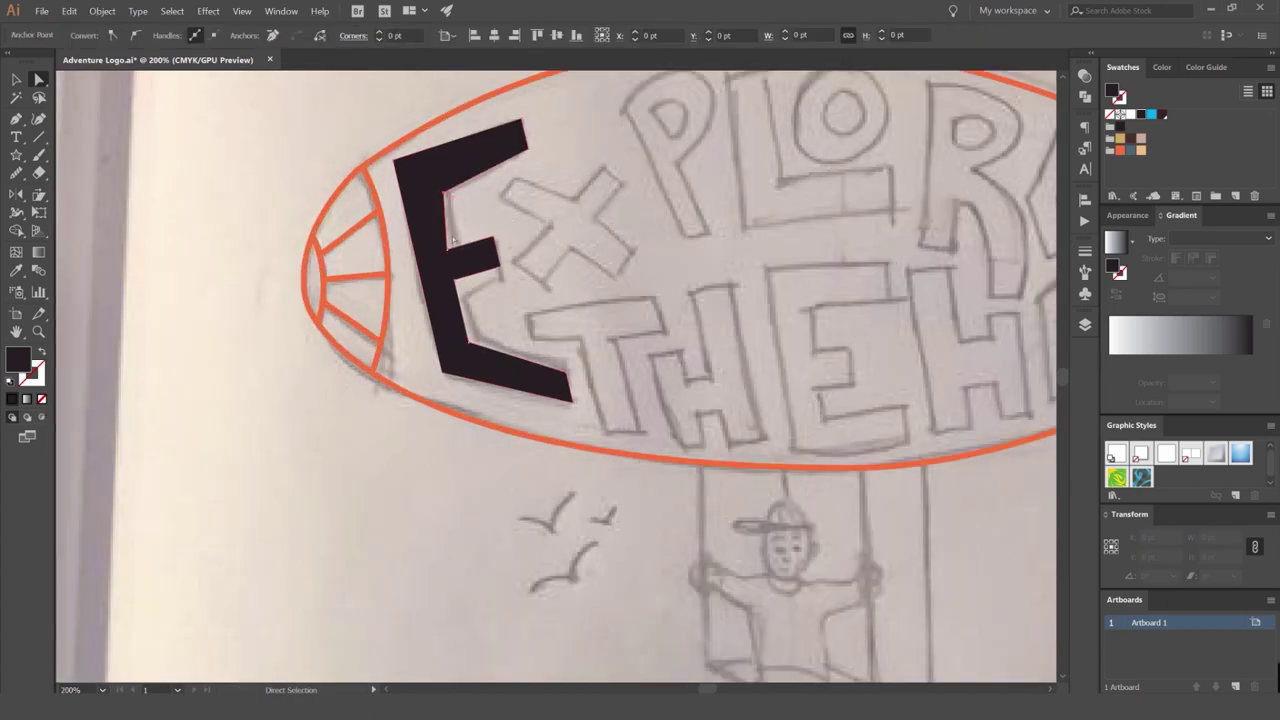
left_click_drag(447, 250, 459, 246)
left_click_drag(454, 280, 467, 287)
left_click_drag(469, 343, 478, 346)
key("v")
left_click(528, 307)
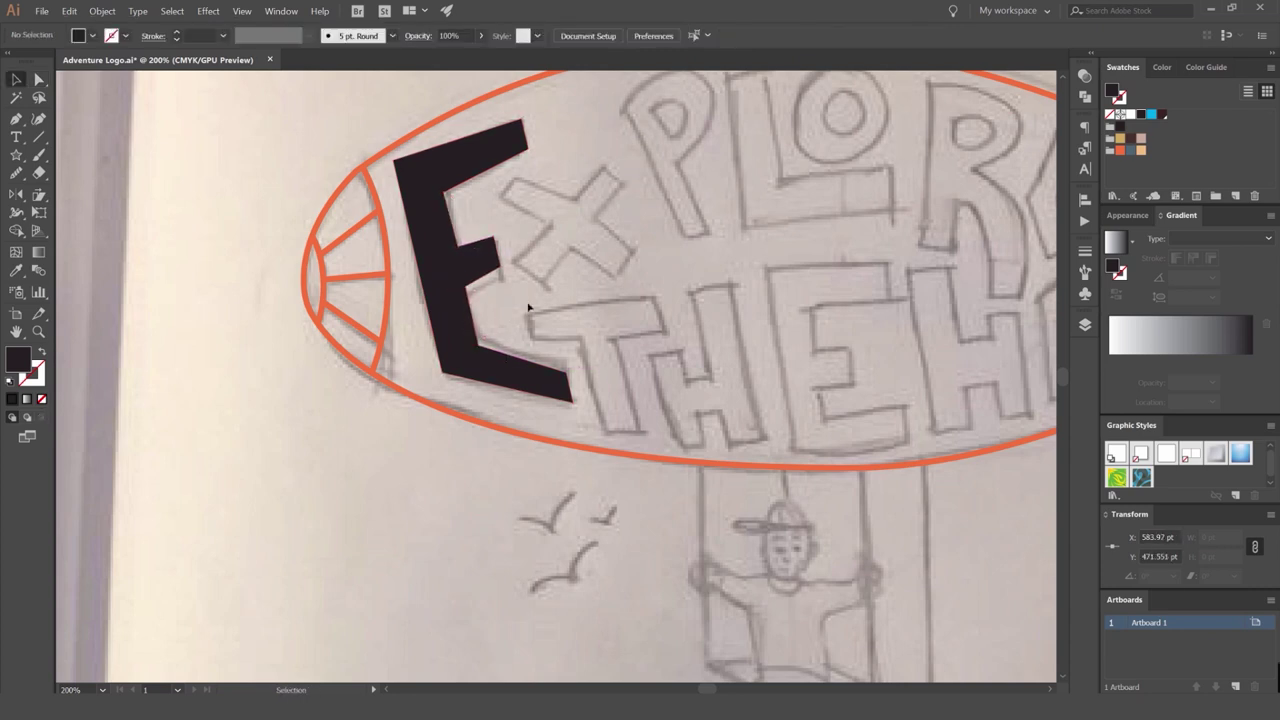
Delete the reshaped letter E from the hull.
scroll(529, 307, "down", 3)
scroll(523, 280, "up", 3)
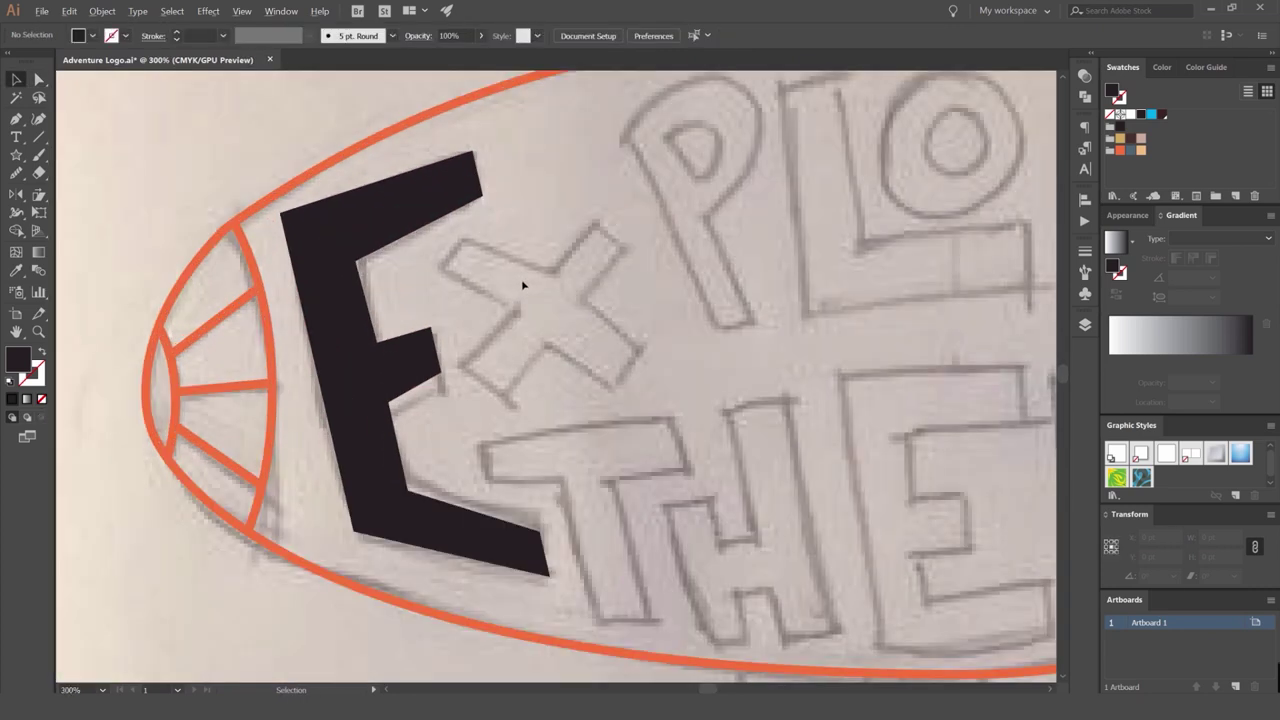
scroll(523, 286, "down", 3)
scroll(515, 288, "up", 2)
left_click(480, 316)
key("Delete")
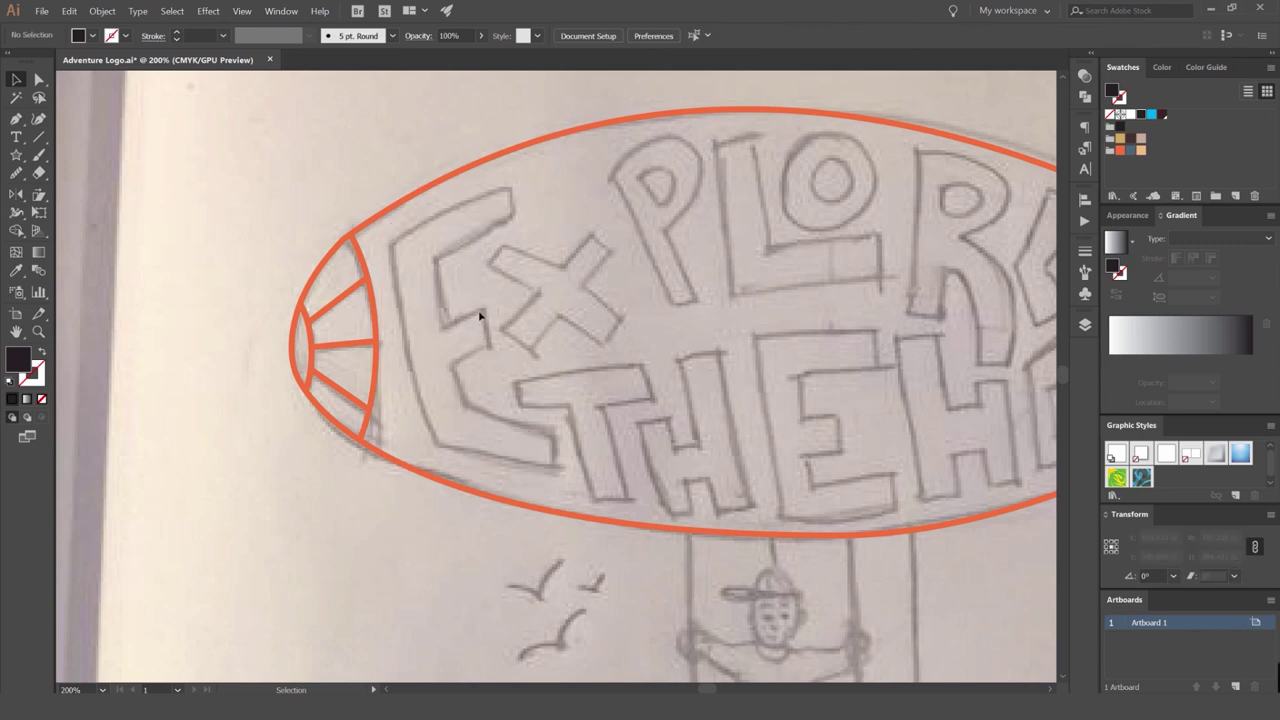
Add a new layer named Type above the Design Trace layer.
left_click_drag(481, 312, 620, 313)
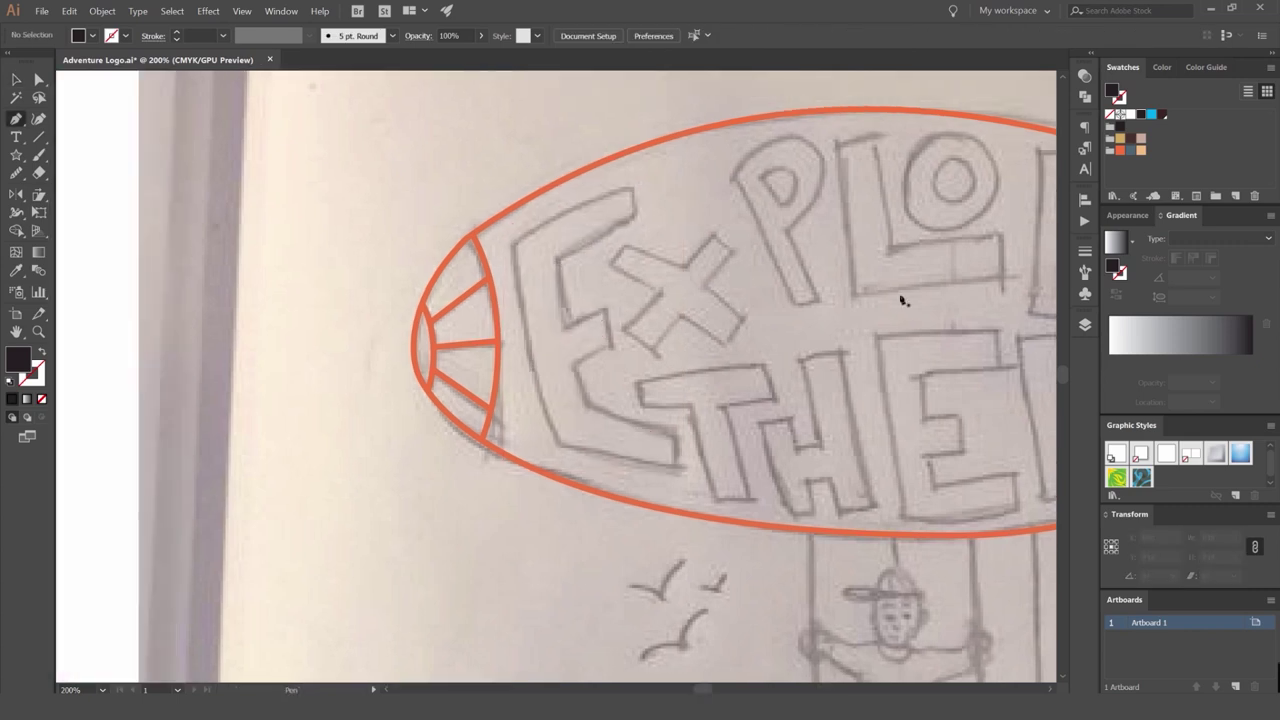
left_click(1084, 328)
left_click(1024, 561)
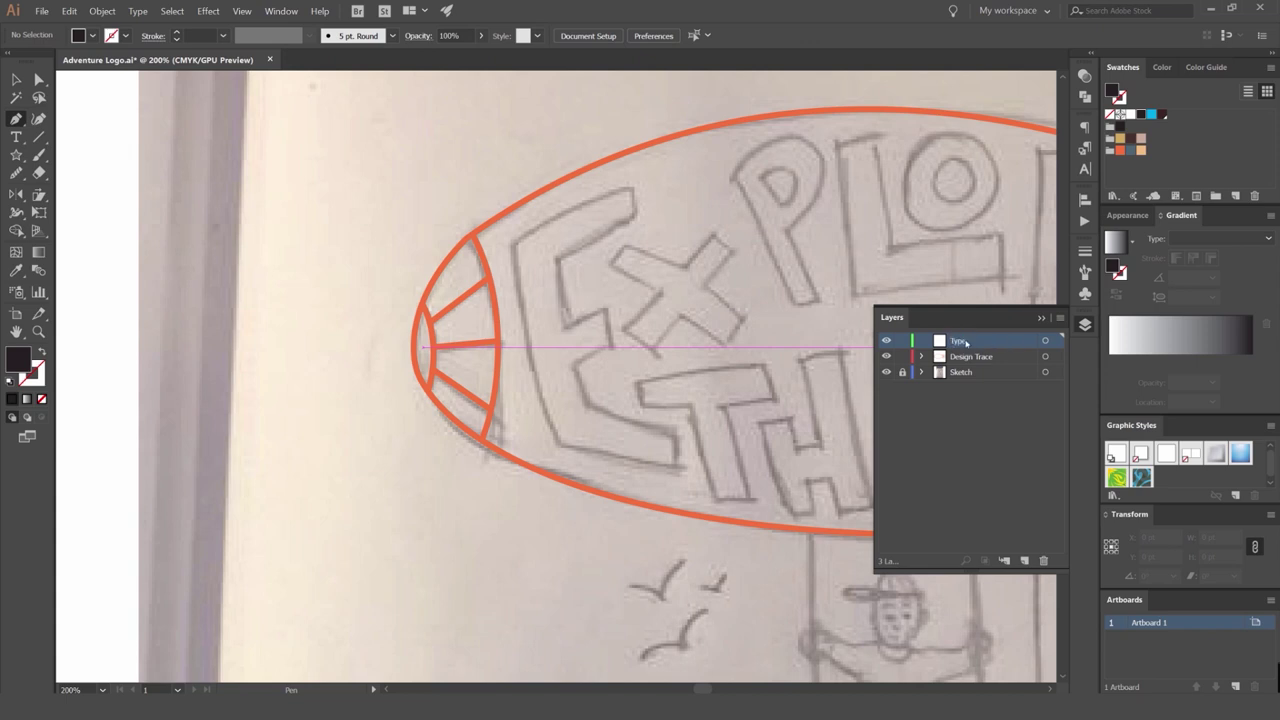
left_click(1084, 324)
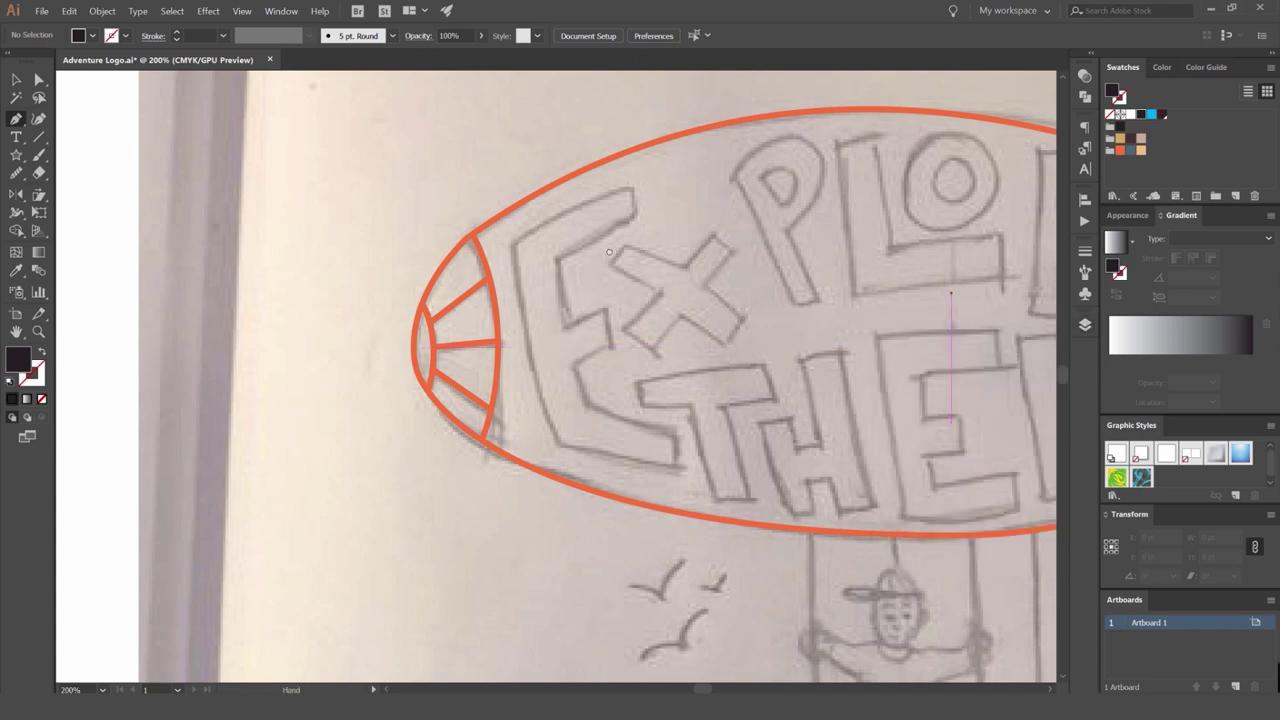
Set the fill to a purple harmony color derived from the cyan swatch in the Color Guide.
scroll(417, 200, "up", 3)
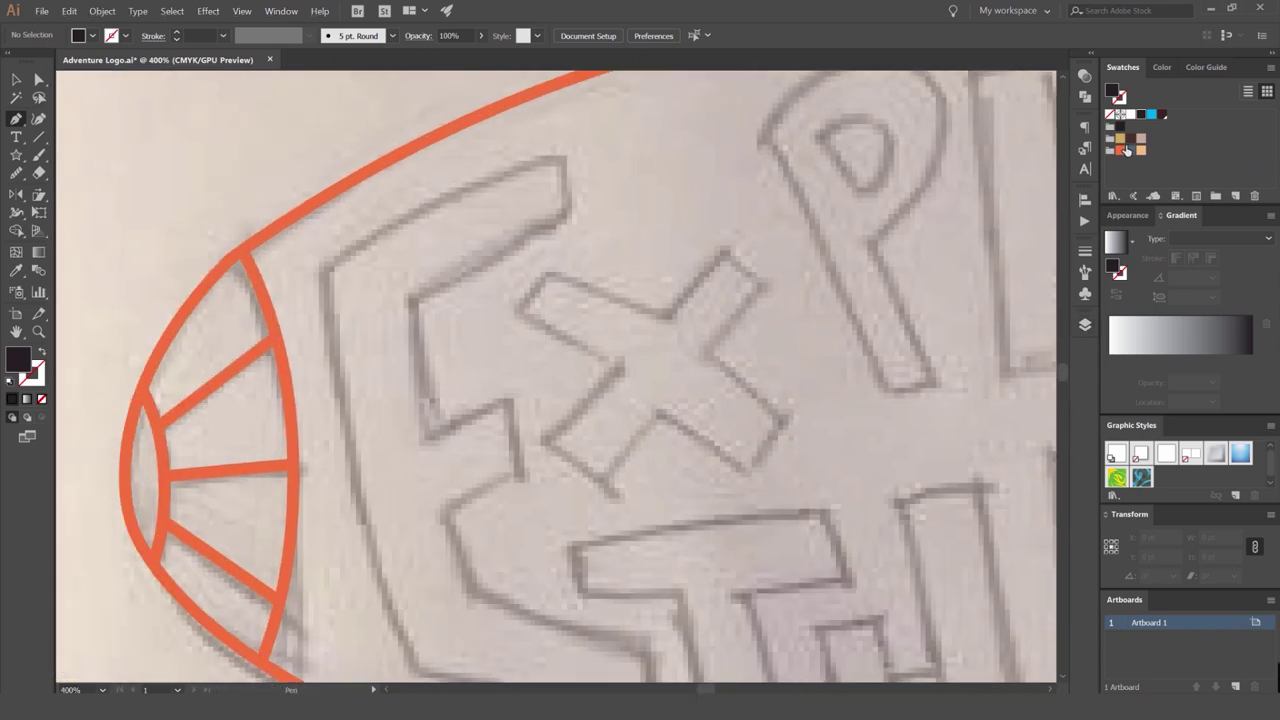
left_click(1151, 115)
left_click(1206, 67)
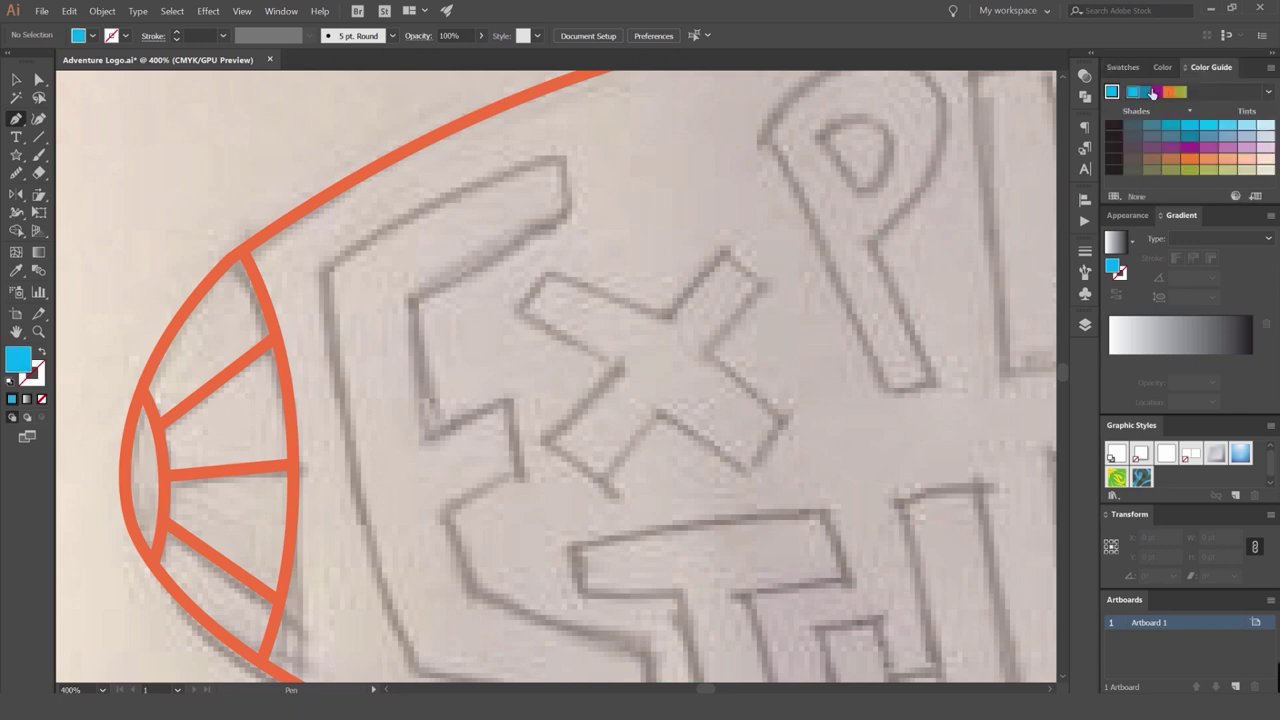
left_click(1189, 147)
scroll(558, 174, "up", 2)
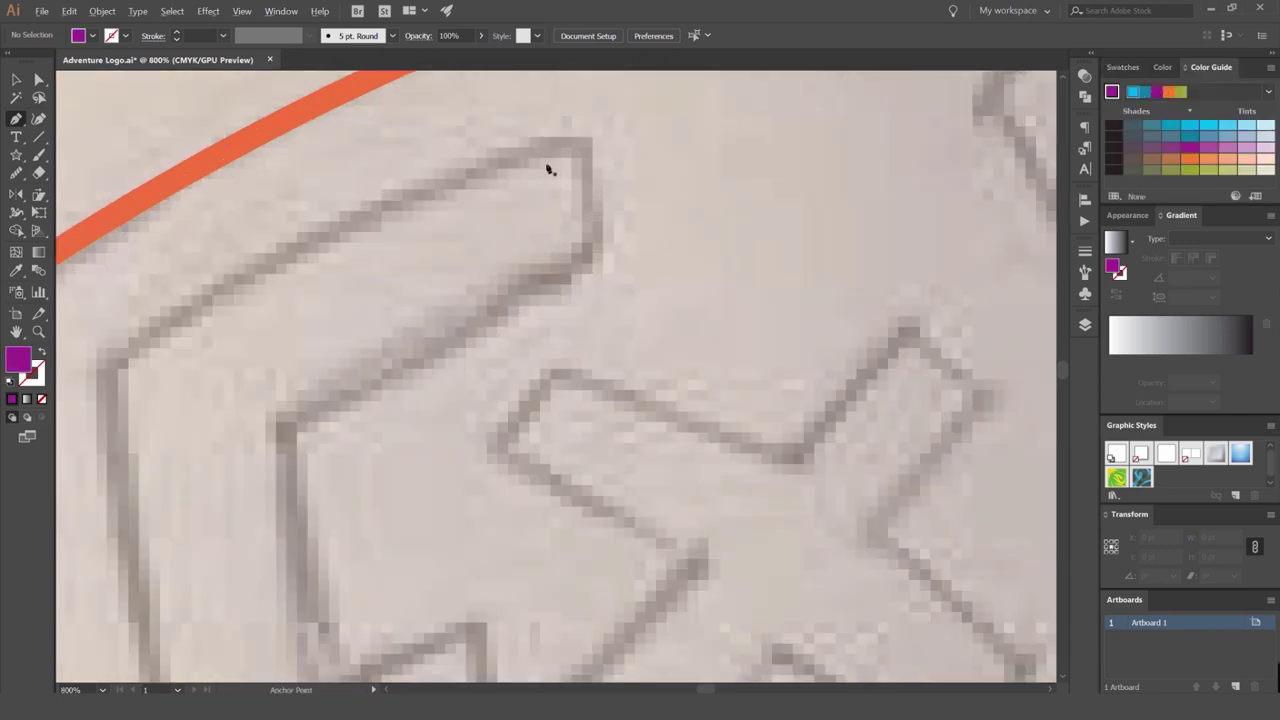
scroll(544, 172, "down", 2)
left_click(1138, 68)
Trace the sketched E's upper edge and curved back with the Pen tool, ending at its lower back corner.
scroll(651, 194, "down", 5)
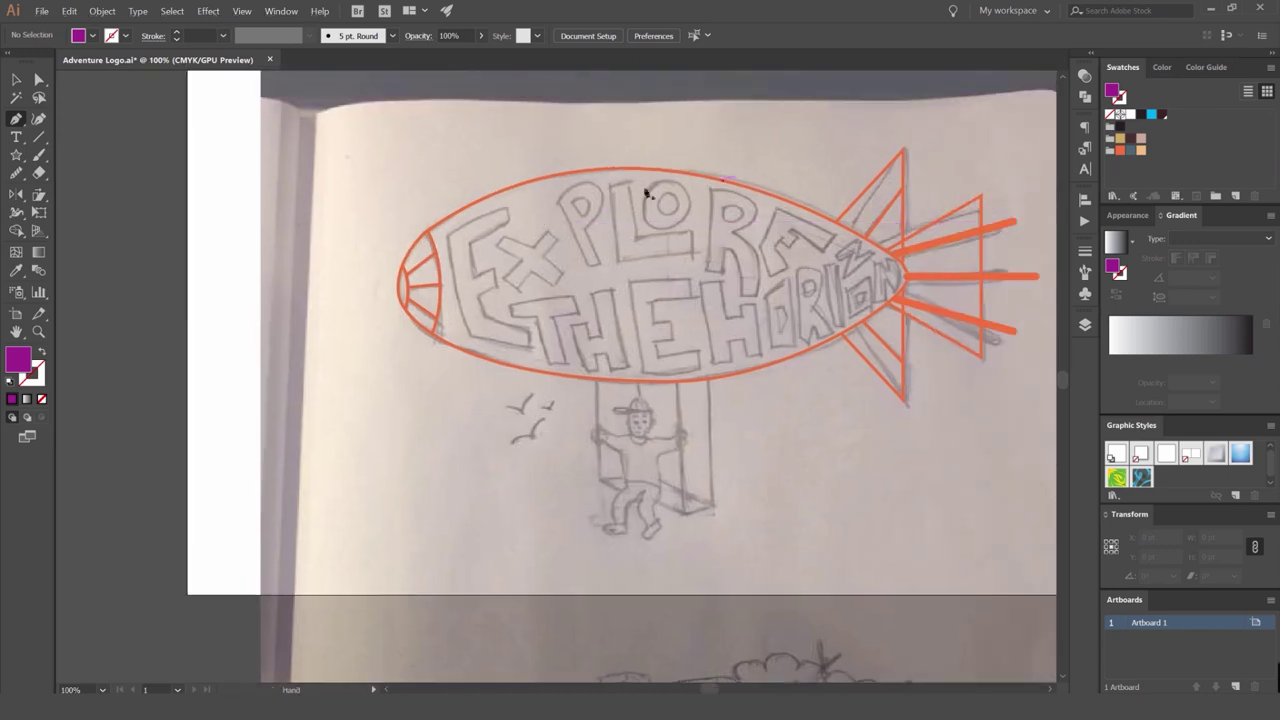
scroll(533, 256, "up", 5)
scroll(441, 168, "down", 3)
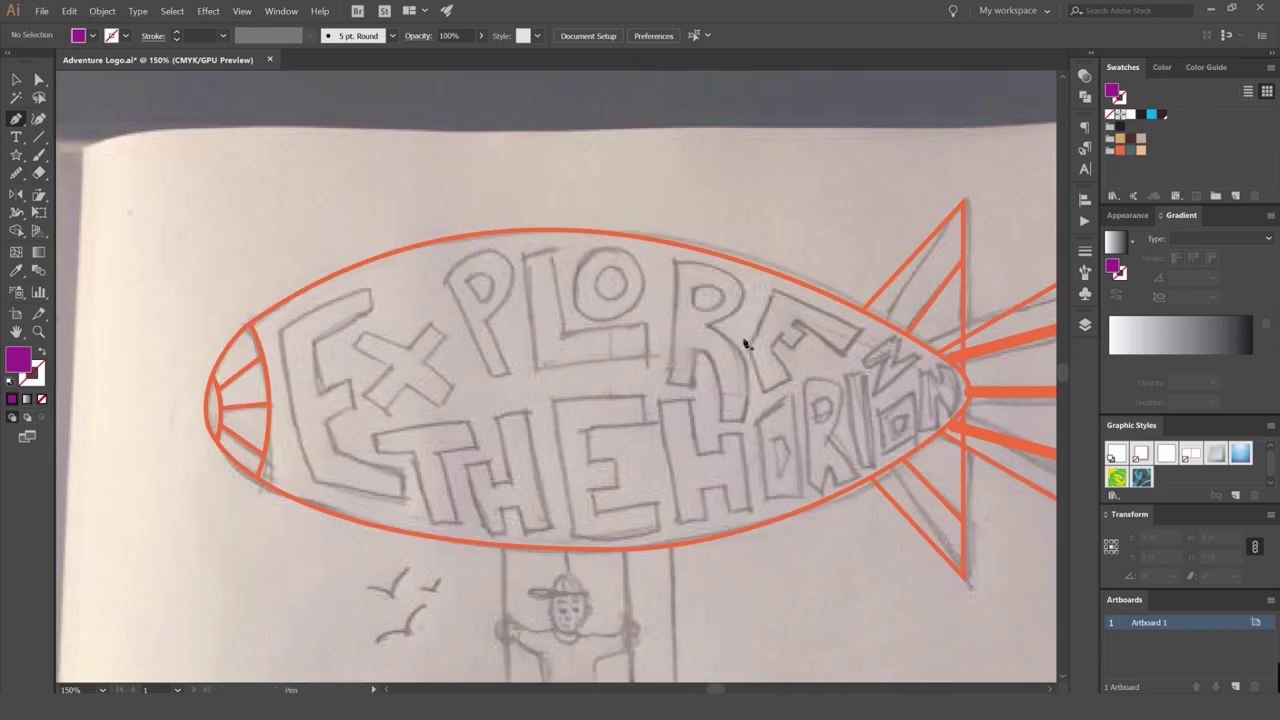
left_click_drag(746, 344, 698, 224)
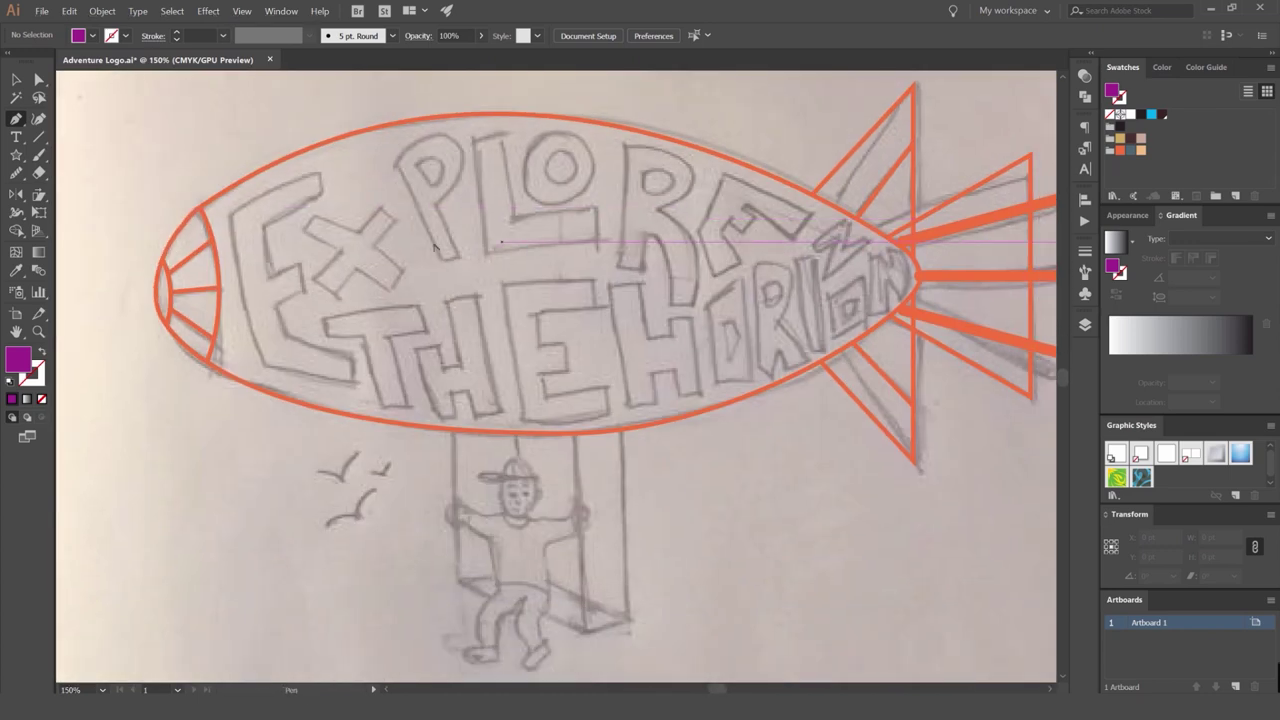
scroll(348, 224, "up", 3)
left_click_drag(255, 80, 611, 168)
scroll(611, 168, "up", 1)
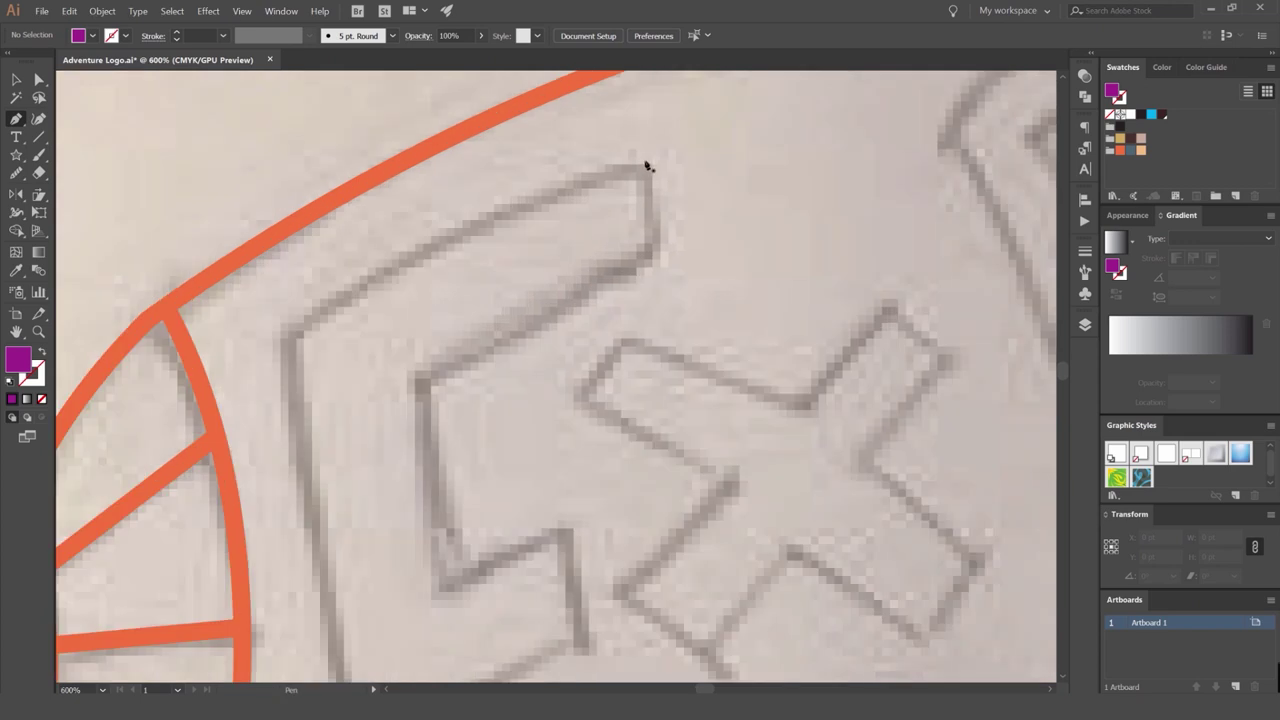
left_click(646, 166)
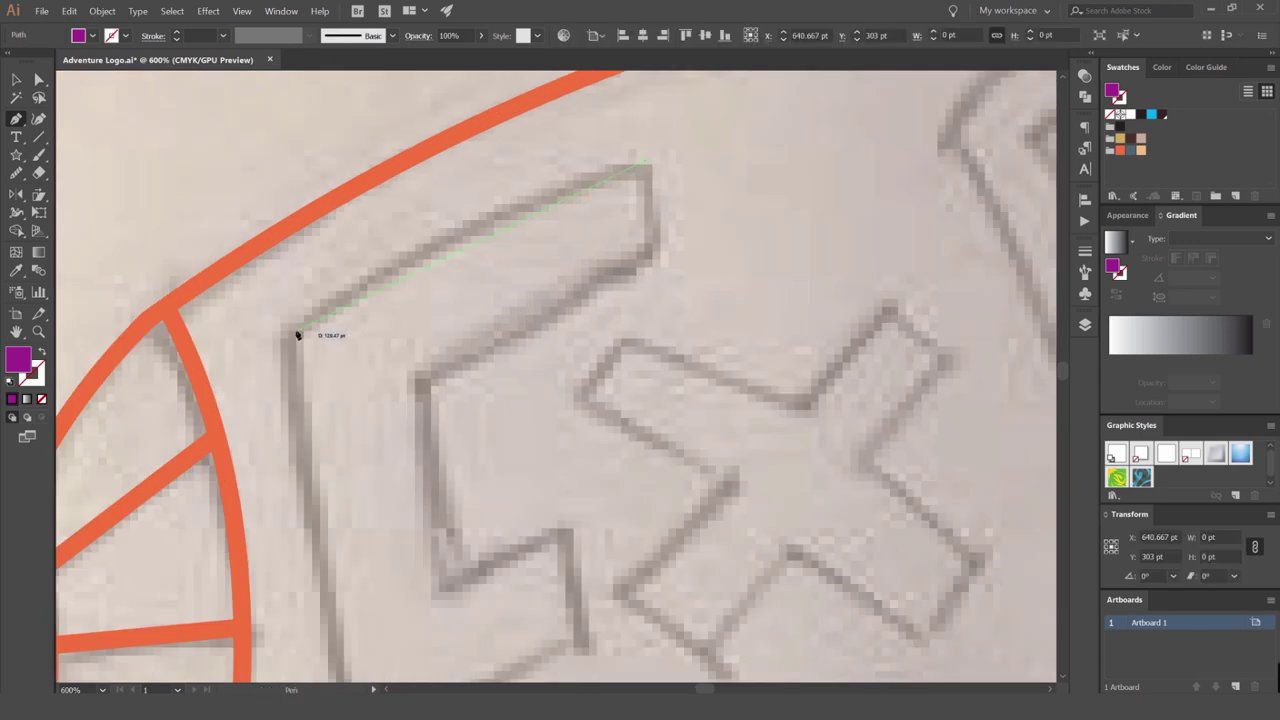
left_click(293, 340)
left_click_drag(349, 470, 368, 151)
scroll(378, 375, "down", 1)
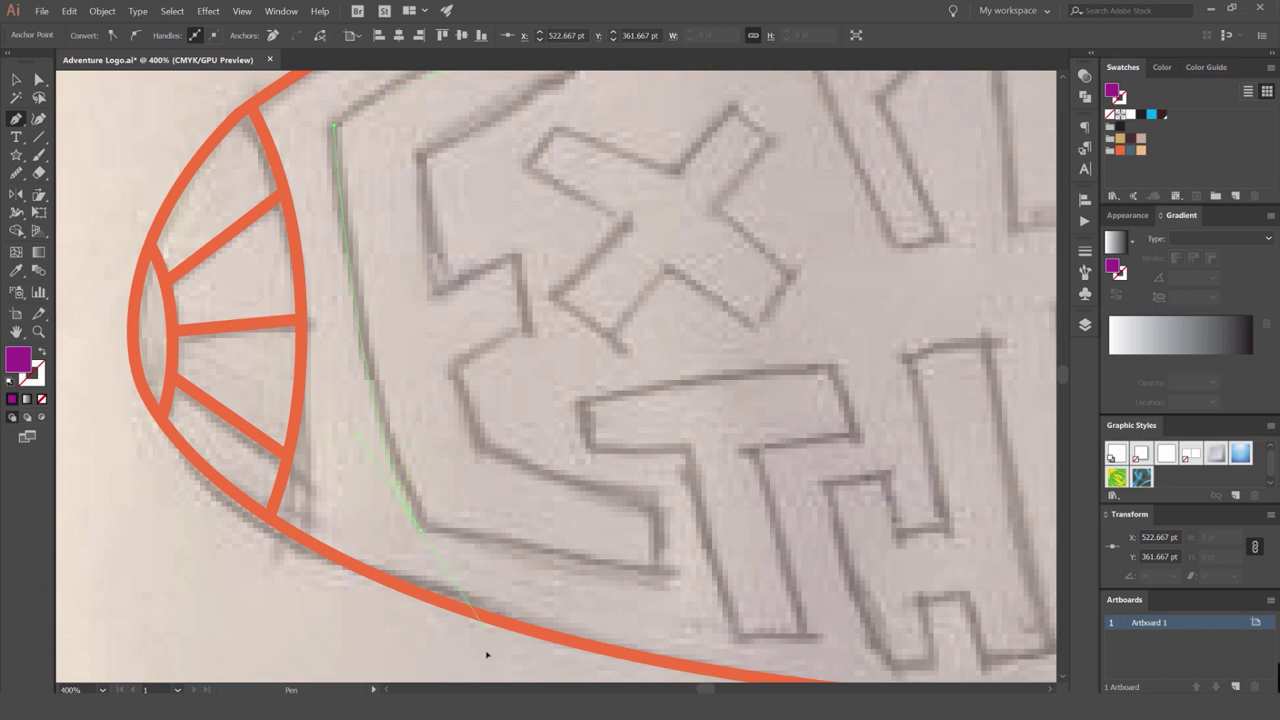
left_click_drag(496, 672, 498, 674)
Swap the E path's fill to a purple stroke and set the stroke weight to 3 pt.
scroll(521, 621, "down", 2)
key("shift+x")
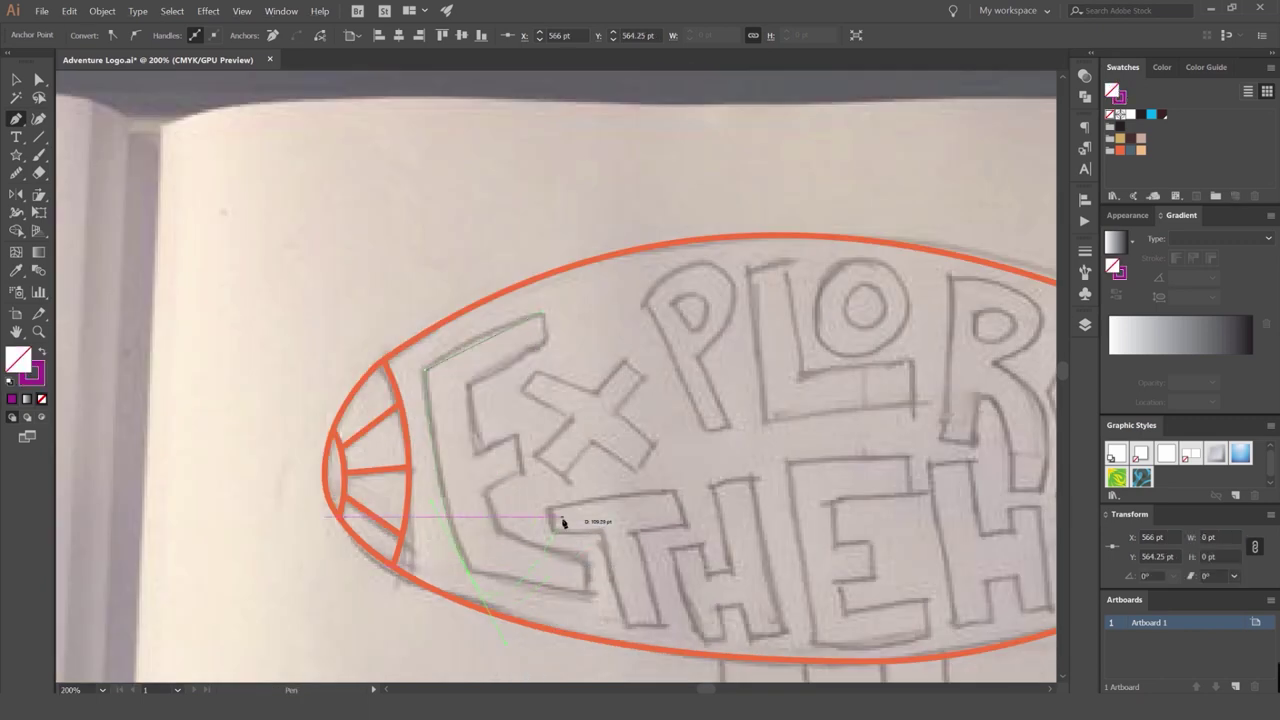
scroll(514, 559, "up", 1)
left_click(1085, 250)
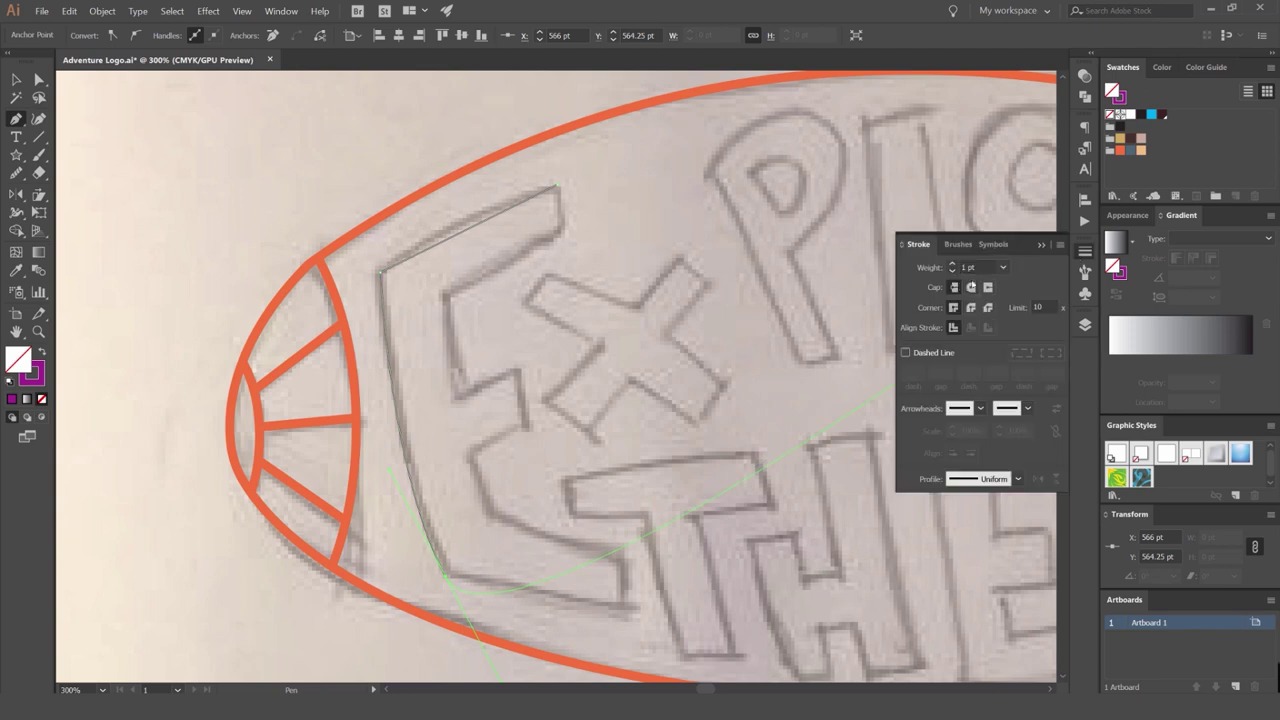
left_click(953, 265)
left_click(953, 265)
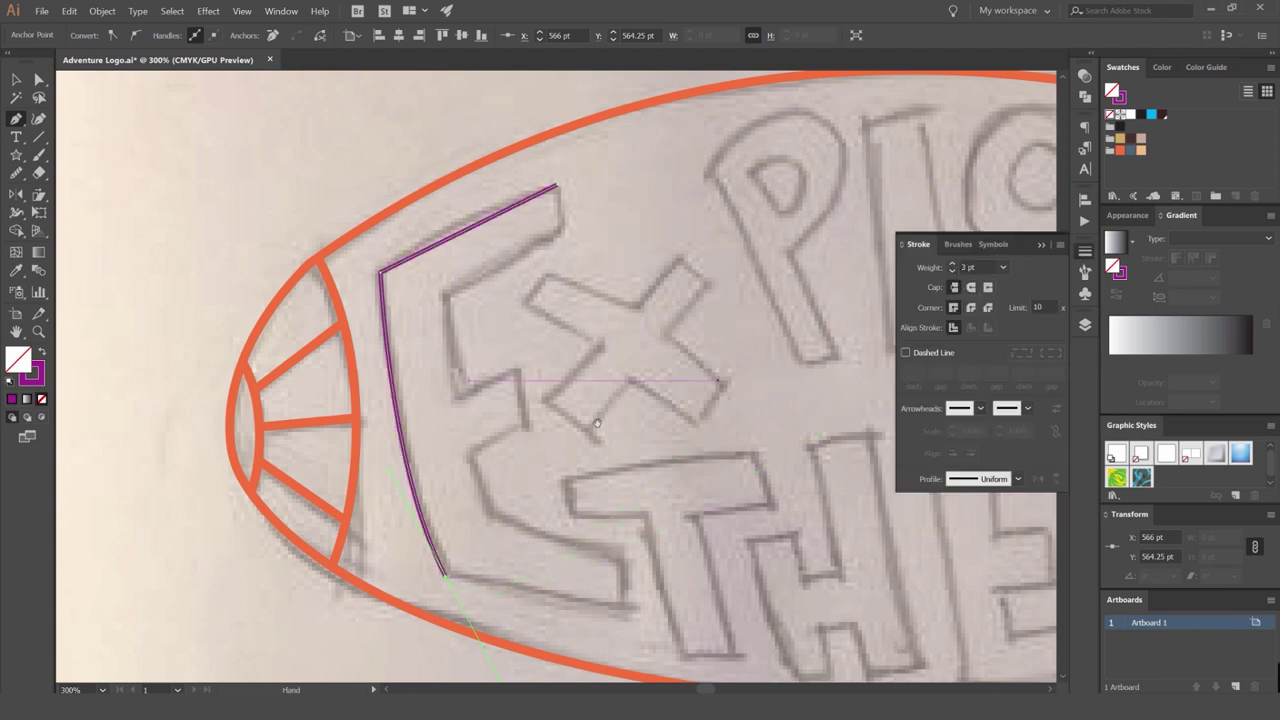
left_click_drag(597, 422, 563, 322)
left_click(1084, 251)
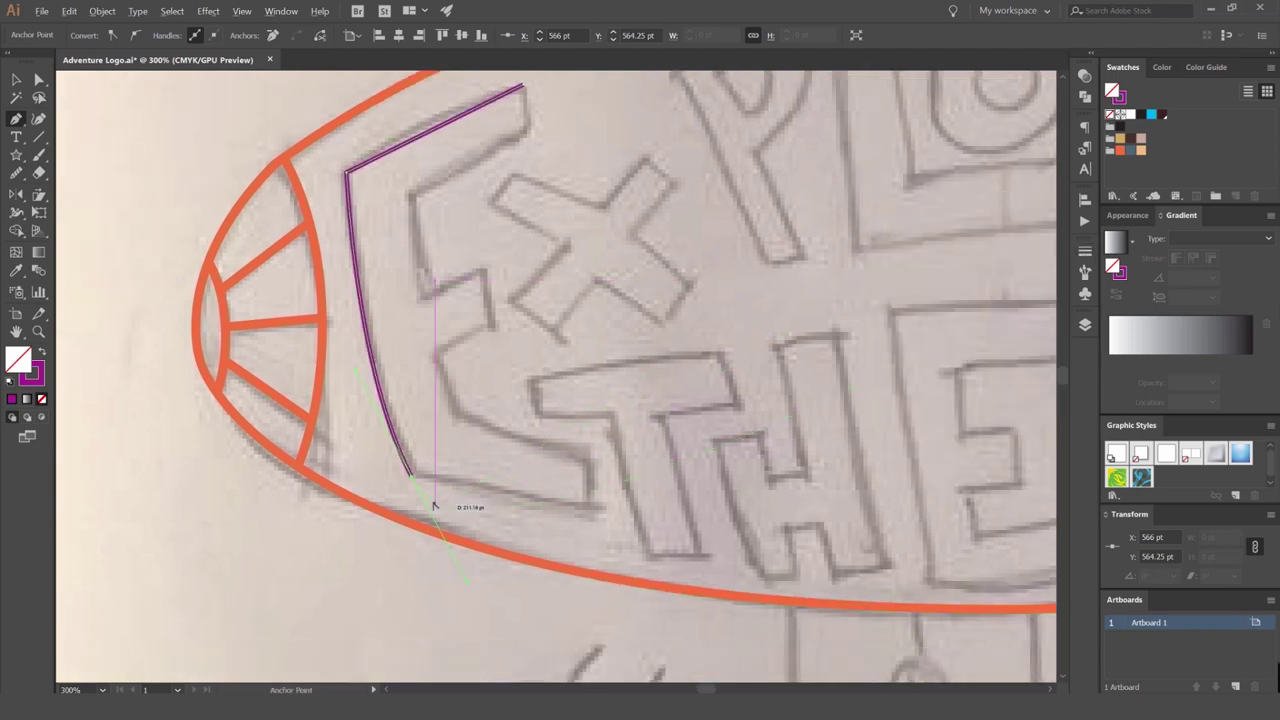
Trace the E's lower edge, lower arm and inner edge up to the tip of the middle arm with the Pen tool.
scroll(433, 507, "up", 2)
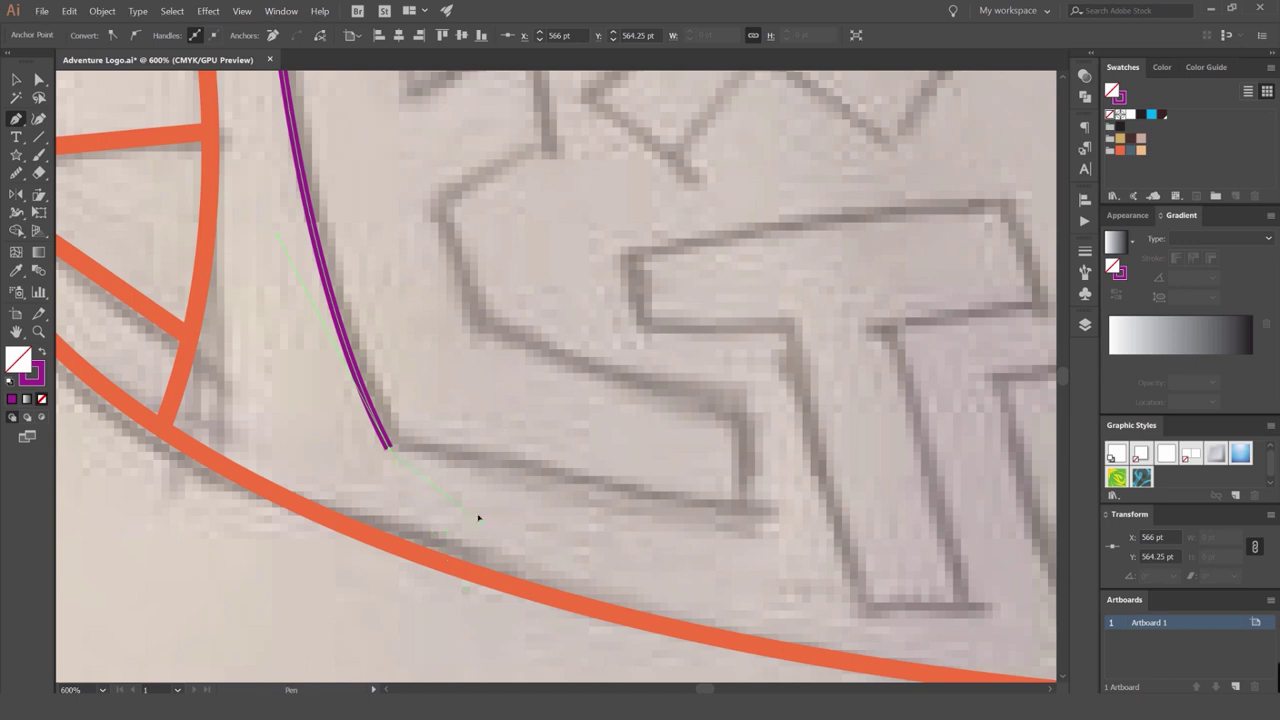
left_click(748, 516)
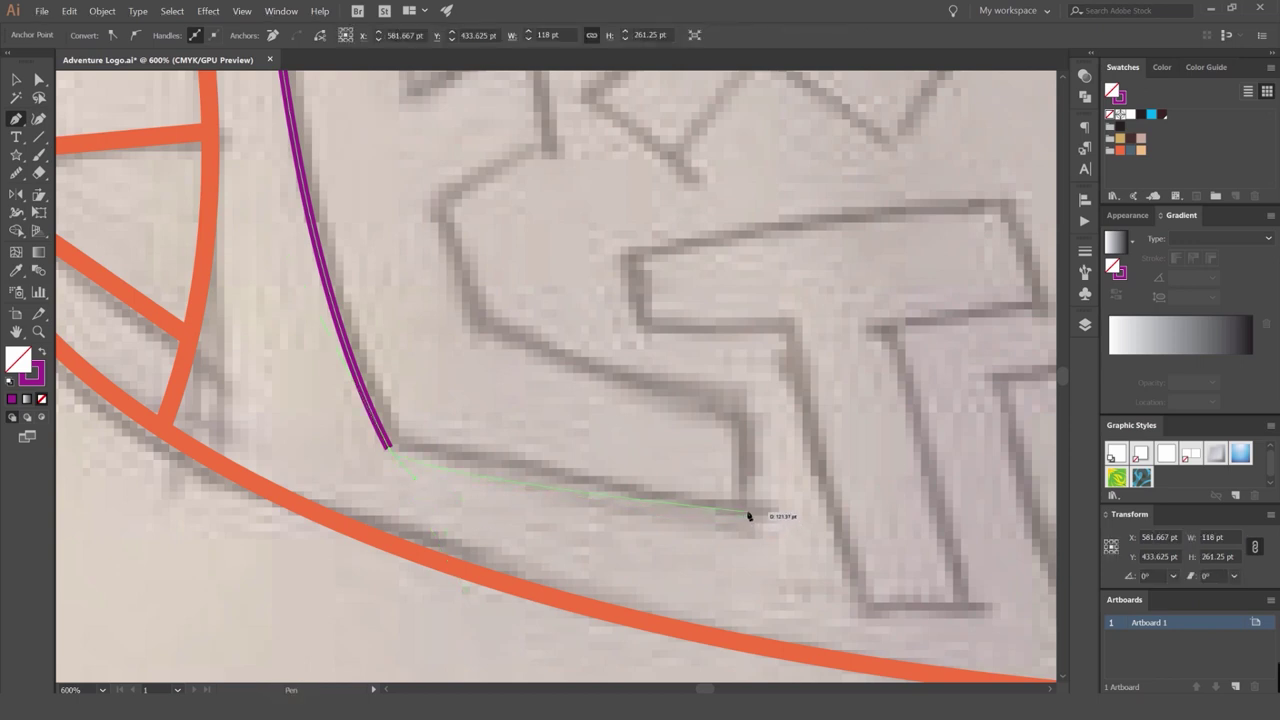
left_click(743, 508)
left_click(743, 402)
left_click_drag(463, 299, 497, 417)
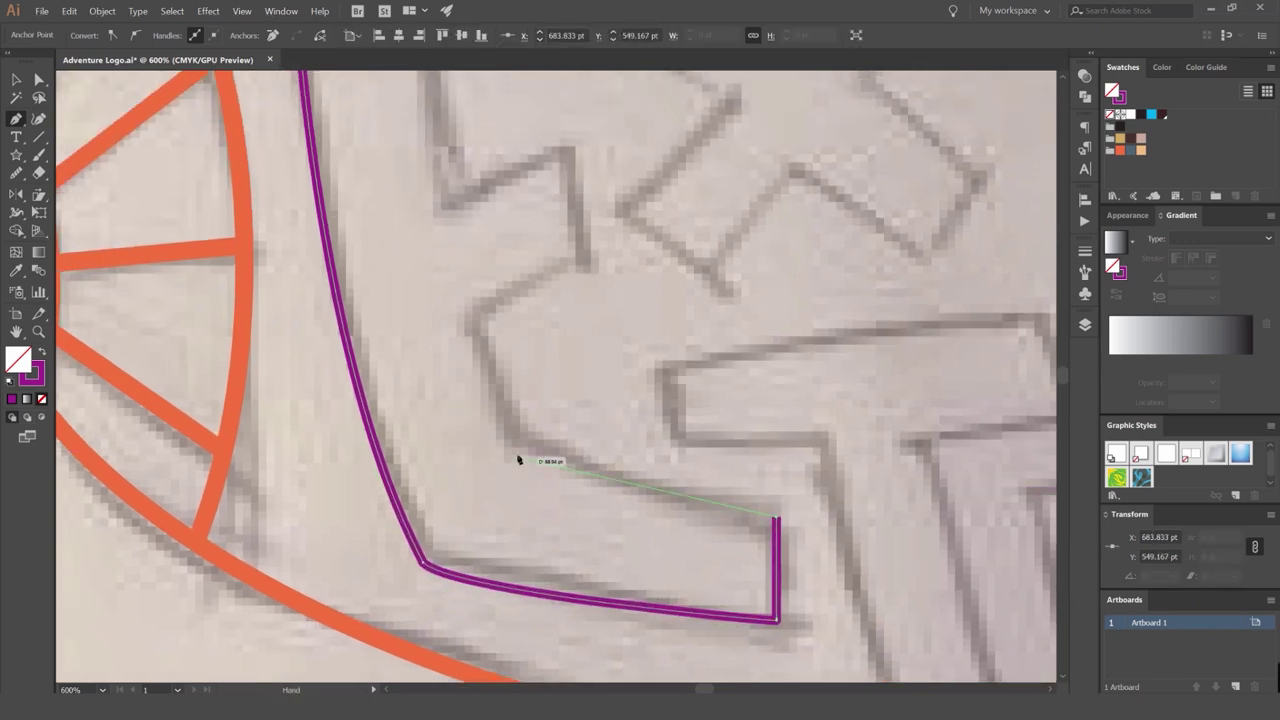
left_click(513, 453)
left_click(470, 321)
left_click(581, 258)
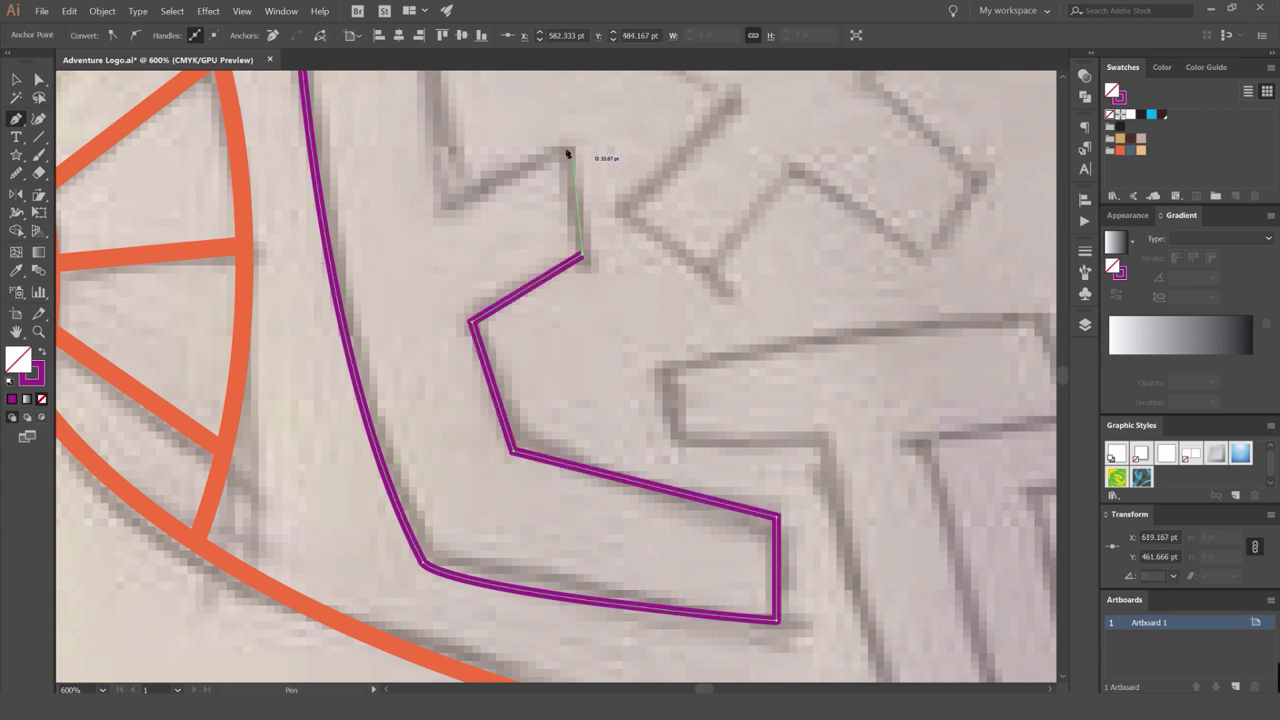
Trace the E's middle arm, upper inner edge and upper arm end, closing the outline.
left_click(568, 152)
left_click_drag(505, 205, 524, 373)
left_click(463, 369)
left_click(437, 168)
left_click_drag(497, 203, 423, 345)
left_click_drag(654, 110, 524, 203)
key("v")
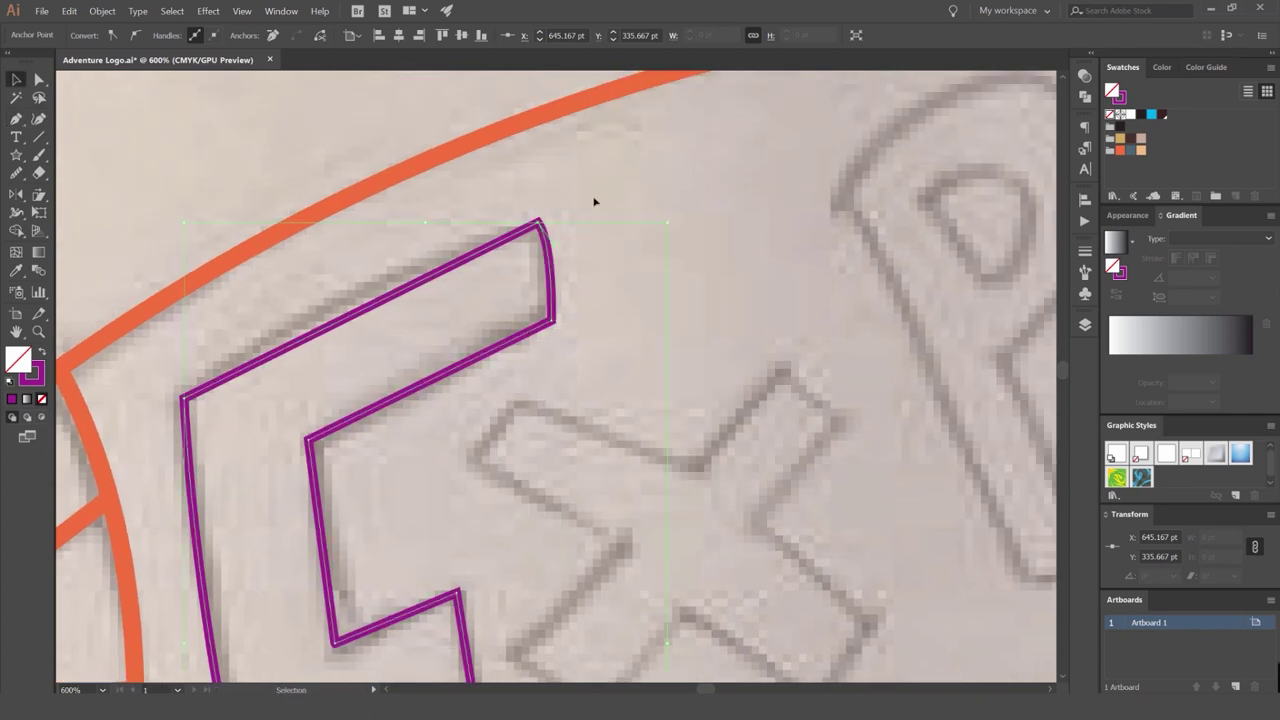
left_click(595, 203)
Trace the sketched X's two upper arms with straight Pen segments, from the upper-left arm tip to the right inner corner.
scroll(597, 221, "down", 3)
key("ctrl+plus")
key("ctrl+plus")
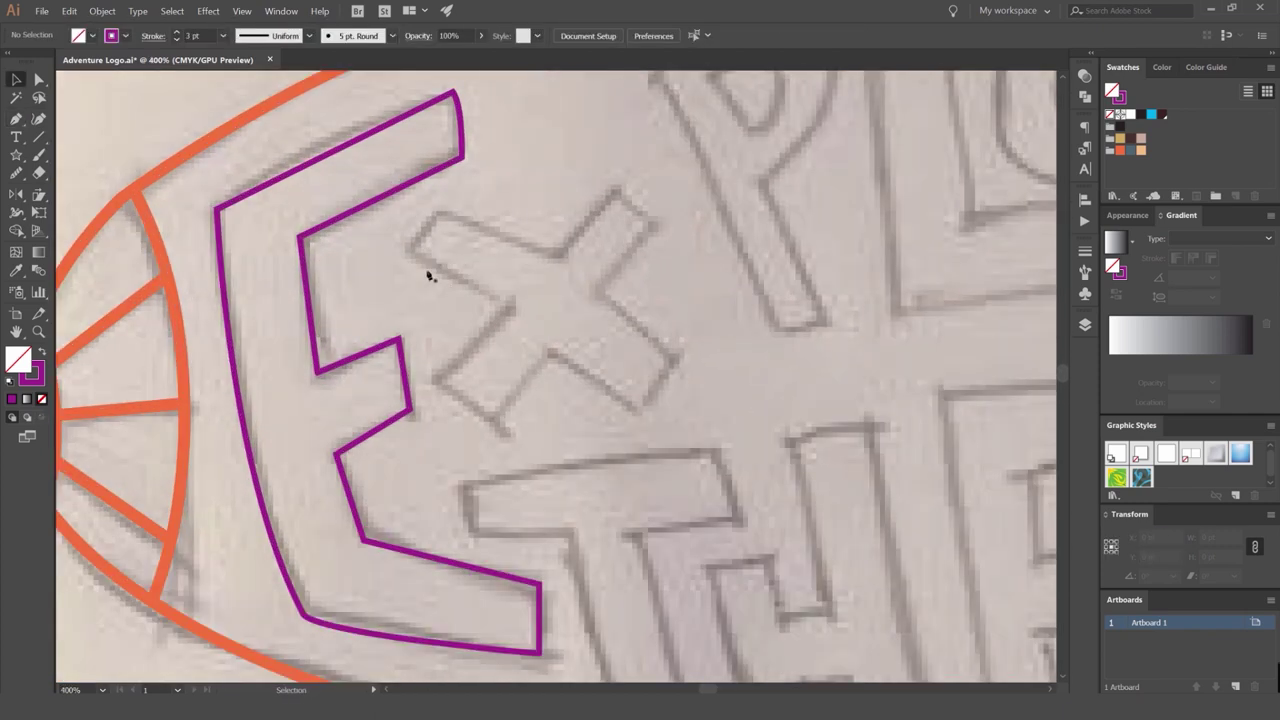
left_click(409, 254)
left_click(438, 208)
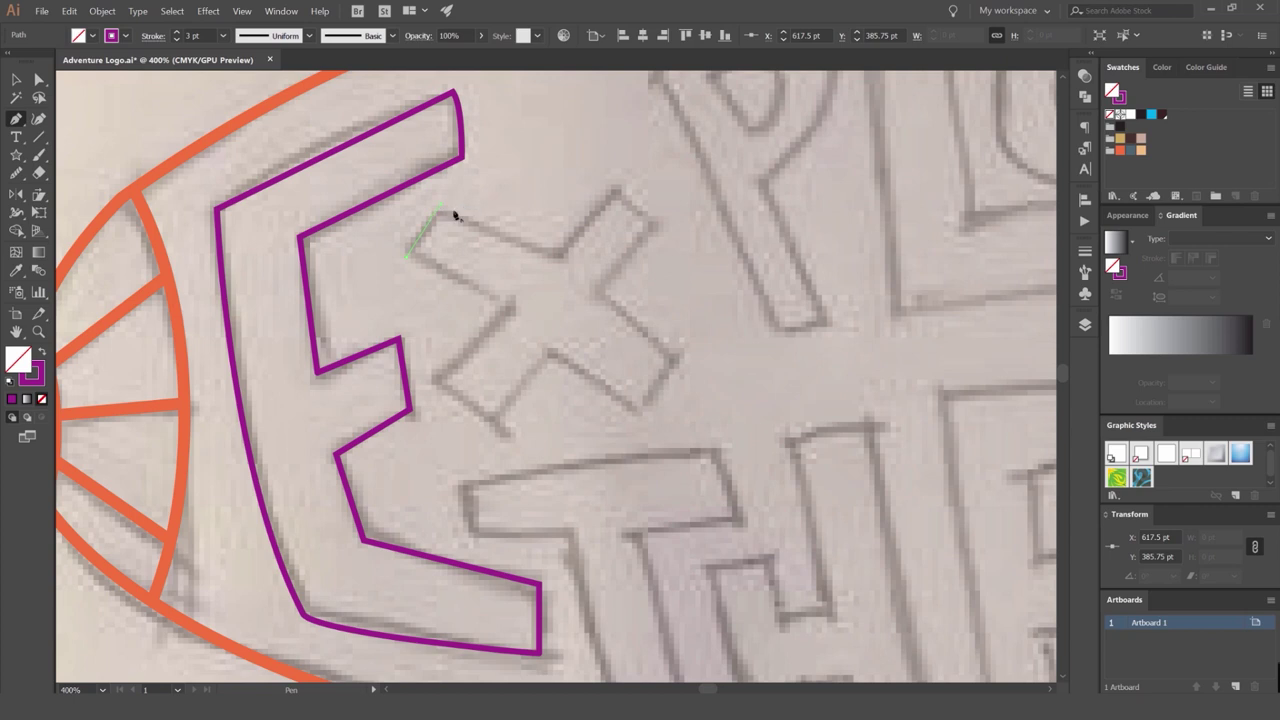
left_click(620, 191)
left_click(666, 232)
left_click(598, 290)
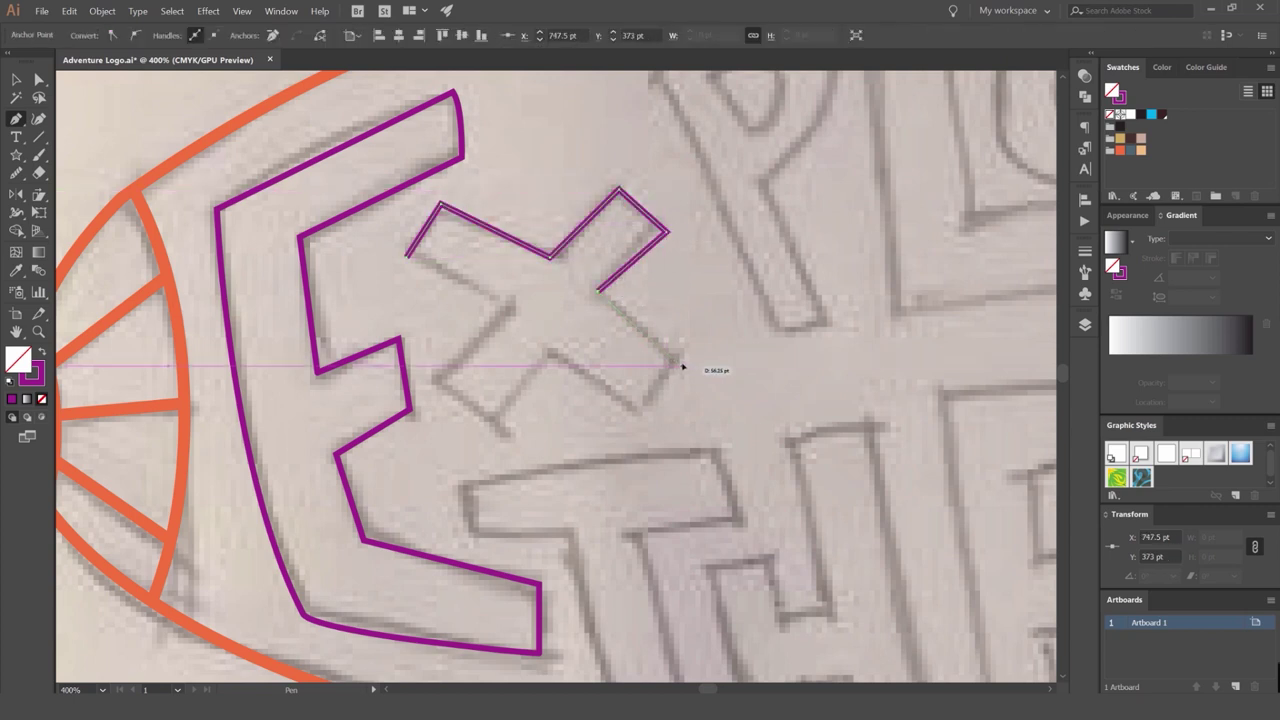
Trace the X's two lower arms and left inner corner with straight segments, closing the outline at the upper-left arm.
left_click(683, 366)
left_click(638, 421)
left_click(551, 354)
left_click(494, 427)
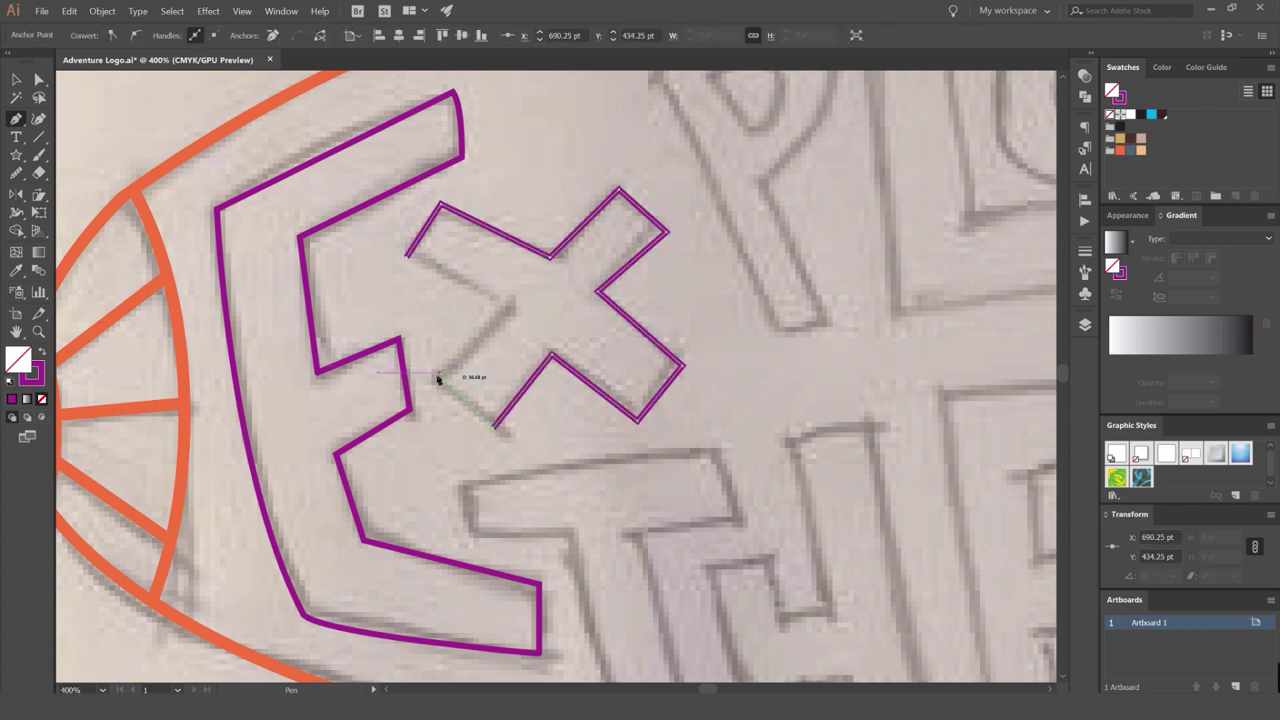
left_click(437, 377)
left_click(511, 309)
left_click(406, 256)
key("v")
left_click(563, 289)
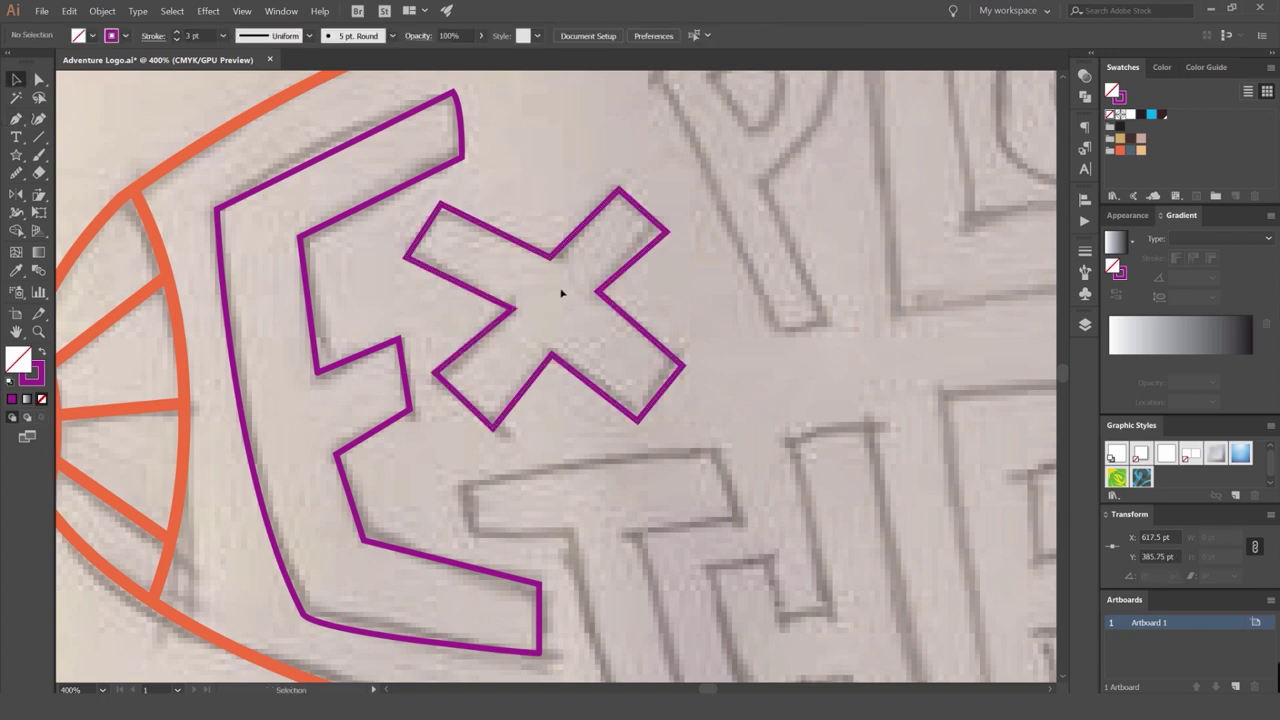
Trace the outer curve of the sketched P's bowl with the Pen tool, from its upper-left corner to the leg junction.
key("ctrl+minus")
key("ctrl+minus")
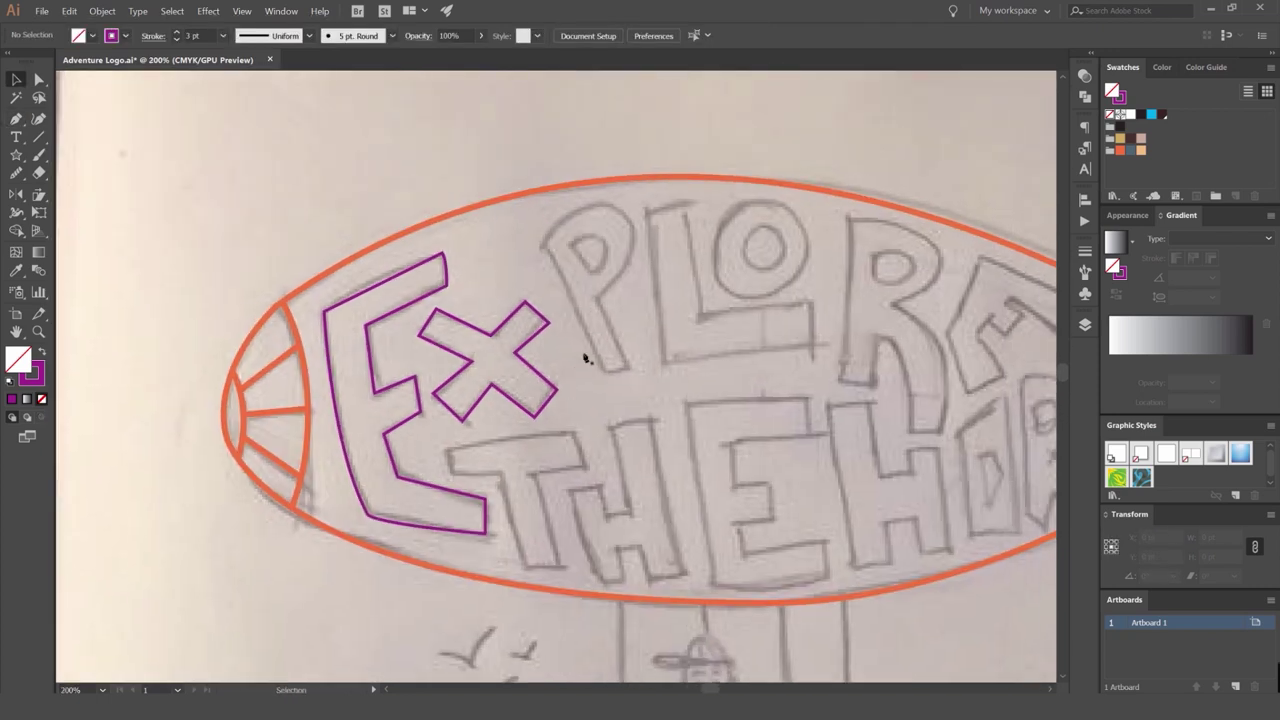
left_click(542, 251)
key("ctrl+plus")
key("ctrl+plus")
key("ctrl+plus")
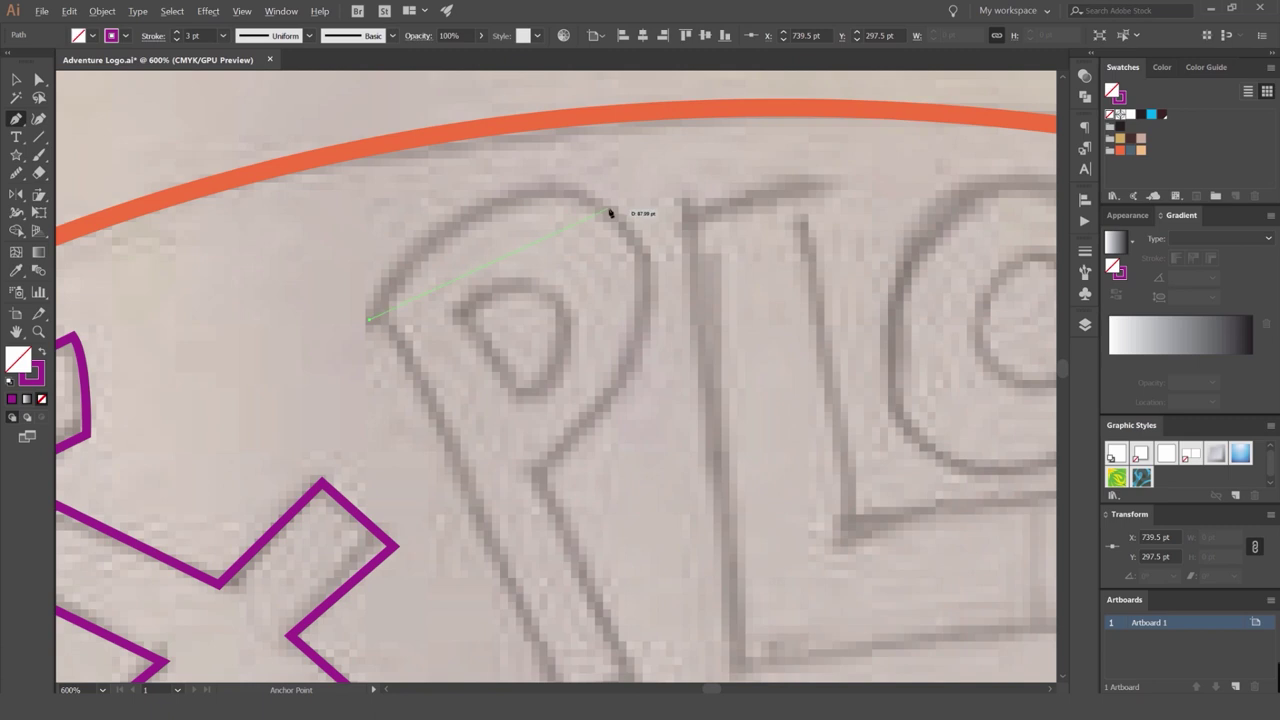
left_click_drag(697, 325, 699, 327)
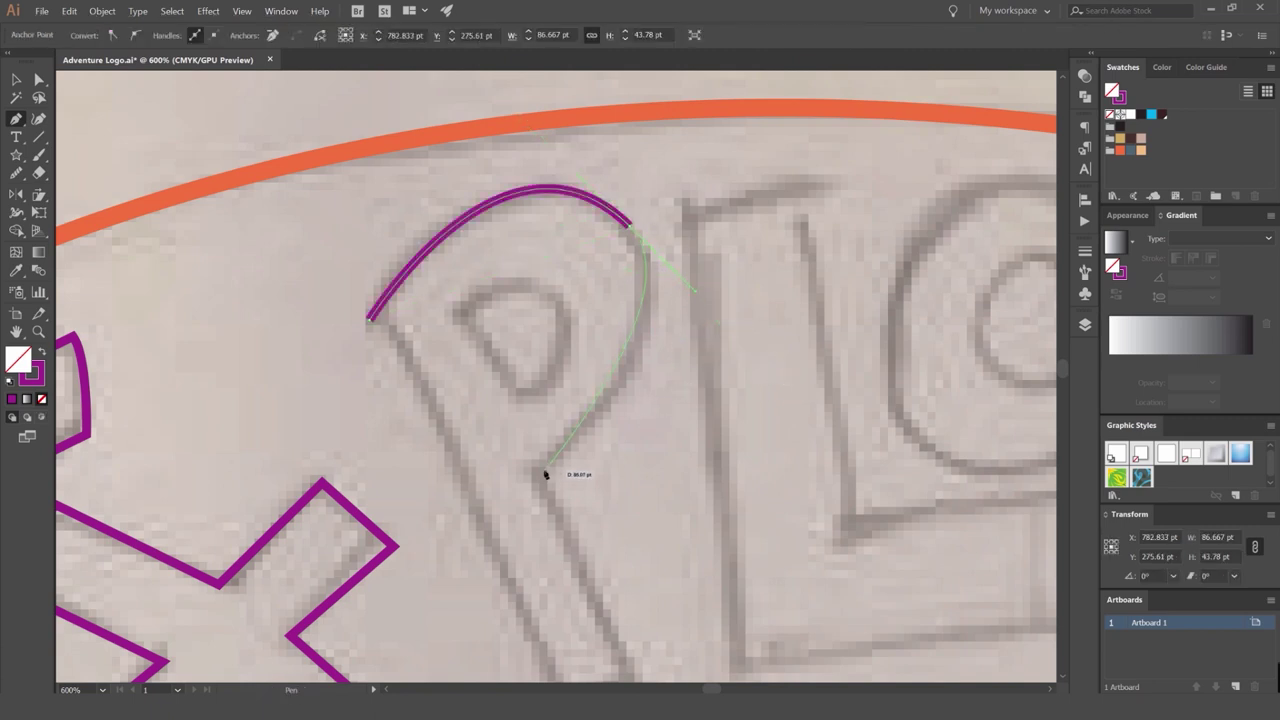
left_click_drag(543, 471, 480, 282)
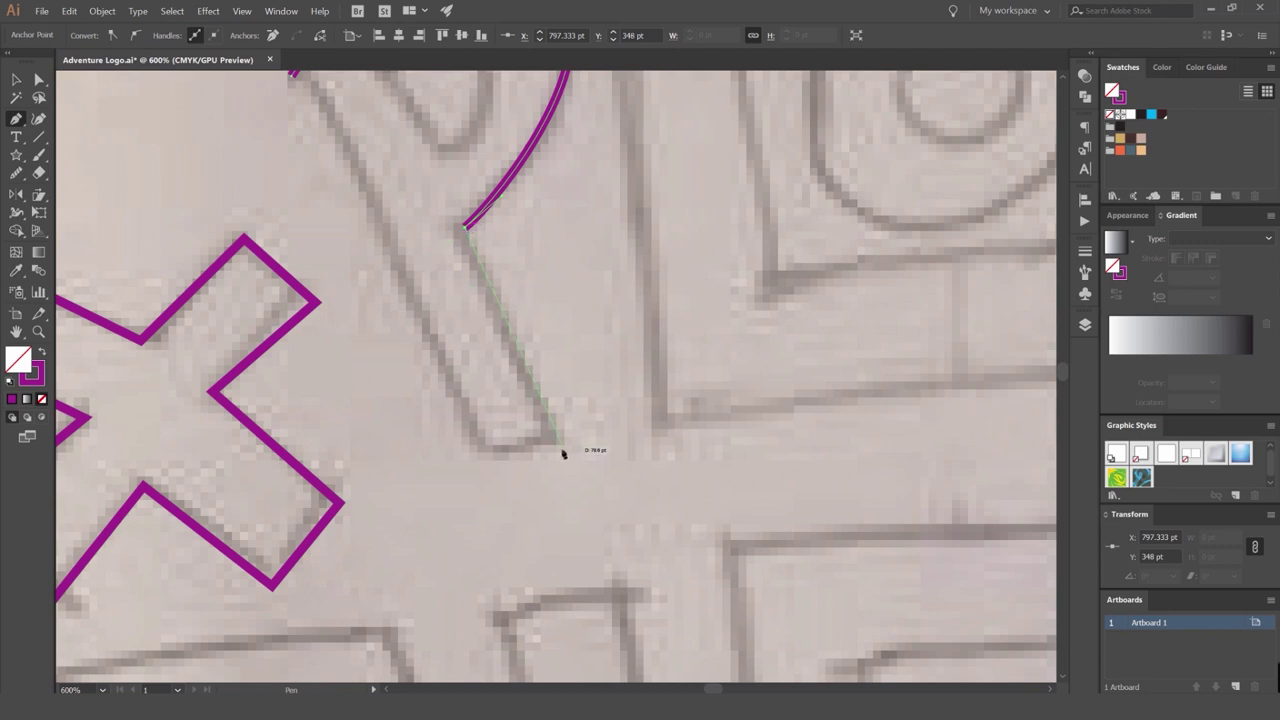
Trace the P's leg with straight segments and close its outer outline at the starting corner.
left_click(562, 451)
left_click(475, 452)
left_click_drag(447, 390, 608, 540)
left_click(454, 225)
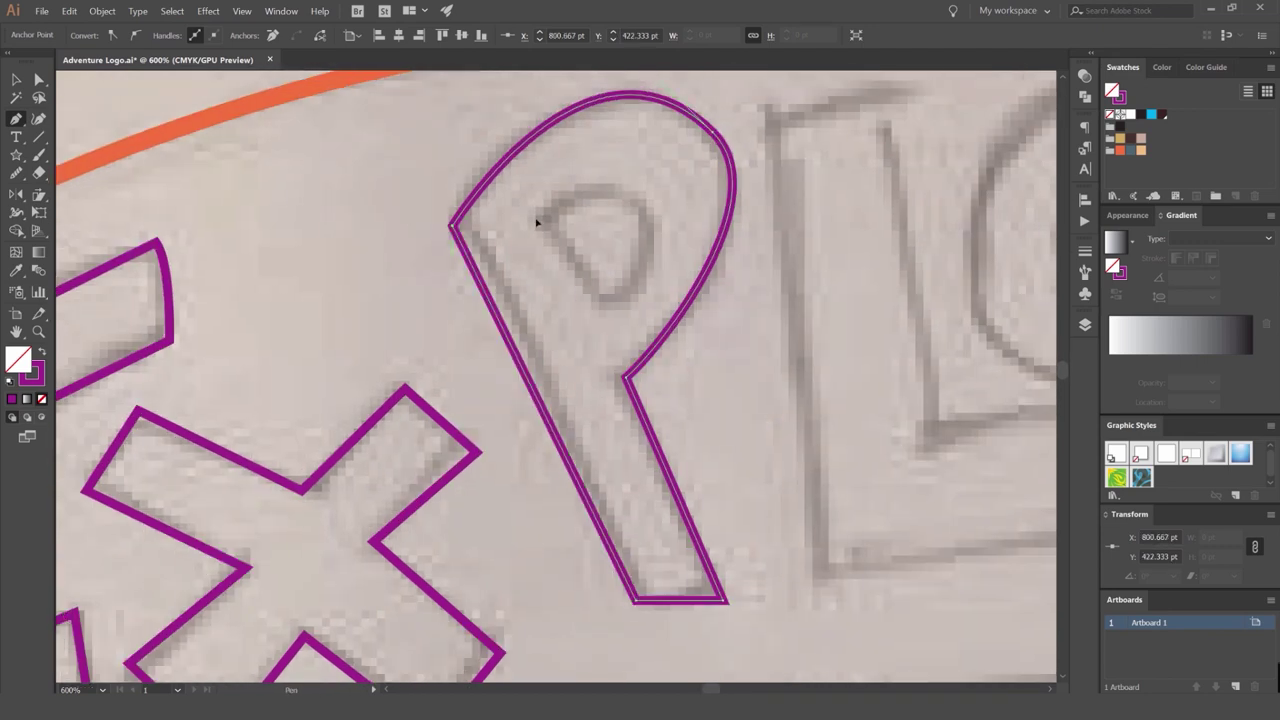
Trace the P's inner counter as a closed, rounded Pen path.
left_click(538, 222)
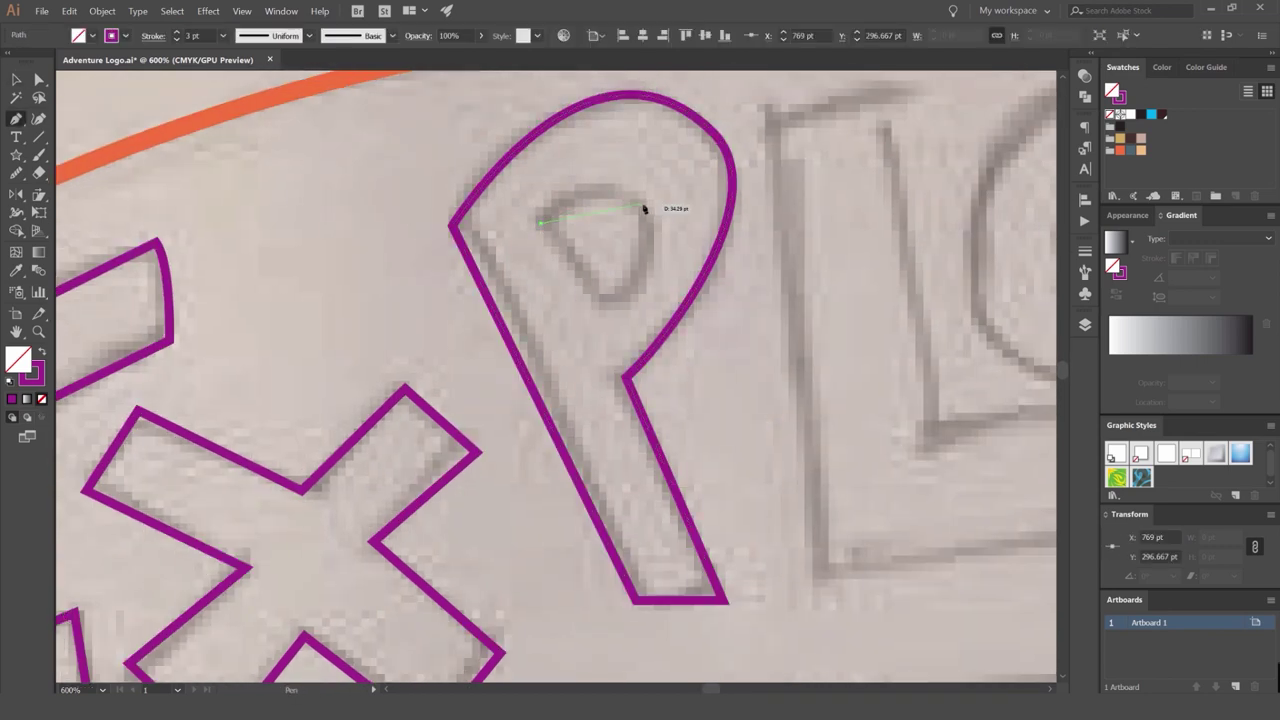
left_click_drag(644, 207, 705, 240)
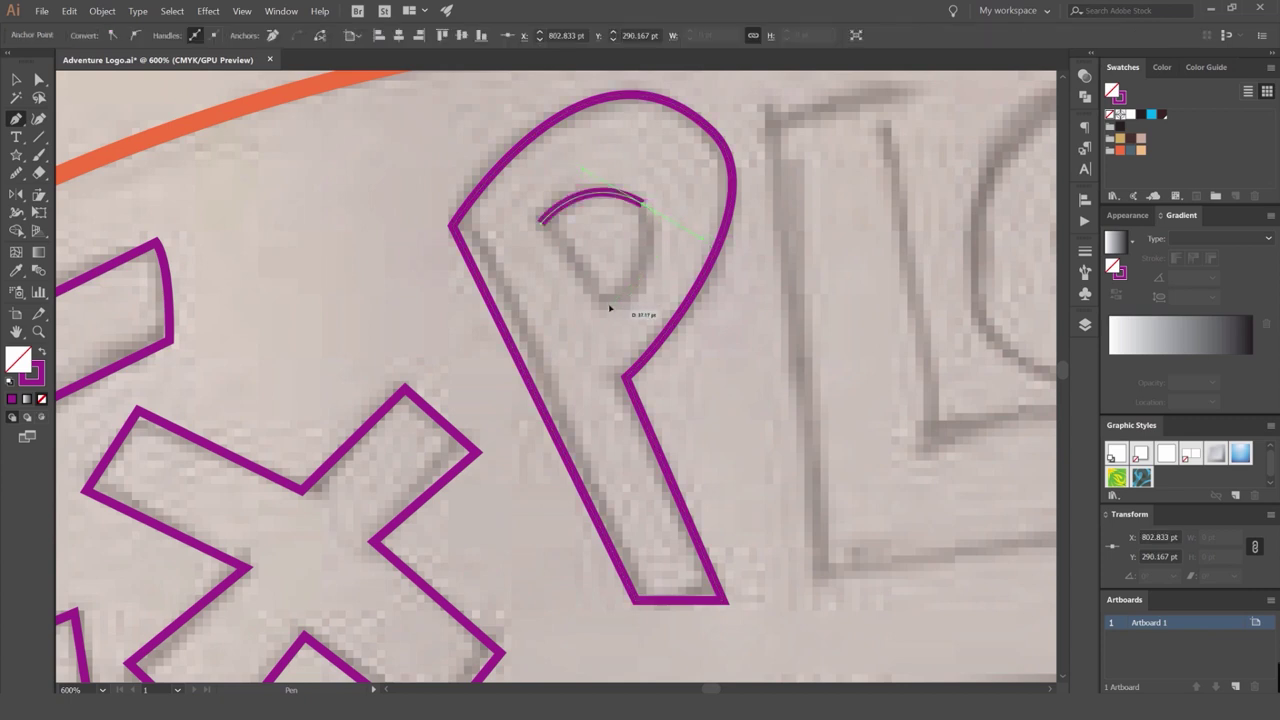
left_click(541, 224)
key("v")
left_click(586, 182)
Rotate the P's inner counter about 11° clockwise and nudge it slightly left.
scroll(588, 175, "down", 2)
scroll(615, 178, "up", 3)
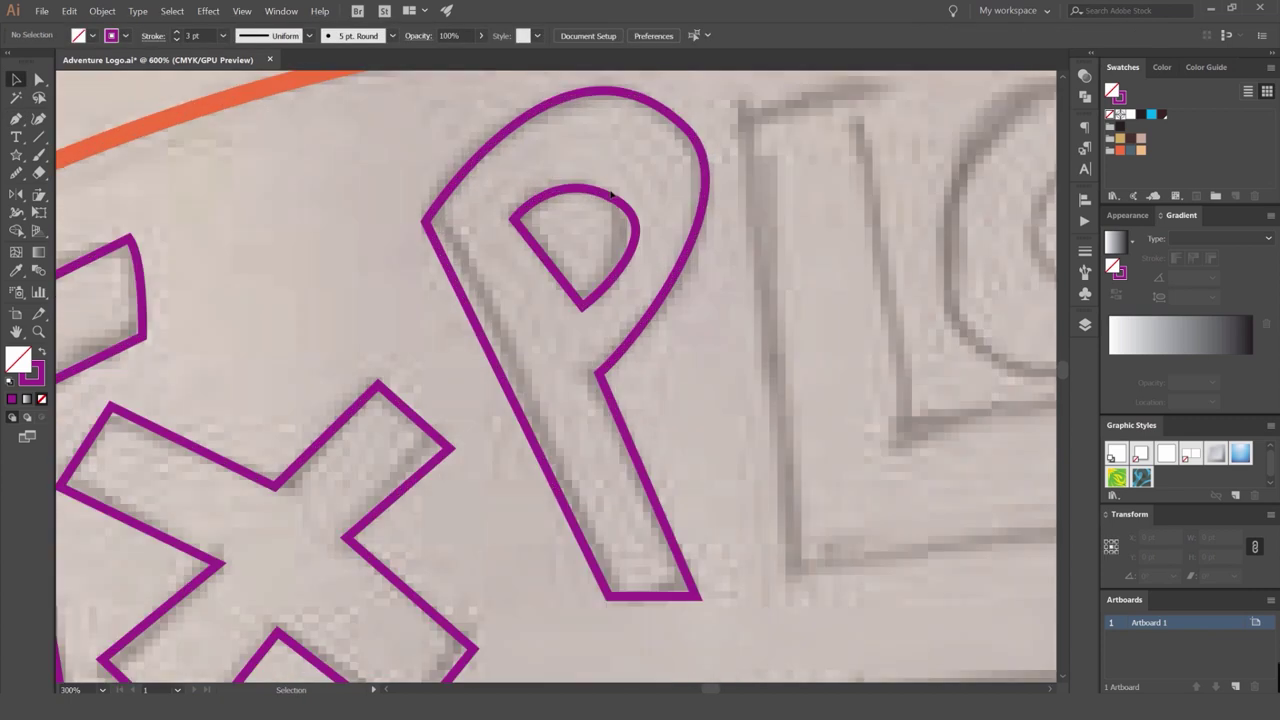
left_click(618, 201)
left_click_drag(649, 185, 663, 204)
key("Left")
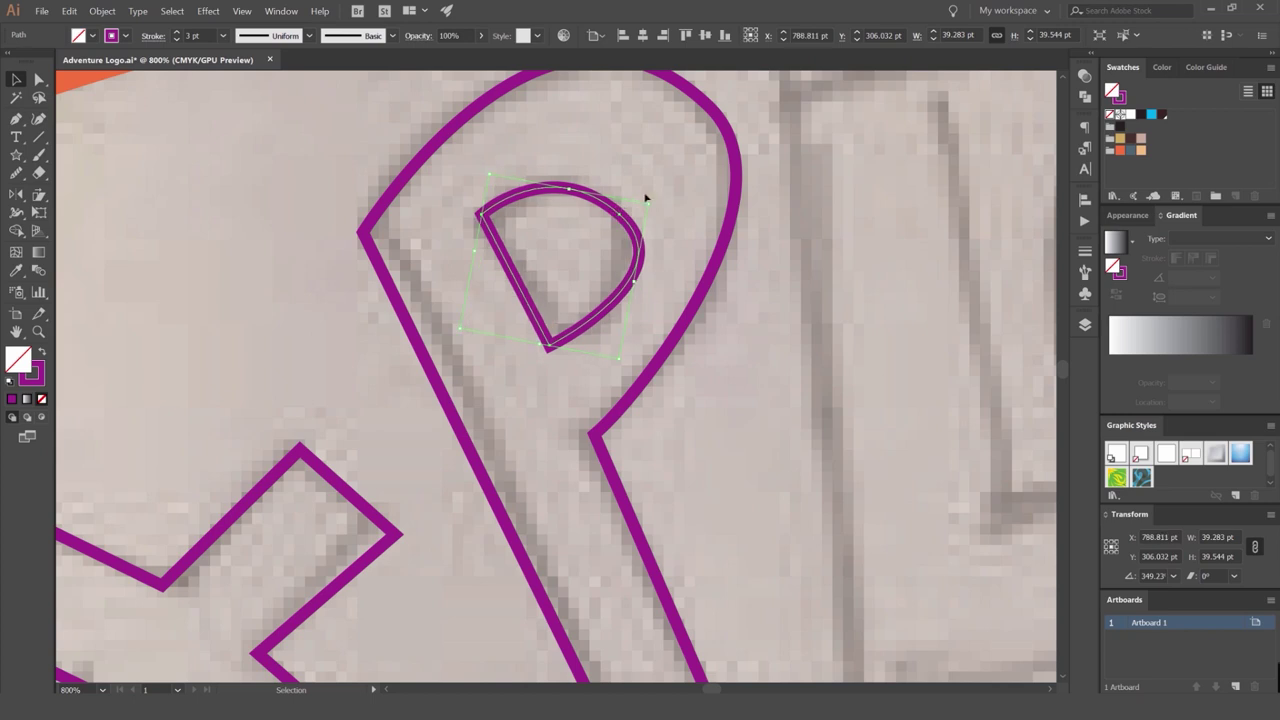
Reshape the curve of the P's inner counter by shortening the direction handle at its upper-right anchor point.
left_click(646, 198)
key("a")
scroll(634, 218, "up", 3)
left_click(598, 212)
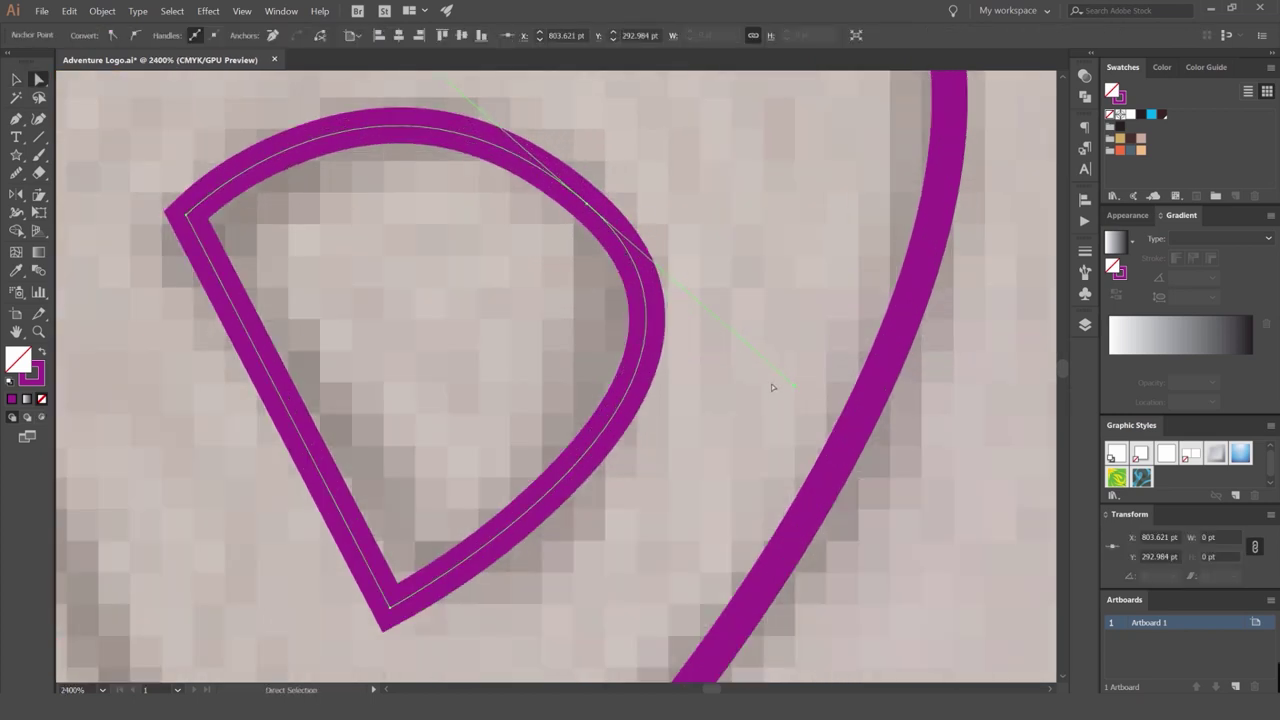
left_click_drag(797, 386, 592, 277)
left_click(763, 340)
scroll(752, 345, "down", 5)
Trace the sketched L as a closed outline of straight Pen segments.
key("v")
scroll(765, 345, "down", 3)
scroll(592, 276, "up", 2)
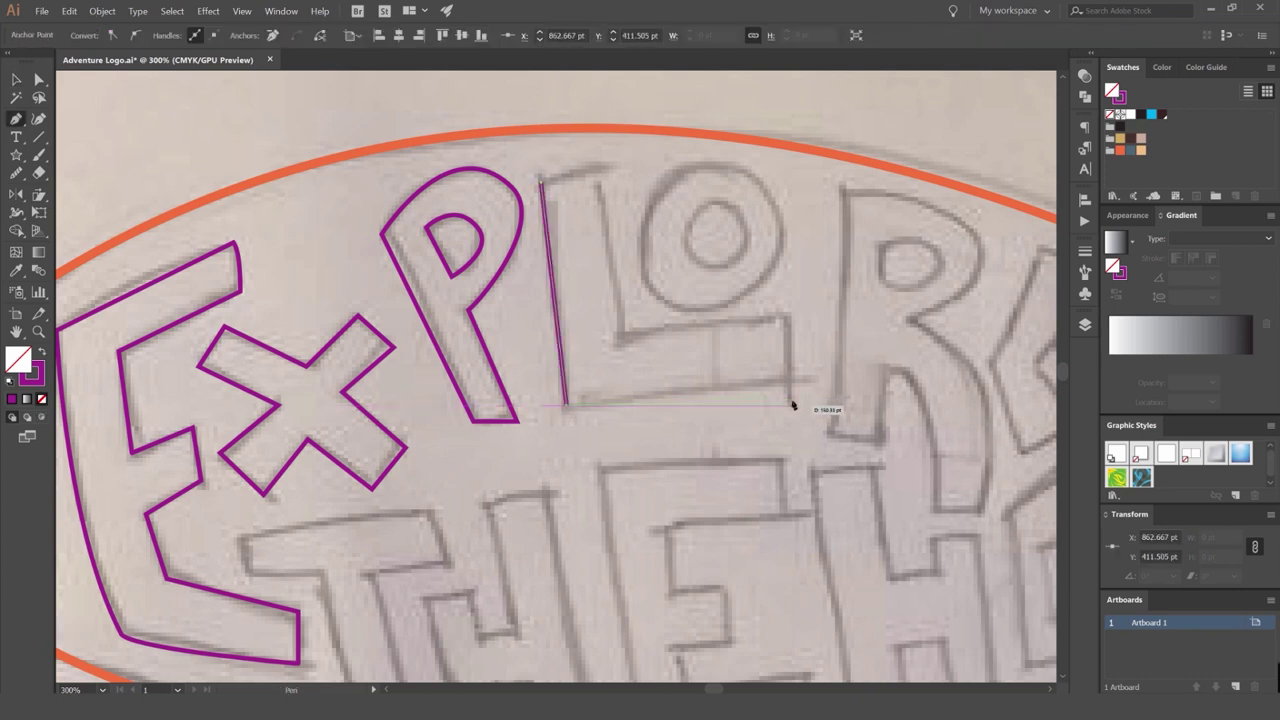
left_click(792, 405)
left_click(792, 327)
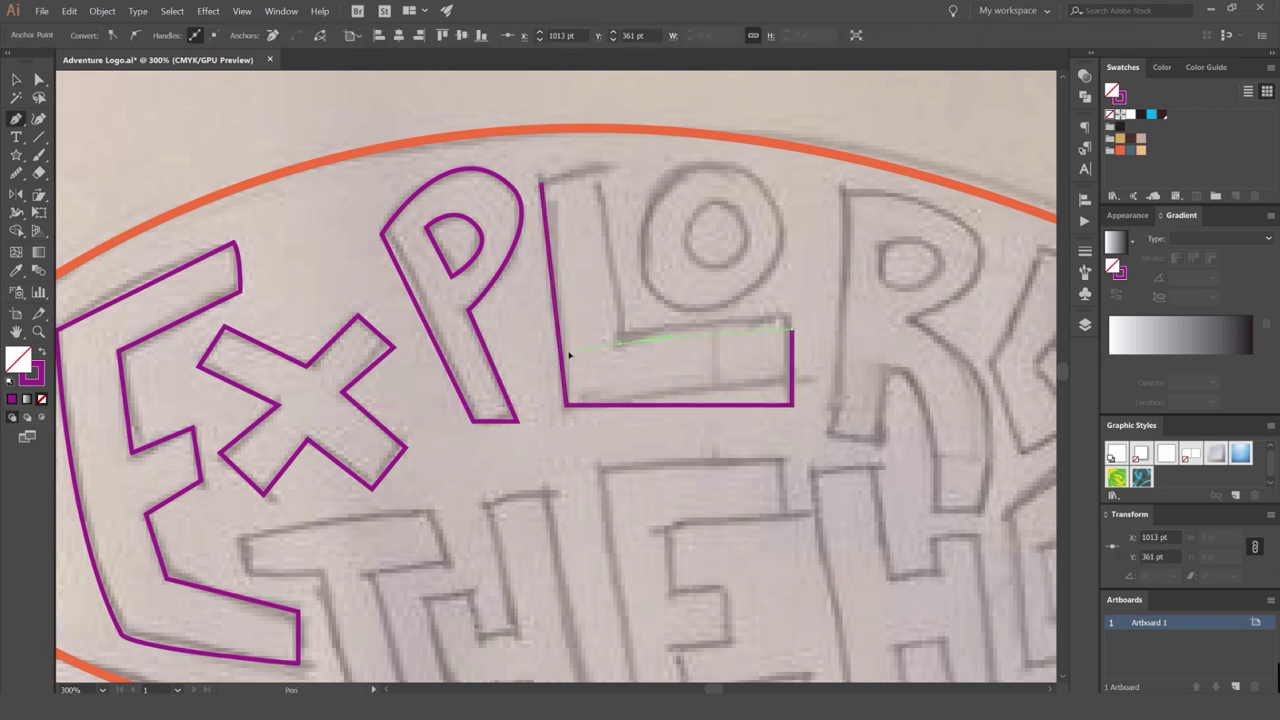
left_click(619, 345)
left_click(600, 170)
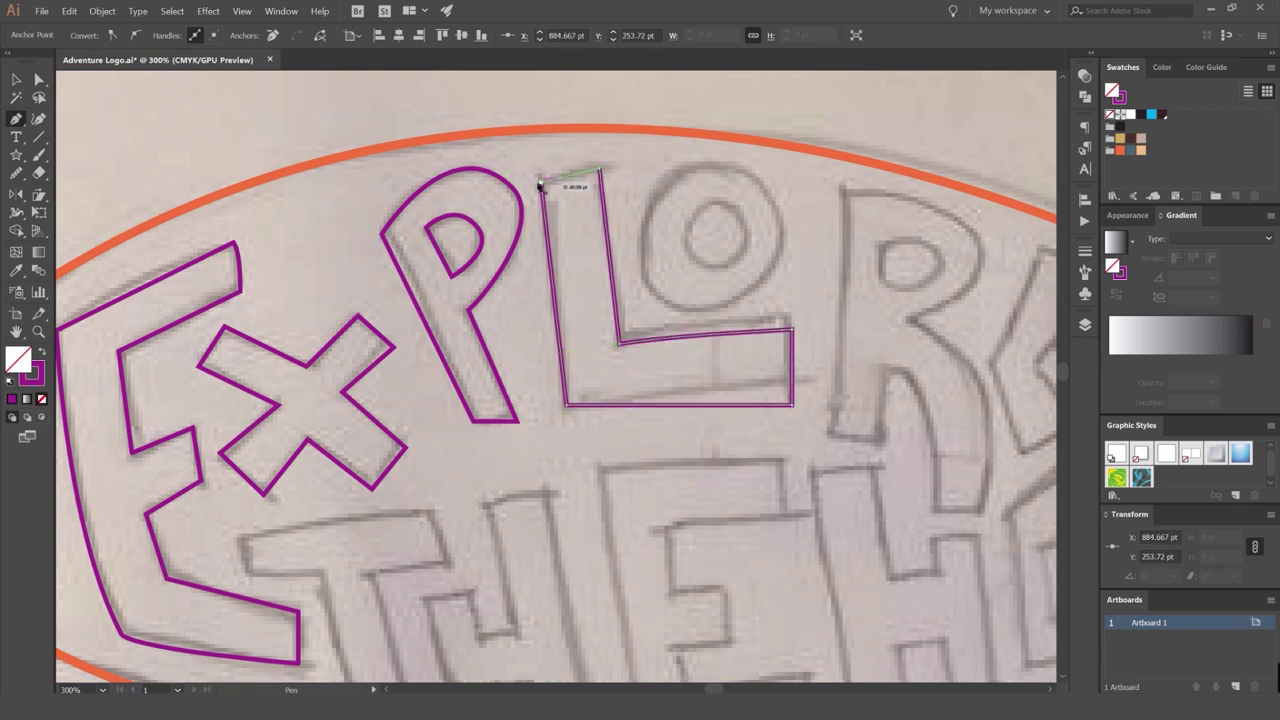
left_click(540, 181)
key("v")
Nudge the P's outer outline and inner counter together slightly left, away from the L.
left_click(421, 344)
key("Left")
key("Left")
key("Left")
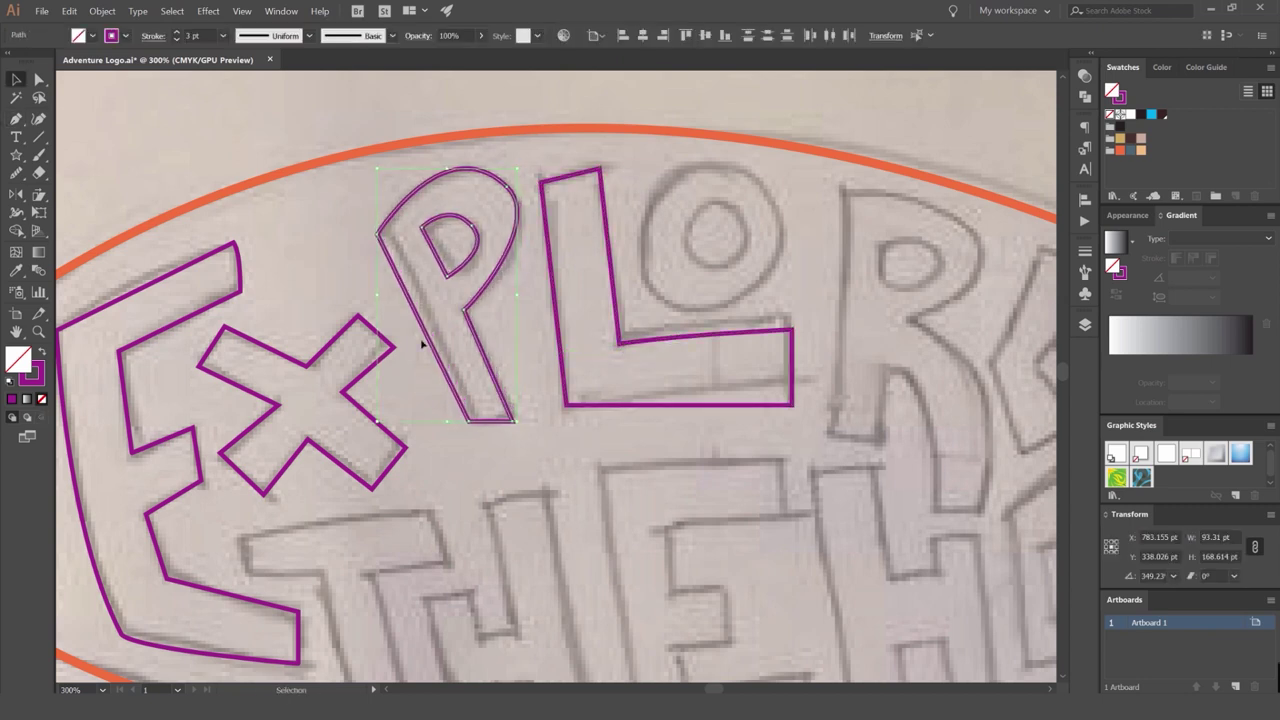
left_click(716, 276)
Draw an ellipse about 47 pt wide and 54 pt high over the sketched O's inner ring.
left_click_drag(716, 276, 614, 293)
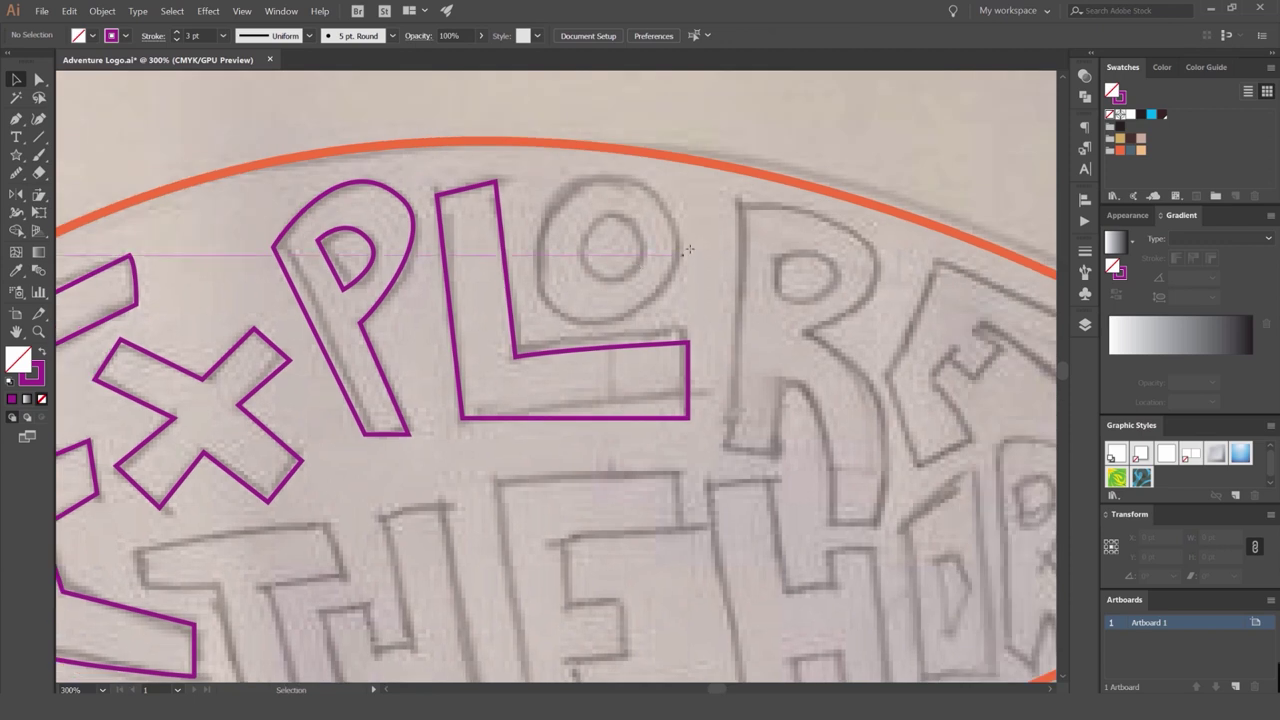
key("l")
scroll(615, 211, "up", 2)
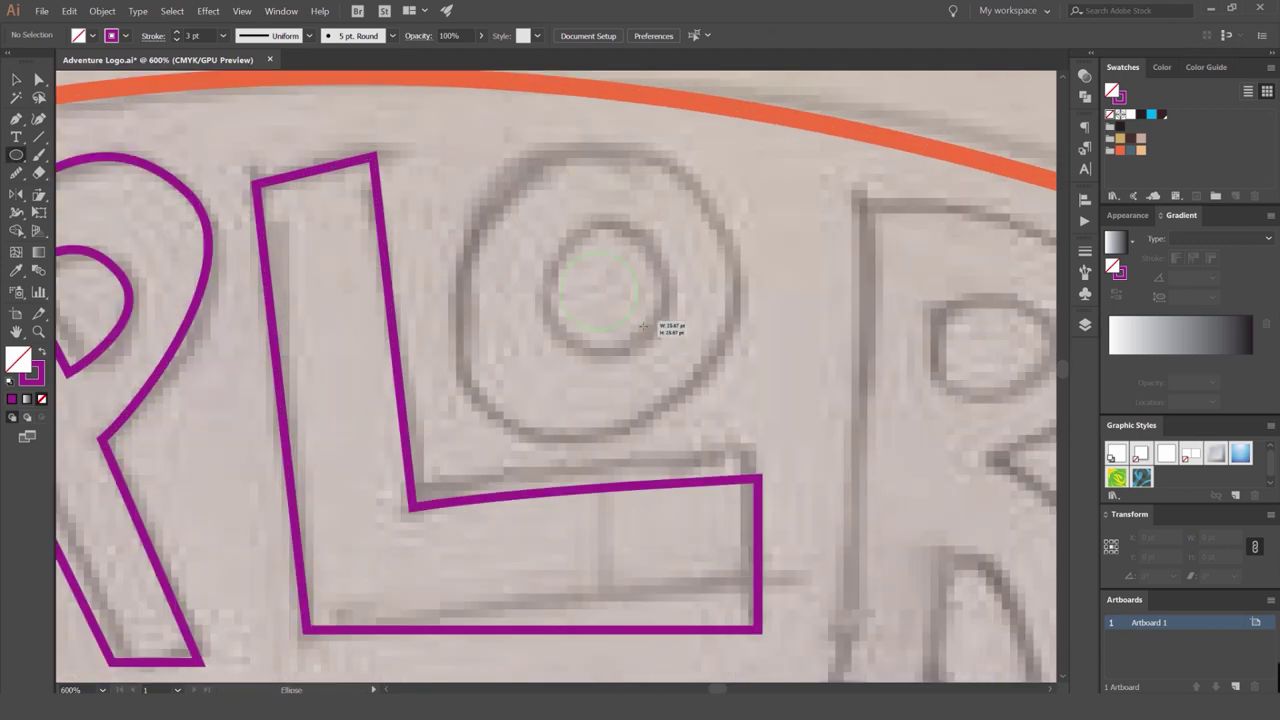
left_click_drag(659, 346, 670, 373)
left_click_drag(600, 291, 641, 332)
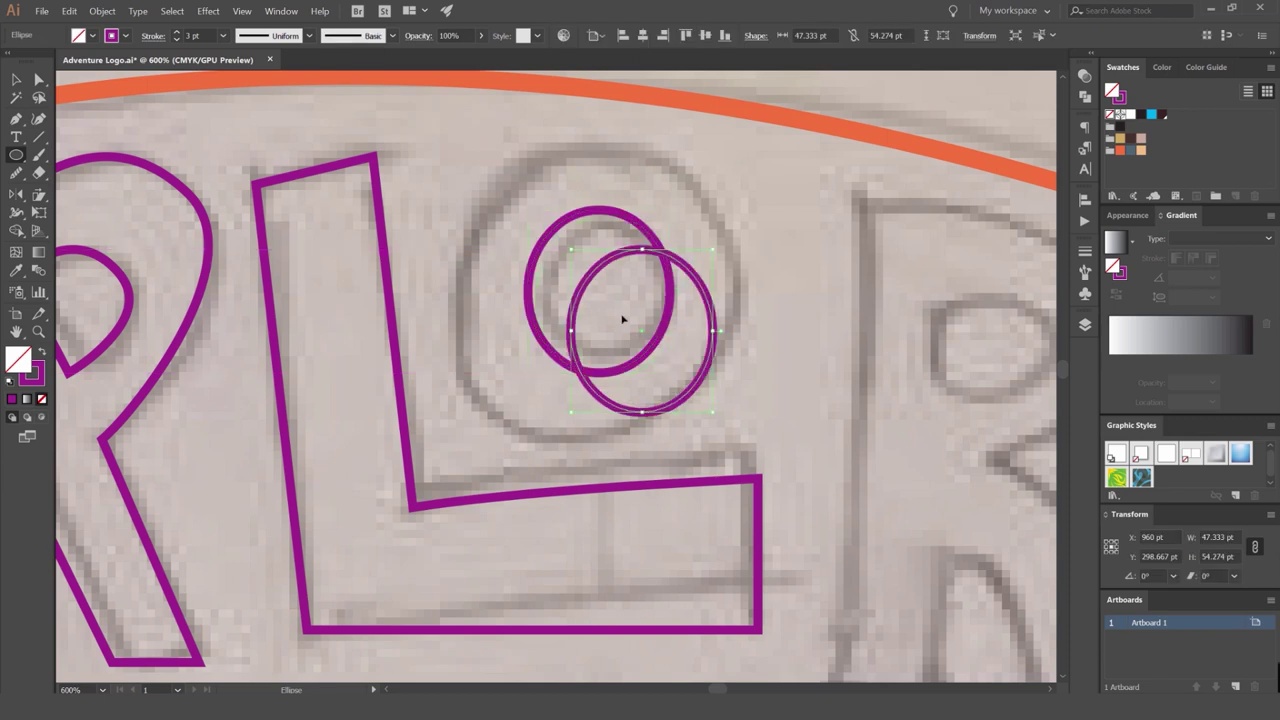
key("ctrl+z")
key("v")
left_click(613, 292)
key("l")
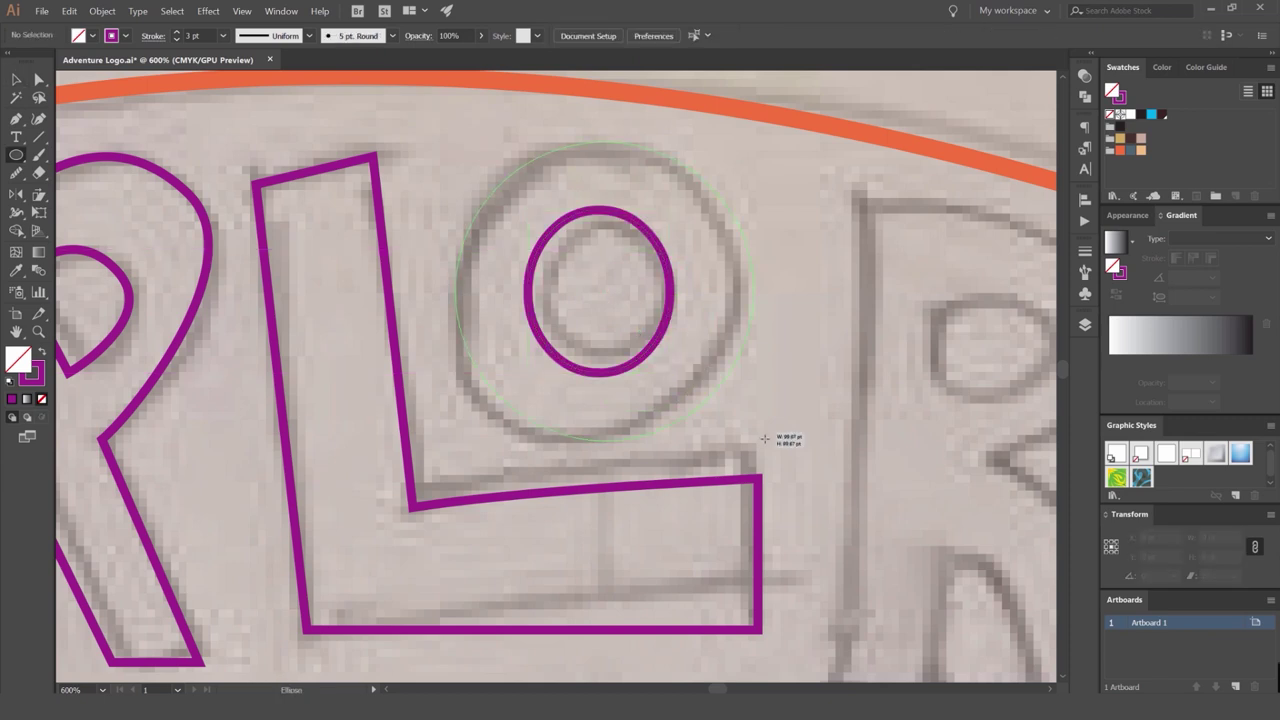
left_click_drag(764, 438, 764, 438)
key("v")
key("ctrl+z")
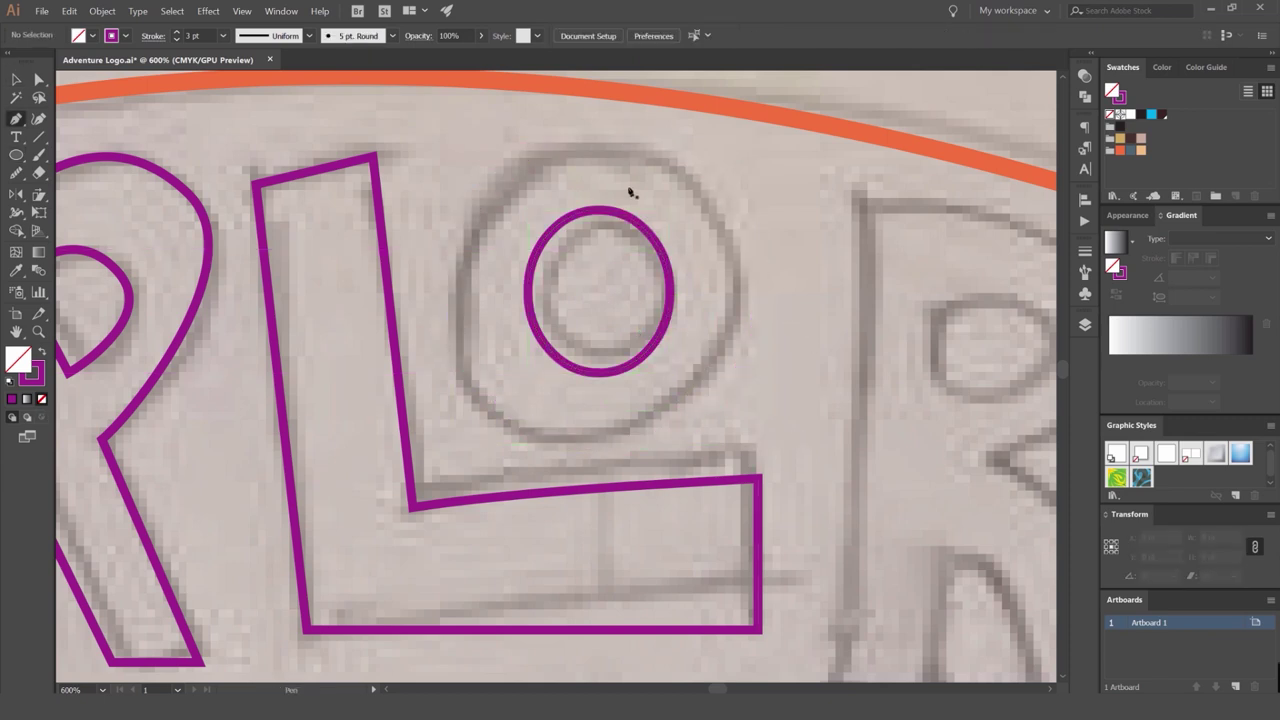
Trace the outer ring of the sketched O as a closed, curved path with the Pen tool.
left_click_drag(470, 278, 440, 405)
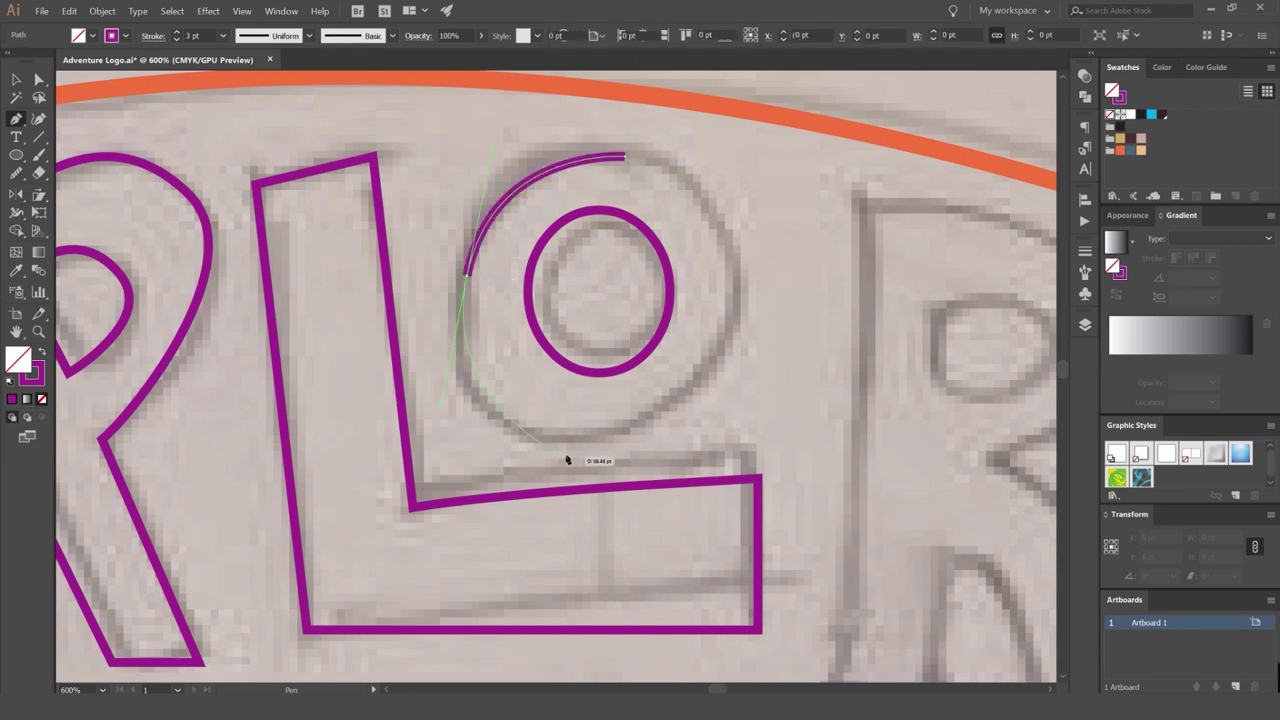
left_click_drag(729, 250, 662, 157)
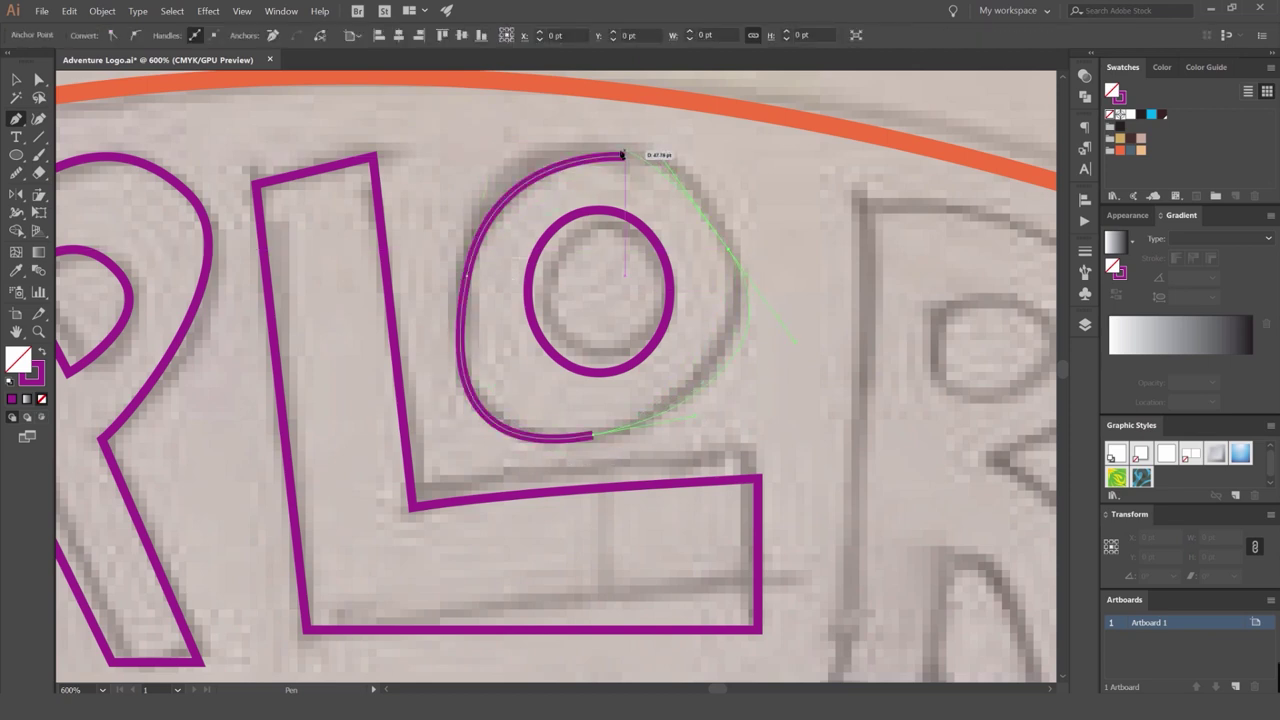
left_click(625, 156)
Smooth the O's outer outline by moving its upper-right anchor point slightly upward.
key("a")
left_click_drag(728, 250, 728, 222)
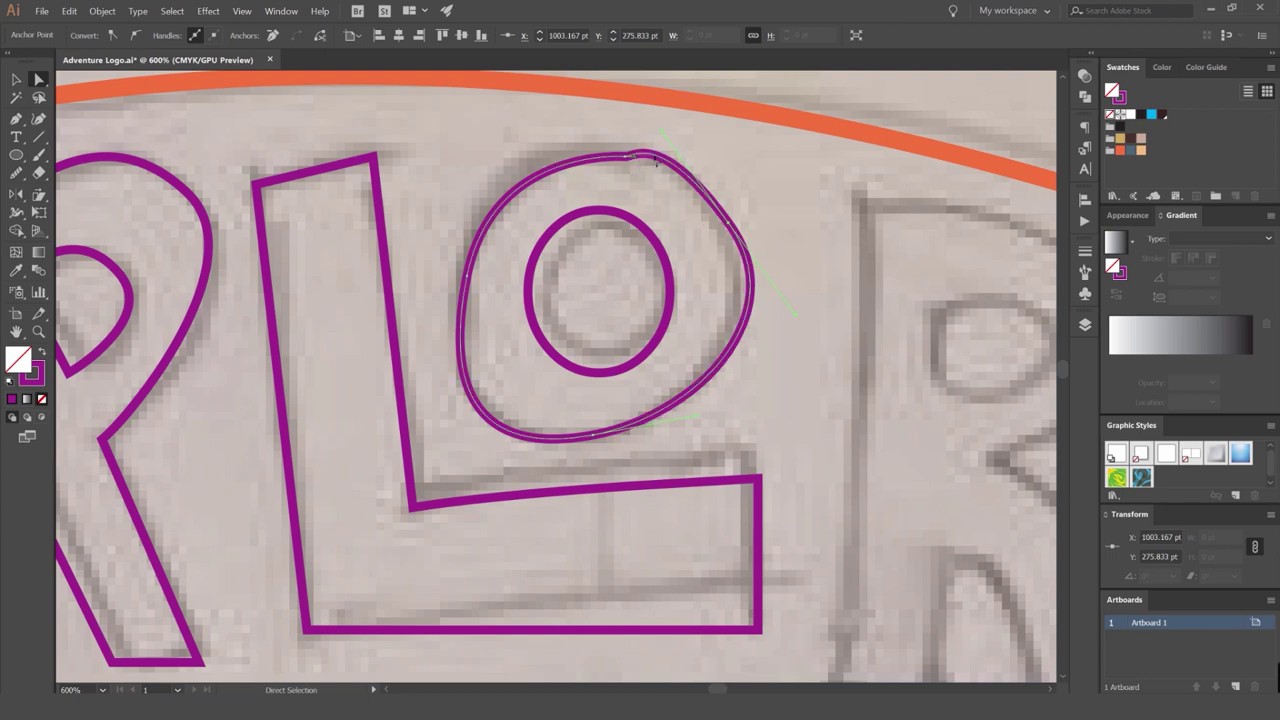
left_click(826, 165)
left_click(733, 236)
scroll(741, 240, "down", 3)
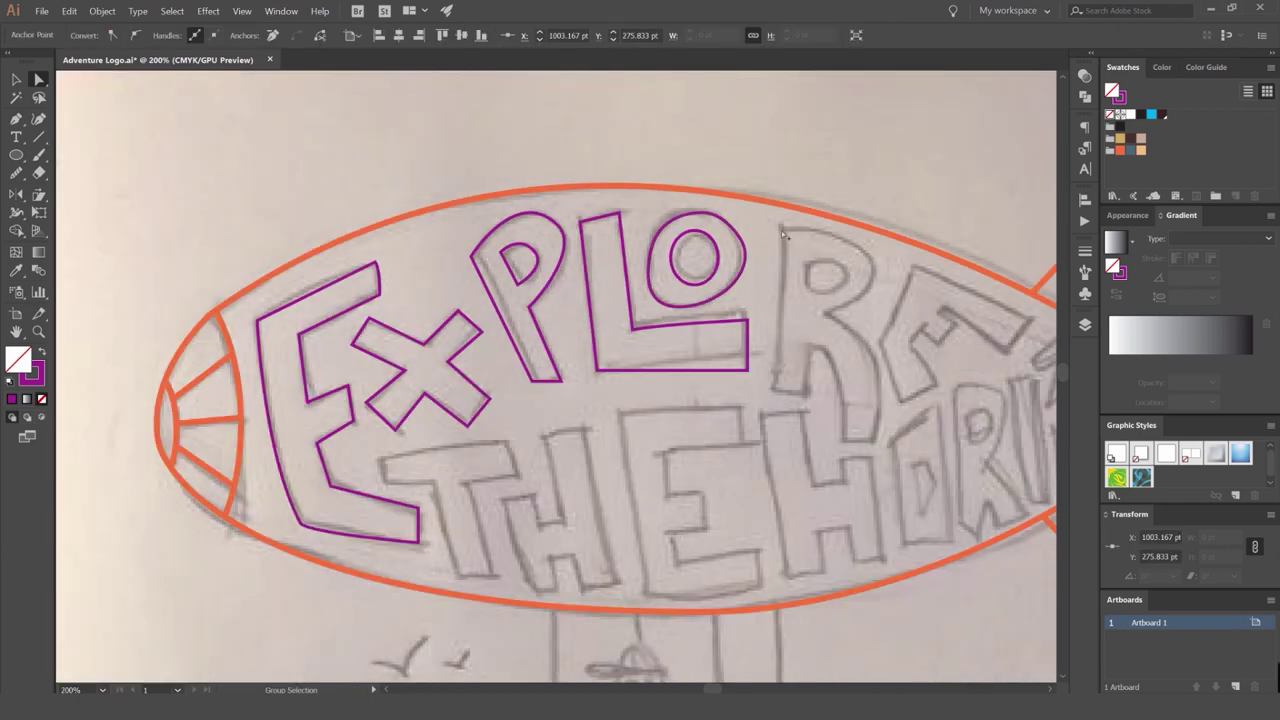
Reposition the inner ellipse within the O's outer outline and deselect it.
left_click(850, 256)
scroll(853, 258, "down", 2)
scroll(806, 243, "up", 4)
key("v")
left_click_drag(742, 263, 731, 266)
scroll(733, 265, "left", 1)
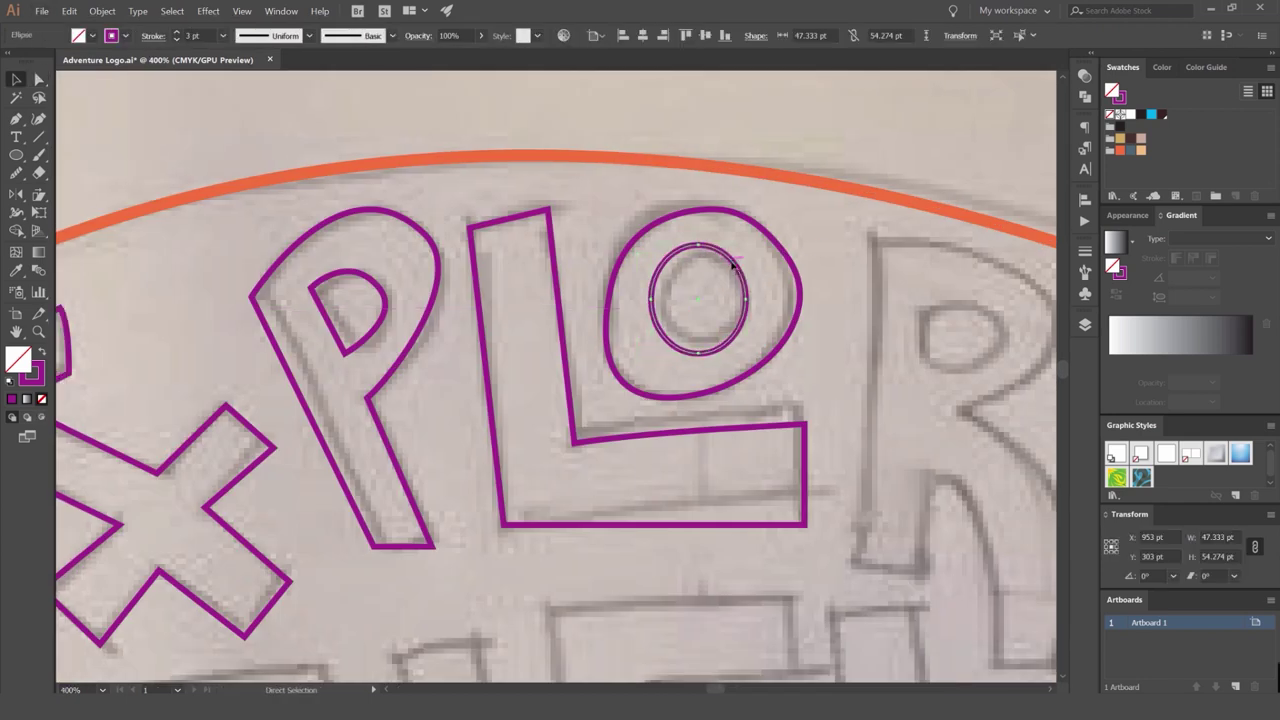
key("ctrl+shift+a")
scroll(829, 249, "down", 4)
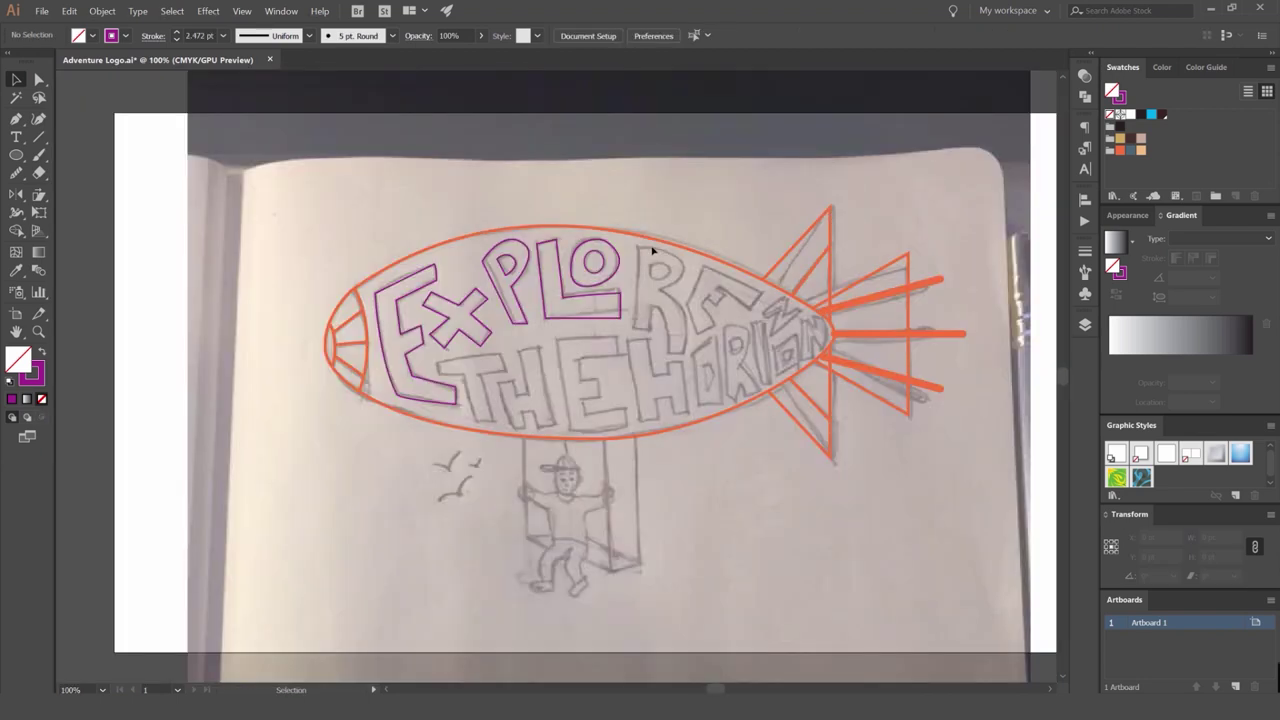
Try swapping the fill and stroke on the traced letters E, X, P, L and O, and restore their outlines.
scroll(652, 250, "down", 1)
left_click(500, 313)
left_click(534, 312, "shift")
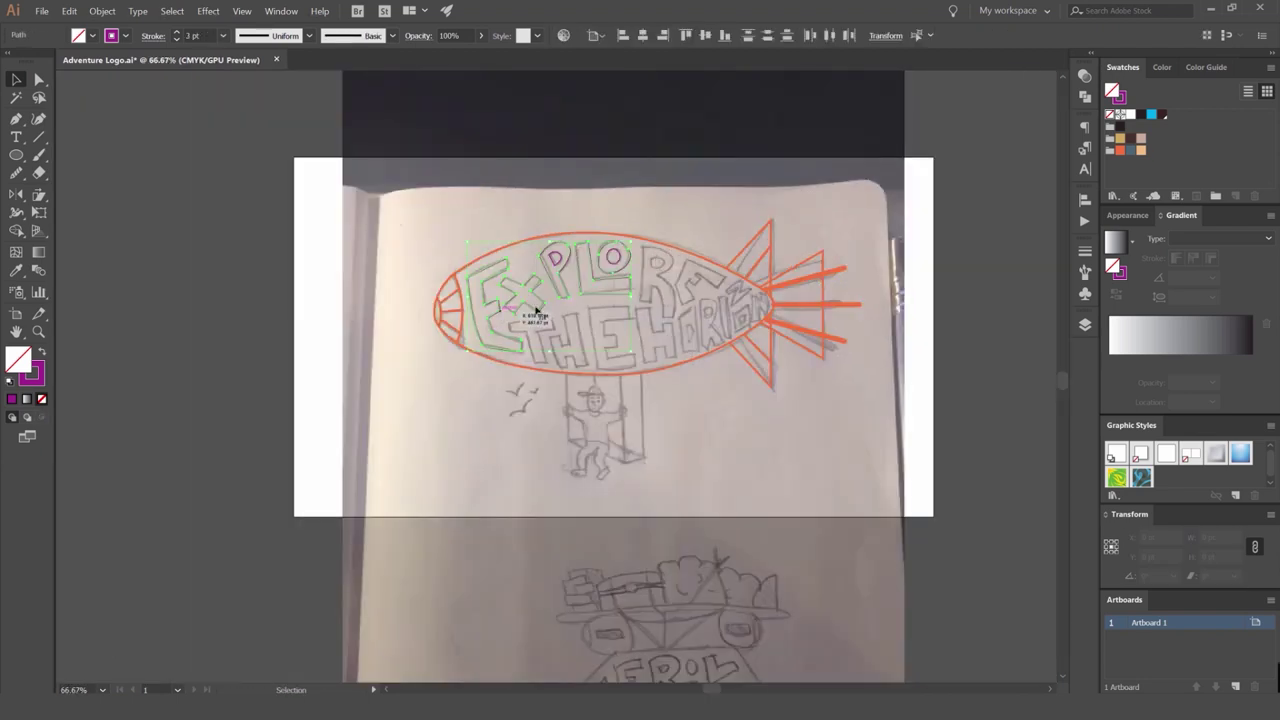
left_click(566, 295, "shift")
left_click(582, 292, "shift")
left_click(611, 273, "shift")
key("shift+x")
left_click(704, 295)
key("ctrl+z")
key("ctrl+shift+a")
scroll(500, 282, "up", 4)
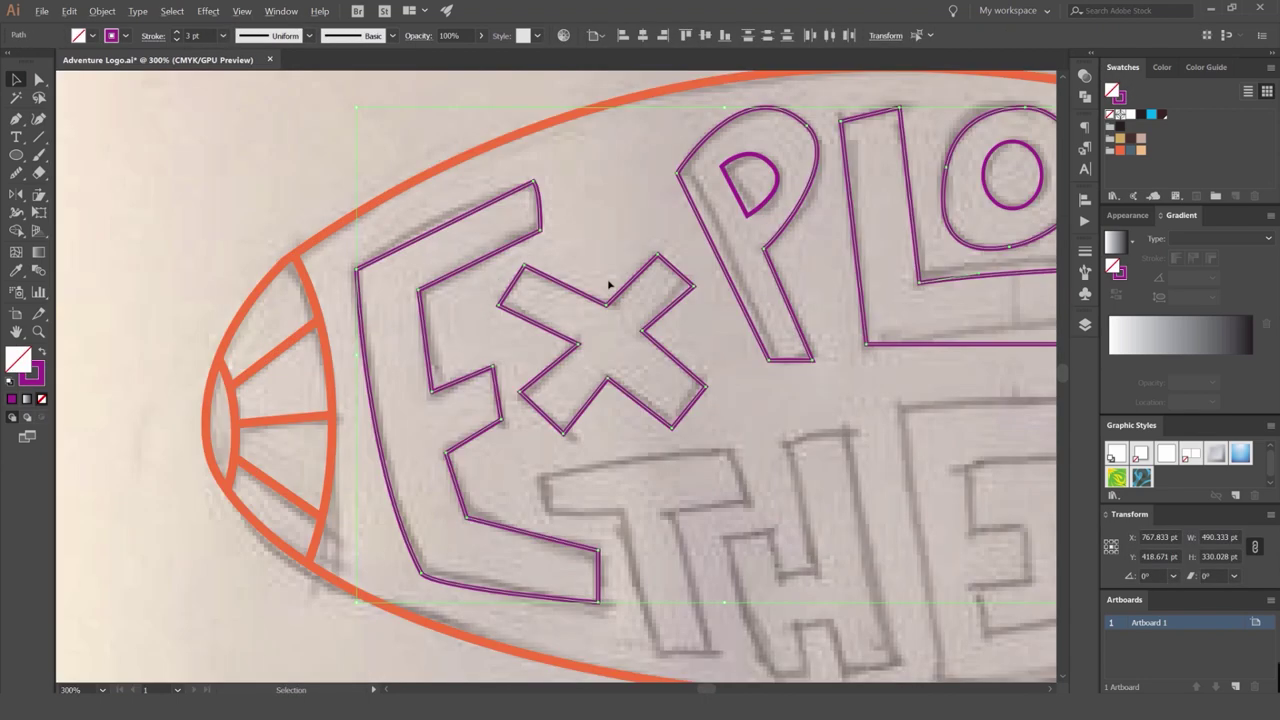
Shorten the X's upper-left arm by shifting its anchor points inward, and reposition the whole X slightly.
scroll(609, 285, "up", 2)
left_click(512, 284)
left_click_drag(392, 331, 412, 331)
key("a")
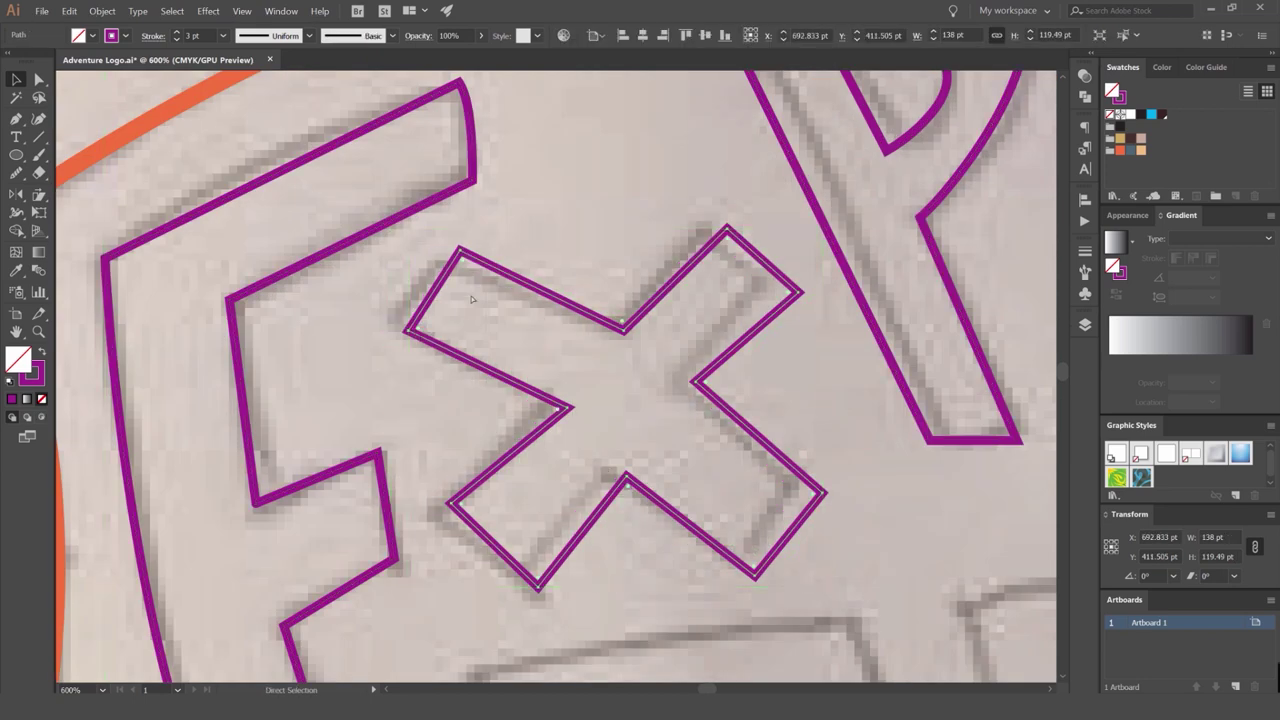
key("ctrl+z")
left_click_drag(466, 230, 414, 331)
left_click_drag(578, 382, 525, 418)
key("Left")
key("Left")
key("Left")
key("v")
key("ctrl+shift+a")
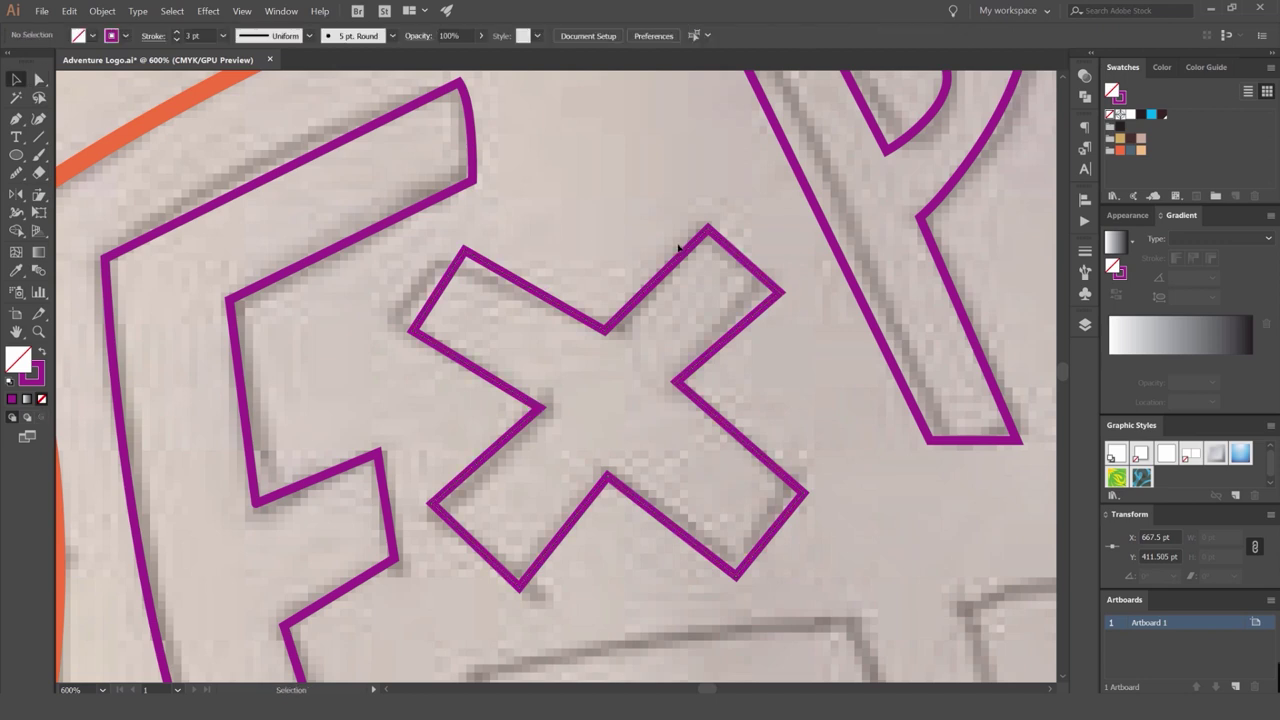
left_click_drag(681, 253, 694, 243)
left_click(823, 443)
Trace the sketched R's stem, foot and curved inner leg edge with the Pen tool, down to the leg's bottom edge.
scroll(823, 443, "down", 3)
left_click_drag(653, 383, 282, 305)
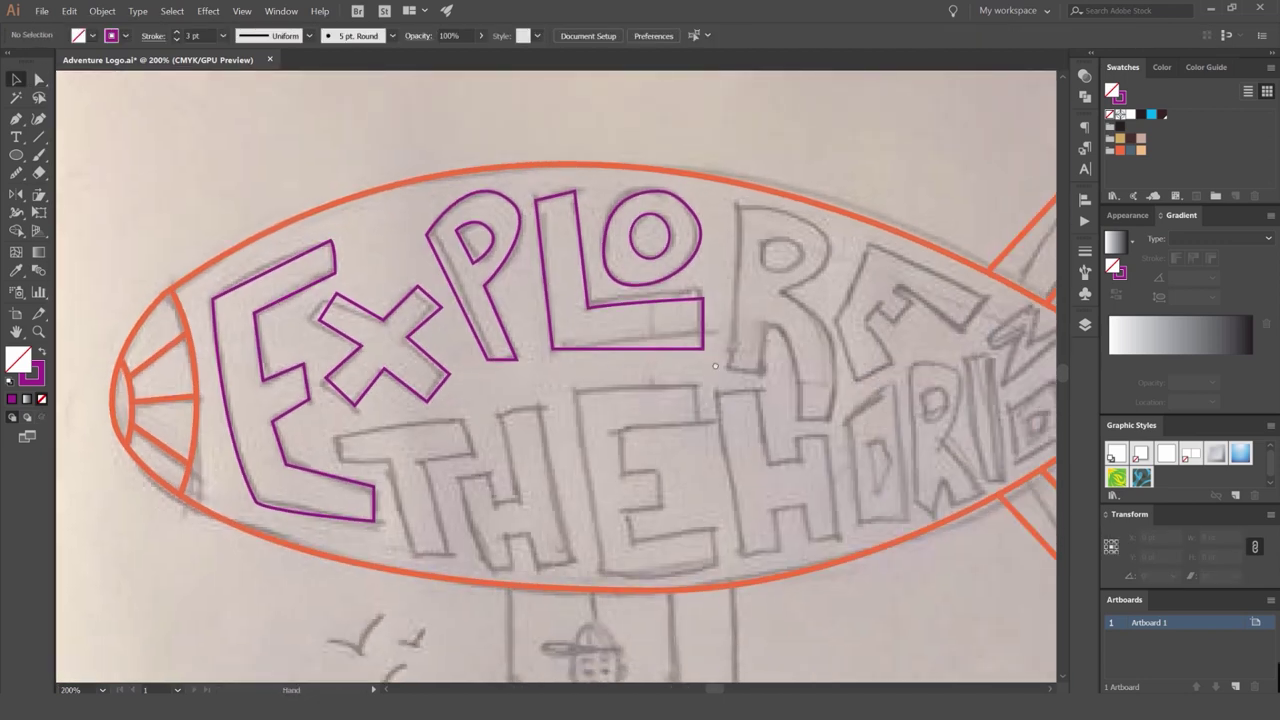
left_click_drag(786, 288, 634, 209)
scroll(634, 212, "up", 1)
left_click_drag(688, 305, 663, 343)
key("p")
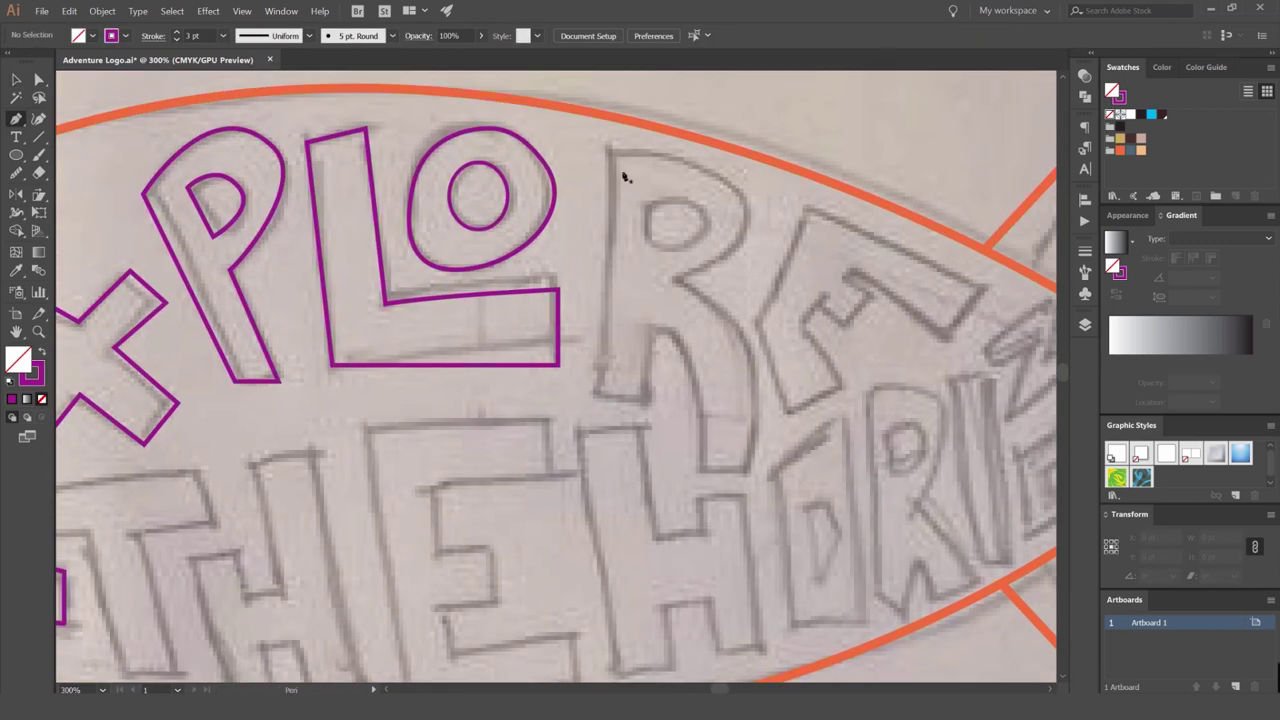
scroll(580, 418, "up", 2)
left_click(719, 389)
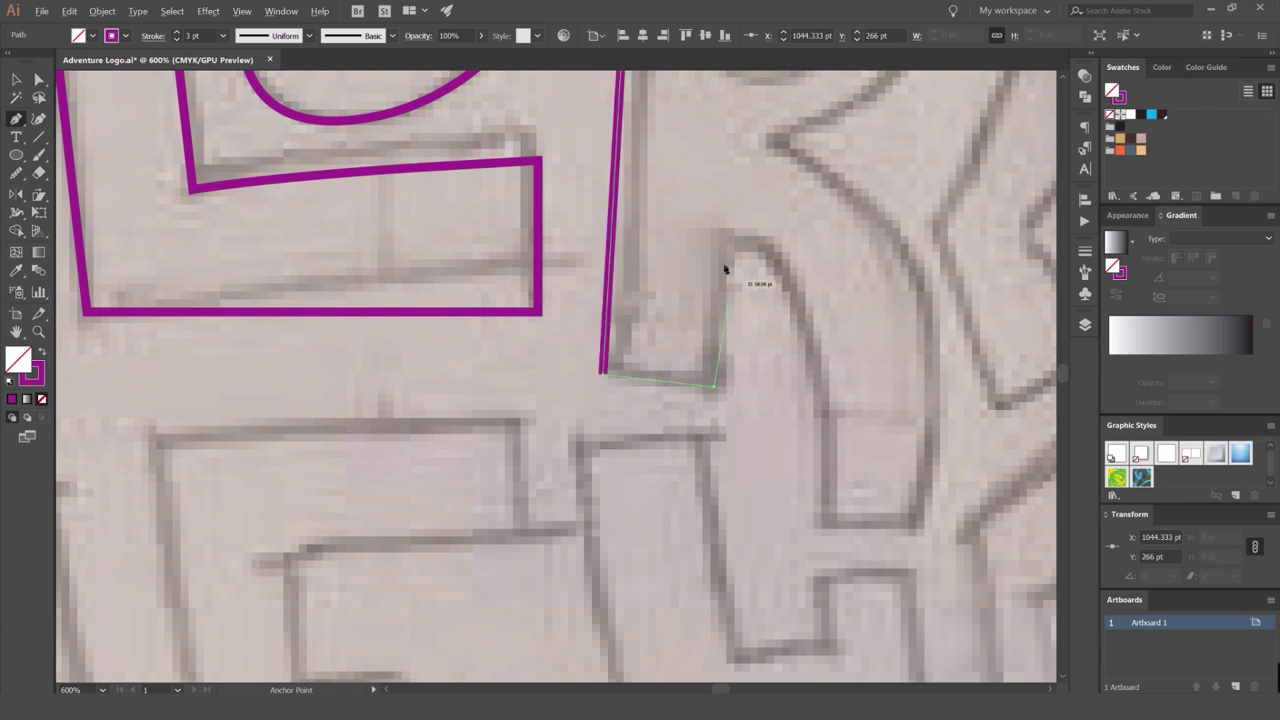
left_click(727, 237)
left_click_drag(808, 380, 697, 262)
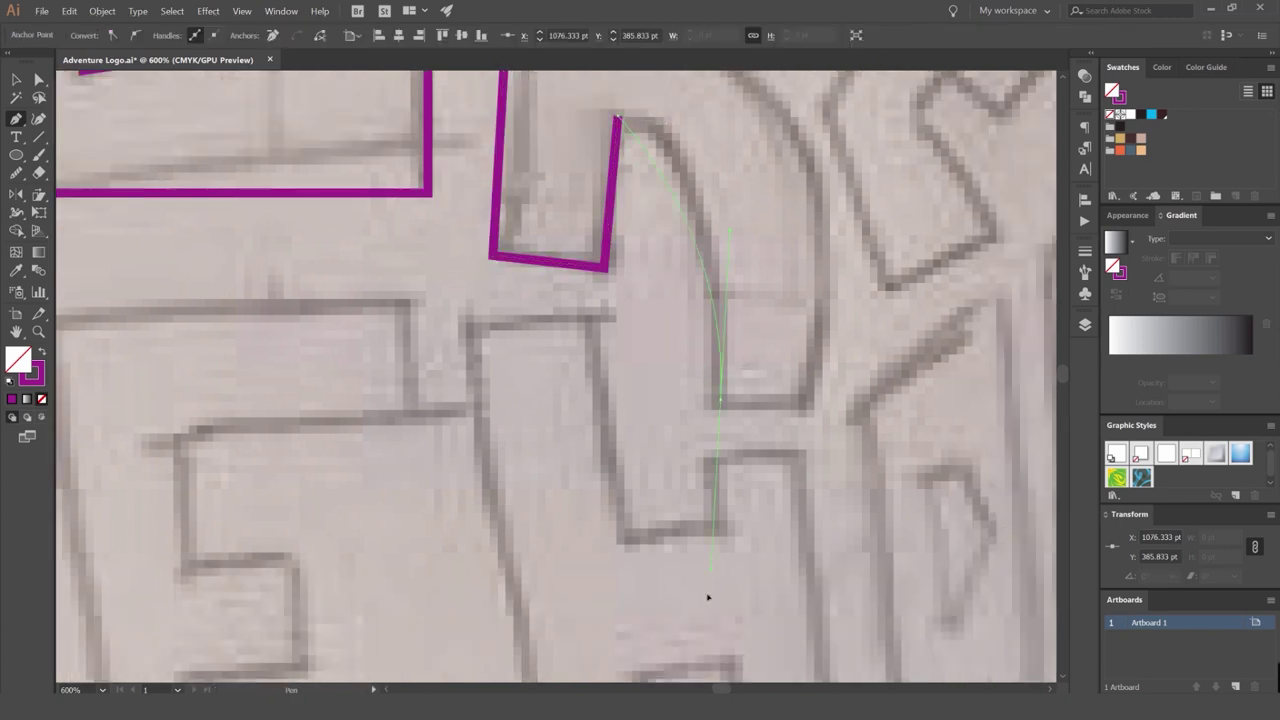
left_click_drag(720, 398, 722, 420)
left_click_drag(824, 419, 657, 494)
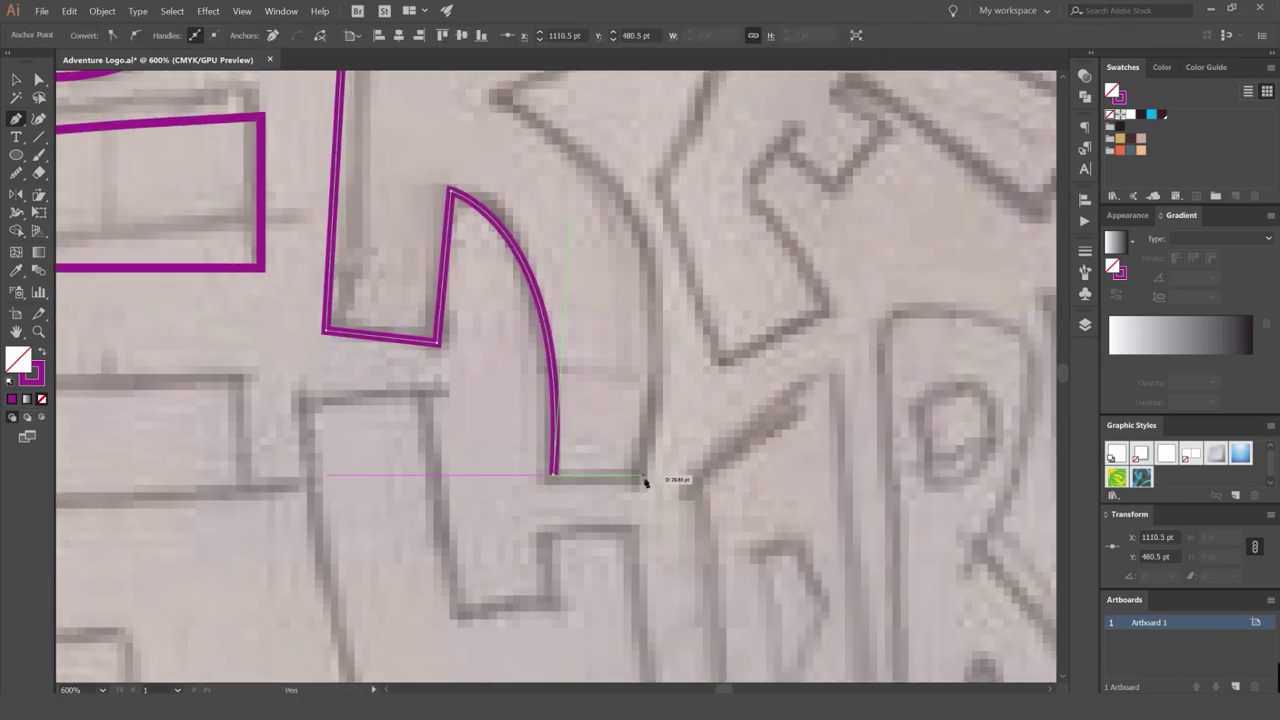
left_click(647, 475)
Continue the R's path with curves along the outer leg and bowl, close it at the upper-left corner and deselect it.
scroll(637, 213, "down", 2)
left_click_drag(602, 180, 596, 292)
scroll(596, 292, "up", 1)
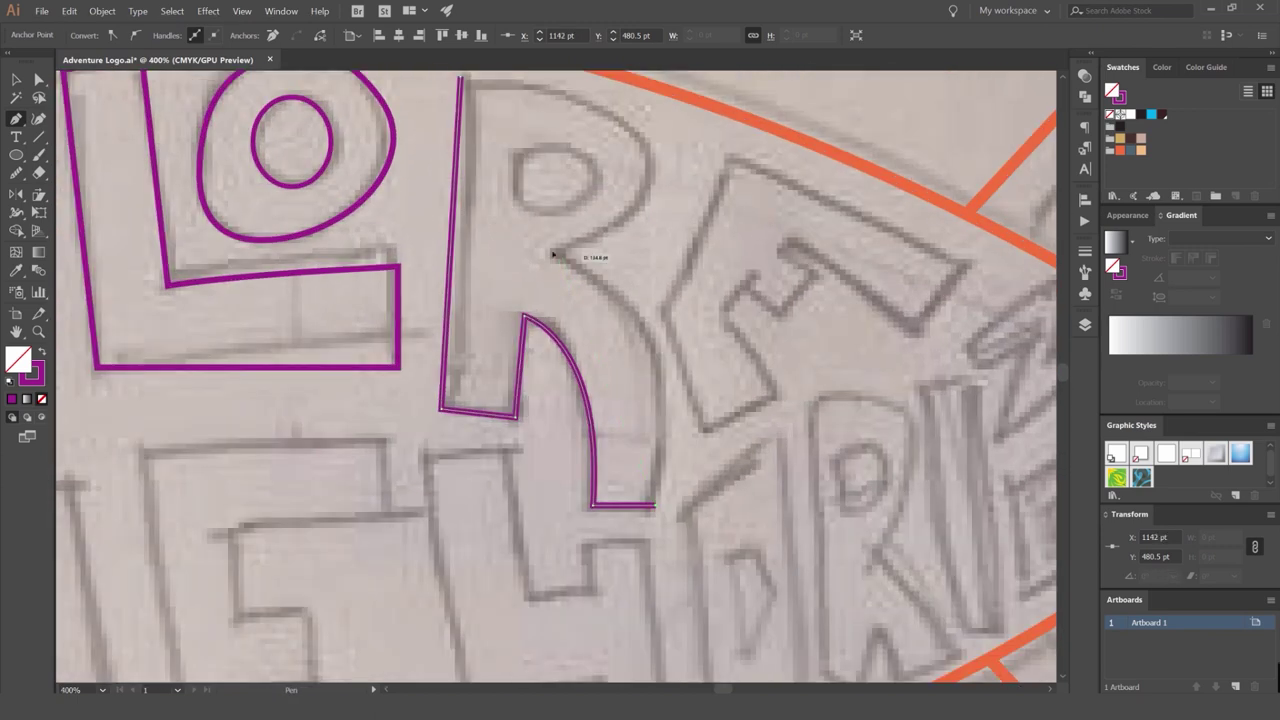
left_click_drag(553, 255, 417, 186)
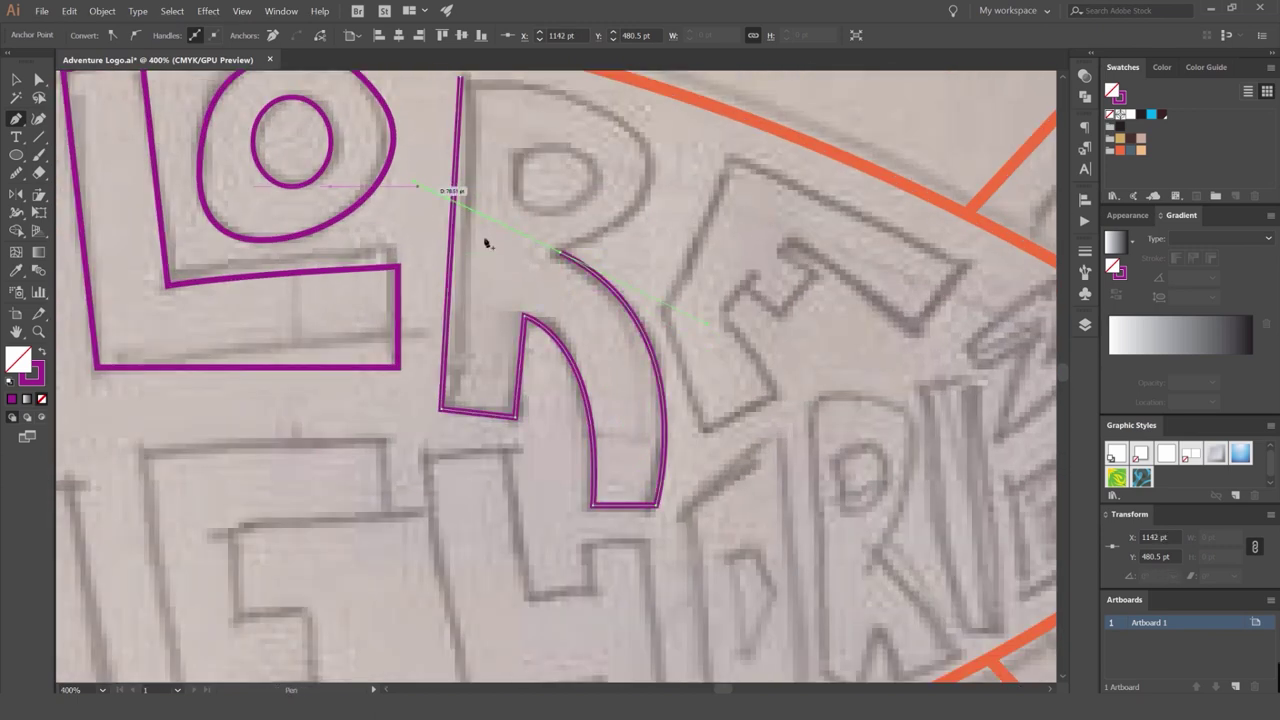
left_click(561, 255)
left_click_drag(650, 214, 634, 337)
left_click_drag(636, 288, 636, 236)
left_click_drag(444, 202, 332, 206)
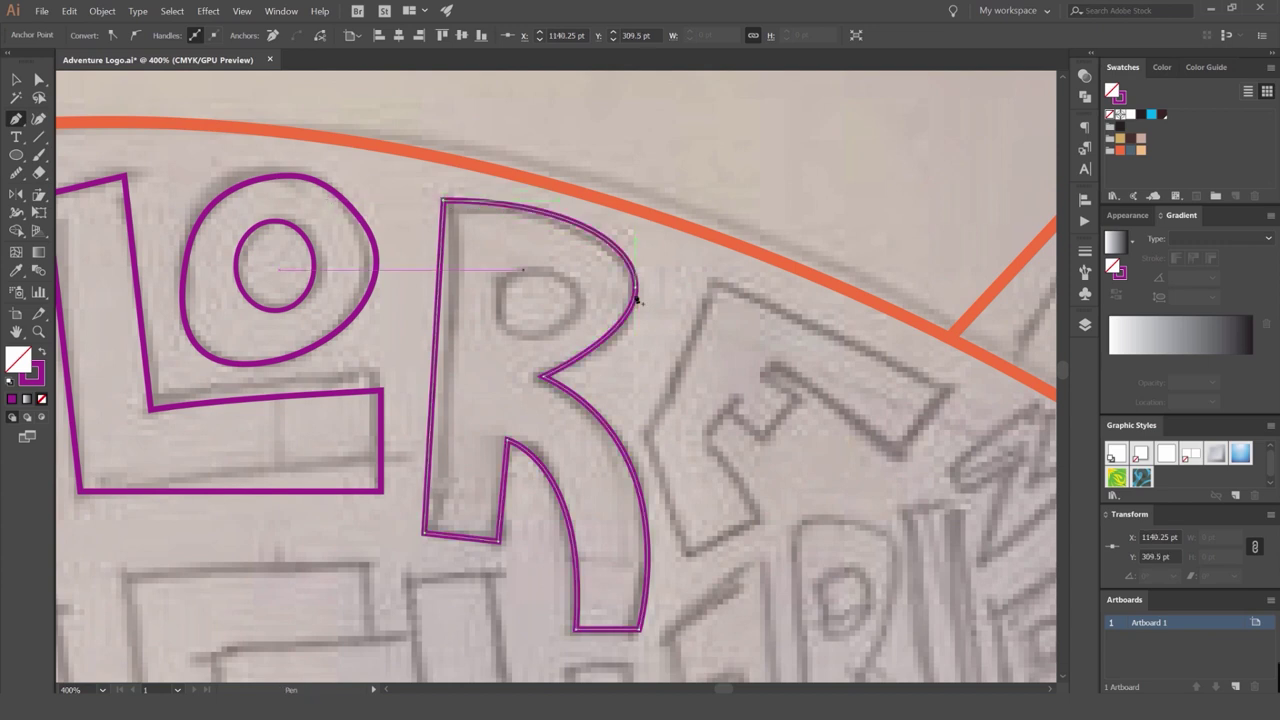
key("v")
left_click(548, 297)
Duplicate the P's inner counter shape into the bowl of the R.
scroll(546, 297, "up", 2)
scroll(443, 244, "down", 3)
key("v")
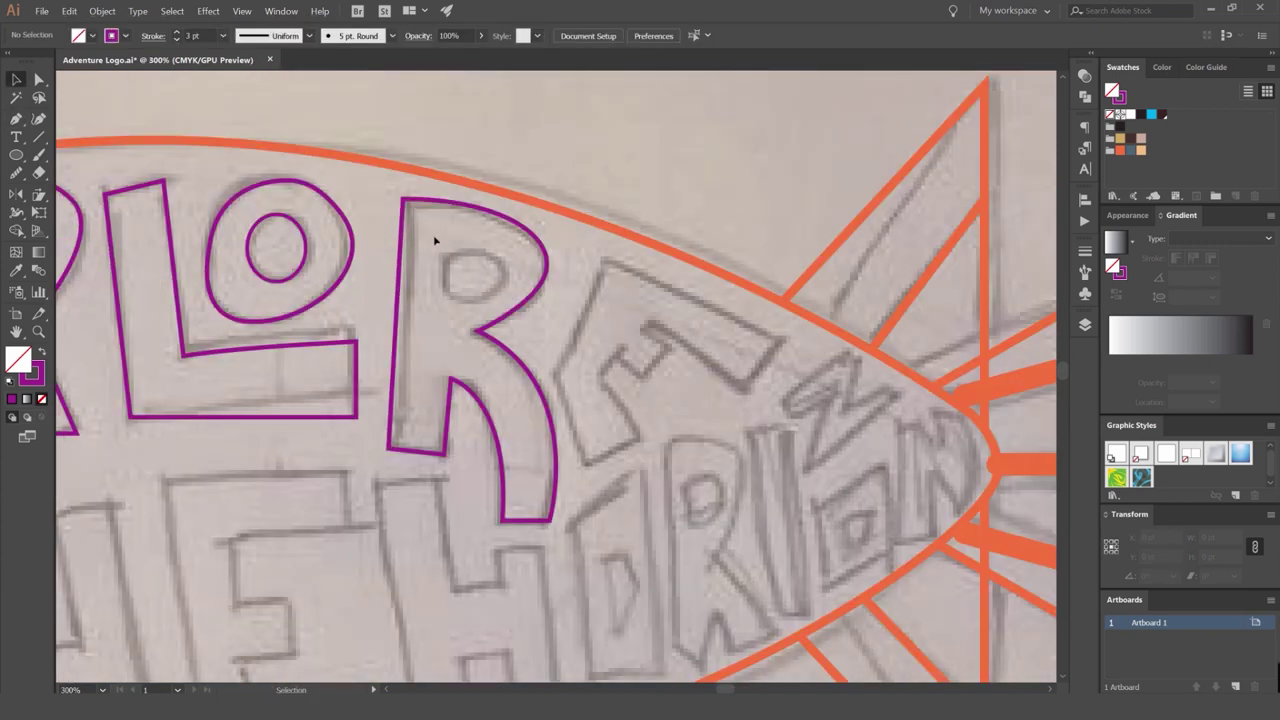
scroll(214, 261, "up", 2)
scroll(420, 262, "right", 5)
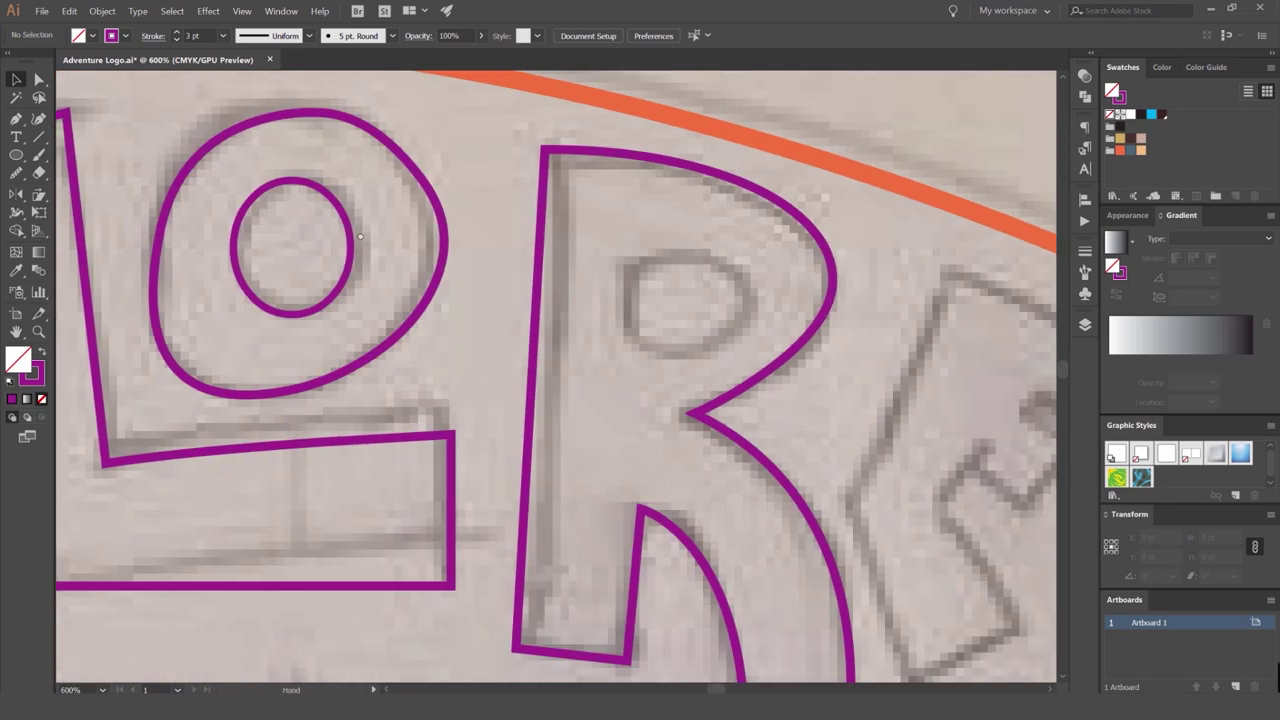
scroll(630, 264, "up", 2)
scroll(774, 323, "down", 4)
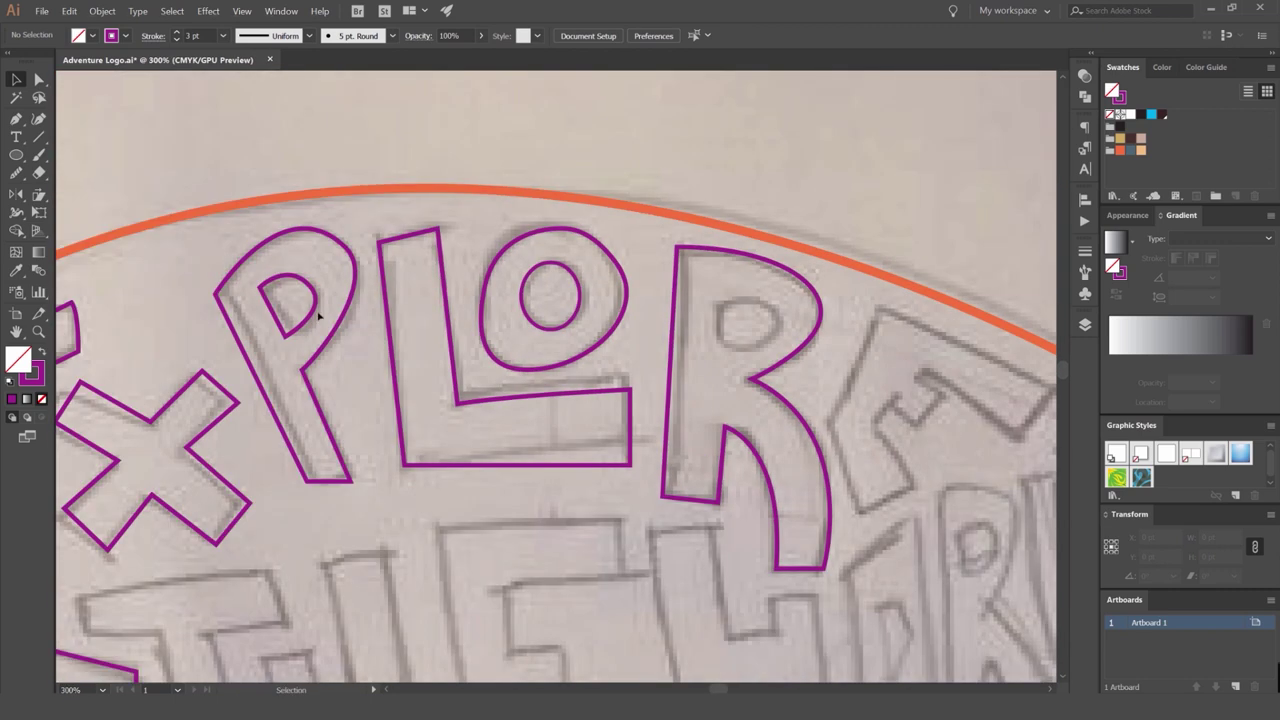
scroll(316, 315, "up", 2)
scroll(279, 250, "down", 2)
left_click_drag(289, 251, 732, 261)
key("Delete")
scroll(275, 260, "up", 3)
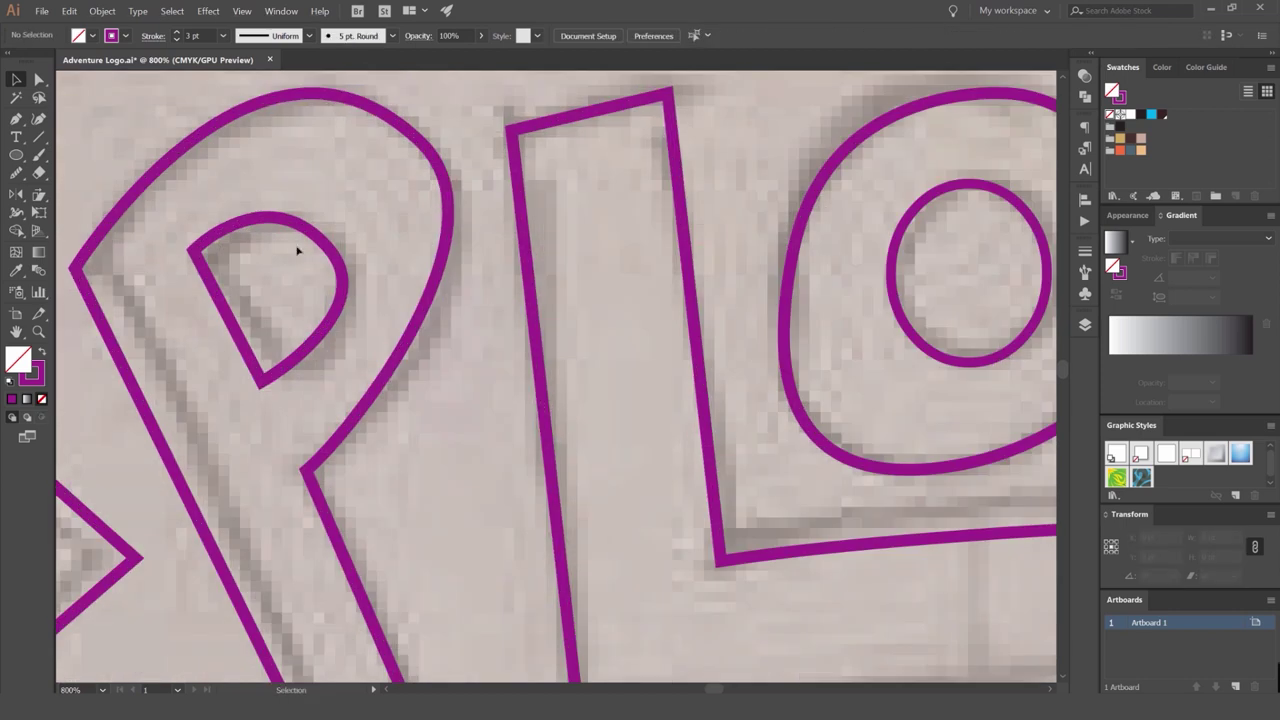
scroll(550, 263, "right", 10)
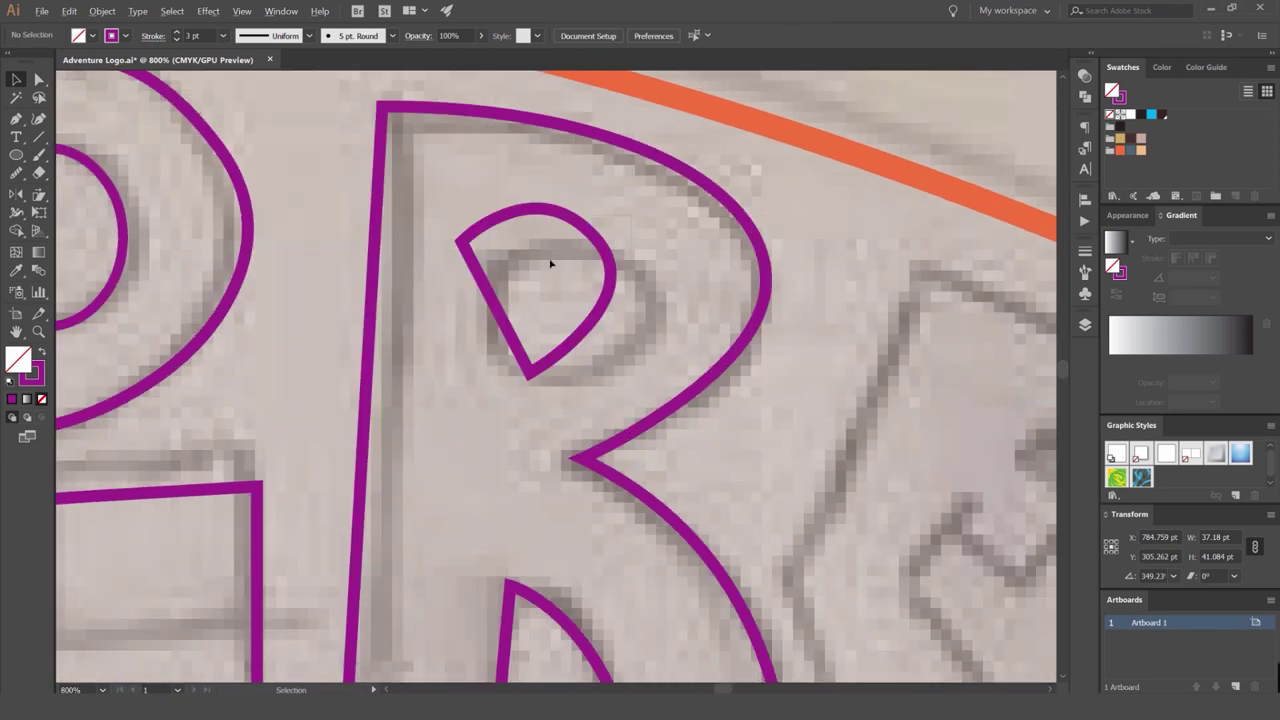
Rotate the copied counter so its straight side stands upright inside the R's bowl.
left_click(597, 232)
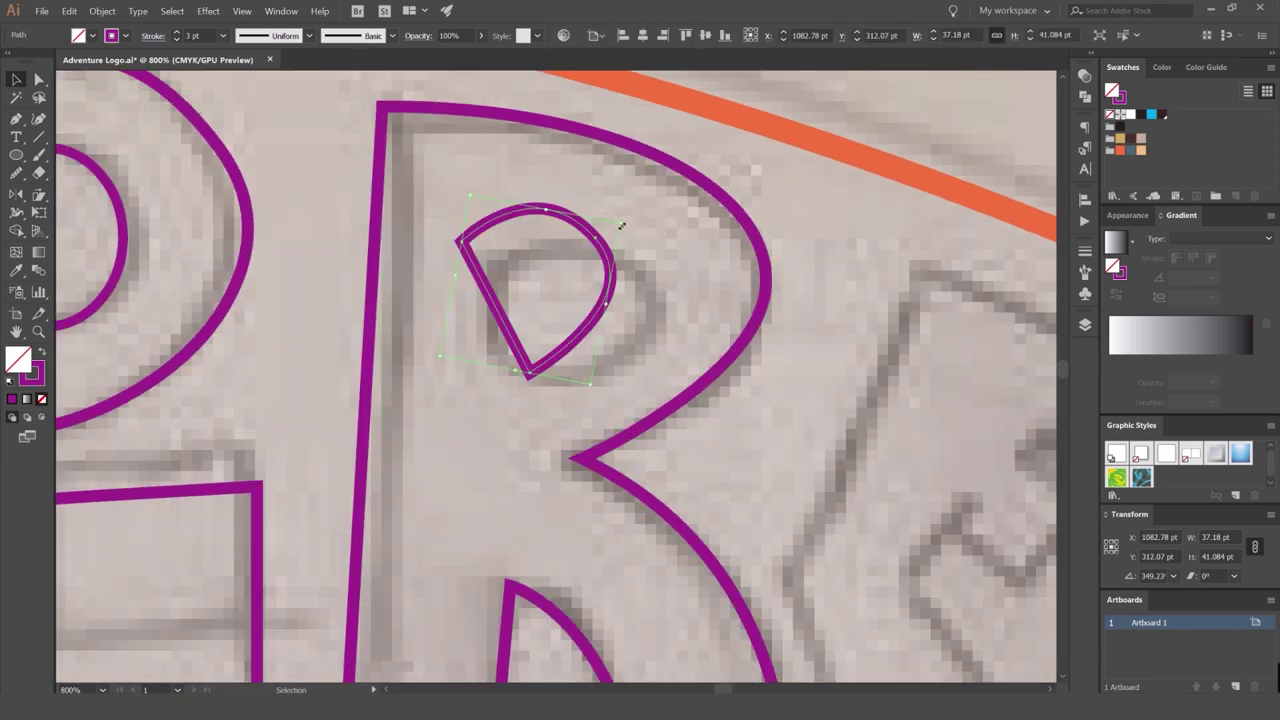
left_click_drag(632, 232, 620, 283)
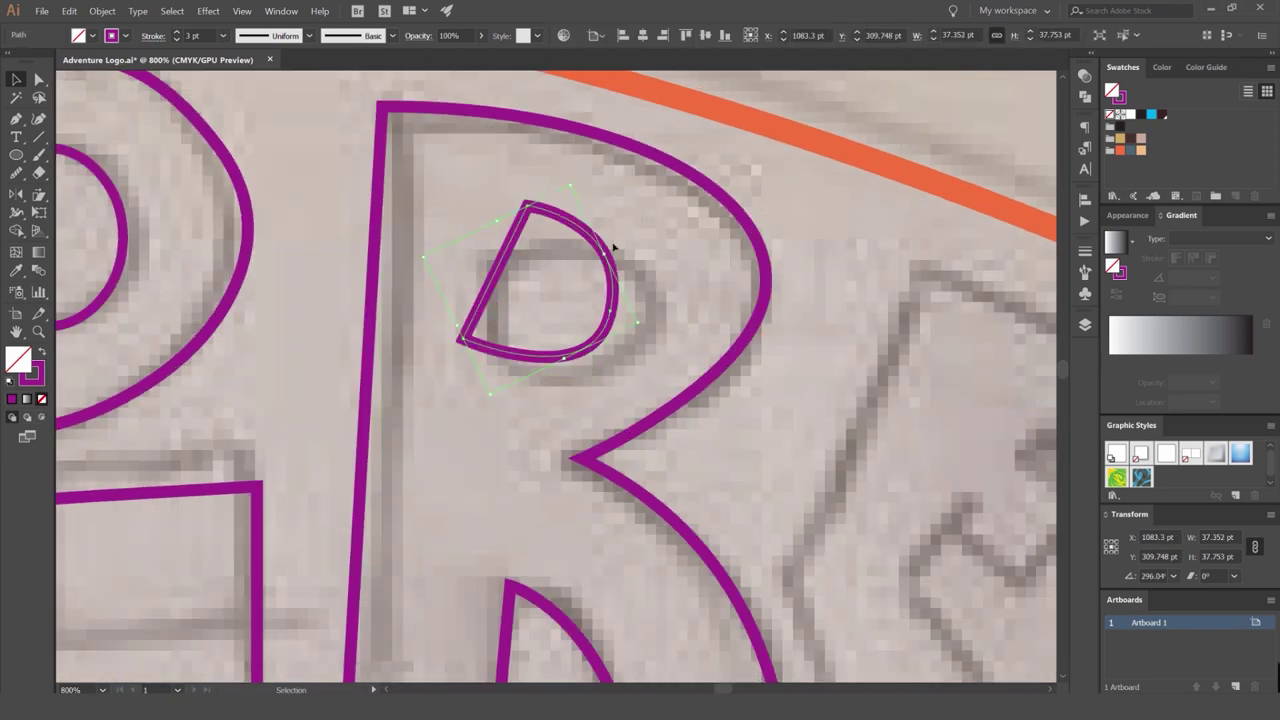
mouse_move(596, 232)
left_mouse_down()
mouse_move(594, 281)
mouse_move(626, 289)
mouse_move(591, 294)
mouse_move(714, 277)
left_mouse_up()
left_click(714, 277)
key("ctrl+z")
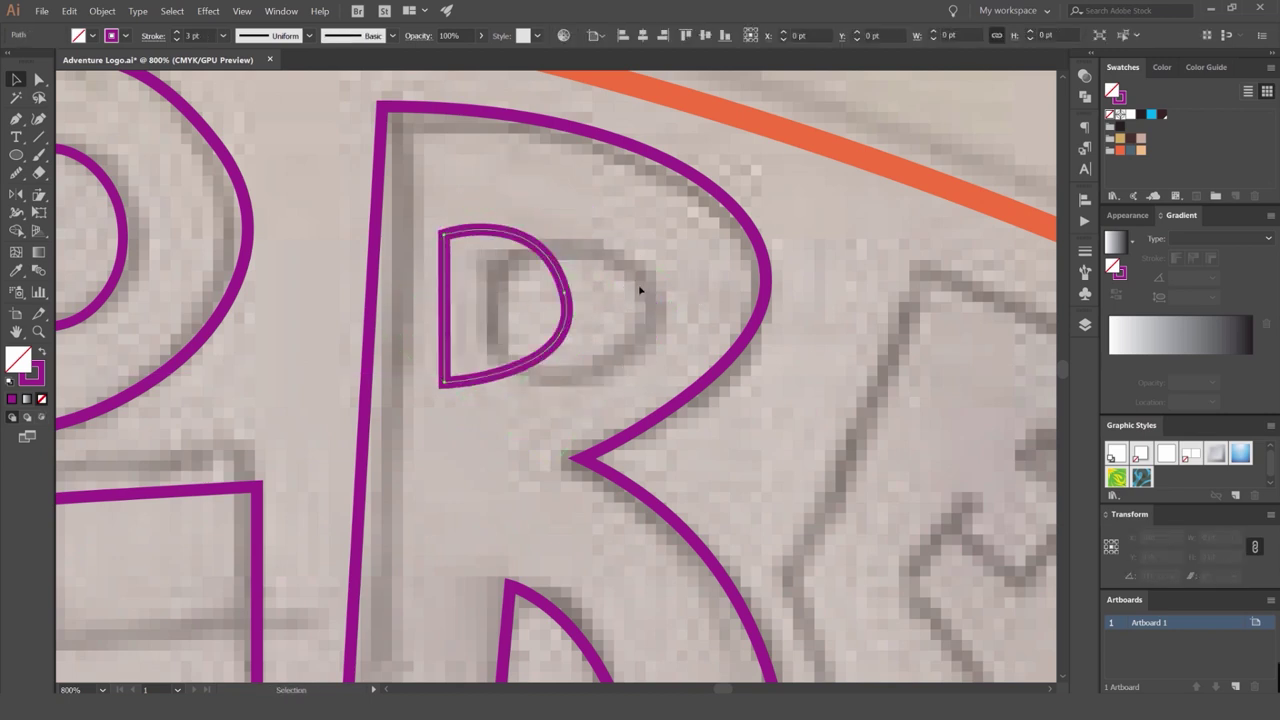
left_click(640, 289)
Widen the R's counter by moving its rightmost curve anchor out to the sketched edge.
key("a")
left_click(563, 293)
left_click(606, 236)
left_click(566, 286)
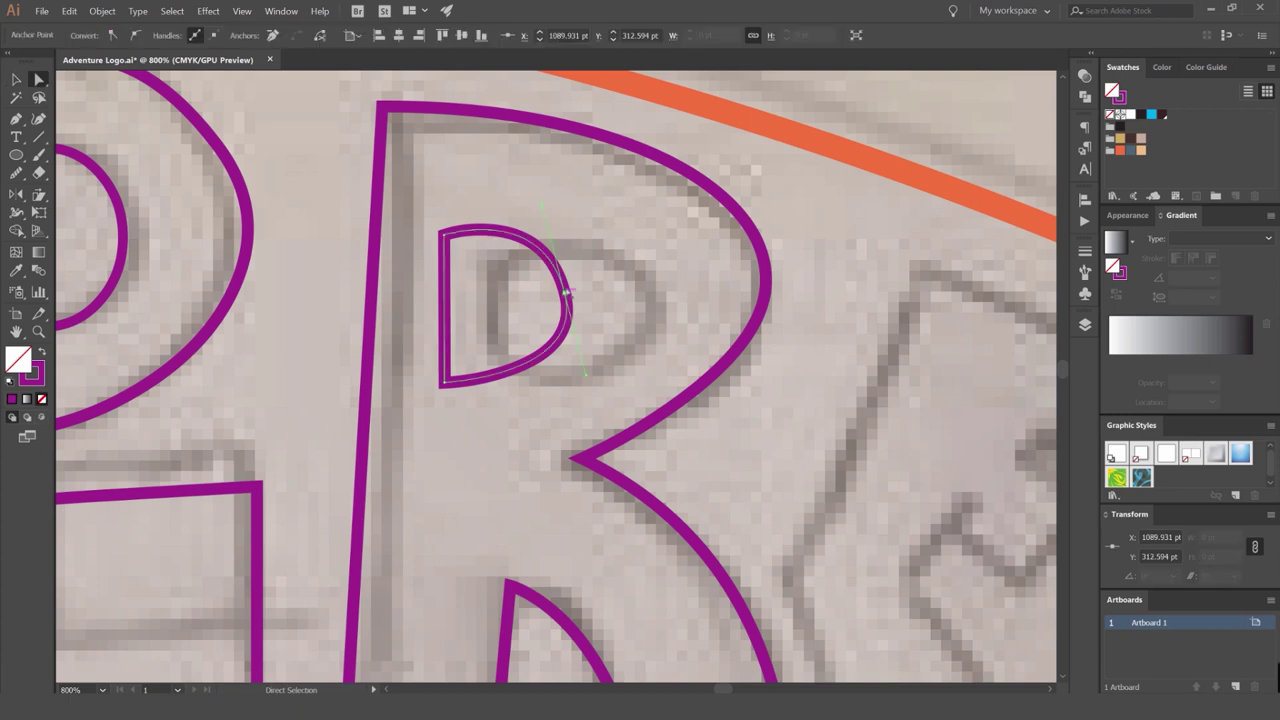
left_click_drag(566, 286, 651, 295)
left_click(688, 277)
scroll(705, 271, "down", 6)
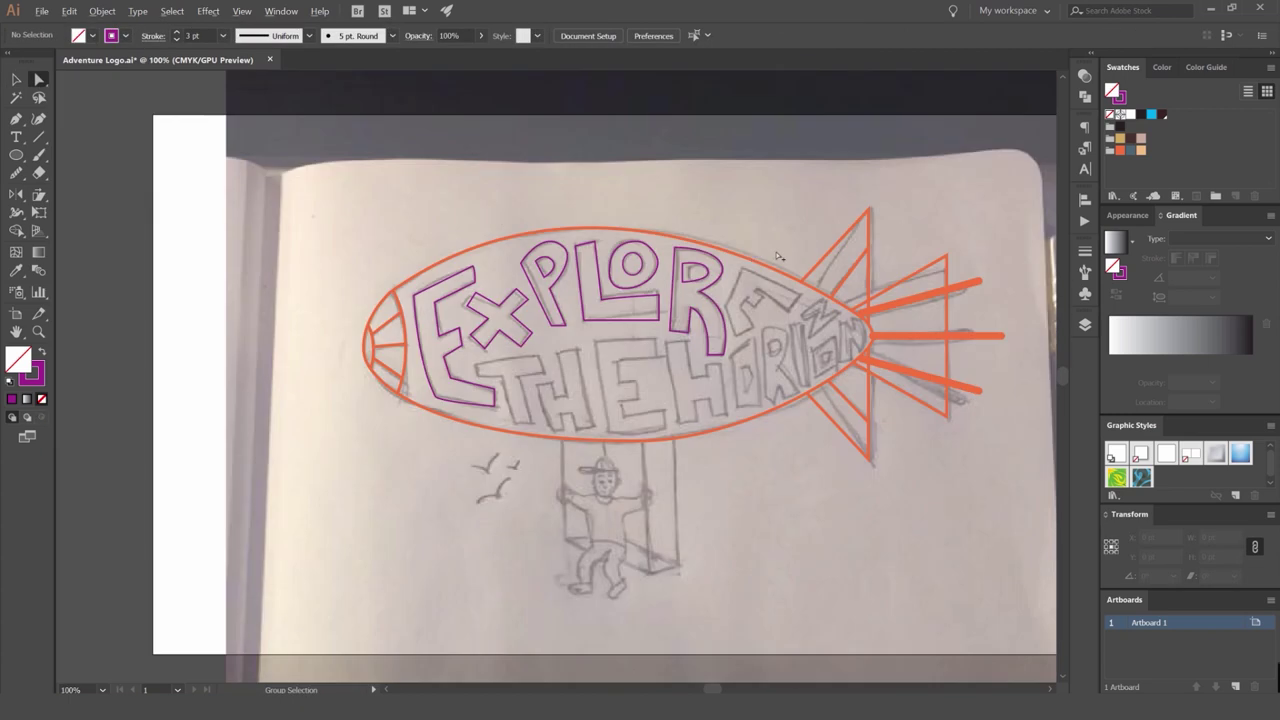
scroll(705, 283, "up", 7)
Scale the R's counter slightly narrower within the bowl and deselect it.
left_click(764, 209)
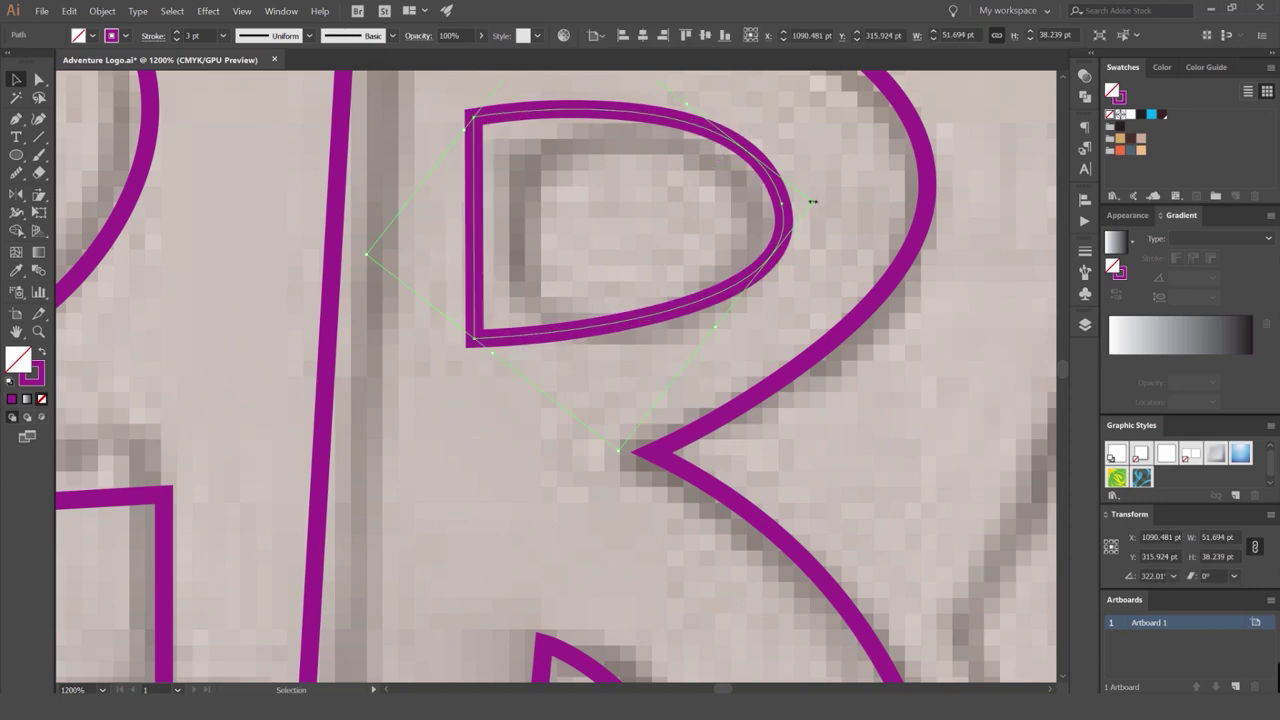
left_click_drag(811, 200, 797, 203)
left_click(811, 203)
scroll(811, 203, "down", 5)
left_click_drag(663, 192, 521, 194)
scroll(521, 194, "down", 3)
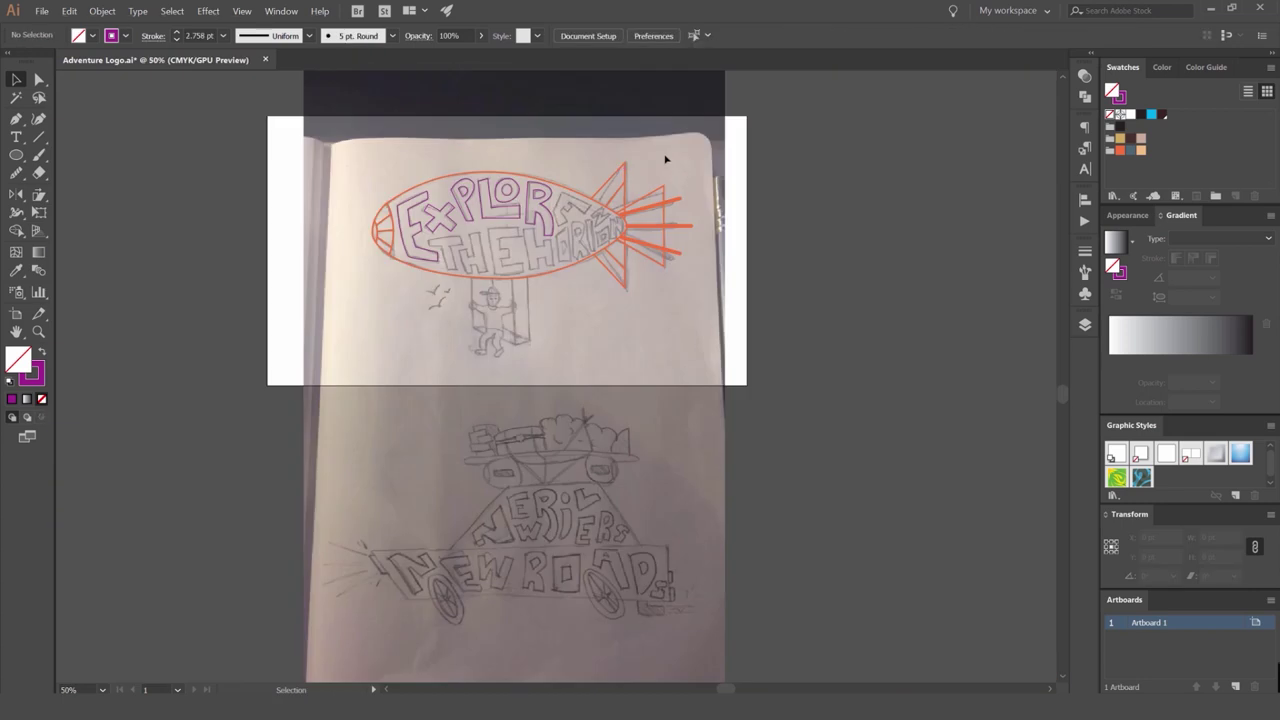
Trace the final E of "Explore" with the Pen tool, from its left corner around the lower arm to the middle arm.
scroll(557, 191, "up", 6)
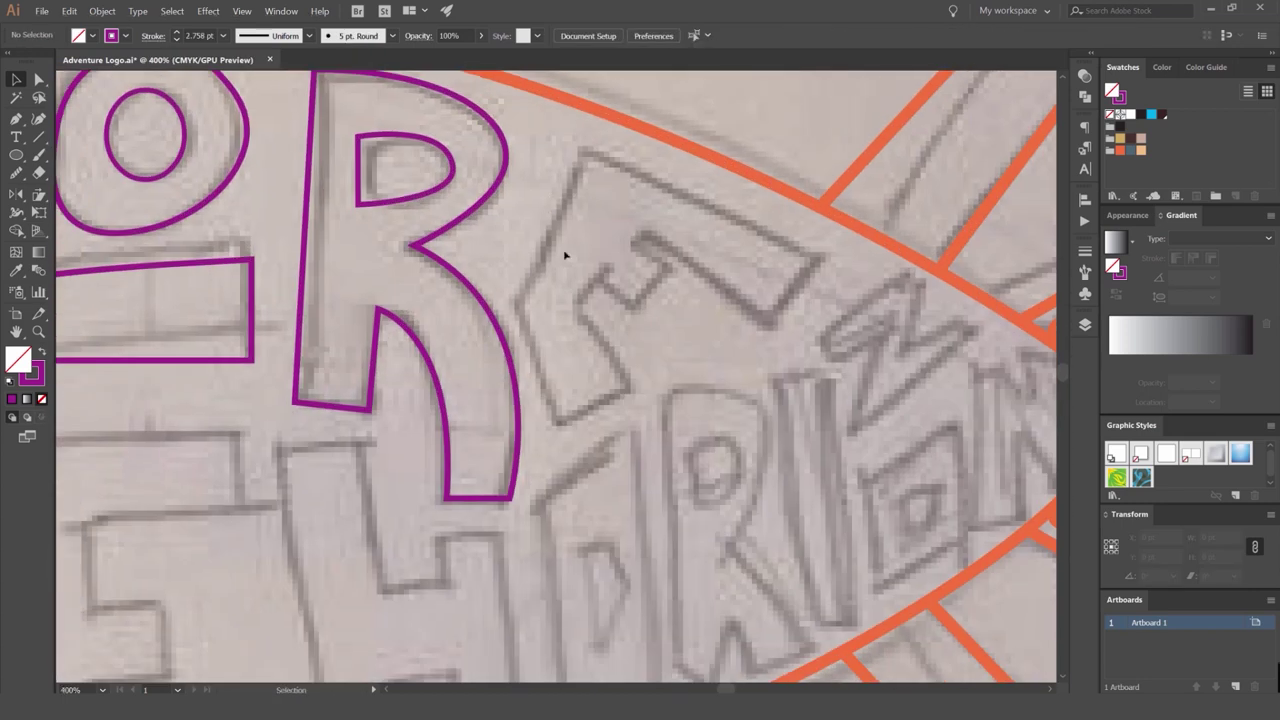
left_click(518, 299)
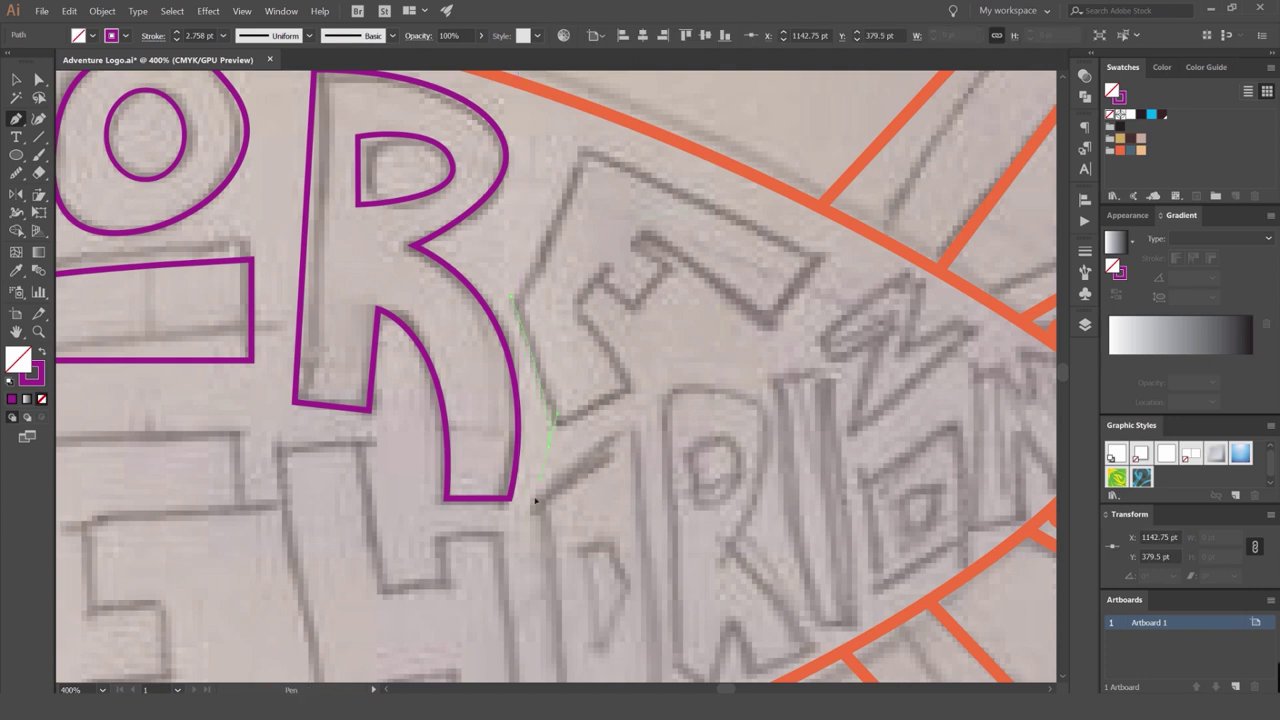
left_click_drag(550, 443, 583, 410)
left_click(637, 396)
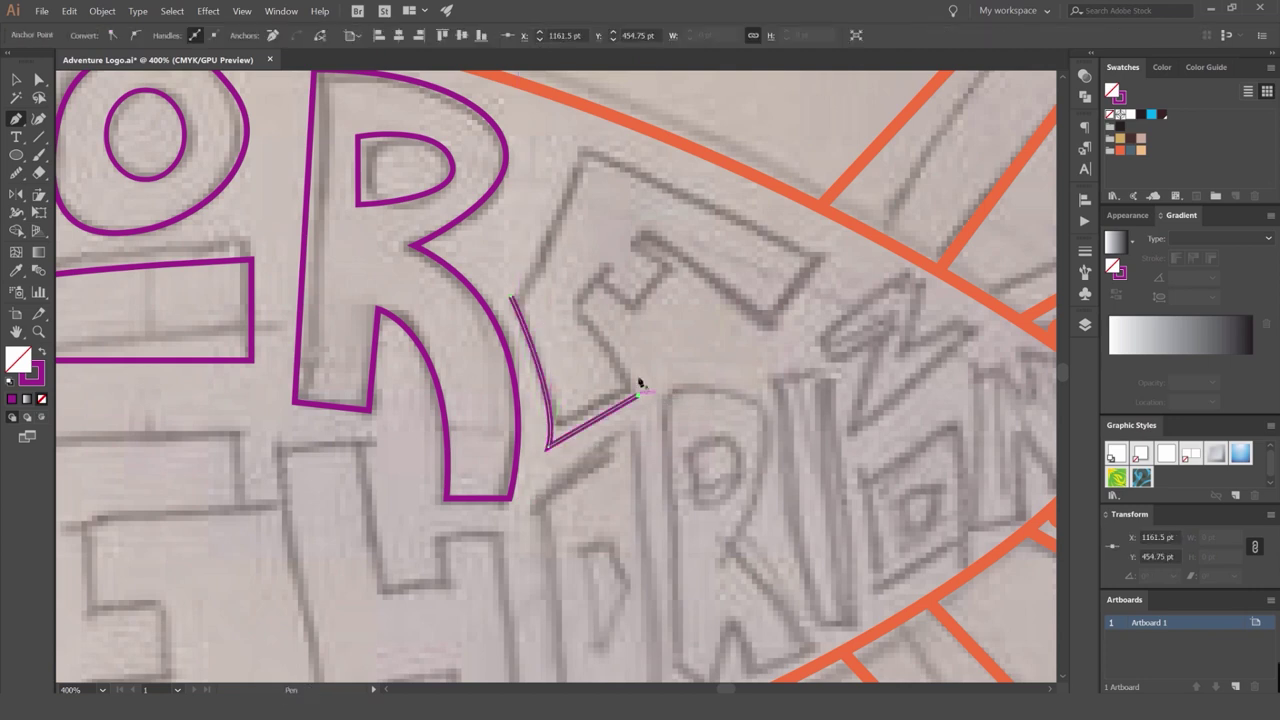
left_click(575, 311)
scroll(577, 316, "down", 3)
scroll(605, 285, "up", 5)
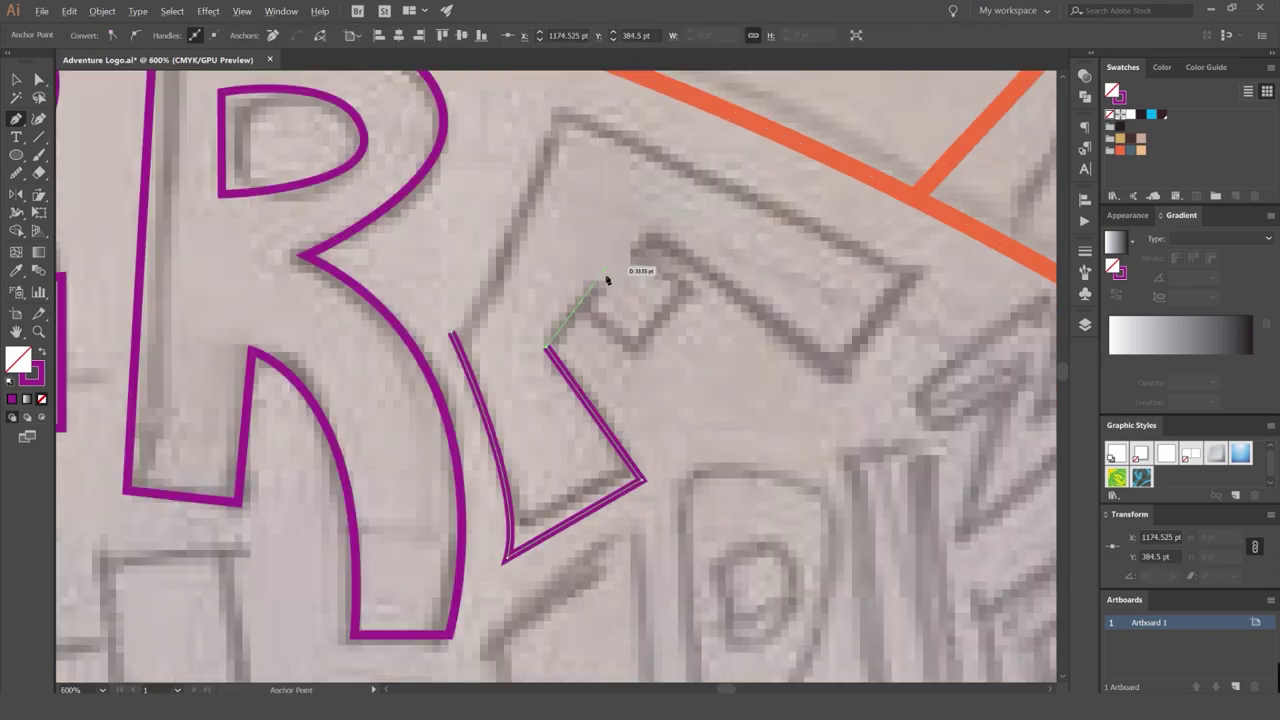
left_click(593, 290)
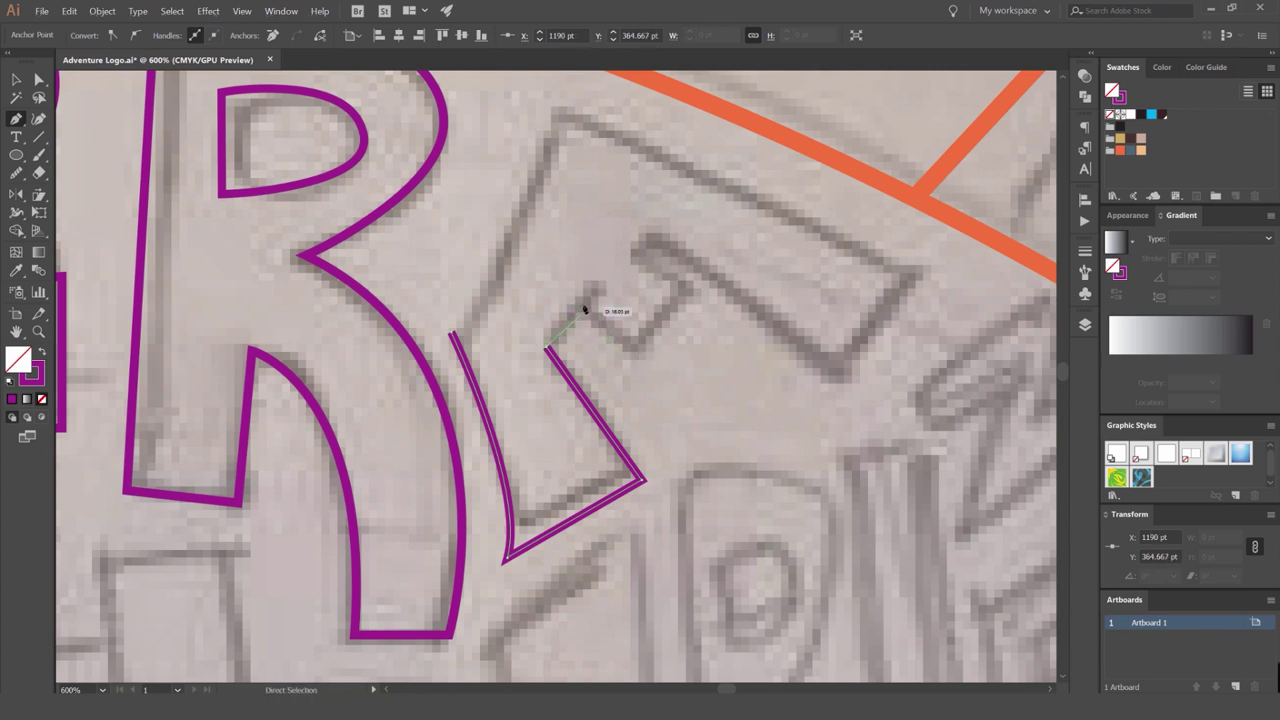
left_click(583, 304)
left_click(631, 351)
left_click(680, 295)
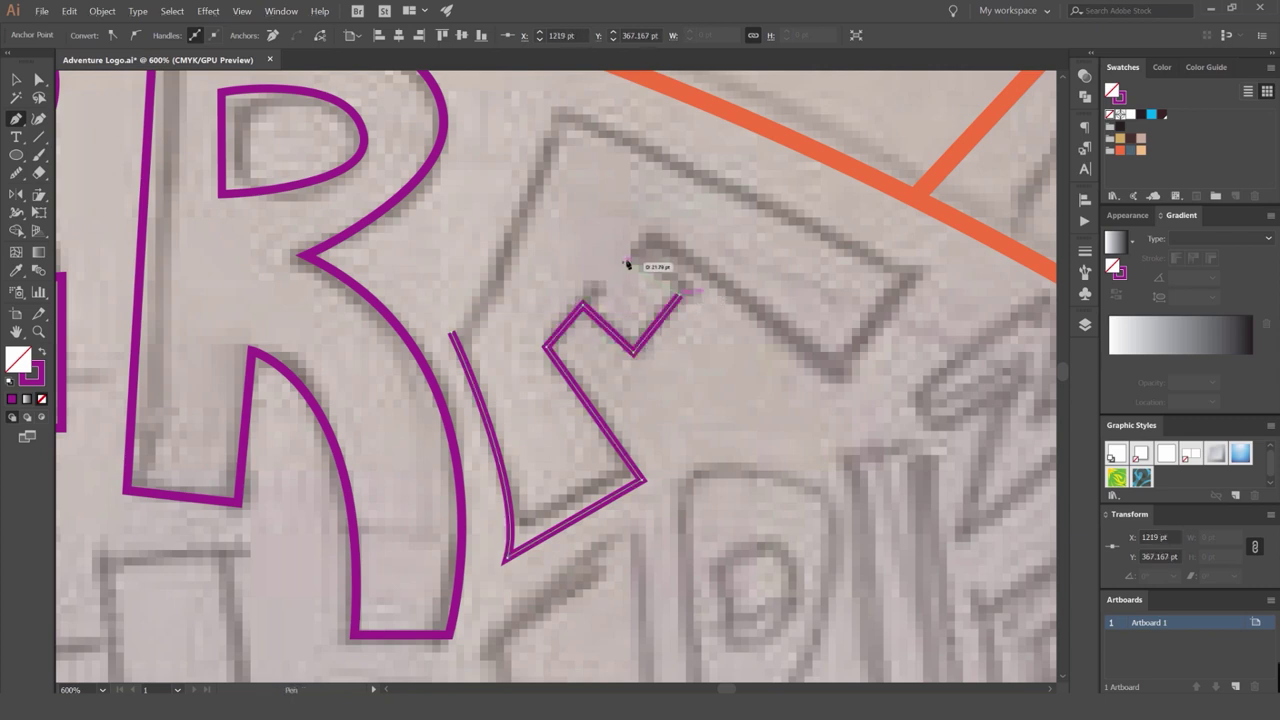
Finish tracing the final E's middle and upper arms, and close the path with a curved upper-left edge.
left_click(651, 265)
left_click(628, 258)
left_click(661, 228)
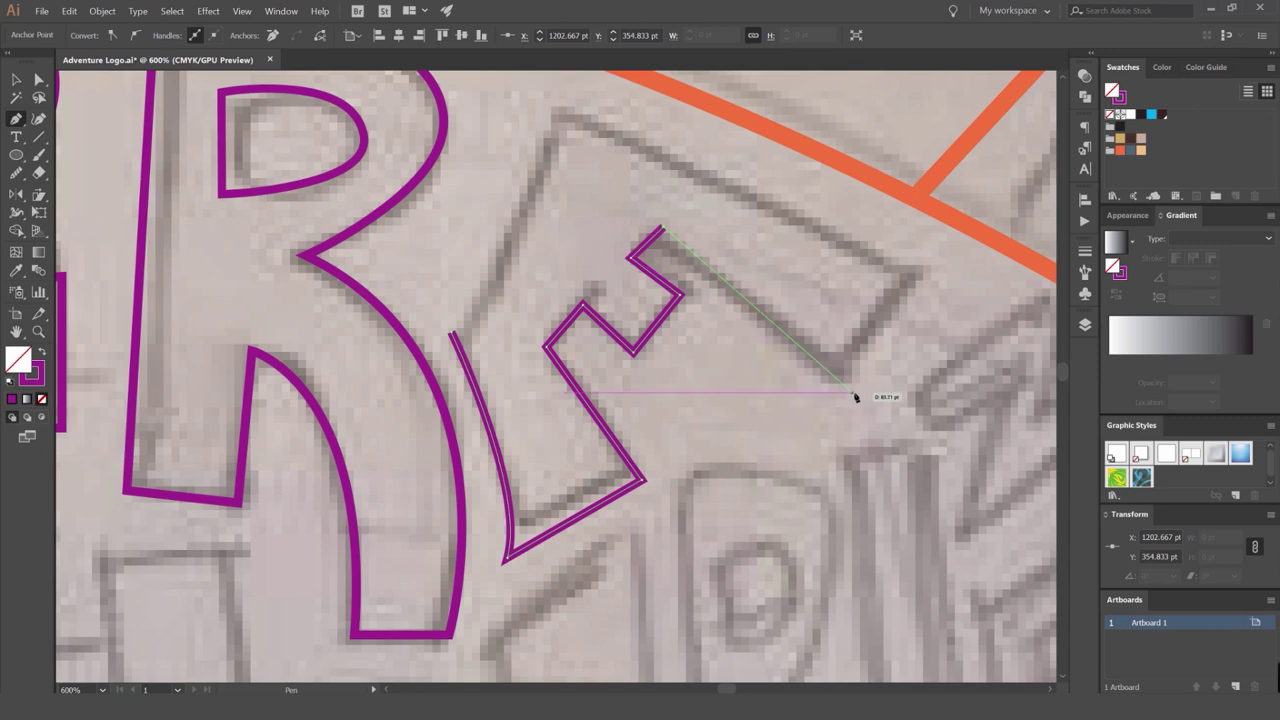
left_click(949, 284)
left_click(558, 100)
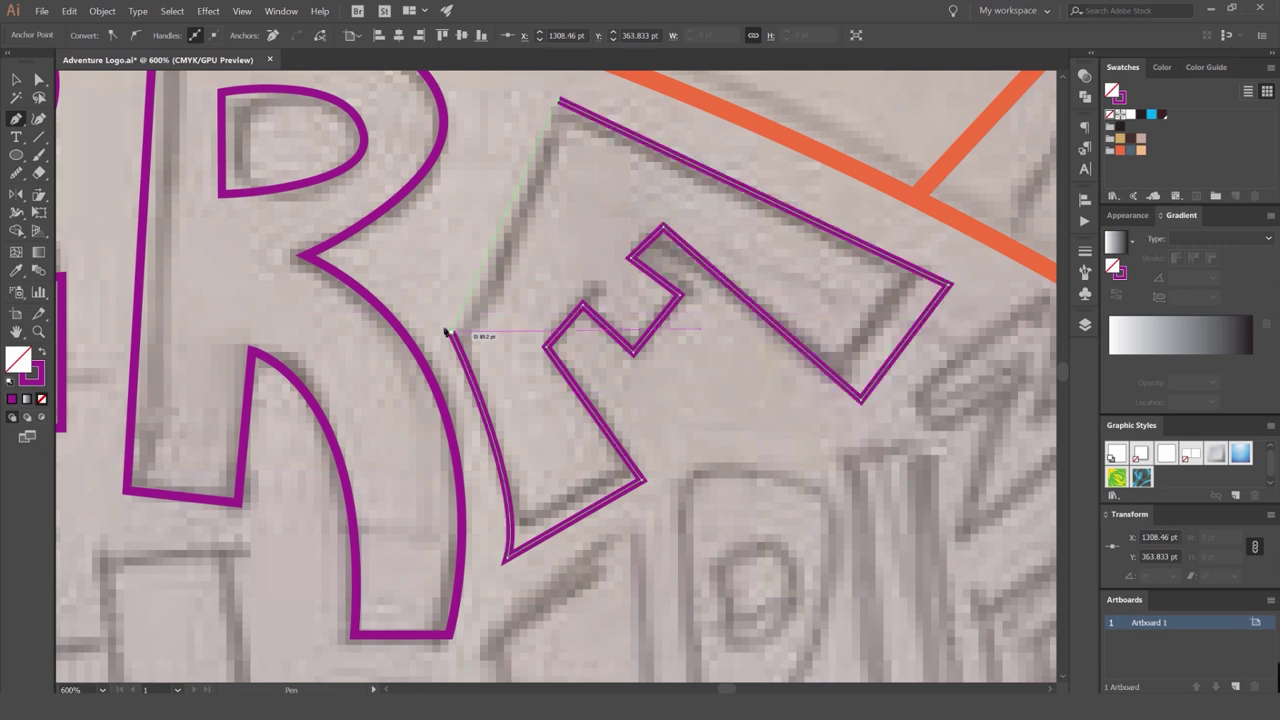
left_click_drag(452, 331, 360, 429)
key("v")
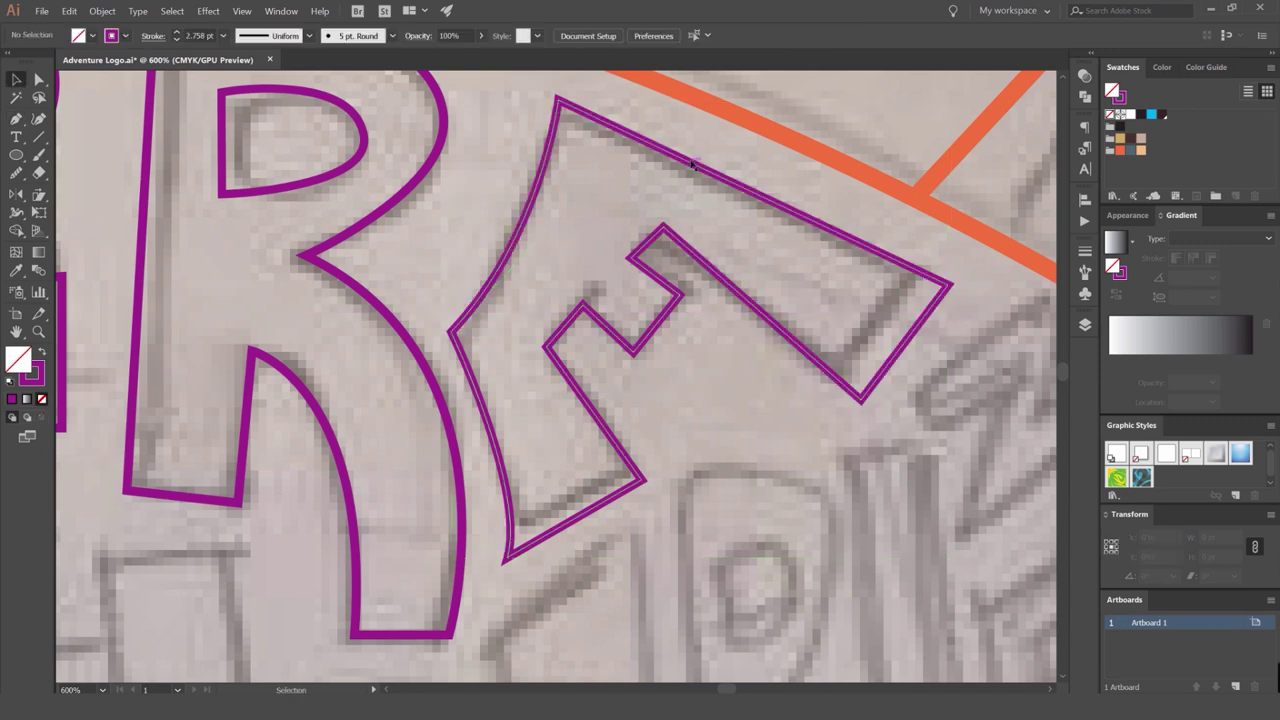
Move the final E's outline slightly up and to the right and deselect it.
left_click_drag(691, 162, 695, 156)
left_click(704, 338)
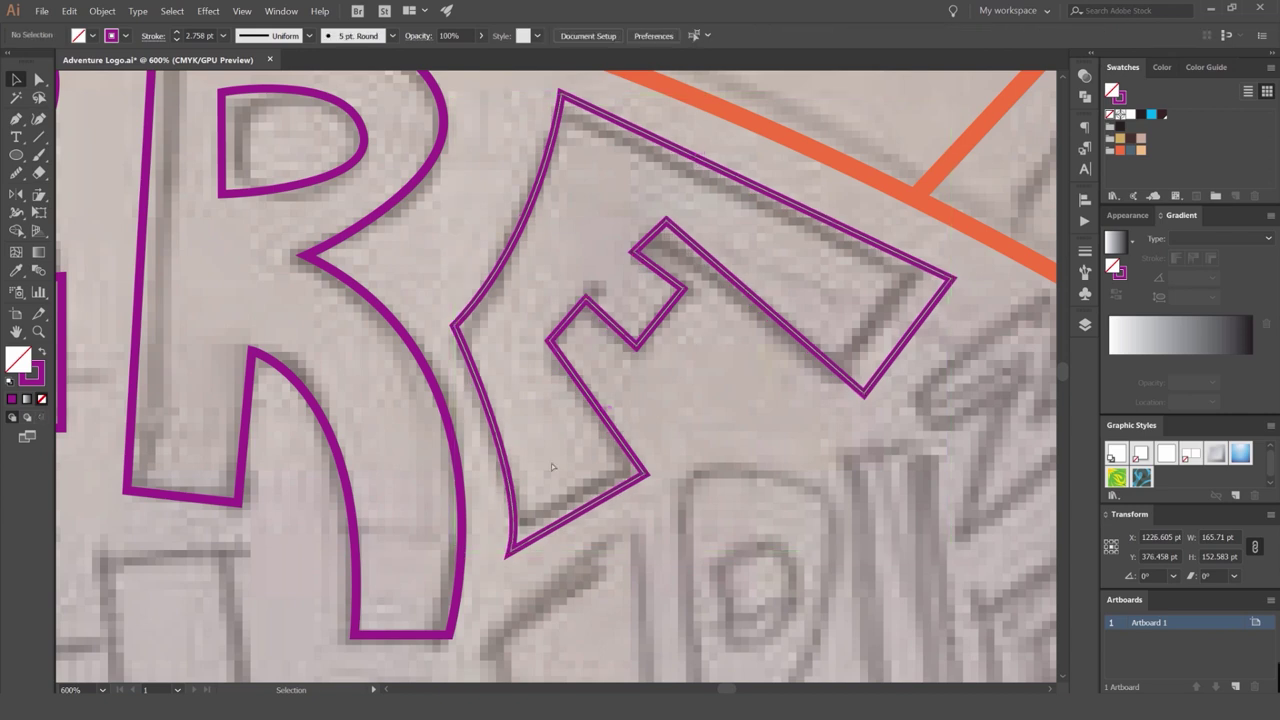
key("a")
scroll(540, 456, "down", 4)
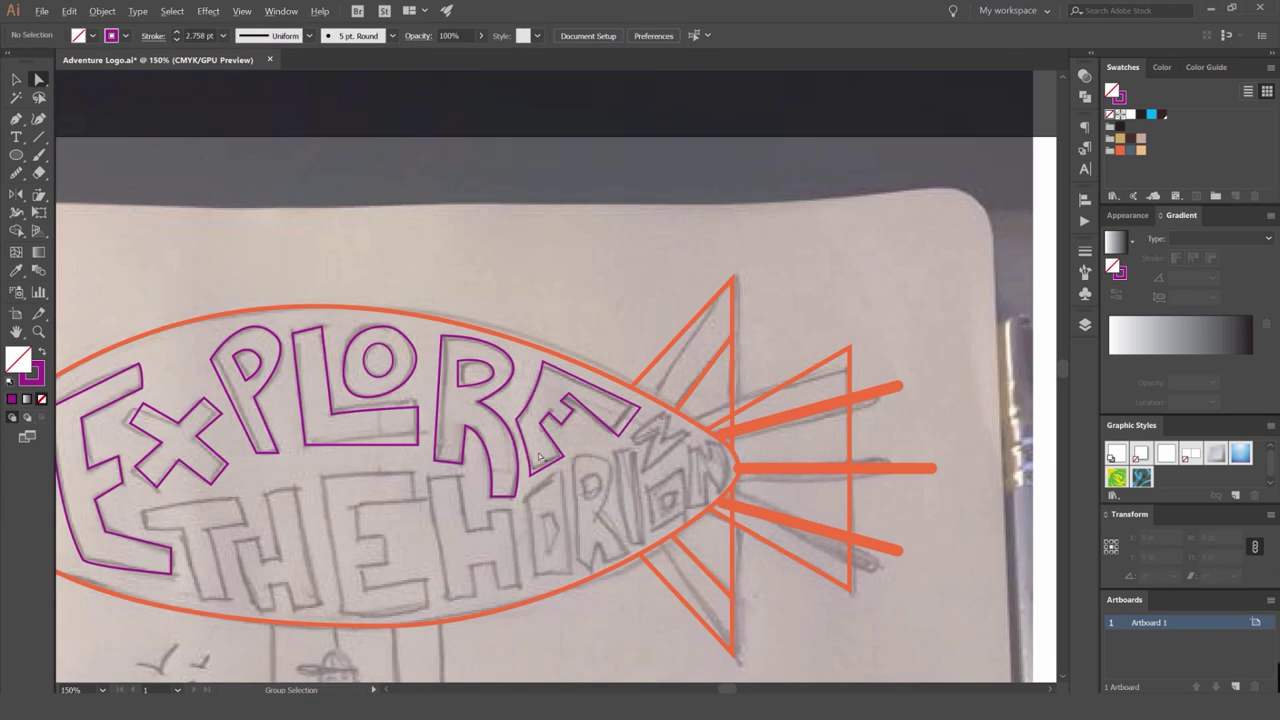
Shift the inner corner points around the final E's middle arm slightly down and to the left, and deselect the E.
scroll(568, 415, "up", 4)
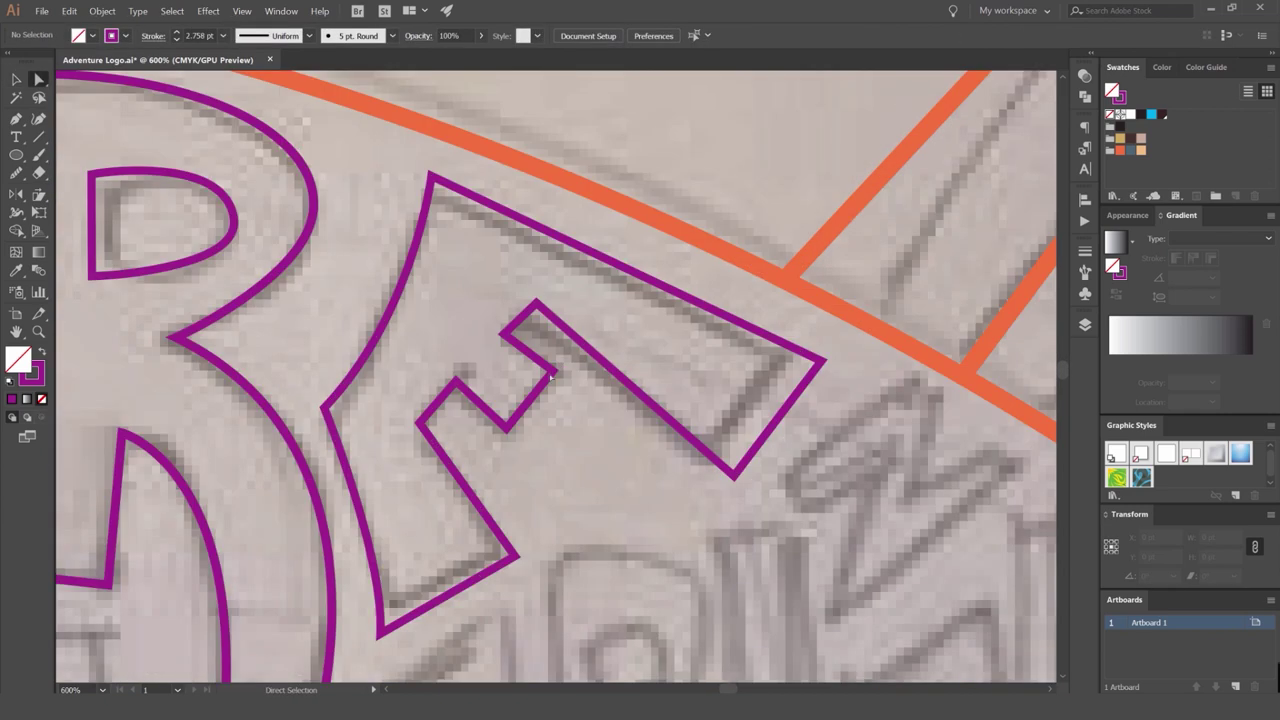
left_click(456, 381)
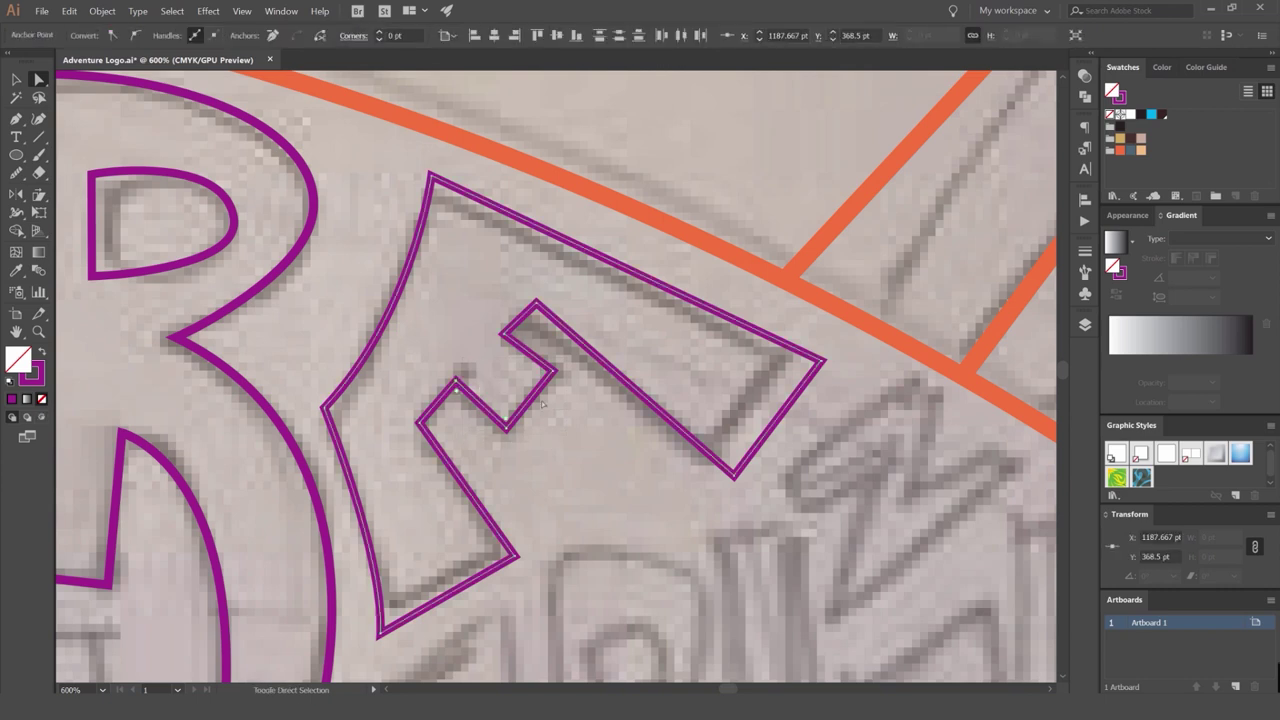
left_click(553, 371, "shift")
left_click(503, 334, "shift")
scroll(464, 396, "up", 2)
left_click_drag(448, 369, 439, 379)
scroll(650, 448, "down", 8)
left_click(846, 457)
Try moving the final E of "Explore" over to the front of the word, and undo the move.
key("v")
scroll(664, 476, "up", 3)
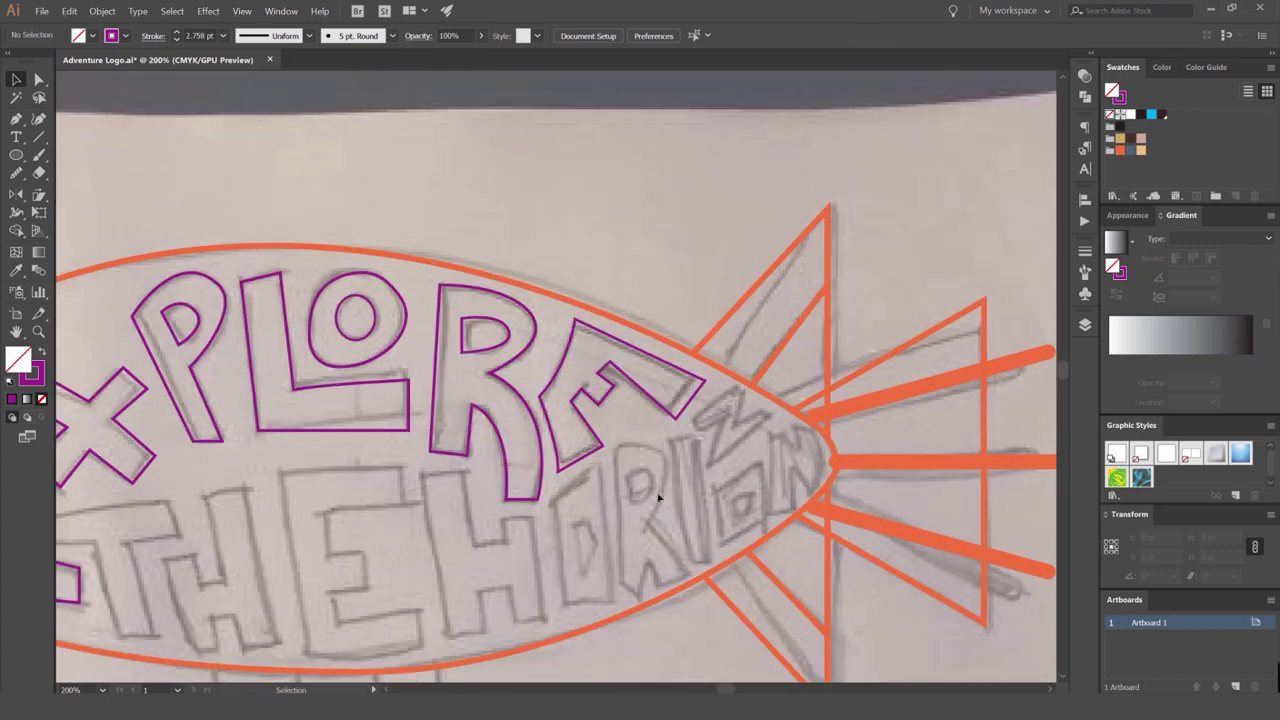
left_click_drag(449, 509, 541, 402)
scroll(541, 402, "down", 2)
left_click_drag(659, 357, 322, 362)
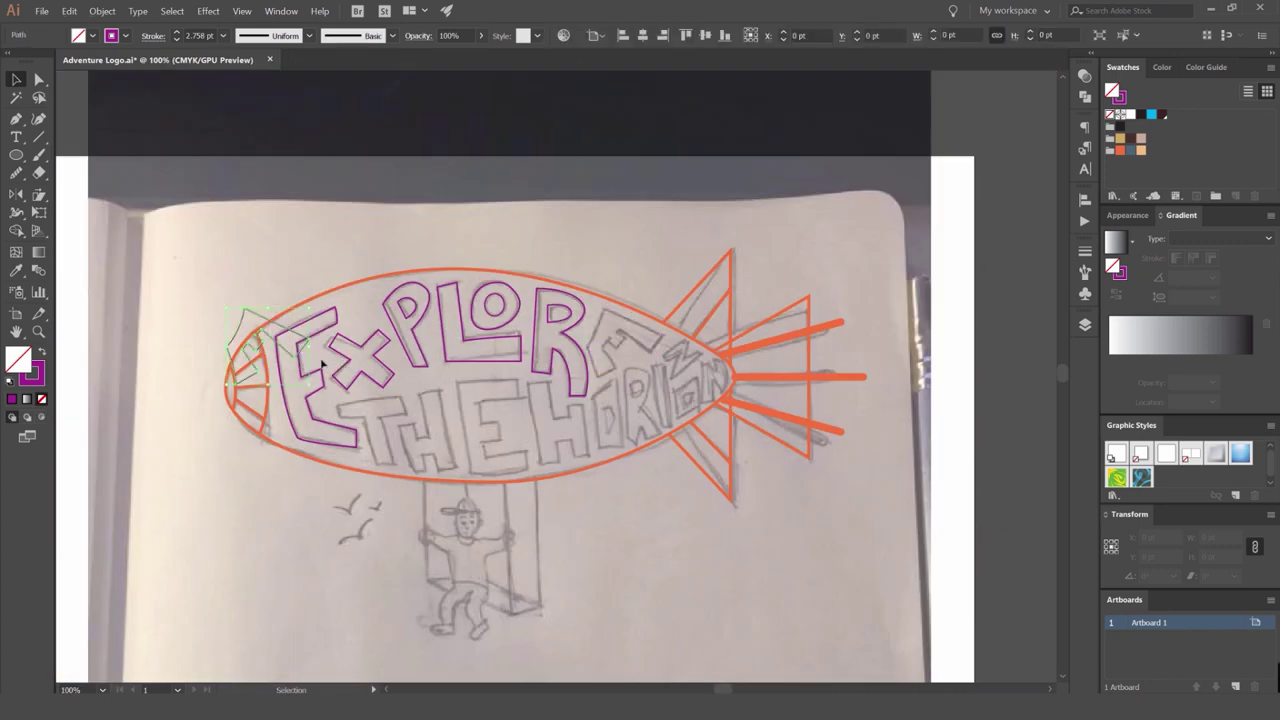
key("ctrl+z")
left_click(584, 394)
left_click_drag(643, 409, 337, 343)
left_click(573, 260)
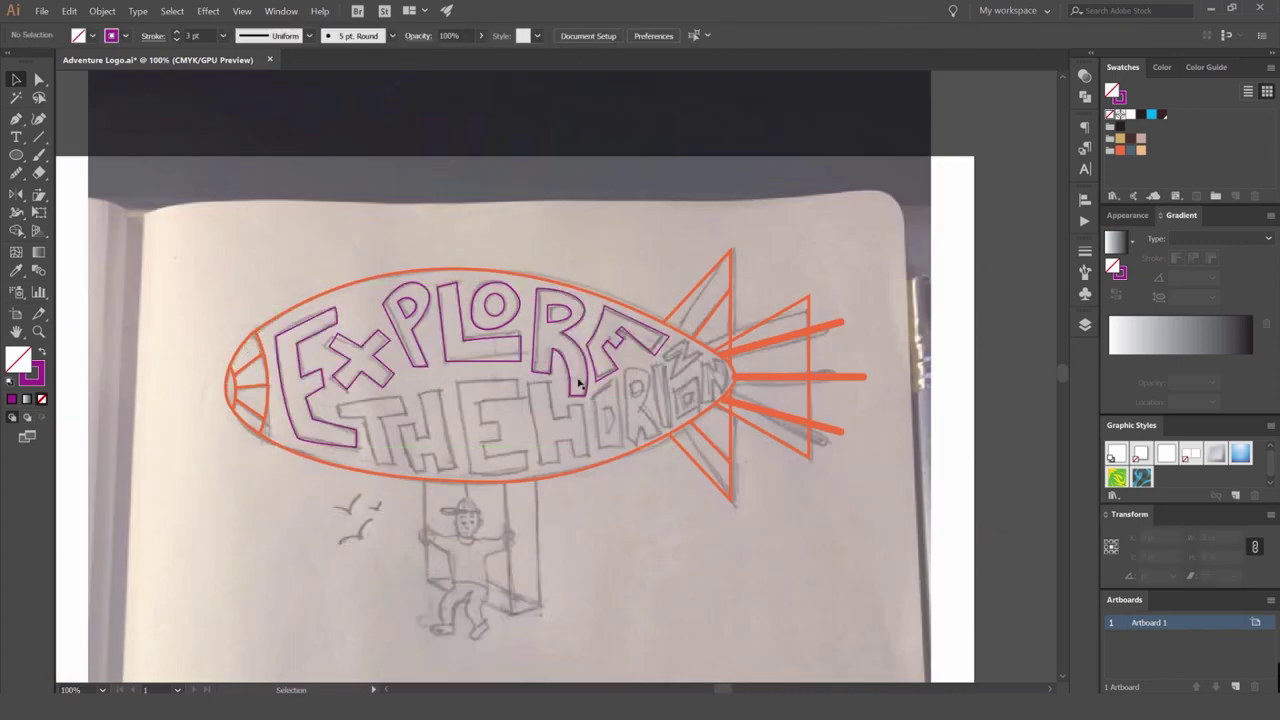
Select all the letter outlines and counters of "Explore", group them, and deselect the group.
left_click(303, 336)
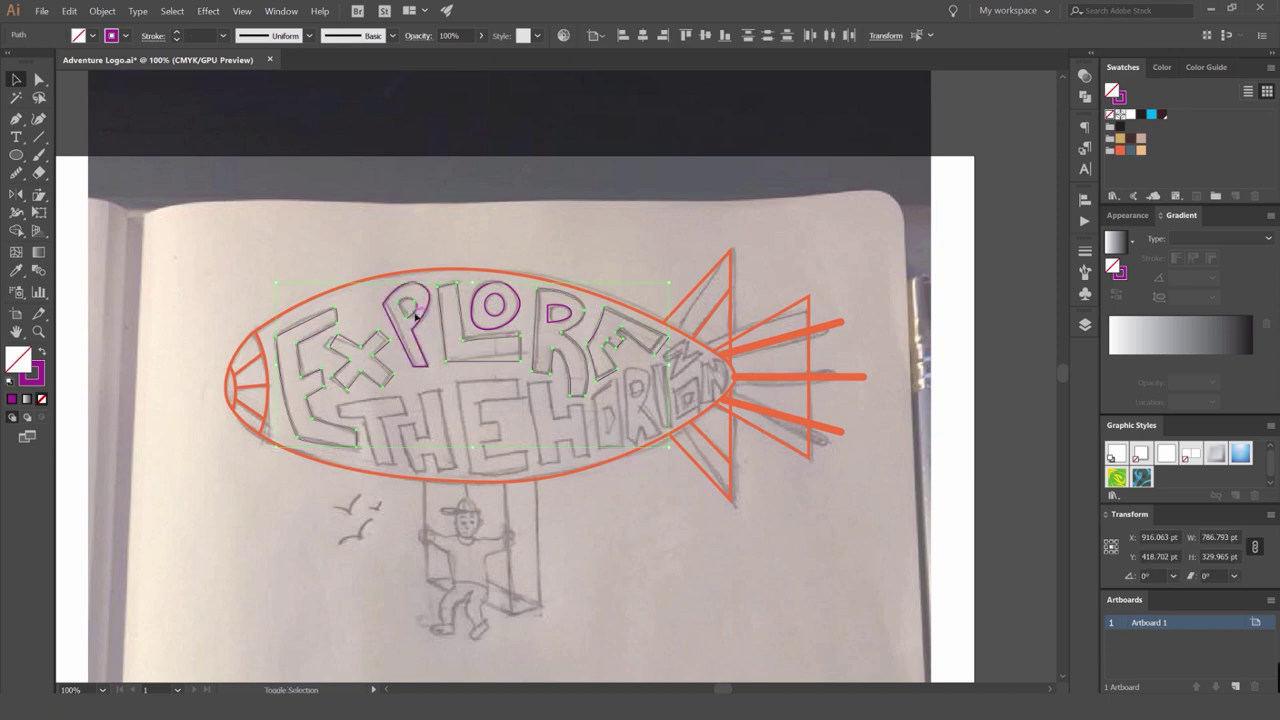
left_click(571, 319, "shift")
left_click(412, 345, "shift")
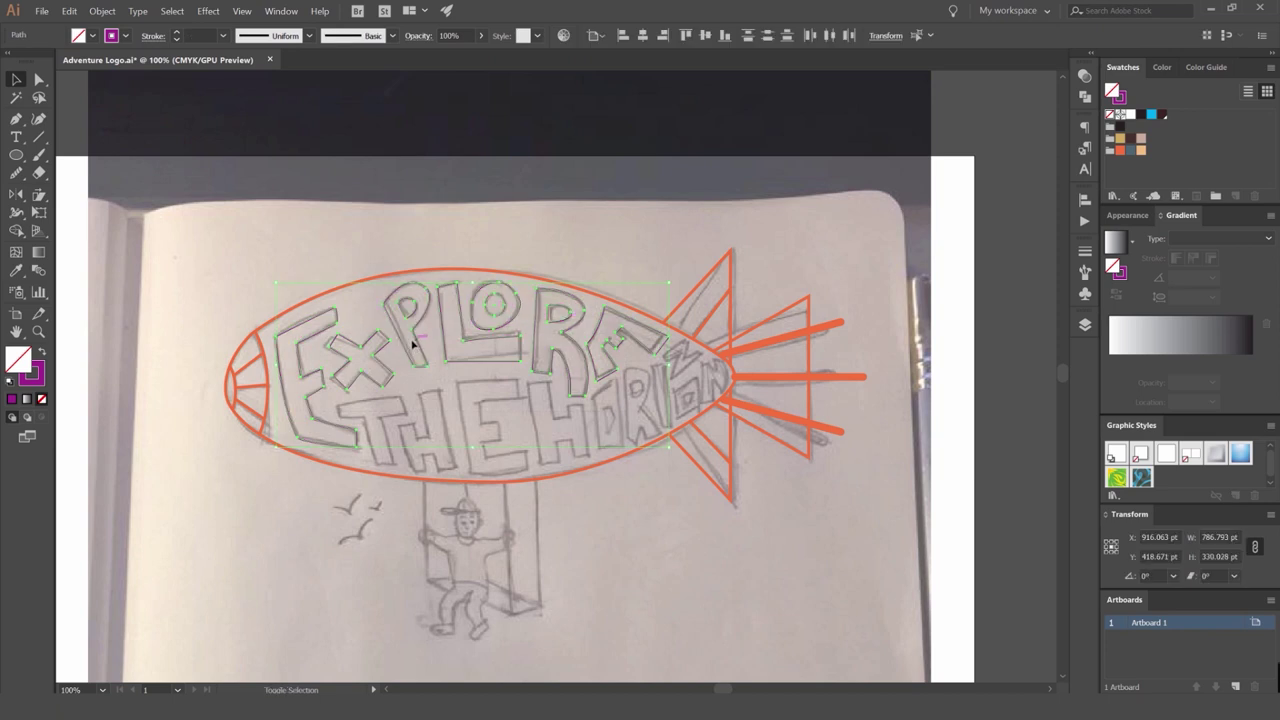
key("ctrl+g")
left_click(546, 423)
Try moving the grouped "Explore" lettering below the airship, and undo the move.
left_click_drag(587, 352, 497, 552)
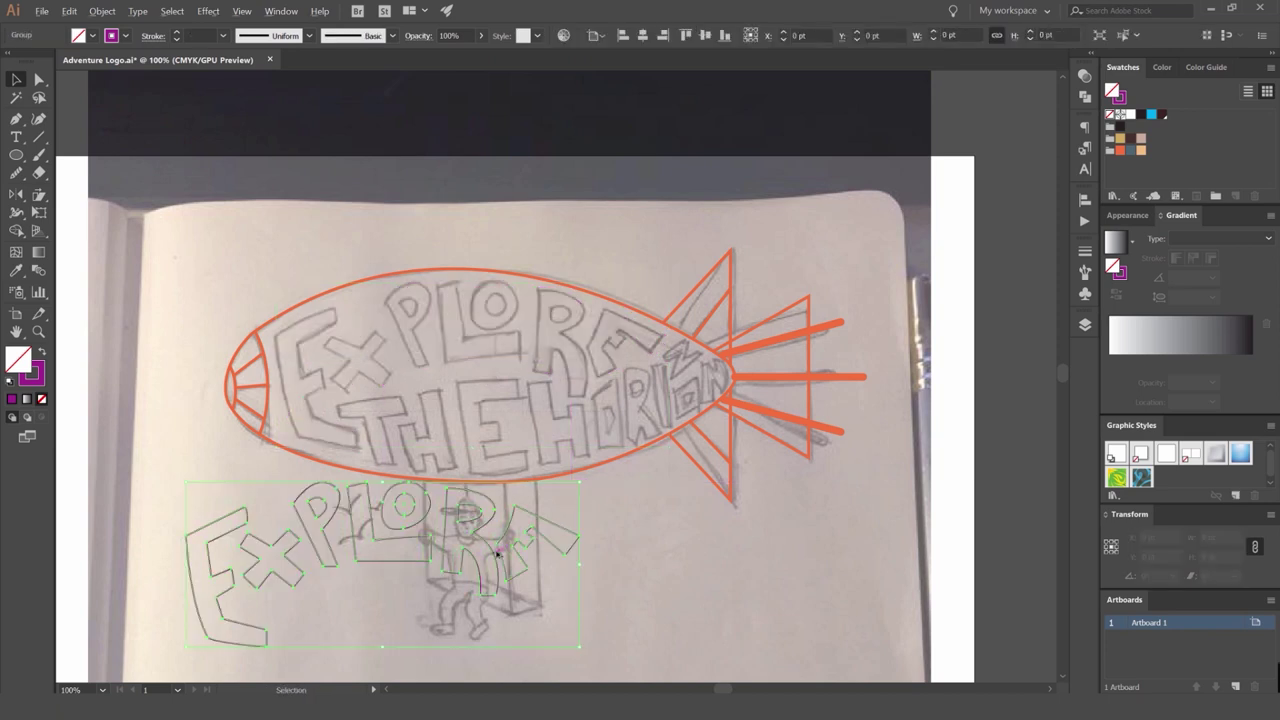
scroll(497, 552, "down", 3)
key("ctrl+z")
Swap the fill and stroke of the "Explore" group to make its letters solid purple, and deselect it.
key("shift+x")
mouse_move(524, 484)
left_mouse_down()
mouse_move(664, 302)
mouse_move(656, 294)
mouse_move(492, 490)
left_mouse_up()
left_click(729, 310)
key("ctrl+plus")
key("ctrl+plus")
key("ctrl+plus")
key("ctrl+plus")
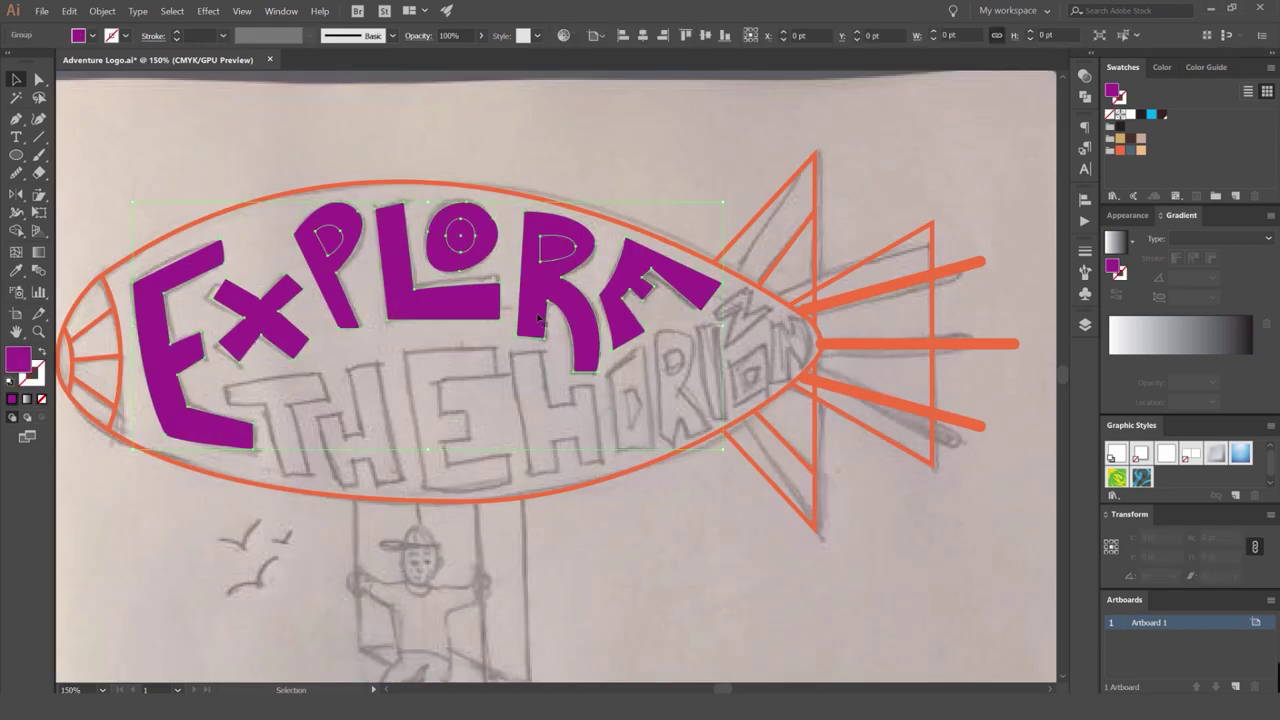
key("ctrl+shift+a")
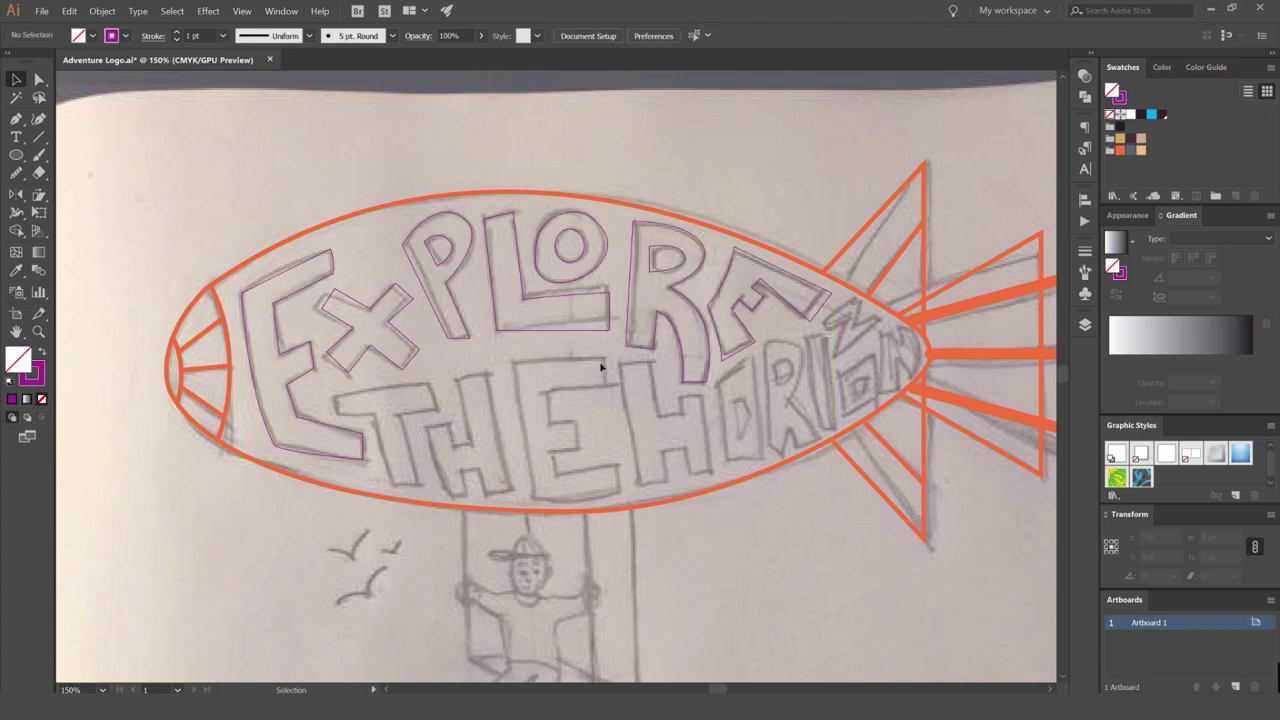
left_click(634, 319)
key("shift+x")
left_click(594, 394)
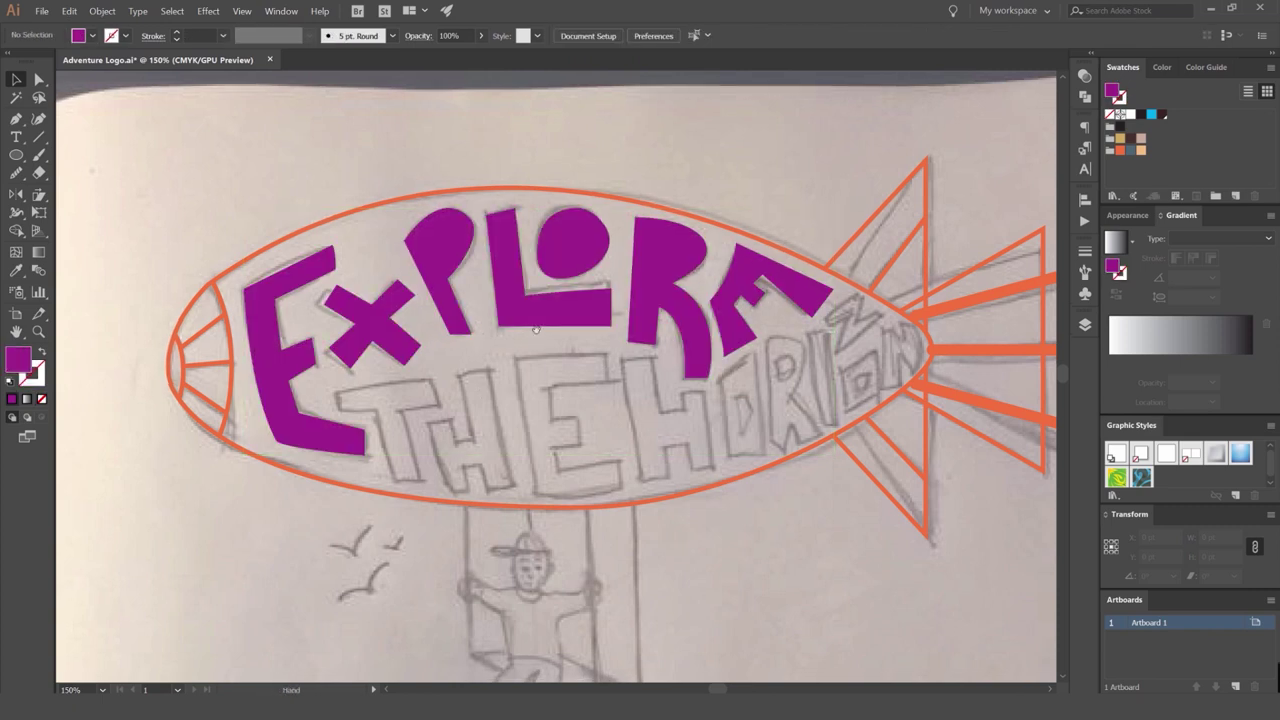
Choose the orange-red colour and start tracing the T of "The" with the Pen tool, from its upper-left corner to the stem.
scroll(347, 487, "up", 2)
key("p")
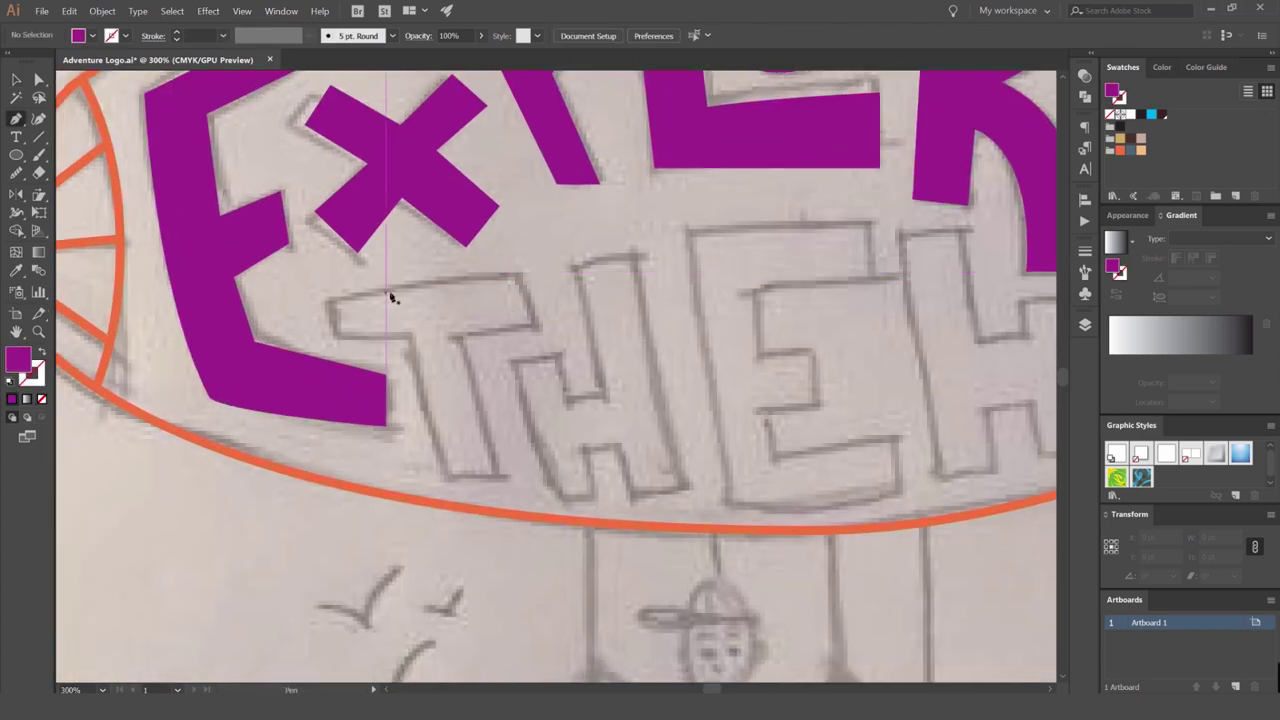
left_click(1140, 149)
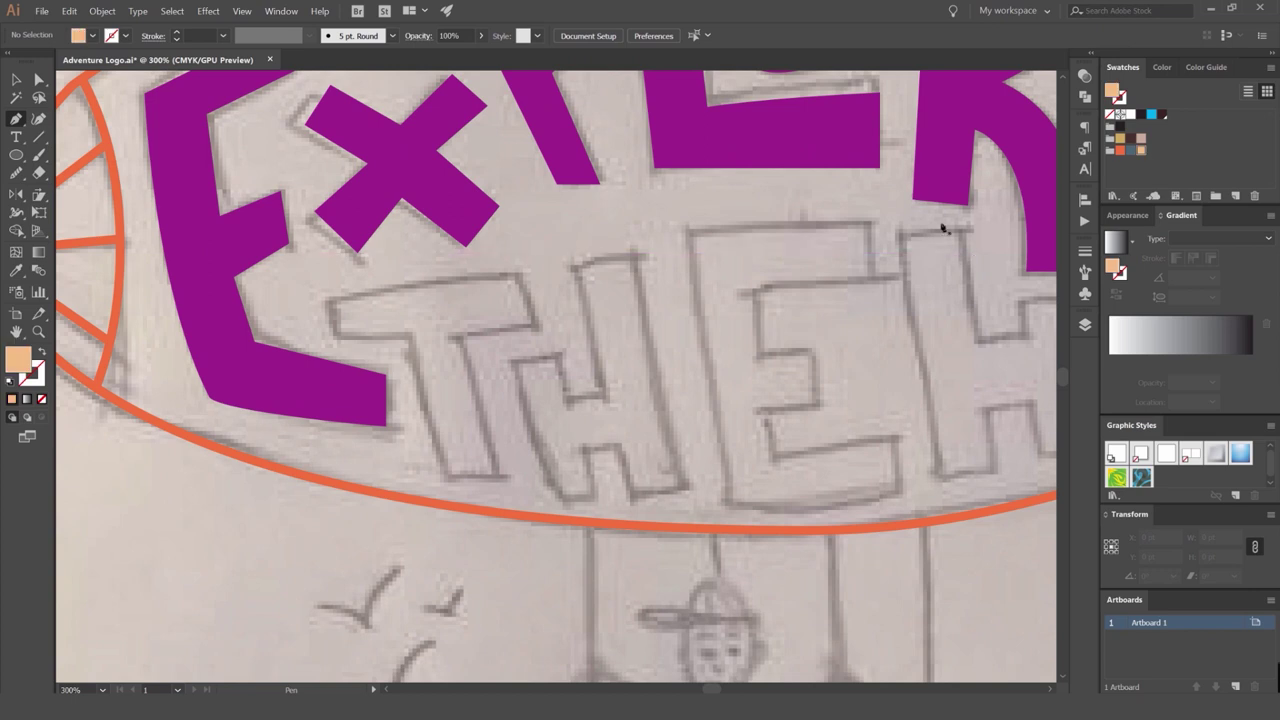
left_click(1119, 150)
scroll(369, 297, "up", 2)
left_click(288, 300)
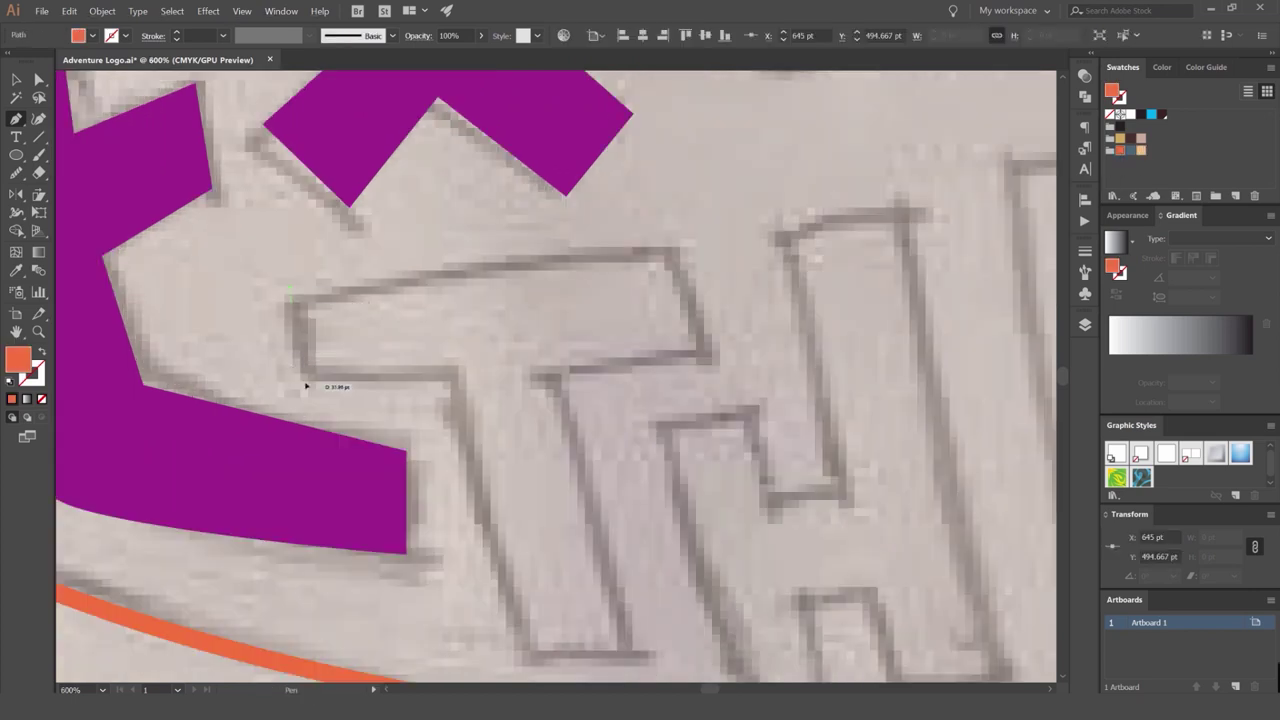
left_click(306, 380)
left_click(449, 374)
left_click_drag(552, 680, 487, 541)
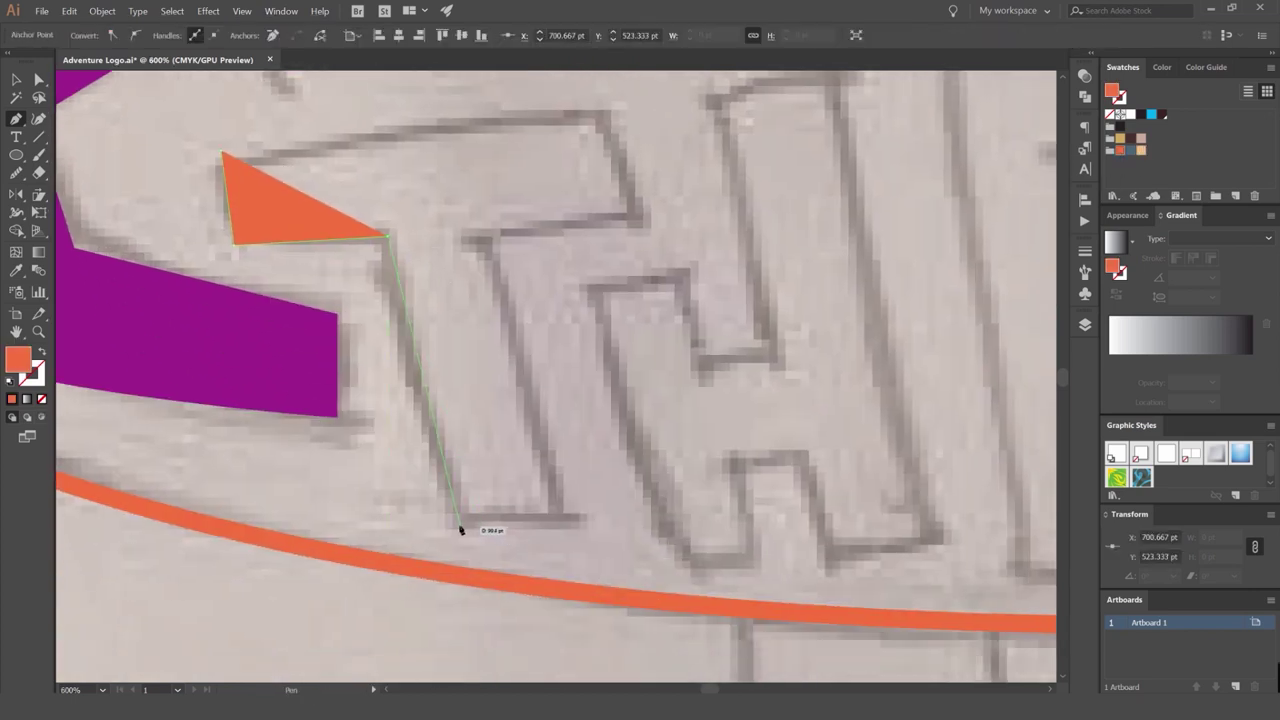
Swap the T's fill to an orange-red stroke, trace its stem and right crossbar, and close the path.
key("shift+x")
left_click(460, 529)
left_click(577, 521)
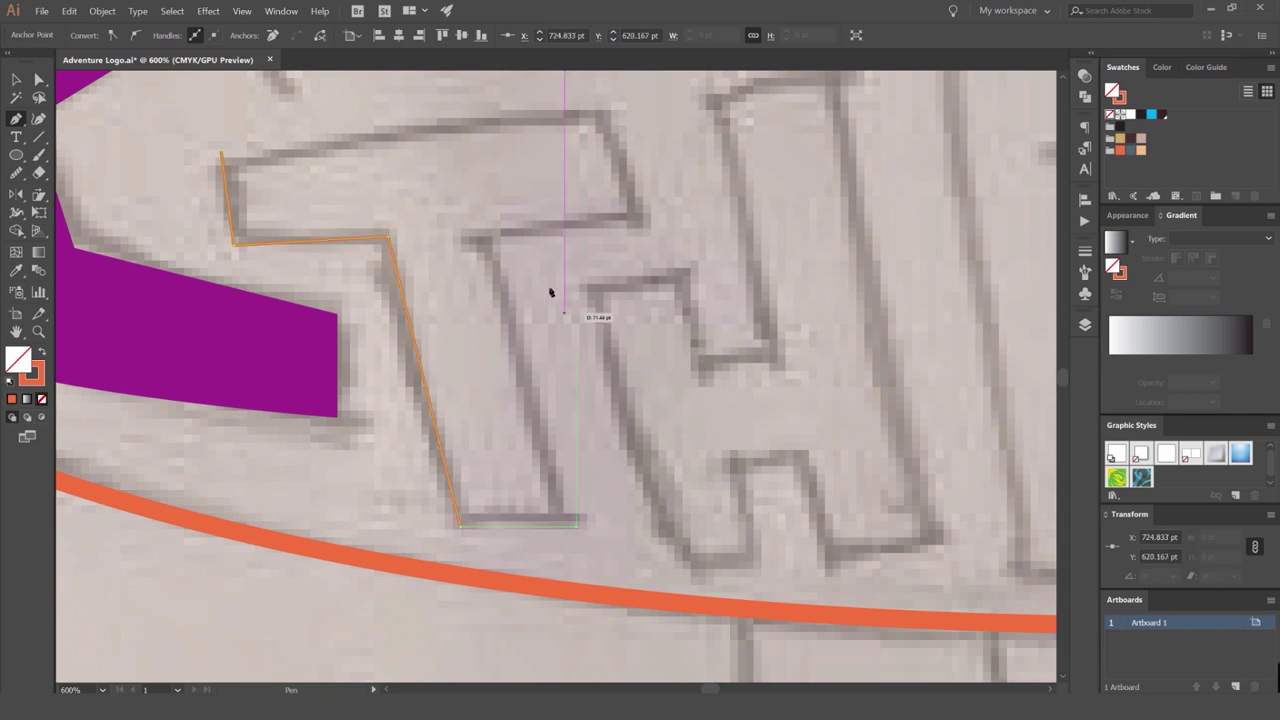
left_click(467, 232)
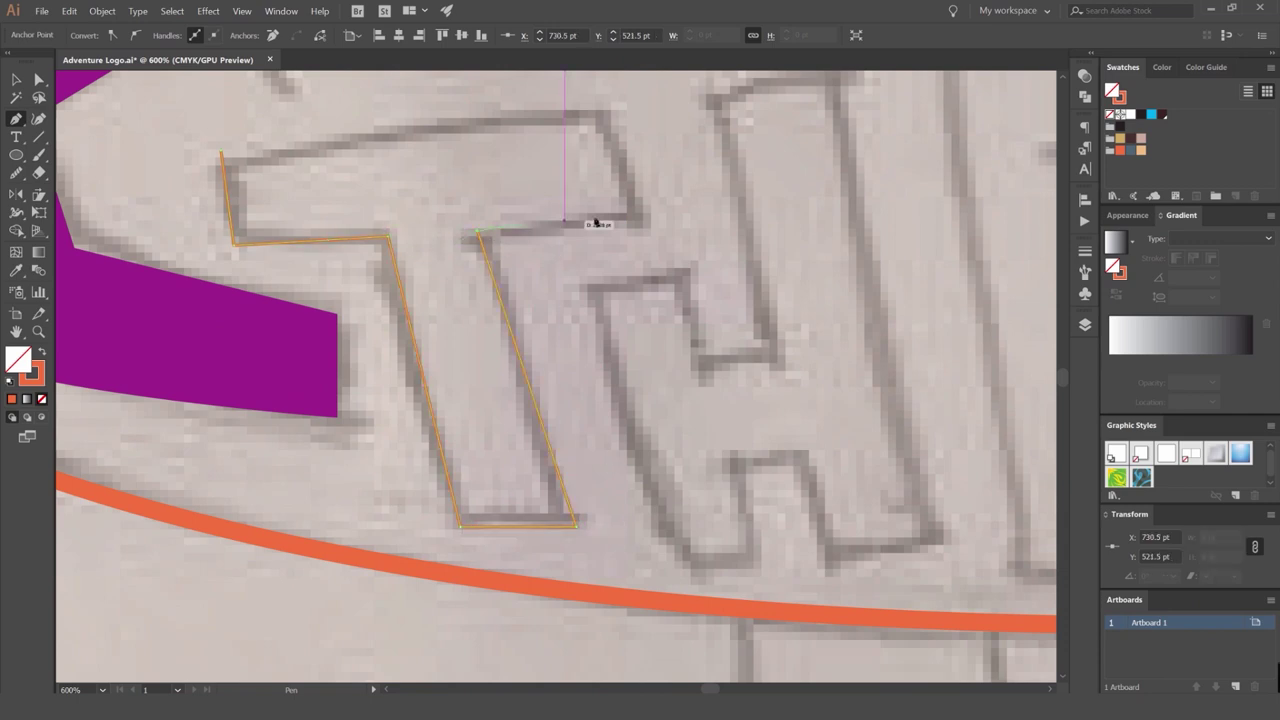
left_click(630, 215)
left_click(224, 153)
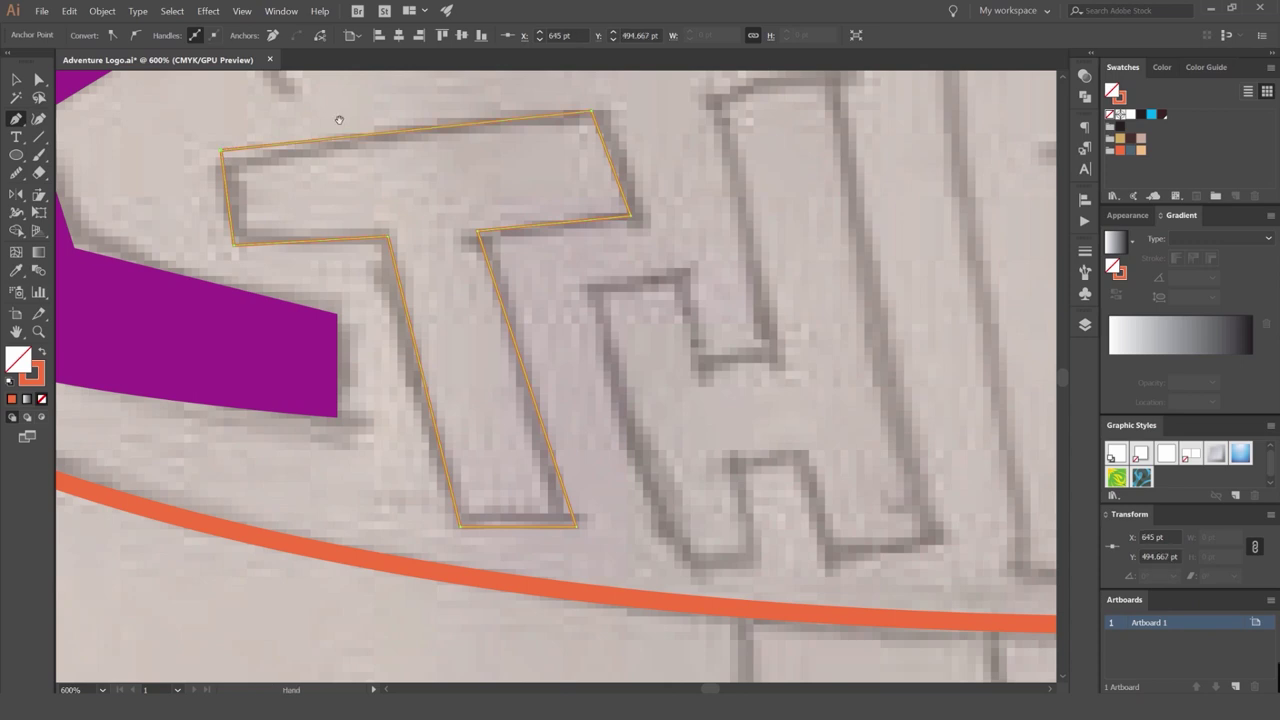
left_click_drag(390, 165, 490, 265)
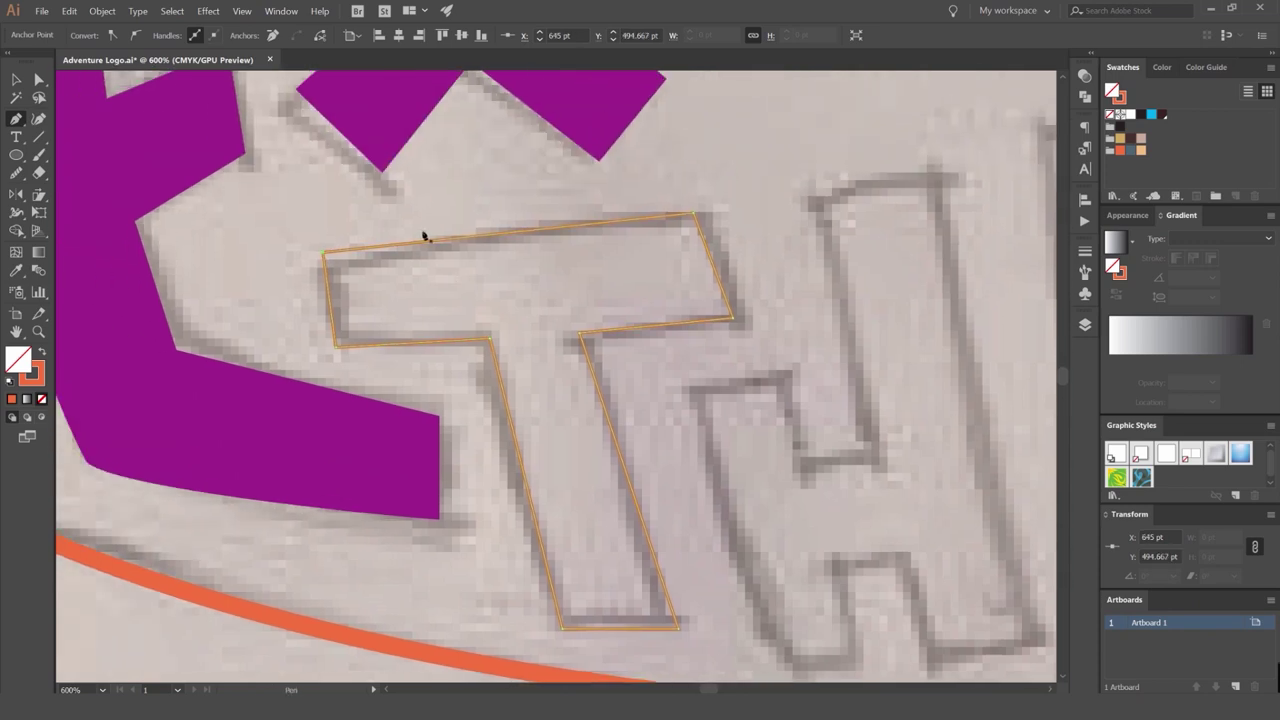
Toggle the T between solid fill and outline, apply the default fill and stroke colours, and undo the default colours.
key("v")
key("shift+x")
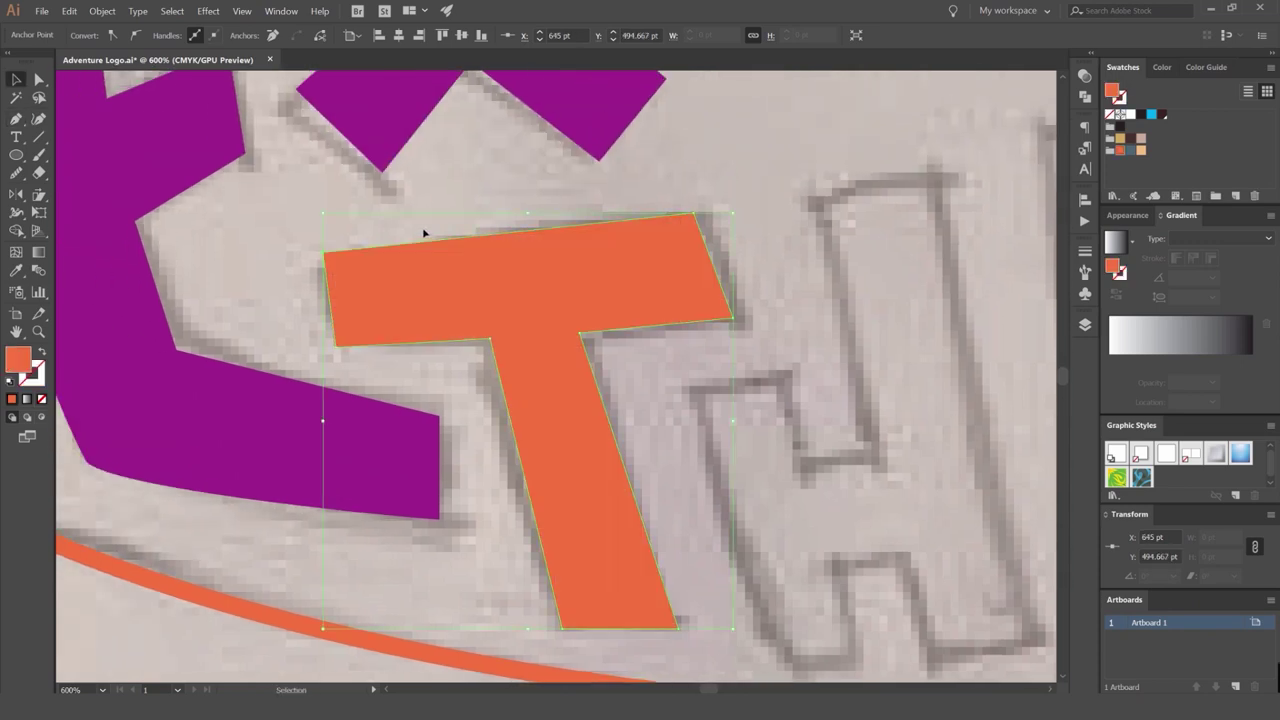
key("shift+x")
key("shift+x")
key("shift+x")
left_click(12, 381)
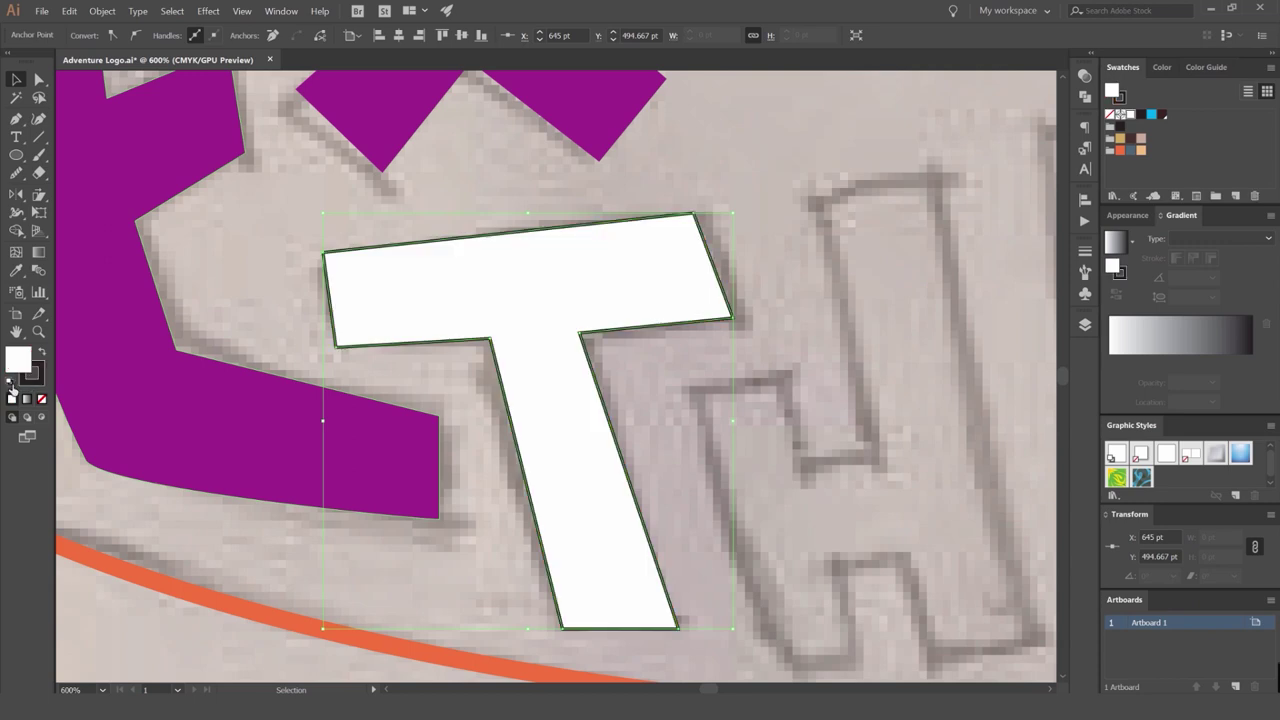
key("ctrl+z")
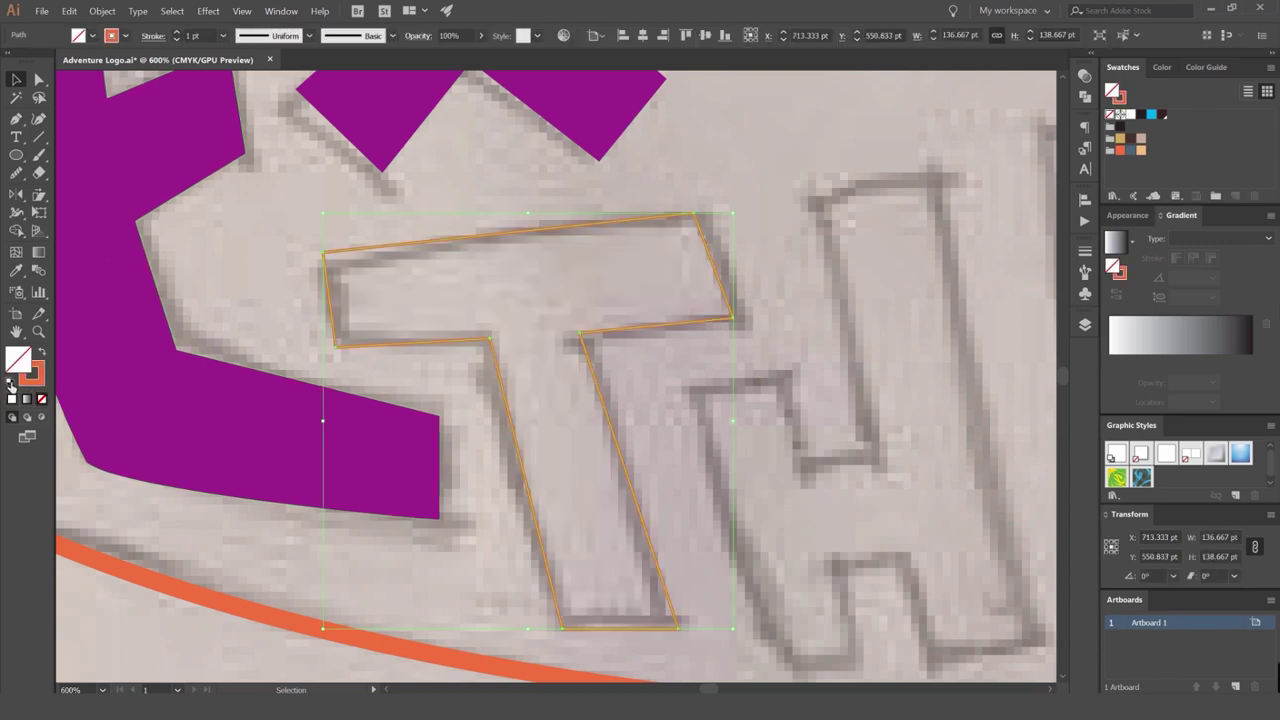
left_click(12, 384)
key("ctrl+z")
Swap the T's fill and stroke back and forth, leave it as an orange-red outline, and deselect it.
left_click(41, 354)
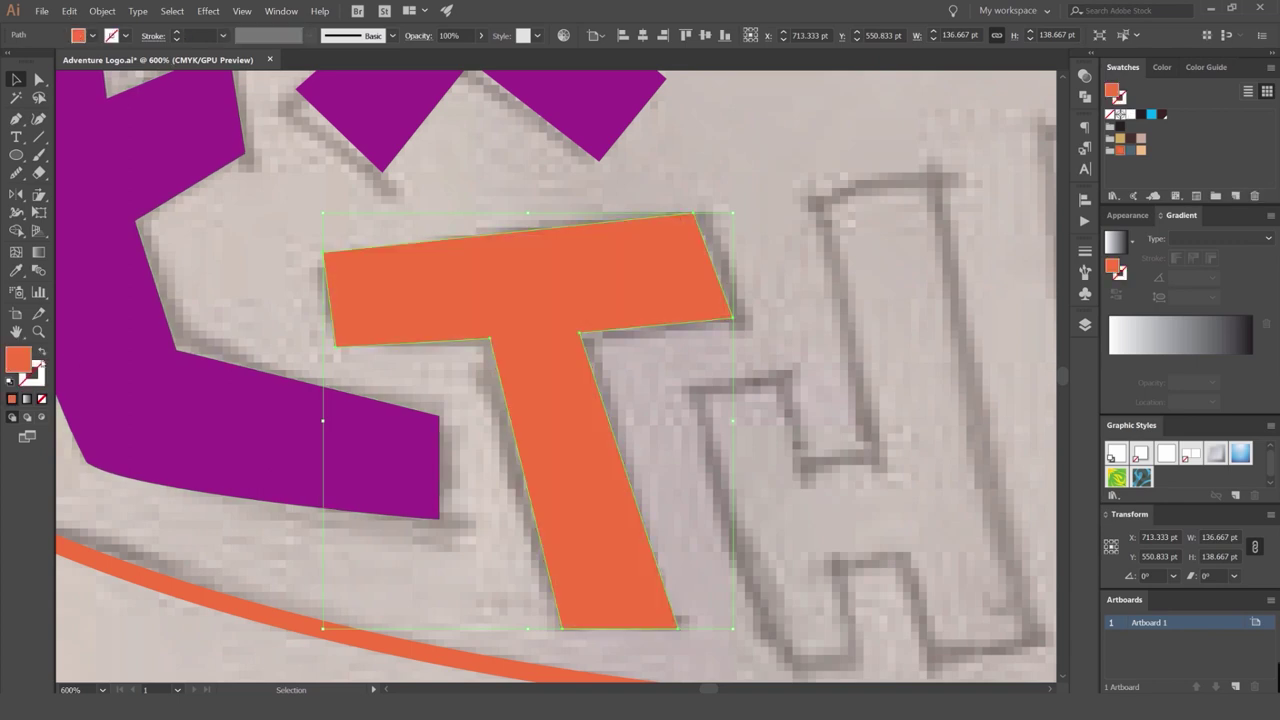
left_click(41, 354)
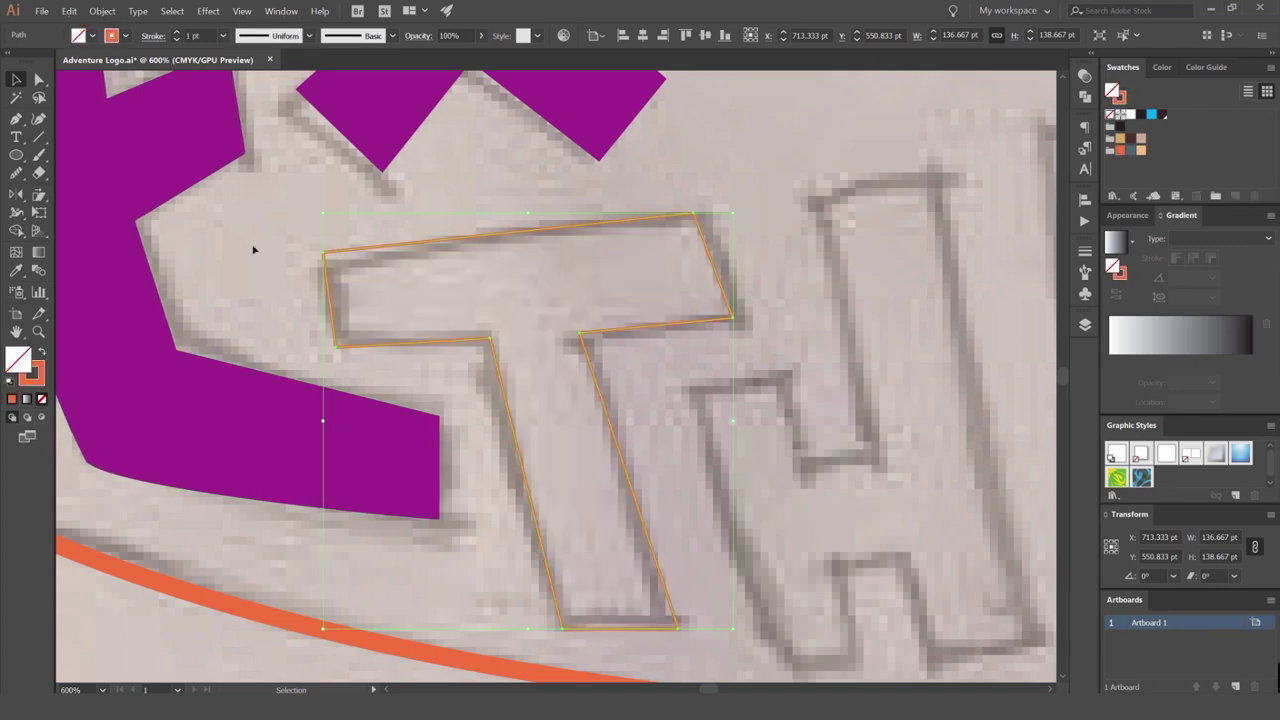
key("shift+x")
key("shift+x")
left_click(771, 289)
Swap the fill and stroke of the "Explore" group to turn its letters into purple outlines, and deselect it.
mouse_move(763, 349)
left_mouse_down()
mouse_move(606, 331)
mouse_move(532, 364)
left_mouse_up()
scroll(606, 331, "down", 2)
left_click(450, 135)
scroll(530, 247, "down", 3)
key("shift+x")
left_click(691, 188)
scroll(691, 188, "down", 3)
scroll(691, 188, "up", 1)
Select the "Explore" group again, swap its purple stroke back to a solid fill, and deselect it.
left_click(677, 206)
scroll(688, 190, "up", 1)
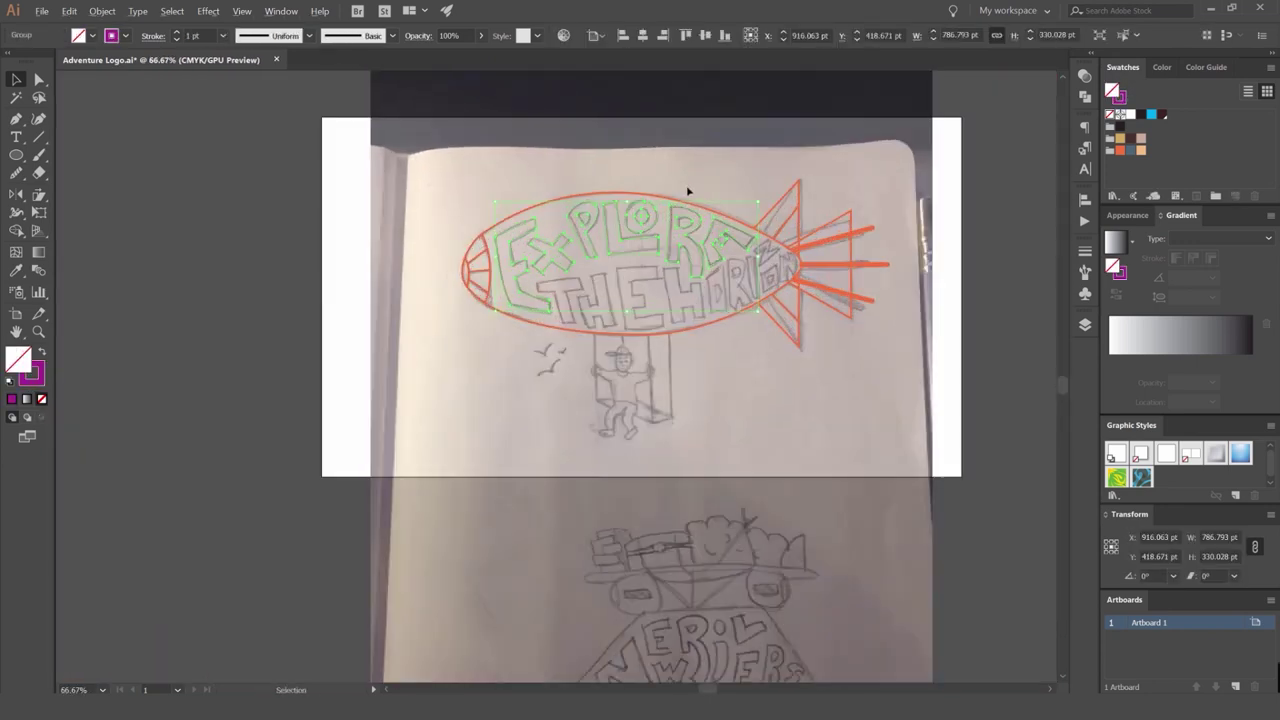
scroll(689, 188, "up", 1)
key("shift+x")
left_click(689, 177)
scroll(693, 177, "down", 2)
scroll(692, 191, "up", 3)
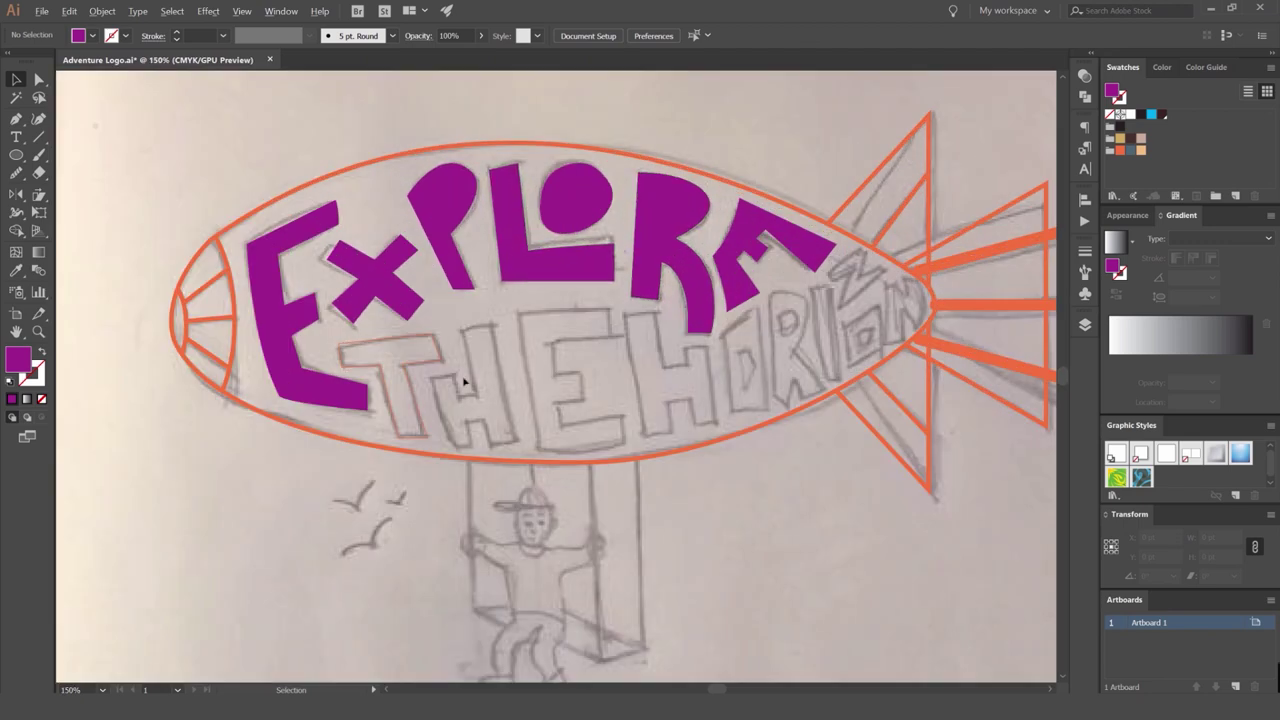
Trace the first H from its upper-left corner to the right stem's top with the Pen tool, and give it an orange-red stroke without fill.
scroll(463, 381, "up", 3)
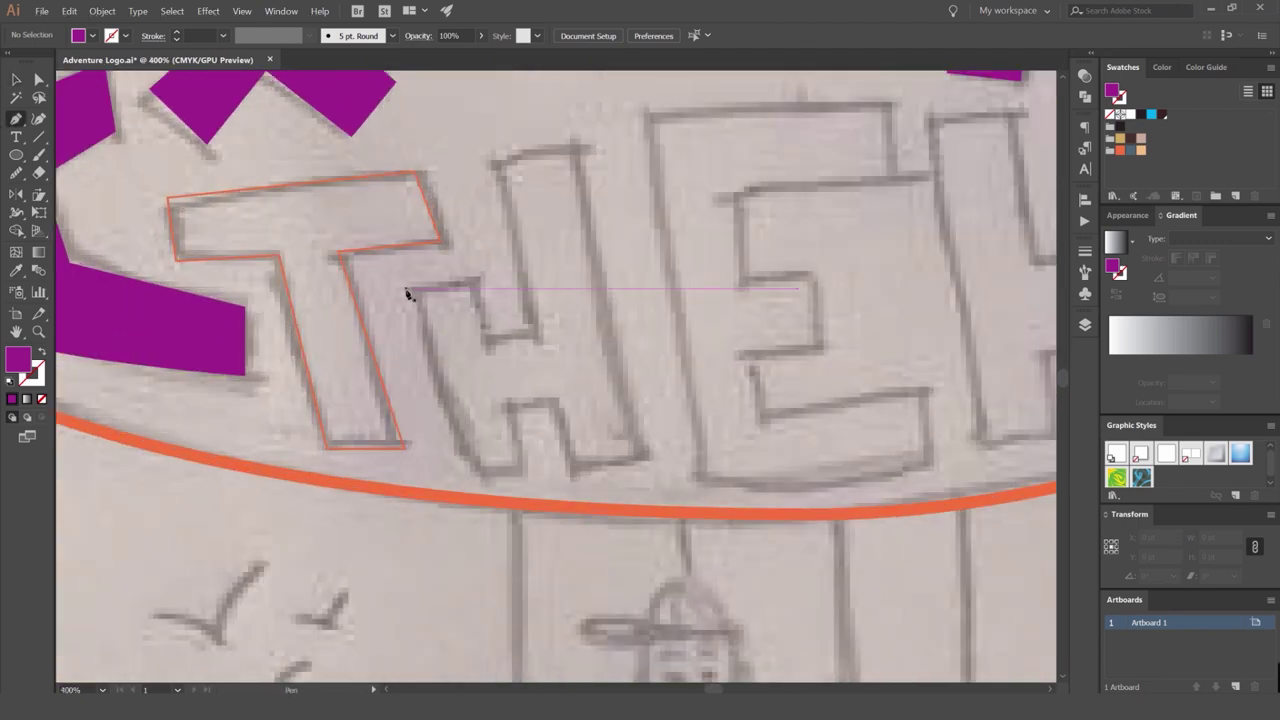
left_click(410, 291)
left_click(474, 281)
left_click(484, 347)
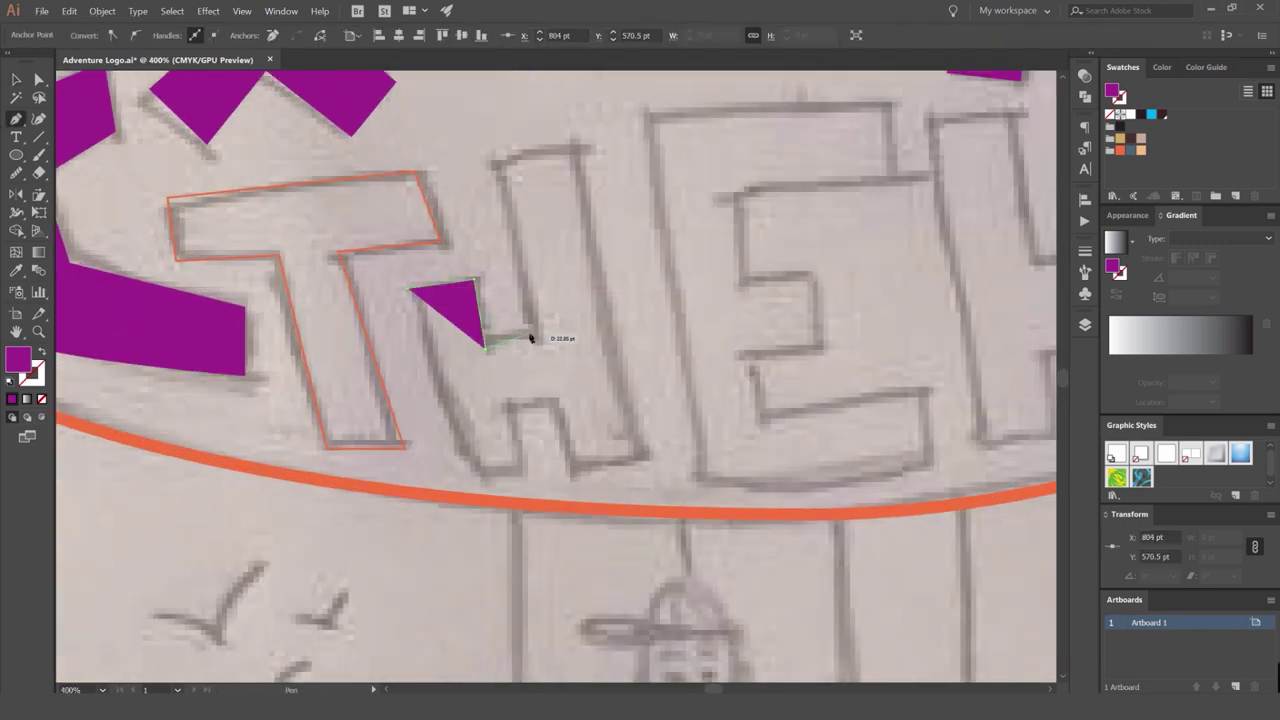
left_click(535, 335)
left_click(495, 163)
left_click(572, 162)
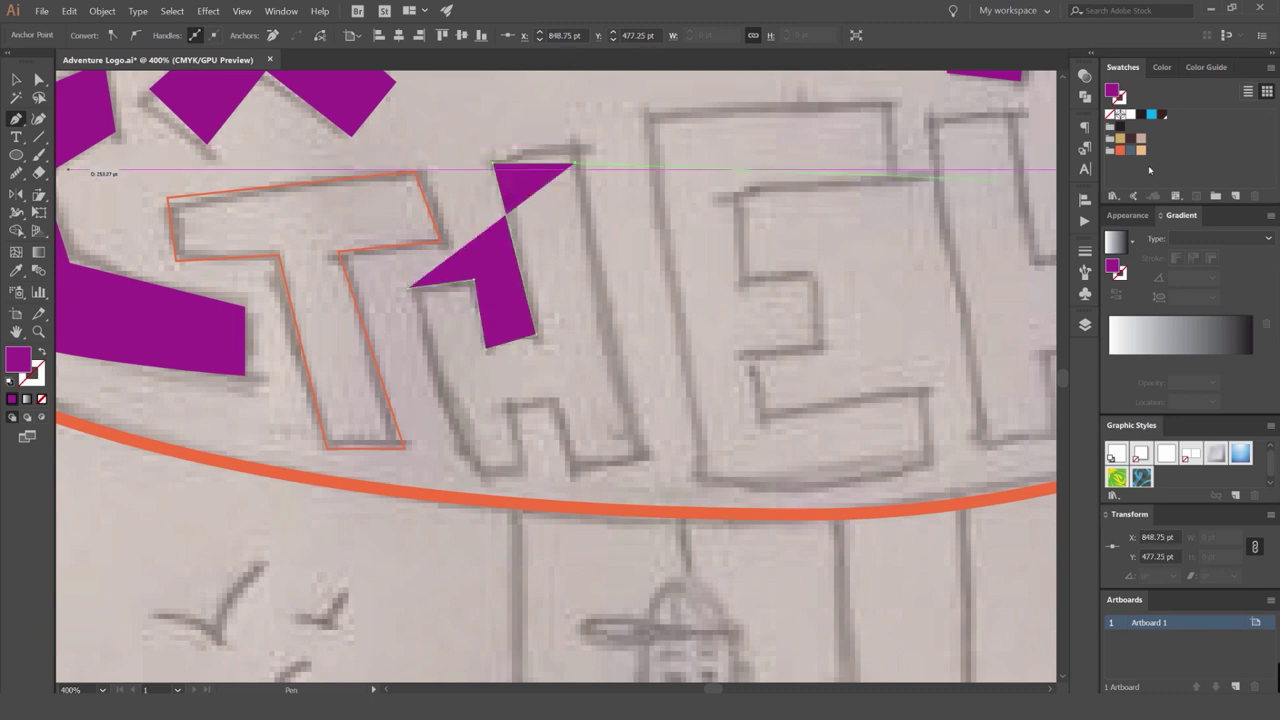
left_click(1120, 150)
key("shift+x")
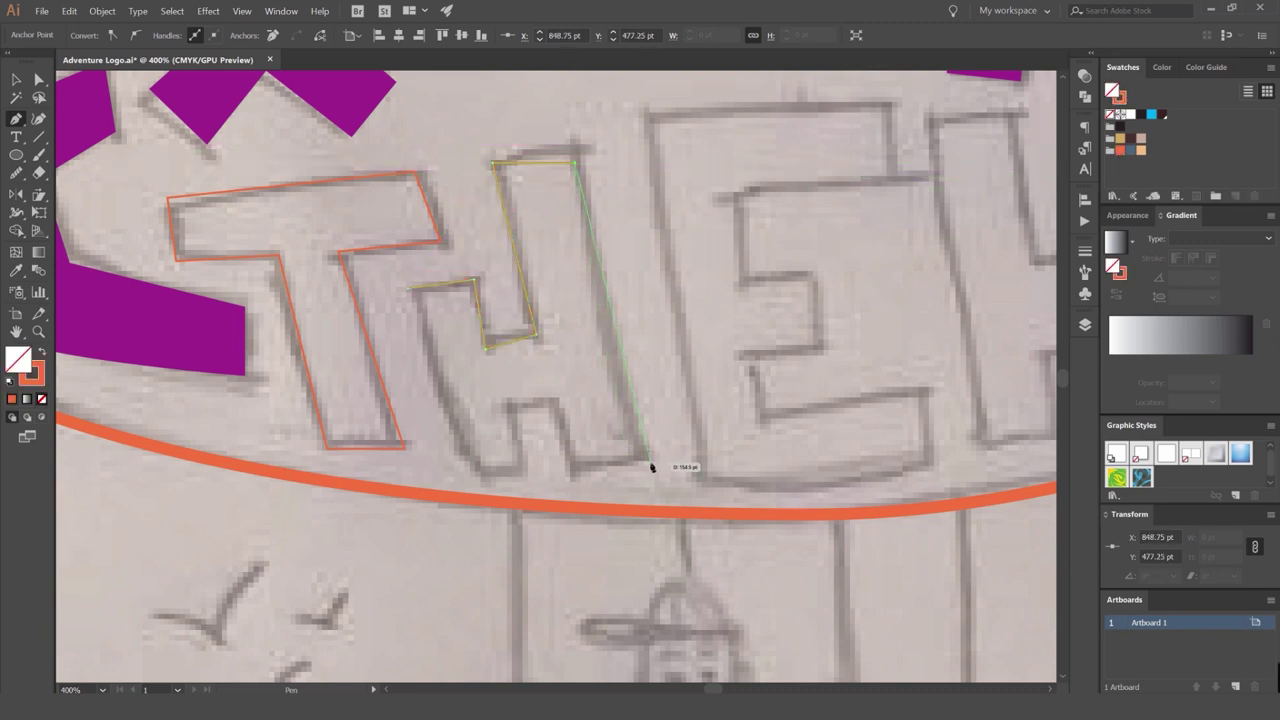
Finish tracing the first H along its right stem, lower notch and left stem, close the path, and deselect it.
left_click(650, 465)
left_click(573, 476)
left_click(555, 401)
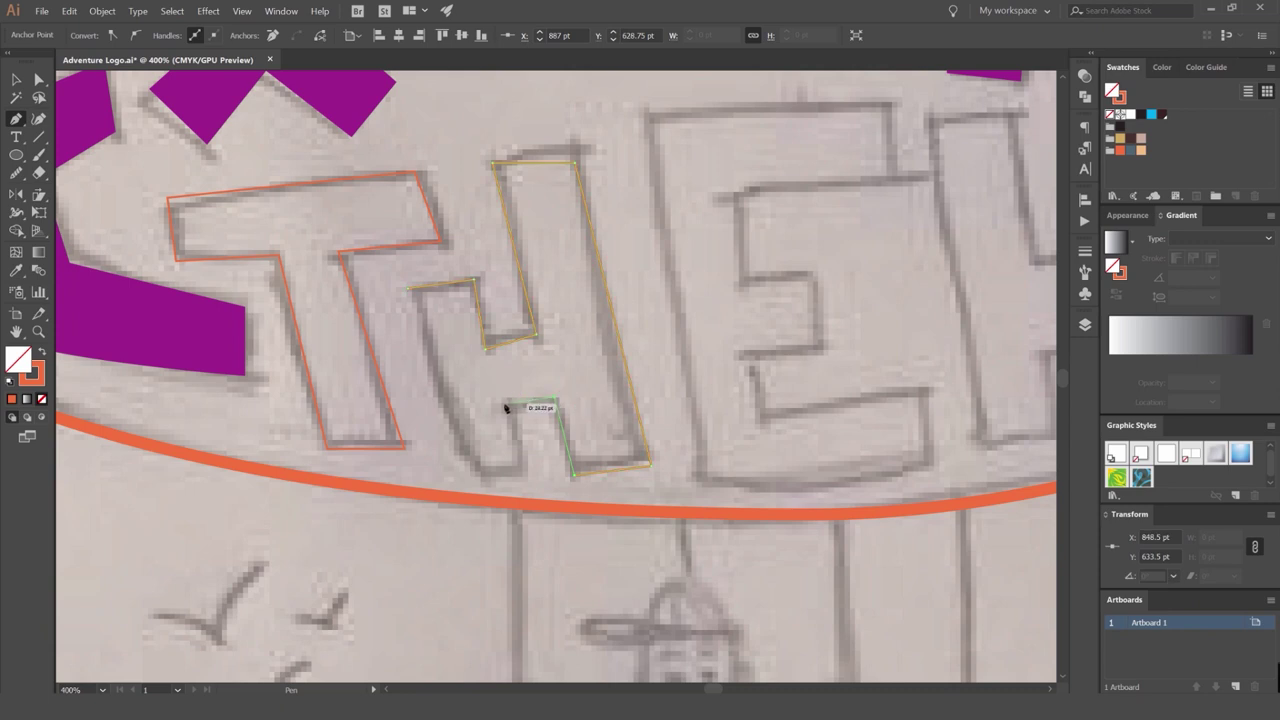
left_click(505, 404)
left_click(527, 480)
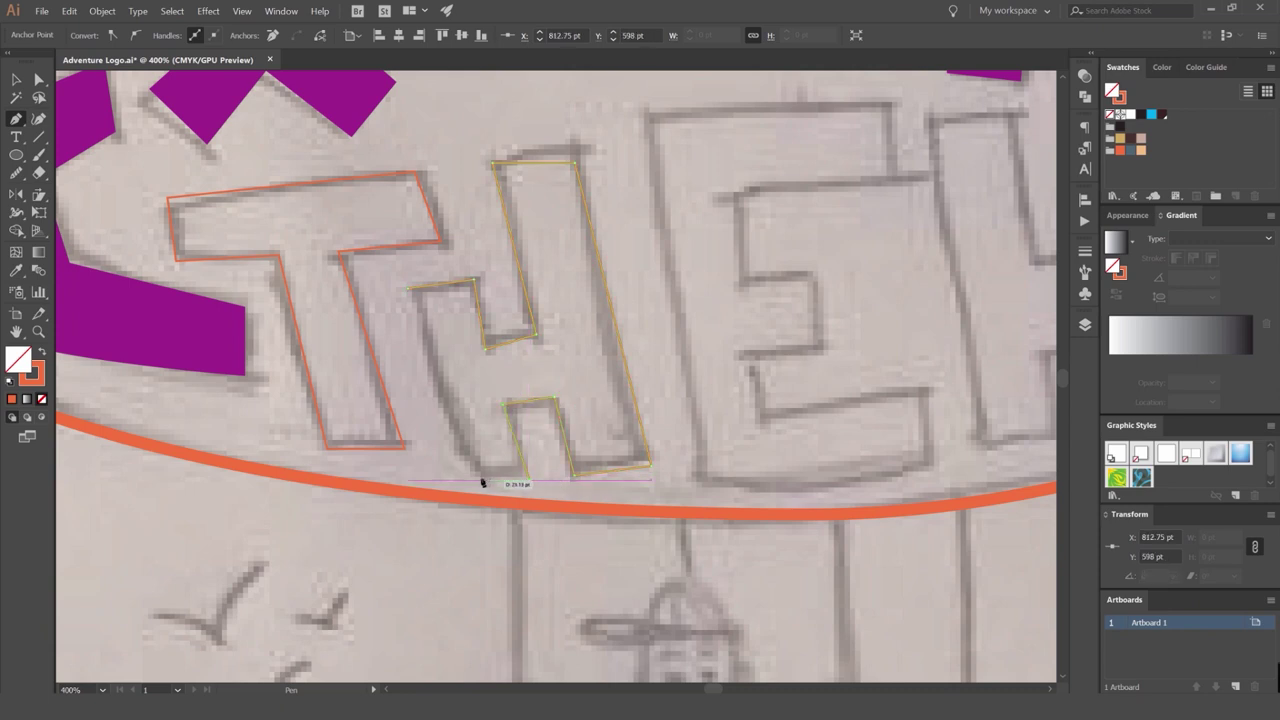
left_click(409, 288)
key("v")
left_click(676, 250)
Trace the E of "The" from its upper-left corner down the left side, along the base and up the lower arm's end.
key("space")
left_click_drag(686, 244, 577, 277)
key("p")
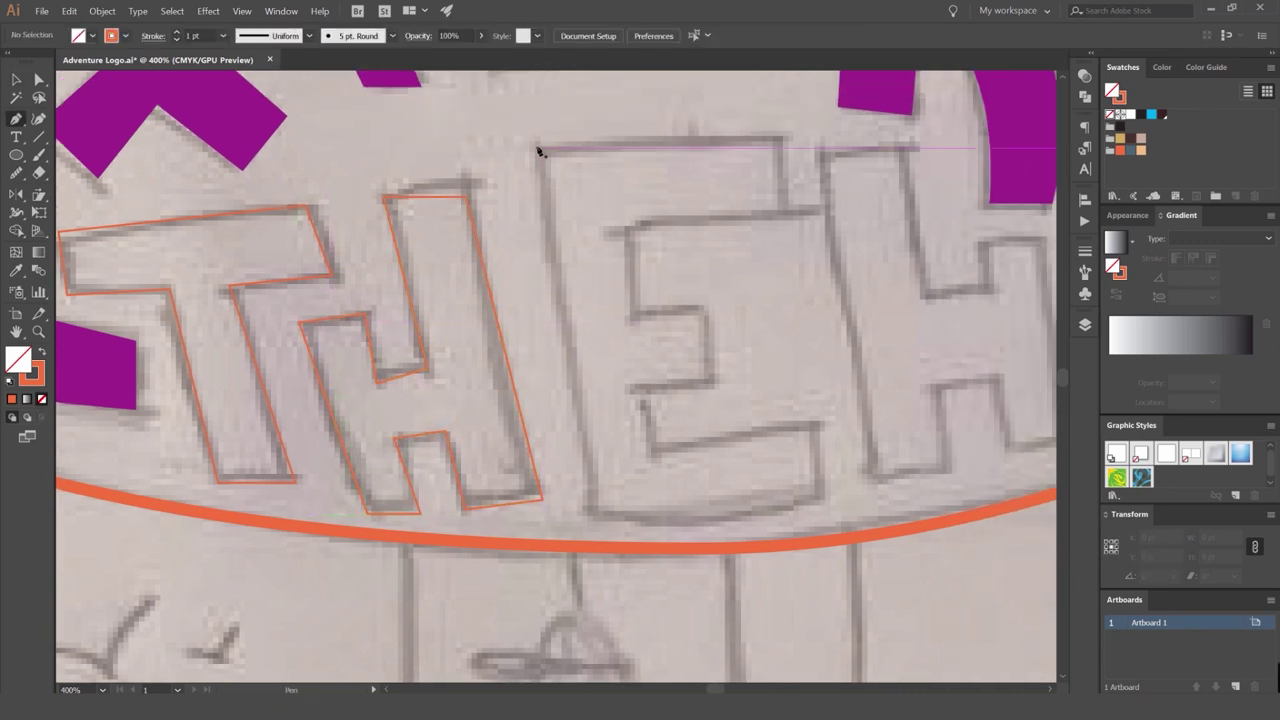
left_click(537, 147)
left_click(588, 513)
left_click(827, 501)
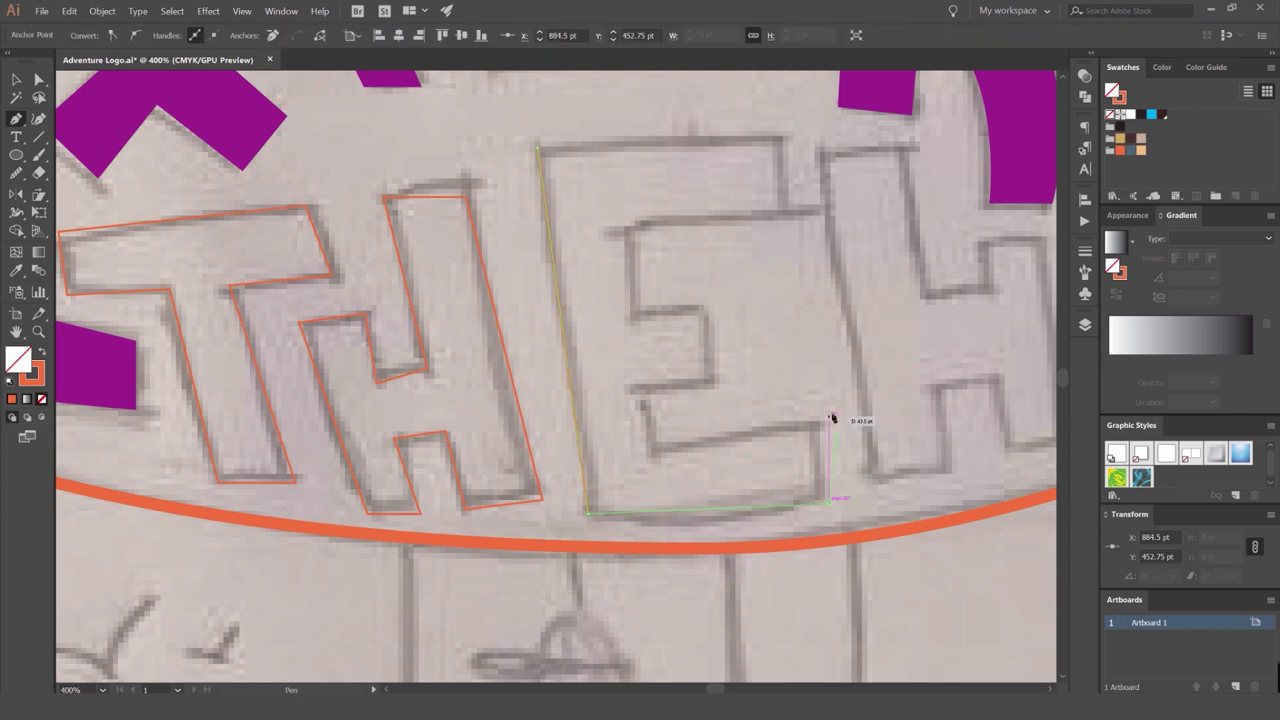
left_click(822, 423)
key("ctrl+z")
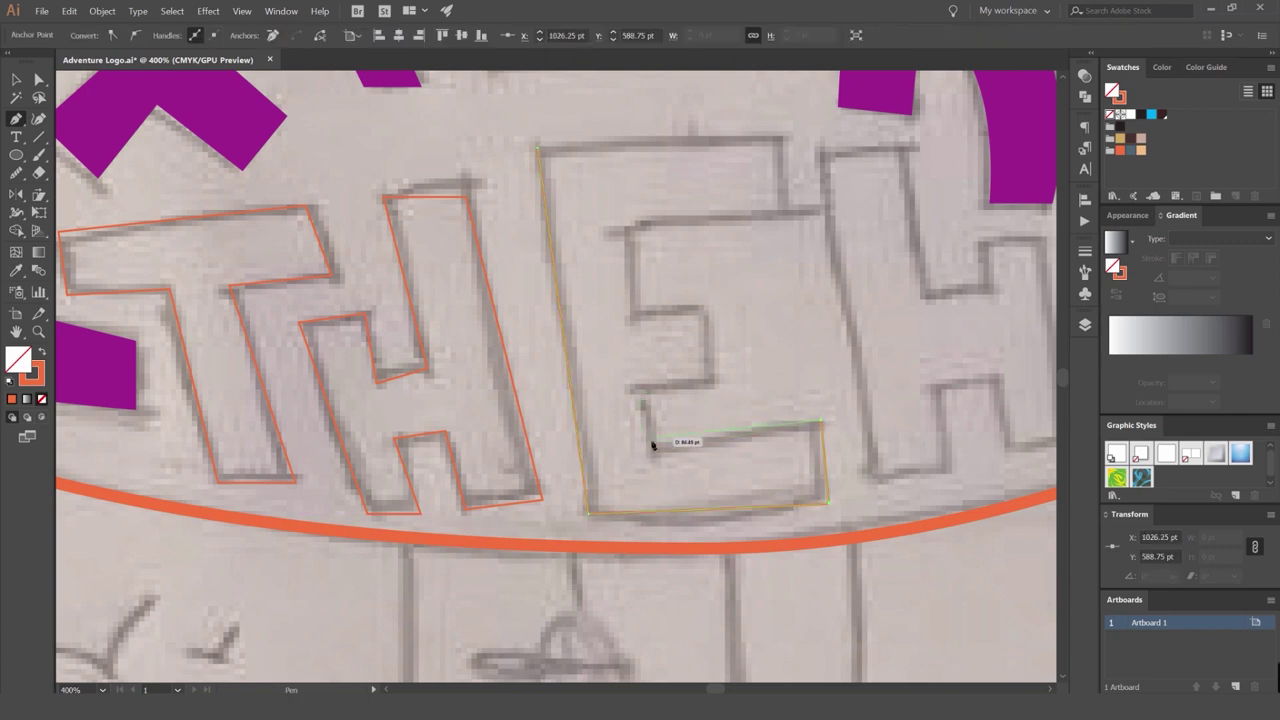
Finish tracing the E around its middle and upper arms, close the path, and deselect it.
left_click(706, 306)
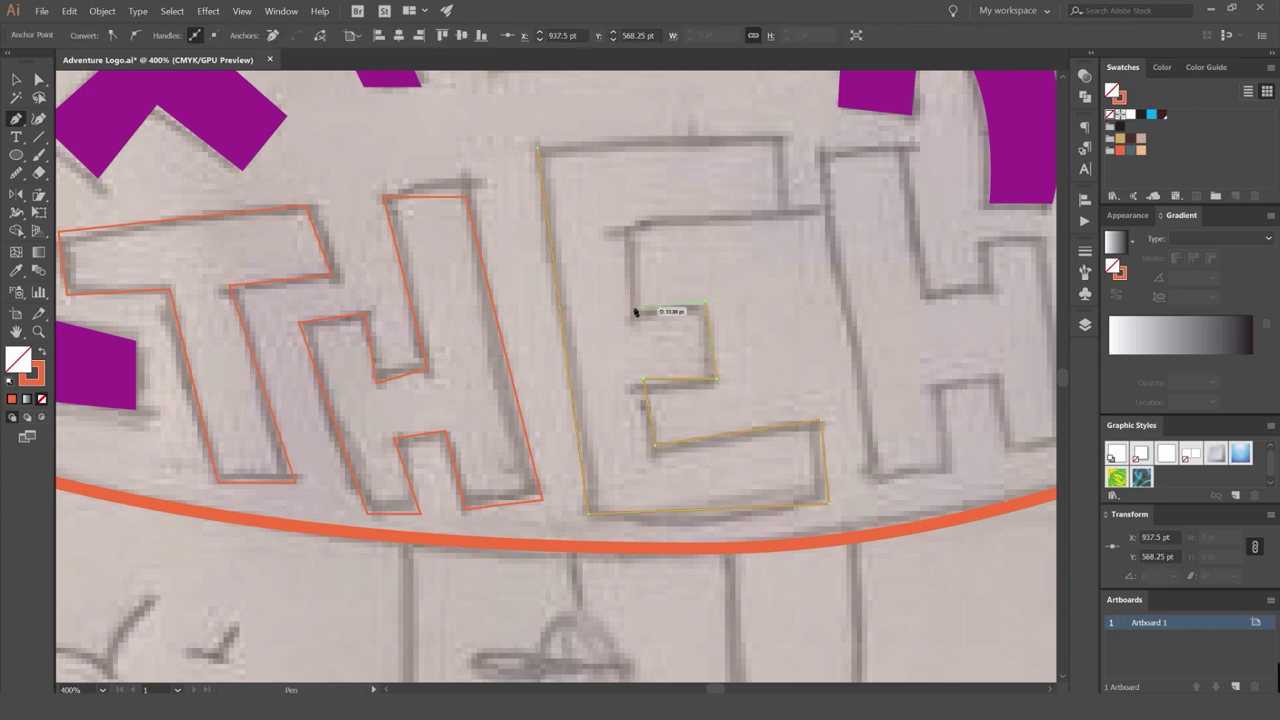
left_click(632, 226)
left_click(783, 216)
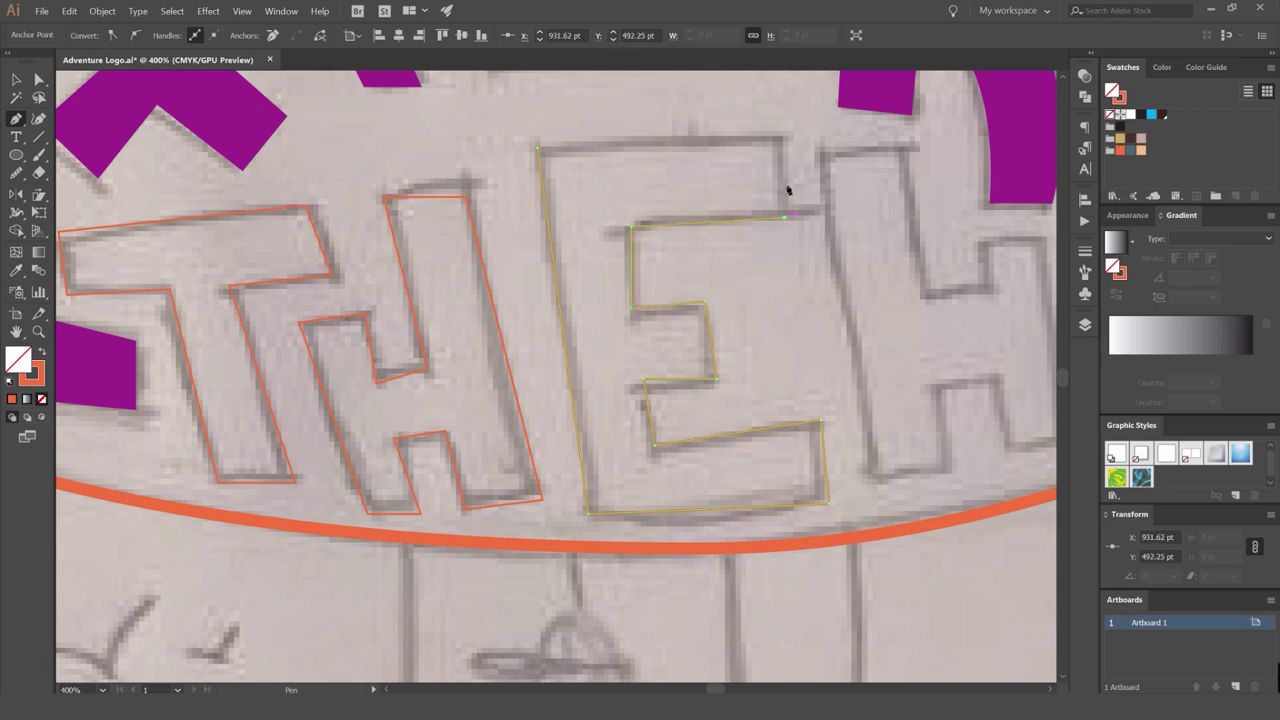
left_click(786, 133)
left_click(538, 149)
left_click_drag(729, 103, 420, 160)
key("v")
scroll(432, 195, "down", 2)
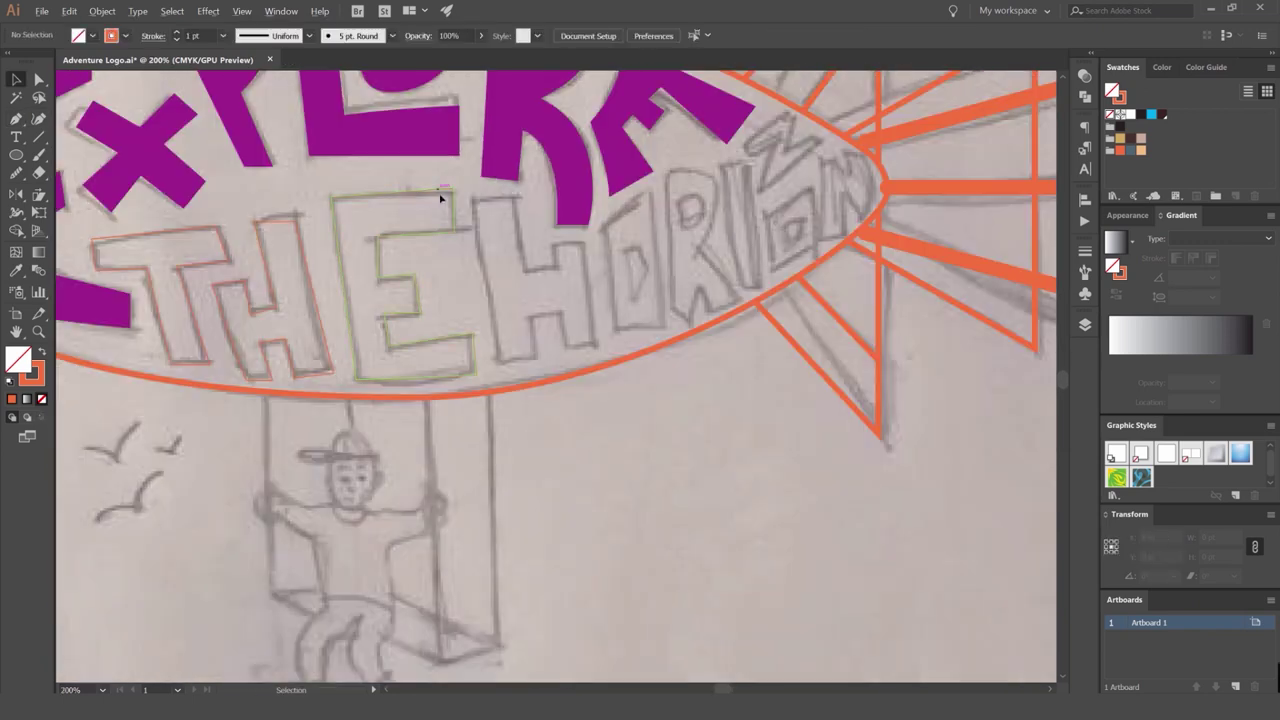
Select the traced E, try swapping its orange-red stroke to a fill, and swap it back.
scroll(444, 210, "up", 1)
left_click(457, 205)
key("shift+x")
left_click(513, 232)
scroll(513, 233, "down", 4)
key("shift+x")
scroll(506, 240, "up", 3)
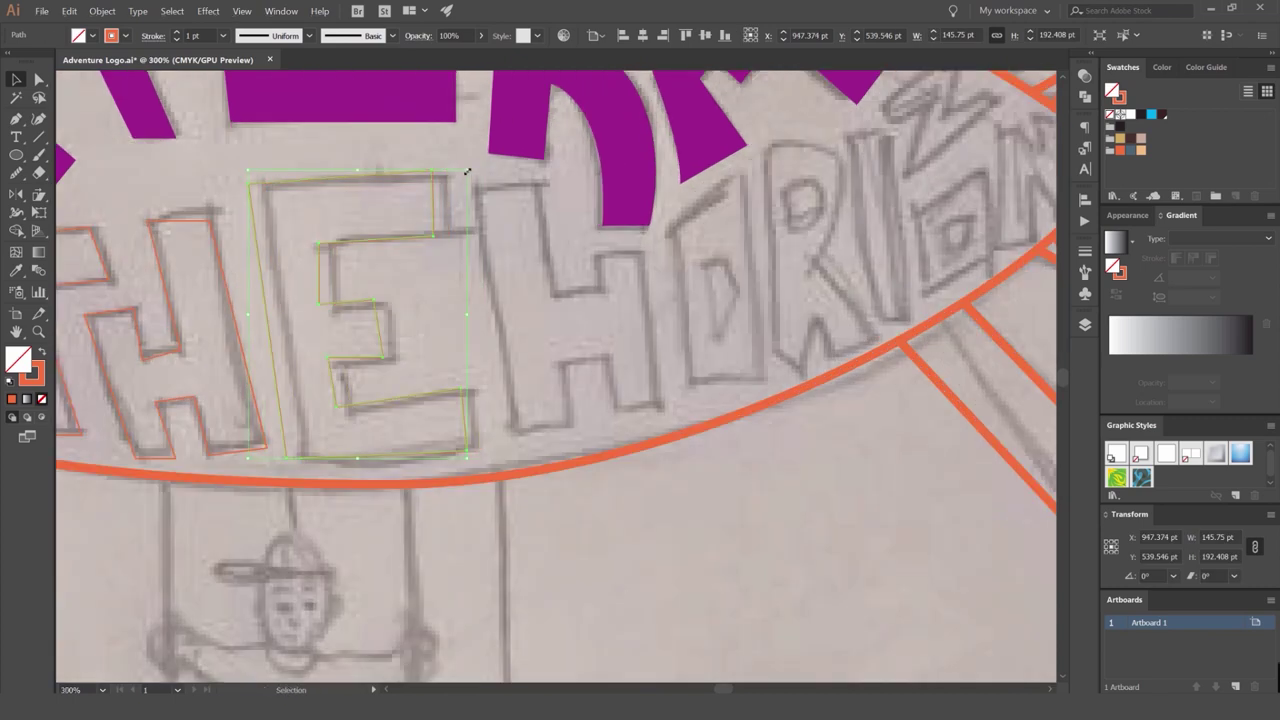
Scale the E down to about 131 × 173 pt and nudge it slightly to the right, away from the H.
left_click_drag(467, 171, 457, 183)
key("shift+Up")
key("shift+Down")
key("Right")
key("Right")
key("Right")
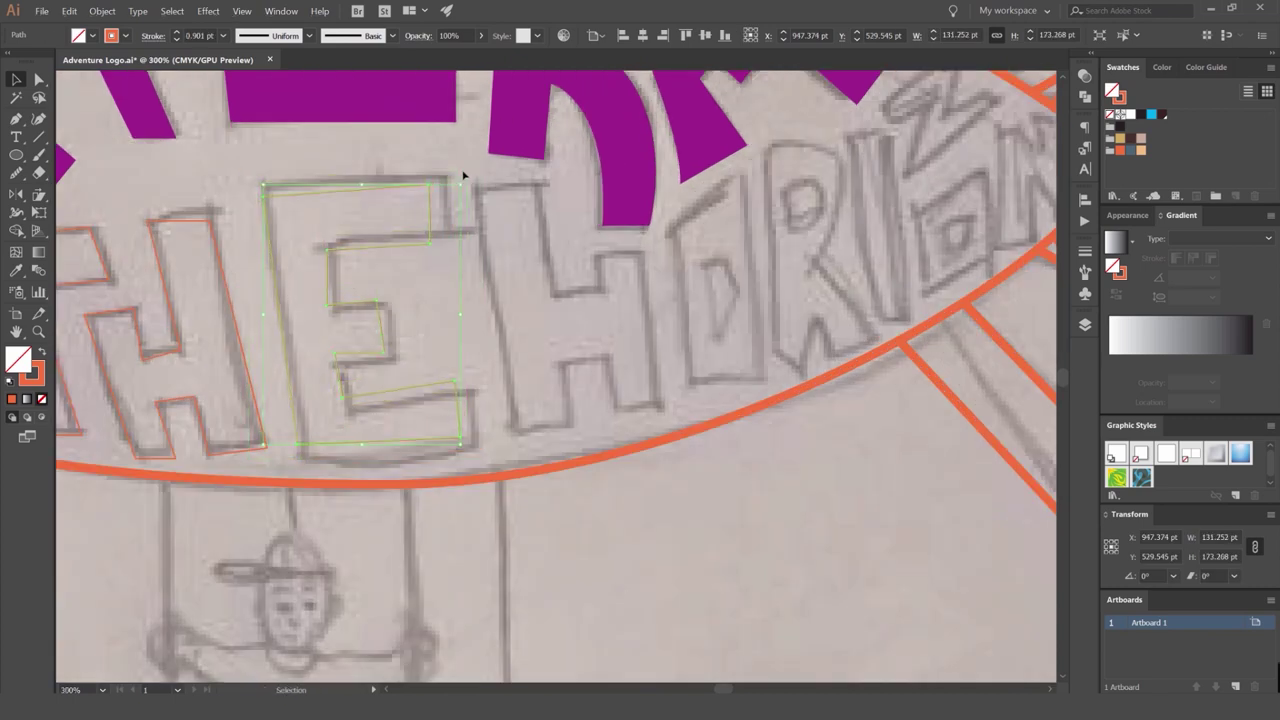
Fill the E with the greyish paper color sampled from the sketch using the Eyedropper.
key("i")
left_click(523, 256)
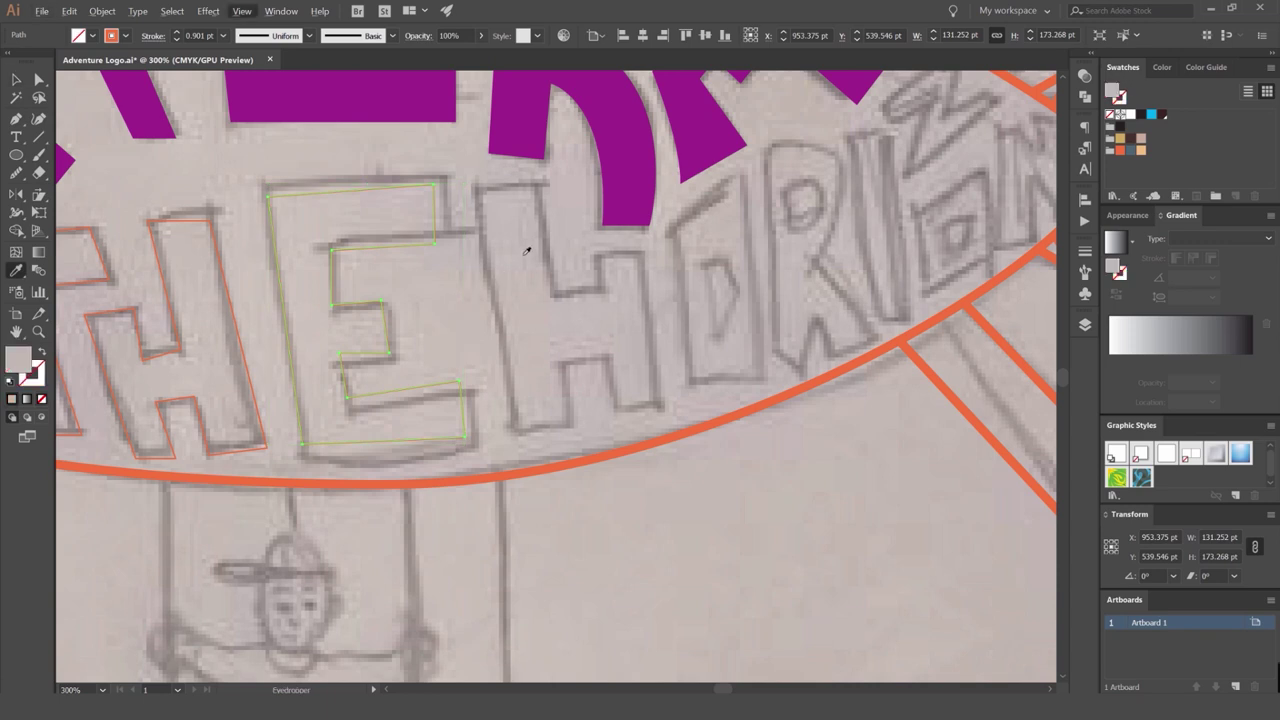
left_click(305, 301)
left_click(519, 290)
key("c")
left_click(522, 285)
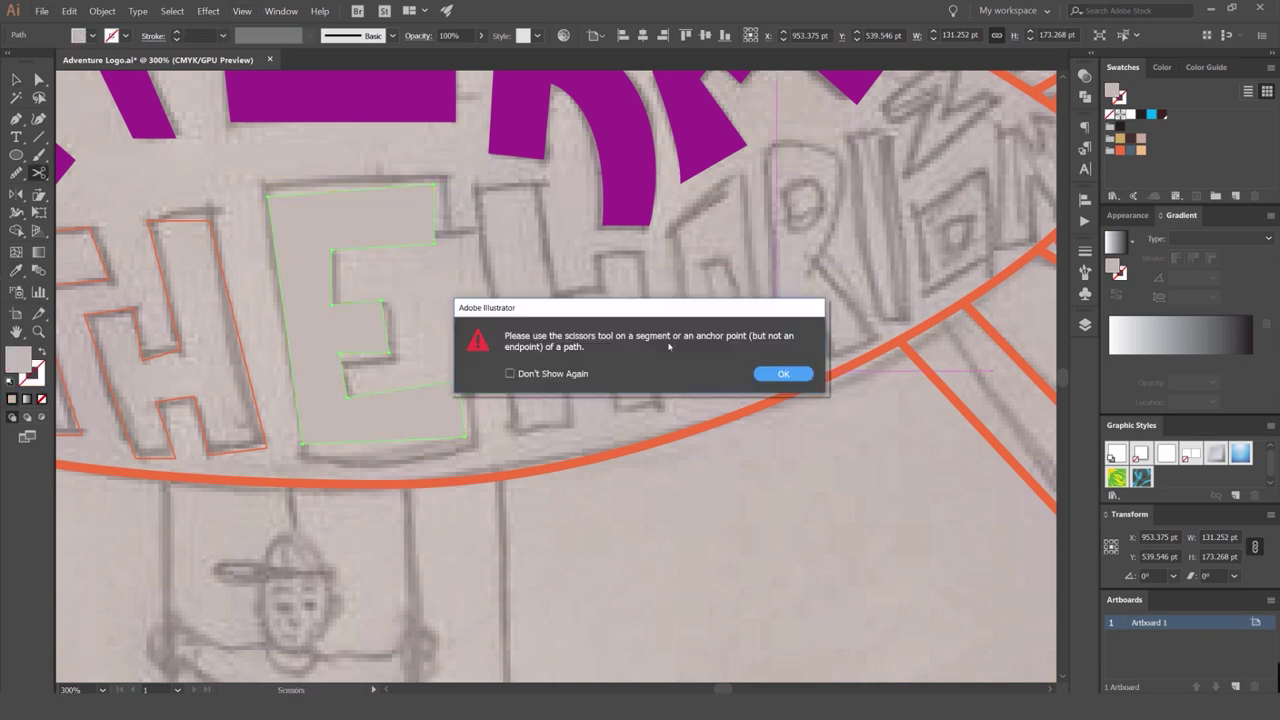
key("Return")
Select the T, H and E of "The", fill them with orange-red, and deselect them.
key("v")
left_click_drag(502, 284, 720, 294)
key("ctrl+a")
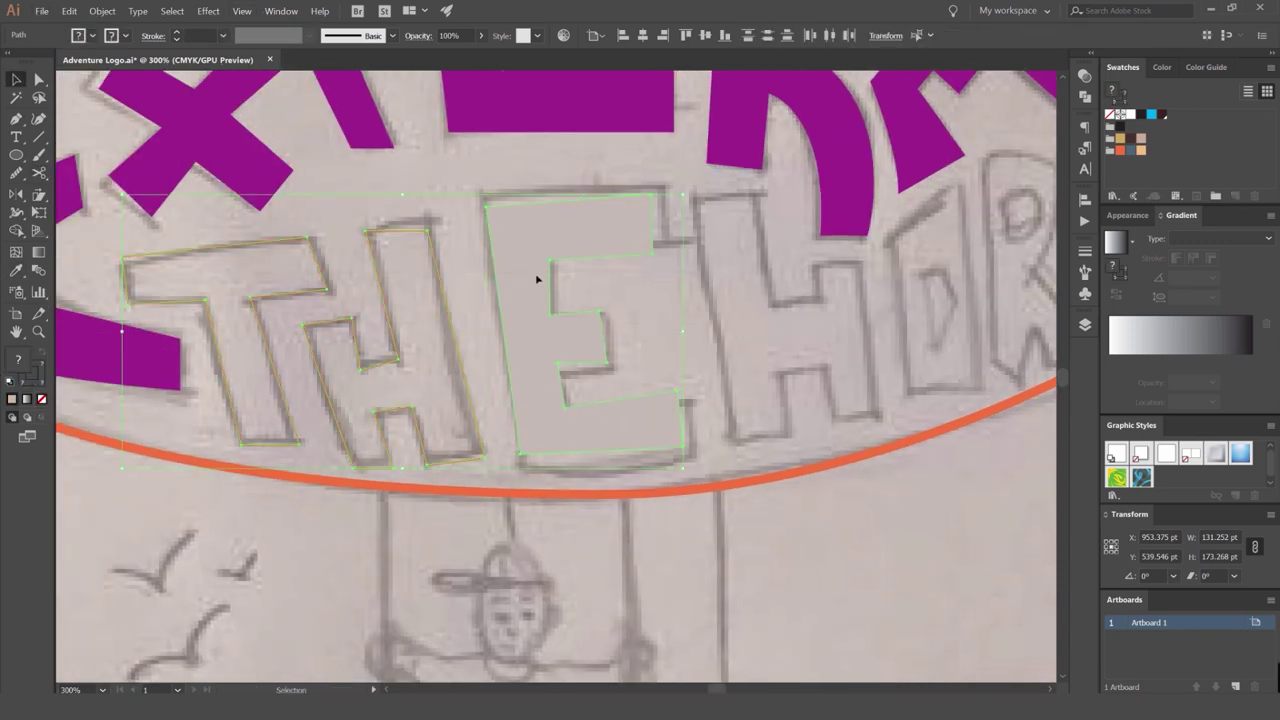
left_click(1127, 155)
left_click(709, 294)
Select the T, H and E of "The" together, remove their stroke so only the orange-red fill is left, and deselect them.
scroll(709, 294, "down", 3)
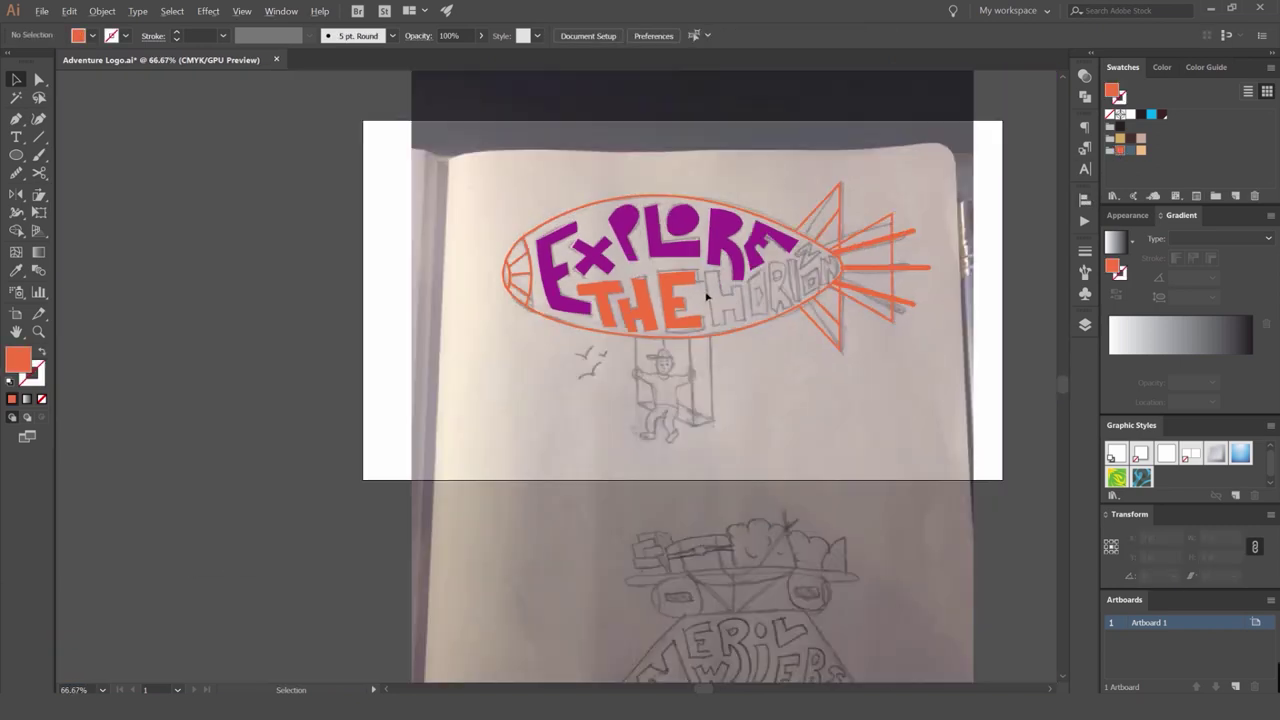
scroll(709, 294, "up", 3)
scroll(707, 291, "up", 3)
key("a")
left_click(750, 280)
scroll(754, 277, "down", 3)
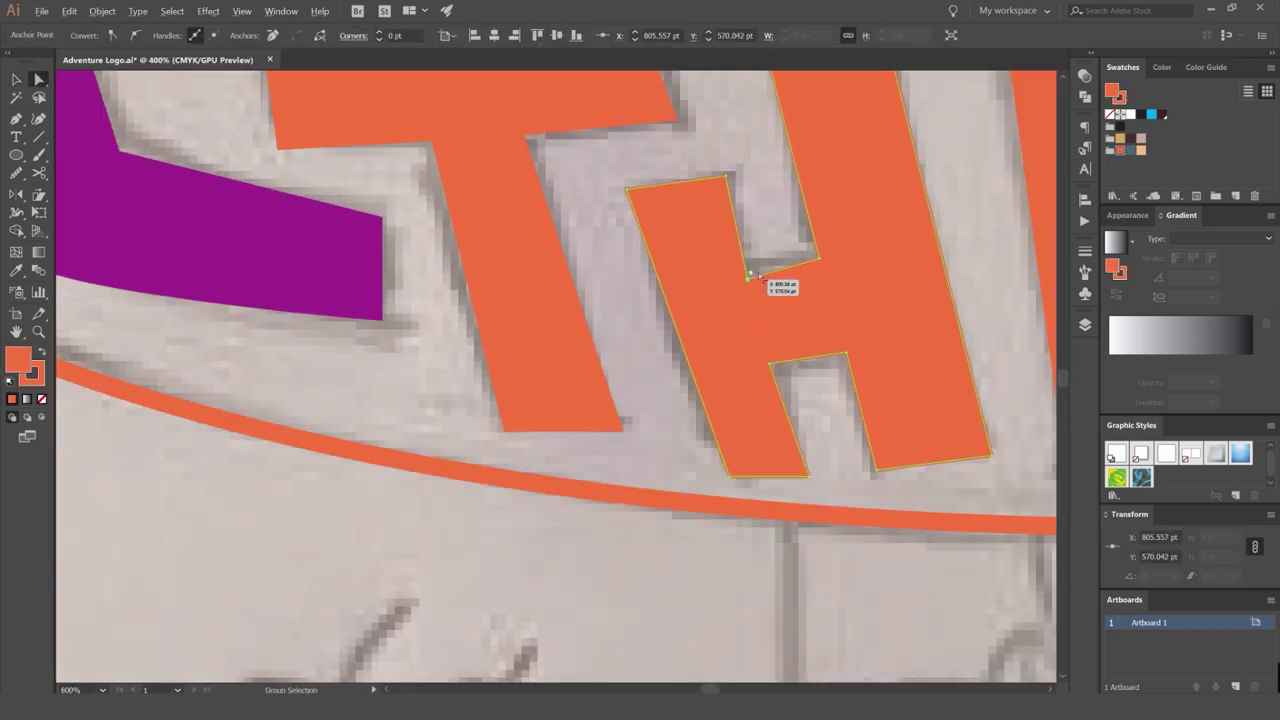
key("ctrl+a")
key("x")
key("period")
key("slash")
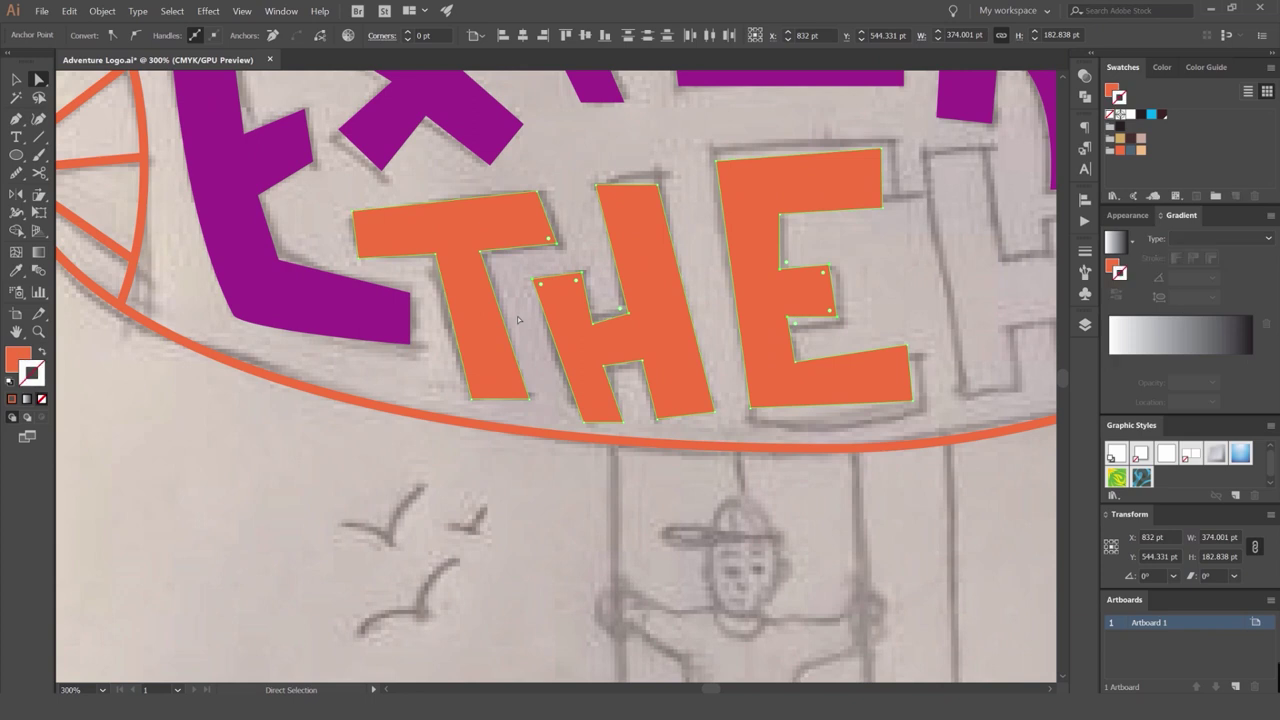
left_click_drag(398, 303, 214, 322)
left_click(800, 286)
Trace the top and upper notch of the H of "Horizon" with the Pen tool, using an orange-red stroke without fill.
left_click_drag(800, 286, 575, 296)
scroll(523, 290, "down", 2)
scroll(575, 295, "up", 3)
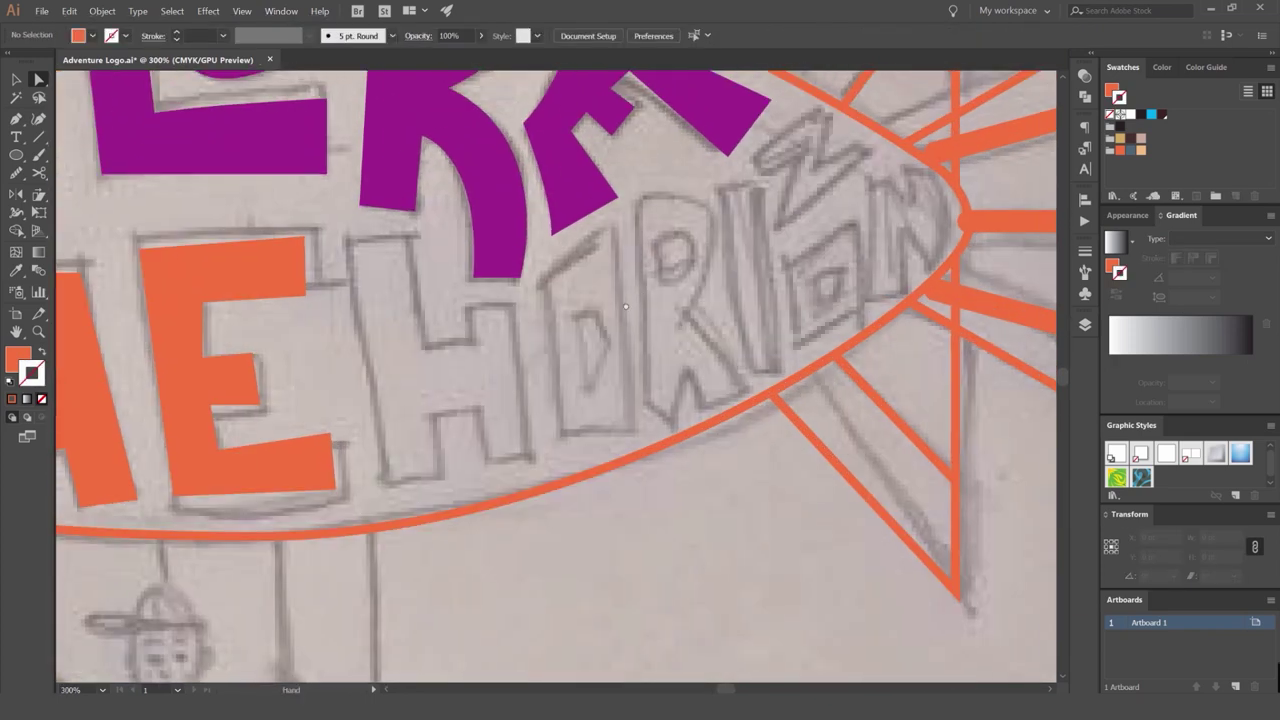
scroll(602, 294, "up", 4)
scroll(598, 300, "down", 6)
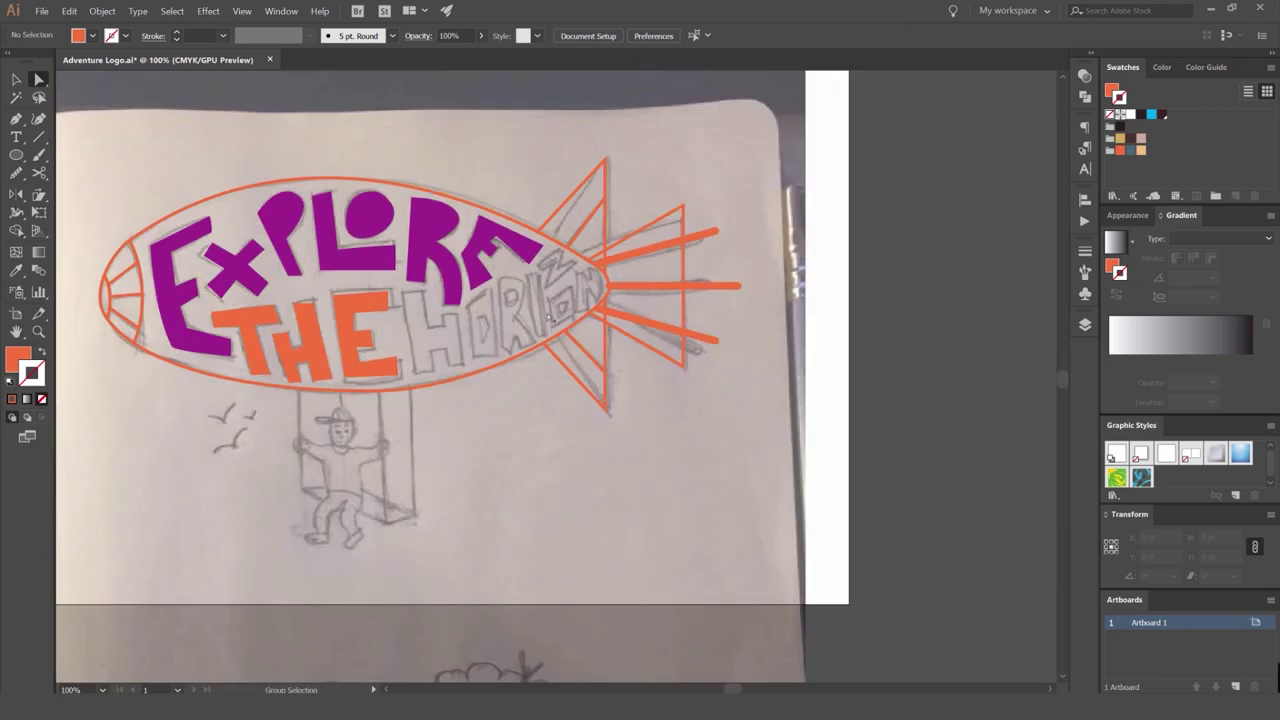
scroll(577, 270, "up", 4)
scroll(575, 270, "left", 8)
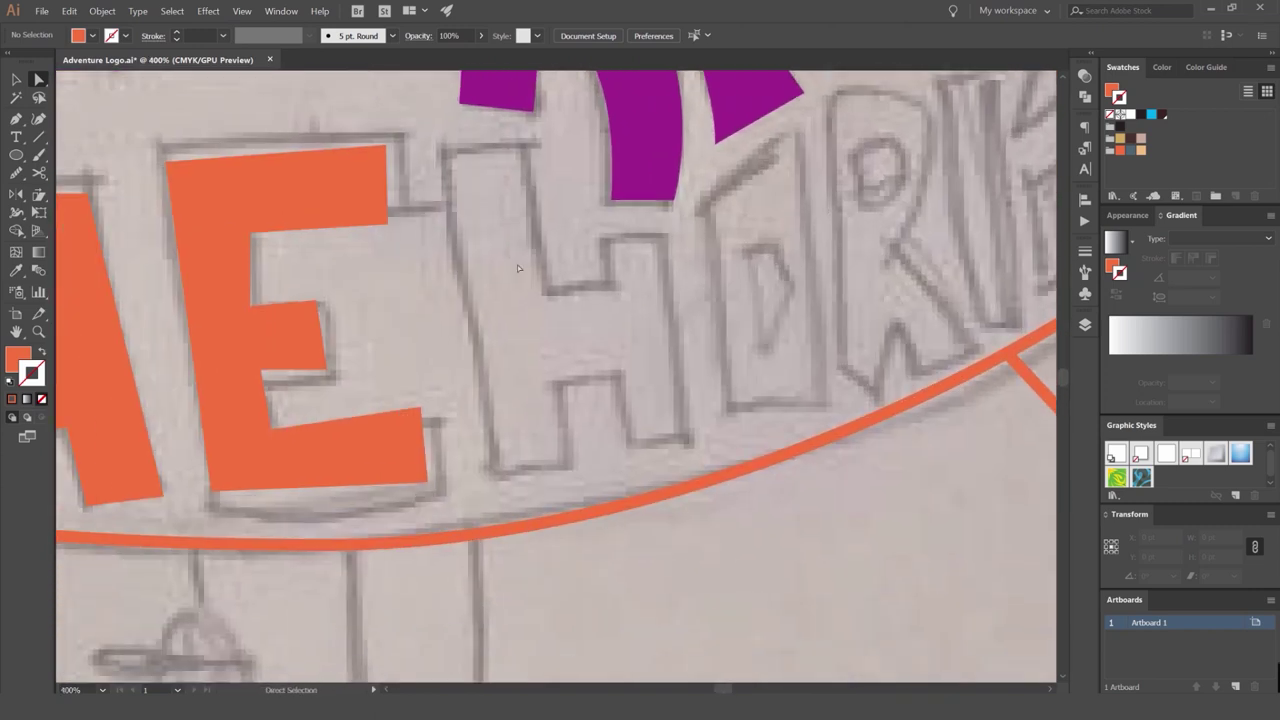
key("p")
left_click(437, 146)
left_click(527, 146)
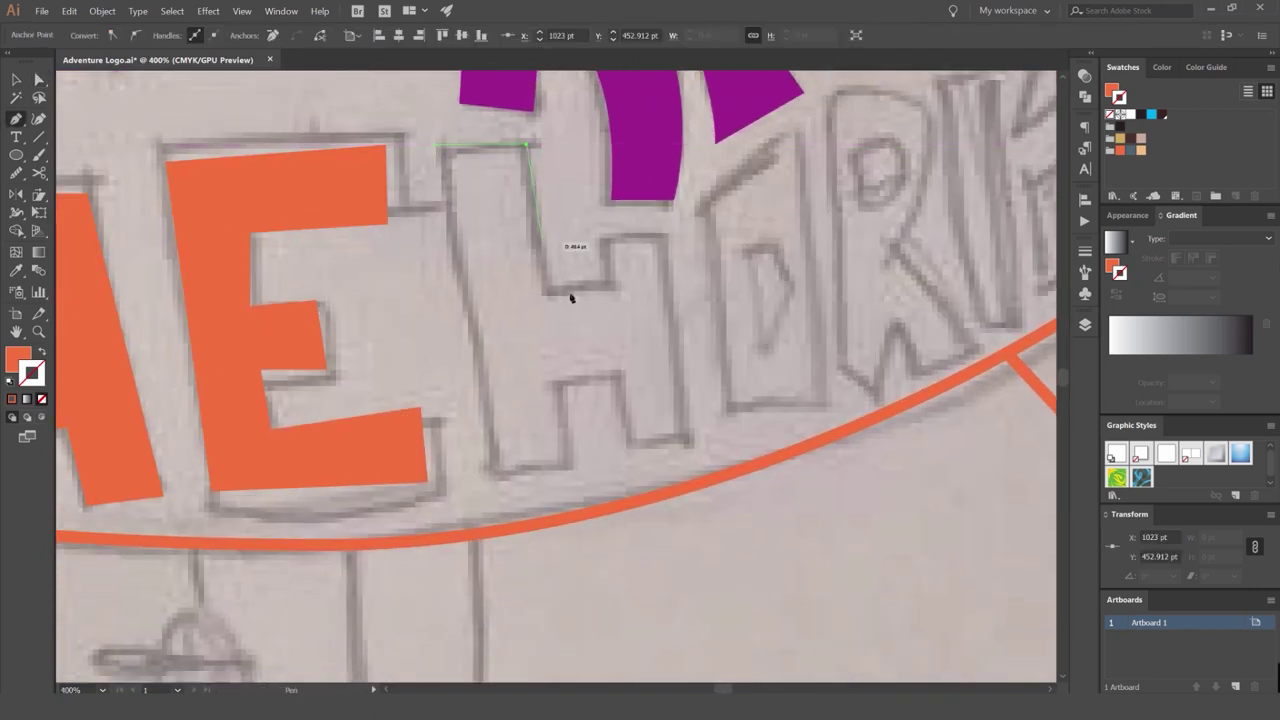
left_click(547, 291)
key("shift+x")
left_click(611, 289)
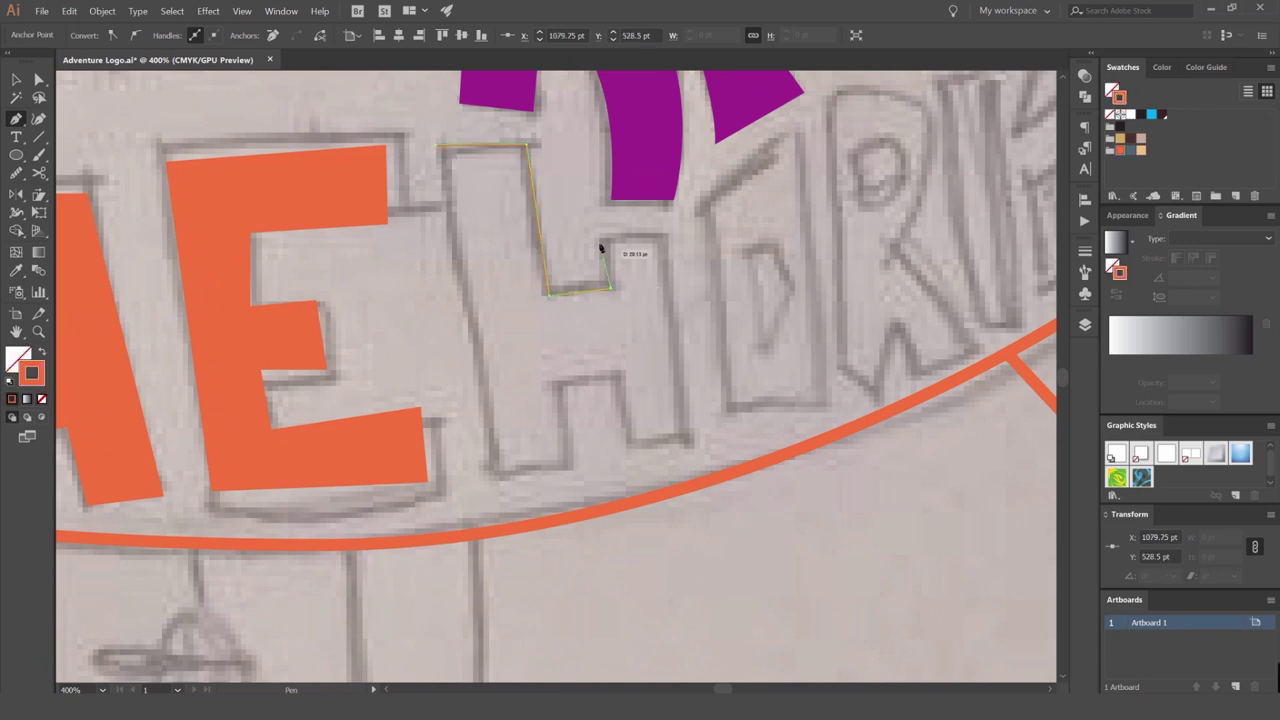
Change the H's stroke to gold and finish tracing its right stem, lower notch and left stem, closing the path.
left_click(1130, 143)
left_click(687, 451)
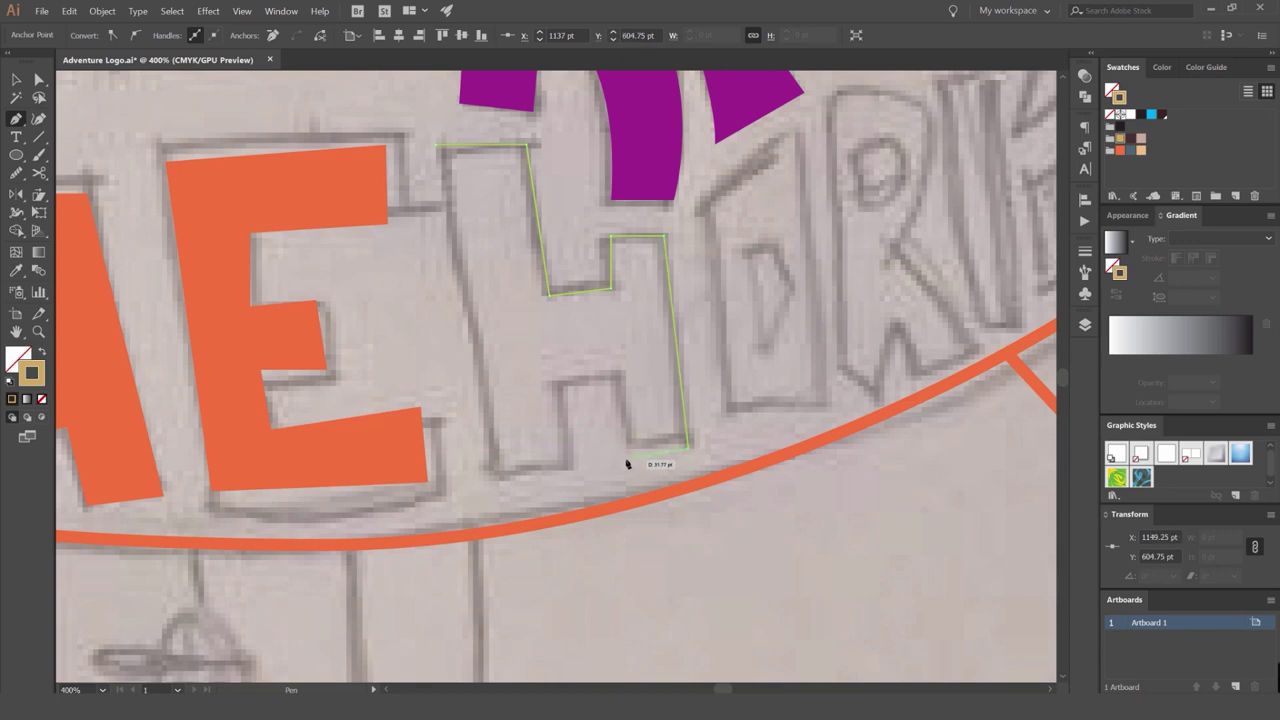
left_click(625, 458)
left_click(620, 378)
left_click(438, 147)
key("v")
left_click(557, 244)
Set the stroke weight of the gold H outline to 5 pt and deselect it.
left_click_drag(798, 228, 641, 263)
key("v")
left_click_drag(546, 271, 414, 283)
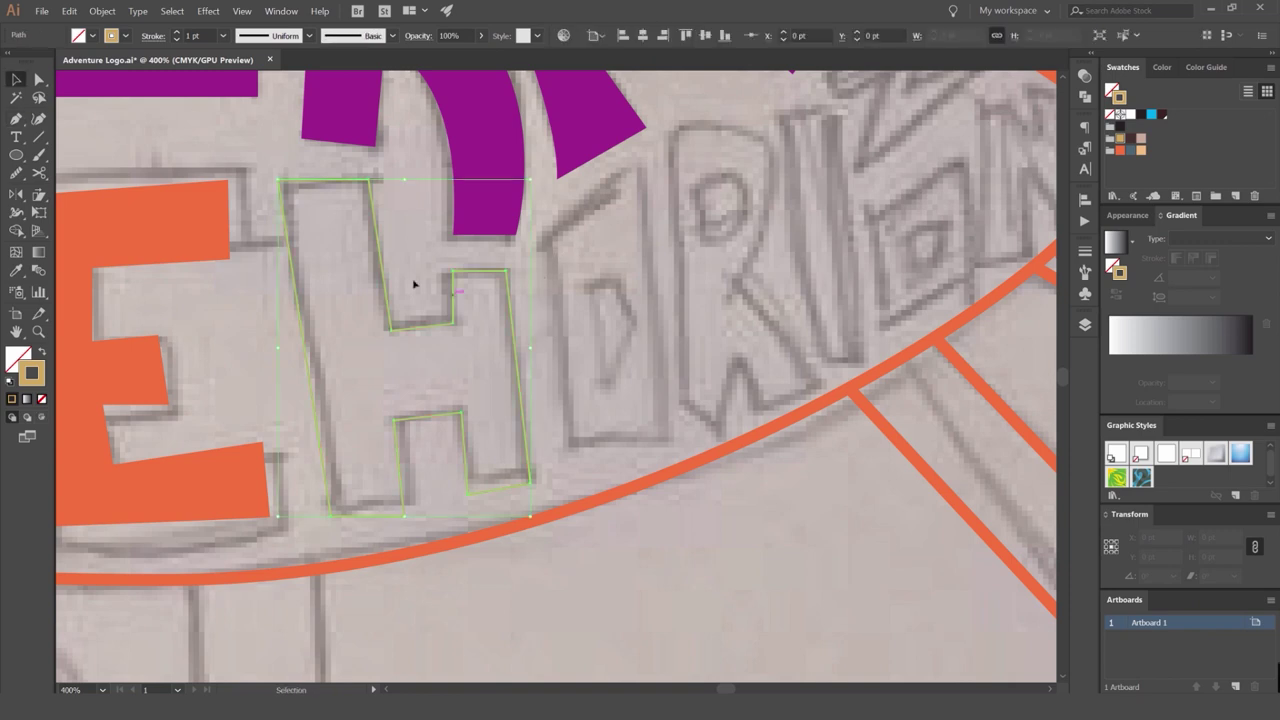
left_click(177, 32)
left_click(177, 32)
left_click(177, 32)
left_click(177, 32)
left_click(588, 260)
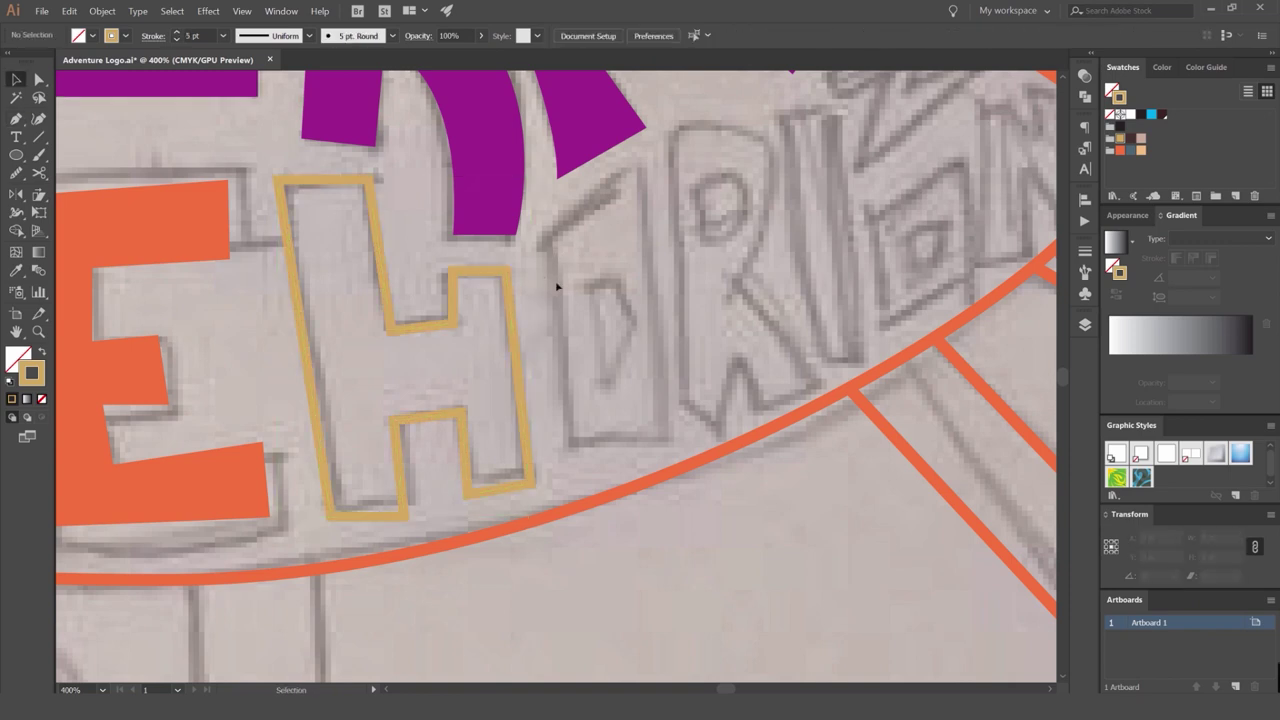
Trace the four-sided outer outline of the first O of "Horizon" with the Pen tool, close it, and deselect it.
left_click(648, 160)
left_click(668, 443)
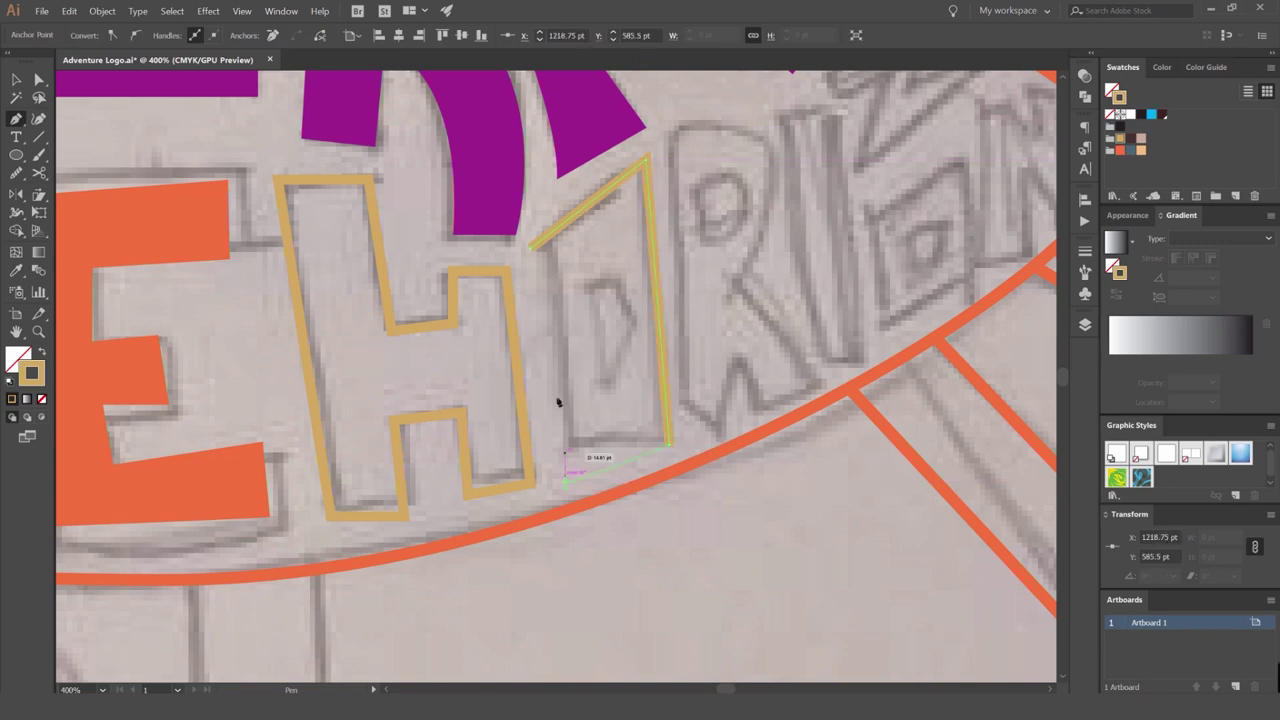
left_click(563, 480)
left_click(530, 245)
key("v")
left_click(603, 297)
Trace the curved inner opening of the first O as a closed path and deselect it.
key("ctrl+plus")
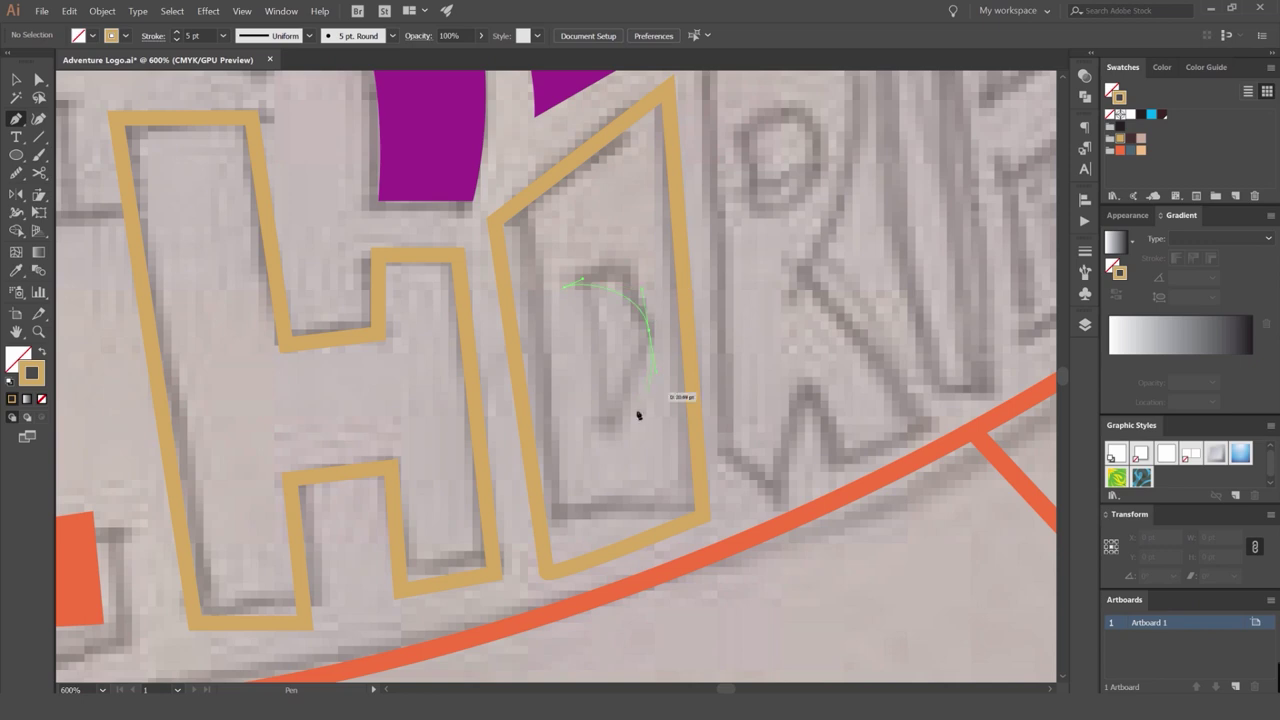
left_click_drag(638, 415, 658, 447)
left_click(565, 289)
key("v")
left_click(611, 214)
Trace the outer outline of the R of "Horizon" with its curved leg and bowl, and close the path.
left_click_drag(770, 146, 583, 254)
key("ctrl+minus")
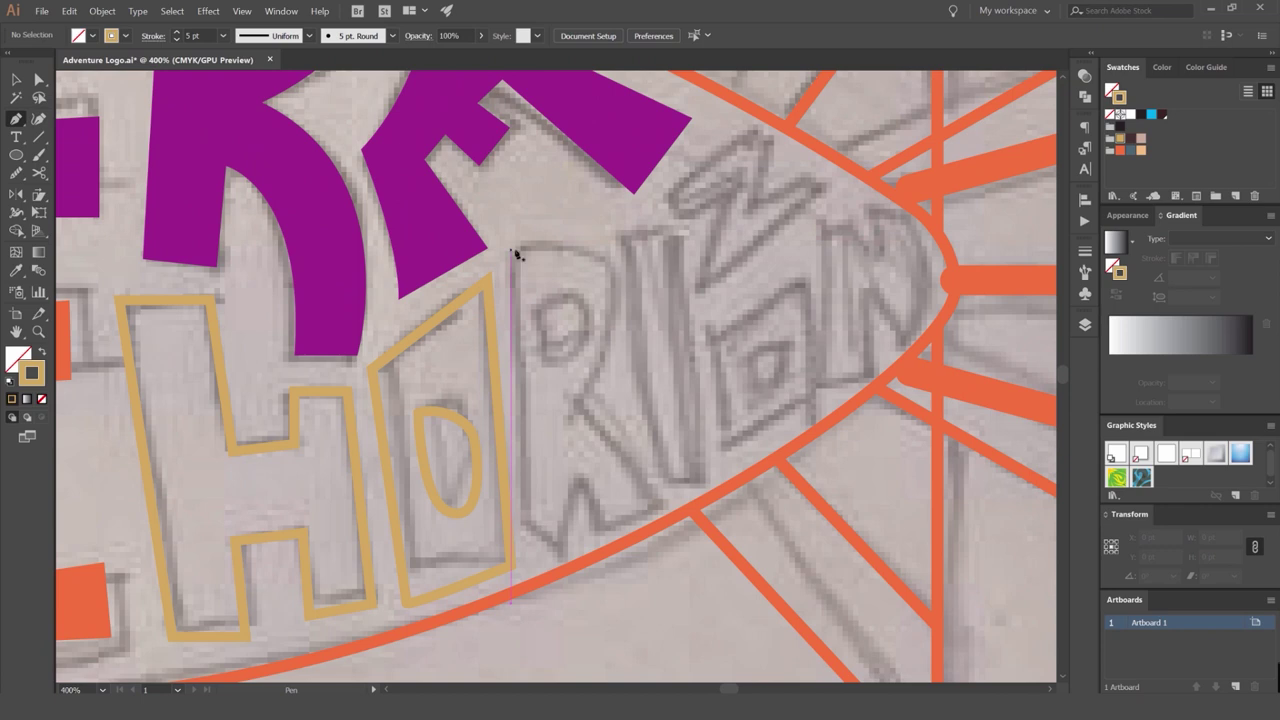
left_click(512, 251)
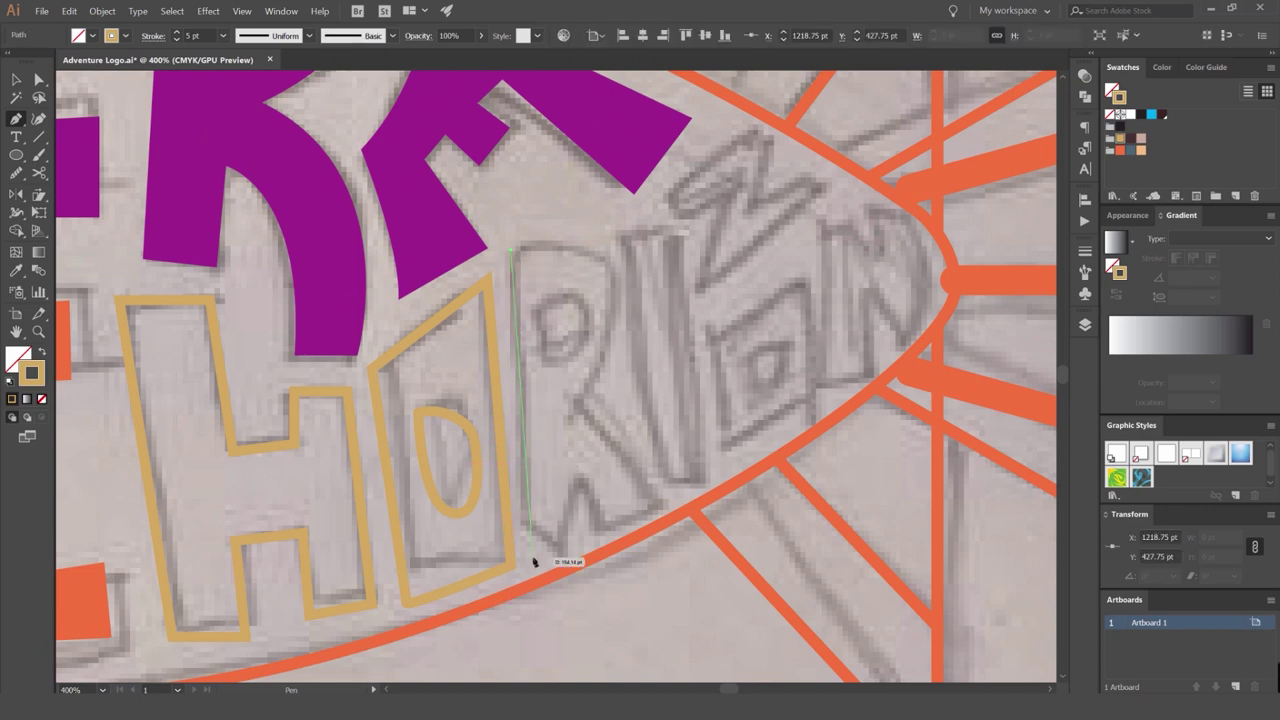
left_click_drag(532, 556, 566, 551)
left_click(578, 478)
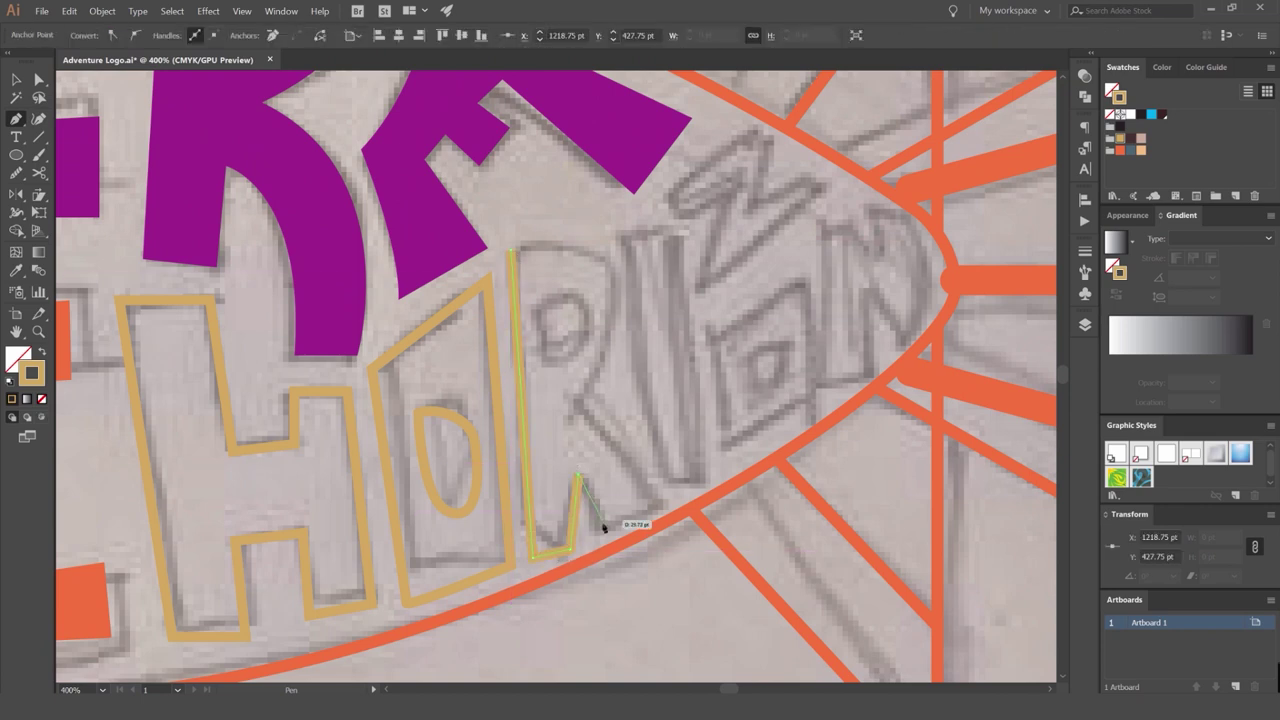
left_click(660, 508)
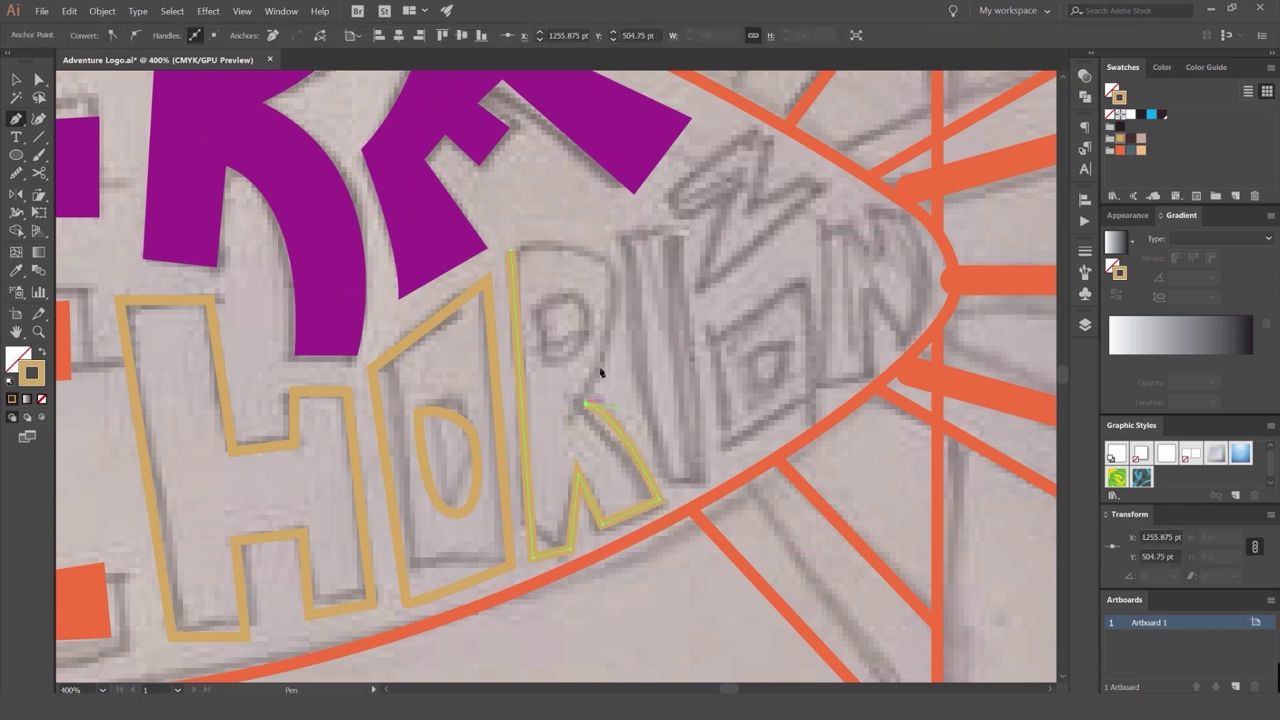
left_click_drag(482, 236, 551, 241)
left_click(512, 251)
Adjust the curve handle on the R's top edge so it runs smoothly into the upper-left corner, and deselect the R.
scroll(511, 240, "up", 2)
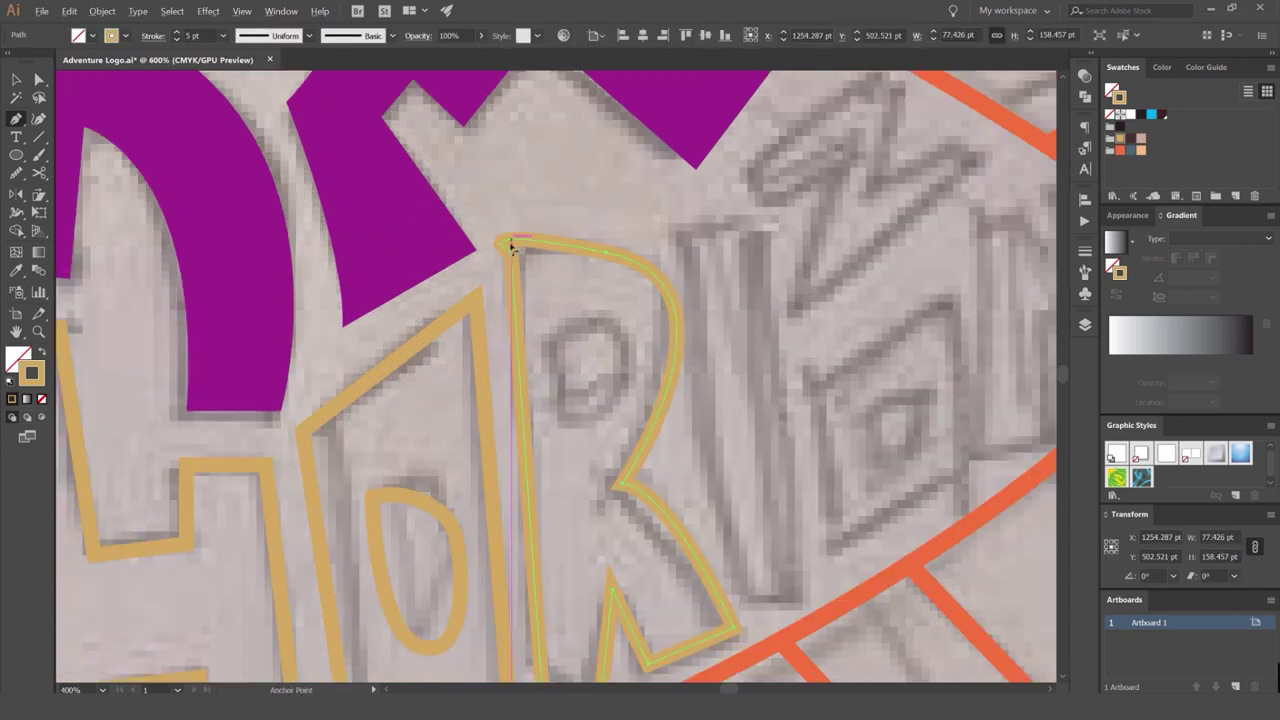
key("a")
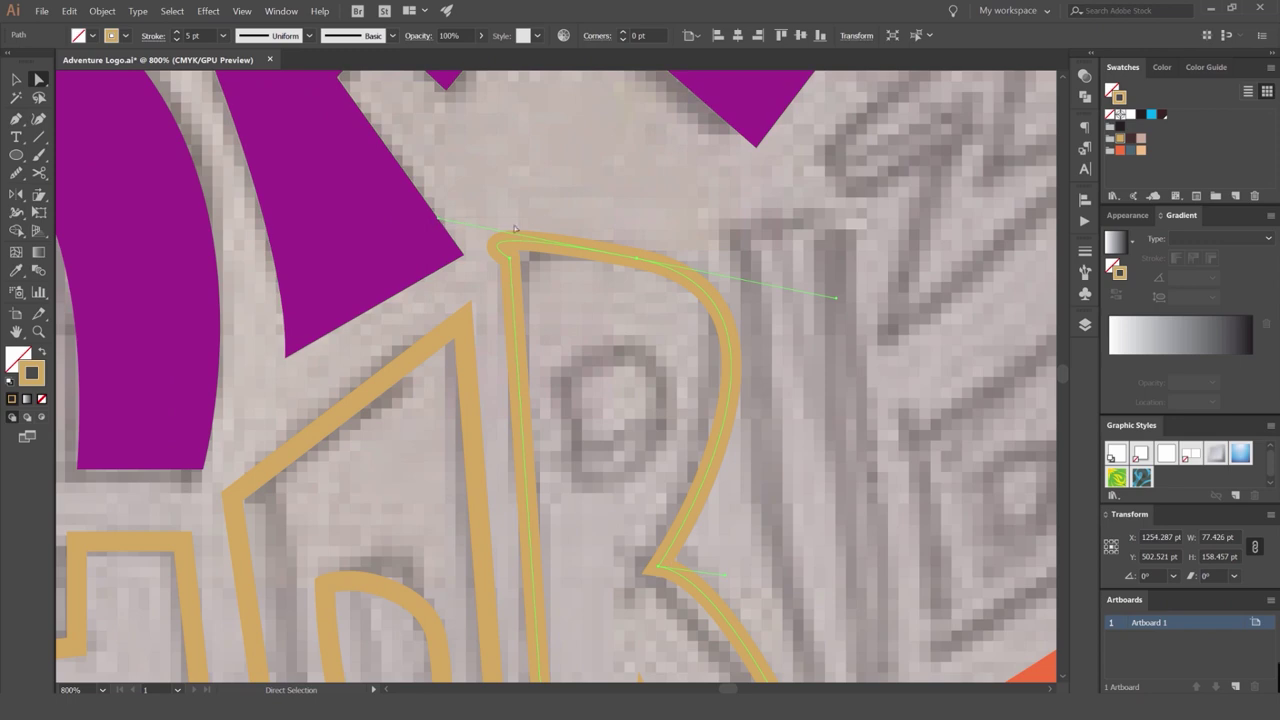
left_click(439, 219)
left_click(575, 246)
left_click(443, 220)
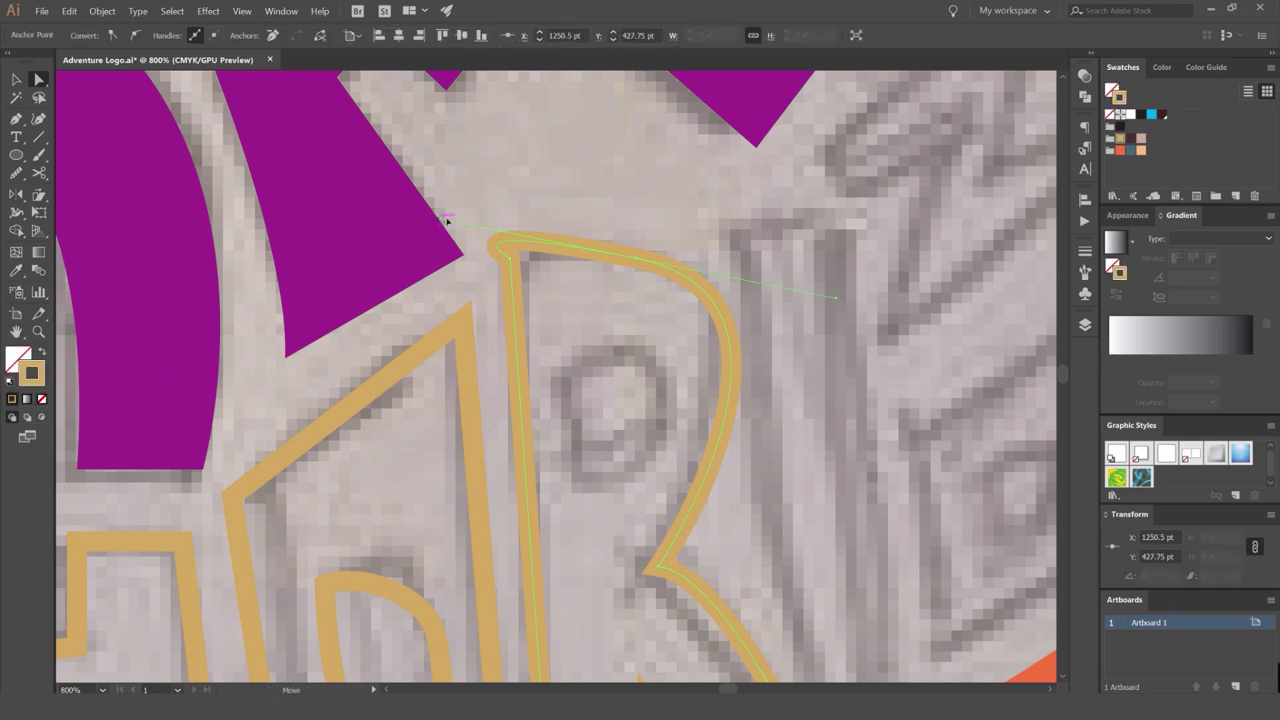
left_click_drag(447, 220, 580, 241)
scroll(643, 266, "up", 2)
left_click_drag(650, 271, 583, 206)
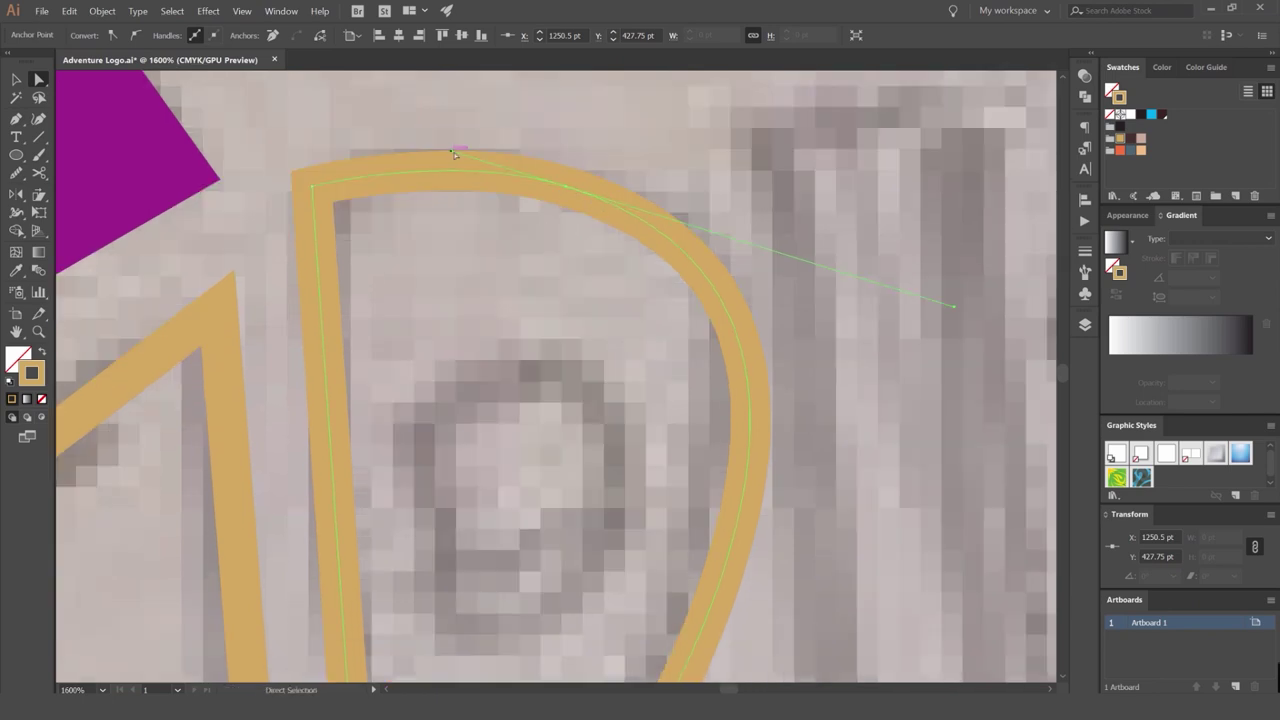
scroll(655, 232, "down", 3)
left_click(620, 285)
Trace the R's rounded inner opening with the Pen tool, close the path with a straight left side, and deselect it.
scroll(608, 300, "up", 2)
left_click_drag(576, 314, 560, 260)
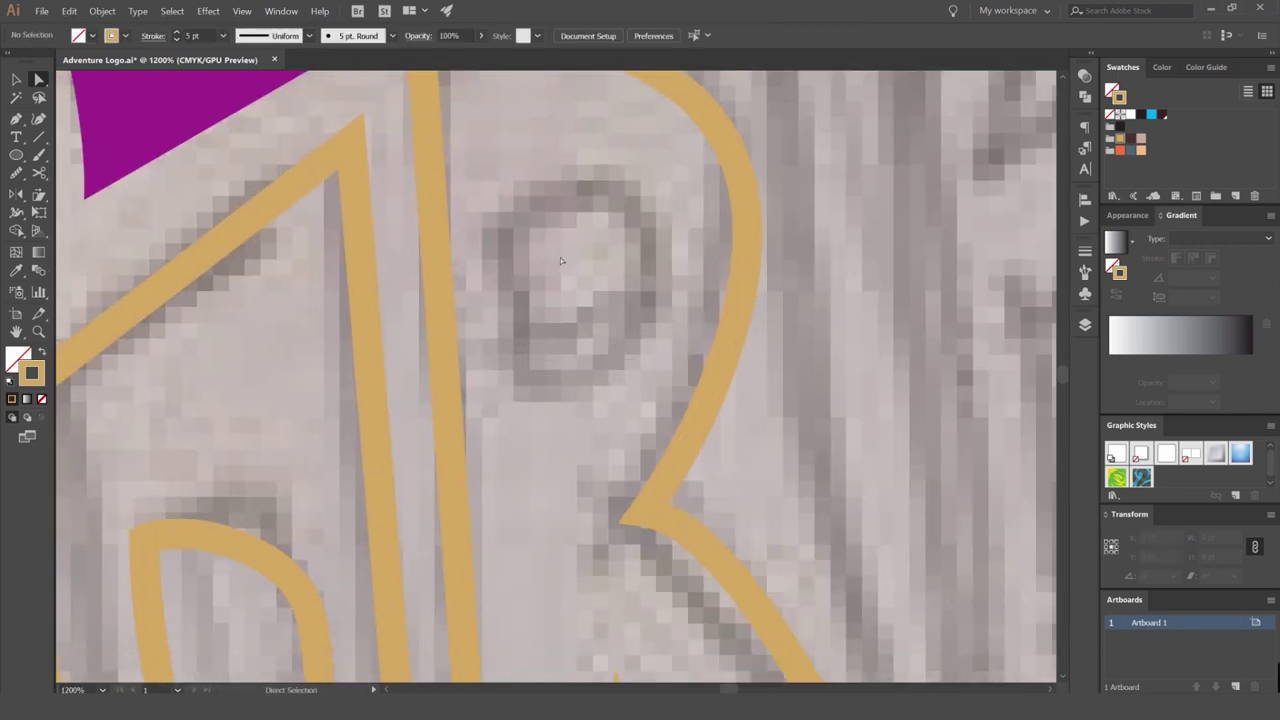
left_click_drag(658, 258, 691, 366)
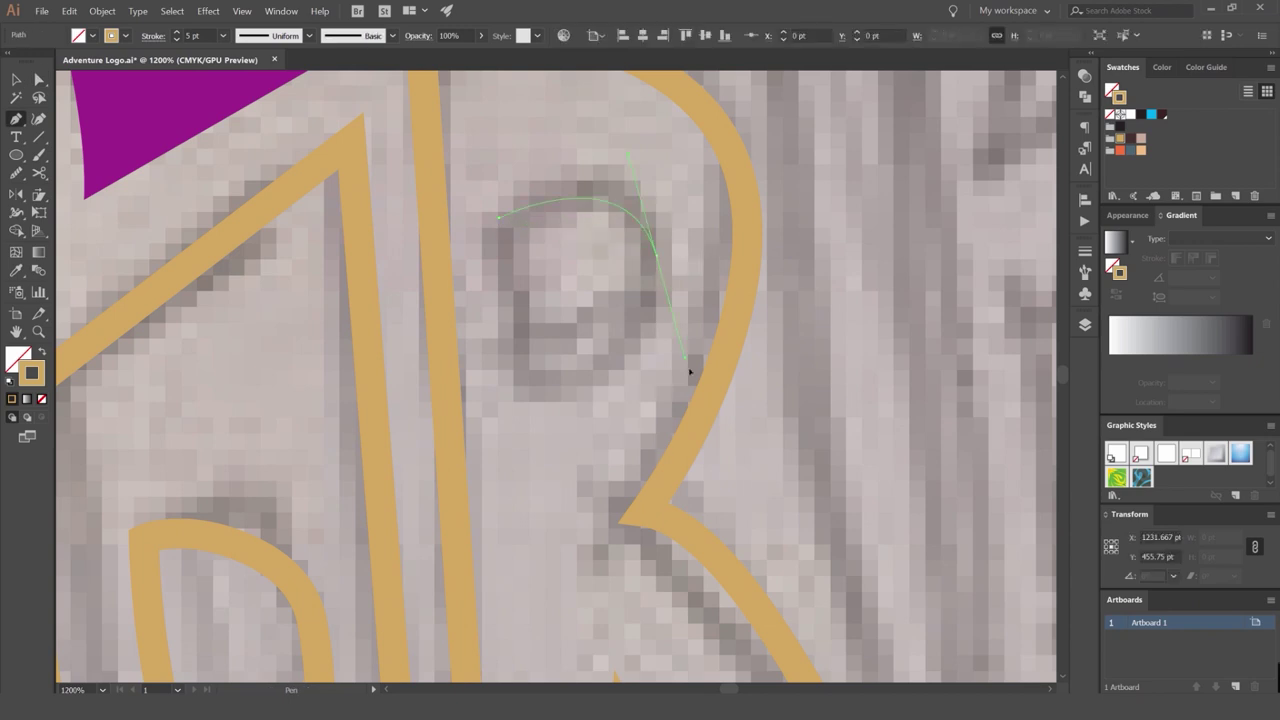
left_click(528, 399)
left_click(499, 217)
key("ctrl+z")
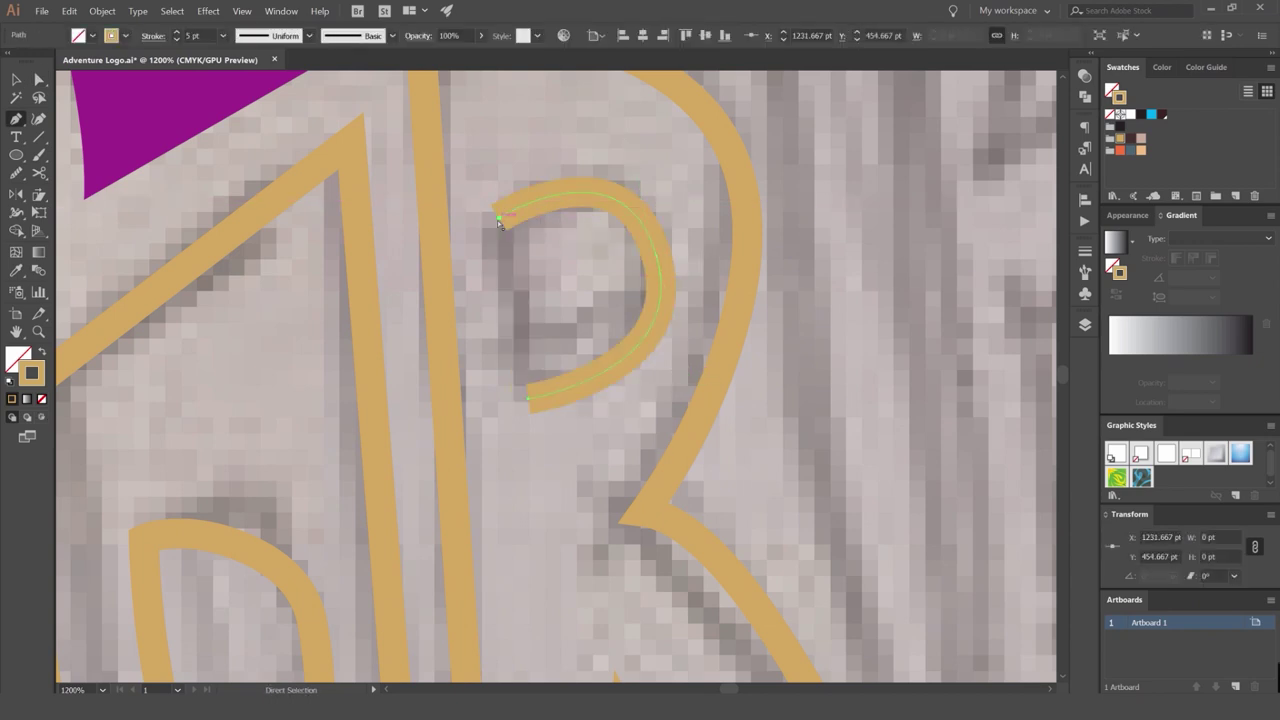
left_click(499, 217)
left_click(529, 399)
key("v")
left_click(548, 326)
Select the solid orange-red H of "The".
scroll(548, 326, "down", 3)
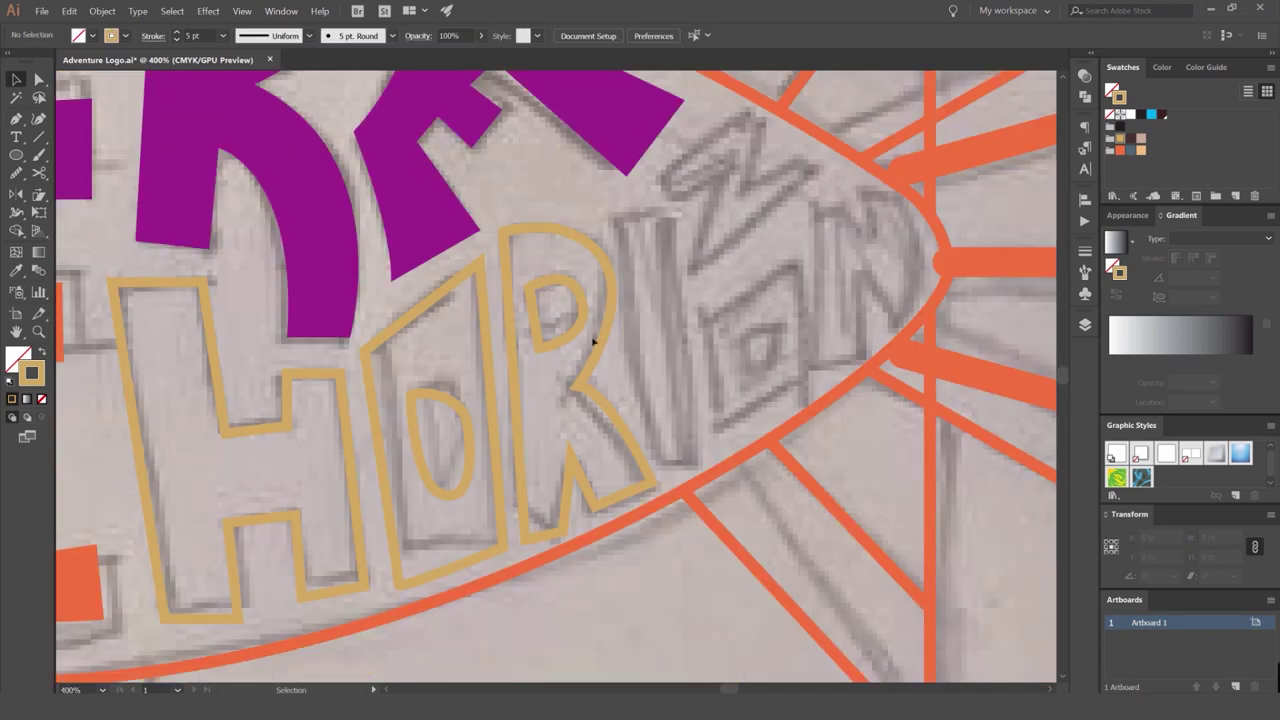
scroll(593, 342, "down", 5)
scroll(457, 337, "up", 3)
left_click(490, 368)
scroll(505, 395, "up", 3)
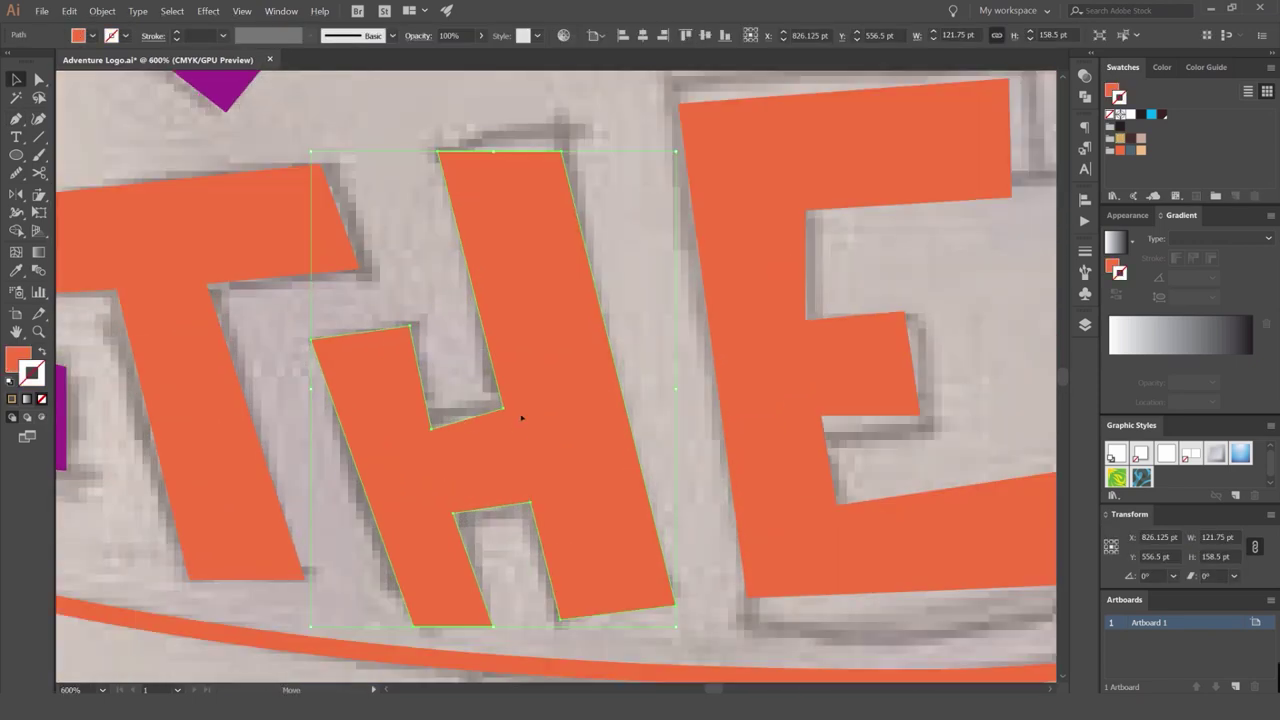
Move the orange E of THE closer to the H and enlarge it over the sketch.
scroll(650, 370, "down", 2)
left_click(654, 323)
scroll(504, 313, "up", 1)
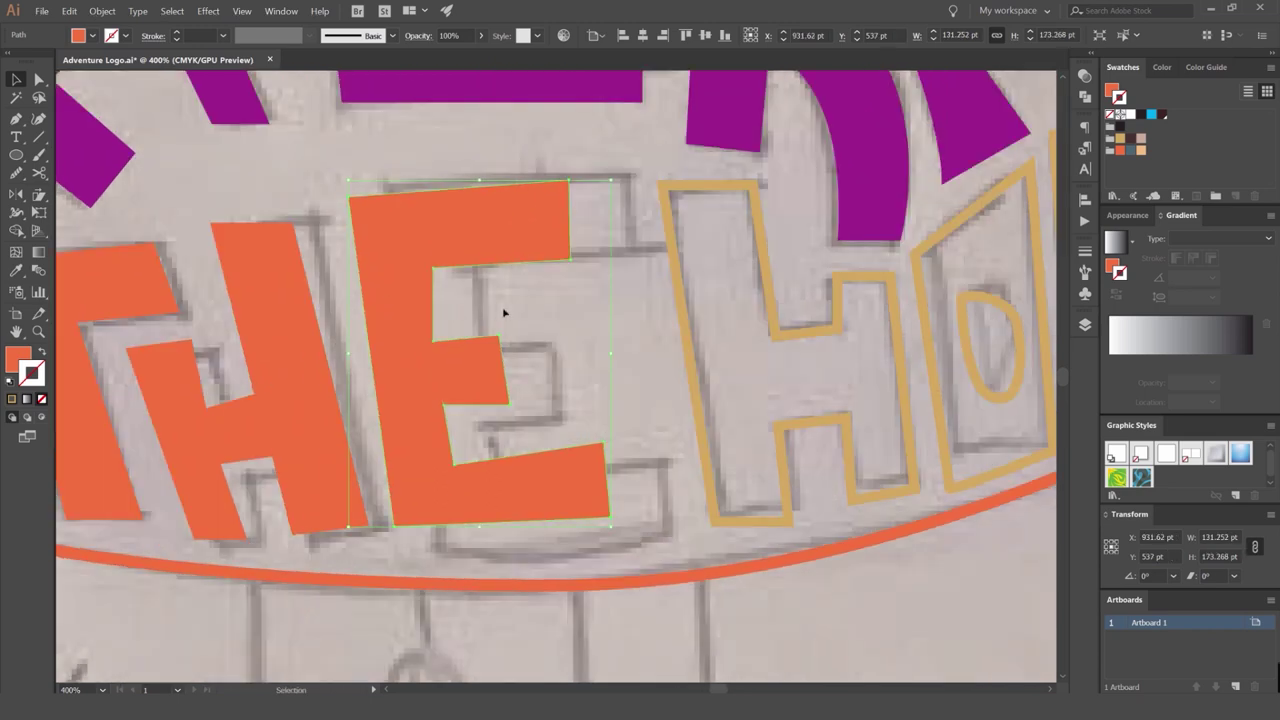
scroll(504, 313, "down", 2)
left_click_drag(563, 242, 558, 233)
left_click_drag(485, 265, 483, 262)
left_click(373, 243)
Shift the outlined H and first O of HORIZON closer to the word THE.
scroll(553, 303, "right", 5)
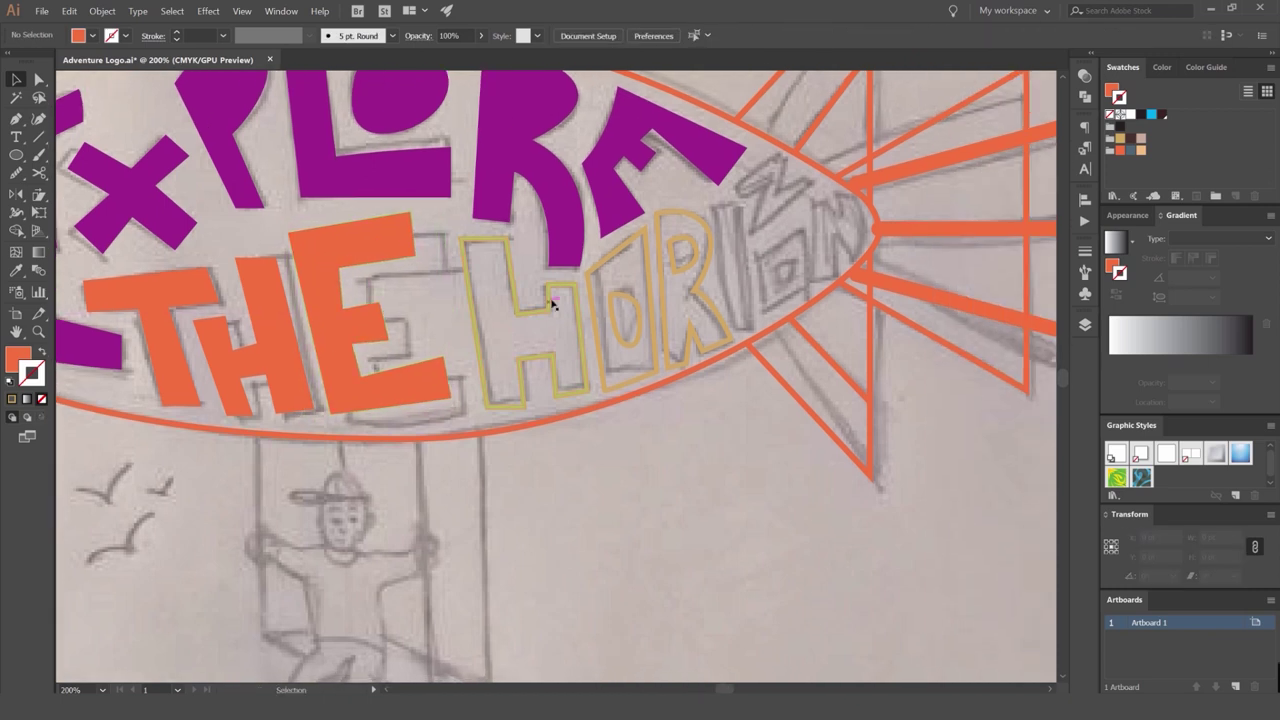
left_click_drag(571, 309, 471, 192)
key("ctrl+equal")
key("ctrl+z")
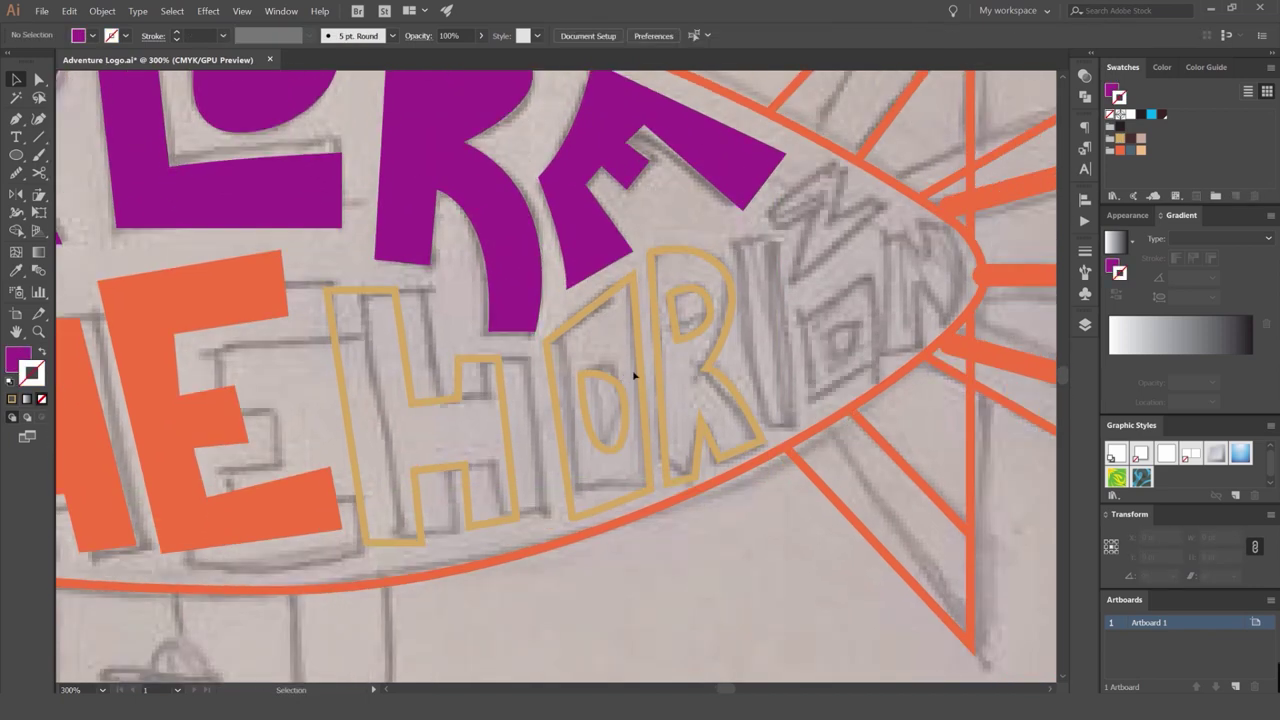
left_click(640, 374)
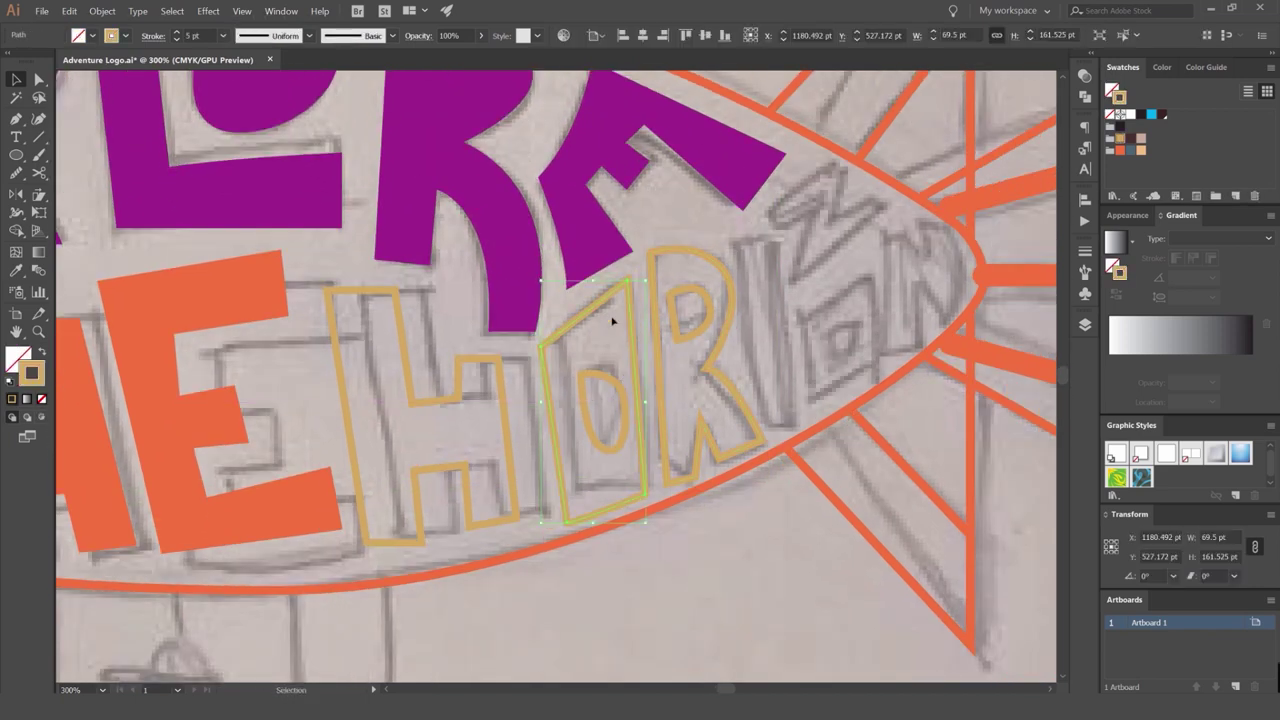
Trace the I of HORIZON with the Pen tool as a closed four-cornered outline beside the R.
key("ctrl+equal")
key("ctrl+equal")
scroll(586, 229, "right", 3)
key("ctrl+shift+a")
key("p")
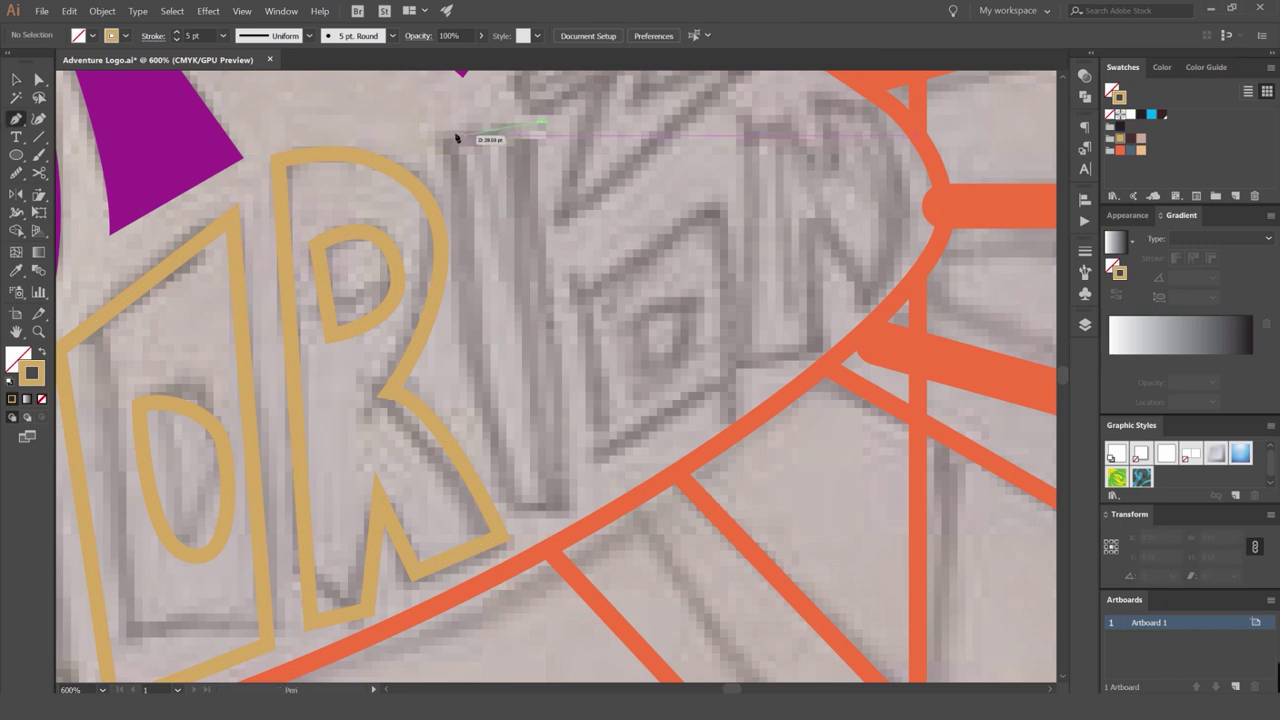
left_click(455, 136)
left_click(524, 512)
left_click(589, 485)
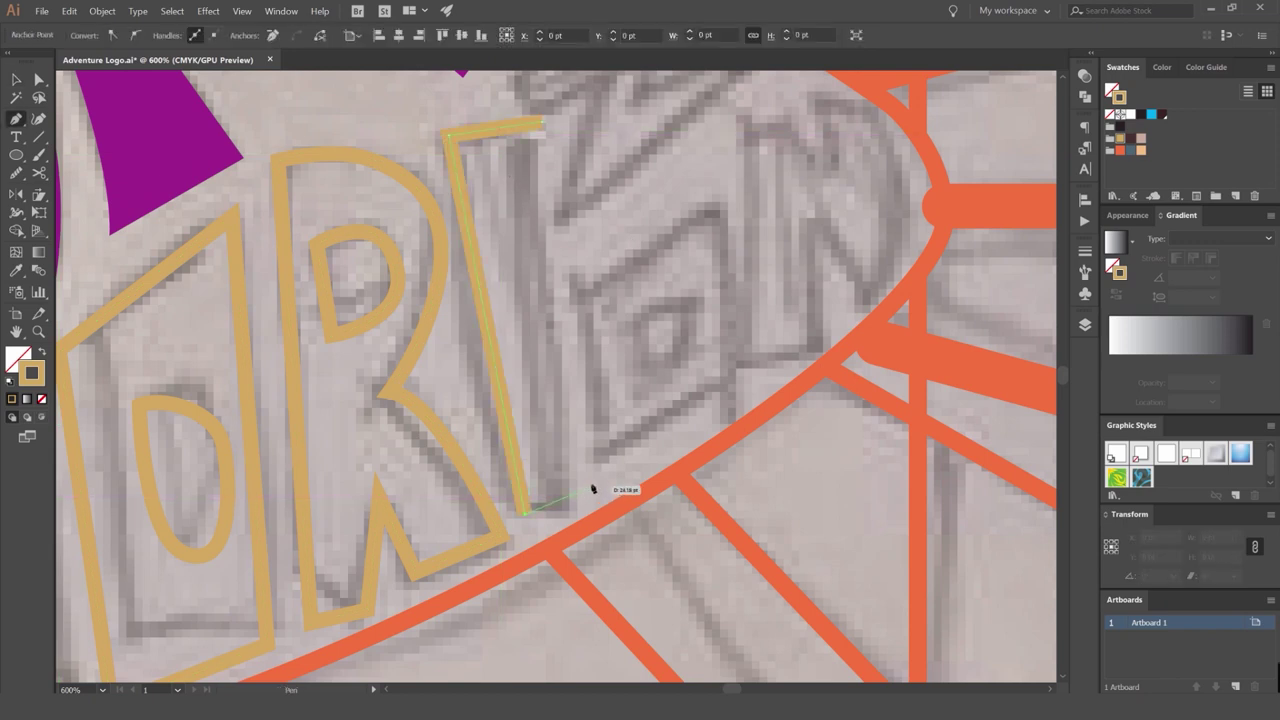
left_click(541, 122)
key("v")
key("ctrl+shift+a")
Trace the Z of HORIZON with the Pen tool as a closed, straight-edged outline above the I.
left_click_drag(630, 281, 586, 291)
left_click_drag(654, 320, 508, 251)
scroll(508, 252, "down", 4)
scroll(503, 262, "up", 5)
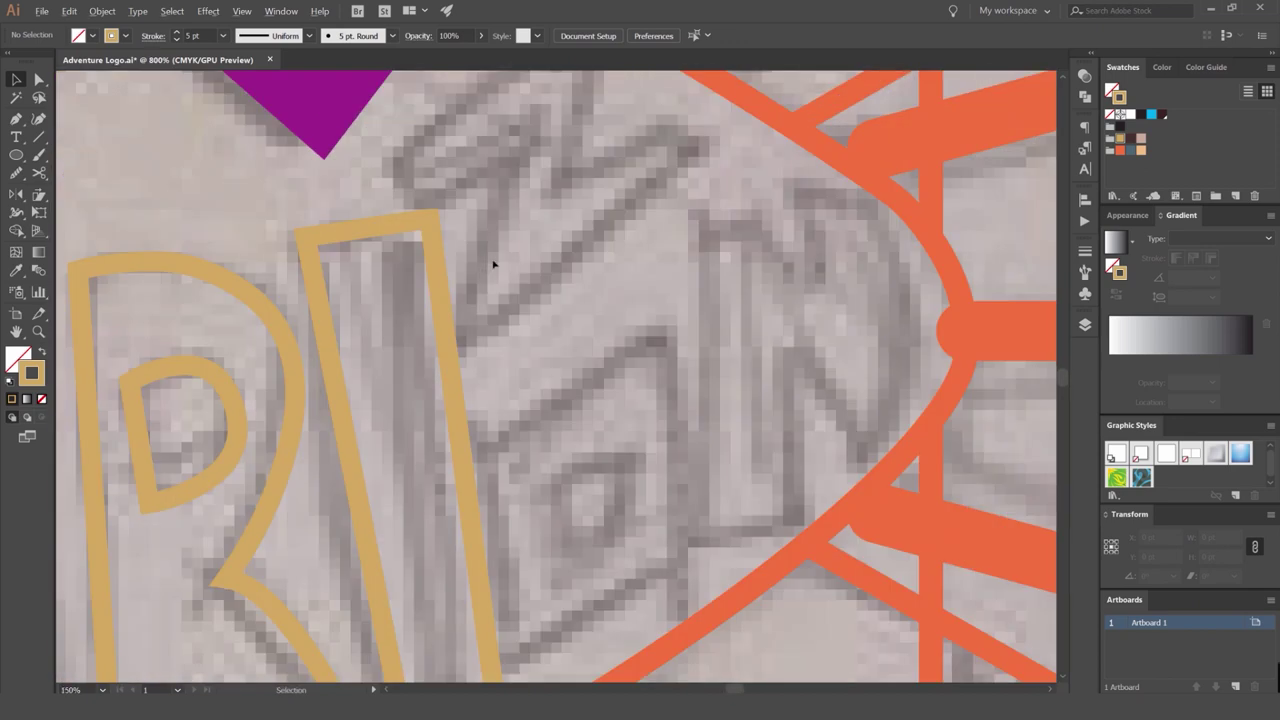
scroll(496, 252, "down", 3)
scroll(496, 252, "up", 3)
key("p")
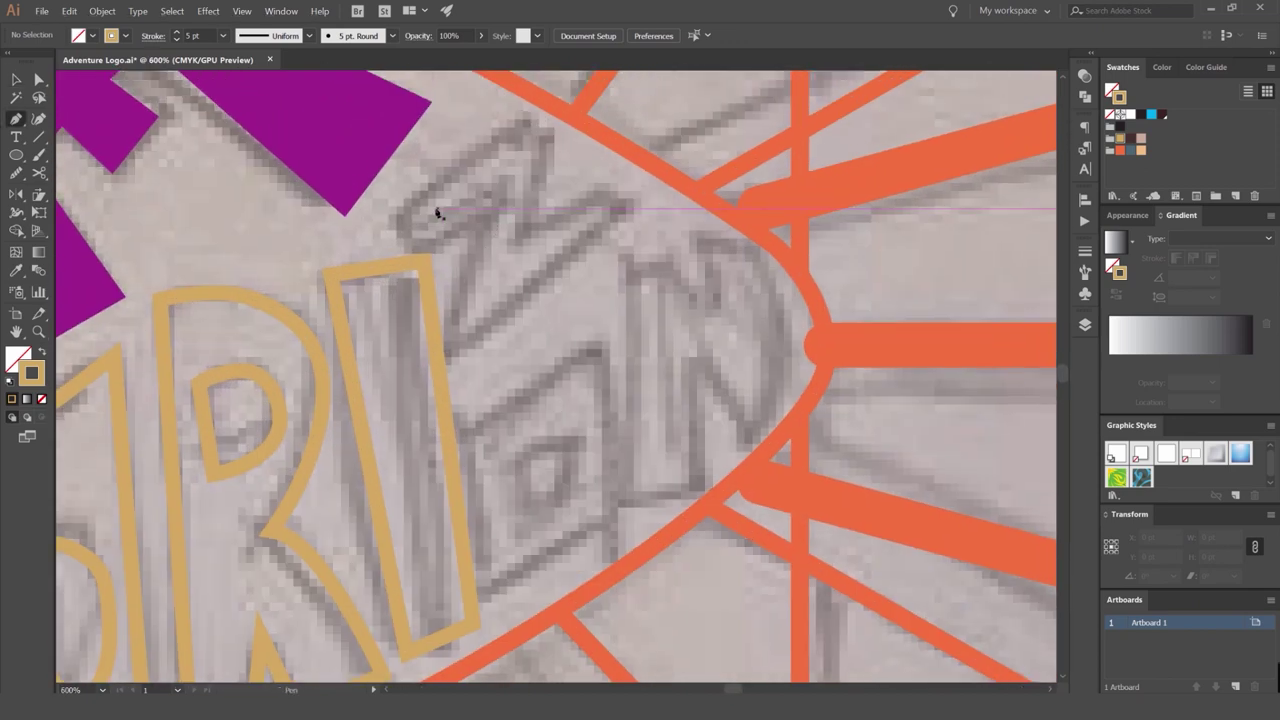
left_click(402, 203)
left_click(559, 134)
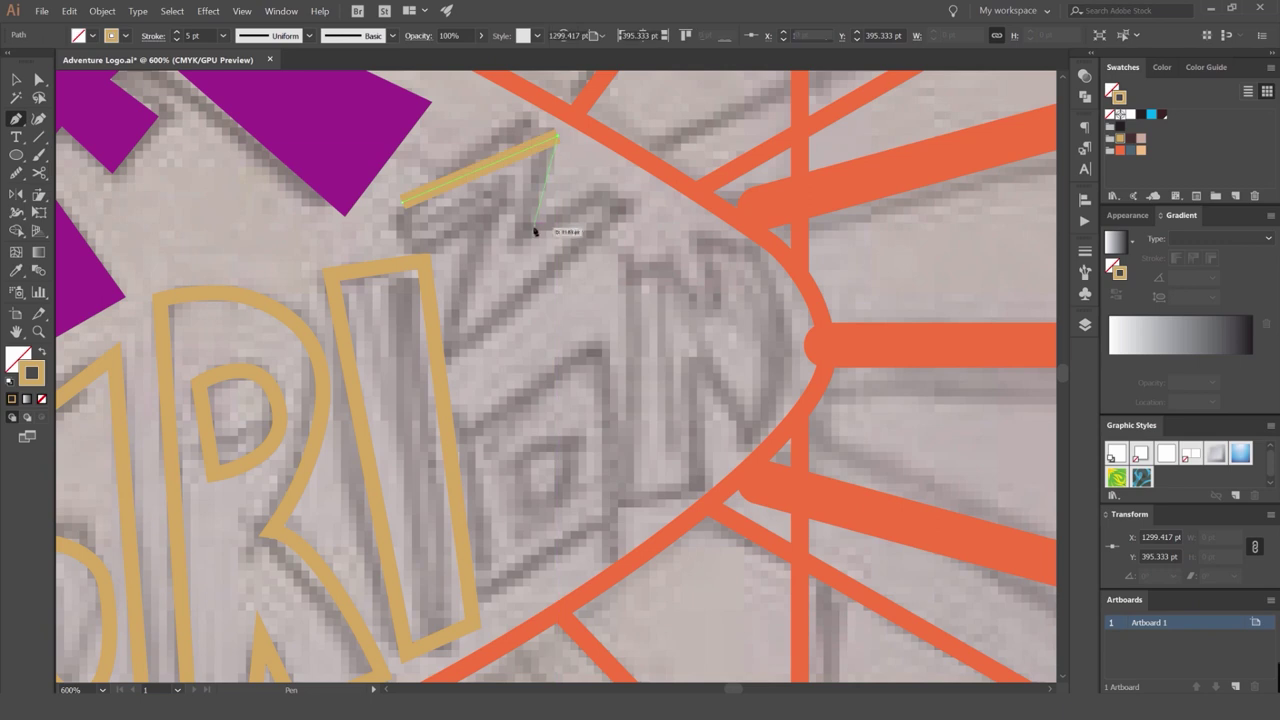
left_click(531, 228)
left_click(613, 180)
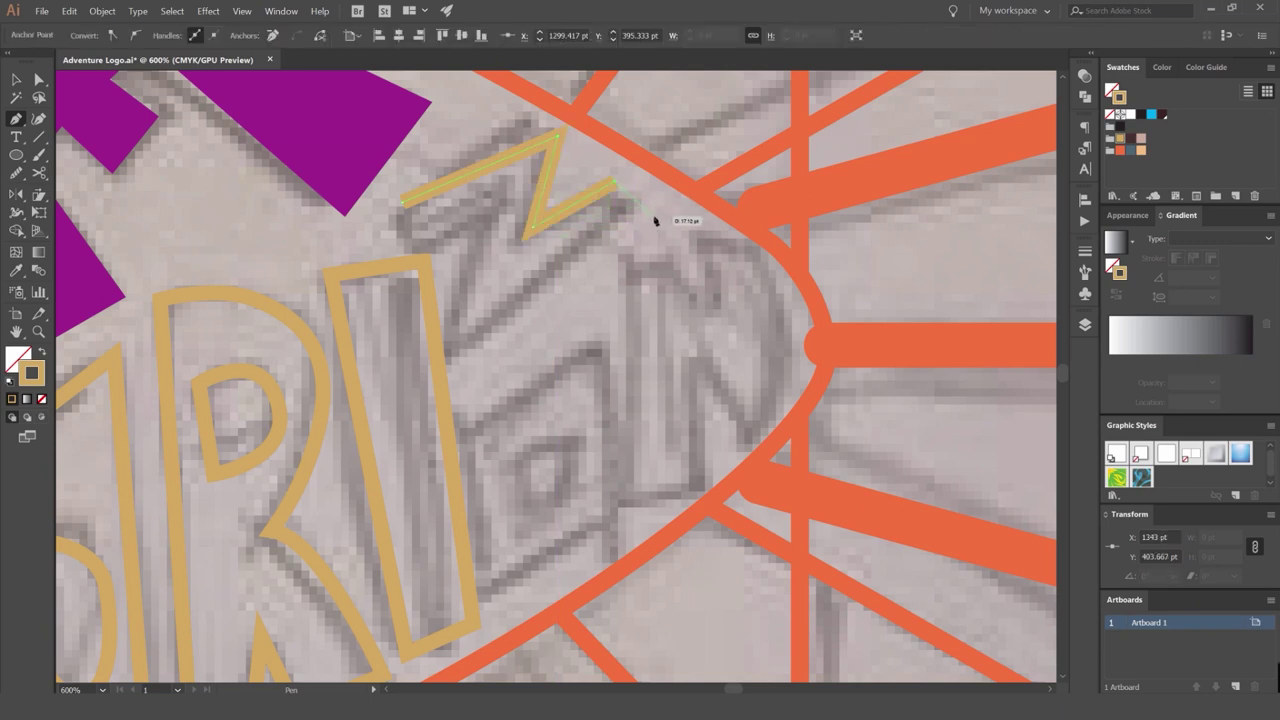
left_click(655, 217)
left_click(469, 346)
left_click(455, 293)
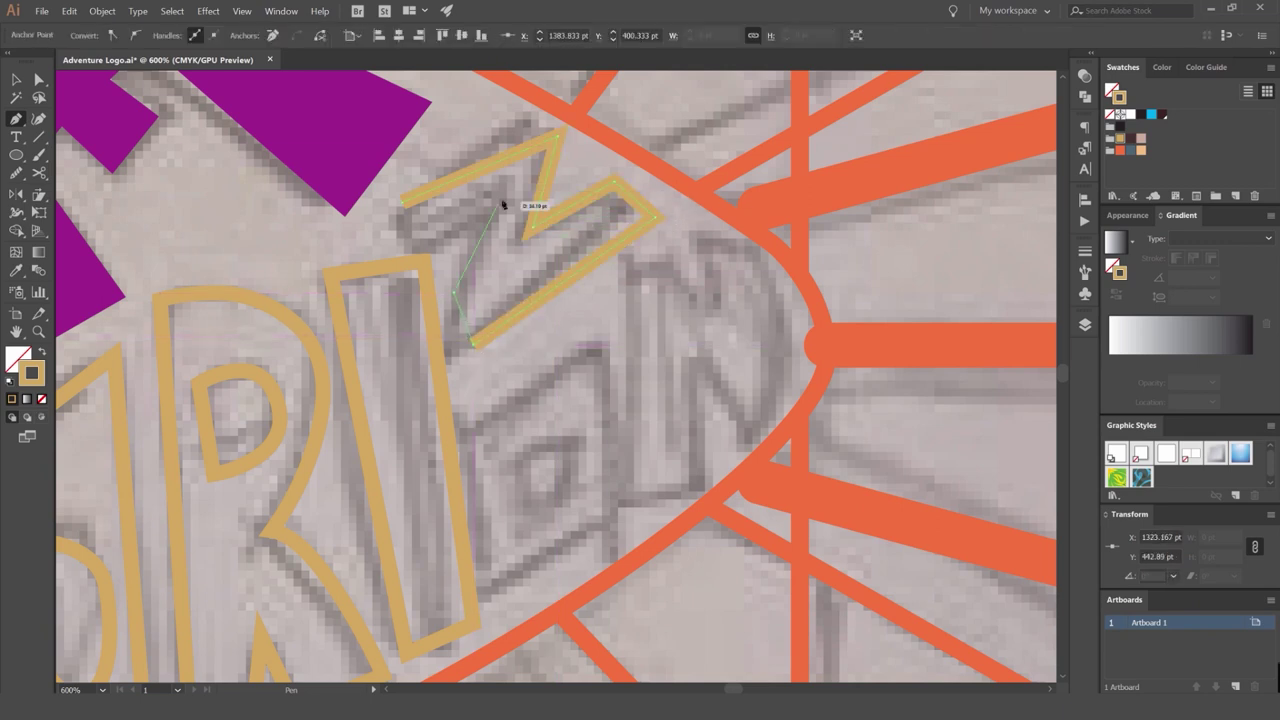
left_click(503, 203)
left_click(413, 241)
left_click(402, 203)
key("v")
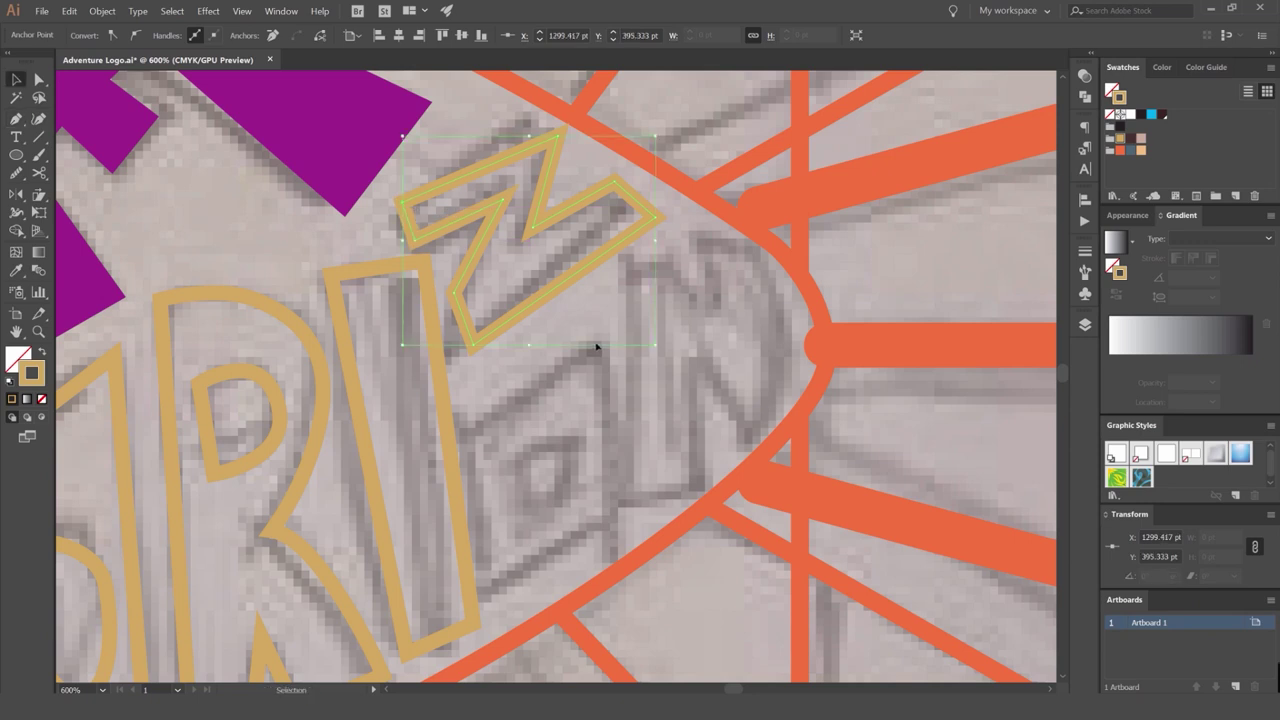
left_click(596, 350)
Trace the outer shape of the second O in HORIZON as a closed four-cornered outline below the Z.
left_click_drag(575, 370, 561, 279)
key("p")
left_click(459, 326)
left_click(595, 240)
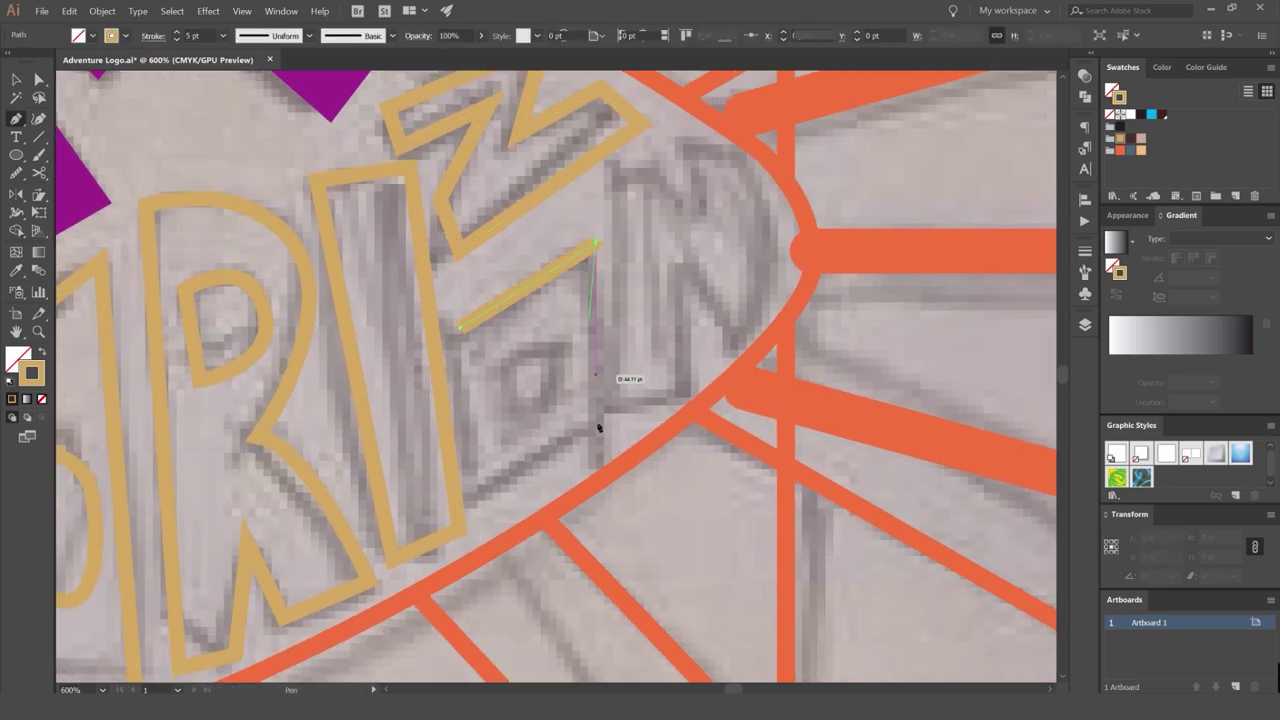
left_click(597, 440)
left_click(480, 498)
left_click(459, 326)
left_click(510, 355, "ctrl")
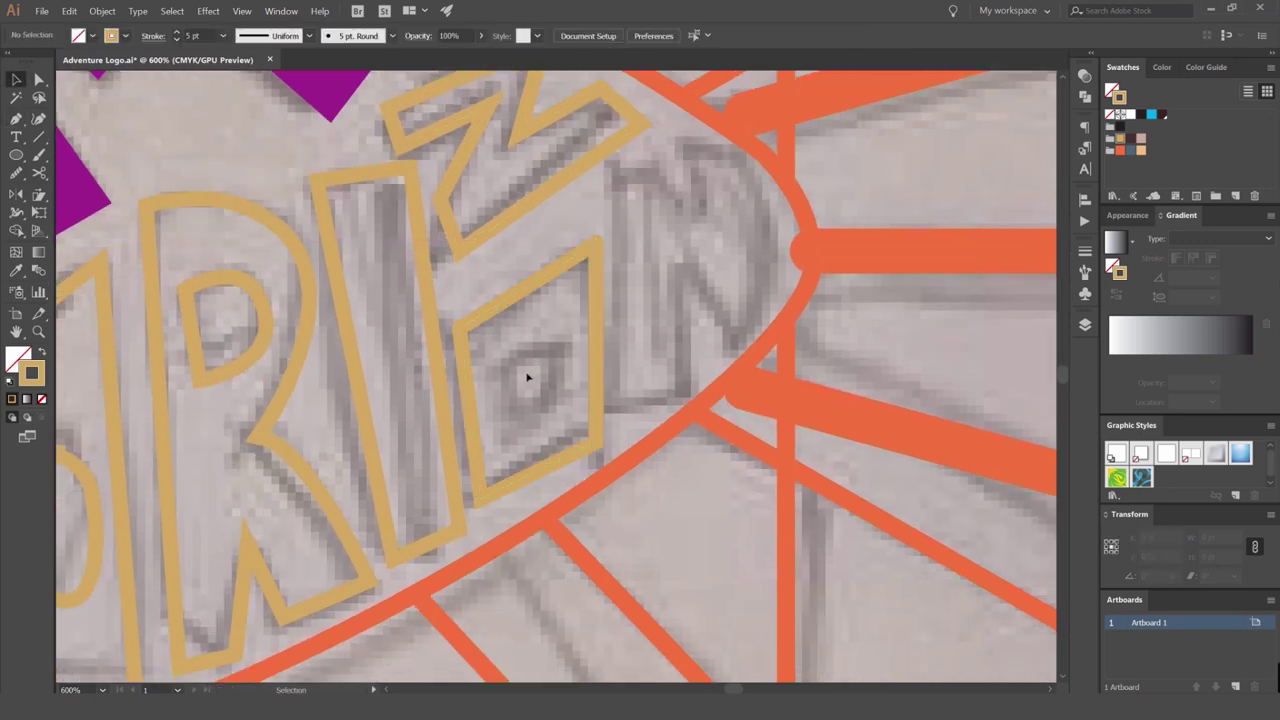
Draw the small inner counter of the second O as a closed path with a rounded upper corner.
left_click_drag(561, 353, 567, 389)
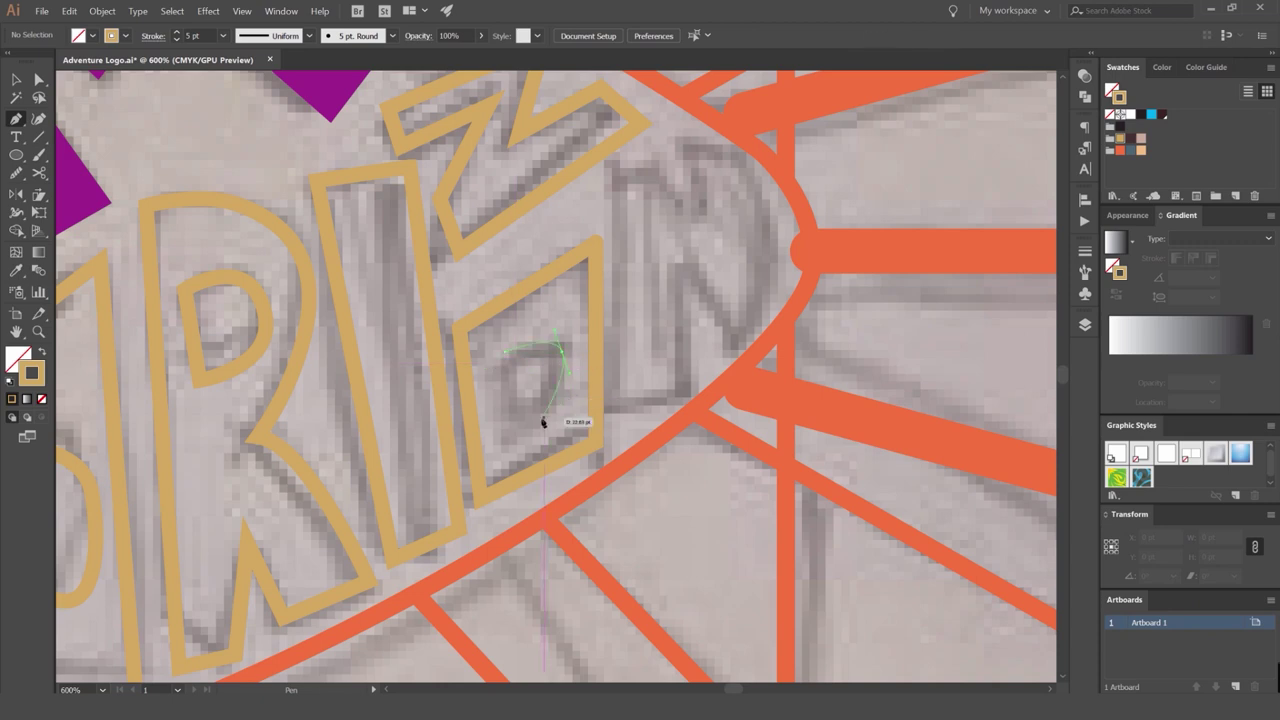
left_click(543, 418)
left_click(511, 423)
left_click(508, 354)
key("v")
left_click(560, 335)
Begin the outline of the N in HORIZON with straight segments for its left stem, inner notch and lower right foot.
left_click_drag(603, 313, 480, 341)
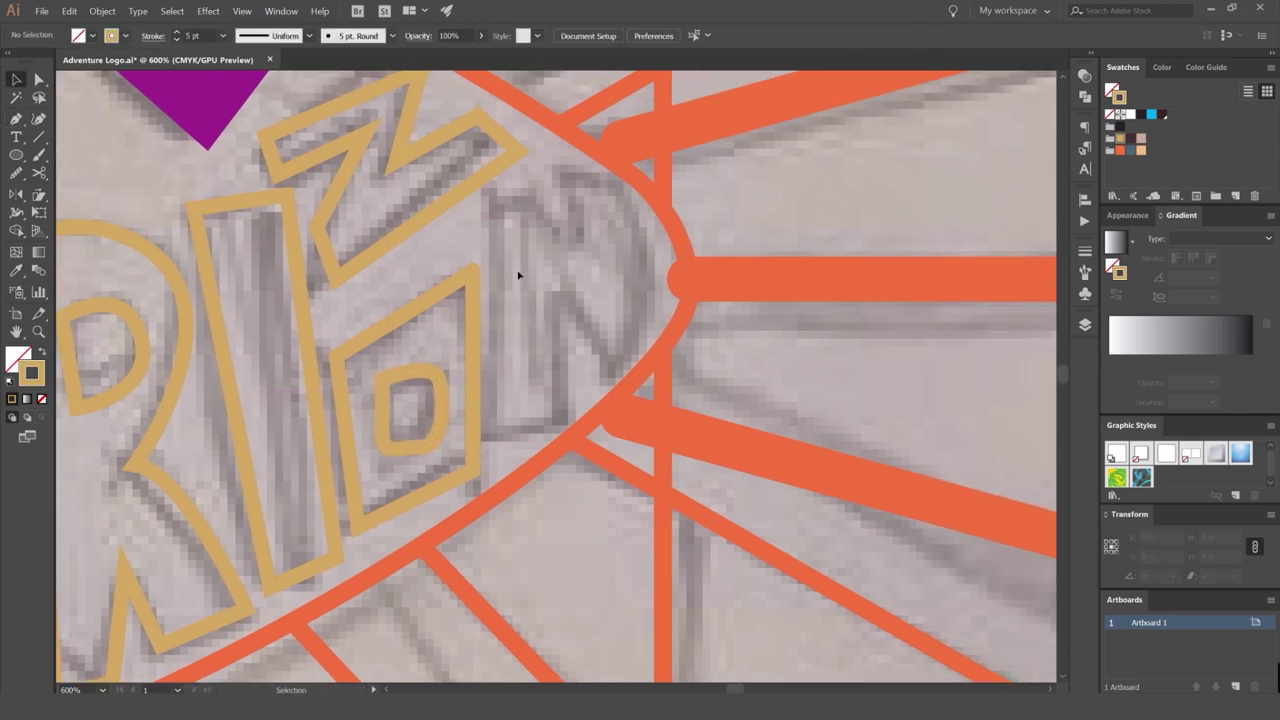
key("p")
left_click(493, 195)
left_click(493, 441)
left_click(559, 416)
left_click(565, 420)
left_click(557, 250)
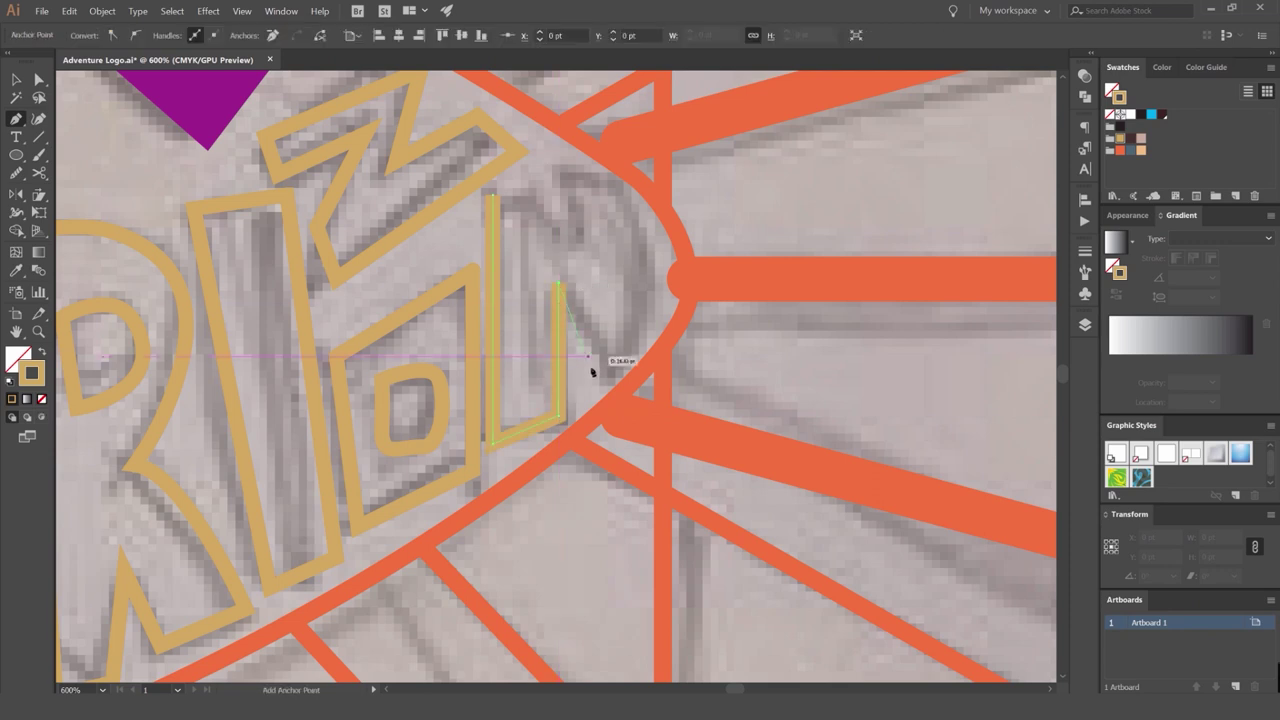
left_click(596, 381)
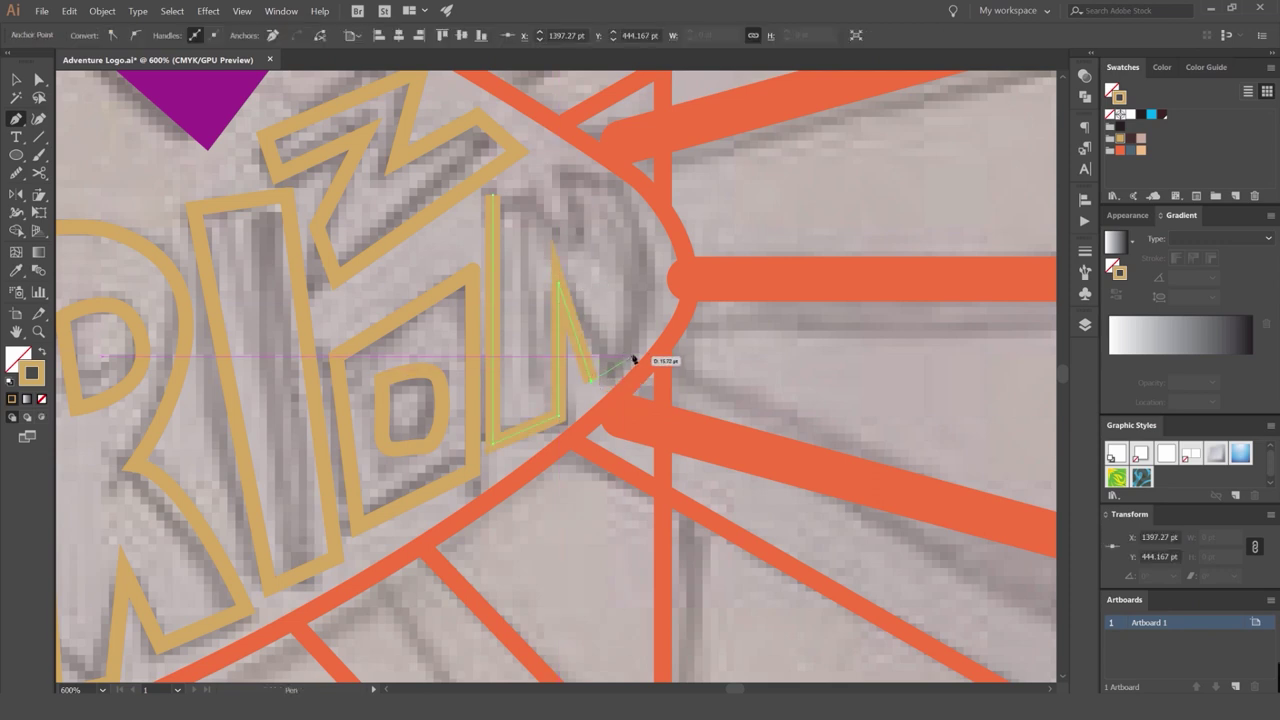
left_click_drag(597, 184, 521, 150)
left_click(598, 182)
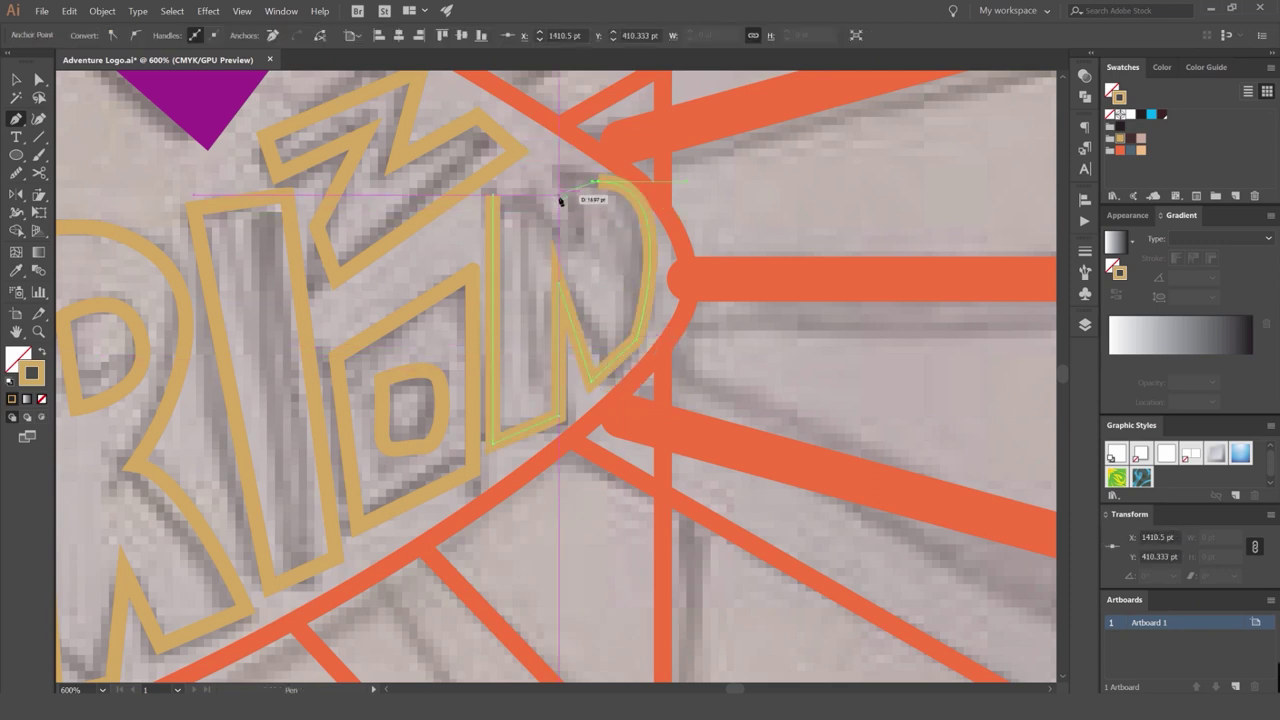
left_click(559, 195)
left_click_drag(598, 279, 590, 312)
left_click(598, 279)
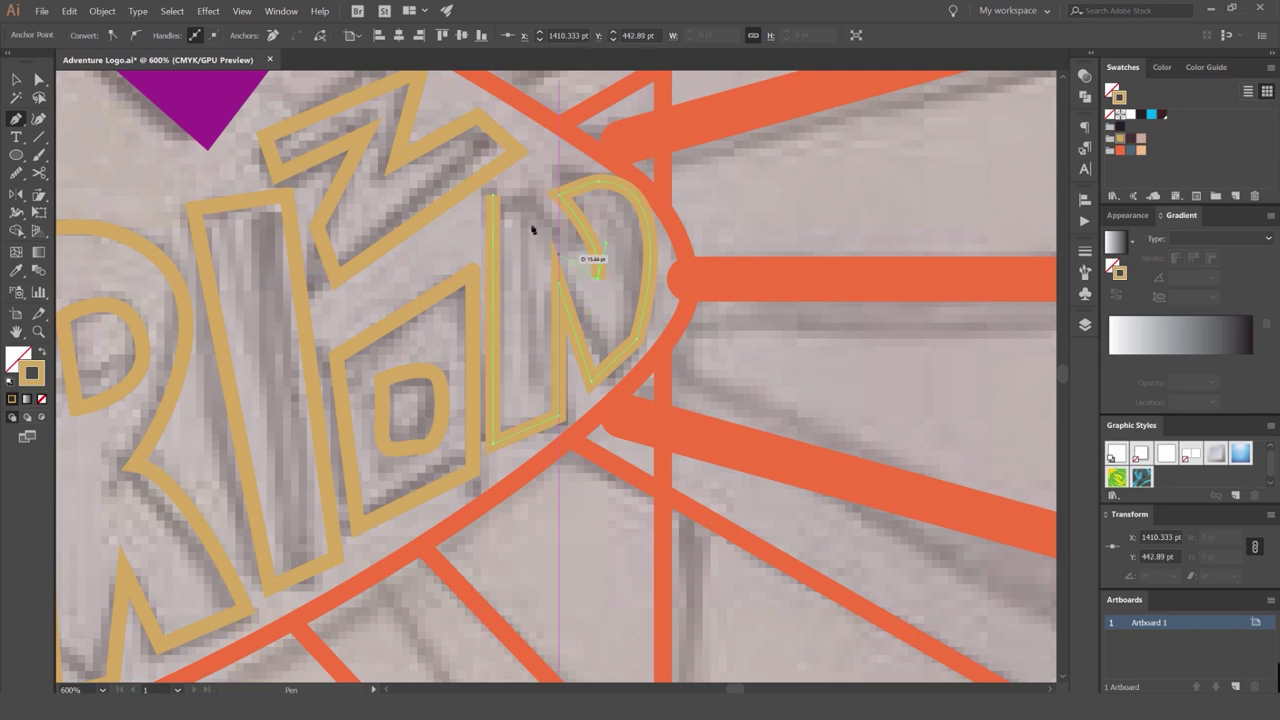
left_click_drag(534, 215, 530, 182)
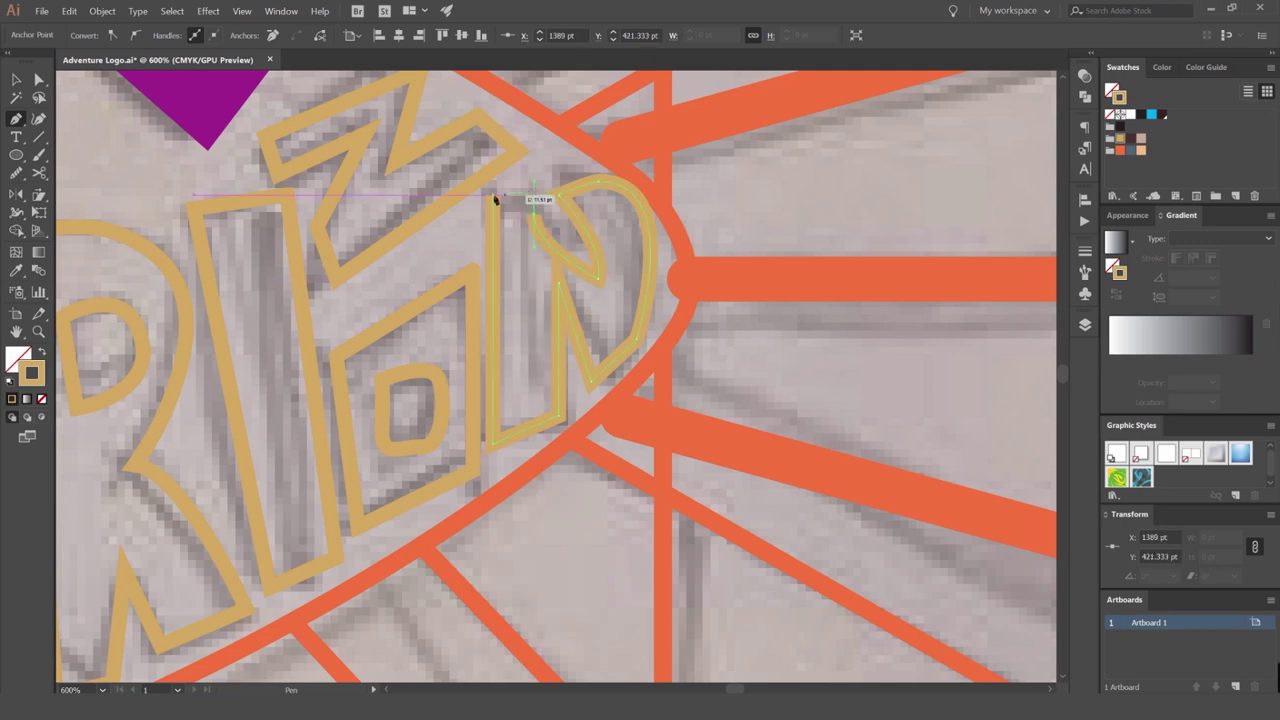
left_click(493, 196)
key("ctrl+z")
key("ctrl+z")
key("ctrl+z")
key("ctrl+z")
key("ctrl+z")
key("ctrl+z")
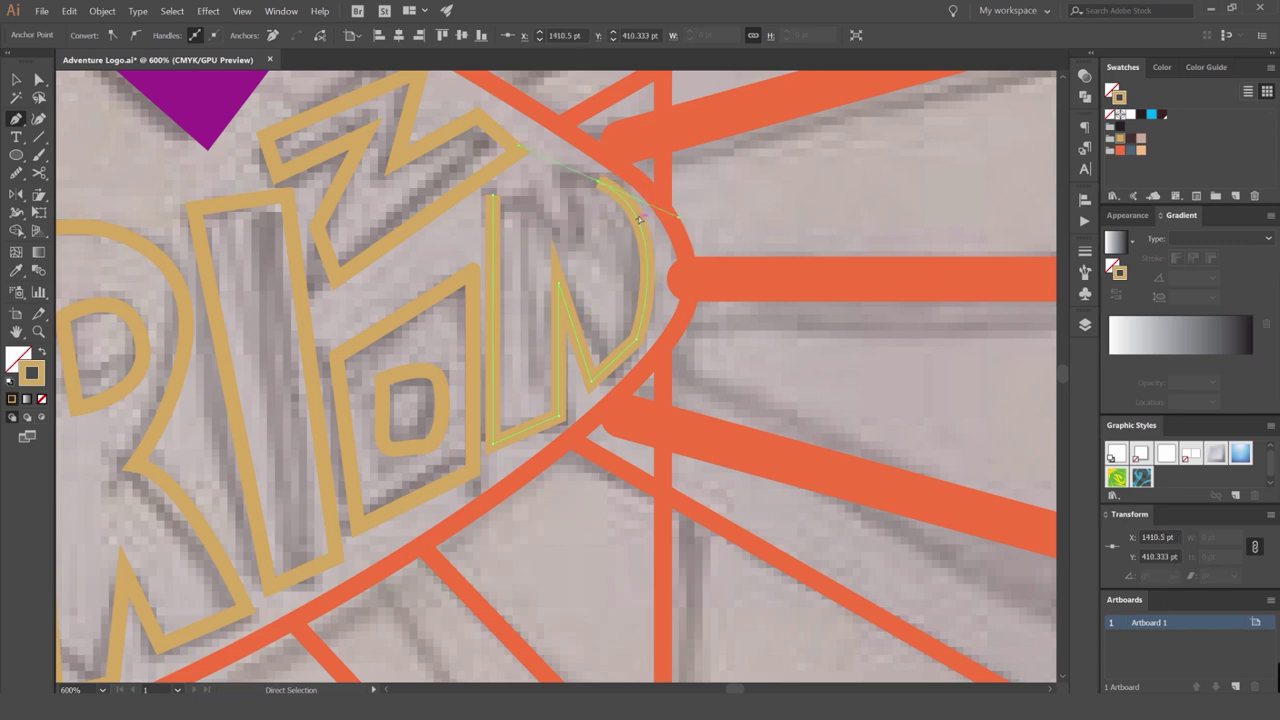
key("ctrl+z")
Complete the N outline with a curved right side, a pointed upper end and a curved inner edge, closing the path.
scroll(607, 216, "down", 3)
scroll(606, 206, "up", 4)
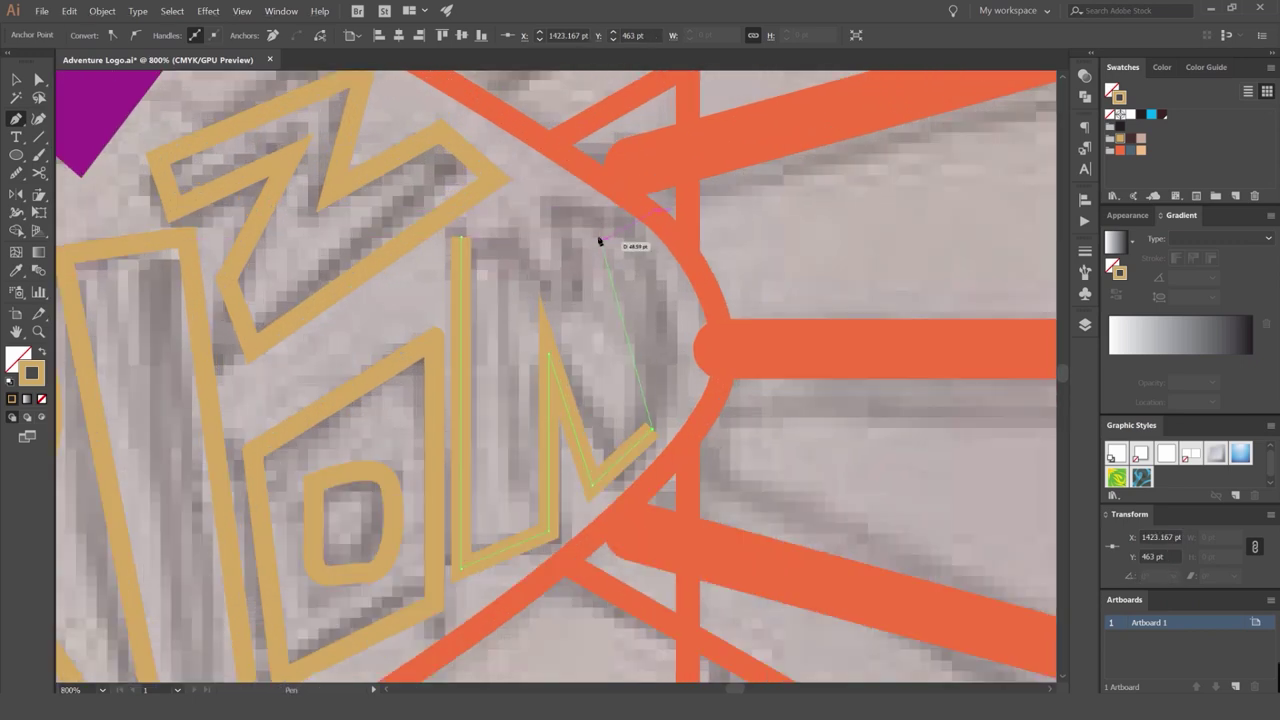
left_click_drag(600, 238, 505, 180)
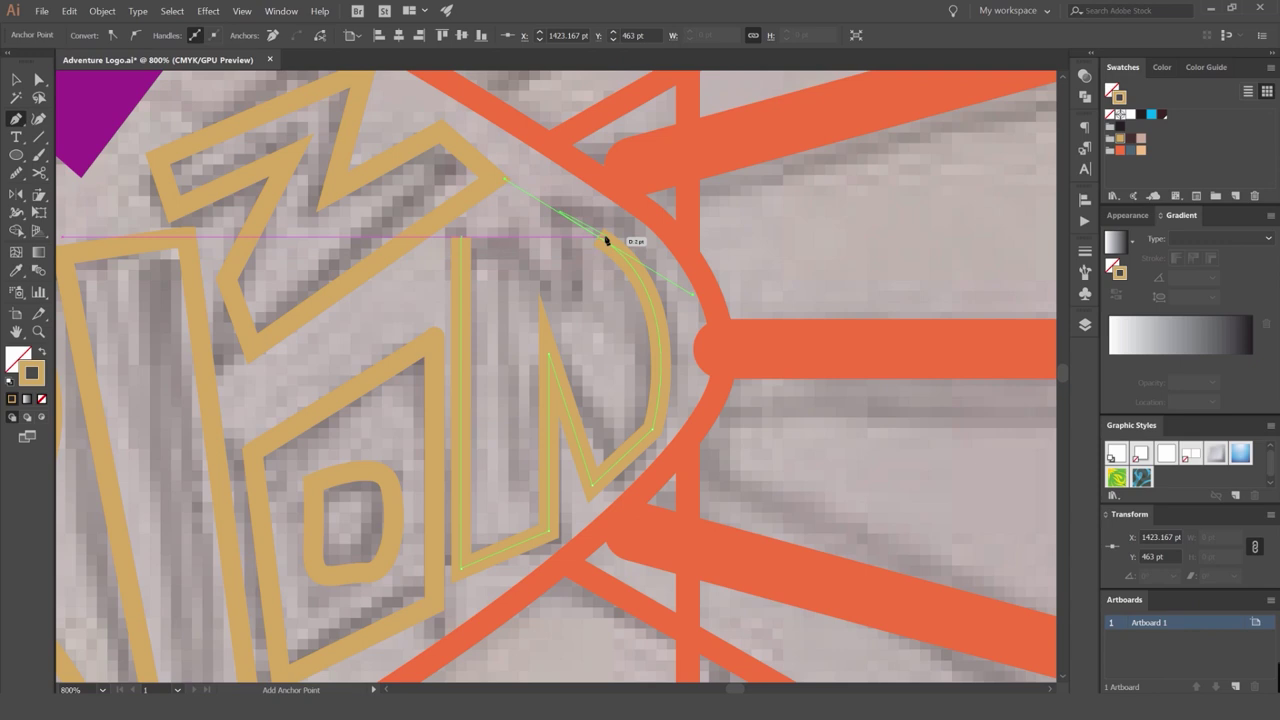
left_click(551, 267)
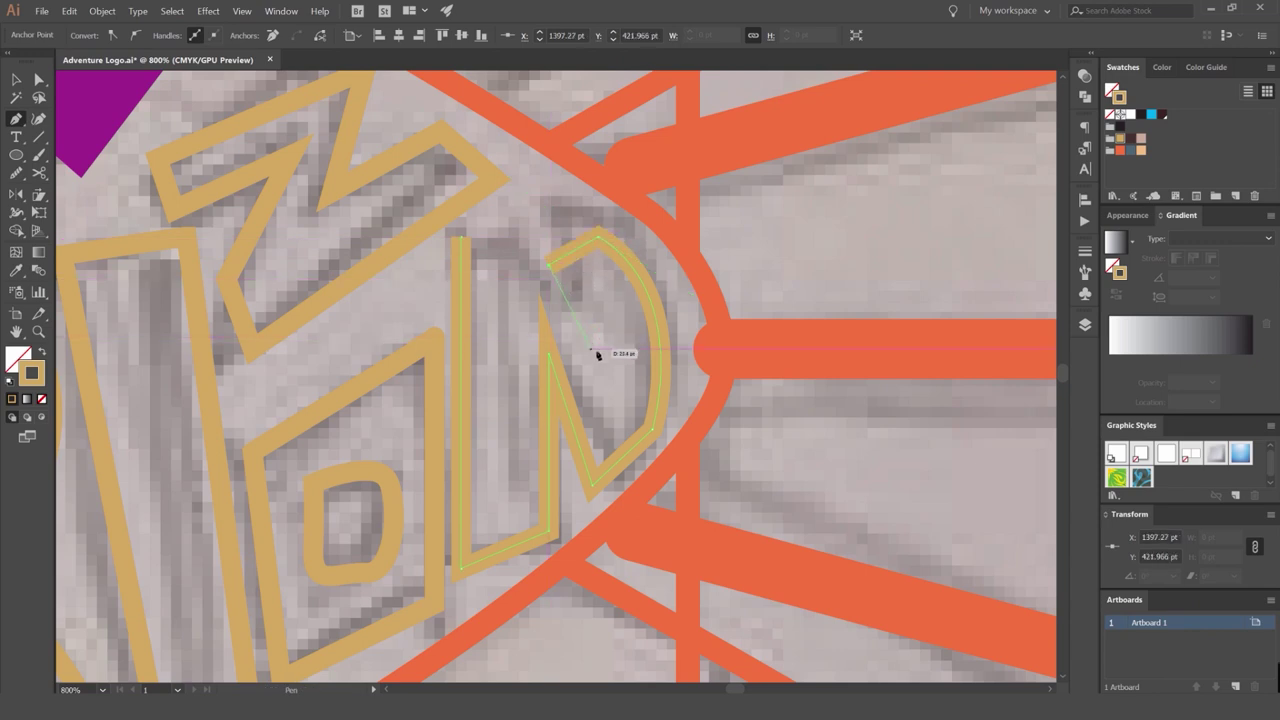
left_click_drag(602, 372, 597, 447)
left_click(603, 374)
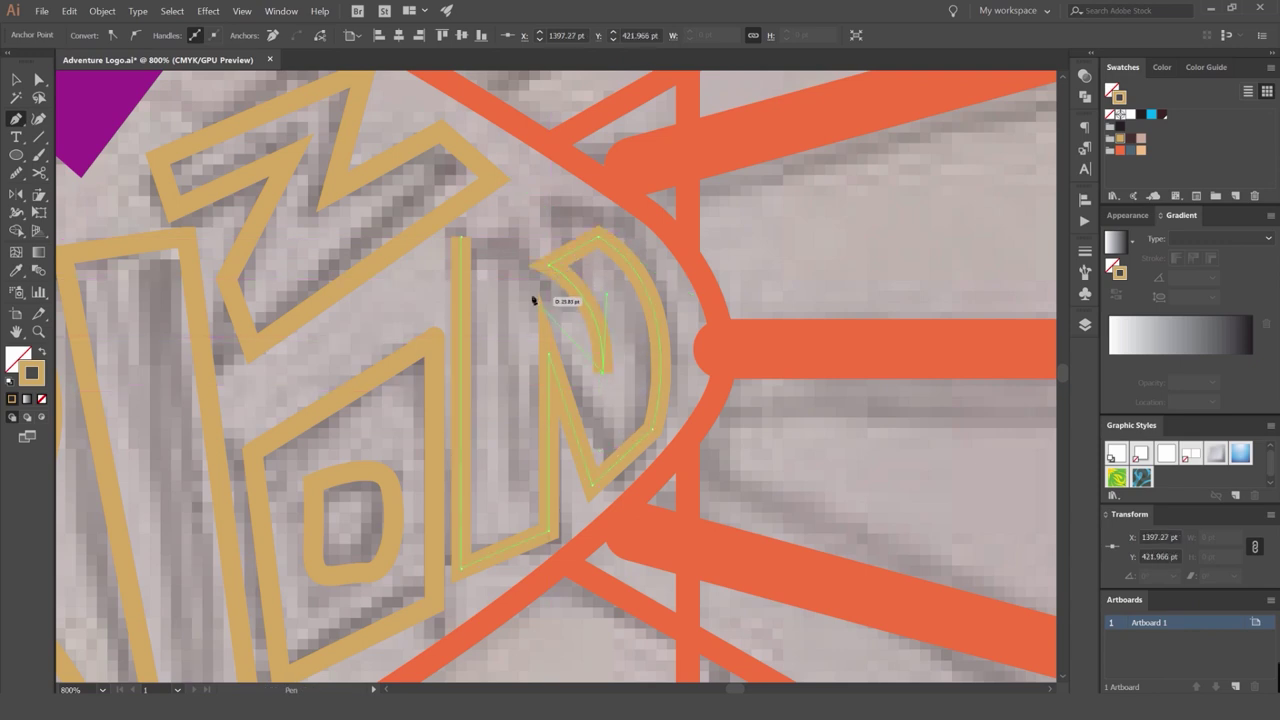
left_click(461, 239)
Refine the N by lowering its lower inner notch point and shifting its upper inner notch point toward the left stem.
key("a")
left_click_drag(549, 355, 551, 415)
left_click(616, 369)
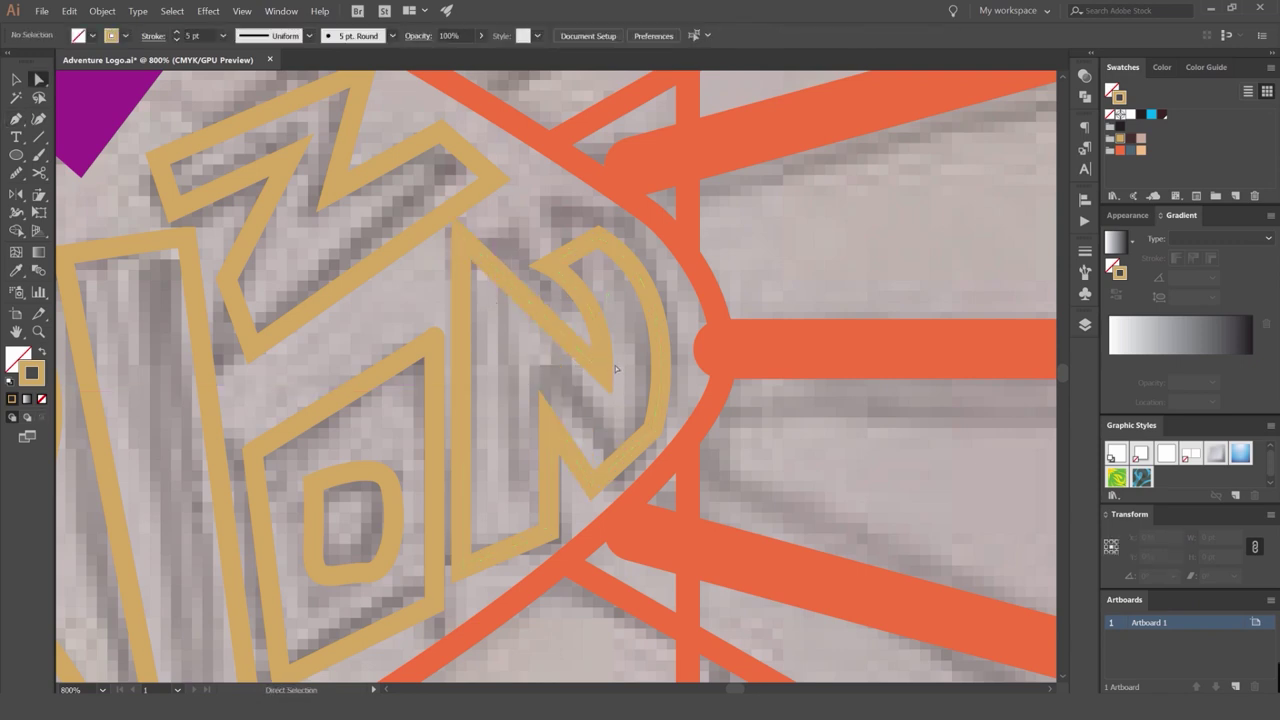
left_click_drag(603, 373, 572, 373)
left_click(621, 318)
key("v")
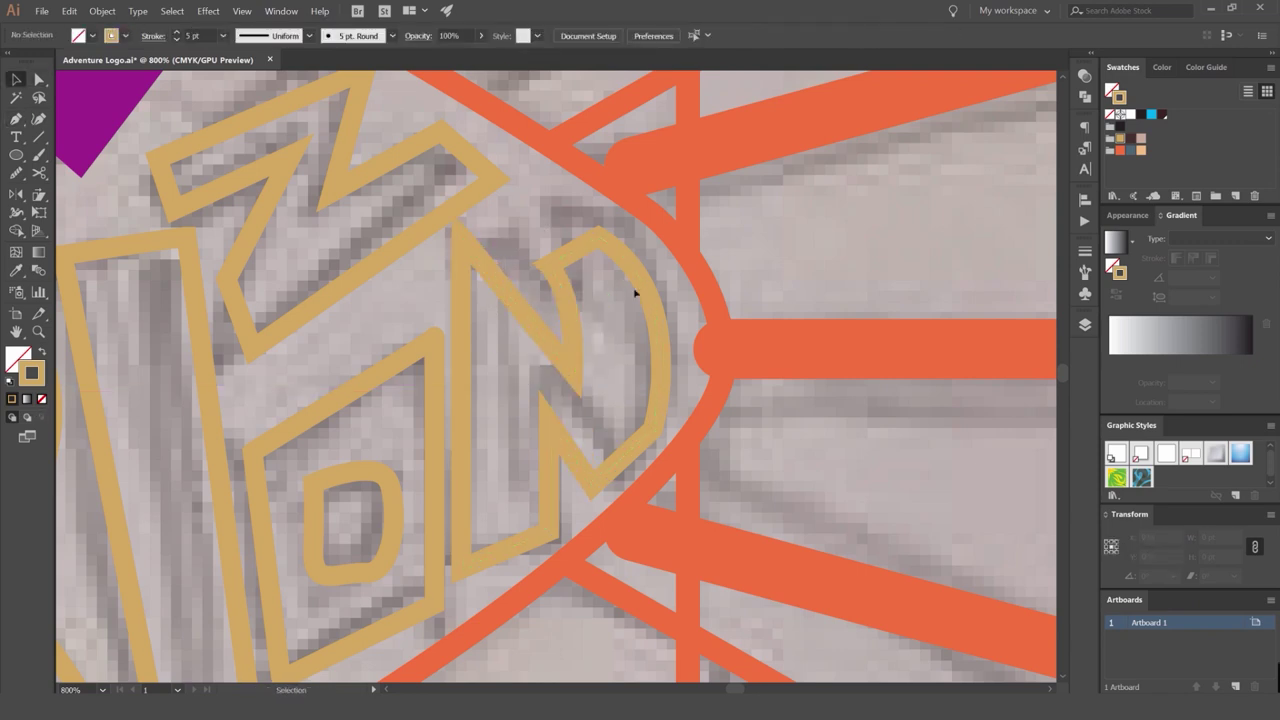
Scale the N down slightly and position it inside the airship's pointed end.
left_click(635, 277)
left_click_drag(661, 236, 645, 253)
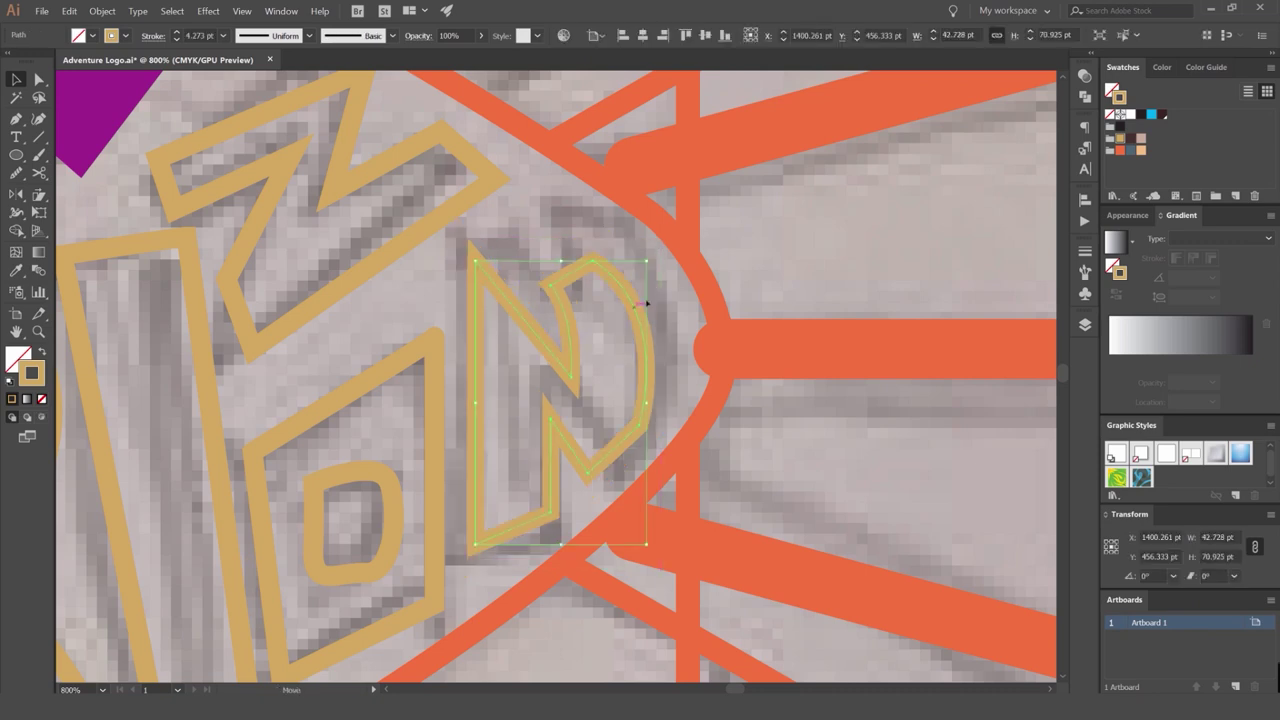
left_click_drag(646, 304, 662, 299)
left_click(556, 242)
Select the outer letter outlines of HORIZON together and swap their stroke and fill so they become solid tan shapes.
scroll(556, 242, "down", 7)
scroll(549, 248, "up", 3)
left_click(562, 243)
left_click(541, 225, "shift")
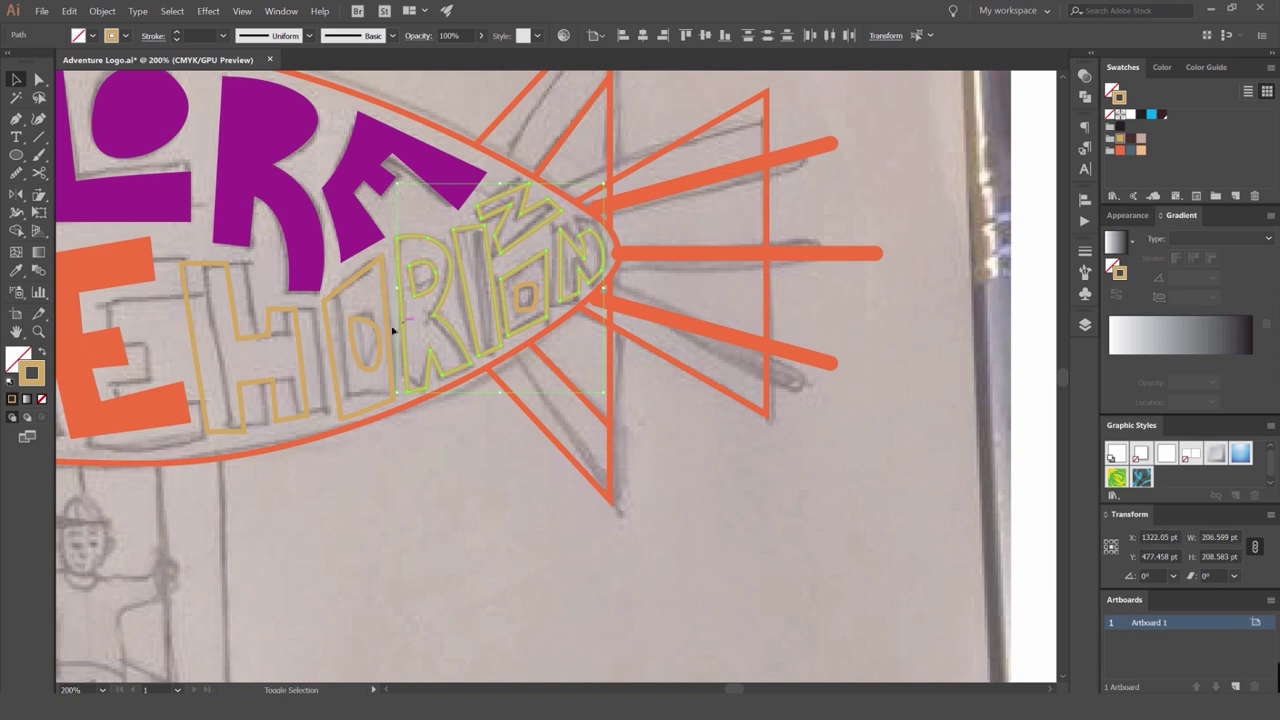
left_click(293, 313, "shift")
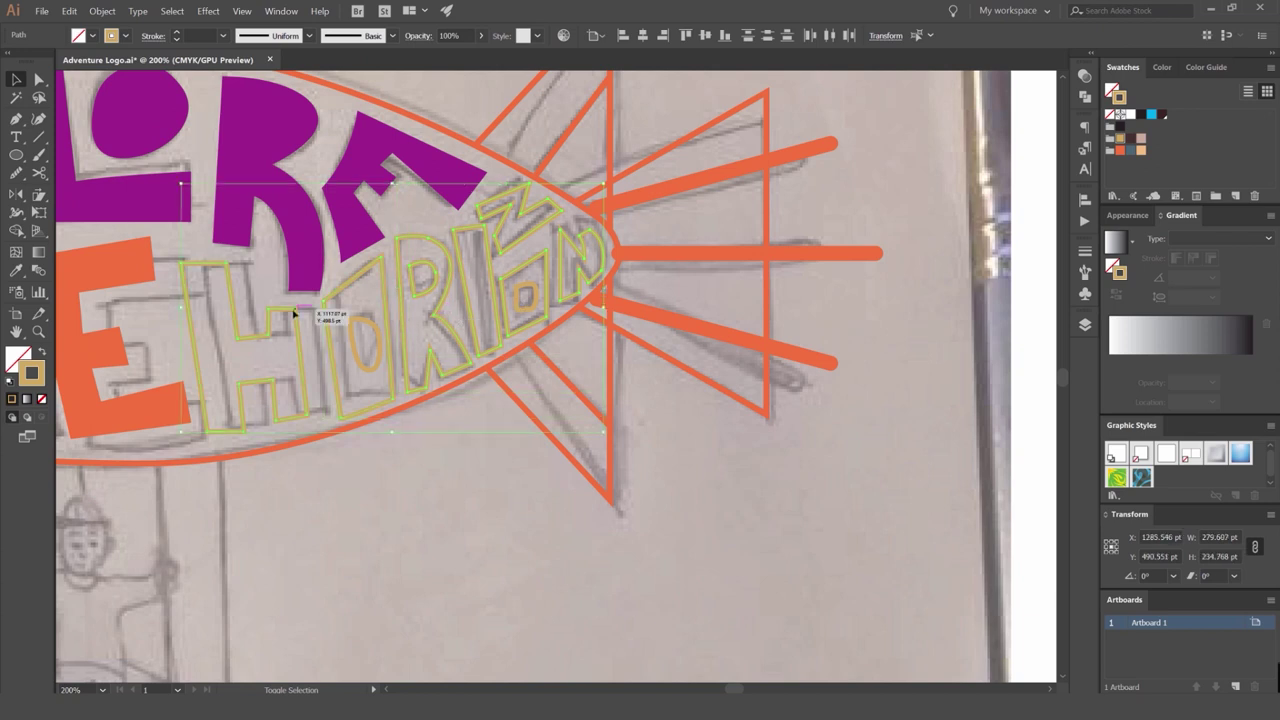
key("shift+x")
Examine the complete EXPLORE THE HORIZON lettering within the airship against the sketch.
left_click(351, 349)
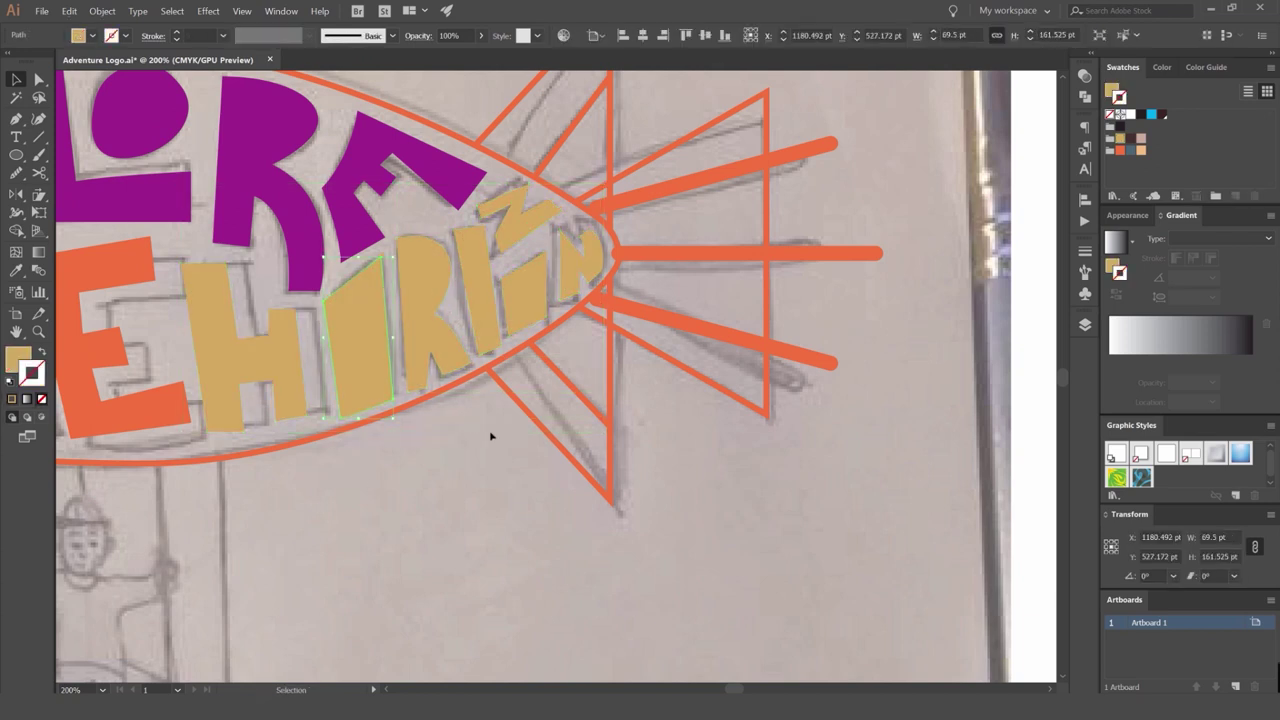
scroll(490, 436, "down", 3)
left_click_drag(616, 333, 182, 473)
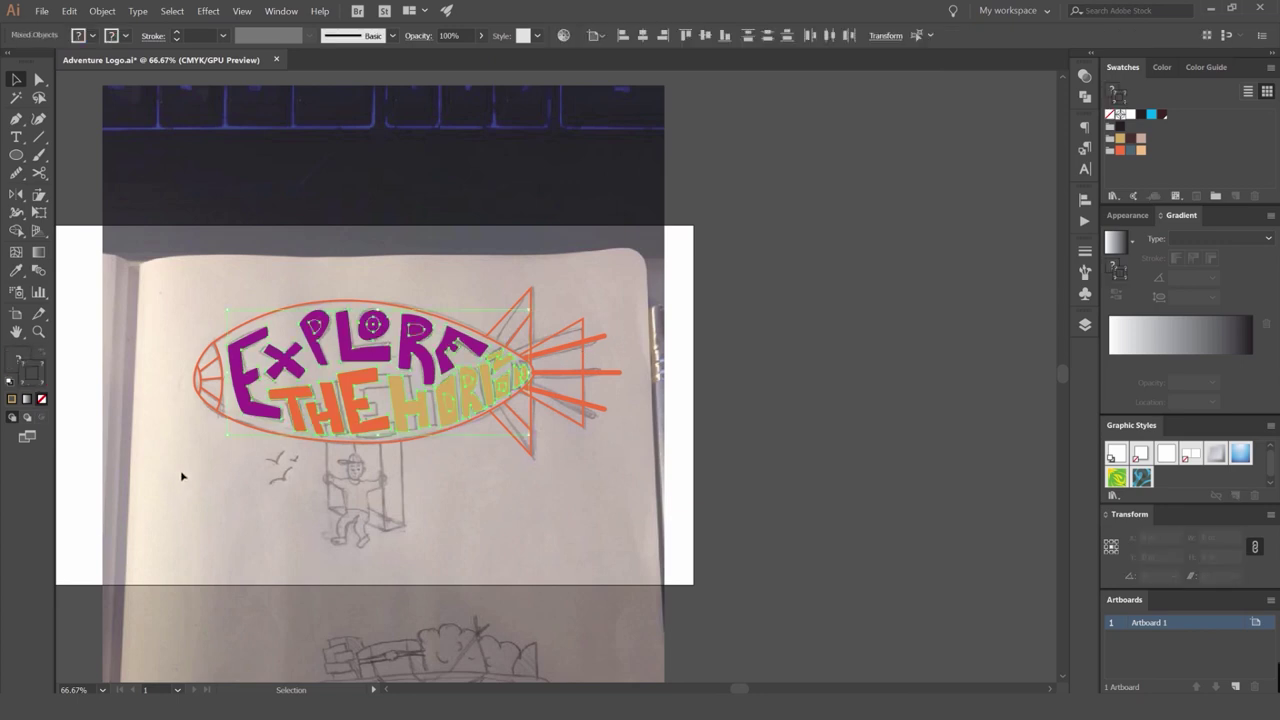
left_click(654, 314)
mouse_move(464, 408)
left_mouse_down()
mouse_move(449, 306)
mouse_move(465, 409)
left_mouse_up()
left_click_drag(523, 438, 664, 422)
left_click(649, 435)
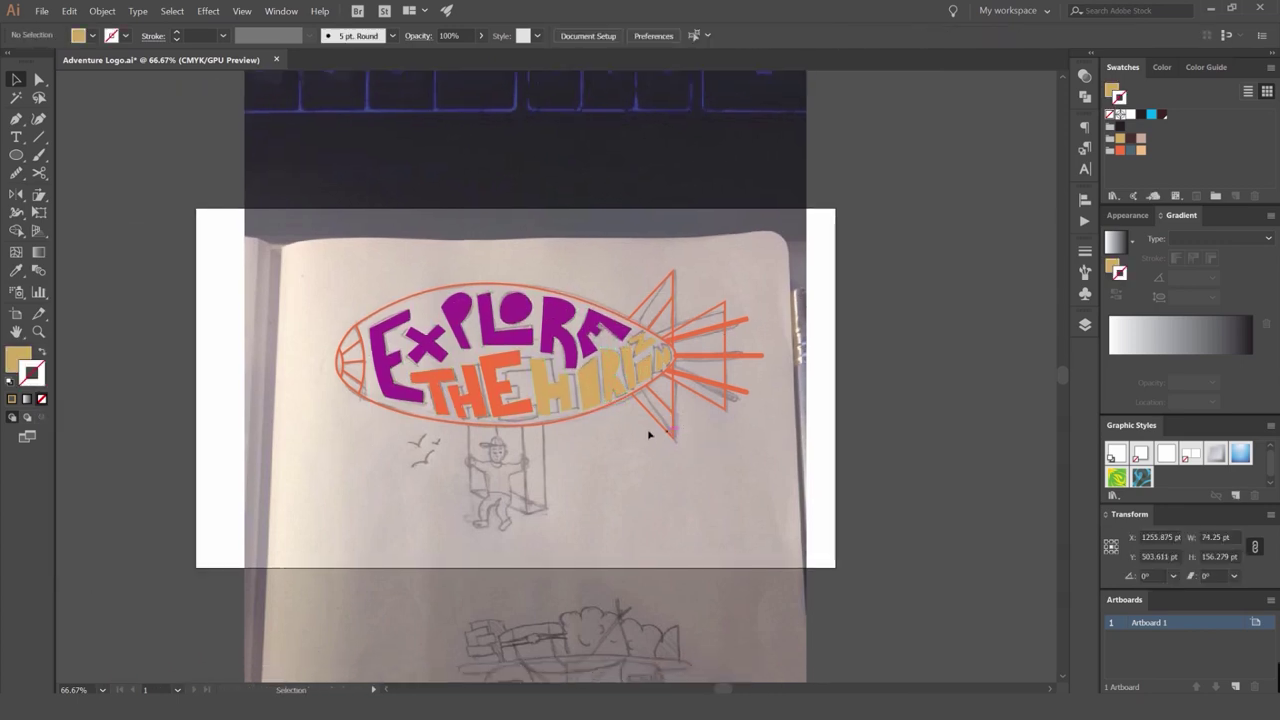
Undo the last two changes and swap the fill and stroke of the HORIZON letters again.
scroll(620, 430, "down", 2)
key("ctrl+z")
key("ctrl+z")
scroll(622, 428, "up", 3)
key("shift+x")
Examine the solid HORIZON letters and their hidden inner counter outlines by selecting them within the airship.
left_click(637, 449)
scroll(602, 370, "up", 3)
left_click(561, 366)
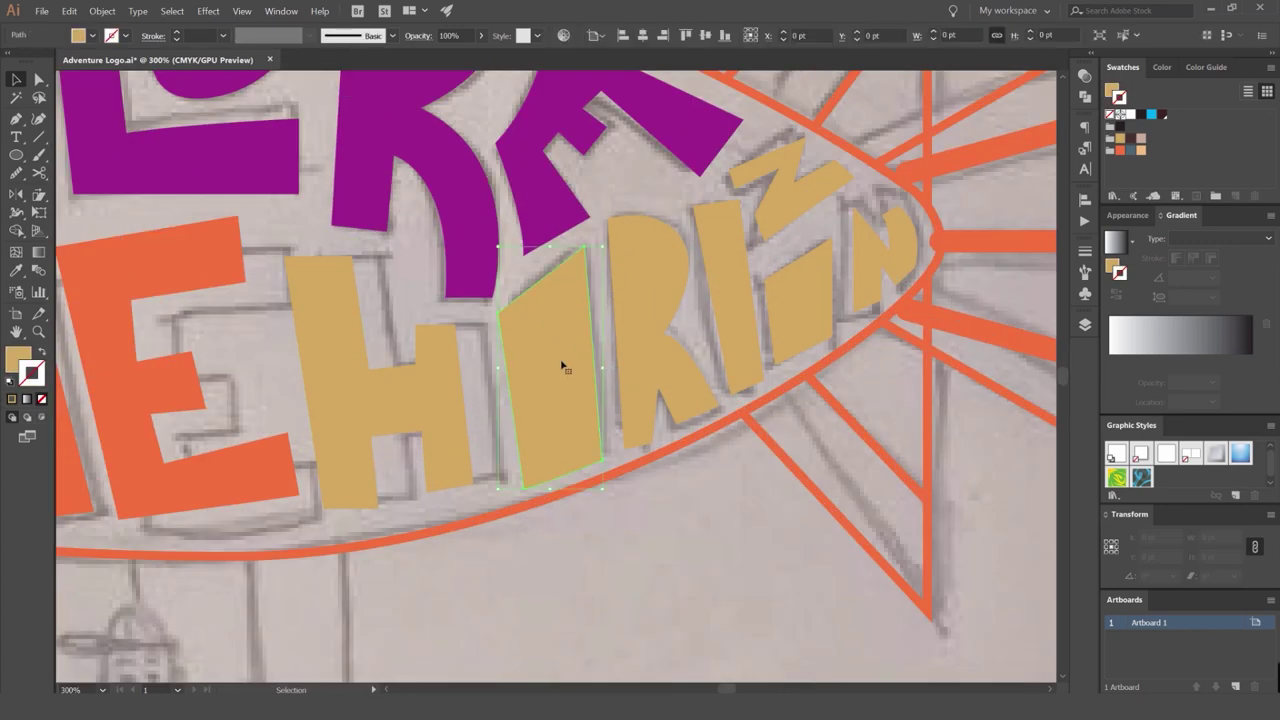
left_click(578, 366)
left_click(664, 290)
left_click(731, 285)
left_click_drag(896, 176, 577, 372)
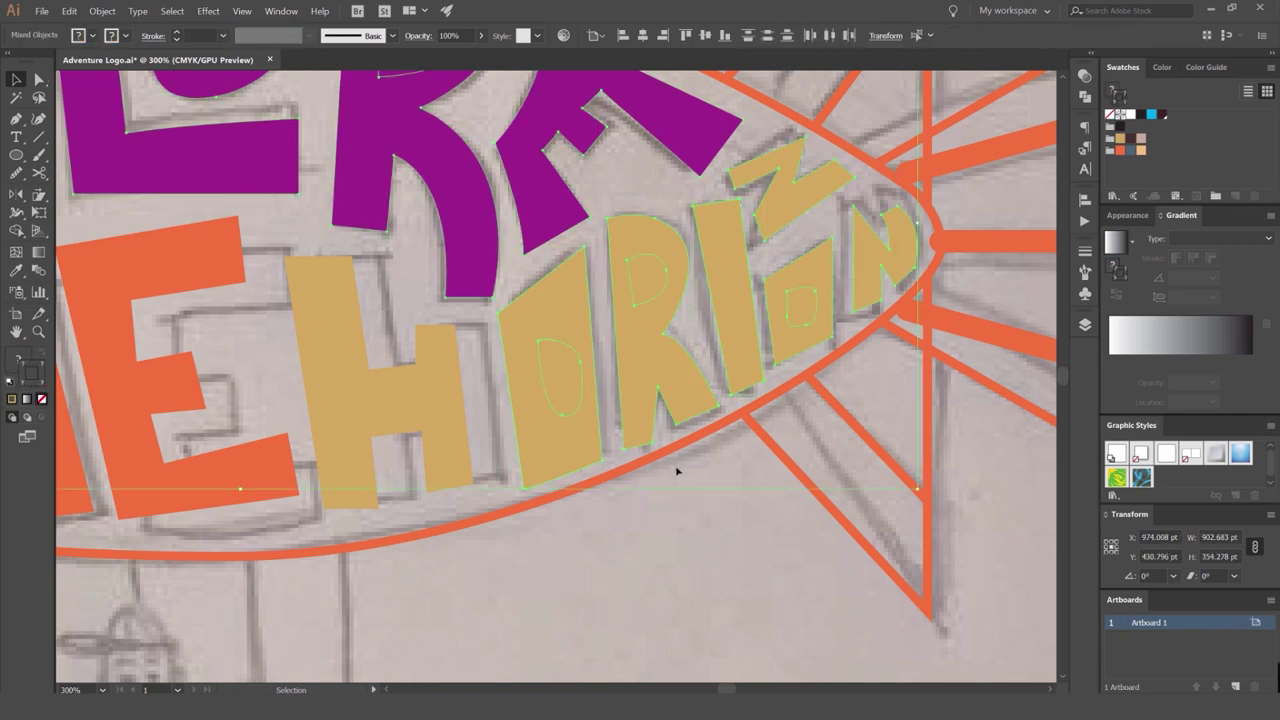
scroll(677, 471, "down", 4)
left_click_drag(815, 343, 533, 469)
left_click(637, 477)
scroll(637, 477, "up", 3)
left_click_drag(619, 452, 603, 402)
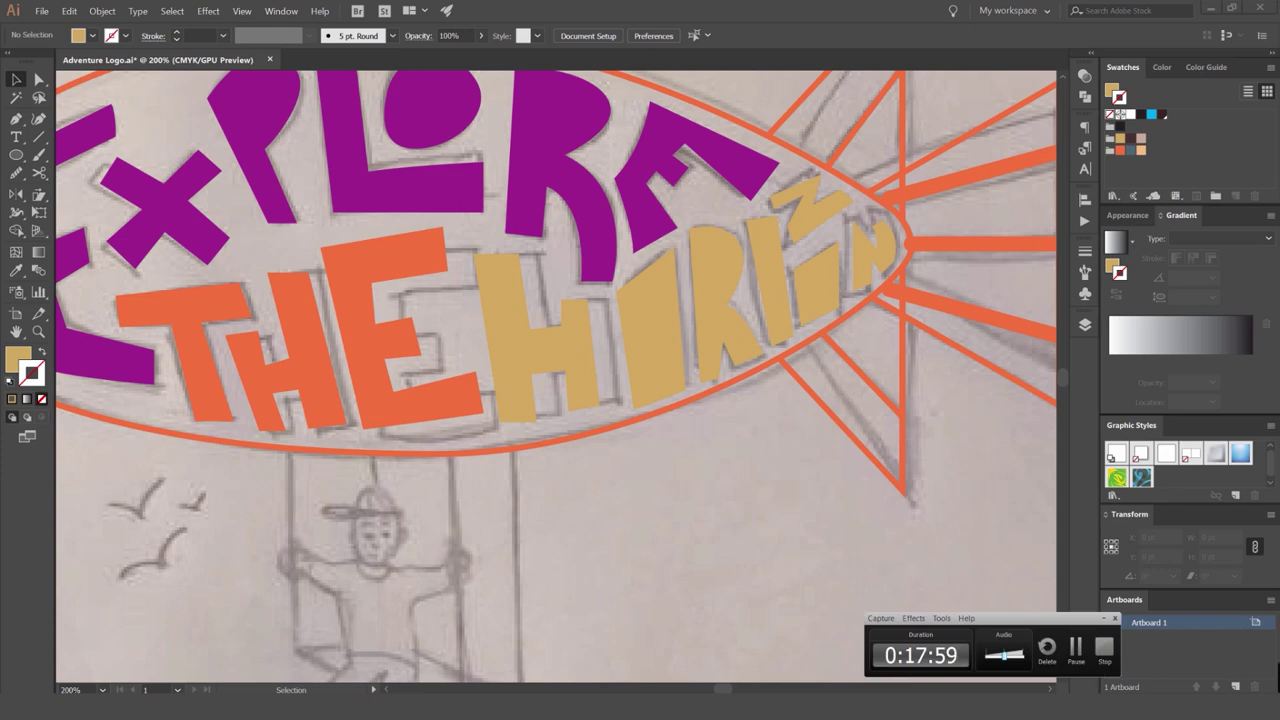
Examine the whole airship logo and compare the first letters of EXPLORE and THE with the sketch.
key("ctrl+minus")
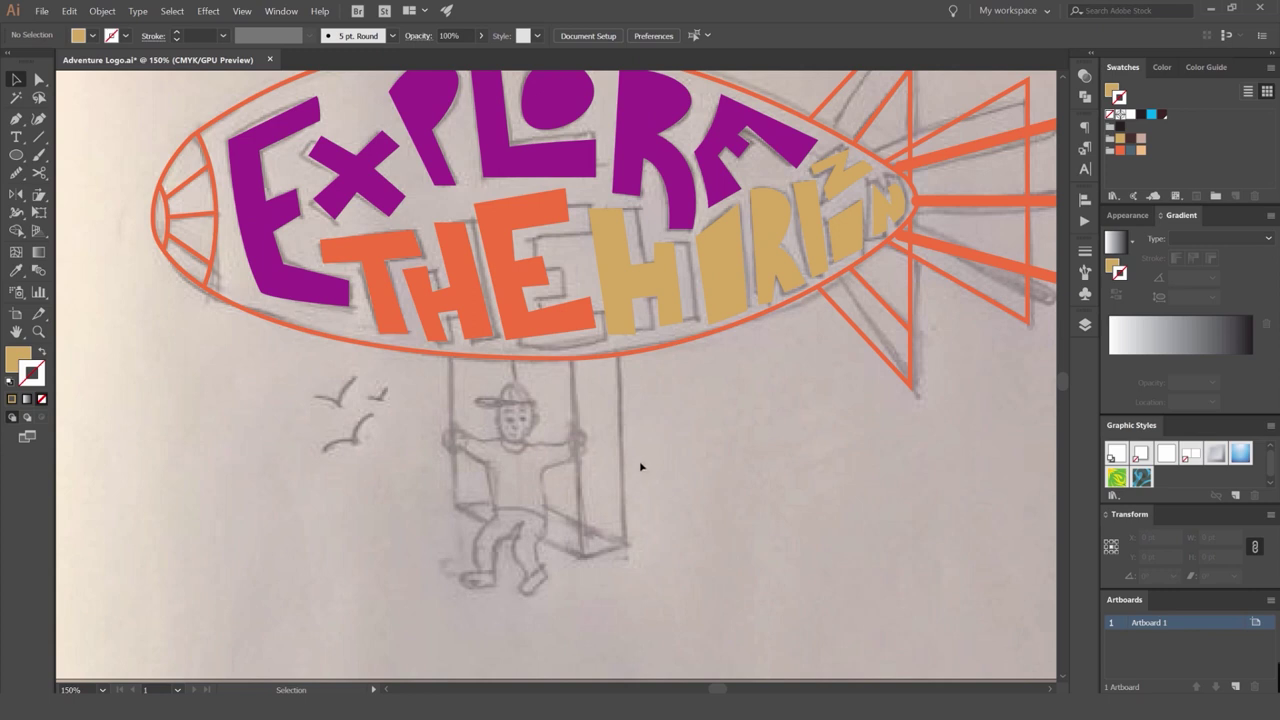
key("ctrl+minus")
key("ctrl+minus")
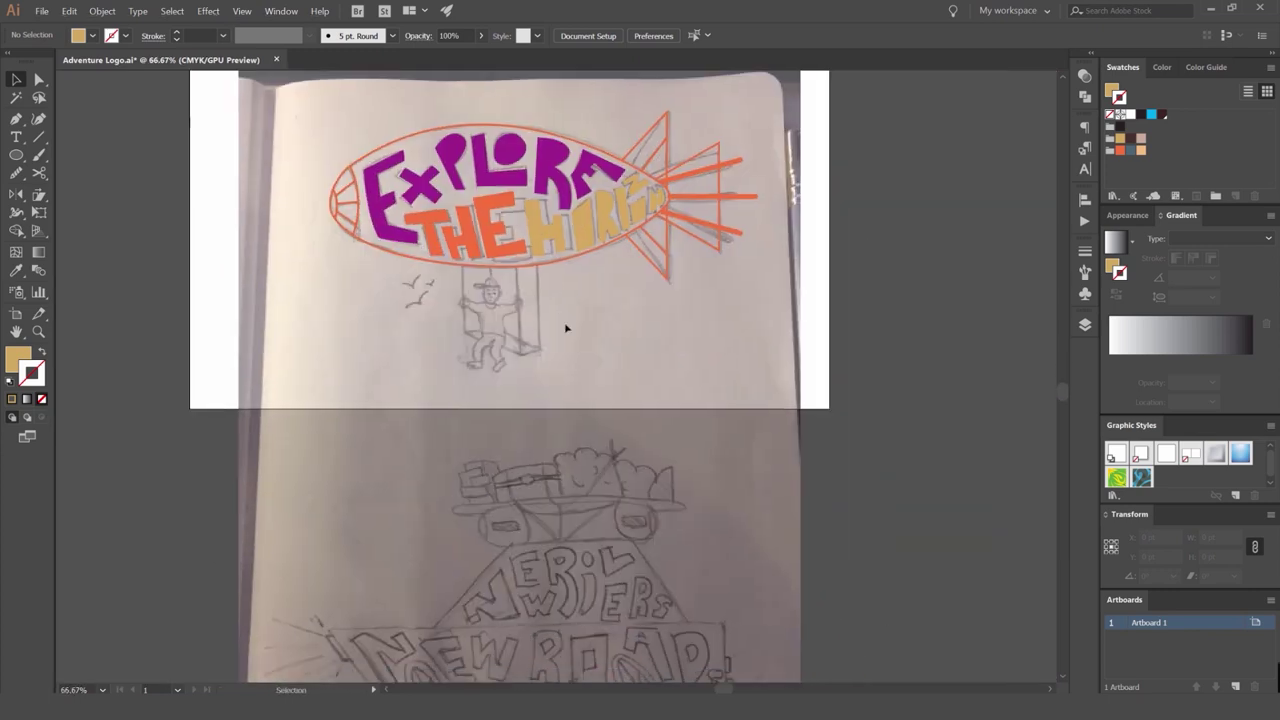
key("ctrl+plus")
key("ctrl+plus")
key("ctrl+plus")
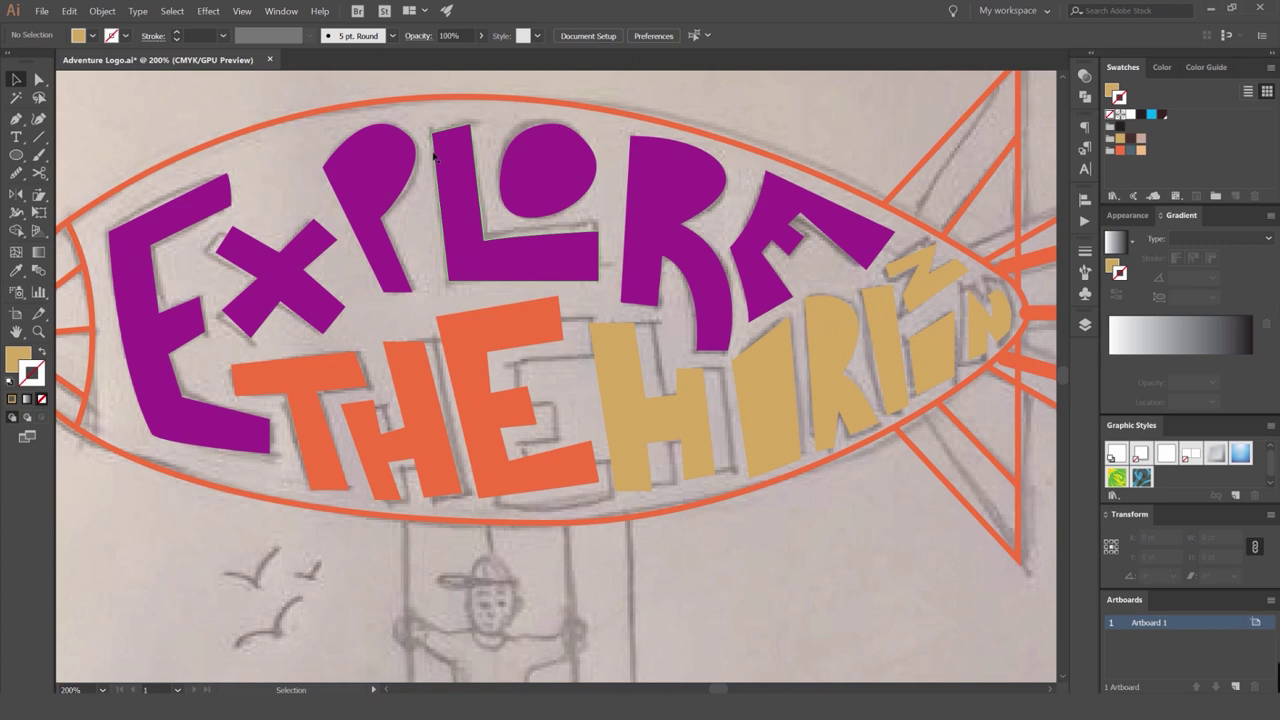
left_click_drag(379, 334, 391, 246)
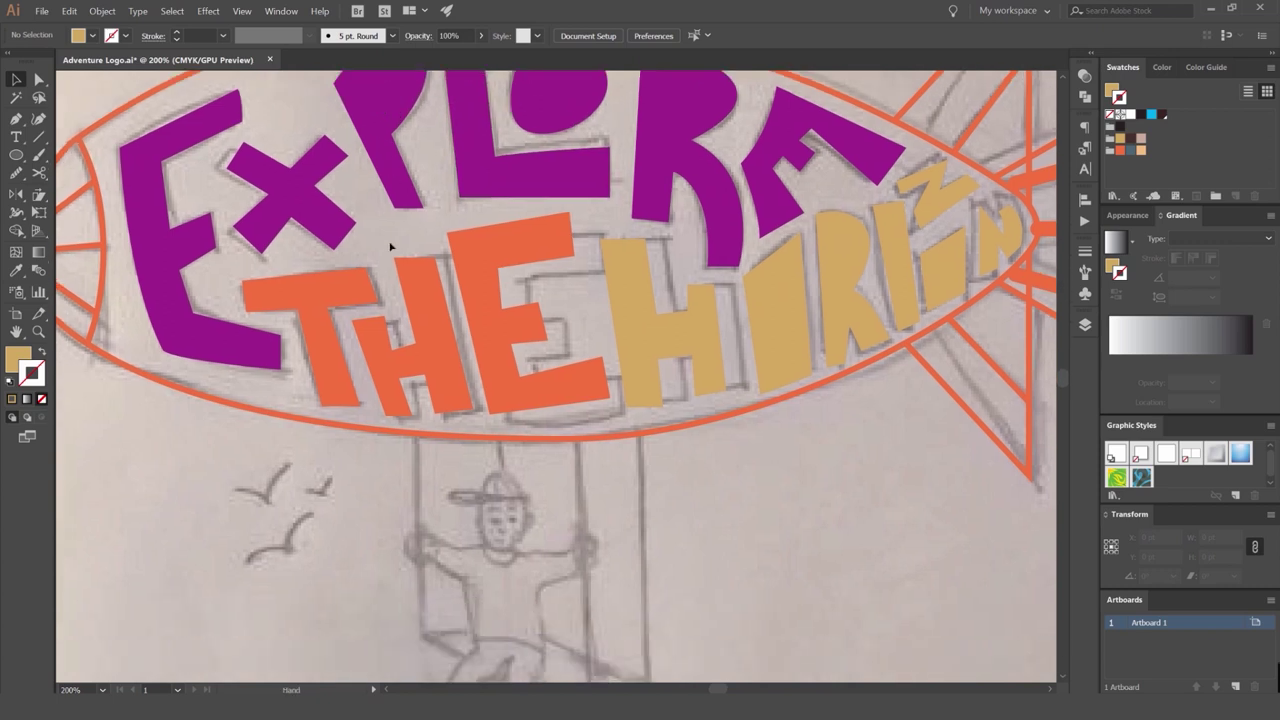
left_click_drag(264, 250, 350, 248)
left_click_drag(313, 141, 435, 187)
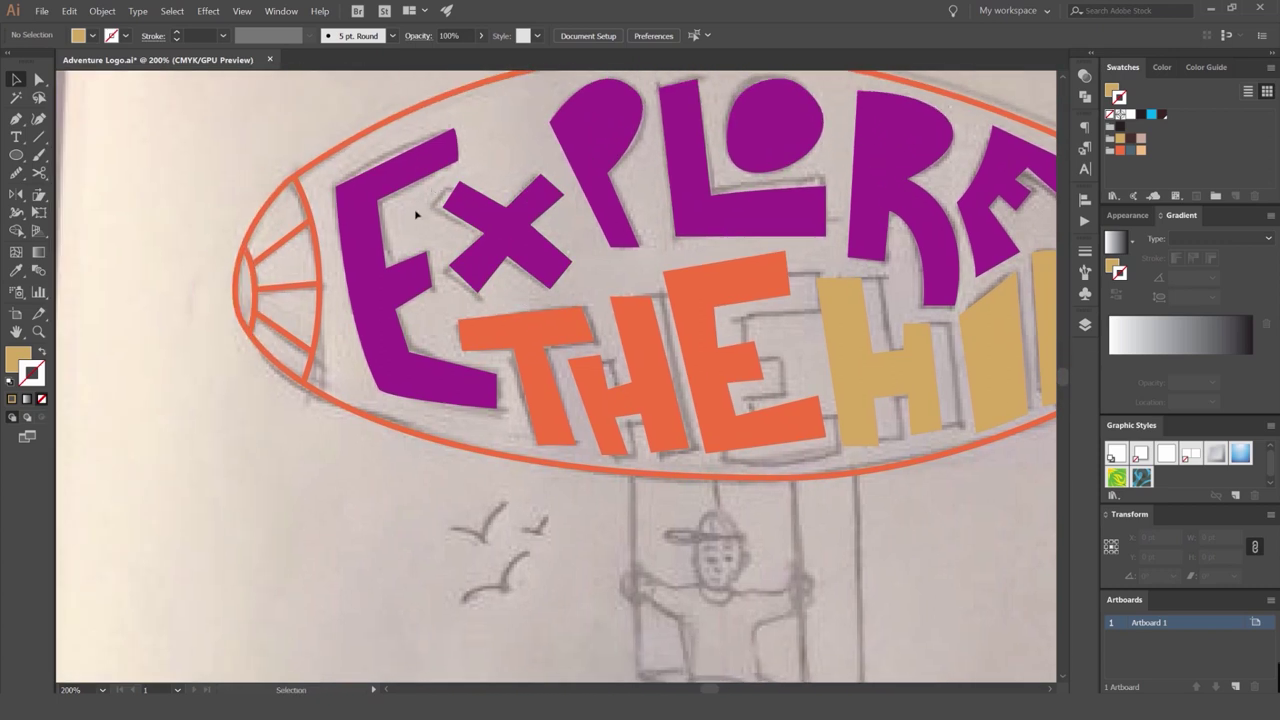
scroll(472, 165, "up", 1)
left_click_drag(378, 321, 440, 235)
scroll(434, 237, "up", 2)
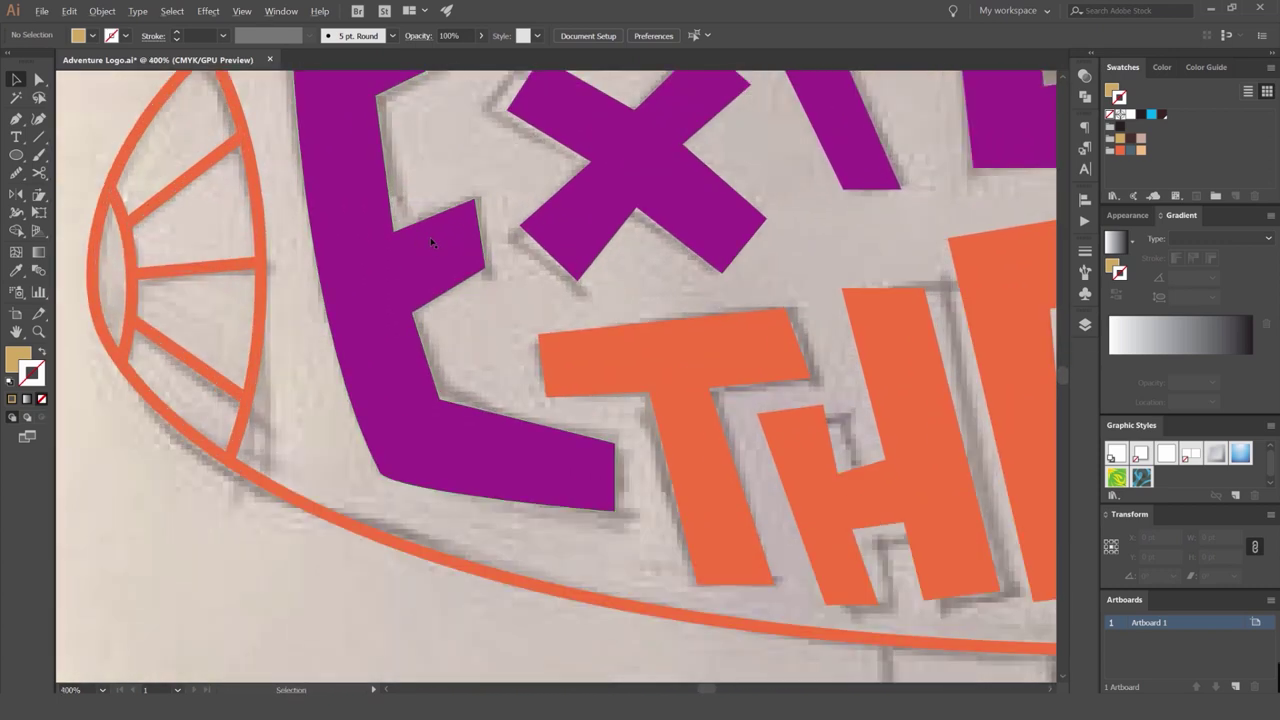
Adjust the two end corner points of the first E's middle arm in EXPLORE.
key("a")
left_click_drag(513, 286, 516, 303)
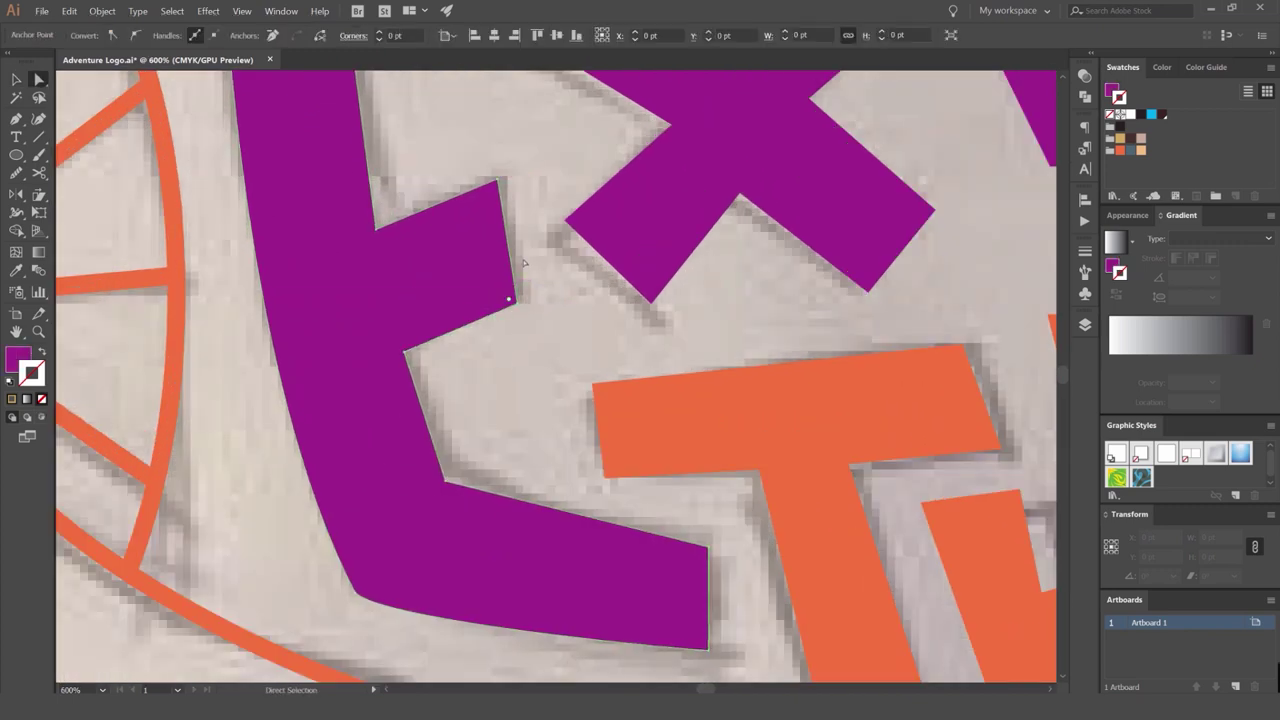
left_click(540, 248)
left_click_drag(498, 181, 500, 192)
scroll(514, 172, "down", 3)
scroll(419, 188, "up", 3)
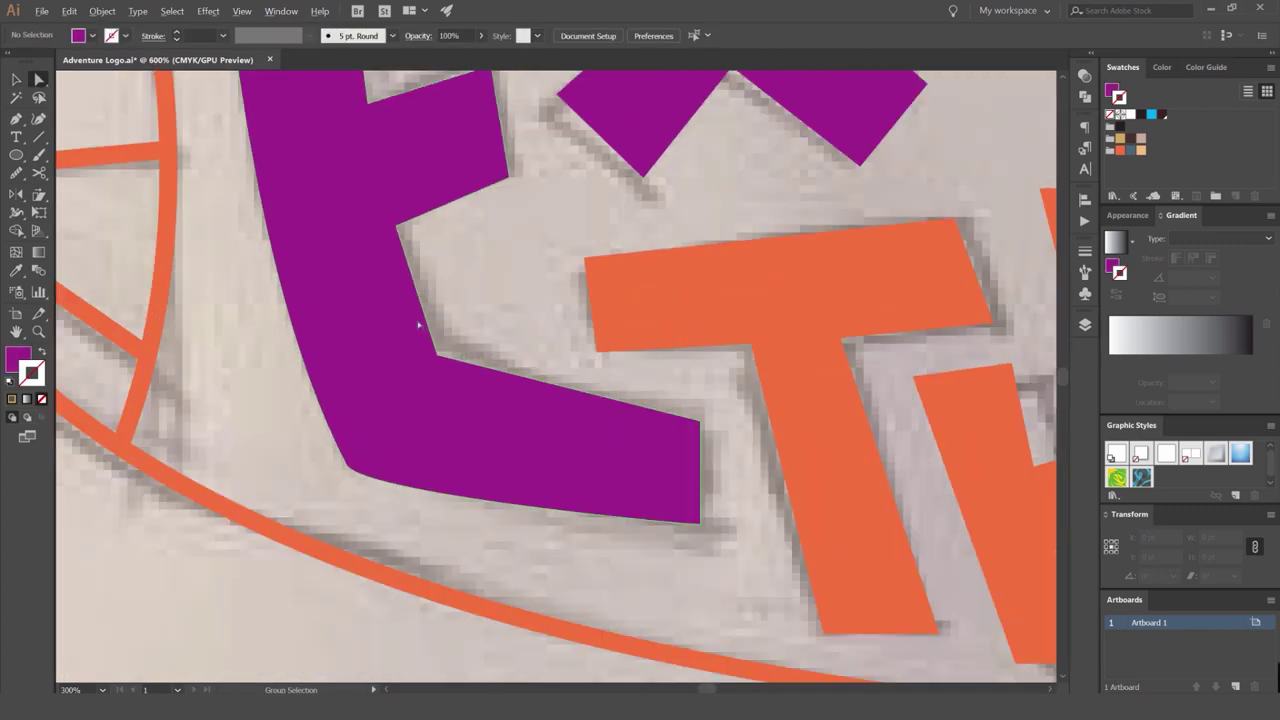
Raise the upper end corner of the first E's bottom arm to make the arm's end thicker.
left_click(441, 349)
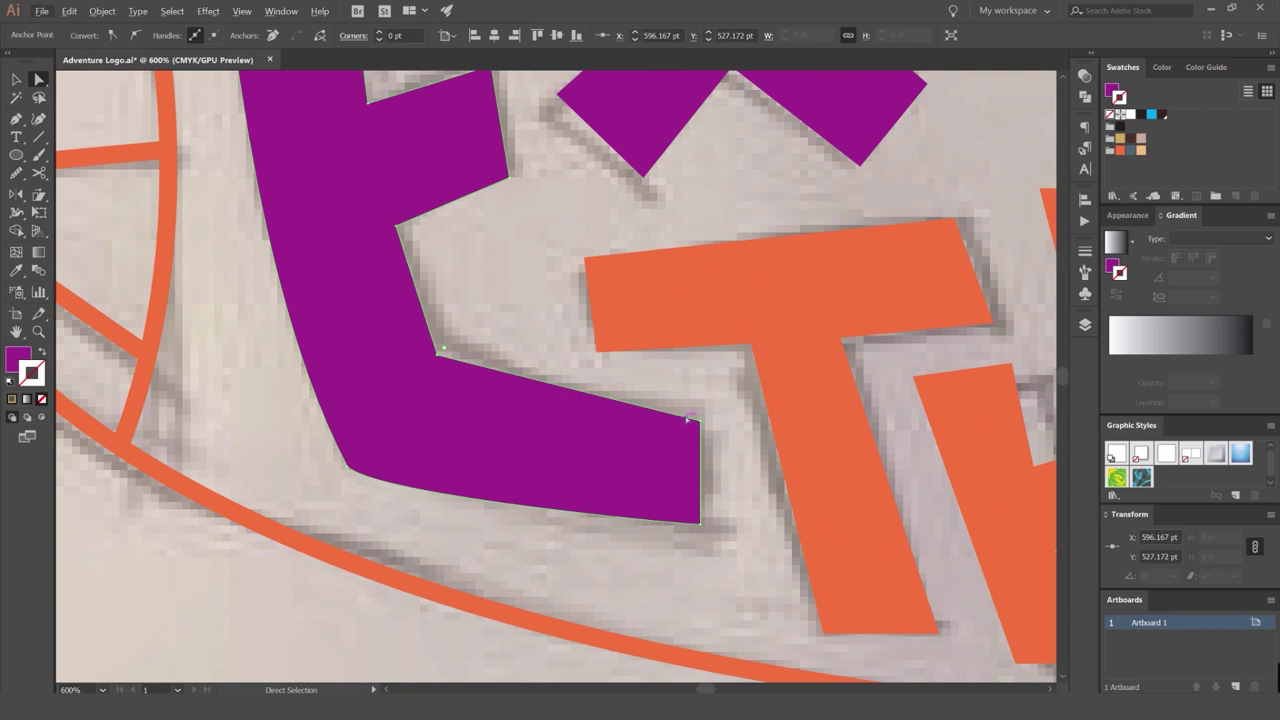
left_click_drag(700, 421, 701, 396)
left_click(642, 380)
scroll(639, 376, "down", 2)
Ungroup the EXPLORE letters and scale up the first E slightly on its own.
key("v")
left_click(522, 332)
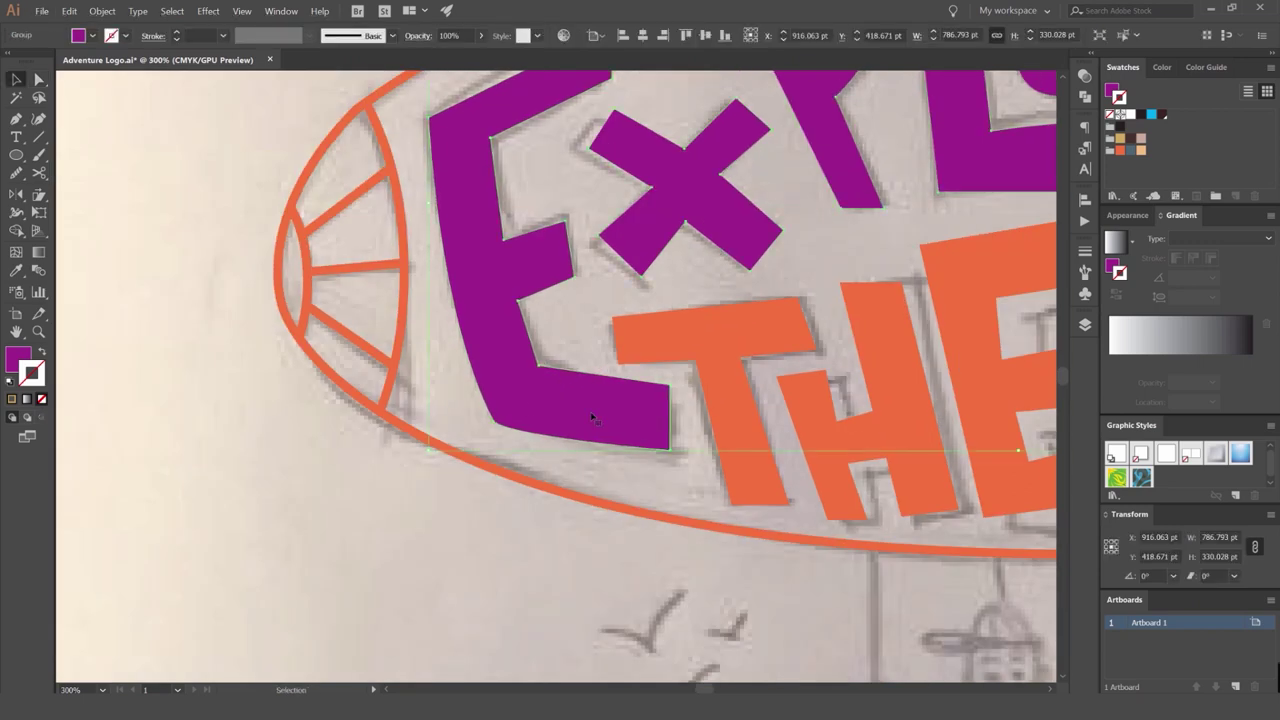
left_click_drag(644, 444, 441, 489)
key("ctrl+shift+g")
left_click(483, 319)
left_click(347, 313)
left_click_drag(352, 373, 425, 356)
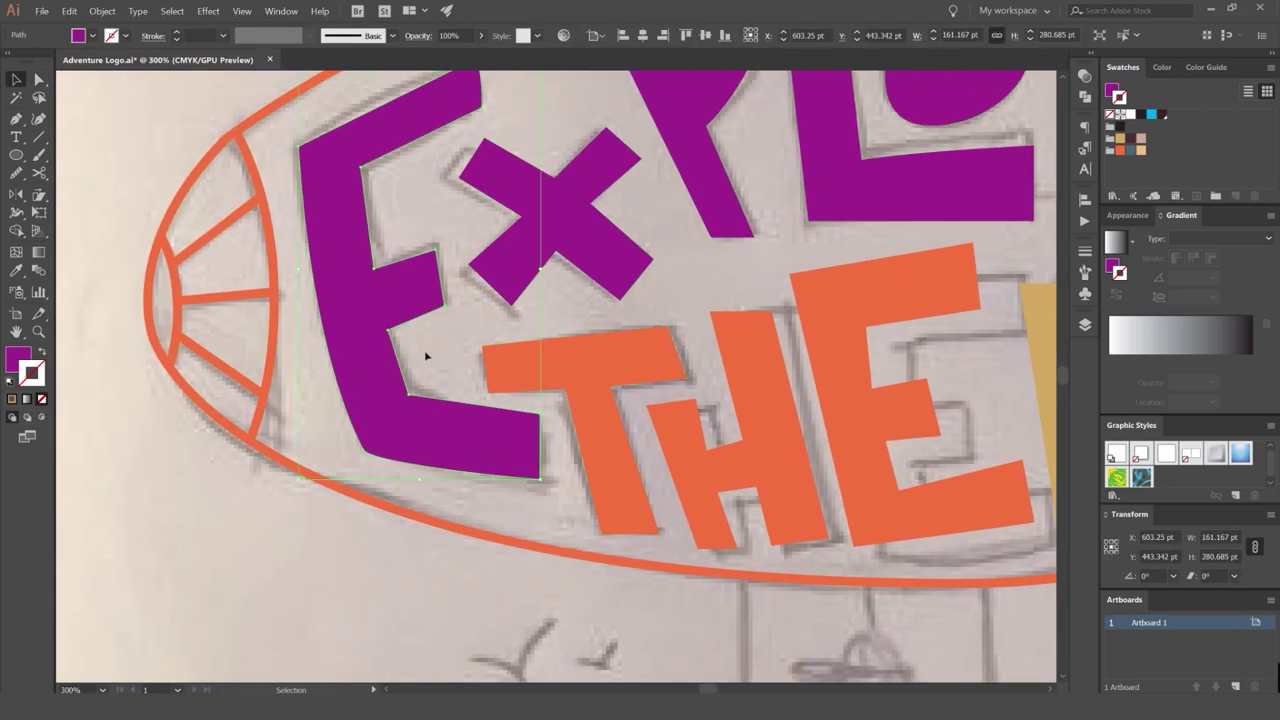
left_click_drag(540, 482, 564, 506)
left_click_drag(340, 417, 422, 389)
Move the lower outer corner point of the first E to reshape its bottom curve.
key("a")
left_click(426, 446)
left_click_drag(438, 450, 429, 432)
left_click(434, 514)
left_click_drag(318, 518, 254, 576)
scroll(418, 346, "down", 3)
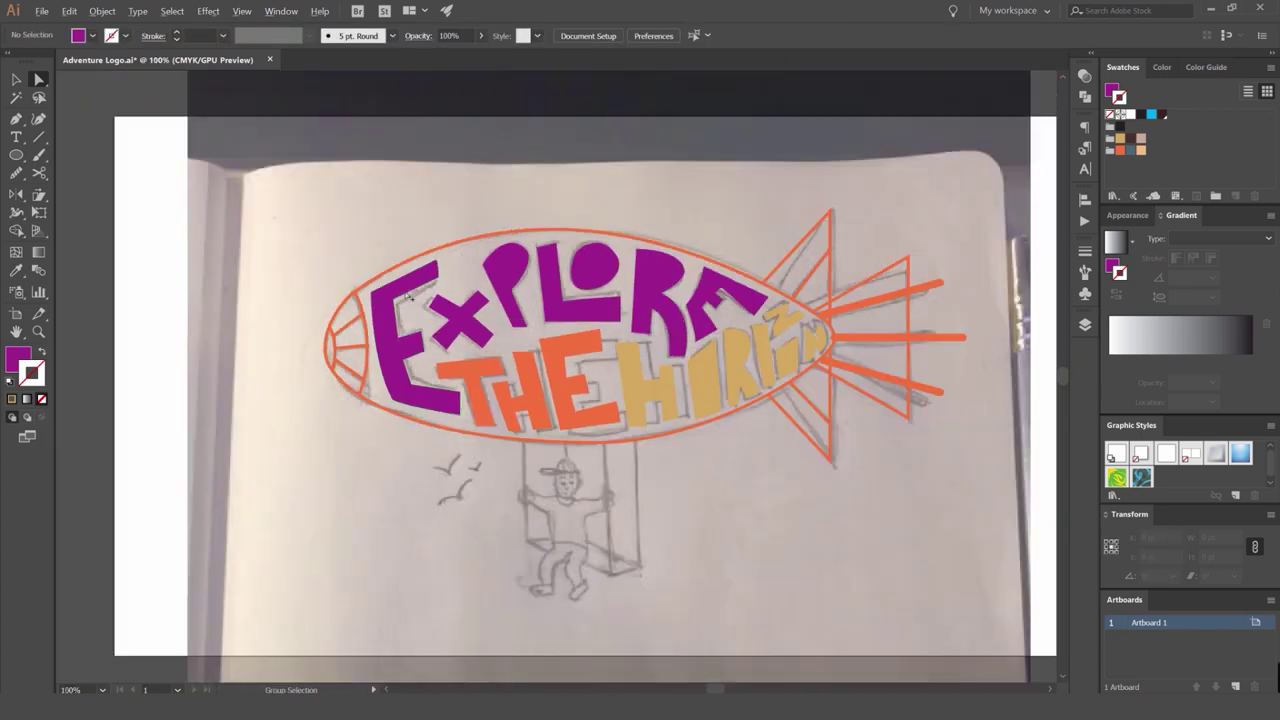
Rotate the X of EXPLORE by about 1.6°.
scroll(480, 325, "up", 2)
key("v")
scroll(443, 315, "up", 2)
left_click(457, 268)
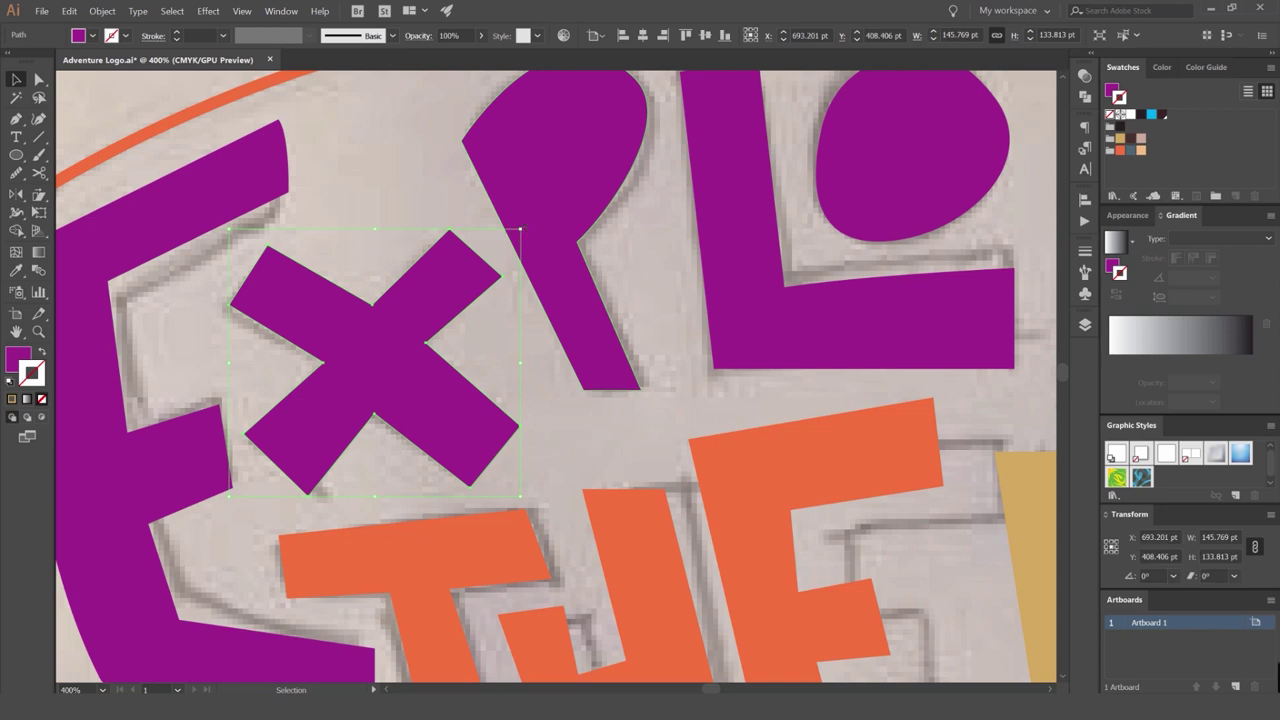
left_click_drag(514, 229, 519, 219)
left_click(420, 197)
scroll(418, 199, "down", 4)
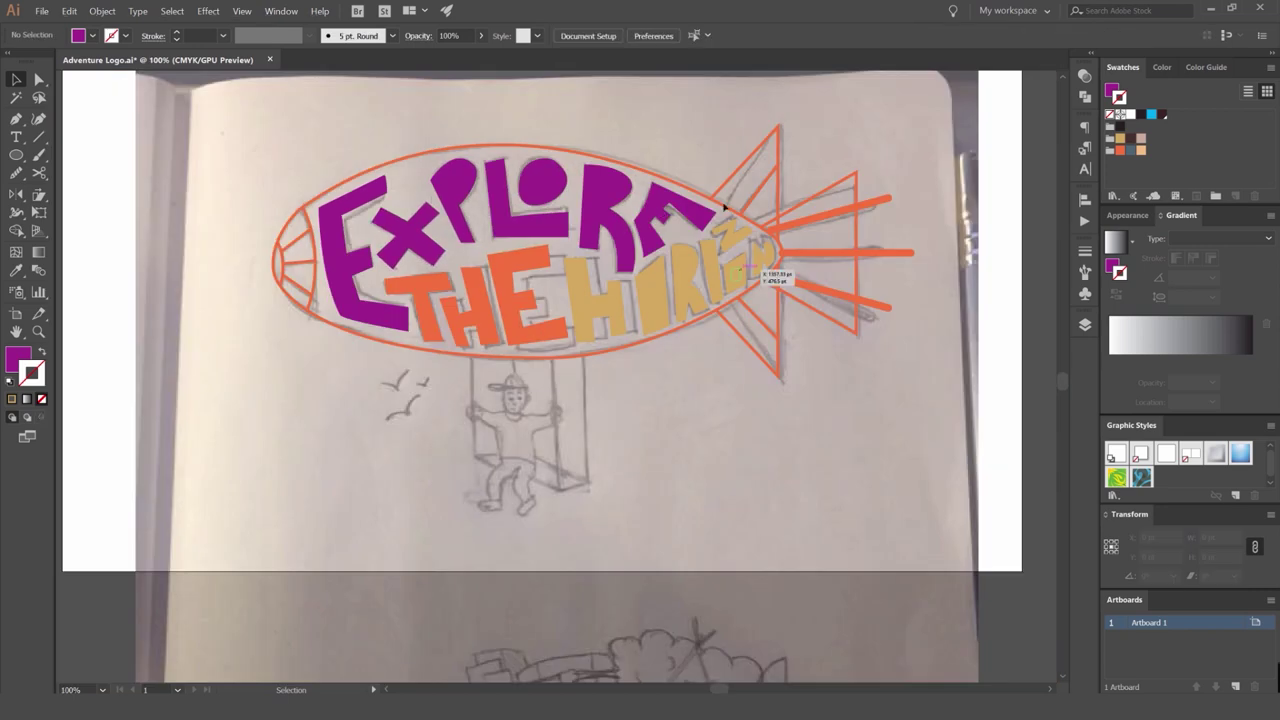
Scale the X of EXPLORE down to about 141 by 130 pt and move it slightly upward.
scroll(349, 183, "up", 3)
left_click_drag(349, 183, 399, 224)
left_click(588, 322)
left_click_drag(623, 326, 569, 318)
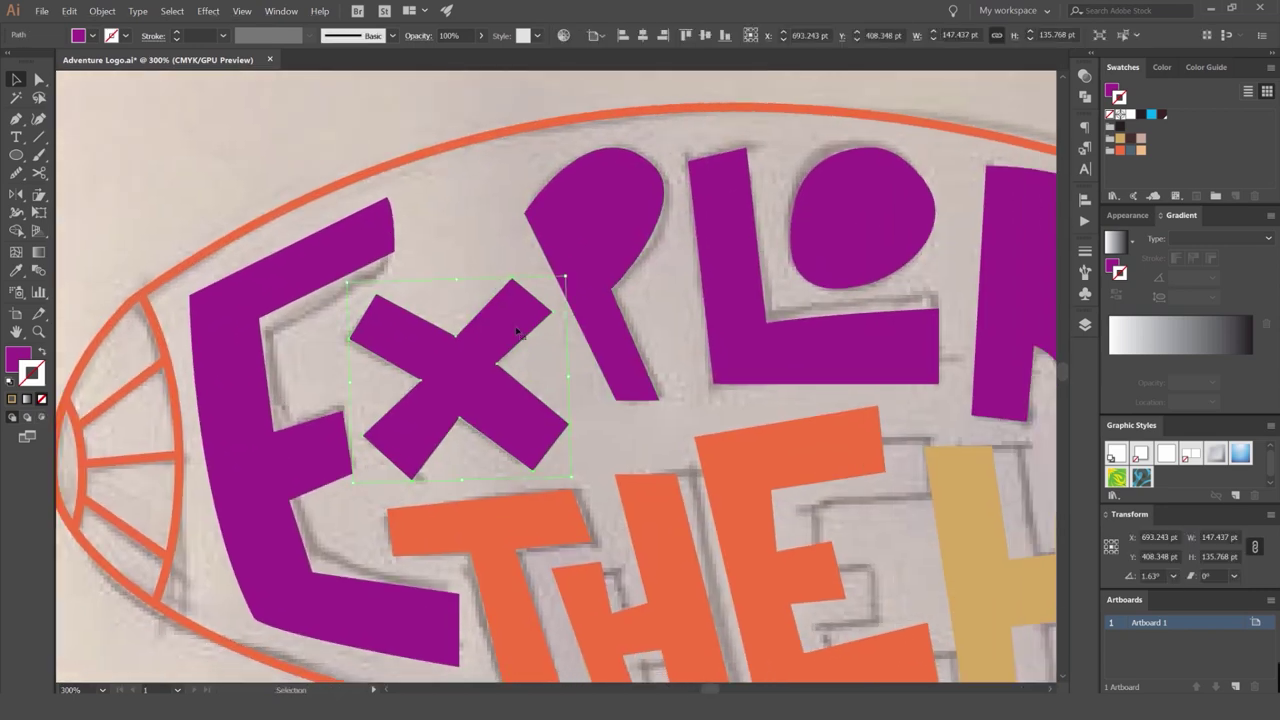
scroll(517, 328, "up", 2)
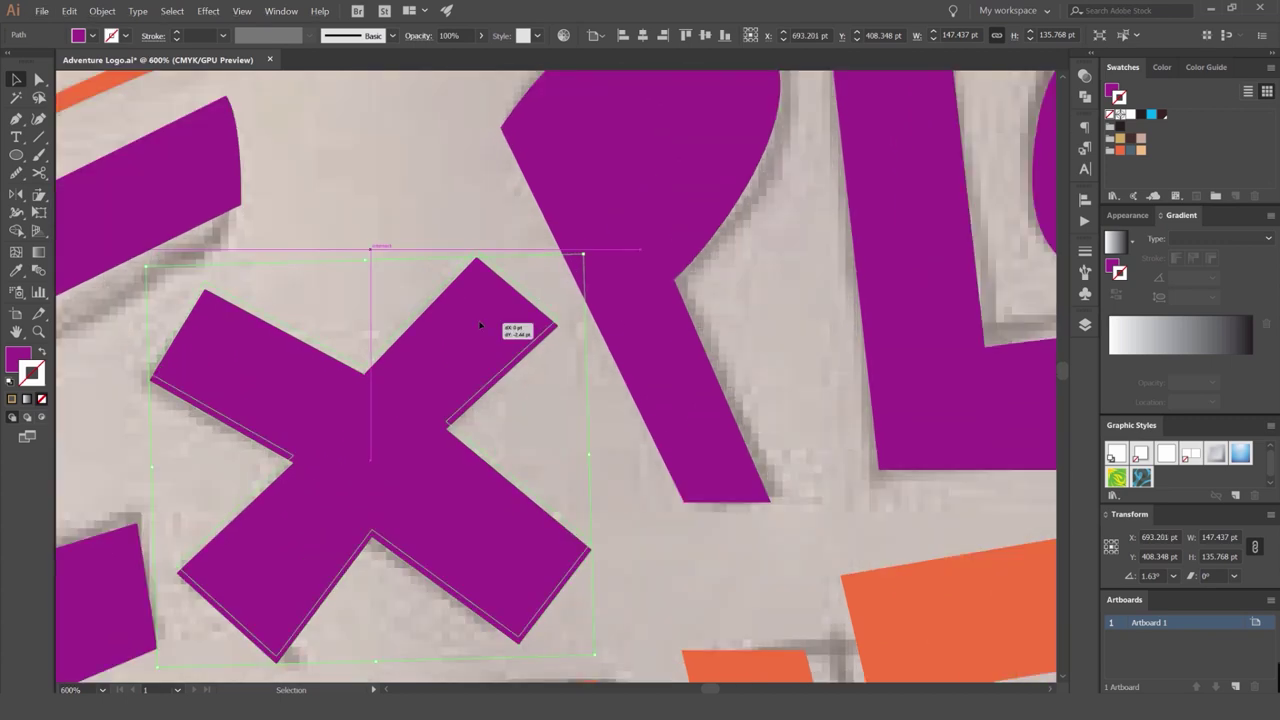
left_click_drag(580, 251, 575, 251)
left_click_drag(482, 319, 484, 311)
left_click(449, 232)
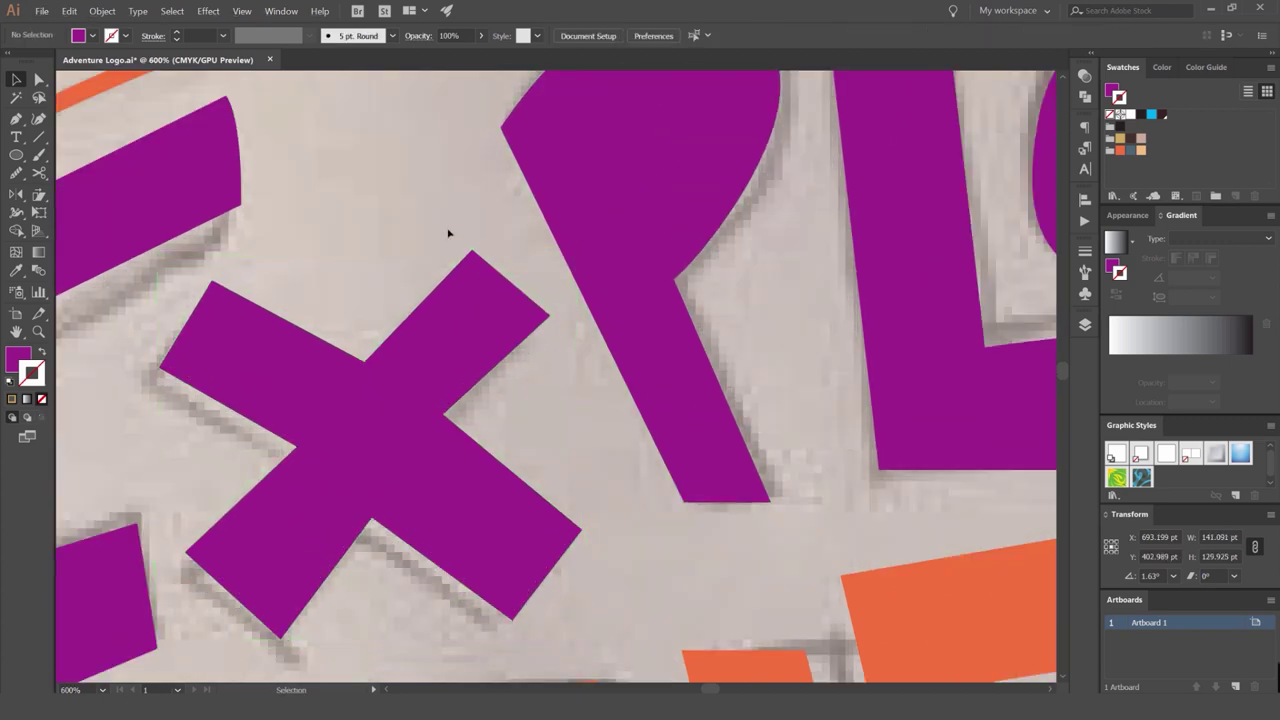
Select the P with its inner counter, rotate both slightly clockwise and enlarge them a little.
left_click_drag(520, 162, 390, 281)
left_click(508, 250)
left_click(613, 141, "shift")
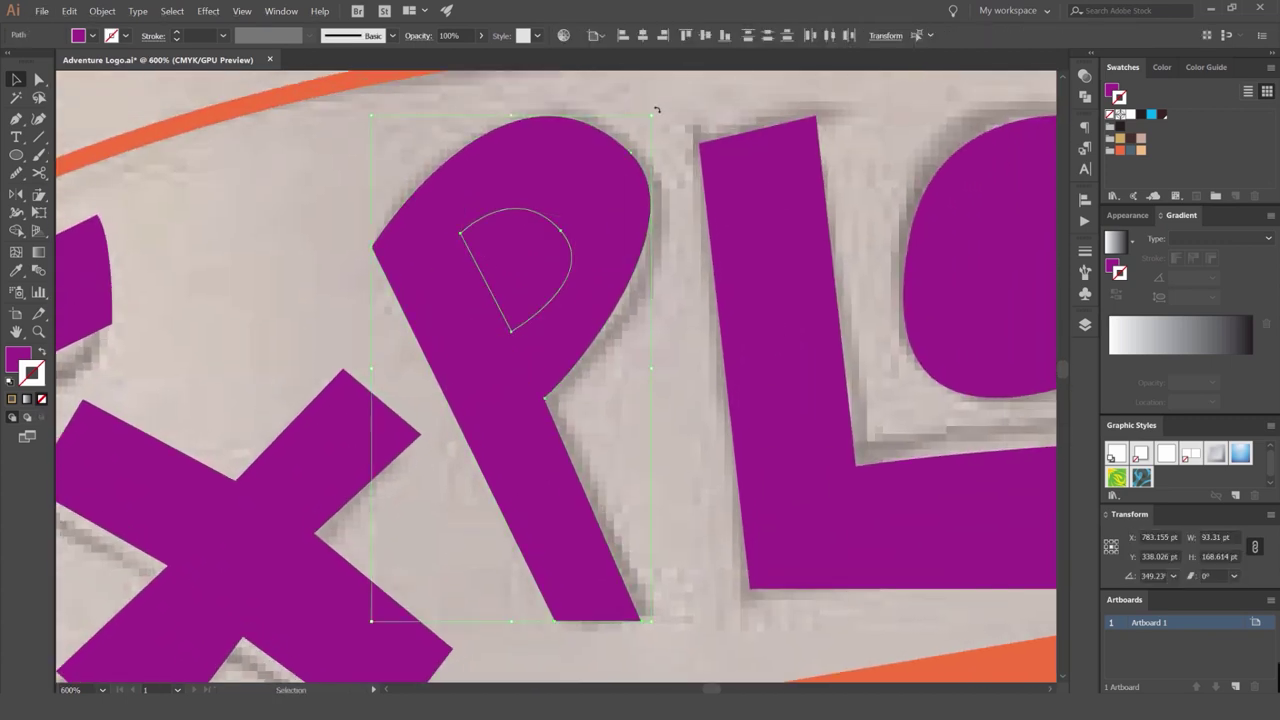
mouse_move(657, 110)
left_mouse_down()
mouse_move(672, 119)
mouse_move(668, 109)
left_mouse_up()
left_click(677, 99)
Try to move the inner counter shape out of the P.
key("a")
left_click_drag(590, 165, 537, 229)
left_click(447, 301)
left_click(517, 214)
left_click(570, 200)
left_click(522, 244)
left_click_drag(478, 286, 621, 336)
key("ctrl+z")
Select the P's inner counter and outer shape together and cut out the counter with Pathfinder's Minus Front.
left_click(523, 226)
left_click(450, 289)
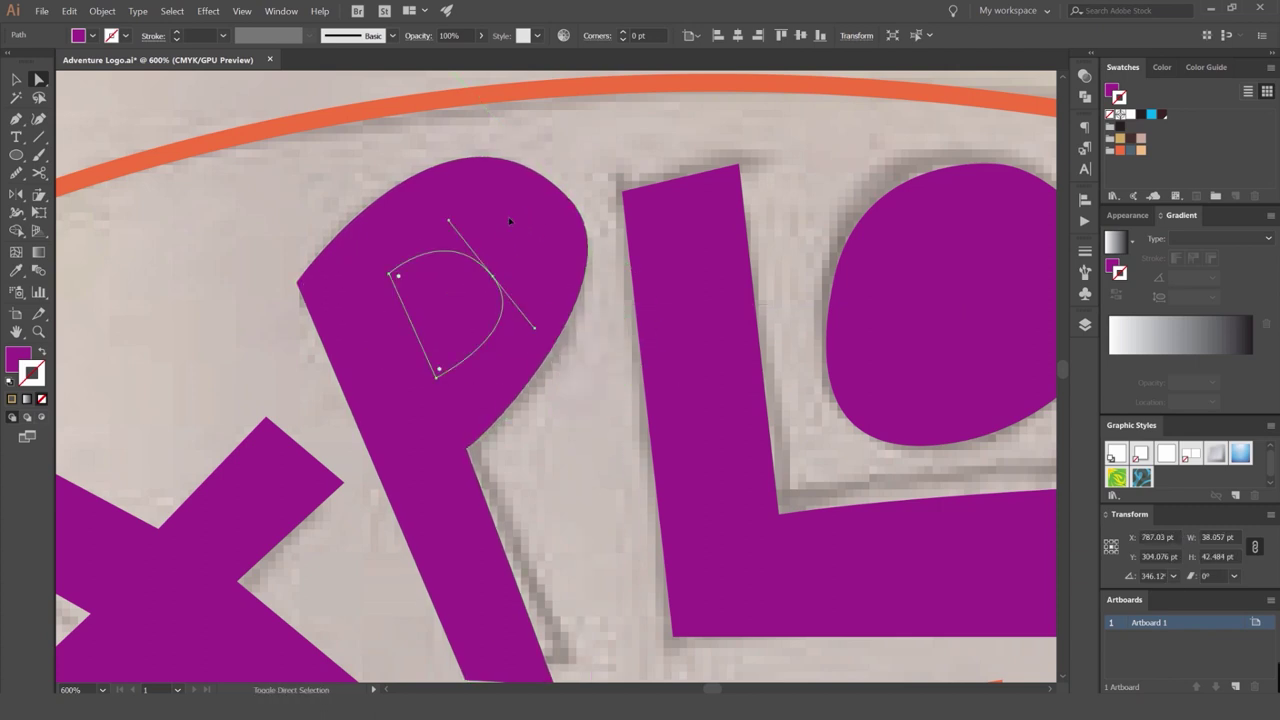
left_click(1084, 97)
left_click(281, 11)
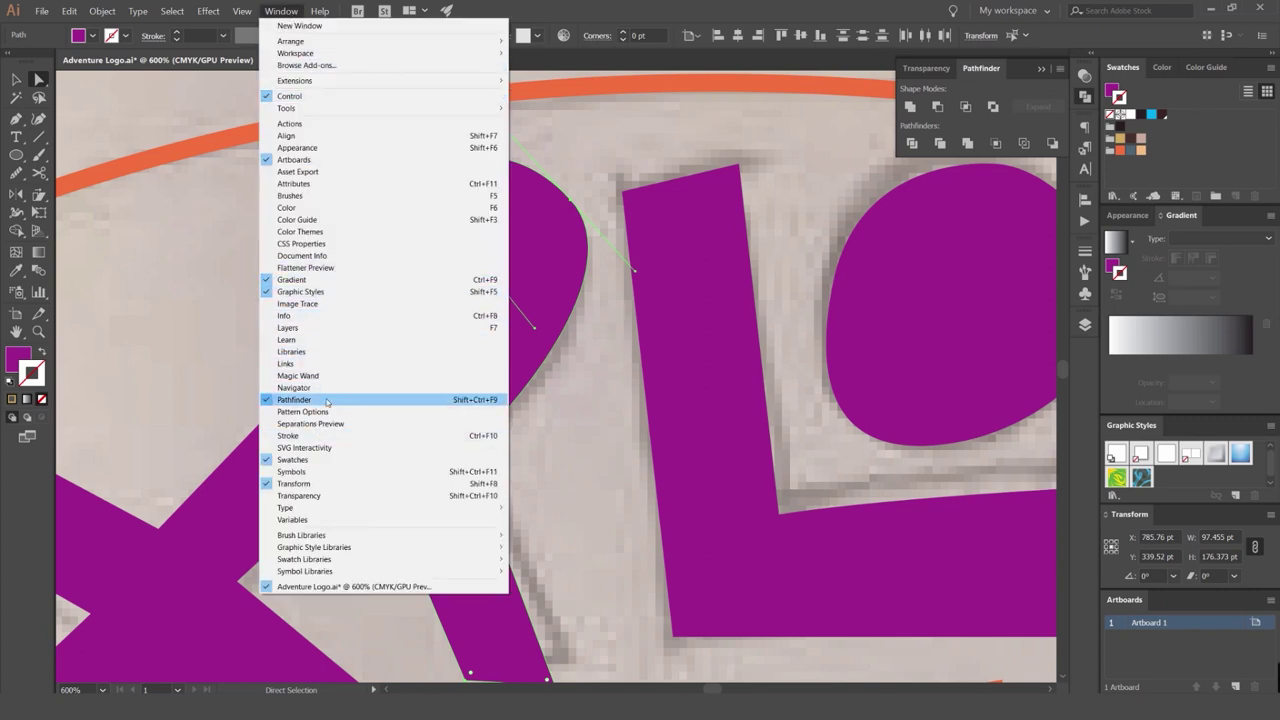
left_click(943, 86)
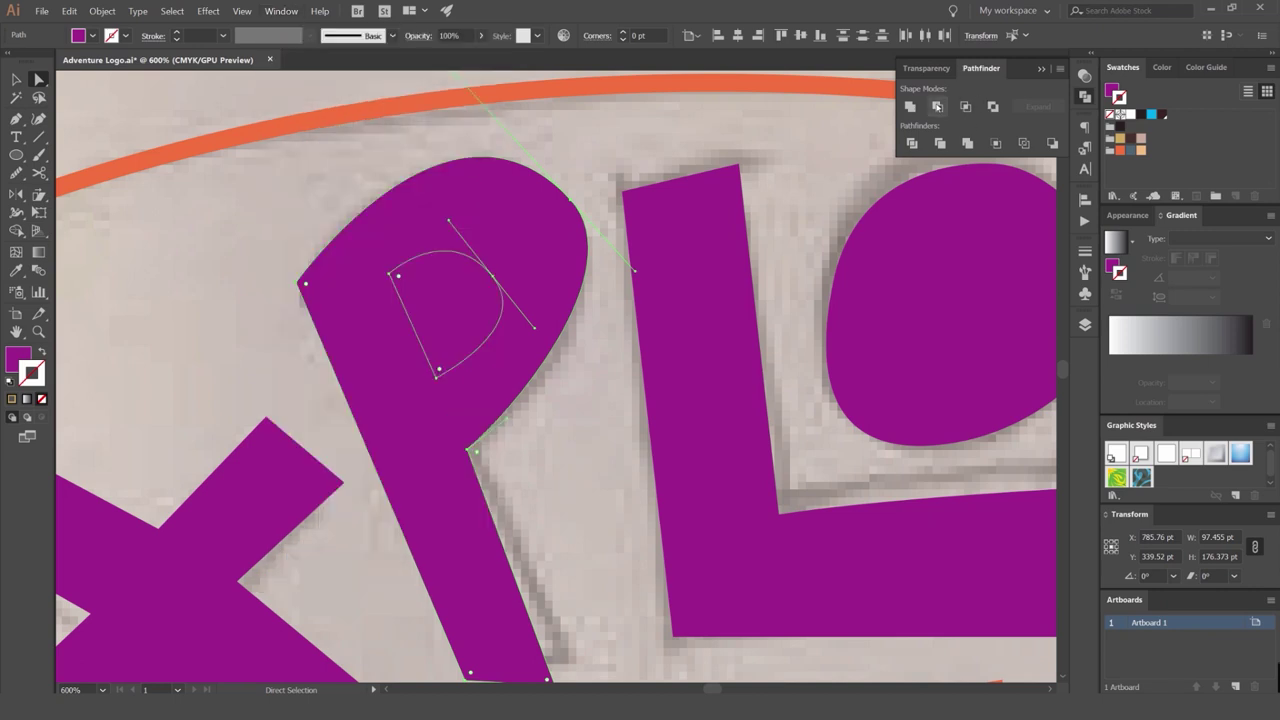
left_click(937, 106)
left_click(443, 307)
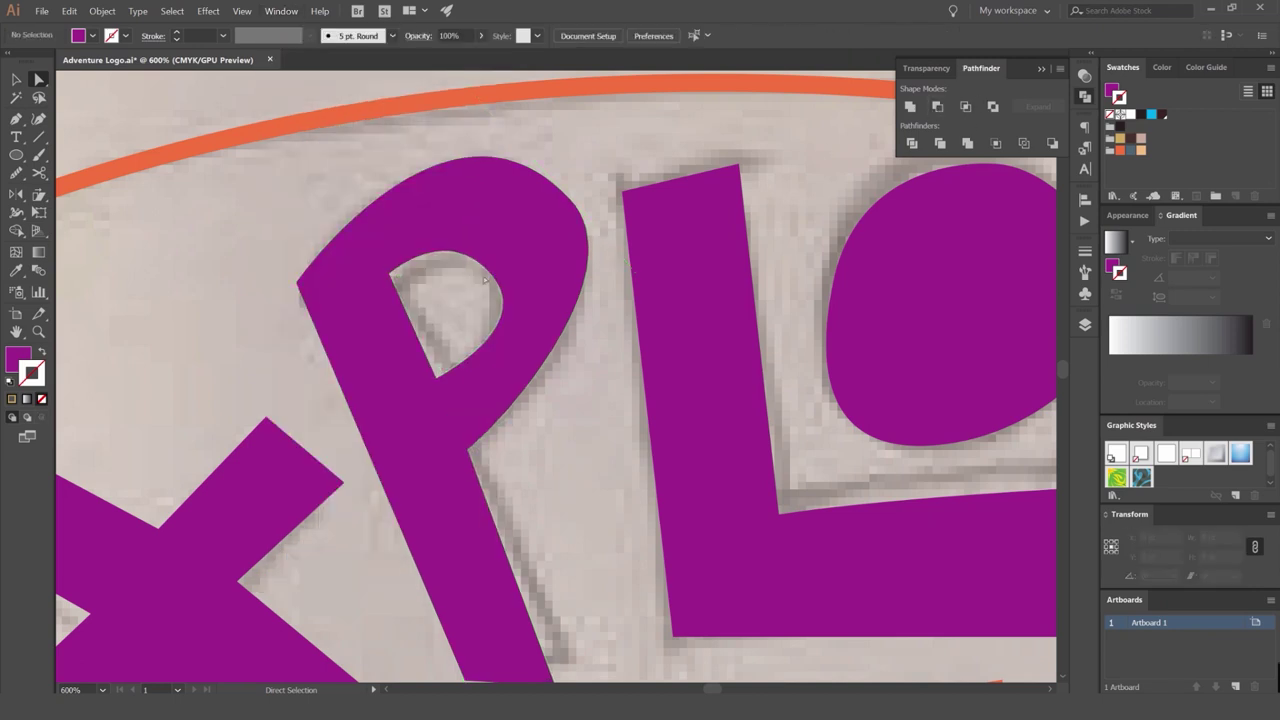
Nudge the outer shape of the O in EXPLORE slightly up and to the left.
scroll(485, 281, "down", 3)
left_click(614, 283)
scroll(641, 289, "up", 3)
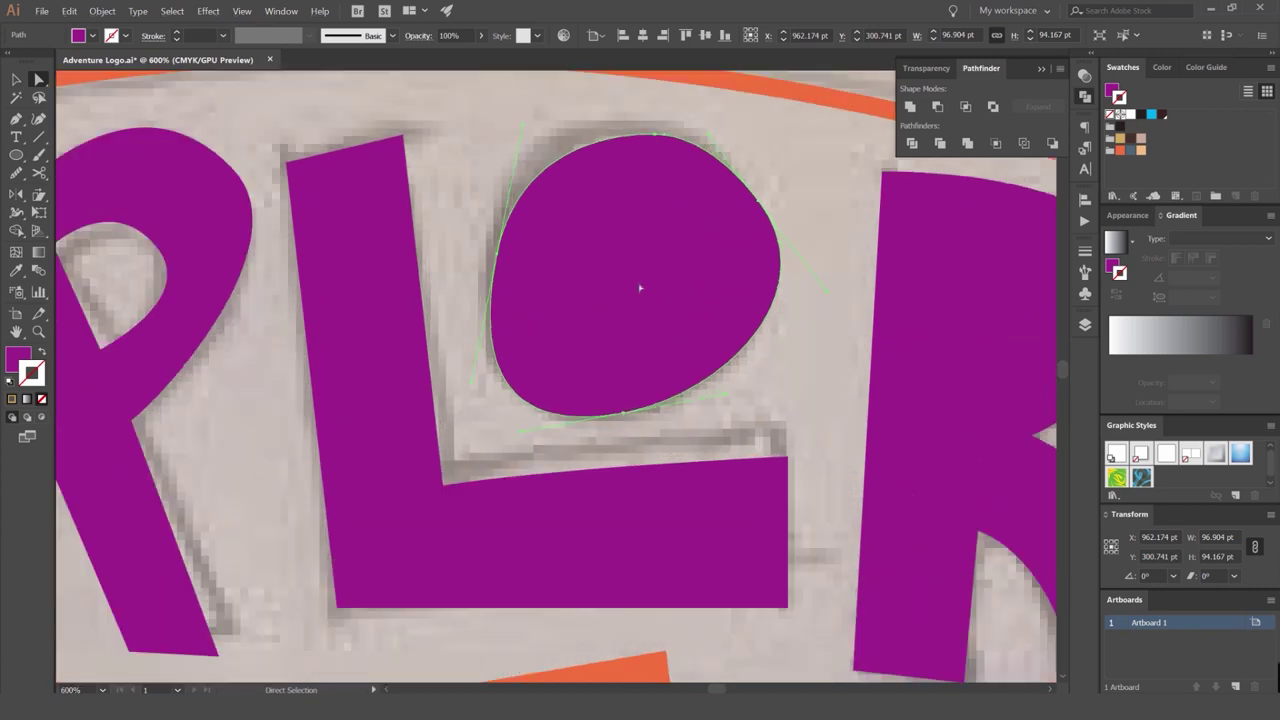
left_click_drag(640, 288, 634, 282)
left_click(457, 238)
Try to move the cut-out P away from its place.
left_click_drag(291, 194, 640, 192)
left_click_drag(530, 188, 272, 173)
key("ctrl+z")
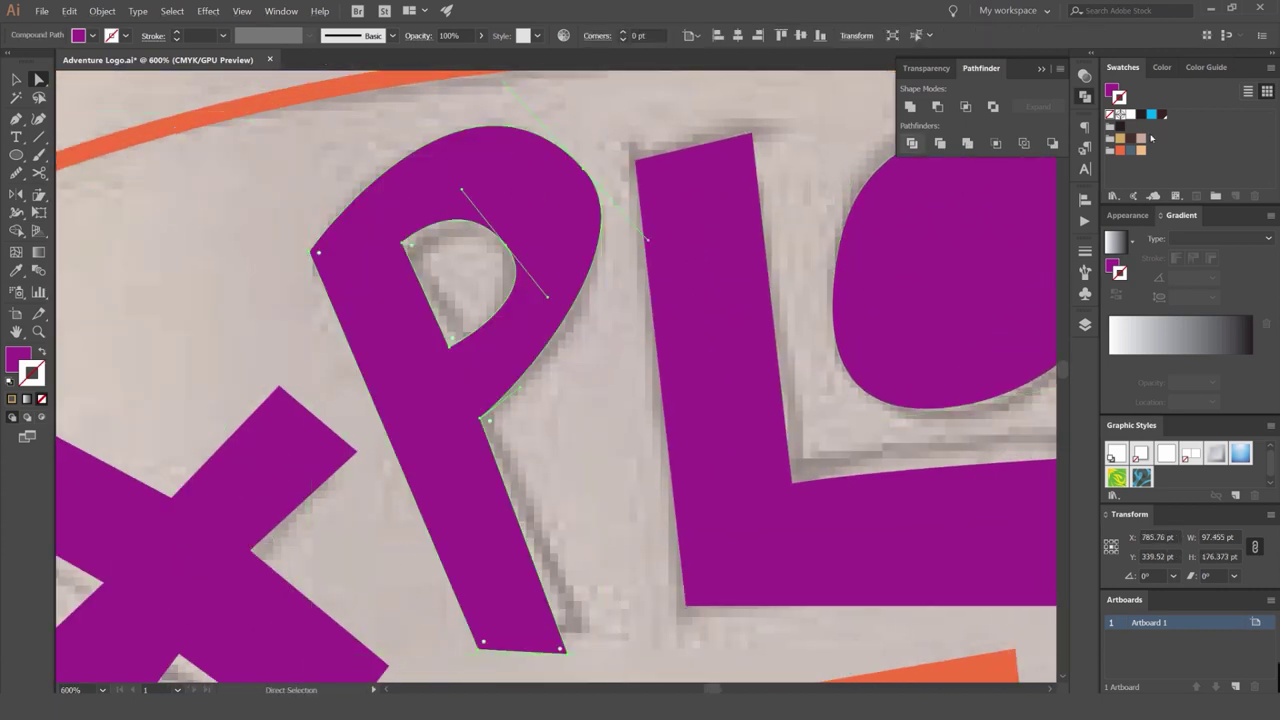
Try other swatch colours on the P, including a slate blue fill.
left_click(1141, 151)
left_click(608, 370)
key("ctrl+z")
key("x")
left_click(1131, 151)
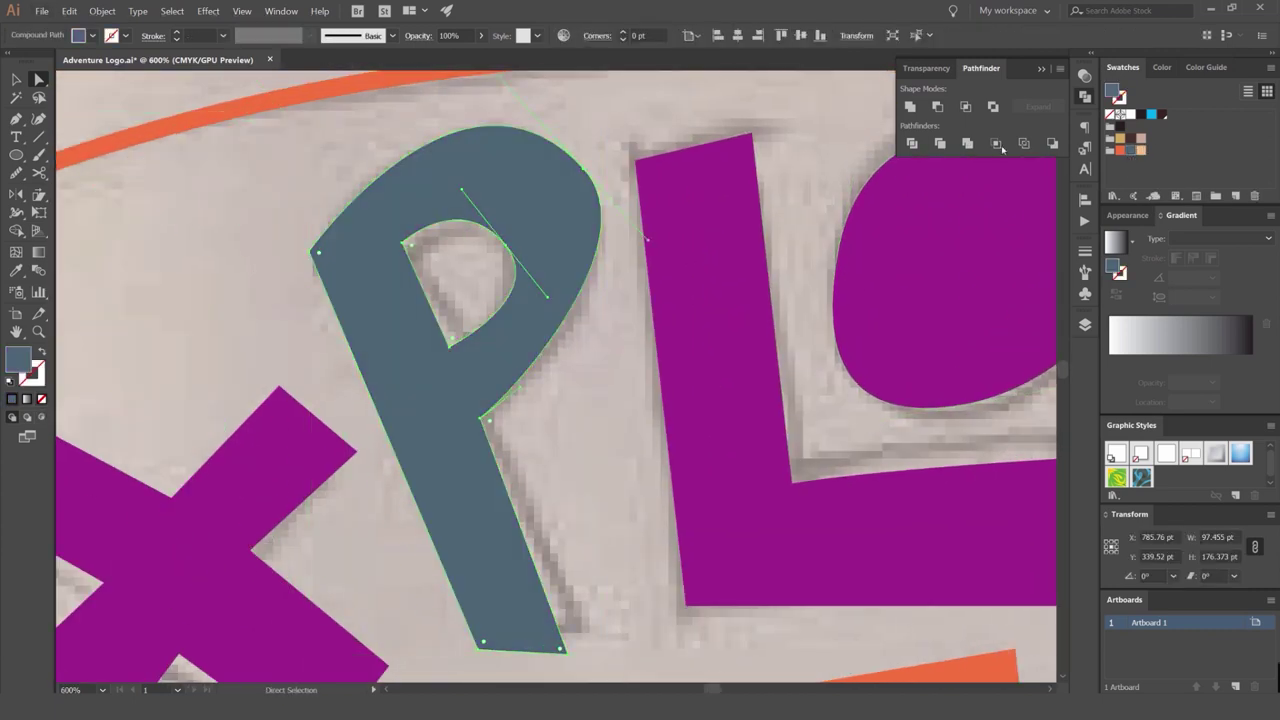
left_click(617, 126)
scroll(617, 126, "down", 3)
key("ctrl+z")
scroll(608, 134, "up", 3)
left_click(645, 117)
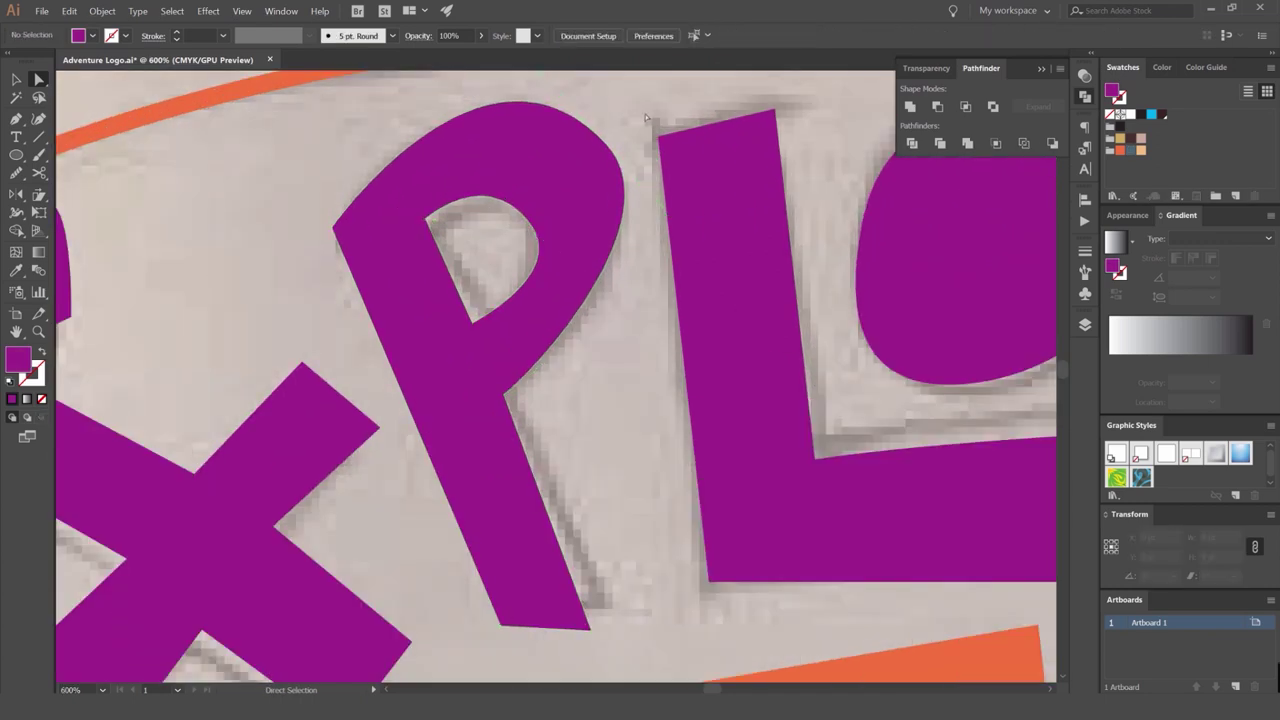
Try to subtract the inner oval from the O of EXPLORE with Pathfinder's Minus Front.
left_click_drag(645, 117, 527, 127)
scroll(513, 185, "down", 1)
scroll(439, 232, "up", 2)
left_click(449, 194)
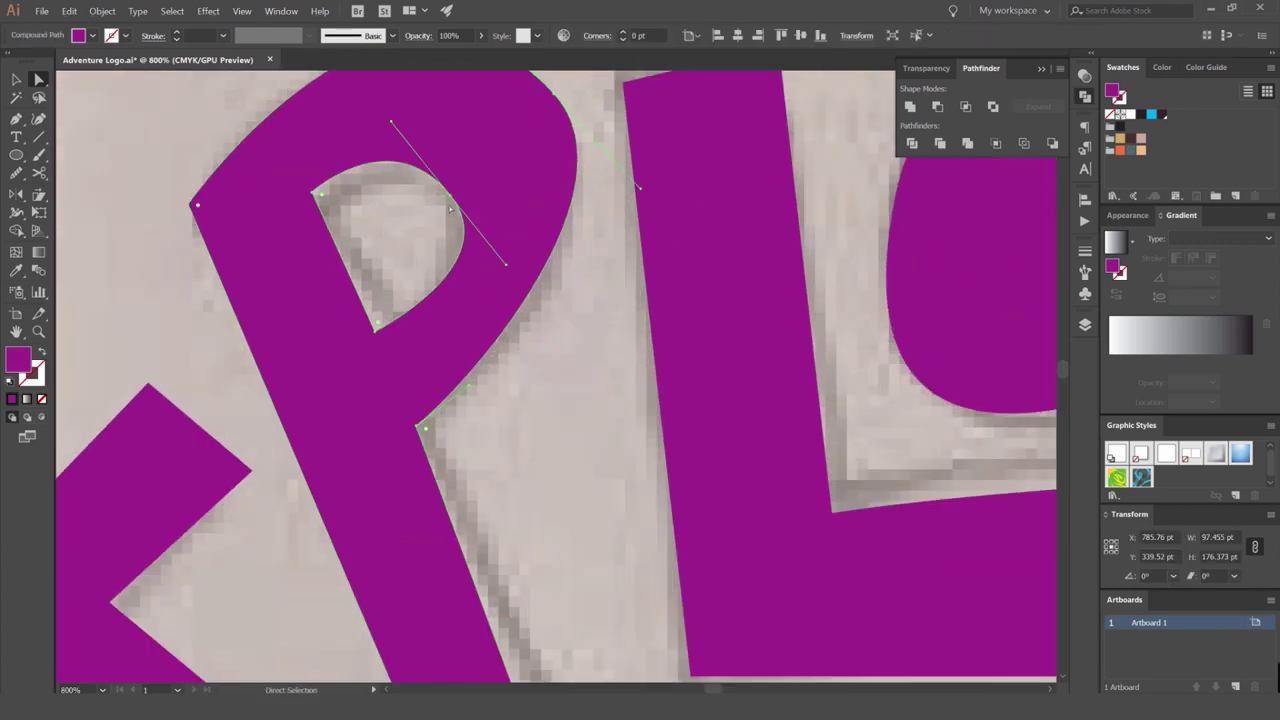
scroll(552, 178, "down", 2)
left_click_drag(554, 175, 446, 190)
key("v")
left_click(785, 144)
left_click_drag(785, 144, 658, 168)
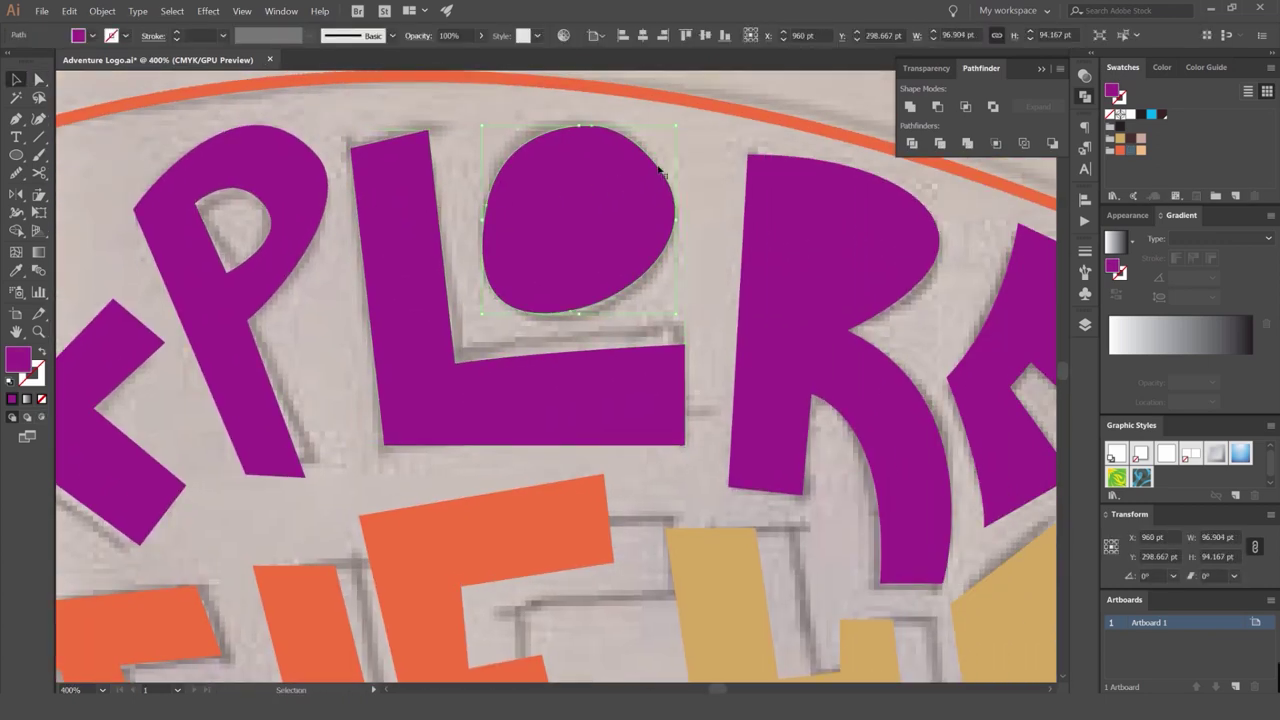
left_click(560, 229, "shift")
left_click(937, 106)
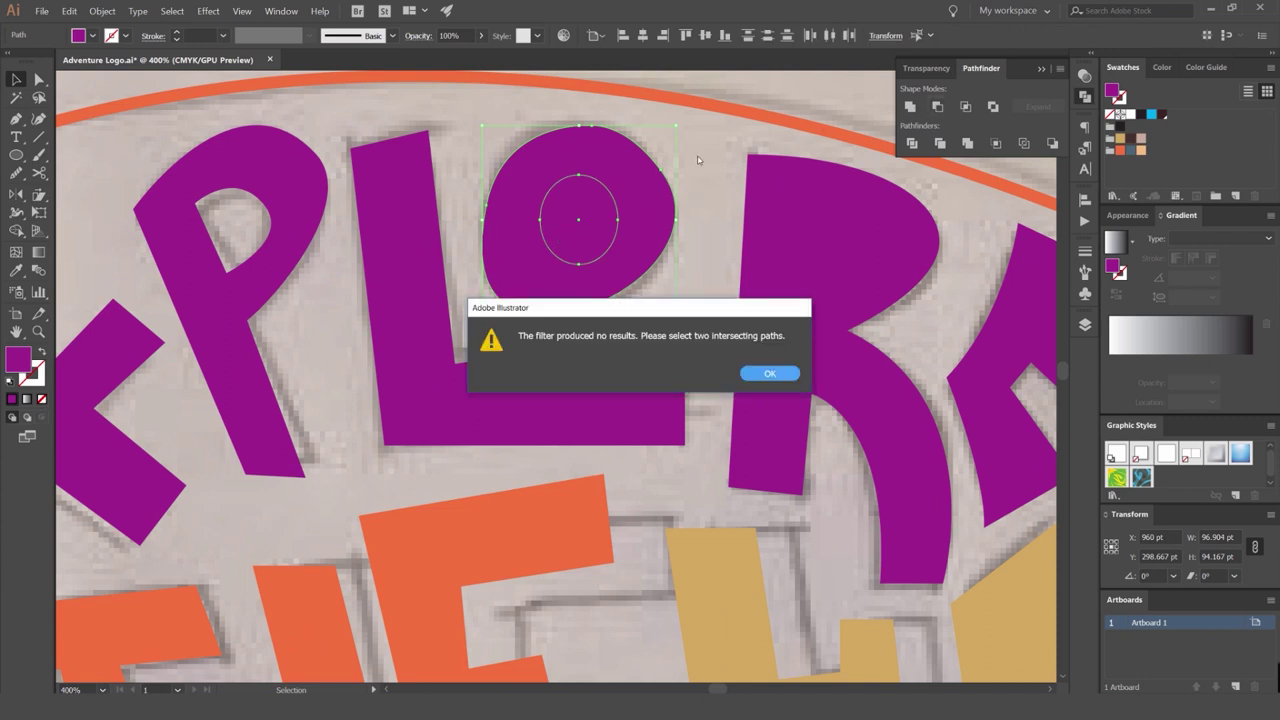
left_click(763, 371)
Fill the inner oval of the O in EXPLORE with cyan and subtract it from the outer shape using Pathfinder's Minus Front.
left_click(586, 214, "shift")
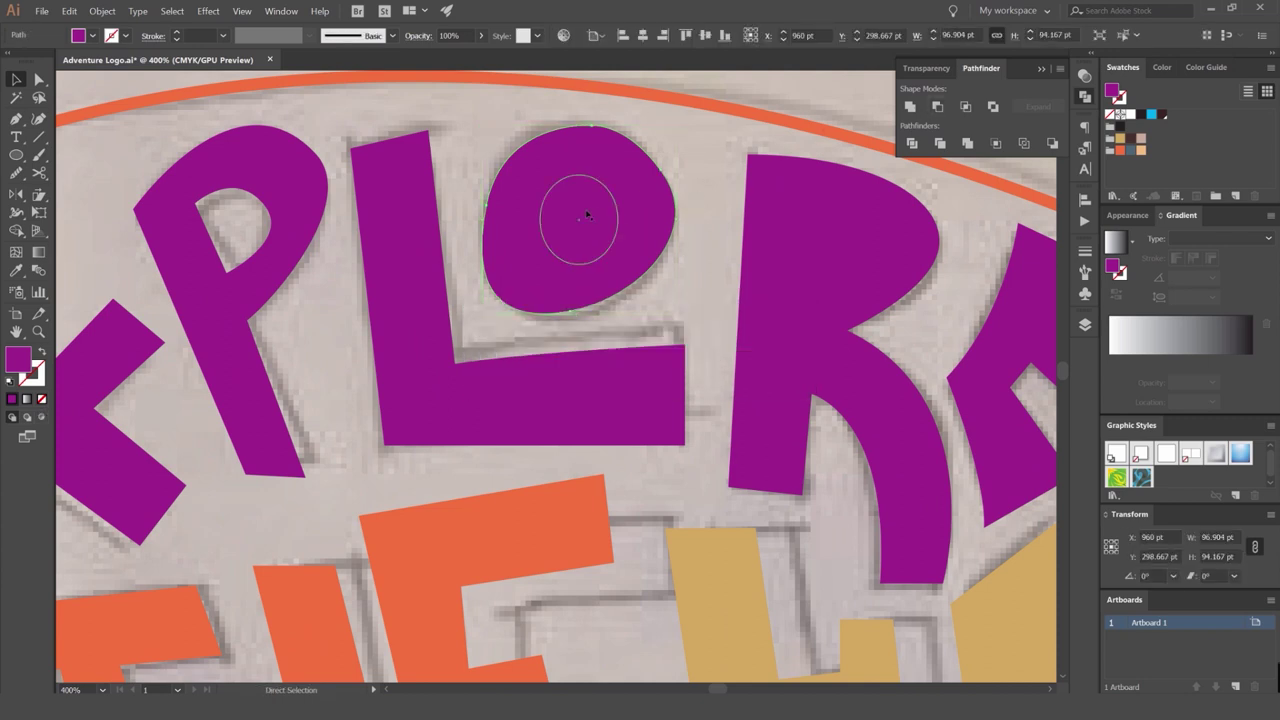
key("ctrl+shift+a")
left_click_drag(597, 203, 703, 285)
key("ctrl+z")
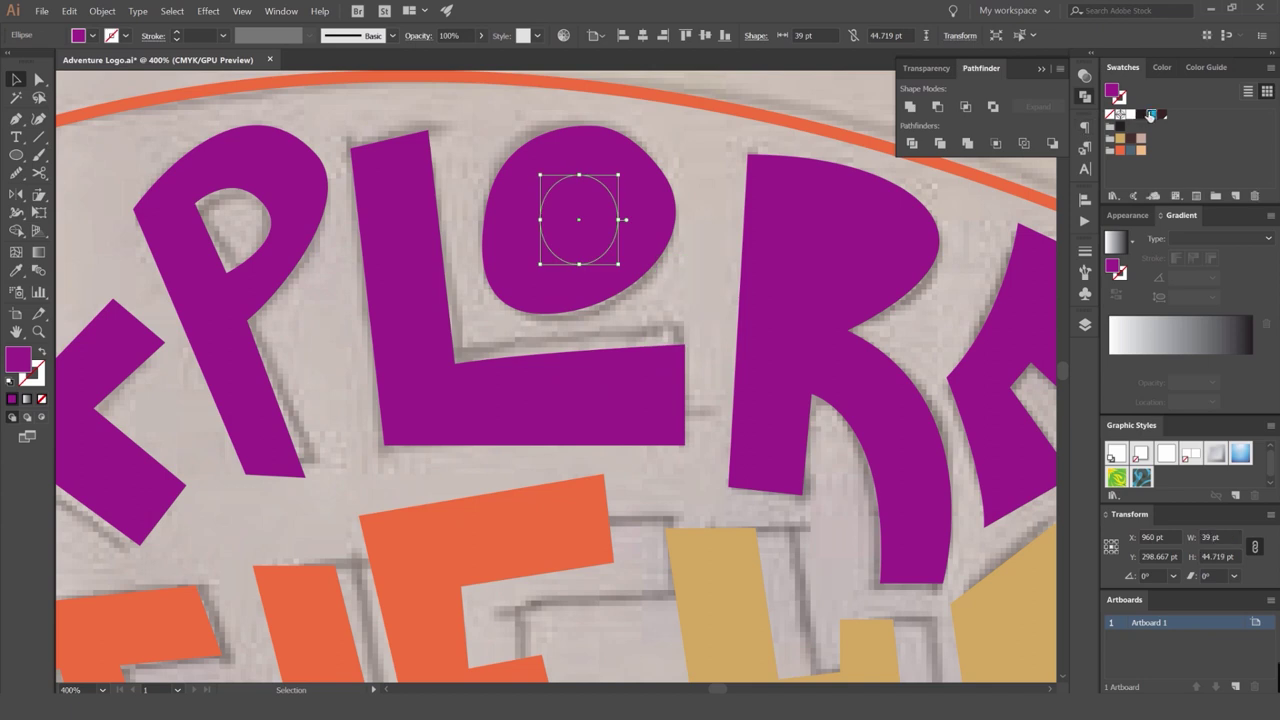
left_click(1150, 115)
left_click(665, 200, "shift")
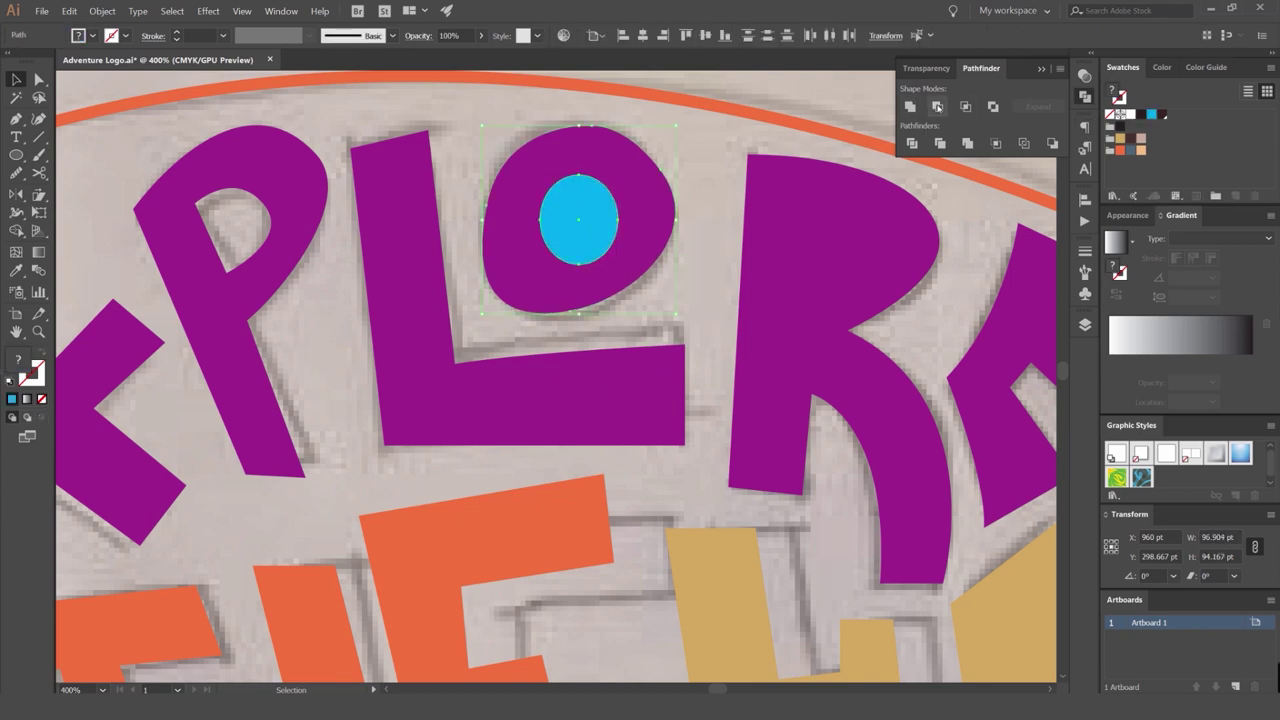
left_click(937, 106)
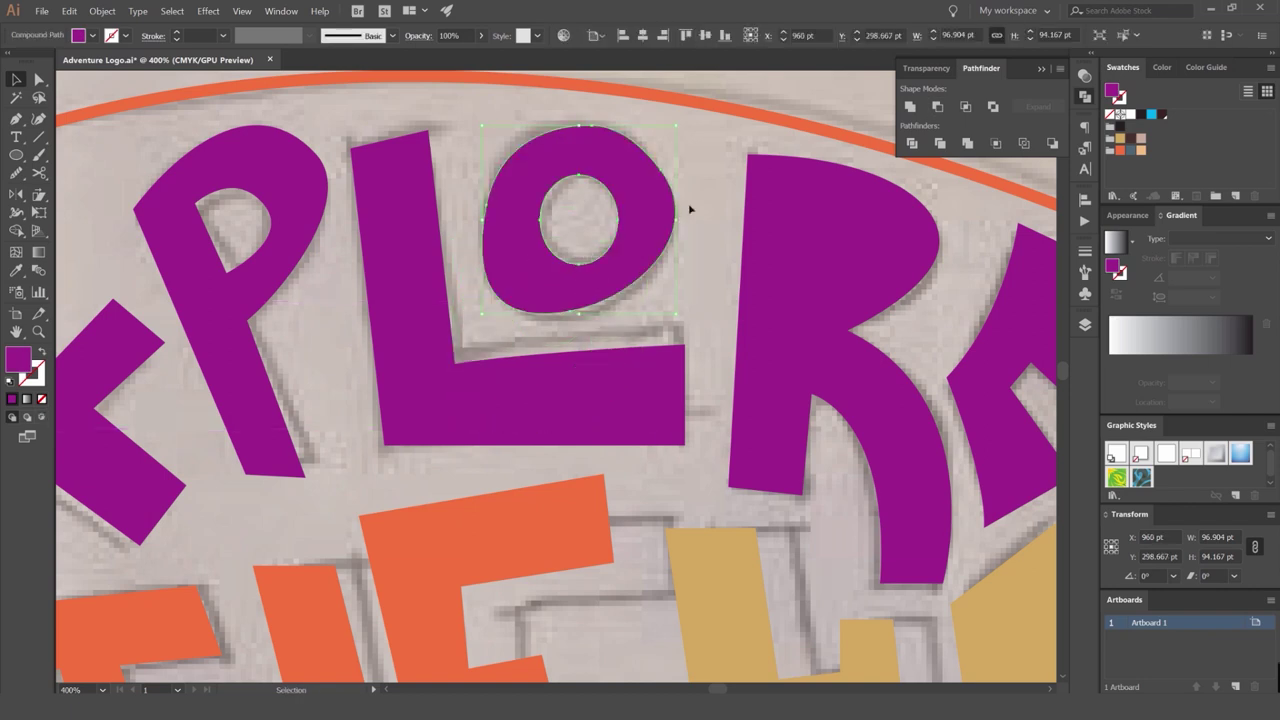
Cut the counter out of the R in EXPLORE using Pathfinder's Minus Front.
scroll(686, 209, "right", 5)
left_click_drag(668, 248, 490, 278)
key("ctrl+z")
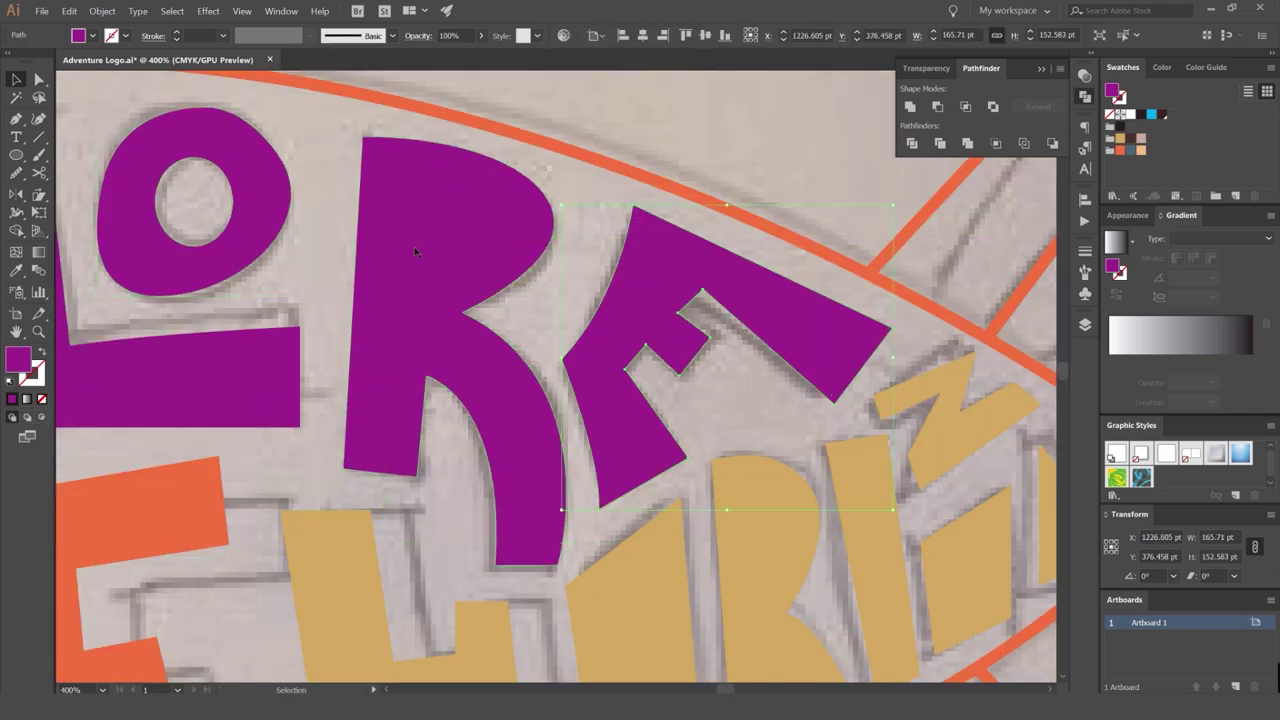
left_click(497, 210)
left_click(488, 226, "shift")
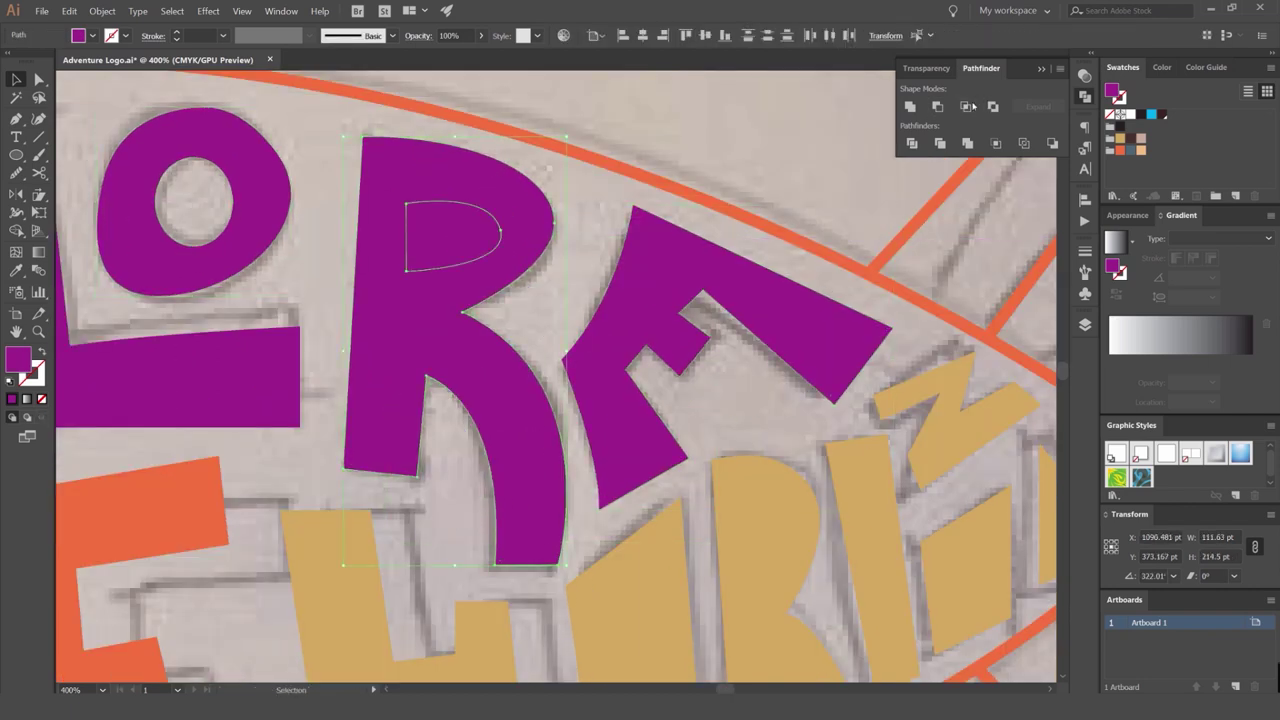
left_click(937, 106)
Cut the counters out of the first O and the R in HORIZON.
scroll(640, 276, "down", 2)
scroll(598, 330, "up", 2)
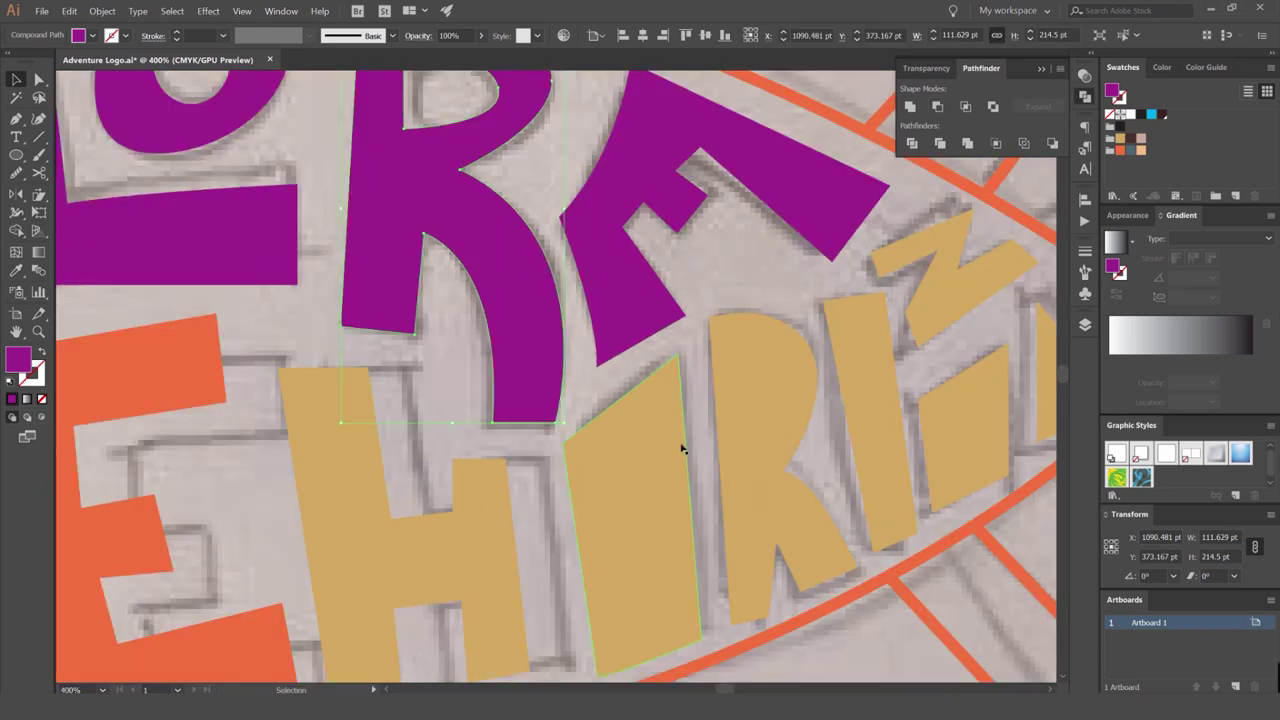
left_click(637, 517)
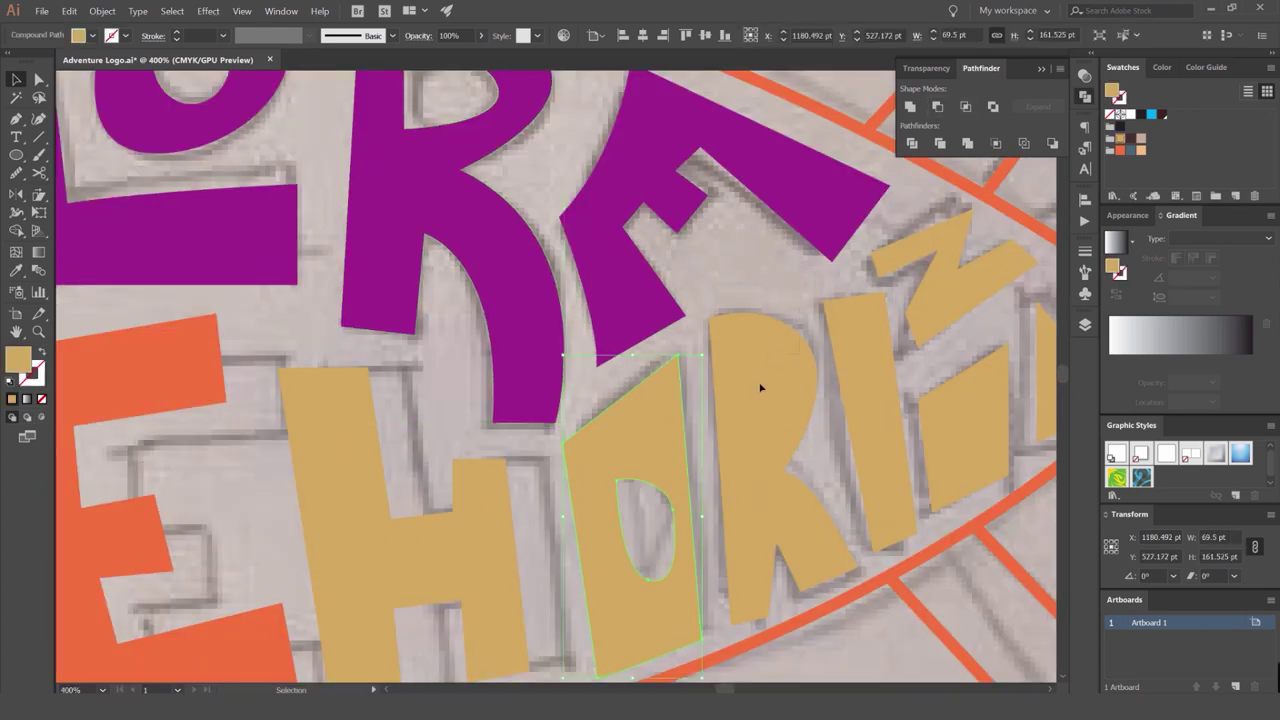
left_click(757, 263)
scroll(770, 320, "right", 4)
scroll(770, 320, "up", 1)
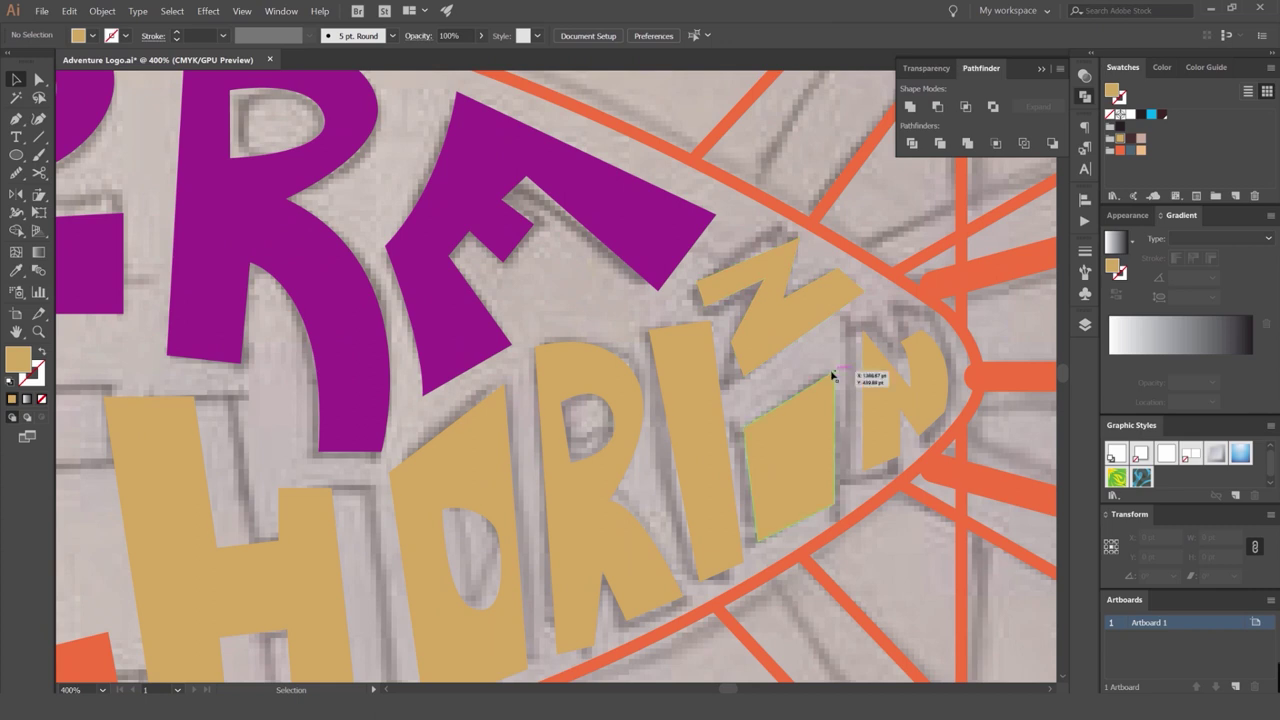
Subtract the inner shape from the second O in HORIZON using Pathfinder's Minus Front.
left_click_drag(832, 376, 788, 452)
key("ctrl+z")
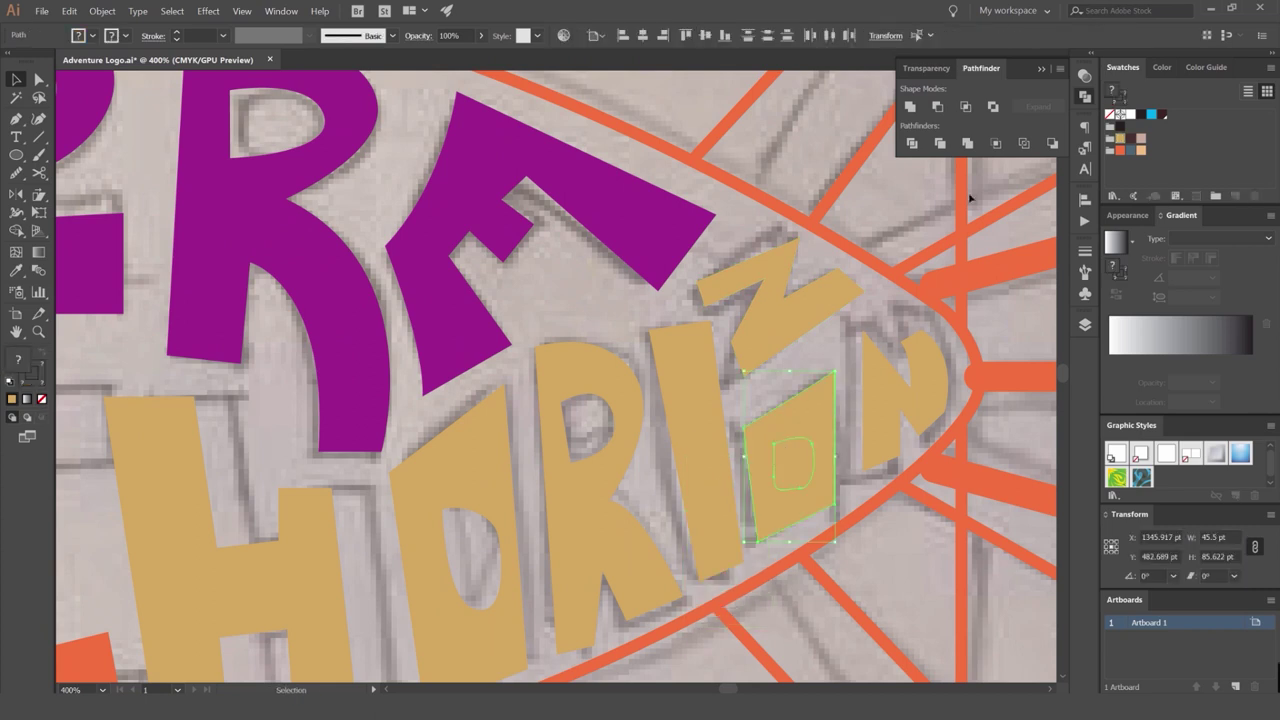
left_click(939, 107)
left_click(777, 174)
scroll(772, 188, "down", 2)
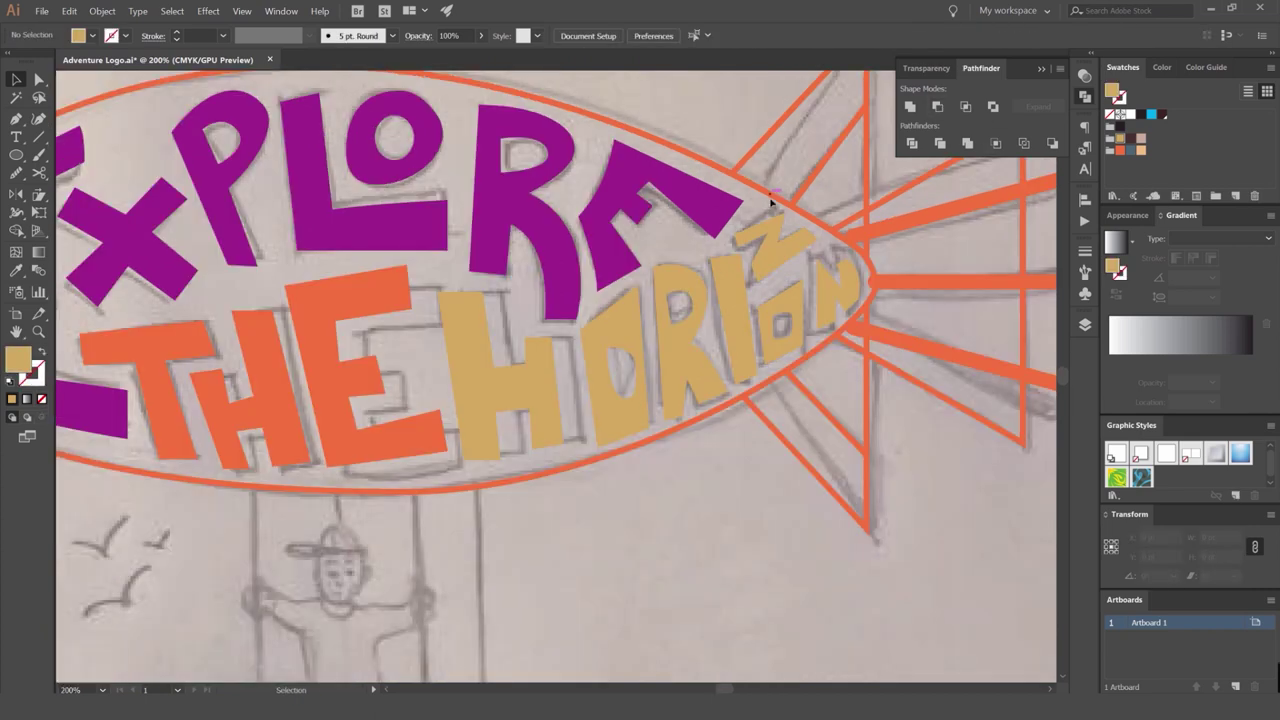
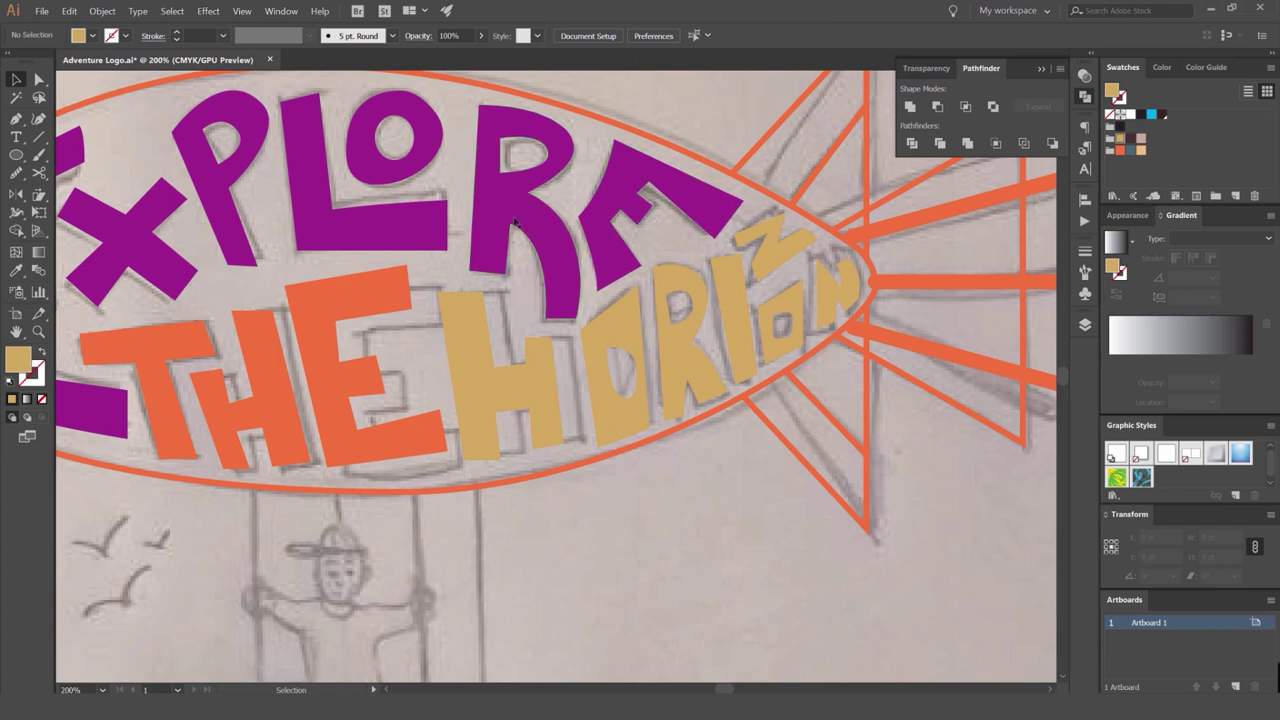
Nudge the R of EXPLORE 6 pt to the left and 3 pt up.
left_click_drag(515, 222, 560, 228)
scroll(665, 170, "up", 1)
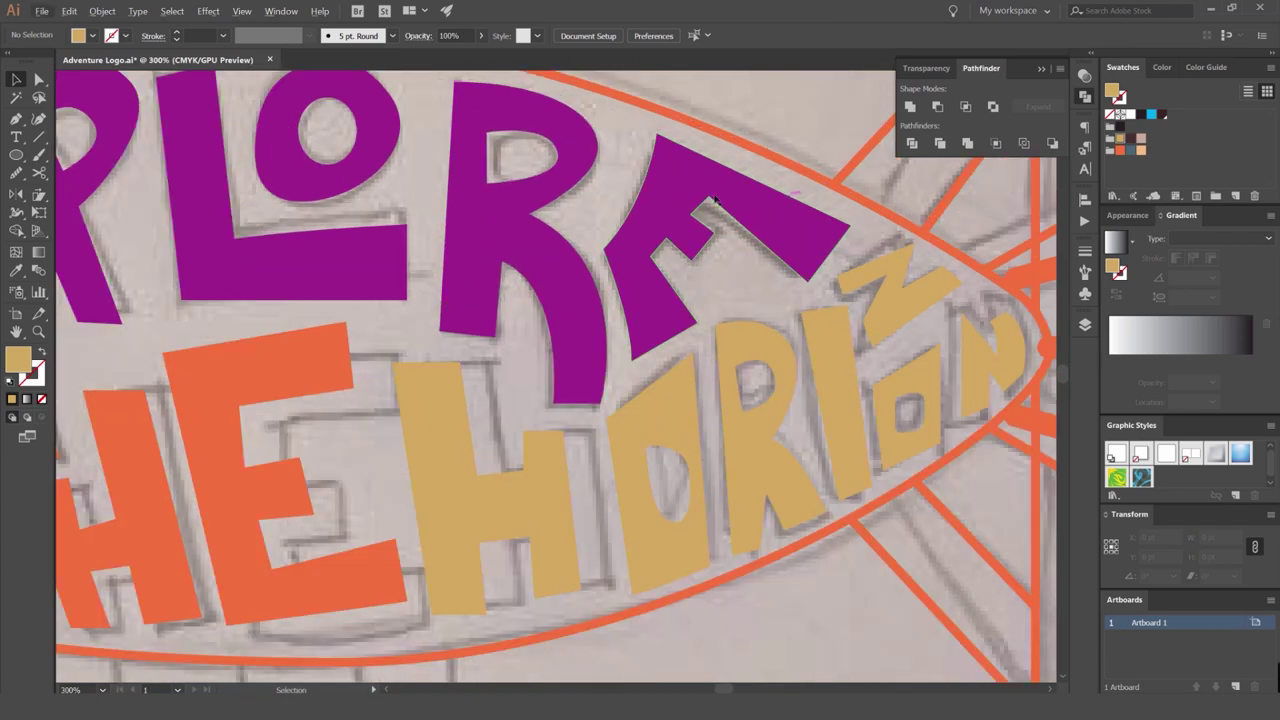
scroll(589, 175, "down", 2)
left_click_drag(550, 168, 618, 176)
scroll(615, 180, "up", 2)
left_click(590, 248)
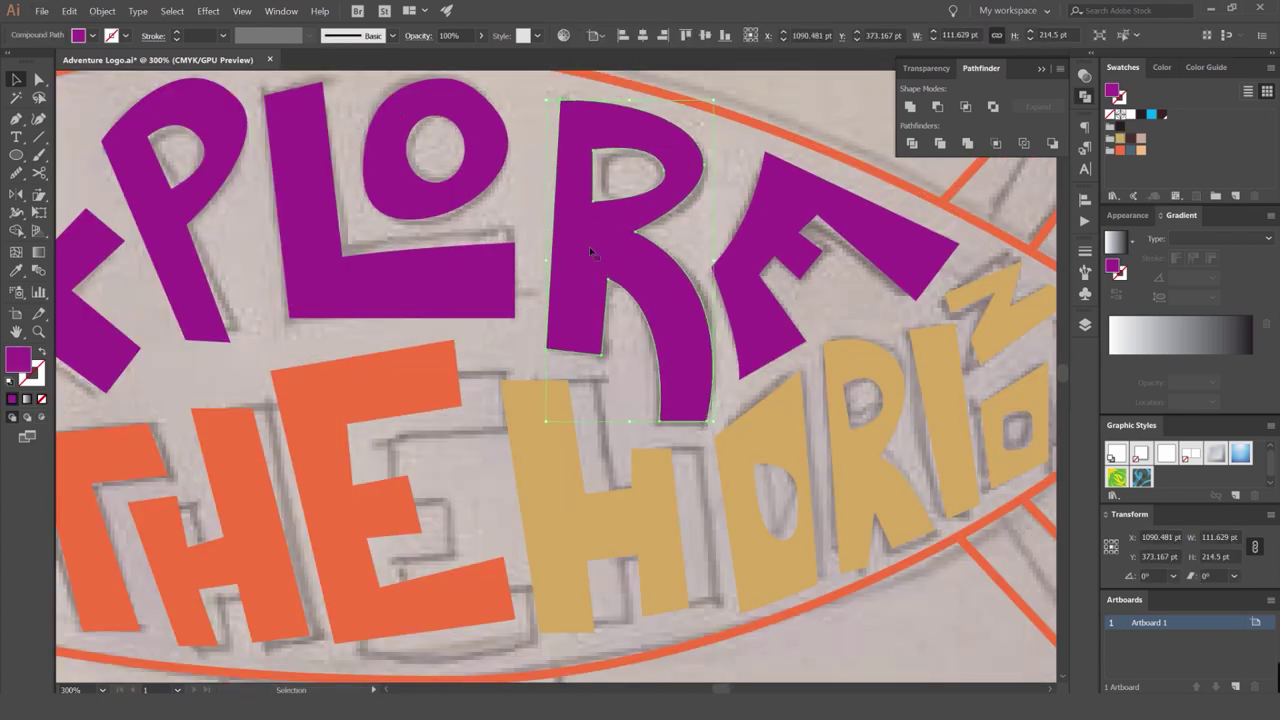
key("Left")
key("Left")
key("Left")
key("Left")
key("Left")
key("Left")
key("Up")
key("Up")
key("Up")
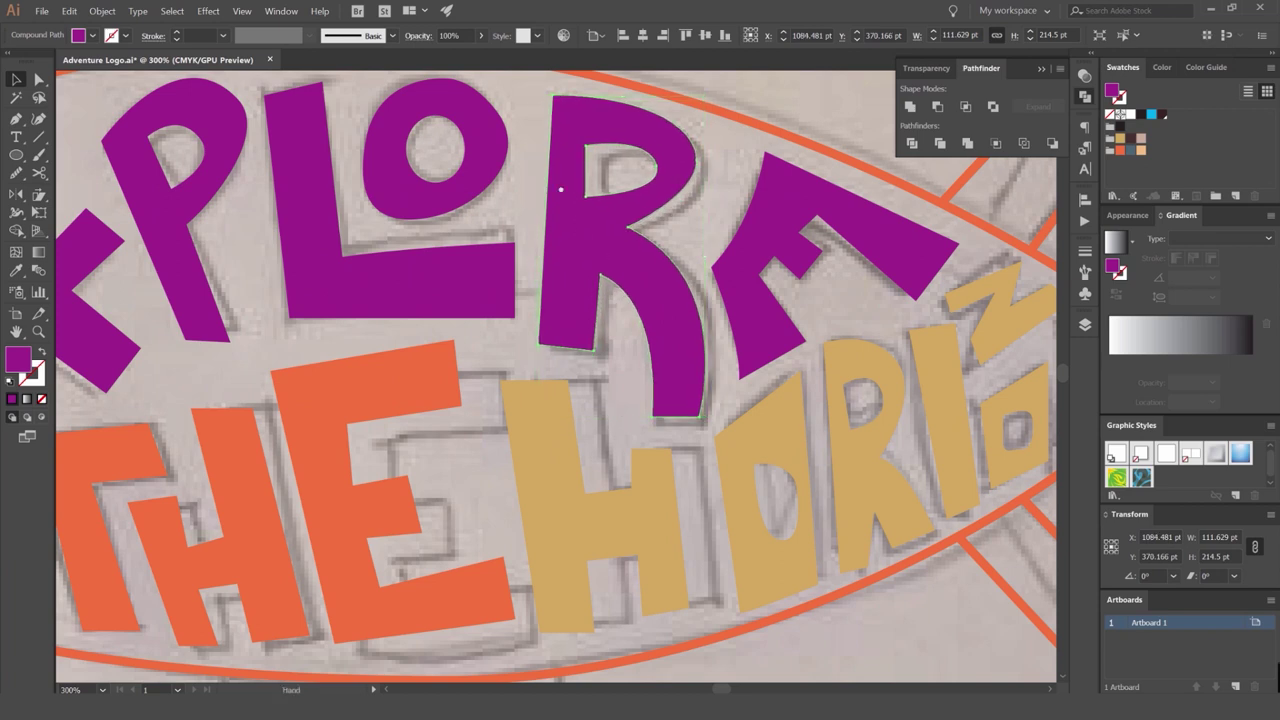
Nudge the last E of EXPLORE 3 pt to the left and 1 pt up.
scroll(716, 201, "up", 3)
key("Left")
key("Left")
key("Left")
key("Up")
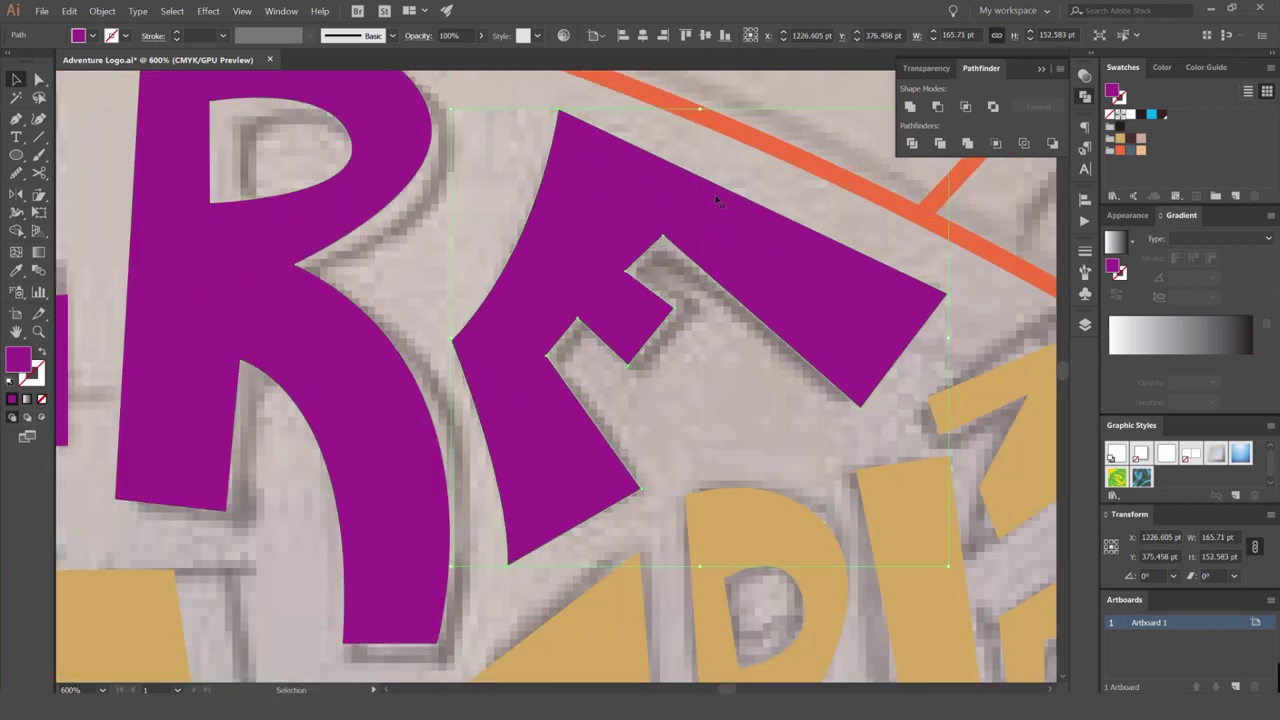
Slim and shorten the upper arm of the last E in EXPLORE by moving its inner corner and both end points.
key("a")
key("ctrl+shift+a")
left_click_drag(663, 237, 648, 253)
left_click_drag(859, 403, 871, 381)
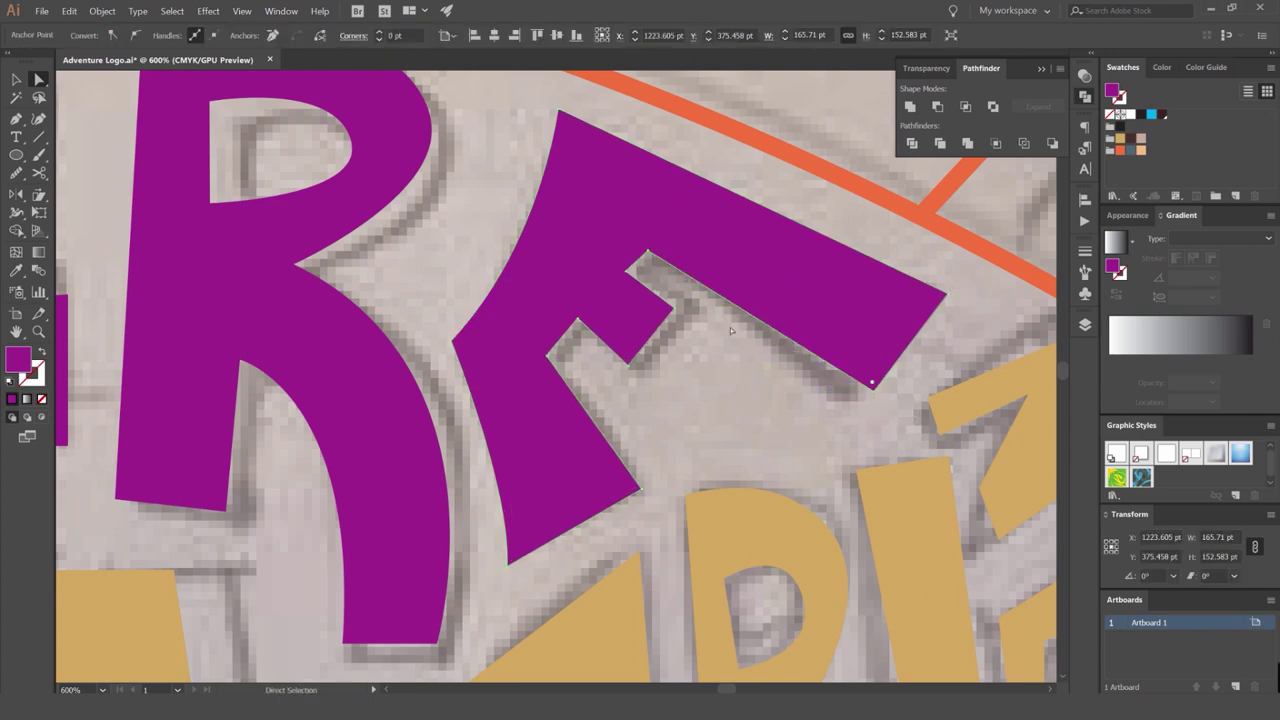
left_click_drag(648, 254, 657, 242)
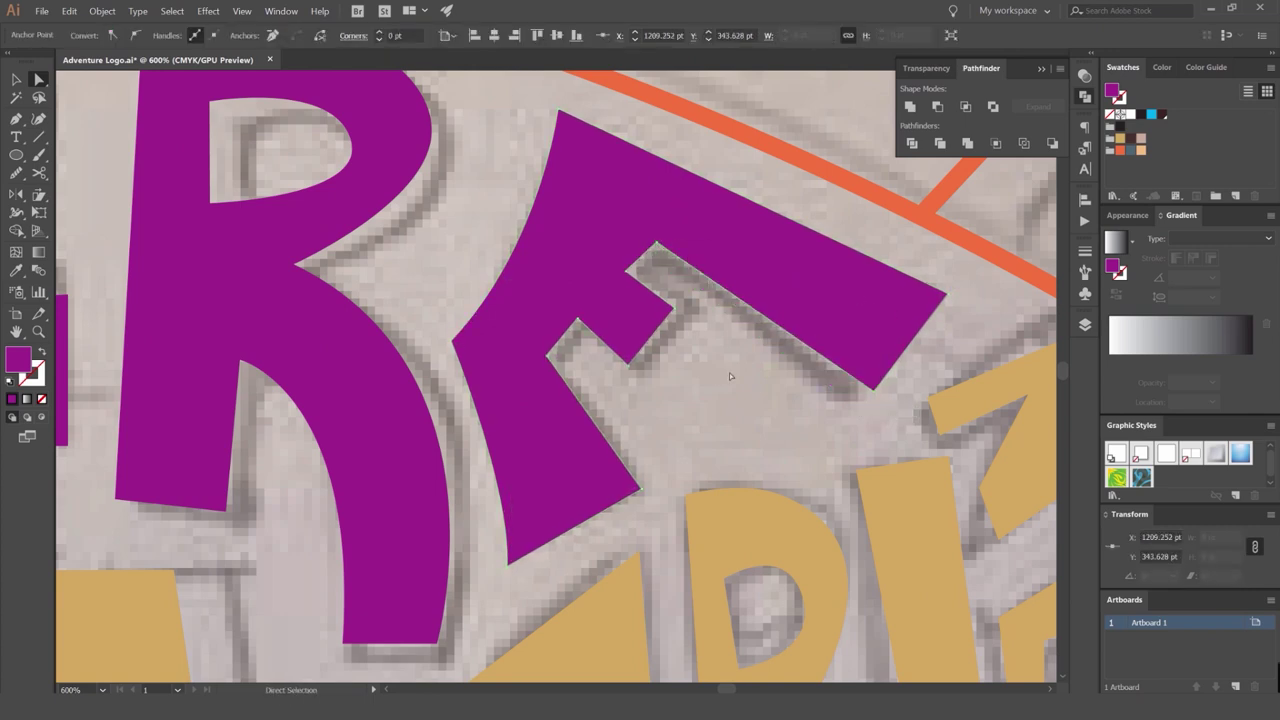
left_click(735, 374)
left_click(874, 390)
left_click_drag(972, 275, 843, 388)
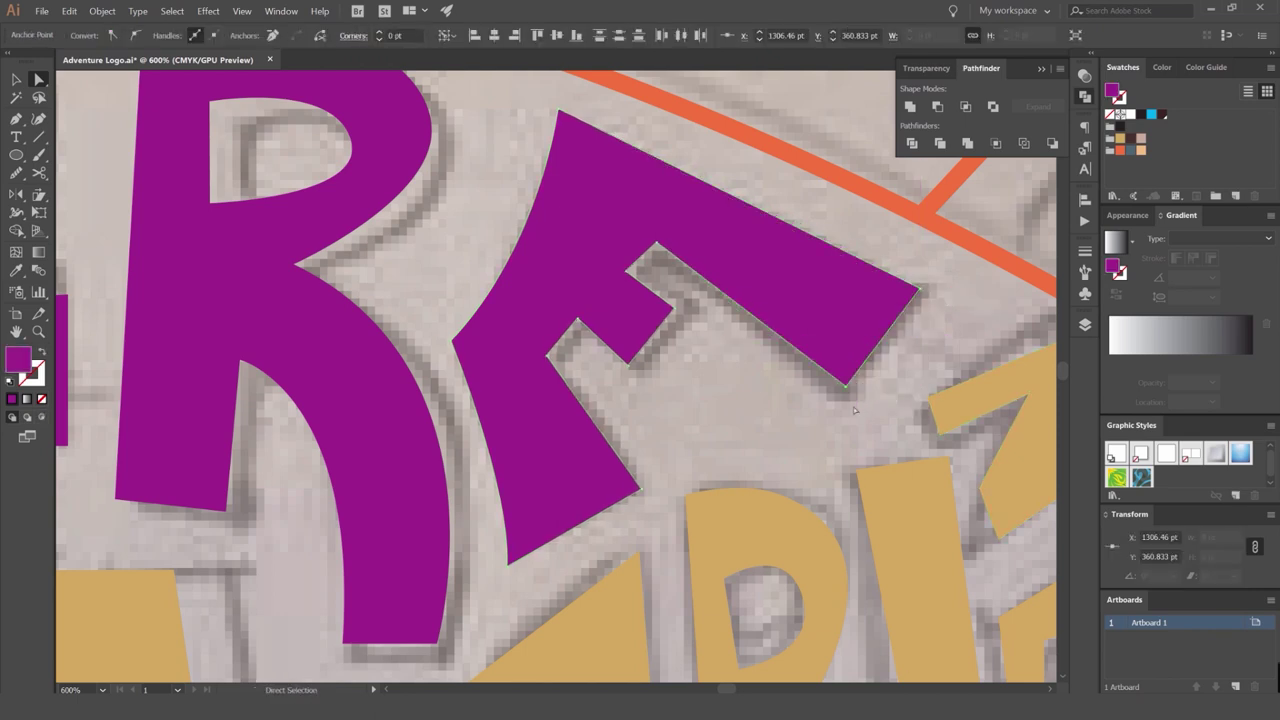
left_click(717, 418)
Shorten the bottom of the last E in EXPLORE by moving its lowest corner up and to the right.
scroll(715, 421, "down", 2)
scroll(677, 440, "up", 2)
left_click(682, 493)
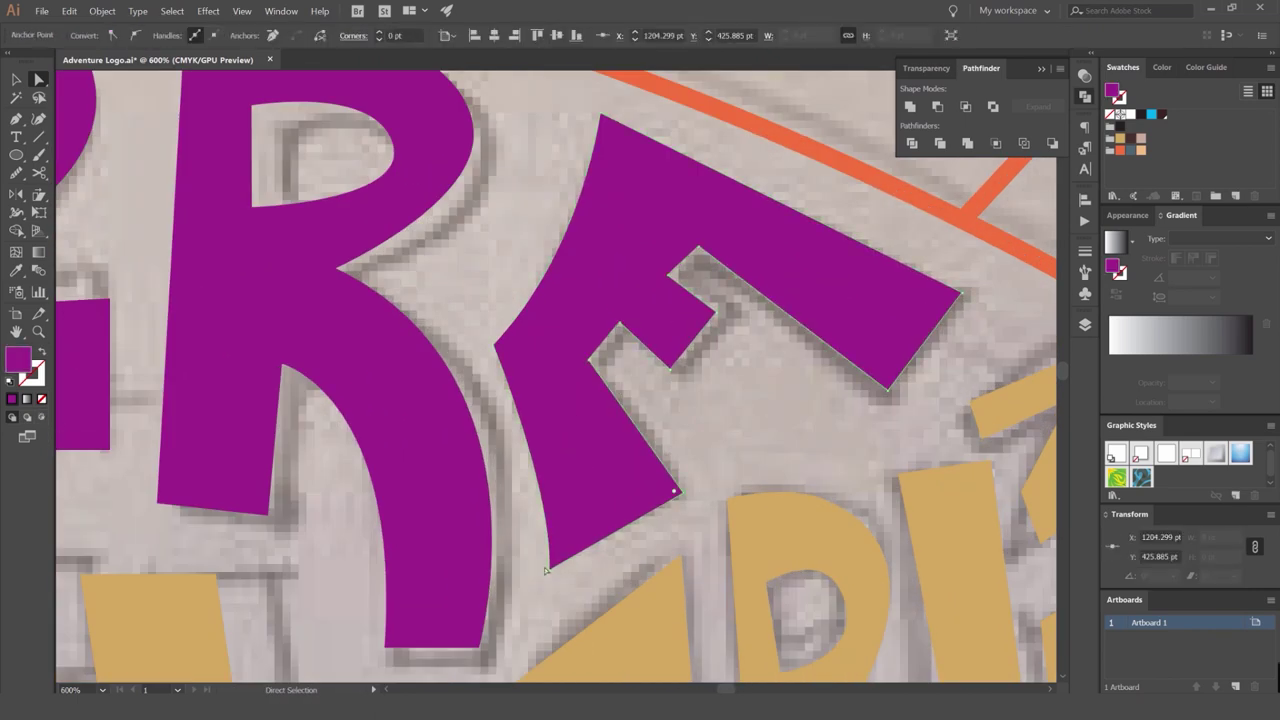
left_click_drag(550, 570, 568, 552)
left_click_drag(570, 476, 556, 455)
left_click(549, 446)
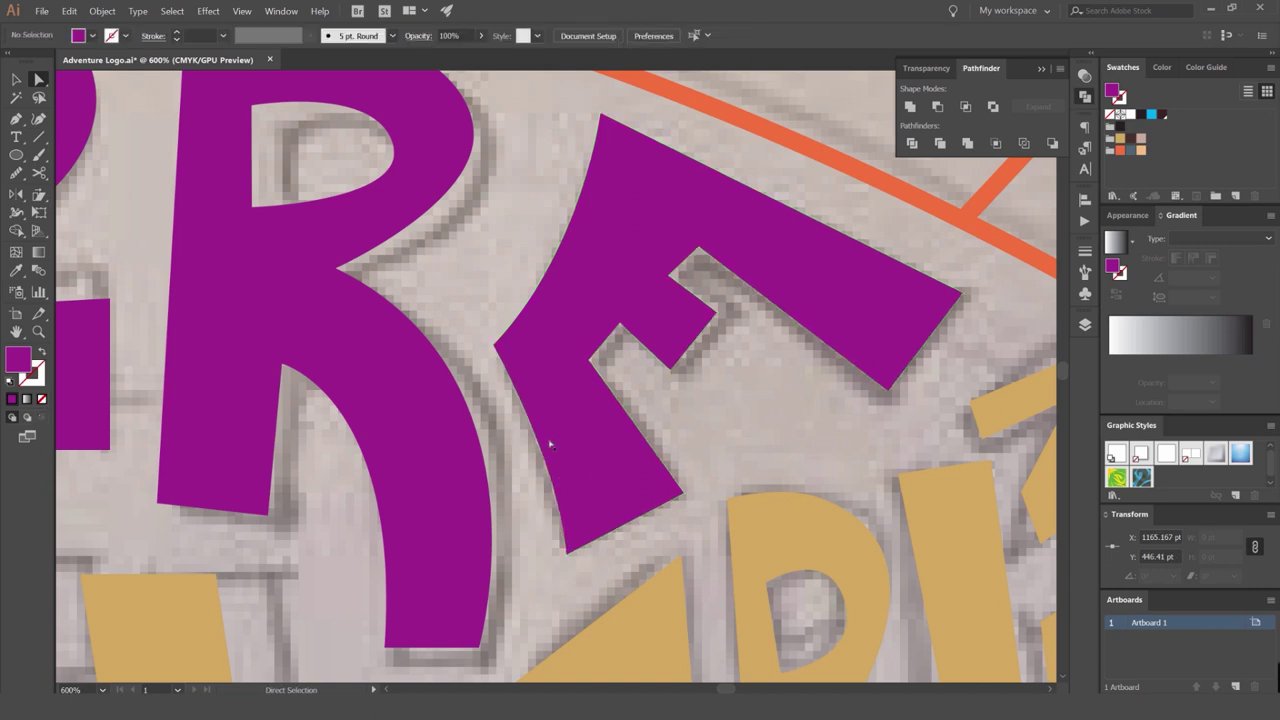
Thicken the top arm of the first E in EXPLORE by lowering its end corner, and try moving the X upward.
scroll(713, 455, "down", 4)
left_click_drag(704, 395, 588, 249)
scroll(588, 248, "down", 2)
scroll(388, 237, "up", 3)
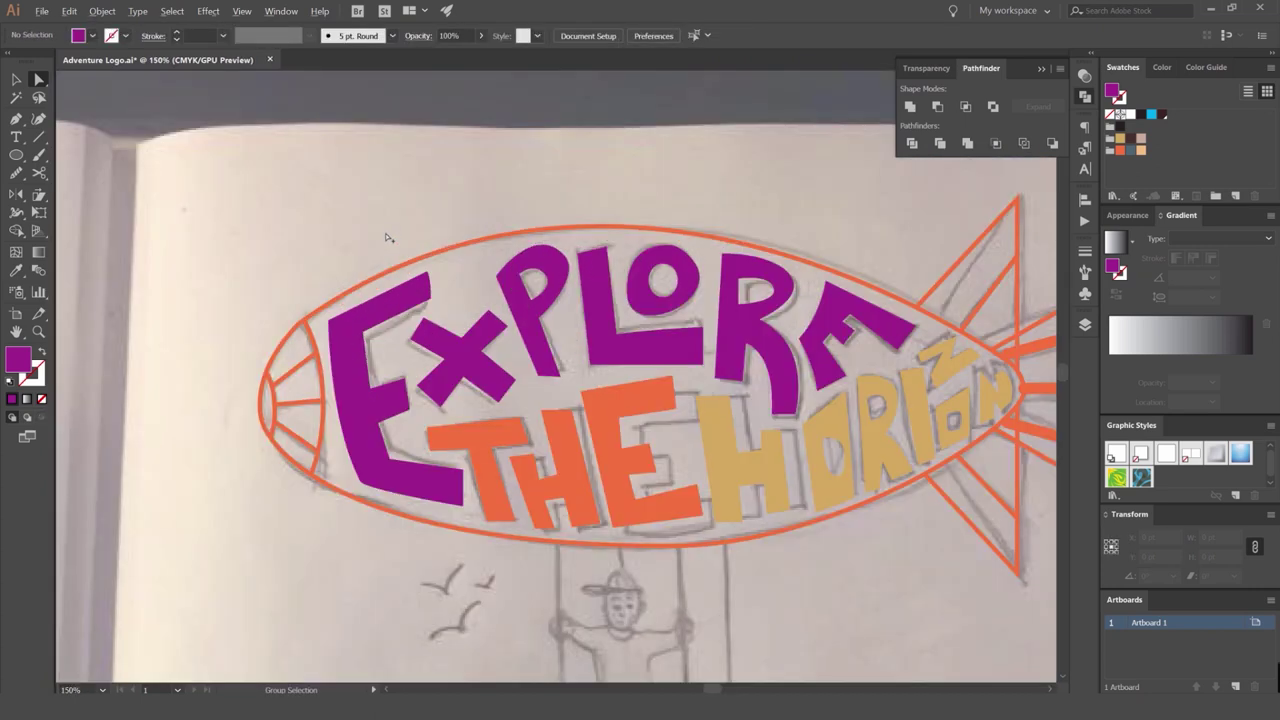
scroll(500, 325, "down", 1)
scroll(428, 280, "up", 5)
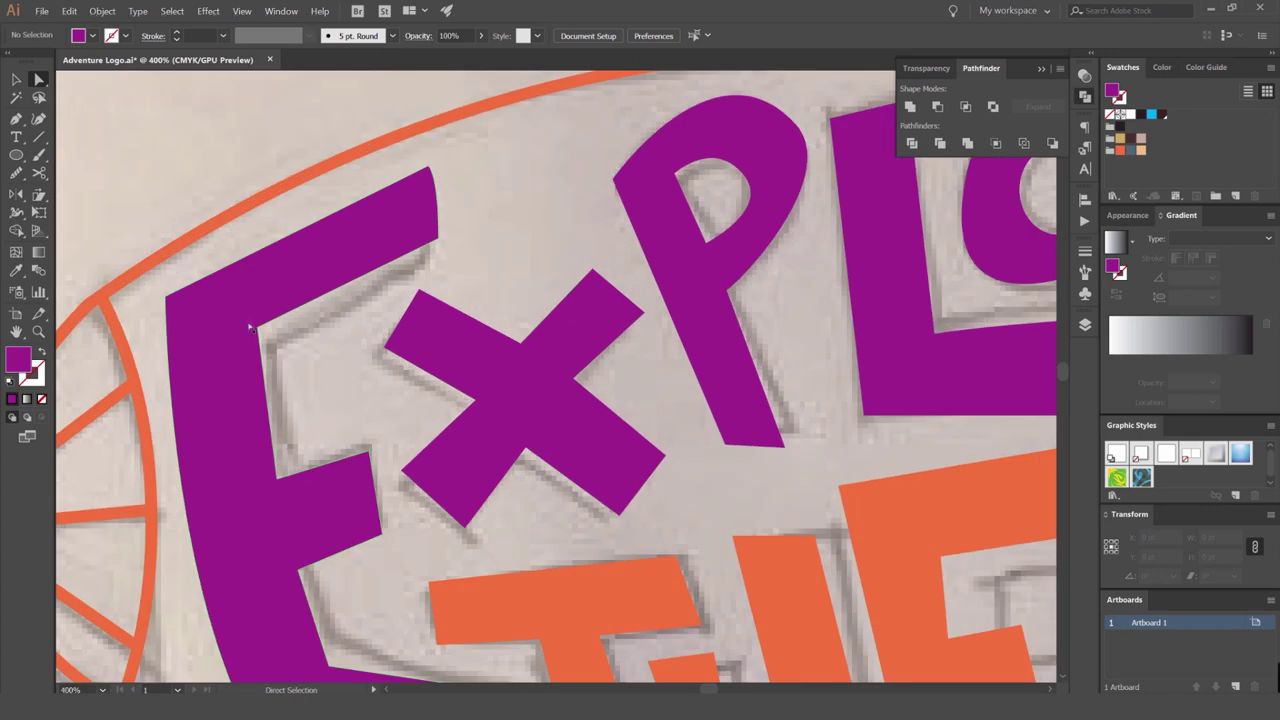
left_click_drag(436, 237, 442, 266)
left_click(480, 258)
left_click_drag(495, 275, 491, 266)
left_click_drag(550, 306, 550, 289)
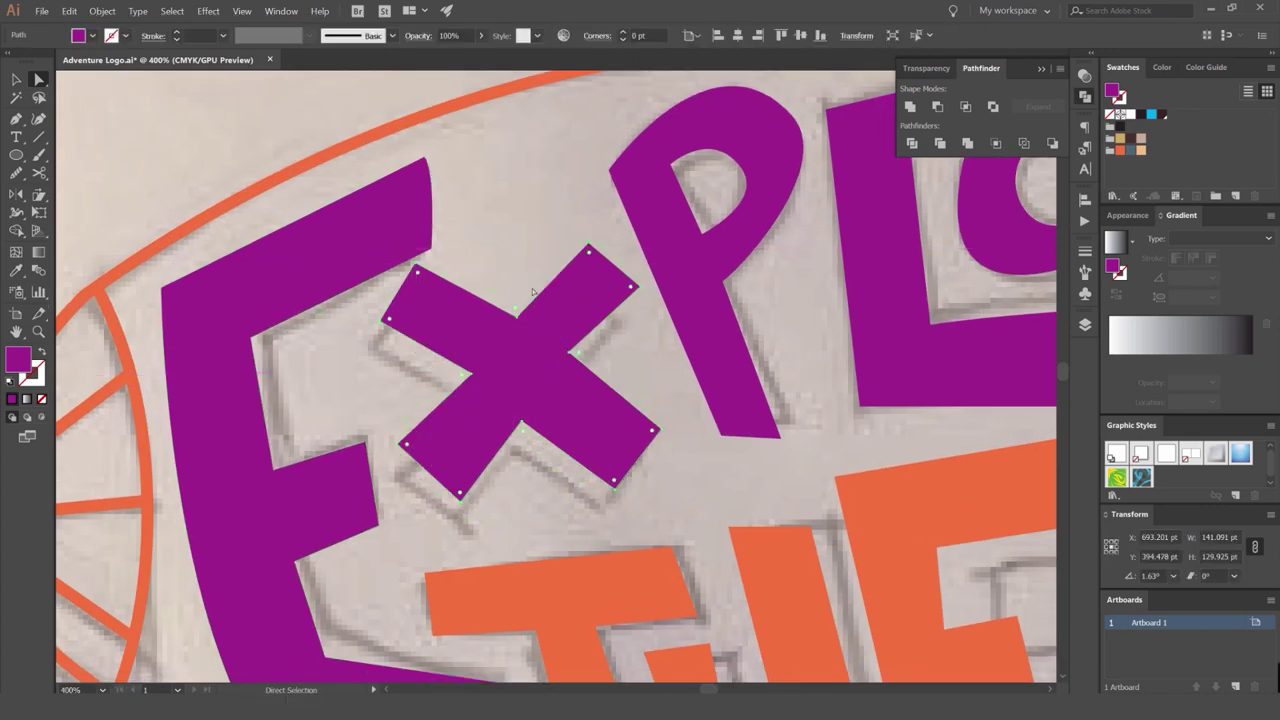
key("ctrl+z")
Straighten the curved end of the top arm on the first E of EXPLORE.
scroll(531, 240, "down", 3)
scroll(480, 201, "up", 5)
left_click(388, 200)
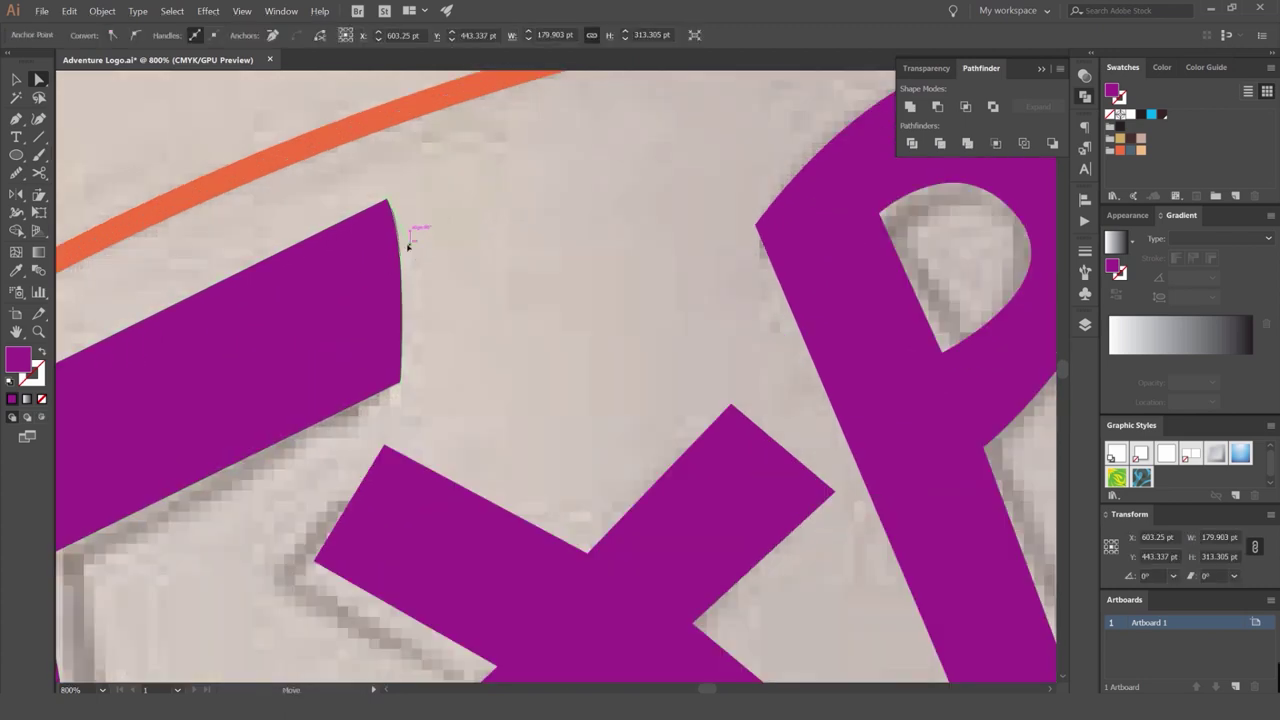
left_click(471, 233)
left_click_drag(408, 247, 406, 258)
left_click(400, 243)
left_click(479, 254)
scroll(482, 255, "down", 4)
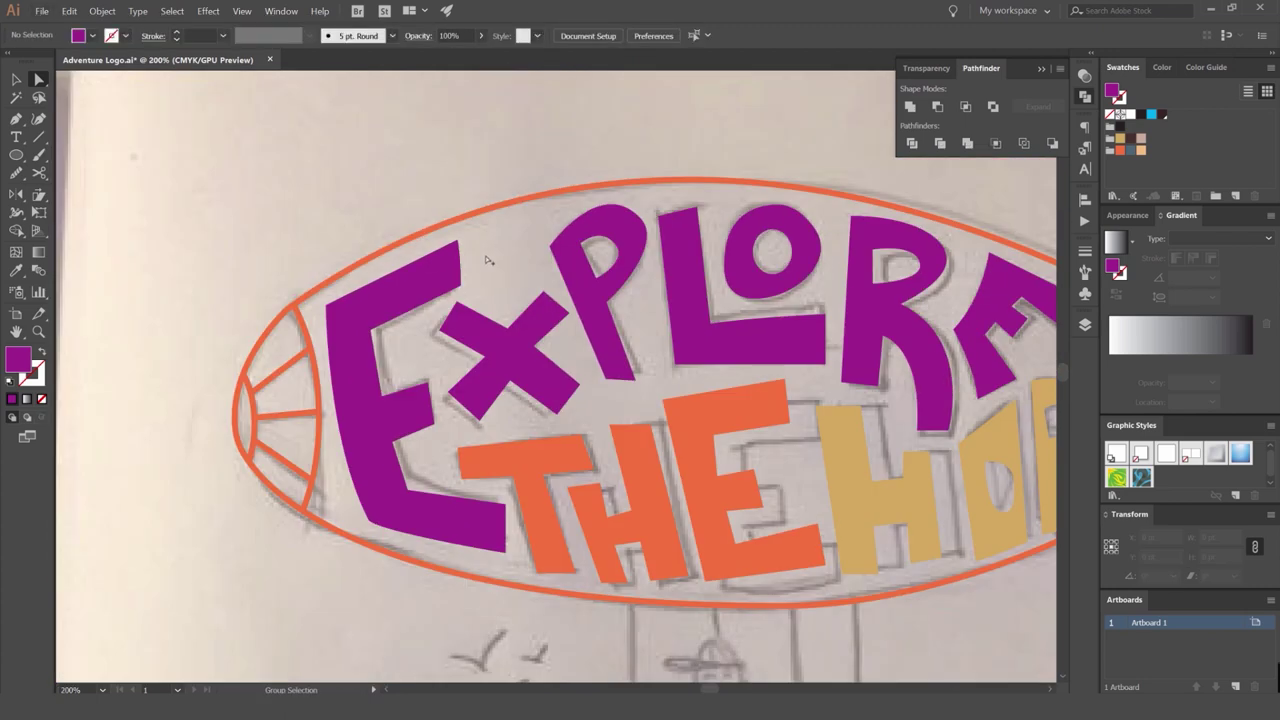
Enlarge the T of THE from its centre to about 145 pt wide and 147 pt high.
scroll(446, 366, "up", 4)
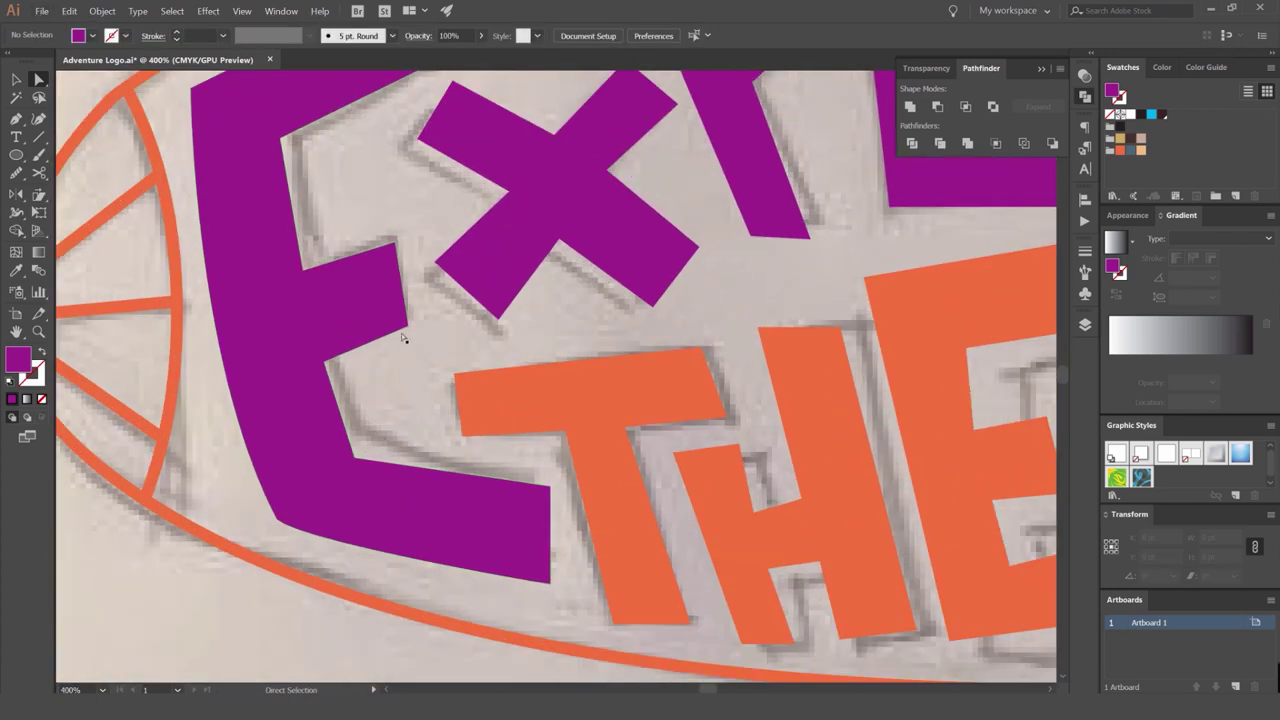
scroll(403, 338, "down", 4)
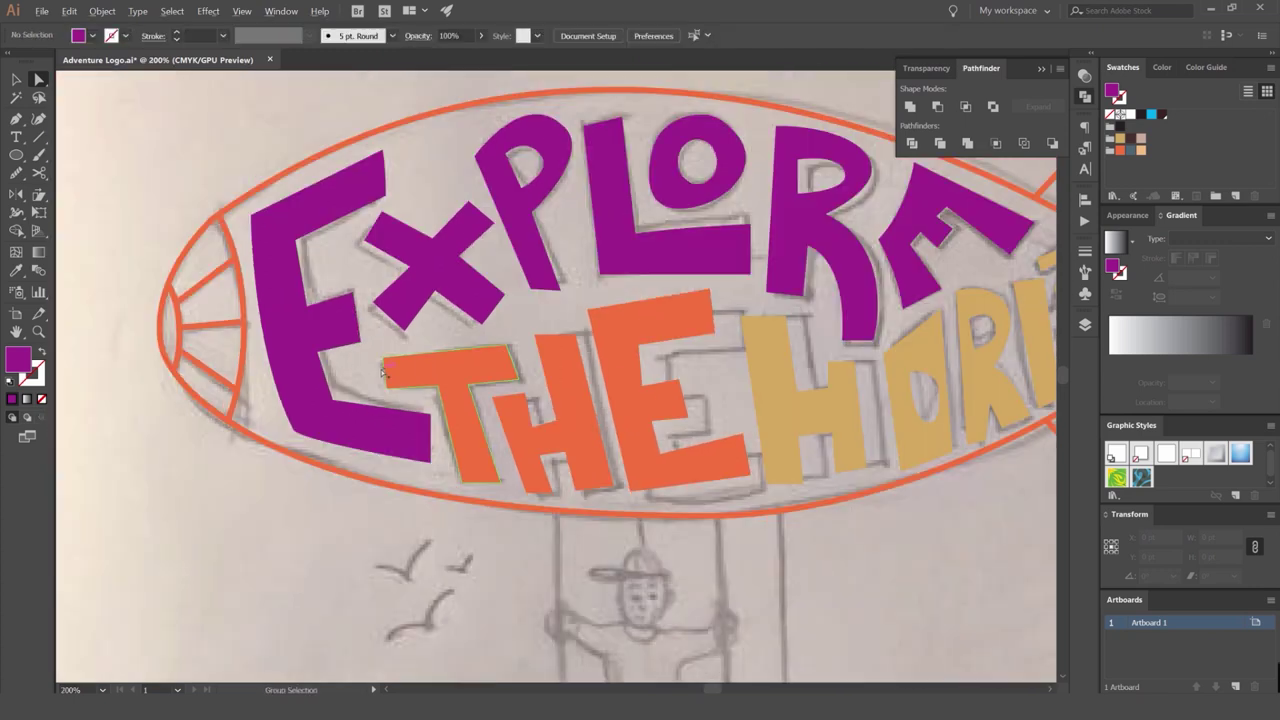
key("alt+space")
scroll(455, 364, "up", 3)
key("v")
left_click(468, 317)
scroll(471, 317, "down", 5)
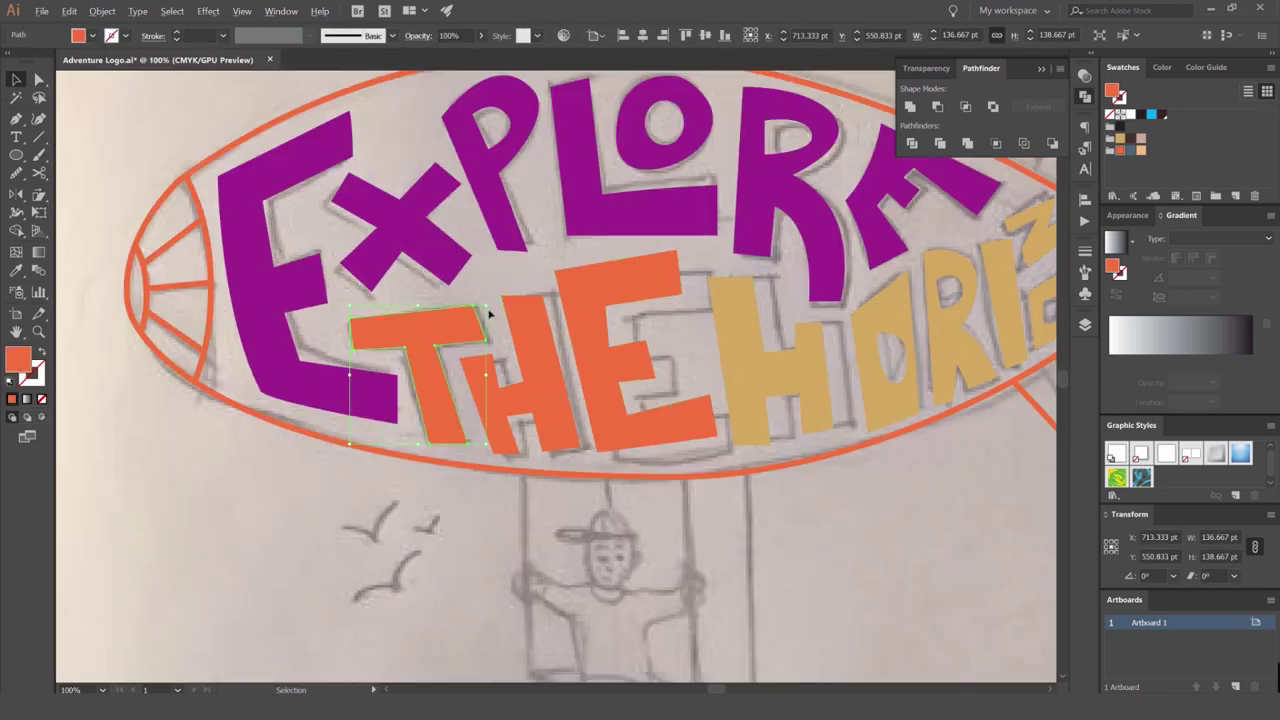
scroll(489, 313, "up", 5)
mouse_move(483, 290)
left_mouse_down()
mouse_move(491, 281)
mouse_move(487, 294)
left_mouse_up()
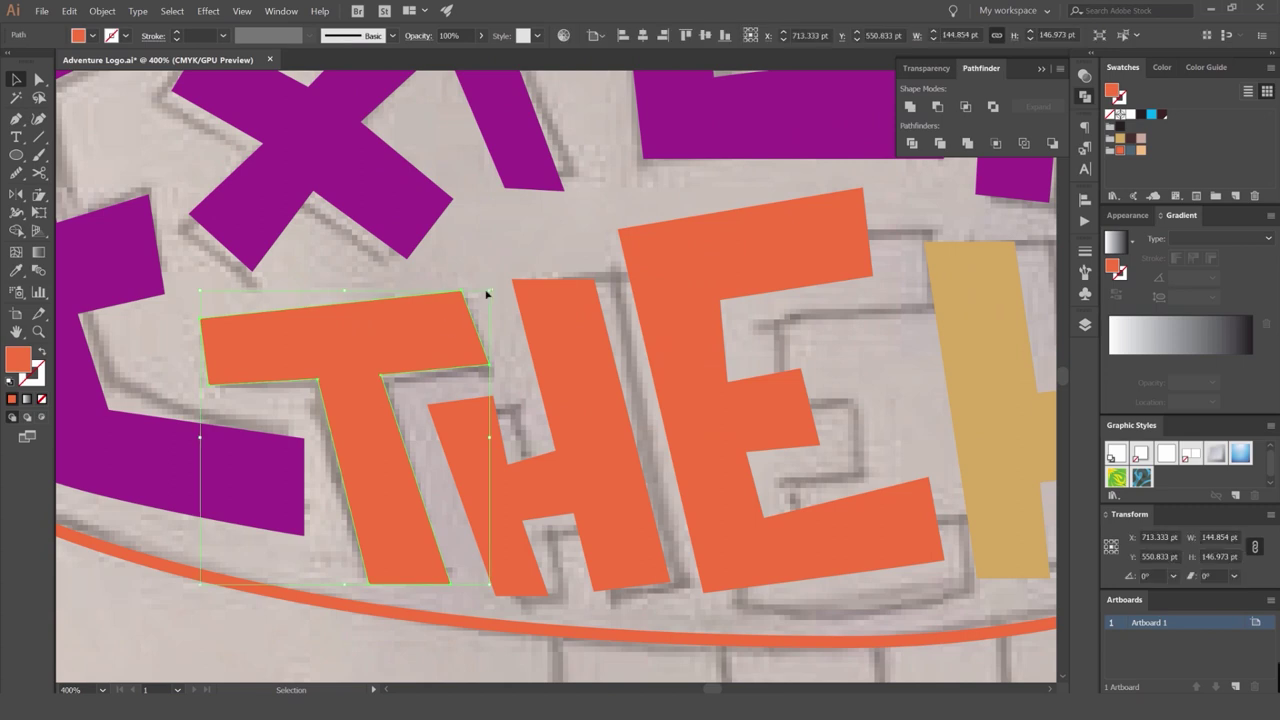
left_click(487, 294)
left_click(471, 326)
scroll(464, 334, "up", 4)
left_click(564, 190)
scroll(541, 197, "down", 4)
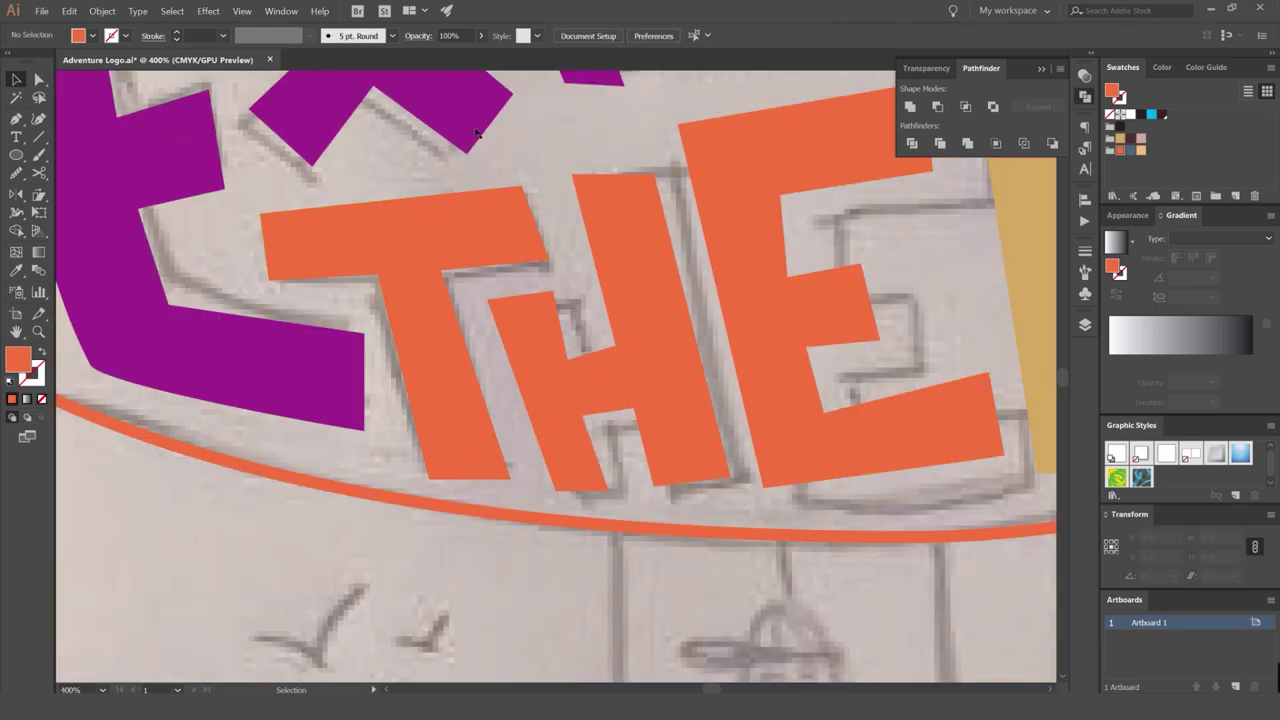
Move the T's upper-right corner outward to widen its crossbar, and adjust the left inner corner where stem and crossbar meet.
scroll(476, 132, "up", 3)
scroll(344, 181, "down", 3)
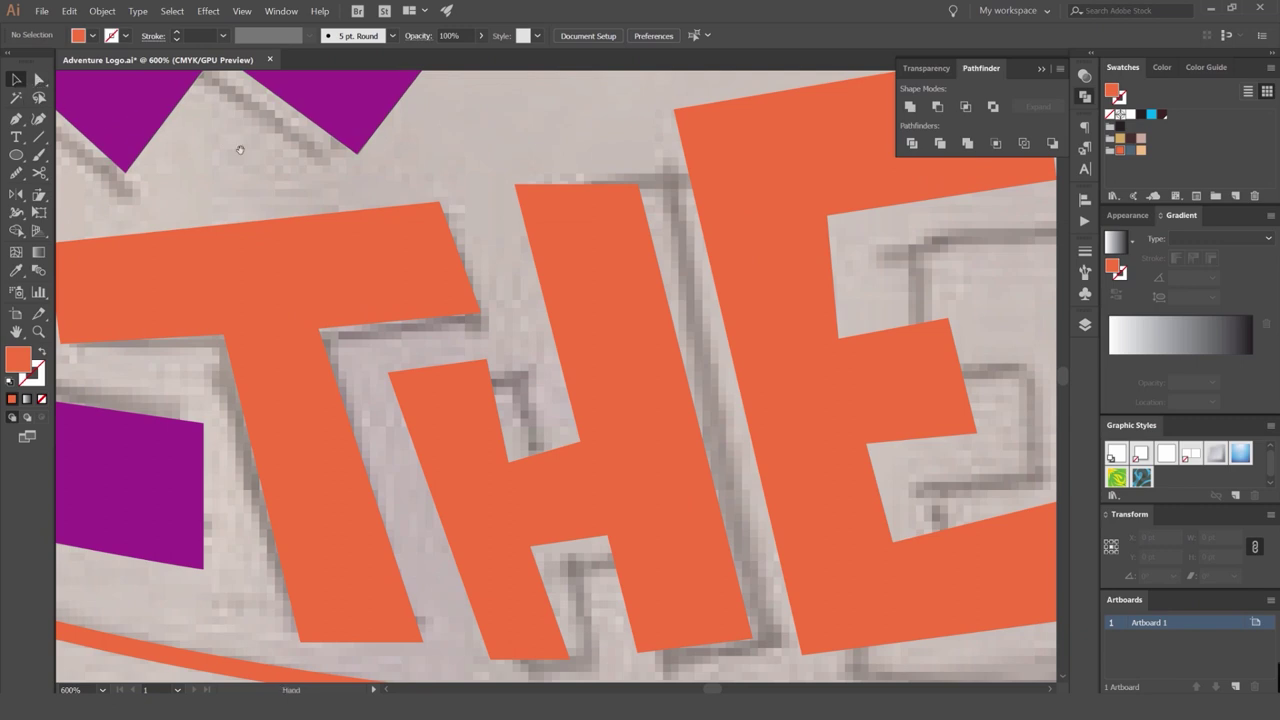
left_click_drag(240, 150, 392, 143)
key("a")
left_click(592, 194)
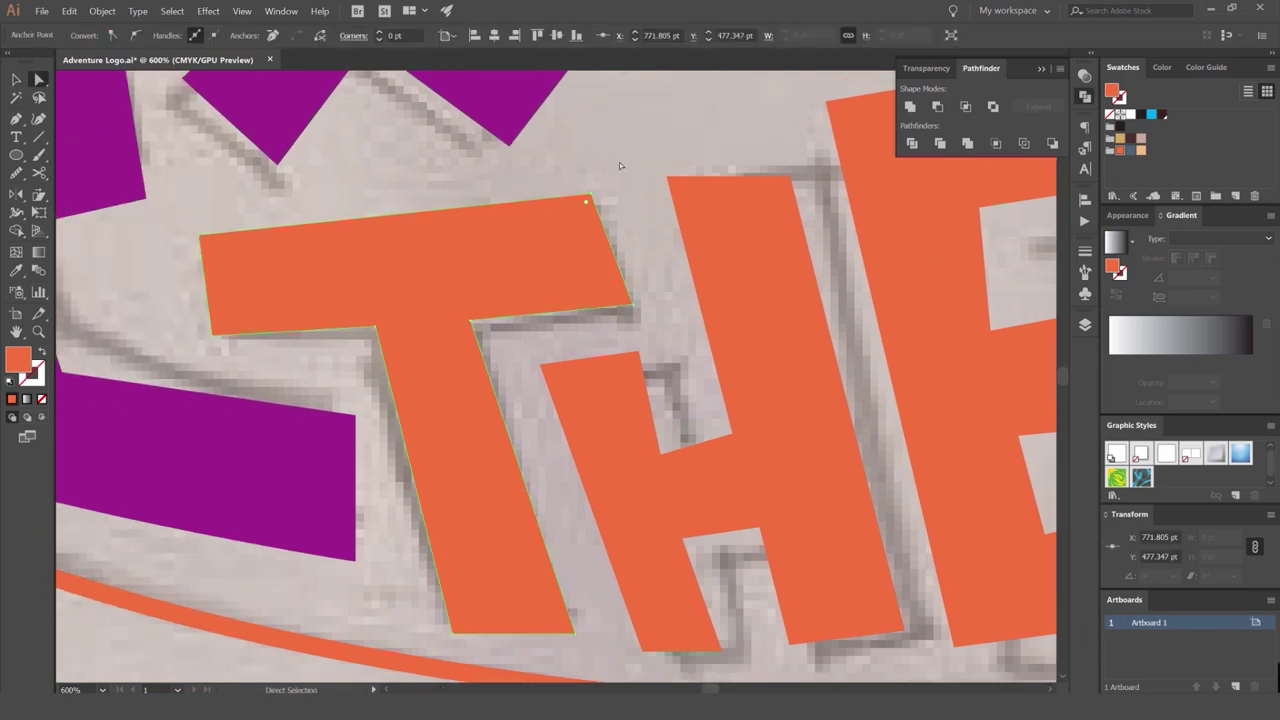
scroll(567, 212, "up", 2)
left_click_drag(622, 187, 670, 183)
scroll(640, 250, "down", 3)
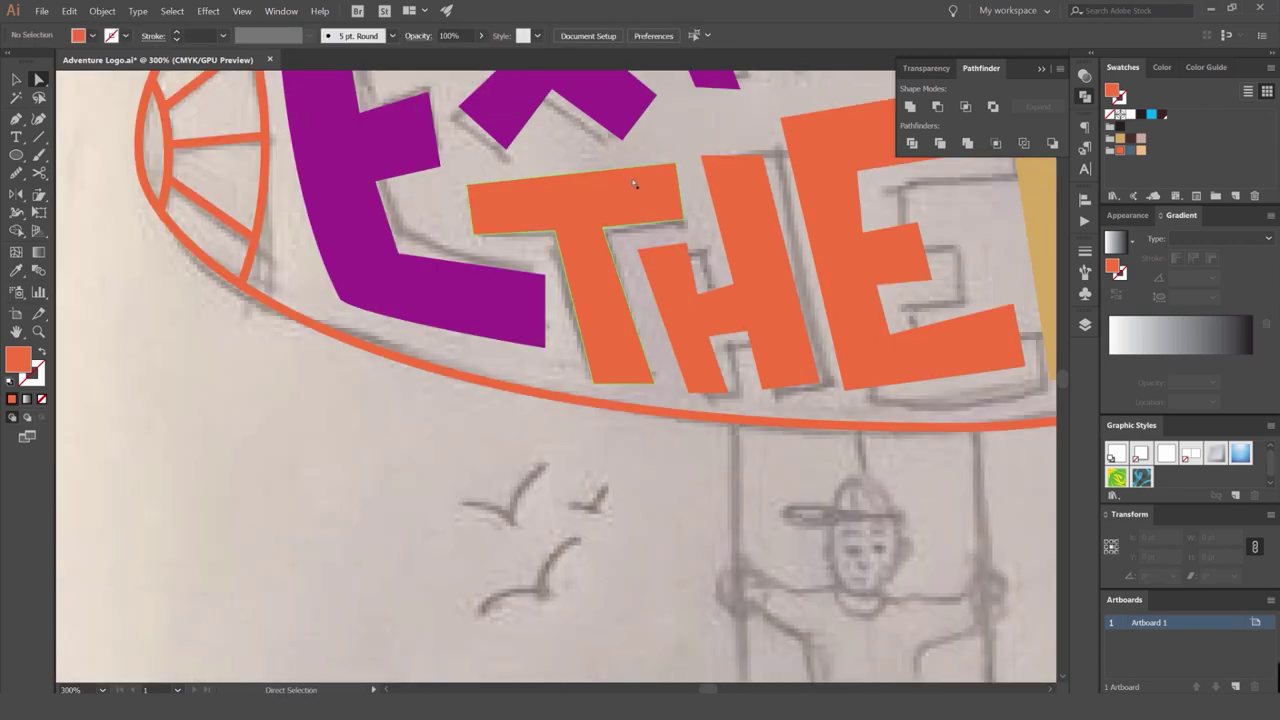
scroll(604, 272, "up", 2)
left_click_drag(523, 277, 515, 277)
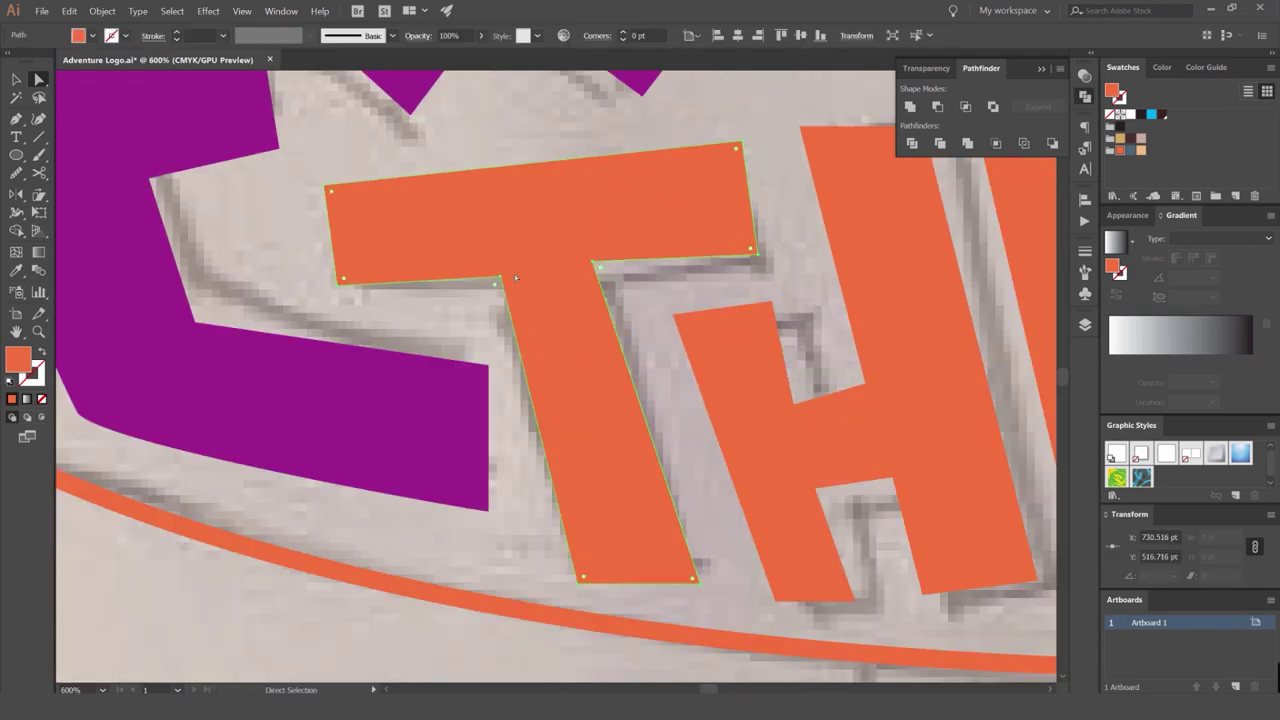
Shift the left inner corner above the crossbar of the H in THE, where the short stem meets the crossbar.
key("ctrl+shift+a")
scroll(530, 280, "up", 2)
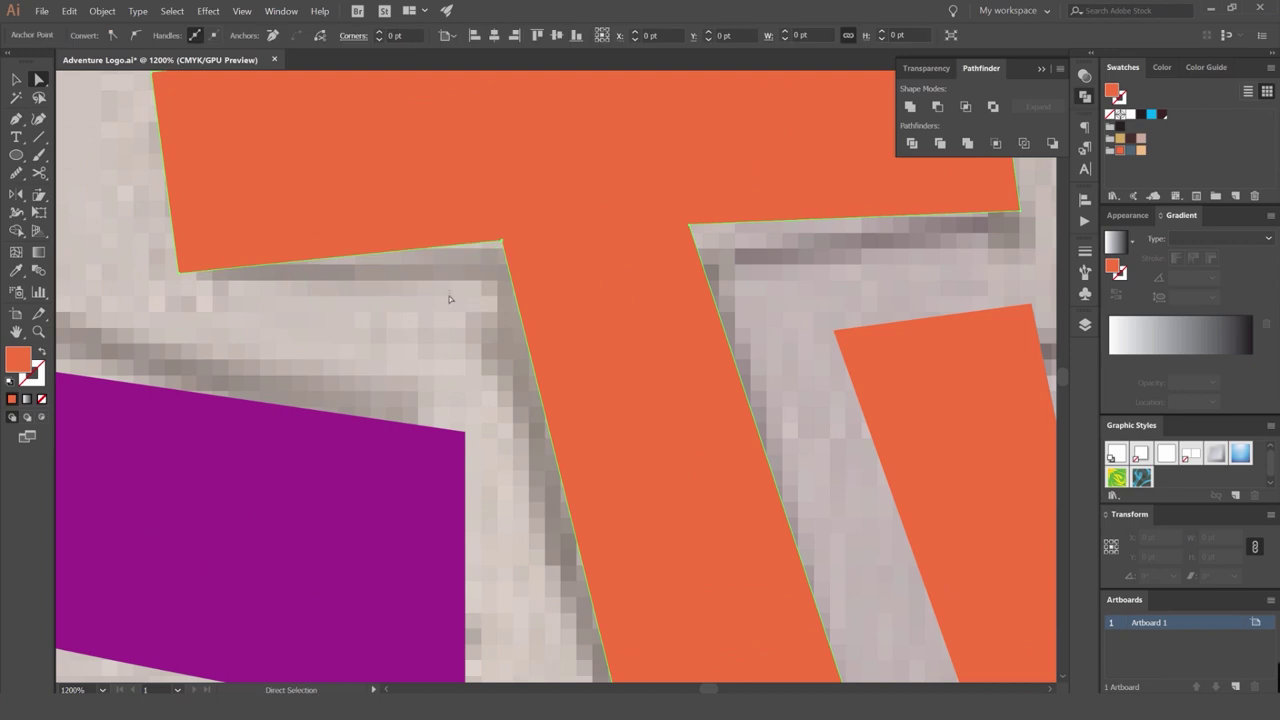
scroll(534, 378, "down", 3)
scroll(545, 335, "down", 3)
scroll(593, 347, "up", 4)
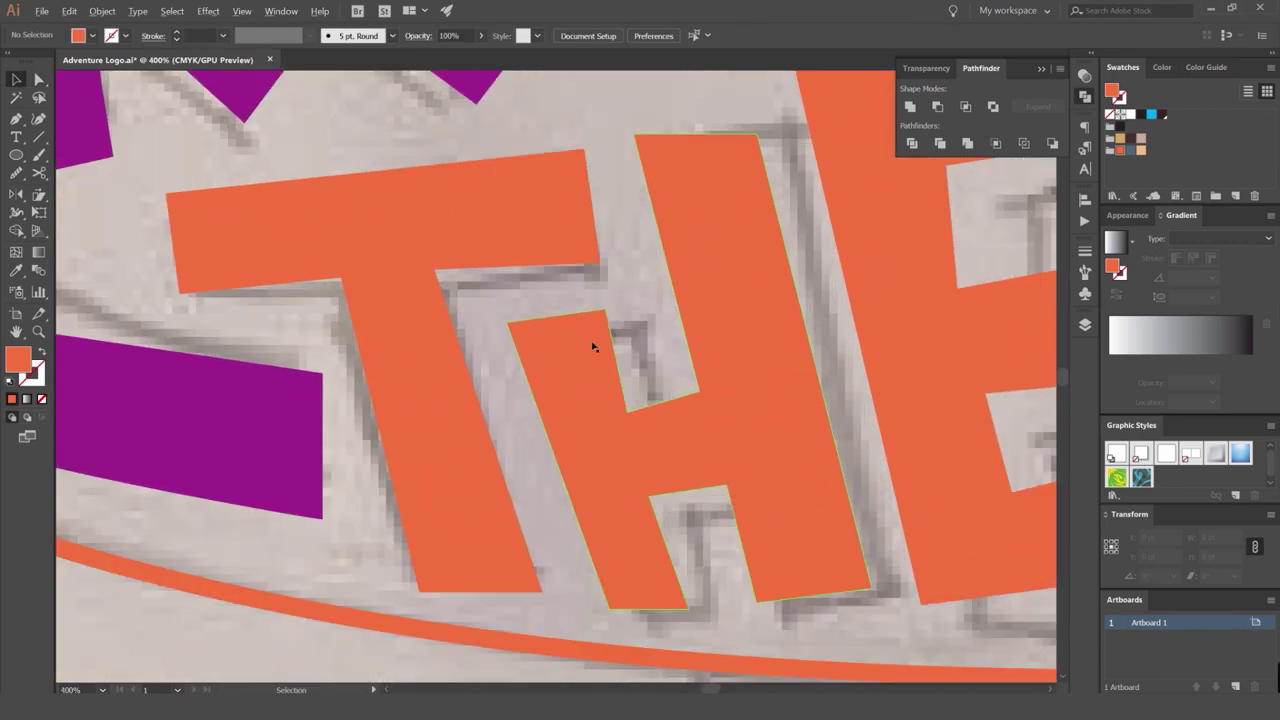
left_click(629, 414)
scroll(638, 412, "up", 3)
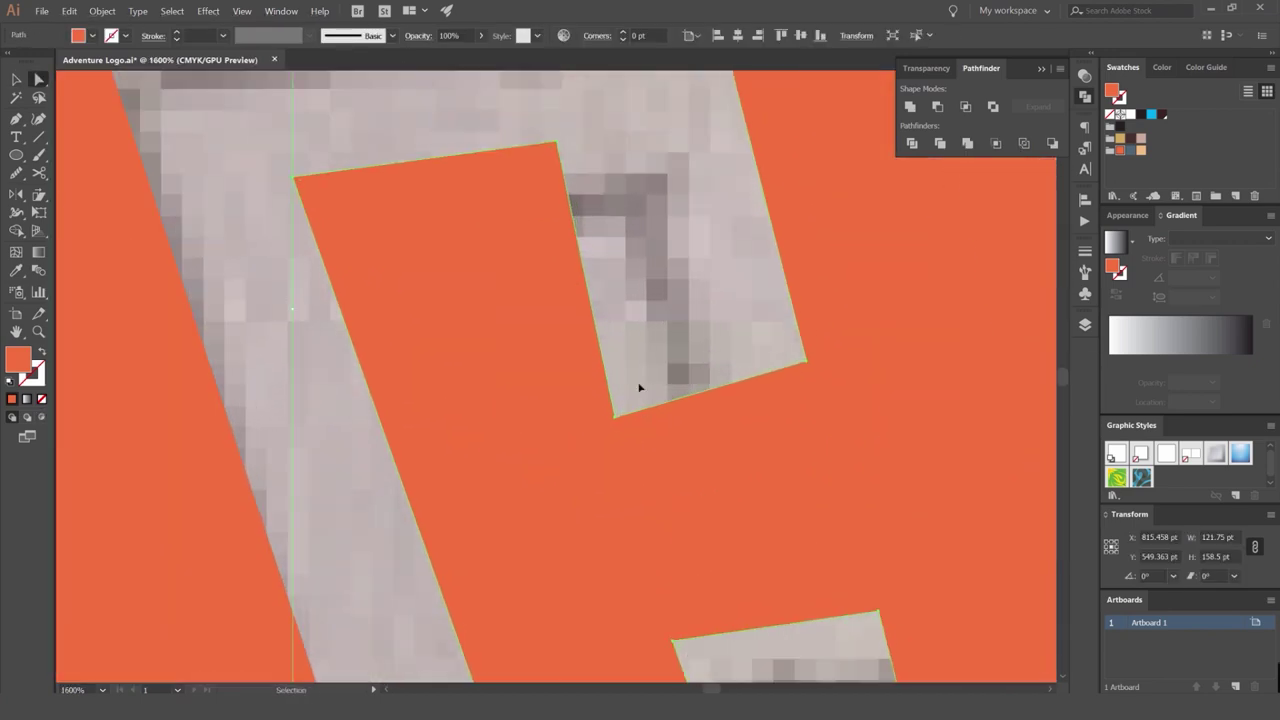
left_click(640, 388)
left_click_drag(617, 420, 623, 423)
scroll(623, 300, "down", 3)
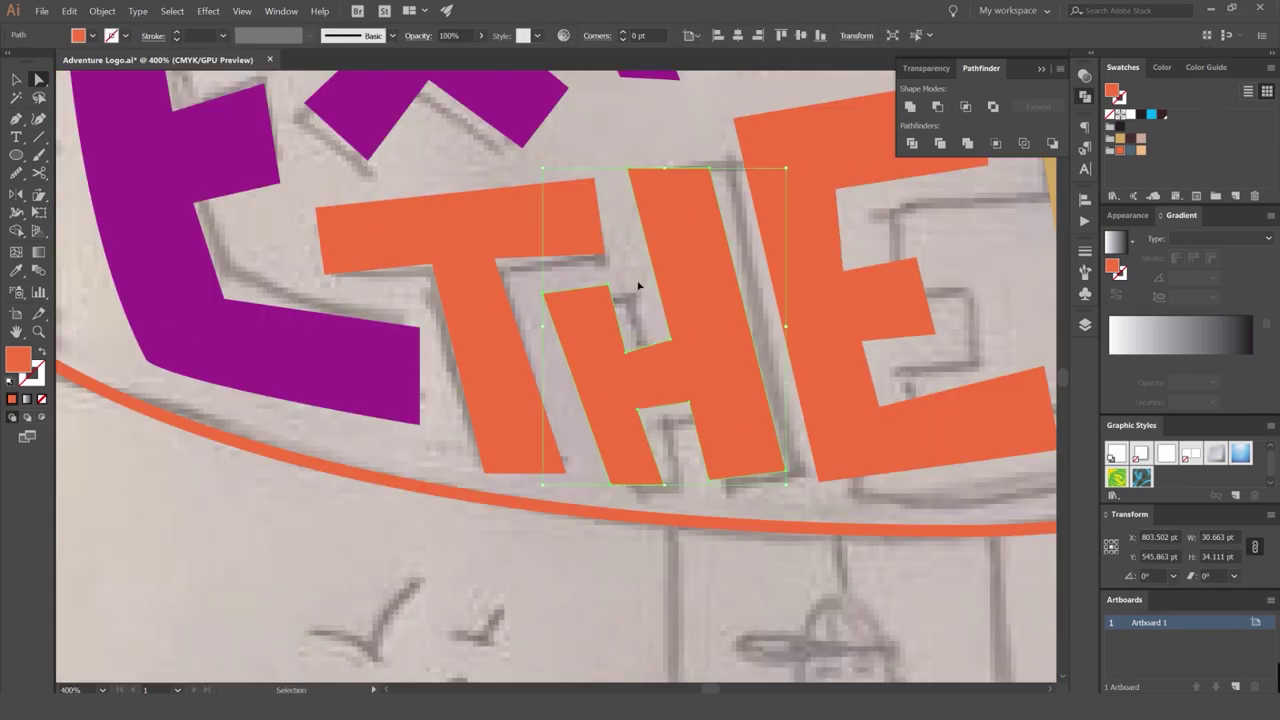
Narrow the top of the short stem on the H of THE by moving its upper-right corner inward.
scroll(619, 295, "up", 2)
scroll(619, 295, "up", 1)
left_click_drag(578, 263, 636, 290)
scroll(578, 258, "down", 3)
scroll(620, 280, "up", 2)
left_click(697, 372)
scroll(601, 373, "down", 2)
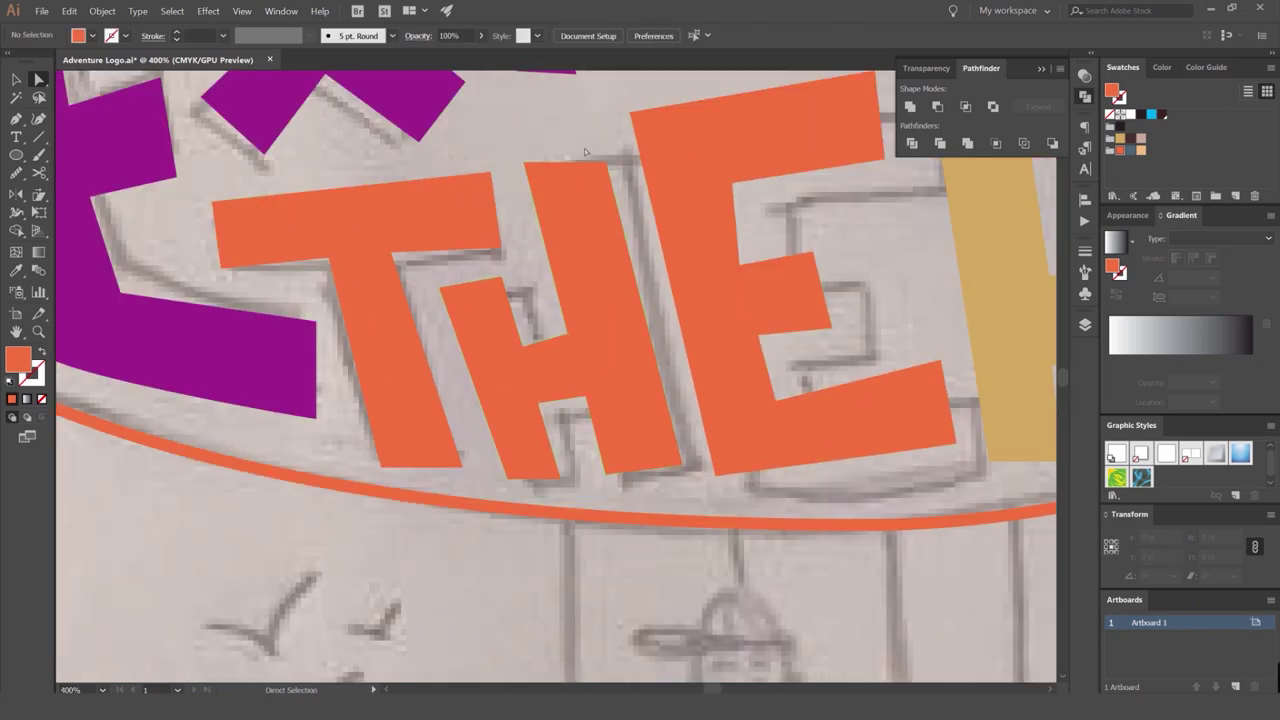
Slant the top edge of the tall stem on the H of THE by raising its upper-right corner.
scroll(586, 150, "up", 2)
scroll(600, 177, "down", 3)
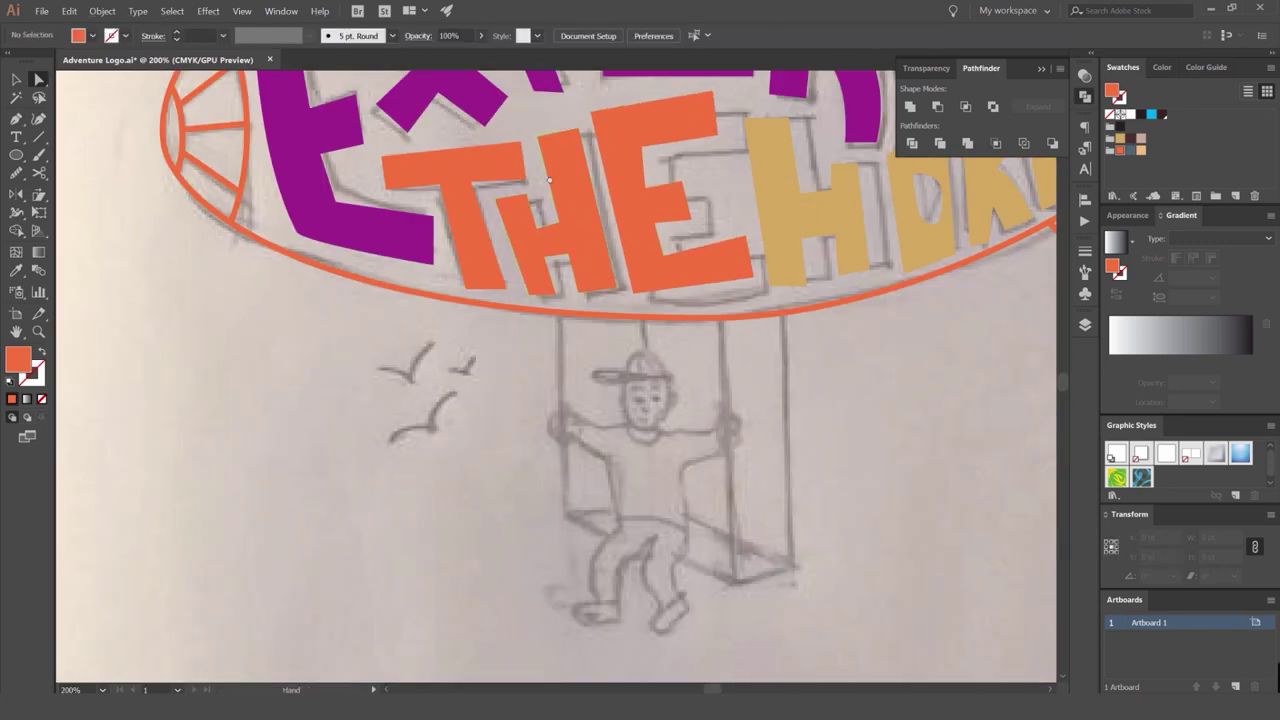
scroll(549, 181, "up", 1)
scroll(520, 225, "up", 3)
scroll(519, 194, "down", 3)
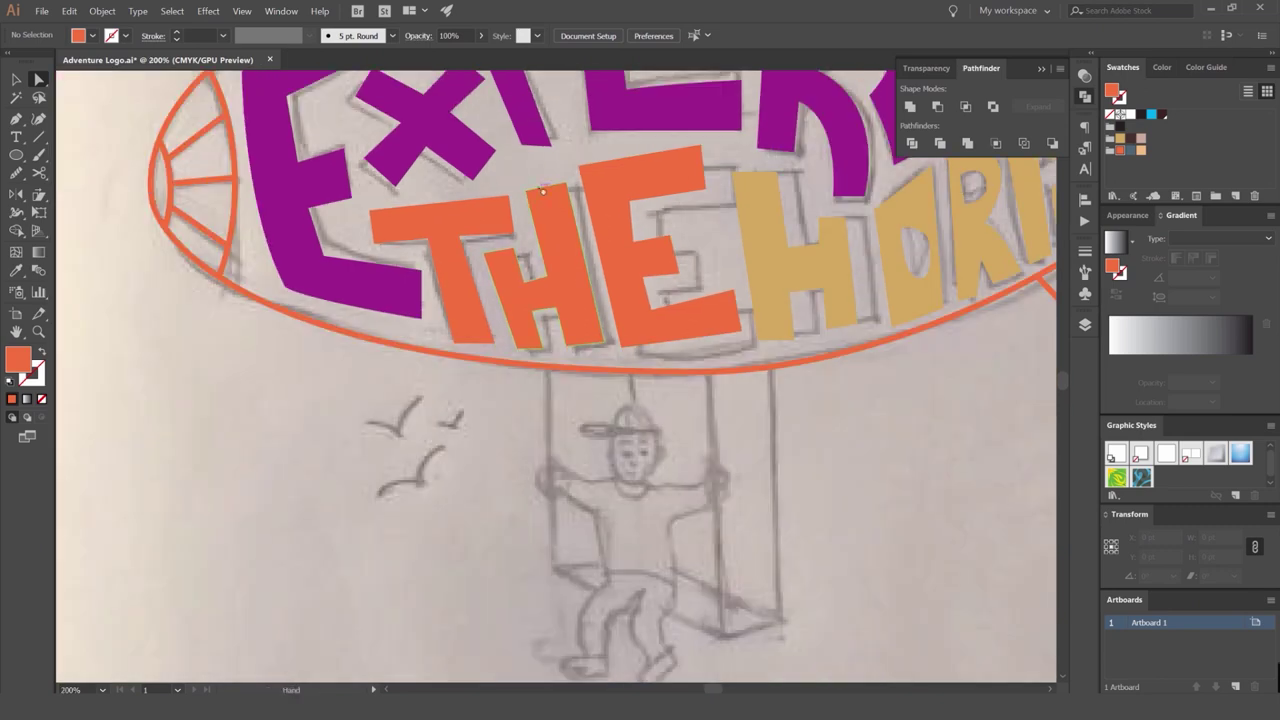
scroll(621, 192, "down", 1)
scroll(531, 288, "up", 4)
Move the inner corner above the middle arm of the E in THE outward, and lower the inner corner beneath that arm.
left_click(527, 286)
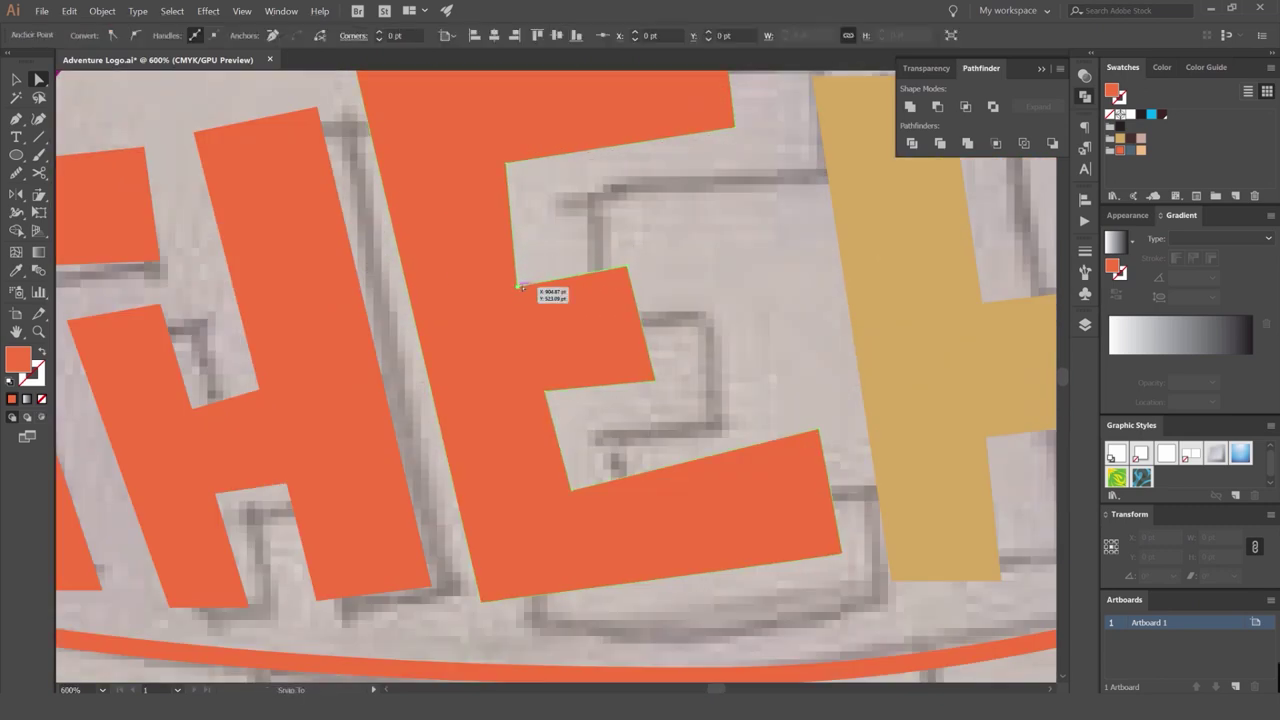
left_click_drag(548, 397, 549, 406)
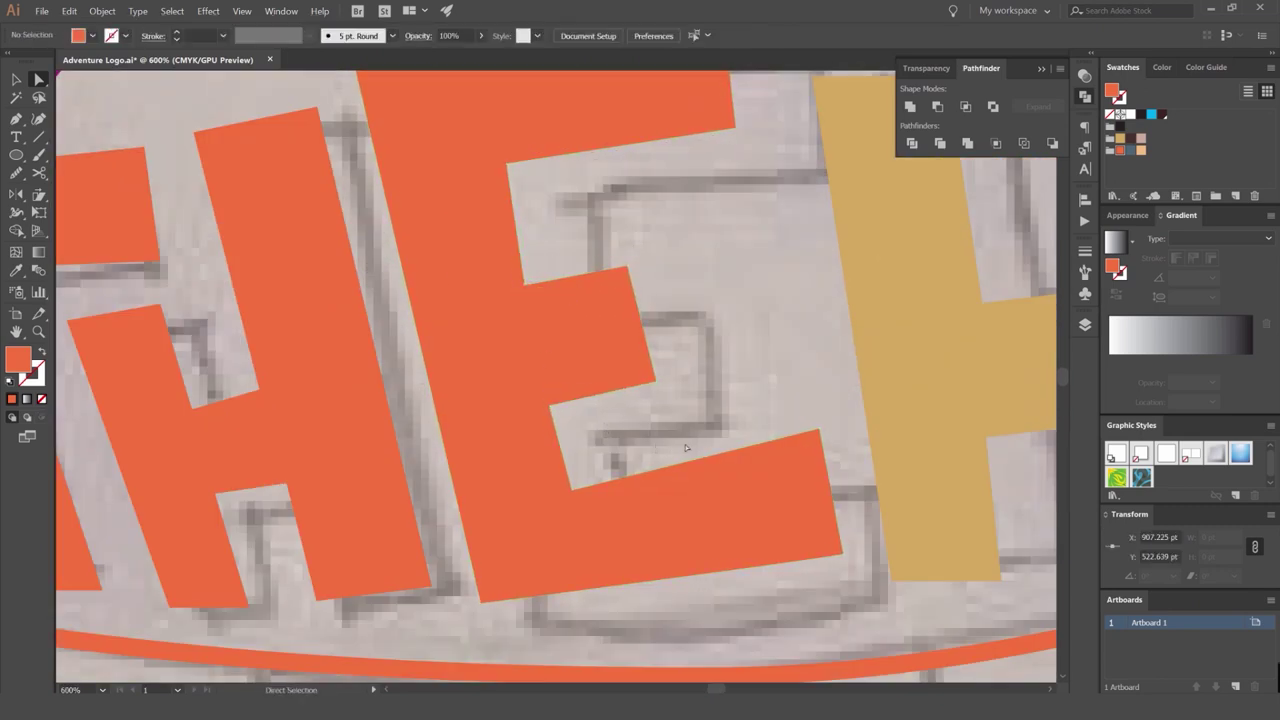
scroll(738, 441, "right", 1)
left_click(737, 306)
scroll(735, 365, "down", 3)
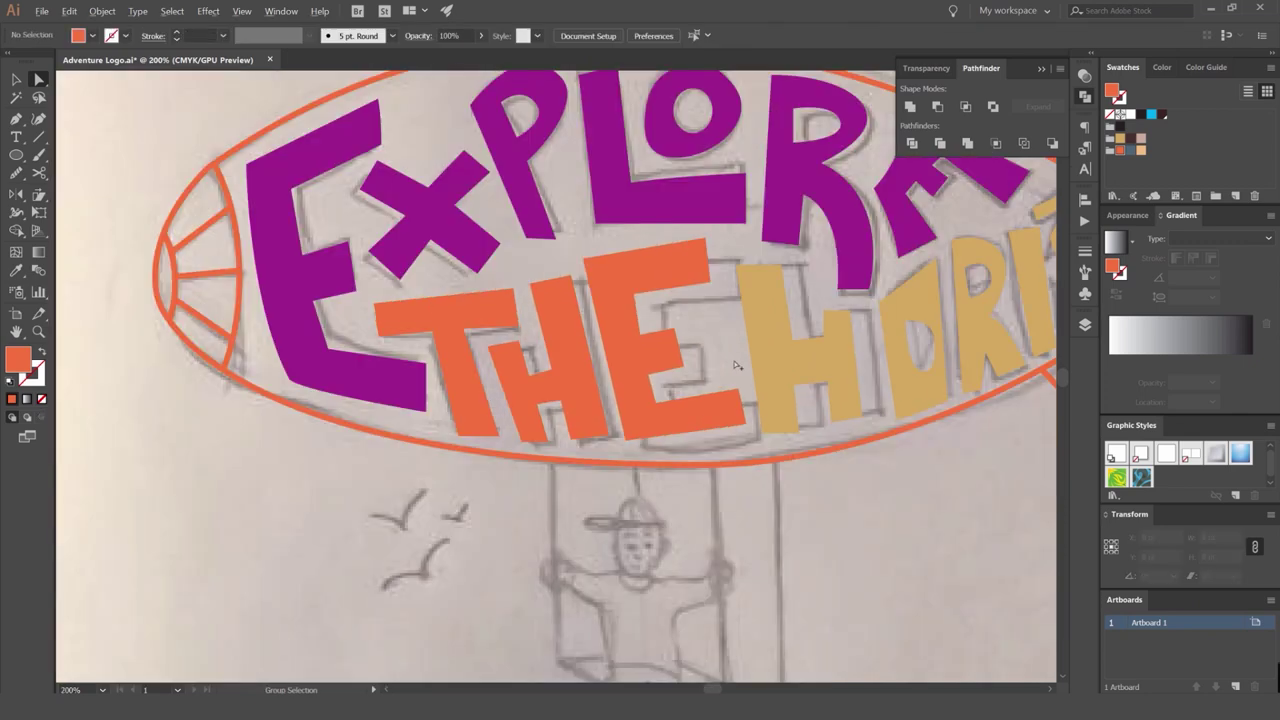
Try raising the inner corner under the top arm of the E in THE, then undo the move.
scroll(668, 289, "up", 3)
left_click_drag(537, 311, 533, 303)
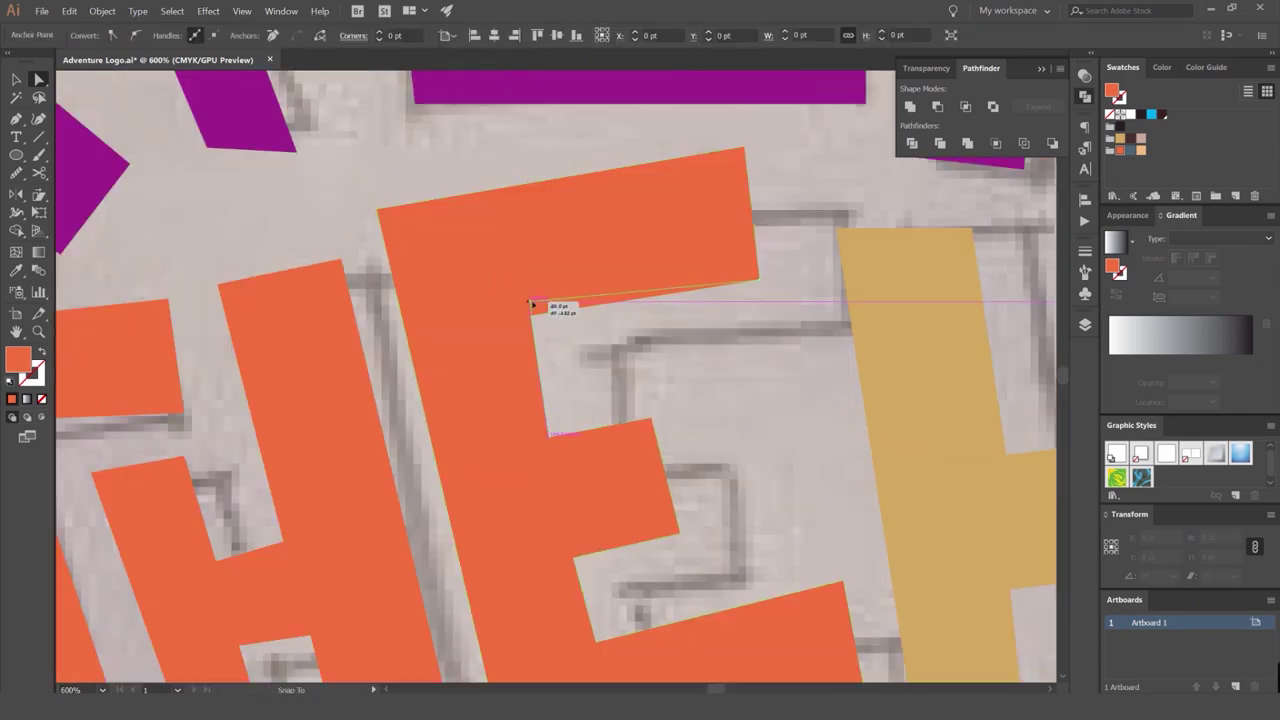
left_click(664, 354)
scroll(664, 357, "down", 4)
key("ctrl+z")
left_click(697, 372)
scroll(680, 365, "right", 1)
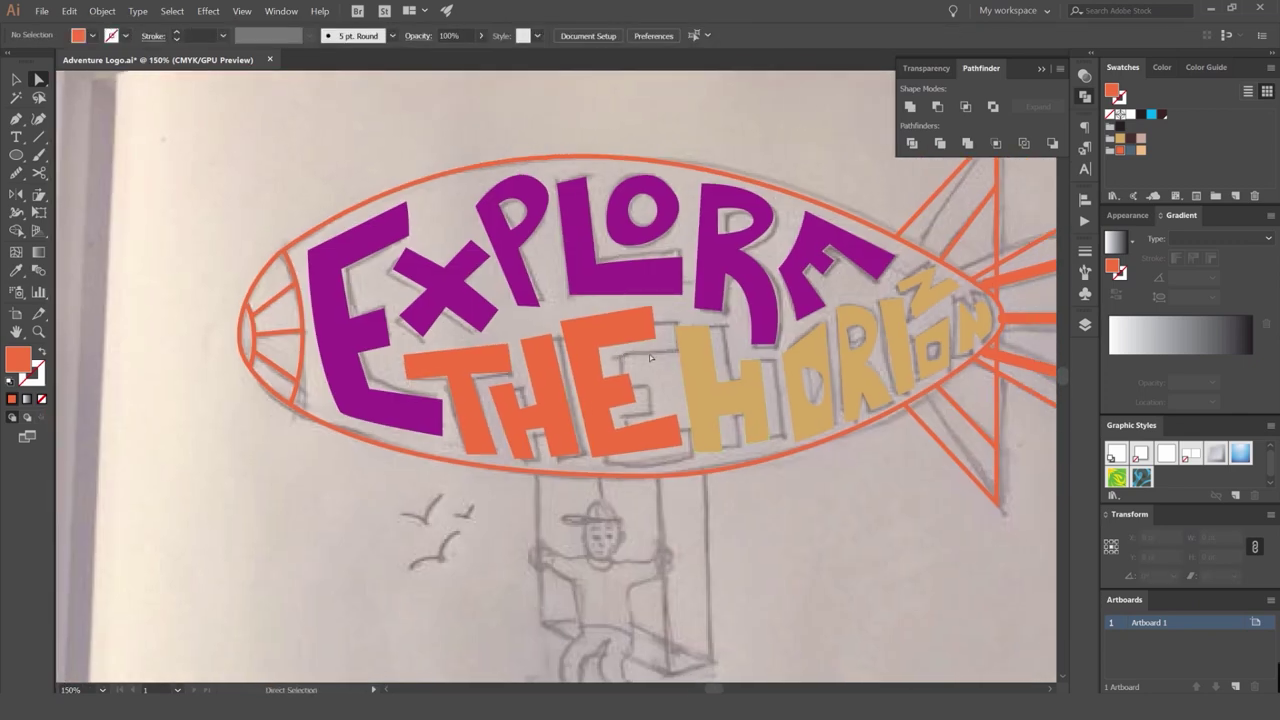
Shift the inner corner beneath the middle arm of the E in THE slightly to the right.
scroll(619, 430, "up", 3)
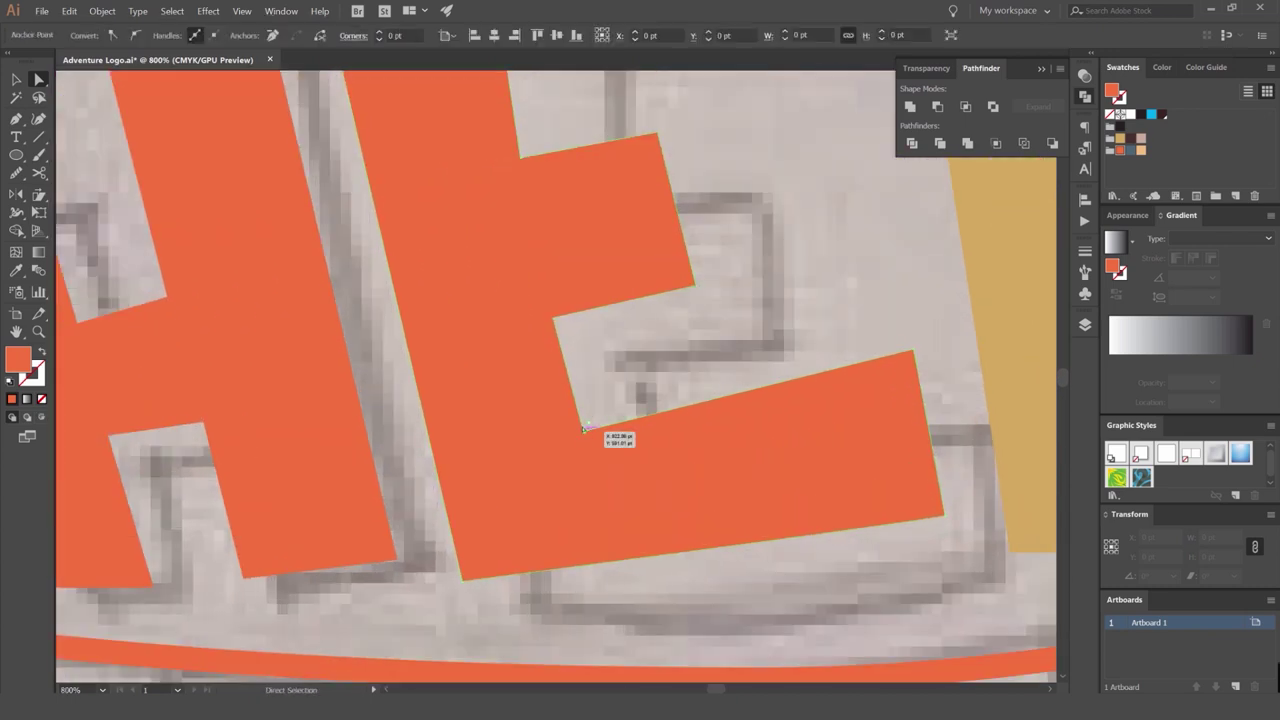
scroll(610, 430, "down", 3)
scroll(646, 351, "up", 2)
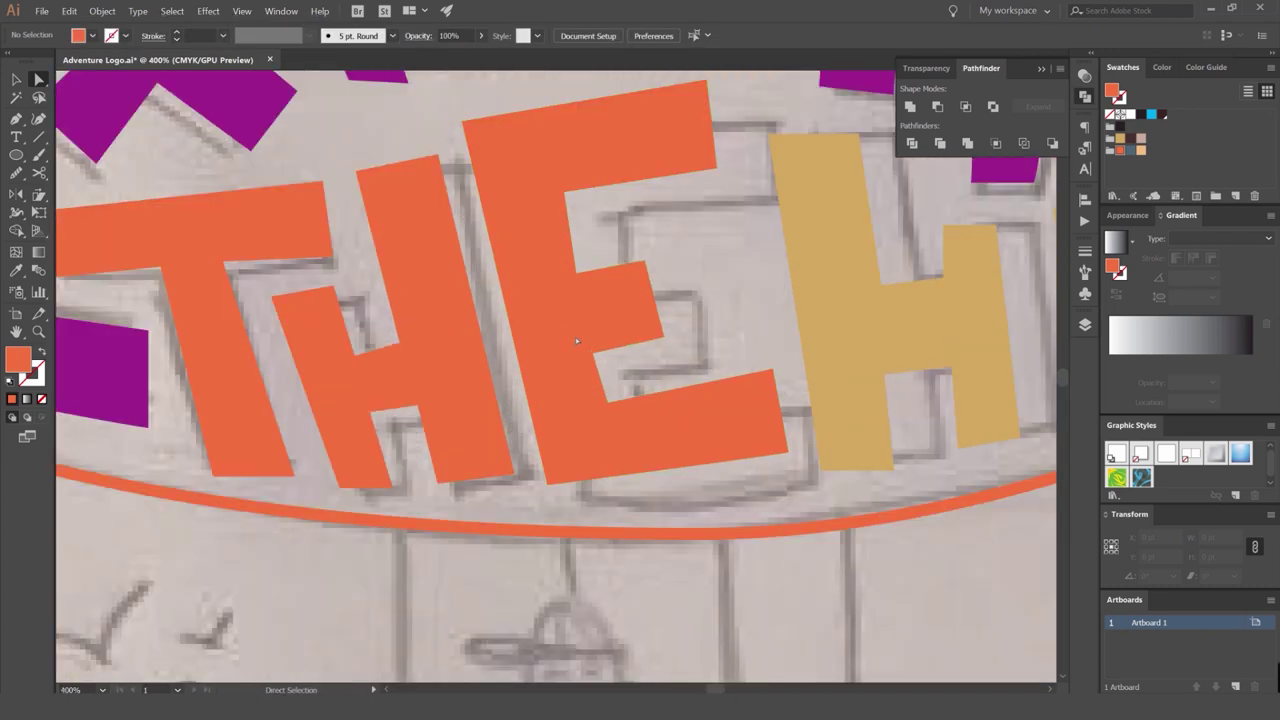
left_click(609, 402)
left_click(593, 354, "shift")
scroll(604, 366, "up", 3)
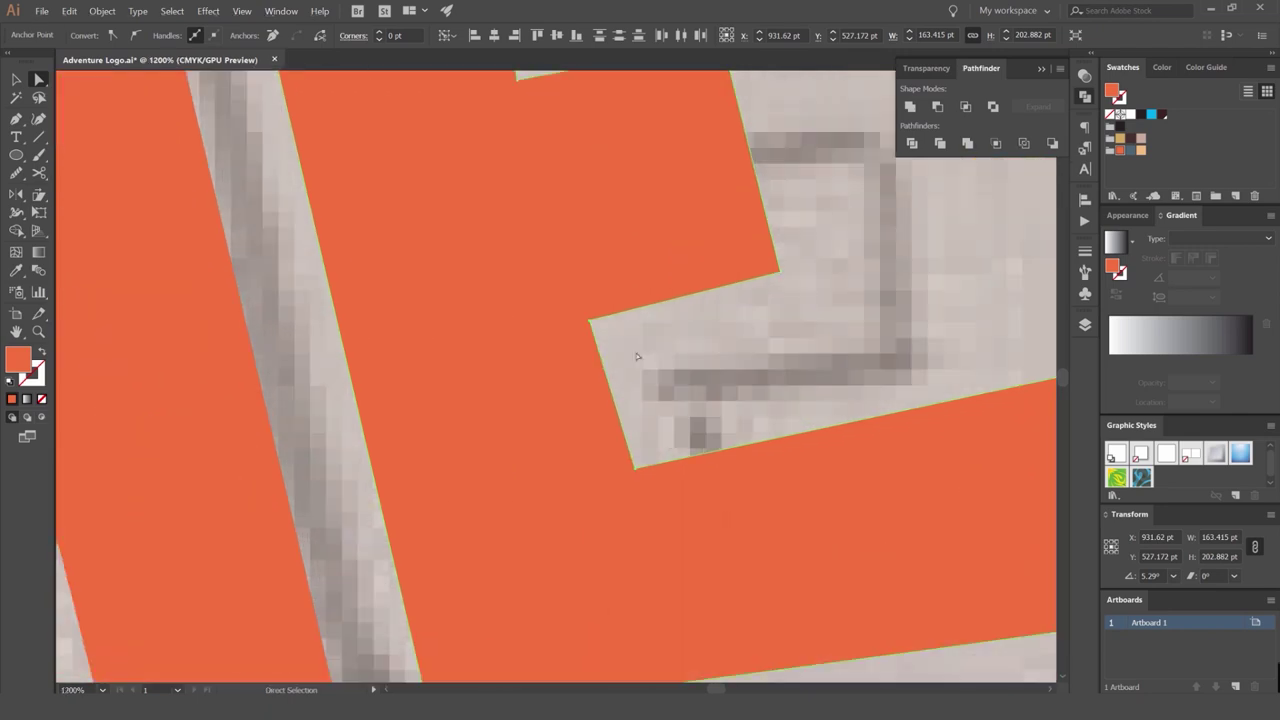
left_click(640, 354)
left_click_drag(590, 321, 602, 320)
left_click(636, 344)
left_click_drag(566, 98, 541, 314)
scroll(535, 300, "down", 2)
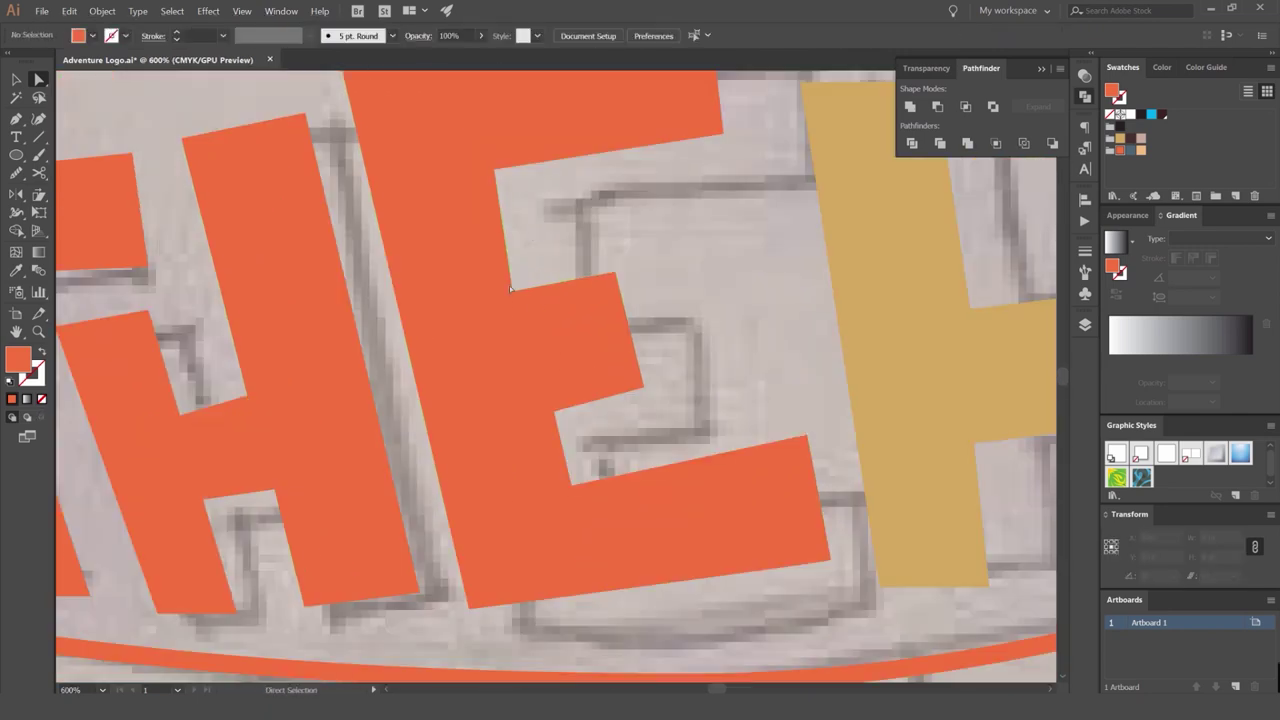
Move the inner corner between the stem and the upper edge of the E's middle arm in THE slightly outward.
left_click(512, 293)
left_click(567, 249)
scroll(567, 250, "down", 3)
left_click_drag(625, 260, 494, 272)
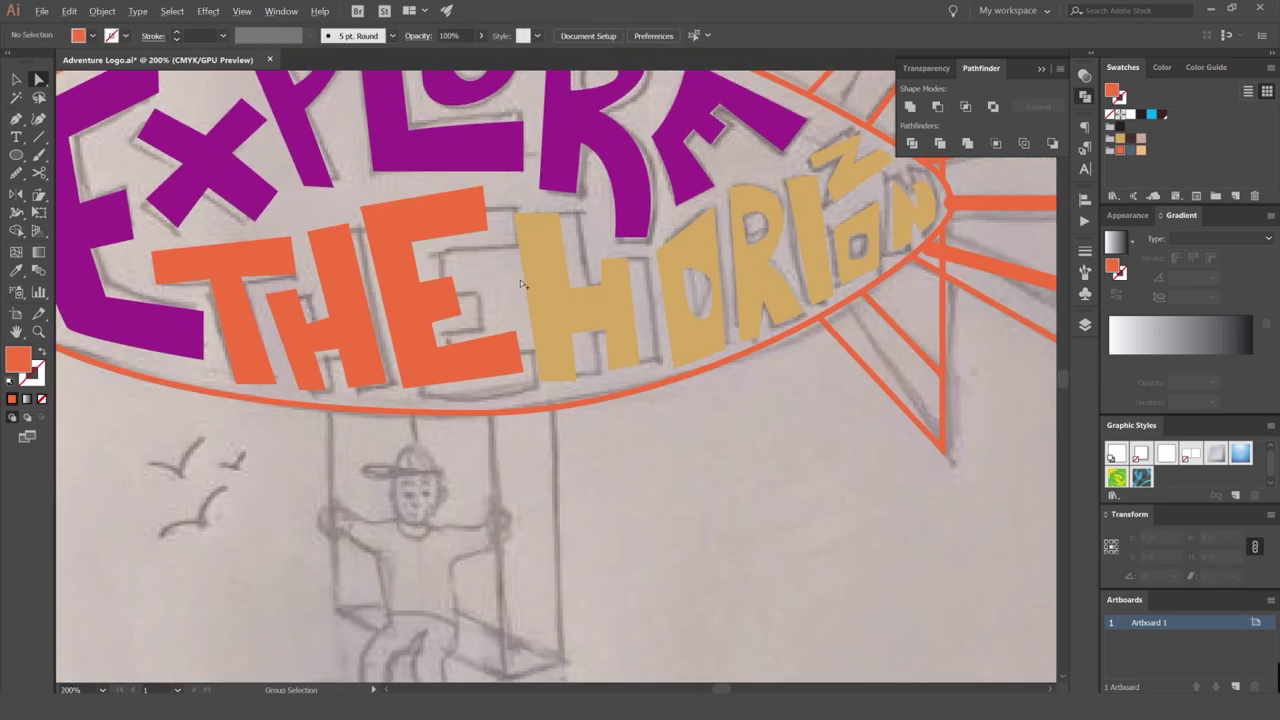
Widen the top of the short stem on the H of HORIZON by moving its upper-left corner slightly outward.
scroll(526, 283, "up", 2)
scroll(555, 272, "down", 3)
scroll(591, 271, "up", 3)
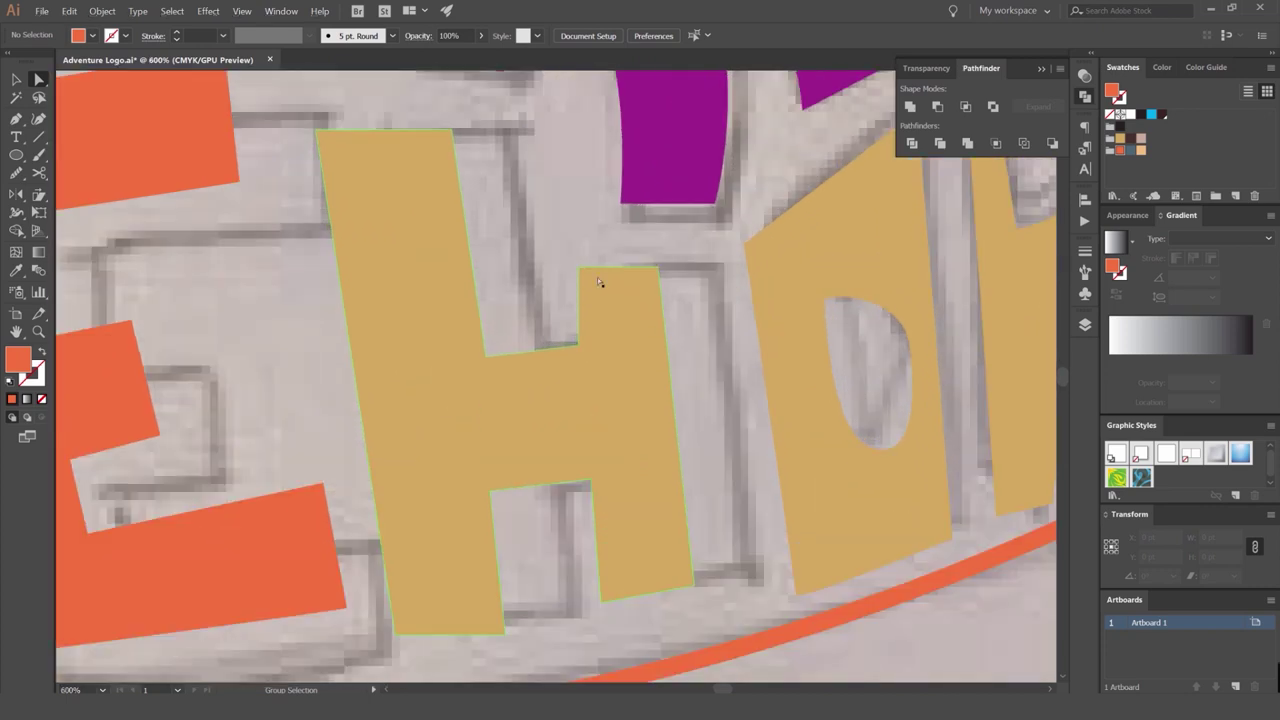
left_click(581, 272)
left_click_drag(575, 270, 574, 270)
left_click(582, 250)
scroll(582, 250, "down", 4)
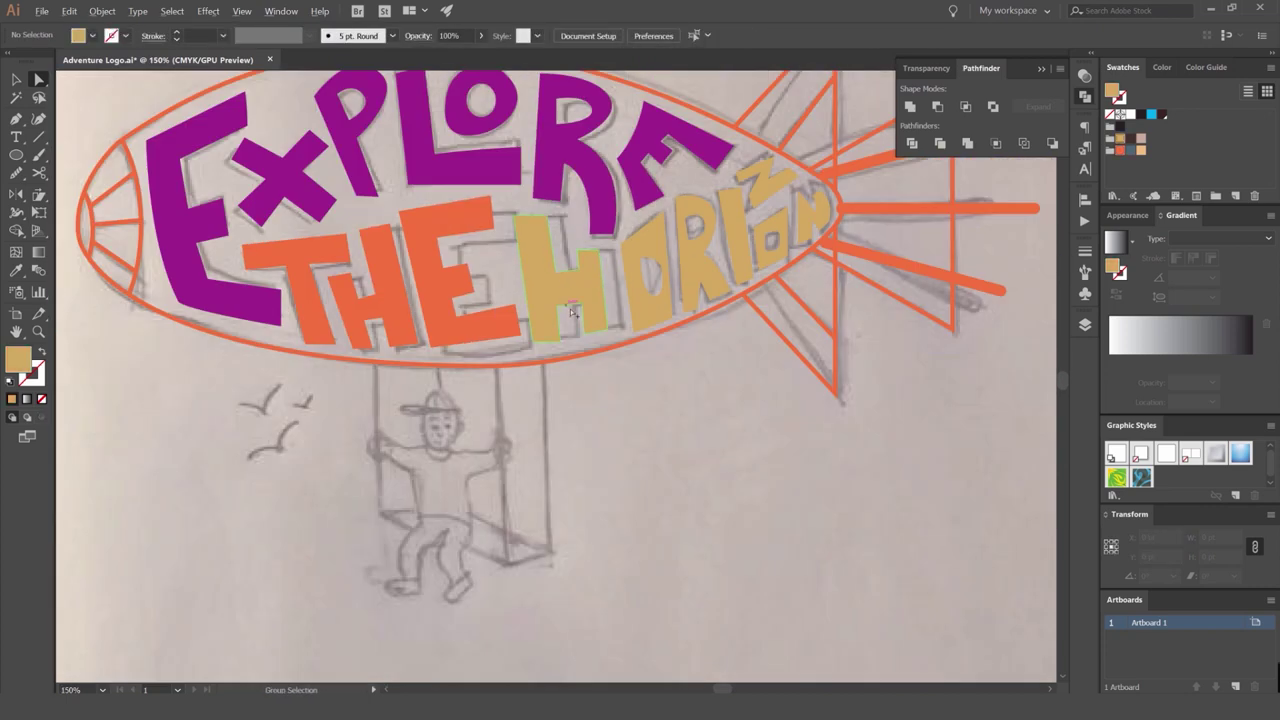
scroll(573, 313, "up", 4)
left_click(622, 289)
left_click(580, 144)
scroll(580, 144, "down", 4)
left_click_drag(584, 150, 732, 254)
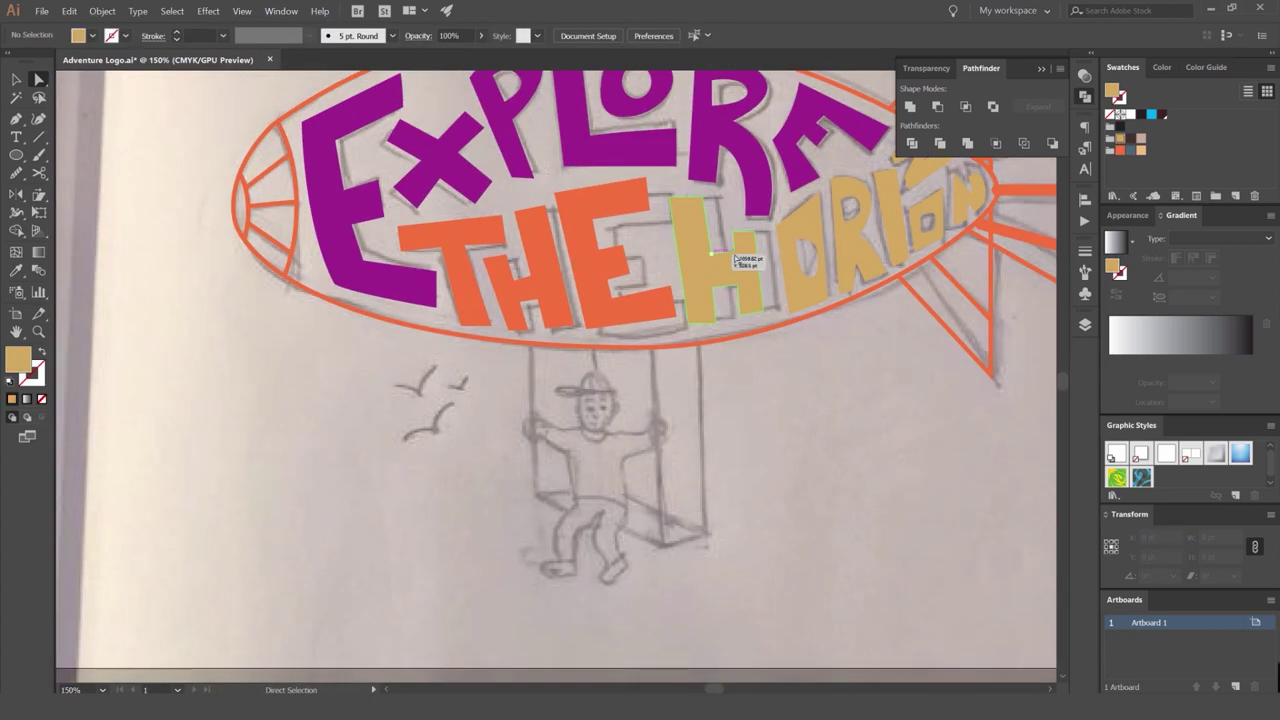
Thin the crossbar of the H in HORIZON by lowering its upper edge, and adjust the inner corners at both stems.
scroll(748, 259, "up", 3)
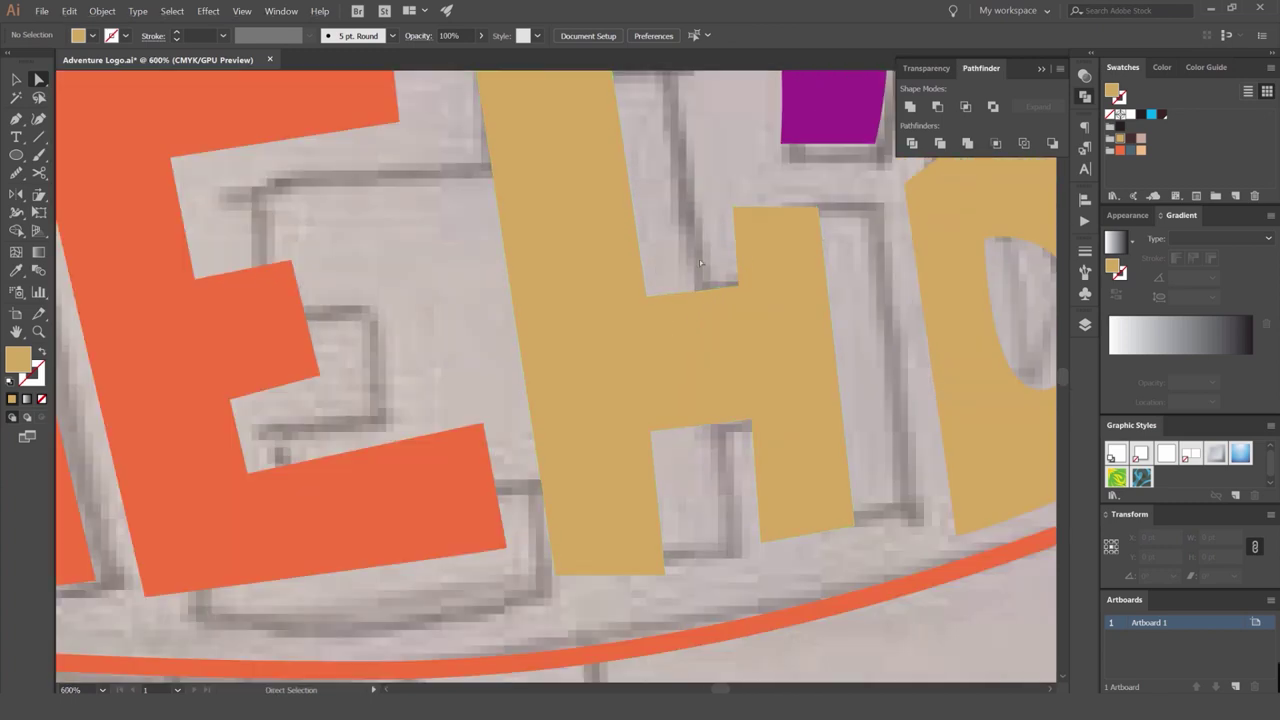
left_click(778, 317)
key("ctrl+z")
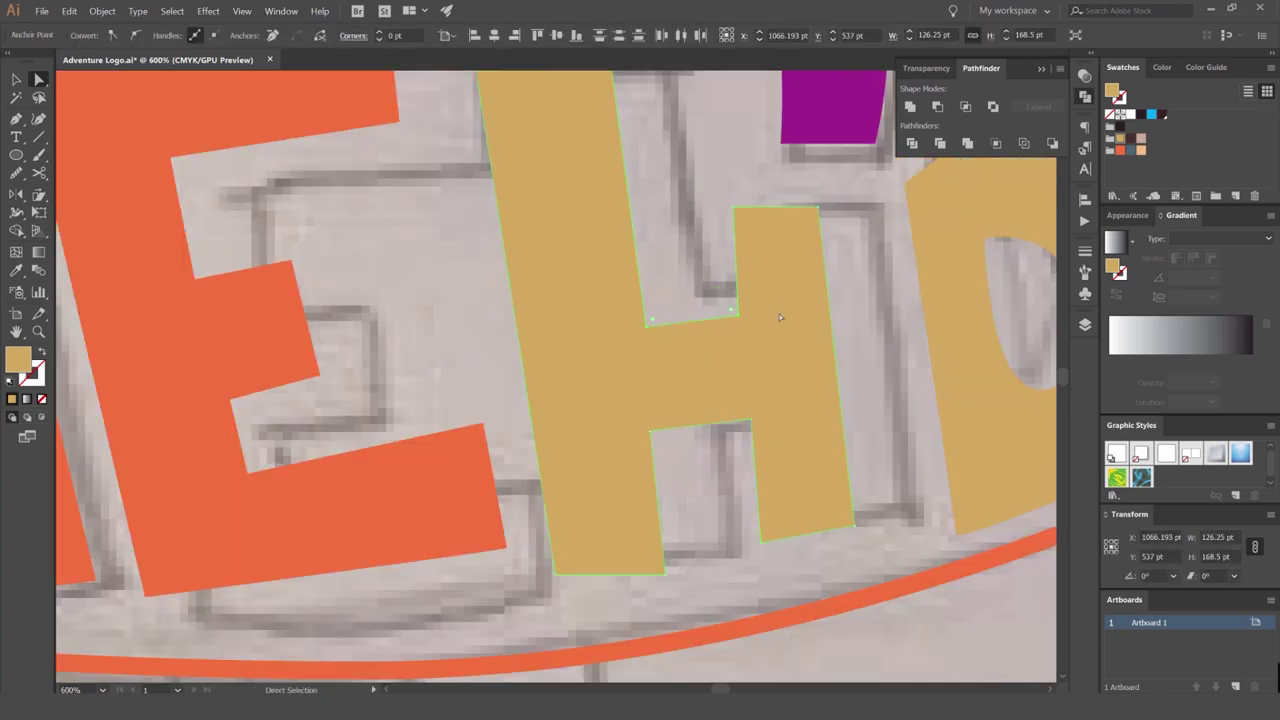
scroll(735, 305, "up", 2)
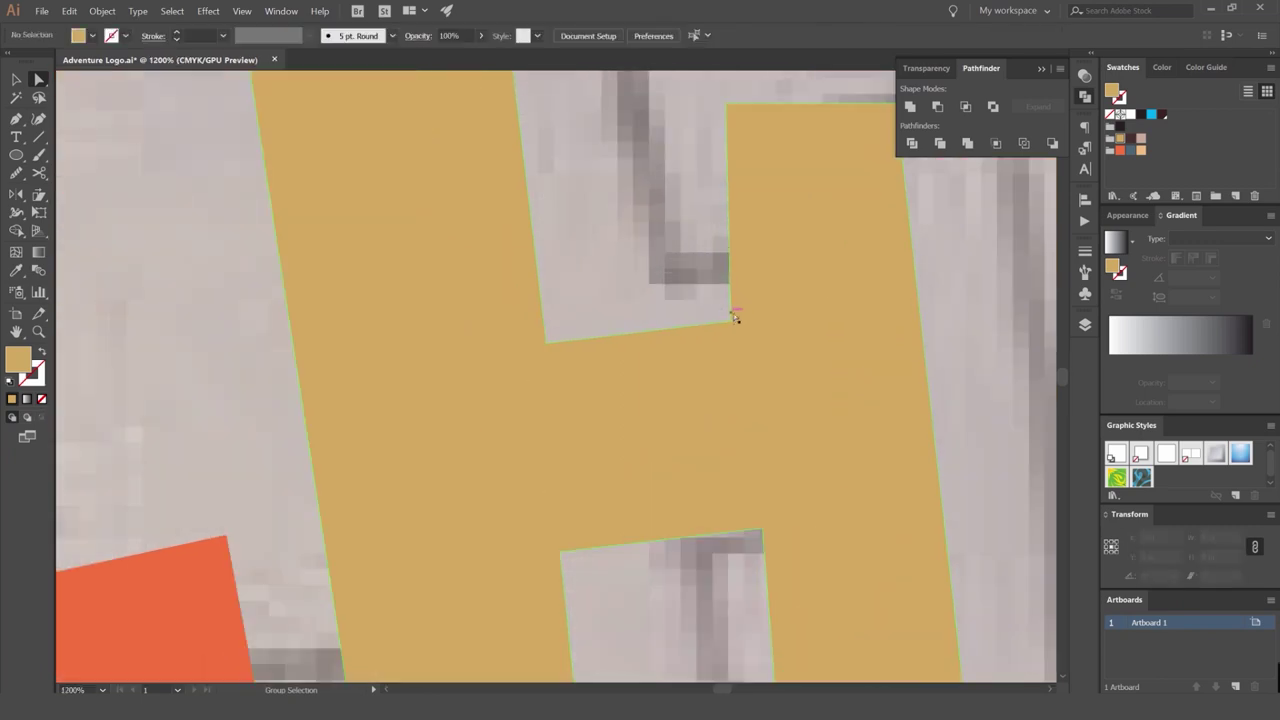
left_click_drag(731, 324, 738, 326)
left_click(645, 300)
left_click(547, 342)
scroll(588, 320, "down", 3)
left_click(590, 314)
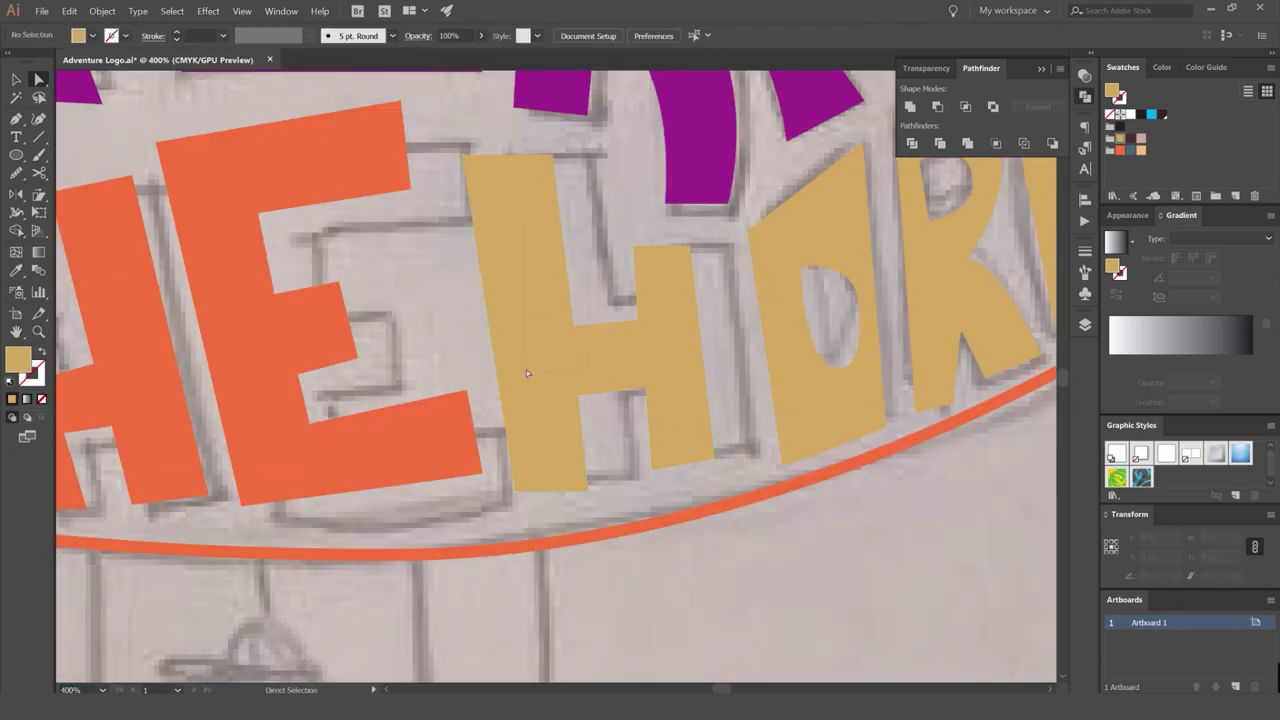
Try enlarging the first O of HORIZON proportionally from its centre, then undo the resize.
scroll(526, 369, "down", 3)
scroll(592, 364, "up", 3)
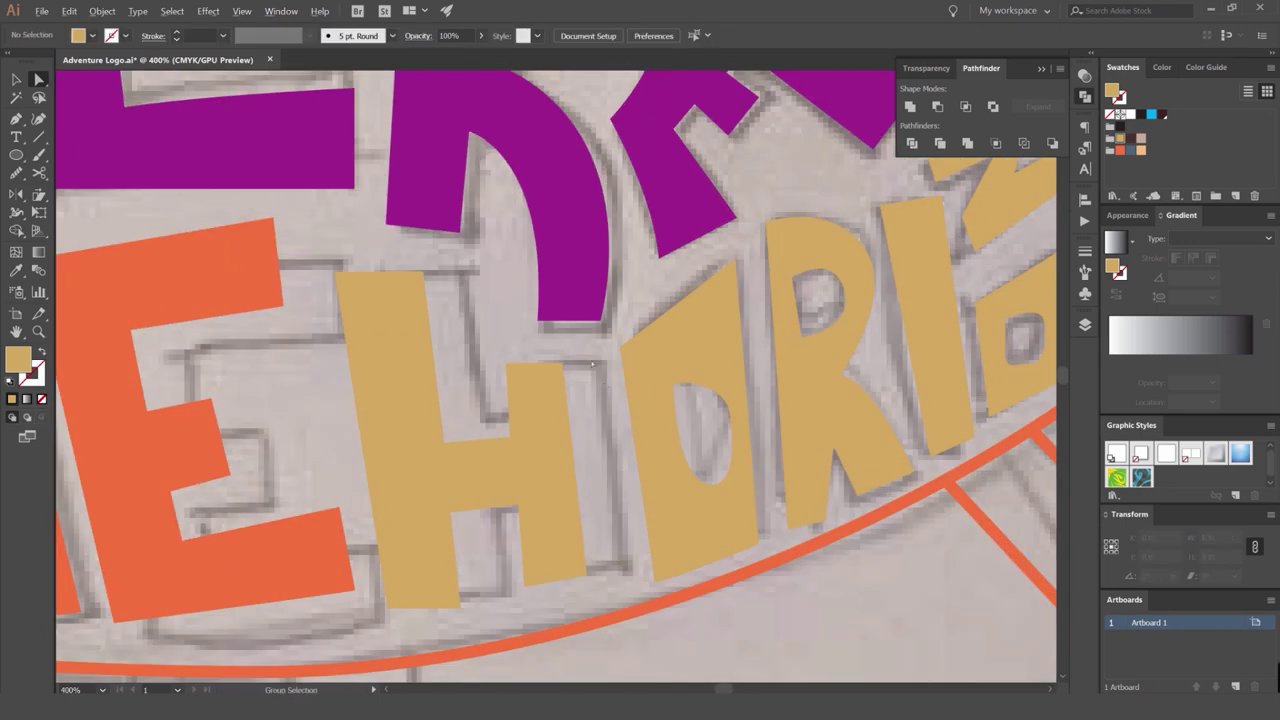
key("v")
scroll(592, 364, "down", 2)
left_click(652, 264)
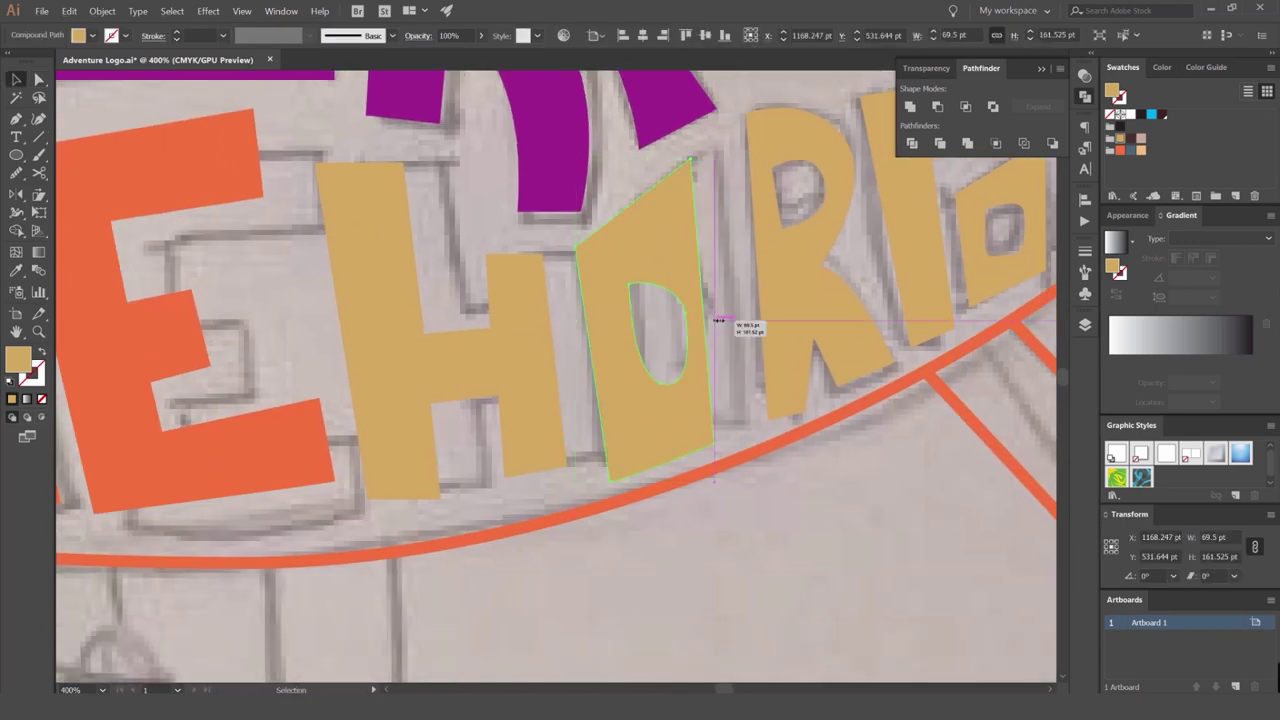
left_click_drag(718, 321, 722, 321)
key("ctrl+z")
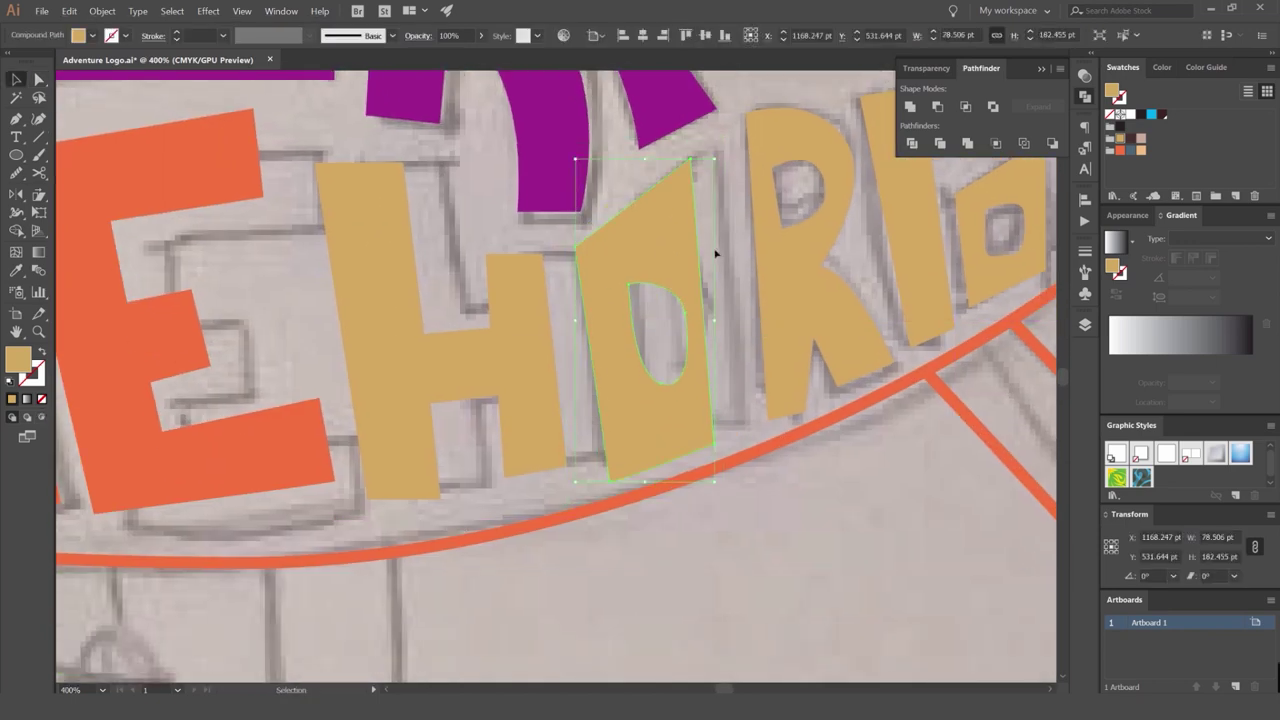
Widen the base of the first O in HORIZON by moving both of its bottom corners outward.
left_click(714, 251)
scroll(620, 301, "up", 2)
left_click_drag(554, 610, 532, 593)
scroll(734, 343, "up", 5)
scroll(734, 343, "right", 2)
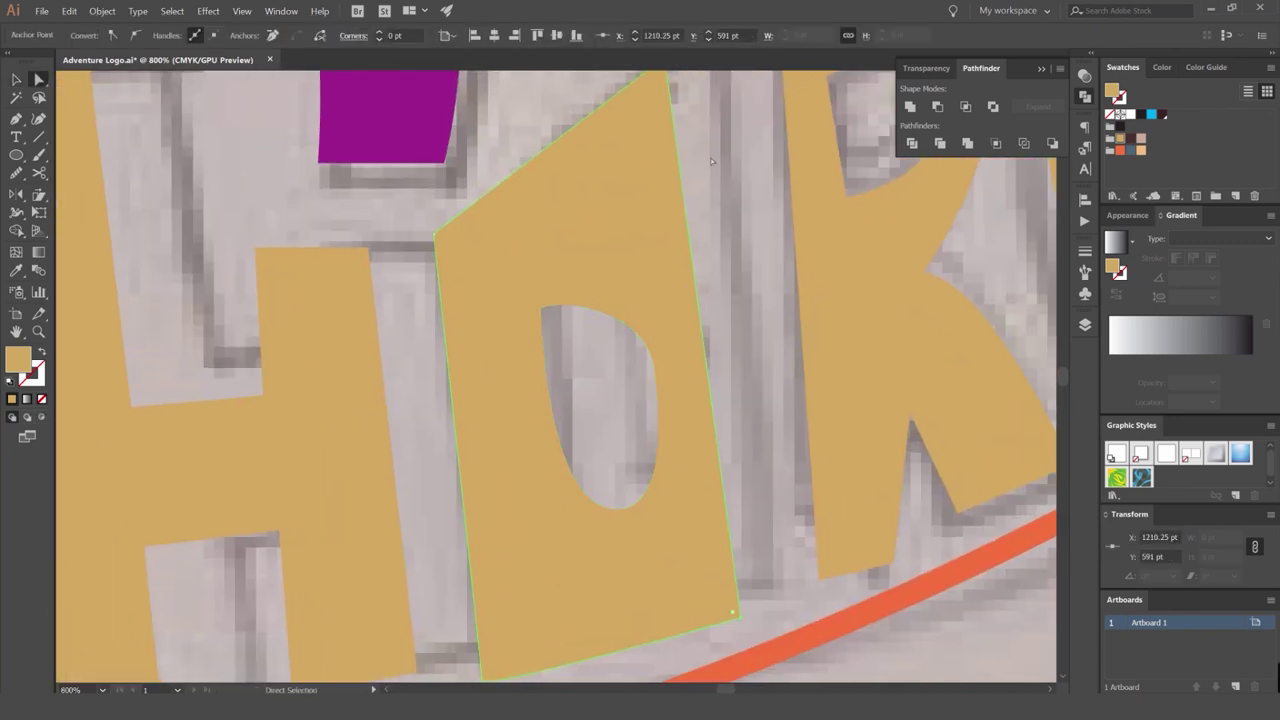
Move the upper-right corner of the first O in HORIZON outward and raise its upper-left corner.
left_click(640, 221)
left_click(547, 268)
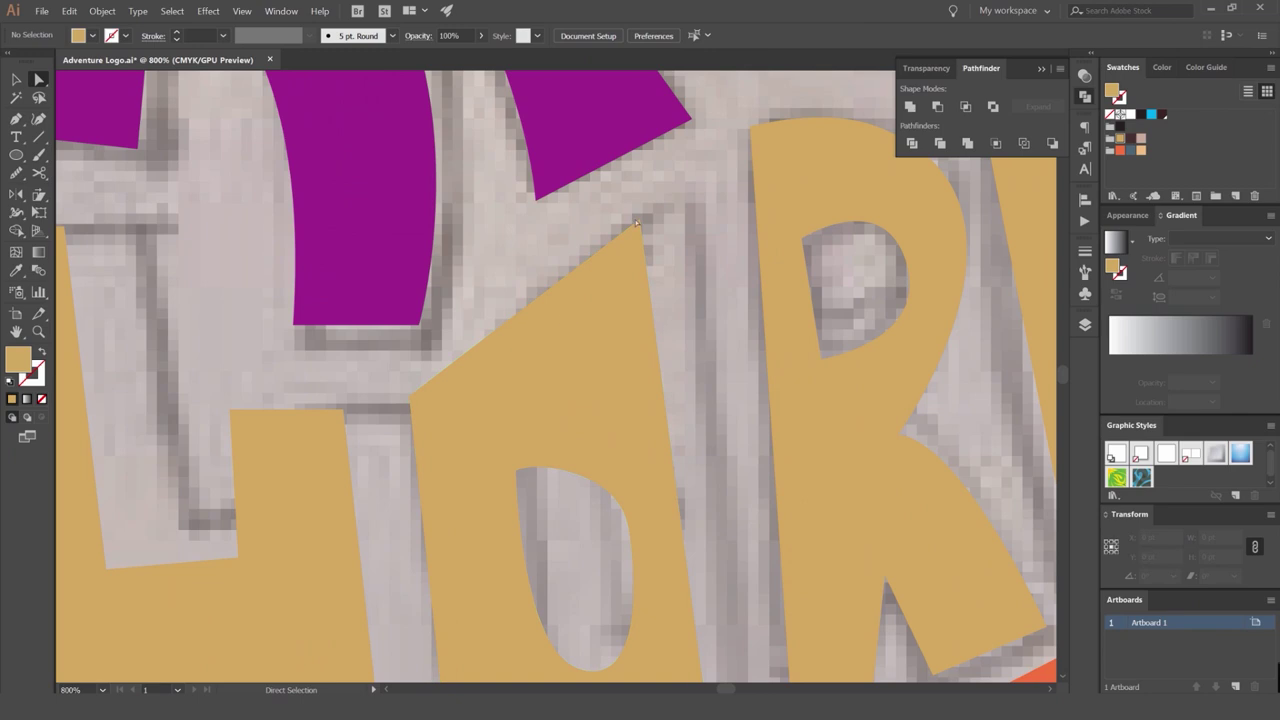
left_click_drag(638, 223, 678, 94)
left_click(615, 198)
left_click_drag(473, 293, 473, 256)
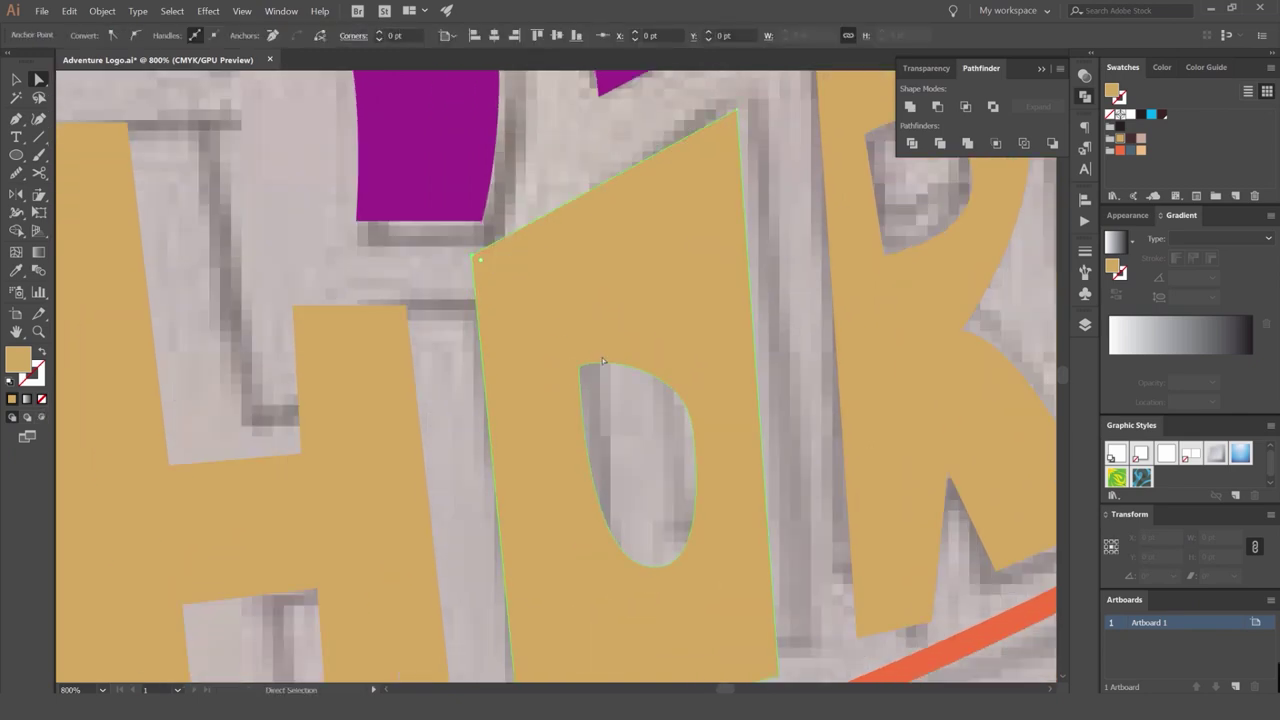
Reshape the counter of the first O in HORIZON by moving its bottom anchor down and left and adjusting its upper-left corner.
left_click(636, 578)
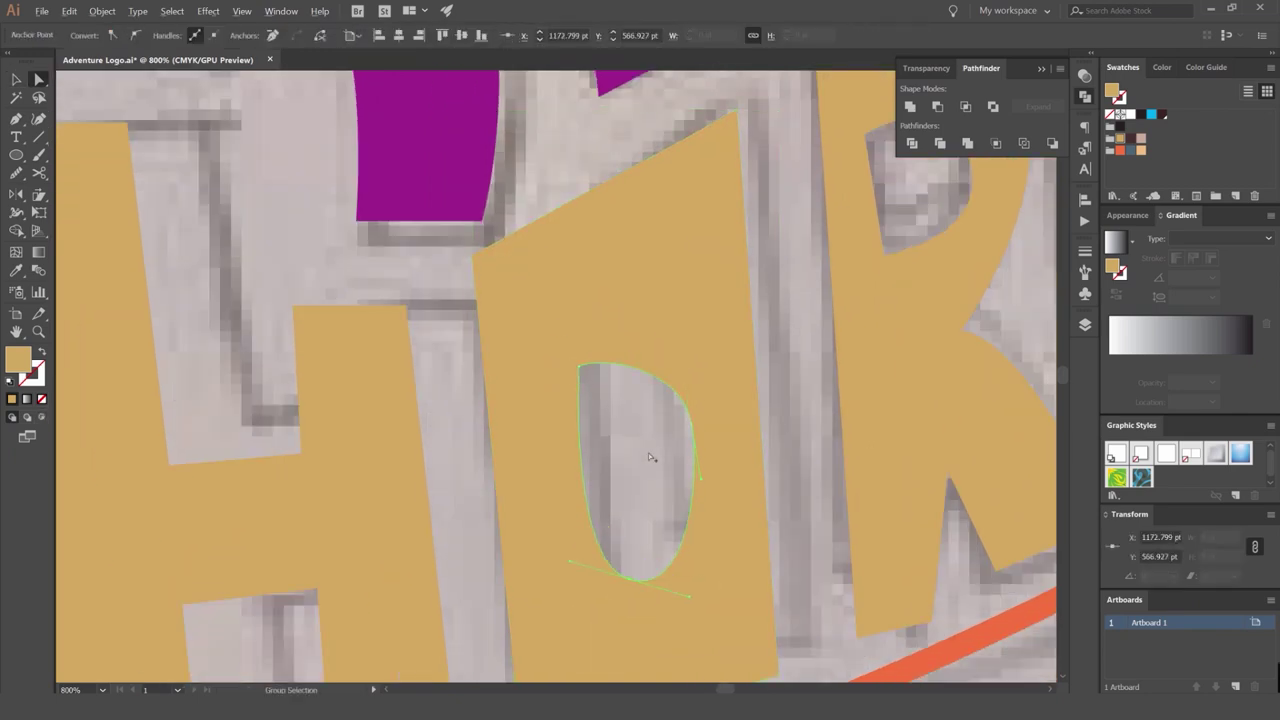
scroll(602, 410, "down", 4)
scroll(602, 410, "up", 5)
left_click(442, 341)
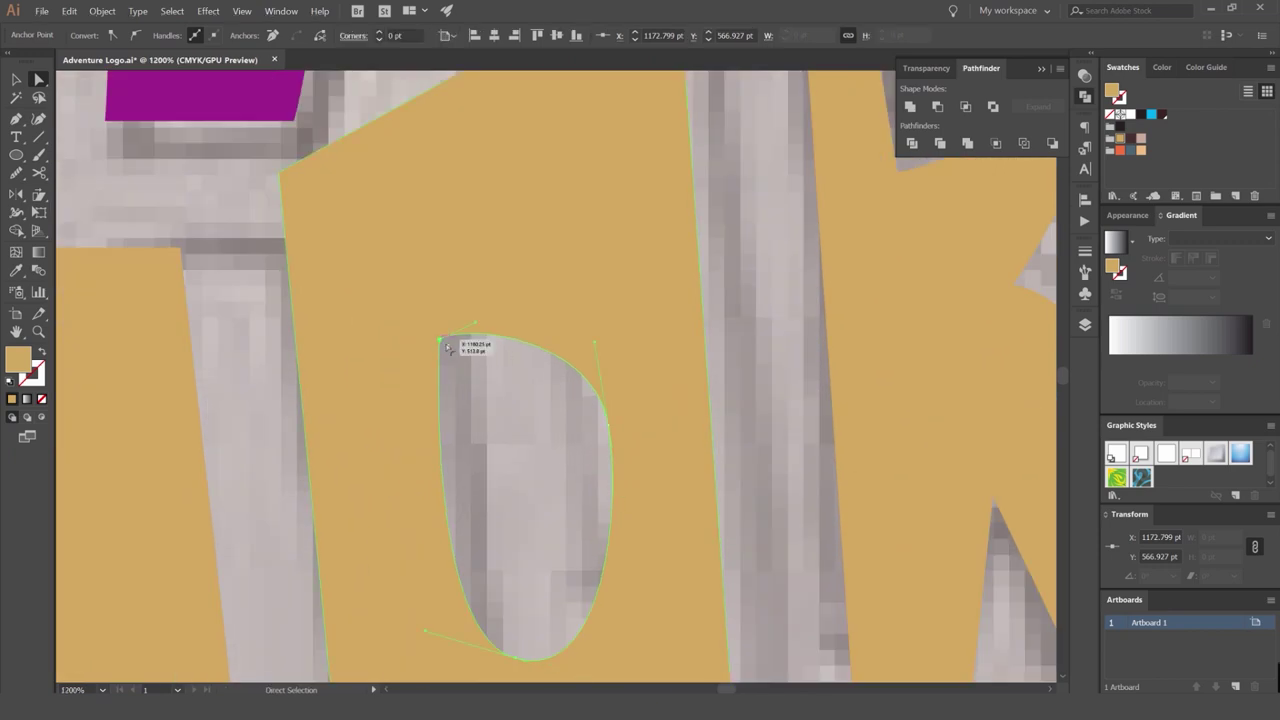
left_click_drag(491, 405, 491, 406)
left_click(491, 406)
scroll(491, 406, "down", 4)
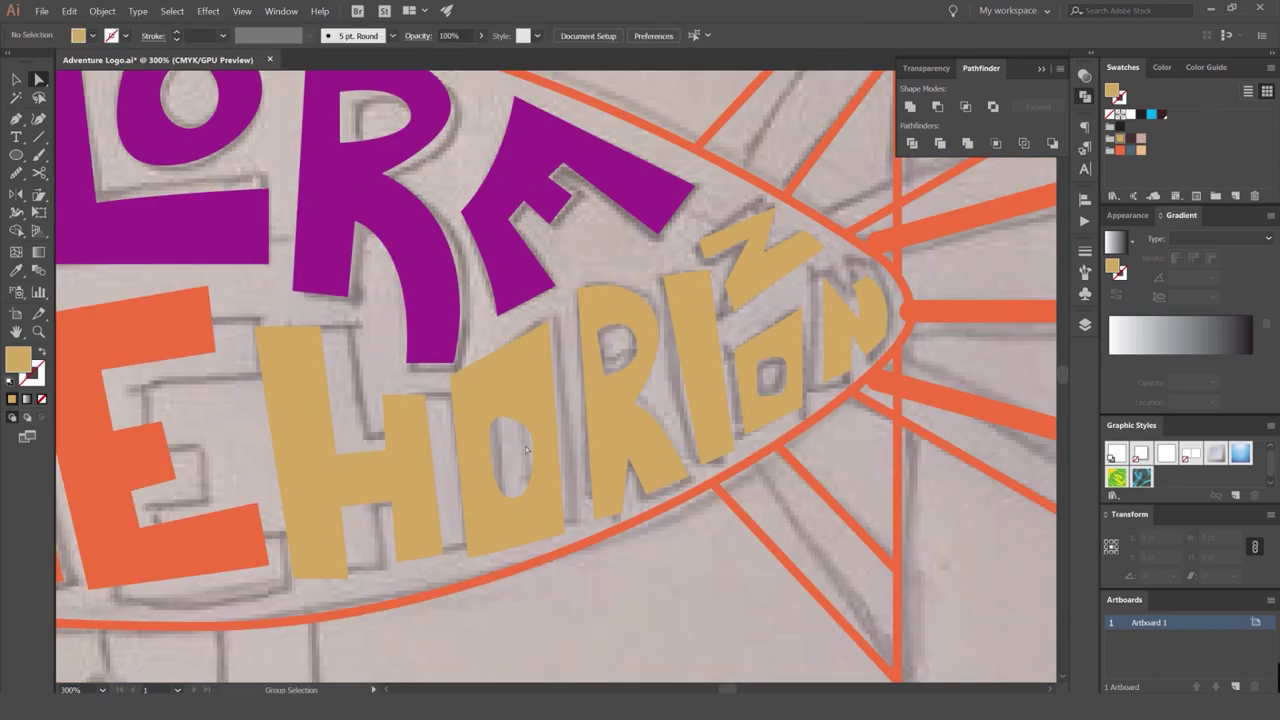
Shrink the counter of the R in HORIZON and rotate it about 8° clockwise so its straight side stands nearly upright.
left_click_drag(652, 323, 640, 265)
scroll(640, 264, "up", 4)
key("v")
double_click(642, 262)
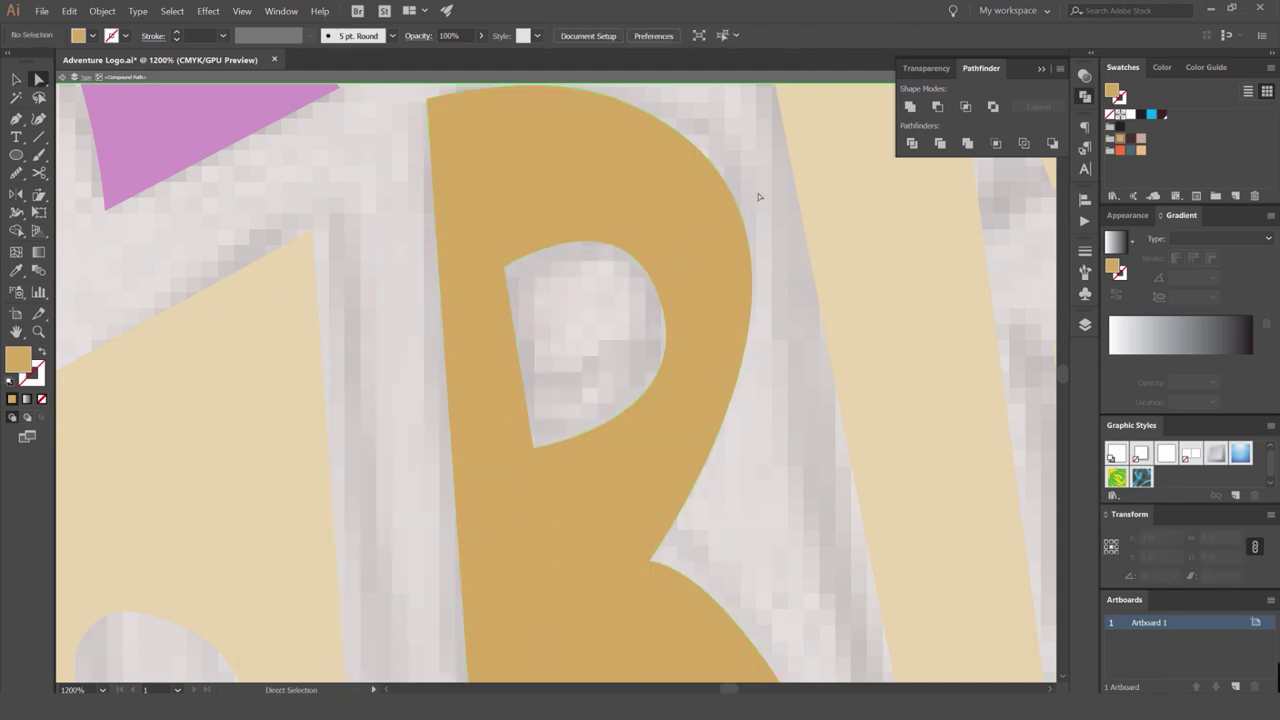
key("Escape")
left_click(615, 253)
key("v")
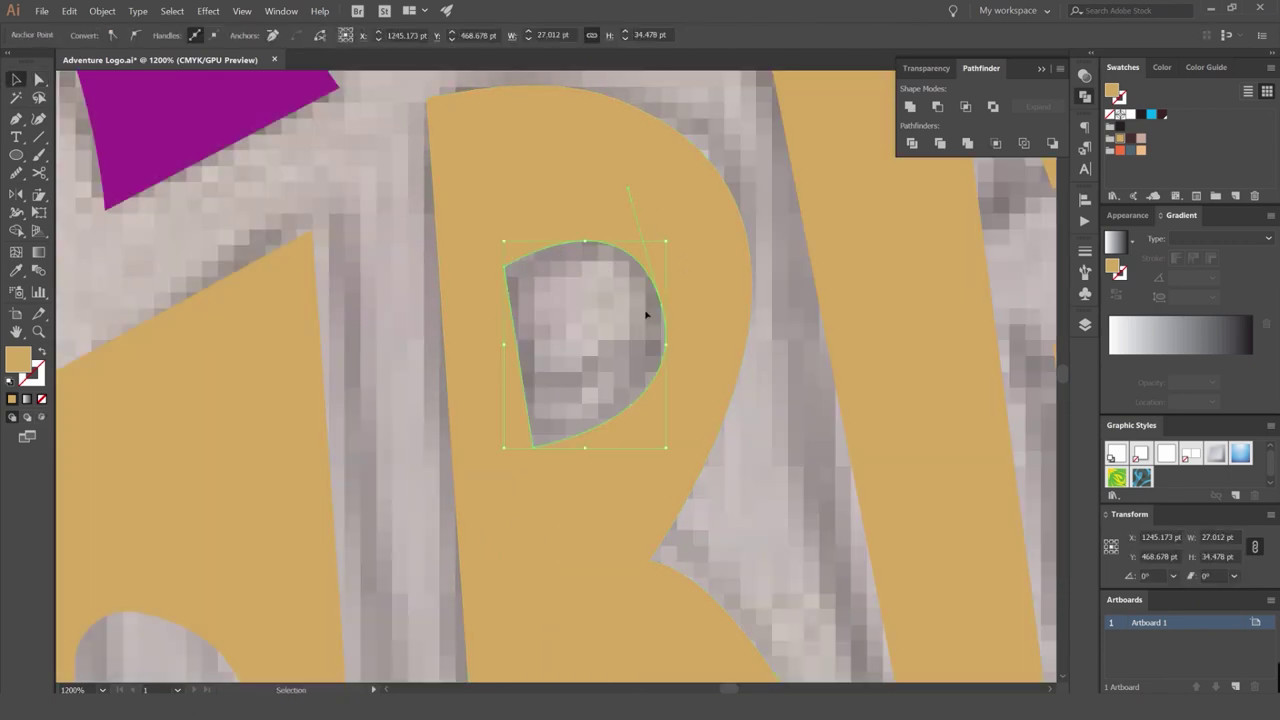
mouse_move(667, 242)
left_mouse_down()
mouse_move(654, 261)
mouse_move(673, 248)
left_mouse_up()
key("ctrl+z")
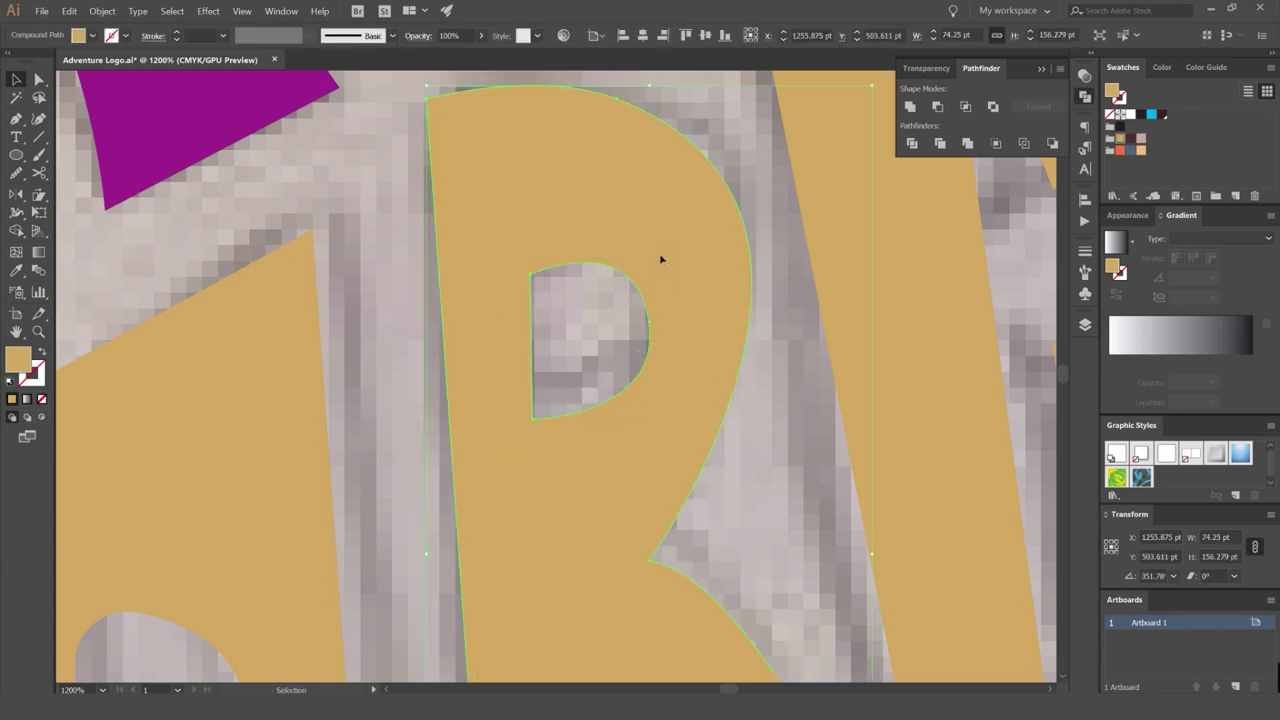
Isolate the R of HORIZON, flatten its top edge and push the upper curve of its bowl outward.
double_click(692, 259)
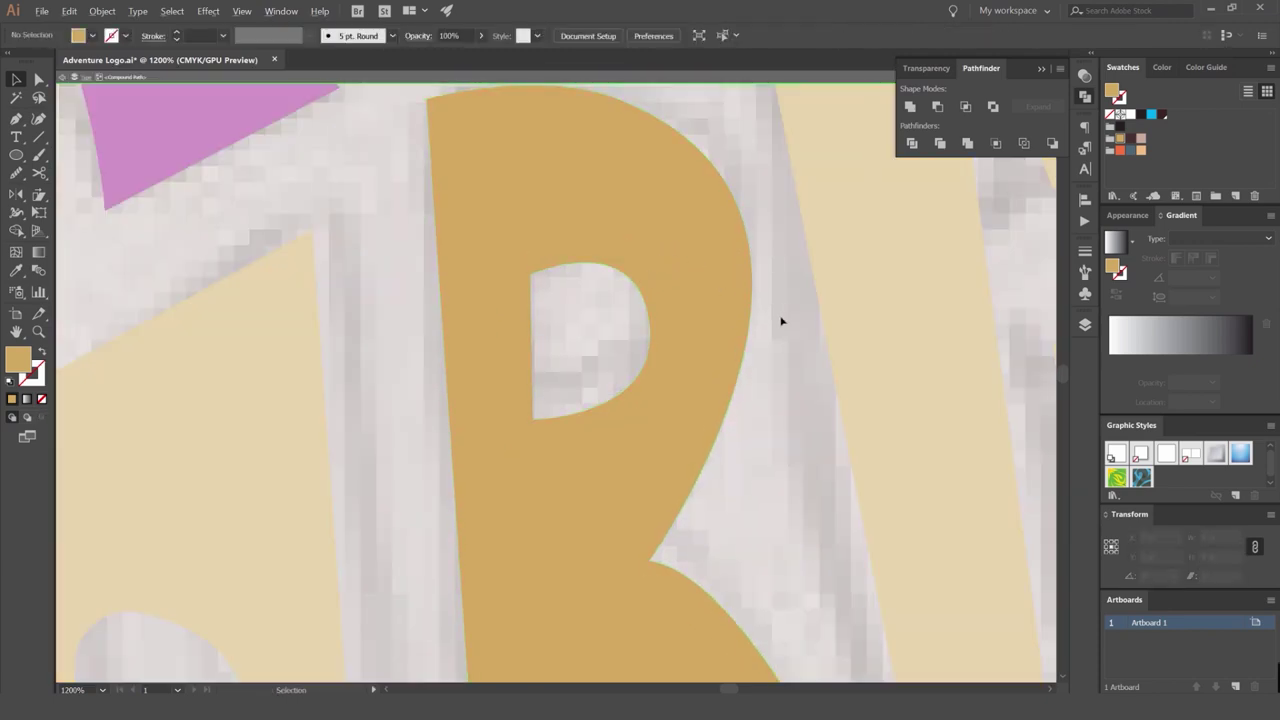
scroll(780, 317, "down", 5)
scroll(773, 340, "down", 4)
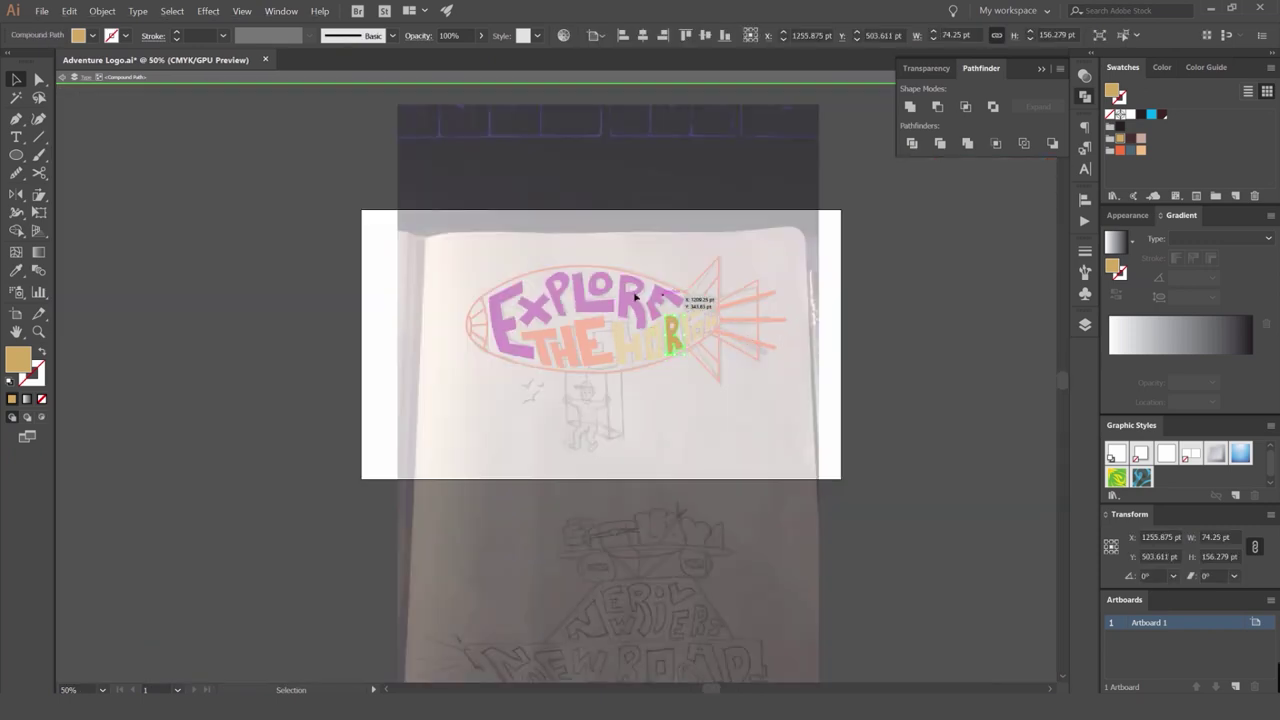
left_click(645, 346)
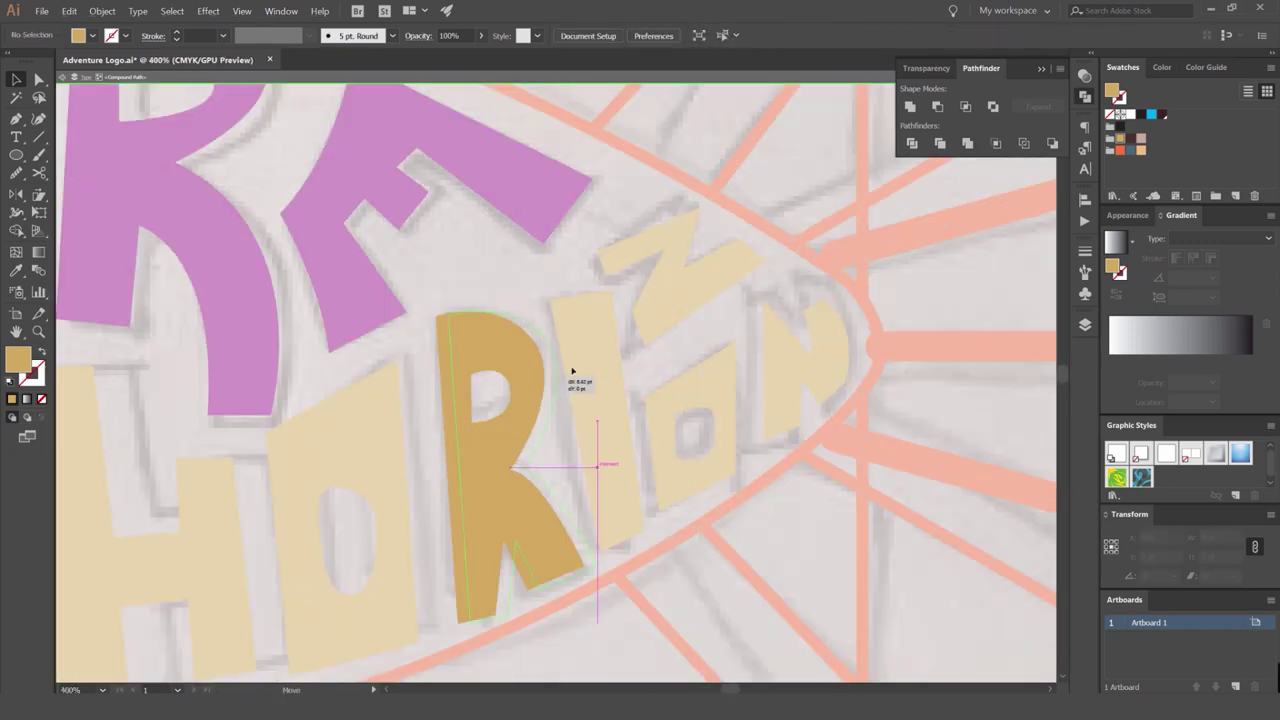
left_click(571, 371)
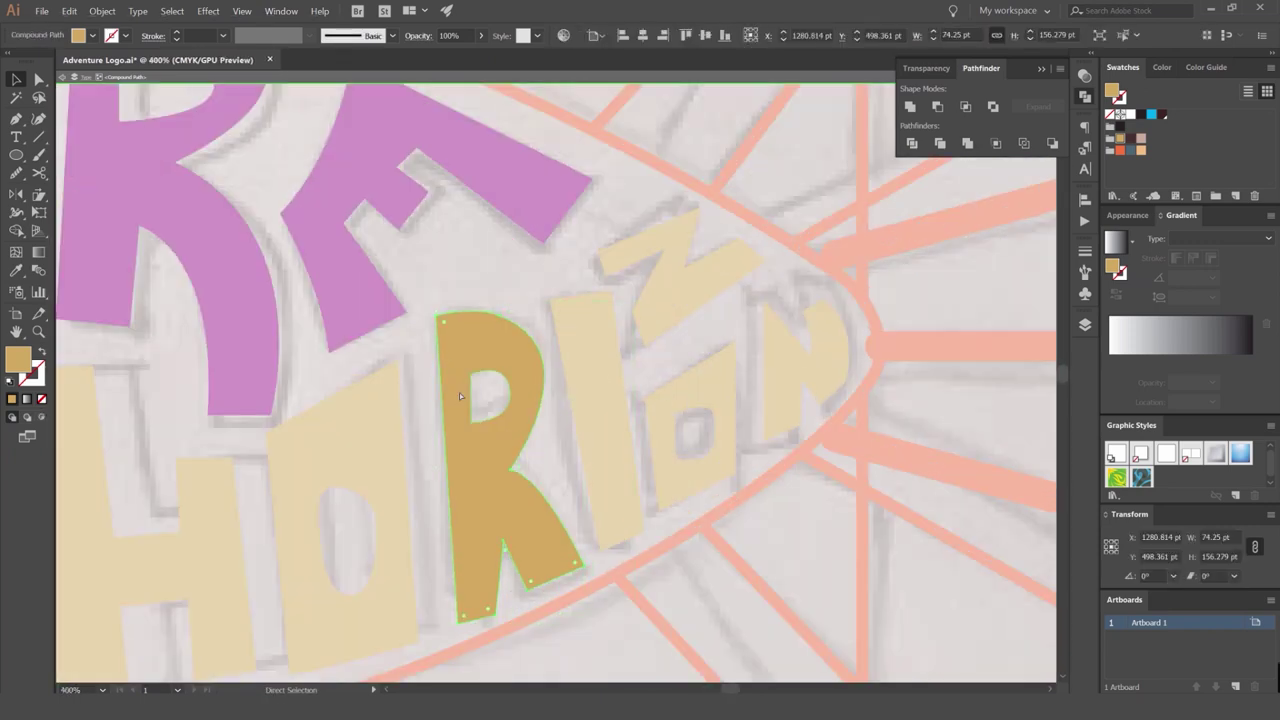
key("a")
scroll(494, 434, "up", 3)
left_click(529, 486)
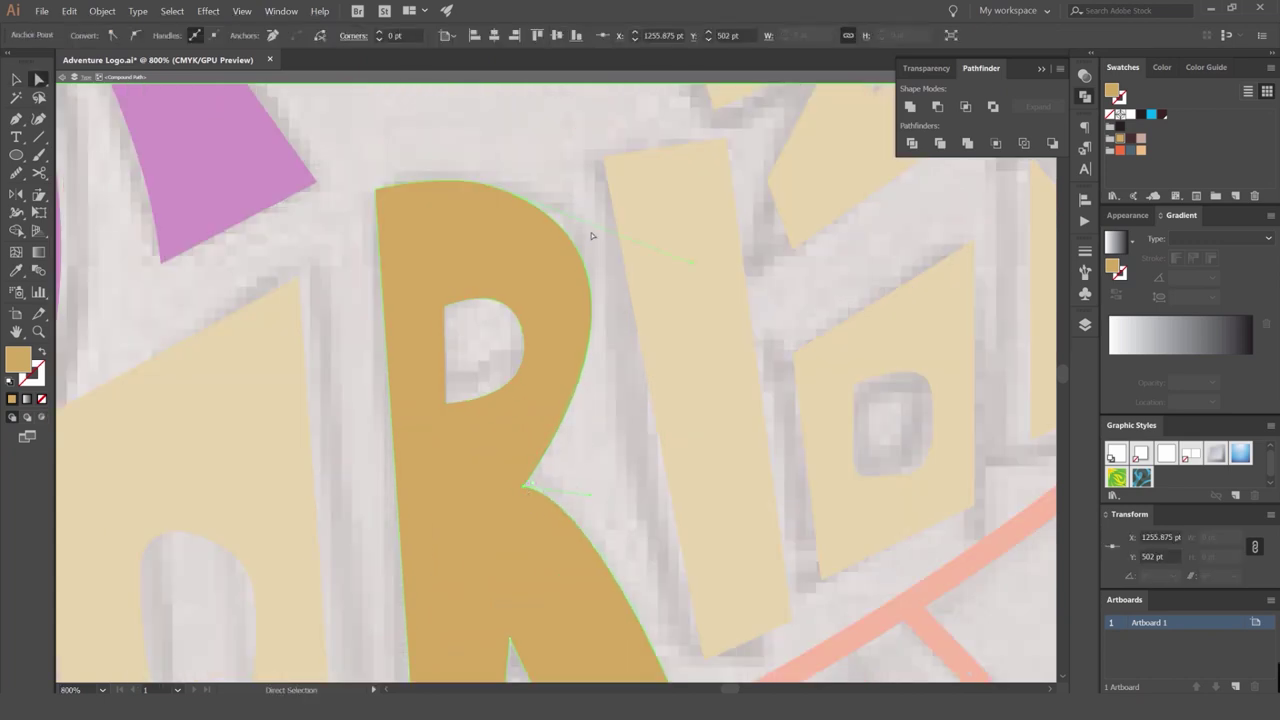
left_click_drag(692, 265, 720, 280)
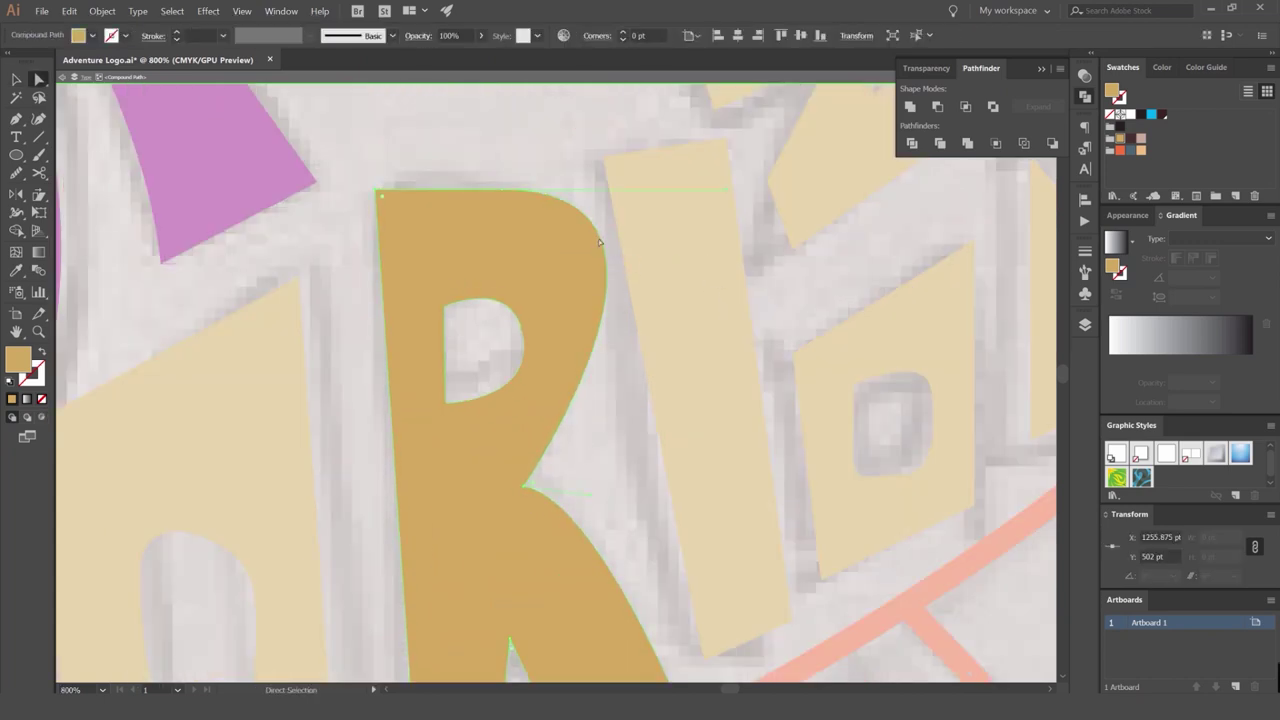
Add an anchor point on the outer edge of the R's bowl and move it outward and down.
key("p")
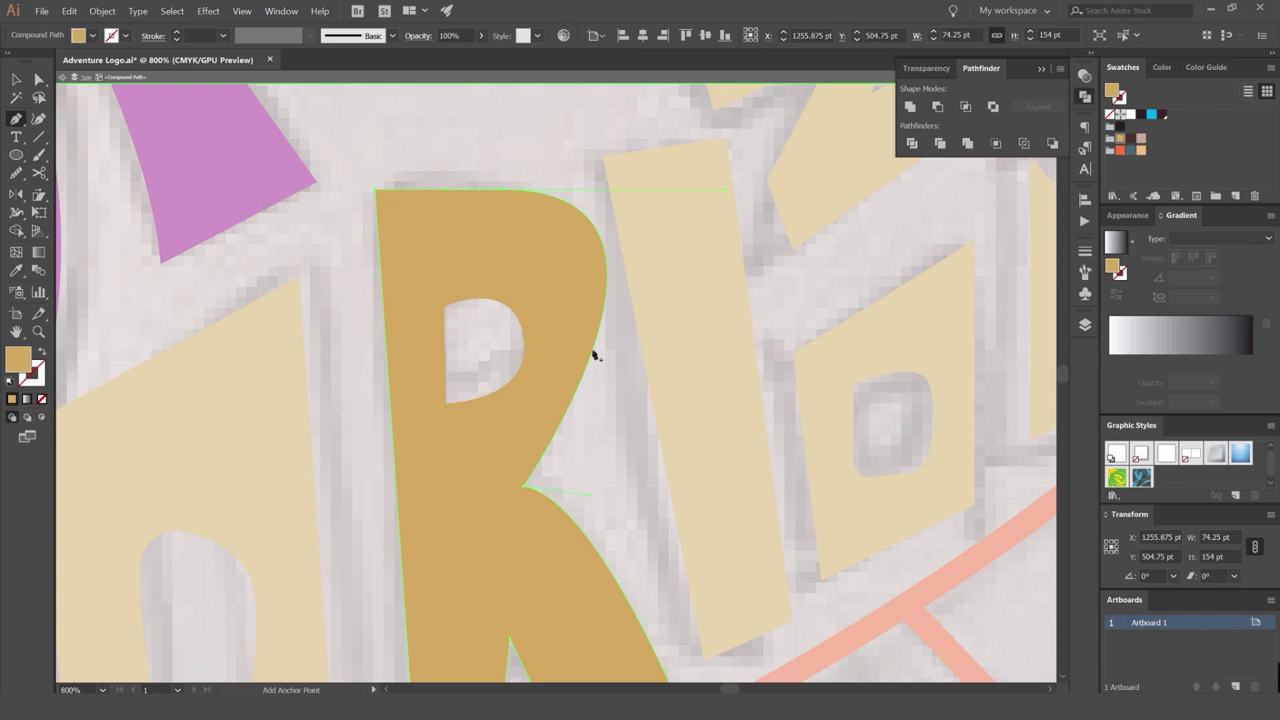
scroll(594, 355, "up", 2)
scroll(591, 360, "up", 3)
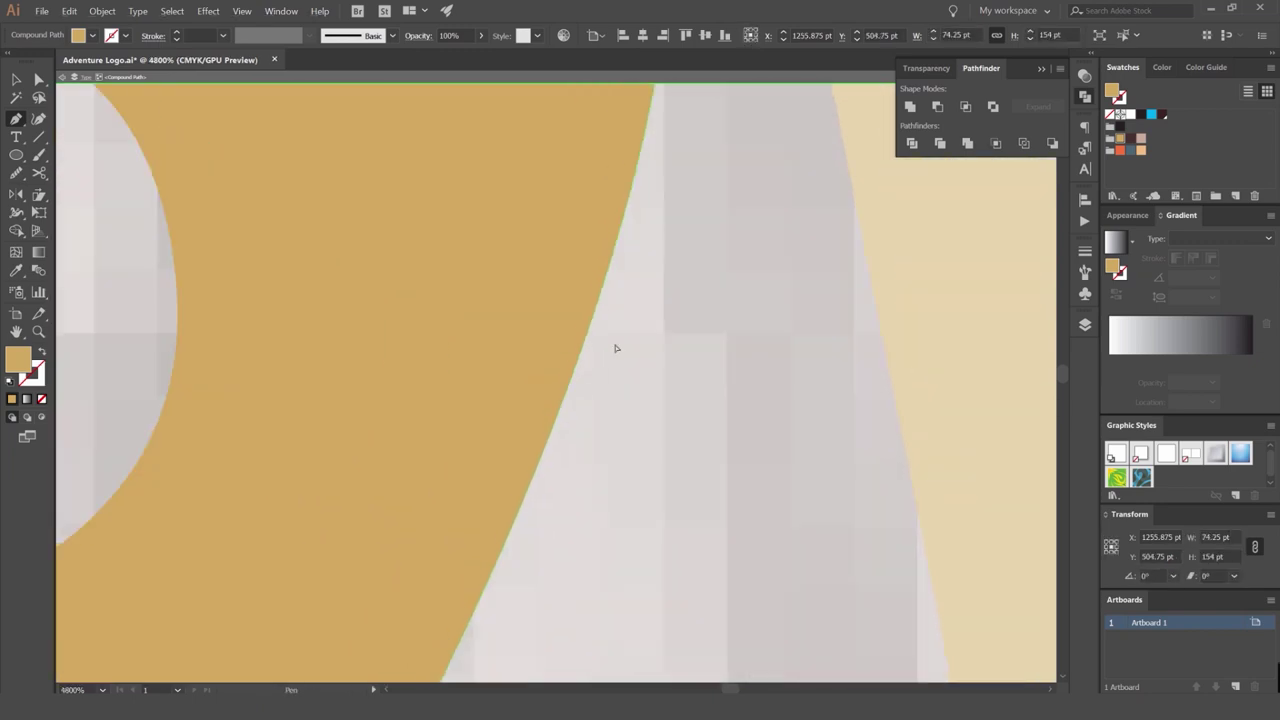
key("a")
key("a")
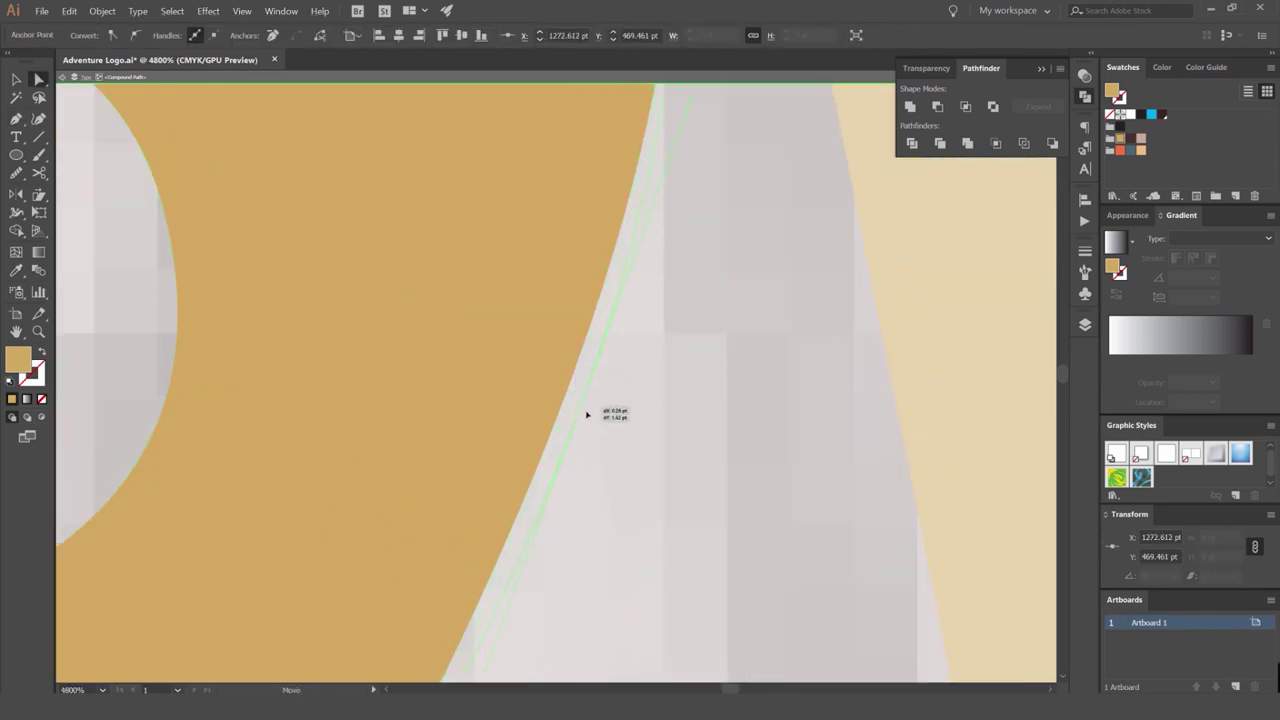
scroll(590, 415, "down", 5)
left_click_drag(603, 425, 586, 458)
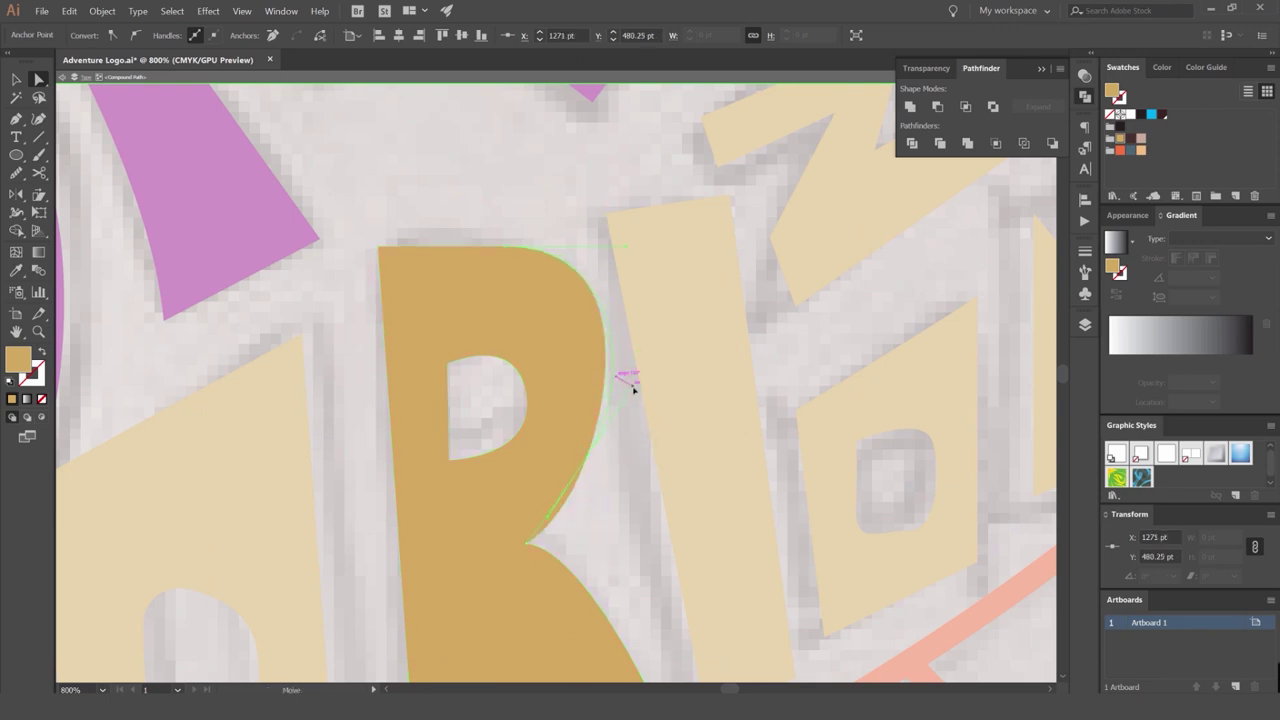
Round out the lower part of the R's bowl by lowering the added anchor and adjusting the curve handles.
left_click_drag(633, 388, 634, 388)
key("ctrl+z")
left_click_drag(586, 458, 586, 468)
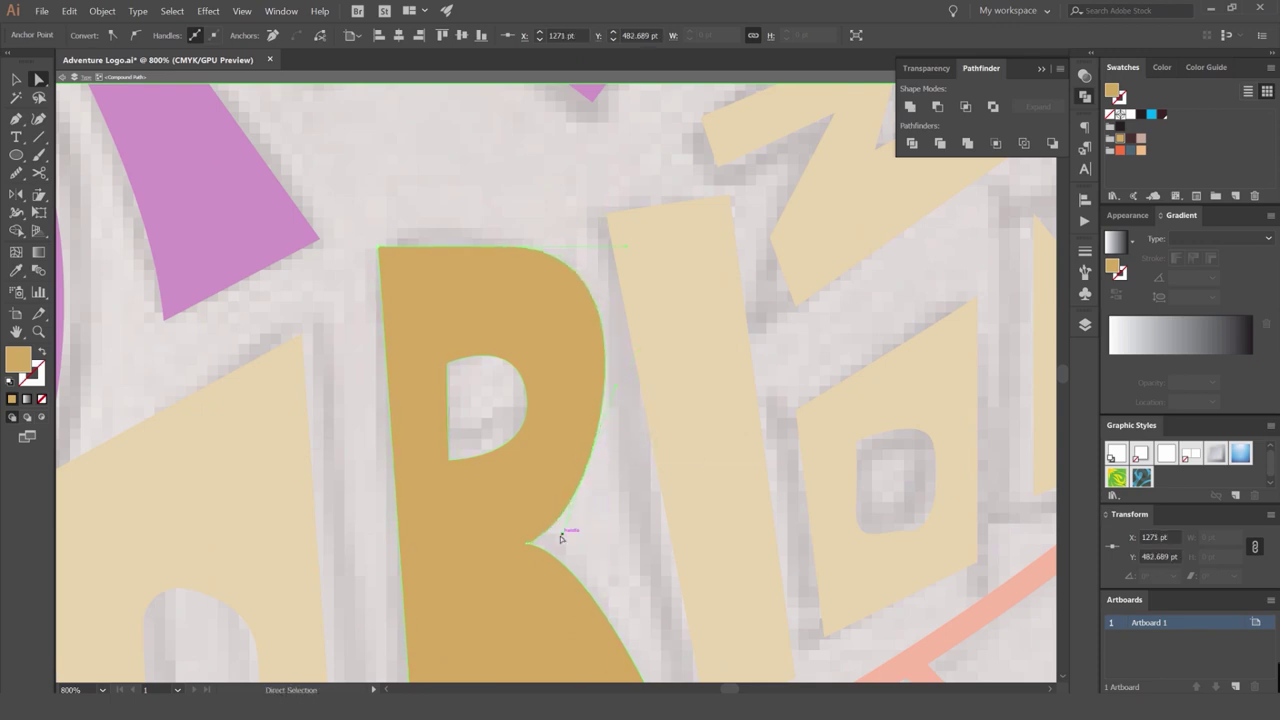
left_click_drag(583, 545, 584, 543)
left_click(638, 476)
left_click_drag(595, 455, 658, 357)
Enlarge the counter of the R in width and height and leave isolation mode.
left_click(532, 237)
left_click(523, 263)
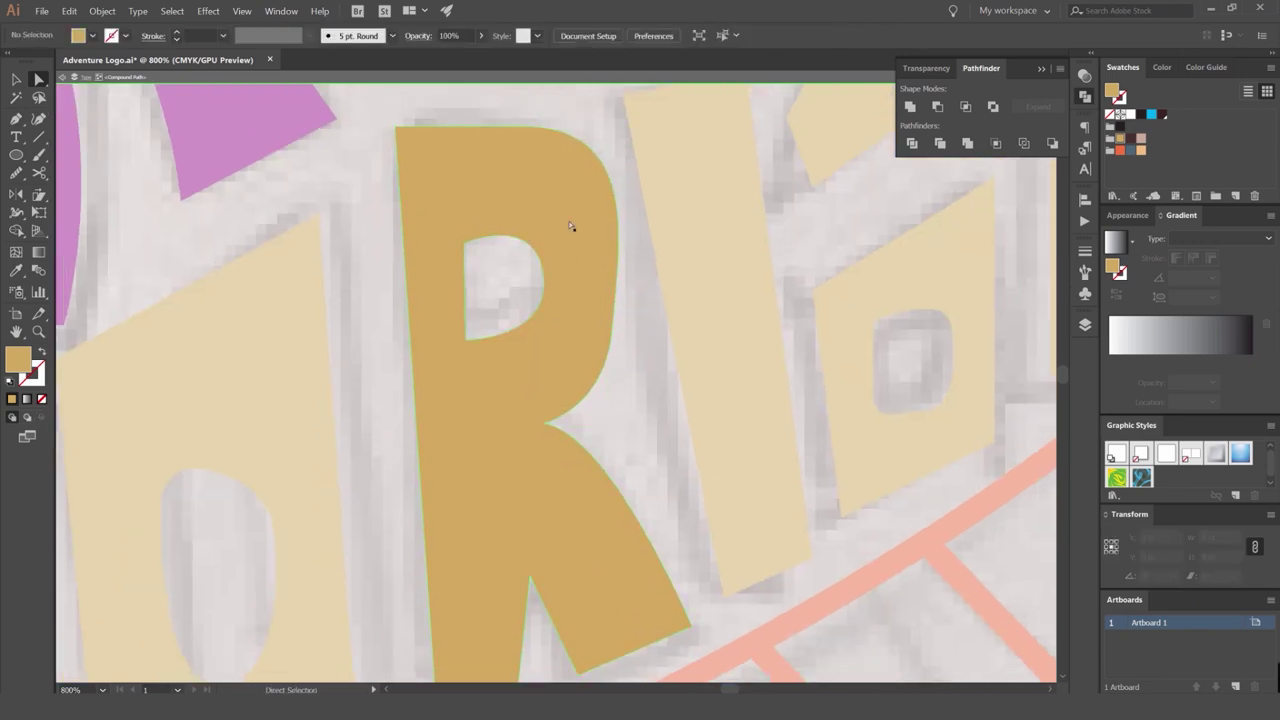
left_click_drag(572, 224, 455, 365)
key("ctrl+z")
key("v")
left_click(523, 257)
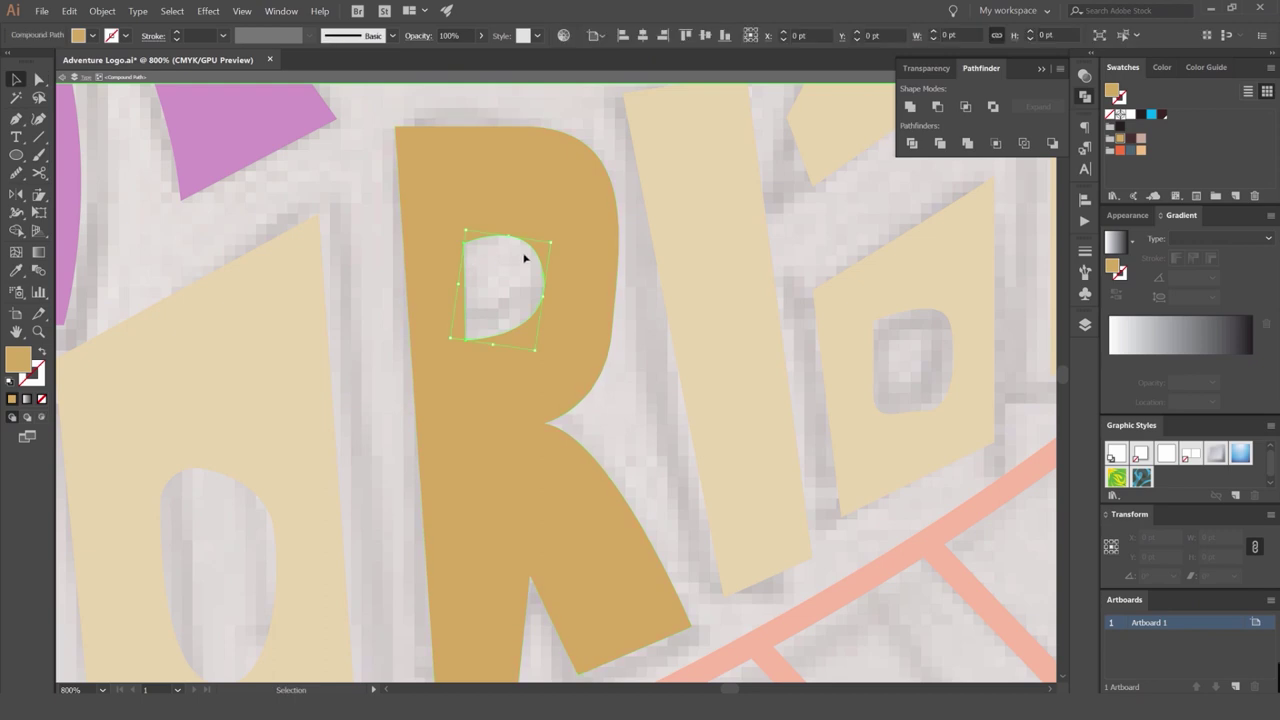
left_click_drag(550, 238, 517, 214)
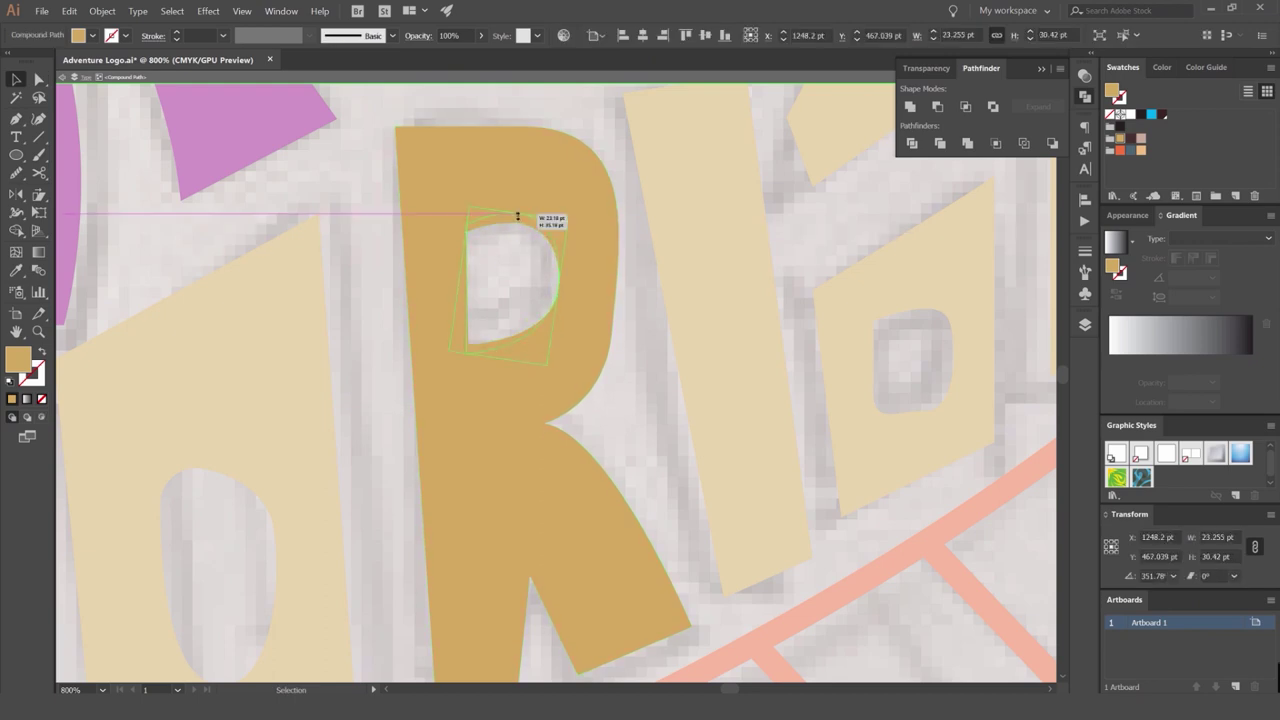
left_click(703, 299)
double_click(684, 322)
Deepen the notch between the R's legs by moving its apex up and left, and shift the diagonal leg's inner bottom corner right.
left_click_drag(684, 322, 685, 332)
scroll(685, 332, "down", 2)
key("a")
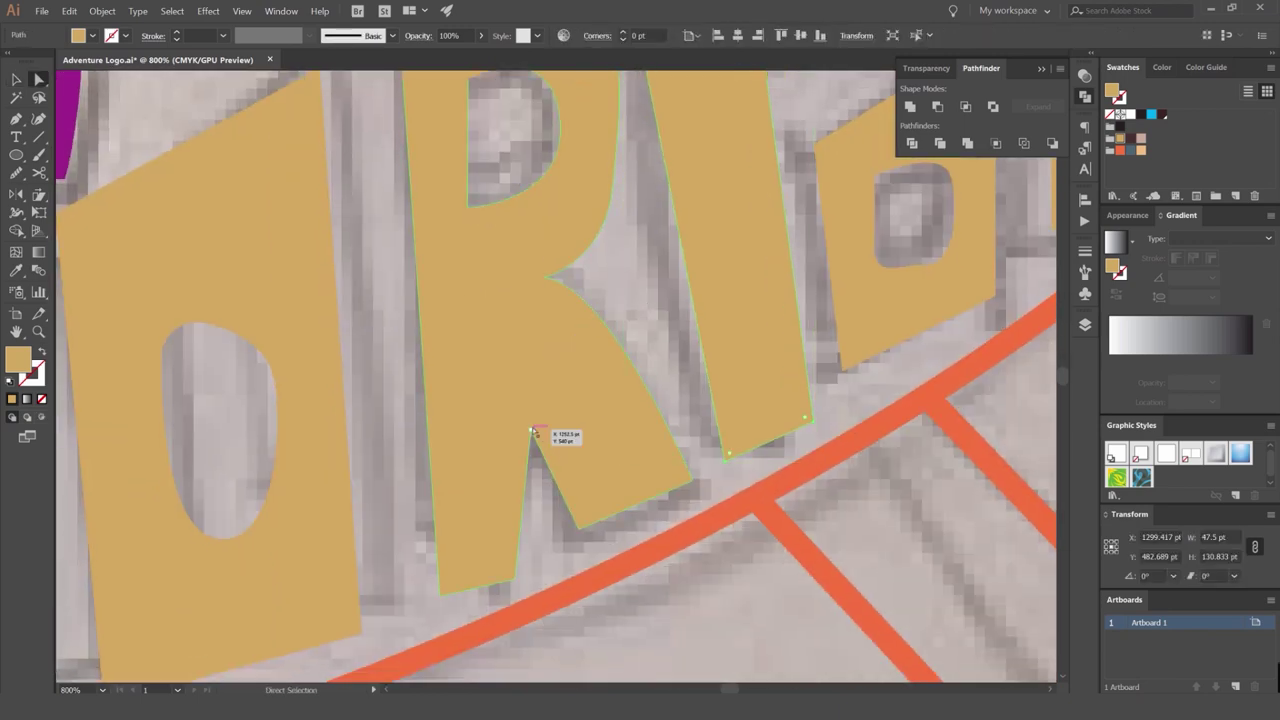
left_click_drag(531, 429, 531, 380)
left_click_drag(580, 528, 605, 518)
left_click_drag(531, 372, 505, 356)
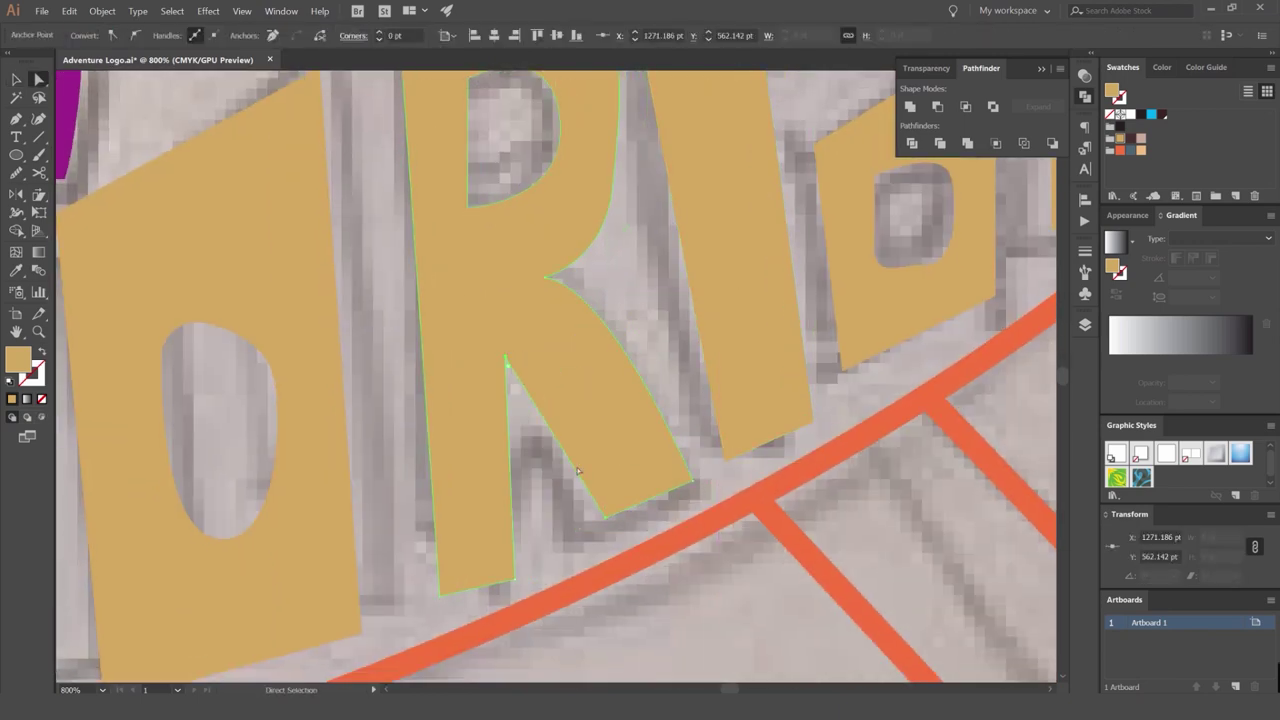
left_click_drag(606, 520, 590, 529)
left_click(660, 349)
Reposition the R of HORIZON, nudging it to about X 1251.9 pt, Y 501.8 pt between the O and the I.
scroll(660, 349, "down", 5)
left_click_drag(660, 349, 580, 377)
key("v")
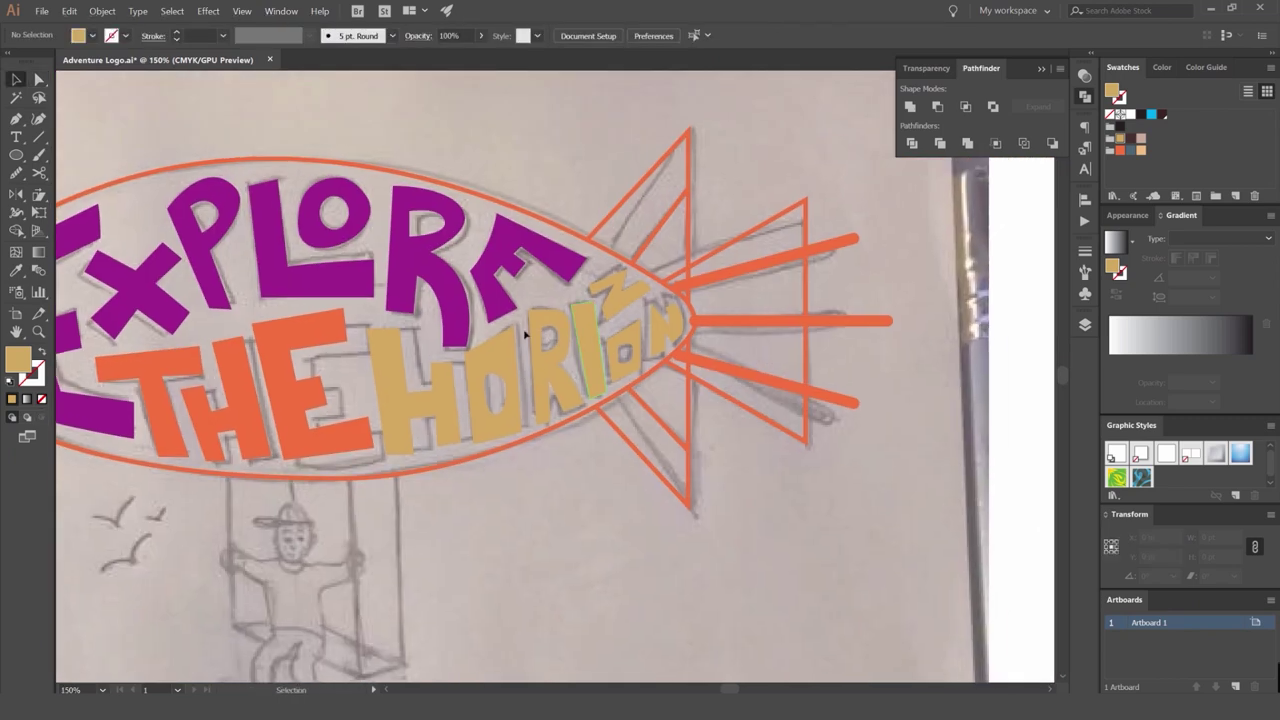
scroll(528, 332, "up", 3)
left_click(557, 365)
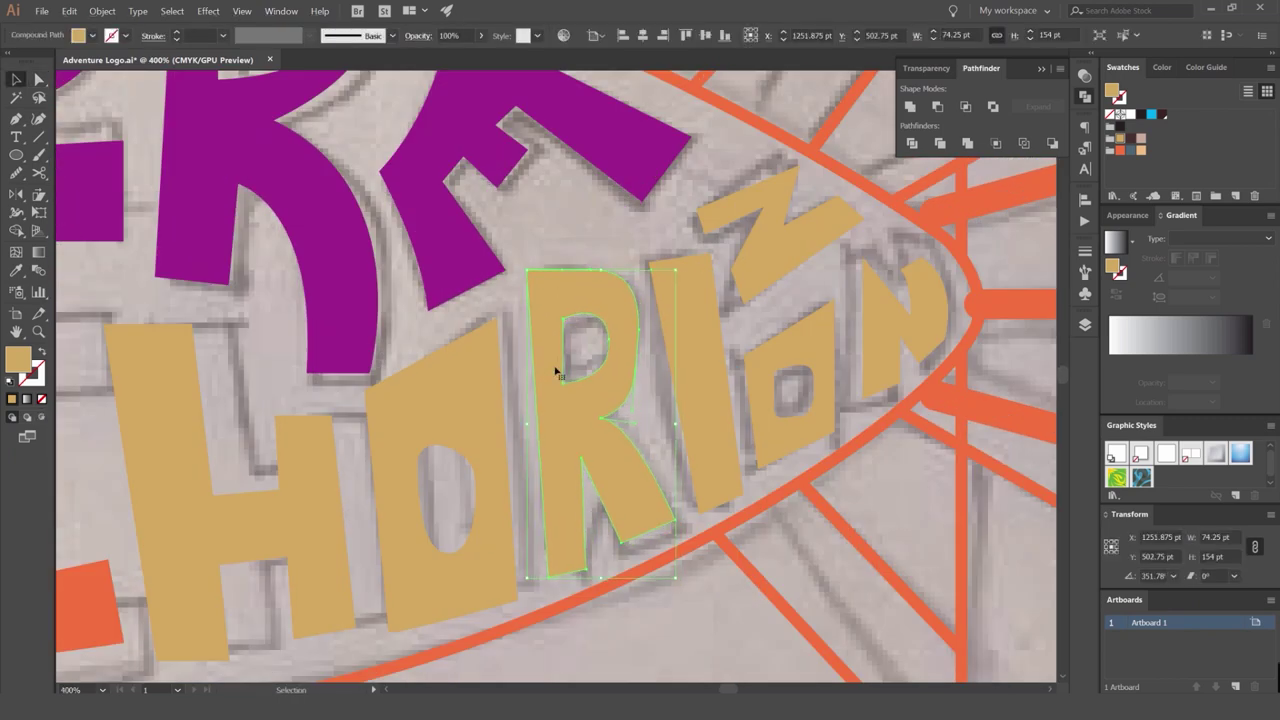
key("shift+Up")
key("shift+Up")
key("shift+Up")
key("shift+Down")
key("shift+Down")
key("shift+Down")
key("shift+Down")
key("shift+Up")
Nudge the I of HORIZON left toward the R, to about X 1297 pt.
left_click_drag(725, 338, 718, 350)
scroll(717, 349, "up", 2)
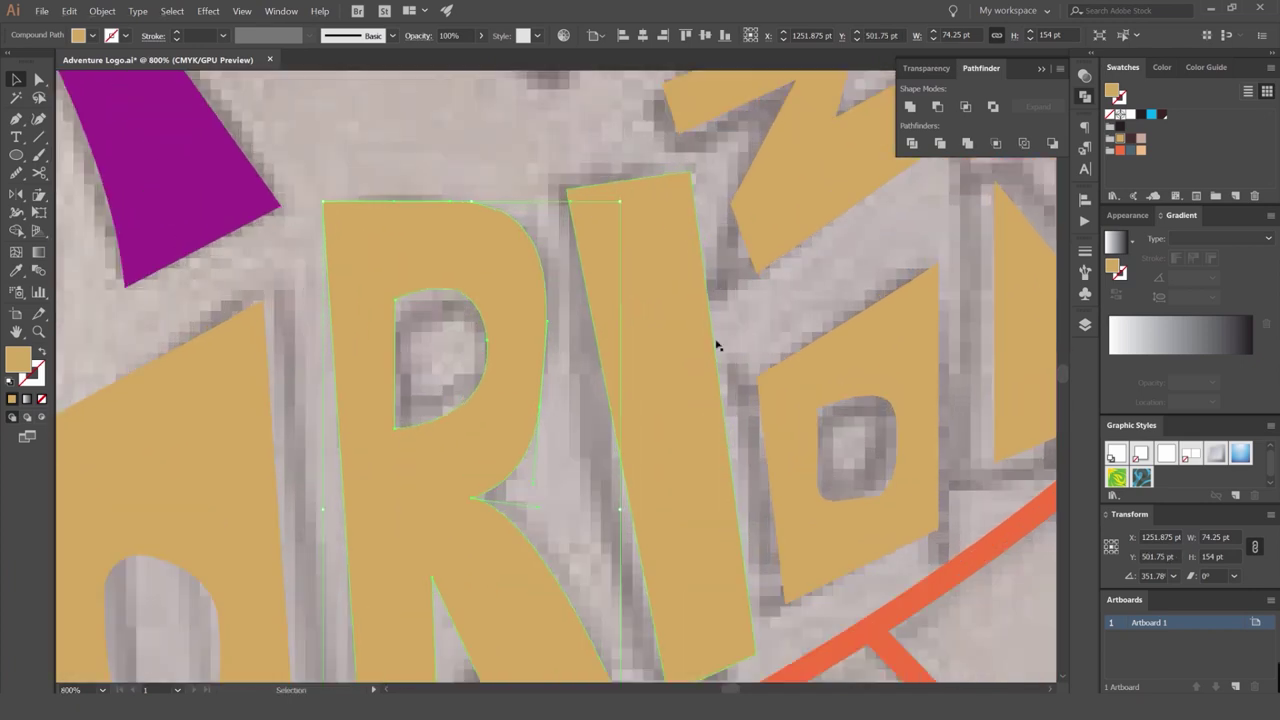
left_click(669, 349)
left_click_drag(744, 297, 601, 270)
scroll(589, 281, "down", 2)
key("Left")
key("Left")
scroll(682, 304, "up", 2)
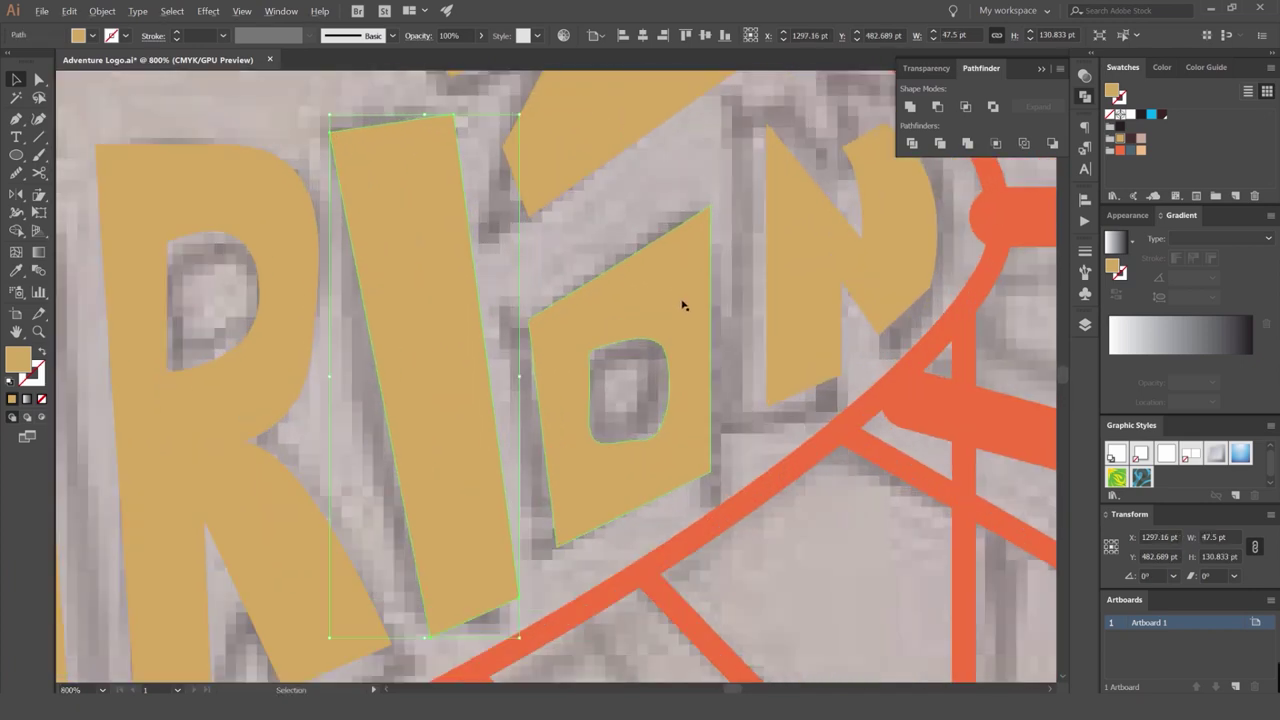
Rotate the Z of HORIZON about 8° clockwise, enlarge it slightly and reposition it above the second O.
left_click(682, 304)
left_click_drag(661, 205, 657, 361)
scroll(656, 361, "down", 1)
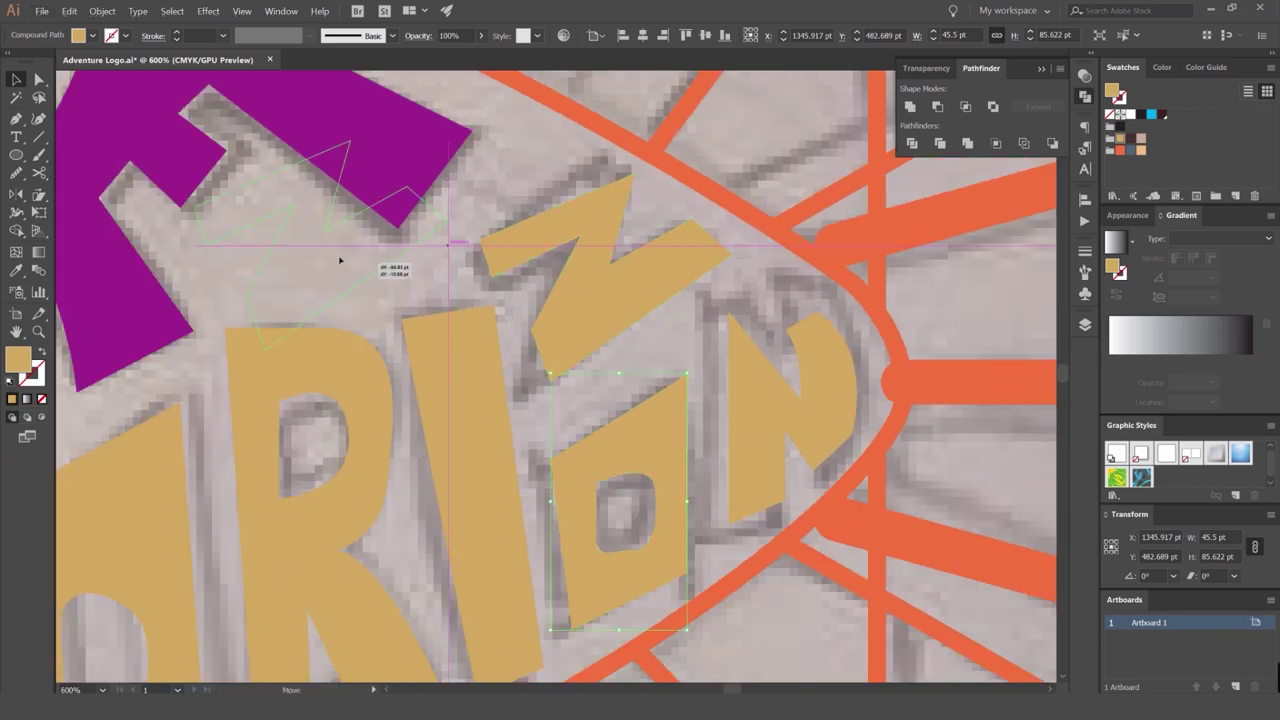
left_click(668, 272)
left_click_drag(737, 173, 754, 198)
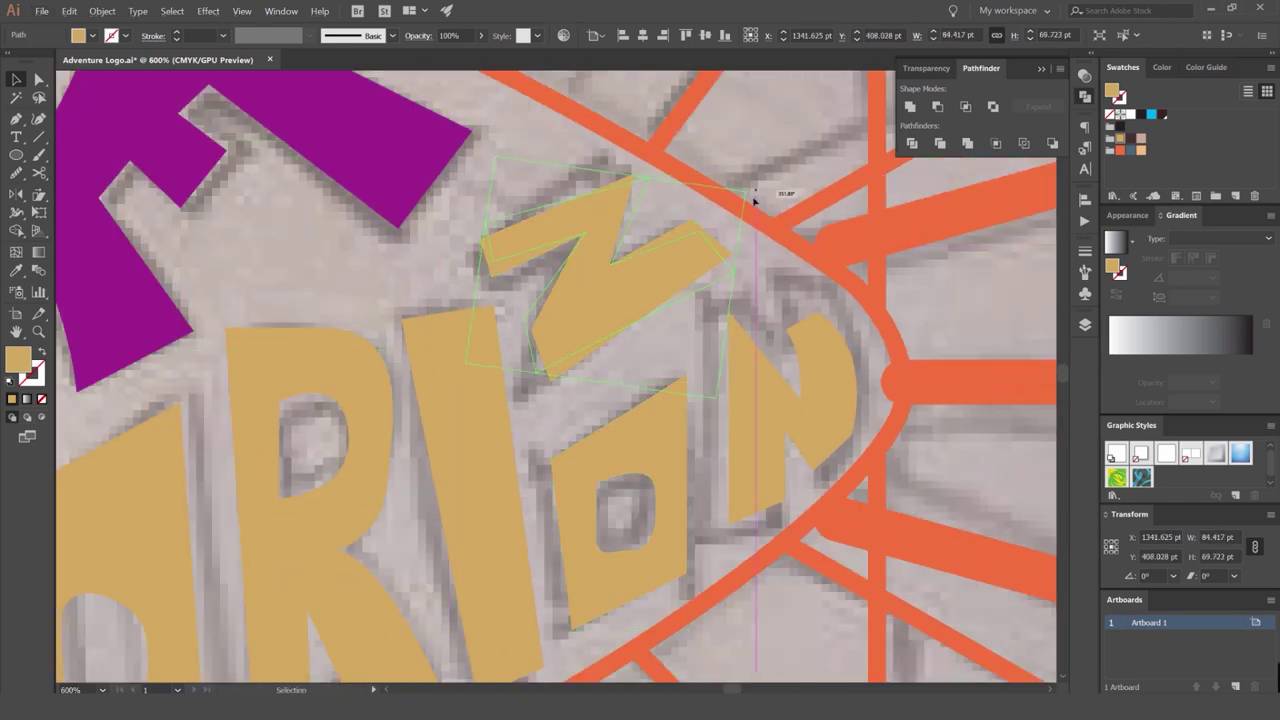
left_click_drag(659, 257, 671, 271)
left_click_drag(510, 172, 490, 158)
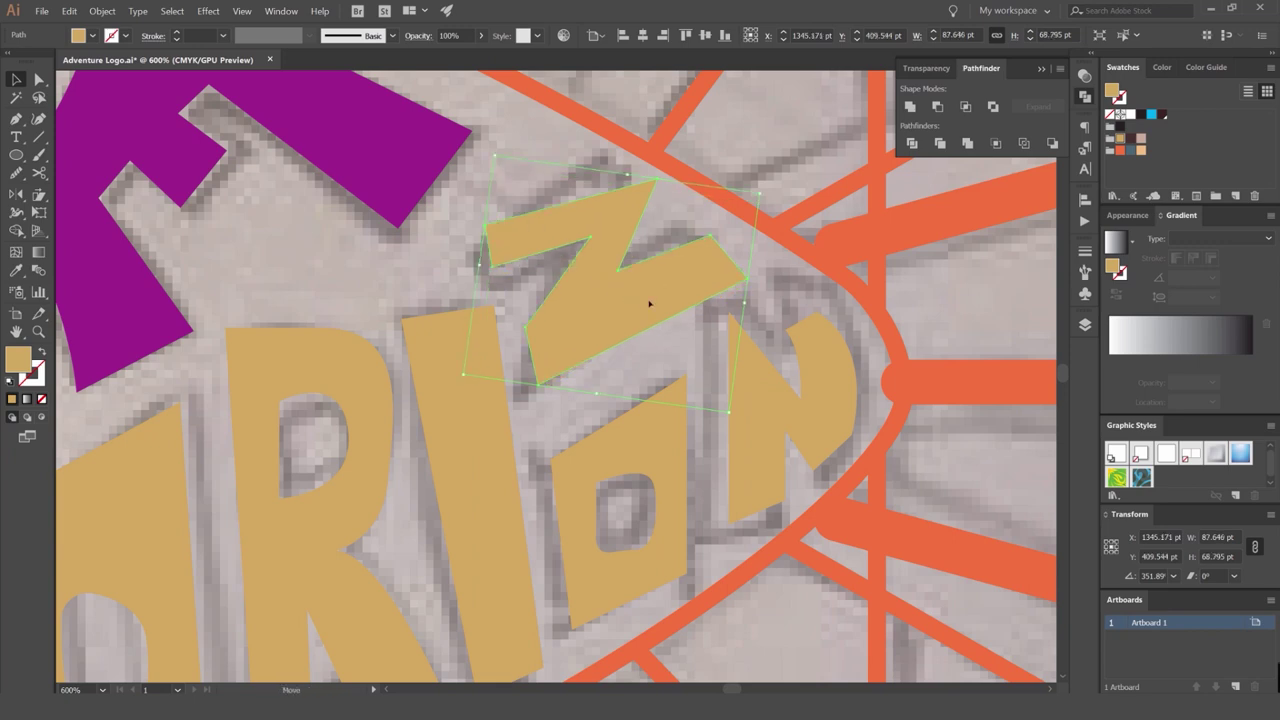
key("a")
left_click_drag(528, 294, 424, 298)
key("ctrl+z")
left_click(494, 300)
key("ctrl+z")
left_click(462, 282)
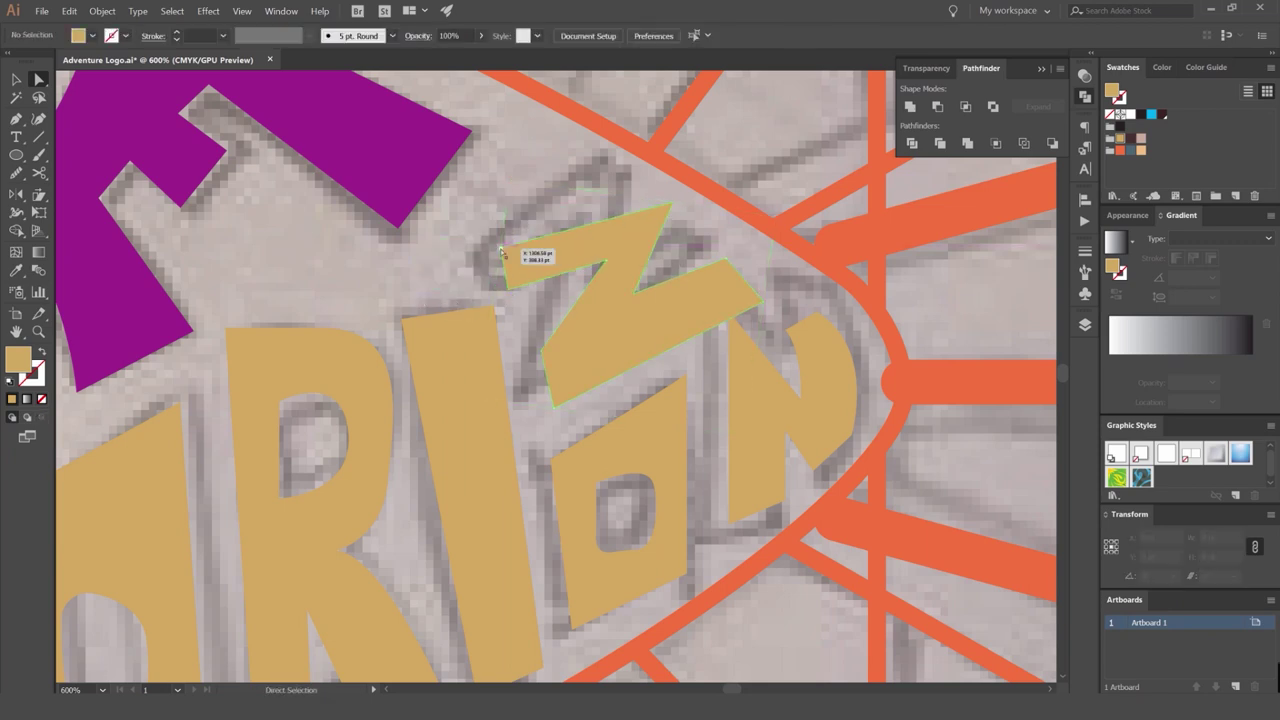
Lengthen the upper arm of the Z by moving both corners of its free end left above the I.
left_click(499, 251)
mouse_move(498, 252)
left_mouse_down()
mouse_move(409, 266)
mouse_move(424, 270)
left_mouse_up()
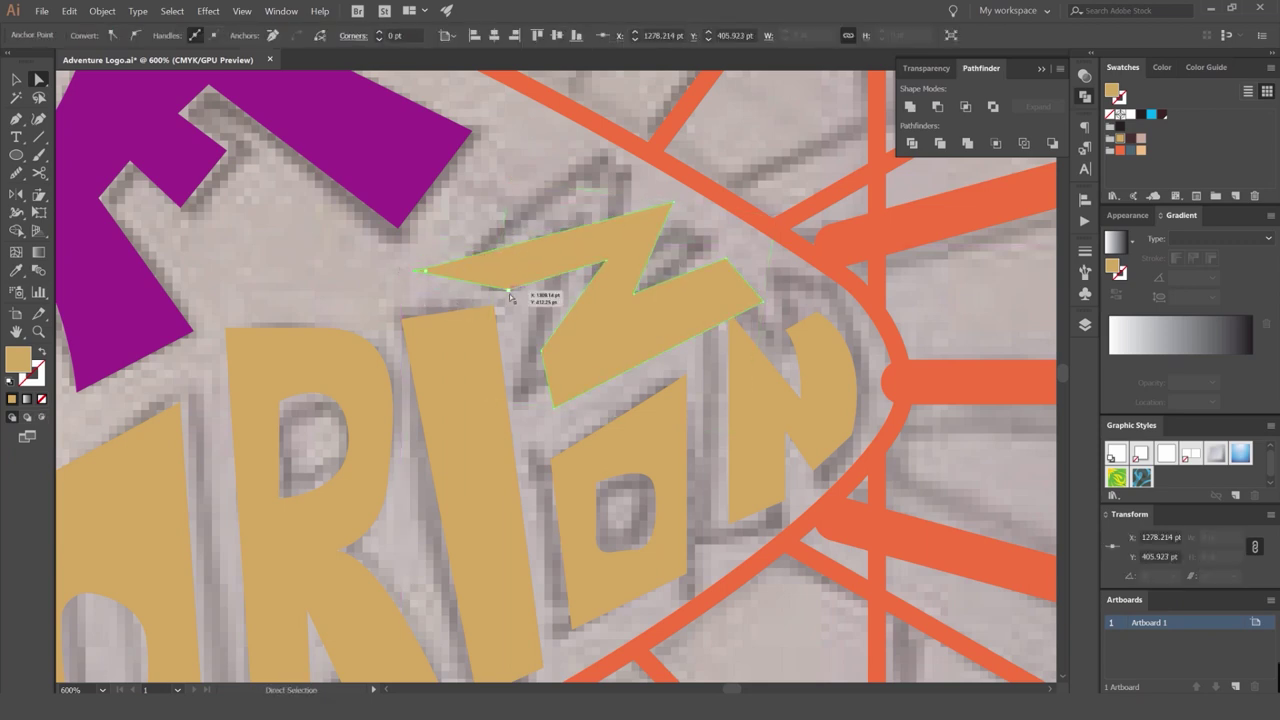
left_click_drag(509, 294, 410, 245)
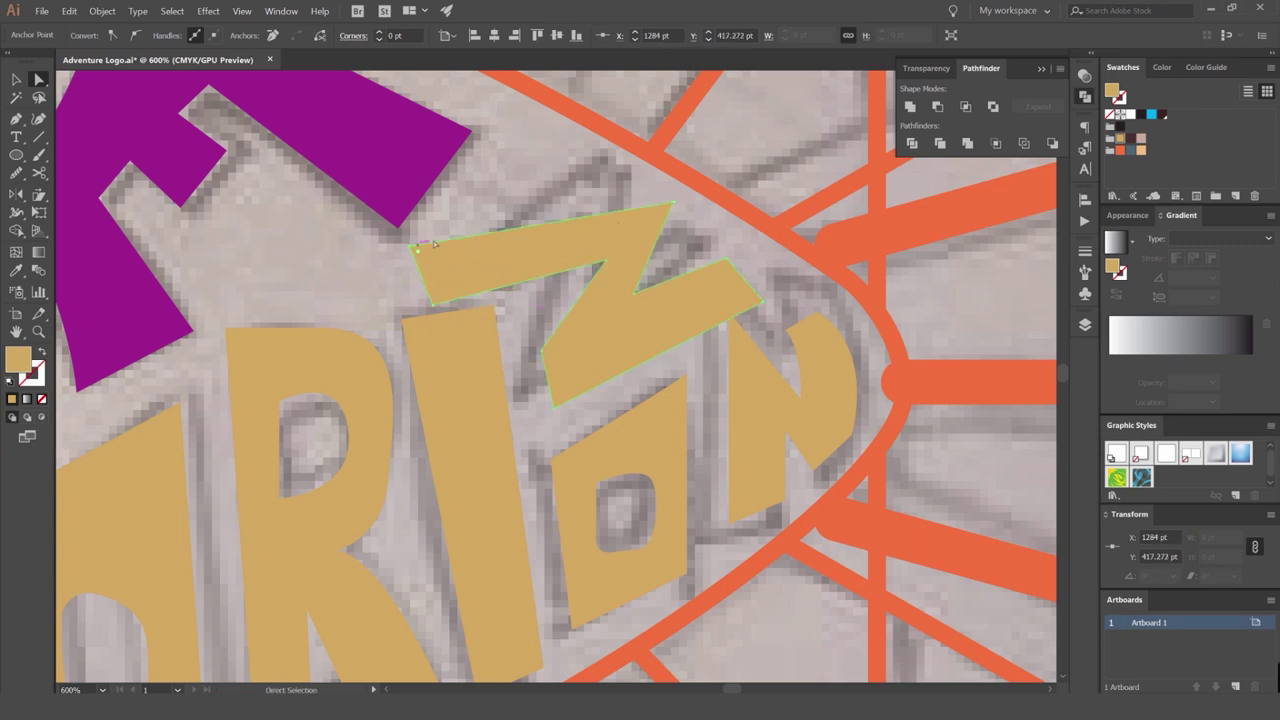
Scale the Z of HORIZON down to about 110 by 64 pt.
key("v")
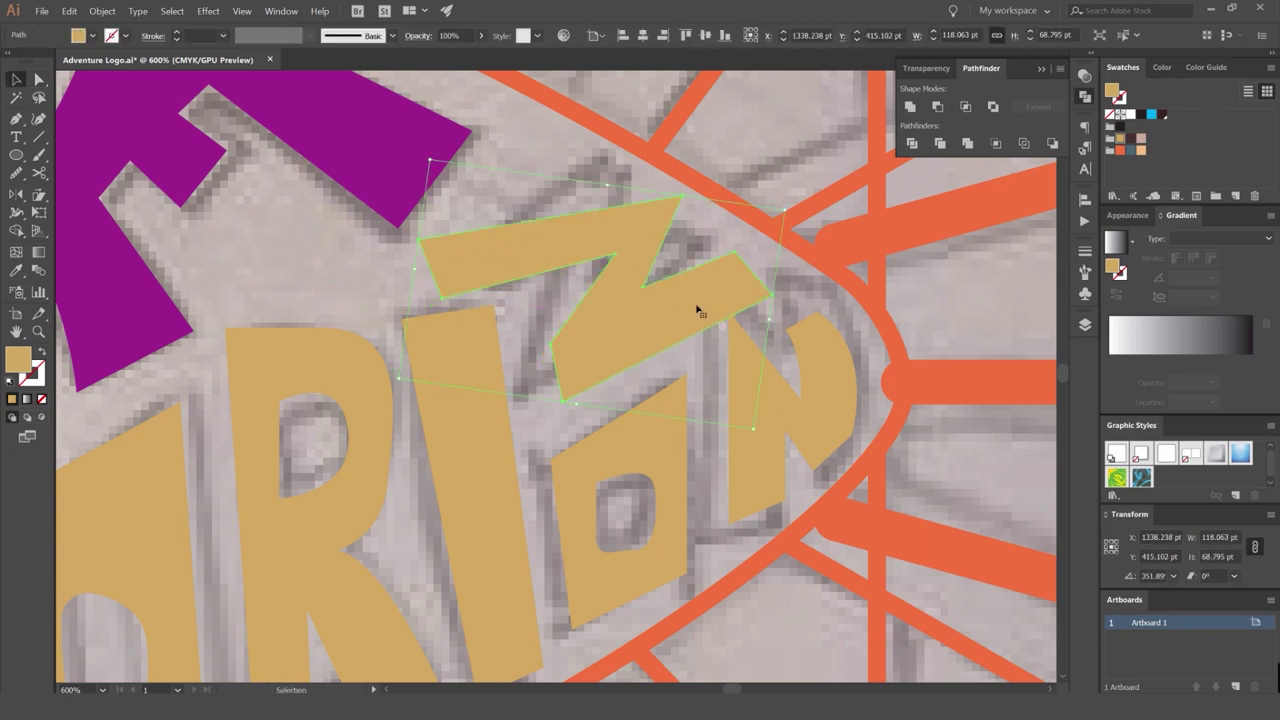
left_click_drag(773, 203, 761, 208)
left_click_drag(494, 215, 657, 270)
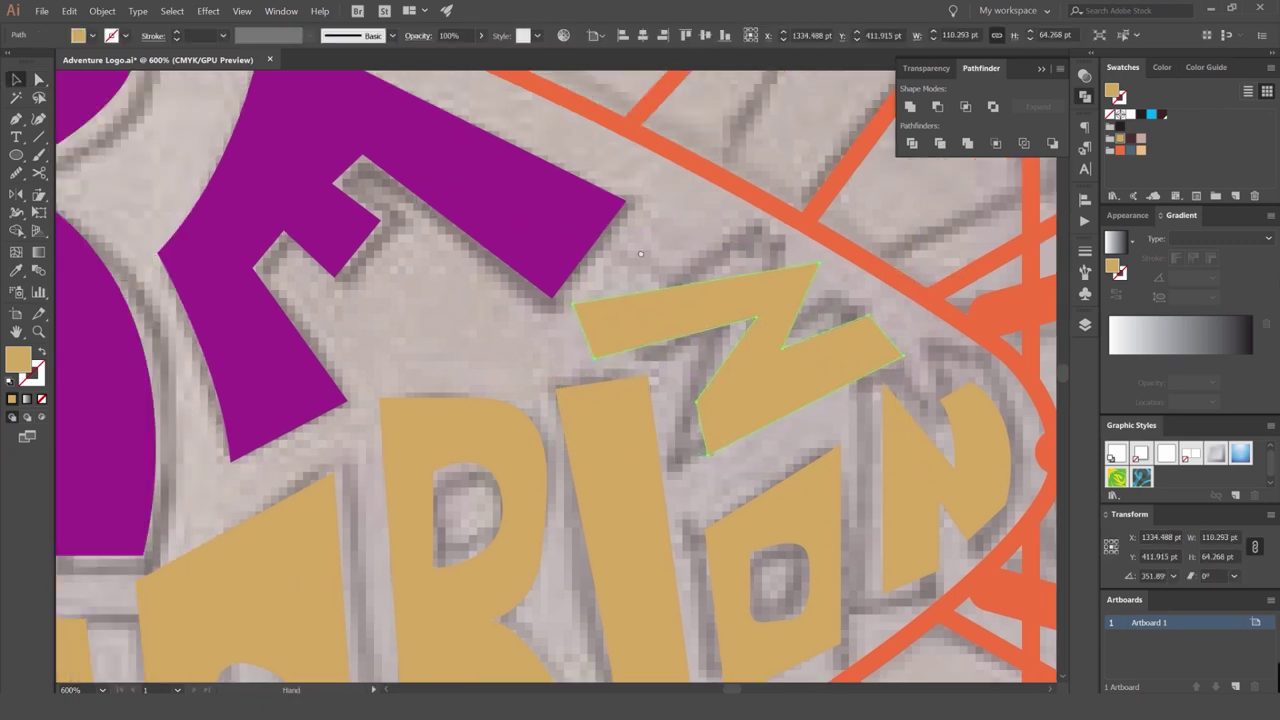
Shorten the top arm of the final E in EXPLORE by moving both of its end corners up and left.
scroll(657, 268, "down", 2)
scroll(616, 246, "up", 2)
key("a")
left_click(652, 226)
left_click(668, 218)
left_click_drag(594, 315, 566, 286)
left_click(645, 285)
Move the Z of HORIZON left and slightly up toward the shortened arm of the E.
left_click(717, 334)
key("v")
left_click_drag(739, 341, 706, 328)
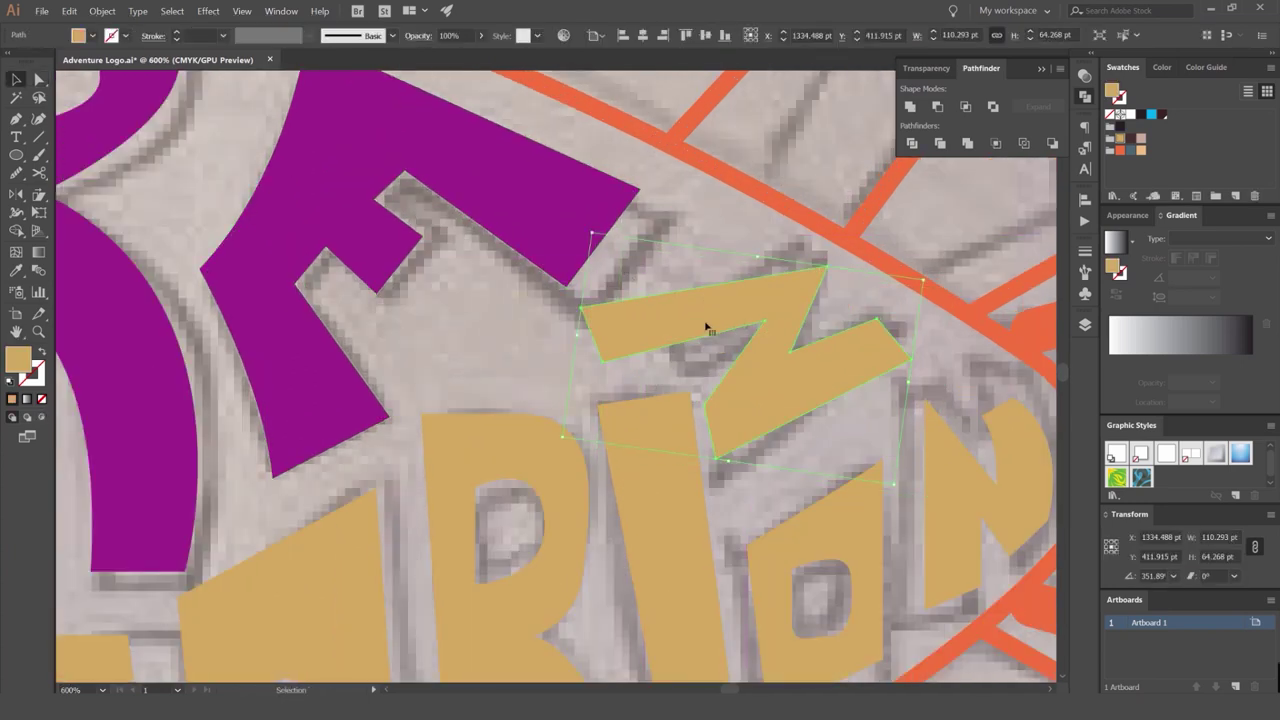
Narrow the I of HORIZON to about 41 pt wide and shift it up slightly.
scroll(672, 420, "down", 1)
left_click_drag(672, 484, 634, 346)
left_click(638, 352)
scroll(660, 383, "up", 2)
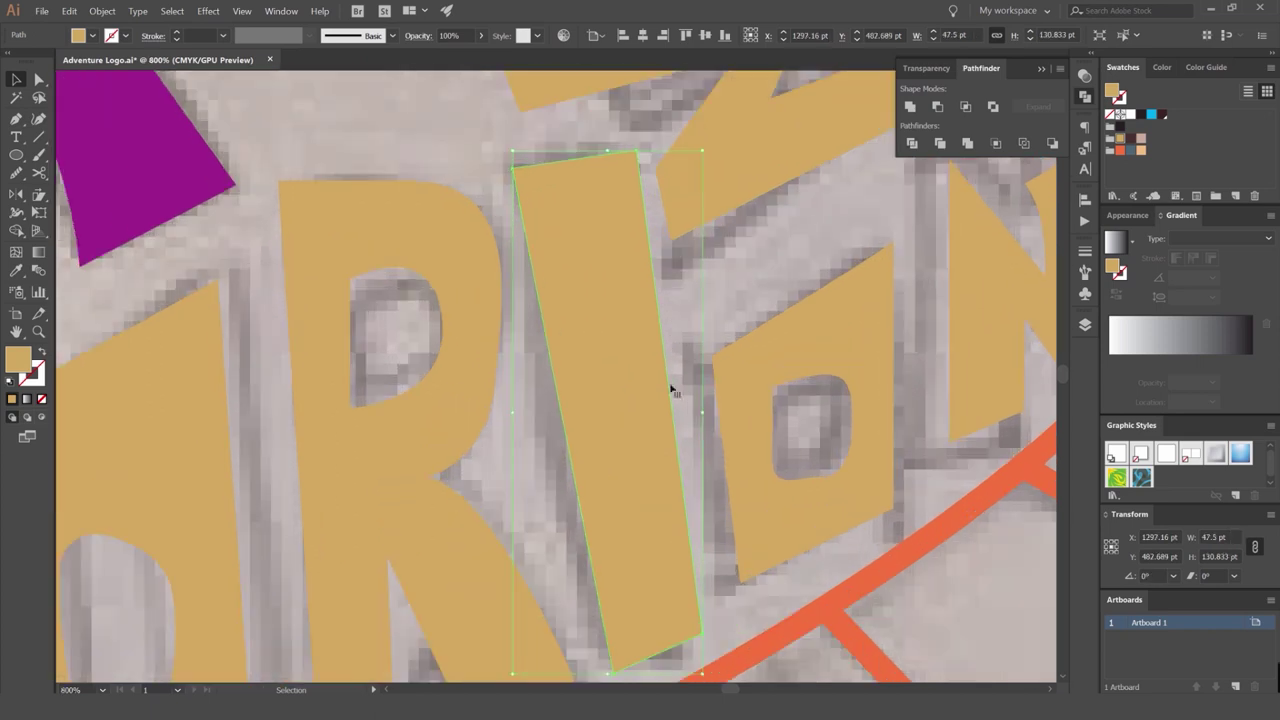
left_click_drag(702, 416, 654, 385)
scroll(692, 383, "down", 2)
key("a")
scroll(667, 322, "up", 2)
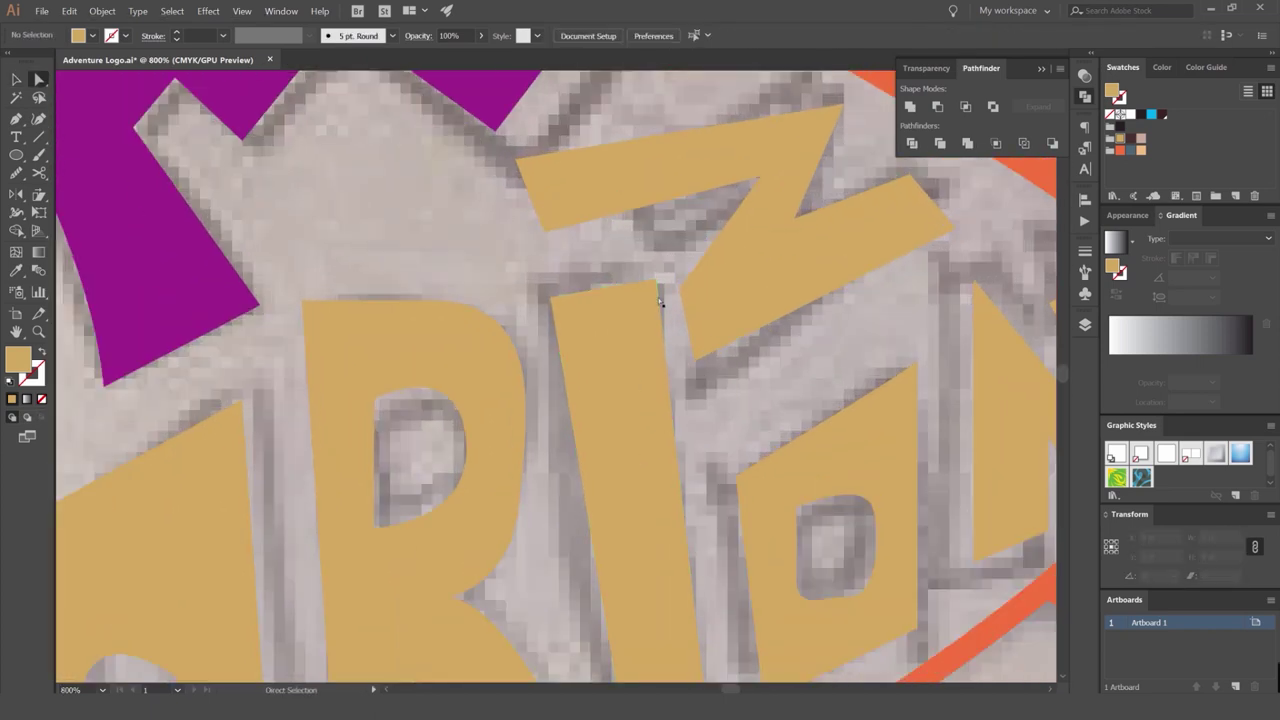
left_click(620, 362)
scroll(619, 363, "down", 3)
scroll(651, 348, "up", 3)
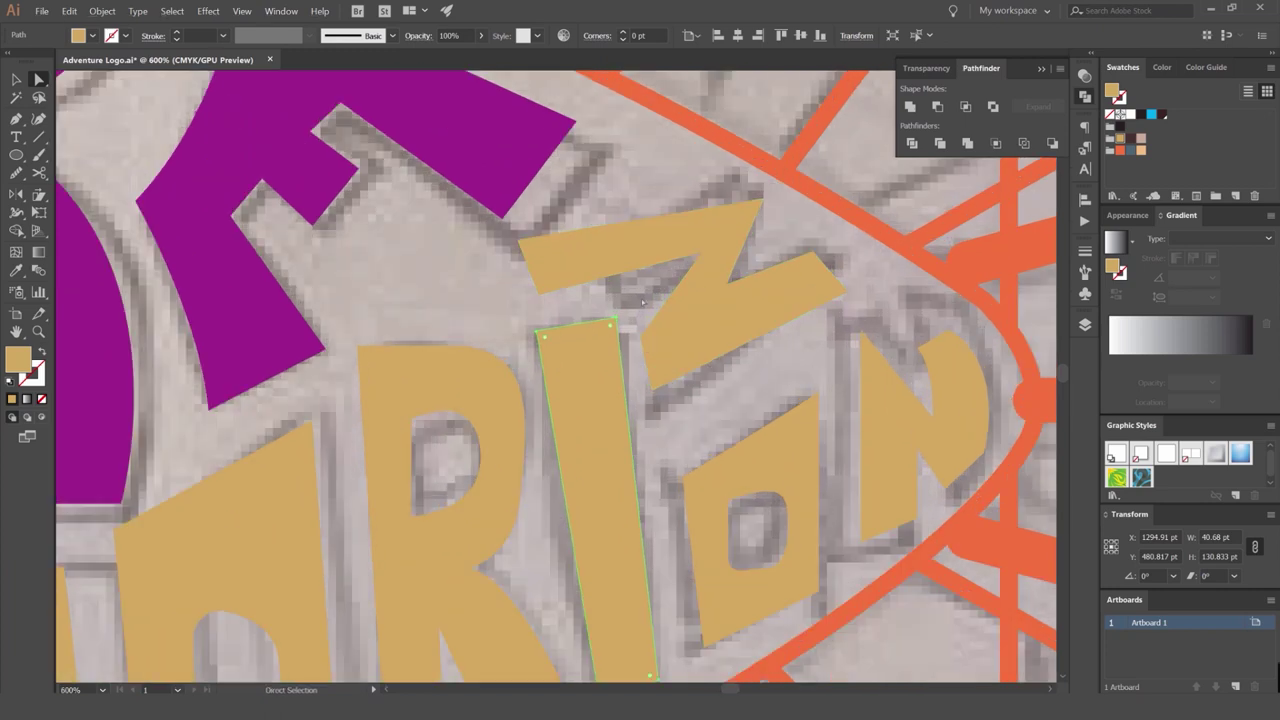
Stretch the second O of HORIZON taller together with its counter, and shift it slightly left toward the I.
left_click(709, 447)
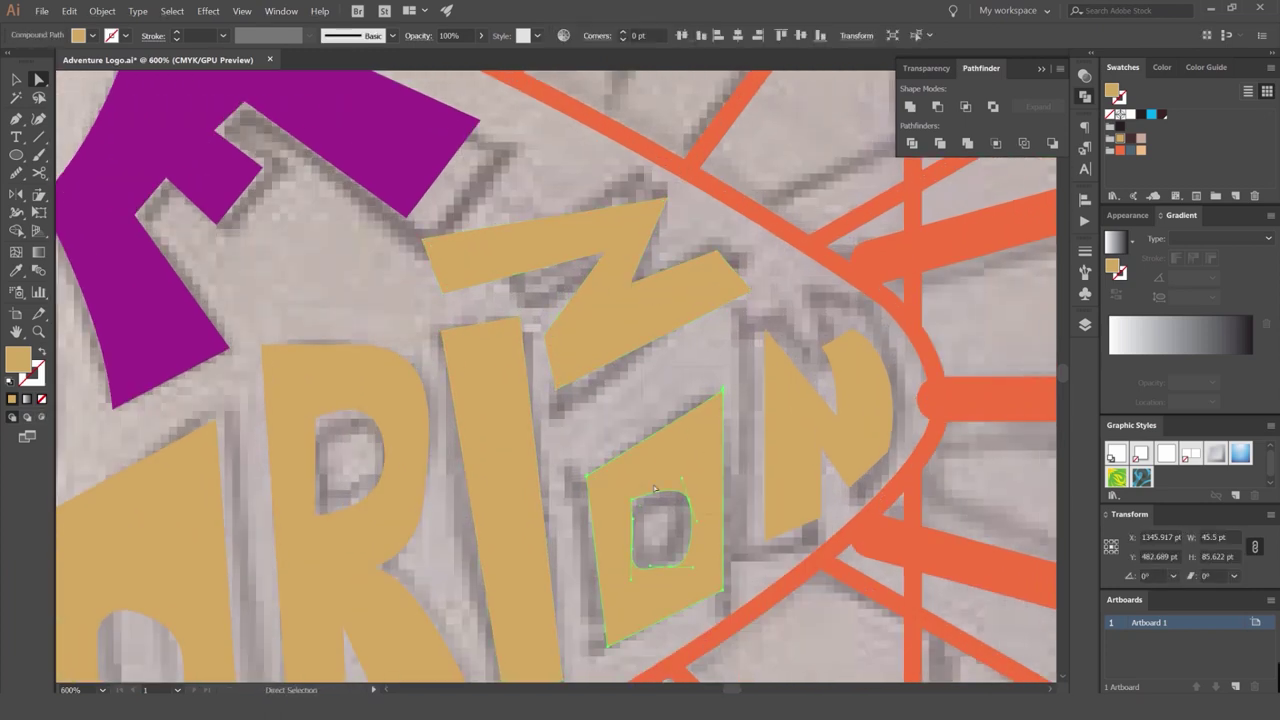
key("v")
left_click_drag(653, 388, 655, 346)
left_click_drag(663, 457, 655, 434)
Flatten the top edge of the second O by lowering its upper-right corner, and raise both top corners about 8 pt.
key("a")
left_click_drag(714, 329, 714, 392)
key("ctrl+z")
left_click(745, 350)
left_click(579, 438)
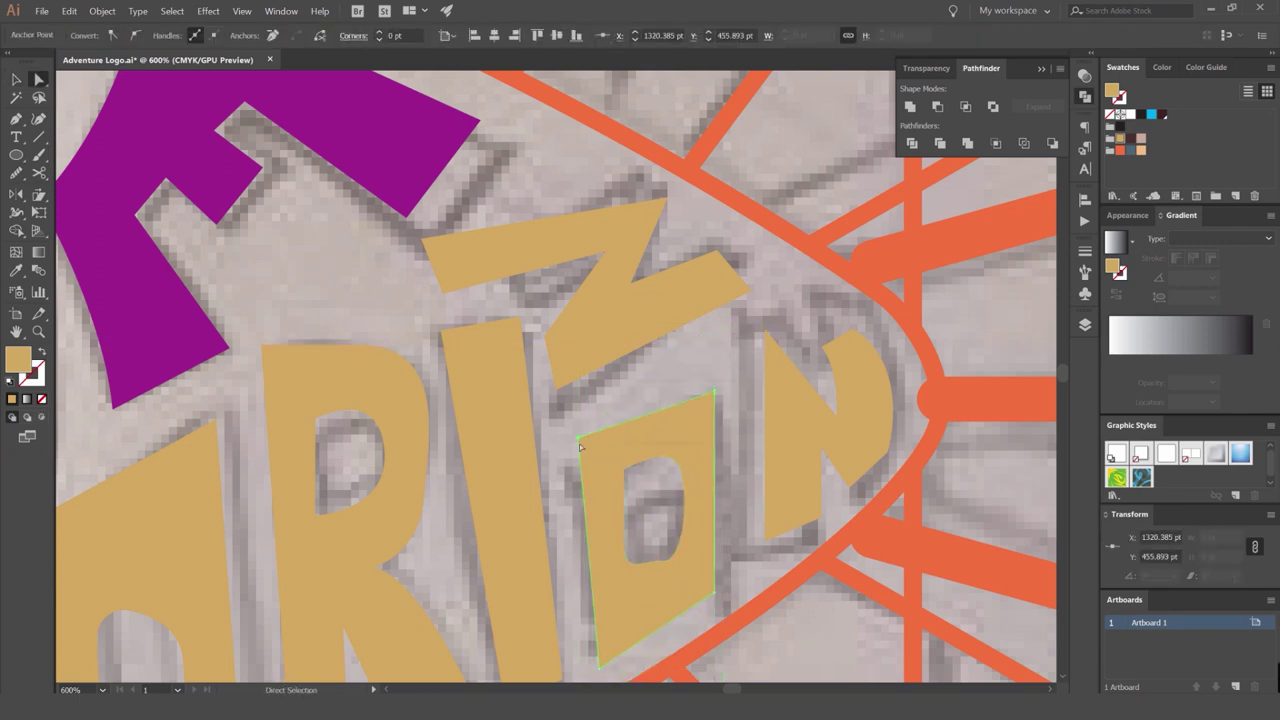
left_click(579, 438, "shift")
left_click_drag(579, 438, 579, 414)
Round the upper-left corner of the second O's counter to a radius of about 13.25 pt.
left_click_drag(660, 437, 620, 296)
left_click(622, 320)
scroll(623, 318, "up", 2)
key("v")
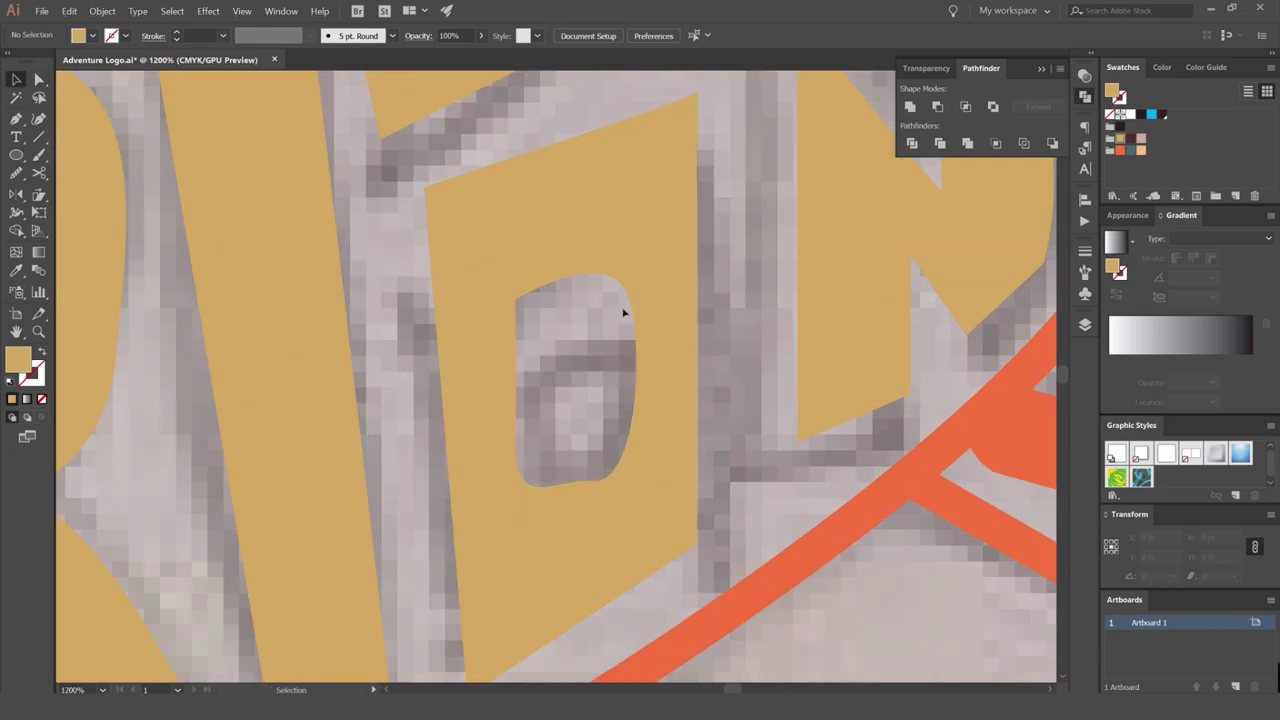
key("a")
left_click(523, 304)
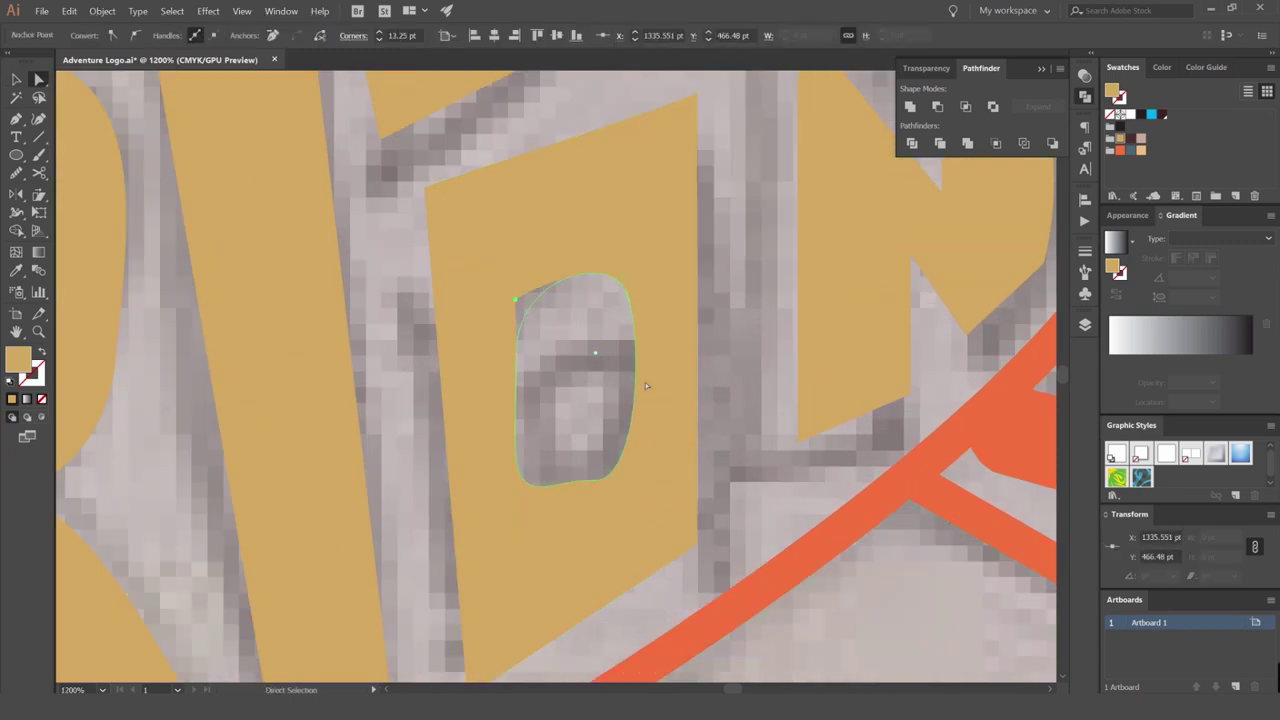
Taper the second O's counter by raising its lower-right curve point, moving the lower-left point inward and adjusting the upper-right curve.
left_click(630, 300)
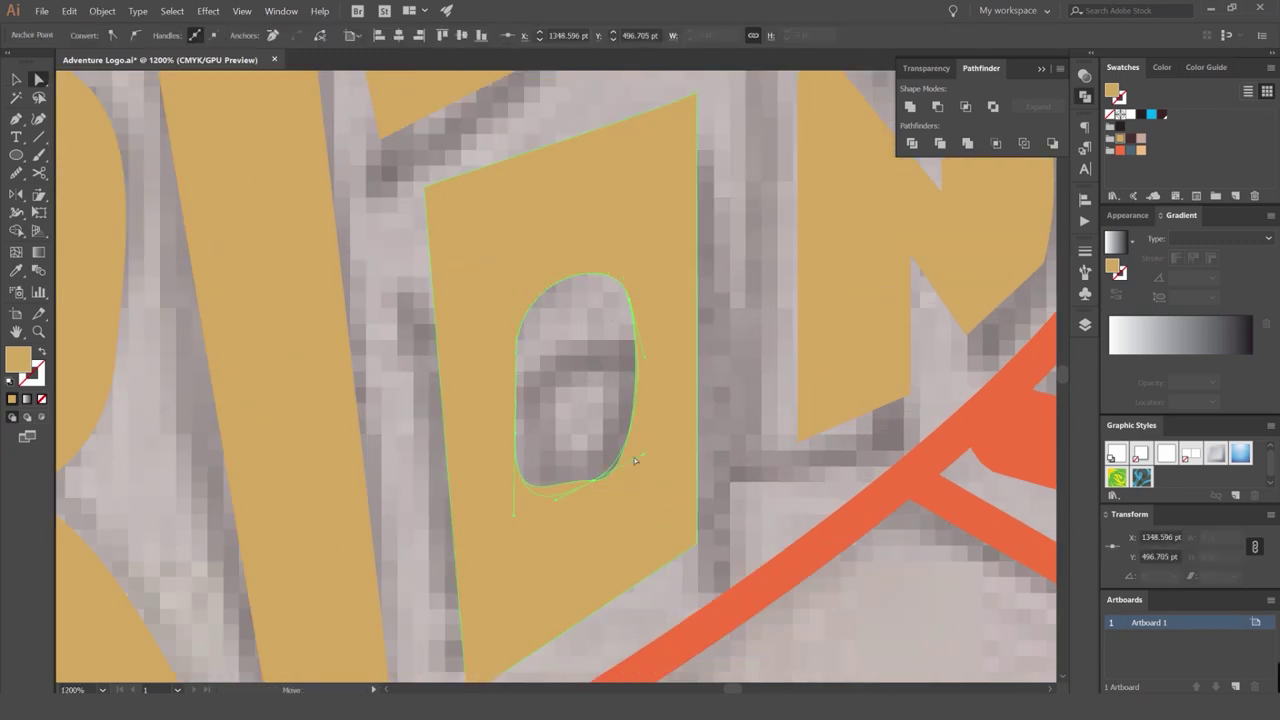
left_click_drag(594, 481, 600, 450)
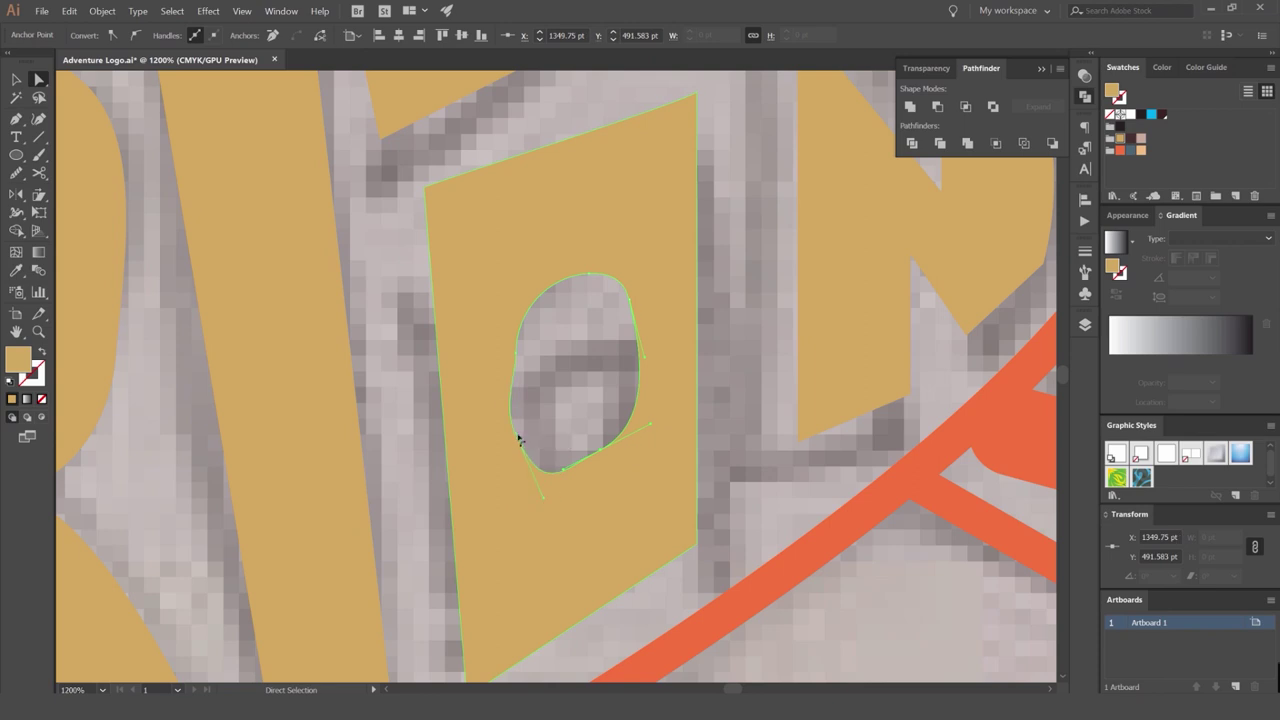
left_click_drag(515, 434, 533, 431)
left_click_drag(630, 300, 623, 303)
left_click(595, 309)
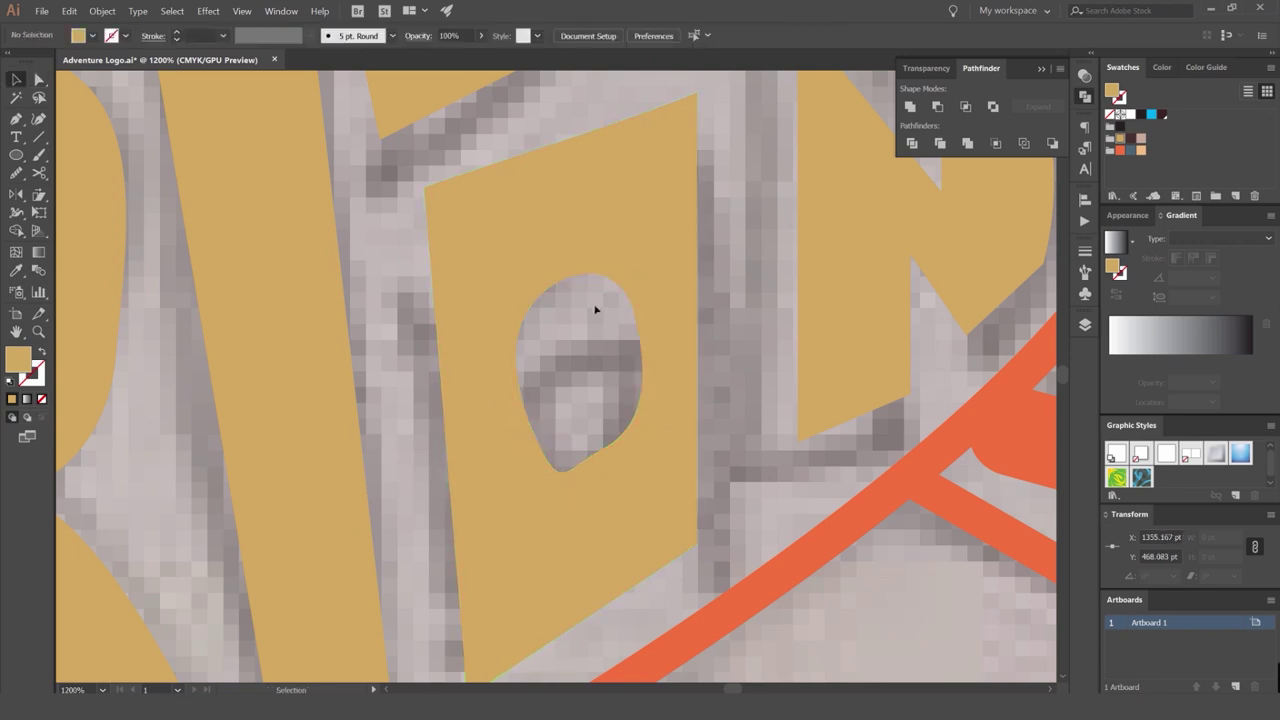
scroll(595, 310, "down", 4)
scroll(595, 336, "up", 5)
Smooth the pointed lower end of the second O's counter into a rounder curve.
left_click(602, 401)
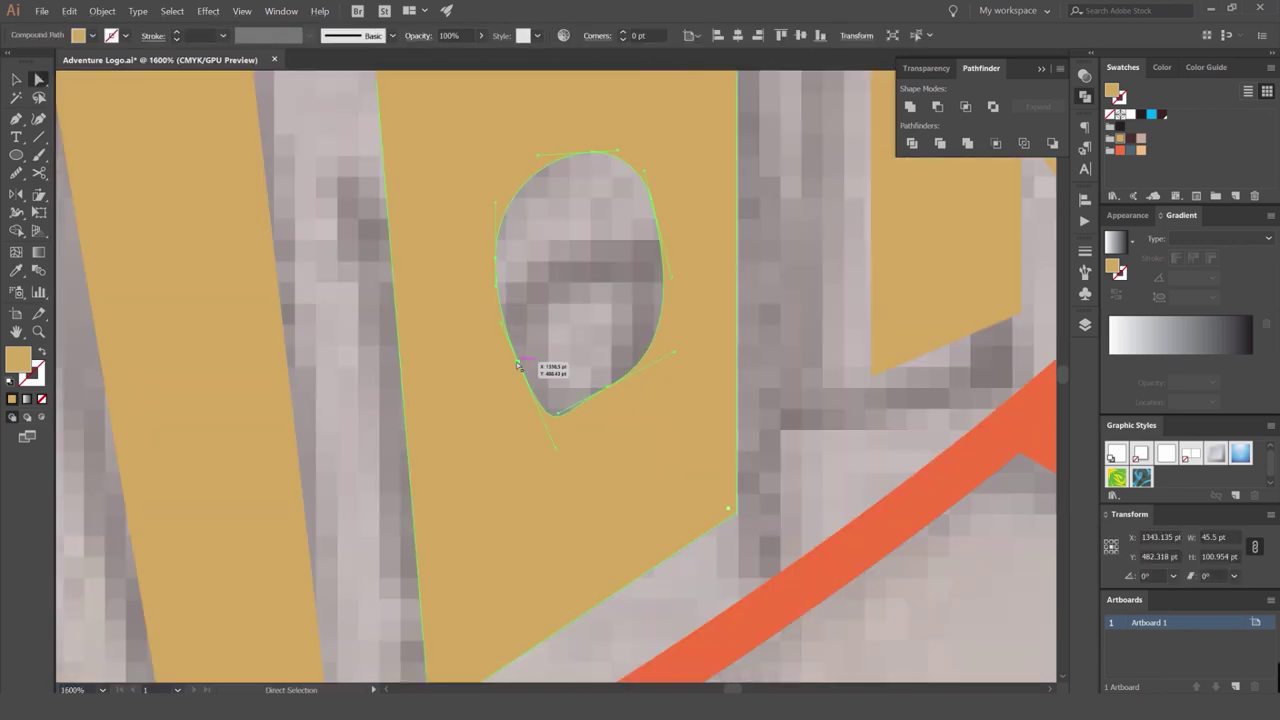
left_click_drag(560, 422, 541, 412)
key("ctrl+z")
left_click(581, 389)
left_click(605, 396)
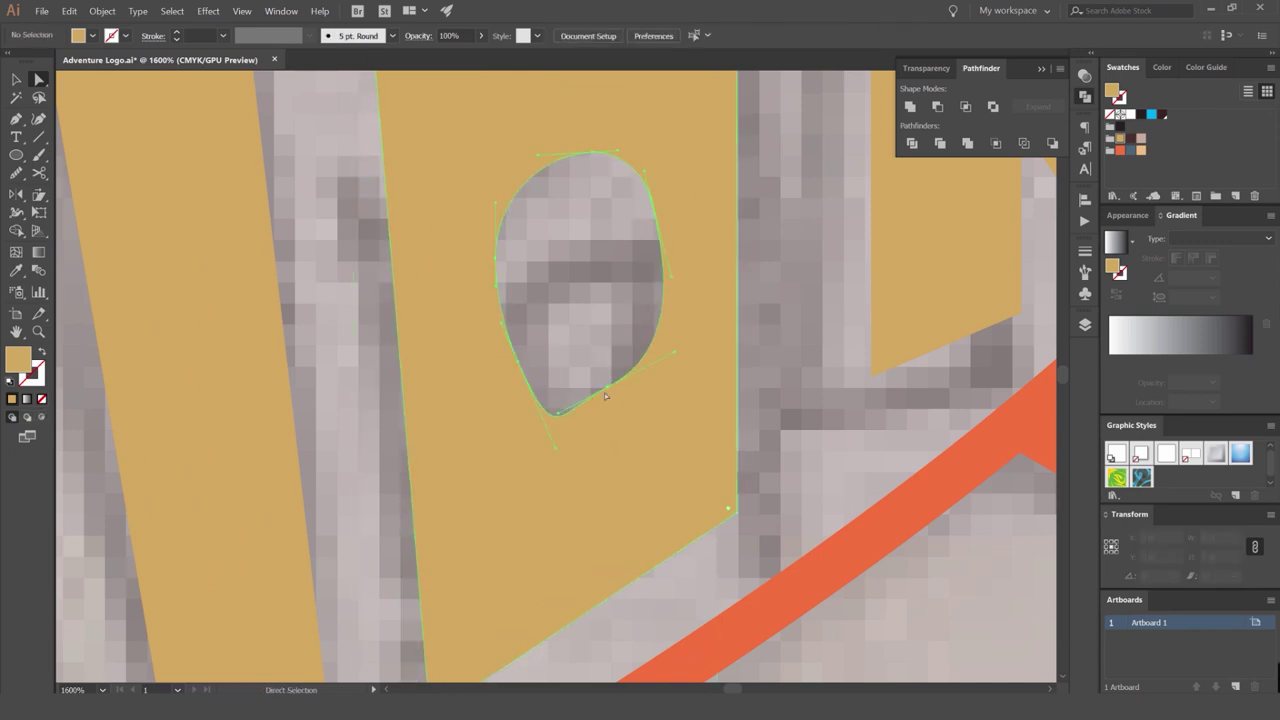
left_click(553, 451)
left_click(737, 513)
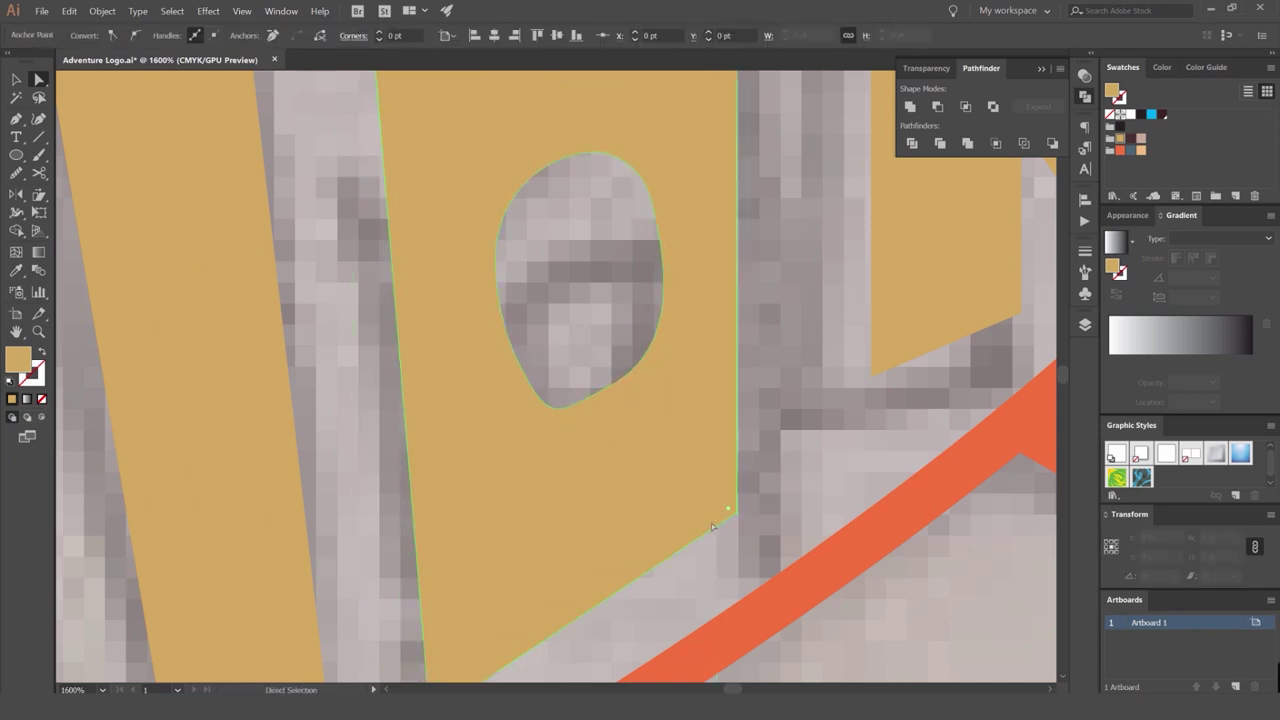
scroll(710, 526, "up", 3)
left_click_drag(680, 493, 140, 297)
scroll(140, 297, "down", 5)
left_click(598, 289)
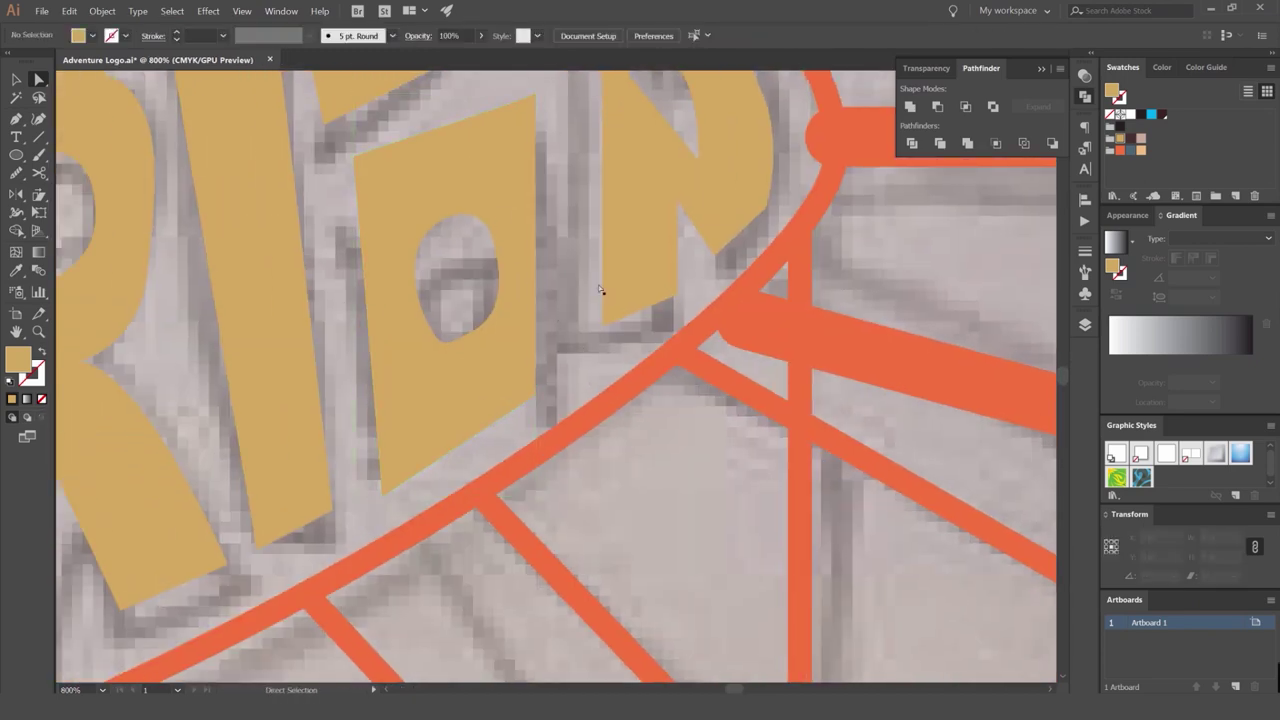
Try to round the outer upper-left corner of the second O with a 5 pt radius.
left_click_drag(568, 323, 660, 388)
left_click(626, 397)
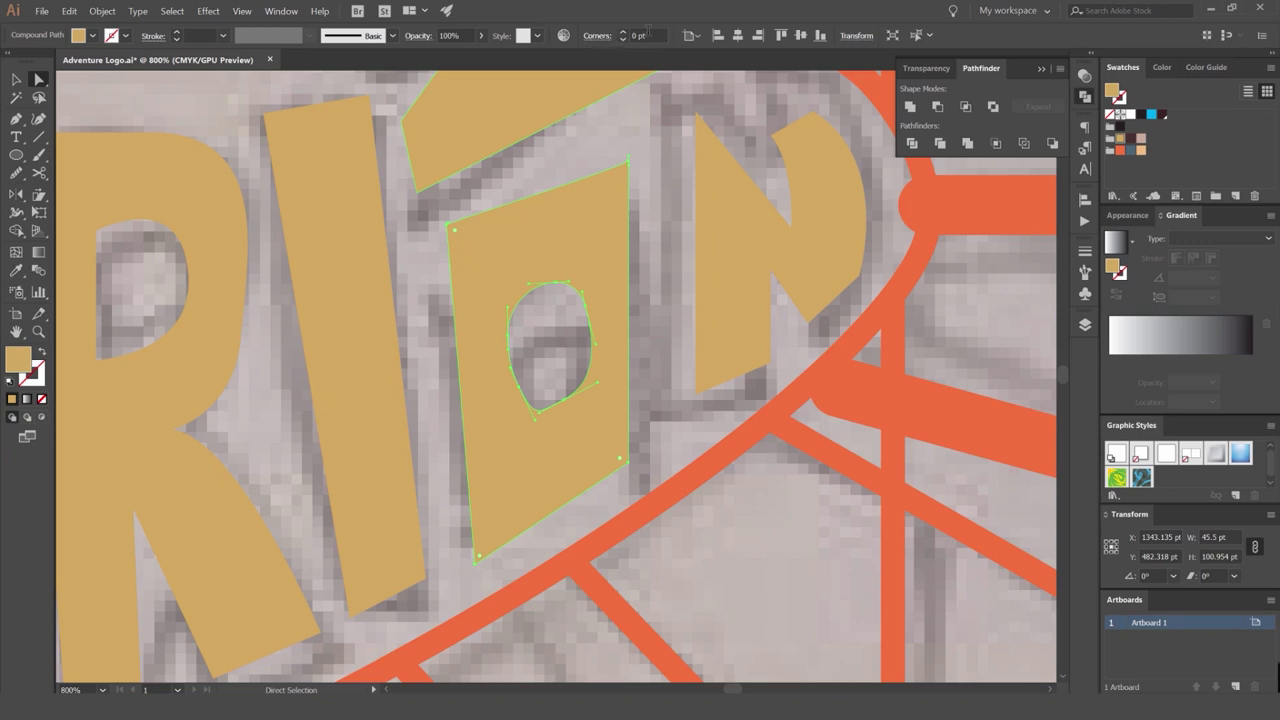
scroll(652, 146, "up", 1)
scroll(630, 51, "up", 1)
left_click(603, 40)
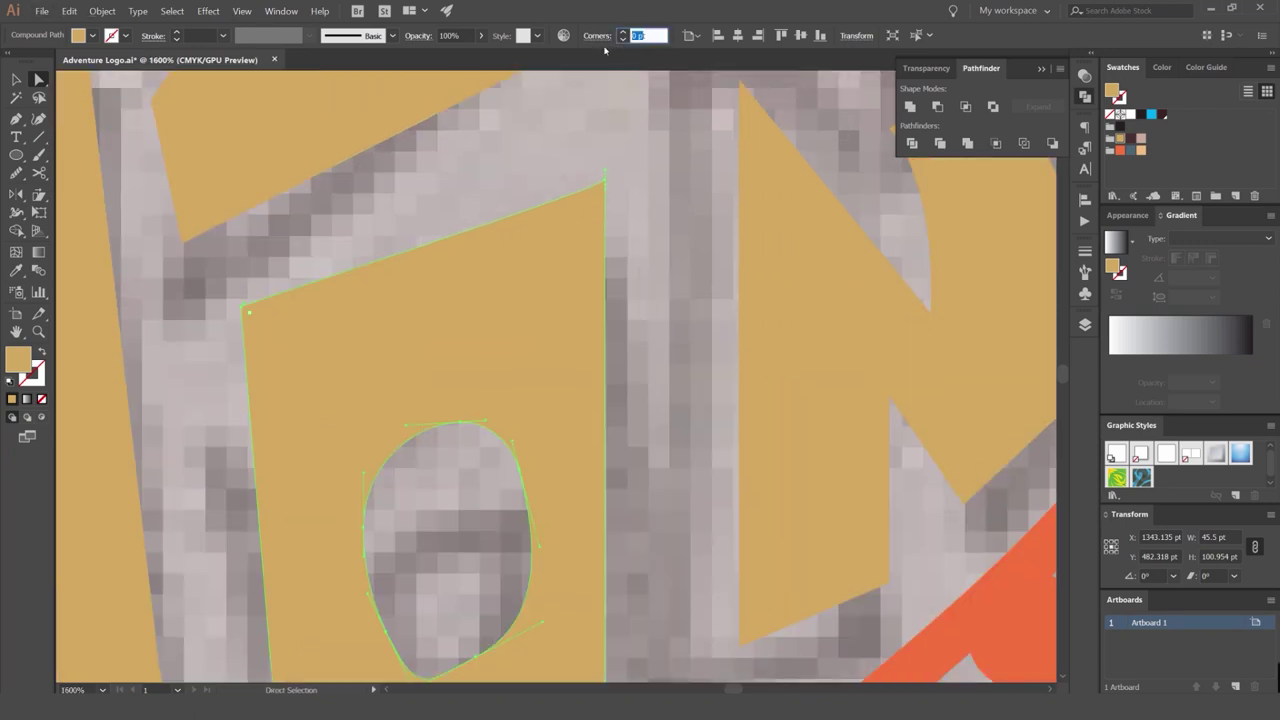
scroll(238, 330, "up", 2)
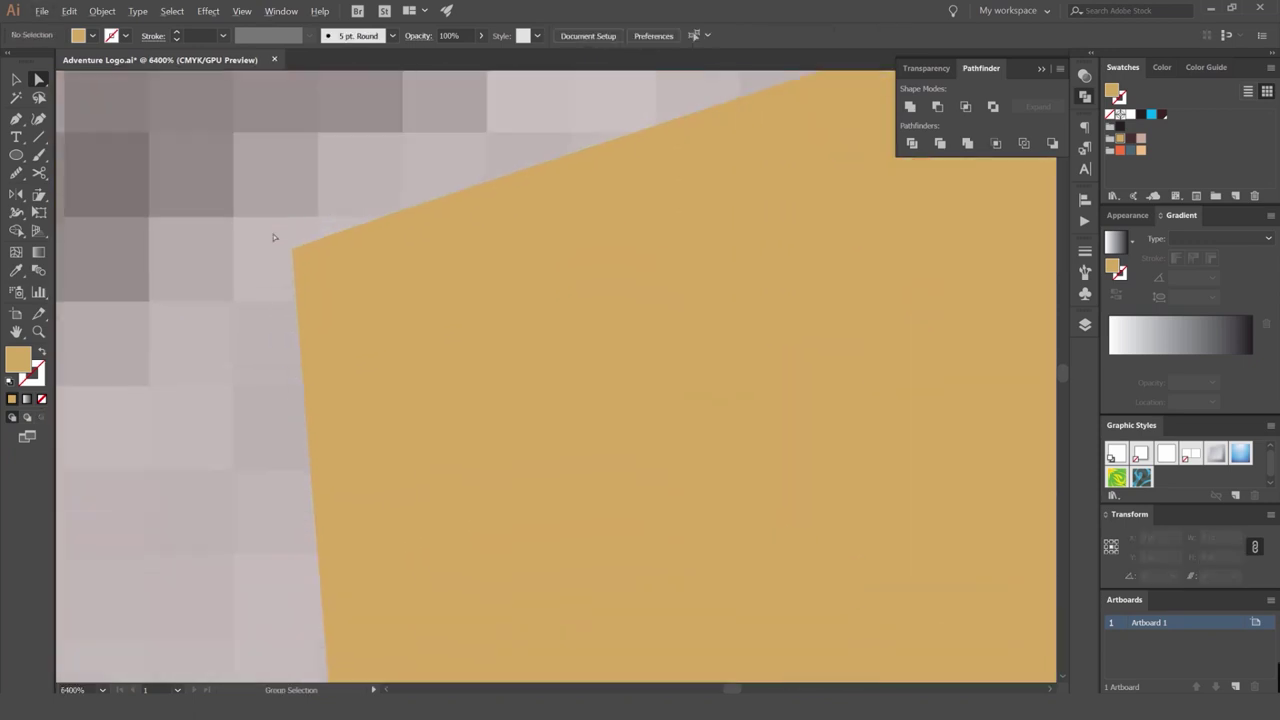
left_click(300, 248)
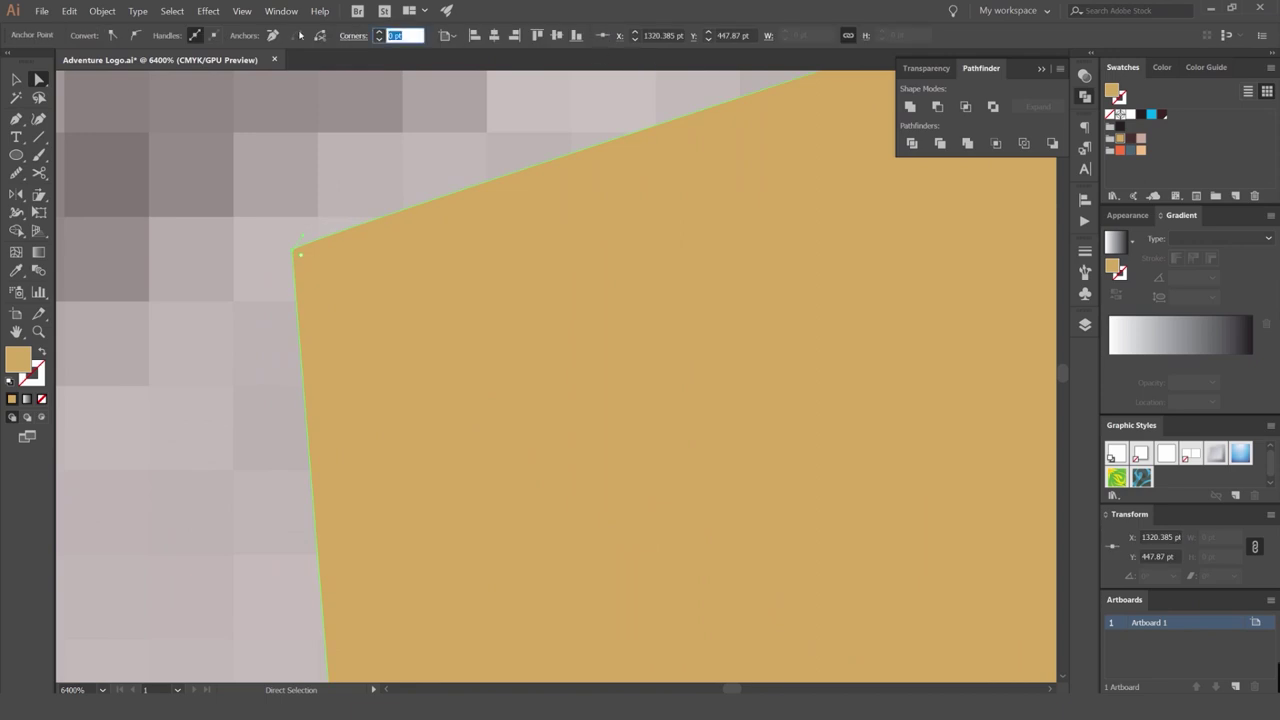
key("Return")
scroll(318, 290, "up", 2)
scroll(300, 292, "down", 2)
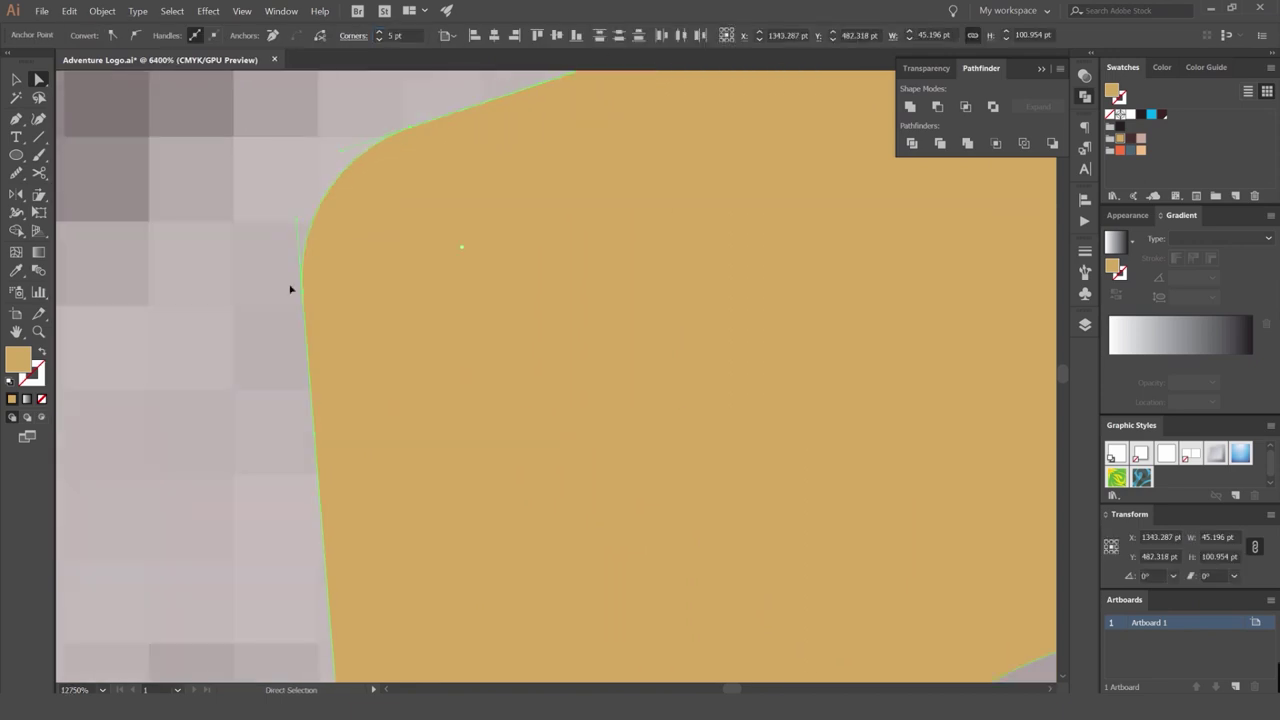
key("ctrl+z")
key("ctrl+z")
scroll(254, 274, "down", 3)
scroll(255, 273, "down", 4)
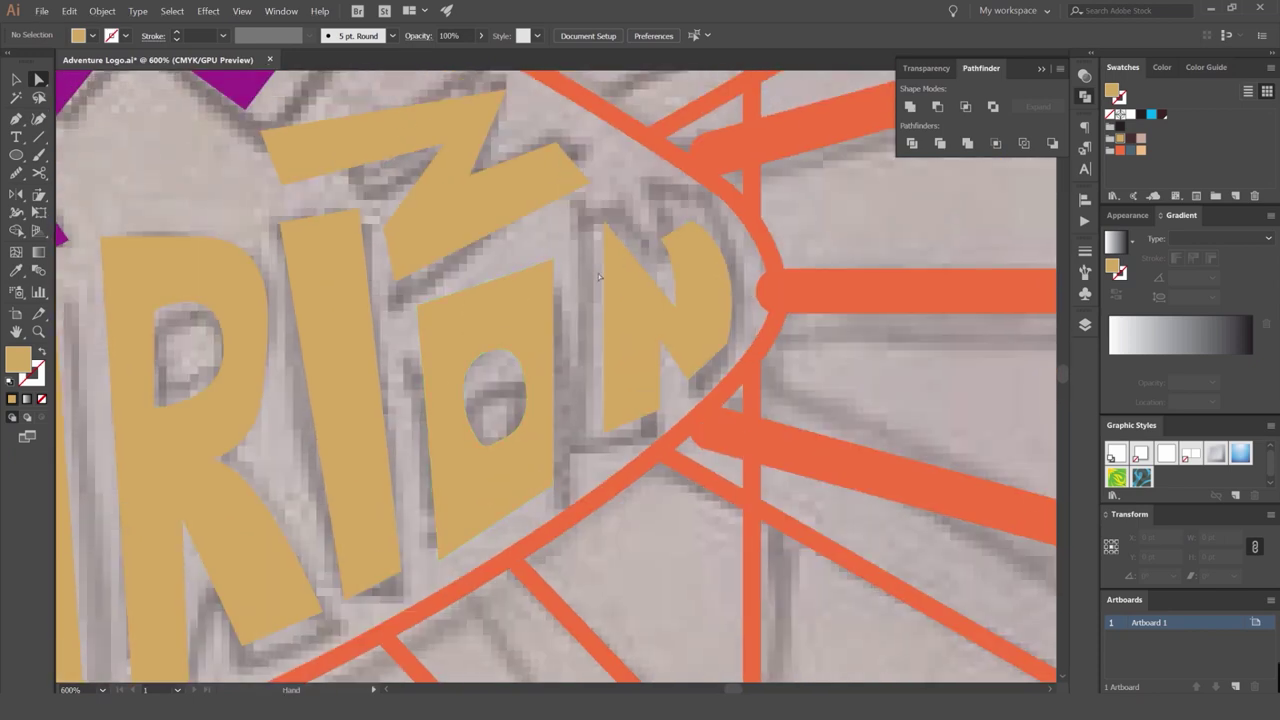
scroll(599, 276, "up", 1)
key("v")
left_click(750, 251)
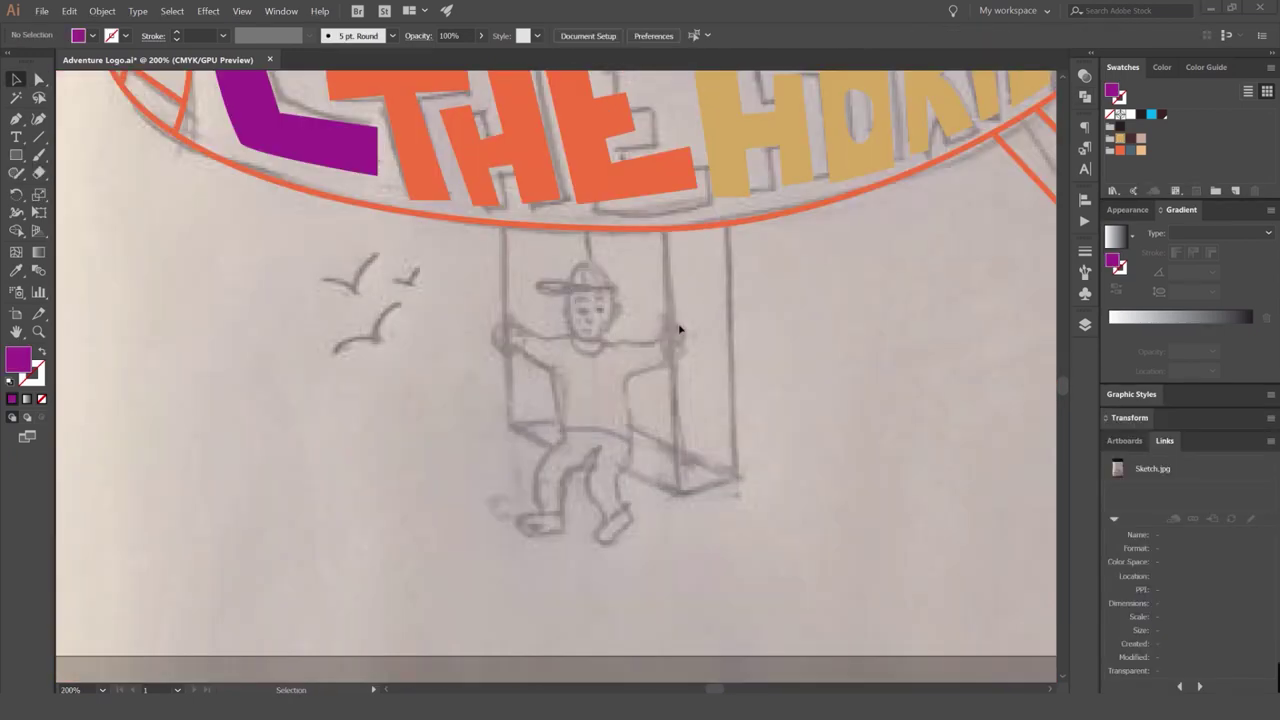
Draw the swing's left rope as a vertical line about 205 pt long from the hull, and give it the hull outline's orange 6 pt stroke.
scroll(634, 347, "up", 1)
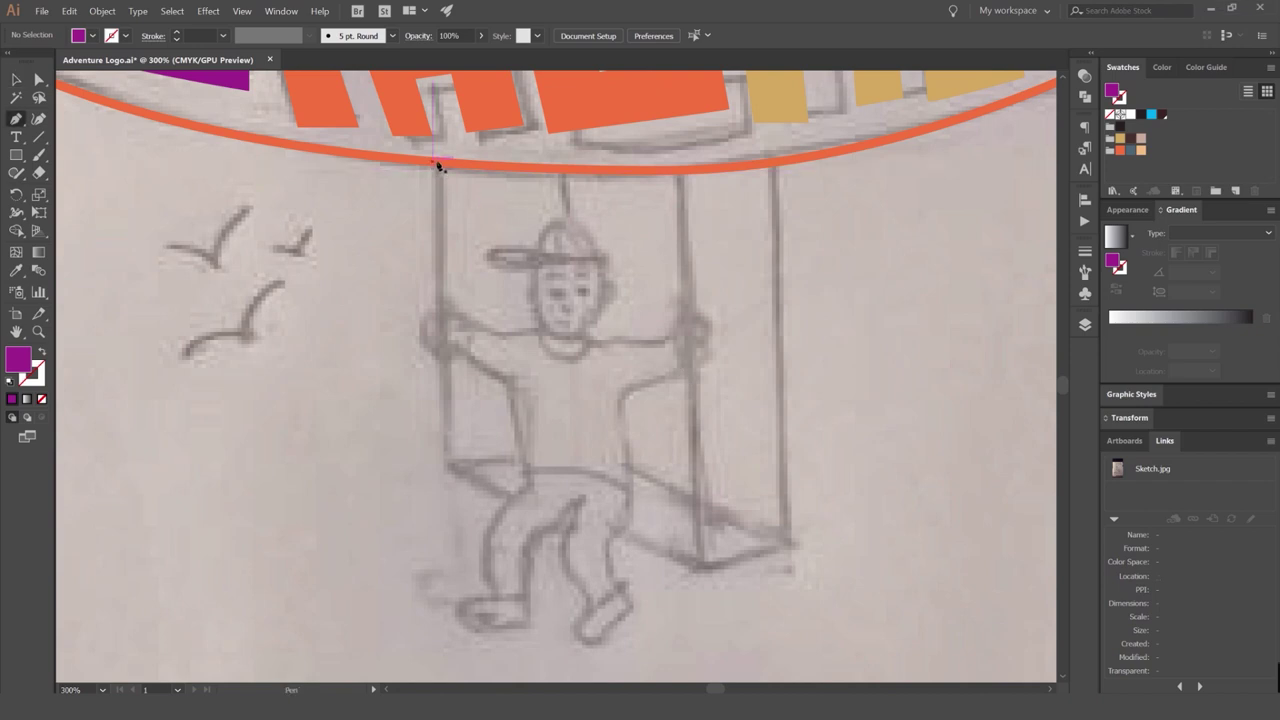
left_click(437, 164)
left_click(451, 472, "shift")
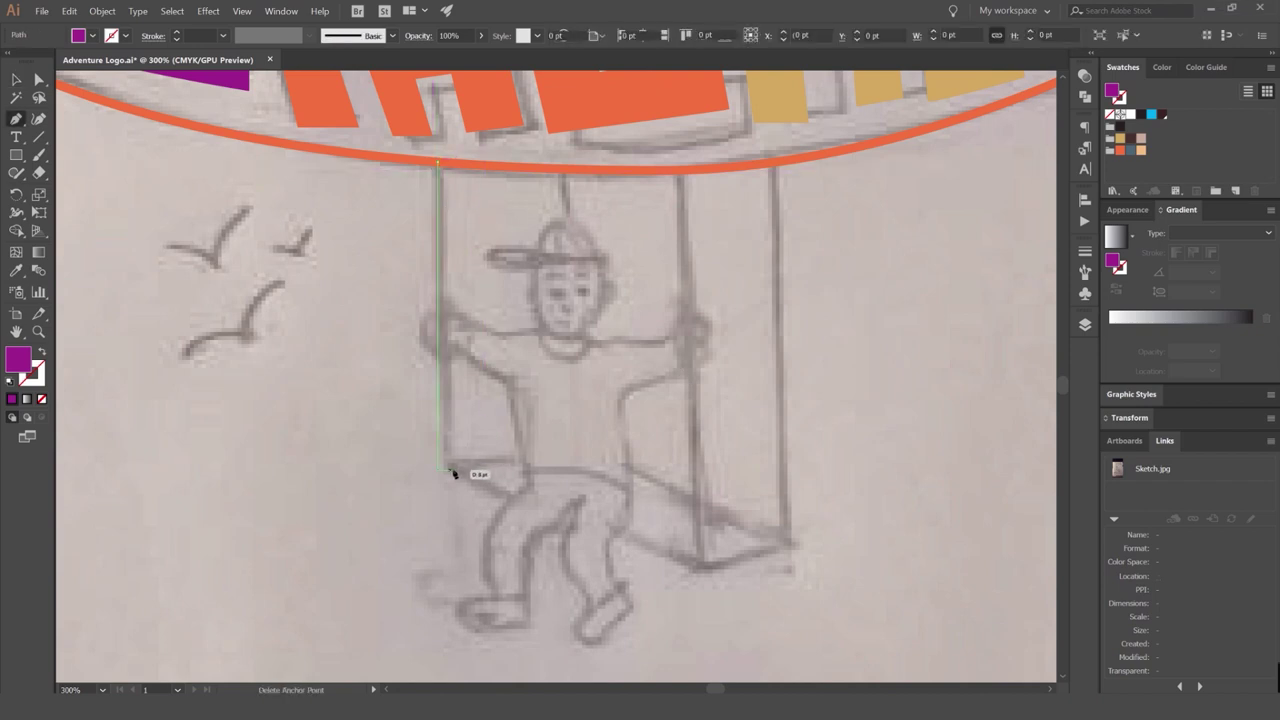
key("i")
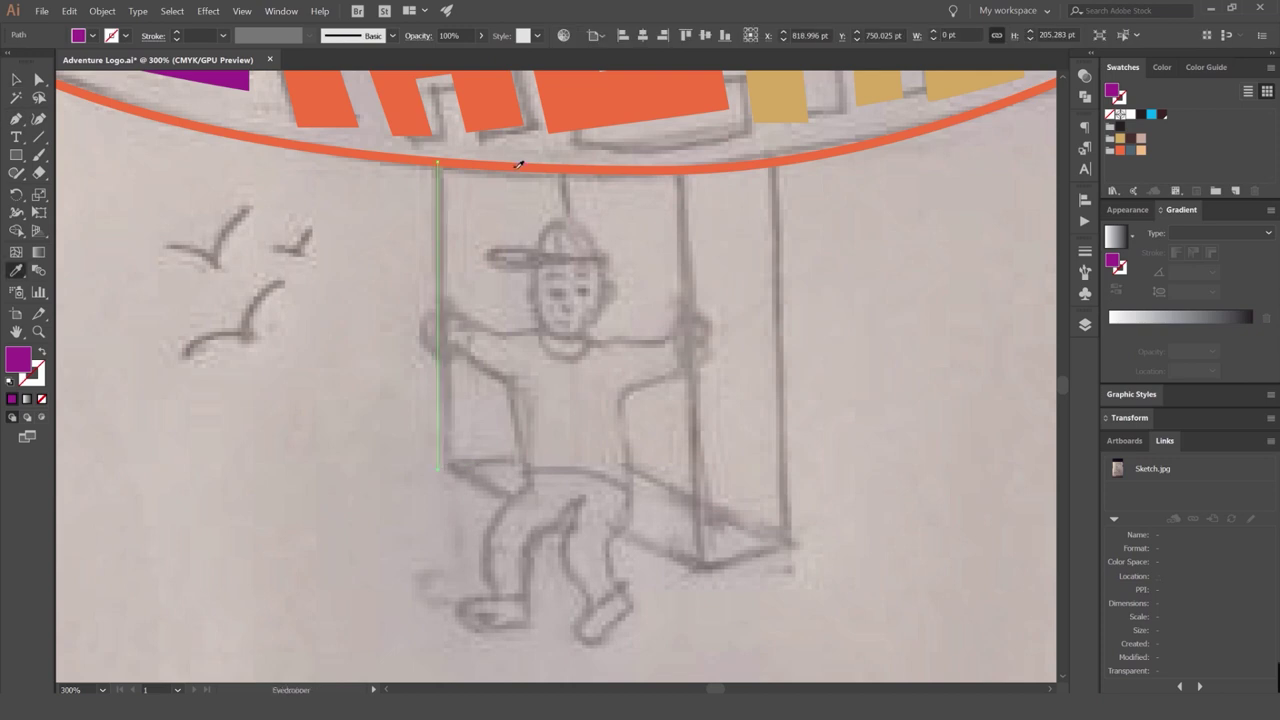
left_click(530, 163)
key("v")
left_click(594, 223)
key("ctrl+minus")
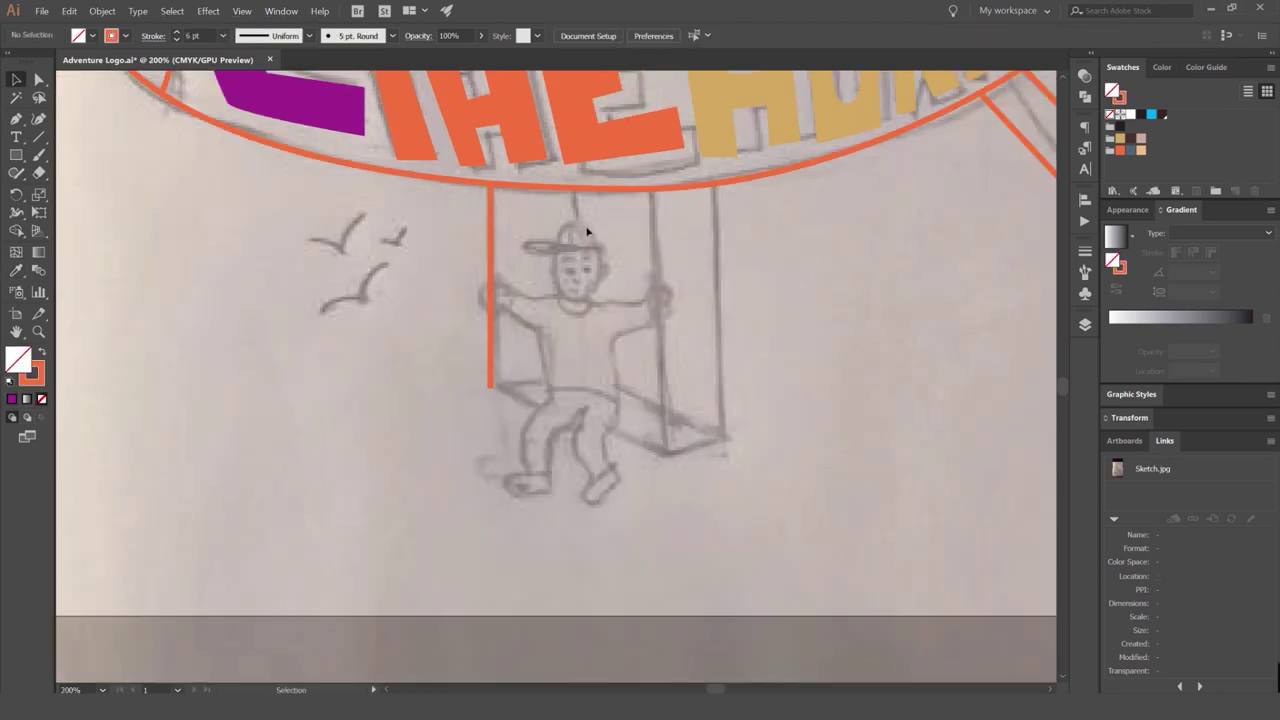
Draw a short vertical line from the hull down to the top of the figure's cap.
scroll(598, 248, "up", 2)
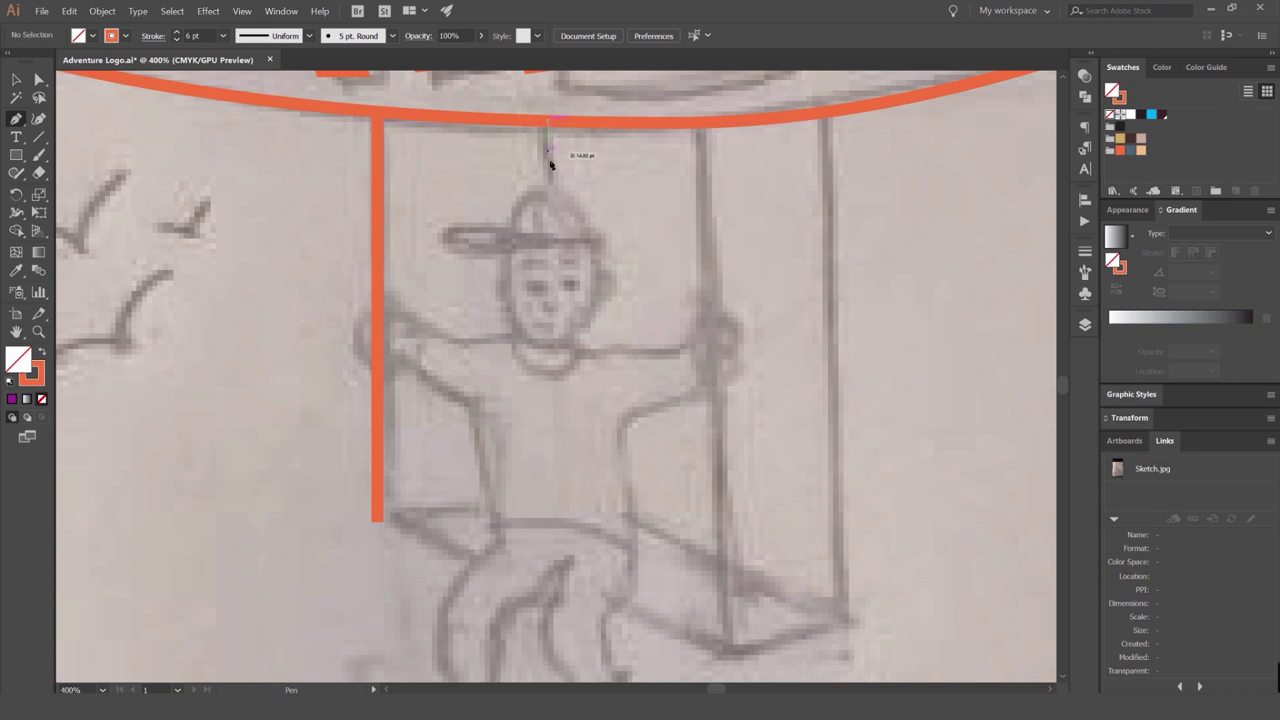
left_click(554, 188, "shift")
key("v")
left_click(586, 184)
Draw two vertical ropes from the hull down to the two corners at the right end of the swing seat.
left_click(706, 130)
left_click(735, 652, "shift")
key("v")
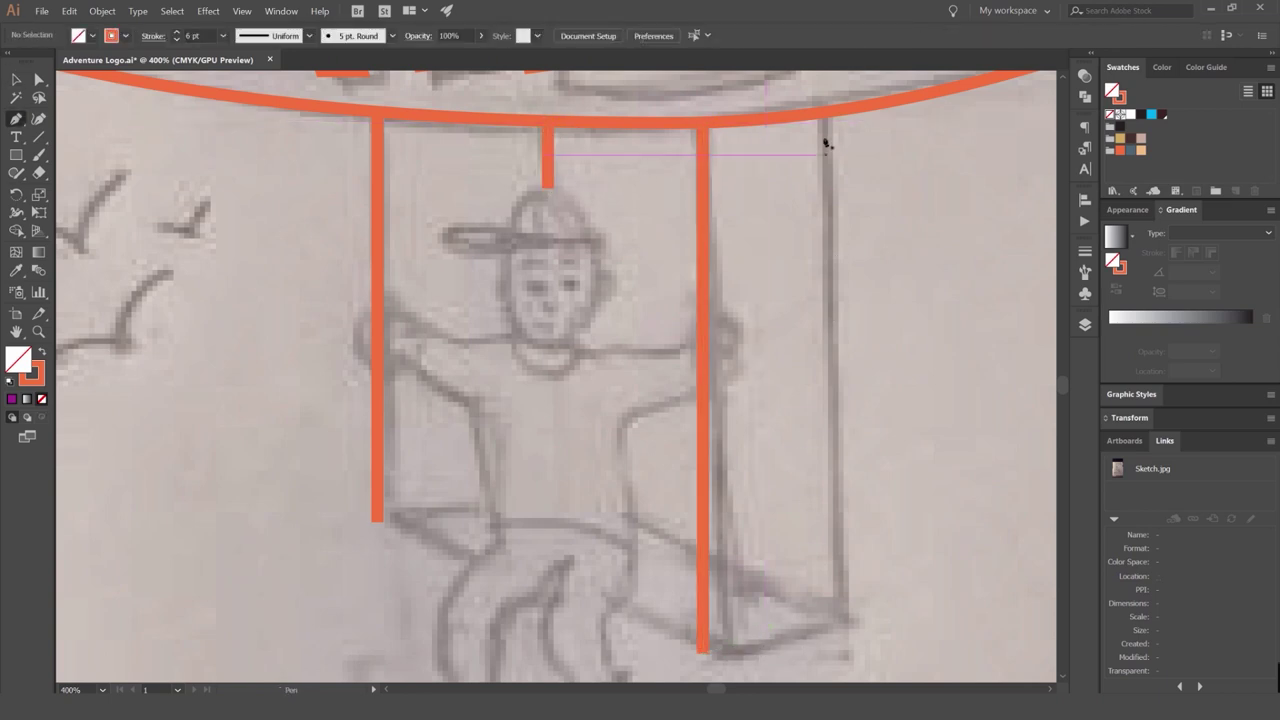
left_click(822, 117)
left_click(851, 630, "shift")
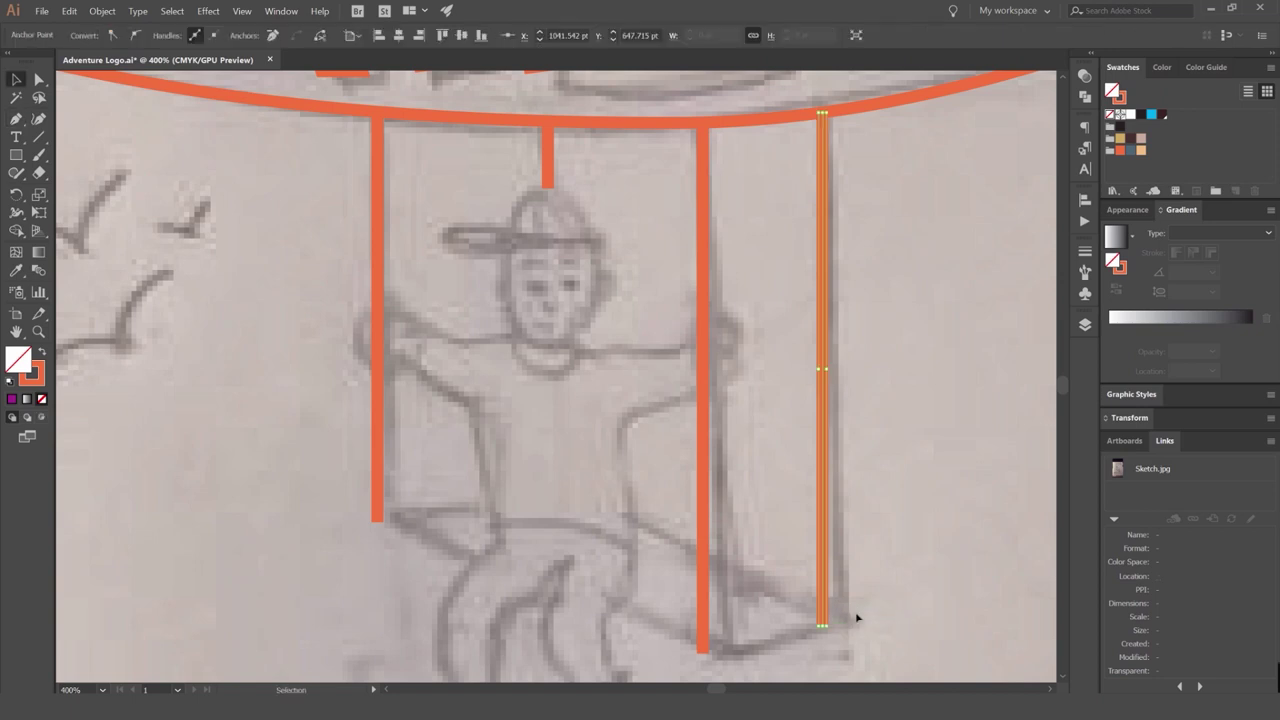
key("v")
left_click_drag(854, 612, 797, 423)
Draw the swing seat's right end and front edge by joining the lower ends of the three long ropes.
key("p")
left_click(632, 488)
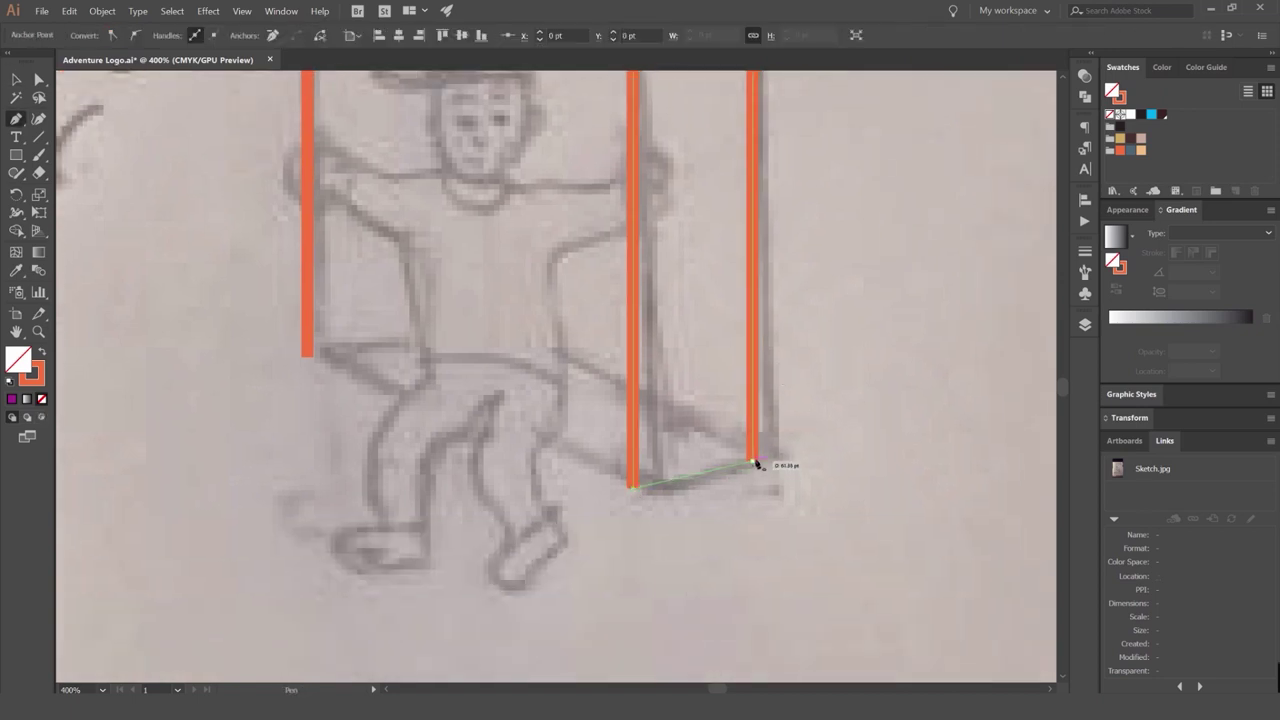
left_click(754, 460)
key("v")
left_click(699, 463)
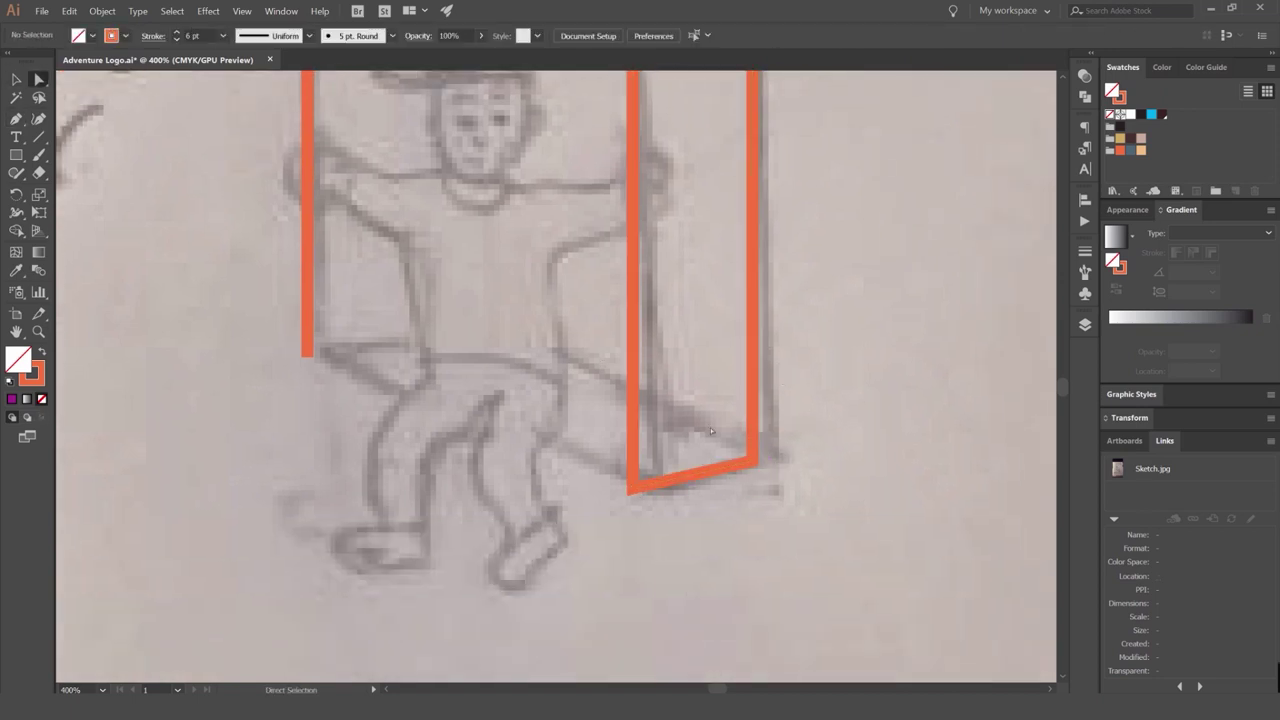
left_click(308, 357)
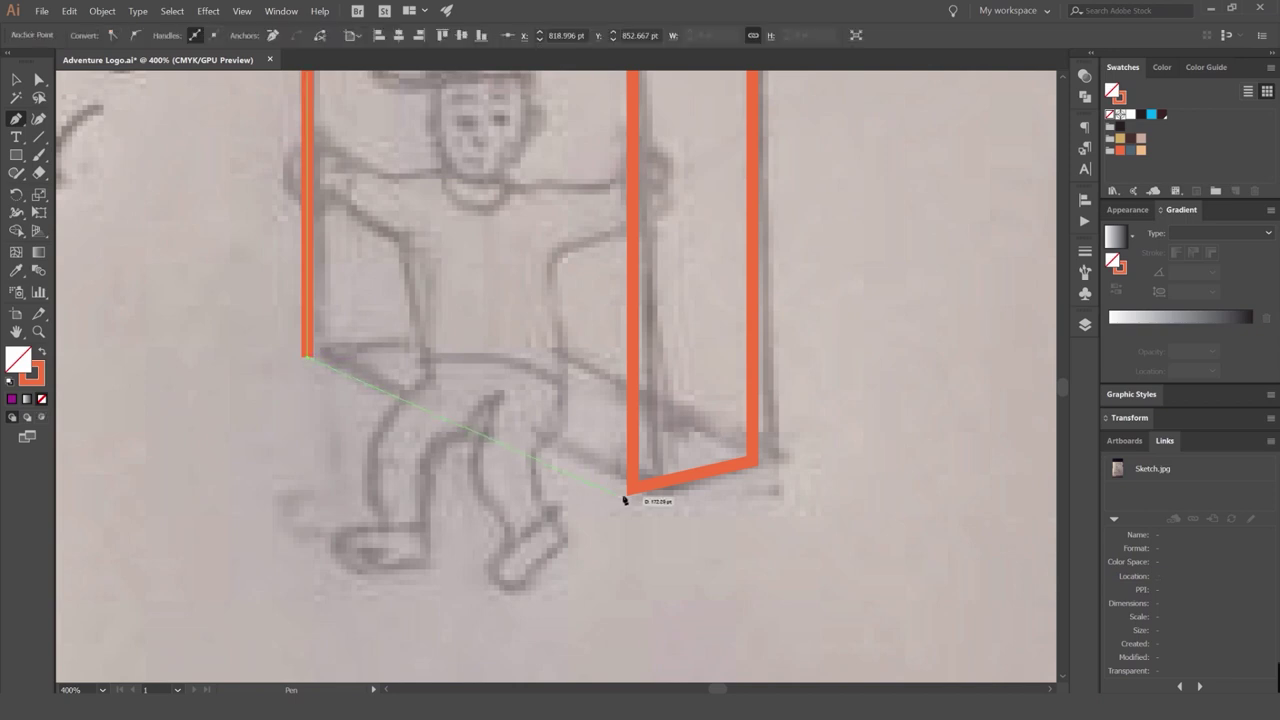
left_click(633, 490)
key("v")
left_click(662, 530)
Draw the seat's rear outline from the far-right rope's lower end to a corner behind the figure and on to the left rope's end.
left_click_drag(814, 497, 806, 541)
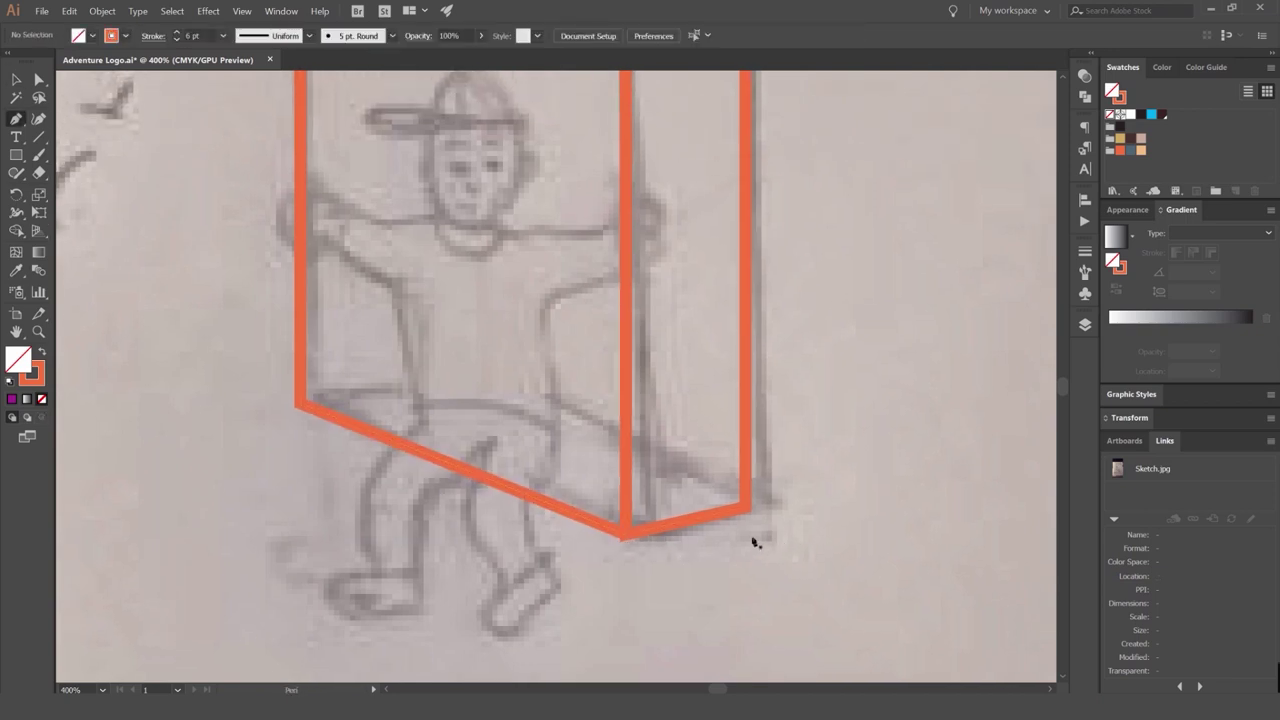
left_click(745, 508)
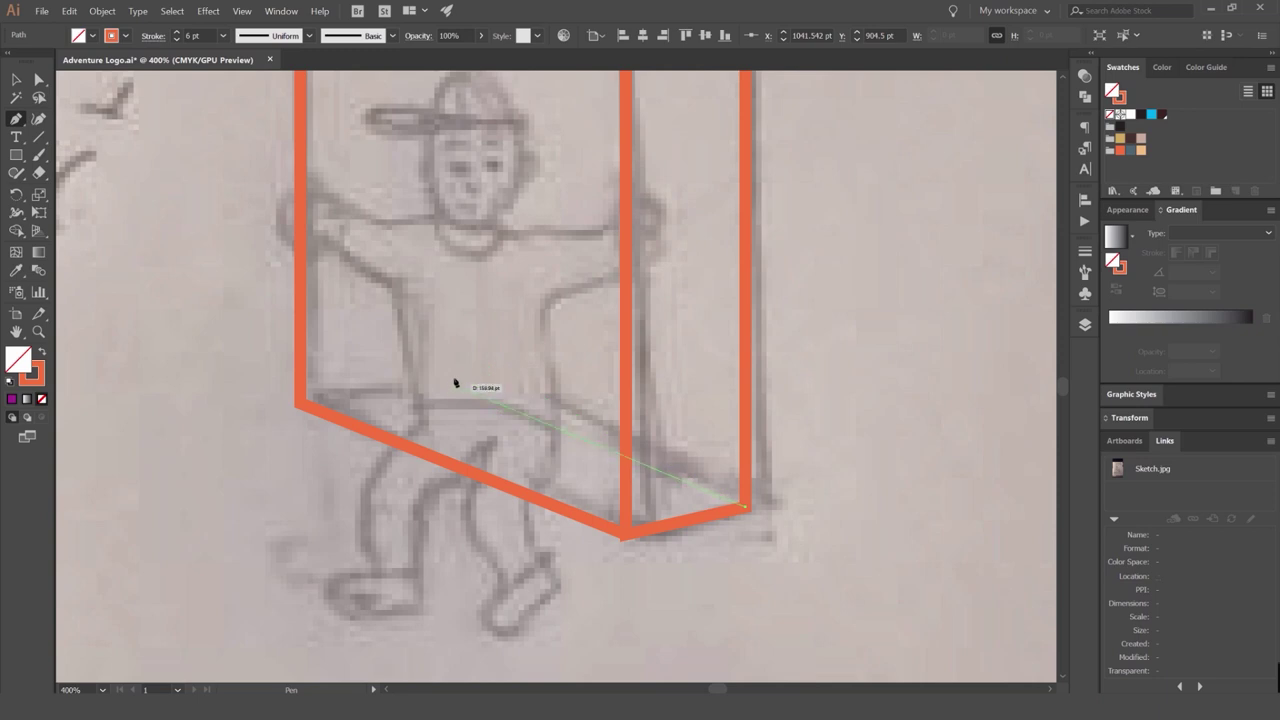
left_click(463, 381)
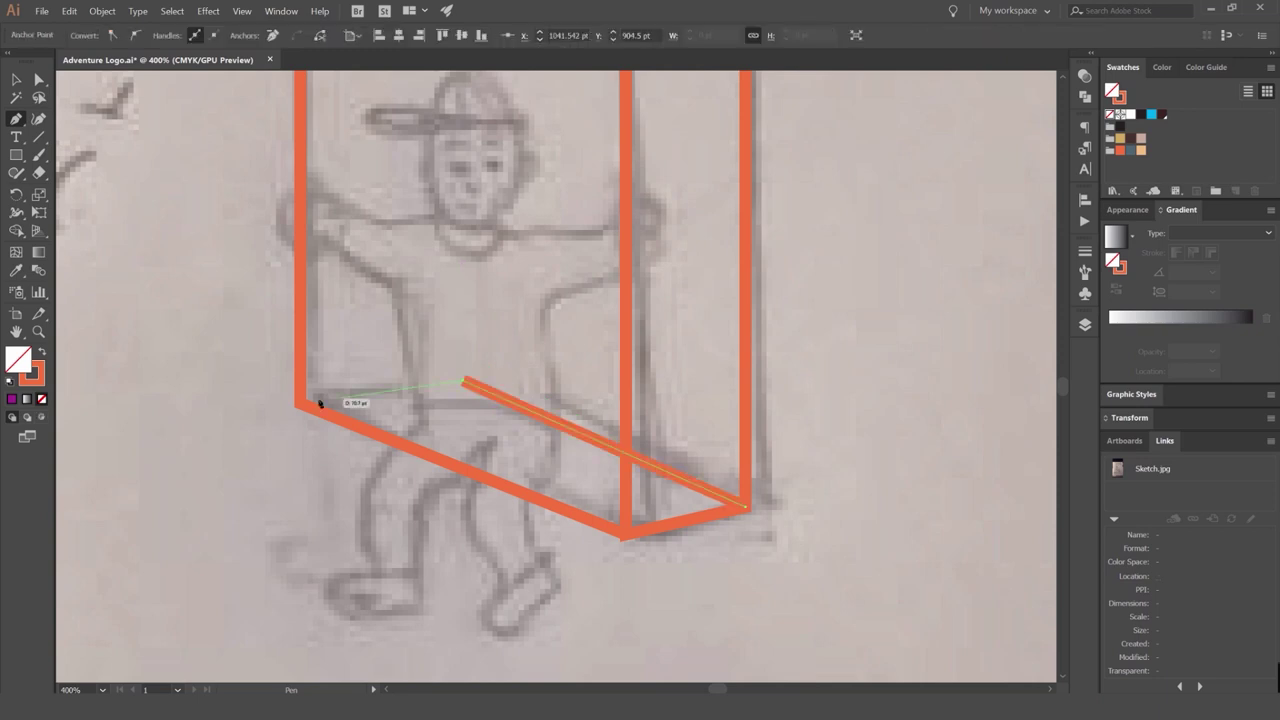
left_click(301, 403)
key("v")
left_click(440, 324)
Try to move the rear corner of the swing seat to the right.
scroll(440, 324, "down", 2)
left_click_drag(470, 250, 508, 311)
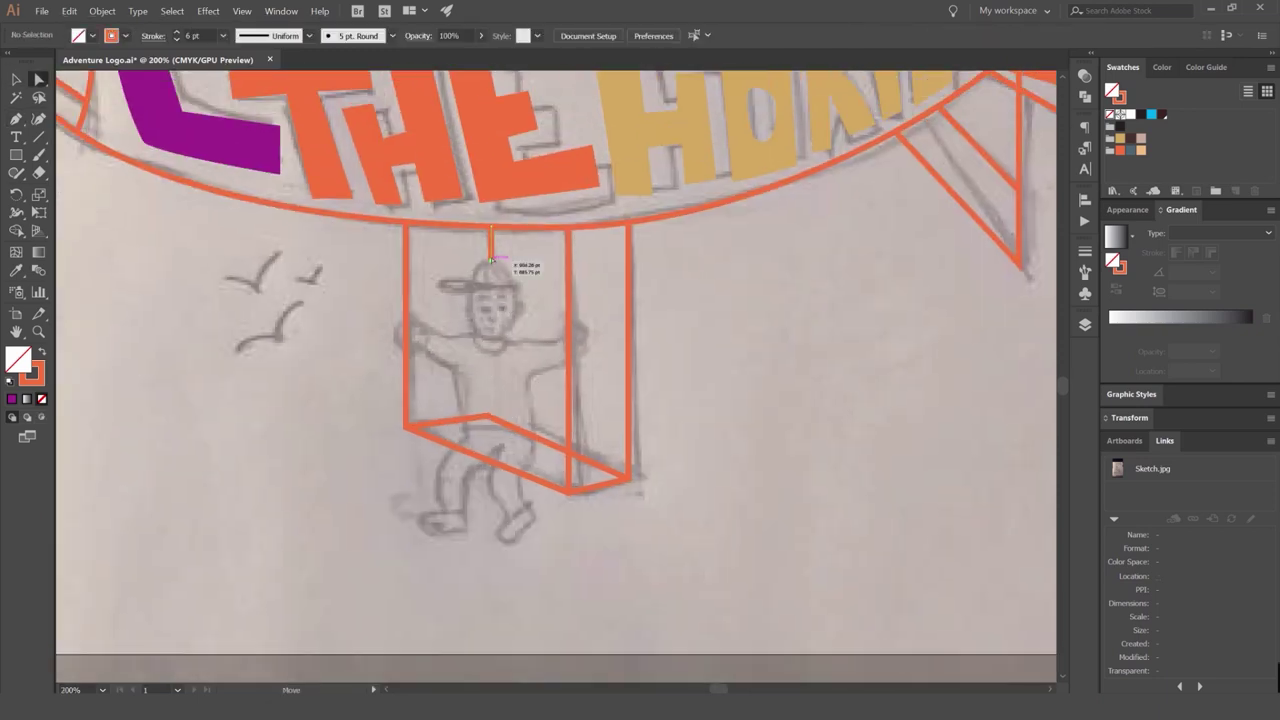
left_click(491, 261)
left_click_drag(495, 411, 551, 412)
key("ctrl+shift+a")
key("ctrl+z")
left_click(543, 418)
left_click(717, 486)
scroll(681, 483, "up", 3)
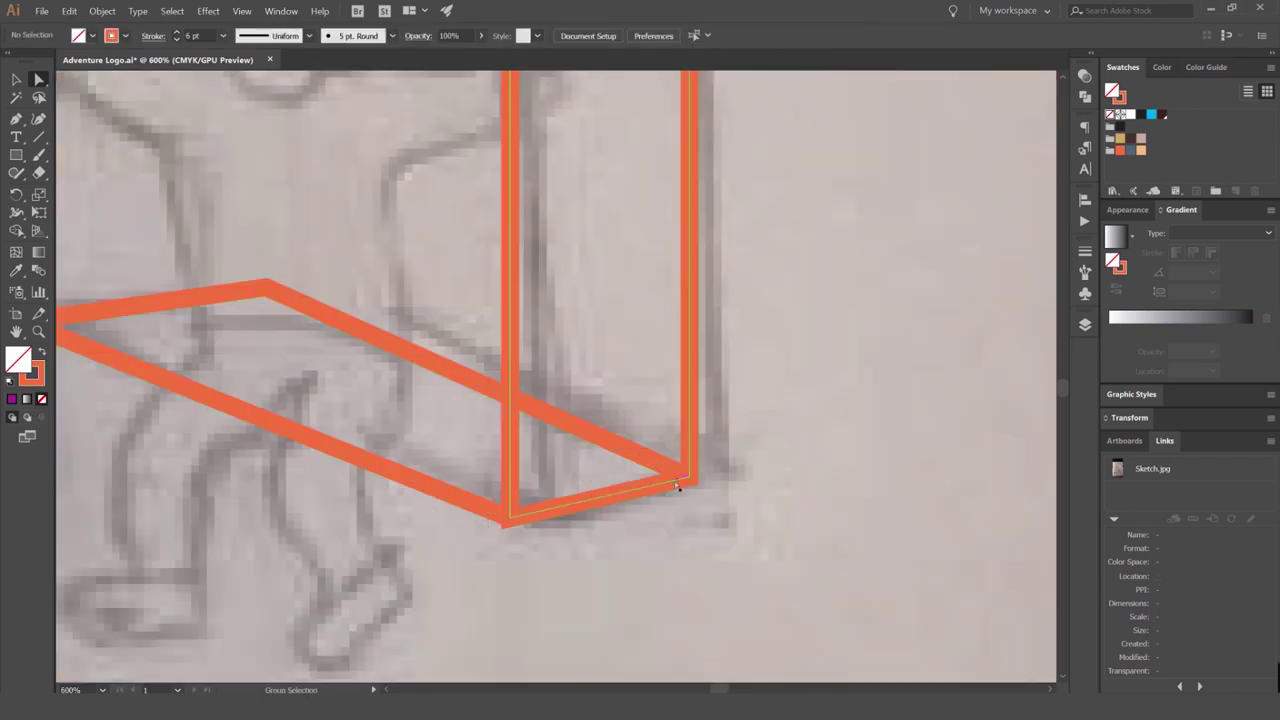
Reposition the swing seat's rear corner so its short edge to the left rope's lower end runs nearly level.
left_click_drag(268, 288, 337, 314)
key("ctrl+shift+a")
key("ctrl+minus")
key("ctrl+minus")
scroll(371, 258, "down", 2)
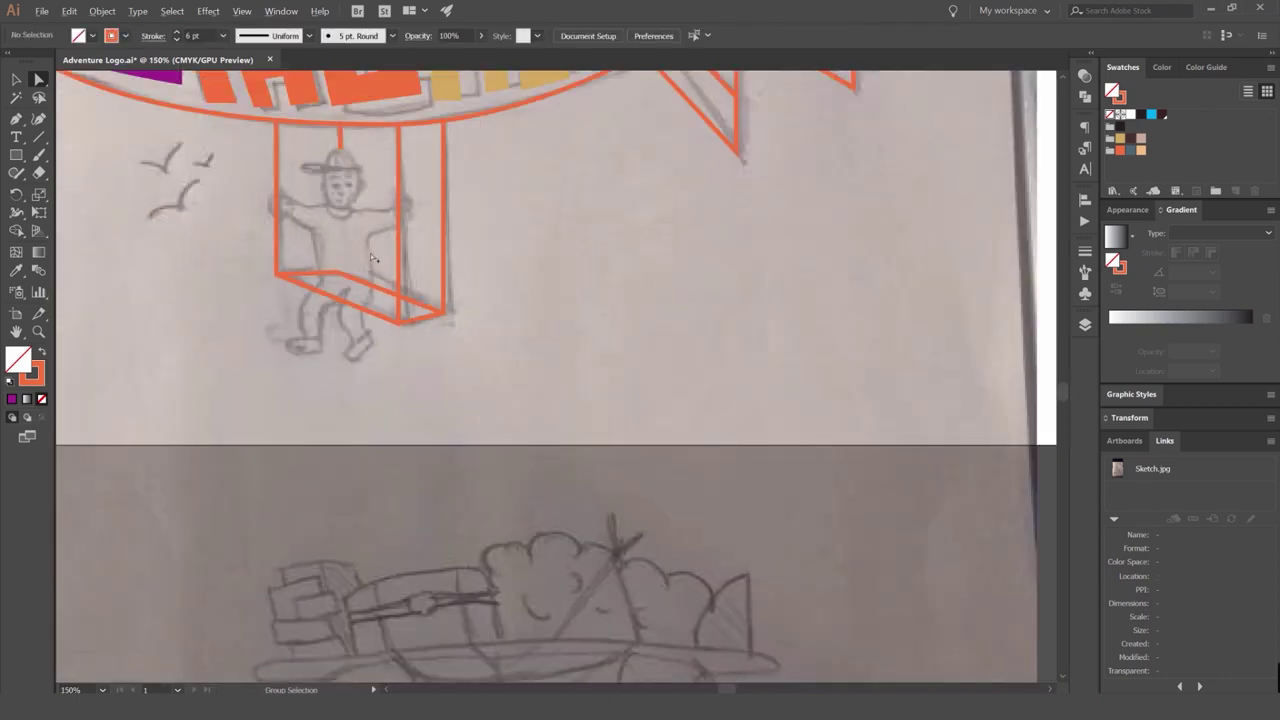
scroll(341, 258, "up", 2)
left_click_drag(341, 258, 499, 275)
left_click(496, 304)
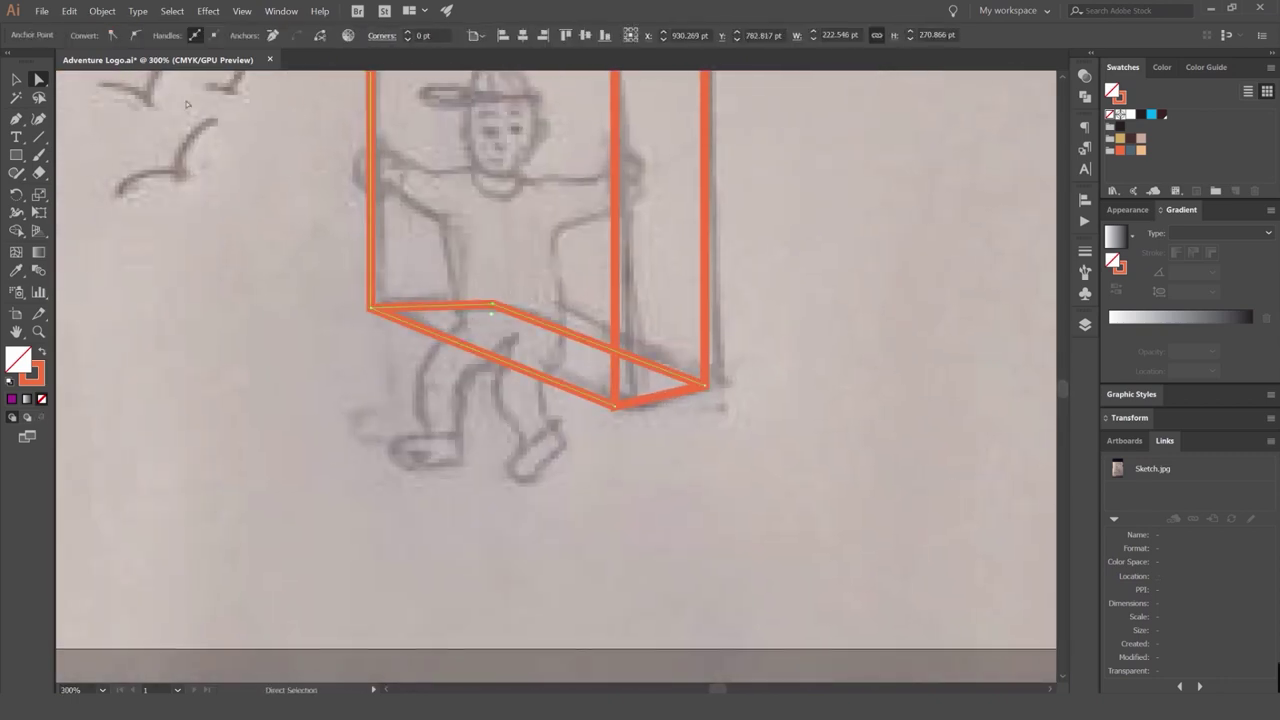
left_click(887, 207)
key("v")
key("ctrl+minus")
key("ctrl+minus")
key("ctrl+minus")
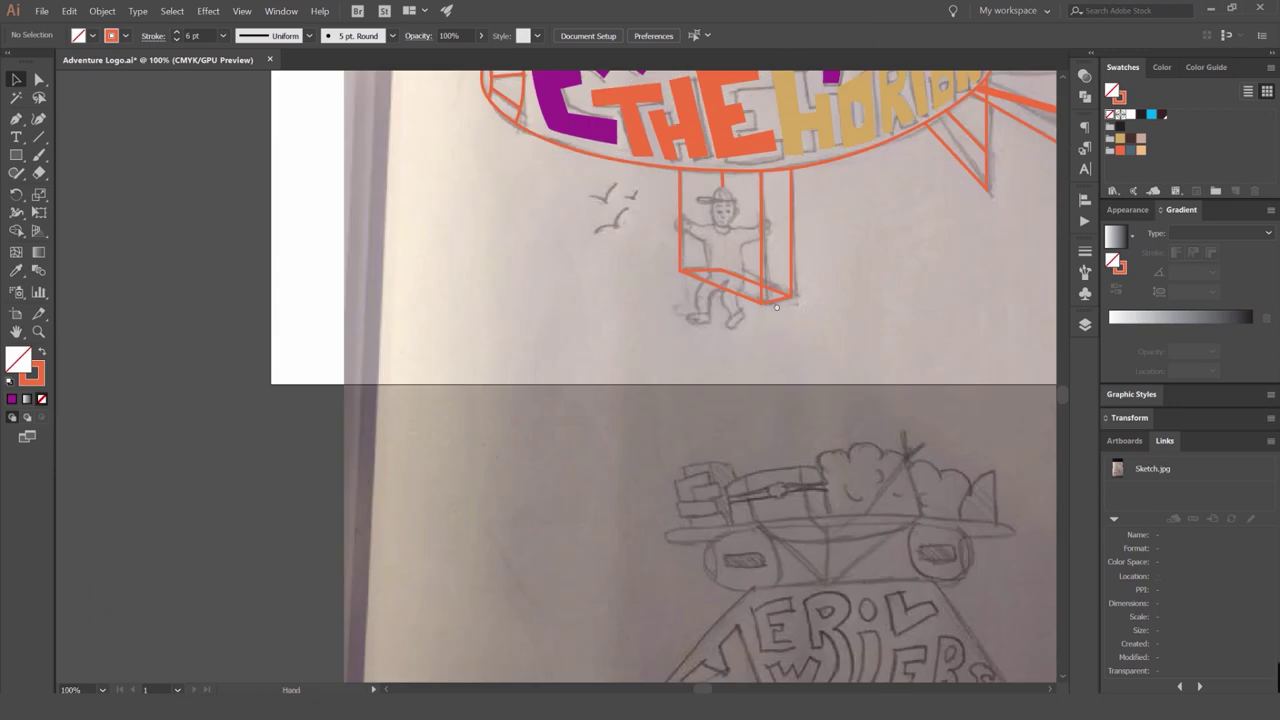
scroll(762, 292, "down", 1)
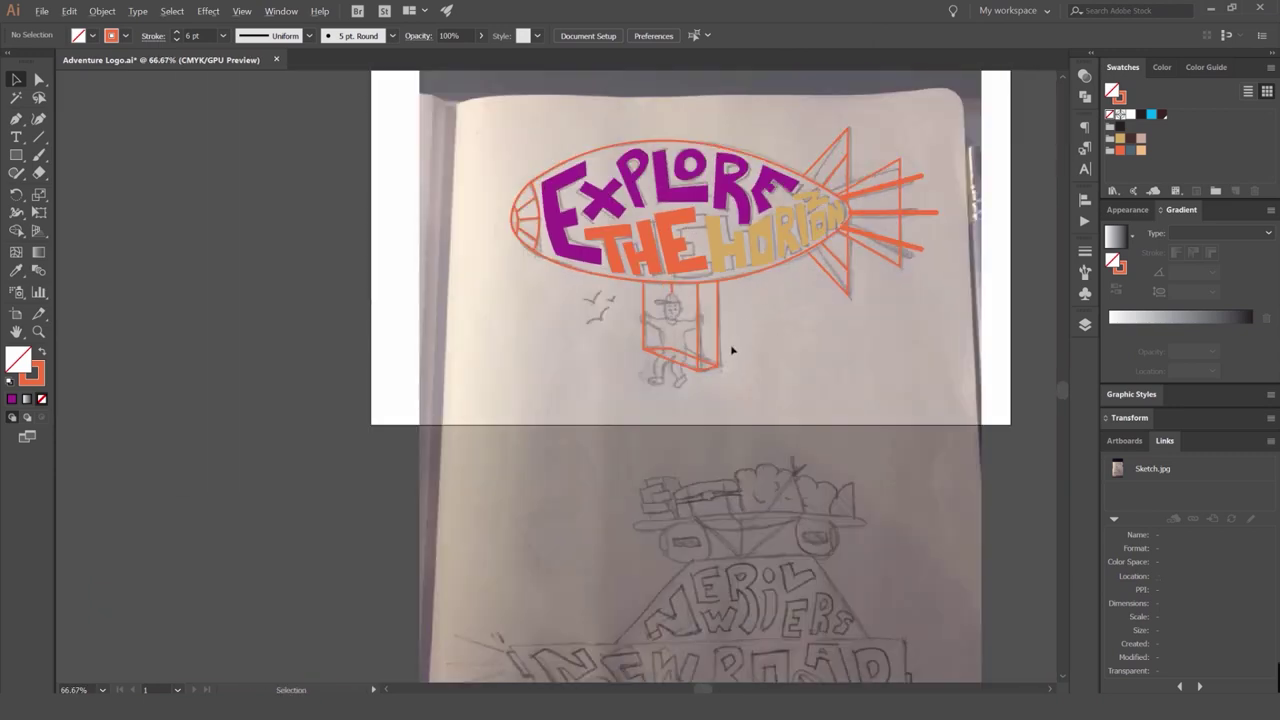
Try removing the rear outline of the swing seat.
scroll(731, 350, "up", 5)
left_click(531, 408)
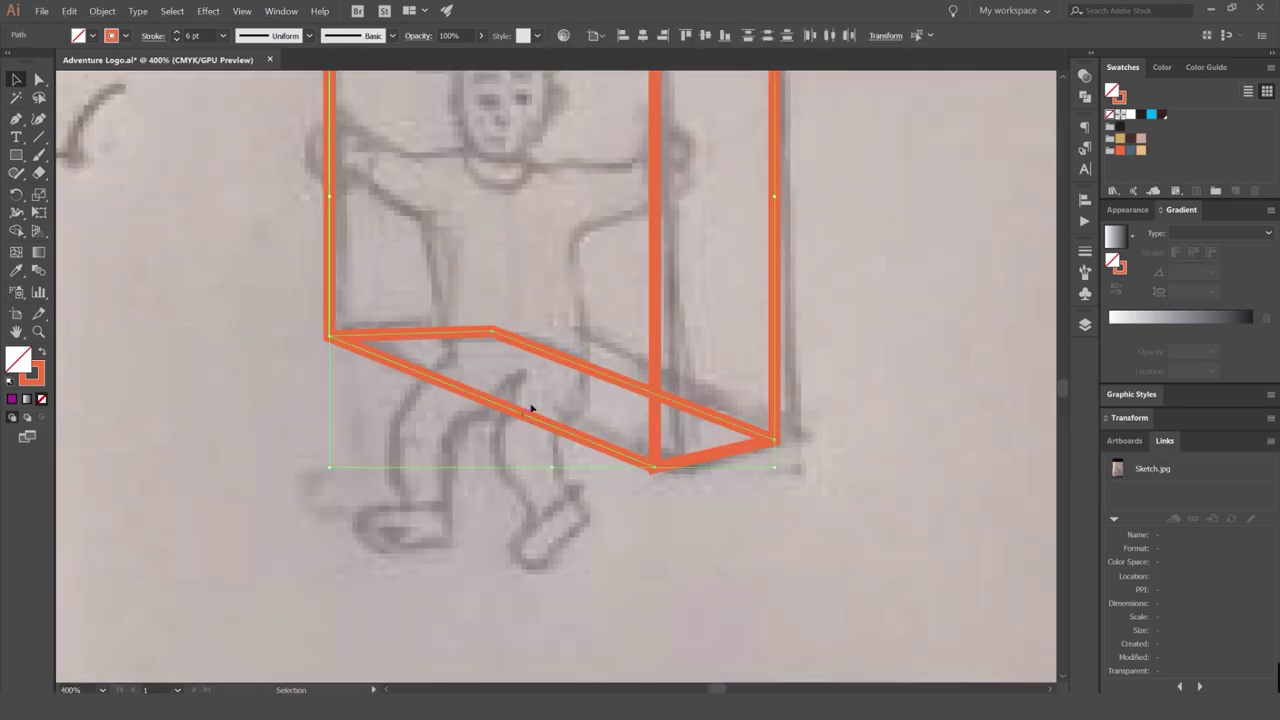
left_click(744, 491)
left_click(657, 455)
scroll(655, 471, "up", 1)
scroll(648, 471, "down", 3)
left_click(590, 338)
scroll(608, 367, "up", 2)
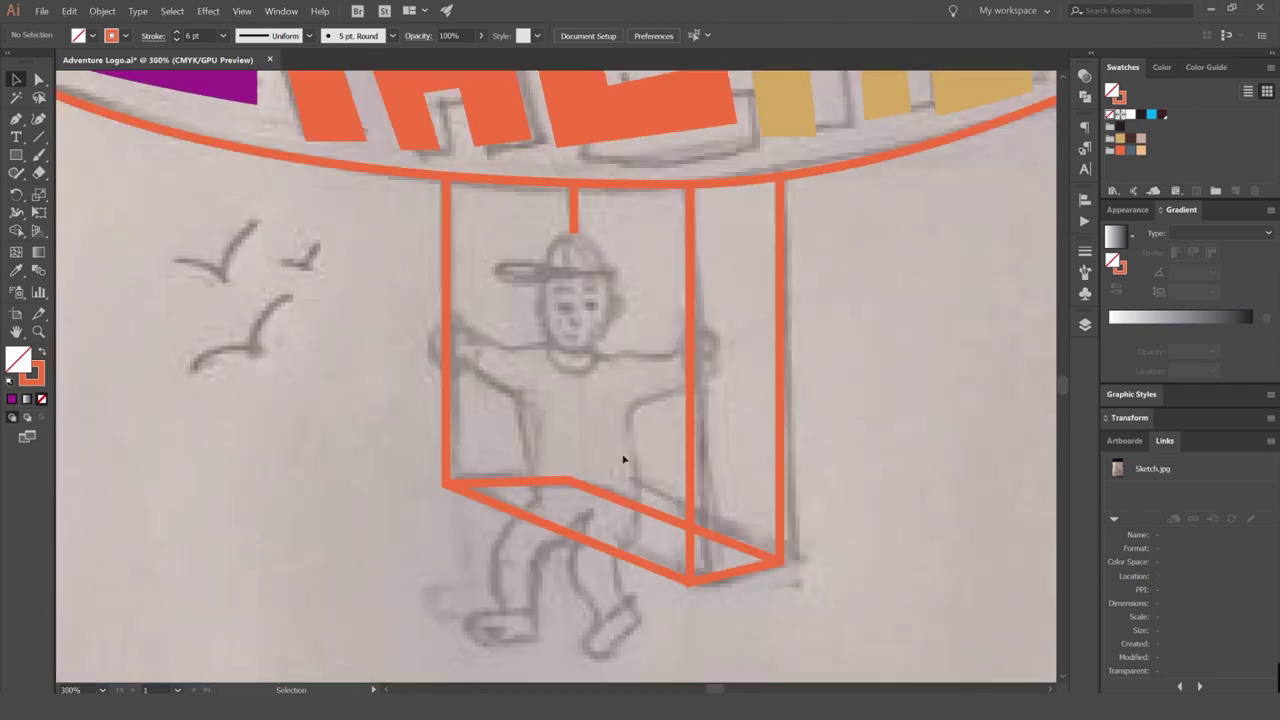
left_click(604, 492)
left_click_drag(604, 492, 553, 402)
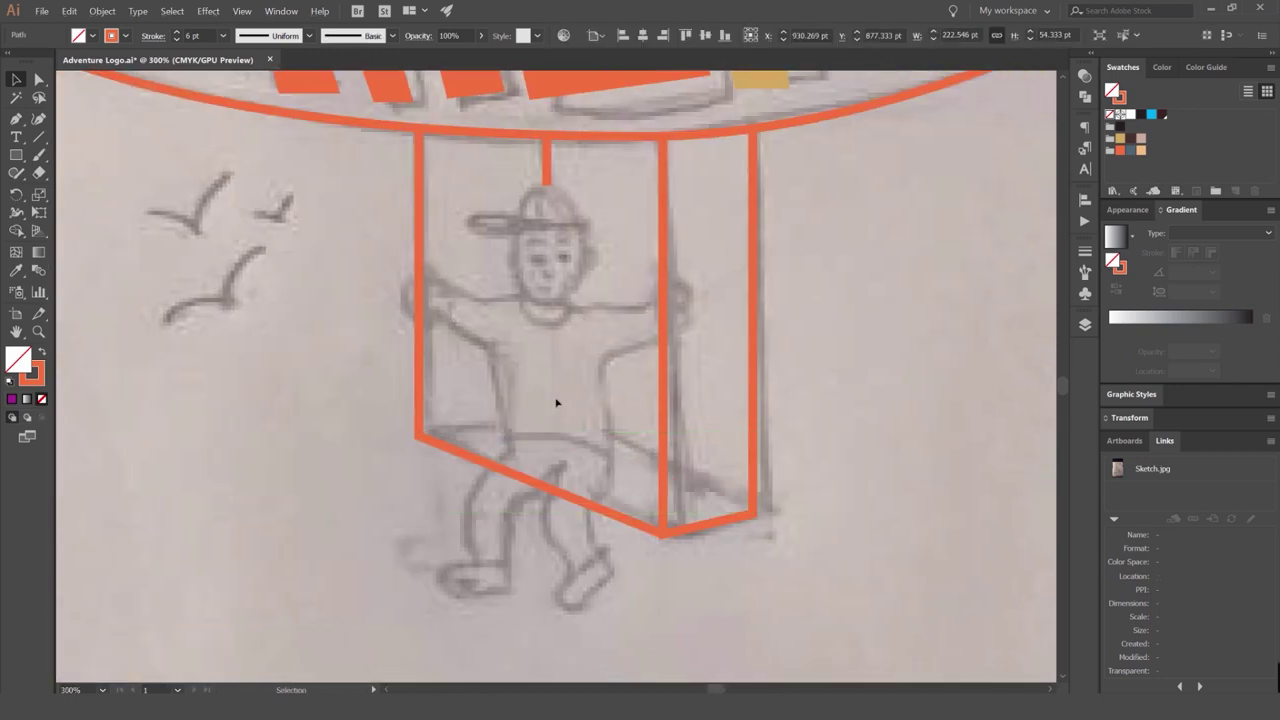
left_click(544, 487)
left_click(580, 363)
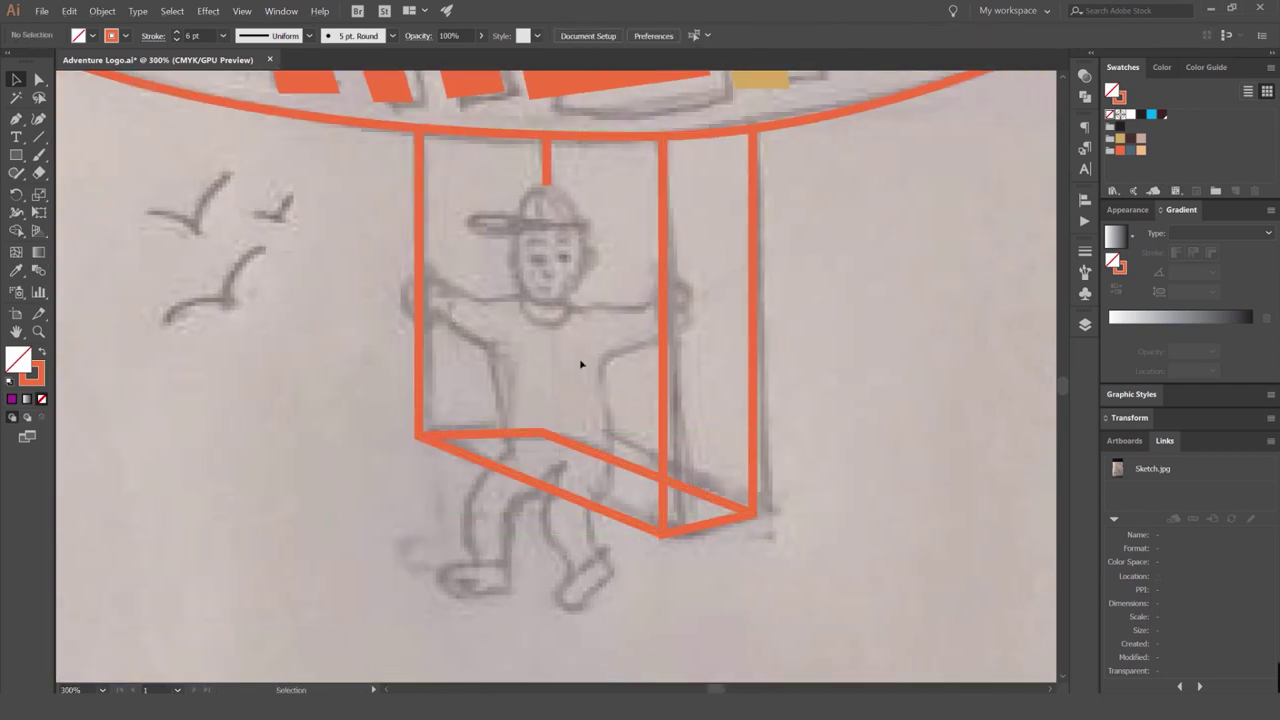
Trace the figure's cap as a closed path with a straight lower edge, domed crown and curved brim pointing left.
left_click_drag(585, 362, 589, 334)
scroll(563, 250, "up", 2)
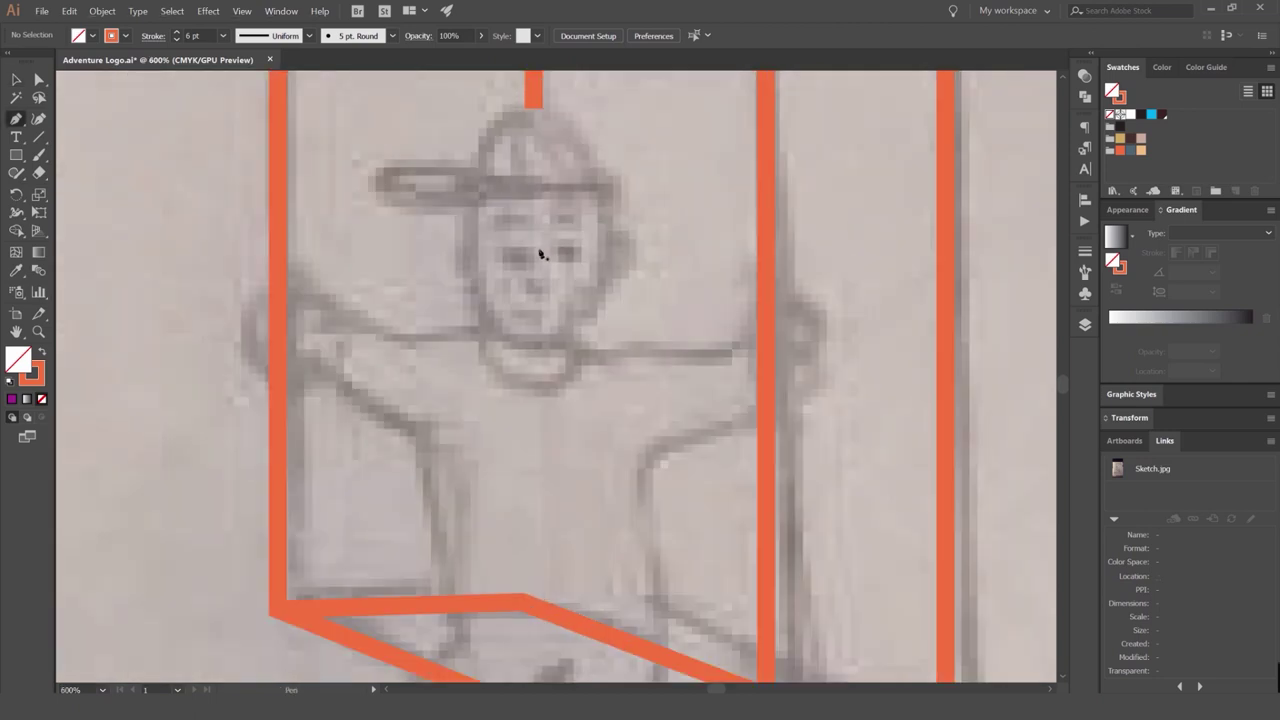
scroll(532, 249, "down", 3)
left_click_drag(532, 247, 505, 215)
scroll(522, 207, "up", 4)
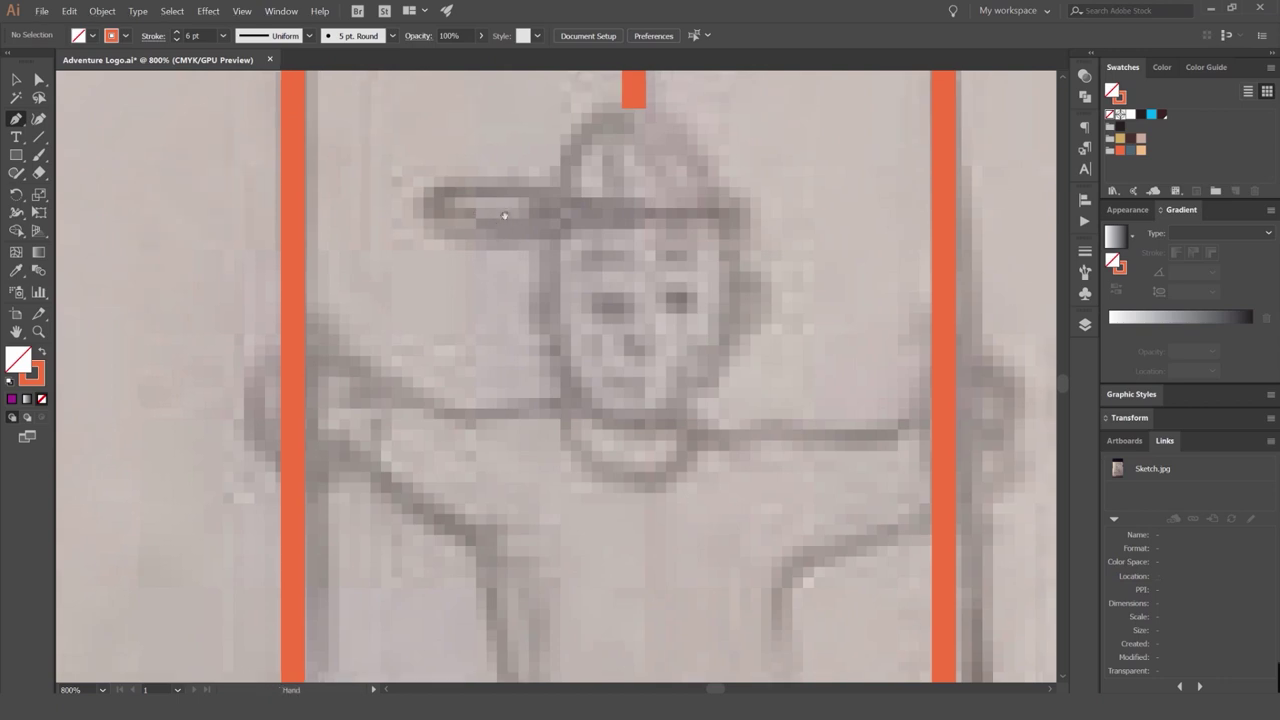
left_click(741, 222, "shift")
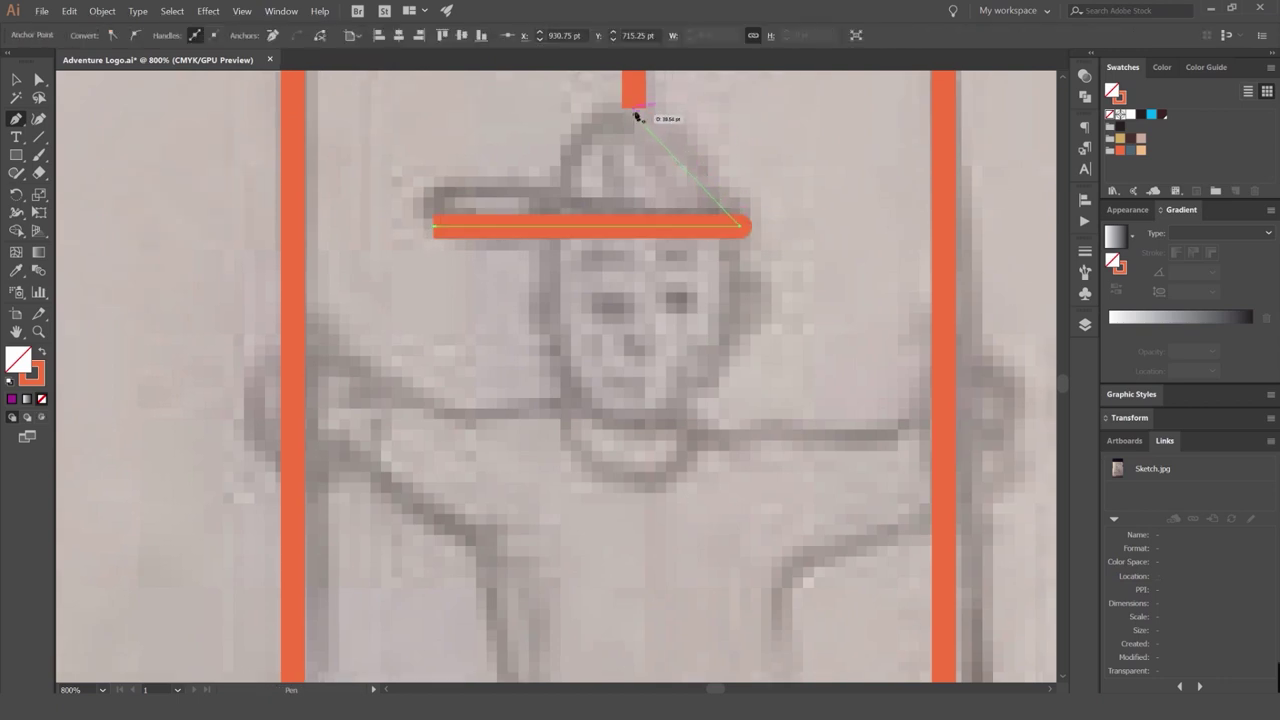
mouse_move(540, 126)
left_mouse_down()
mouse_move(559, 175)
mouse_move(423, 198)
left_mouse_up()
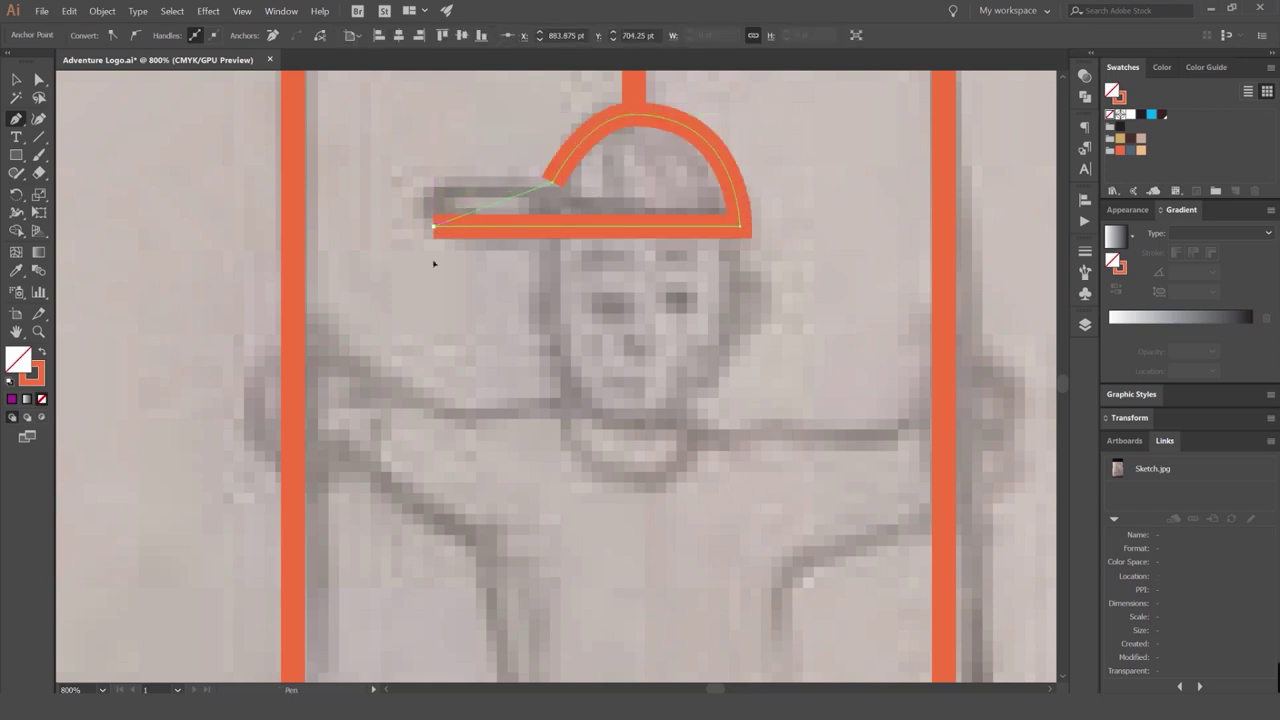
left_click_drag(434, 264, 434, 277)
Try moving the cap down and scaling it slightly smaller on the figure's head.
key("v")
left_click(673, 177)
left_click_drag(740, 276, 740, 309)
left_click(703, 287)
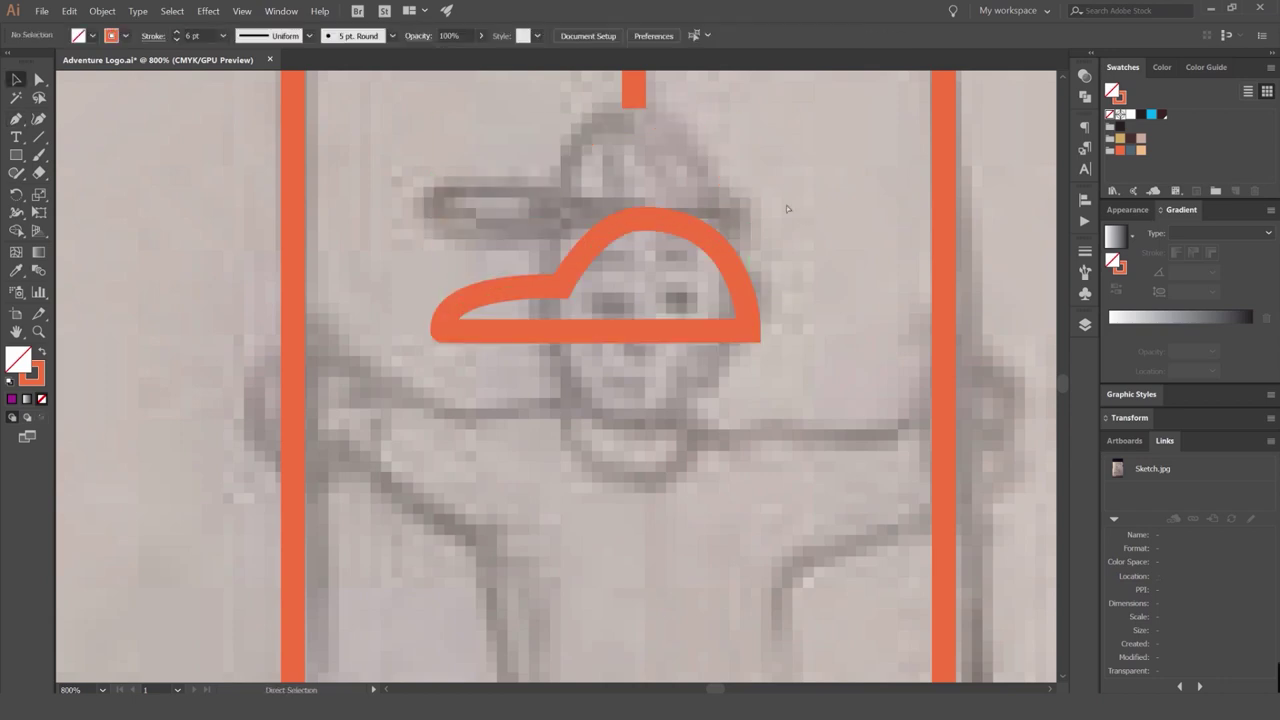
key("ctrl+z")
left_click_drag(739, 115, 724, 121)
left_click(761, 160)
scroll(762, 156, "down", 5)
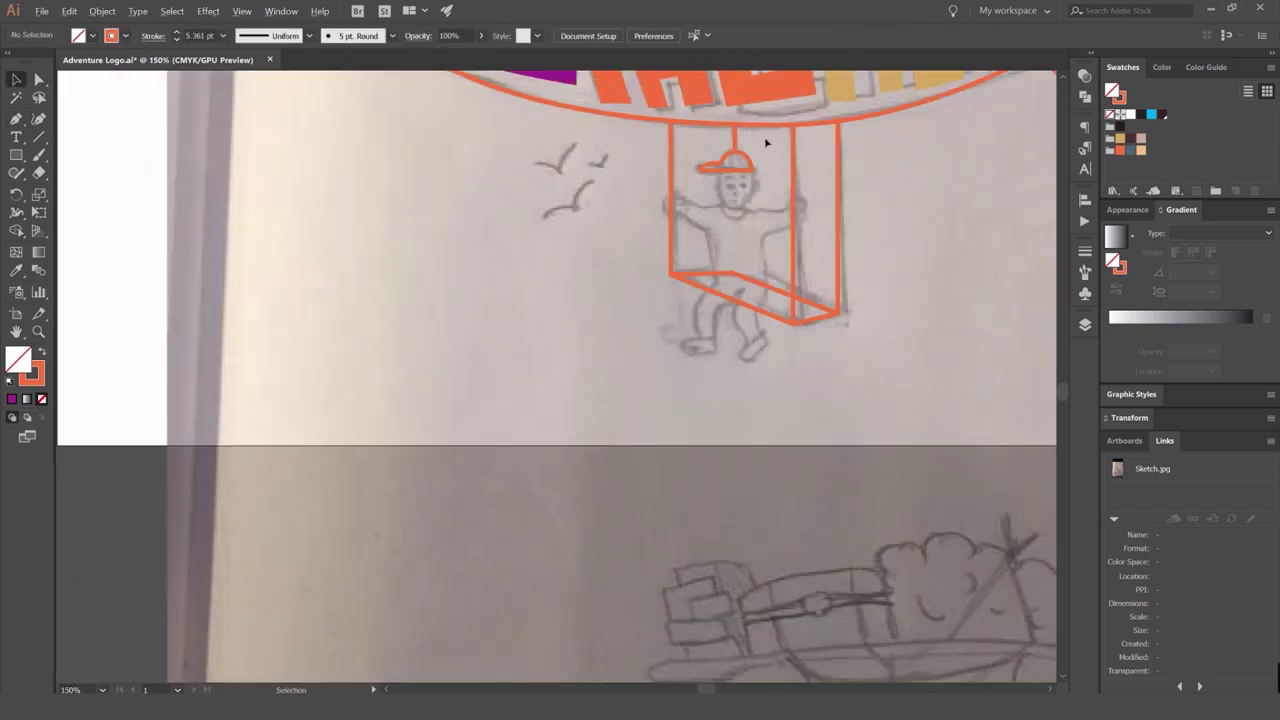
scroll(790, 137, "up", 4)
left_click_drag(631, 212, 637, 229)
key("ctrl+z")
key("ctrl+z")
key("ctrl+z")
key("ctrl+z")
key("ctrl+z")
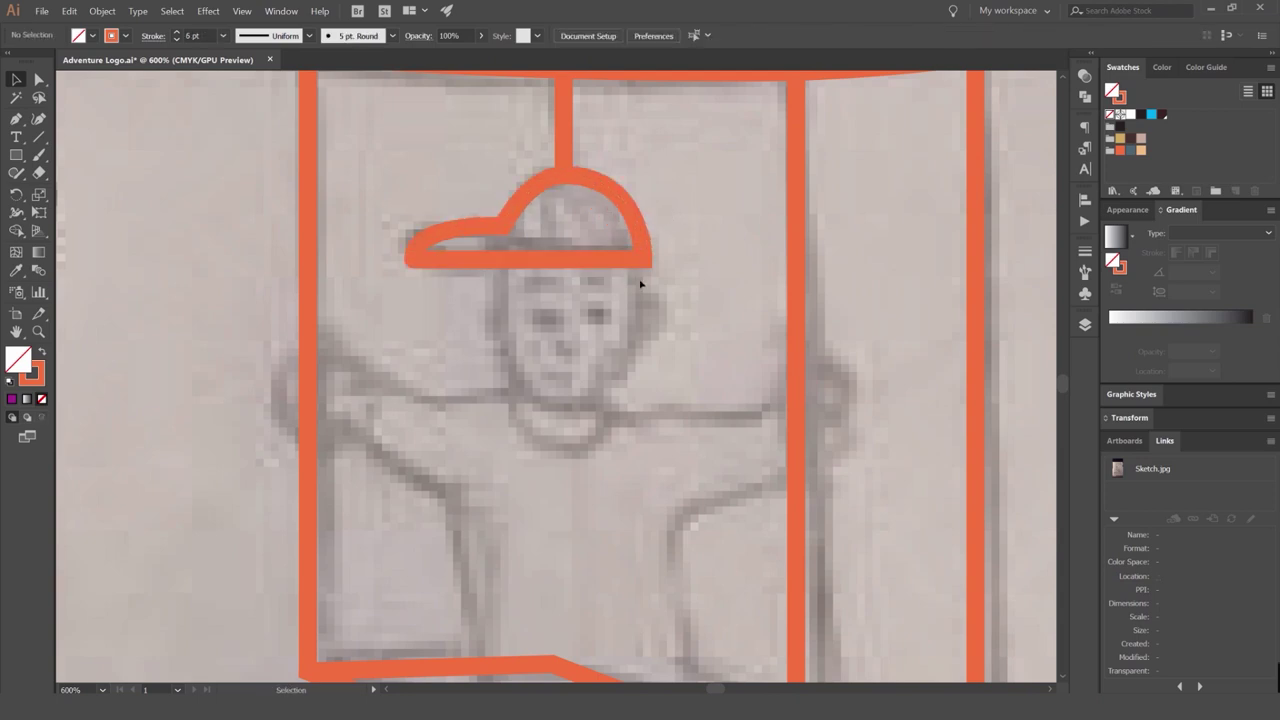
Draw an ellipse about 53 by 61 pt for the figure's head, overlapping the lower part of the cap.
scroll(638, 285, "up", 1)
scroll(612, 301, "down", 1)
scroll(562, 325, "up", 1)
left_click_drag(551, 343, 553, 301)
key("l")
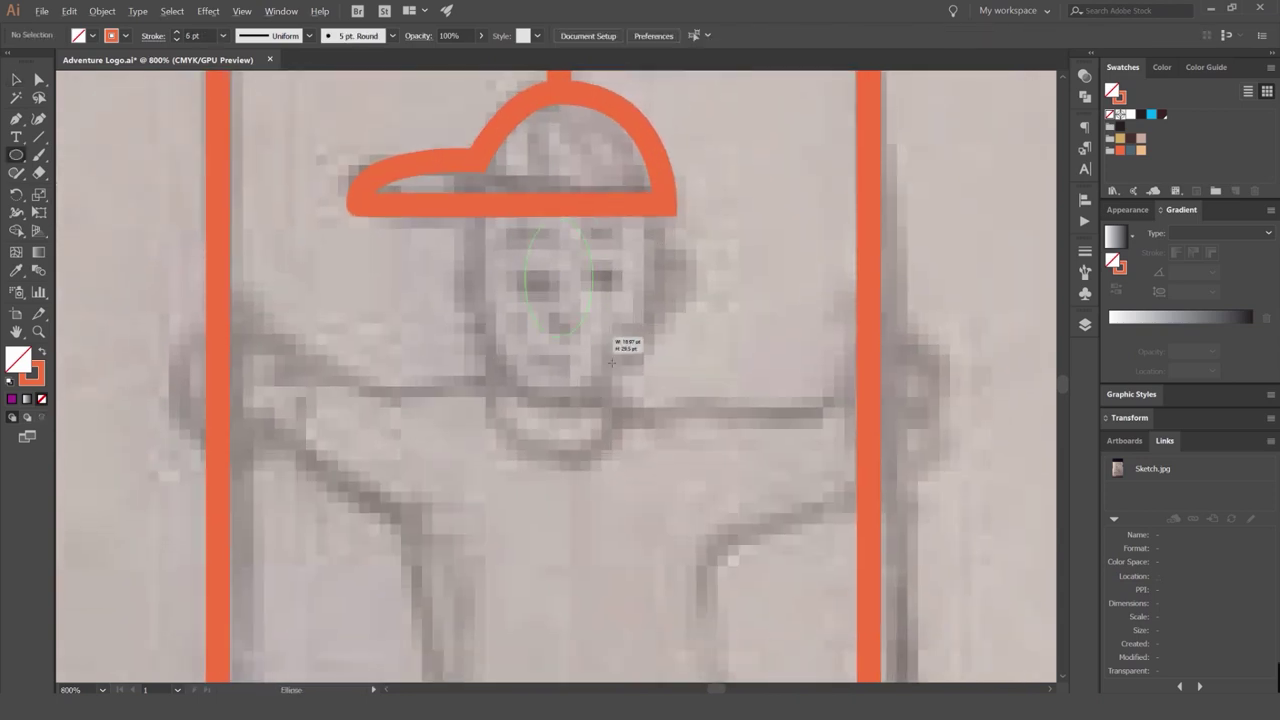
left_click_drag(611, 362, 680, 425)
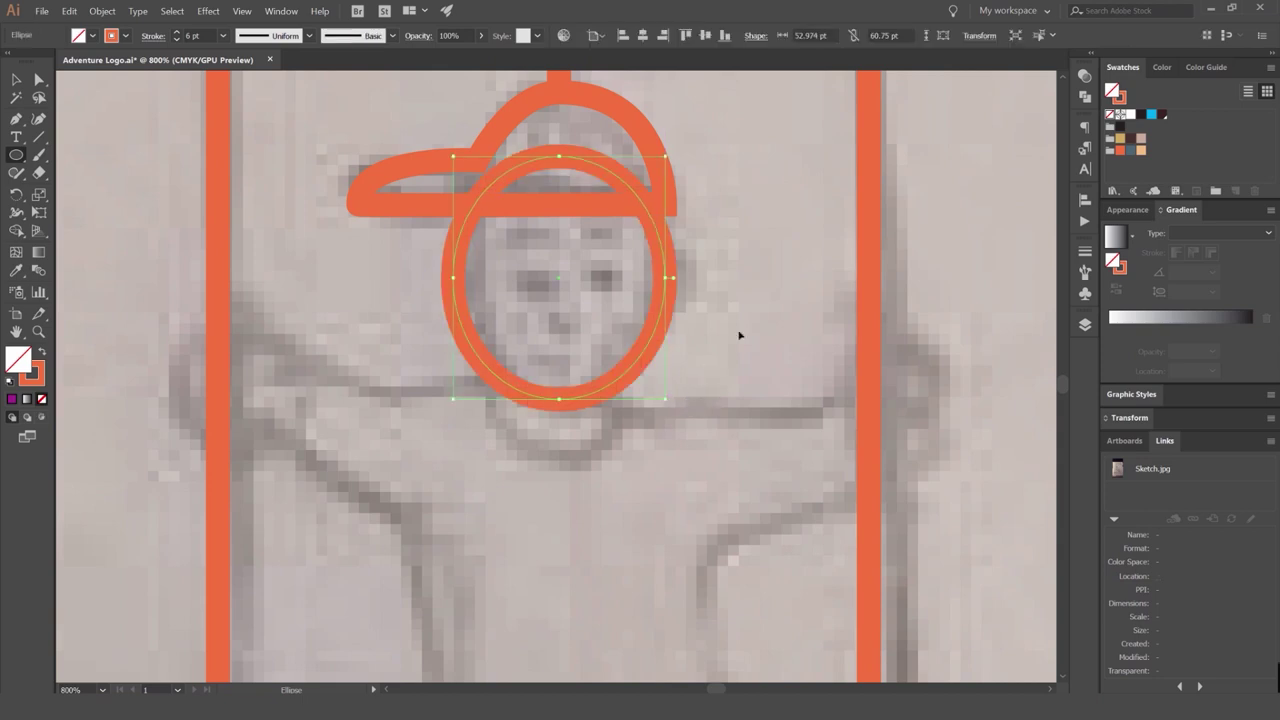
key("v")
left_click(740, 335)
Scale the head ellipse slightly smaller and shift it a little lower under the cap.
left_click(660, 244)
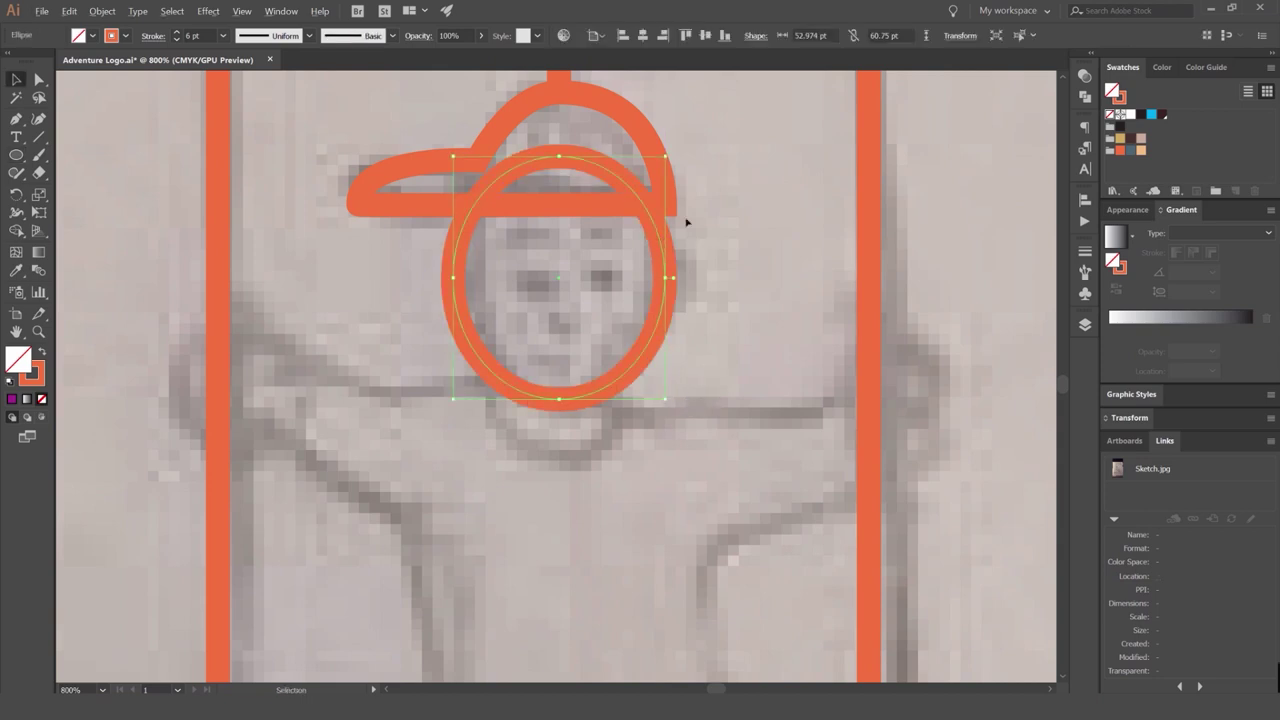
key("alt+v")
left_click(690, 226)
left_click(666, 234)
left_click_drag(663, 158, 655, 168)
key("ctrl+shift+a")
left_click_drag(651, 243, 651, 252)
left_click(677, 246)
scroll(679, 276, "up", 1)
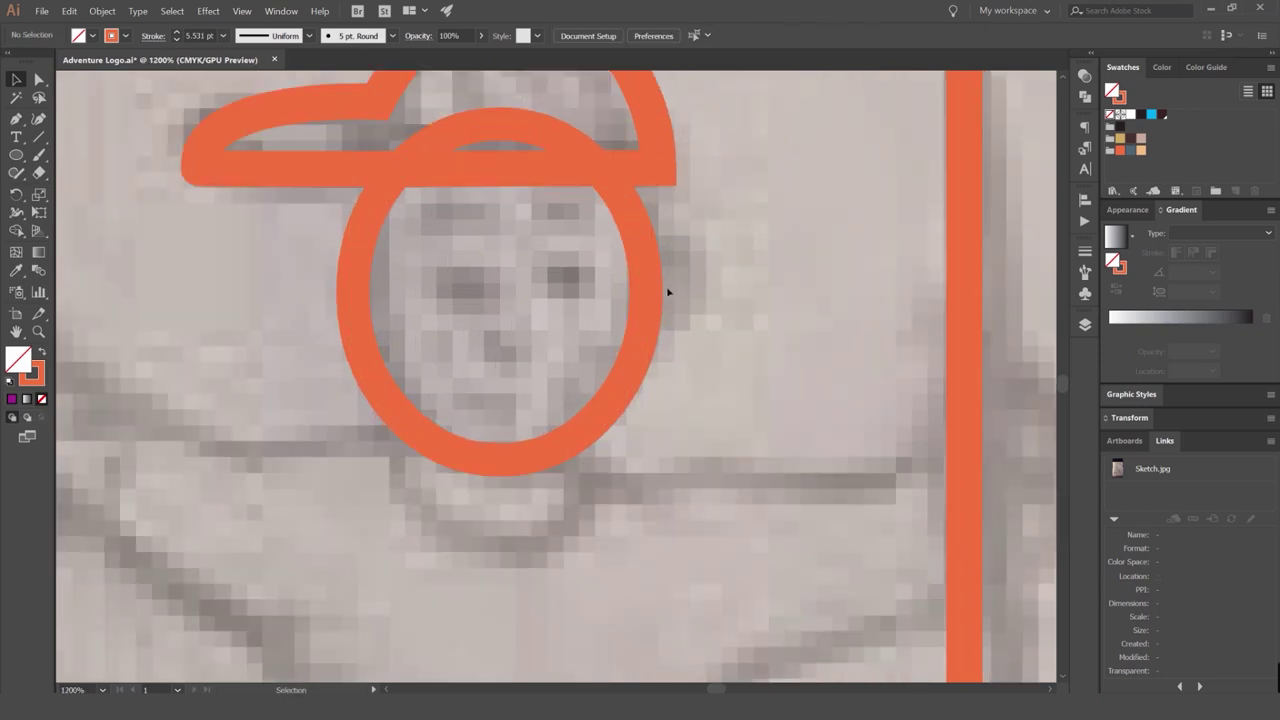
Draw an ear ellipse about 12.5 by 16.2 pt on the head's right edge and duplicate it on the left side.
left_click(651, 293)
key("Escape")
left_click_drag(646, 278, 685, 326)
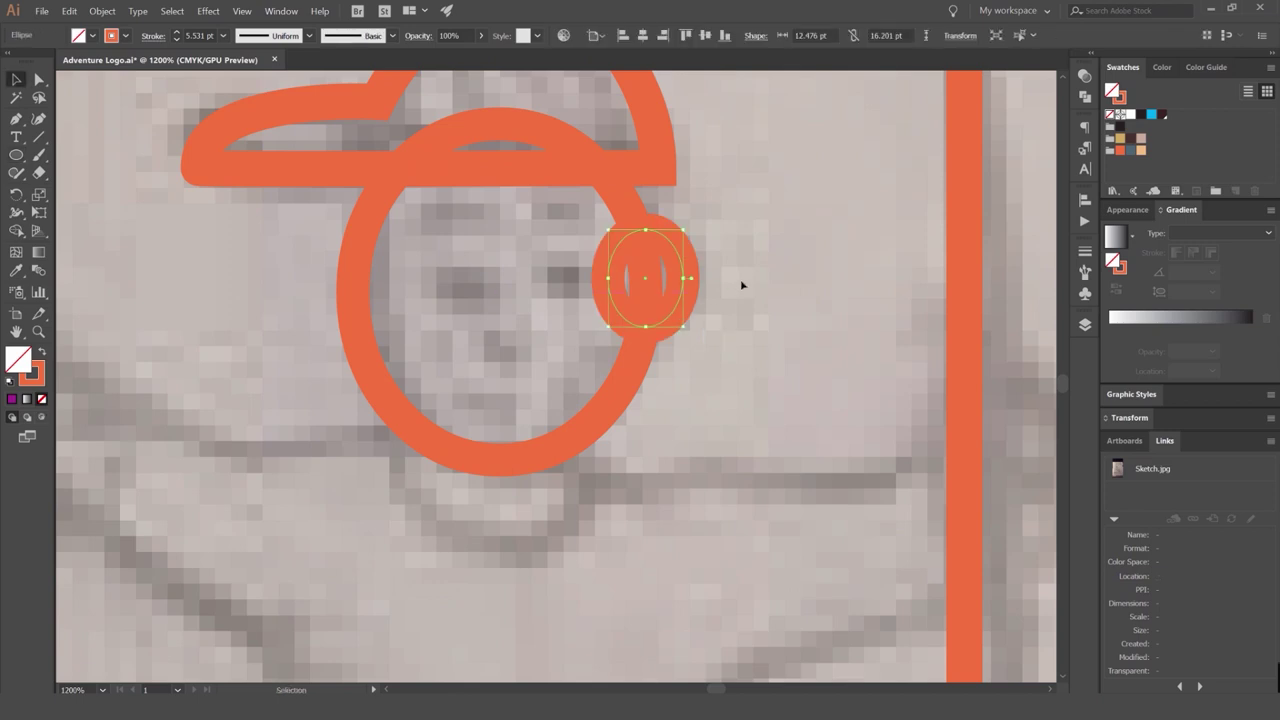
left_click_drag(685, 279, 348, 281)
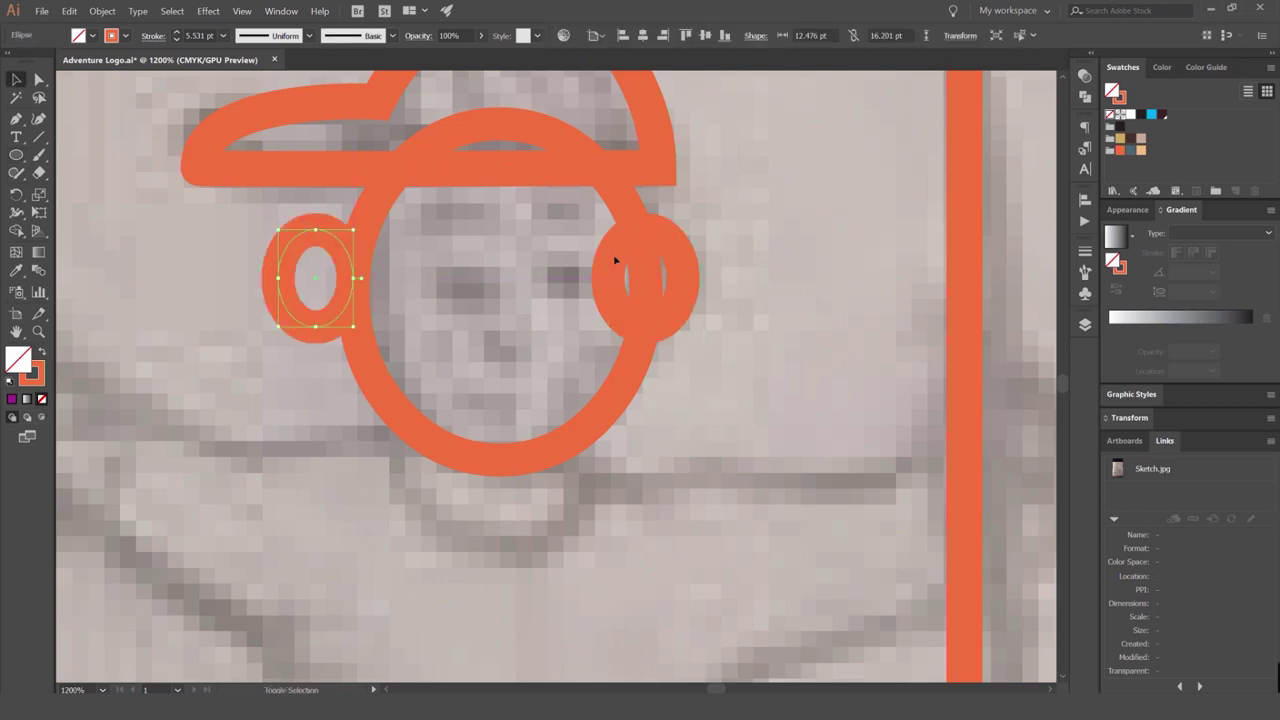
Set the stroke weight of the cap, head and both ears to 2 pt.
left_click_drag(725, 240, 236, 350)
scroll(742, 178, "down", 2)
left_click_drag(748, 166, 505, 279)
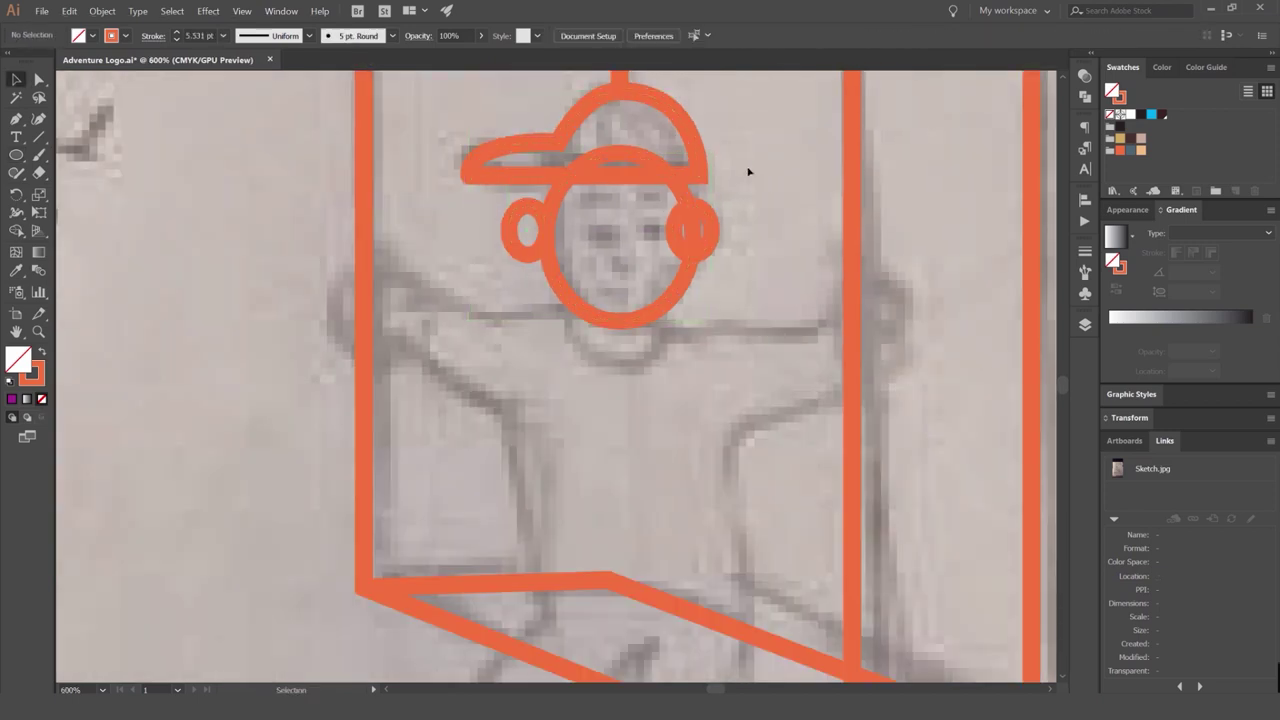
type("2")
key("Return")
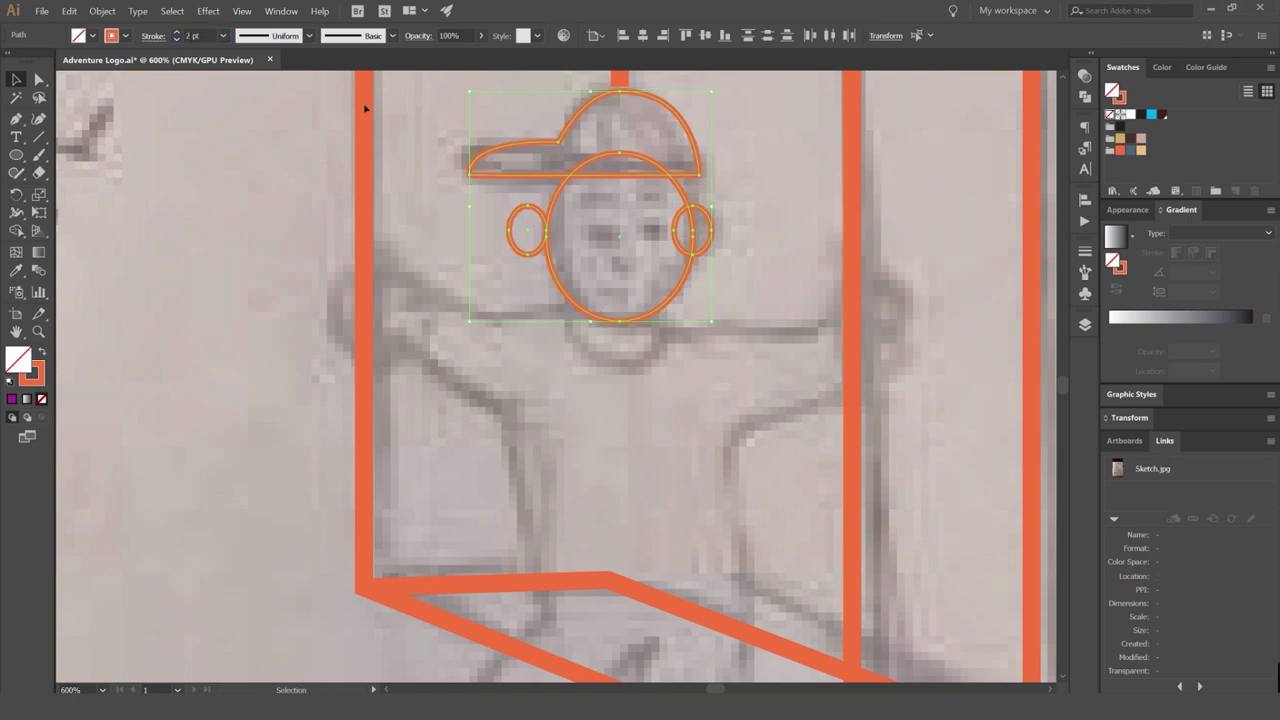
Move the left ear ellipse inward until it is centred on the head's left edge.
left_click(714, 211)
scroll(714, 211, "up", 3)
left_click_drag(236, 206, 286, 206)
Merge the inner halves of both ears into the head with Shape Builder, keeping only the outer ear curves.
left_click_drag(702, 221, 297, 295)
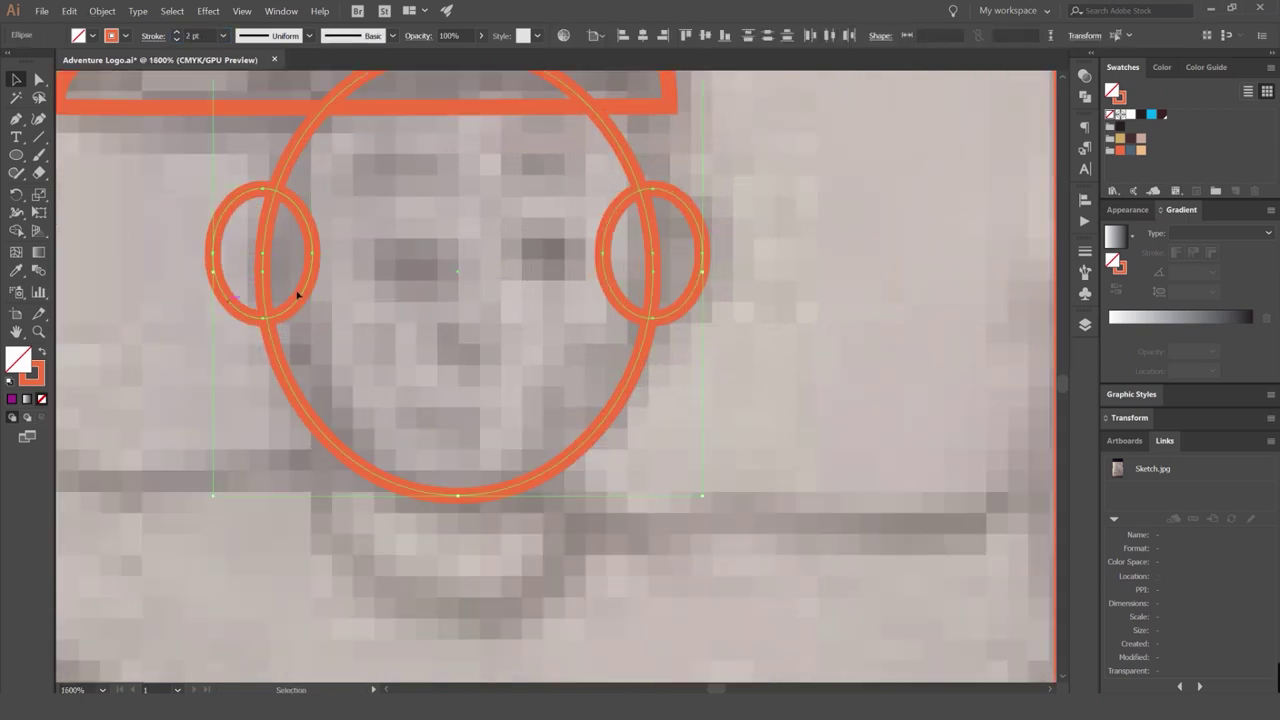
key("shift+m")
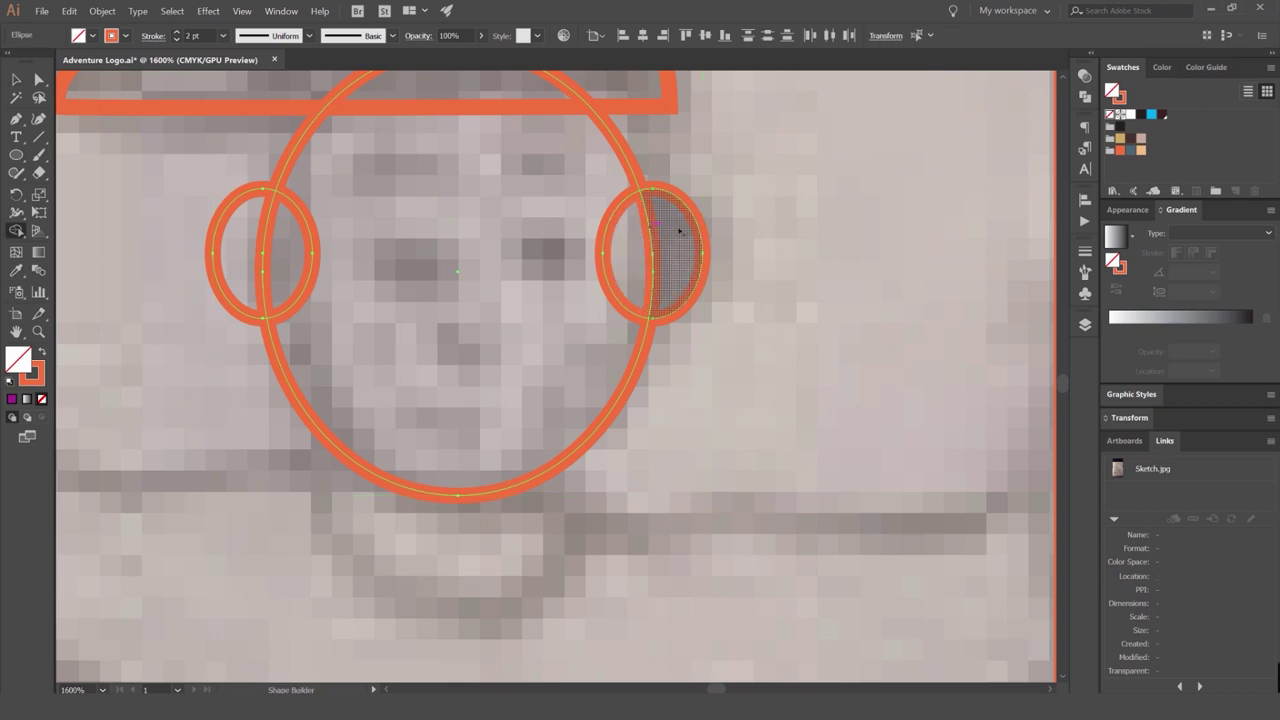
mouse_move(628, 252)
left_mouse_down()
mouse_move(386, 271)
mouse_move(290, 258)
left_mouse_up()
key("v")
left_click(718, 363)
scroll(733, 345, "down", 4)
scroll(758, 302, "up", 4)
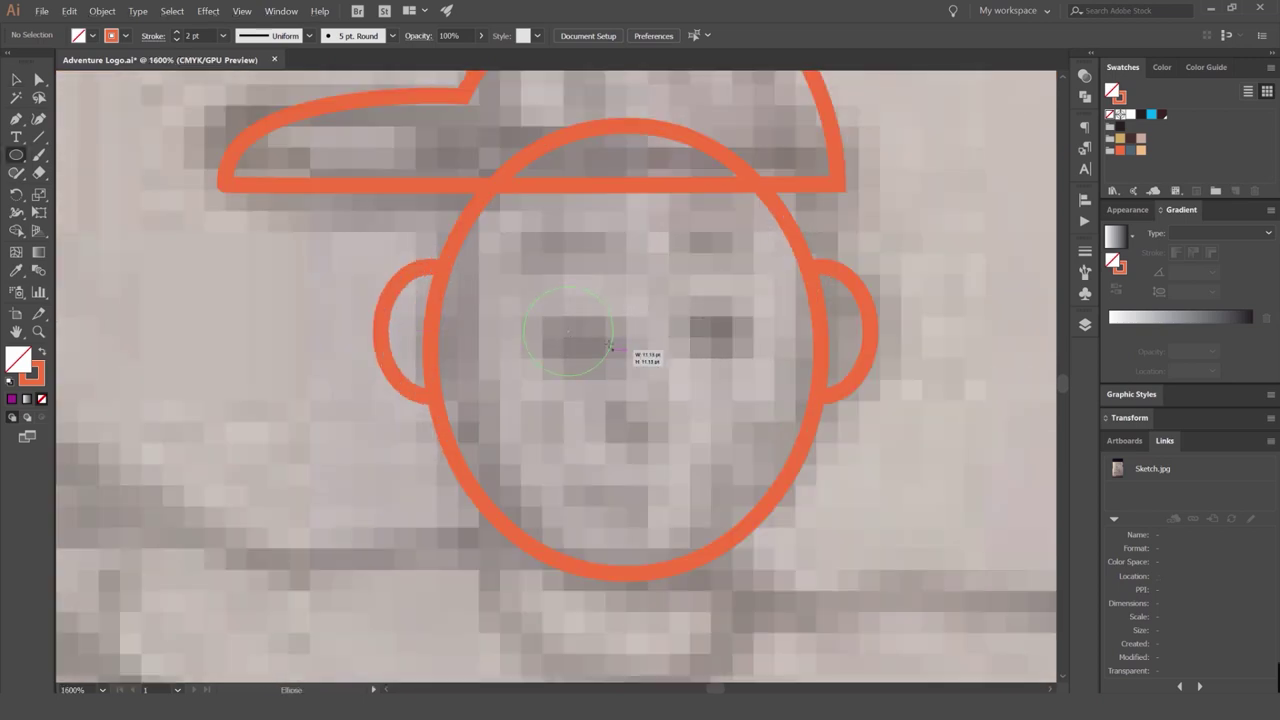
Create two matching flat ellipses for the eyes with a dark fill and no stroke.
mouse_move(604, 349)
left_mouse_down()
mouse_move(571, 335)
mouse_move(730, 336)
left_mouse_up()
key("v")
key("shift+x")
left_click(1142, 115)
left_click(654, 306)
left_click(575, 330)
left_click(578, 292)
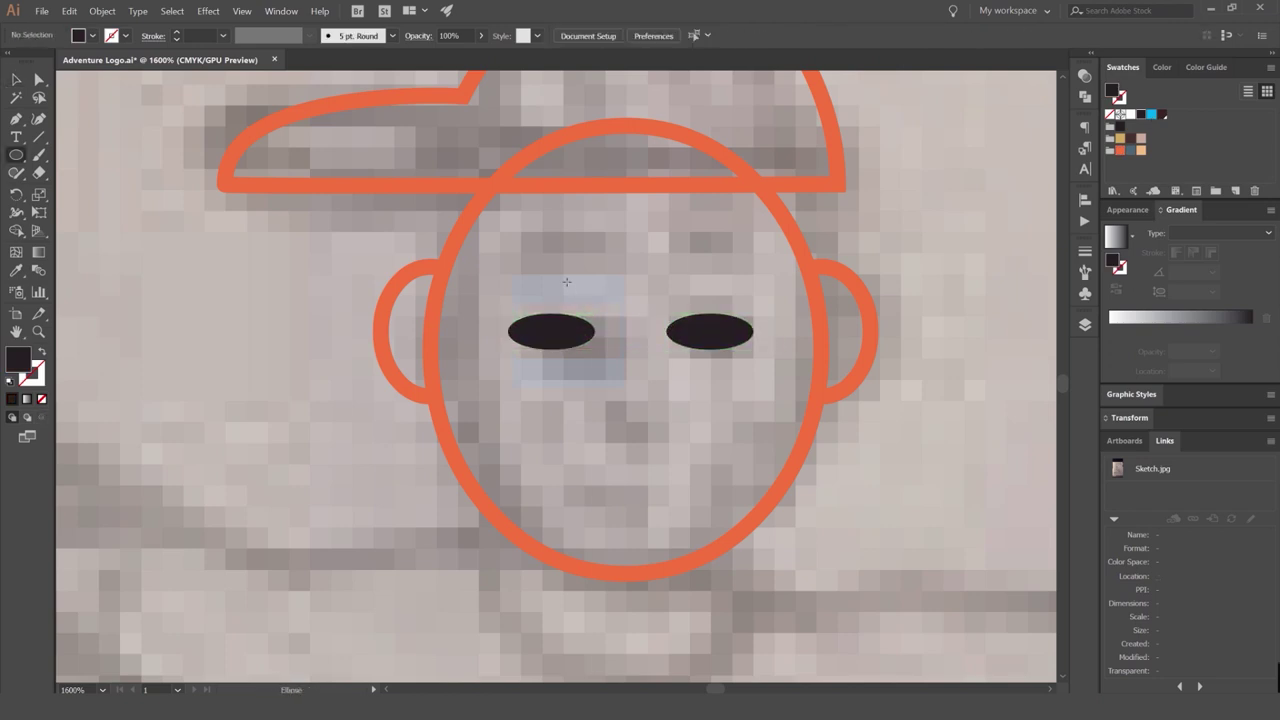
Draw an ellipse about 10.9 by 7.6 pt above the left eye and delete its lowest anchor to leave the upper half.
left_click_drag(592, 309, 593, 315)
key("v")
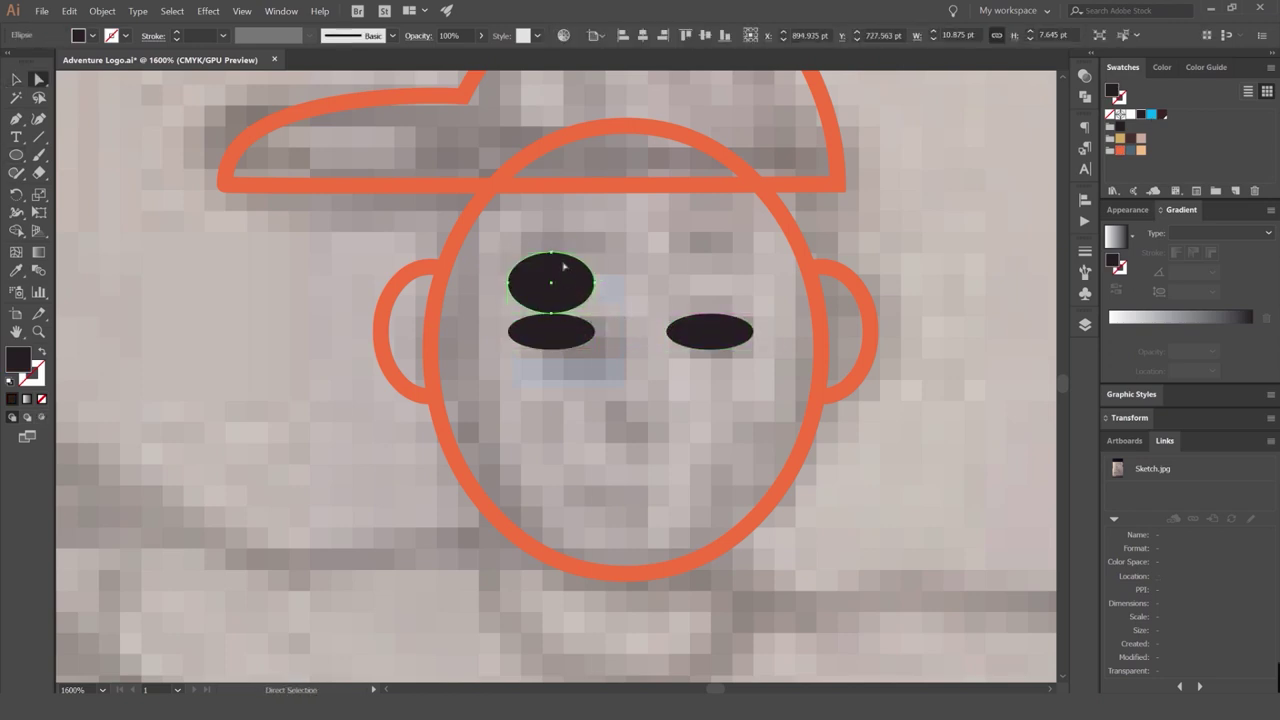
left_click_drag(563, 267, 563, 255)
key("a")
left_click(603, 298)
left_click(555, 302)
key("Delete")
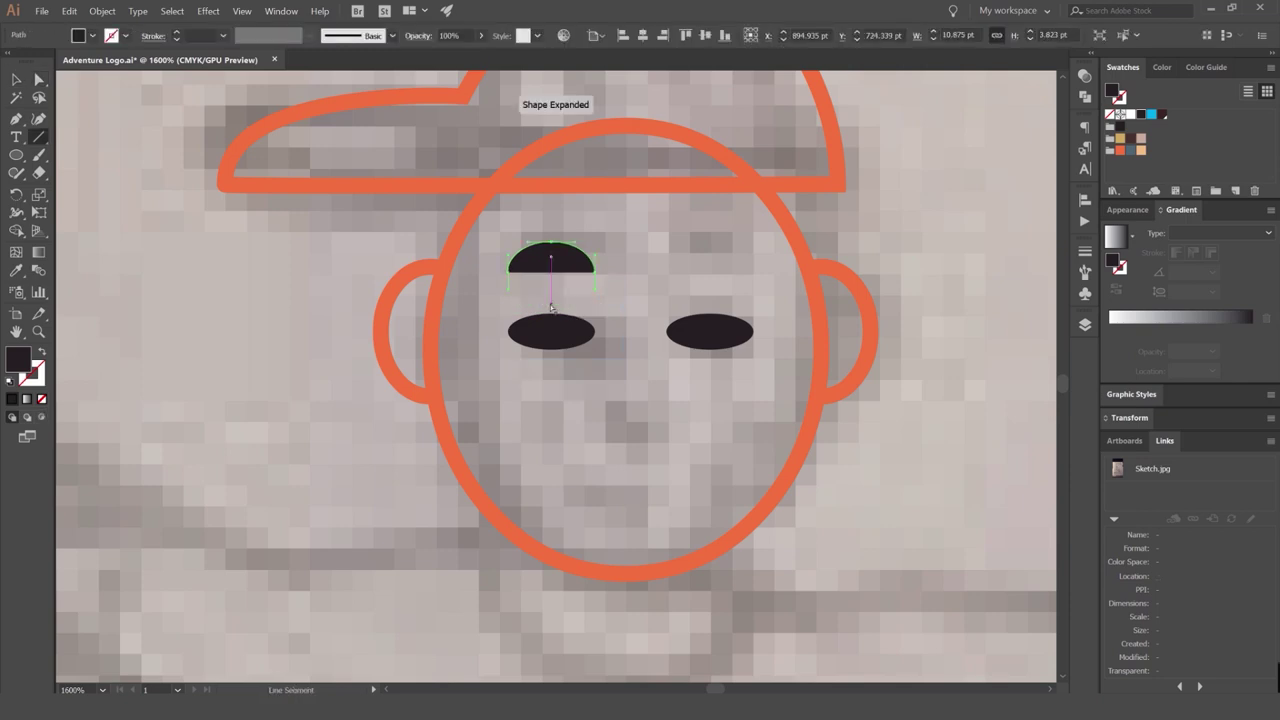
Swap the half ellipse's fill and stroke to make it an unfilled dark 1 pt eyebrow arc.
key("shift+x")
key("v")
scroll(571, 249, "up", 1)
left_click(571, 244)
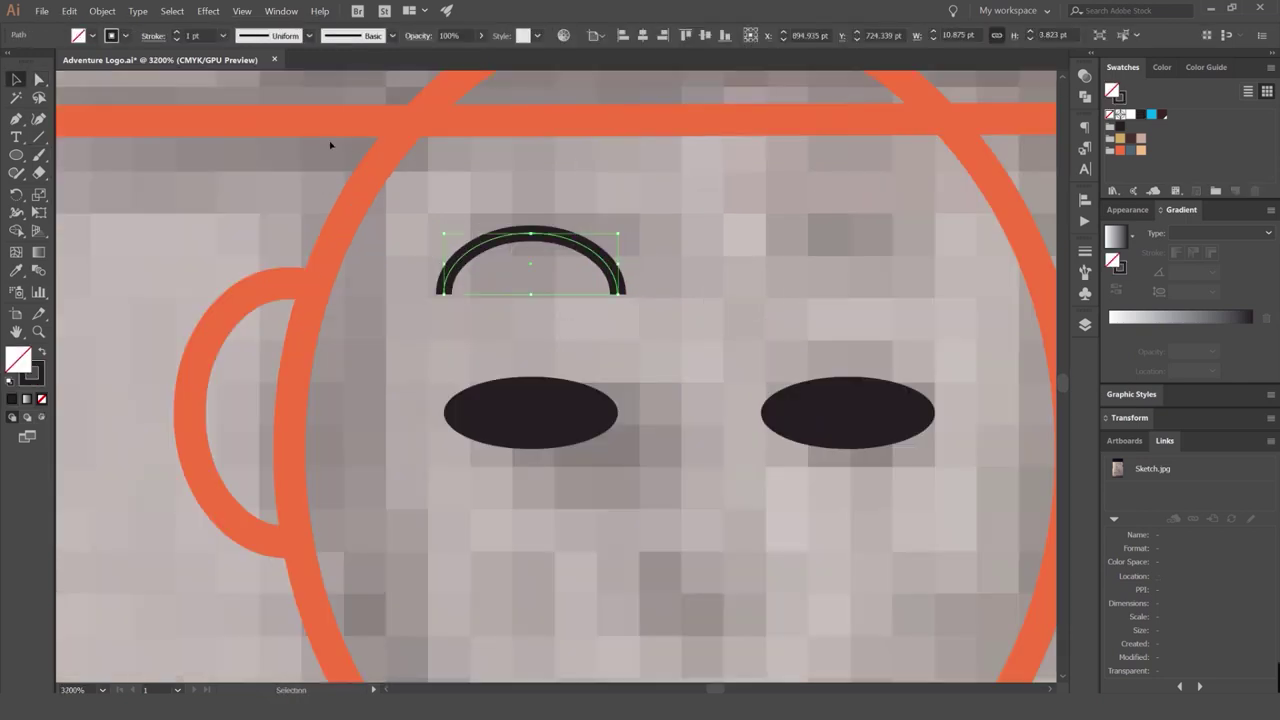
Lower the eyebrow arc slightly and duplicate it above the right eye.
left_click(652, 261)
left_click_drag(602, 262, 602, 277)
left_click_drag(602, 277, 918, 291)
left_click(876, 237)
scroll(872, 239, "down", 2)
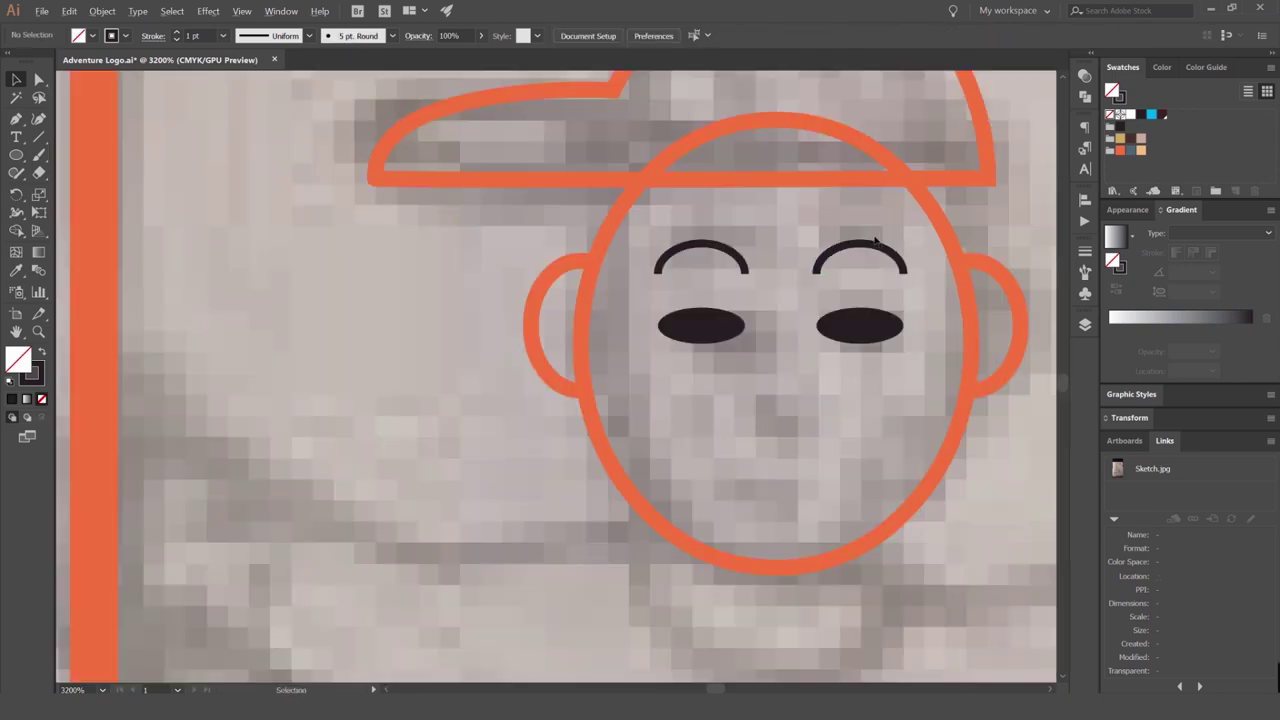
Select both eyebrow arcs and widen the middle of the left one to about 2.4 pt with the Width tool.
left_click_drag(872, 239, 703, 280)
scroll(703, 280, "up", 2)
left_click_drag(611, 303, 442, 334)
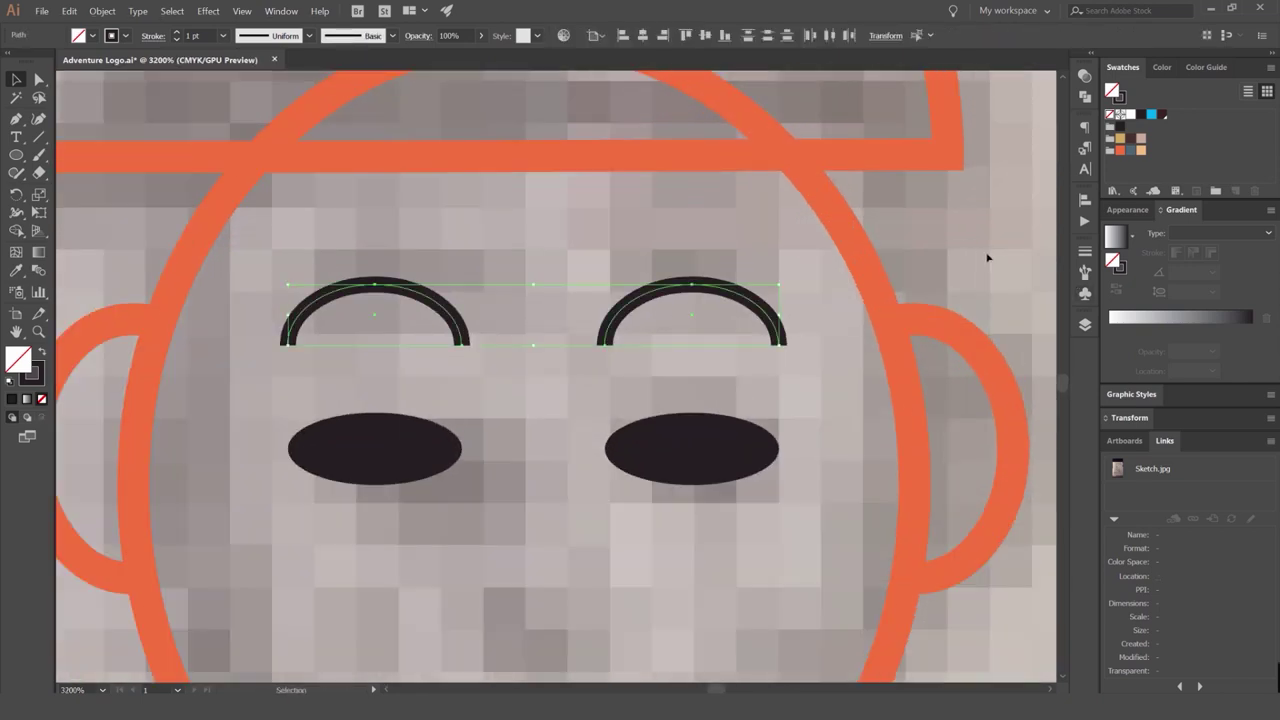
left_click(1085, 251)
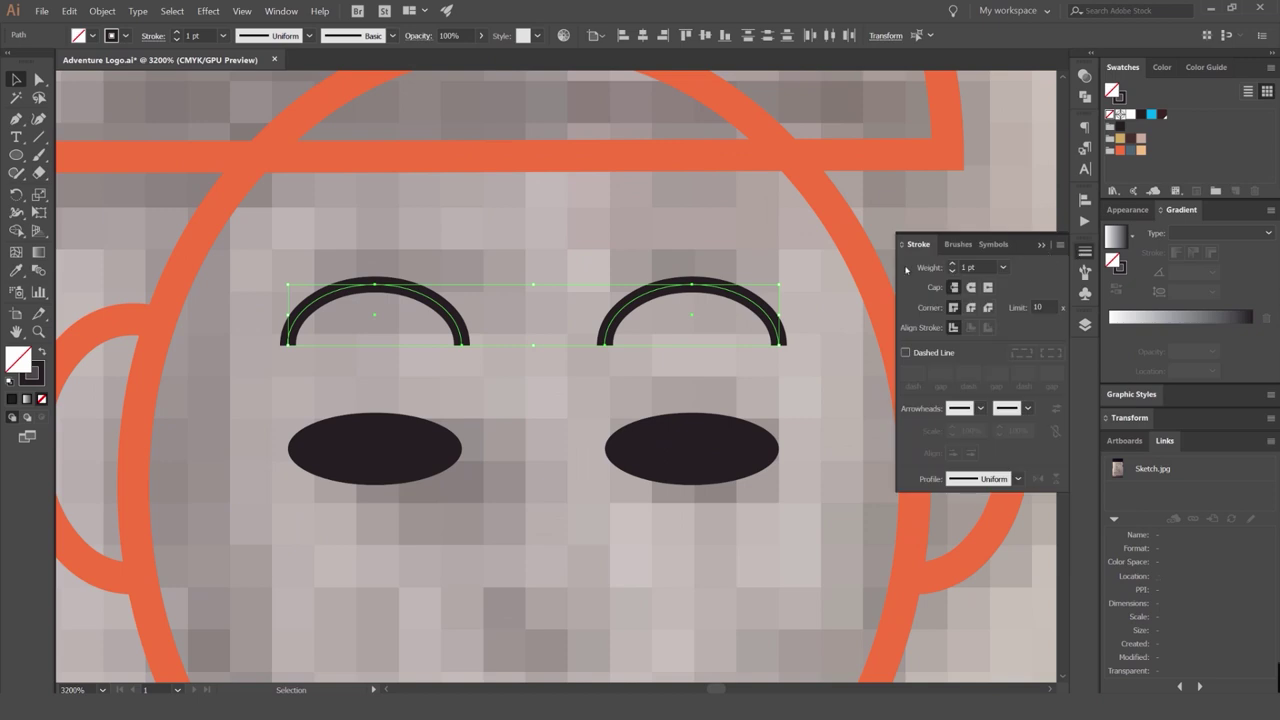
left_click(1085, 251)
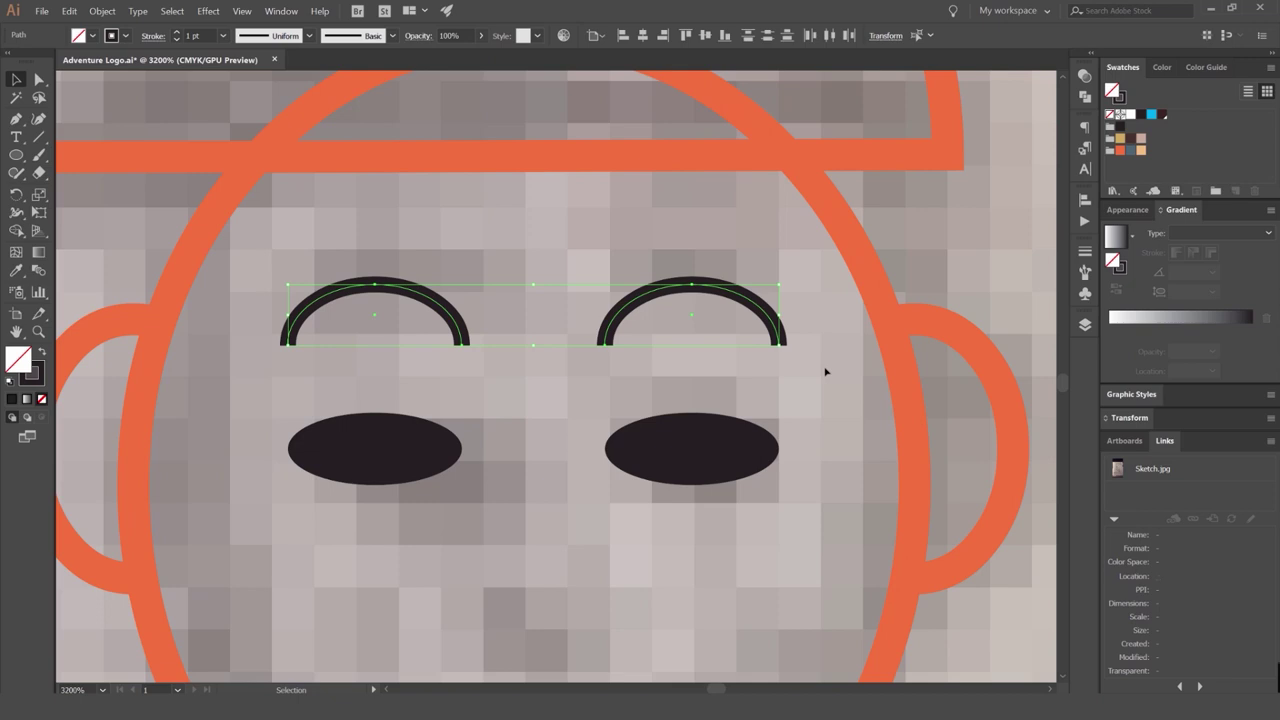
key("shift+w")
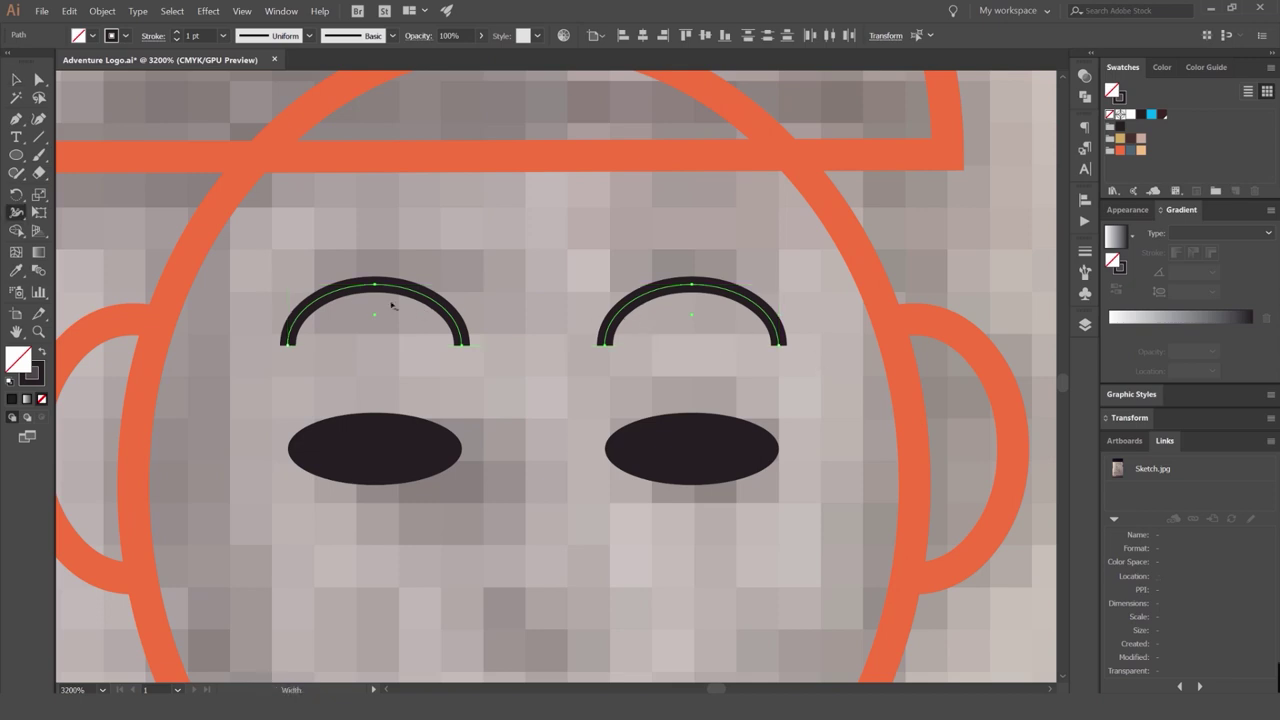
scroll(391, 294, "up", 5)
mouse_move(449, 341)
left_mouse_down()
mouse_move(451, 366)
mouse_move(449, 329)
mouse_move(456, 375)
mouse_move(457, 346)
left_mouse_up()
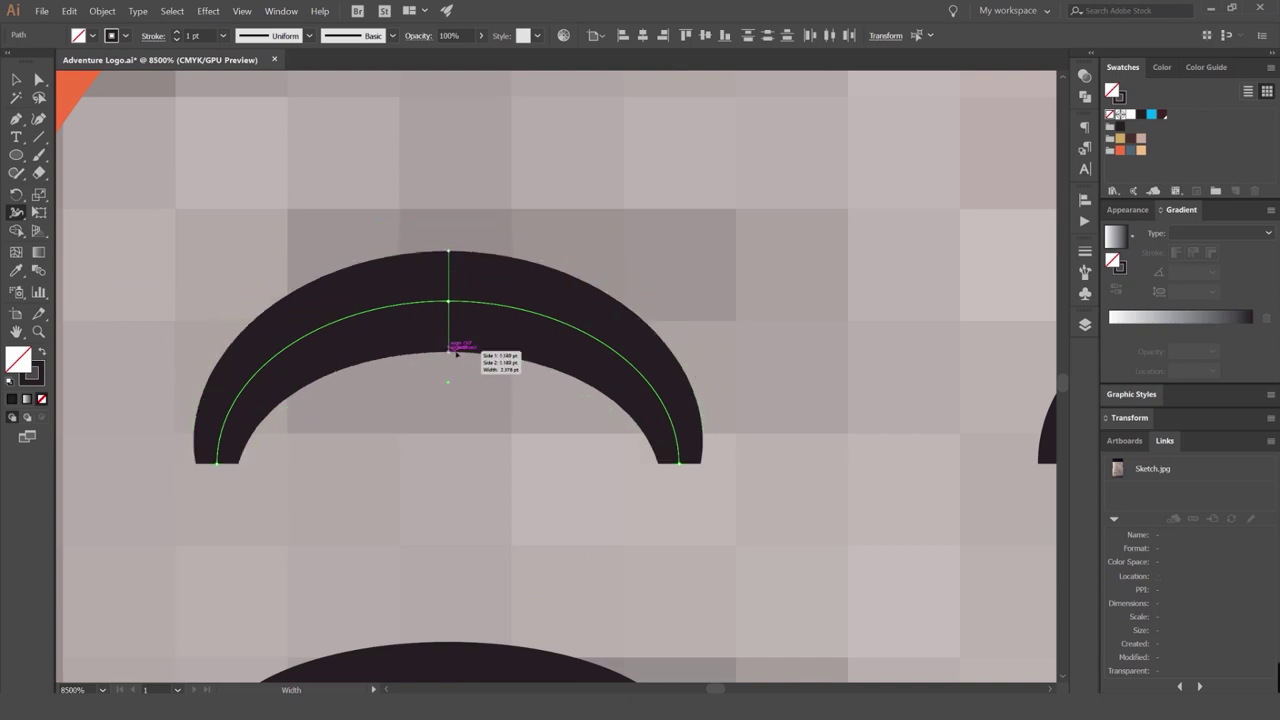
Widen the middle of the right eyebrow with the Width tool and narrow both of its ends.
scroll(499, 353, "down", 4)
scroll(776, 353, "up", 2)
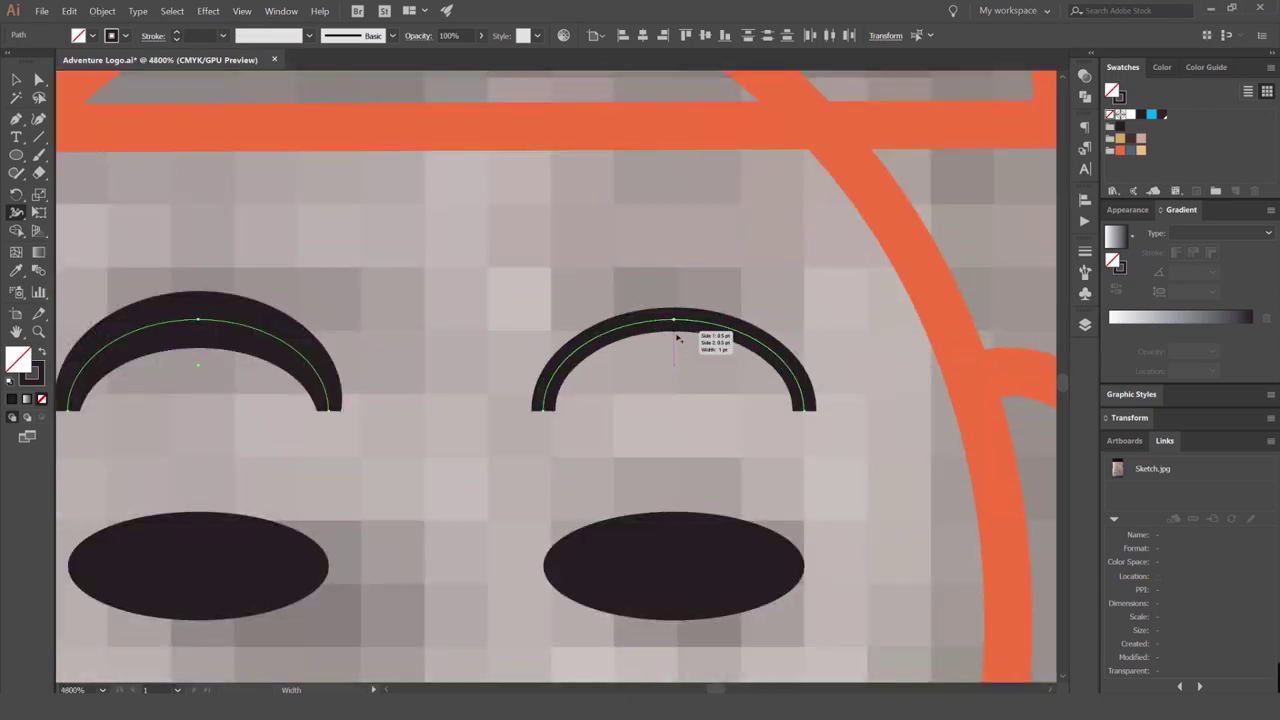
left_click_drag(677, 338, 677, 362)
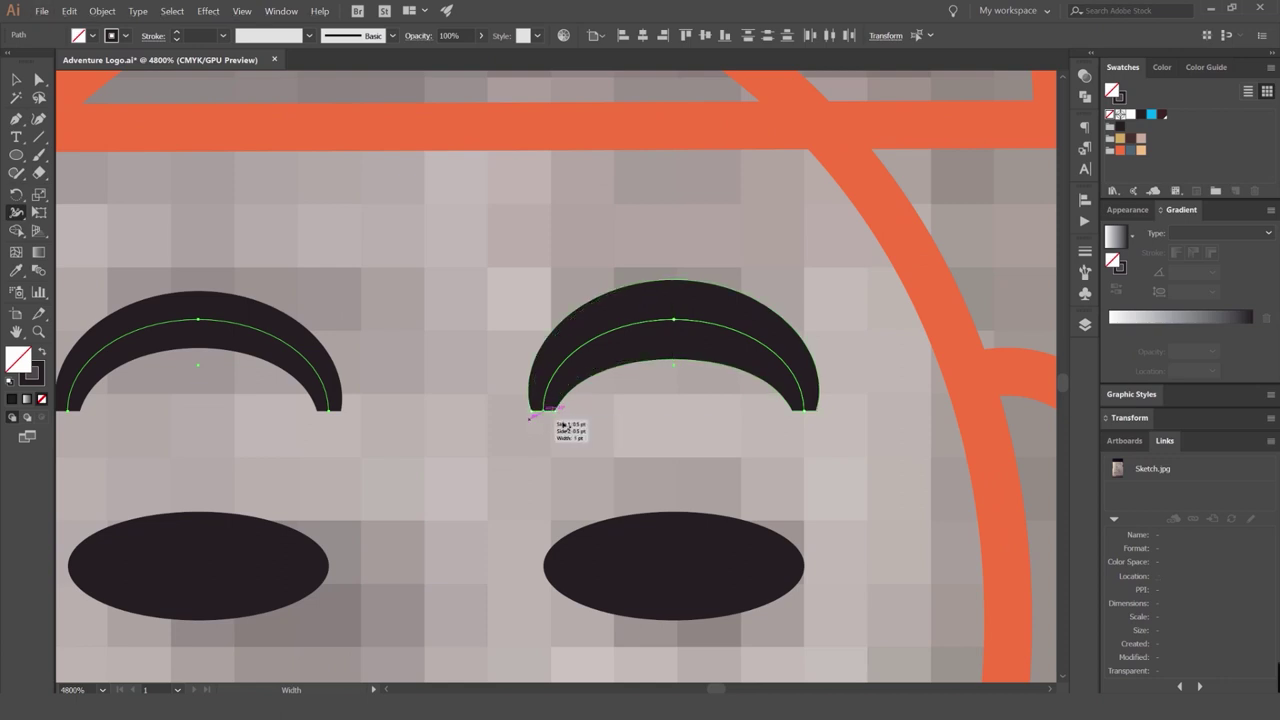
left_click_drag(565, 427, 566, 428)
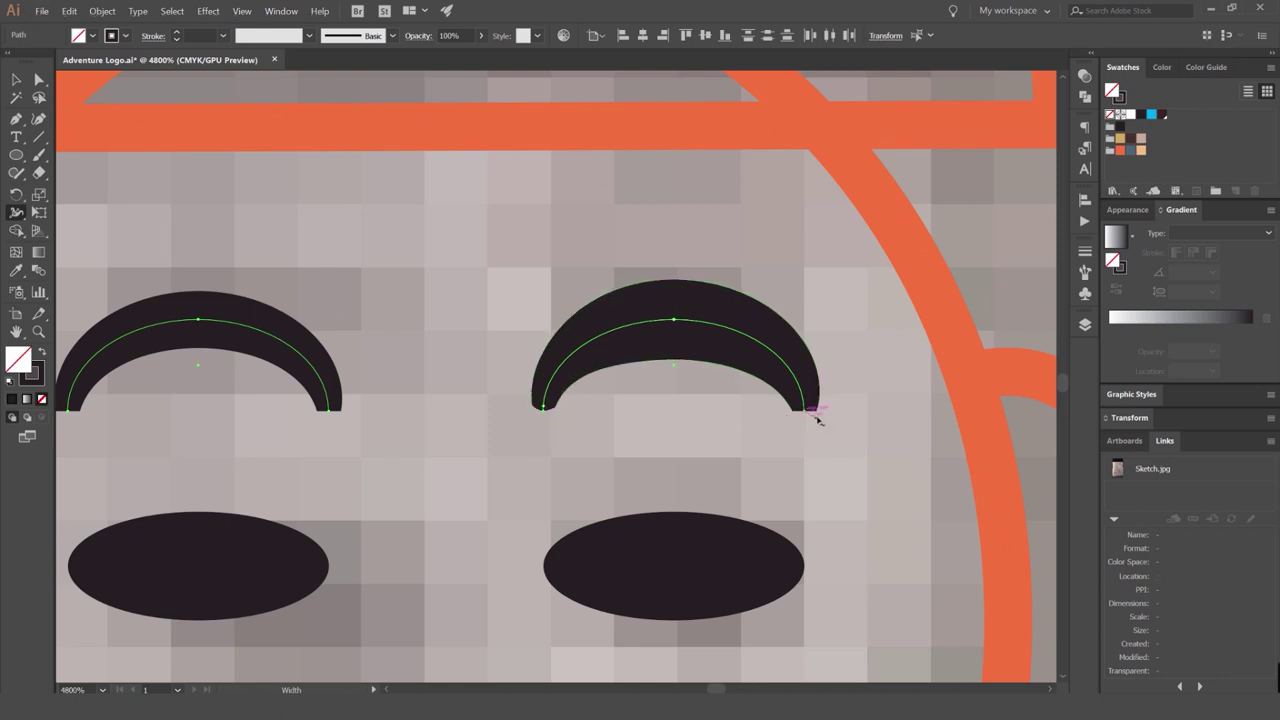
scroll(340, 373, "up", 3)
left_click_drag(1040, 500, 388, 325)
scroll(494, 330, "down", 3)
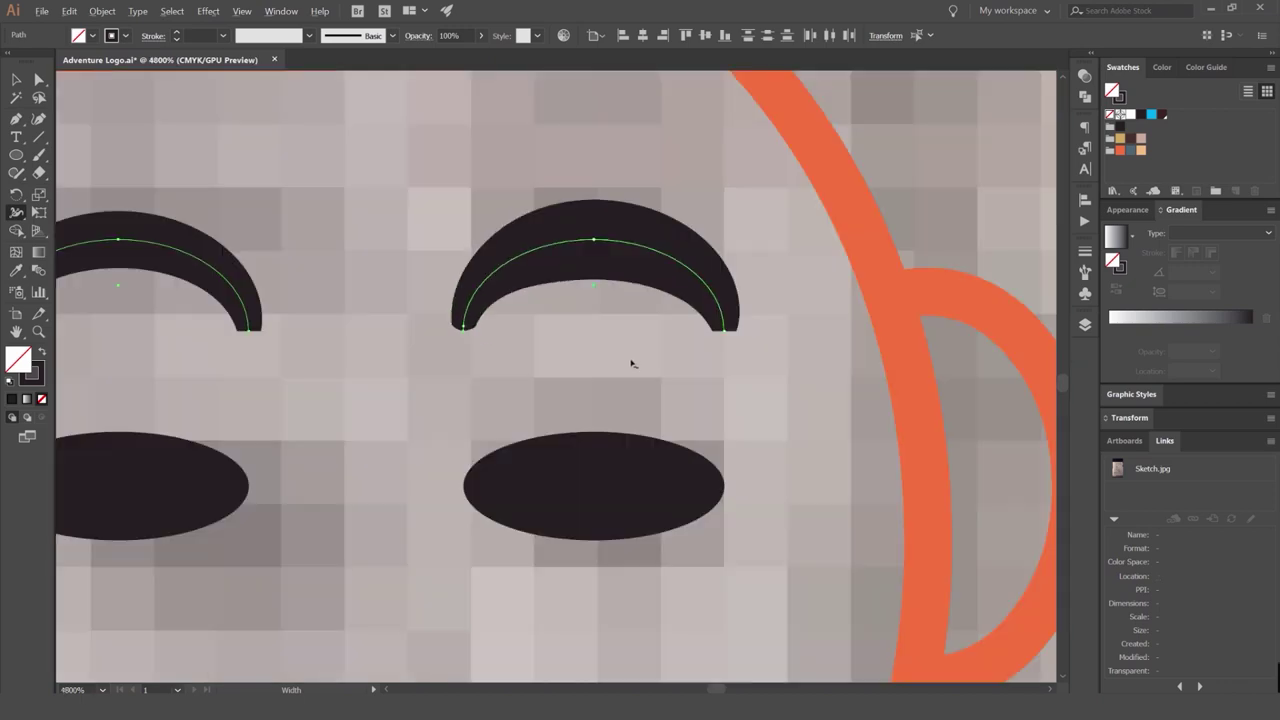
left_click_drag(634, 365, 588, 366)
scroll(694, 332, "up", 3)
left_click_drag(672, 340, 625, 343)
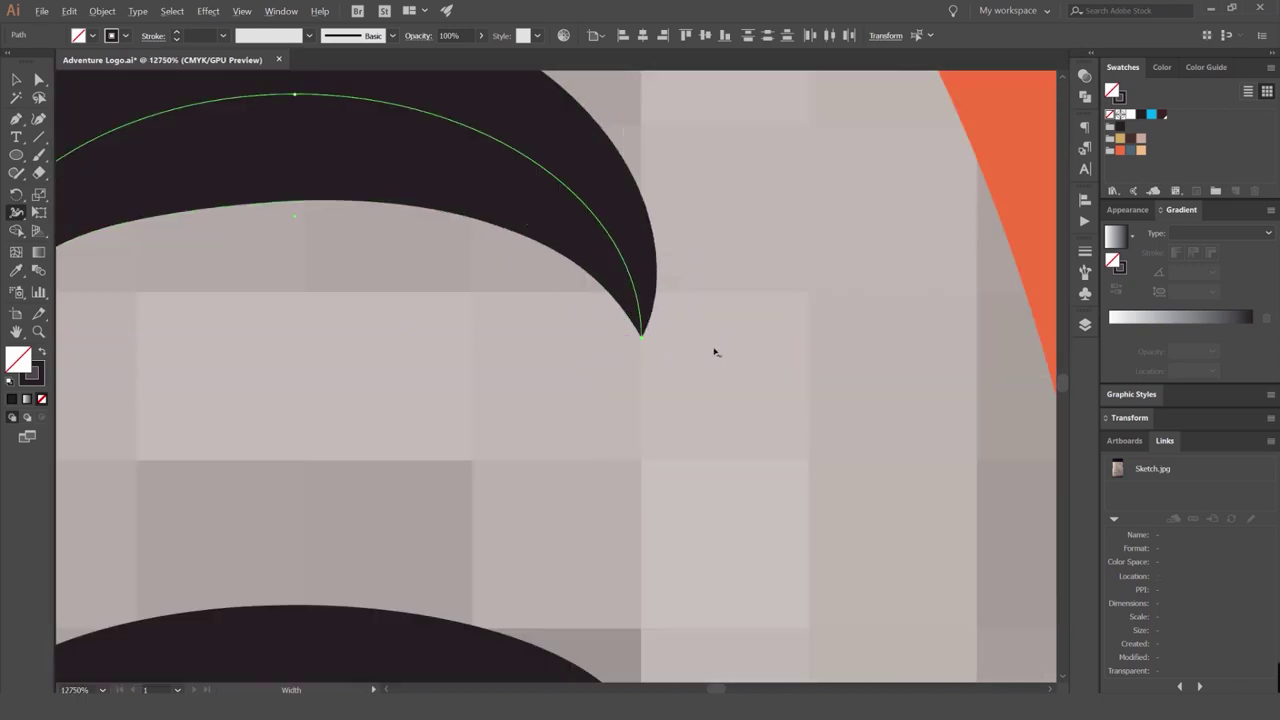
Undo the latest taper edits and delete the right eyebrow.
scroll(712, 351, "down", 4)
key("v")
left_click(715, 352)
scroll(714, 372, "down", 3)
scroll(696, 361, "up", 5)
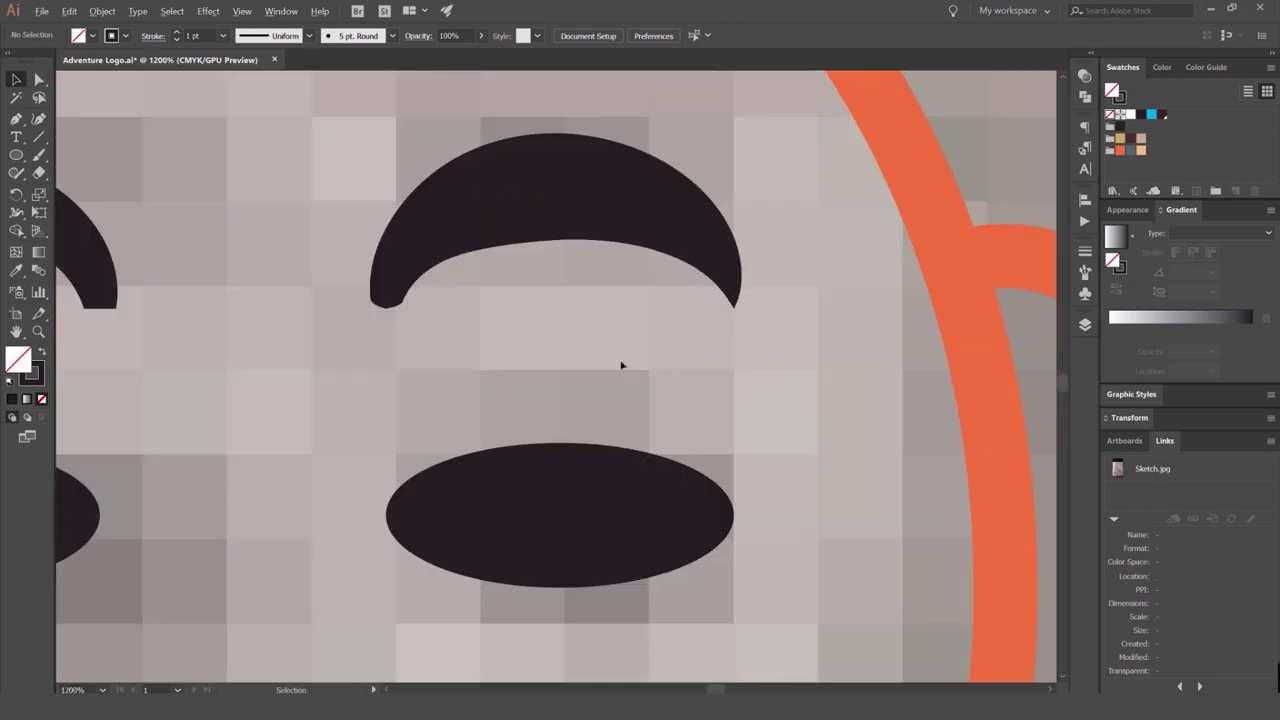
key("ctrl+z")
key("ctrl+z")
scroll(544, 342, "down", 5)
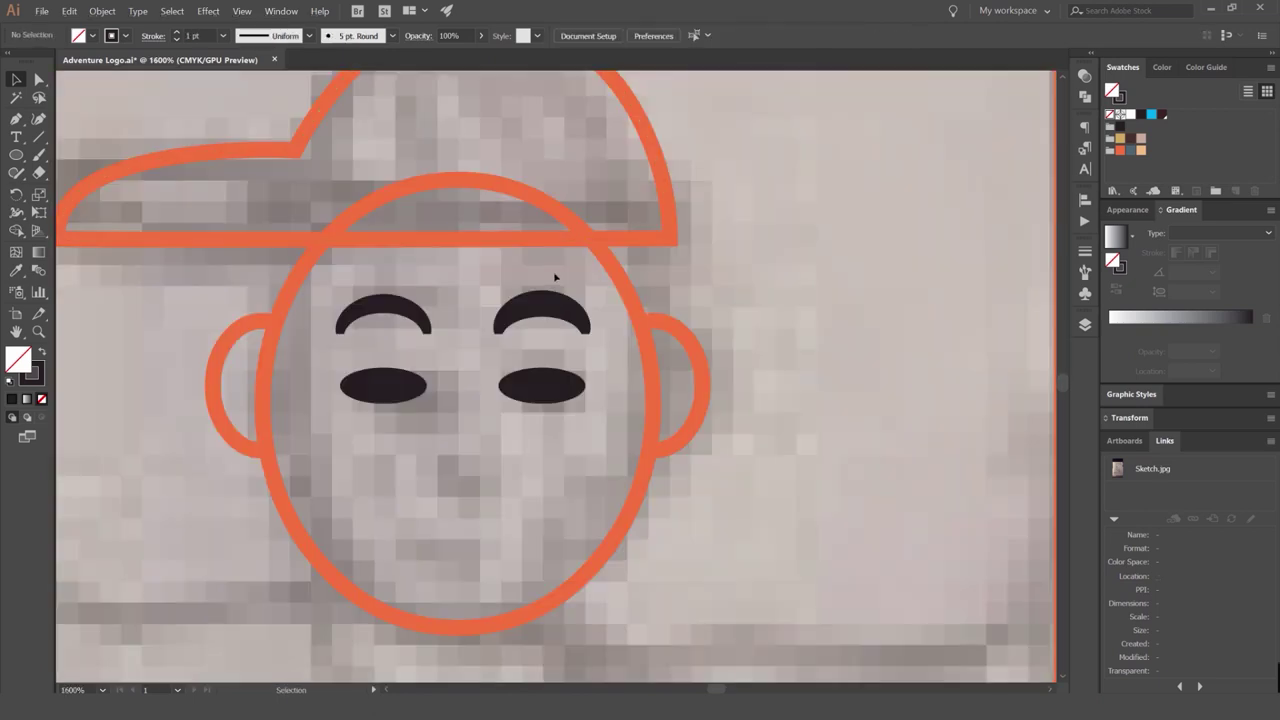
left_click(545, 305)
key("Delete")
Reduce the left eyebrow's middle width to about 2 pt and taper both ends to points with the Width tool.
scroll(457, 291, "up", 3)
left_click(481, 344)
key("shift+w")
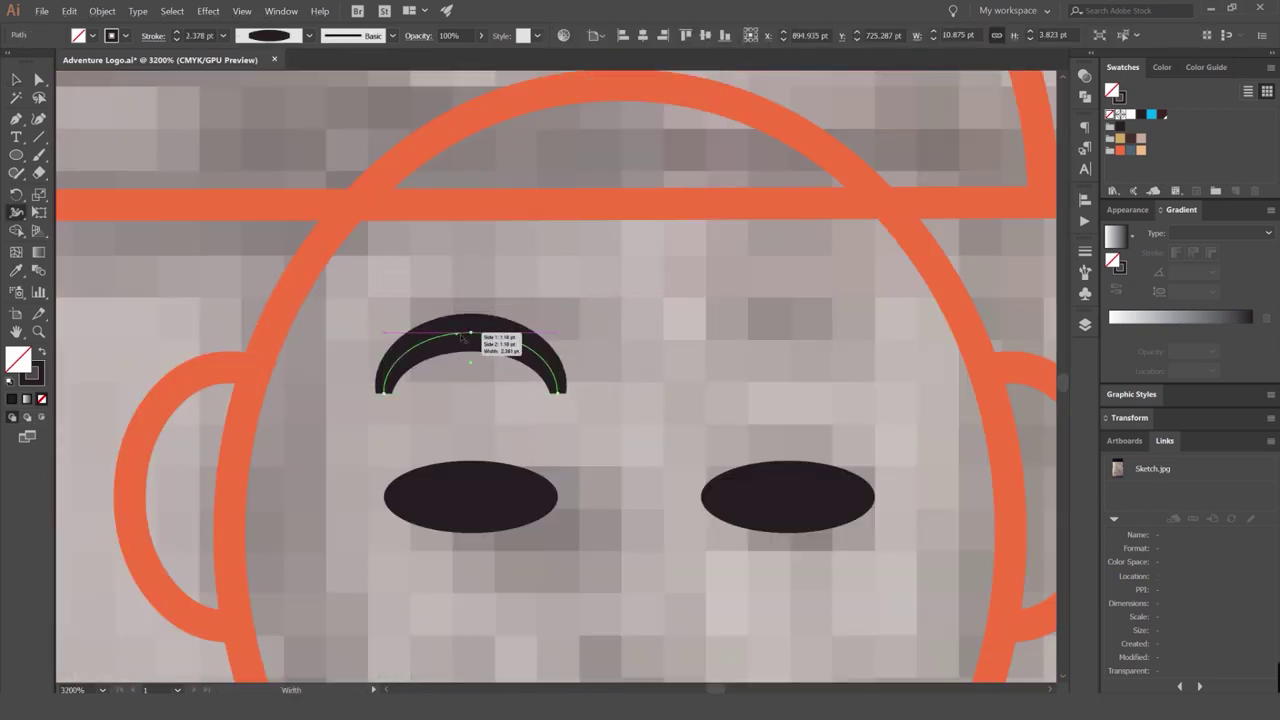
scroll(483, 352, "up", 3)
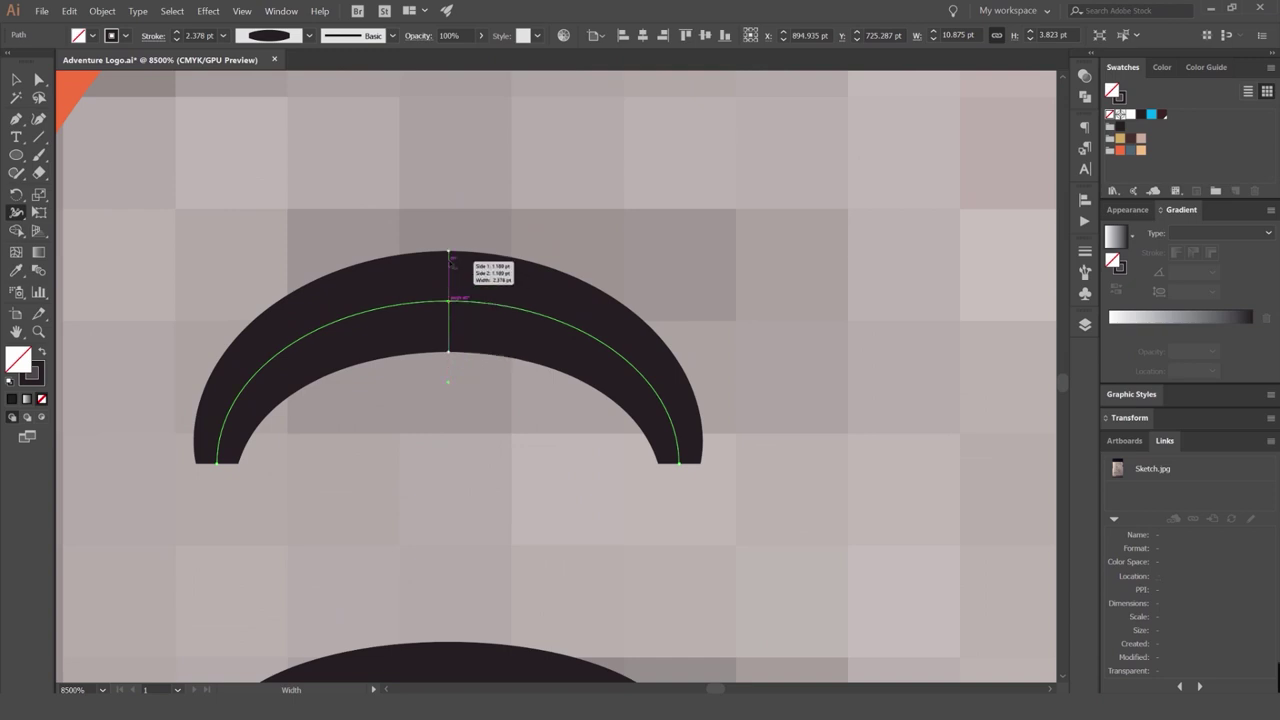
left_click_drag(448, 252, 448, 259)
left_click_drag(236, 465, 206, 463)
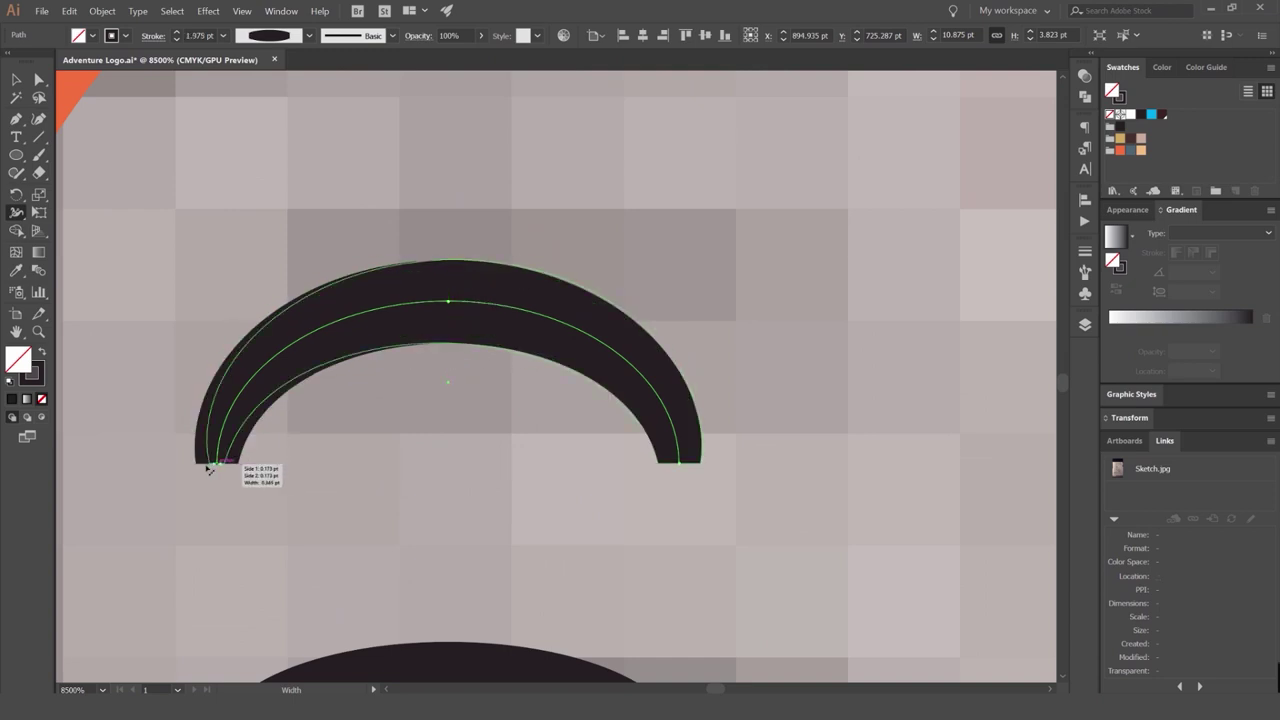
mouse_move(701, 463)
left_mouse_down()
mouse_move(656, 472)
mouse_move(678, 470)
left_mouse_up()
key("v")
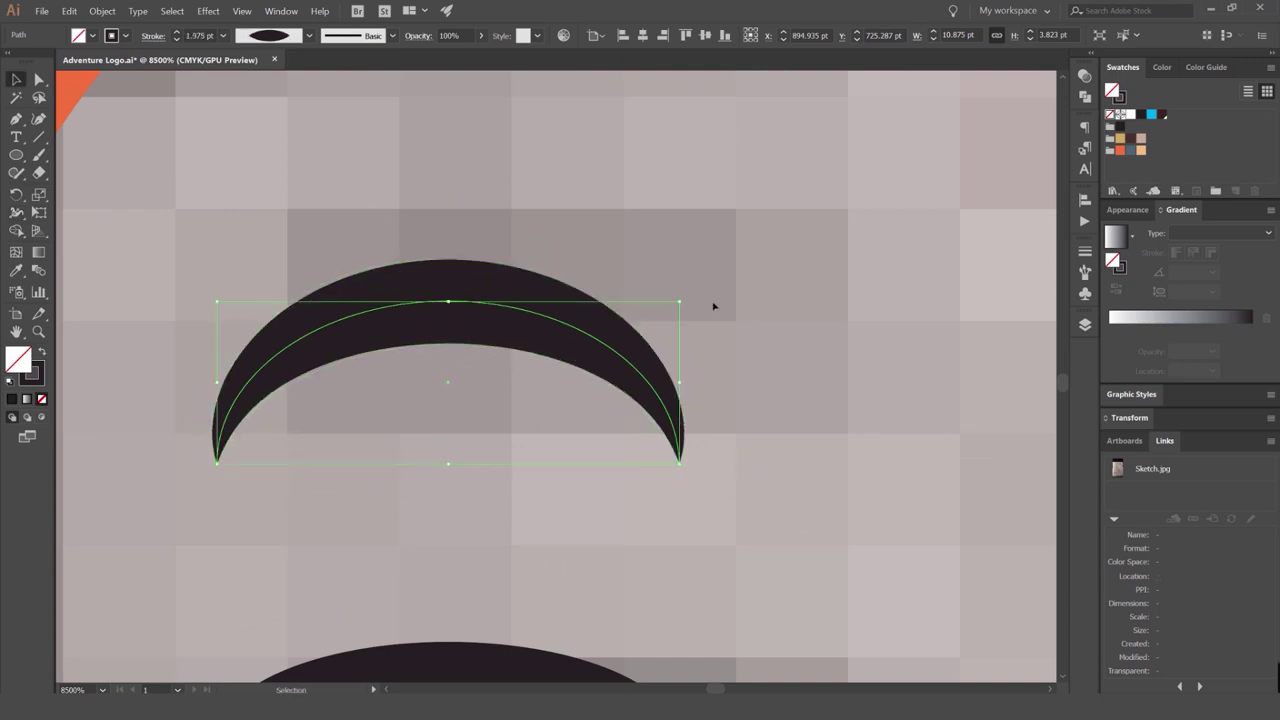
Duplicate the tapered eyebrow straight across above the right eye.
left_click(716, 290)
scroll(716, 288, "down", 5)
left_click_drag(776, 300, 900, 296)
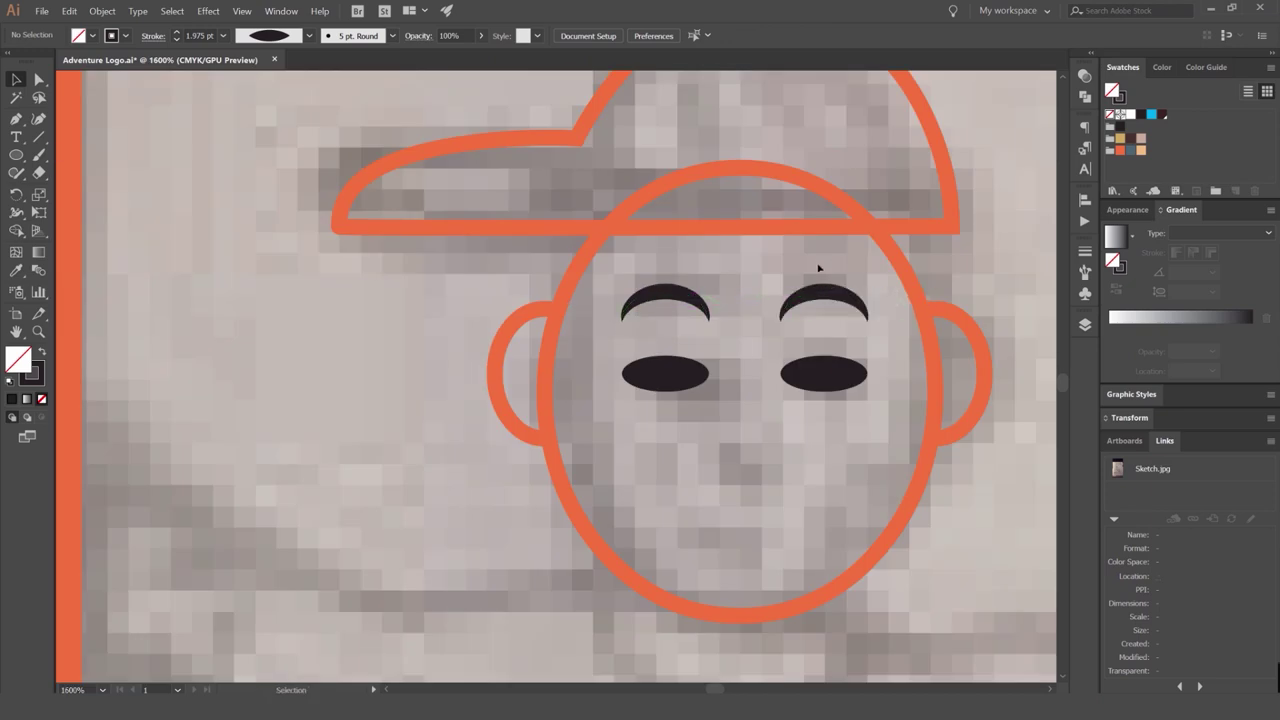
scroll(820, 274, "down", 6, "alt")
scroll(743, 282, "down", 3, "alt")
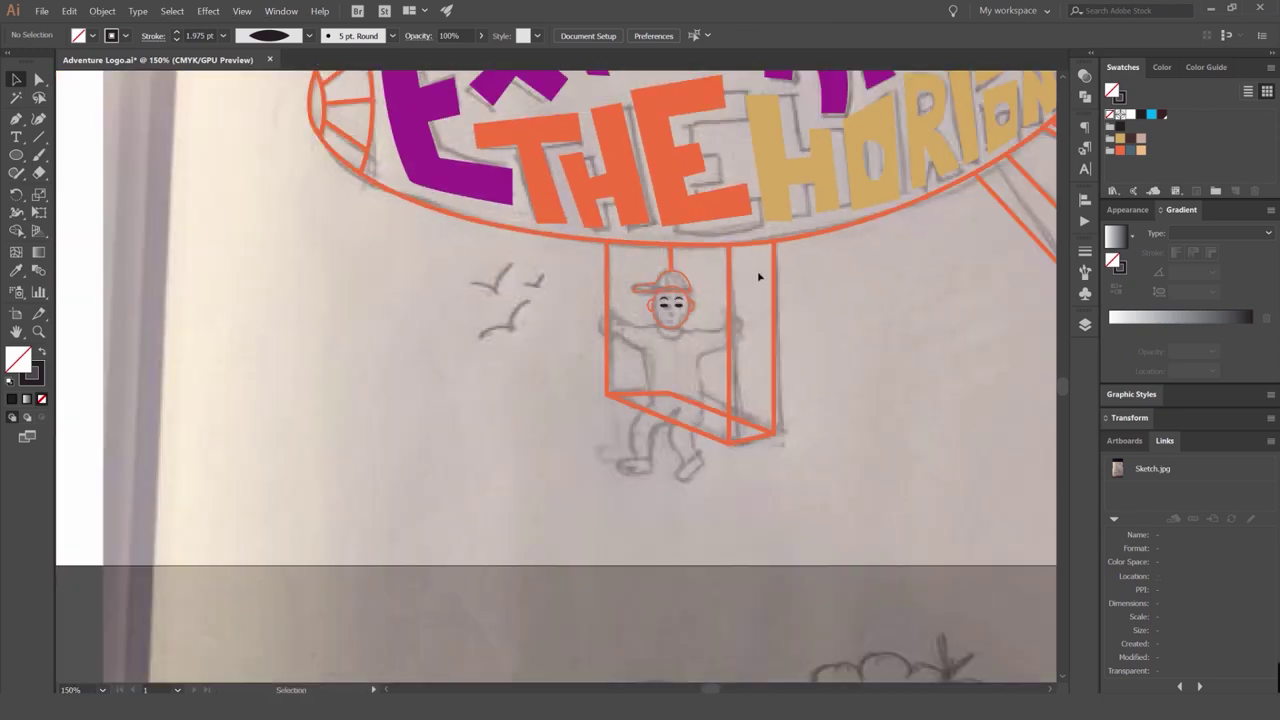
Draw an open curved nose line about 7.7 by 9.8 pt between the eyes with a dark 1 pt stroke.
scroll(749, 284, "up", 12, "alt")
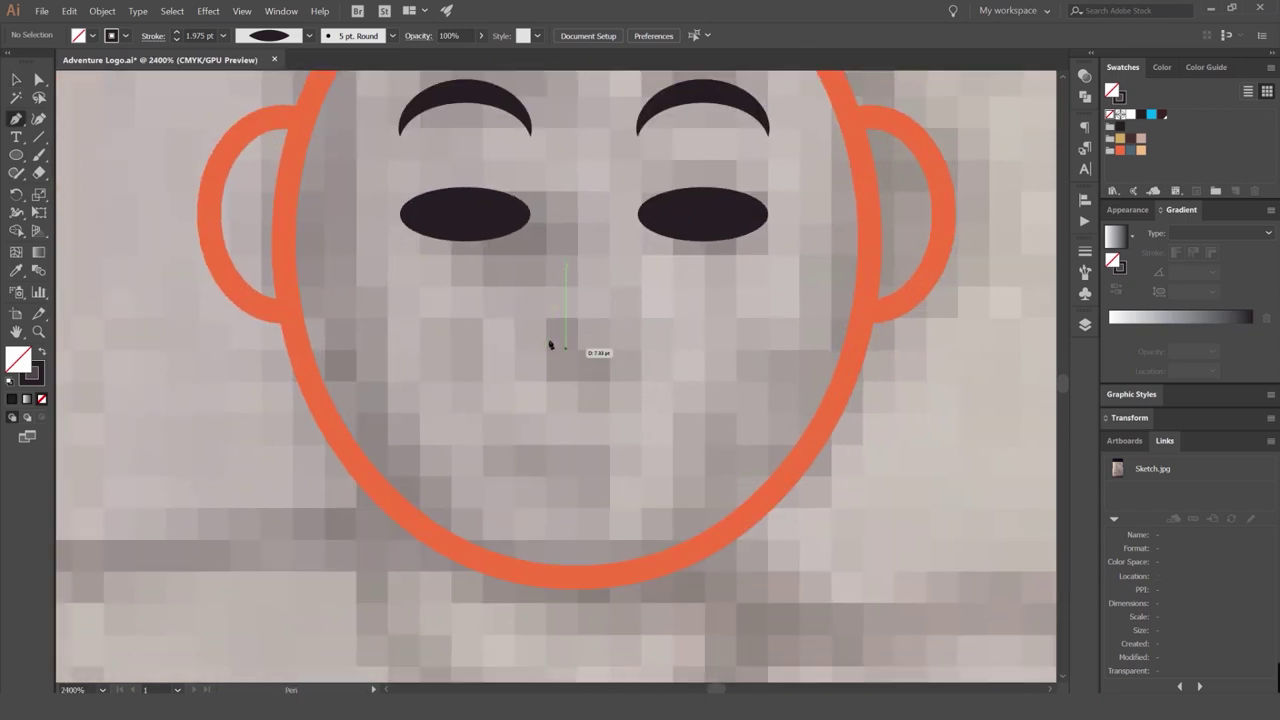
left_click_drag(540, 345, 520, 379)
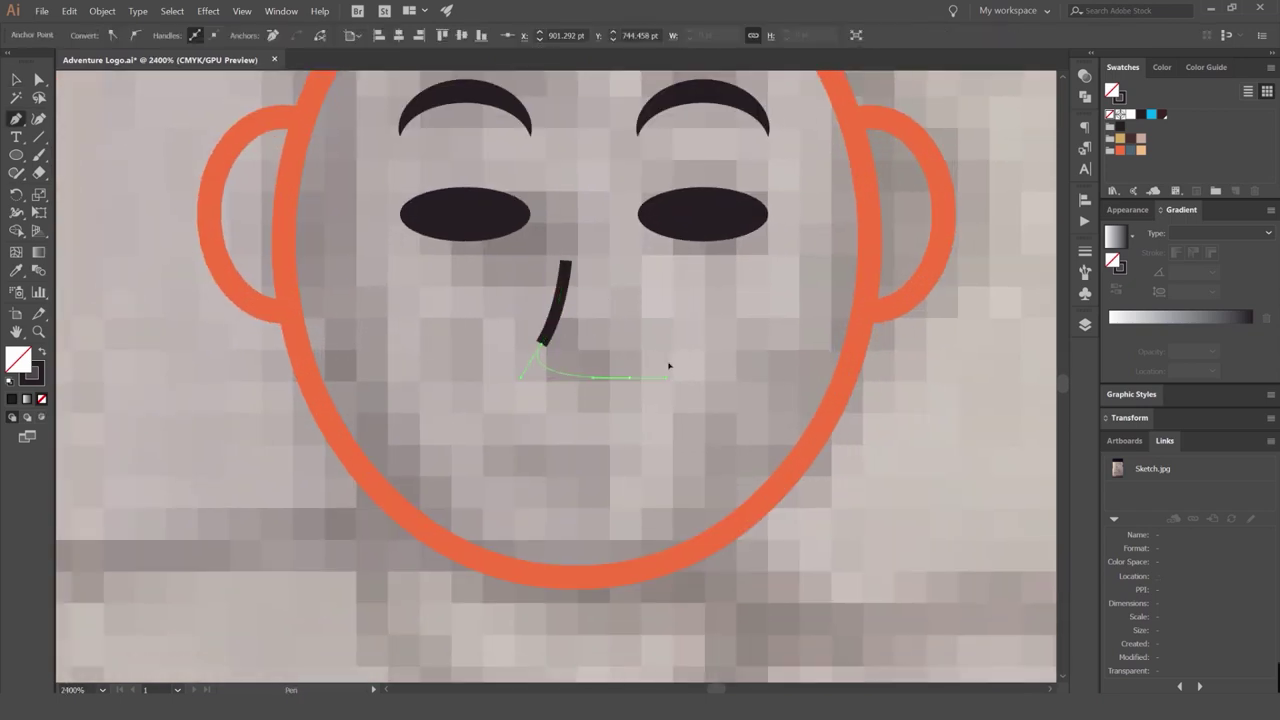
key("v")
left_click(650, 317)
scroll(660, 342, "down", 6, "alt")
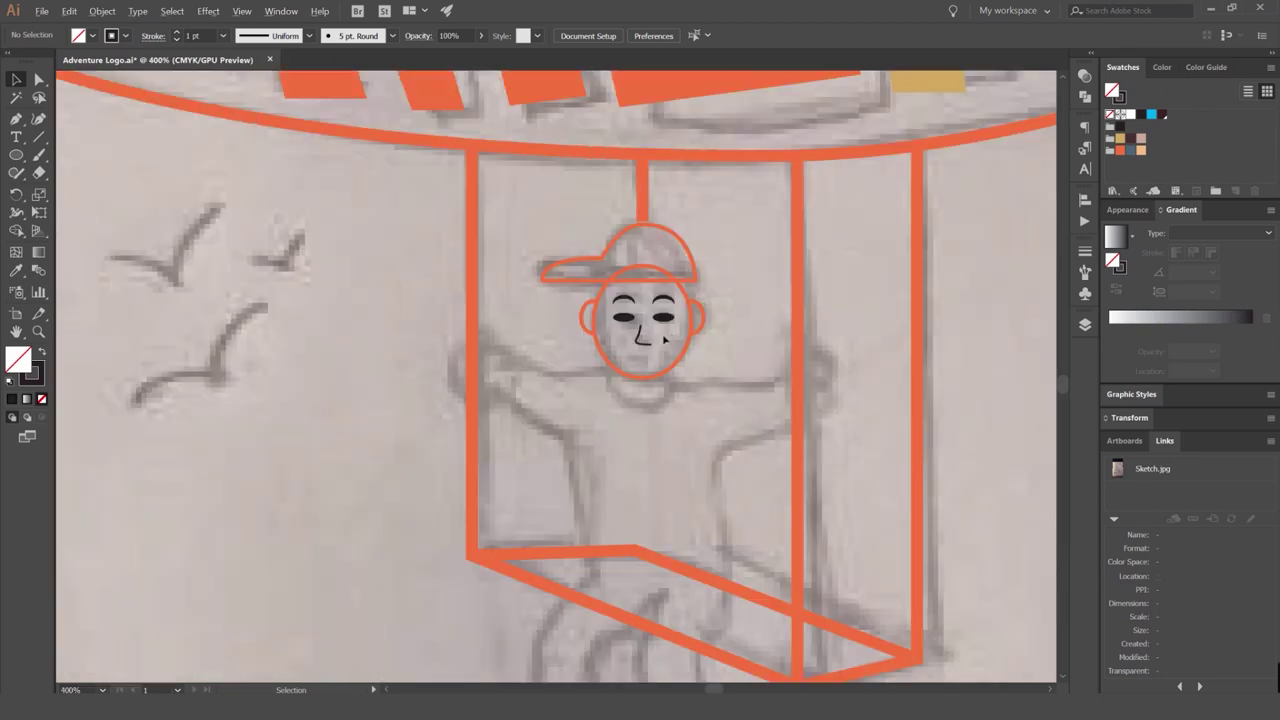
Draw a mouth rectangle about 13.1 by 3.5 pt below the nose and round its two lower corners.
scroll(641, 366, "up", 5, "alt")
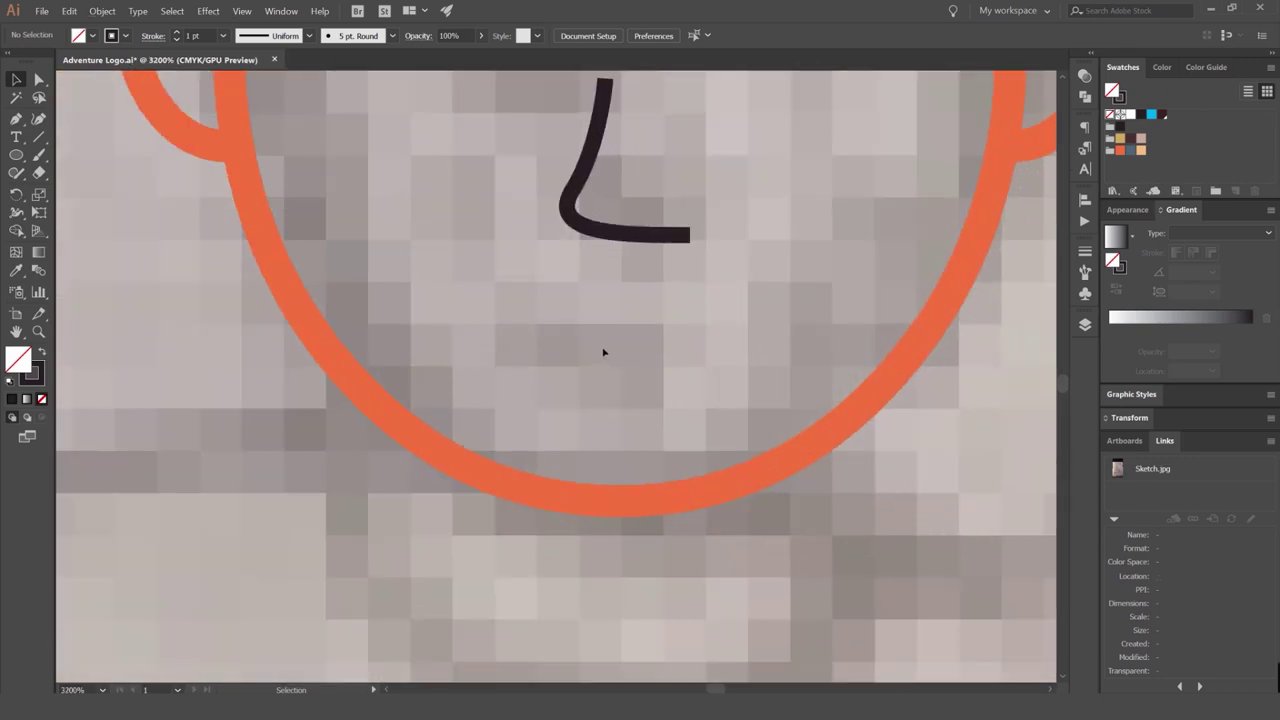
left_click_drag(697, 369, 733, 369)
key("m")
key("ctrl+z")
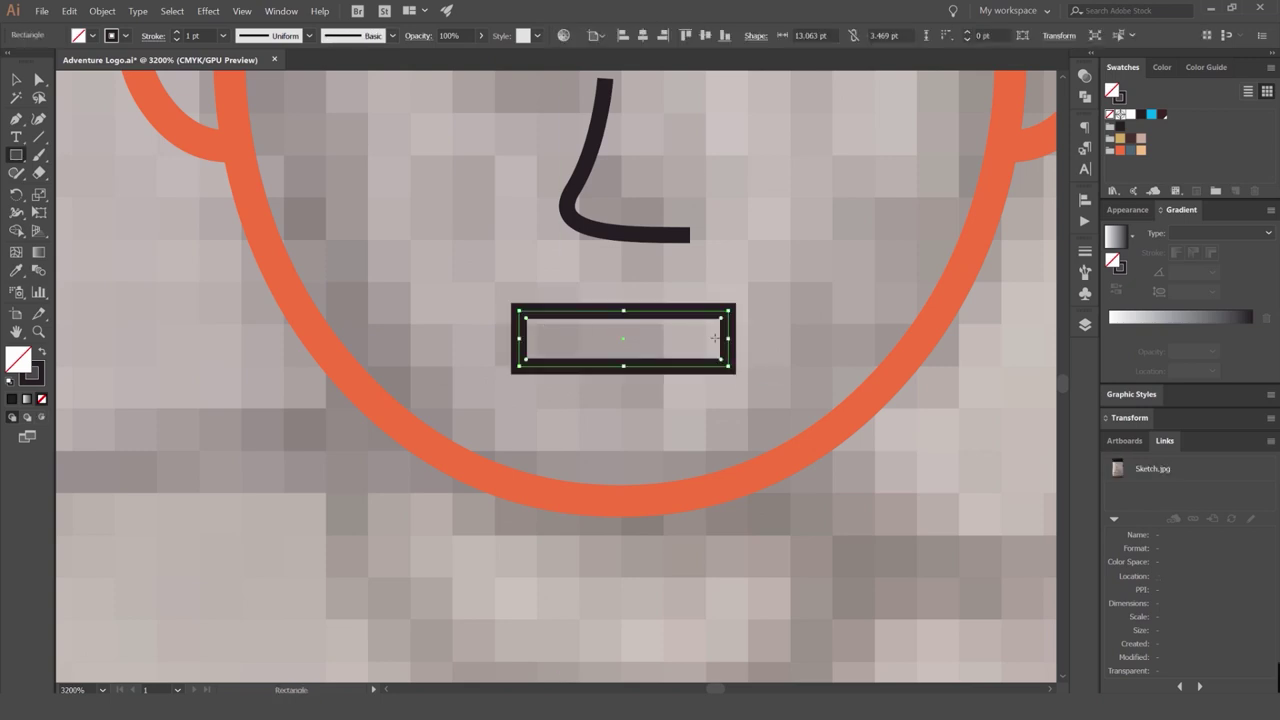
key("a")
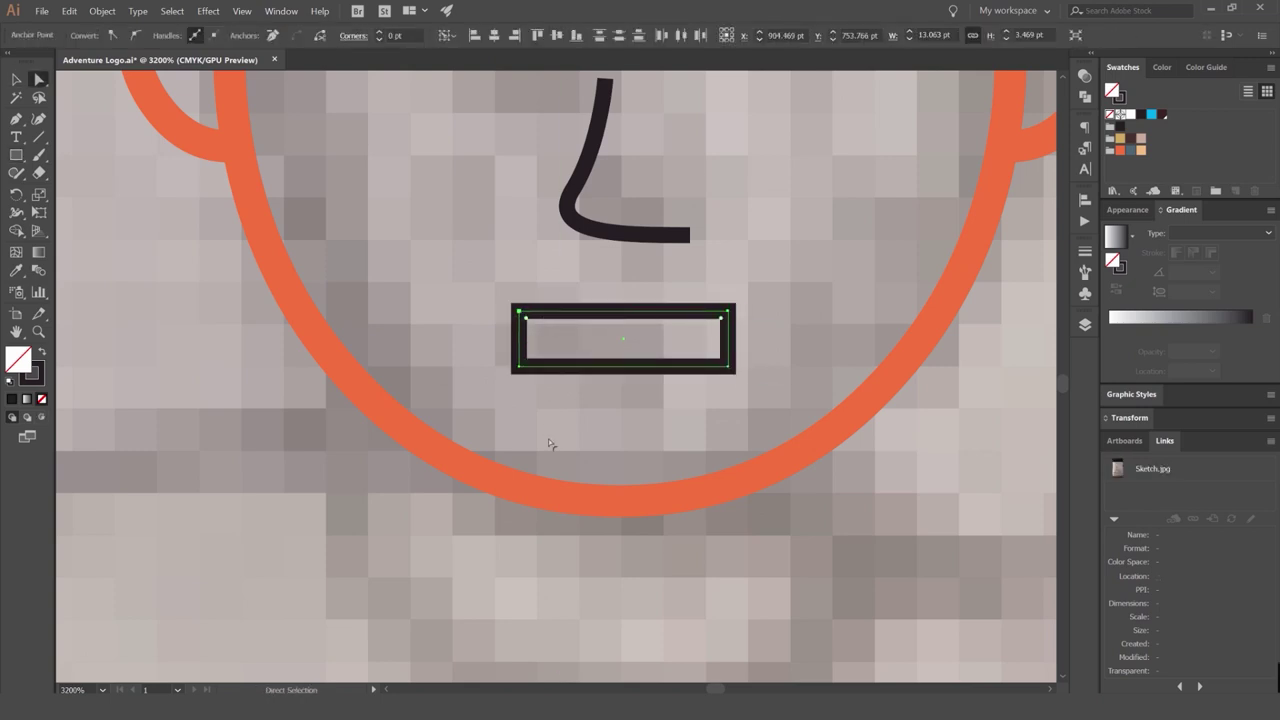
left_click_drag(549, 443, 799, 368)
key("ctrl+z")
left_click_drag(526, 361, 655, 160)
Swap the mouth's fill and stroke to make it solid dark with no stroke.
key("v")
left_click(700, 265)
left_click(722, 312)
key("shift+x")
left_click_drag(692, 314, 670, 326)
left_click(727, 301)
scroll(733, 282, "down", 4)
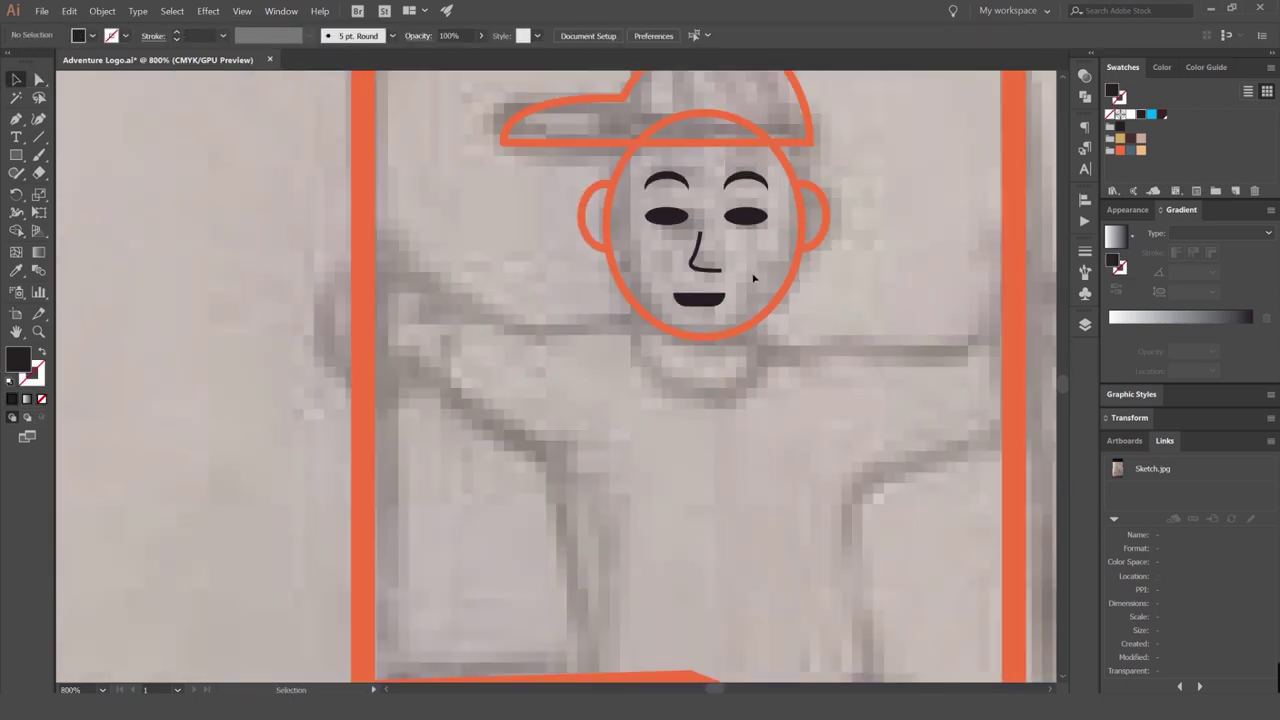
Nudge the nose line slightly upward, away from the mouth.
key("space")
left_click_drag(750, 240, 647, 316)
scroll(647, 316, "up", 2)
key("ctrl+z")
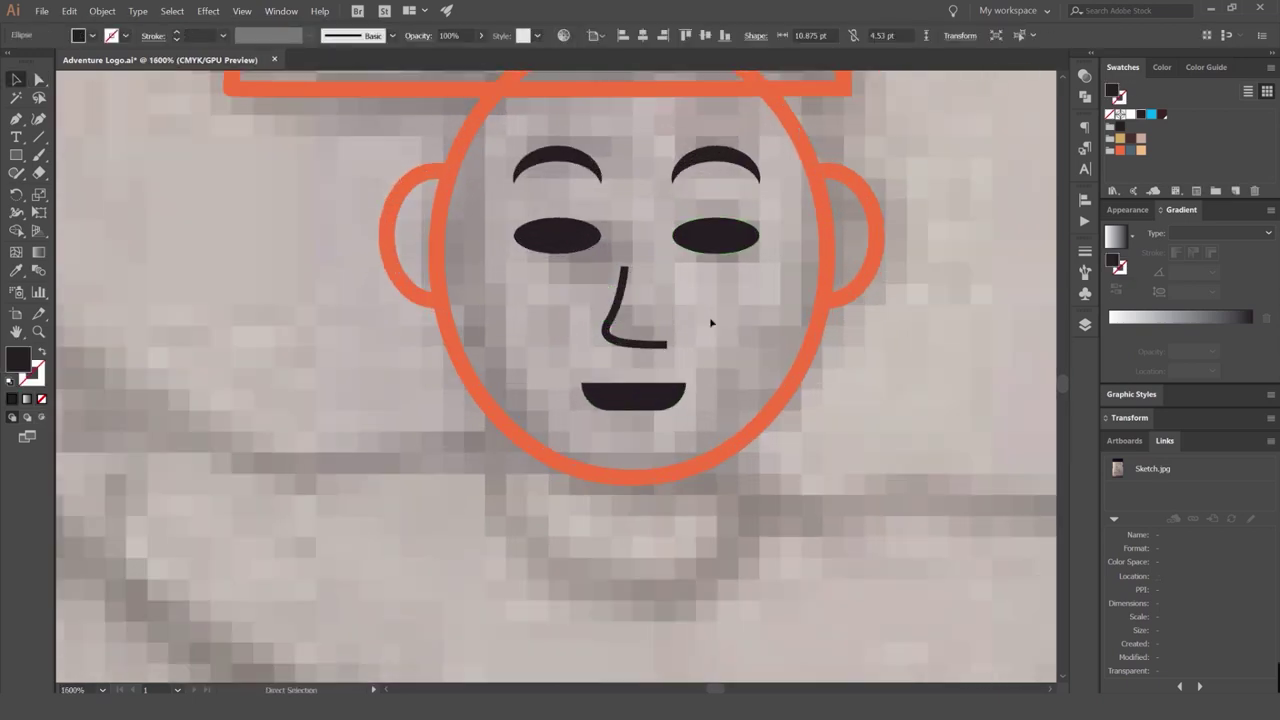
left_click(636, 344)
key("Up")
key("Up")
key("Down")
key("a")
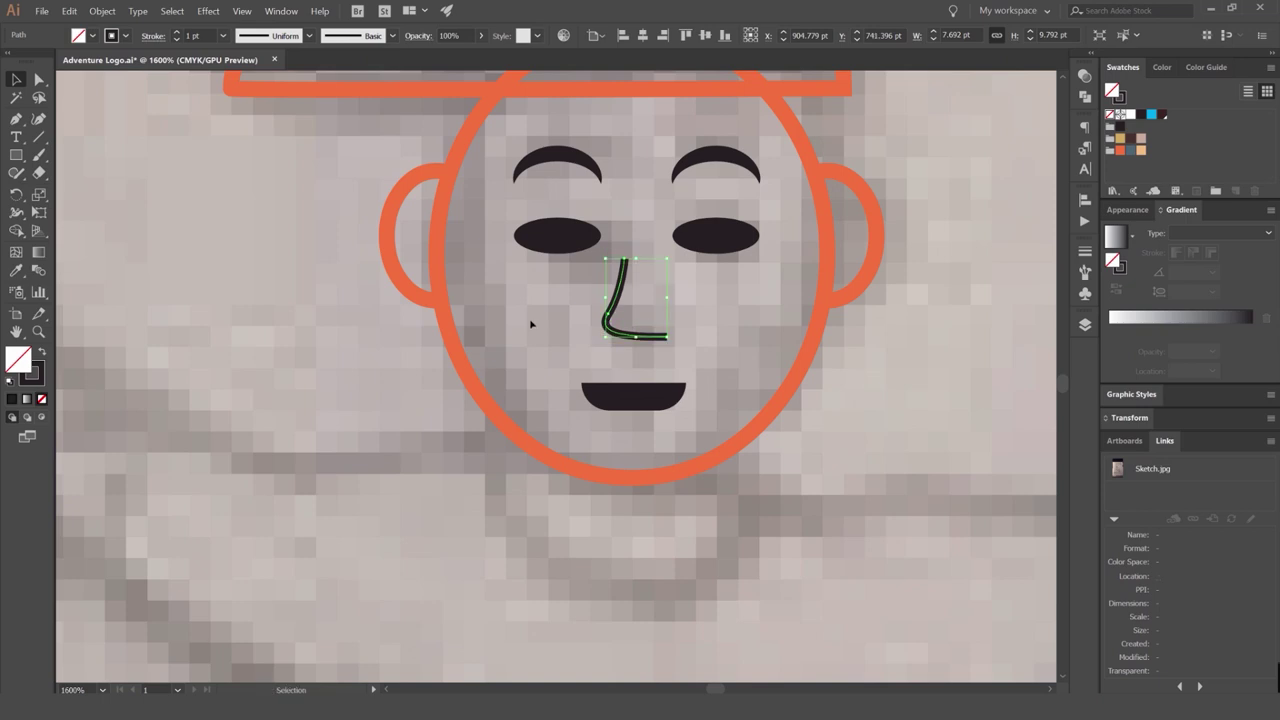
left_click(531, 323)
Draw a solid dark circle about 4.8 pt wide on the left cheek and overlap its upper right with a smaller circle.
scroll(540, 318, "up", 1)
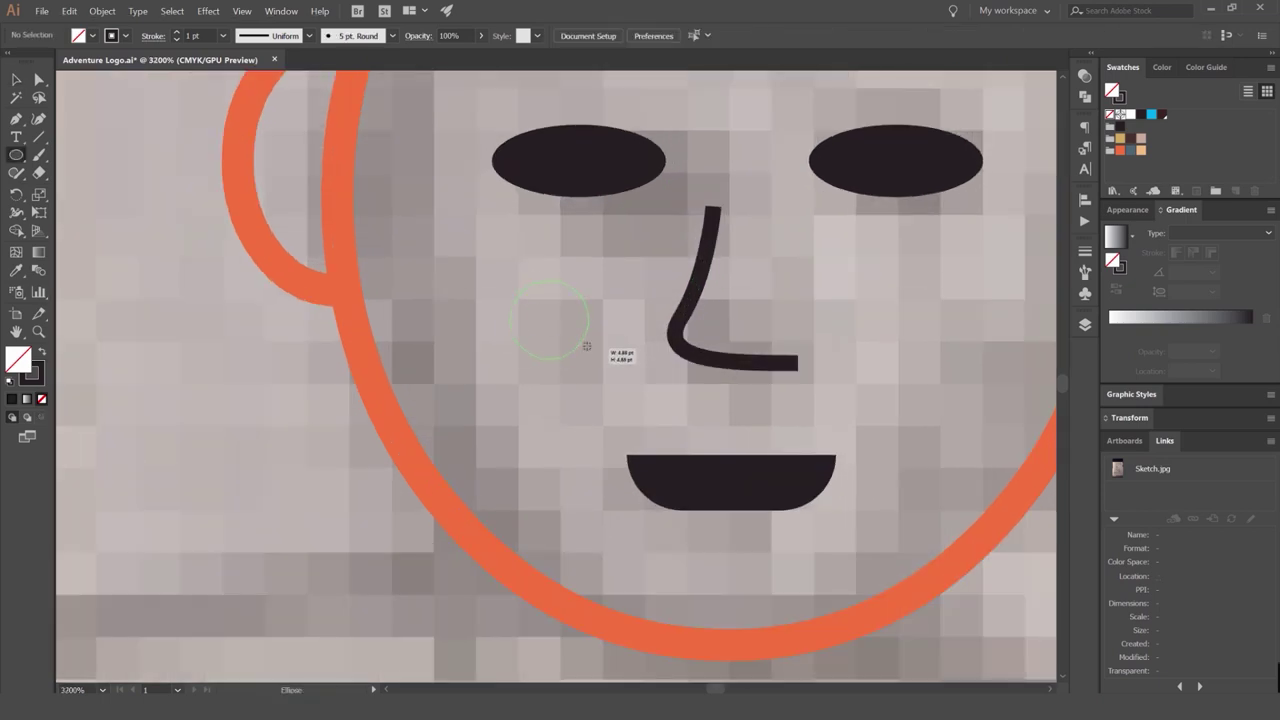
left_click_drag(587, 346, 587, 346)
key("shift+x")
key("v")
mouse_move(587, 286)
left_mouse_down()
mouse_move(616, 247)
mouse_move(546, 380)
left_mouse_up()
left_click(562, 252)
Cut the smaller circle out of the larger one with Shape Builder to form a notched pupil.
scroll(562, 263, "up", 2)
key("shift+m")
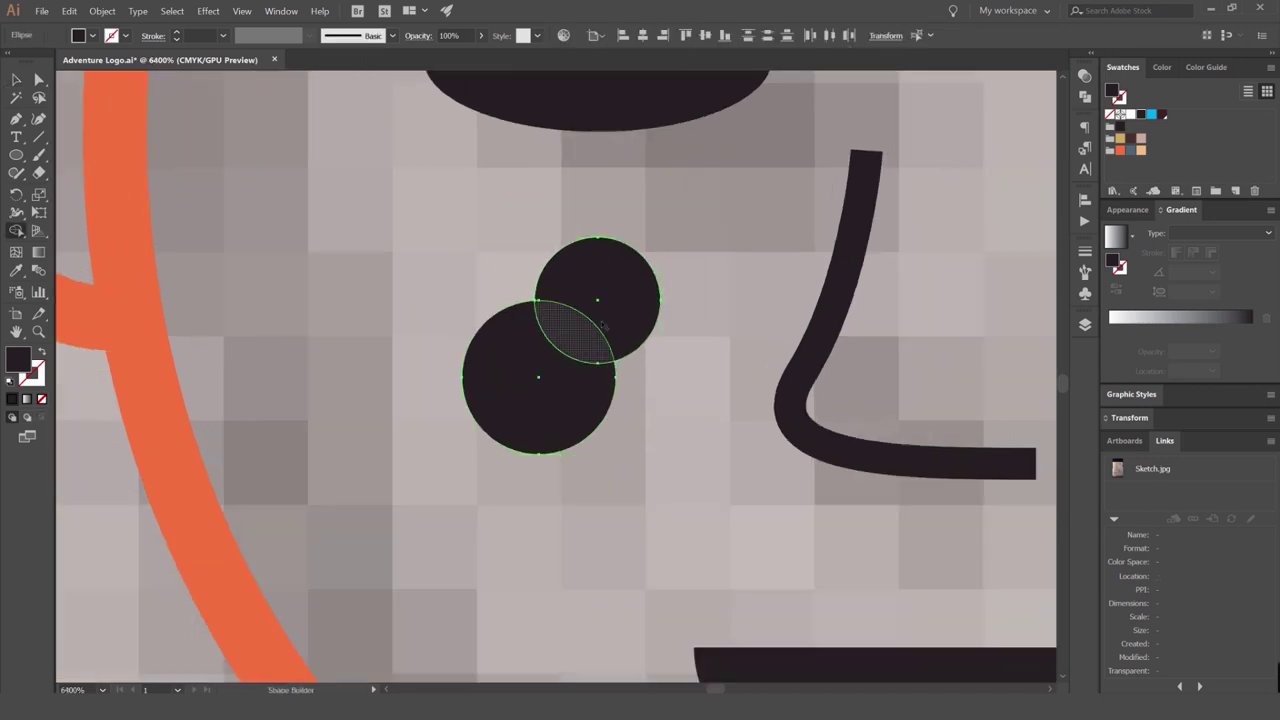
mouse_move(602, 324)
left_mouse_down()
mouse_move(674, 266)
mouse_move(586, 305)
left_mouse_up()
key("v")
left_click(675, 267)
scroll(675, 267, "down", 2)
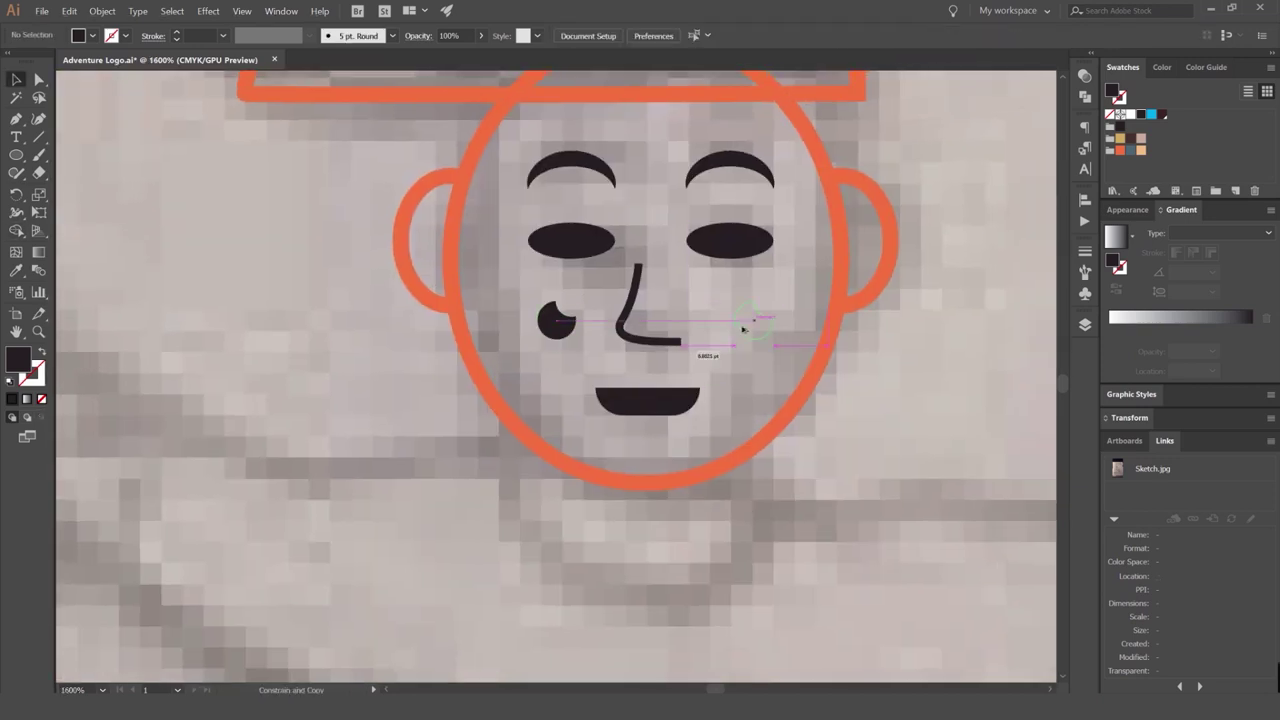
Fill the left eye ellipse white and fit the notched pupil, scaled down, at its centre.
left_click(572, 240)
left_click(1133, 116)
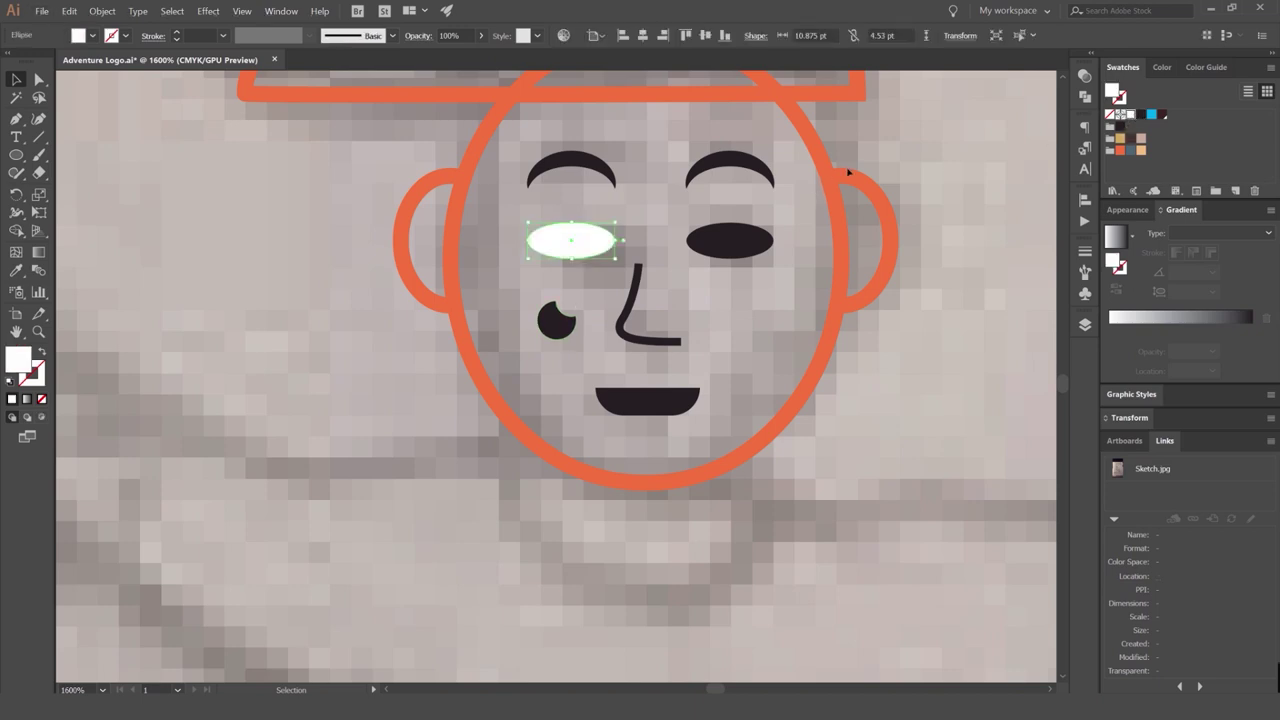
scroll(576, 320, "up", 1)
left_click_drag(560, 322, 576, 170)
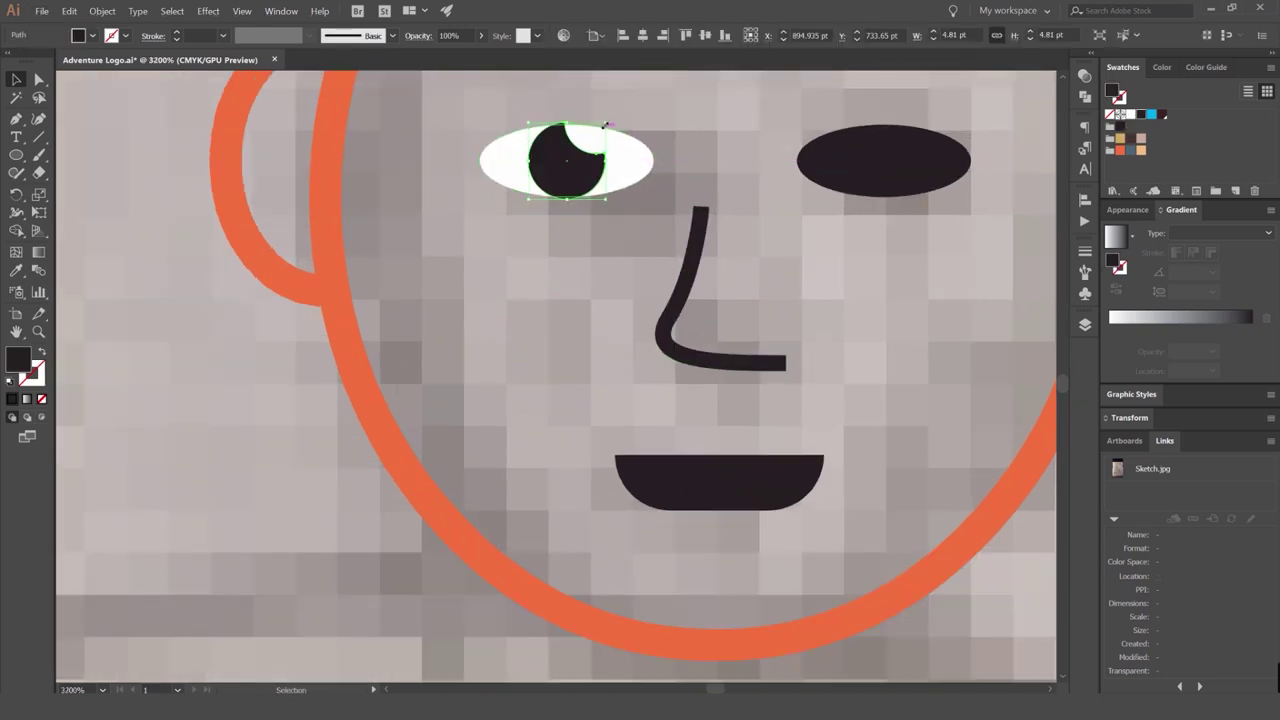
left_click_drag(602, 127, 591, 139)
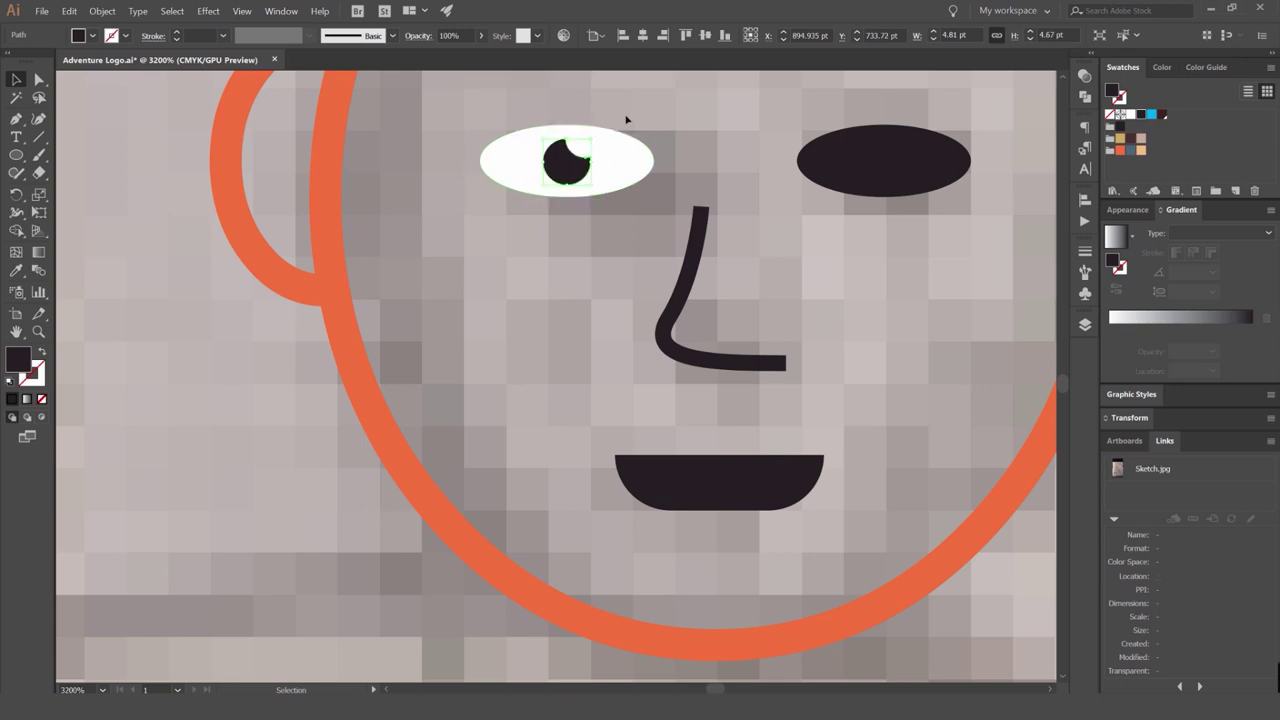
left_click(656, 107)
Add a tiny highlight circle in the lower right of the pupil, filled with the white sampled from the eye.
scroll(657, 108, "down", 5)
scroll(657, 107, "up", 5)
scroll(610, 155, "up", 3)
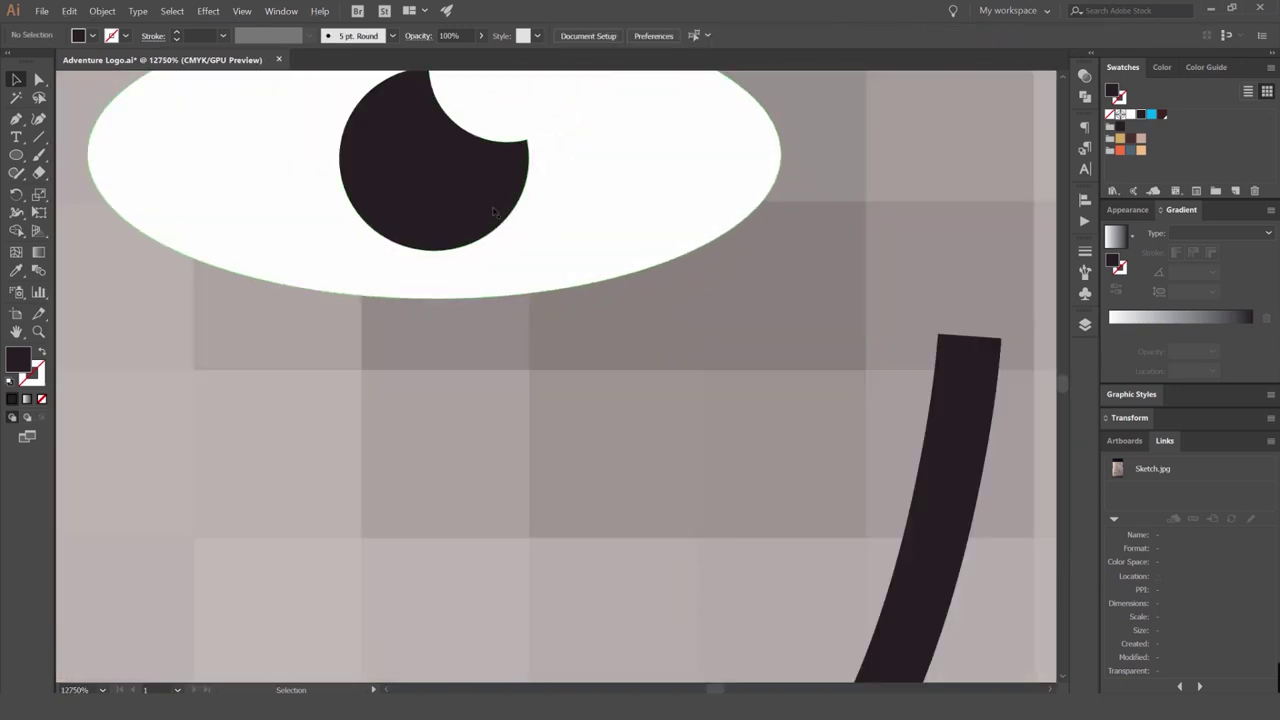
key("l")
left_click_drag(454, 196, 478, 220)
key("i")
left_click(609, 208)
key("v")
left_click(592, 403)
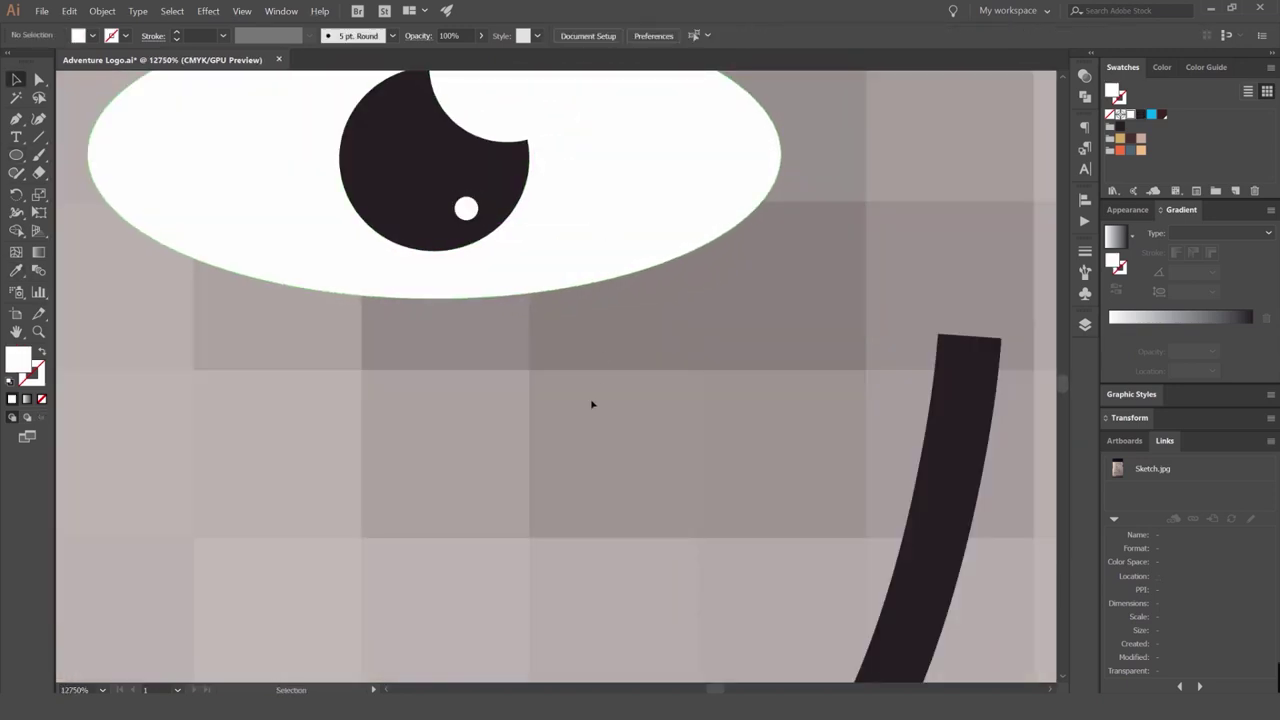
Group the left eye's white ellipse, notched pupil and highlight circle into one object.
scroll(547, 321, "down", 5)
scroll(538, 307, "up", 5)
left_click(467, 295)
left_click(484, 300, "shift")
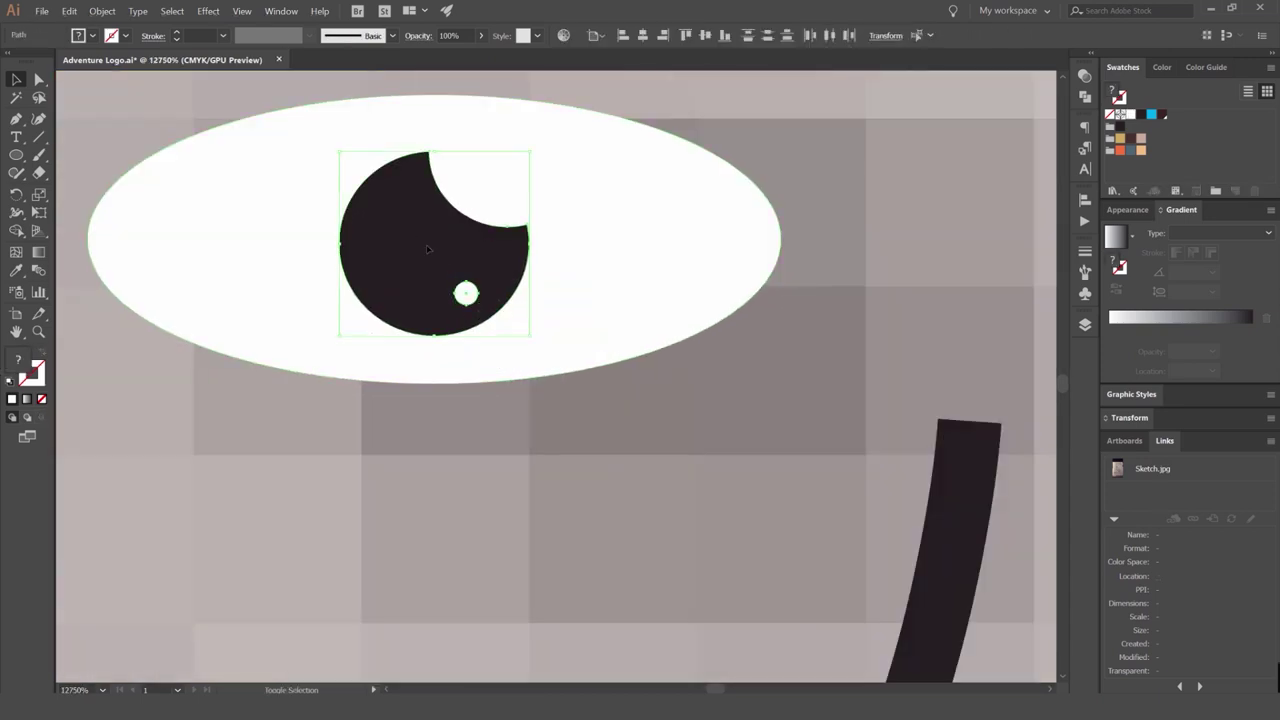
key("ctrl+g")
left_click(537, 432)
Delete the solid dark right eye ellipse and place a copy of the grouped left eye in its position.
scroll(540, 434, "down", 5)
left_click(701, 407)
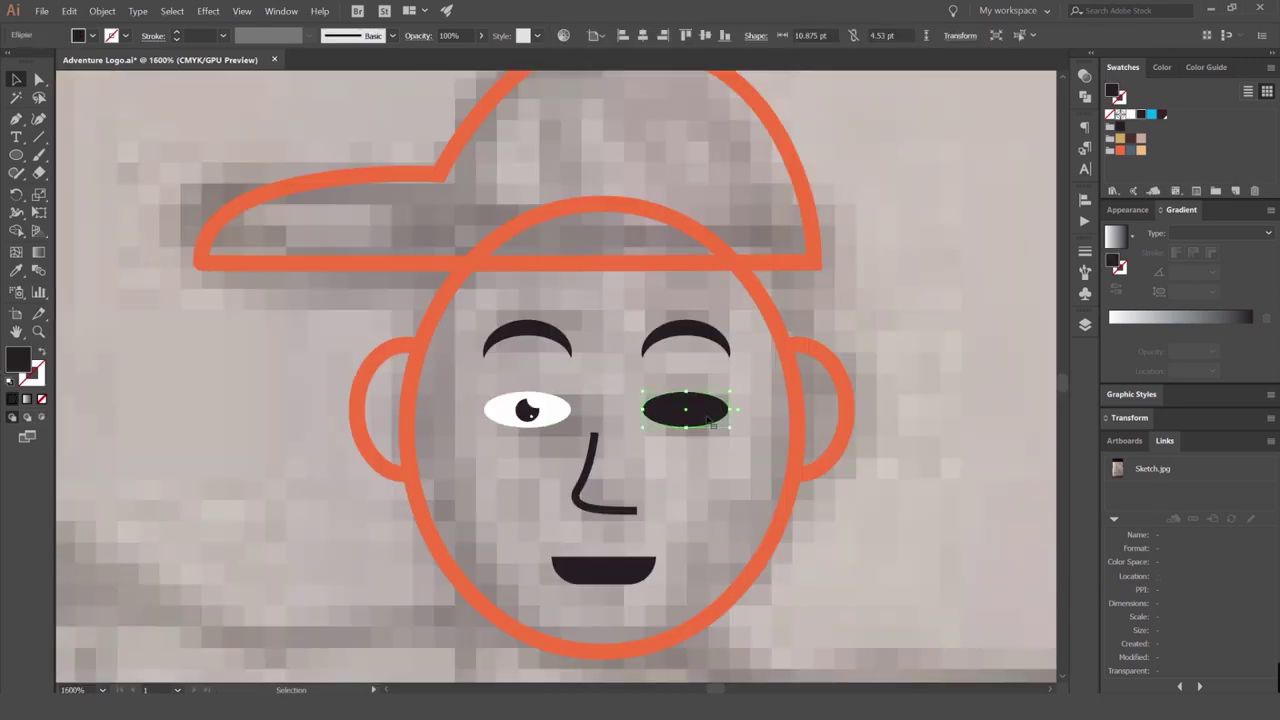
key("Delete")
left_click_drag(575, 387, 530, 408)
left_click_drag(528, 404, 686, 406)
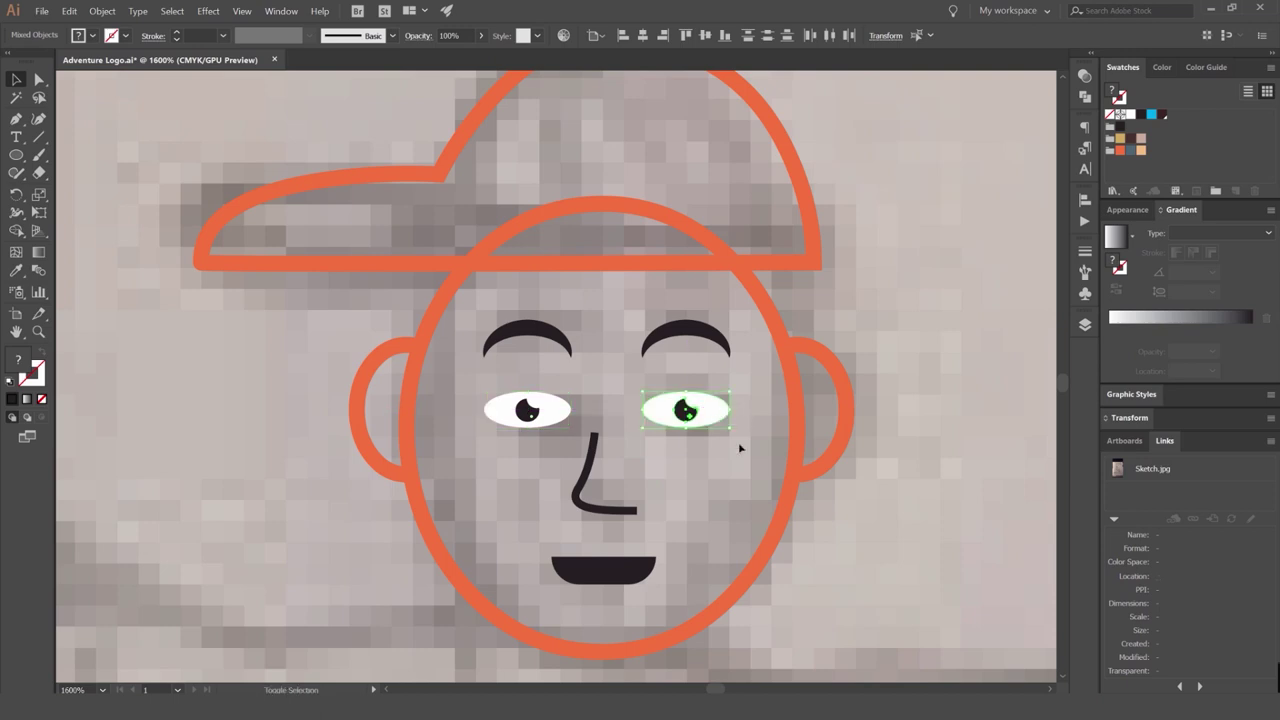
key("ctrl+shift+a")
Swap the cap outline's stroke and fill so the cap becomes a solid orange shape.
scroll(817, 443, "up", 5)
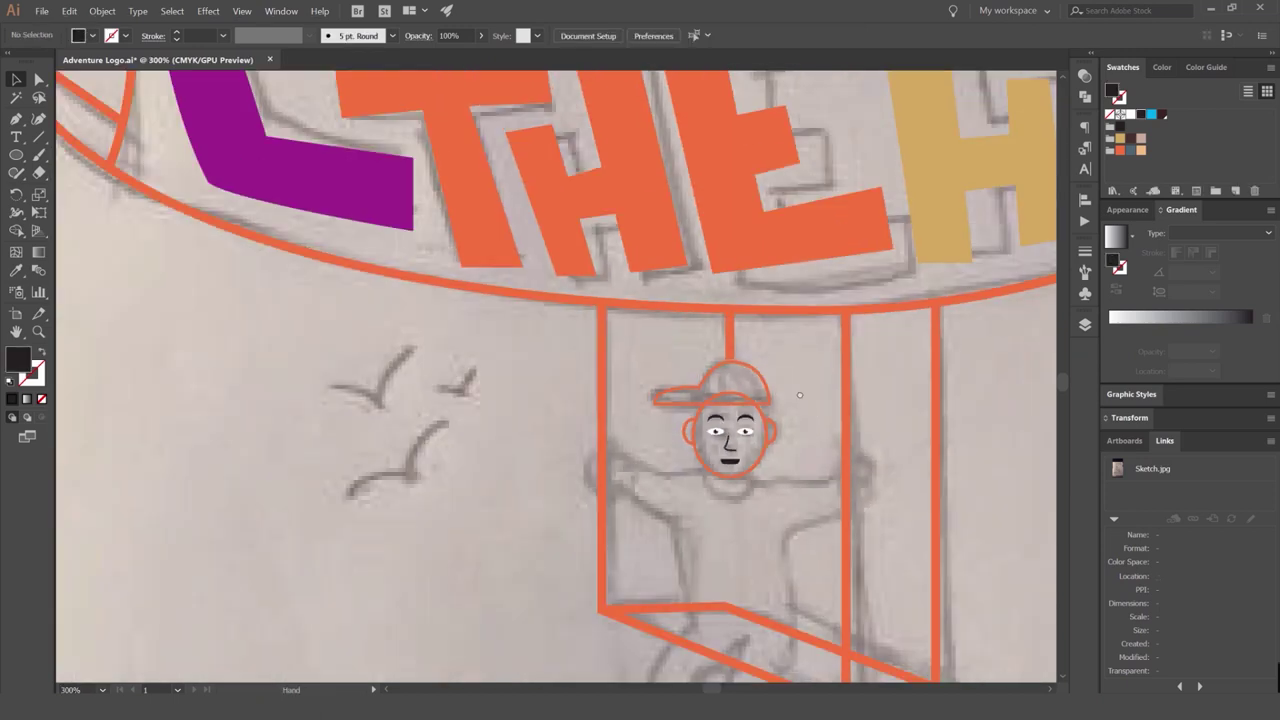
scroll(799, 395, "up", 4)
left_click(623, 260)
key("shift+x")
key("ctrl+shift+a")
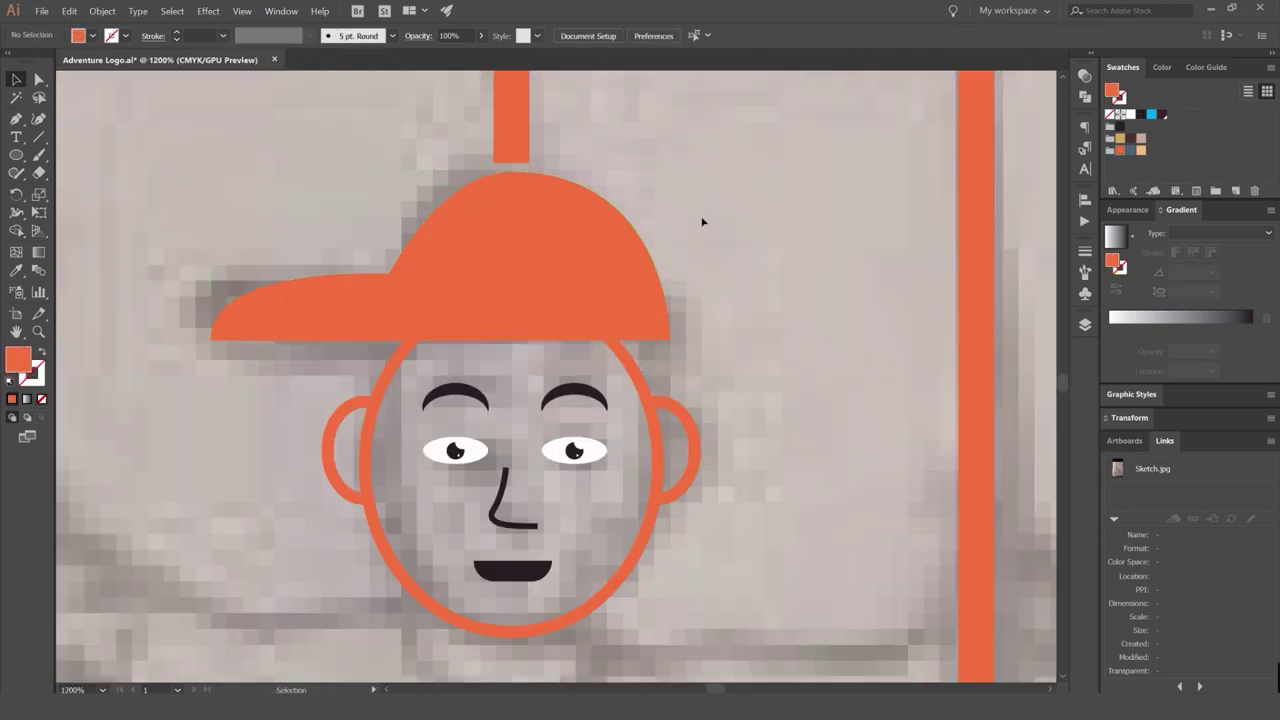
Scale the orange cap down and reposition it on top of the head.
left_click(631, 214)
left_click_drag(670, 170, 642, 182)
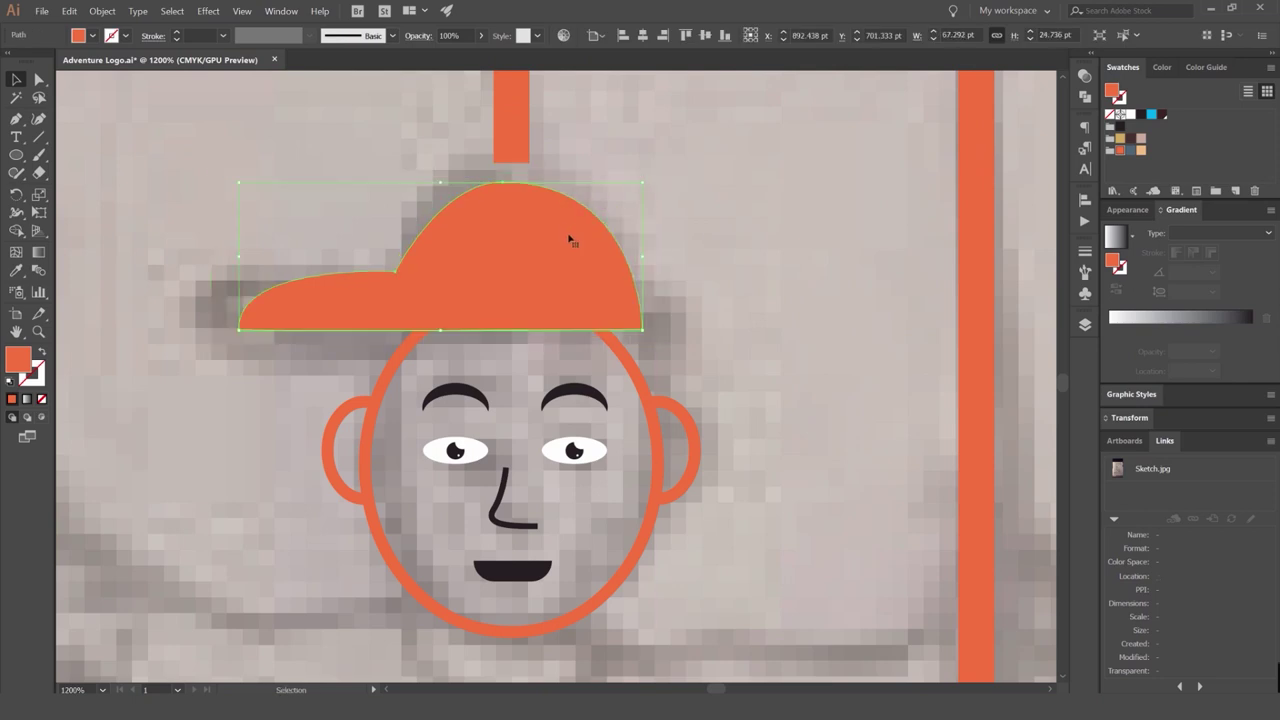
left_click_drag(569, 240, 586, 259)
left_click_drag(651, 202, 606, 220)
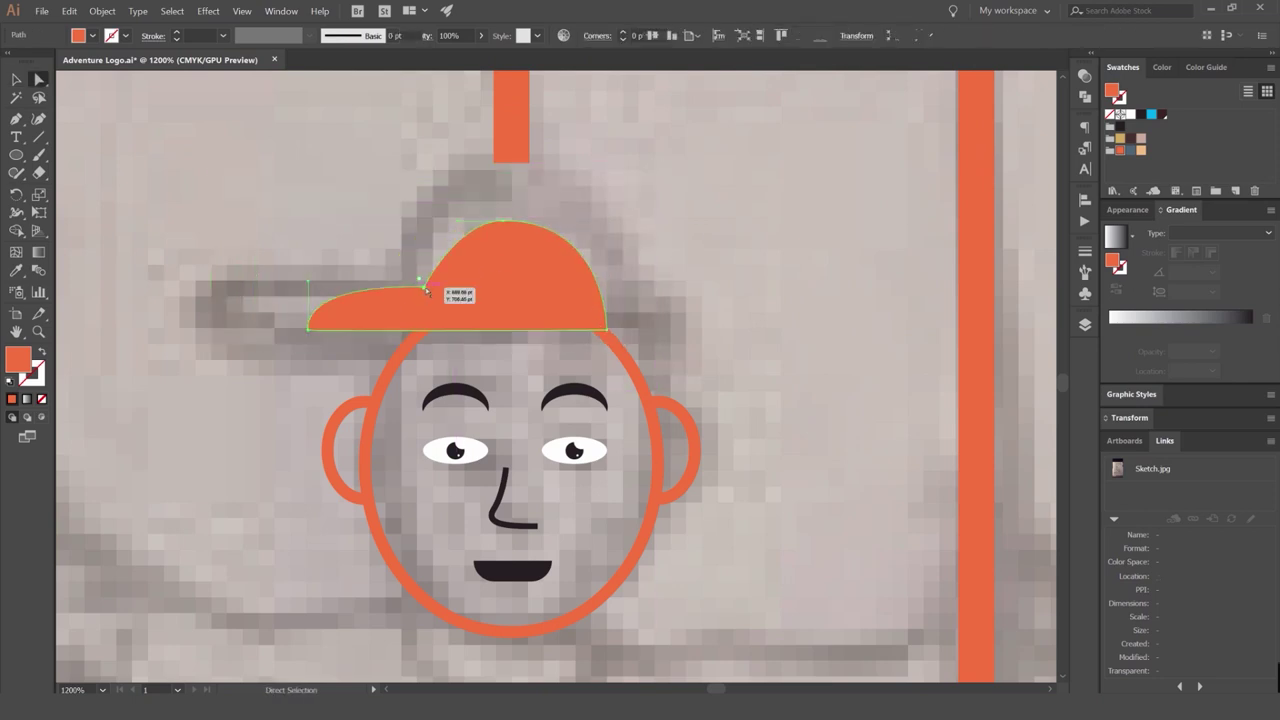
Flatten the cap's brim by lowering the anchor where it meets the crown and reshaping the tip's curve.
key("a")
left_click(419, 301)
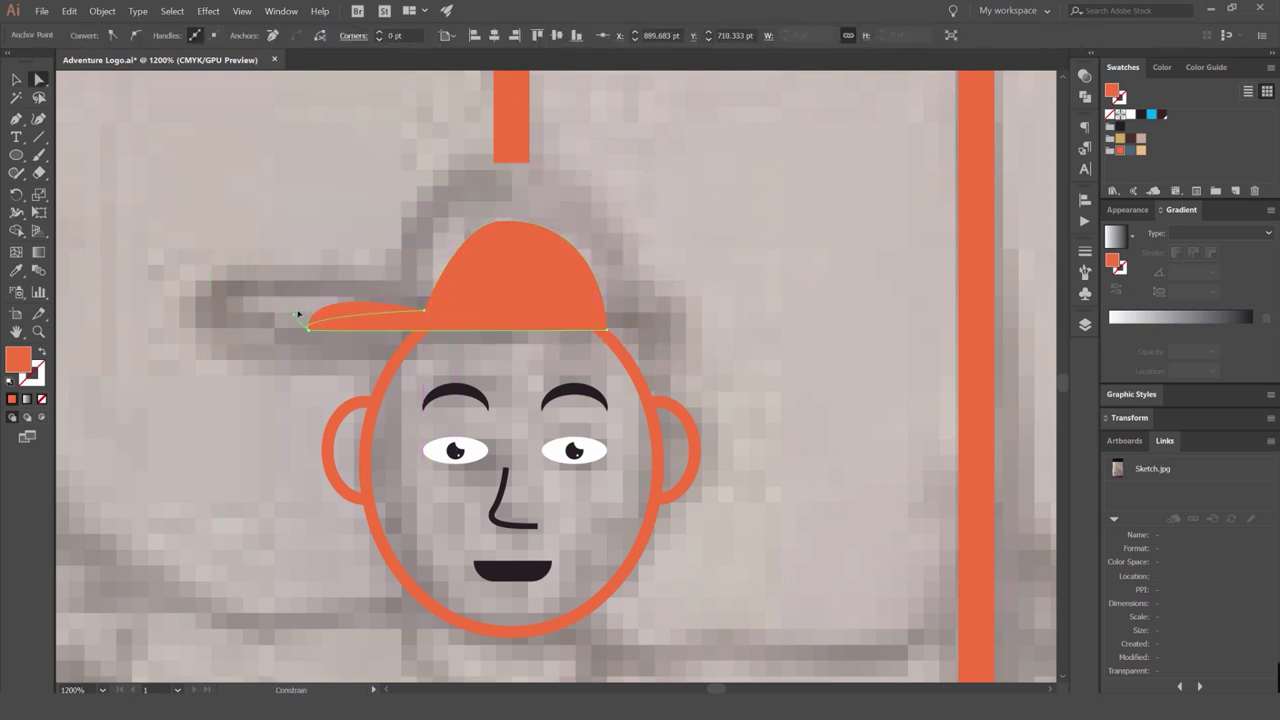
left_click(305, 288)
Try widening the cap on both sides and shifting it over the head.
key("v")
left_click(578, 275)
left_click_drag(606, 275, 633, 276)
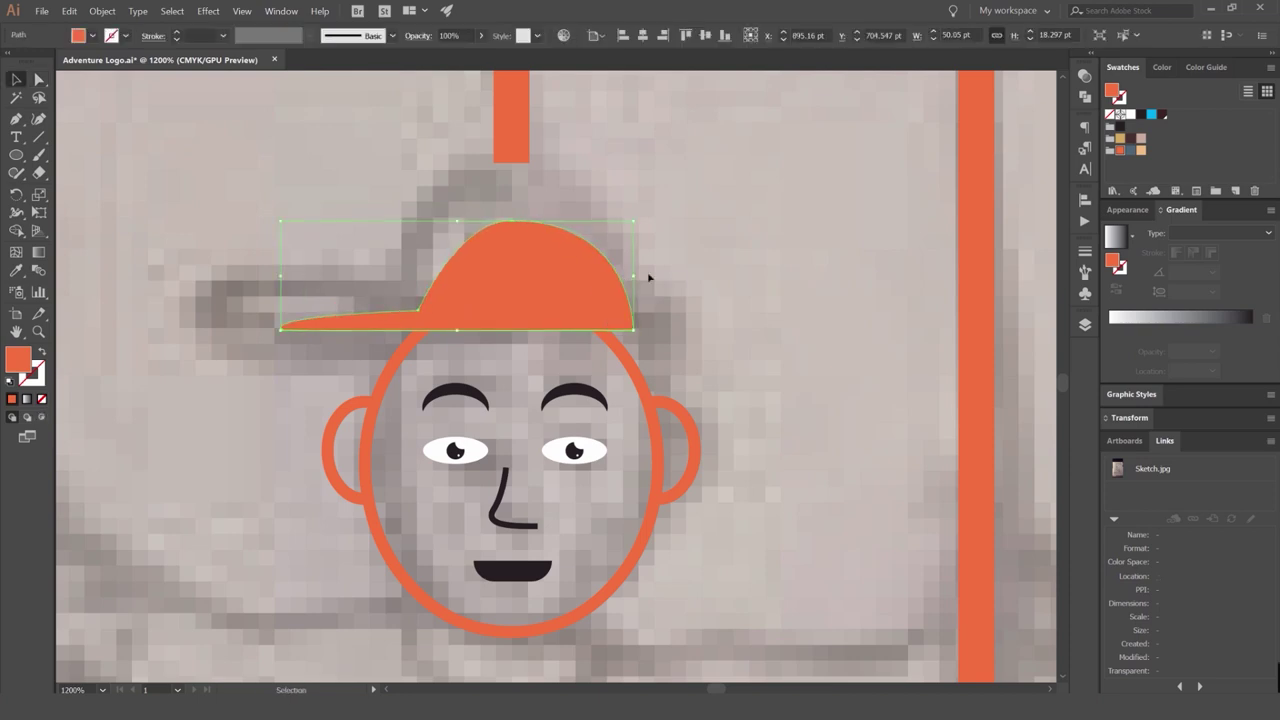
left_click(649, 277)
left_click_drag(556, 290, 574, 292)
key("ctrl+z")
key("ctrl+z")
Move the cap slightly lower on the head and deselect it.
left_click(684, 288)
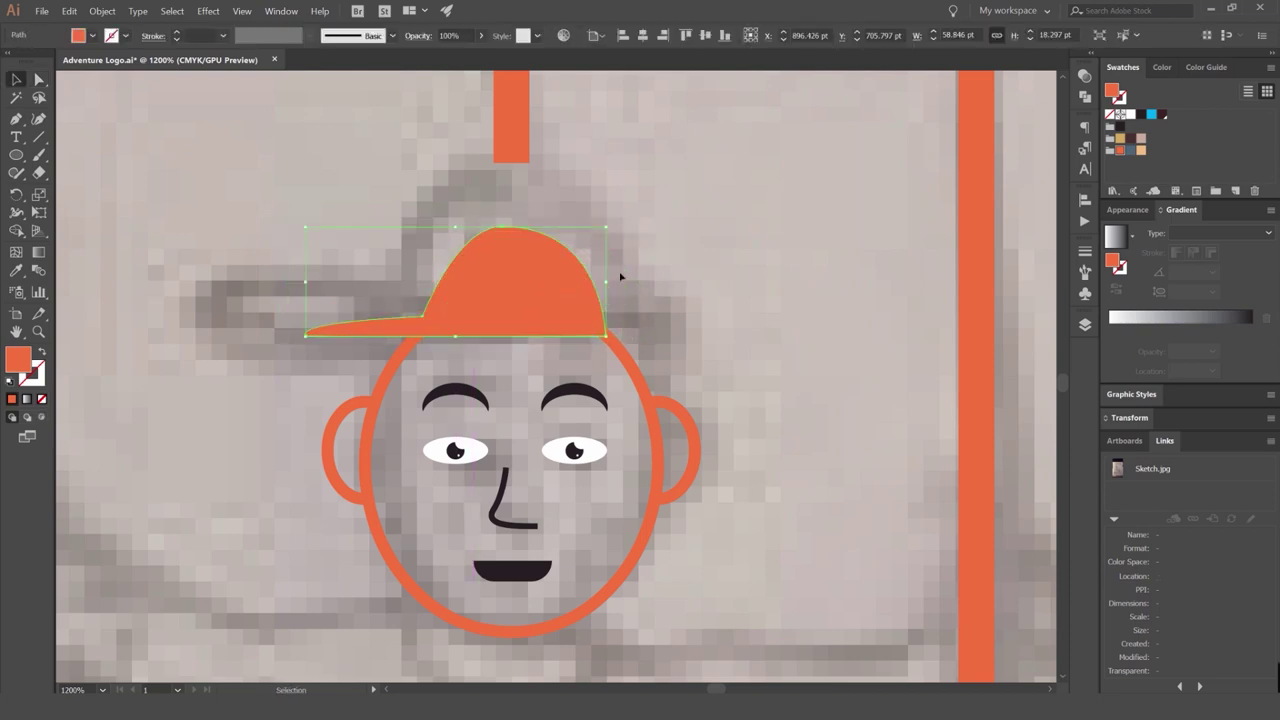
left_click(611, 220)
scroll(663, 260, "down", 6)
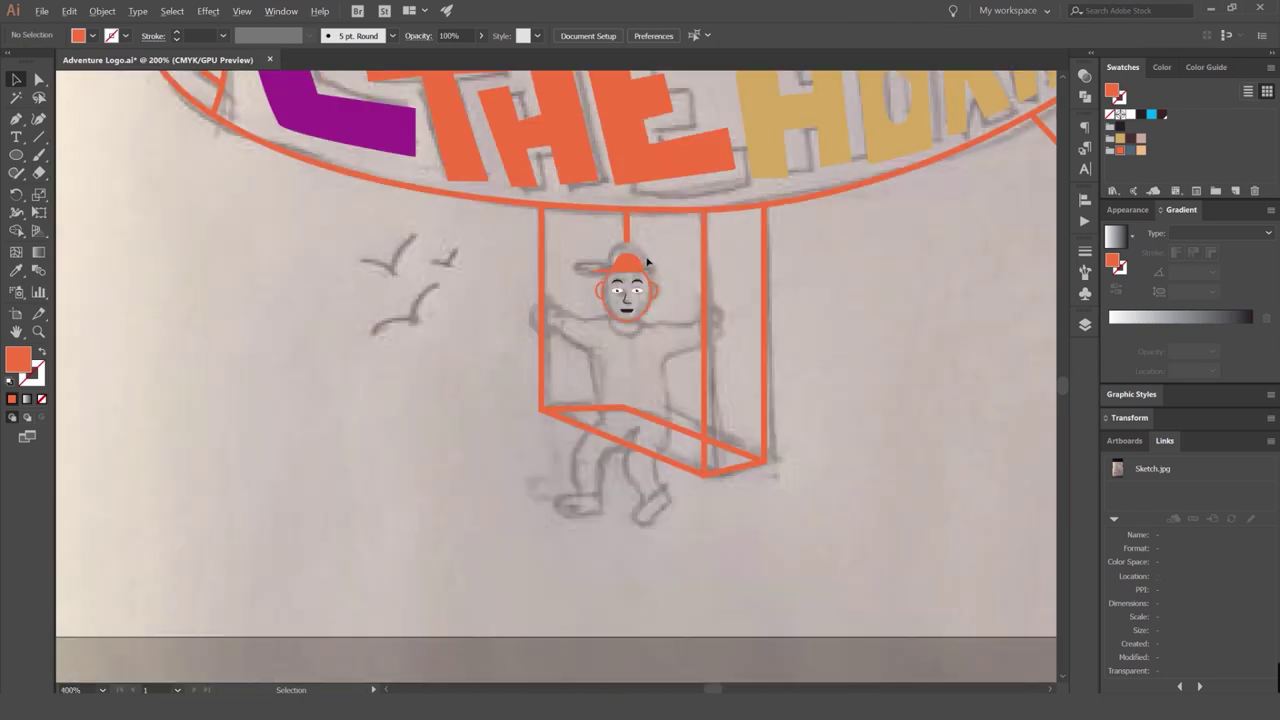
scroll(662, 276, "up", 1)
scroll(665, 274, "down", 3)
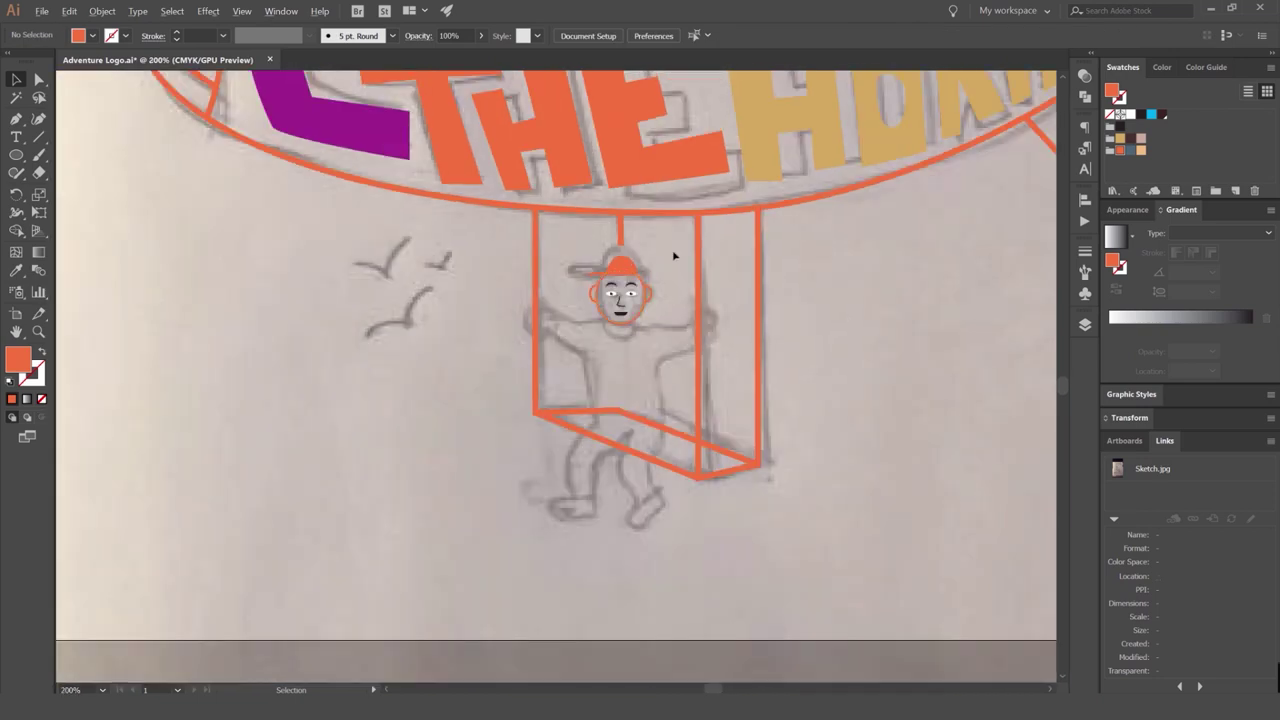
Enlarge the cap slightly and reseat it on top of the head.
key("ctrl+alt+2")
left_click(660, 271)
key("ctrl+a")
scroll(620, 291, "up", 3)
left_click_drag(637, 207, 641, 175)
left_click(719, 166)
scroll(720, 166, "down", 3)
left_click_drag(723, 167, 623, 215)
scroll(602, 266, "up", 3)
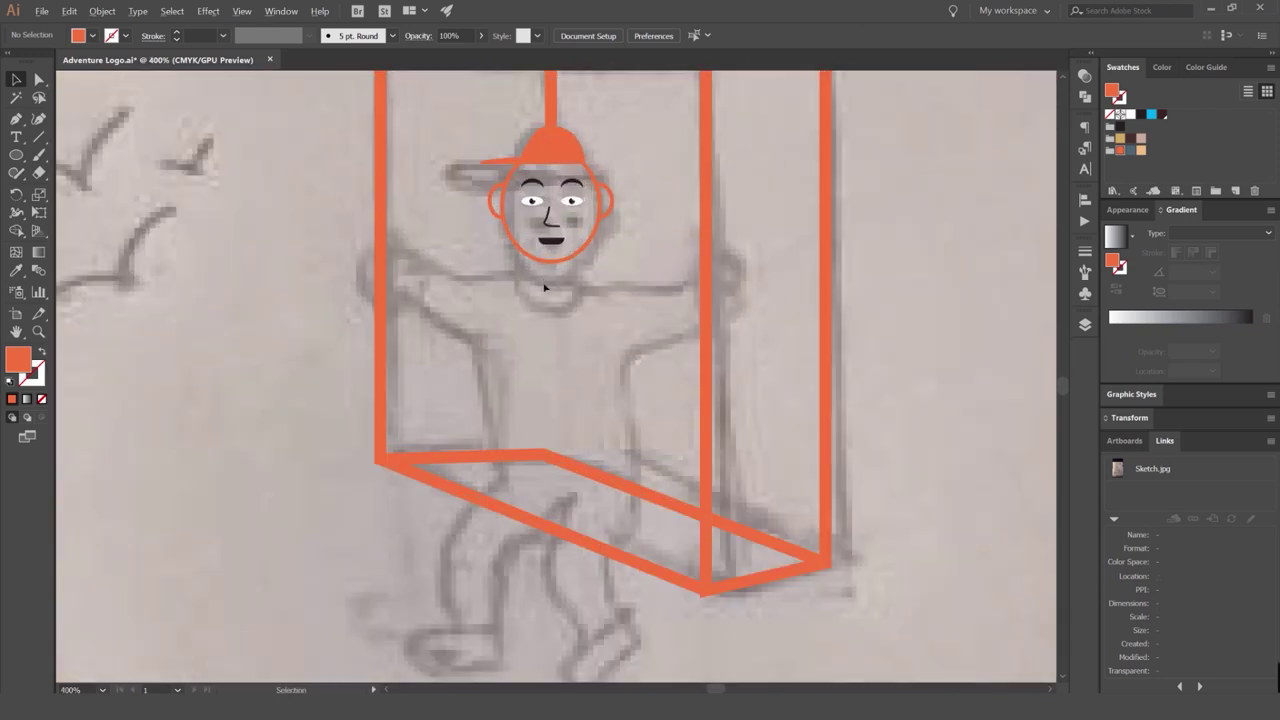
scroll(535, 290, "up", 1)
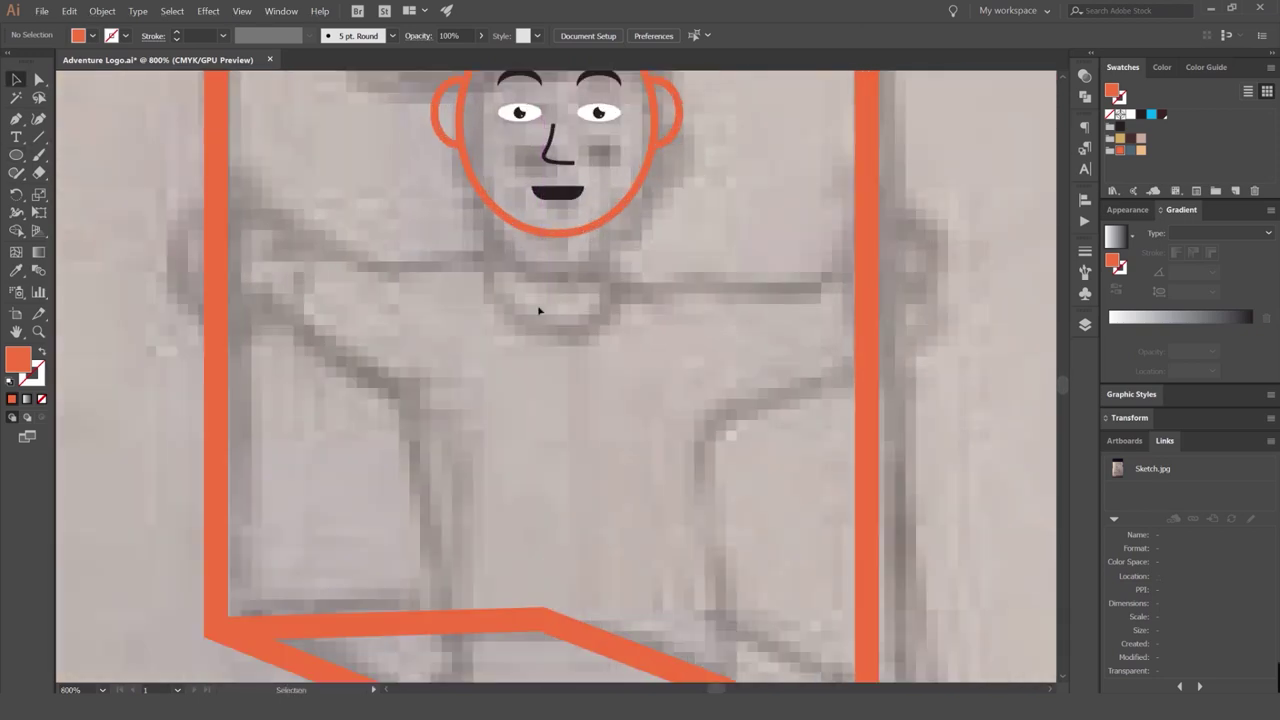
key("p")
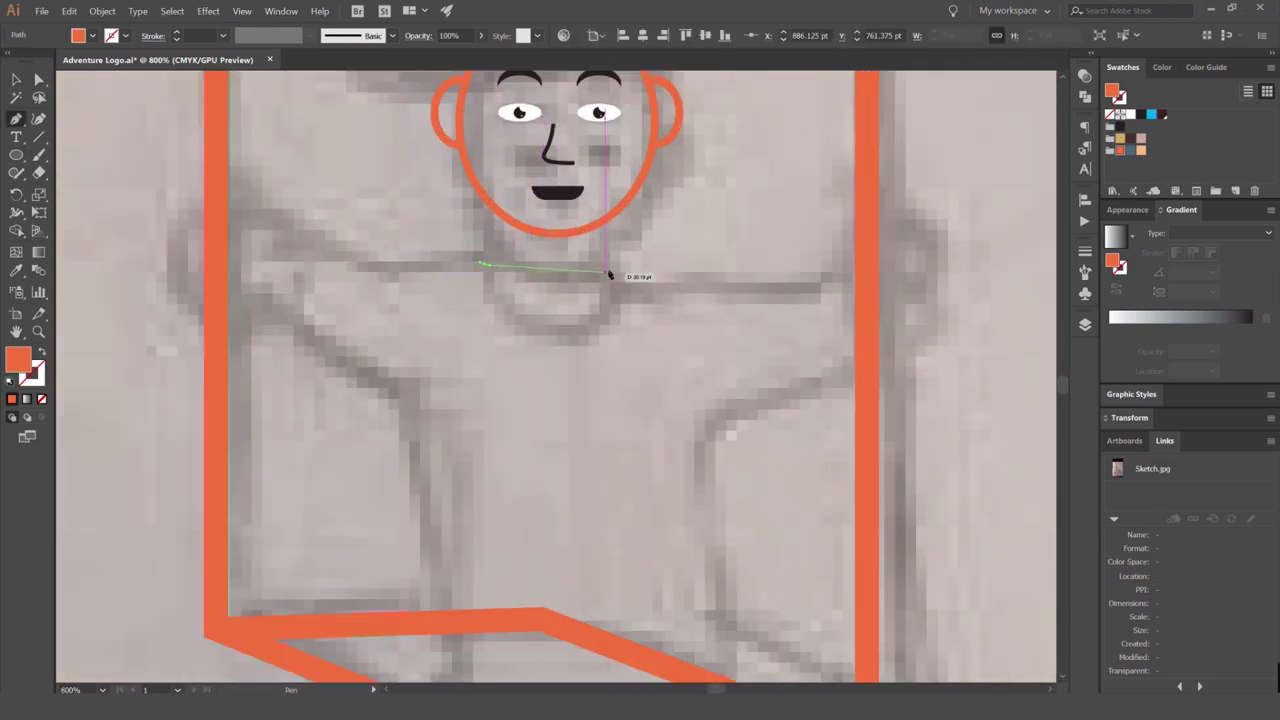
key("v")
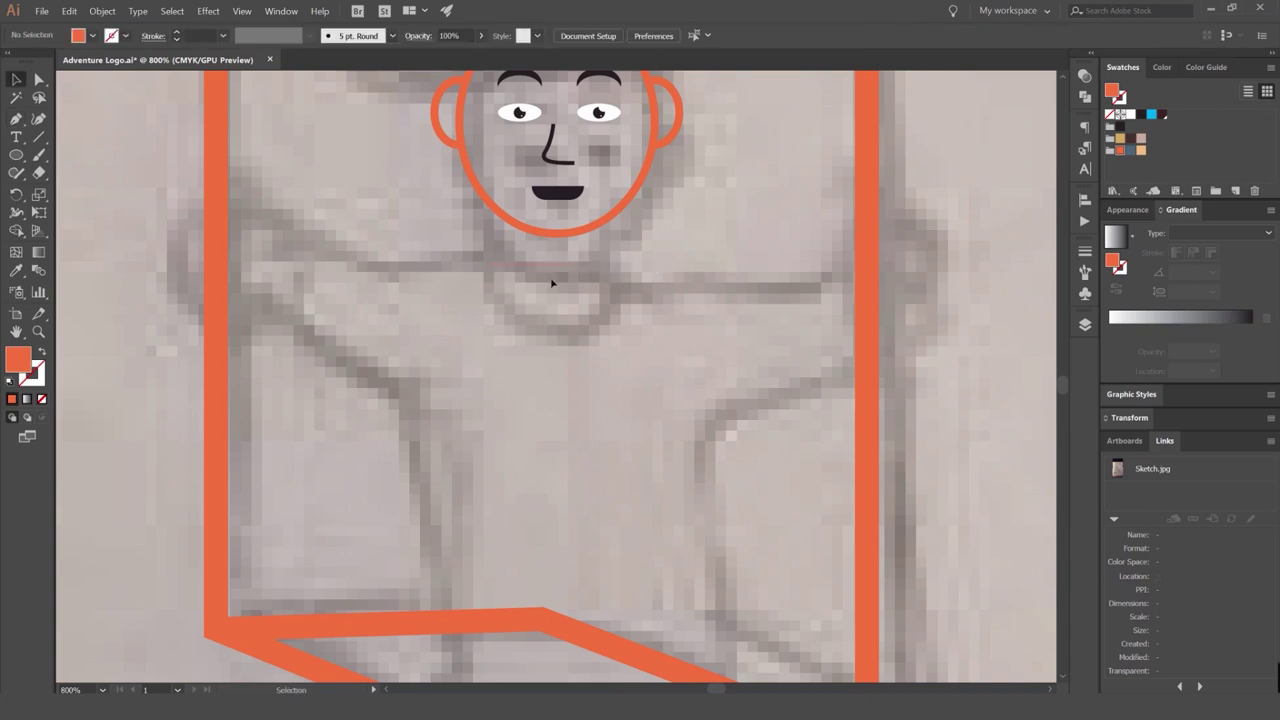
left_click(586, 270)
key("Delete")
Draw a solid half-round neck shape about 35 pt wide below the chin with the Pen tool.
left_click(482, 263)
left_click_drag(557, 338, 625, 338)
key("ctrl+z")
left_click(621, 264)
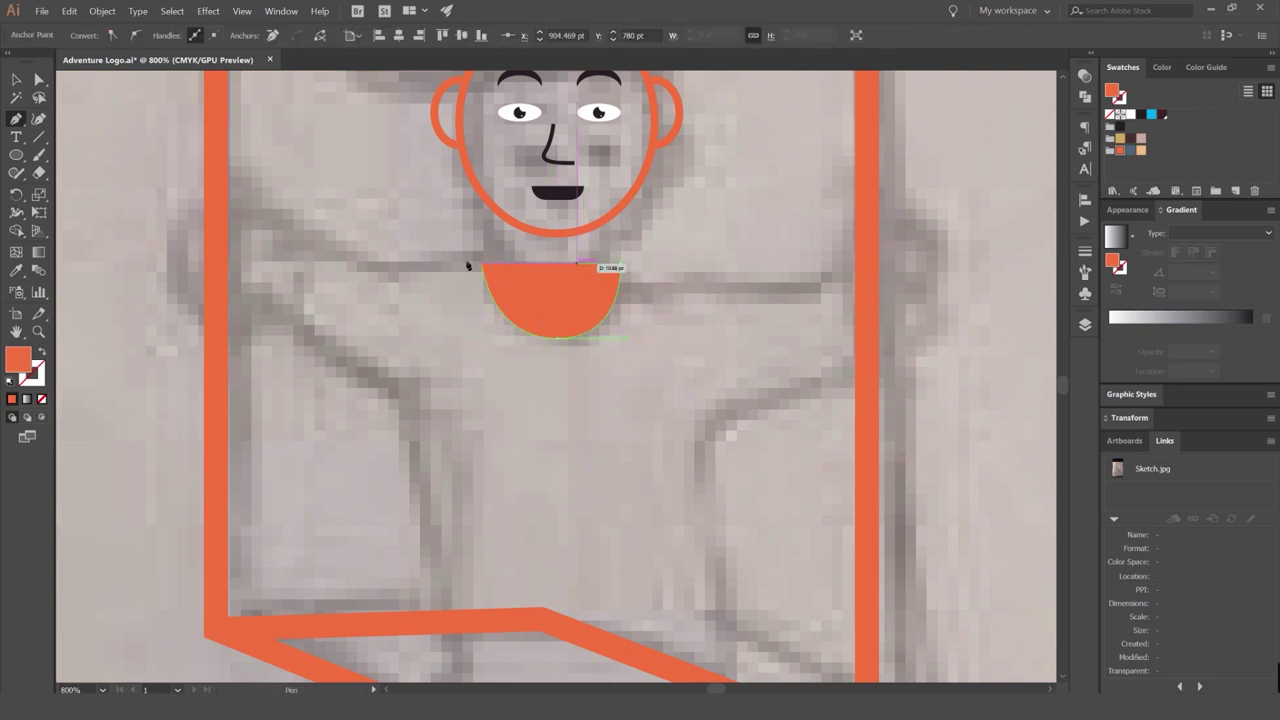
left_click(482, 264)
key("v")
left_click(395, 255)
left_click_drag(395, 255, 441, 279)
Trace the left sleeve and the left underarm curve of the figure's shirt with the Pen tool, starting at the neck shape.
key("p")
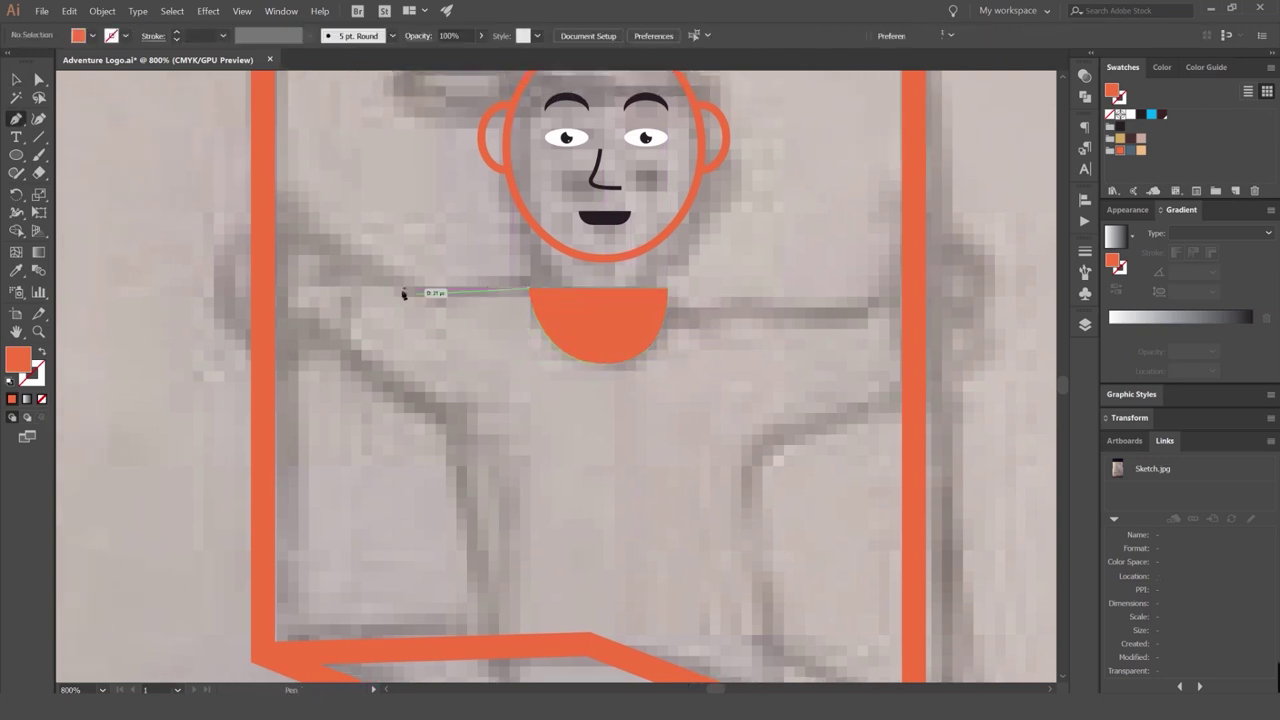
left_click_drag(301, 244, 287, 301)
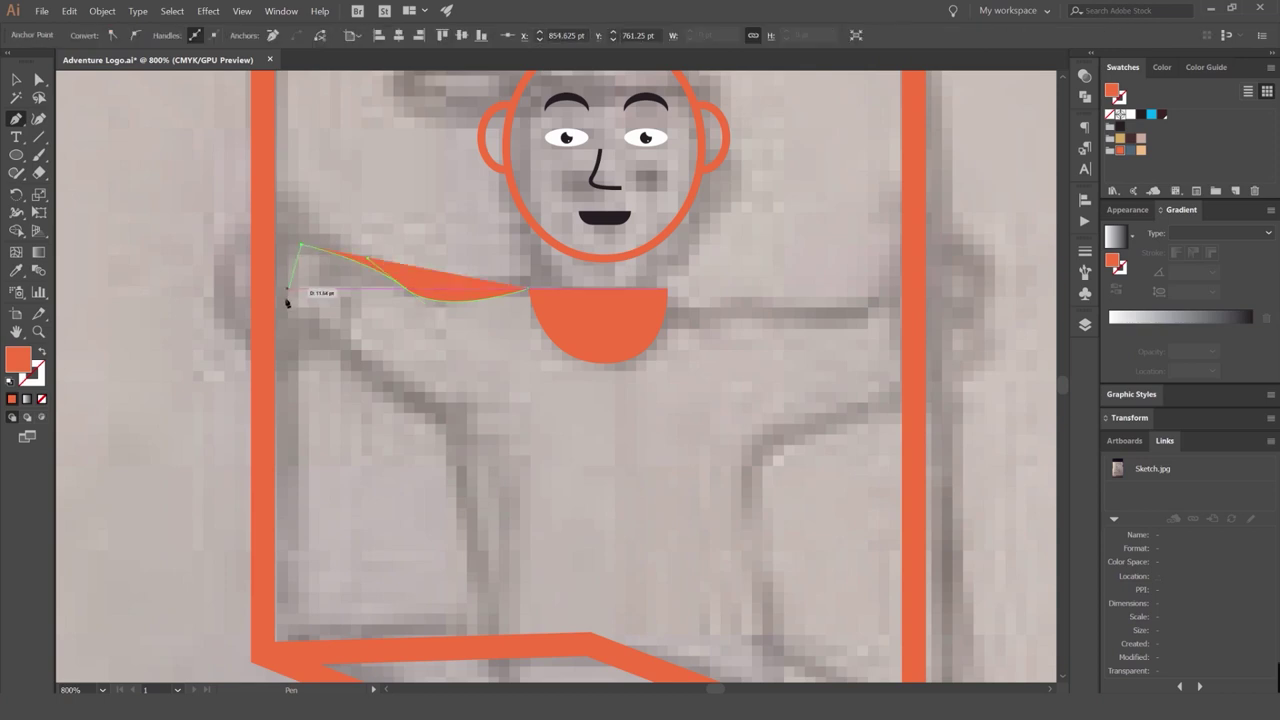
left_click(290, 312)
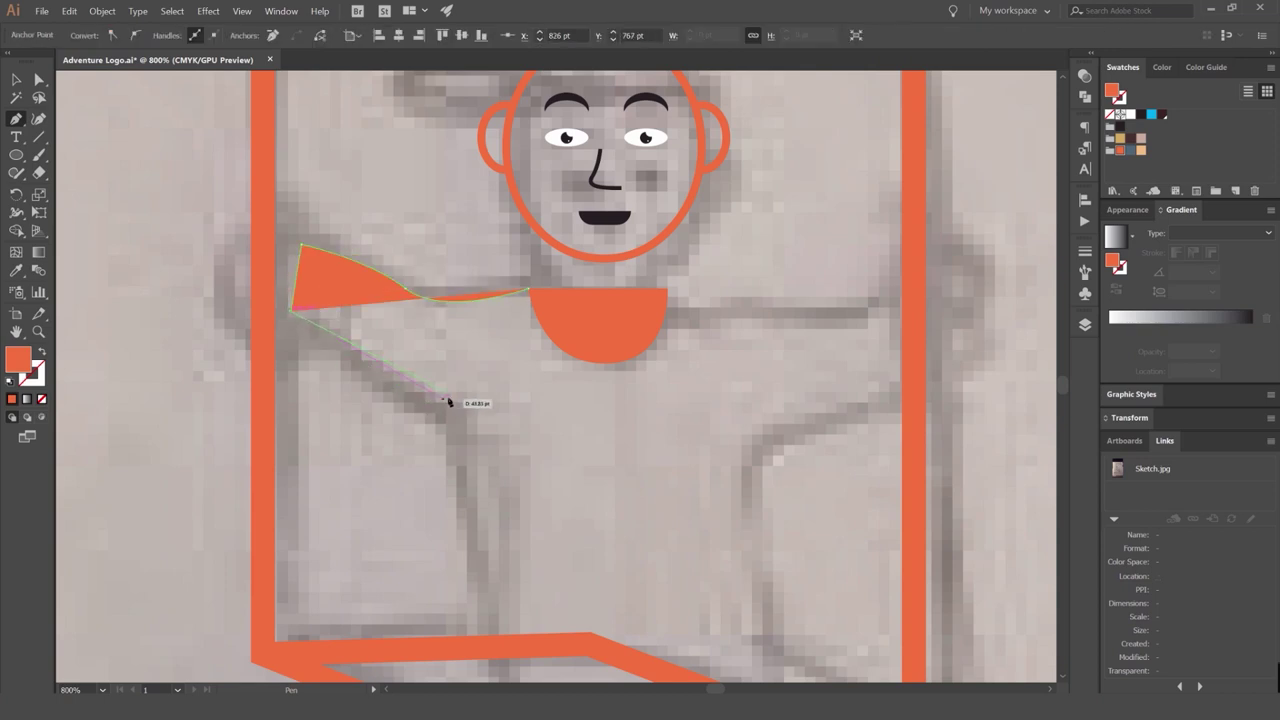
left_click_drag(448, 402, 536, 418)
scroll(525, 440, "down", 5)
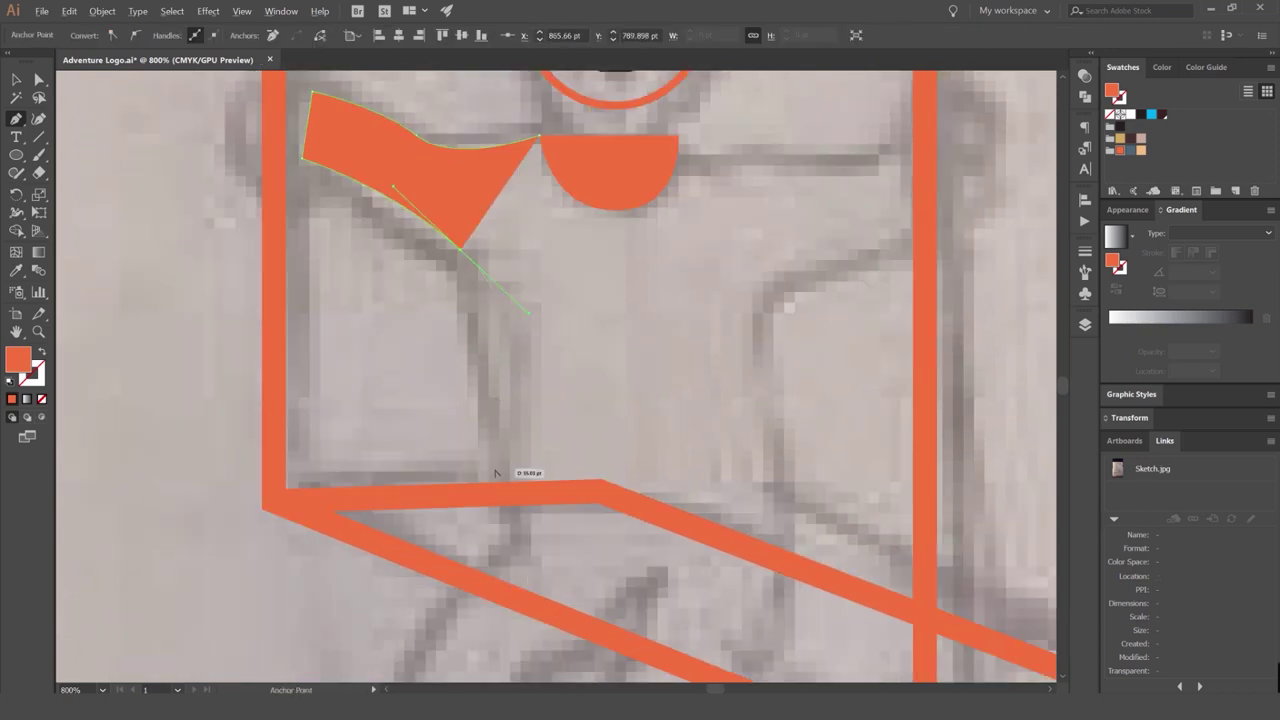
Trace the shirt's hem, right side and right sleeve, switch it to an outline, and close the path across the neckline.
scroll(529, 466, "down", 2, "alt")
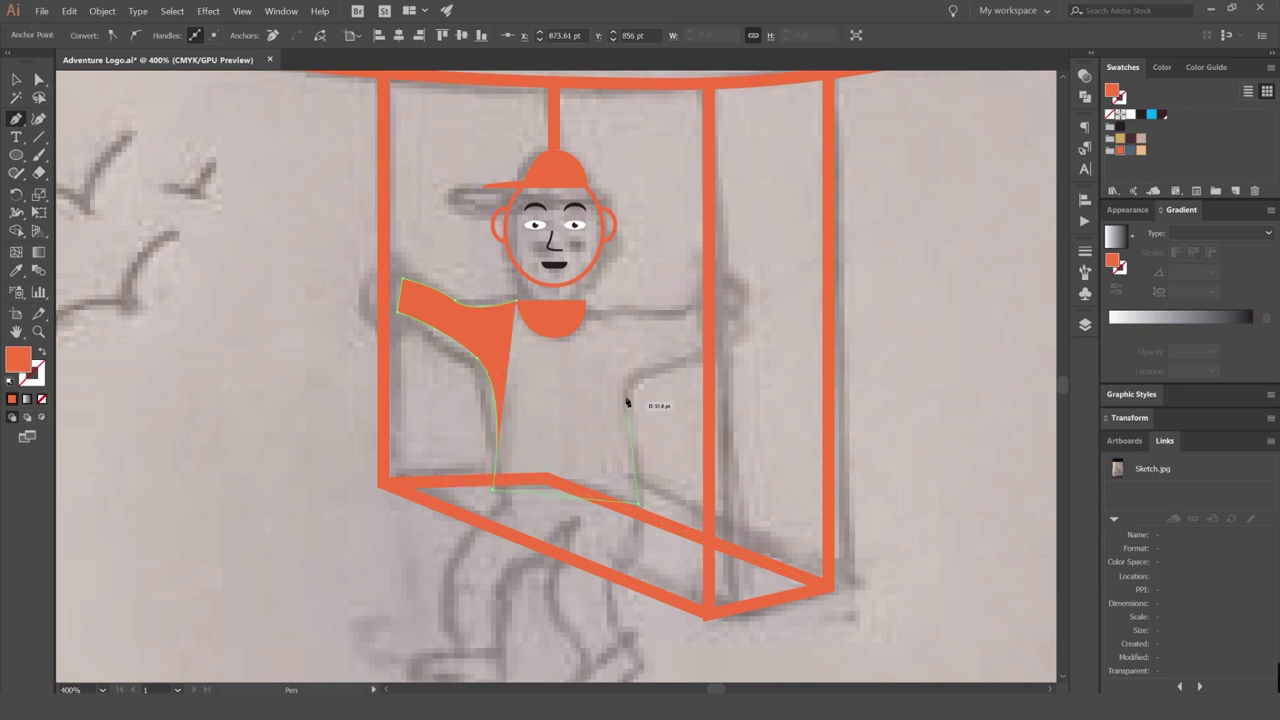
left_click_drag(638, 380, 660, 367)
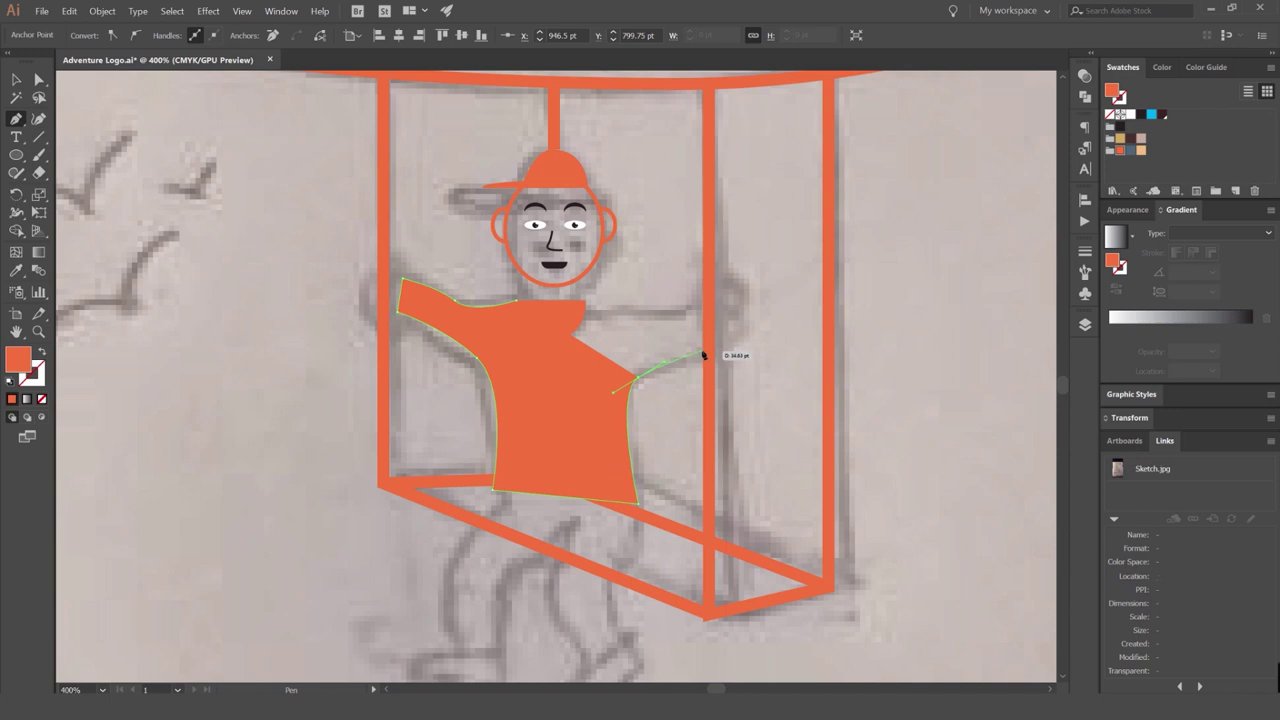
left_click(700, 360)
scroll(691, 316, "up", 1)
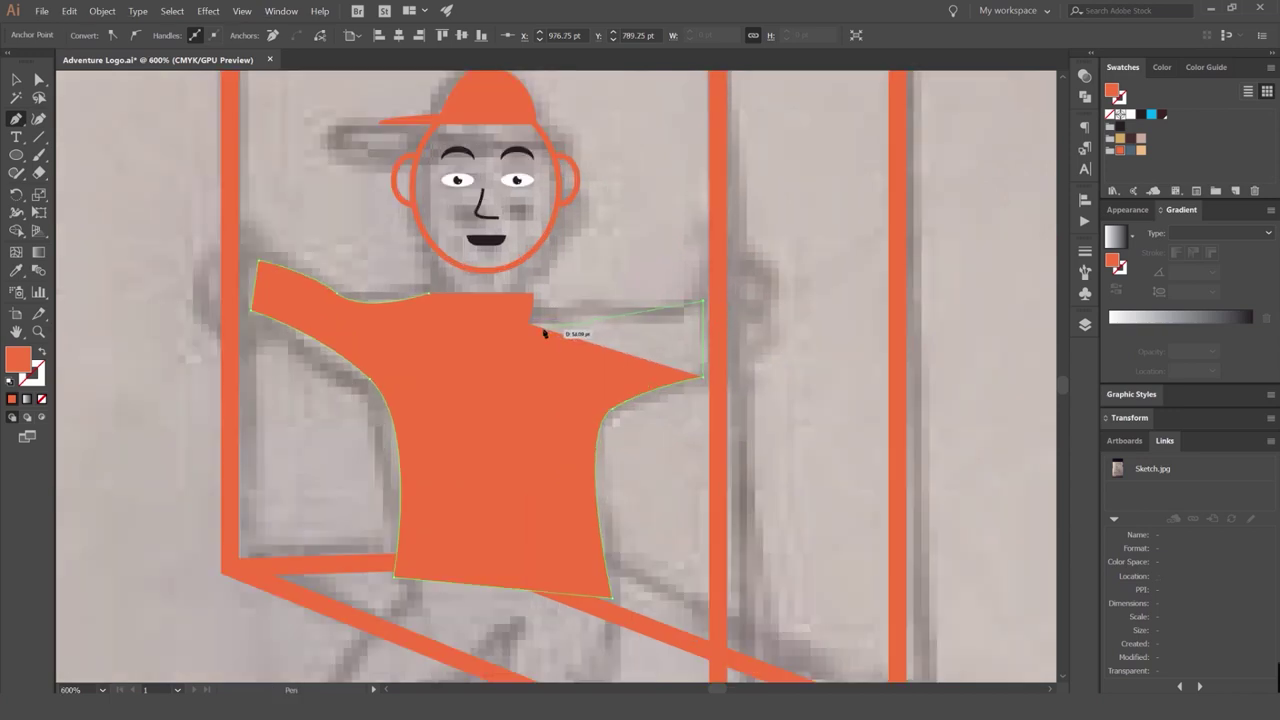
key("shift+x")
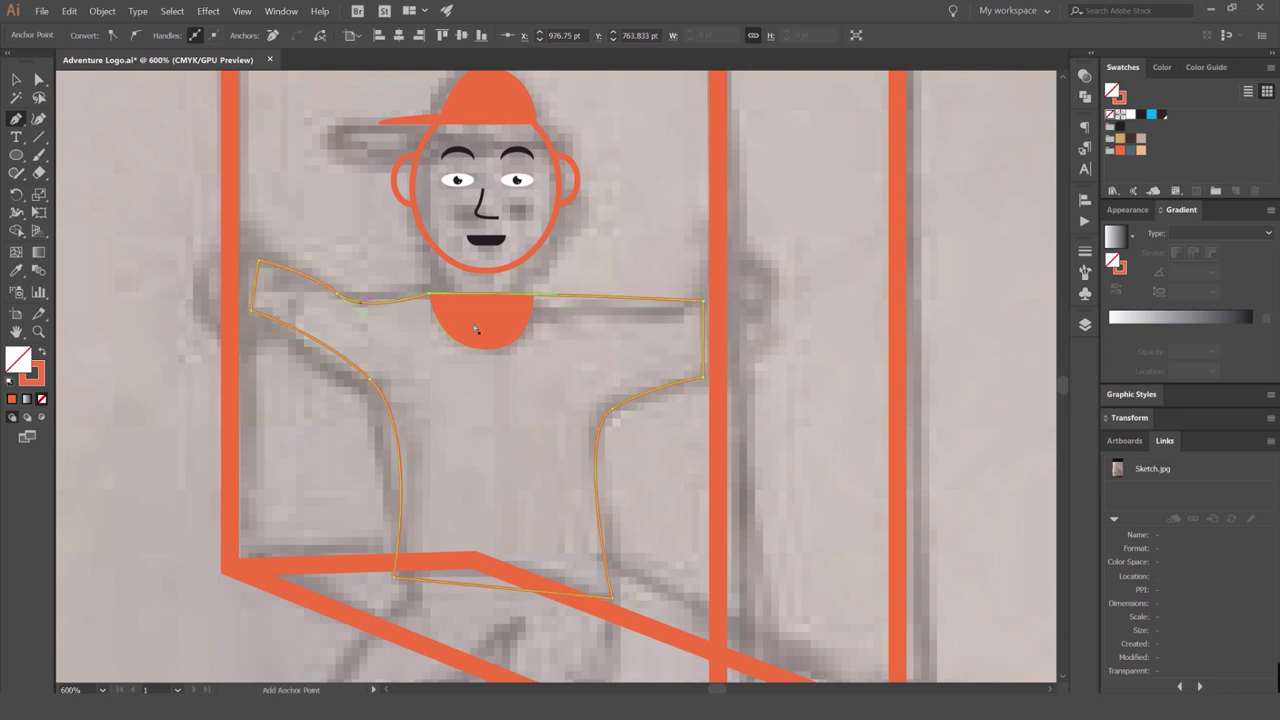
left_click(533, 298)
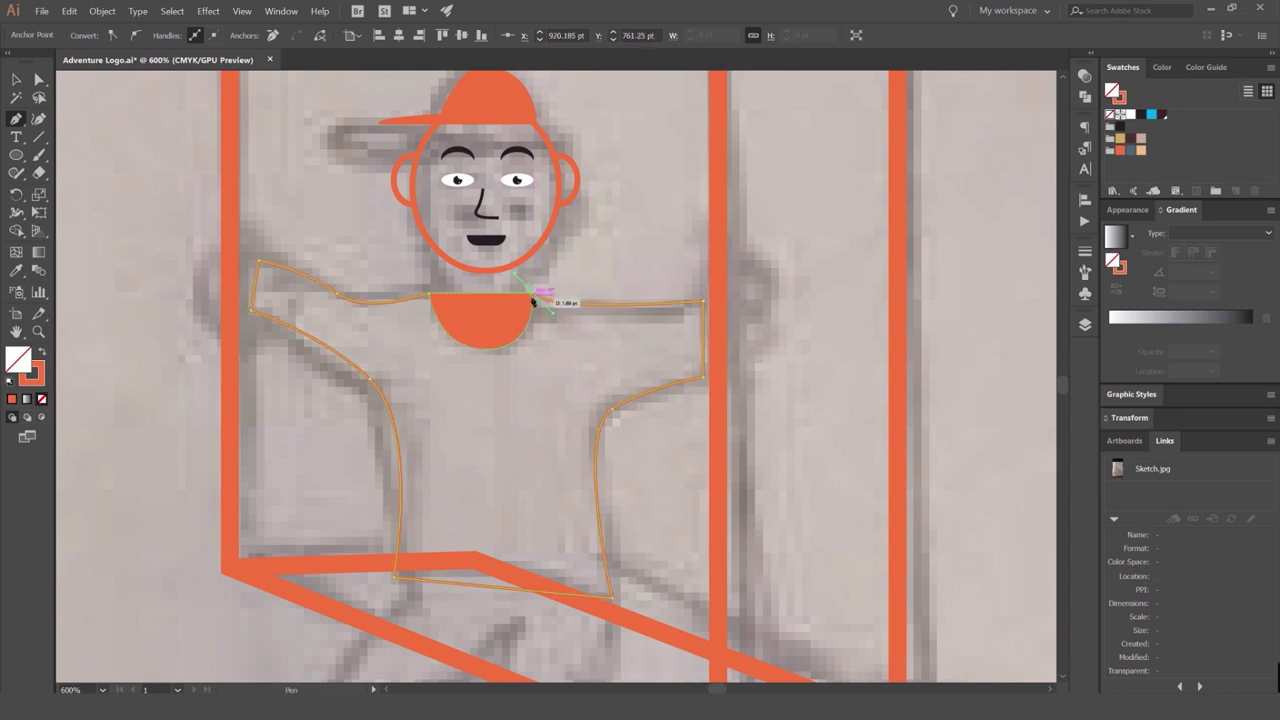
left_click(428, 297)
Fill the shirt solid orange, raise the right cuff's lower corner and reshape the right underarm curve.
key("v")
key("shift+x")
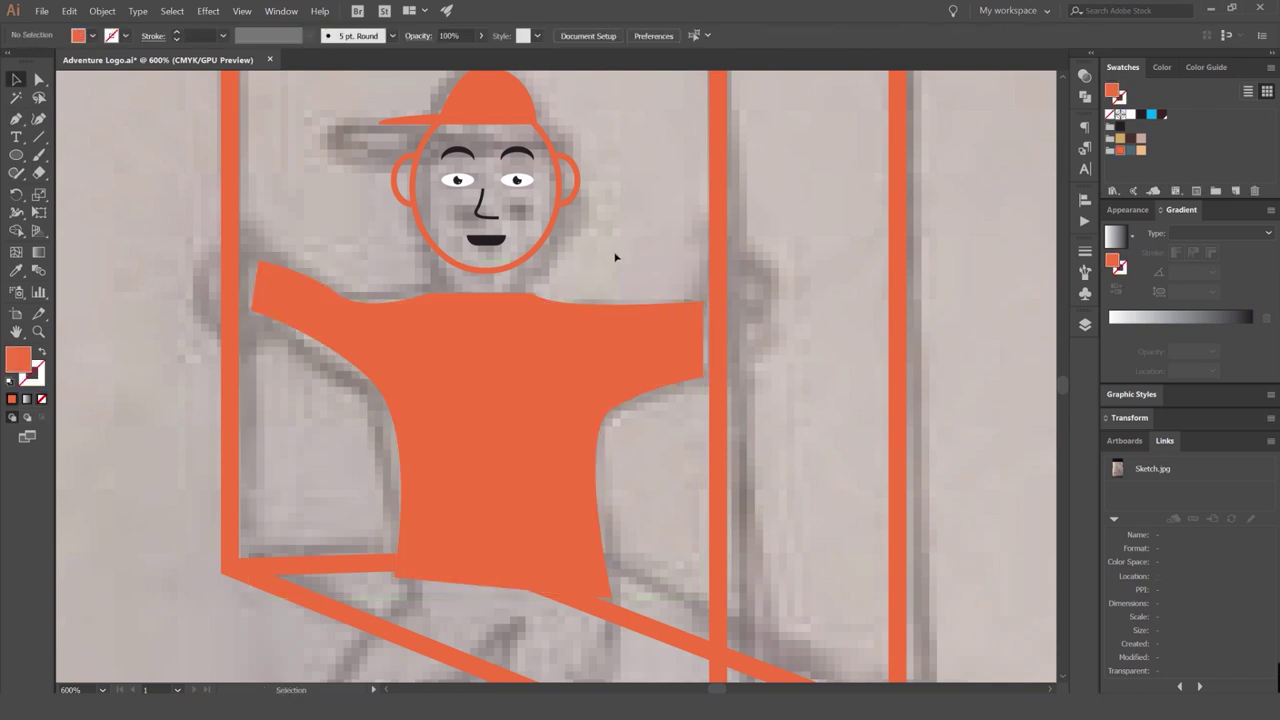
key("a")
mouse_move(614, 409)
left_mouse_down()
mouse_move(612, 380)
mouse_move(628, 396)
left_mouse_up()
left_click(682, 386)
scroll(682, 386, "up", 3)
left_click(490, 378)
left_click(743, 291)
scroll(708, 192, "down", 3)
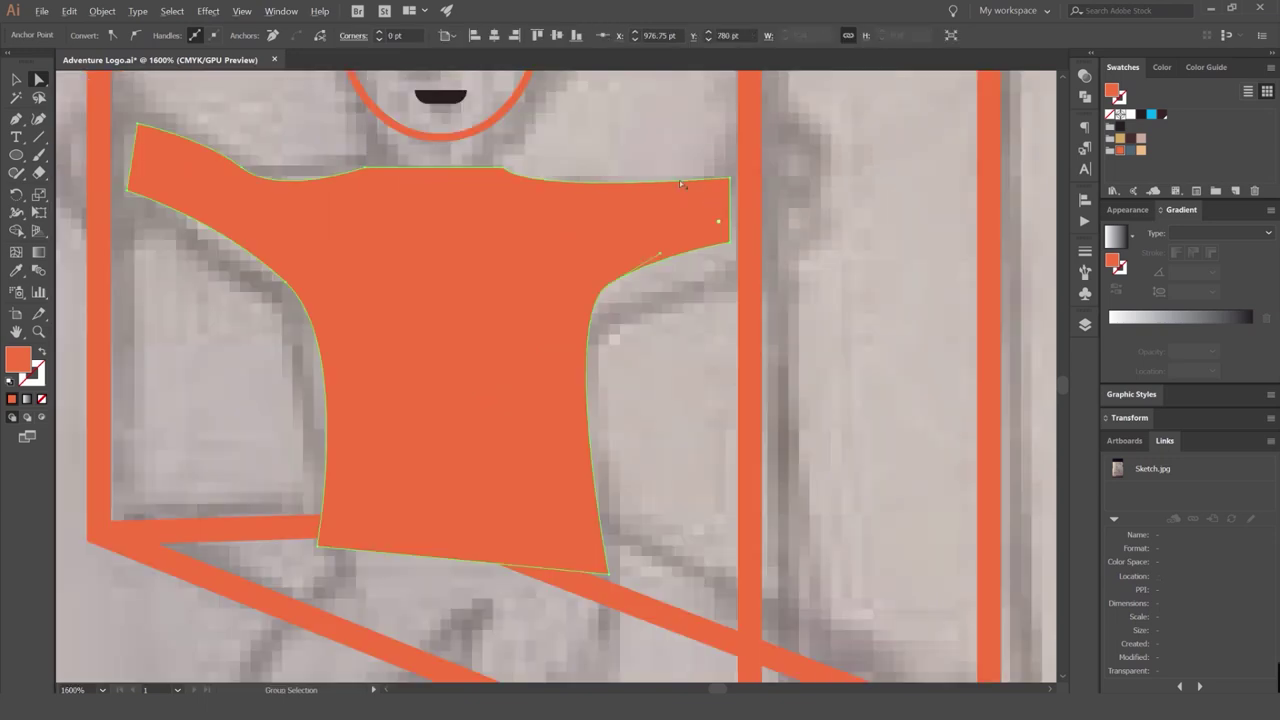
left_click(620, 190)
Turn the shirt back into an outline and draw a solid orange circle as the hand at the left cuff.
key("v")
key("shift+x")
left_click(626, 165)
left_click_drag(289, 160, 455, 250)
scroll(400, 223, "up", 3)
left_click_drag(514, 309, 523, 308)
key("shift+x")
key("v")
key("ctrl+shift+a")
Copy the hand circle onto the swing pole at the right cuff.
scroll(548, 203, "down", 1)
scroll(548, 203, "down", 3)
left_click_drag(527, 208, 852, 236)
left_click(874, 200)
left_click_drag(775, 172, 672, 241)
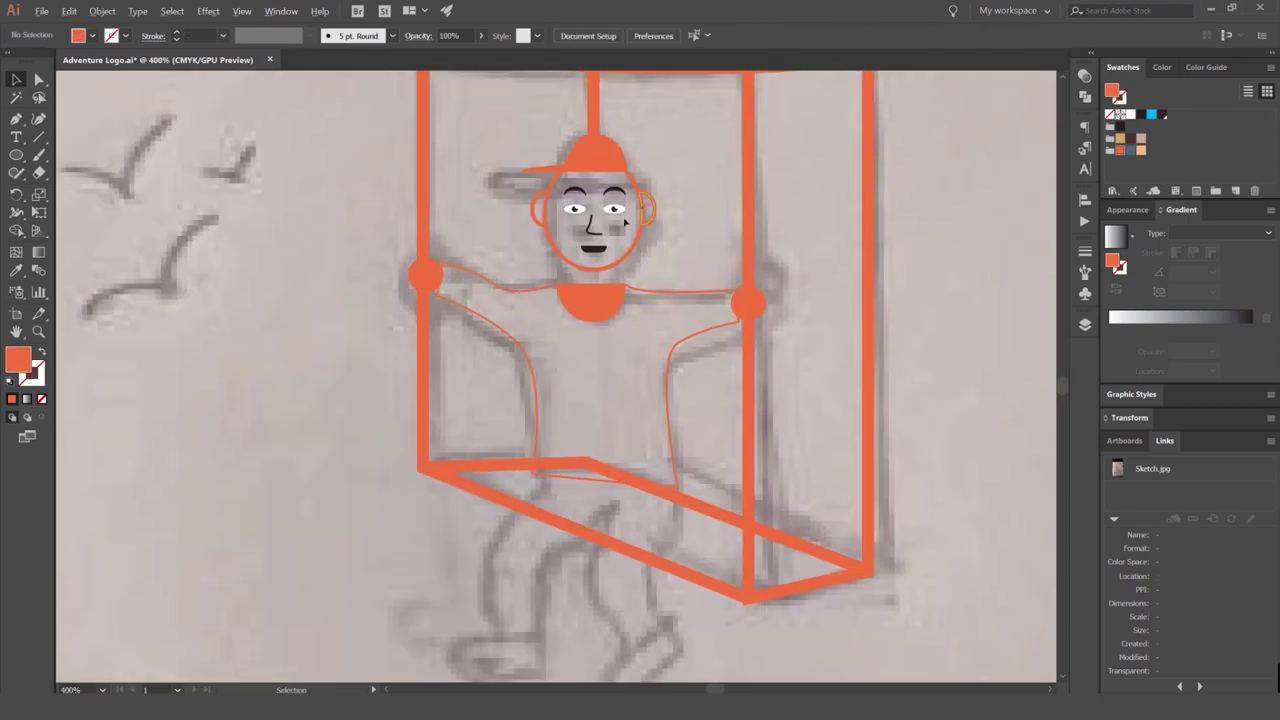
Try to apply the pinkish skin-tone swatch to the whole figure at once.
scroll(625, 221, "down", 1)
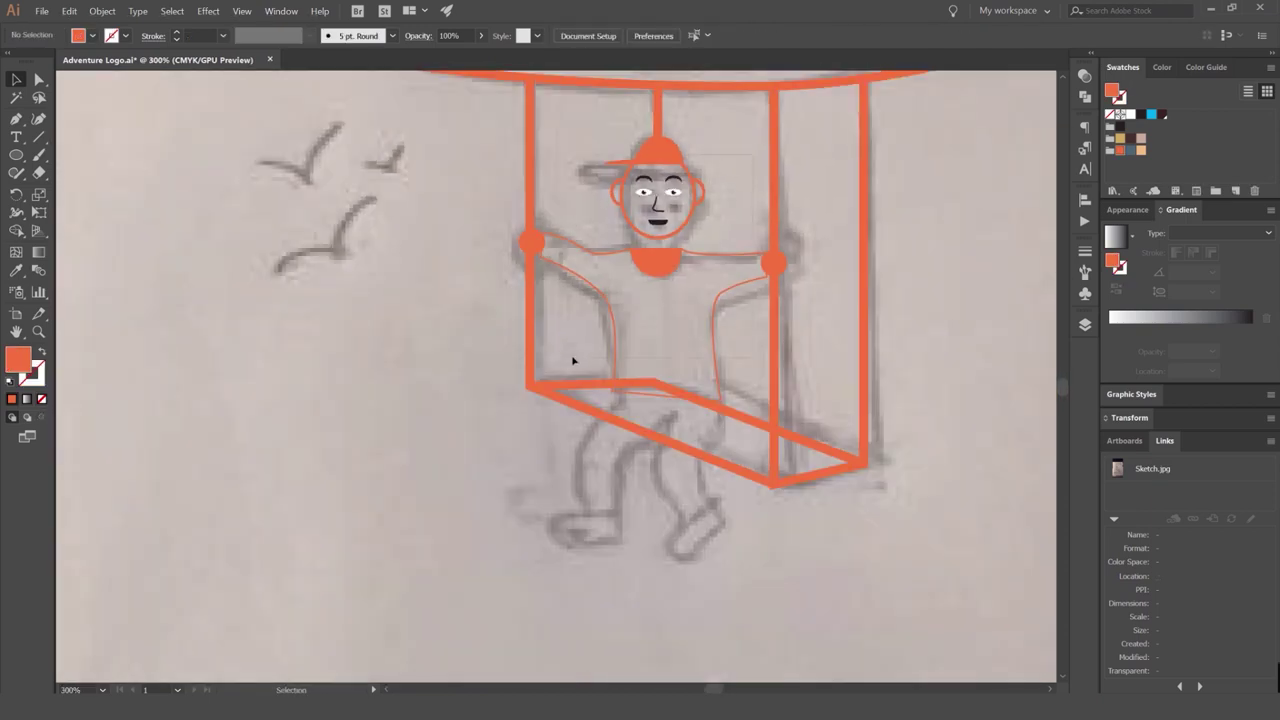
key("ctrl+a")
left_click(1143, 140)
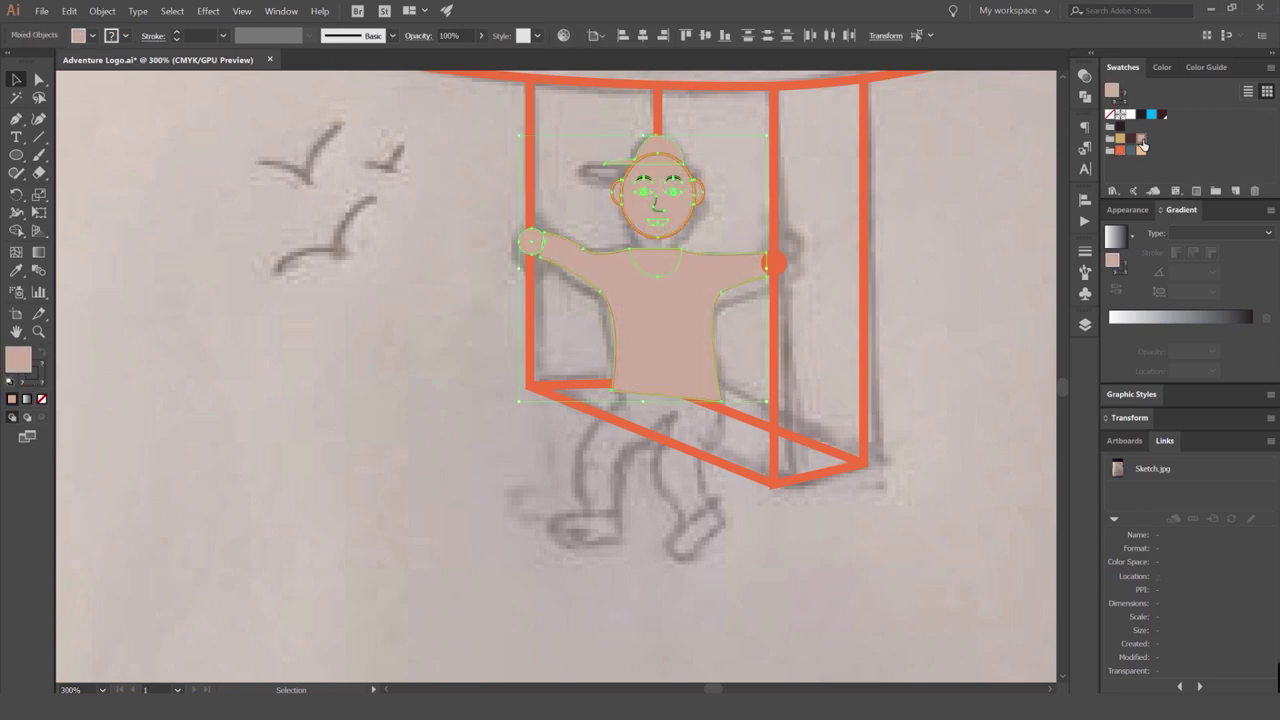
key("ctrl+z")
key("ctrl+shift+a")
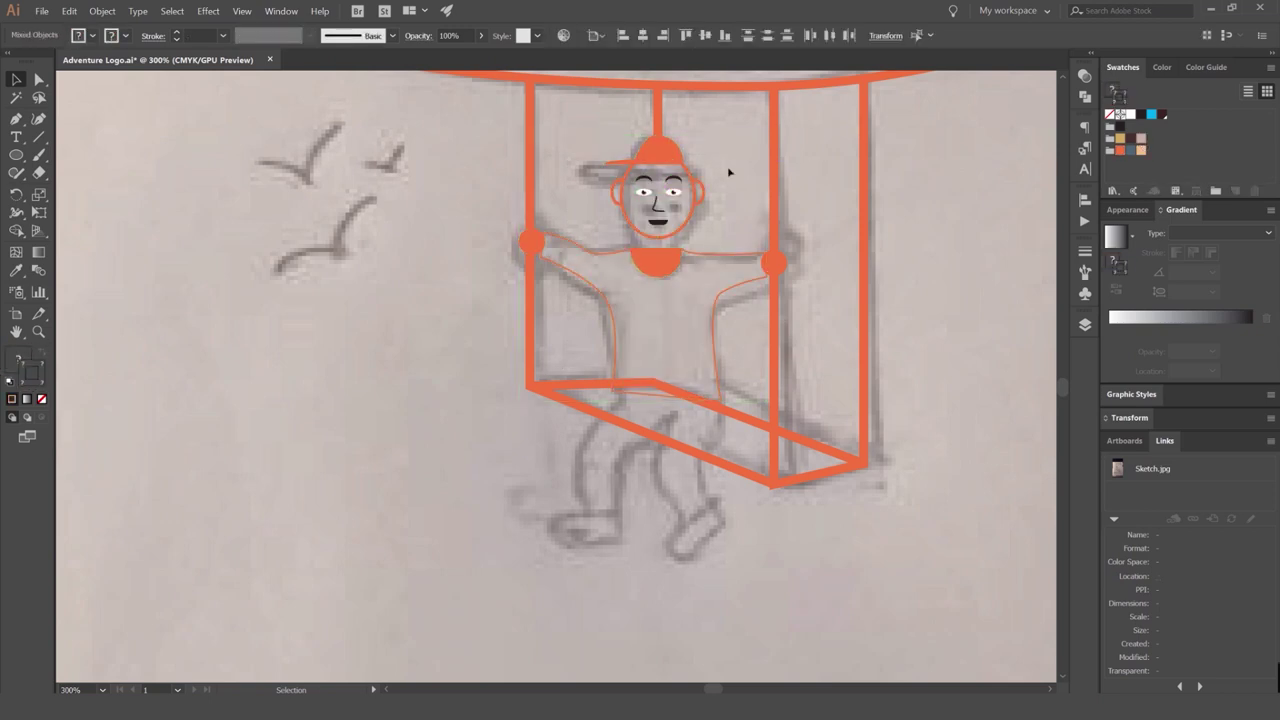
Fill the half-round neck shape with the pinkish skin-tone swatch, leaving it without a stroke.
scroll(720, 223, "up", 3)
left_click(614, 283)
left_click(1141, 141)
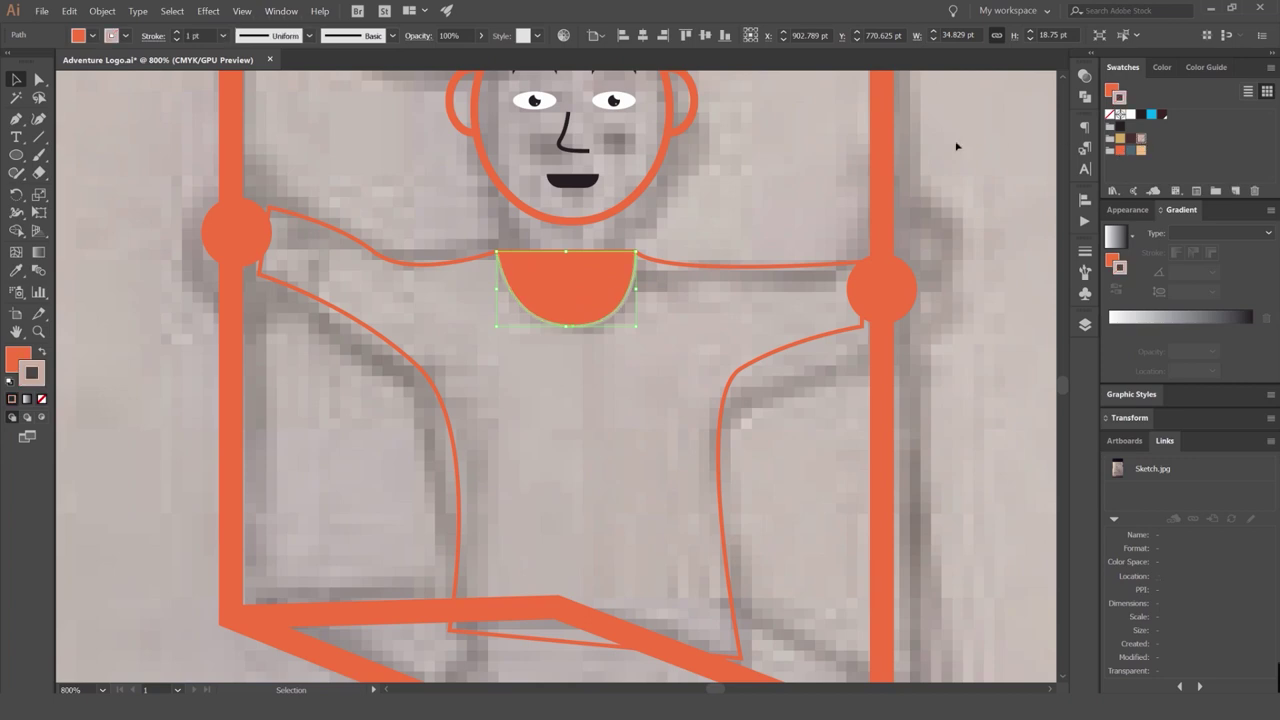
key("ctrl+z")
key("x")
left_click(1141, 141)
Change the face oval from an orange outline to a solid fill in the skin tone with no stroke.
left_click(676, 159)
left_click(668, 157)
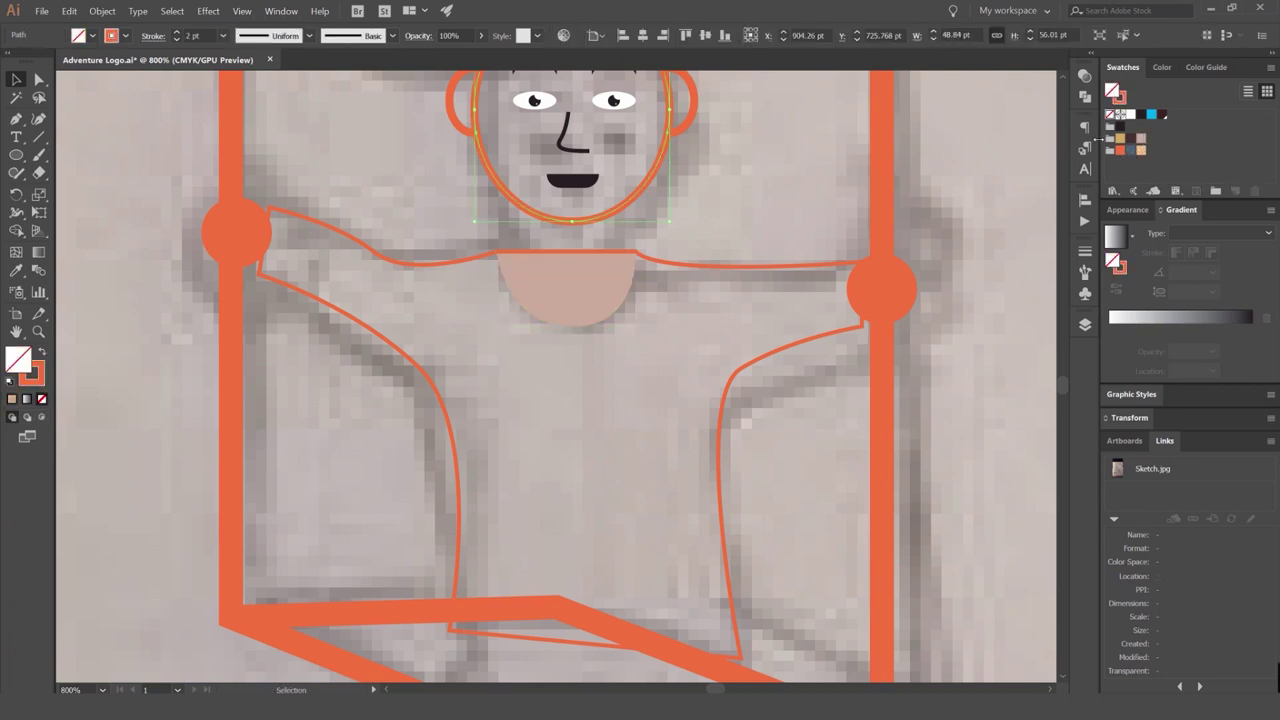
left_click(1140, 149)
scroll(663, 166, "up", 1)
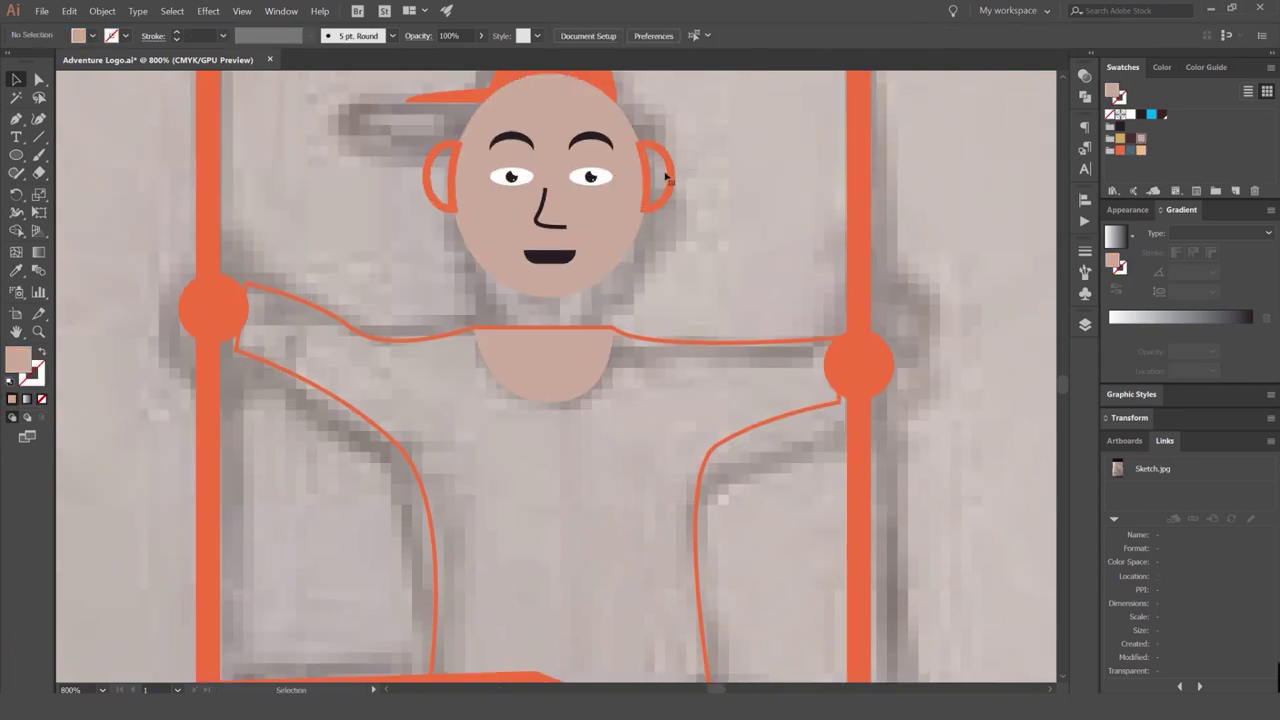
Change both ears from orange outlines to solid fills in the face's skin tone, with no stroke.
left_click(663, 170)
left_click(430, 172)
key("shift+x")
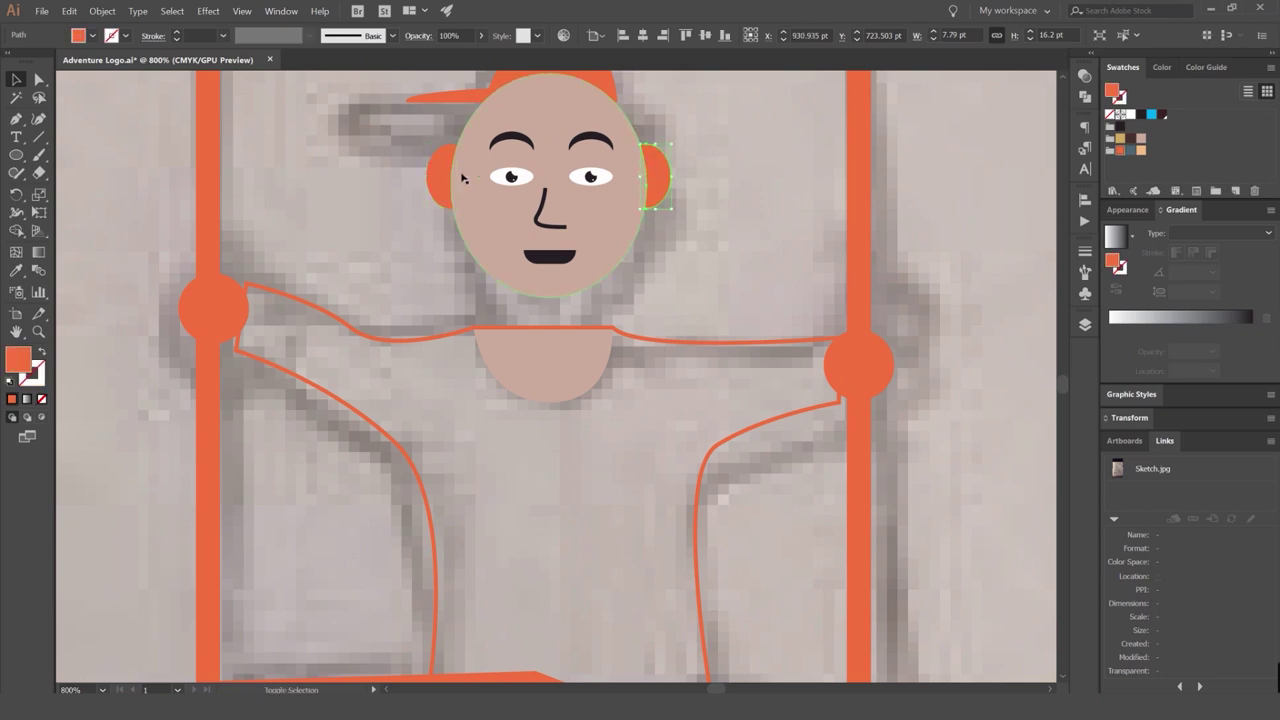
left_click(437, 172, "shift")
key("i")
left_click(639, 202)
key("v")
left_click(676, 178)
scroll(676, 178, "up", 1)
Try to shrink both ears together at the sides of the face.
left_click(661, 178)
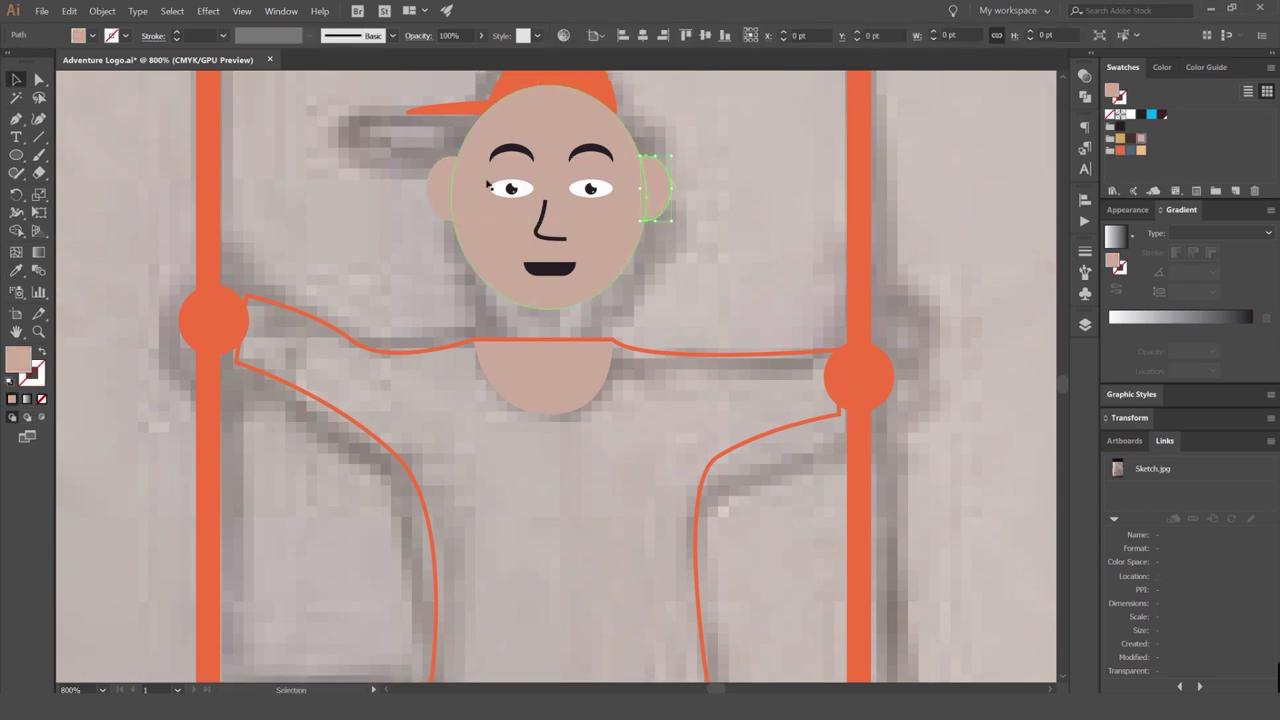
left_click(440, 185, "shift")
left_click_drag(667, 161, 649, 165)
left_click(660, 163)
left_click(631, 181)
key("ctrl+z")
key("ctrl+z")
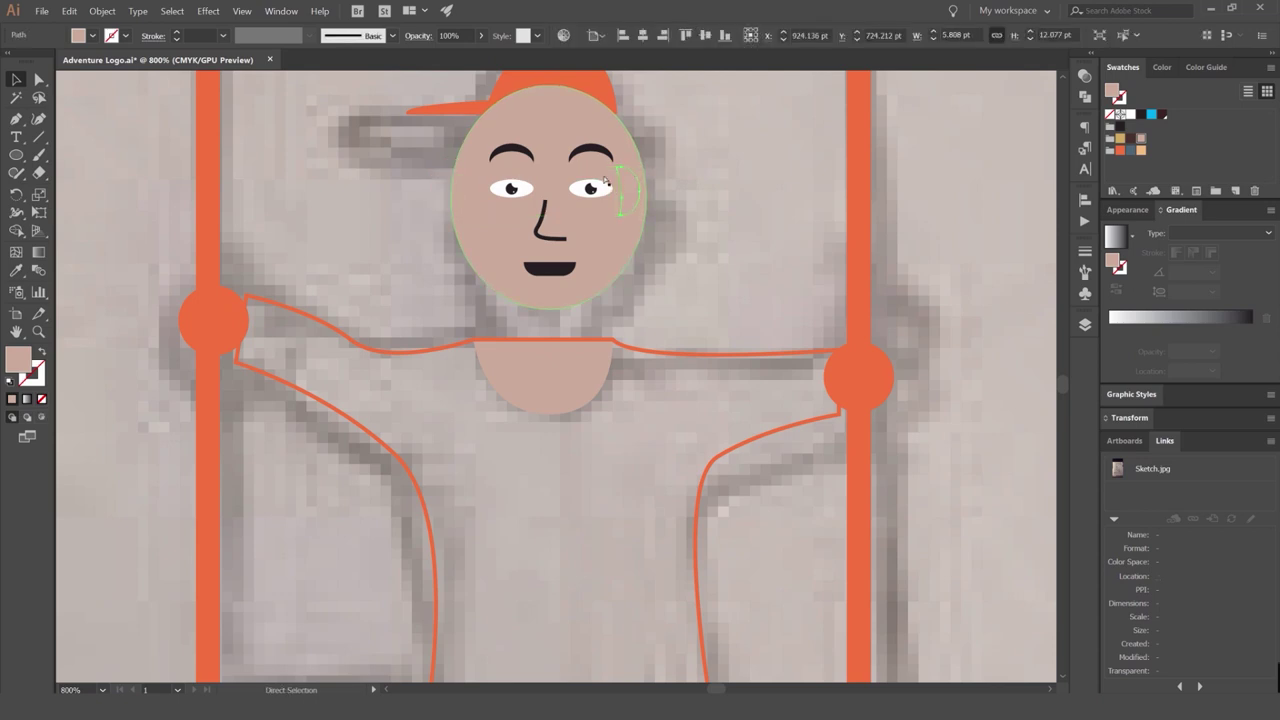
key("ctrl+z")
Delete the ear on the cap-brim side of the face.
left_click(426, 176)
left_click(436, 180)
key("Delete")
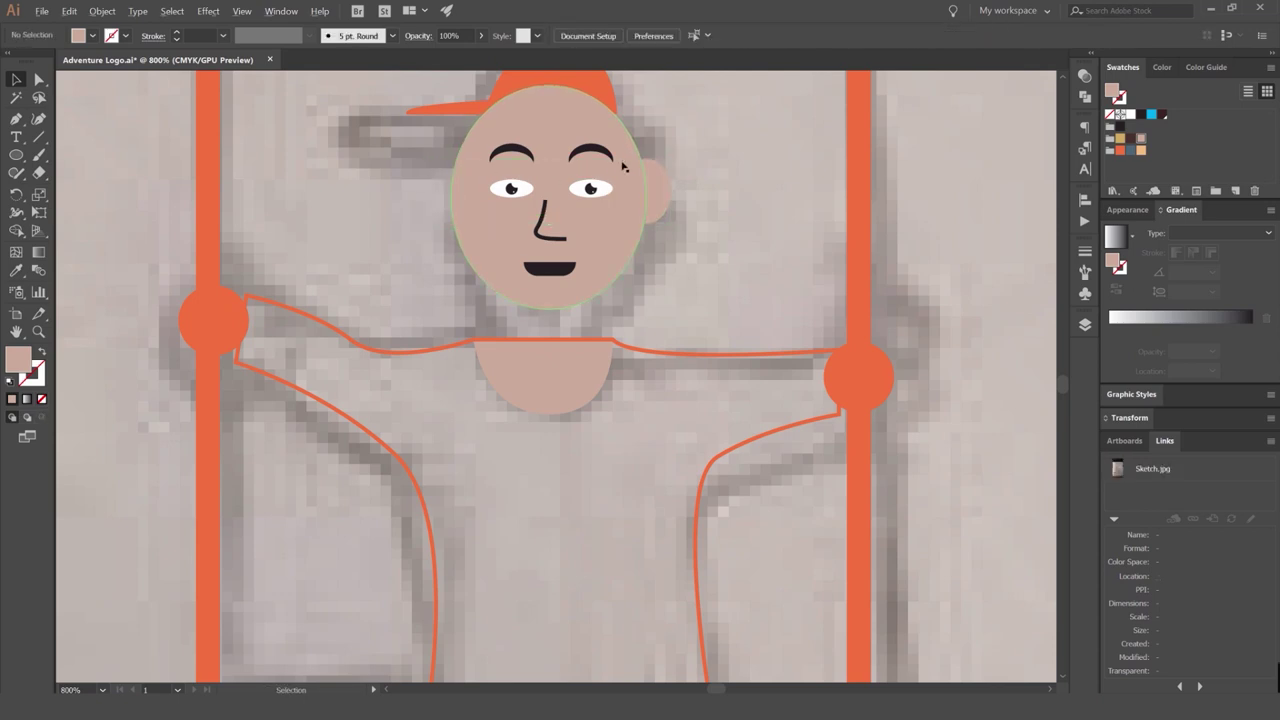
Tuck the remaining ear in against the face and place a mirrored copy on the opposite side.
scroll(631, 168, "up", 3)
left_click(729, 176)
left_click_drag(723, 148, 390, 235)
left_click(752, 197)
scroll(768, 203, "down", 5)
scroll(754, 200, "up", 3)
left_click(398, 226)
scroll(400, 222, "up", 3)
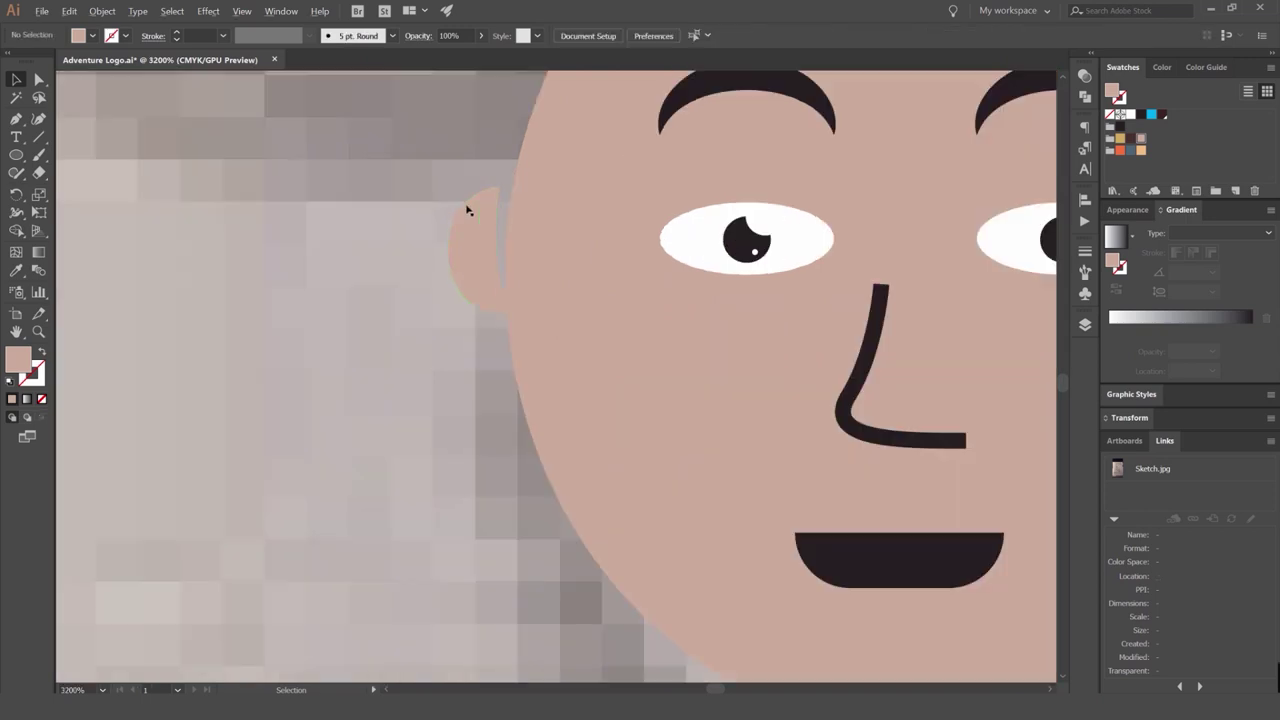
scroll(506, 219, "down", 6)
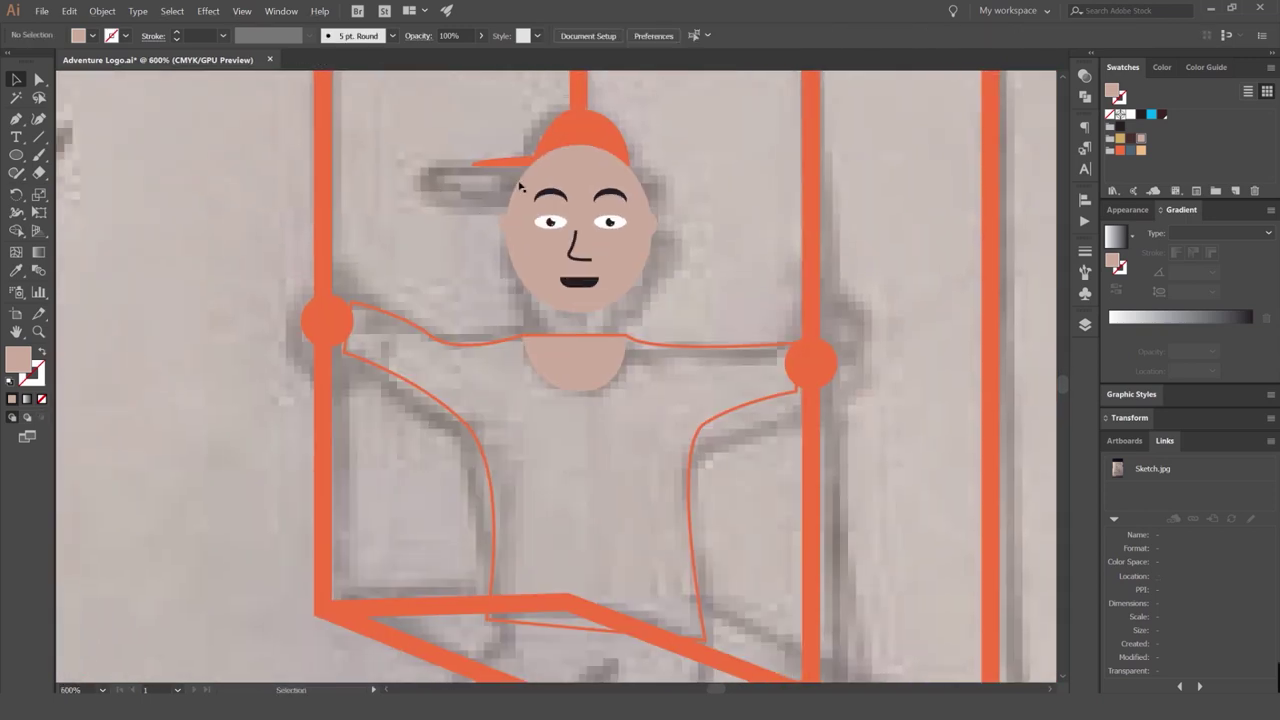
Fill the cap with the mustard-gold swatch.
scroll(584, 148, "up", 3)
left_click(584, 148)
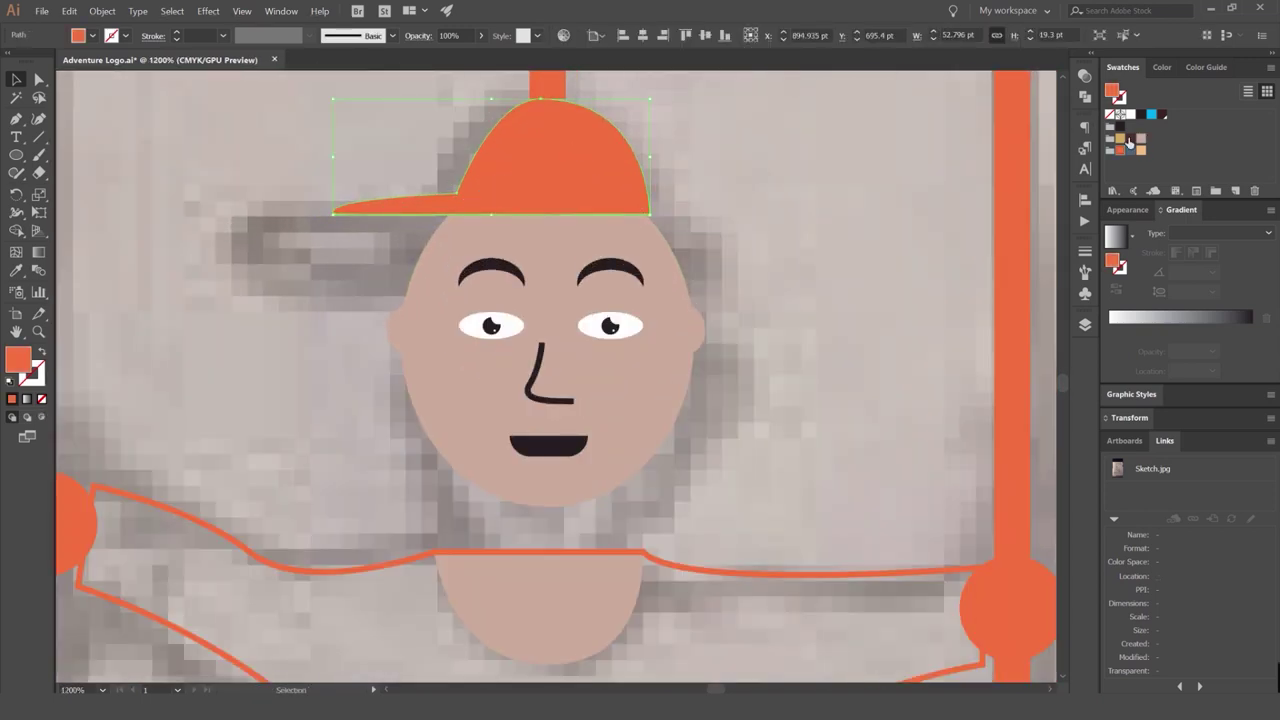
left_click(1141, 149)
left_click(841, 172)
left_click(645, 173)
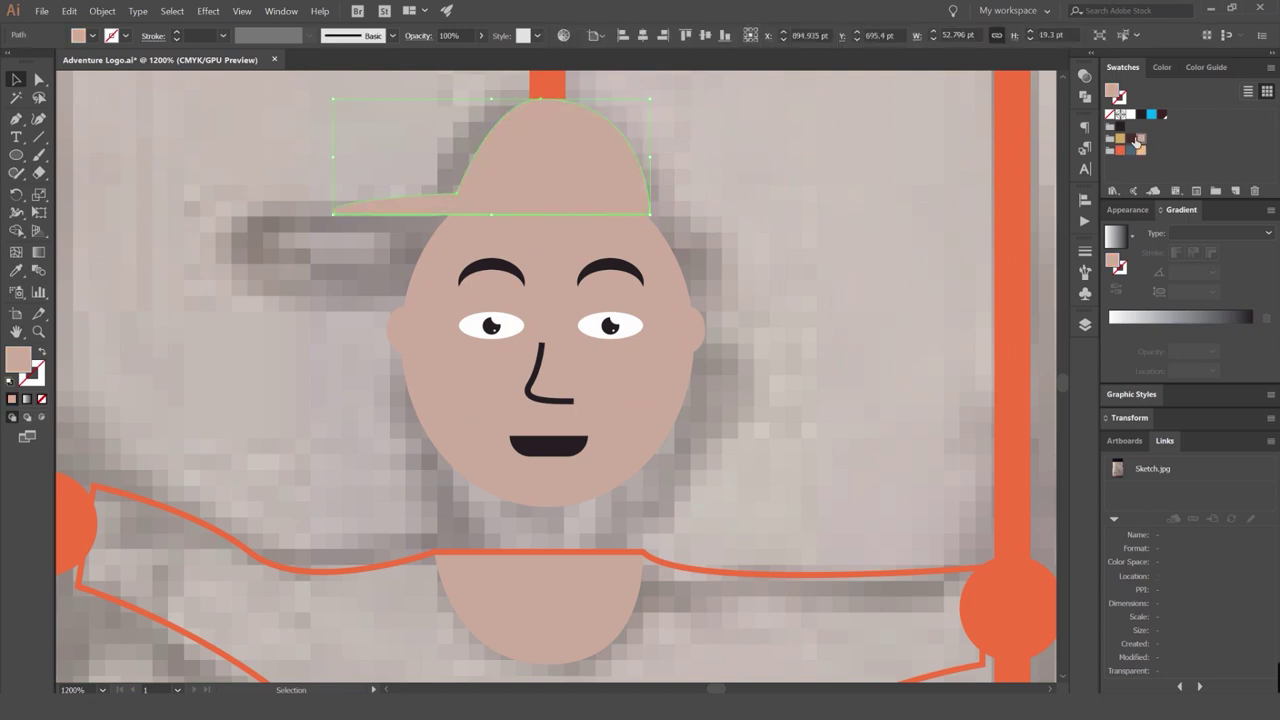
left_click(815, 154)
scroll(688, 160, "down", 4)
Change the shirt from an orange outline to a solid fill in the cap's mustard gold, with no stroke.
scroll(577, 226, "up", 3)
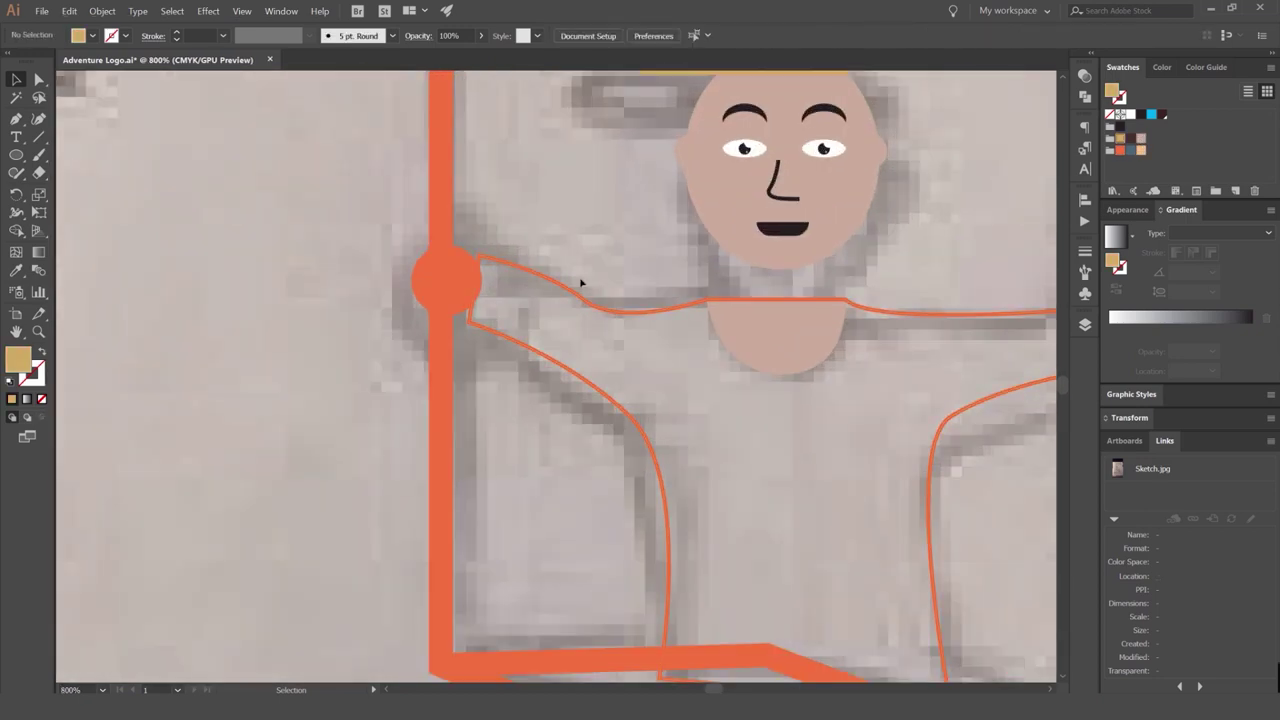
left_click(581, 294)
key("shift+x")
scroll(678, 205, "down", 1)
key("i")
left_click(738, 90)
left_click_drag(800, 263, 657, 323)
key("v")
left_click(657, 323)
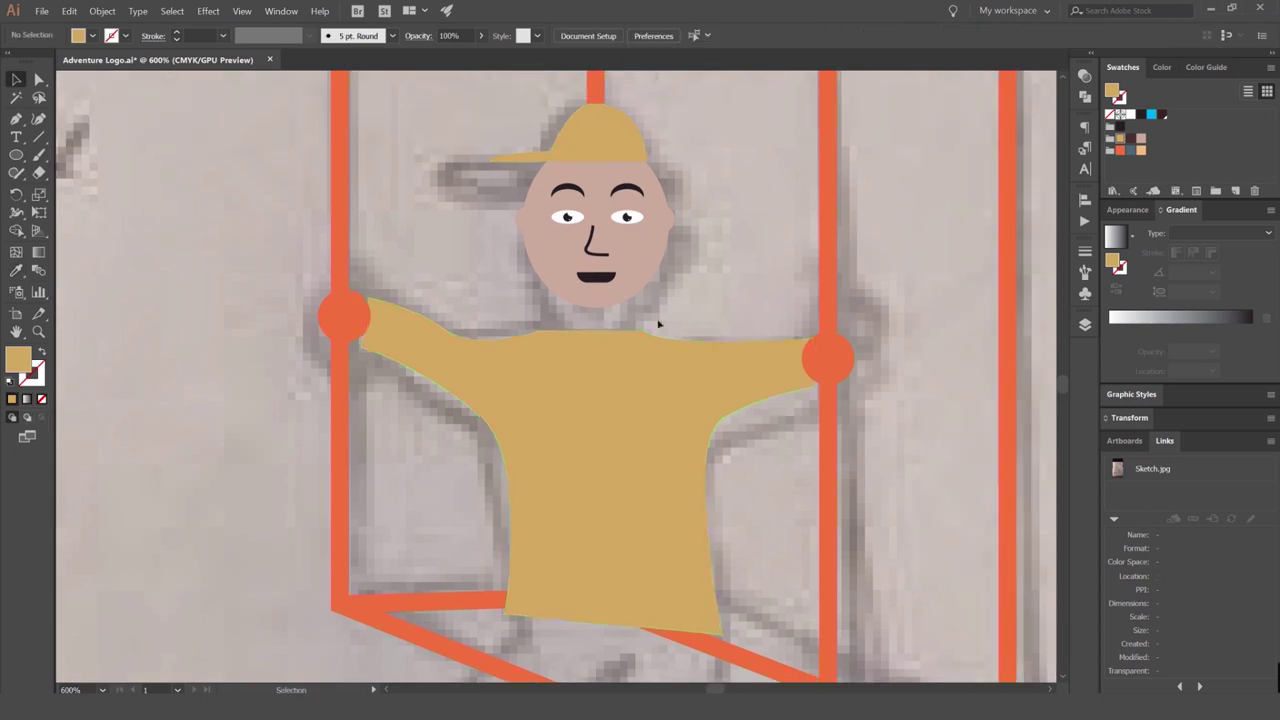
Send the shirt to the back of the stacking order, behind the neck and the swing.
left_click(609, 344)
key("ctrl+shift+[")
left_click(740, 271)
left_click_drag(697, 362, 673, 298)
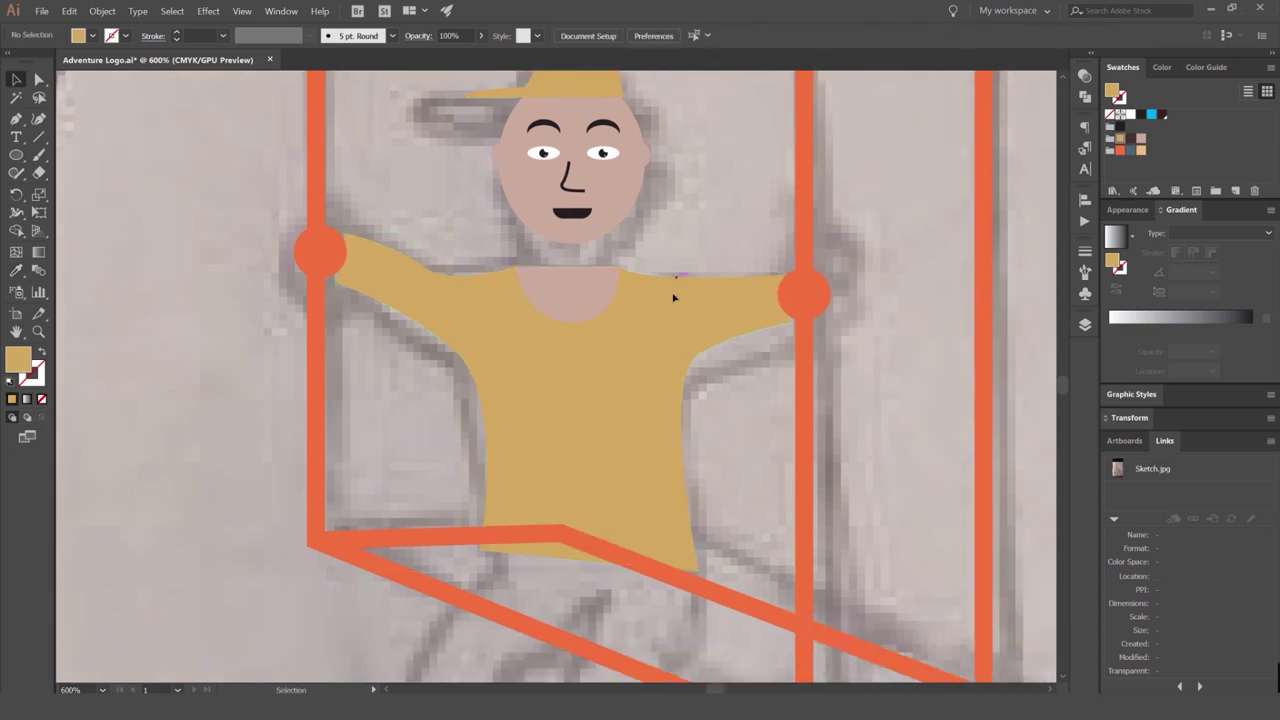
scroll(723, 250, "down", 1)
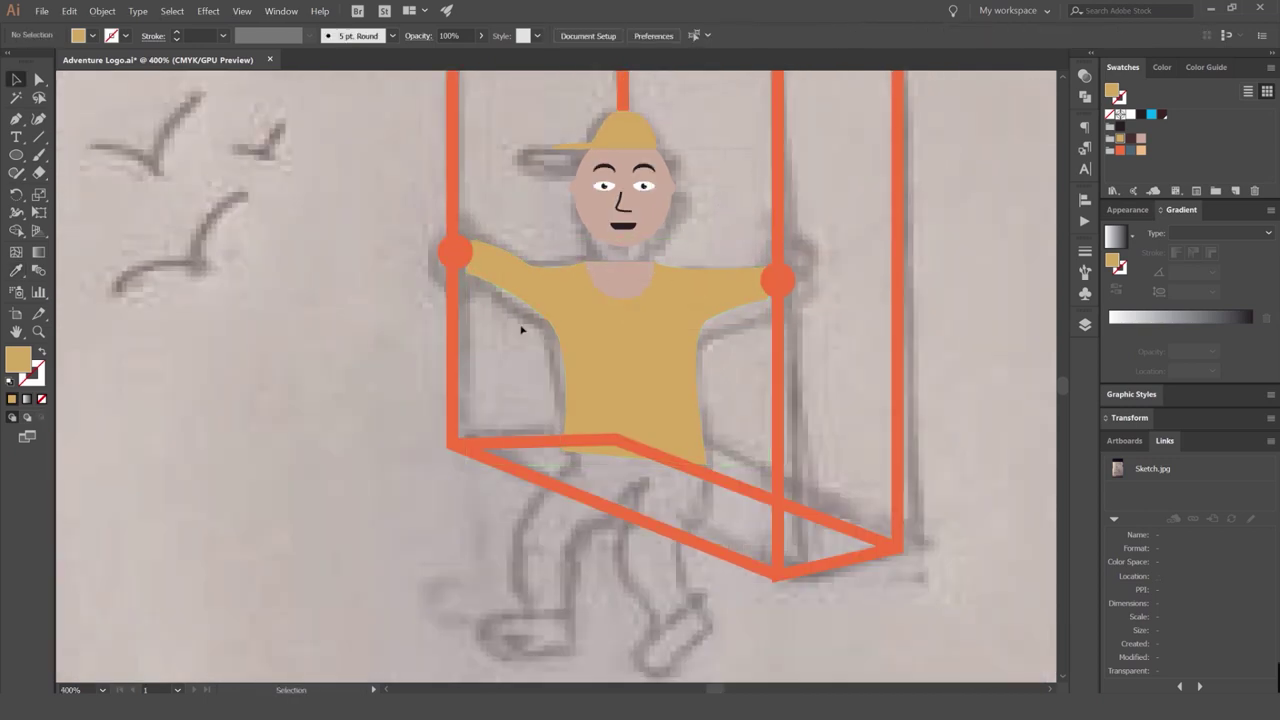
Try to bring the face, neck and shirt to the front together.
left_click_drag(510, 331, 594, 306)
key("ctrl+shift+]")
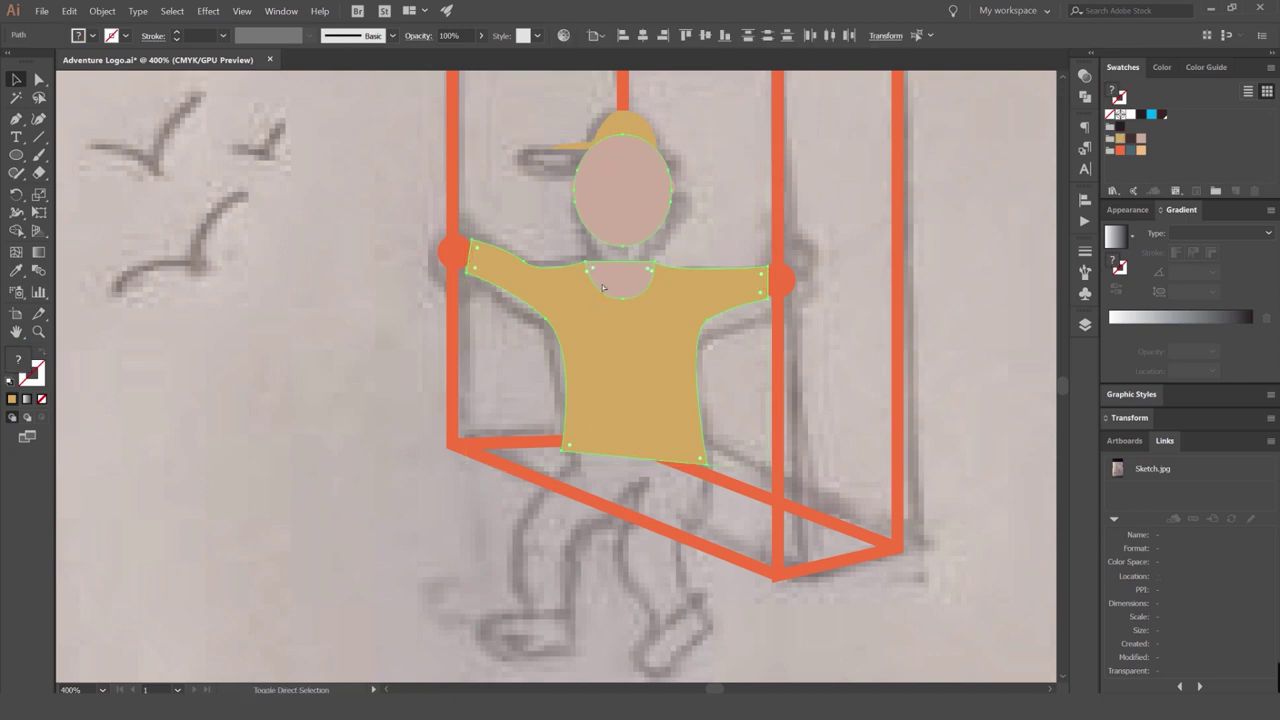
key("ctrl+z")
Bring only the shirt and the neck shape to the front, above the swing seat and ropes.
left_click(668, 252)
key("a")
left_click_drag(668, 252, 581, 303)
key("ctrl+shift+]")
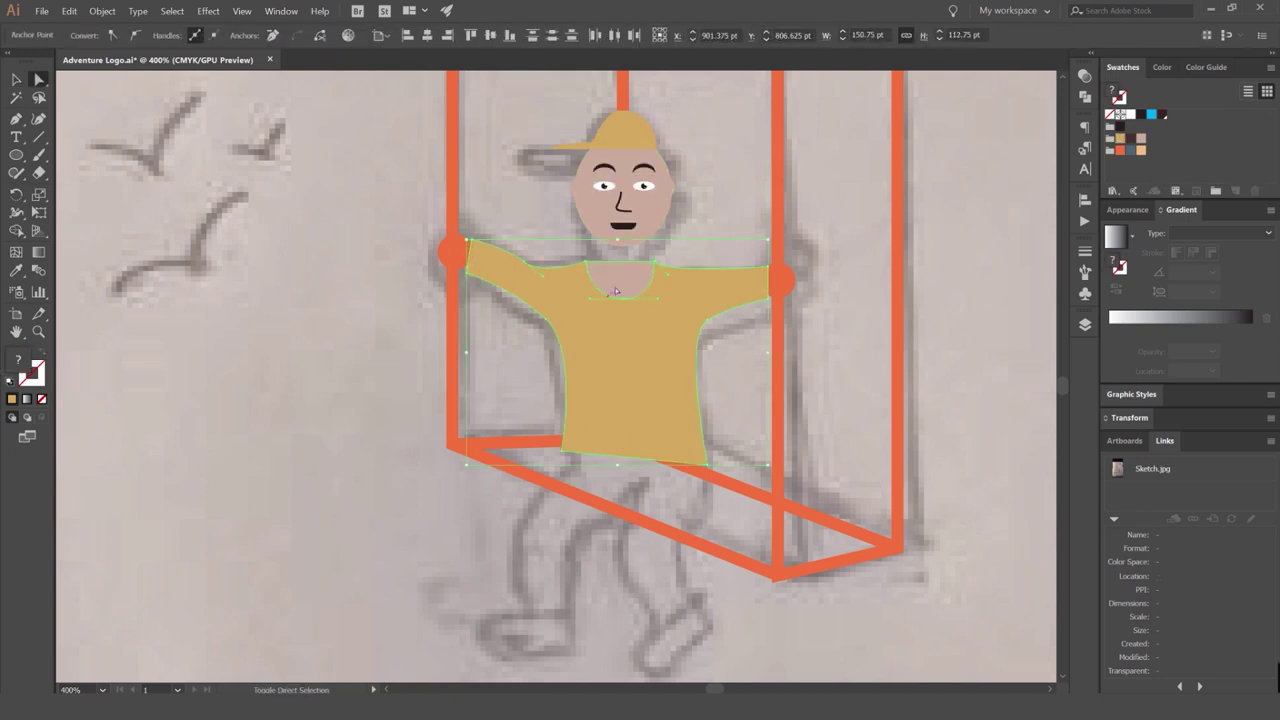
key("v")
Fill both hand circles with the pinkish skin-tone swatch.
scroll(781, 280, "up", 2)
left_click(793, 278)
left_click(458, 257, "shift")
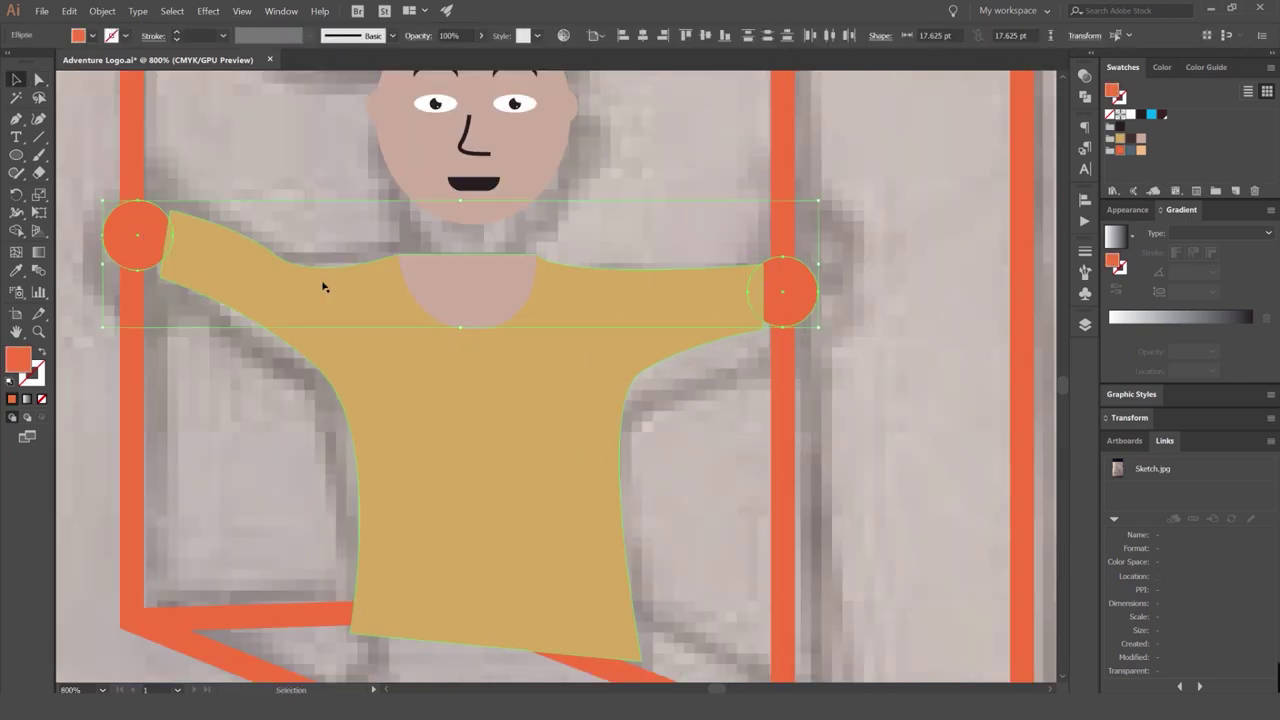
key("ctrl+shift+a")
scroll(680, 215, "down", 5)
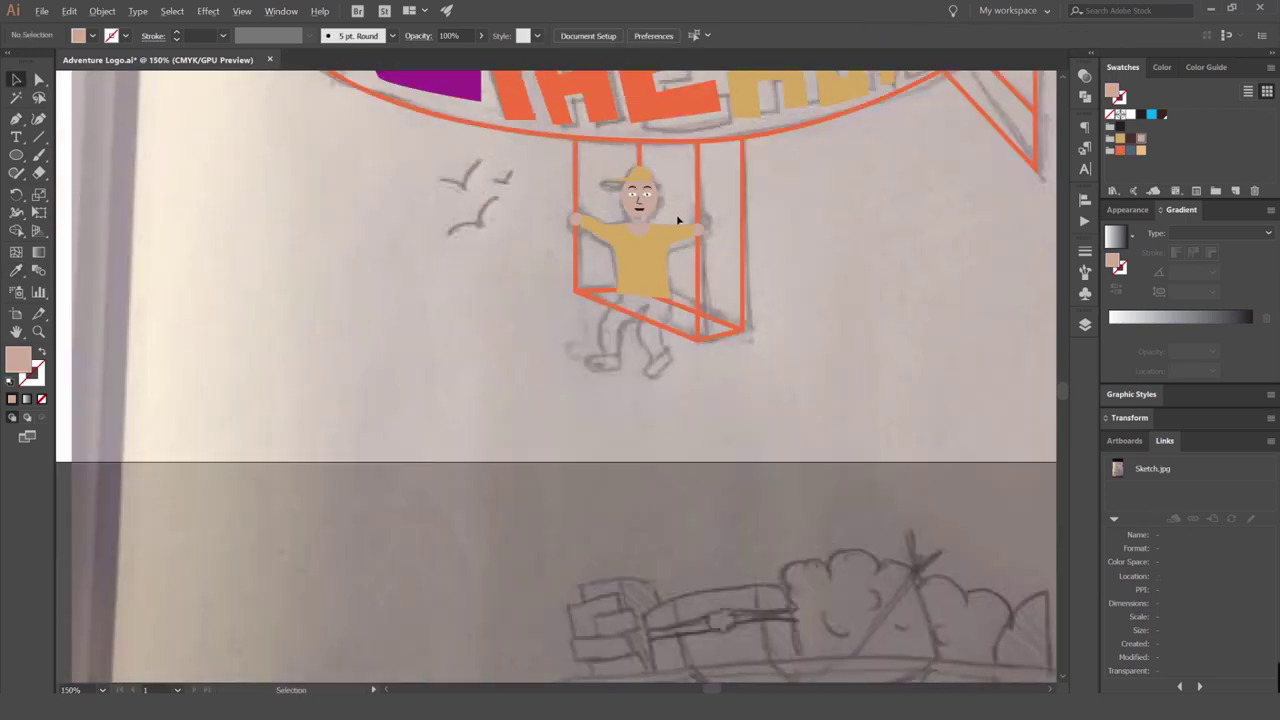
Send the hand circle on the brim-side pole to the back, behind the pole and the shirt cuff.
scroll(582, 221, "up", 7)
left_click(556, 197)
key("ctrl+shift+[")
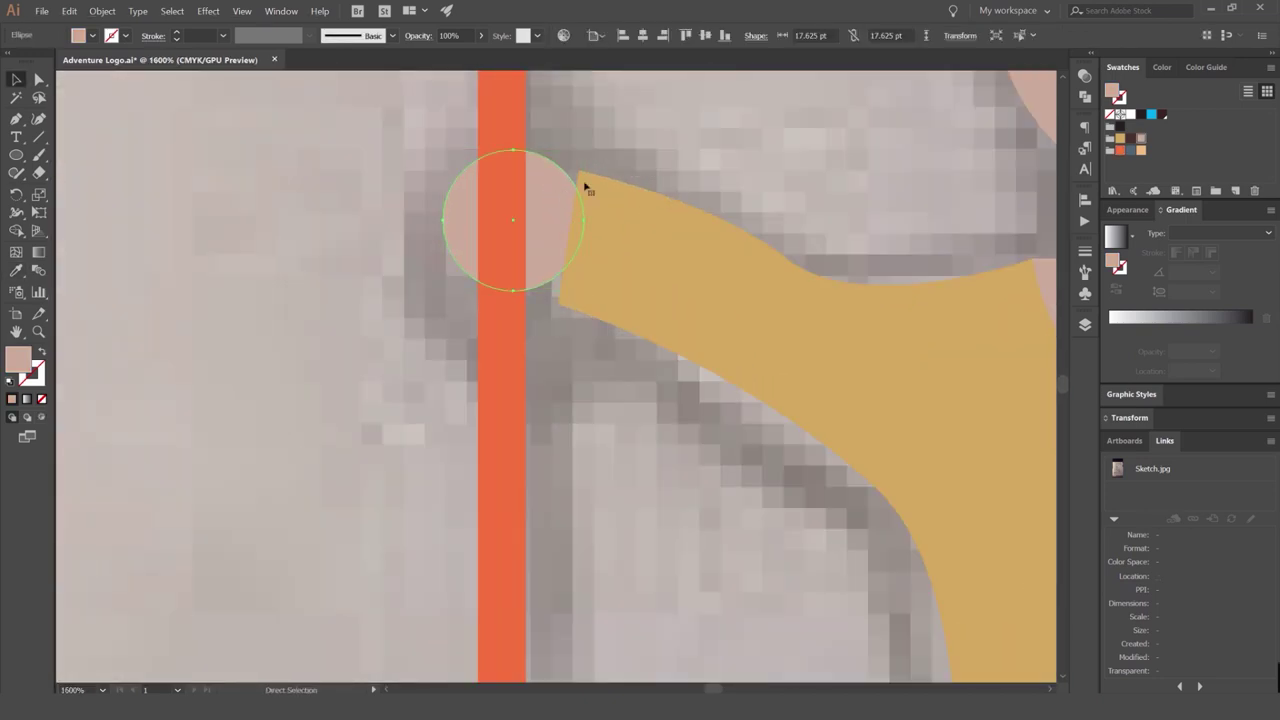
left_click(687, 157)
scroll(685, 159, "down", 3)
scroll(497, 210, "up", 4)
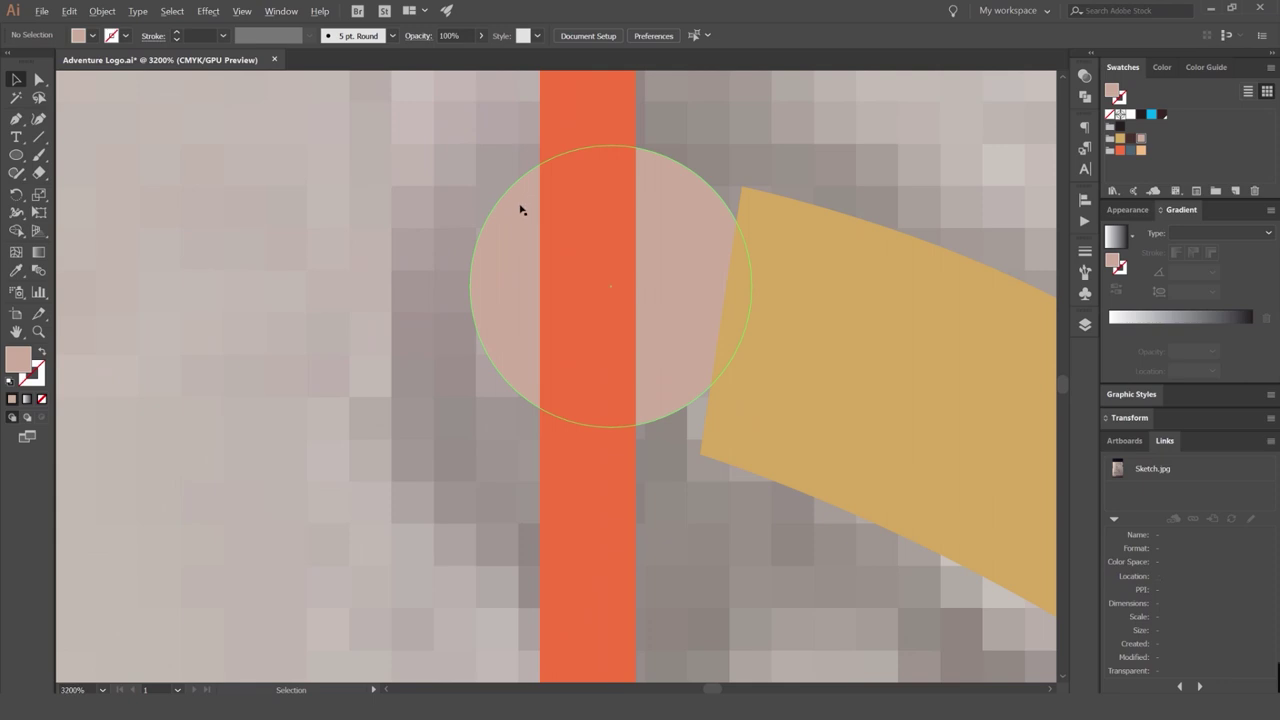
Draw a skin-tone rectangle about 13.4 by 3.8 pt beside that hand as the first finger.
scroll(520, 210, "up", 1)
left_click_drag(513, 219, 557, 197)
scroll(557, 199, "down", 1)
key("m")
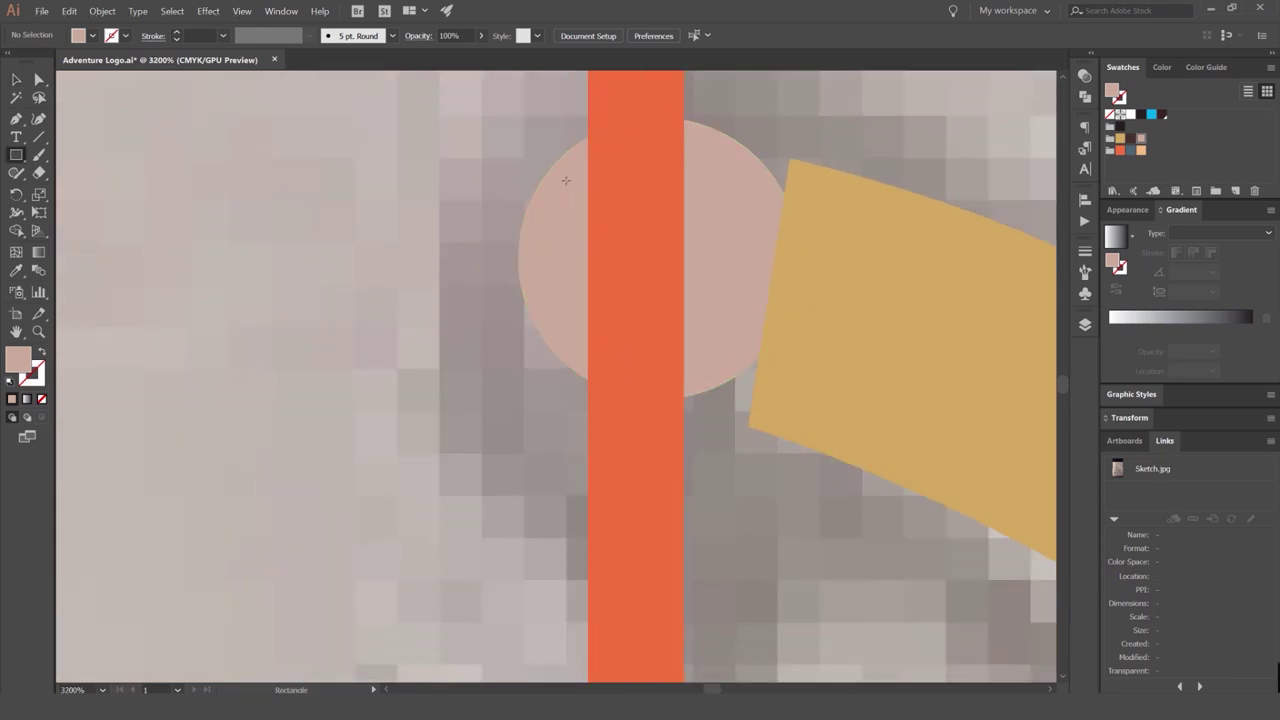
left_click_drag(463, 321, 637, 288)
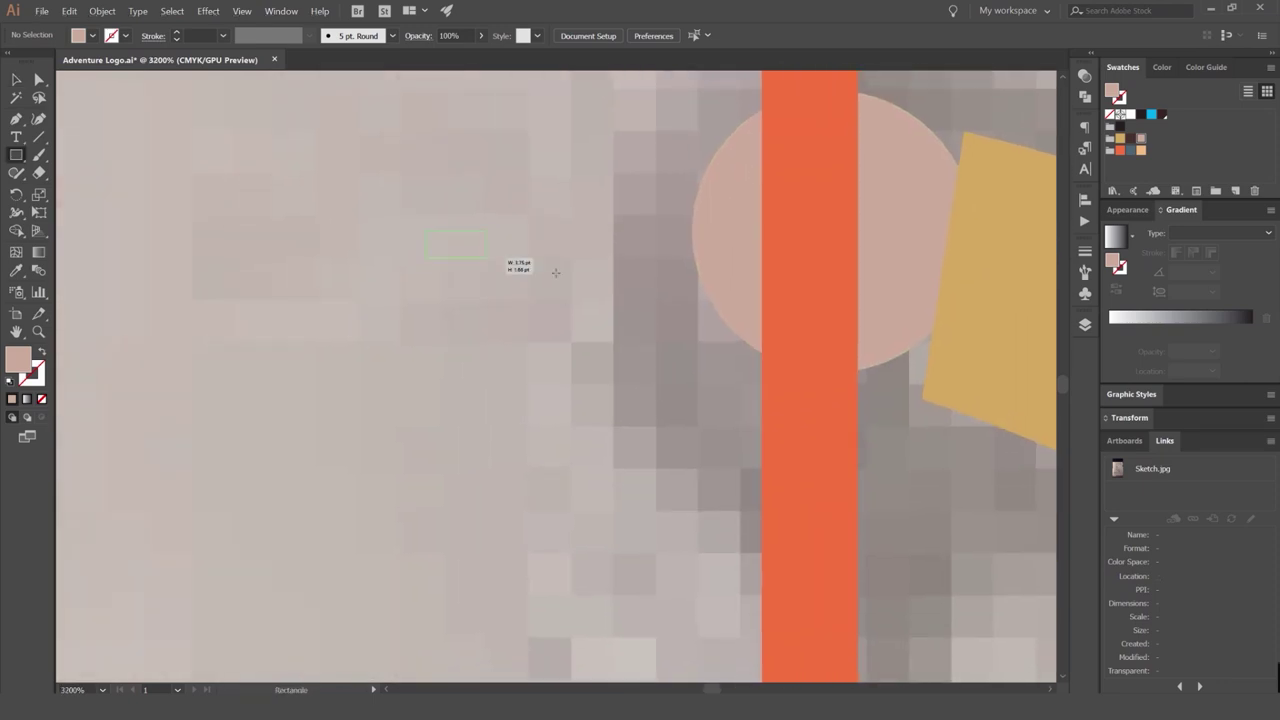
left_click_drag(555, 272, 640, 291)
key("v")
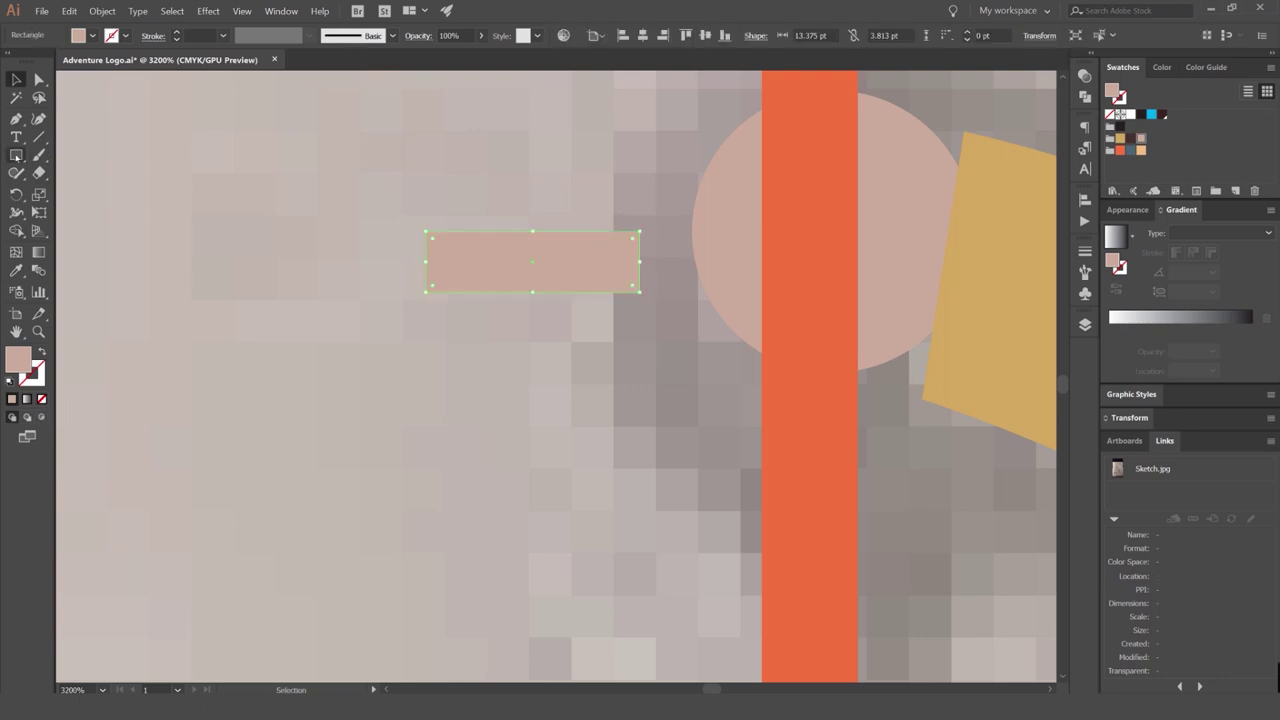
Fully round the two corners at the finger rectangle's end nearest the hand.
left_click(16, 157)
key("a")
scroll(660, 178, "up", 2)
left_click(632, 216)
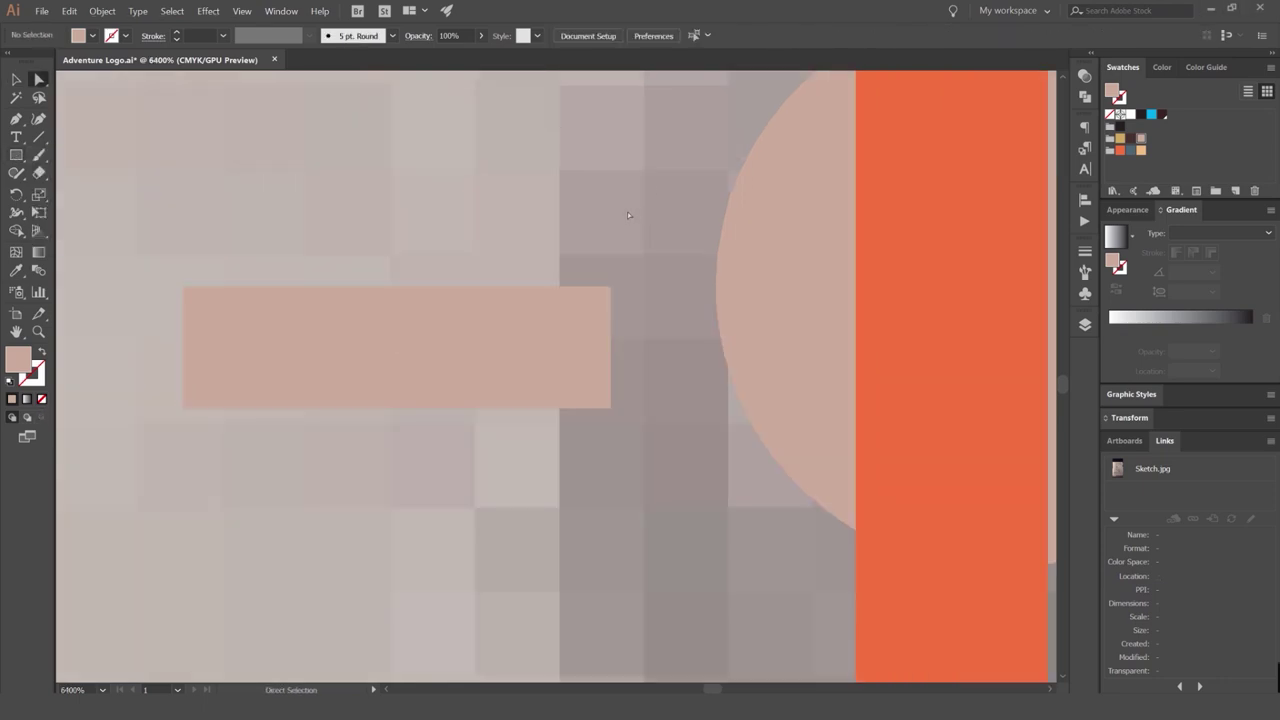
left_click(581, 349)
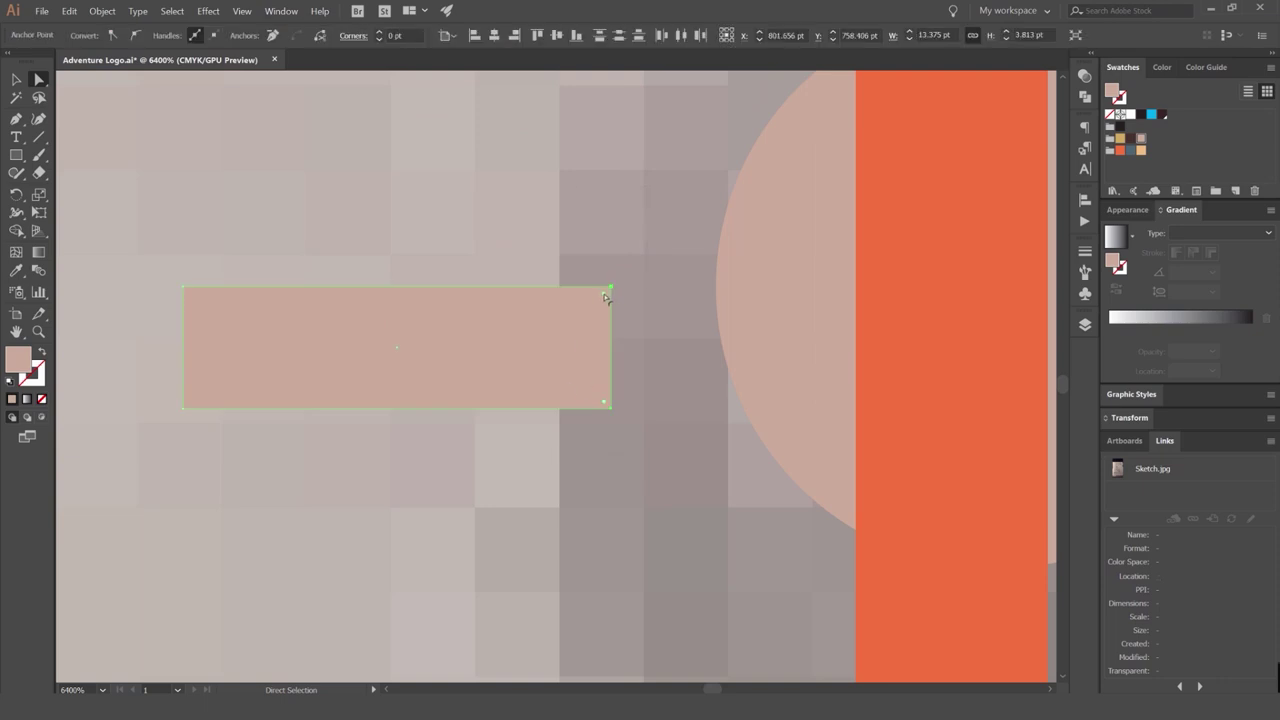
left_click_drag(527, 305, 89, 317)
left_click(443, 234)
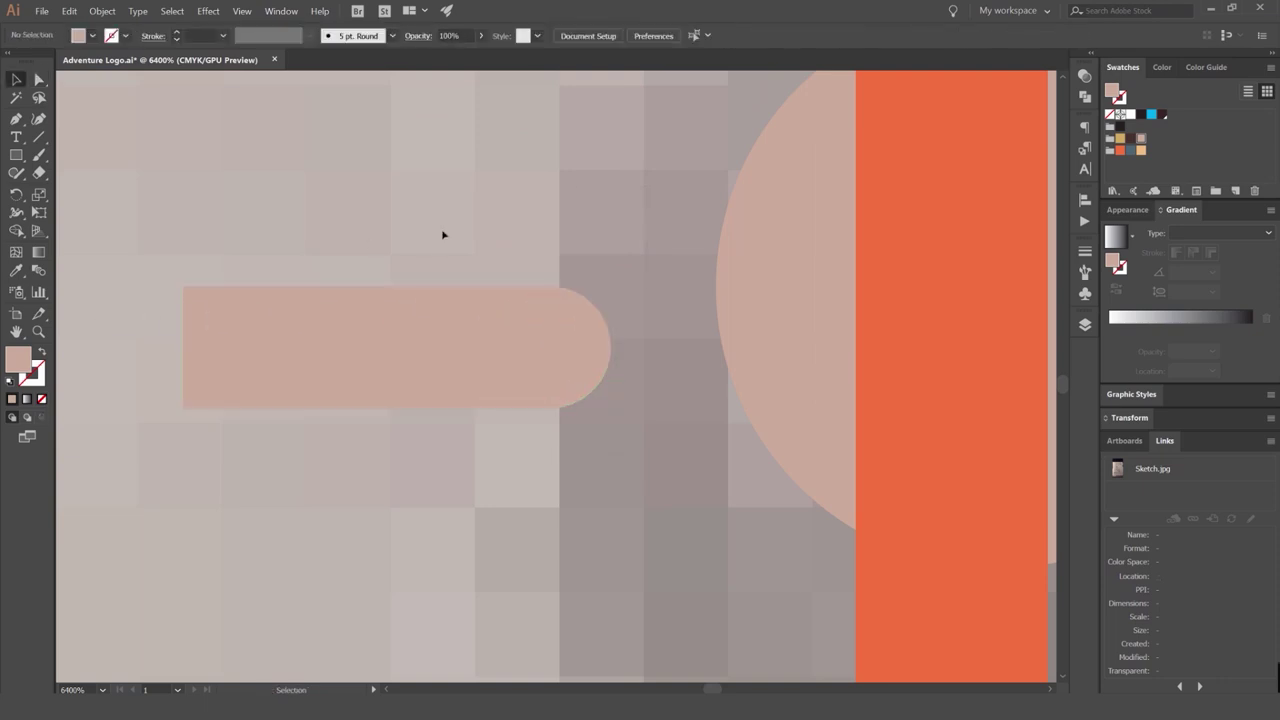
Duplicate the rounded finger twice straight down, stacking three fingers edge to edge.
key("v")
scroll(443, 234, "down", 2)
left_click_drag(446, 257, 441, 317)
left_click(487, 231)
left_click_drag(450, 387, 448, 432)
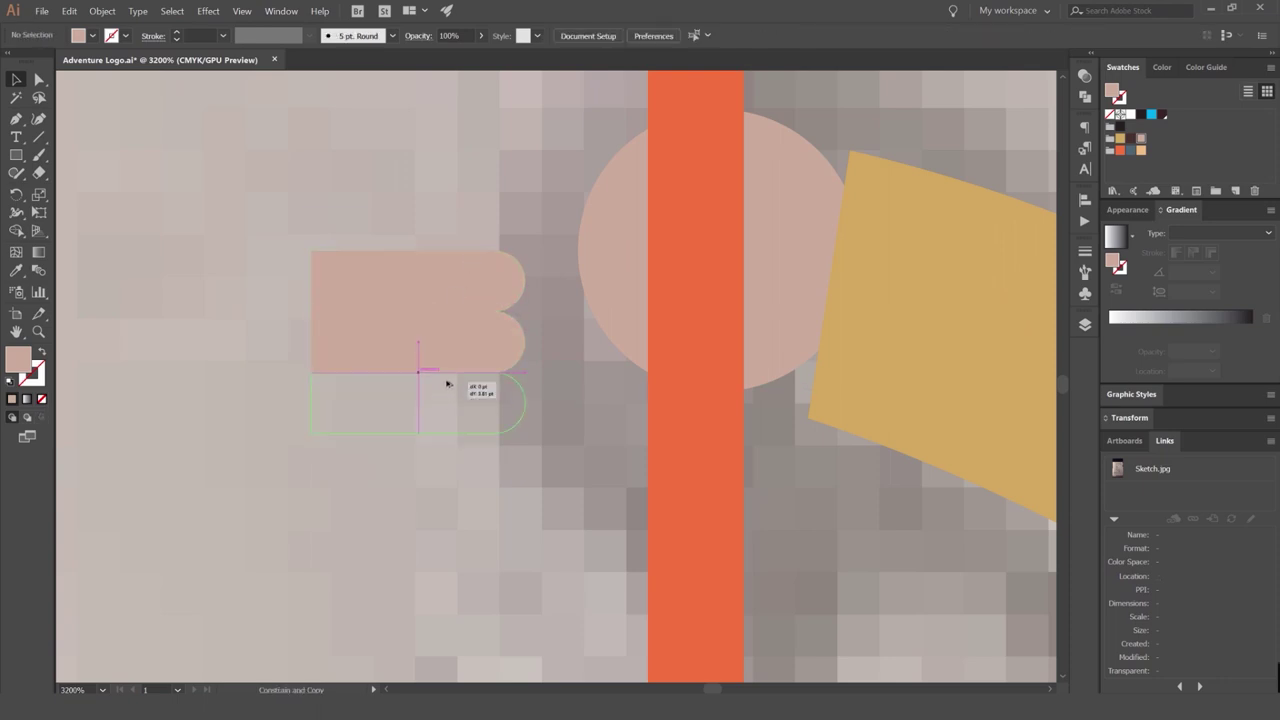
left_click(553, 231)
Shorten the uppermost finger at its rounded end so it ends before the other two.
key("v")
left_click(502, 280)
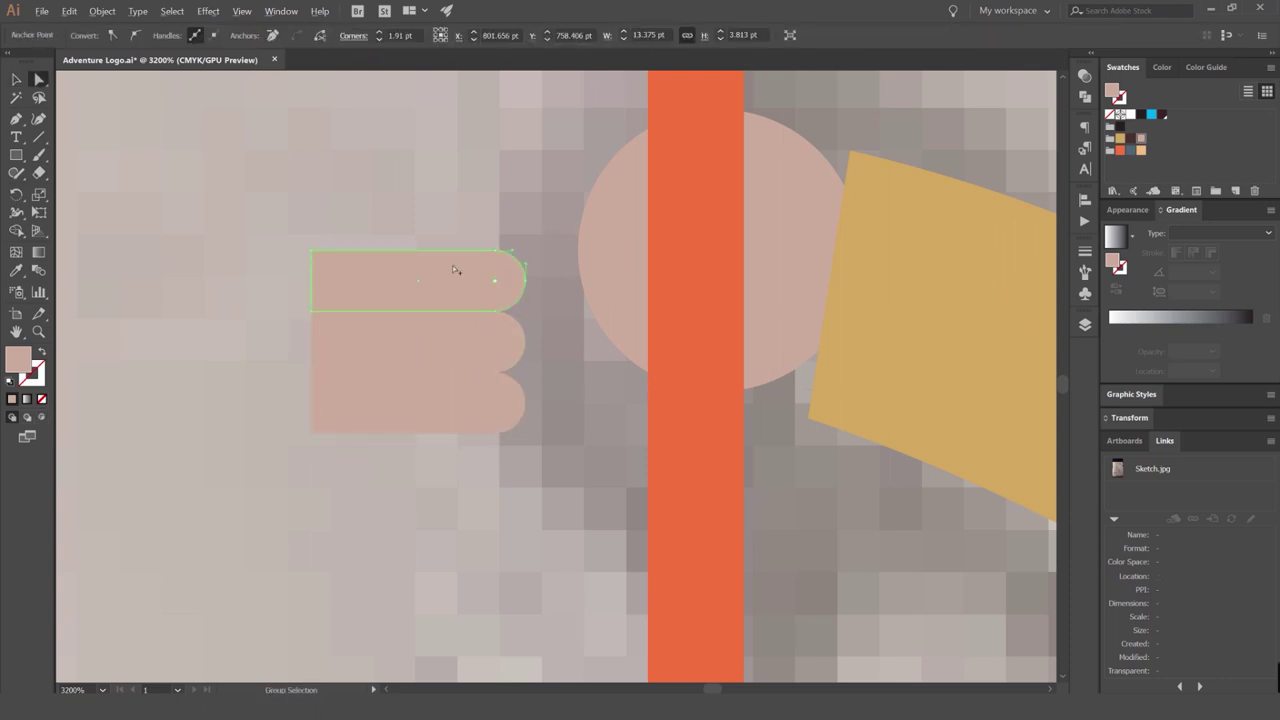
key("ctrl+plus")
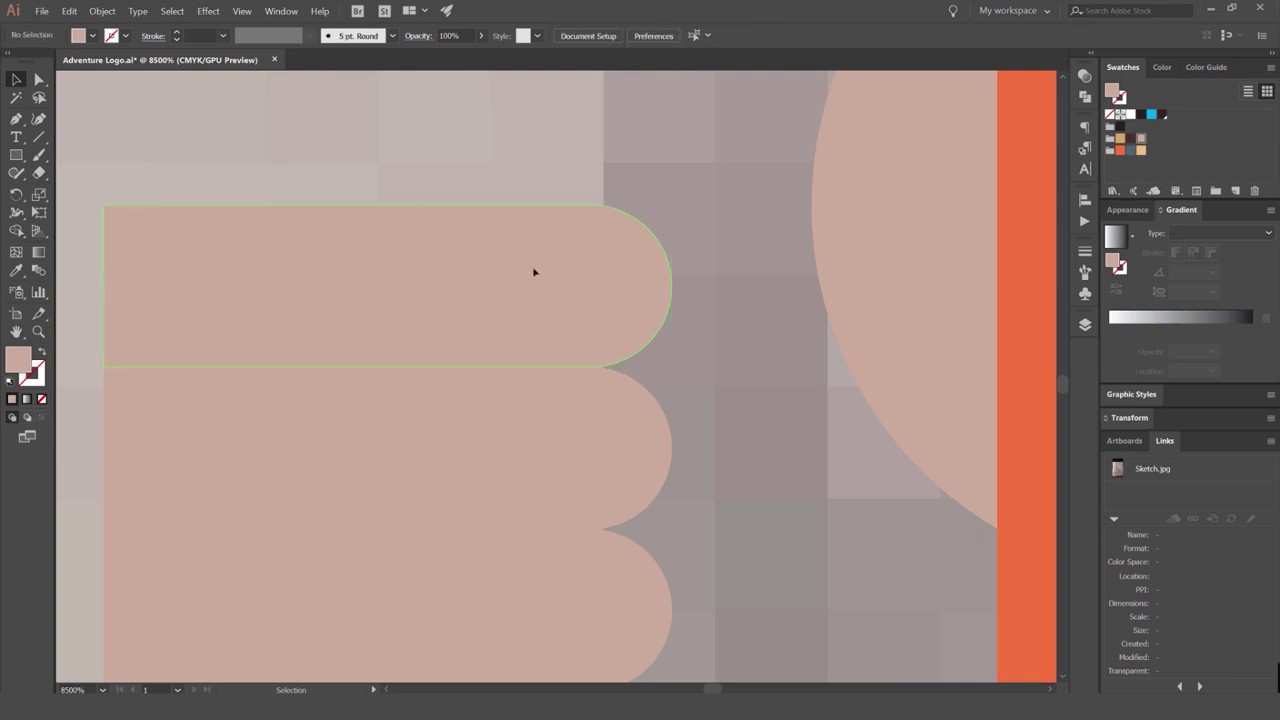
left_click_drag(673, 286, 577, 290)
left_click(631, 283)
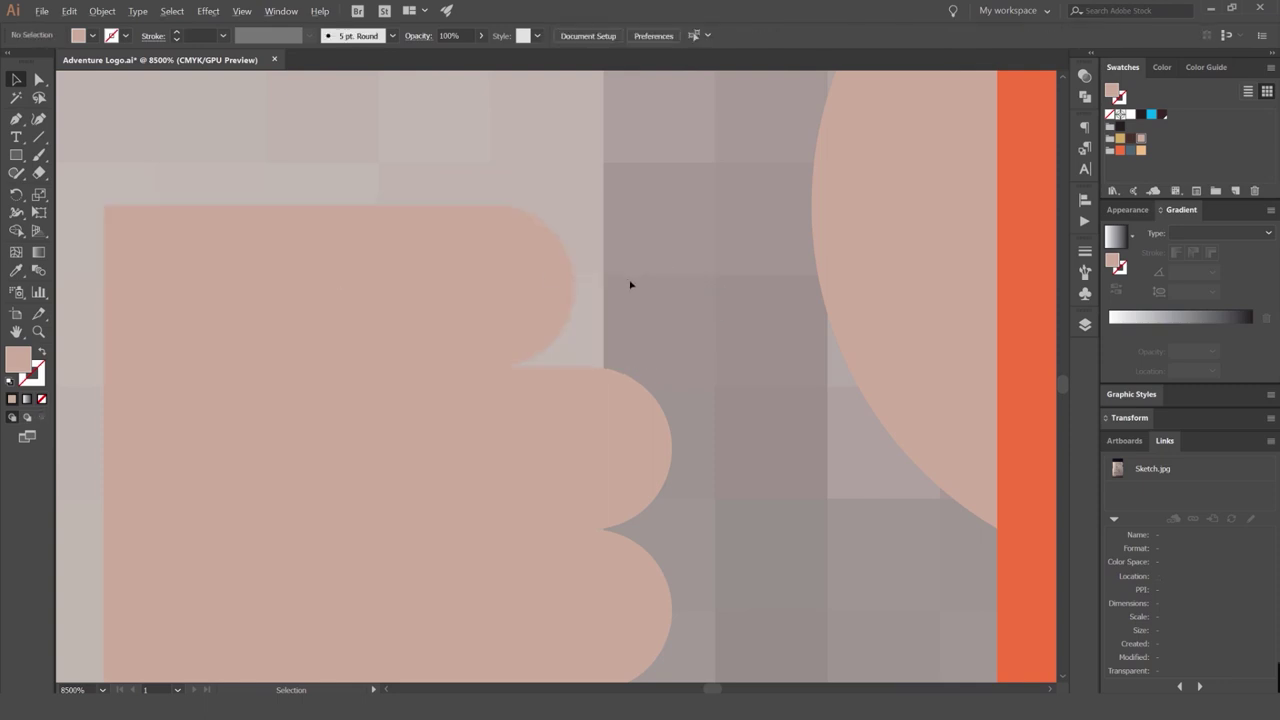
scroll(648, 285, "down", 1)
Move the three fingers onto the hand circle across the pole and scale them down to fit it.
left_click_drag(657, 246, 535, 390)
left_click_drag(530, 382, 874, 232)
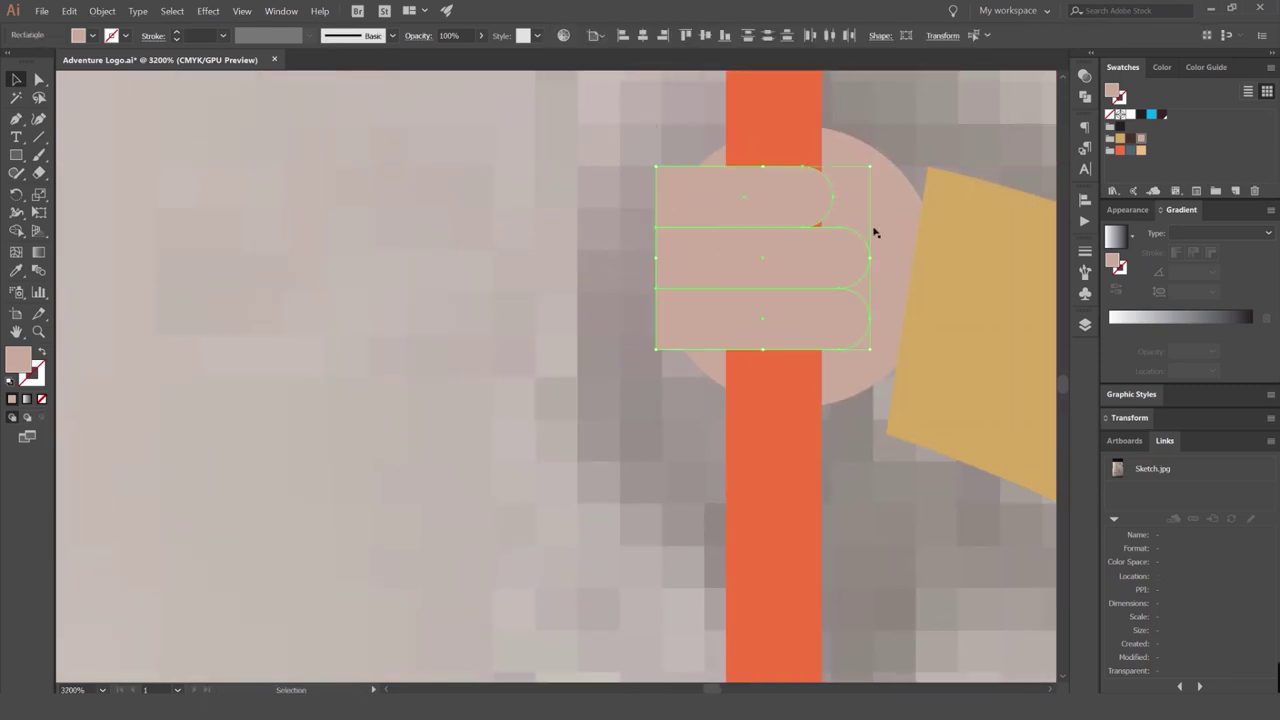
left_click_drag(871, 166, 824, 198)
left_click_drag(758, 218, 777, 189)
scroll(836, 204, "up", 1)
left_click_drag(849, 163, 877, 140)
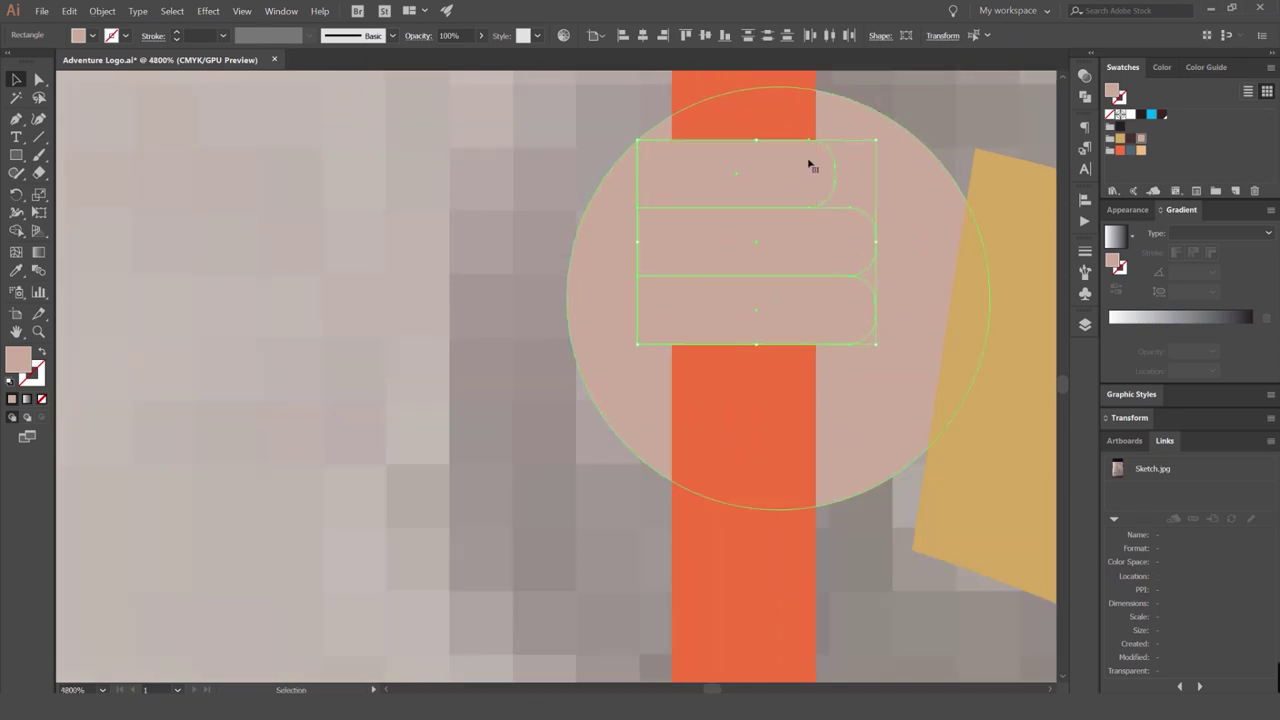
Try to move the three fingers higher on the hand circle.
left_click_drag(729, 187, 734, 149)
left_click(516, 153)
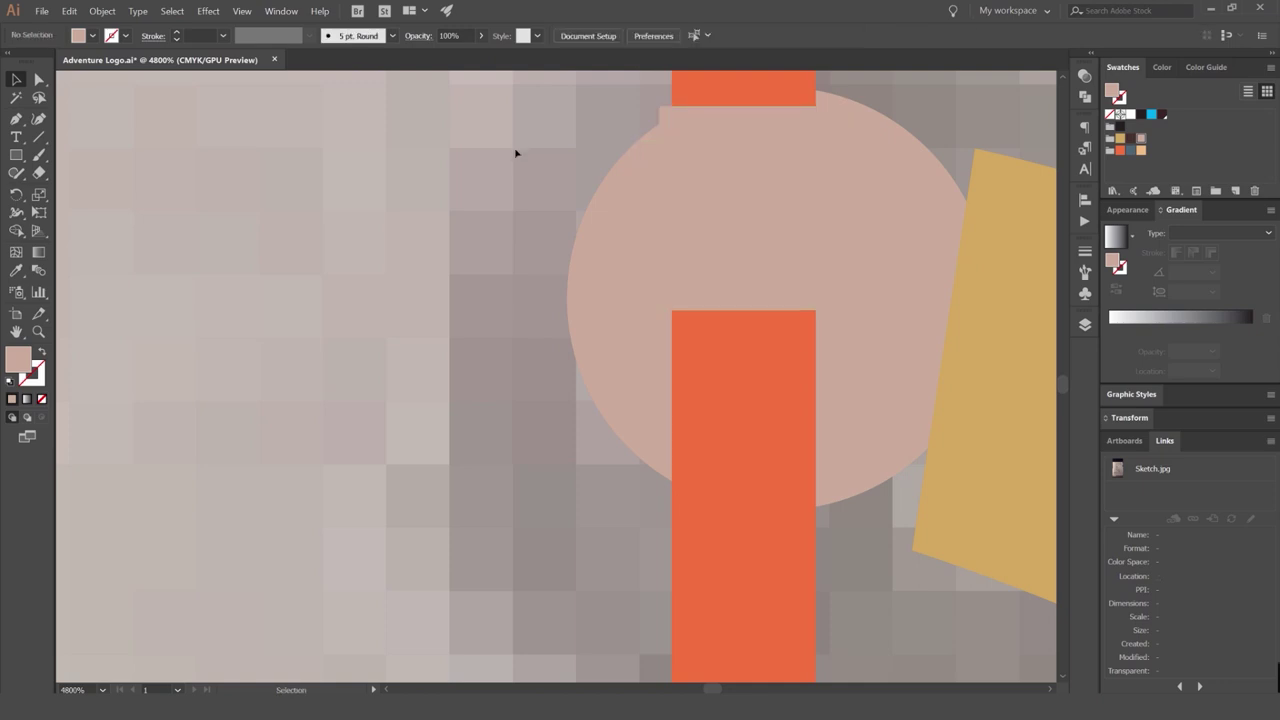
key("ctrl+z")
left_click(469, 169)
scroll(469, 169, "down", 3)
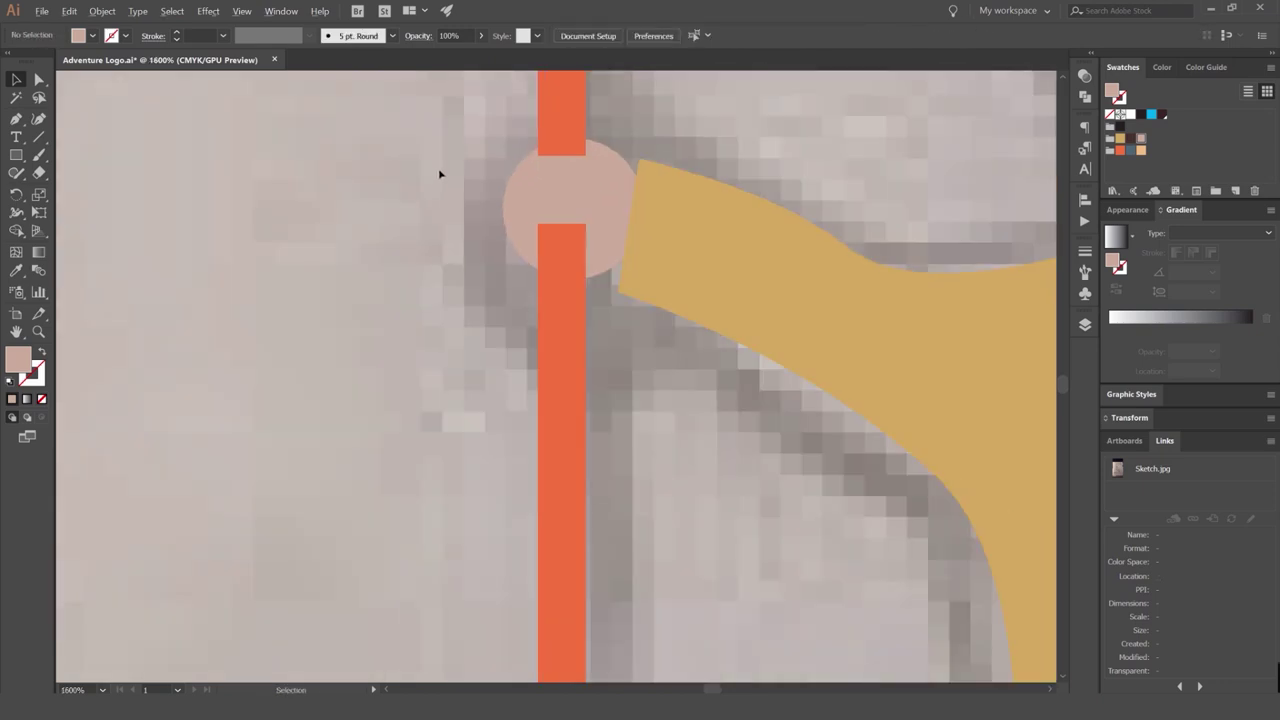
Remove the part of the hand circle left of the pole's centre line with the Shape Builder.
left_click(586, 170)
left_click(580, 190, "shift")
left_click(574, 213, "shift")
scroll(994, 120, "up", 2)
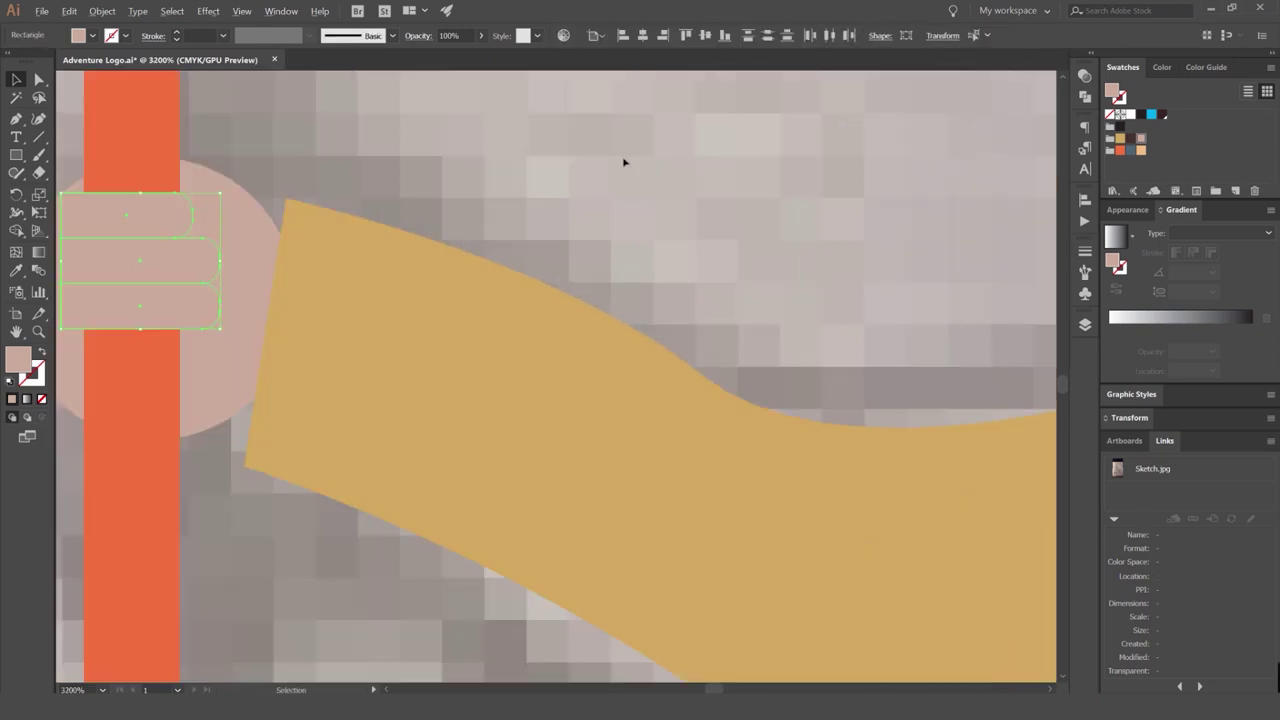
left_click_drag(312, 210, 755, 154)
scroll(560, 195, "up", 1)
left_click_drag(460, 160, 420, 234)
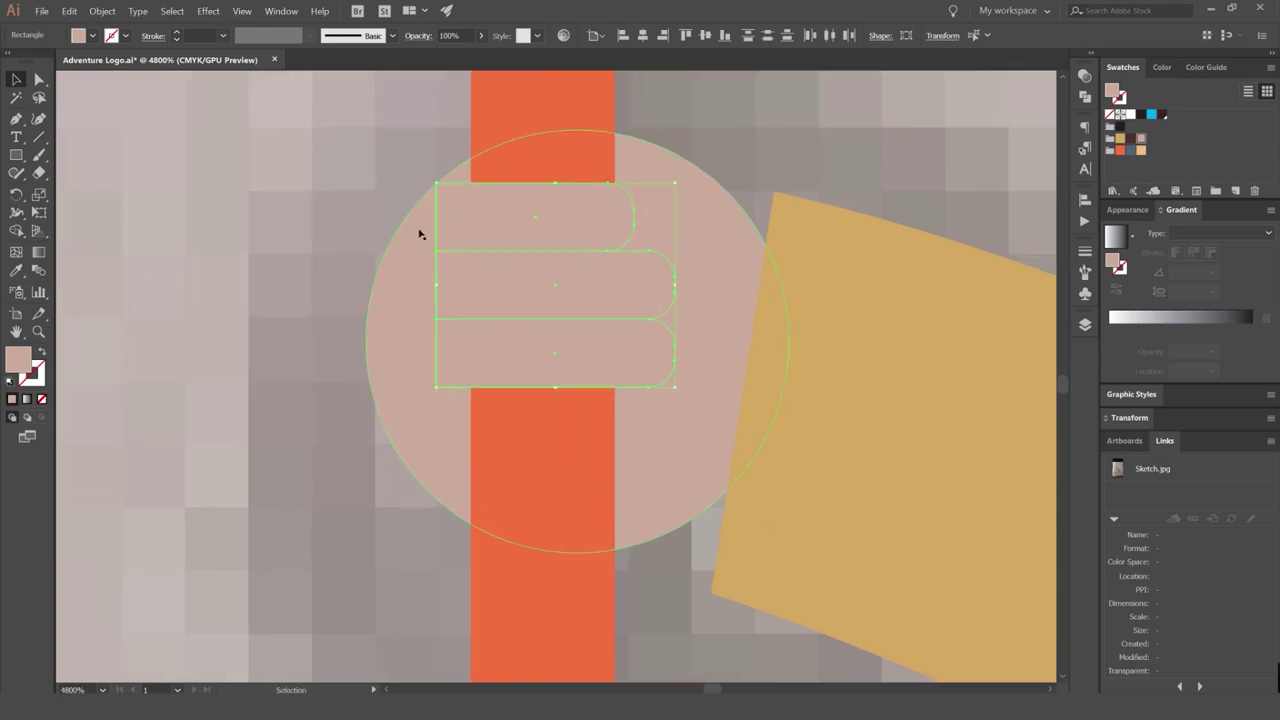
left_click(660, 150)
left_click(661, 151)
left_click(608, 129, "shift")
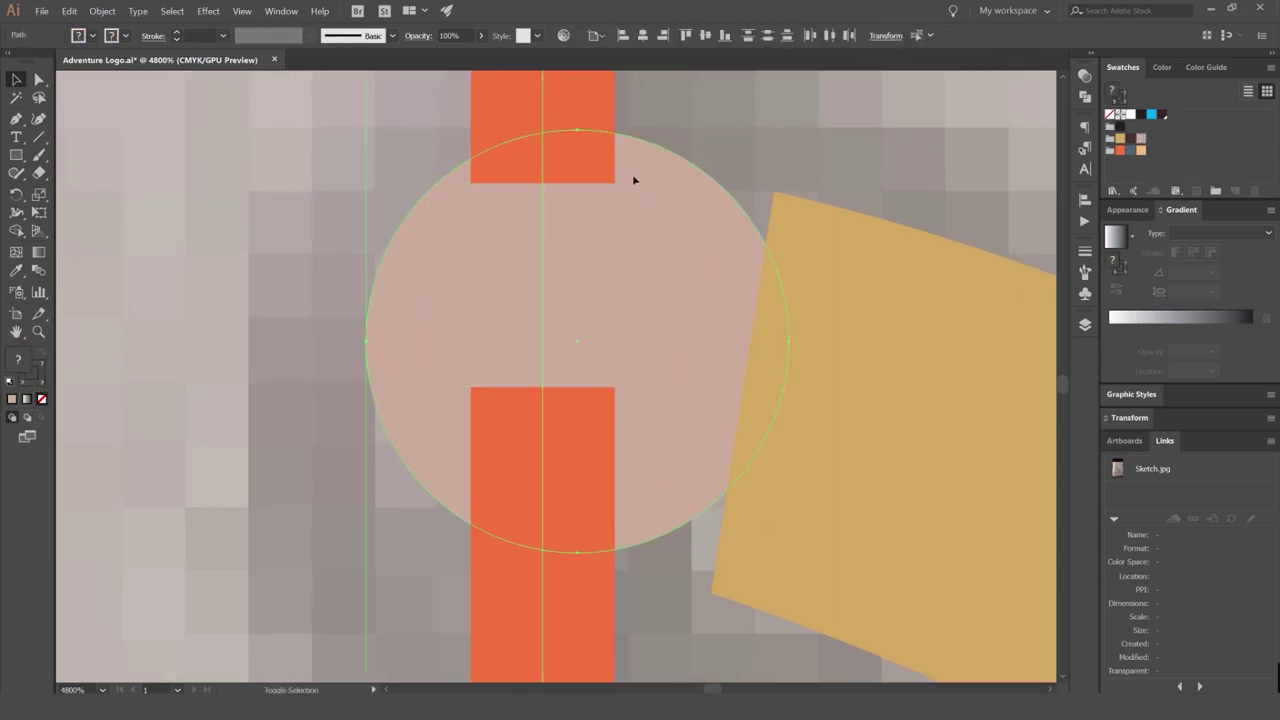
key("shift+m")
left_click(417, 225, "alt")
key("v")
Enlarge the three fingers and reposition them so they wrap the pole and overlap the remaining part of the hand circle.
left_click(295, 227)
left_click(515, 218)
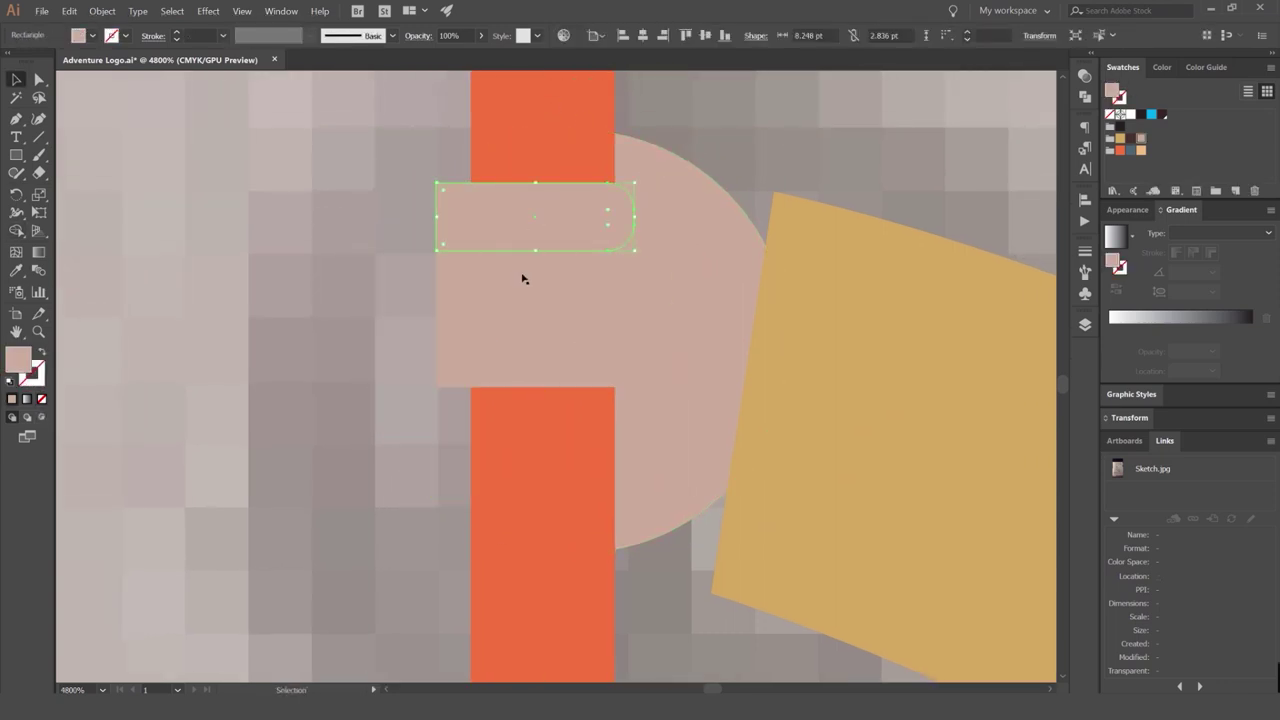
left_click(523, 279, "shift")
left_click(514, 360, "shift")
left_click_drag(530, 238, 546, 178)
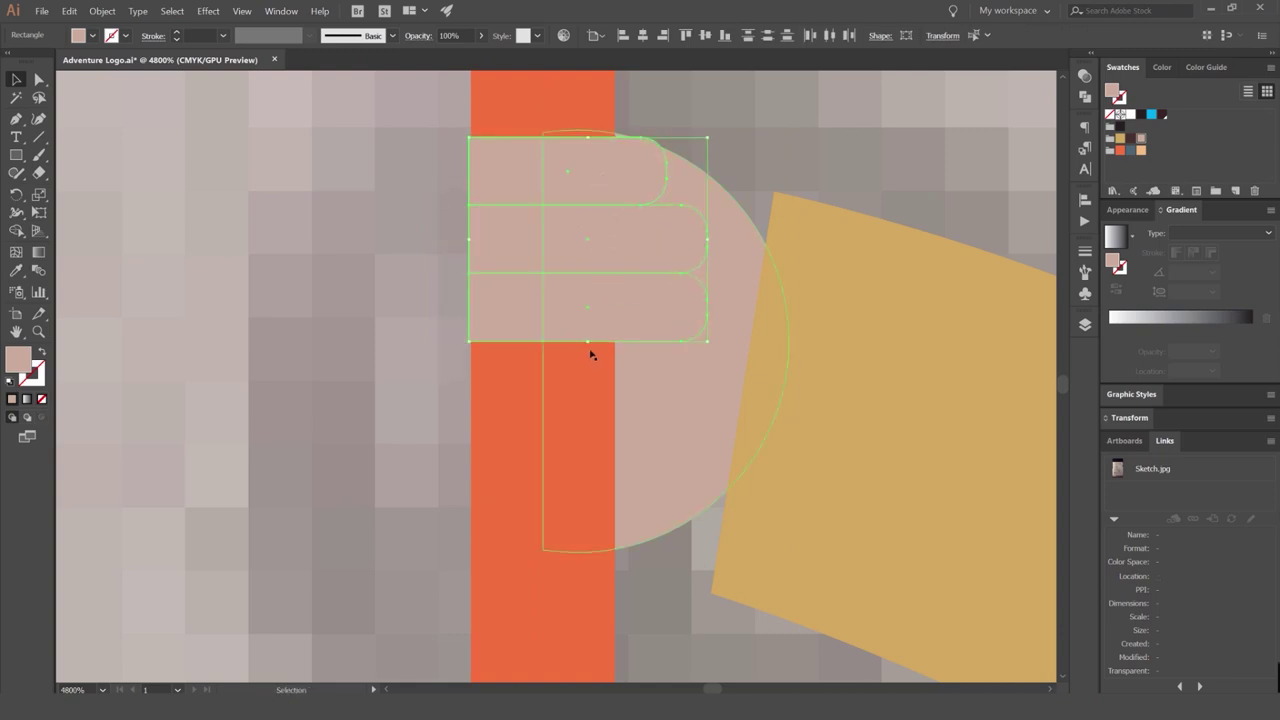
left_click_drag(588, 343, 590, 420)
left_click_drag(571, 168, 554, 273)
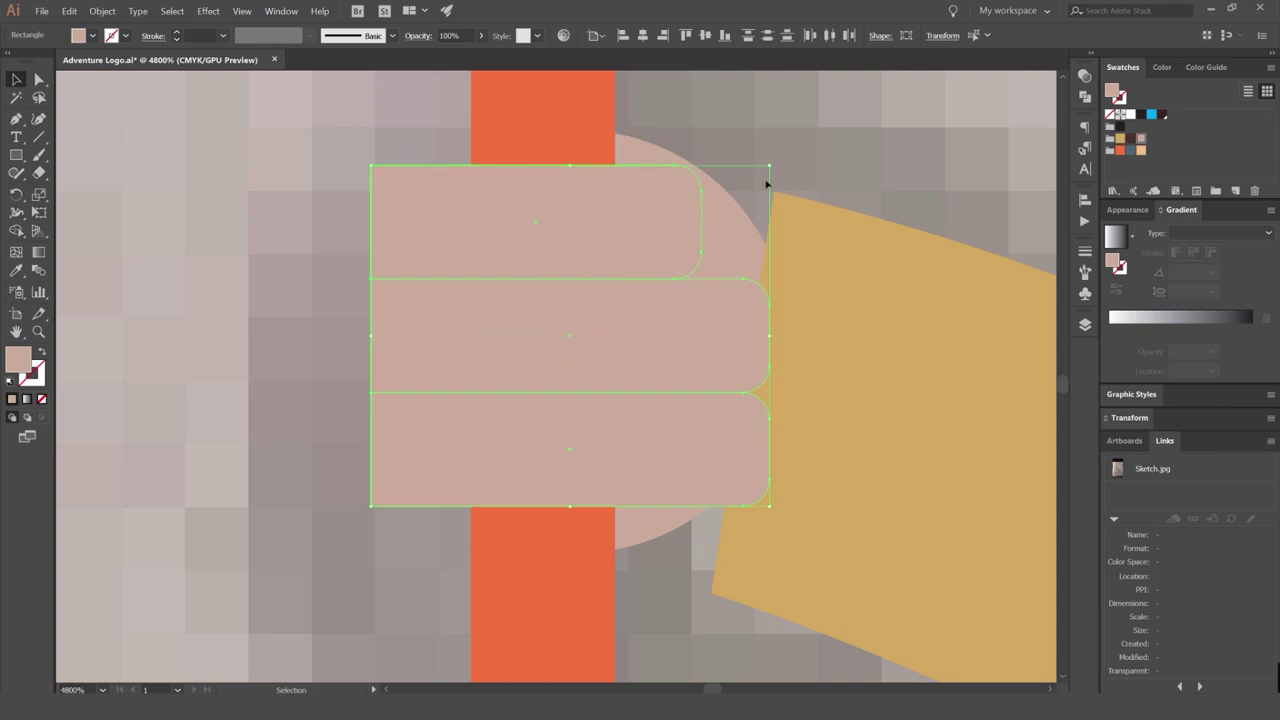
left_click_drag(767, 184, 729, 201)
left_click_drag(537, 271, 520, 234)
Try to nudge the uppermost finger up, away from the finger below it.
left_click(829, 126)
scroll(577, 348, "up", 1)
left_click(584, 176)
key("Up")
left_click(558, 300, "shift")
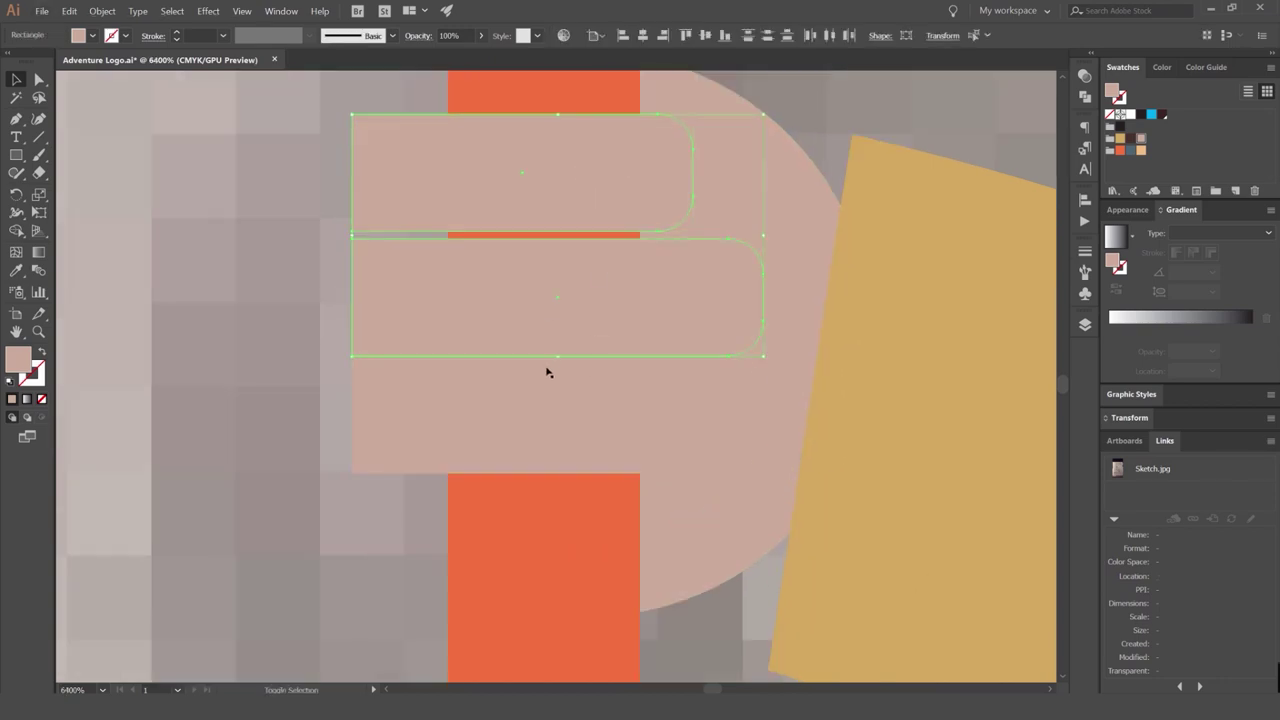
key("ctrl+z")
Duplicate the lowest finger straight down to add a fourth finger edge to edge.
left_click(580, 325, "shift")
left_click(553, 411, "shift")
left_click(893, 138)
left_click_drag(553, 469, 553, 583)
key("ctrl+minus")
Nudge all four fingers slightly up and left to centre them on the hand, and group them.
left_click(491, 390, "shift")
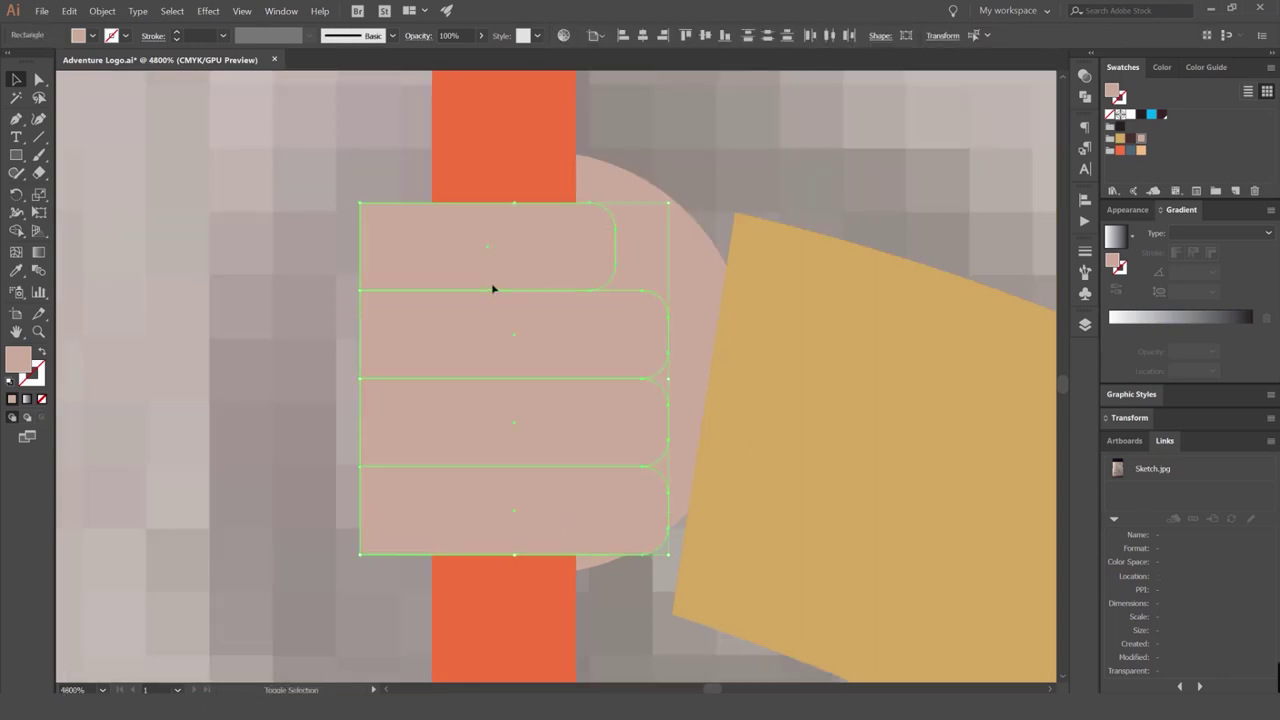
key("Up")
key("Up")
key("Up")
key("Down")
key("Down")
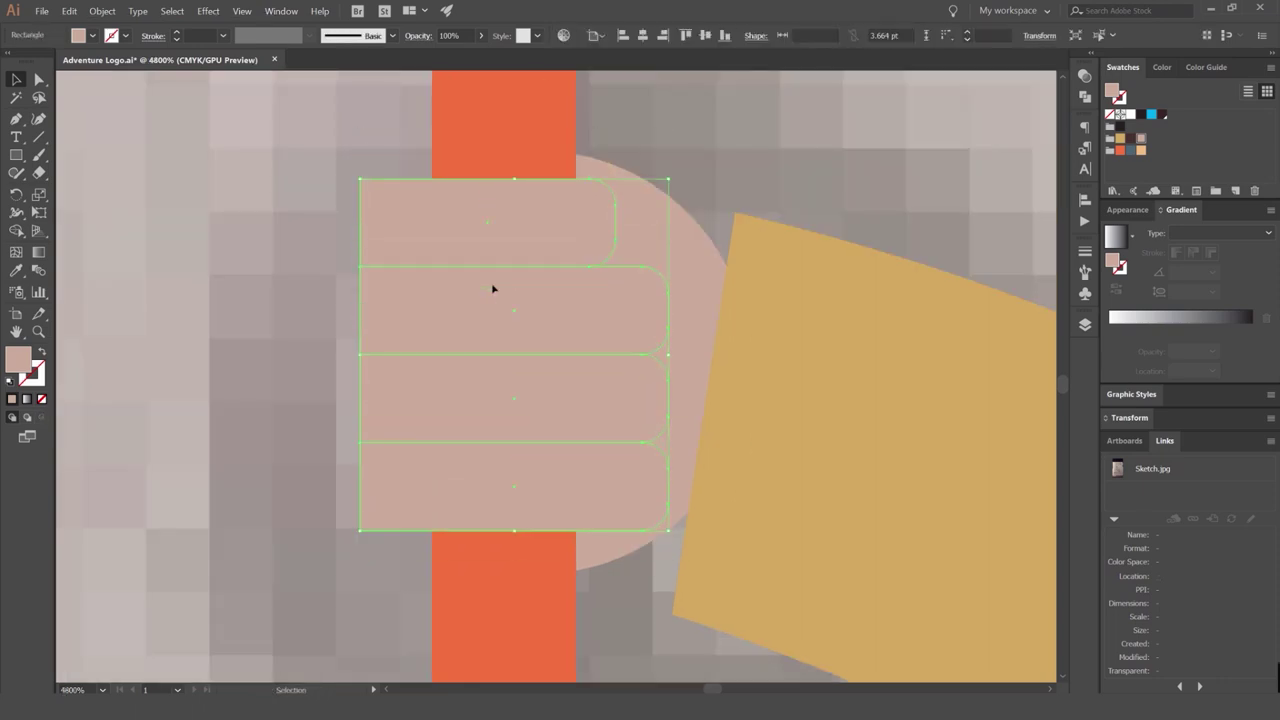
key("Left")
key("ctrl+2")
key("ctrl+z")
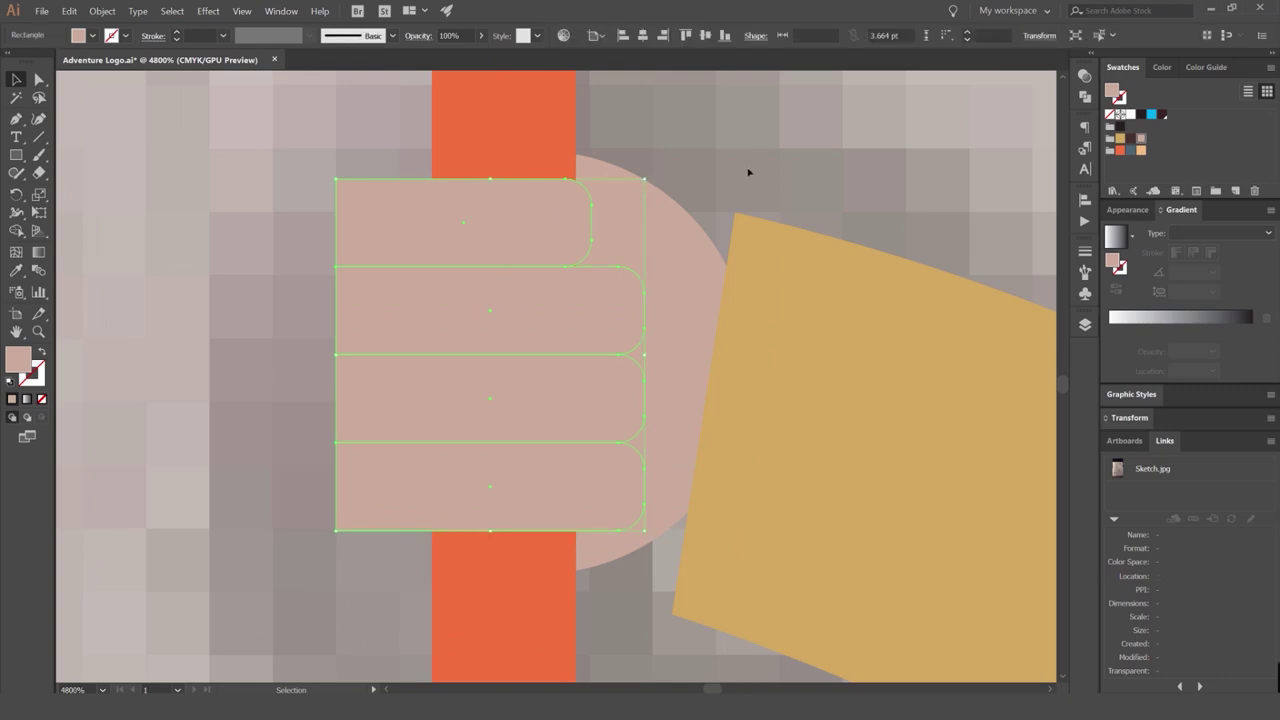
Inside the finger group, draw a shadow strip about 10.2 by 0.85 pt just below the uppermost finger and set its blend mode to Multiply.
double_click(575, 215)
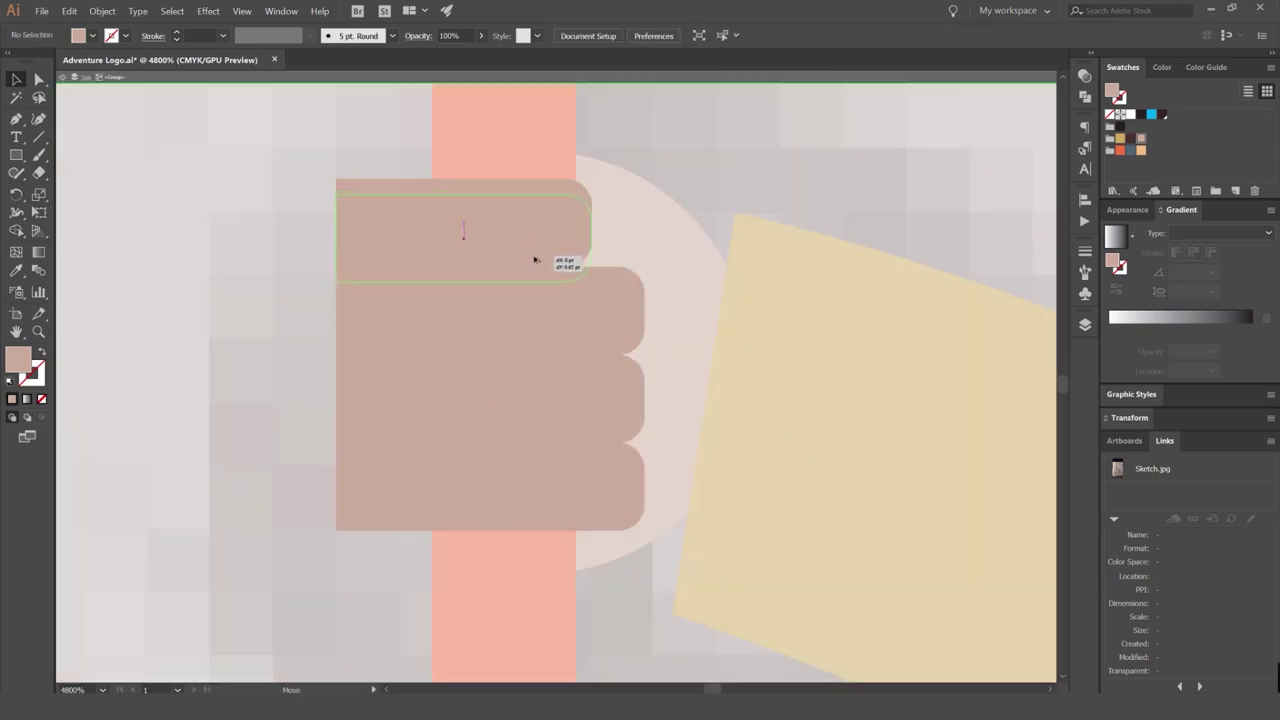
left_click_drag(535, 260, 536, 262)
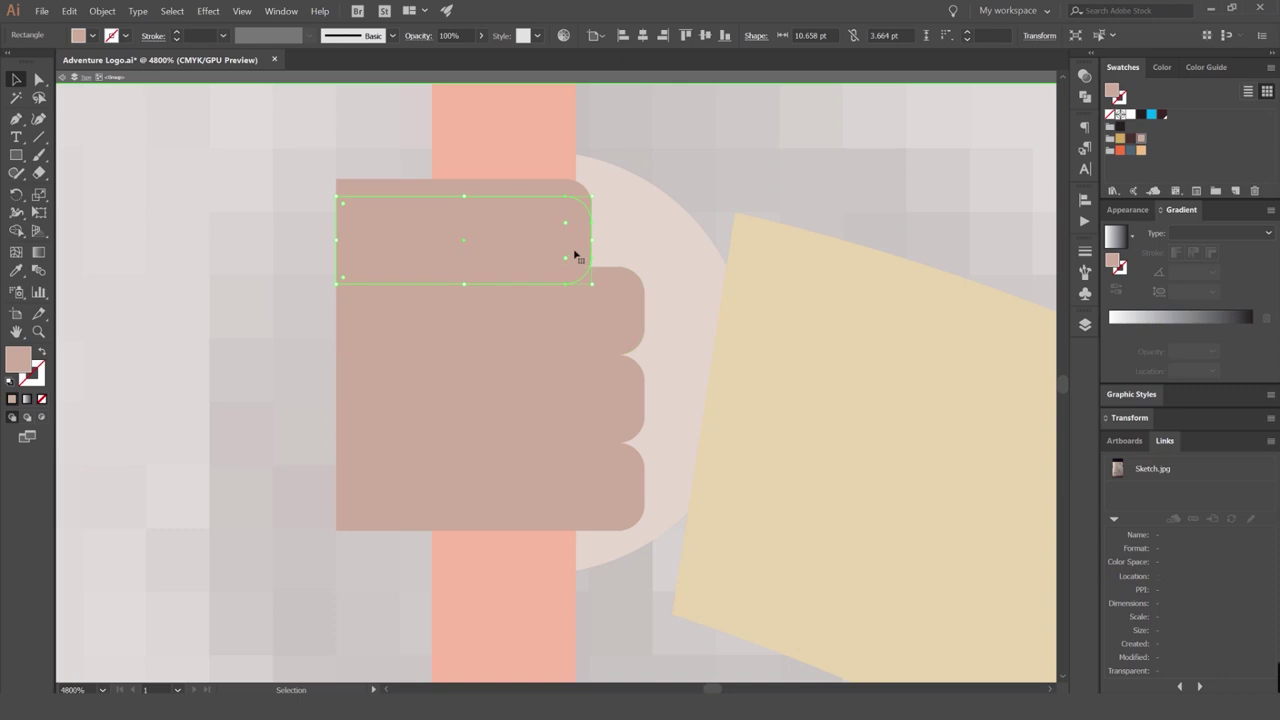
left_click(618, 248)
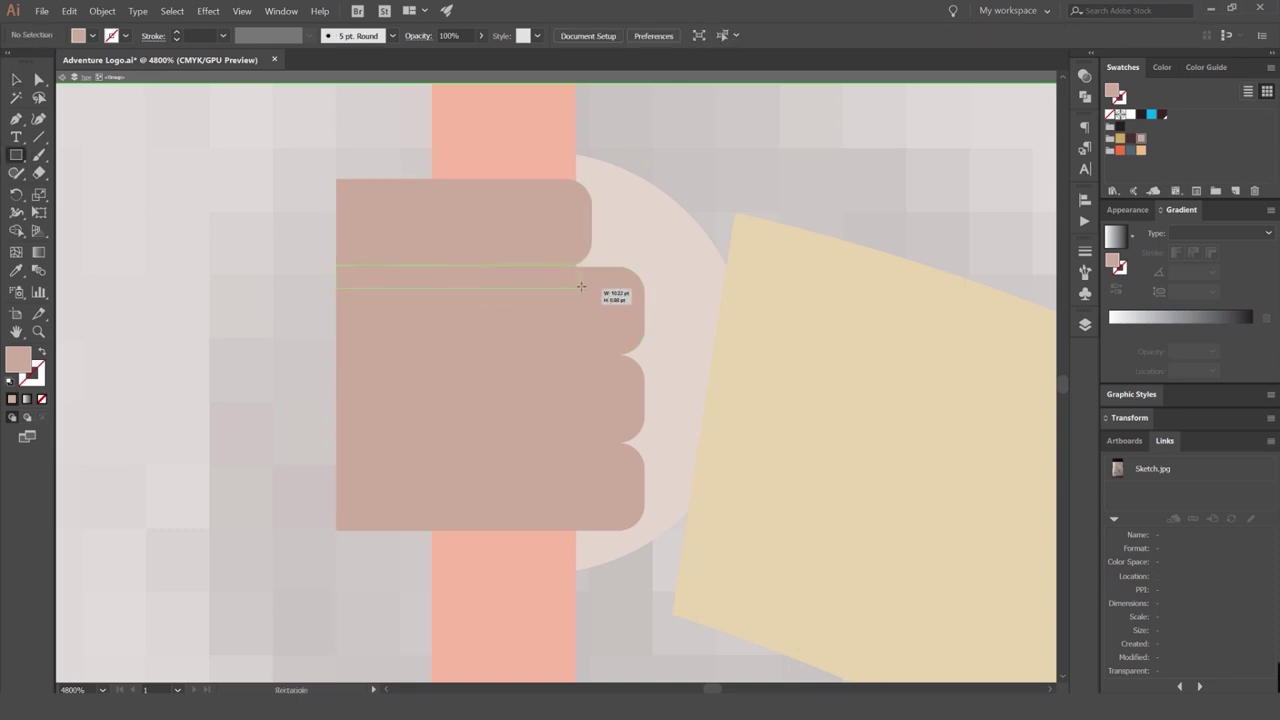
left_click_drag(580, 287, 580, 287)
key("v")
left_click(1085, 75)
left_click(935, 91)
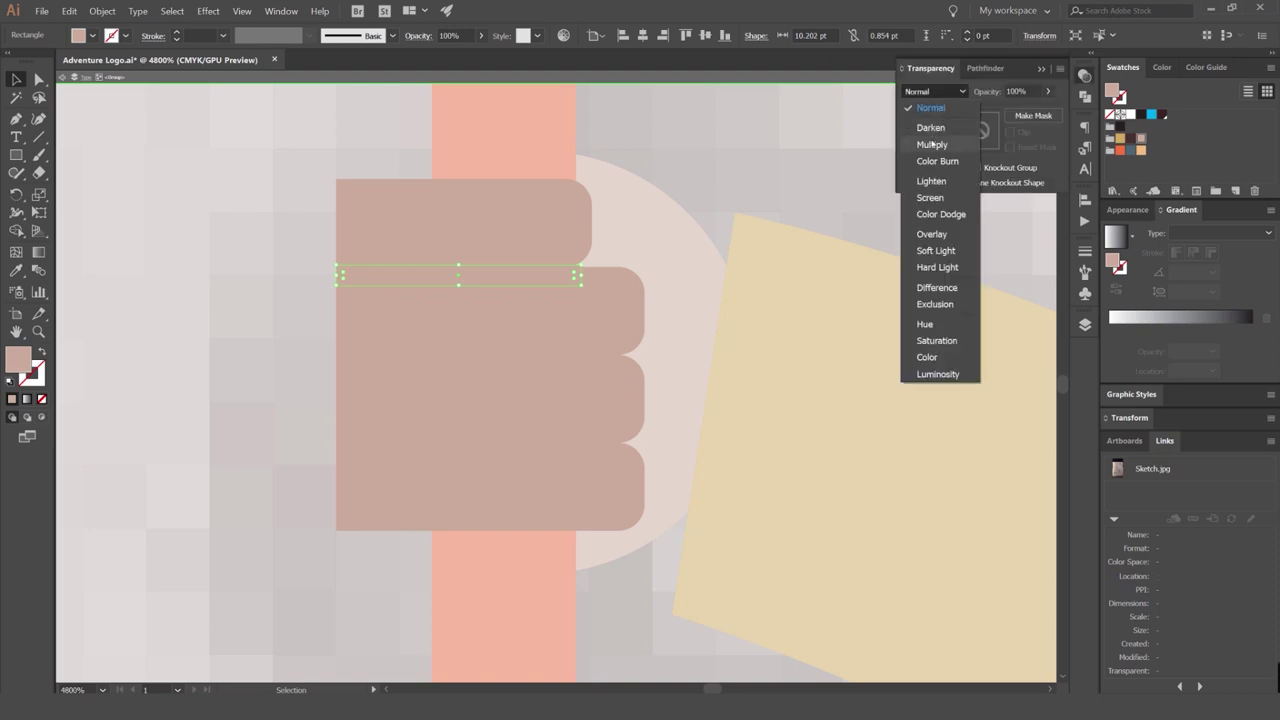
left_click(932, 145)
Widen the shadow strip until it lines up with the uppermost finger's rounded end.
key("ctrl+shift+a")
scroll(600, 270, "up", 5)
left_click(674, 277)
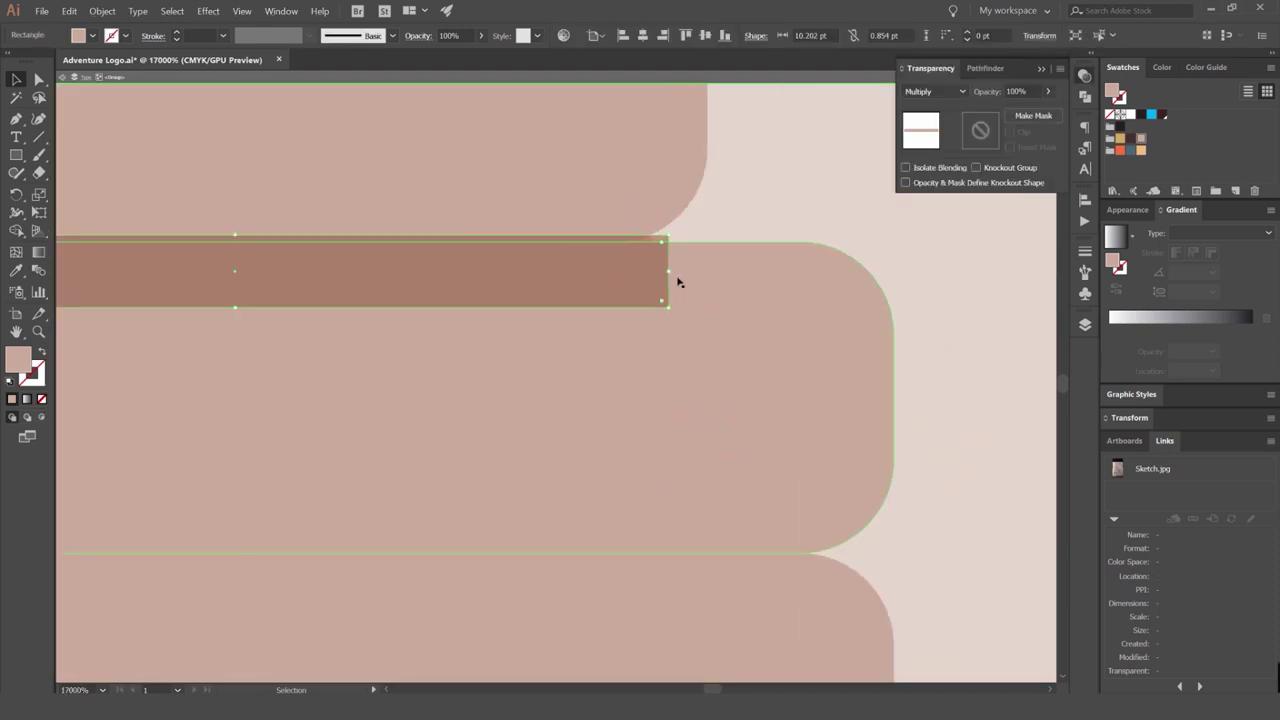
left_click_drag(674, 277, 984, 287)
key("ctrl+shift+a")
scroll(839, 221, "down", 5)
left_click(704, 218)
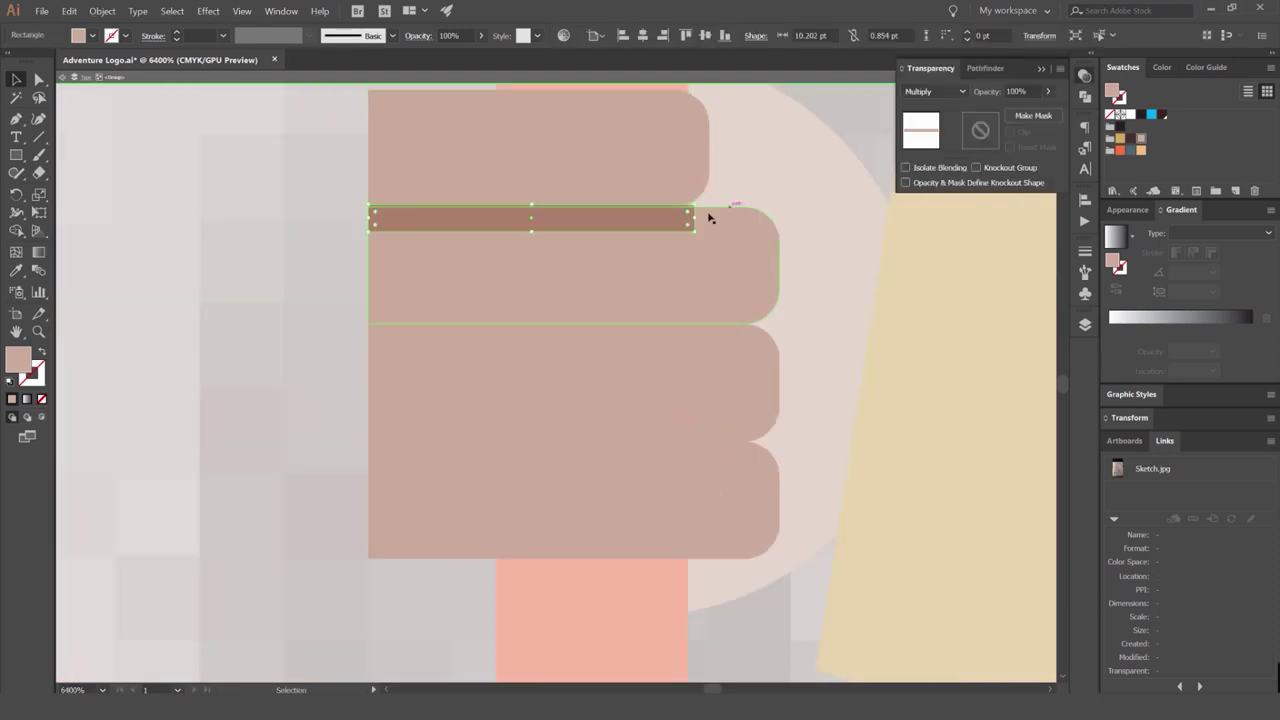
left_click_drag(697, 219, 711, 217)
key("ctrl+shift+a")
Copy the shadow strip to the upper edges of the two lowest fingers, extending both copies past the rounded fingertips.
left_click_drag(606, 220, 631, 336)
key("Delete")
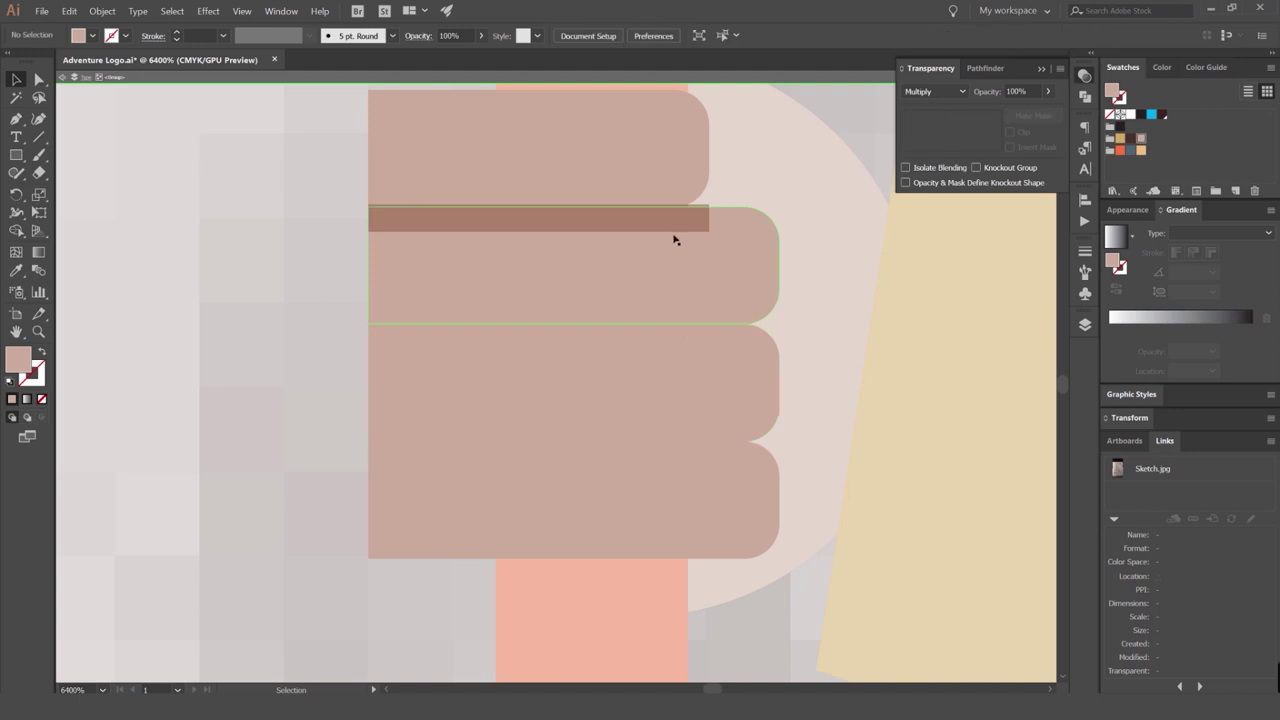
left_click_drag(675, 225, 832, 336)
left_click_drag(640, 339, 631, 460)
left_click(839, 300)
scroll(816, 253, "down", 1)
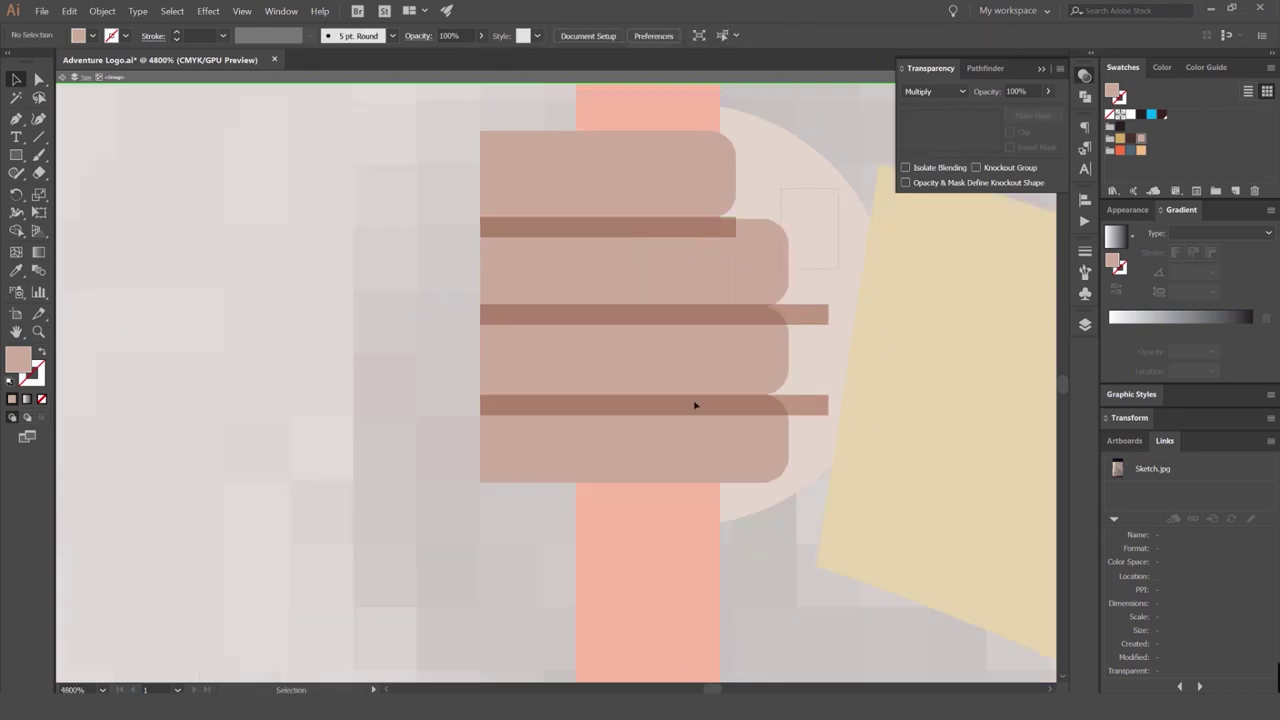
Trim the two lower shadow strips to the rounded finger outlines with the Shape Builder.
key("ctrl+a")
left_click_drag(730, 340, 654, 348)
key("shift+m")
left_click(738, 325, "alt")
left_click(734, 413, "alt")
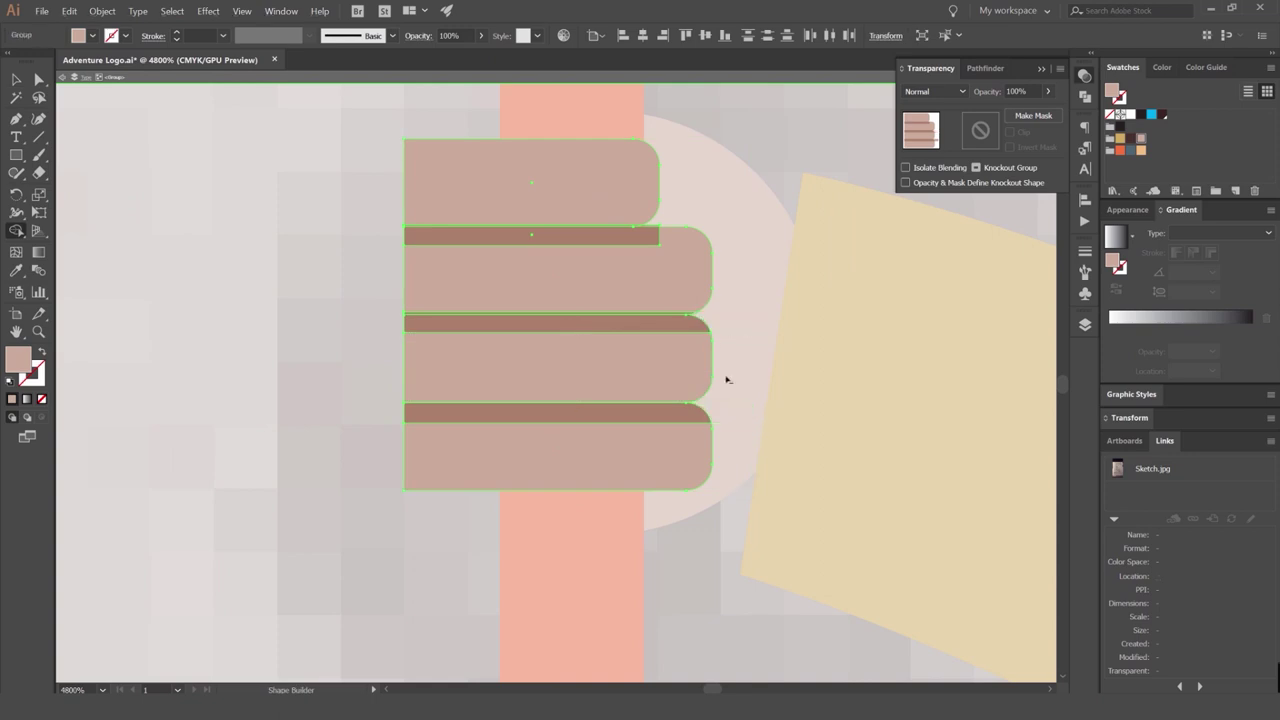
scroll(649, 224, "up", 5)
left_click(704, 264, "alt")
scroll(716, 260, "down", 5)
key("v")
left_click(795, 232)
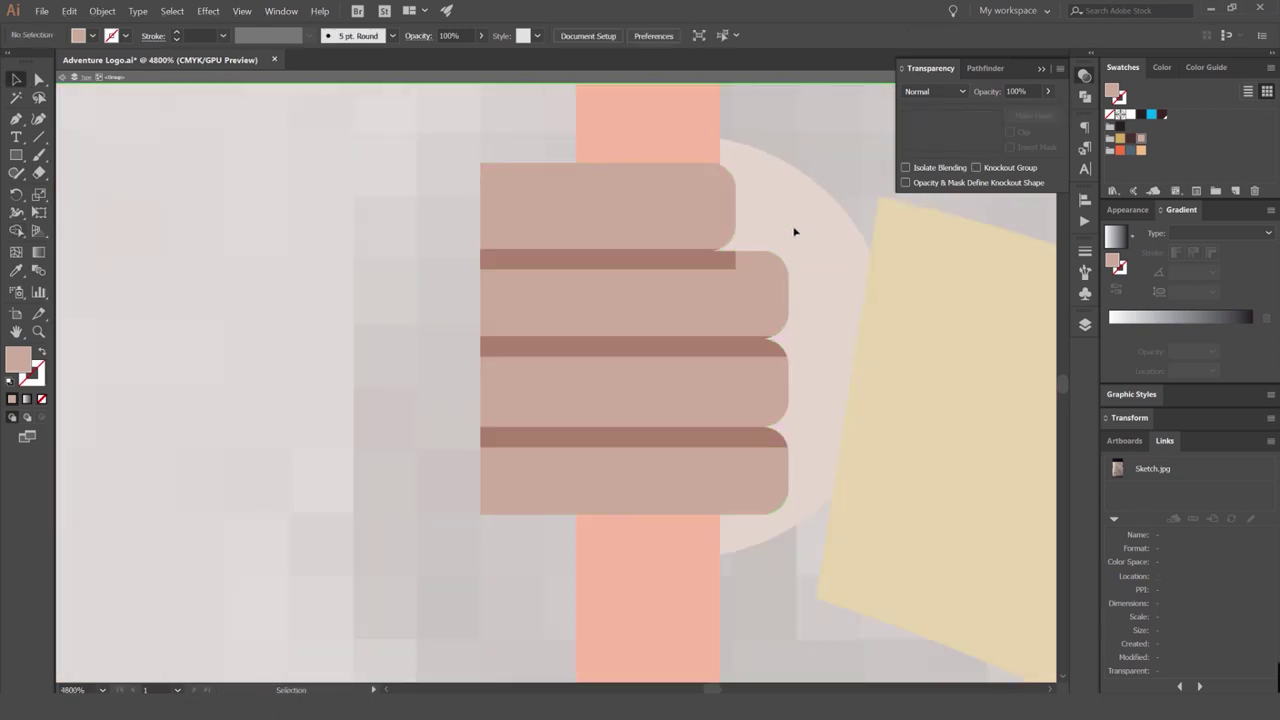
left_click(790, 229)
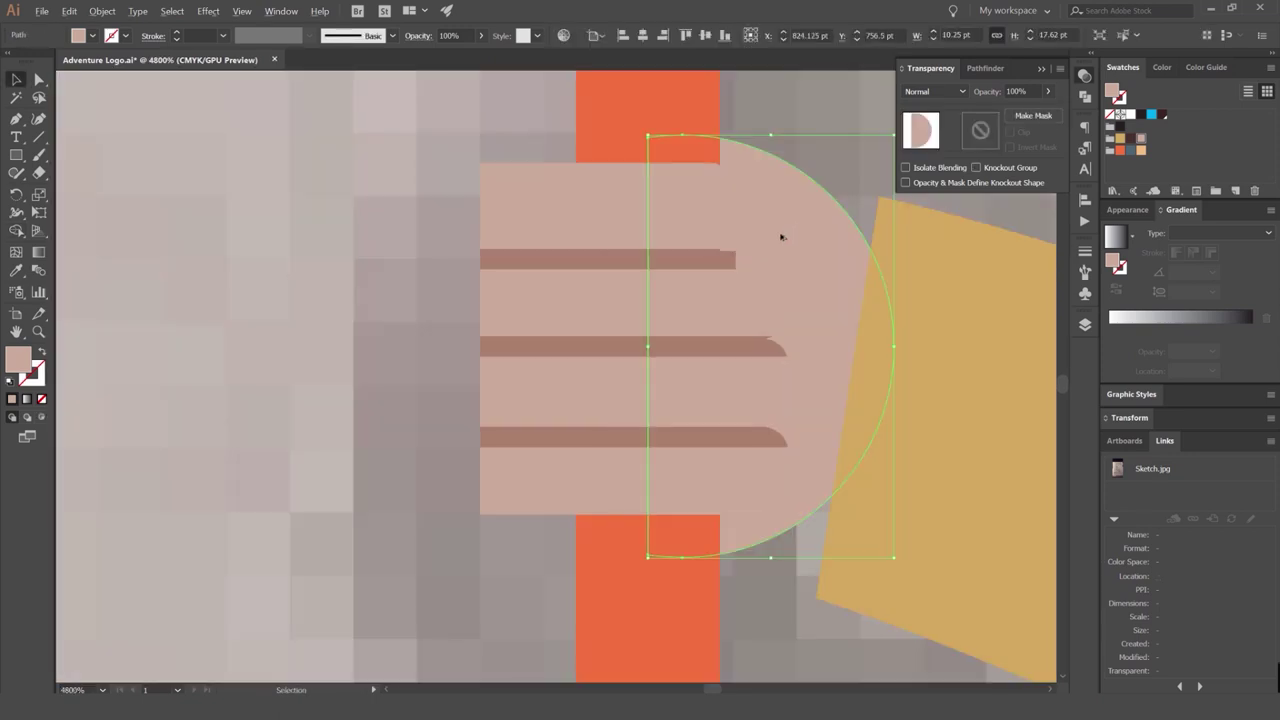
scroll(782, 237, "down", 2)
left_click(766, 213)
scroll(862, 216, "up", 2)
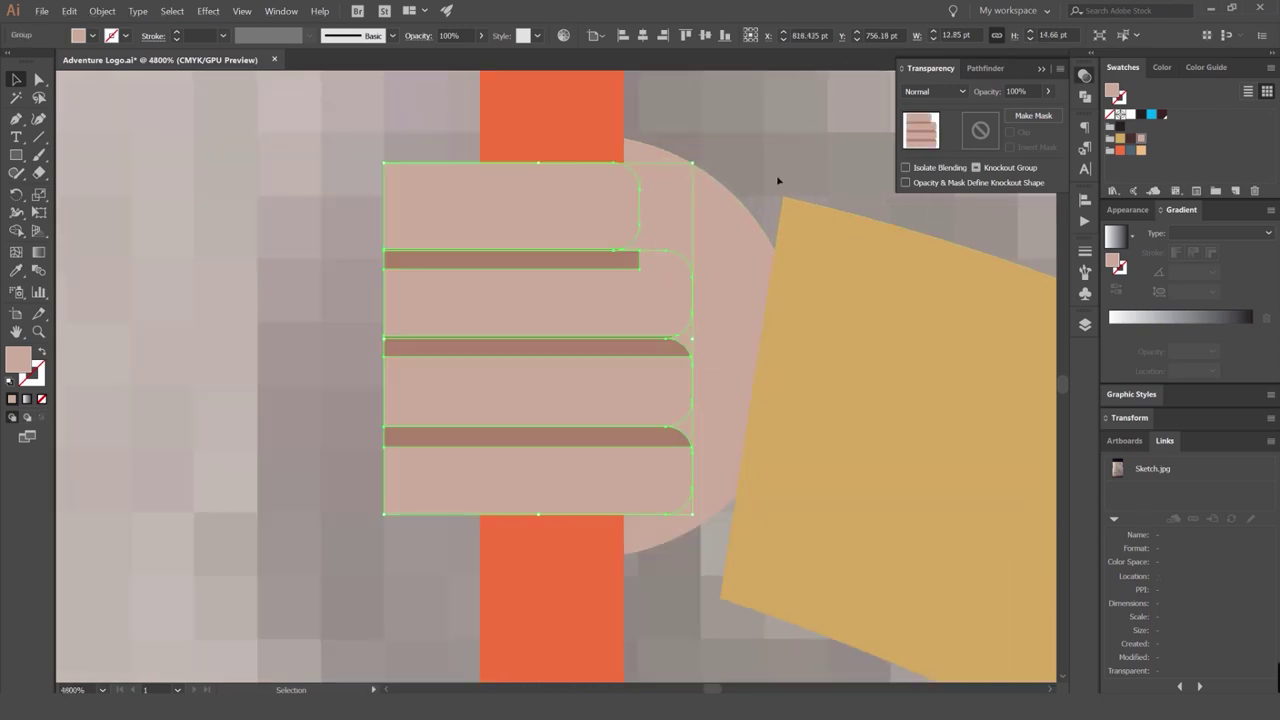
left_click(777, 181)
Inside the finger group, stretch the uppermost shadow strip past the second finger's tip and trim the overhang with the Shape Builder.
double_click(586, 219)
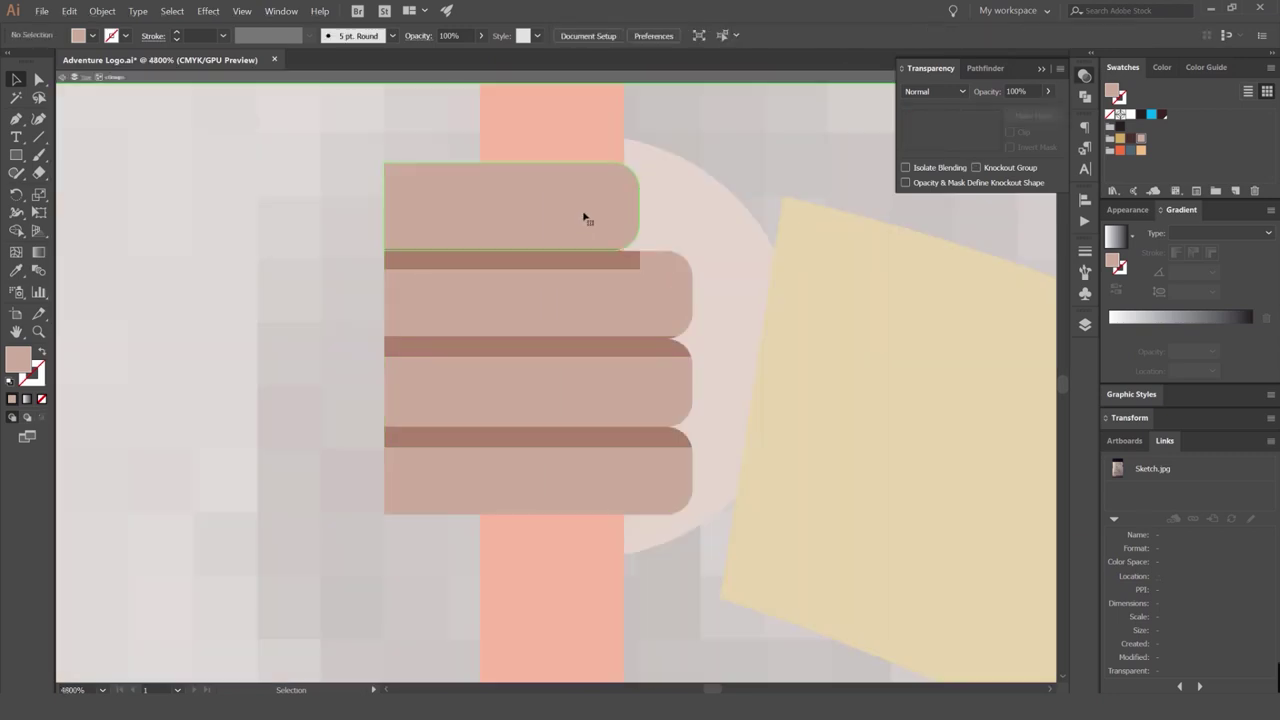
left_click(633, 265)
left_click(640, 261, "ctrl")
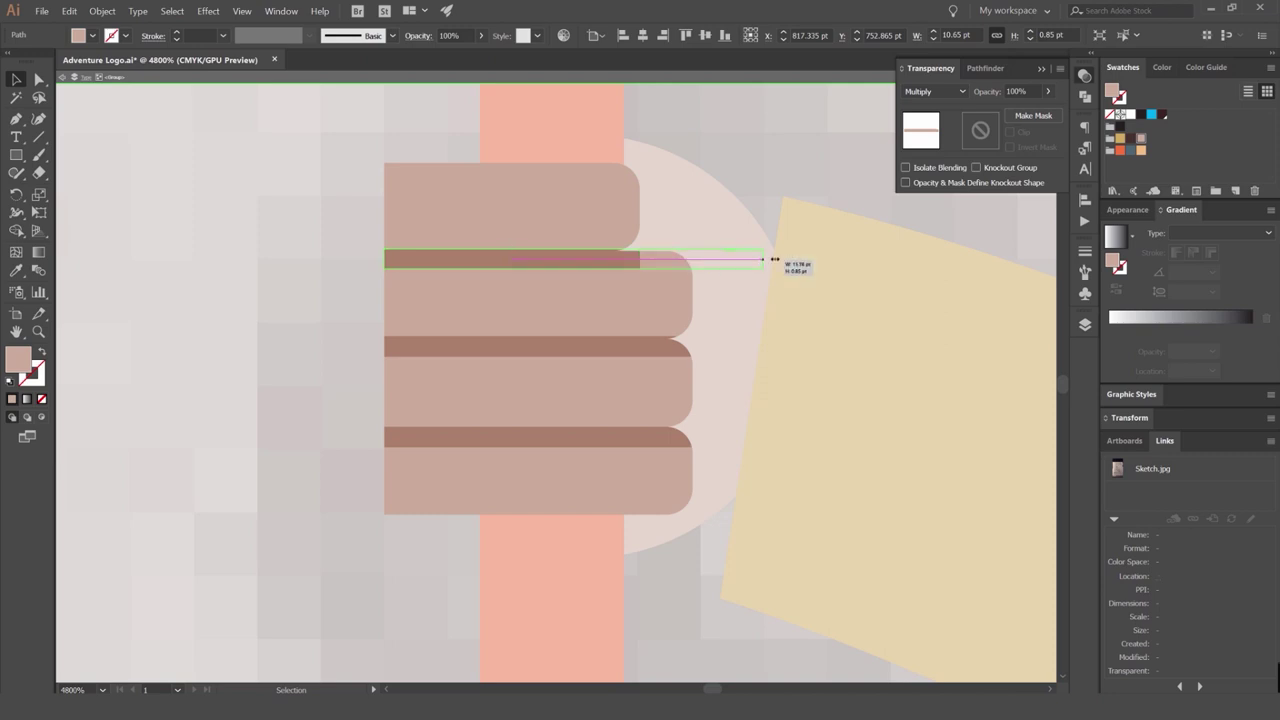
left_click_drag(775, 259, 772, 259)
left_click(678, 290, "shift")
key("shift+m")
left_click(716, 260, "alt")
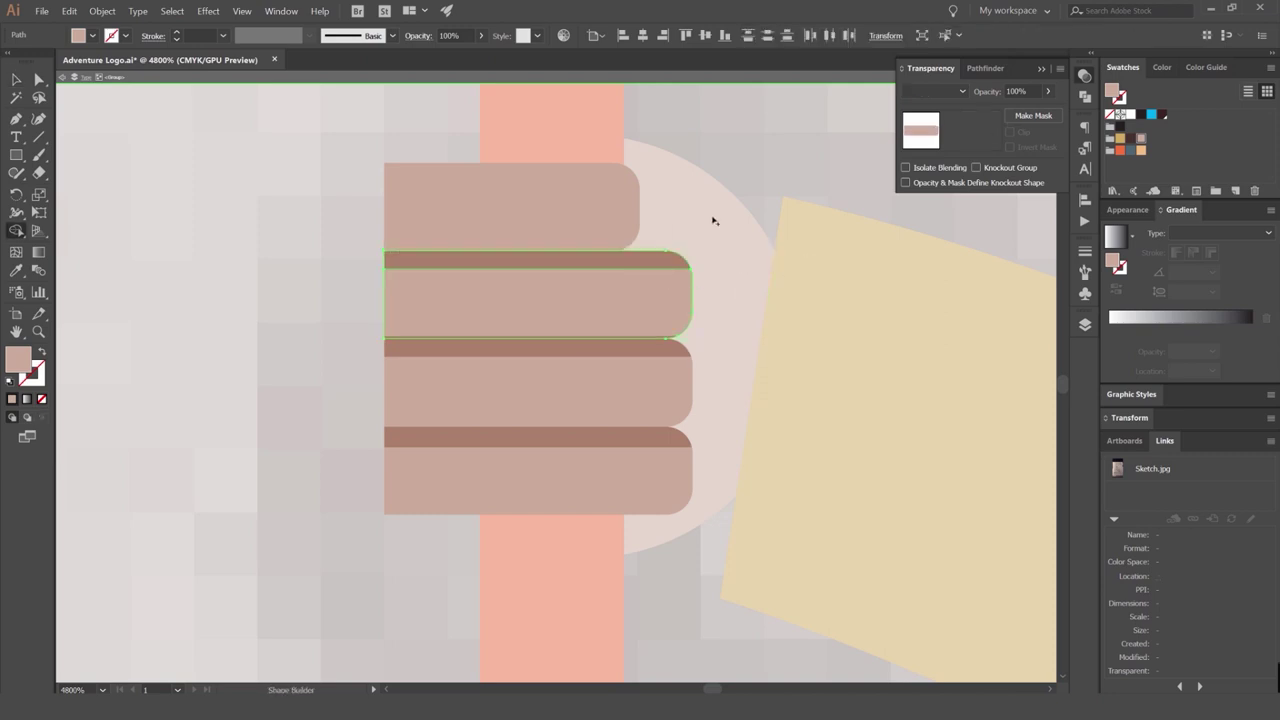
key("v")
left_click(714, 221)
Set the opacity of all three finger shadow strips to 80% and leave the group.
left_click(675, 262)
left_click(657, 348, "ctrl+shift")
left_click(640, 435, "ctrl+shift")
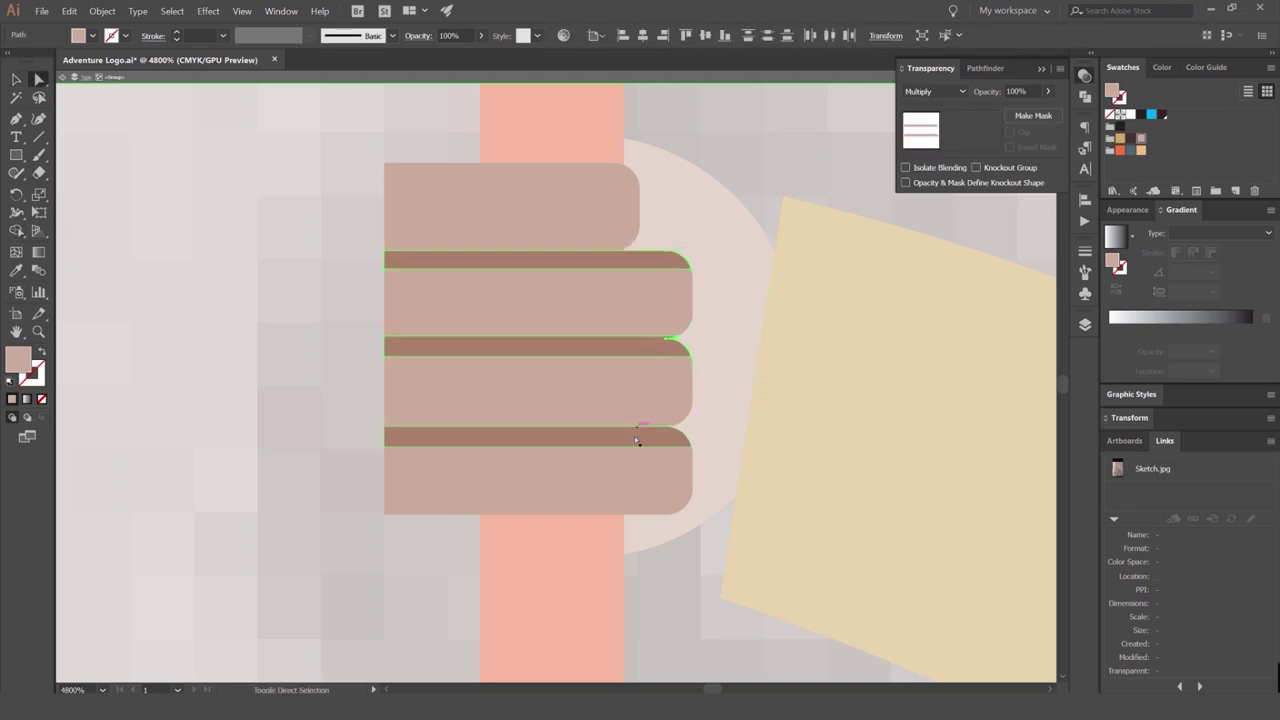
type("8")
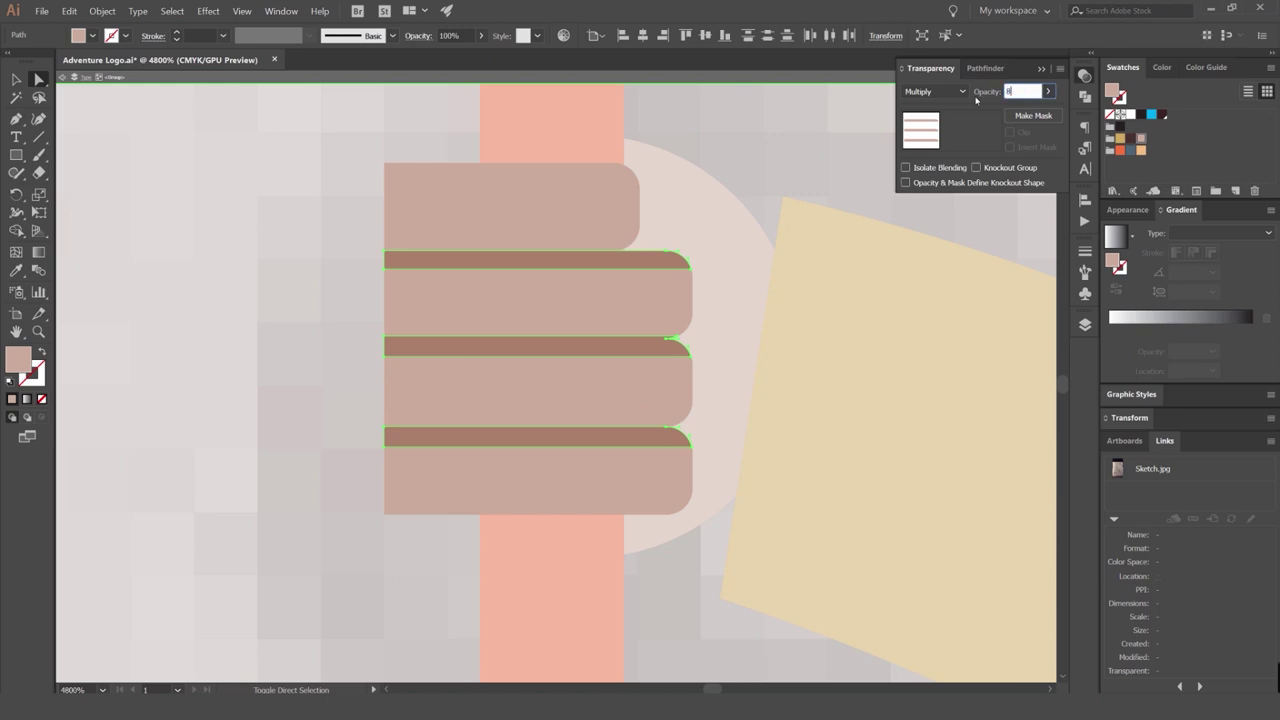
type("0")
key("Return")
key("Escape")
Examine the shaded hand up close and within the whole airship logo.
scroll(776, 152, "down", 4)
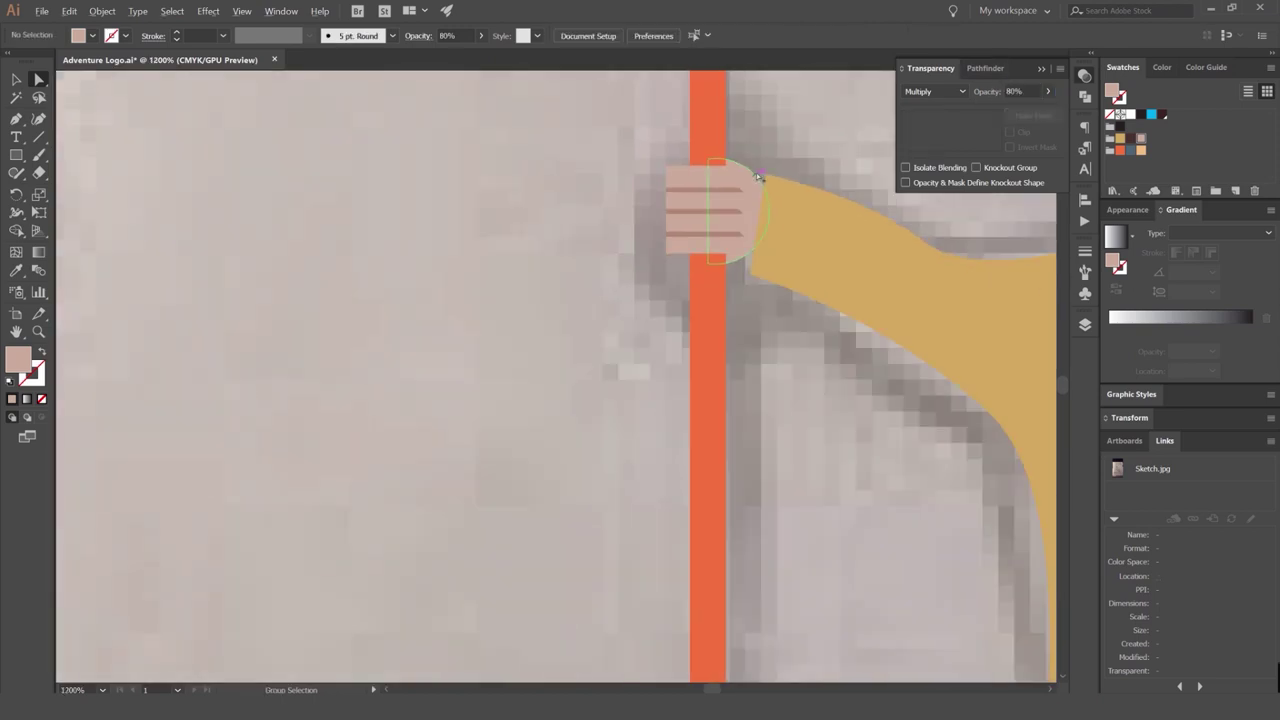
scroll(758, 177, "down", 2)
scroll(758, 172, "up", 6)
key("v")
left_click(569, 235)
scroll(660, 322, "down", 1)
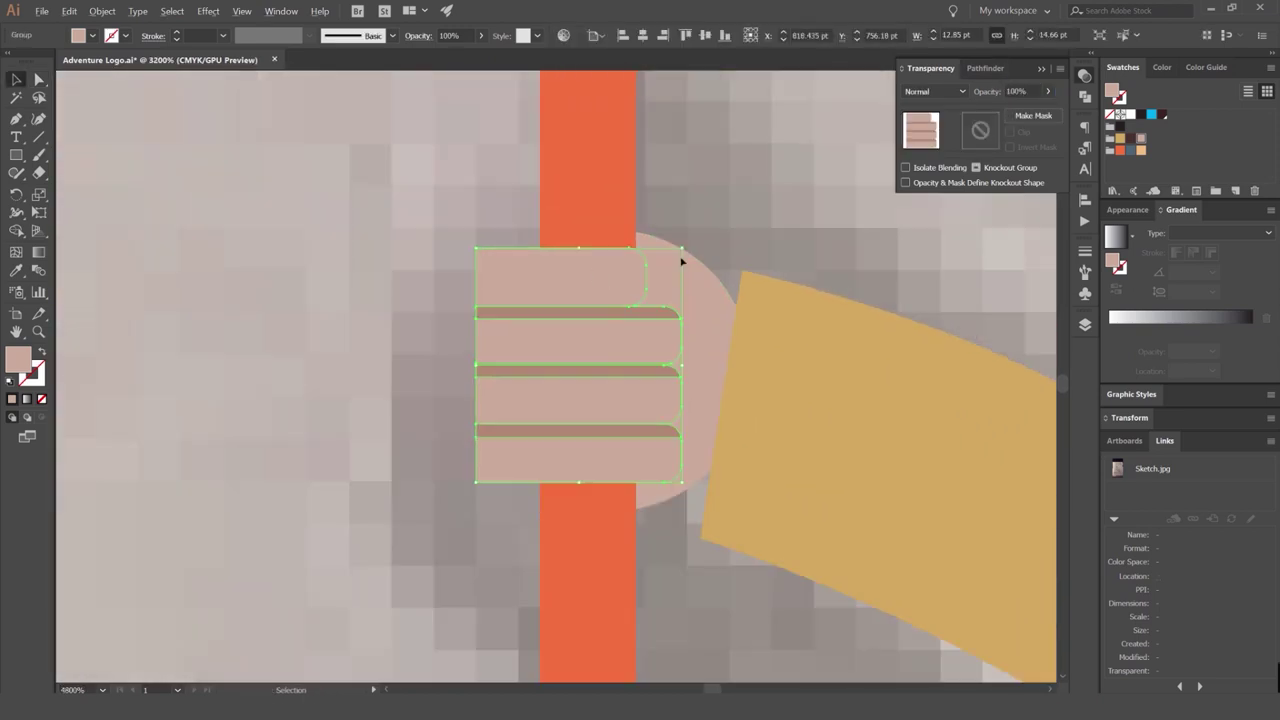
scroll(705, 239, "down", 7)
left_click(726, 219)
scroll(740, 216, "down", 2)
scroll(728, 227, "up", 4)
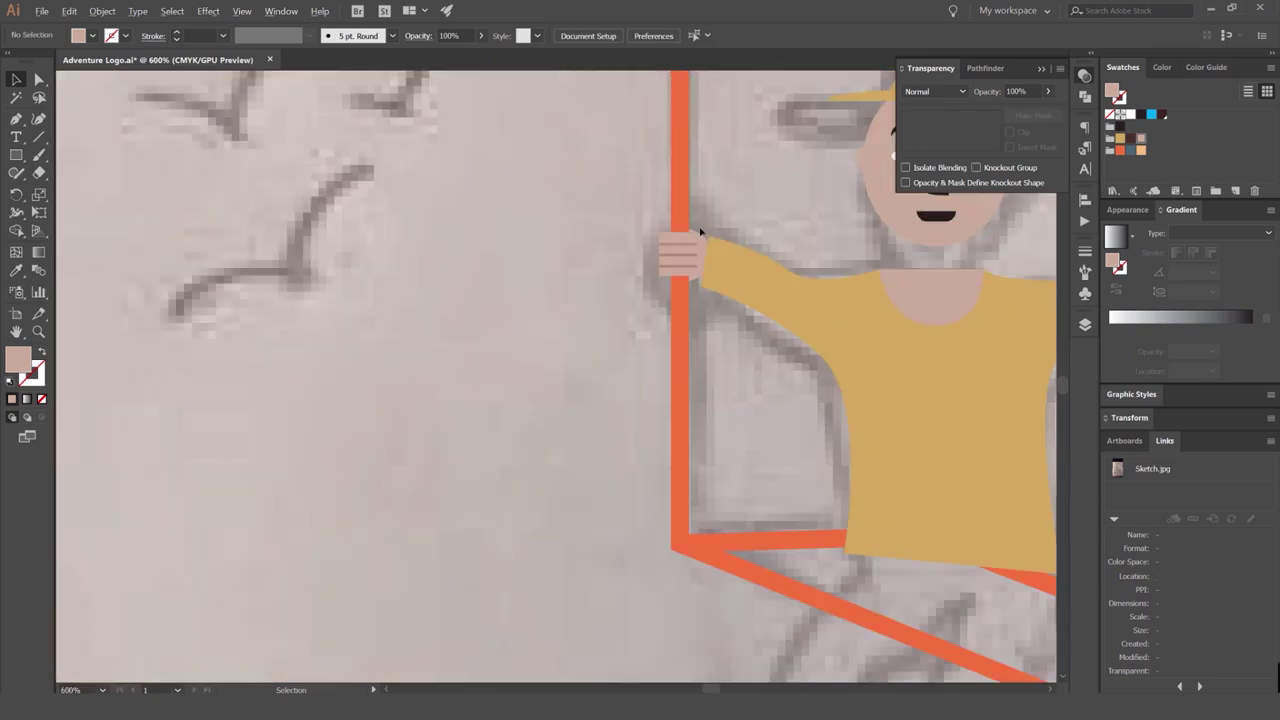
scroll(706, 225, "down", 4)
left_click_drag(740, 196, 664, 220)
scroll(664, 220, "down", 1)
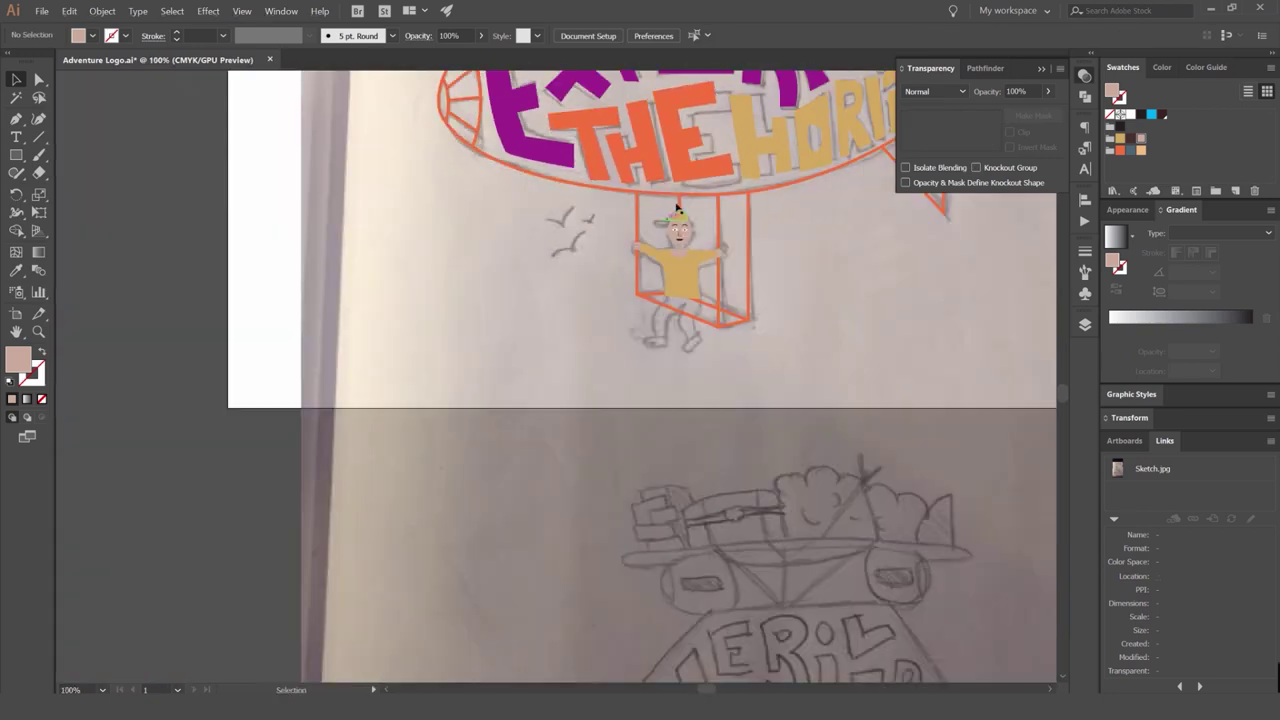
scroll(690, 222, "down", 3)
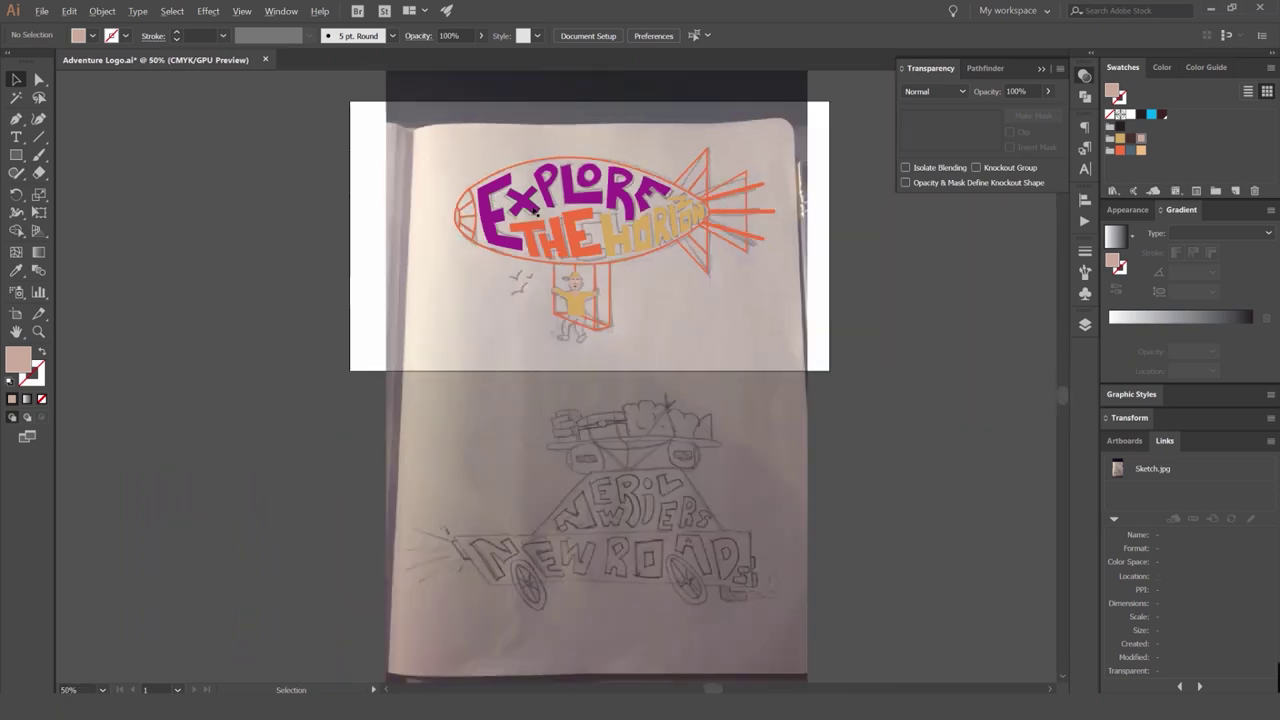
scroll(594, 286, "up", 10)
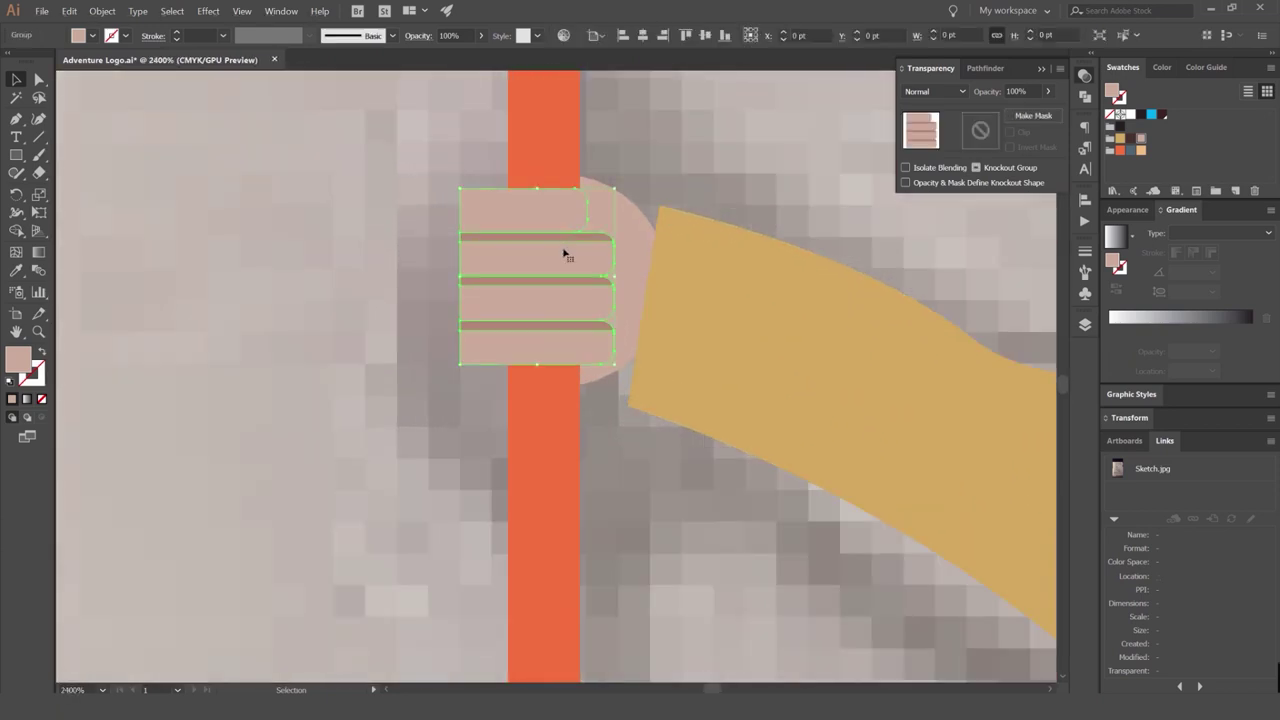
Open the finger group for isolated editing, leaving nothing inside it selected.
double_click(560, 250)
scroll(600, 240, "up", 4)
left_click(589, 232)
left_click(661, 150)
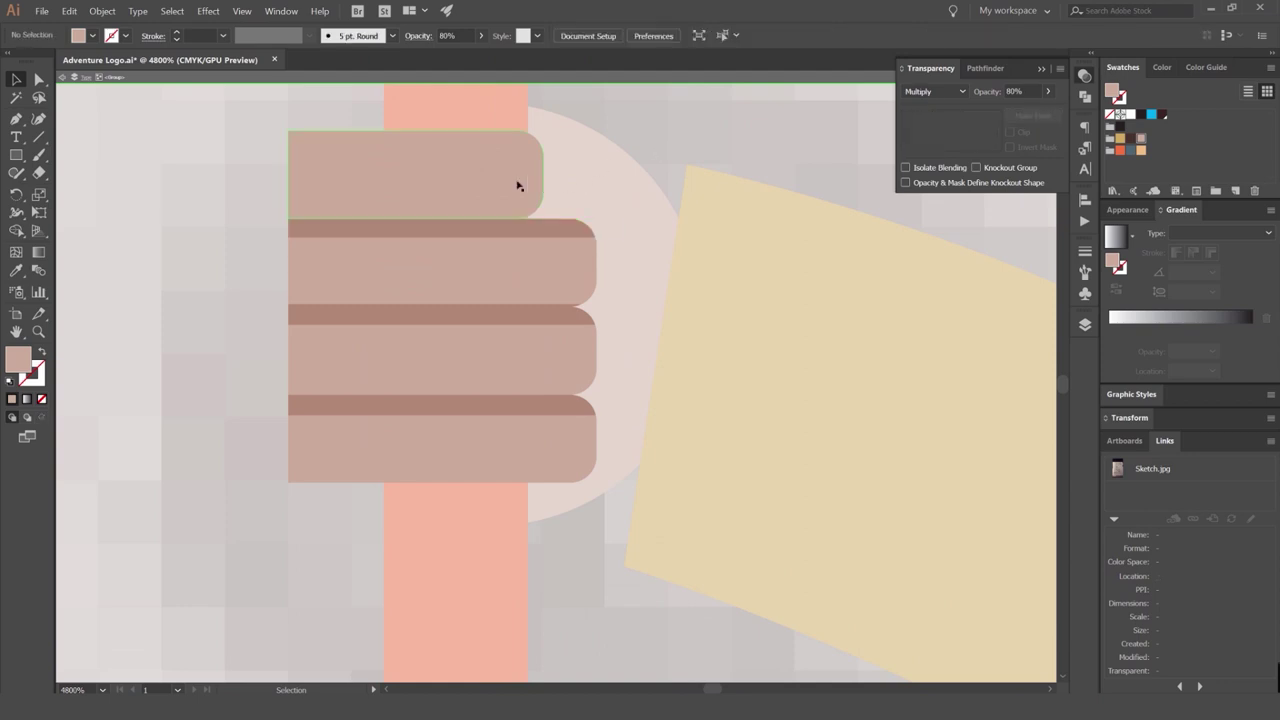
left_click(532, 158)
left_click(640, 154)
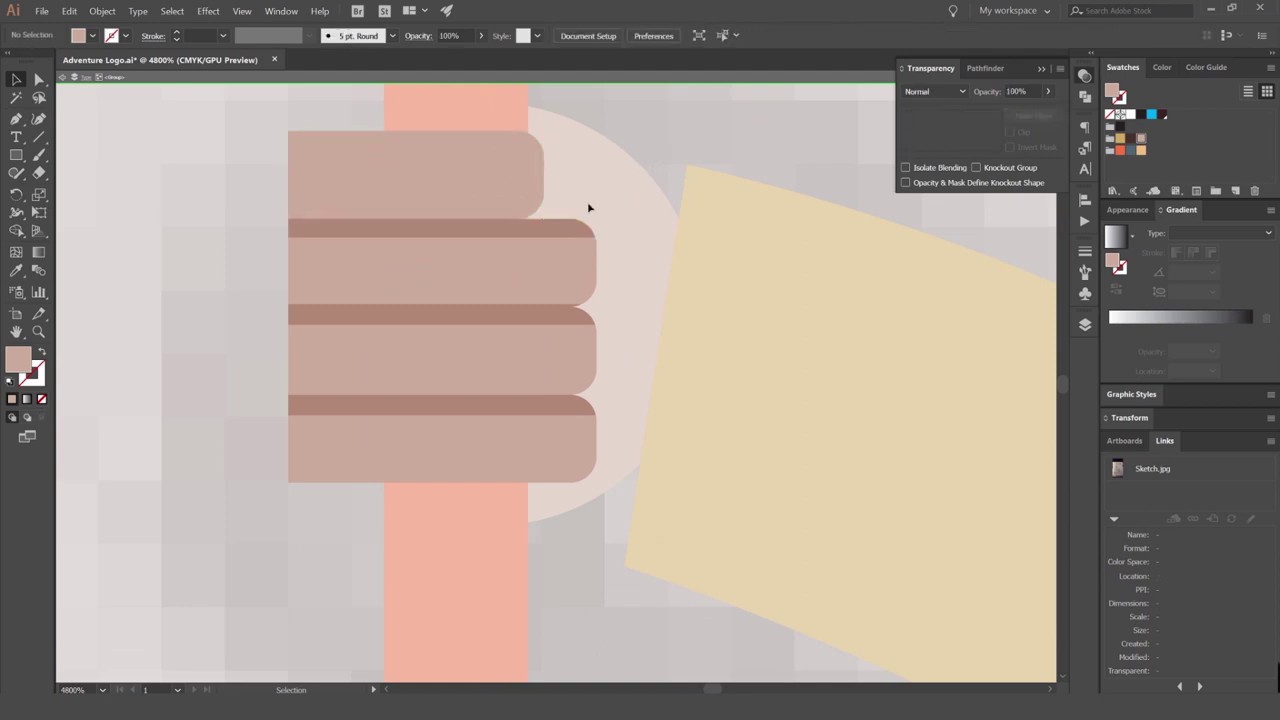
Recolour the two lowest fingers with a slightly lighter tint of the skin-tone swatch using the Color Guide, and leave the group.
key("a")
left_click(542, 280)
left_click(546, 358, "shift")
left_click(671, 213)
left_click(562, 440)
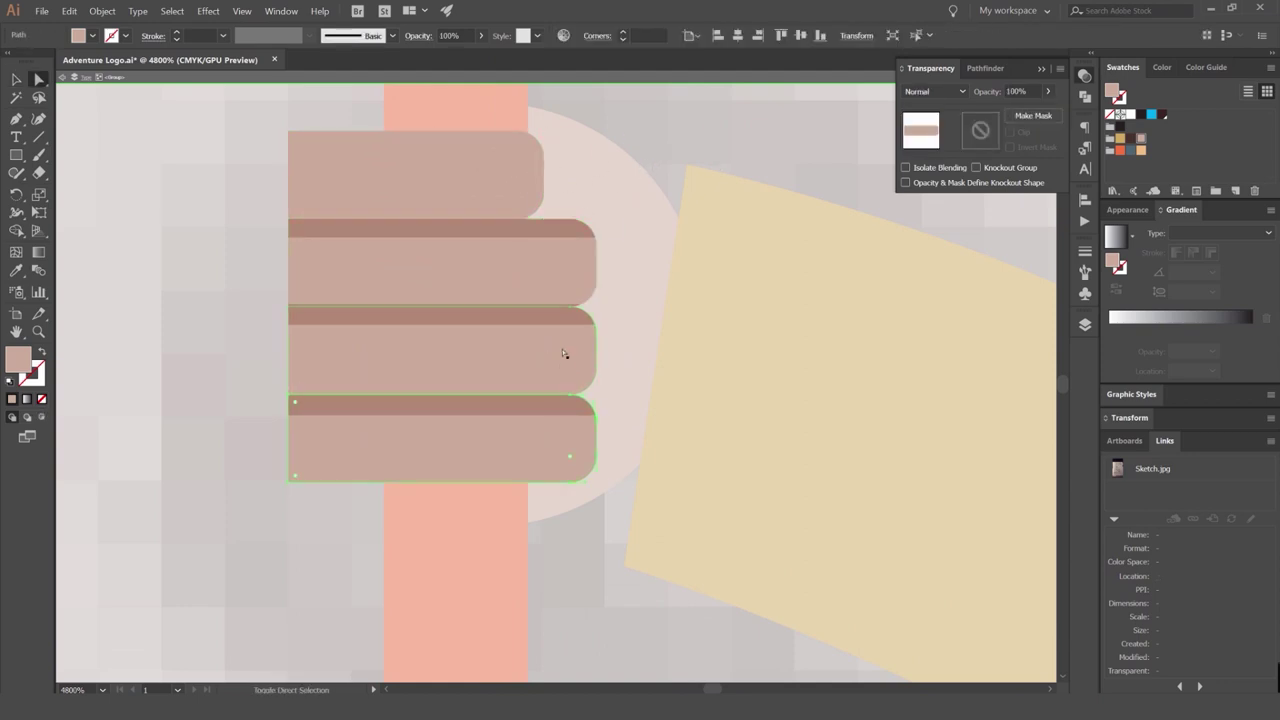
left_click(563, 355, "shift")
left_click(1175, 67)
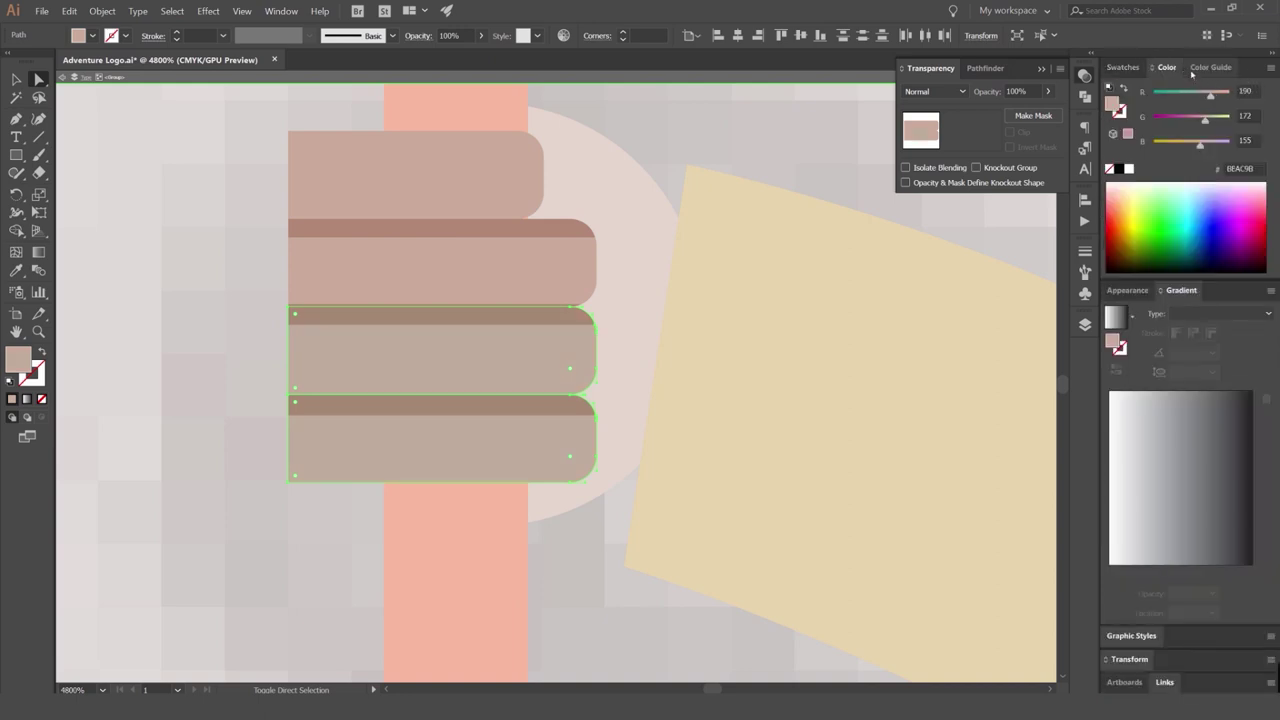
left_click(1205, 67)
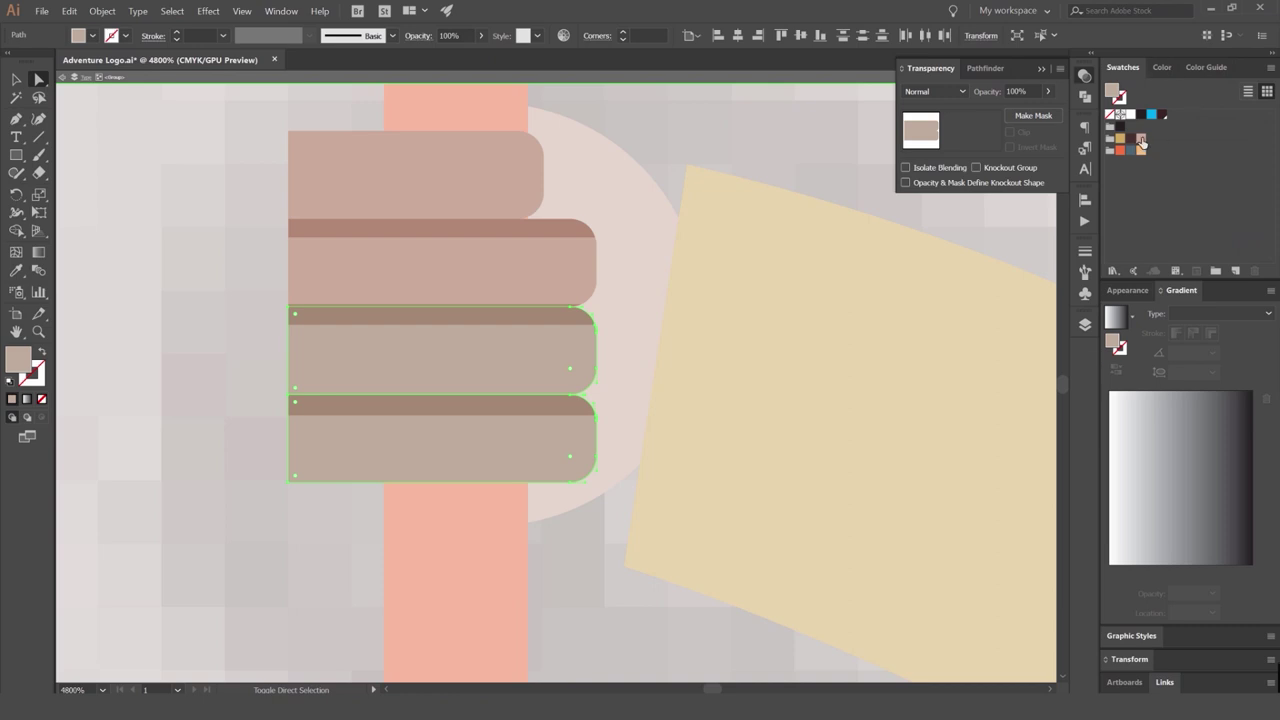
left_click(1141, 144)
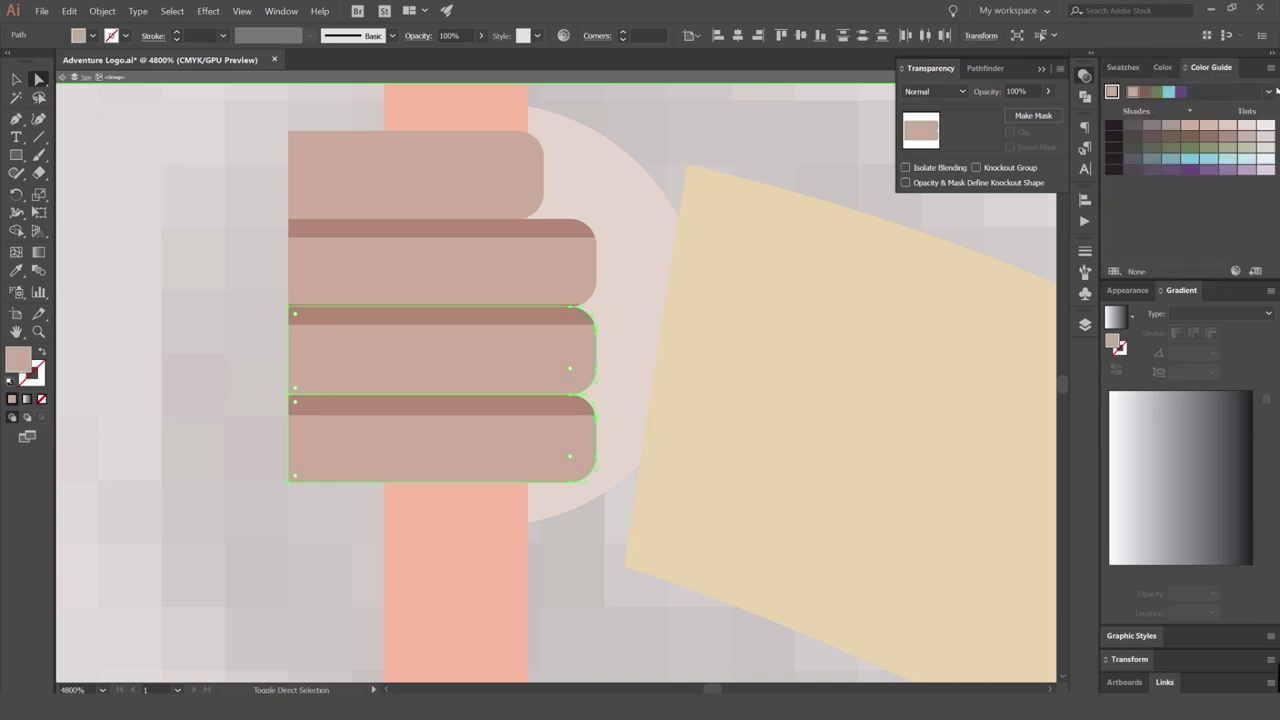
left_click(1228, 125)
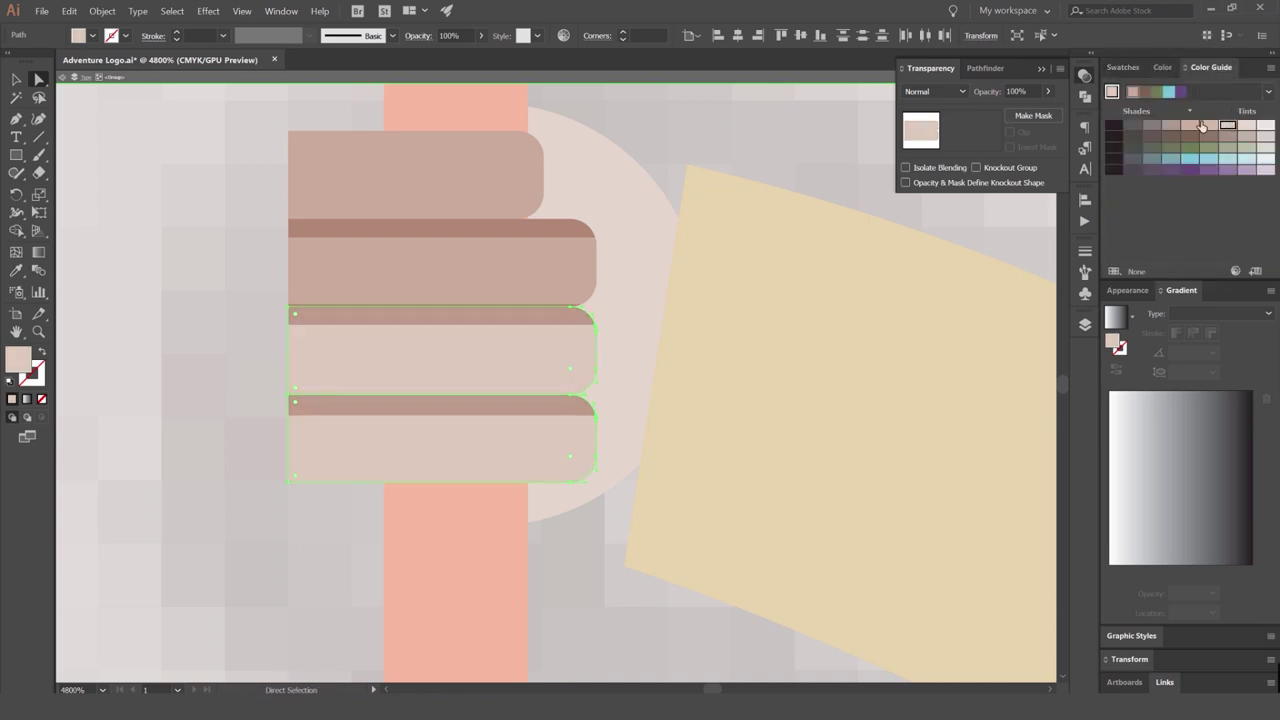
left_click(1205, 125)
left_click(731, 148)
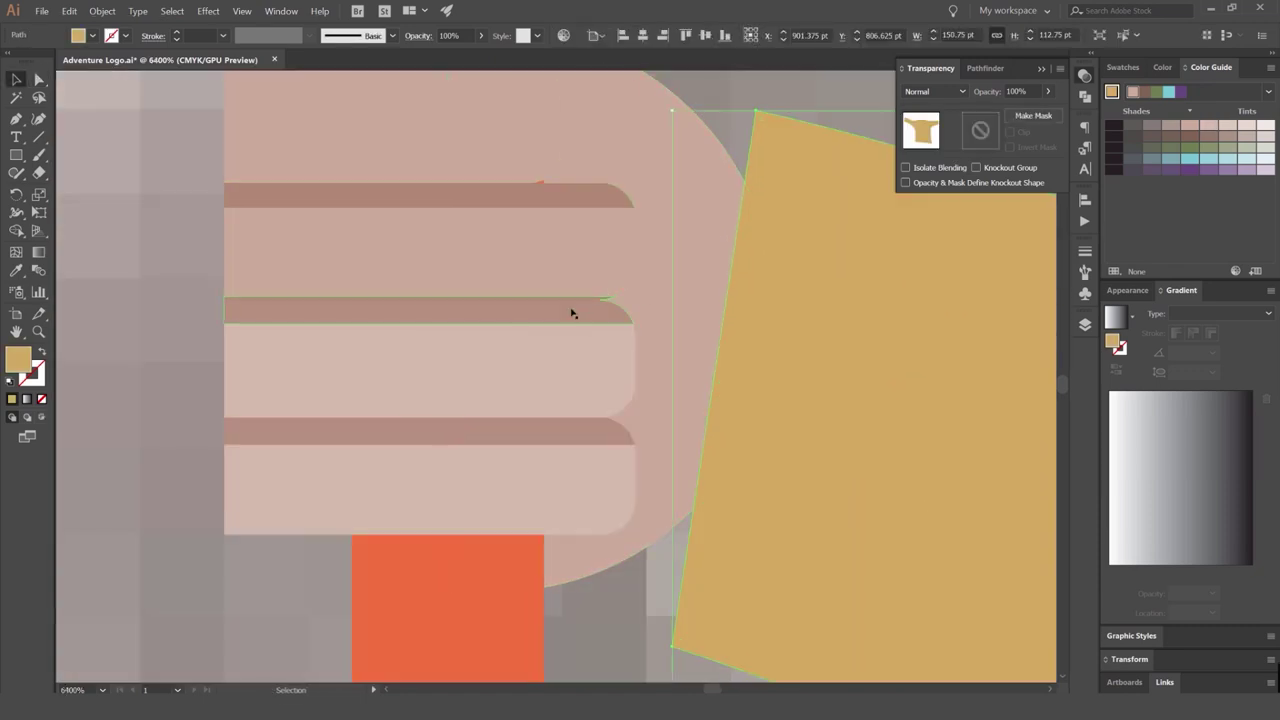
Reopen the finger group for isolated editing with the whole hand in view.
scroll(282, 398, "down", 3)
left_click_drag(218, 375, 331, 342)
double_click(329, 353)
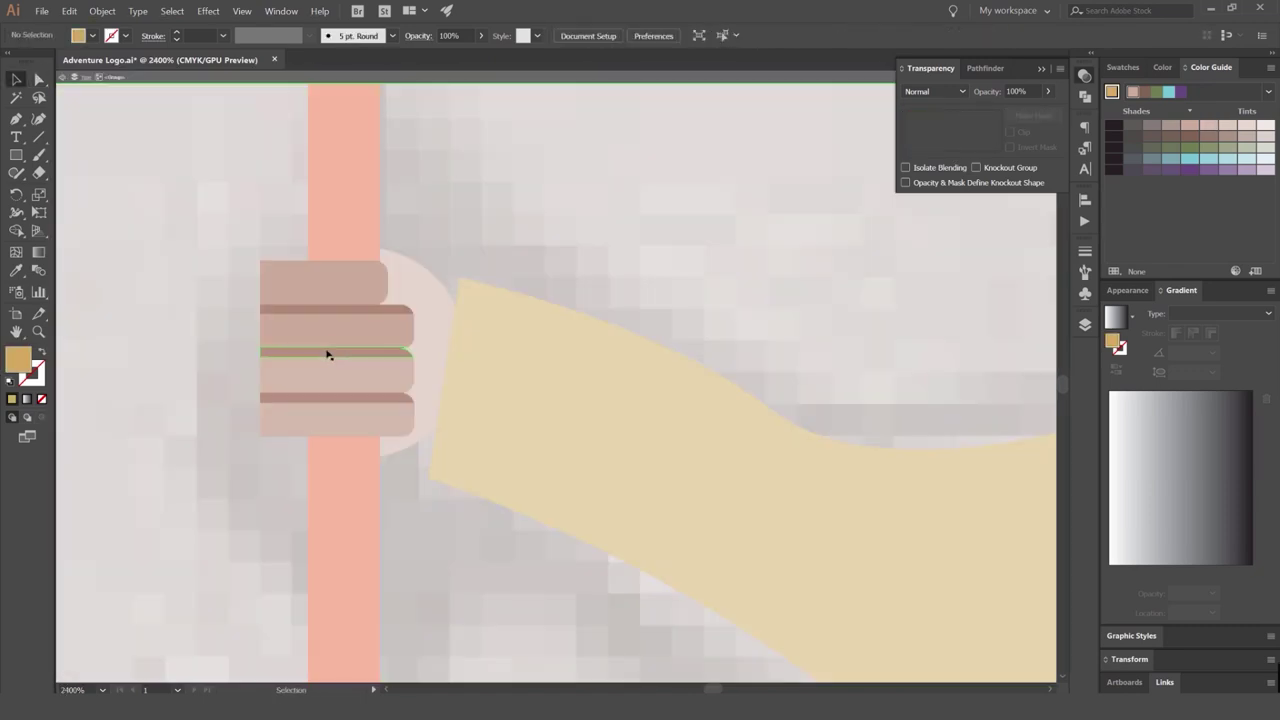
Try to delete the dark shadow strips between the fingers of the hand on the left pole.
left_click(369, 317)
left_click(371, 394, "shift")
key("Delete")
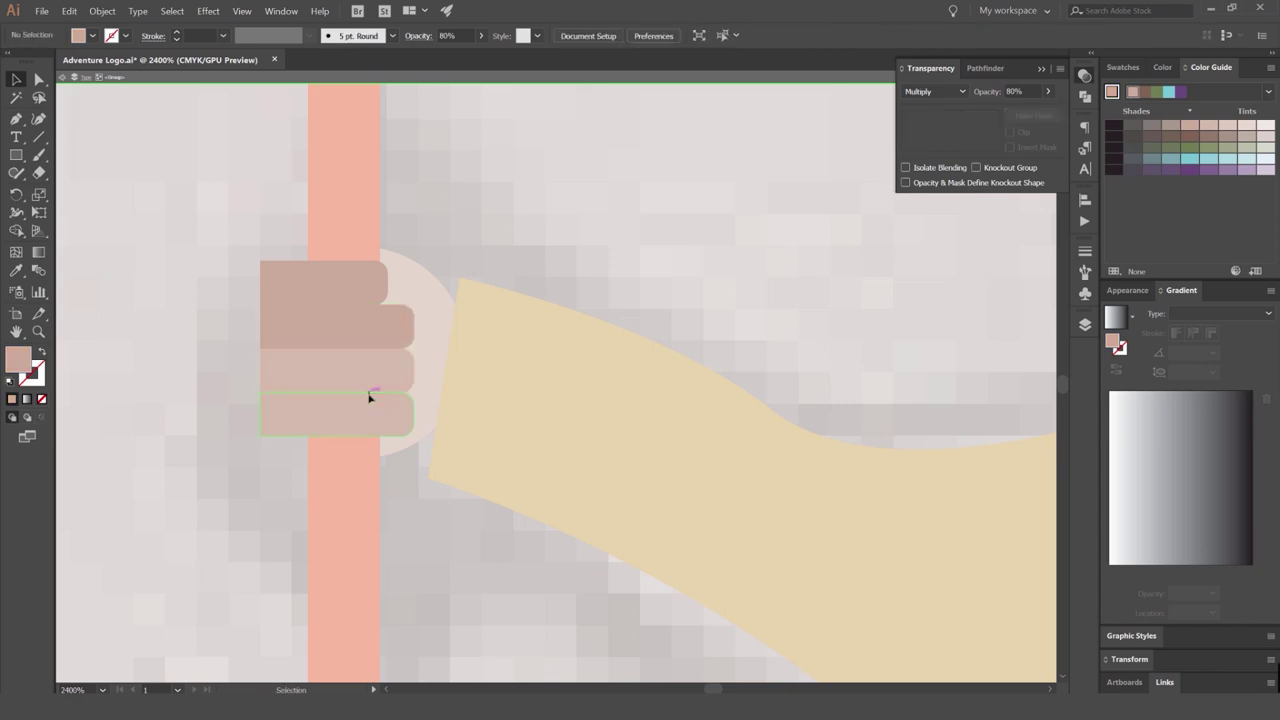
double_click(591, 209)
scroll(457, 277, "down", 2)
scroll(697, 200, "up", 3)
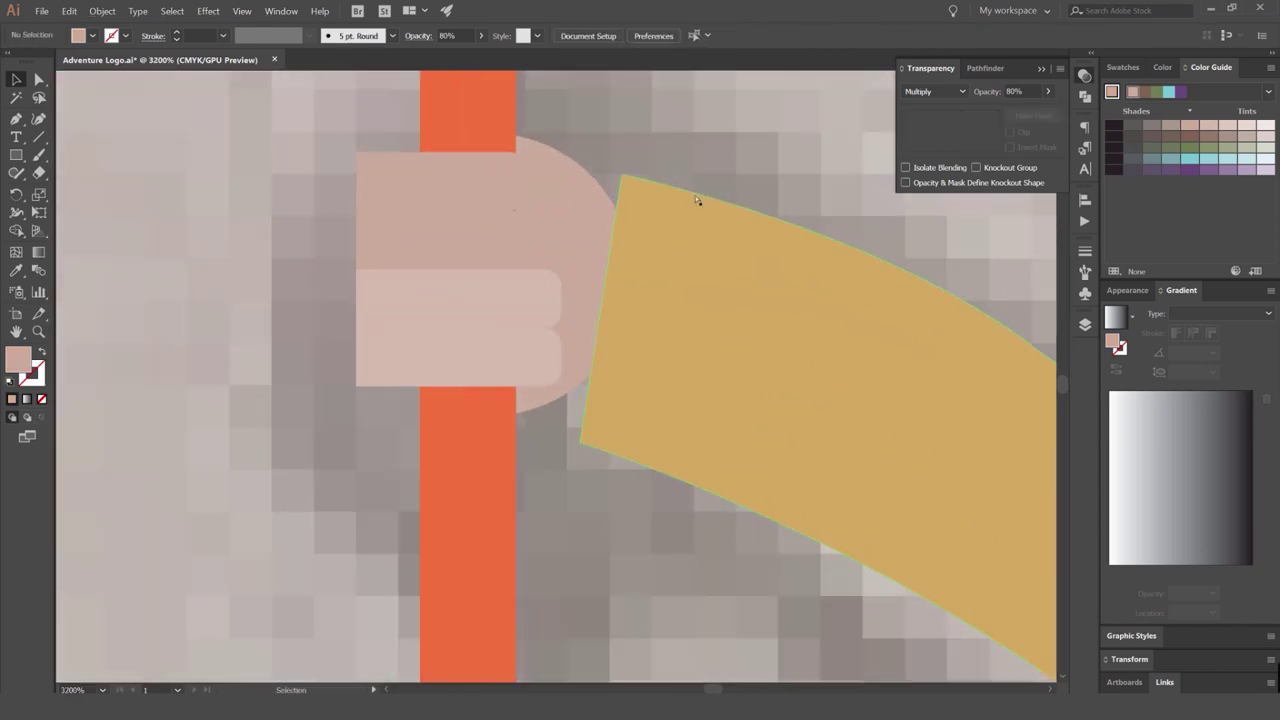
key("ctrl+z")
double_click(715, 139)
scroll(711, 139, "down", 7)
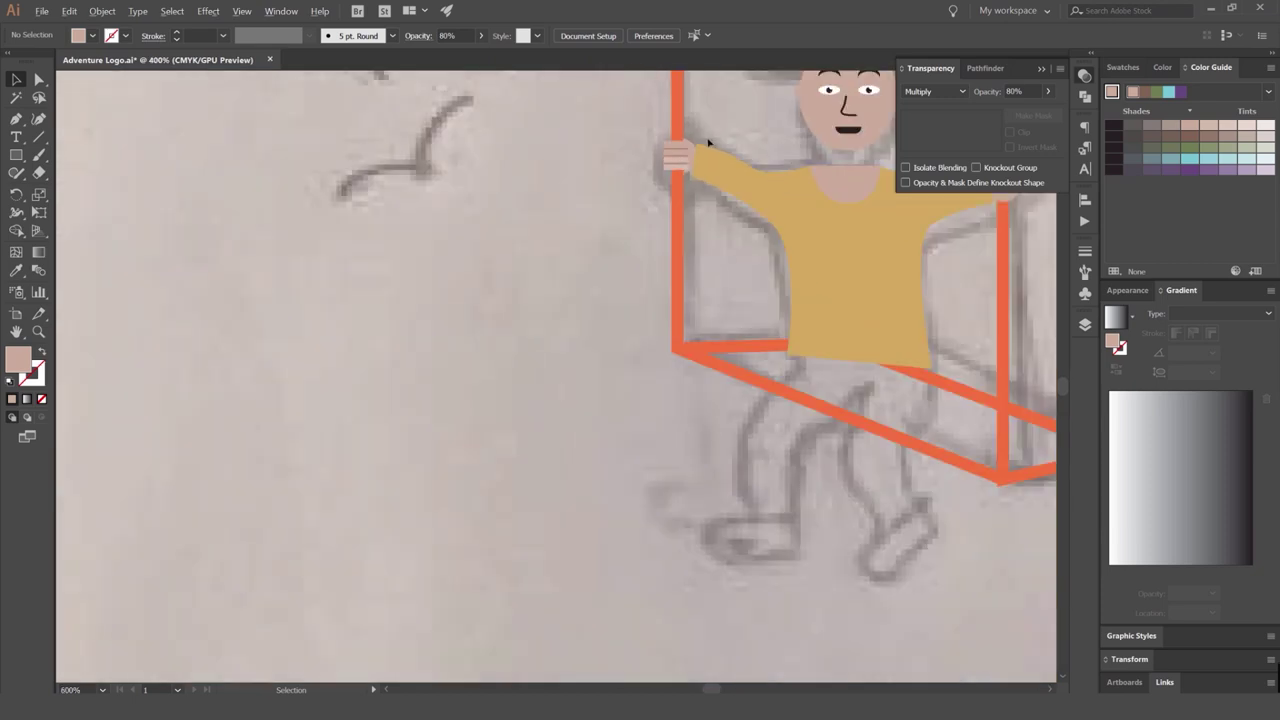
scroll(722, 121, "up", 10)
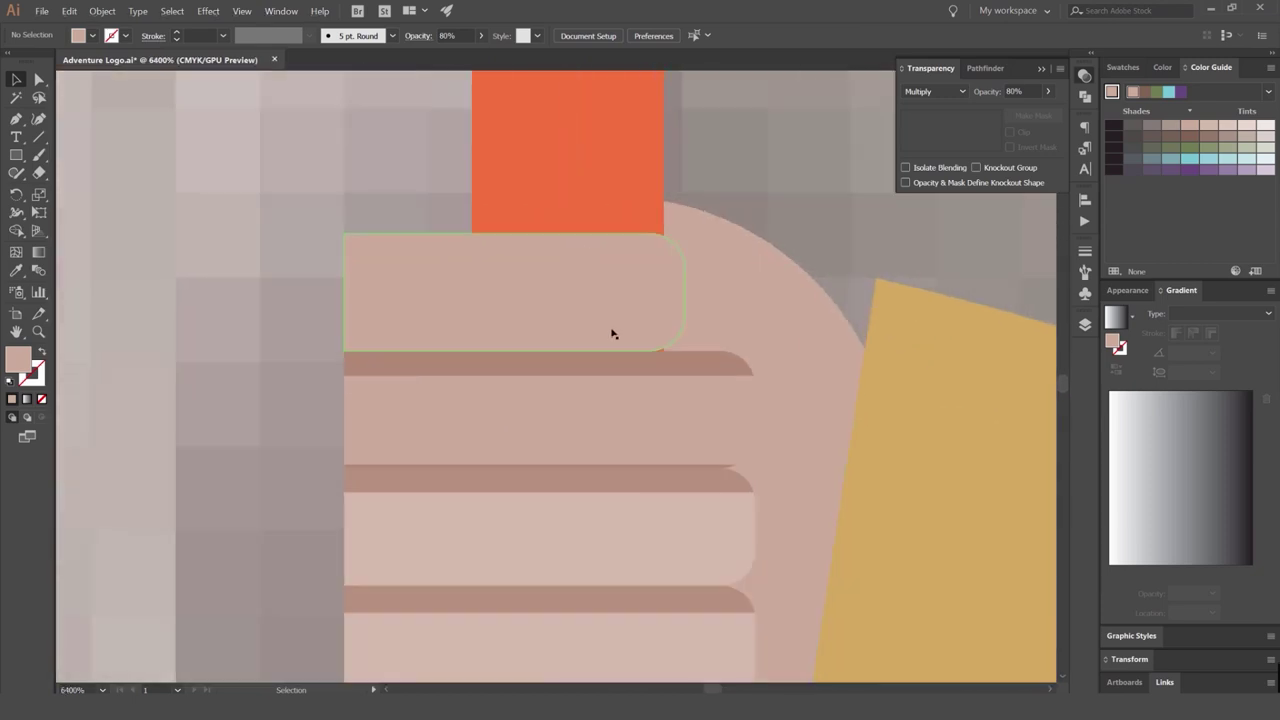
Remove all three dark shadow strips from the finger group of the hand on the left pole.
left_click(640, 371)
scroll(712, 355, "down", 2)
double_click(660, 376)
scroll(666, 400, "up", 3)
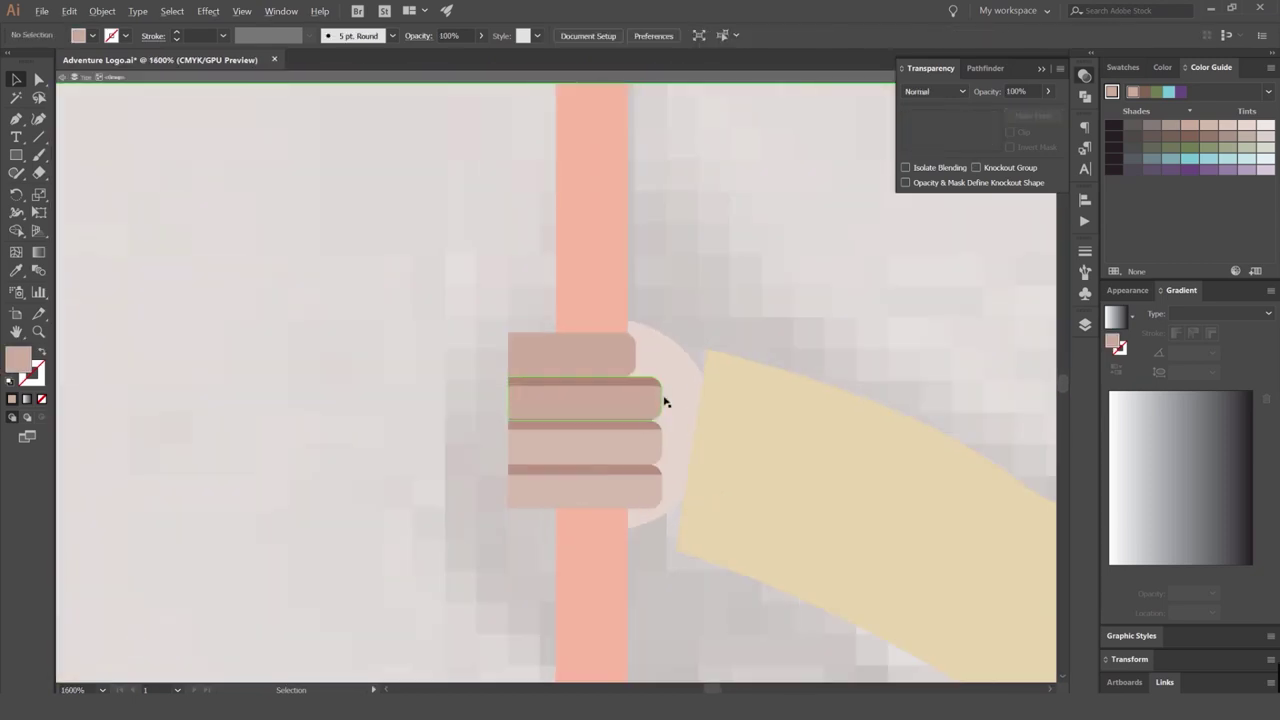
key("Delete")
left_click(585, 445)
key("Delete")
left_click(581, 533)
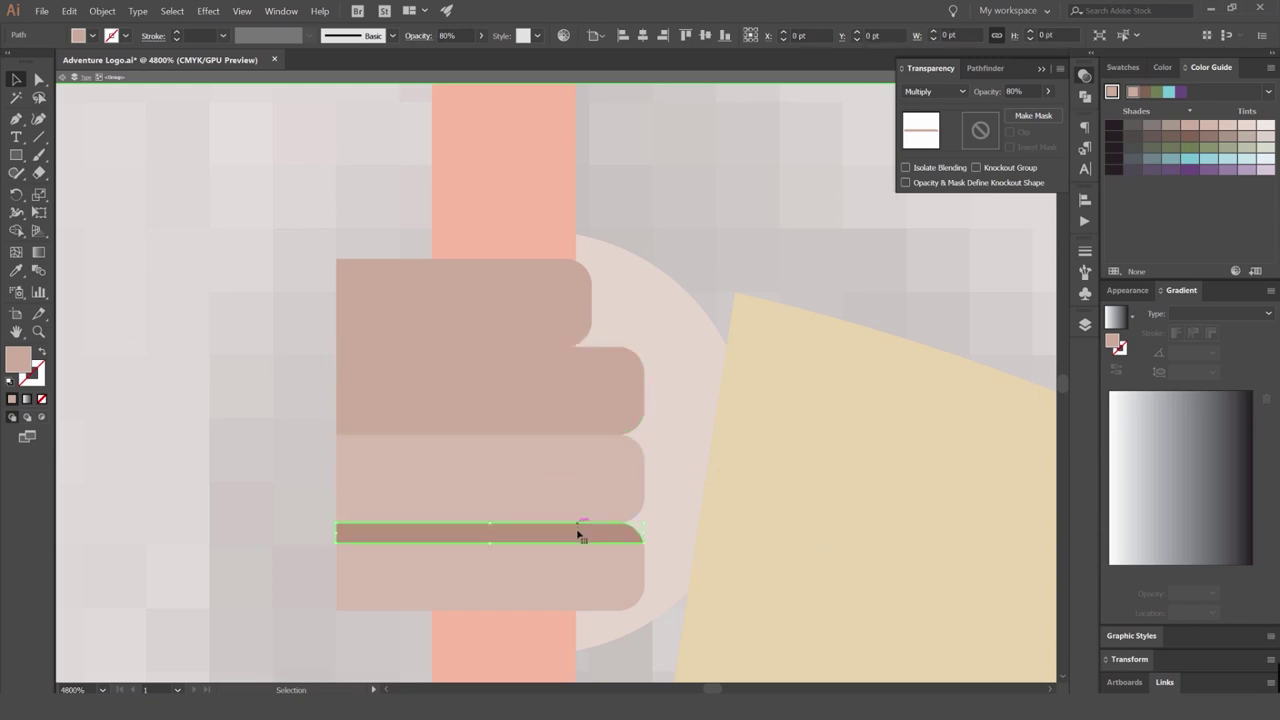
key("Delete")
left_click(590, 530)
key("Delete")
left_click(596, 503)
left_click(702, 389)
key("ctrl+z")
Recolour the two lower fingers by sampling the skin tone of the upper fingers with the Eyedropper.
left_click(598, 492)
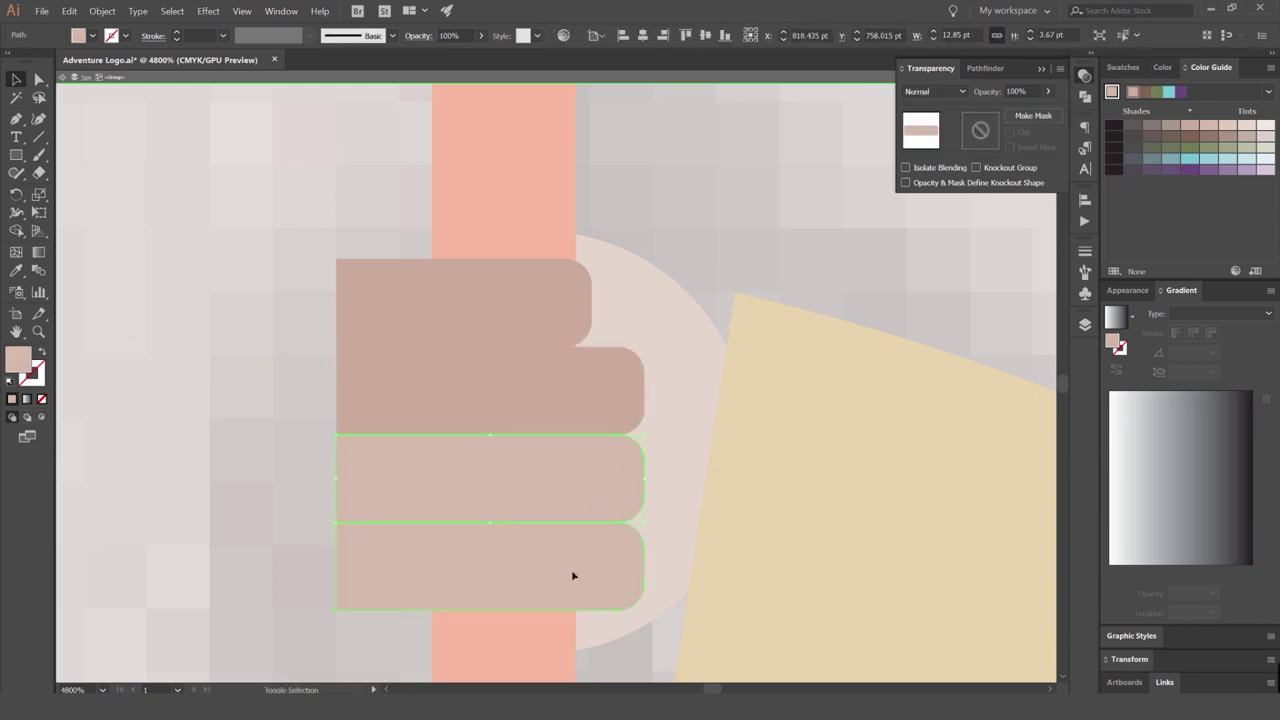
left_click(571, 574, "shift")
key("i")
left_click(526, 379)
double_click(661, 260)
left_click(517, 412)
key("v")
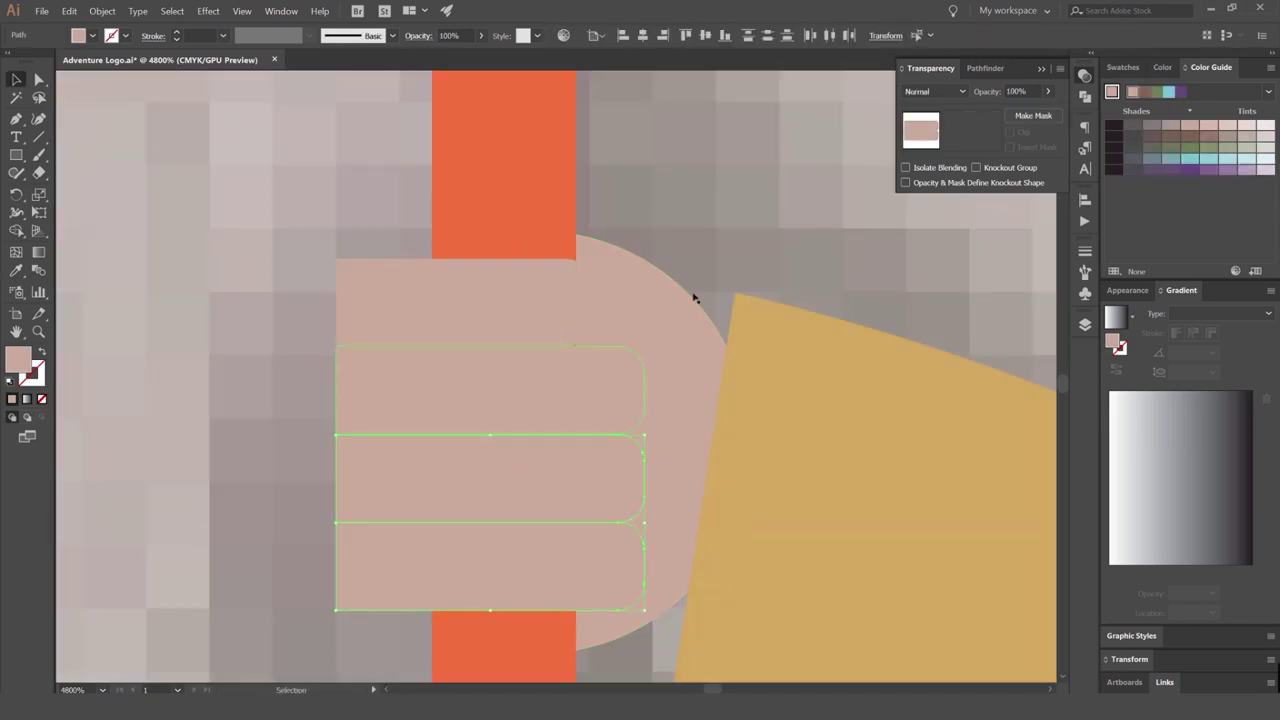
left_click(733, 259)
Round the square outer-end corners of all four fingers on the left pole.
scroll(733, 257, "down", 4)
left_click_drag(726, 247, 538, 251)
scroll(543, 283, "down", 1)
left_click(516, 301)
scroll(516, 301, "down", 3)
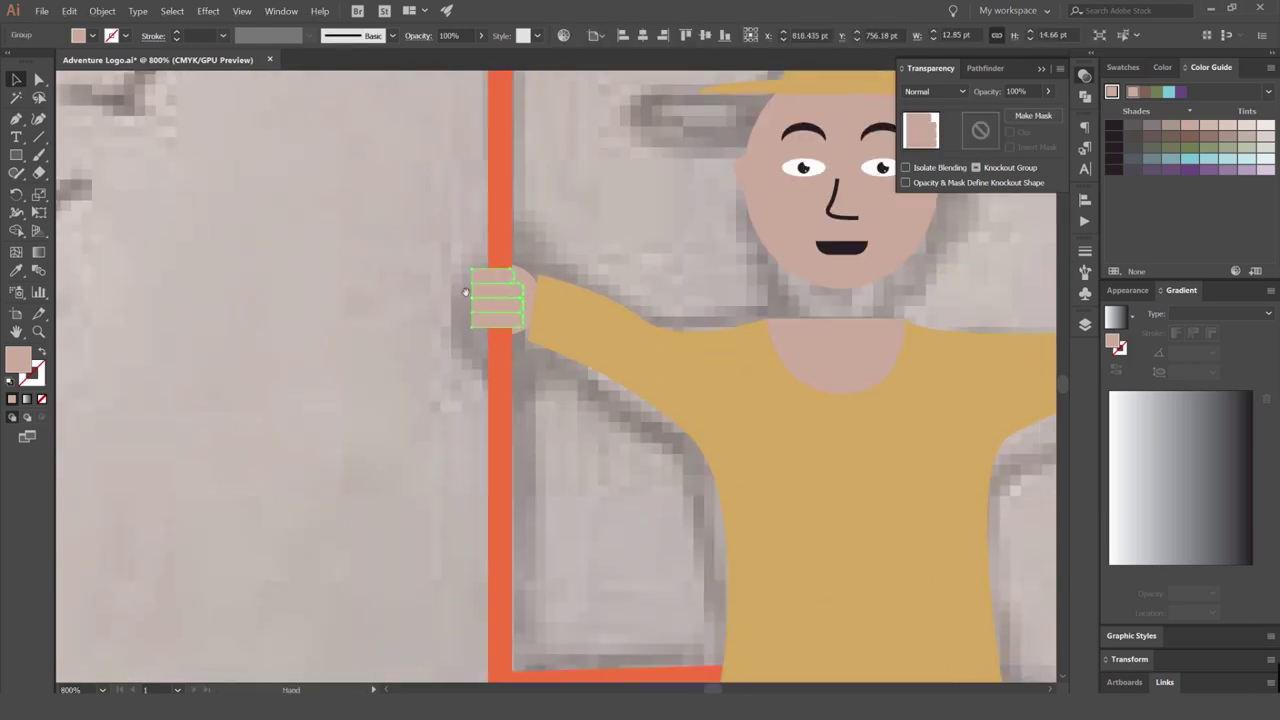
scroll(451, 294, "up", 5)
key("a")
left_click(491, 208)
left_click_drag(491, 208, 476, 323)
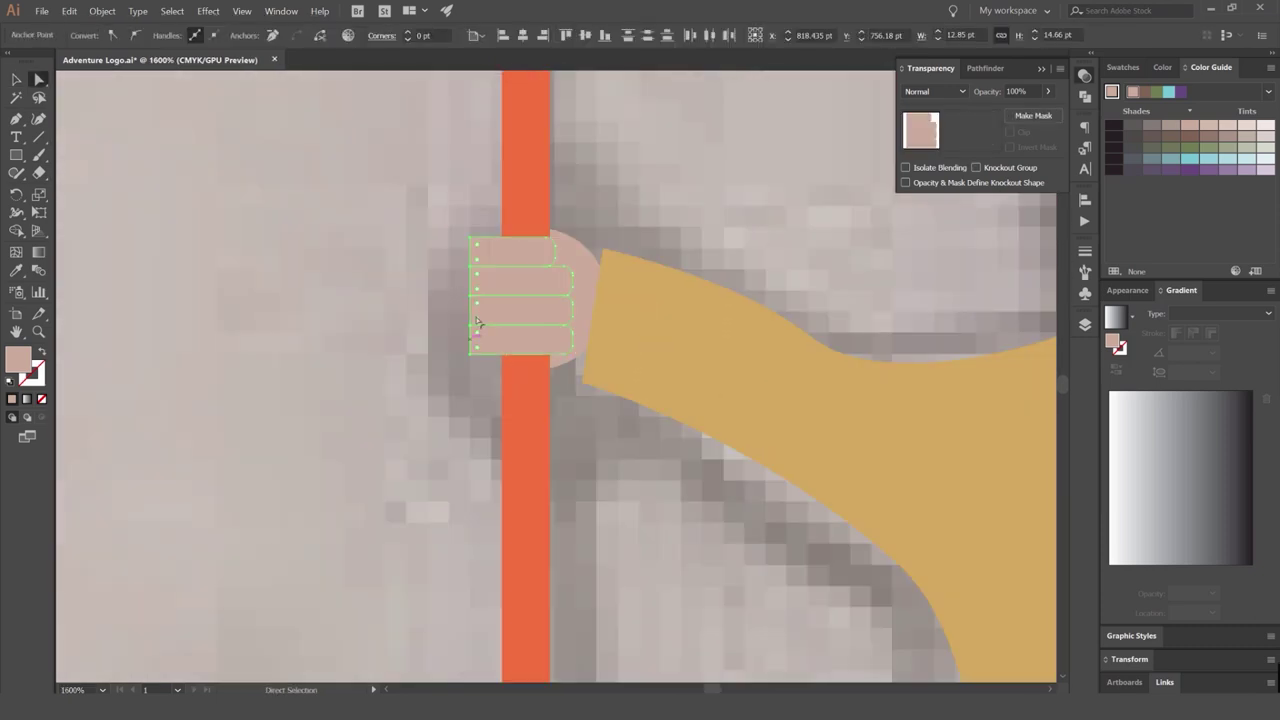
key("v")
Place a copy of the finger group over the palm circle on the other arm's pole.
scroll(434, 266, "down", 3)
left_click_drag(434, 266, 848, 266)
scroll(876, 240, "down", 2)
scroll(505, 300, "up", 1)
left_click_drag(510, 303, 640, 333)
scroll(640, 333, "up", 3)
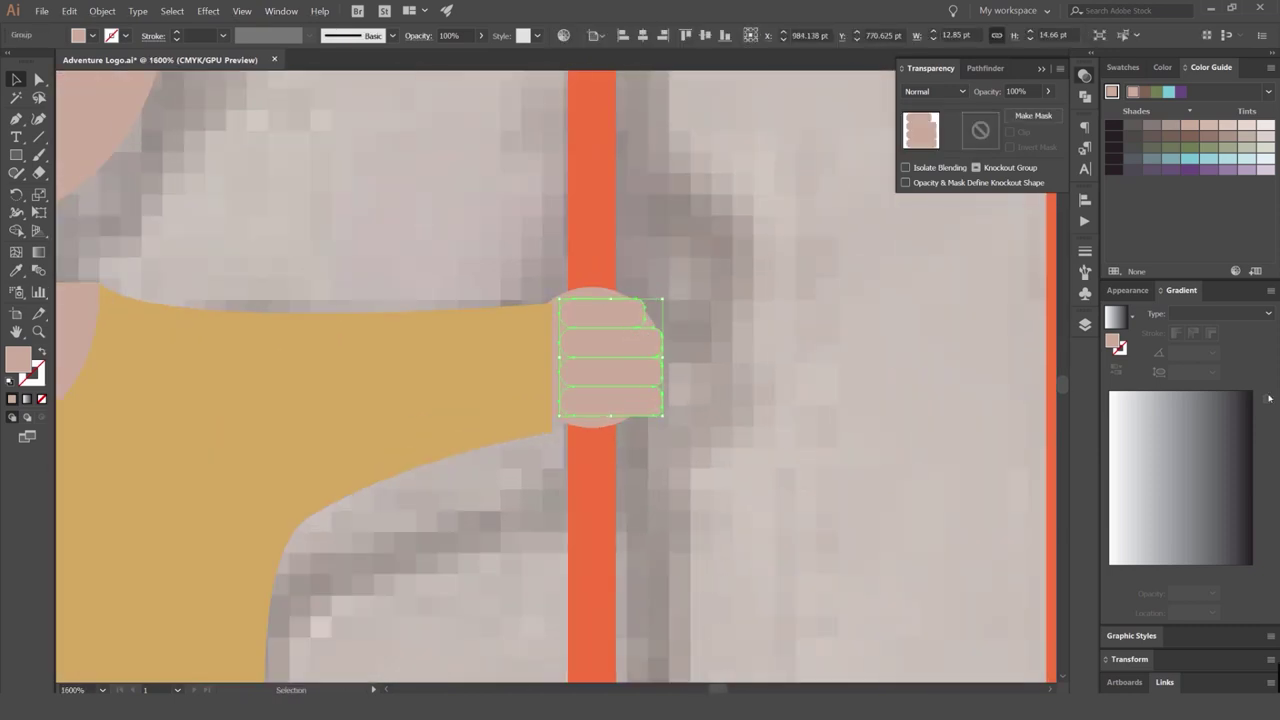
Flip the copied finger group horizontally to suit the hand on the right arm.
left_click(1143, 636)
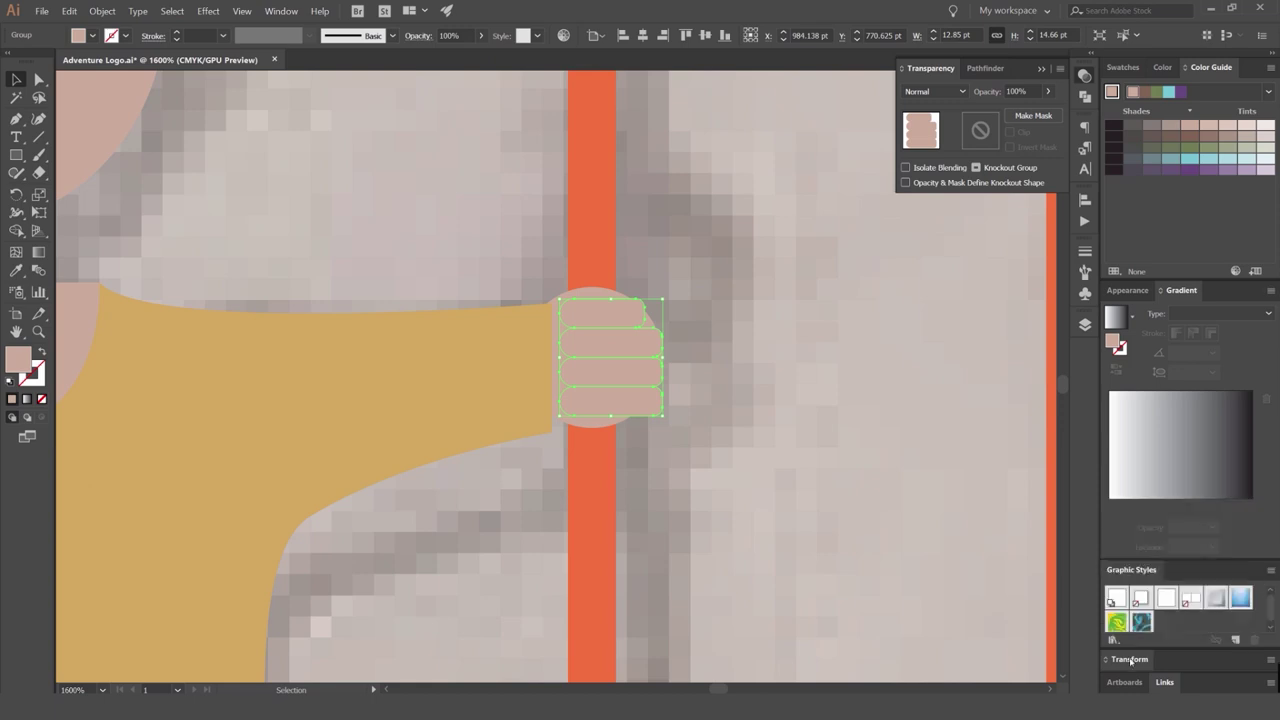
left_click(1268, 597)
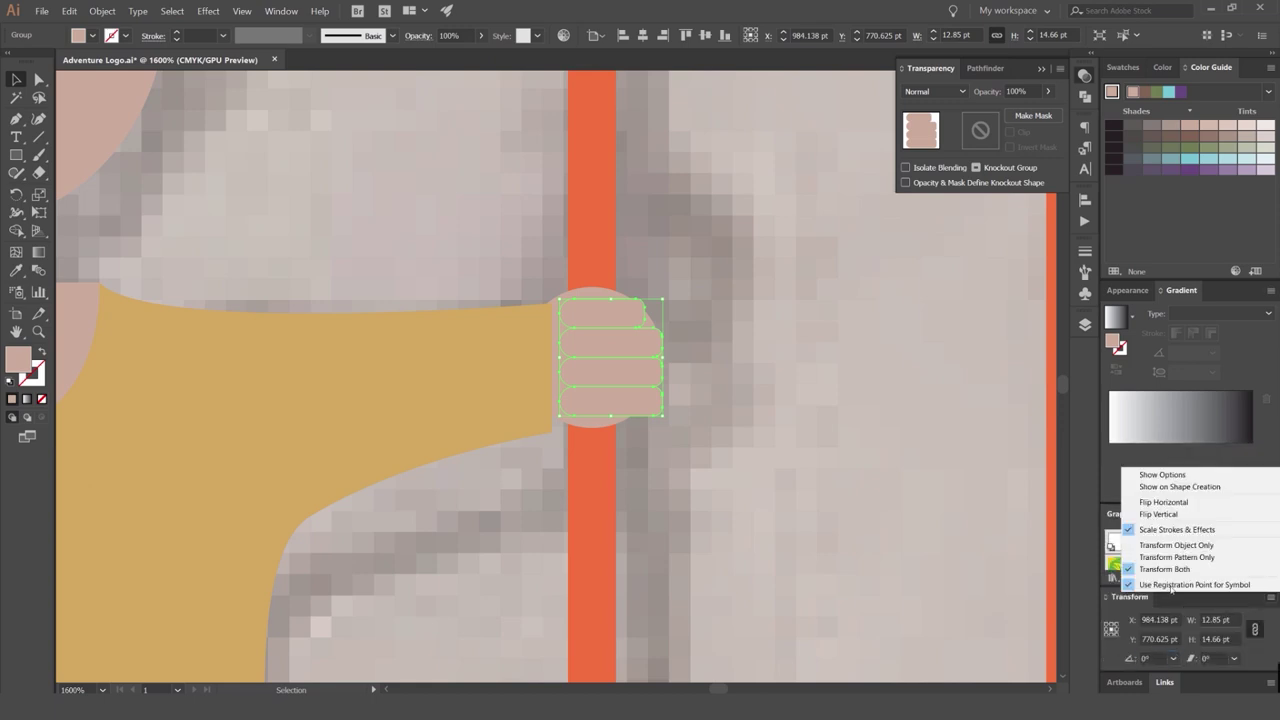
left_click(1187, 511)
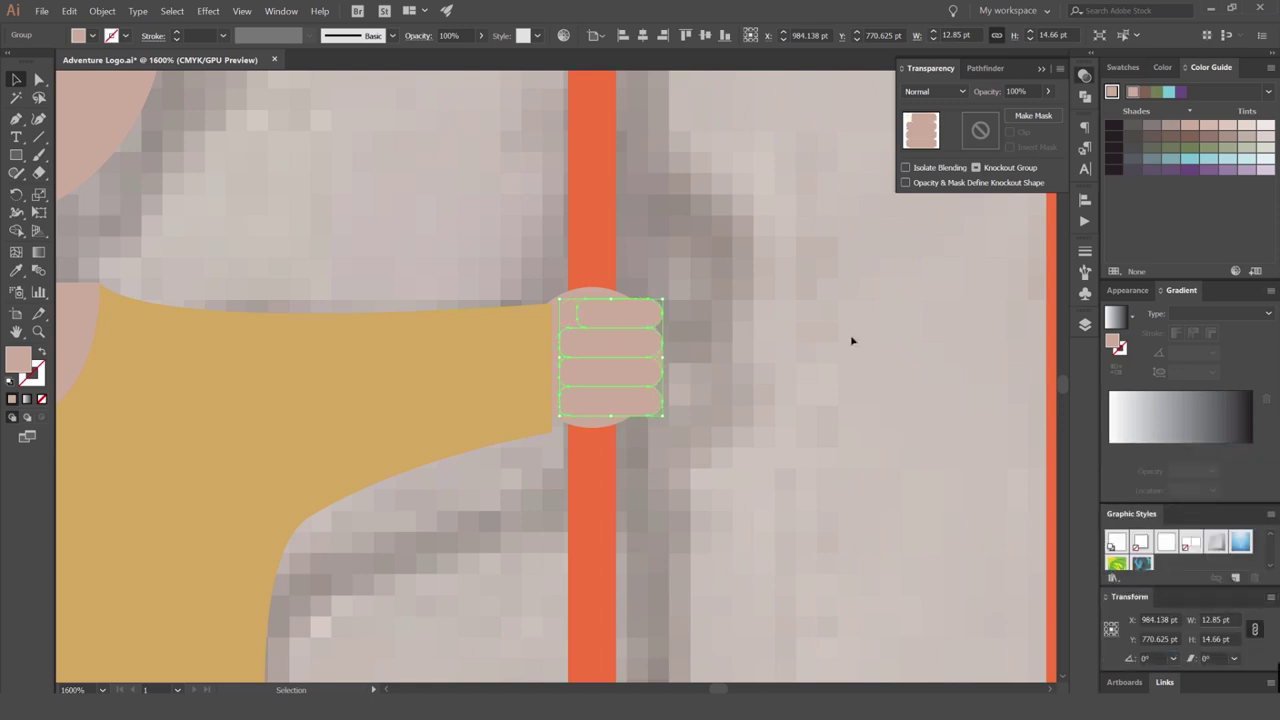
left_click(1270, 597)
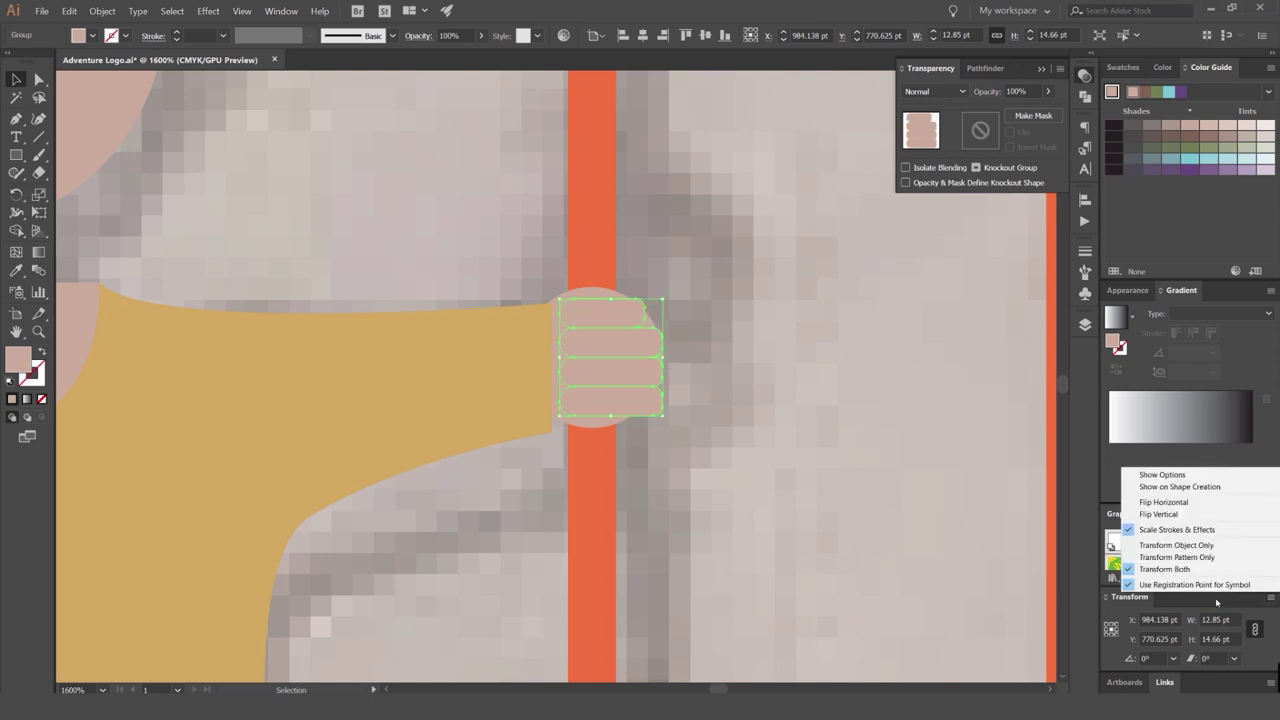
left_click(1170, 503)
left_click(1272, 598)
left_click(726, 352)
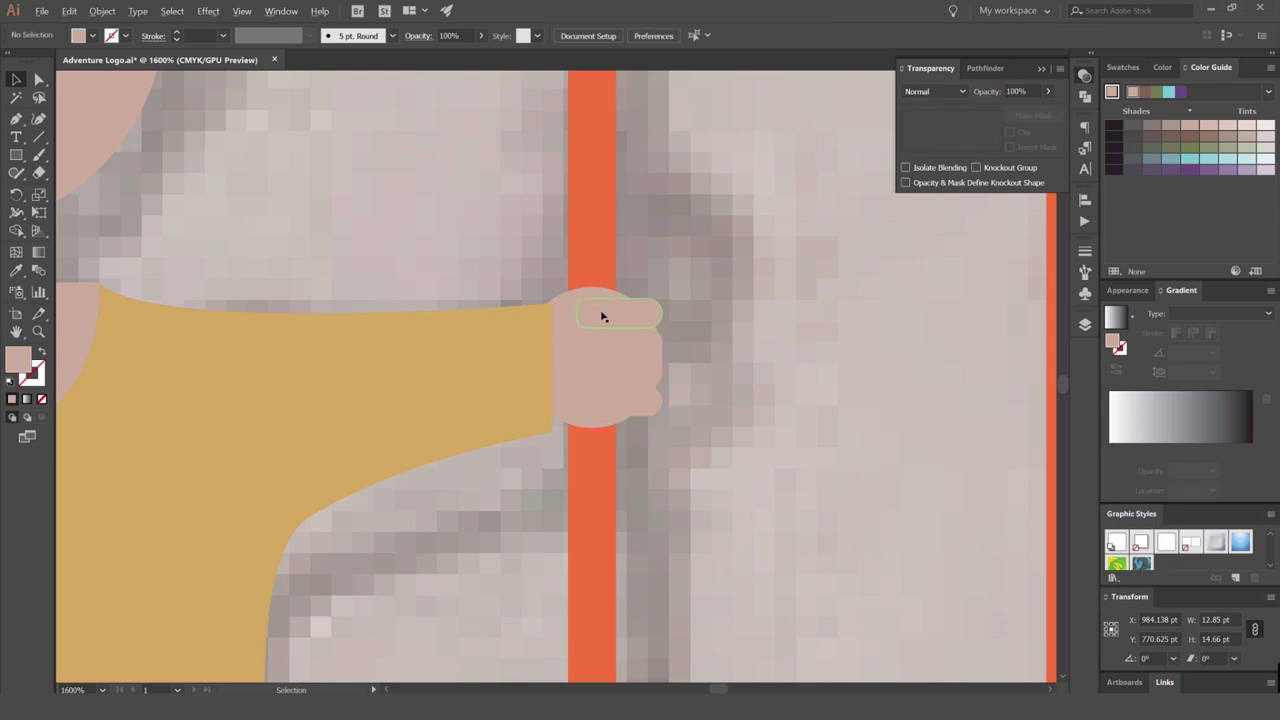
Cut away the outer half of the right arm's palm circle along the pole's centreline with Shape Builder.
scroll(606, 314, "up", 3)
left_click(595, 245)
left_click(620, 248, "shift")
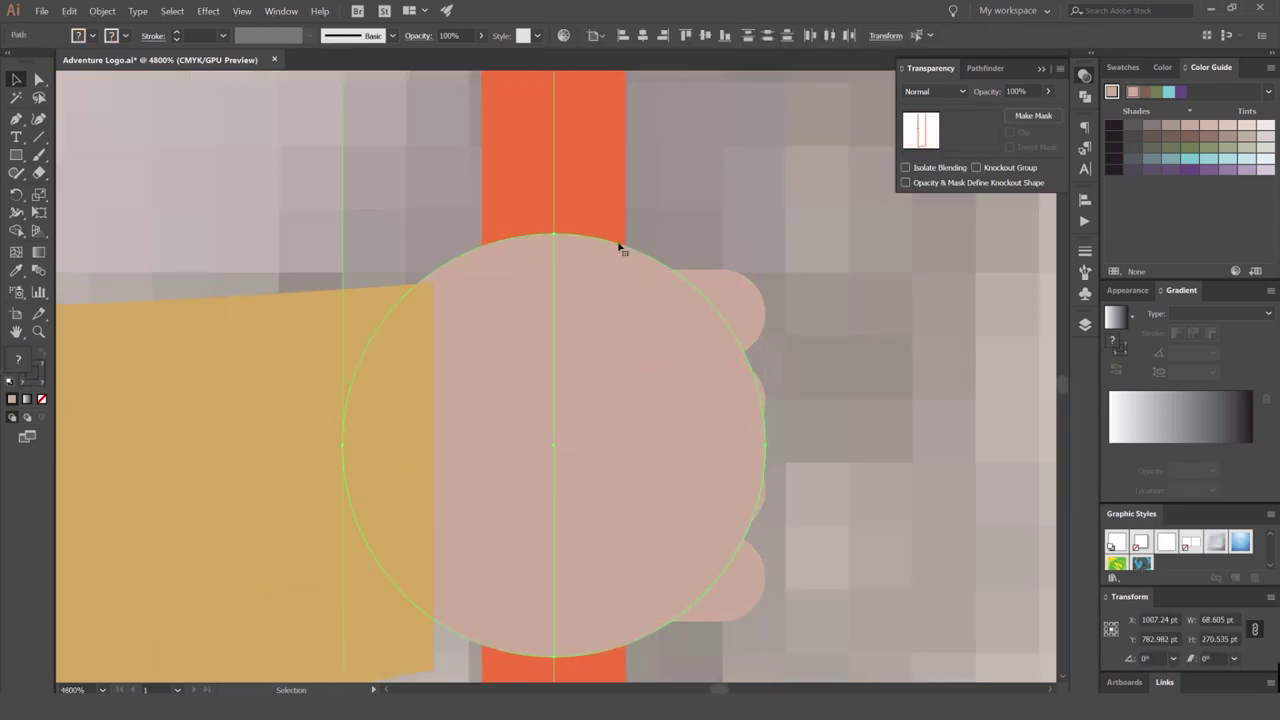
left_click(668, 207)
left_click(507, 227)
left_click(519, 257, "shift")
key("shift+m")
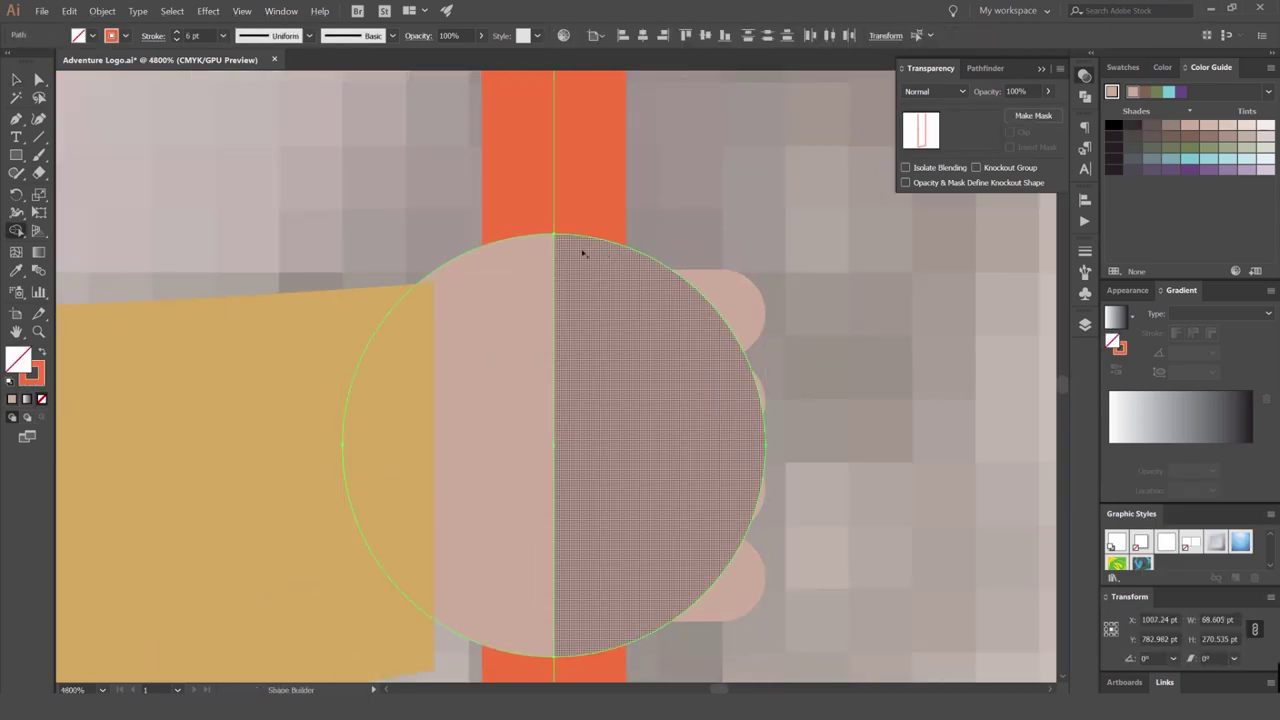
left_click(585, 253, "alt")
key("v")
left_click(720, 323)
left_click_drag(720, 323, 787, 225)
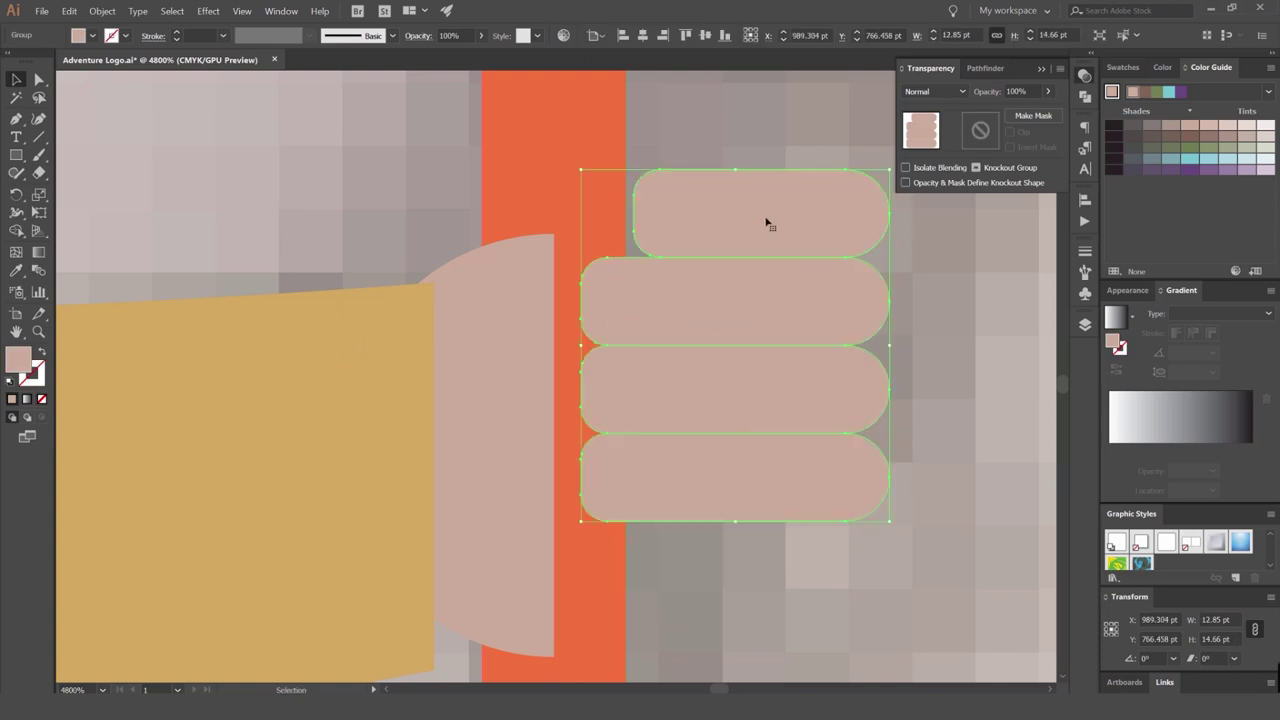
key("ctrl+z")
Nudge the right arm's fingers up slightly and send the half-circle palm behind the orange pole.
left_click(738, 305)
key("Up")
left_click(772, 243)
scroll(772, 243, "down", 3)
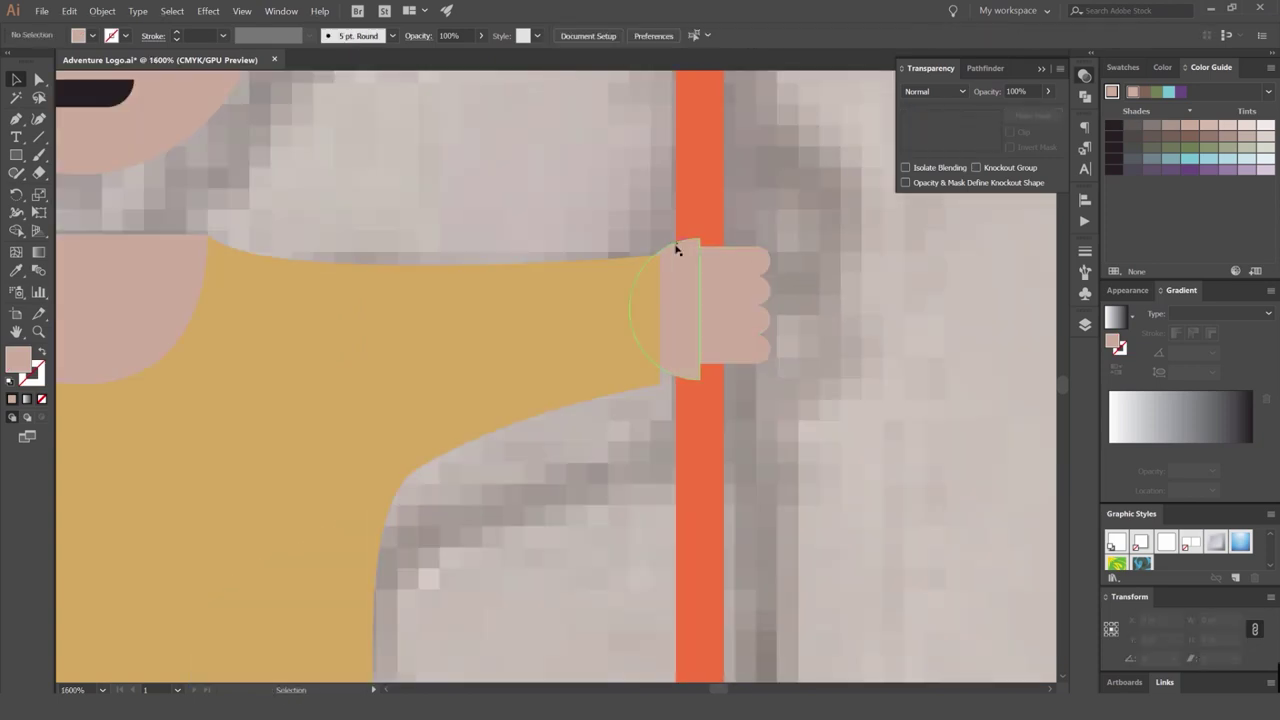
left_click(676, 251)
key("ctrl+shift+a")
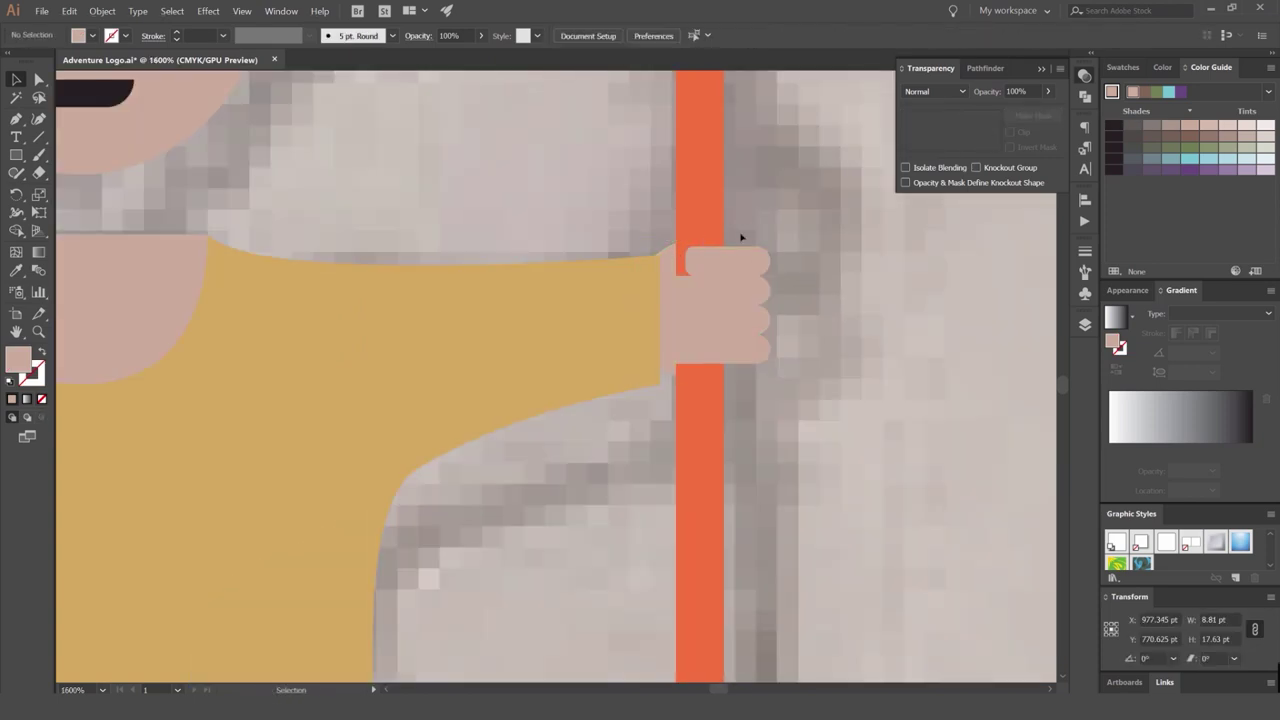
Shift the right arm's finger group slightly outward so it wraps around the orange pole clear of the sleeve.
key("ctrl+minus")
key("ctrl+minus")
key("ctrl+minus")
key("ctrl+minus")
left_click(417, 214)
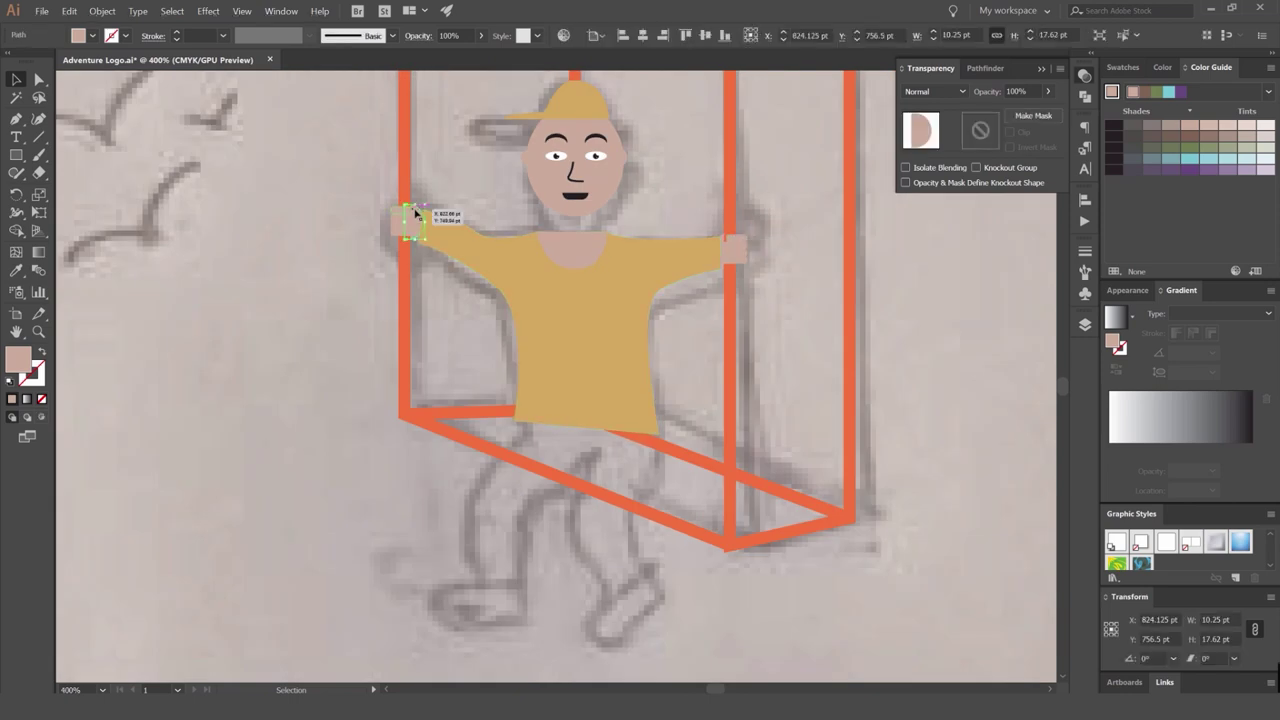
scroll(760, 252, "up", 5)
left_click(581, 186)
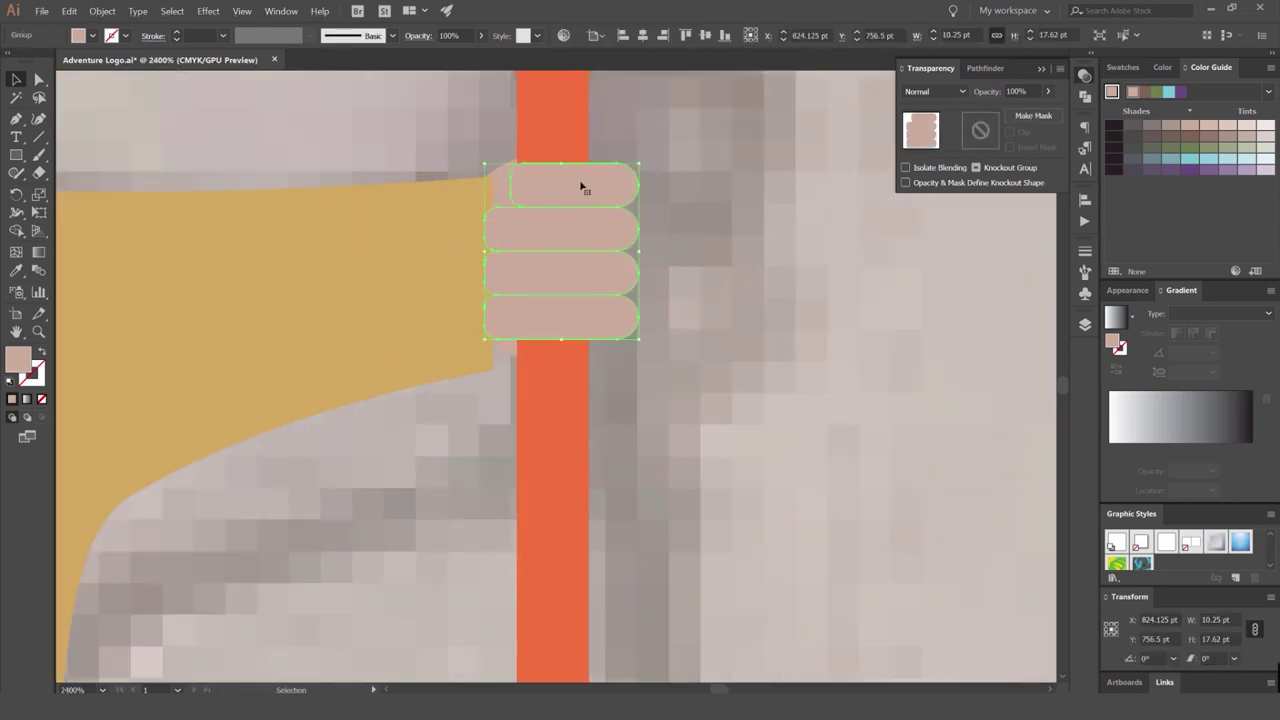
left_click_drag(577, 191, 610, 206)
key("ctrl+shift+a")
scroll(703, 178, "down", 8)
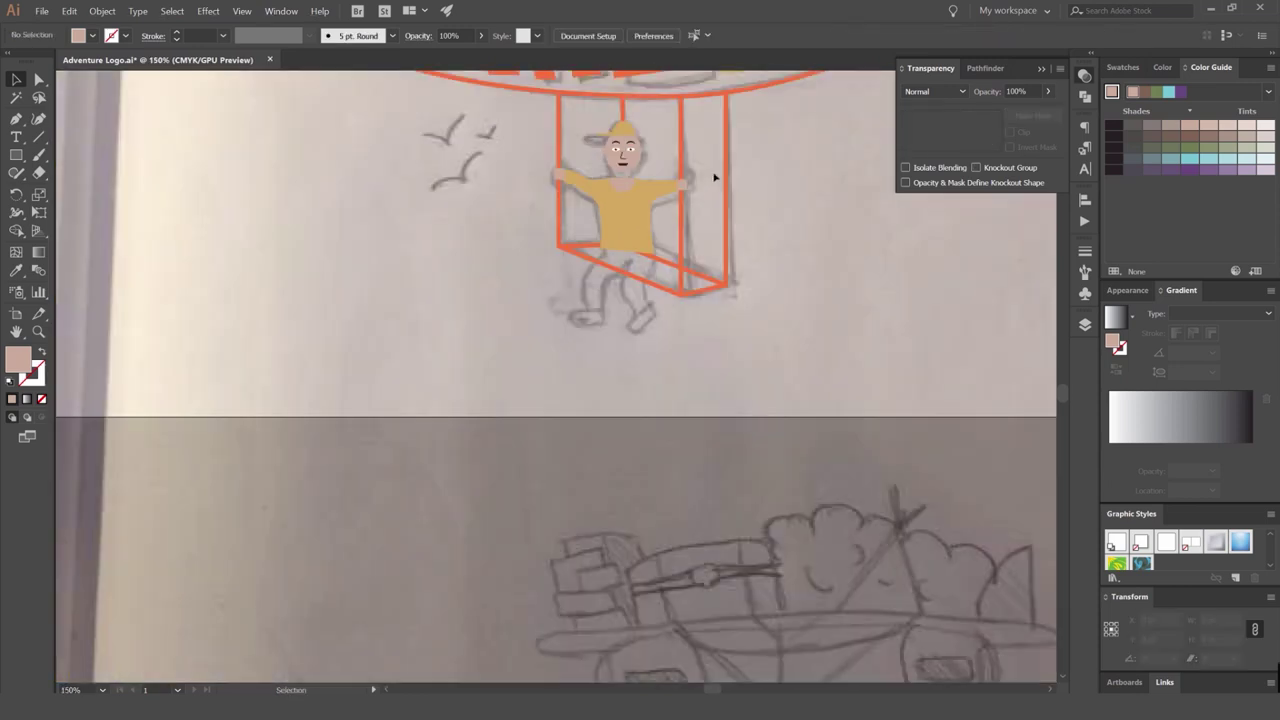
Reshape the shirt's right sleeve end by moving its upper and lower cuff corners to form a slanted cuff.
scroll(692, 131, "up", 5)
key("a")
left_click(634, 263)
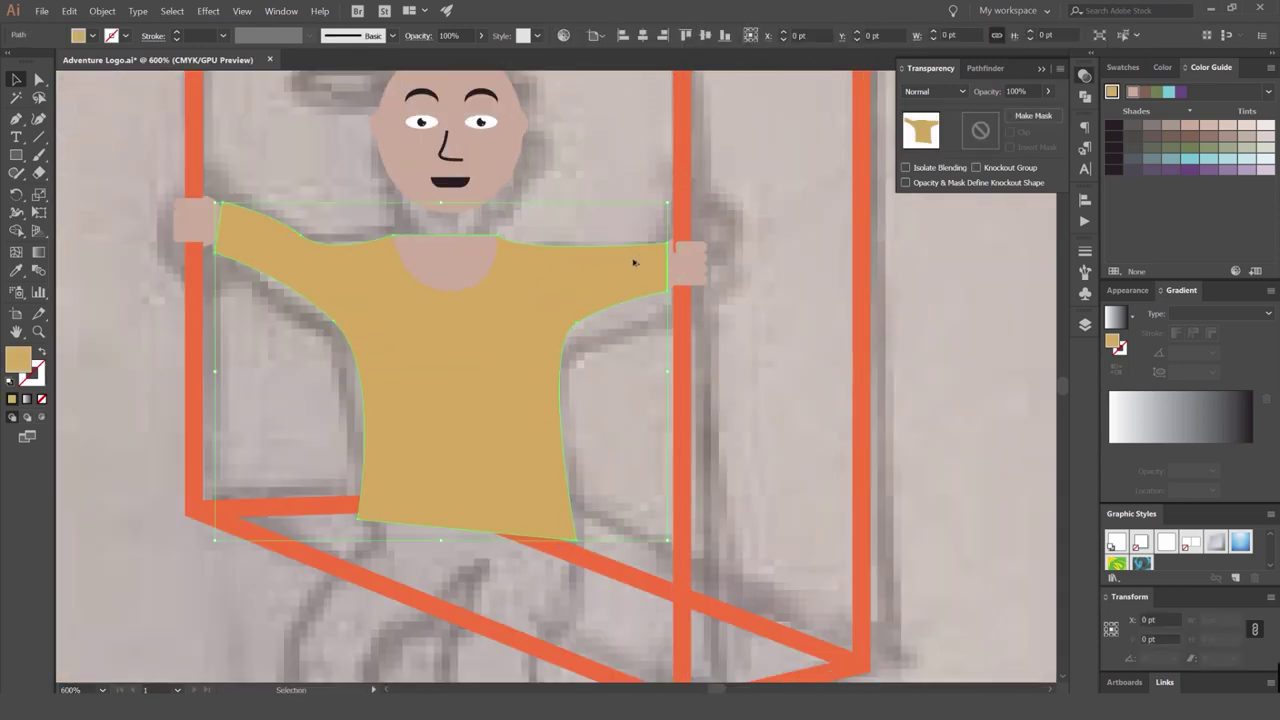
scroll(702, 228, "up", 2)
left_click_drag(702, 223, 687, 238)
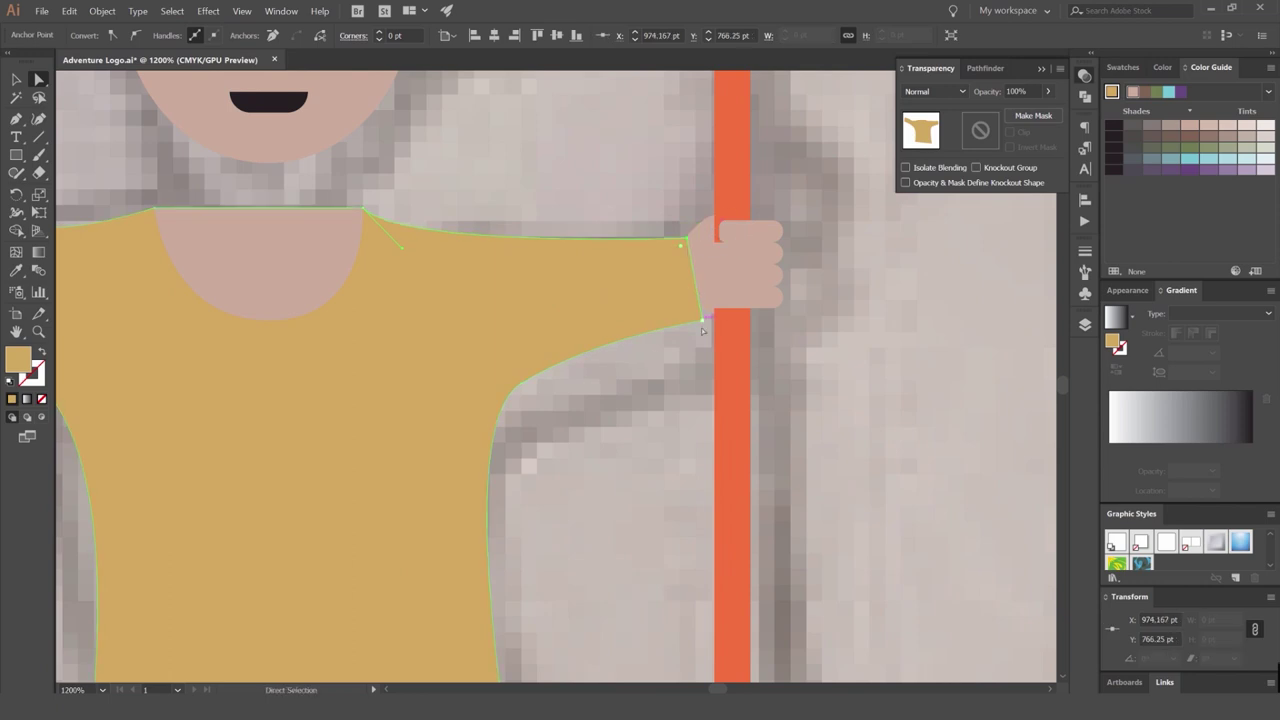
left_click_drag(702, 320, 697, 300)
key("ctrl+shift+a")
Reshape the shirt's left sleeve by moving its cuff corners to form a straight vertical cuff against the hand.
left_click_drag(95, 300, 853, 297)
left_click(553, 238)
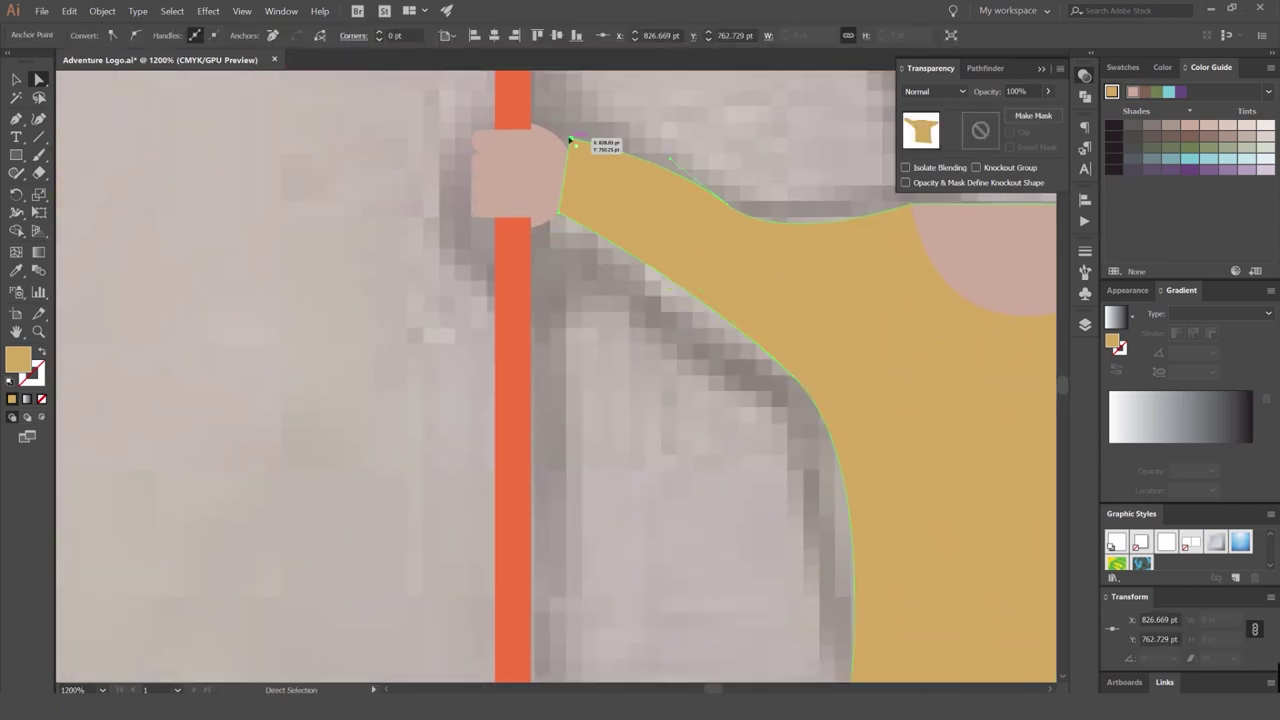
left_click_drag(571, 138, 547, 156)
left_click_drag(727, 207, 728, 219)
left_click(759, 177)
left_click_drag(759, 177, 658, 223)
left_click(482, 207)
left_click_drag(446, 202, 458, 198)
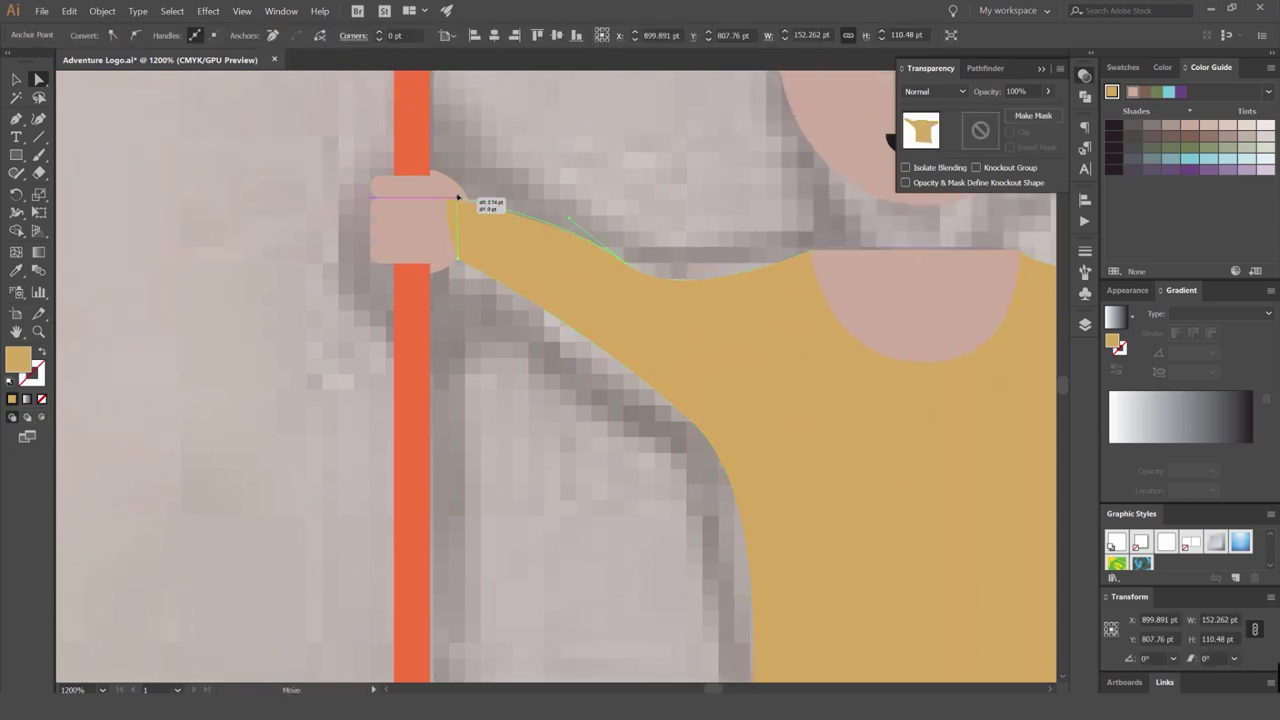
left_click(538, 182)
Try to move the skin-coloured neckline down and adjust the shoulder corners of the neckline and shirt together.
scroll(542, 181, "down", 5)
scroll(655, 172, "up", 7)
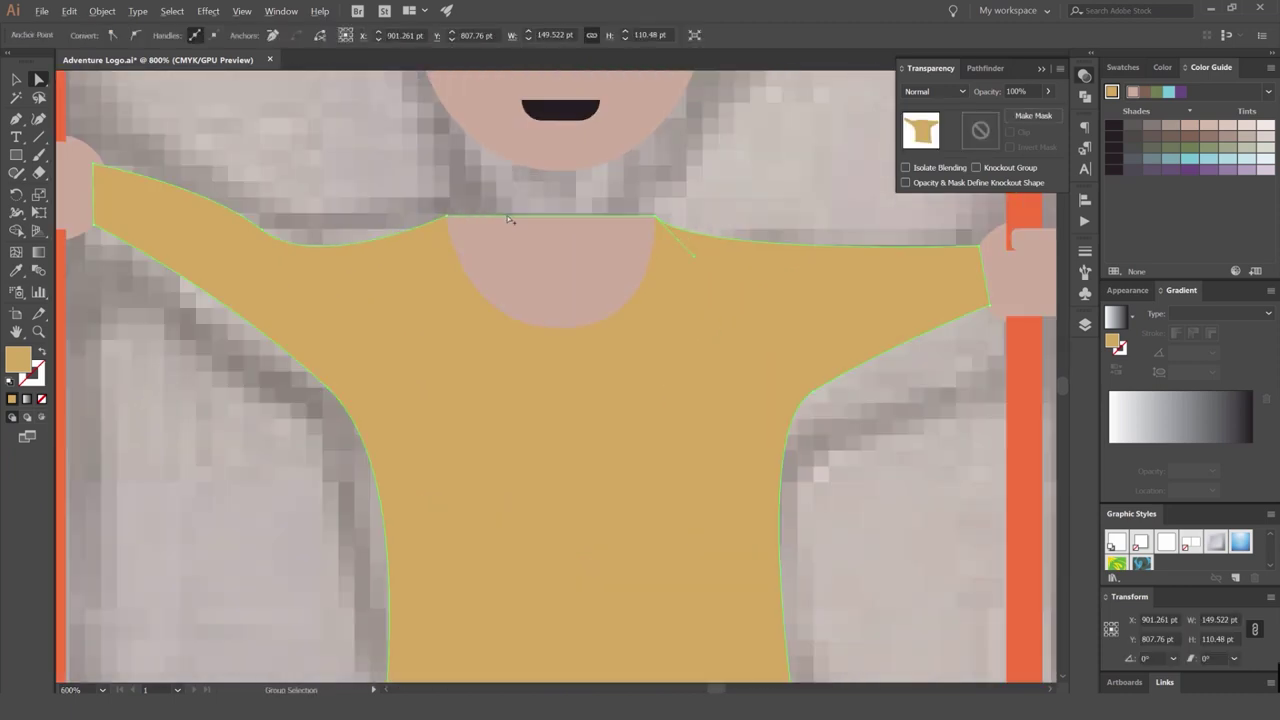
left_click_drag(539, 300, 565, 358)
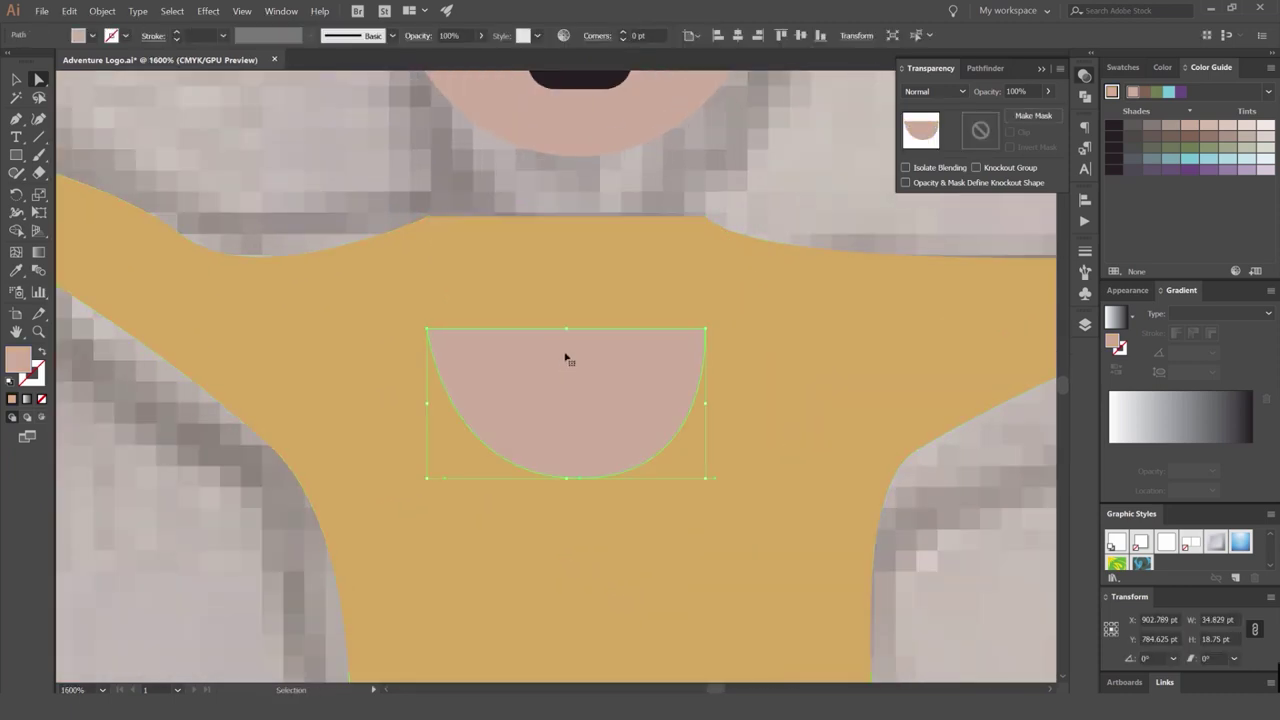
left_click(528, 188)
left_click_drag(670, 243, 735, 192)
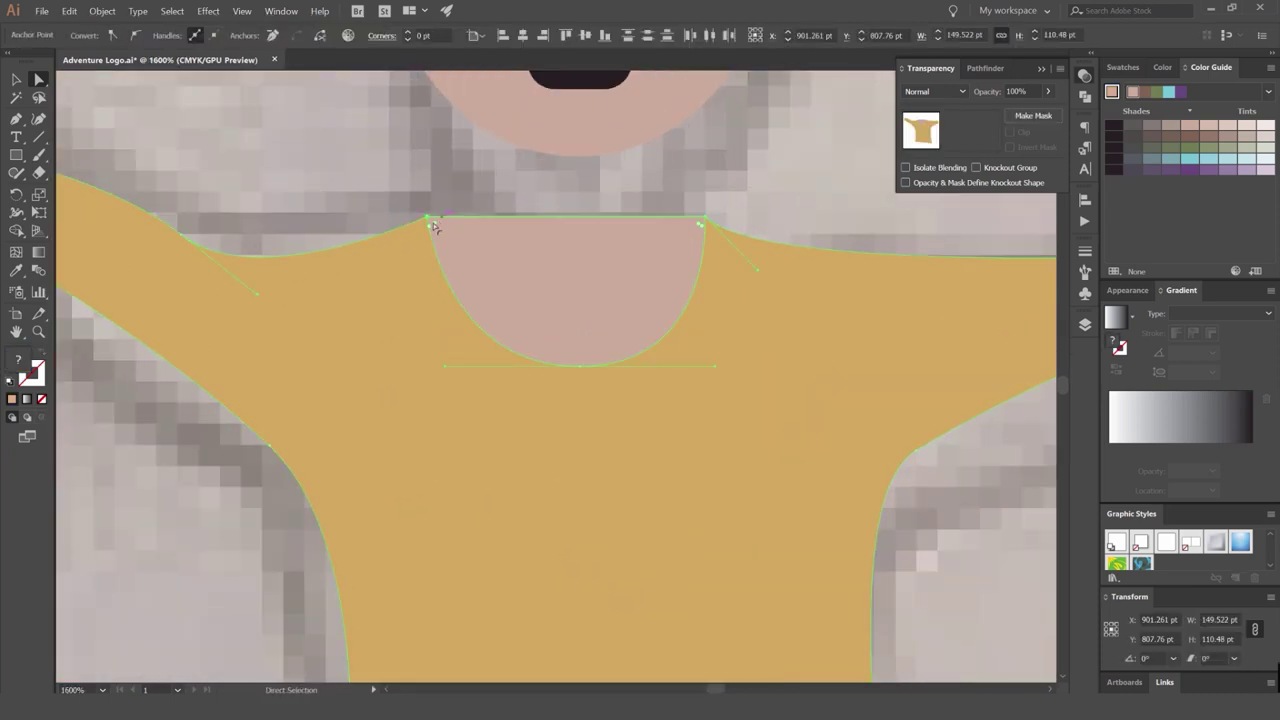
left_click_drag(435, 227, 743, 277)
key("ctrl+z")
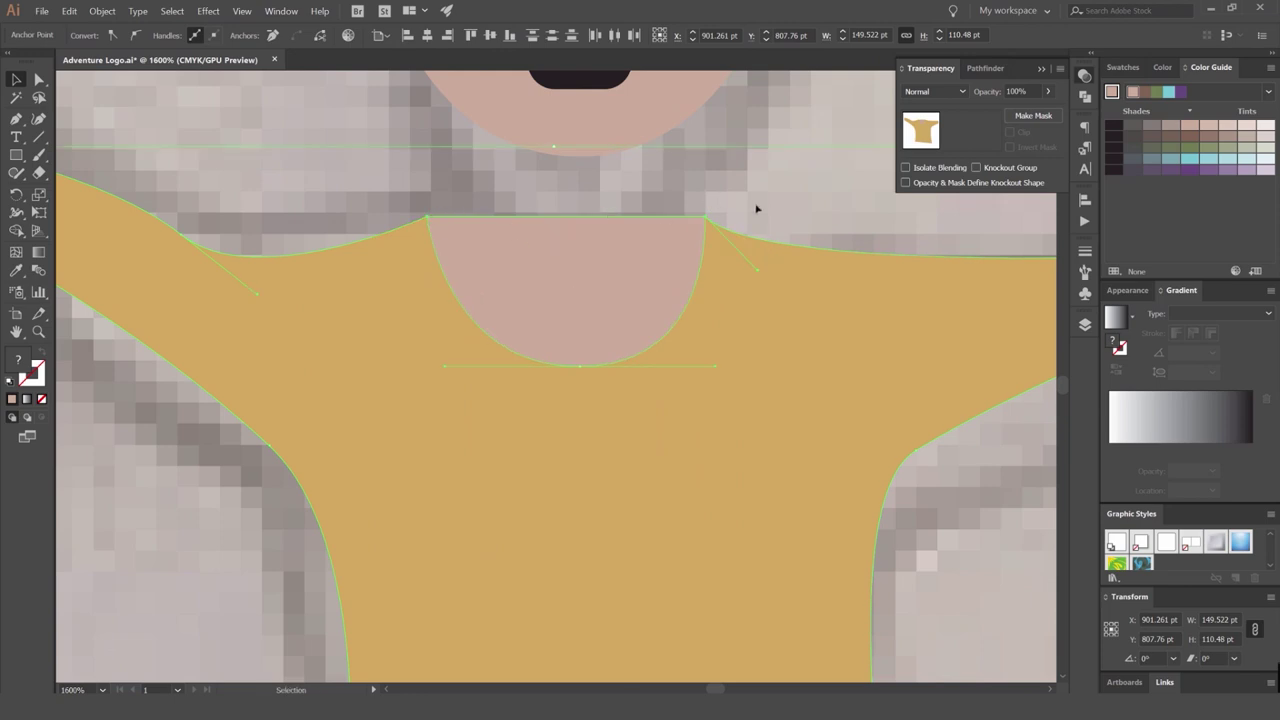
Round the yellow shirt's corners with a 5.45 pt corner radius.
left_click(757, 209)
left_click(729, 272)
left_click_drag(707, 235, 644, 291)
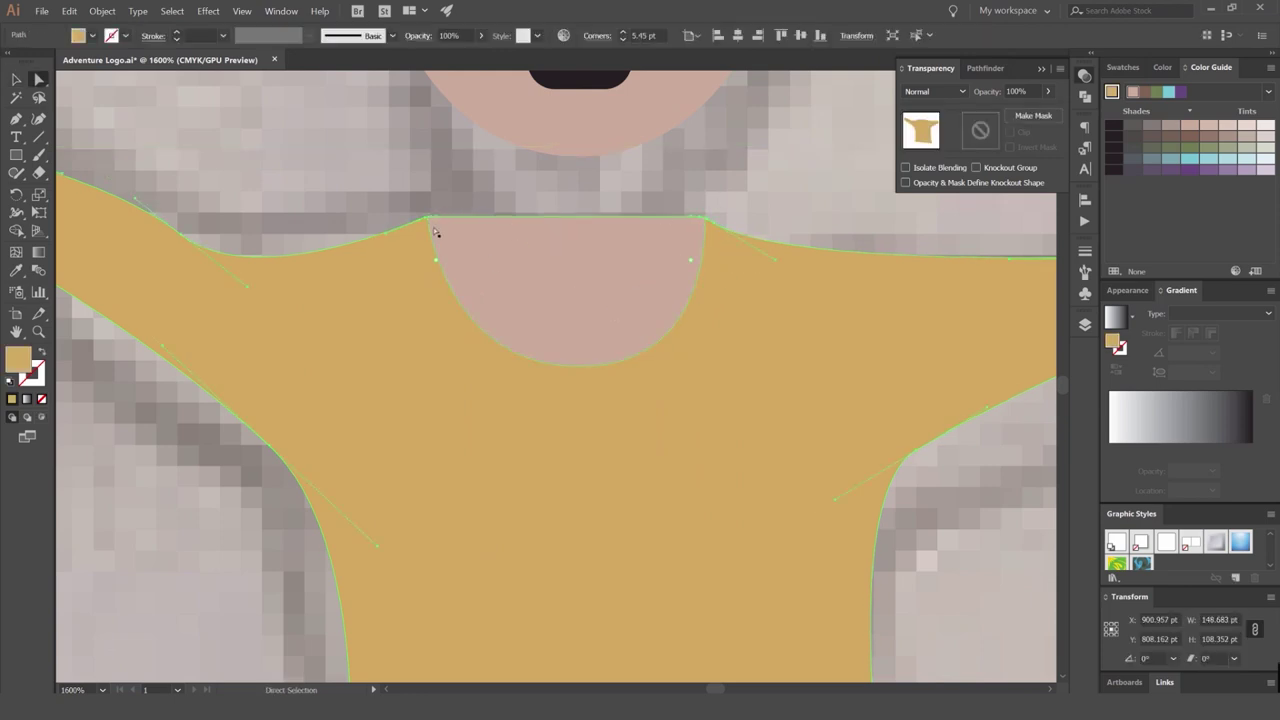
left_click(653, 245)
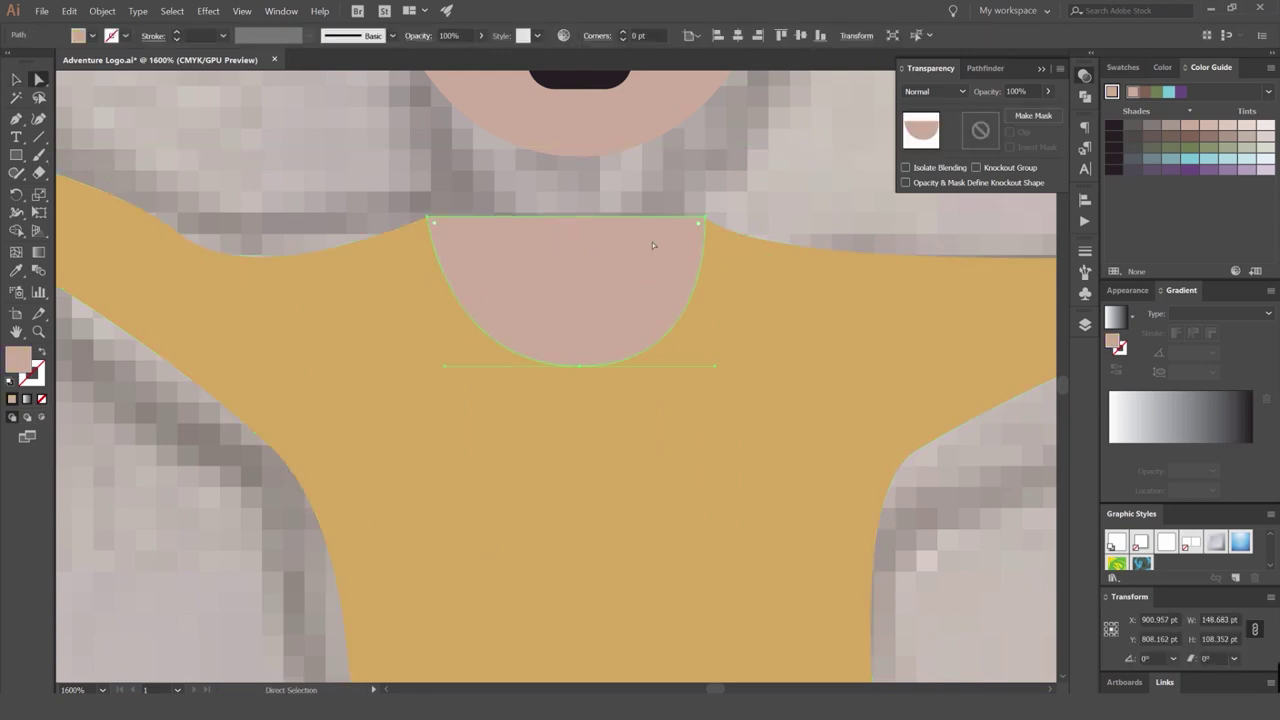
left_click(759, 194)
scroll(770, 190, "down", 6)
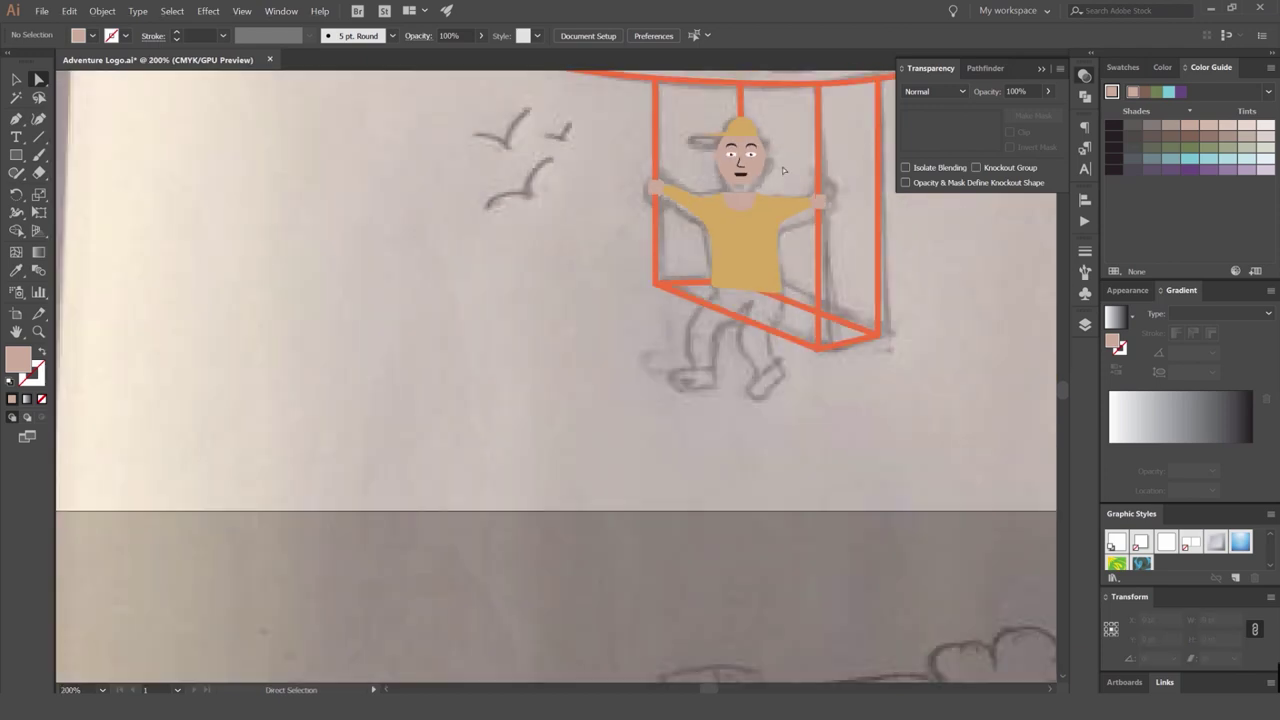
Narrow the skin-coloured neckline evenly from both sides to about 24 pt wide, keeping its height.
scroll(770, 180, "up", 6)
key("v")
left_click(710, 270)
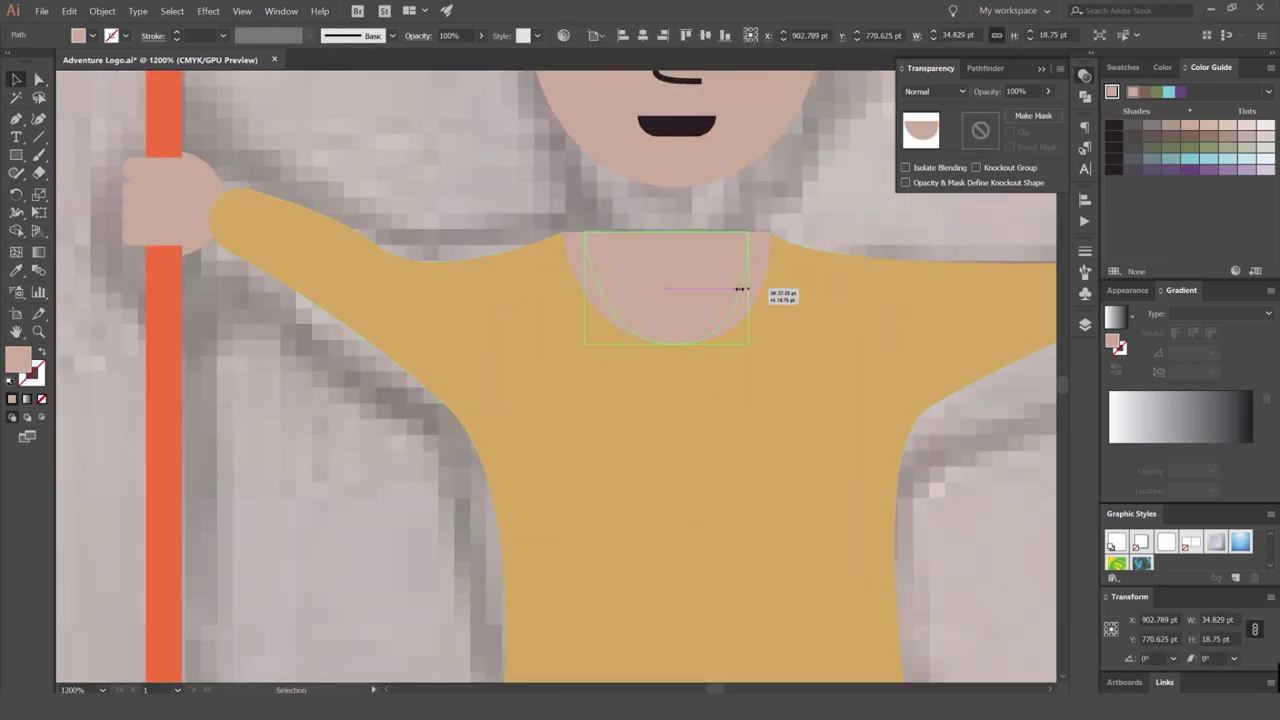
left_click_drag(741, 289, 714, 280)
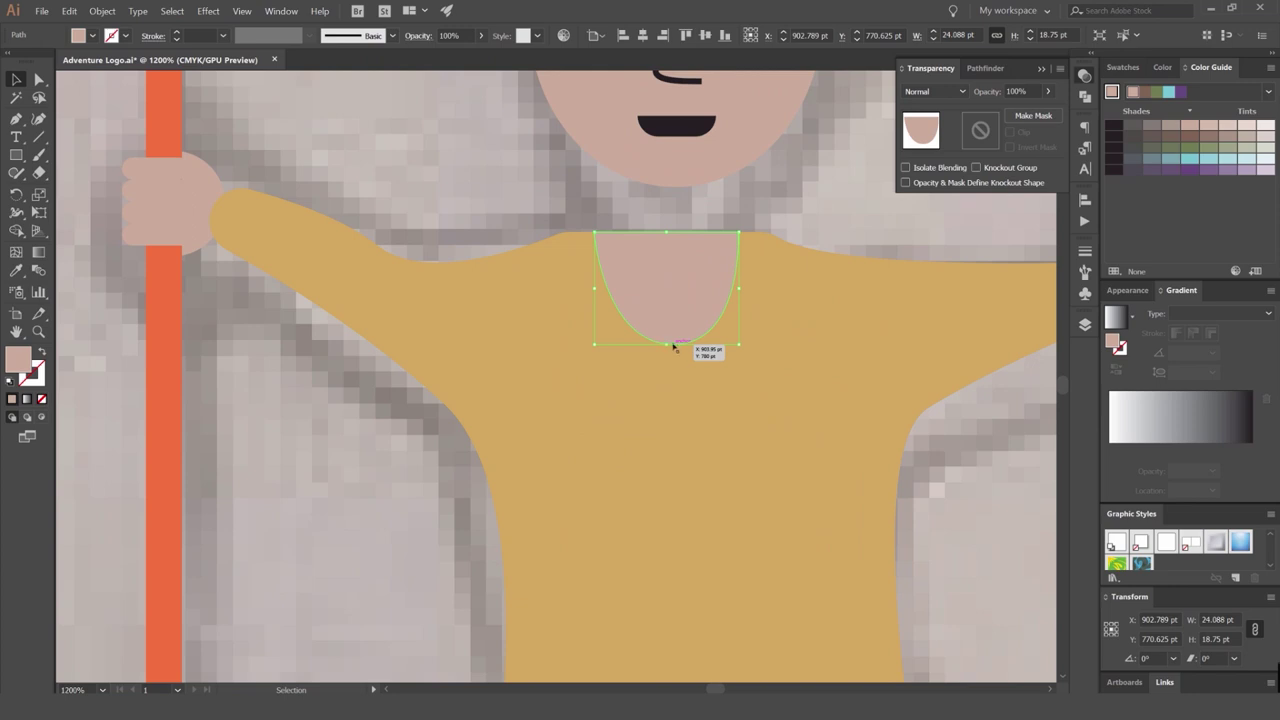
left_click(752, 196)
scroll(752, 196, "down", 5)
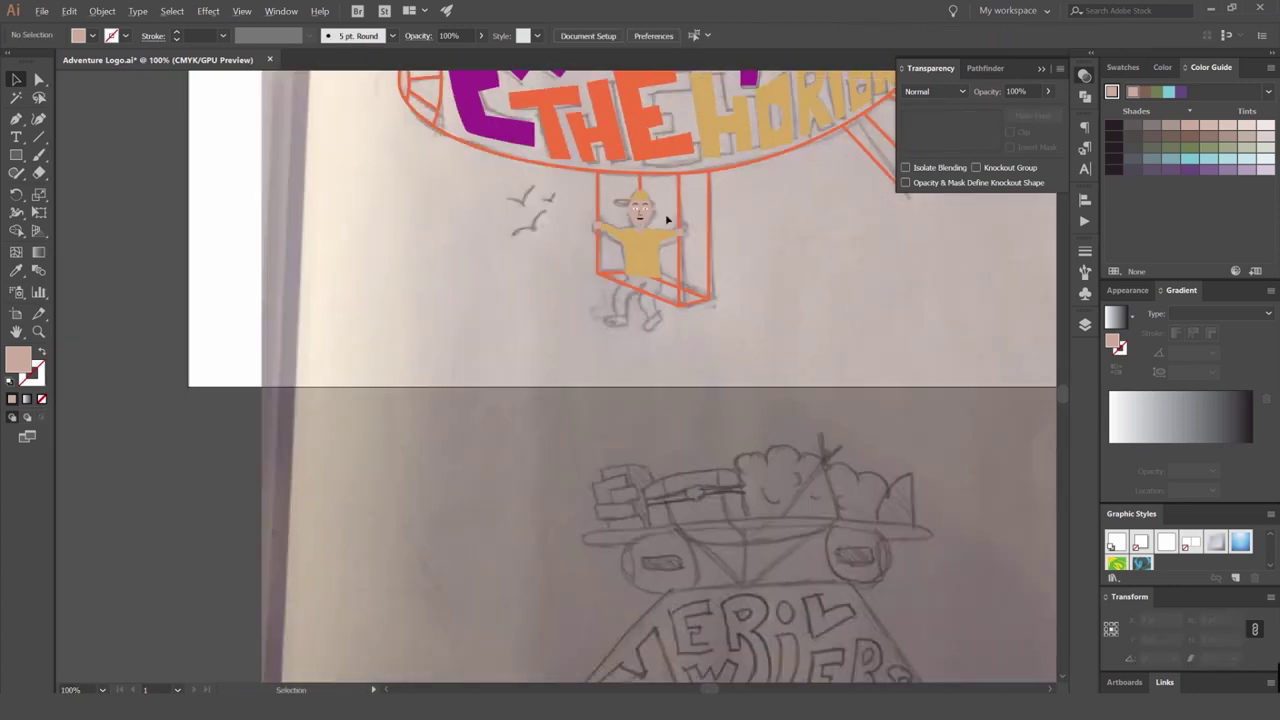
scroll(631, 228, "up", 3)
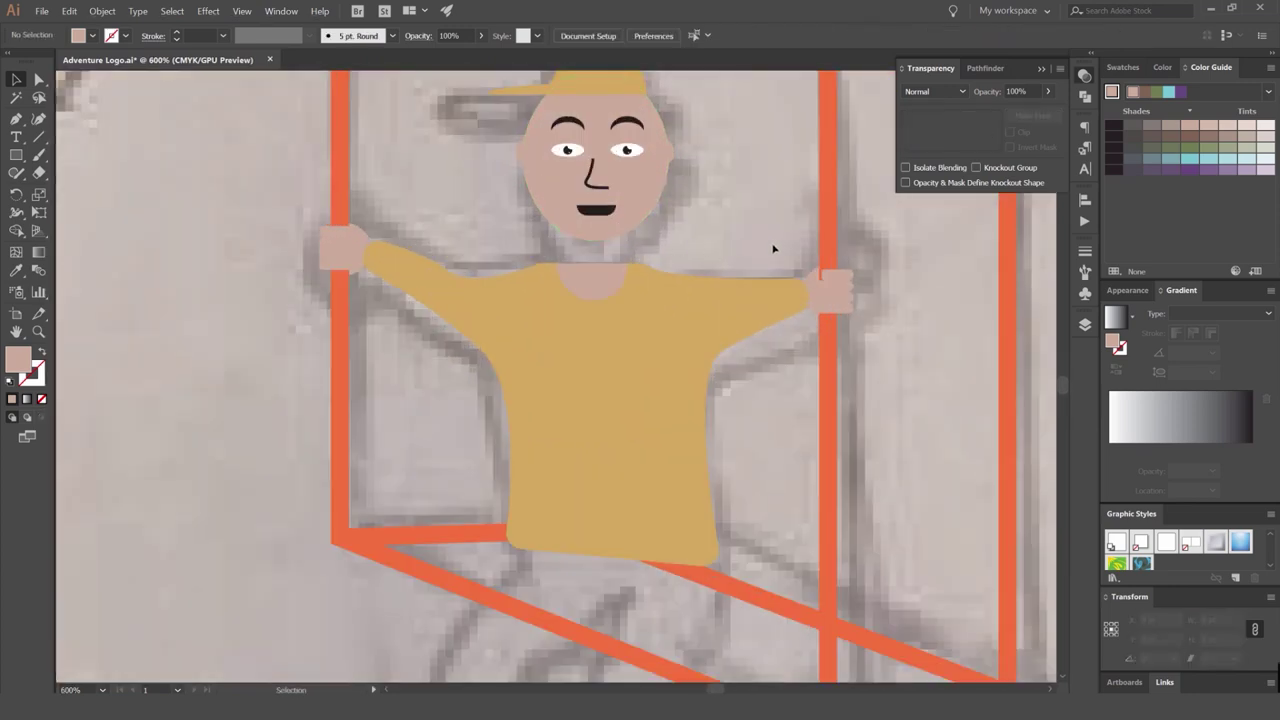
Try to move the whole head with face and cap down over the shirt collar.
scroll(744, 141, "down", 3)
left_click_drag(744, 141, 657, 182)
left_click(658, 165)
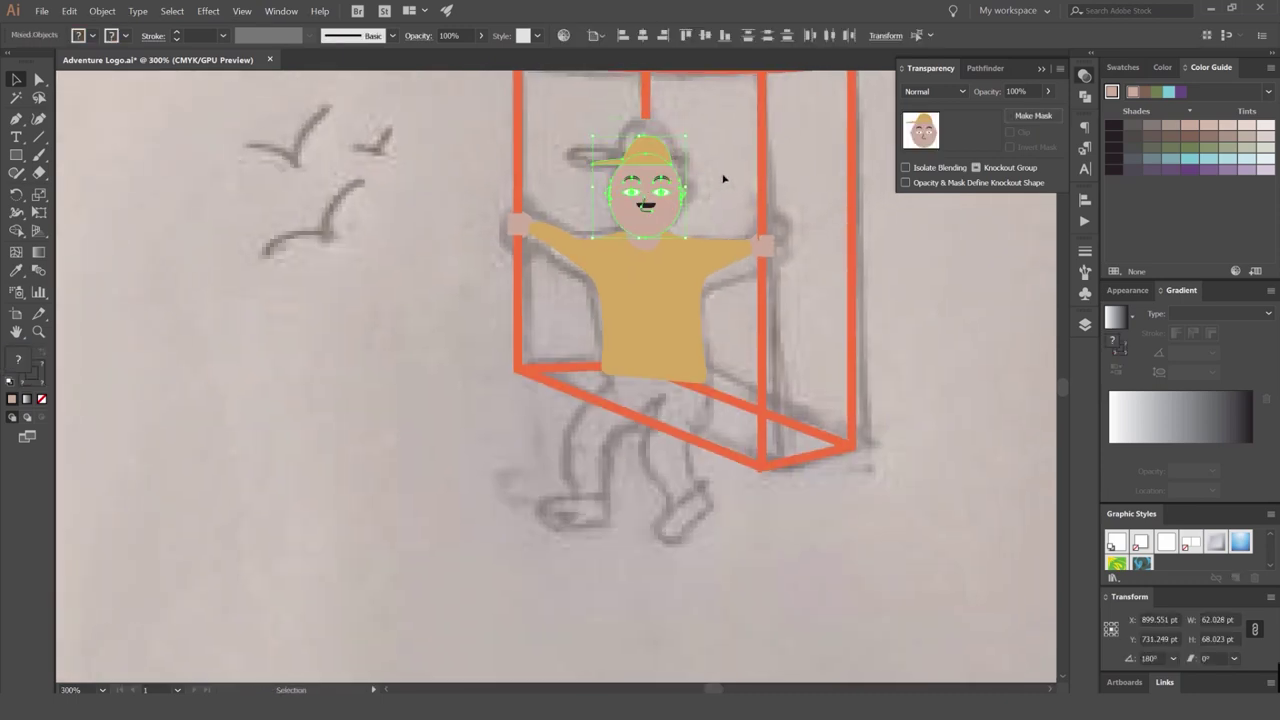
left_click(717, 173)
key("ctrl+z")
key("ctrl+z")
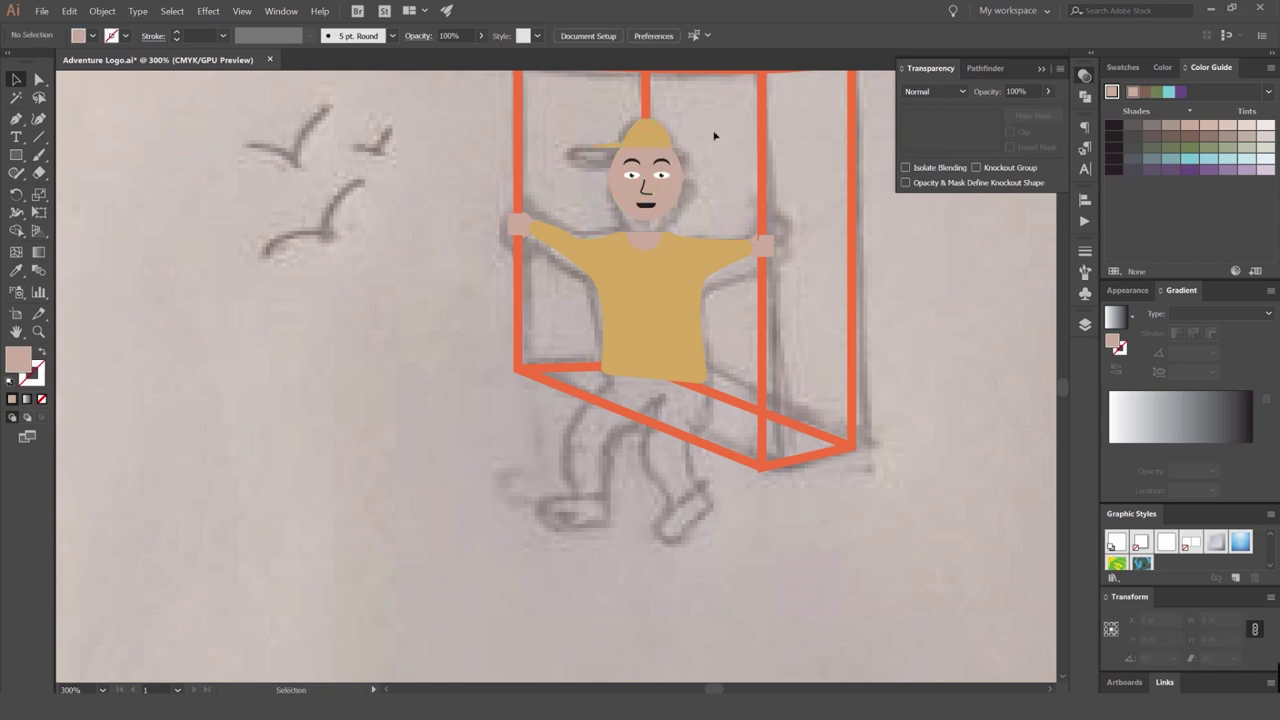
Move the whole head with face and cap down slightly, closer to the shirt's neckline.
left_click(660, 170)
scroll(660, 170, "up", 3)
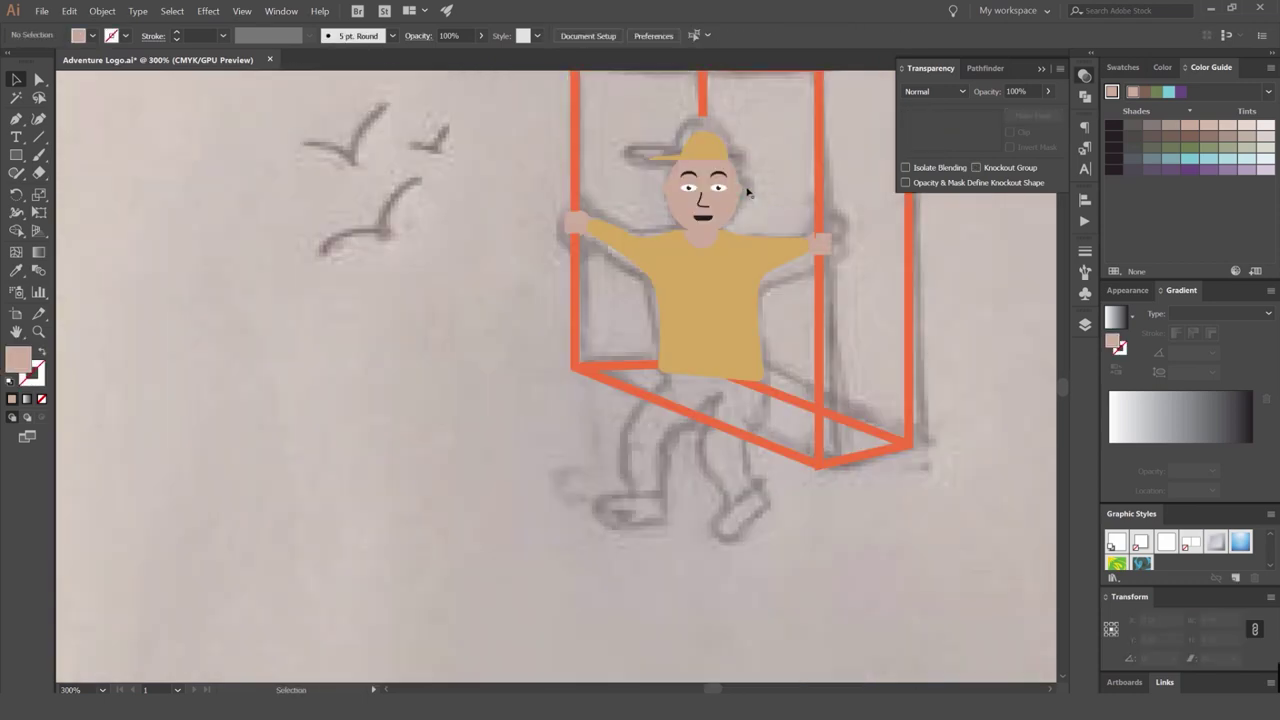
left_click_drag(755, 165, 685, 205)
scroll(668, 206, "down", 2)
Trace the straight leg over the sketch with the Pen tool, from the shirt hem around the ankle and up to the crotch.
scroll(661, 292, "up", 3)
left_click_drag(674, 252, 642, 209)
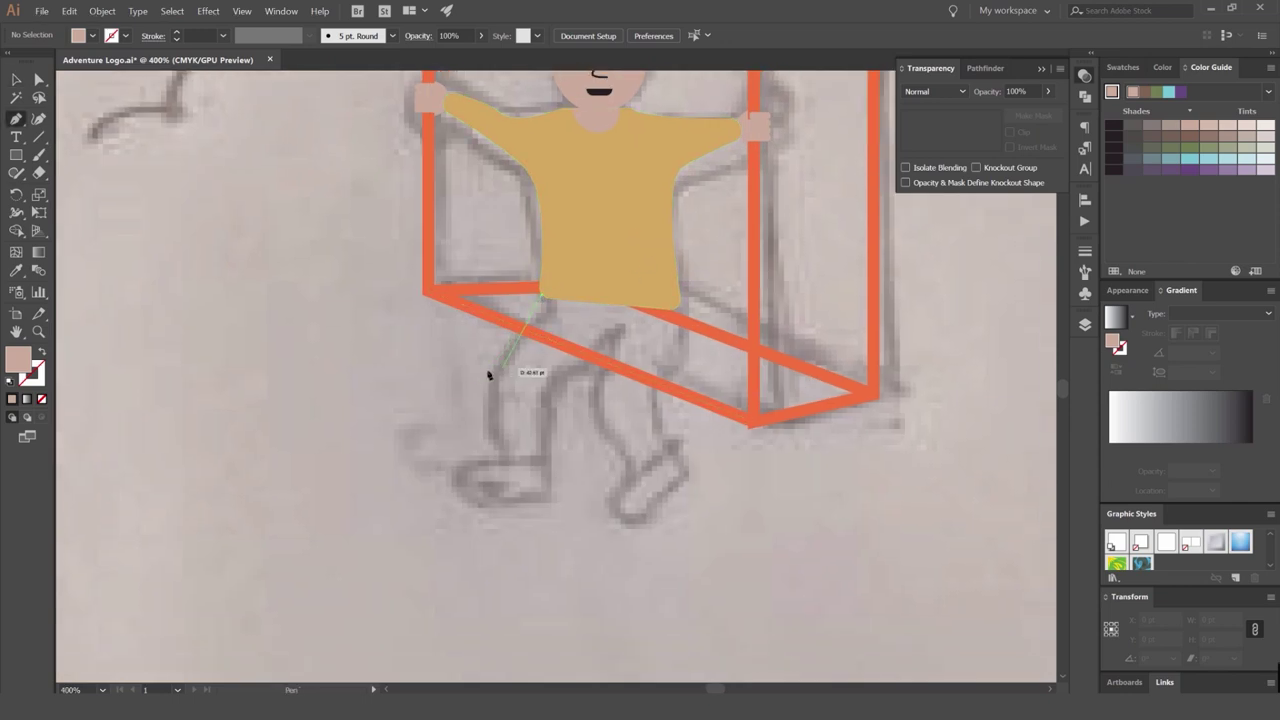
scroll(489, 375, "up", 3)
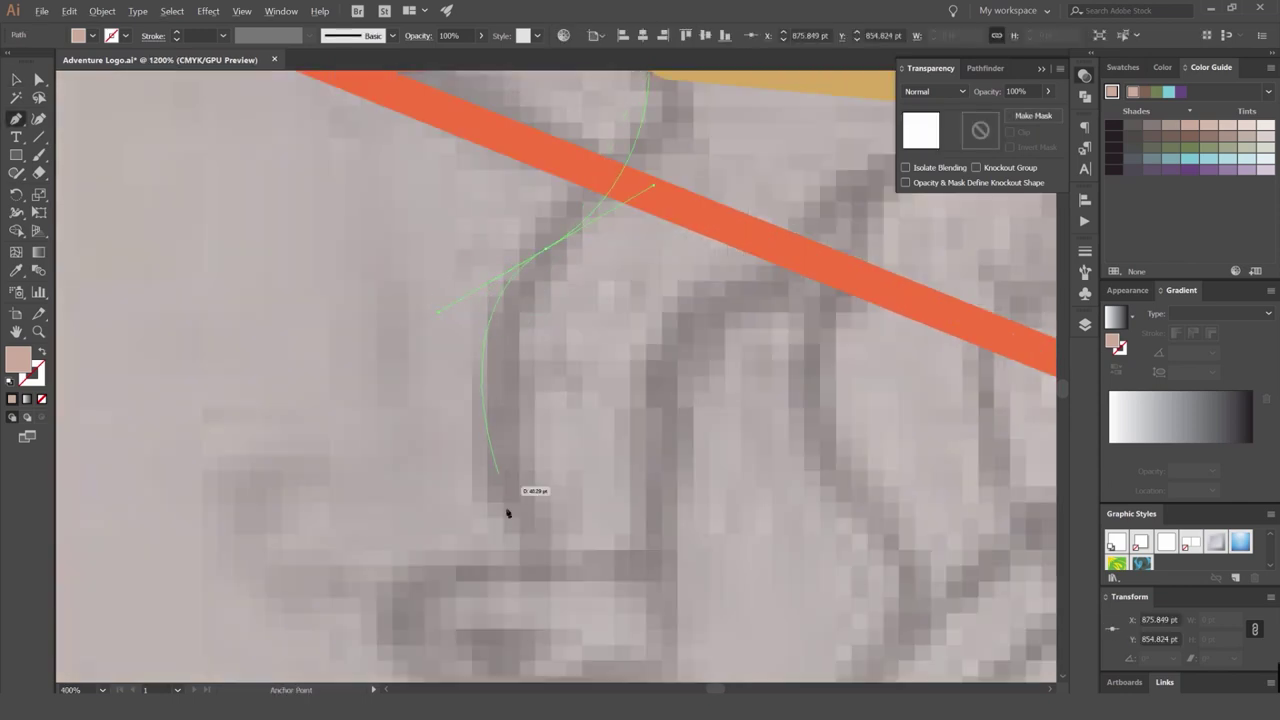
left_click_drag(517, 555, 531, 407)
left_click(528, 429)
left_click(663, 429)
scroll(568, 372, "down", 3)
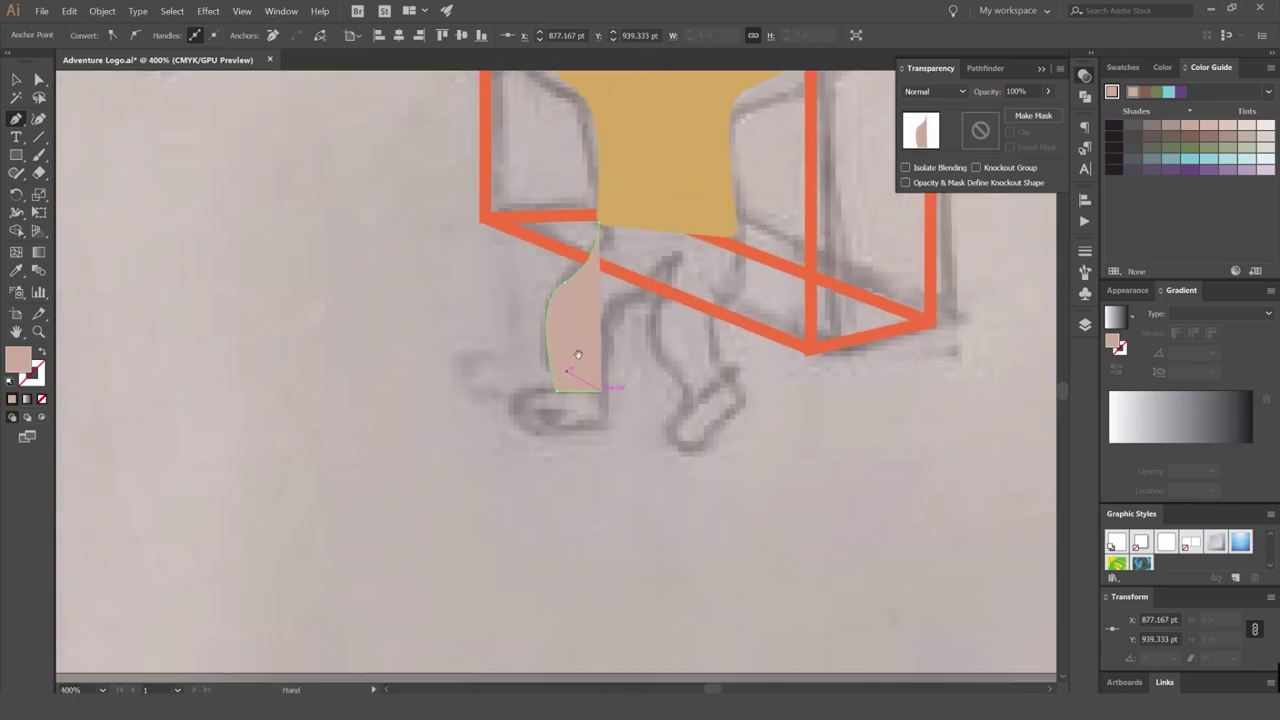
left_click_drag(638, 271, 705, 257)
left_click(680, 254)
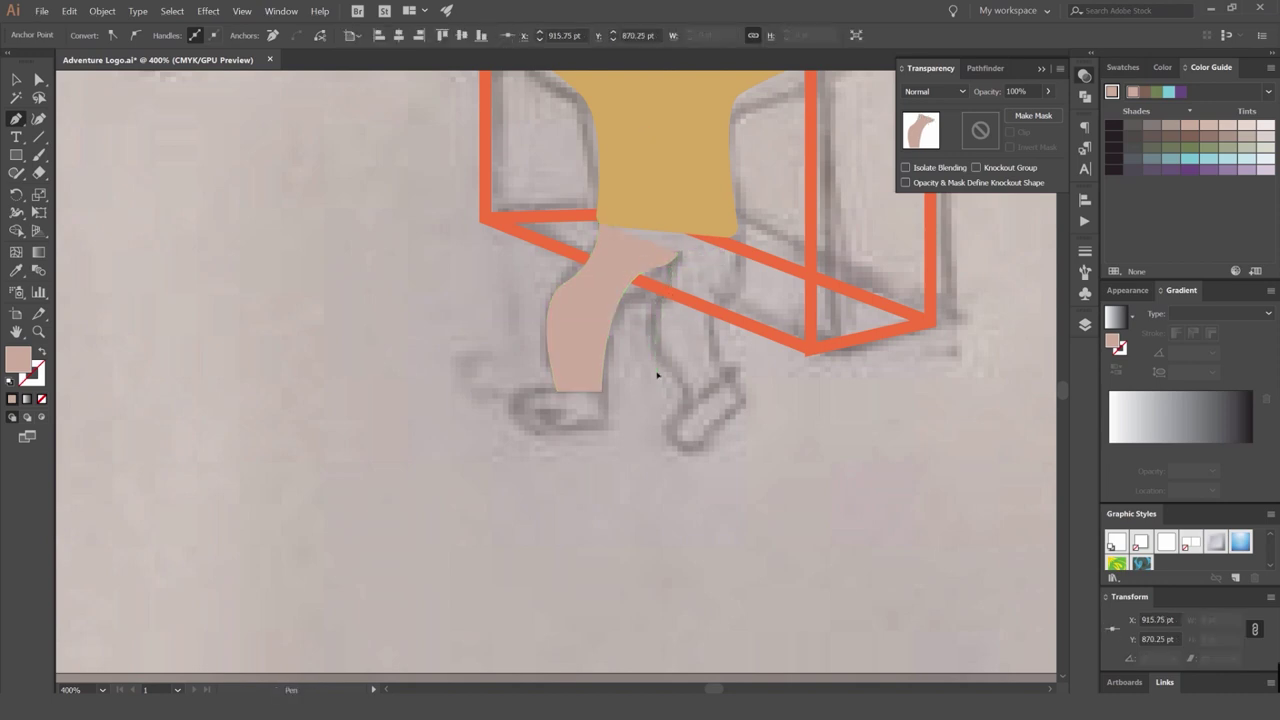
Continue the path down the other leg to its slanted ankle and back up, closing the trousers shape at the shirt hem.
left_click_drag(654, 343, 685, 399)
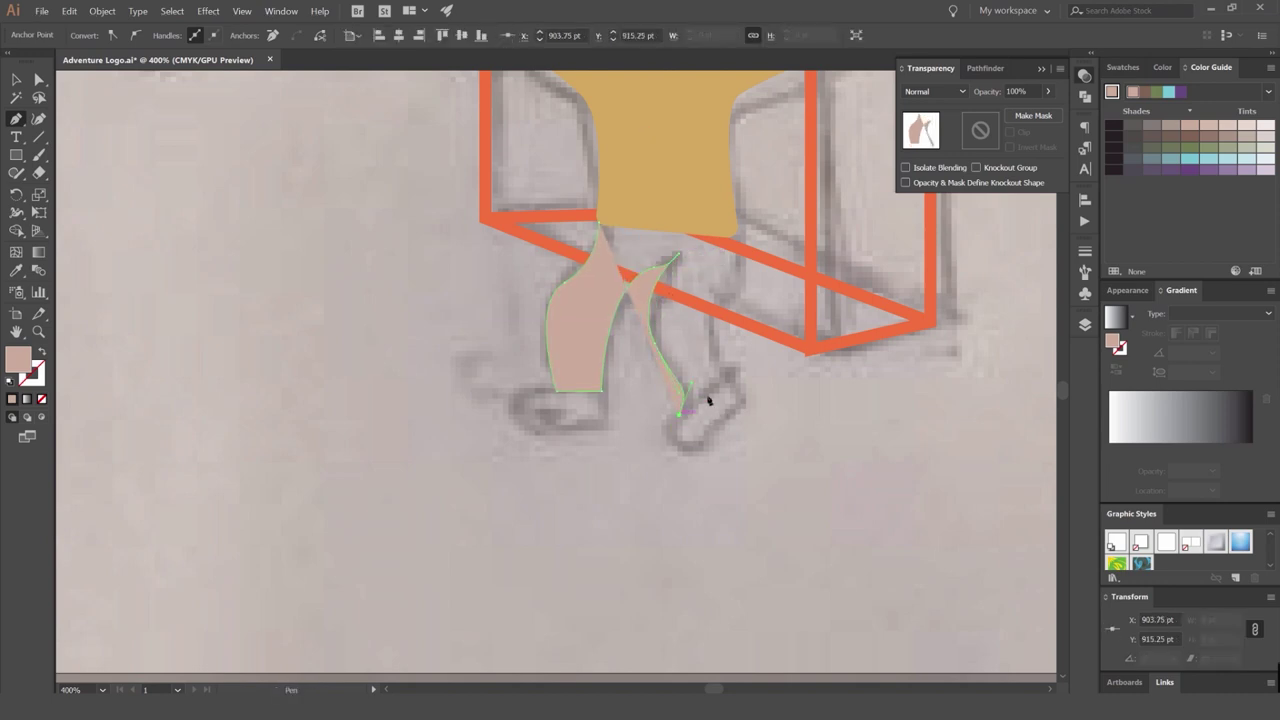
left_click_drag(741, 278, 749, 248)
left_click(738, 224)
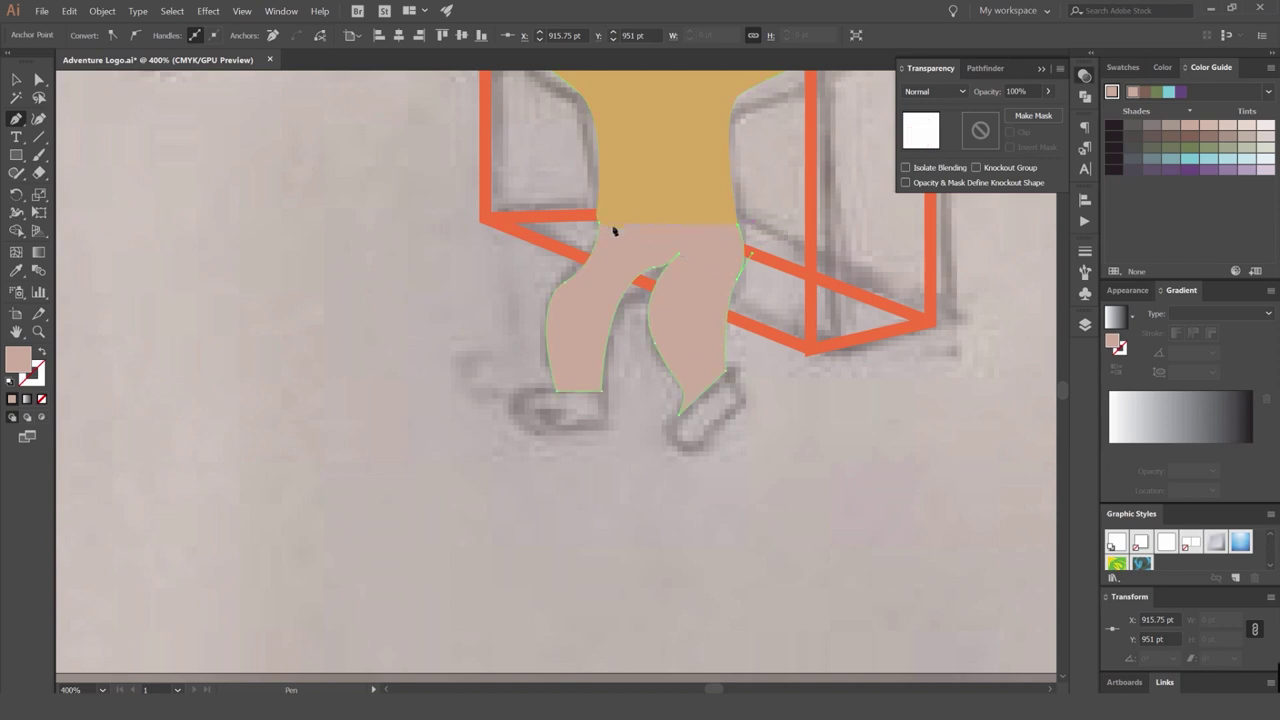
left_click(600, 223)
Adjust the anchor point and handles on the straight leg's inner curve near the crotch.
key("v")
left_click(538, 253)
scroll(672, 272, "up", 3)
key("a")
left_click_drag(628, 257, 566, 257)
left_click_drag(674, 228, 570, 298)
left_click(570, 293)
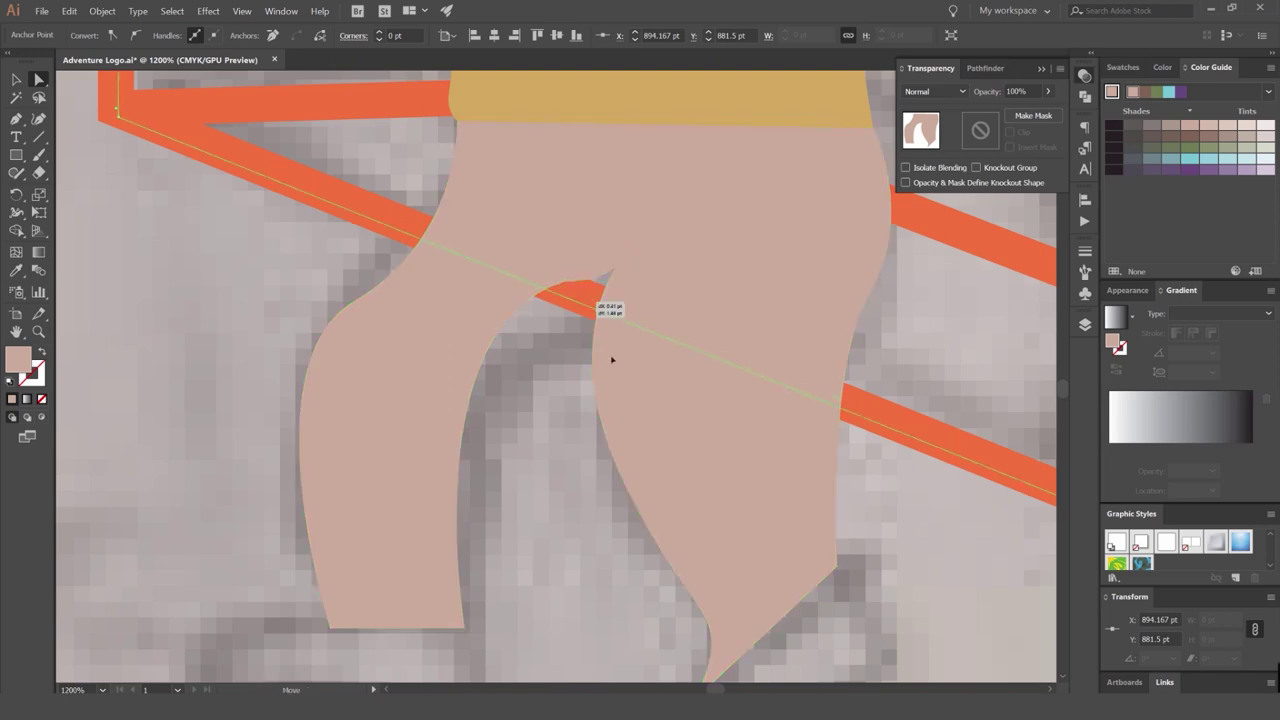
left_click(559, 286)
left_click_drag(569, 292, 788, 548)
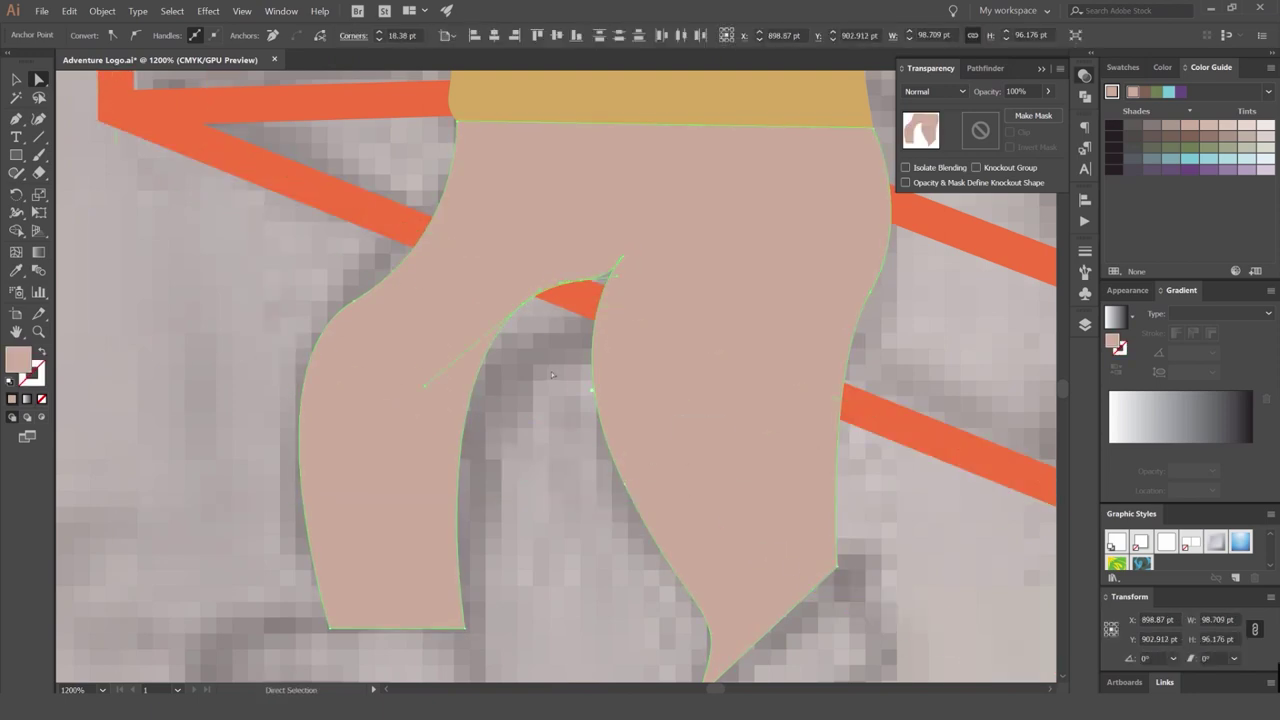
left_click(880, 560)
key("ctrl+z")
Reshape the short curve at the crotch by adjusting its direction handle and tip.
scroll(622, 263, "up", 3)
left_click_drag(607, 252, 586, 252)
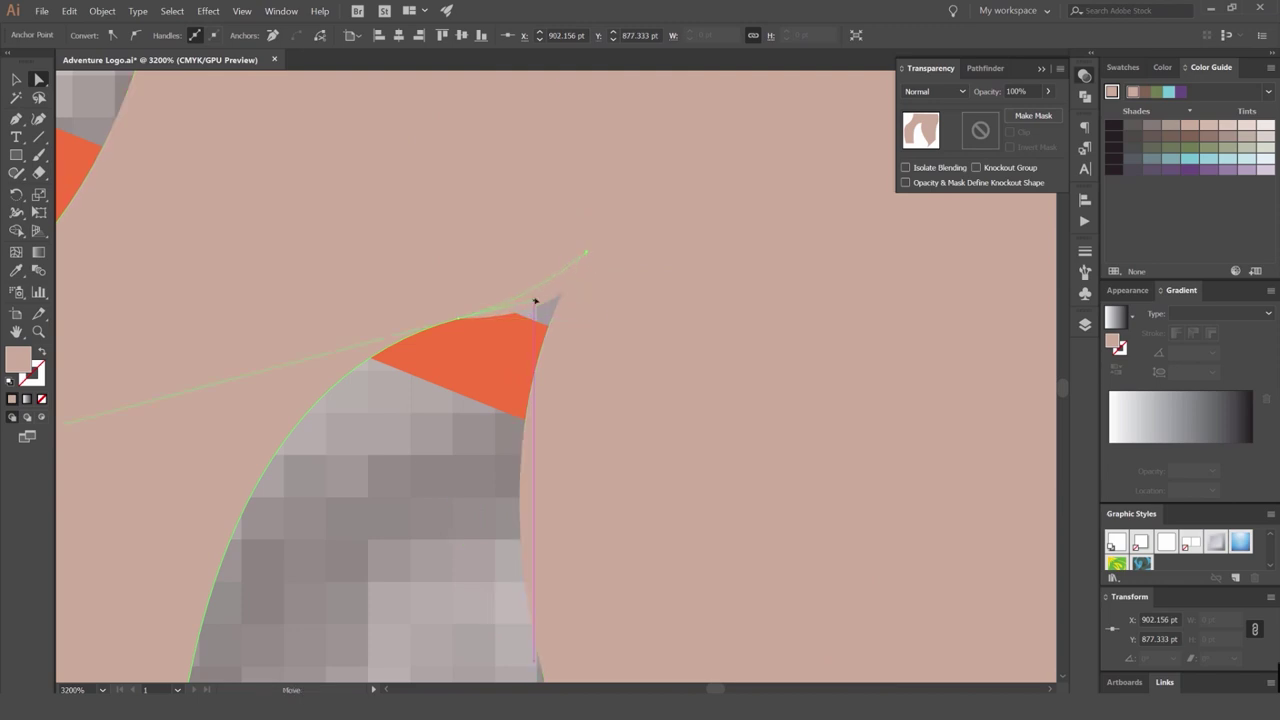
left_click_drag(535, 300, 589, 296)
left_click(586, 254, "alt")
scroll(480, 340, "down", 4)
left_click(468, 482)
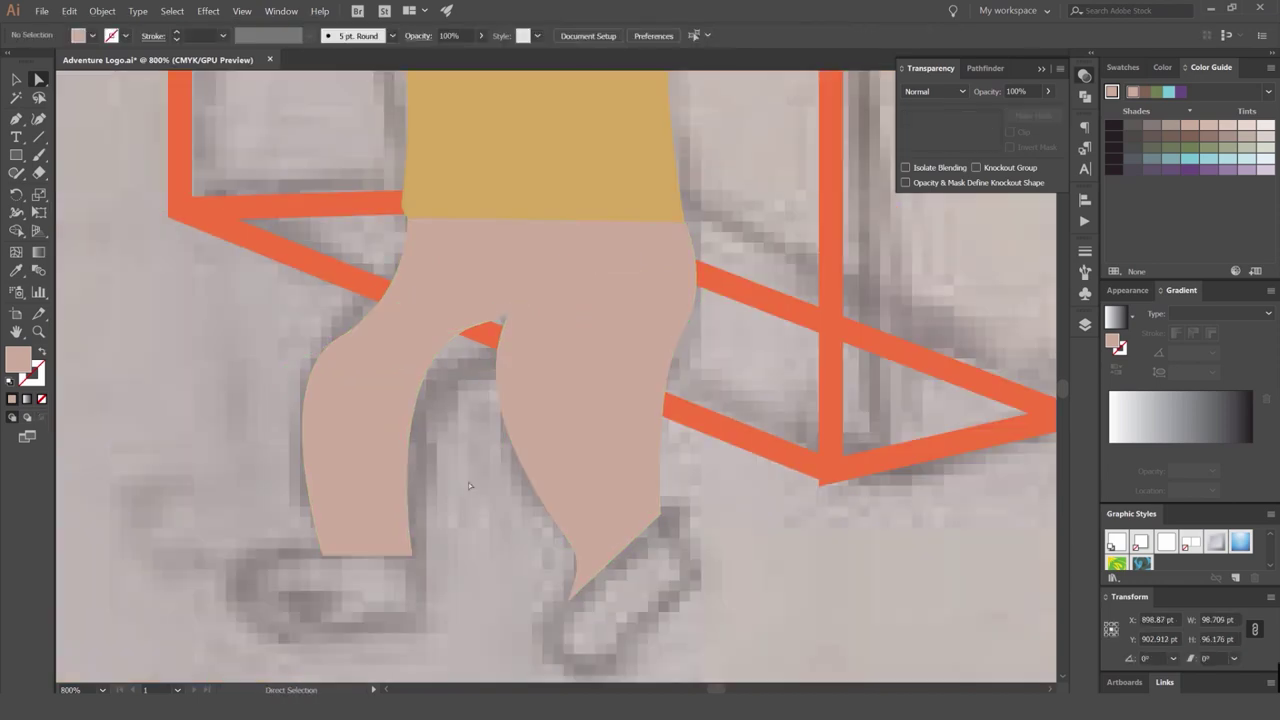
Fill the trousers shape with the dark brown swatch.
scroll(610, 325, "down", 2)
left_click(592, 322)
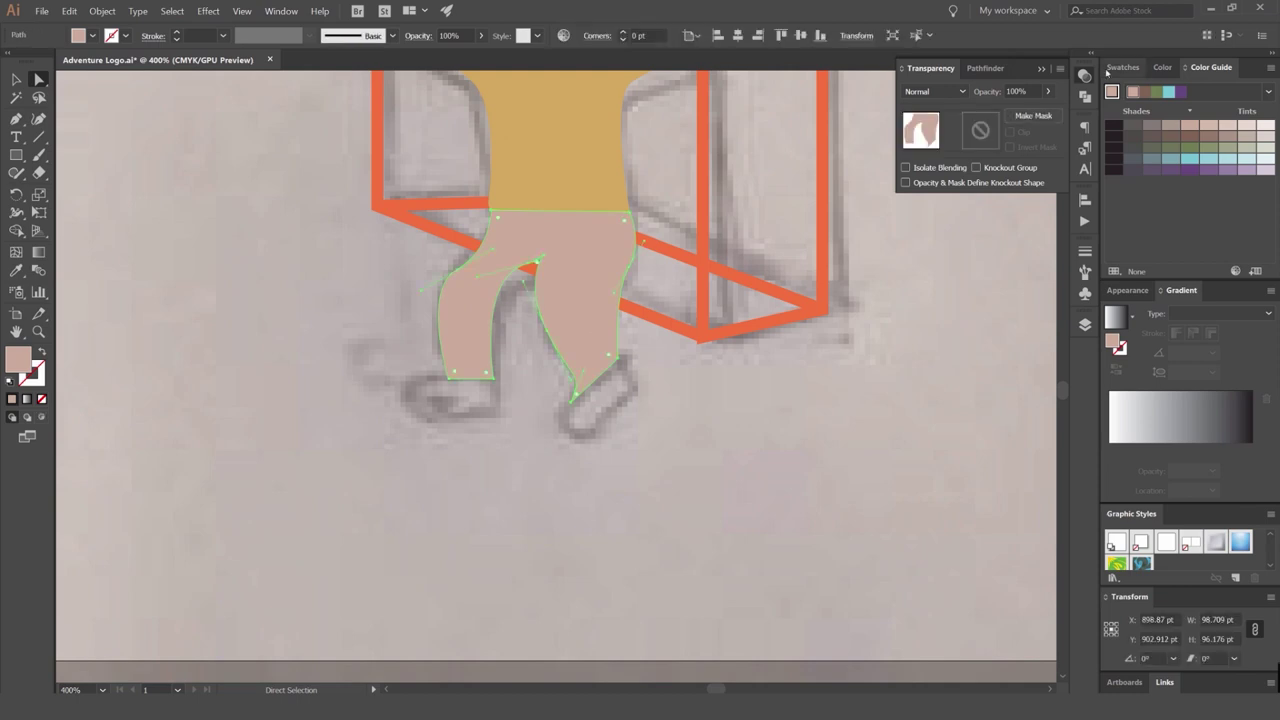
left_click(1122, 67)
left_click(1131, 139)
left_click(760, 384)
Move the lower tip of the slanted trouser cuff inward and adjust its handle to shape the ankle curve.
scroll(588, 384, "up", 4)
left_click(587, 380)
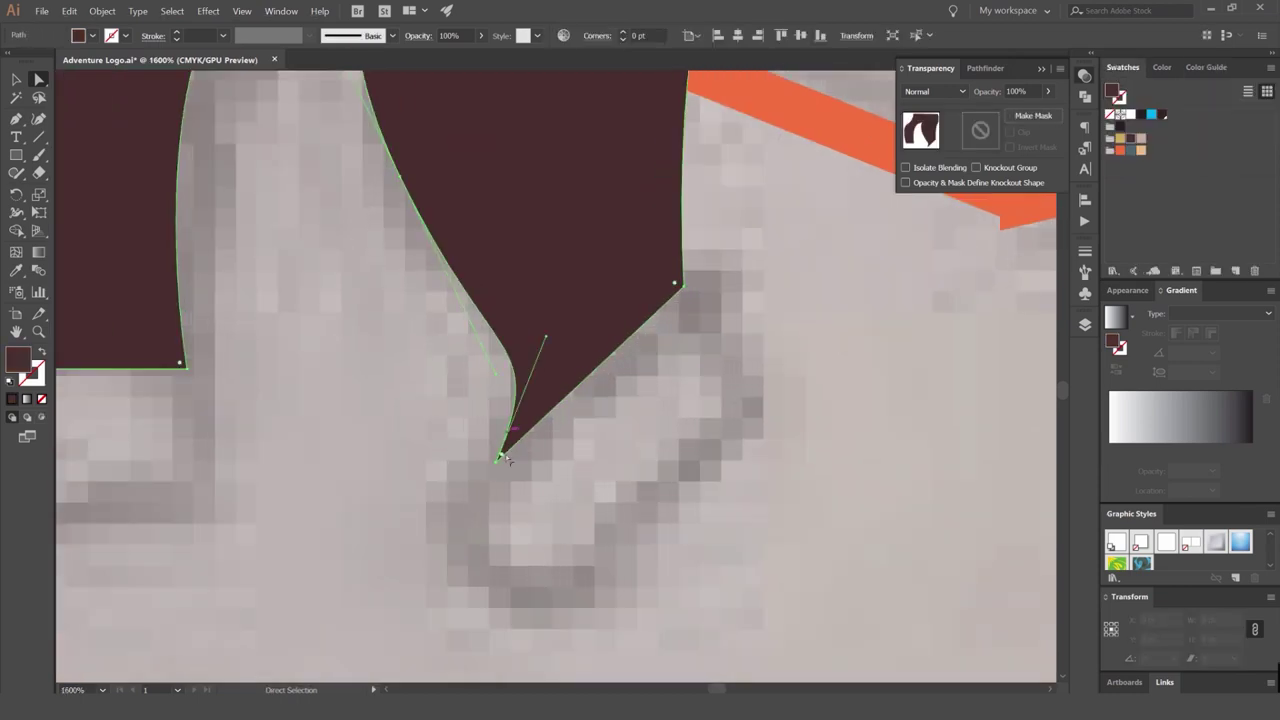
left_click_drag(500, 456, 545, 437)
left_click_drag(592, 320, 532, 320)
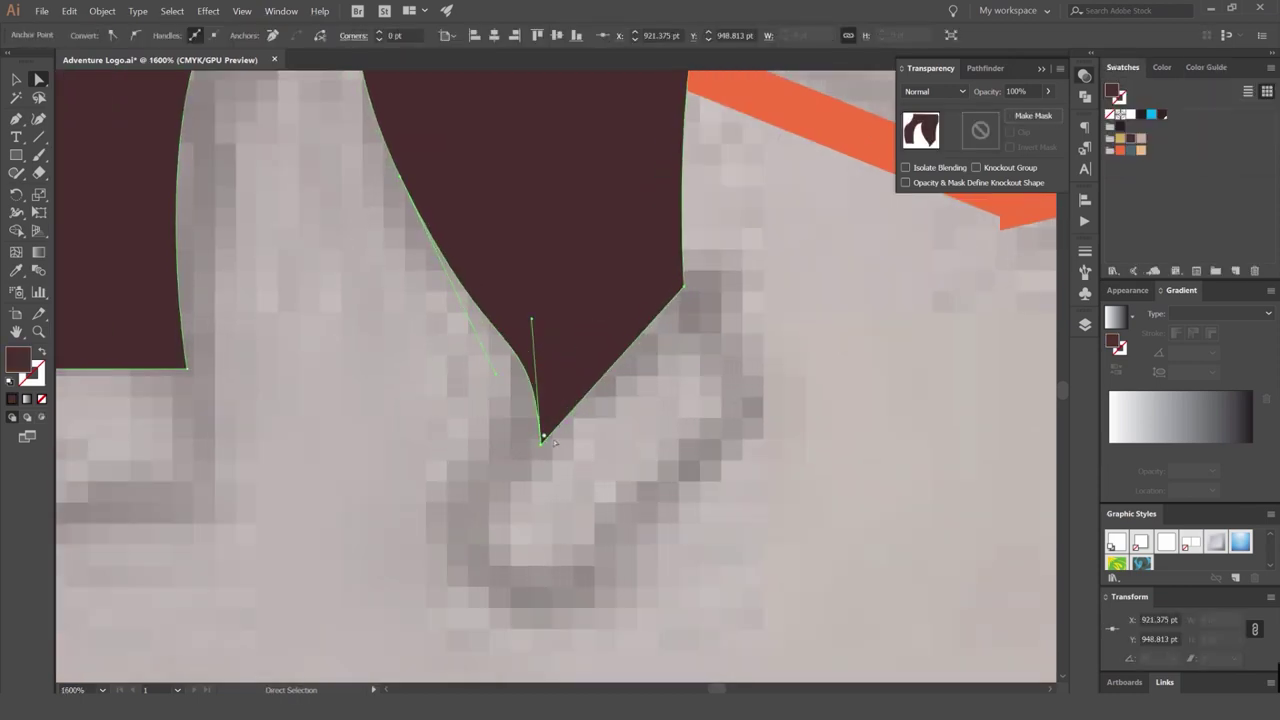
left_click_drag(545, 437, 515, 413)
key("ctrl+z")
left_click(684, 288)
scroll(706, 284, "down", 4)
left_click(566, 330)
Draw a rectangle about 37 by 17 pt for the shoe under the straight leg and fully round its upper toe corner.
scroll(561, 327, "up", 3)
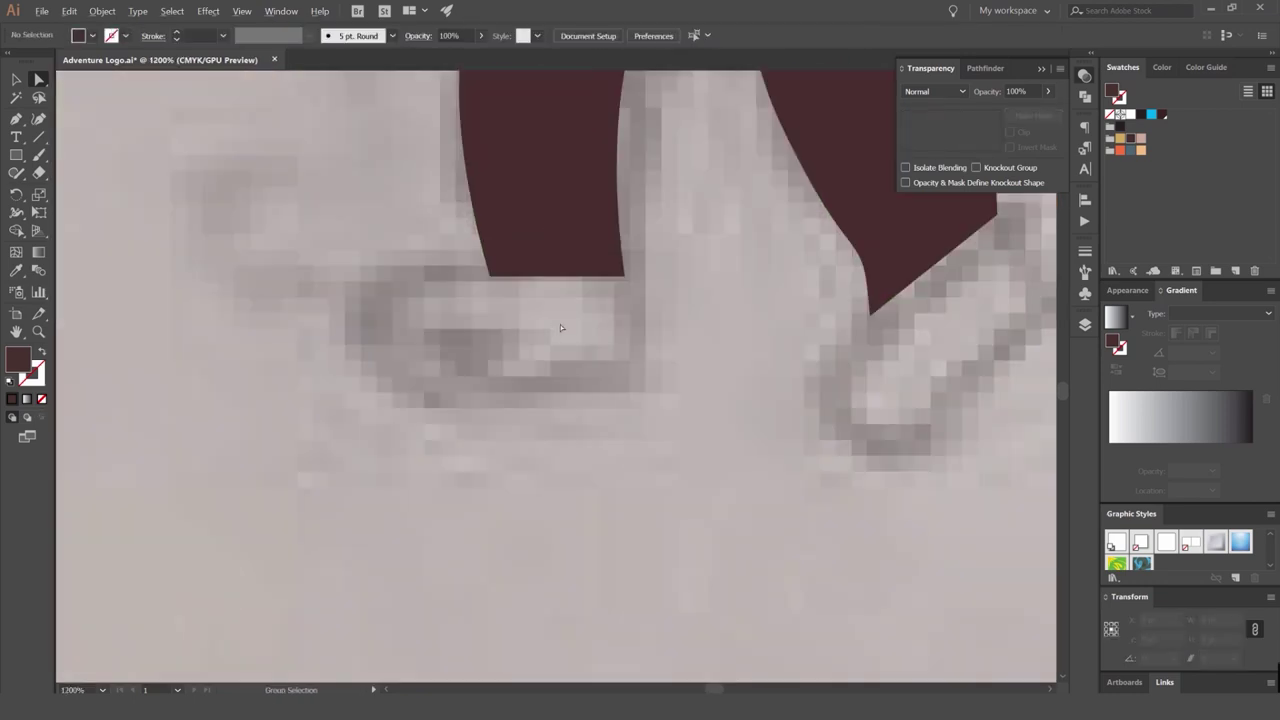
key("p")
key("m")
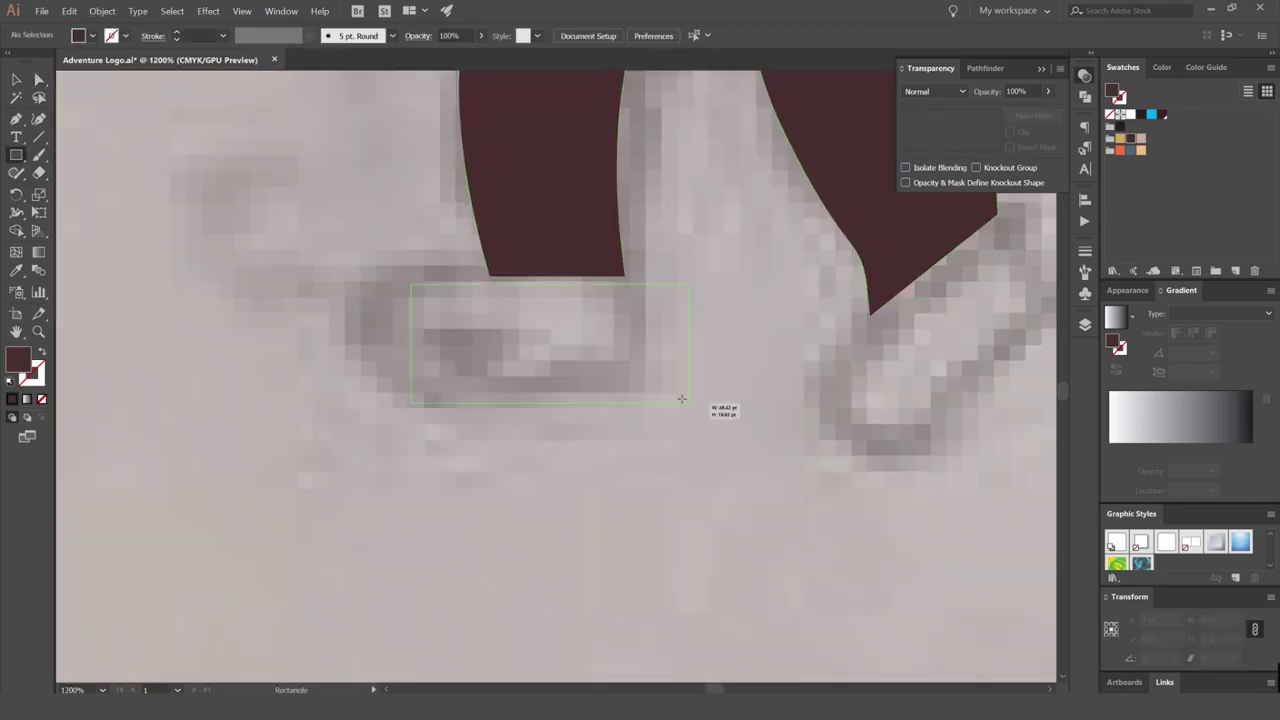
left_click_drag(682, 399, 631, 388)
key("a")
left_click(680, 386)
left_click(411, 285)
left_click_drag(426, 299, 622, 480)
Move the shoe up against the trouser cuff and fill it with a muted red from the colour guide's shades.
key("v")
left_click(648, 384)
left_click_drag(605, 341, 589, 321)
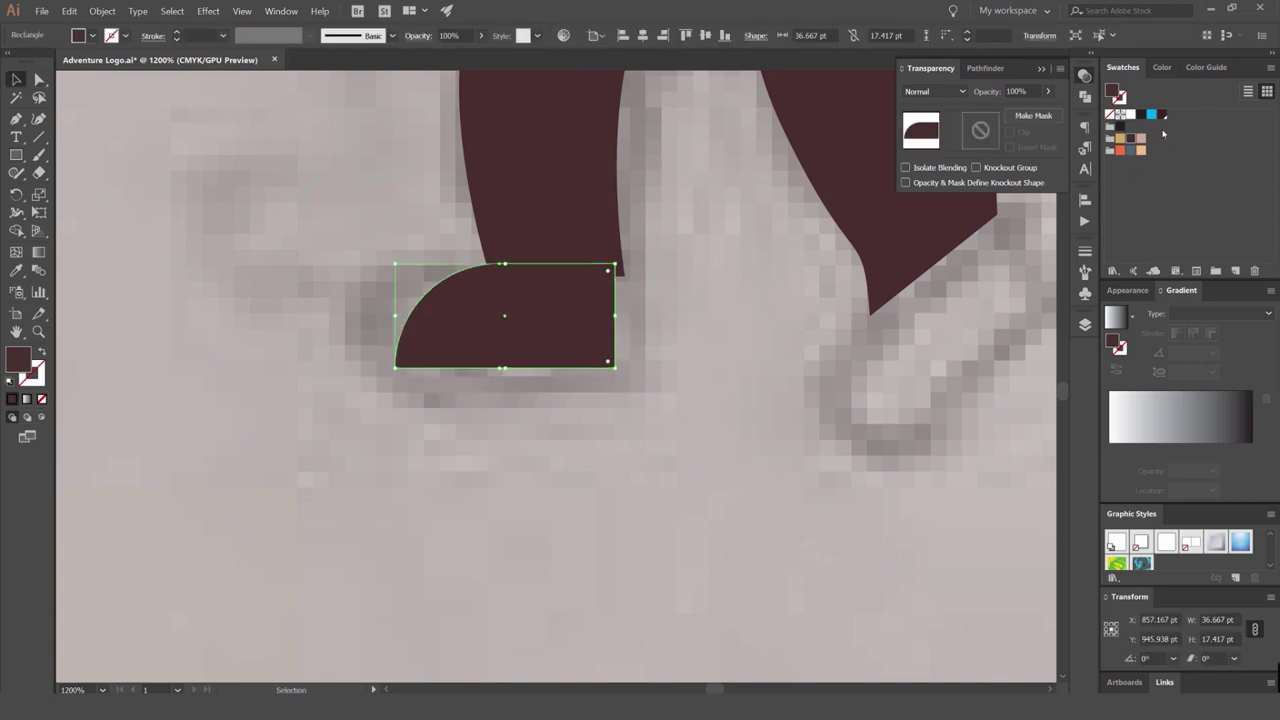
left_click(1166, 68)
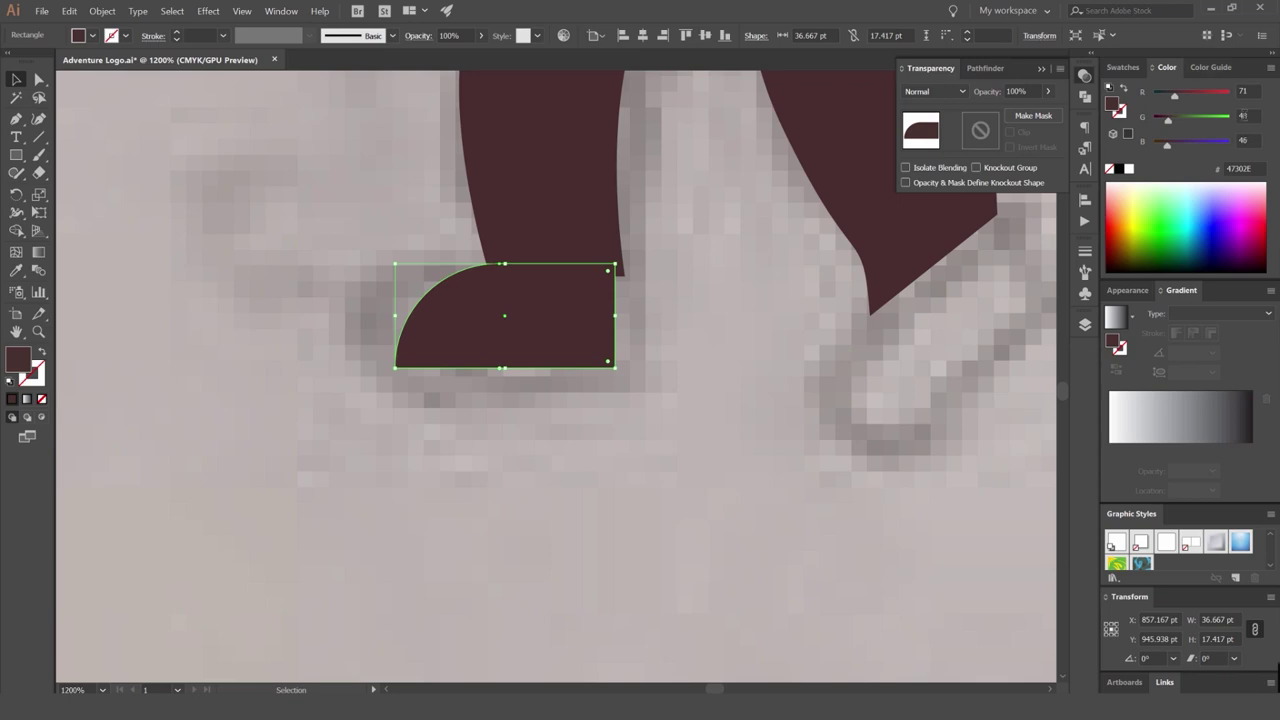
left_click(1208, 68)
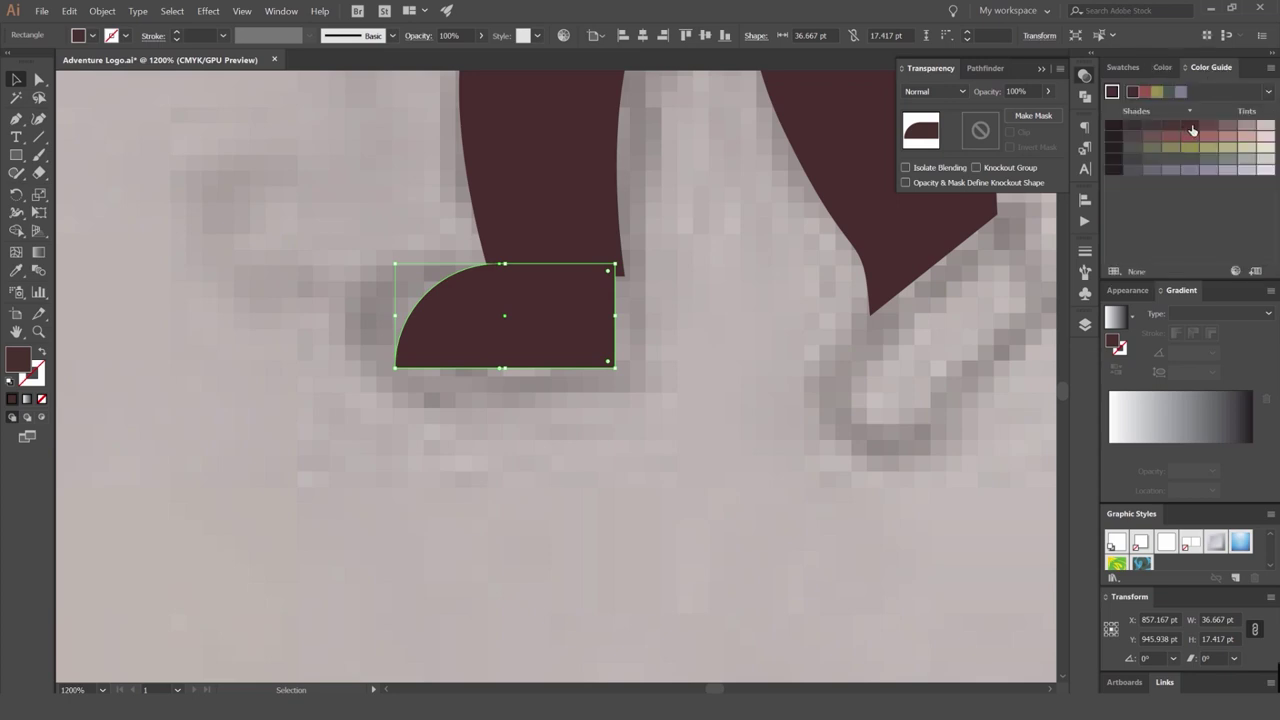
left_click(1192, 130)
left_click(717, 300)
Duplicate the red shoe onto the other foot and rotate the copy to 36.25° to match the slanted cuff.
scroll(717, 300, "down", 5)
left_click(685, 303)
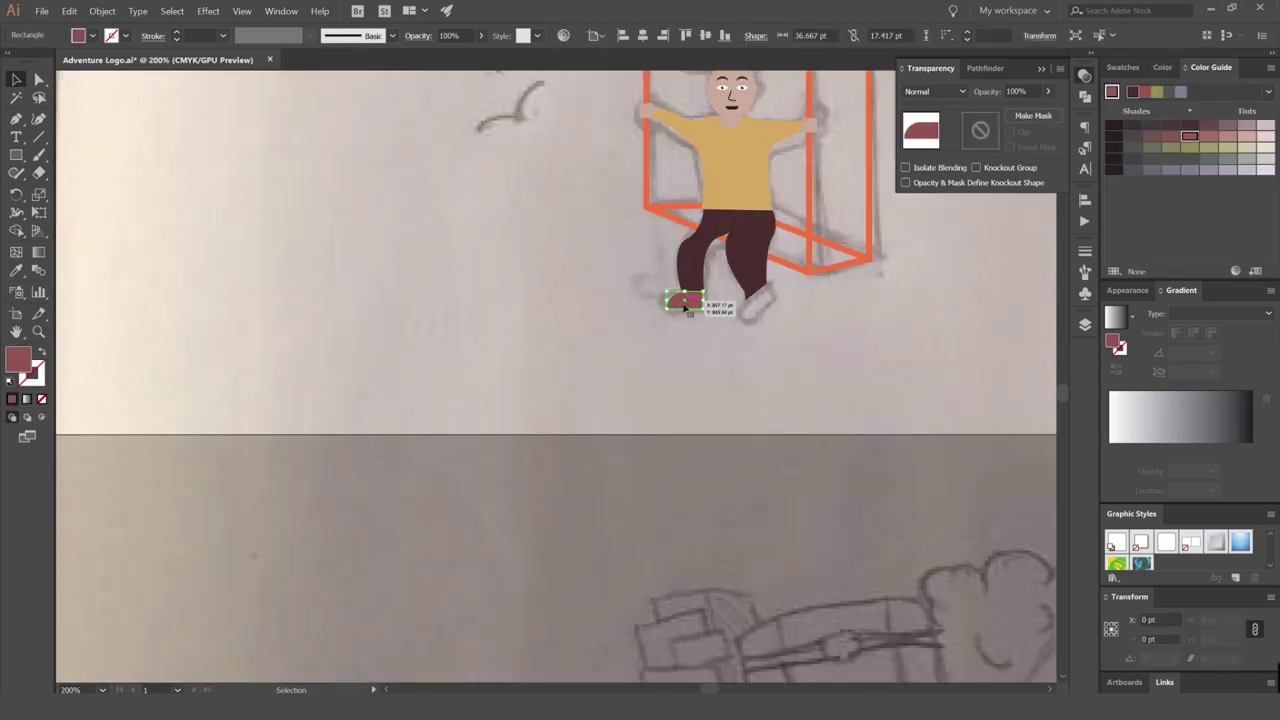
scroll(687, 303, "up", 5)
left_click_drag(757, 293, 503, 312)
left_click_drag(498, 307, 890, 300)
left_click_drag(921, 252, 700, 335)
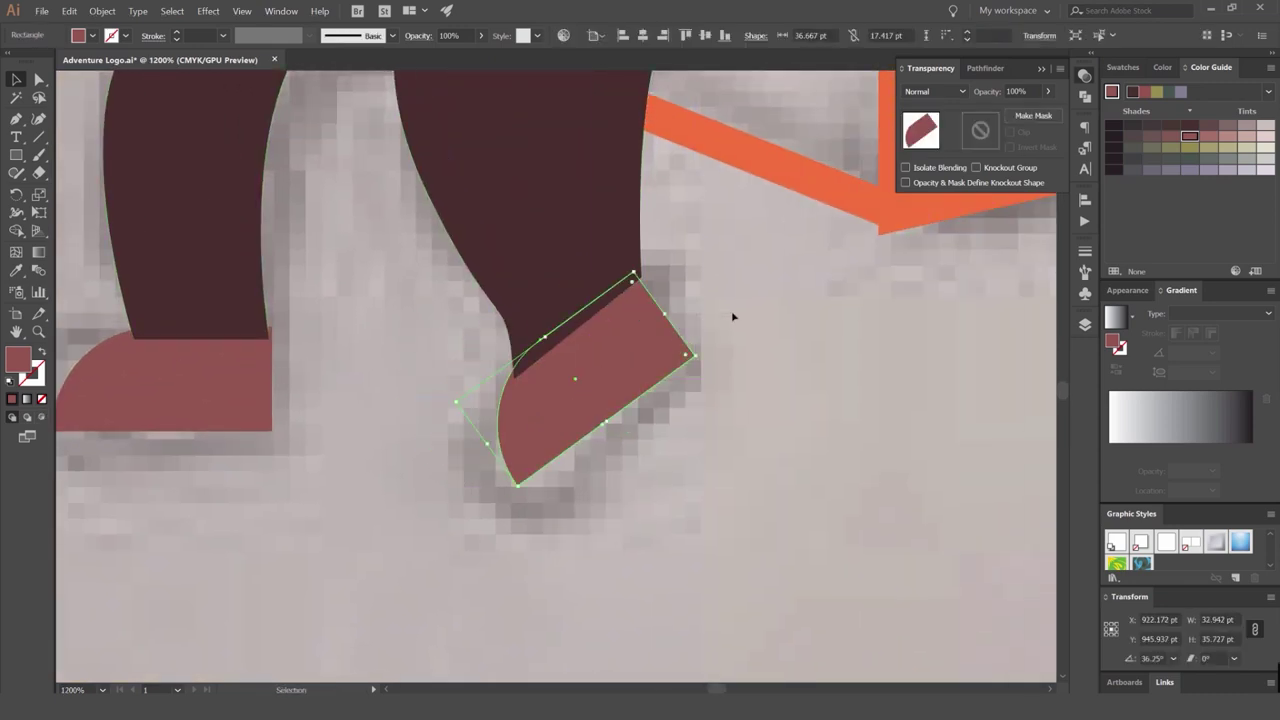
left_click(735, 315)
Nudge the shoe under the straight leg into line with its trouser cuff and check the slanted shoe's fit.
left_click(150, 375)
scroll(200, 380, "up", 2)
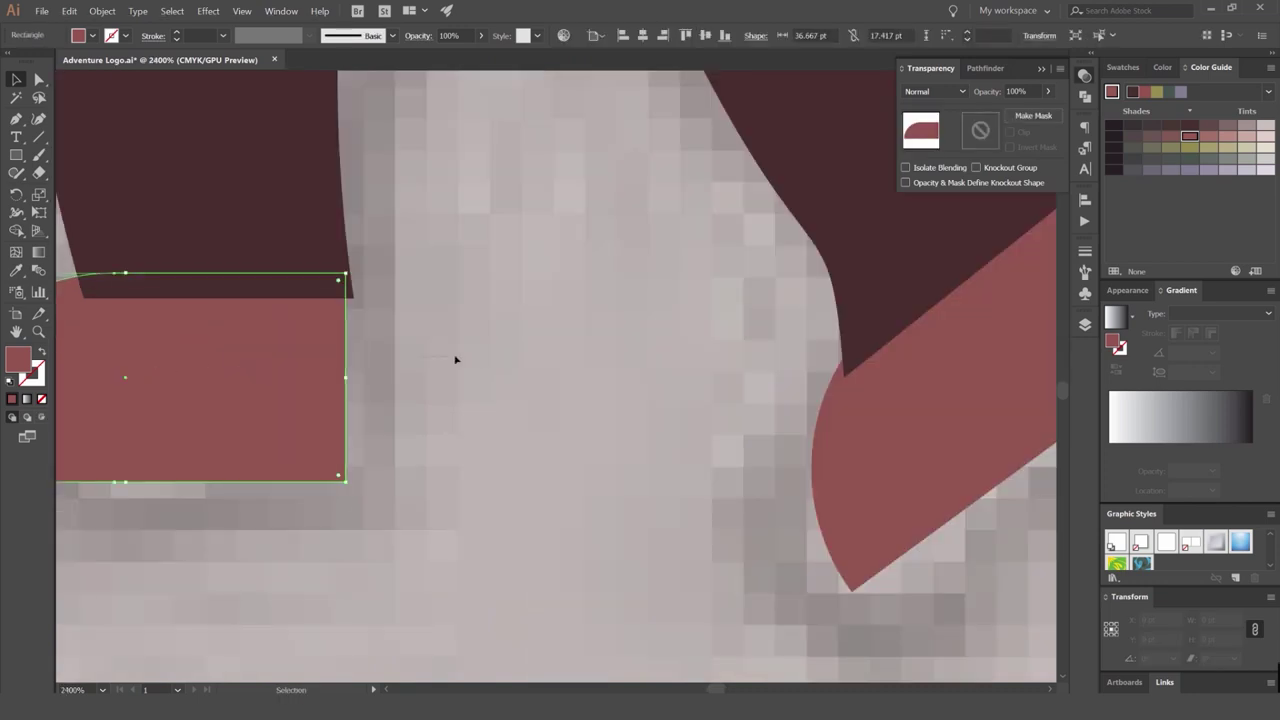
left_click(455, 360)
scroll(460, 358, "down", 4)
scroll(571, 360, "up", 1)
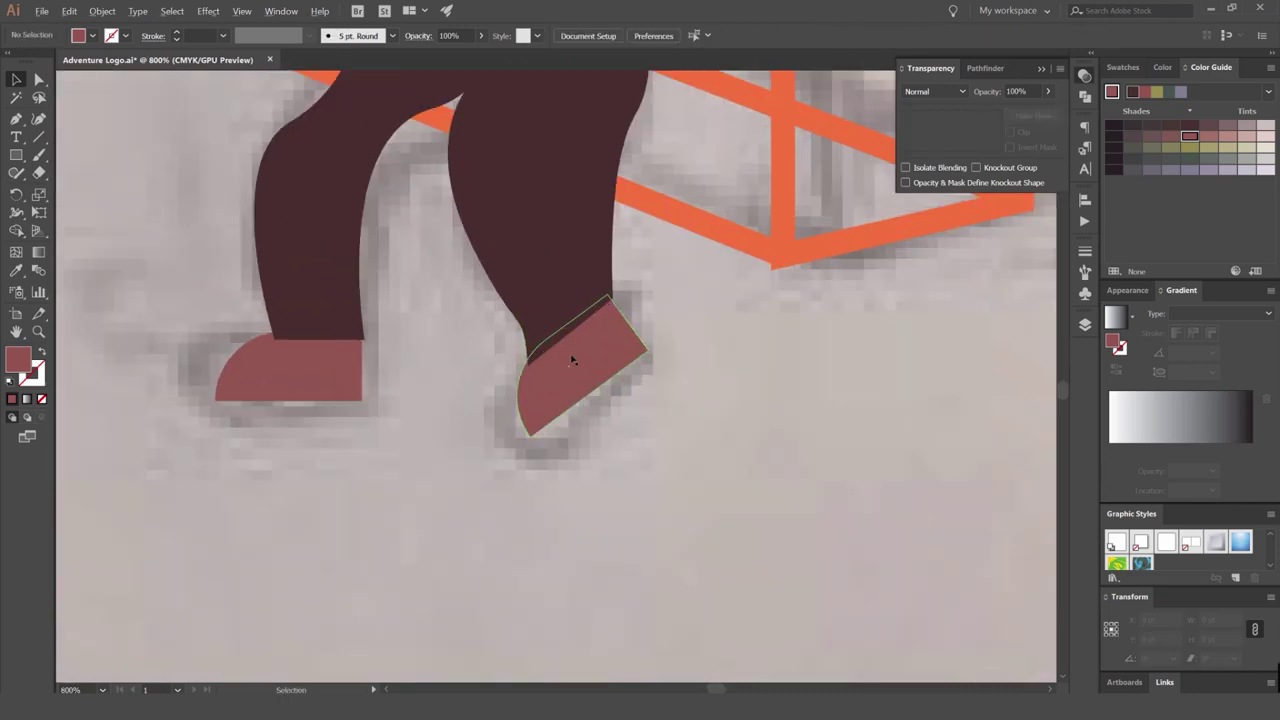
scroll(594, 371, "up", 2)
left_click(594, 371)
scroll(594, 371, "down", 4)
left_click(810, 342)
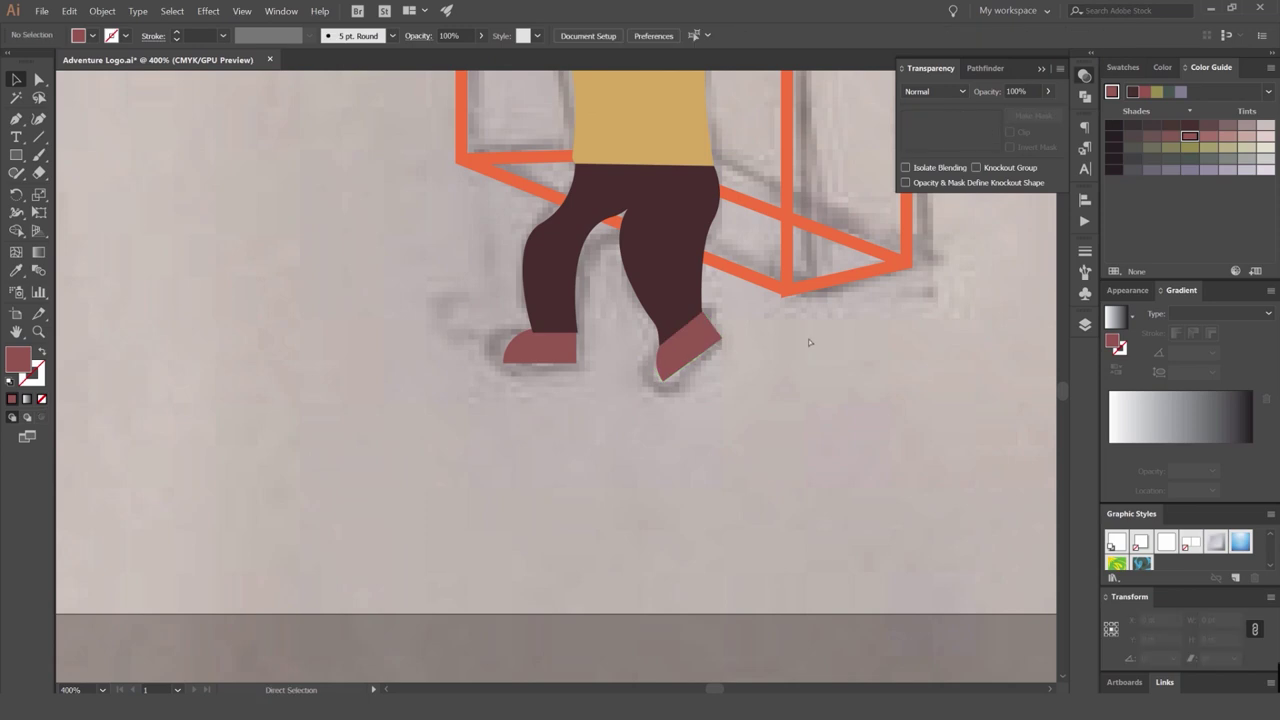
scroll(795, 341, "down", 3)
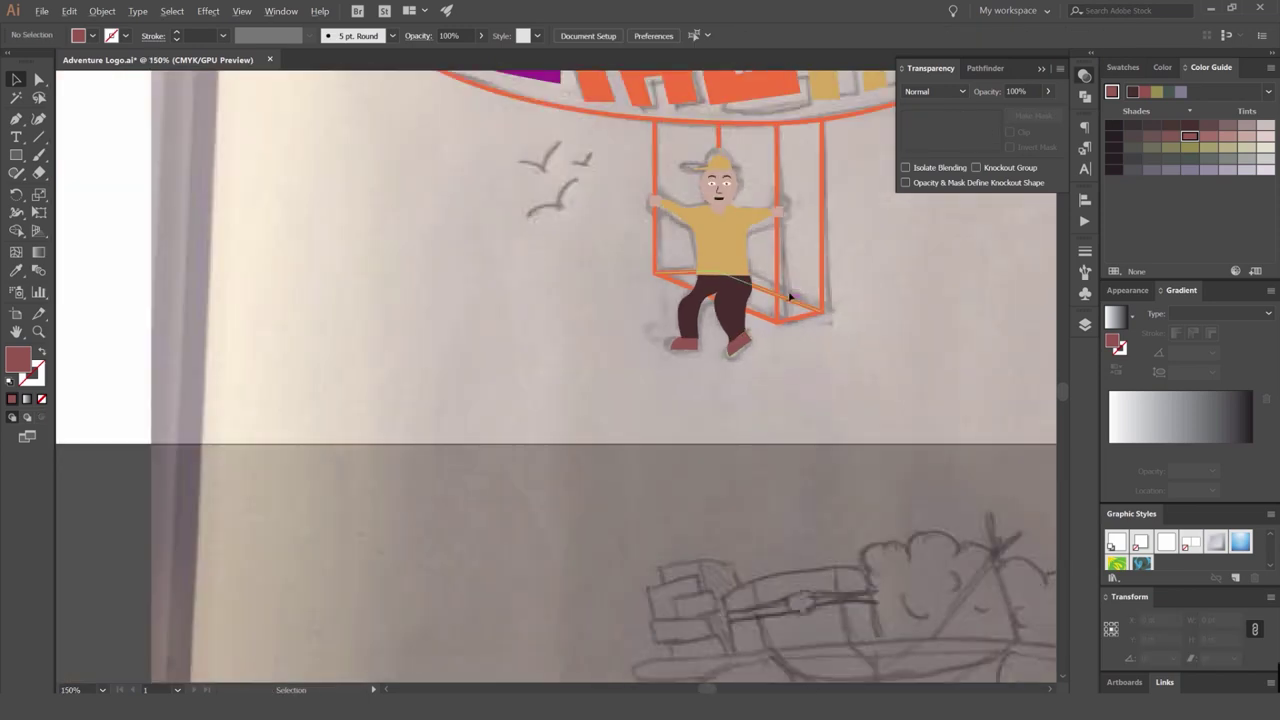
Try to narrow the slanted trouser cuff by moving its two corner points inward.
scroll(746, 321, "up", 5)
left_click(733, 358)
left_click(712, 432)
left_click(676, 412)
key("a")
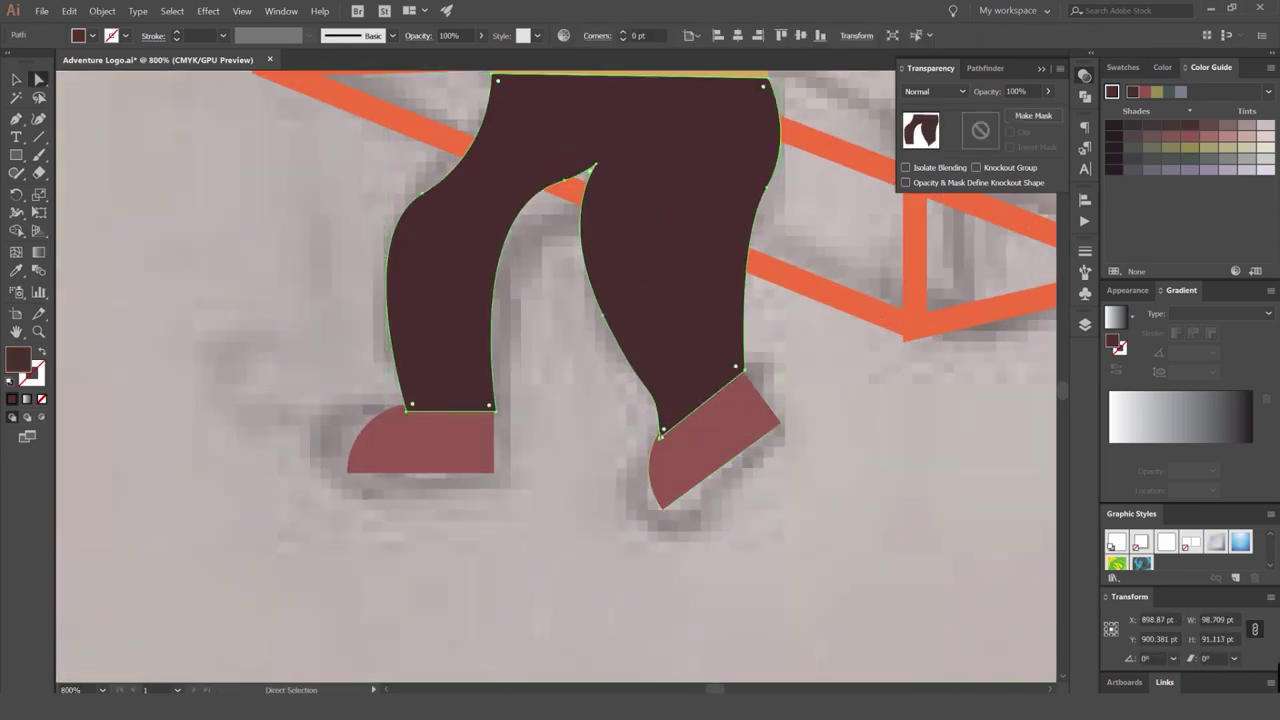
left_click_drag(661, 436, 679, 414)
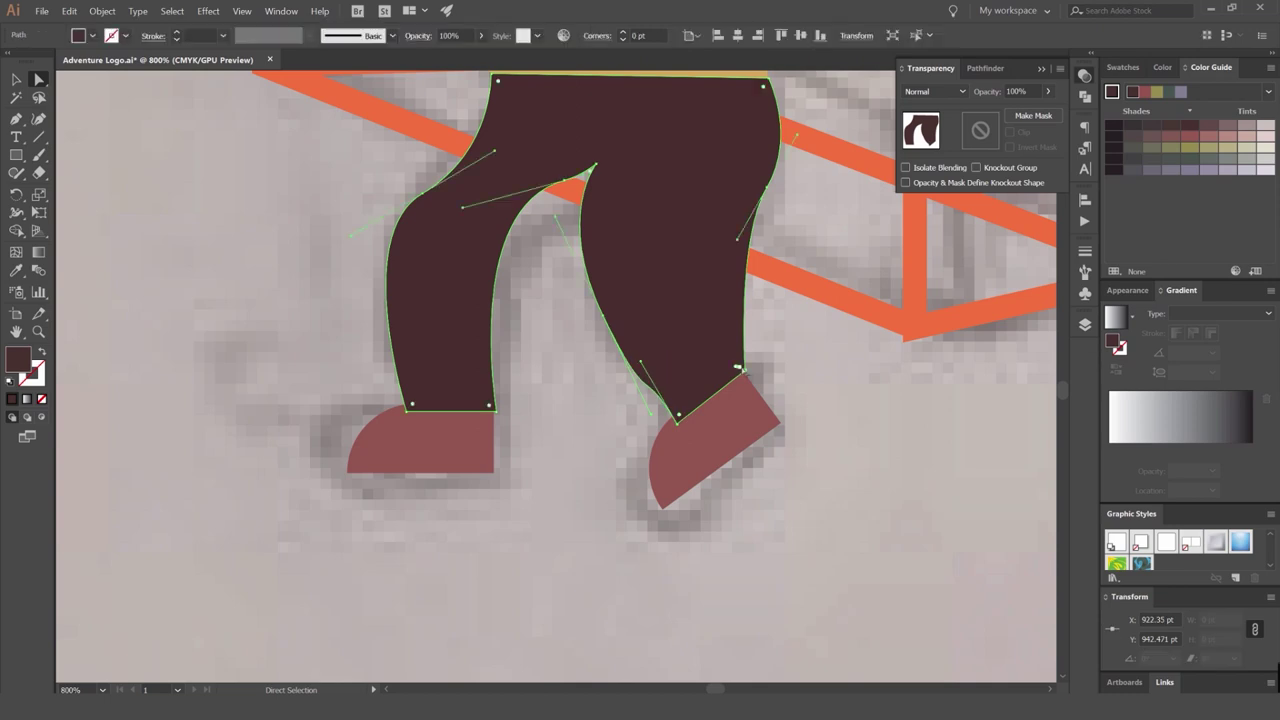
left_click_drag(743, 370, 729, 382)
key("ctrl+z")
key("ctrl+z")
left_click(797, 377, "ctrl")
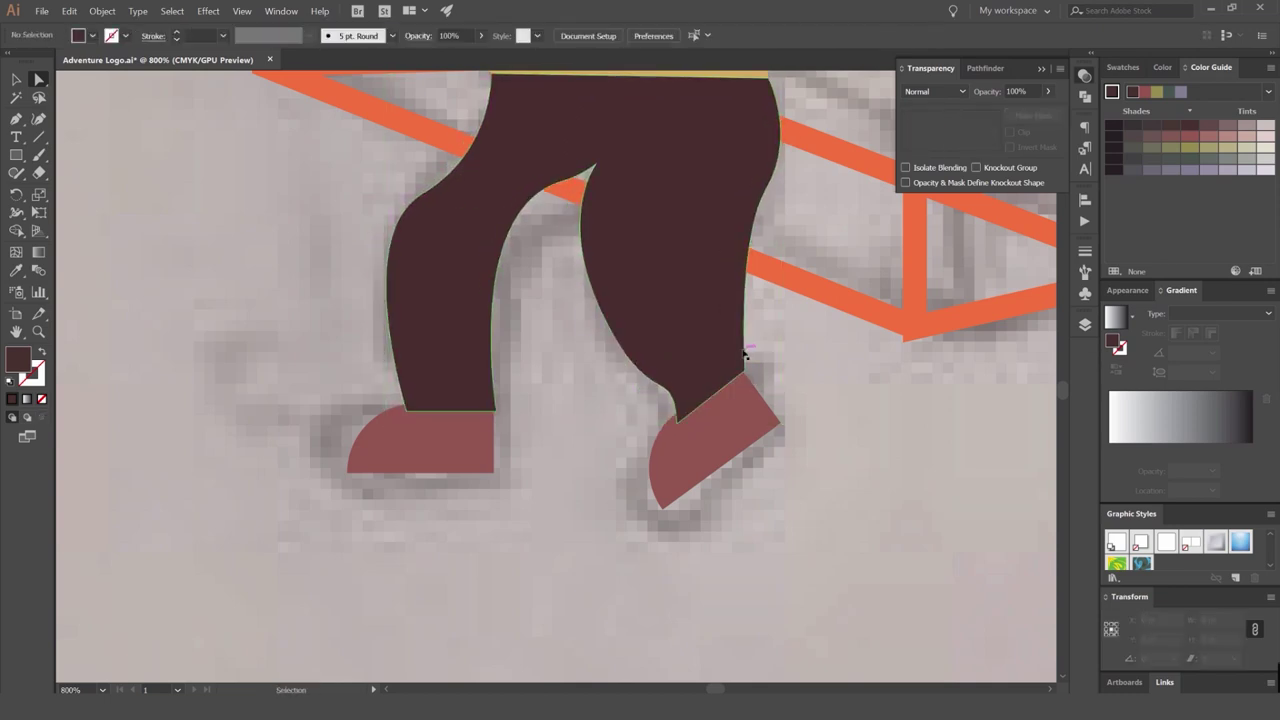
key("ctrl+z")
key("ctrl+z")
Try to slim the slanted trouser leg by moving its inner-edge and cuff points.
left_click(633, 328)
left_click_drag(606, 315, 634, 305)
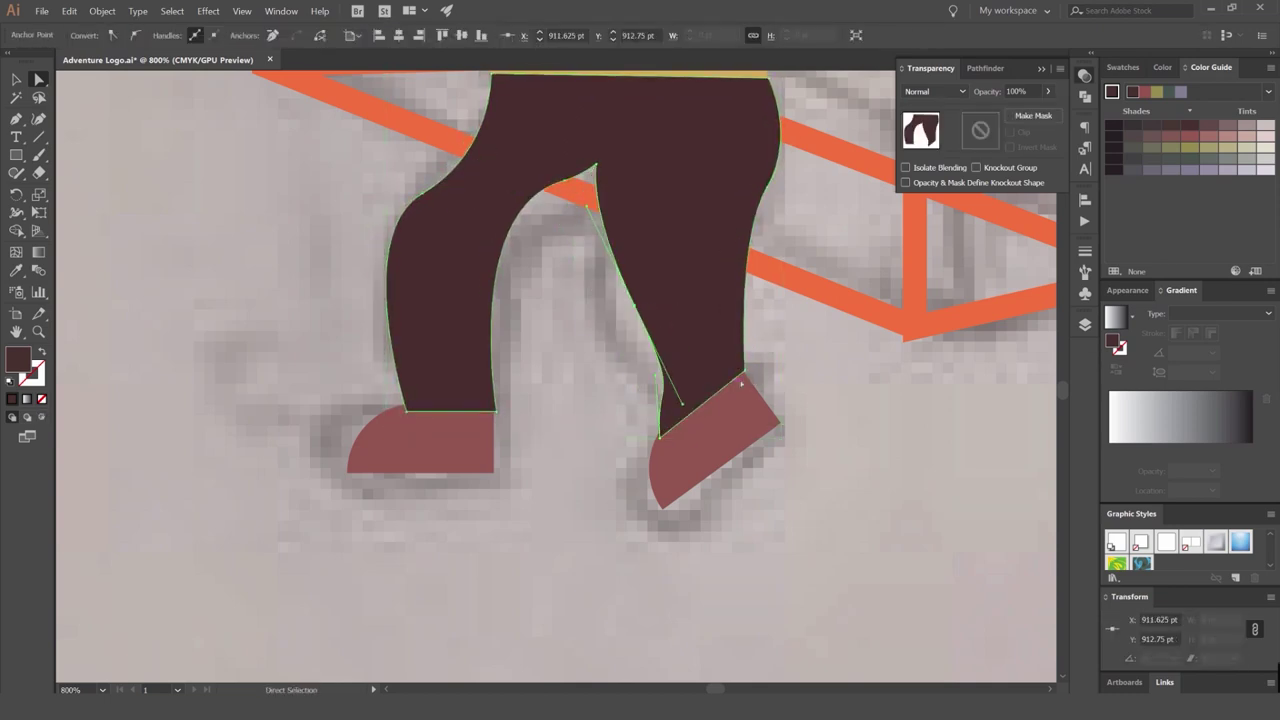
left_click_drag(744, 371, 737, 373)
left_click(812, 362)
scroll(818, 372, "down", 3)
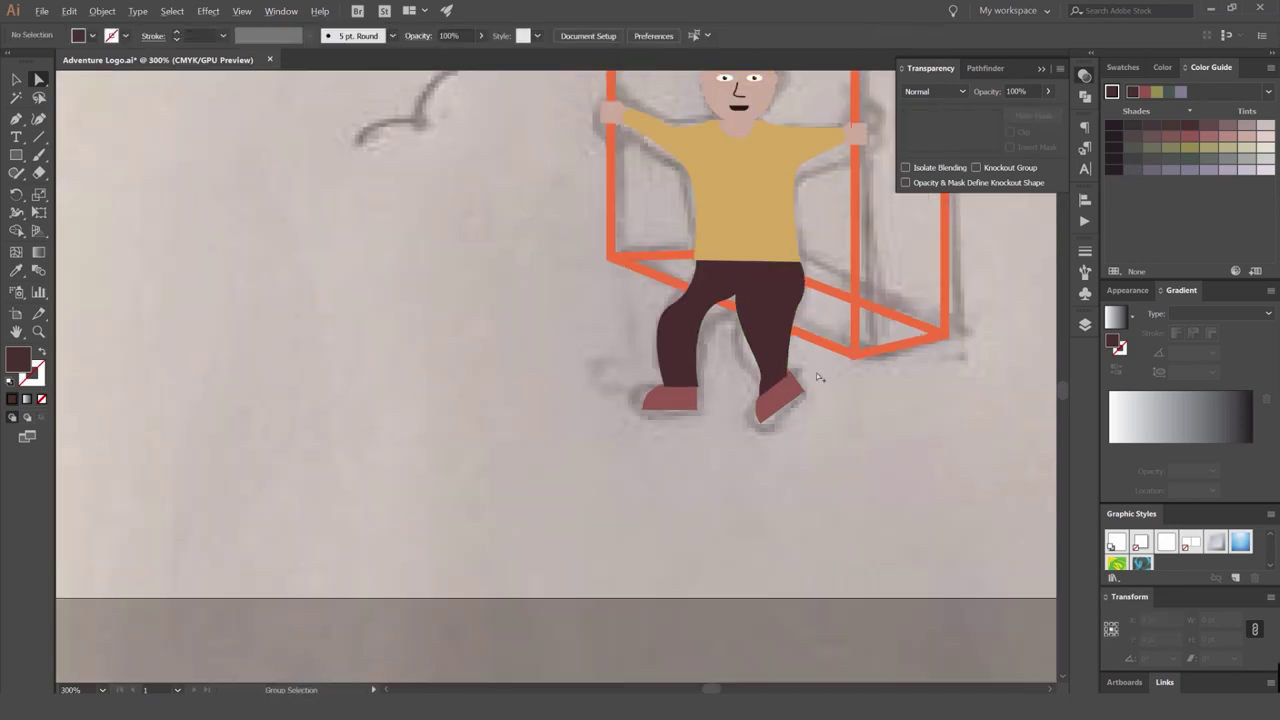
scroll(817, 374, "down", 2)
scroll(806, 340, "up", 3)
key("ctrl+z")
key("ctrl+z")
Reshape the trousers' crotch by moving its point towards the slanted leg and lowering the adjoining inner-thigh curve point.
left_click(860, 366)
scroll(852, 366, "up", 2)
left_click(789, 366)
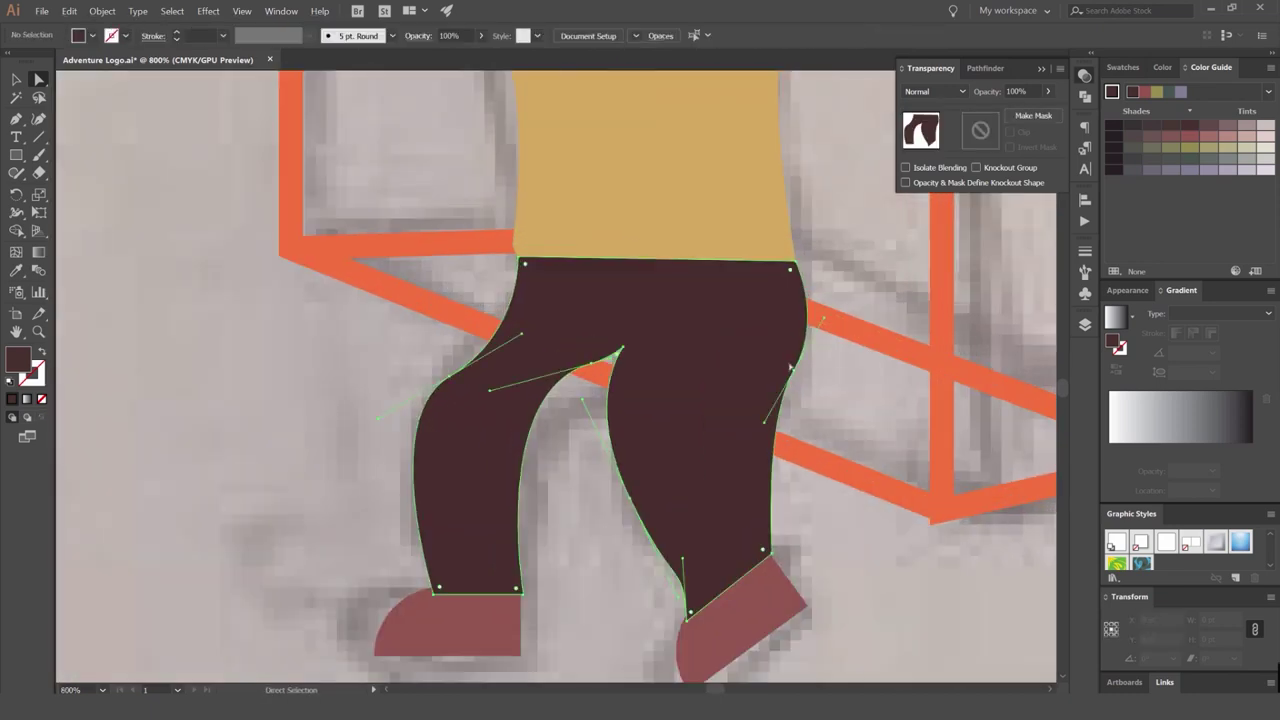
left_click_drag(620, 352, 655, 349)
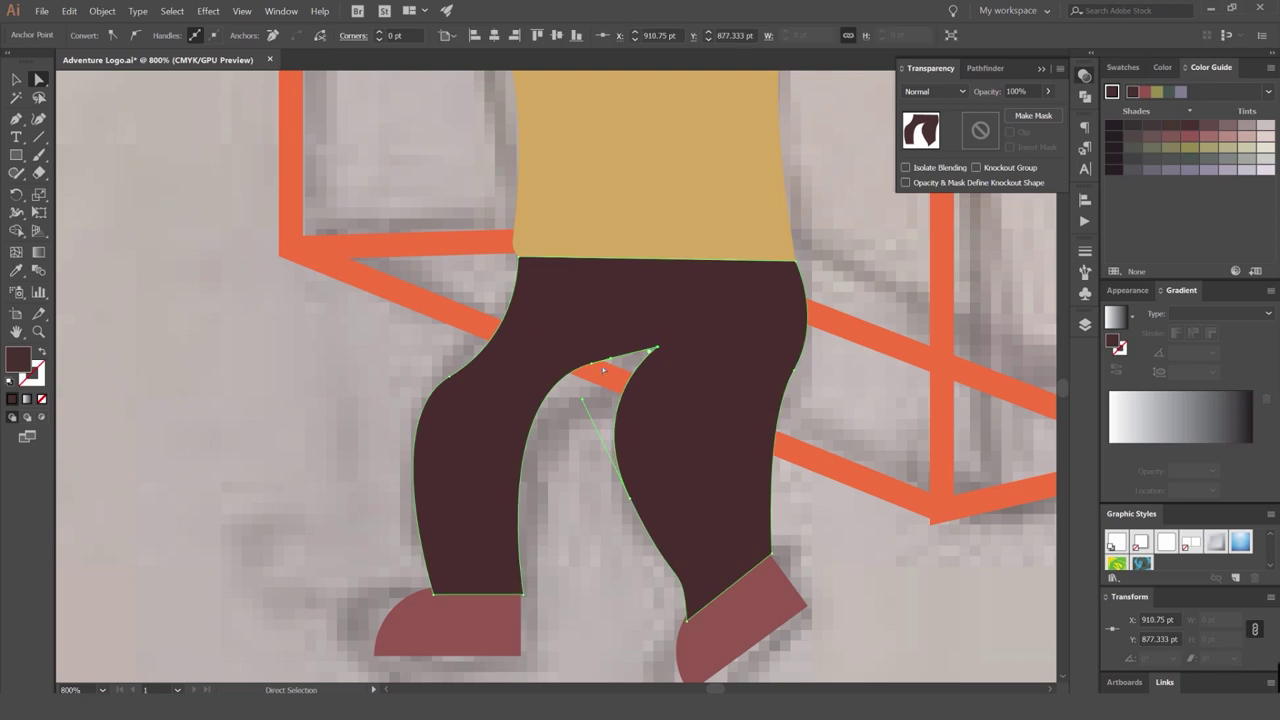
left_click(601, 366)
left_click_drag(490, 391, 502, 423)
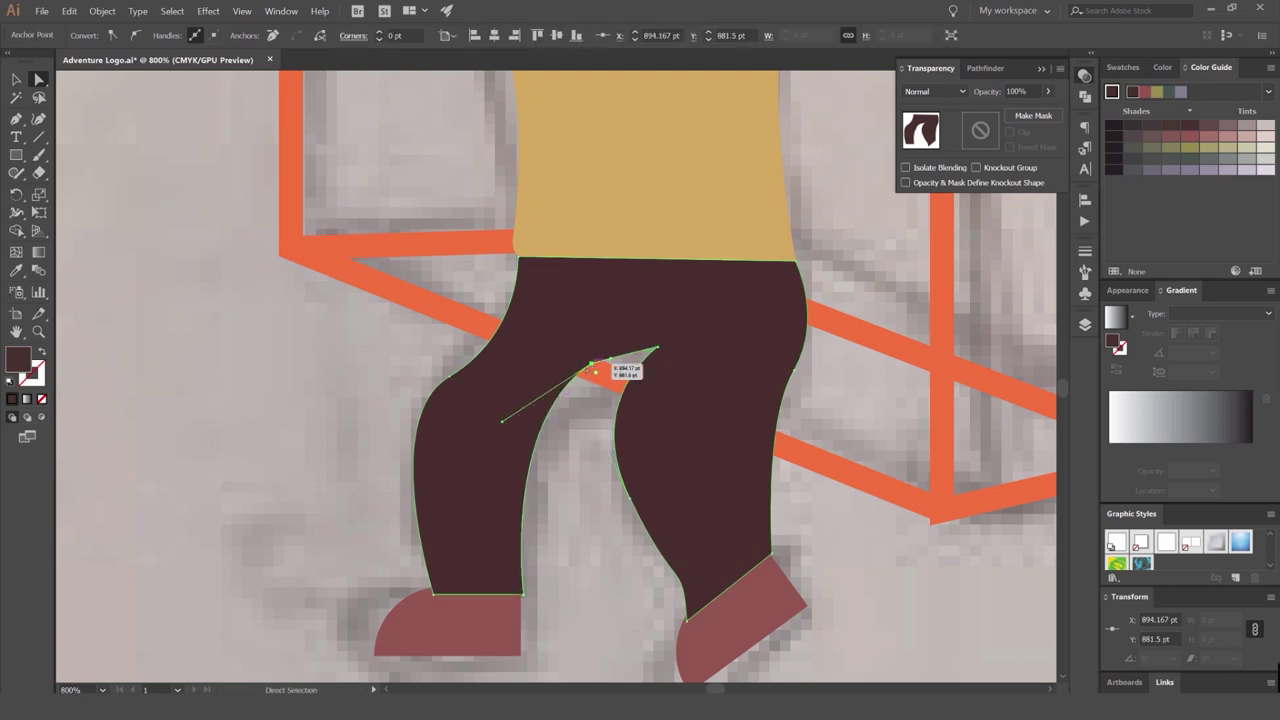
left_click_drag(591, 363, 573, 388)
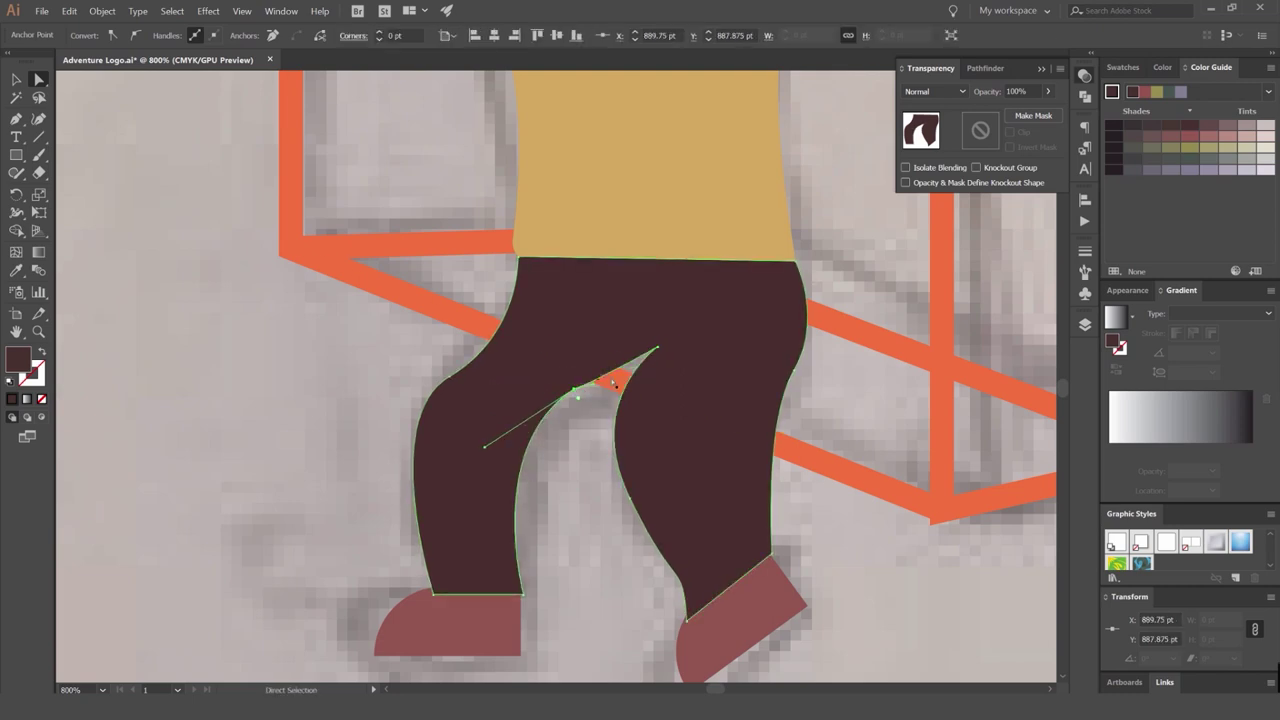
left_click_drag(723, 560, 722, 560)
key("ctrl+shift+a")
scroll(668, 531, "down", 2)
scroll(660, 497, "up", 2)
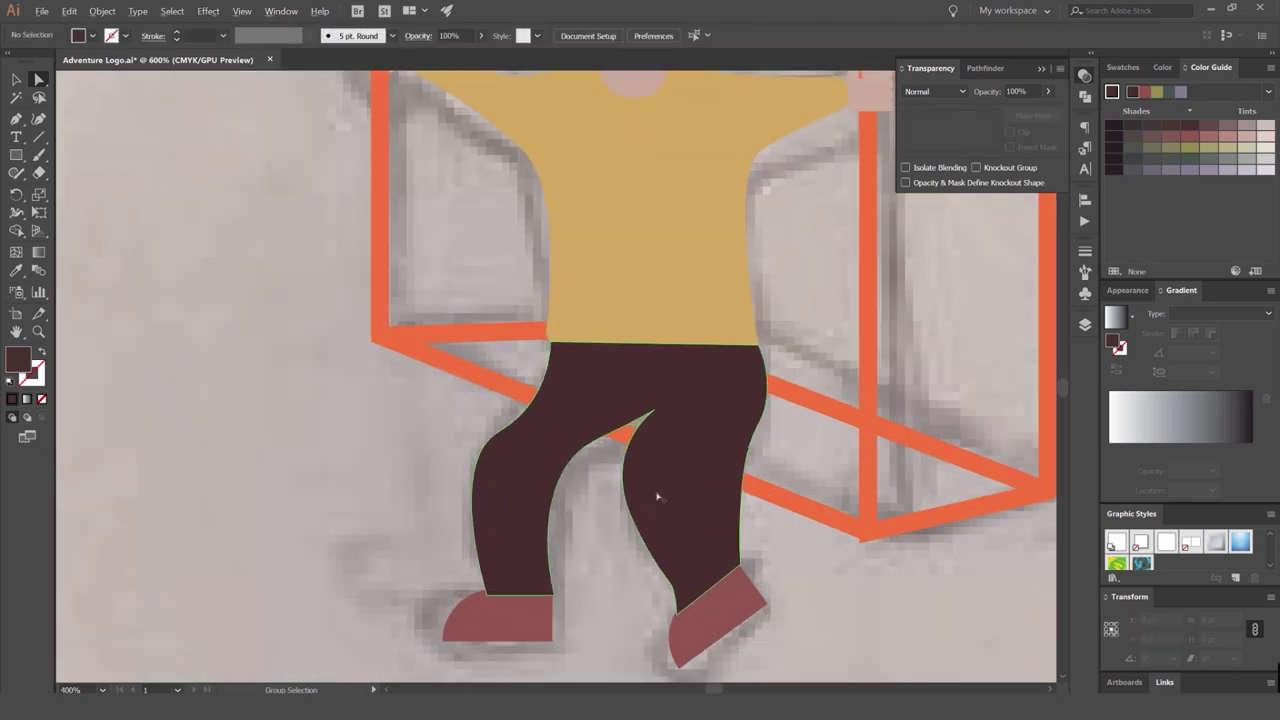
left_click(622, 487)
left_click_drag(641, 531, 644, 531)
key("ctrl+z")
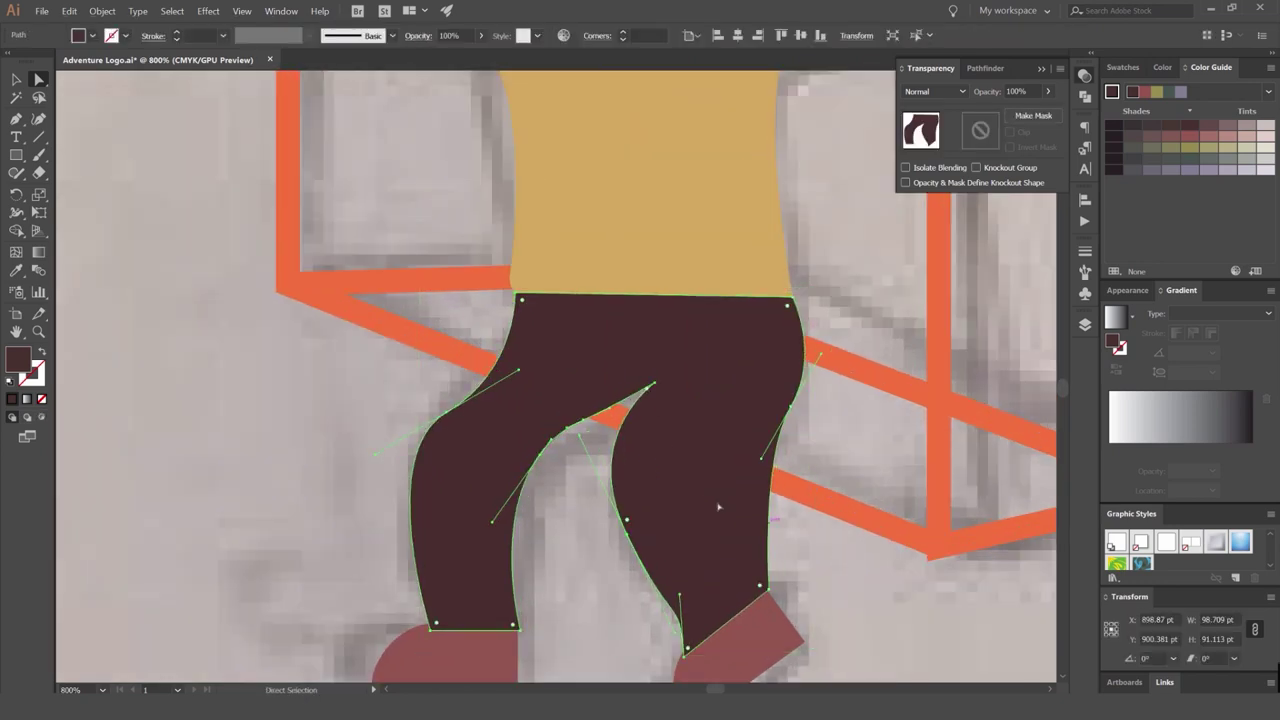
Isolate the trousers and reshape the slanted leg's inner edge into a slimmer thigh with a bend at the knee.
key("v")
double_click(702, 503)
left_click_drag(840, 543, 600, 469)
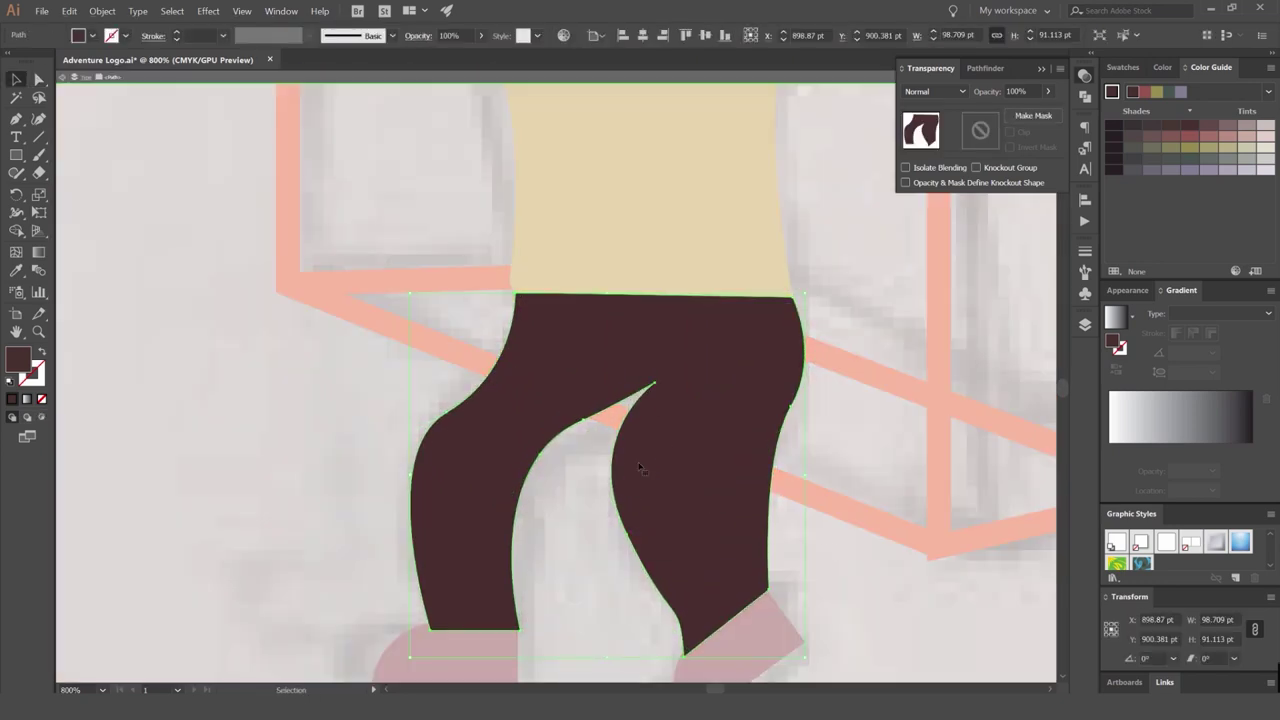
key("a")
left_click_drag(628, 536, 648, 536)
left_click_drag(601, 436, 632, 343)
left_click_drag(628, 549, 634, 504)
left_click_drag(609, 440, 603, 411)
left_click_drag(603, 307, 617, 308)
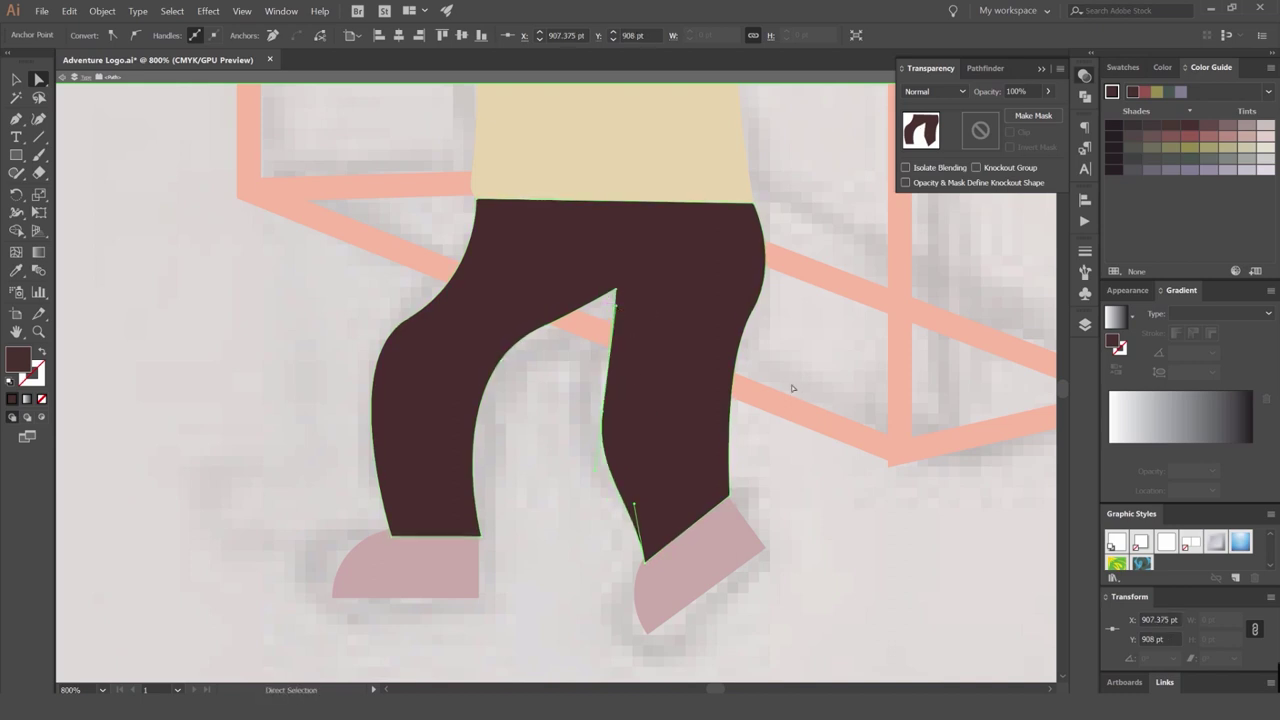
Pull the slanted leg's outer thigh point inward, leave isolation and check the figure against the whole logo.
left_click(794, 388)
left_click(746, 315)
left_click_drag(753, 312, 745, 317)
left_click(798, 342)
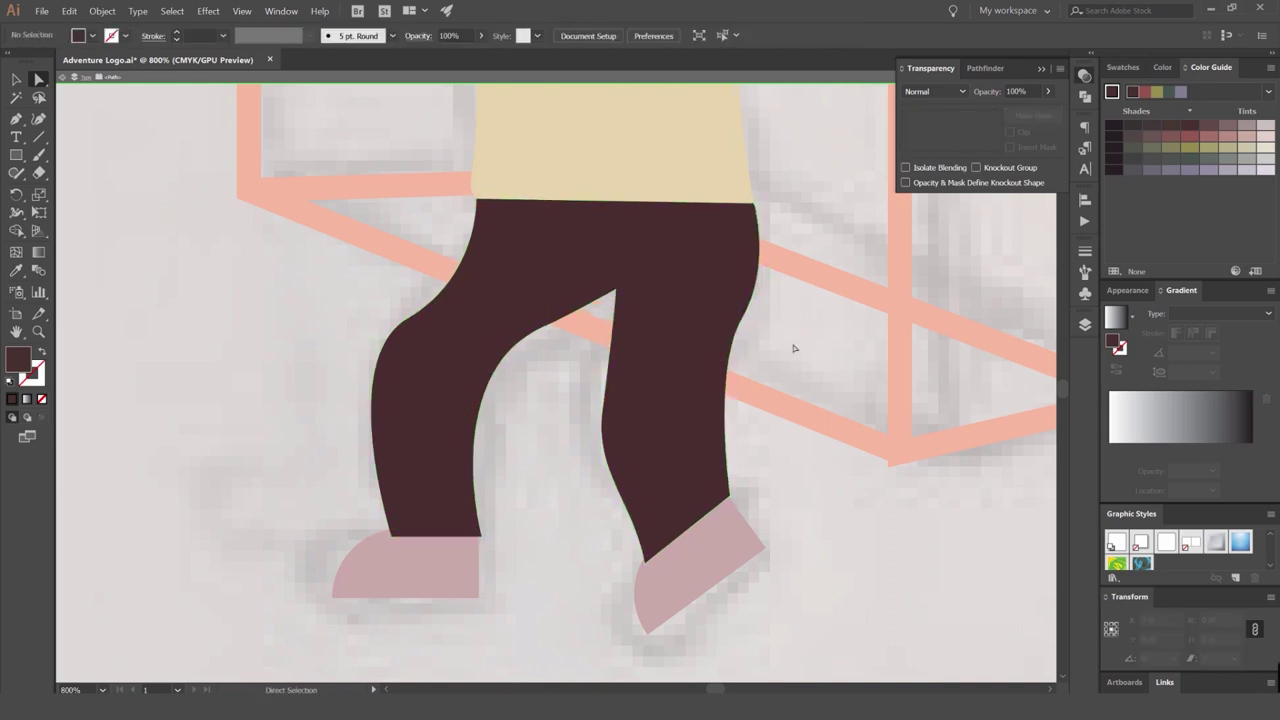
double_click(794, 348)
scroll(800, 344, "down", 7)
left_click_drag(899, 324, 776, 344)
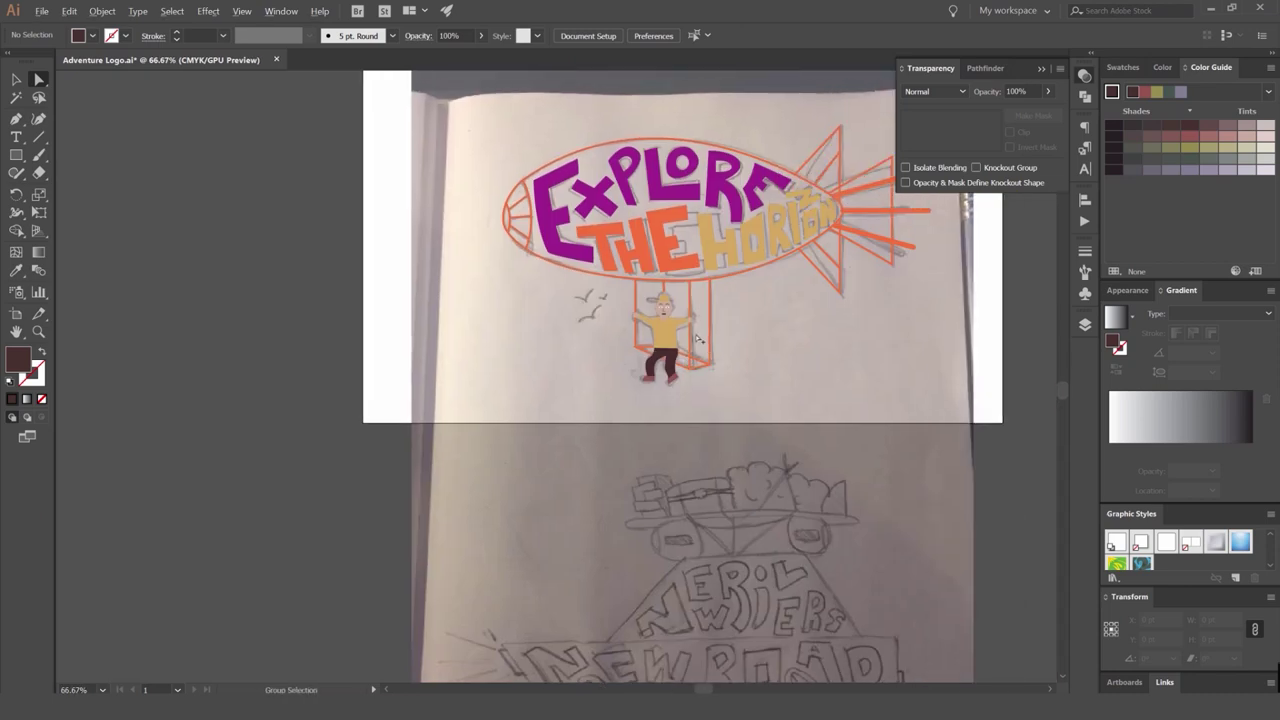
scroll(697, 340, "up", 5)
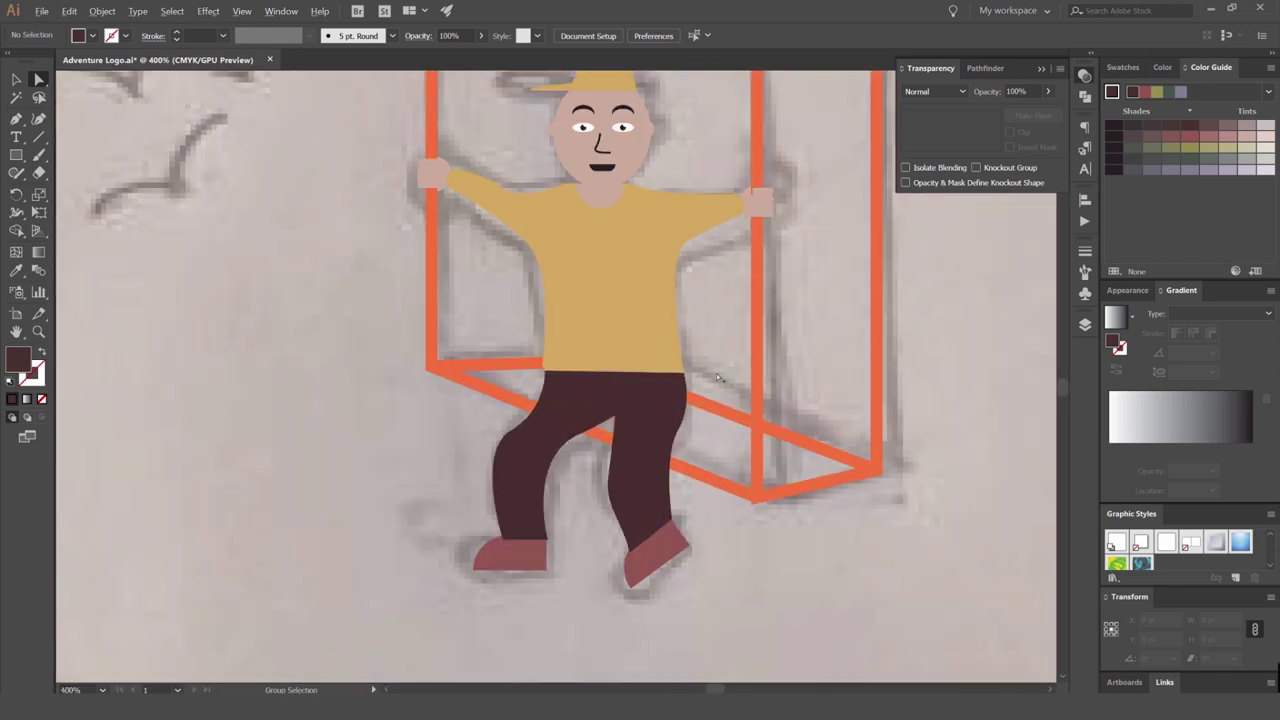
Build the swing seat's large panel from the frame lines with Shape Builder and turn its orange stroke into a fill.
key("v")
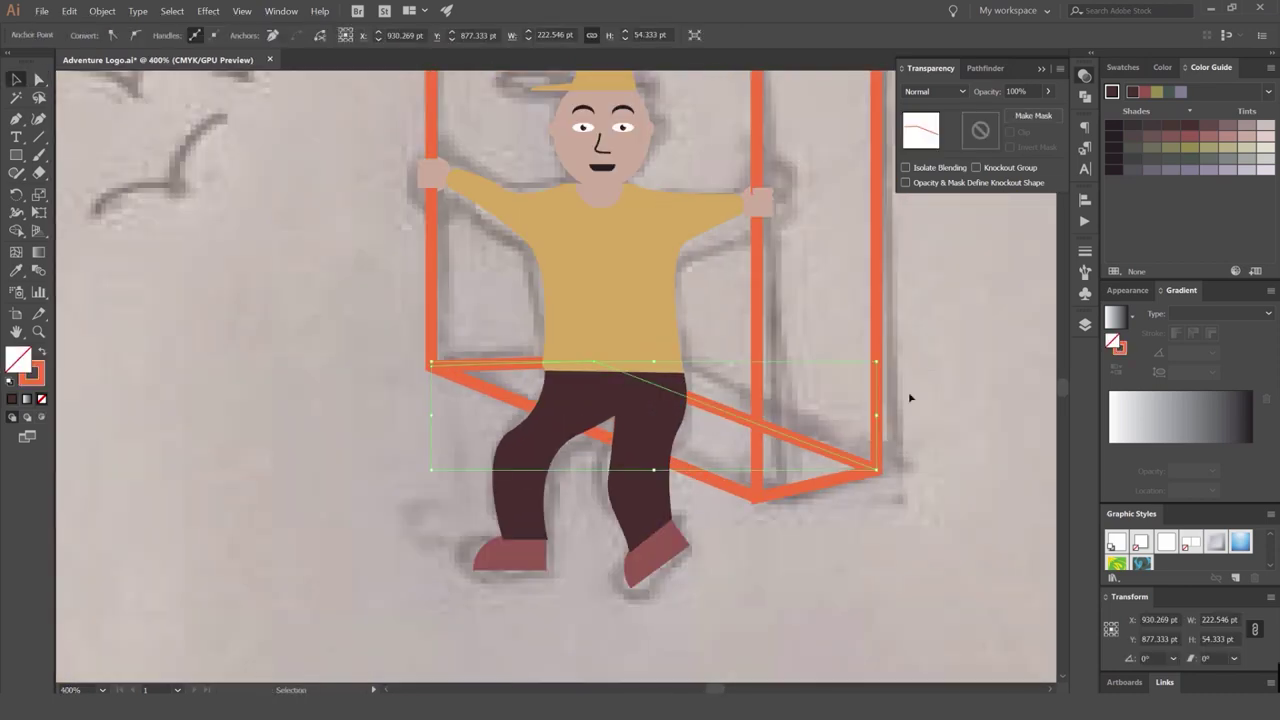
left_click(751, 437)
key("shift+m")
left_click(735, 440)
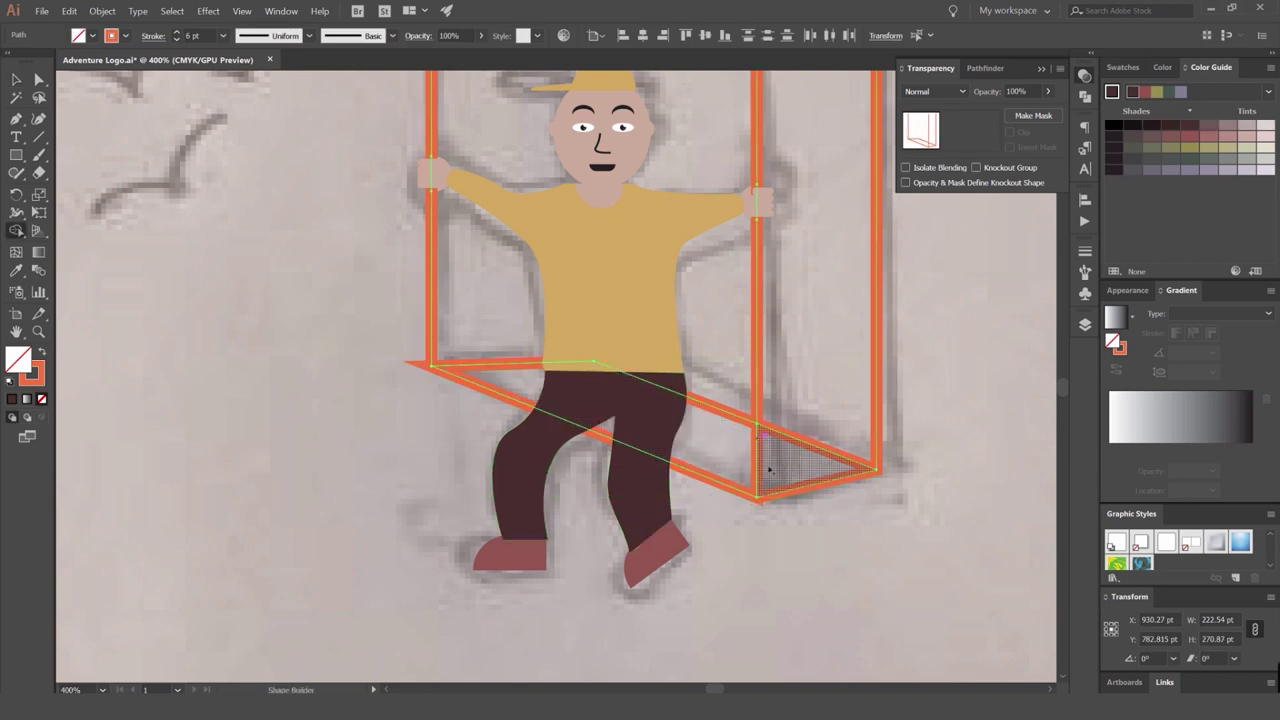
key("v")
left_click(723, 384)
left_click(730, 414)
key("shift+x")
Merge the large seat panel and the triangular end section into one seat shape with Shape Builder.
left_click(804, 439)
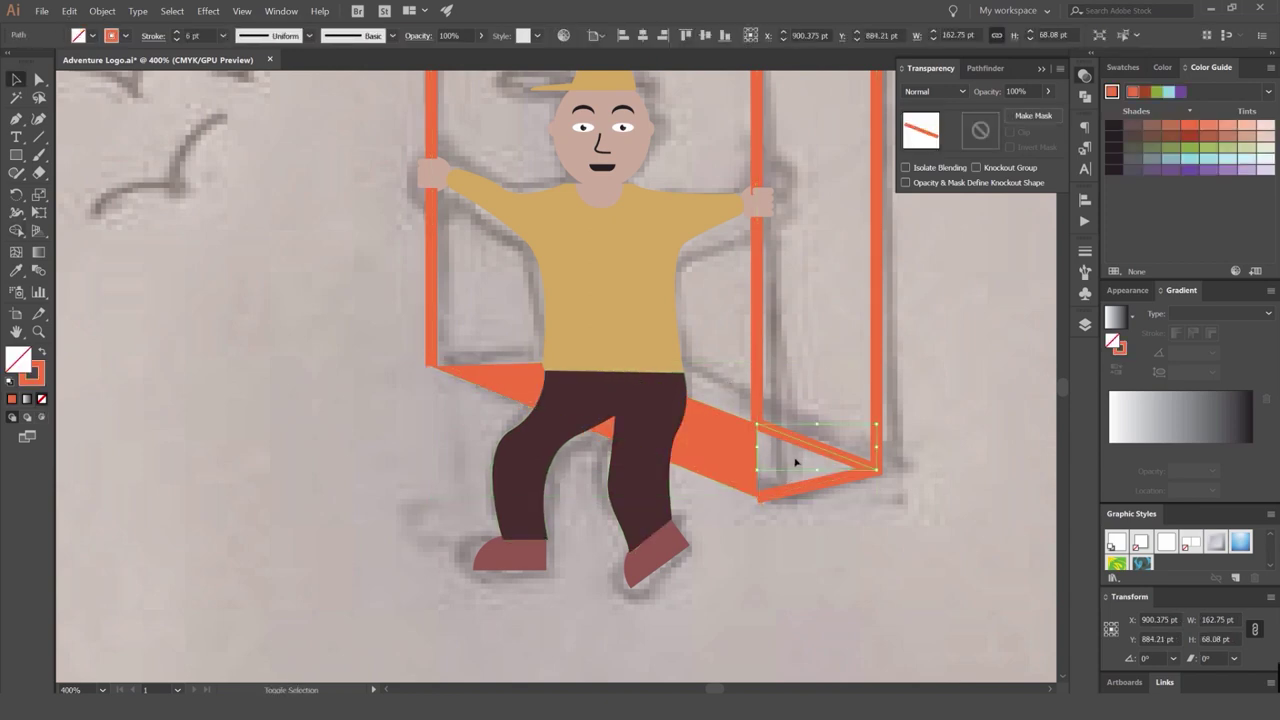
key("shift+x")
key("ctrl+z")
mouse_move(917, 390)
left_mouse_down()
mouse_move(754, 492)
mouse_move(807, 462)
left_mouse_up()
key("shift+m")
key("v")
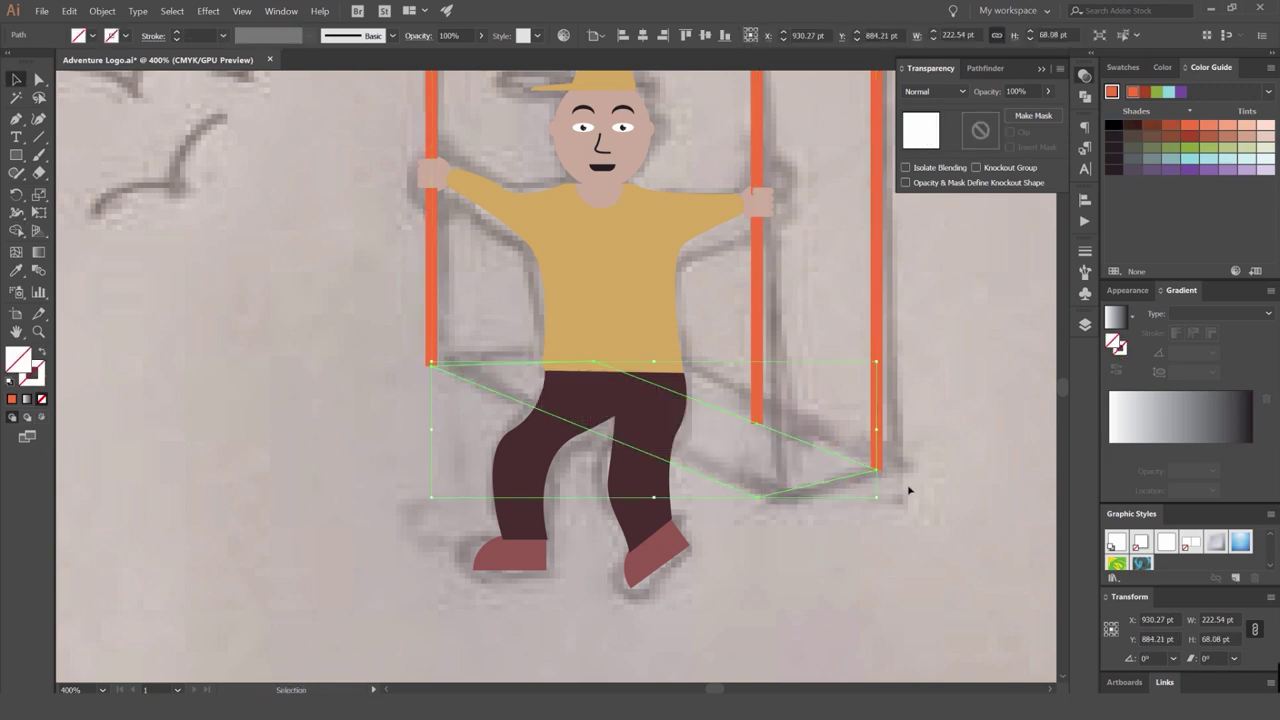
left_click_drag(908, 488, 787, 472)
Fill the seat with a muted grey-brown from the colour guide, based on the dark brown swatch.
left_click(1186, 126)
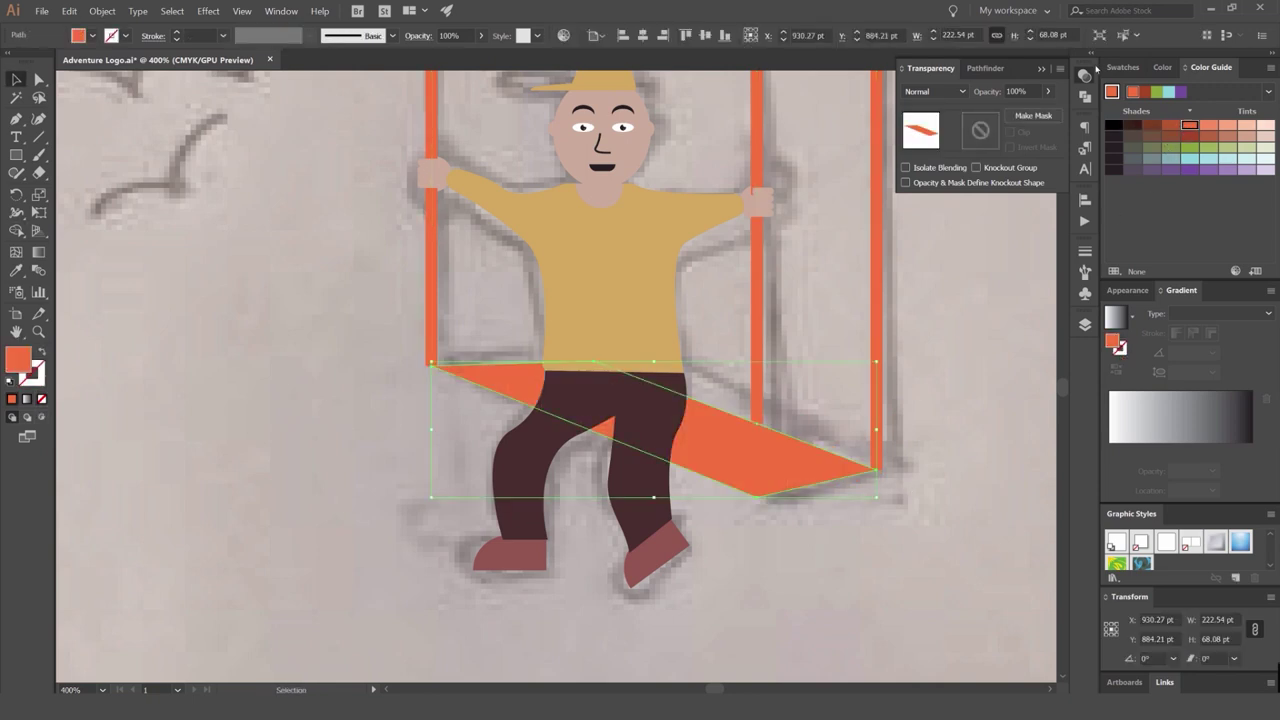
left_click(1122, 67)
left_click(1137, 143)
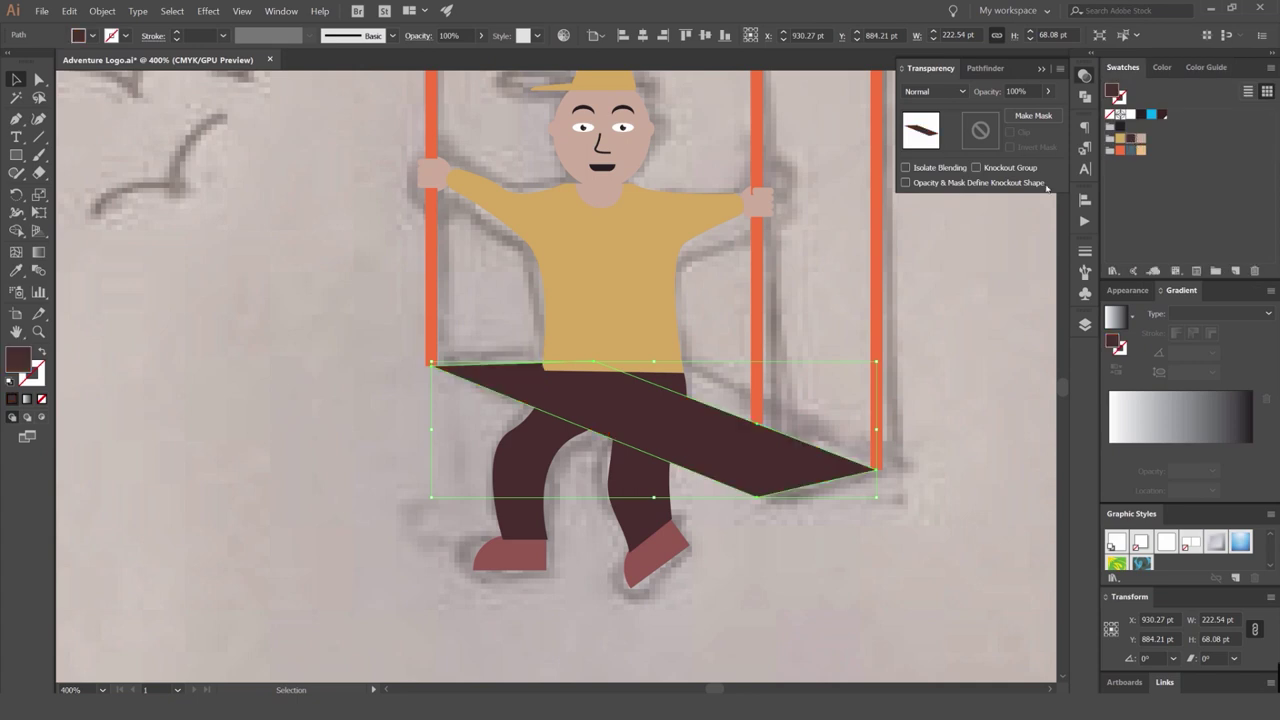
left_click(1207, 67)
left_click(1211, 134)
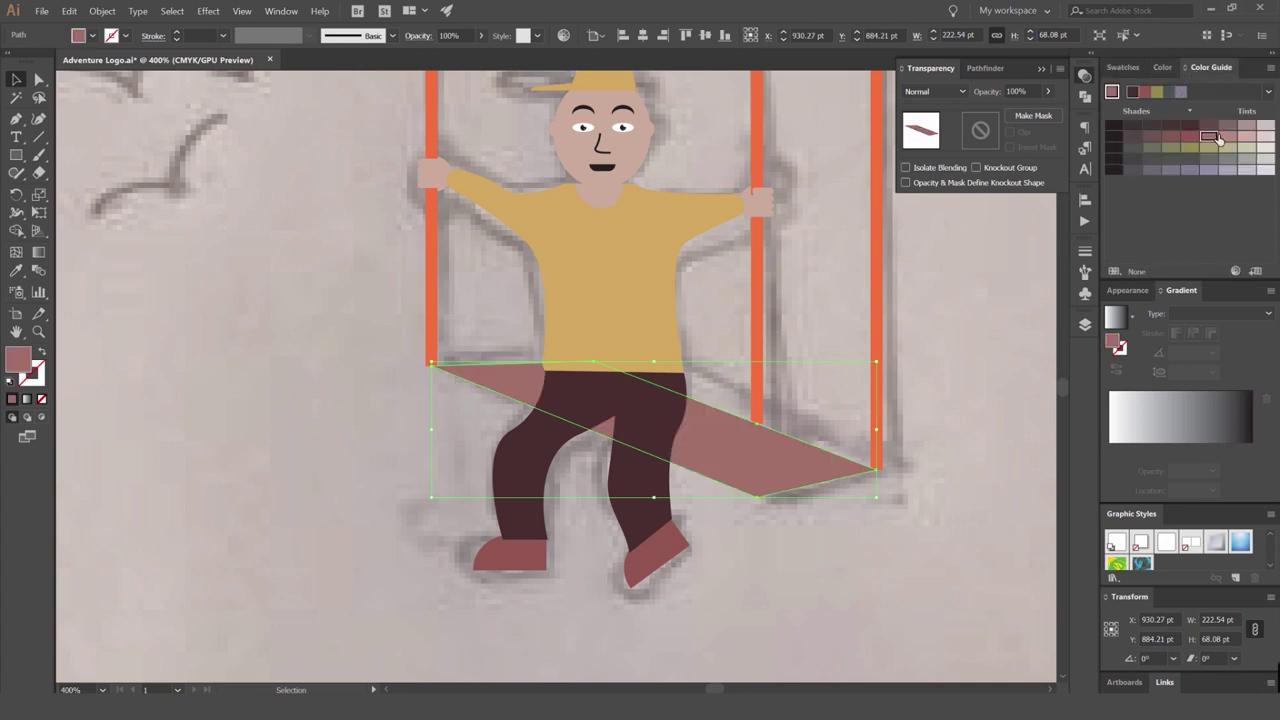
left_click(1209, 125)
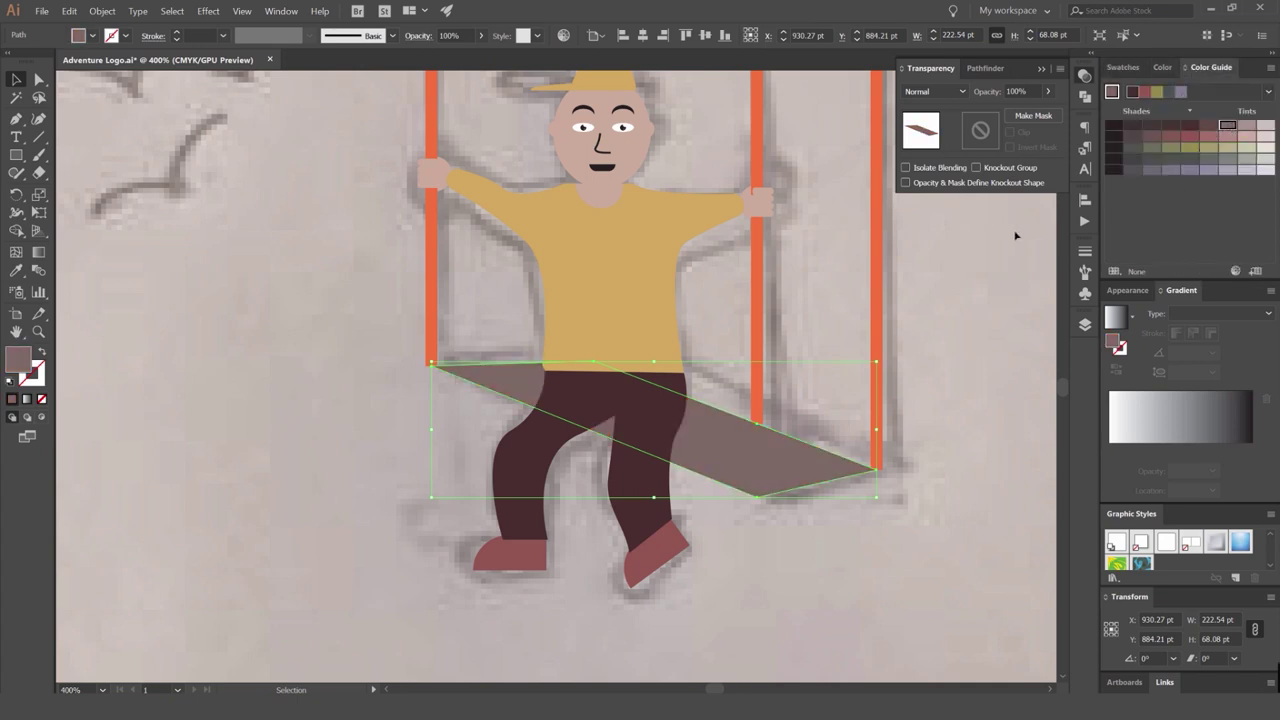
left_click(1014, 234)
Select the four orange ropes and recolour their strokes pale pink from the colour guide's tints.
key("ctrl+minus")
key("ctrl+minus")
key("ctrl+minus")
scroll(815, 239, "up", 2)
left_click(801, 238)
left_click(711, 231, "shift")
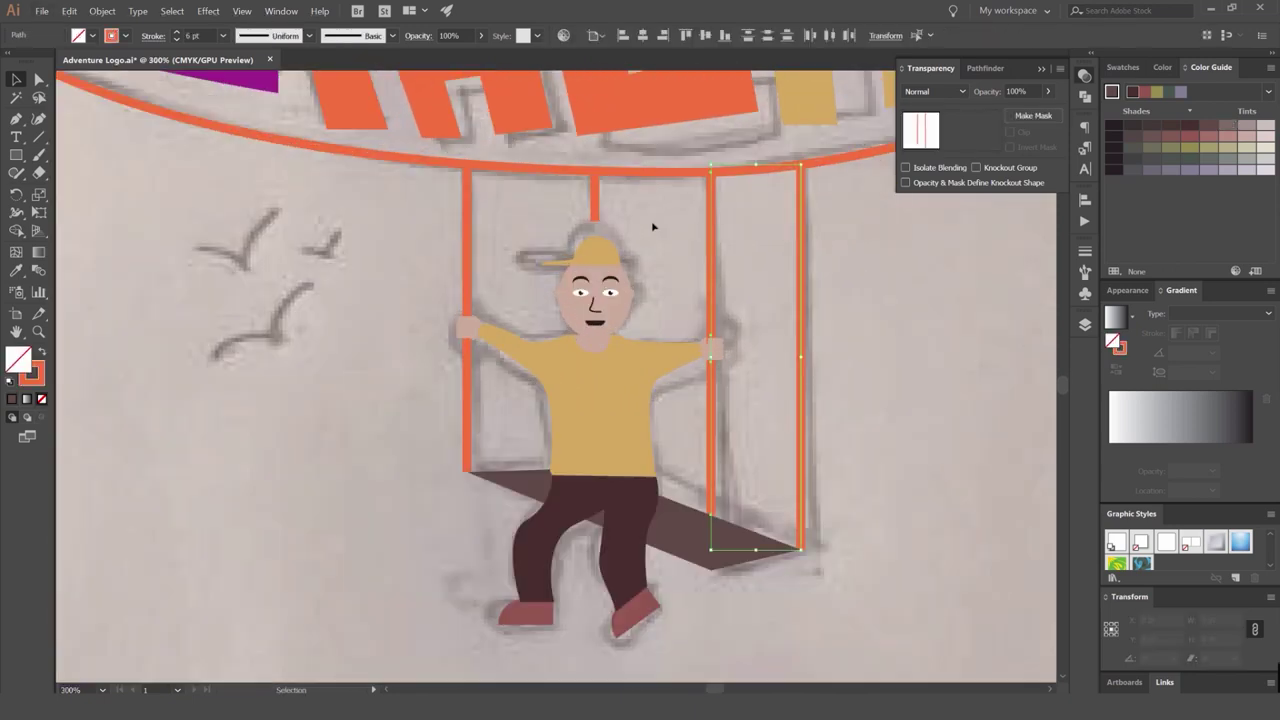
left_click(595, 208, "shift")
left_click(468, 210, "shift")
left_click(1248, 139)
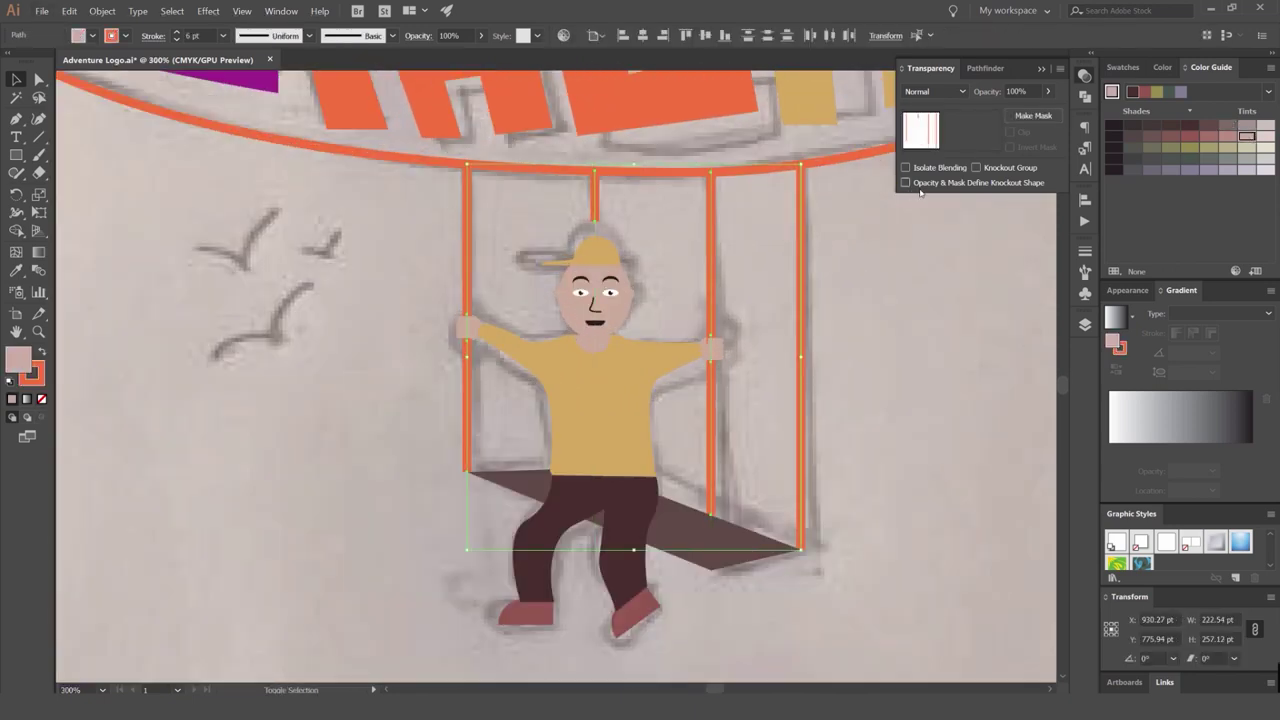
left_click(1162, 68)
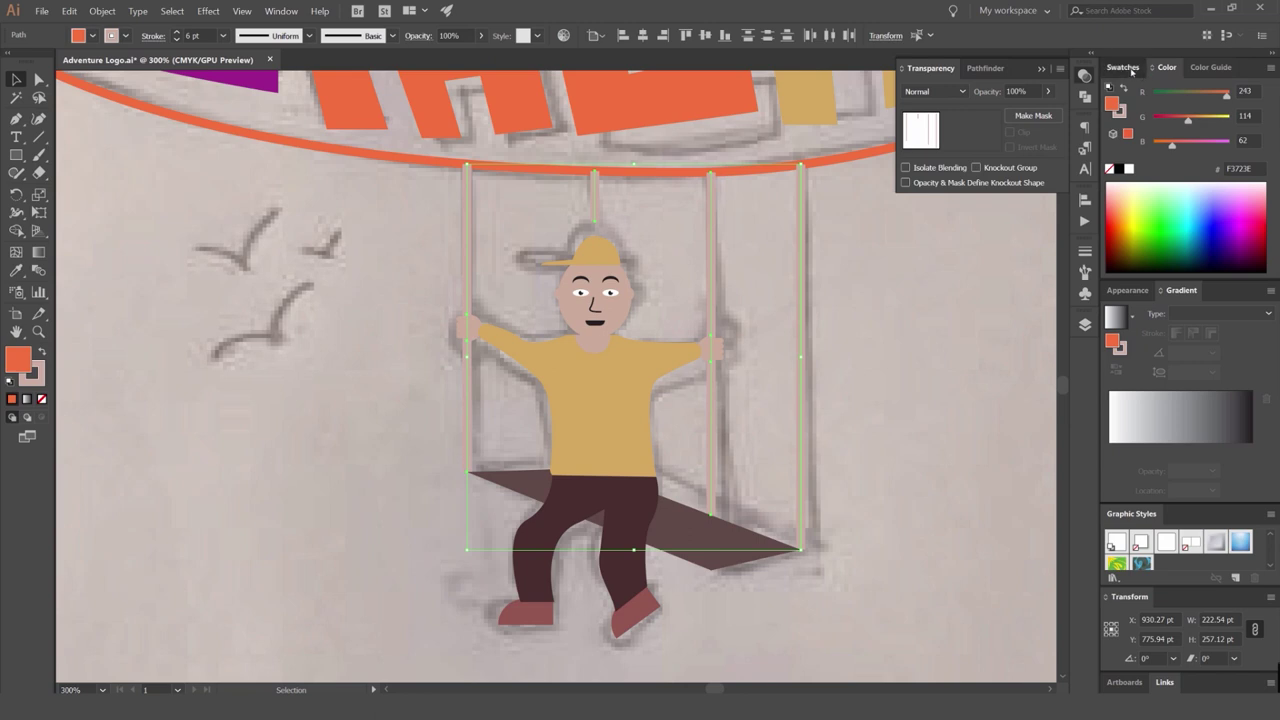
Pick the beige swatch for the ropes' fill and adjust it to a peach of RGB 235, 197, 165.
left_click(1125, 68)
left_click(1141, 139)
left_click(1166, 67)
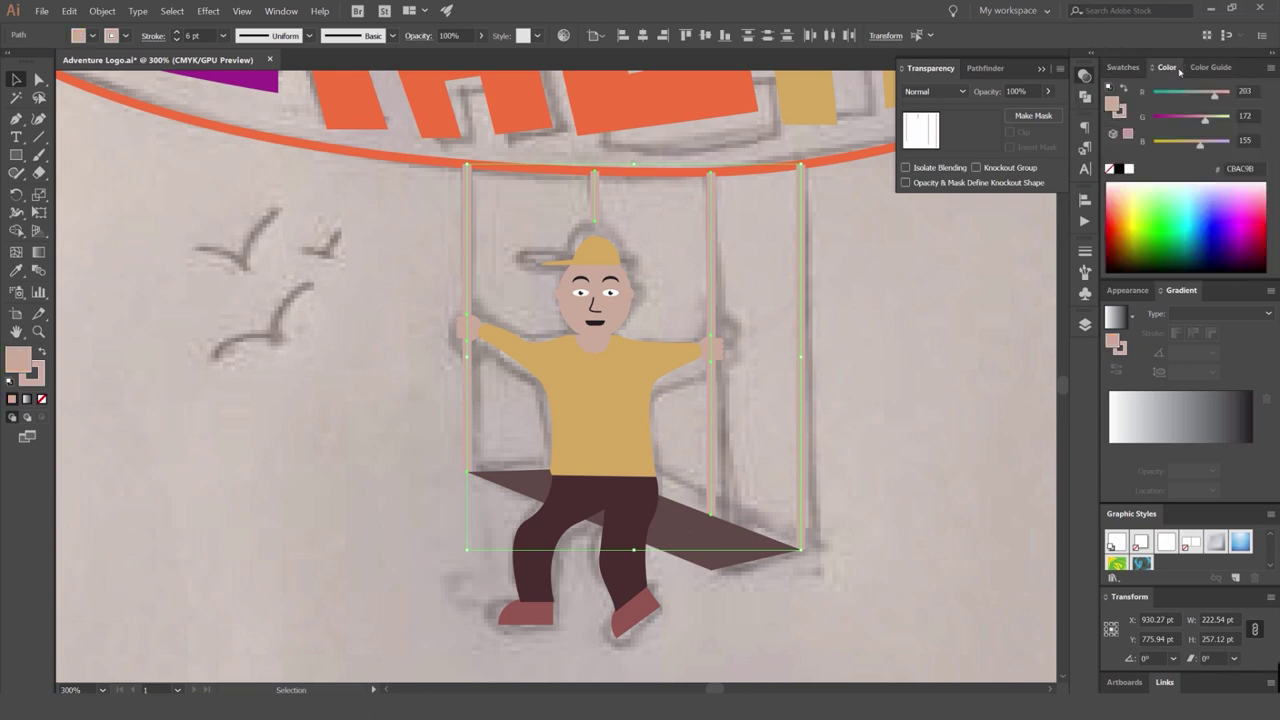
left_click_drag(1205, 122, 1212, 118)
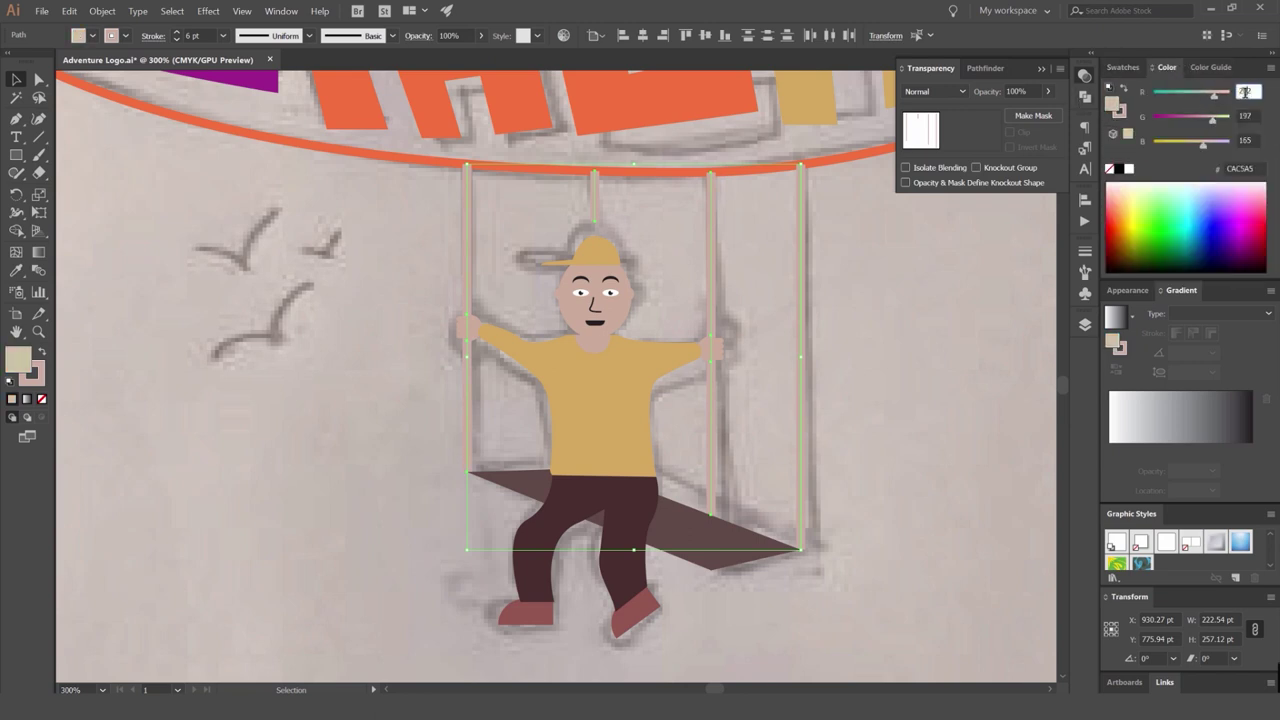
Swap the peach onto the ropes' strokes and remove their fill.
left_click(894, 247)
scroll(893, 244, "down", 3)
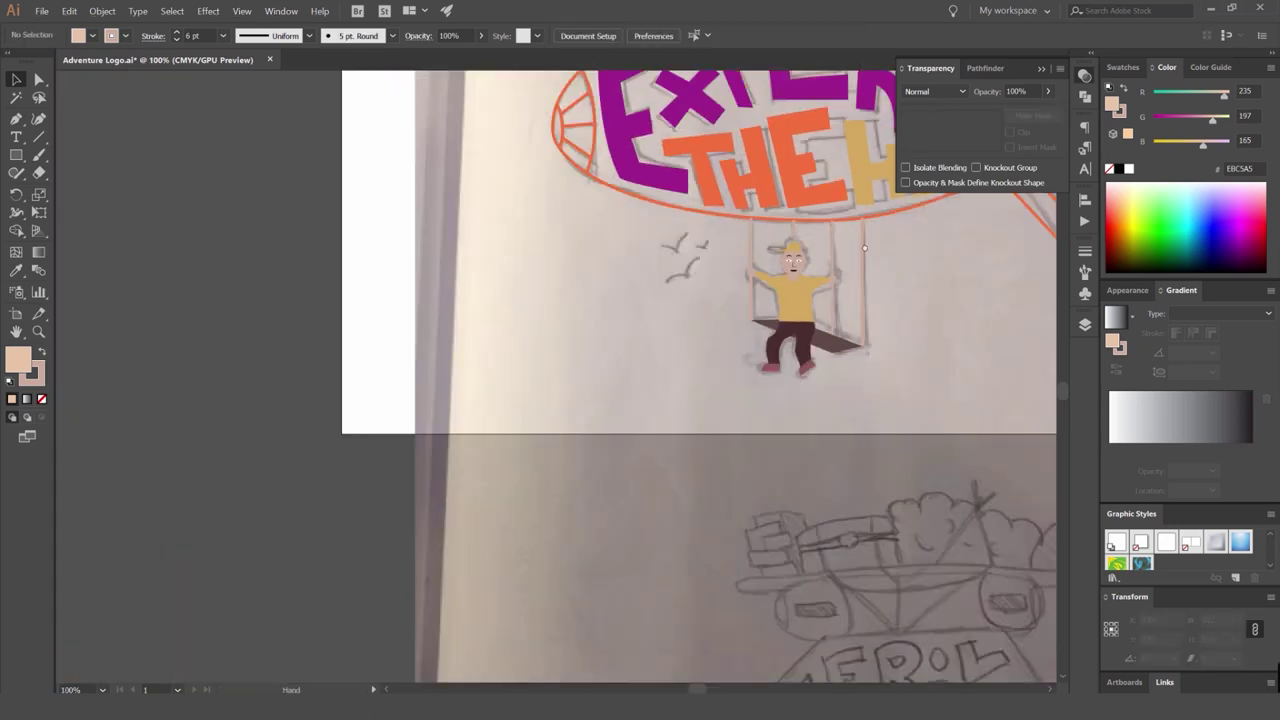
left_click_drag(871, 237, 772, 262)
key("ctrl+z")
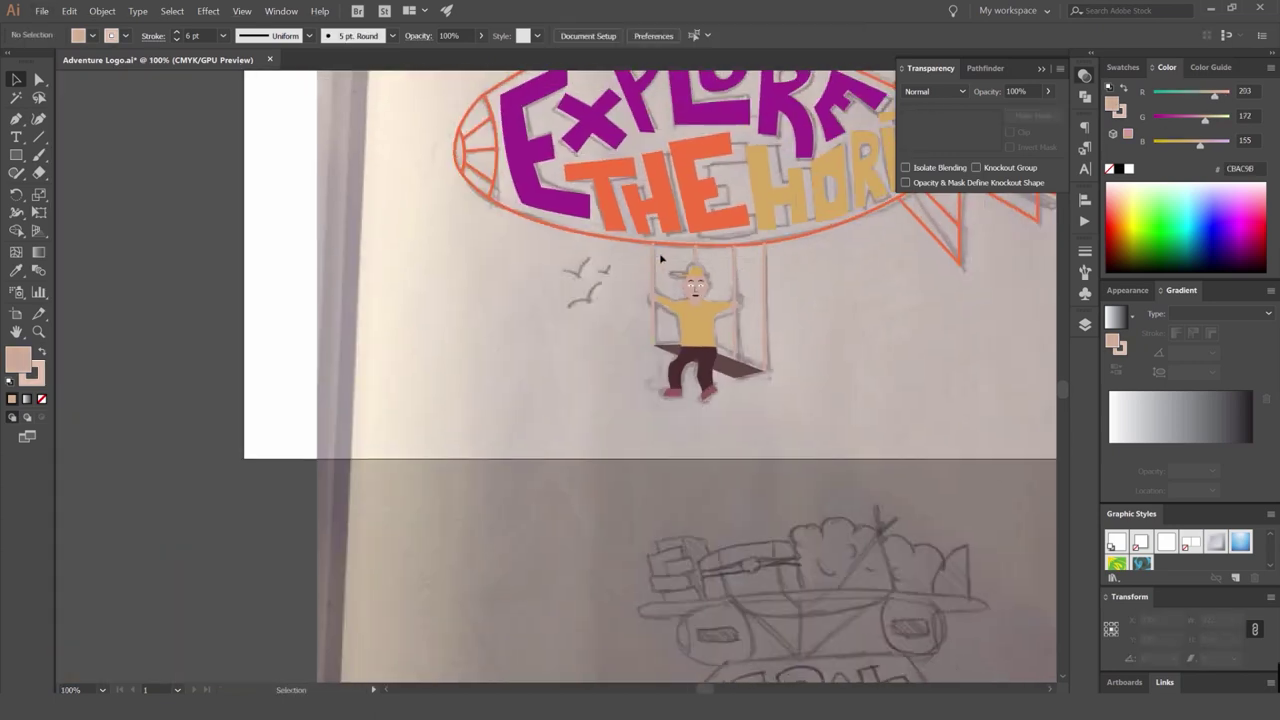
key("slash")
scroll(772, 259, "up", 3)
key("ctrl+z")
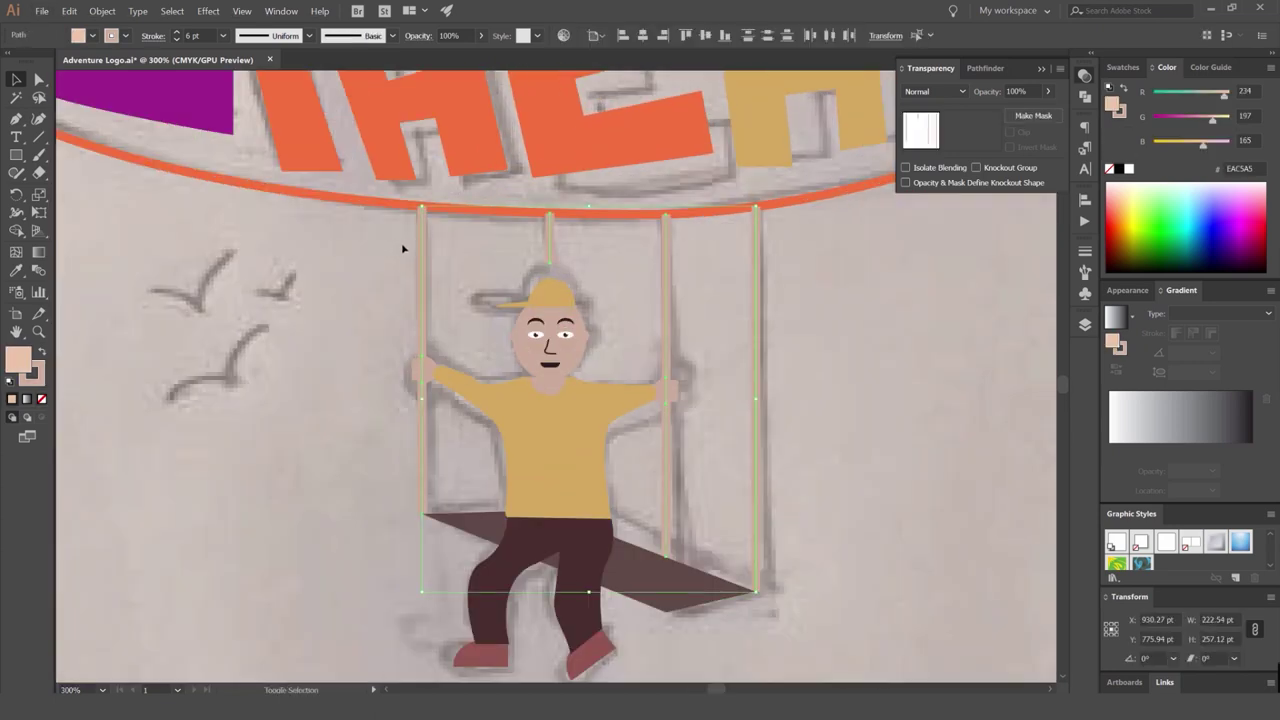
key("shift+x")
key("slash")
Extend the short rope above the passenger's head down to meet his cap.
key("a")
left_click(570, 244)
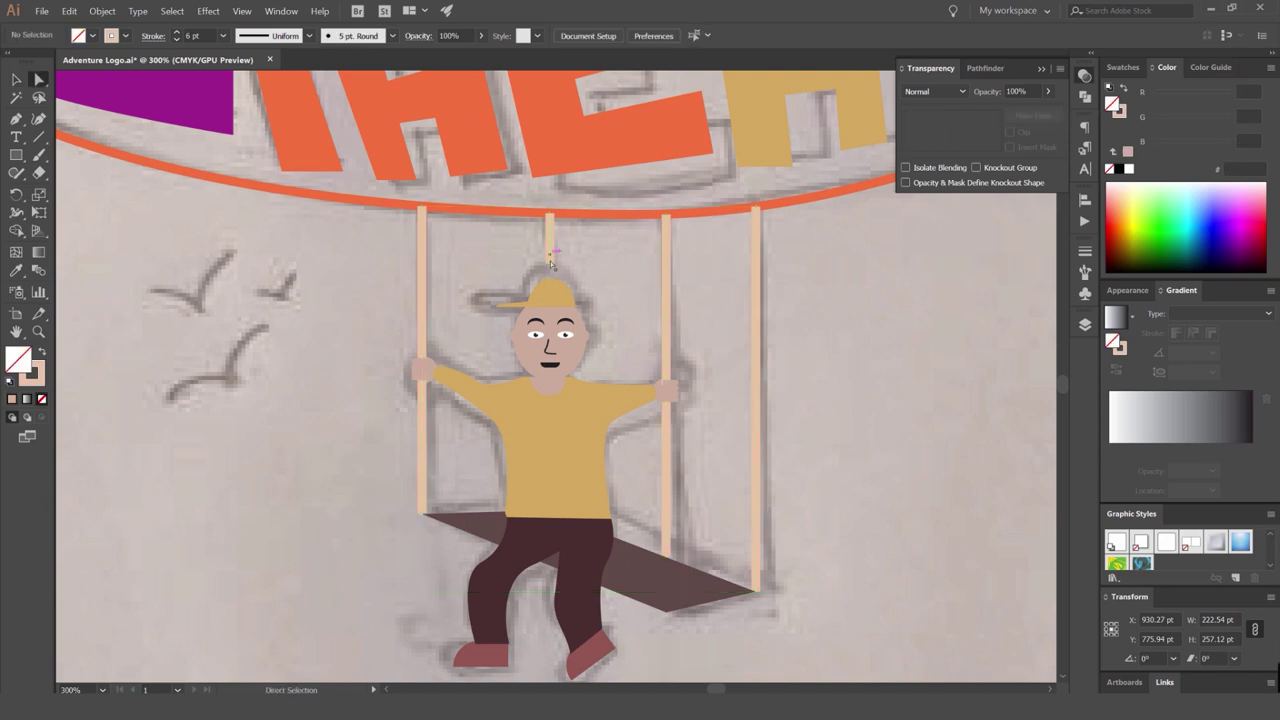
left_click_drag(549, 263, 549, 280)
left_click(609, 269)
scroll(610, 269, "down", 3)
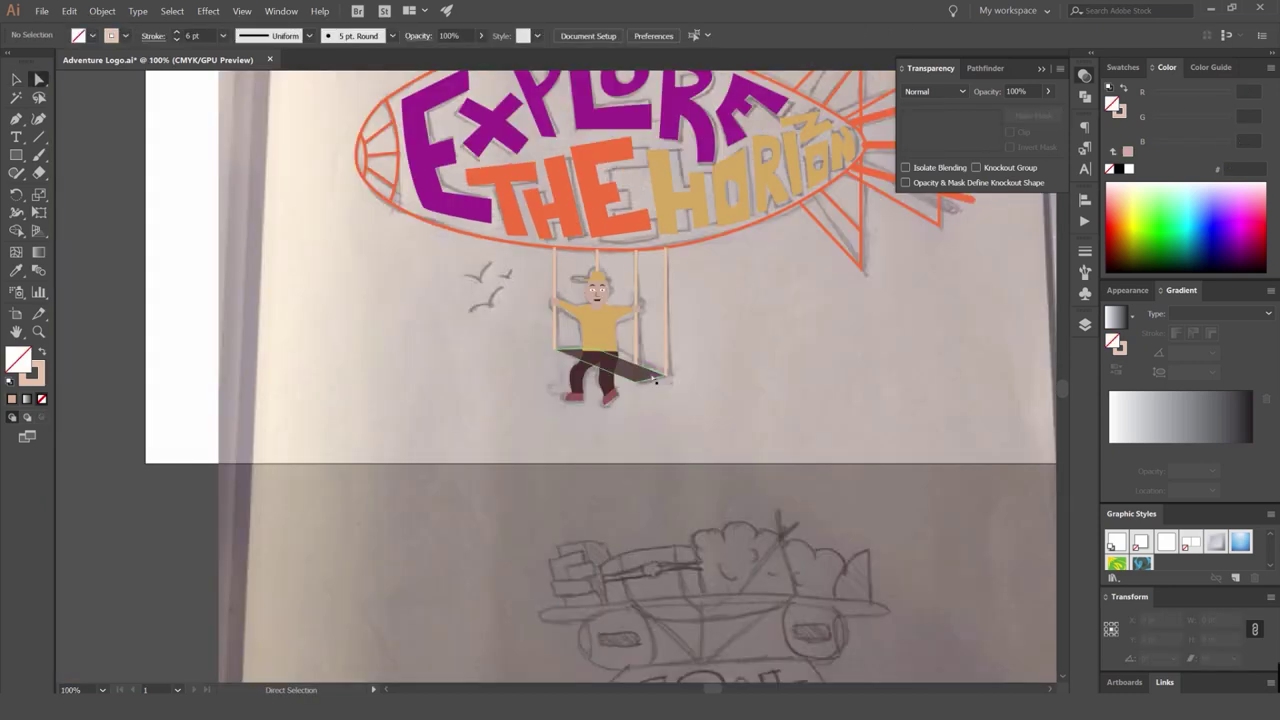
Try to widen the swing seat so that it extends past the outermost rope.
scroll(640, 378, "up", 4)
key("v")
left_click(587, 399)
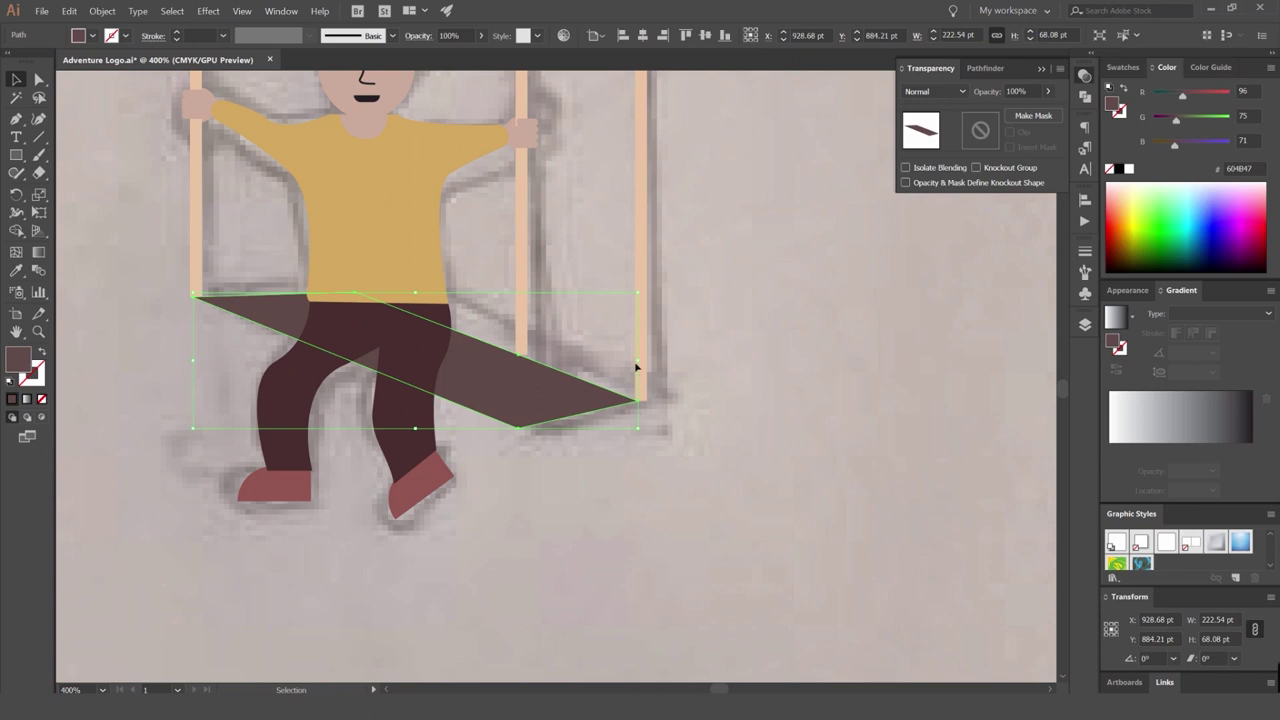
left_click_drag(637, 361, 664, 358)
left_click(706, 354)
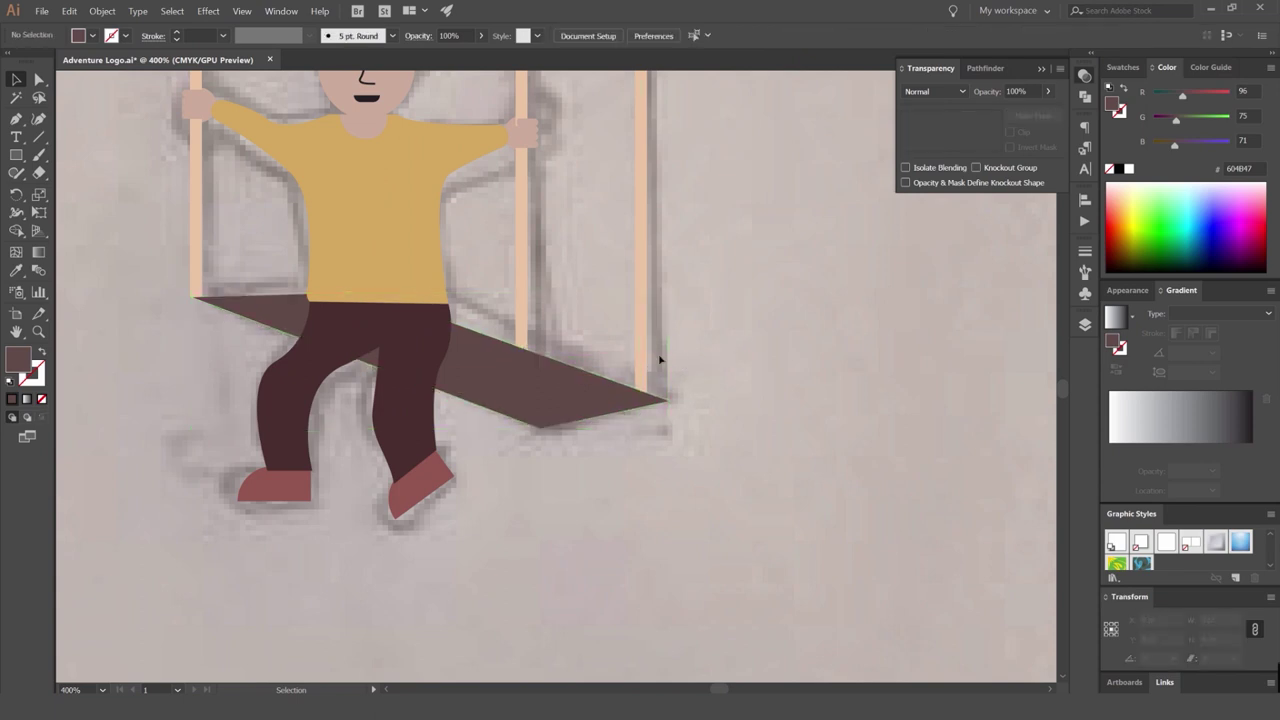
left_click(521, 318)
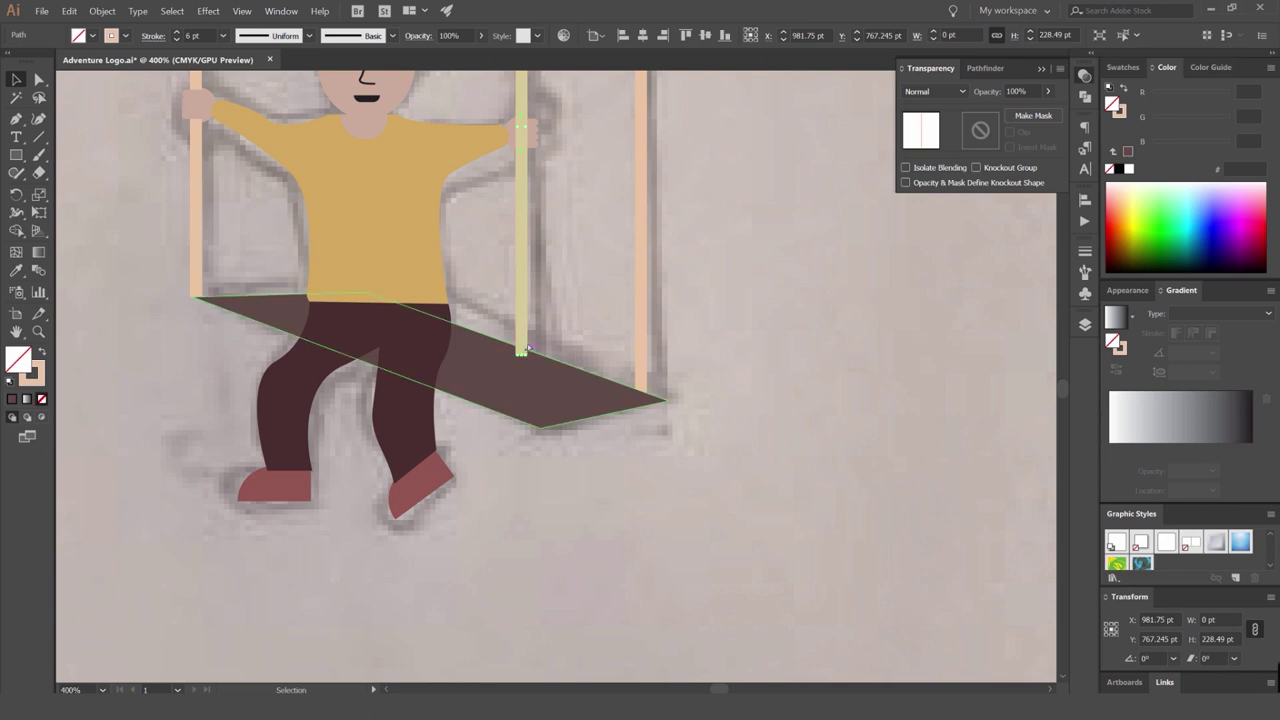
key("ctrl+z")
left_click(494, 306)
key("ctrl+z")
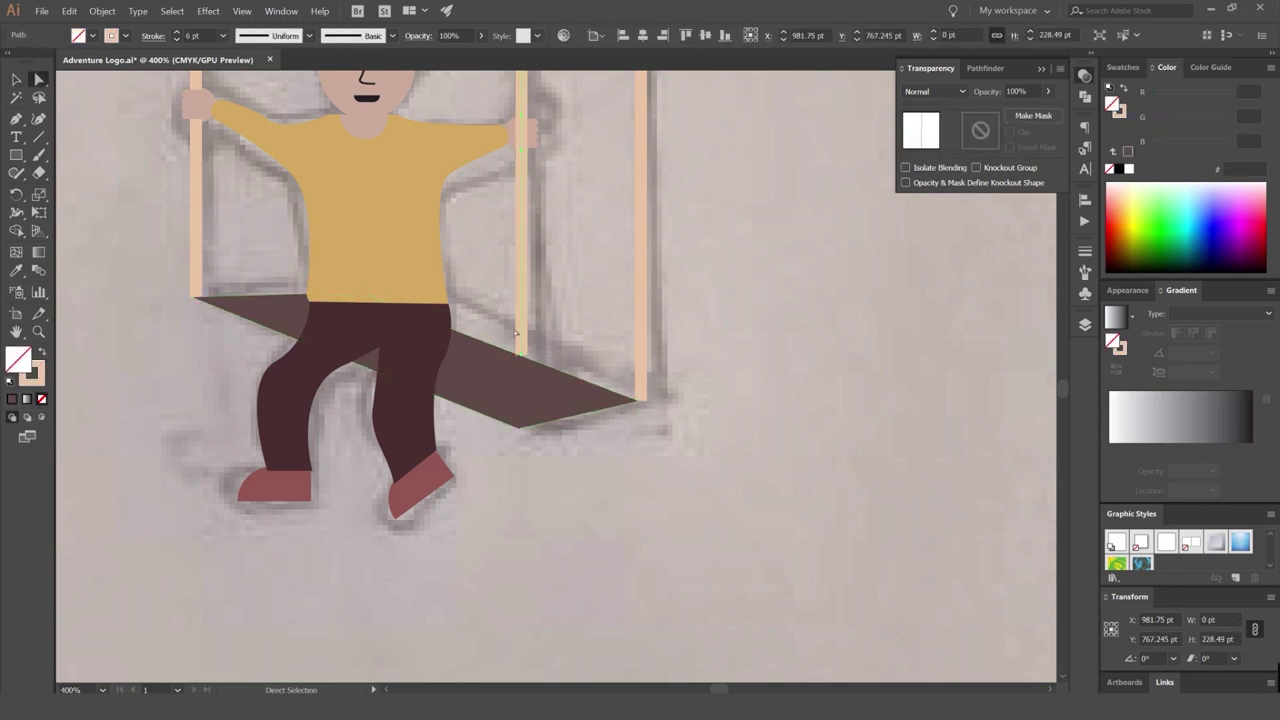
Extend the rope at the passenger's outstretched hand down to the swing seat's front corner.
left_click_drag(521, 352, 521, 428)
left_click(576, 455)
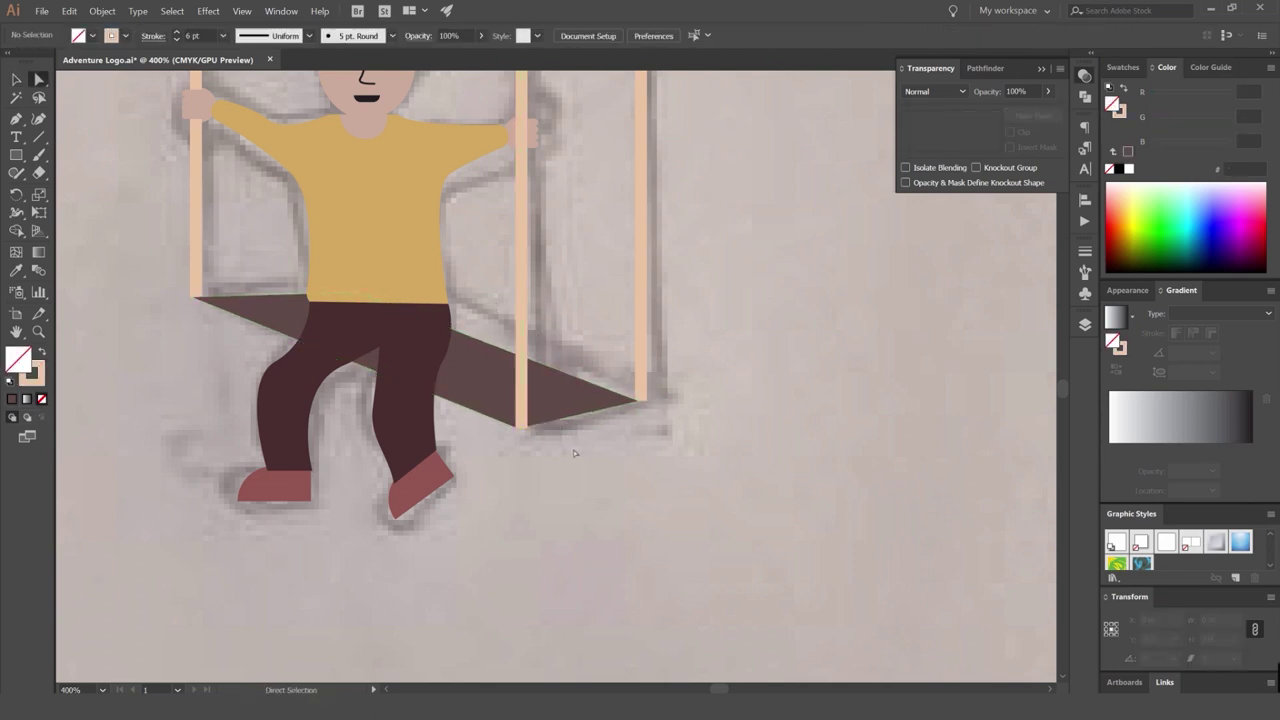
key("v")
left_click(642, 256)
left_click(521, 254, "shift")
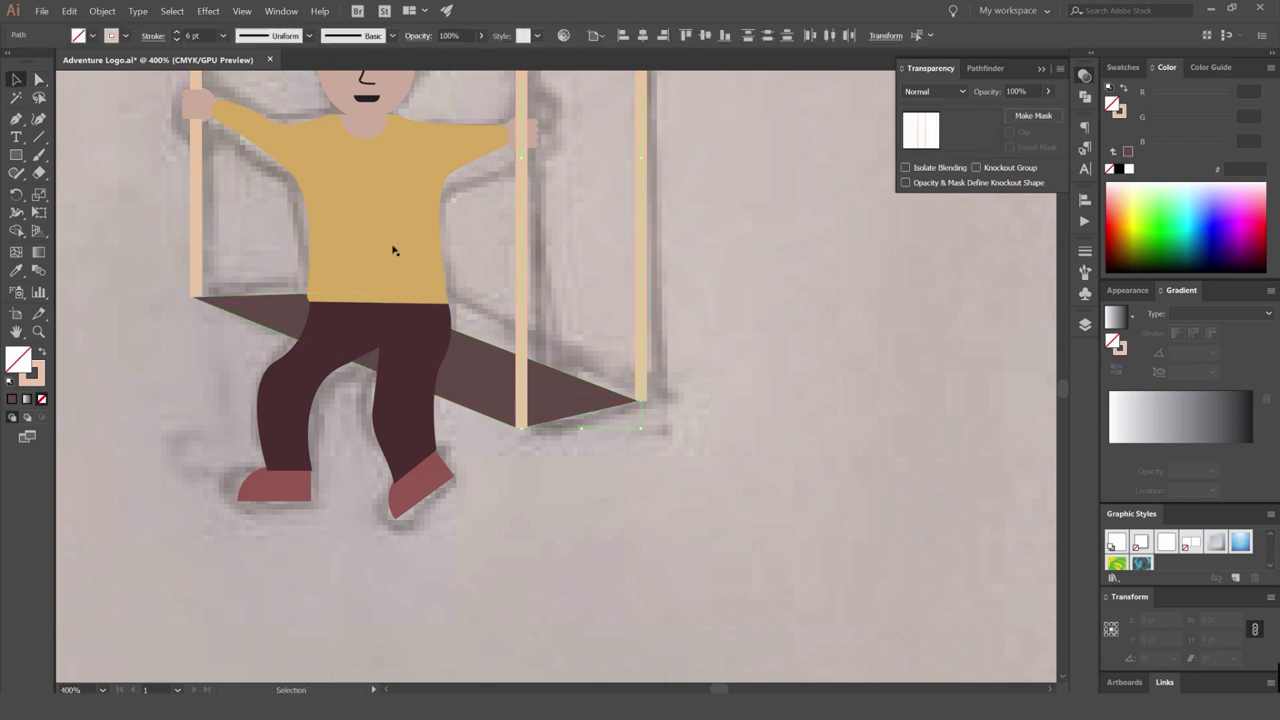
left_click(196, 250, "shift")
left_click(871, 278)
Move the swing seat's far-right and front corners outward so they extend slightly past the rope ends.
scroll(808, 311, "down", 4)
scroll(759, 321, "up", 6)
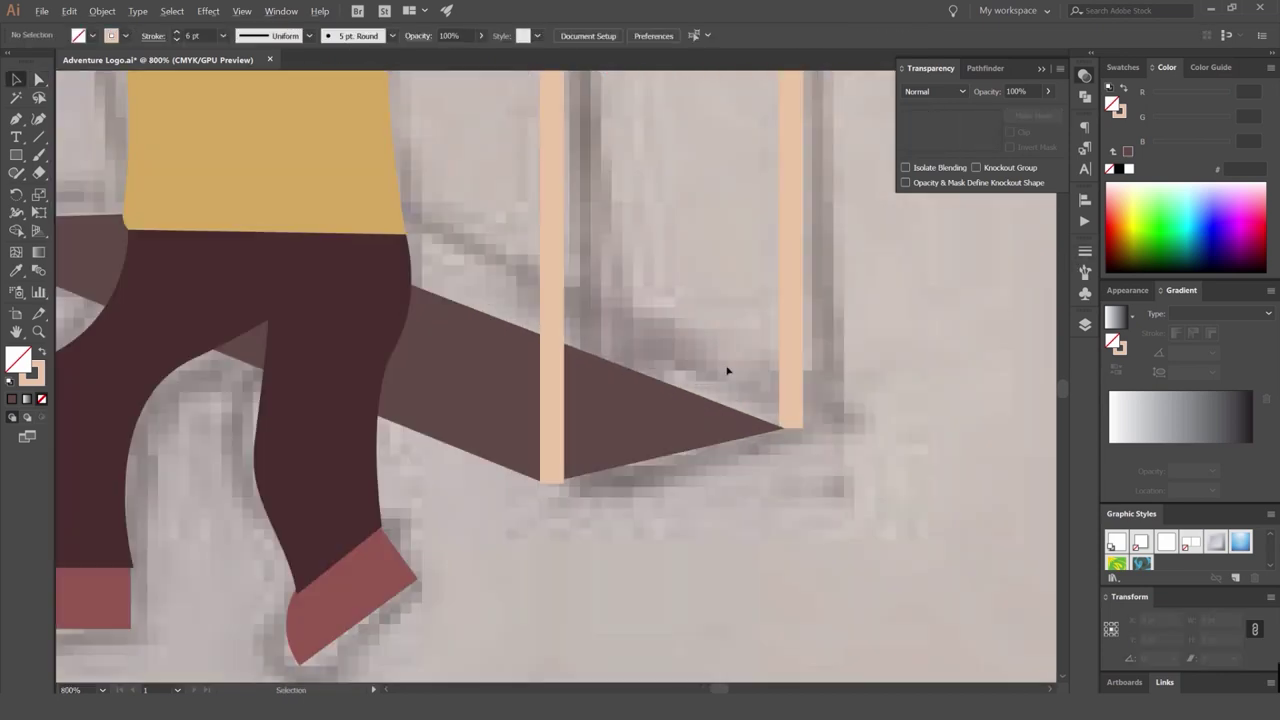
key("a")
left_click(786, 429)
left_click_drag(786, 428, 816, 432)
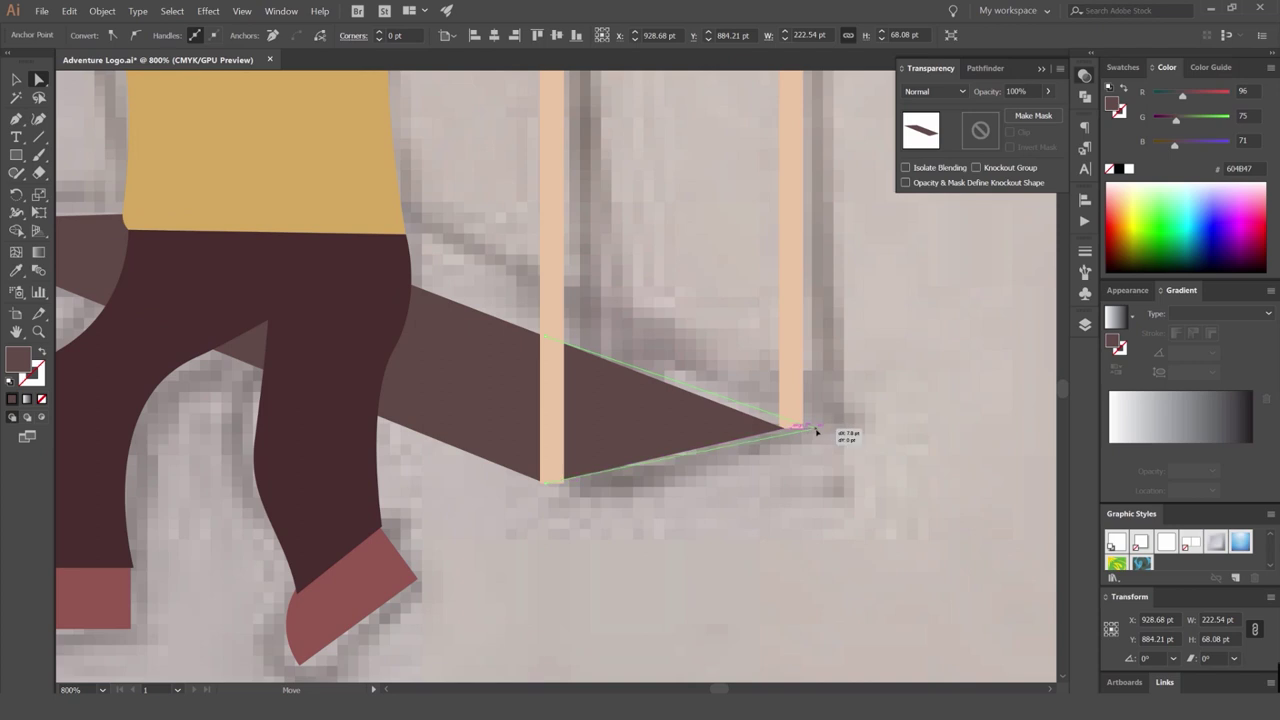
left_click_drag(545, 484, 552, 497)
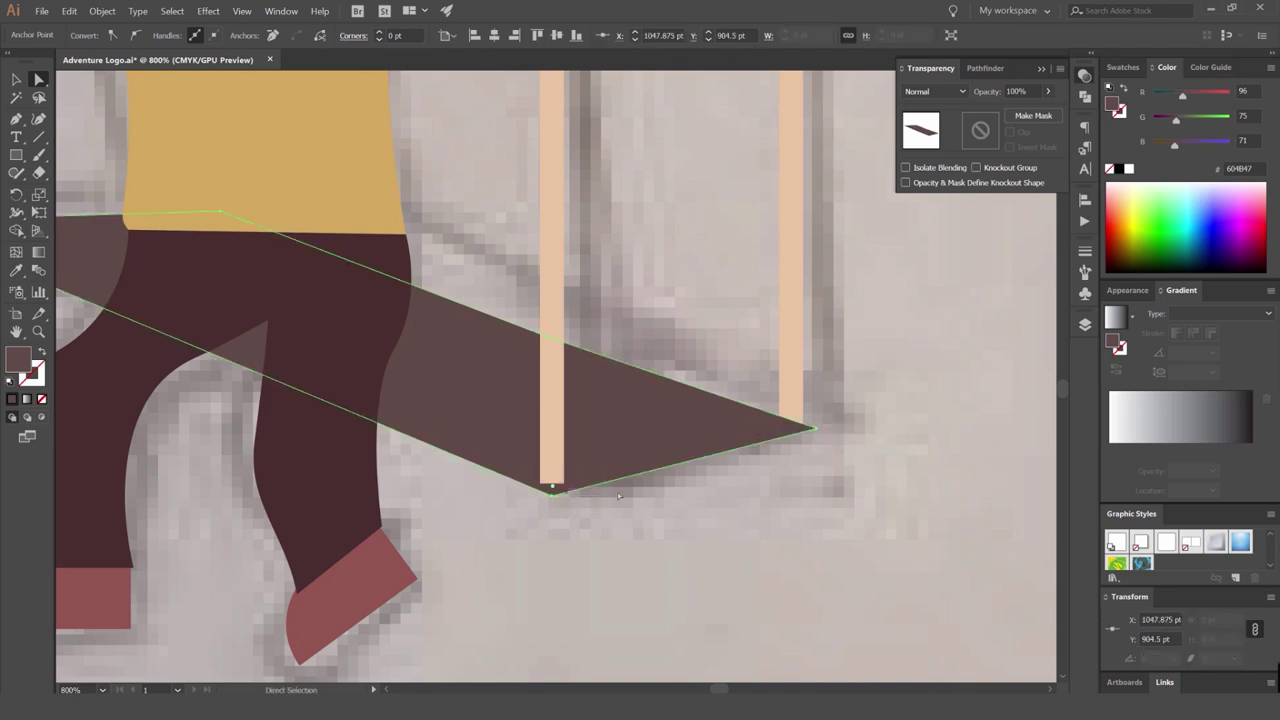
left_click(727, 470)
Bring the outermost right rope to the front so it overlaps the seat's corner.
scroll(810, 464, "down", 1)
scroll(800, 405, "up", 2)
key("v")
left_click_drag(824, 378, 750, 414)
key("ctrl+shift+]")
left_click(895, 350)
scroll(880, 352, "down", 8)
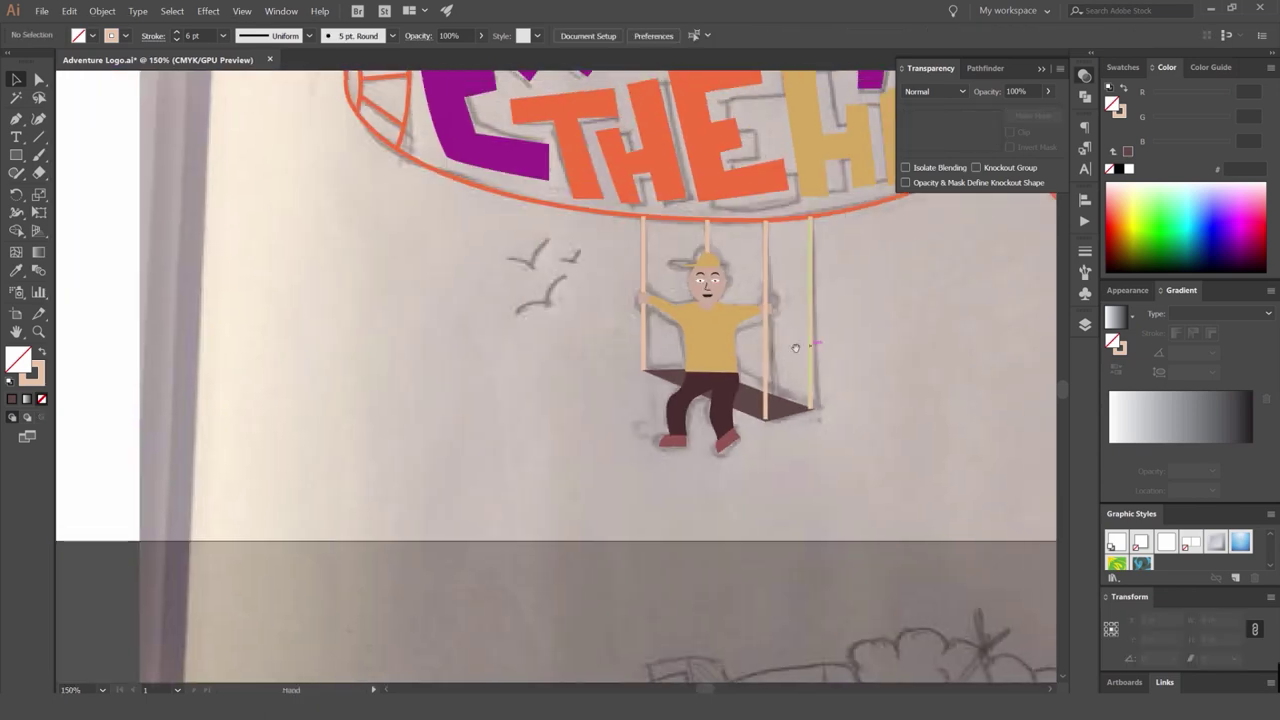
Raise the seat's back corner slightly and shift its left corner out past the leftmost rope.
scroll(690, 372, "up", 3)
scroll(523, 394, "up", 3)
left_click(518, 392, "ctrl")
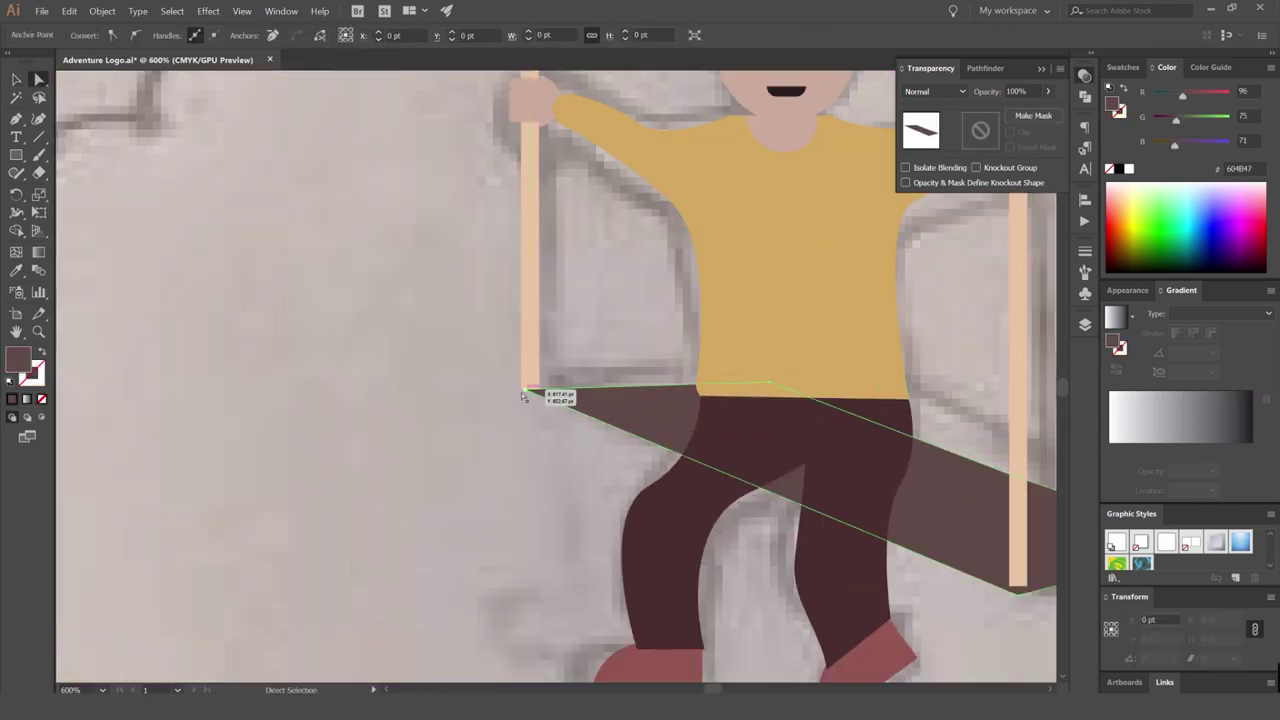
left_click(518, 392)
left_click_drag(770, 382, 768, 370)
left_click(505, 393)
scroll(498, 394, "up", 2)
left_click_drag(544, 384, 525, 373)
left_click(640, 310)
Bring the leftmost rope to the front of the swing seat.
scroll(640, 312, "down", 4)
left_click(629, 298)
key("ctrl+shift+bracketright")
left_click(504, 348)
scroll(520, 344, "down", 4)
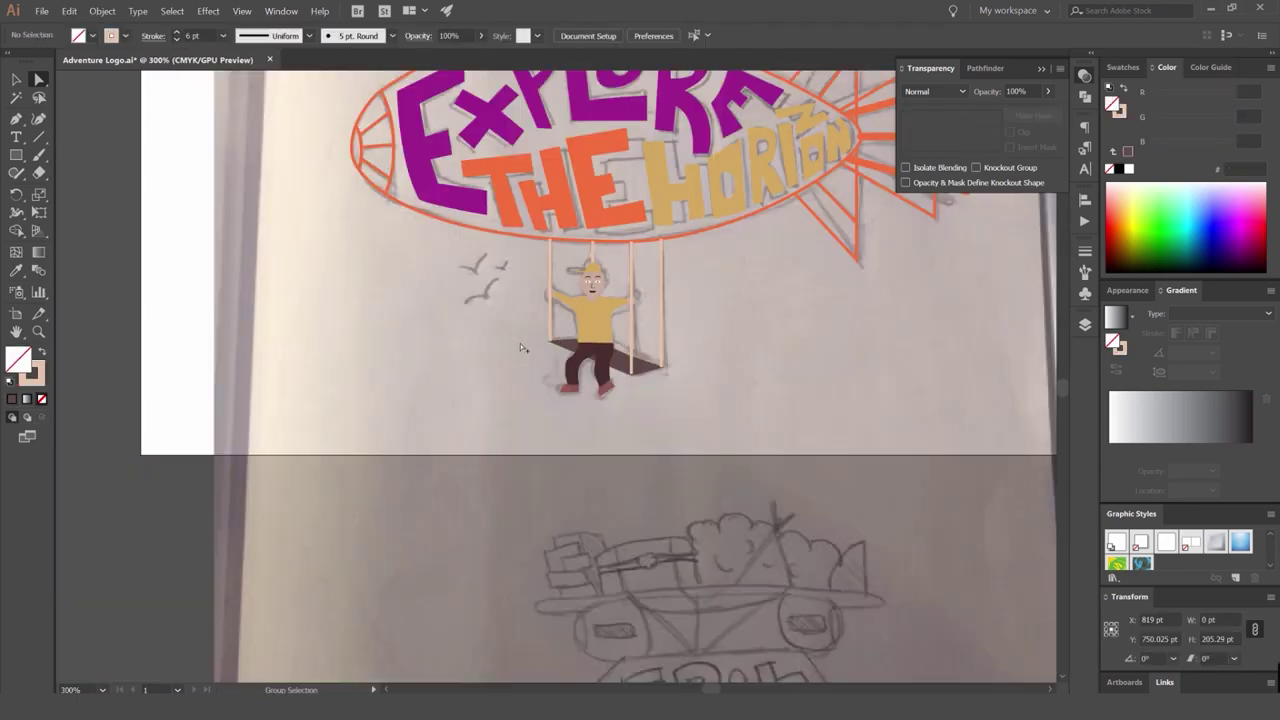
left_click_drag(662, 330, 556, 389)
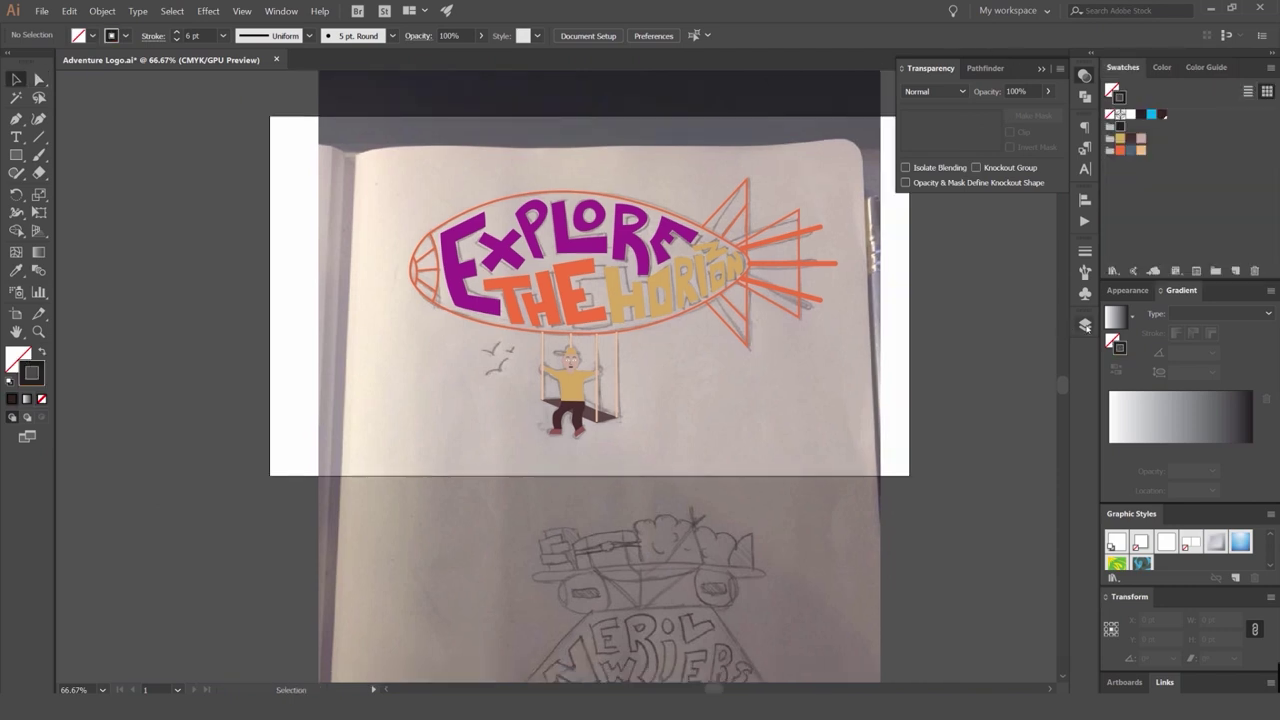
Hide the Sketch layer so only the artwork shows on the artboard.
left_click(1086, 326)
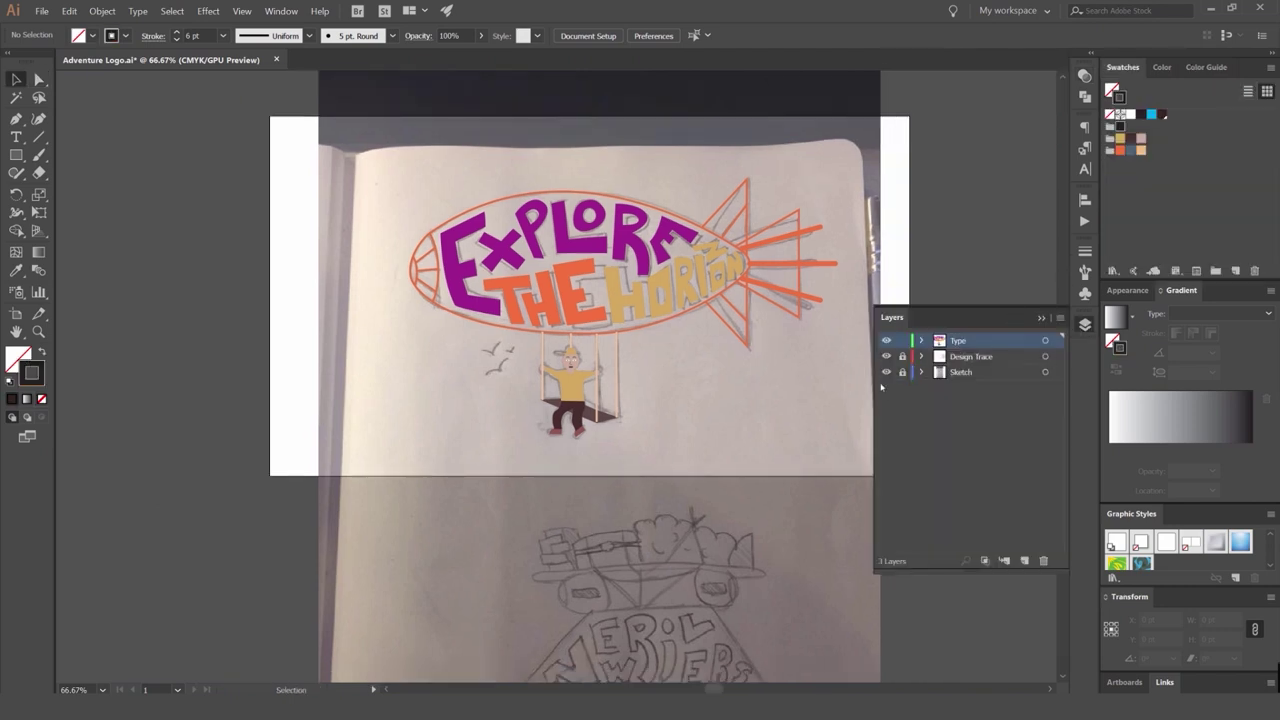
left_click(886, 372)
left_click_drag(811, 273, 791, 240)
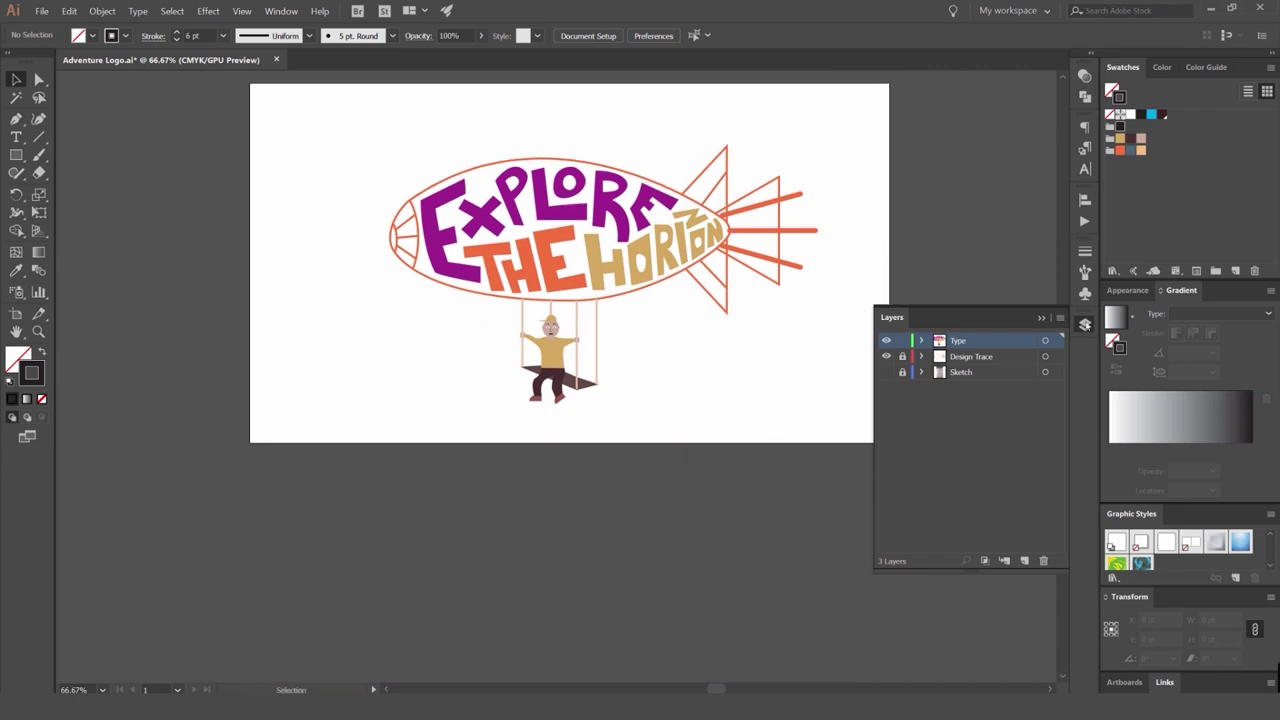
left_click(1087, 326)
left_click_drag(921, 229, 897, 268)
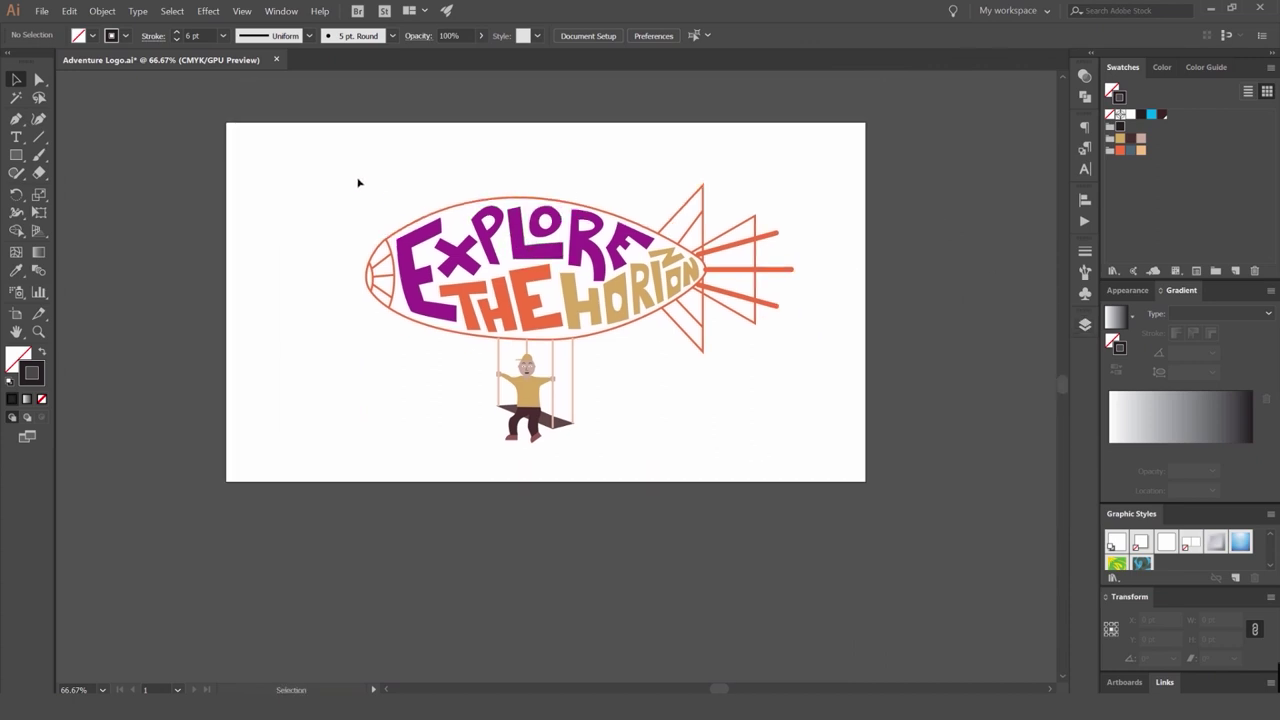
Cover the artboard with an orange 1920 × 1080 pt rectangle and send it to the back.
key("m")
left_click_drag(226, 122, 897, 489)
left_click(1137, 140)
key("shift+x")
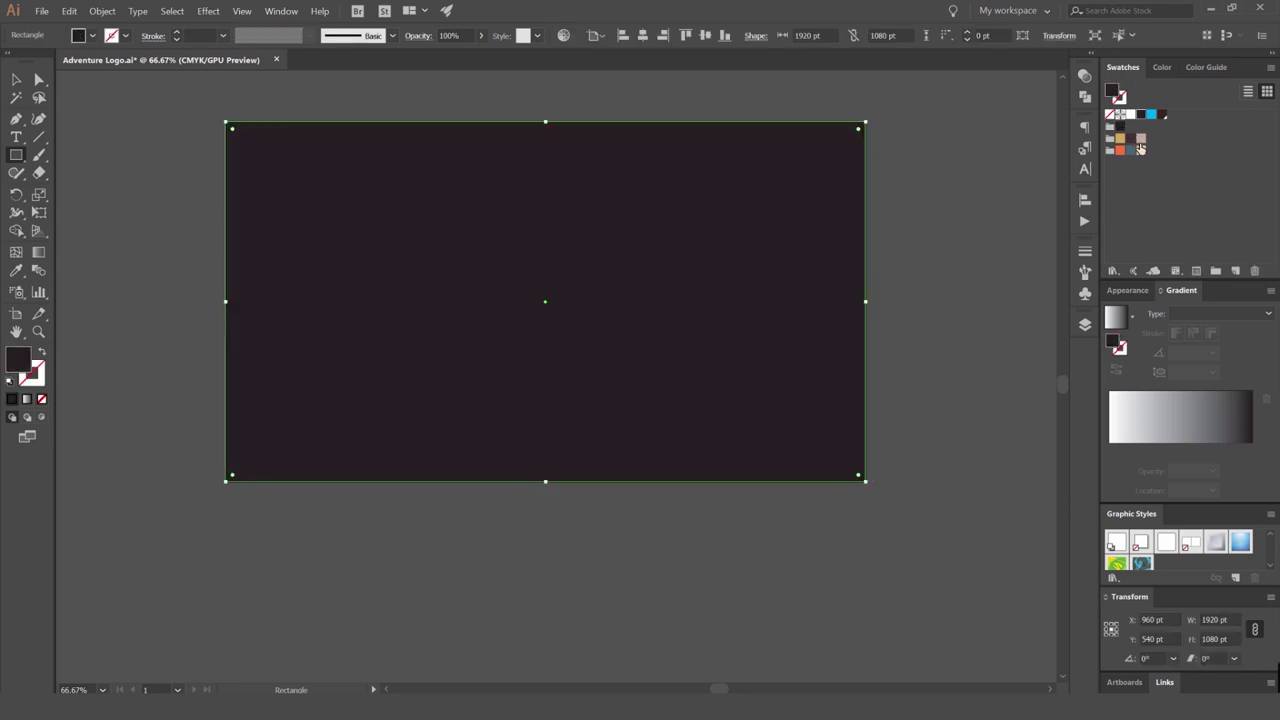
left_click(1130, 150)
left_click(1119, 151)
key("ctrl+shift+bracketleft")
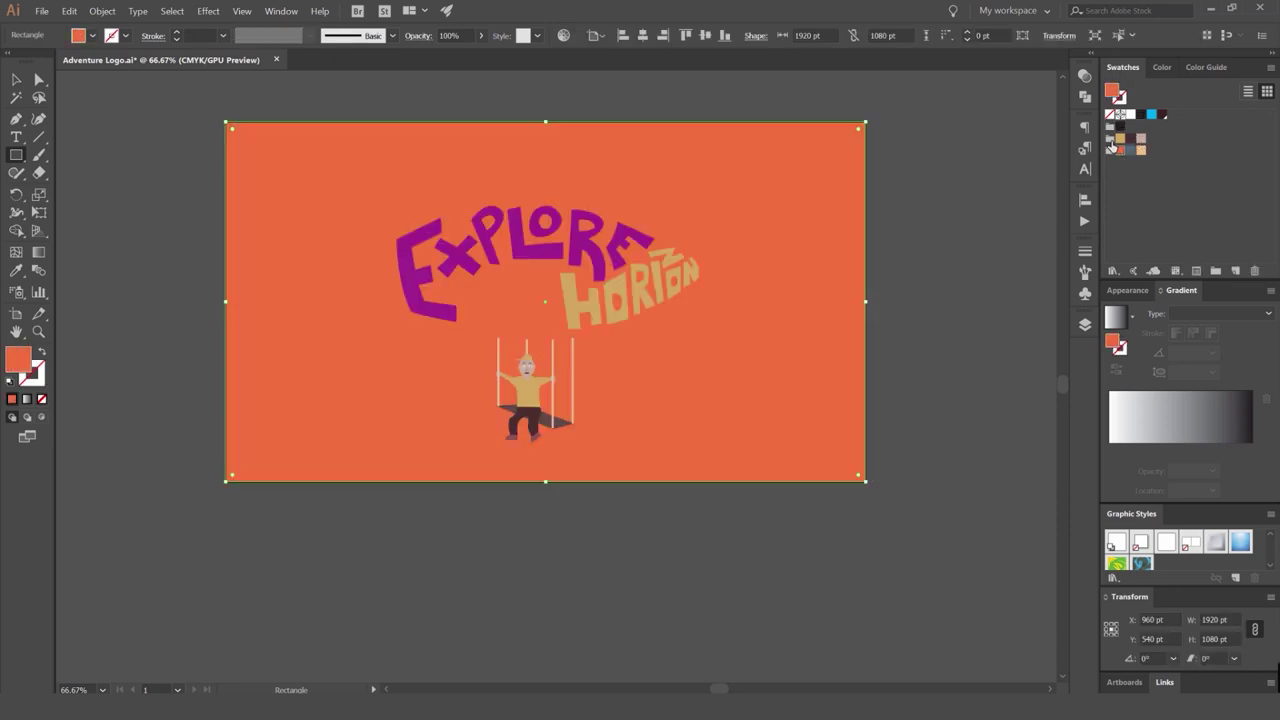
Try the peach and dusty pink swatches as the background rectangle's fill.
left_click(1127, 152)
left_click(1140, 139)
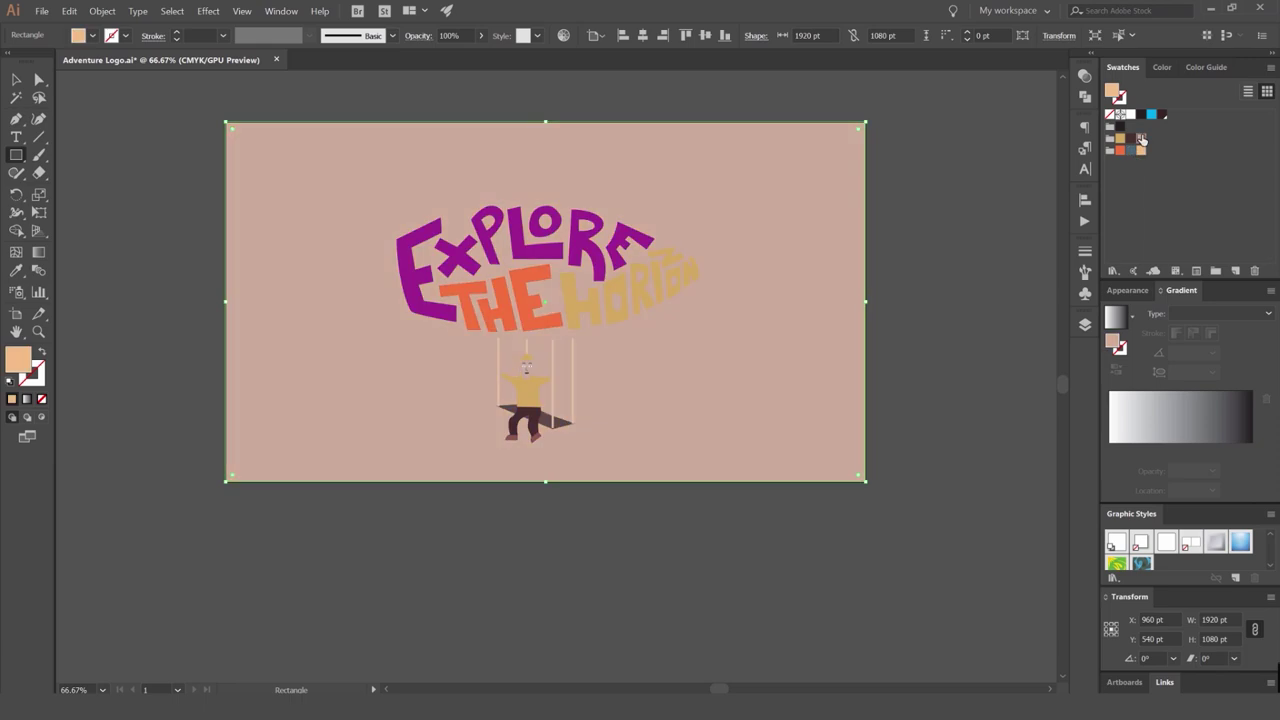
left_click(1128, 143)
left_click(1141, 141)
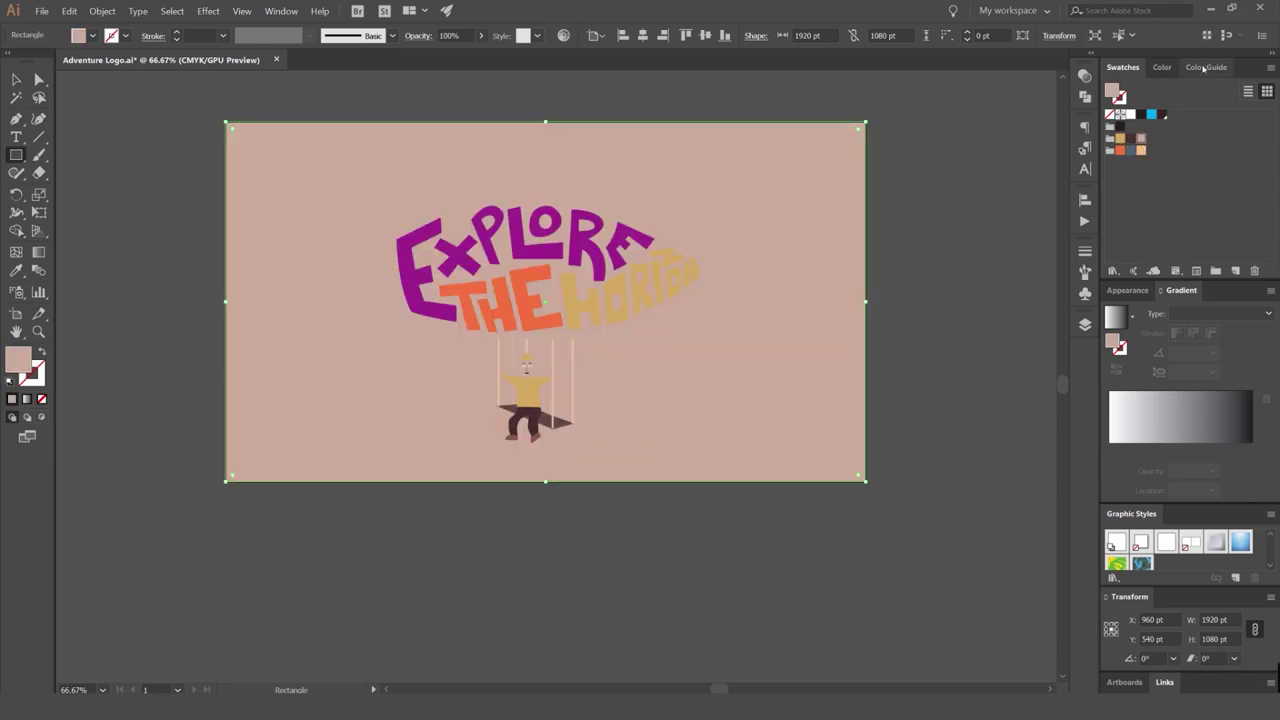
left_click(1208, 67)
Add a layer named bg between Design Trace and Sketch, and move the background rectangle onto it.
left_click(1085, 324)
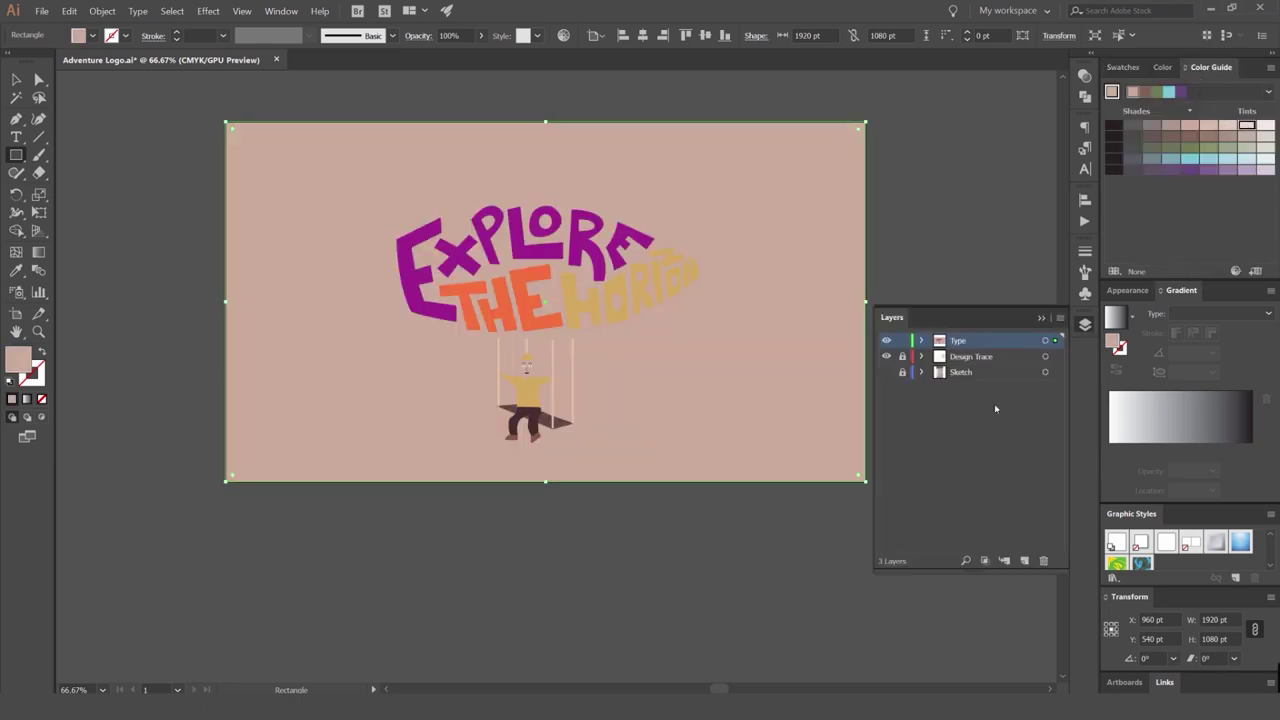
mouse_move(999, 356)
left_mouse_down()
mouse_move(996, 366)
mouse_move(995, 343)
left_mouse_up()
key("ctrl+l")
left_click_drag(973, 364, 962, 379)
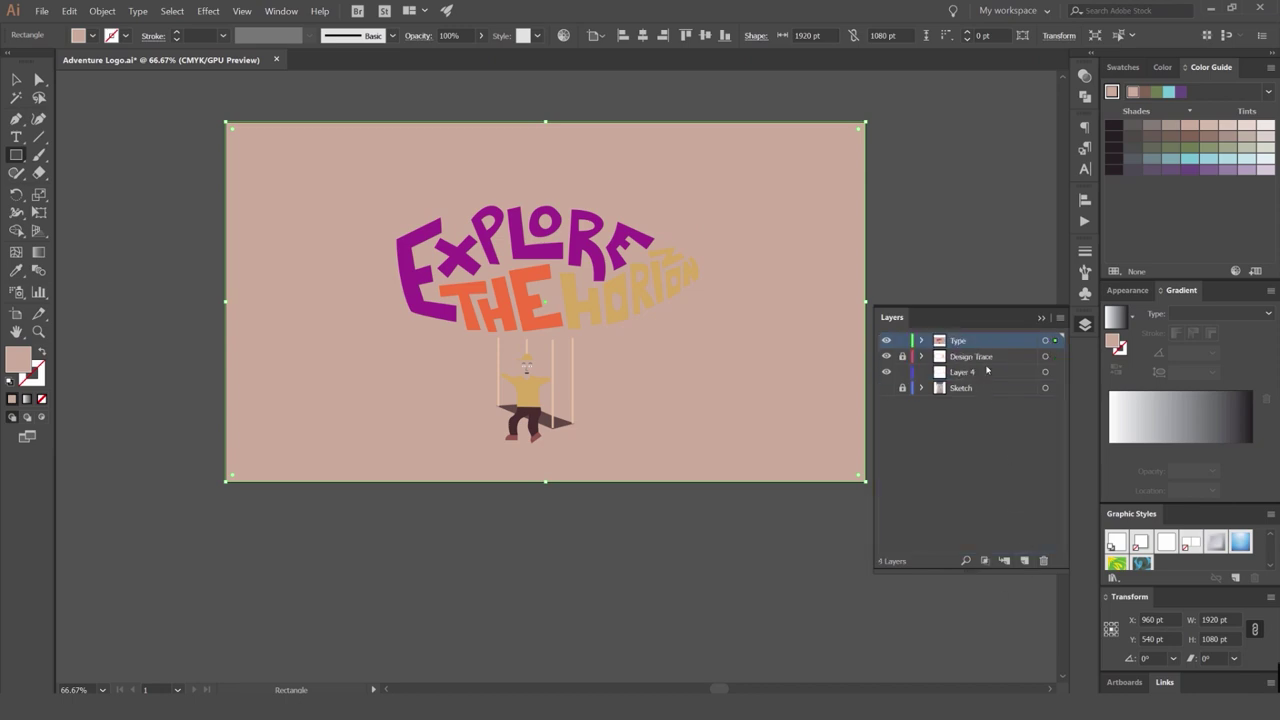
double_click(962, 371)
key("Return")
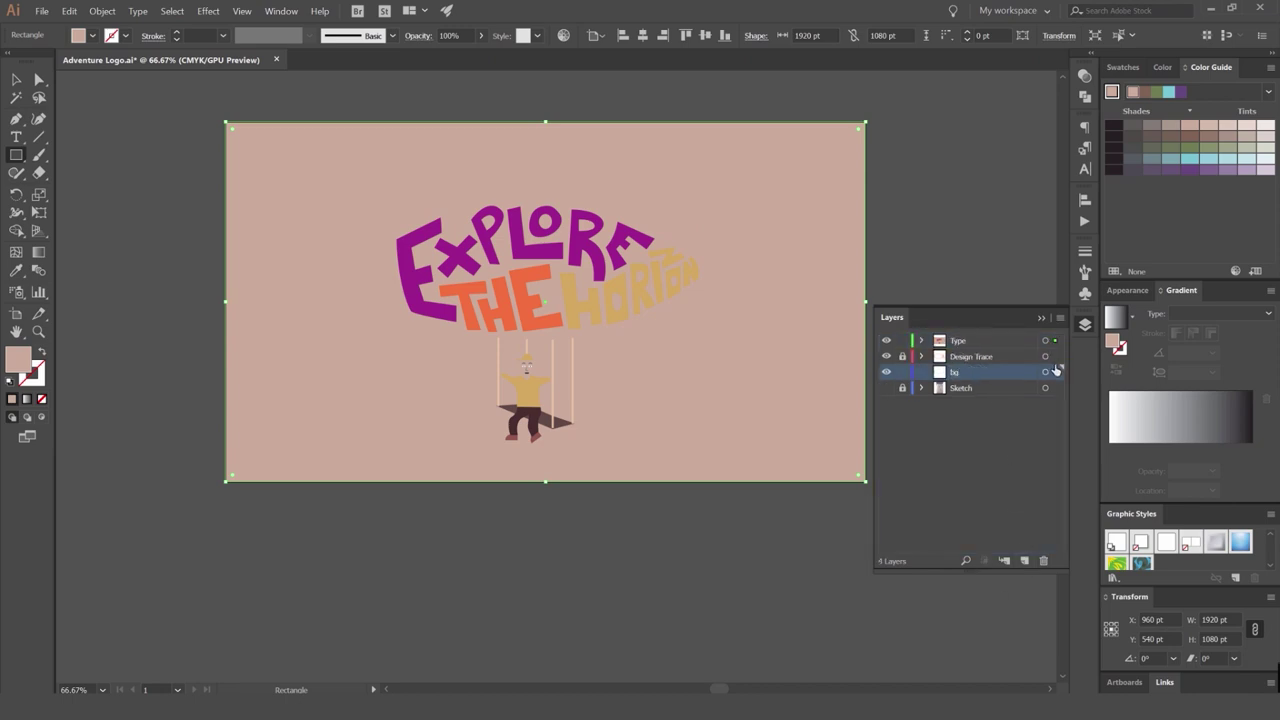
left_click_drag(1057, 370, 1056, 372)
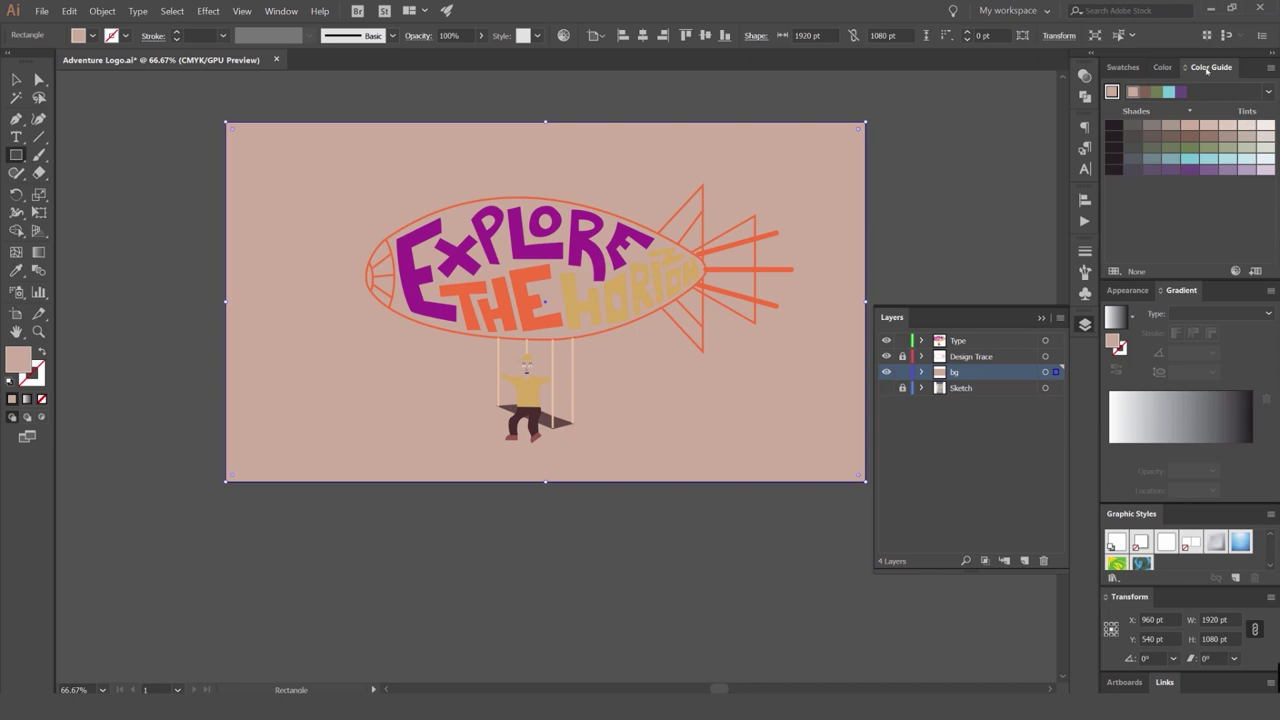
Switch the colour sliders to CMYK and set the background to a cream of C 4, M 6, Y 14, K 0.
left_click(1163, 67)
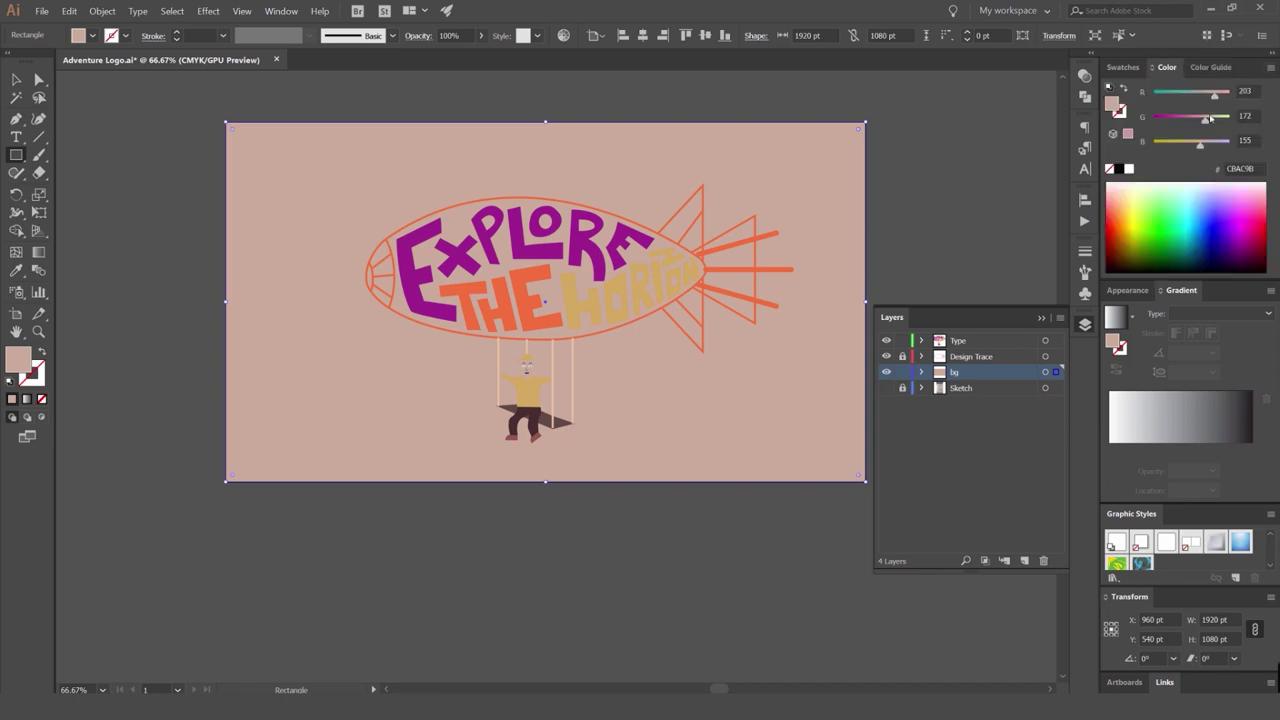
left_click_drag(1204, 120, 1228, 92)
left_click(1270, 67)
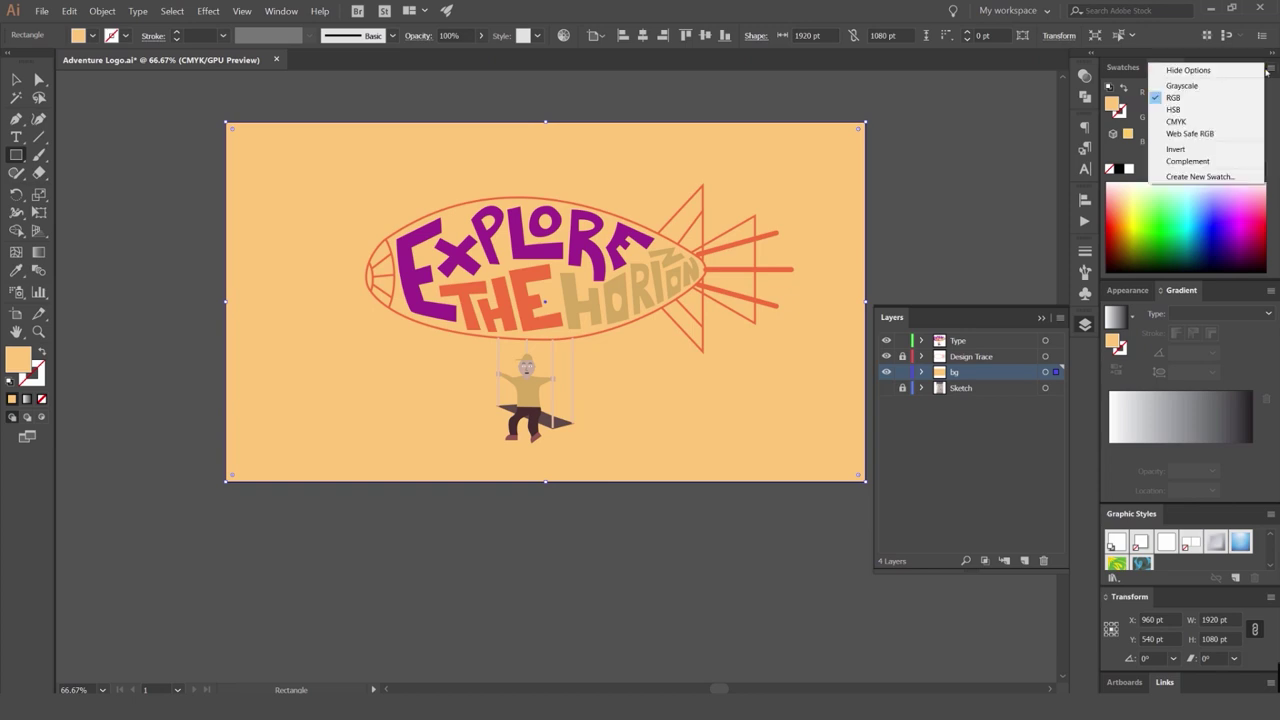
left_click(1187, 122)
mouse_move(1173, 112)
left_mouse_down()
mouse_move(1155, 114)
mouse_move(1163, 134)
left_mouse_up()
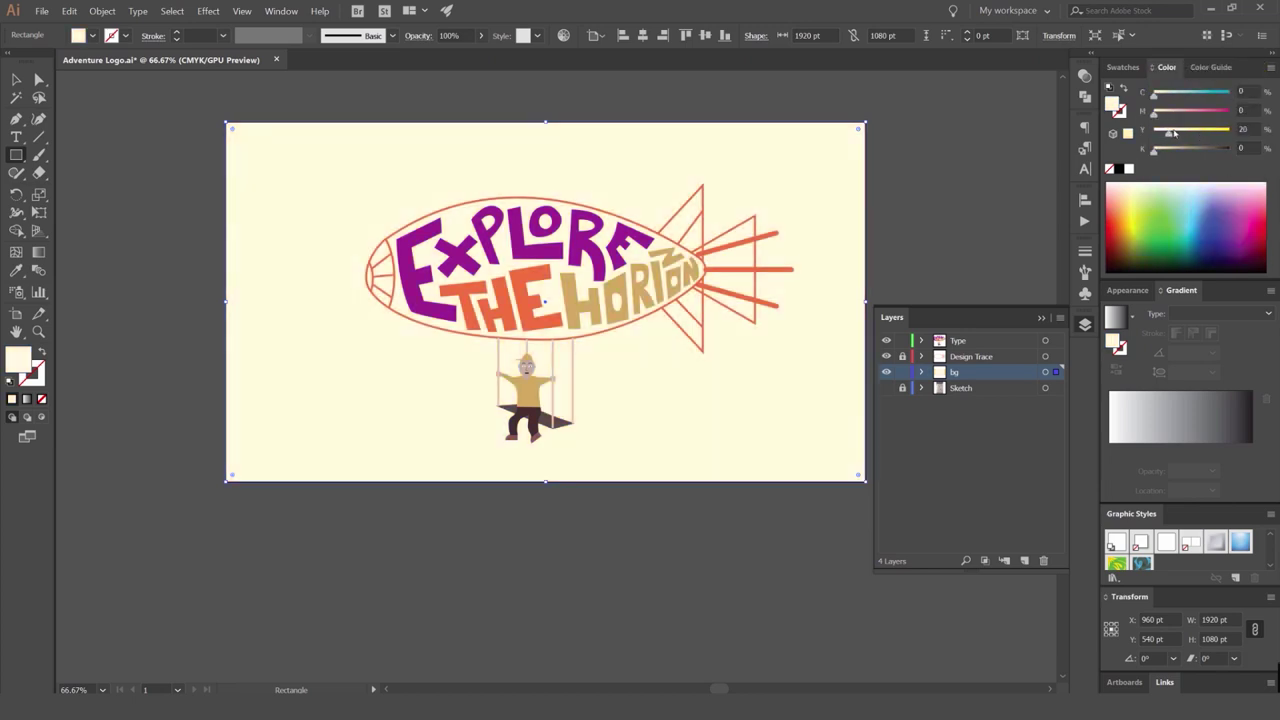
left_click_drag(1156, 153, 1158, 98)
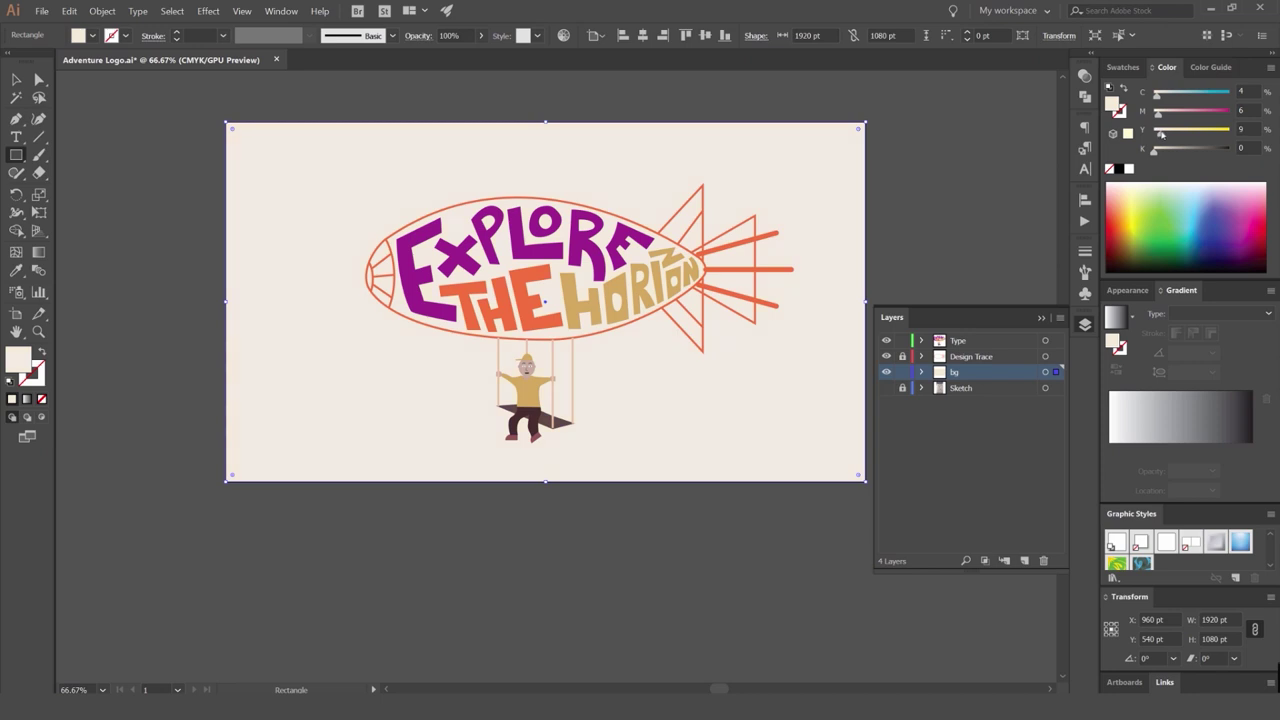
left_click(871, 131)
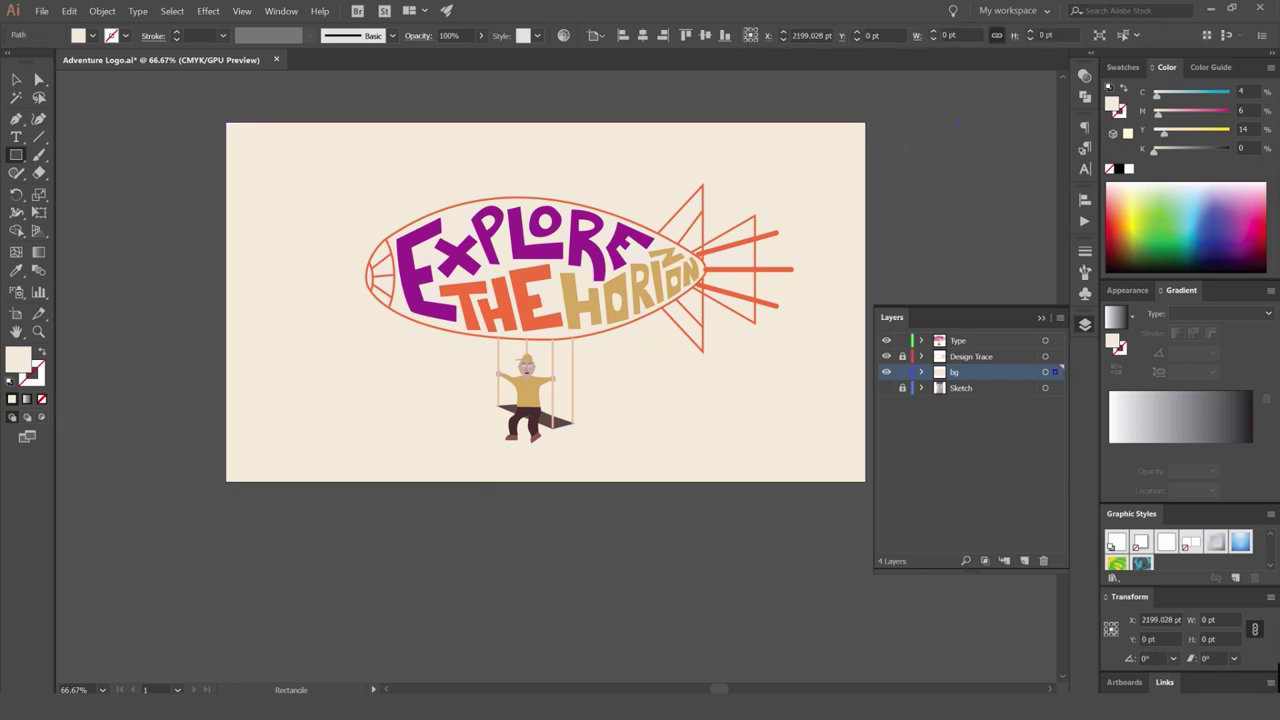
key("v")
key("ctrl+z")
left_click(908, 156)
left_click_drag(820, 149, 570, 182)
key("ctrl+z")
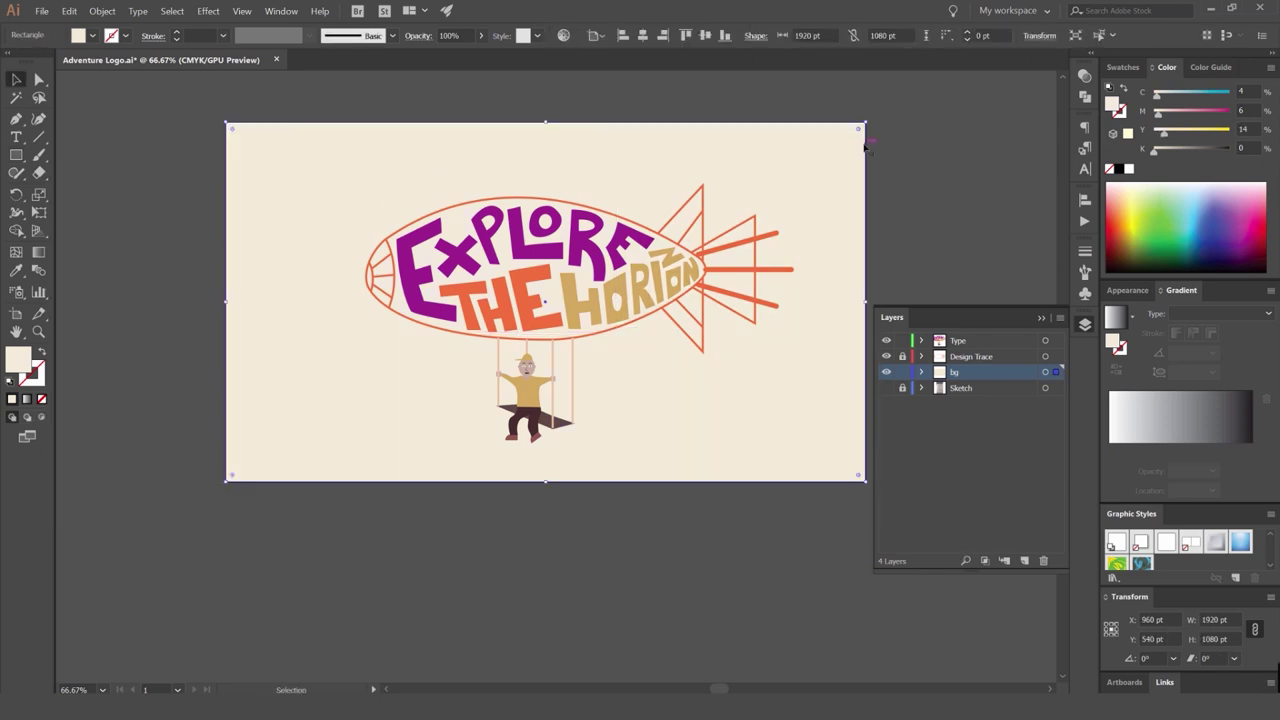
left_click(930, 148)
Unlock the Design Trace layer and move the passenger with his swing and ropes onto it.
left_click(1122, 68)
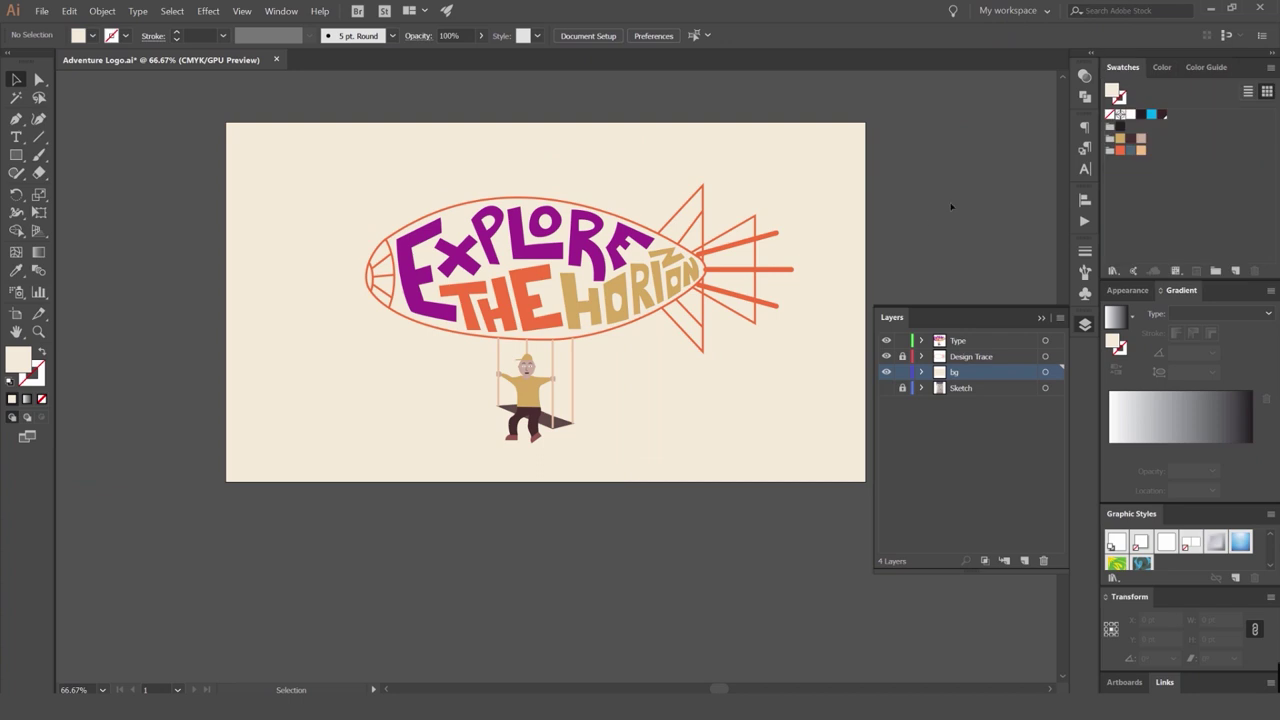
left_click(887, 357)
left_click(886, 358)
left_click(890, 341)
left_click(890, 341)
left_click_drag(624, 385, 545, 395)
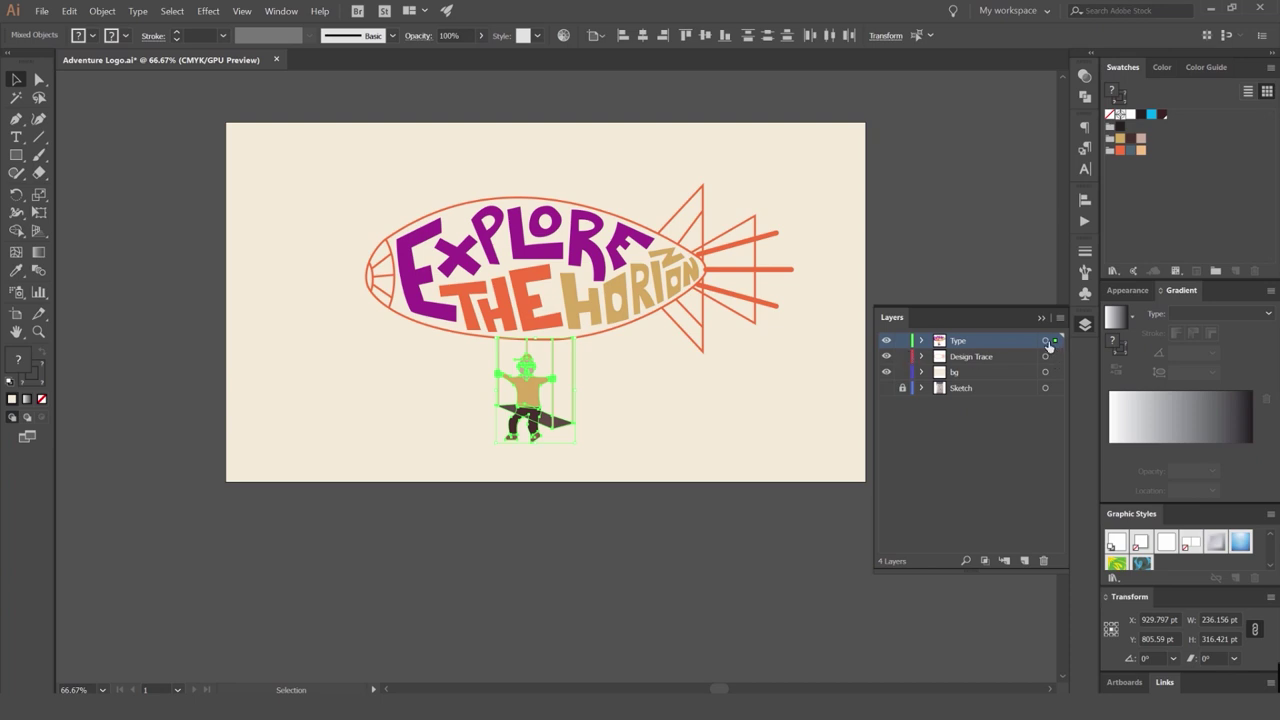
left_click_drag(1047, 367, 1053, 357)
left_click(886, 357)
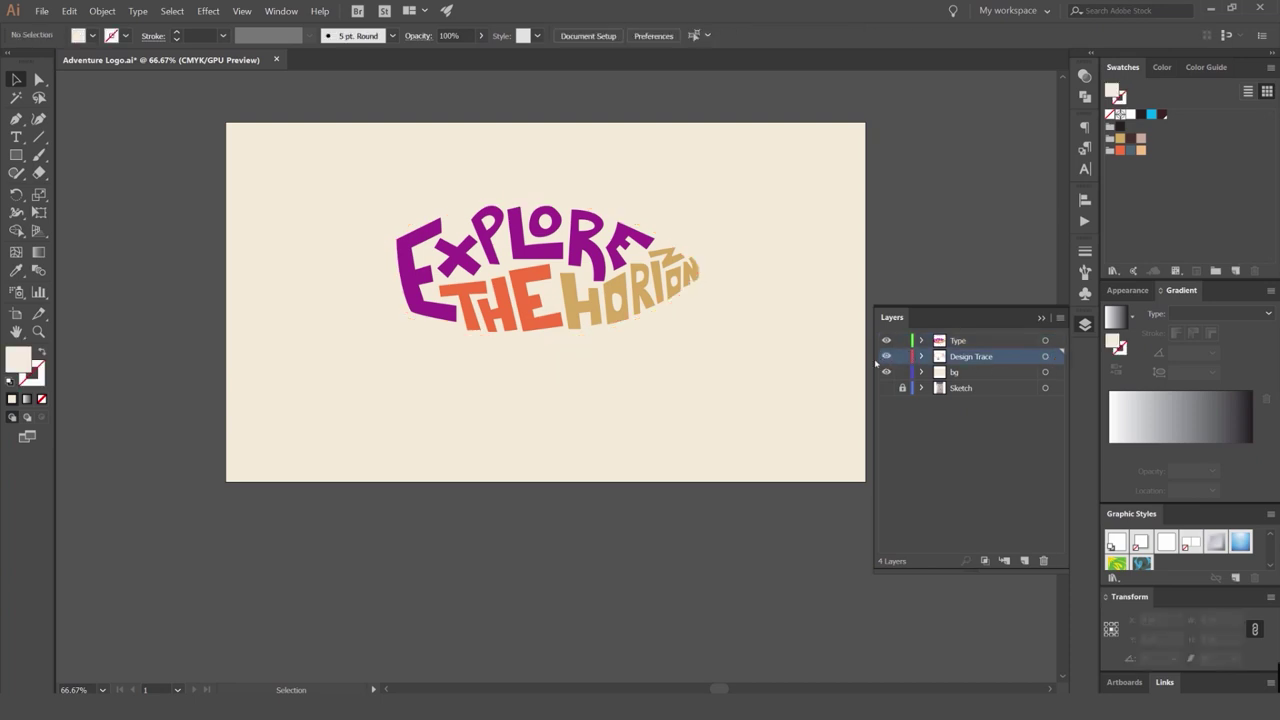
left_click(886, 357)
Inspect the passenger and balloon up close, with the Type layer's lettering hidden and shown.
key("ctrl+plus")
key("ctrl+plus")
key("ctrl+plus")
scroll(748, 331, "down", 2)
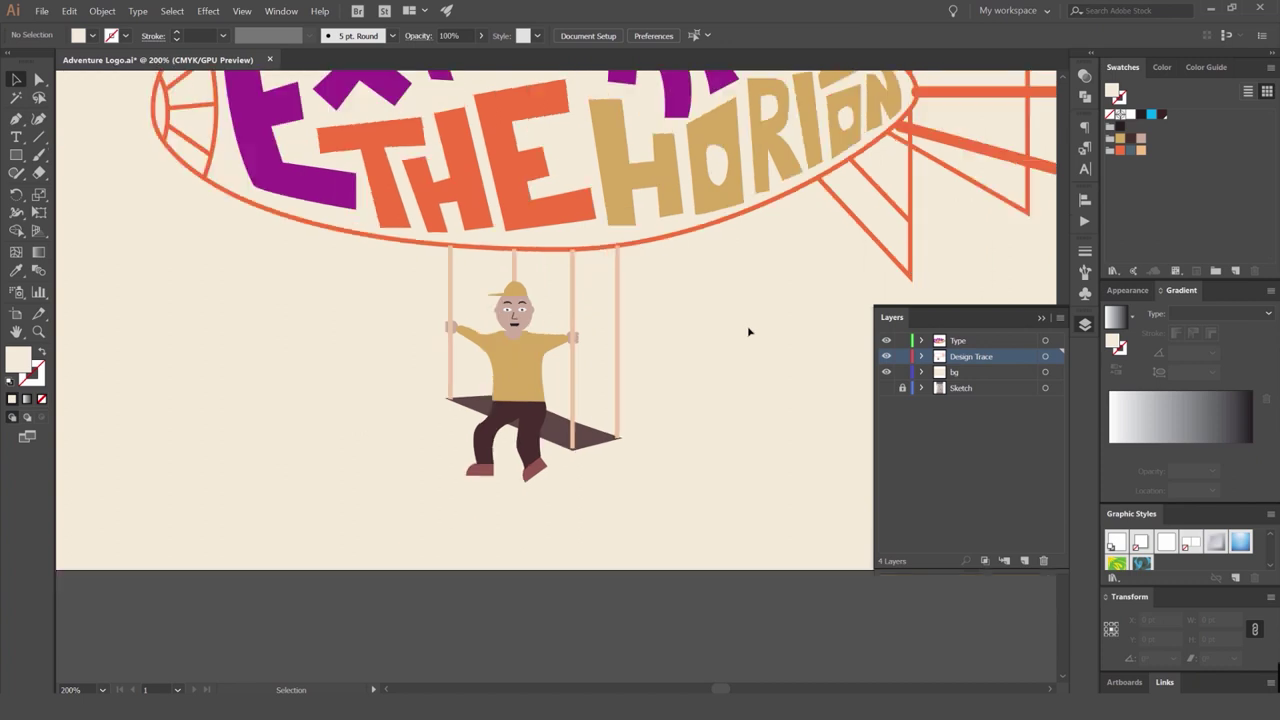
left_click(886, 342)
left_click(886, 342)
left_click_drag(821, 345, 777, 358)
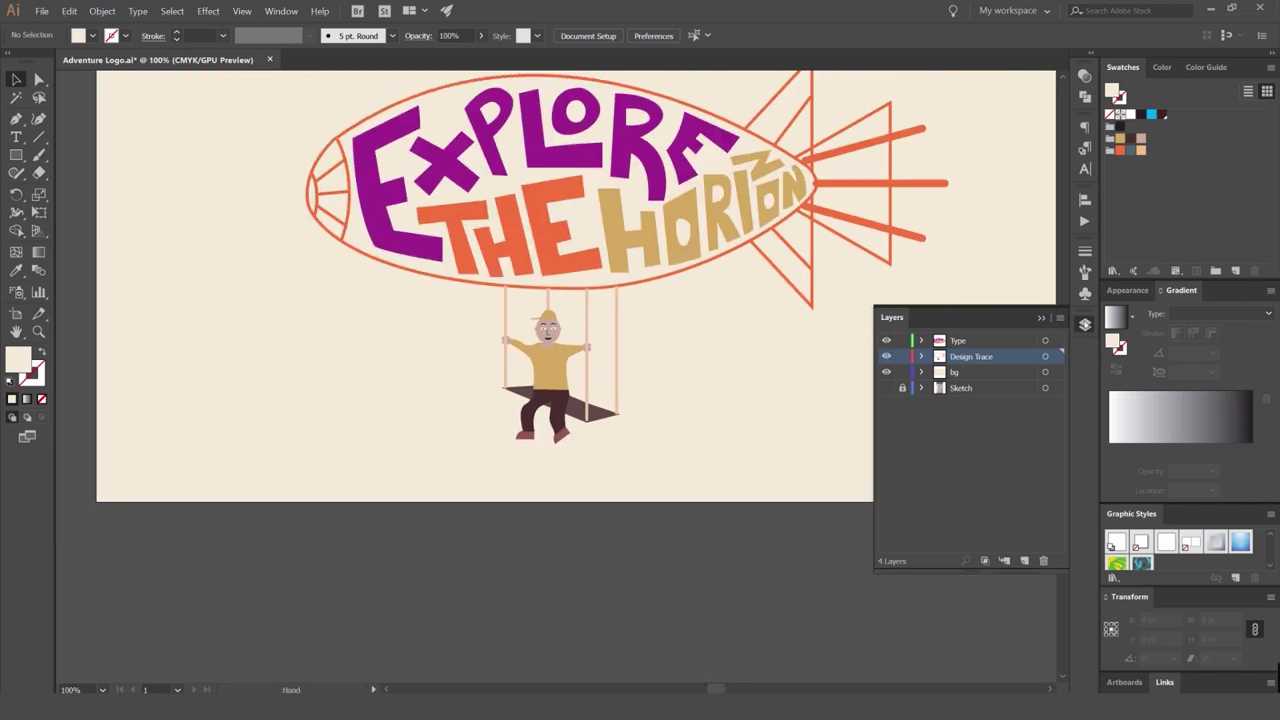
Lock the bg layer.
left_click(1085, 325)
left_click(1085, 325)
left_click(1084, 326)
left_click_drag(762, 348, 800, 394)
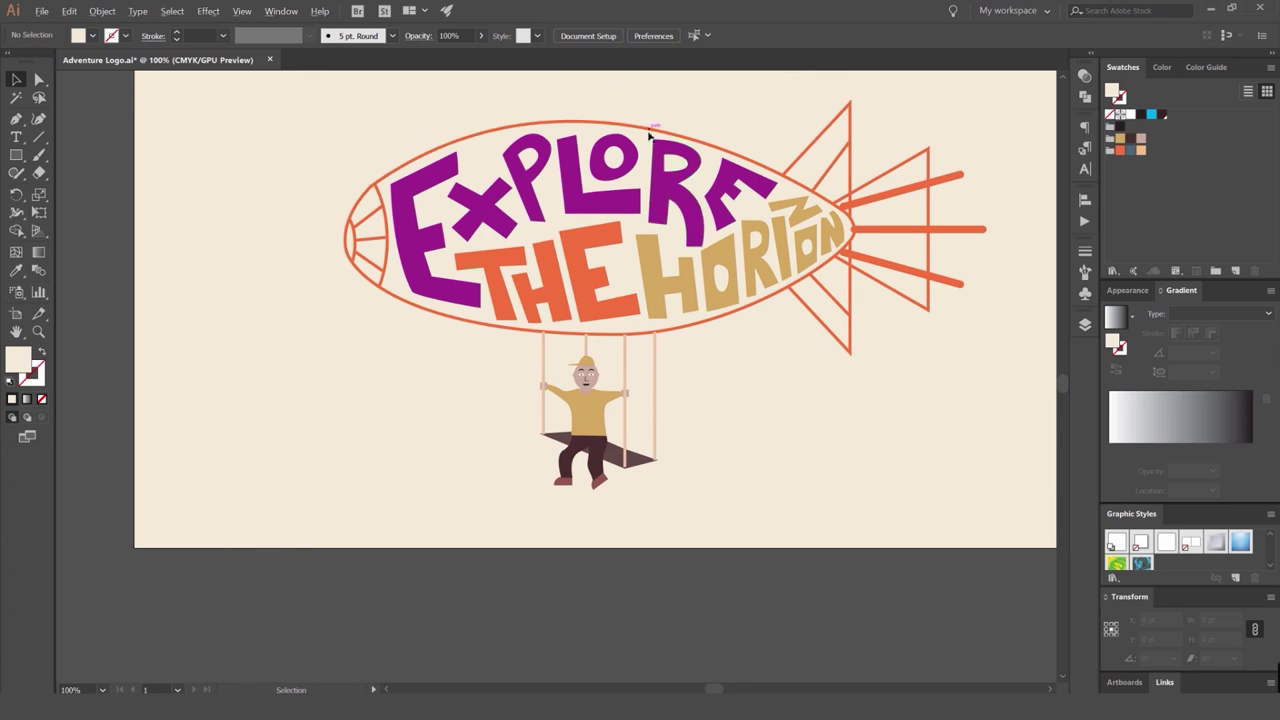
Select the balloon body's outline and hide the Type layer.
left_click(653, 129)
left_click_drag(687, 103, 658, 169)
left_click(1085, 324)
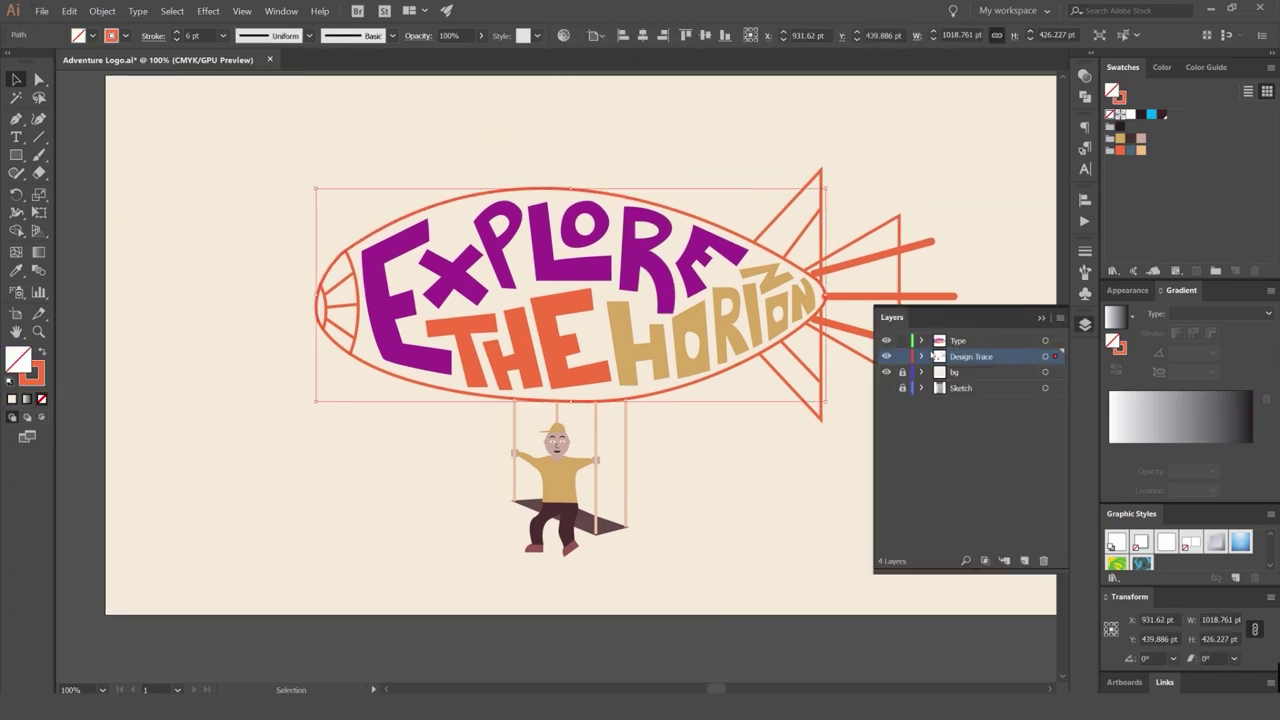
left_click(886, 341)
Try swapping the balloon body's orange outline into a fill and check how the nose section fits its edge.
key("shift+x")
left_click(513, 138)
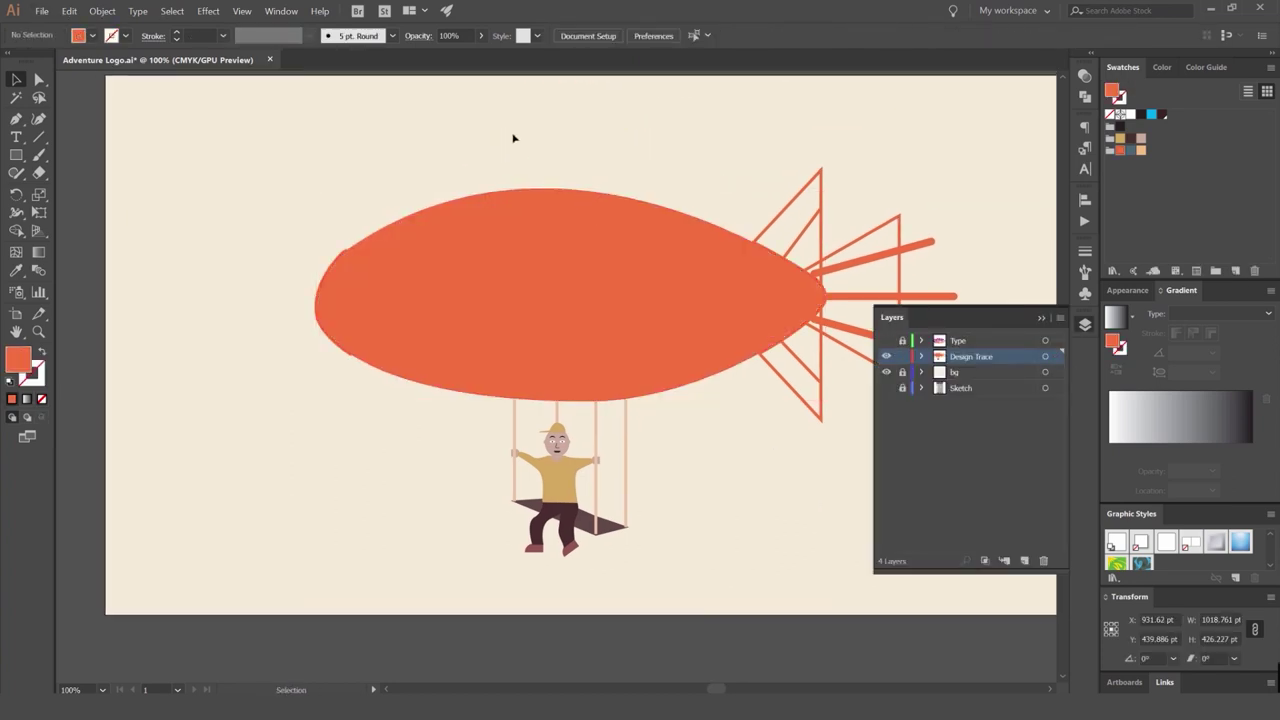
key("ctrl+z")
key("shift+x")
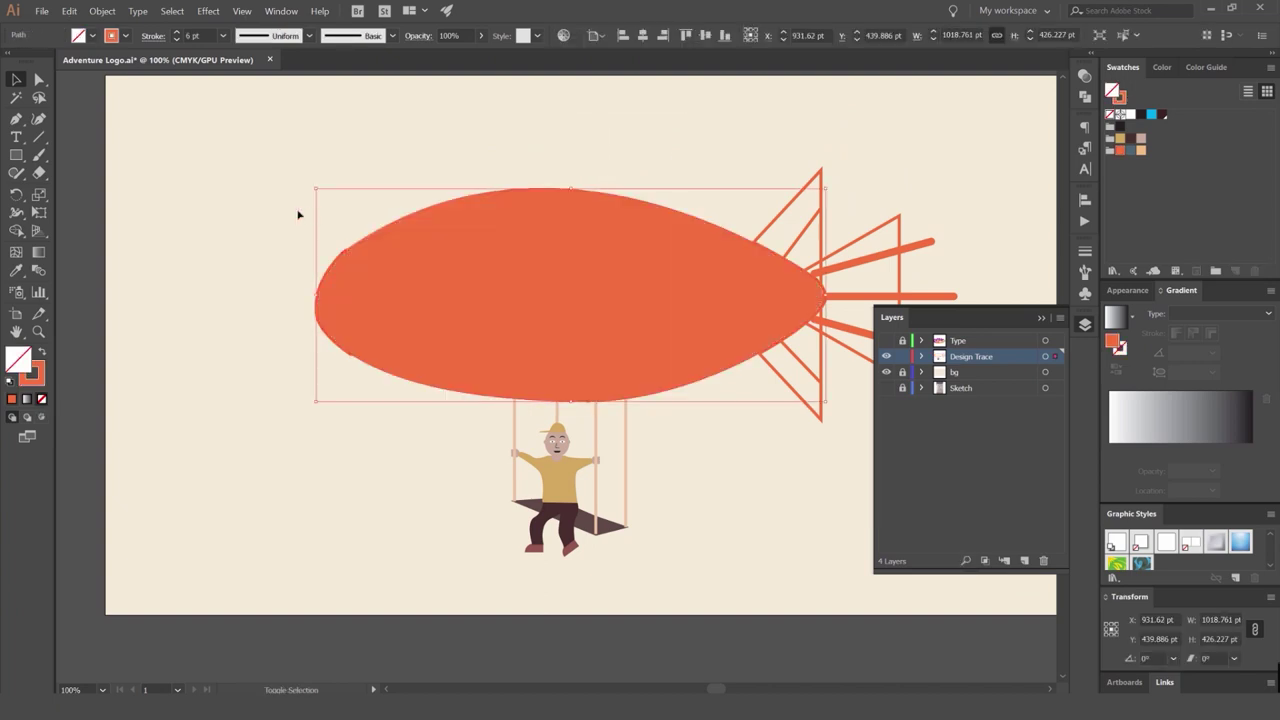
left_click_drag(270, 226, 342, 334)
scroll(270, 282, "up", 3)
left_click(290, 275)
left_click(455, 280)
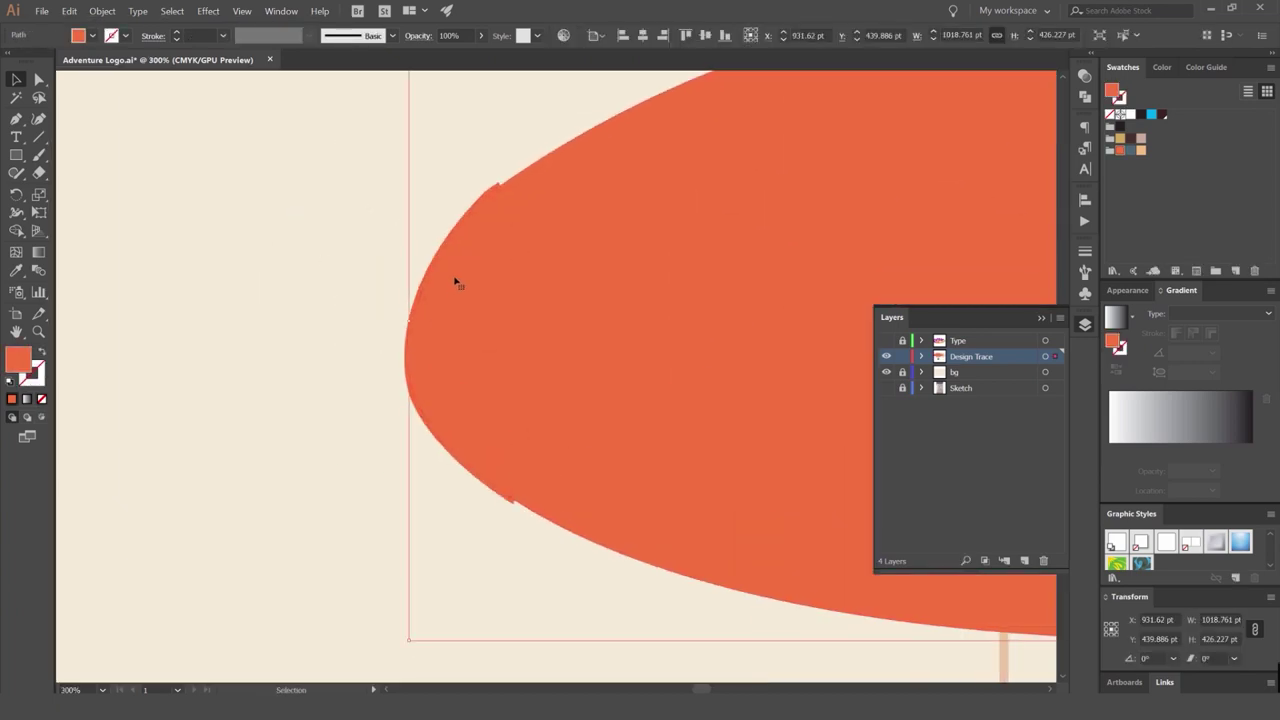
left_click(430, 242)
left_click(494, 189)
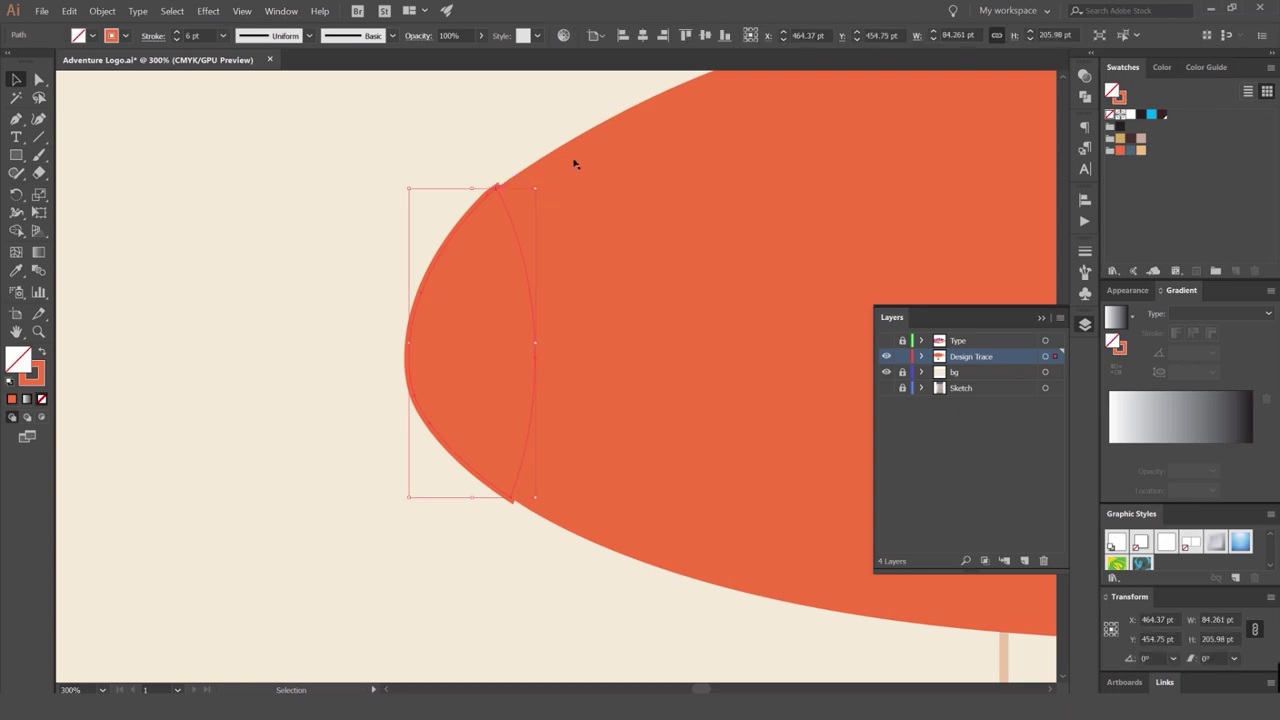
left_click(560, 167)
key("shift+x")
left_click(523, 121)
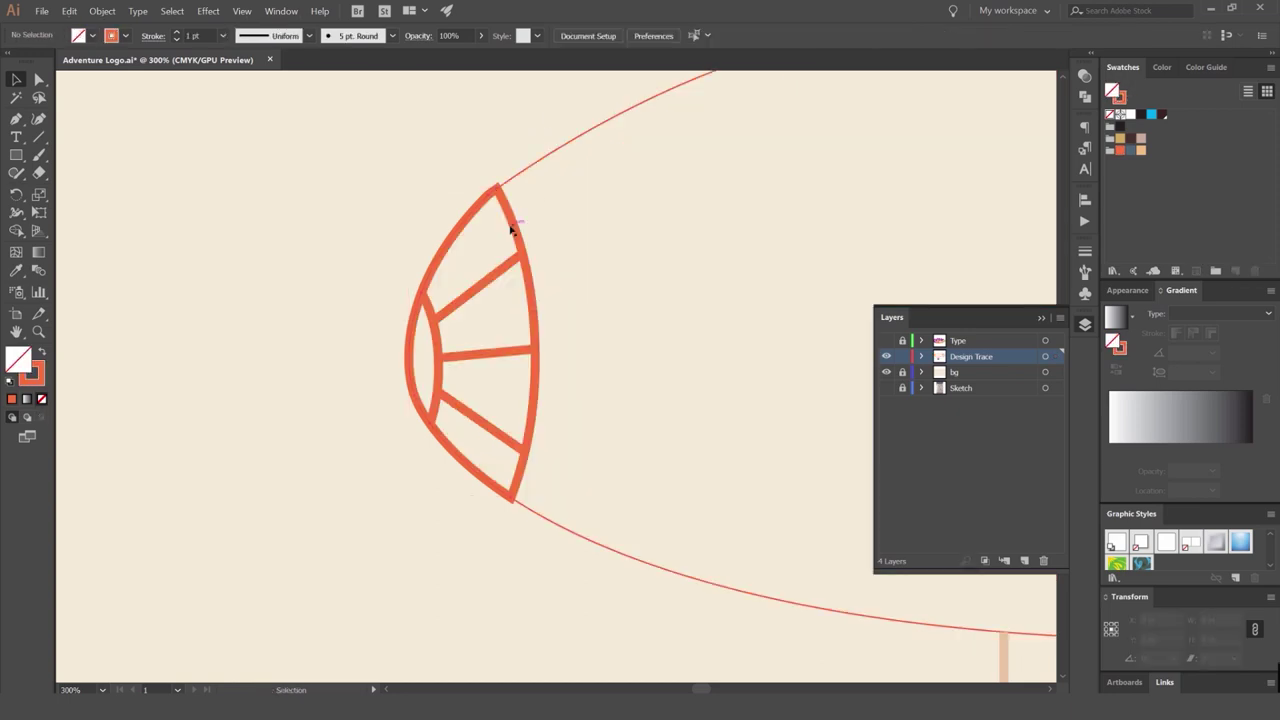
left_click(510, 229)
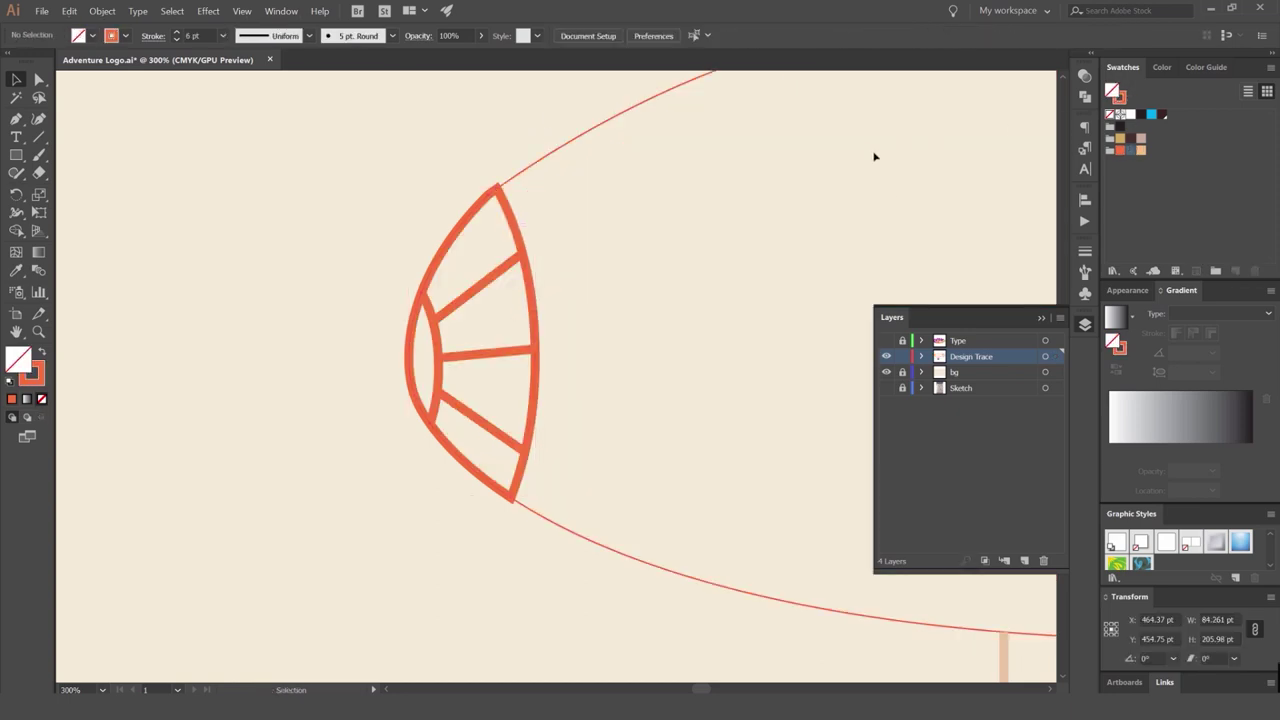
Turn the balloon body's outline into a fill, compare palette swatches on it, and settle on slate blue.
key("ctrl+1")
left_click(769, 168)
key("shift+x")
left_click(1130, 151)
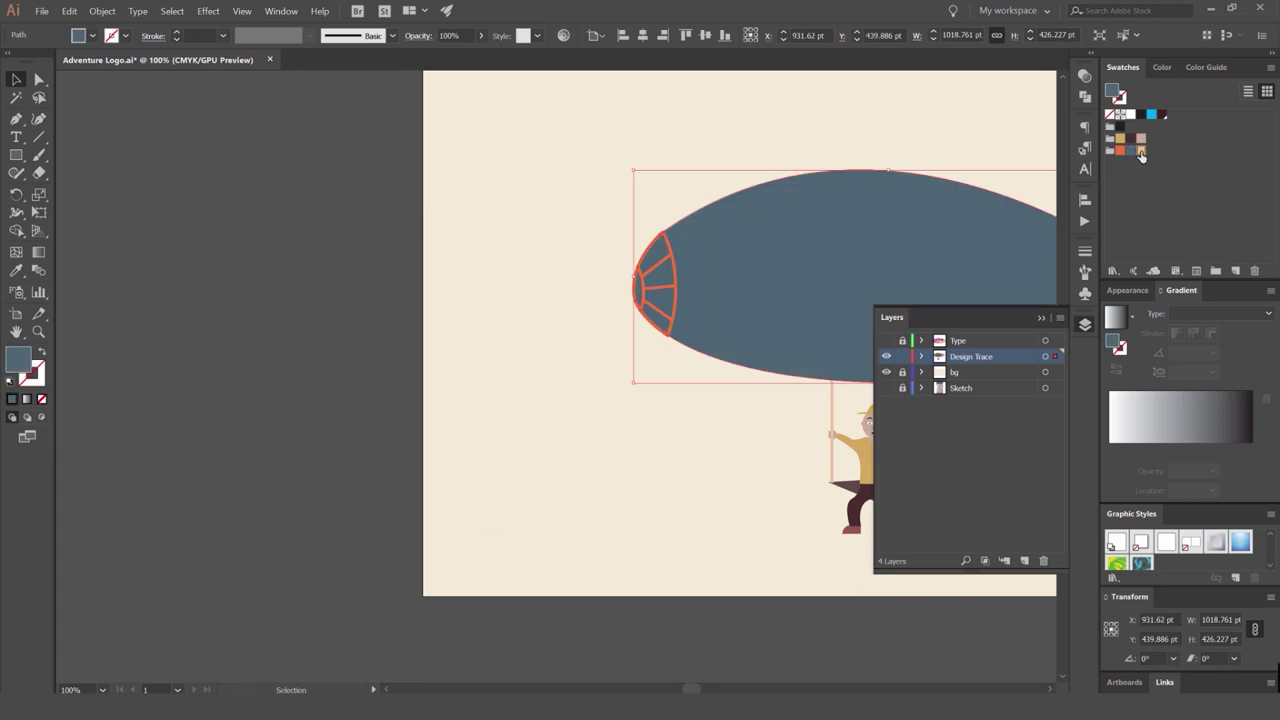
left_click(1141, 150)
scroll(774, 137, "right", 3)
left_click(1130, 143)
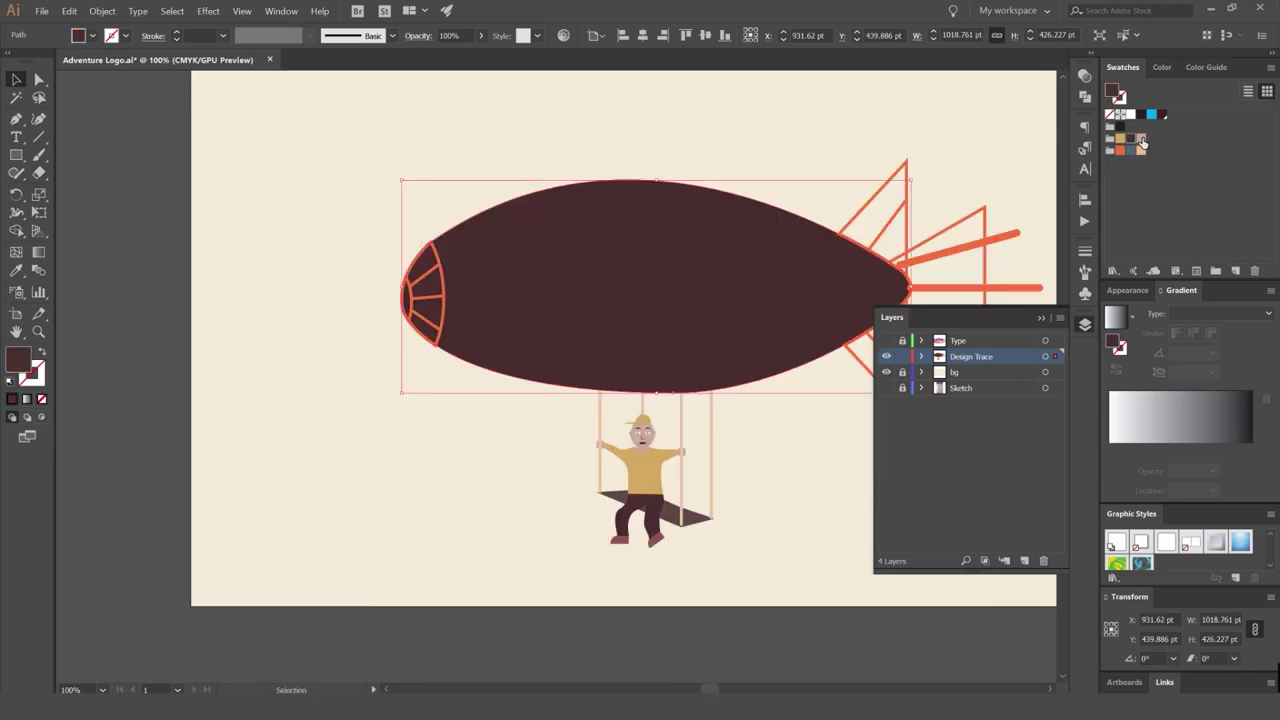
left_click(1141, 141)
left_click(1120, 150)
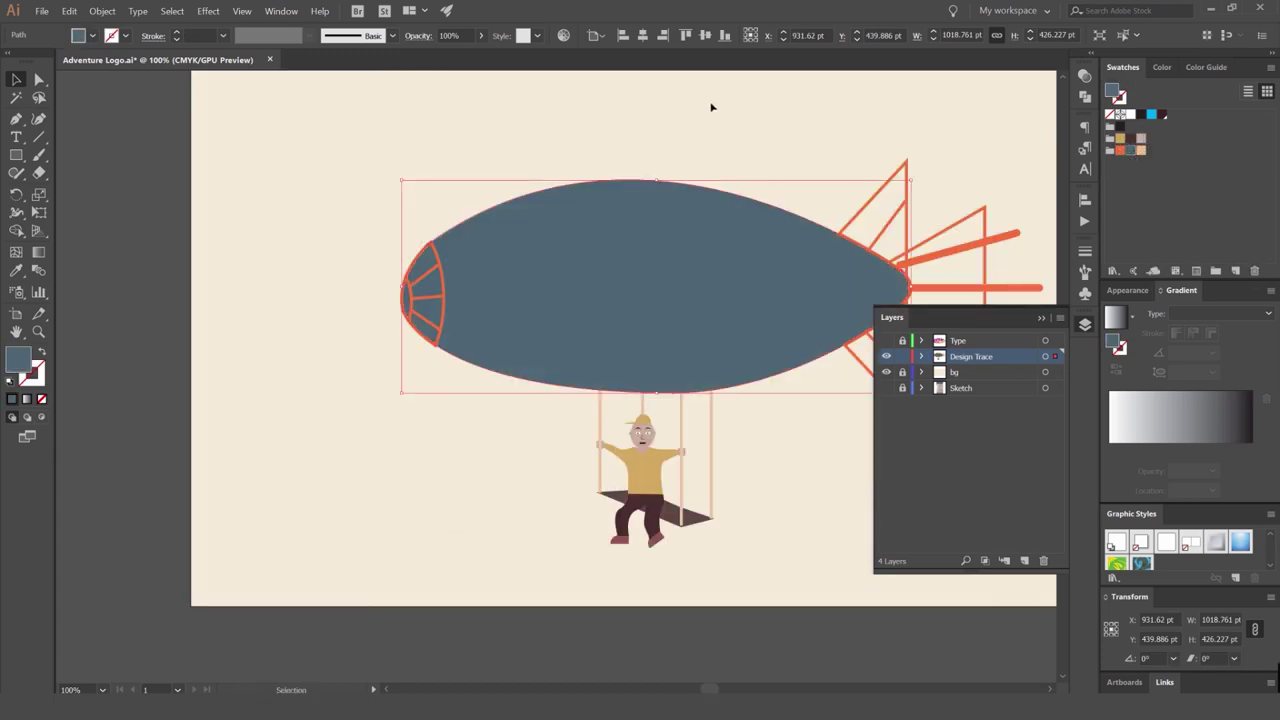
left_click(708, 109)
Turn the nose section's outline into a fill and sample the balloon body's slate blue for it.
scroll(507, 172, "up", 3)
left_click_drag(507, 152, 519, 17)
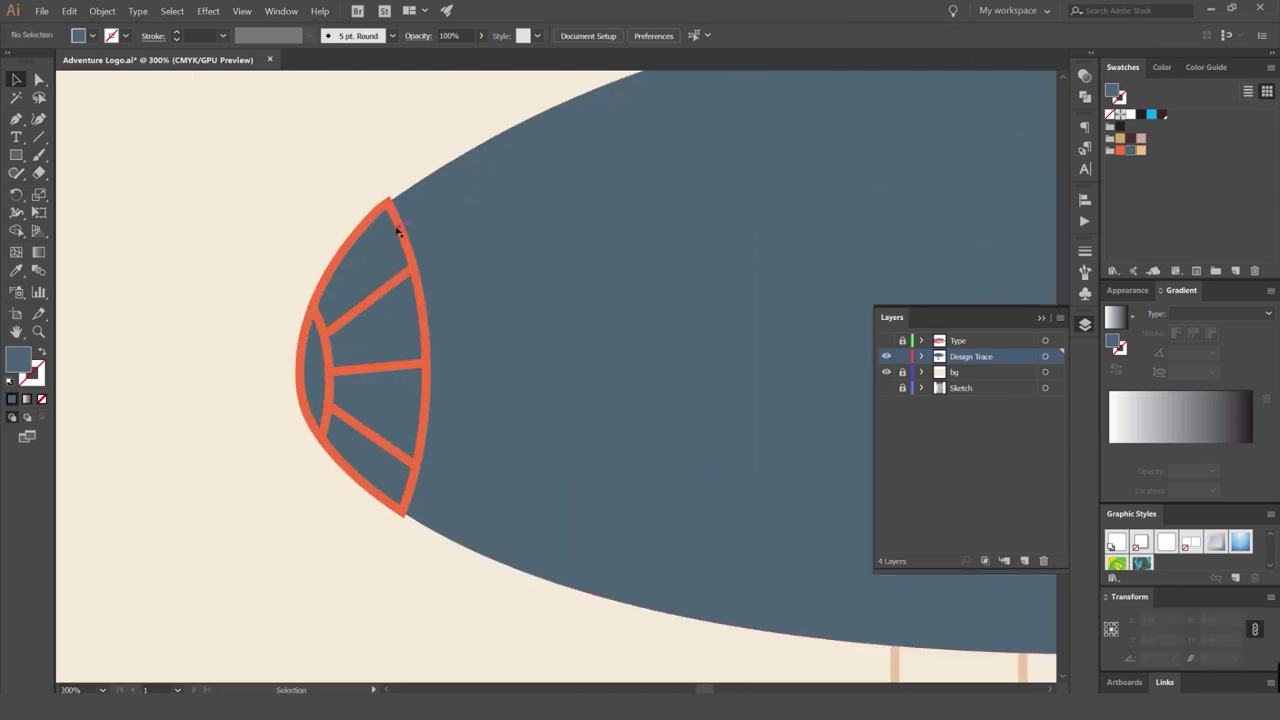
left_click(398, 229)
key("shift+x")
scroll(290, 294, "up", 3)
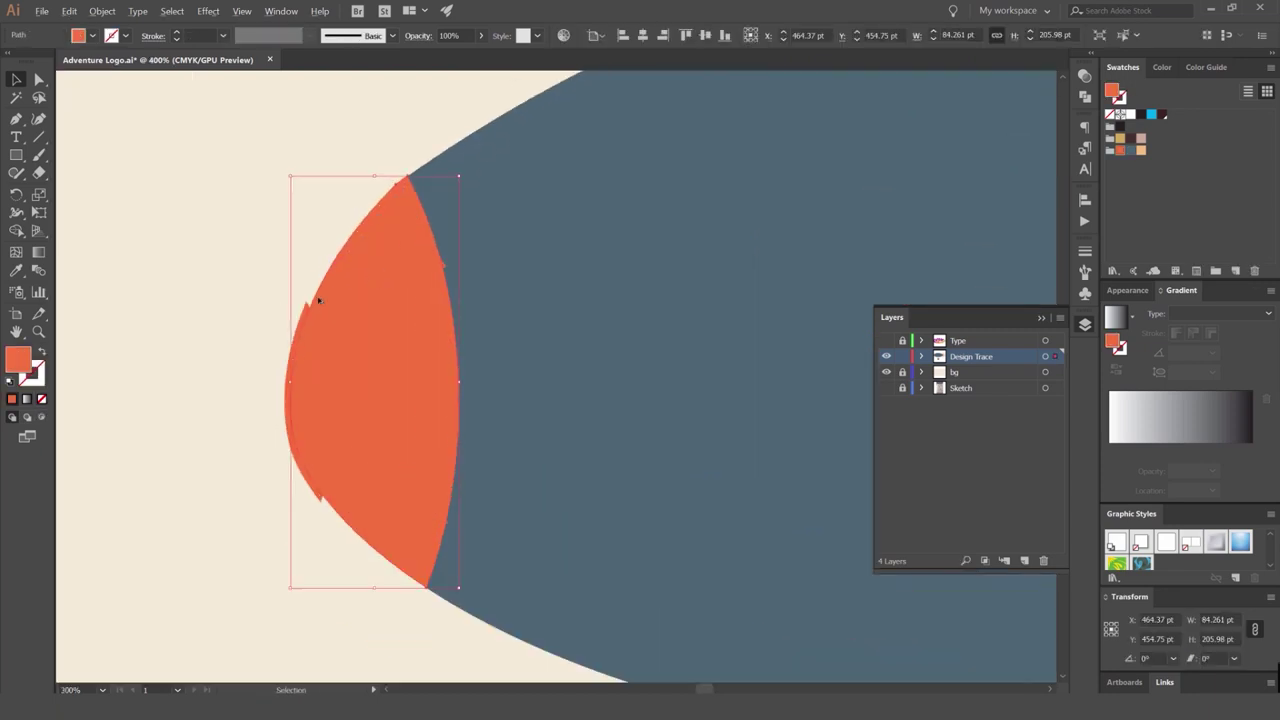
scroll(534, 244, "down", 3)
key("i")
left_click(747, 175)
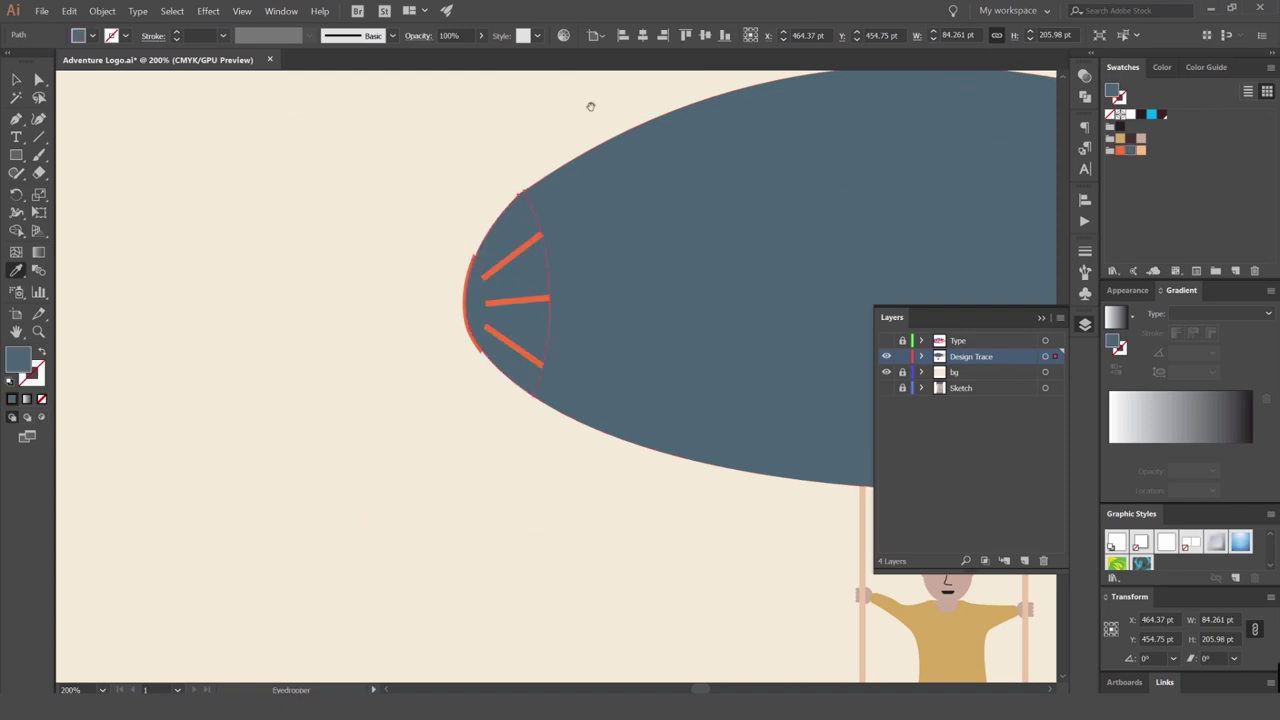
left_click_drag(591, 107, 618, 125)
Try the Multiply and Overlay blending modes on the nose section.
left_click(1084, 77)
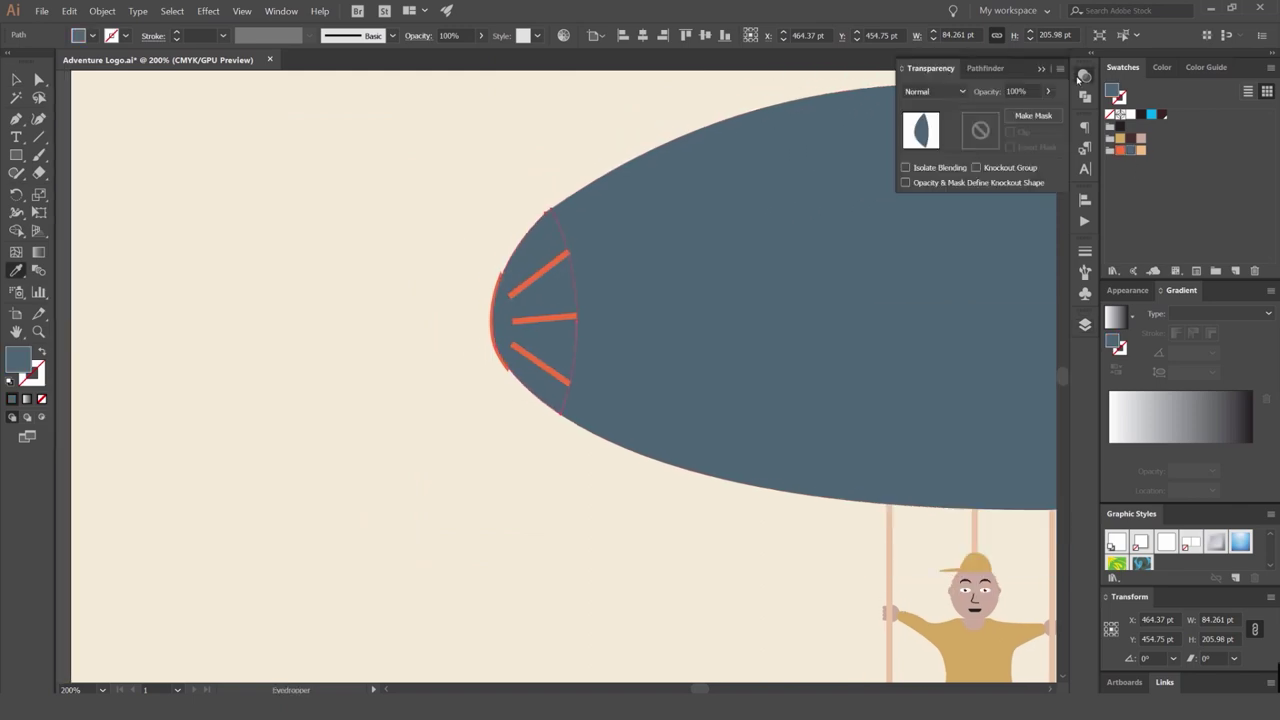
left_click(934, 91)
left_click(931, 145)
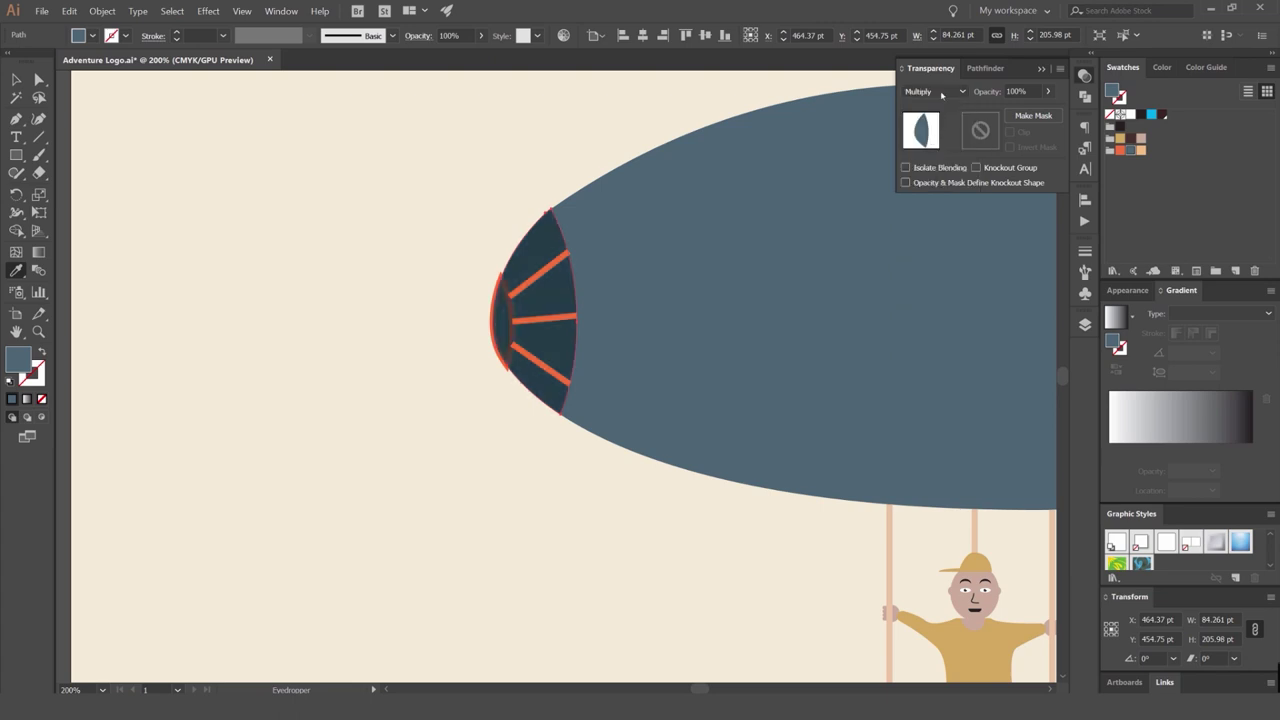
left_click(934, 91)
left_click(940, 214)
scroll(926, 92, "down", 1)
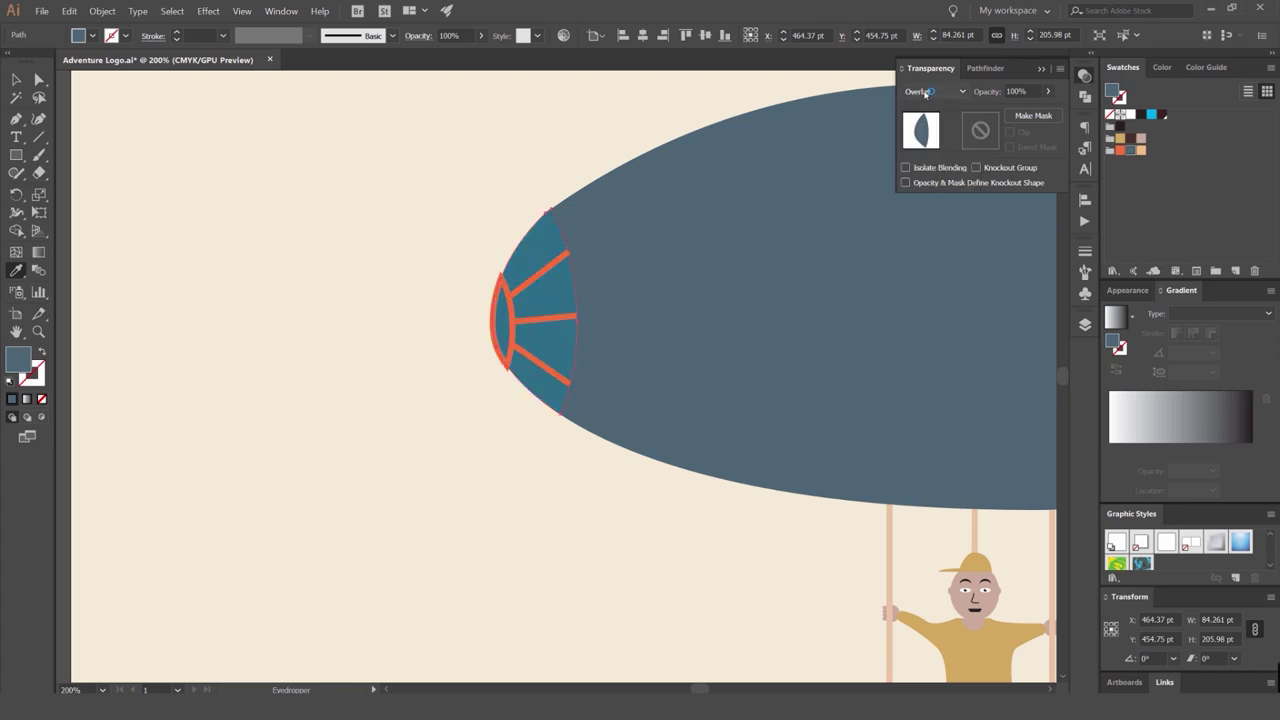
left_click(678, 127)
key("ctrl+z")
Set the nose section's blending mode to Multiply at 40% opacity.
left_click(925, 92)
left_click(931, 145)
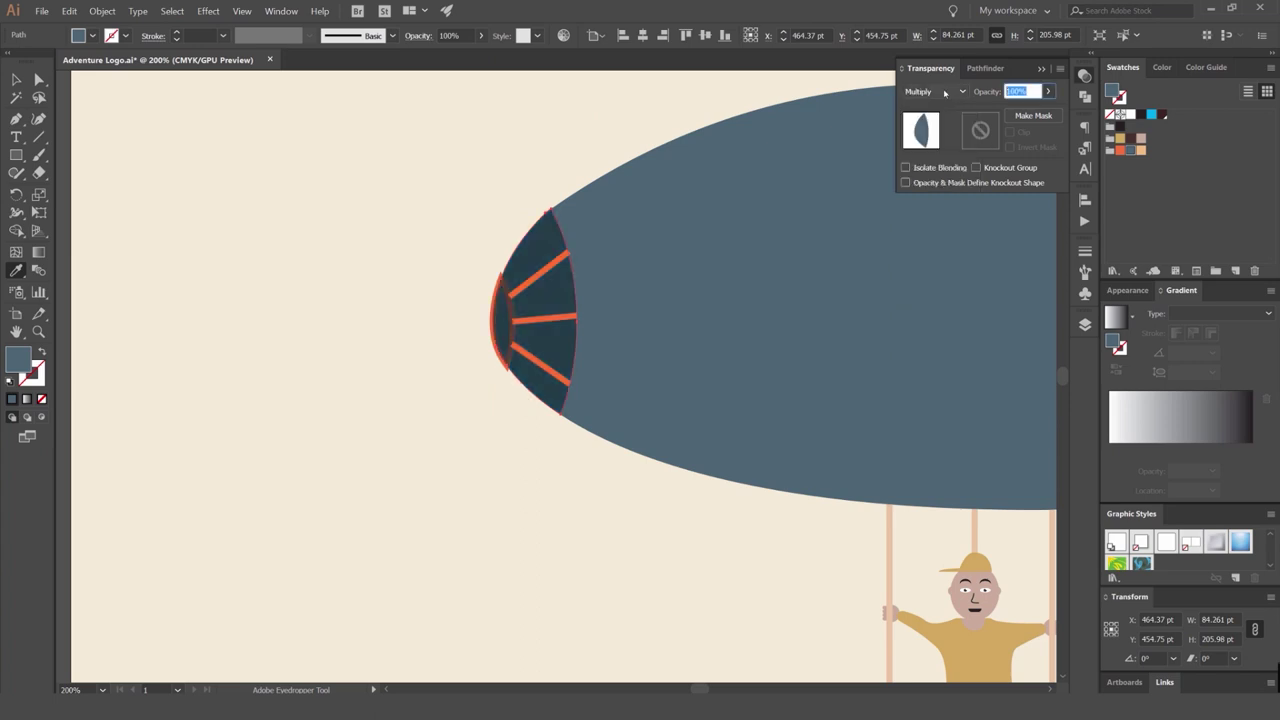
type("40")
key("Return")
key("v")
left_click(630, 132)
Bring the small nose cap to the front and turn its orange outline into a fill.
scroll(506, 286, "up", 3)
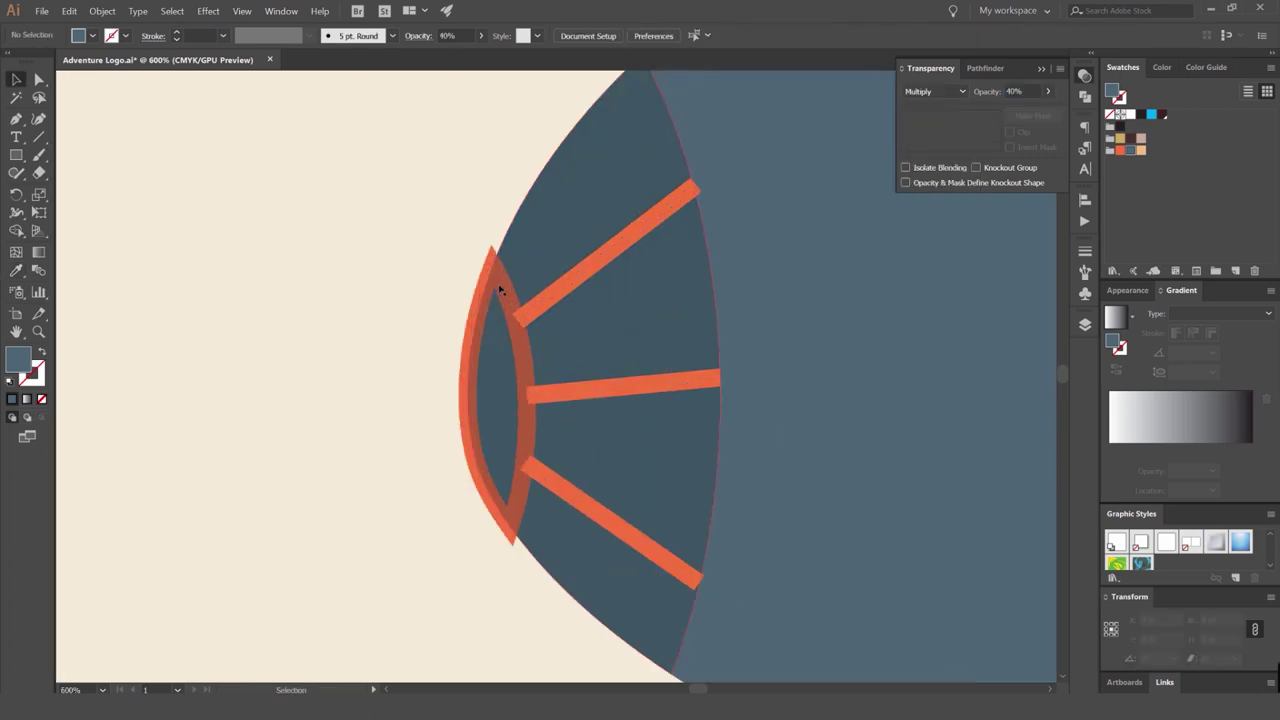
left_click(541, 274)
left_click(591, 243)
key("ctrl+shift+a")
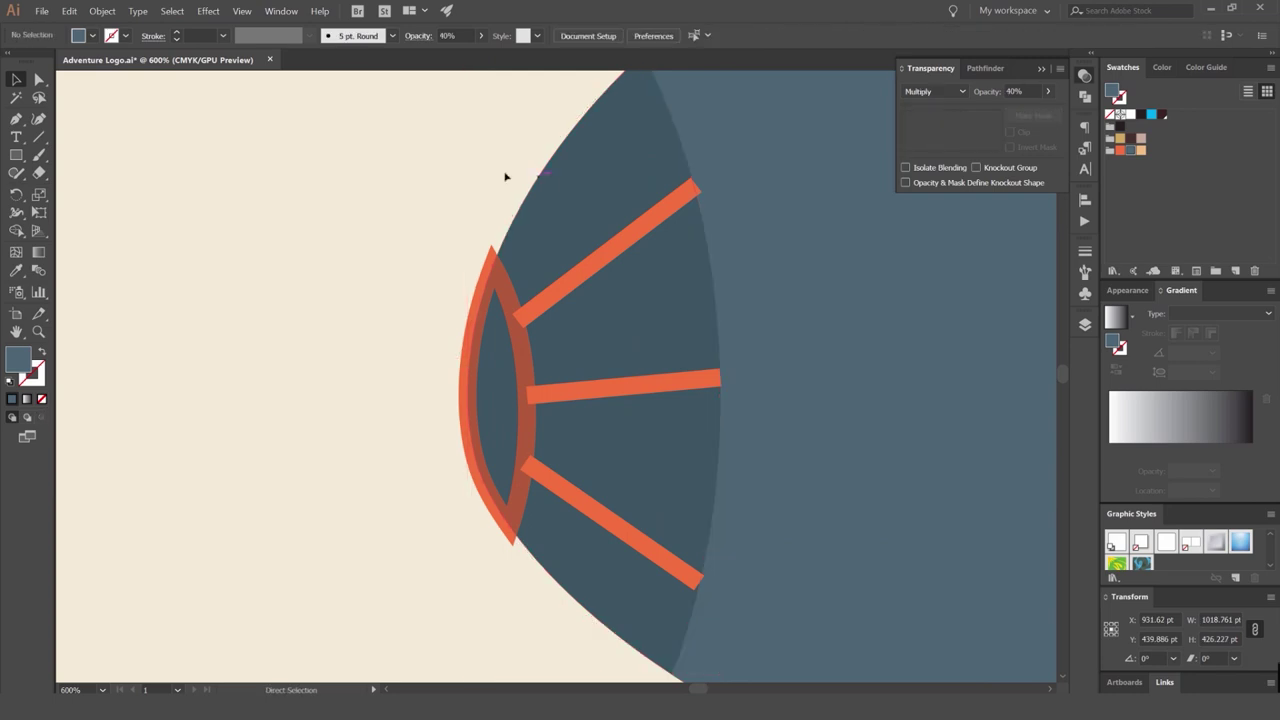
left_click(475, 295)
key("ctrl+shift+bracketright")
key("shift+x")
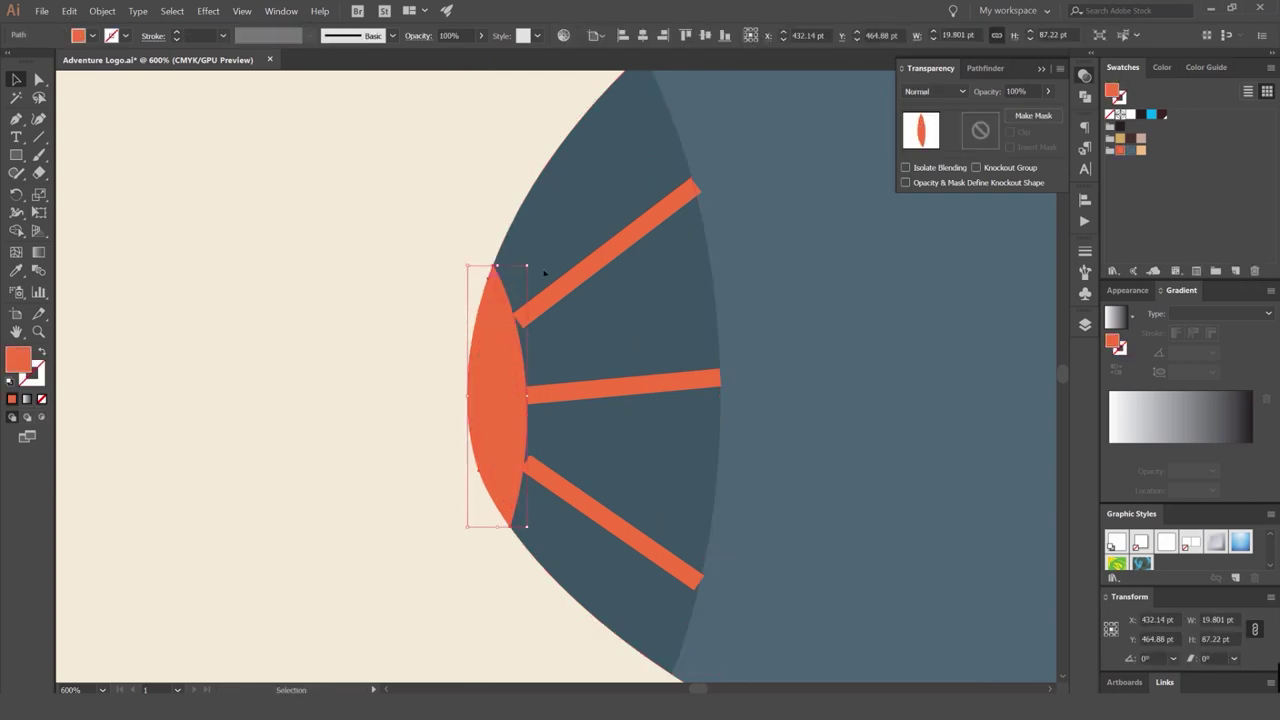
Fill the nose cap with slate blue and set its blending mode to Screen.
key("ctrl+shift+a")
left_click(557, 291)
left_click(506, 324)
left_click(1133, 152)
left_click(935, 91)
left_click(940, 200)
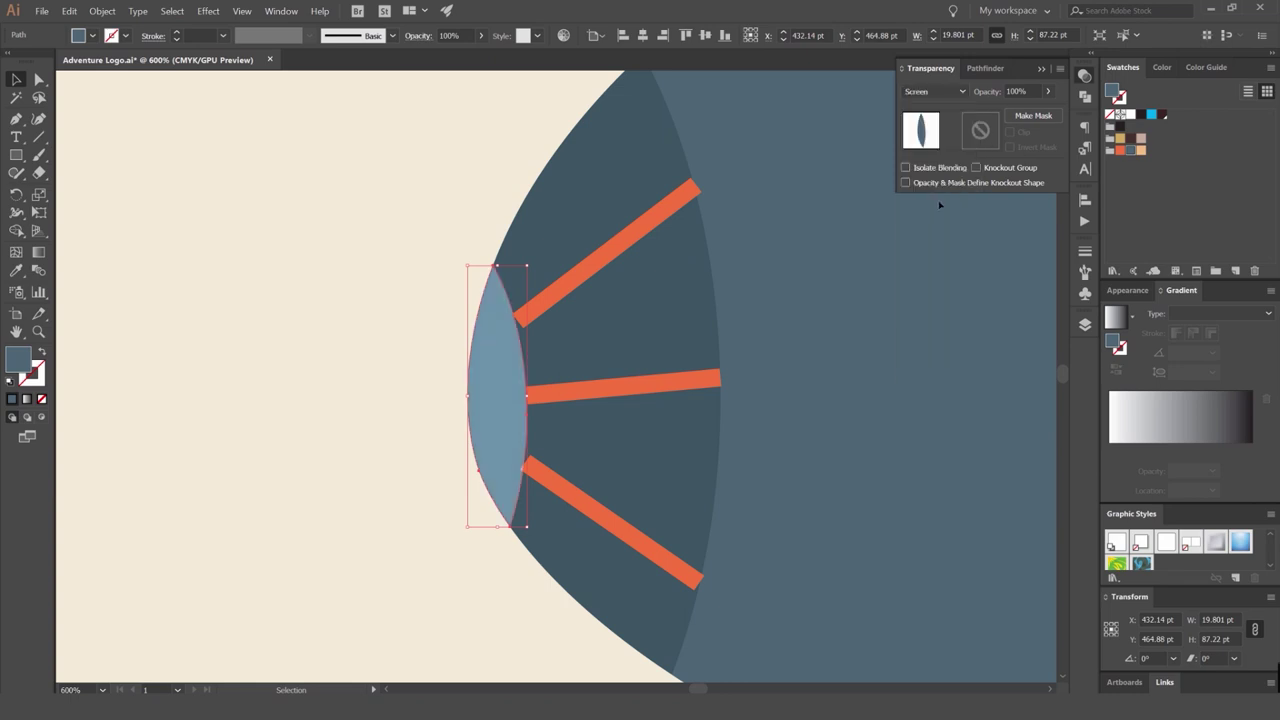
scroll(929, 93, "down", 1)
scroll(929, 93, "up", 1)
scroll(929, 93, "down", 1)
left_click(328, 160)
key("ctrl+1")
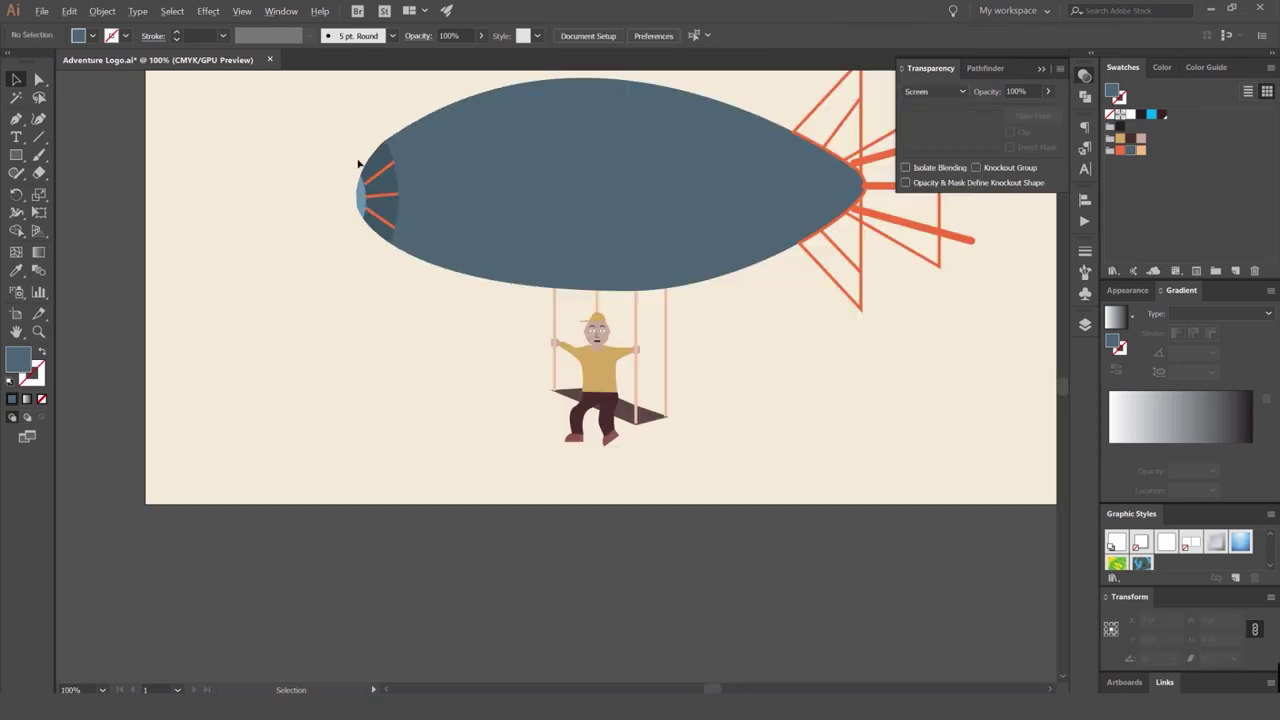
Recolour the three rib lines on the nose to a slate blue stroke 3 pt thick.
scroll(358, 163, "up", 6)
left_click(457, 238)
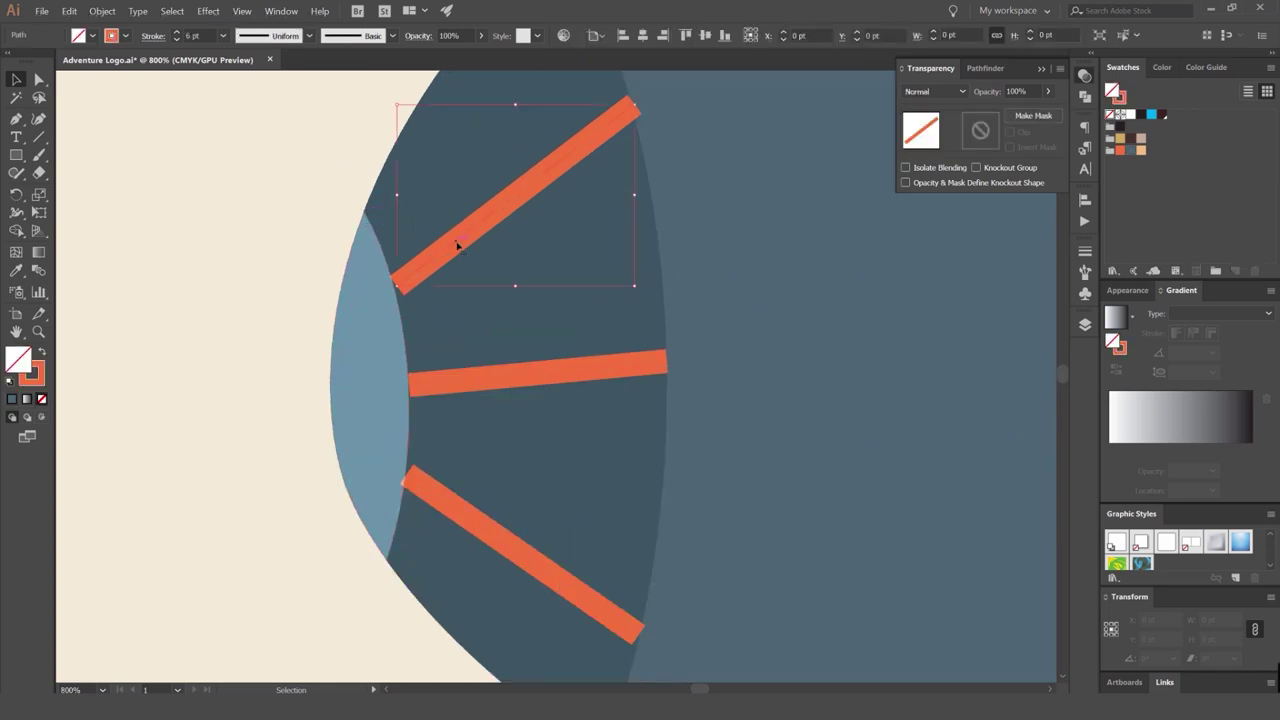
left_click(502, 382, "shift")
left_click(478, 526, "shift")
key("shift+x")
left_click(1132, 151)
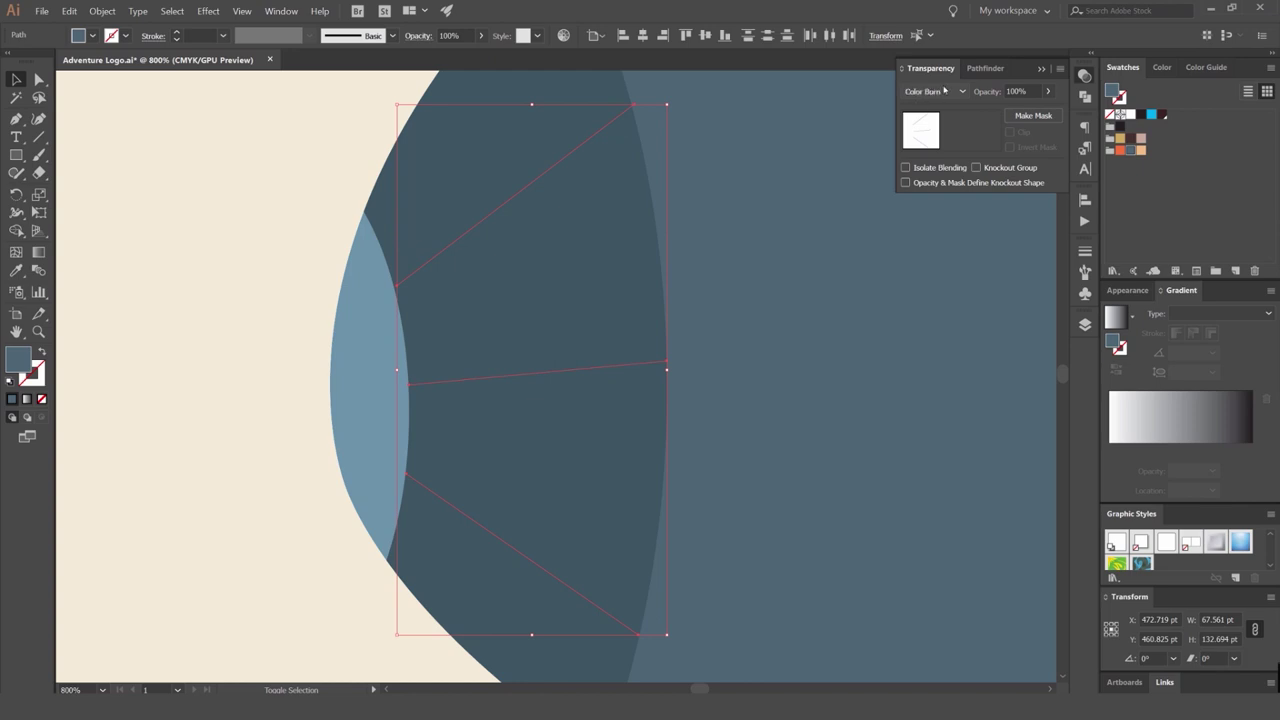
key("shift+x")
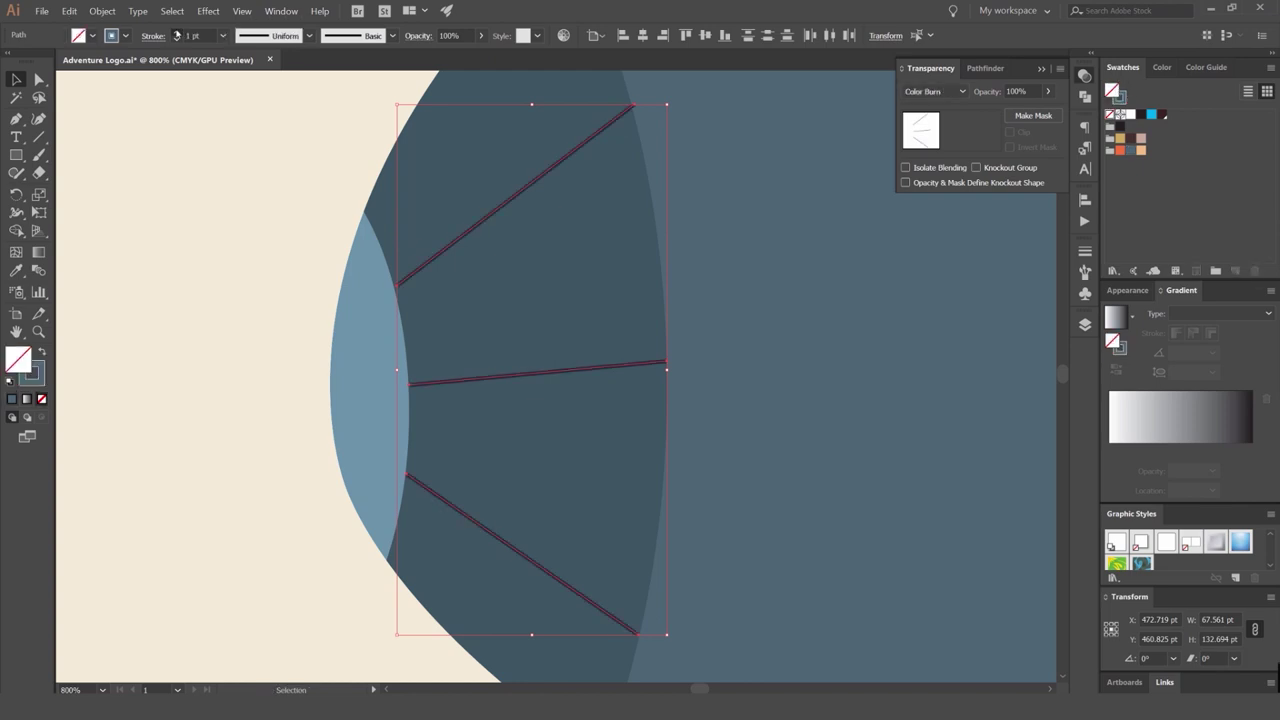
left_click(177, 32)
left_click(177, 32)
Set the three rib lines to Multiply blending at 60% opacity.
scroll(934, 95, "up", 1)
left_click_drag(1027, 90, 941, 84)
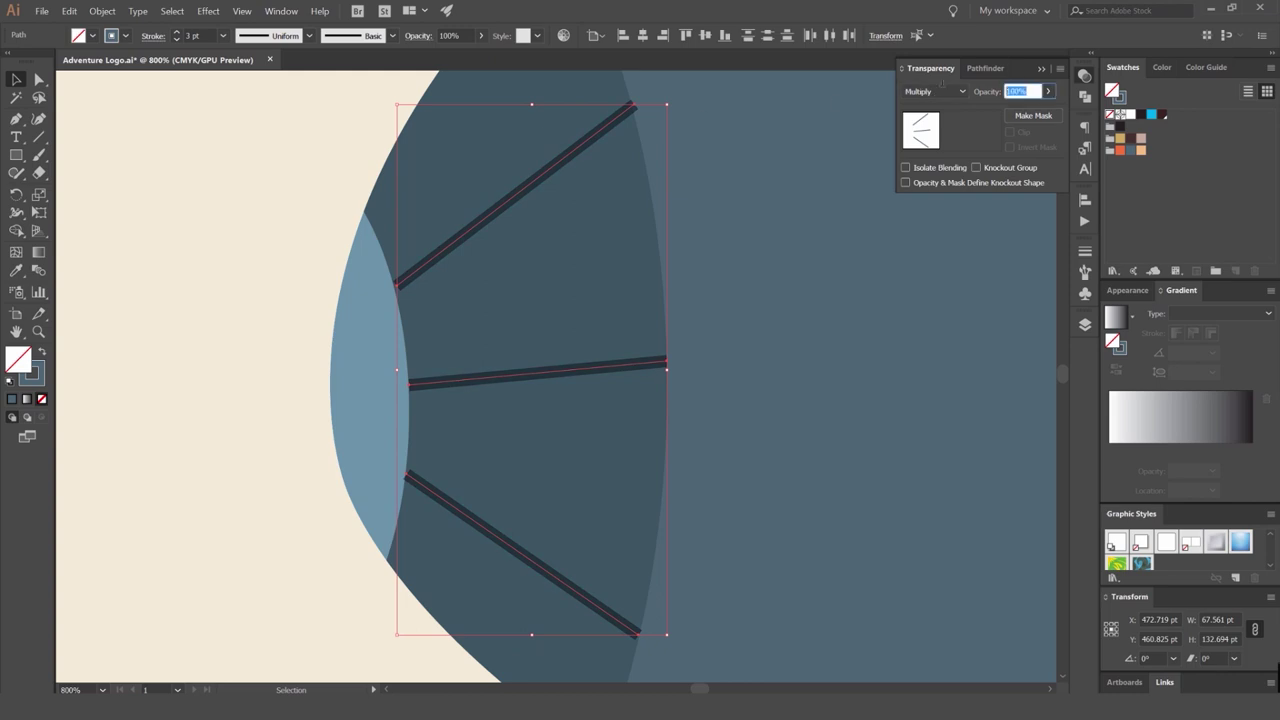
type("60")
key("Return")
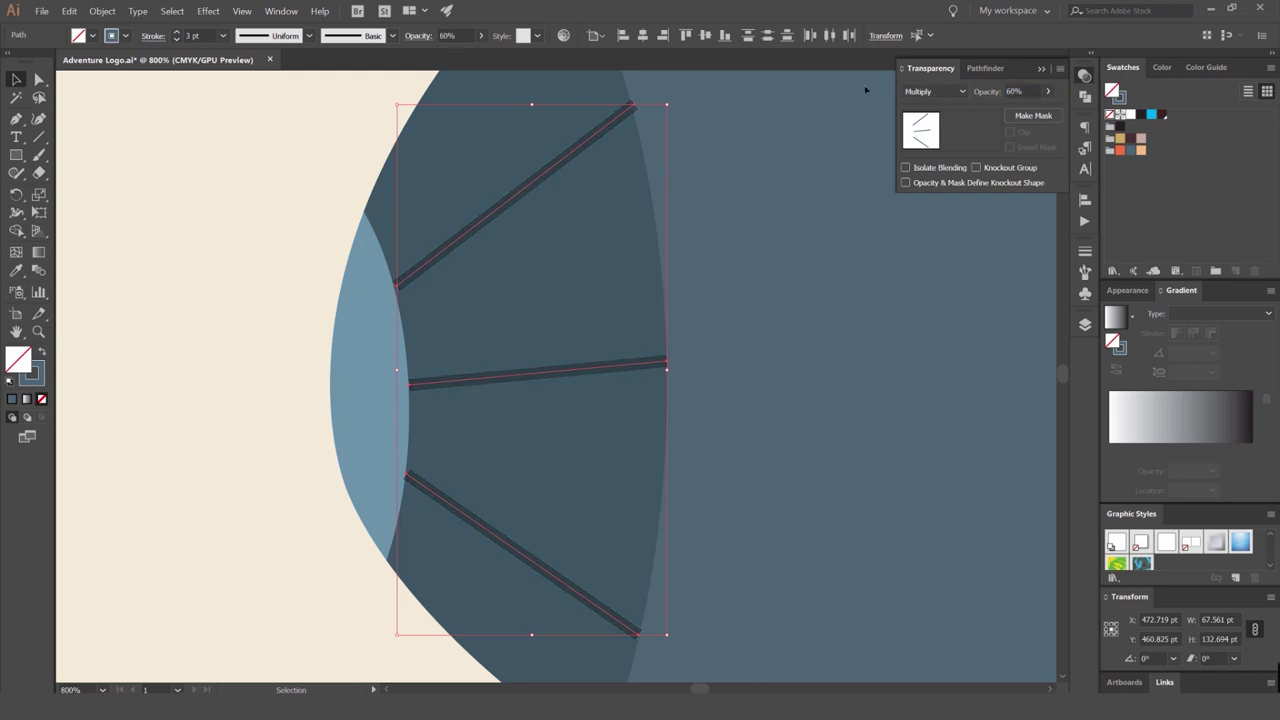
key("ctrl+shift+a")
scroll(460, 190, "down", 4)
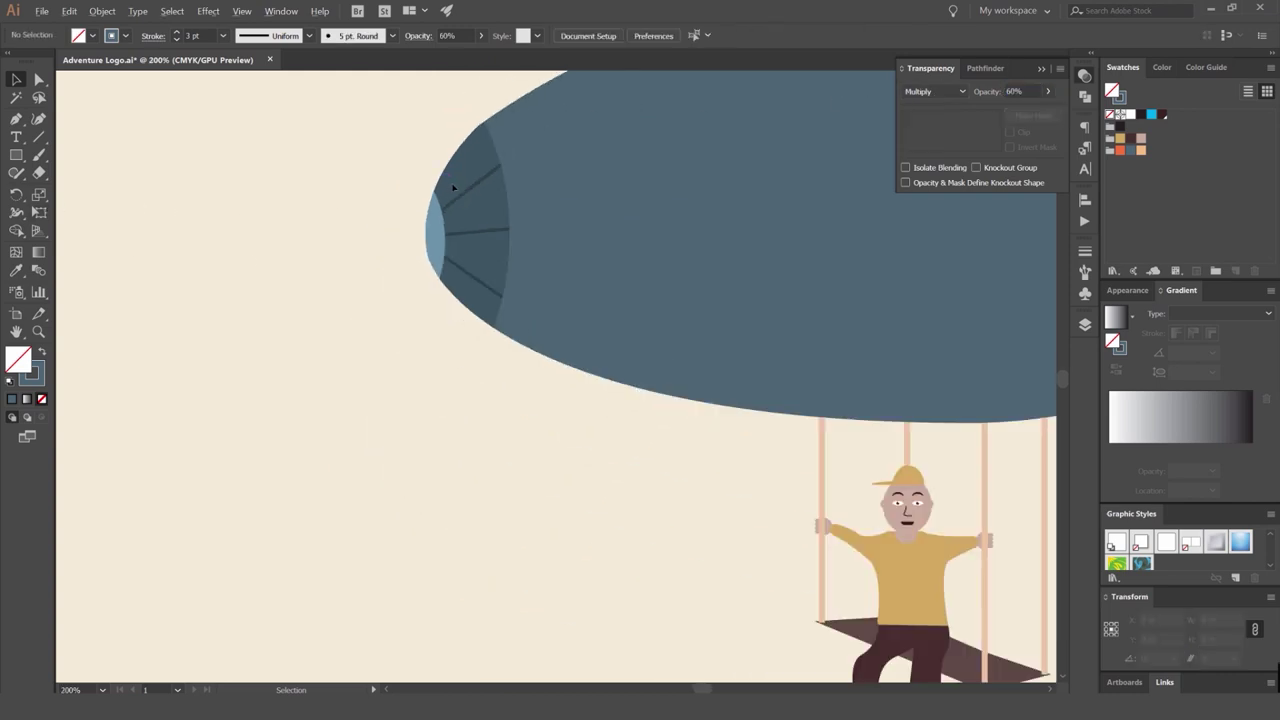
Extend the outer ends of the three rib lines past the nose section's curved edge into the balloon body.
scroll(501, 168, "up", 3)
left_click(501, 168)
left_click(520, 334)
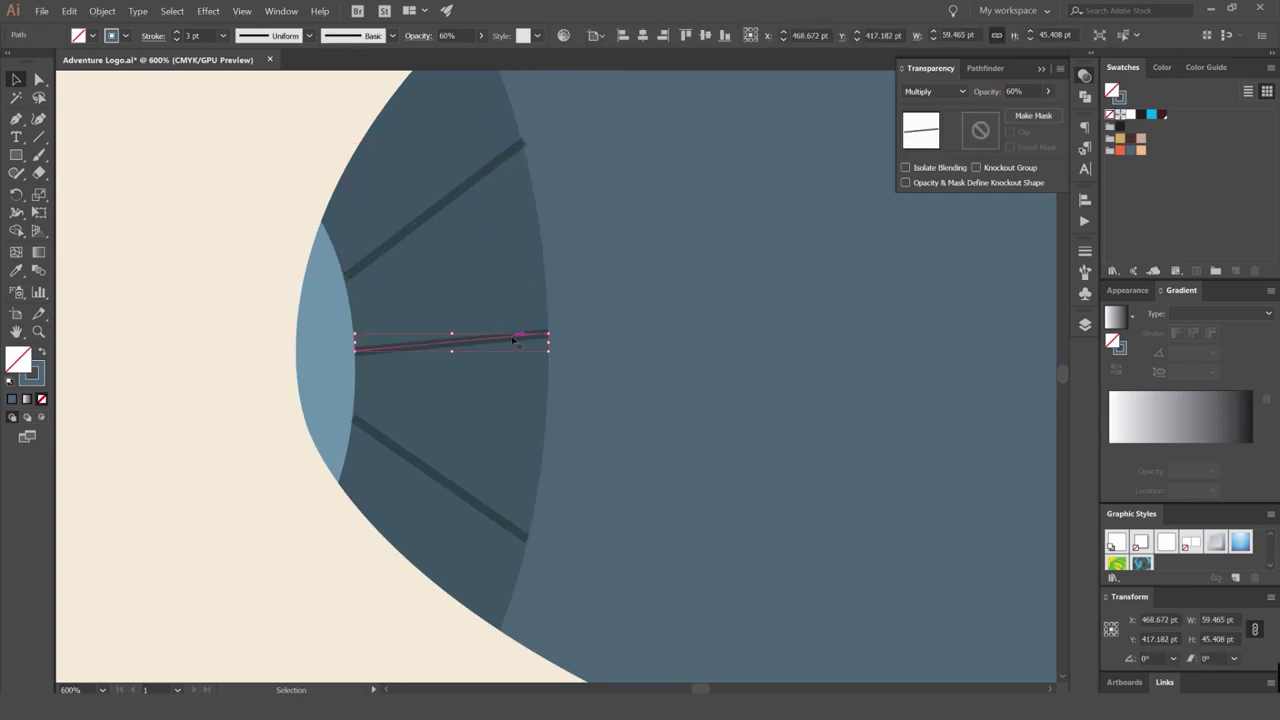
key("a")
left_click_drag(523, 141, 569, 117)
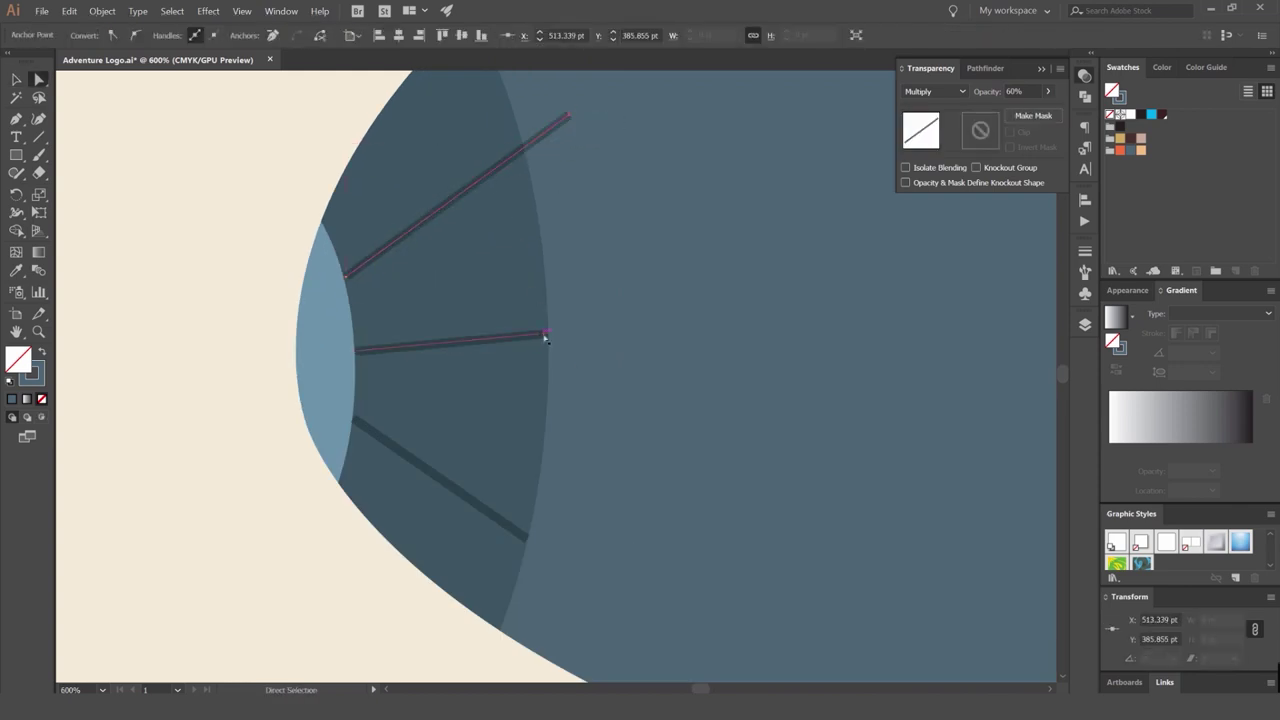
left_click_drag(545, 334, 612, 327)
left_click_drag(528, 540, 577, 571)
key("ctrl+shift+a")
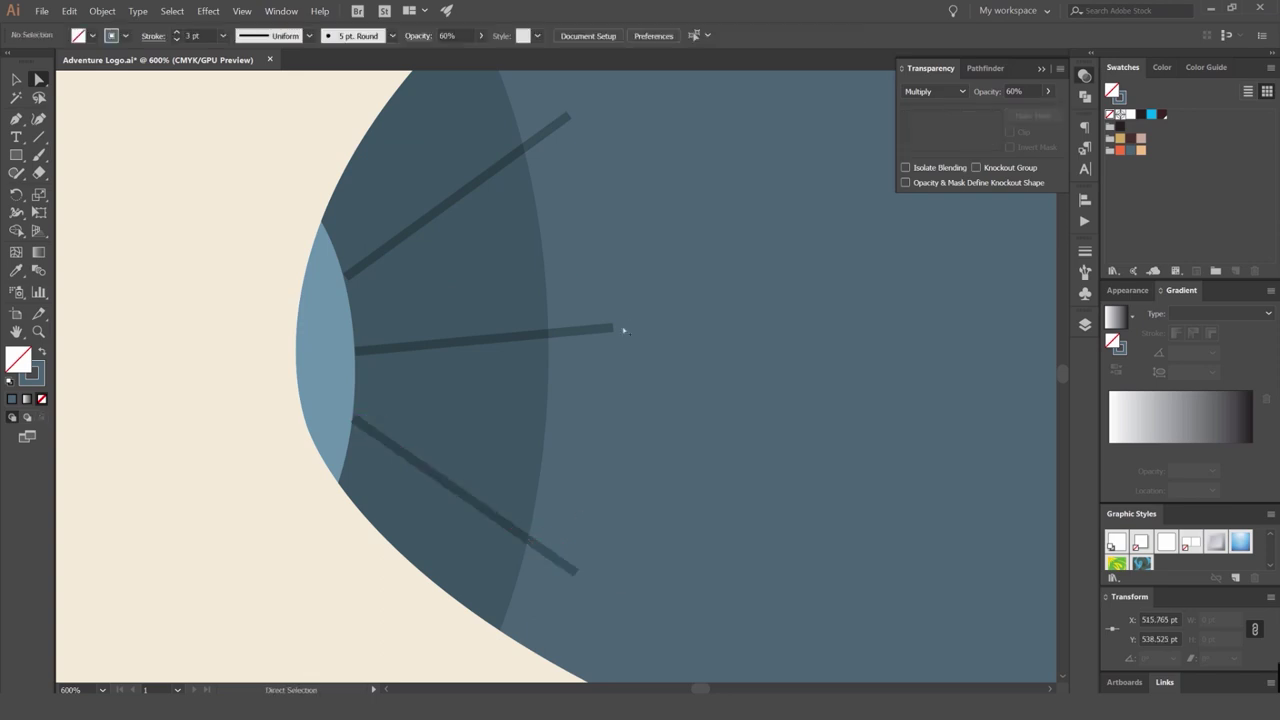
Extend the inner ends of the three rib lines so they overlap the light nose cap.
scroll(621, 330, "down", 1)
key("v")
left_click(577, 191)
scroll(438, 312, "up", 3)
key("a")
key("ctrl+shift+a")
left_click_drag(432, 237, 424, 239)
left_click(452, 384)
left_click_drag(453, 386, 437, 385)
left_click_drag(448, 515, 437, 513)
scroll(497, 471, "down", 3)
Select all three rib lines and expand their strokes into filled shapes.
key("v")
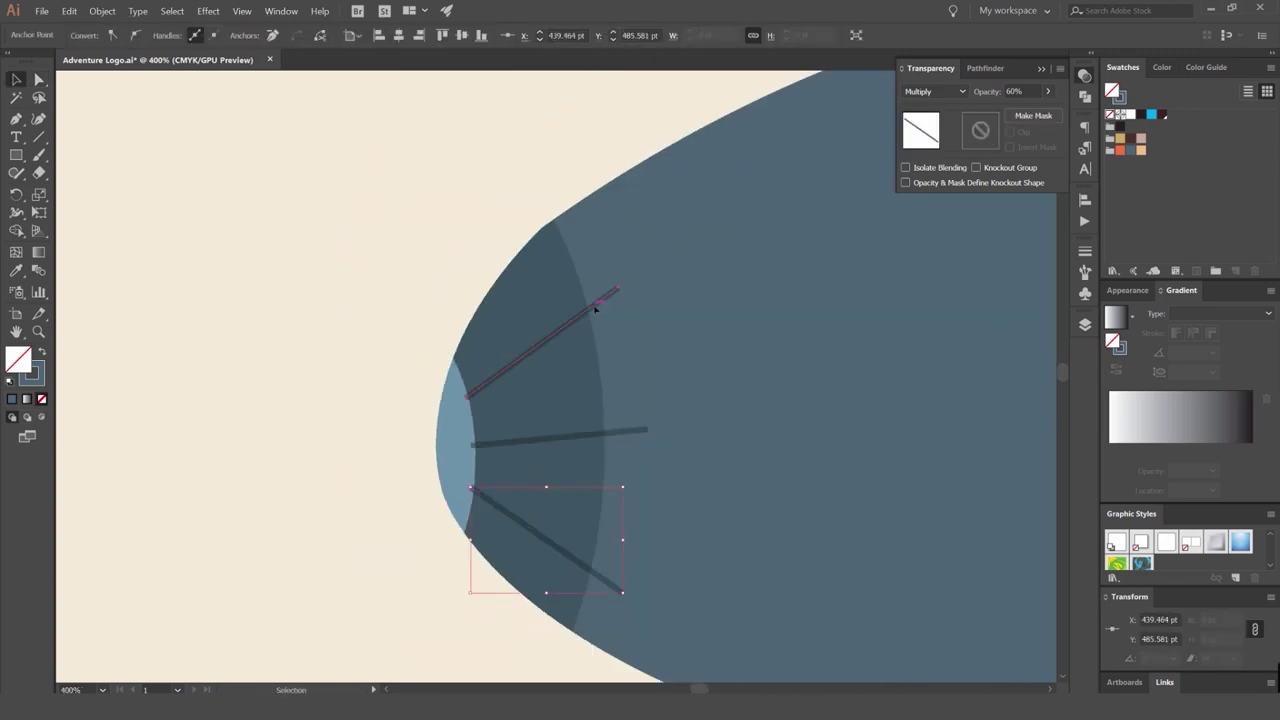
left_click(597, 304)
left_click(619, 432, "shift")
left_click(616, 588, "shift")
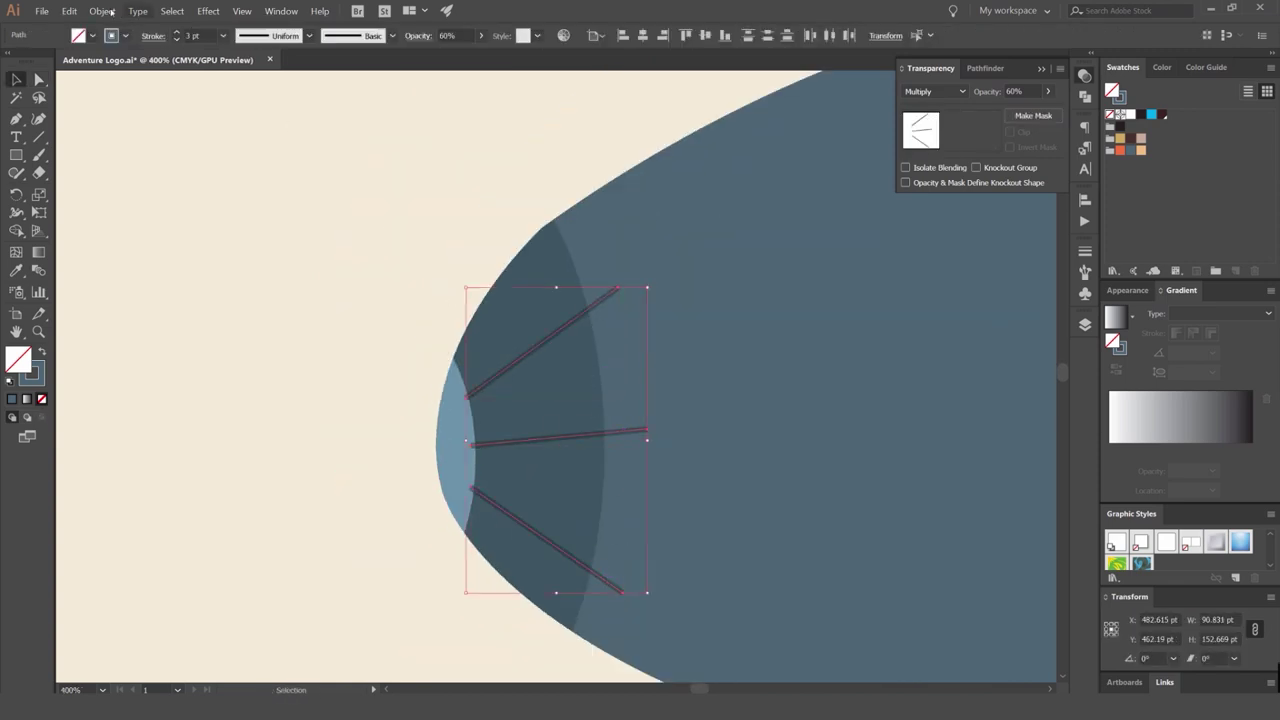
left_click(104, 11)
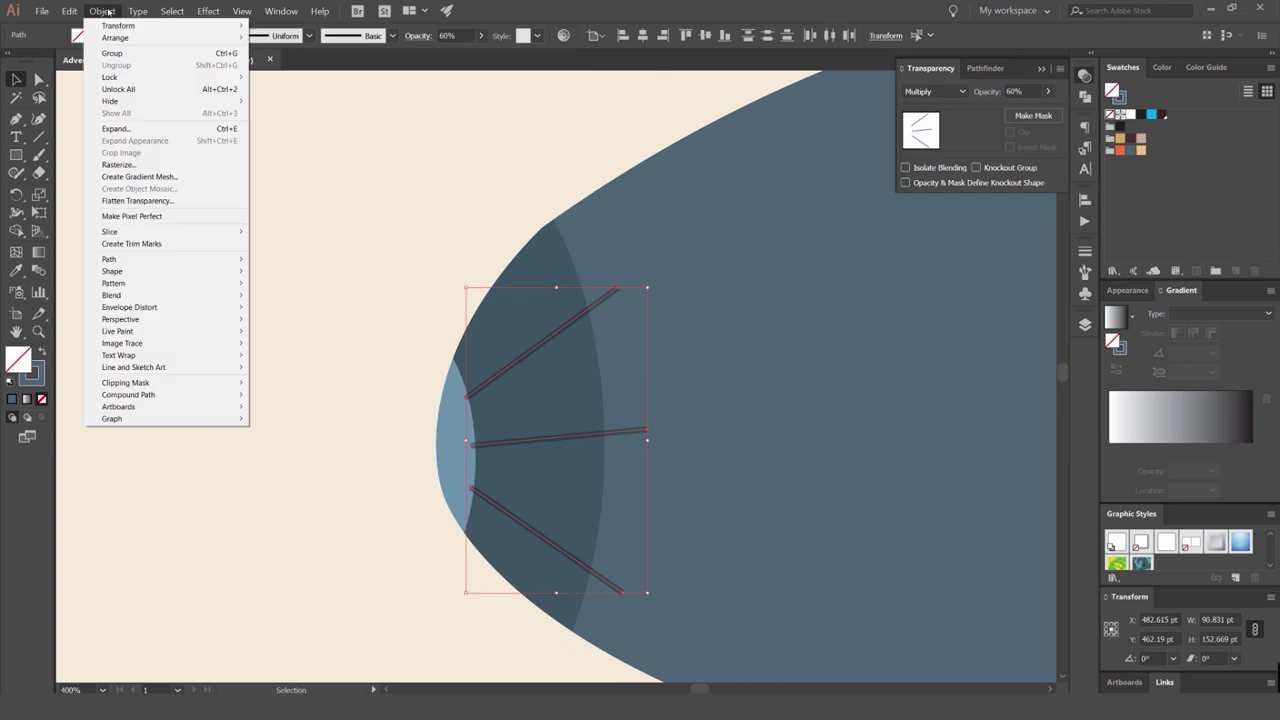
left_click(115, 128)
left_click(857, 417)
scroll(603, 314, "up", 2)
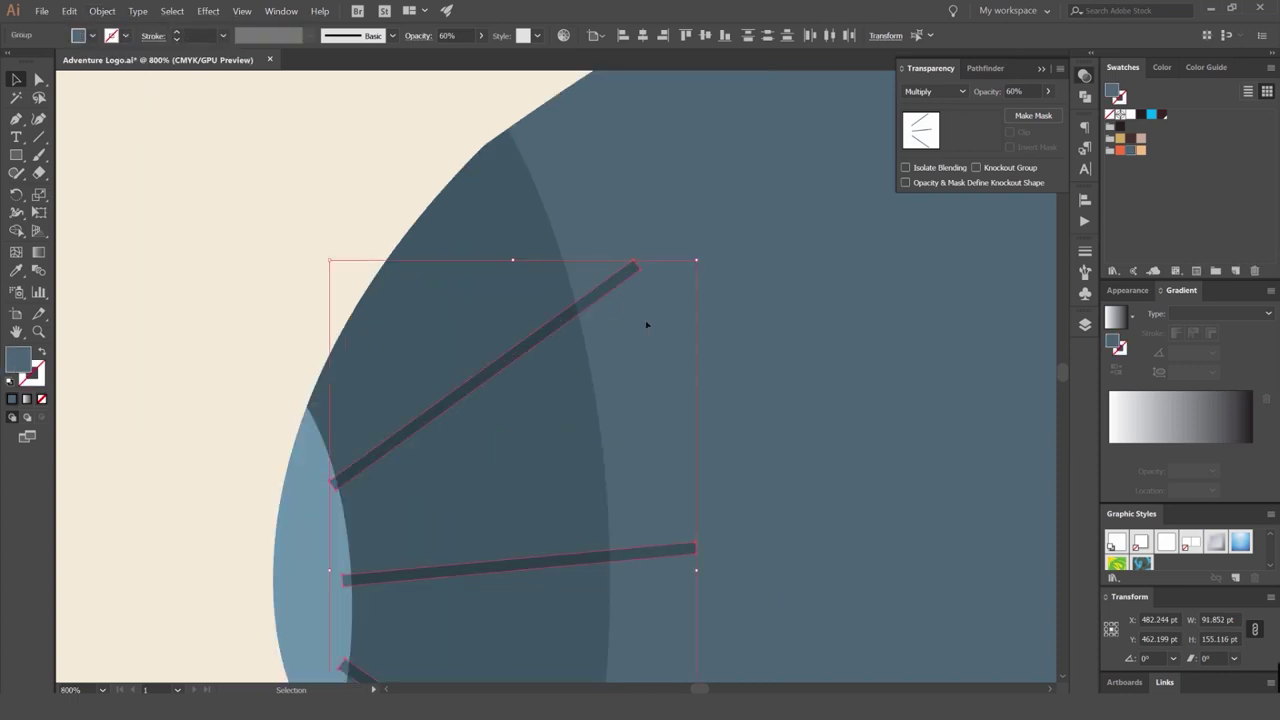
left_click(646, 323)
left_click_drag(616, 290, 616, 216)
key("v")
scroll(616, 218, "down", 4)
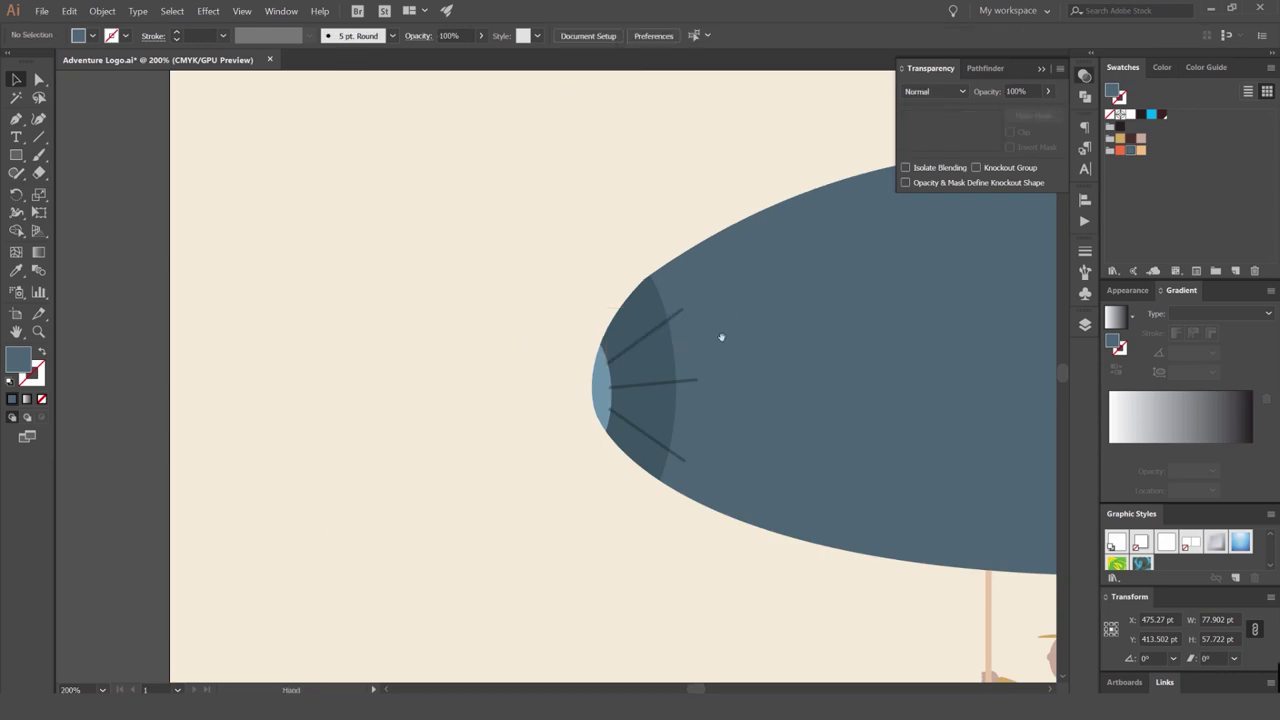
scroll(723, 337, "up", 3)
left_click(590, 333, "shift")
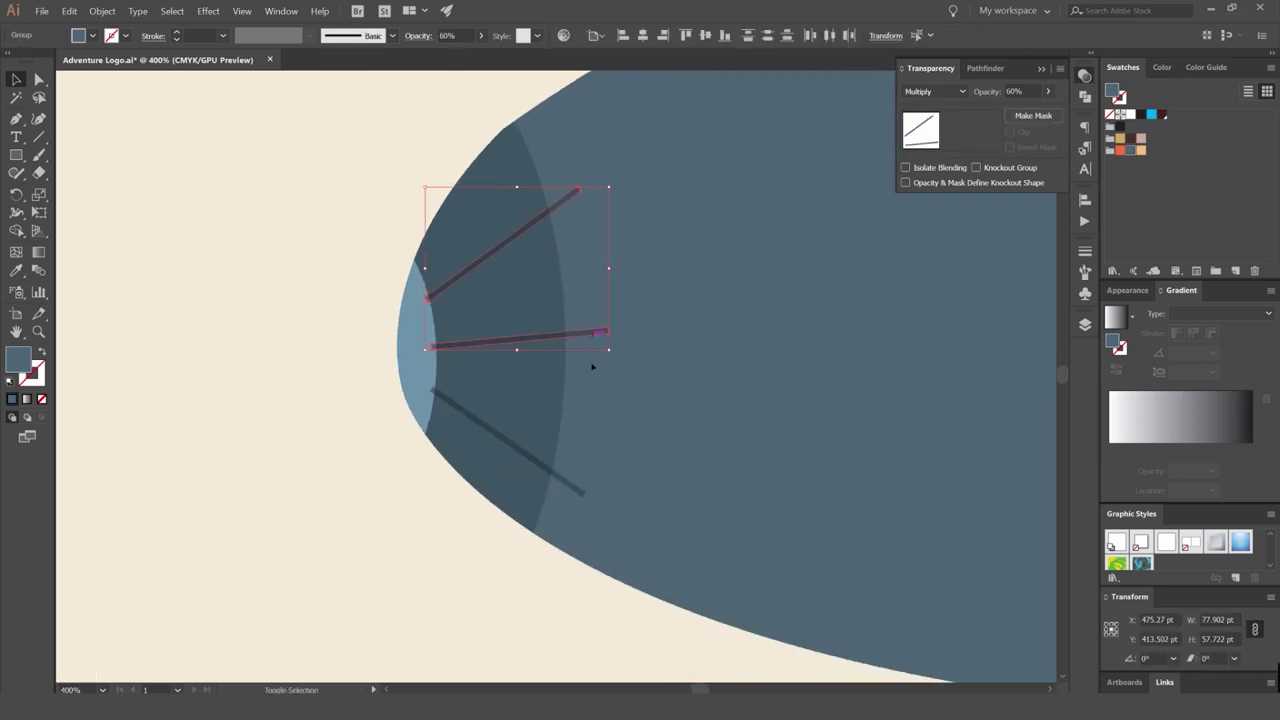
left_click(574, 490, "shift")
left_click(371, 230)
left_click(440, 229)
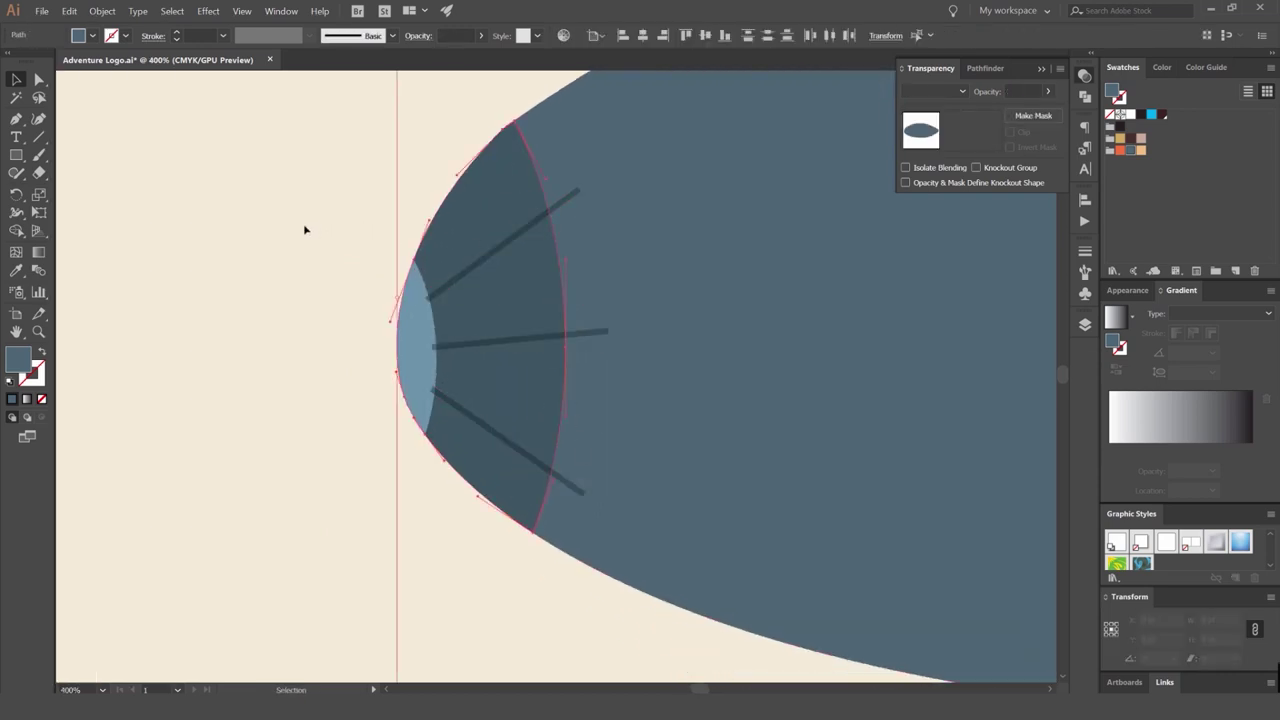
left_click(306, 229)
Select the dark nose section with its three ribs and trim off the rib ends beyond its curved edge using Shape Builder.
left_click(537, 225)
left_click(537, 323)
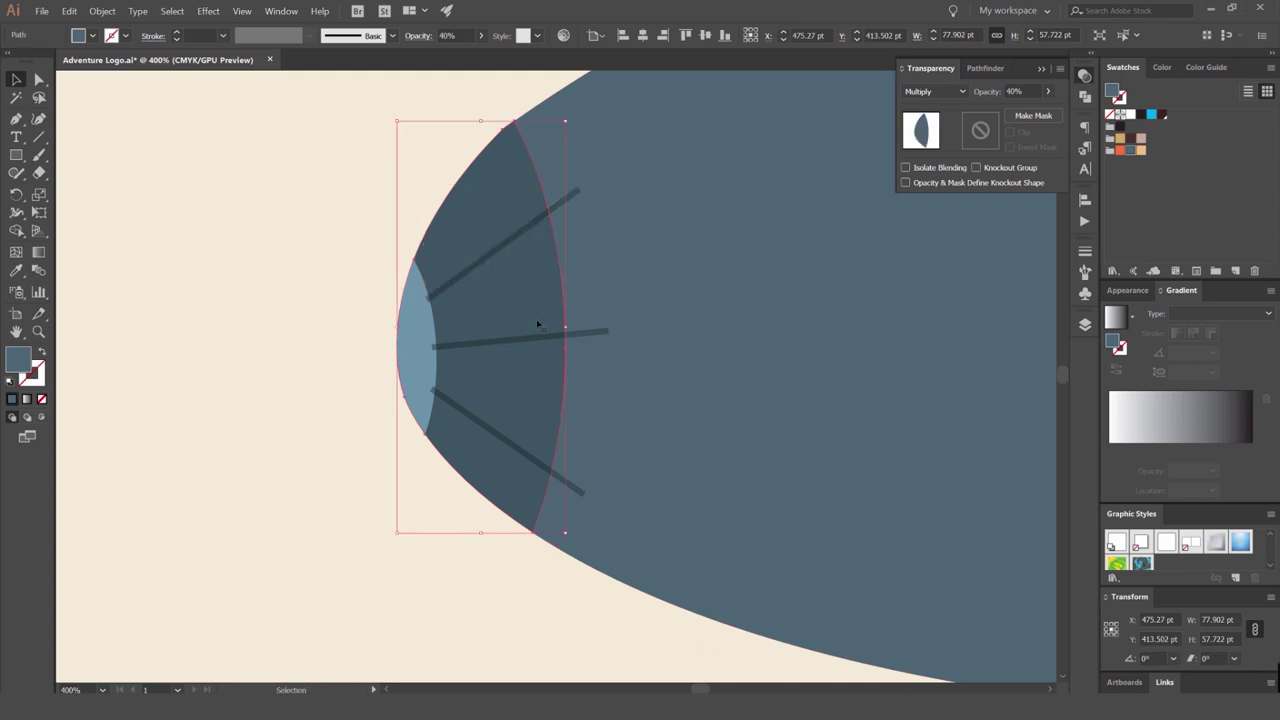
left_click(569, 203, "shift")
left_click(592, 333, "shift")
left_click(566, 478, "shift")
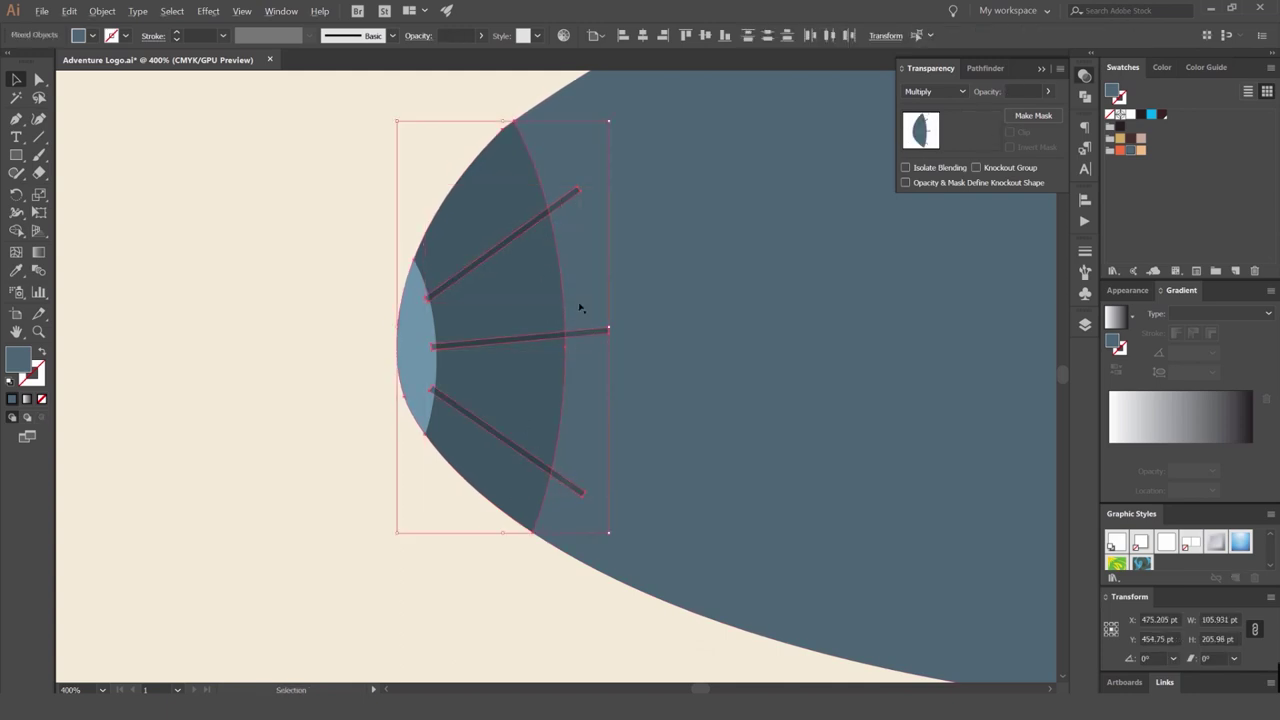
key("shift+m")
scroll(580, 307, "up", 1)
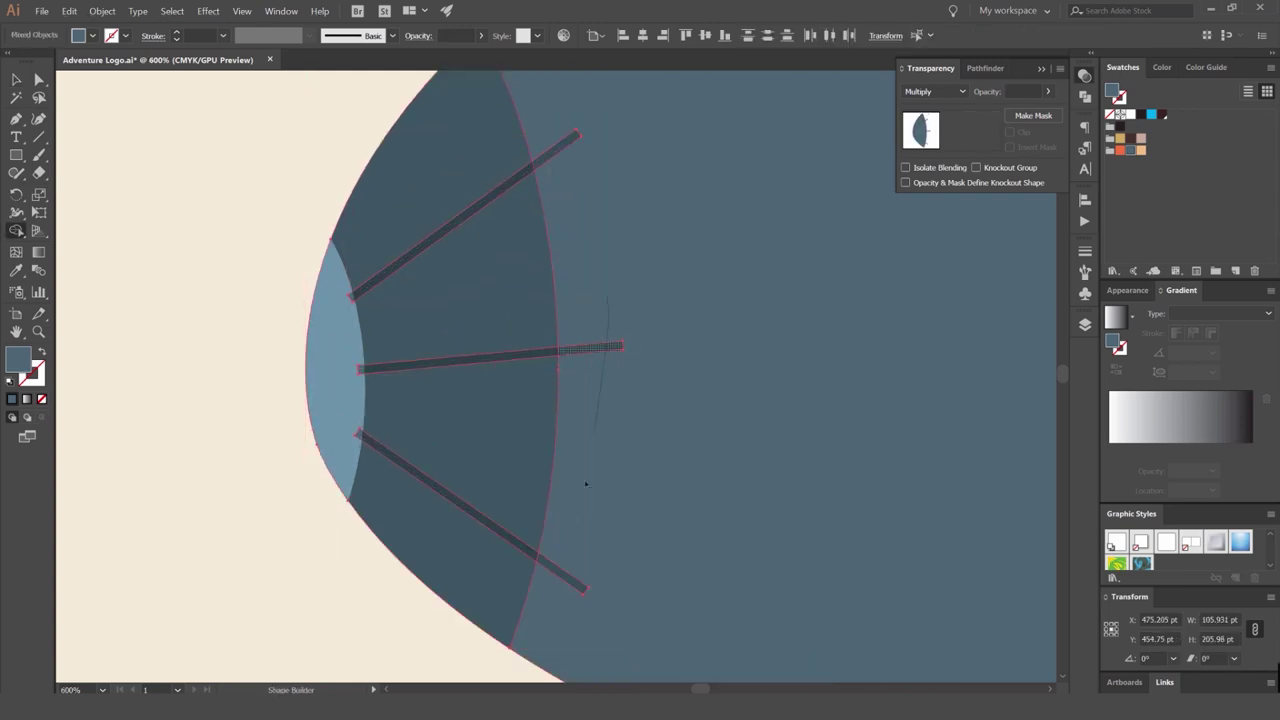
left_click_drag(564, 595, 565, 597)
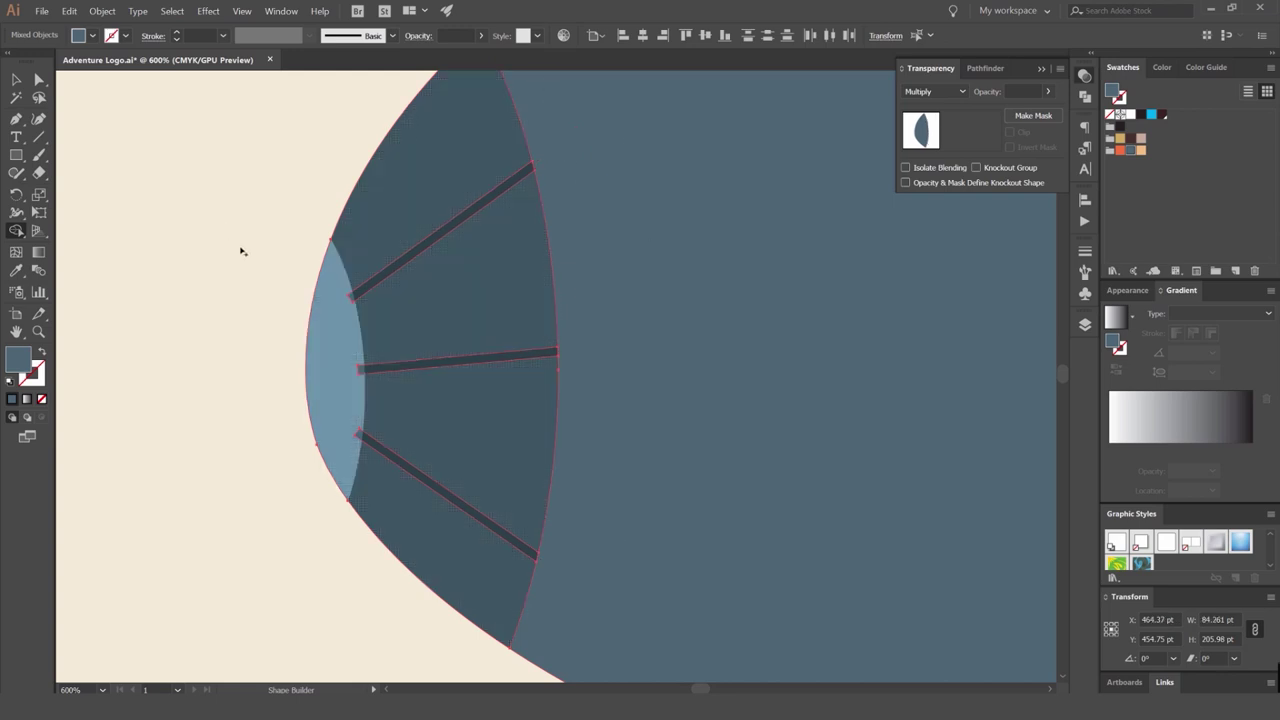
Select the three ribs with the nose cap and remove the rib ends overlapping the cap using Shape Builder.
scroll(249, 314, "up", 3)
key("v")
left_click(355, 322)
left_click(517, 306)
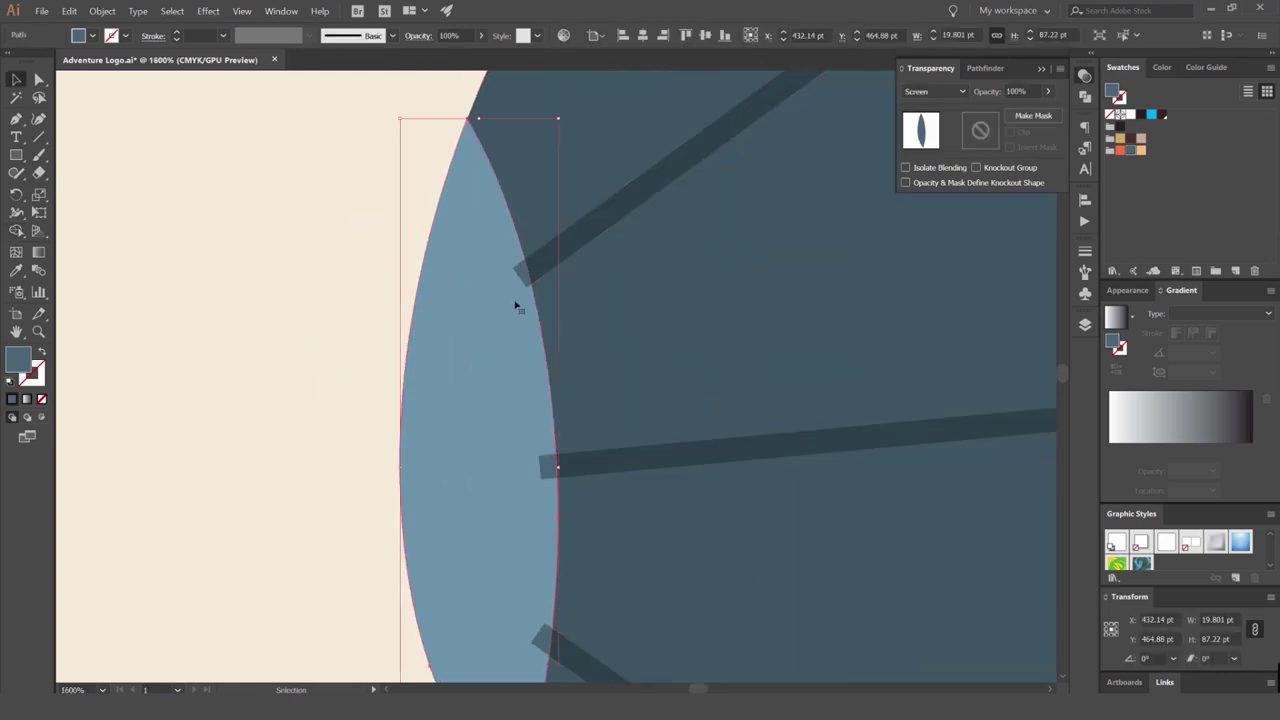
left_click(521, 275)
left_click(564, 462, "shift")
left_click(546, 637, "shift")
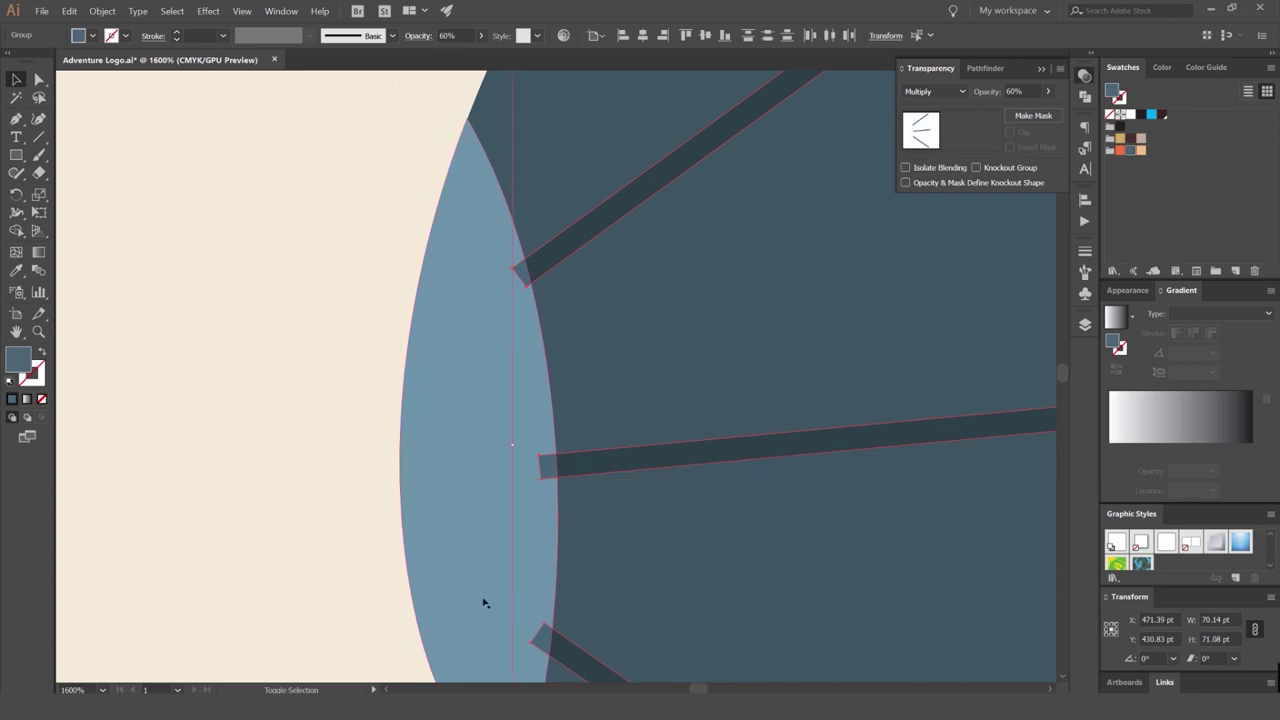
left_click(483, 601, "shift")
key("shift+m")
left_click_drag(533, 624, 539, 529)
left_click_drag(515, 450, 511, 443)
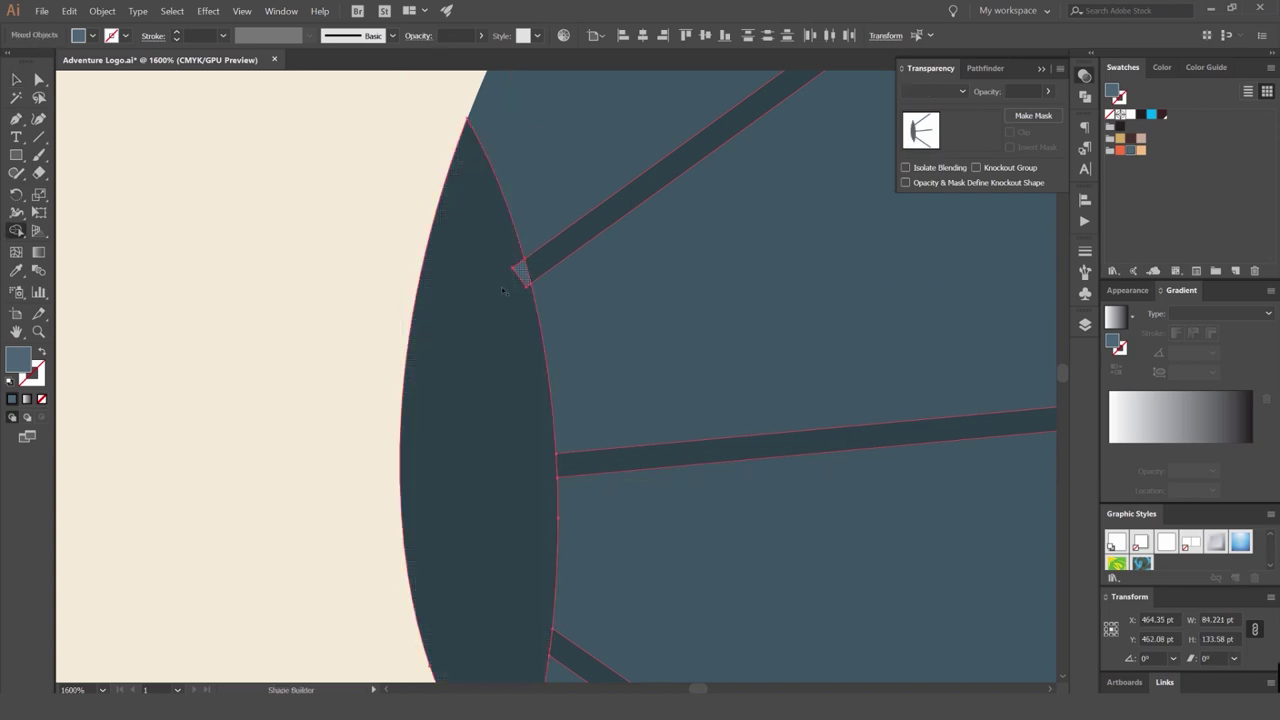
left_click_drag(521, 272, 488, 295)
Try moving the nose cap off the balloon to check its shape, and undo the move.
key("v")
left_click(388, 330)
left_click(461, 315)
left_click(398, 335)
key("a")
left_click_drag(490, 347, 271, 391)
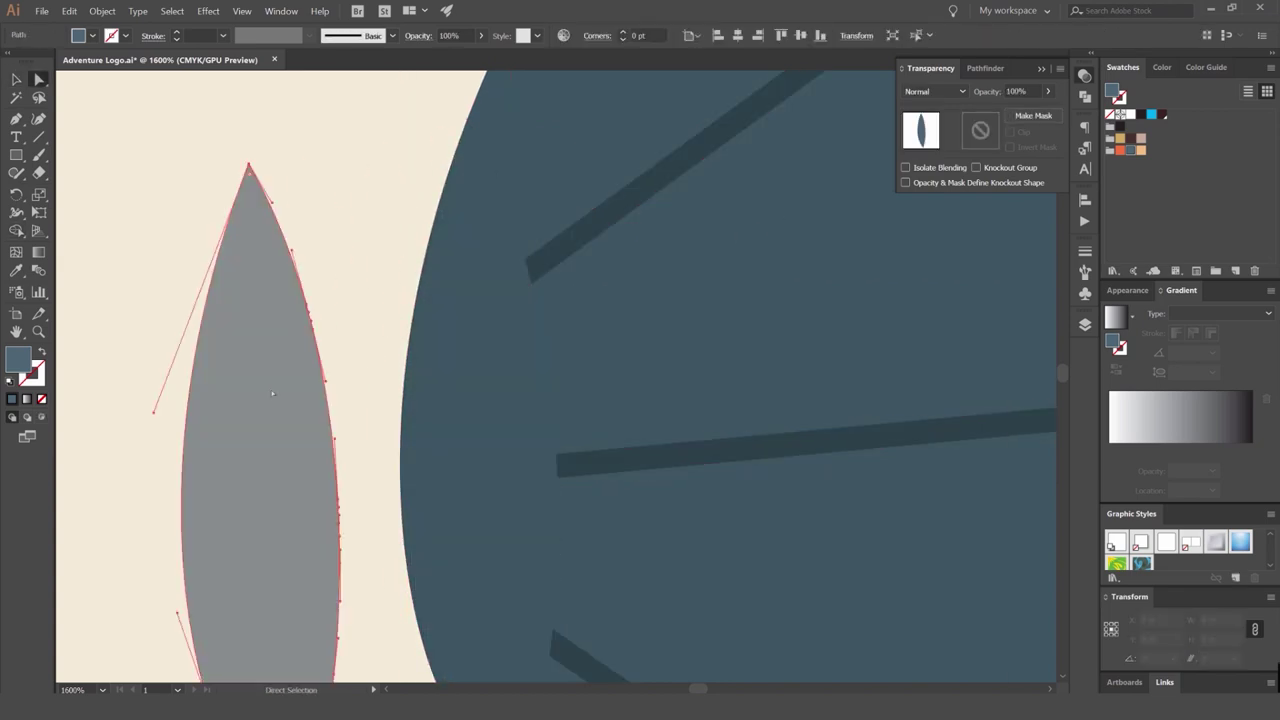
key("ctrl+z")
Set the nose cap's blending mode to Screen.
left_click(936, 91)
key("Escape")
left_click(929, 195)
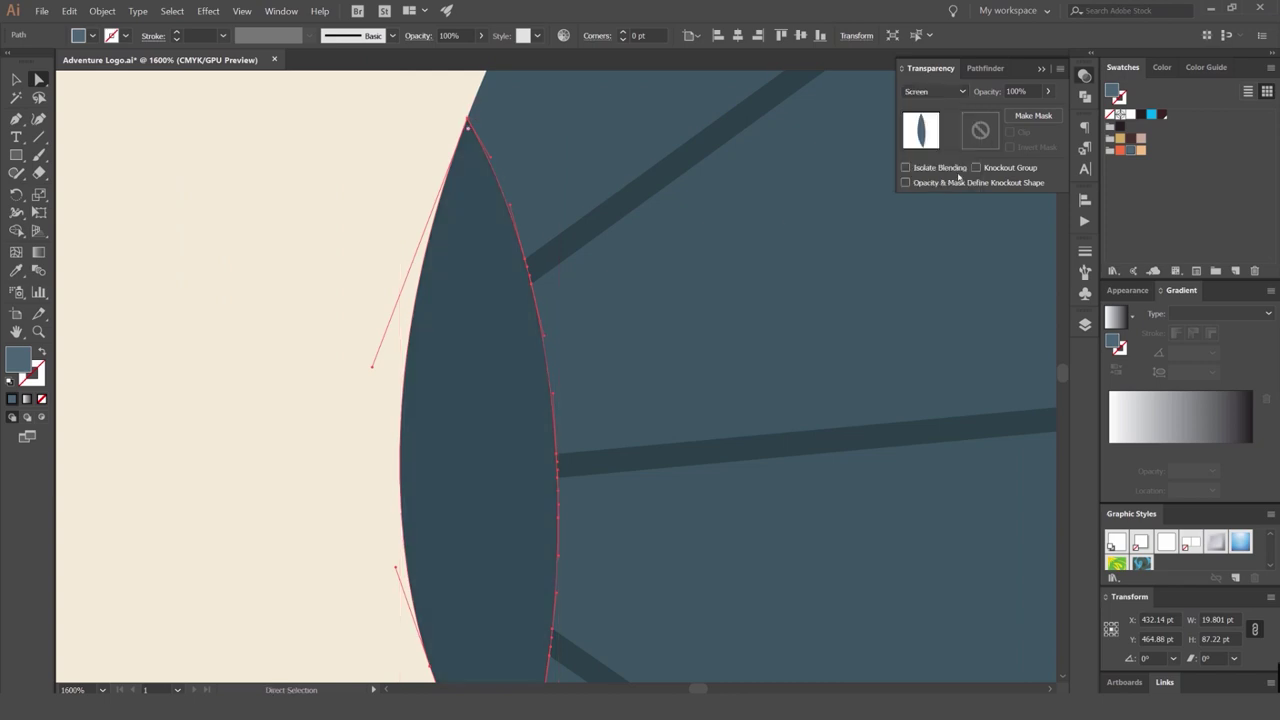
Try moving the nose cap's group away from the balloon to check what it contains, and undo the move.
key("v")
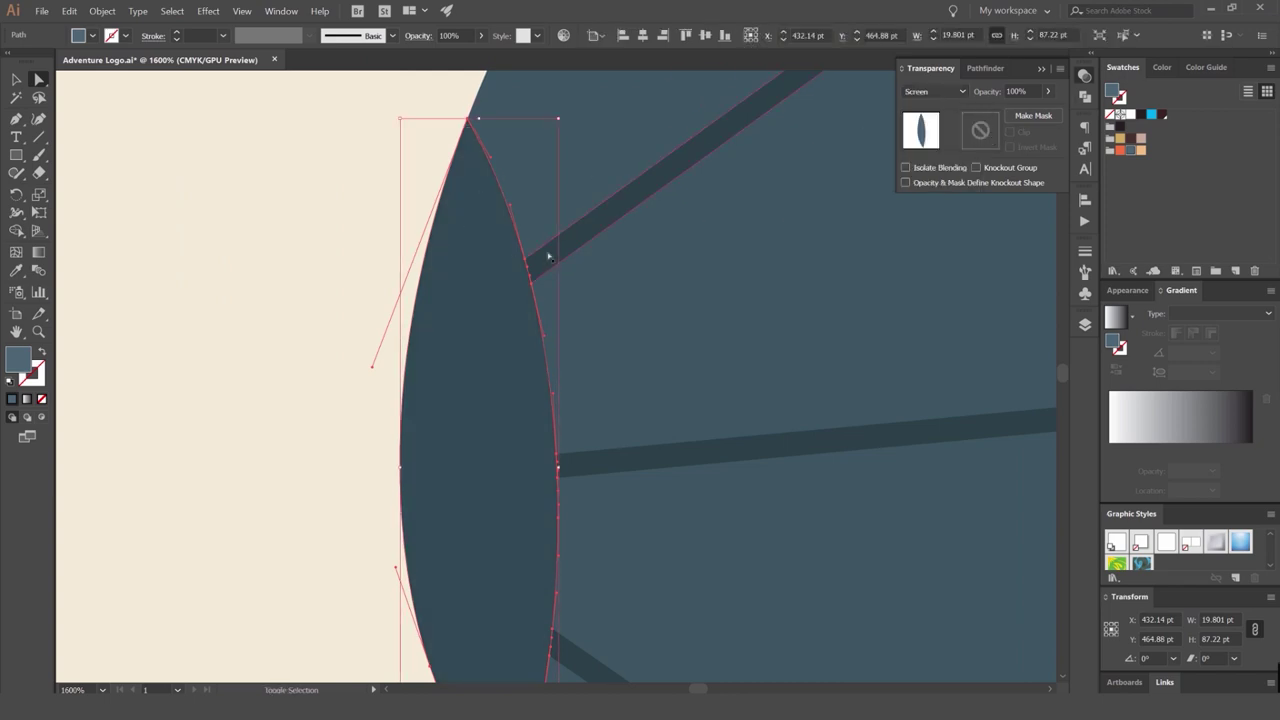
key("a")
left_click(348, 255)
scroll(348, 257, "down", 3)
key("v")
left_click_drag(384, 287, 244, 310)
key("ctrl+z")
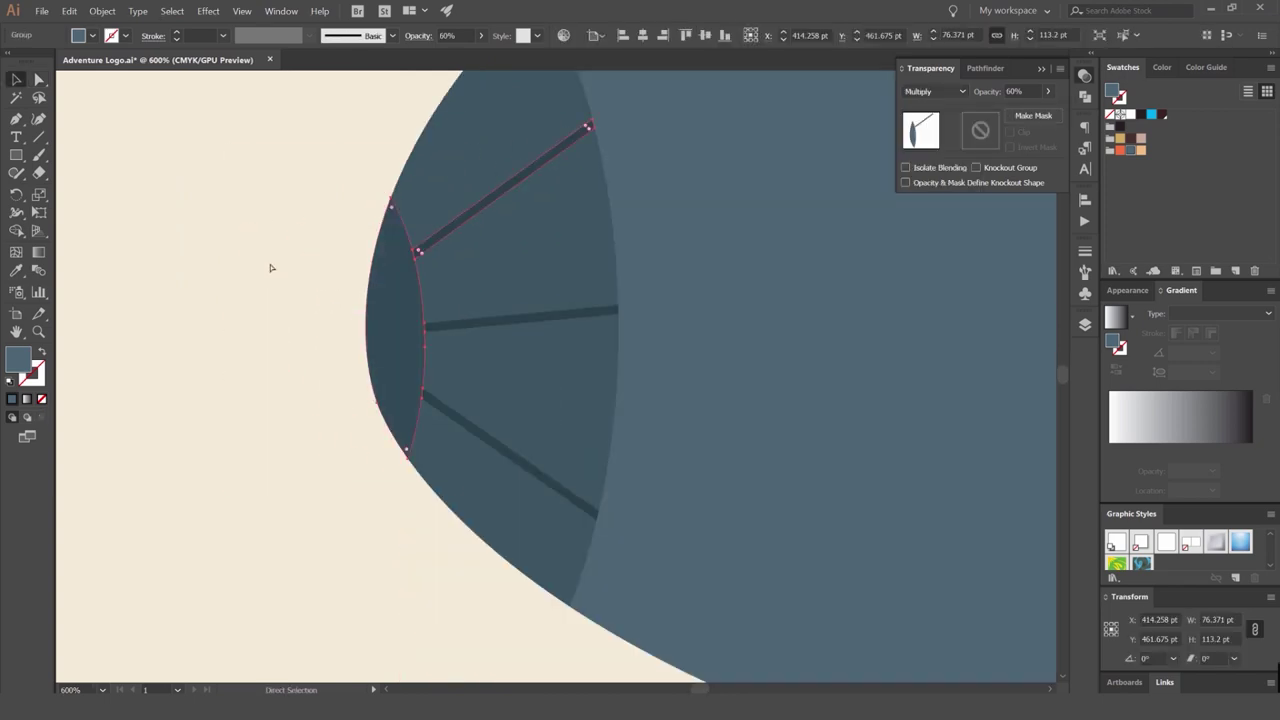
Ungroup the nose cap from the upper rib.
scroll(380, 246, "up", 3)
left_click(294, 254)
left_click(476, 281)
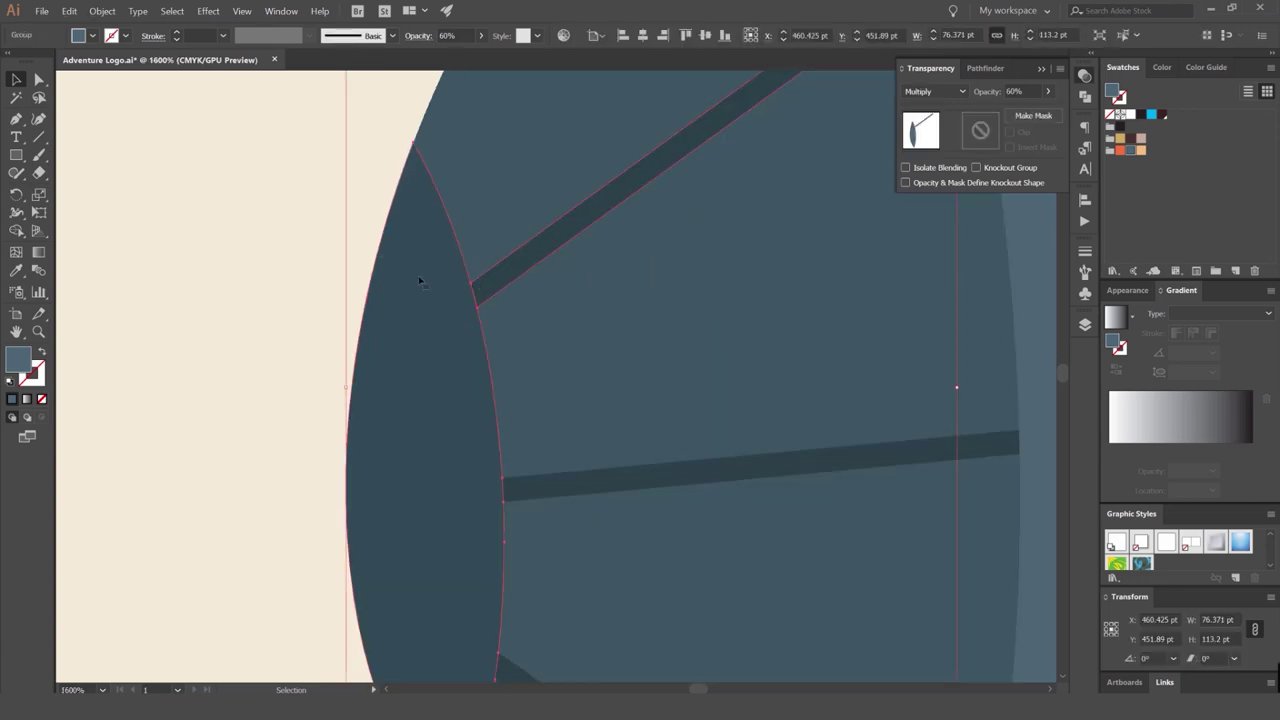
key("ctrl+shift+g")
Try to copy the middle rib's appearance onto the upper rib with the Eyedropper.
left_click(268, 257)
key("a")
left_click(506, 277)
key("i")
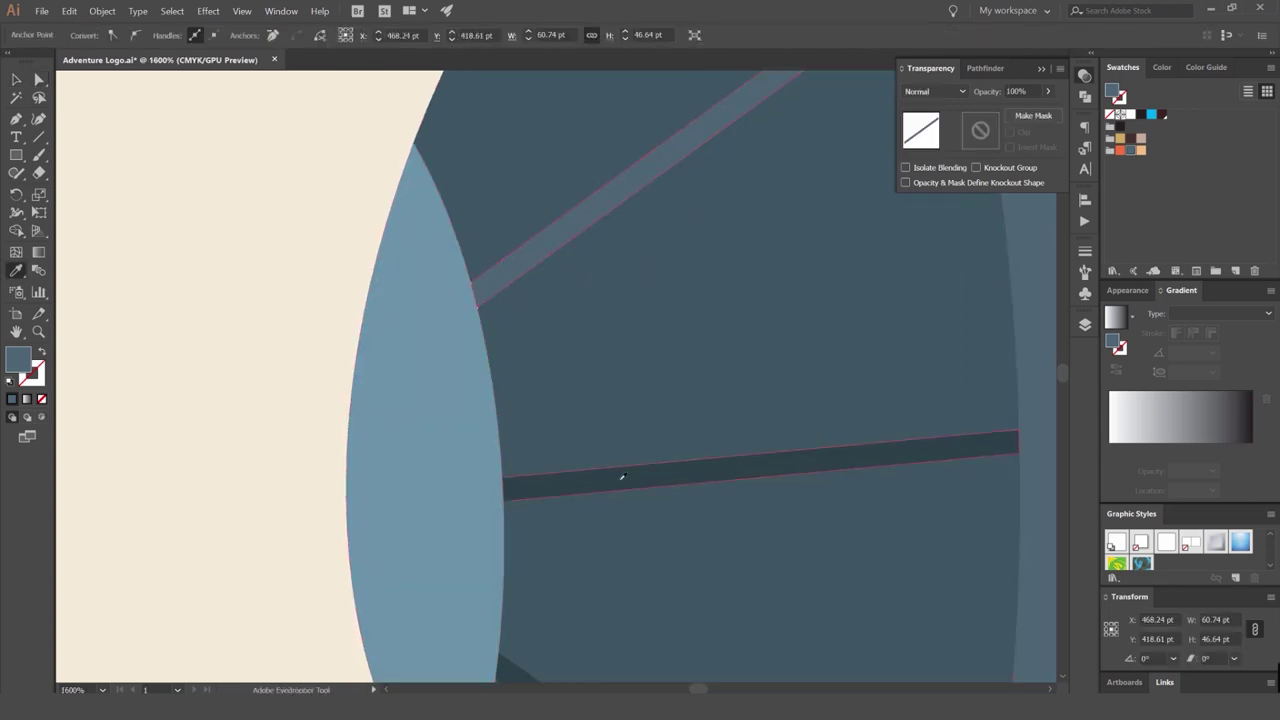
left_click(620, 477)
key("v")
left_click(294, 283)
left_click(500, 273)
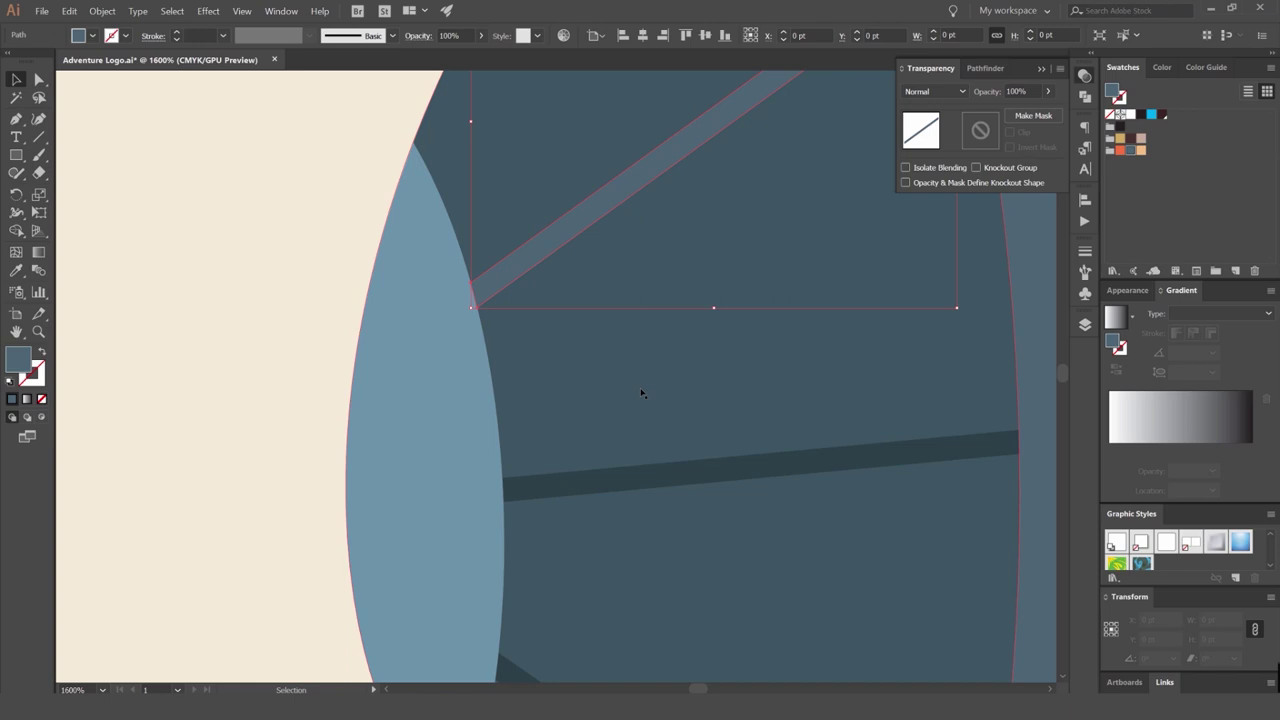
Set the upper rib to Multiply blending at 60% opacity.
left_click(645, 482)
left_click(597, 222)
left_click(933, 91)
left_click(935, 143)
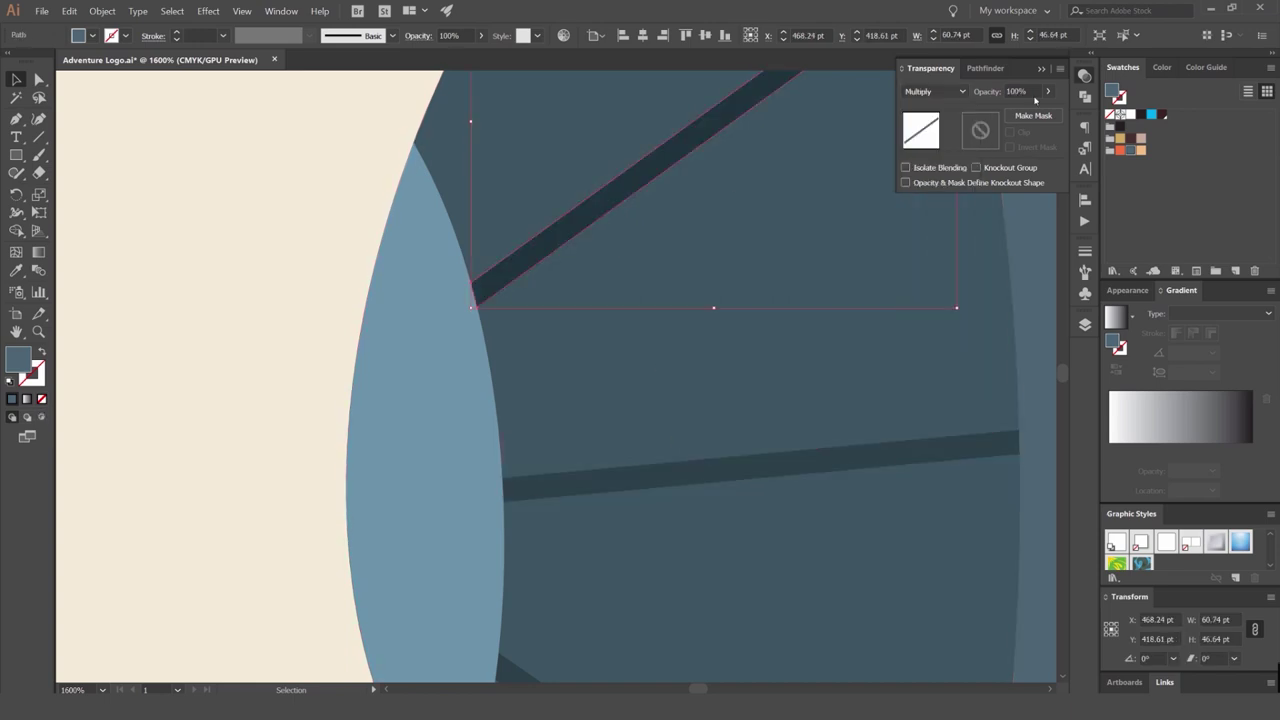
type("60")
key("Return")
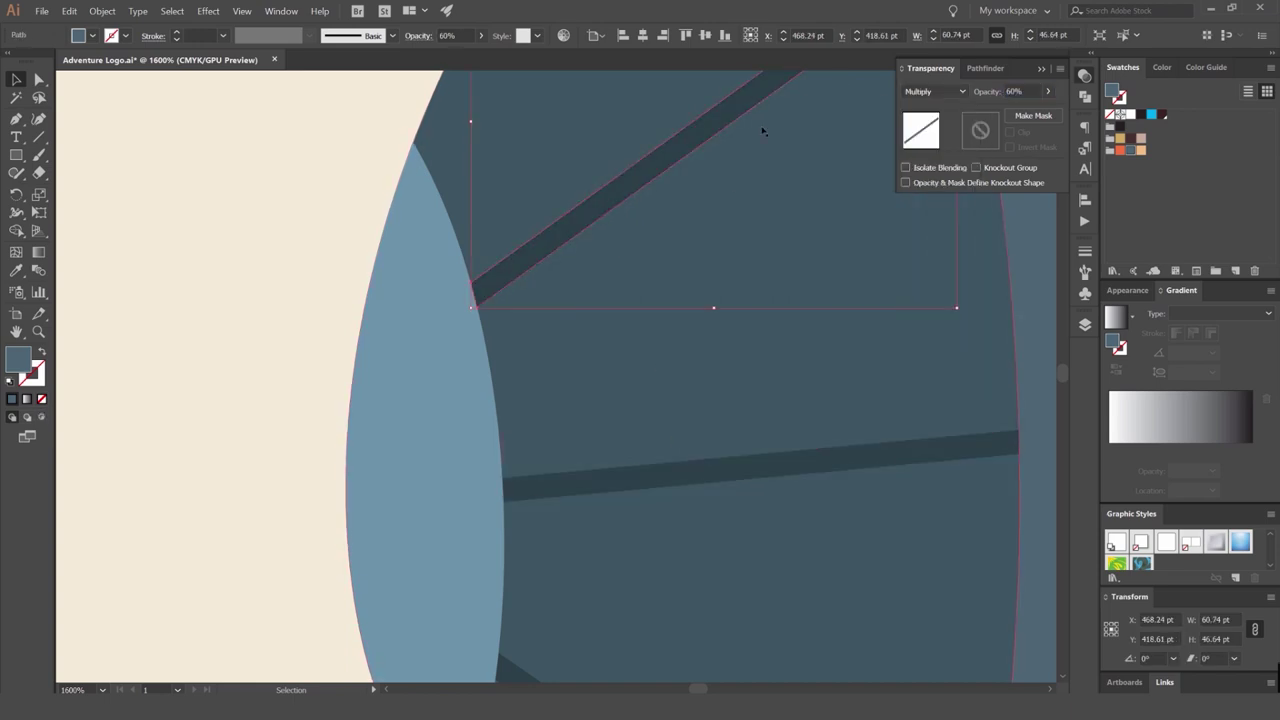
Shift the nose cap and the upper rib to check that they are separate shapes, and undo the moves.
left_click(337, 306)
scroll(359, 311, "down", 3)
left_click_drag(405, 324, 227, 334)
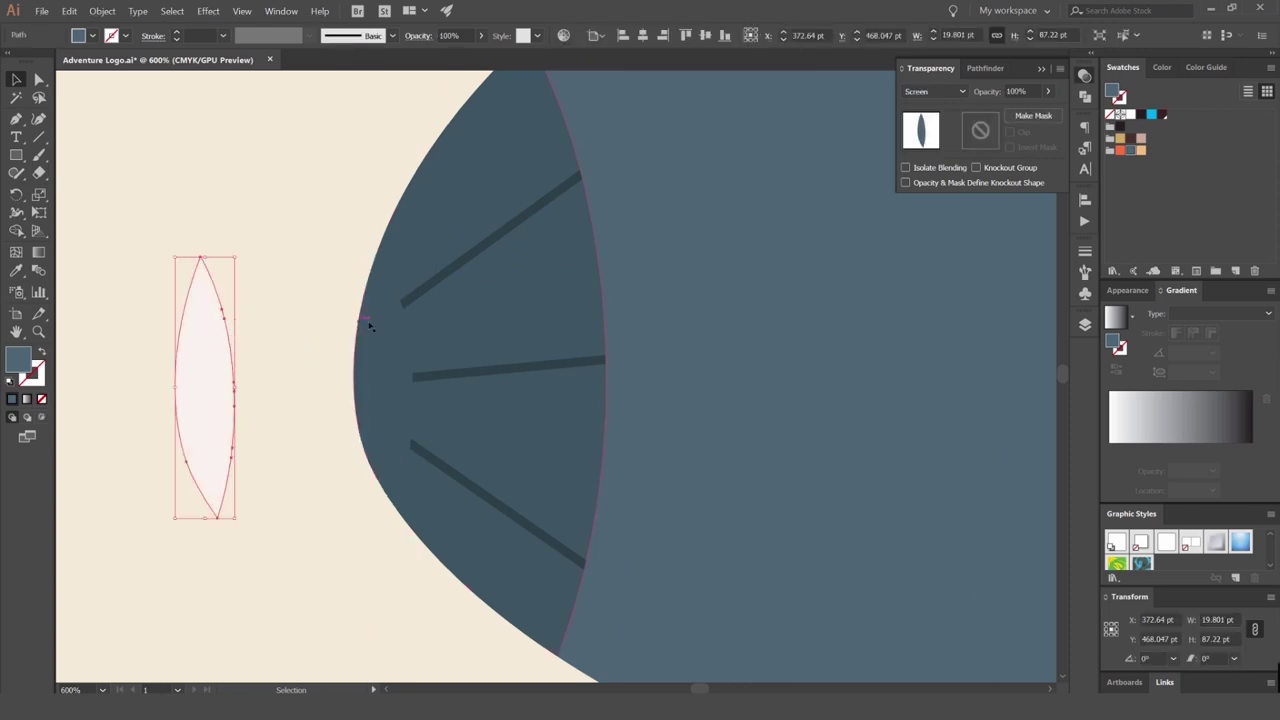
key("ctrl+z")
scroll(405, 301, "up", 8)
left_click_drag(429, 297, 447, 276)
scroll(448, 277, "down", 6)
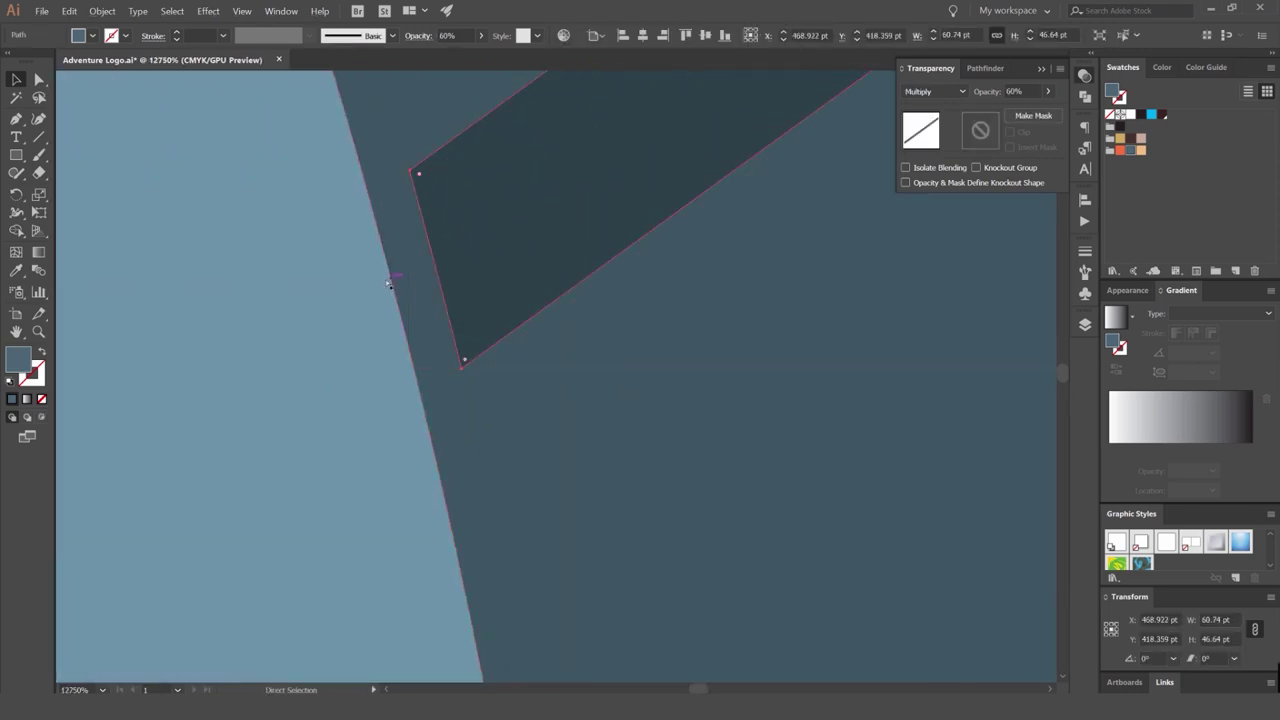
left_click_drag(346, 283, 178, 289)
scroll(178, 288, "down", 5)
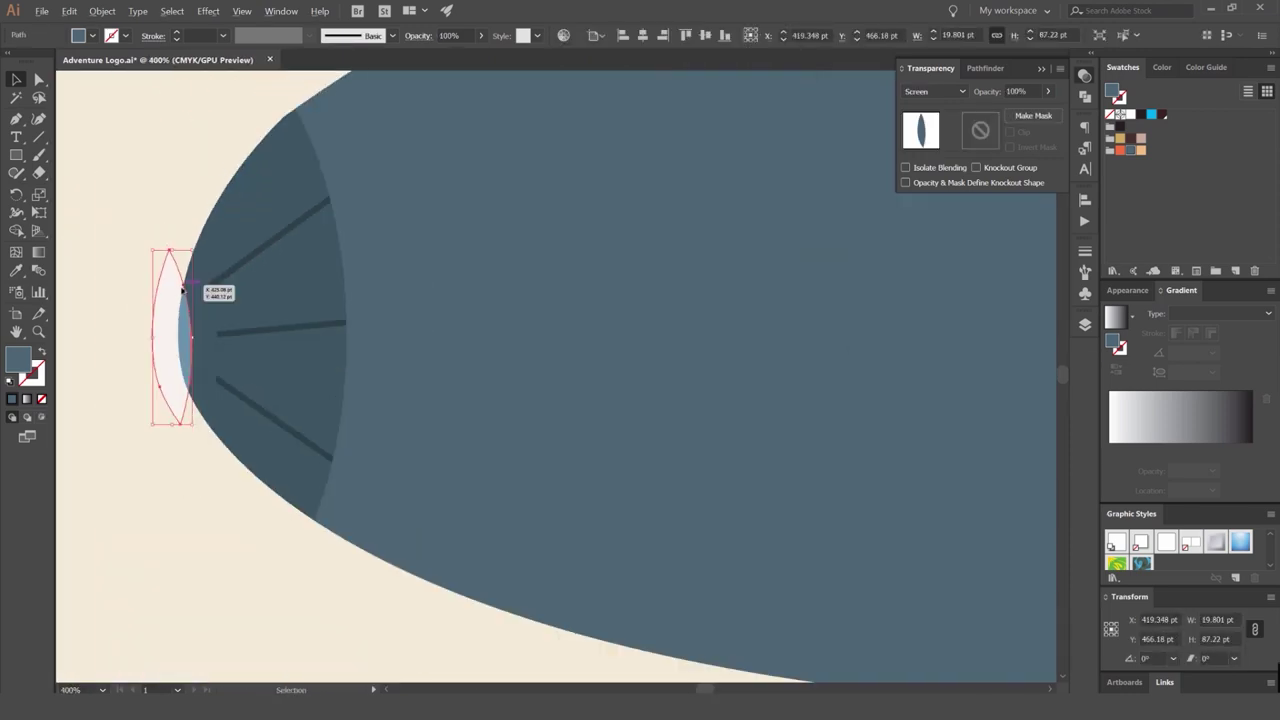
key("ctrl+z")
left_click(104, 232)
Review the shaded nose section and its ribs against the whole balloon illustration.
left_click_drag(104, 232, 352, 227)
scroll(597, 196, "down", 2)
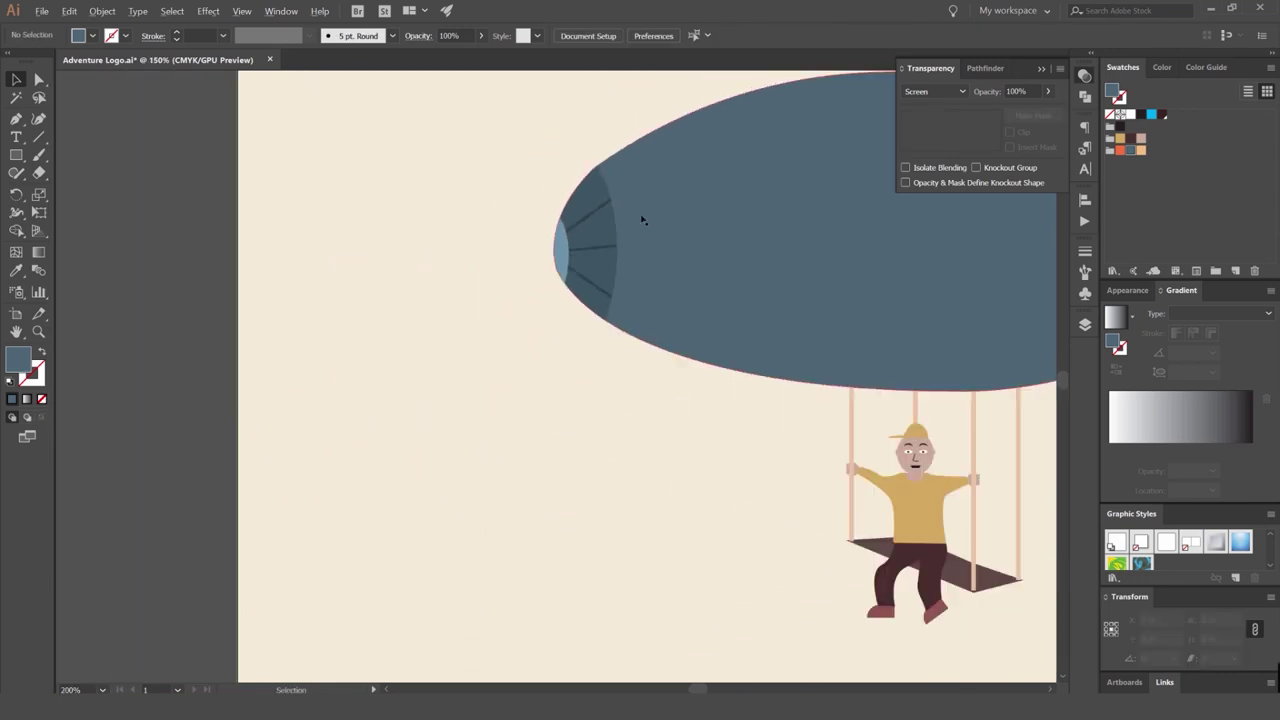
scroll(462, 273, "down", 4)
scroll(510, 229, "up", 3)
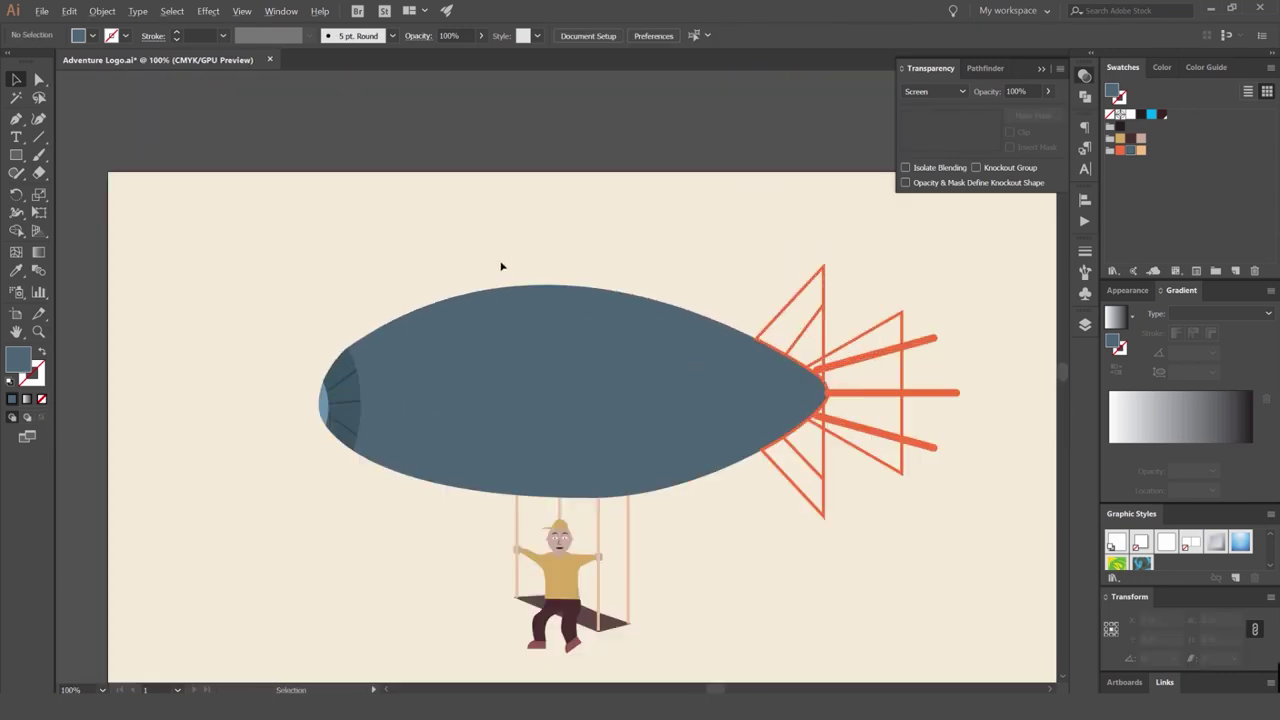
scroll(480, 317, "up", 4)
scroll(240, 397, "down", 3)
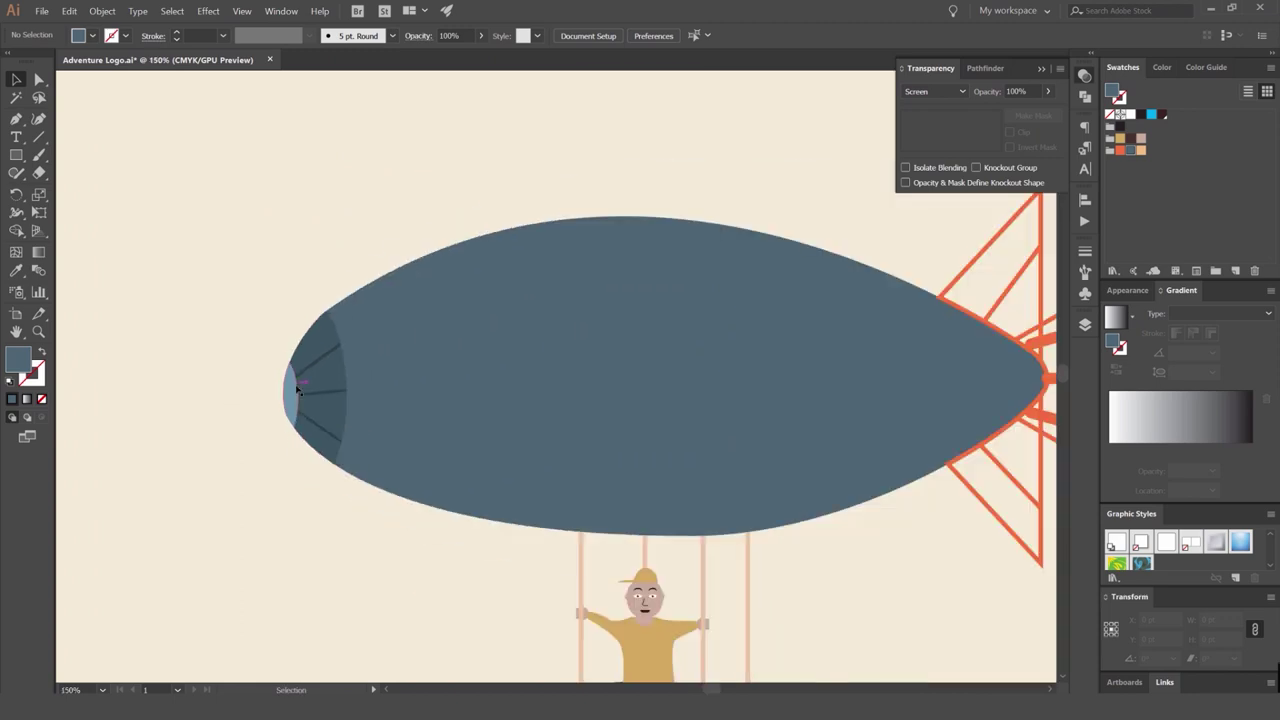
left_click_drag(326, 337, 310, 325)
left_click_drag(520, 277, 191, 246)
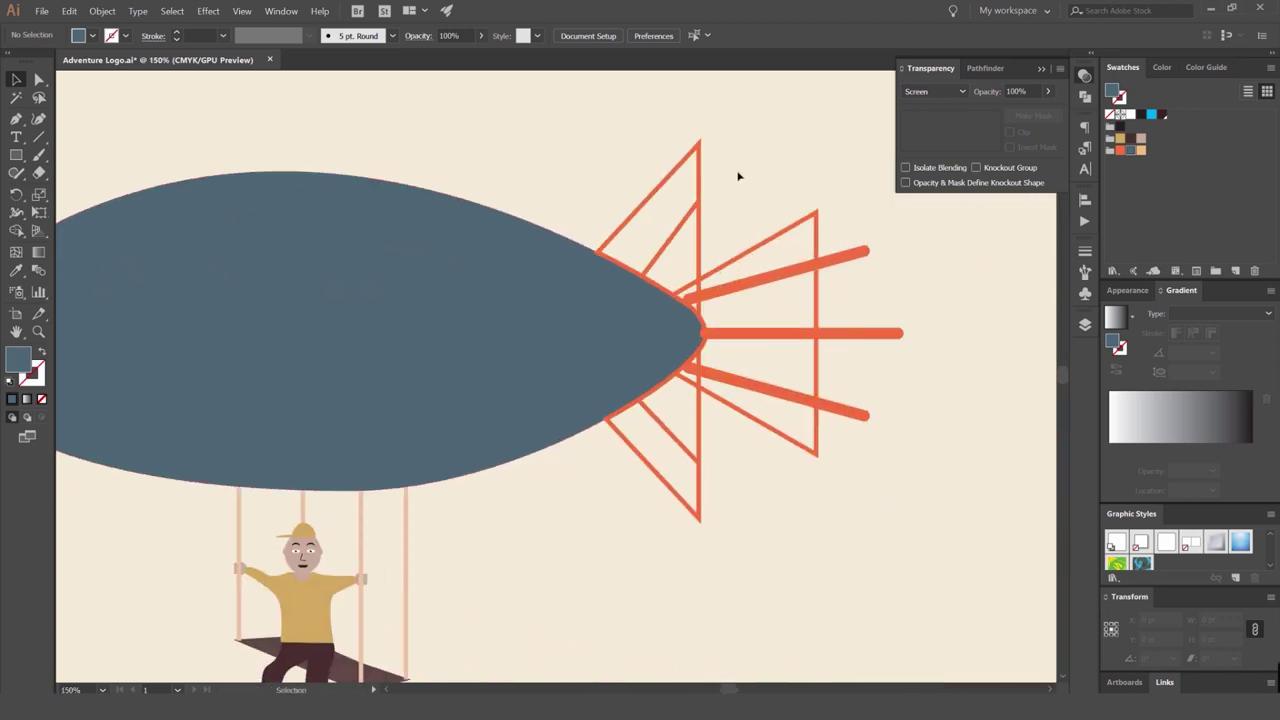
scroll(727, 187, "up", 1)
left_click(649, 193)
key("shift+x")
key("shift+x")
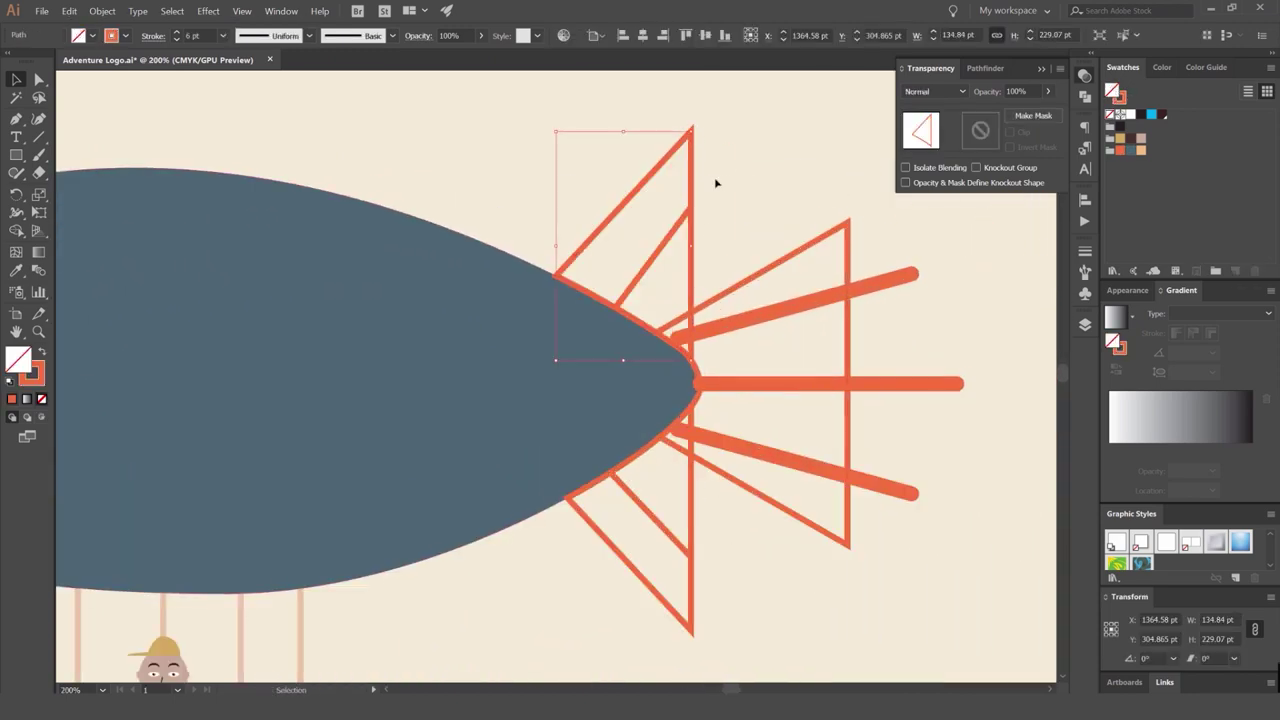
left_click(714, 180)
scroll(686, 228, "up", 2)
scroll(762, 163, "down", 3)
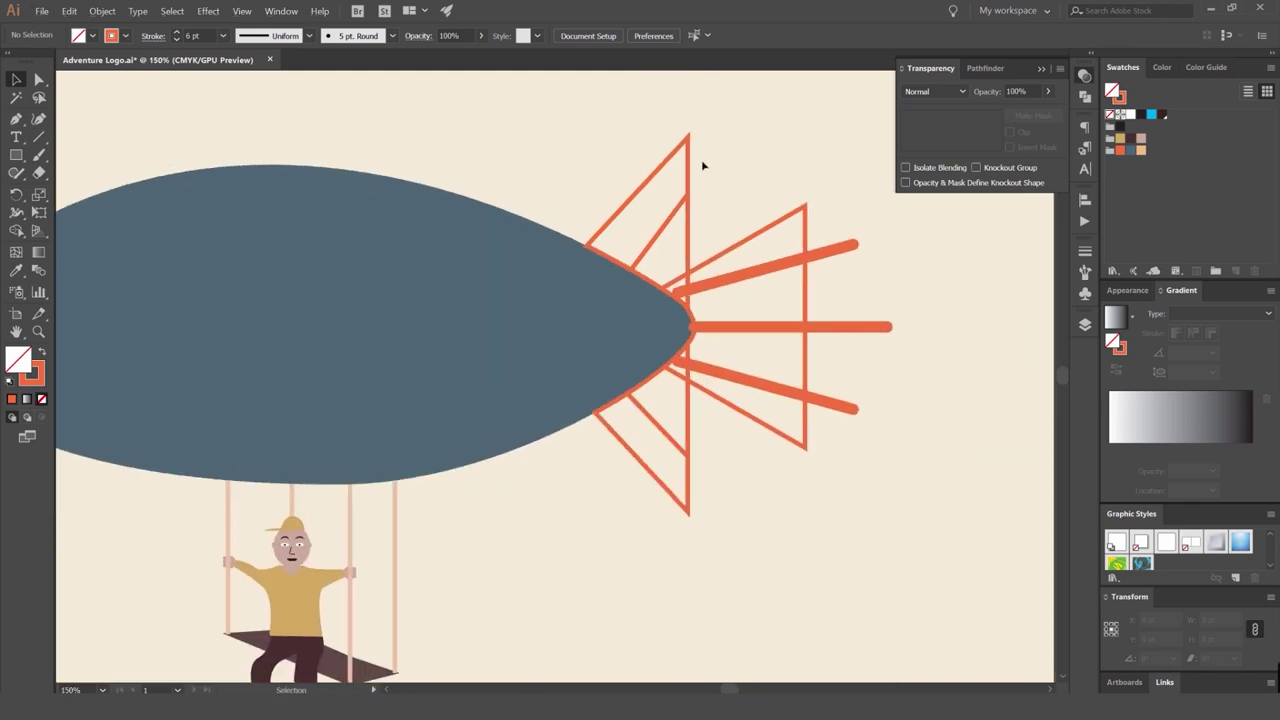
Swap the upper tail fin's stroke to a fill and colour it slate blue with Normal blending.
left_click(680, 166)
key("shift+x")
left_click(1130, 152)
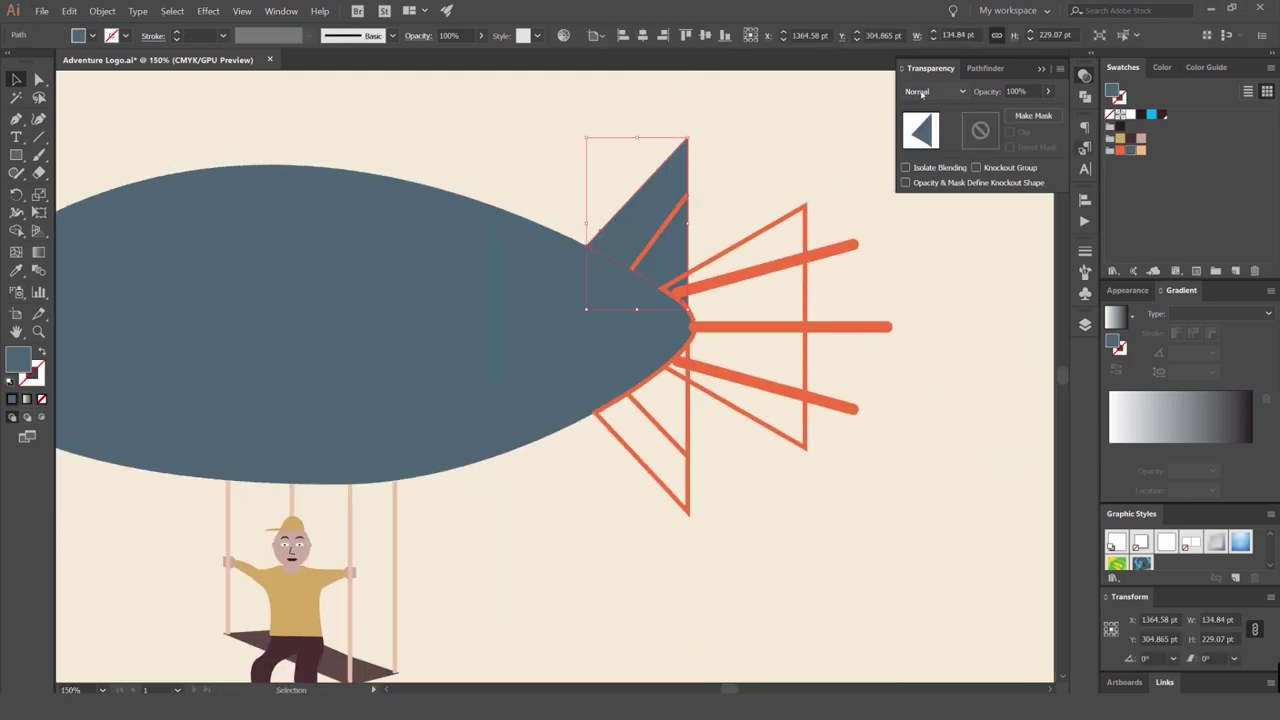
left_click(935, 91)
left_click(930, 106)
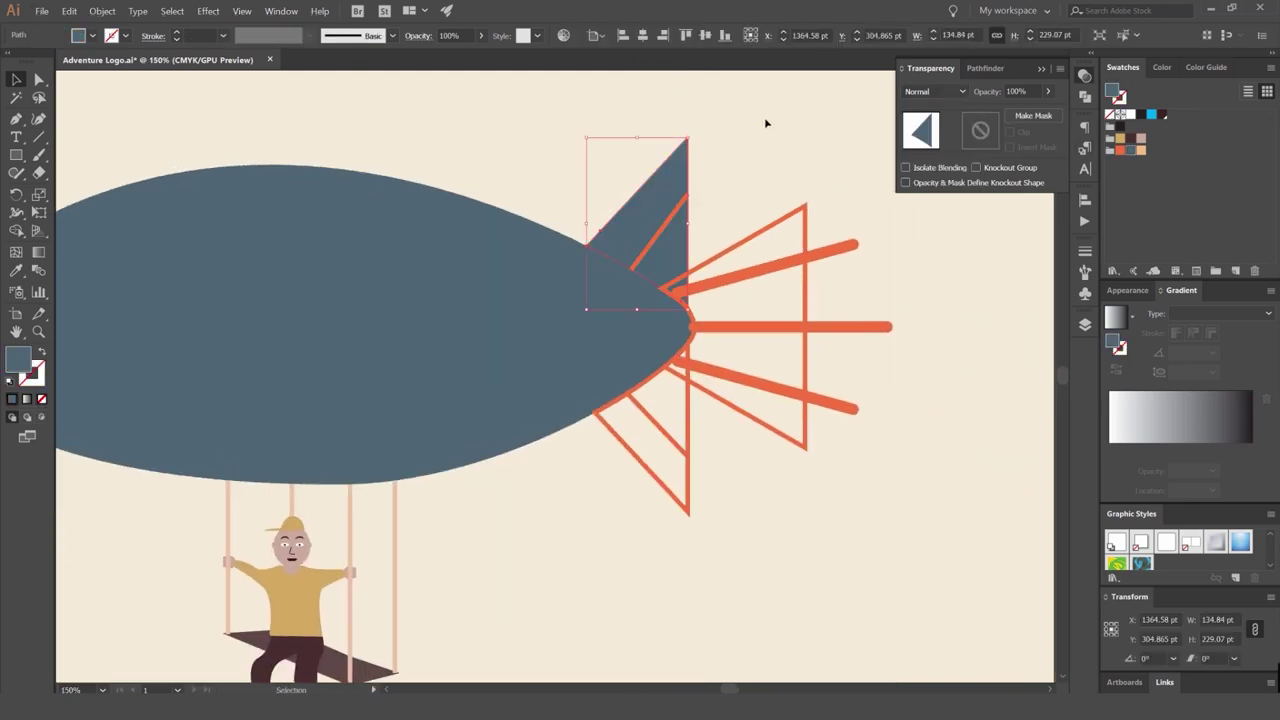
Swap the lower tail fin's stroke to a fill and copy the slate blue from the upper fin.
left_click(668, 503)
key("shift+x")
key("i")
left_click(643, 186)
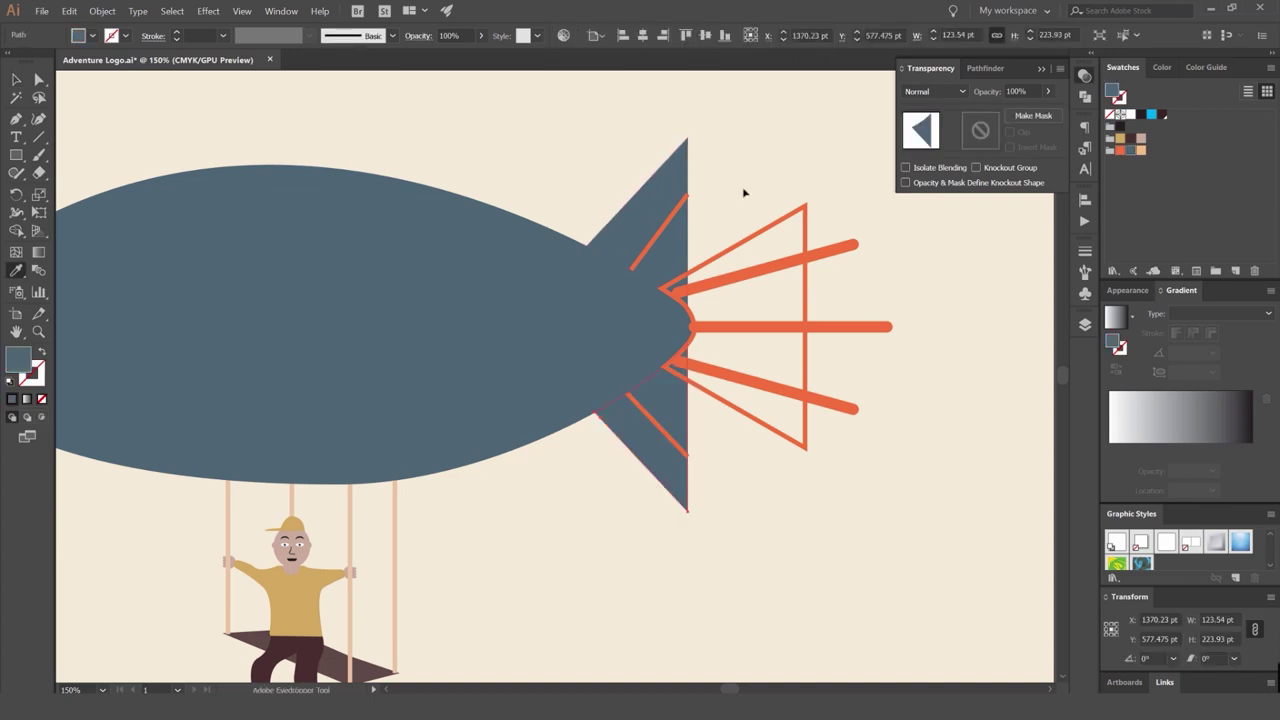
key("v")
left_click(557, 266)
Swap the rear tail fin's stroke to a fill and copy the slate blue from the upper fin onto it.
left_click(804, 221)
key("shift+x")
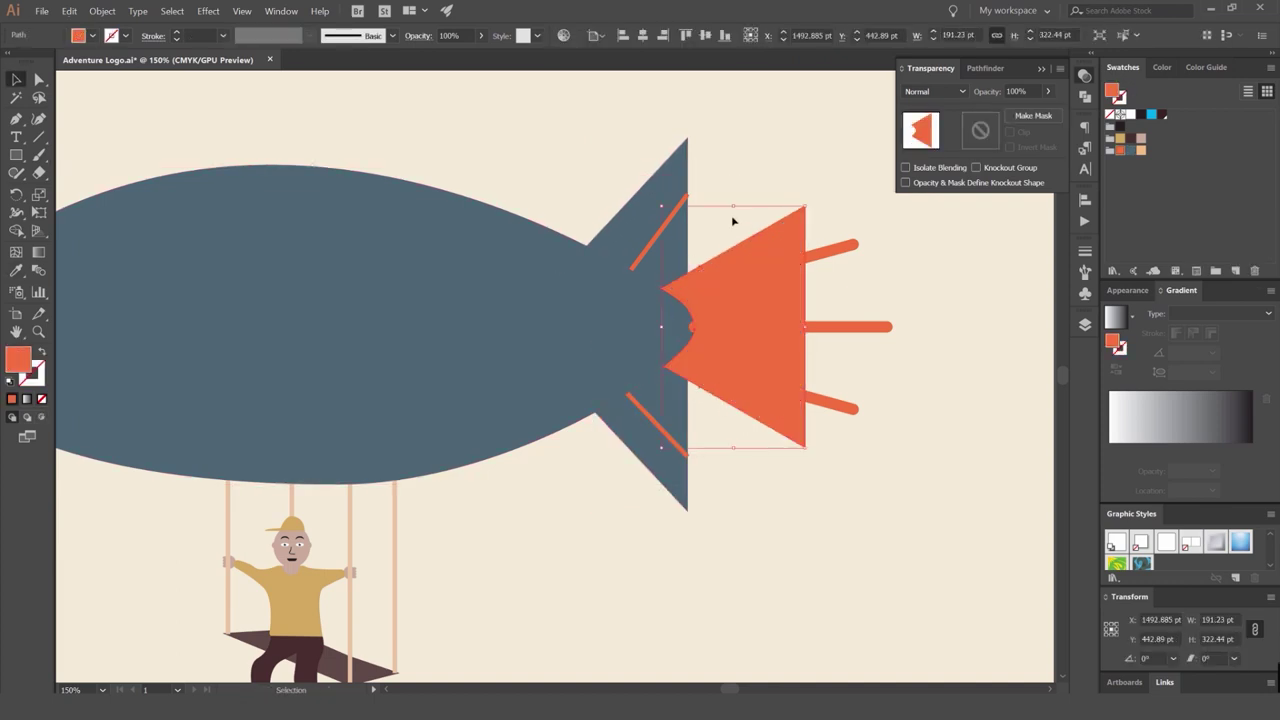
key("i")
left_click(672, 215)
key("v")
left_click(743, 176)
scroll(743, 175, "down", 2)
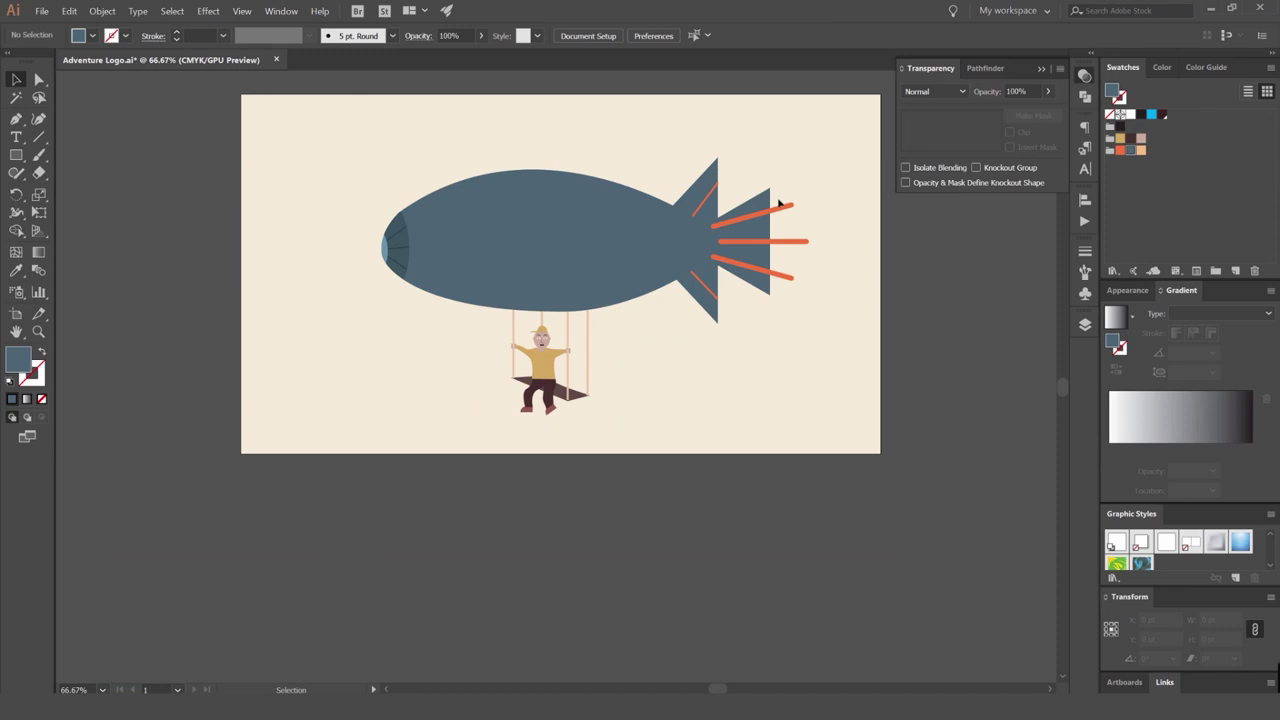
Recolour the rear tail fin with the light orange swatch.
left_click(1130, 150)
left_click(748, 200)
left_click(1141, 150)
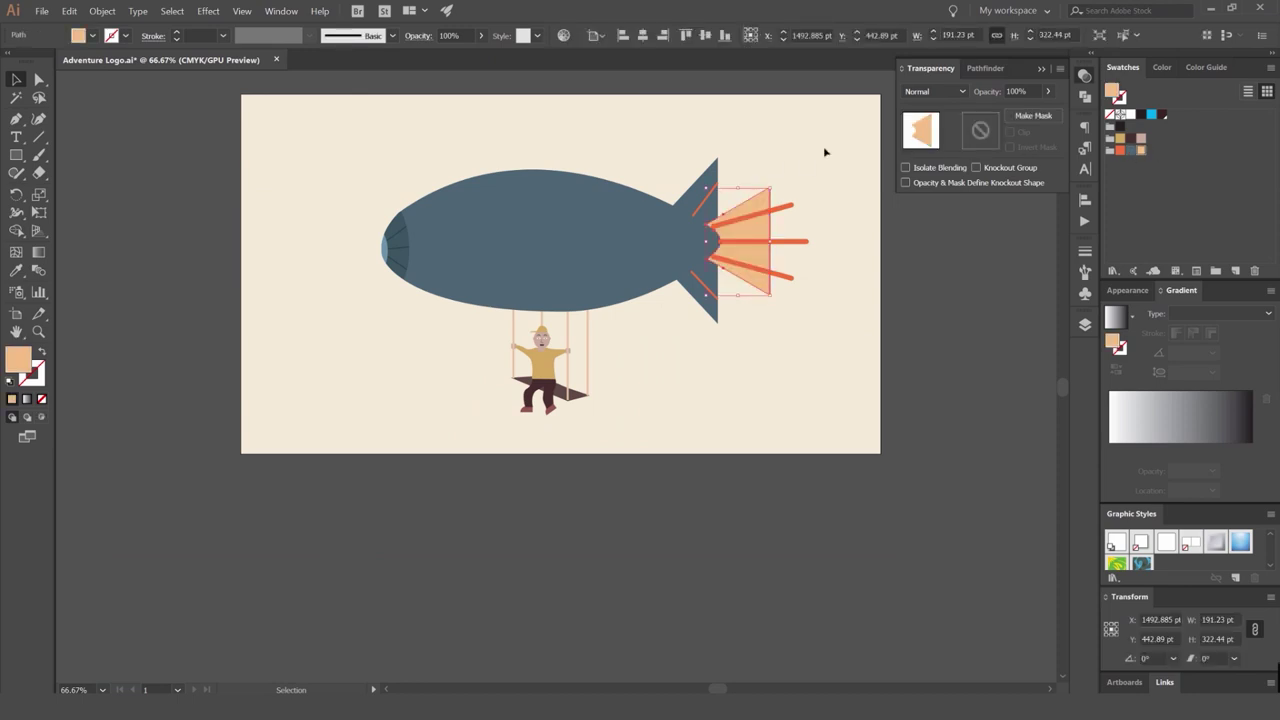
left_click(797, 151)
scroll(765, 159, "up", 2)
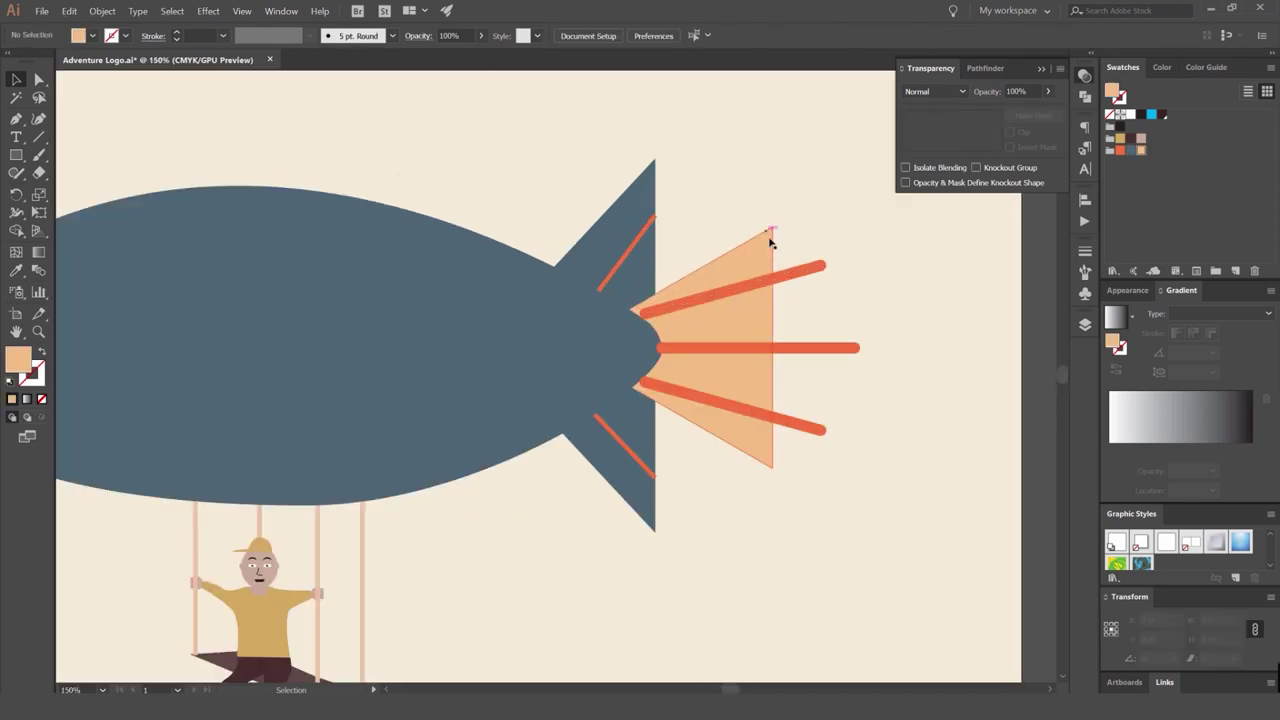
Undo the rear tail fin's light orange recolour and open the Color Guide with the fin's slate blue as base colour.
key("ctrl+z")
left_click(1187, 68)
left_click(1168, 74)
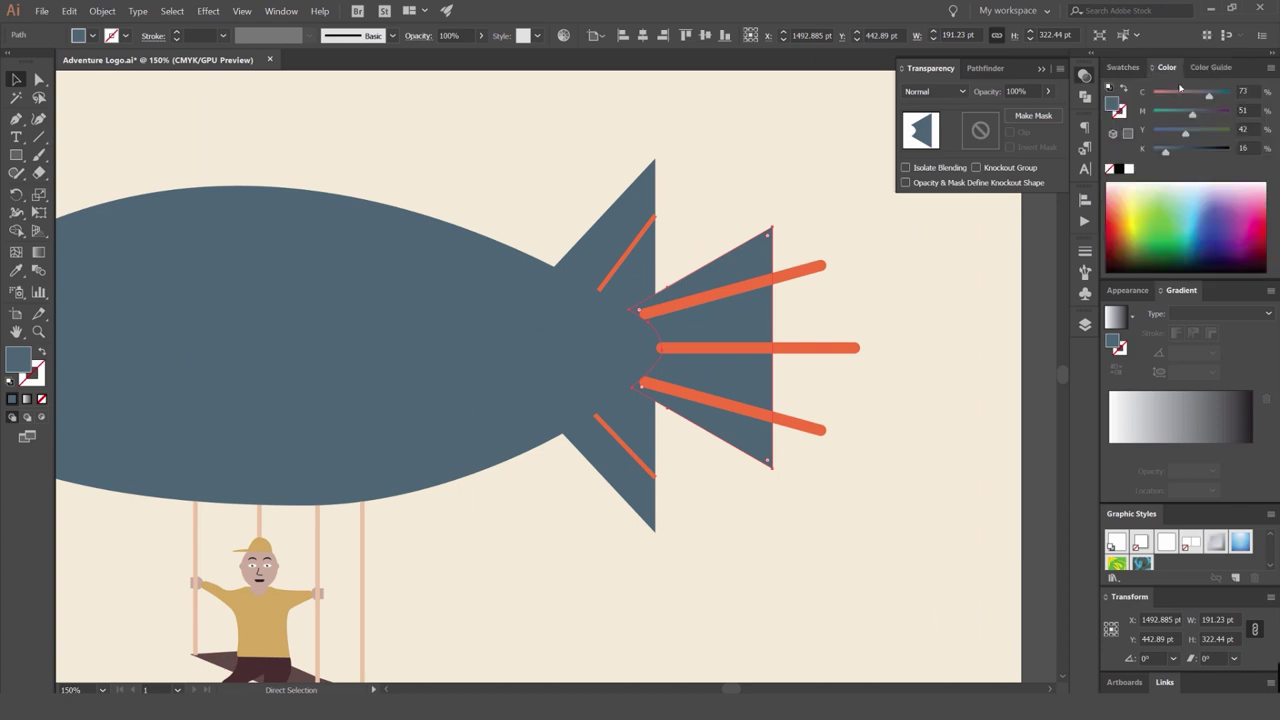
left_click(1204, 68)
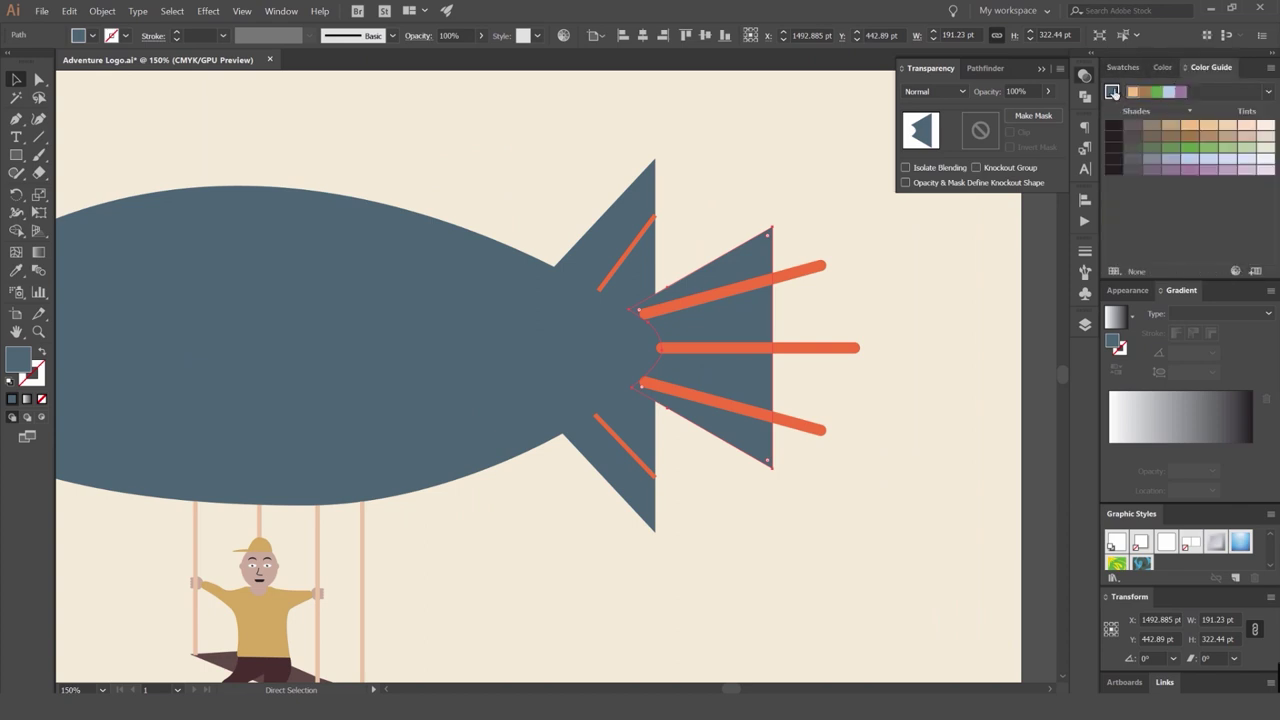
left_click(1122, 67)
left_click(1166, 69)
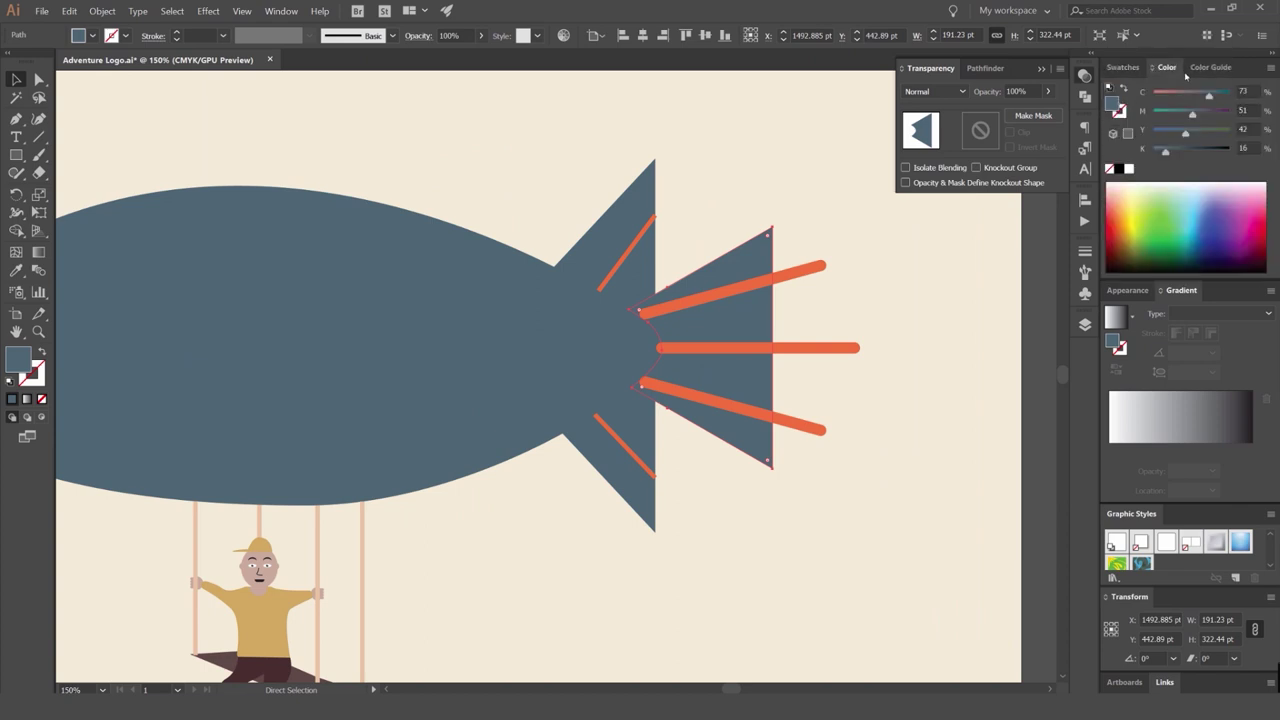
left_click(1205, 70)
key("v")
left_click(281, 11)
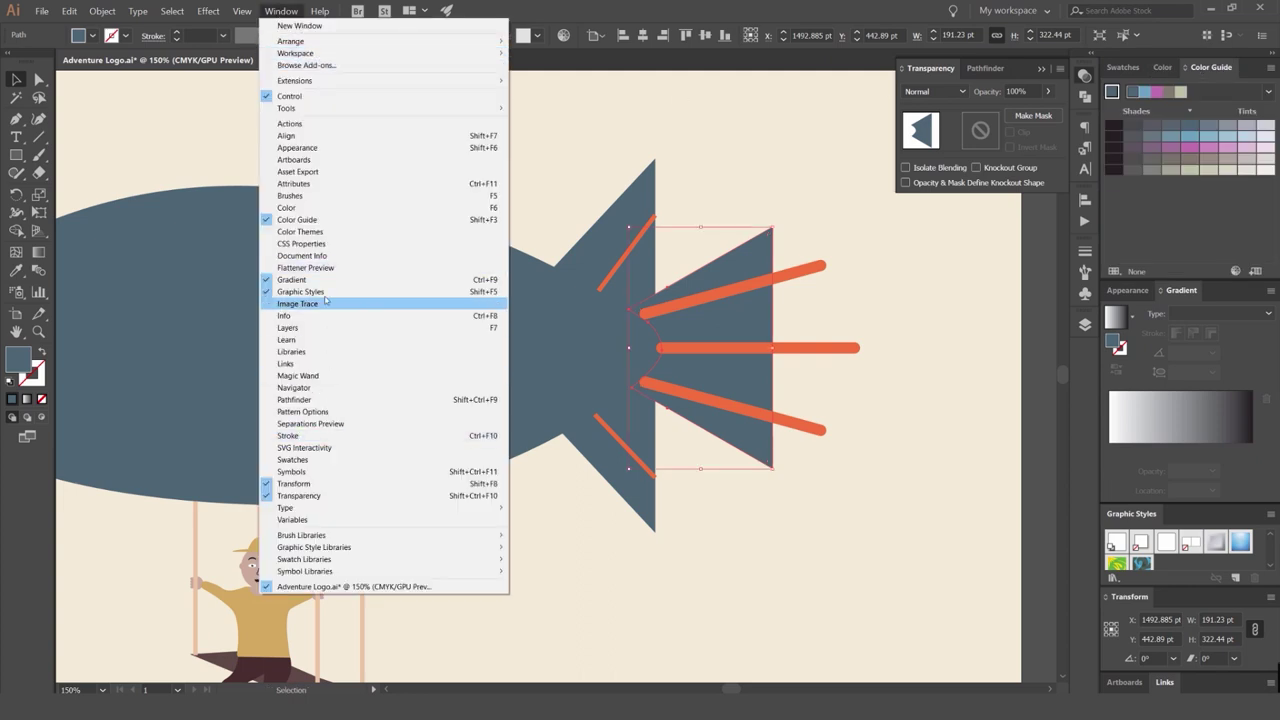
left_click(848, 230)
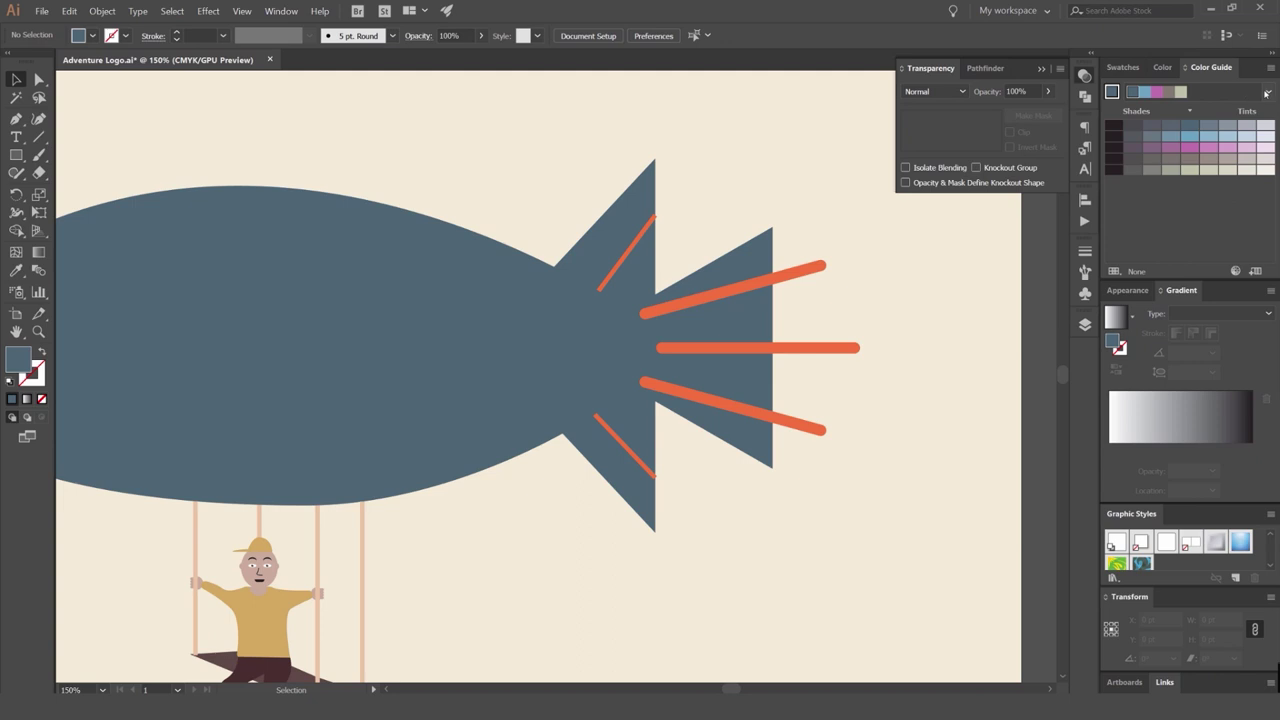
Choose the Left Complement harmony rule for the slate blue and save its colours as a swatch group.
left_click(1266, 93)
scroll(1176, 220, "up", 4)
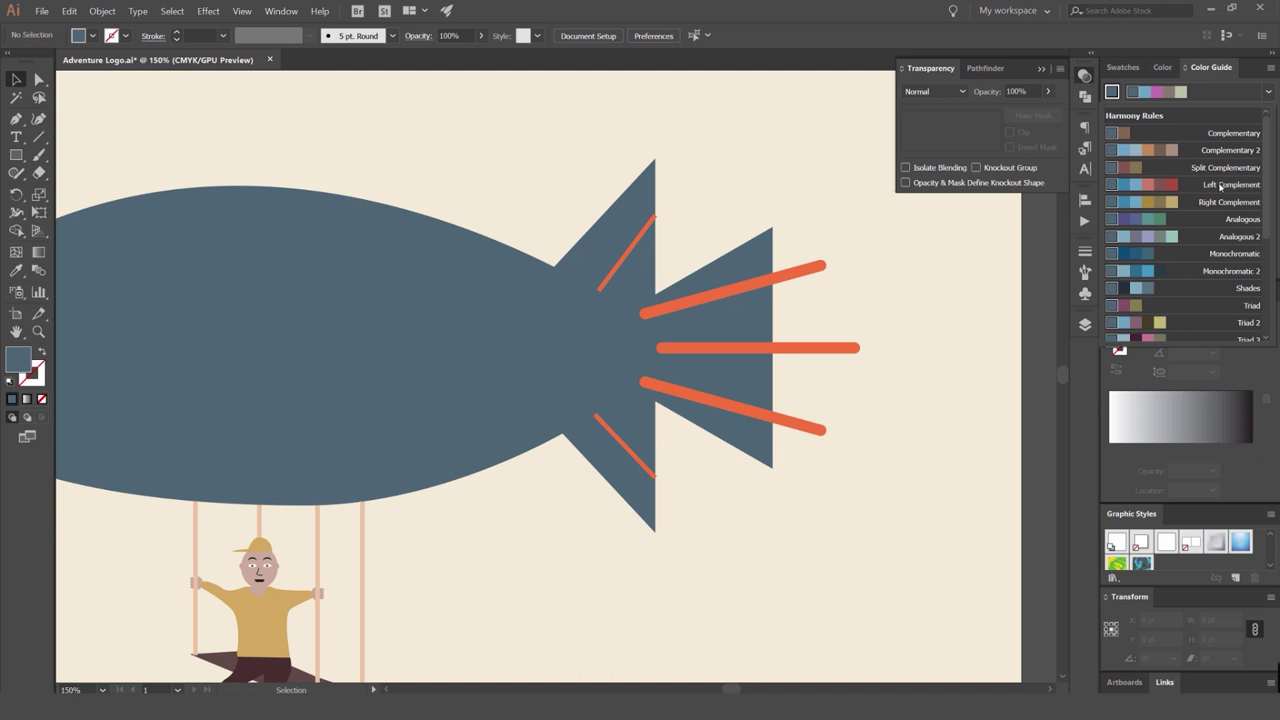
left_click(1219, 186)
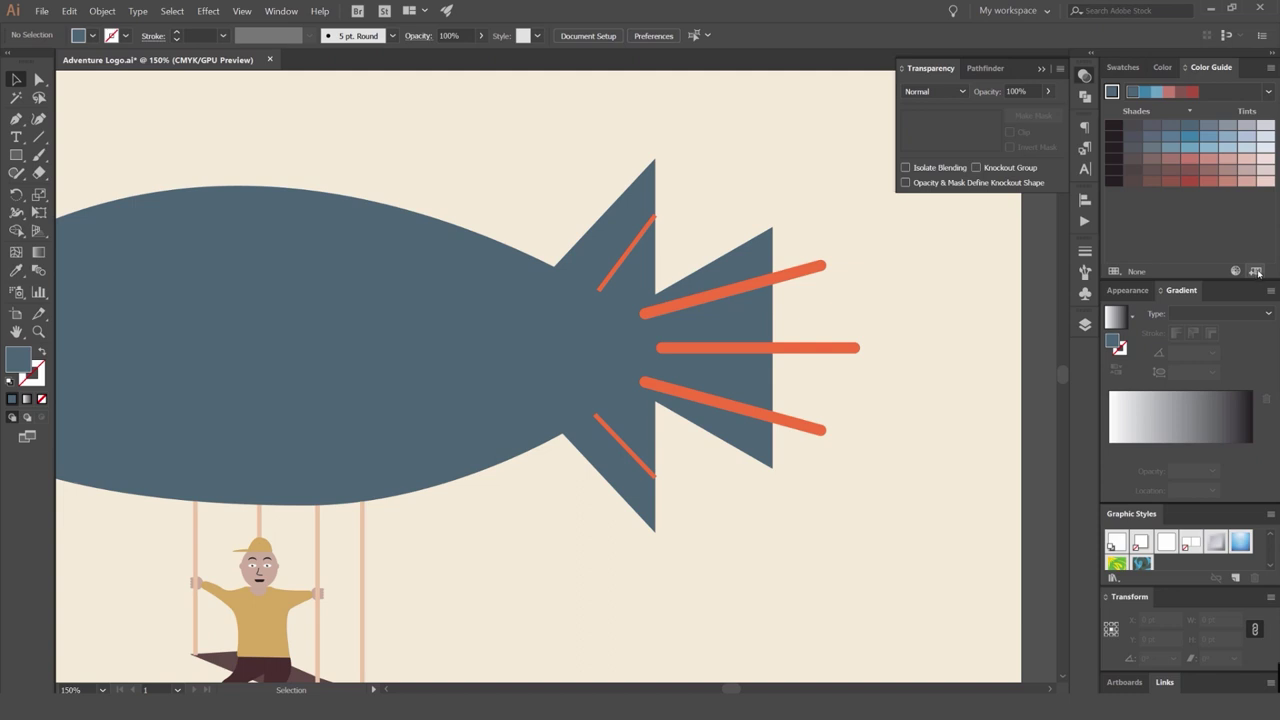
left_click(1122, 68)
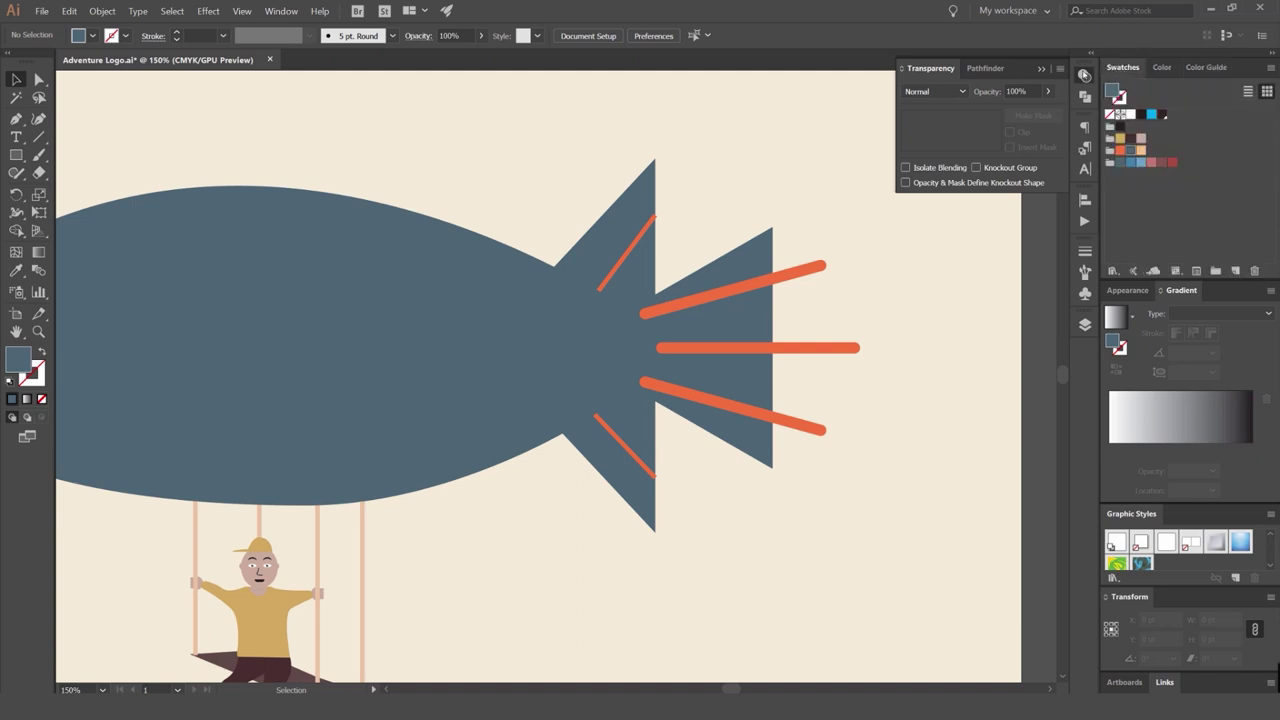
left_click(1085, 76)
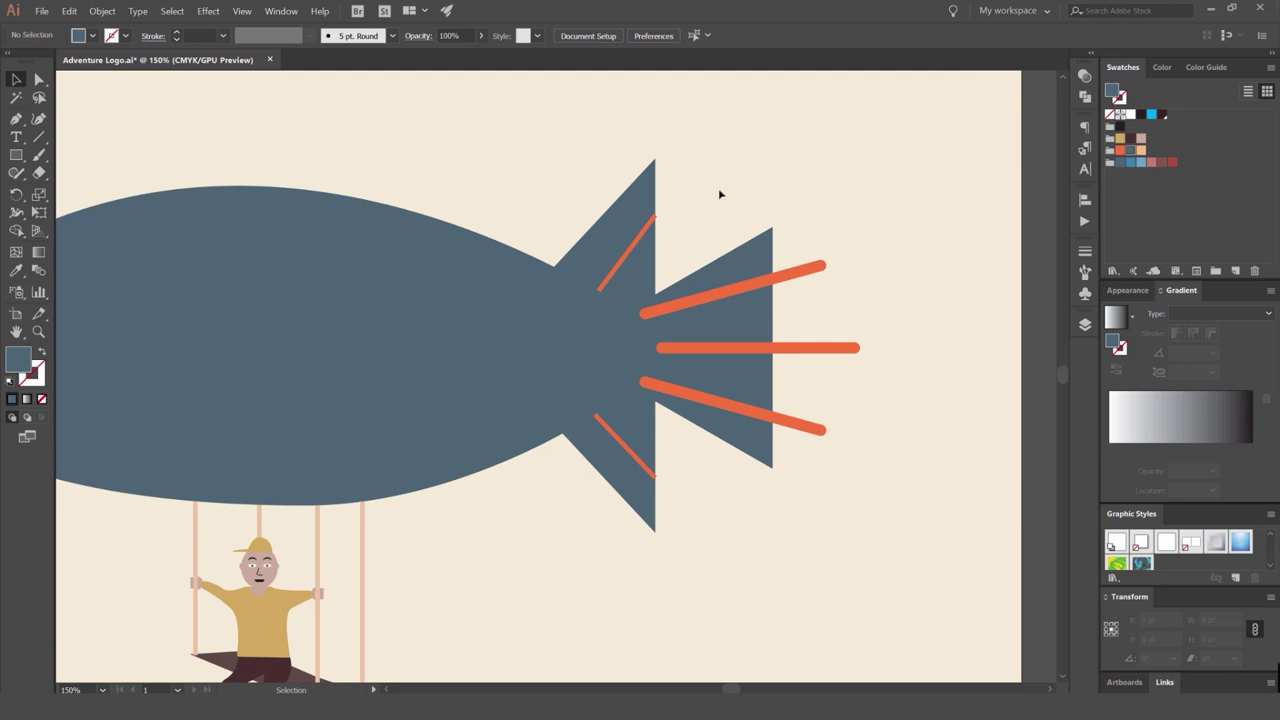
Recolour the upper, lower and rear tail fins with the dark red swatch of the new harmony group.
left_click(652, 202)
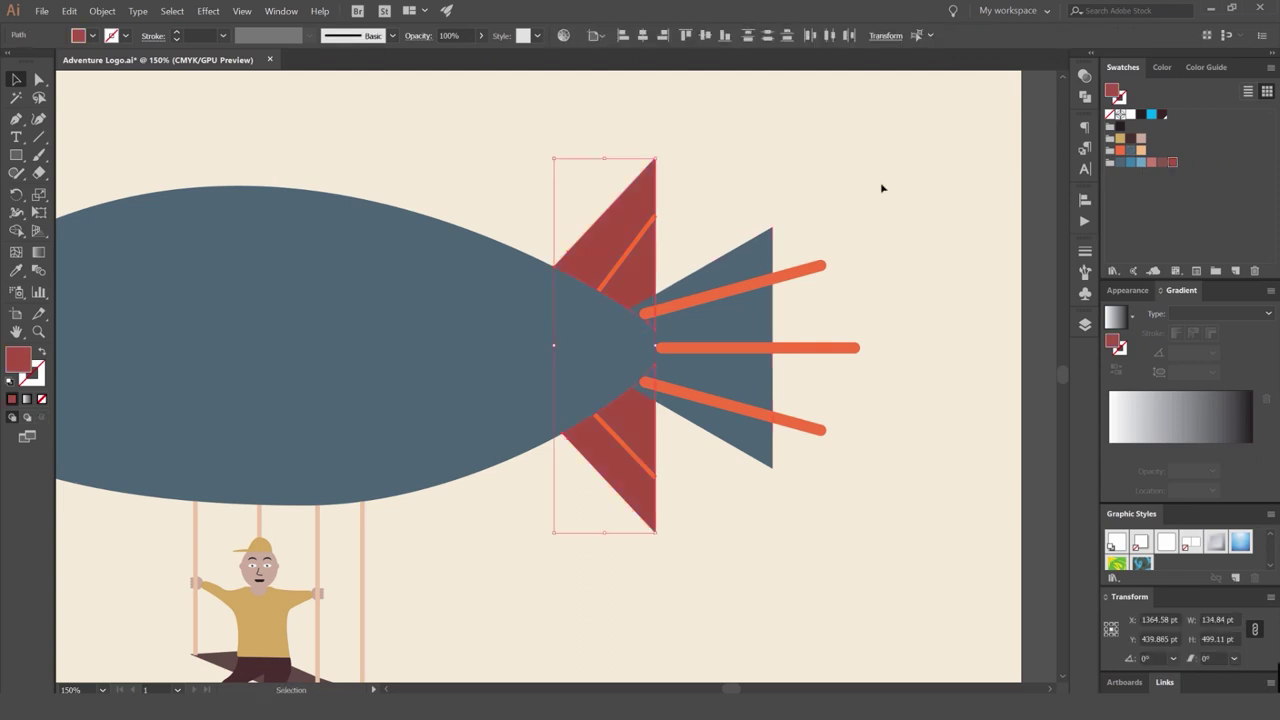
left_click(748, 258)
left_click(830, 168)
scroll(803, 168, "down", 4)
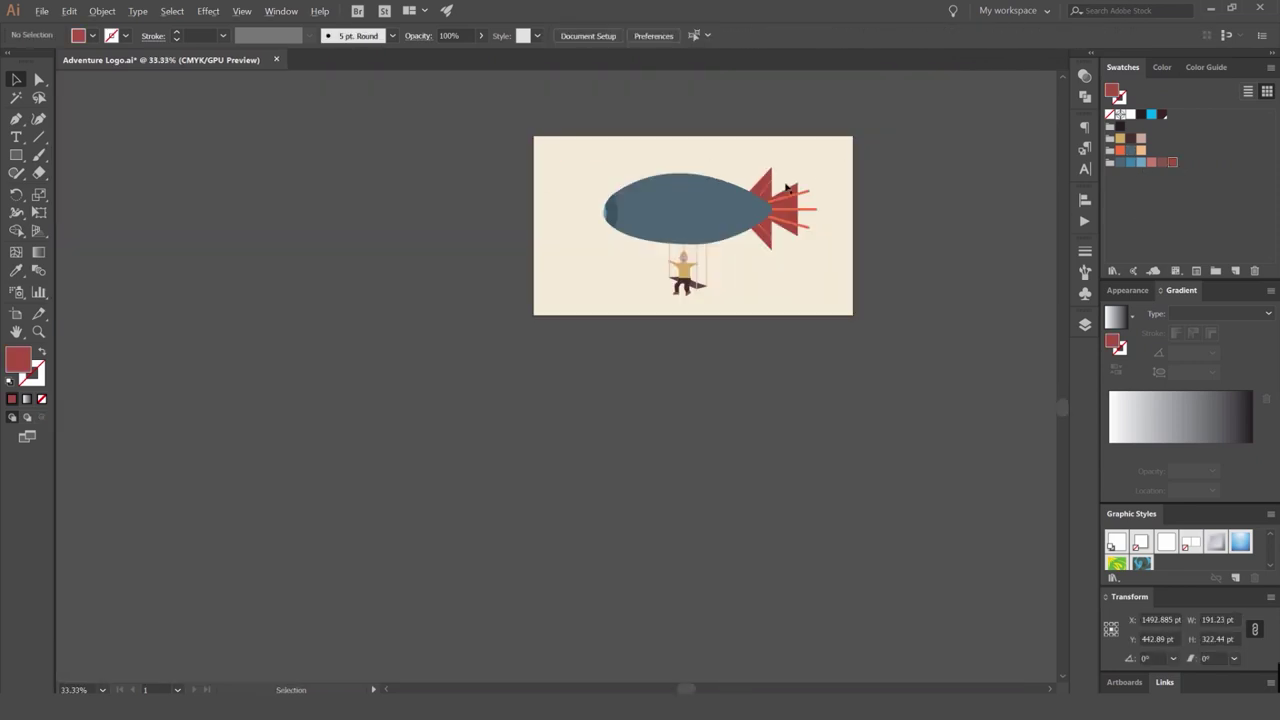
Try the dark red swatch on the shaded nose section and the nose cap, and undo both recolours.
scroll(605, 211, "up", 5)
left_click(643, 206)
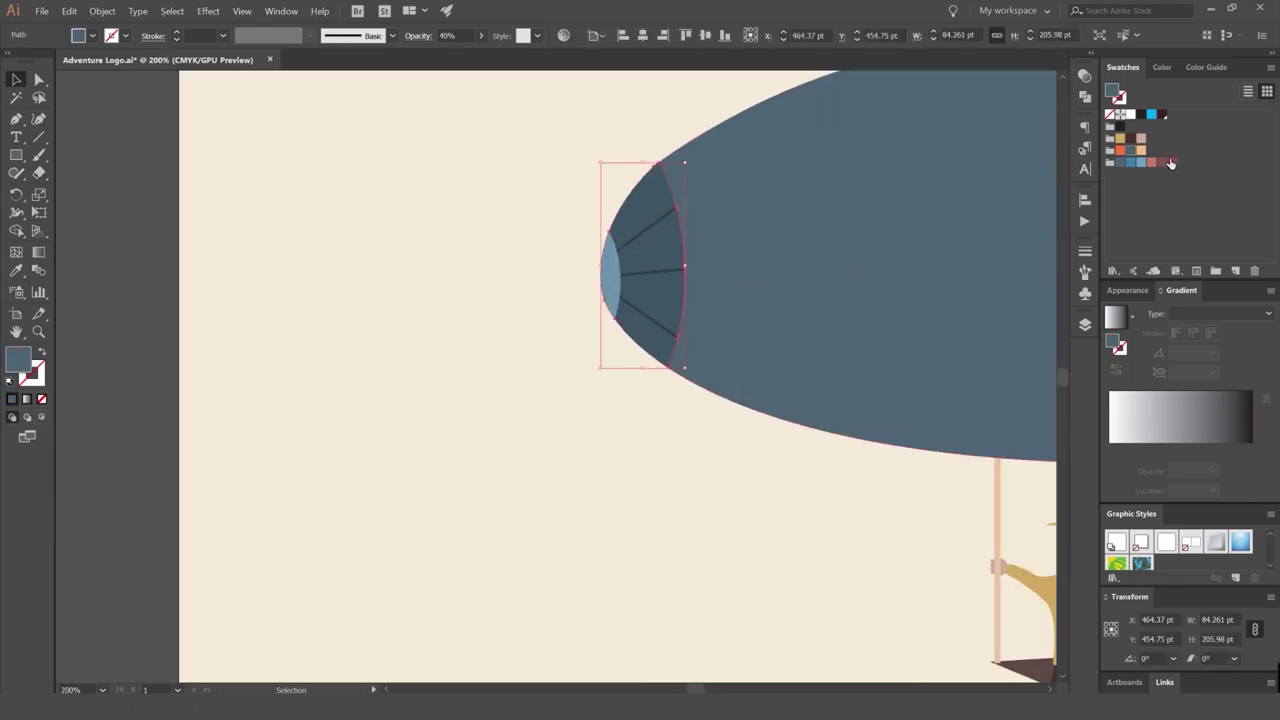
key("ctrl+0")
scroll(497, 168, "up", 5)
left_click(487, 320)
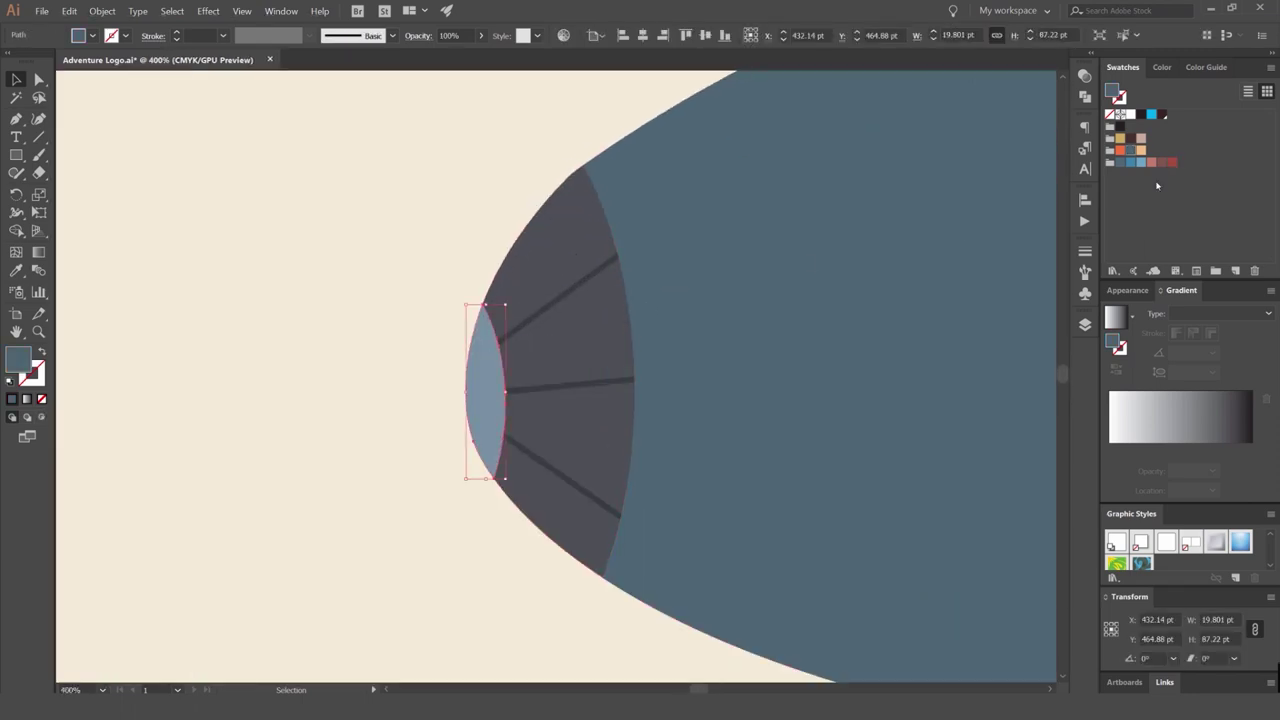
left_click(1173, 162)
left_click(403, 163)
key("ctrl+1")
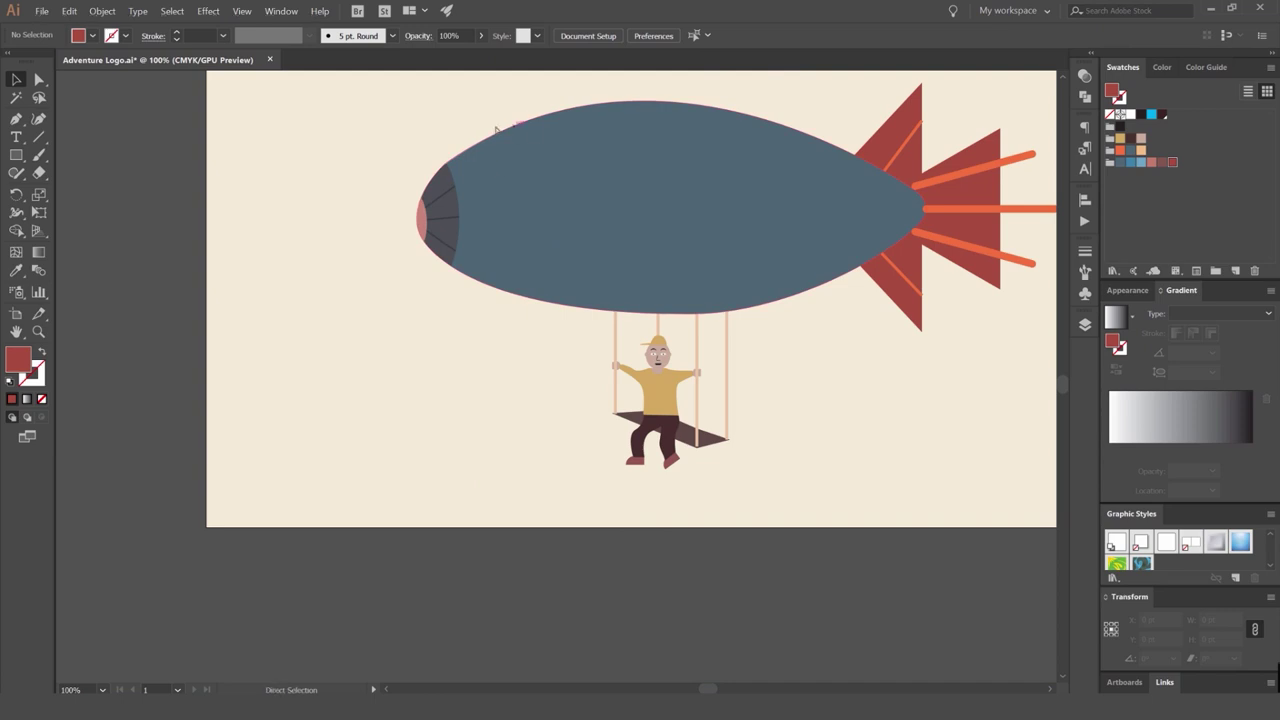
key("ctrl+z")
key("ctrl+z")
left_click(412, 137)
Recolour the strokes of the three rear tail bars with the dark red swatch and set their blending to Multiply.
scroll(457, 144, "down", 2)
scroll(674, 159, "up", 2)
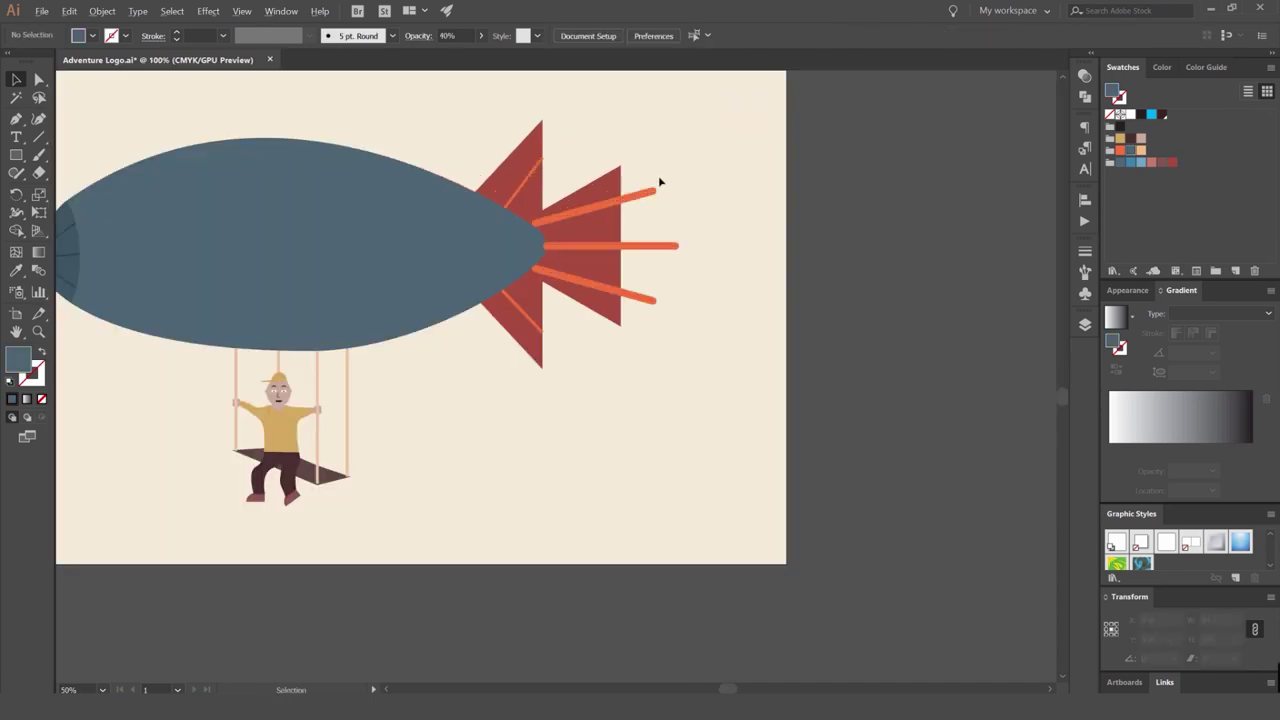
scroll(660, 183, "up", 5)
left_click_drag(690, 207, 662, 595)
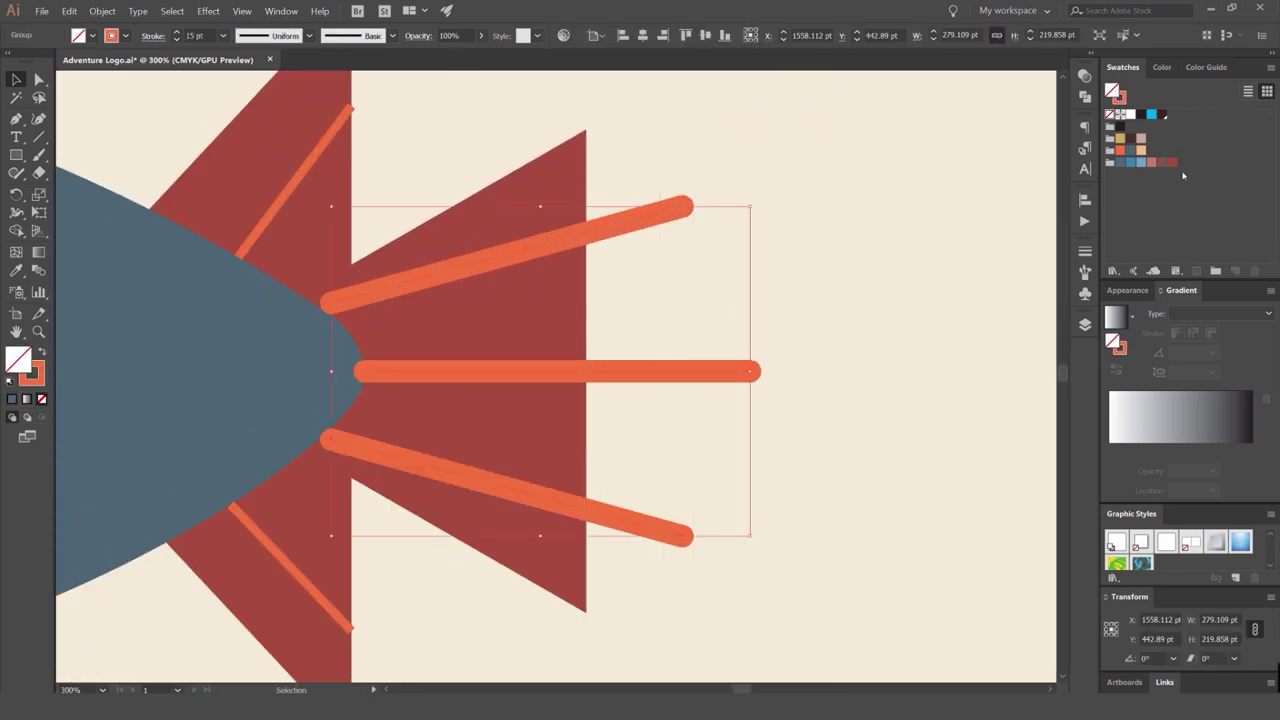
left_click(1161, 162)
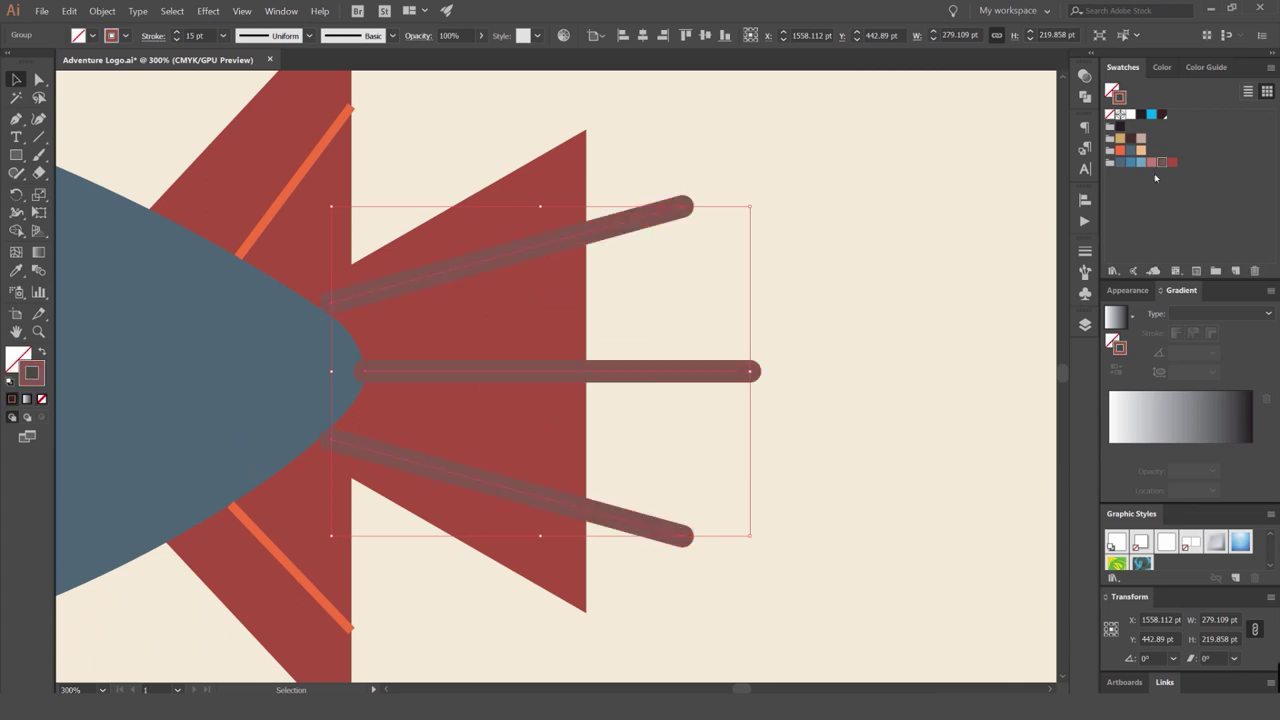
left_click(1085, 78)
left_click(935, 91)
left_click(937, 143)
left_click(609, 134)
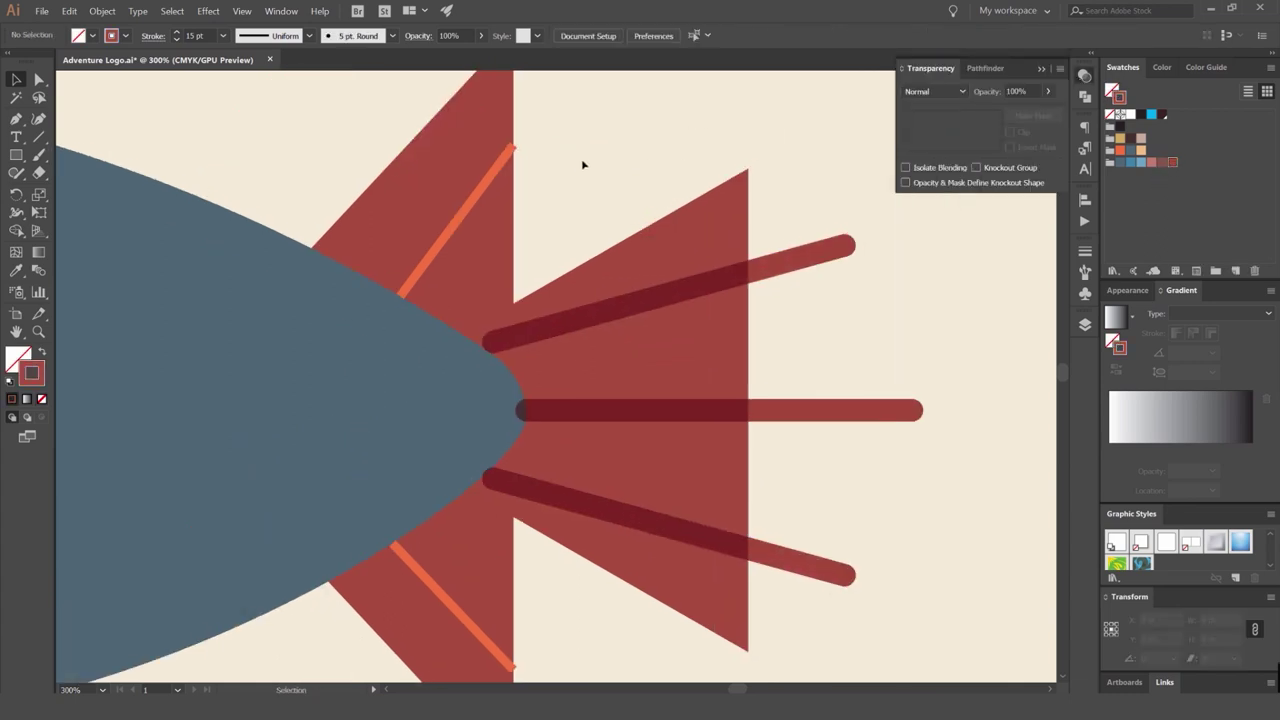
Set the blending of the two orange lines on the upper and lower tail fins to Multiply.
left_click(484, 182)
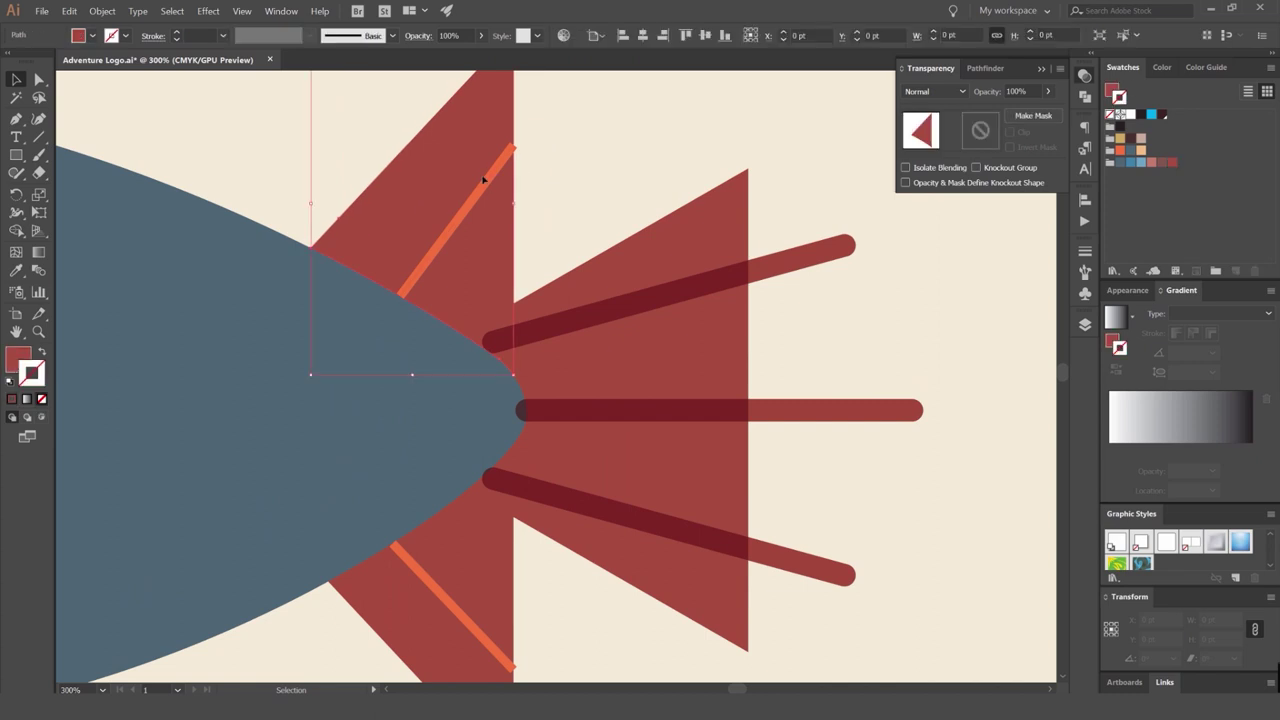
left_click(437, 595, "shift")
left_click_drag(940, 69, 935, 73)
left_click(936, 96)
left_click(933, 147)
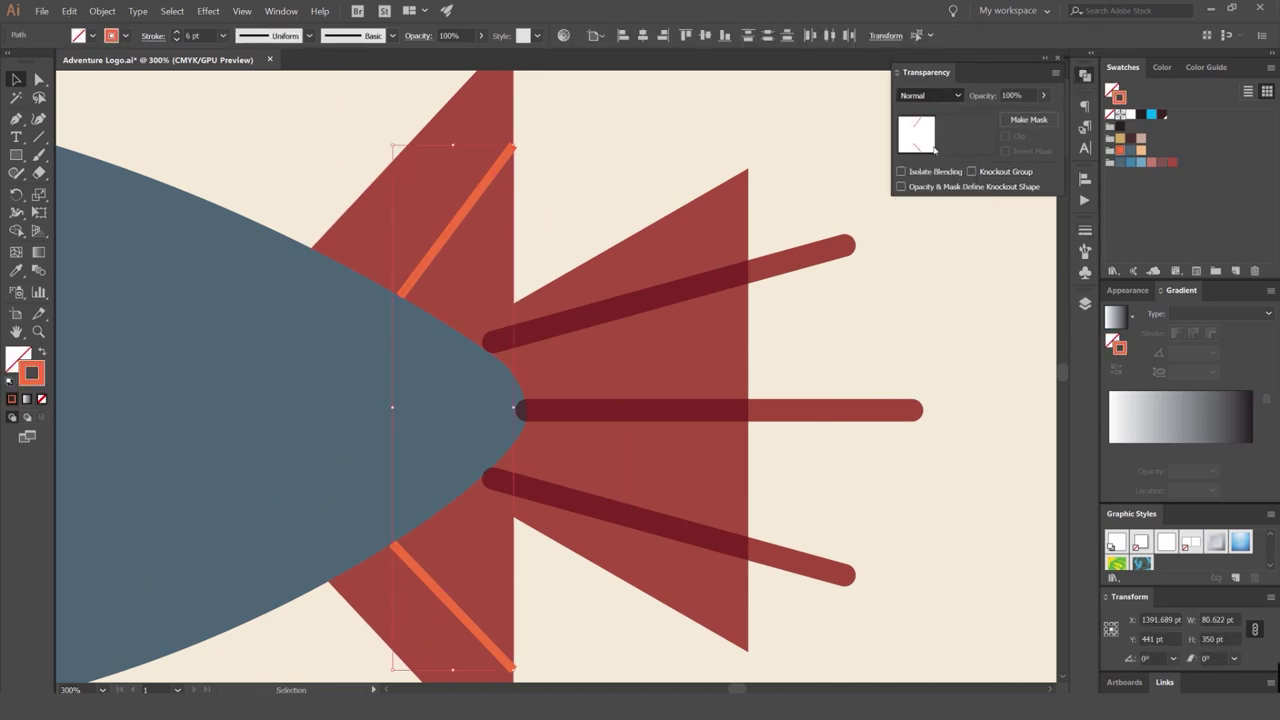
left_click(1085, 75)
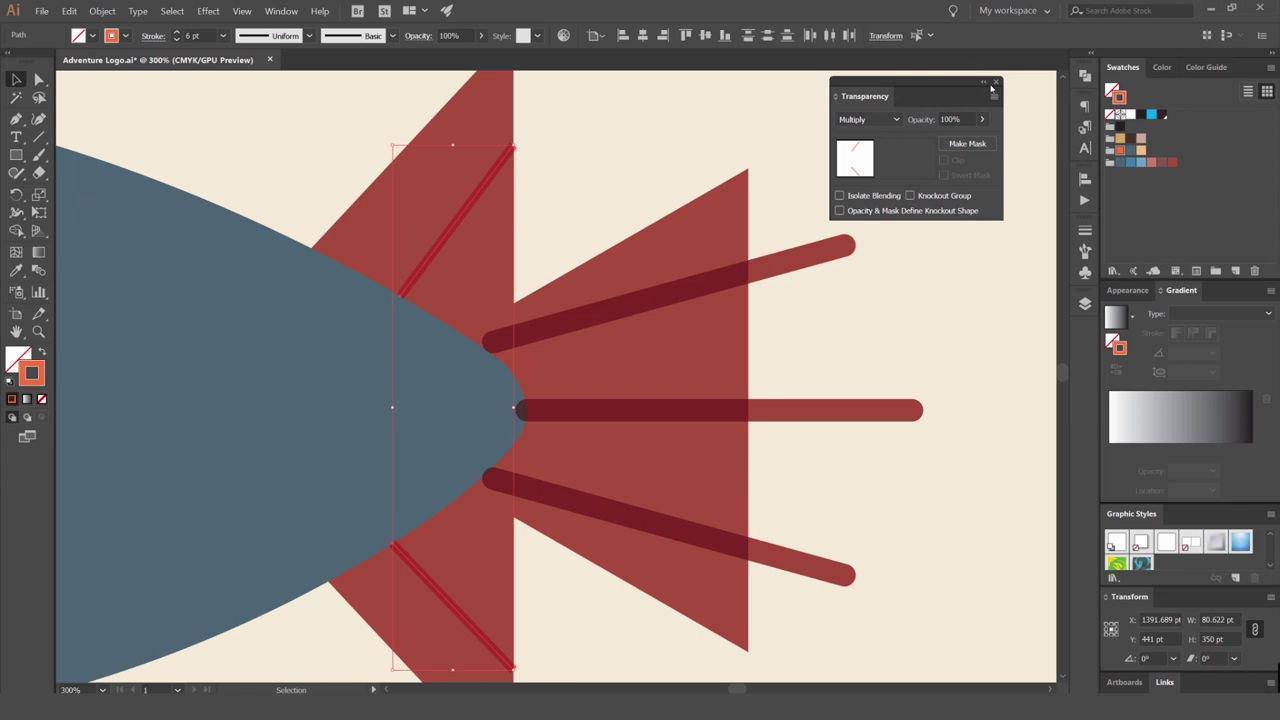
left_click(1085, 75)
scroll(746, 303, "down", 2)
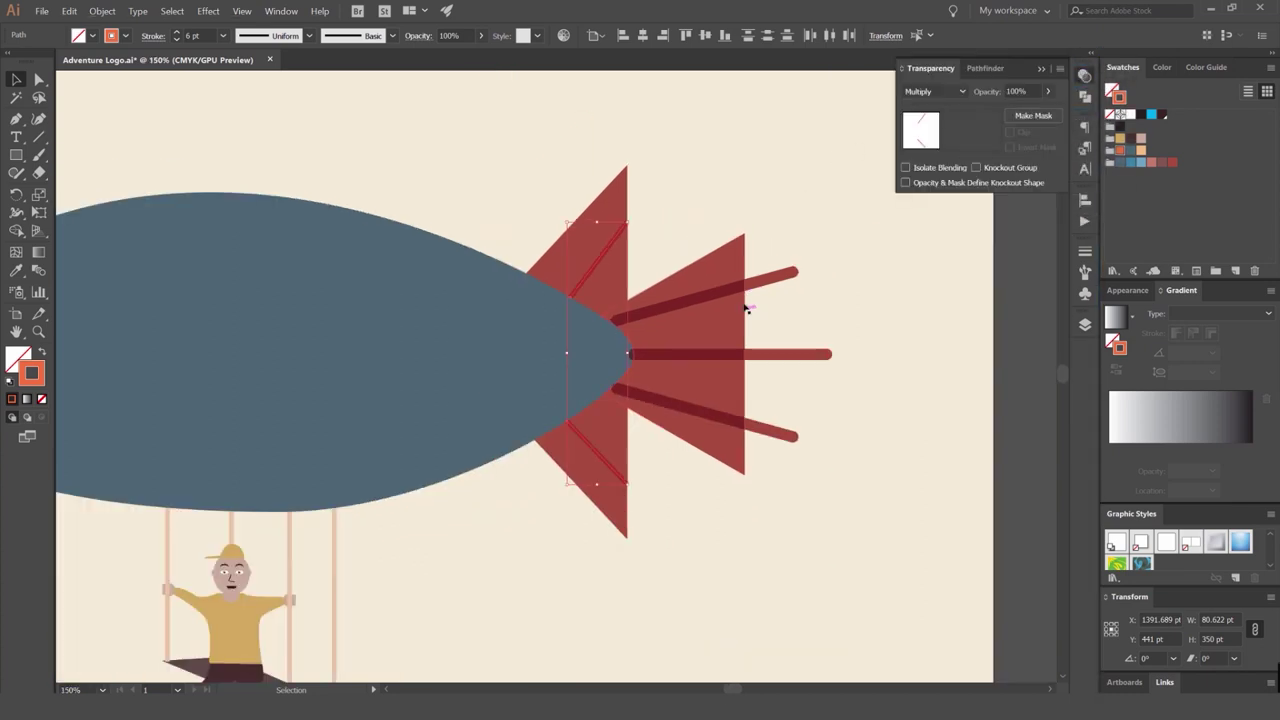
left_click_drag(746, 305, 689, 267)
left_click(648, 198)
Try the muted brownish-red swatch on the upper tail fin's line and undo it.
scroll(630, 196, "down", 2)
scroll(621, 186, "up", 4)
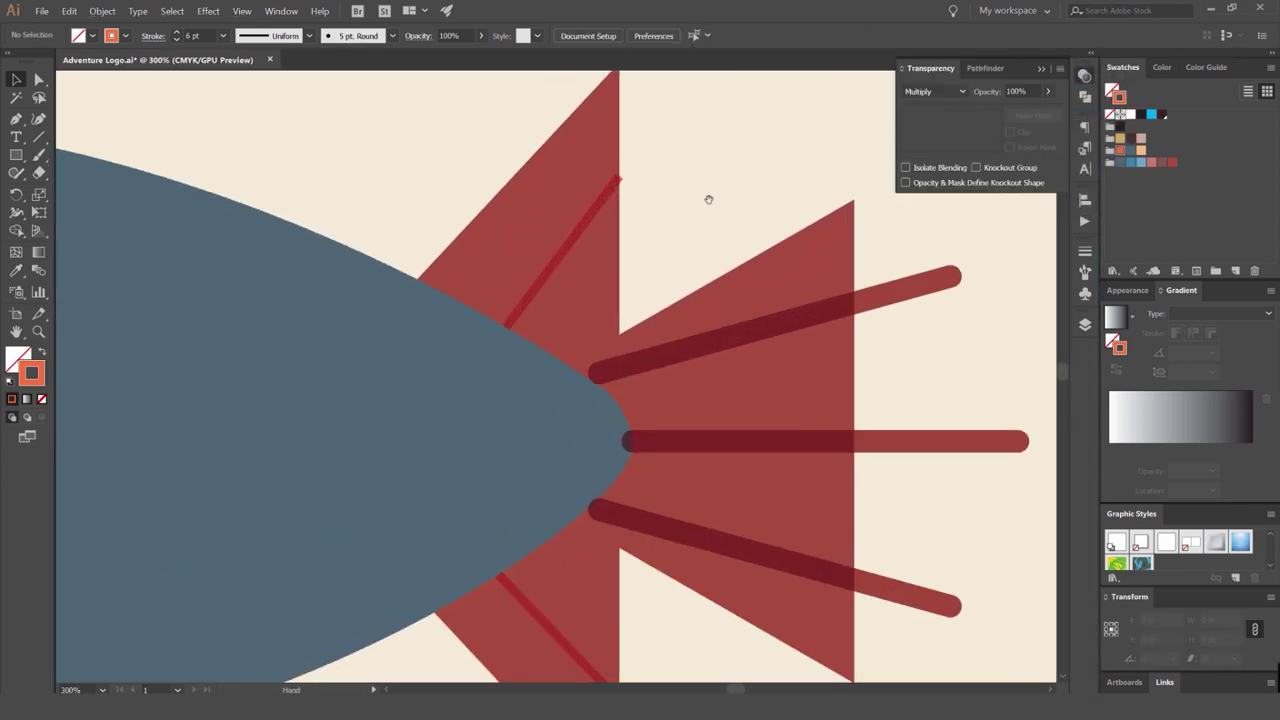
left_click(647, 198)
left_click(831, 163)
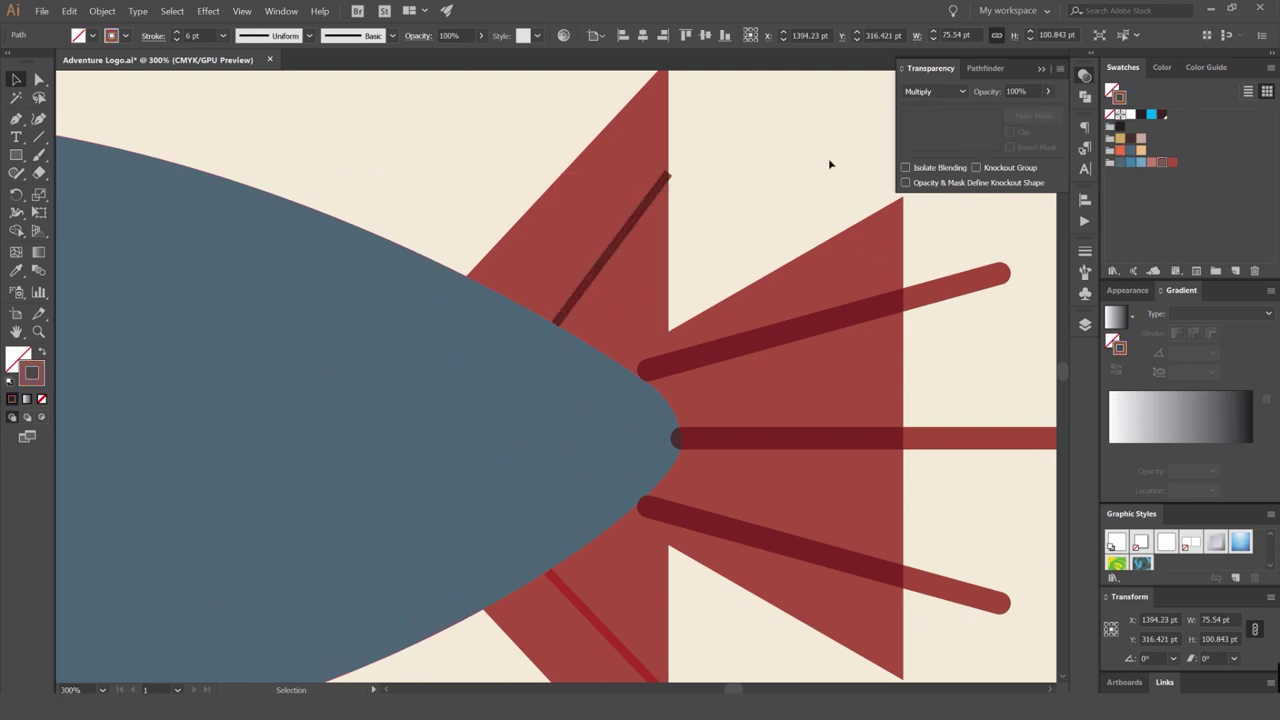
scroll(820, 160, "down", 4)
key("ctrl+z")
left_click_drag(748, 172, 591, 206)
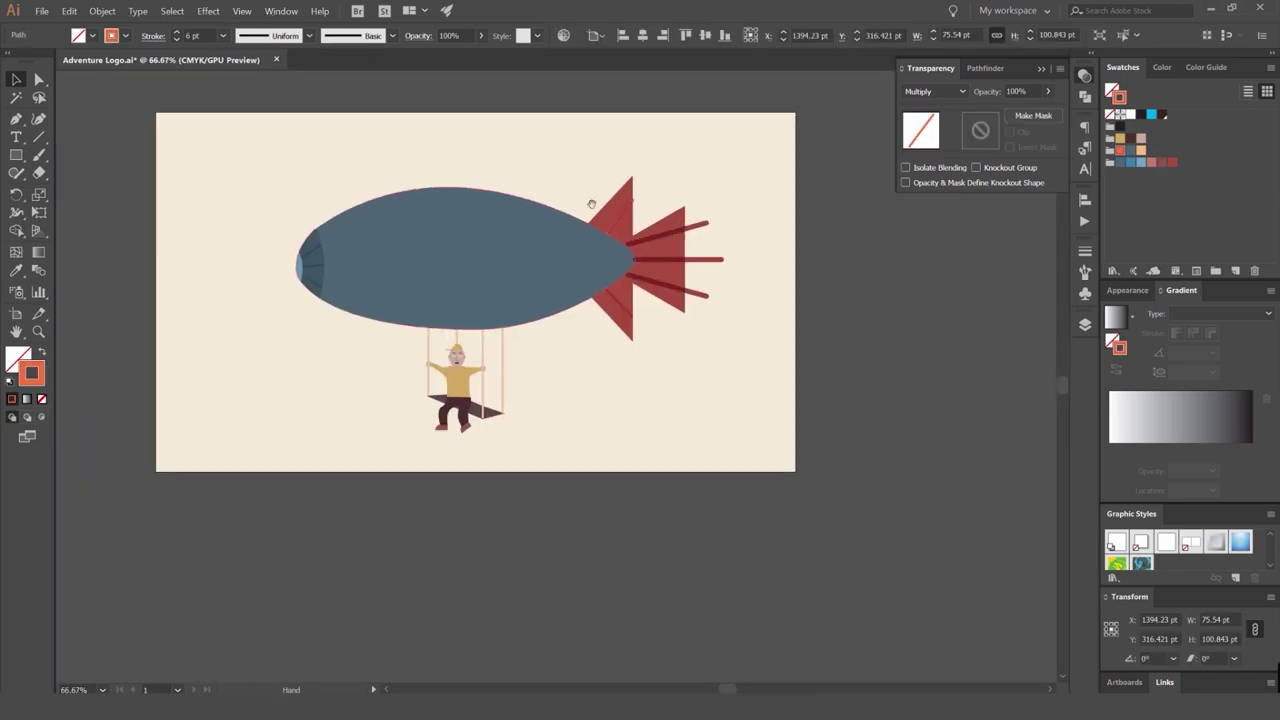
left_click(640, 216)
scroll(640, 224, "up", 3)
left_click(679, 236)
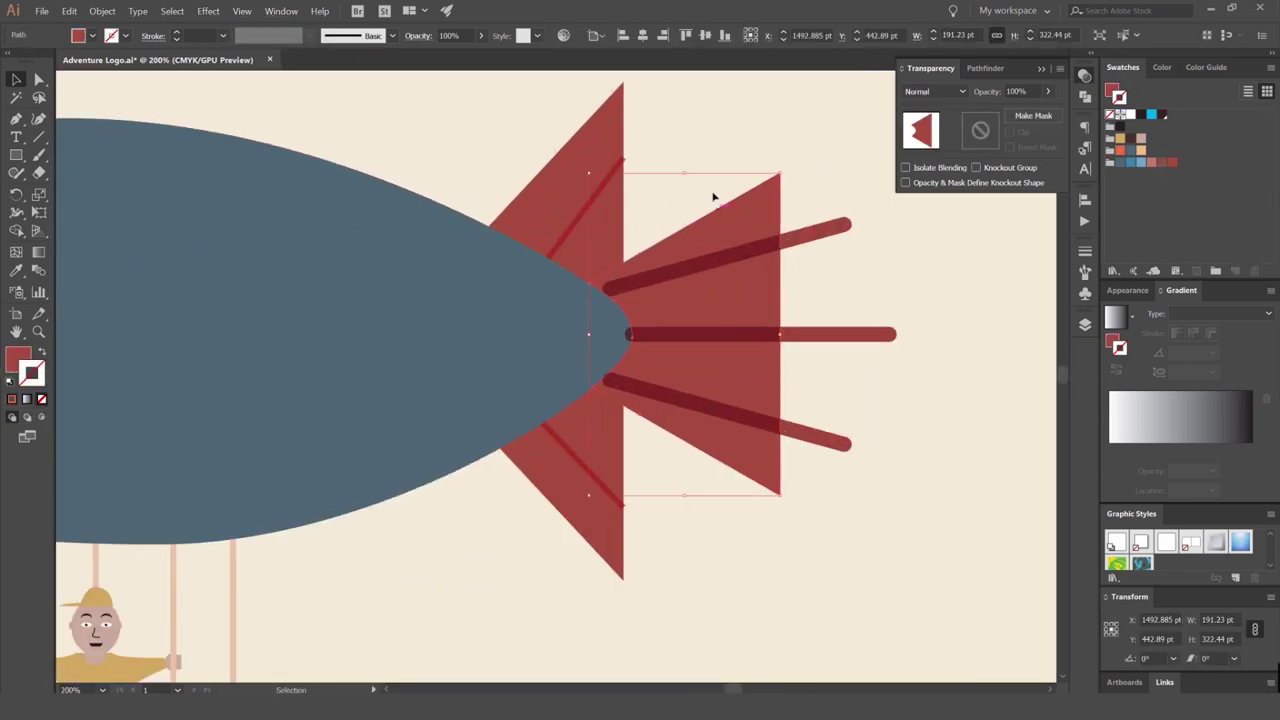
left_click(714, 197)
Create an offset copy of the blue balloon body's path at 8 pt with round joins.
left_click(475, 277)
scroll(474, 278, "down", 3)
left_click_drag(456, 248, 609, 217)
scroll(609, 217, "up", 3)
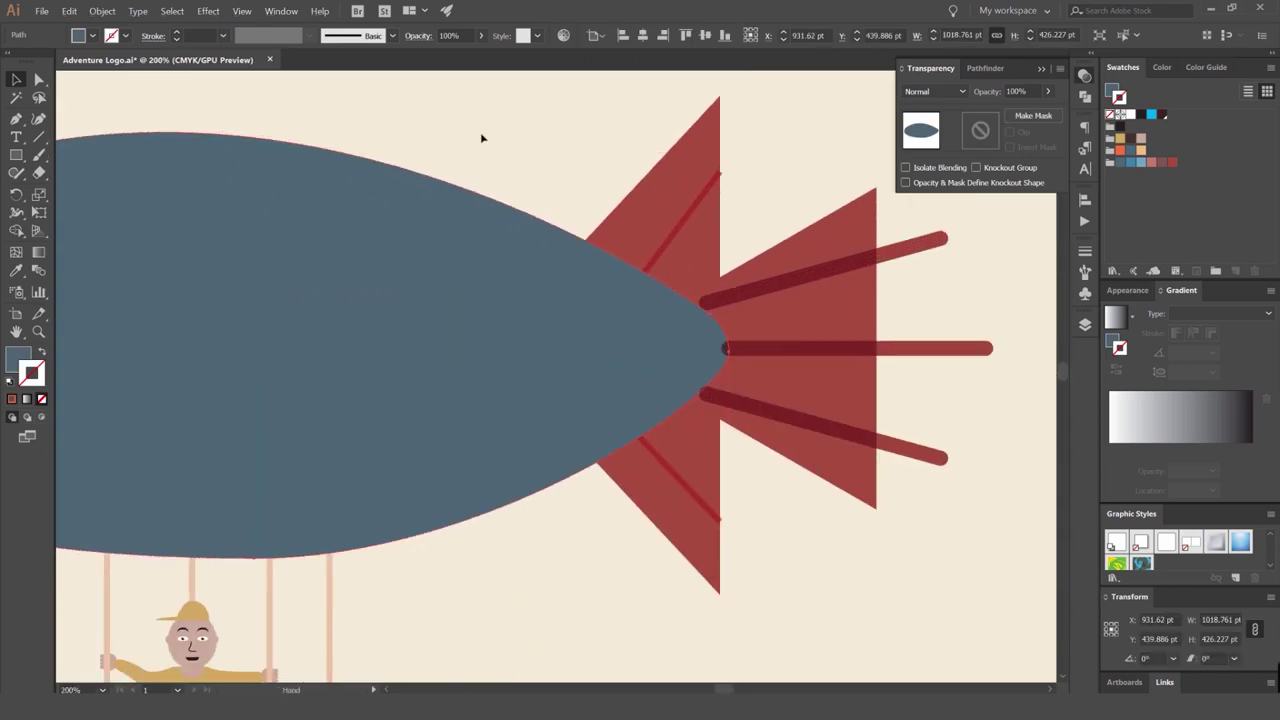
scroll(523, 186, "down", 1)
left_click_drag(489, 209, 618, 183)
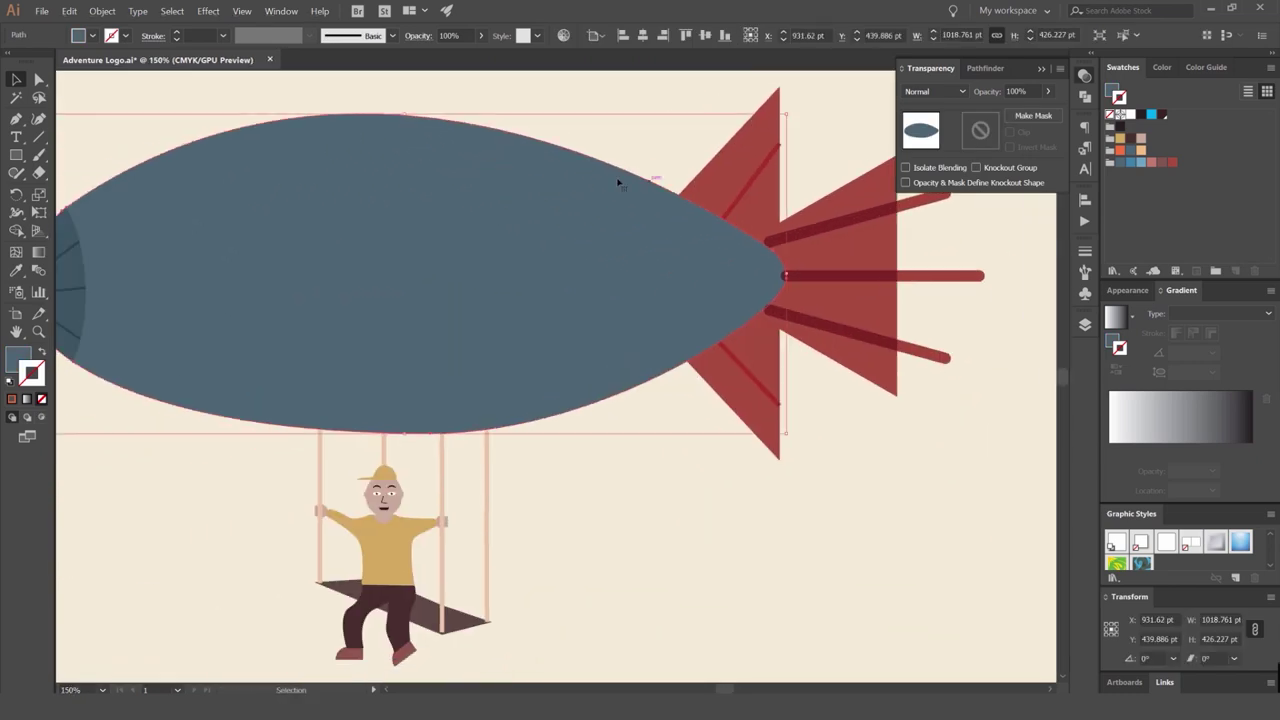
left_click(100, 11)
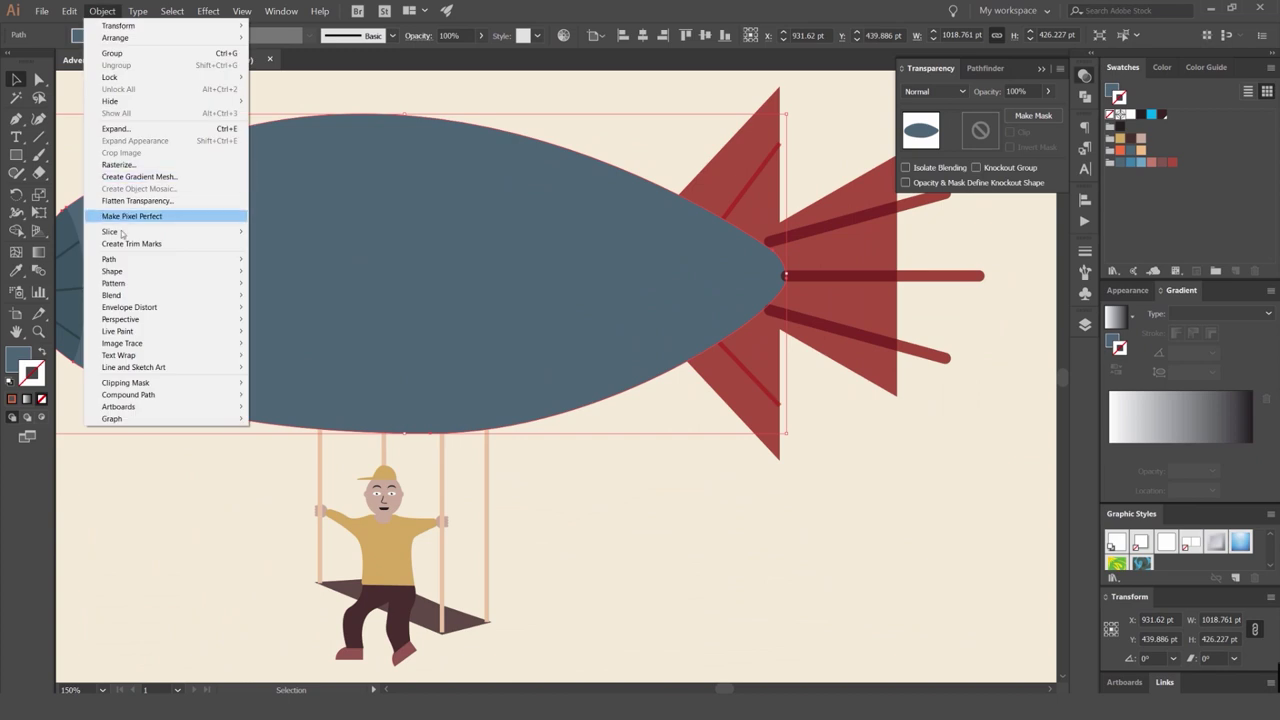
mouse_move(118, 259)
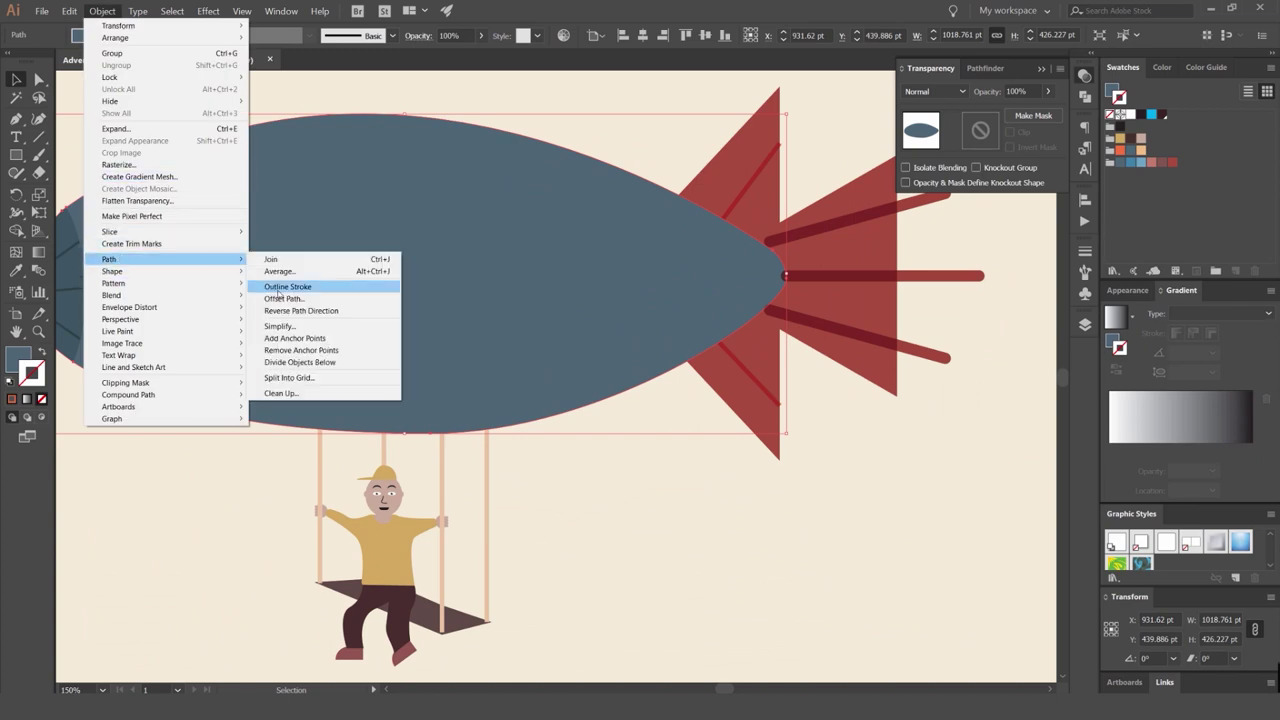
left_click(284, 298)
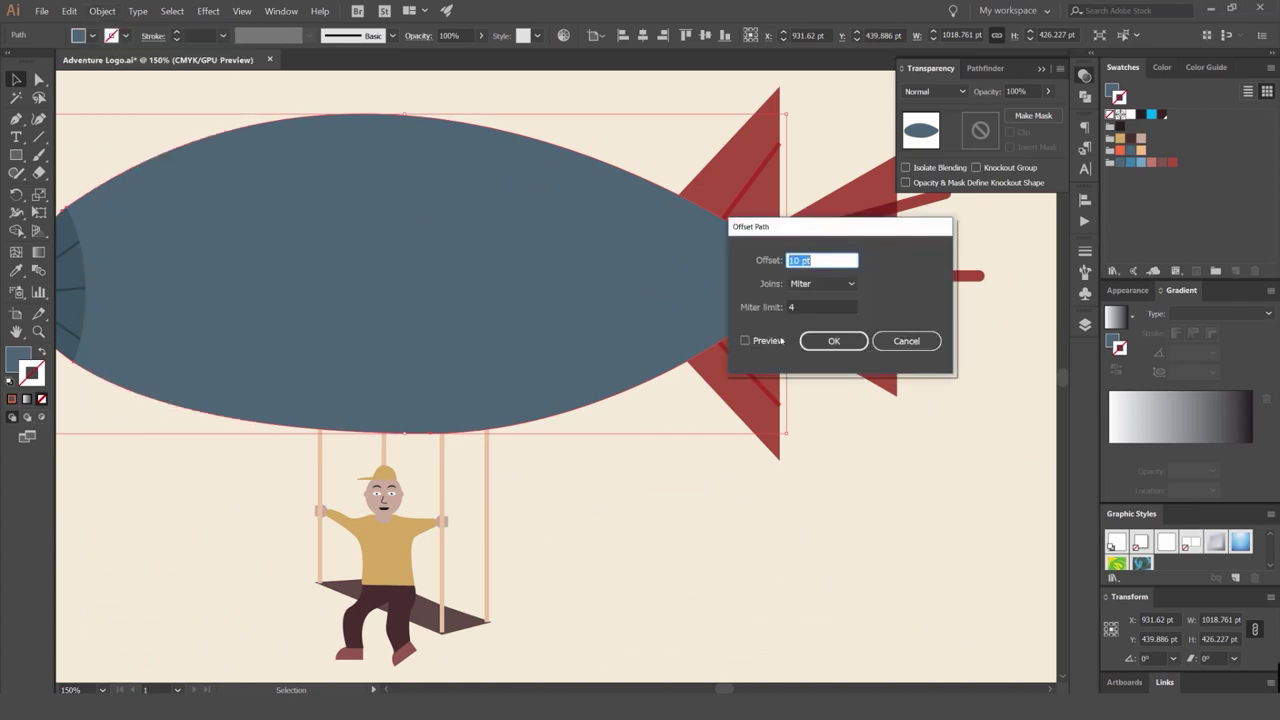
left_click(770, 341)
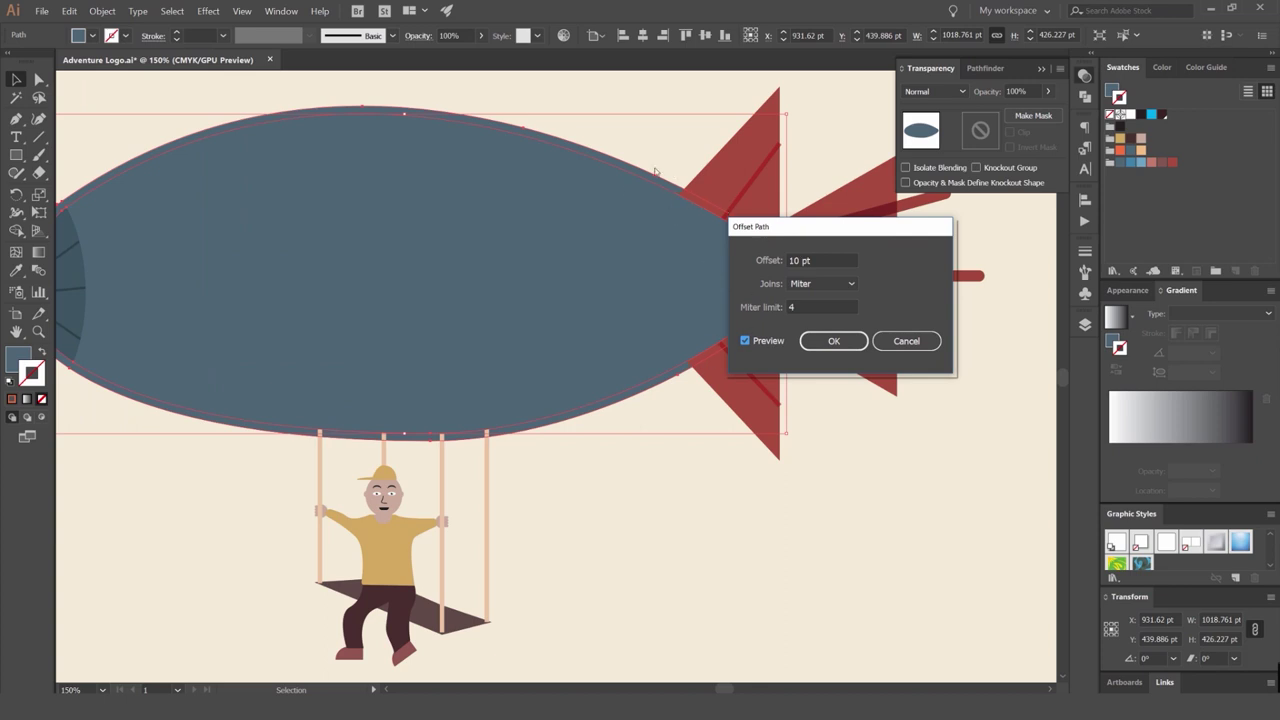
left_click(833, 284)
left_click(800, 312)
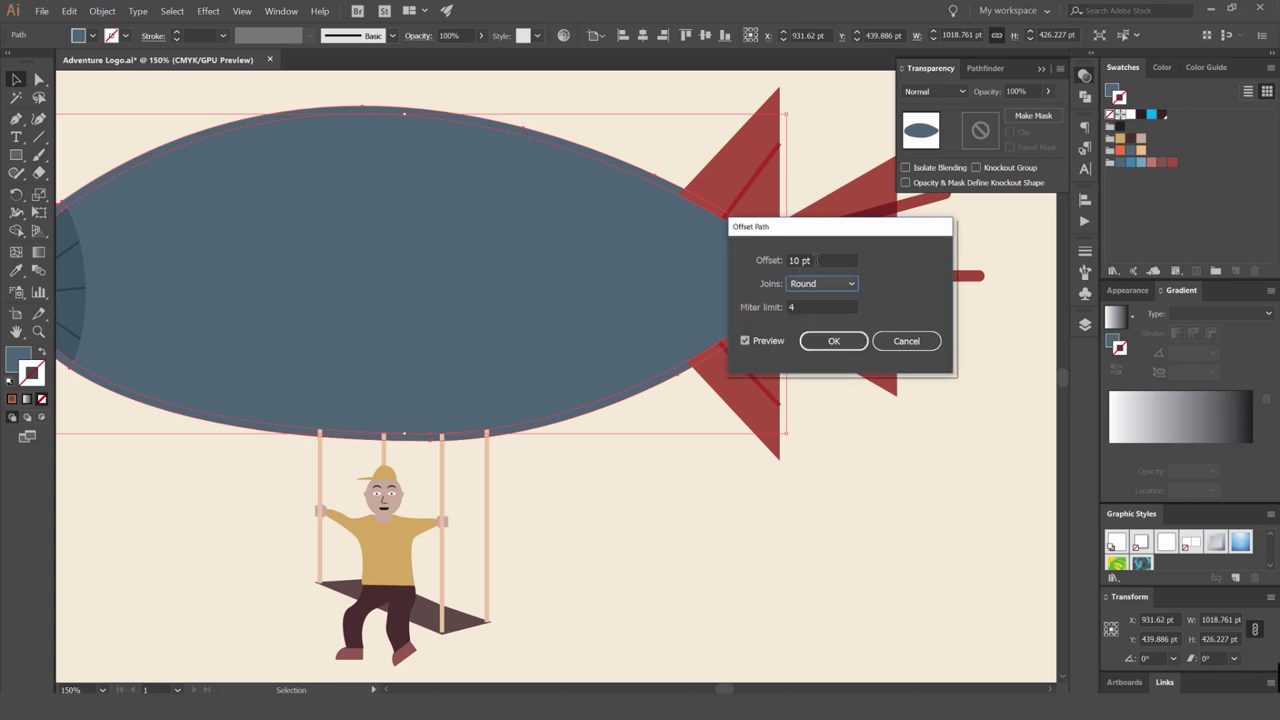
scroll(816, 260, "down", 3)
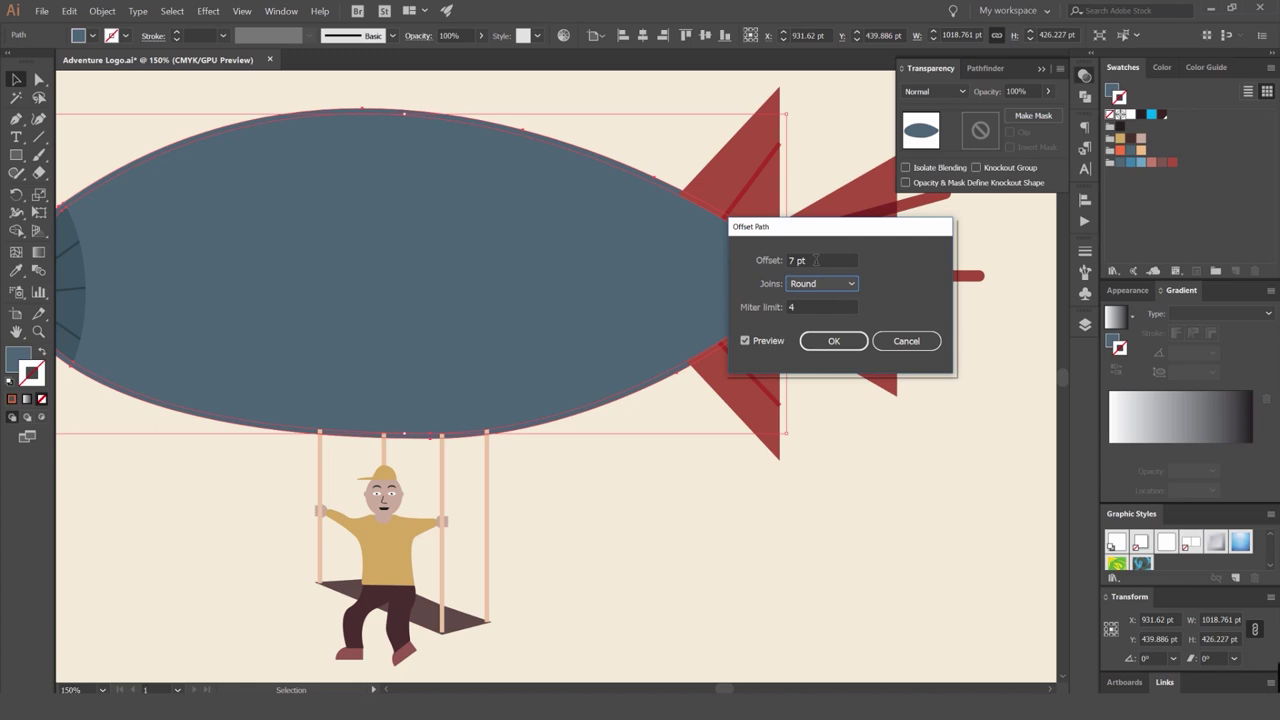
key("Up")
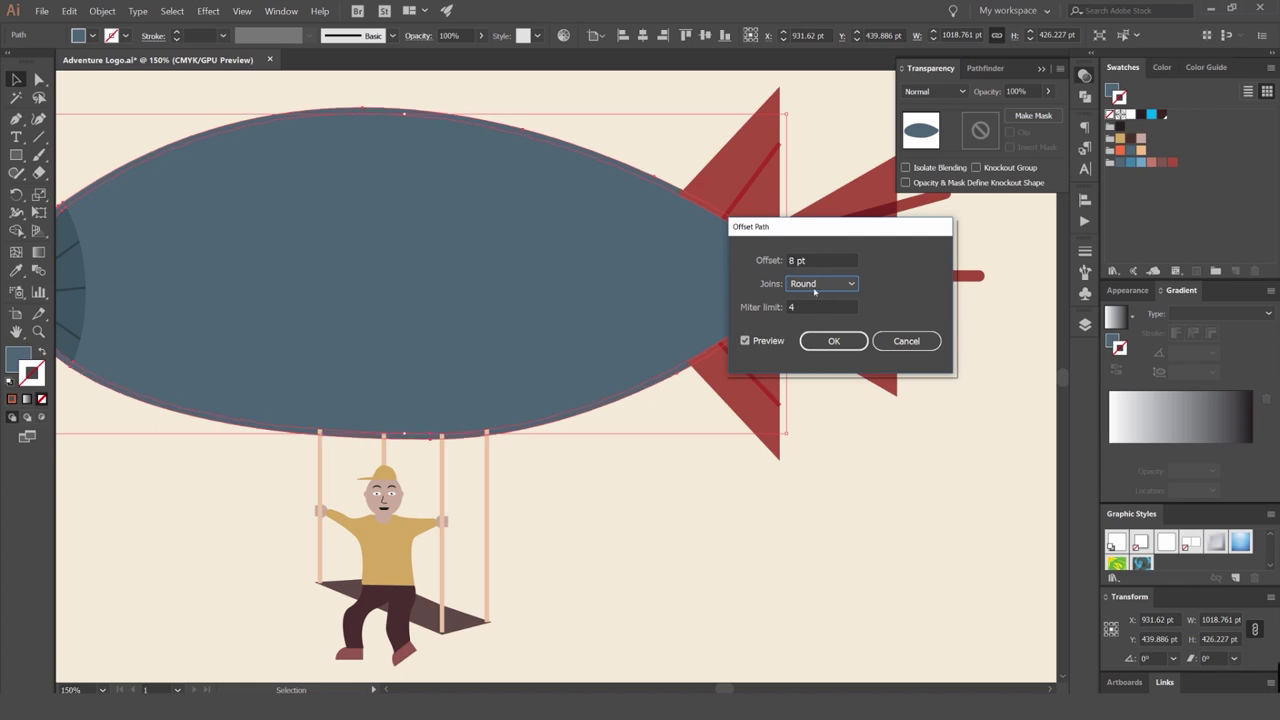
left_click(834, 341)
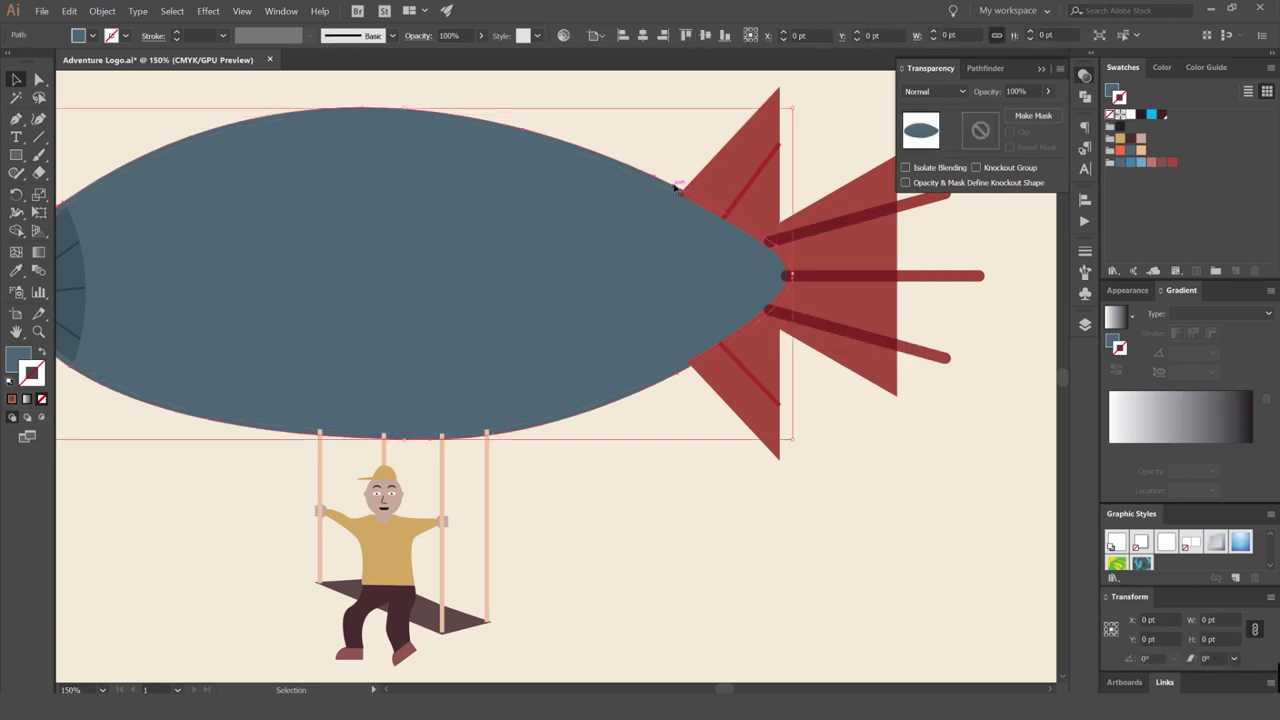
Set the blending of the balloon's offset copy to Multiply and check its overlap with the tail fins.
left_click(933, 91)
left_click(935, 128)
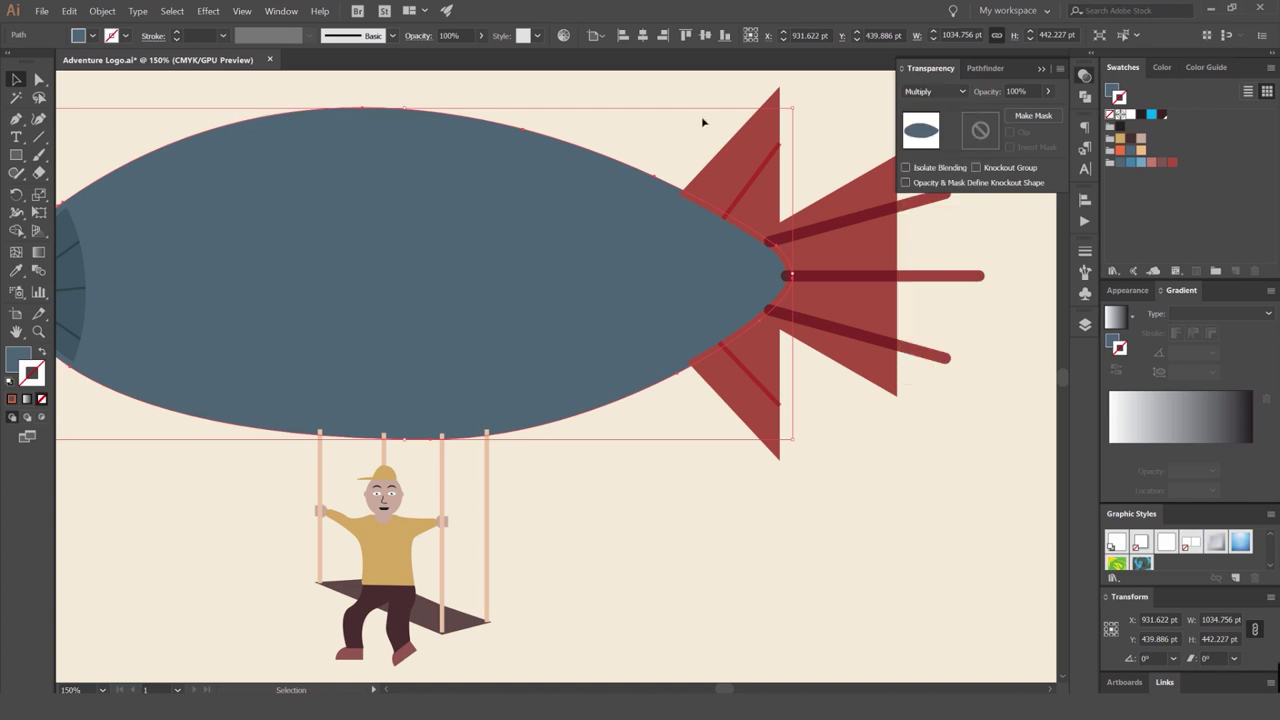
key("a")
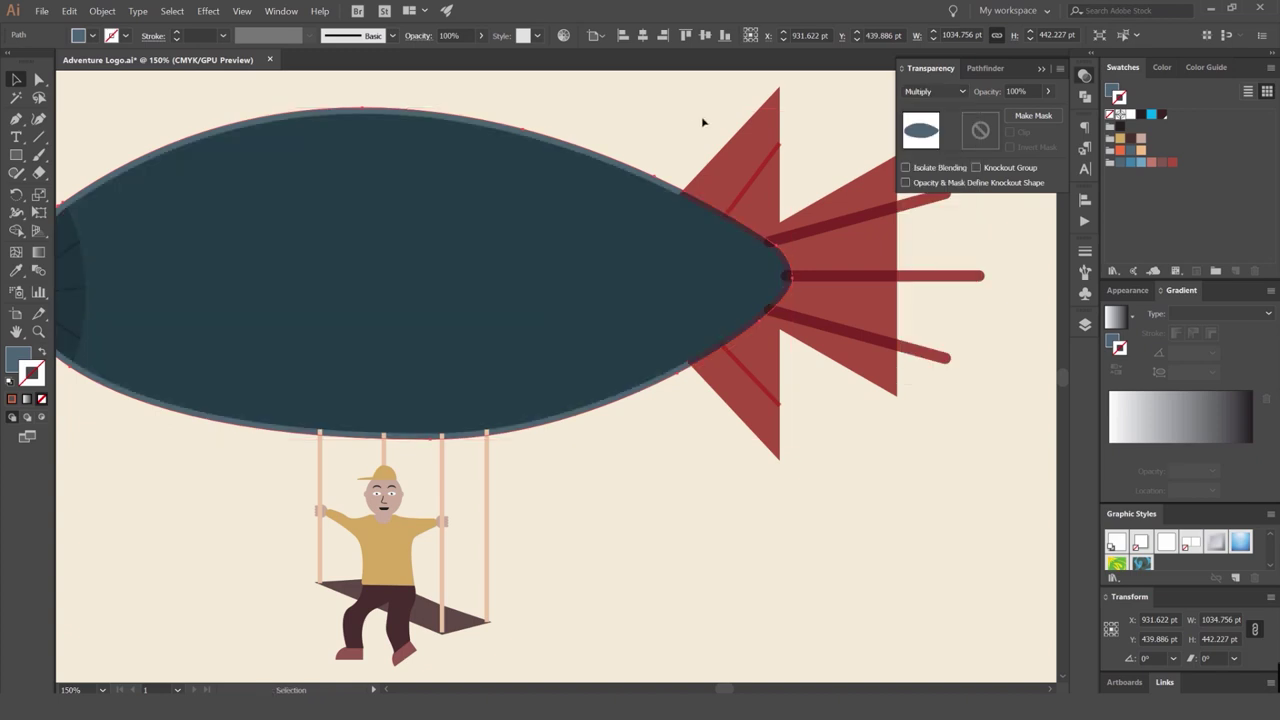
scroll(716, 198, "up", 4)
scroll(540, 164, "down", 3)
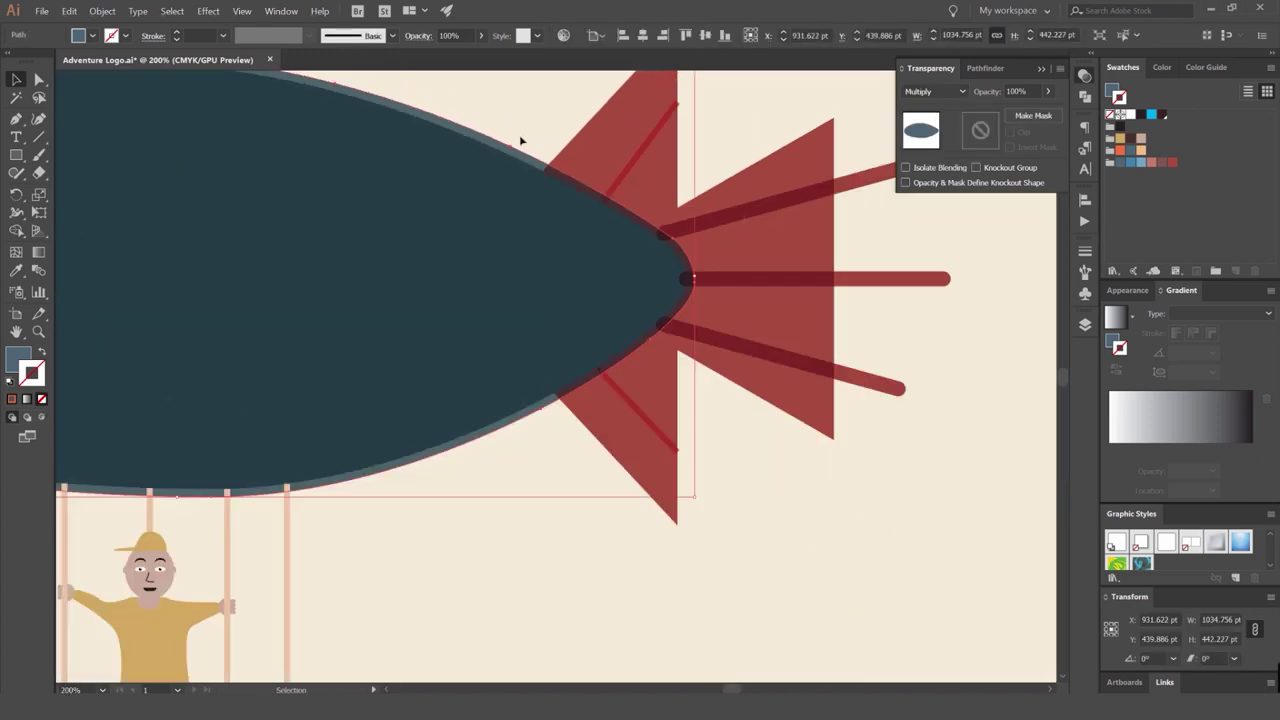
scroll(520, 140, "up", 4)
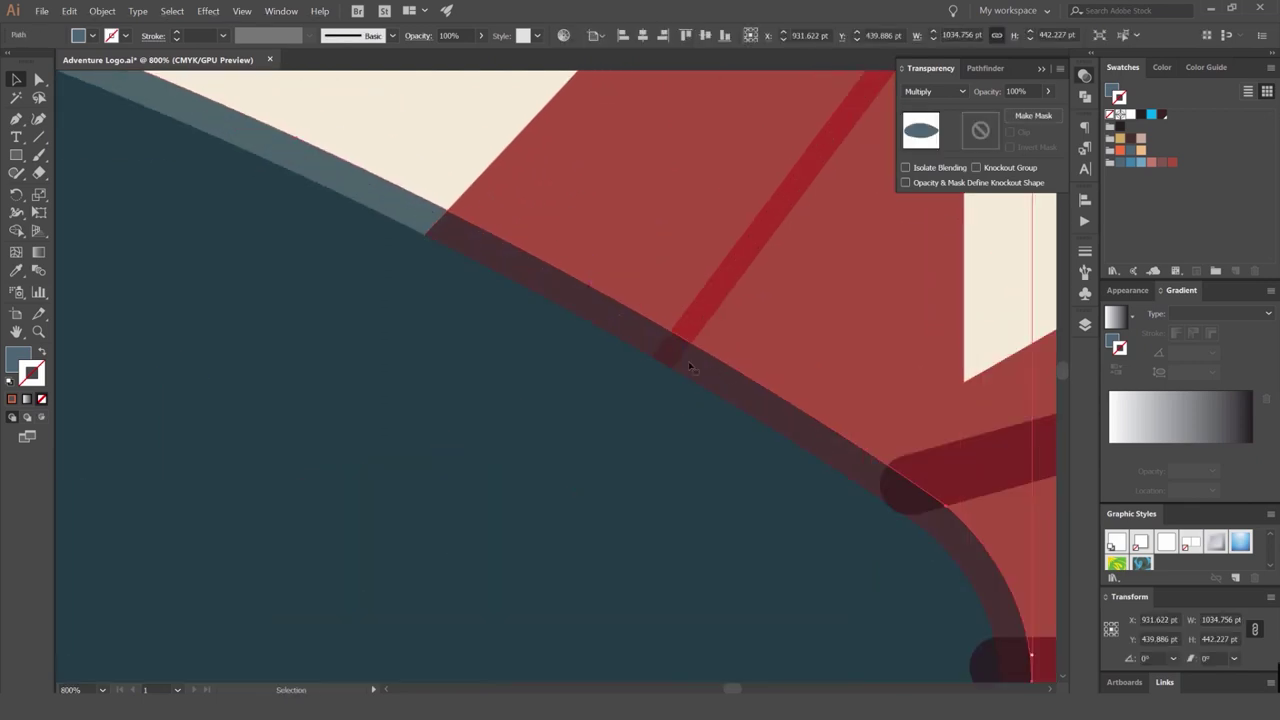
scroll(900, 470, "down", 7)
left_click_drag(786, 397, 712, 326)
left_click(774, 363)
scroll(774, 363, "up", 2)
left_click_drag(796, 345, 671, 234)
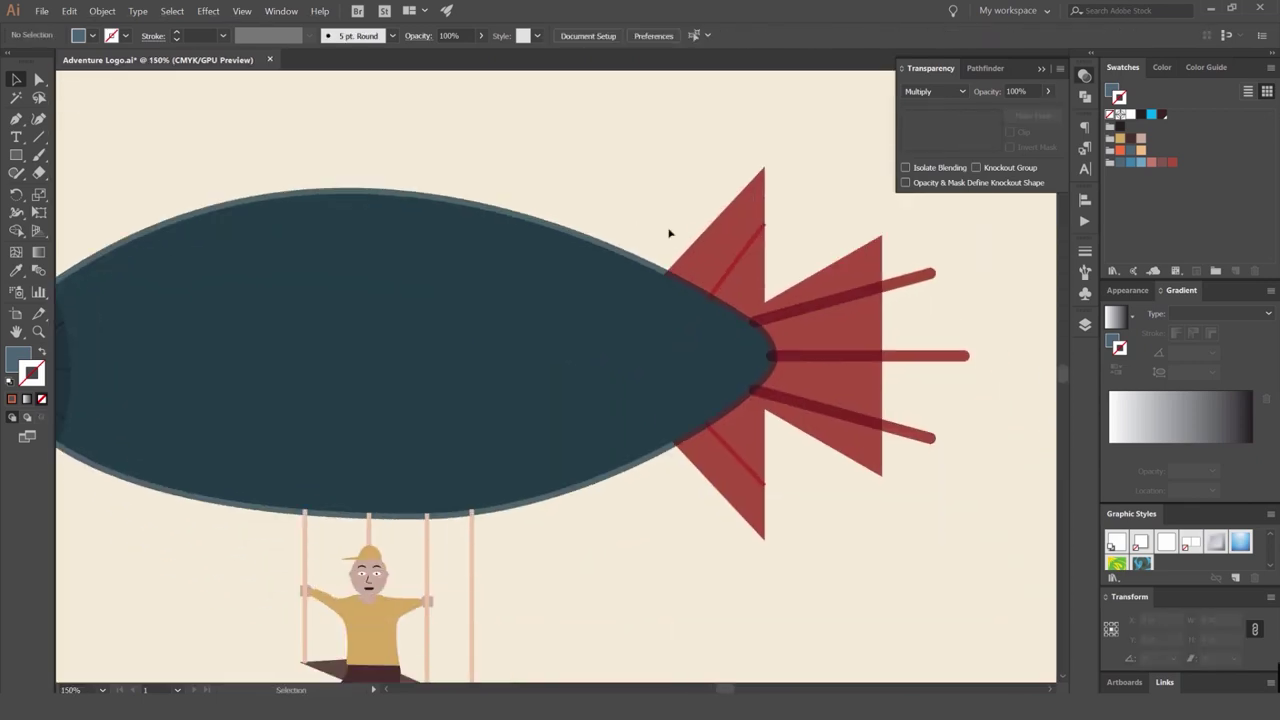
Trim the offset shape against the upper and lower tail fins with the Shape Builder, keeping only the strips that overlap the fins.
left_click(722, 256)
left_click(721, 497, "shift")
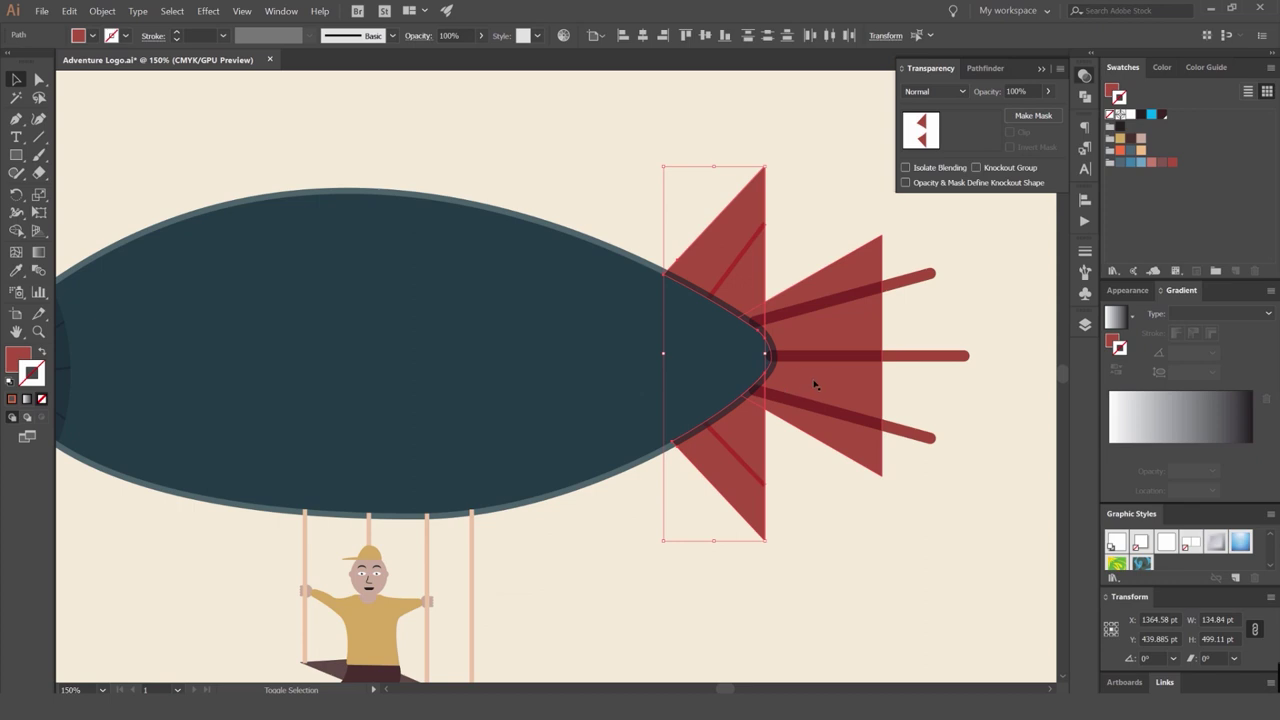
scroll(632, 265, "up", 5)
scroll(627, 550, "up", 2)
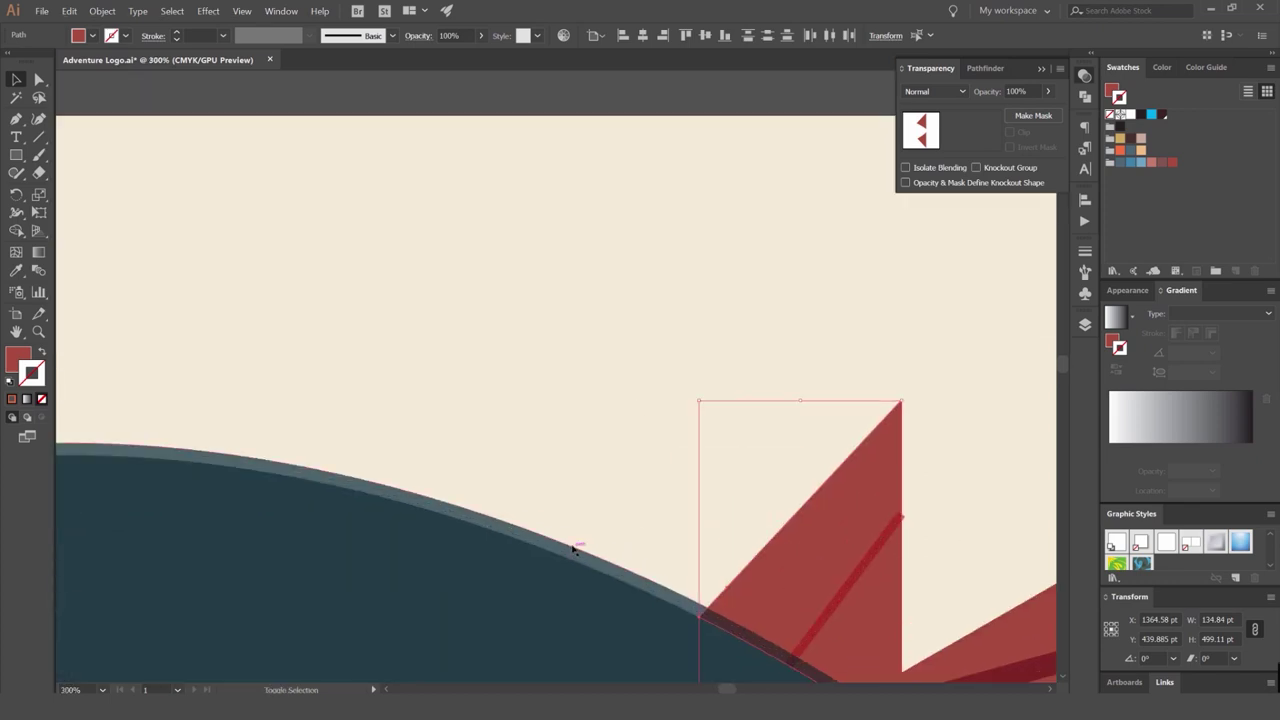
left_click(574, 548, "shift")
scroll(574, 548, "down", 3)
left_click_drag(617, 544, 563, 357)
scroll(564, 382, "up", 4)
key("shift+m")
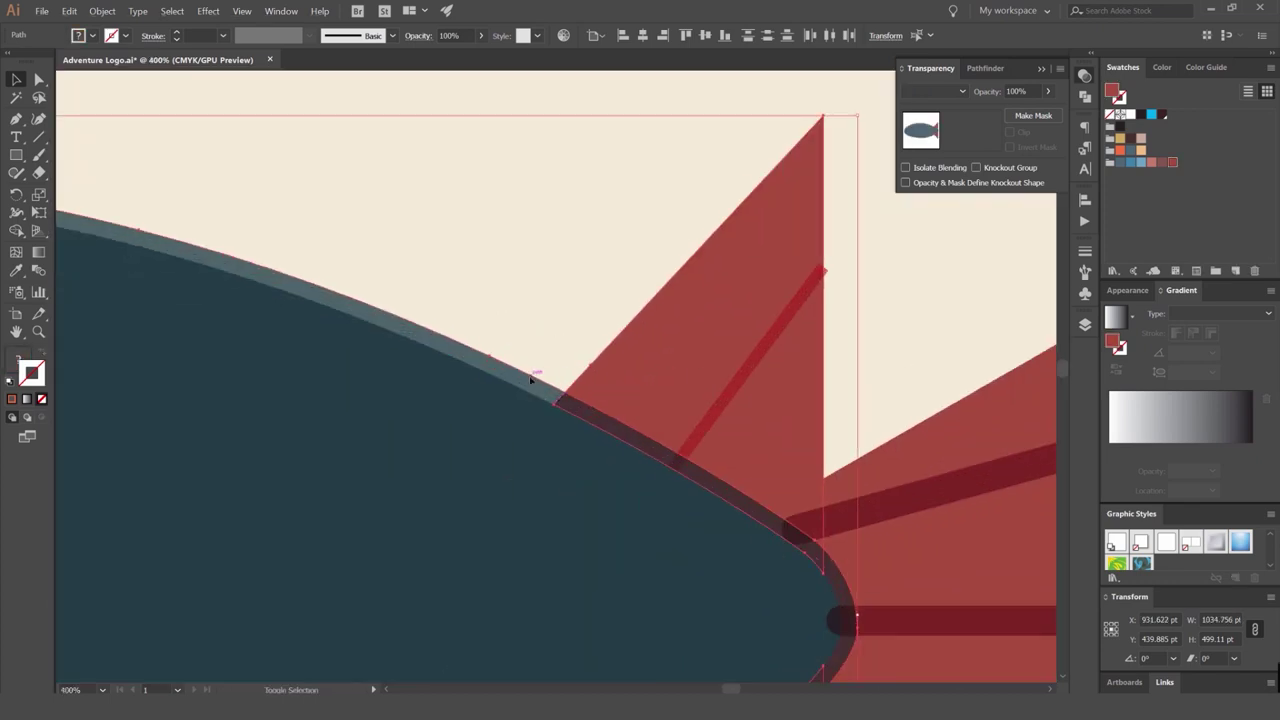
left_click(522, 374, "alt")
scroll(530, 337, "down", 3)
key("v")
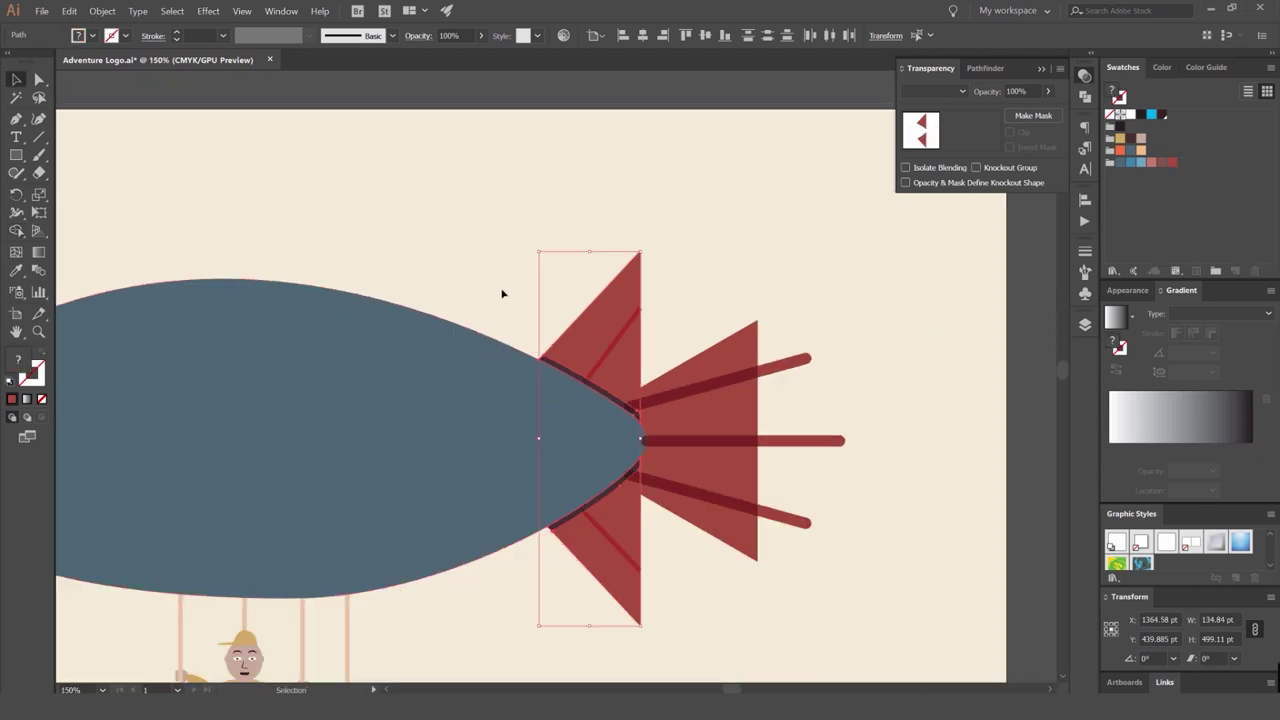
left_click(502, 291)
Bring the rear tail fin to the front of the artwork.
scroll(499, 295, "down", 5)
scroll(519, 307, "up", 8, "alt")
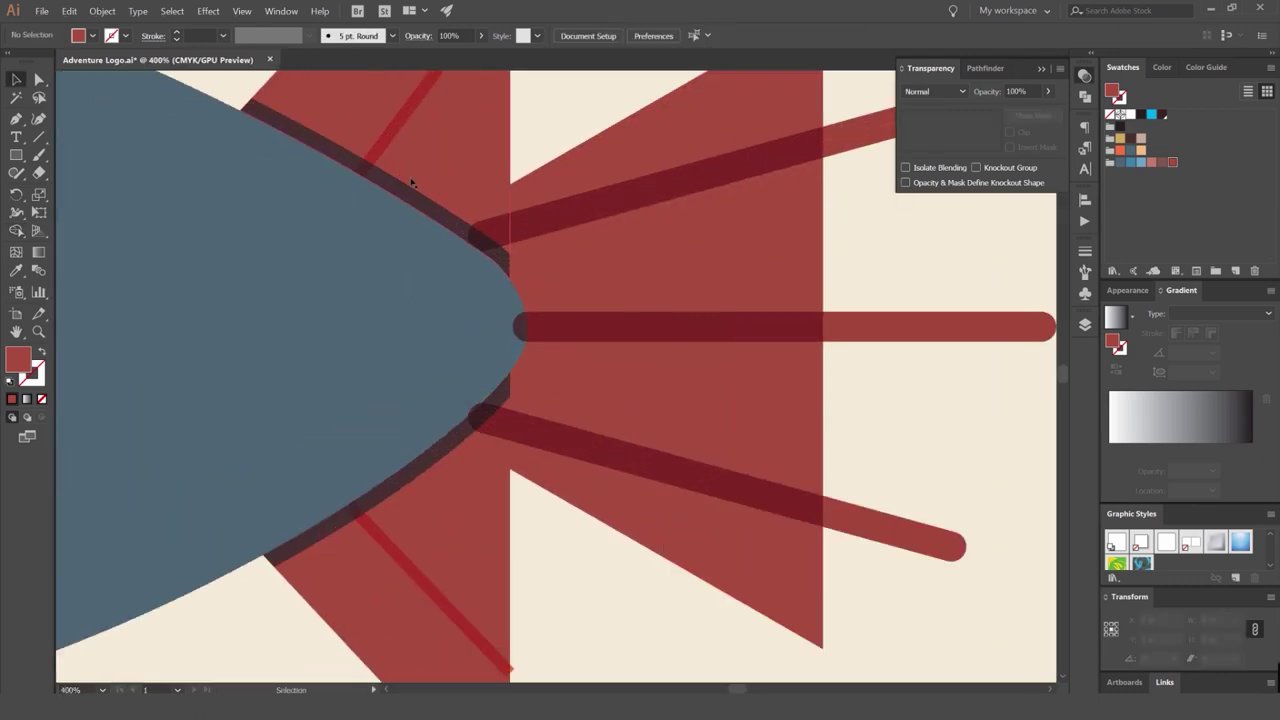
scroll(714, 271, "down", 2, "alt")
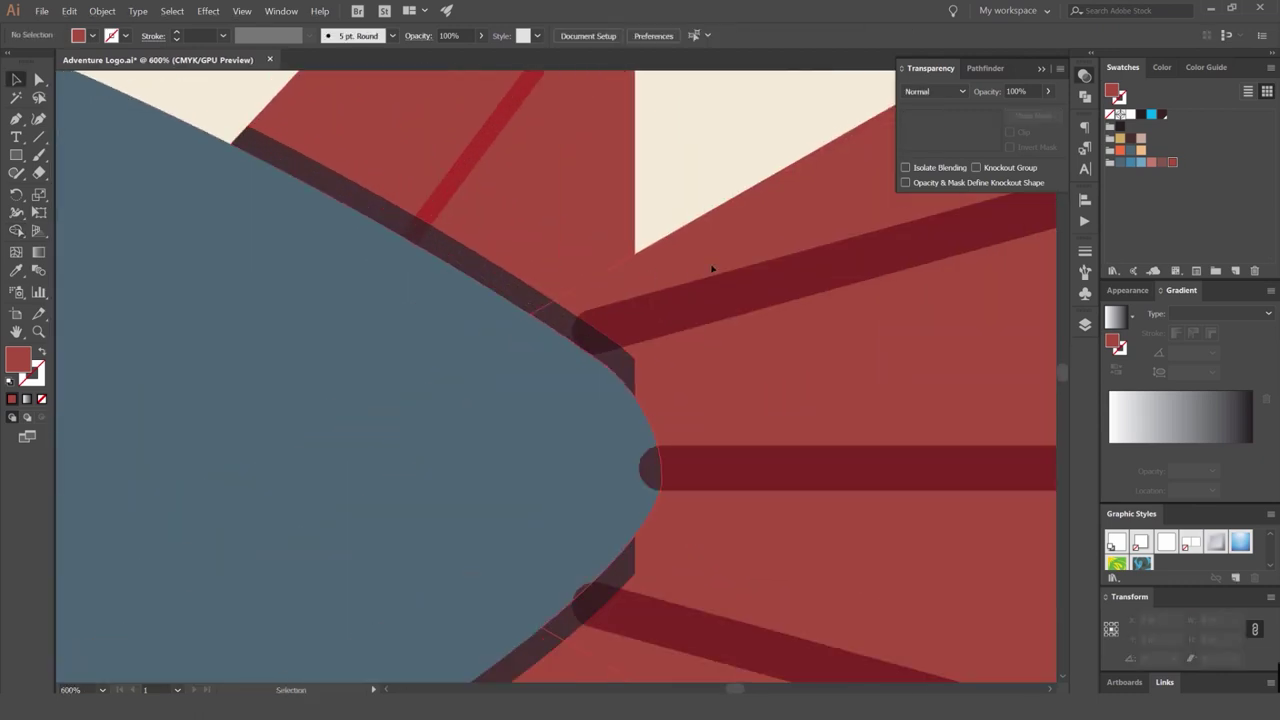
left_click(710, 266)
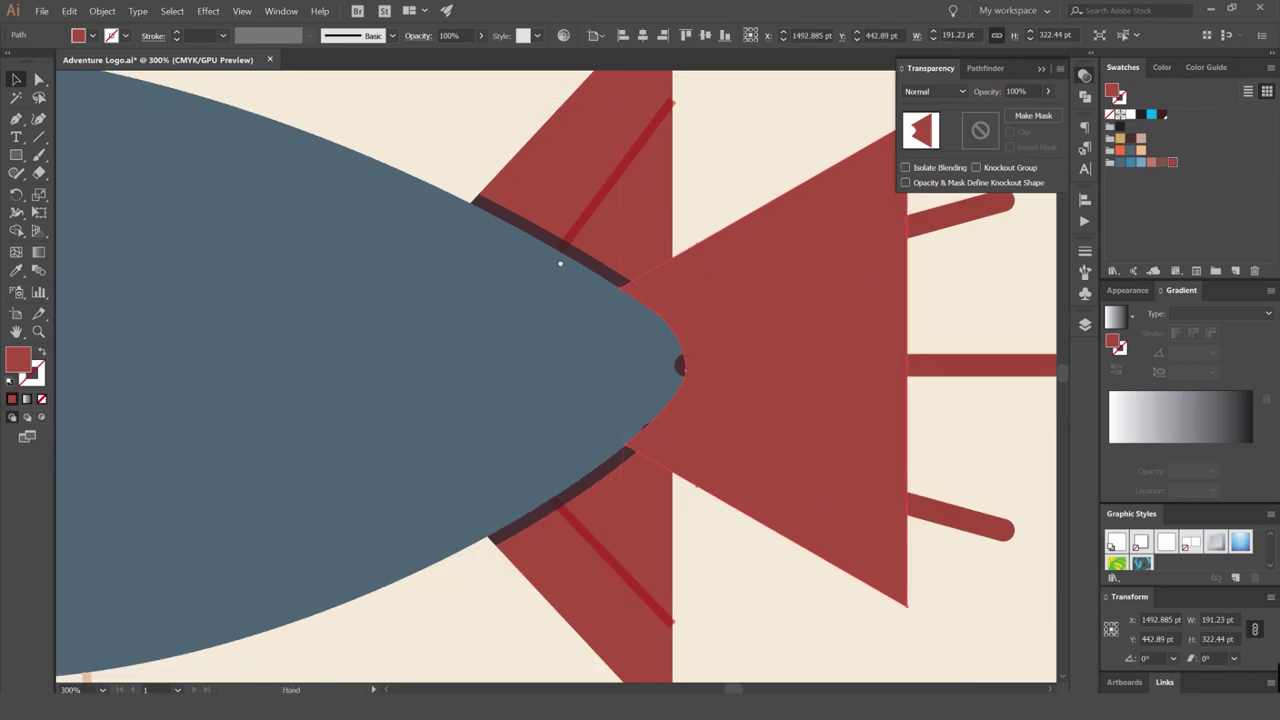
left_click_drag(560, 263, 542, 261)
left_click_drag(791, 231, 555, 253)
Bring the group of three rear tail bars to the front, above the rear tail fin.
left_click(766, 157)
left_click_drag(705, 570, 708, 577)
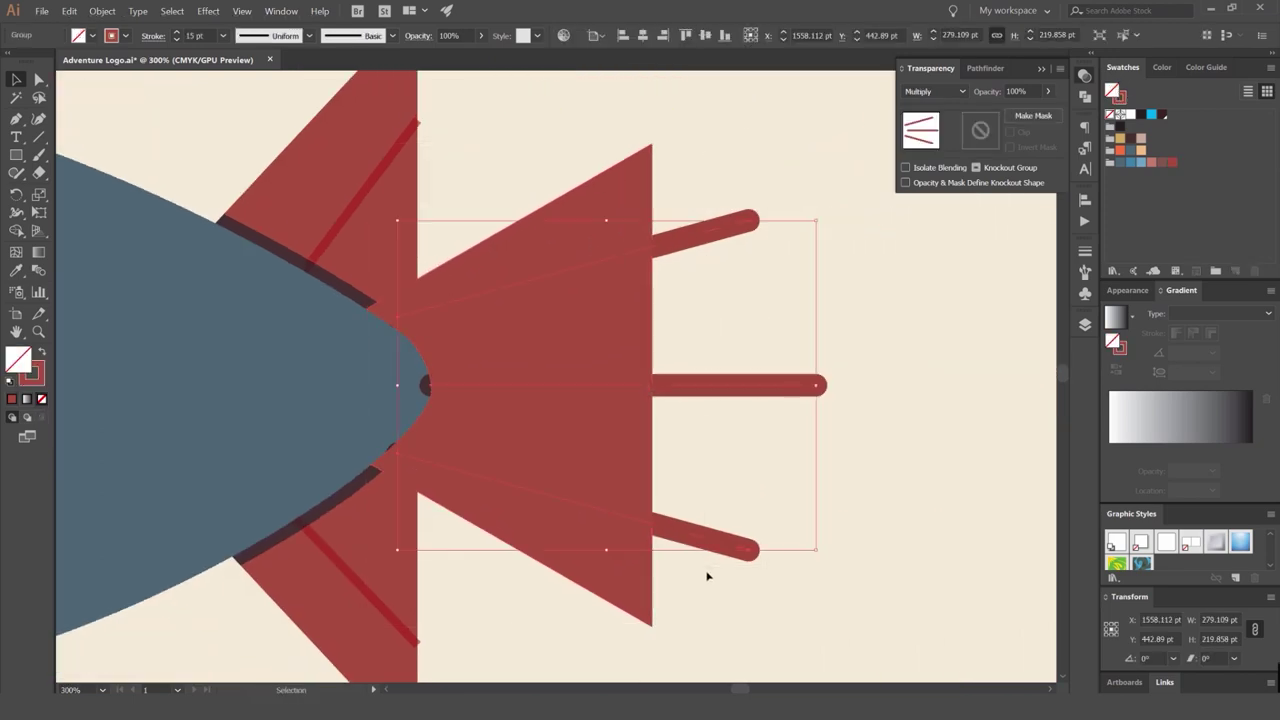
key("ctrl+shift+bracketright")
left_click(914, 522)
scroll(908, 519, "down", 3, "alt")
key("ctrl+z")
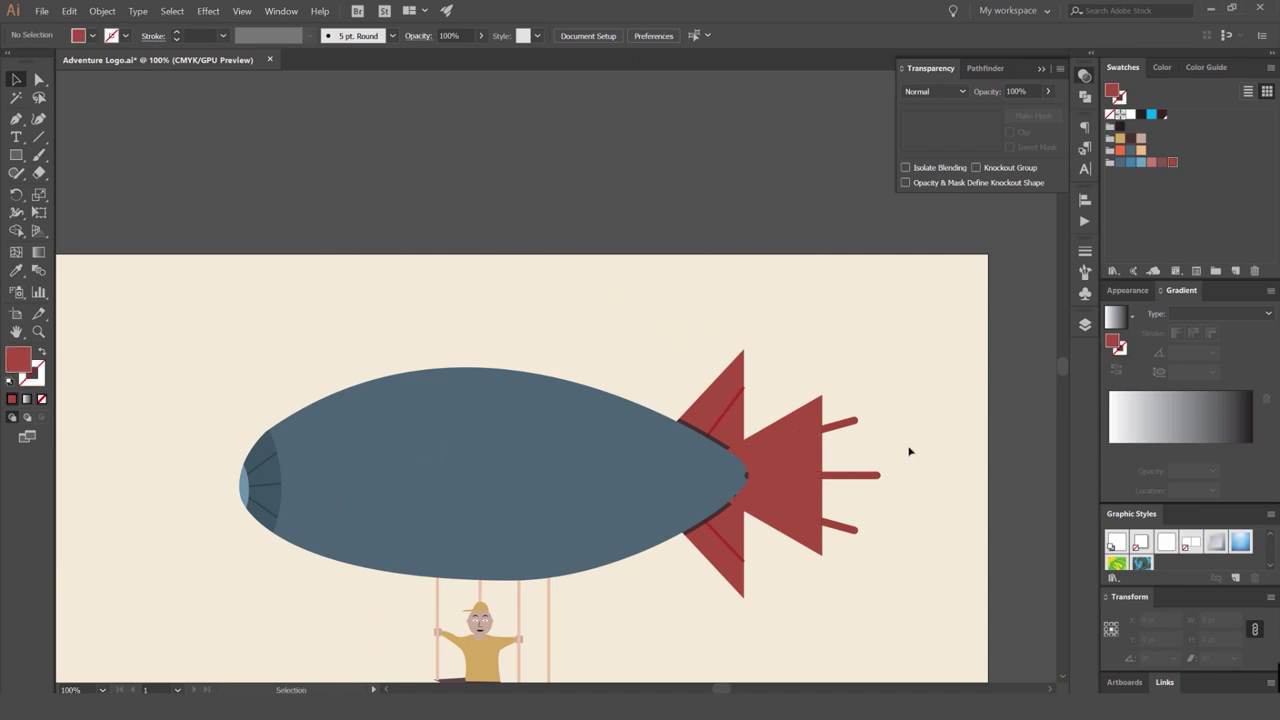
key("ctrl+shift+z")
left_click_drag(914, 446, 880, 296)
scroll(746, 239, "up", 3, "alt")
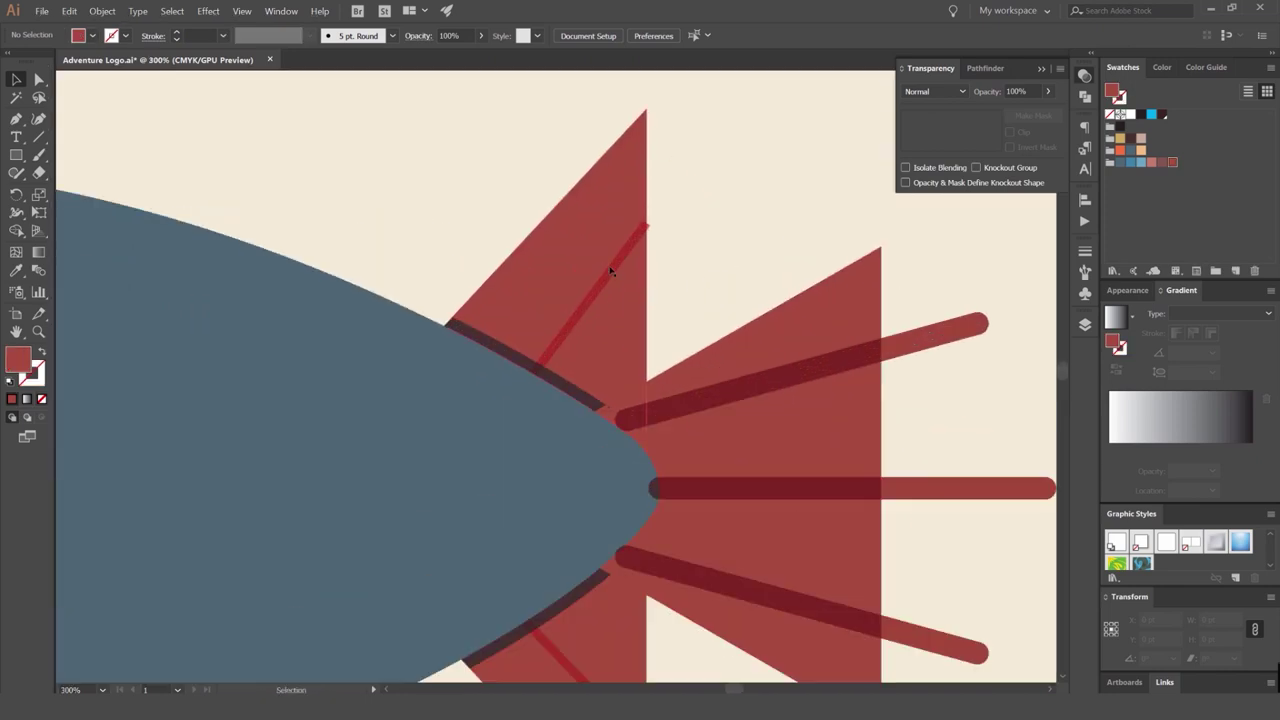
Try to sample the rear bars' appearance onto the upper tail fin's line with the Eyedropper.
left_click(618, 268)
key("i")
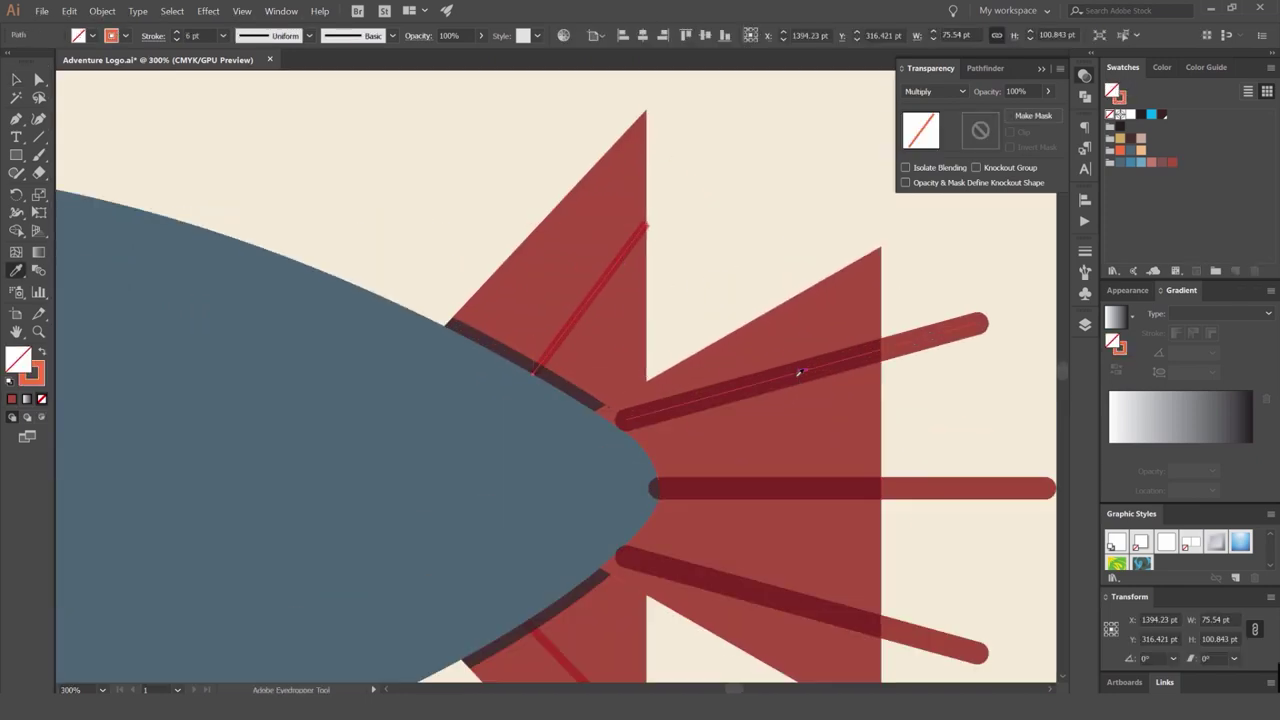
left_click(750, 310)
key("v")
left_click(717, 246)
key("ctrl+0")
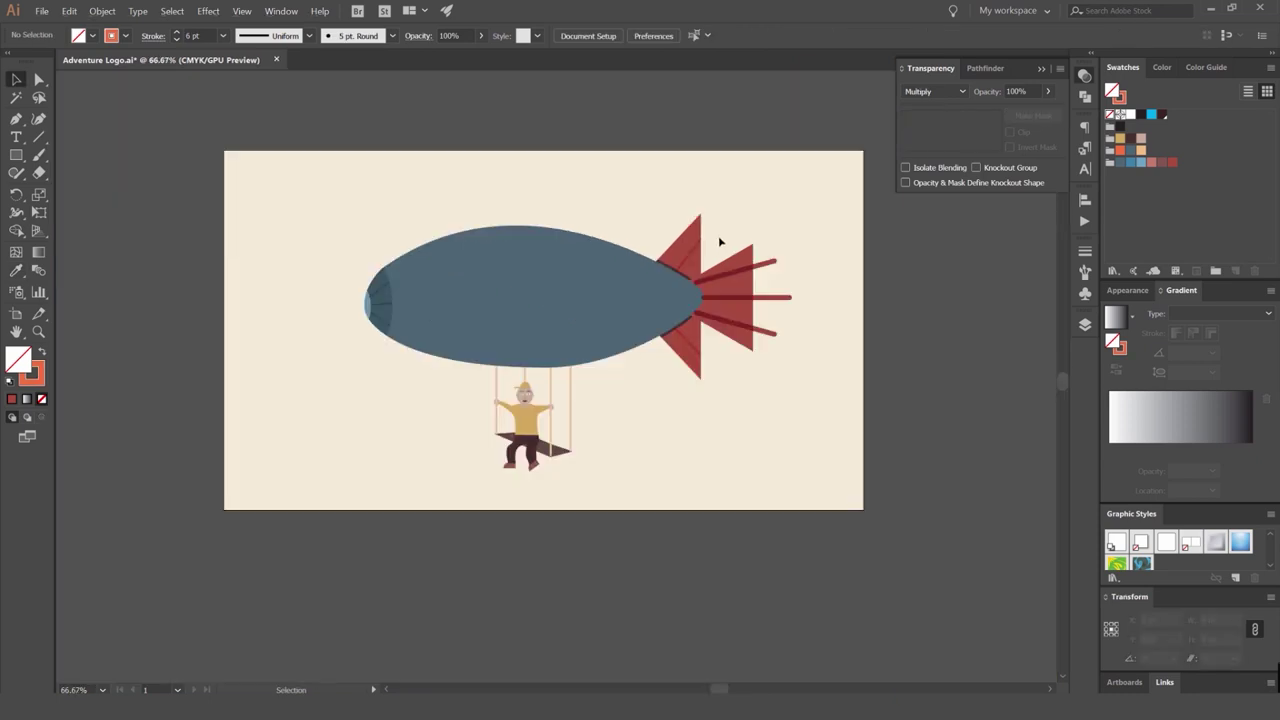
Set the two shadow strips on the upper and lower tail fins to 40% opacity and fill them with the dark red swatch.
scroll(690, 280, "up", 5, "alt")
left_click(637, 344)
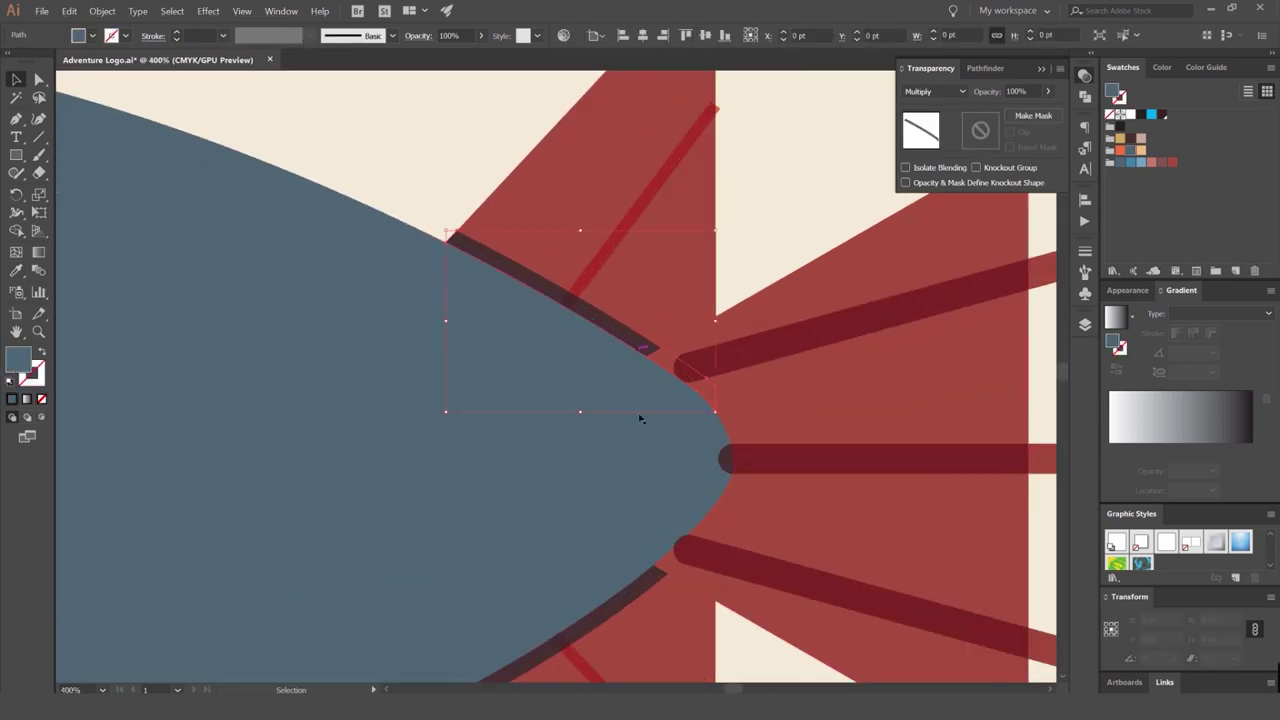
left_click(643, 585, "shift")
left_click(1016, 91)
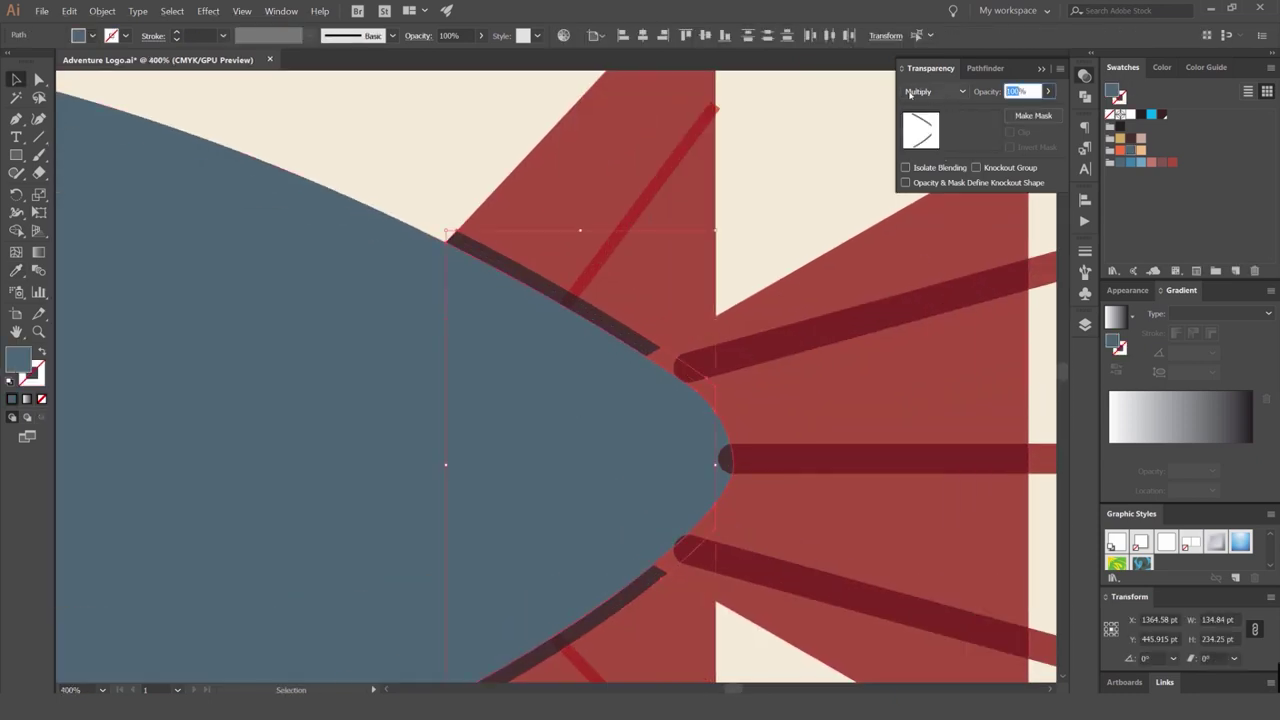
type("40")
key("Return")
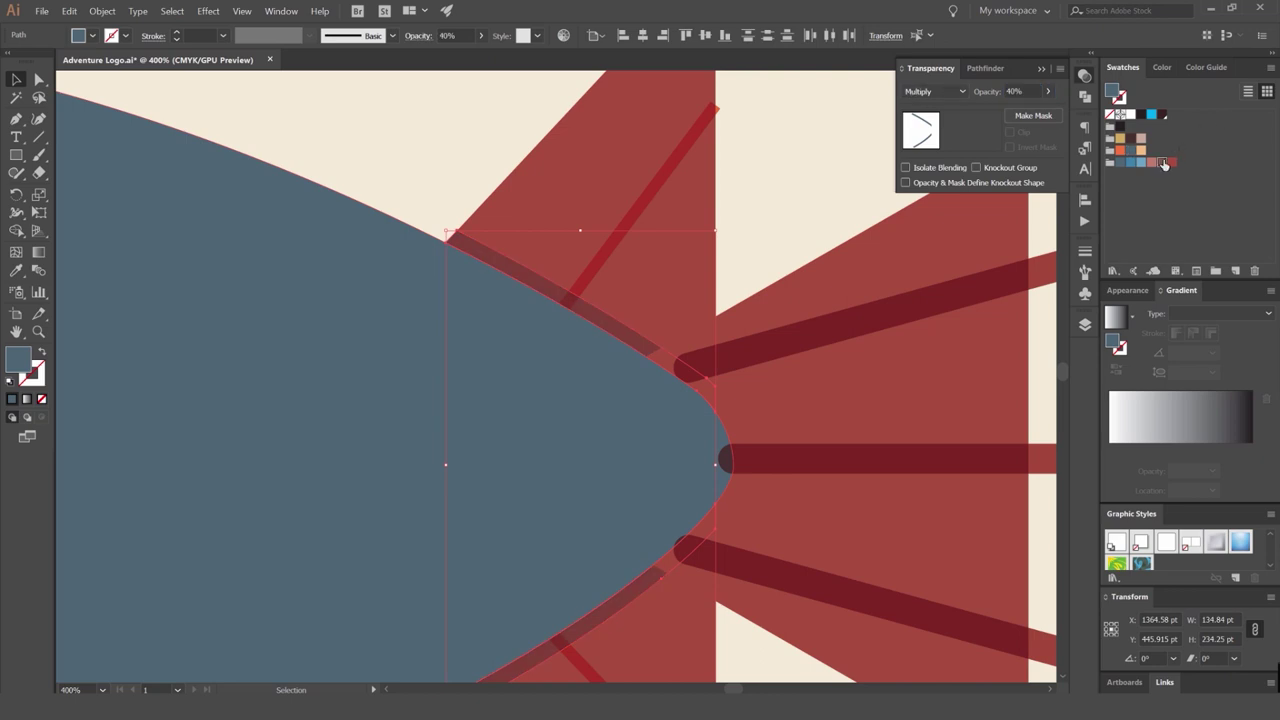
left_click(781, 155)
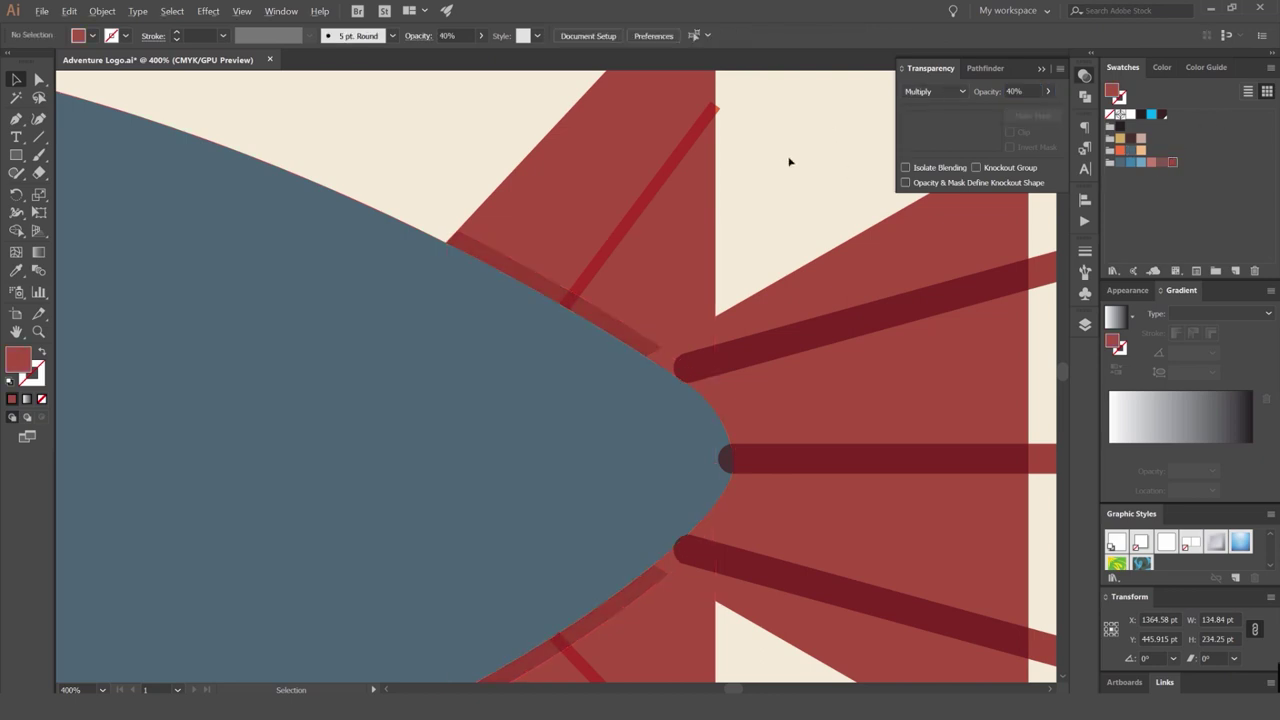
Try bringing the rear tail fin to the front again and undo the reordering.
scroll(792, 157, "down", 5)
scroll(765, 195, "up", 3)
left_click_drag(757, 184, 676, 245)
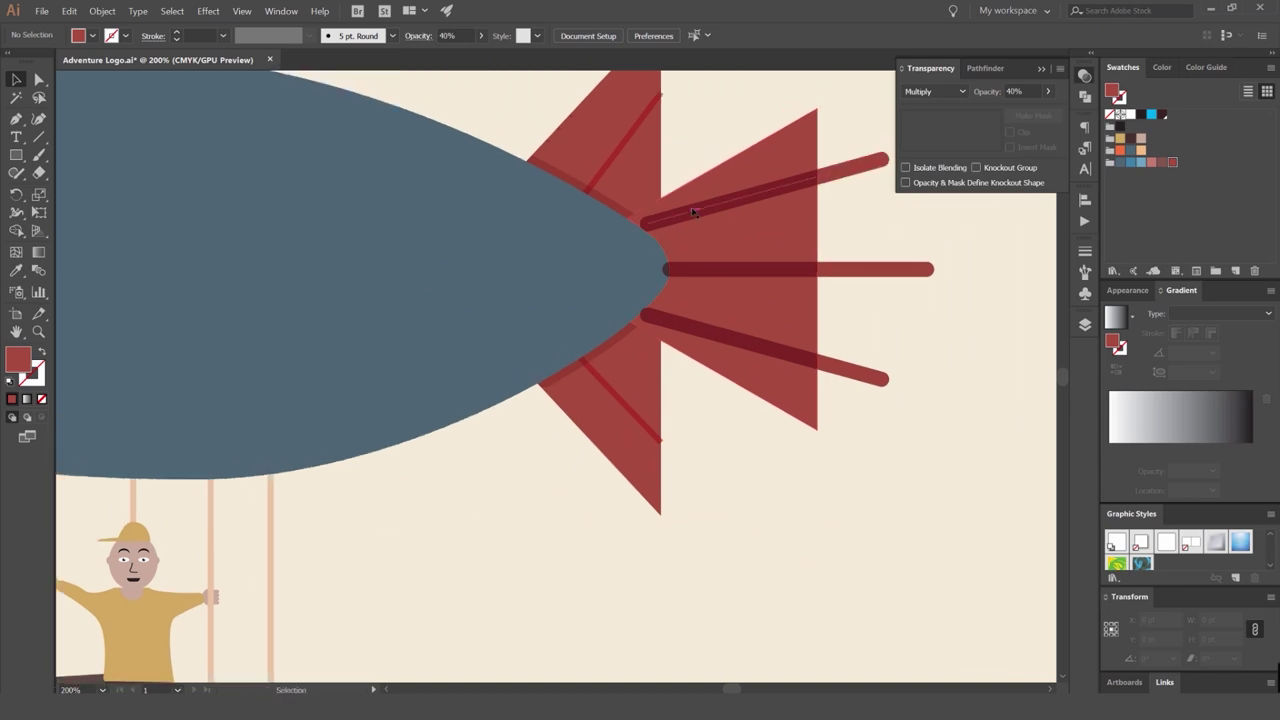
left_click(713, 242)
key("ctrl+shift+]")
left_click(735, 113)
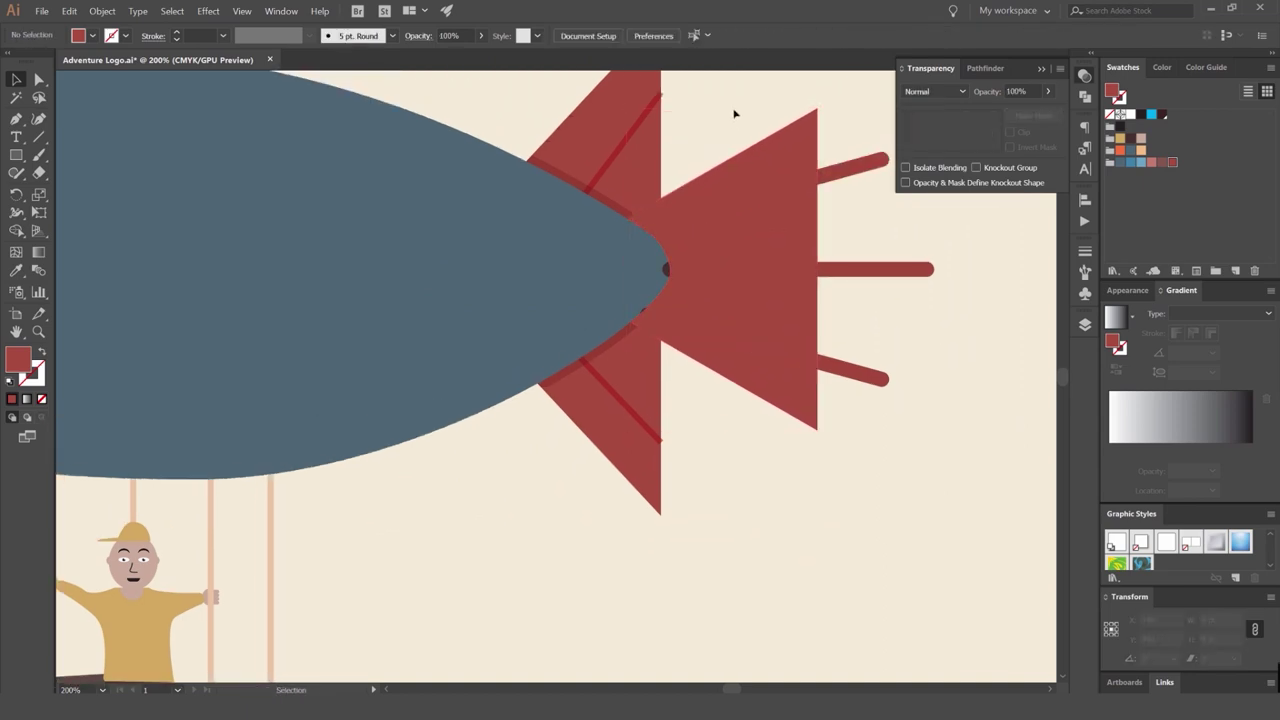
key("ctrl+z")
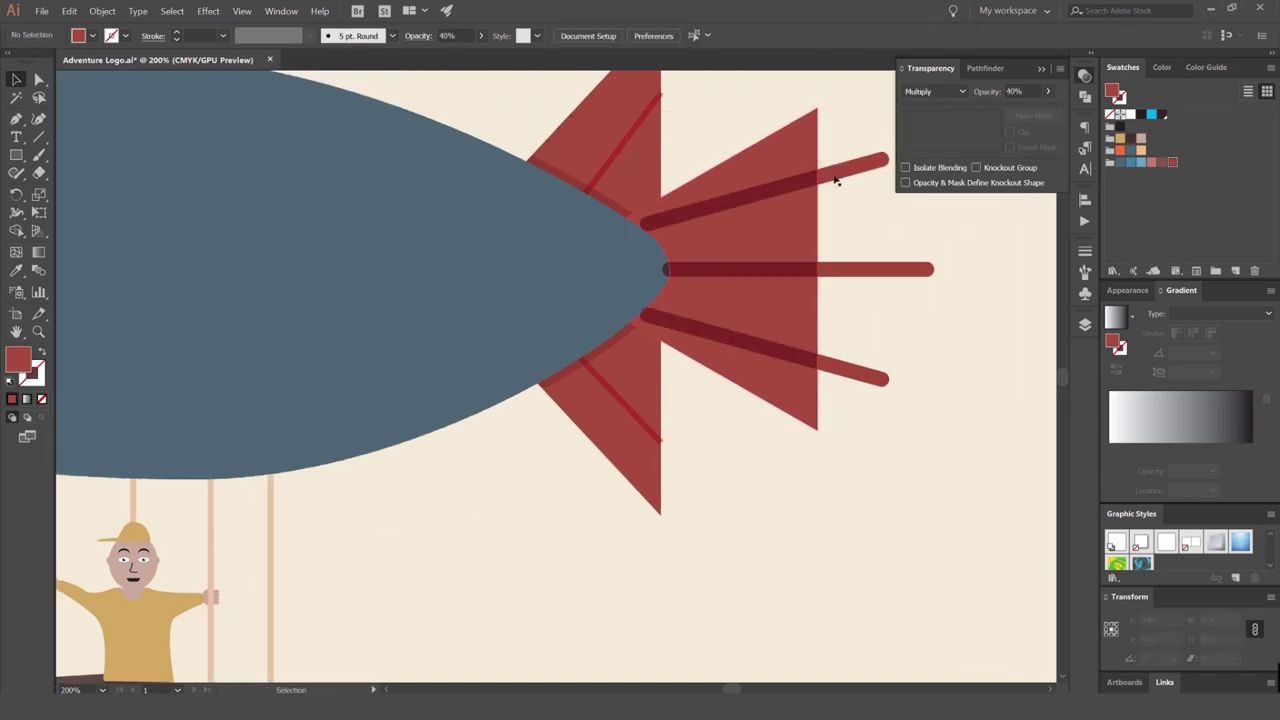
Close the floating Transparency panel and clear the selection of the rear tail bars.
left_click_drag(838, 182, 852, 436)
left_click(1082, 77)
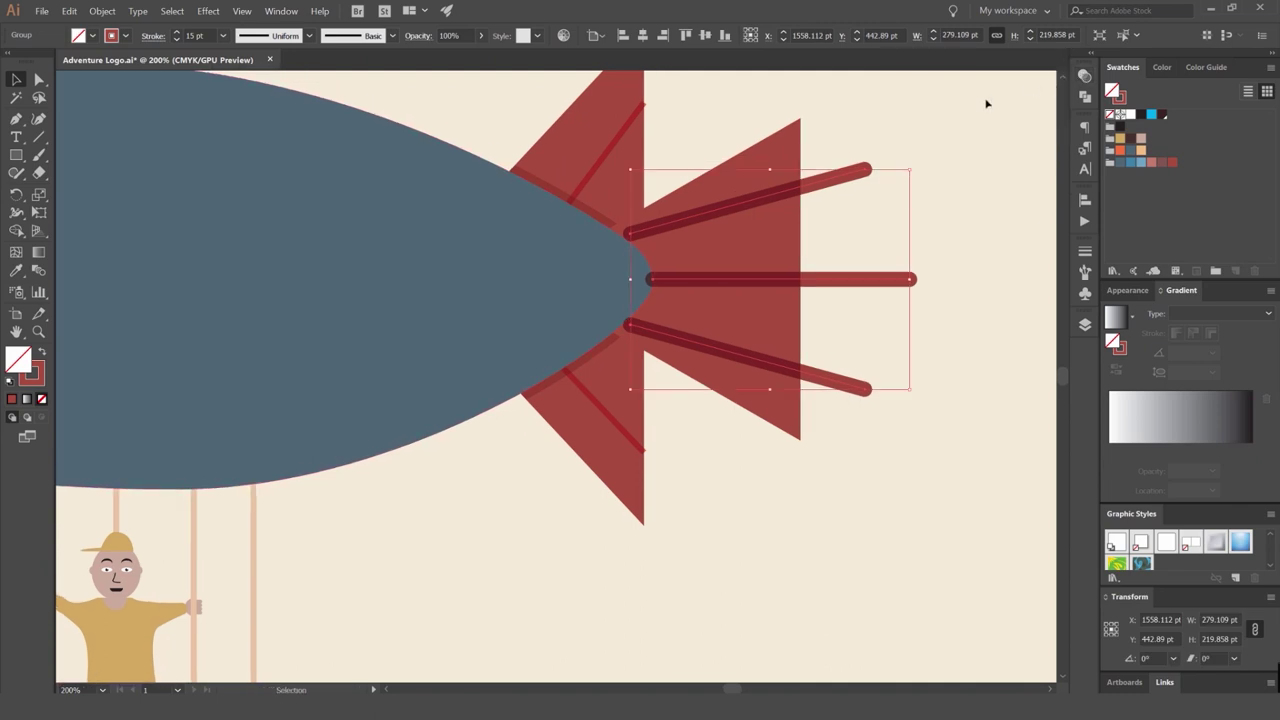
left_click(985, 104)
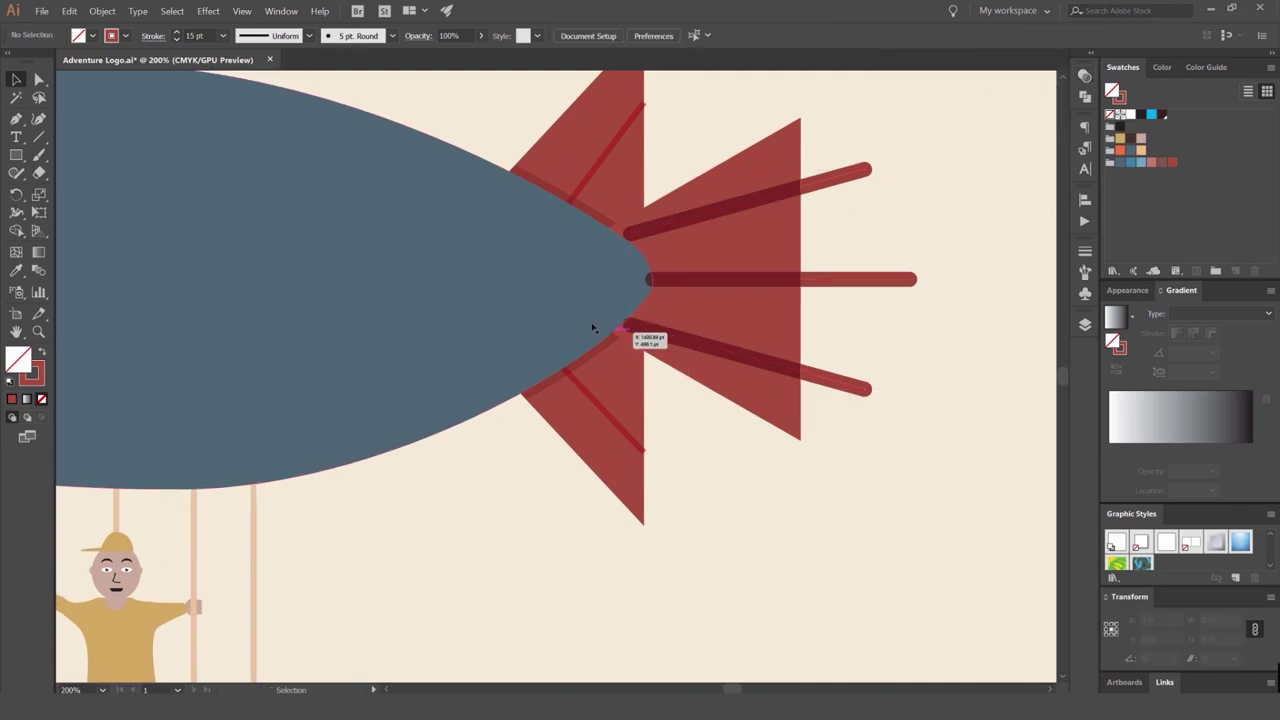
Extend the outer ends of the lines on the lower and upper tail fins past the fins' vertical rear edges.
left_click(577, 387)
scroll(632, 413, "up", 2)
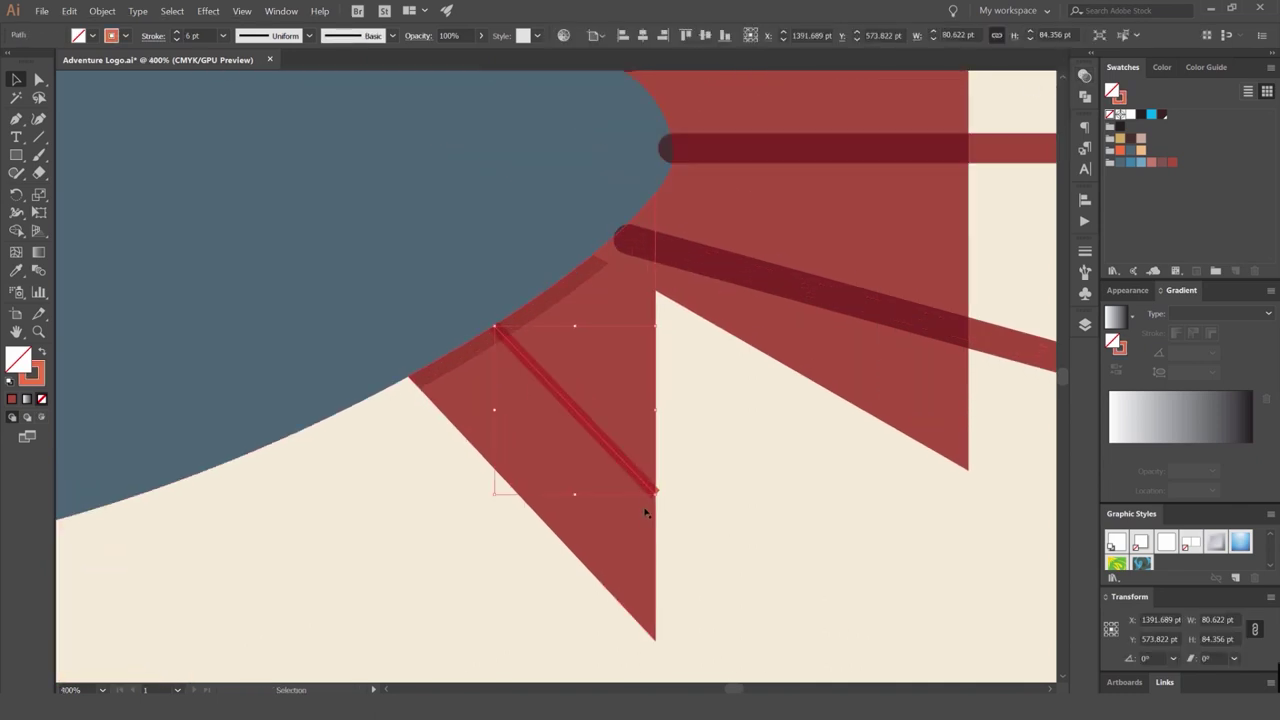
key("a")
left_click(661, 502)
left_click(656, 496)
scroll(690, 520, "up", 5)
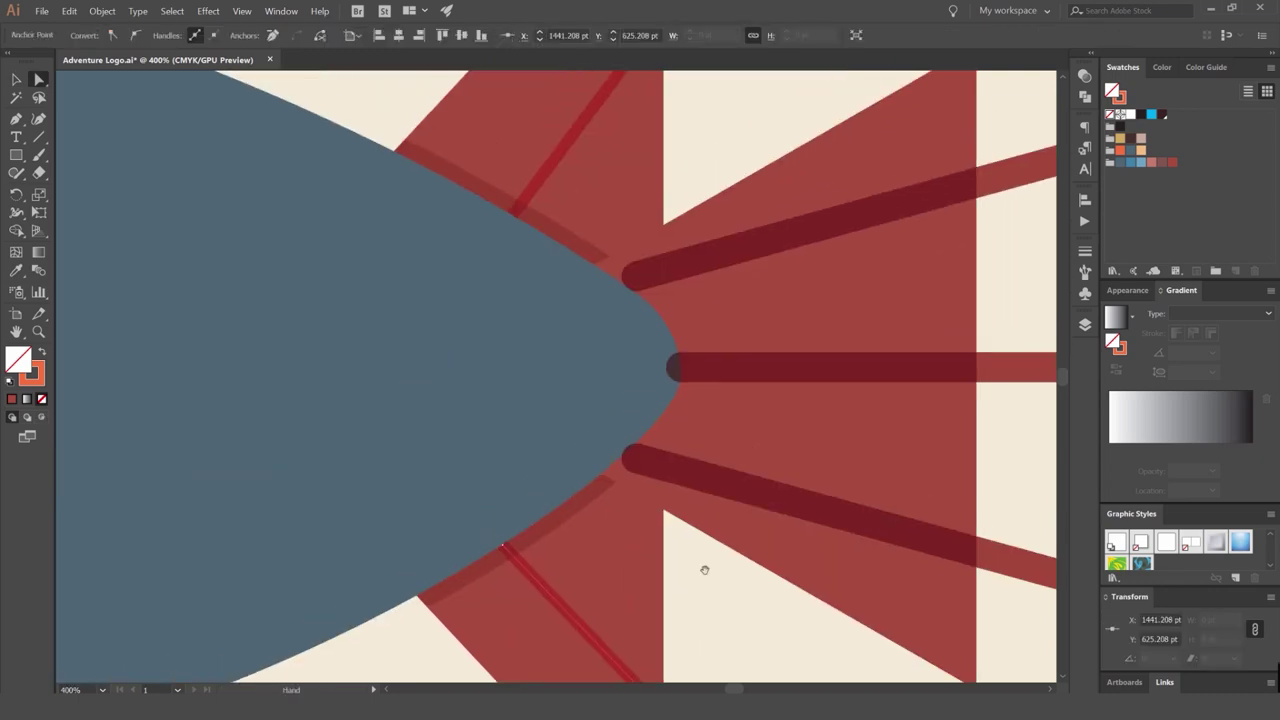
left_click_drag(620, 282, 662, 220)
left_click(652, 332)
scroll(652, 332, "down", 2)
scroll(652, 329, "down", 1)
Expand the fill and stroke of the lines on the upper and lower tail fins into shapes.
key("v")
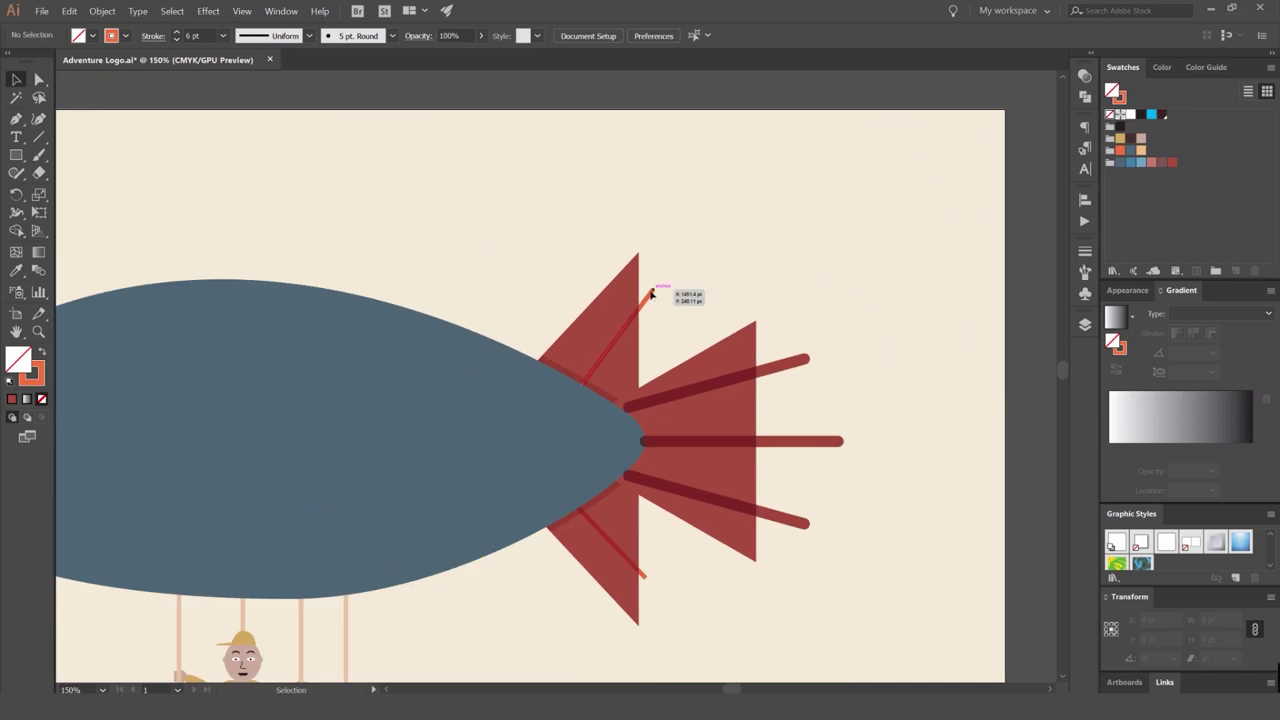
left_click(651, 291)
left_click(641, 572, "shift")
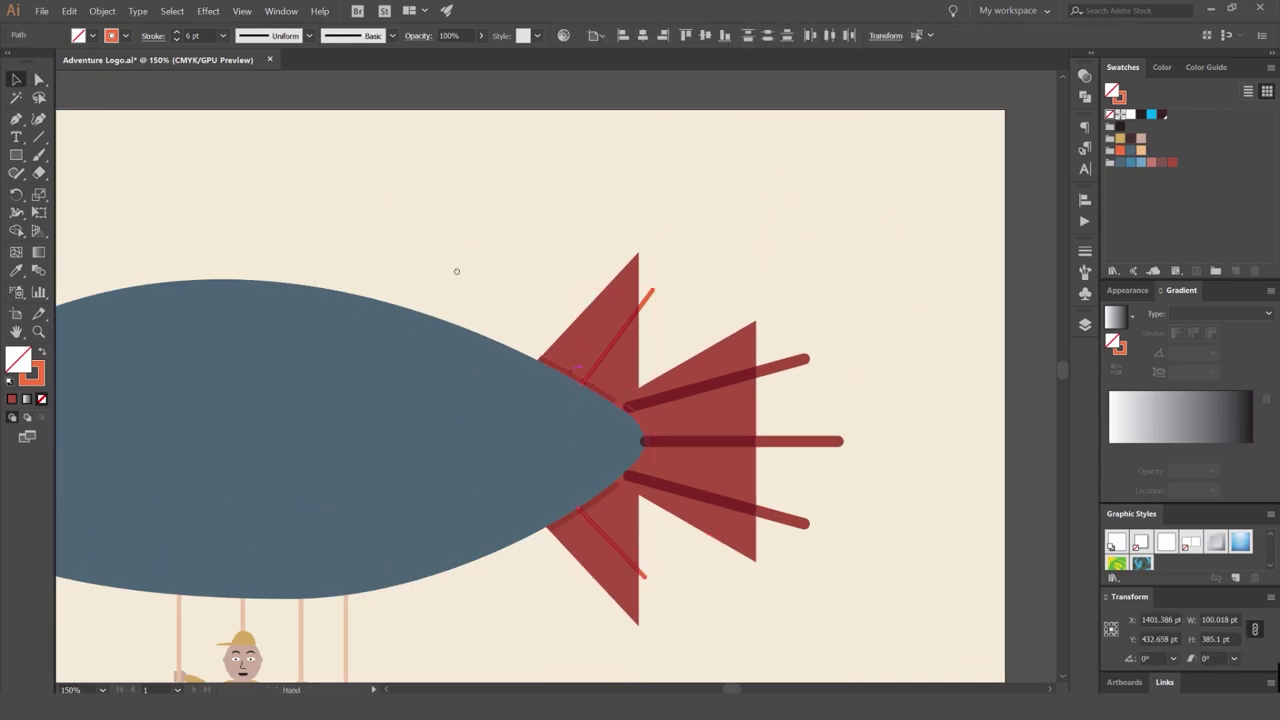
left_click_drag(457, 271, 395, 196)
left_click(102, 11)
left_click(116, 130)
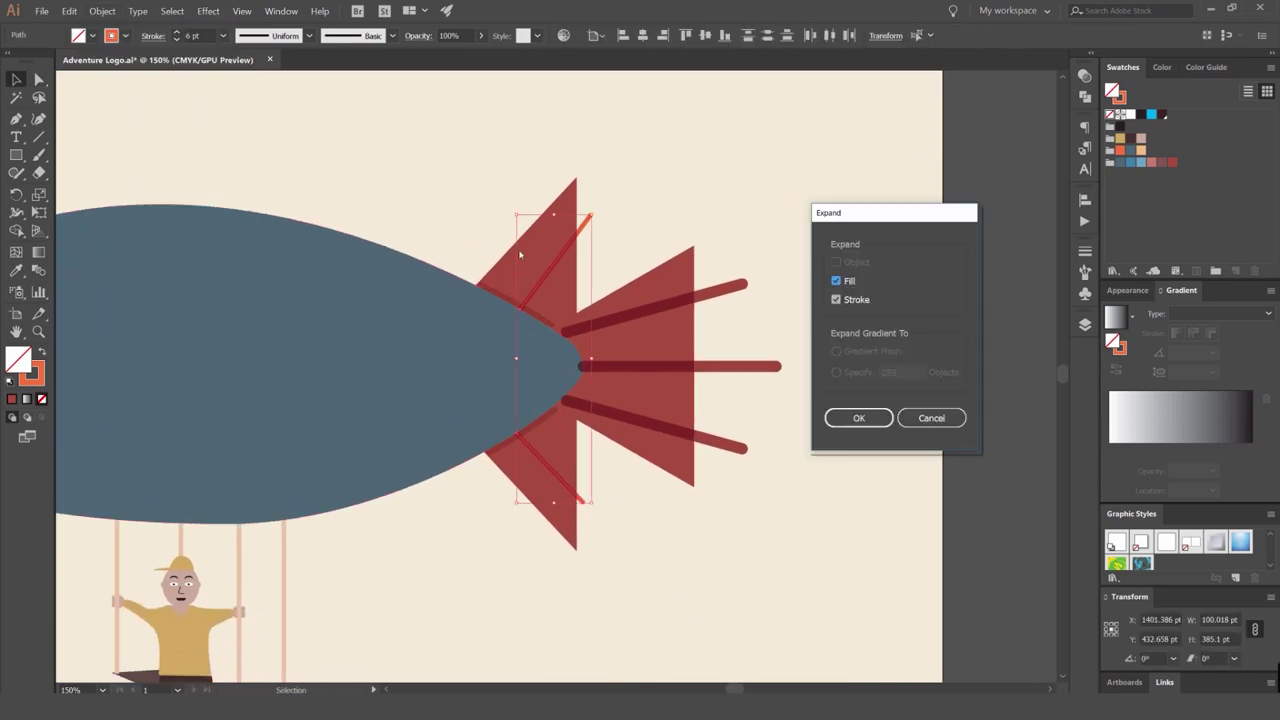
key("Return")
Remove the part of the upper fin's line that sticks out past the fin with the Shape Builder tool.
scroll(553, 267, "up", 4)
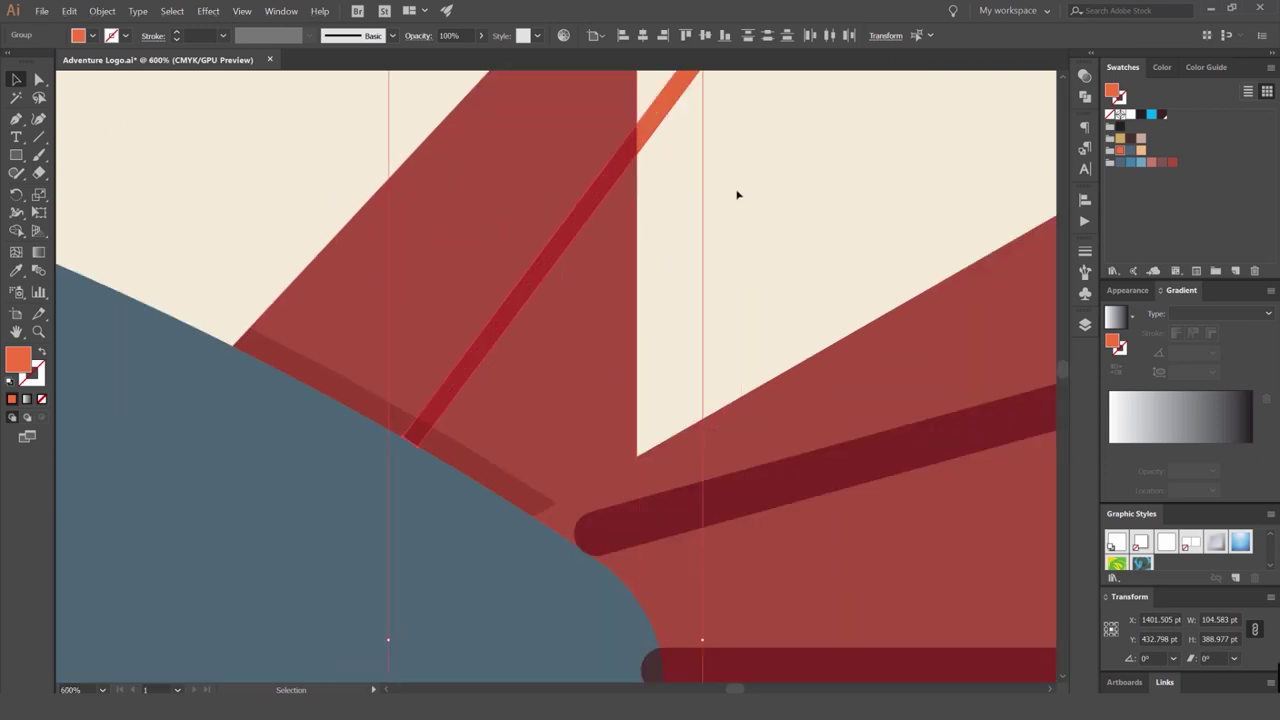
scroll(737, 194, "down", 3)
left_click_drag(735, 171, 679, 245)
scroll(735, 149, "up", 4)
key("shift+m")
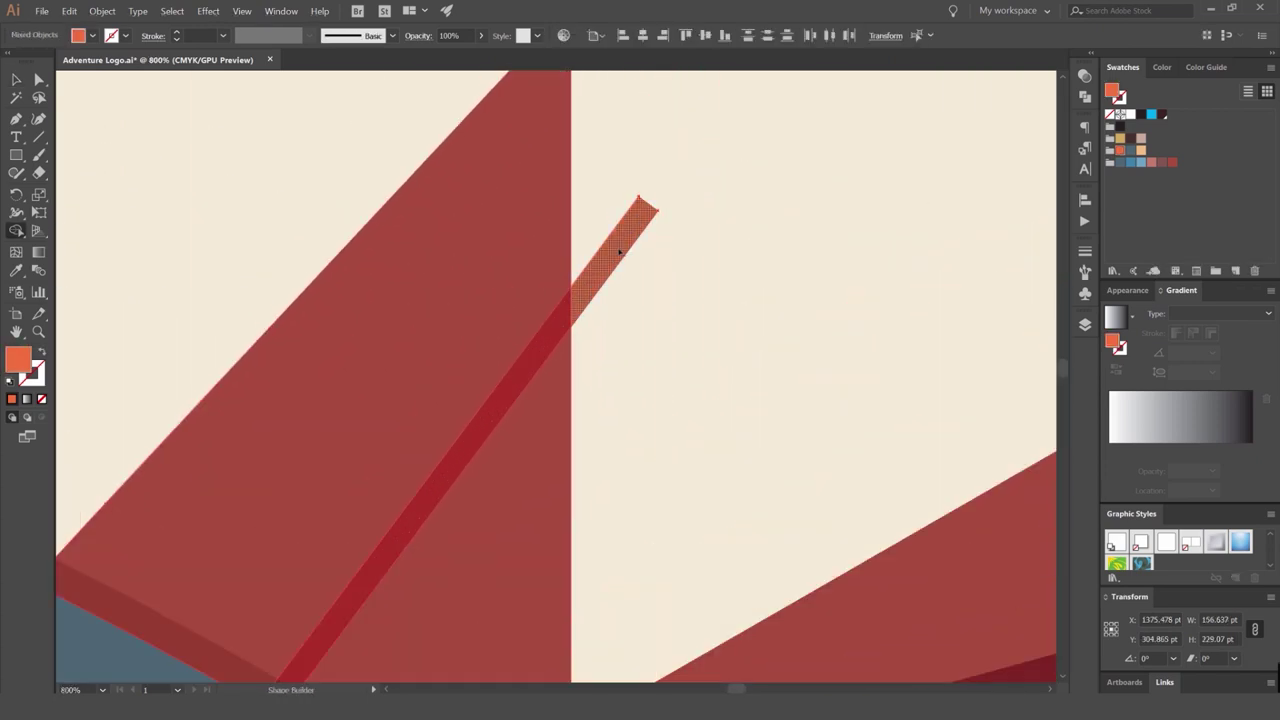
Trim off the end of the lower fin's line that projects beyond the fin with the Shape Builder tool.
scroll(694, 274, "down", 5)
scroll(675, 388, "up", 4)
scroll(675, 388, "up", 1)
key("v")
left_click_drag(663, 309, 566, 374)
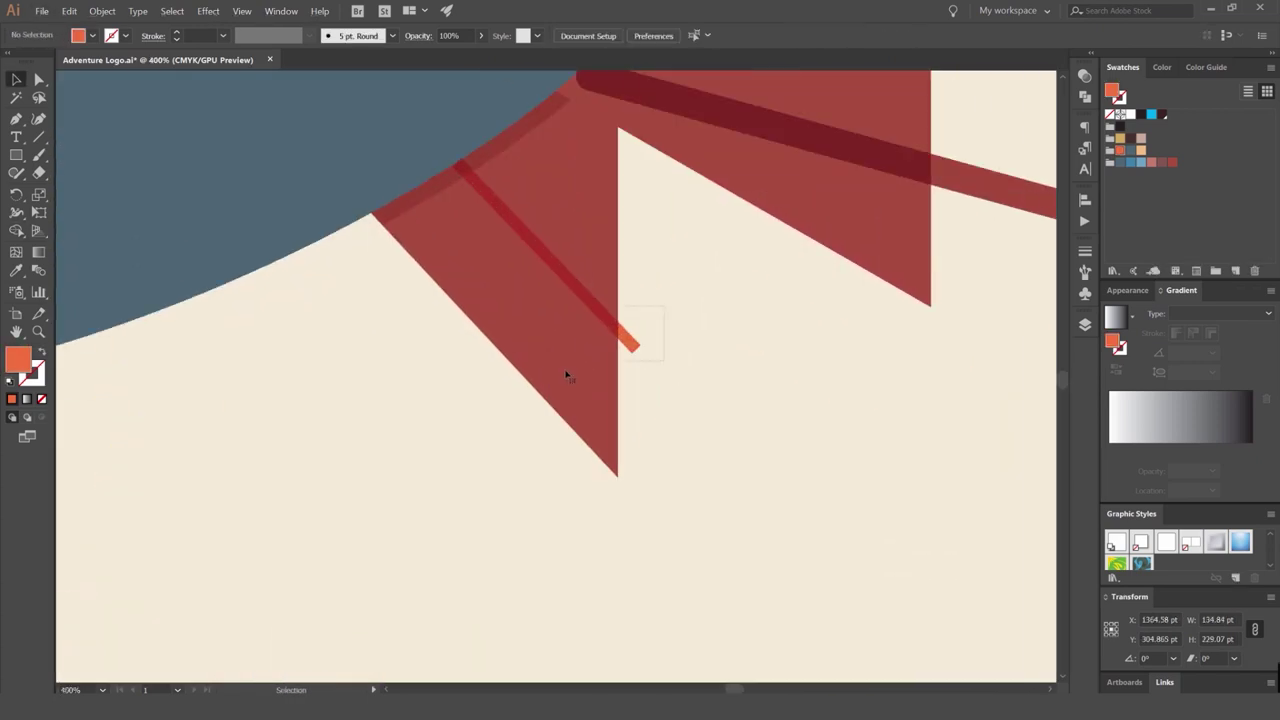
key("shift+m")
left_click(635, 351, "alt")
key("v")
left_click(674, 334)
Check the trimmed tail fin lines against the whole airship and up close.
scroll(683, 333, "down", 5)
scroll(684, 333, "down", 2)
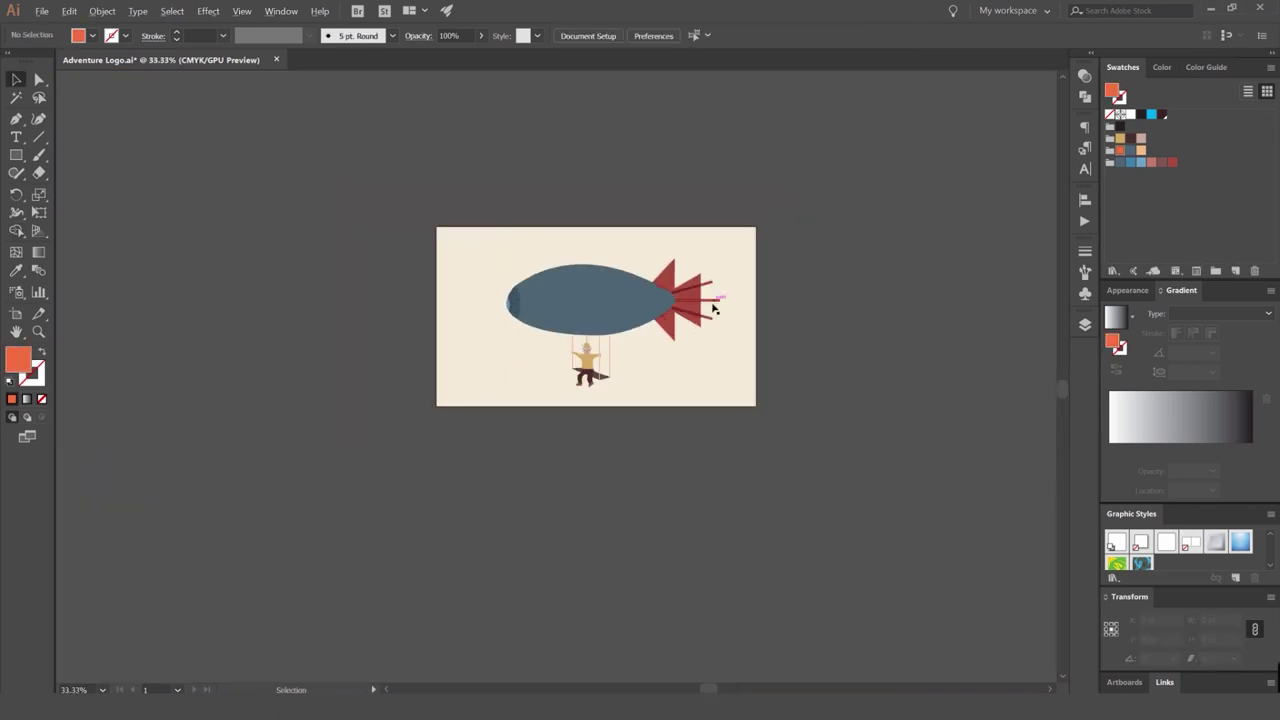
scroll(690, 300, "up", 7)
scroll(795, 265, "down", 2)
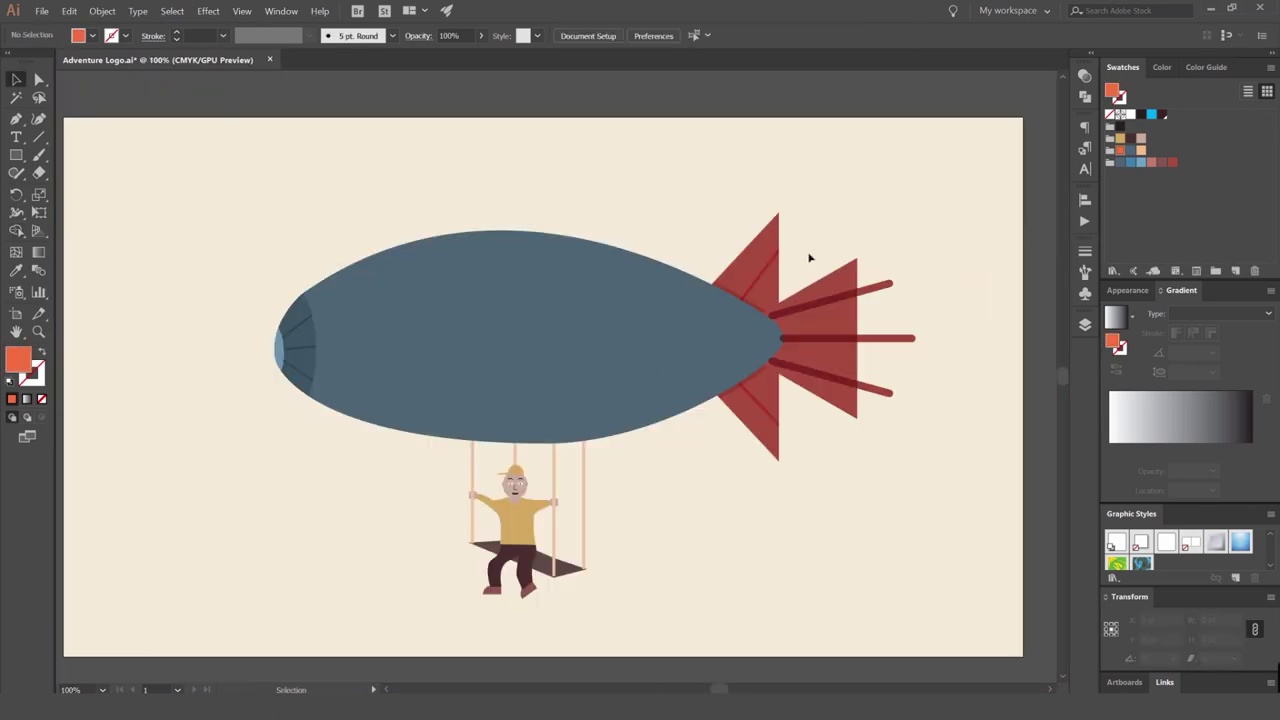
scroll(601, 221, "up", 5)
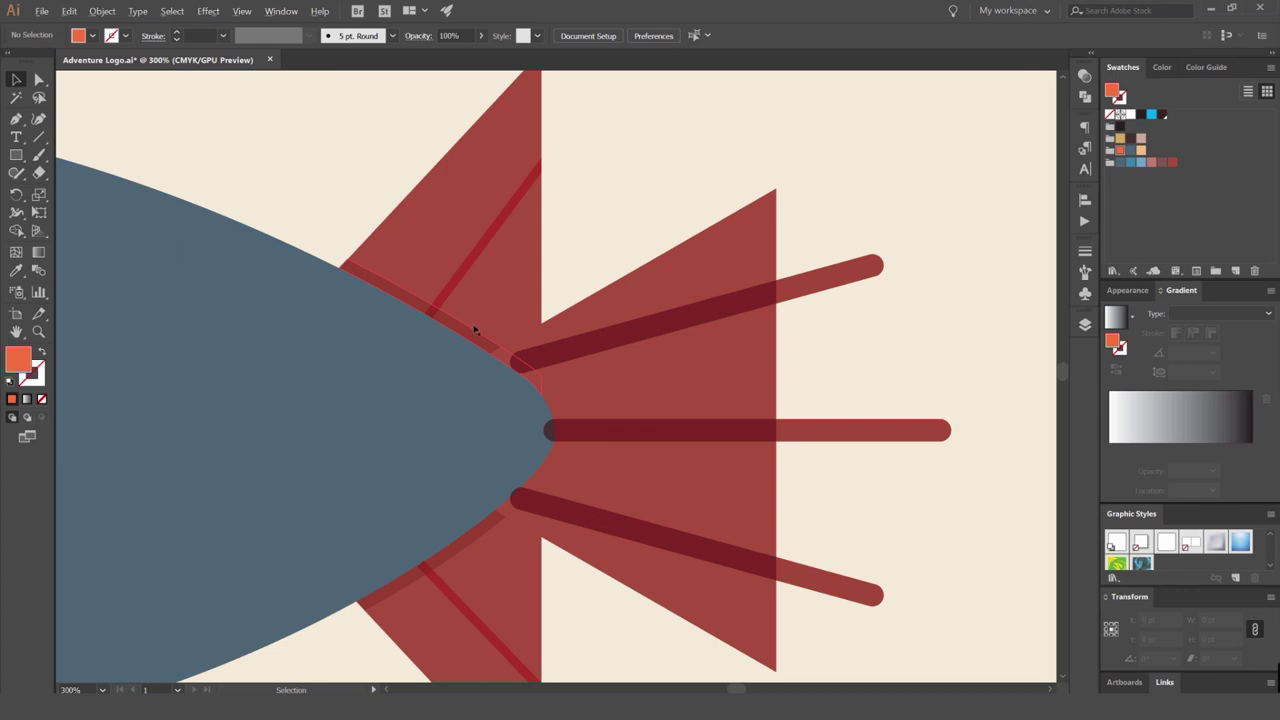
scroll(475, 330, "down", 2)
scroll(509, 289, "up", 6)
Try filling the upper and lower tail fins with a very dark red from the Color Guide and undo the fill.
left_click(818, 236)
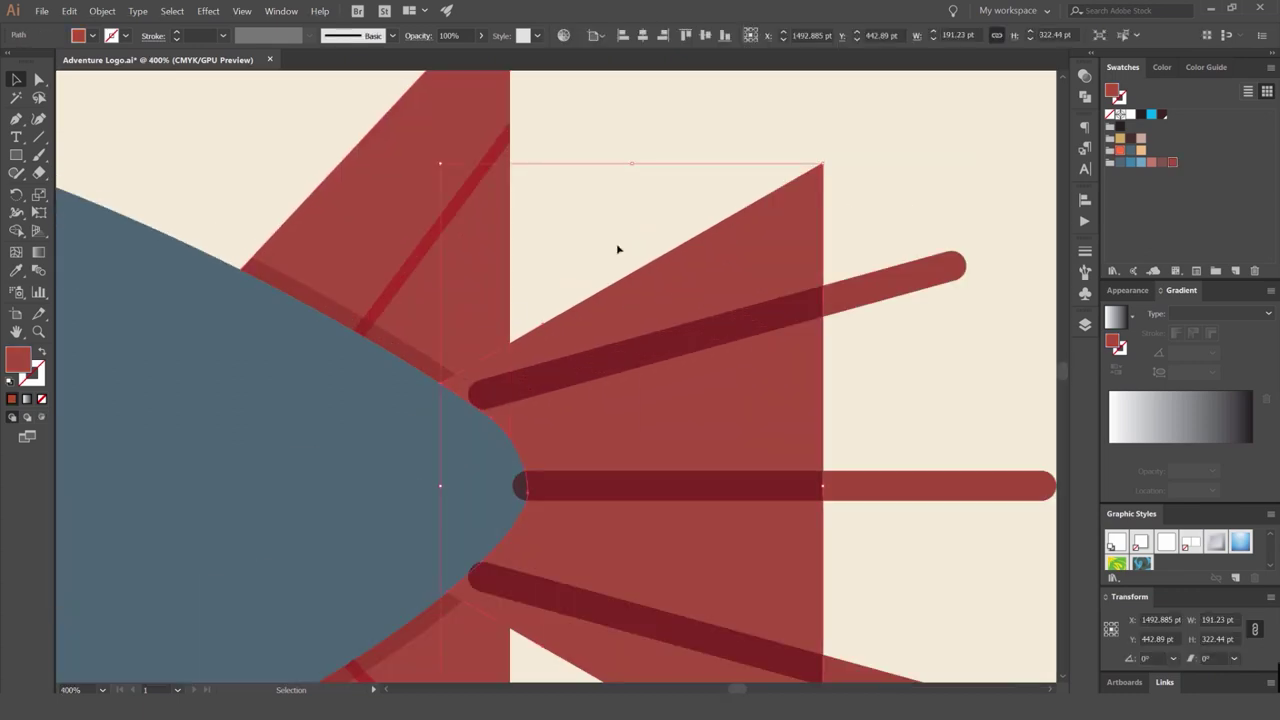
left_click(487, 302)
scroll(487, 302, "down", 4)
left_click(486, 406, "shift")
scroll(758, 263, "up", 1)
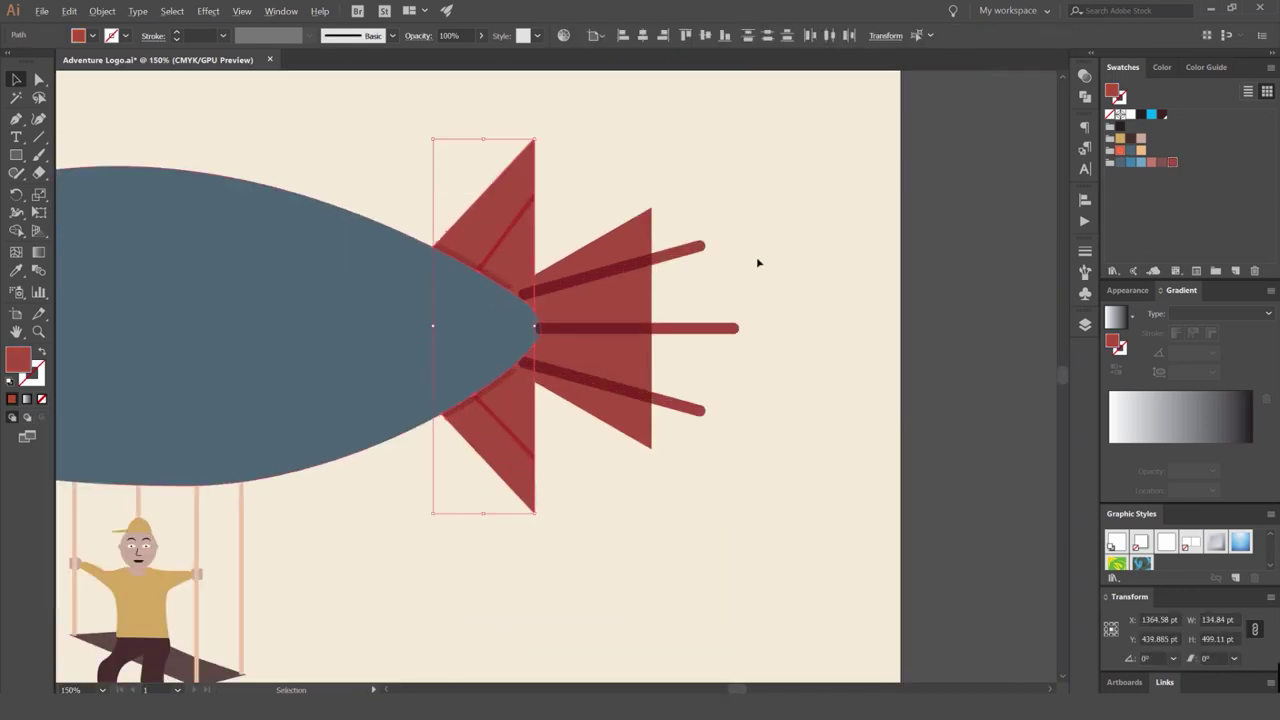
left_click(867, 157)
key("ctrl+z")
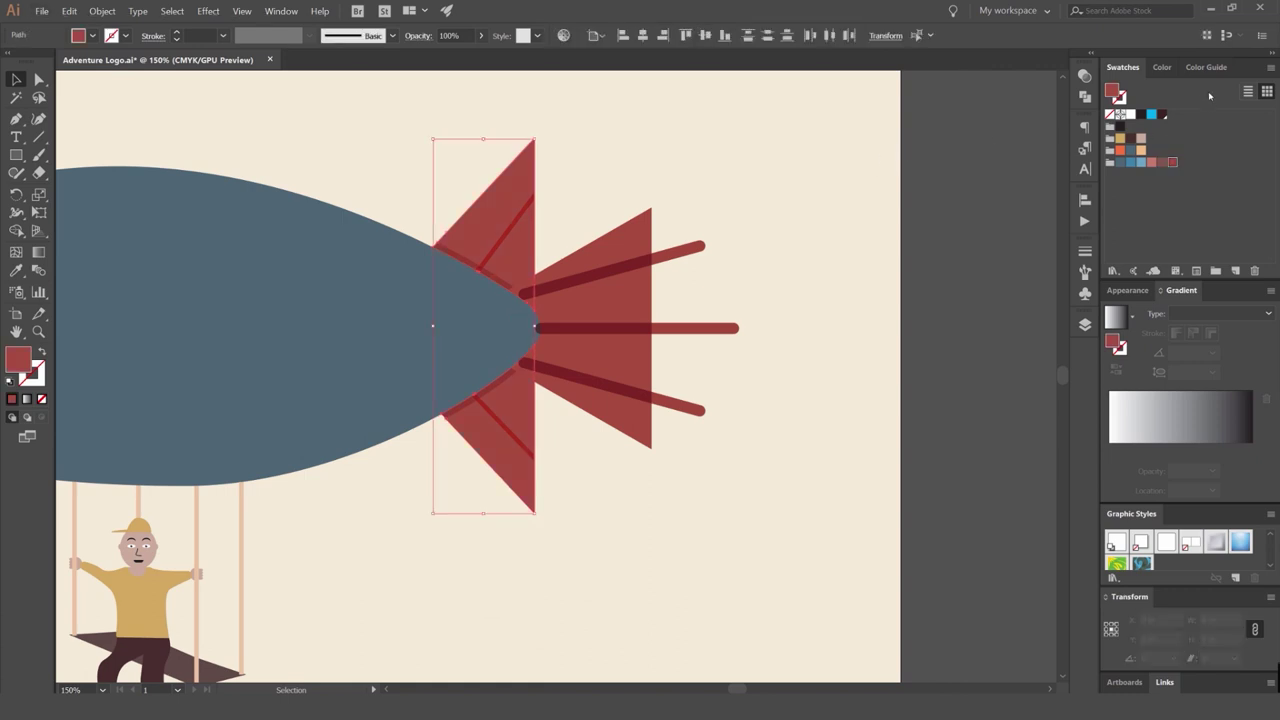
left_click(1206, 68)
left_click(1158, 91)
left_click(789, 171)
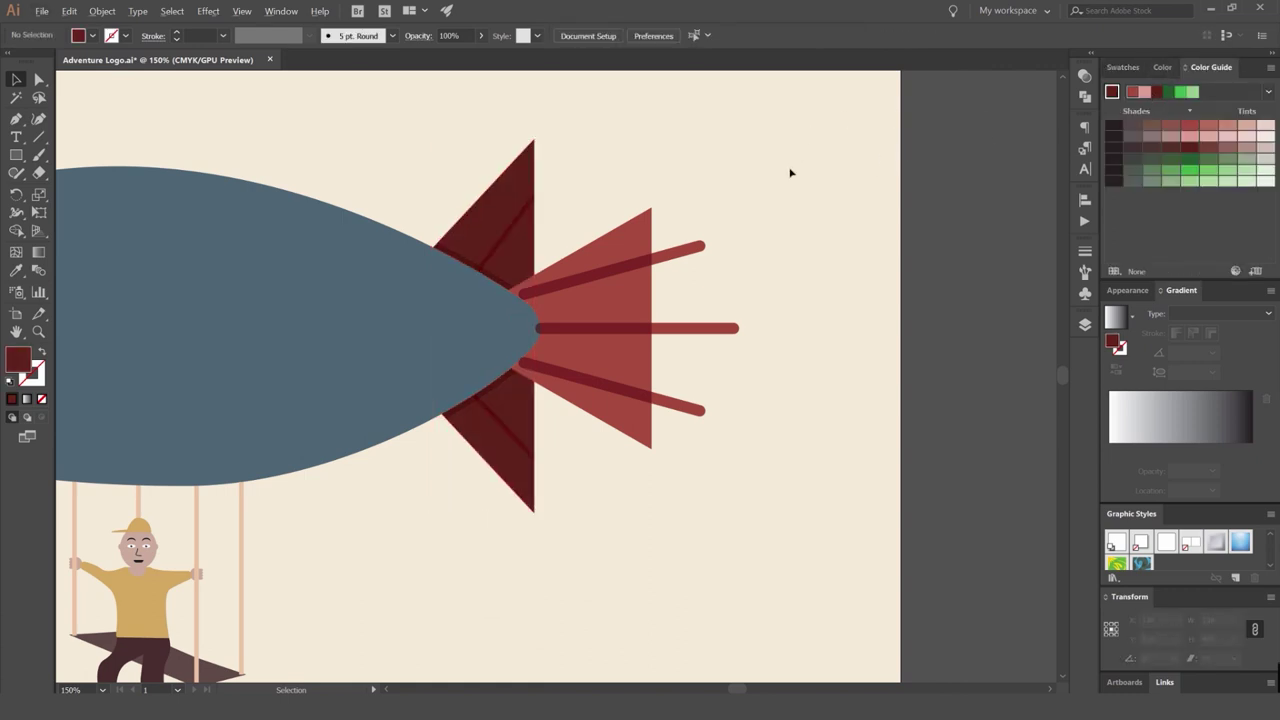
scroll(791, 171, "down", 5)
scroll(791, 171, "up", 3)
key("ctrl+z")
Darken the fill of the upper and lower tail fins by setting its black (K) value to 30%.
left_click(1164, 70)
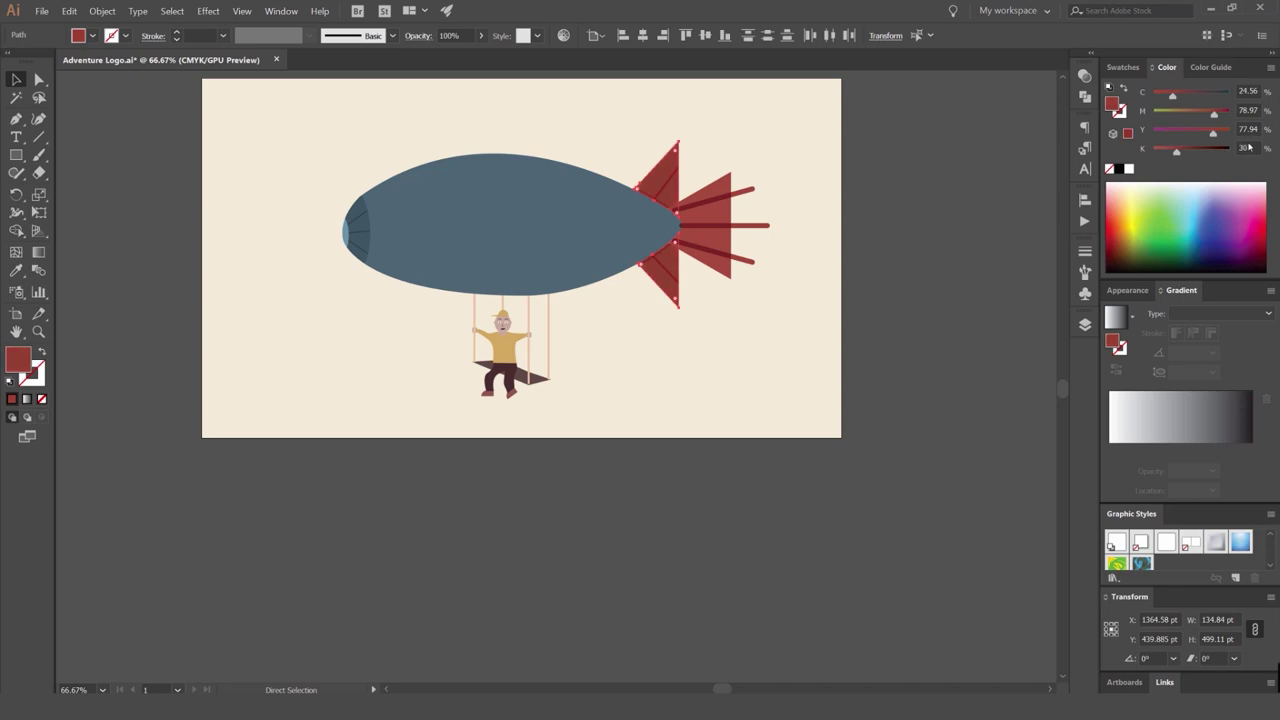
left_click(880, 109)
scroll(834, 126, "down", 4)
scroll(666, 160, "up", 5)
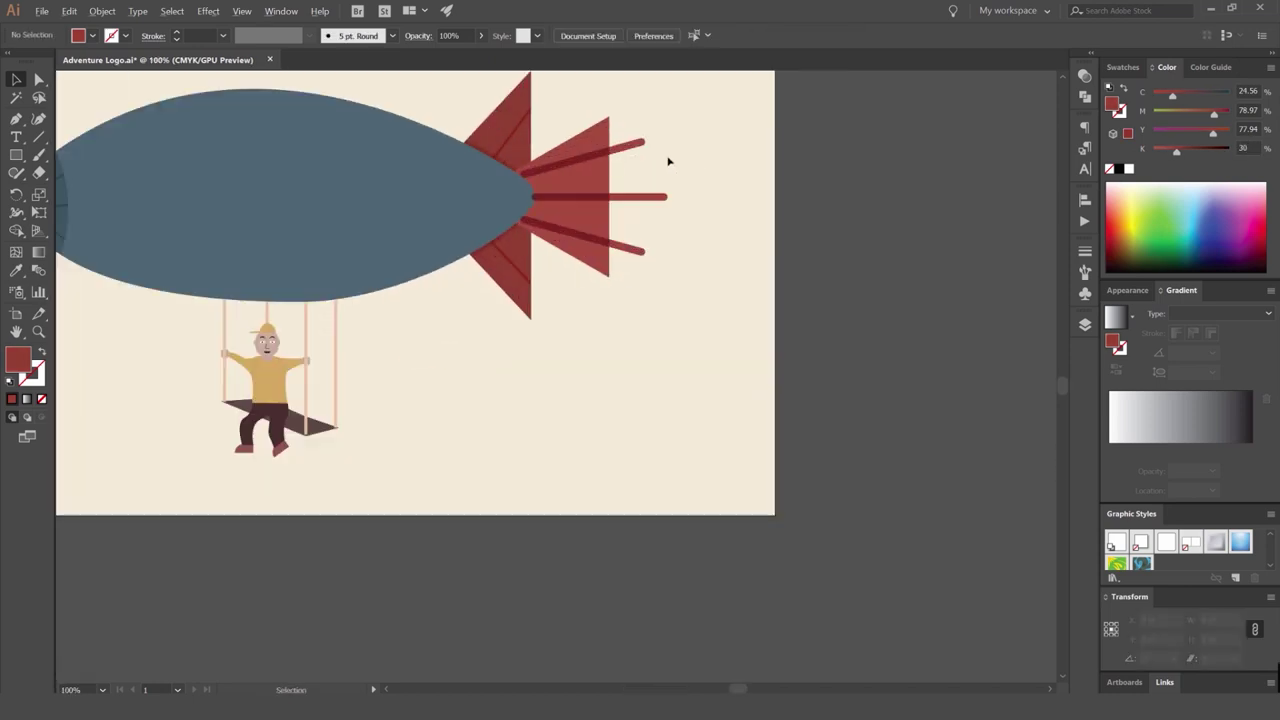
Show the upper tail fin's fill colour in the HSB and RGB colour models and return to CMYK.
left_click_drag(589, 166, 650, 208)
left_click(584, 183)
scroll(584, 183, "up", 2)
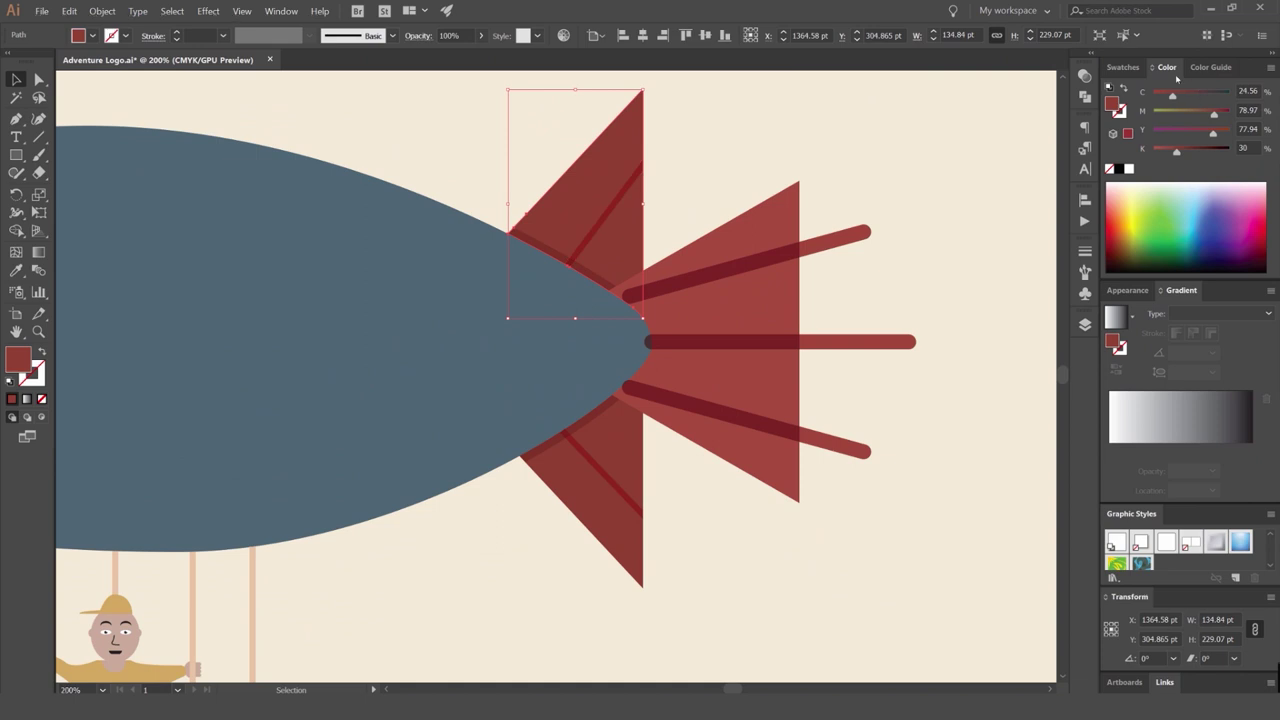
left_click(1271, 67)
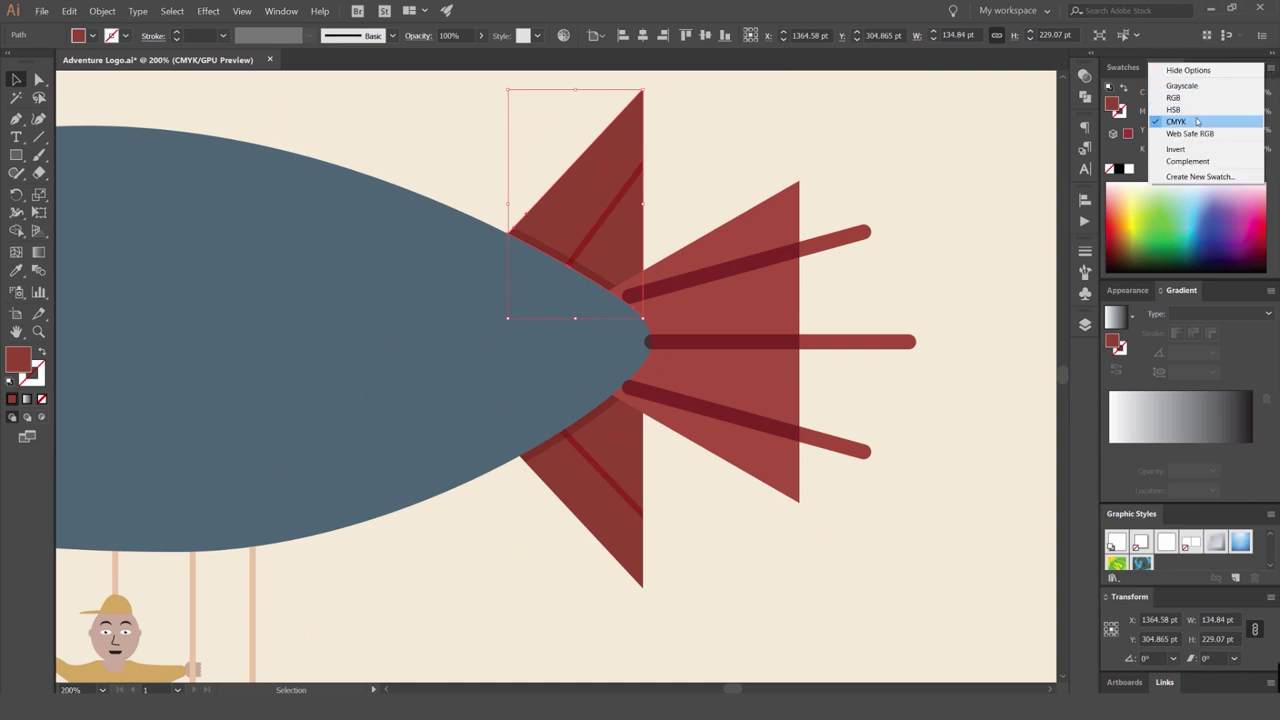
left_click(1196, 110)
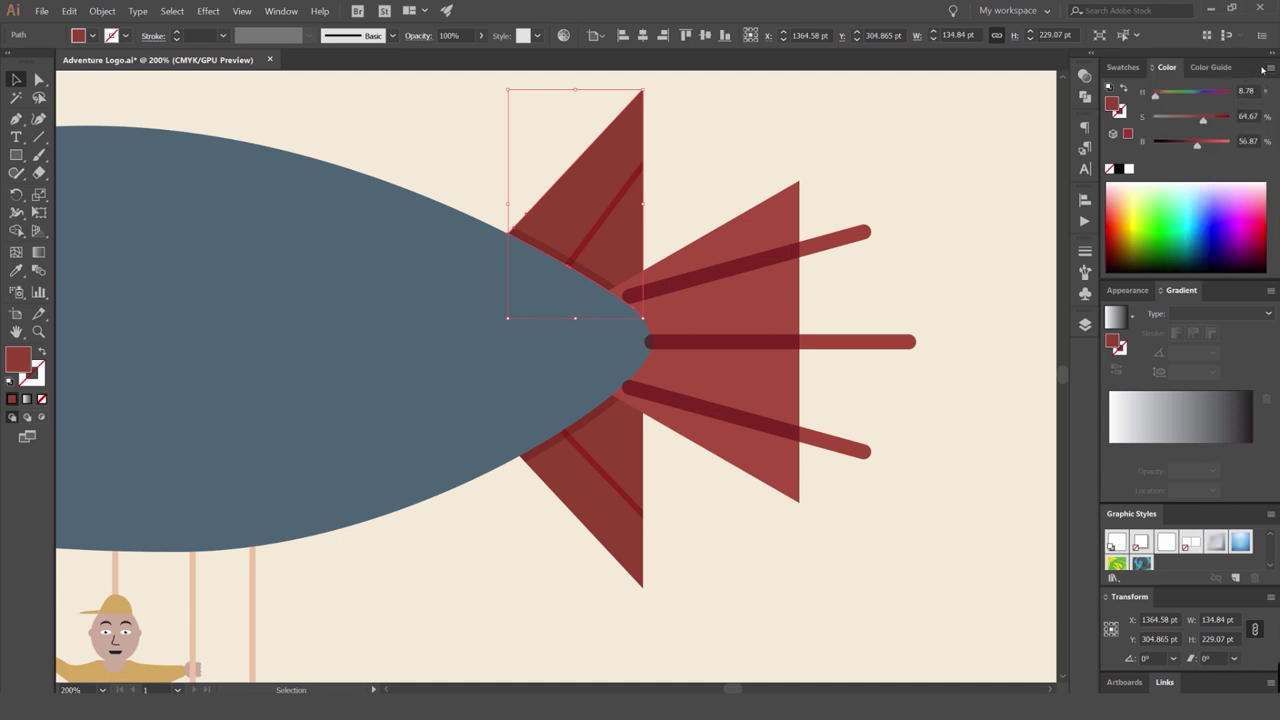
left_click(1268, 67)
left_click(1204, 96)
left_click(1268, 67)
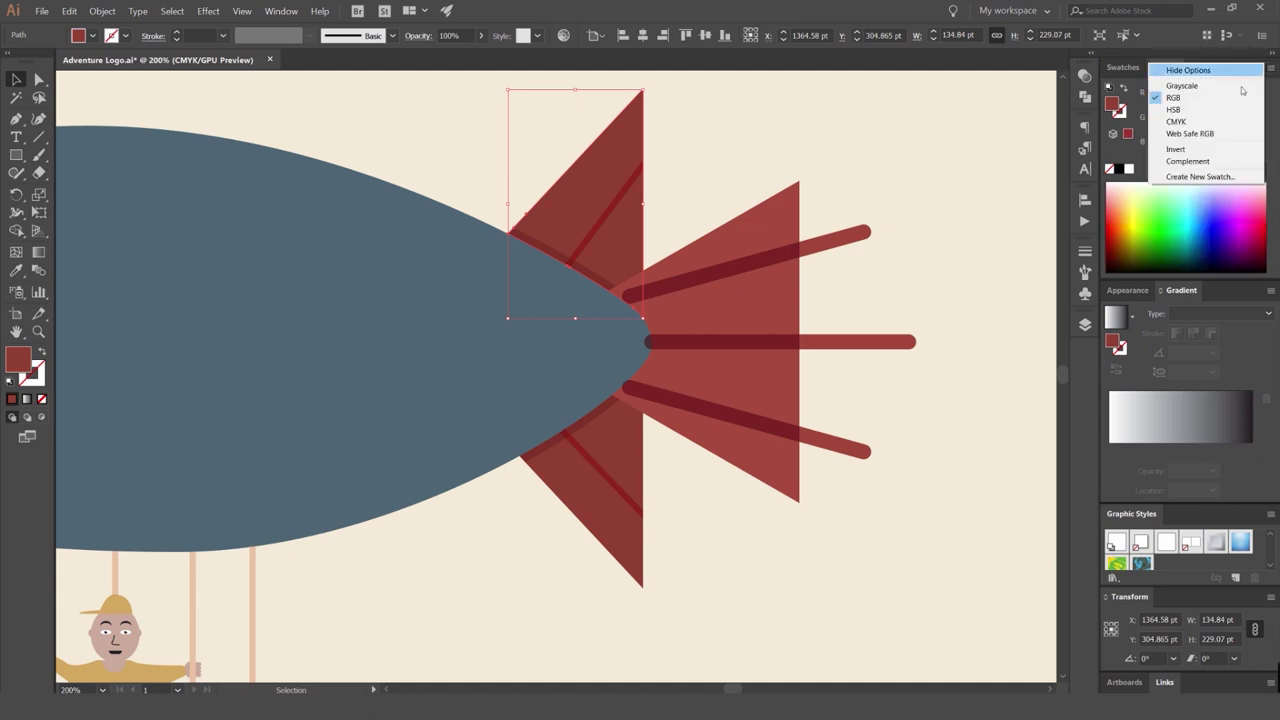
left_click(1200, 124)
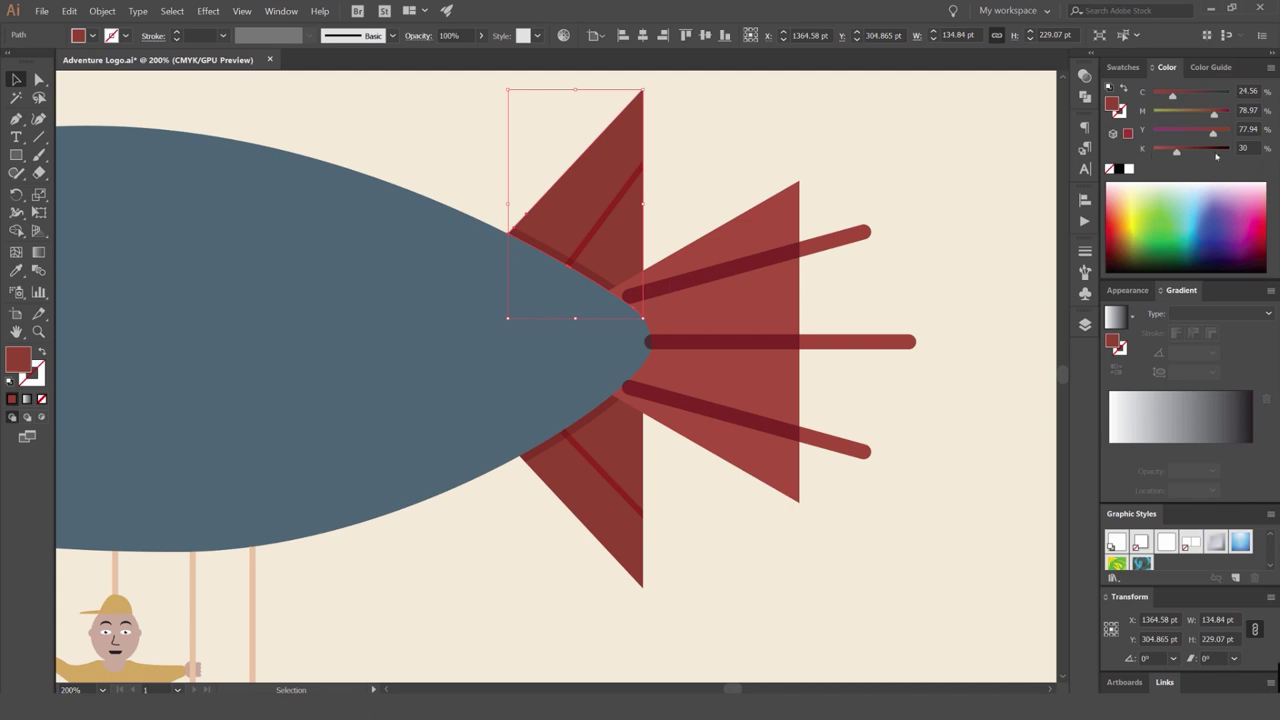
Inspect the junction of the upper tail fin, its shadow strip and the rear fin against the balloon.
left_click(942, 137)
scroll(700, 280, "up", 10)
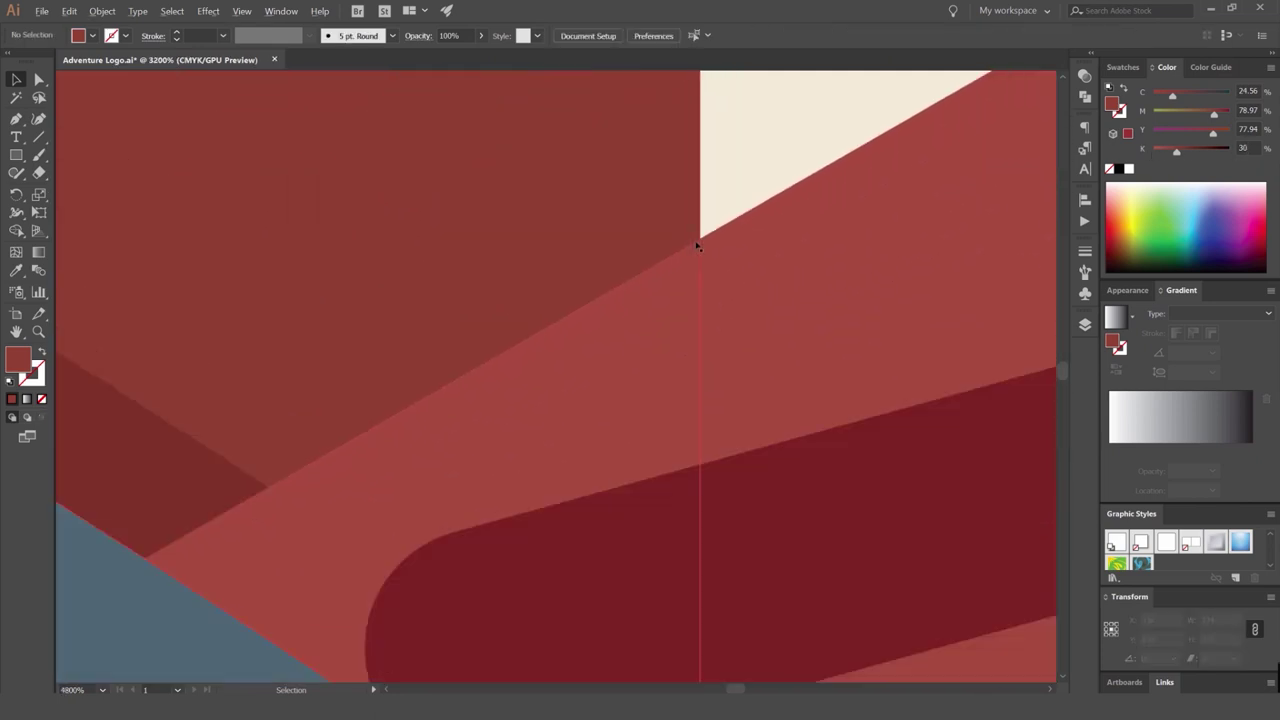
scroll(697, 246, "down", 10)
scroll(760, 174, "down", 5)
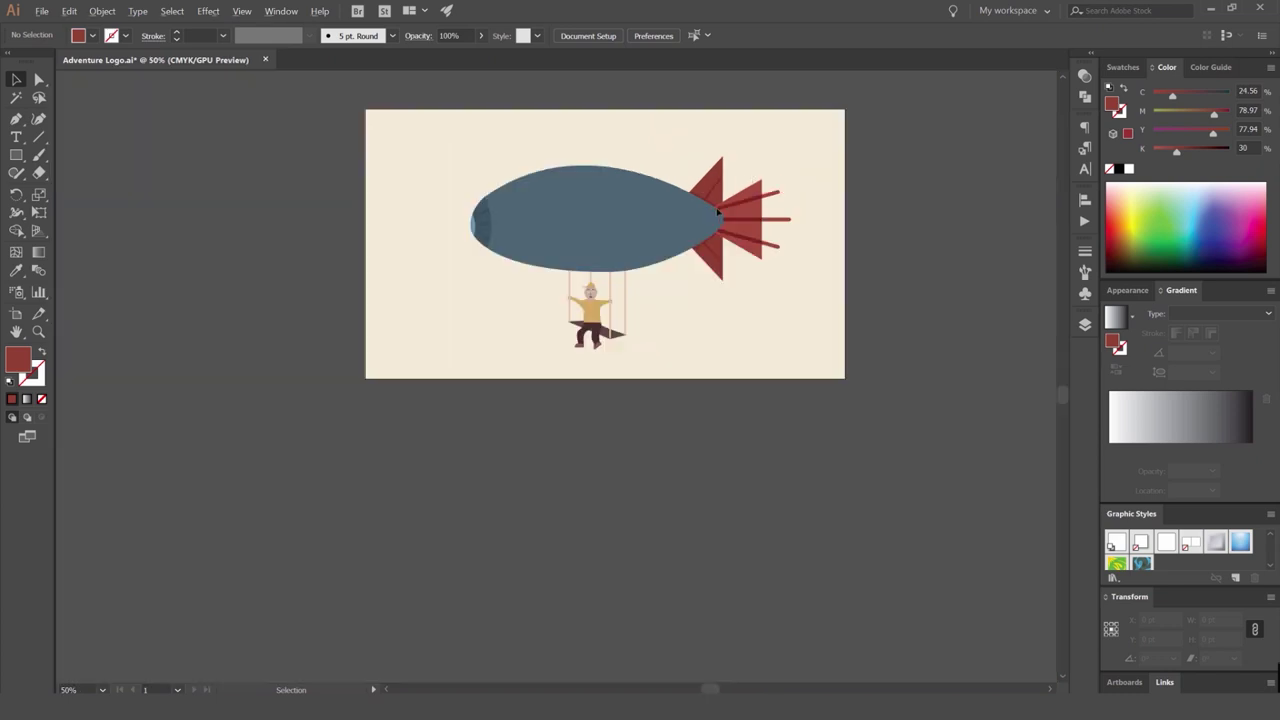
scroll(718, 214, "up", 4)
left_click(594, 240)
scroll(594, 240, "up", 4)
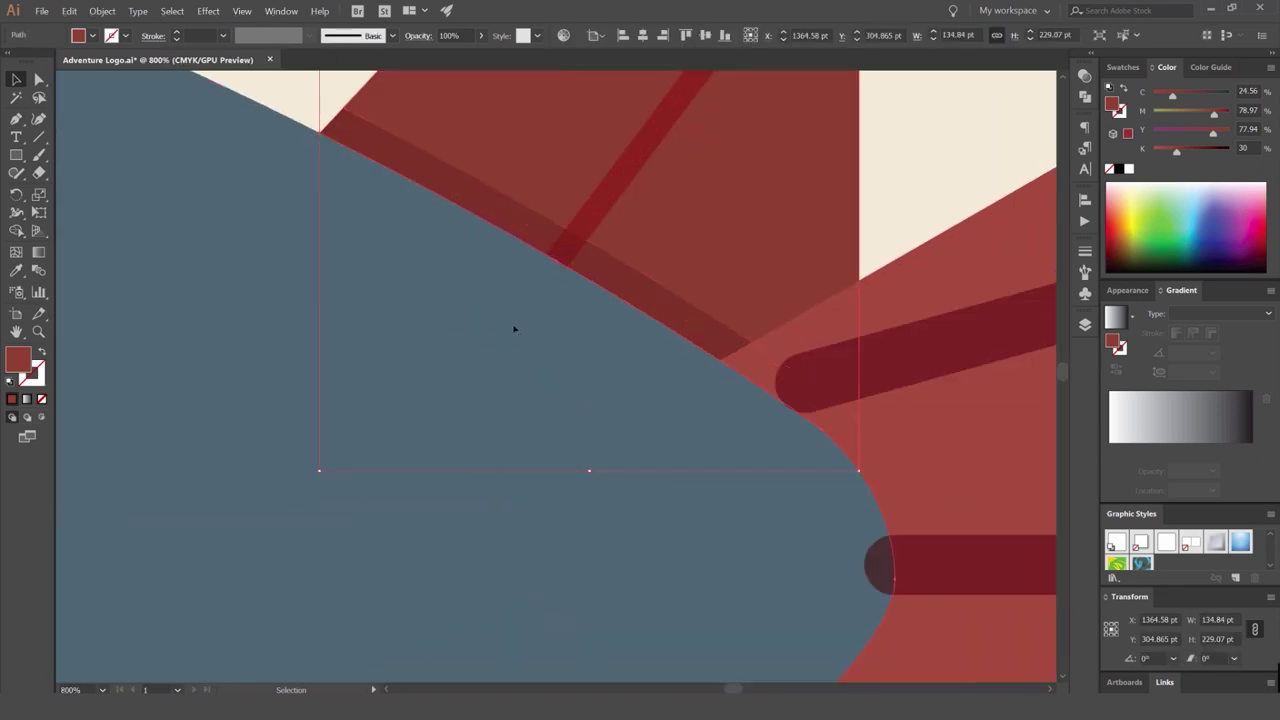
left_click(502, 234)
left_click(466, 201)
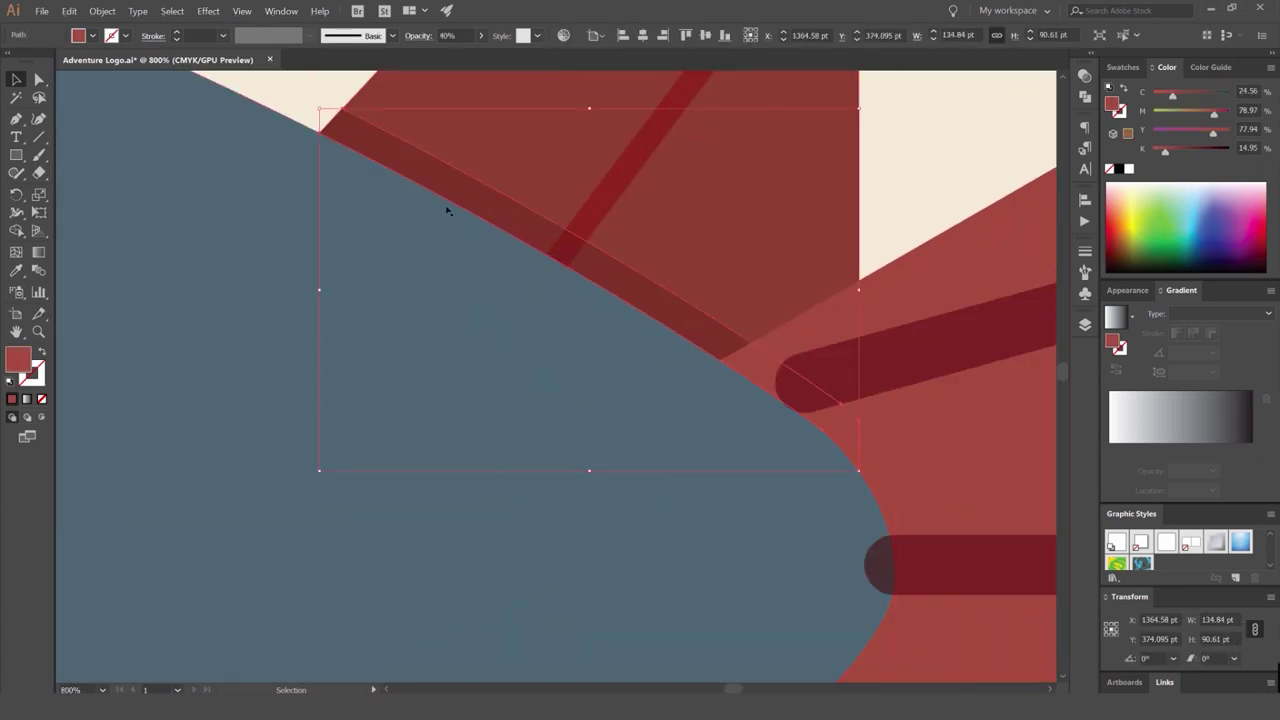
scroll(874, 166, "down", 4)
left_click(883, 146)
scroll(870, 157, "down", 3)
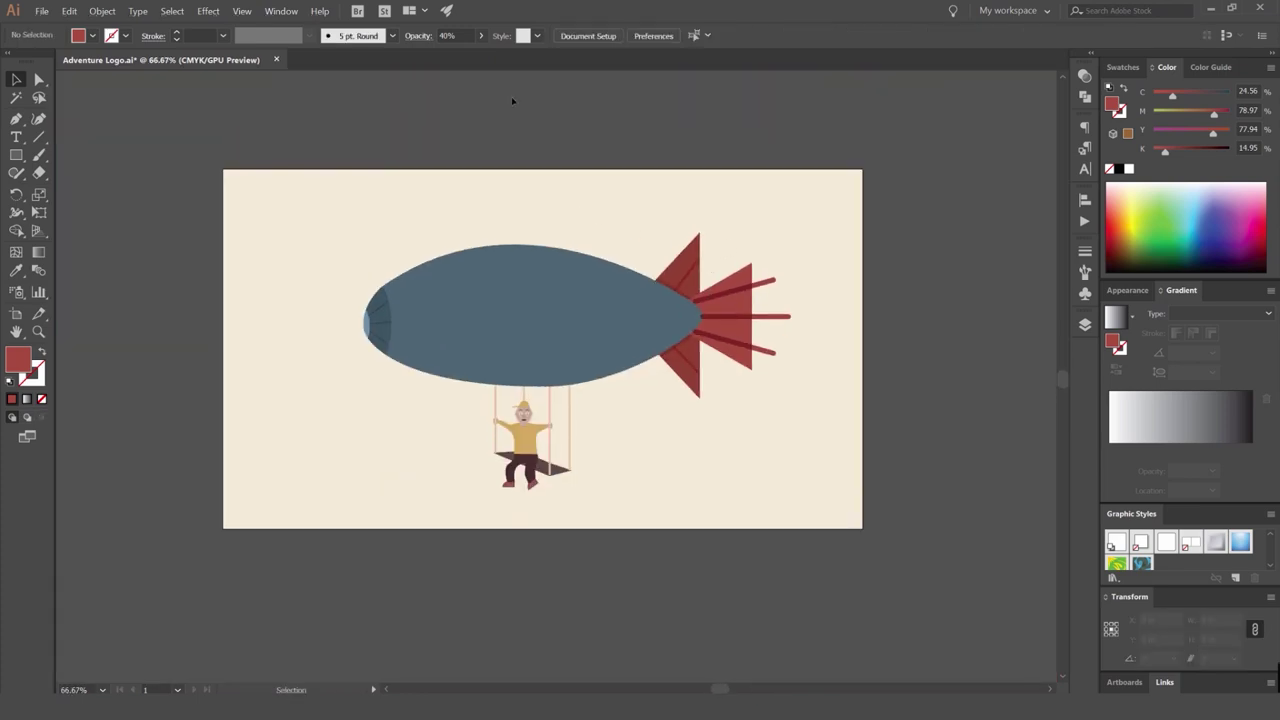
scroll(702, 260, "up", 2)
left_click_drag(819, 257, 688, 160)
scroll(637, 203, "up", 3)
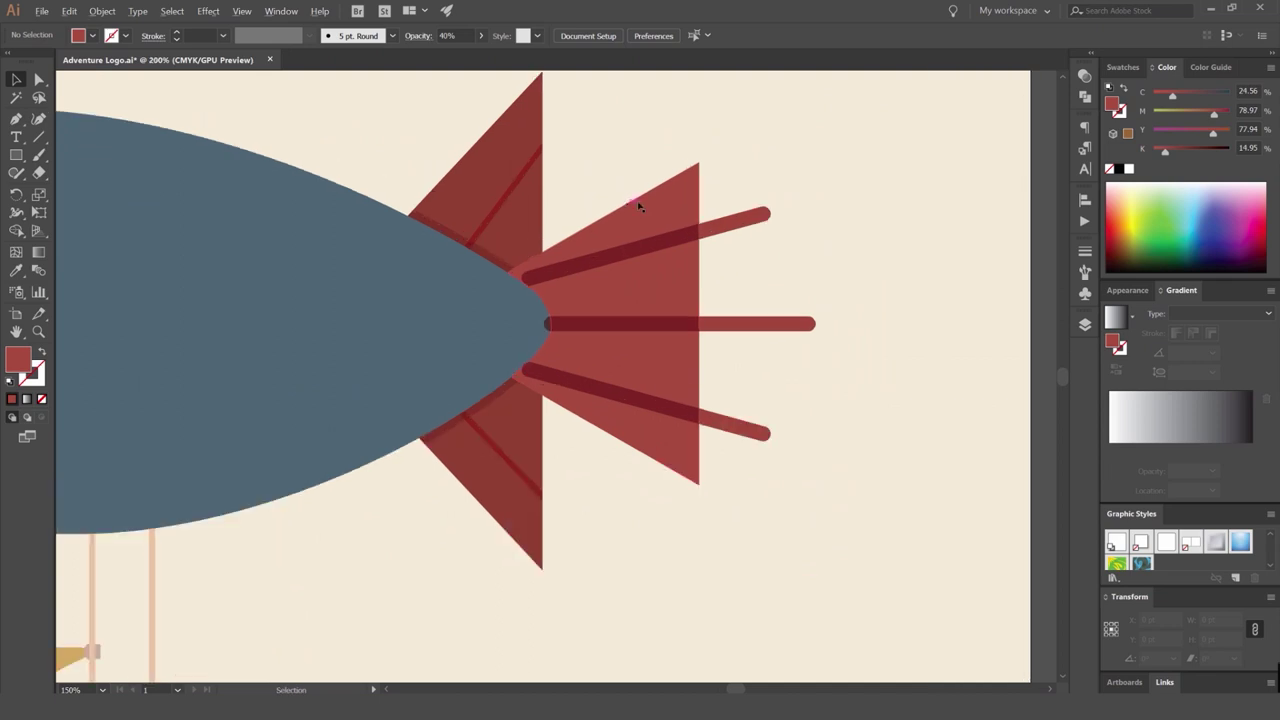
left_click(690, 218)
left_click(818, 257)
scroll(714, 342, "down", 2)
left_click(829, 300)
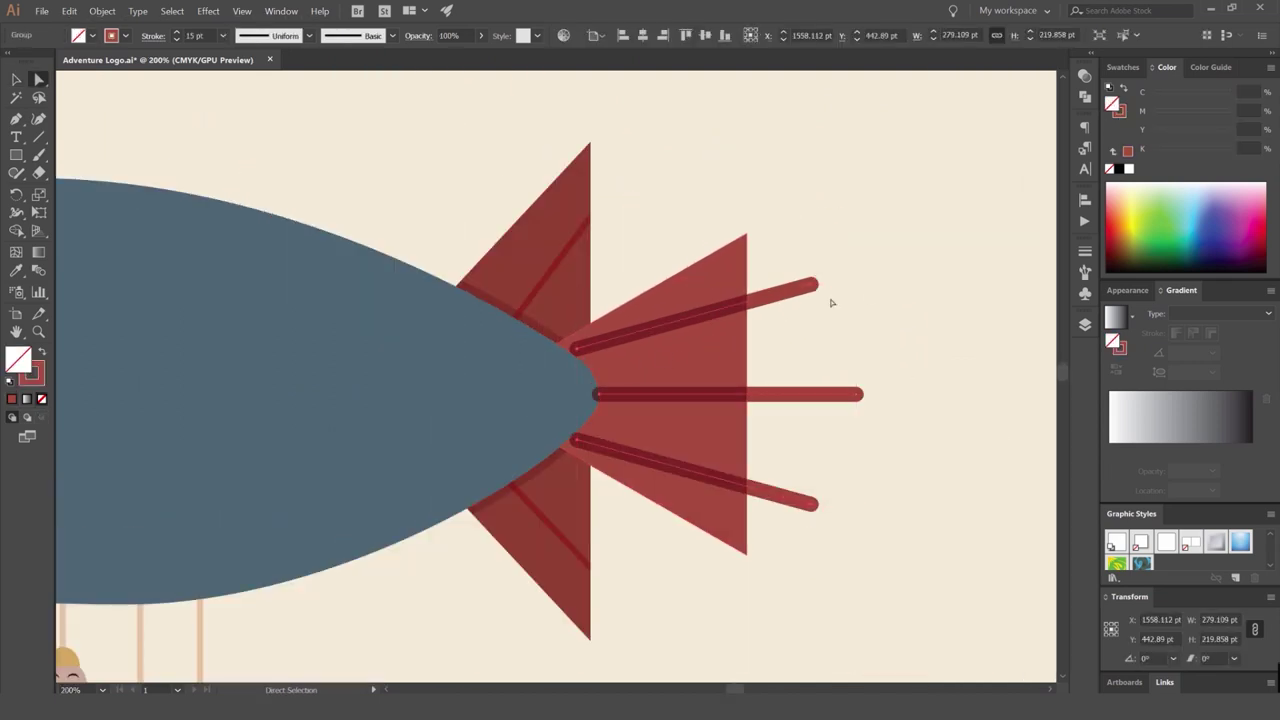
double_click(729, 337)
double_click(814, 340)
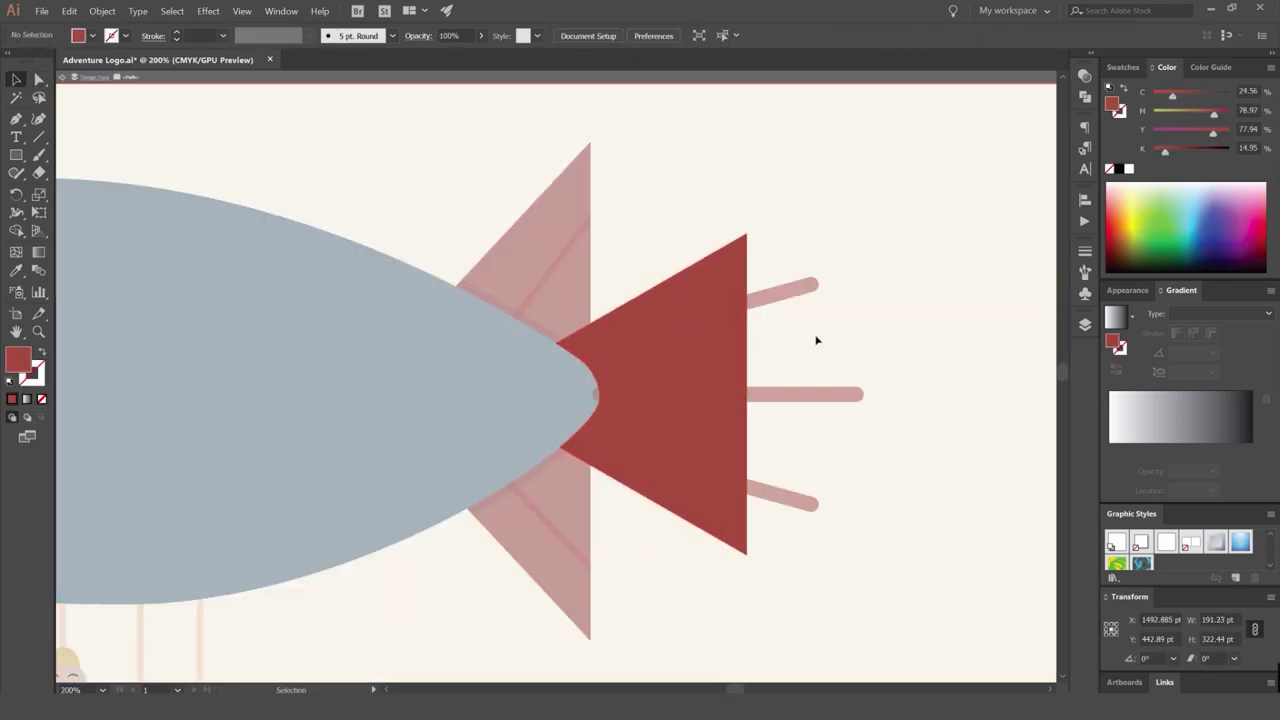
Extend the inner ends of the three rear bars into the balloon's tail tip.
left_click(757, 300)
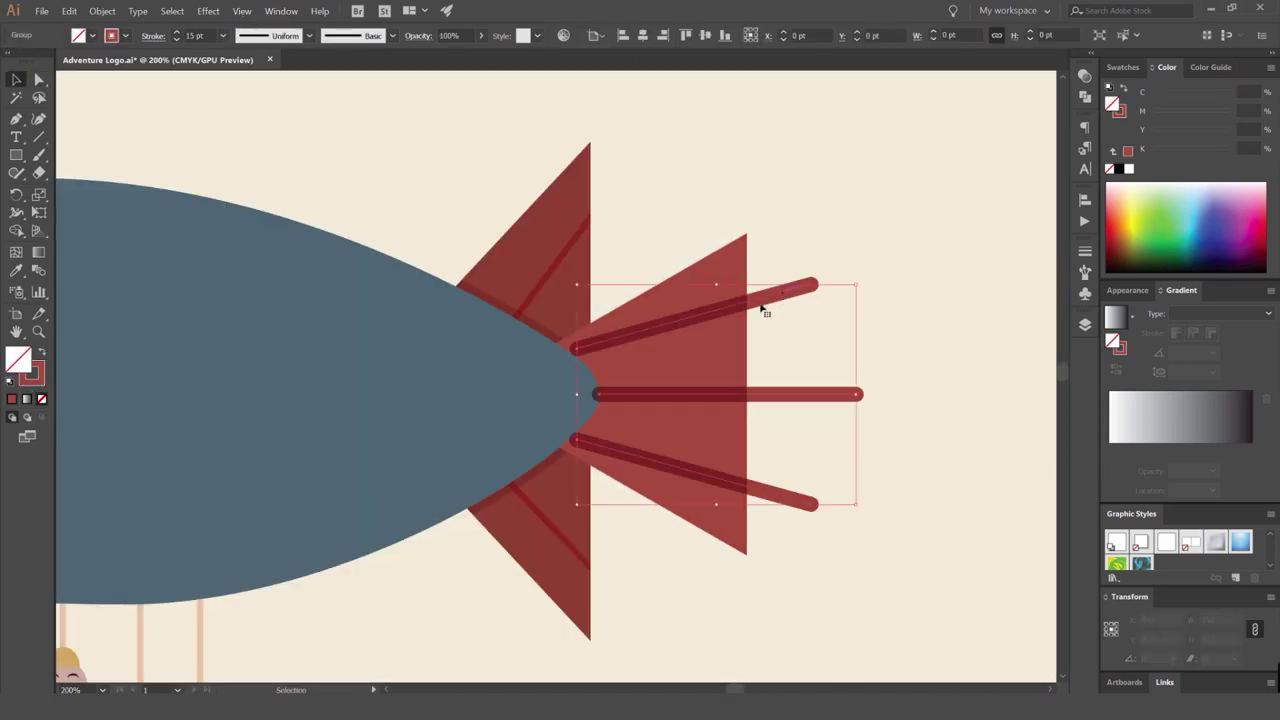
left_click(119, 15)
left_click(765, 197)
scroll(572, 375, "up", 2)
key("a")
left_click(576, 326)
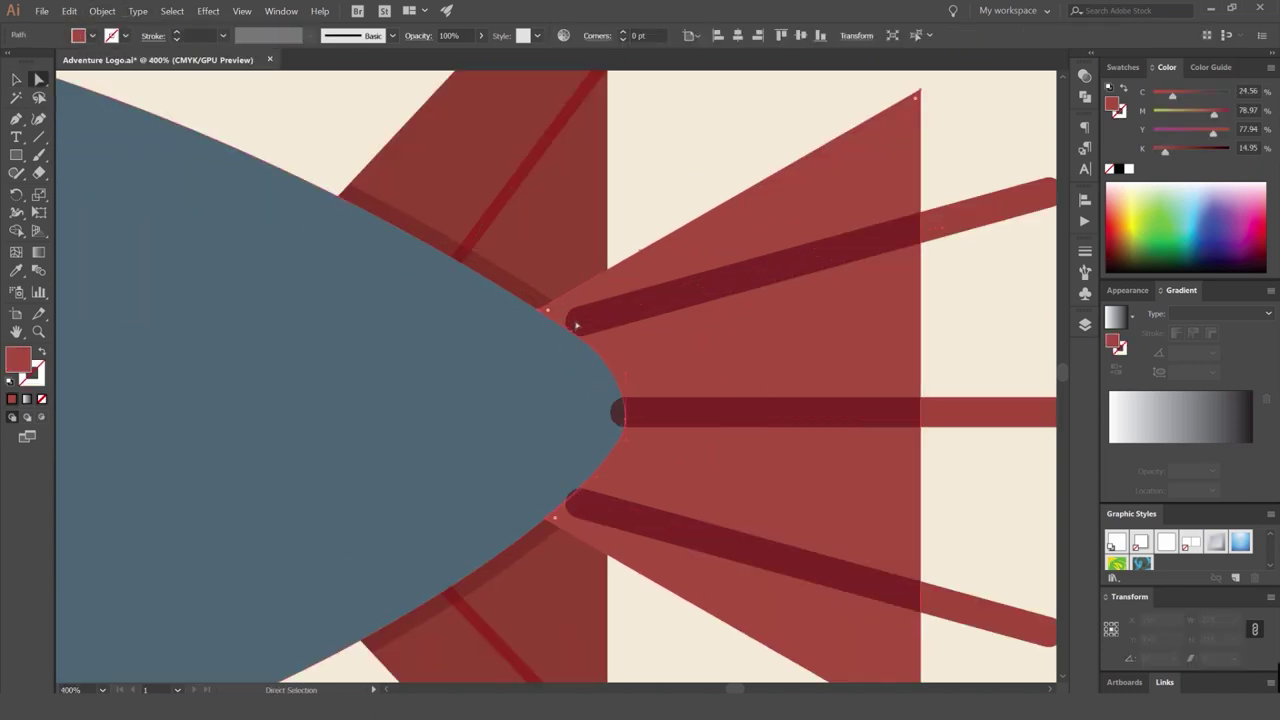
left_click_drag(577, 325, 508, 345)
left_click(645, 410)
left_click_drag(626, 412, 585, 413)
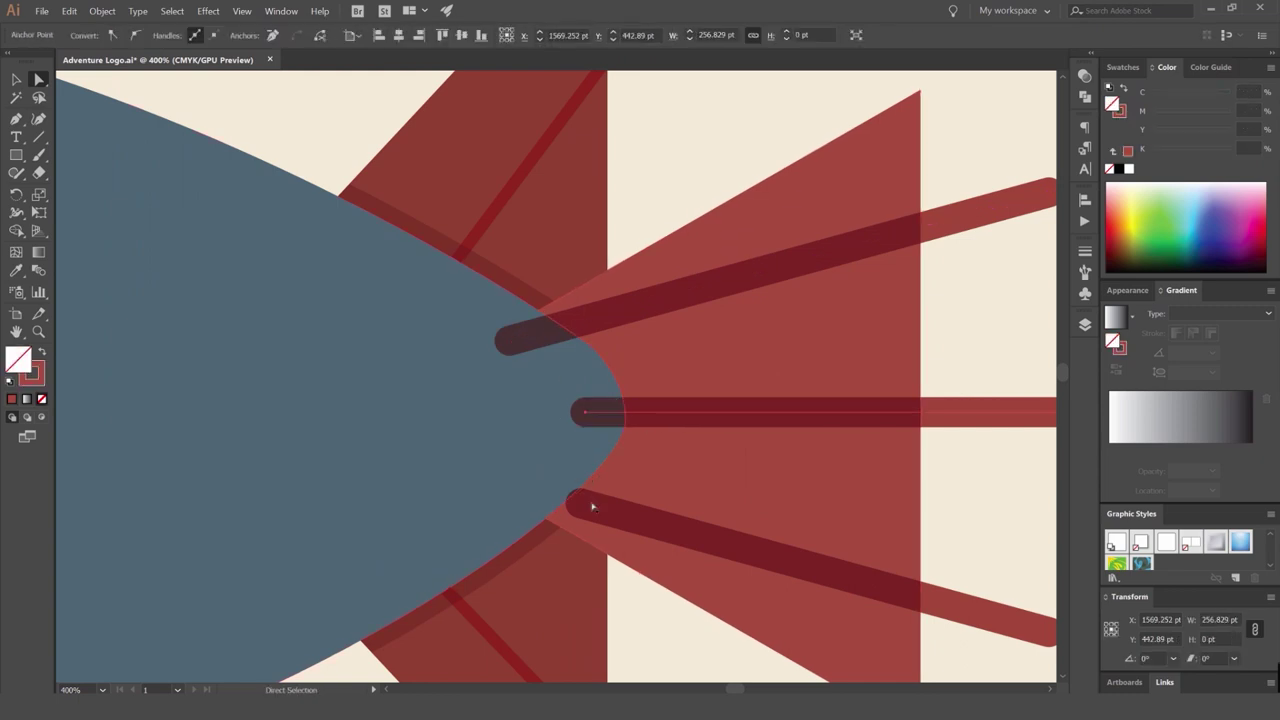
left_click(592, 507)
left_click_drag(582, 504, 530, 487)
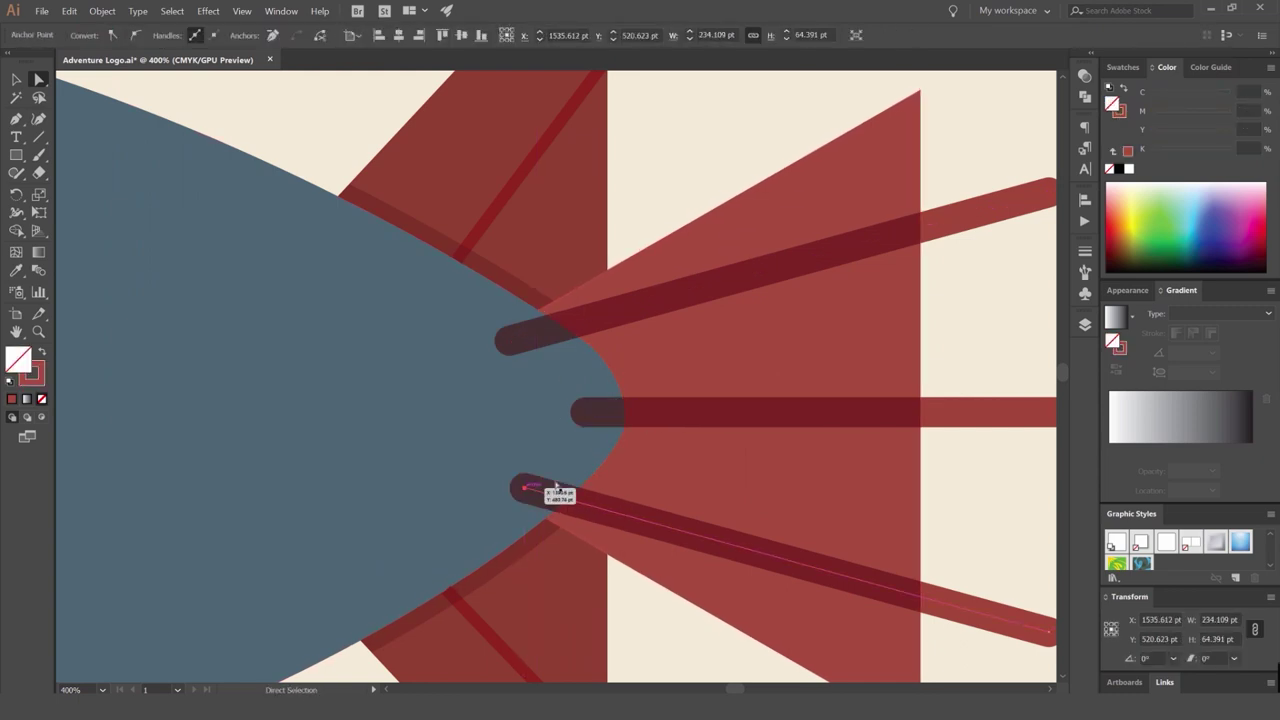
Expand the fill and stroke of the three rear bars into outlined shapes.
left_click_drag(638, 458, 331, 320)
scroll(570, 300, "down", 2)
key("v")
left_click(692, 140)
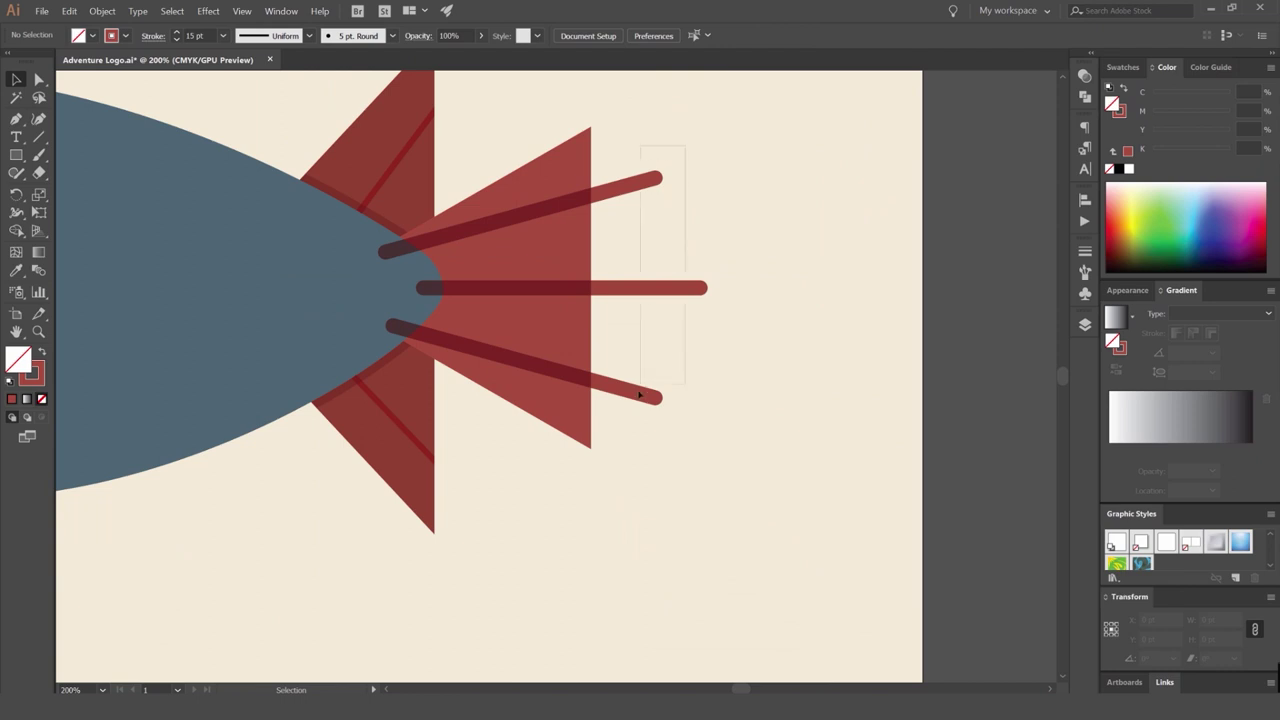
left_click(640, 396)
left_click(102, 11)
left_click(130, 126)
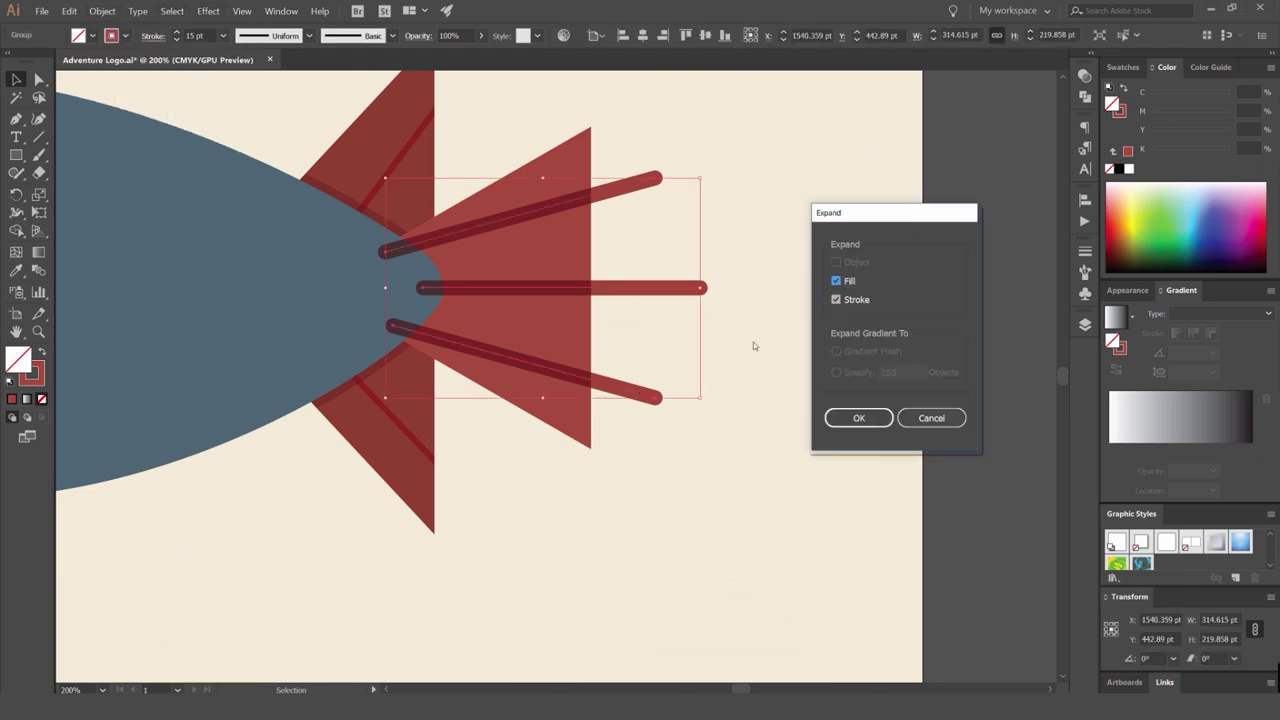
key("Return")
Use Shape Builder on the rear fin and bars to remove the three bar pieces that overlap the balloon.
left_click(748, 360)
key("ctrl+plus")
key("ctrl+plus")
left_click_drag(503, 185, 537, 134)
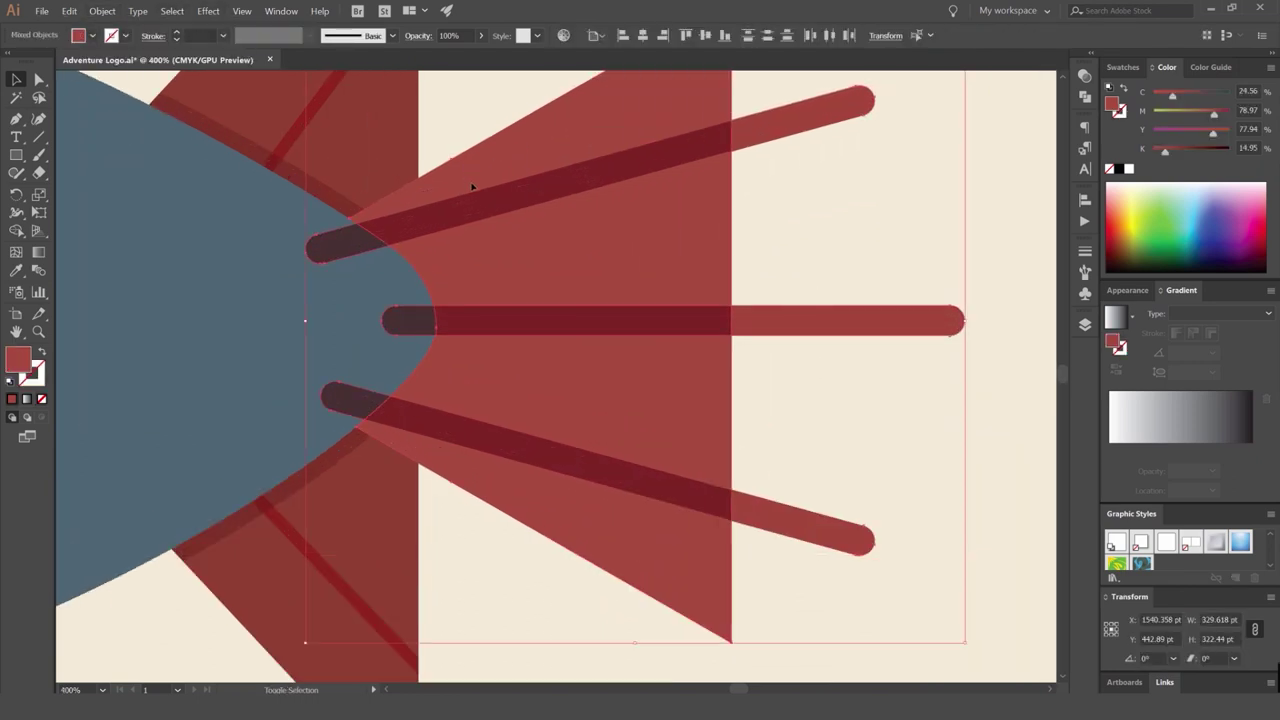
key("shift+m")
left_click(345, 245, "alt")
left_click(408, 320, "alt")
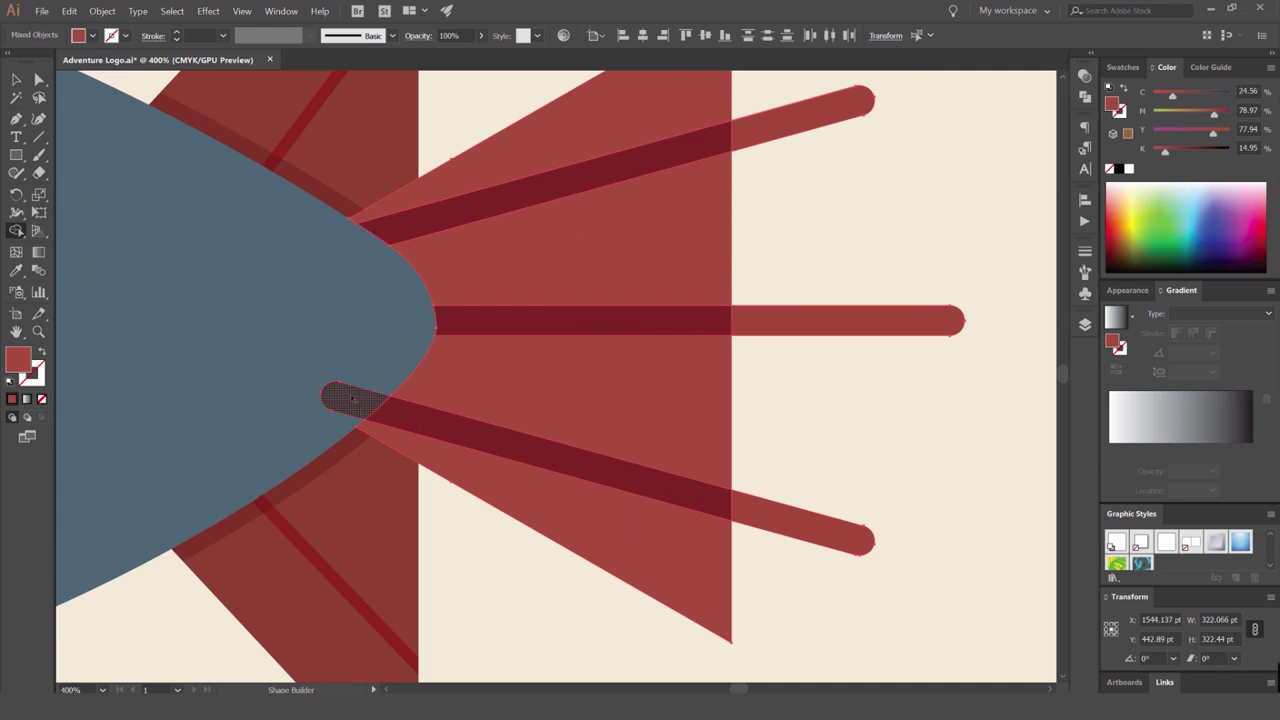
left_click(352, 400, "alt")
left_click_drag(809, 206, 712, 321)
key("ctrl+minus")
key("ctrl+minus")
key("ctrl+minus")
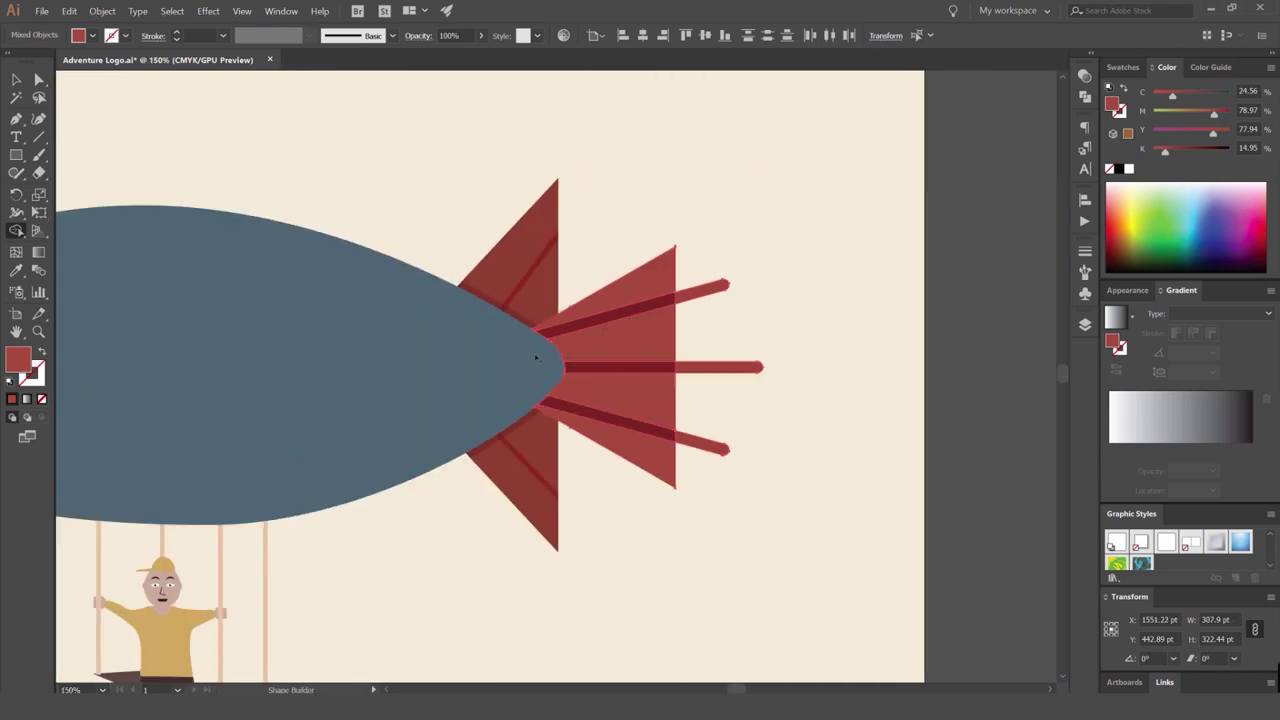
scroll(532, 357, "up", 1)
key("v")
left_click(851, 303)
Try removing the bar ends protruding behind the rear fin and hiding the bars across the fin, and undo both.
scroll(797, 306, "down", 2)
scroll(786, 294, "up", 4)
left_click(786, 274)
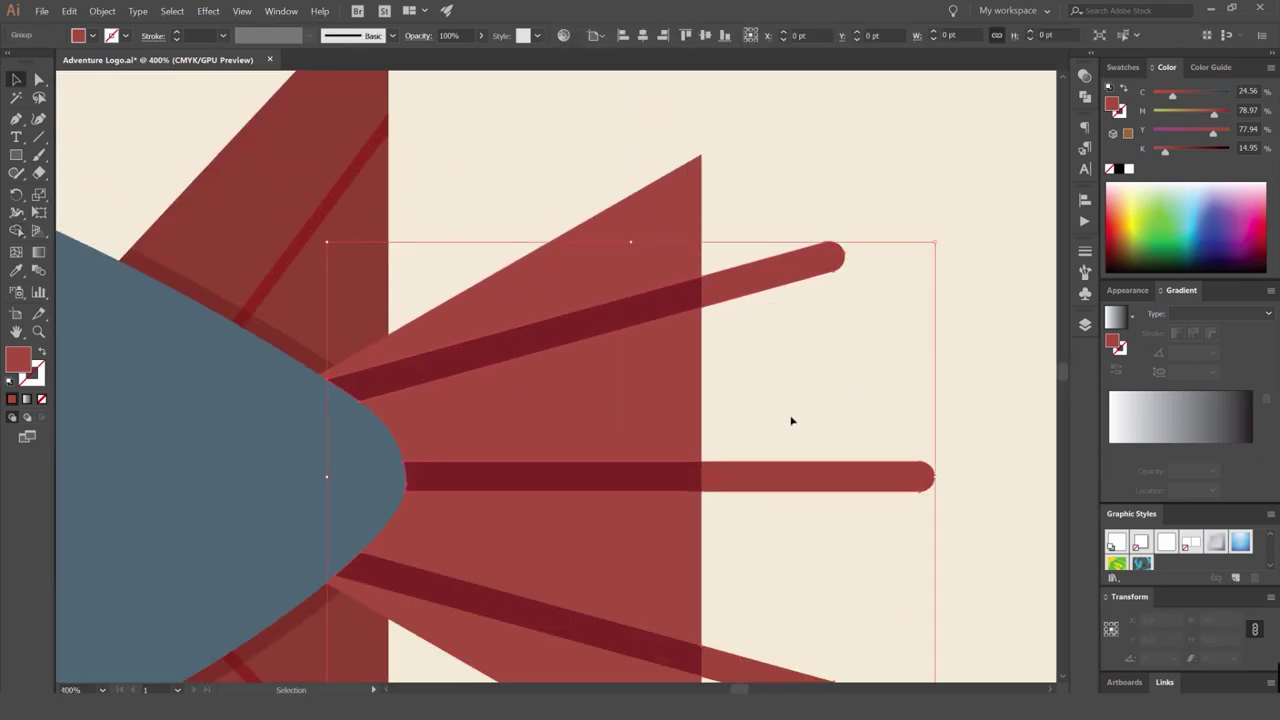
scroll(791, 420, "down", 3)
left_click(826, 378)
scroll(816, 261, "up", 2)
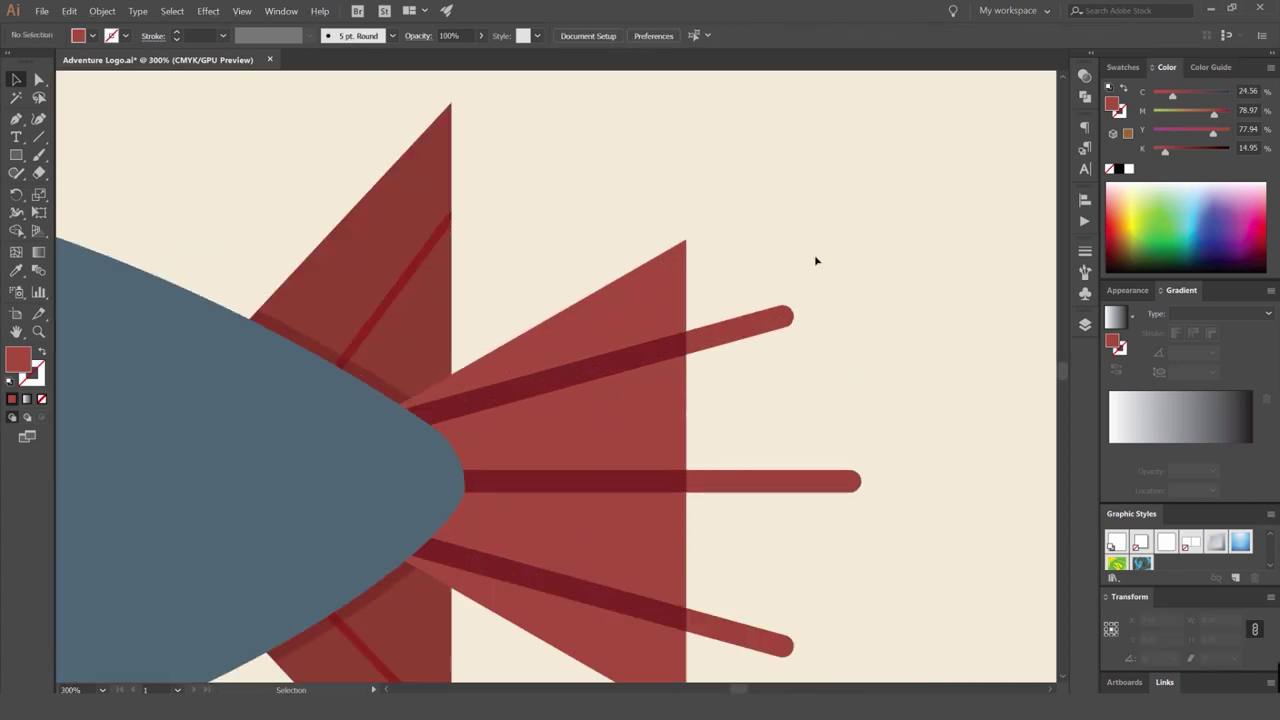
scroll(760, 385, "down", 1)
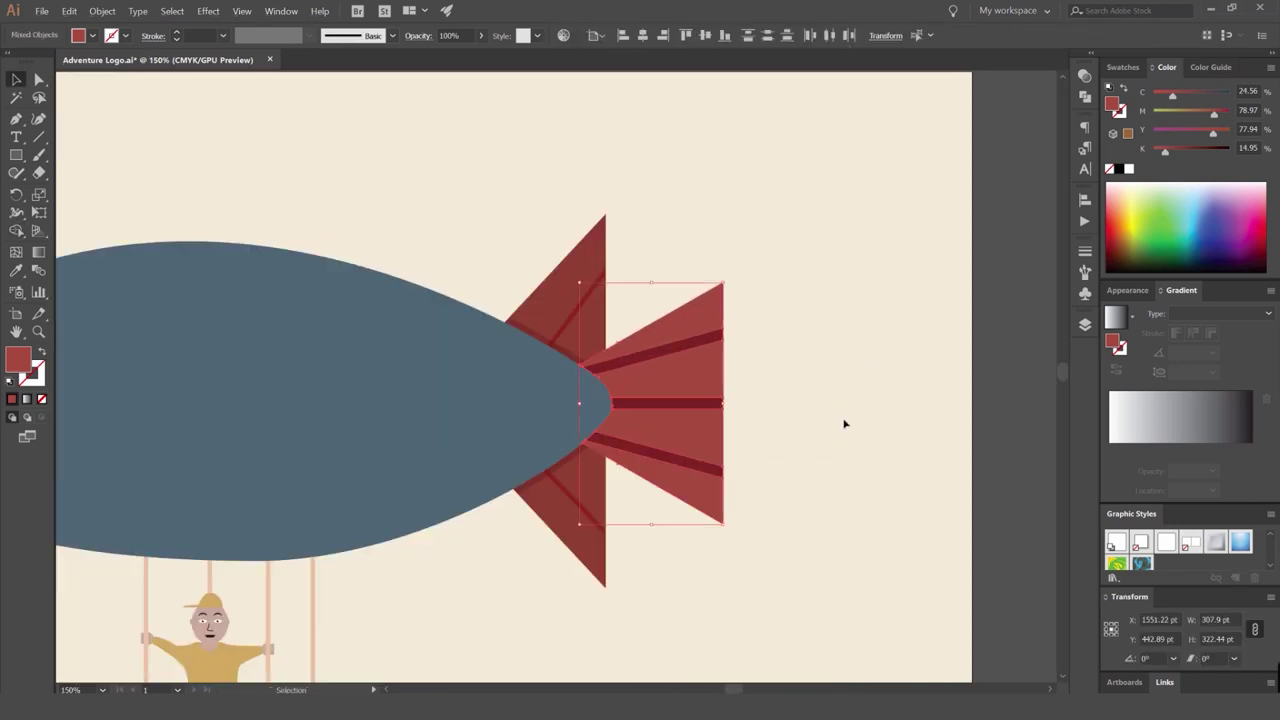
scroll(848, 415, "down", 3)
scroll(848, 400, "up", 2)
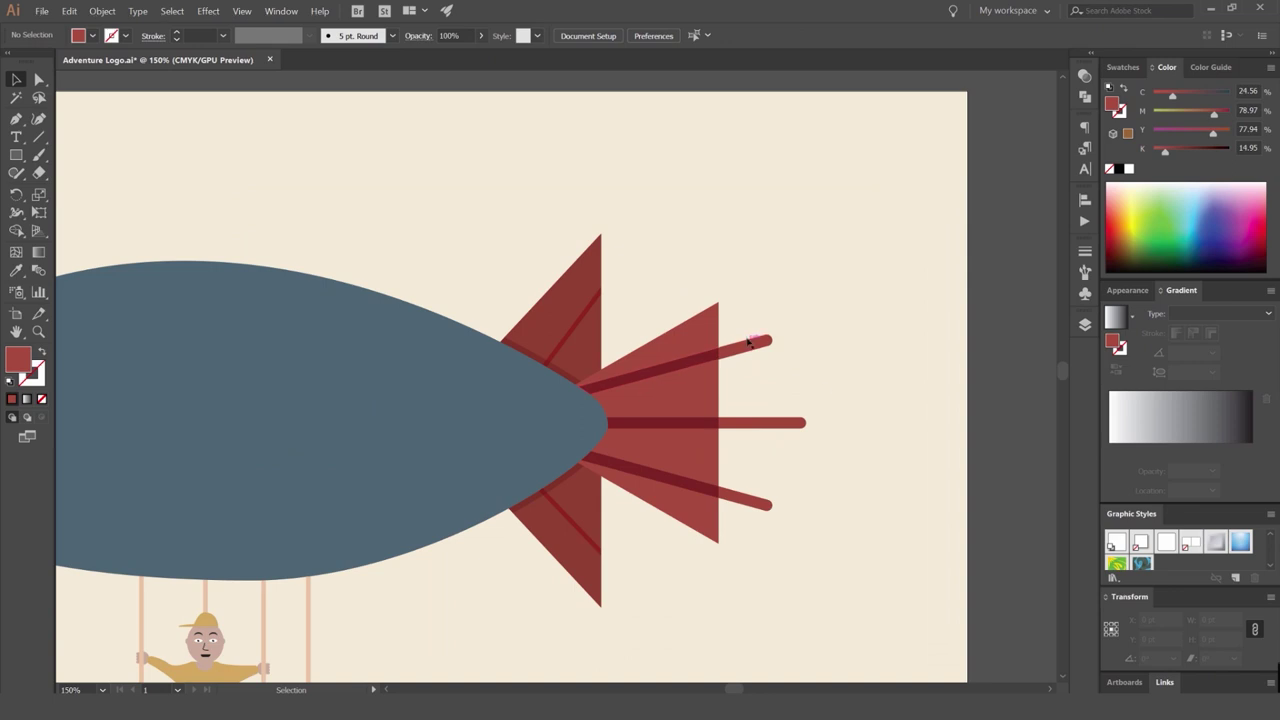
scroll(858, 373, "down", 3)
scroll(847, 364, "up", 3)
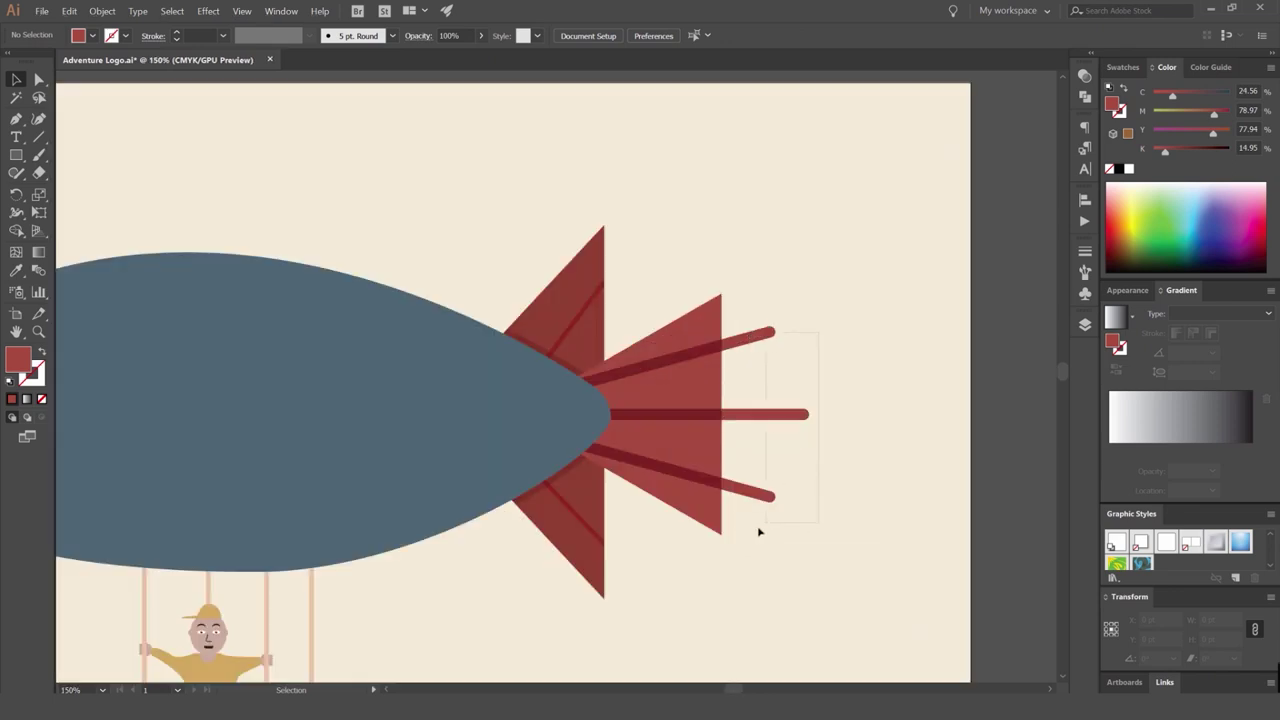
left_click(729, 357)
left_click(826, 297)
scroll(866, 277, "down", 4)
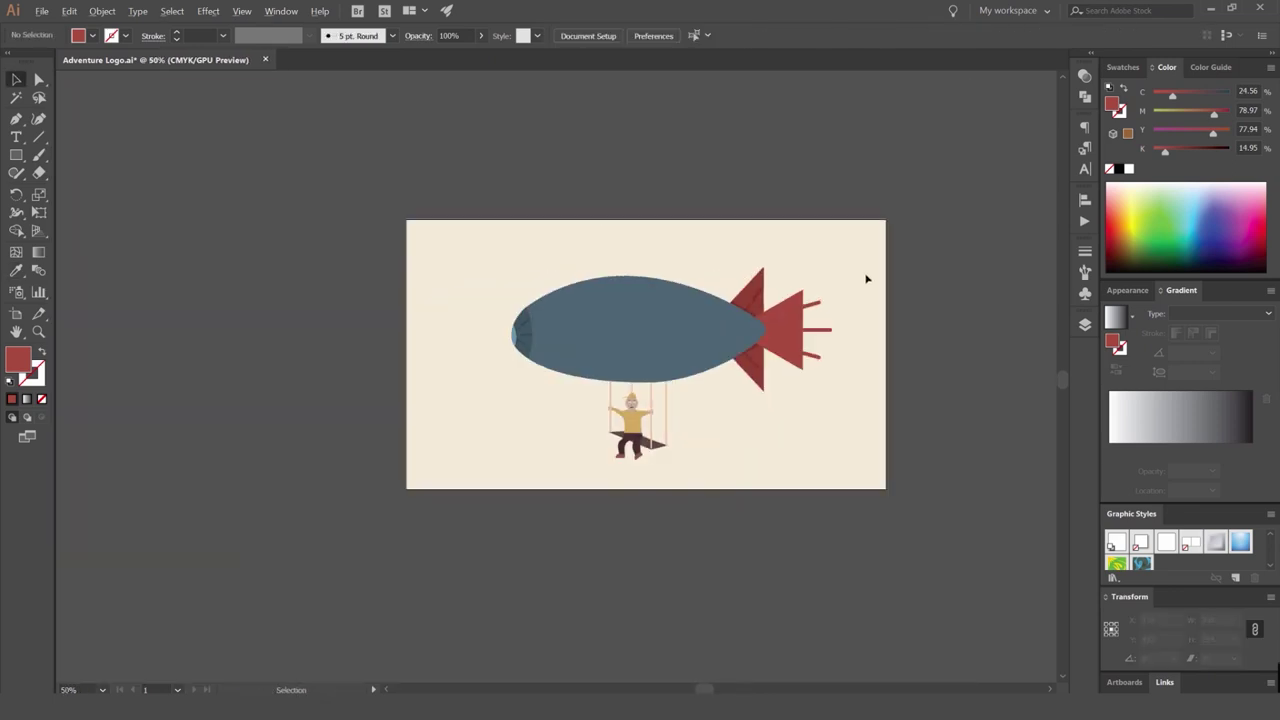
scroll(819, 364, "up", 5)
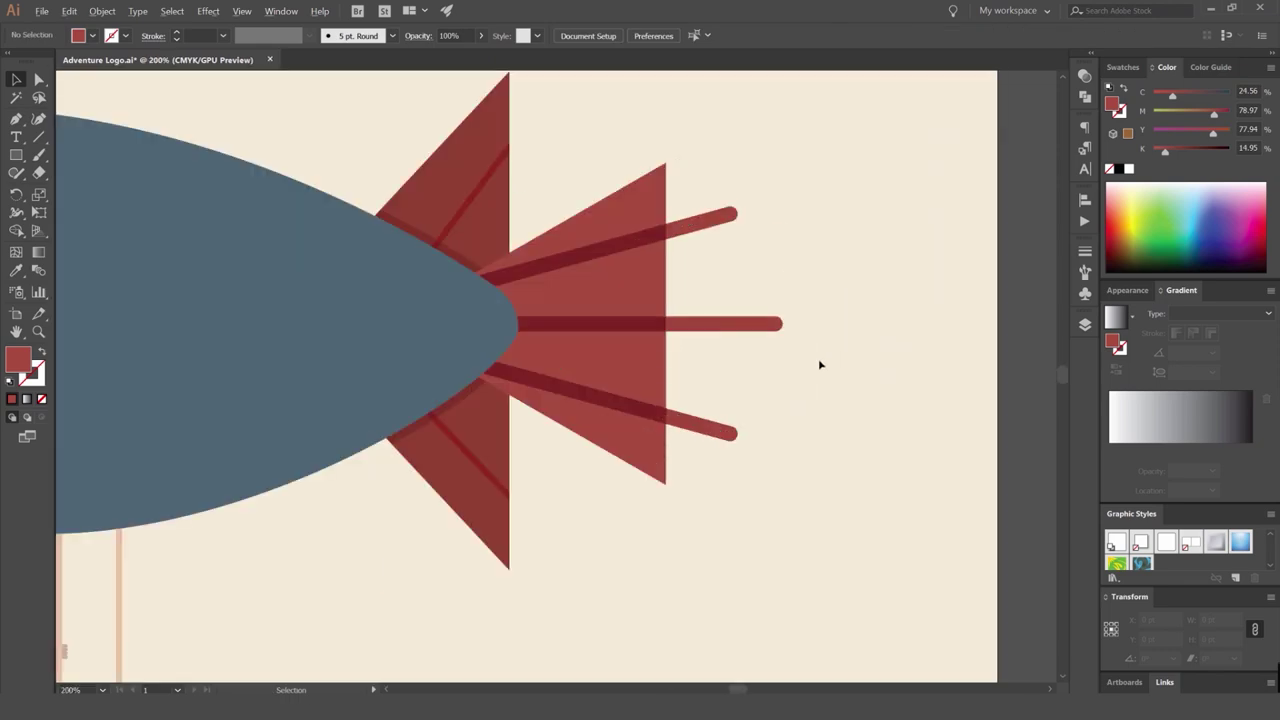
Show the swatches with the rear bars selected and review the tail against the whole artboard.
left_click(728, 217)
left_click(1120, 68)
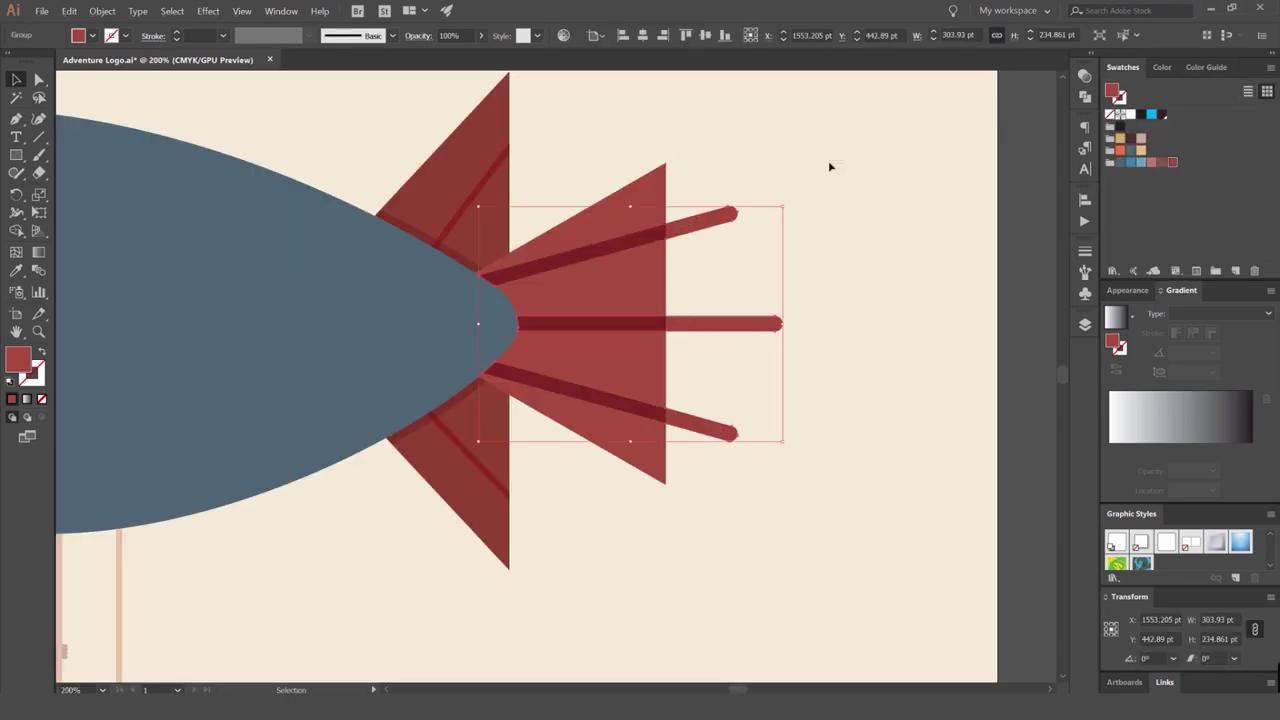
left_click(829, 166)
scroll(817, 208, "down", 3)
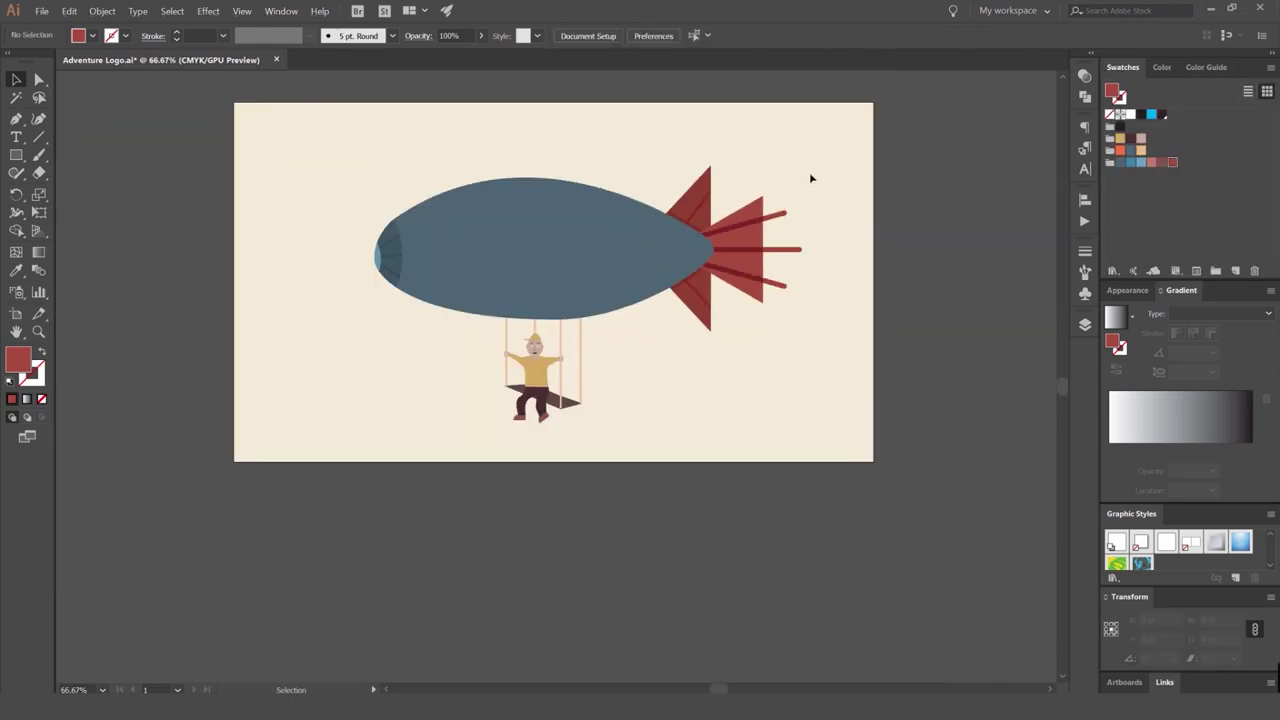
left_click_drag(804, 181, 836, 221)
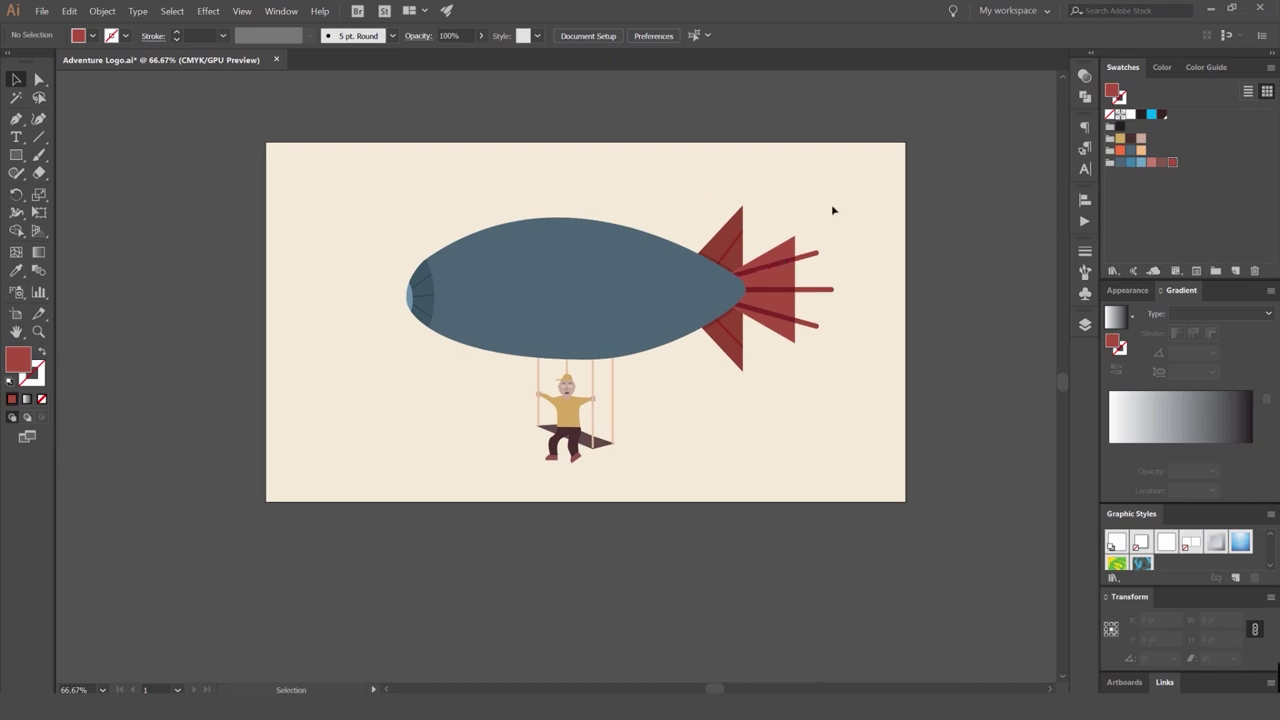
scroll(813, 218, "down", 3)
scroll(787, 247, "up", 2)
scroll(712, 260, "up", 1)
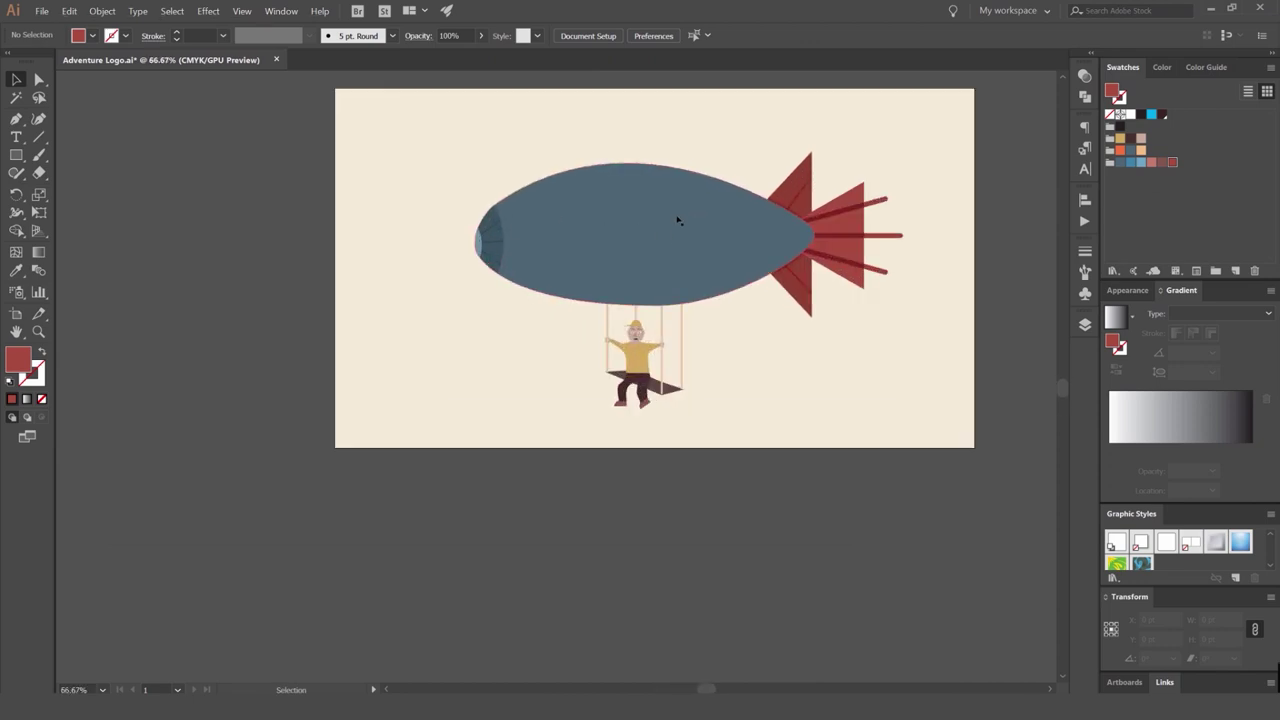
Recolour the strokes of the four swing ropes with the balloon's grey-blue swatch.
scroll(636, 340, "up", 6)
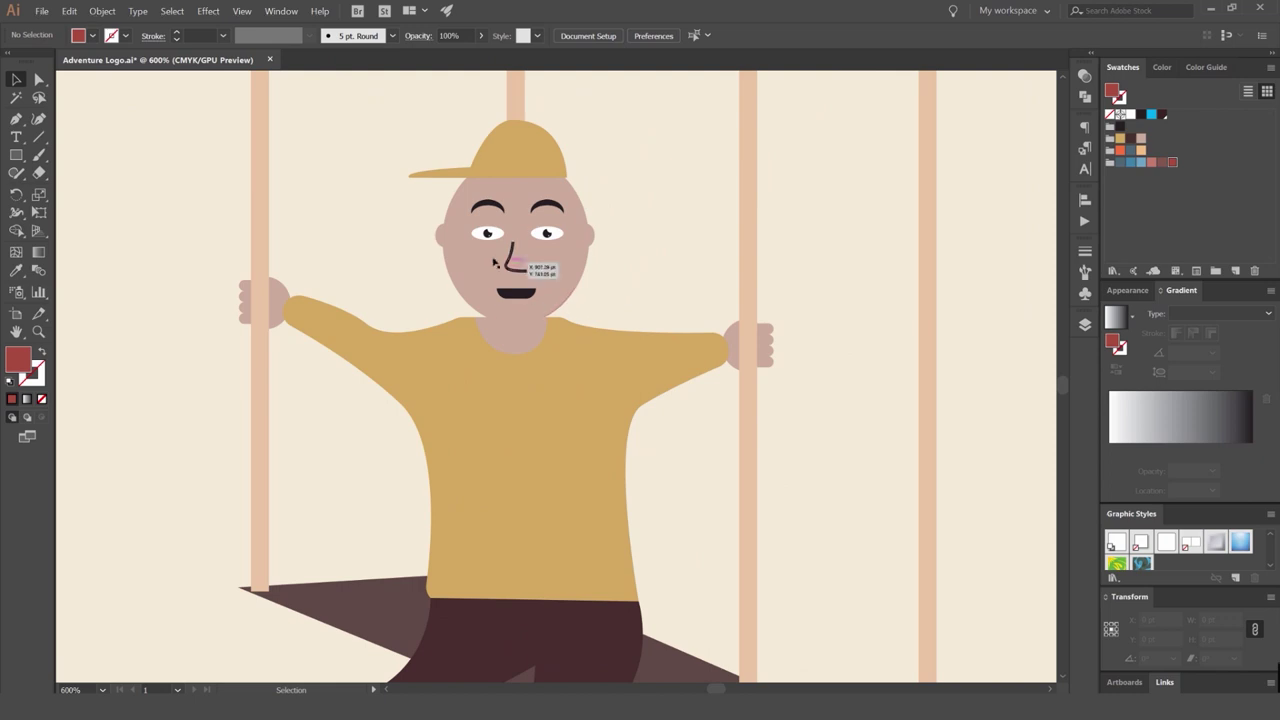
scroll(494, 262, "down", 4)
scroll(531, 290, "up", 1)
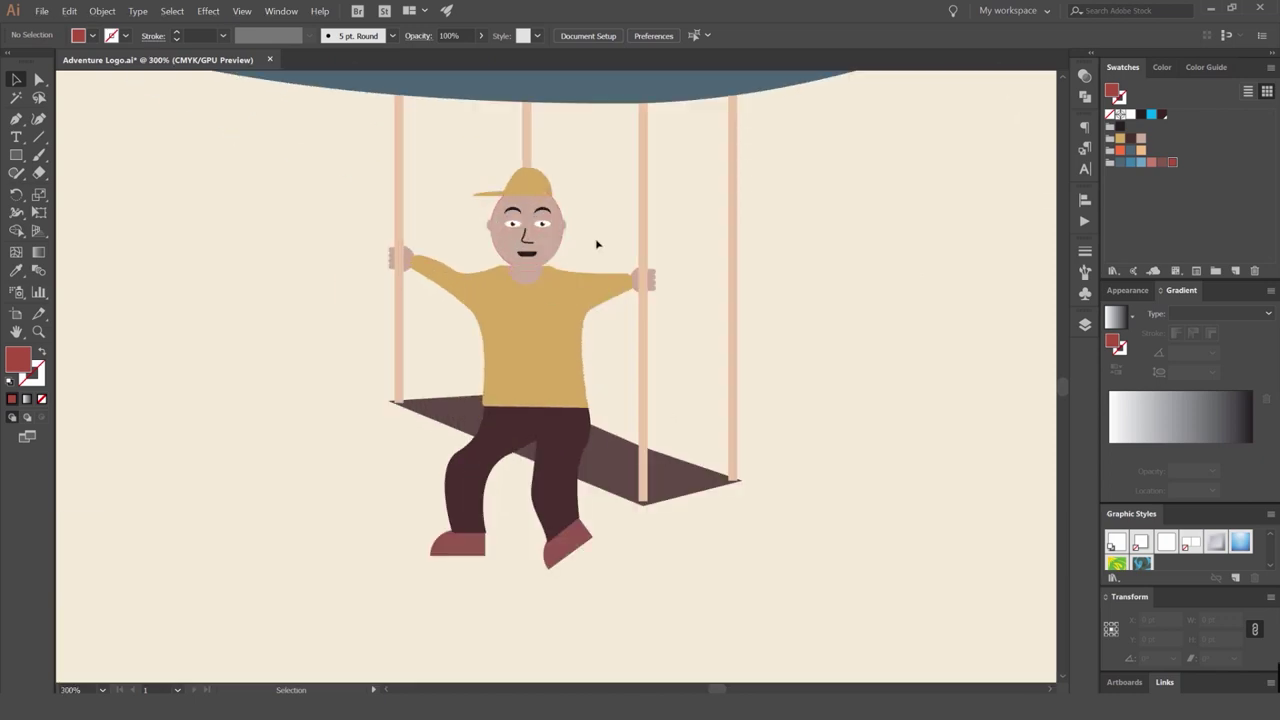
scroll(597, 260, "down", 2)
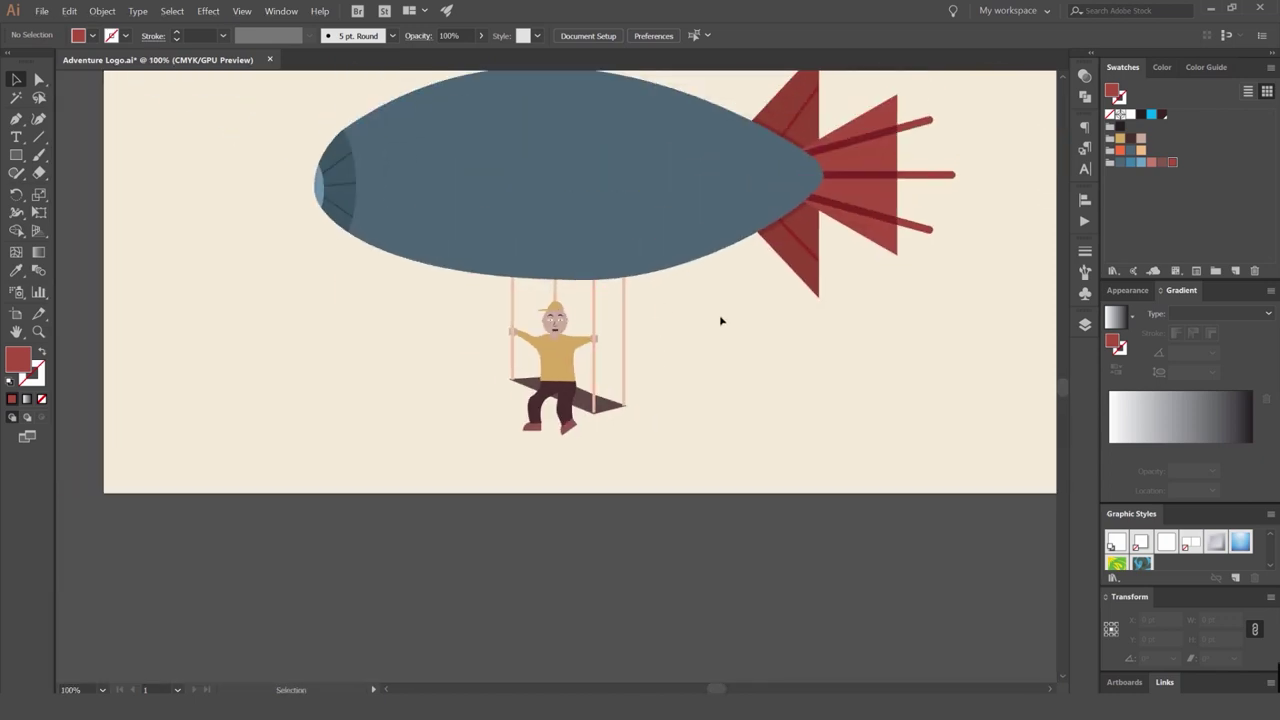
left_click_drag(714, 295, 714, 351)
scroll(586, 357, "up", 4)
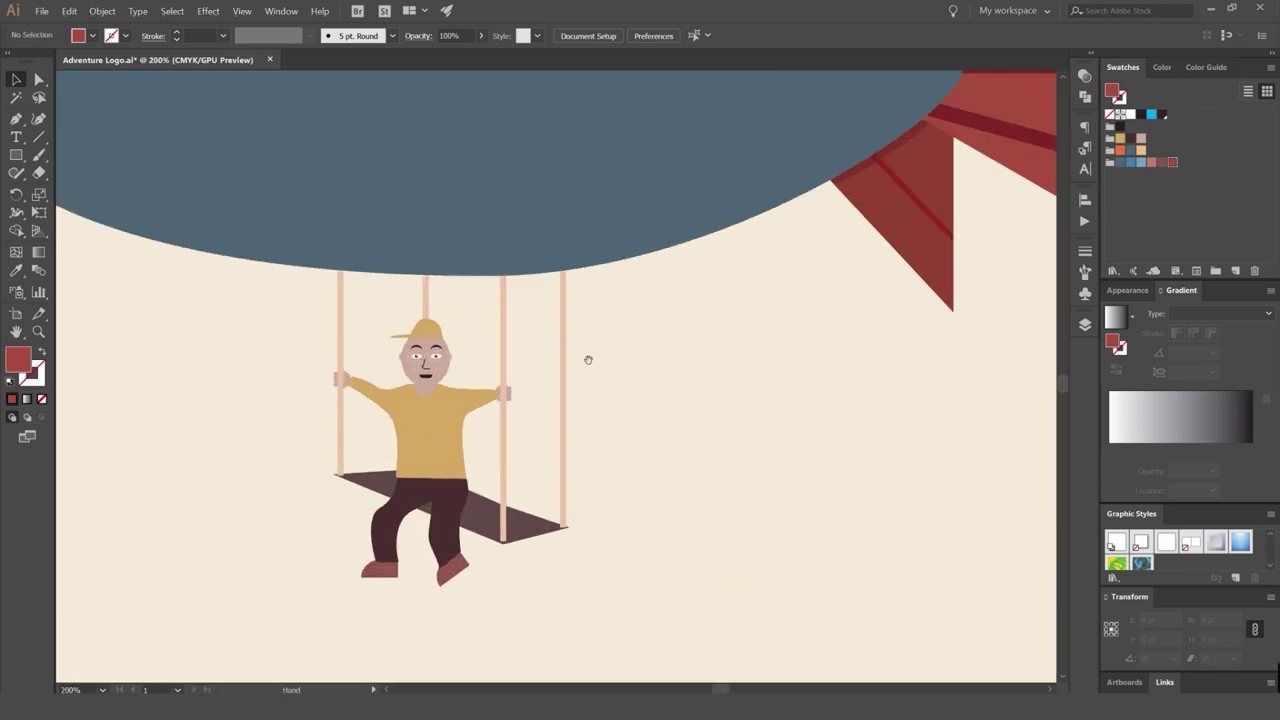
left_click_drag(793, 241, 665, 259)
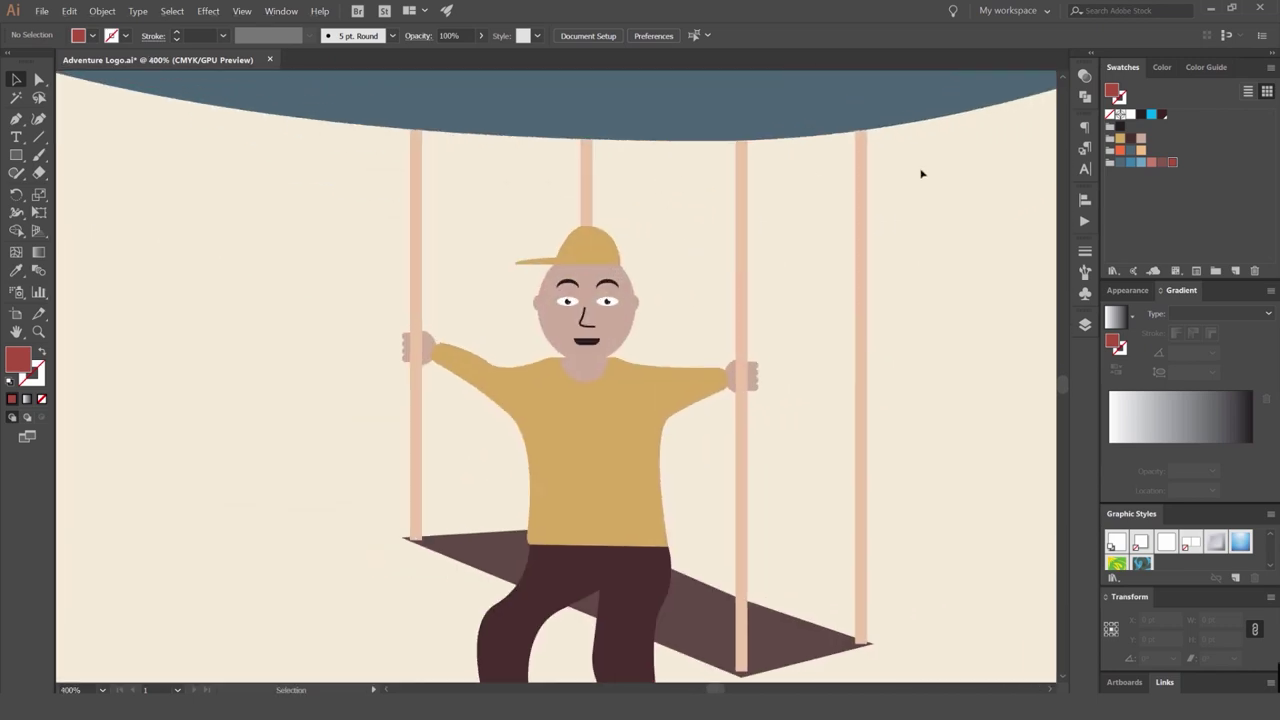
left_click_drag(922, 172, 460, 190)
left_click(1132, 157)
left_click(903, 177)
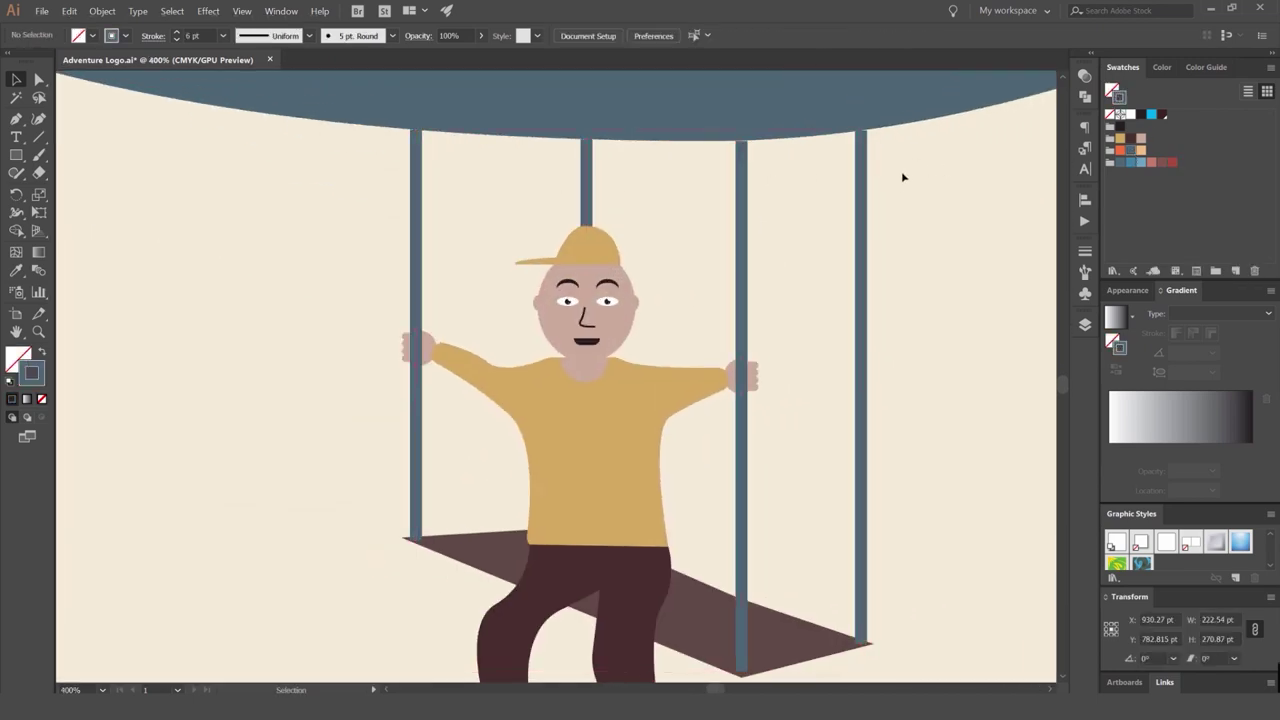
Move the upper ends of the two ropes on the figure's right-hand side up into the balloon's underside.
key("a")
scroll(912, 163, "down", 2)
scroll(822, 174, "up", 2)
left_click_drag(814, 157, 815, 145)
left_click_drag(934, 146, 933, 128)
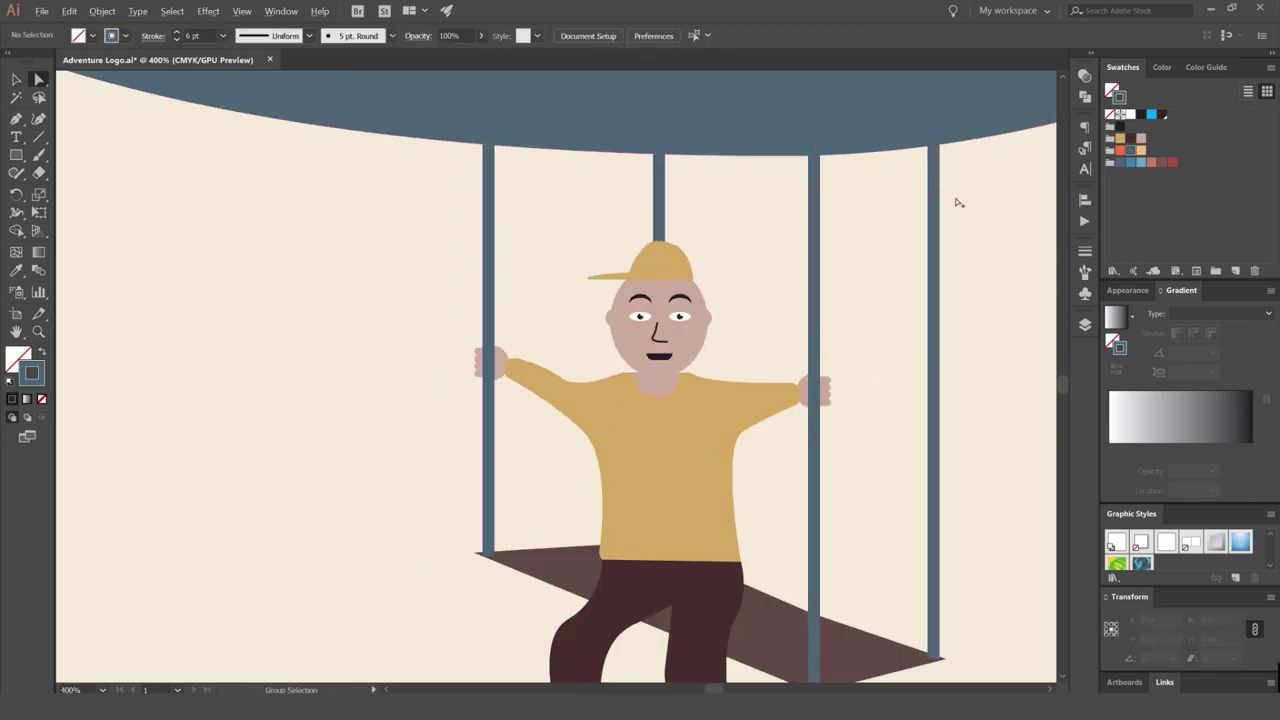
scroll(957, 200, "down", 2)
scroll(835, 197, "down", 1)
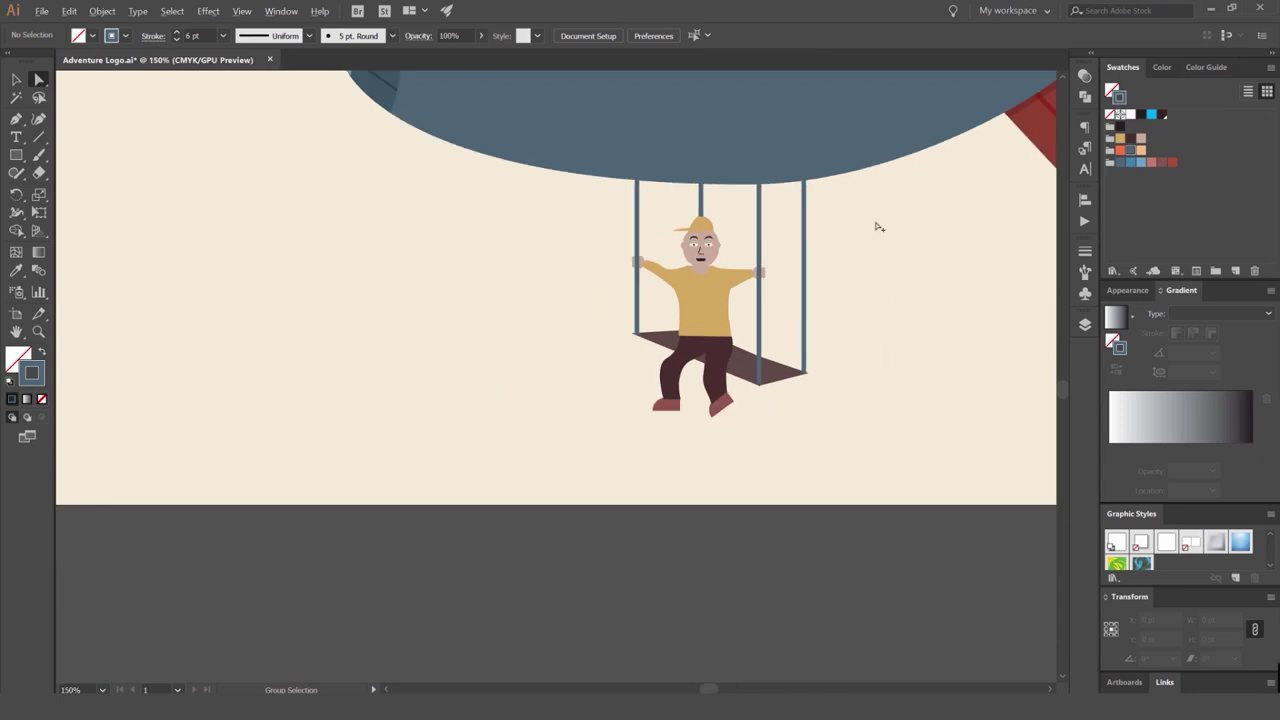
Bring the fingers gripping the front right rope in front of it and shorten them to wrap around the rope.
scroll(782, 263, "up", 5)
left_click(757, 289)
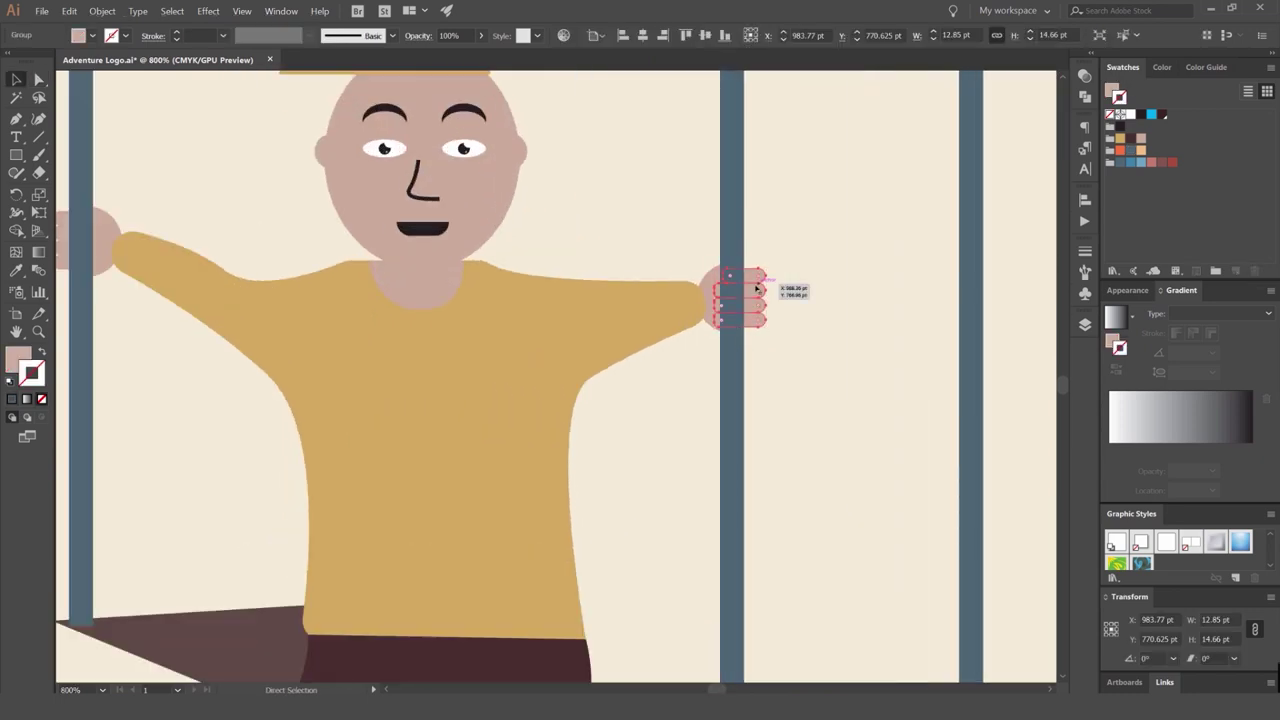
left_click(787, 272)
scroll(757, 289, "up", 3)
left_click(757, 289)
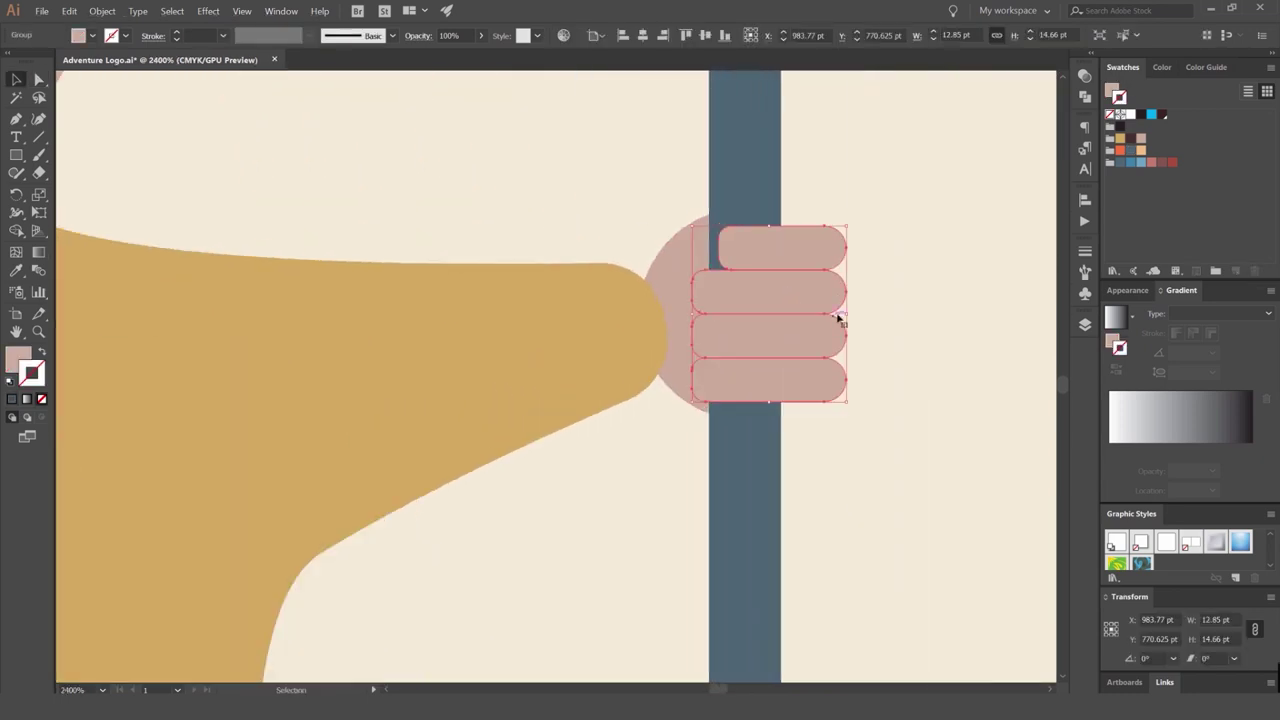
left_click_drag(836, 313, 822, 313)
left_click(837, 300)
scroll(880, 282, "down", 4)
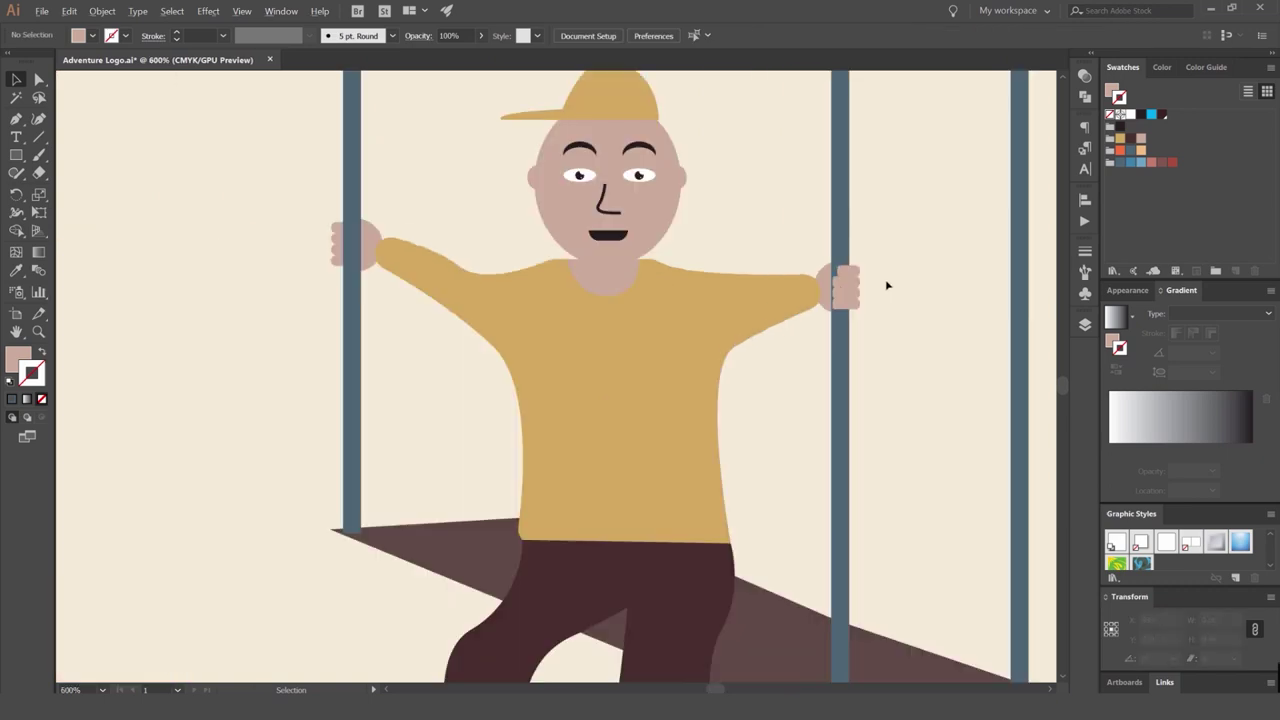
Bring the fingers gripping the left rope in front of it and adjust the fingers and palm around the rope.
left_click_drag(424, 244, 502, 238)
scroll(563, 282, "up", 4)
left_click(463, 268)
left_click(615, 203)
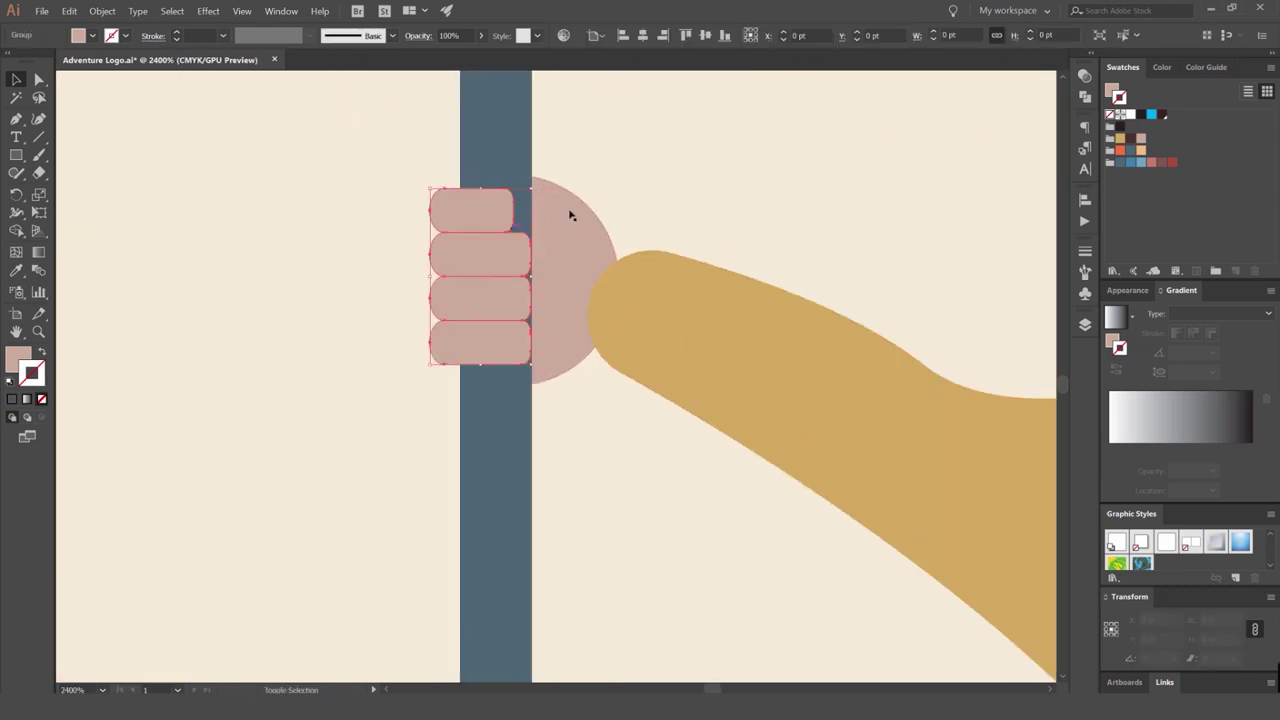
left_click(632, 191)
scroll(632, 191, "down", 4)
scroll(647, 188, "up", 4)
key("a")
left_click(566, 220)
scroll(828, 116, "down", 4)
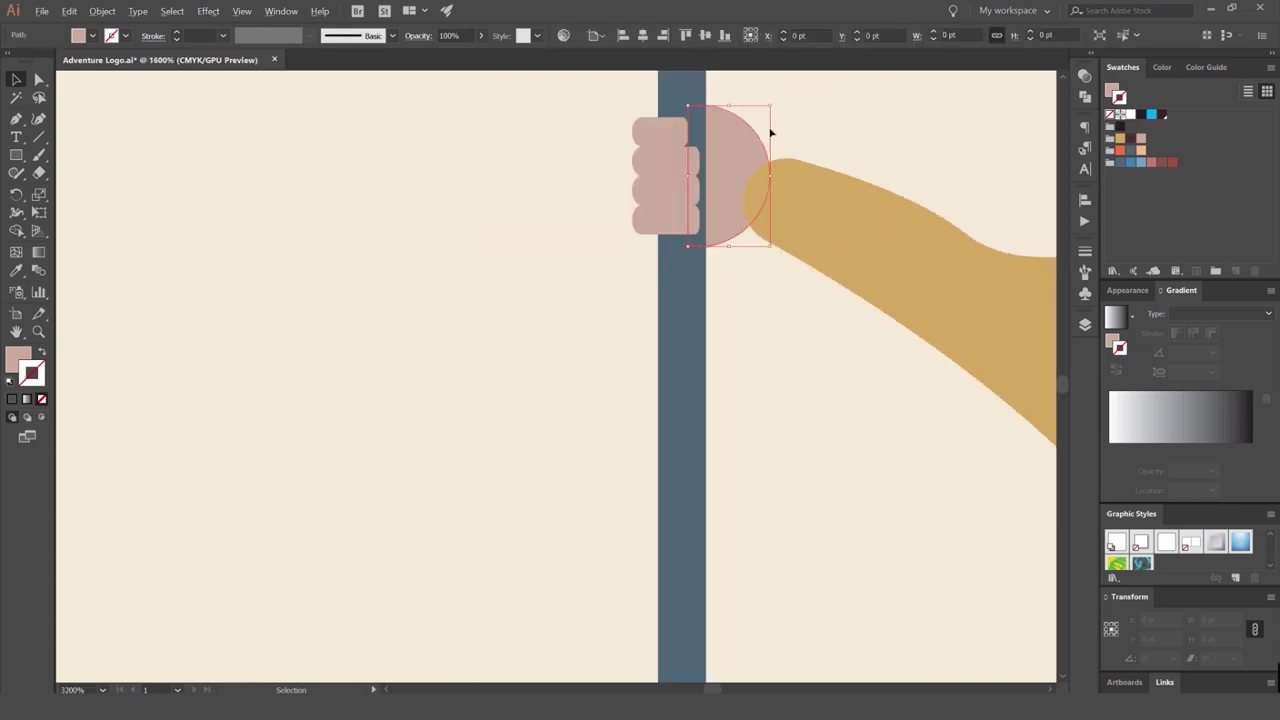
Inspect the shirt sleeves where they meet the hands on the ropes.
left_click(829, 117)
scroll(829, 117, "down", 5)
scroll(694, 175, "up", 7)
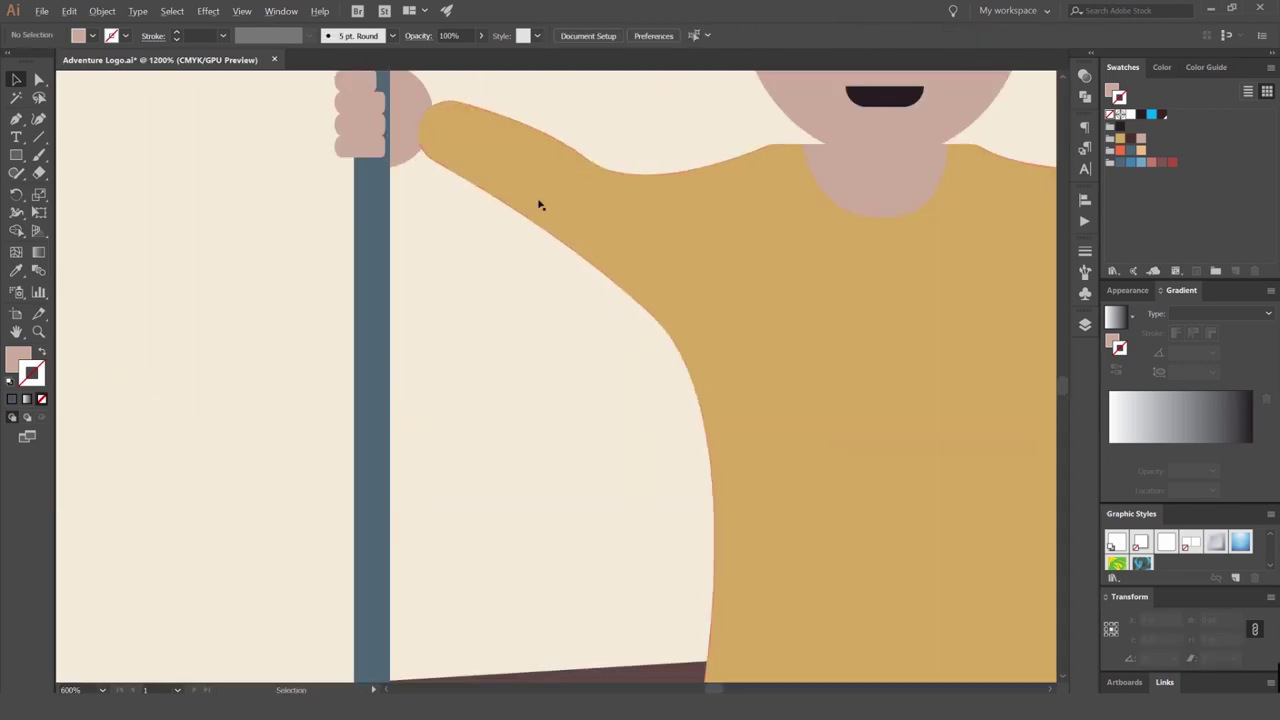
left_click(475, 120)
left_click_drag(756, 132, 580, 180)
scroll(335, 151, "down", 3)
scroll(510, 165, "up", 3)
left_click(503, 154)
scroll(502, 152, "down", 3)
scroll(580, 180, "down", 2)
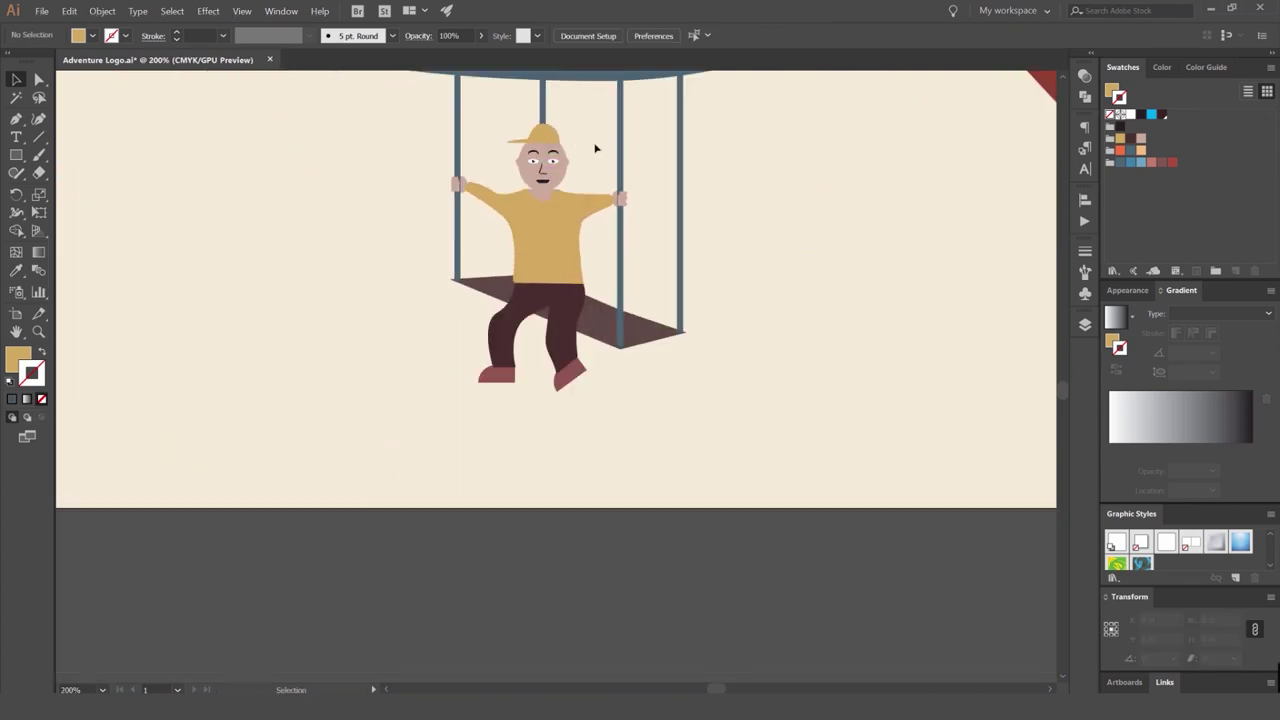
Isolate the yellow shirt and start a shading outline along the right-hand sleeve towards the armpit with the Pen tool.
scroll(595, 148, "up", 3)
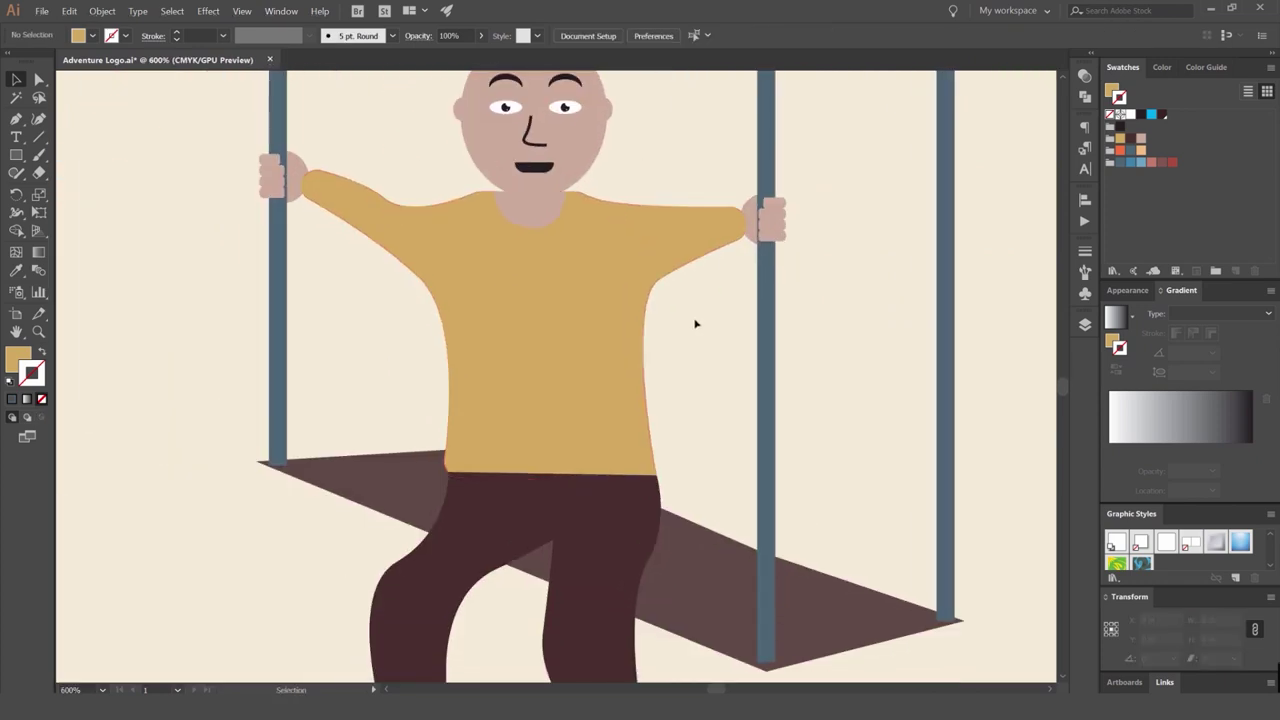
key("v")
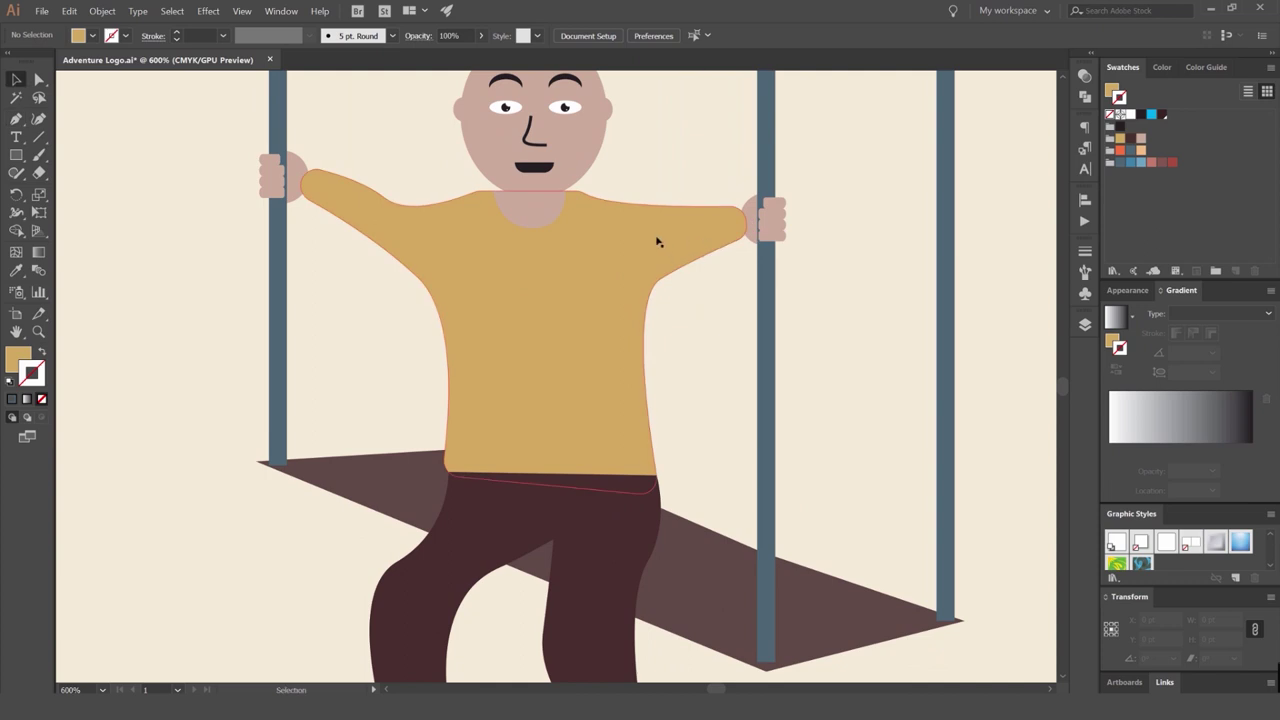
double_click(658, 242)
left_click_drag(780, 222, 711, 232)
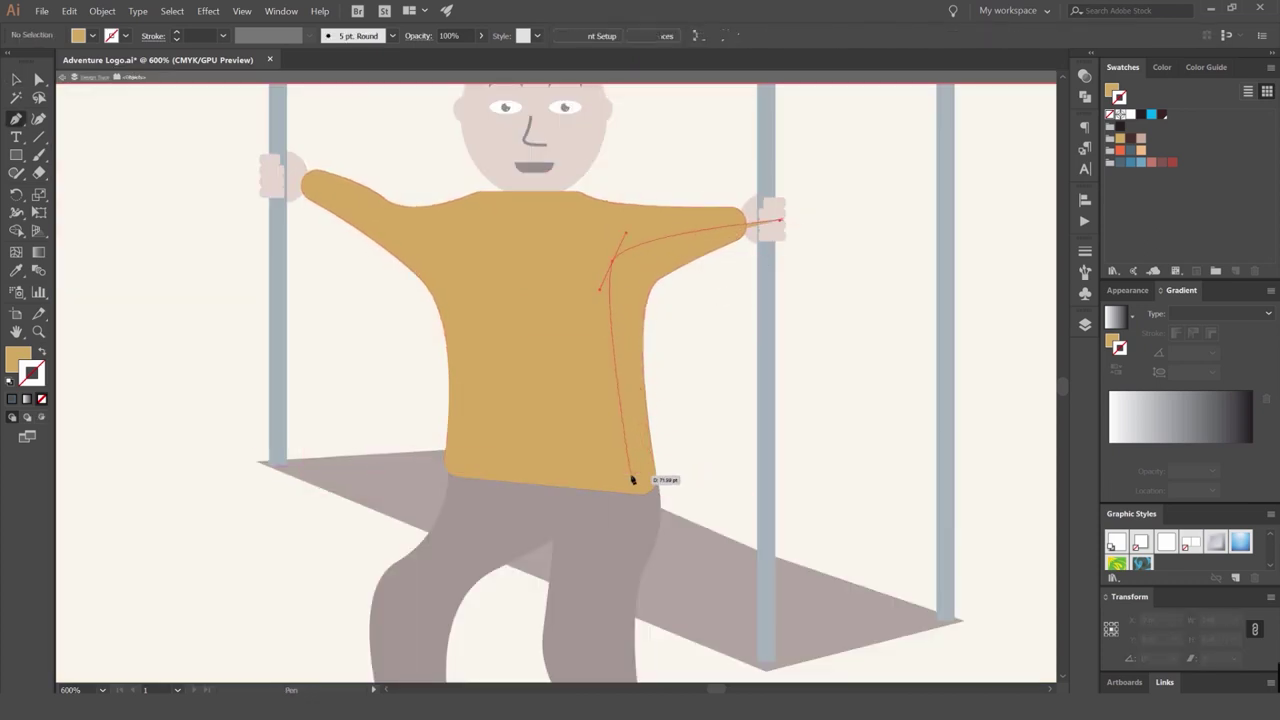
left_click_drag(612, 494, 574, 526)
left_click_drag(690, 530, 662, 484)
left_click(773, 430)
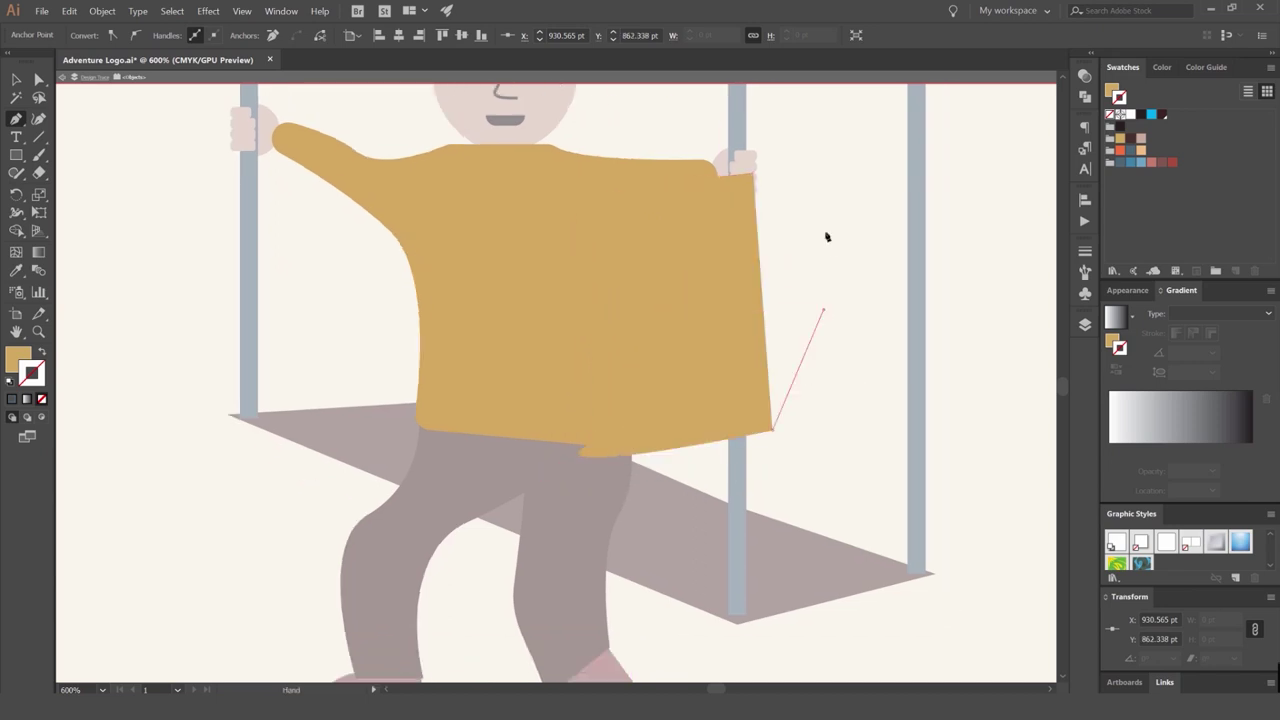
left_click_drag(826, 235, 809, 213)
key("ctrl+z")
key("ctrl+z")
key("ctrl+z")
key("ctrl+z")
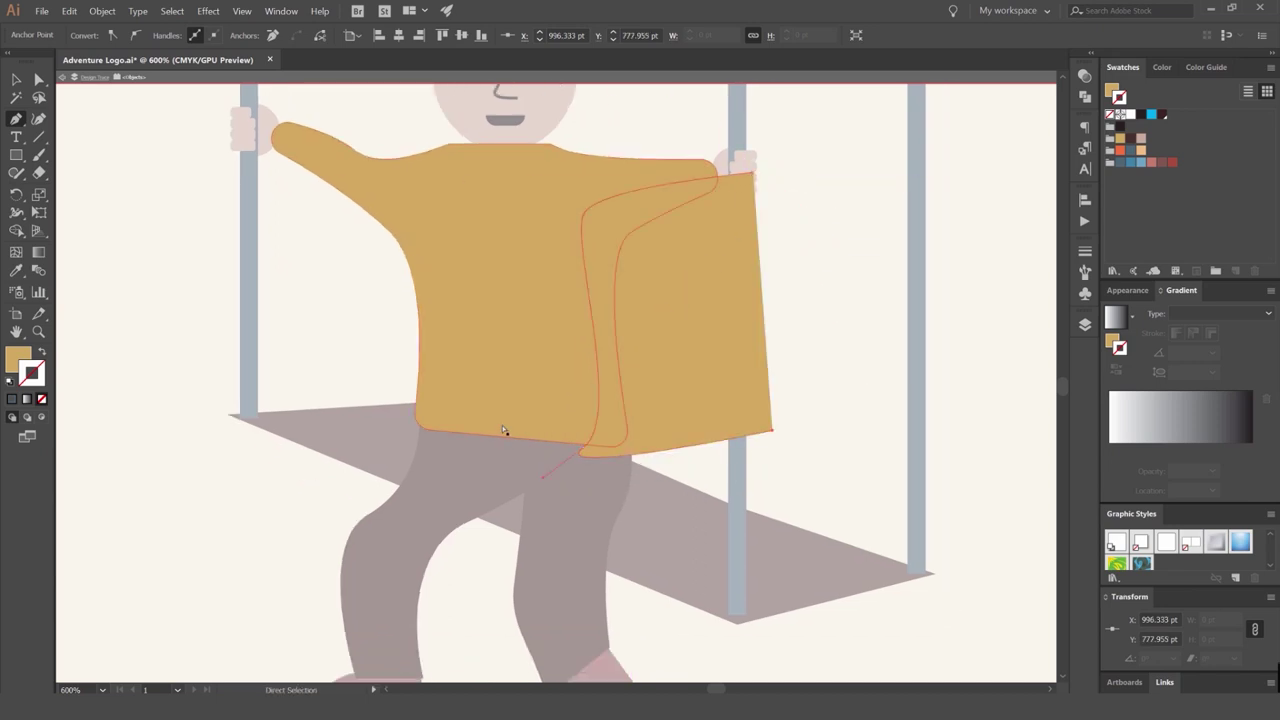
Continue the shirt's shading outline down the torso and along the hem, and close it outside the shirt's right side.
left_click_drag(510, 402, 364, 408)
left_click_drag(372, 440, 397, 471)
left_click(493, 508)
left_click(672, 511)
left_click(763, 412)
left_click(781, 265)
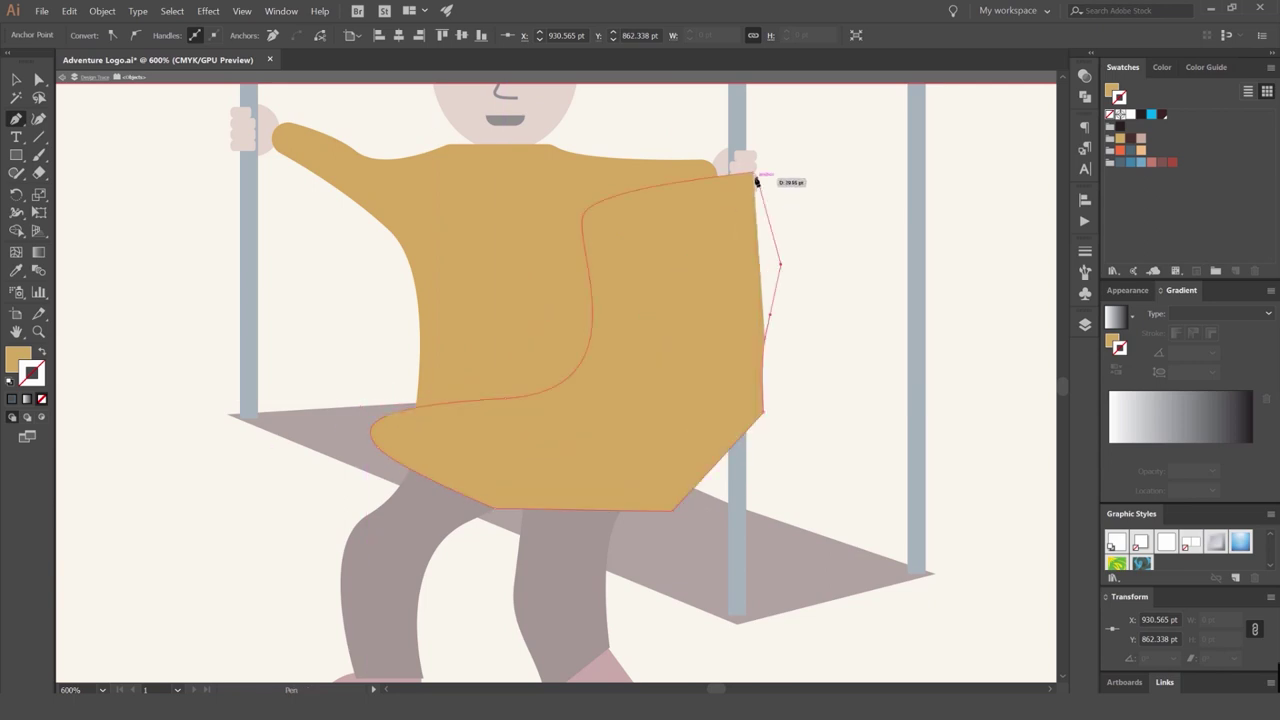
left_click(753, 174)
Trim away the part of the shading shape that extends beyond the shirt with the Shape Builder tool.
key("v")
left_click(664, 168, "shift")
key("shift+m")
left_click(700, 225, "alt")
key("v")
left_click(817, 246)
Set the shirt's shading shape to Multiply blending at 40% opacity.
left_click(690, 194)
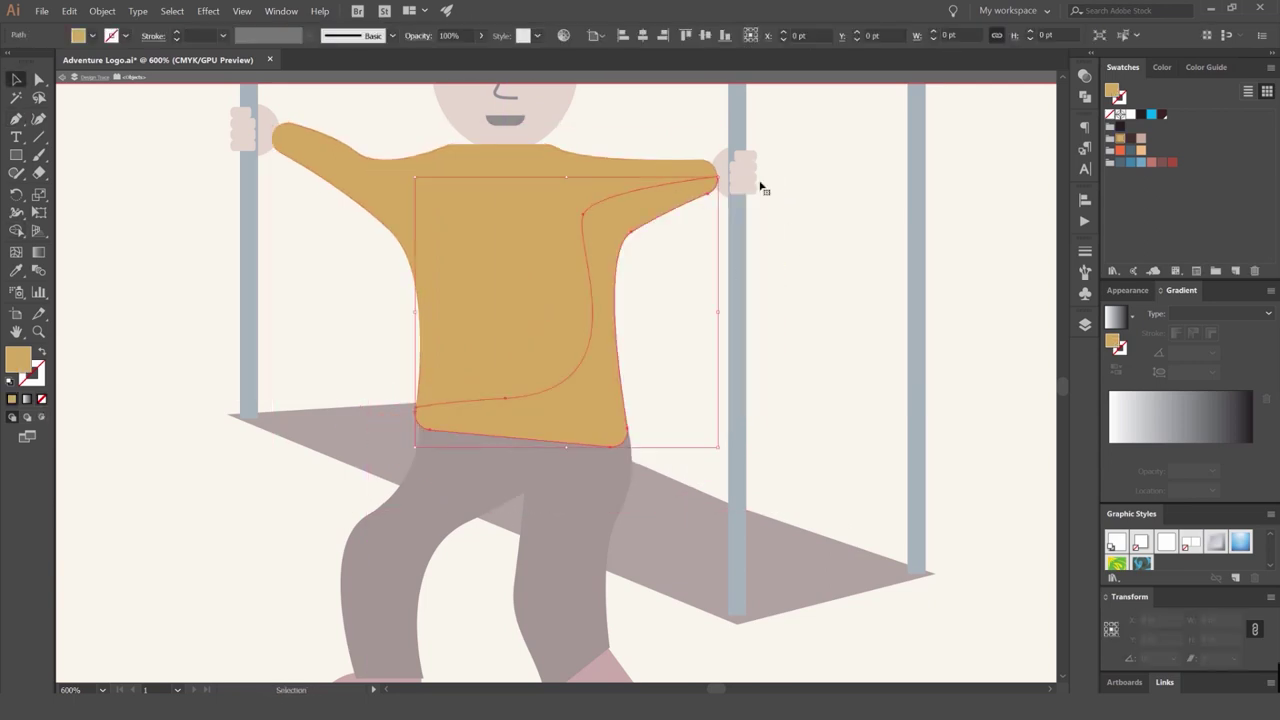
left_click(1085, 76)
scroll(926, 93, "down", 2)
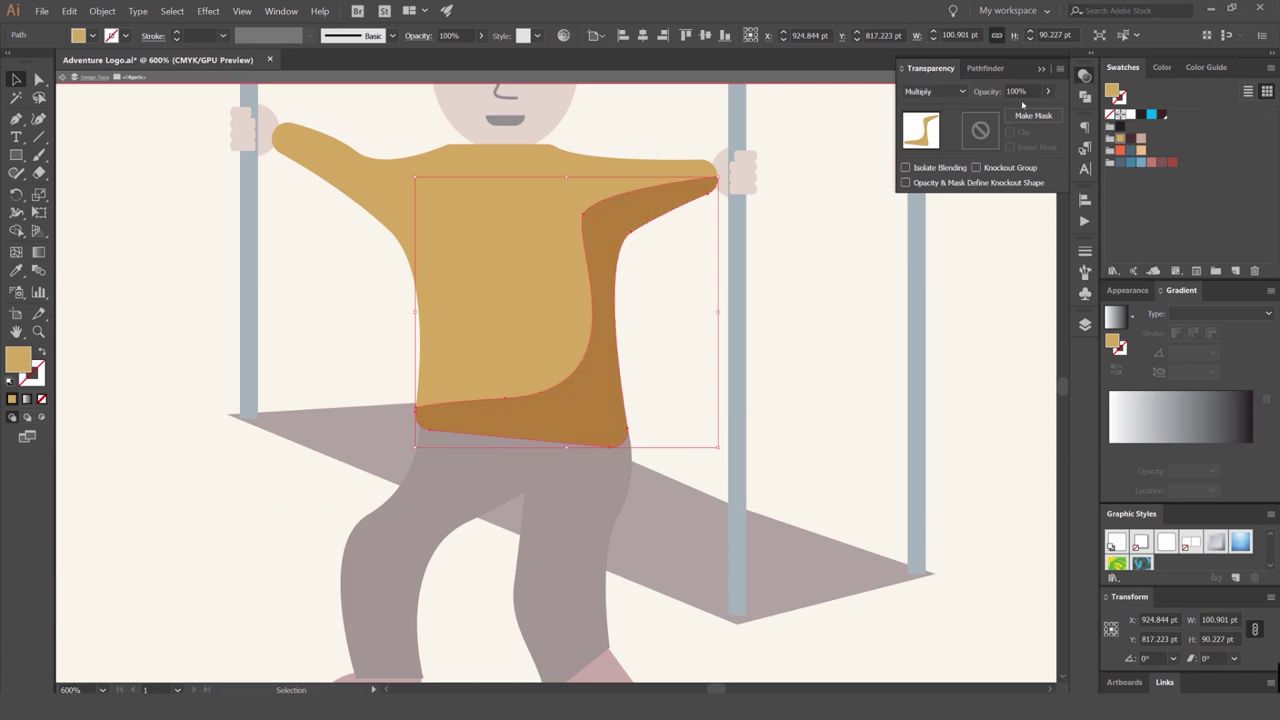
type("40")
key("Return")
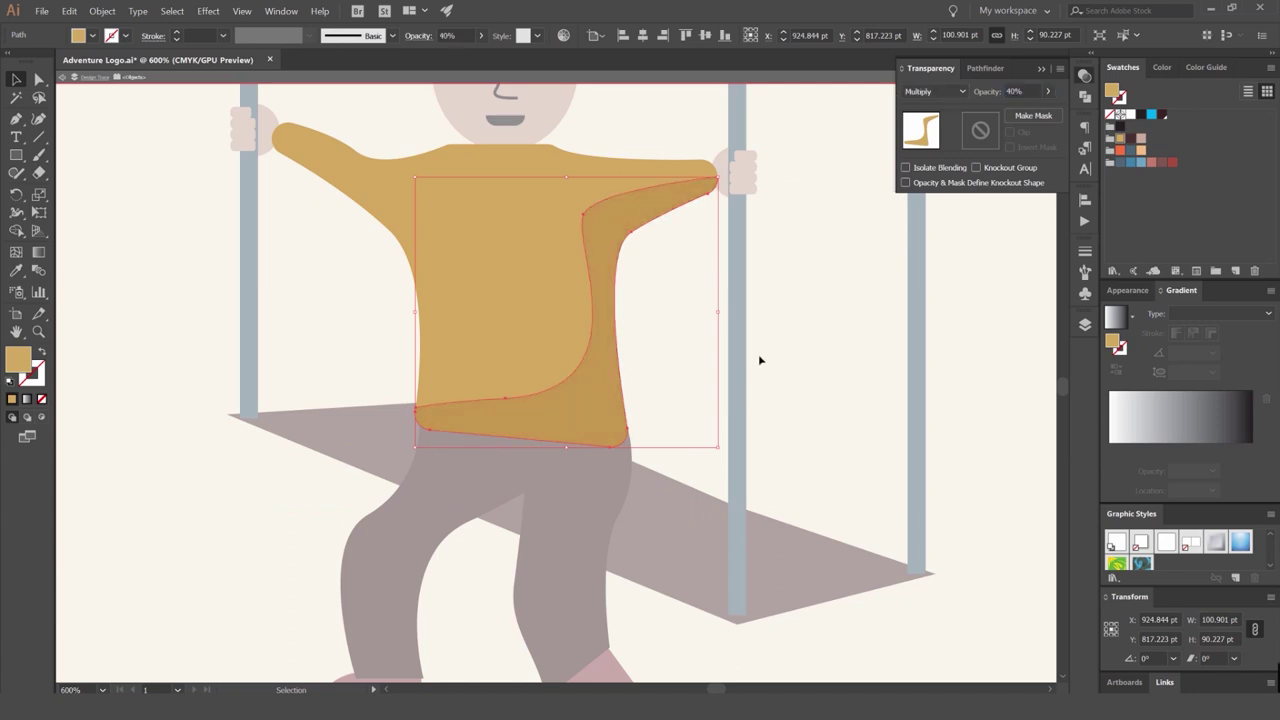
Isolate the dark trousers and draw the curved upper edge of a shadow along the inner legs and across the right thigh.
double_click(760, 360)
left_click(740, 380)
left_click_drag(650, 490, 670, 303)
double_click(626, 326)
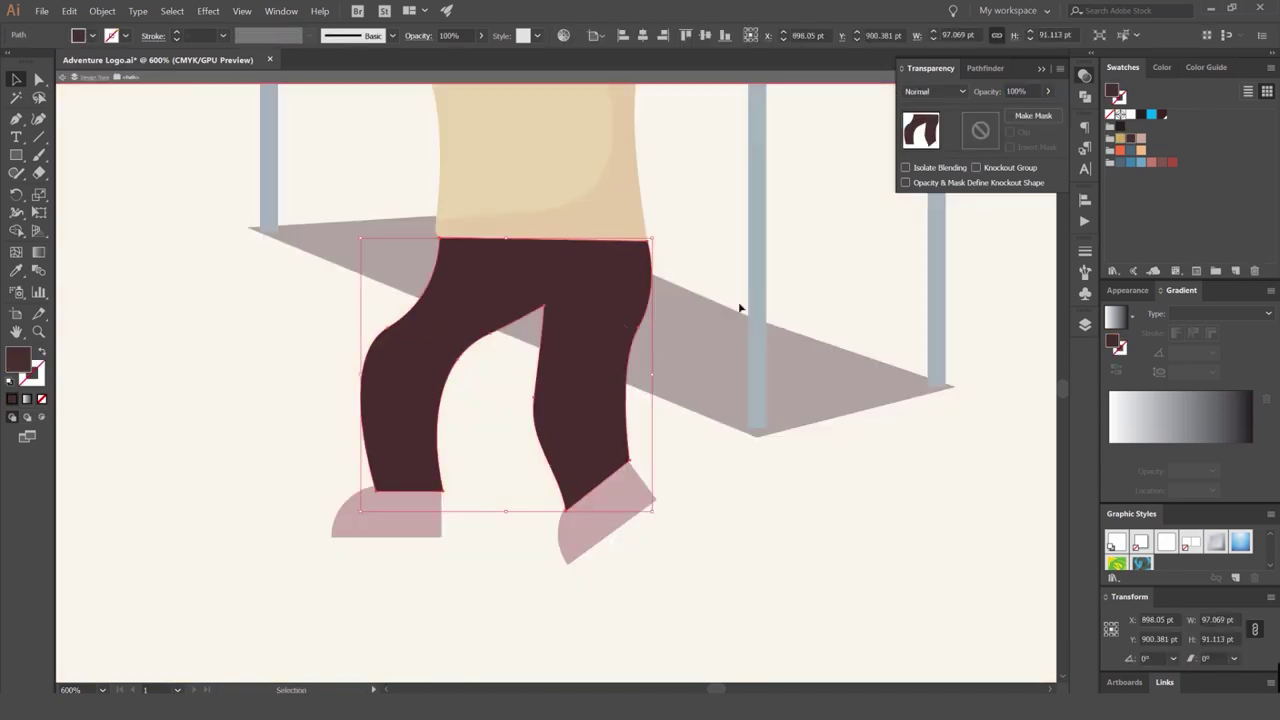
left_click(740, 308)
key("p")
left_click(414, 497)
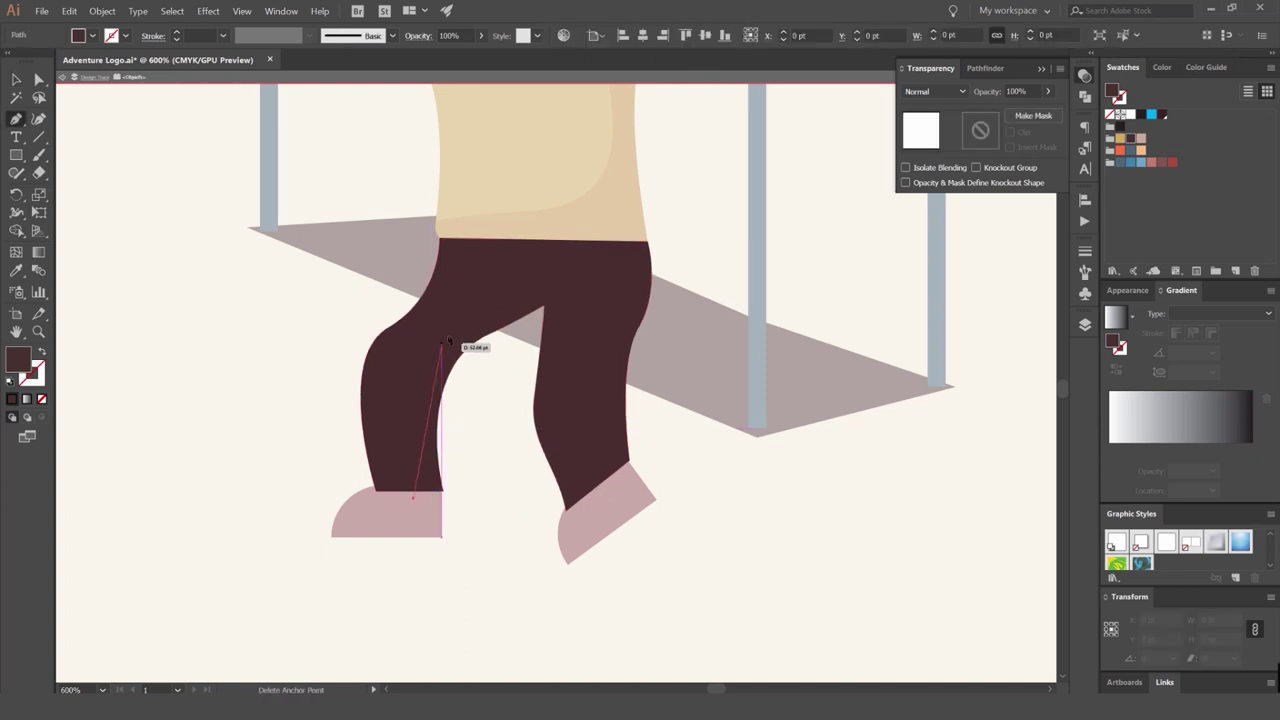
scroll(449, 340, "up", 2)
left_click_drag(660, 243, 687, 231)
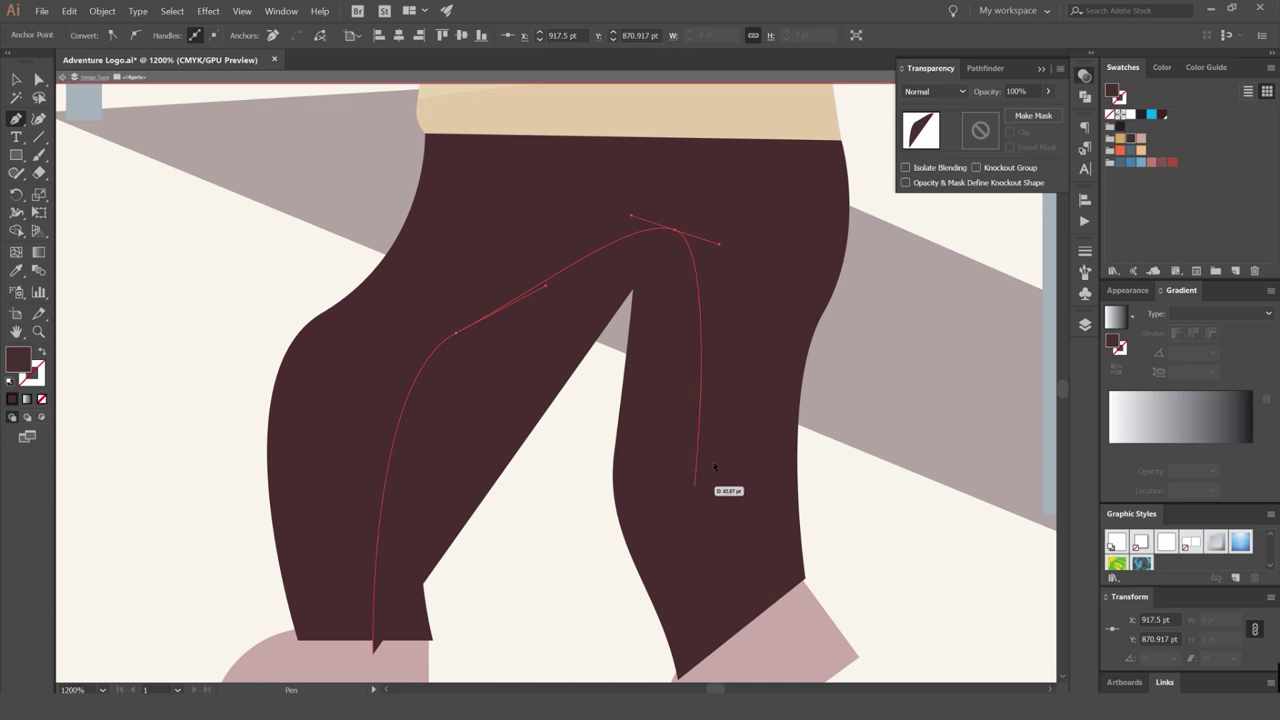
left_click_drag(776, 423, 877, 394)
left_click(946, 349)
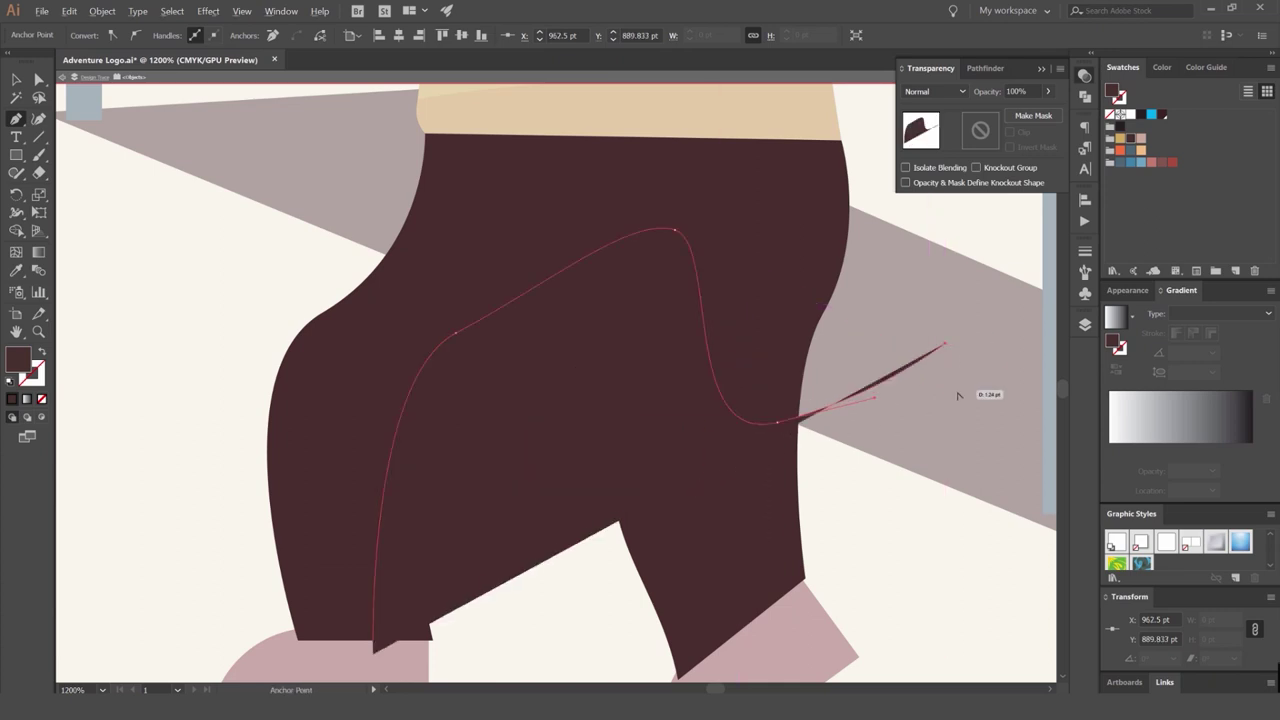
Carry the trouser shadow outline around below the feet and close it at the left trouser cuff.
scroll(957, 393, "down", 3)
left_click(988, 511)
left_click(877, 571)
left_click(627, 553)
left_click_drag(650, 471, 740, 478)
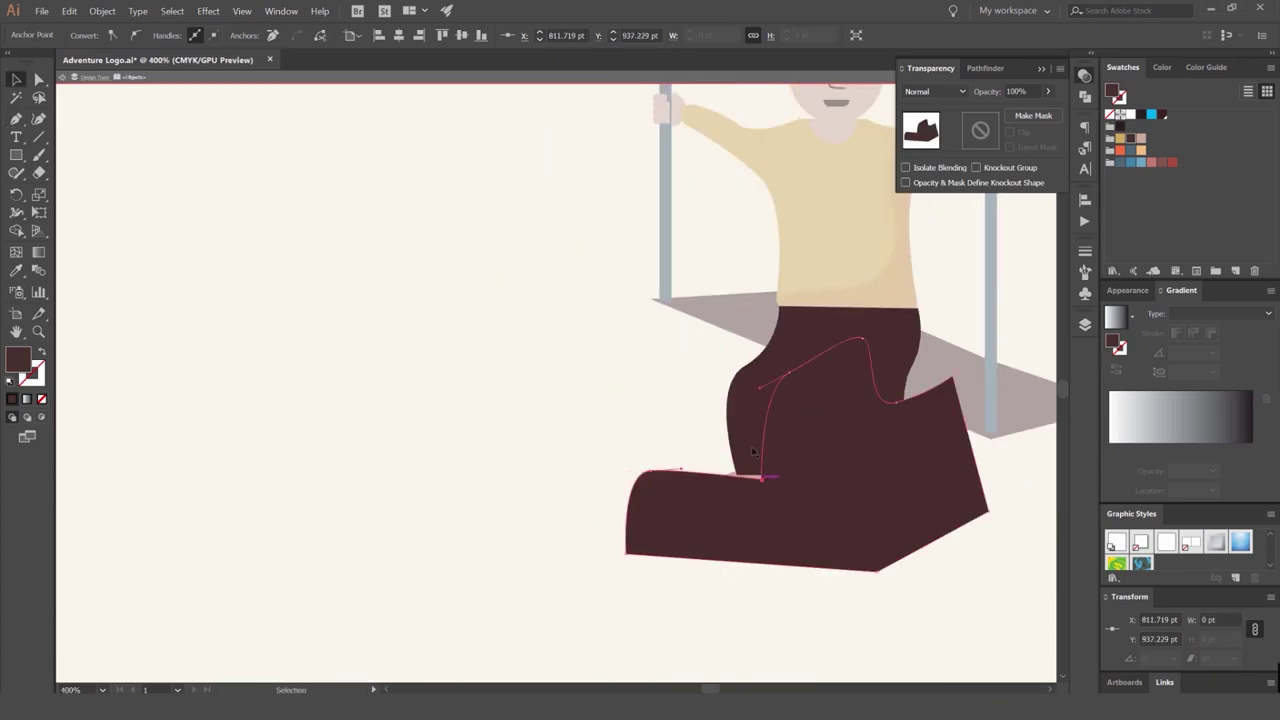
Trim the parts of the shadow shape lying outside the trousers with the Shape Builder tool.
left_click(752, 452, "shift")
key("shift+m")
left_click(840, 535, "alt")
key("v")
left_click(851, 580)
Set the trouser shadow to Multiply blending at 40% opacity and leave isolation mode.
left_click(878, 440)
left_click(939, 92)
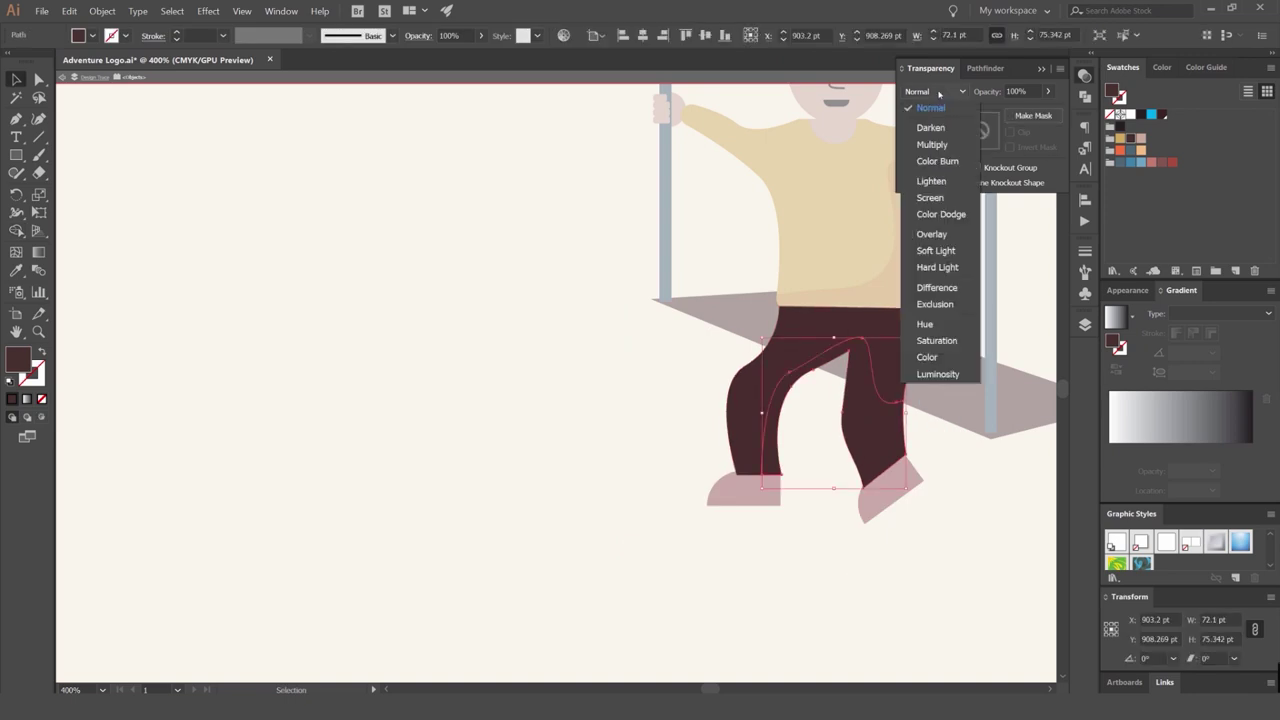
left_click(932, 144)
scroll(971, 300, "right", 3)
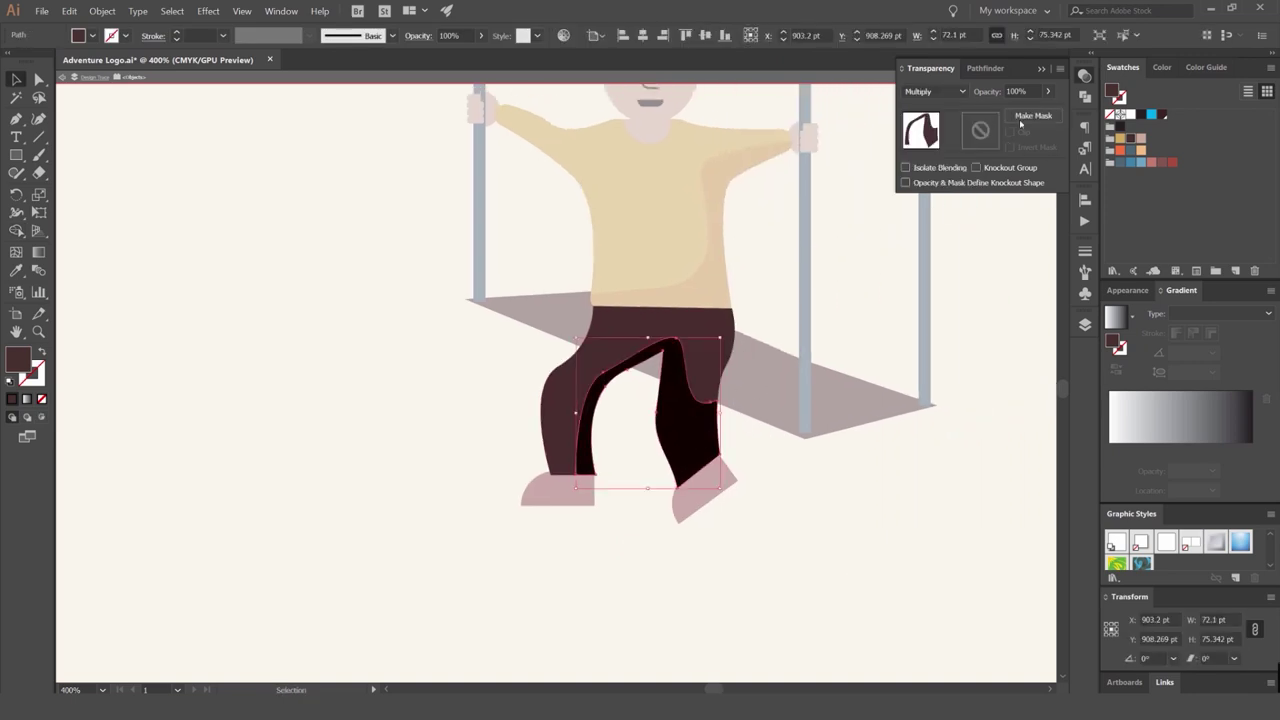
key("Return")
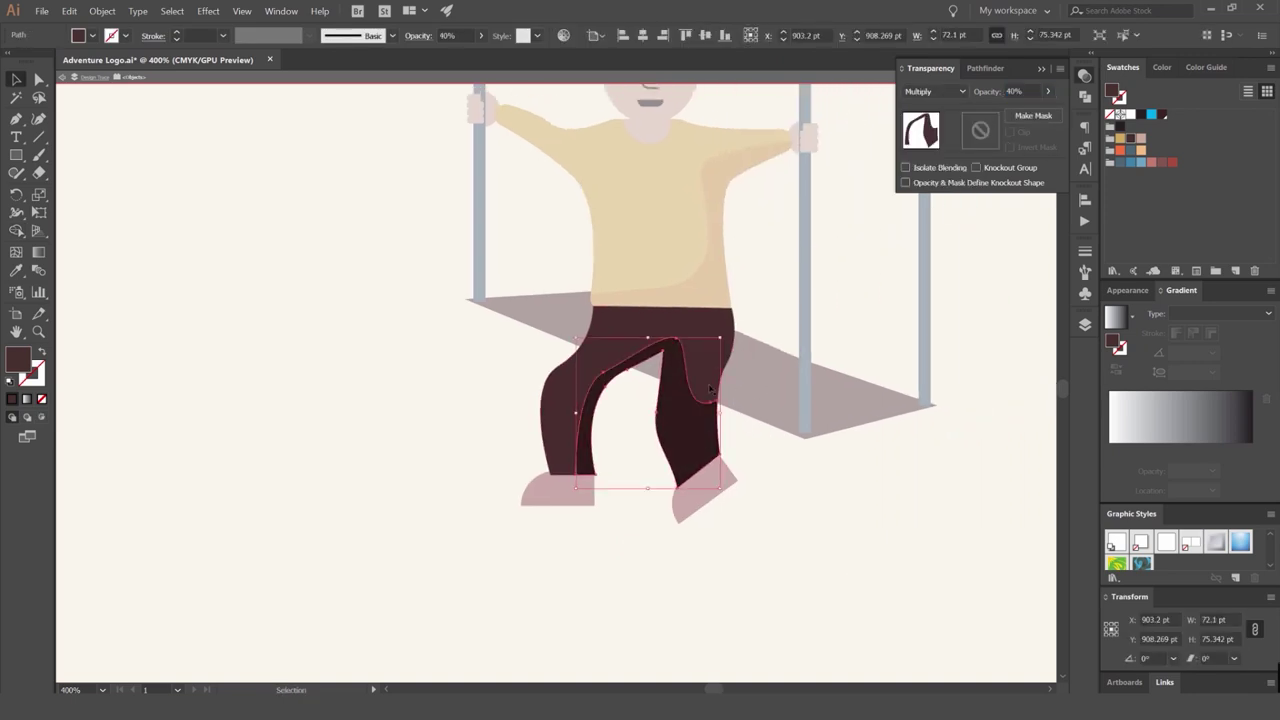
scroll(718, 366, "up", 5)
left_click(736, 277)
scroll(737, 276, "down", 1)
left_click(907, 280)
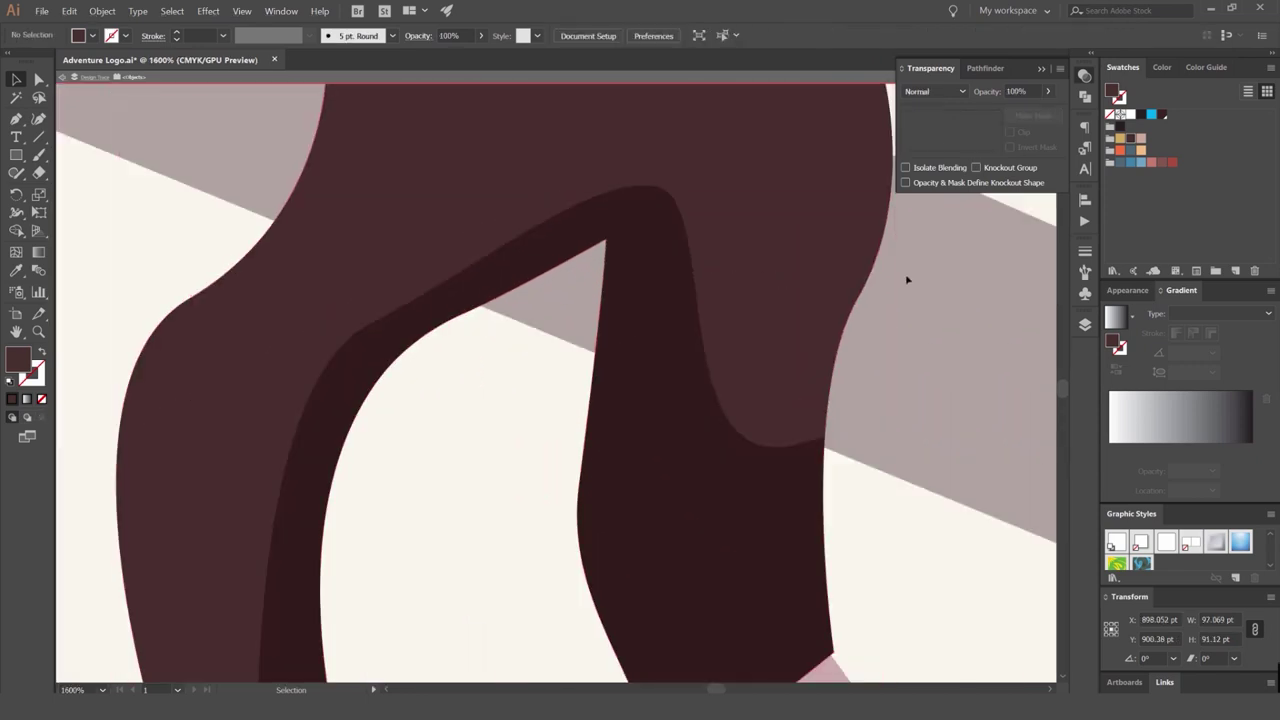
scroll(907, 280, "down", 4)
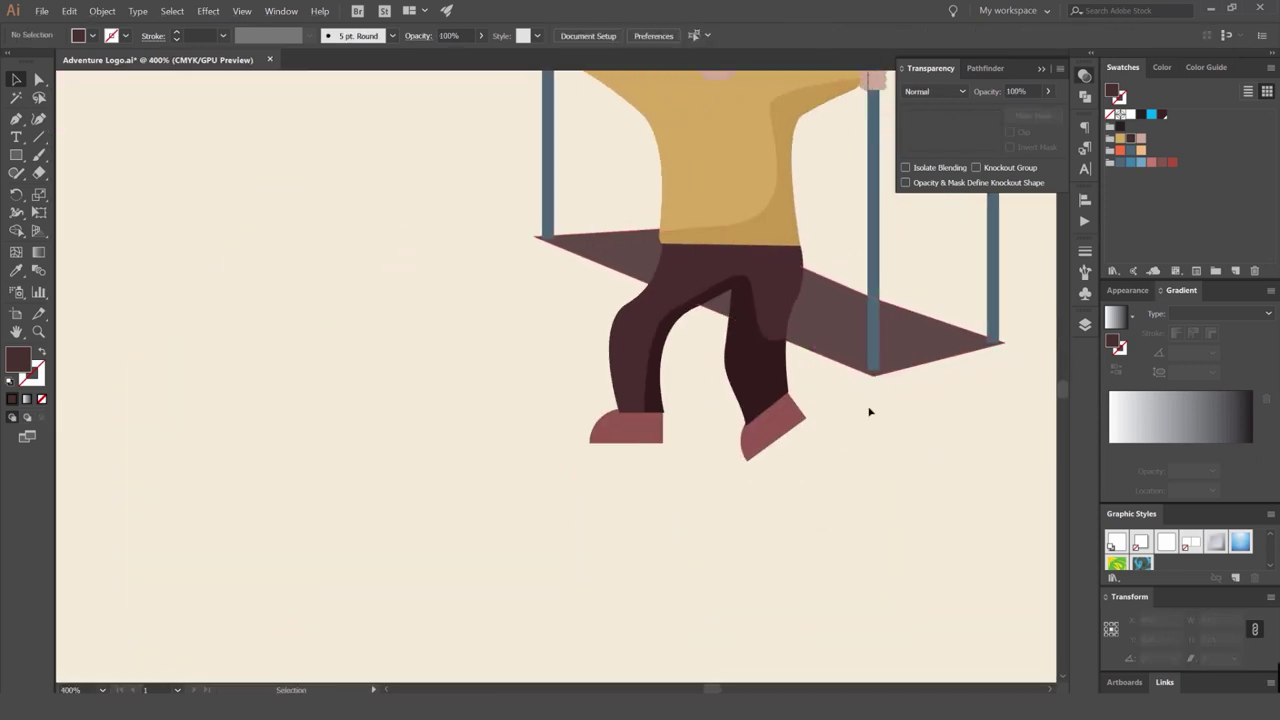
scroll(780, 412, "up", 2)
left_click(480, 440)
left_click(767, 458, "shift")
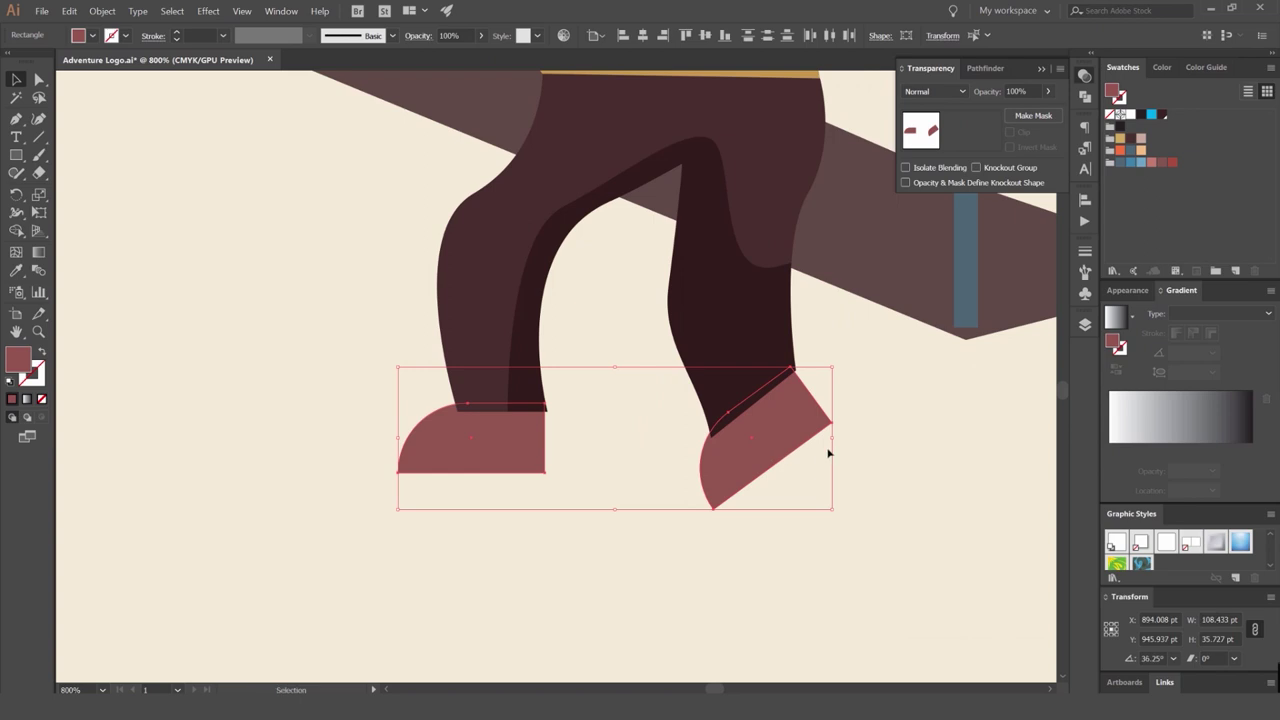
key("ctrl+shift+a")
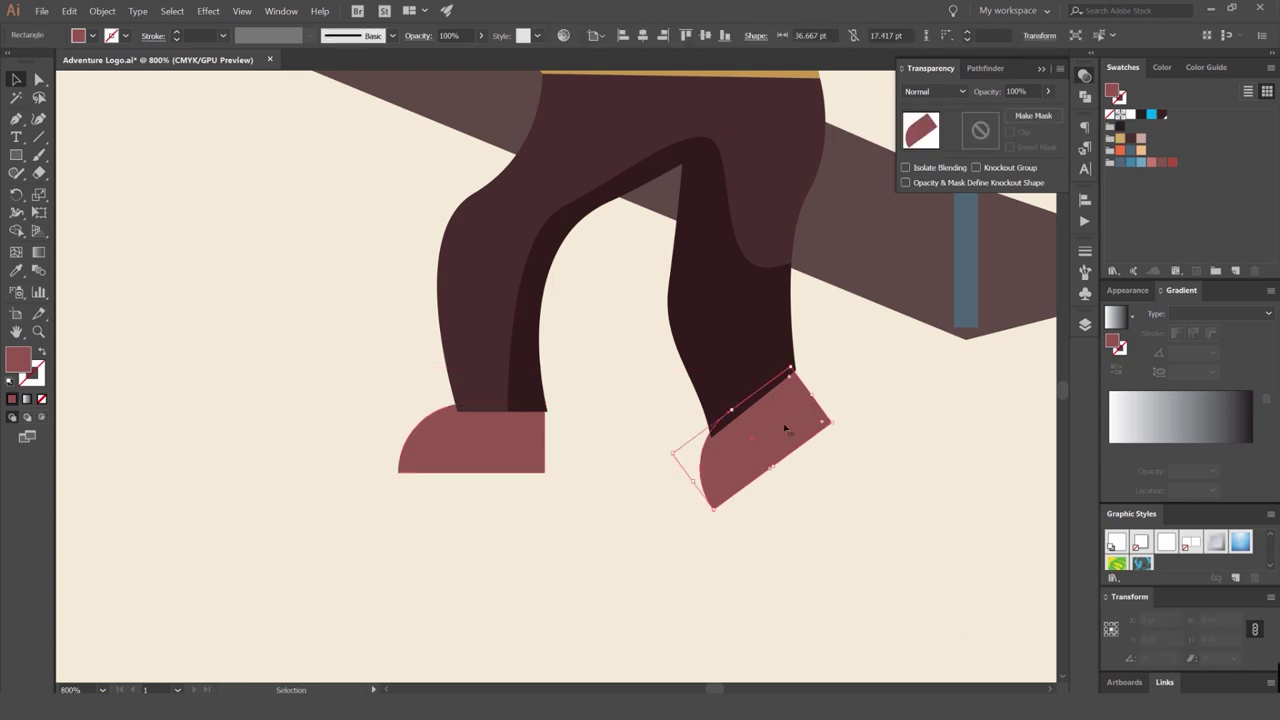
Isolate the tilted right shoe and draw a closed shadow outline covering its heel and sole with the Pen tool.
double_click(712, 468)
key("p")
scroll(734, 467, "up", 2)
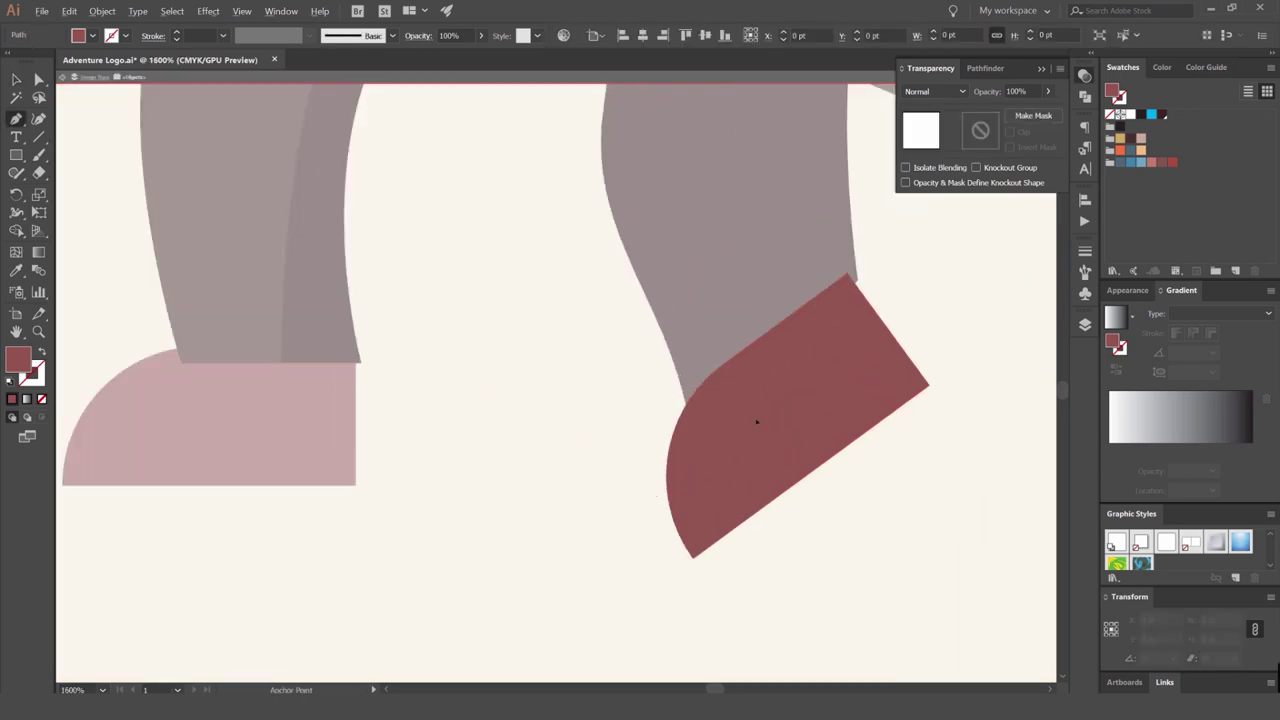
left_click(960, 331)
left_click(966, 421)
left_click_drag(848, 542, 628, 570)
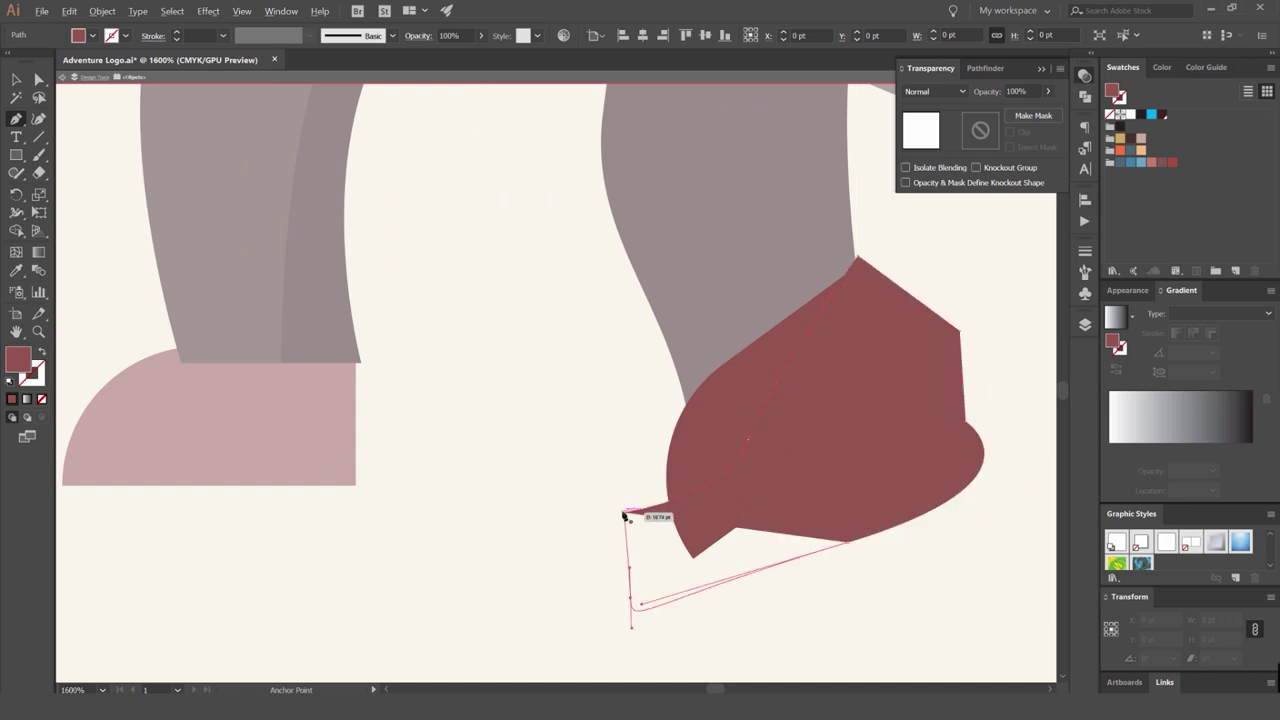
left_click(624, 513)
Trim the excess of the shadow shape outside the right shoe with the Shape Builder tool.
key("v")
left_click(684, 462, "shift")
key("shift+m")
left_click(822, 537, "alt")
key("v")
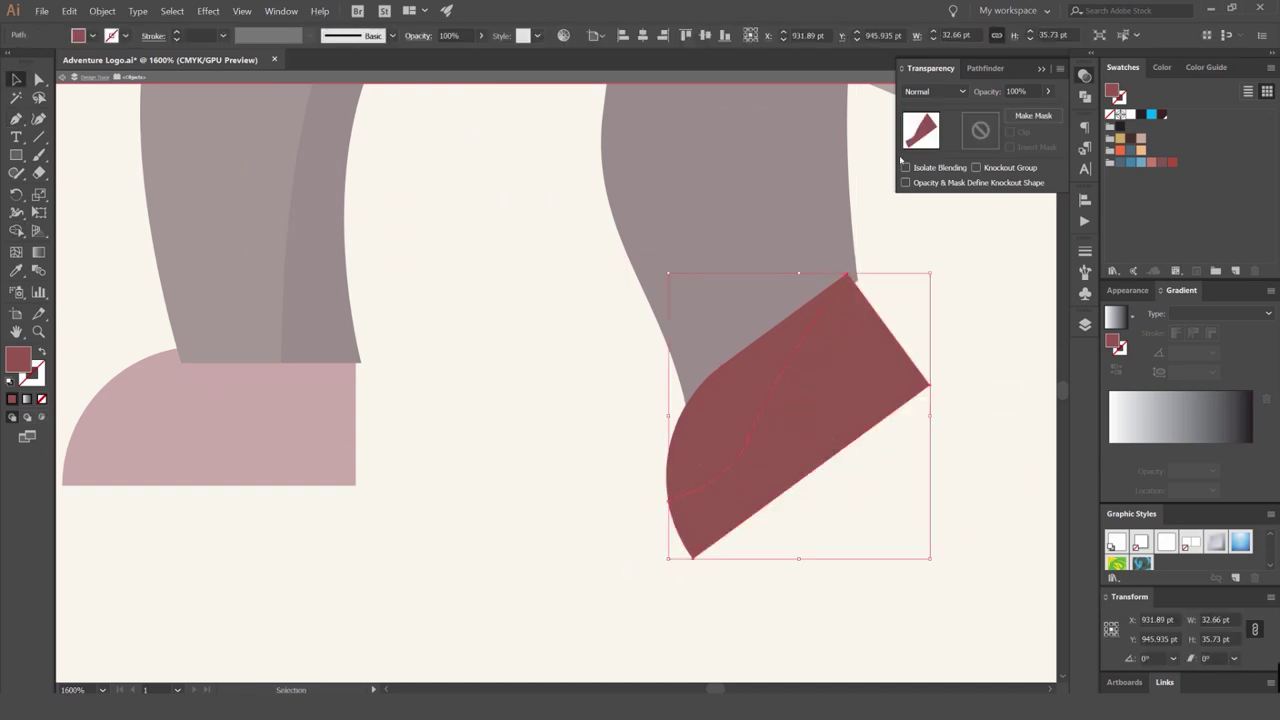
Set the right shoe's shadow to Multiply blending at 40% opacity and leave isolation mode.
left_click(932, 91)
left_click(920, 129)
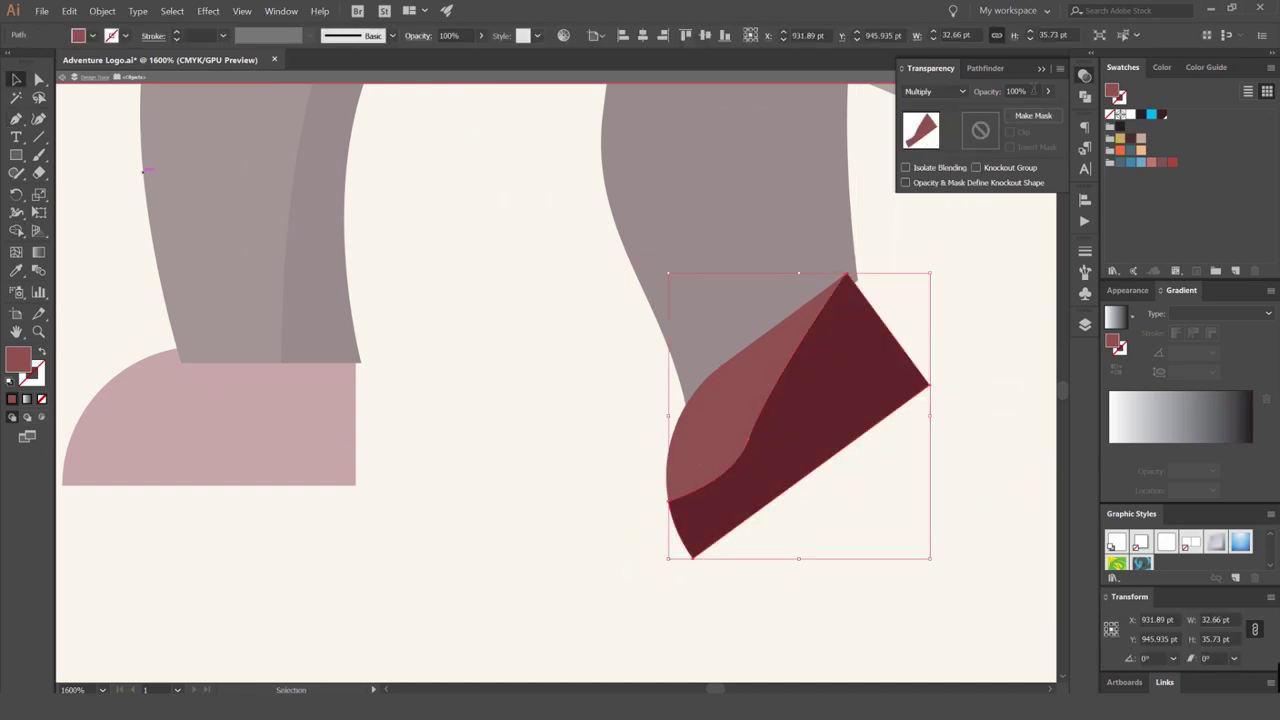
type("40")
key("Return")
left_click(480, 312)
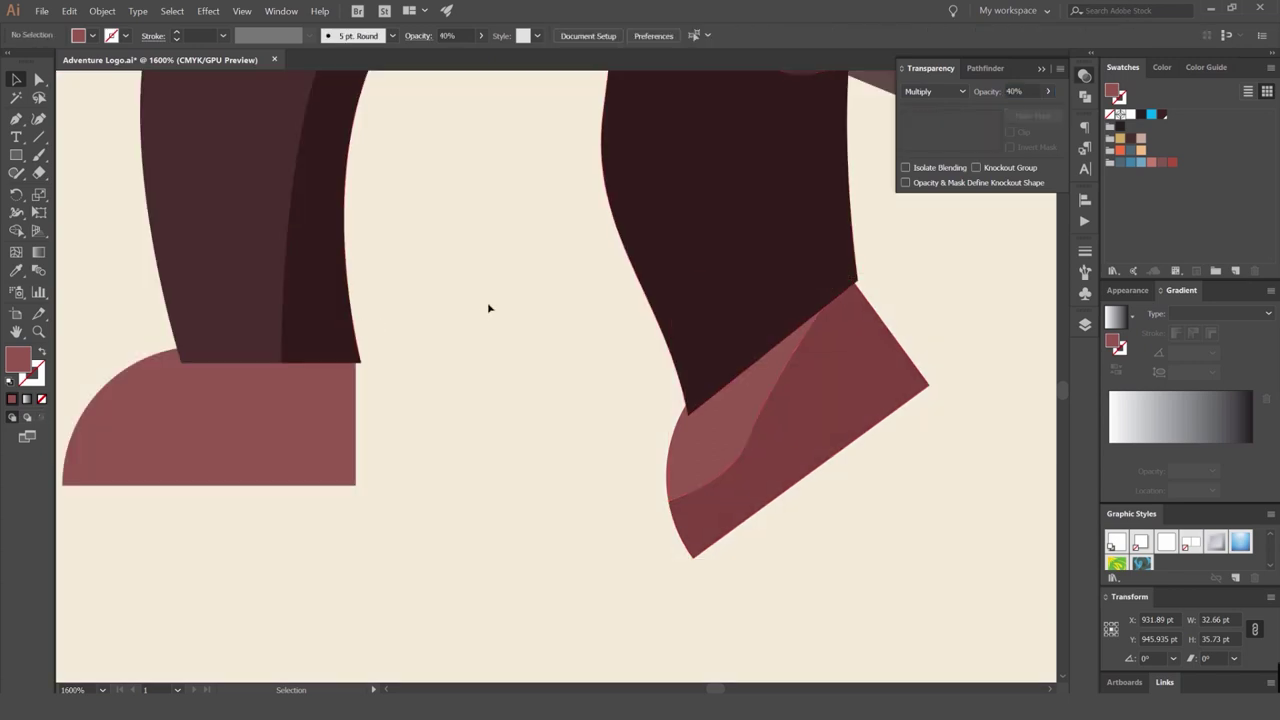
Isolate the left shoe and start a curved shadow outline across its upper part with the Pen tool.
scroll(462, 314, "down", 1)
left_click_drag(440, 320, 520, 323)
double_click(391, 371)
left_click_drag(622, 348, 788, 333)
left_click(780, 335)
key("p")
left_click(383, 370)
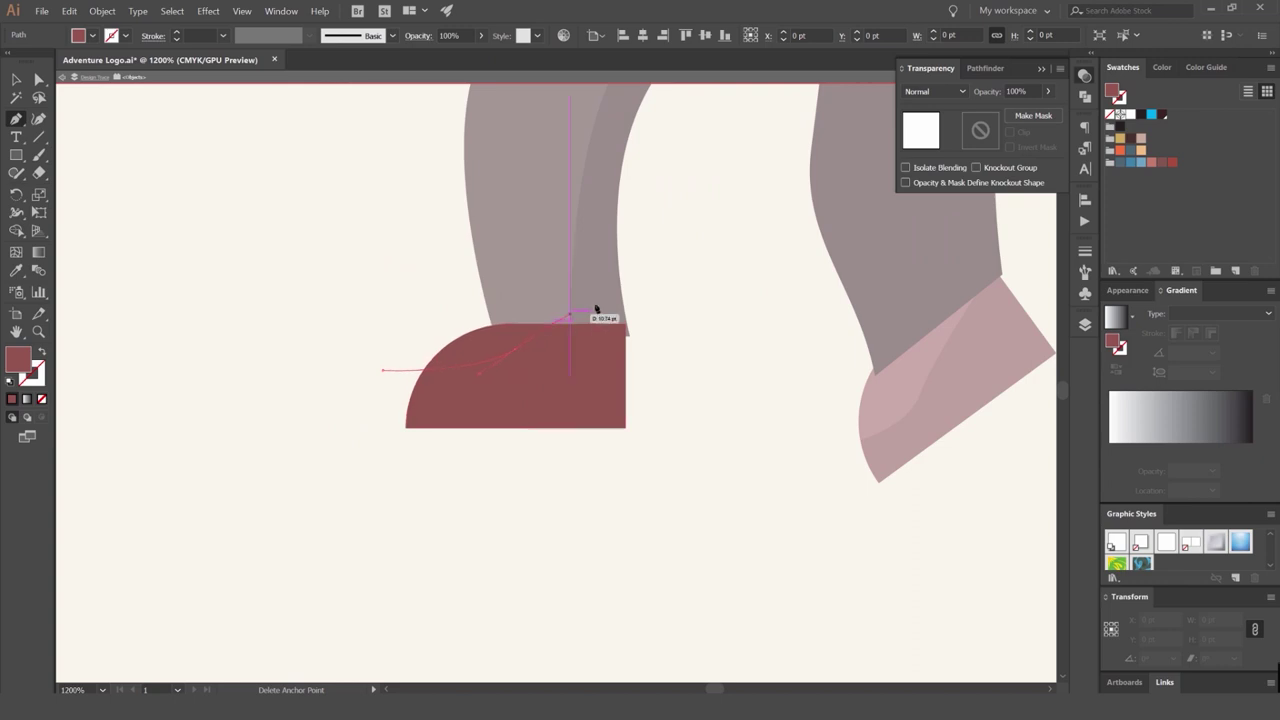
left_click(571, 455)
left_click(425, 462)
key("ctrl+z")
key("ctrl+z")
key("ctrl+z")
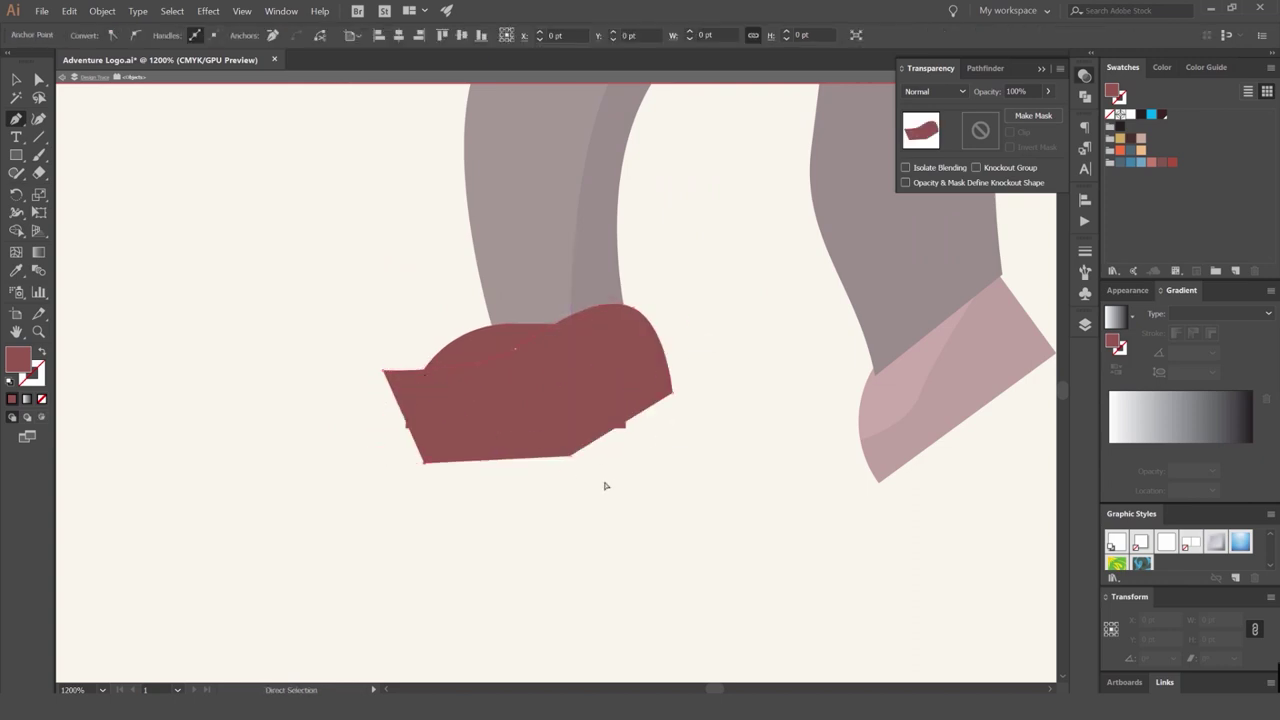
Extend the left shoe's shadow outline around beneath the sole and past the toe.
left_click(637, 463)
left_click(449, 492)
left_click(371, 474)
Trim the excess of the shadow shape outside the left shoe with the Shape Builder tool.
key("v")
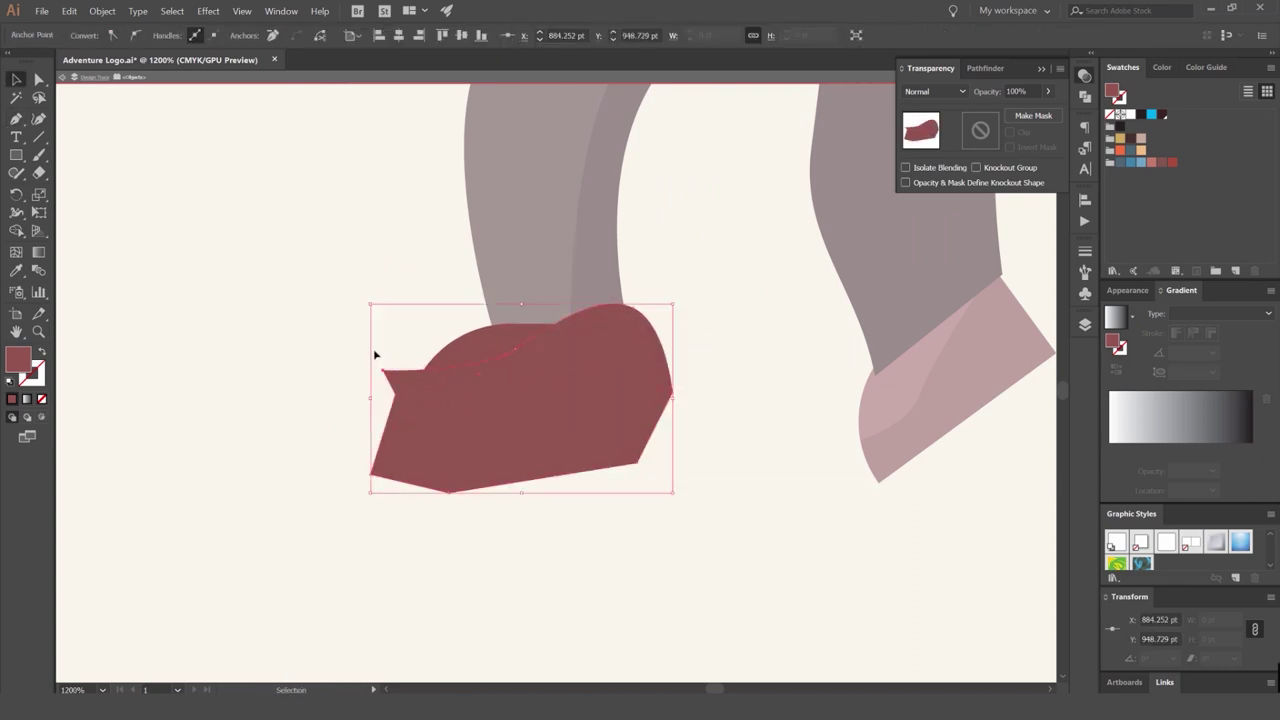
key("shift+m")
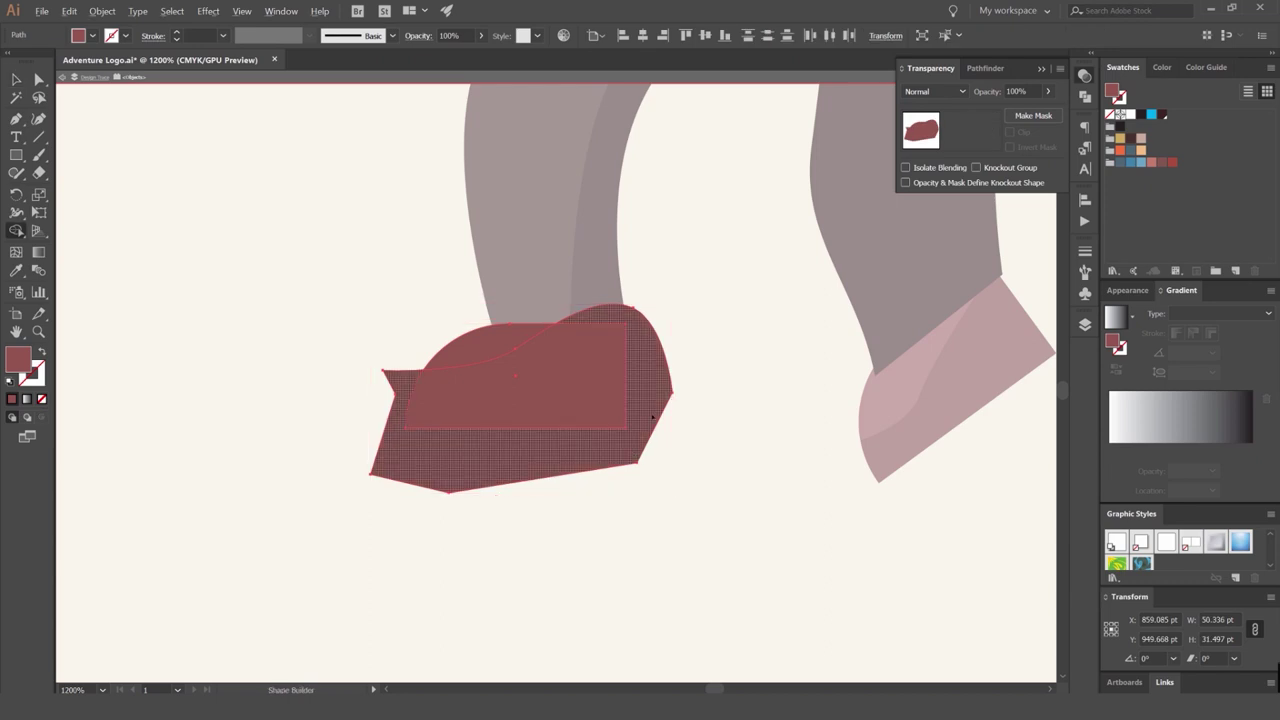
left_click(574, 455, "alt")
key("v")
left_click(720, 363)
Set the left shoe's shadow to Multiply blending at 40% opacity and leave isolation mode.
left_click(592, 376)
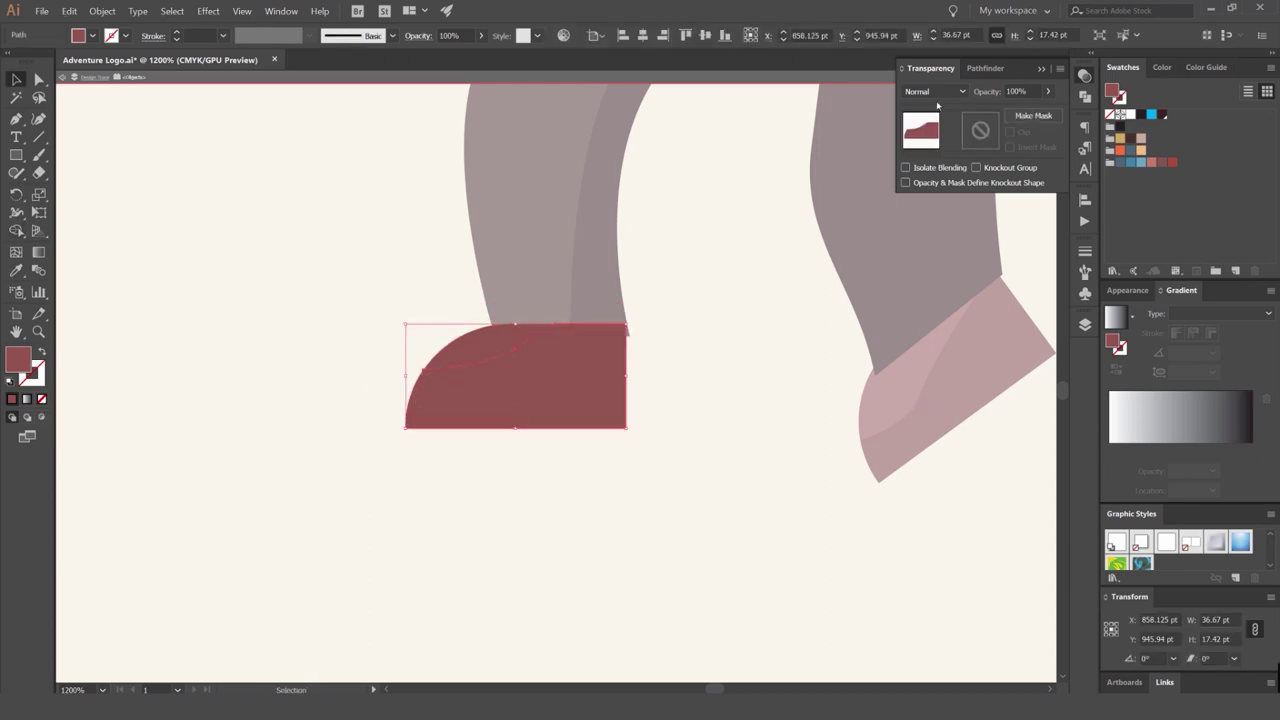
left_click(937, 92)
left_click(931, 143)
type("40")
key("Return")
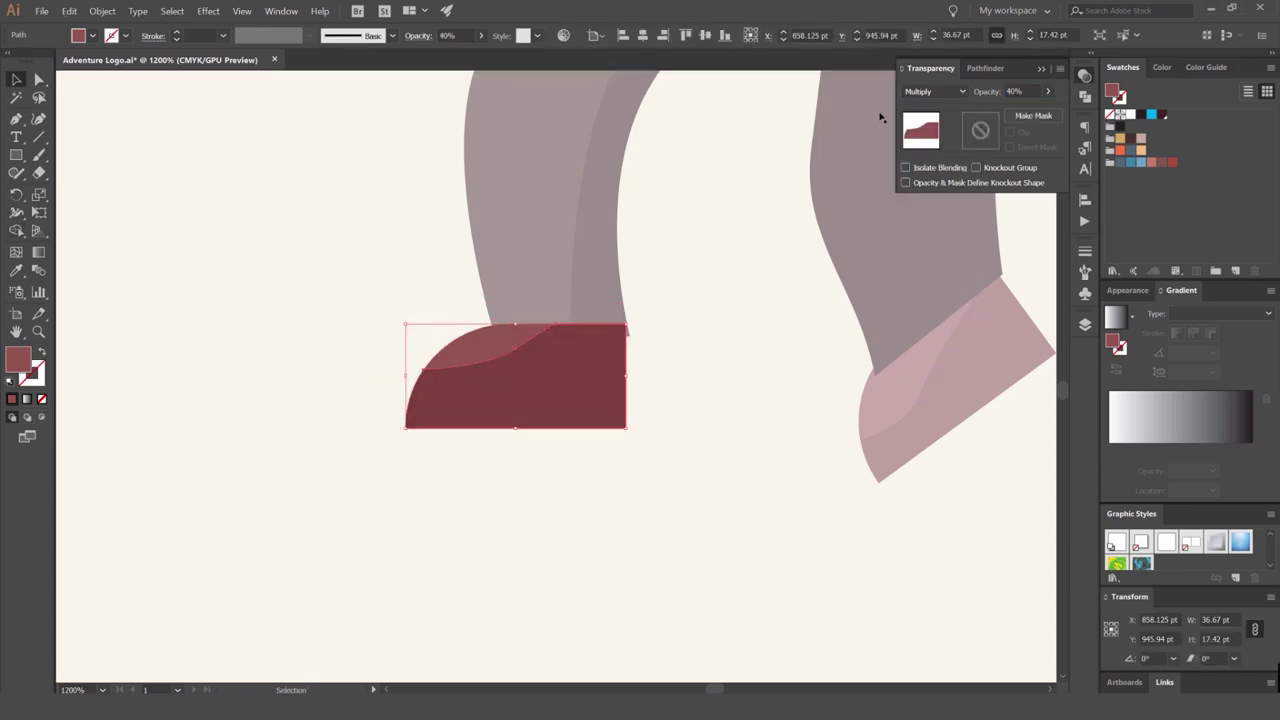
double_click(706, 223)
Examine the shaded figure beneath the balloon and the swing seat behind the trousers.
scroll(706, 223, "down", 5)
left_click_drag(657, 291, 556, 408)
scroll(637, 329, "down", 2)
scroll(650, 265, "up", 5)
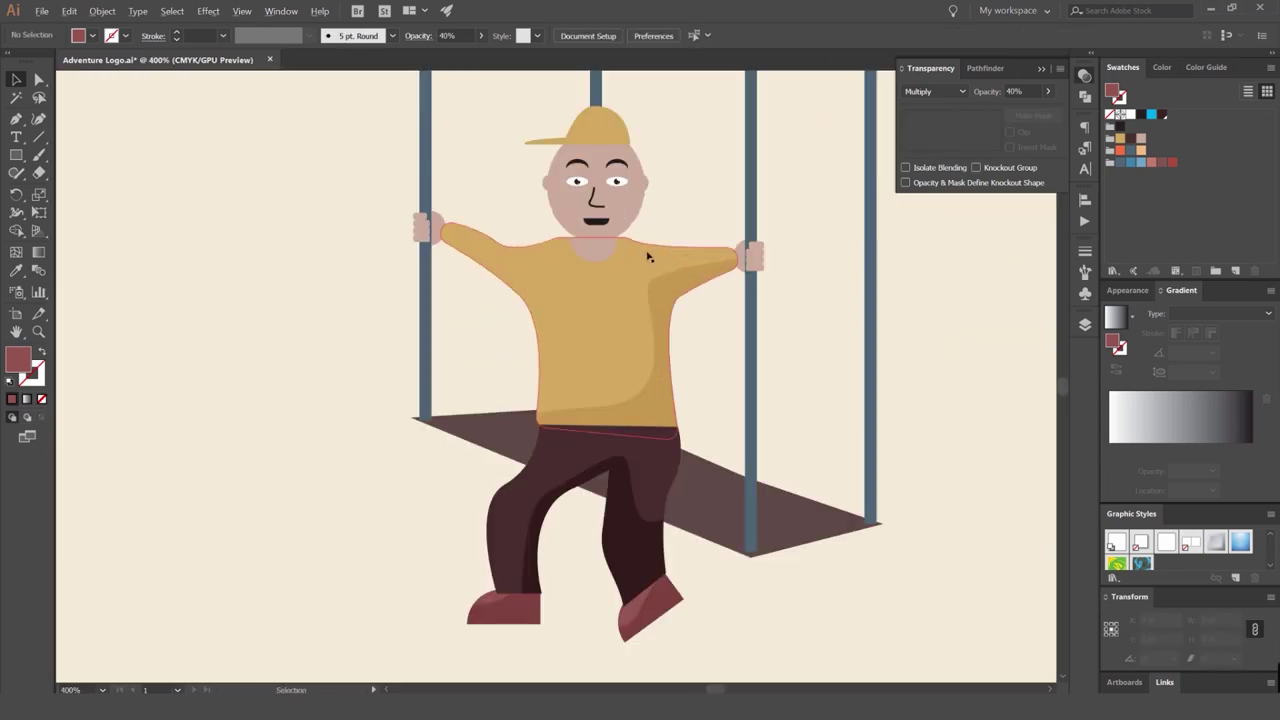
scroll(730, 319, "down", 3)
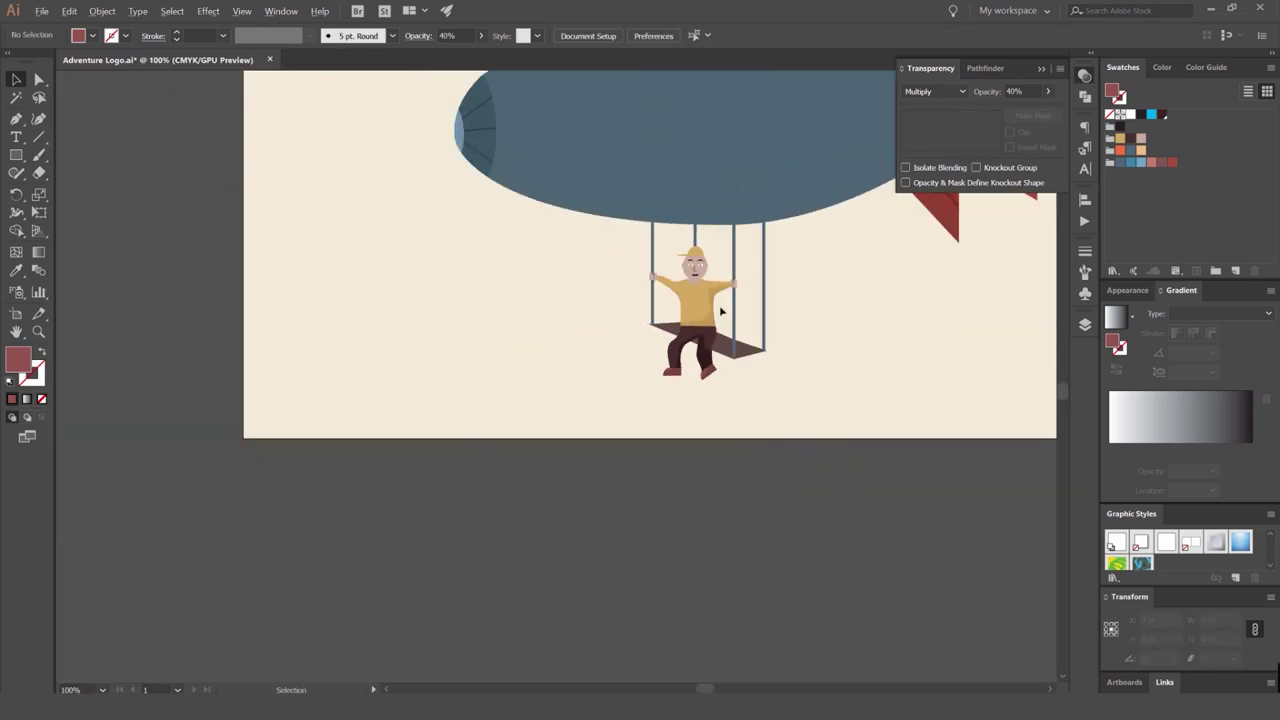
scroll(700, 330, "up", 5)
left_click(737, 318)
scroll(730, 330, "up", 1)
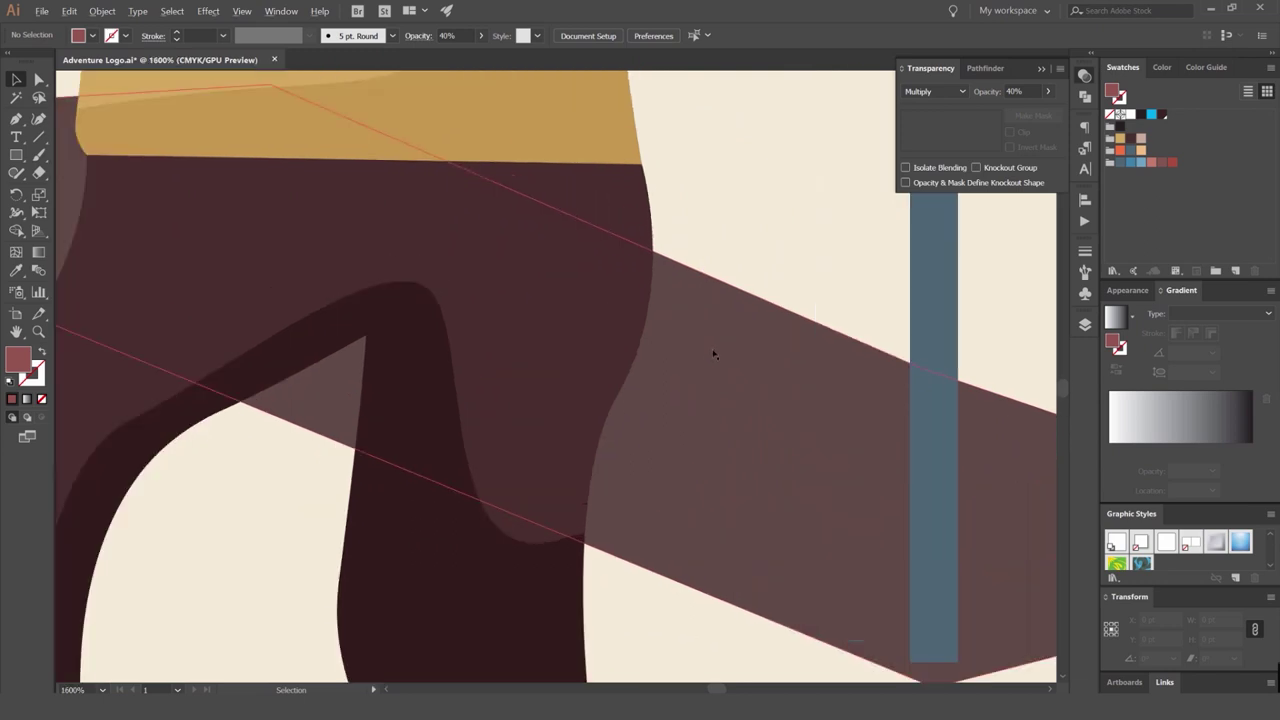
Begin the swing seat's front thickness face with the Pen tool, drawing a short vertical edge down from the seat's left corner.
scroll(725, 328, "down", 2)
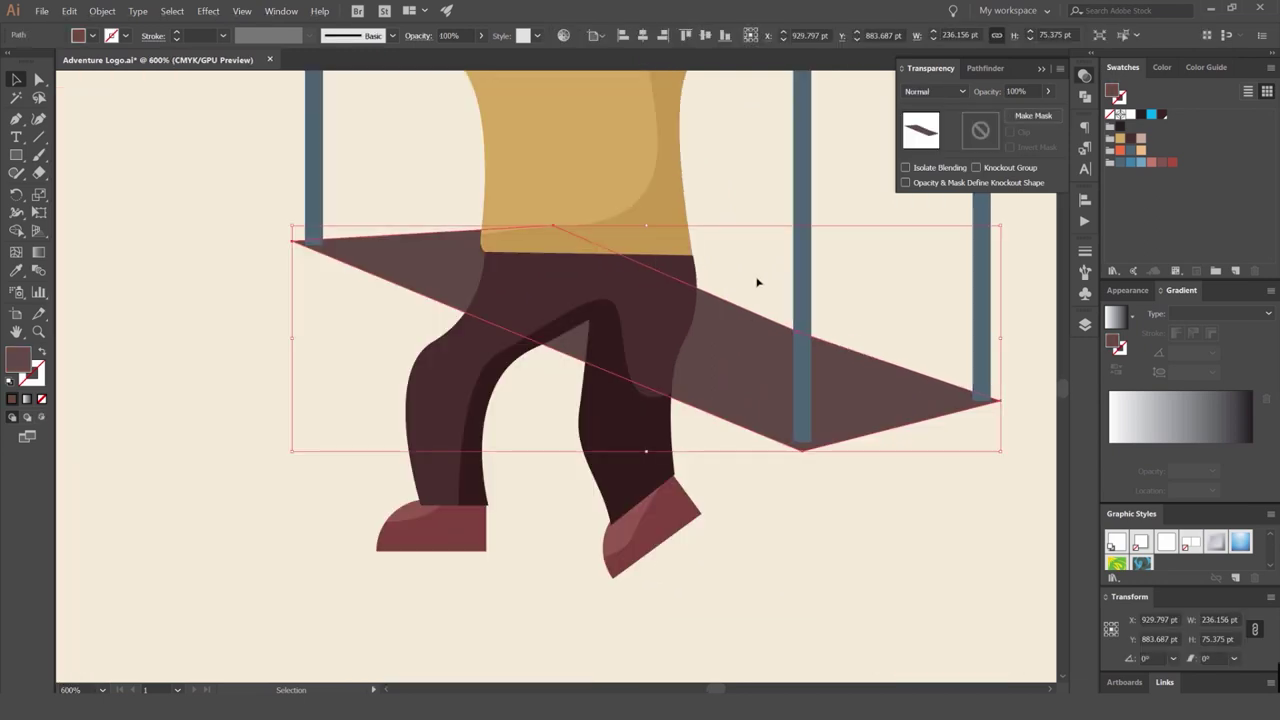
scroll(756, 279, "down", 2)
scroll(756, 279, "down", 2)
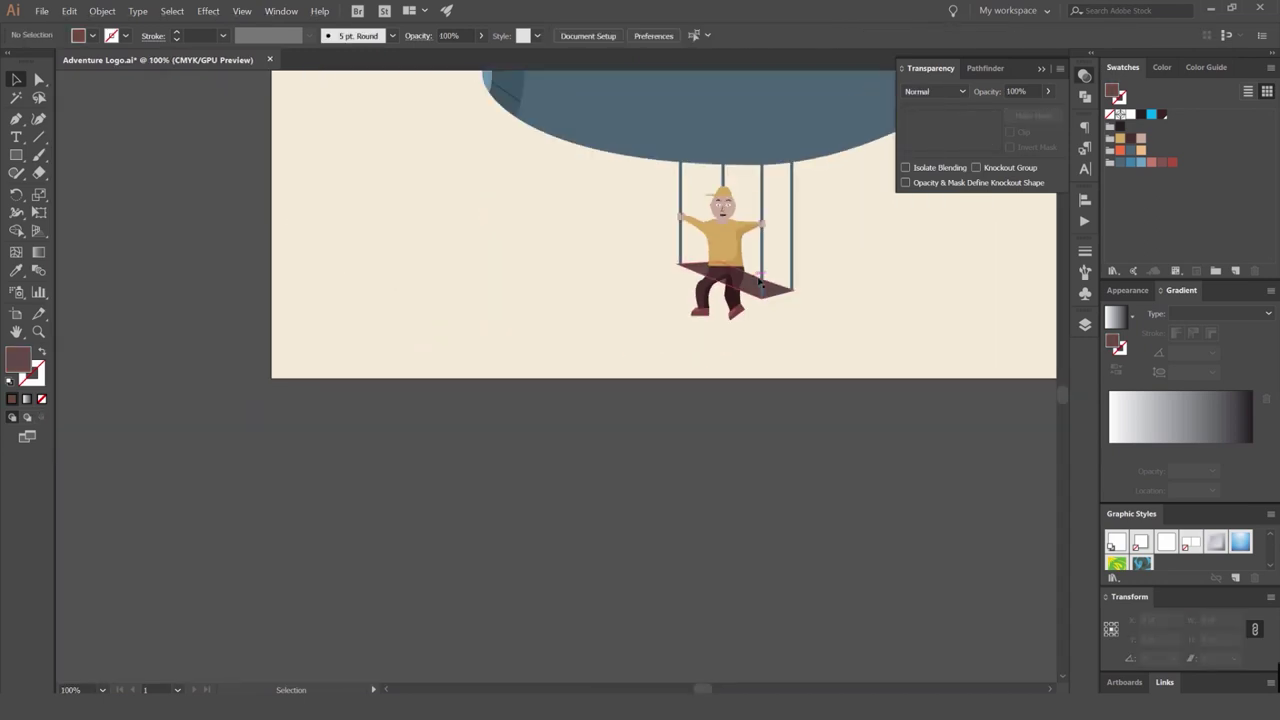
scroll(720, 300, "up", 6)
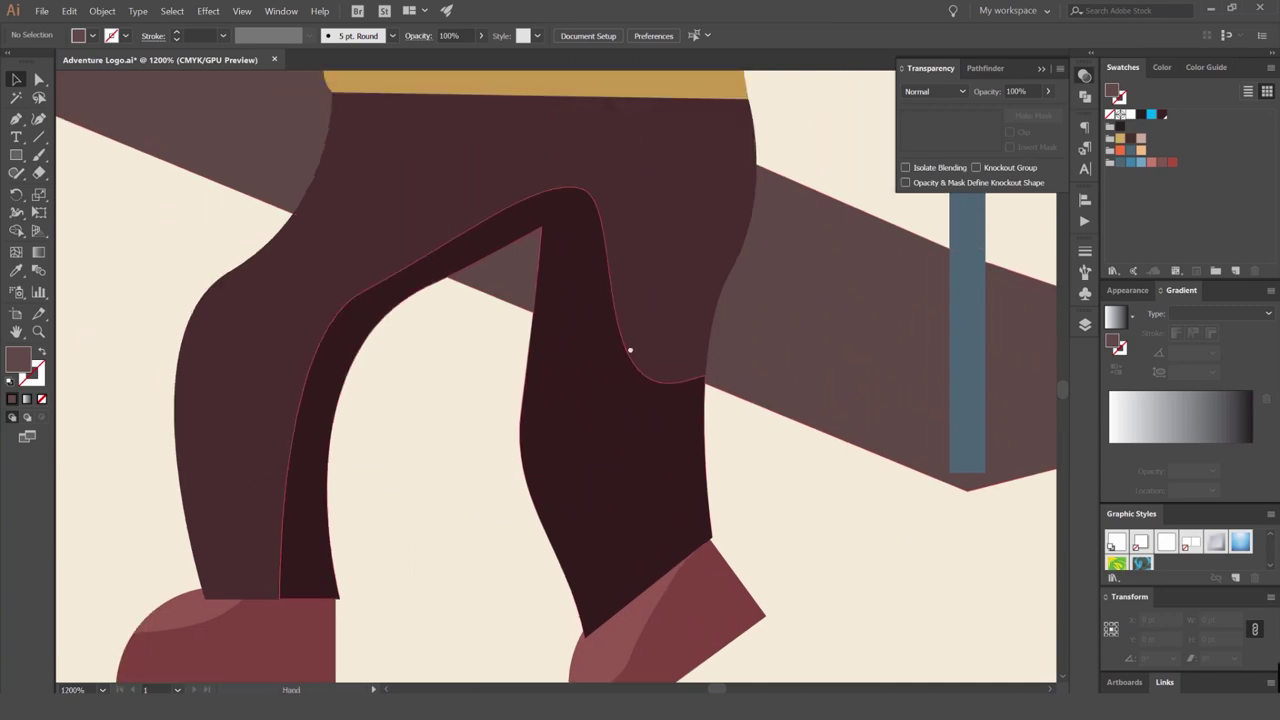
left_click_drag(630, 350, 812, 412)
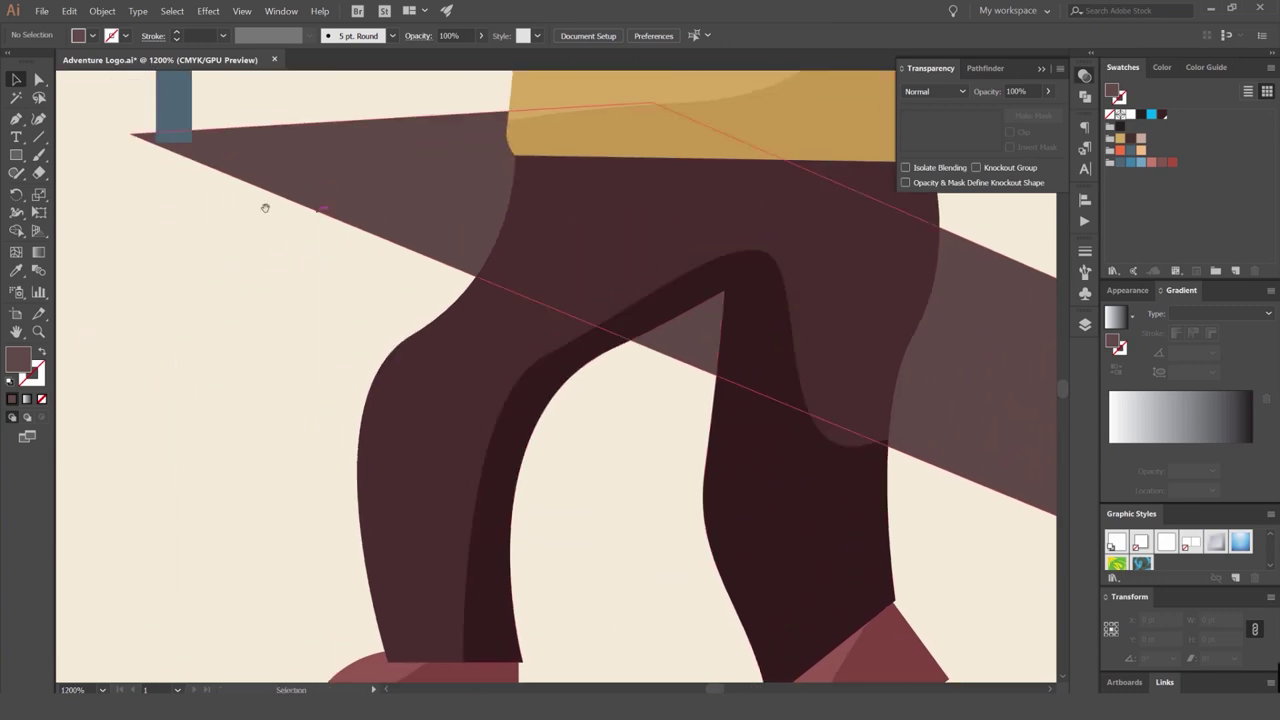
left_click_drag(266, 206, 466, 298)
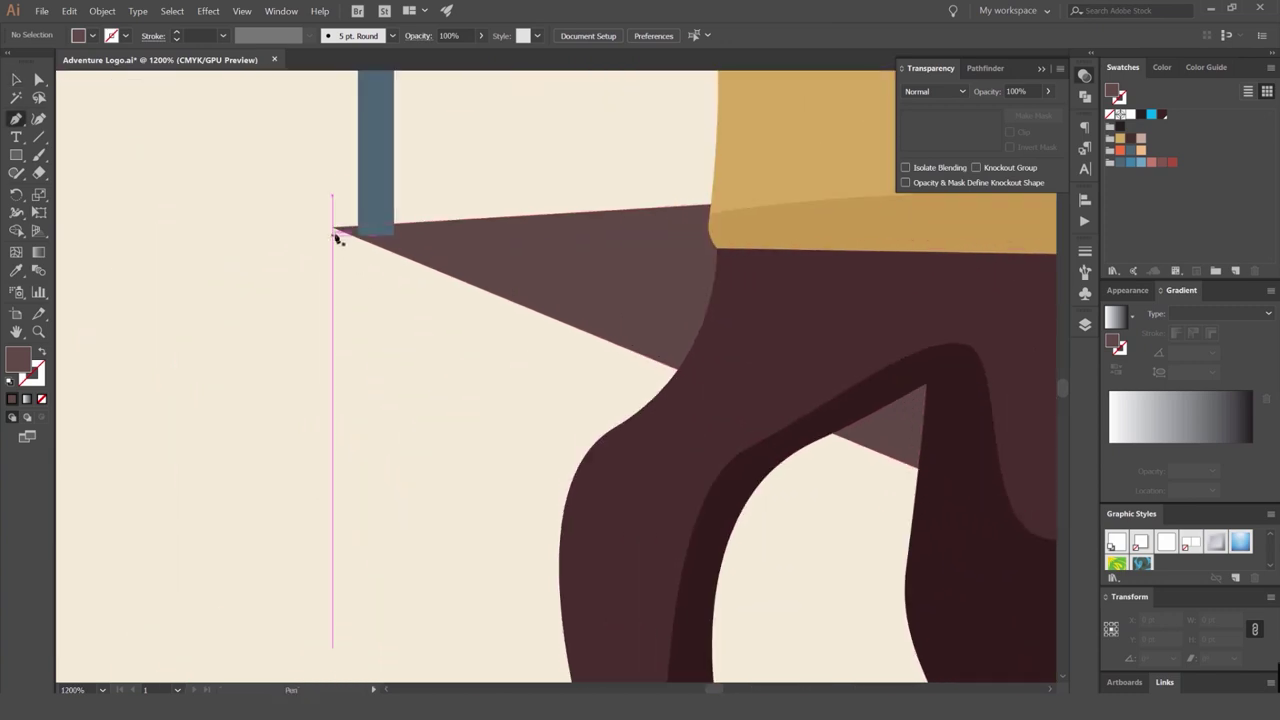
left_click(333, 228)
left_click(333, 268)
Run the face's lower edge roughly parallel to the seat's front edge, close the outline through the seat's front corner, and deselect it.
scroll(373, 304, "down", 4)
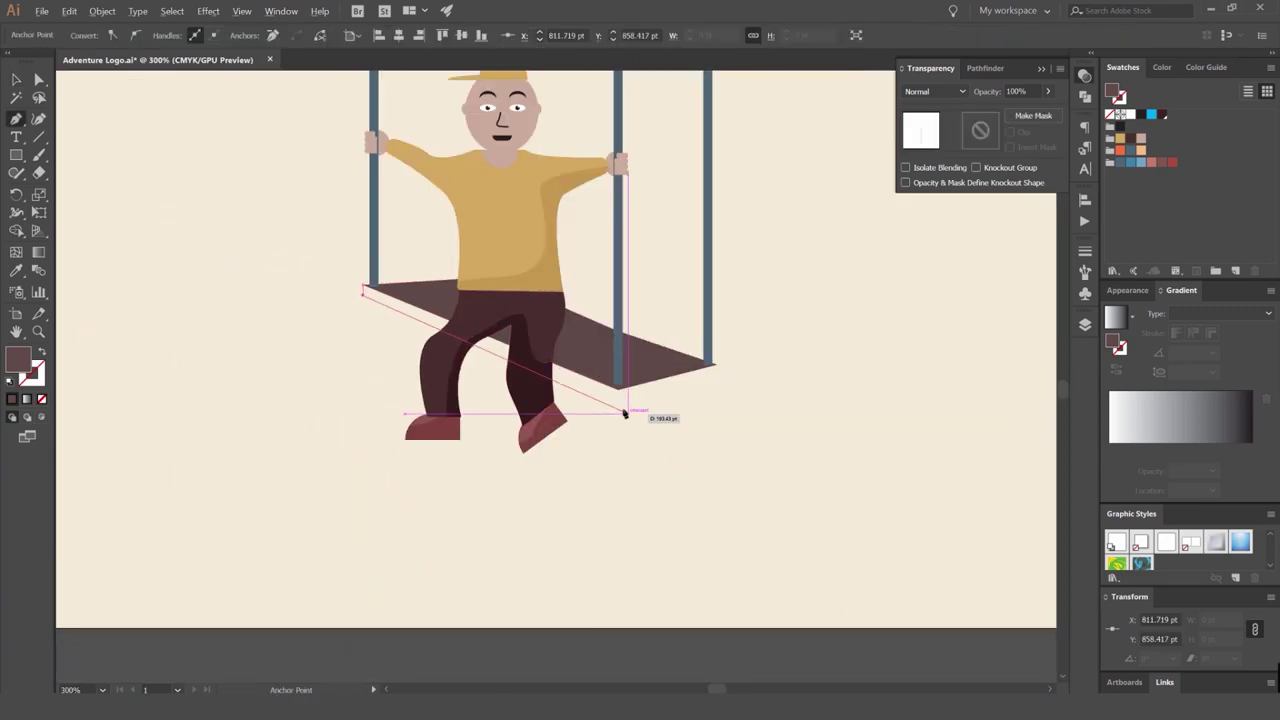
left_click_drag(625, 413, 621, 406)
left_click(618, 401)
scroll(618, 402, "up", 3)
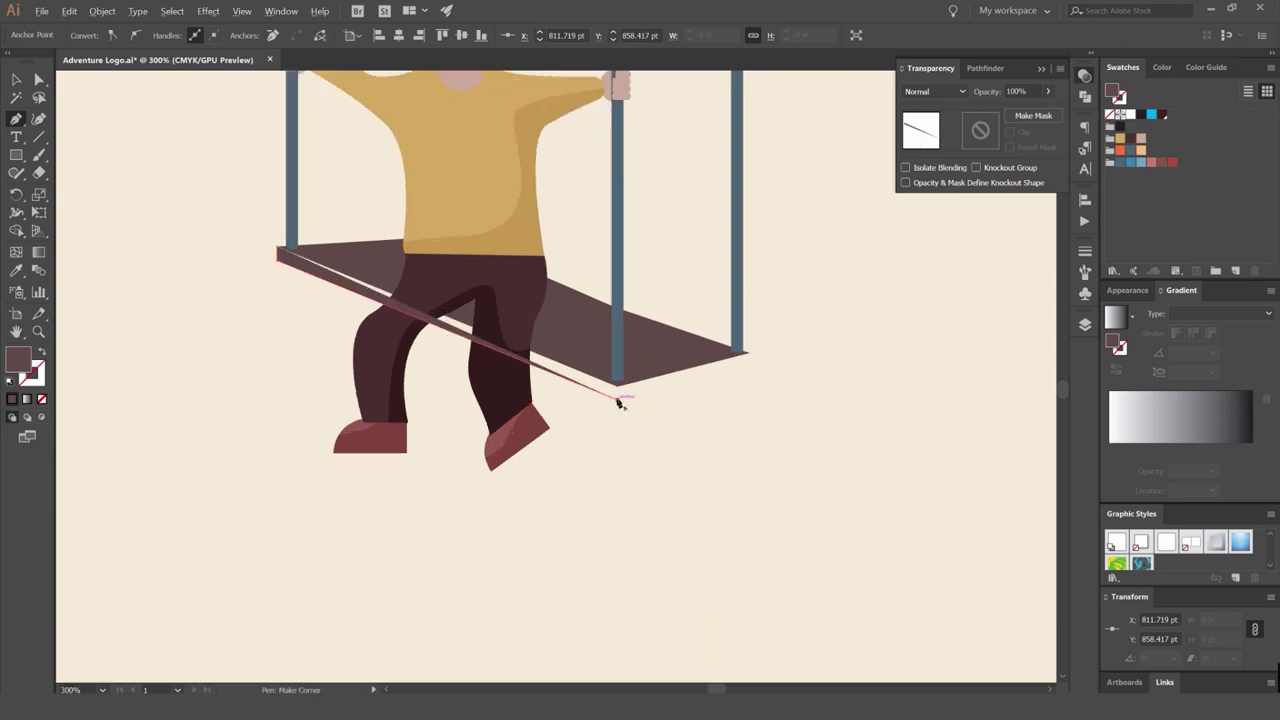
left_click(616, 373)
scroll(546, 356, "down", 3)
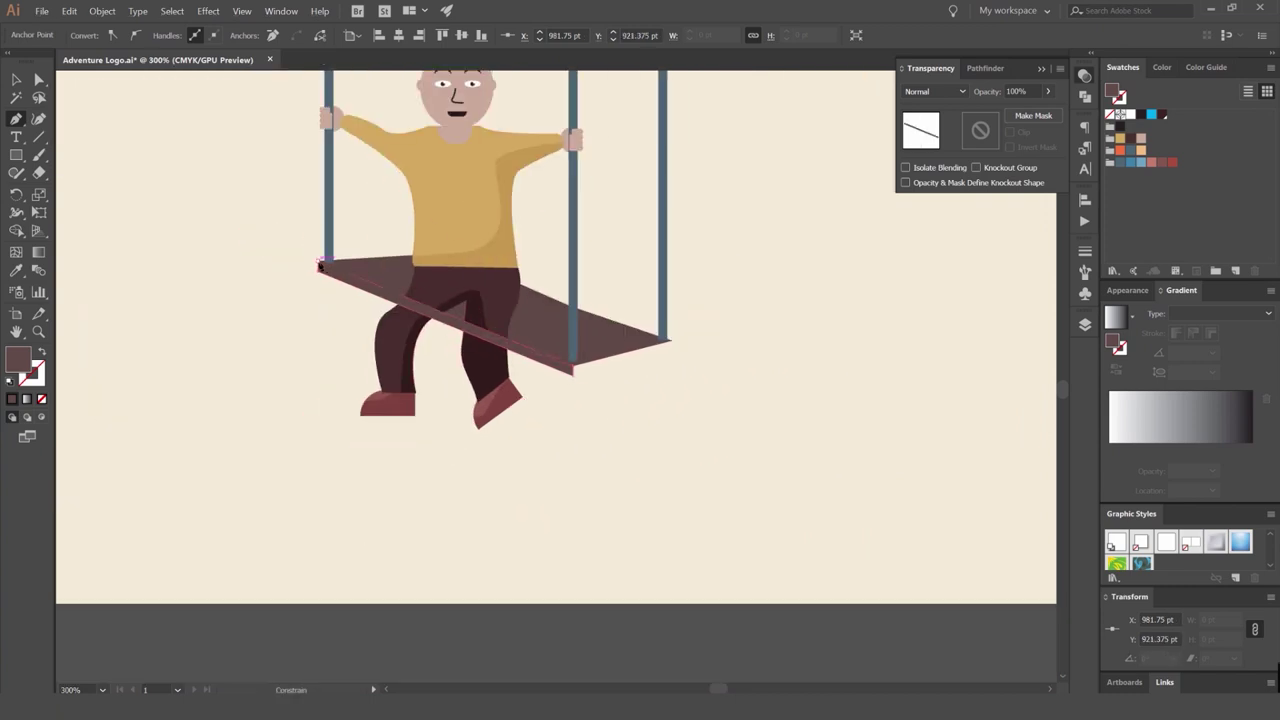
key("v")
left_click(241, 10)
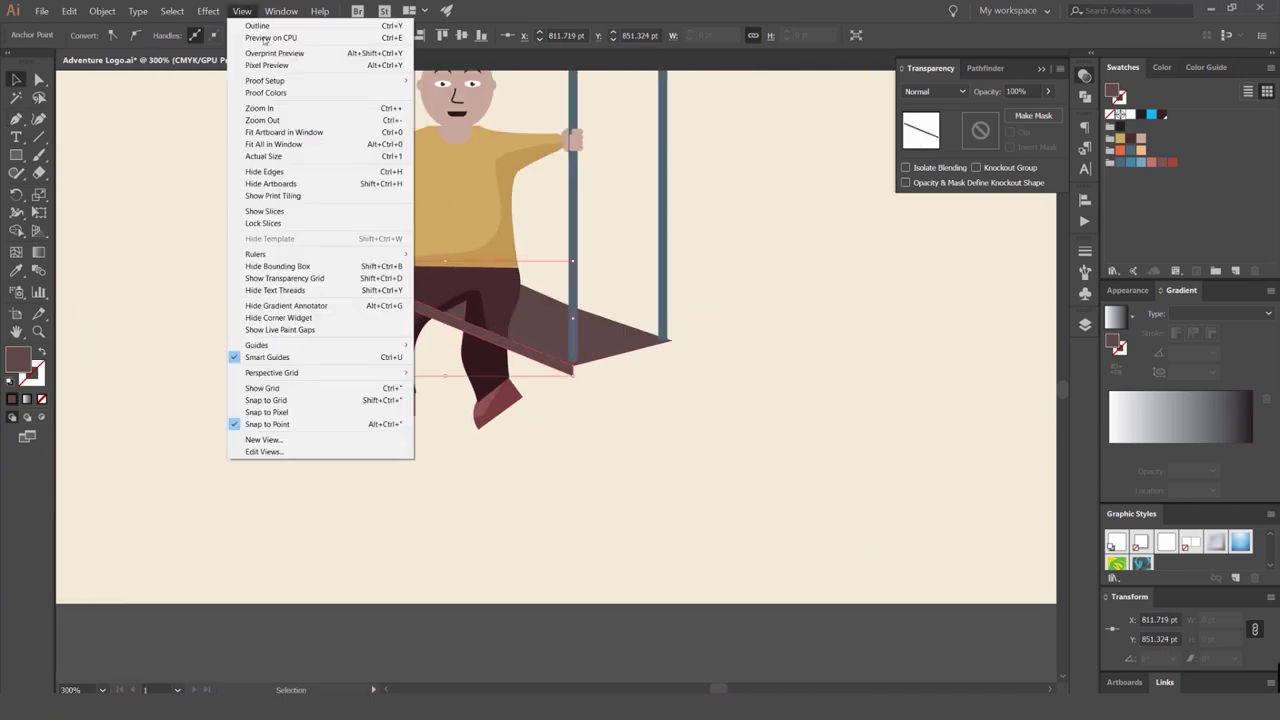
left_click(299, 360)
left_click(614, 409)
Start the thickness face for the seat's short right side at its front corner with the Pen tool.
scroll(583, 359, "up", 5)
key("p")
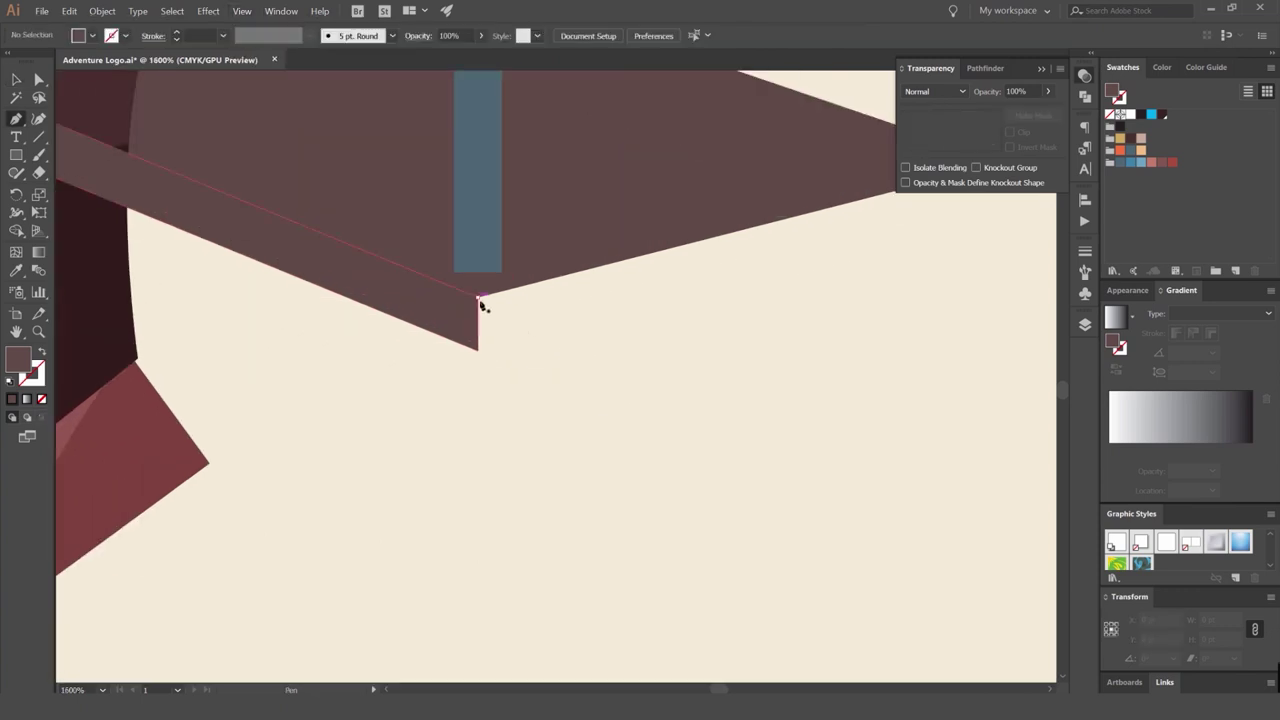
Draw a closed four-sided end face beneath the short edge of the swing seat with the Pen tool.
left_click(478, 297)
left_click_drag(628, 291, 376, 364)
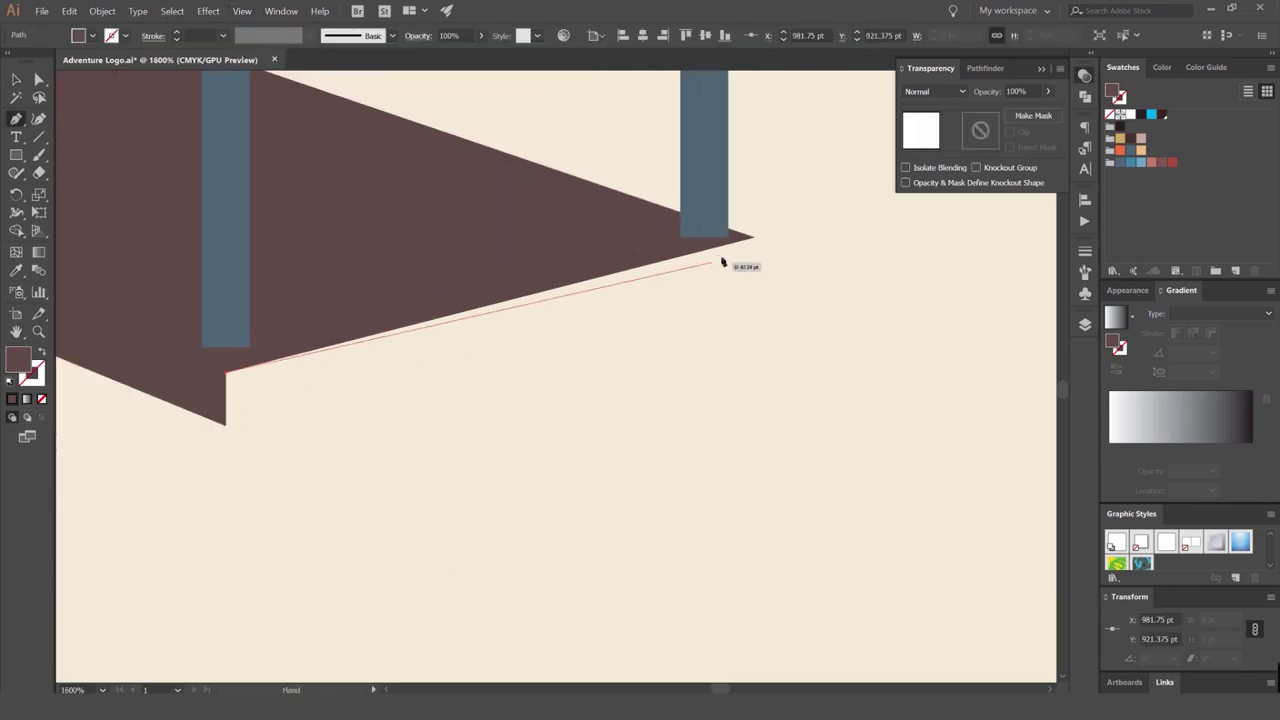
left_click(755, 238)
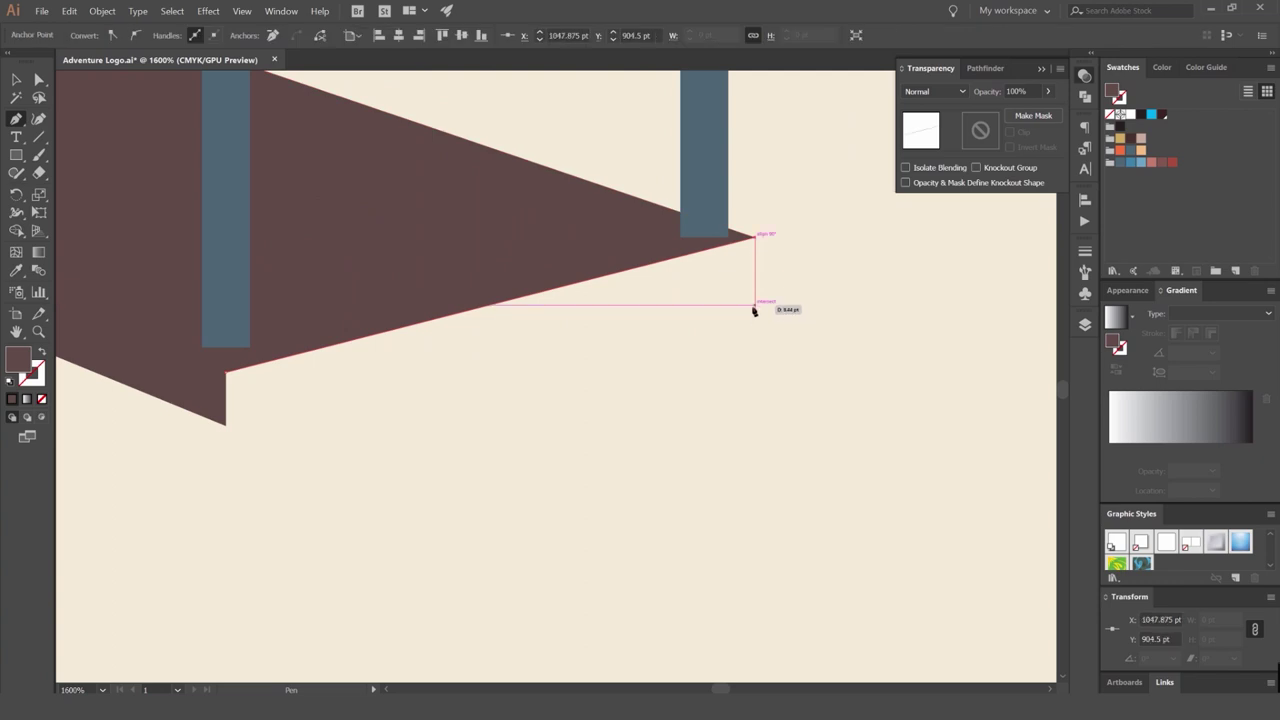
left_click(754, 305)
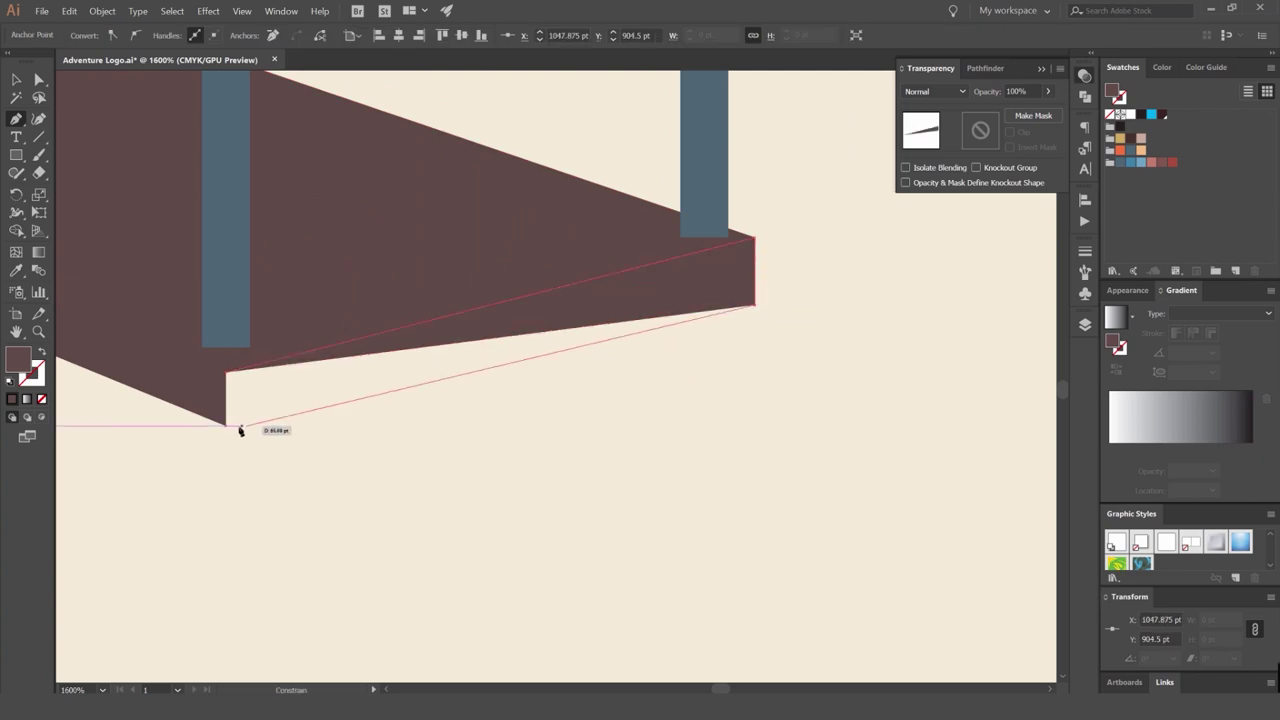
left_click(226, 425)
left_click(226, 372)
Raise the outer lower corner of the seat's end face so the face tapers toward the far edge.
key("a")
left_click(762, 309)
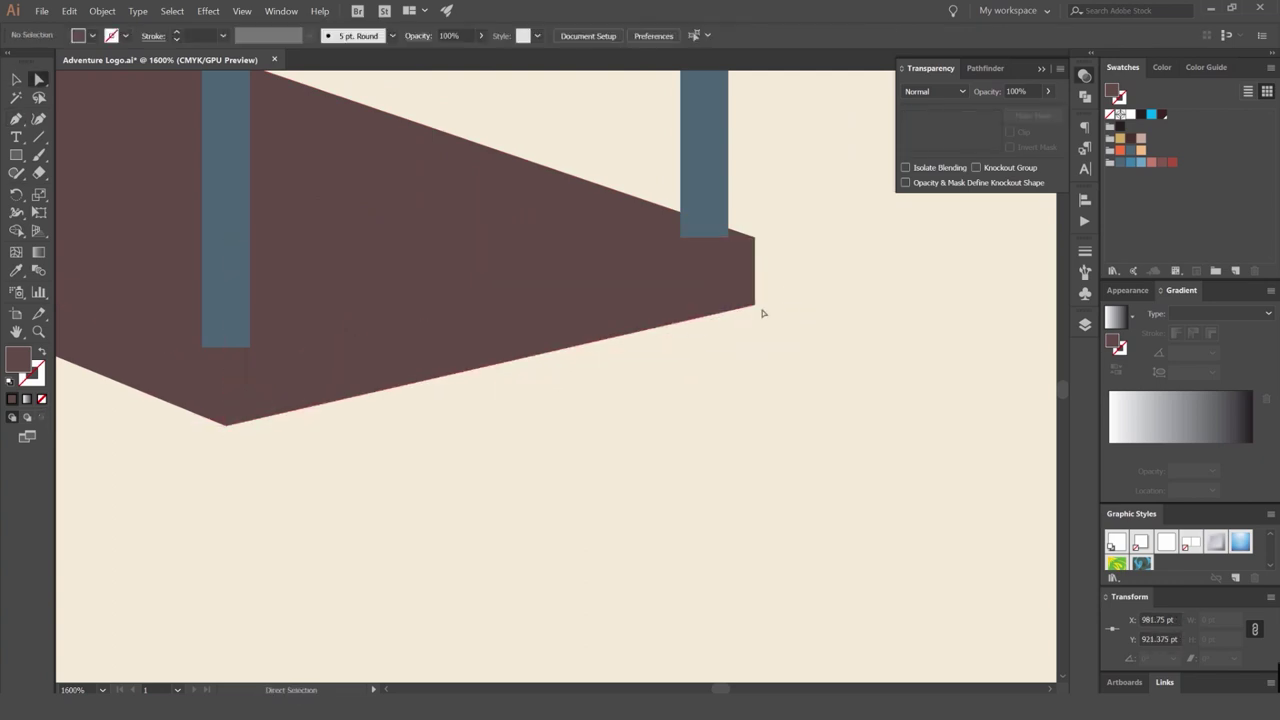
left_click(755, 305)
left_click_drag(755, 290, 756, 277)
left_click(800, 279)
Darken the fill of the seat's short end face by increasing its black value.
scroll(785, 282, "down", 4)
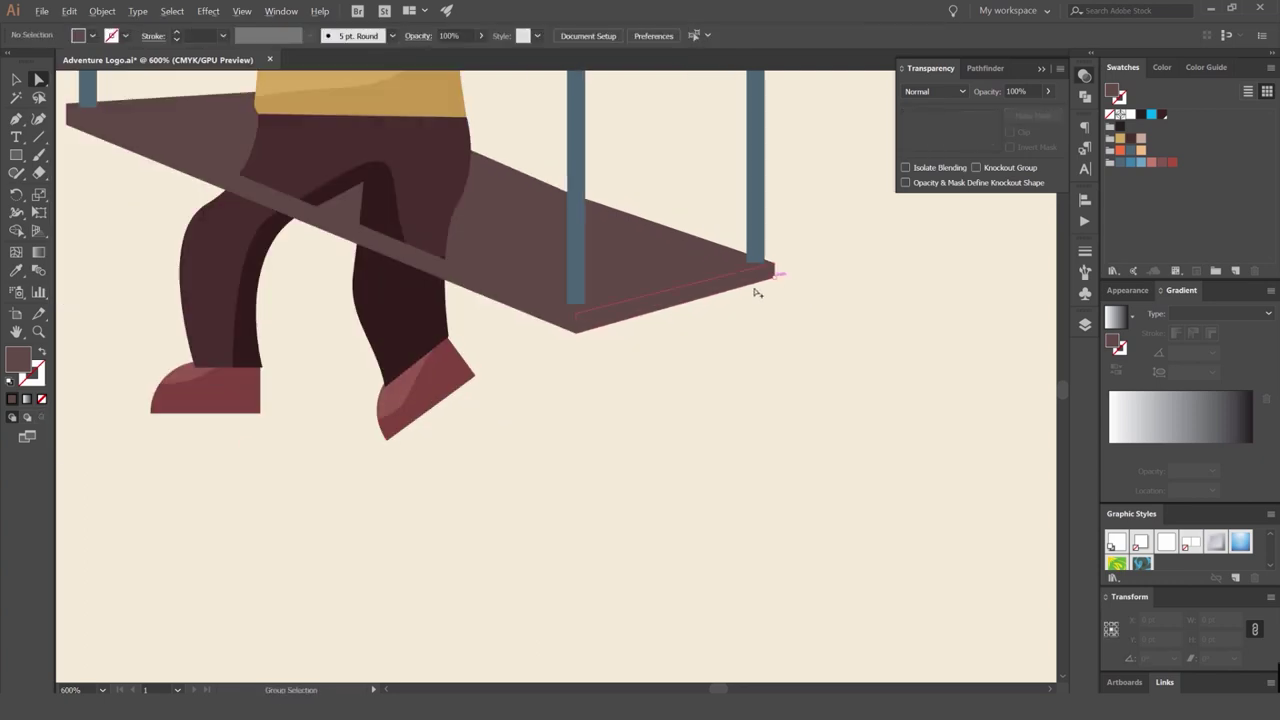
left_click(717, 295)
scroll(655, 275, "up", 2)
key("v")
left_click(657, 368)
left_click(657, 350)
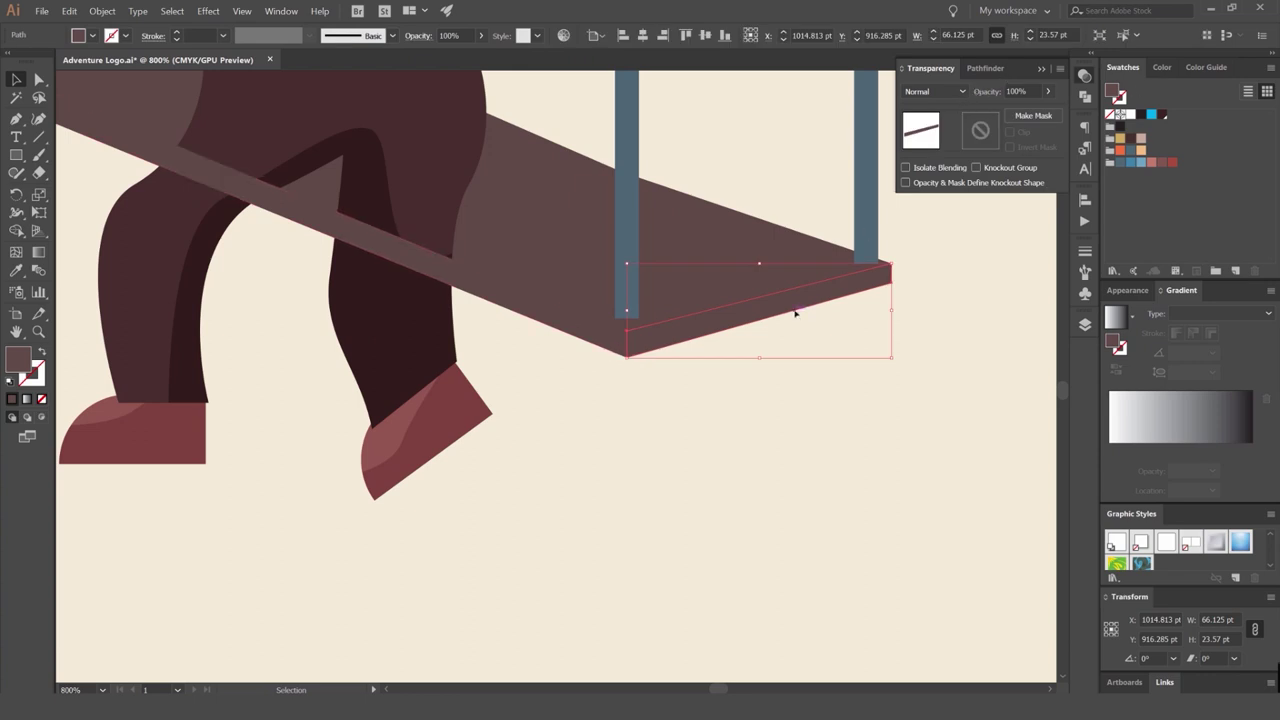
key("a")
left_click(1170, 67)
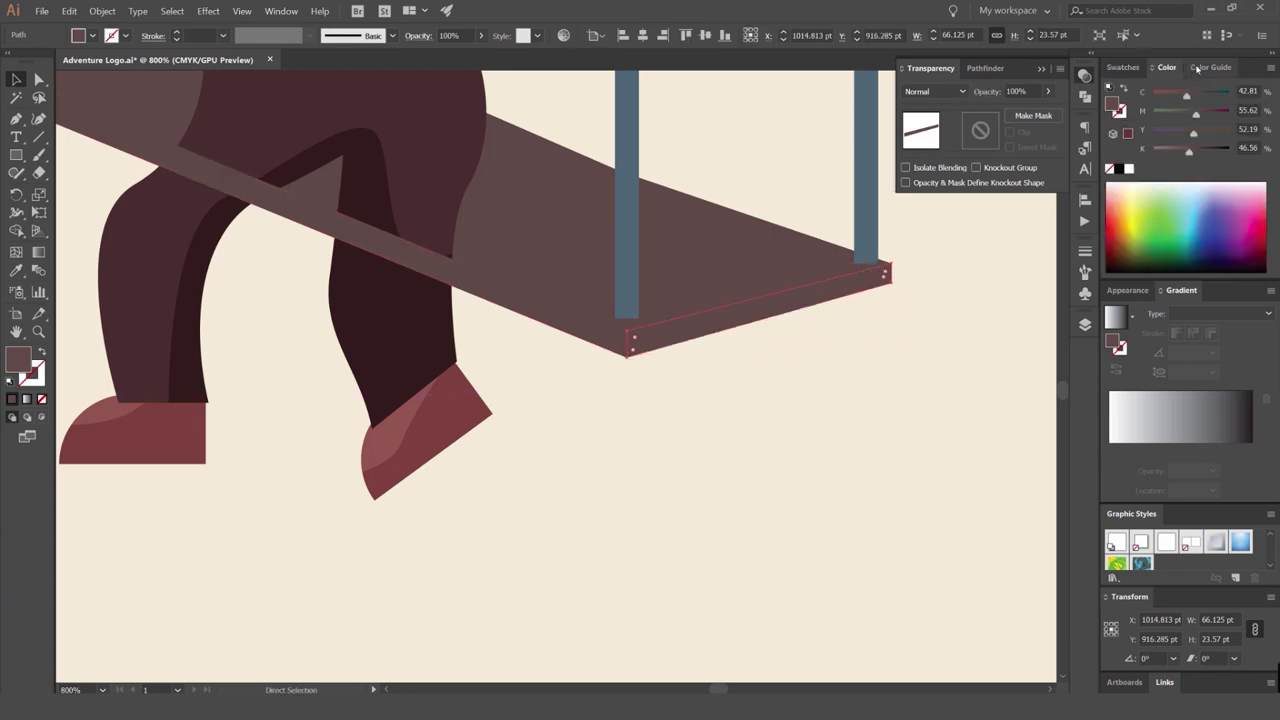
left_click_drag(1189, 151, 1214, 151)
Set the black value of the seat's long front face to 60%.
key("v")
left_click(675, 385)
left_click(603, 334)
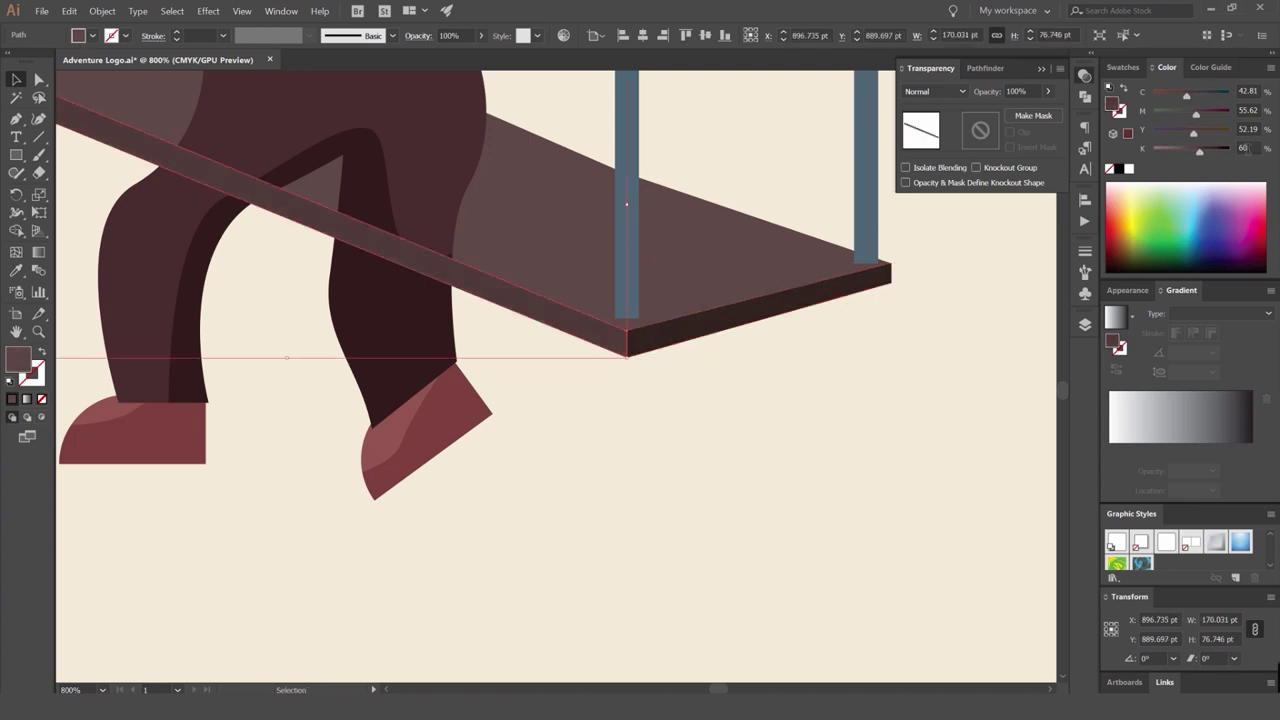
left_click(906, 357)
Send the seat's front and end faces backward so they sit behind the man's legs.
scroll(891, 354, "down", 3)
scroll(890, 354, "down", 1)
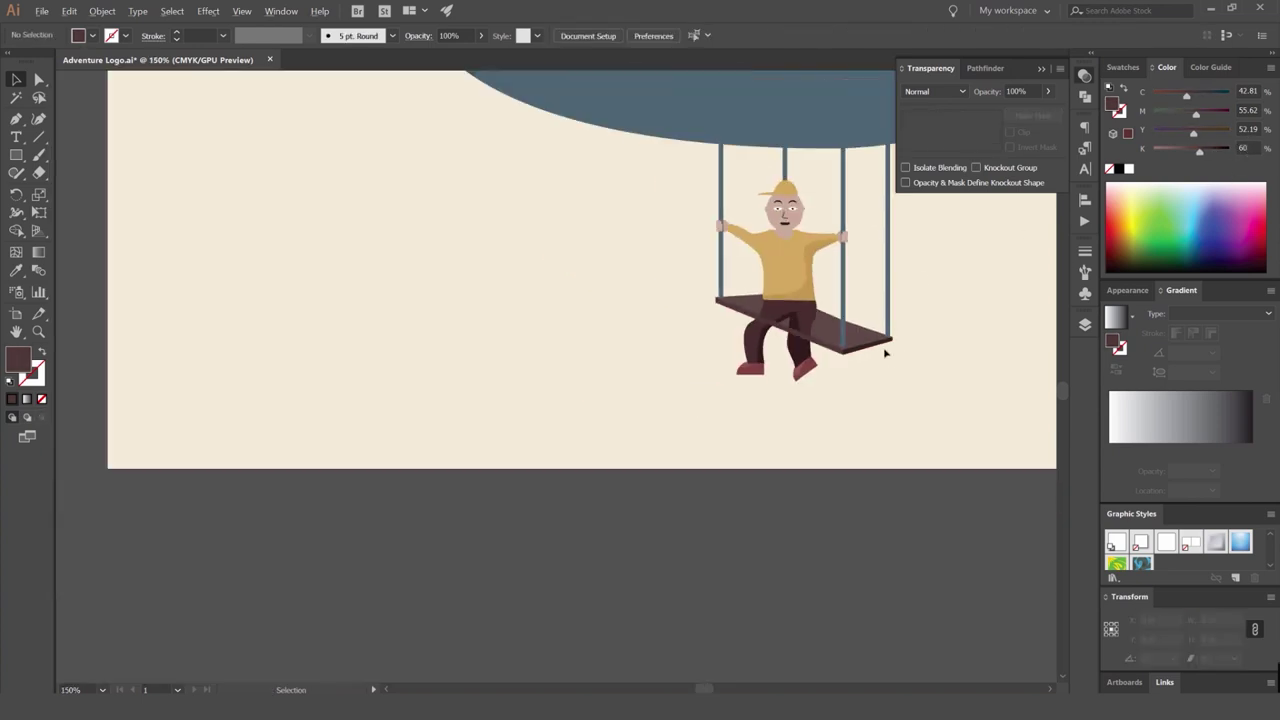
scroll(863, 357, "up", 2)
left_click(770, 340)
left_click(822, 346, "shift")
key("ctrl+[")
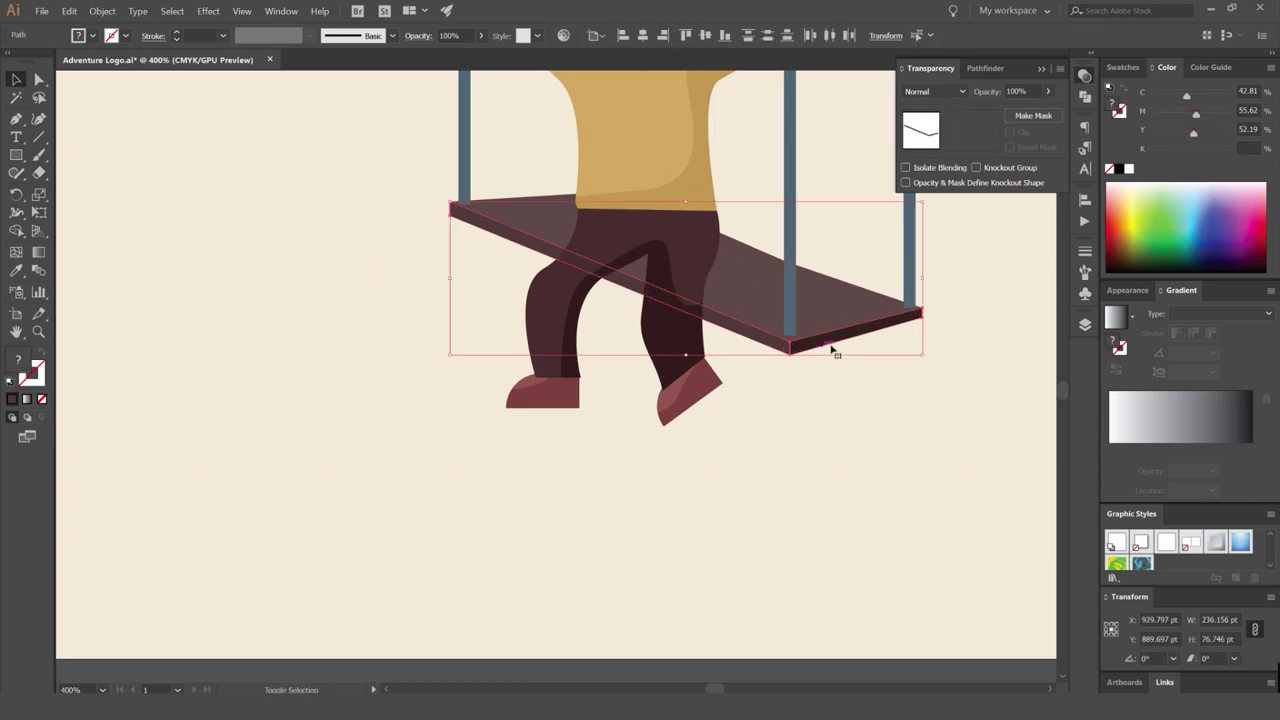
left_click(834, 383)
scroll(834, 383, "down", 5)
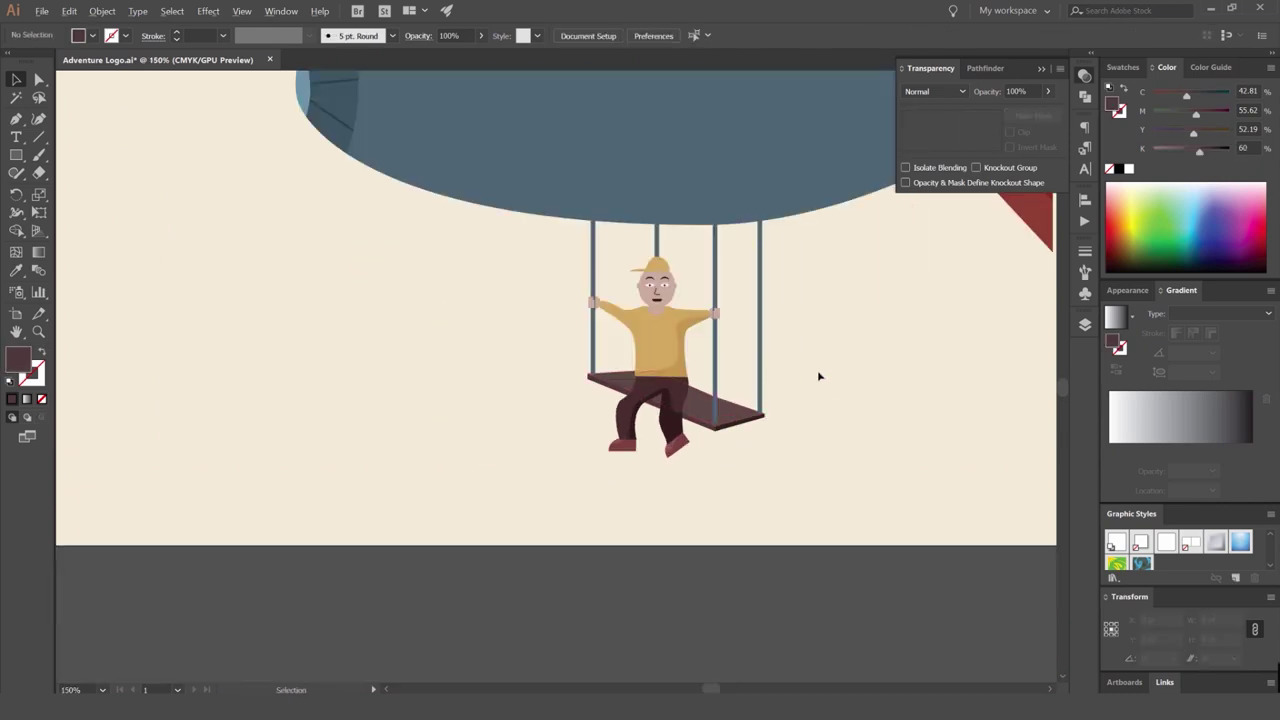
scroll(818, 376, "down", 2)
scroll(792, 397, "up", 5)
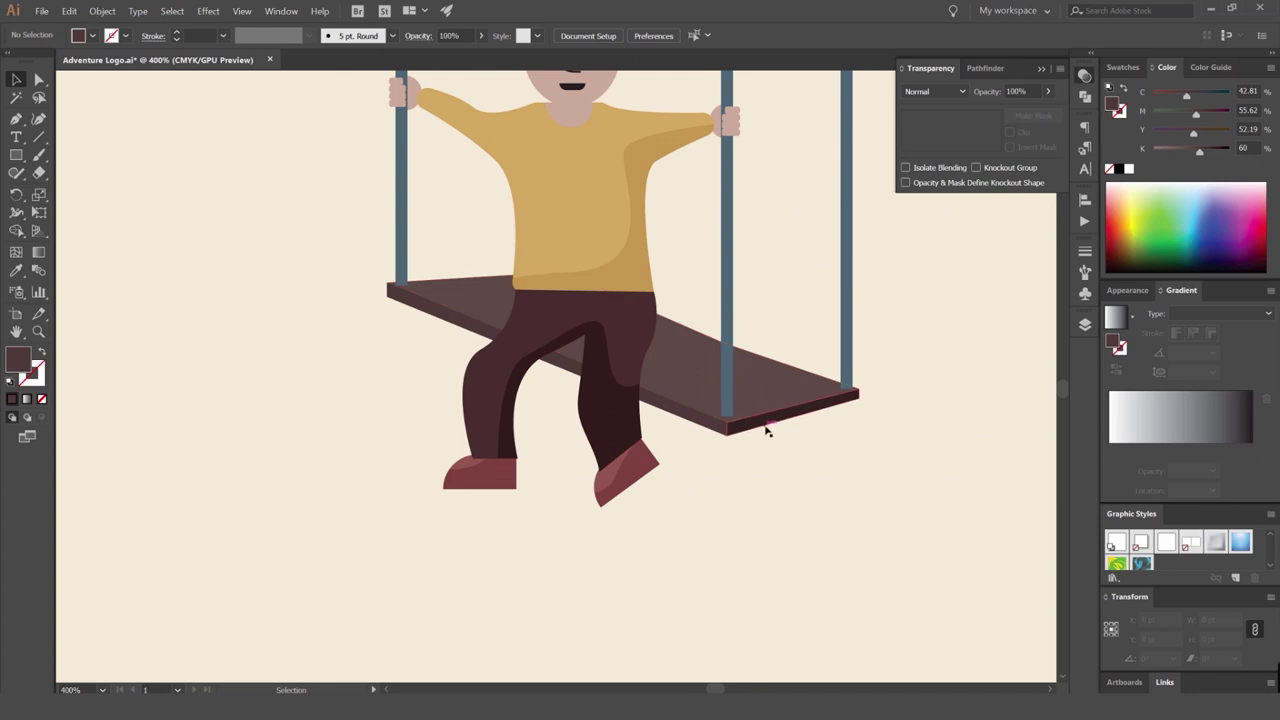
scroll(767, 430, "up", 2)
scroll(637, 434, "down", 1)
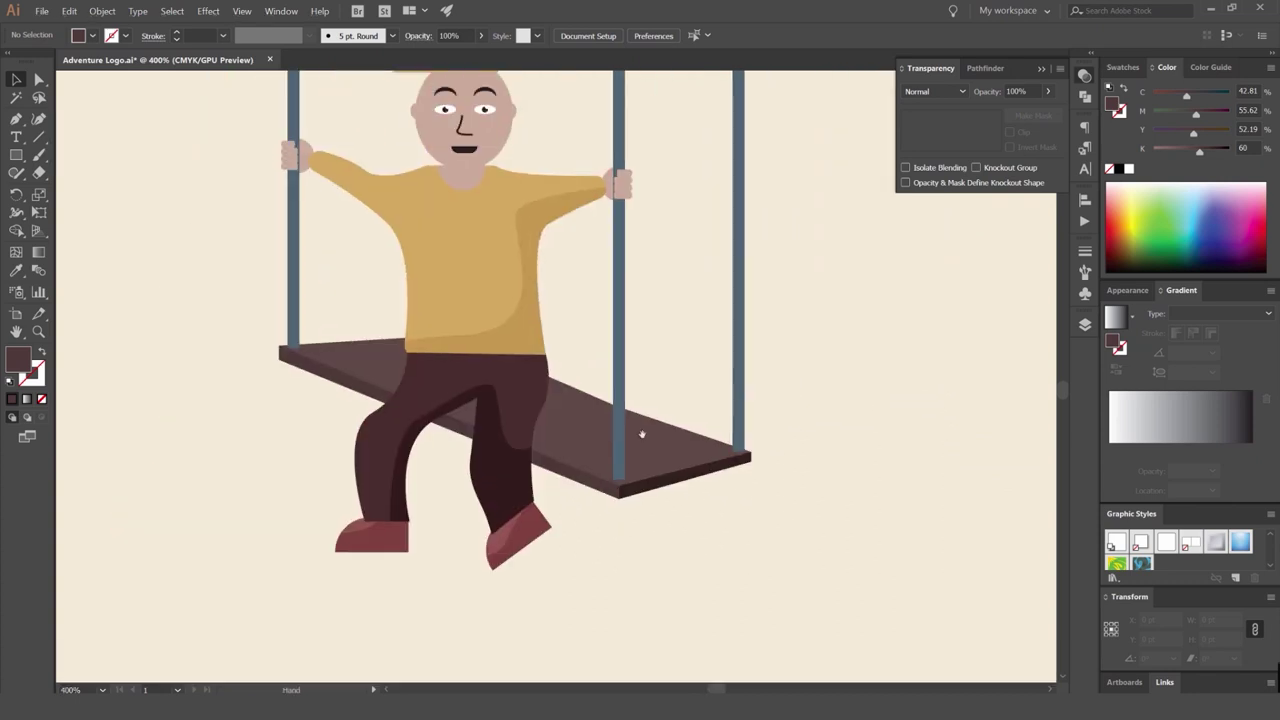
scroll(629, 320, "down", 3)
Draw a closed, curved shadow shape on the swing seat along the outer edge of the man's trousers with the Pen tool.
scroll(640, 345, "up", 7)
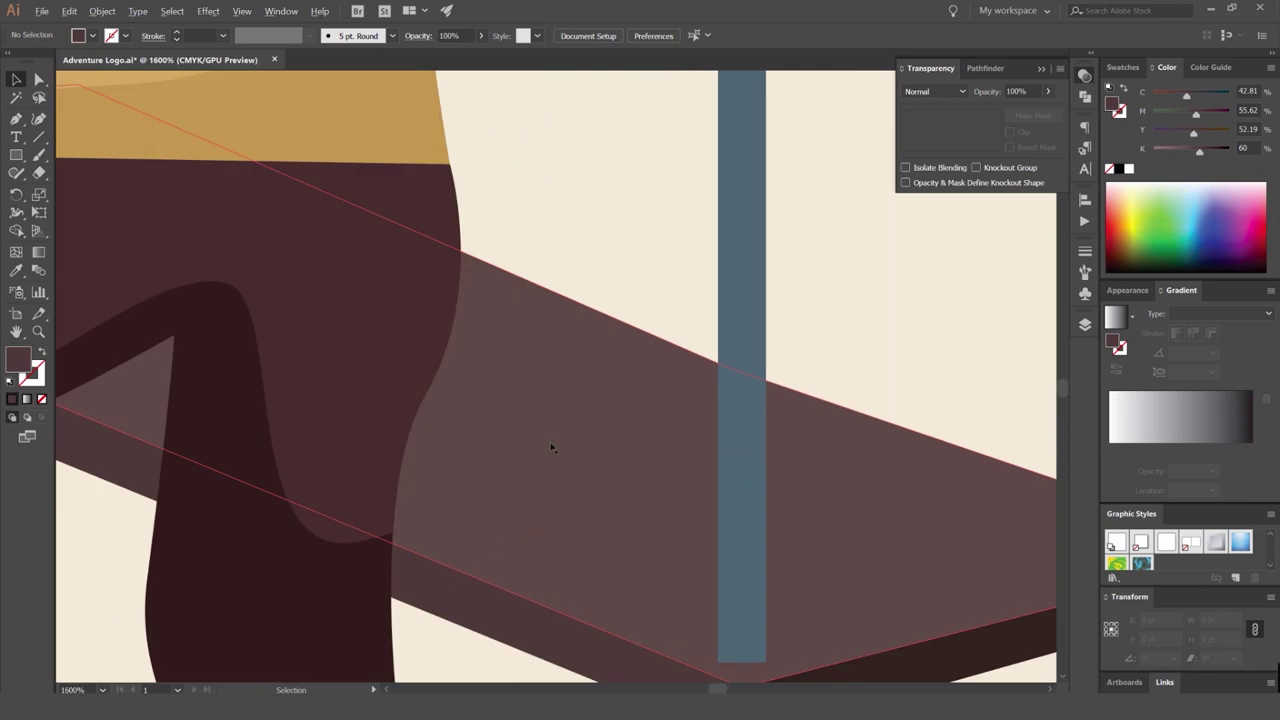
left_click_drag(512, 338, 617, 283)
scroll(604, 279, "down", 1)
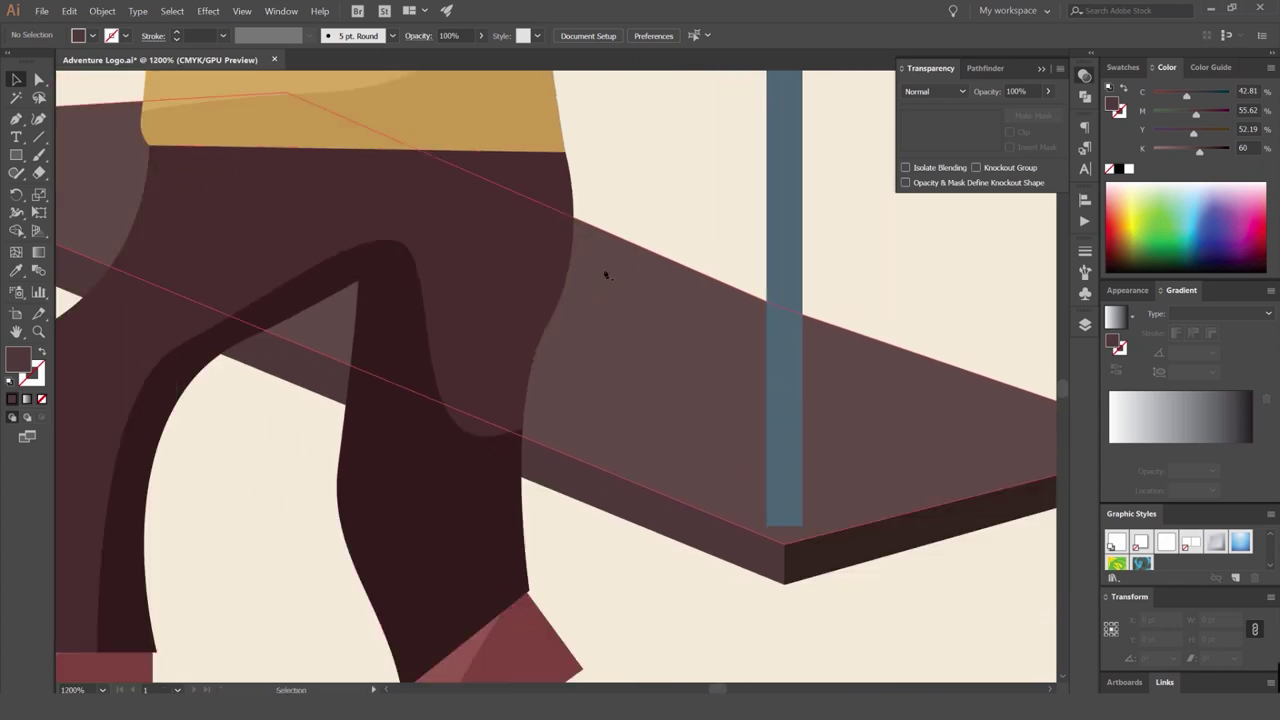
key("p")
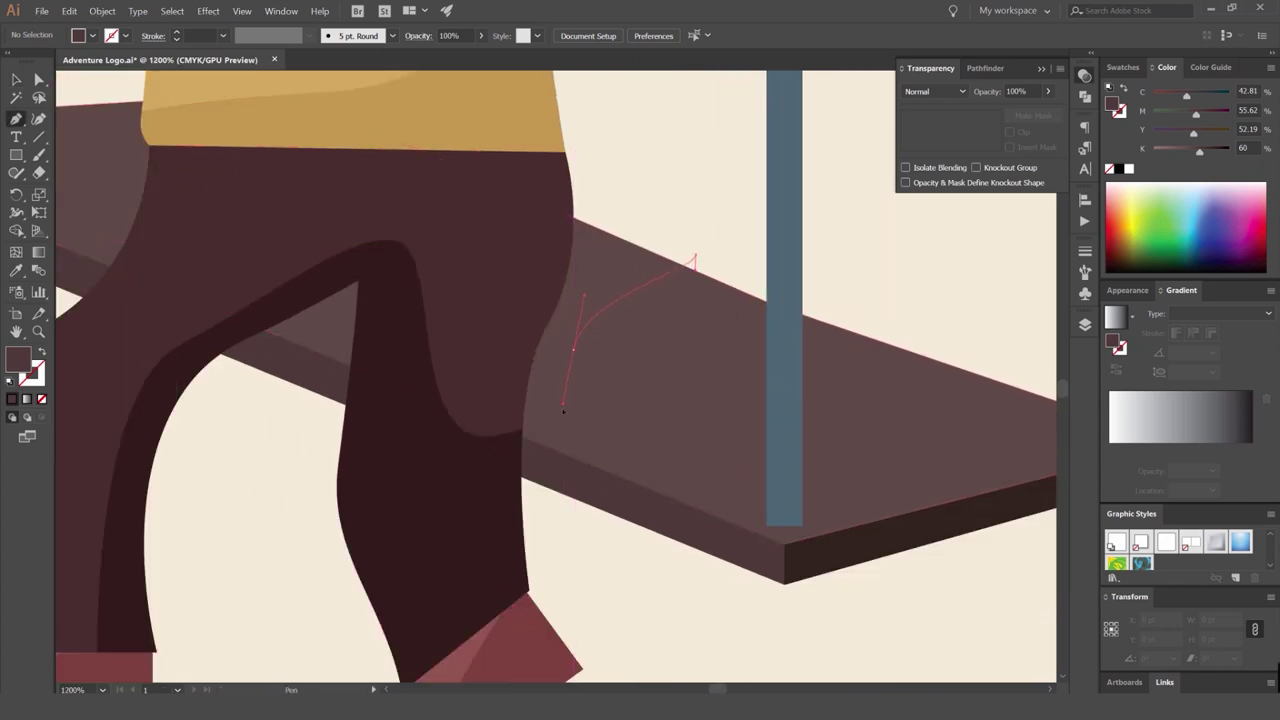
left_click_drag(563, 408, 555, 491)
left_click_drag(565, 541, 502, 549)
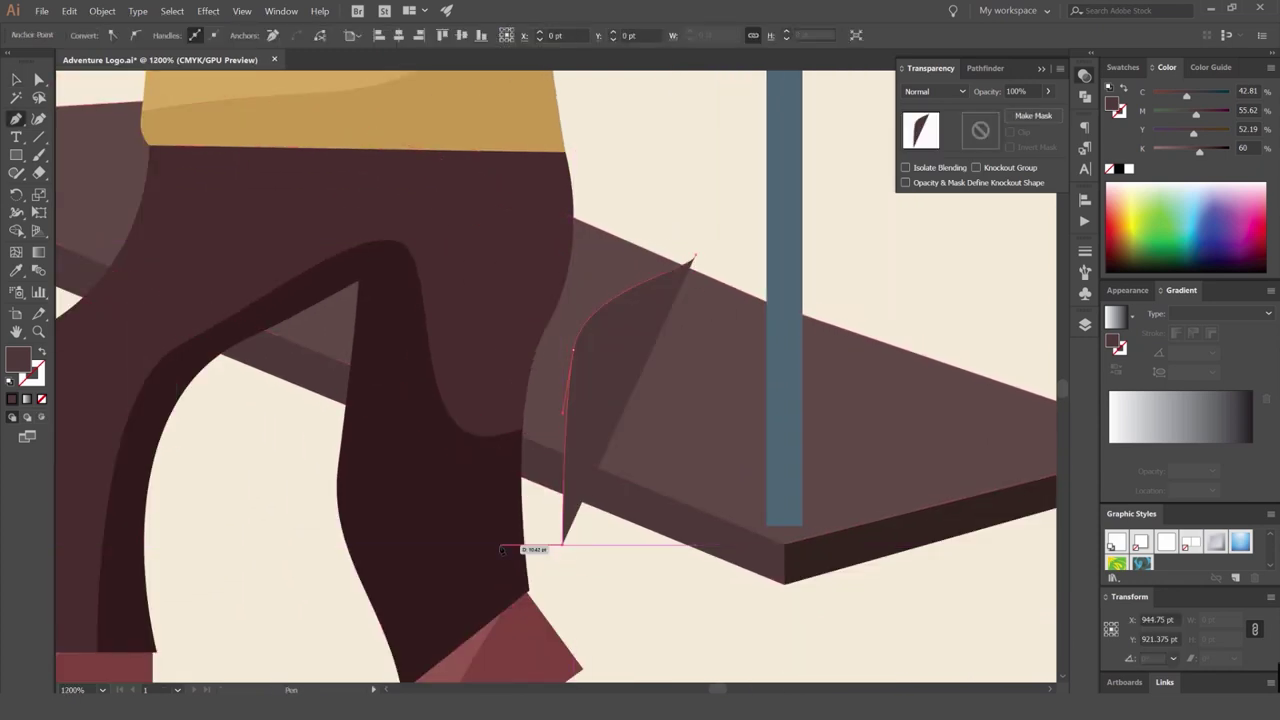
left_click(460, 535)
left_click(492, 305)
left_click(571, 178)
left_click(671, 170)
left_click(713, 231)
left_click(695, 257)
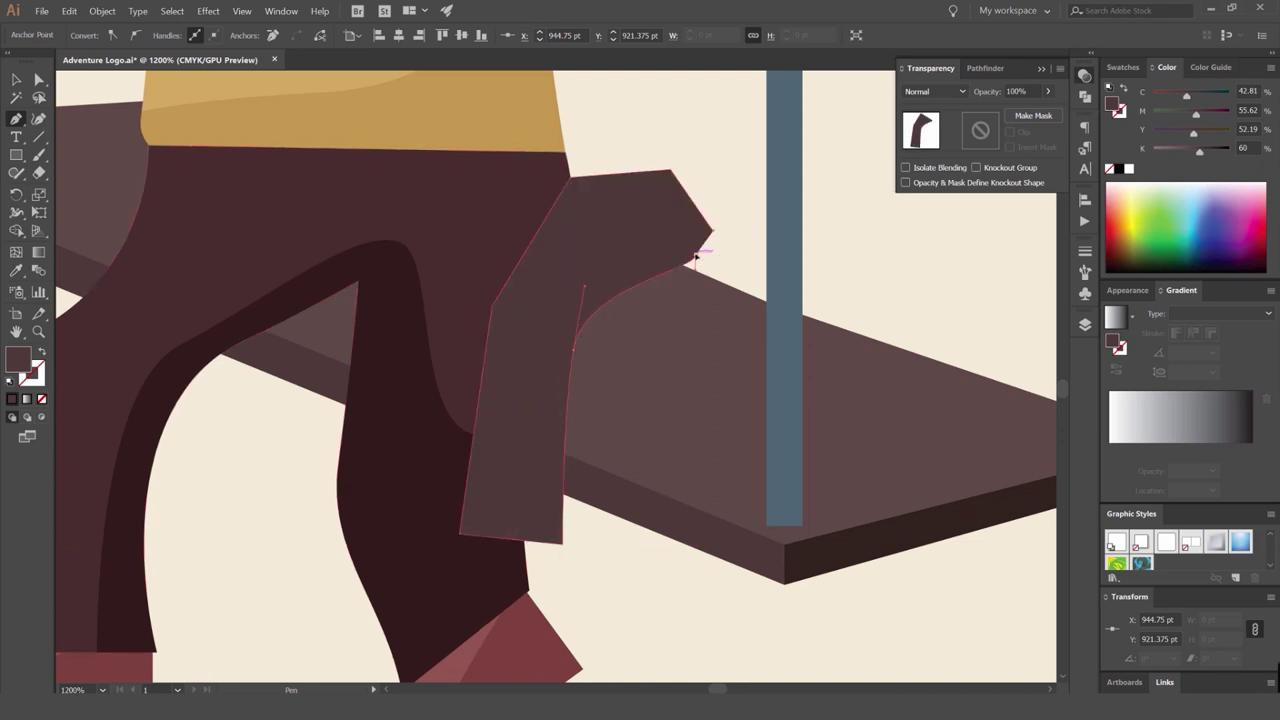
key("v")
key("ctrl+shift+a")
Remove the part of the shadow shape that overlaps the trousers with the Shape Builder.
left_click(655, 223)
left_click(727, 252)
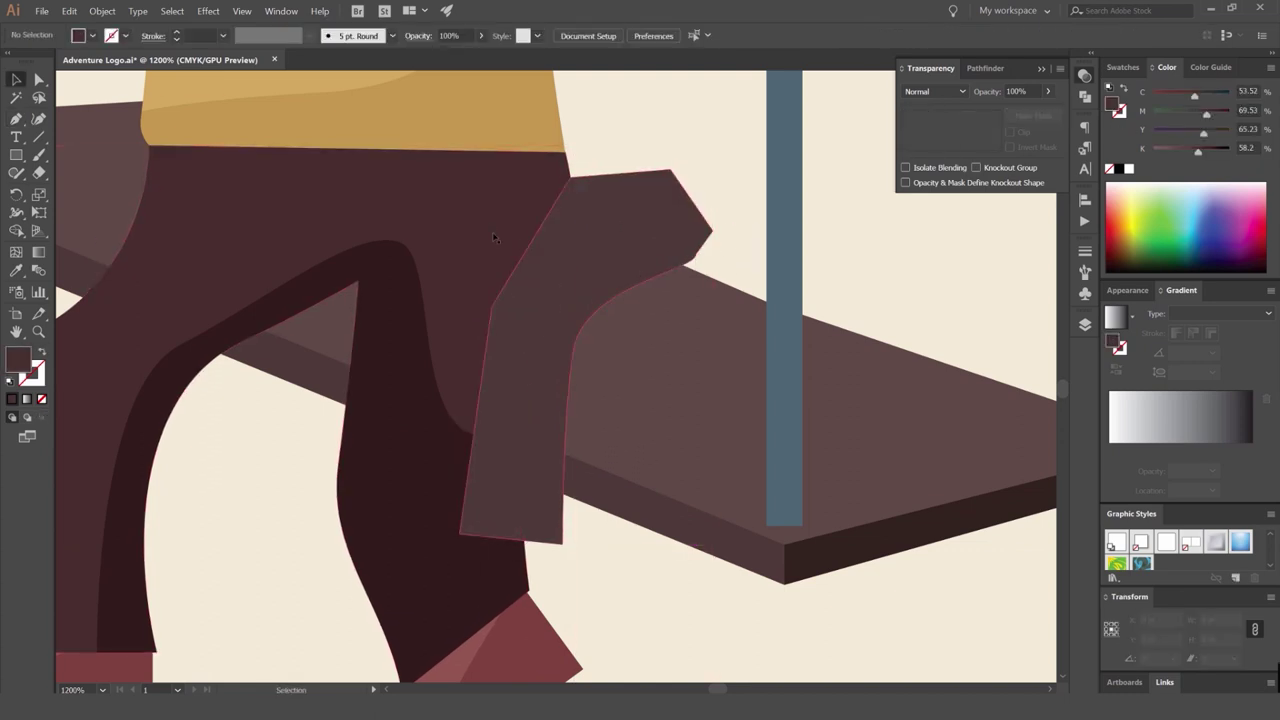
left_click(479, 227)
left_click(618, 245, "shift")
key("shift+m")
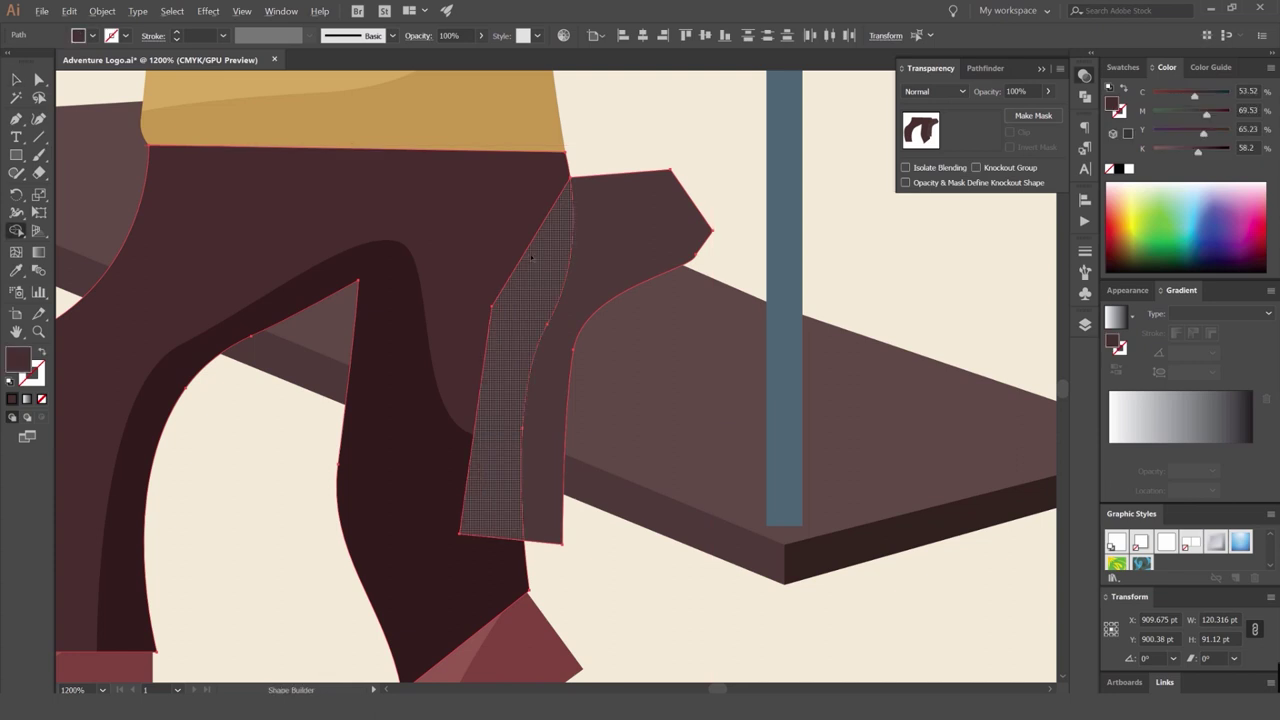
left_click_drag(544, 270, 531, 223)
key("v")
Remove the part of the shadow extending above the seat's back edge with the Shape Builder.
left_click(698, 177)
left_click(673, 211)
left_click(695, 287, "shift")
key("shift+m")
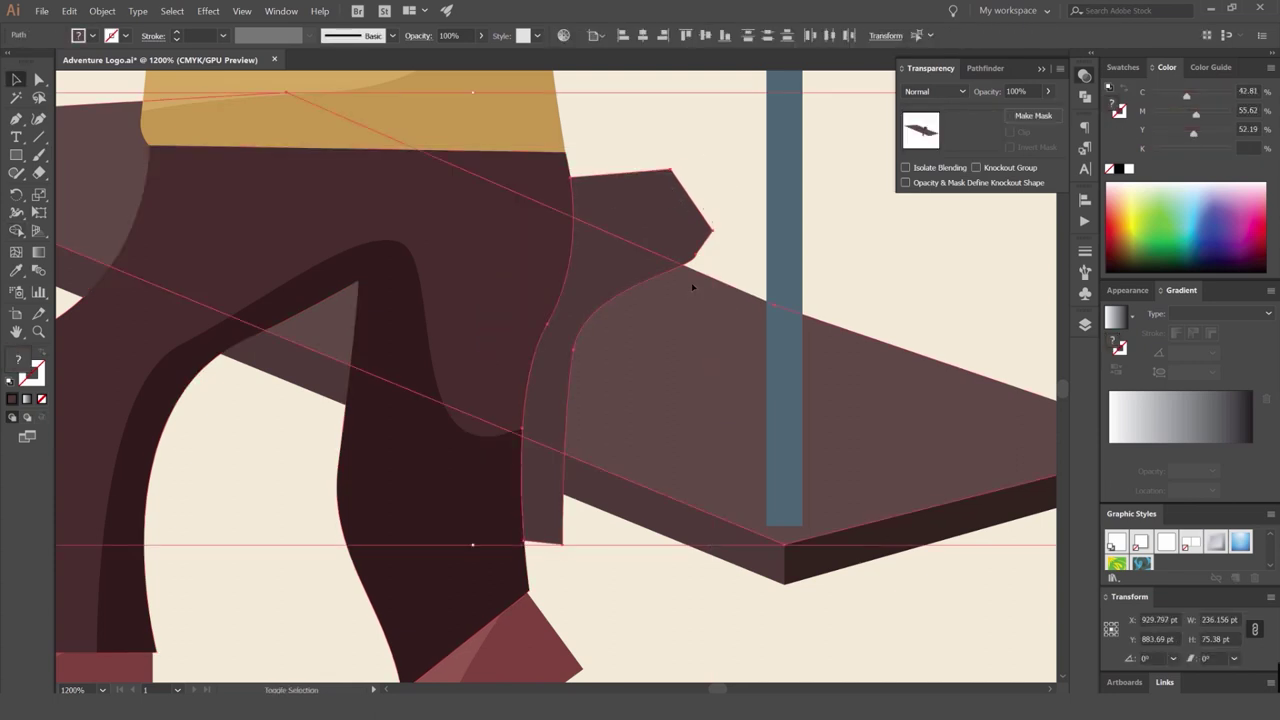
left_click(668, 221, "alt")
key("v")
left_click(705, 196)
Try to trim the shadow's lower end along the front edge of the seat's top face.
left_click(626, 268)
left_click(629, 451)
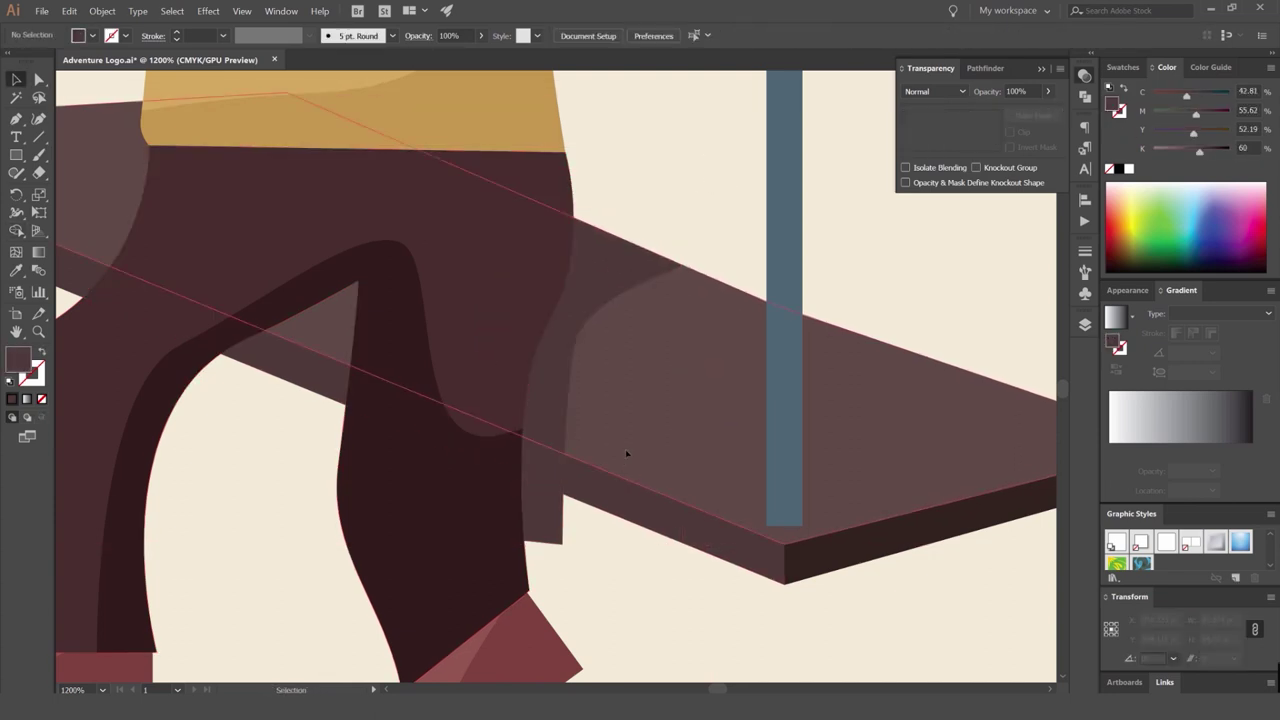
left_click_drag(636, 450, 703, 386)
key("ctrl+z")
left_click(545, 520, "shift")
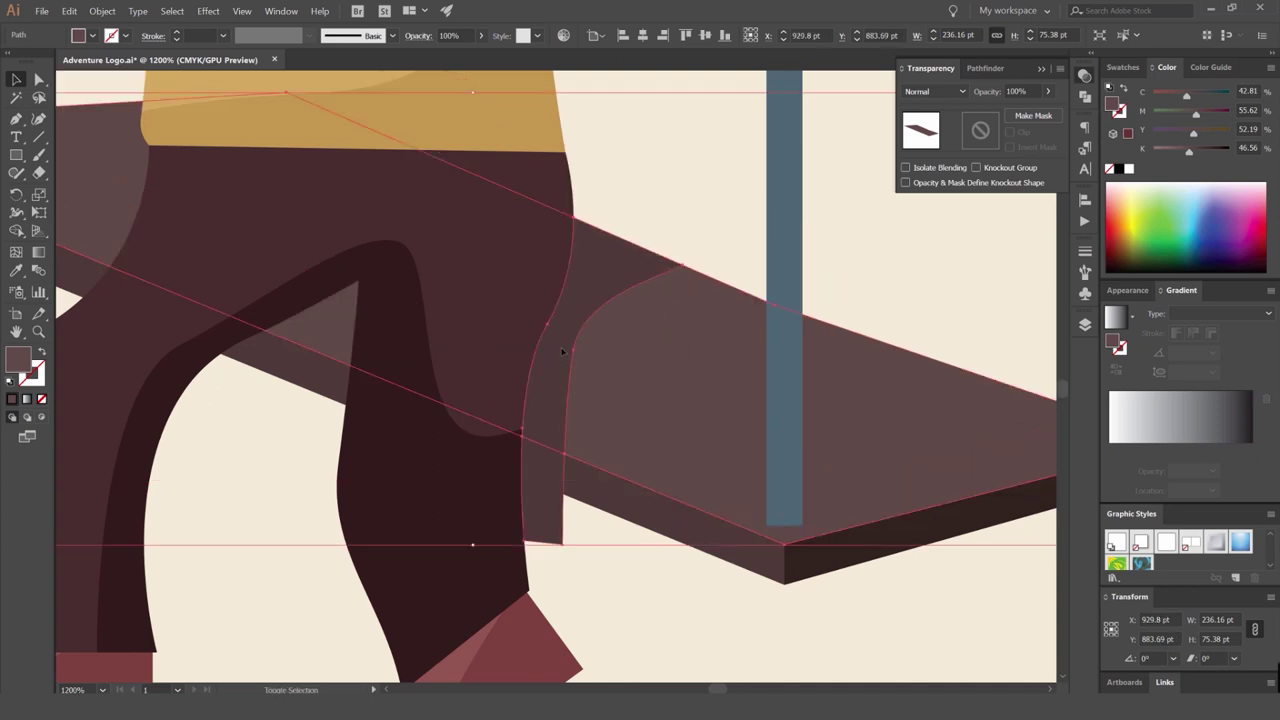
key("shift+m")
left_click(556, 520, "alt")
key("v")
left_click(603, 563)
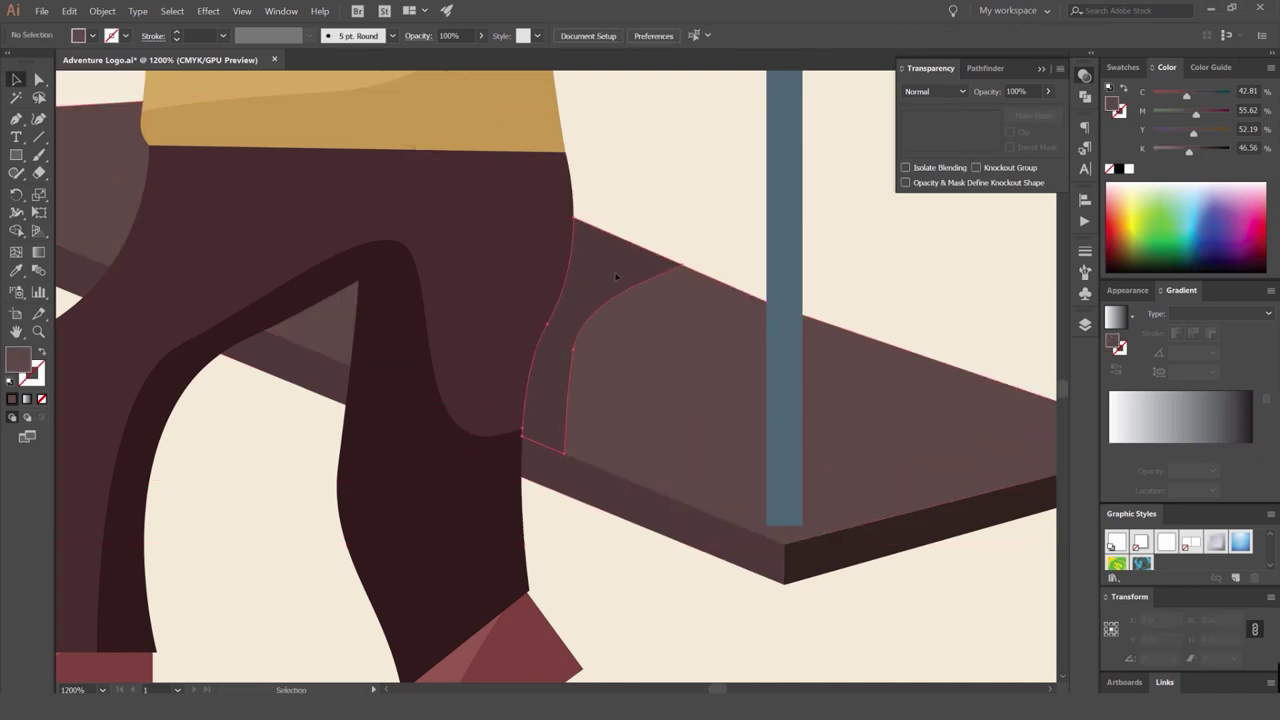
Trim the shadow's lower end along the bottom edge of the seat's long front face with the Shape Builder.
left_click(617, 278)
left_click(634, 527, "shift")
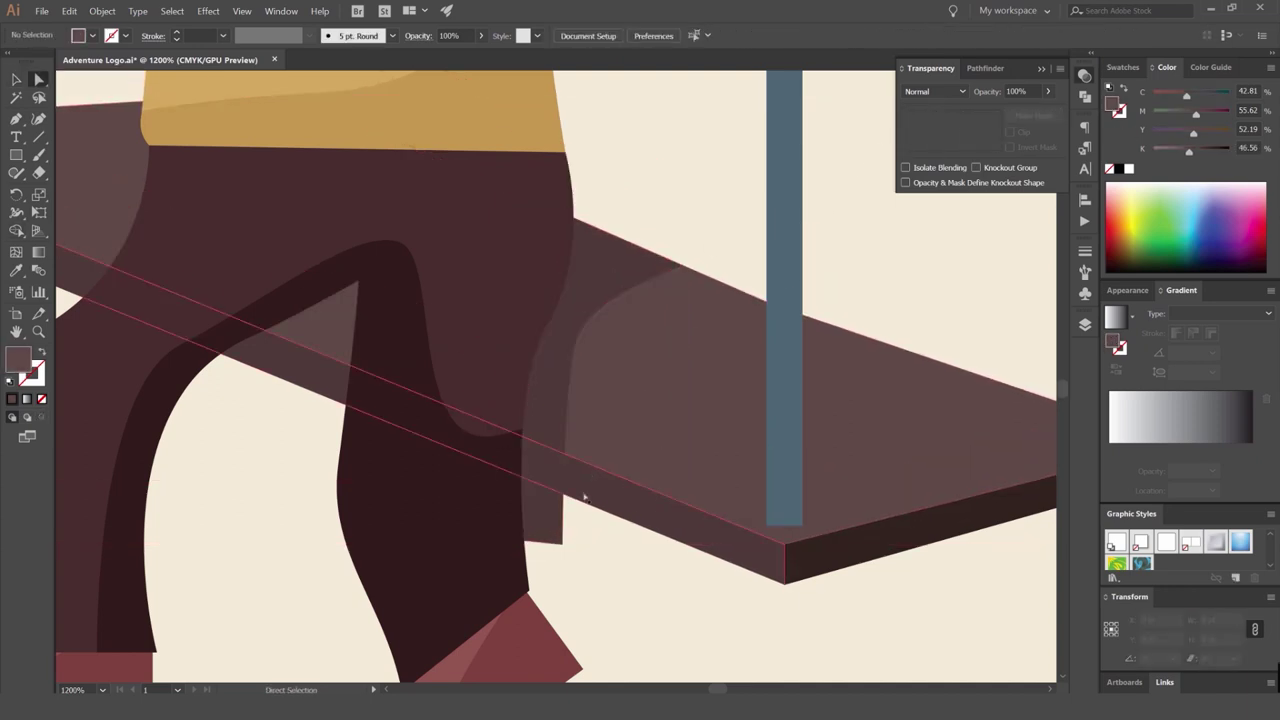
key("shift+m")
key("v")
left_click(610, 561)
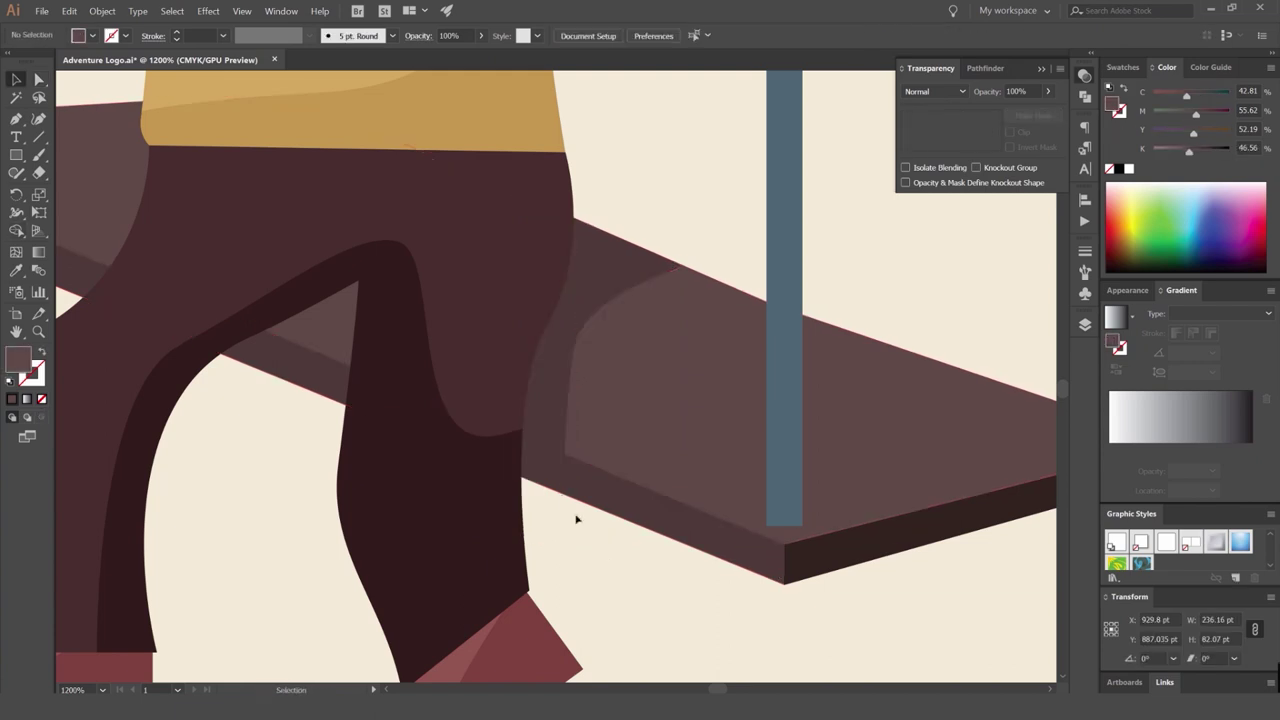
Set the seat shadow's blending mode to Multiply and its opacity to 70%.
scroll(564, 497, "up", 3)
left_click_drag(551, 435, 589, 431)
key("ctrl+z")
key("Down")
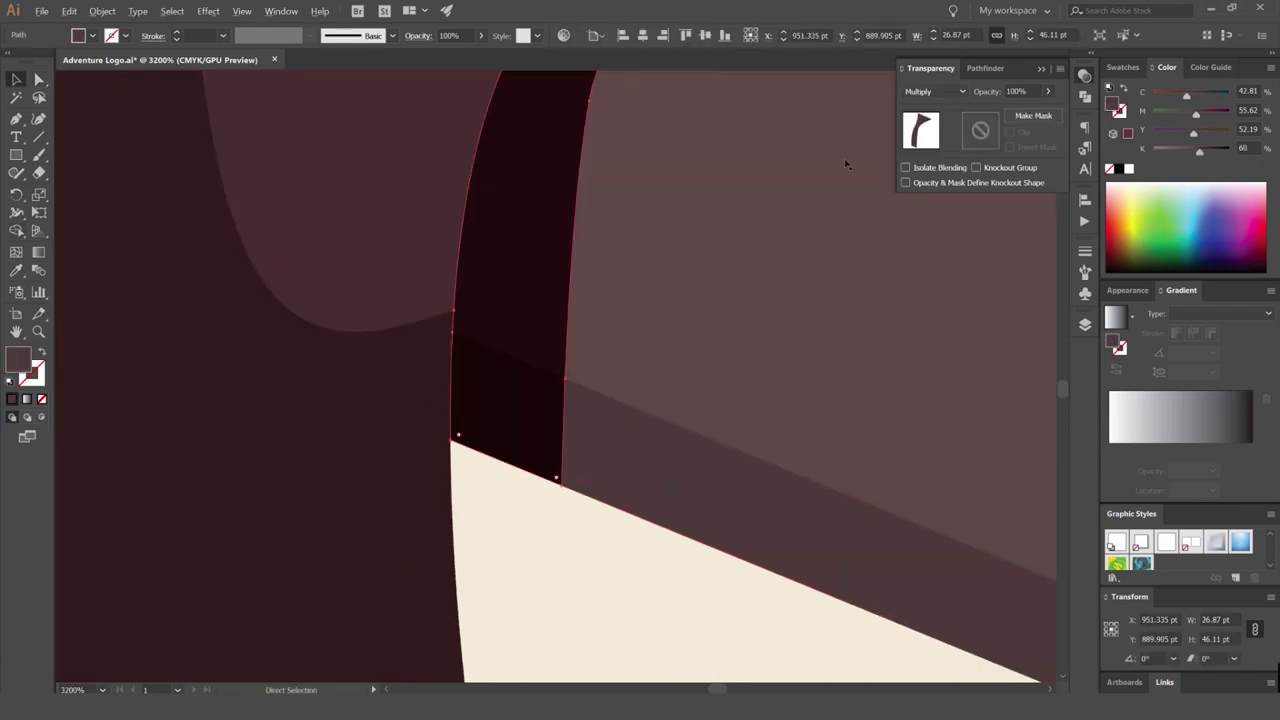
scroll(846, 163, "down", 2)
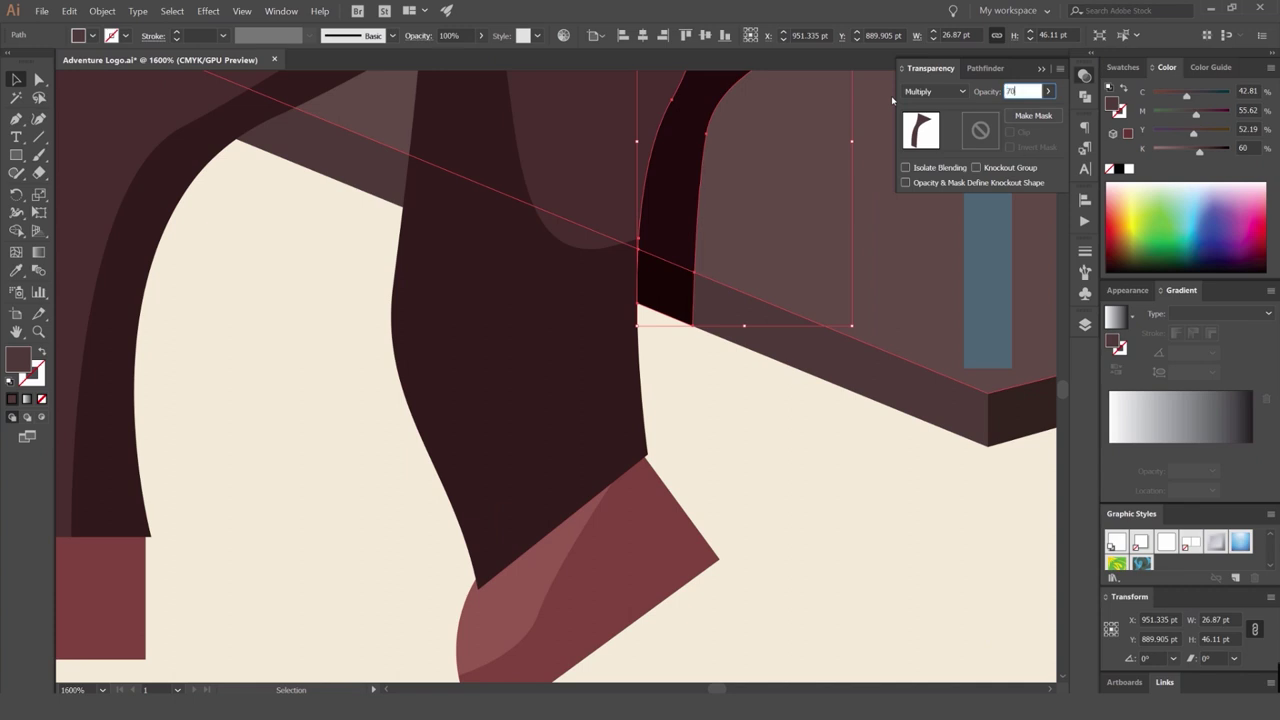
key("Return")
left_click(780, 486)
Draw a closed shadow shape on the seat in the gap between the man's legs with the Pen tool.
scroll(780, 486, "down", 6)
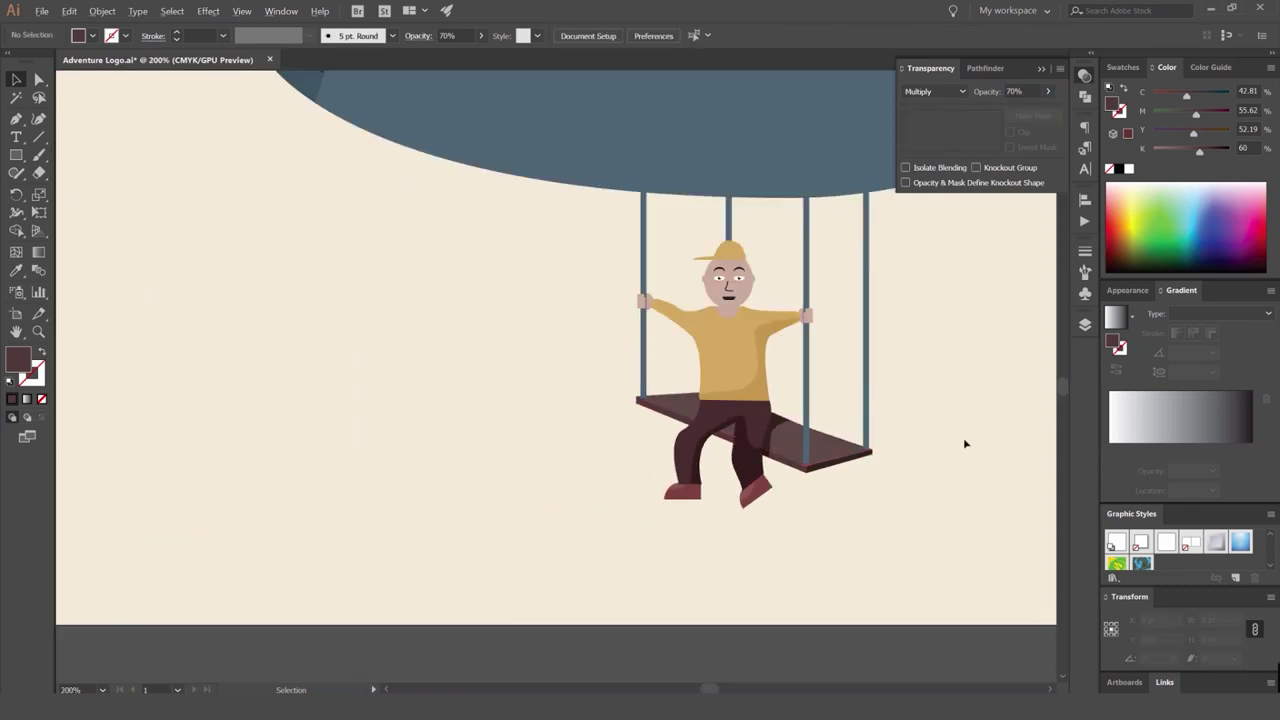
scroll(766, 449, "up", 6)
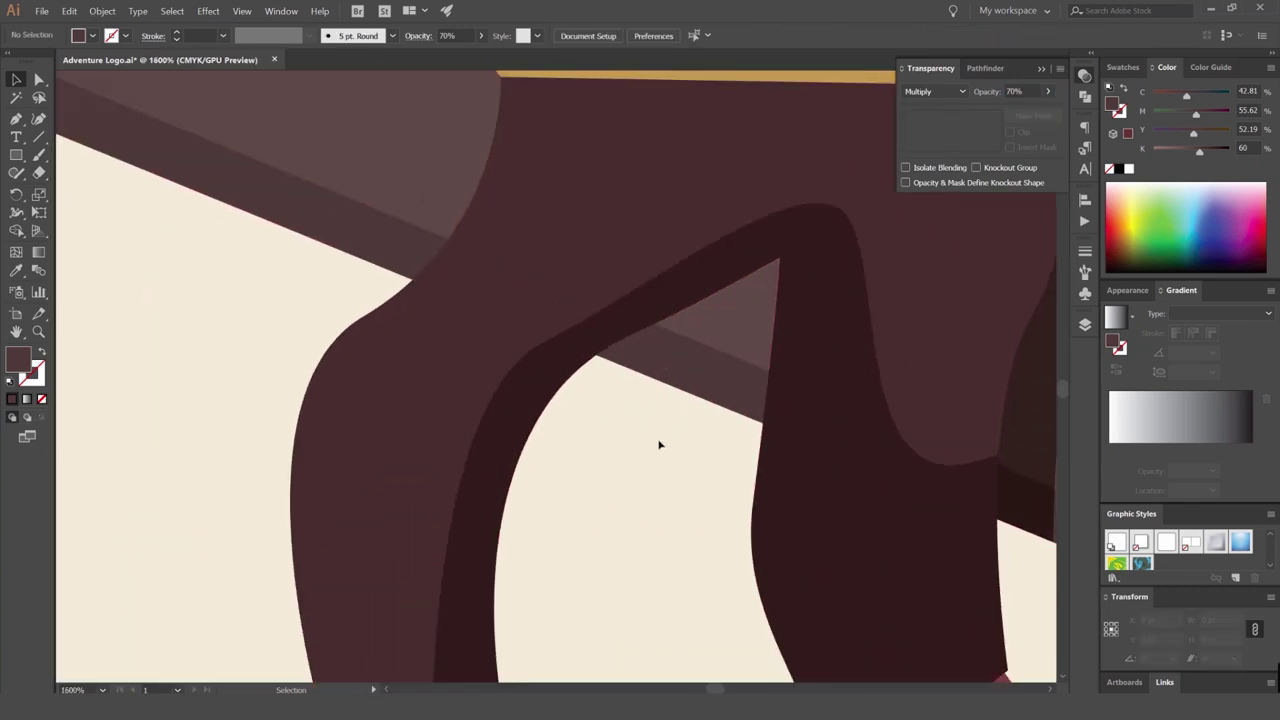
key("p")
left_click(779, 261)
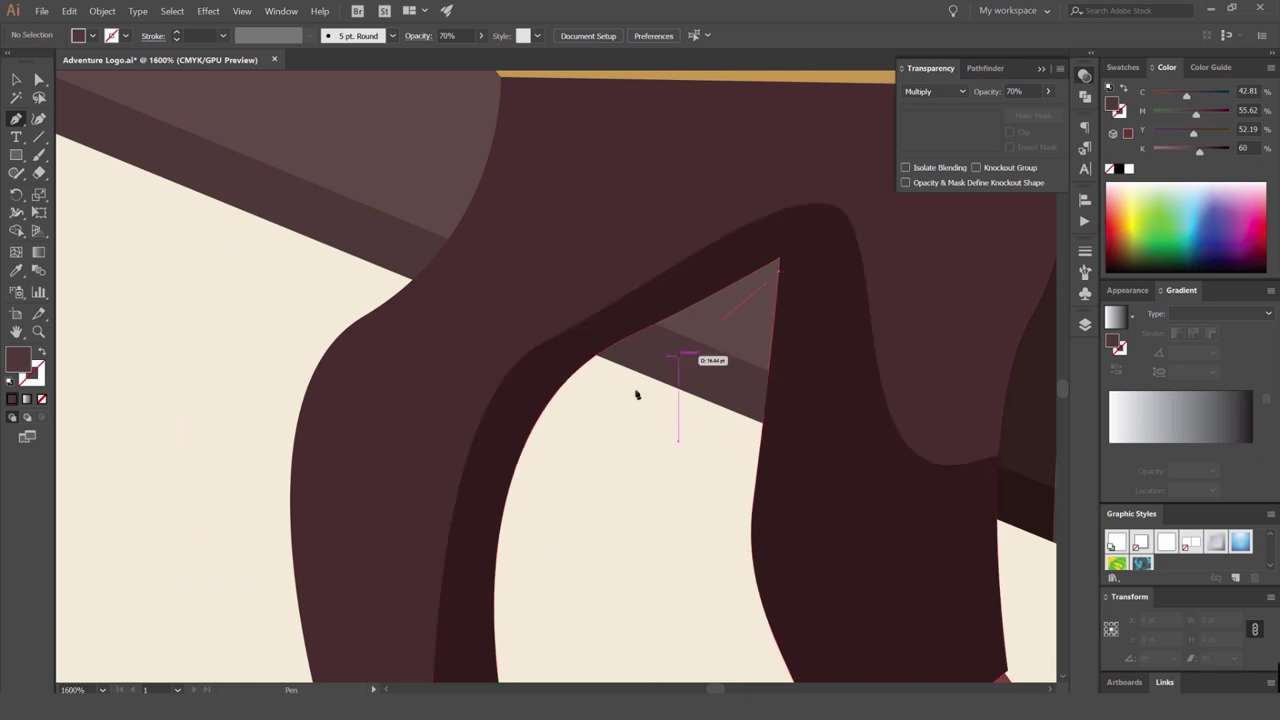
left_click_drag(586, 411, 577, 449)
left_click(586, 411)
left_click(586, 351)
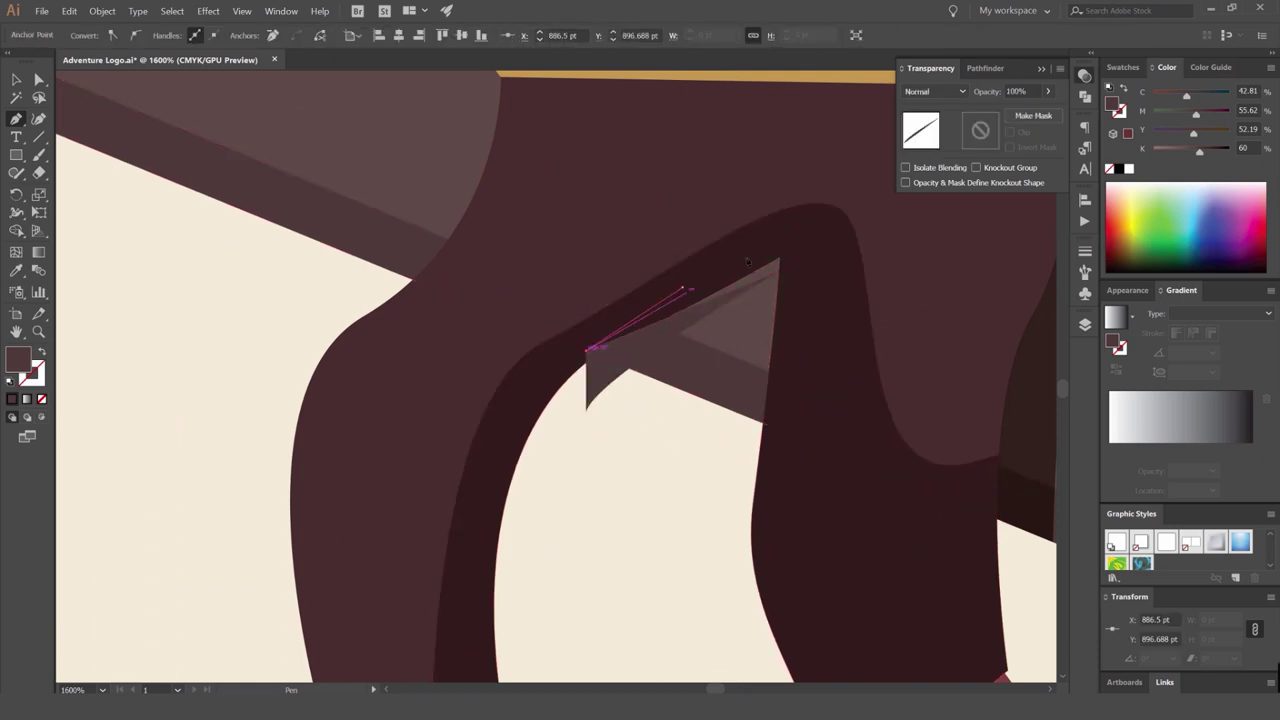
left_click(682, 288)
left_click(793, 245)
left_click(780, 270)
key("v")
Trim the shadow between the legs to the inner edge of the trousers with the Shape Builder, keeping the legs' darker shading.
left_click(806, 354)
key("Delete")
left_click(806, 356)
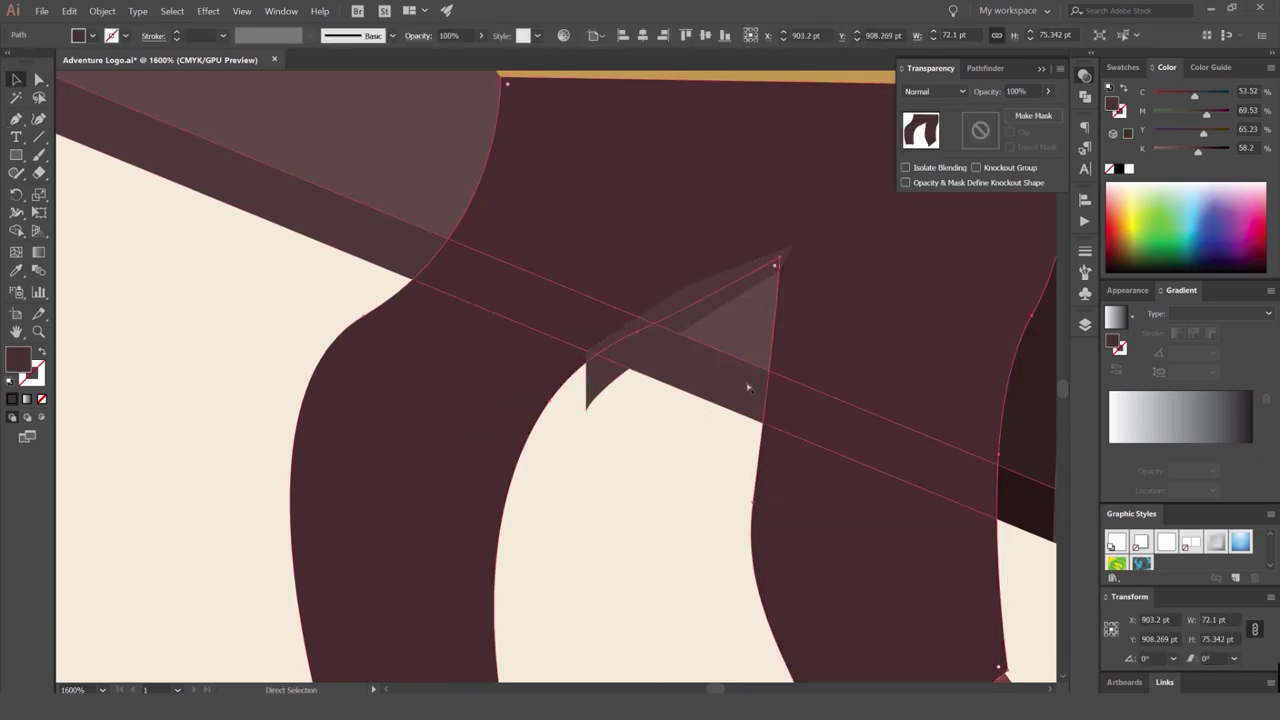
key("ctrl+f")
key("ctrl+f")
key("ctrl+shift+]")
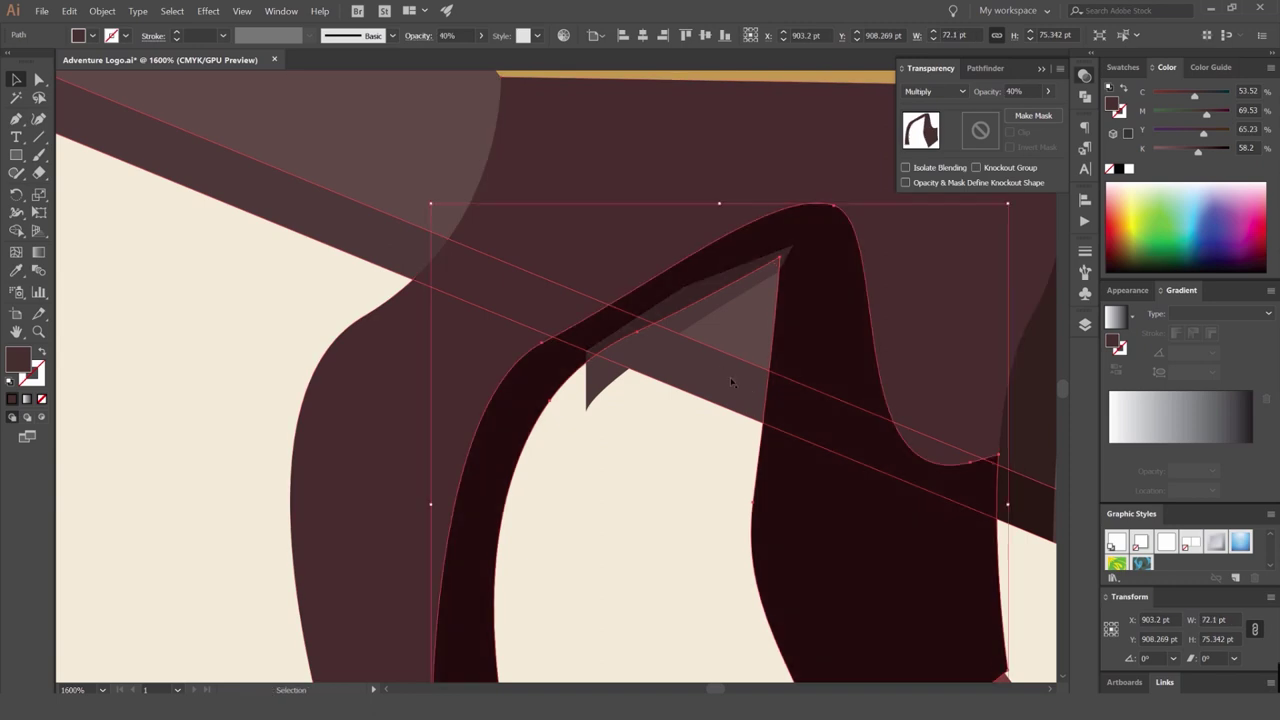
left_click(702, 310, "shift")
key("shift+m")
left_click_drag(702, 288, 688, 272)
key("v")
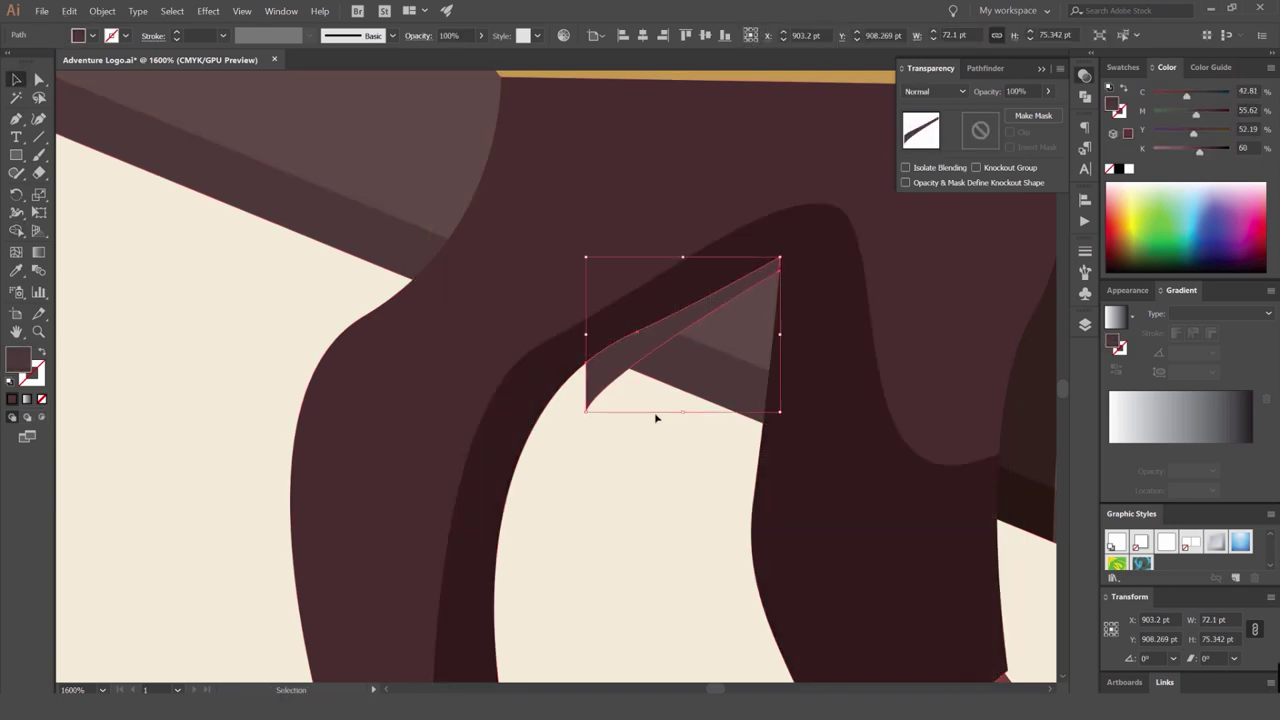
Trim the shadow between the legs along the lower edge of the seat's front face with the Shape Builder.
left_click(657, 418)
left_click(638, 366)
left_click(640, 372, "shift")
key("shift+m")
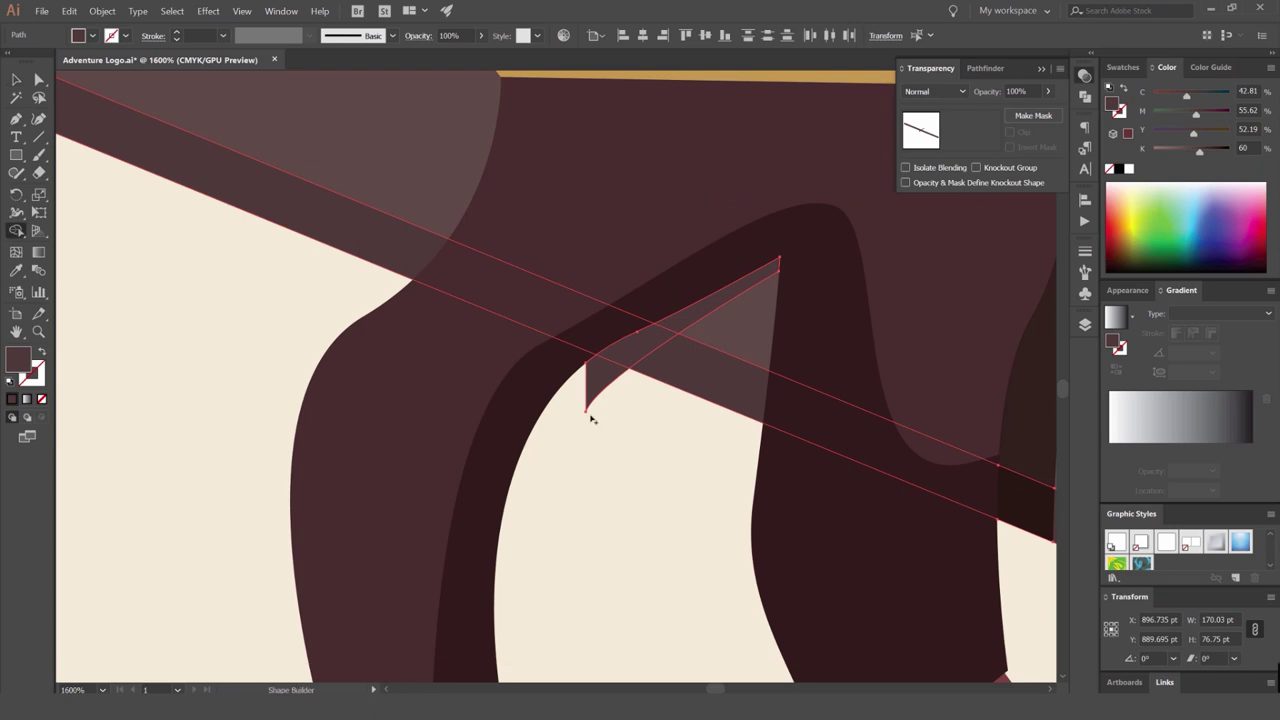
key("v")
left_click(611, 421)
left_click(642, 349)
Copy the seat shadow's Multiply blending and 70% opacity onto the shadow between the legs with the Eyedropper.
left_click_drag(880, 240, 630, 308)
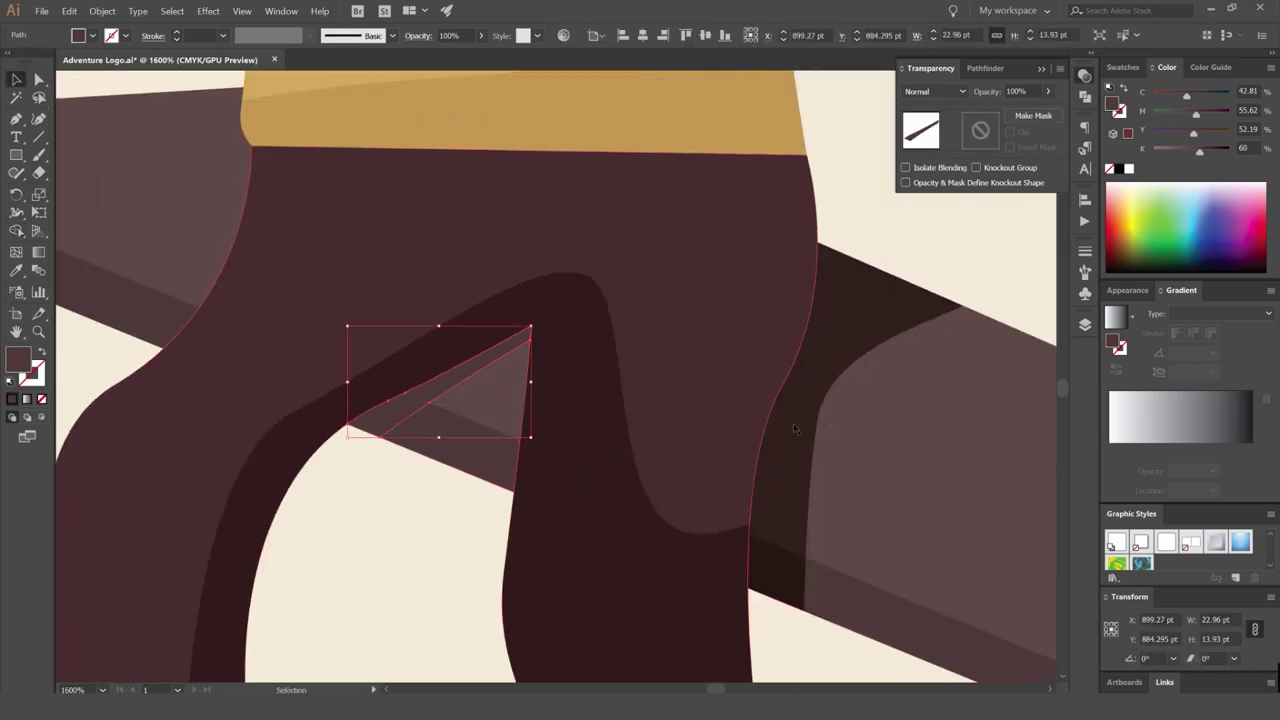
key("o")
key("i")
left_click(808, 396)
left_click(386, 546)
key("v")
key("ctrl+z")
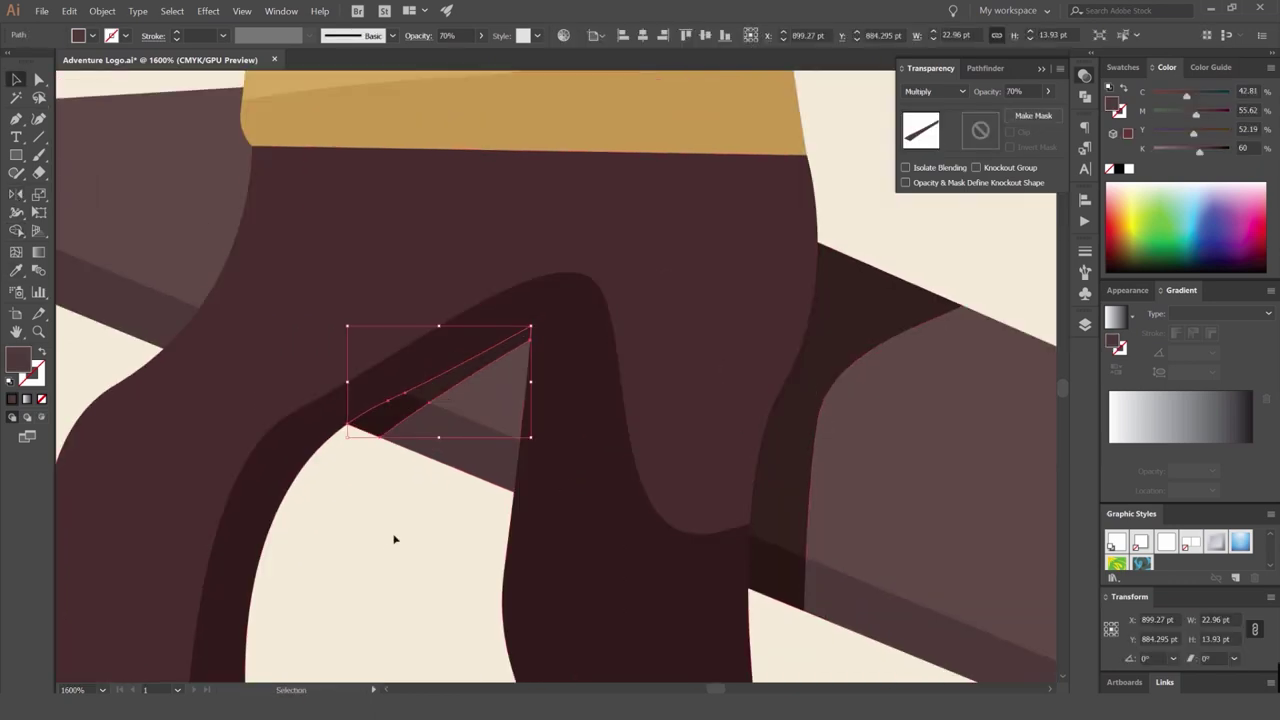
left_click(395, 538)
scroll(394, 538, "down", 4)
left_click_drag(394, 540, 490, 467)
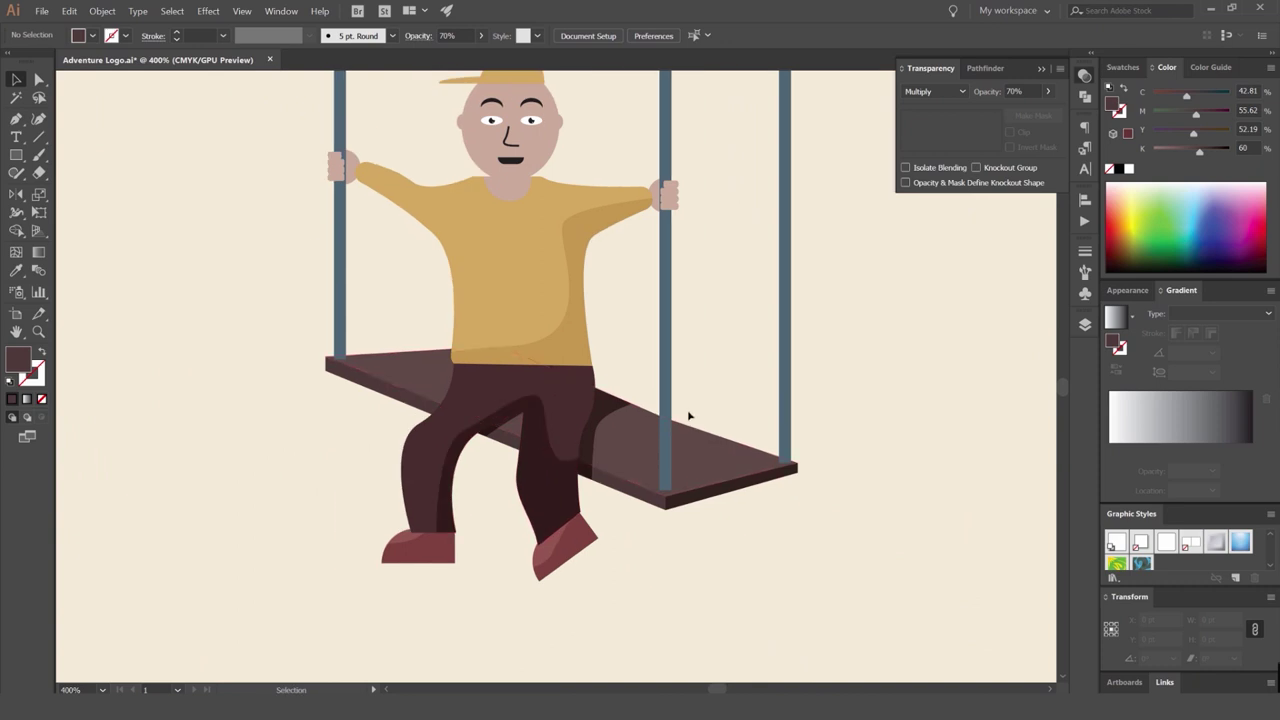
Set the opacity of the shadow between the man's legs to 90%.
scroll(503, 422, "up", 6)
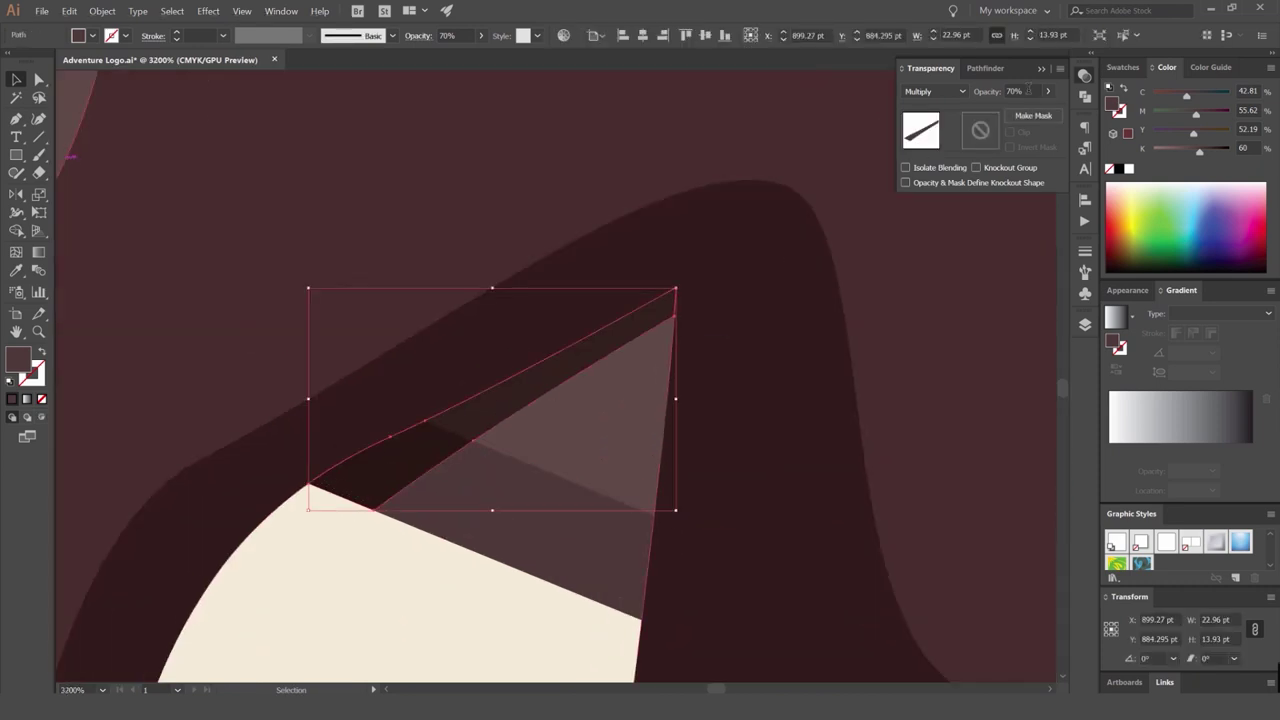
key("Return")
type("1-00")
key("Return")
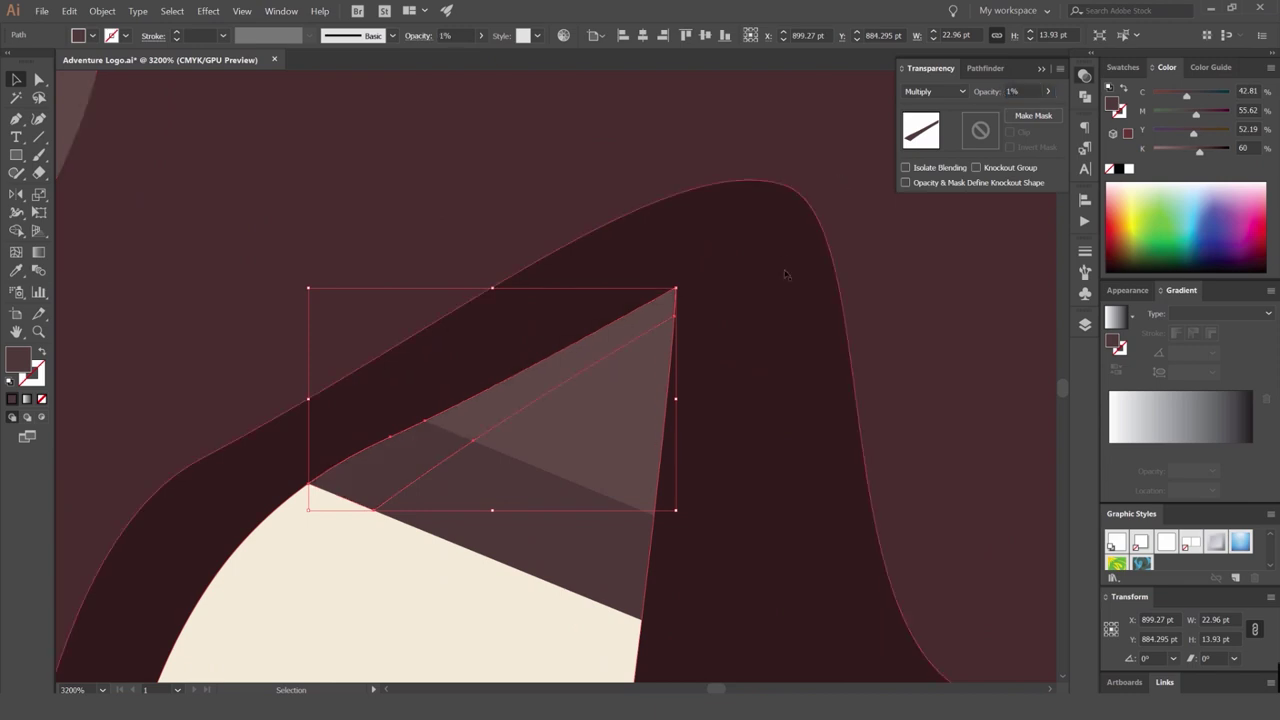
key("ctrl+z")
left_click_drag(1024, 93, 908, 118)
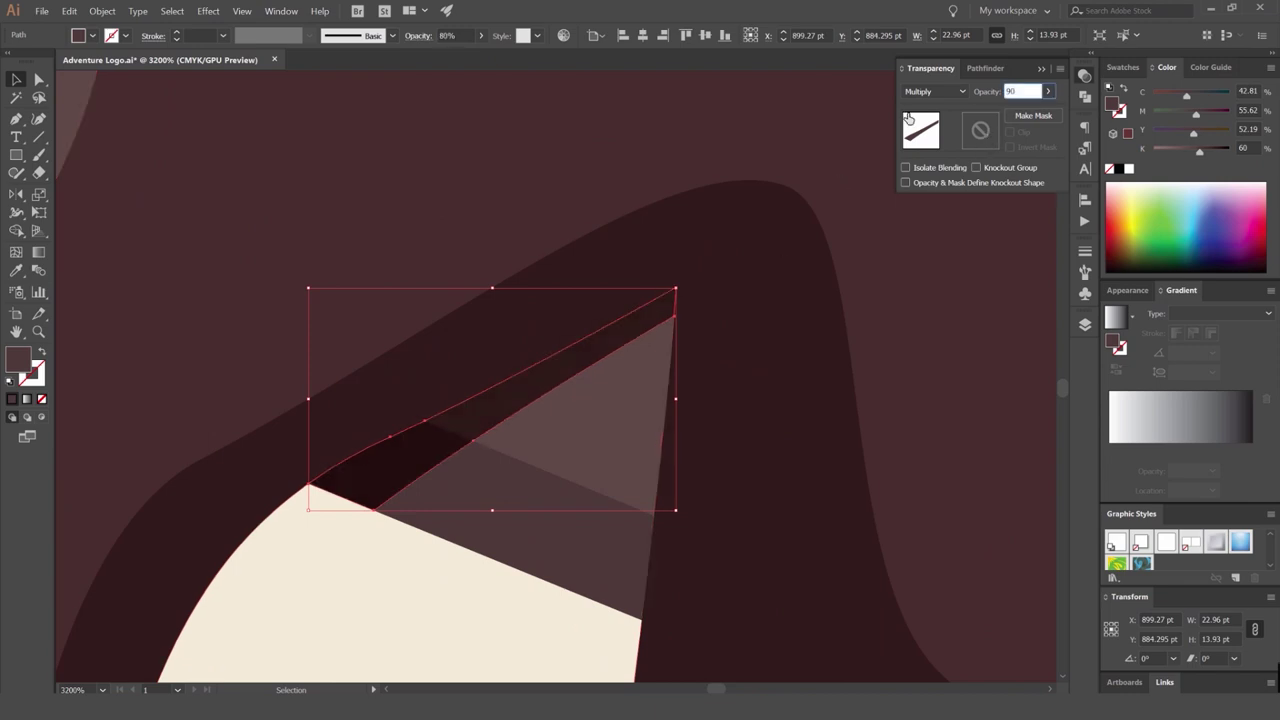
key("Return")
scroll(680, 262, "down", 7)
left_click(709, 343)
Reshape the upper curve of the seat shadow beside the man's thigh with the Direct Selection tool.
scroll(720, 303, "down", 2)
scroll(735, 315, "up", 3)
scroll(770, 335, "down", 1)
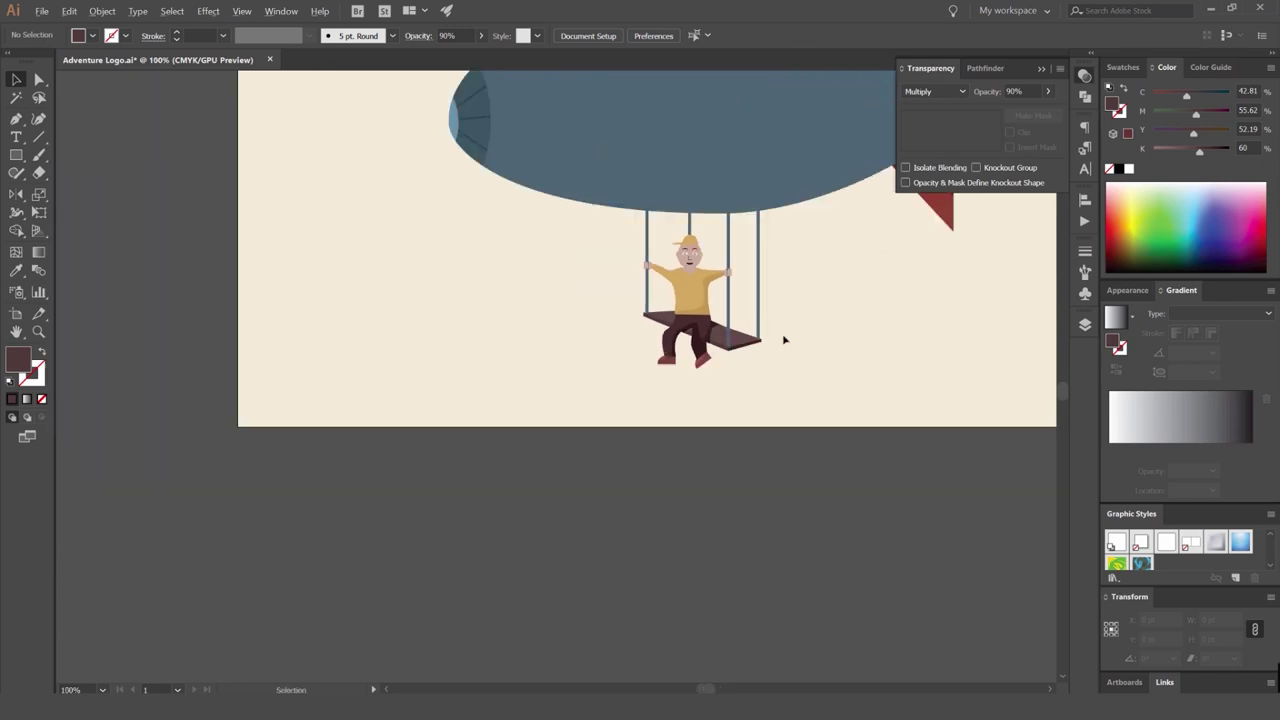
scroll(784, 340, "down", 2)
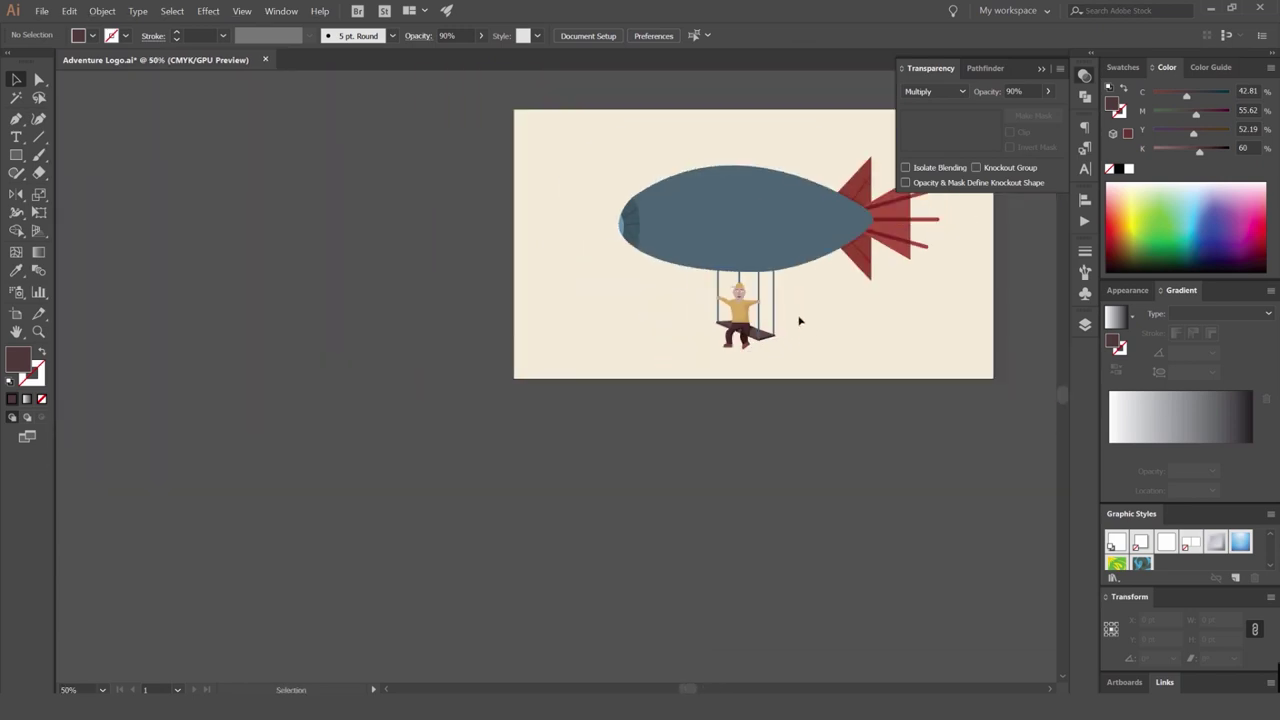
scroll(706, 351, "up", 2)
scroll(638, 341, "up", 6)
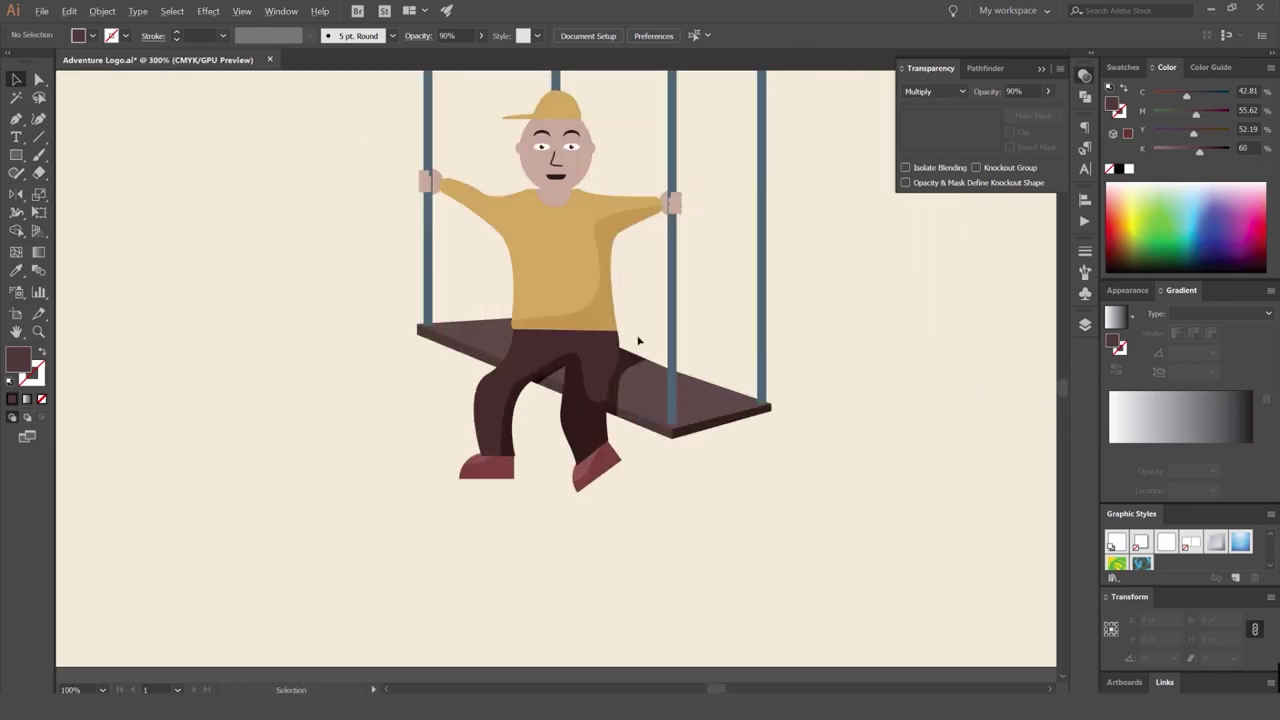
key("a")
left_click(624, 360)
left_click(638, 361)
left_click_drag(633, 361, 383, 323)
key("ctrl+z")
left_click_drag(633, 361, 604, 352)
key("v")
left_click(680, 306)
Refine the direction handle of the seat shadow's outer anchor on the seat's back edge.
scroll(643, 309, "down", 2)
scroll(643, 310, "down", 2)
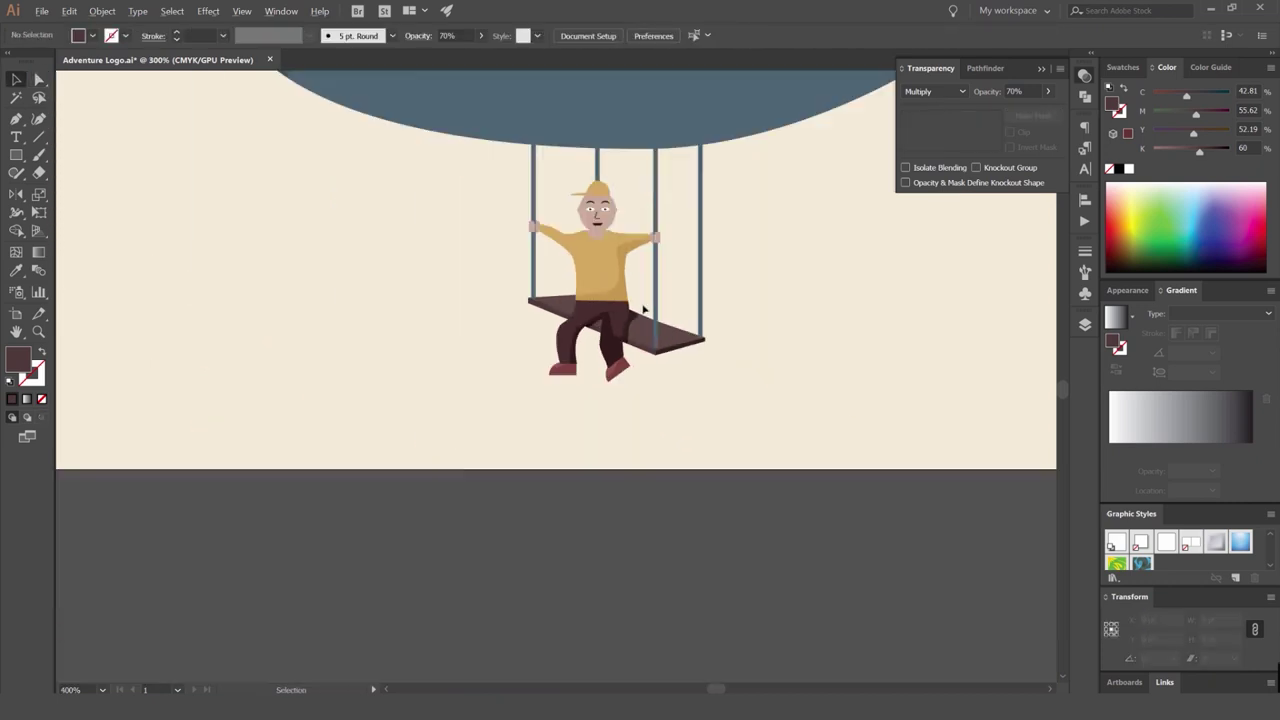
scroll(640, 300, "up", 4)
key("a")
left_click(648, 345)
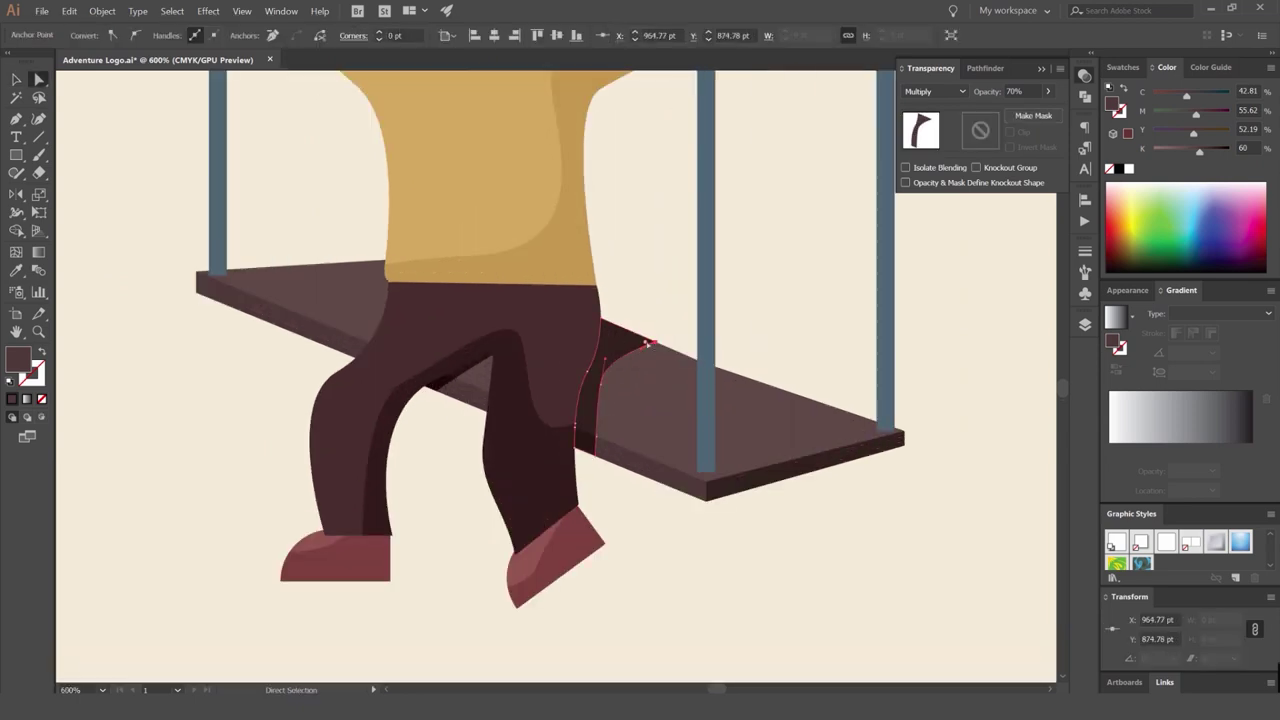
left_click_drag(634, 345, 588, 345)
Examine the reshaped seat shadow up close and within the whole airship illustration.
scroll(632, 272, "down", 5)
left_click(638, 273)
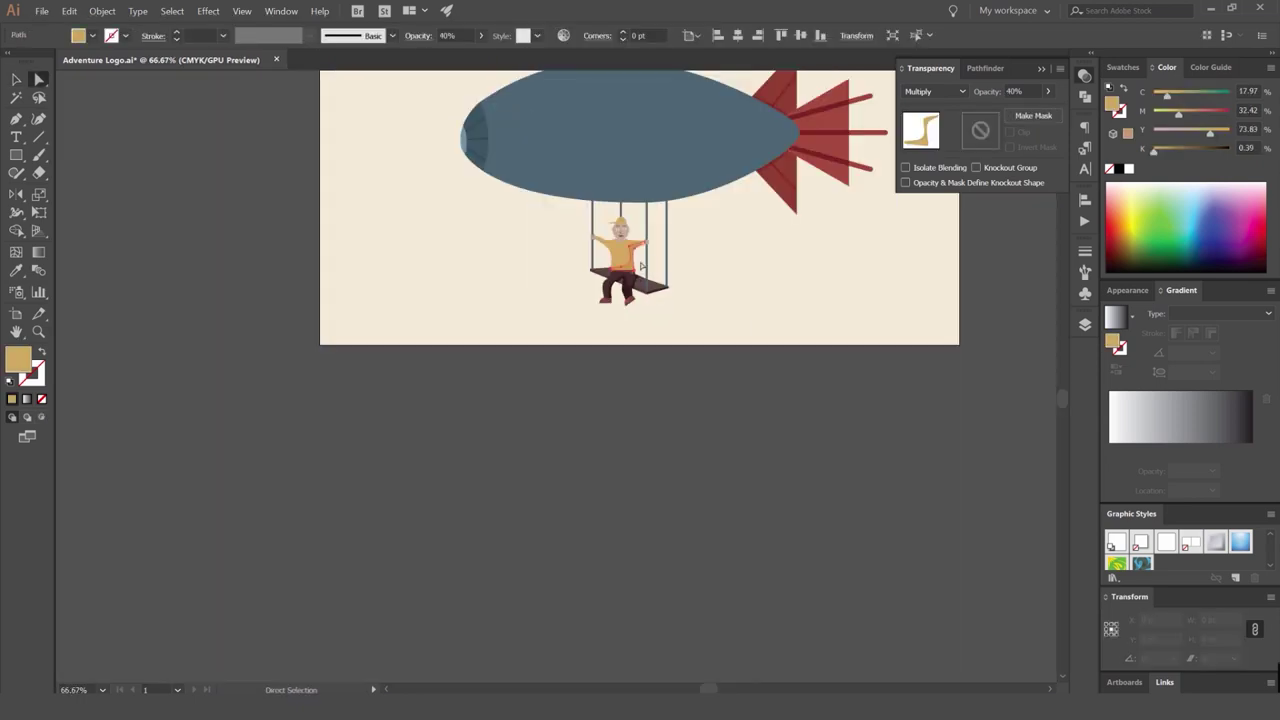
scroll(640, 275, "up", 3)
left_click(632, 288)
scroll(633, 292, "up", 4)
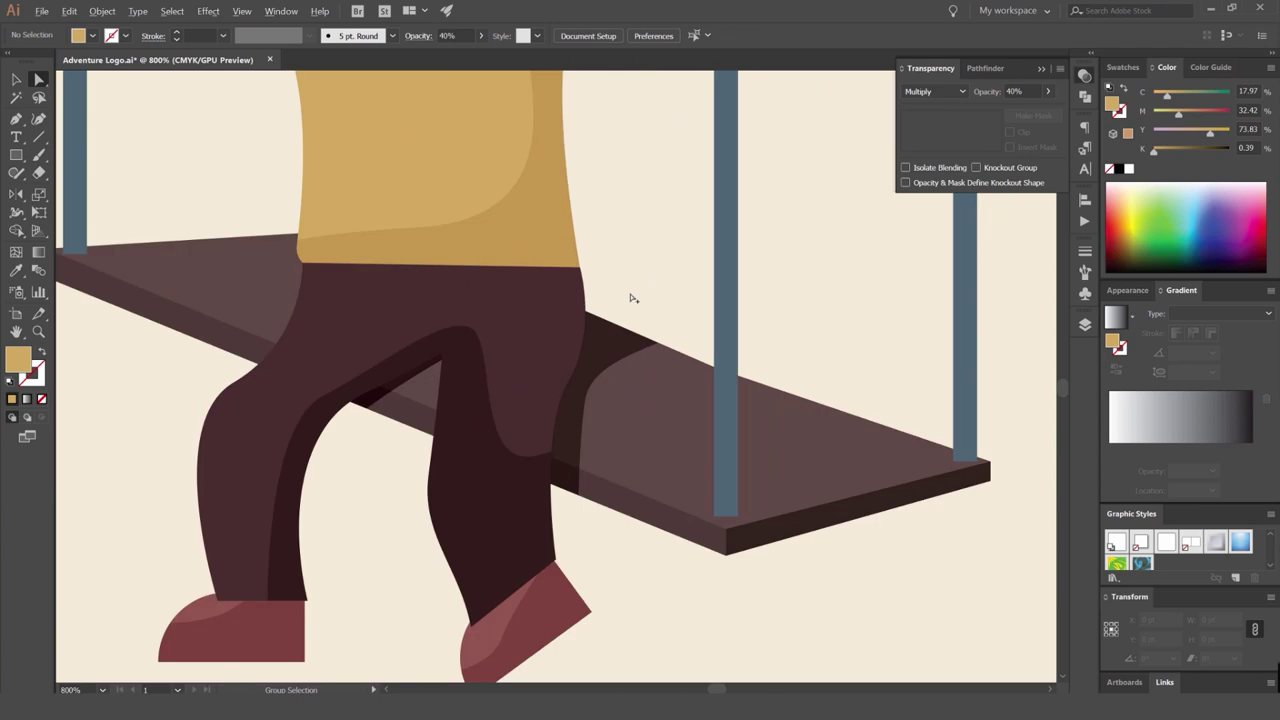
scroll(674, 296, "down", 5)
key("v")
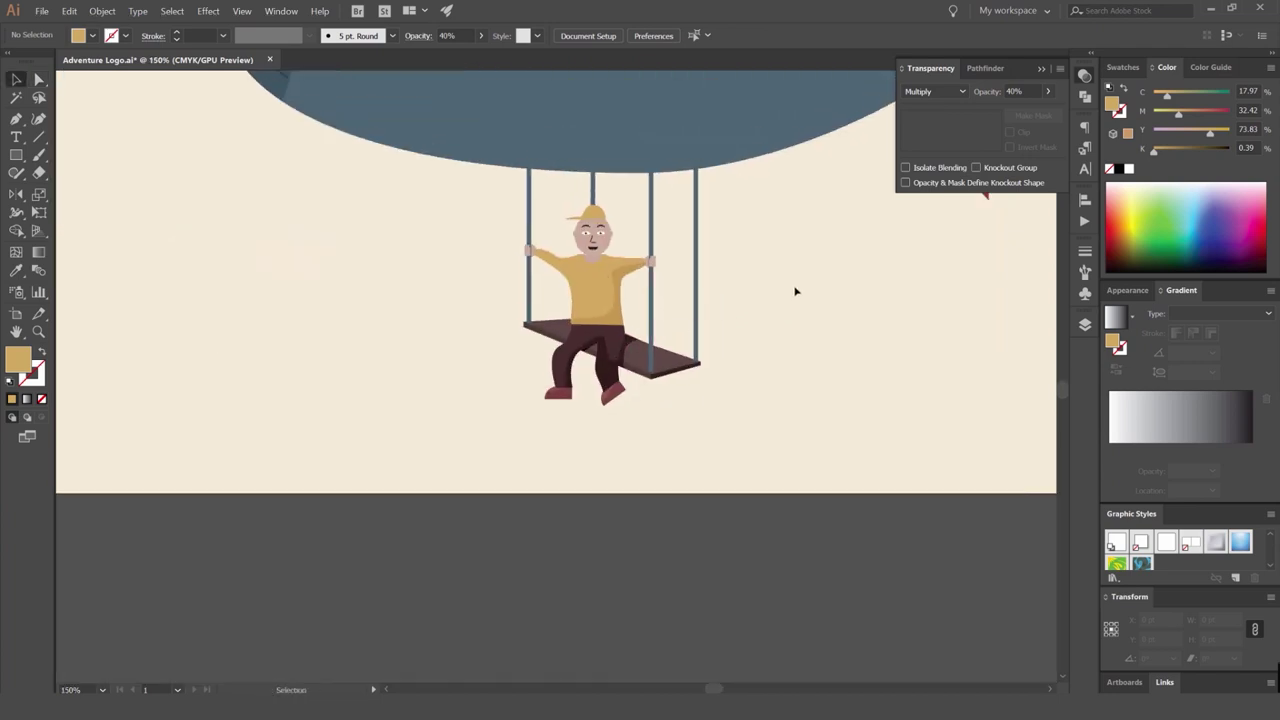
scroll(786, 275, "down", 2)
scroll(797, 280, "down", 1)
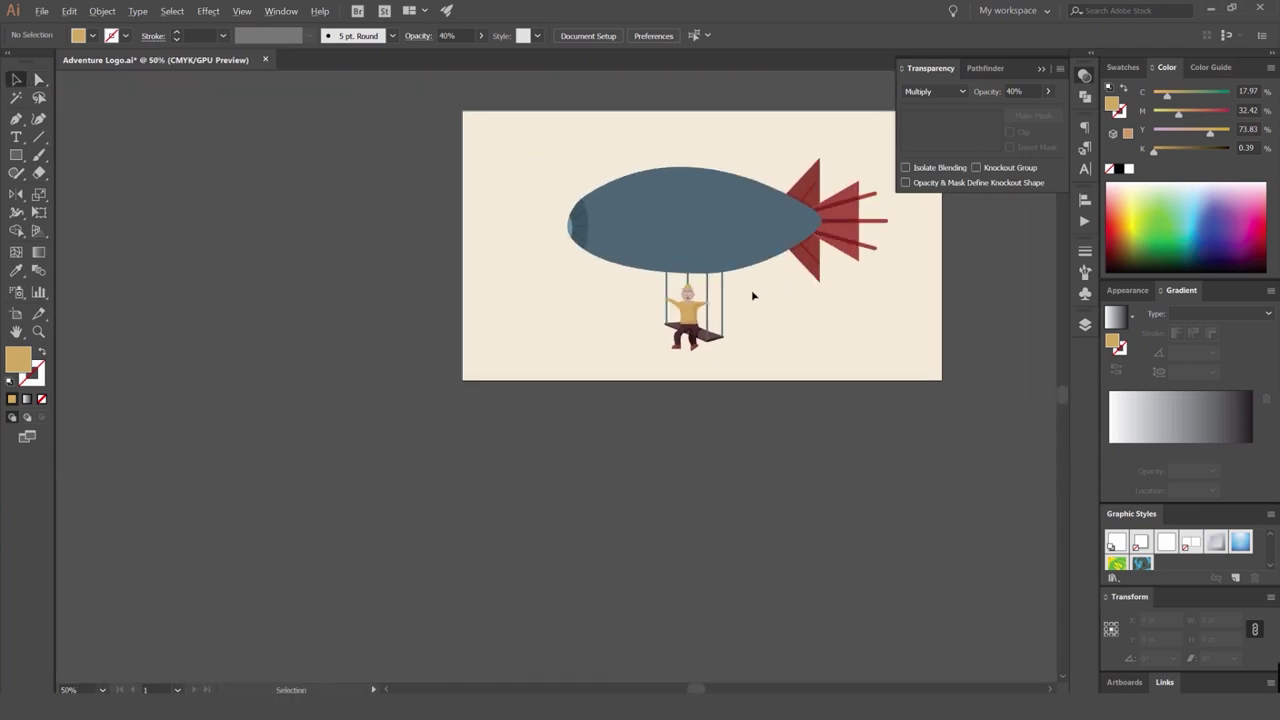
Duplicate the head shape slightly lower, set the copy's blending mode to Multiply and bring it to the front.
scroll(751, 294, "up", 6)
scroll(751, 251, "up", 3)
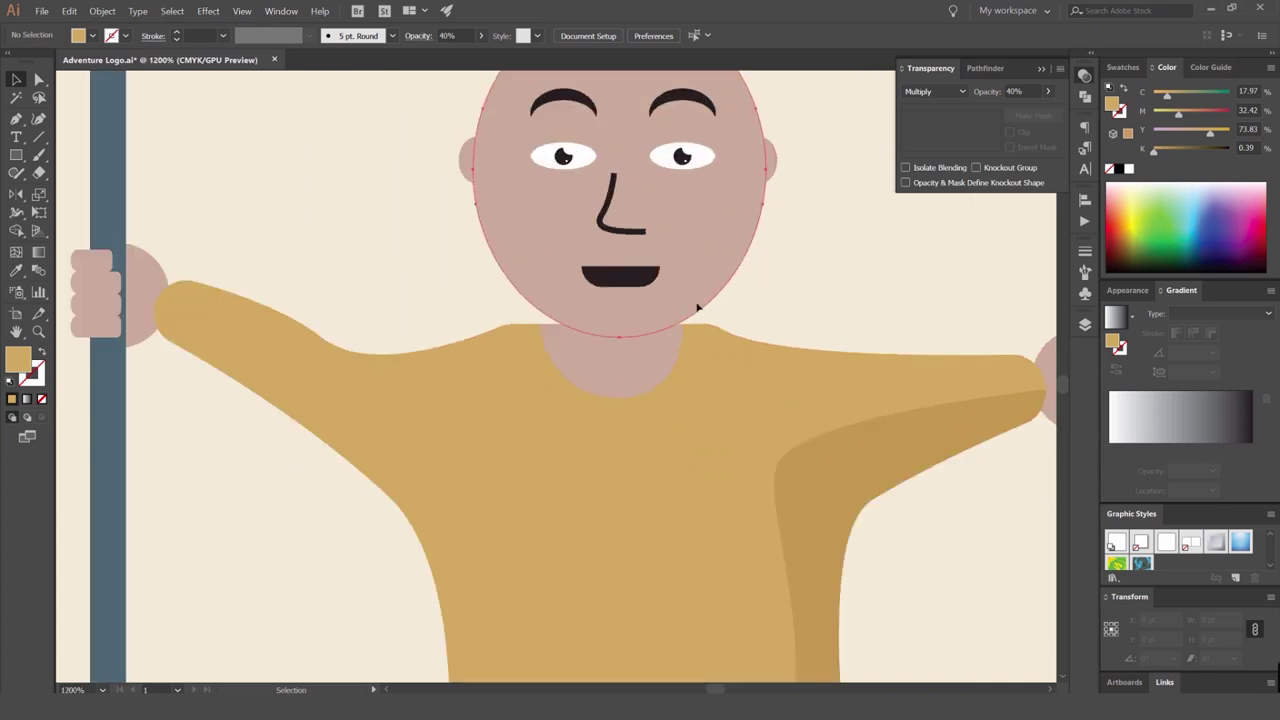
left_click_drag(665, 312, 670, 330)
left_click(933, 91)
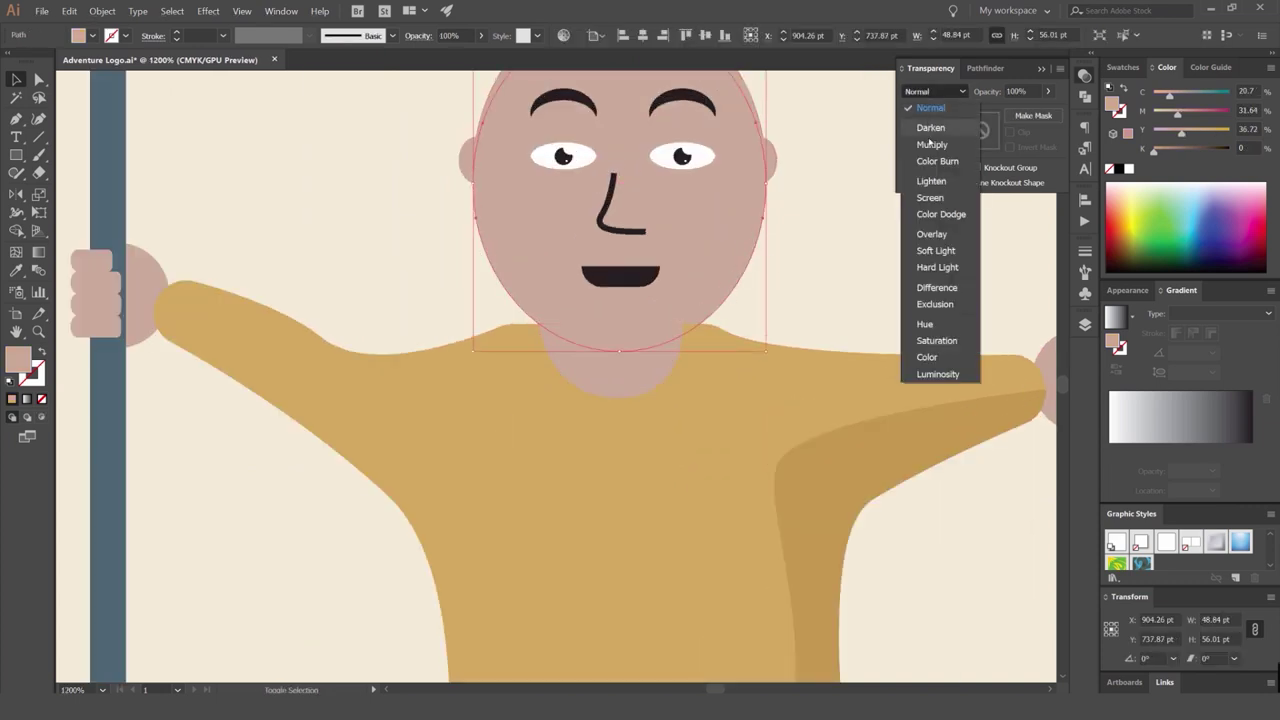
left_click(929, 154)
scroll(767, 240, "up", 1)
key("ctrl+shift+bracketright")
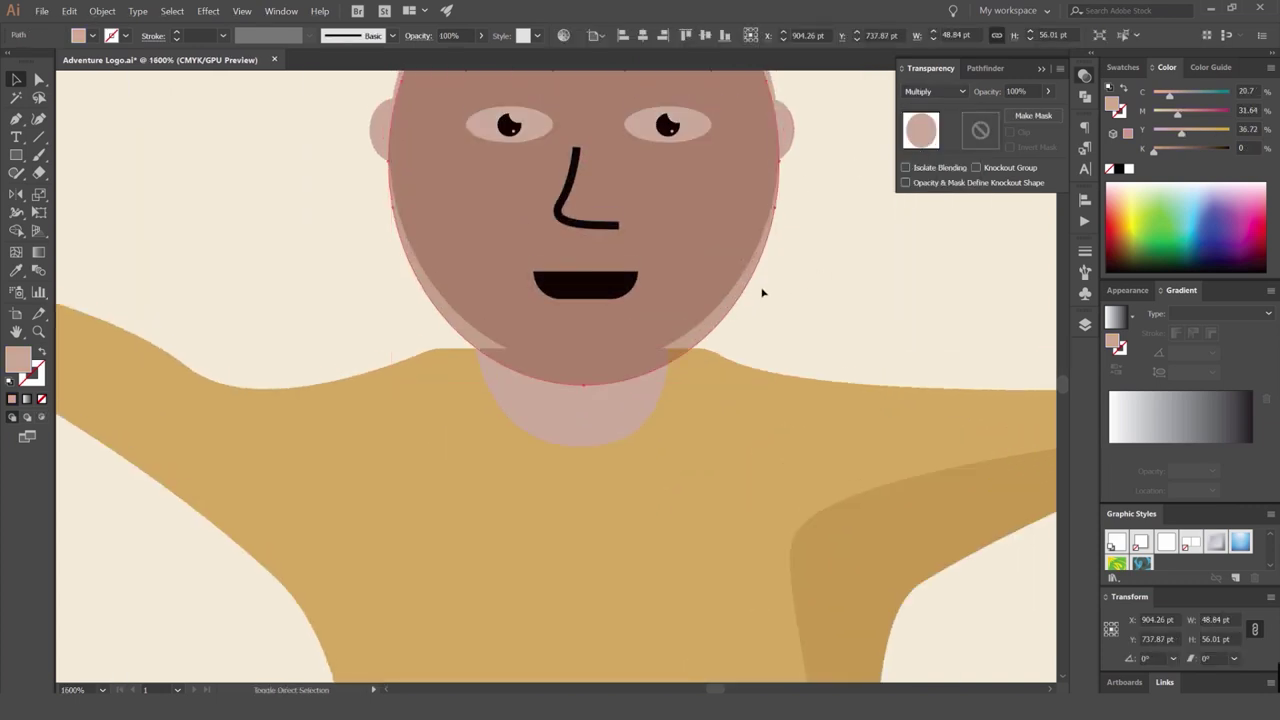
Trim the darkened head copy to the neck with the Shape Builder, leaving only a shadow under the chin.
left_click(630, 410)
left_click(690, 312, "shift")
key("shift+m")
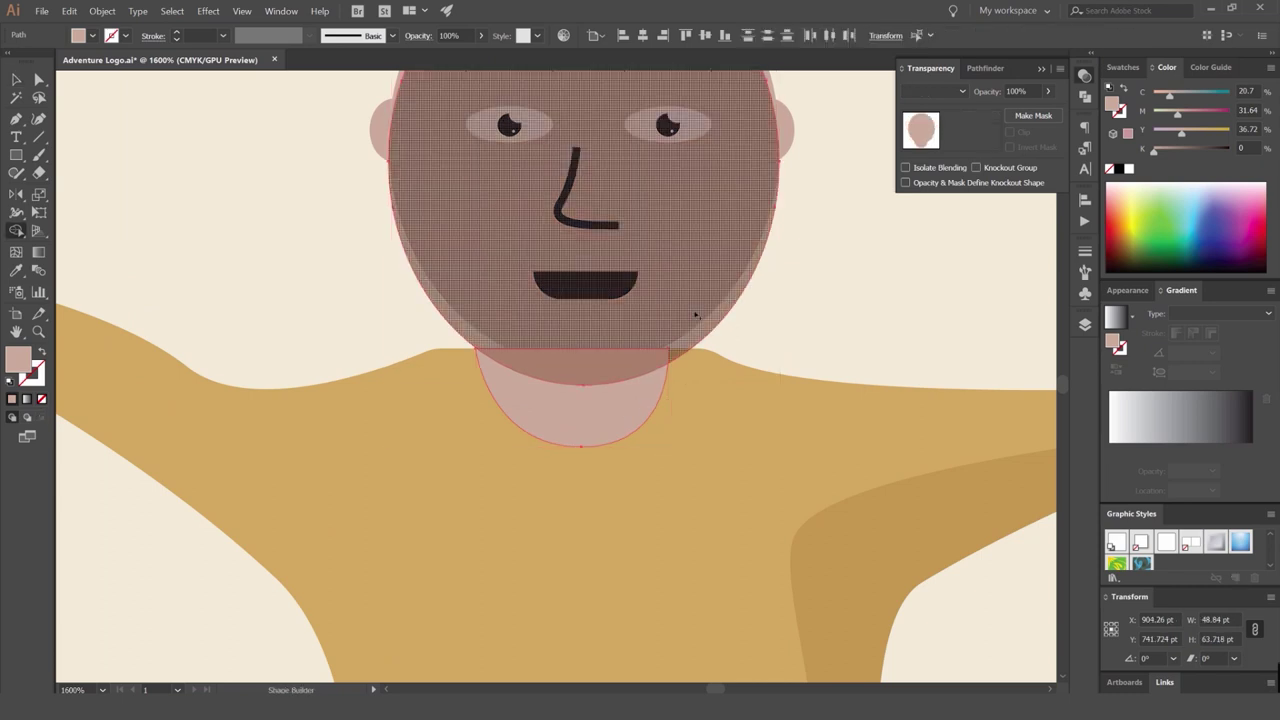
left_click(694, 314, "alt")
key("v")
Try to send the neck shadow to the back so it sits behind the head.
left_click(780, 314)
left_click(624, 371)
left_click(662, 325)
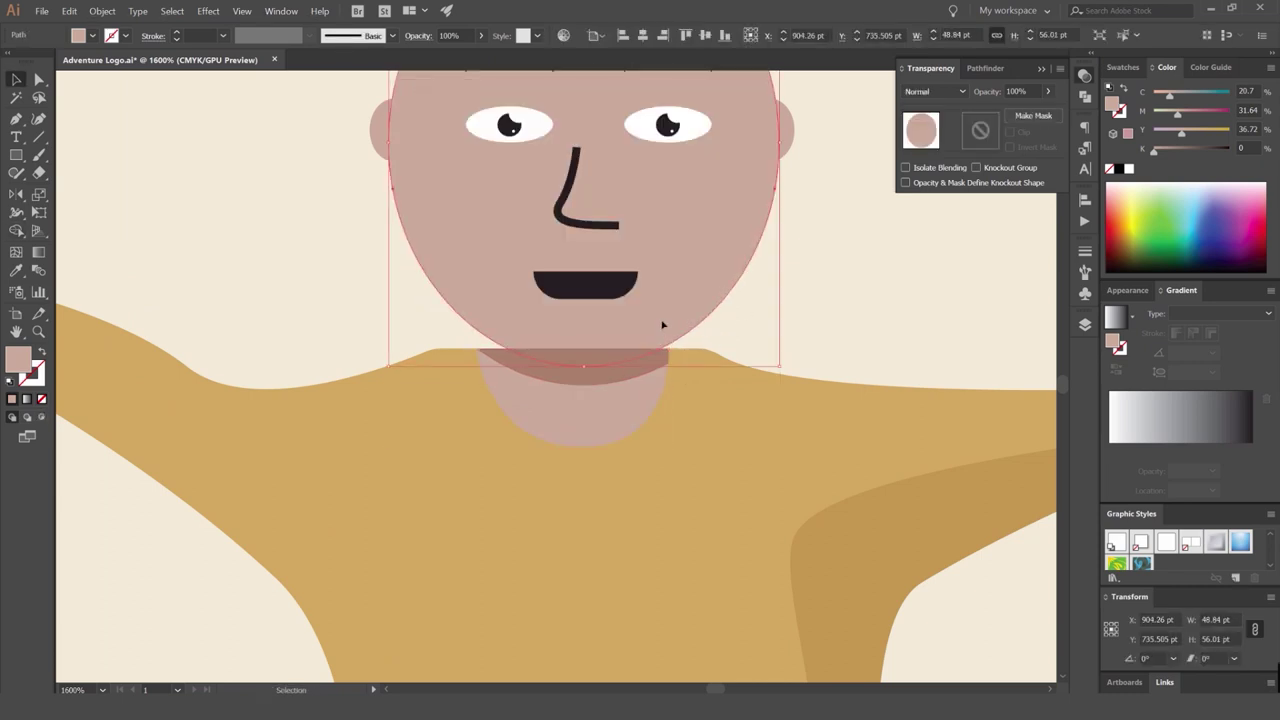
key("a")
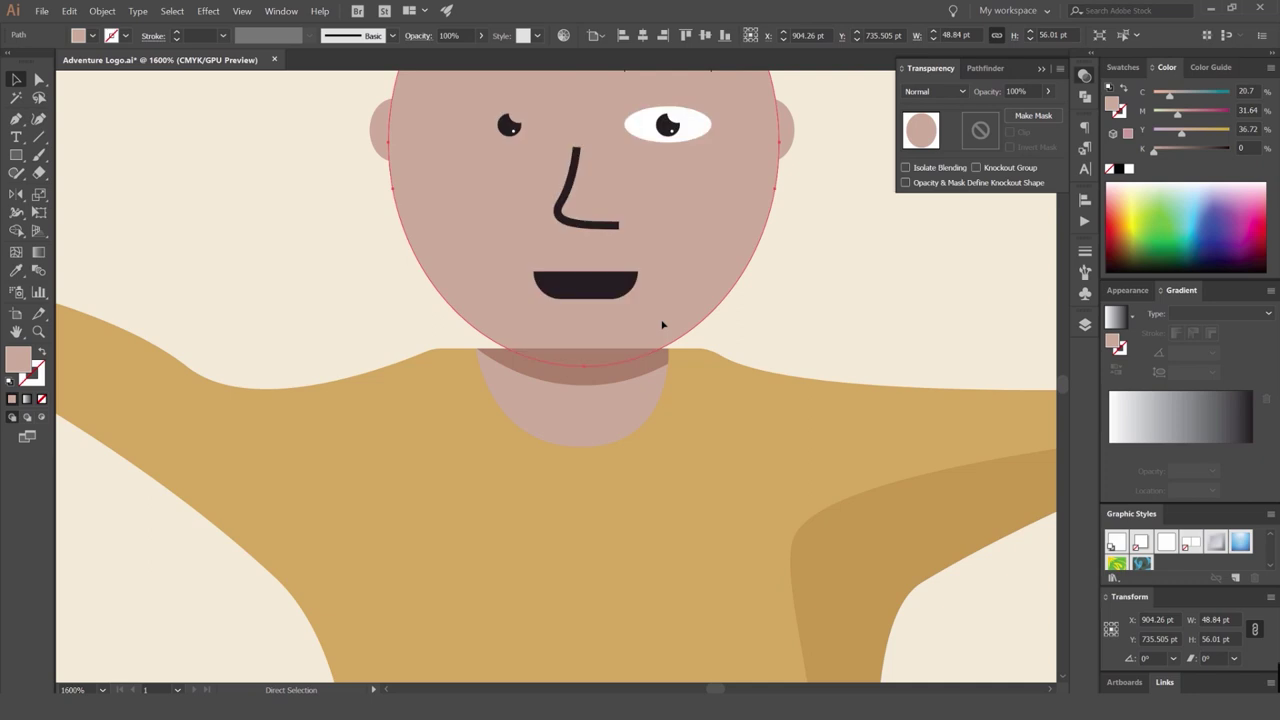
left_click(706, 316)
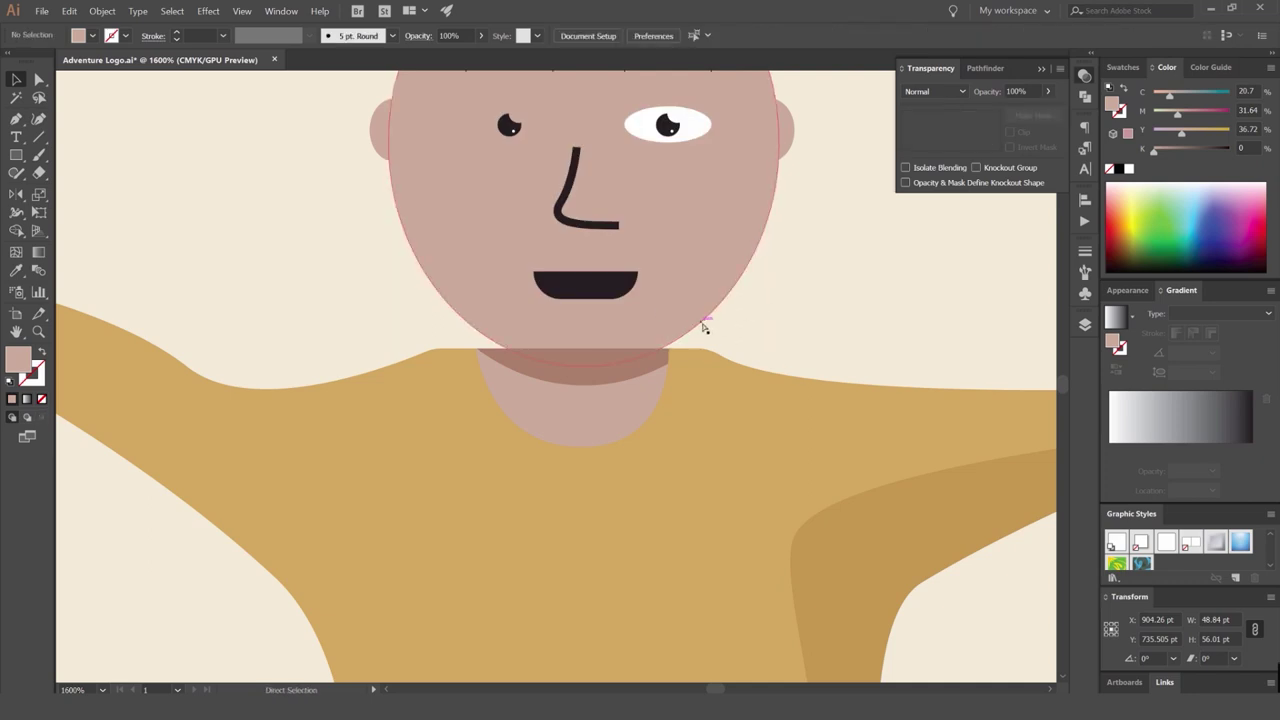
left_click(638, 372)
key("ctrl+shift+[")
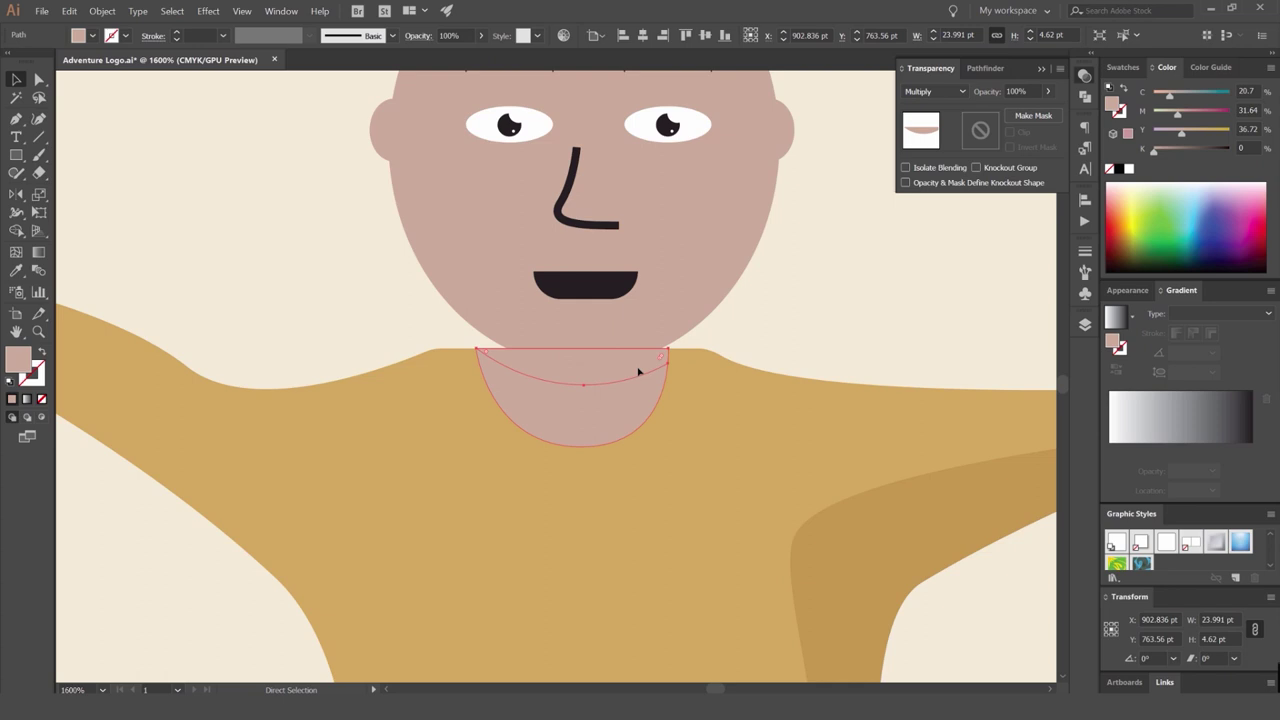
key("ctrl+z")
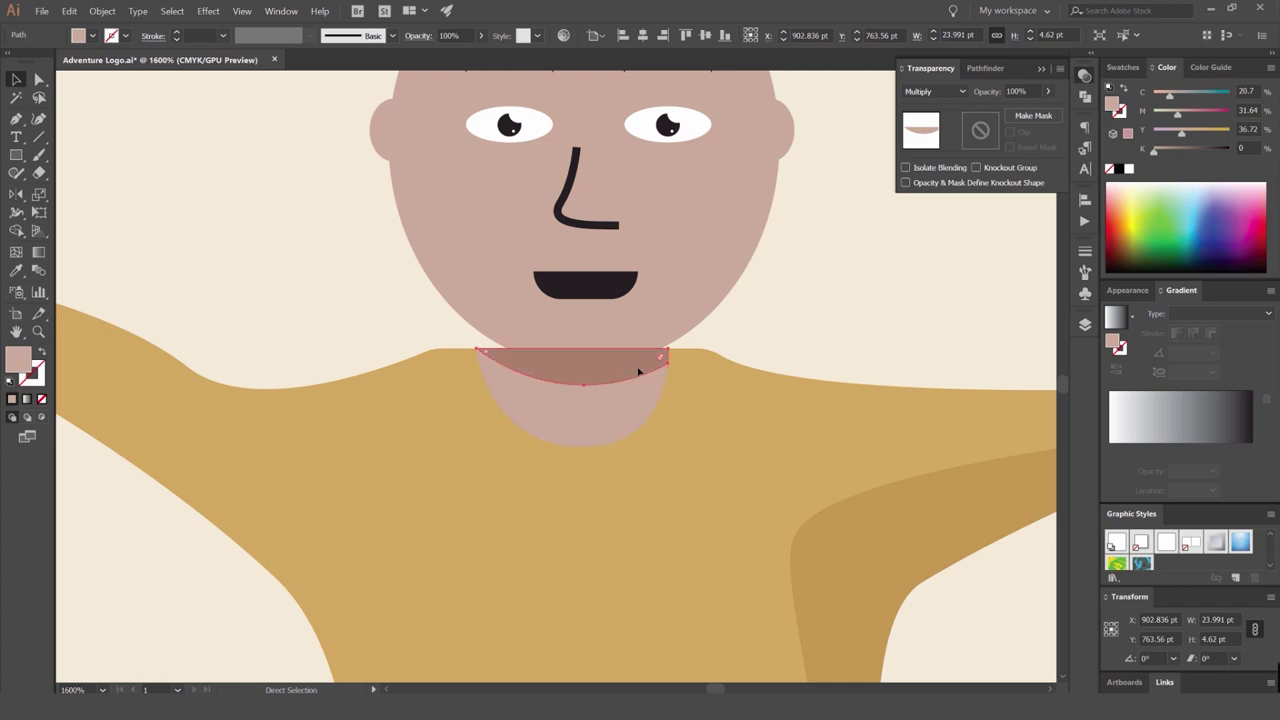
left_click(808, 320)
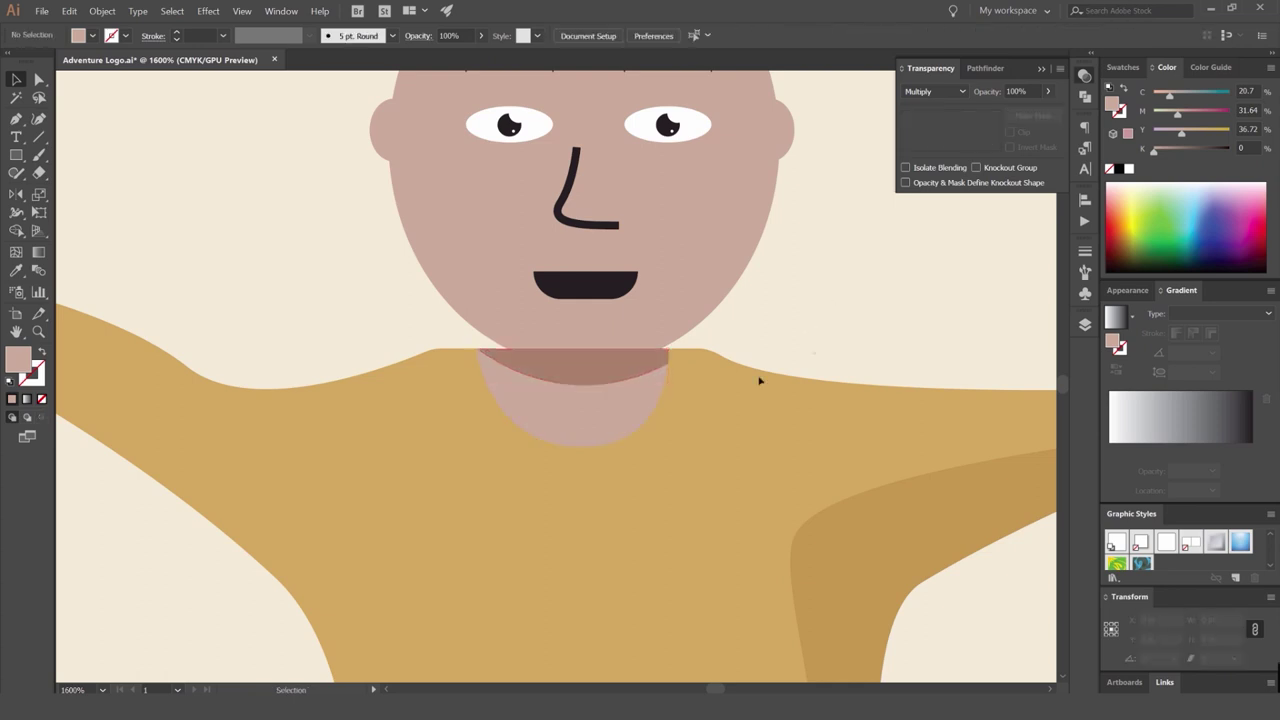
Send the shirt, neck and neck shadow together to the back so the head overlaps the shadow.
left_click(661, 396)
left_click(787, 354)
left_click(642, 372)
left_click(703, 392)
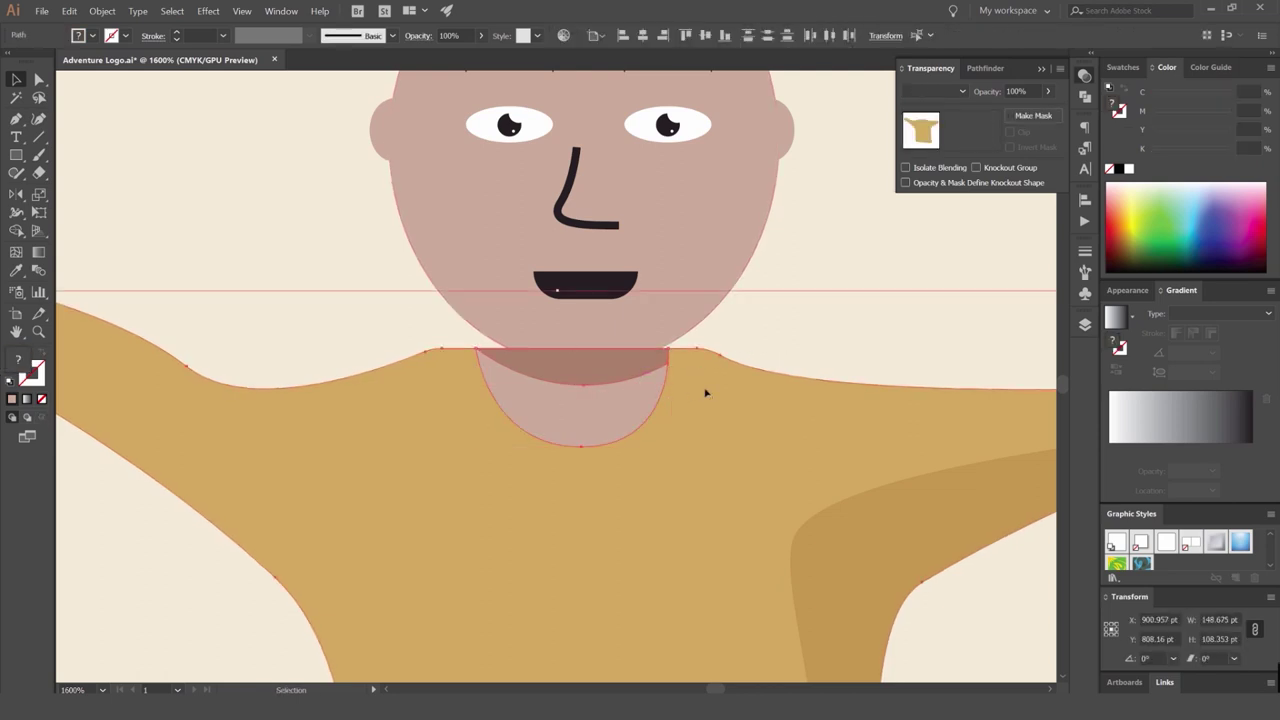
left_click(102, 11)
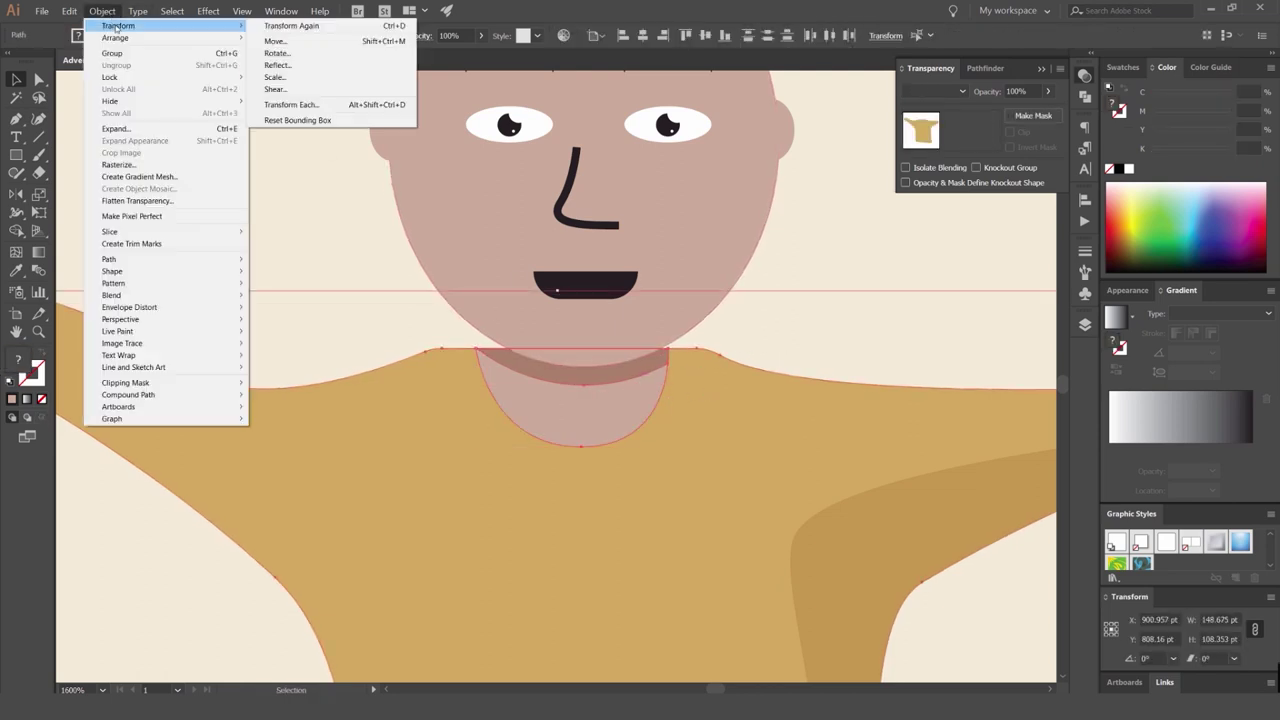
mouse_move(249, 38)
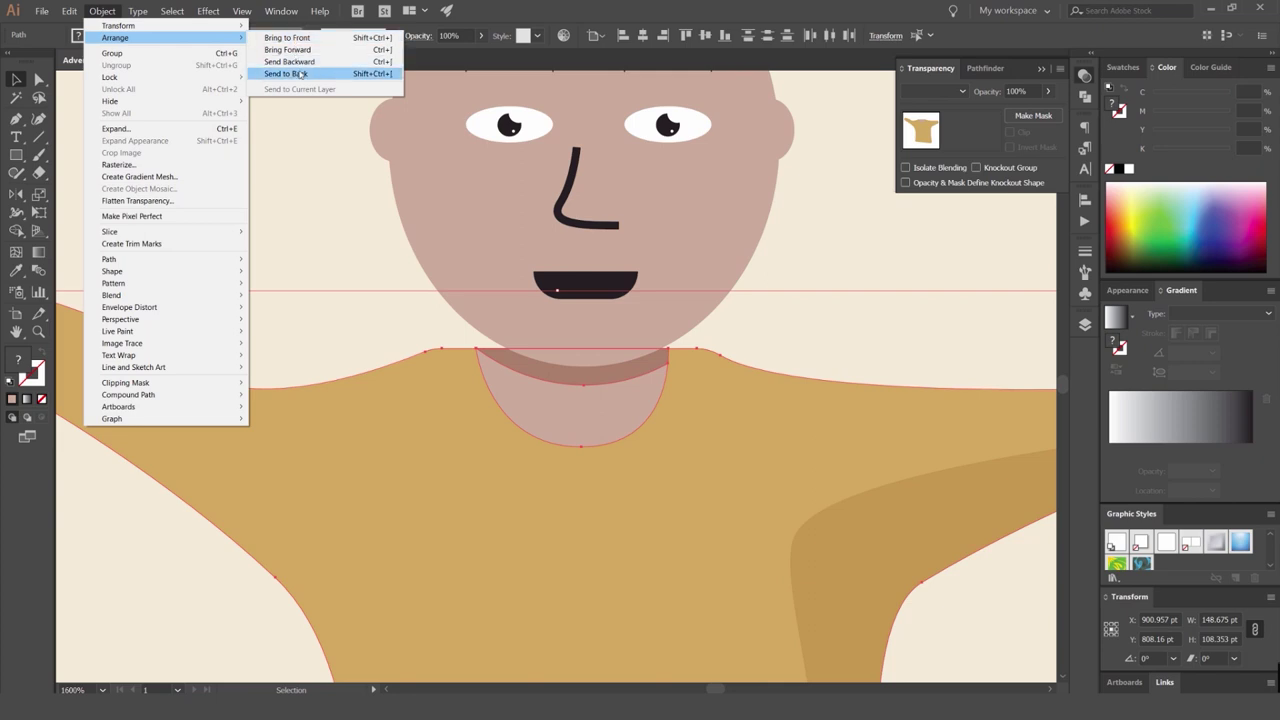
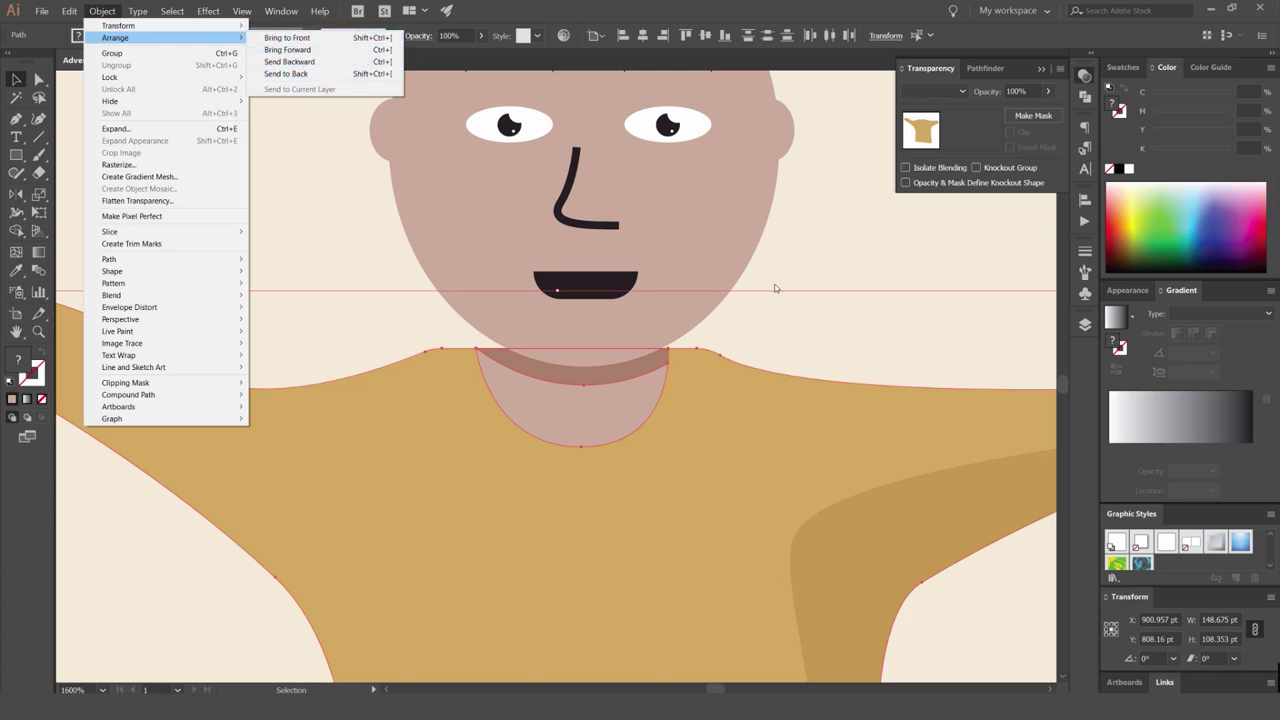
left_click(776, 289)
left_click(776, 289)
left_click(637, 374)
left_click(769, 314)
Duplicate the cap slightly lower over the forehead and set the copy's blending mode to Multiply.
scroll(689, 335, "down", 5)
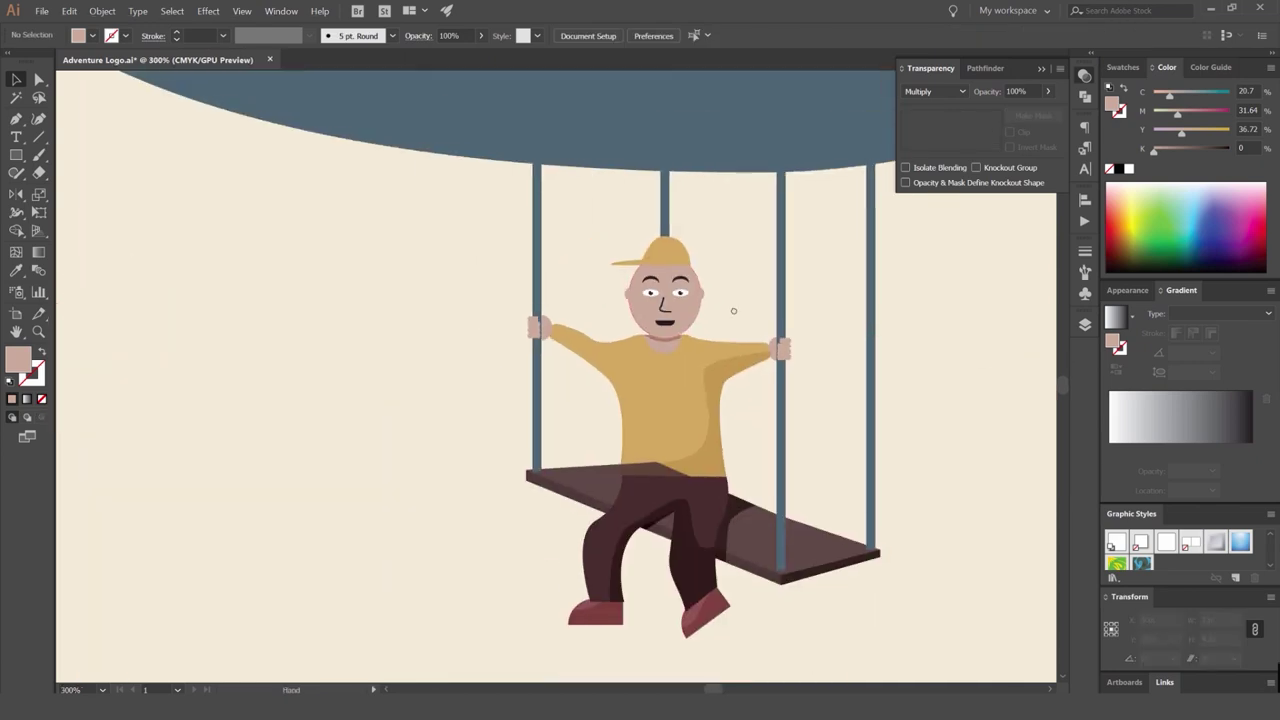
scroll(733, 311, "up", 4)
scroll(634, 143, "up", 2)
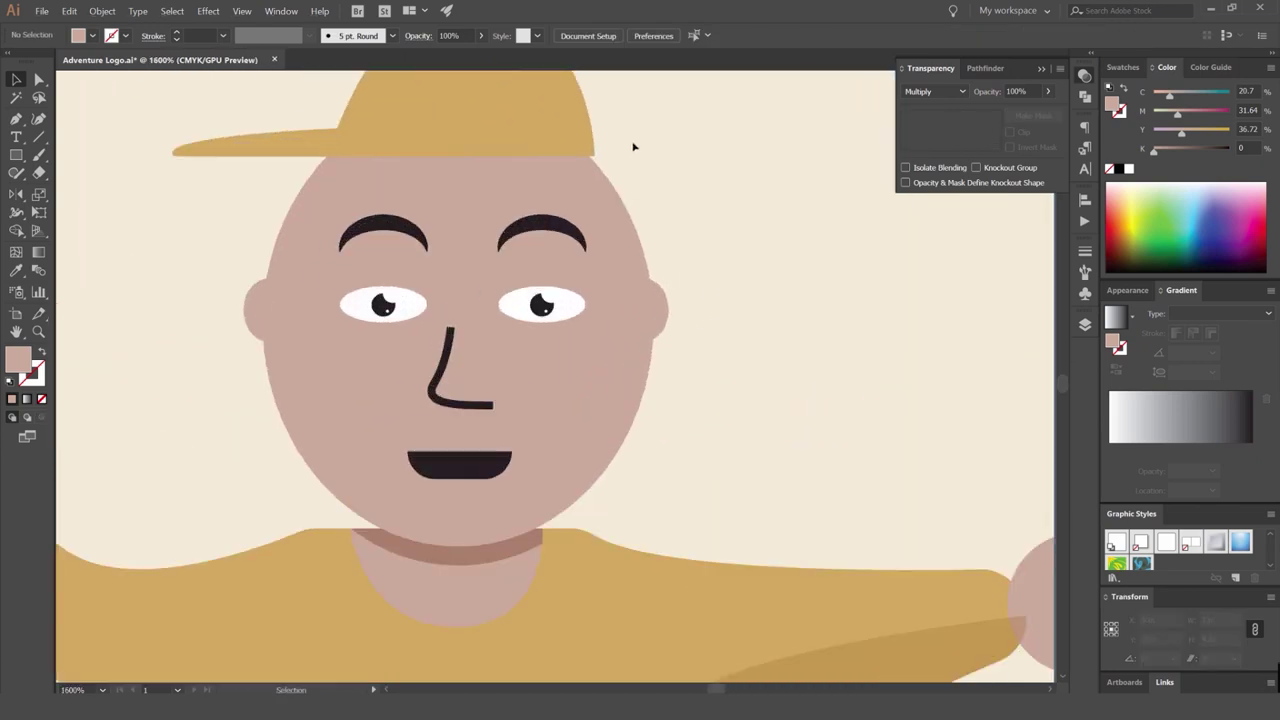
left_click(471, 140)
left_click_drag(471, 140, 493, 150)
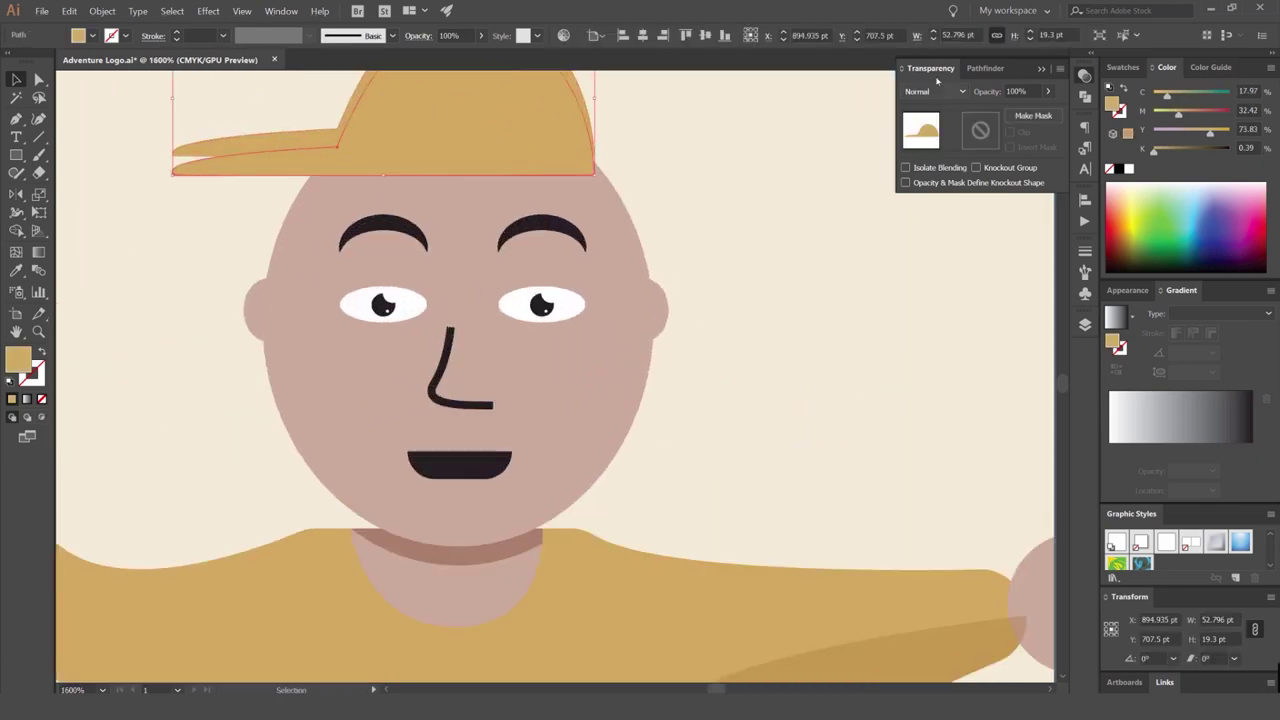
left_click(930, 91)
left_click(925, 136)
Trim the darkened cap copy to the head's outline with the Shape Builder, removing the parts outside the head.
left_click(643, 197, "shift")
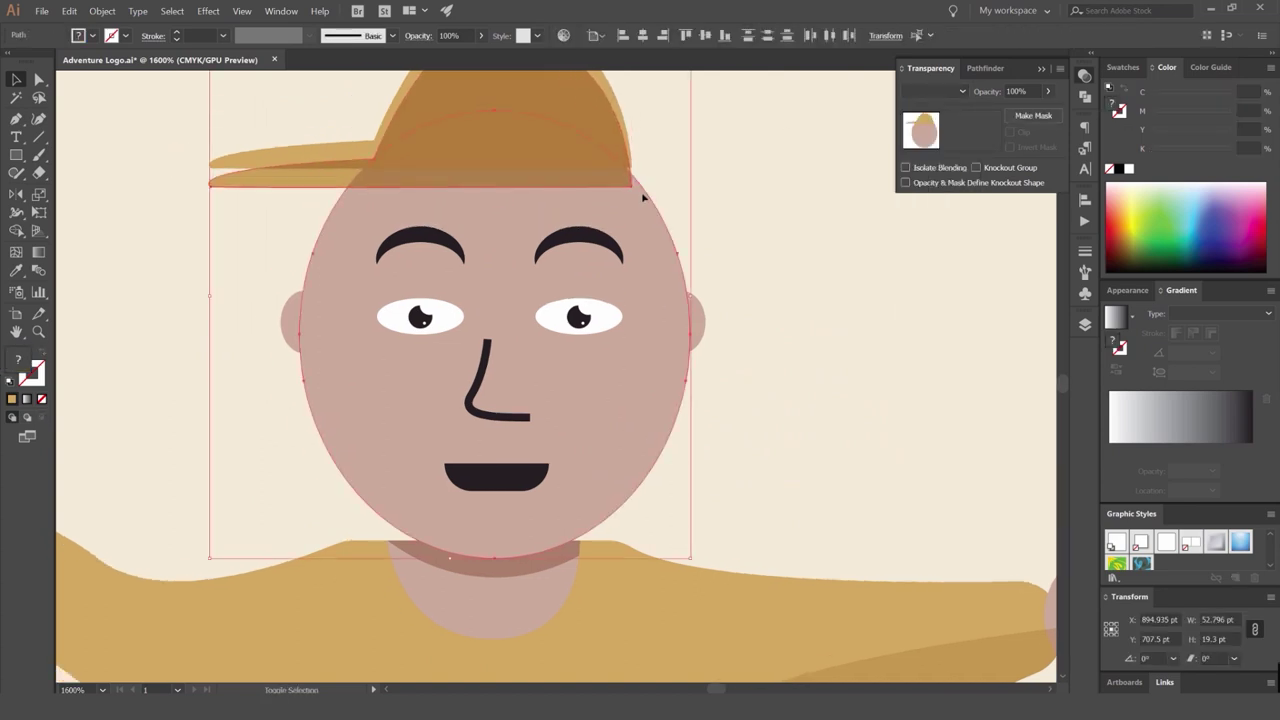
key("shift+m")
left_click(537, 104, "alt")
left_click(322, 177, "alt")
key("v")
left_click(690, 158)
left_click(617, 174)
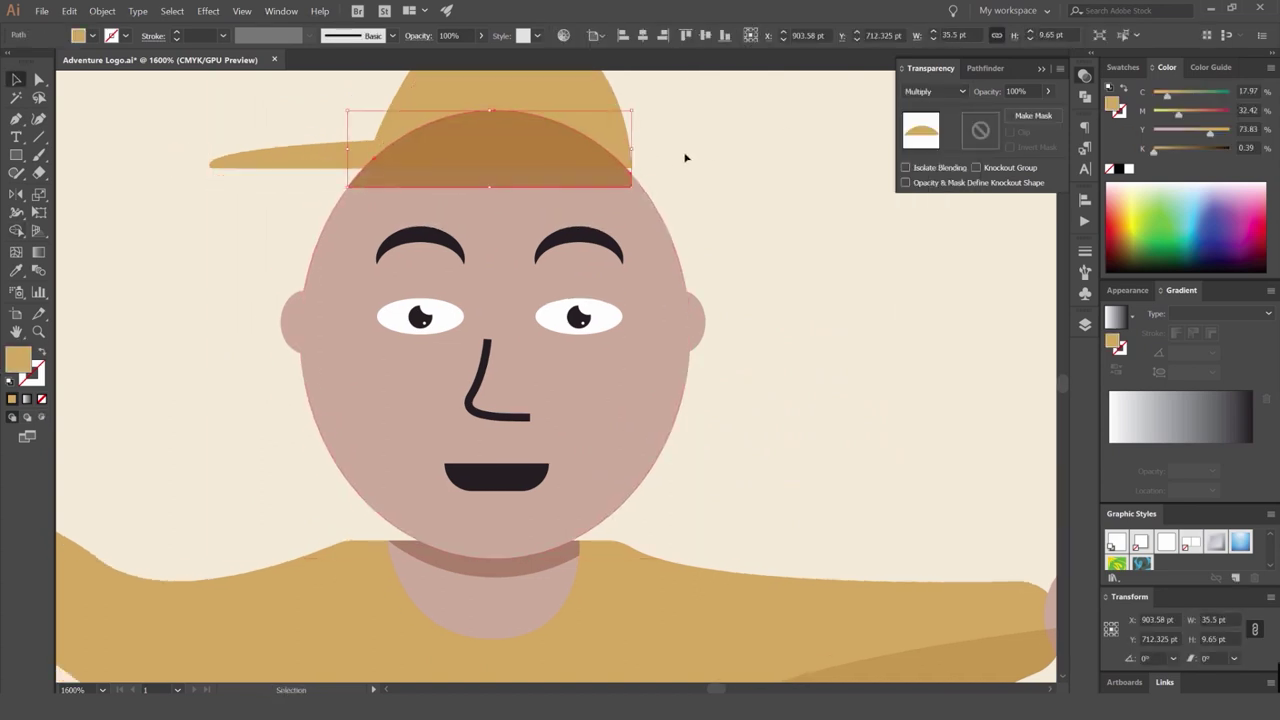
Bring the cap to the front so it covers the upper part of the forehead shadow.
key("ctrl+shift+[")
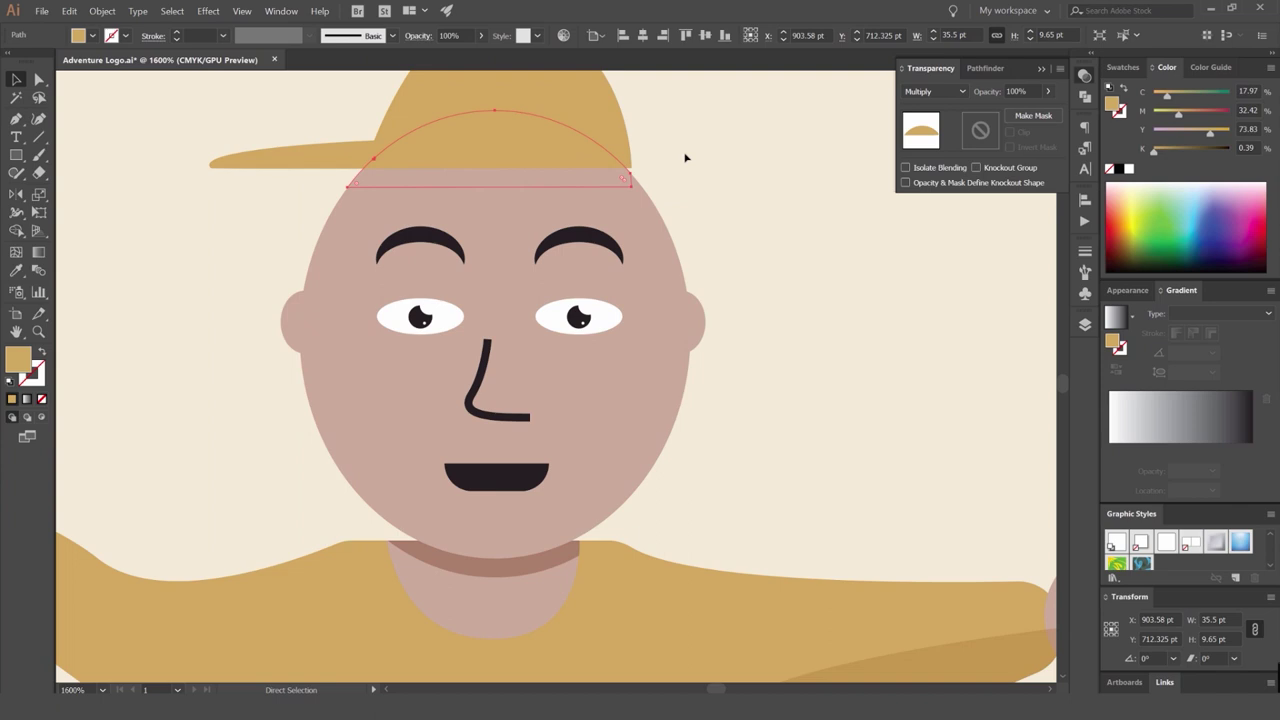
key("ctrl+z")
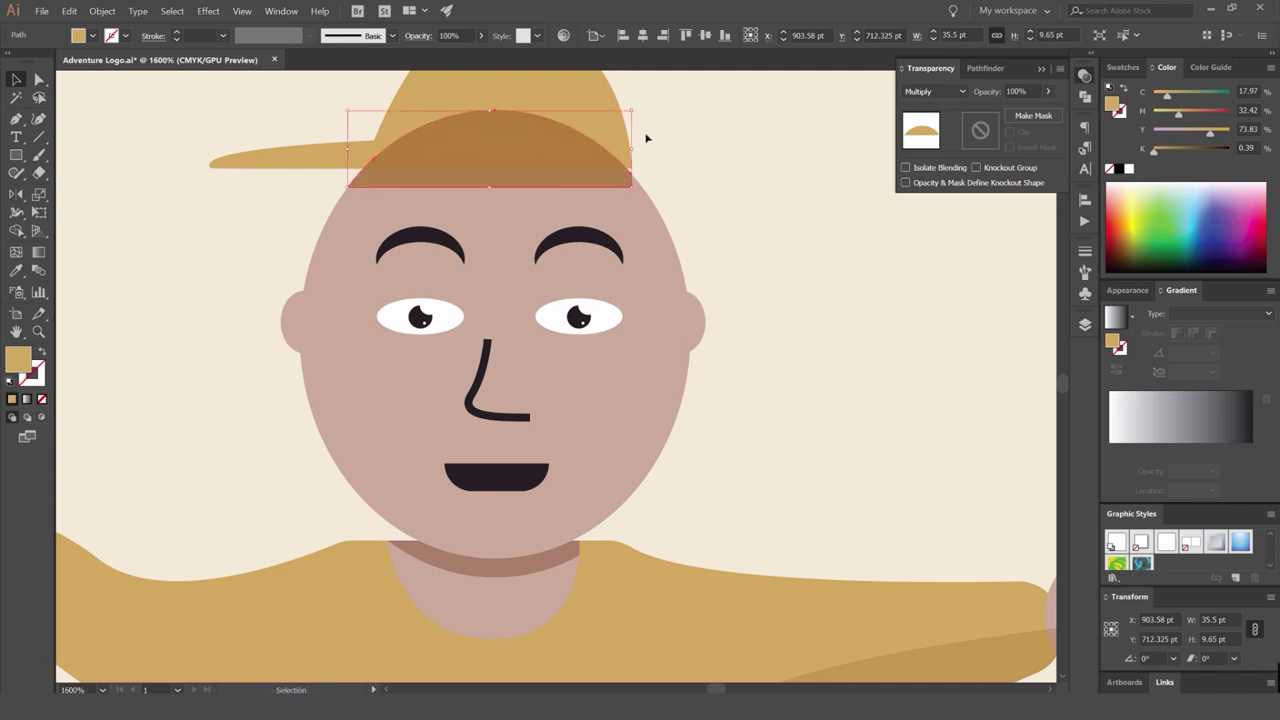
left_click(613, 127)
key("ctrl+shift+]")
left_click(669, 180)
scroll(660, 180, "up", 2)
left_click(602, 180)
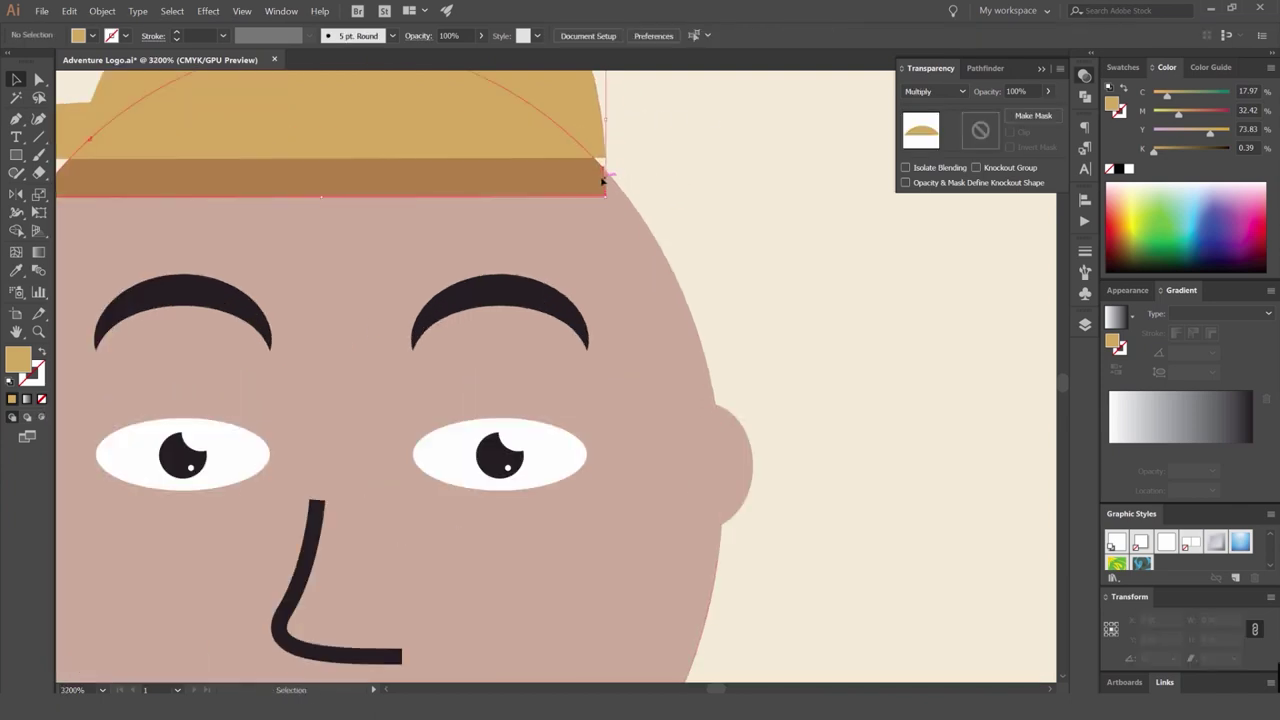
Widen the forehead shadow beyond the head's edge to about 38.6 pt and set its opacity to 50%.
left_click_drag(608, 121, 655, 121)
left_click(935, 91)
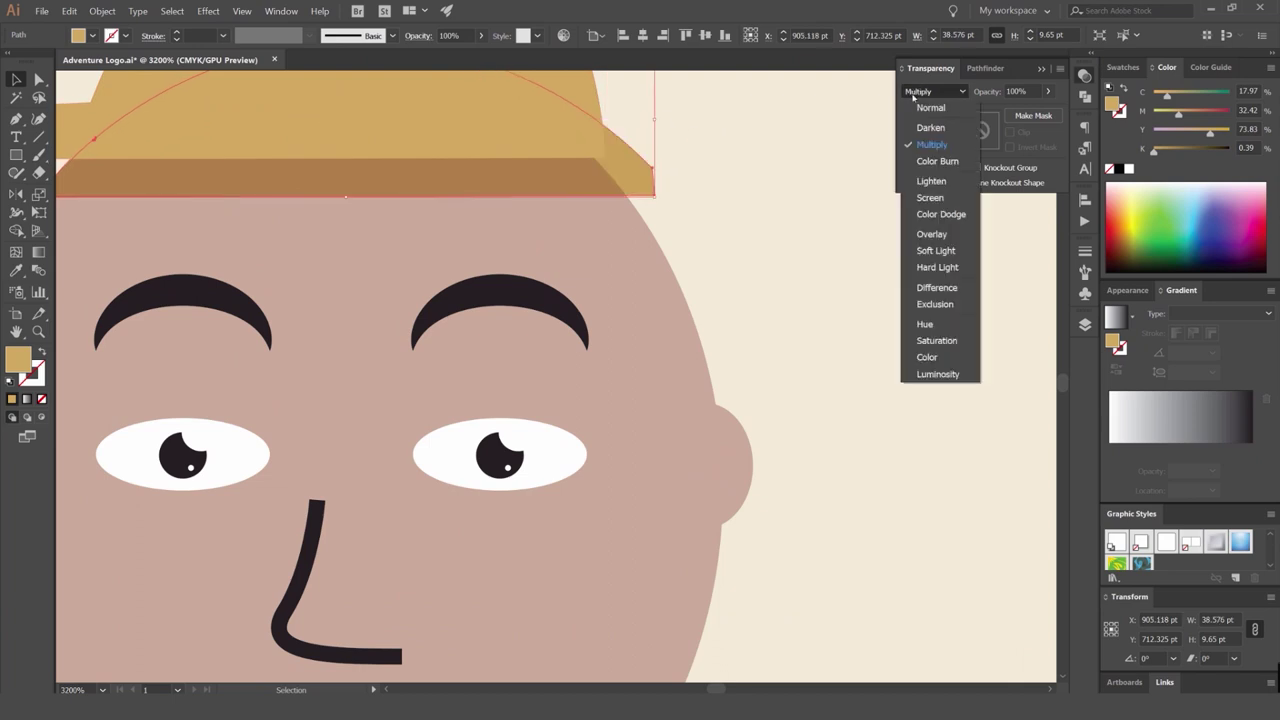
left_click(980, 93)
type("50")
key("Return")
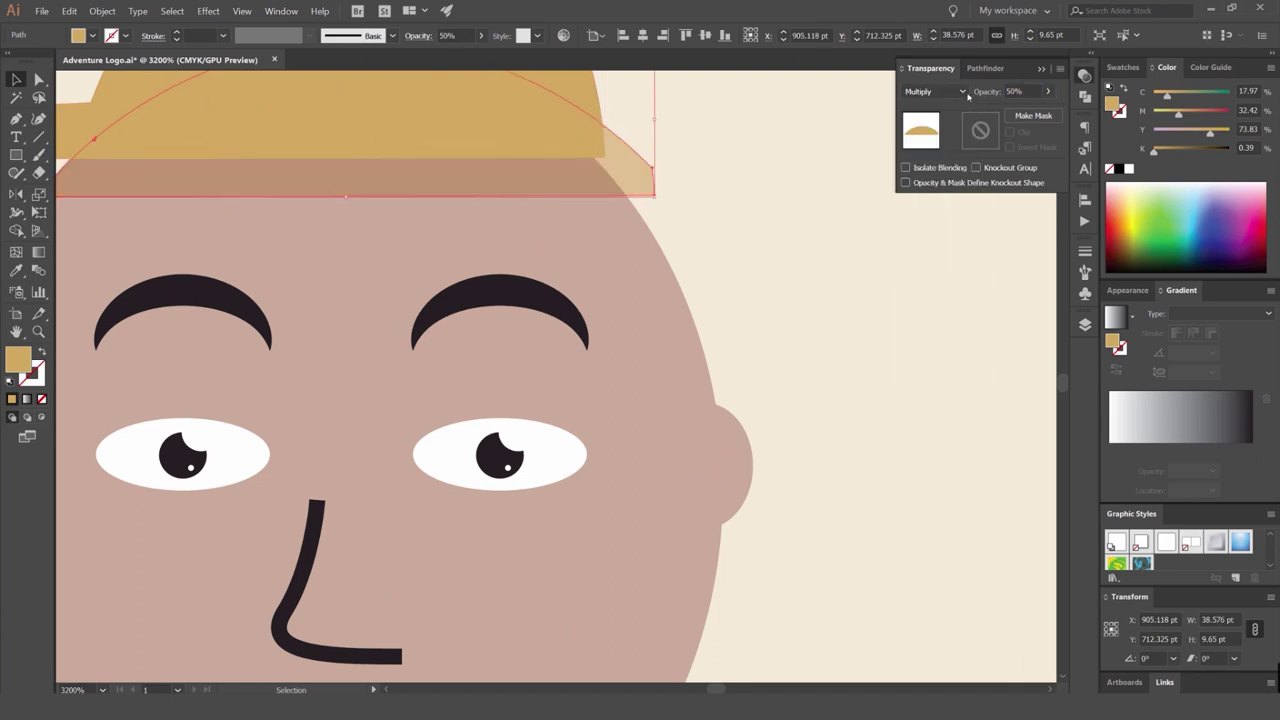
Fill the forehead shadow with the head's skin colour using the Eyedropper.
key("u")
left_click(646, 264)
key("ctrl+z")
key("i")
left_click(639, 268)
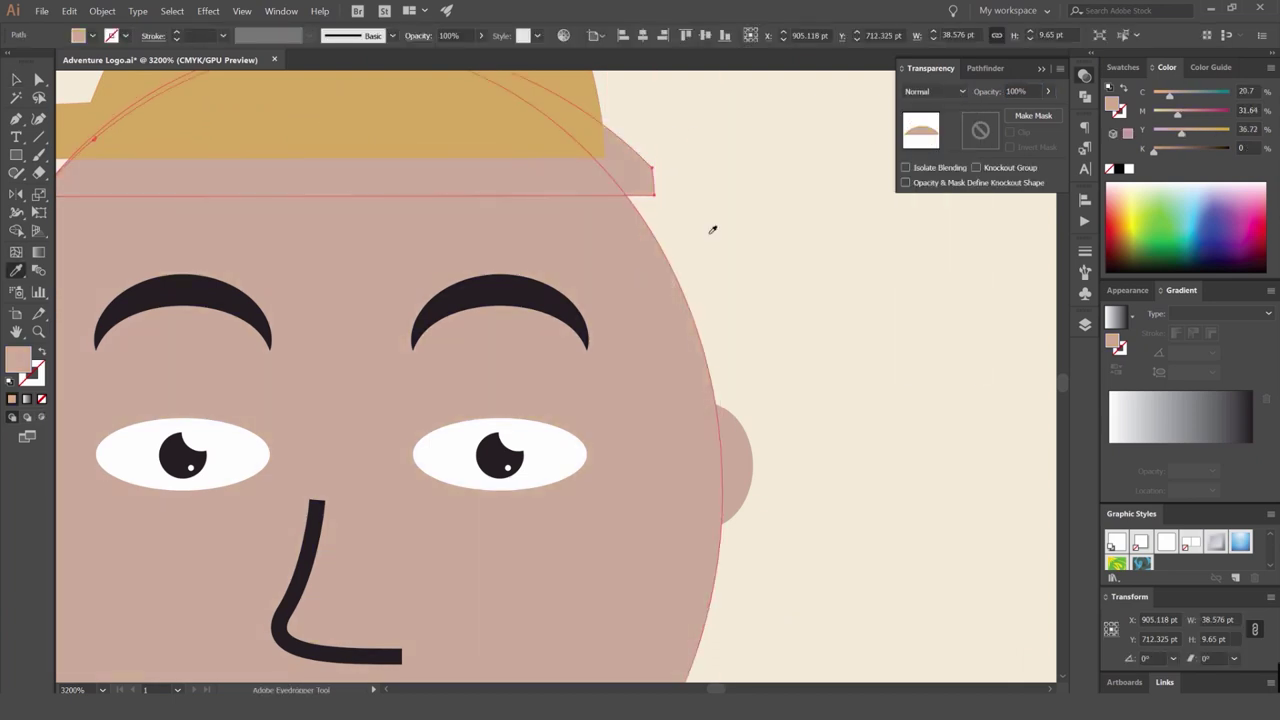
Set the forehead shadow's blending mode to Multiply and its opacity to 60%.
left_click(957, 91)
left_click(939, 147)
left_click(1018, 91)
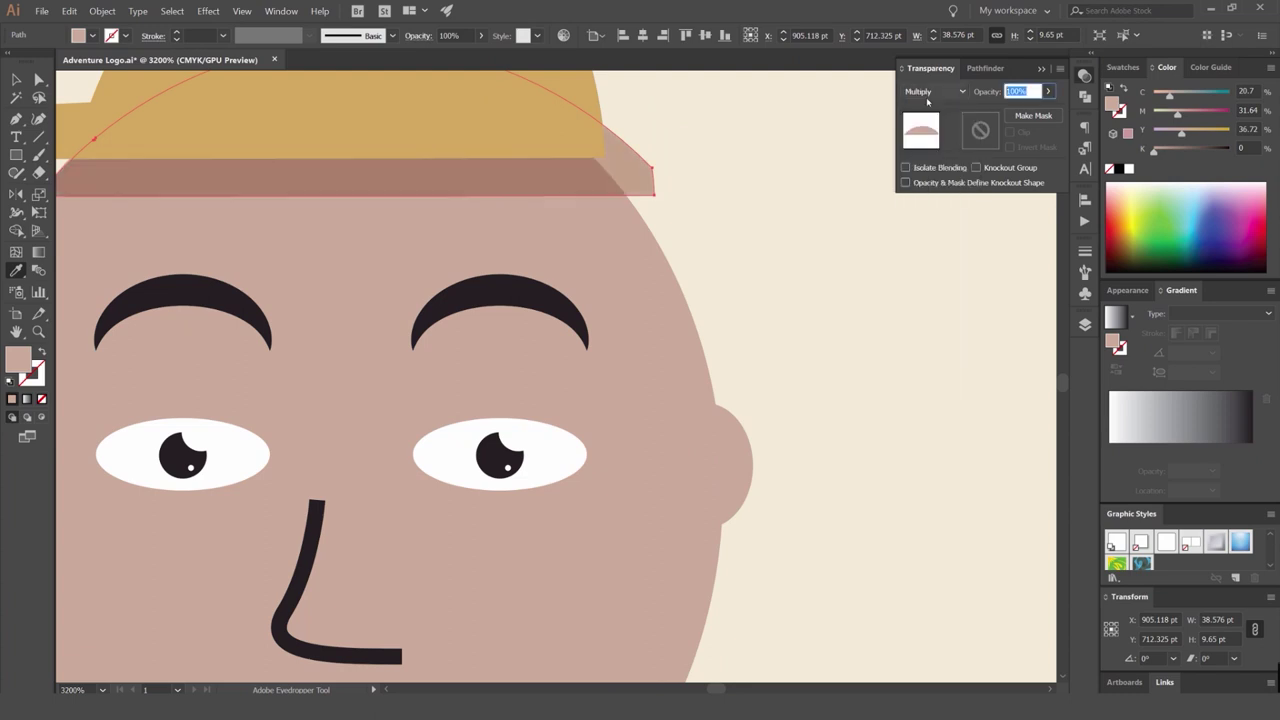
type("6")
key("Return")
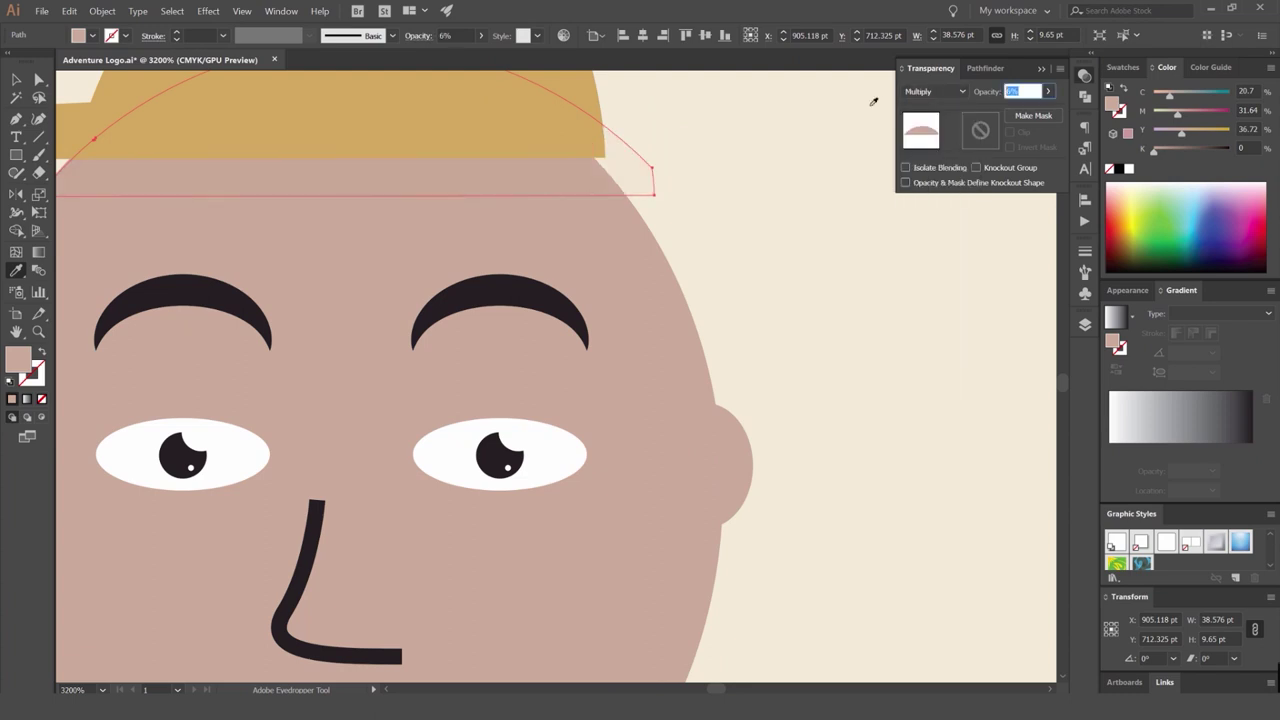
type("60")
key("Return")
Trim the forehead shadow to the head's outline with the Shape Builder, removing the part outside the head.
key("v")
left_click(603, 217, "shift")
key("shift+m")
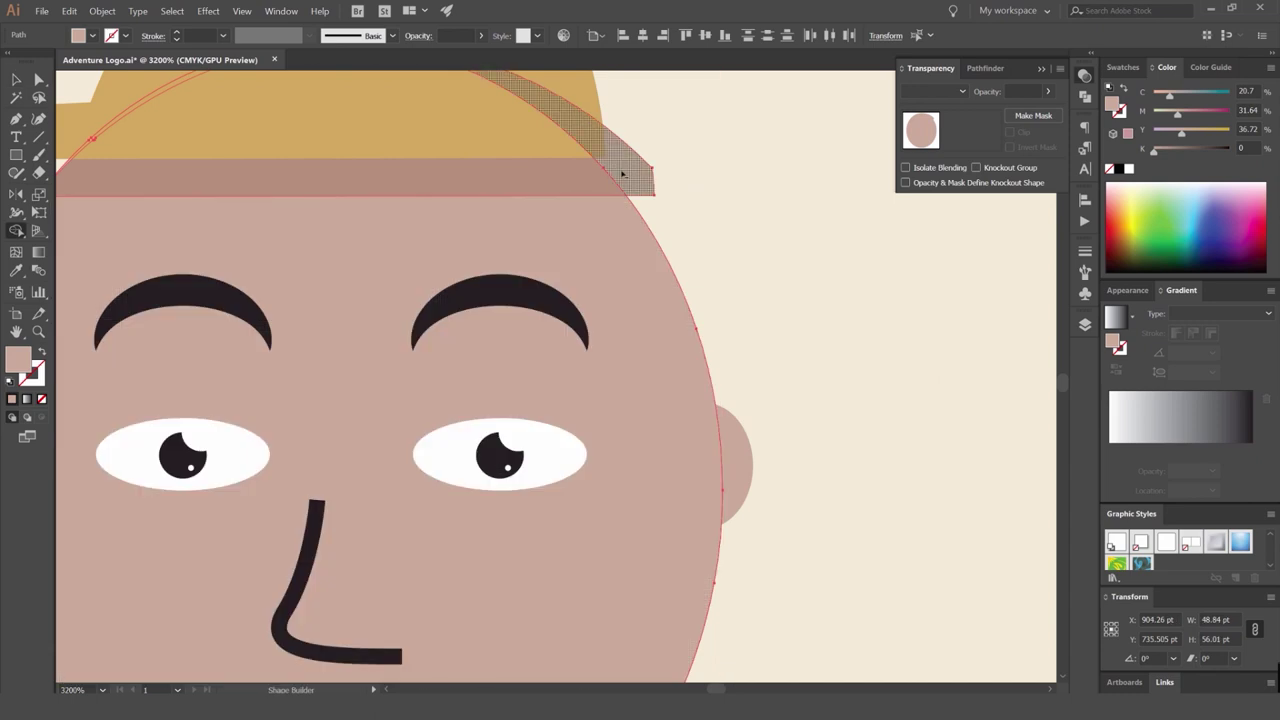
left_click(622, 174, "alt")
scroll(474, 240, "down", 2)
left_click_drag(497, 190, 518, 202)
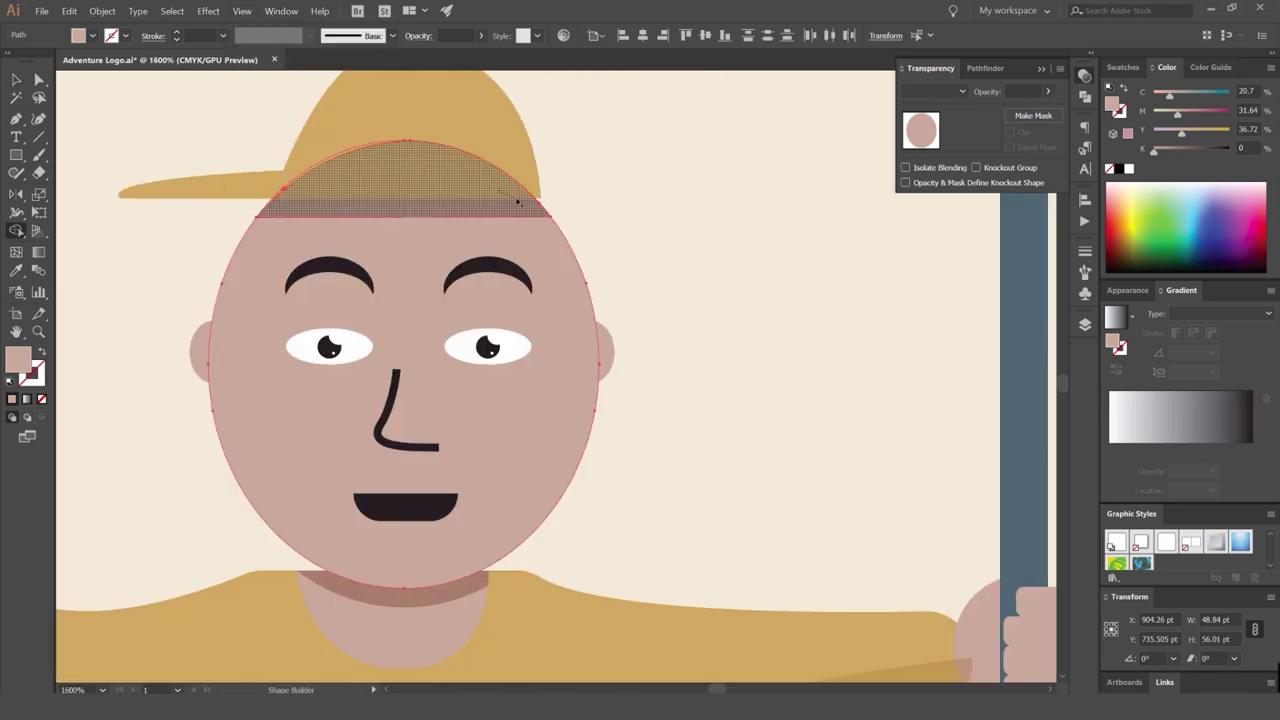
left_click(517, 202)
key("v")
left_click(590, 207)
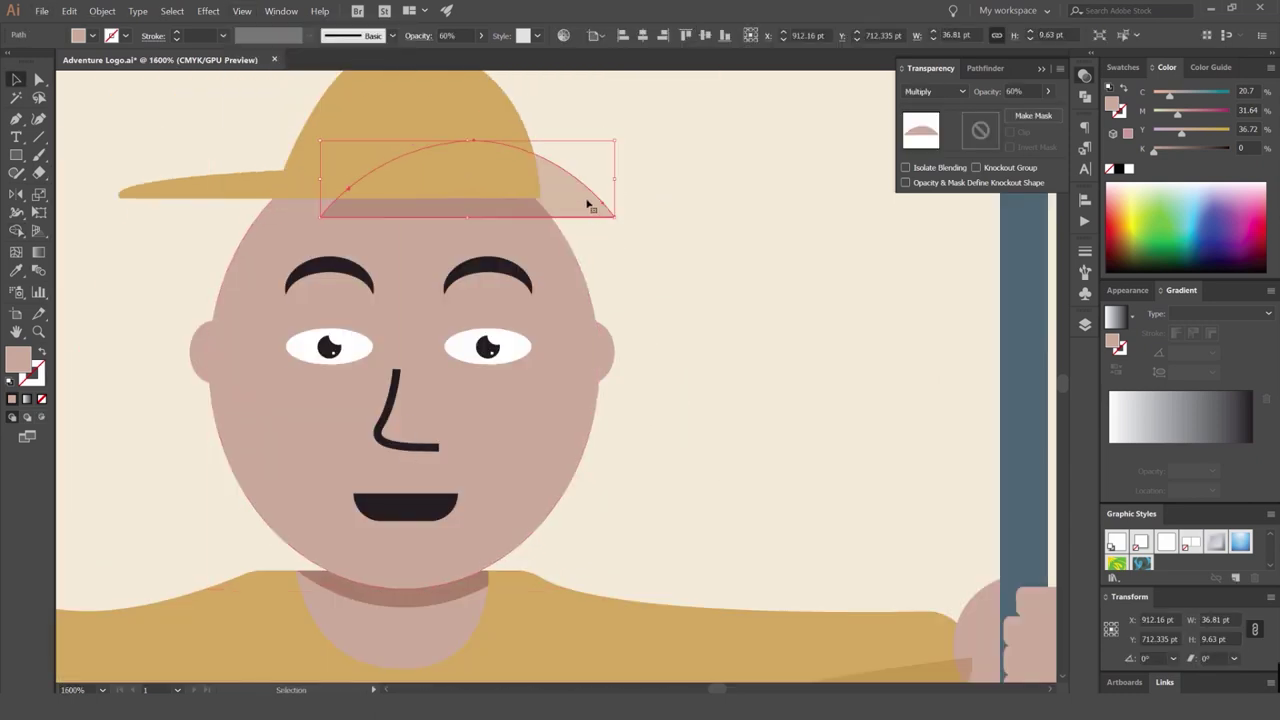
left_click(684, 197)
key("ctrl+z")
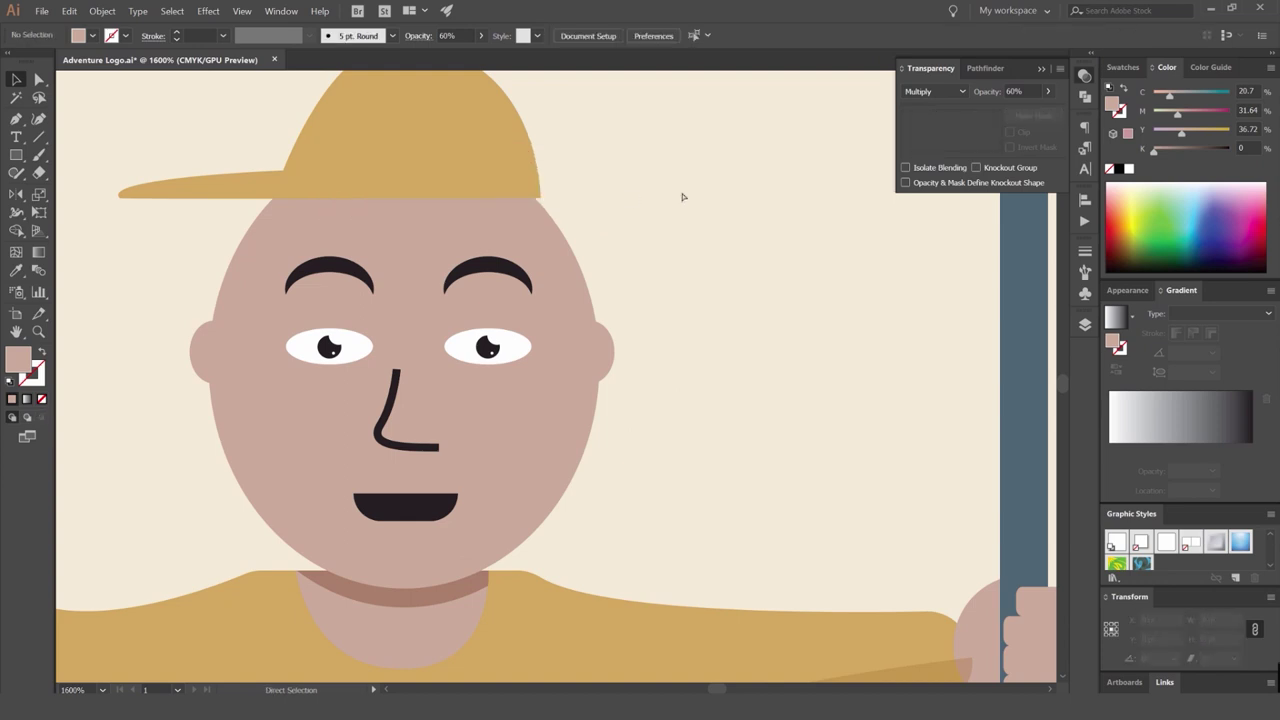
Bring the shirt and its shadow to the front, over the trousers and swing seat.
left_click(681, 197)
scroll(679, 195, "down", 5)
scroll(676, 201, "down", 3)
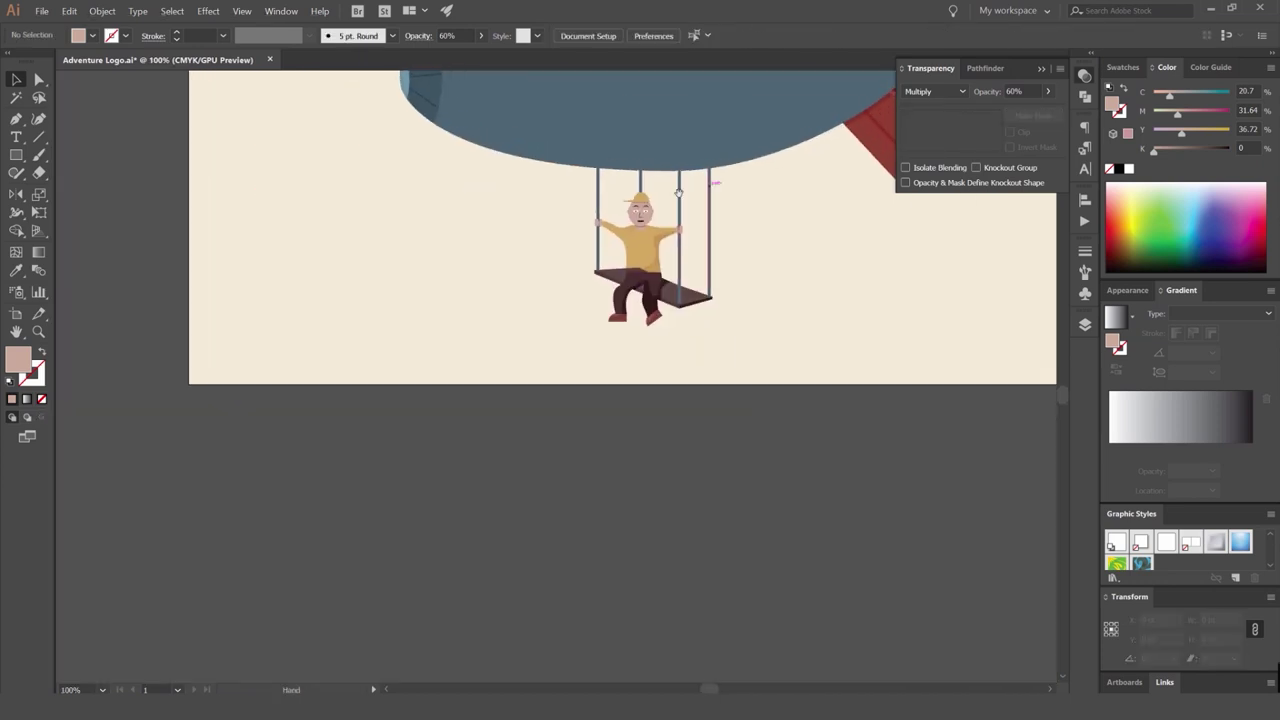
scroll(637, 257, "up", 4)
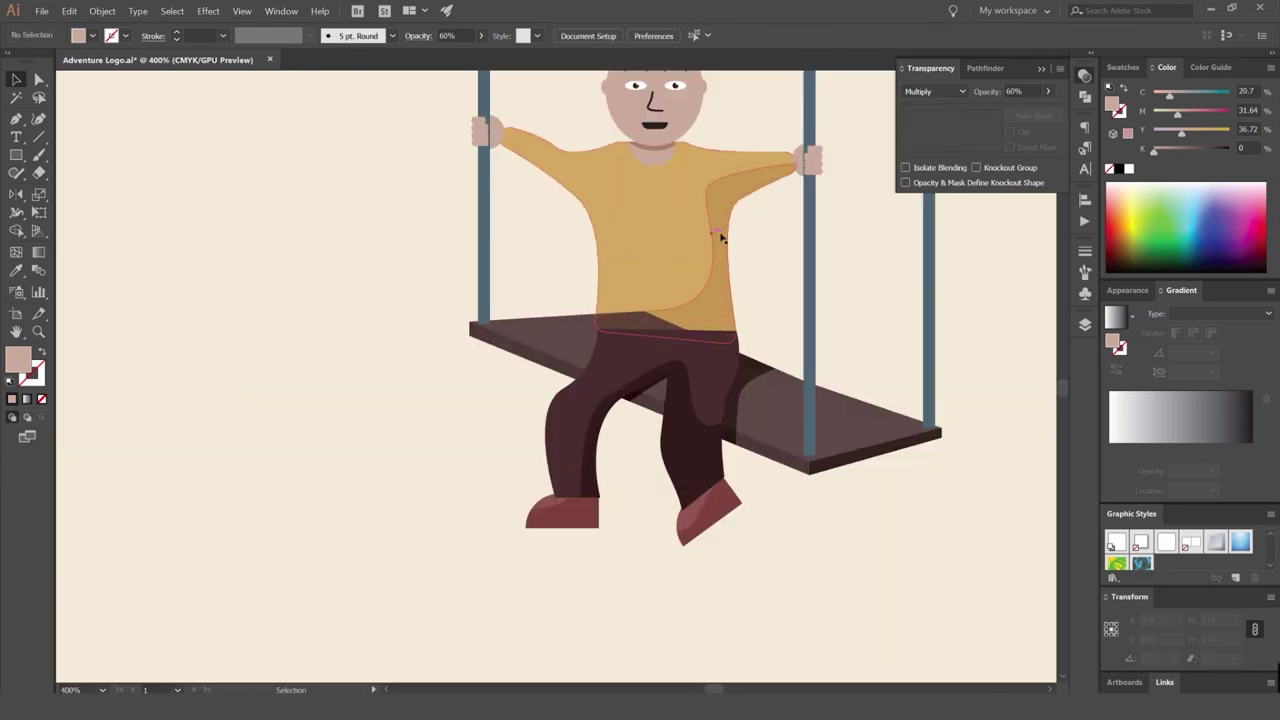
left_click(611, 243)
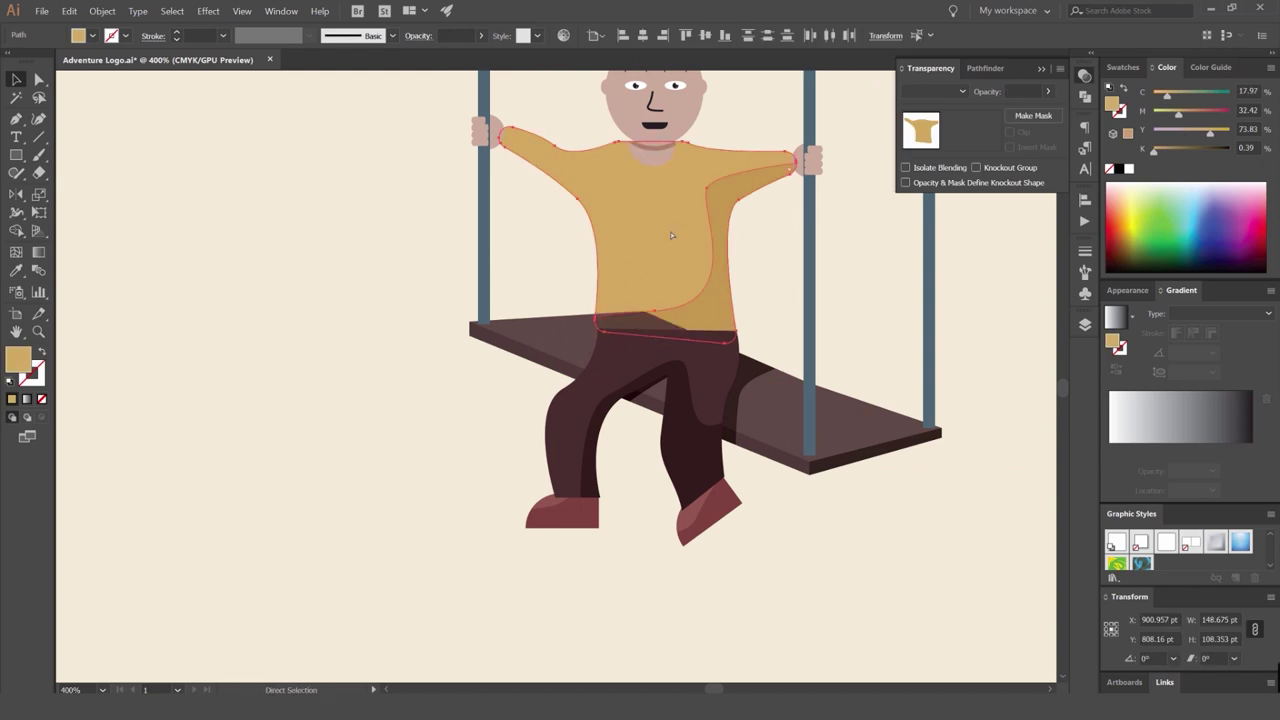
scroll(677, 266, "up", 2)
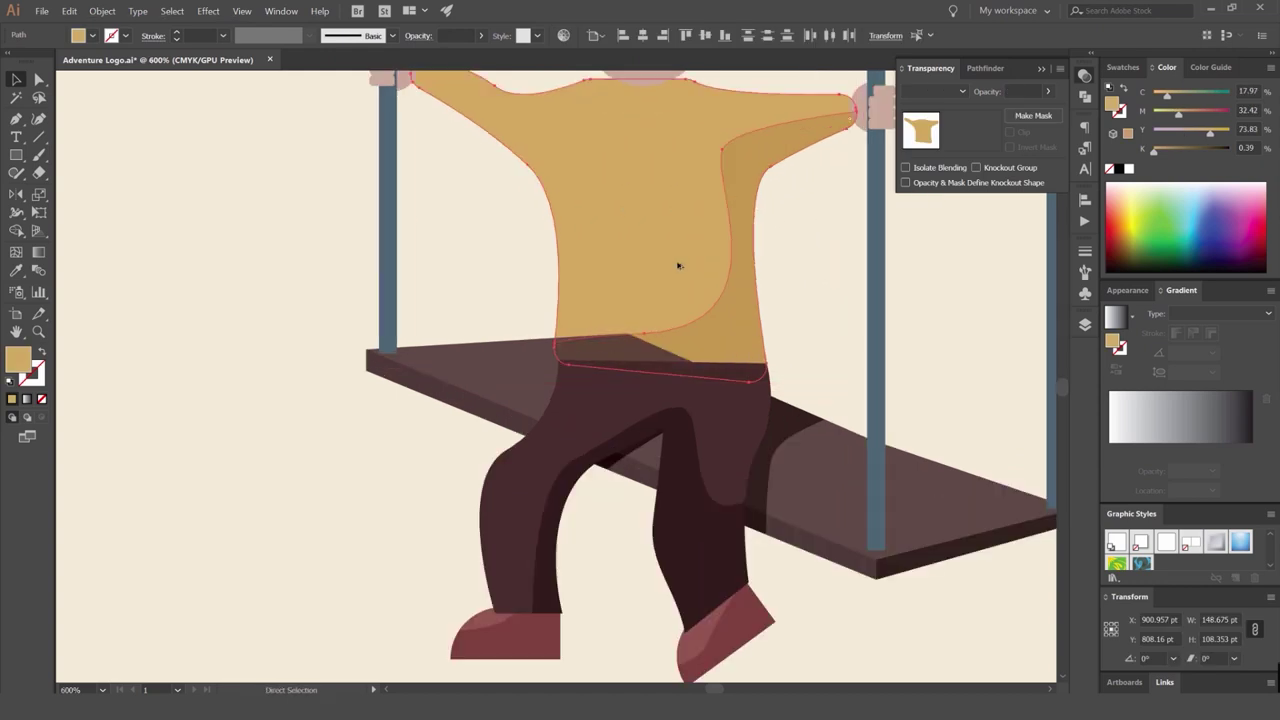
key("ctrl+shift+]")
Bring the neck and its shadow to the front, over the shirt.
left_click_drag(674, 228, 668, 238)
key("ctrl+shift+a")
left_click_drag(683, 175, 645, 280)
left_click(612, 212)
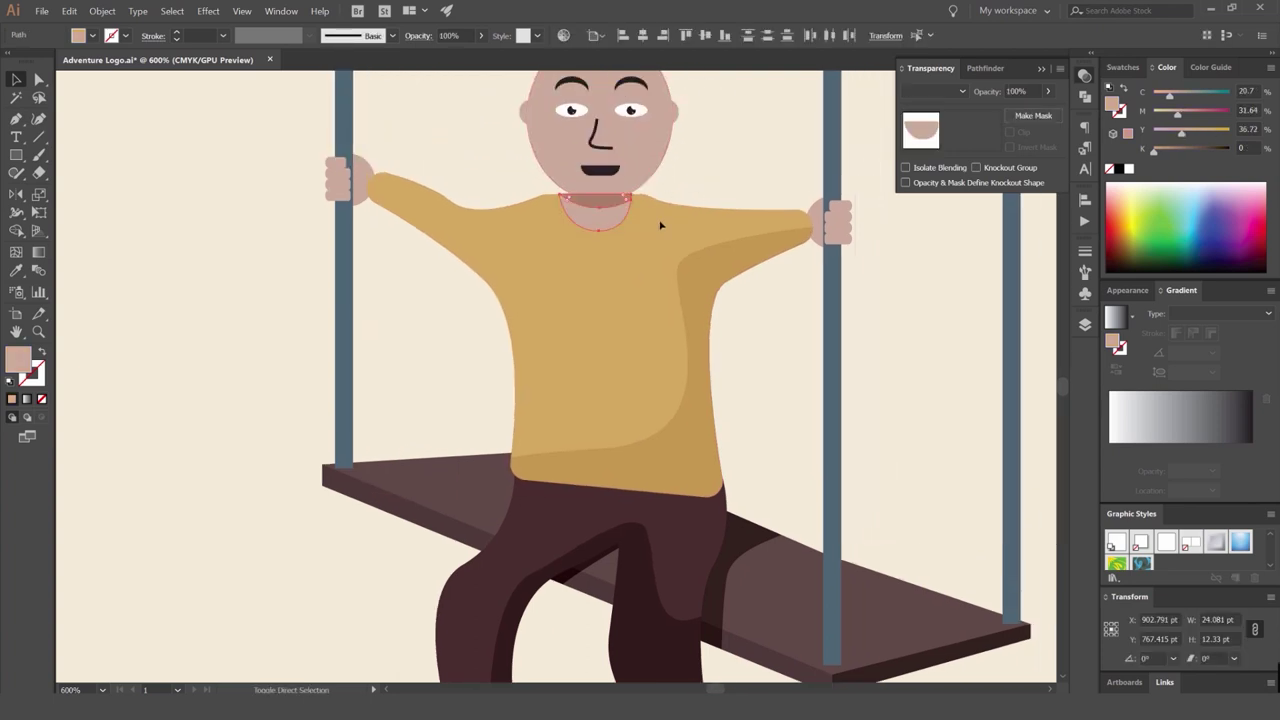
Bring the head with all its facial features to the front, over the neck shadow.
left_click_drag(648, 349, 630, 373)
left_click_drag(679, 92, 464, 200)
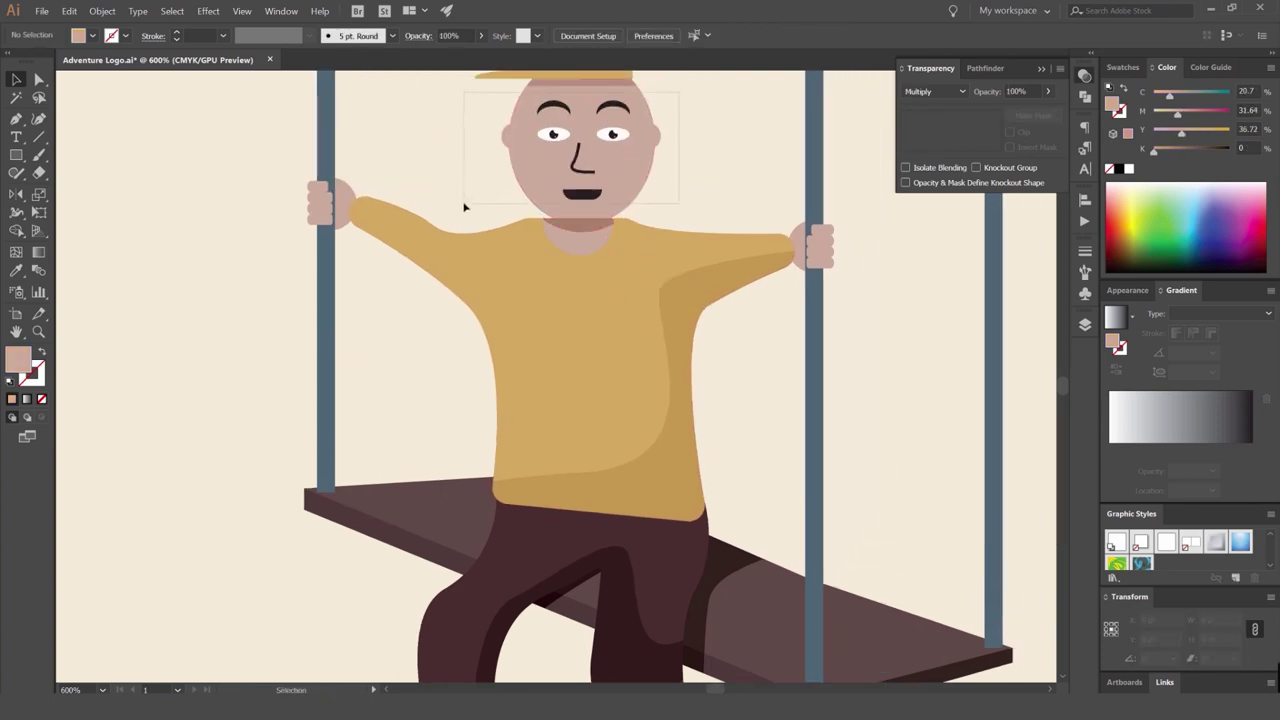
left_click(465, 206)
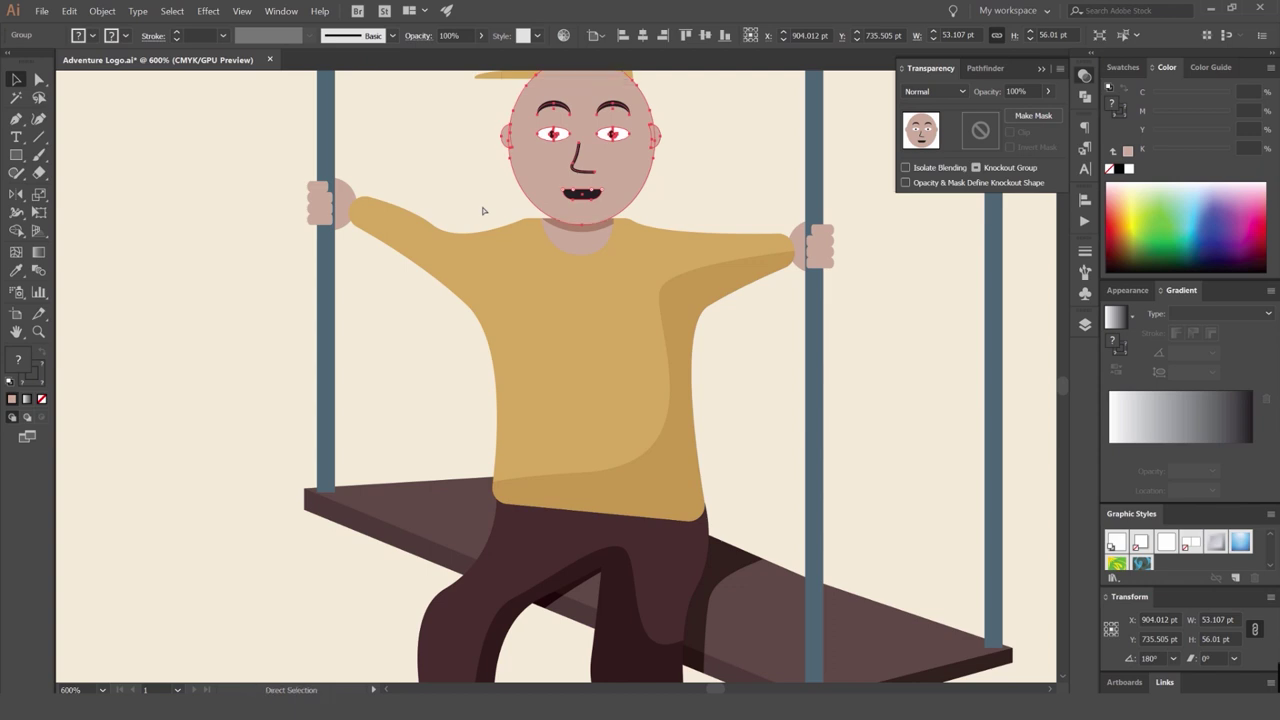
Select the cap together with the forehead shadow hidden behind the head and bring both to the front.
left_click_drag(504, 286, 474, 391)
left_click(590, 155)
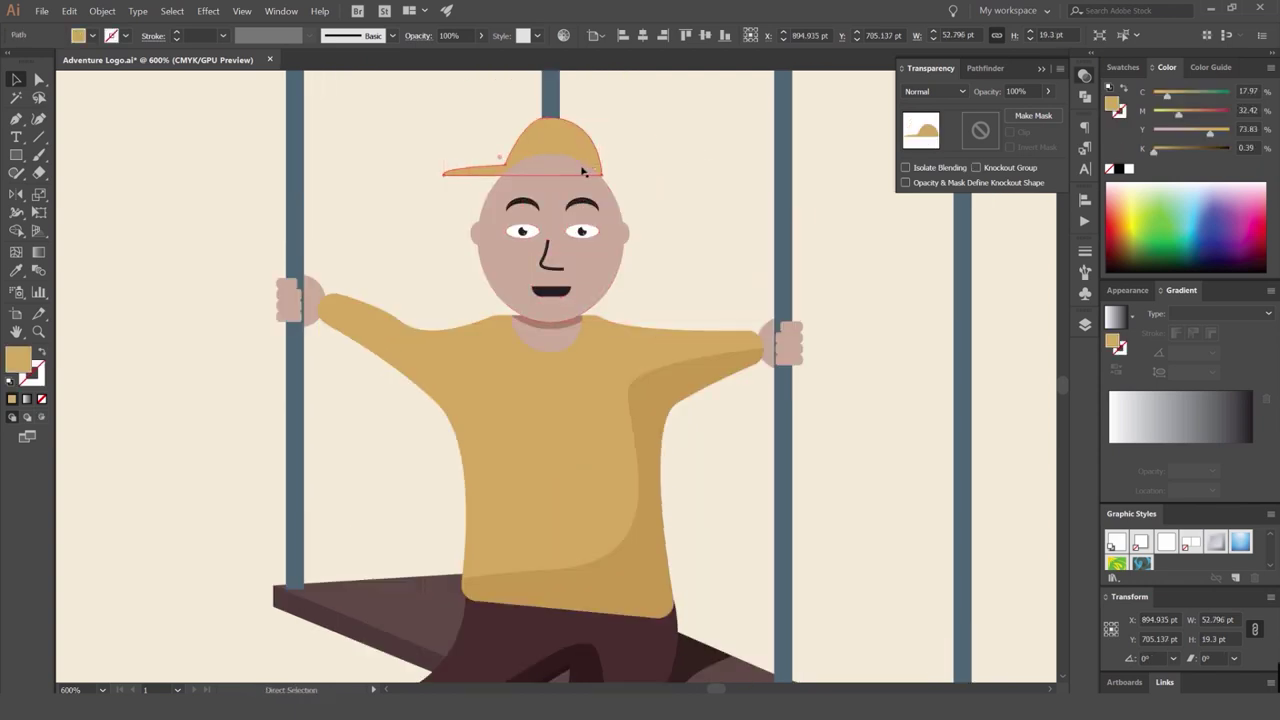
key("ctrl+y")
left_click(591, 134, "shift")
key("ctrl+y")
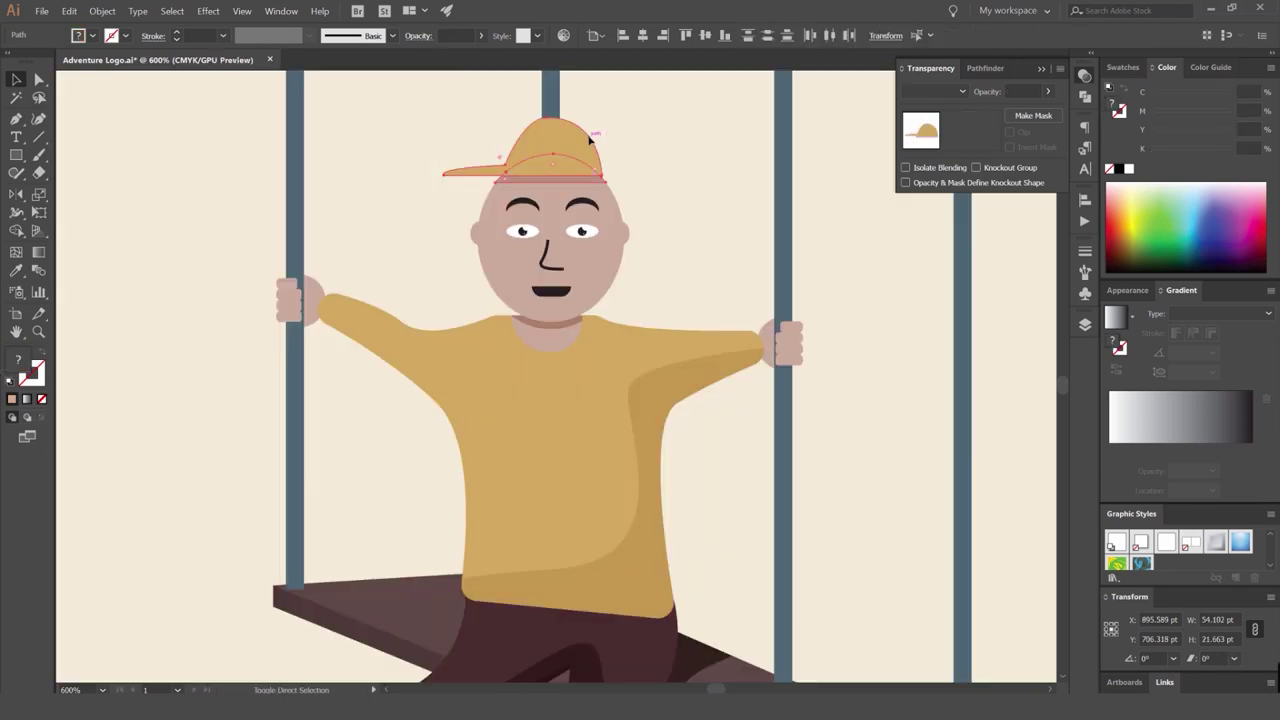
left_click(670, 131)
Show and unlock the Type layer, and lock the Design Trace layer.
scroll(670, 131, "down", 7)
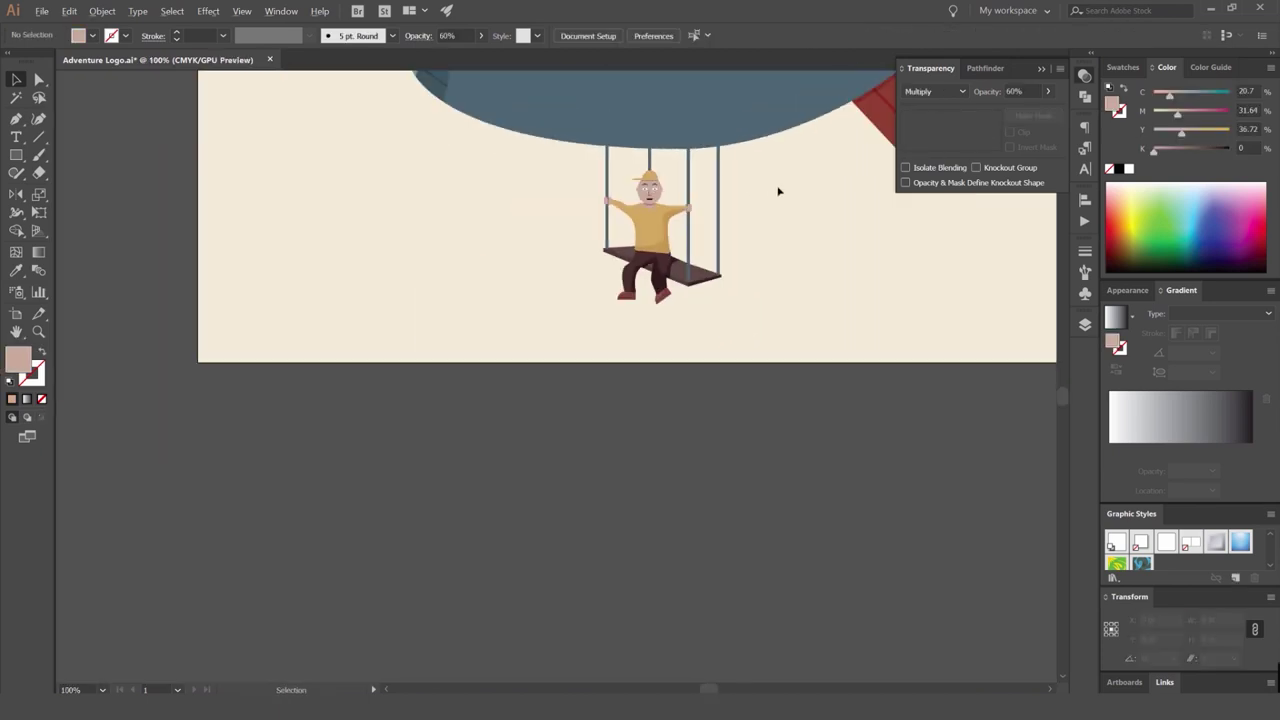
left_click_drag(804, 223, 649, 371)
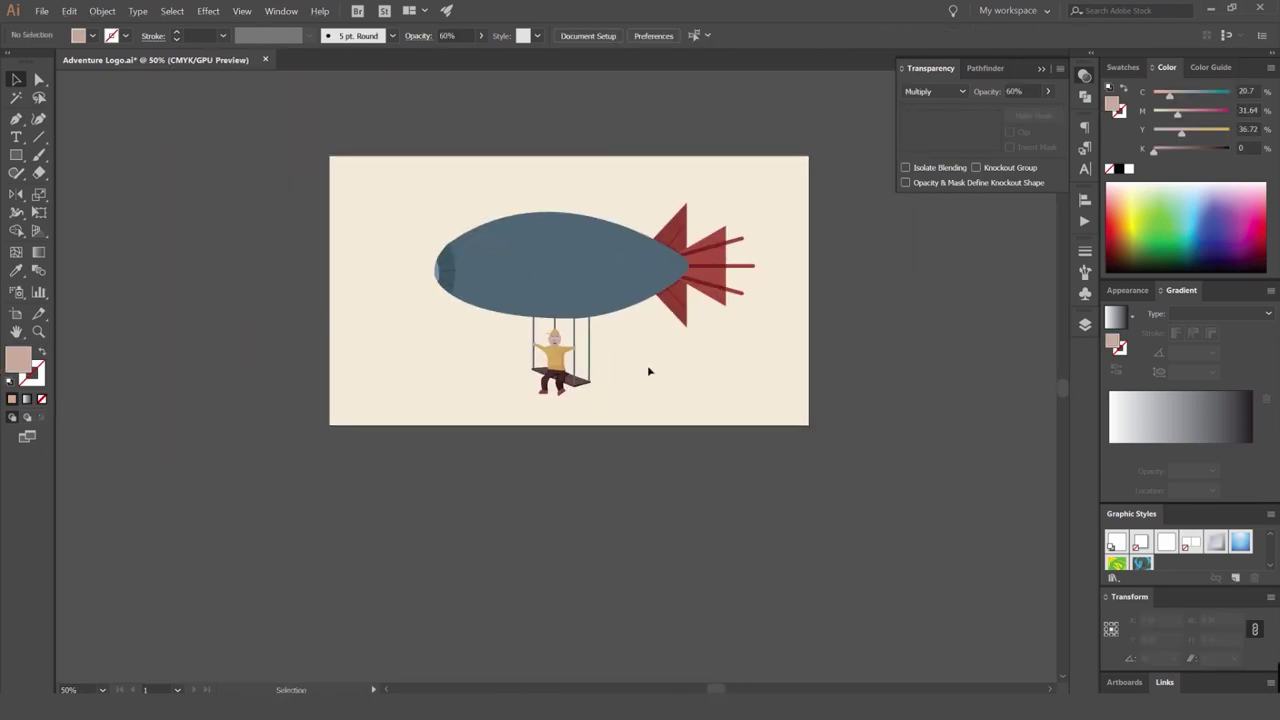
left_click(1085, 325)
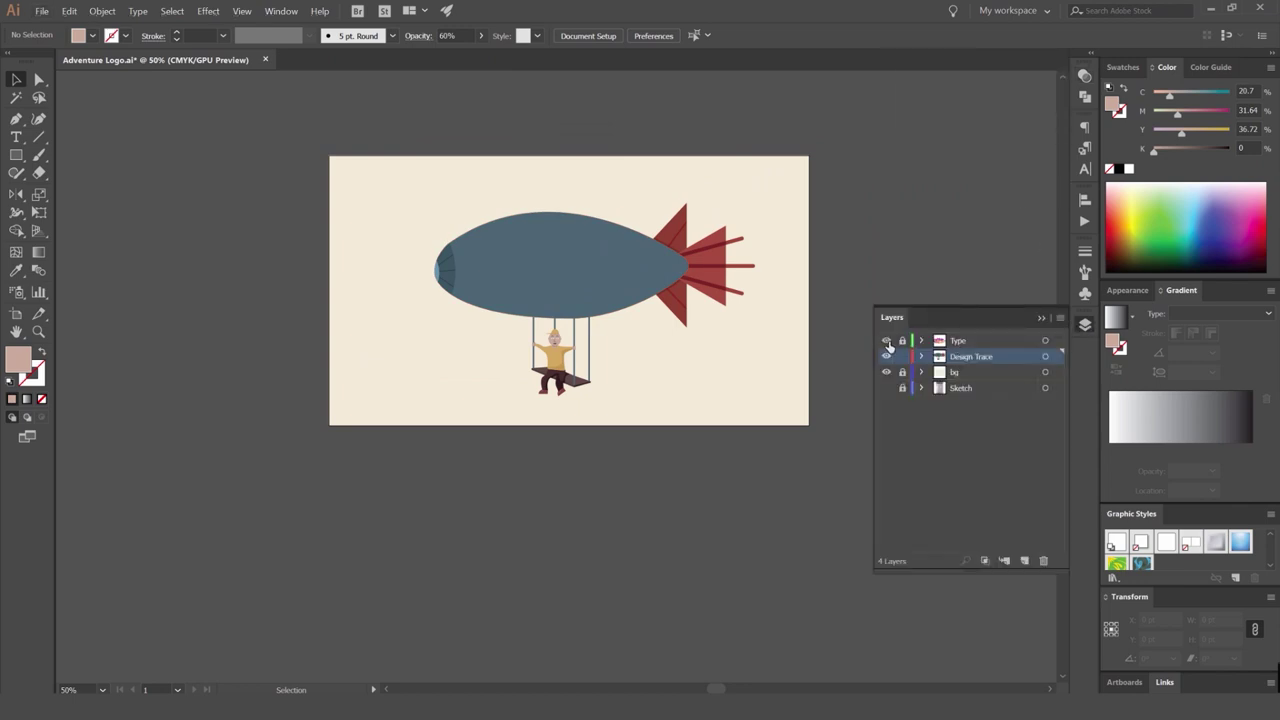
left_click(886, 341)
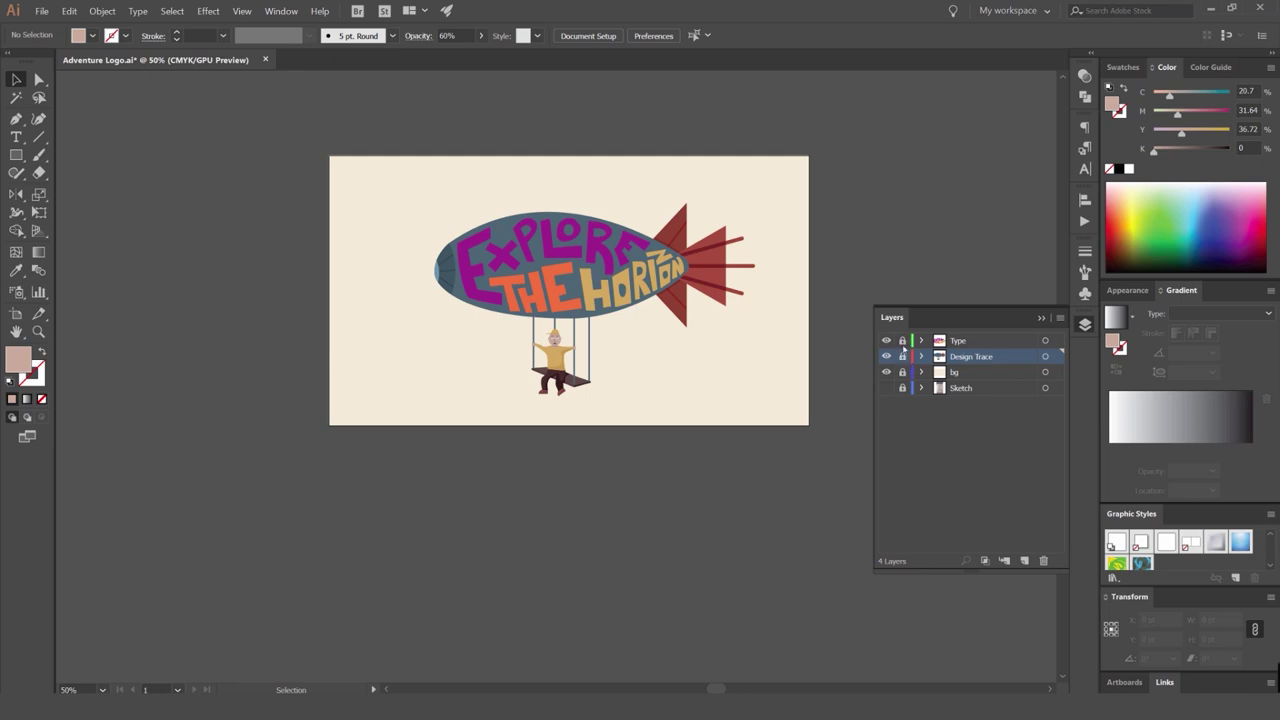
scroll(669, 123, "up", 2)
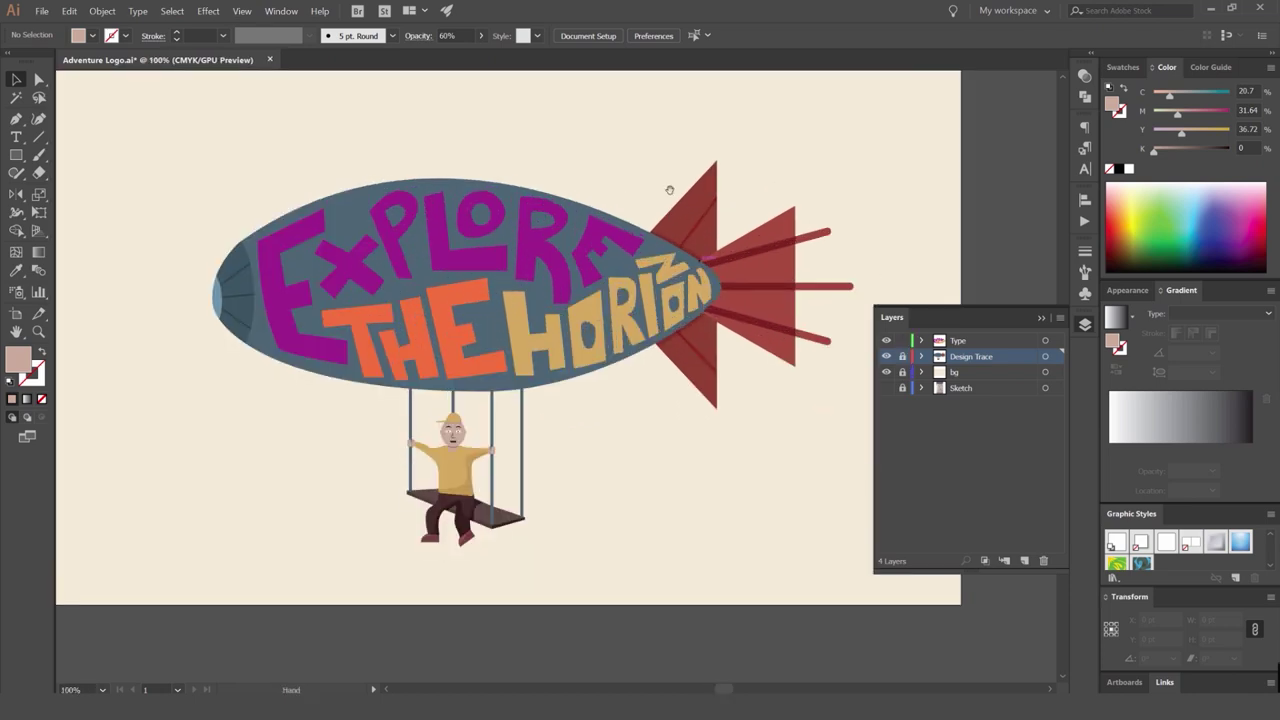
scroll(623, 204, "down", 3)
scroll(623, 204, "up", 4)
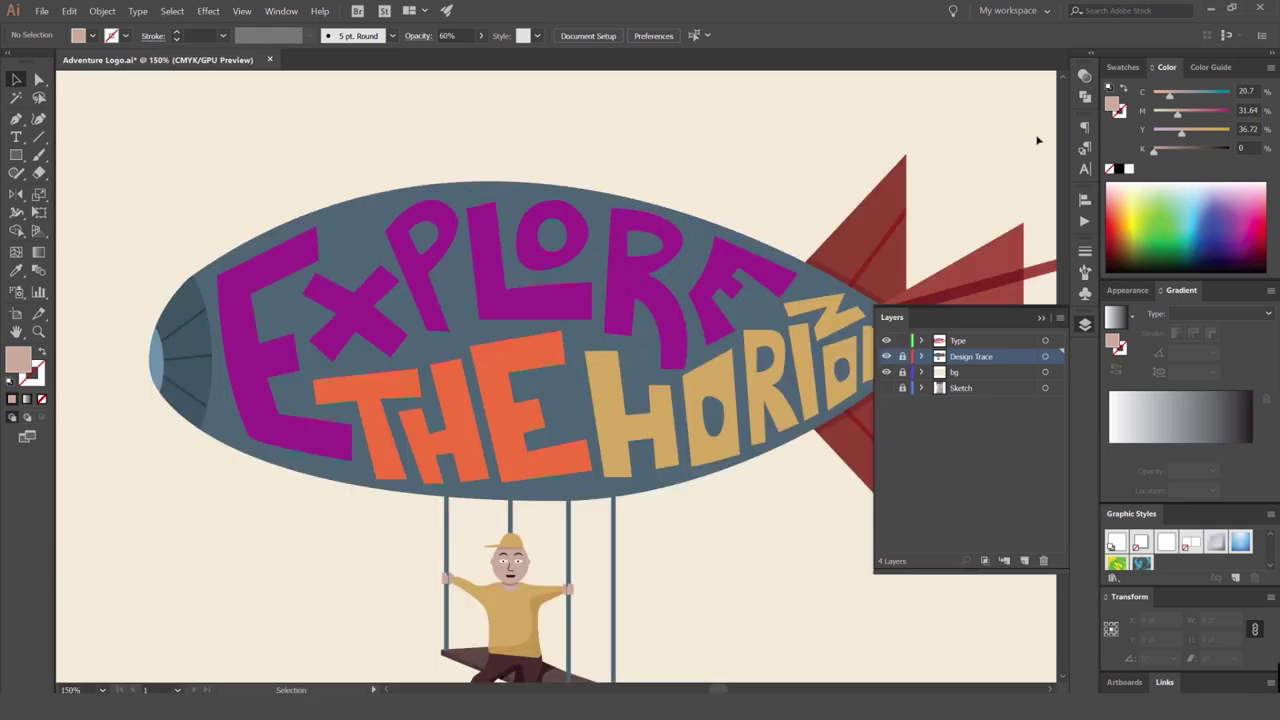
left_click(1122, 72)
left_click(1085, 324)
Select all the purple letters of the word EXPLORE on the airship and group them.
left_click(645, 268)
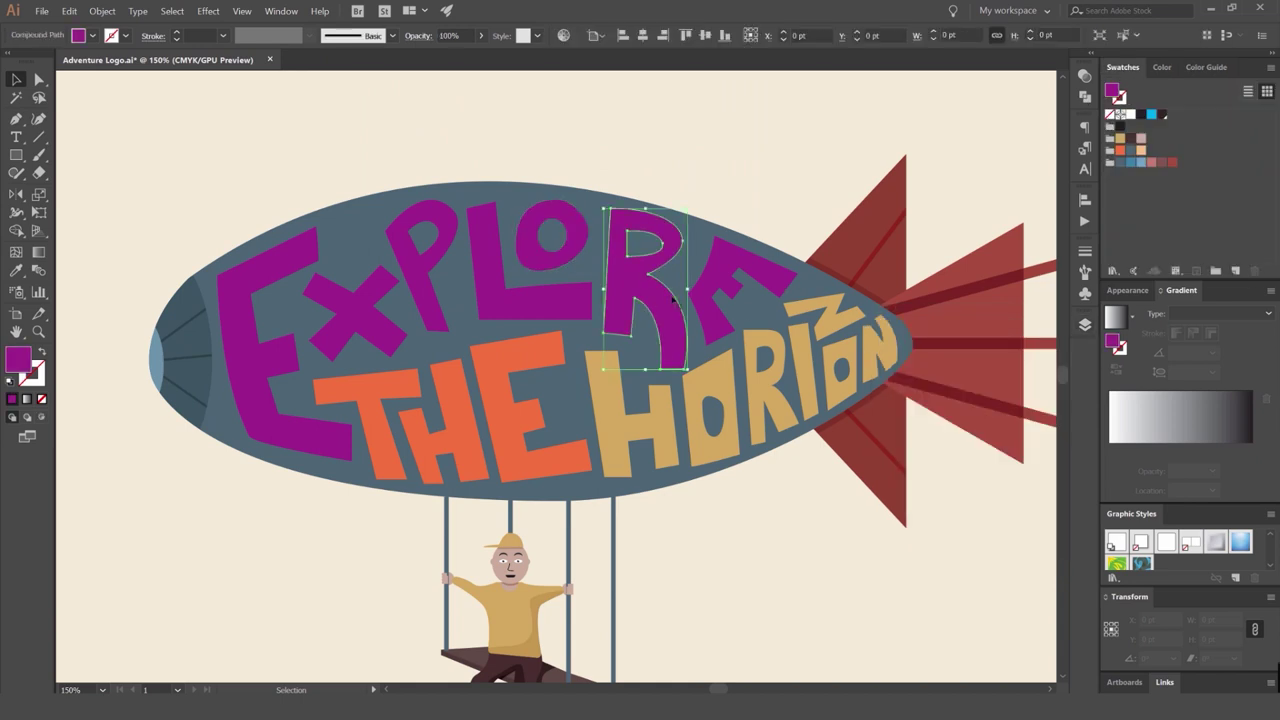
left_click(712, 284, "shift")
left_click(561, 254, "shift")
left_click(490, 276, "shift")
left_click(420, 270, "shift")
left_click(355, 312, "shift")
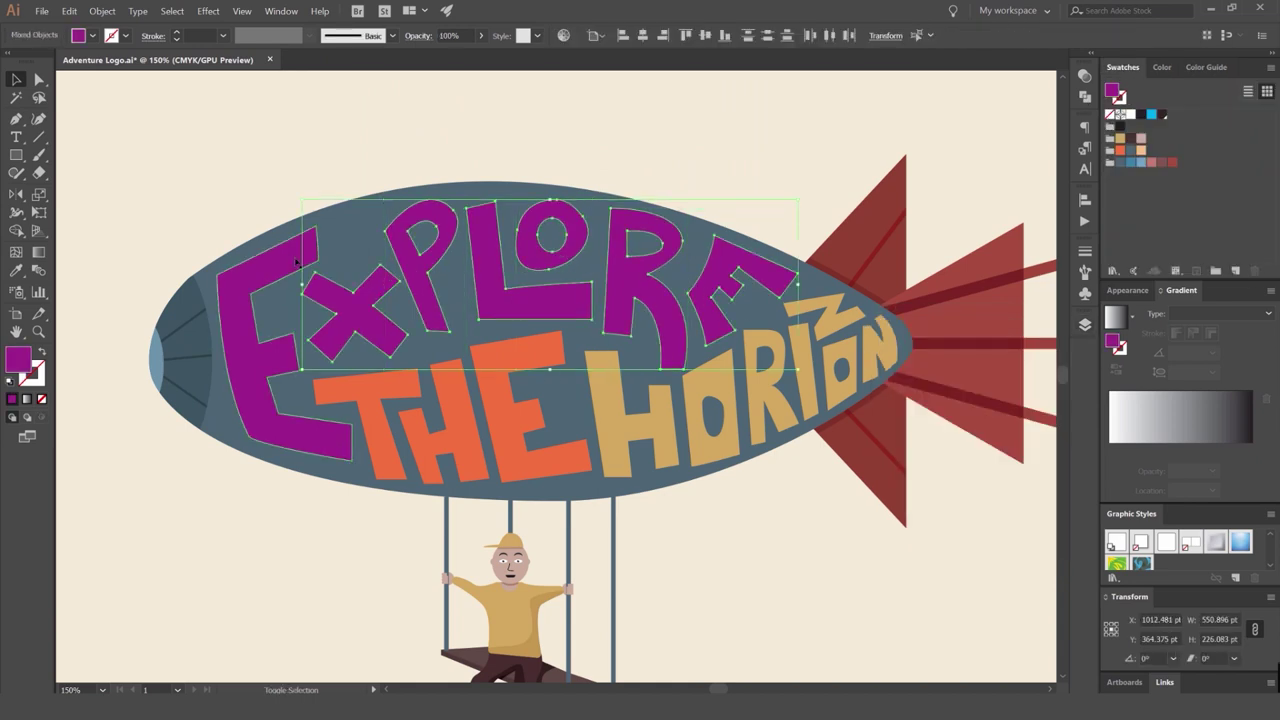
left_click(262, 345, "shift")
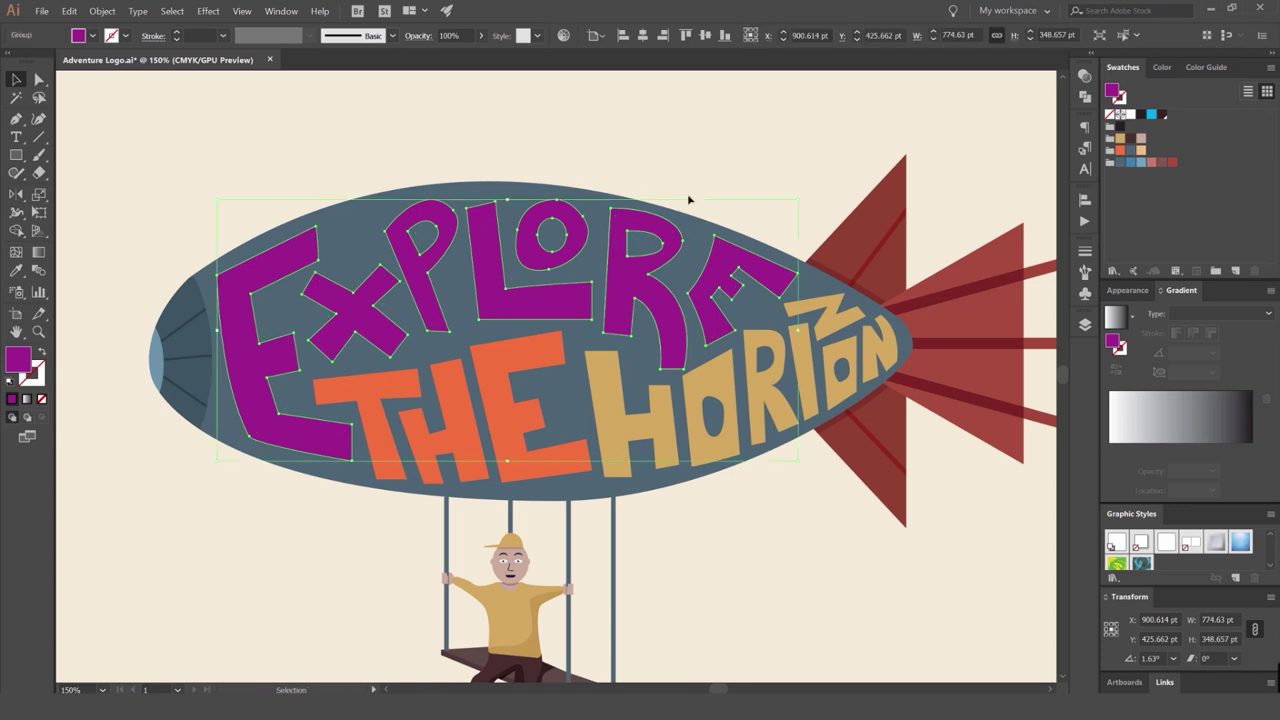
Group the three orange letters of the word THE.
left_click(551, 349)
left_click(434, 377, "shift")
left_click(350, 410, "shift")
Group the gold letters H, O, R, I, O and N of the word HORIZON, leaving out the Z.
left_click(605, 410)
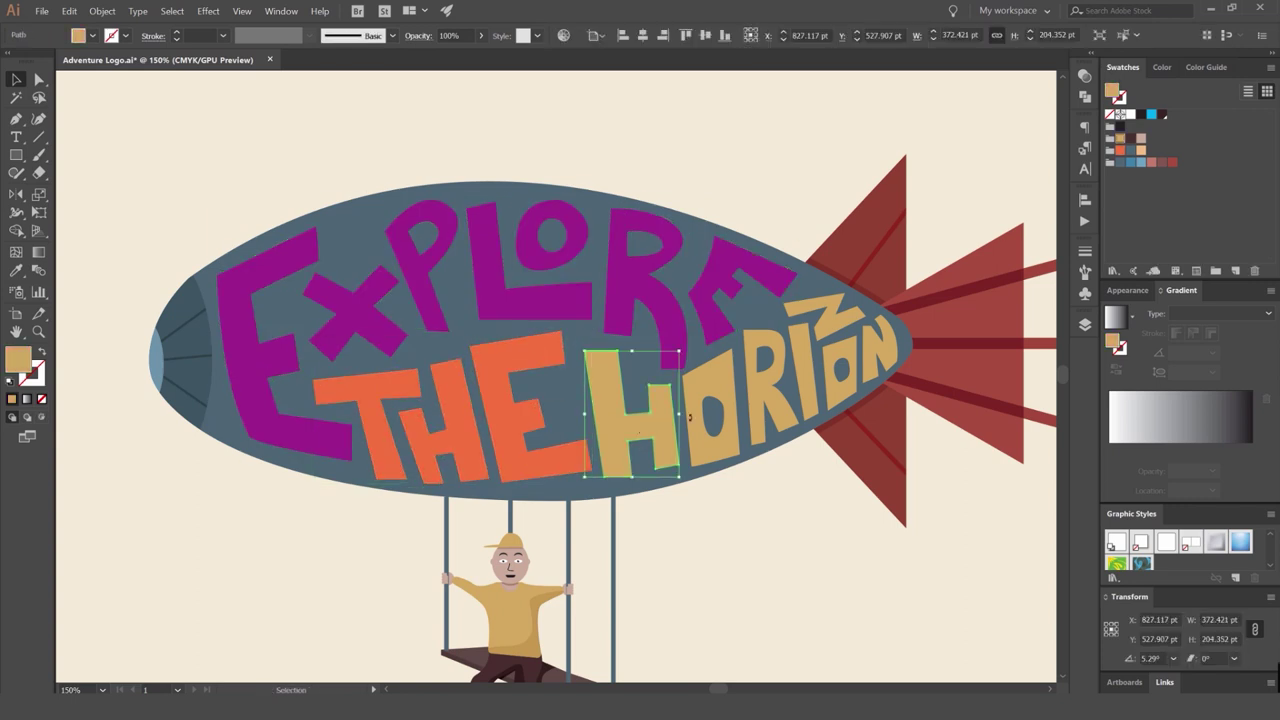
left_click(705, 410, "shift")
left_click(765, 390, "shift")
left_click(800, 355, "shift")
left_click(832, 378, "shift")
left_click(880, 350, "shift")
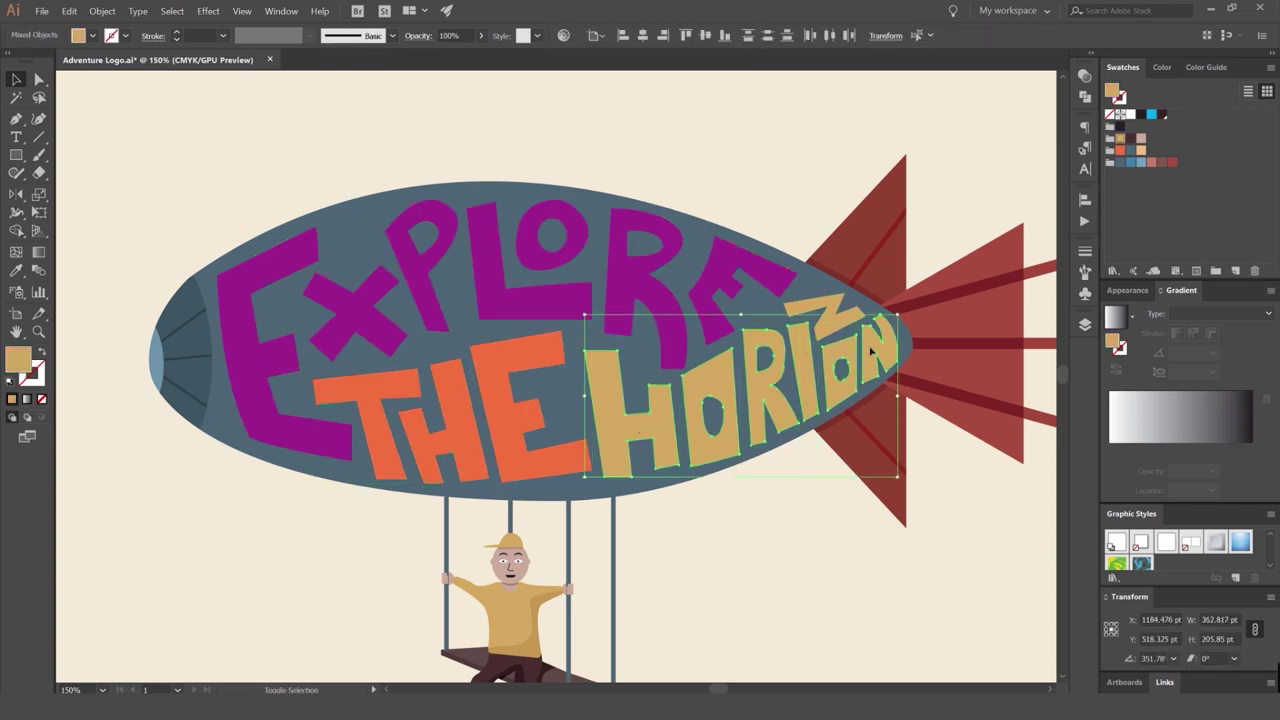
key("ctrl+g")
Fill the EXPLORE letter group with white.
left_click(829, 205)
left_click(762, 262)
left_click(1131, 115)
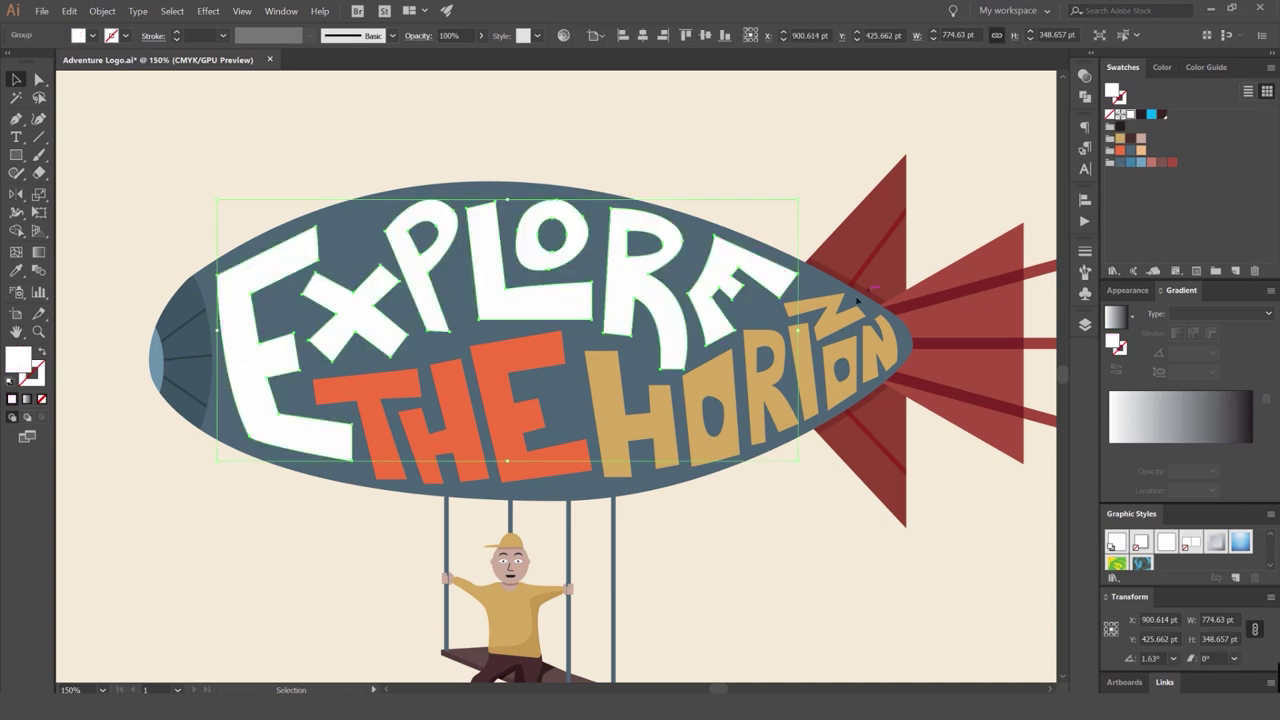
Group the Z with the other HORIZON letters and fill the whole word with white.
left_click(828, 304)
left_click(749, 372)
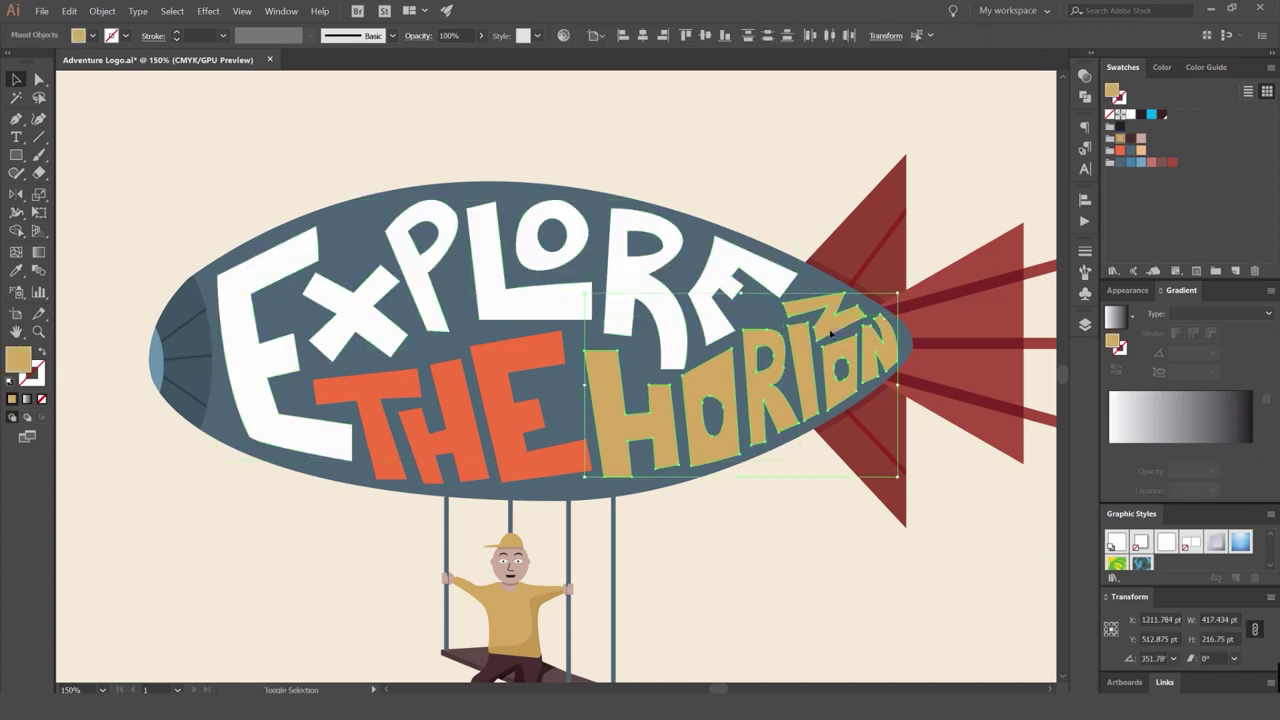
left_click(1124, 115)
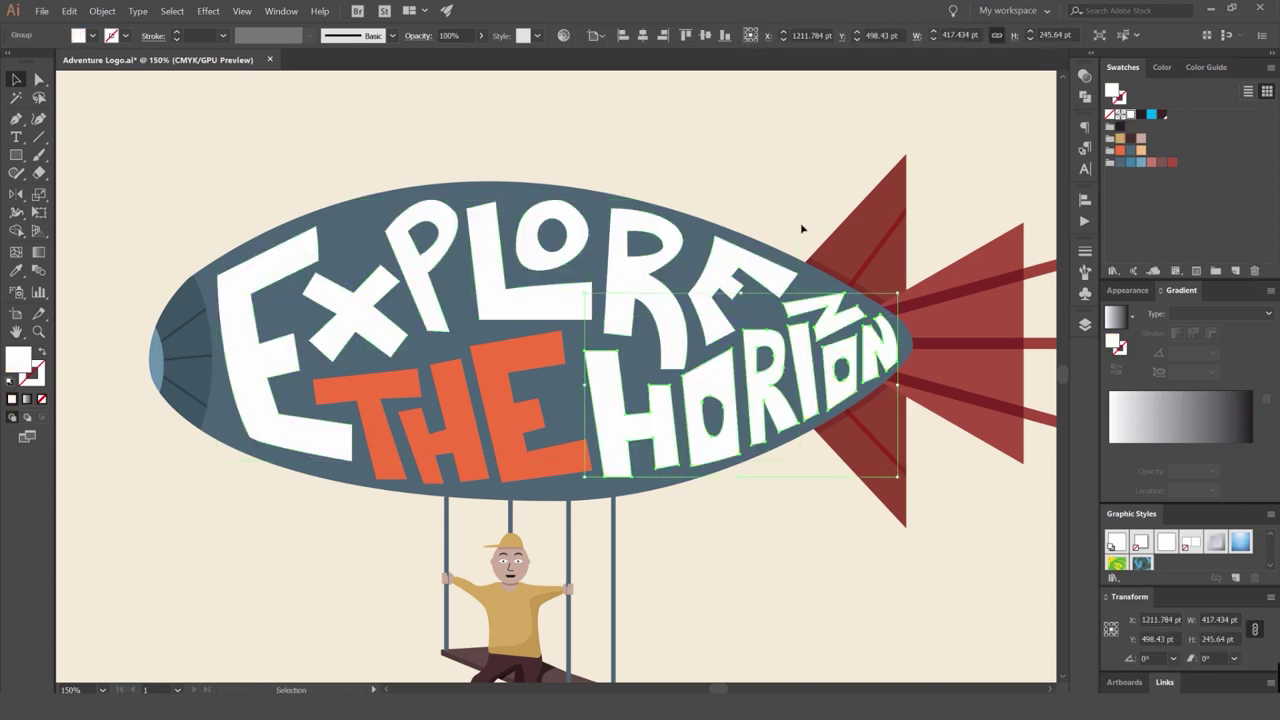
Fill the THE letter group with white.
key("ctrl+alt+bracketright")
left_click(1124, 115)
left_click(794, 134)
scroll(781, 155, "down", 5)
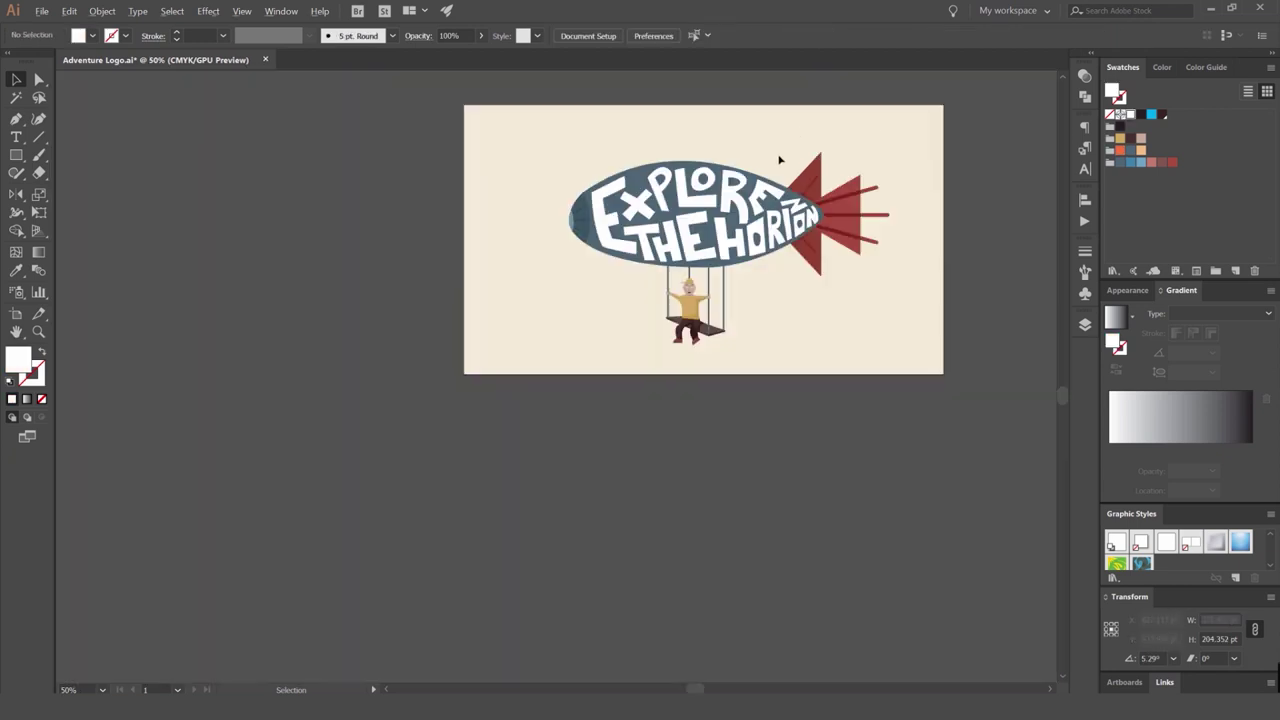
left_click_drag(800, 125, 706, 148)
key("ctrl+plus")
key("ctrl+plus")
key("ctrl+plus")
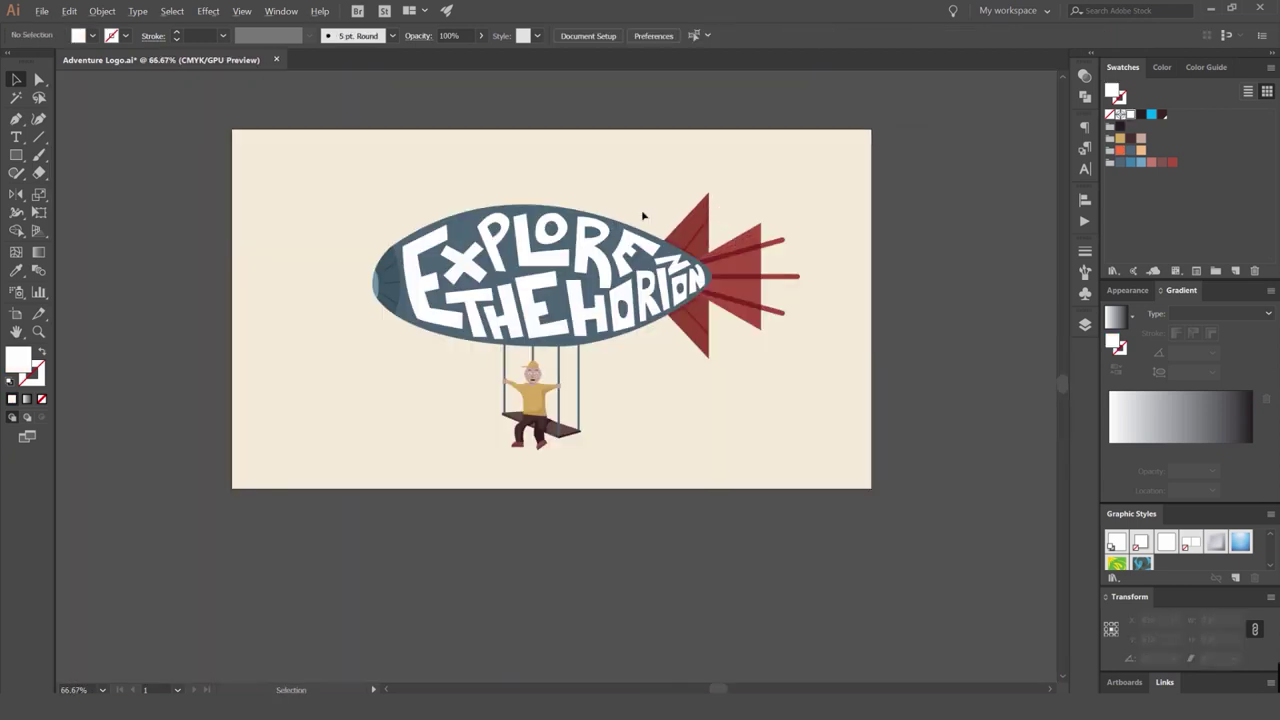
Recolour the word THE with the light peach swatch.
left_click(544, 279)
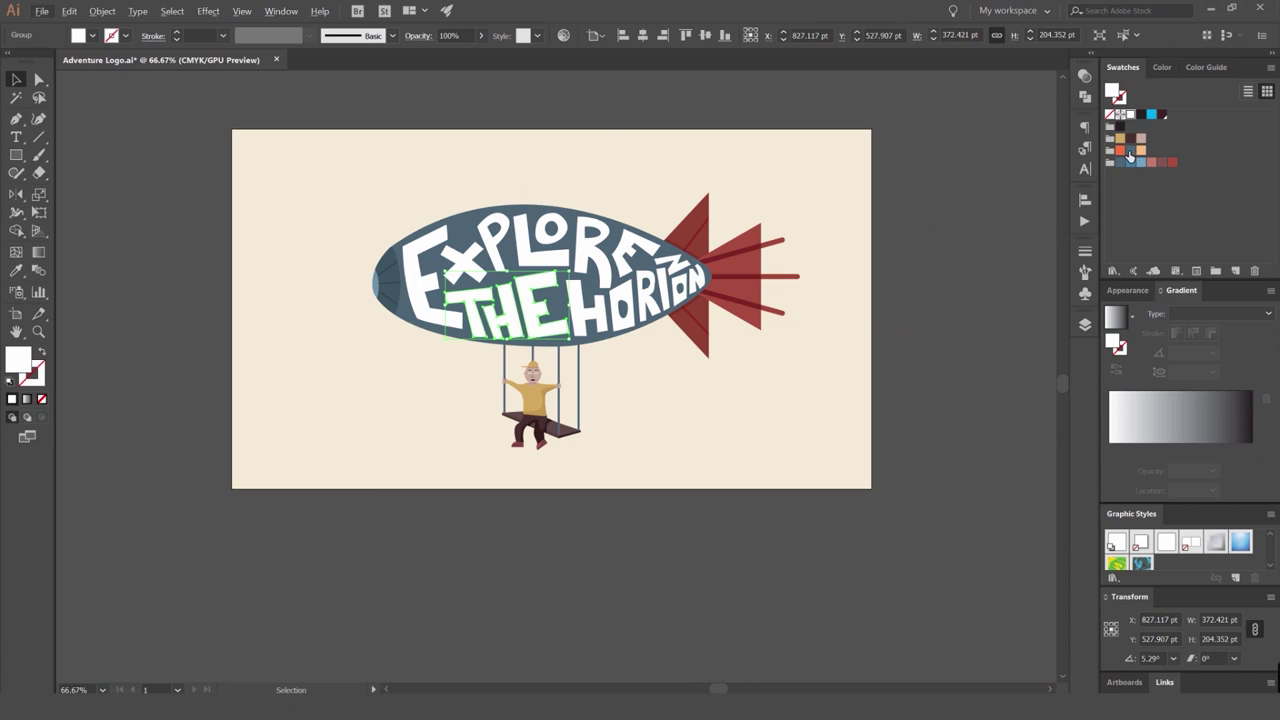
left_click(1121, 151)
key("ctrl+z")
left_click(1142, 151)
left_click(838, 136)
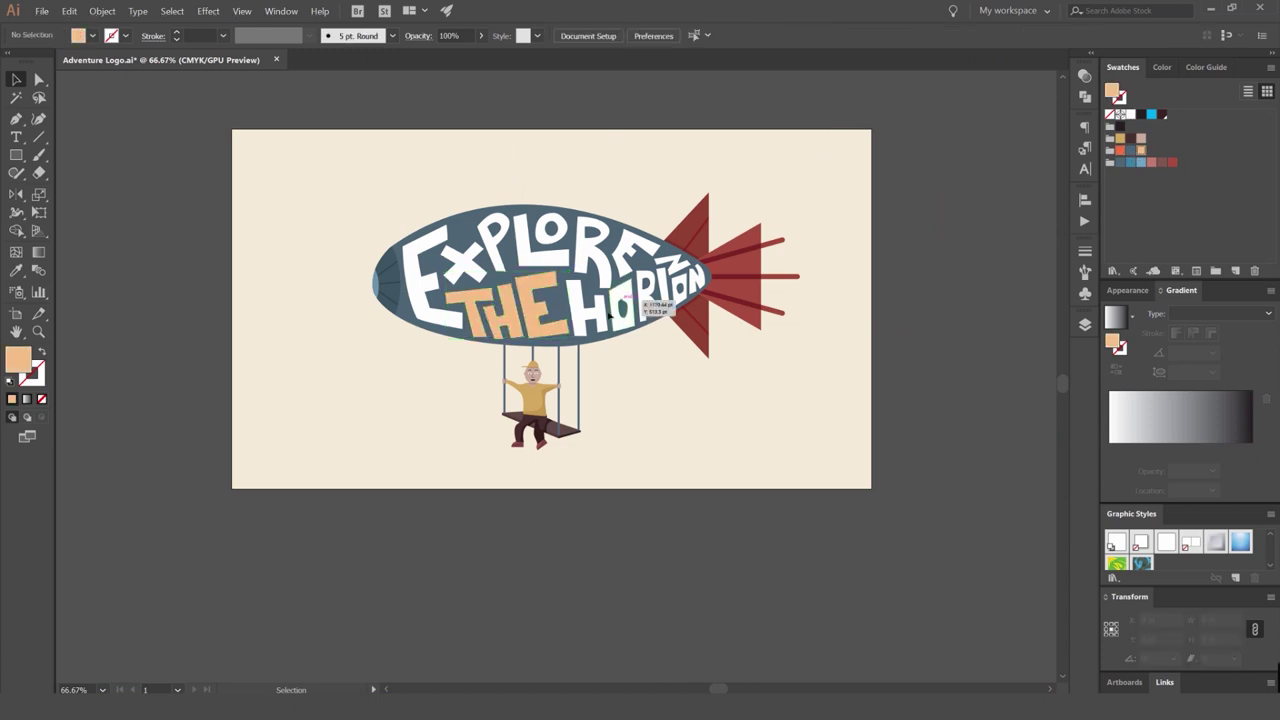
Fill the HORIZON letter group with the light peach swatch.
scroll(609, 315, "up", 2)
left_click(620, 310)
left_click(1141, 151)
left_click(706, 380)
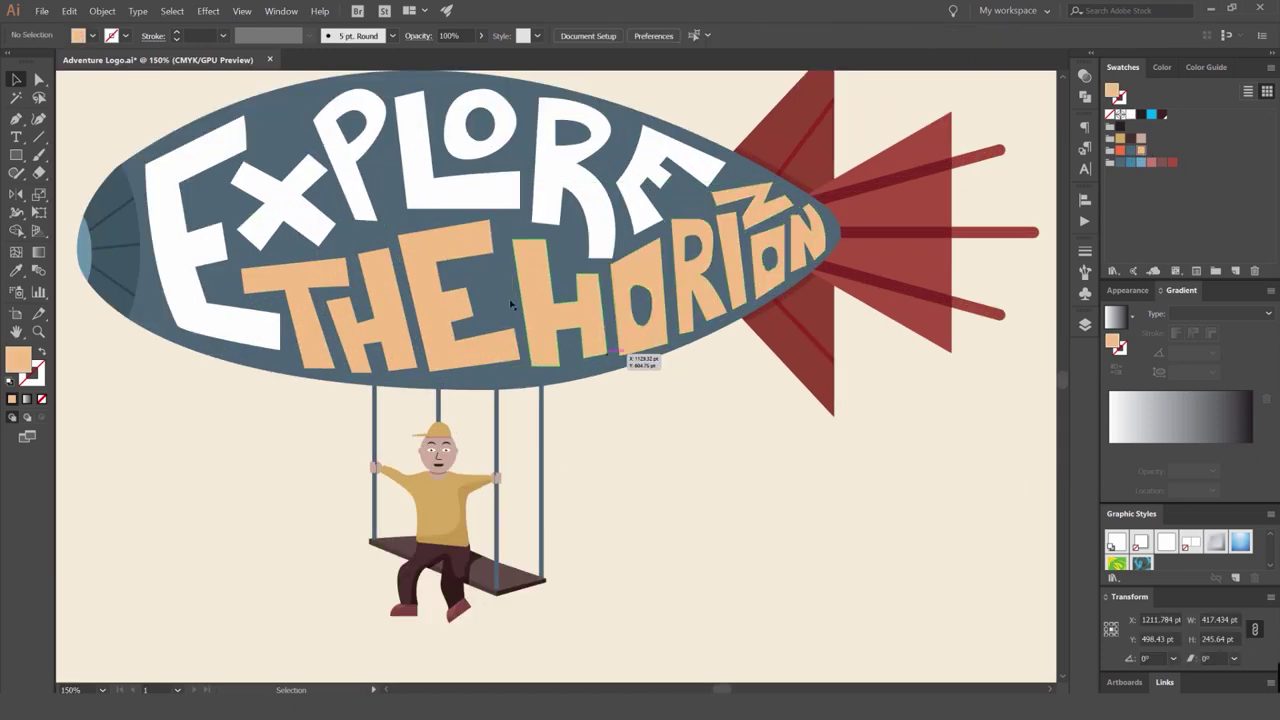
Try the rose and darker blue swatches on the word THE and settle on a light blue fill.
left_click(510, 304)
left_click(1148, 162)
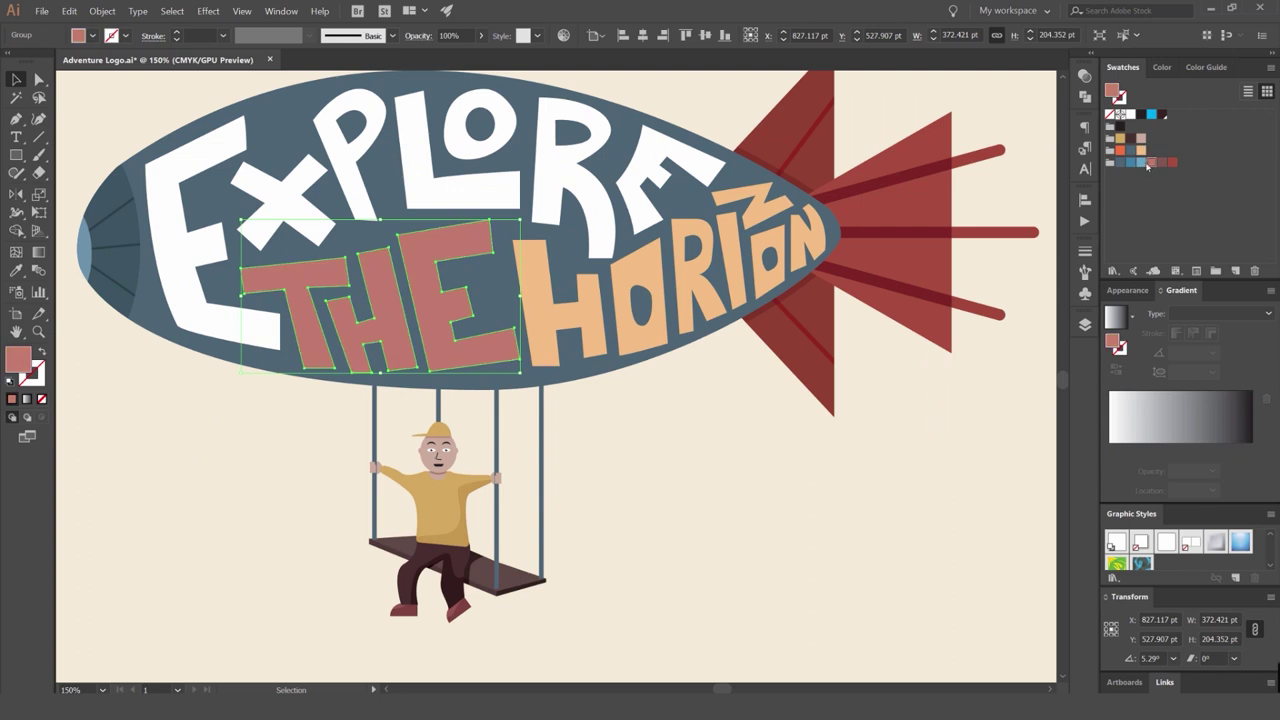
left_click(1136, 162)
left_click(1129, 163)
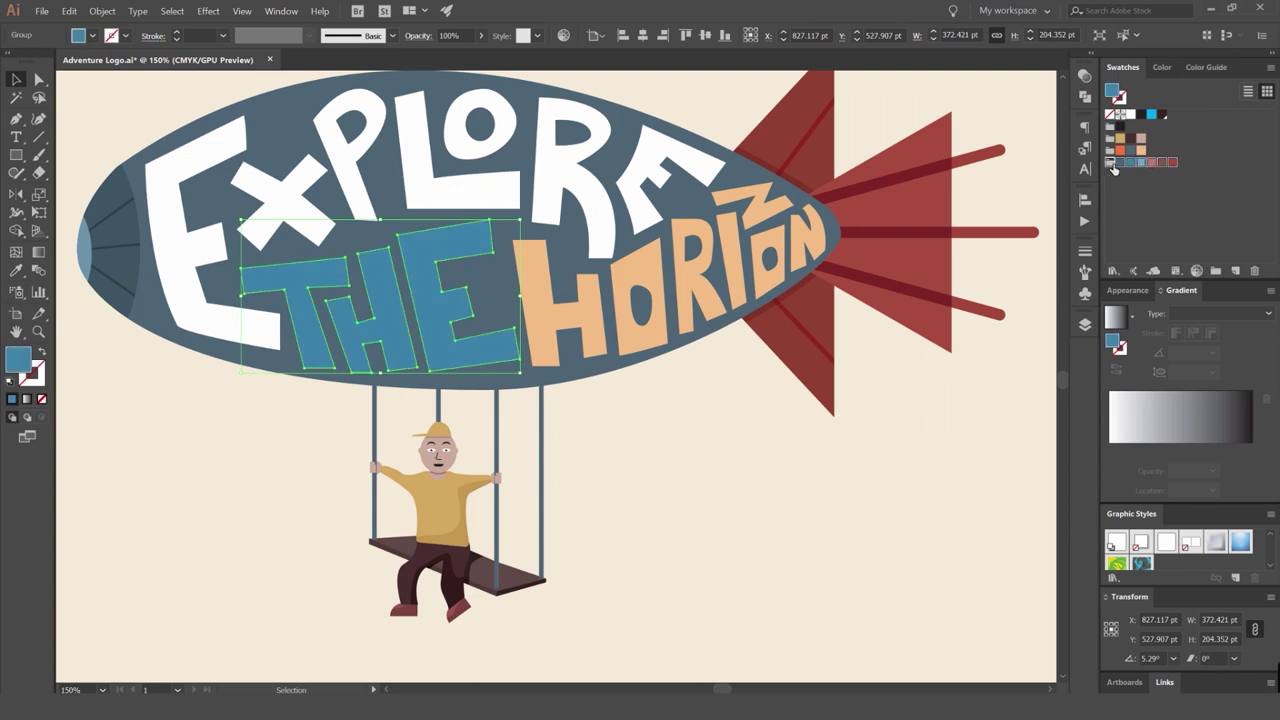
left_click(1121, 162)
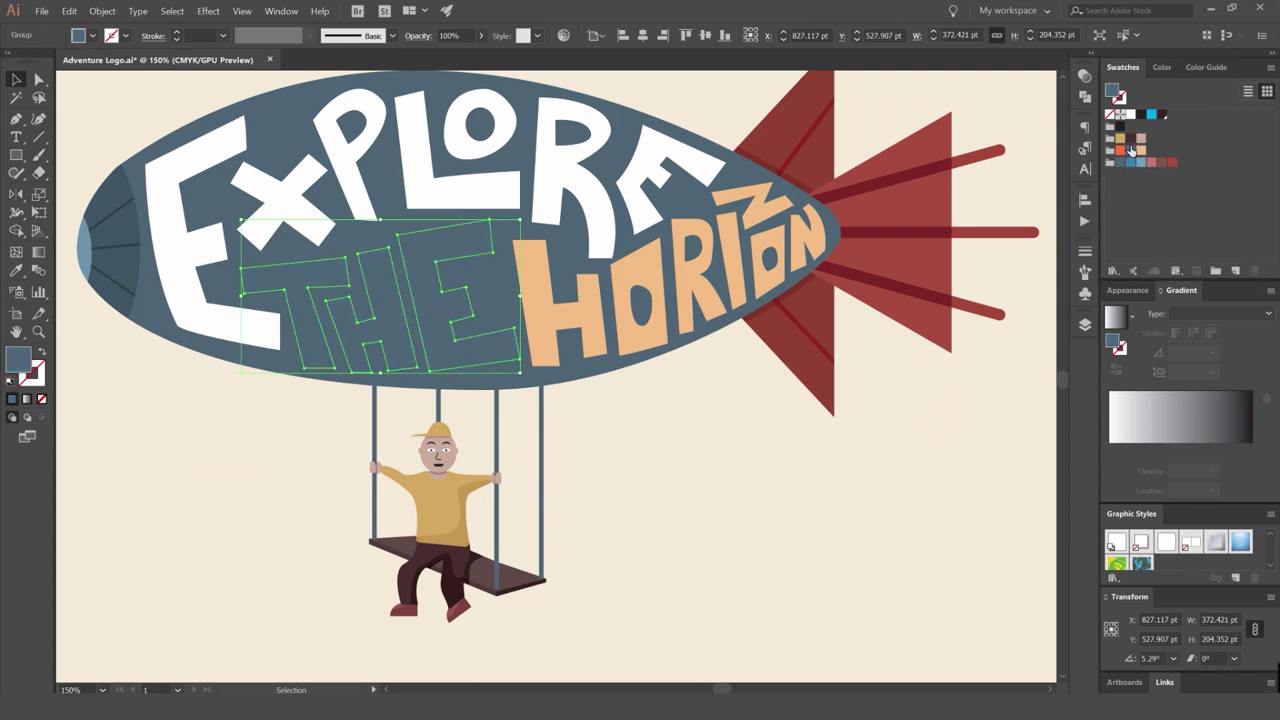
left_click(1136, 162)
left_click(938, 377)
scroll(936, 360, "down", 6)
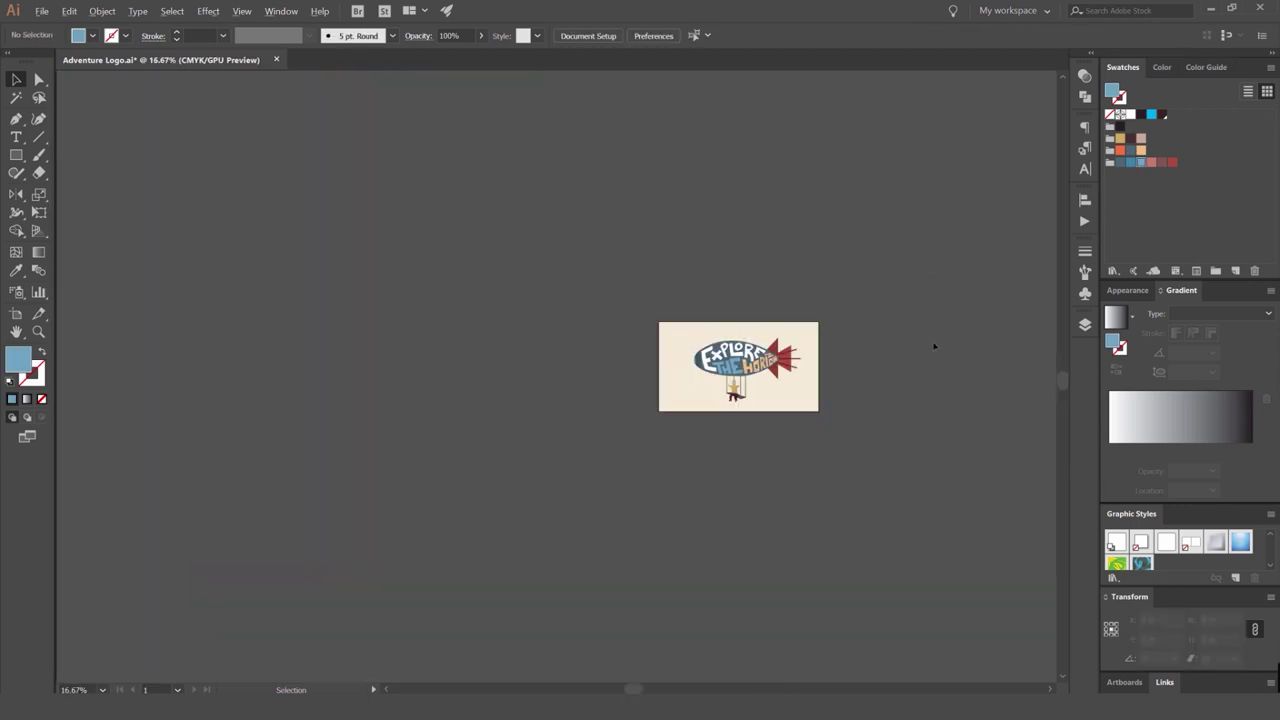
Fill the background rectangle on the bg layer with the slate blue swatch.
scroll(521, 292, "up", 3)
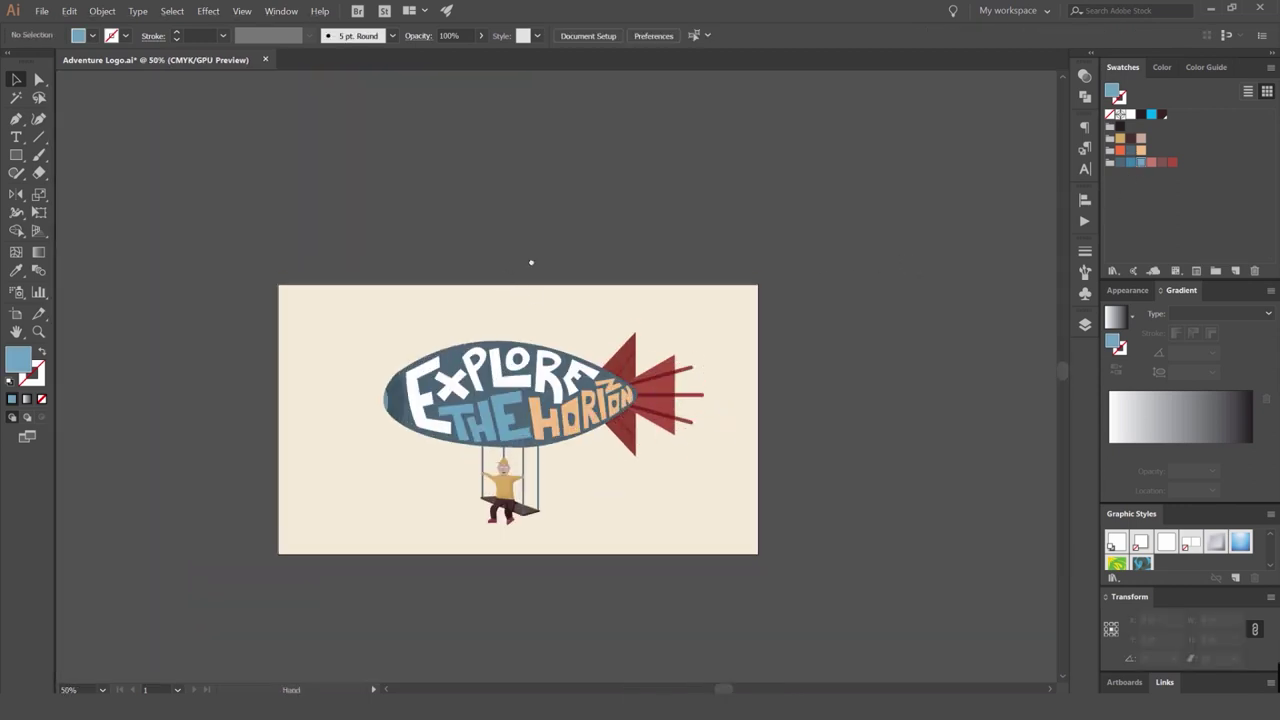
scroll(523, 299, "up", 2)
left_click_drag(675, 188, 603, 95)
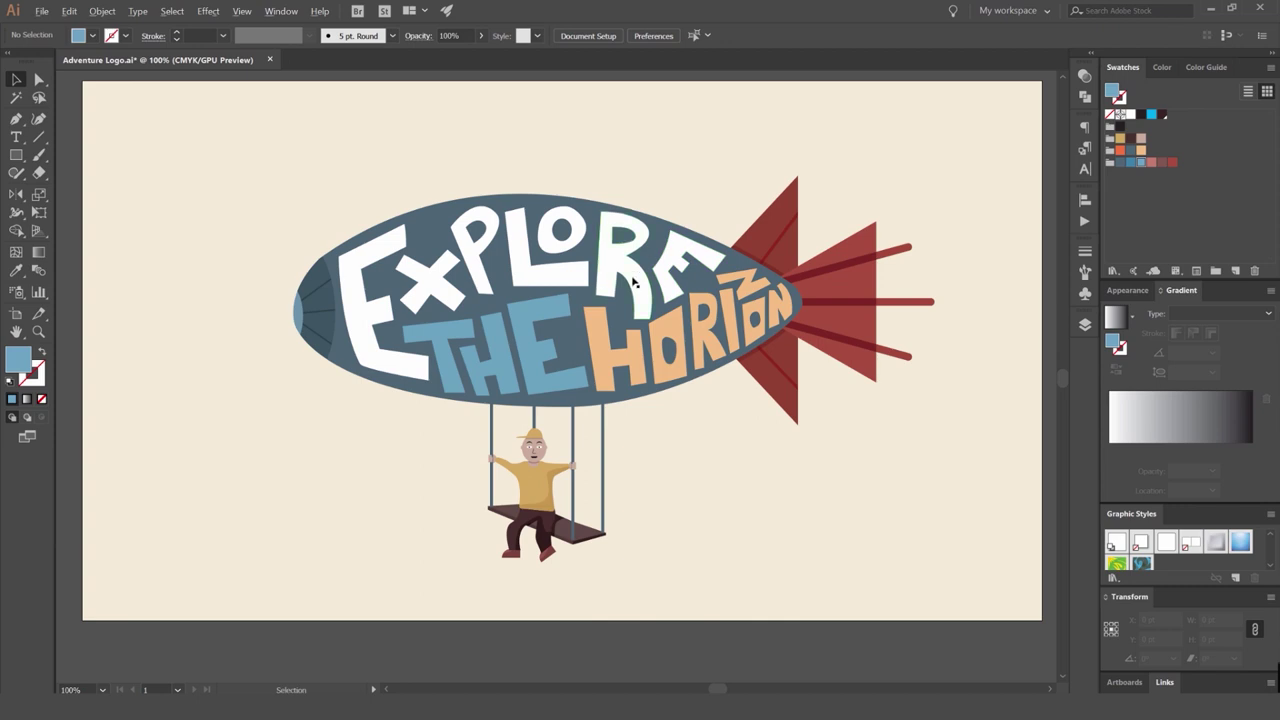
scroll(632, 283, "down", 4)
scroll(829, 257, "up", 2)
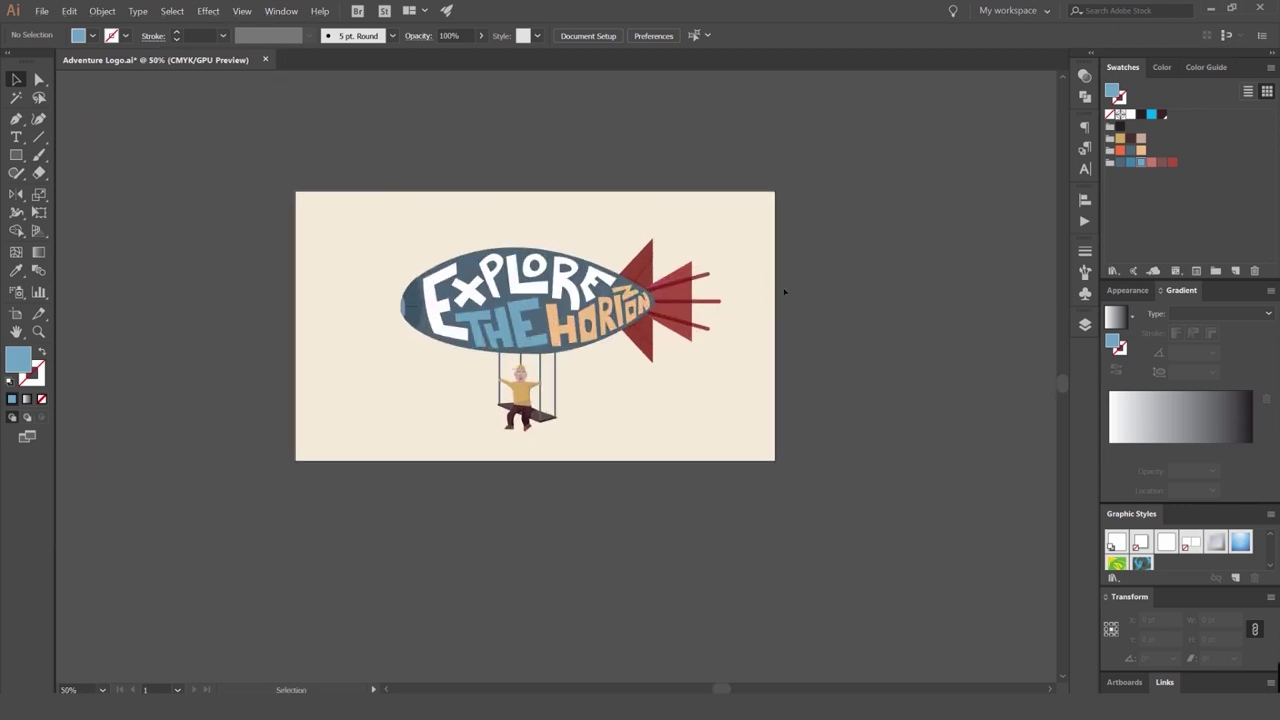
left_click(1085, 324)
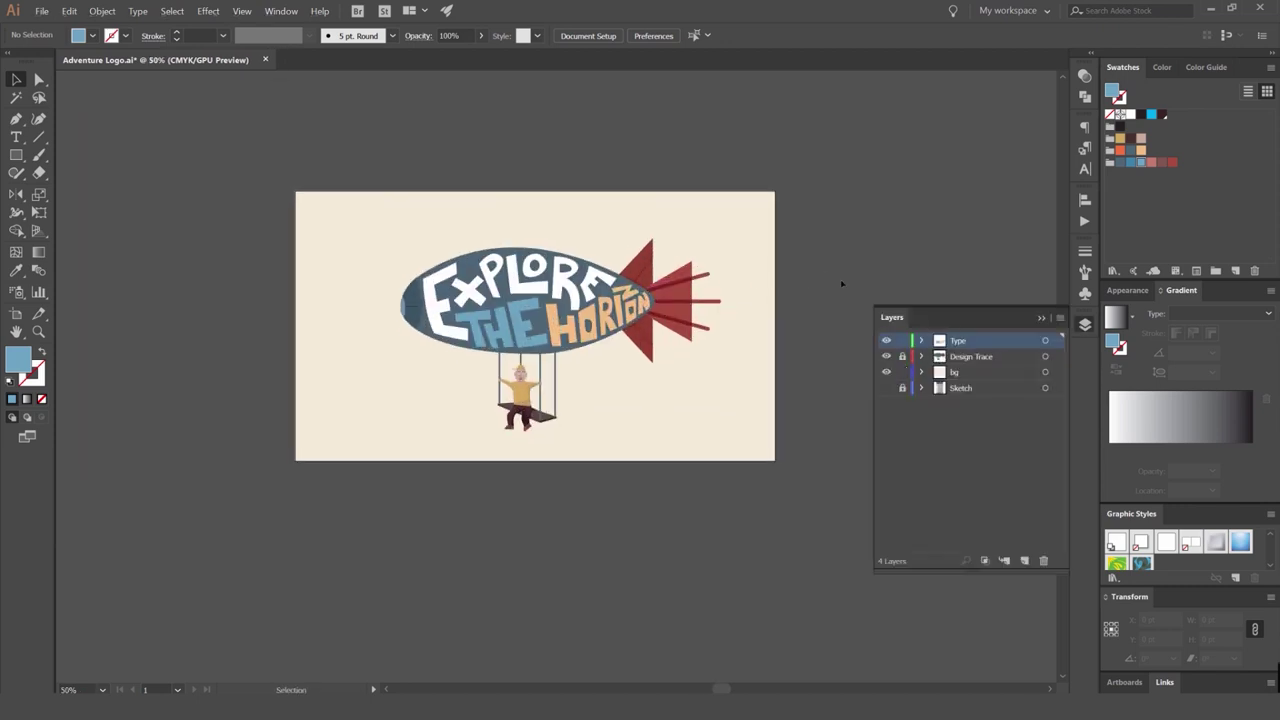
left_click(773, 196)
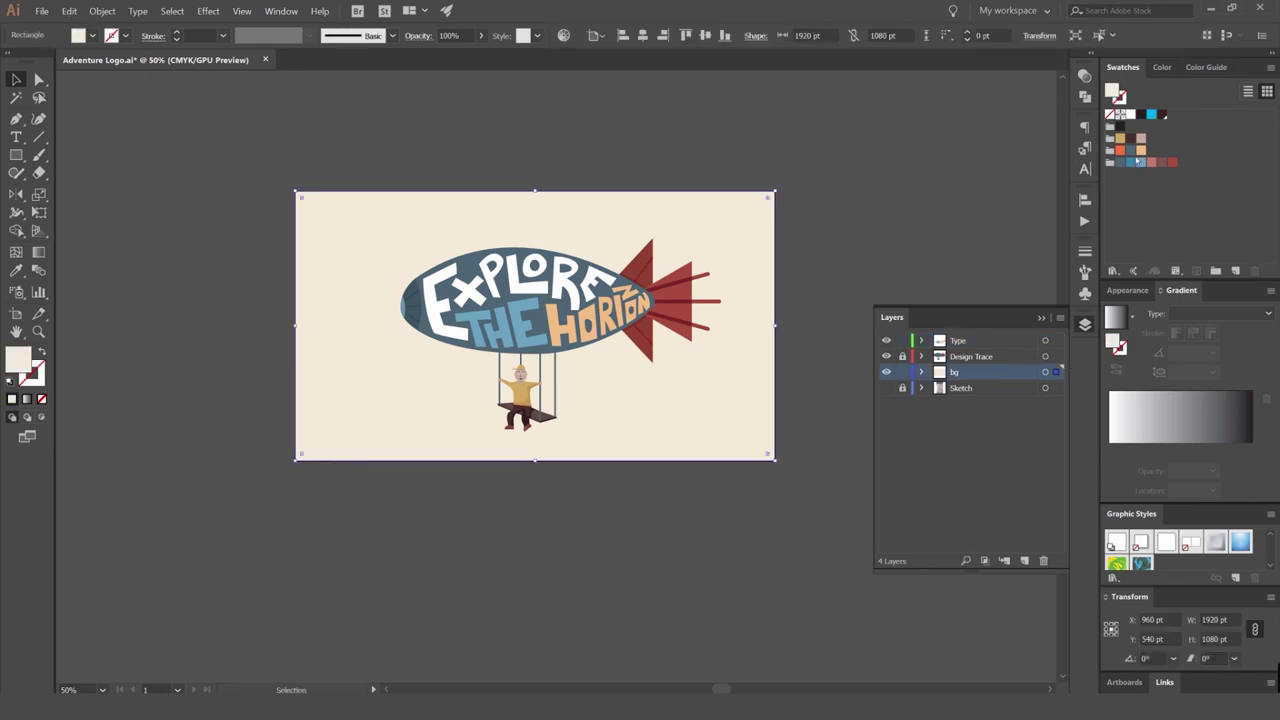
left_click(1131, 150)
left_click(904, 186)
key("ctrl+z")
key("ctrl+shift+z")
Darken the background rectangle's fill by setting its K value to 60%, and deselect it.
left_click(1162, 68)
scroll(1249, 147, "up", 9)
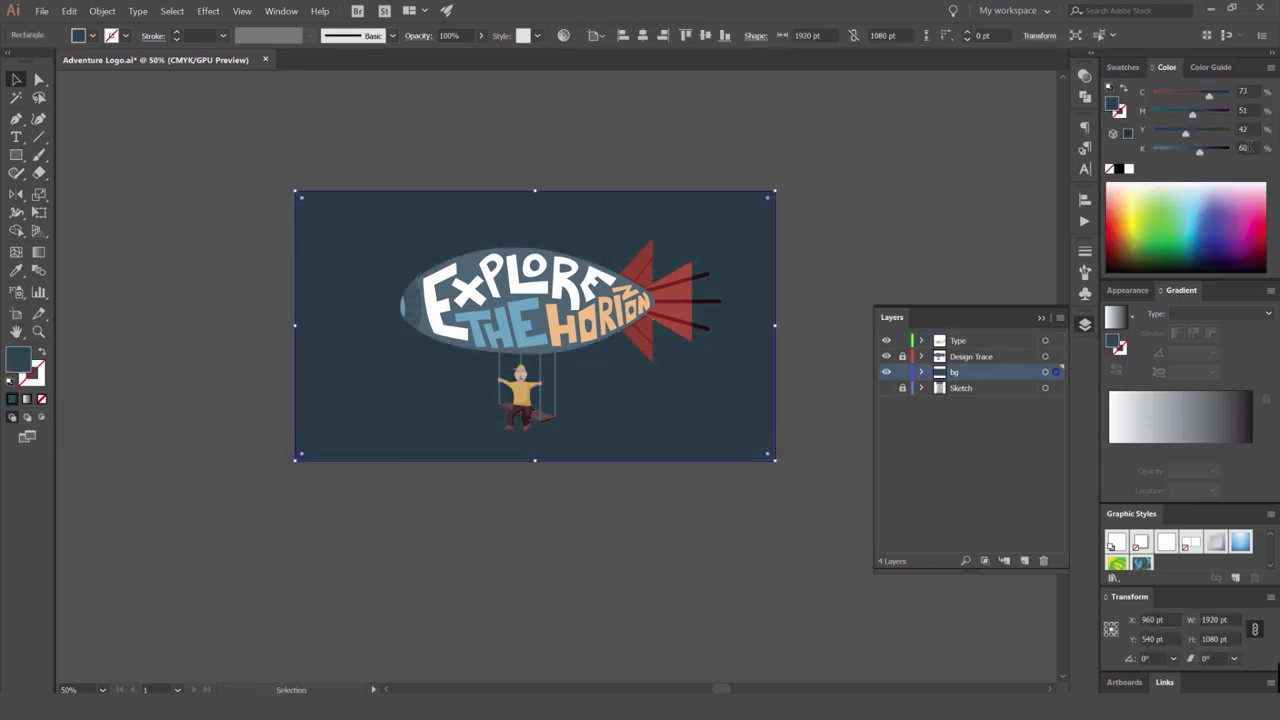
scroll(1249, 147, "down", 4)
type("60")
scroll(1246, 148, "down", 1)
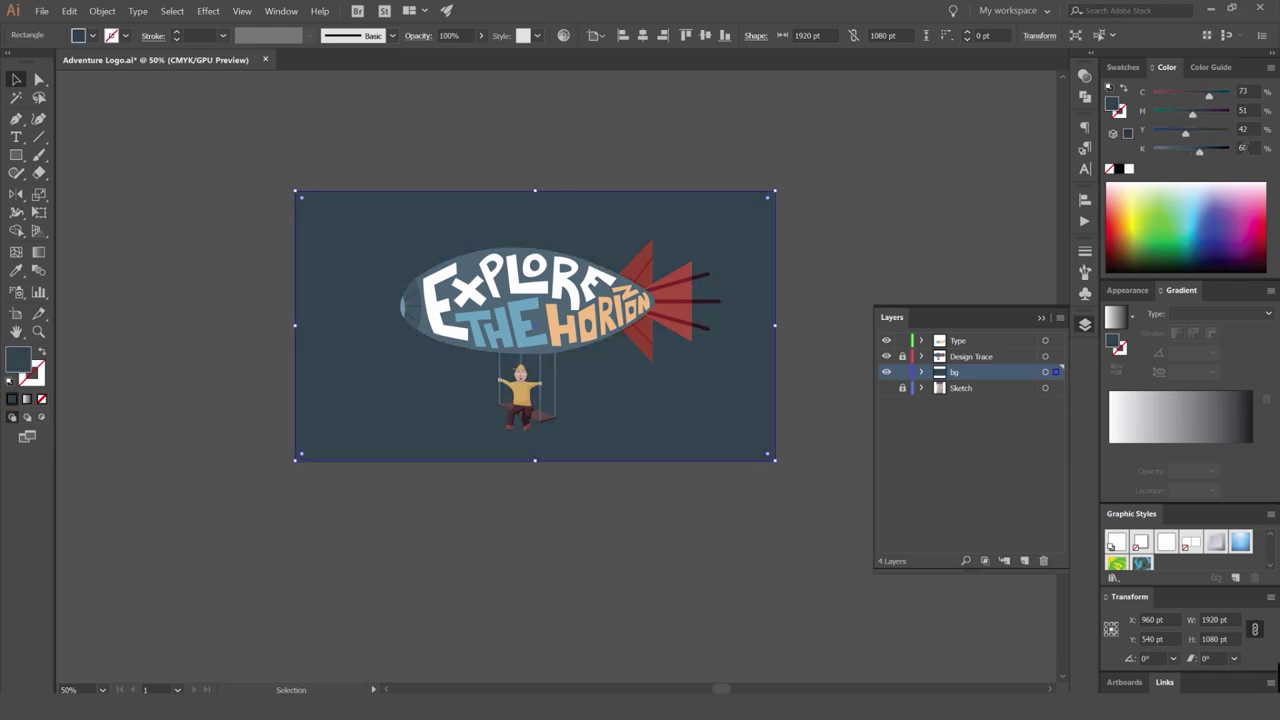
left_click(957, 148)
scroll(930, 163, "down", 4)
scroll(616, 191, "up", 4)
left_click_drag(616, 196, 893, 242)
left_click(1085, 324)
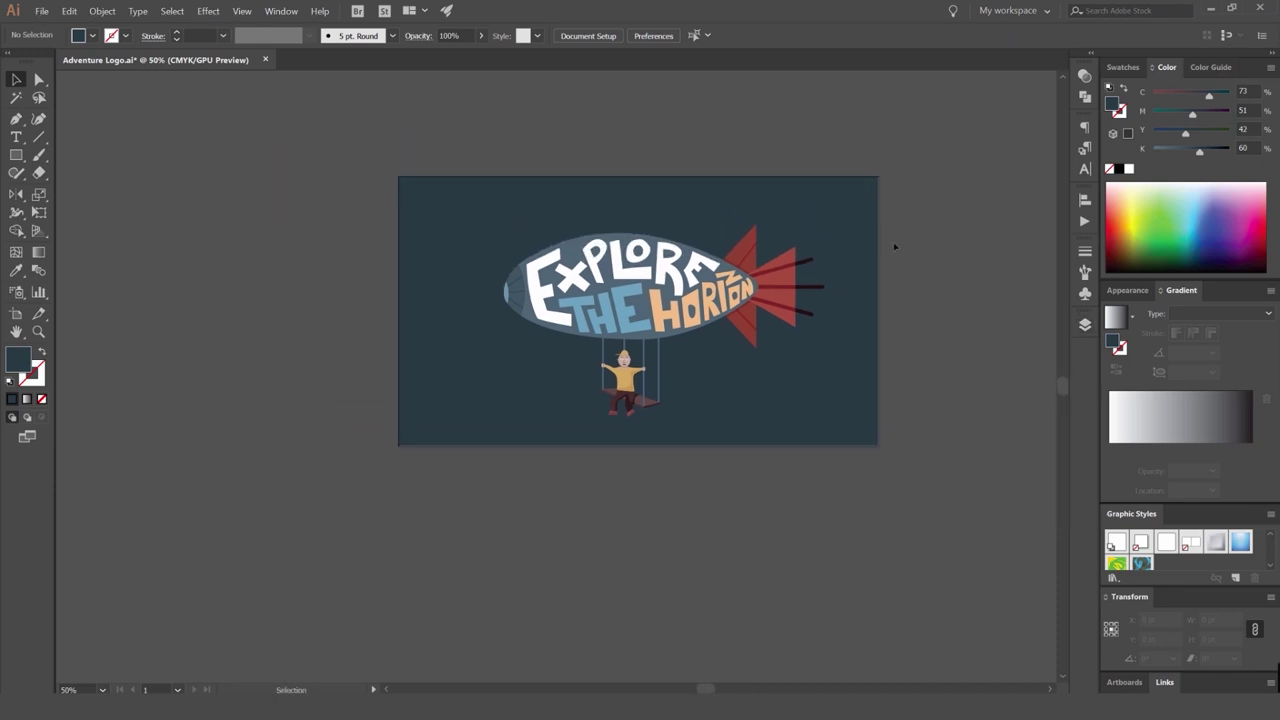
Start a Roughen effect on the EXPLORE letter group with the preview on, keeping the dialog clear of the lettering.
scroll(892, 246, "up", 2)
left_click_drag(482, 255, 647, 218)
scroll(588, 296, "up", 1)
left_click(645, 224)
left_click(605, 320)
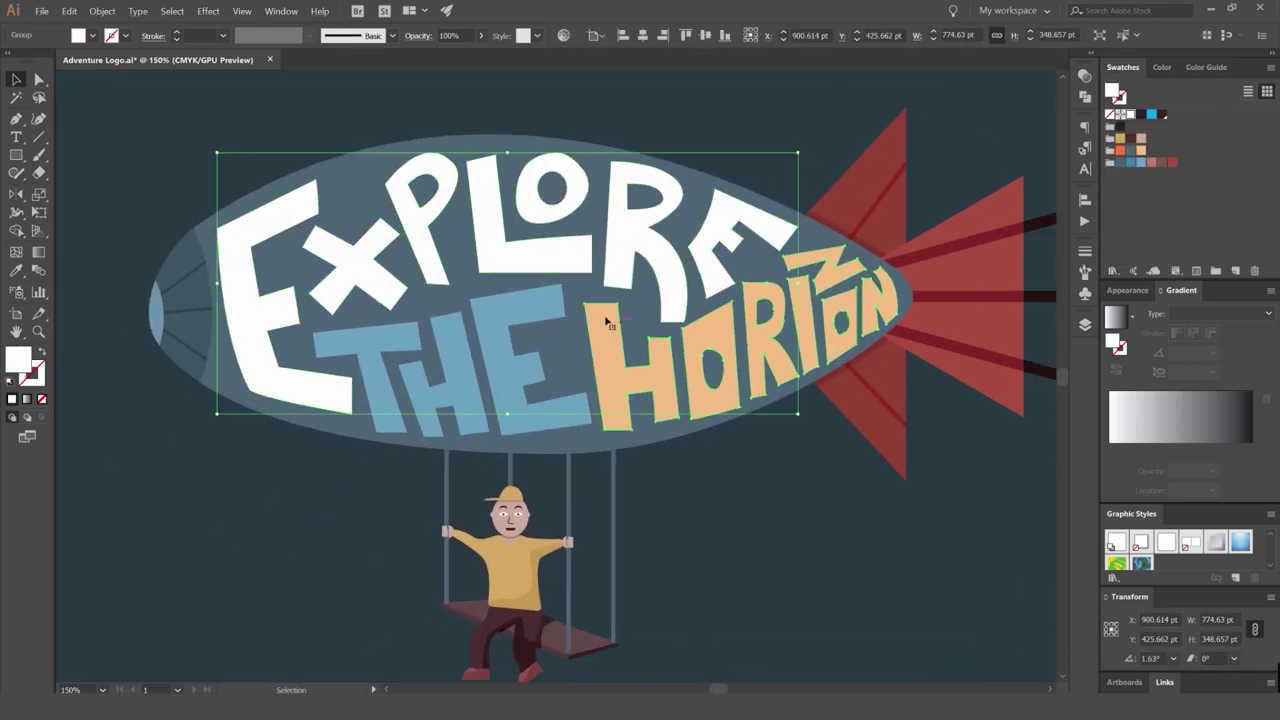
left_click(536, 312)
left_click(548, 258)
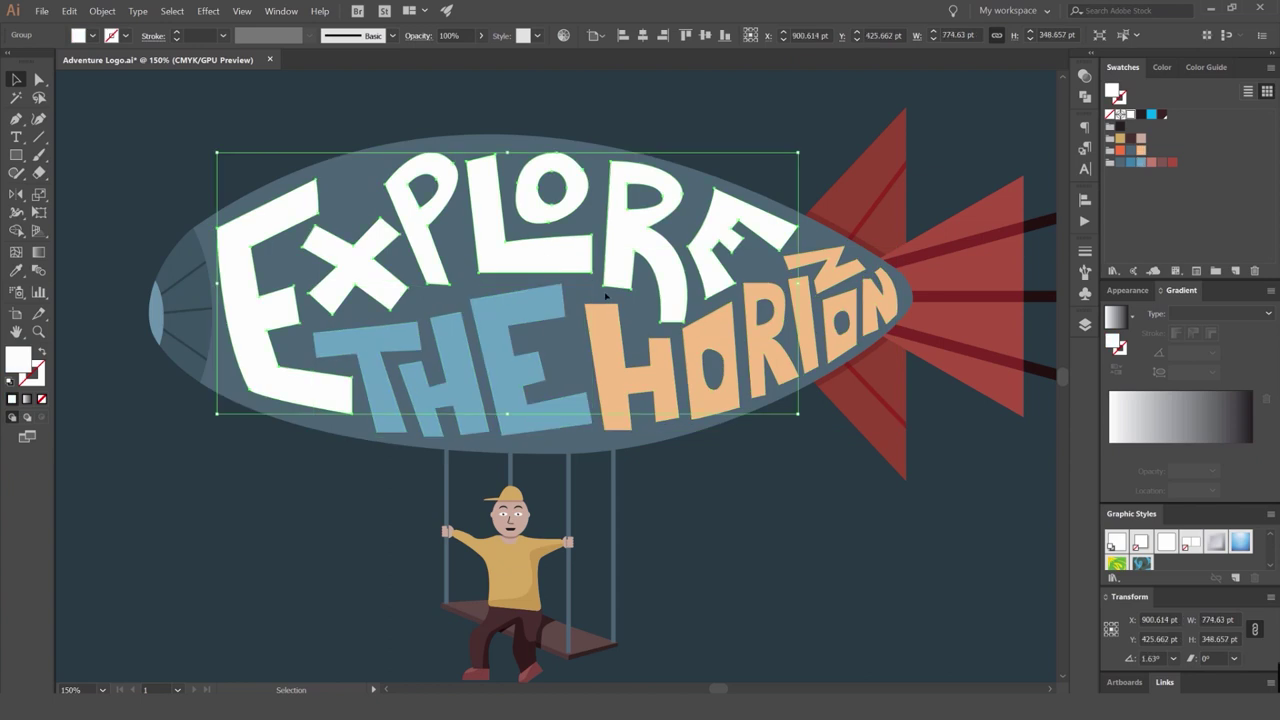
left_click(214, 11)
mouse_move(248, 124)
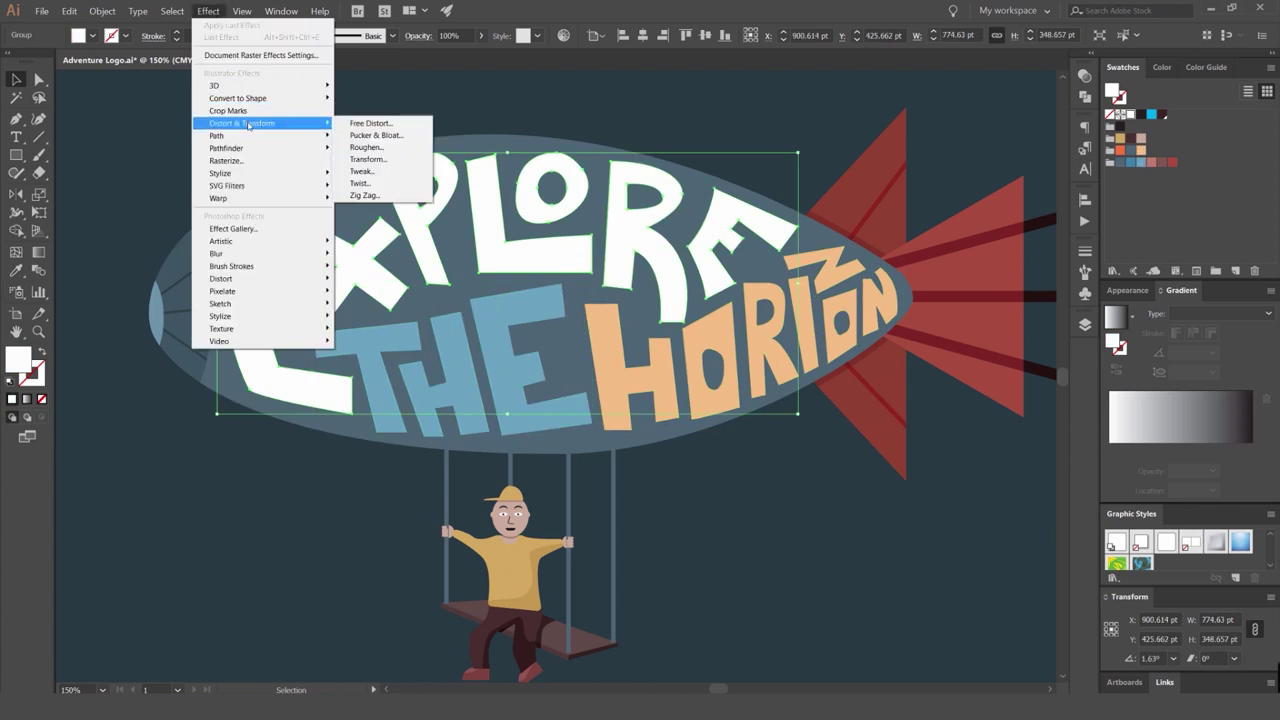
left_click(366, 147)
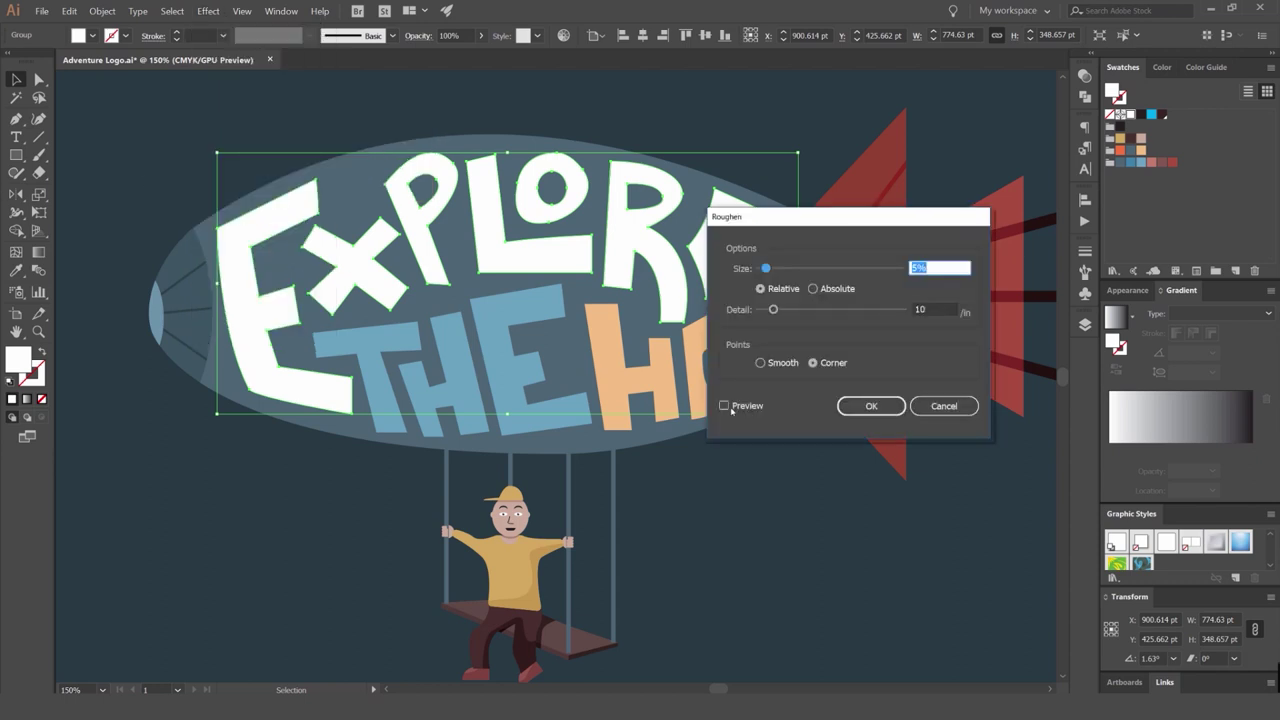
left_click(725, 406)
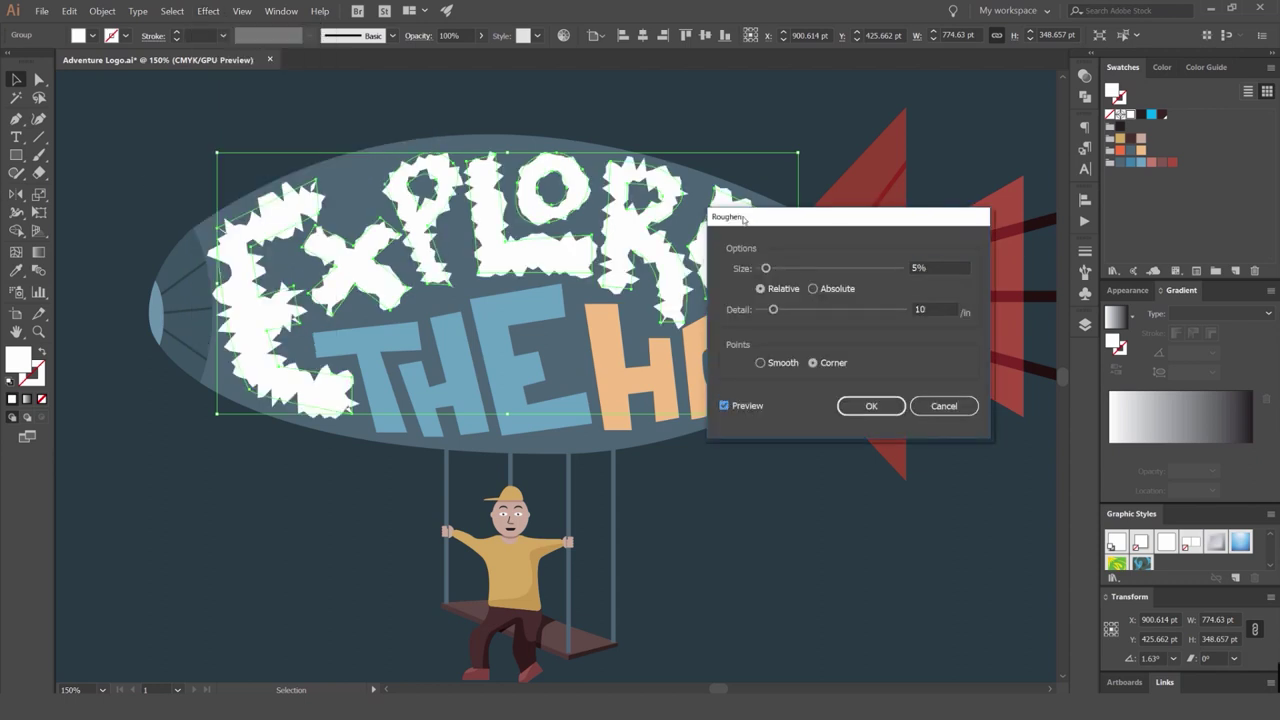
left_click_drag(746, 220, 778, 255)
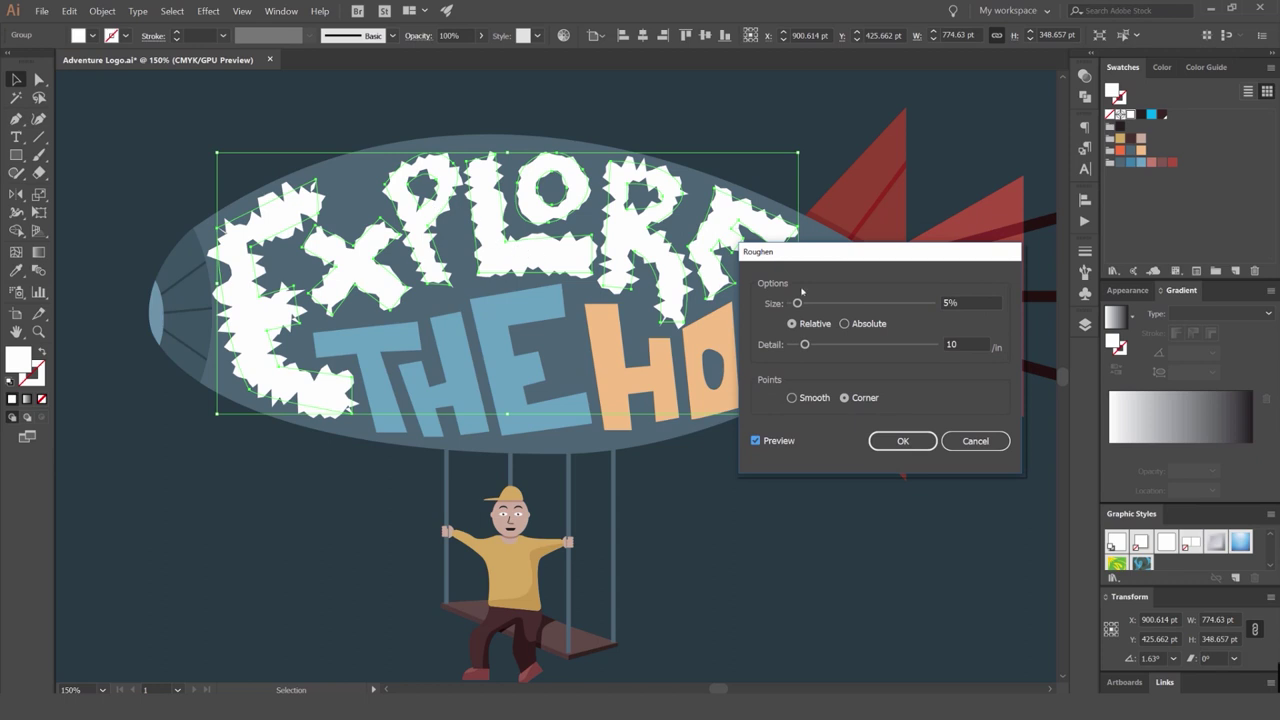
Set the Roughen size to 0.1% and the detail to 0.2 per inch.
double_click(948, 303)
type("0.")
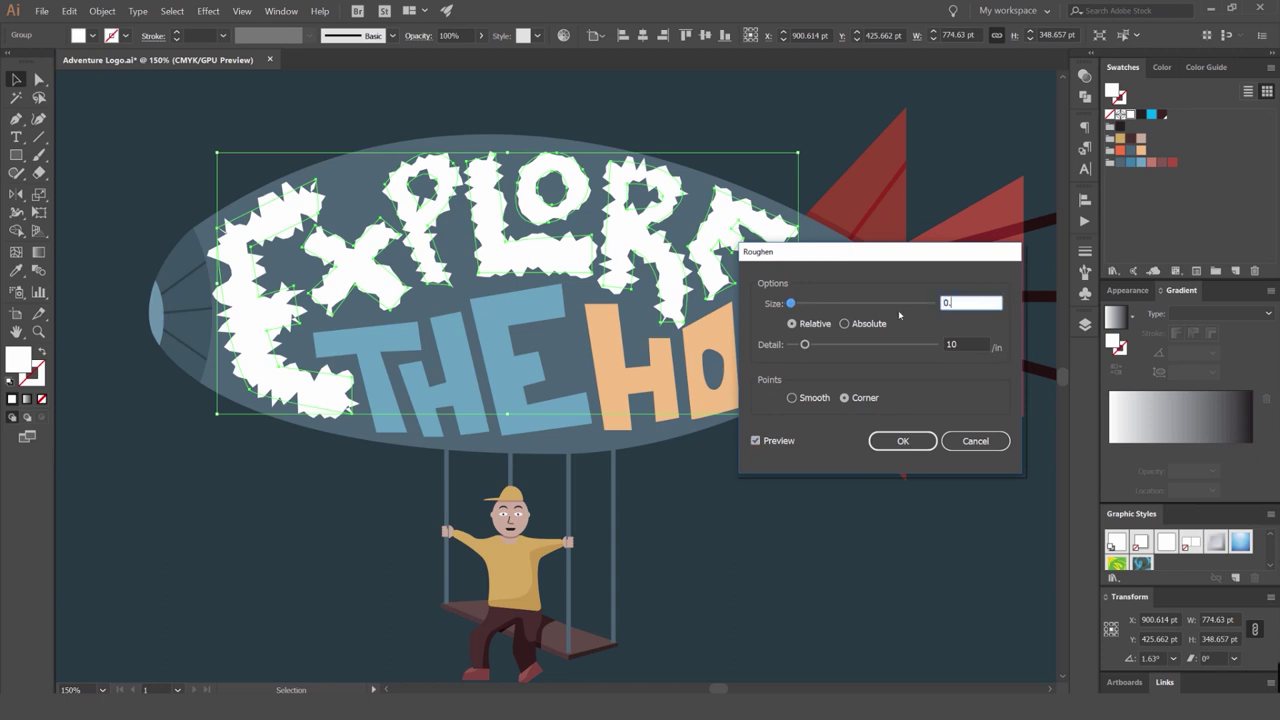
type("1")
key("Tab")
type("0.2")
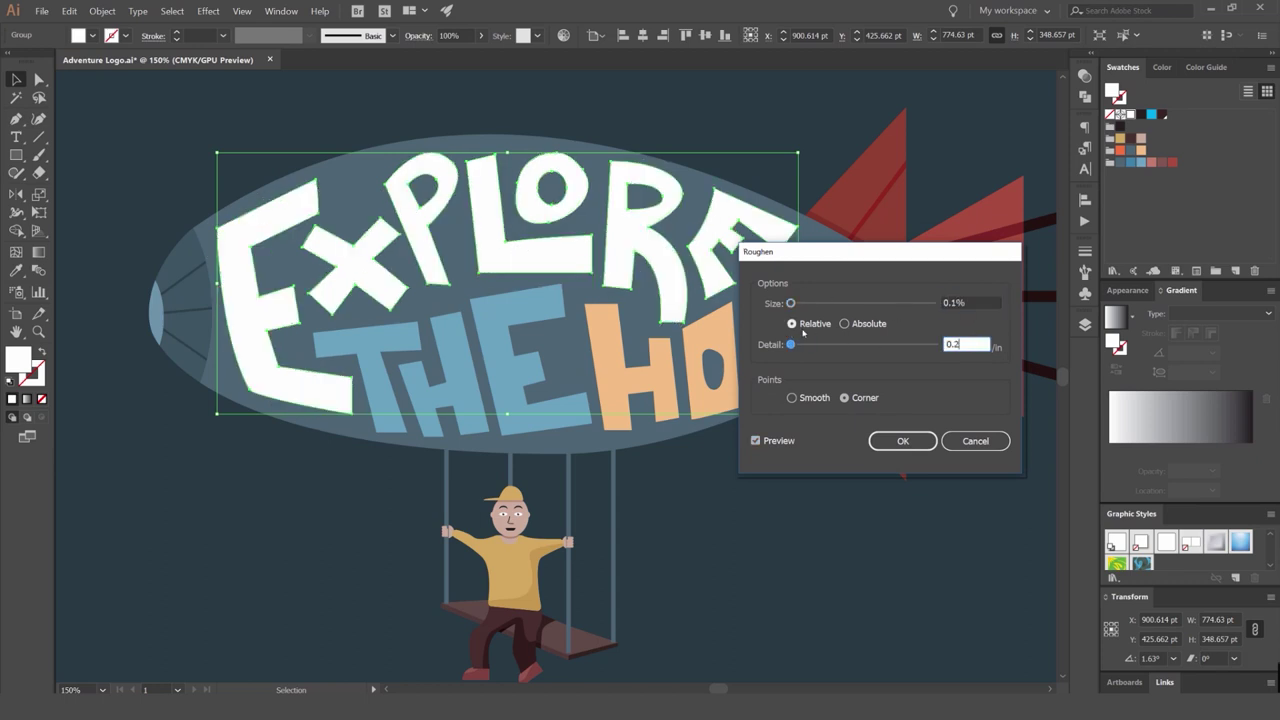
Raise the Roughen detail to 6 per inch and switch its points to Smooth.
double_click(950, 303)
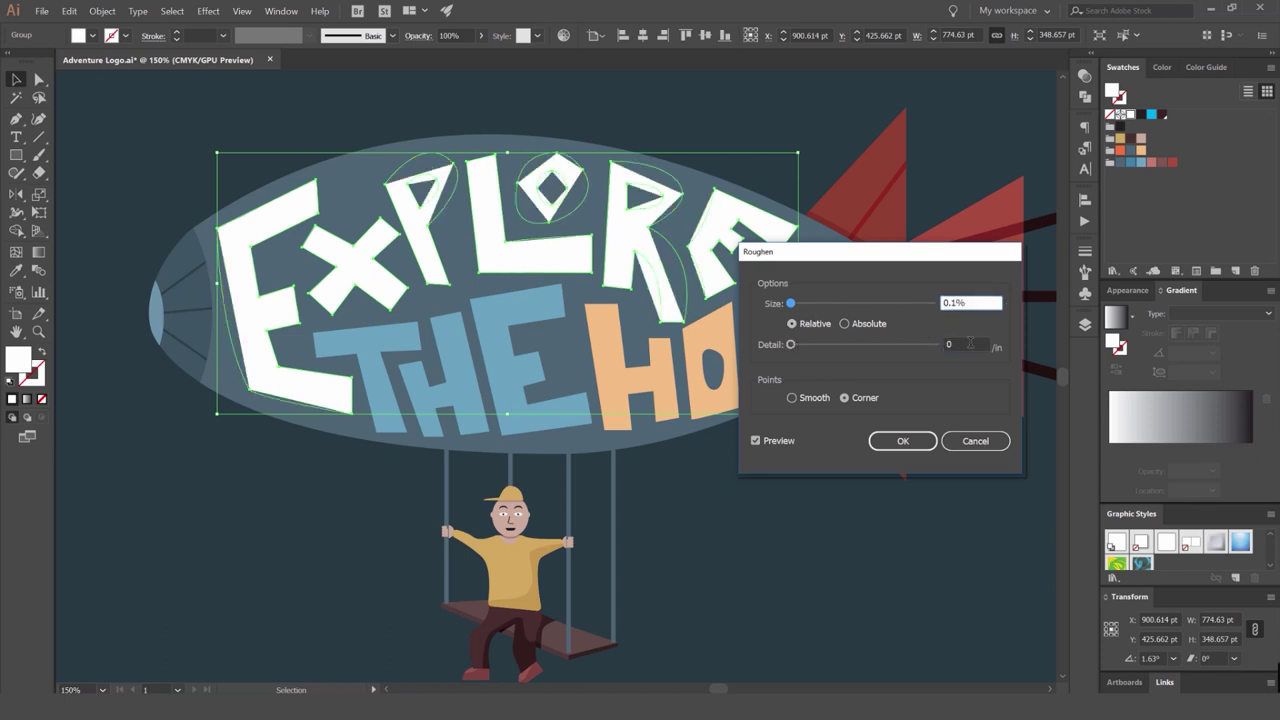
scroll(970, 344, "up", 4)
scroll(967, 346, "up", 3)
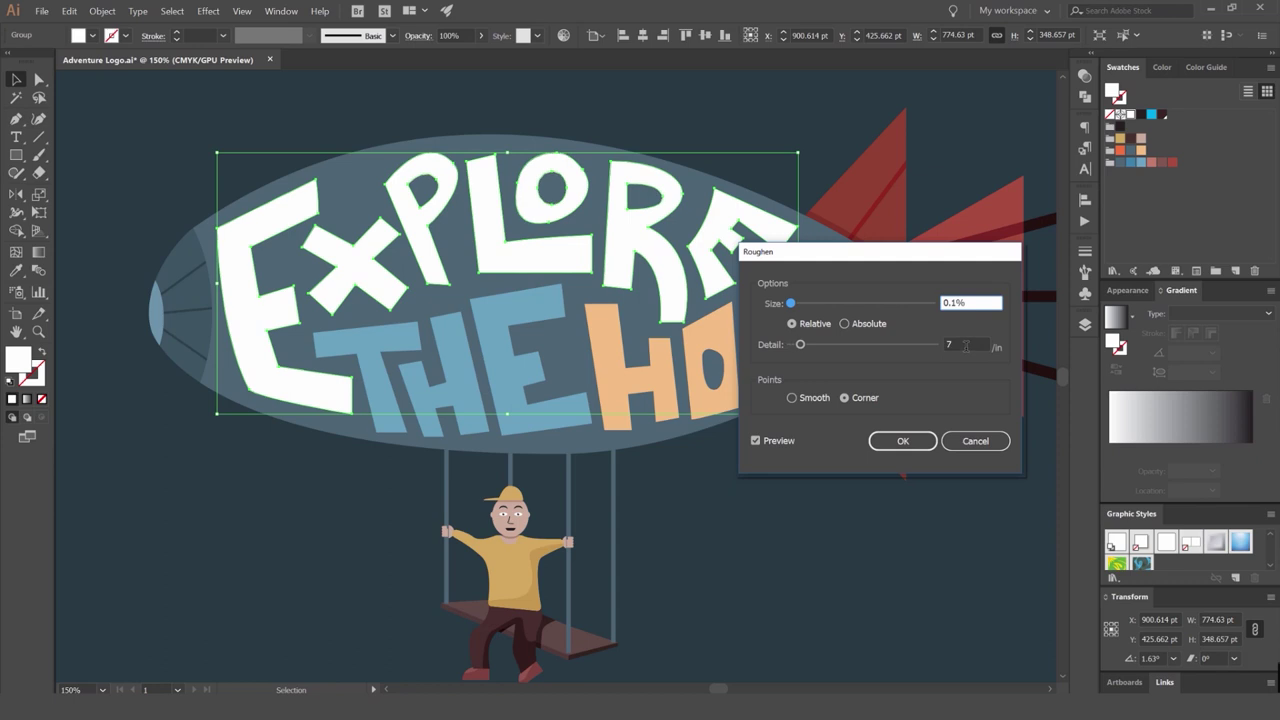
left_click(792, 398)
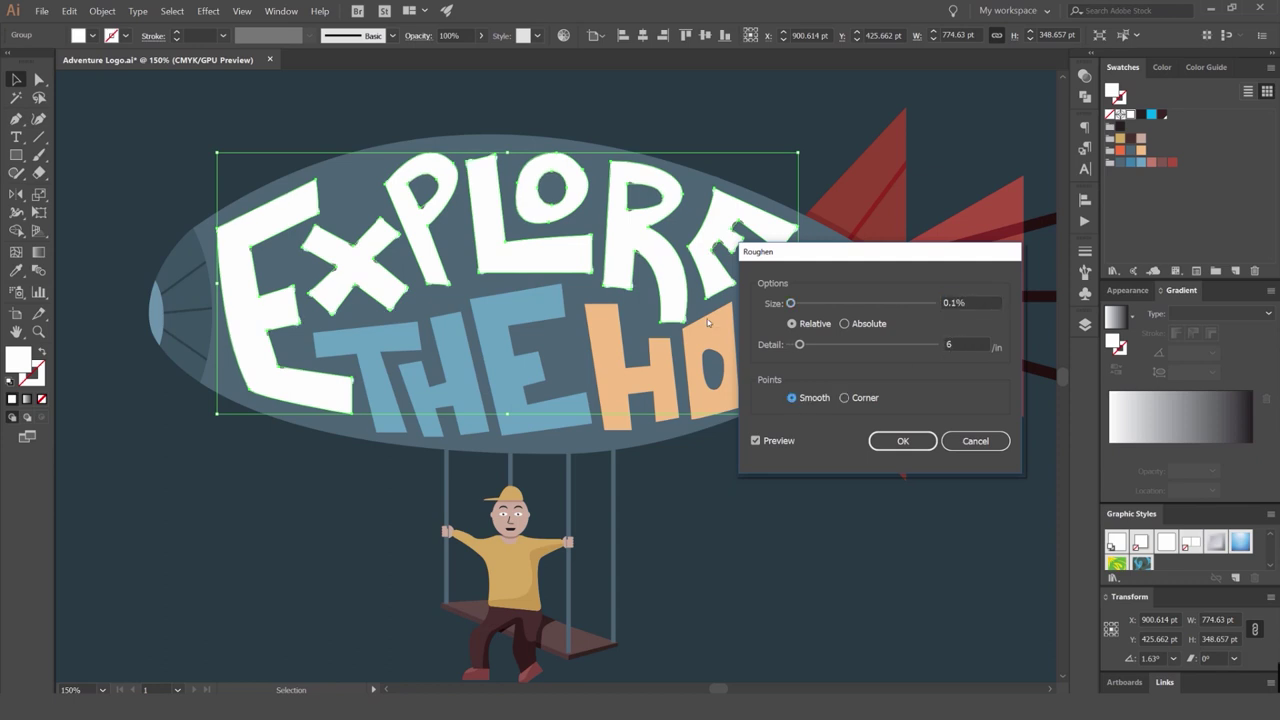
Try a Roughen detail of 0.2 per inch, and lower it to 0.1 per inch.
double_click(968, 338)
type("0.2")
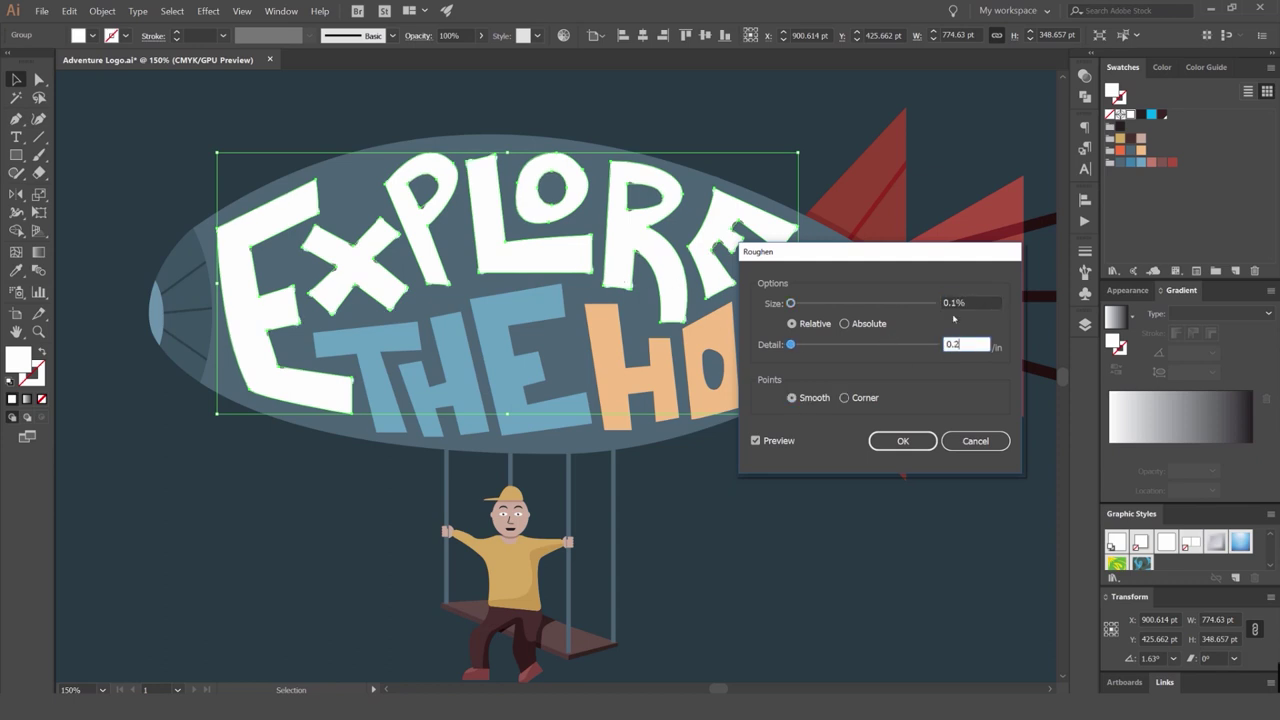
left_click(958, 302)
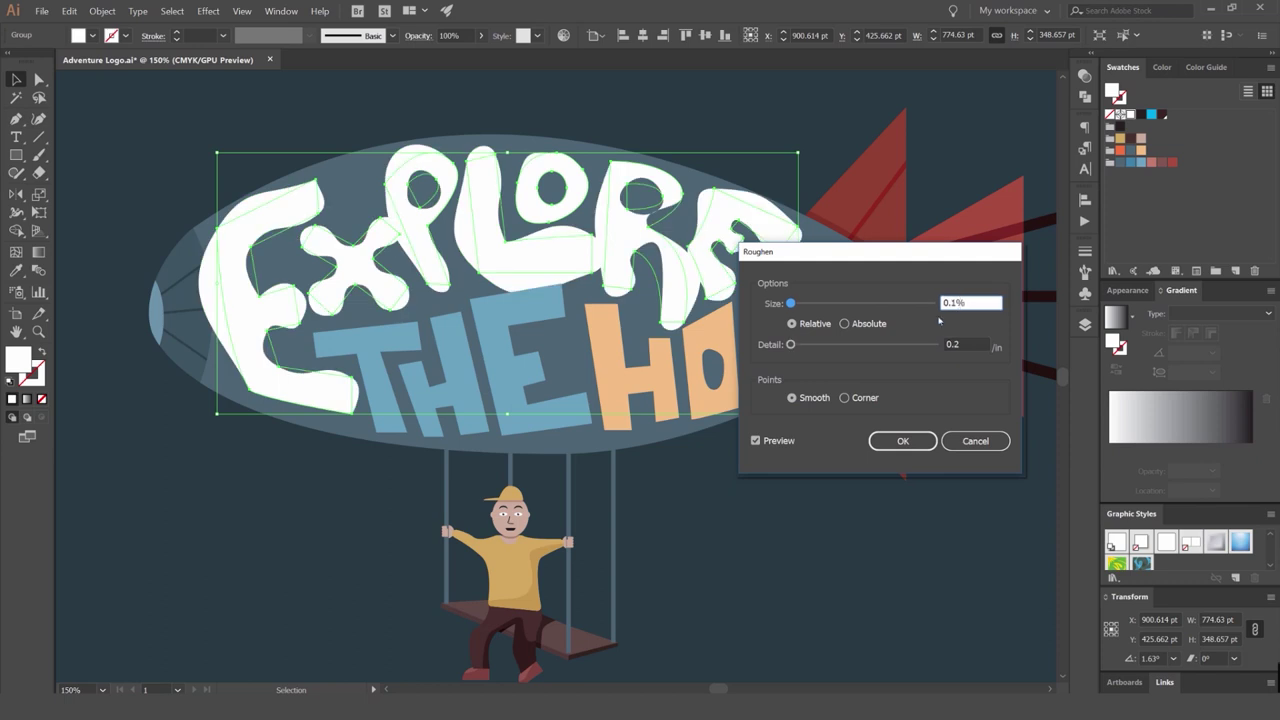
left_click(962, 343)
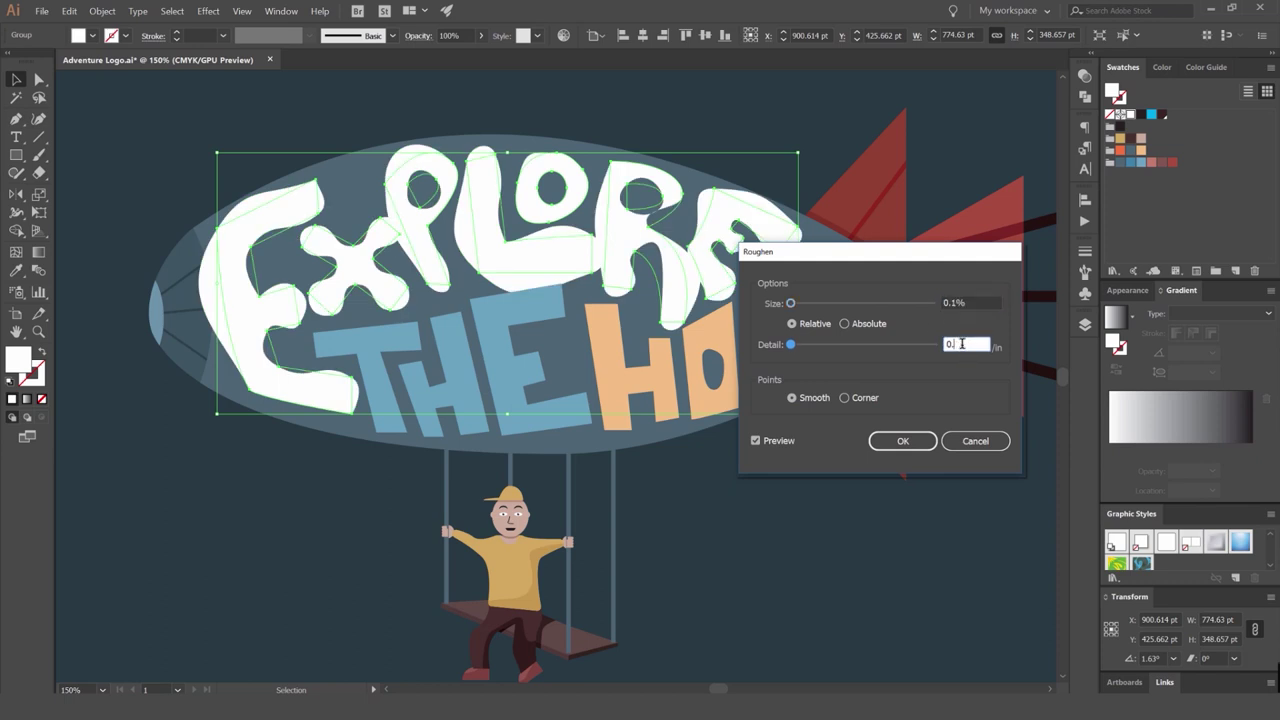
type(".1")
Try larger relative Roughen sizes up to 24% on the lettering and bring the size back down to 0.
double_click(960, 302)
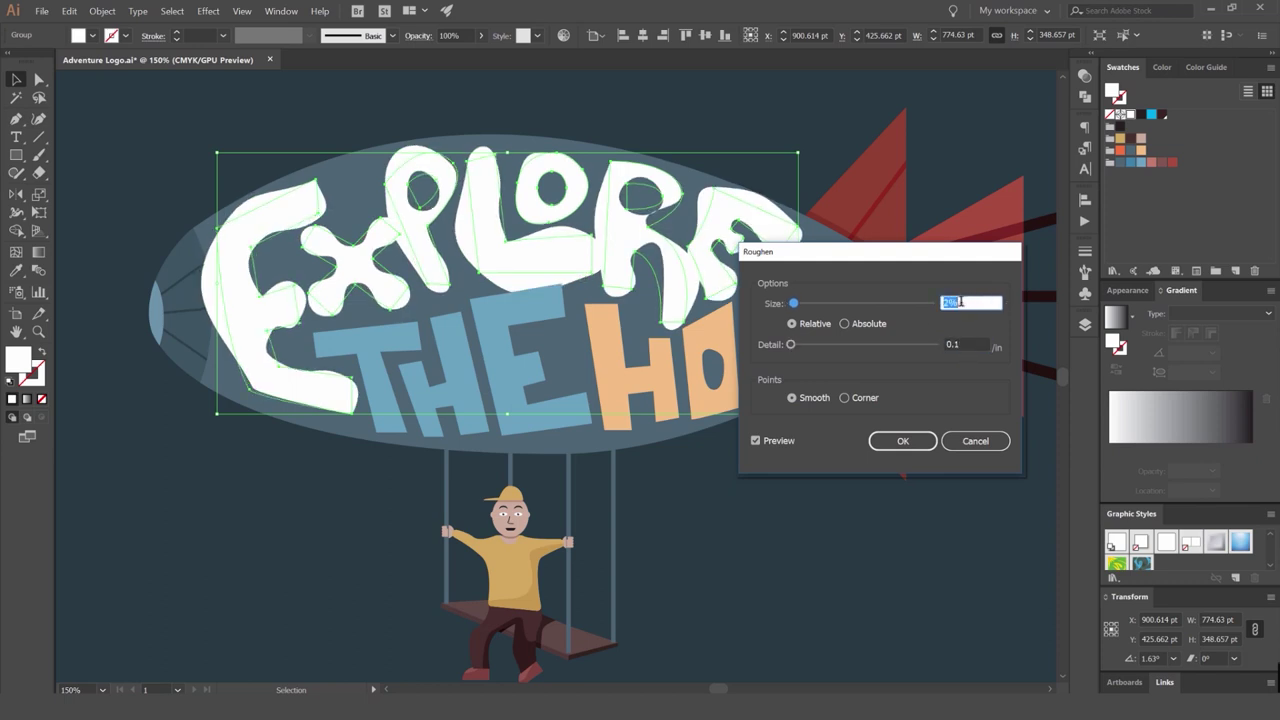
scroll(960, 302, "up", 20)
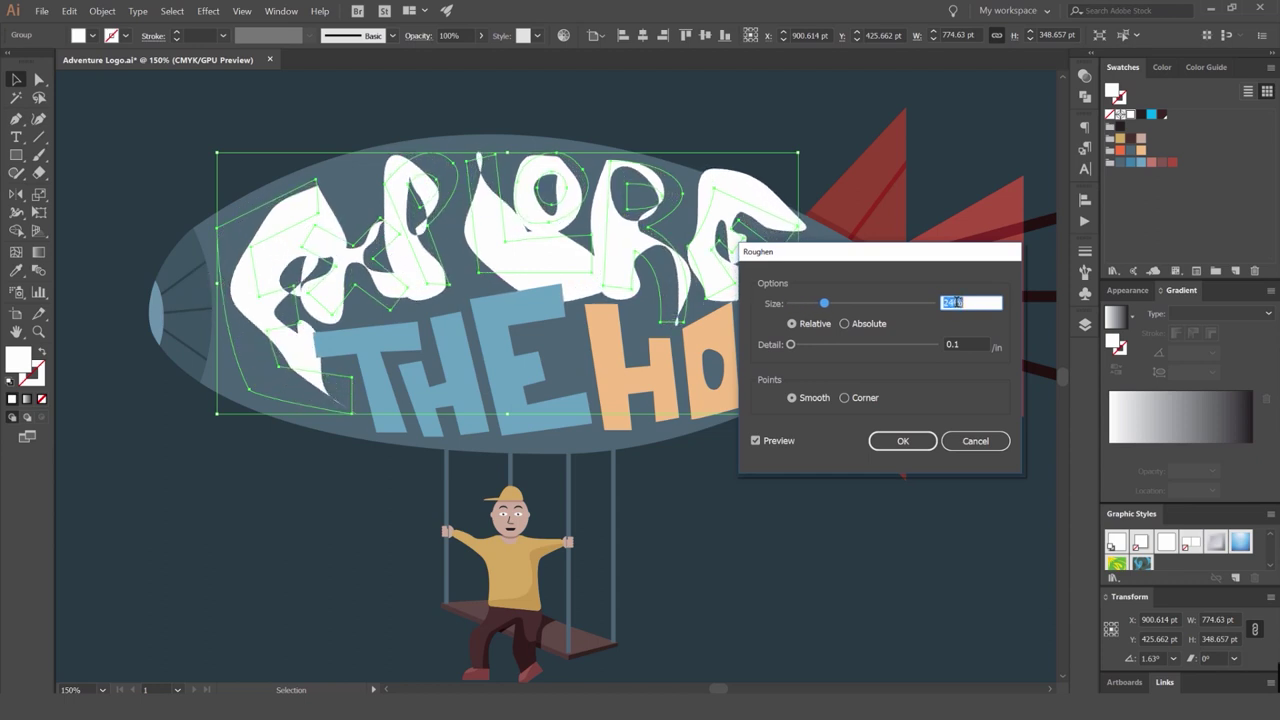
scroll(955, 302, "down", 20)
Try an absolute Roughen size of 0.1 pt on the EXPLORE lettering and discard the Roughen effect.
left_click(845, 323)
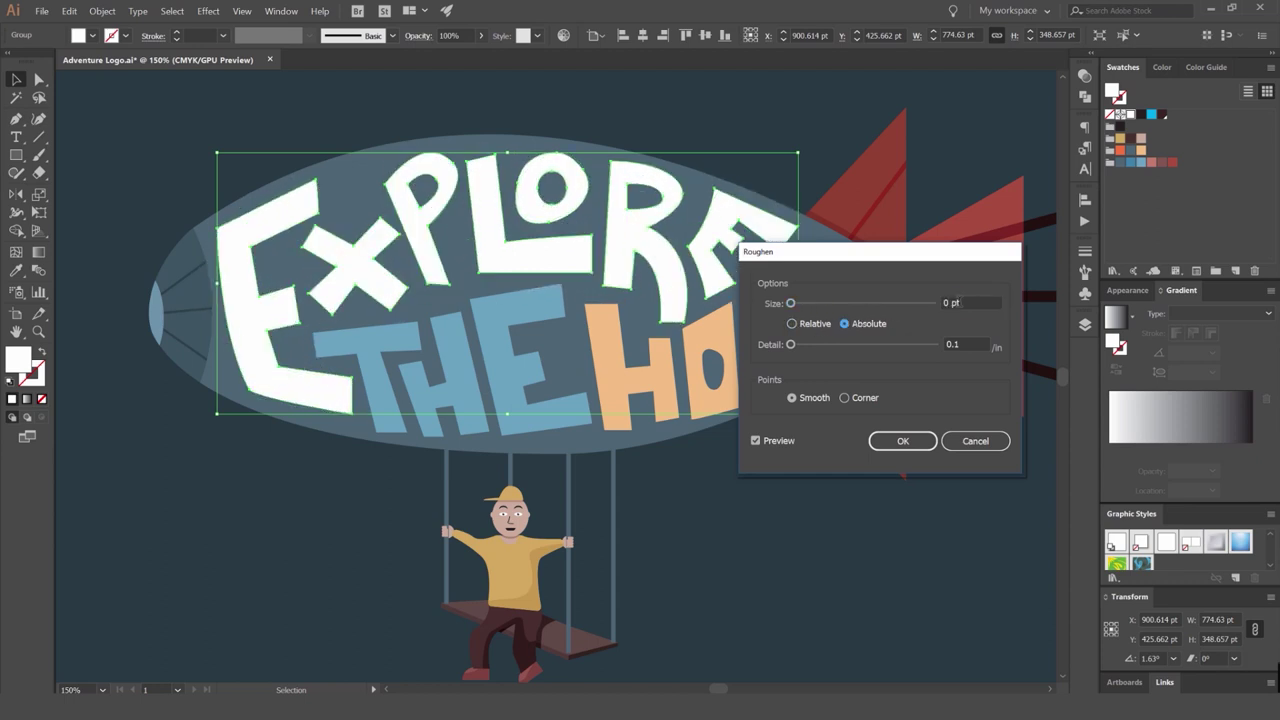
scroll(955, 302, "up", 1)
left_click(959, 303)
type("0.1")
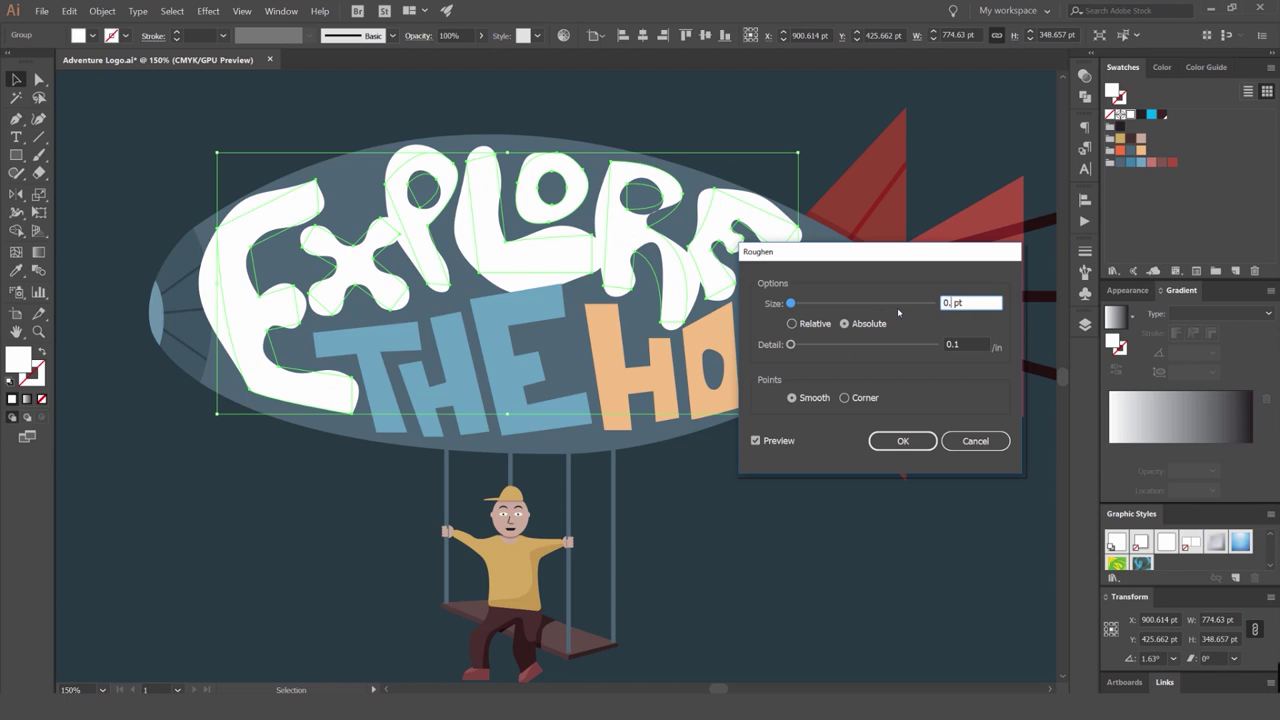
left_click(961, 340)
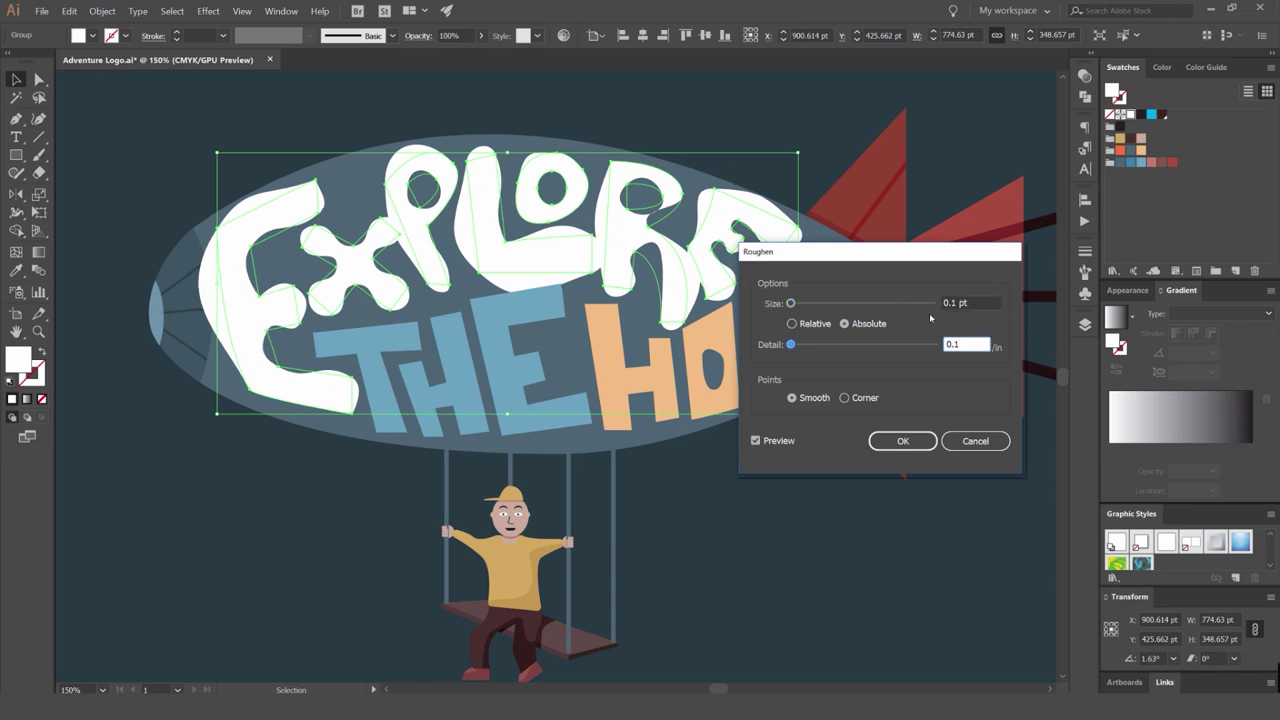
mouse_move(794, 343)
left_mouse_down()
mouse_move(876, 346)
mouse_move(796, 341)
left_mouse_up()
left_click(976, 441)
Fill the white EXPLORE lettering with the near-black swatch.
left_click(780, 112)
scroll(742, 177, "down", 3)
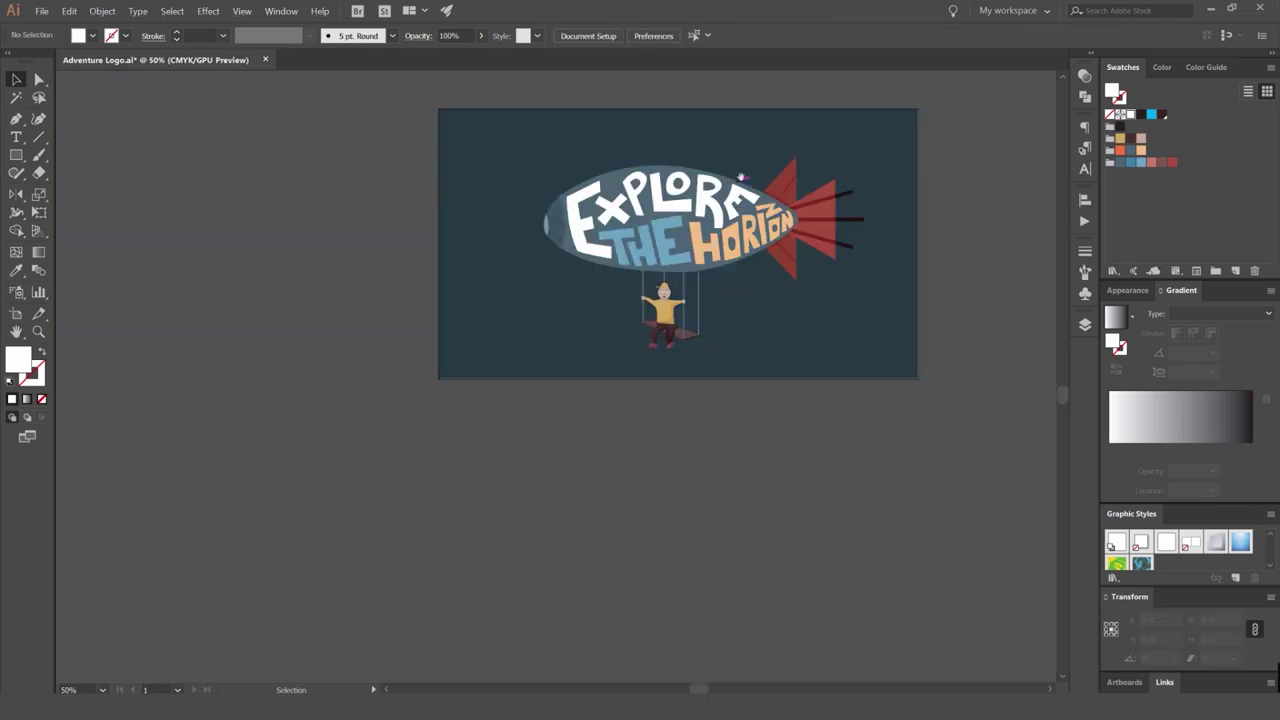
left_click_drag(672, 187, 621, 235)
scroll(622, 234, "up", 3)
left_click(622, 234)
scroll(371, 166, "right", 3)
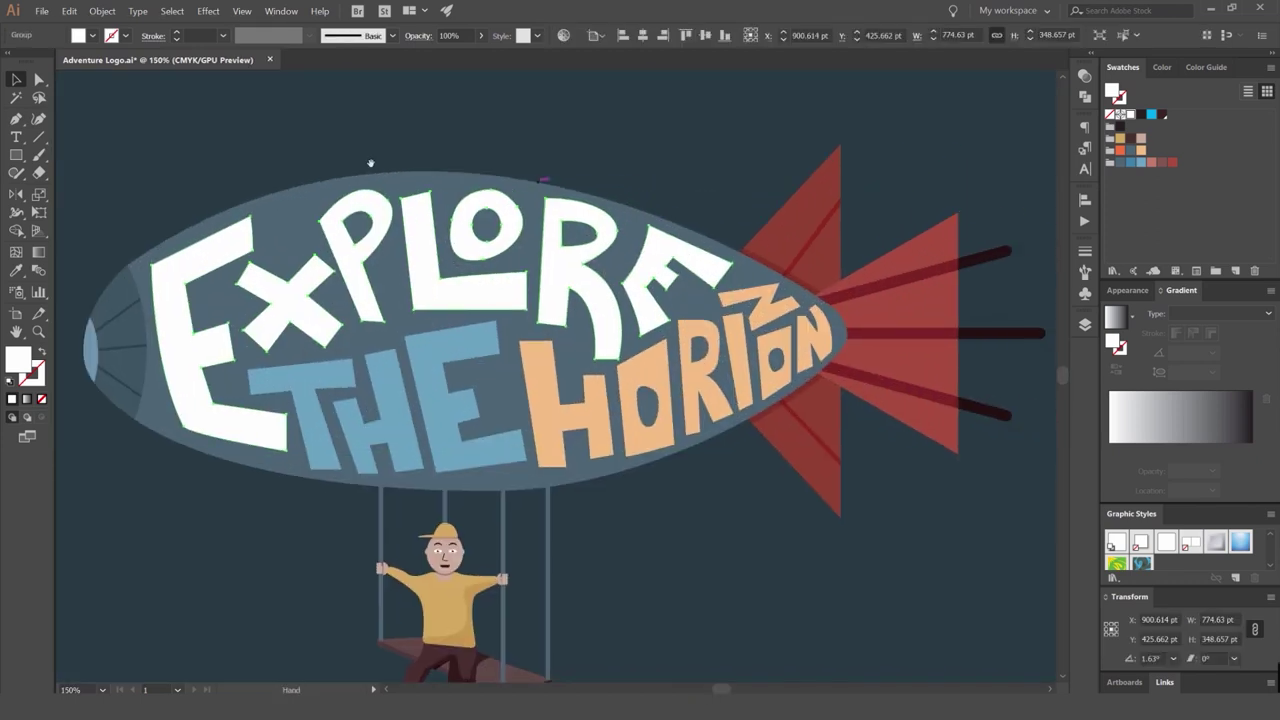
scroll(460, 131, "left", 3)
scroll(516, 86, "down", 1)
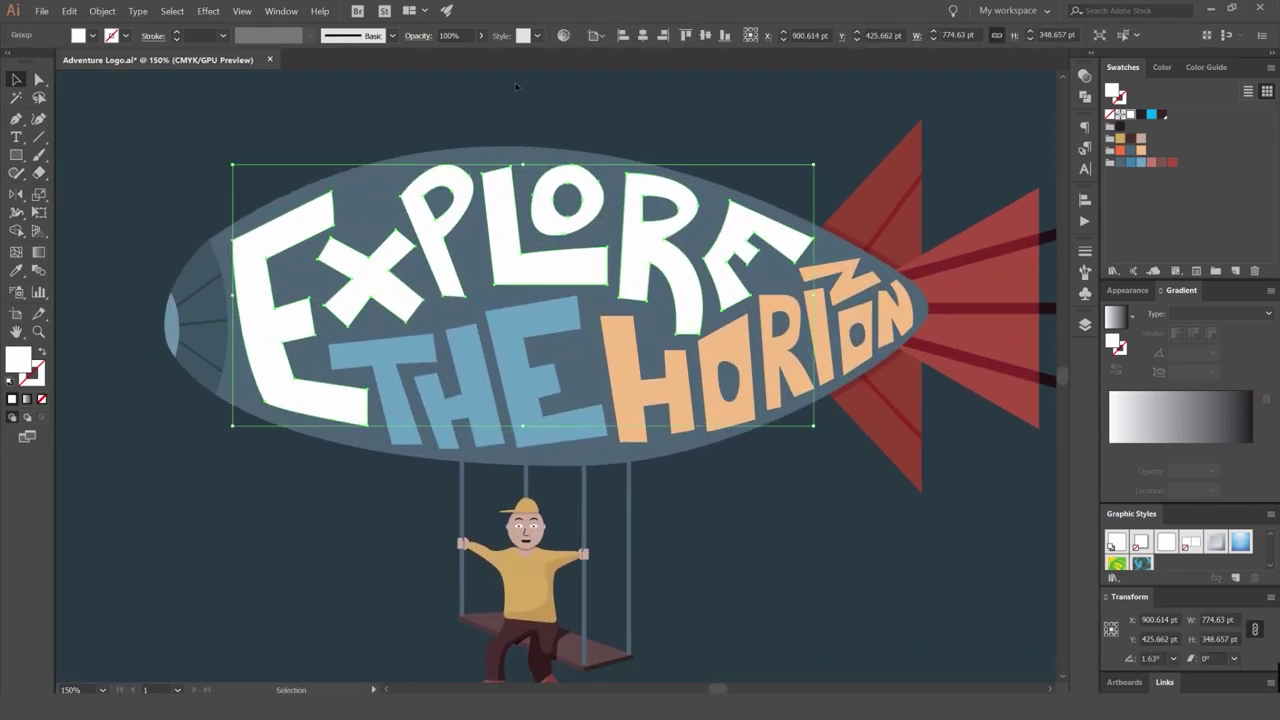
left_click(1120, 127)
Apply the Mezzotint pixelate effect with the Medium Dots type to the EXPLORE lettering.
left_click(208, 11)
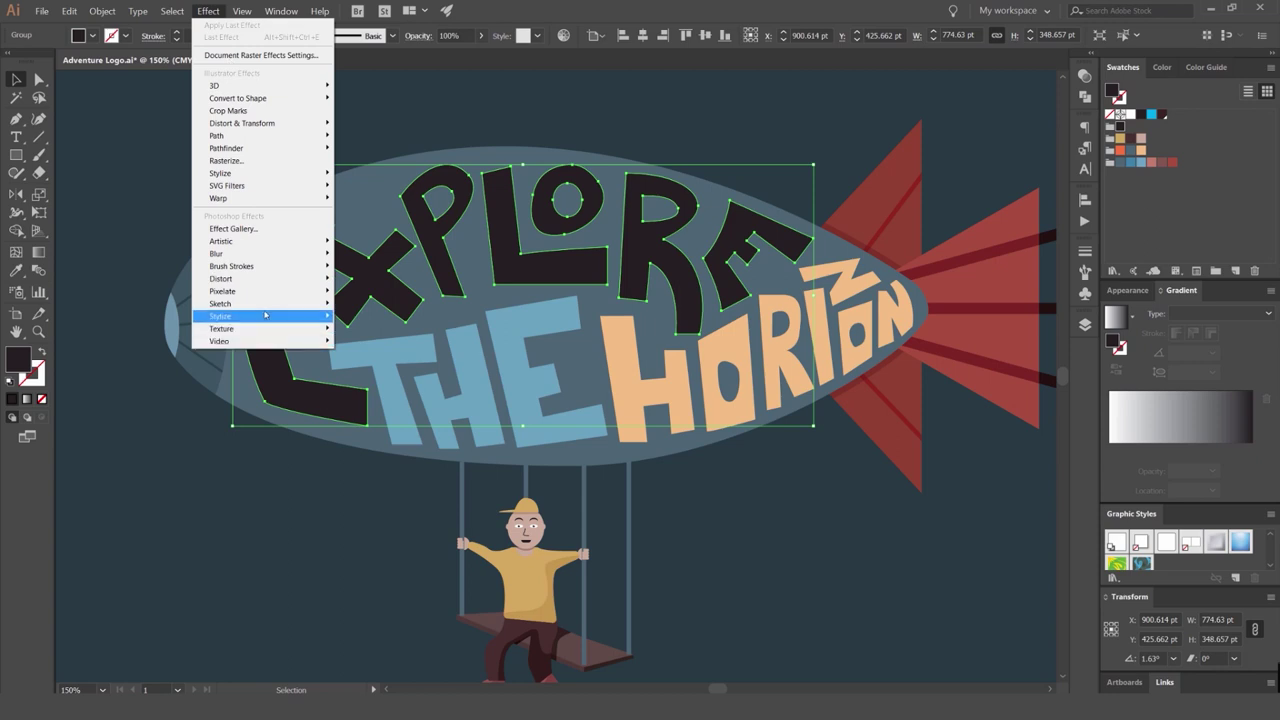
mouse_move(270, 282)
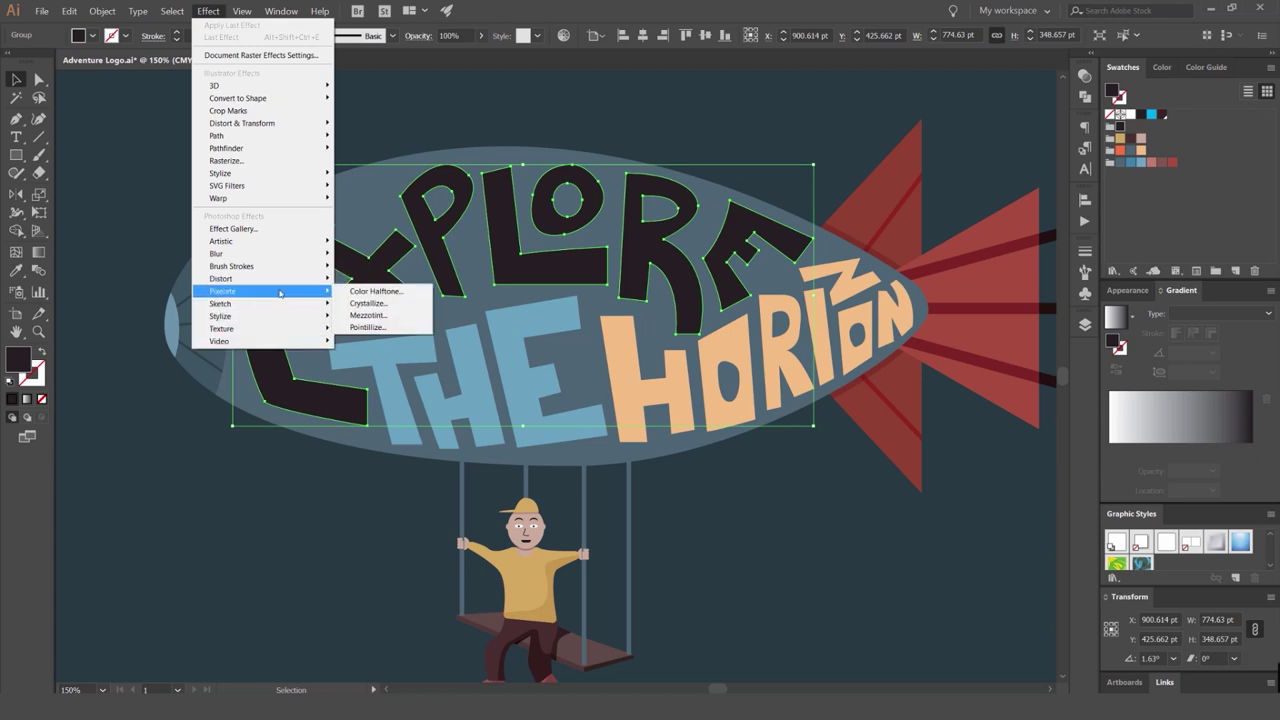
left_click(368, 315)
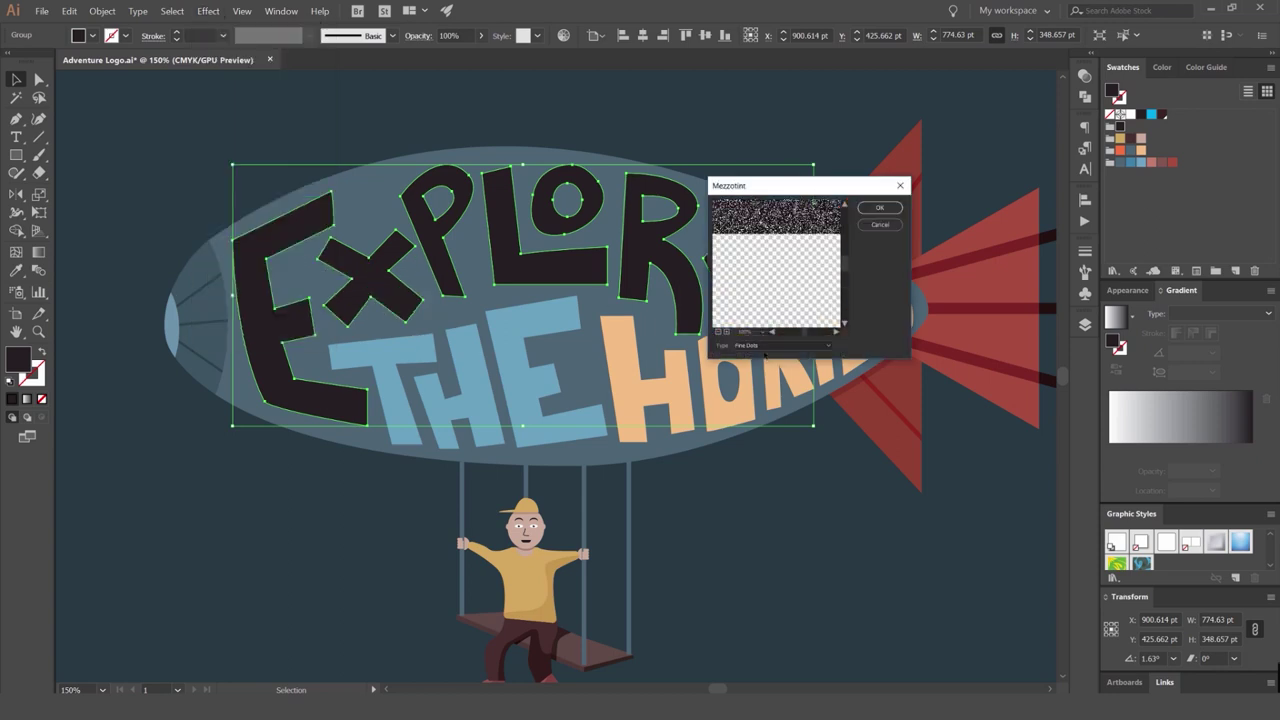
left_click(765, 347)
left_click(764, 362)
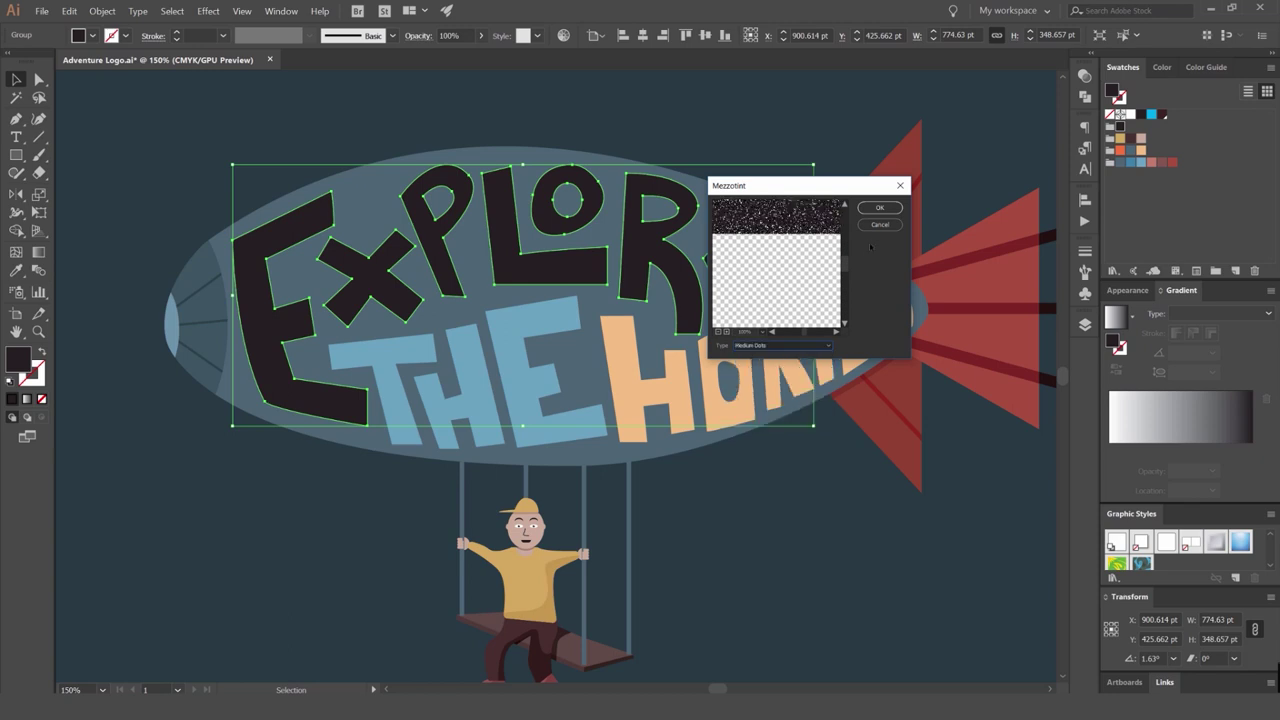
left_click(879, 208)
Rasterize the textured EXPLORE lettering in CMYK at High (300 ppi) with a white background.
key("ctrl+plus")
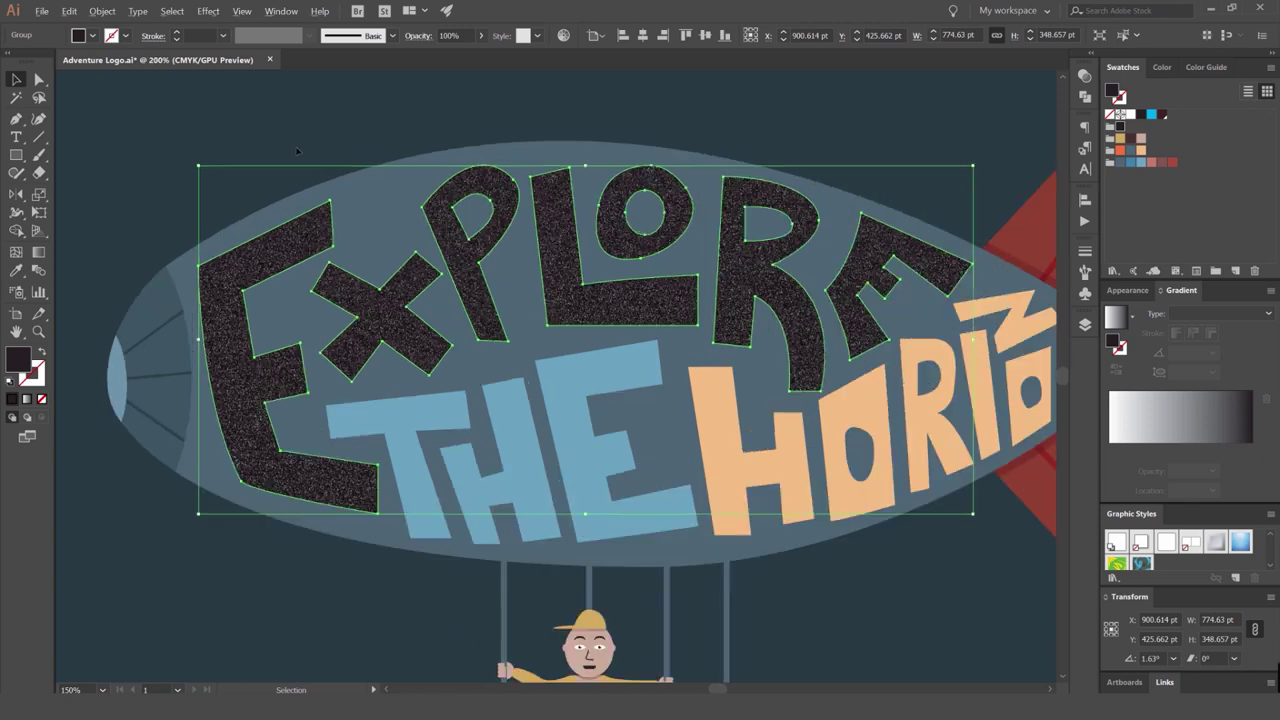
left_click_drag(233, 72, 215, 72)
left_click(103, 11)
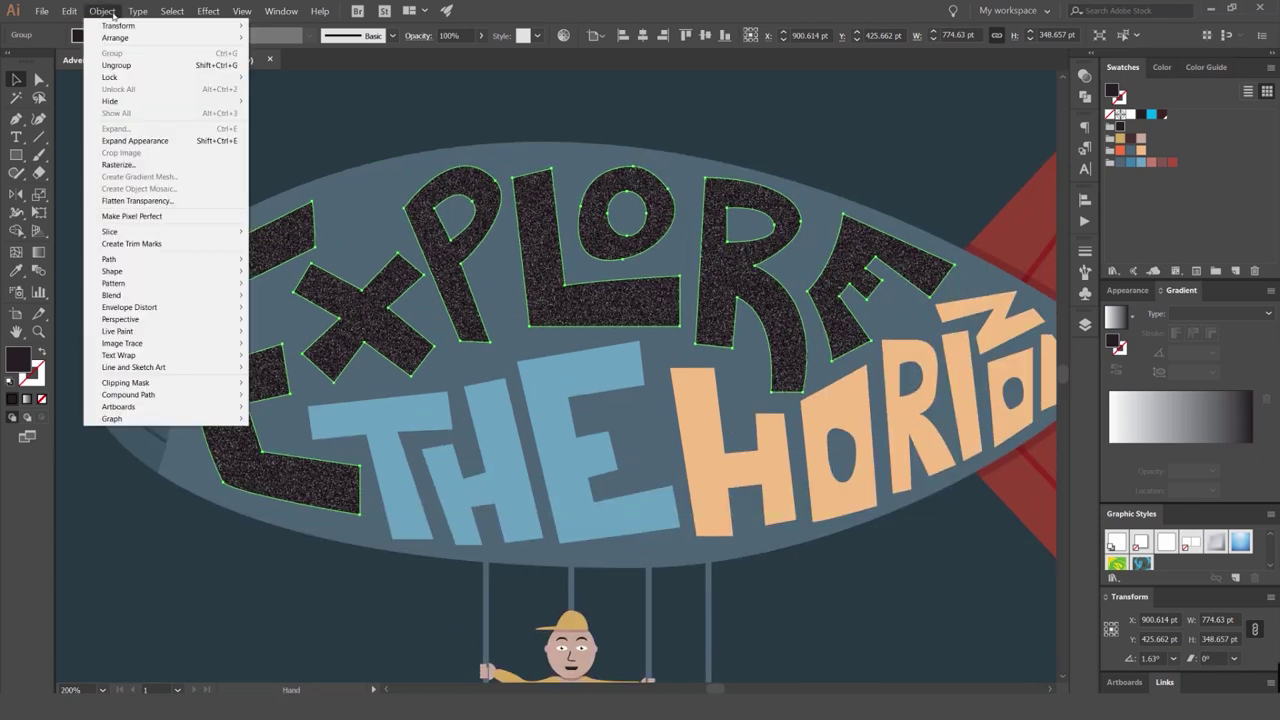
left_click(119, 164)
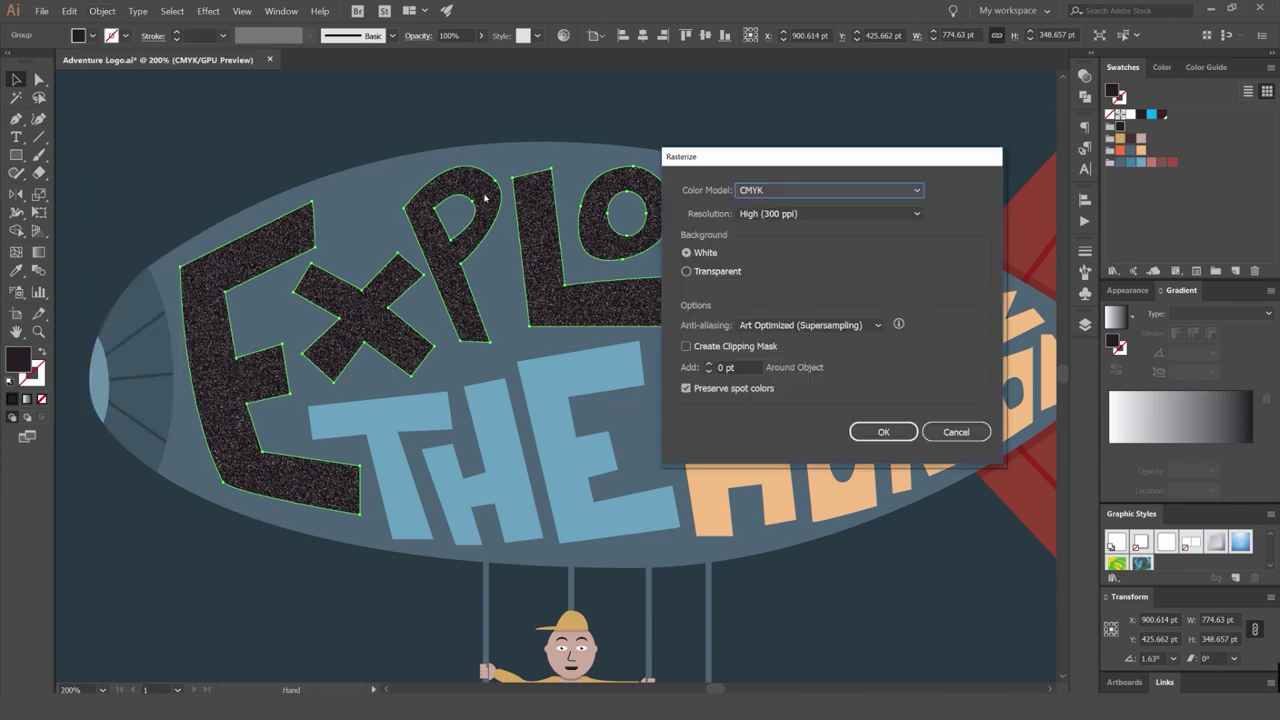
left_click(862, 432)
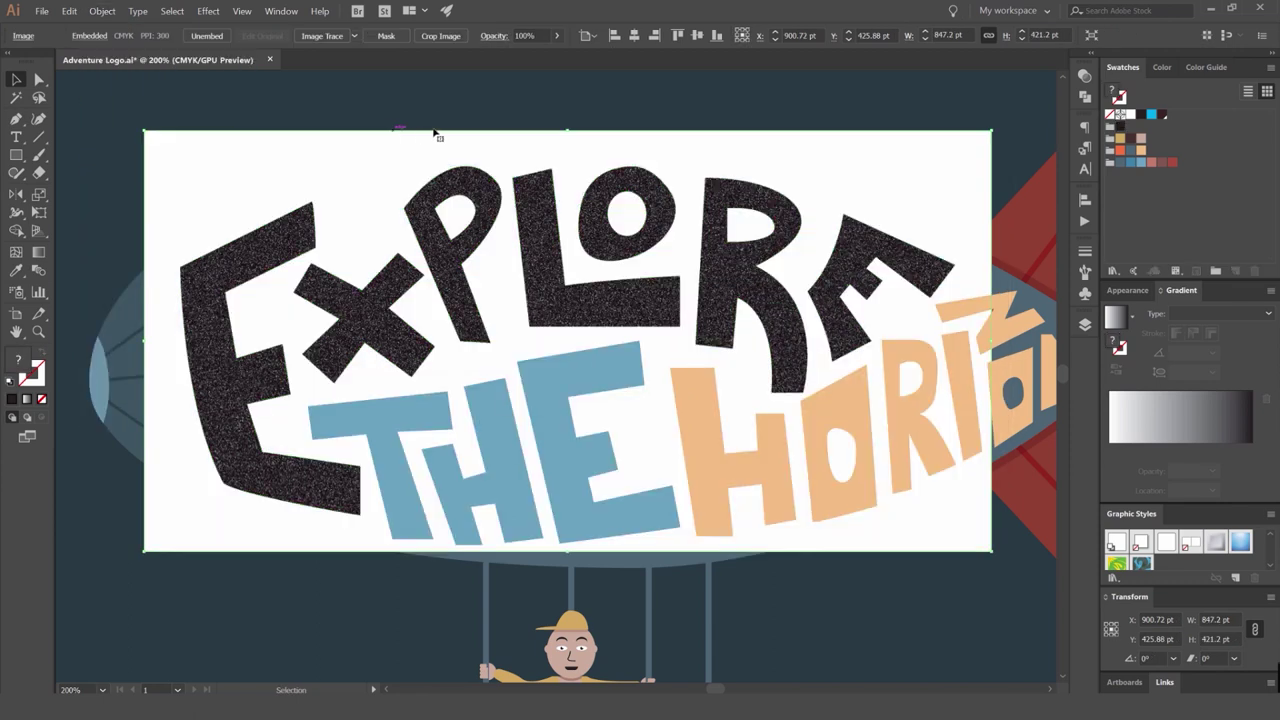
Image Trace the rasterized lettering in black and white, with the advanced options shown and Ignore White enabled.
left_click(334, 40)
left_click(166, 35)
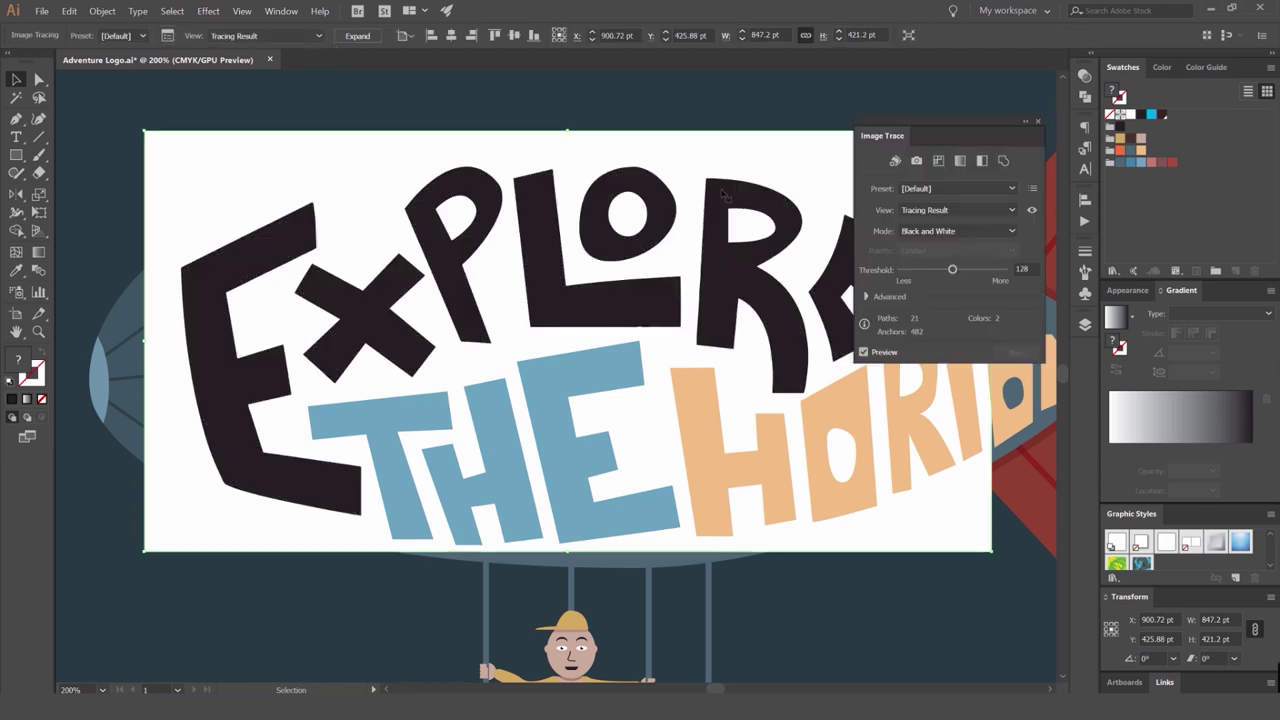
left_click(867, 297)
scroll(725, 278, "up", 2)
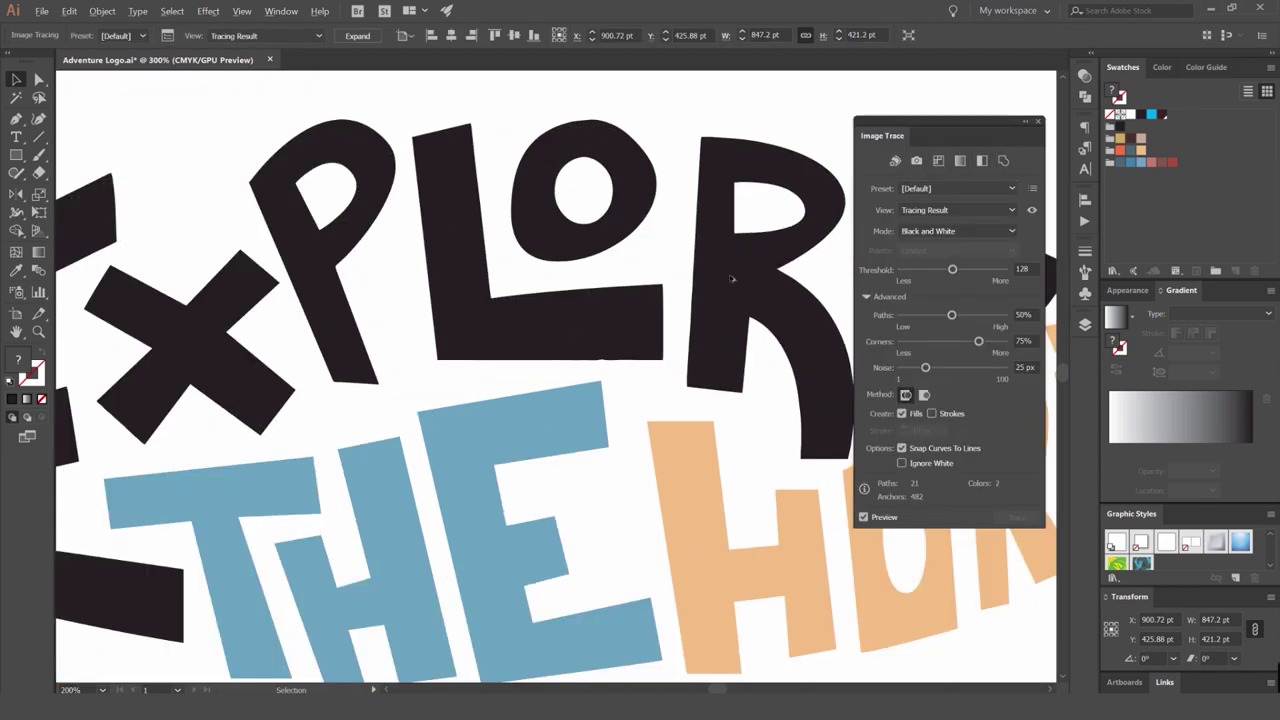
left_click(901, 448)
left_click(902, 463)
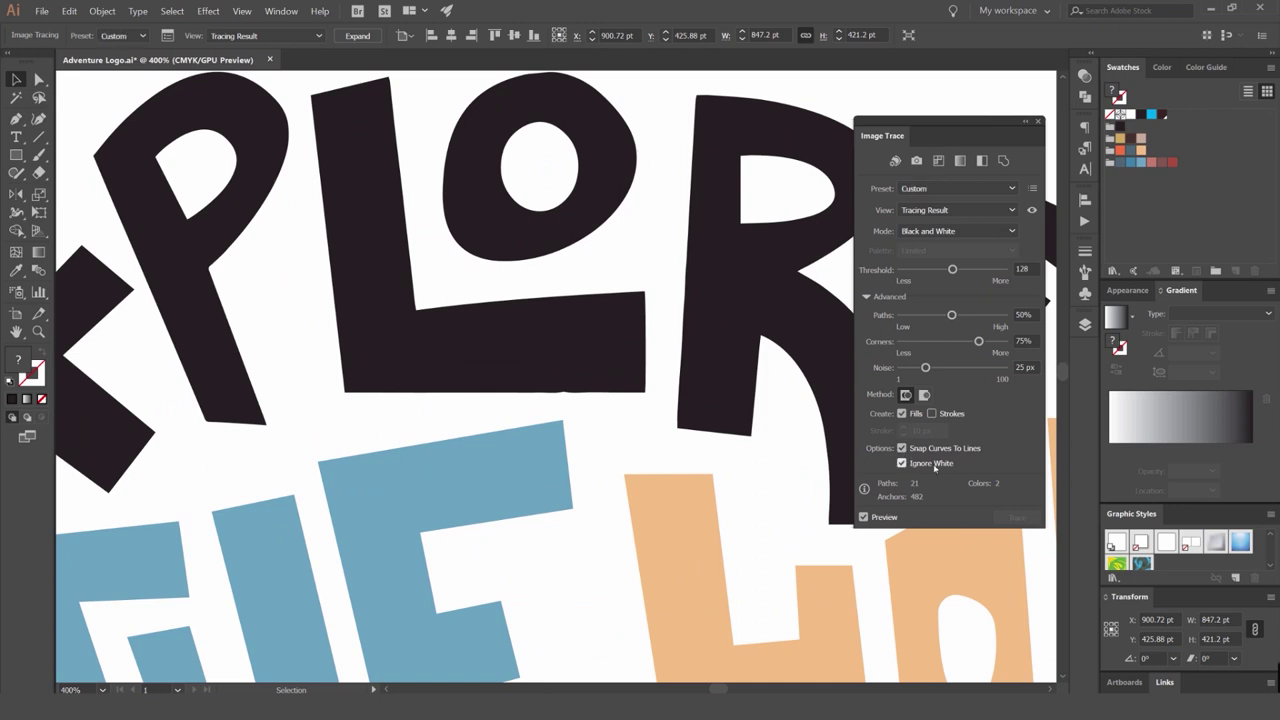
left_click_drag(660, 205, 630, 323)
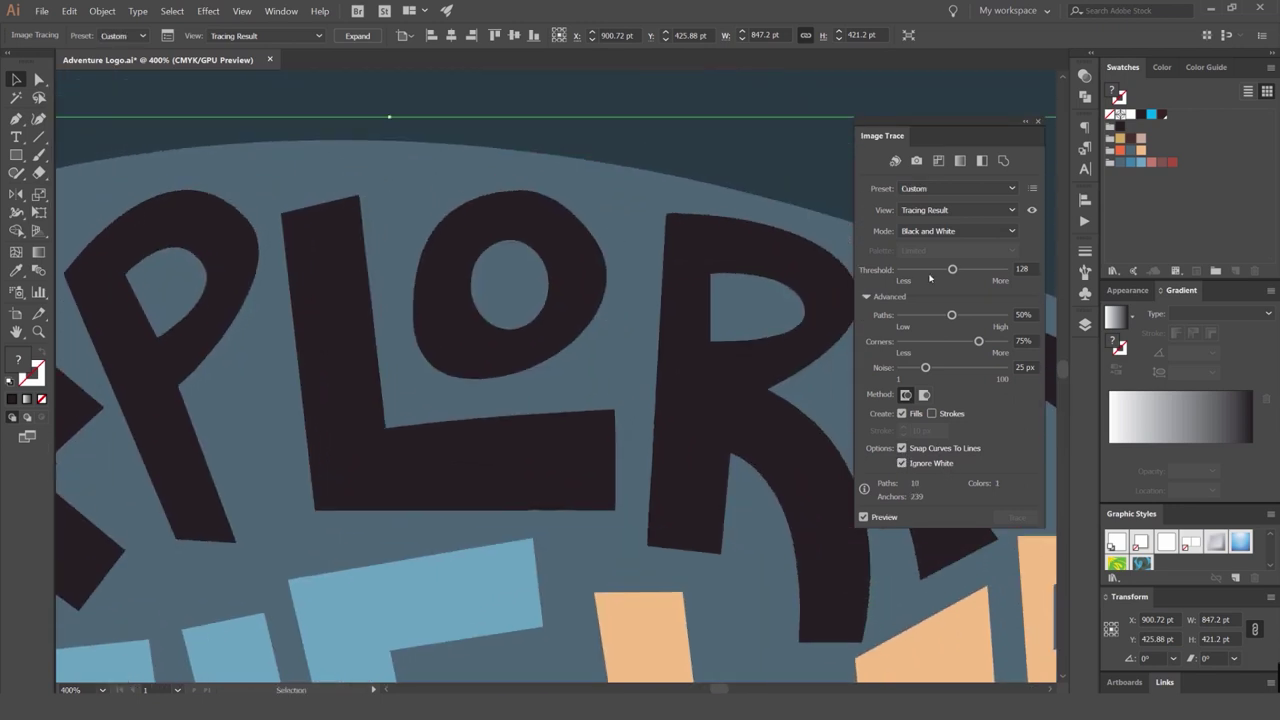
Try an Image Trace threshold of 175 and check the letter edges up close.
left_click_drag(952, 269, 972, 269)
scroll(530, 190, "up", 4)
scroll(534, 188, "up", 2)
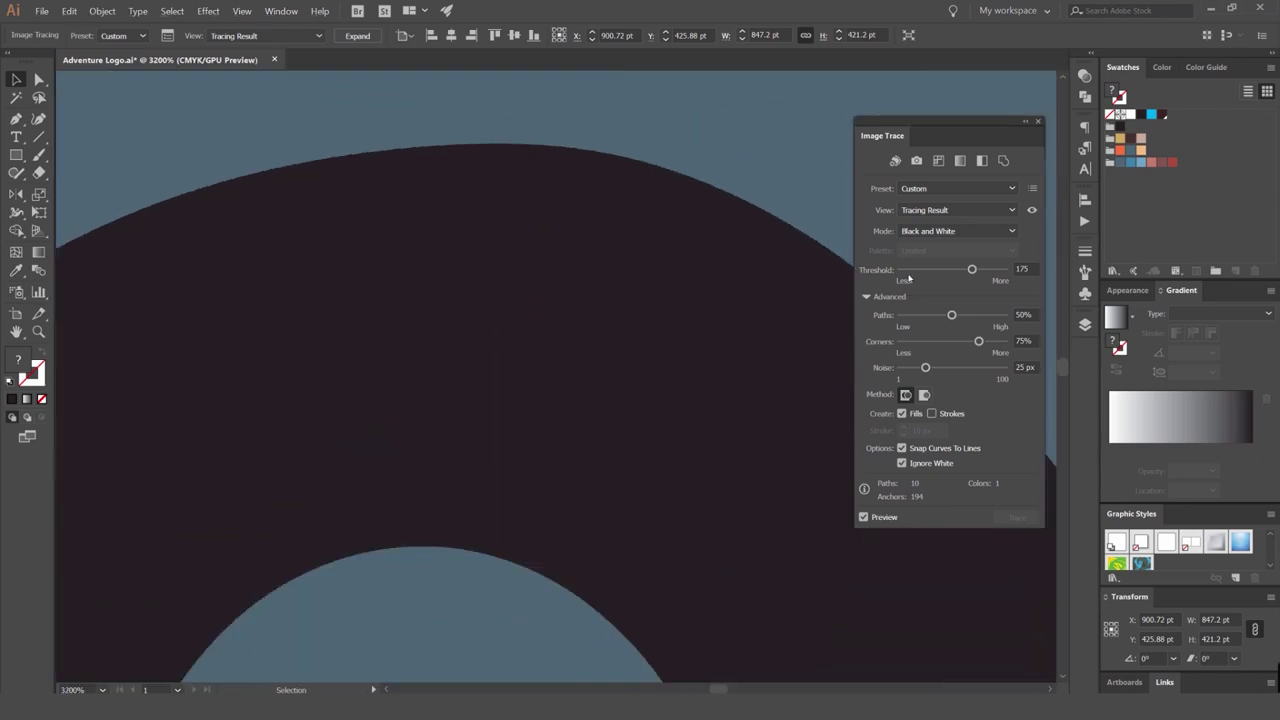
Try a trace threshold of 41 and examine the speckled texture in the letters.
left_click(917, 270)
scroll(623, 259, "down", 7)
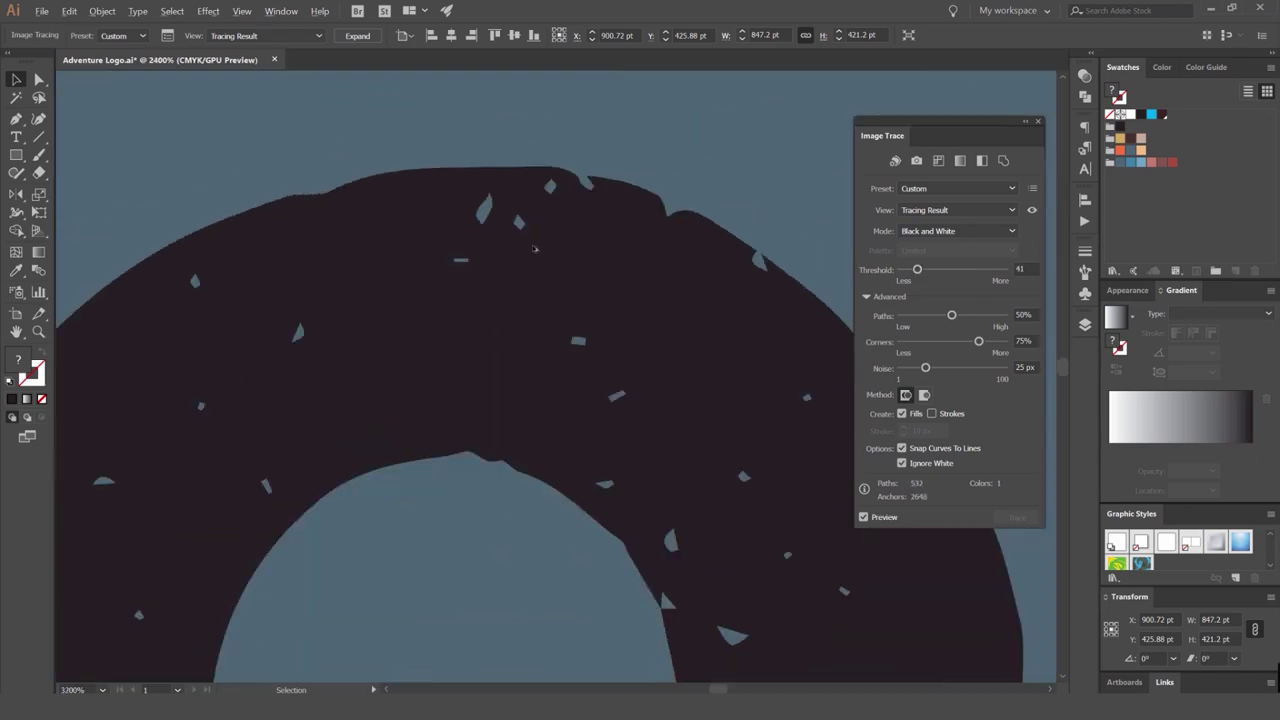
scroll(376, 252, "up", 9)
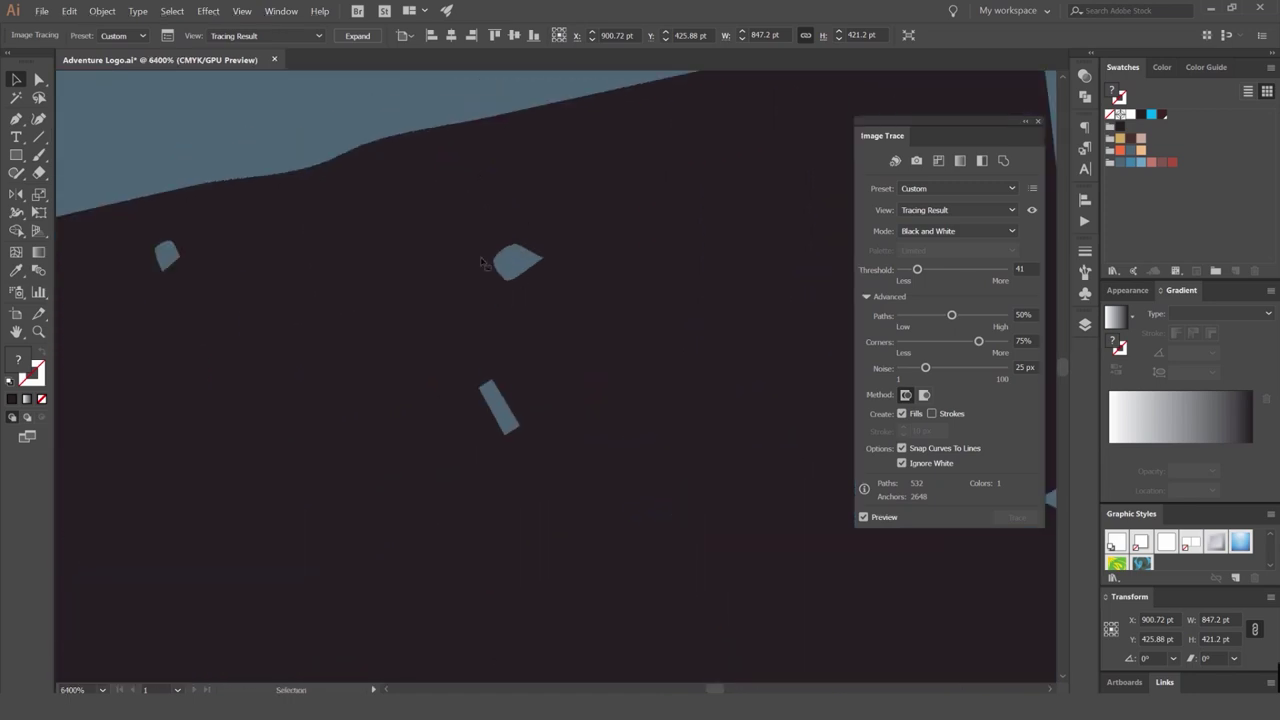
scroll(515, 268, "down", 12)
left_click_drag(520, 289, 569, 246)
scroll(570, 244, "up", 3)
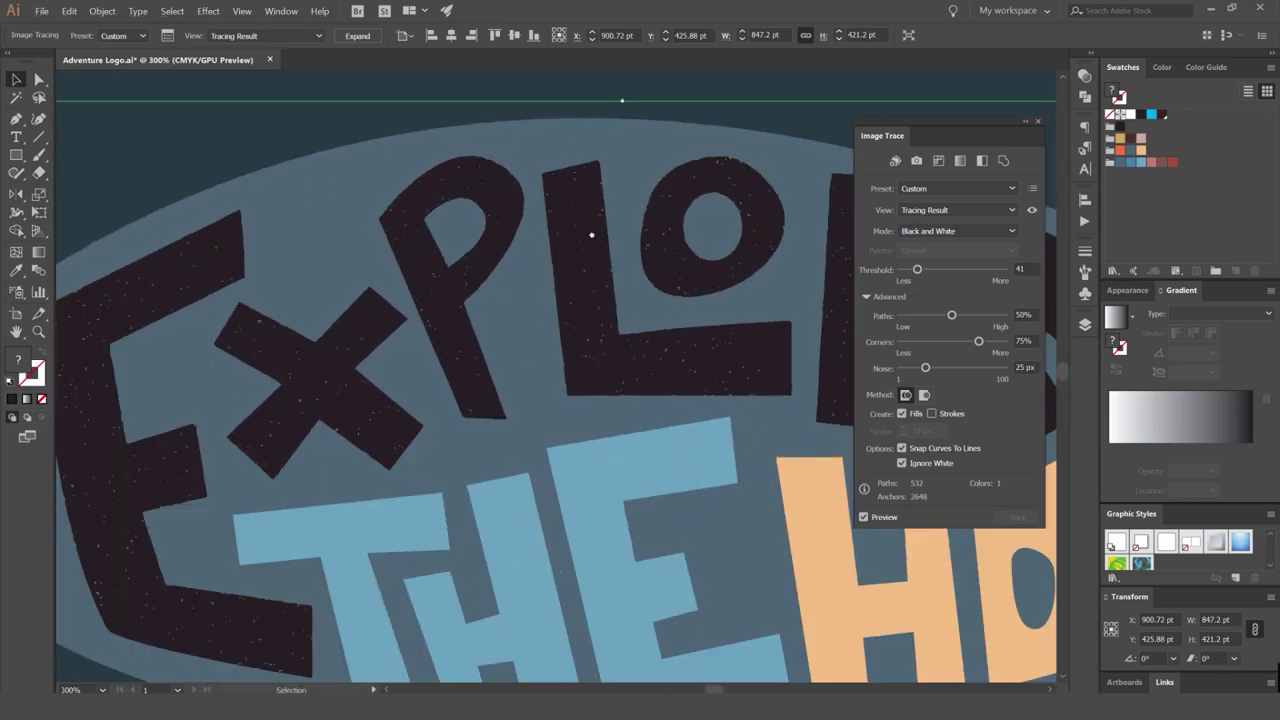
scroll(700, 223, "up", 2)
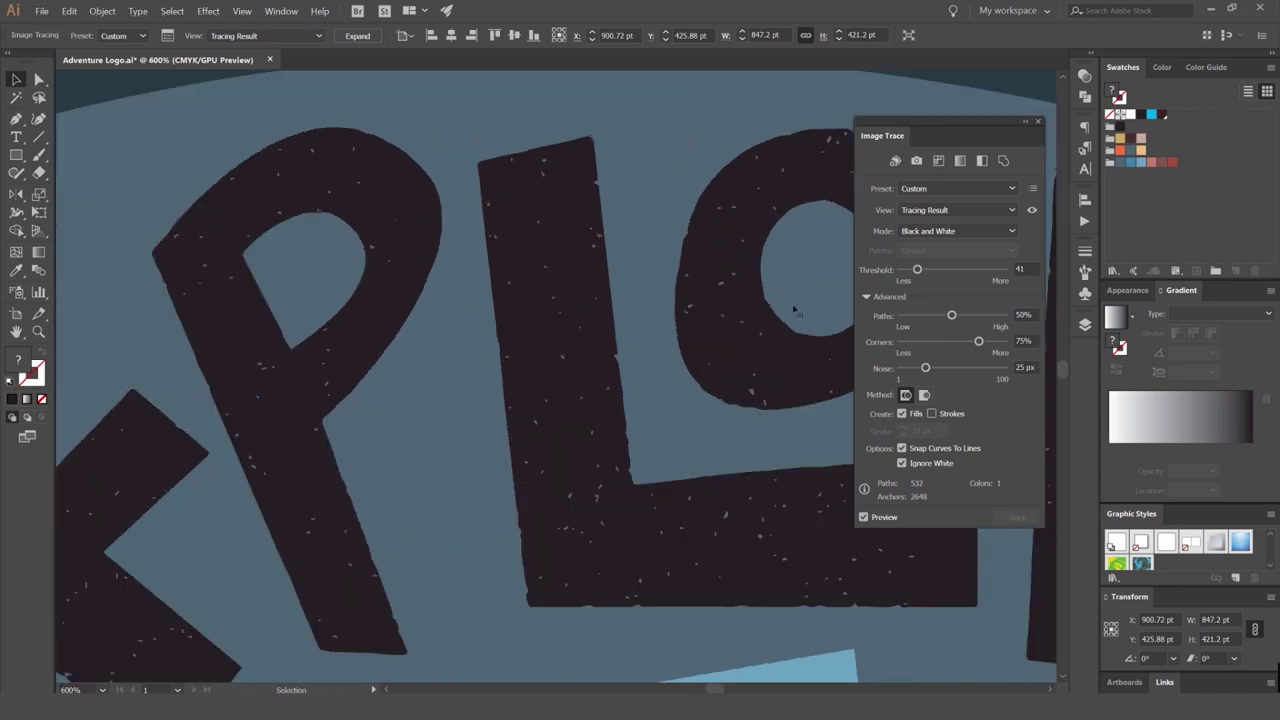
Try a trace noise of 1 px and inspect the fine speckles inside the letters.
left_click_drag(918, 372, 786, 349)
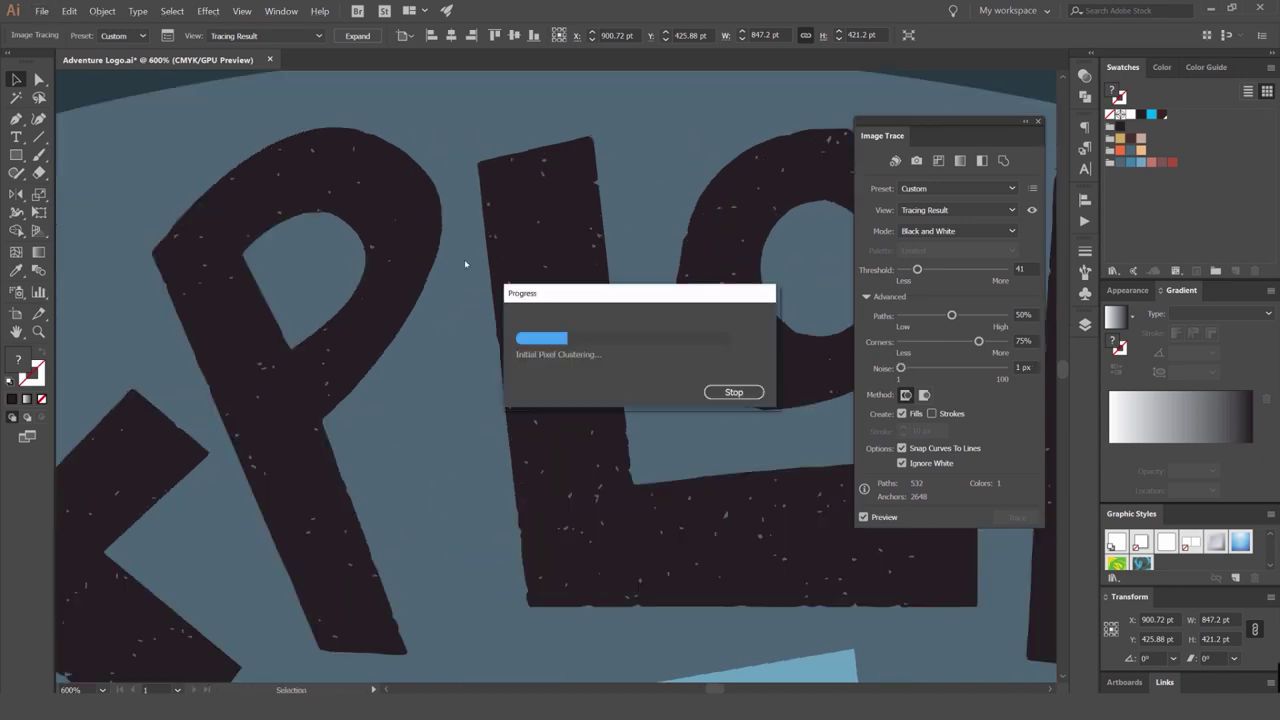
scroll(459, 260, "down", 1)
scroll(455, 260, "down", 3)
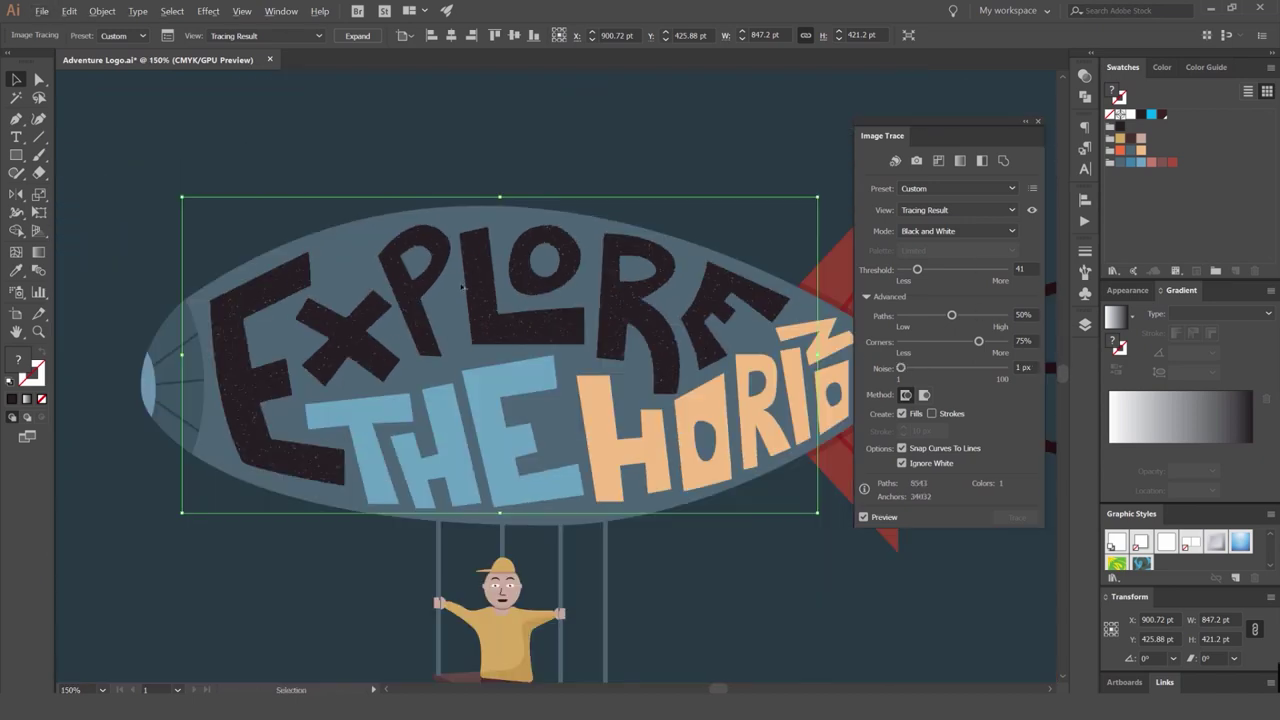
scroll(440, 257, "up", 4)
scroll(487, 293, "up", 4)
scroll(405, 287, "down", 3)
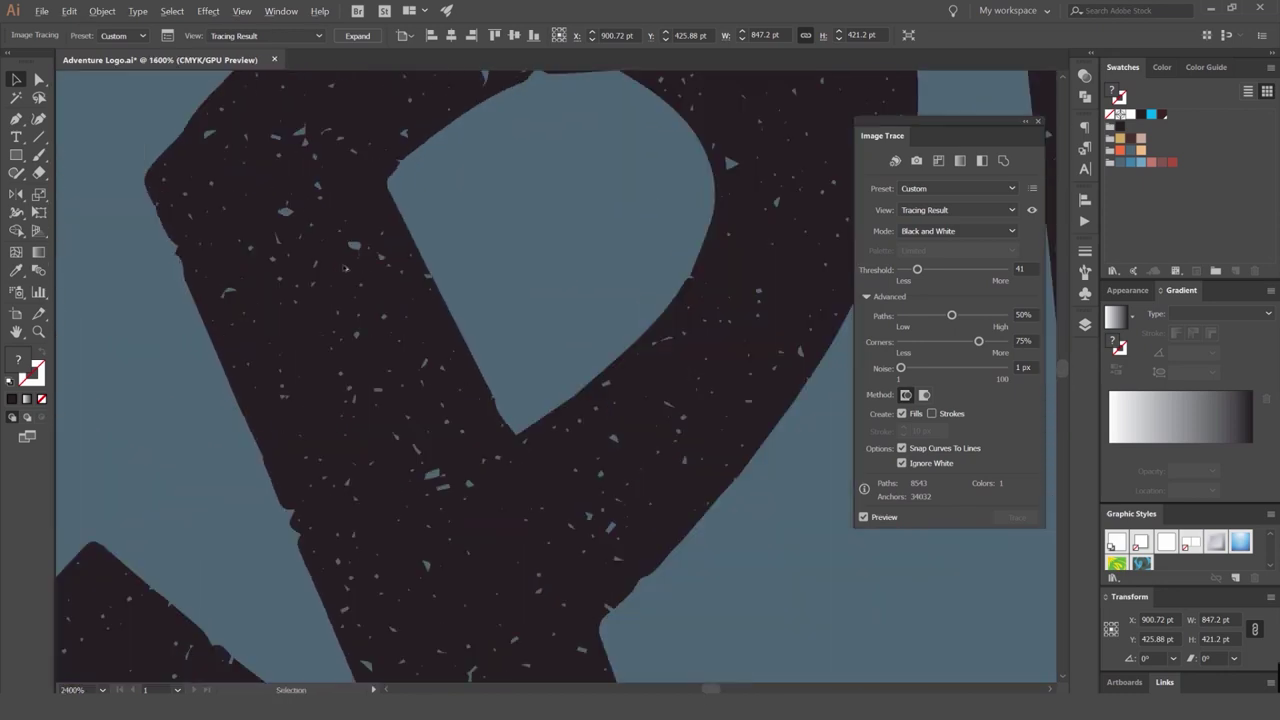
Set the trace noise to 57 px and check the corners of the P.
left_click_drag(901, 368, 950, 372)
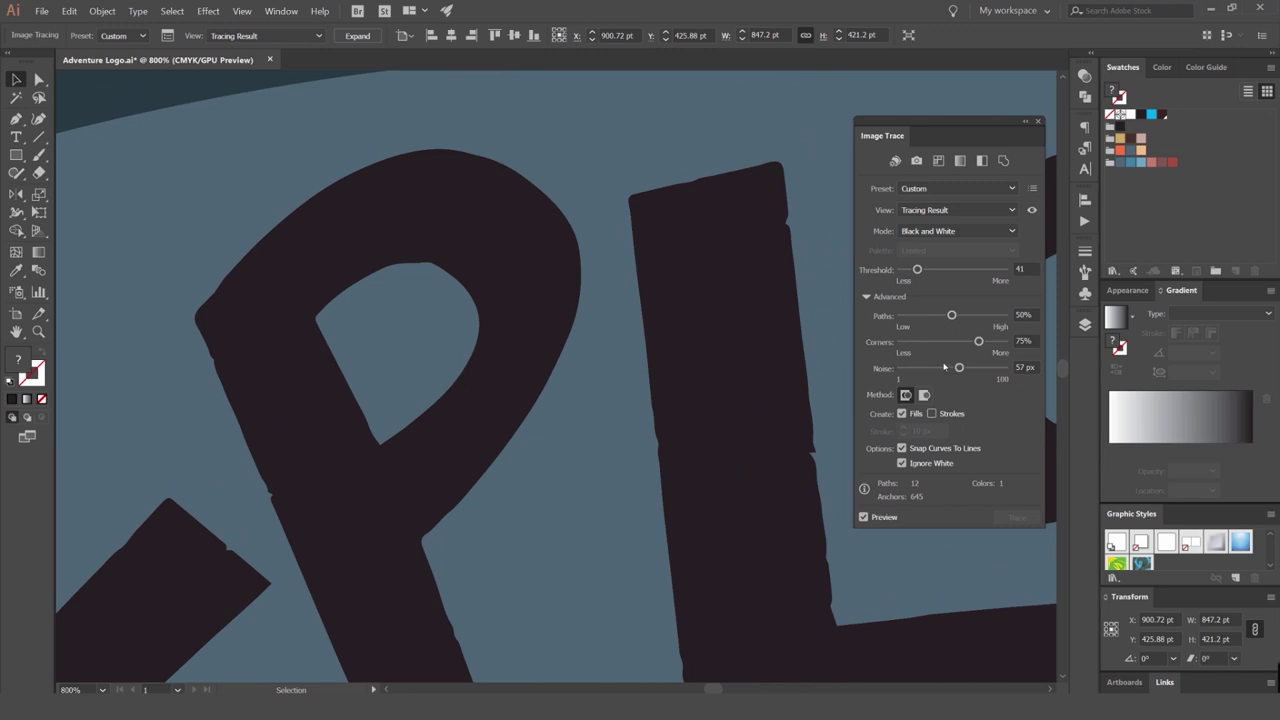
scroll(813, 399, "down", 3)
left_click_drag(658, 391, 614, 352)
scroll(559, 310, "up", 4)
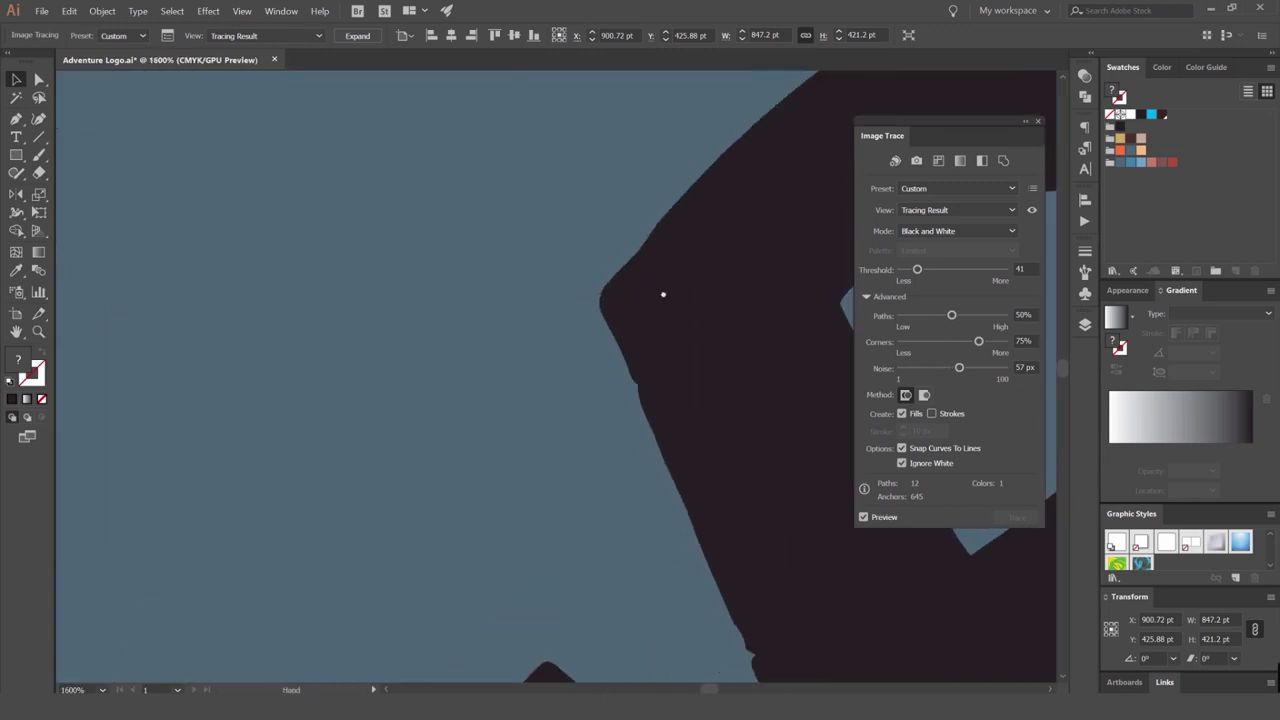
scroll(760, 280, "up", 1)
Try trace thresholds of 160 and 1 on the lettering.
left_click_drag(918, 270, 965, 270)
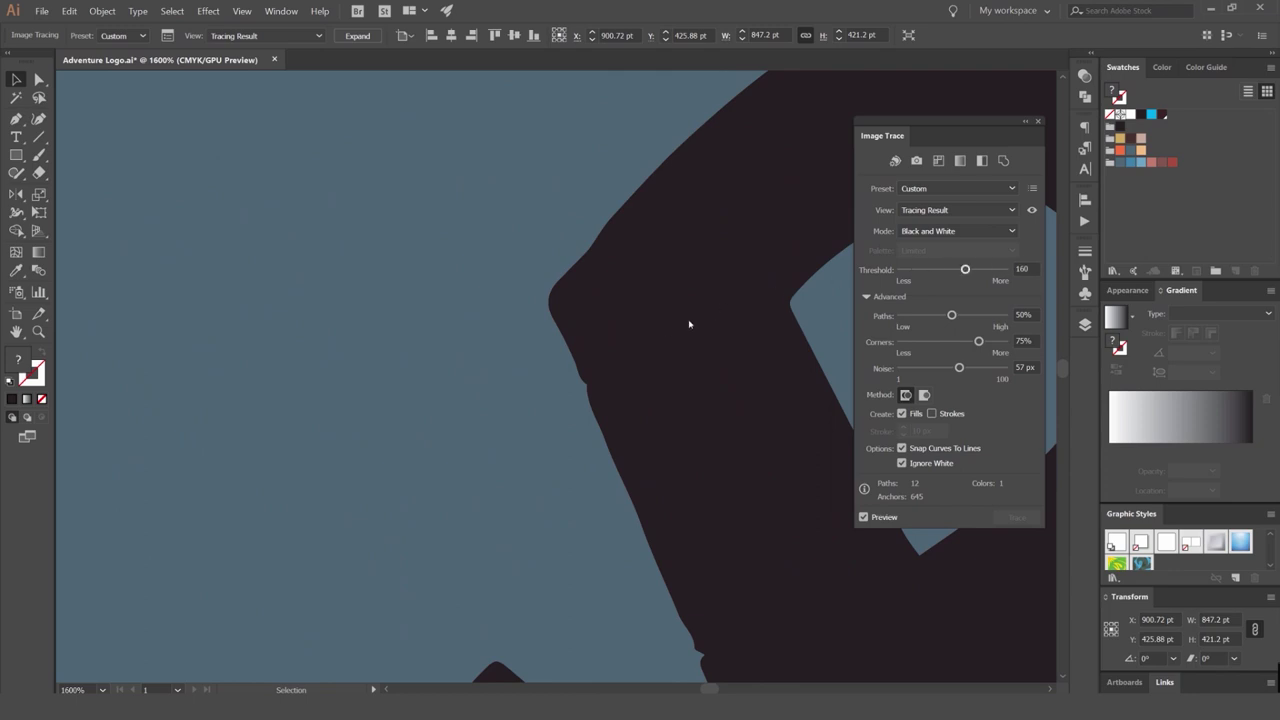
scroll(644, 353, "down", 6)
scroll(644, 353, "up", 5)
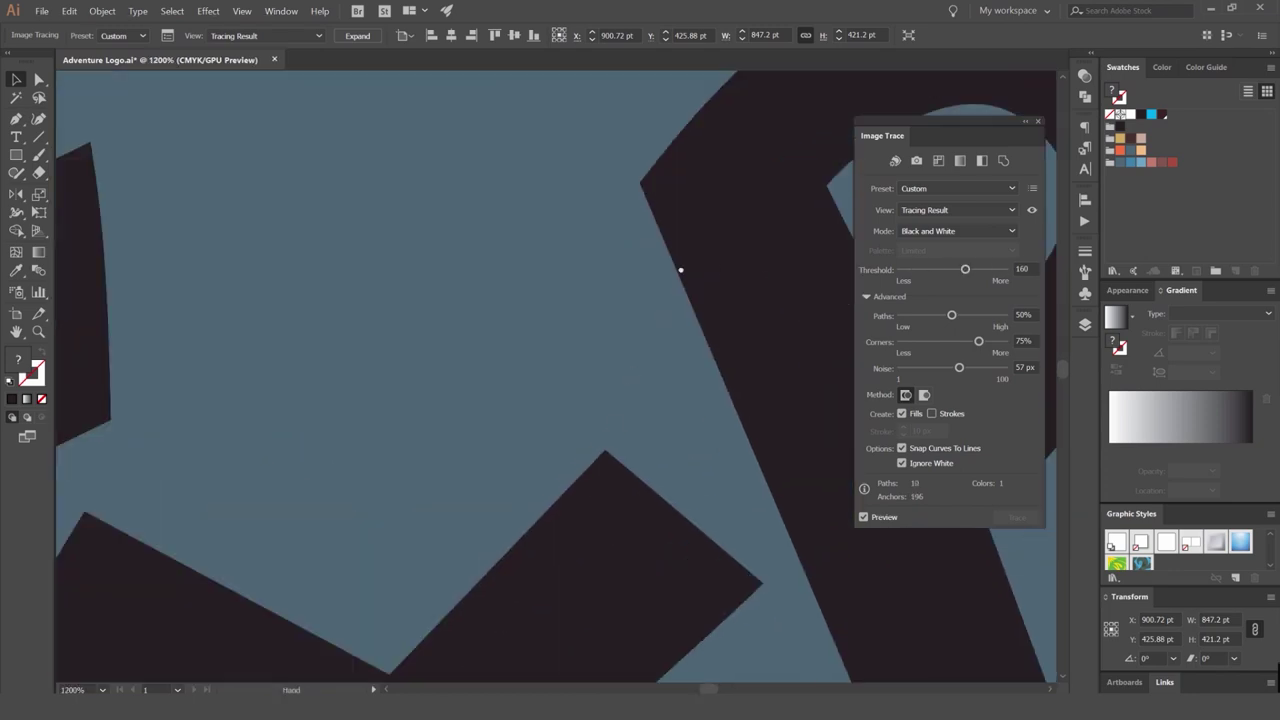
left_click_drag(963, 277, 846, 276)
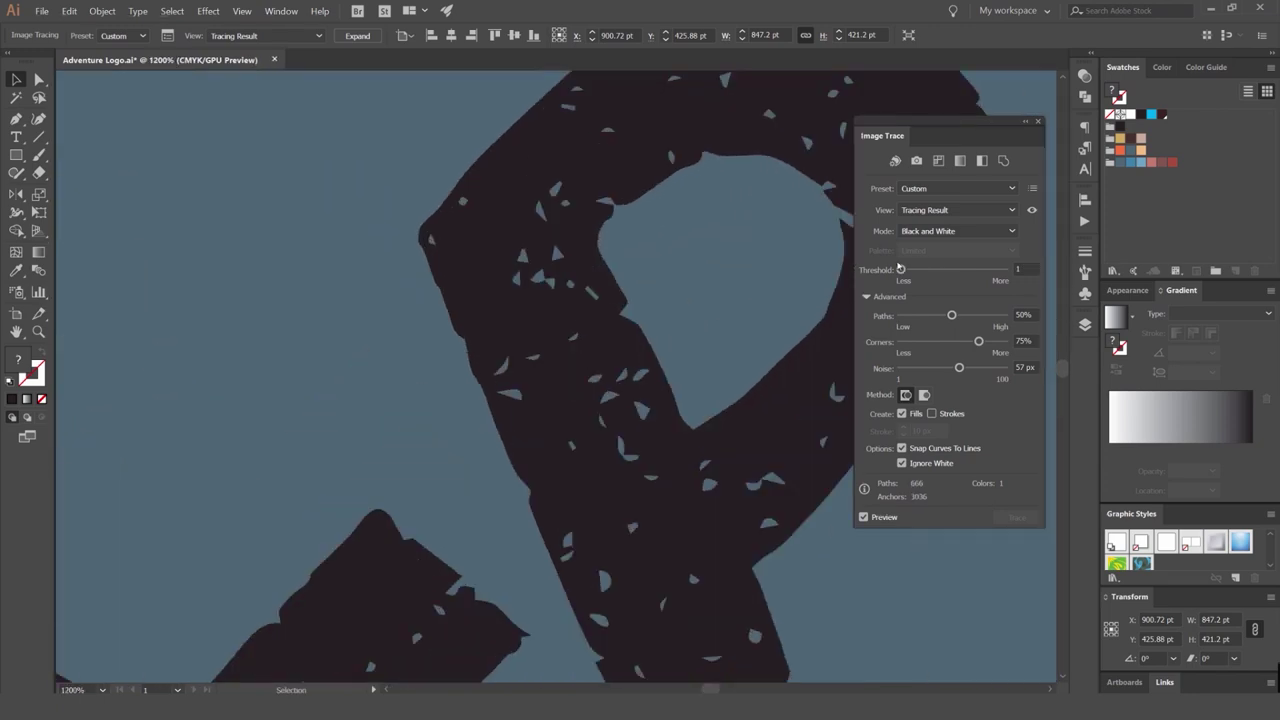
Set the trace threshold to 72 and examine the edges of the L and O.
left_click_drag(902, 271, 932, 272)
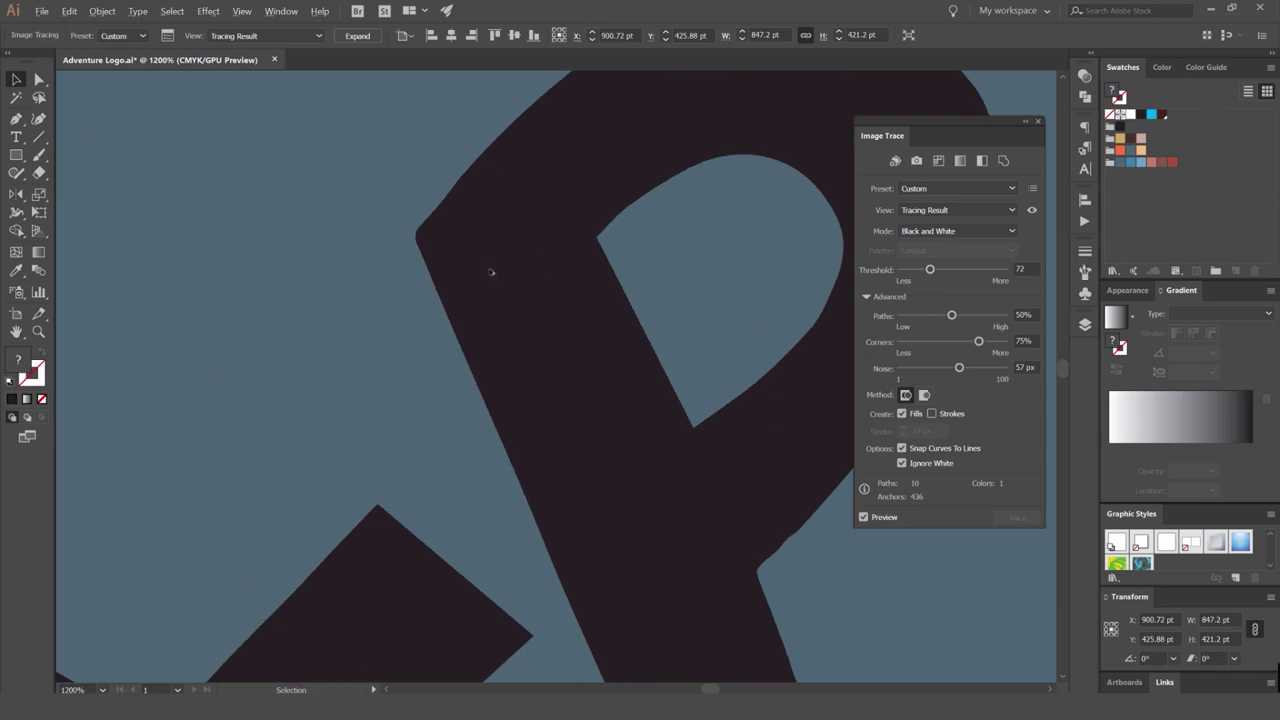
scroll(495, 275, "down", 6)
scroll(556, 345, "up", 3)
scroll(656, 312, "down", 1)
left_click_drag(721, 250, 673, 280)
scroll(674, 280, "up", 4)
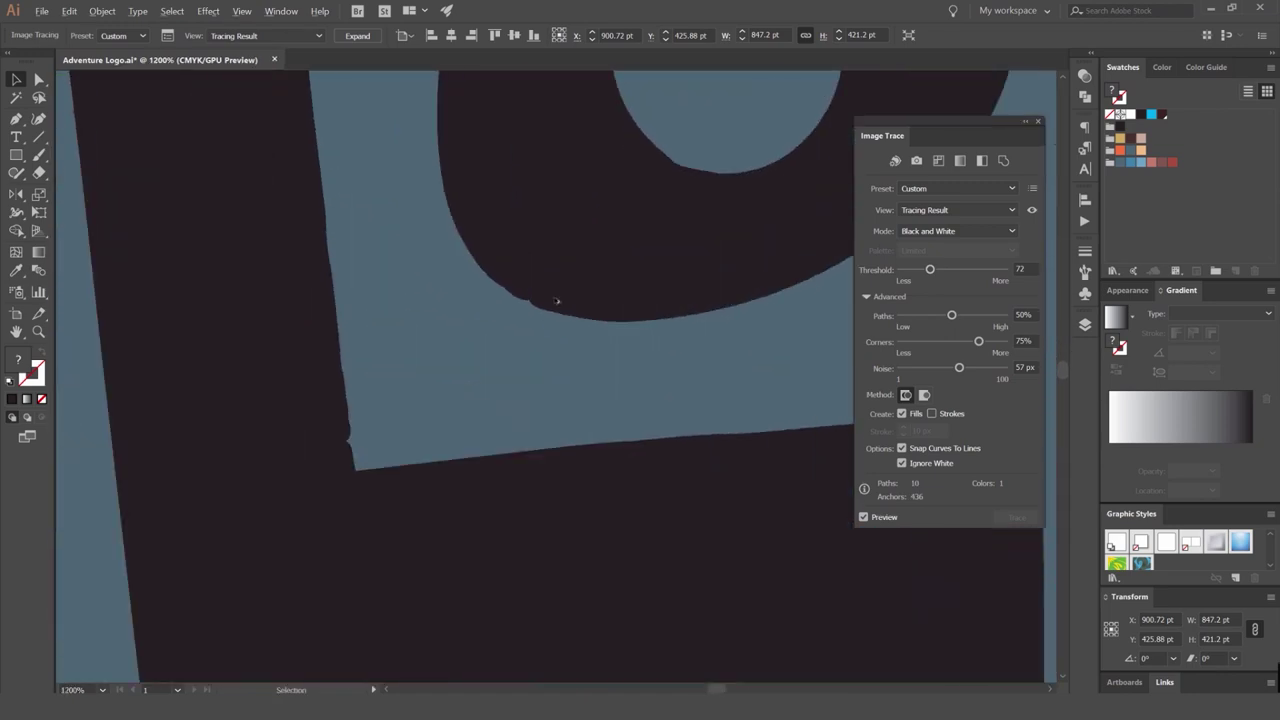
scroll(521, 320, "down", 4)
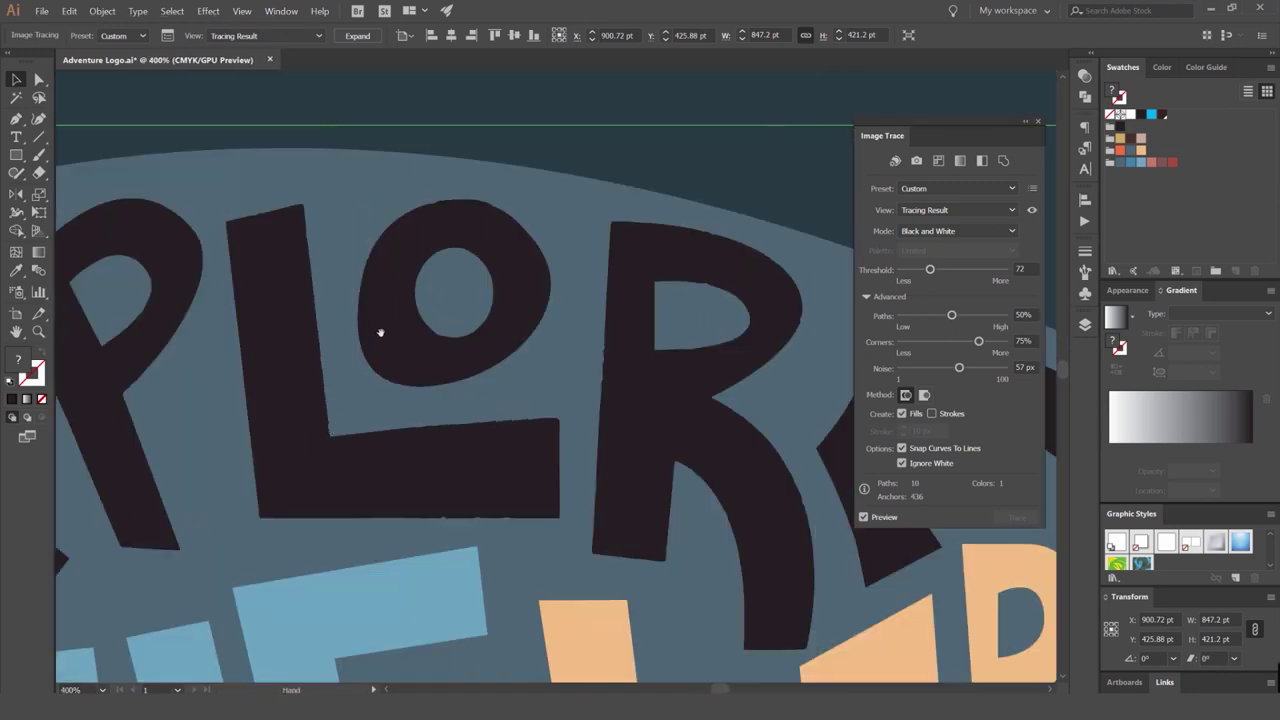
scroll(456, 241, "up", 4)
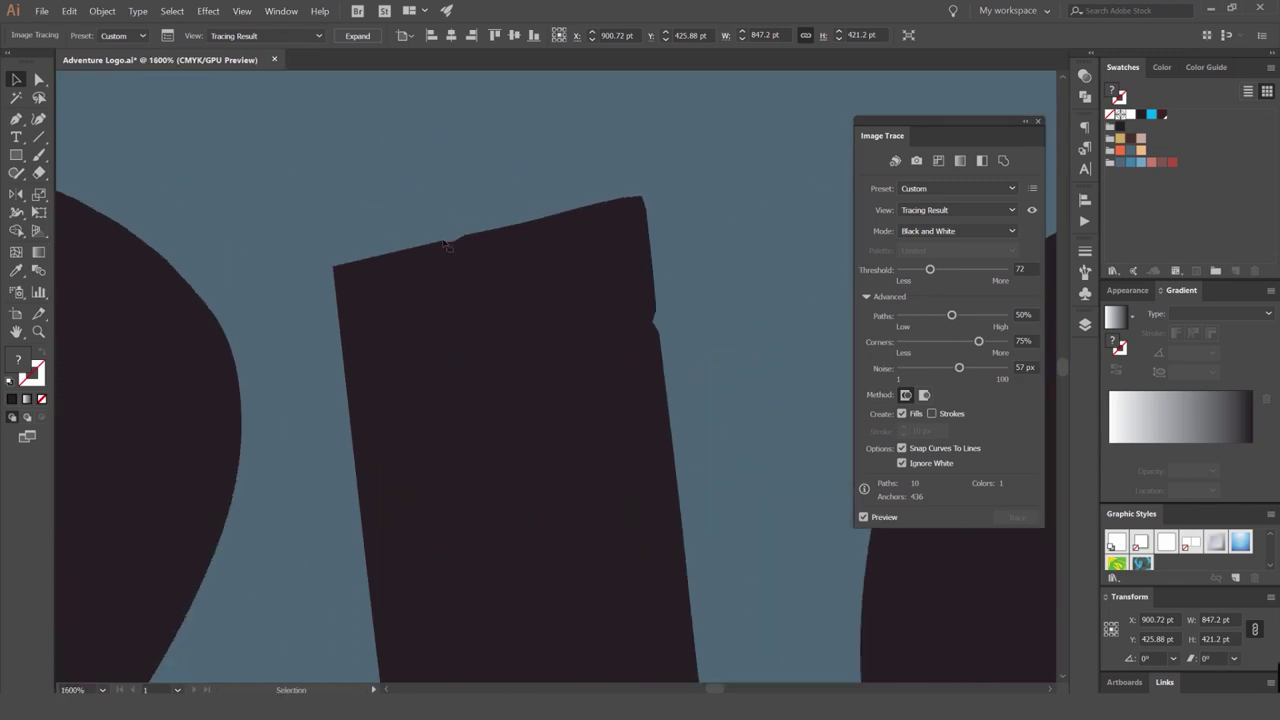
Set the trace paths to 67%, corners to 54% and noise to 46 px, and check the top of the L.
mouse_move(951, 316)
left_mouse_down()
mouse_move(969, 316)
mouse_move(970, 342)
mouse_move(944, 369)
left_mouse_up()
scroll(655, 330, "up", 4)
scroll(655, 332, "down", 3)
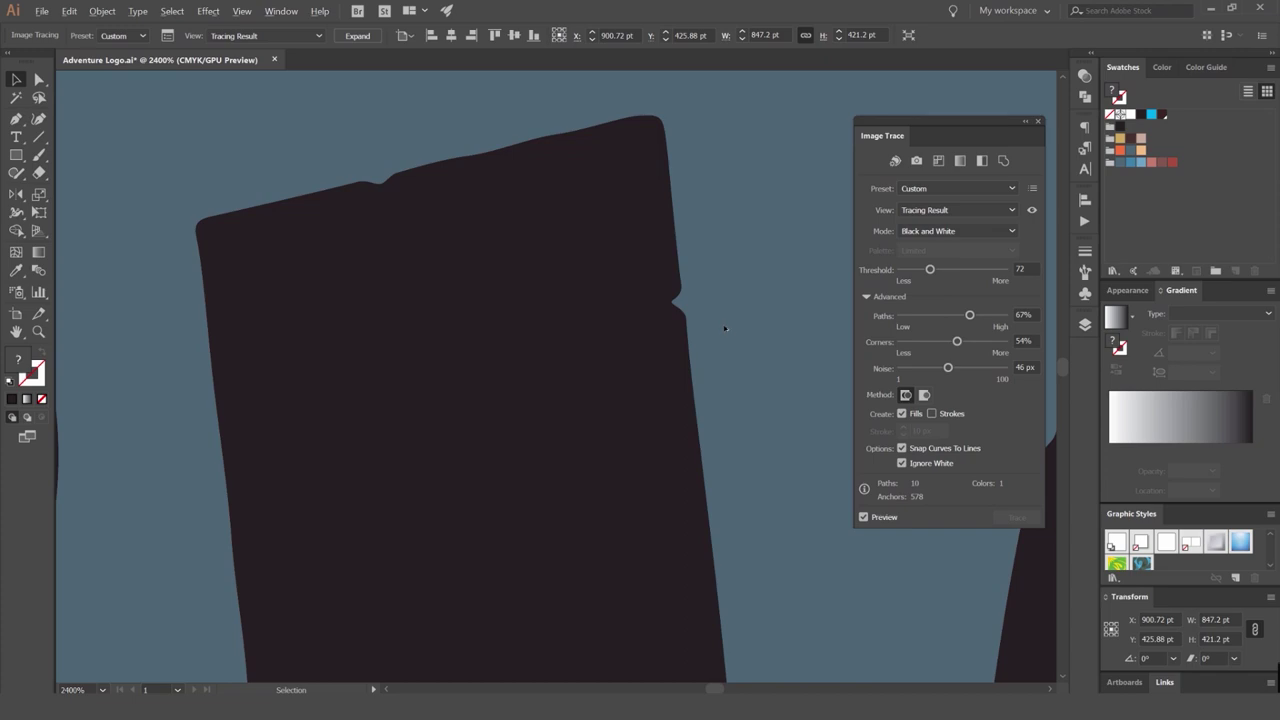
Set the trace noise to 32 px and the threshold to 65, and check the edges across the word EXPLORE.
scroll(725, 328, "down", 5)
left_click_drag(948, 368, 933, 369)
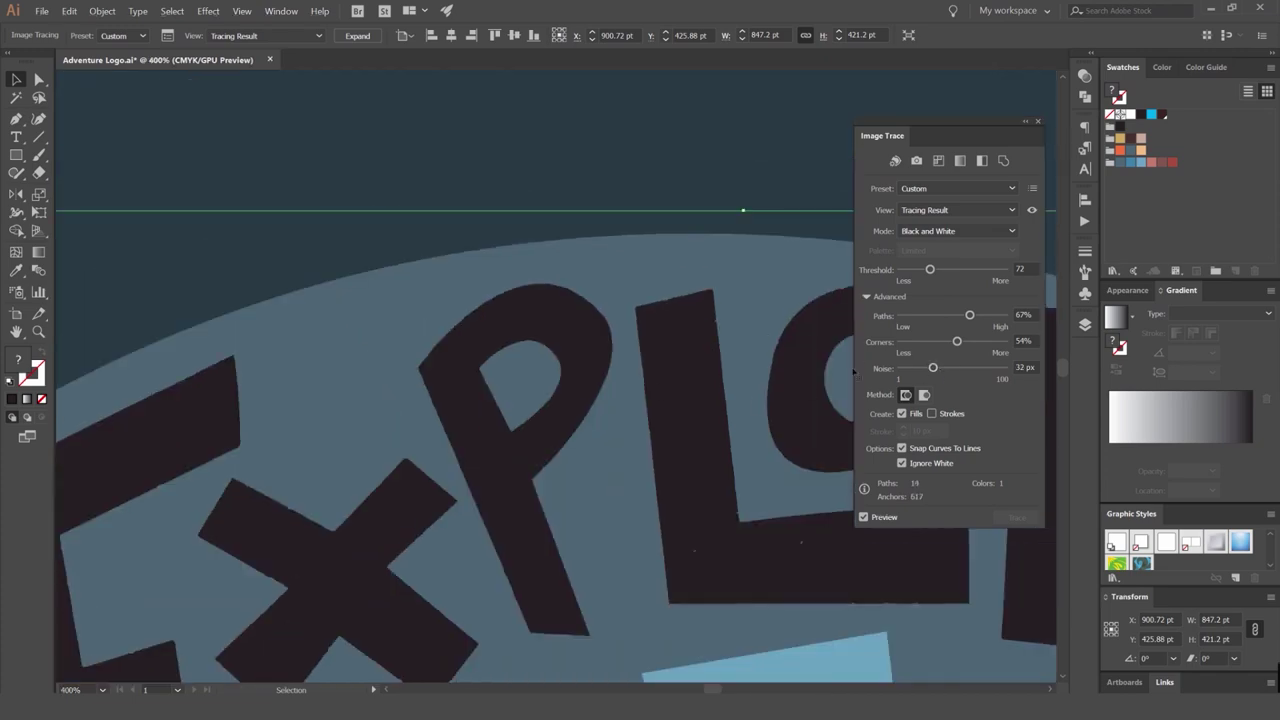
left_click_drag(931, 271, 927, 271)
scroll(631, 305, "down", 3)
scroll(646, 272, "down", 2)
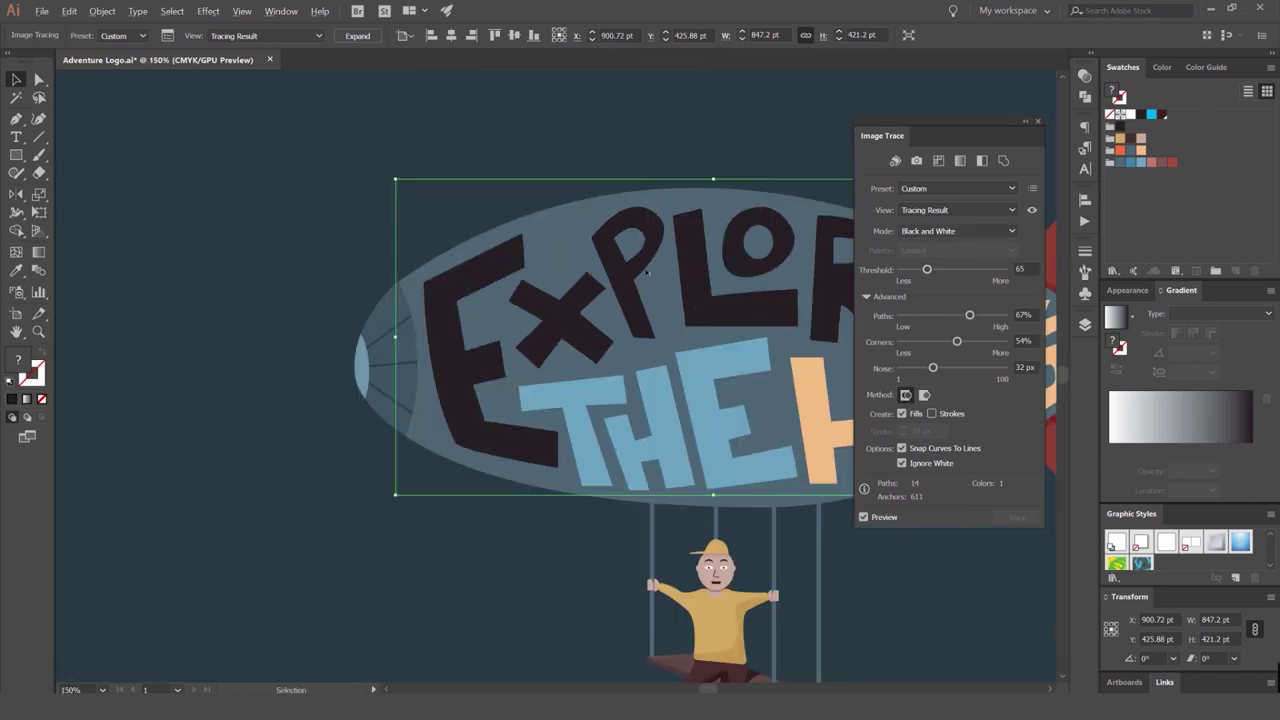
scroll(646, 272, "up", 3)
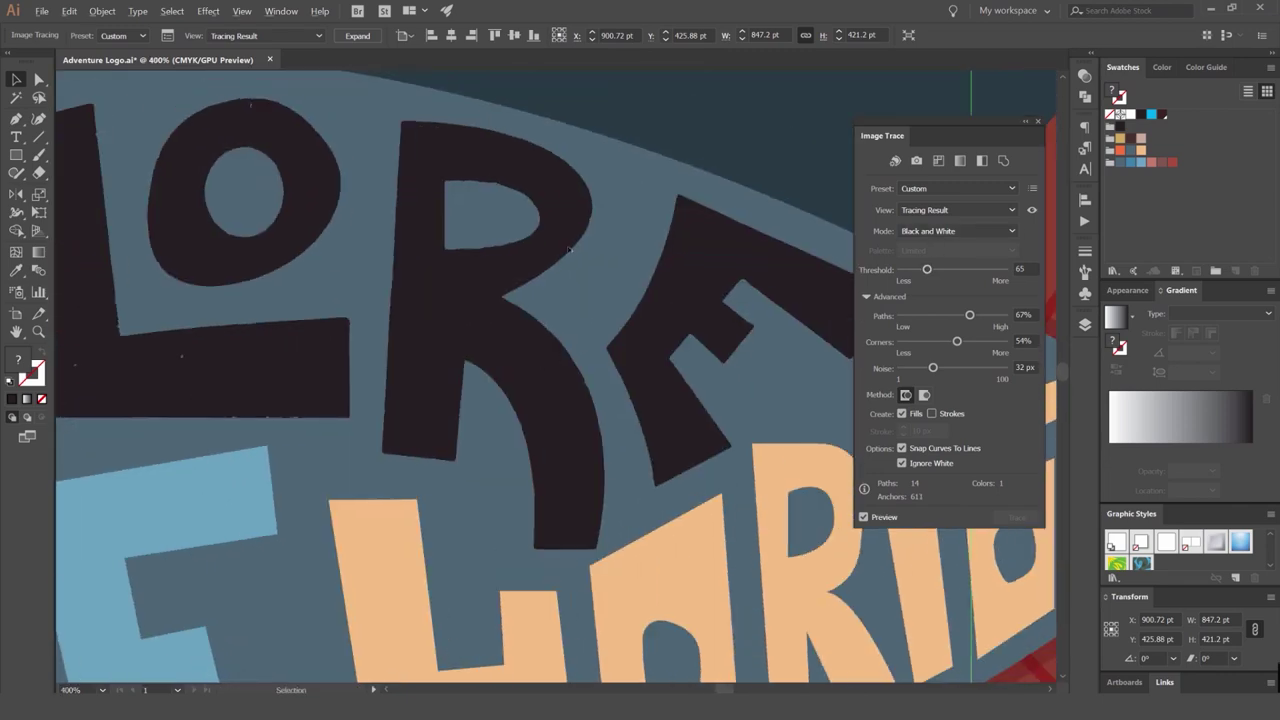
scroll(590, 195, "up", 1)
scroll(586, 206, "down", 2)
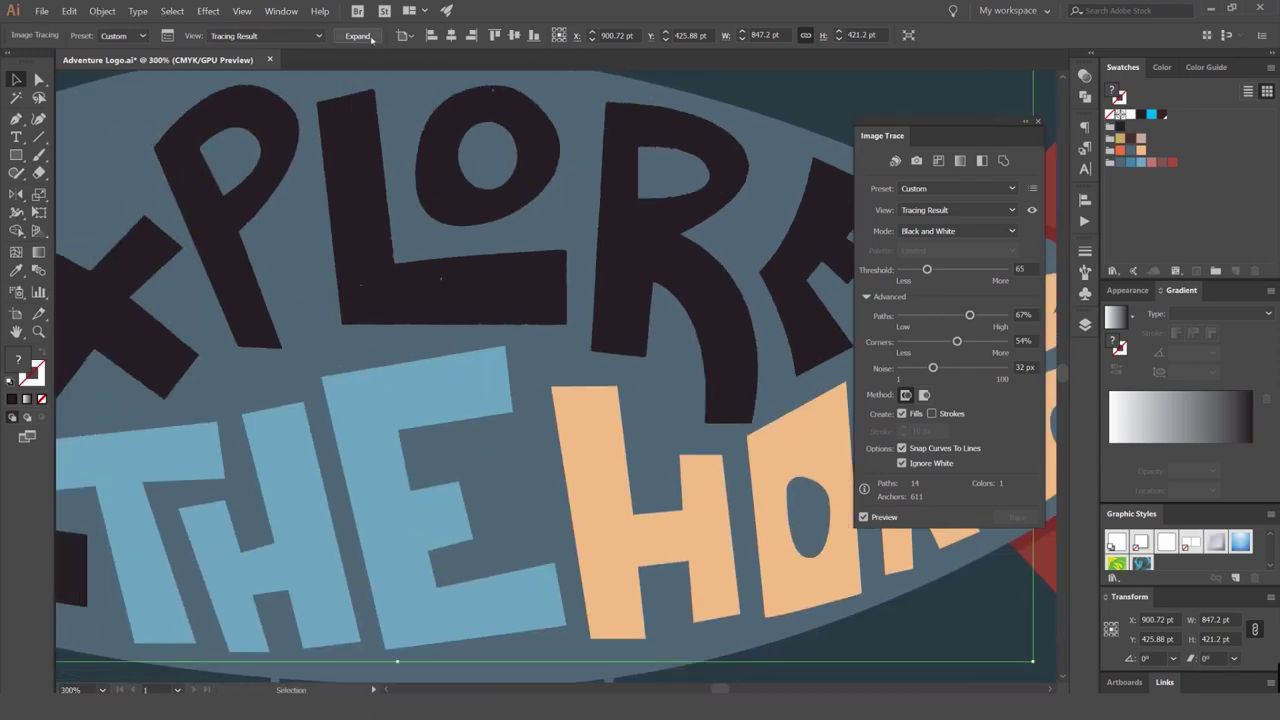
Expand the traced EXPLORE lettering, close the trace settings, fill the letters white and deselect them.
left_click(360, 36)
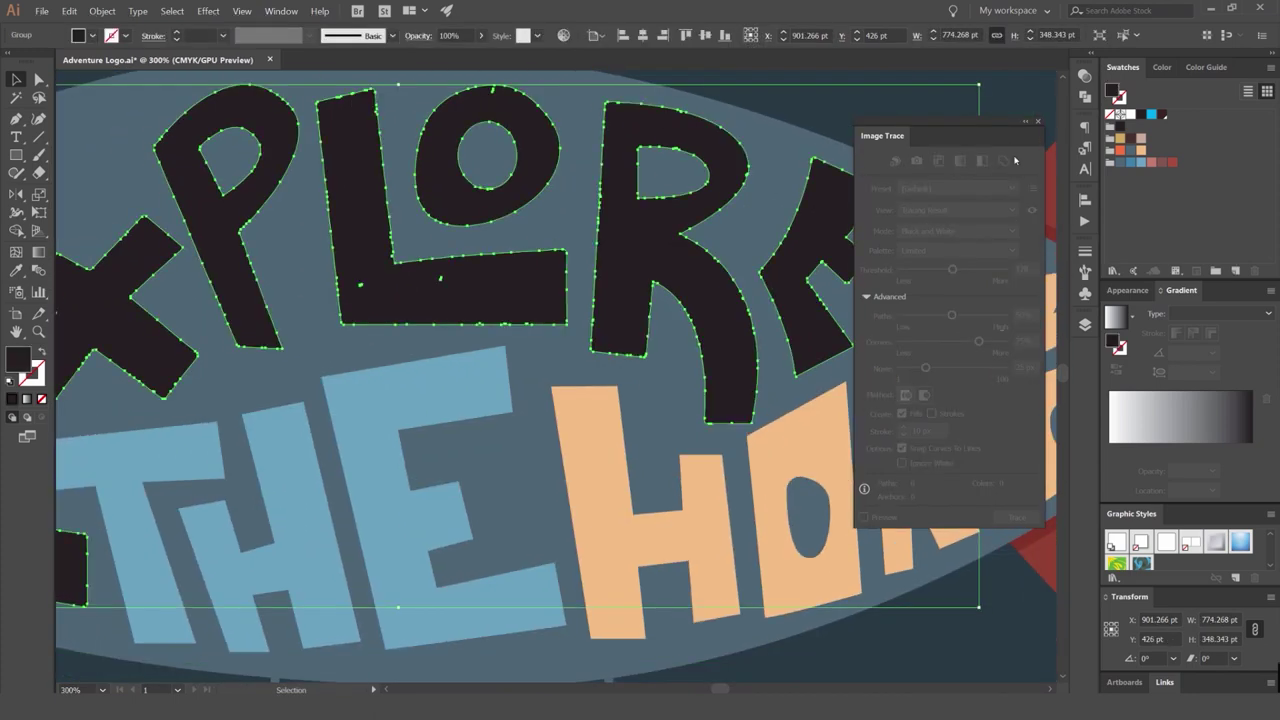
left_click(1038, 122)
left_click(1130, 115)
left_click(842, 135)
scroll(842, 135, "down", 3)
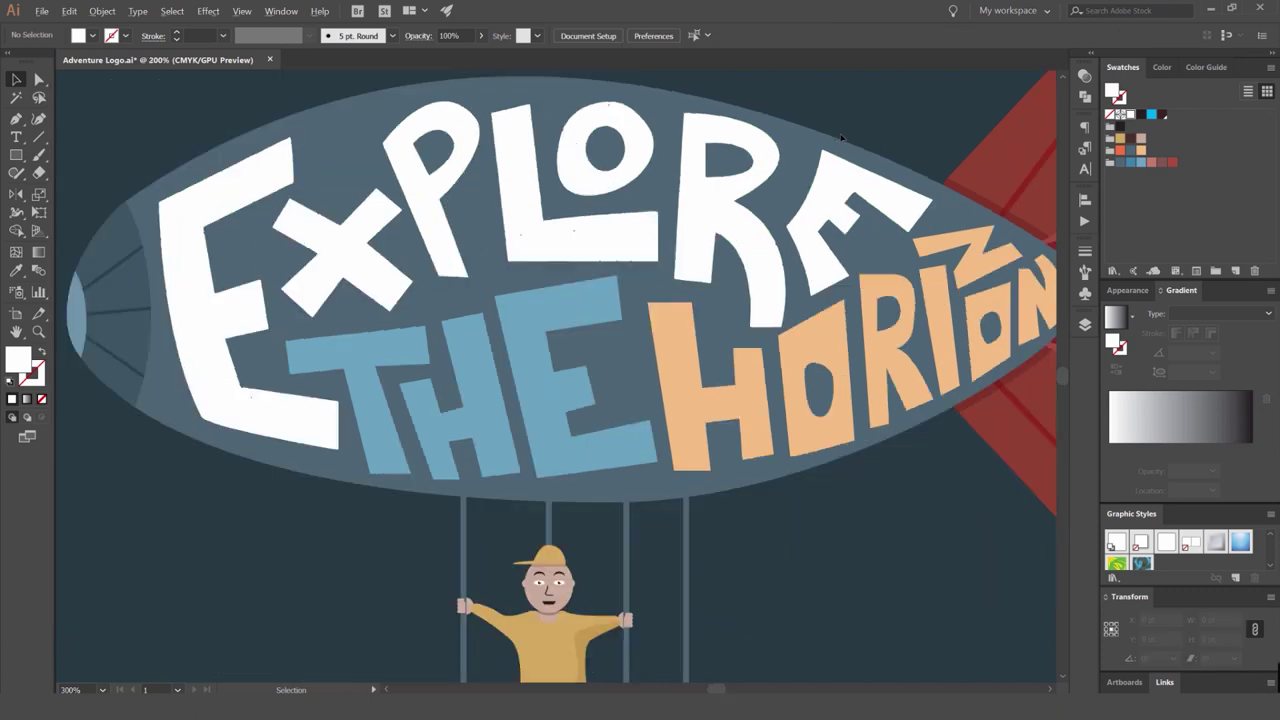
Examine the edges of the white EXPLORE letters close up, including the underside of the L and the X.
scroll(706, 178, "up", 10)
left_click_drag(551, 203, 269, 169)
scroll(516, 250, "down", 2)
left_click_drag(792, 437, 486, 257)
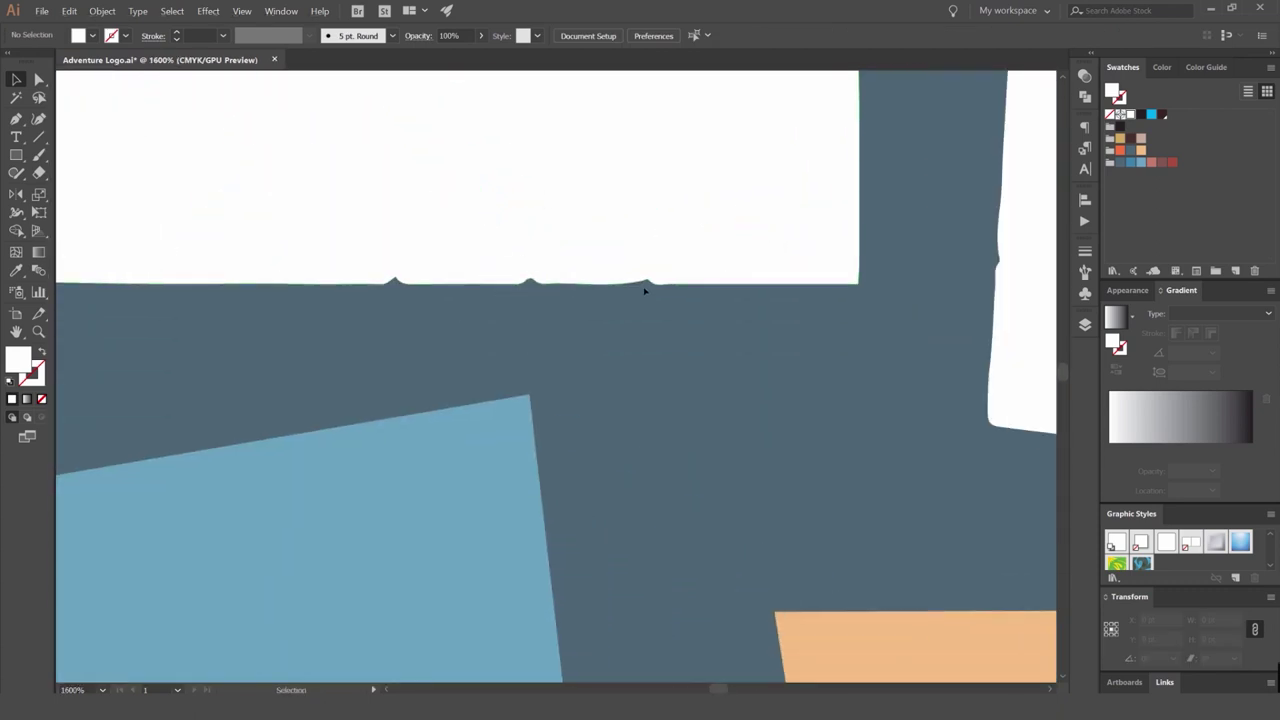
scroll(645, 290, "down", 10)
scroll(528, 290, "up", 5)
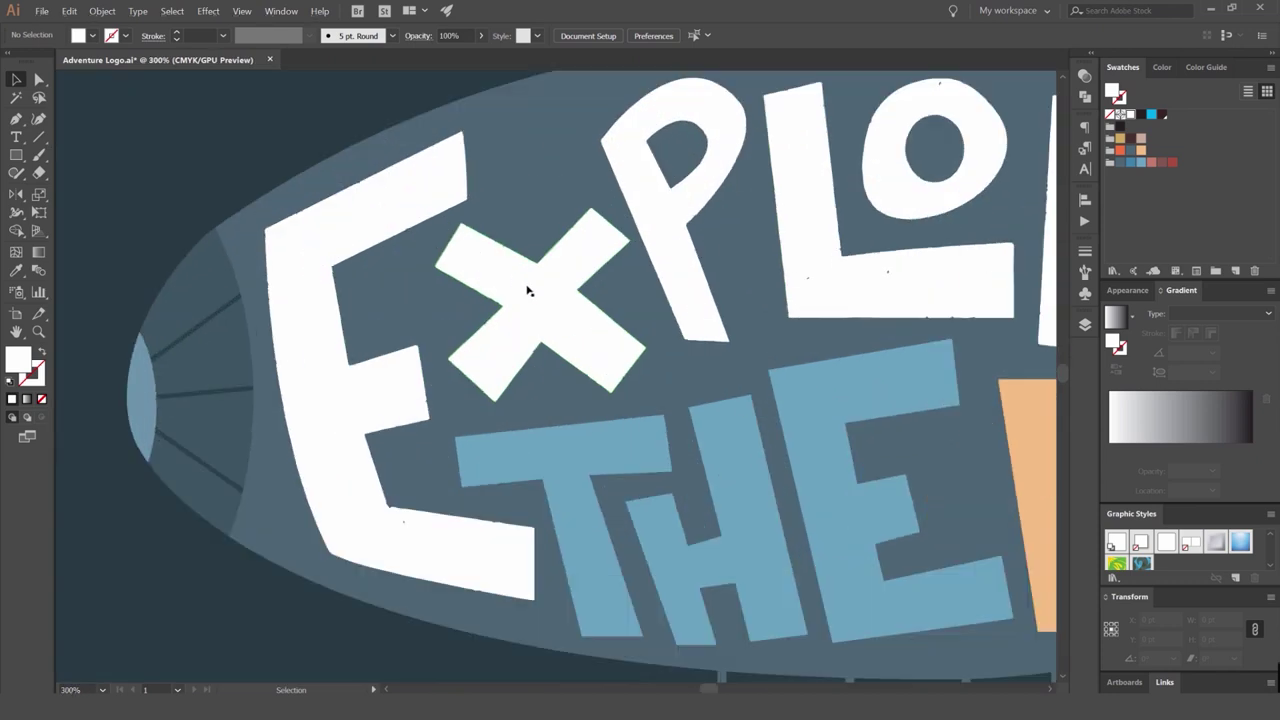
scroll(528, 290, "down", 4)
Select the words THE and HORIZON together and fill them with the near-black brown swatch.
left_click(606, 305)
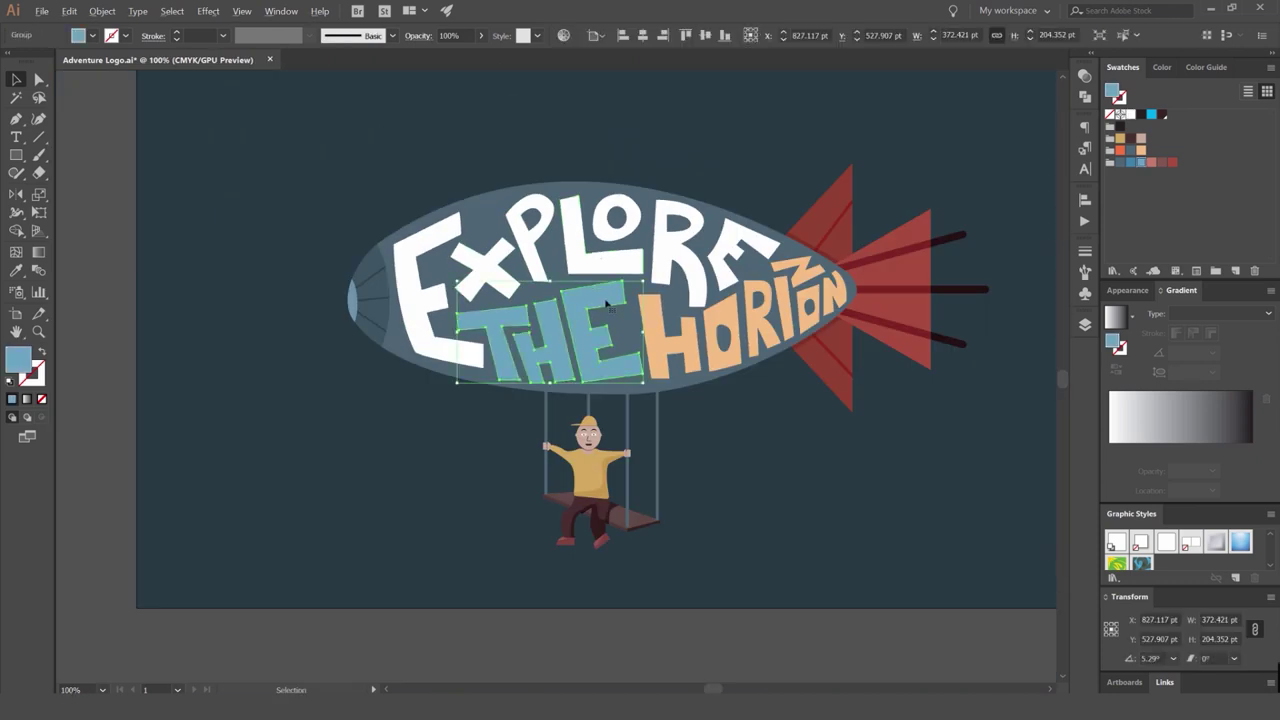
scroll(612, 304, "up", 2)
left_click(678, 341, "shift")
left_click(1120, 127)
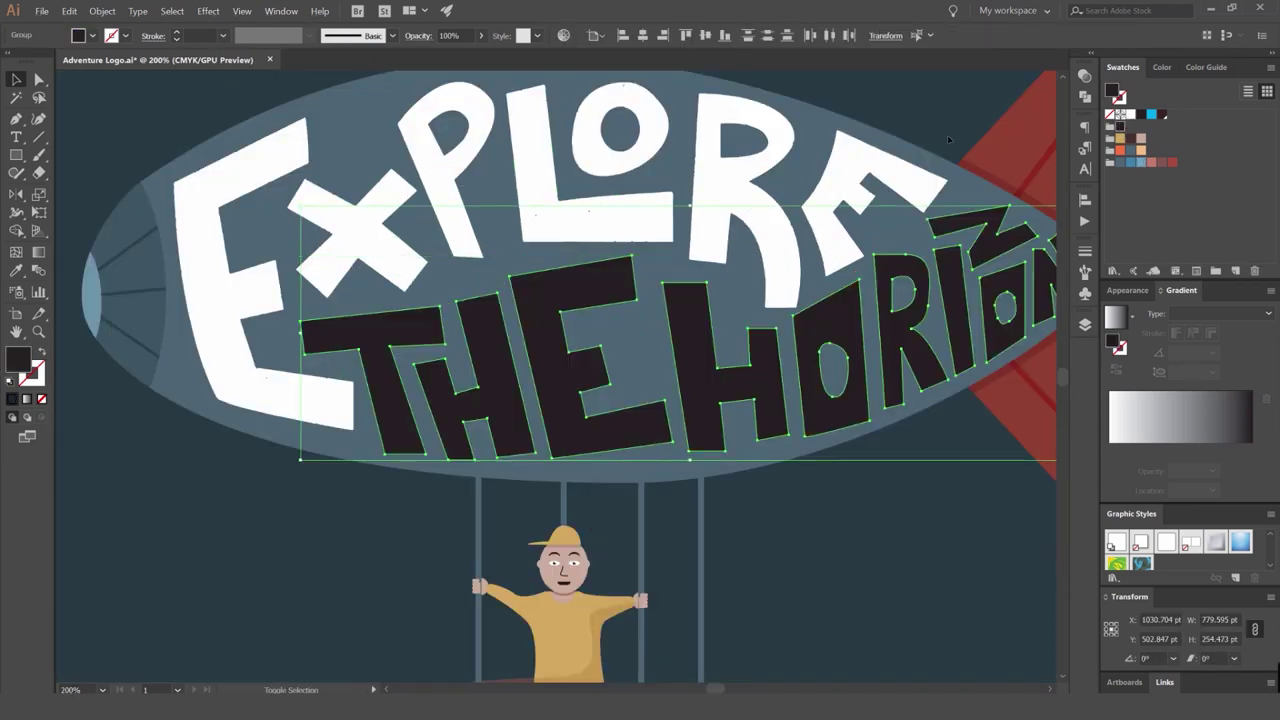
Apply the Mezzotint effect with the Grainy Dots type to THE HORIZON.
left_click(208, 11)
mouse_move(224, 281)
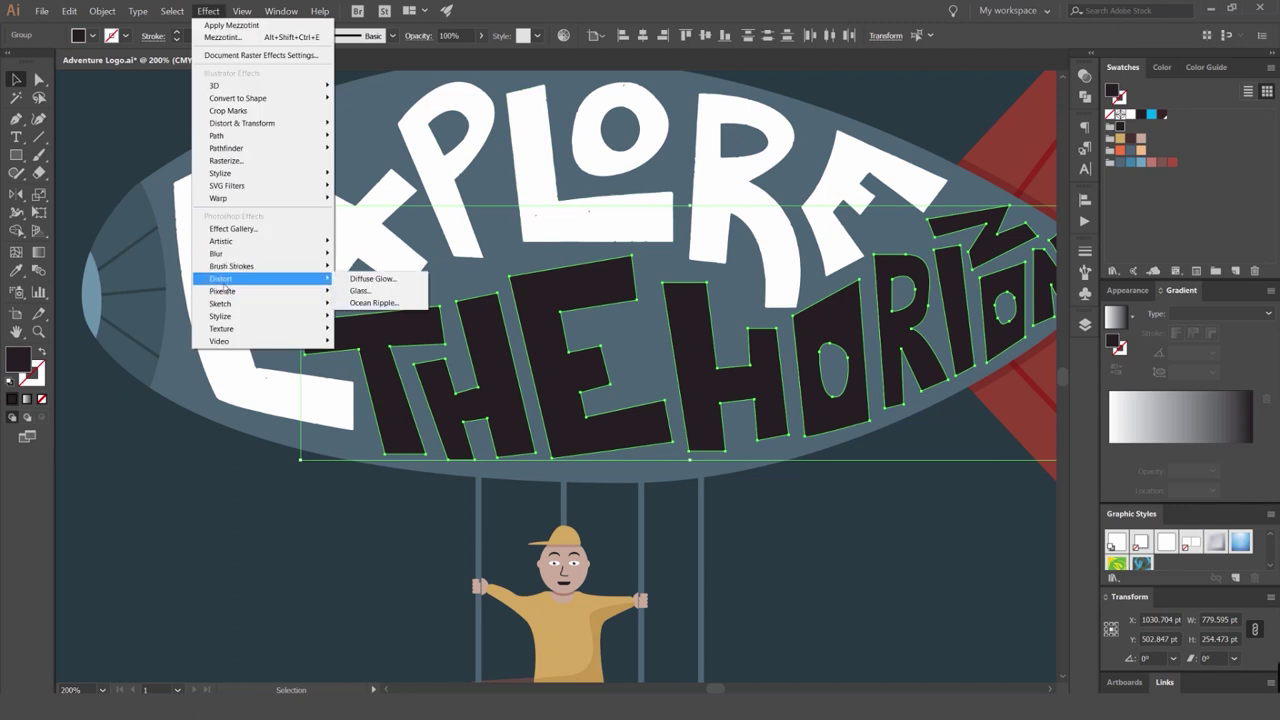
left_click(372, 314)
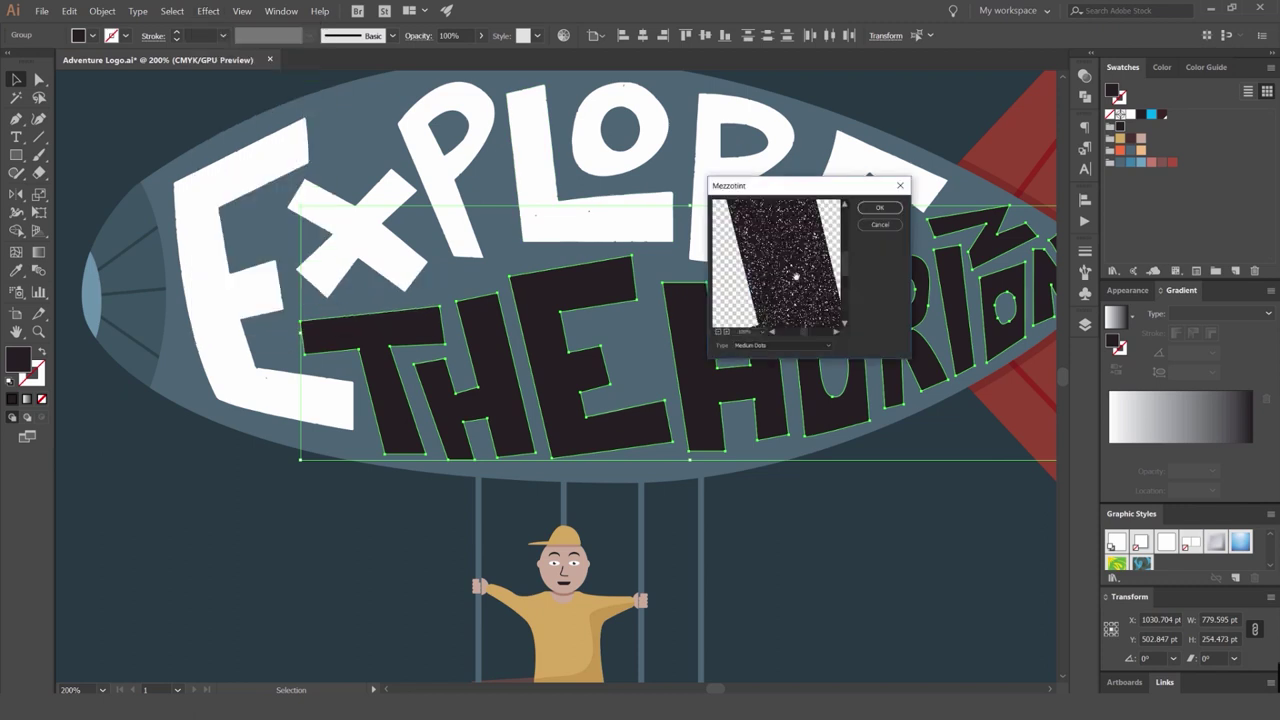
left_click(780, 345)
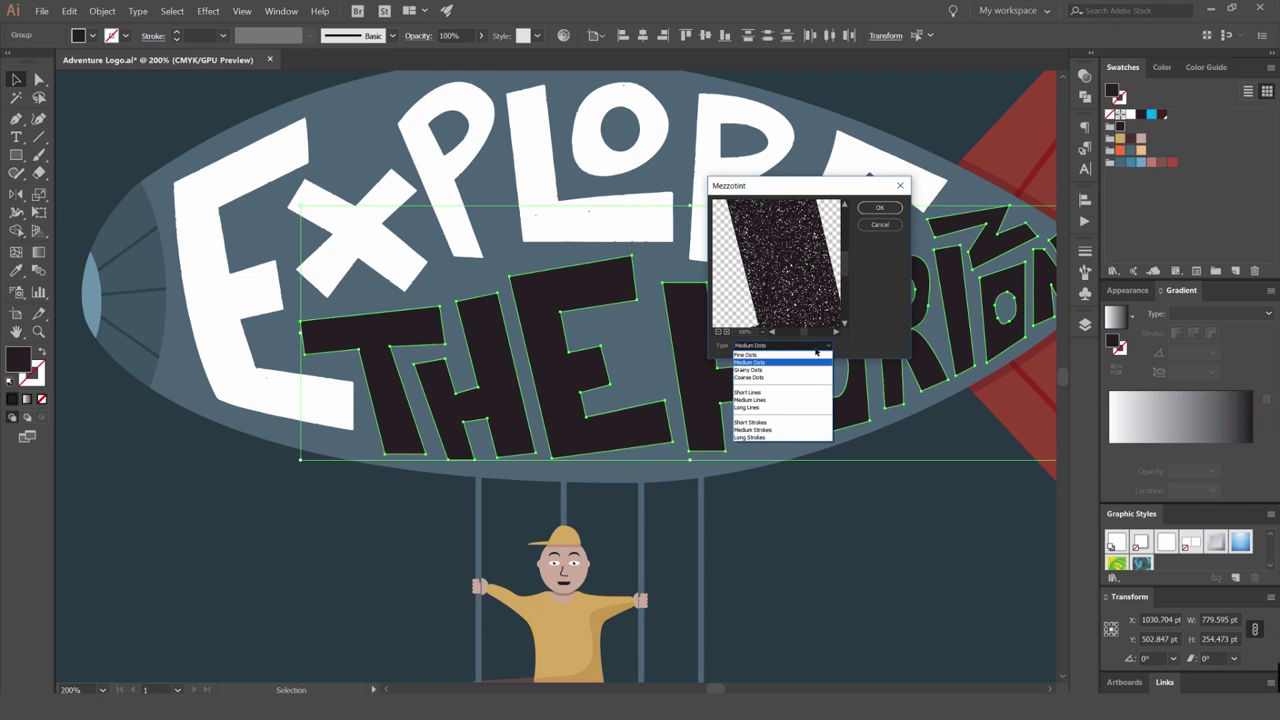
left_click(778, 368)
left_click(879, 208)
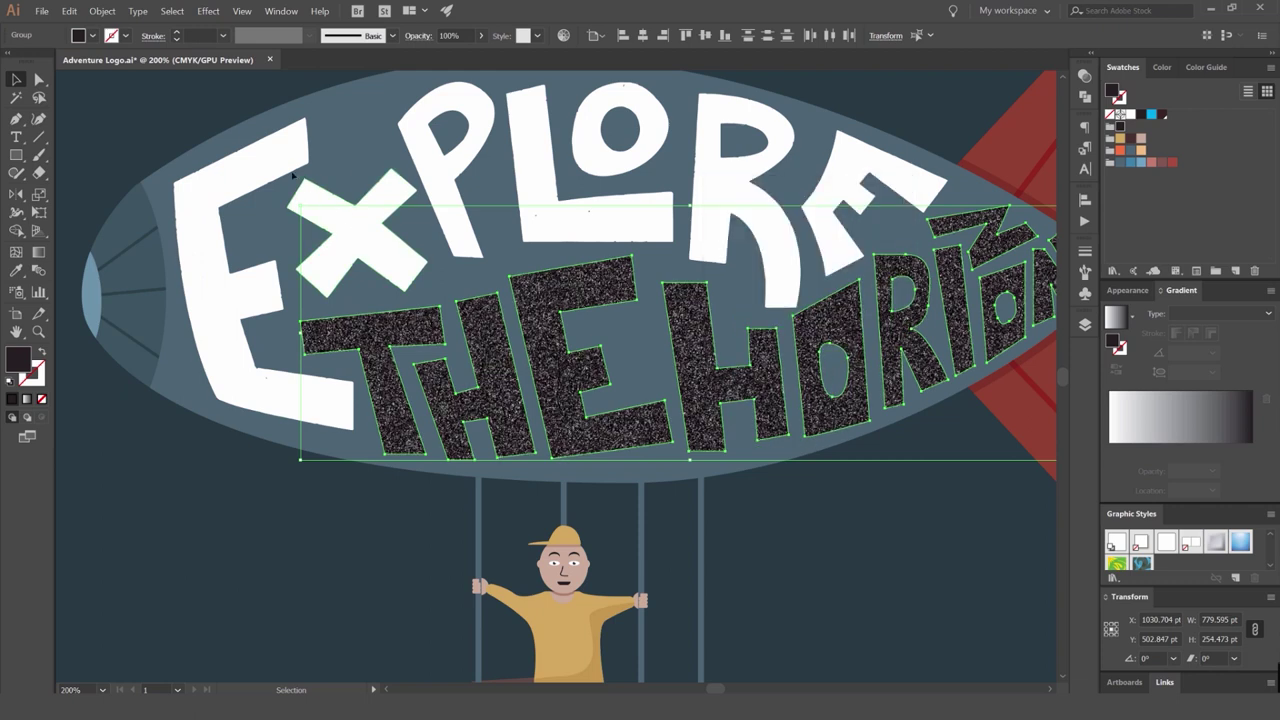
Rasterize the THE HORIZON lettering in CMYK at High (300 ppi) with a white background.
left_click(102, 11)
left_click(118, 164)
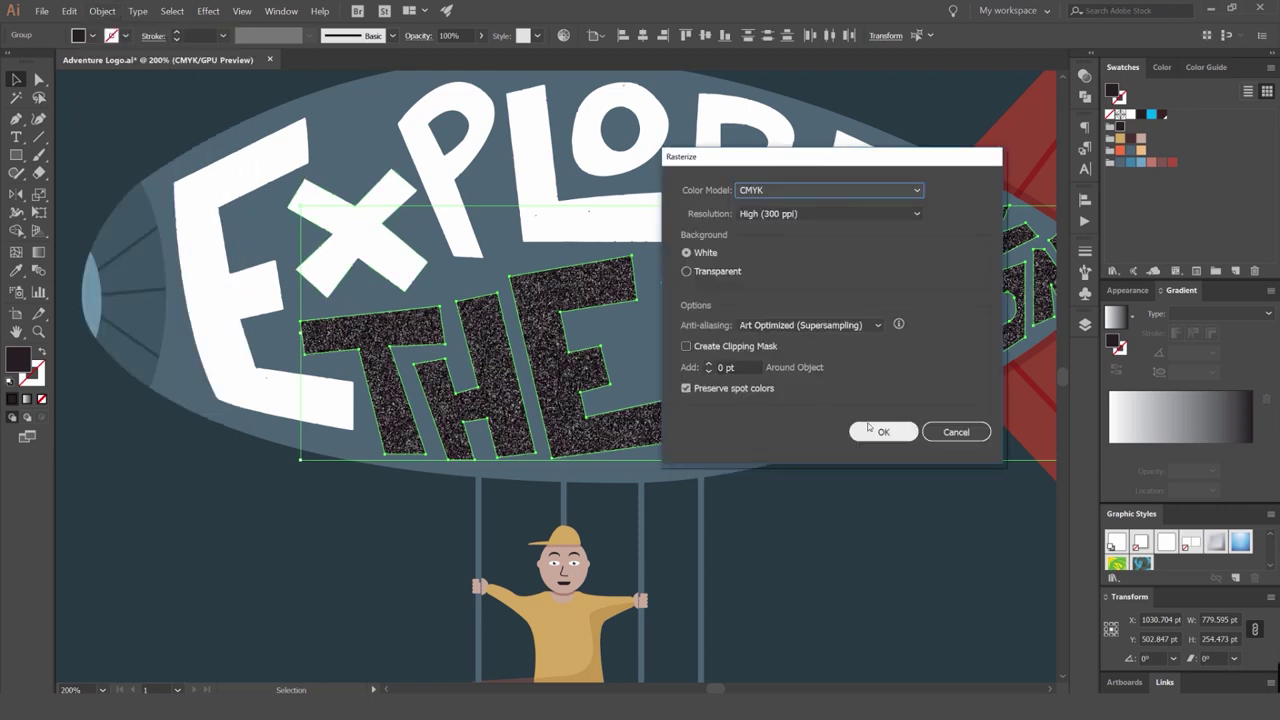
left_click(876, 431)
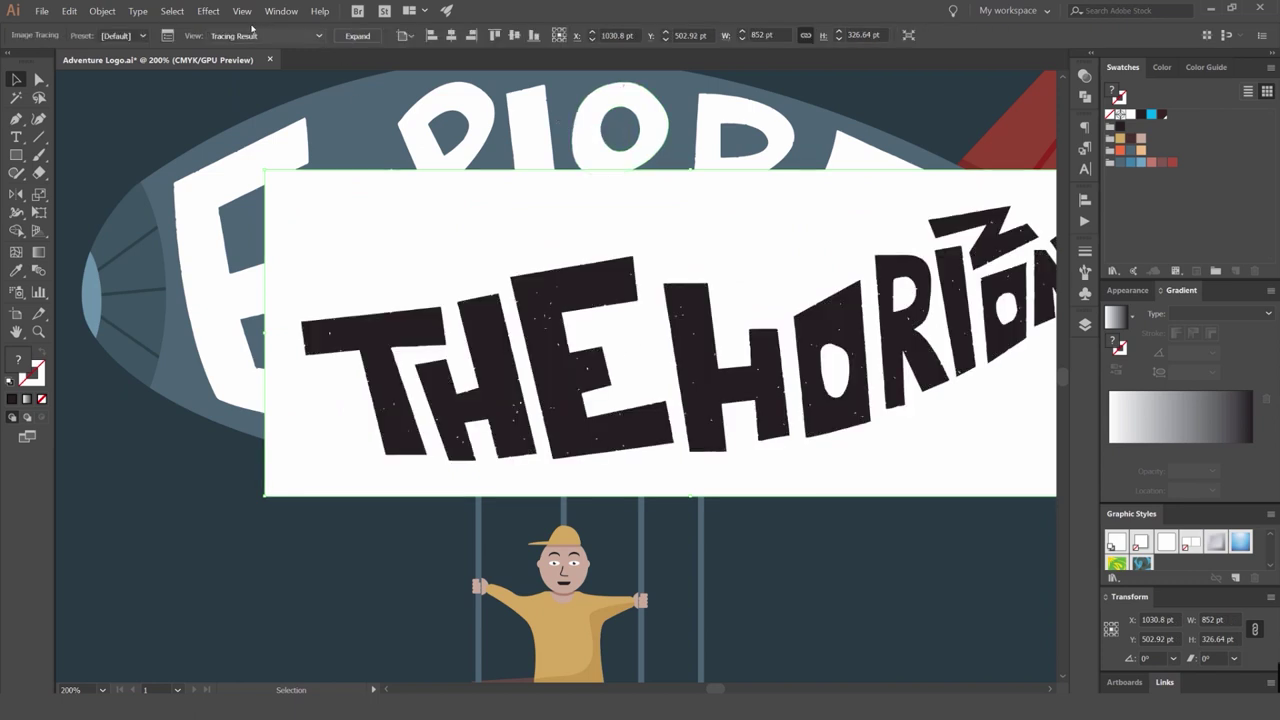
Image trace THE HORIZON with threshold 89, noise 37 px and paths 69%, ignoring white.
left_click(168, 36)
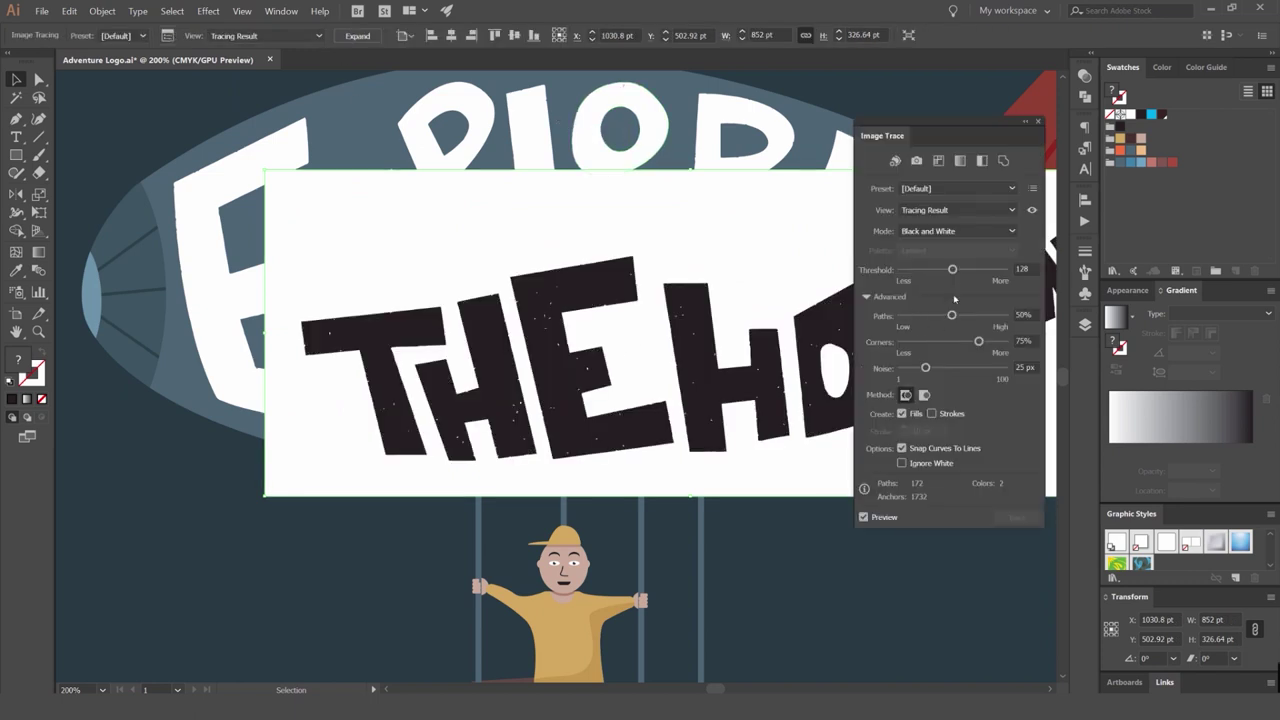
left_click_drag(952, 269, 936, 269)
left_click_drag(924, 369, 938, 369)
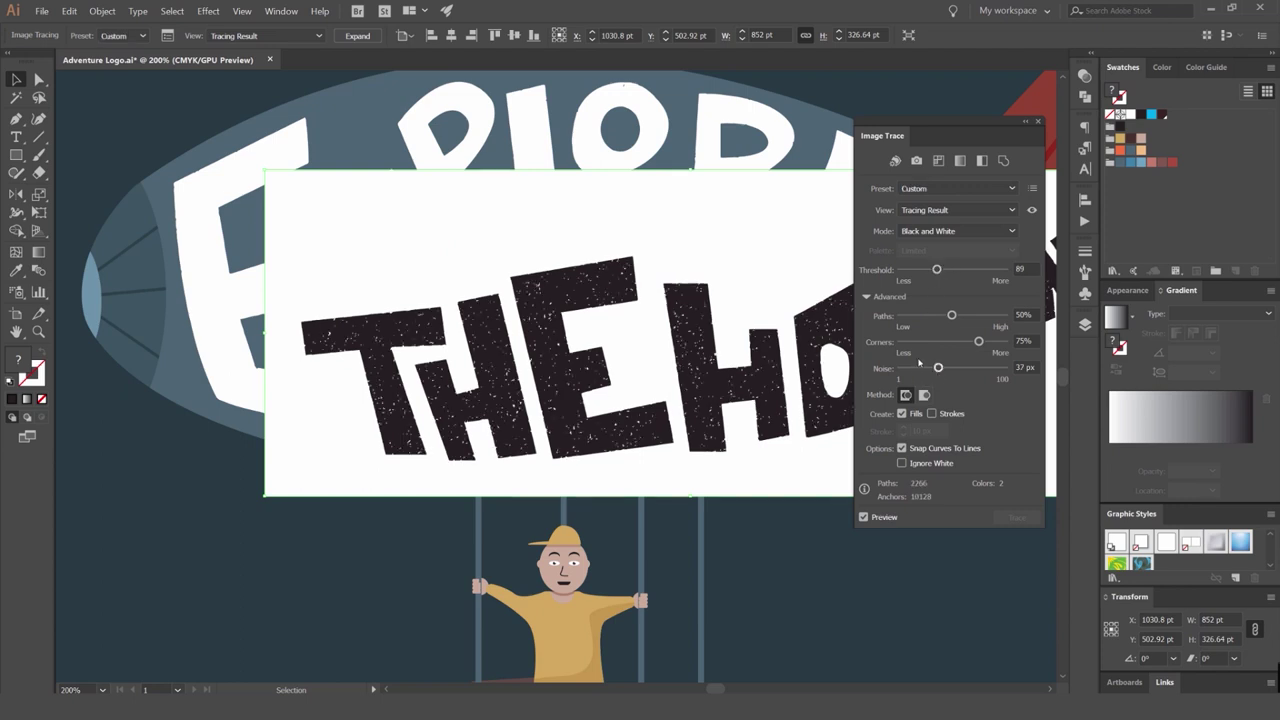
left_click_drag(951, 315, 971, 315)
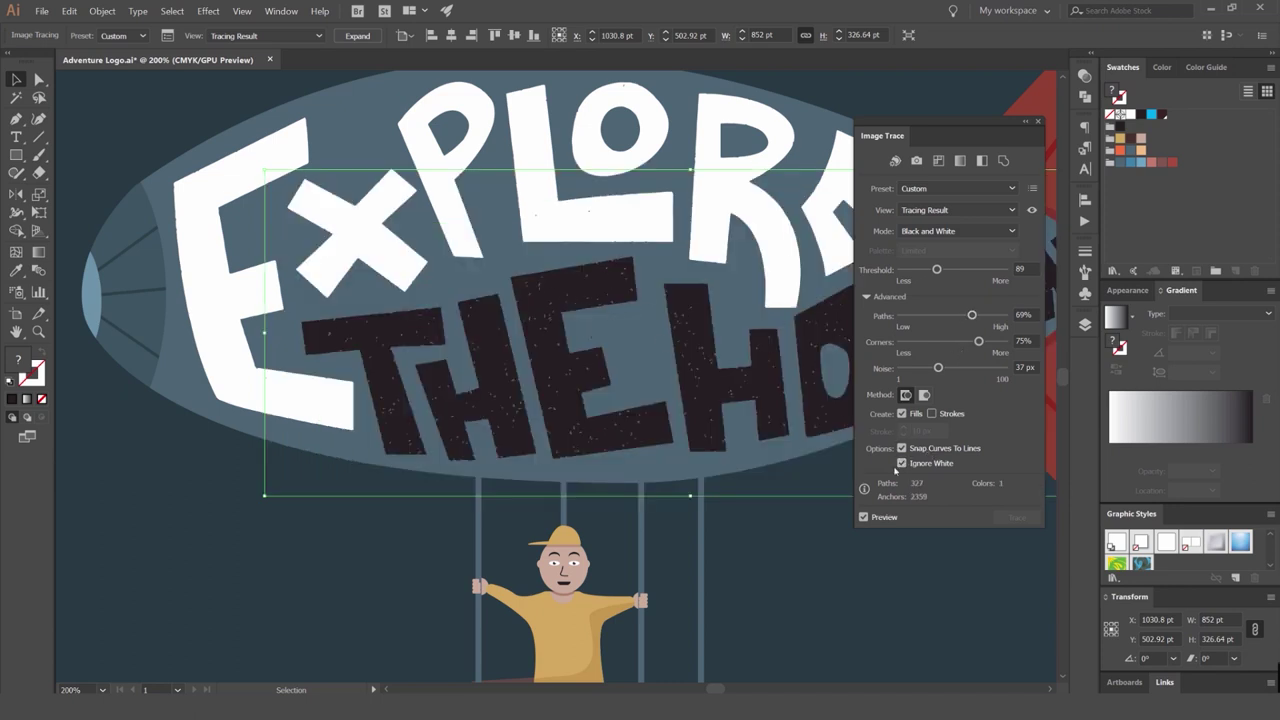
Try a trace threshold of 79 and noise of 58 px on THE HORIZON, pausing the preview while adjusting the threshold.
scroll(585, 288, "up", 3)
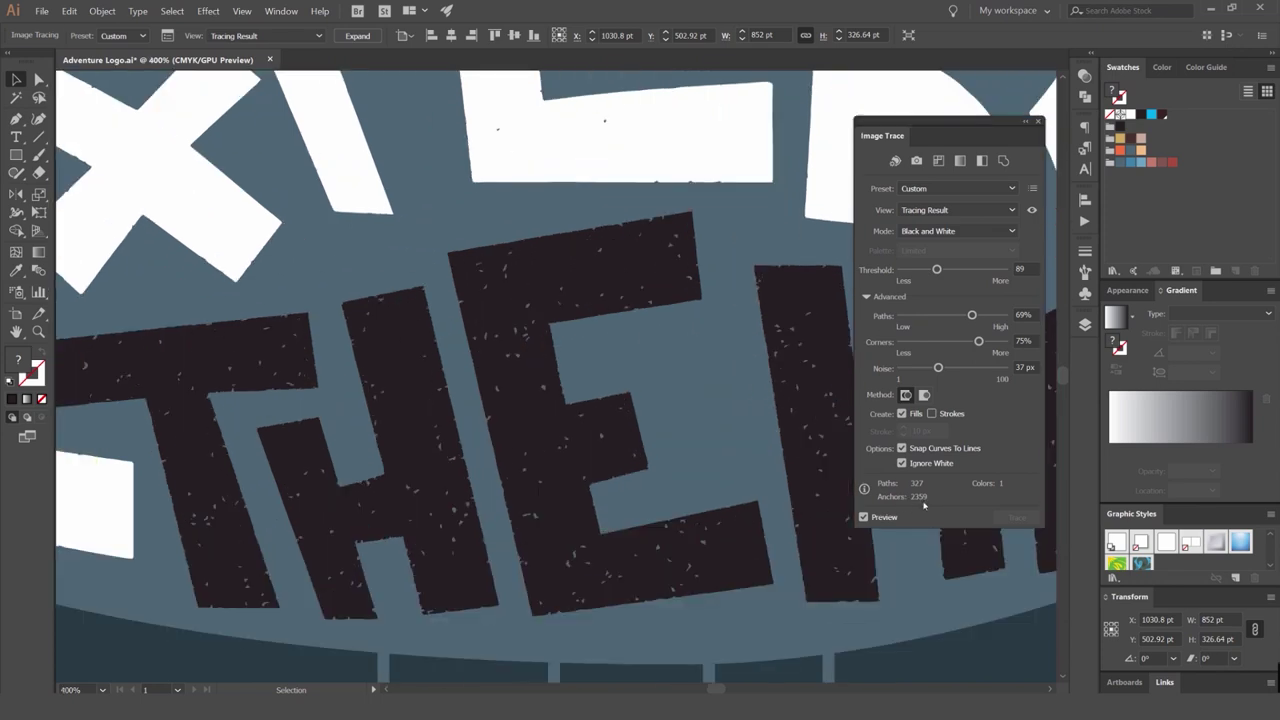
left_click(864, 517)
left_click_drag(937, 270, 932, 270)
left_click(863, 516)
left_click_drag(938, 369, 960, 369)
scroll(675, 338, "down", 4)
left_click_drag(734, 333, 677, 319)
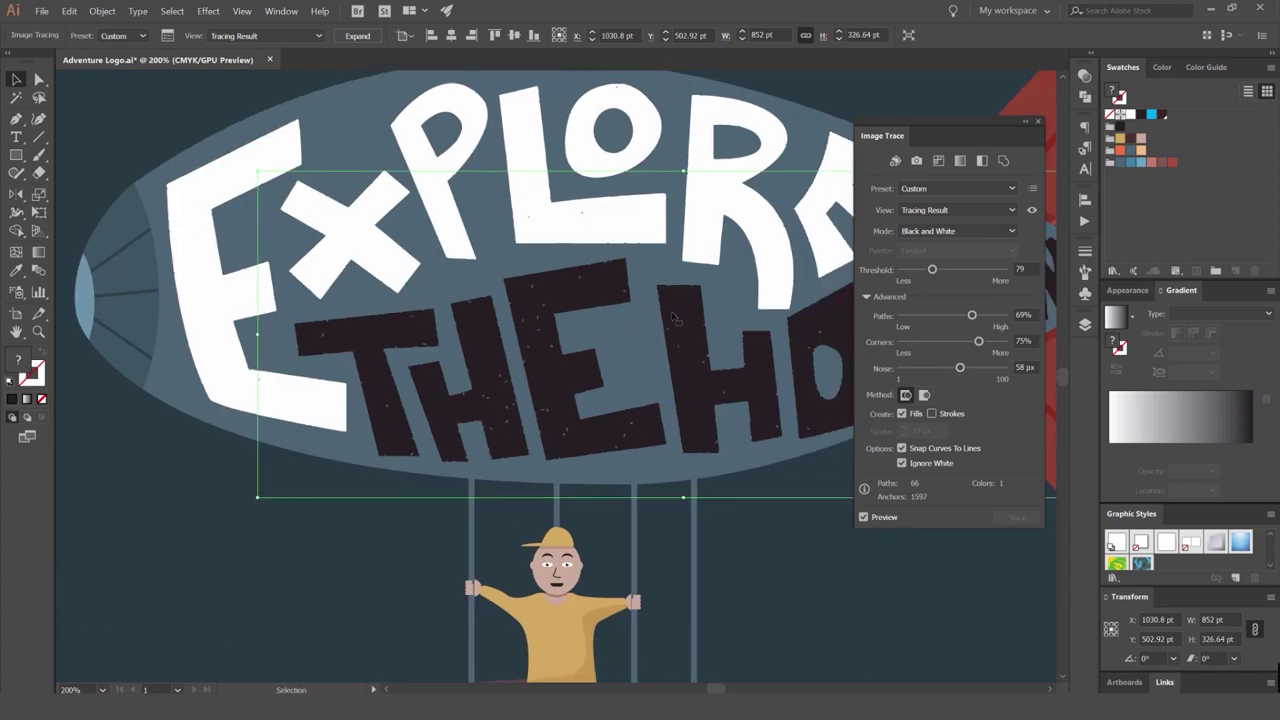
Set the trace threshold to 91 and the noise to 72 px, and check the whole THE HORIZON lettering.
scroll(584, 320, "up", 5)
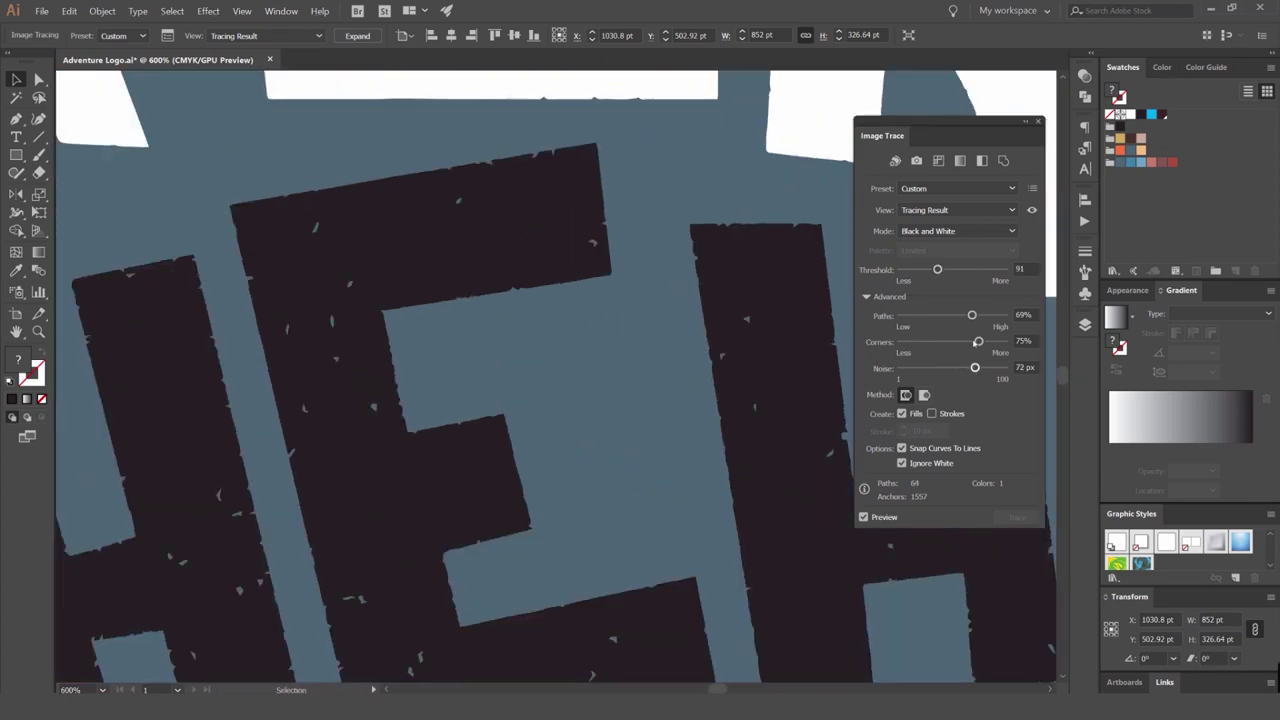
scroll(660, 355, "down", 4)
left_click_drag(701, 342, 528, 323)
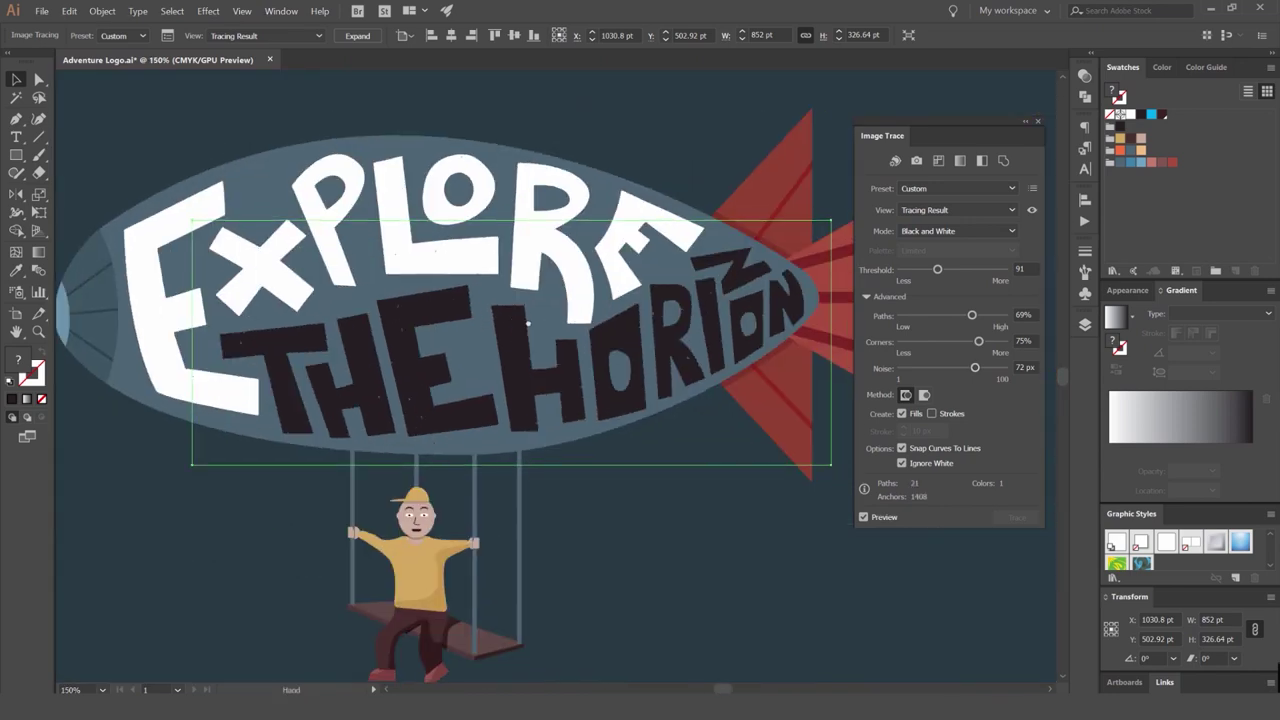
Expand the traced THE HORIZON lettering, fill it white and deselect it.
left_click(357, 36)
left_click(1122, 115)
key("ctrl+shift+a")
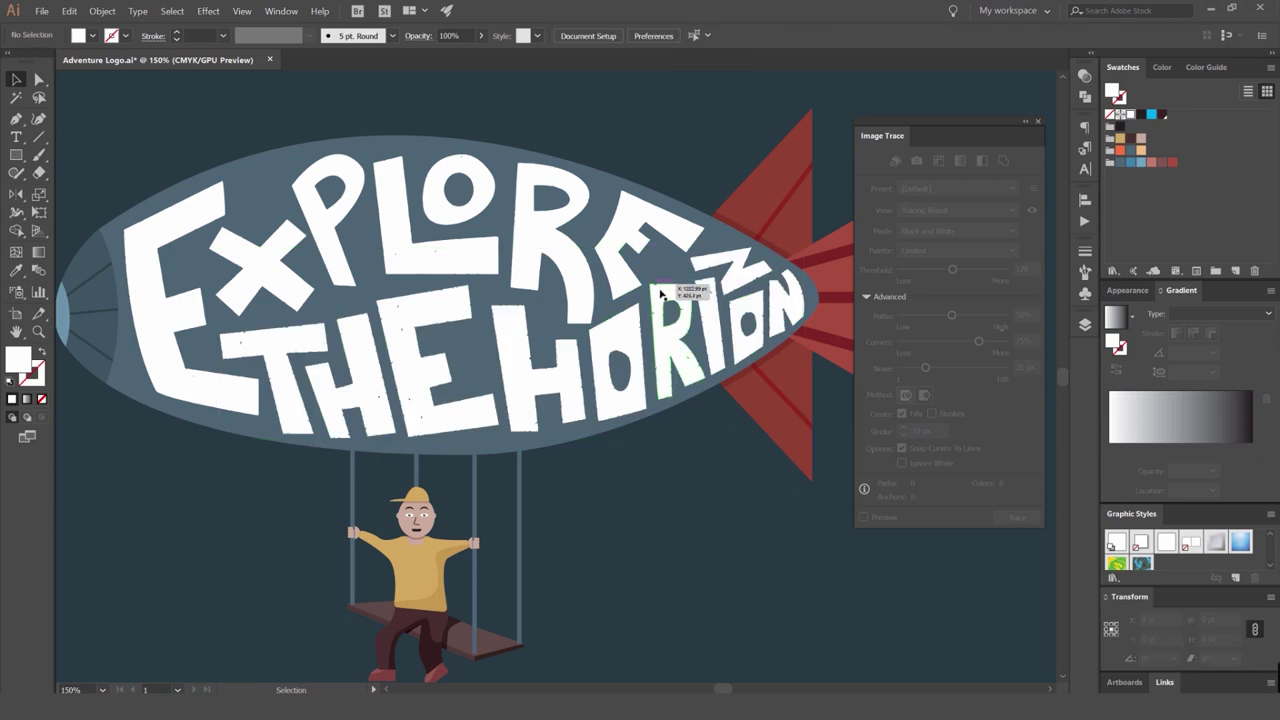
Examine the rough edges of the T and H in THE close up, and close the trace settings.
scroll(666, 290, "down", 4)
scroll(614, 322, "up", 4)
left_click_drag(623, 203, 570, 212)
scroll(523, 334, "up", 2)
scroll(304, 326, "up", 4)
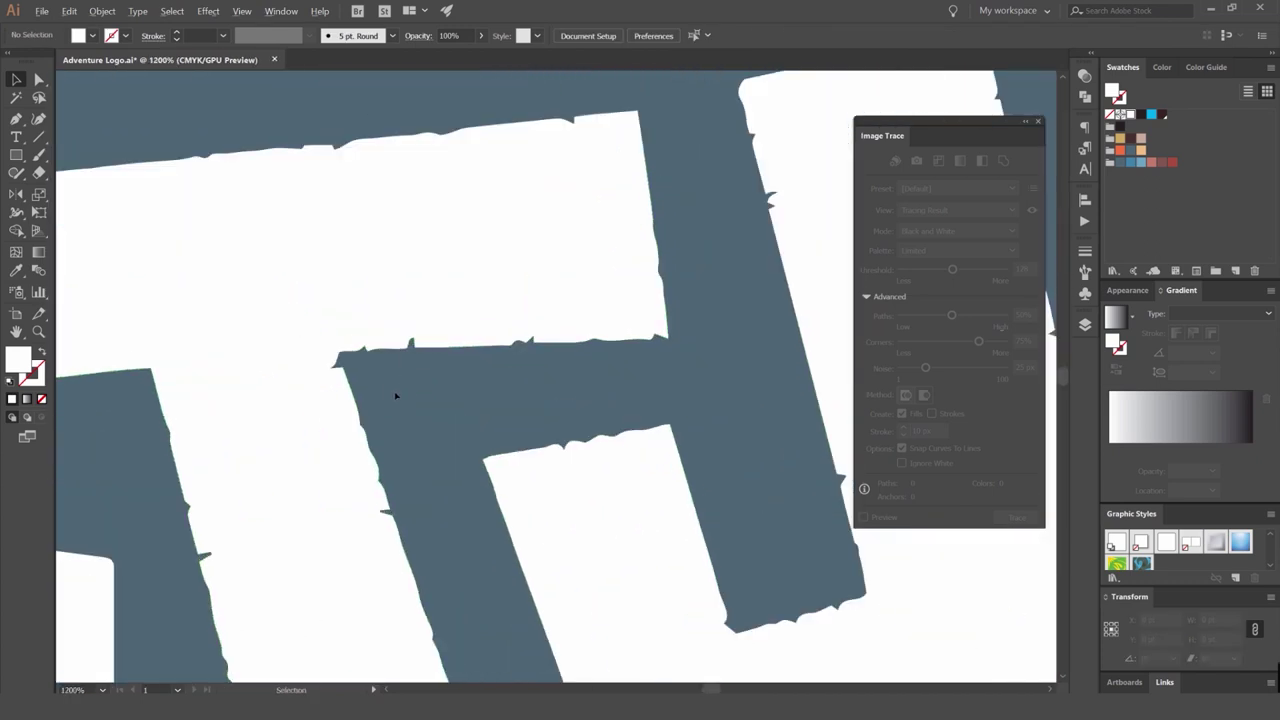
scroll(439, 353, "down", 5)
scroll(765, 237, "down", 5)
left_click(1035, 121)
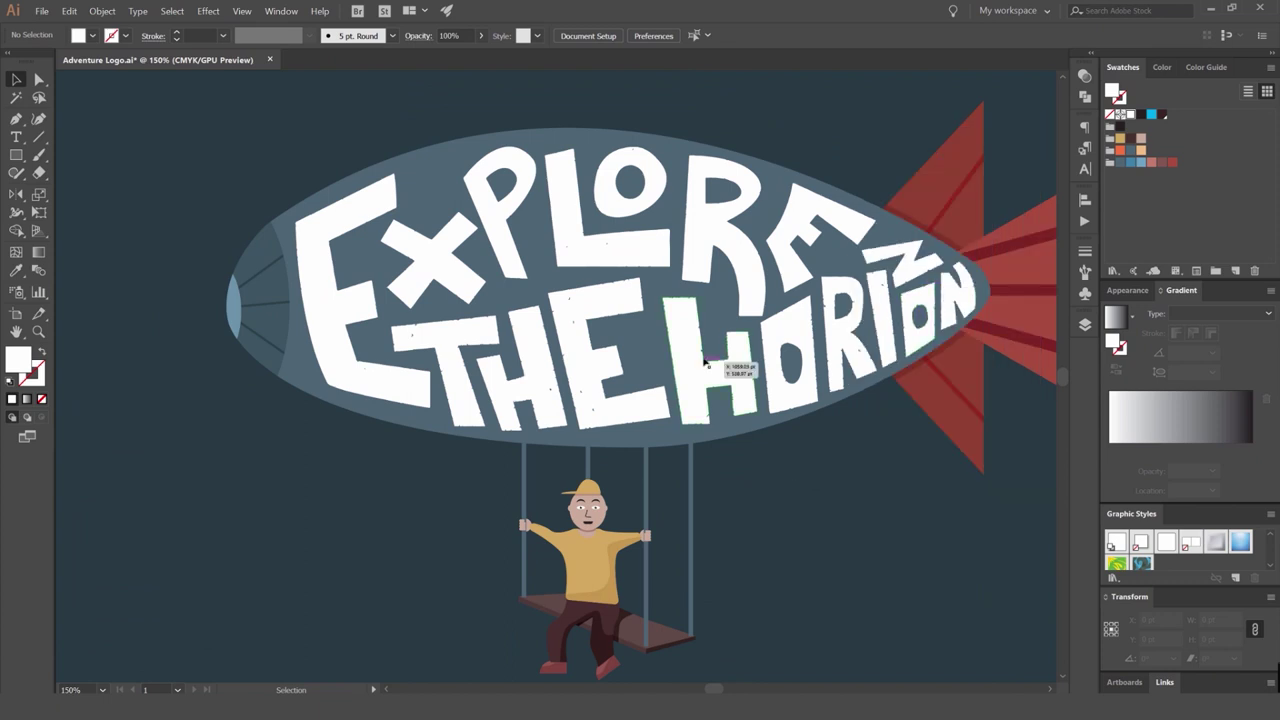
Fill the THE HORIZON lettering with the peach swatch and check the whole illustration.
left_click(737, 363)
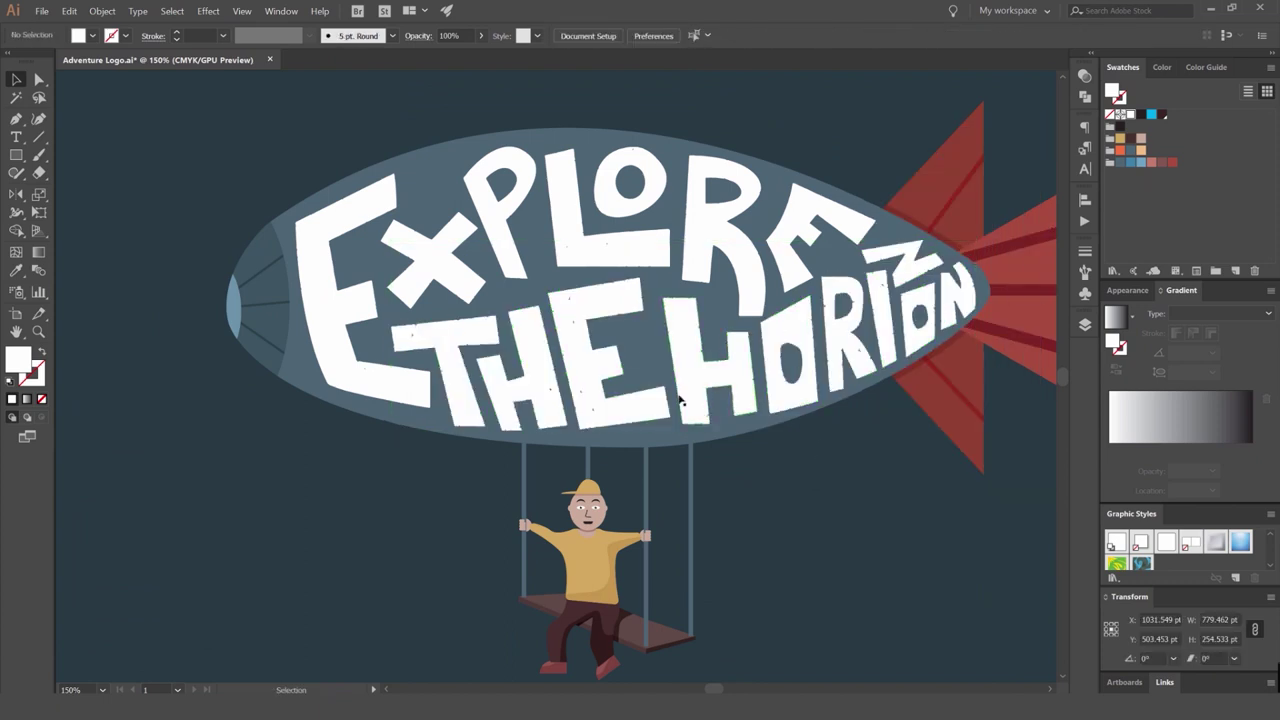
left_click(1140, 151)
left_click(862, 160)
scroll(835, 182, "down", 3)
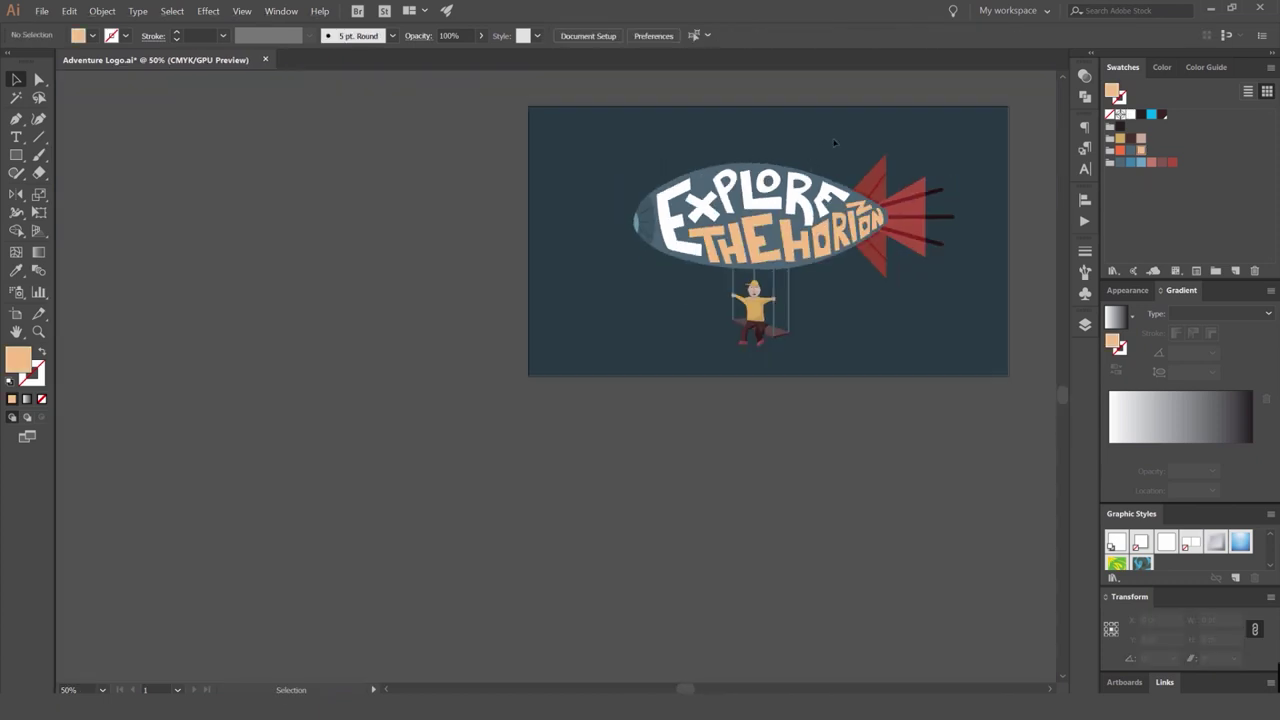
left_click_drag(832, 184, 715, 235)
scroll(680, 275, "up", 4)
scroll(620, 280, "down", 4)
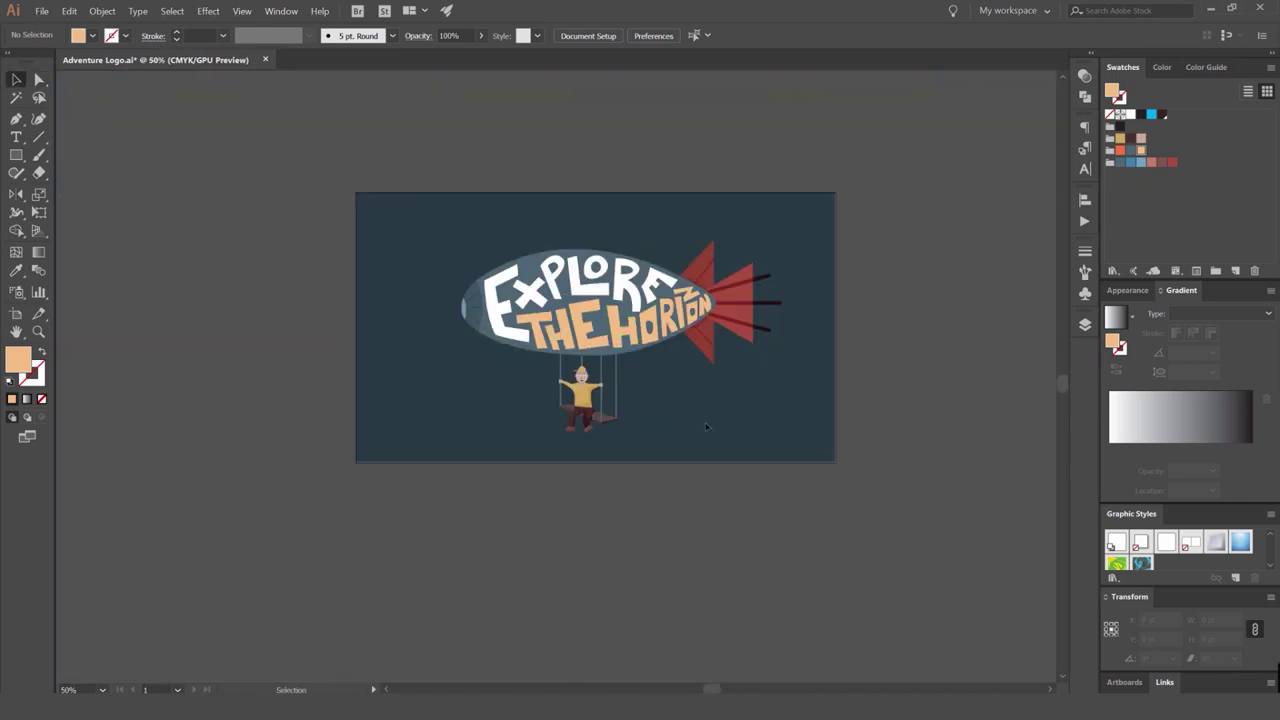
Ungroup the THE HORIZON lettering into separate letters and deselect them.
scroll(600, 288, "up", 3)
left_click(590, 290)
key("ctrl+shift+g")
key("ctrl+shift+a")
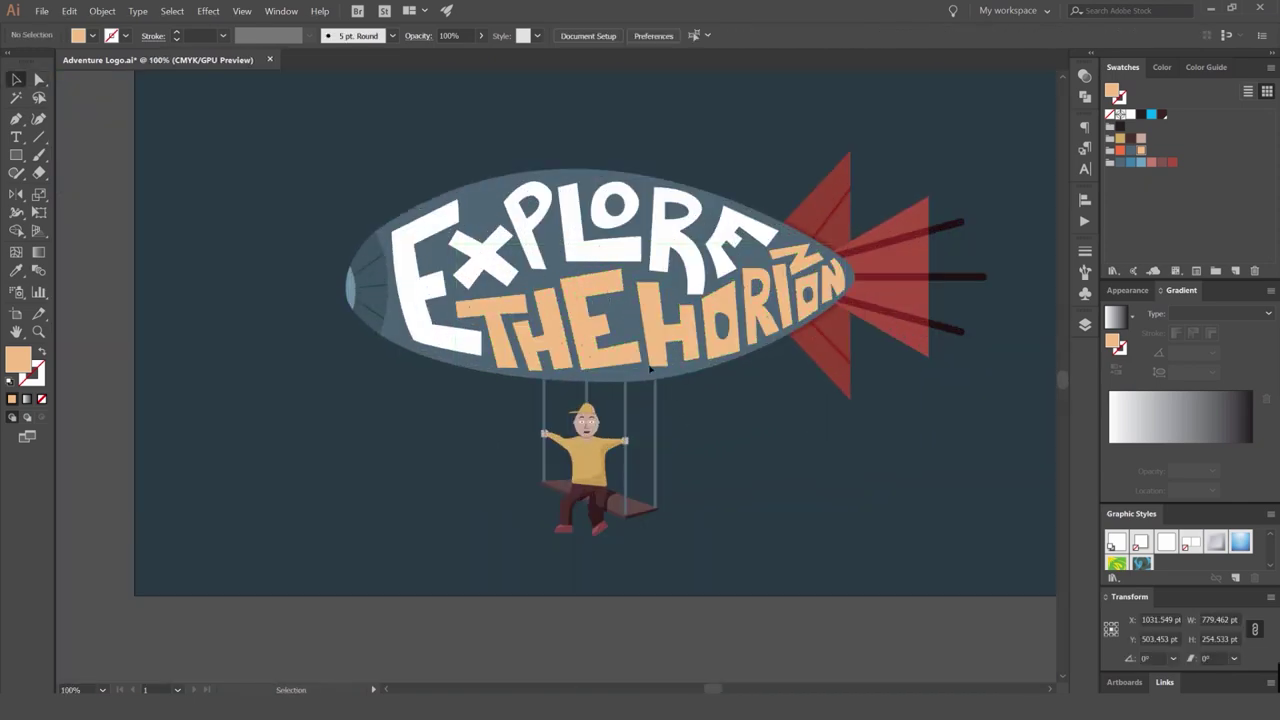
Select the three letters of THE, fill them with the red swatch and group them as one word.
left_click(592, 314)
left_click(550, 314, "shift")
left_click(504, 306, "shift")
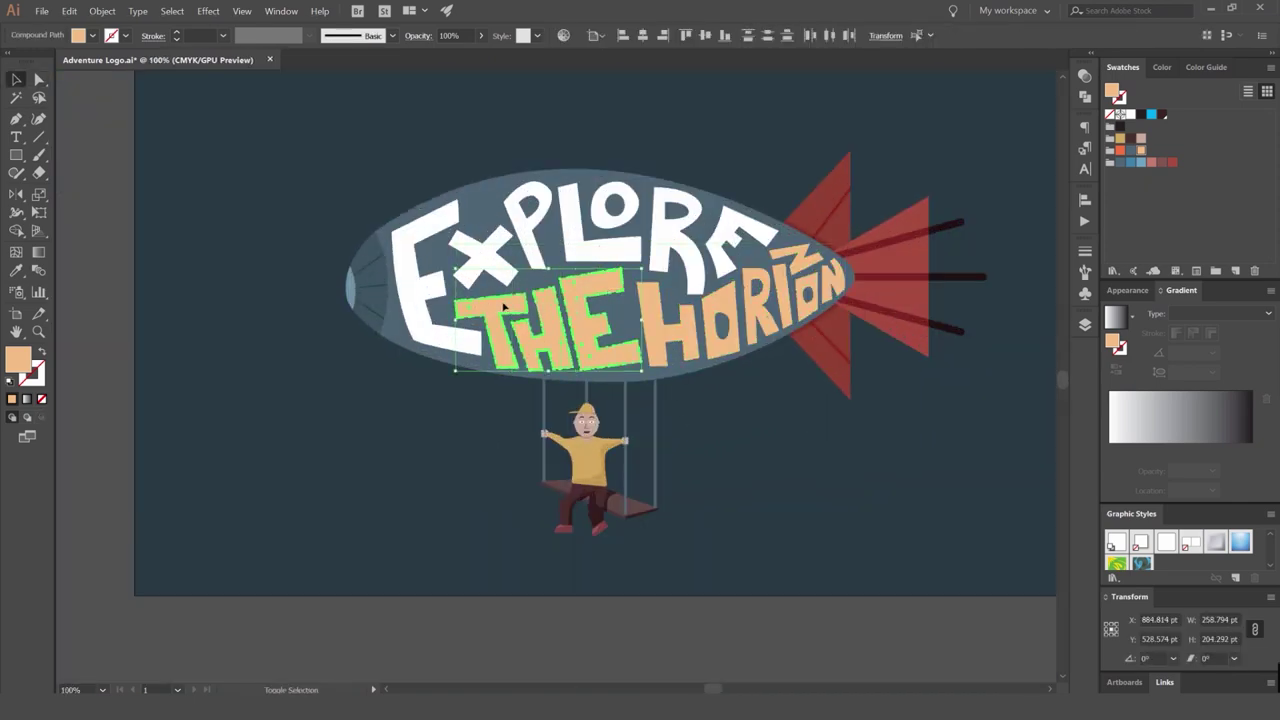
left_click(1170, 163)
key("ctrl+shift+a")
left_click(592, 314)
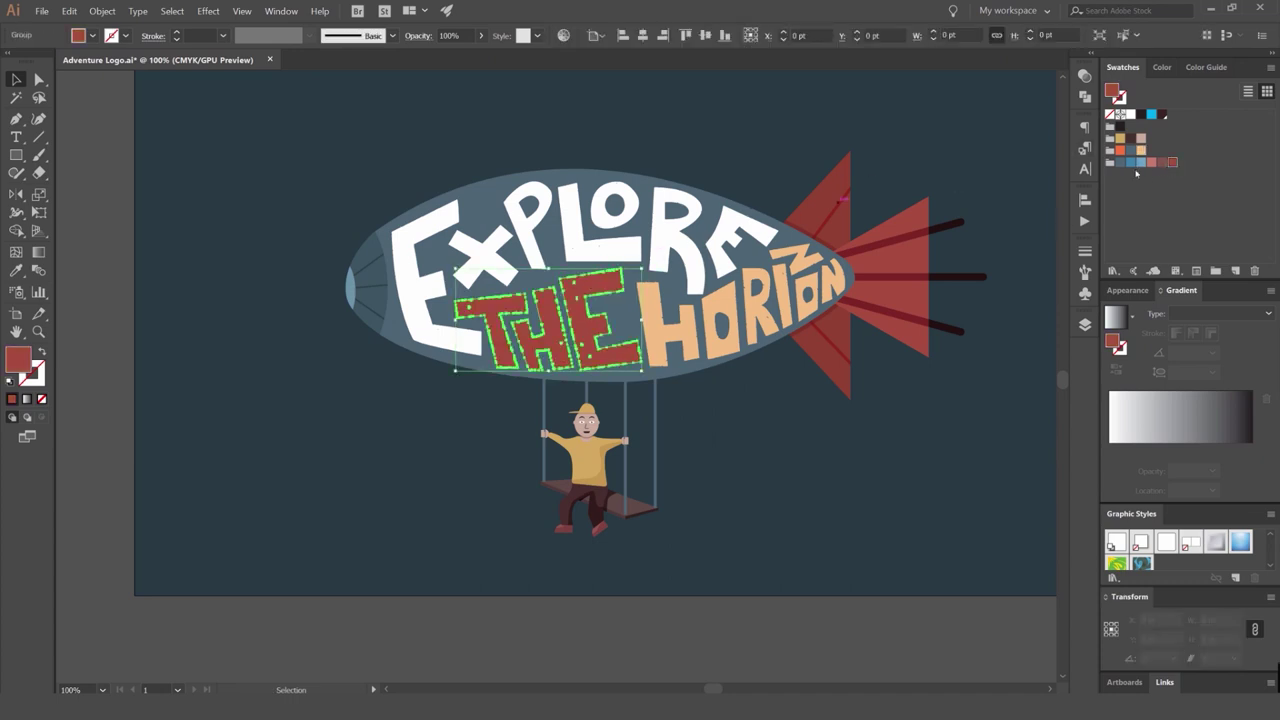
Fill the word THE with the balloon's slate blue and change its blending mode to Color Burn.
left_click(1085, 77)
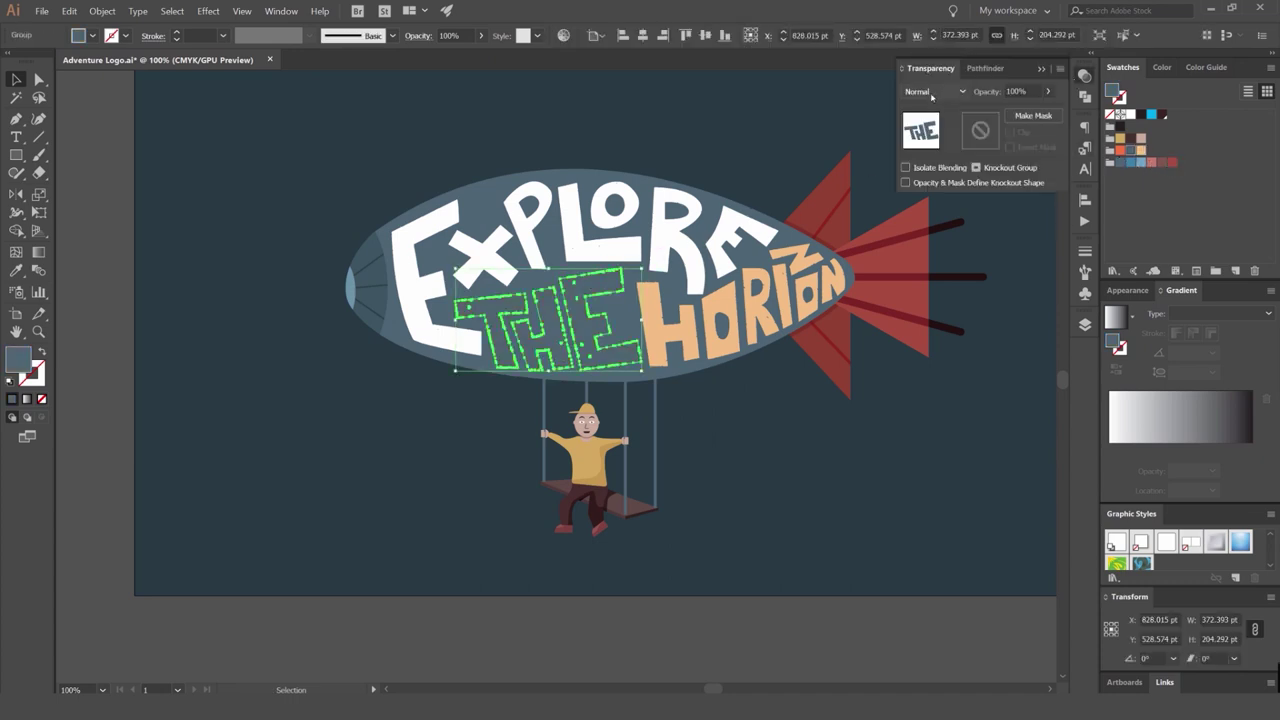
scroll(931, 92, "down", 2)
scroll(930, 92, "down", 1)
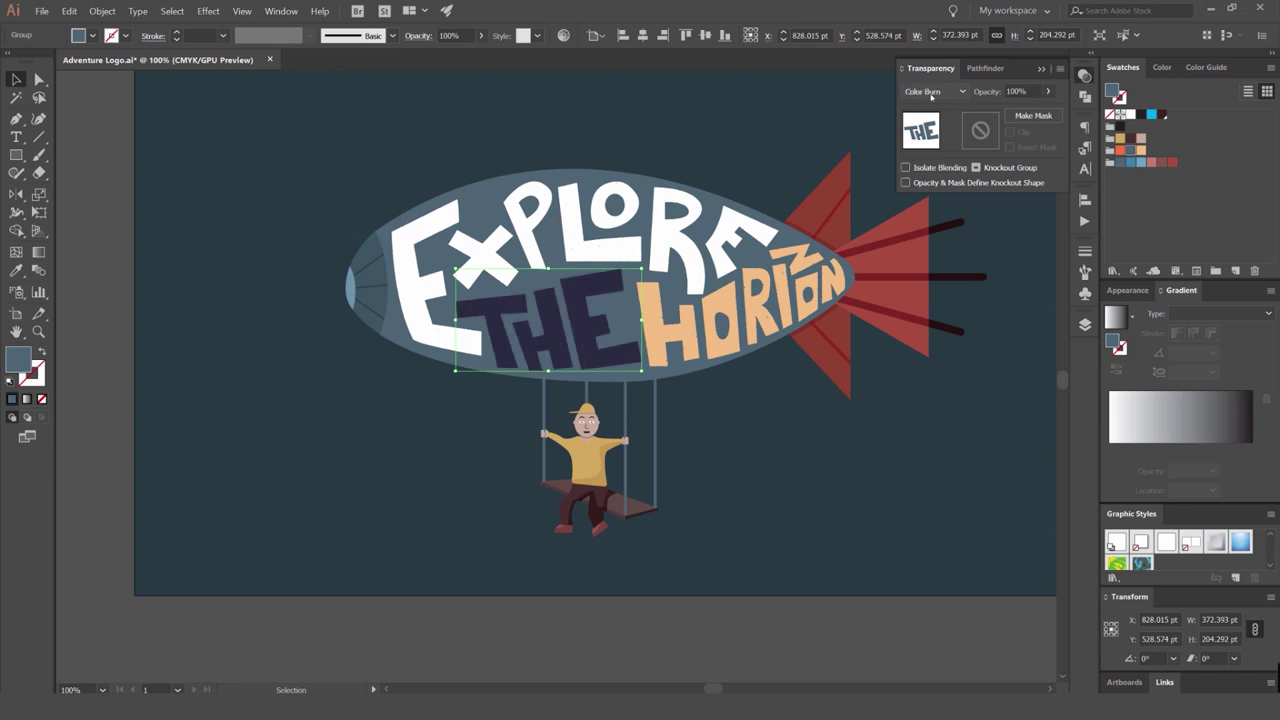
Compare several blending modes on the word THE, set it to Multiply and check the whole illustration.
scroll(931, 96, "down", 2)
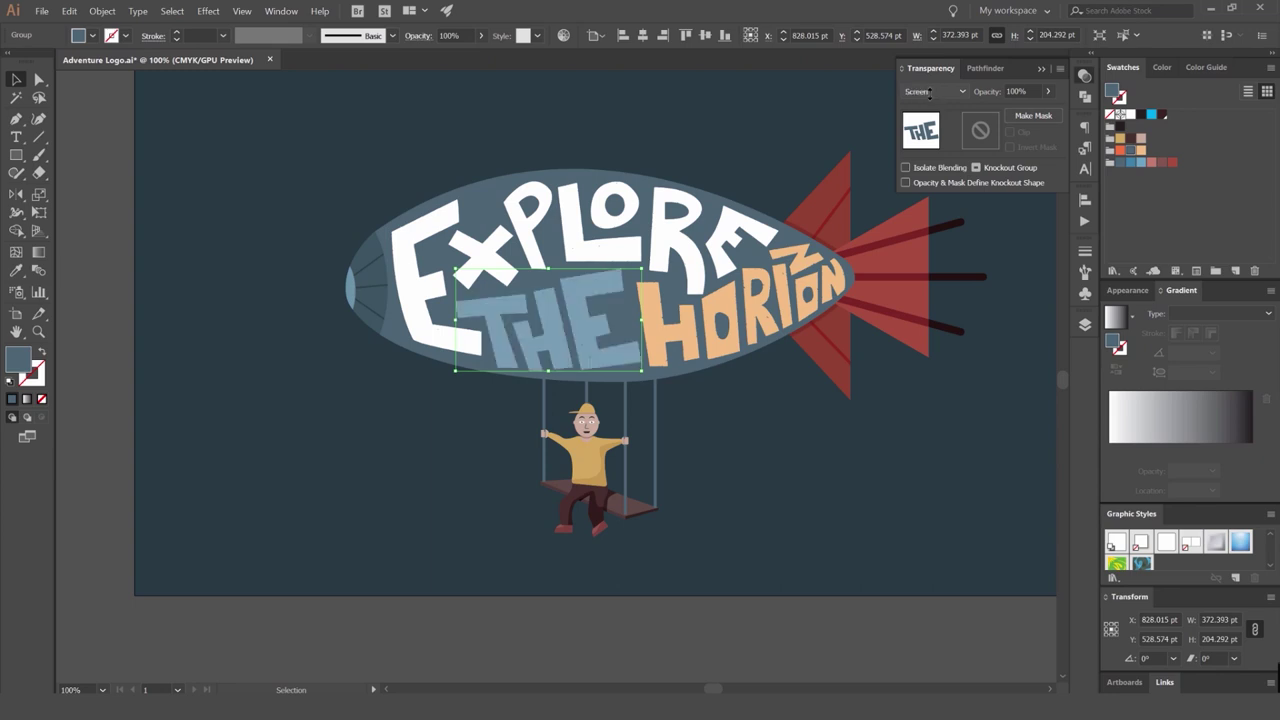
scroll(930, 92, "down", 1)
scroll(930, 93, "down", 1)
scroll(931, 96, "up", 1)
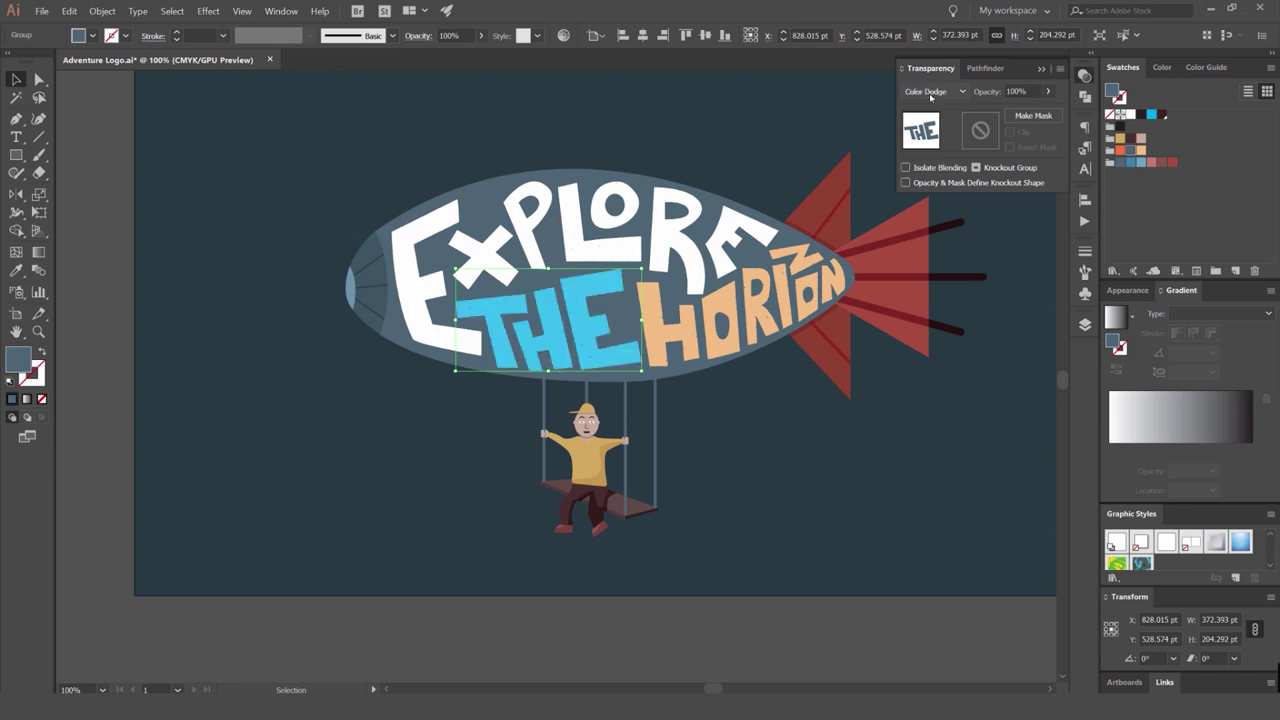
scroll(935, 94, "up", 1)
left_click(943, 94)
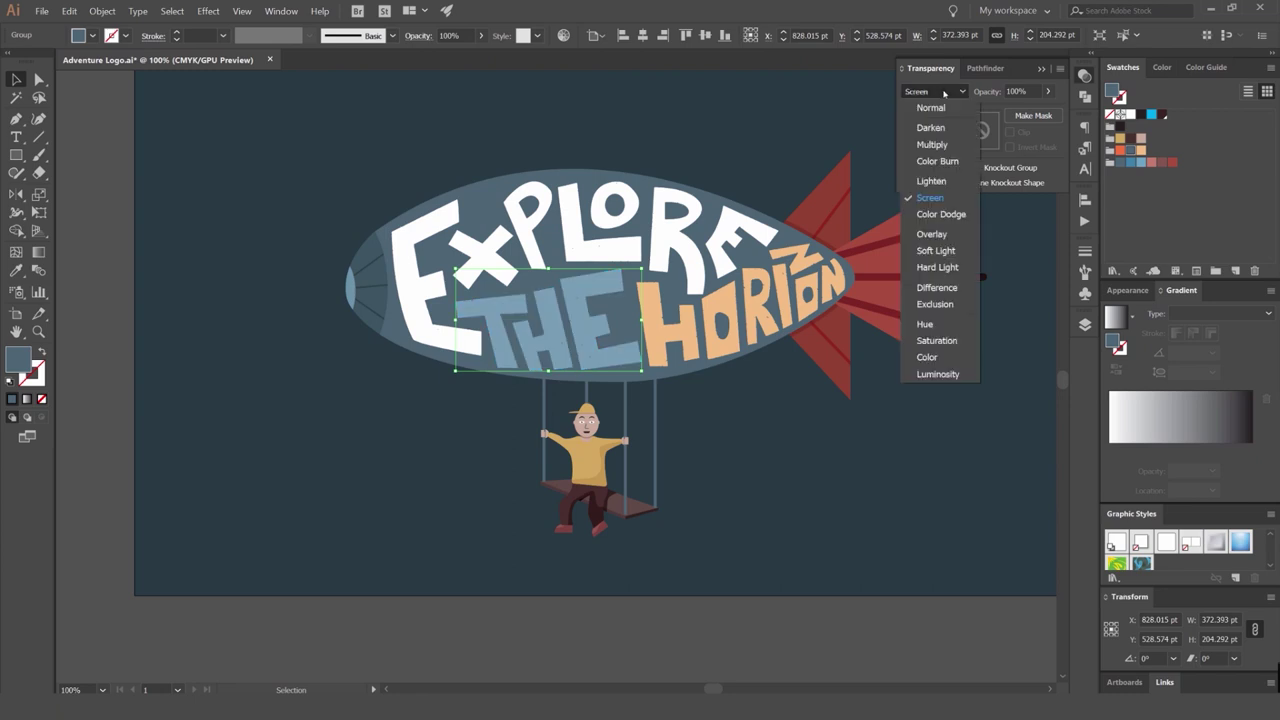
left_click(945, 93)
scroll(943, 91, "up", 3)
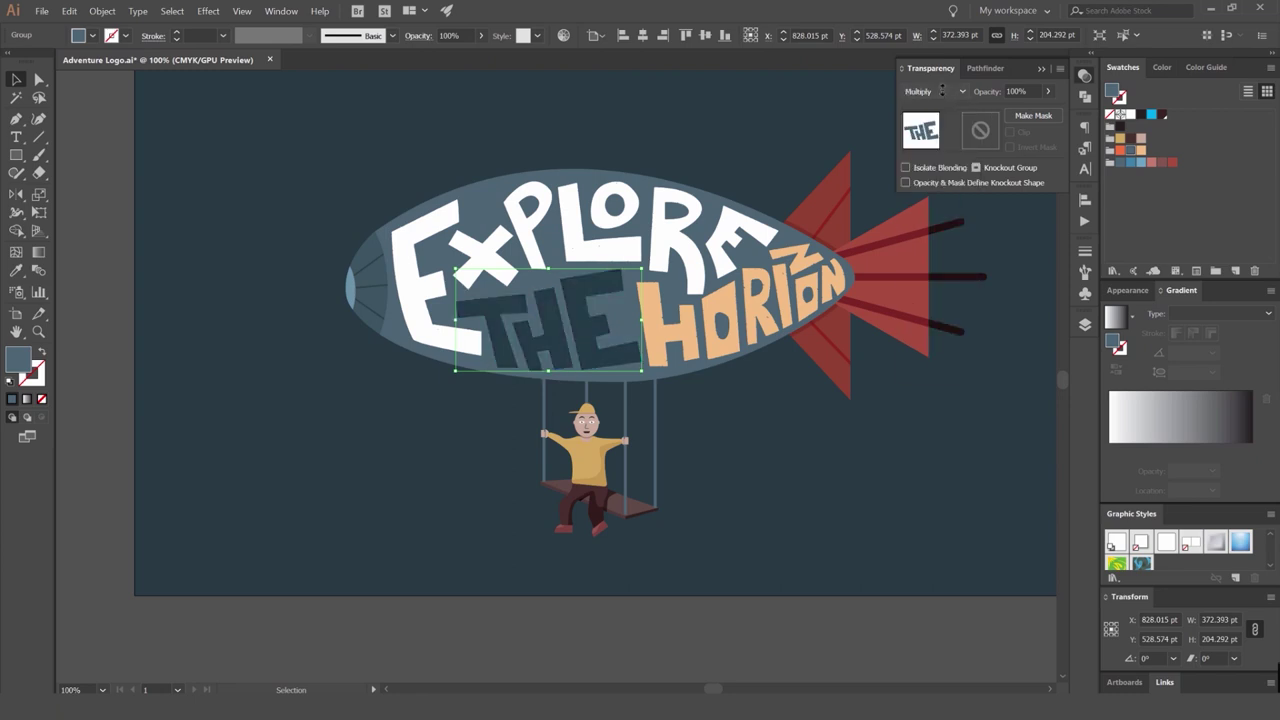
left_click(775, 115)
scroll(761, 117, "down", 4)
scroll(757, 120, "up", 4)
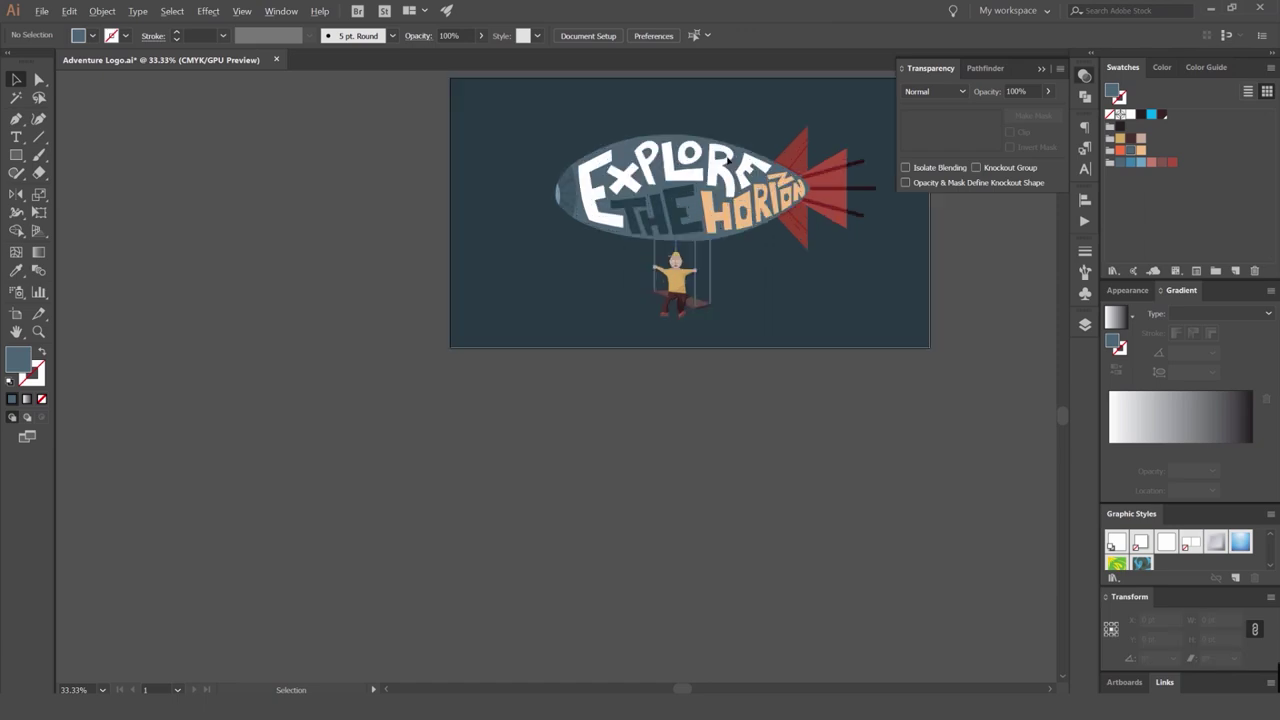
Try the Screen blending mode on the word THE and judge the illustration at a reduced size.
left_click(642, 256)
left_click(937, 92)
left_click(929, 197)
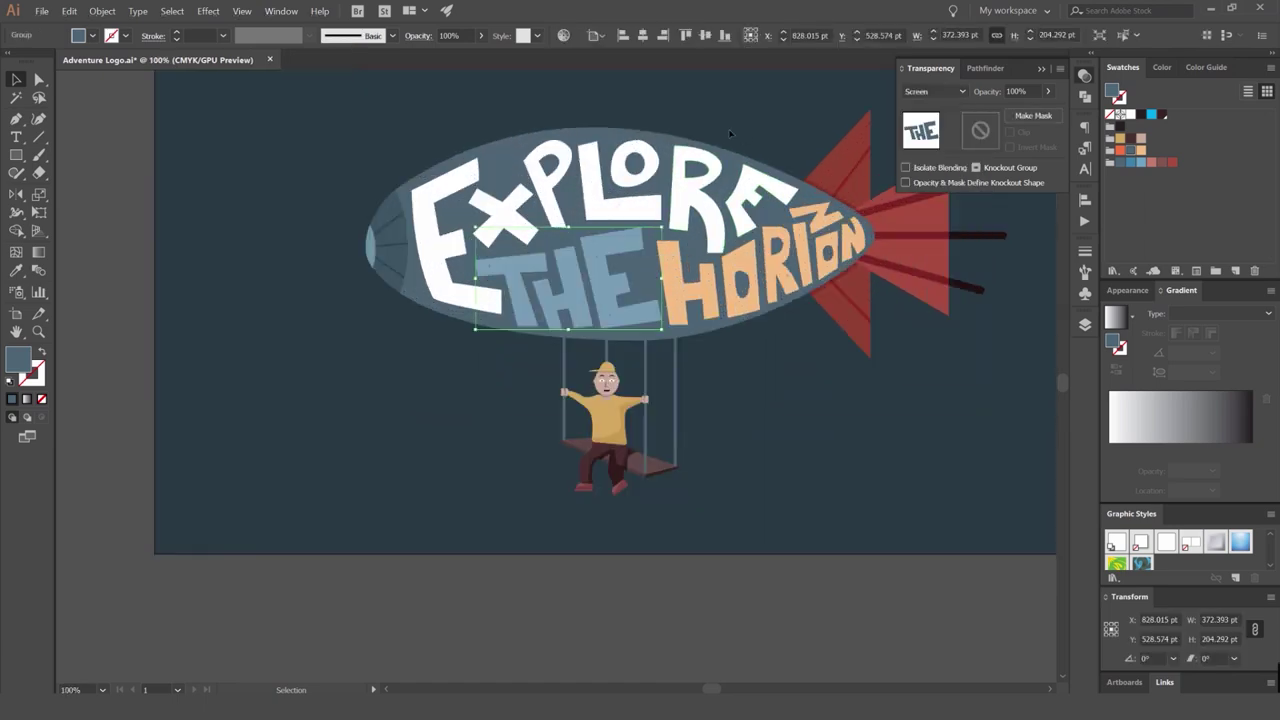
left_click(731, 130)
scroll(731, 130, "down", 5)
scroll(761, 113, "up", 2)
scroll(728, 163, "up", 3)
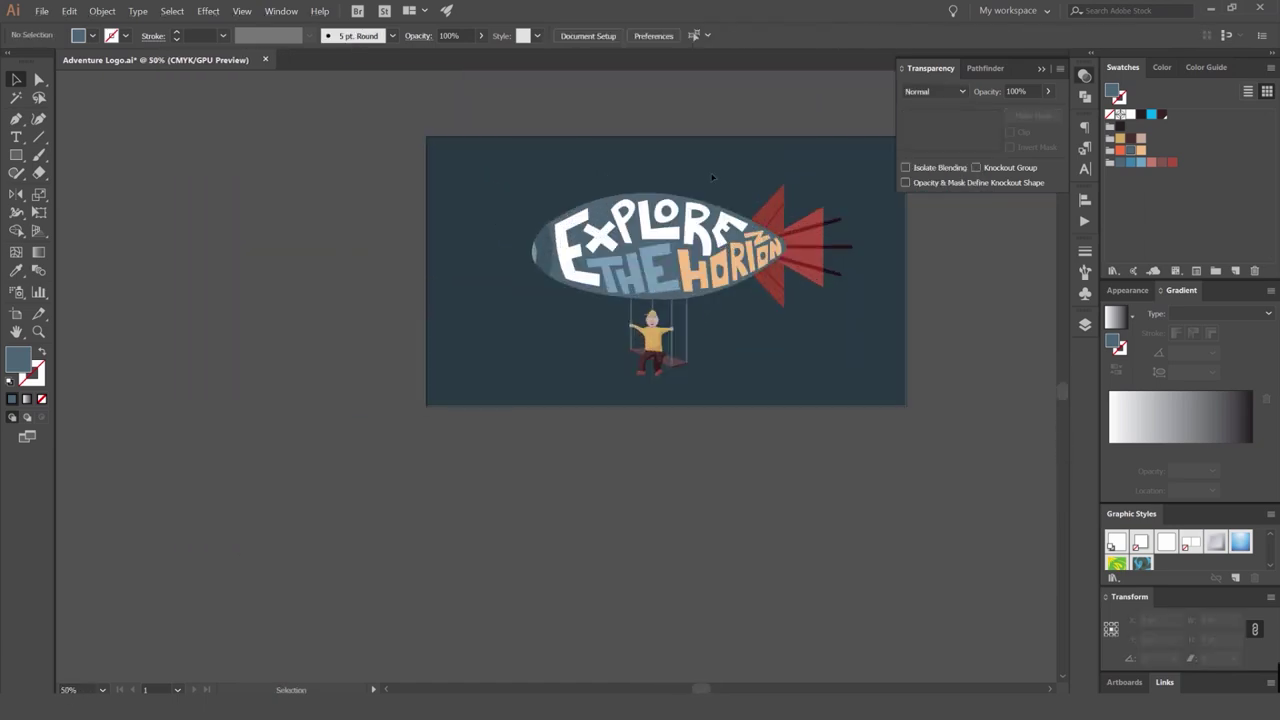
scroll(728, 163, "down", 3)
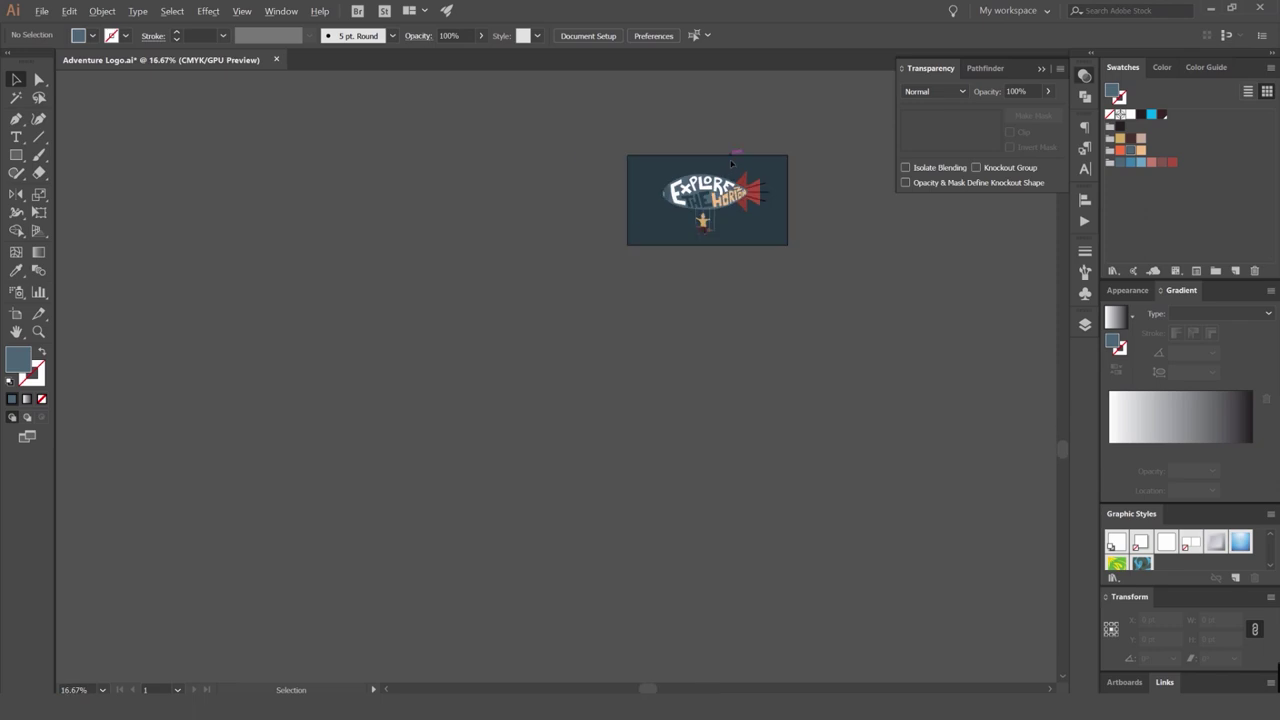
Examine the colours and contrast of the three words on the balloon, both close up and at full view.
scroll(729, 160, "up", 6)
left_click_drag(370, 236, 448, 190)
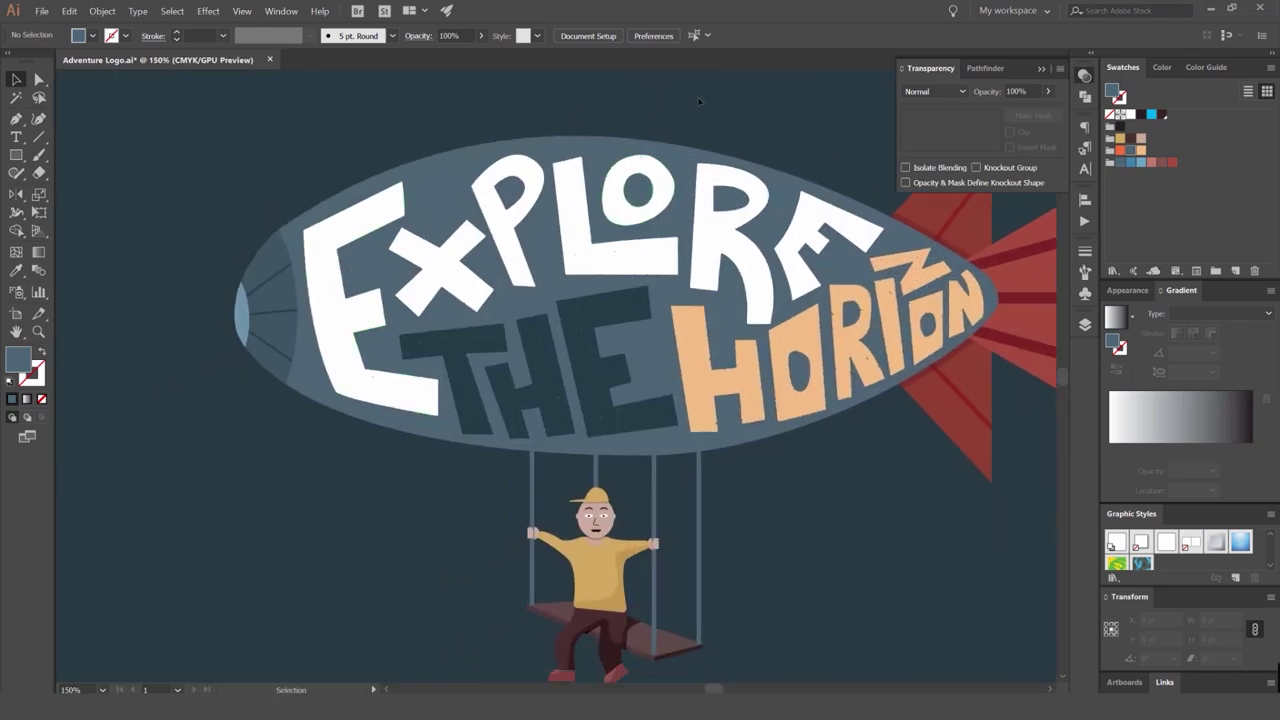
key("ctrl+1")
left_click_drag(643, 133, 721, 188)
scroll(755, 211, "up", 1)
scroll(756, 210, "down", 2)
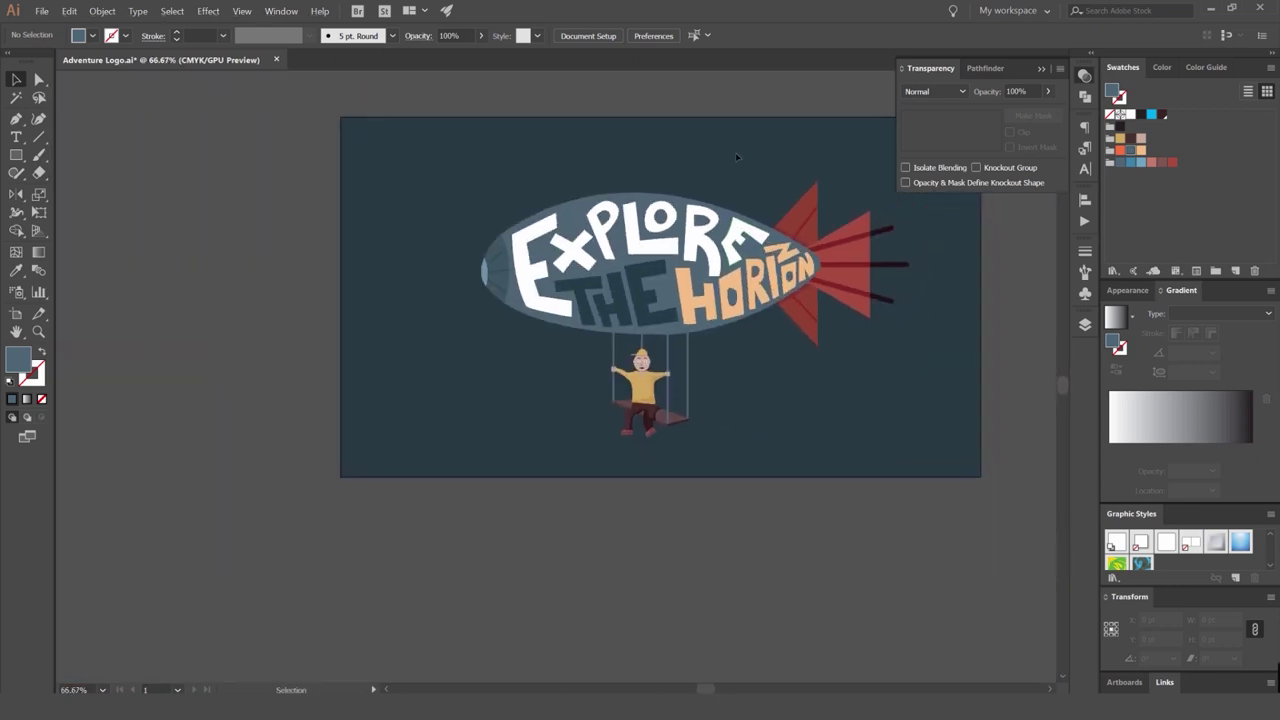
scroll(735, 152, "up", 4)
left_click(670, 305)
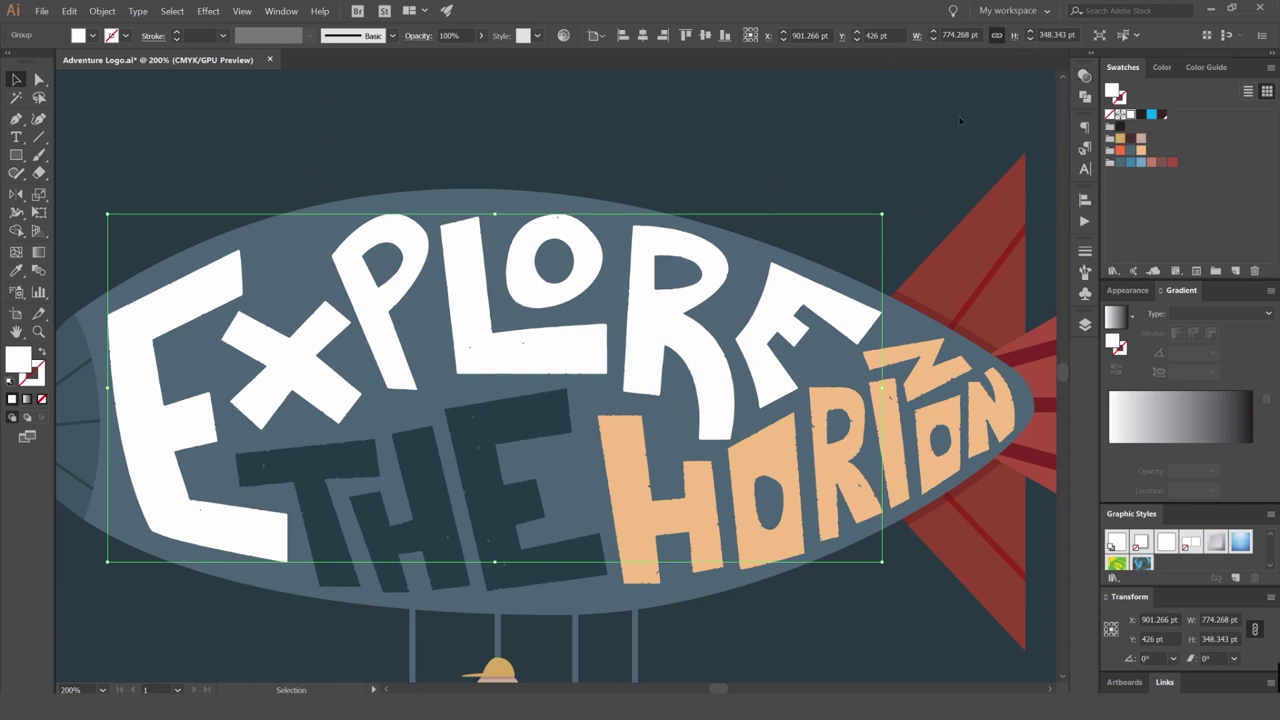
left_click(960, 120)
left_click_drag(786, 215, 680, 170)
scroll(641, 188, "left", 3)
scroll(641, 188, "down", 1)
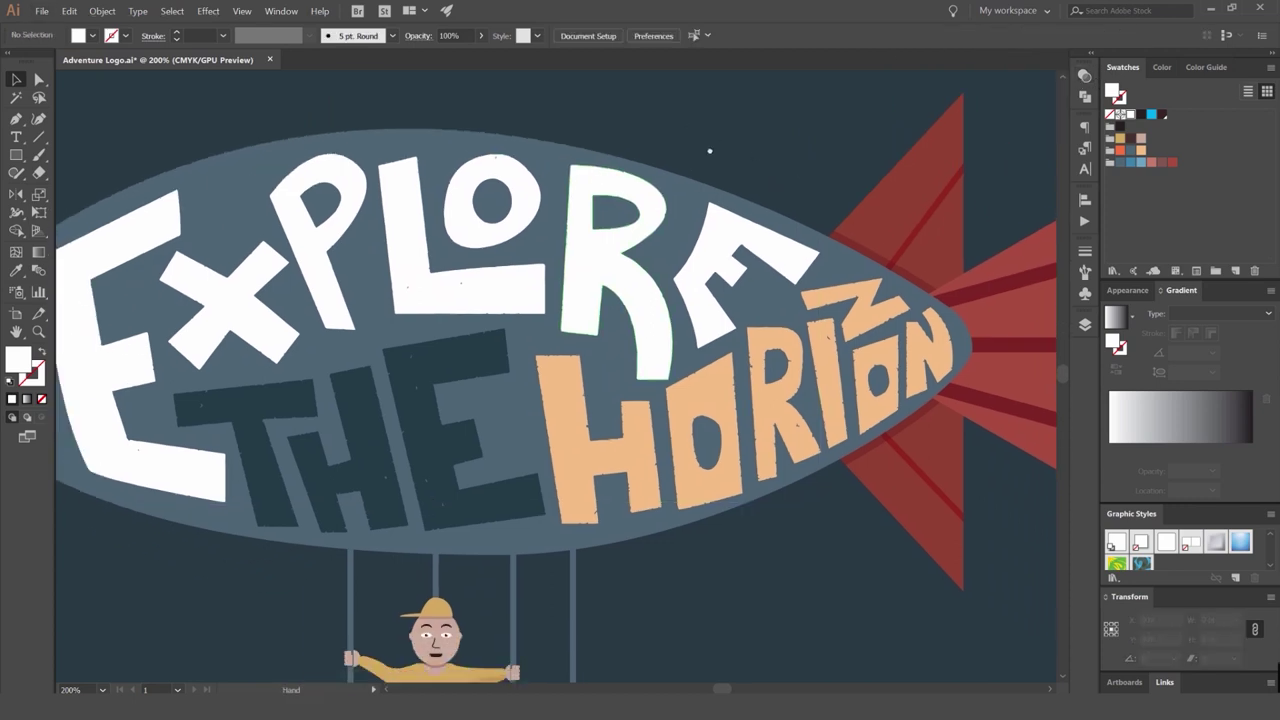
Fill the word EXPLORE with the white-to-black linear gradient and turn its letters into one compound path.
left_click(433, 213)
left_click_drag(433, 213, 497, 223)
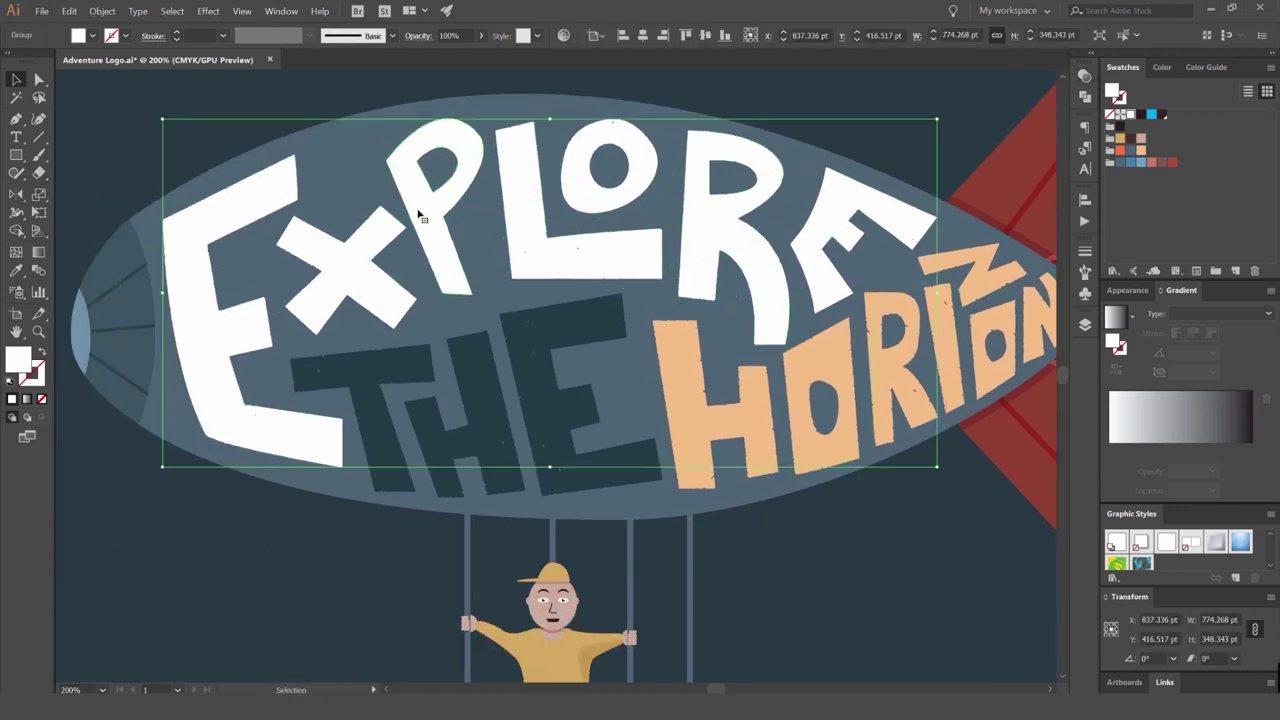
left_click(1142, 412)
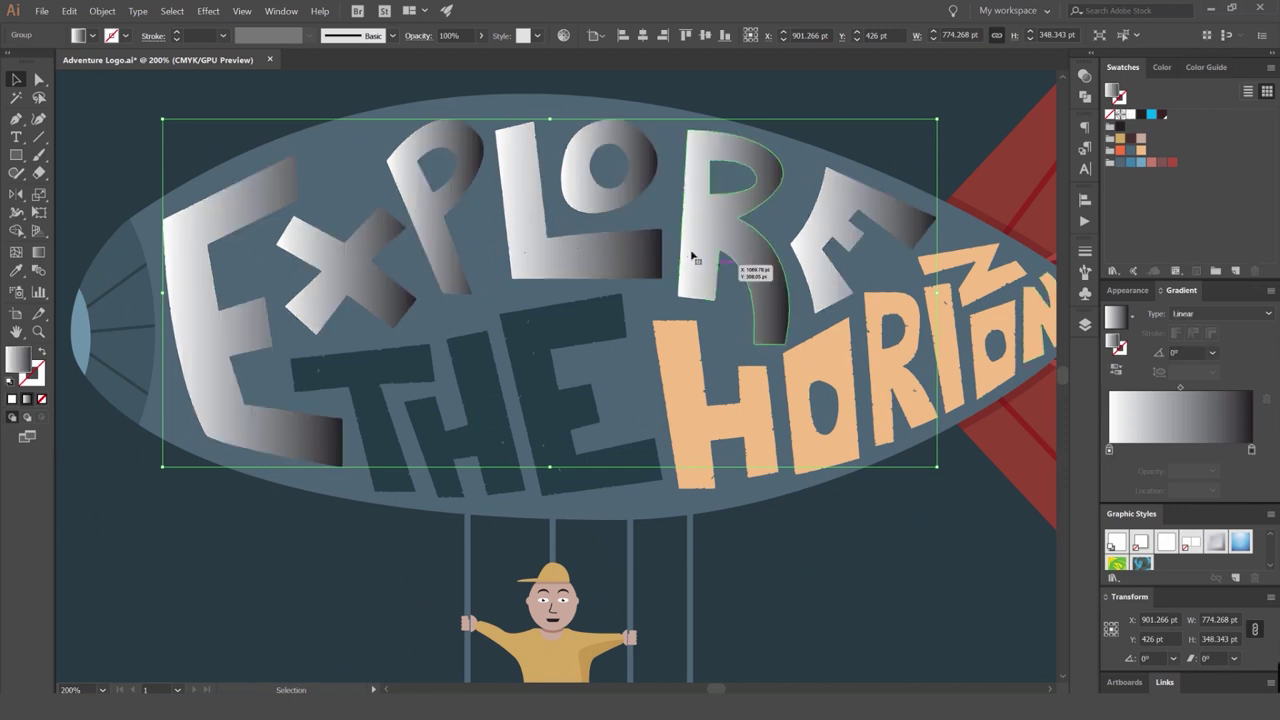
scroll(655, 168, "up", 3)
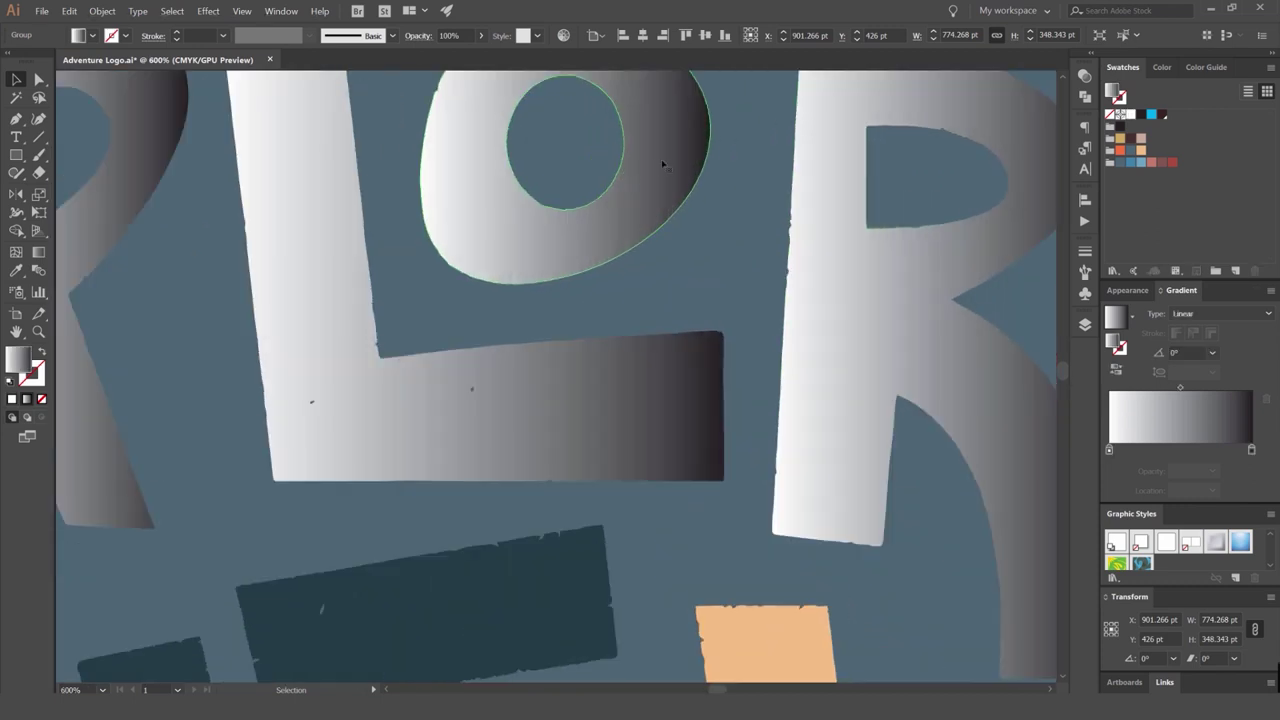
scroll(650, 174, "down", 3)
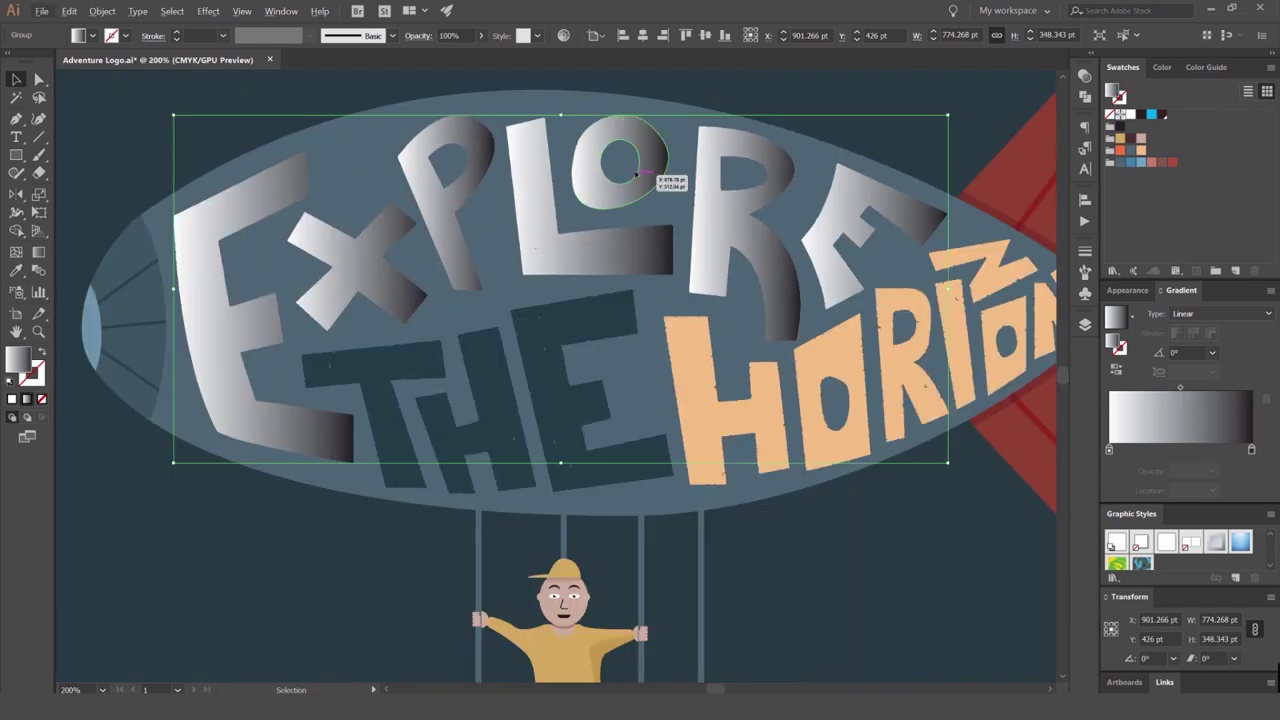
key("ctrl+8")
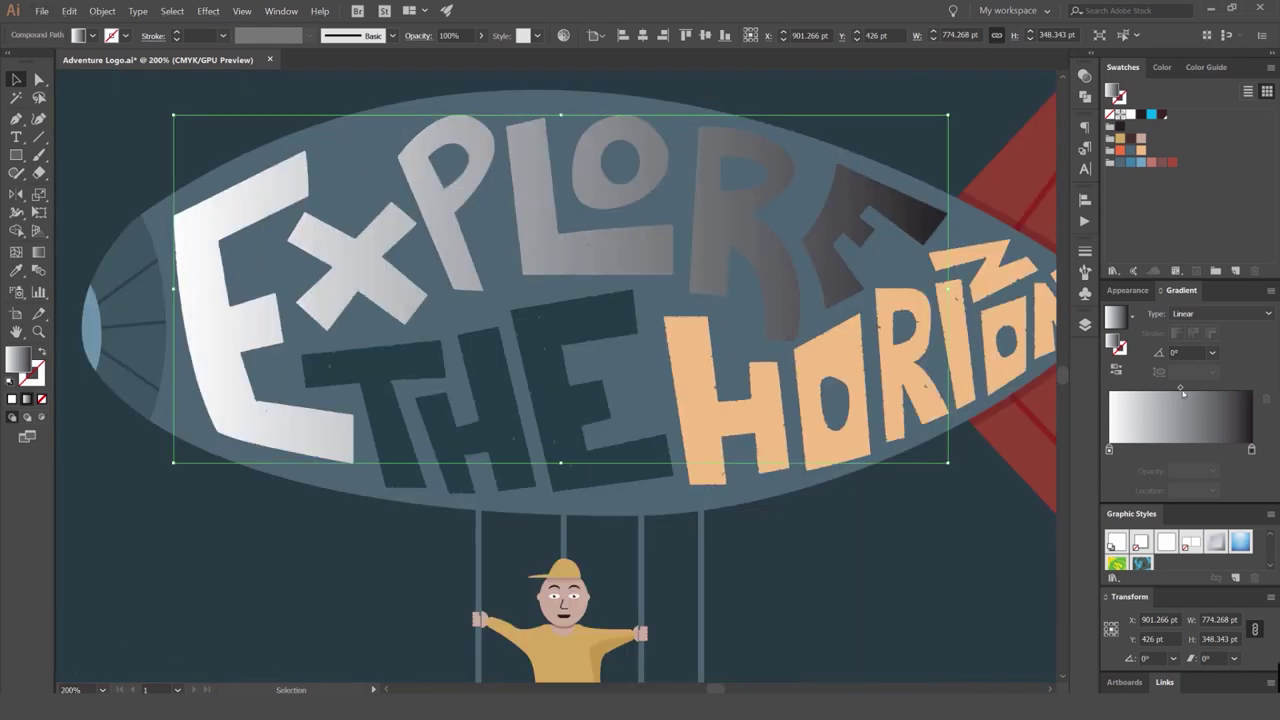
Set the EXPLORE gradient's angle to 90°, reverse its direction and move its midpoint to 45.19%.
left_click_drag(1181, 389, 1208, 388)
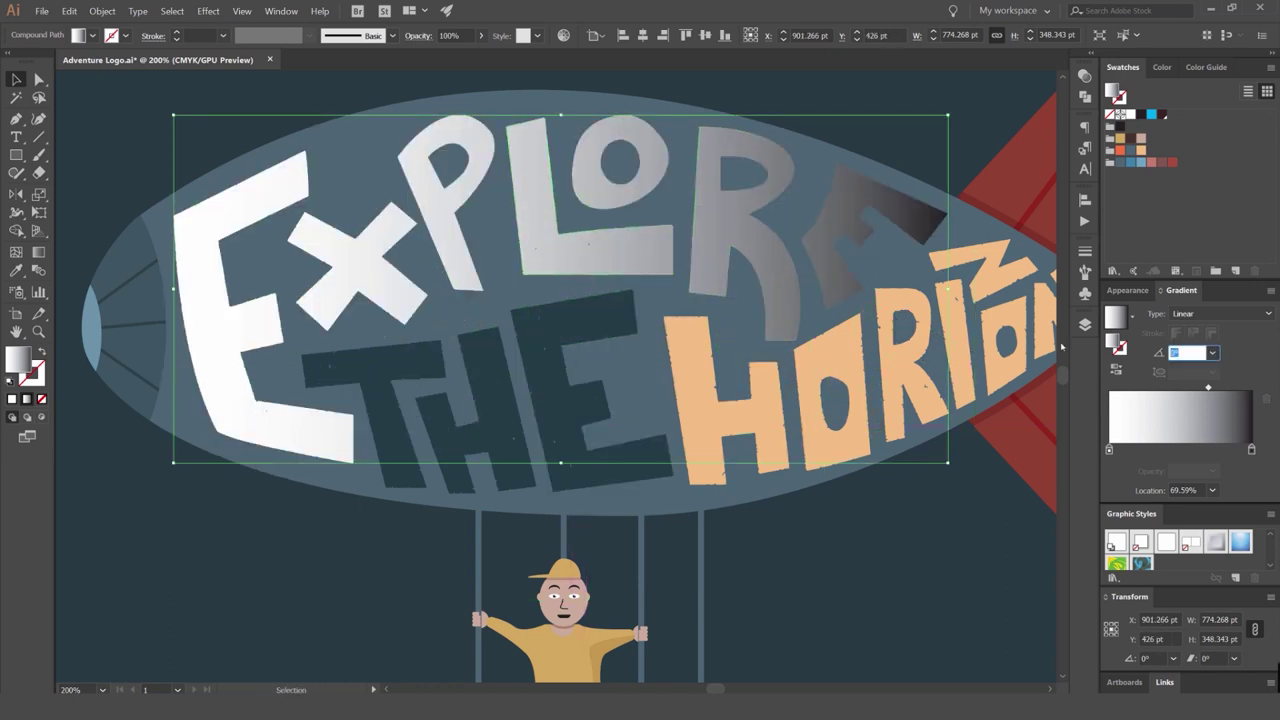
left_click(278, 11)
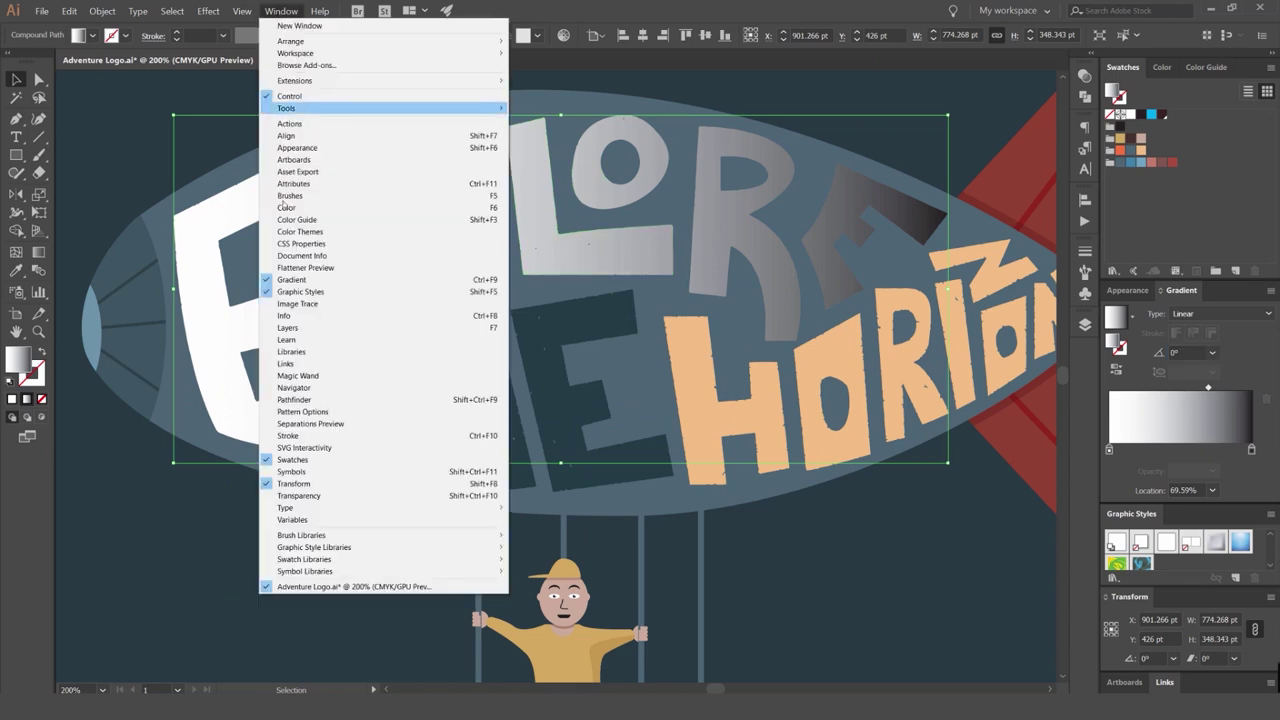
left_click(270, 8)
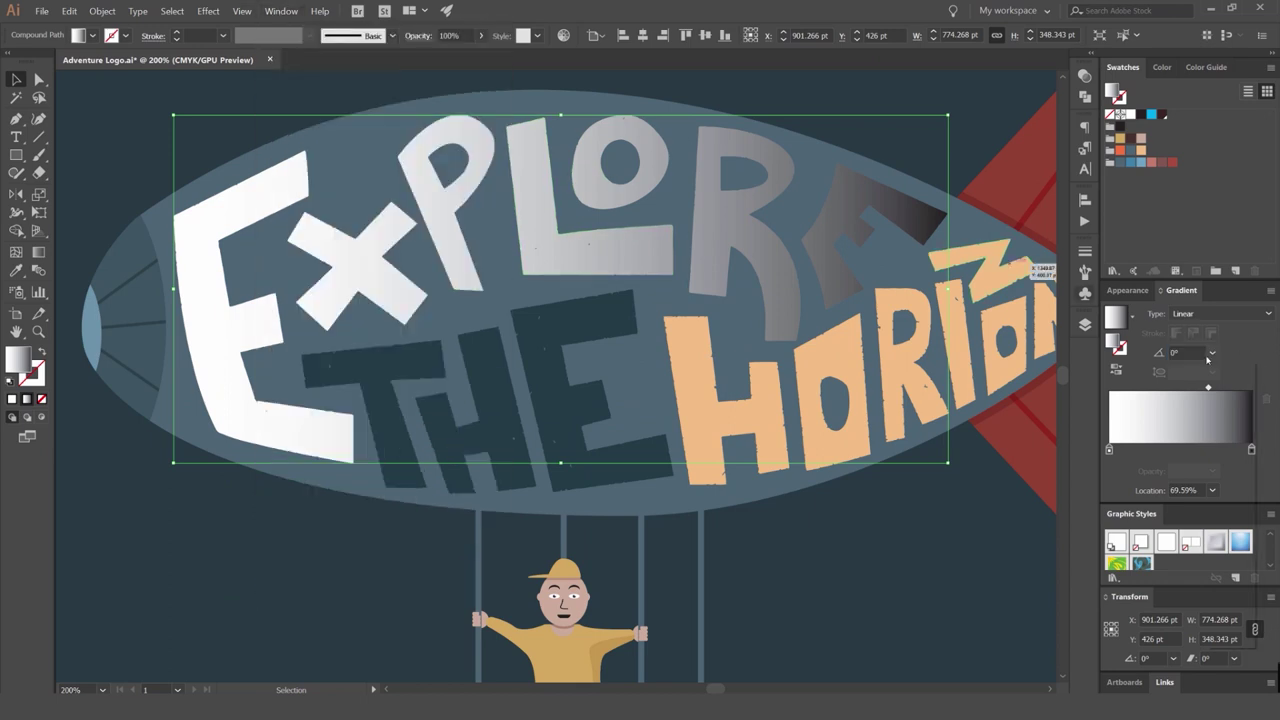
key("Return")
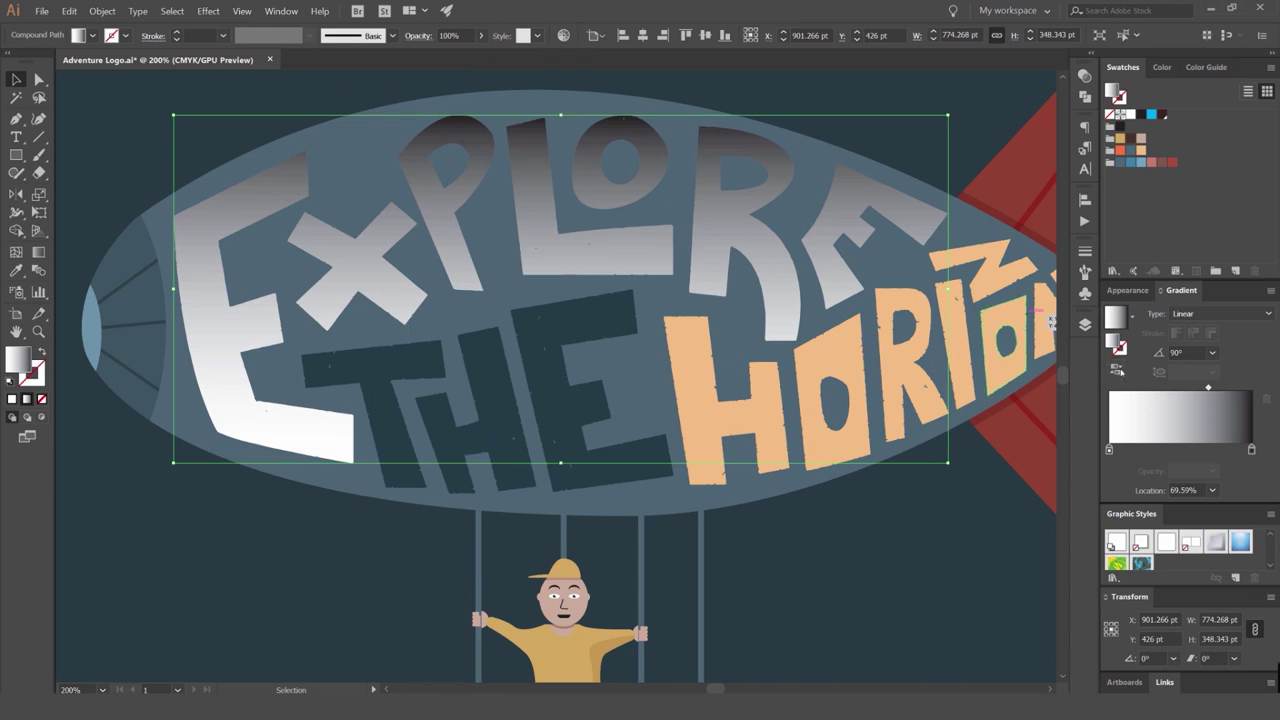
left_click(1116, 371)
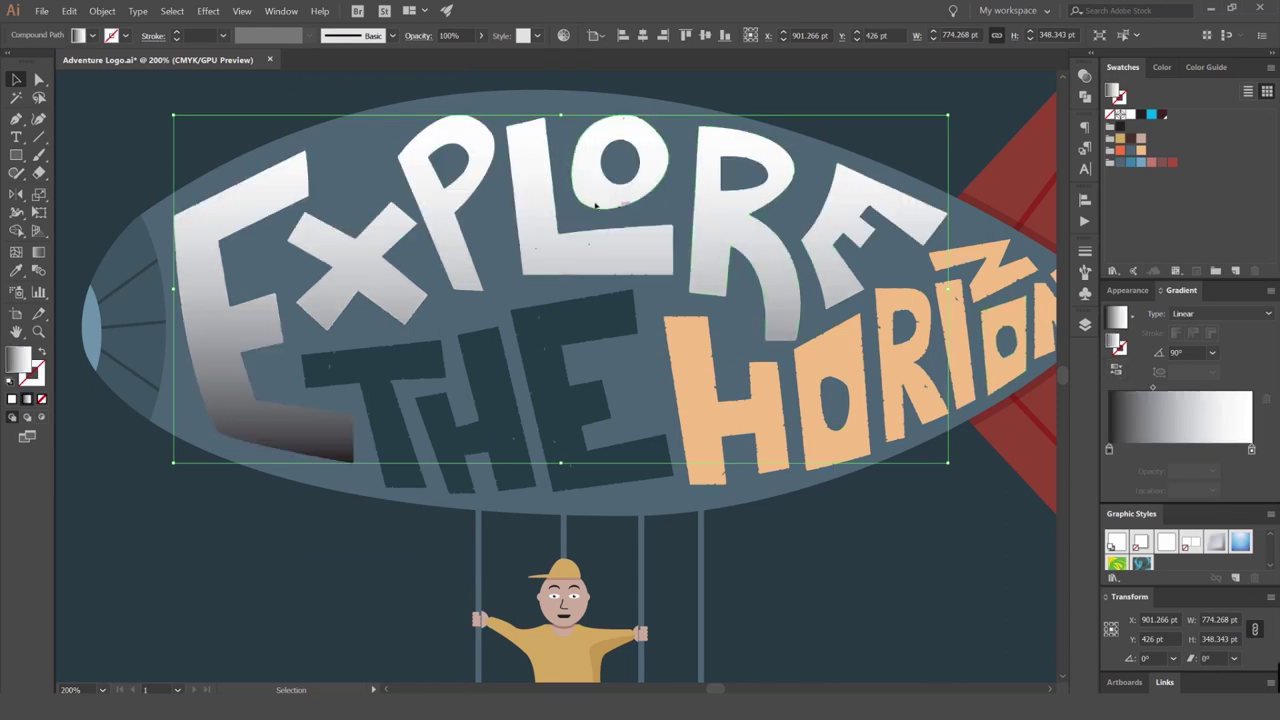
left_click_drag(1153, 387, 1174, 388)
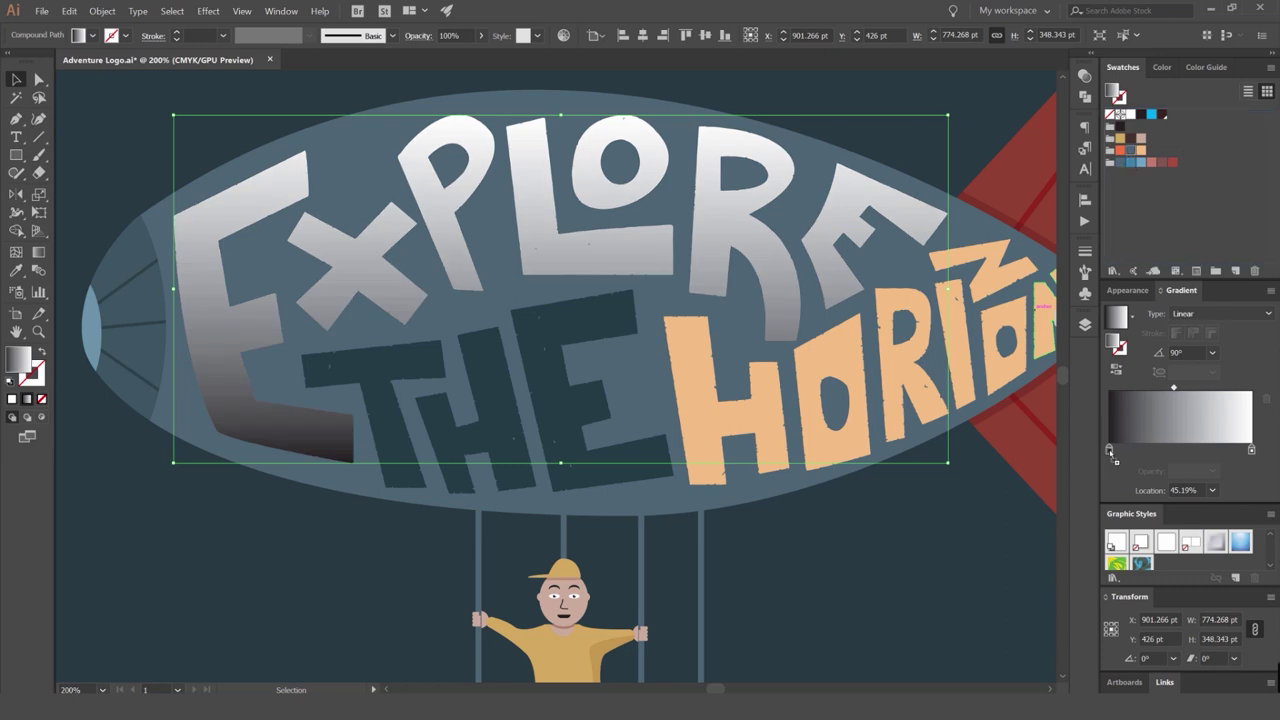
Replace the EXPLORE gradient's black stop with slate blue, move the midpoint to 84.02% and check the illustration.
left_click_drag(1110, 453, 1109, 450)
left_click_drag(1174, 387, 1229, 387)
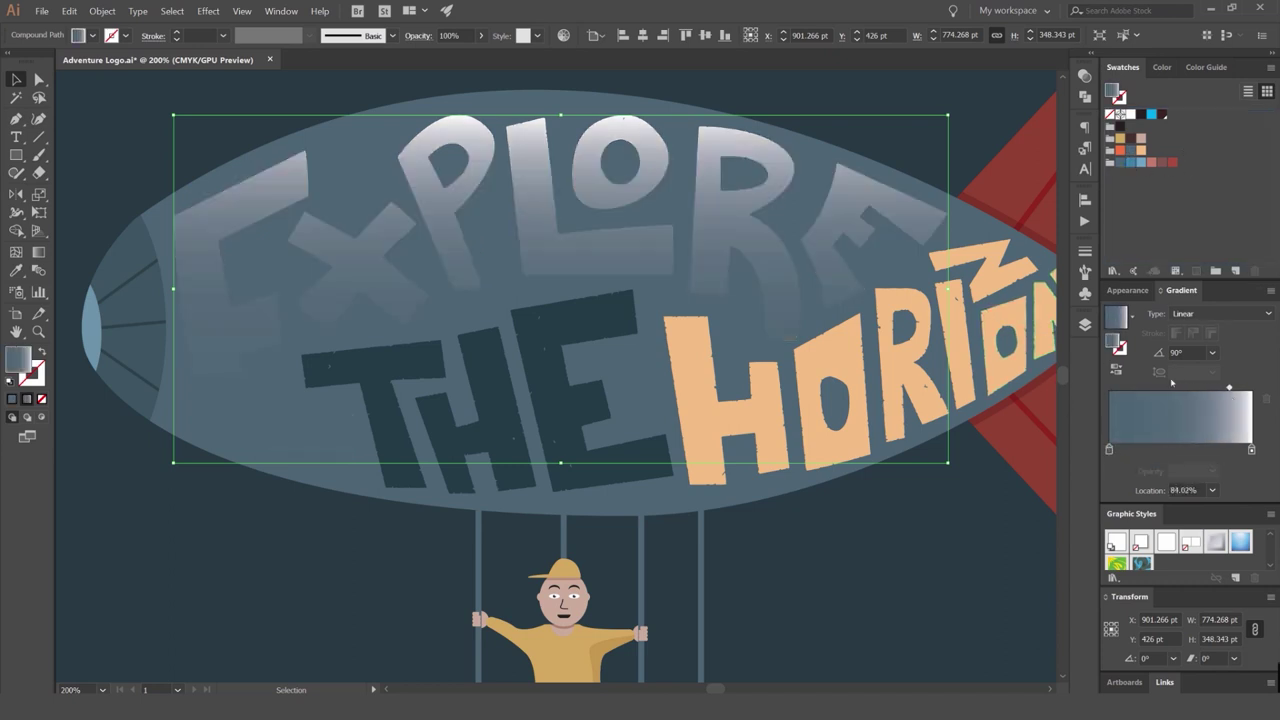
left_click(807, 224)
scroll(807, 224, "down", 5)
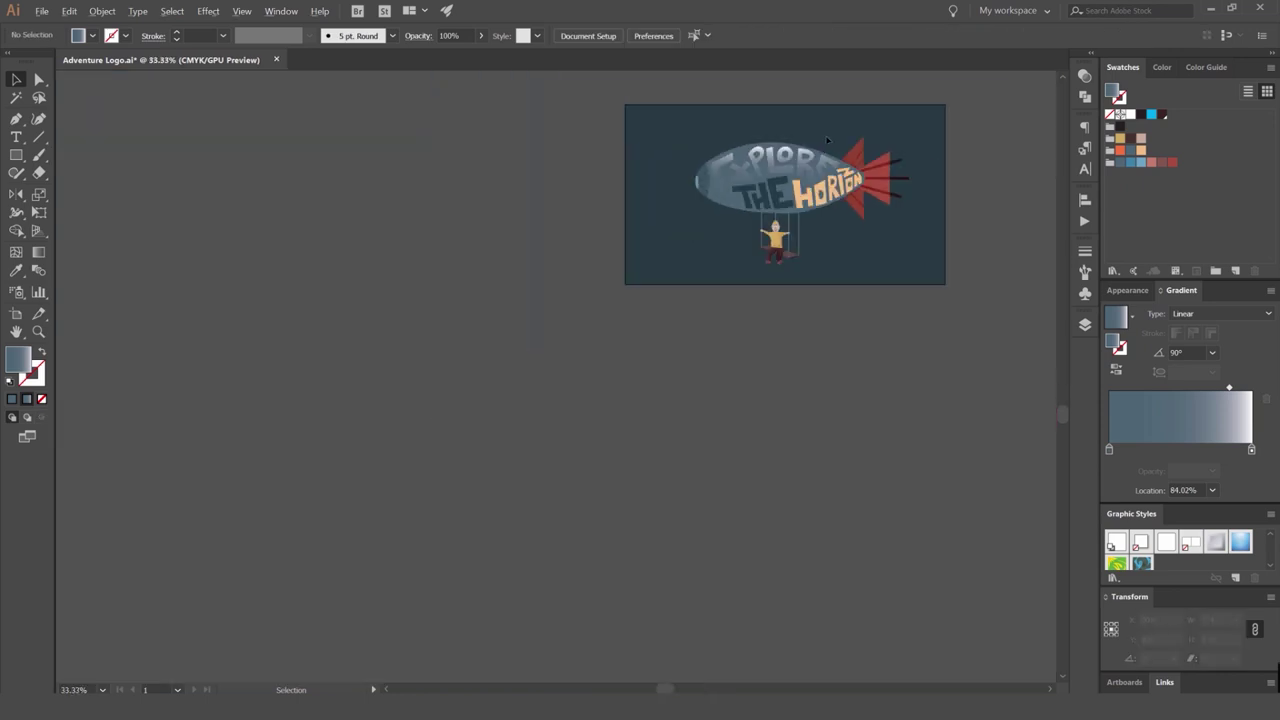
scroll(807, 224, "up", 5)
Change the EXPLORE gradient's slate blue stop to the light blue swatch and move its midpoint back towards the middle.
left_click(808, 224)
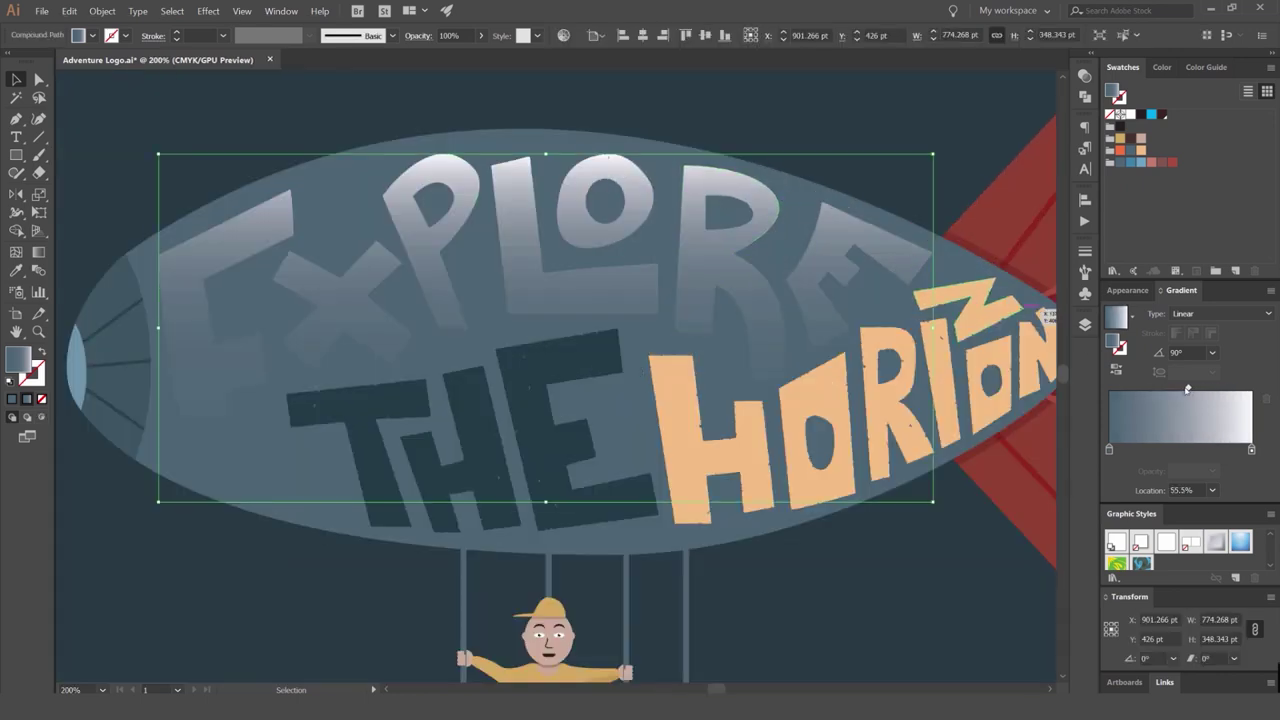
left_click_drag(1229, 388, 1184, 388)
left_click_drag(1137, 166, 1110, 450)
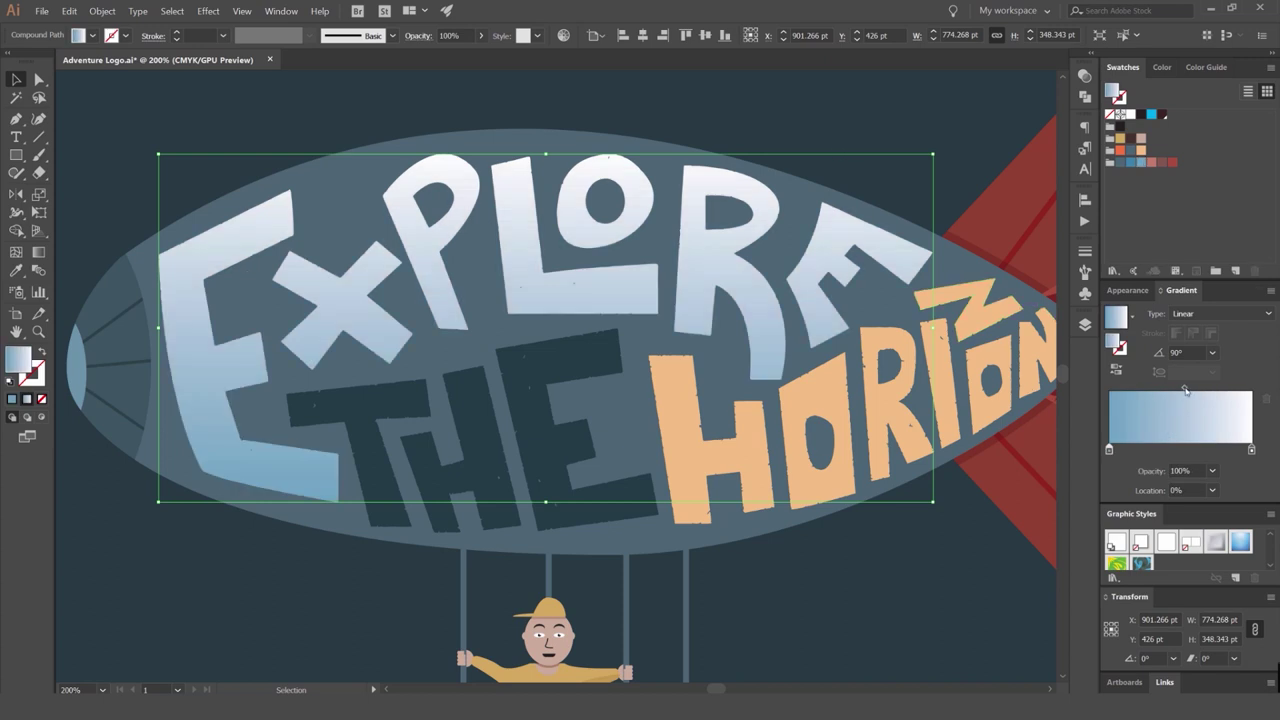
left_click_drag(1185, 388, 1193, 388)
Change the EXPLORE gradient's white stop to the peach swatch and check the lettering without the selection.
left_click_drag(1141, 150, 1251, 450)
left_click(900, 146)
scroll(900, 146, "down", 3)
scroll(897, 157, "up", 4)
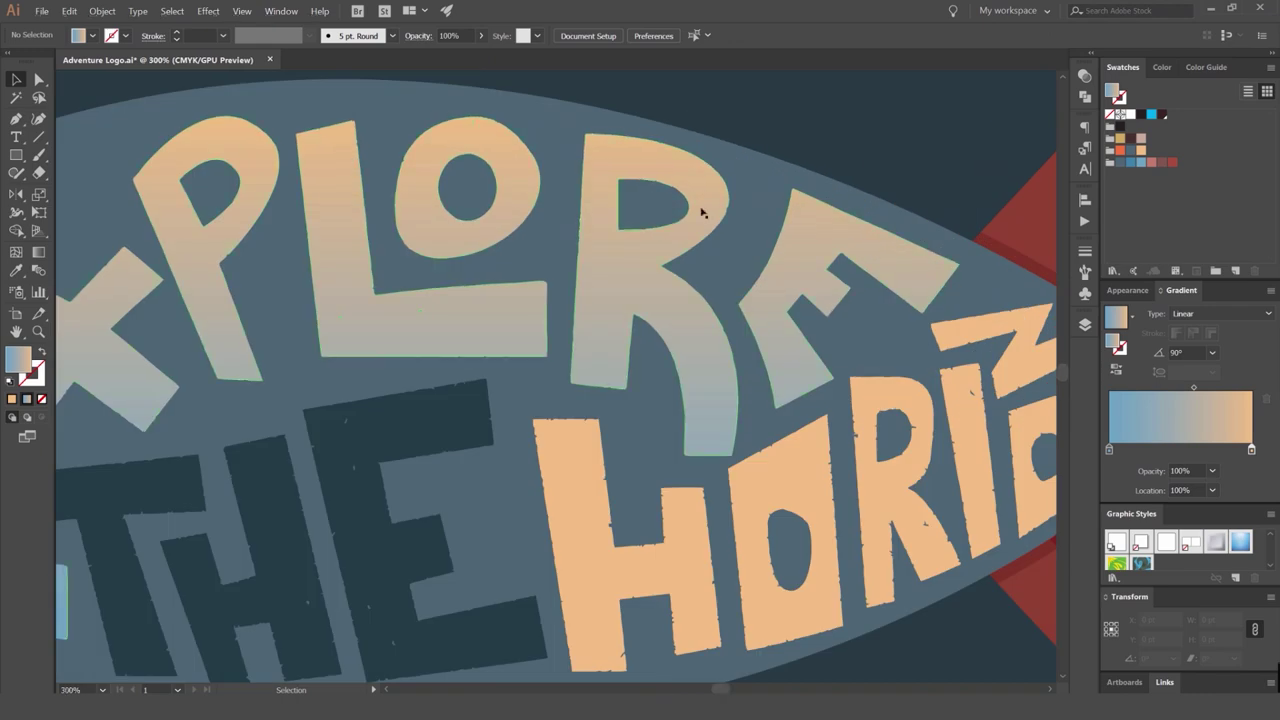
Move the EXPLORE gradient's midpoint to 75.09%, change its peach stop to the red swatch and check the illustration.
left_click(703, 211)
left_click_drag(1193, 388, 1216, 388)
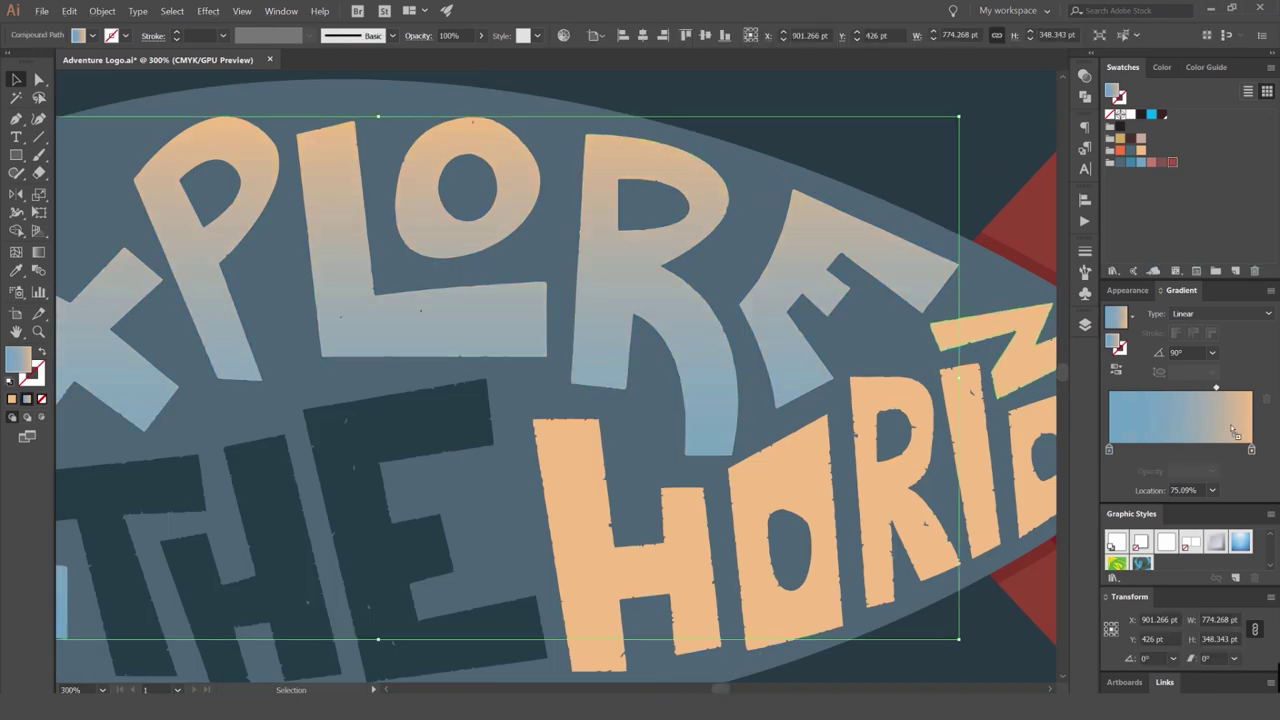
left_click_drag(1253, 453, 1252, 451)
left_click(912, 135)
scroll(912, 135, "down", 7)
left_click_drag(912, 135, 806, 188)
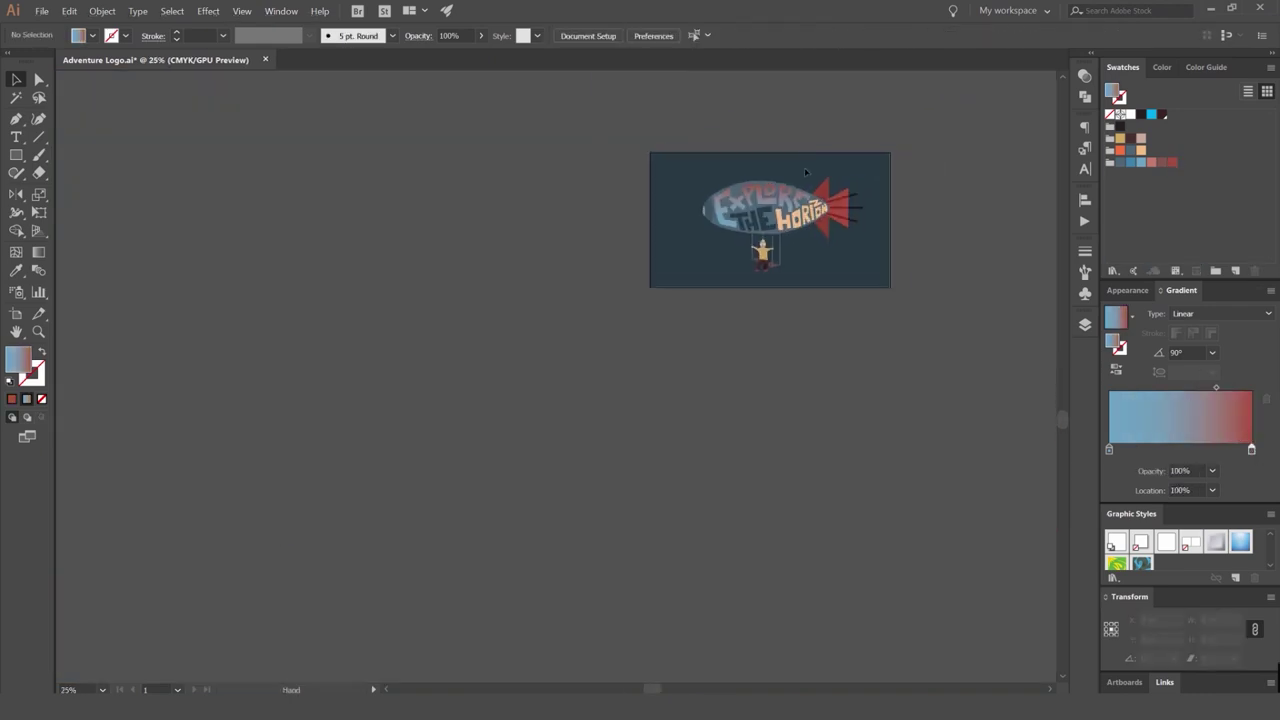
scroll(797, 188, "up", 4)
scroll(779, 226, "up", 1)
Fill the word EXPLORE with solid white, deselect it and check the whole illustration.
left_click(811, 229)
left_click(1125, 114)
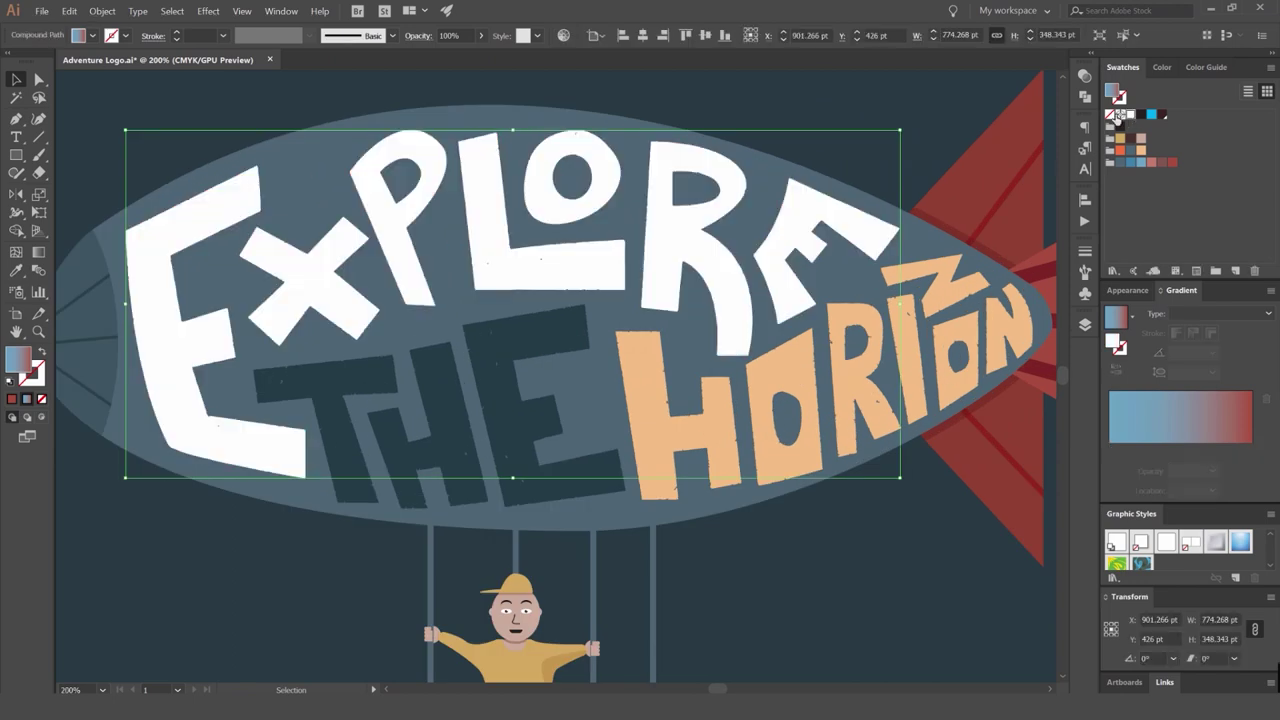
left_click(862, 118)
scroll(614, 310, "down", 4)
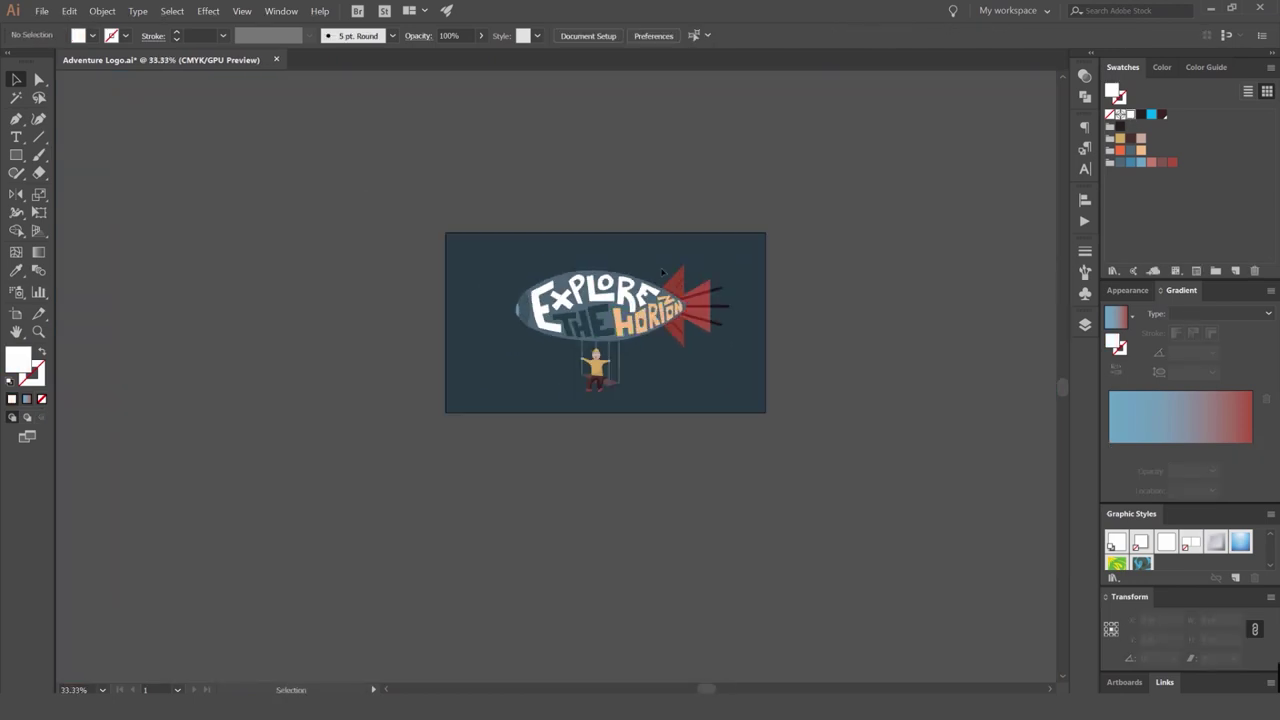
scroll(662, 270, "up", 2)
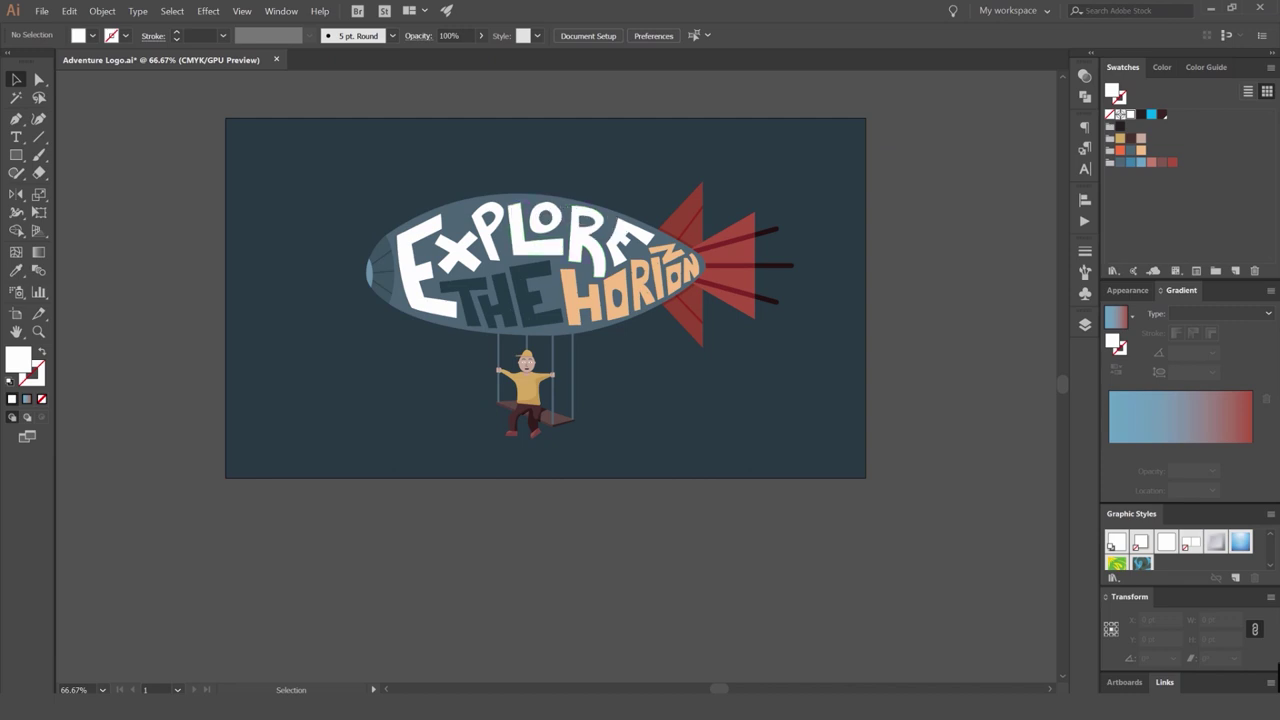
Switch to File Explorer and open the Tiffs folder inside DESIGN PROJECTS > Creative Market > Vector Texture Pack.
key("super+e")
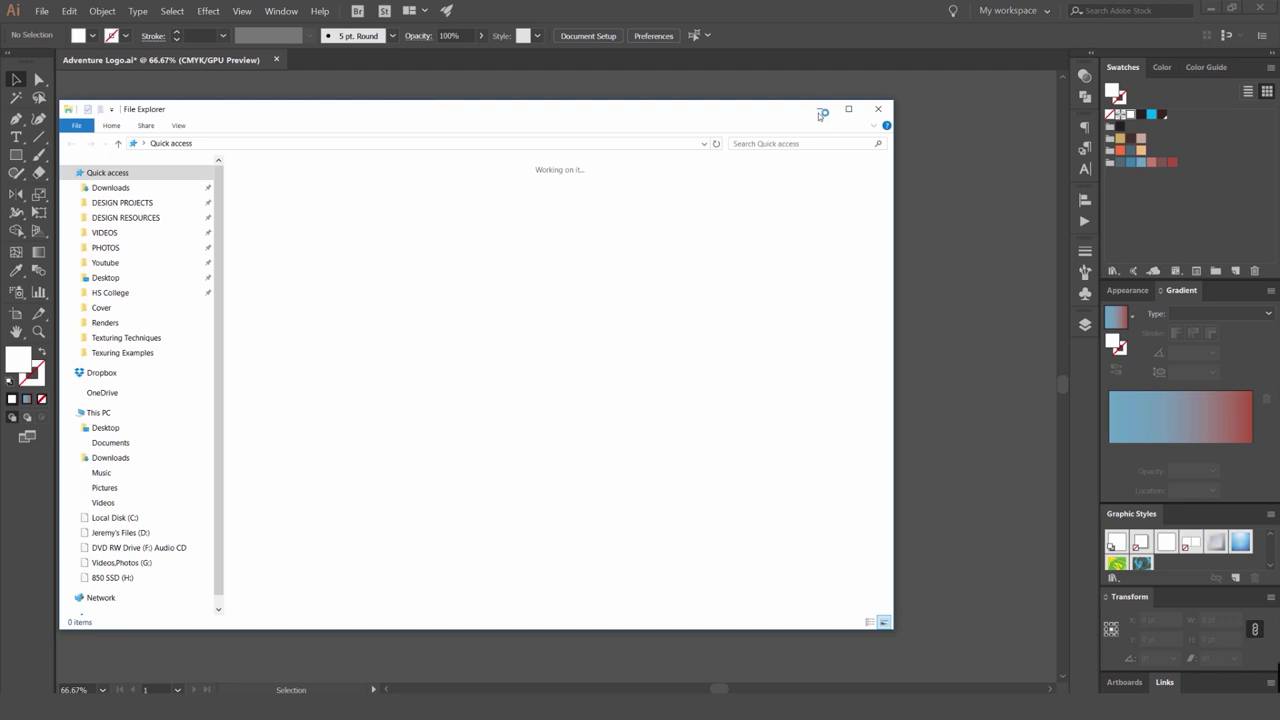
left_click_drag(821, 114, 965, 96)
left_click(265, 184)
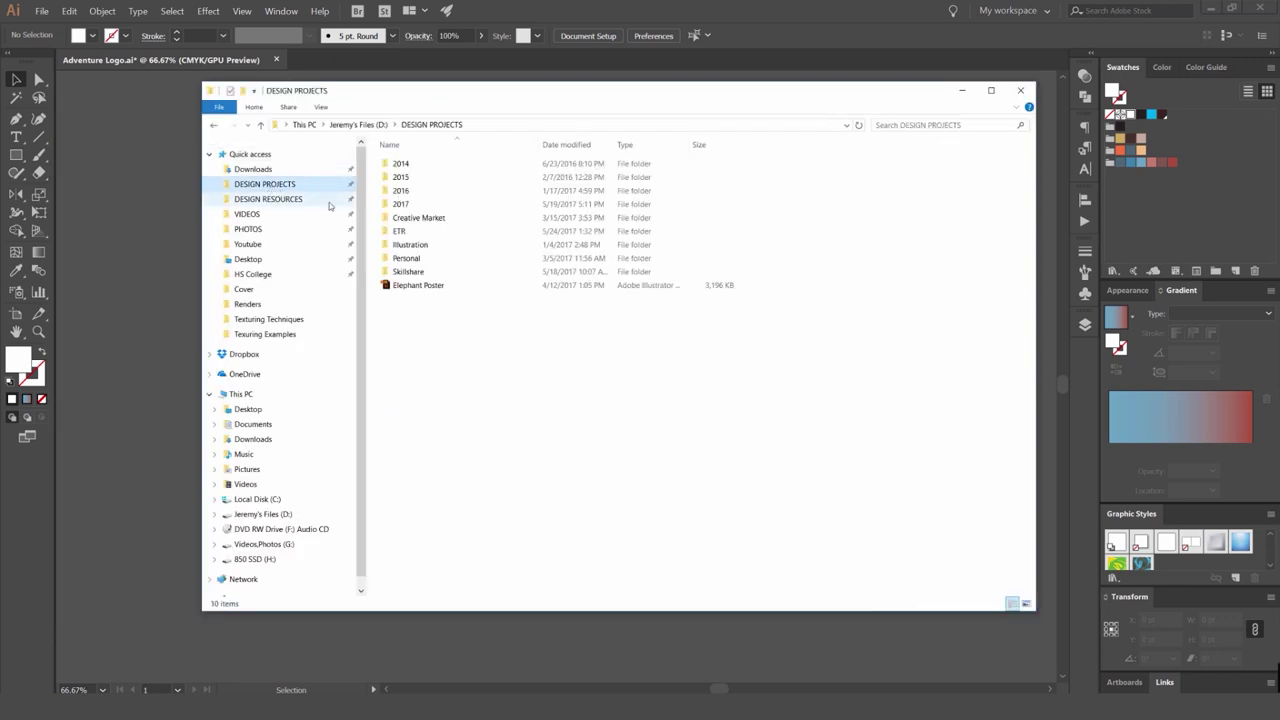
double_click(414, 218)
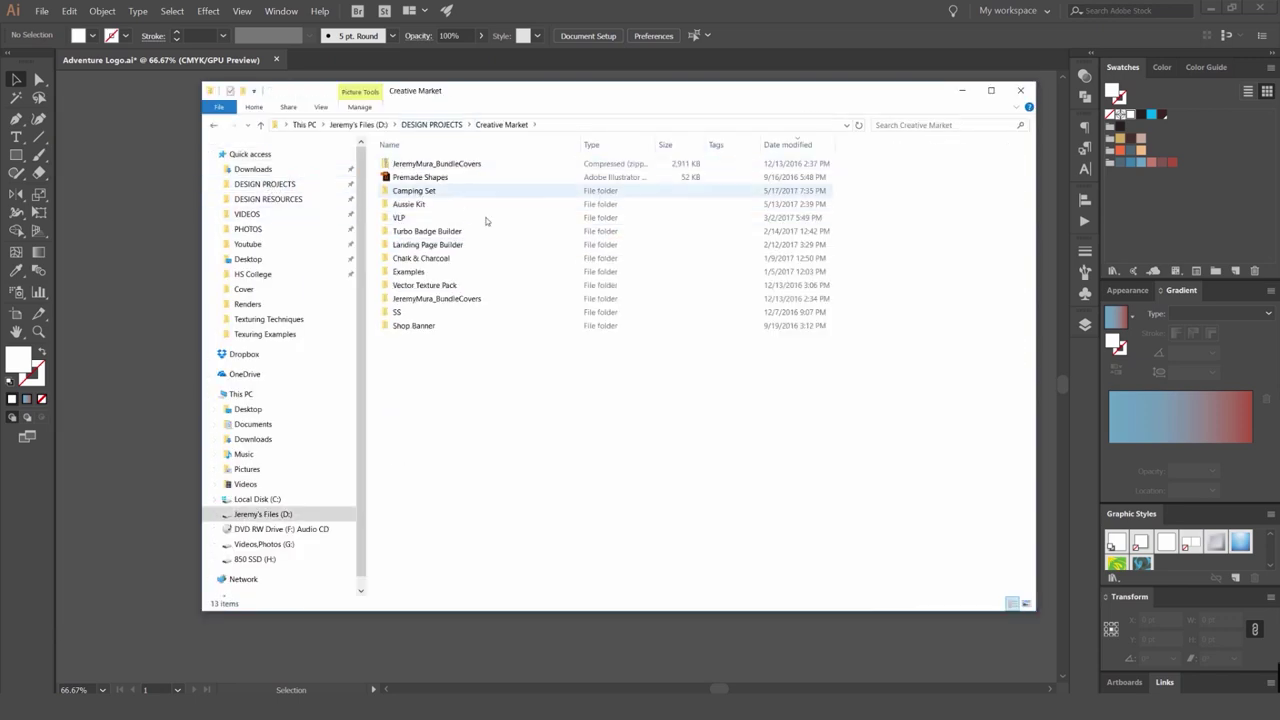
double_click(466, 286)
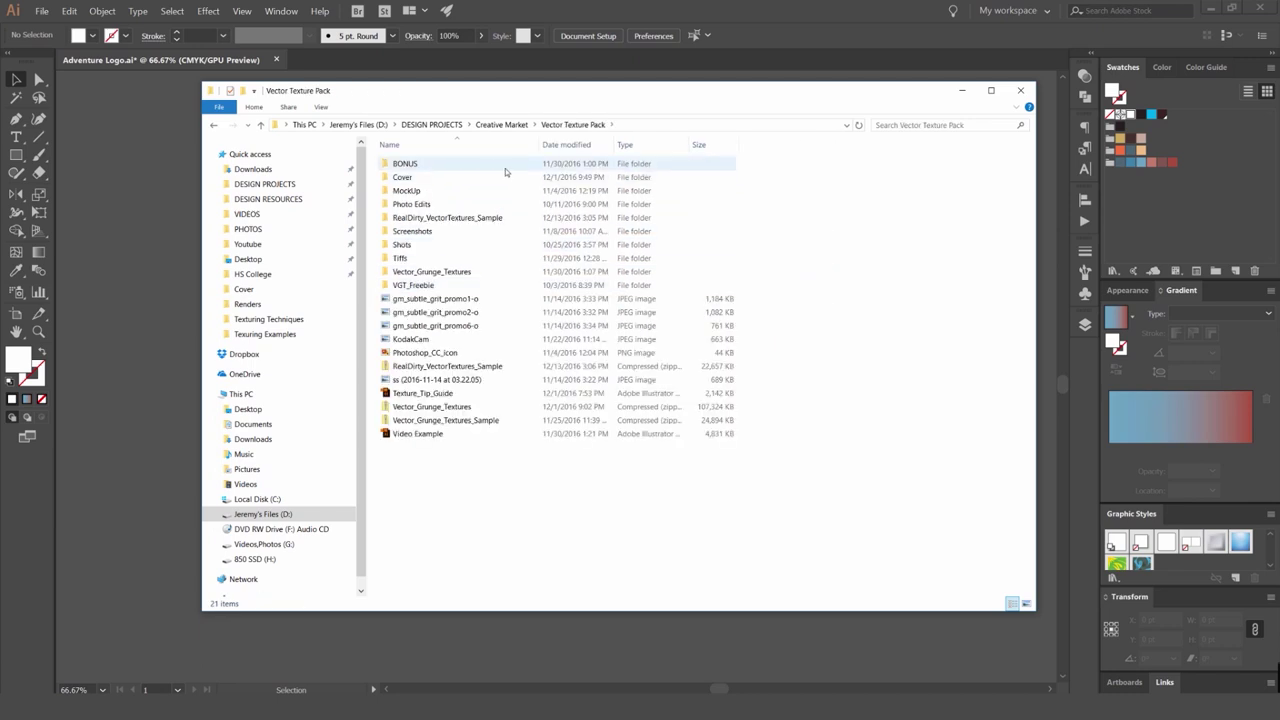
double_click(451, 257)
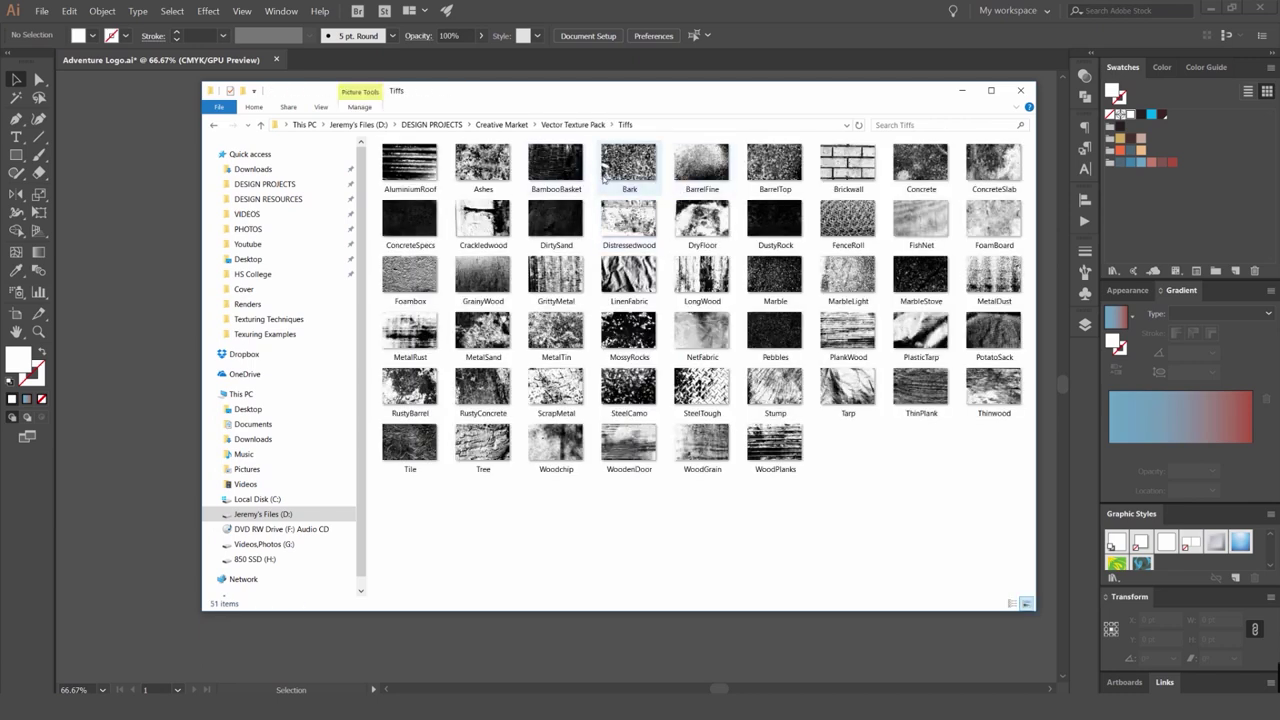
Place the DirtySand texture in the document and enlarge it proportionally to about 2672 × 1781 pt so it covers the artboard.
left_click_drag(556, 218, 140, 228)
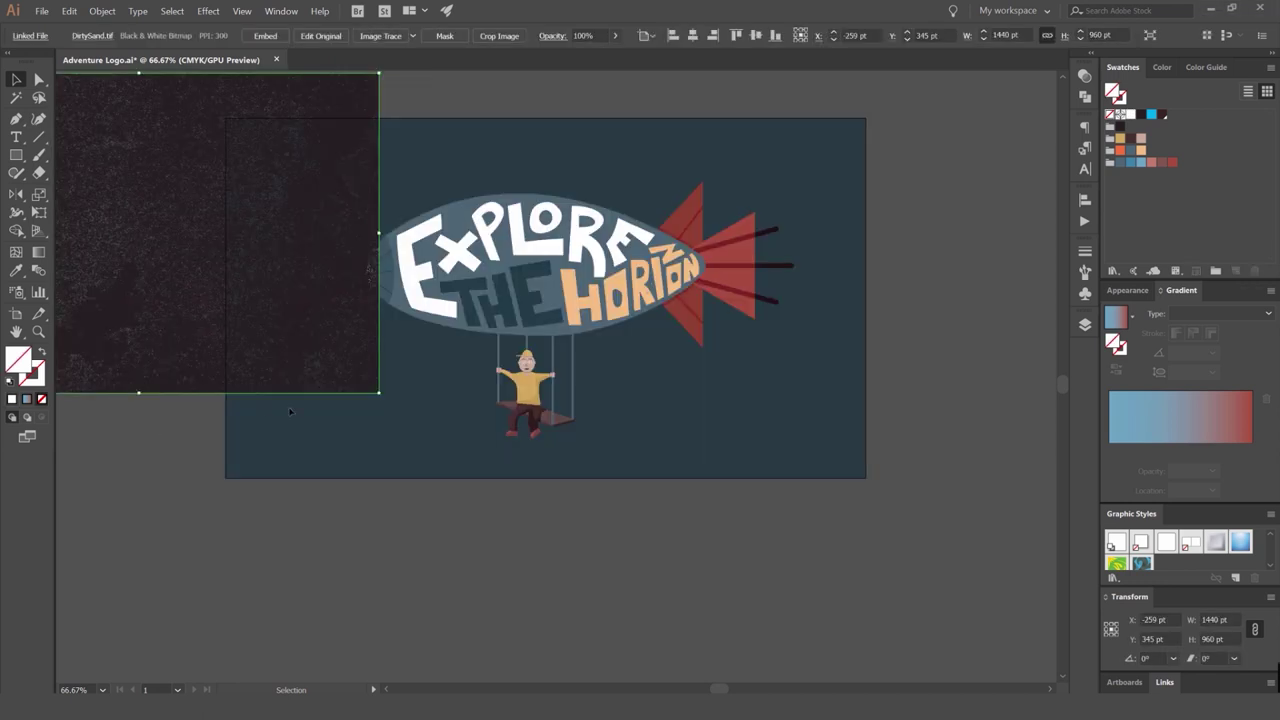
scroll(290, 411, "down", 2)
left_click_drag(250, 298, 419, 345)
left_click_drag(506, 286, 606, 219)
left_click_drag(529, 254, 557, 245)
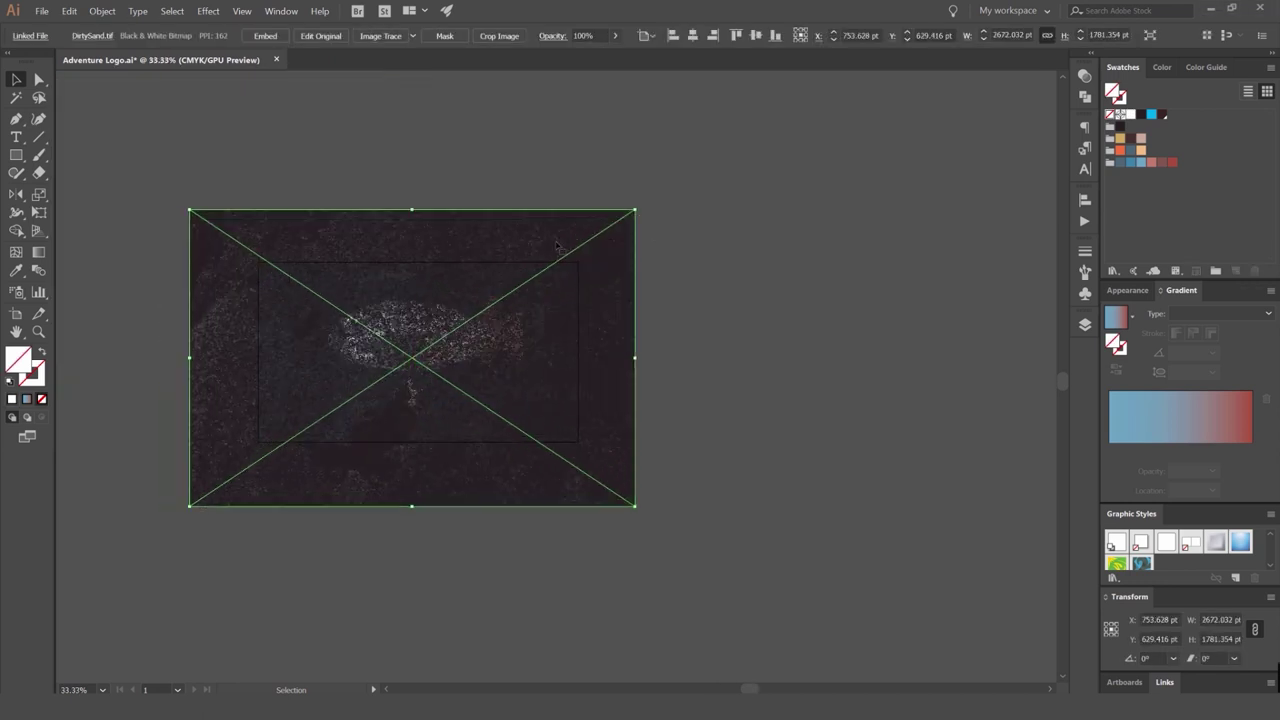
Recolour the DirtySand texture with the slate blue swatch and change its blending mode to Screen.
key("ctrl+equal")
left_click(1120, 162)
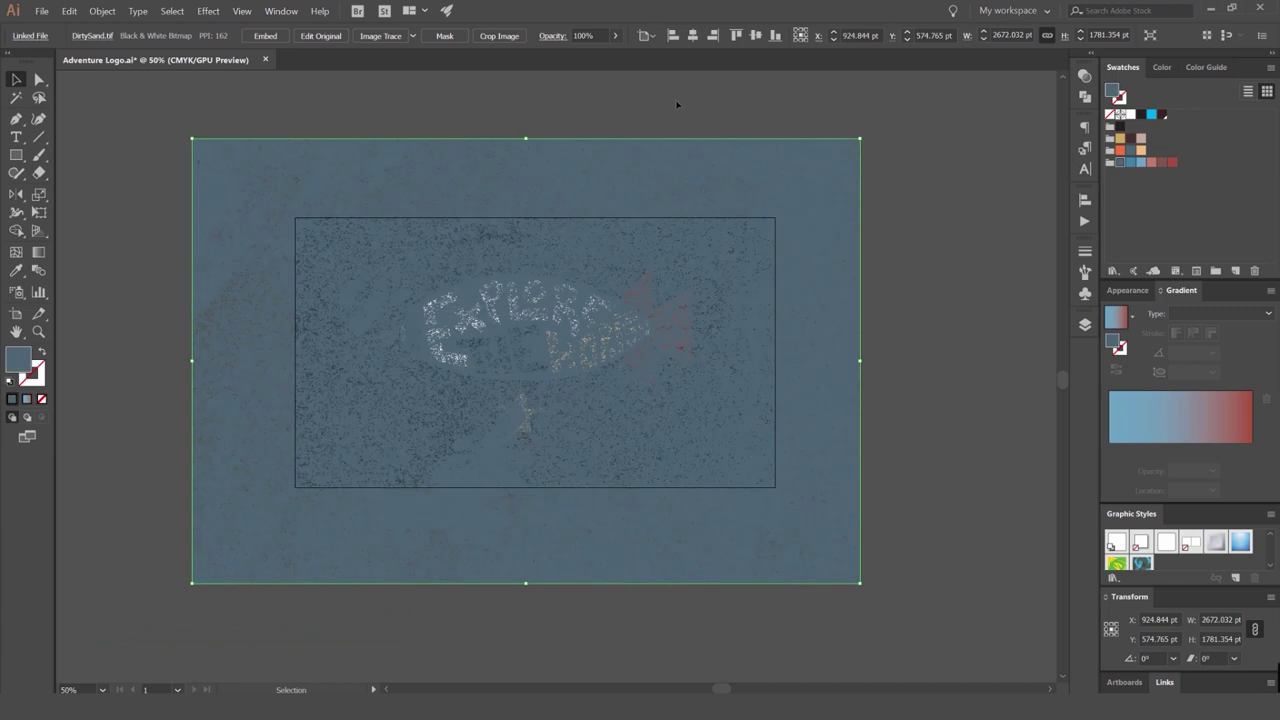
left_click(796, 116)
left_click(837, 163)
scroll(924, 98, "down", 3)
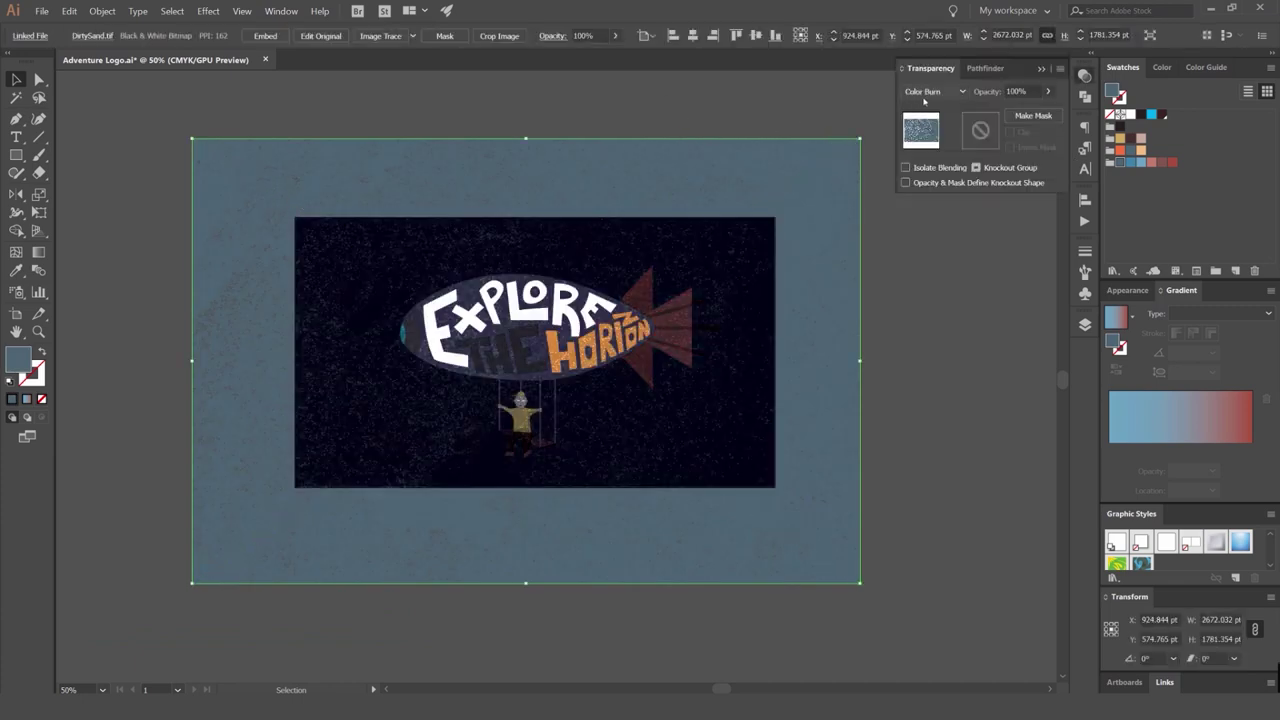
key("Down")
key("Down")
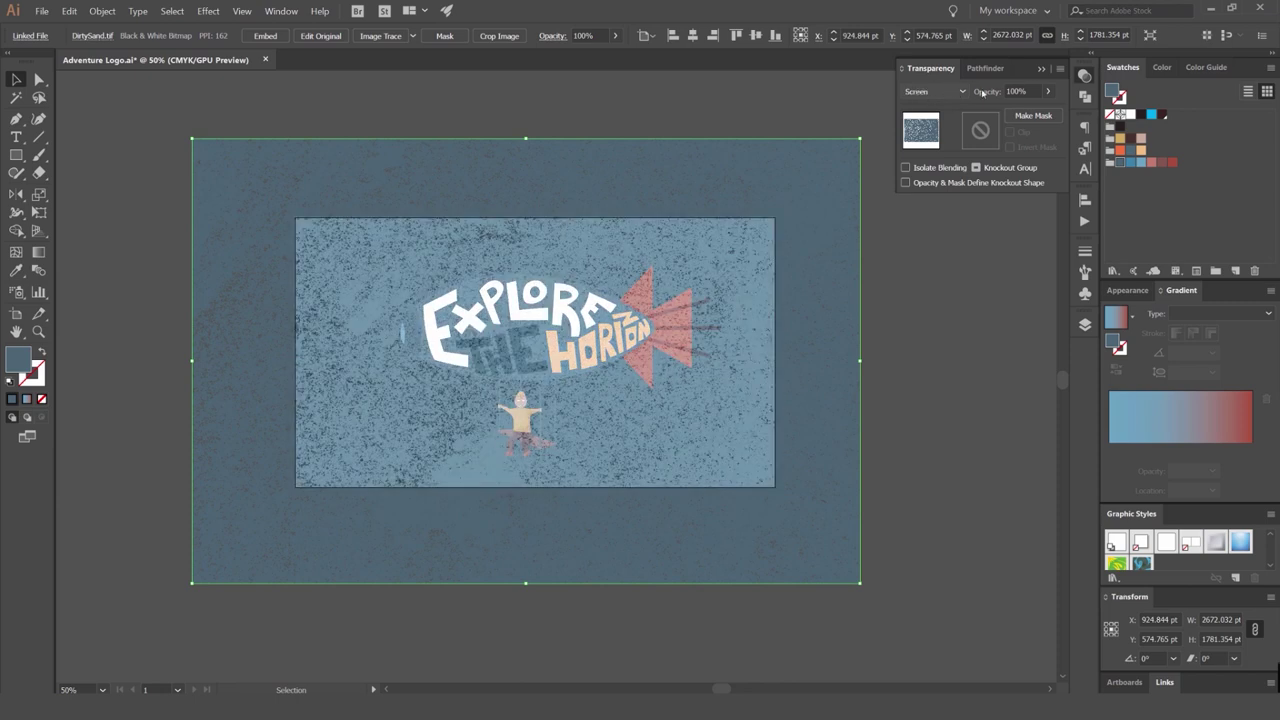
Set the texture's opacity to 30%.
left_click(995, 95)
type("30")
key("Return")
Try blending modes such as Hard Light and Exclusion on the texture and settle on Overlay.
left_click(927, 91)
key("Down")
key("Down")
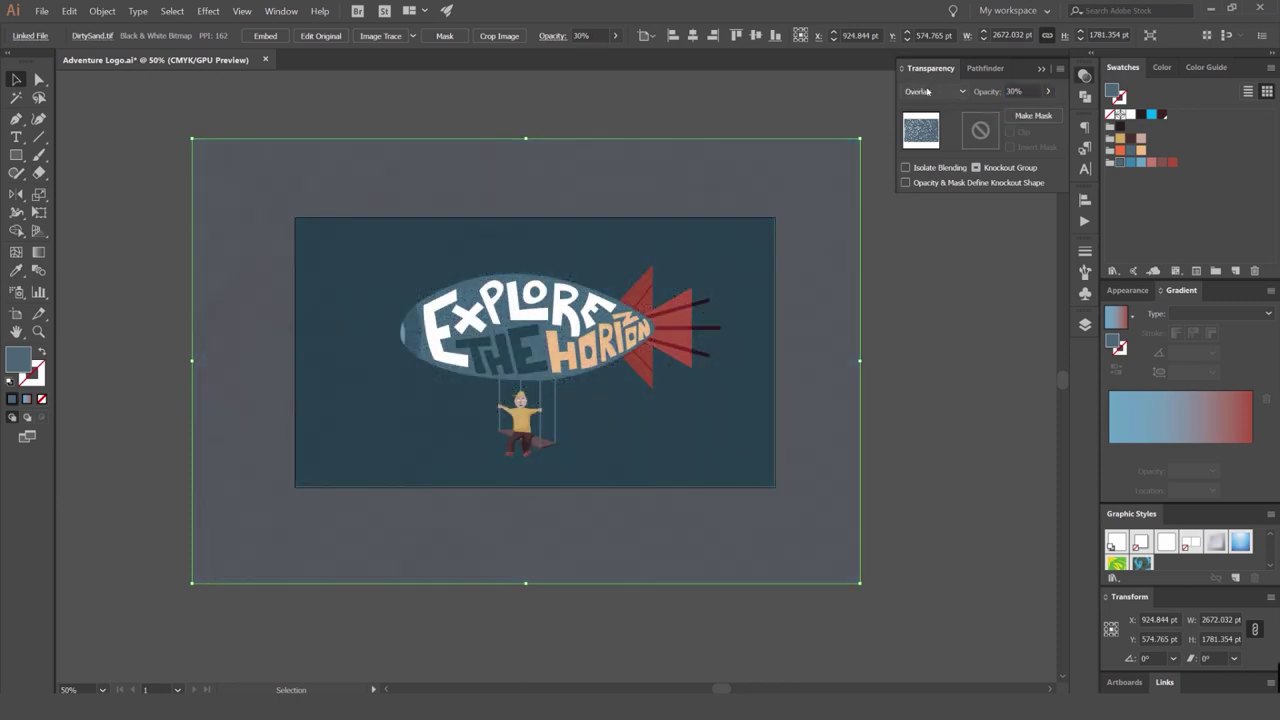
key("Down")
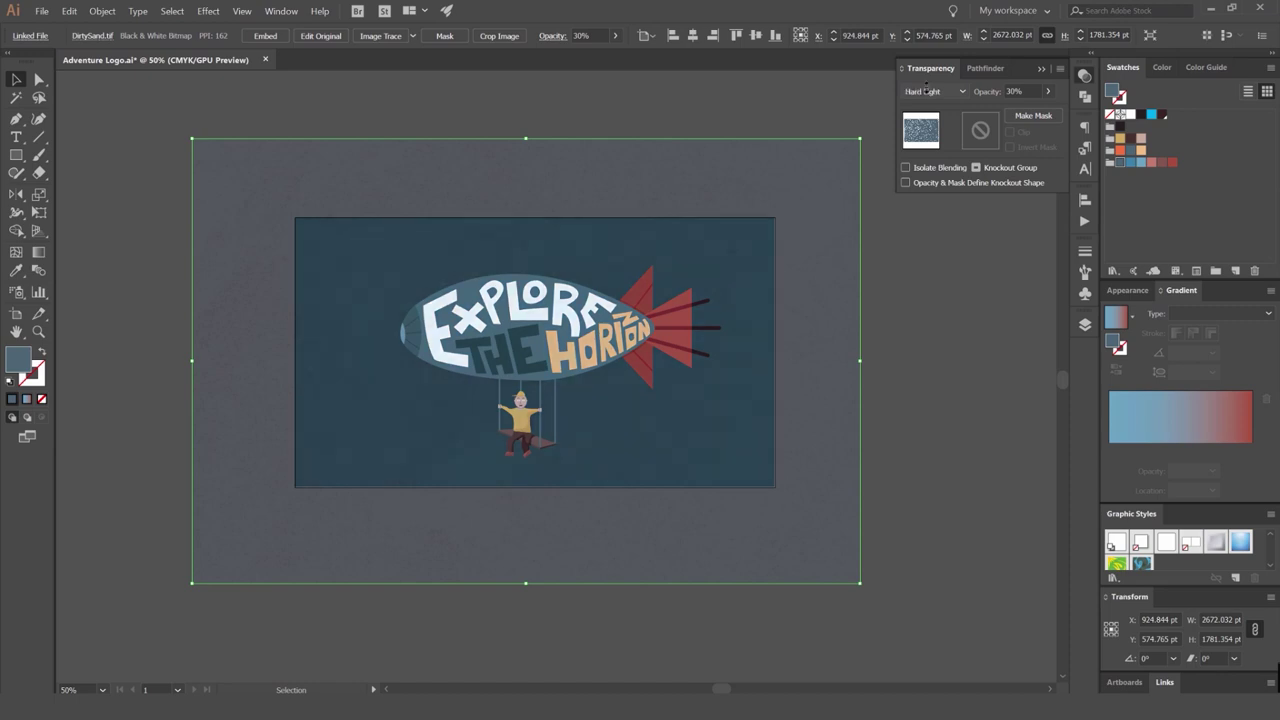
key("Down")
key("Down")
key("Down")
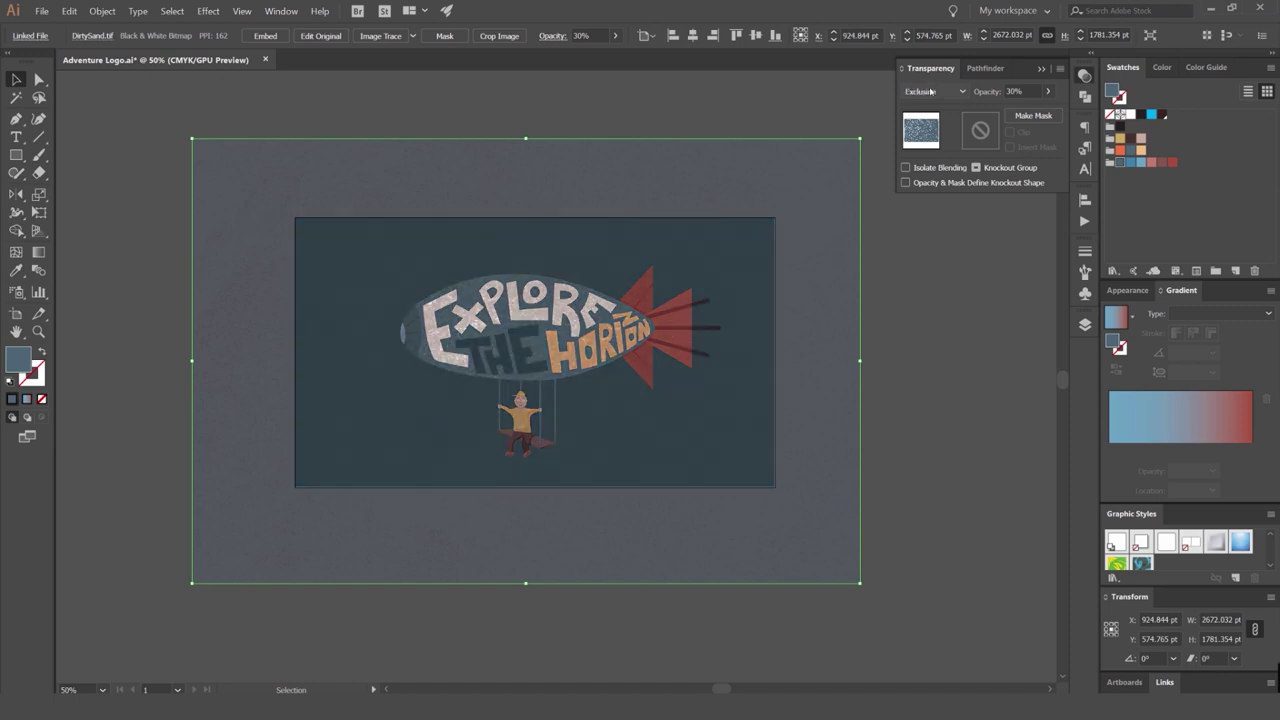
key("Down")
key("Down")
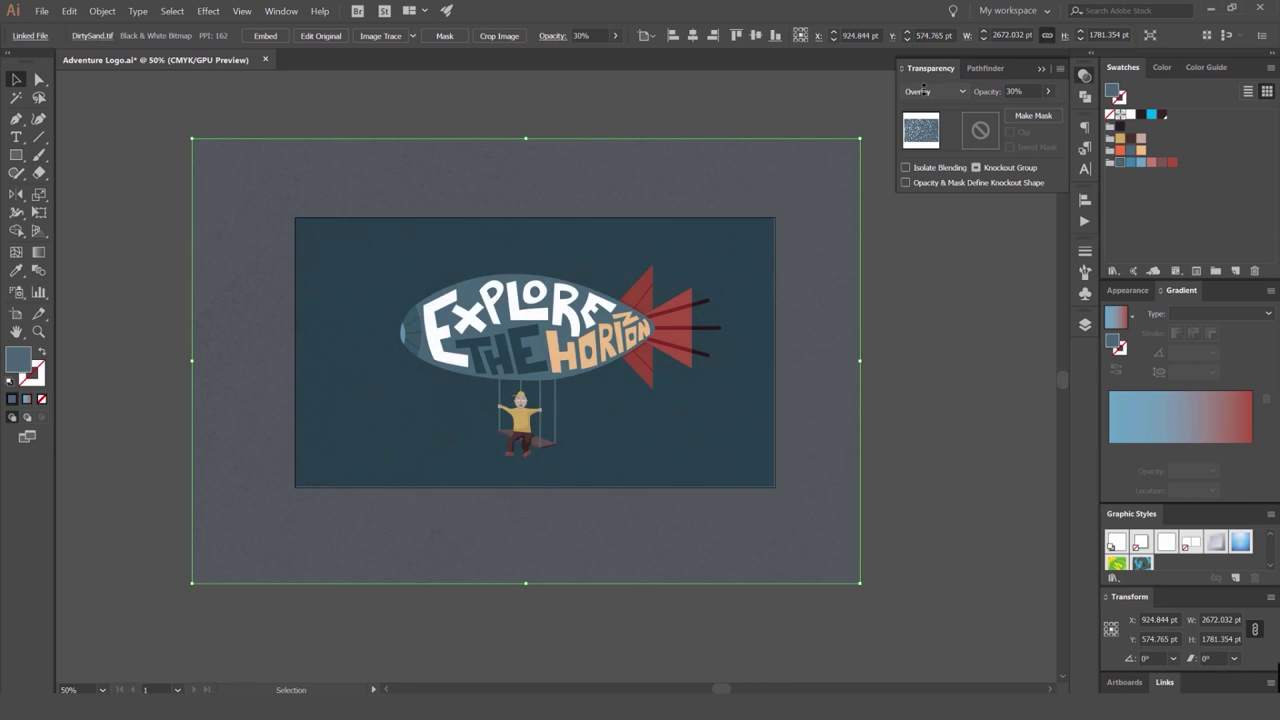
Examine the texture's effect on the lettering and balloon at close range.
scroll(543, 286, "up", 2)
scroll(545, 300, "up", 3)
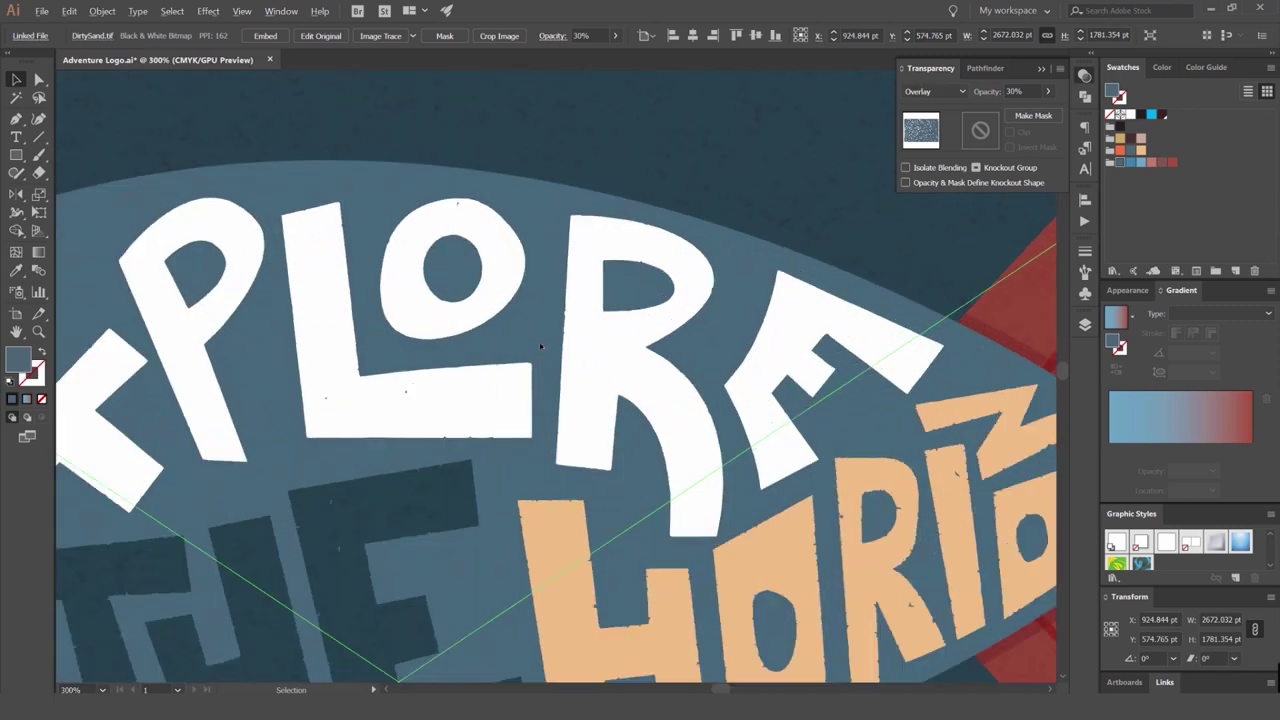
scroll(543, 349, "down", 3)
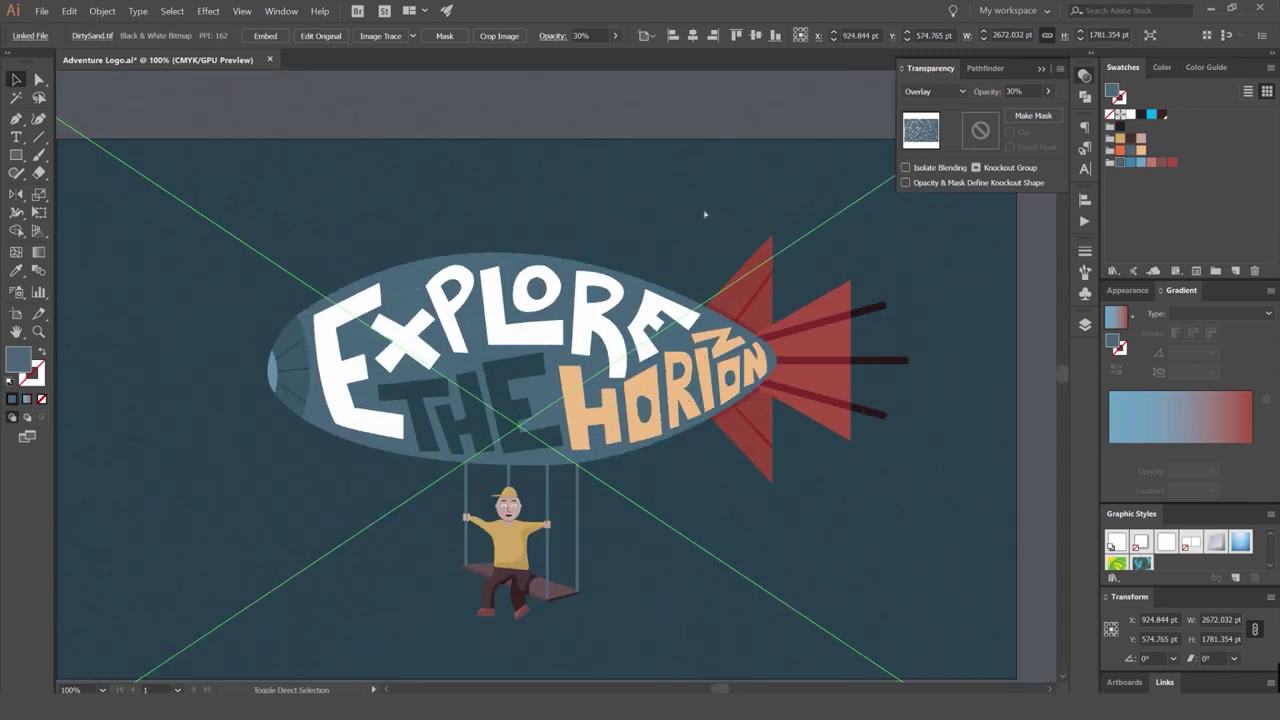
scroll(534, 312, "up", 6)
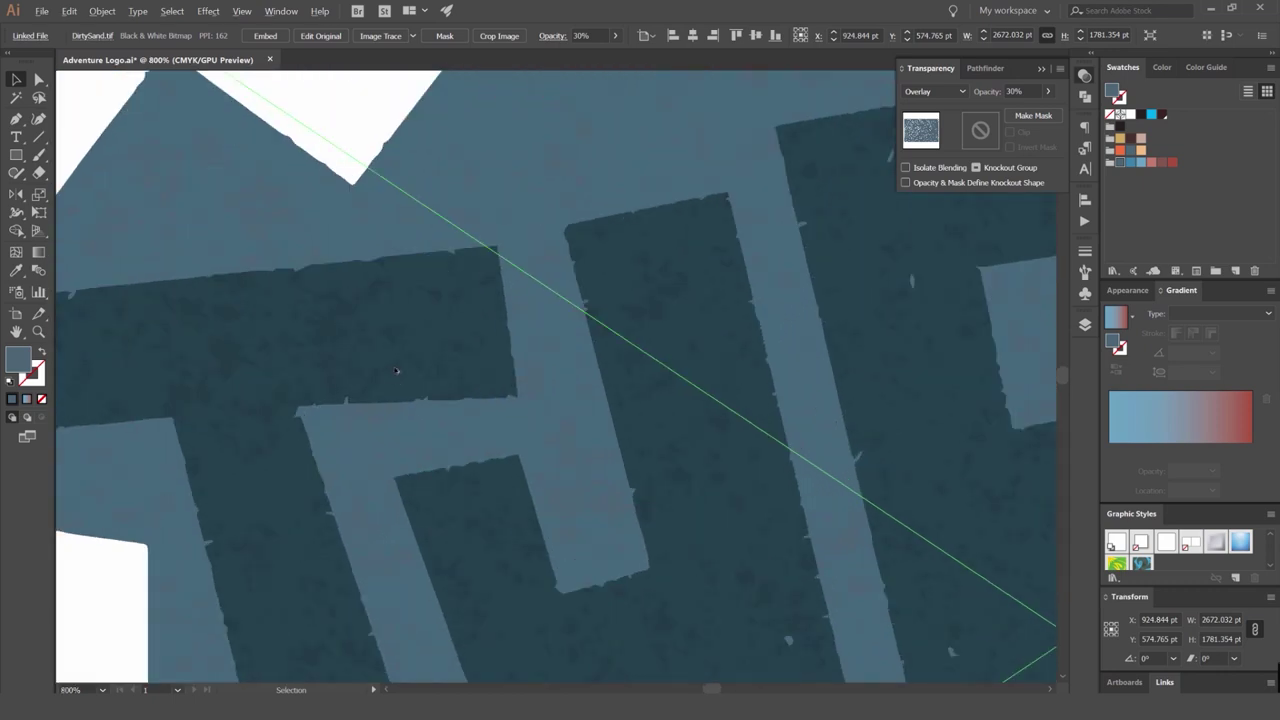
scroll(474, 293, "down", 2)
left_click_drag(474, 293, 213, 311)
scroll(700, 420, "down", 6)
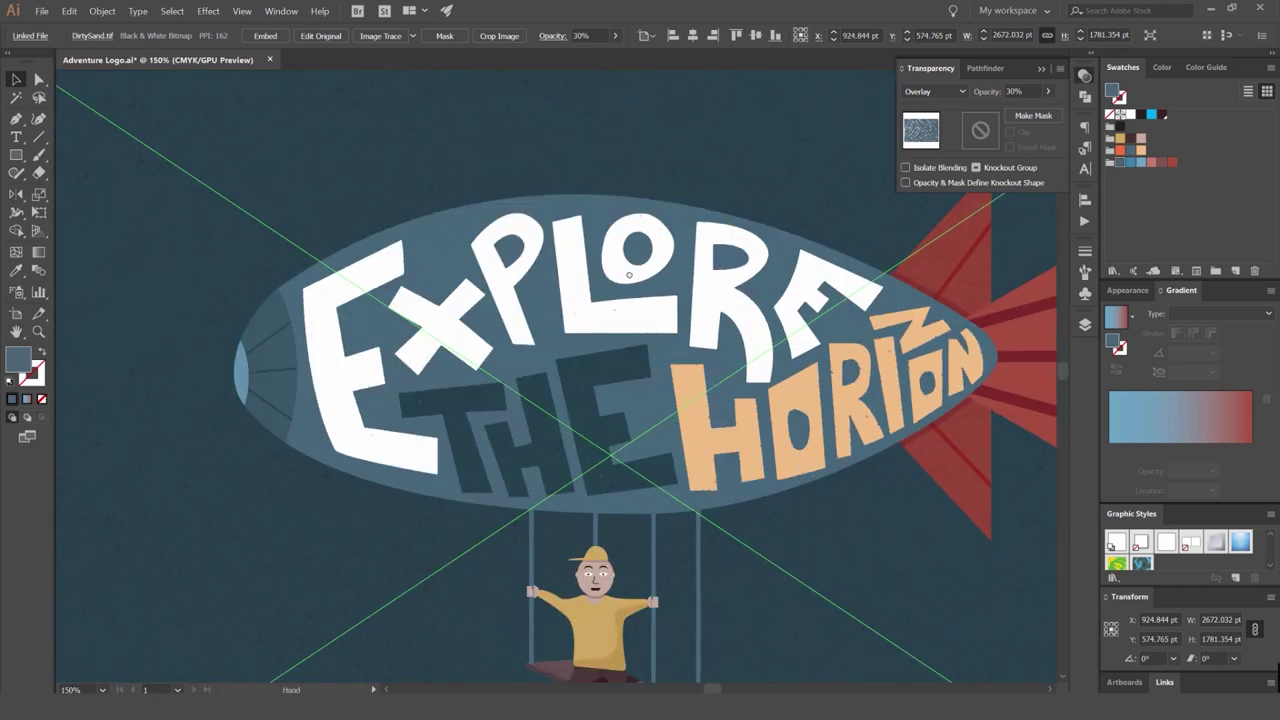
Move the texture off the artboard to compare the artwork without it, and undo the move.
left_click_drag(822, 341, 111, 342)
scroll(603, 305, "up", 2)
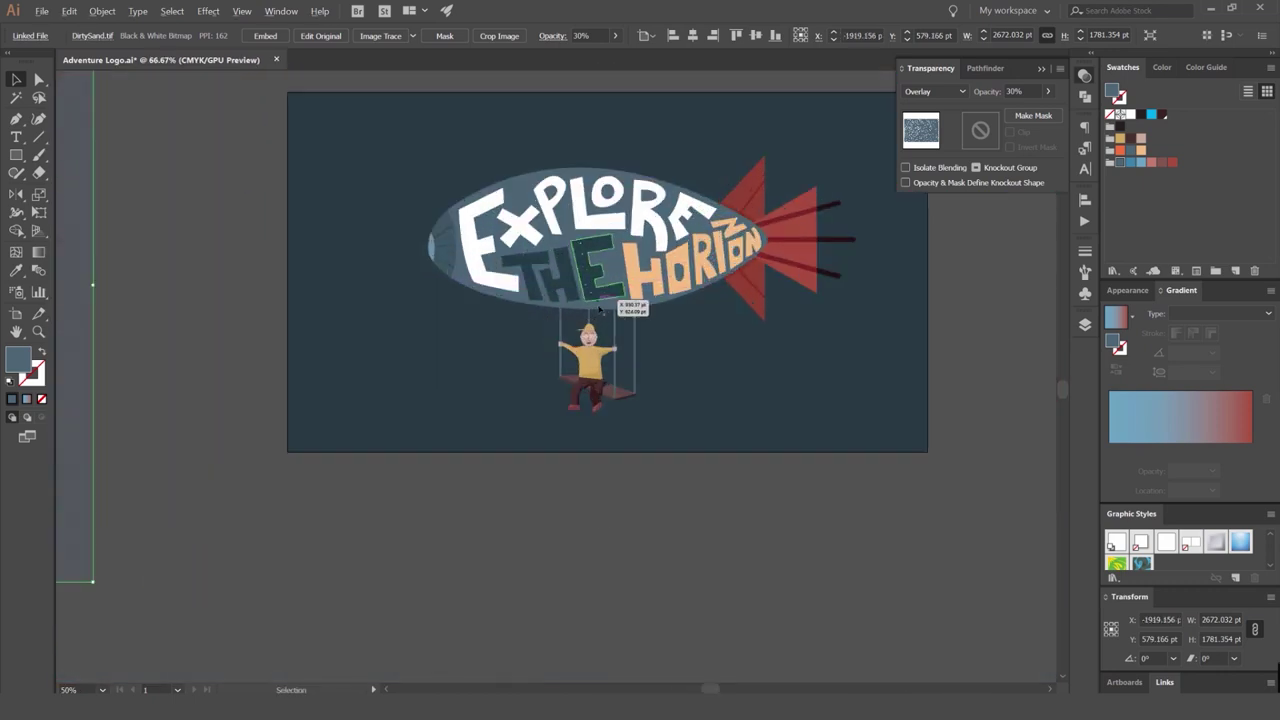
scroll(592, 312, "down", 1)
key("ctrl+z")
scroll(715, 280, "up", 1)
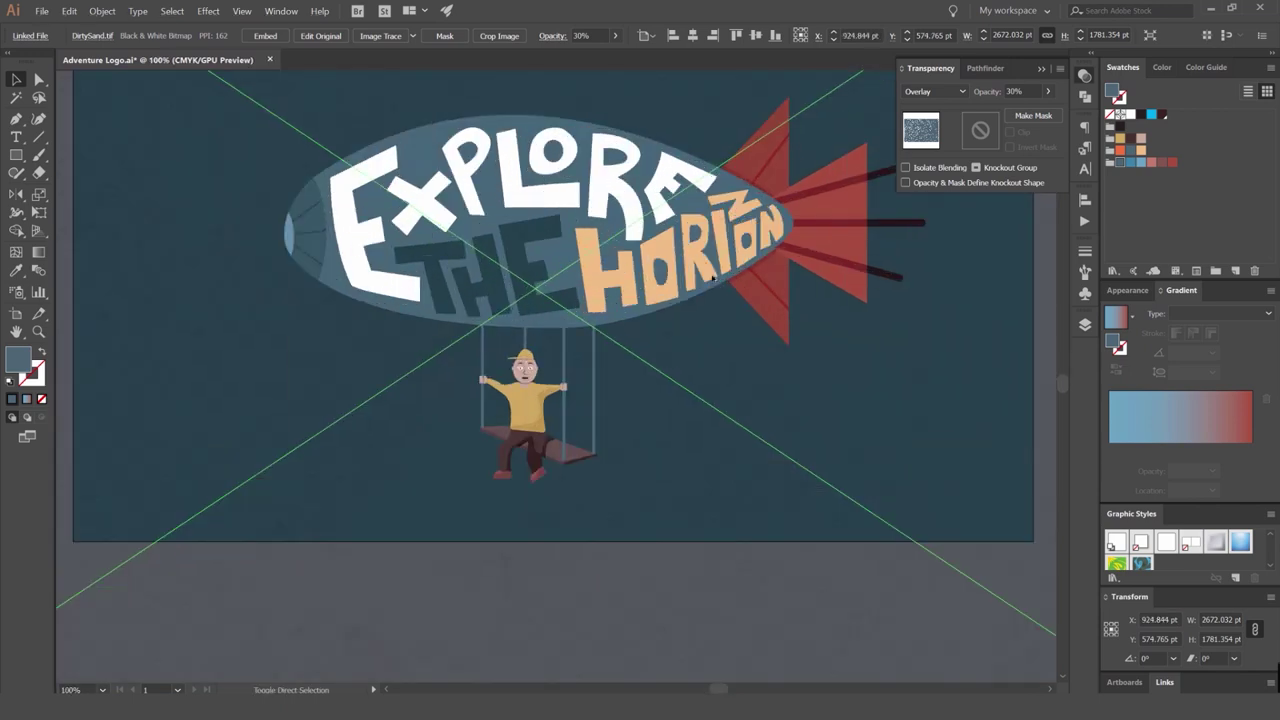
scroll(637, 340, "down", 3)
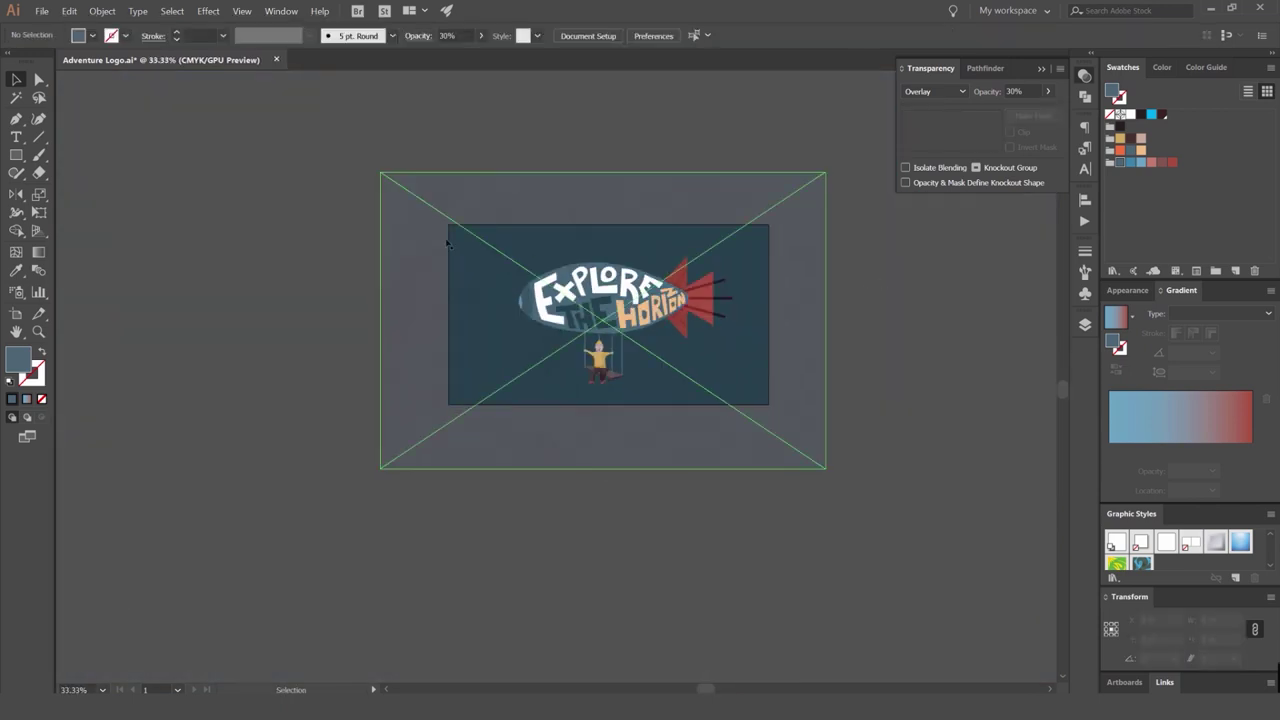
Draw a slate blue rectangle about 1932 × 1086 pt over the artboard and select it together with the texture.
left_click(863, 286)
key("m")
mouse_move(447, 225)
left_mouse_down()
mouse_move(790, 404)
mouse_move(769, 405)
left_mouse_up()
key("v")
key("ctrl+2")
key("ctrl+z")
left_click(804, 299)
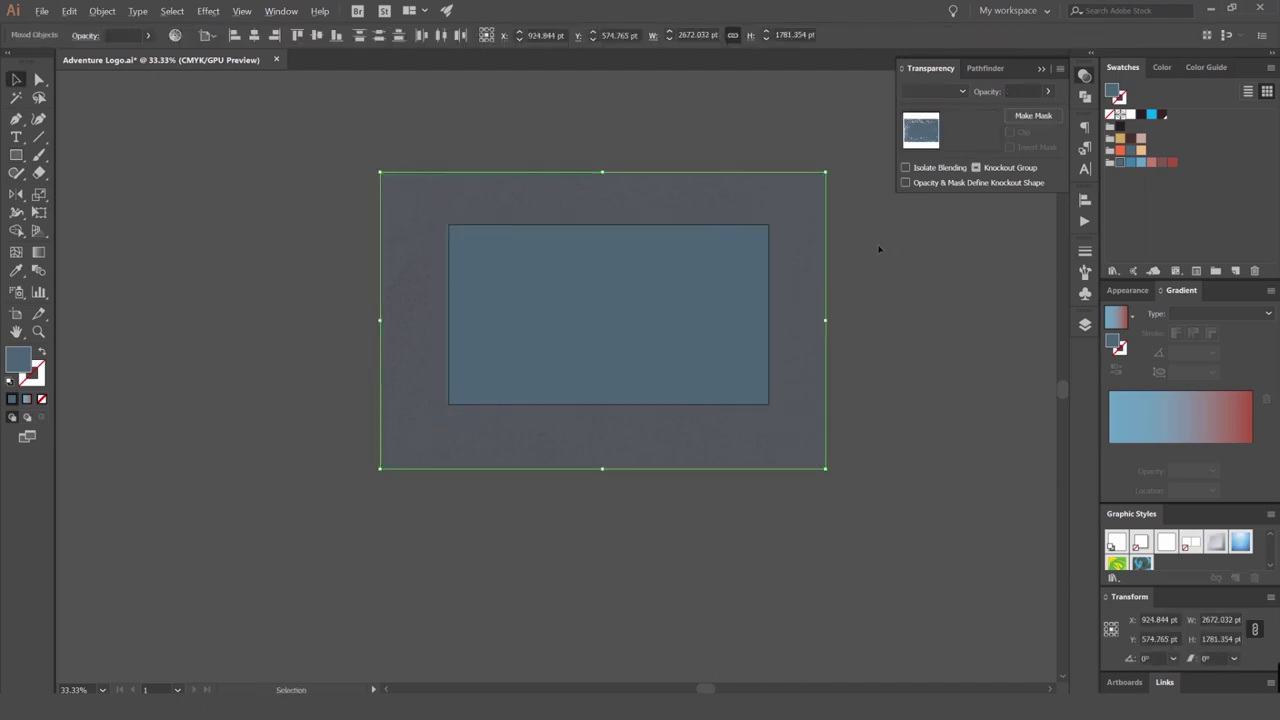
key("ctrl+2")
scroll(879, 248, "up", 1)
left_click(674, 272)
left_click(766, 277, "shift")
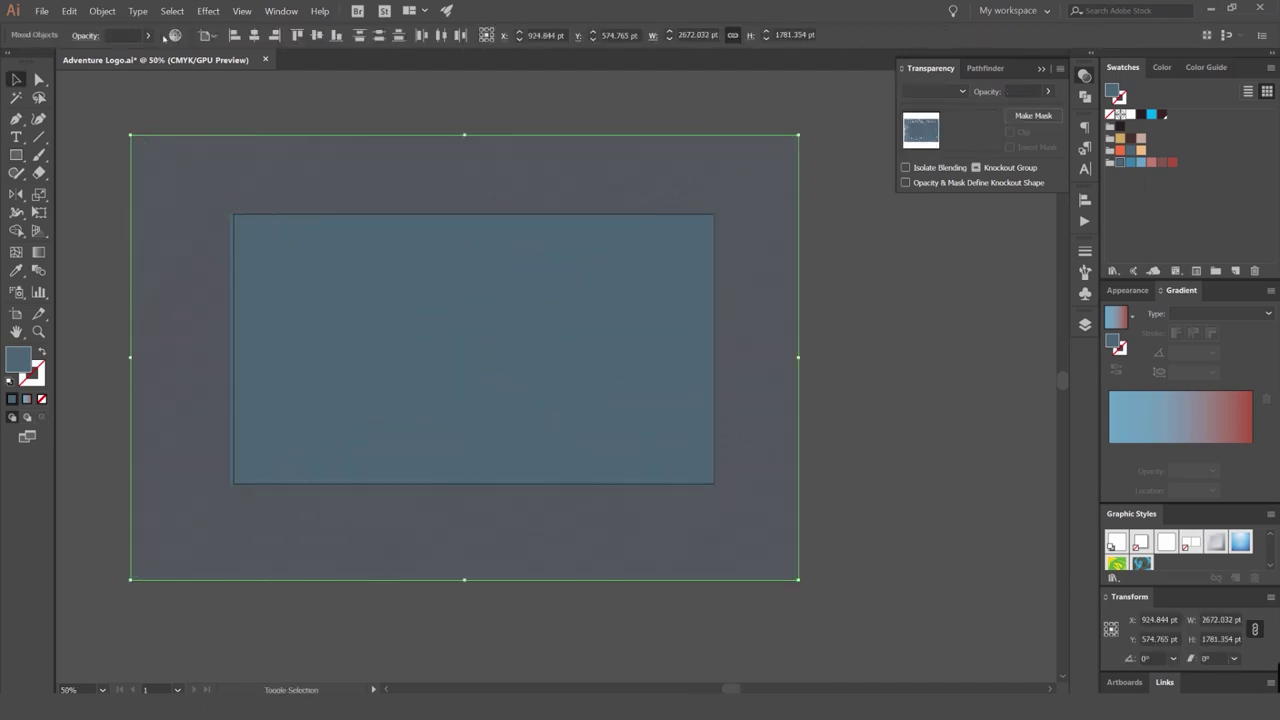
left_click(250, 105)
left_click_drag(512, 251, 529, 209)
key("ctrl+z")
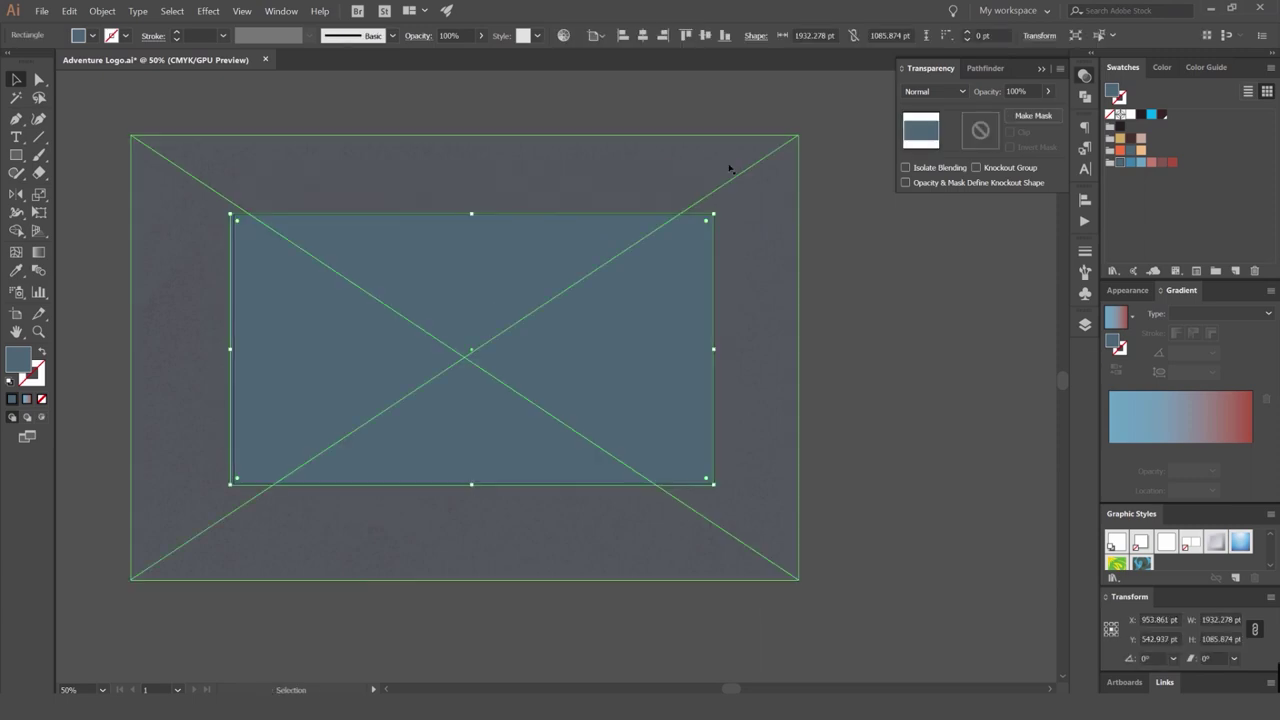
Select the slate blue rectangle and the texture together and make a clipping mask from them.
left_click(728, 166, "shift")
left_click_drag(415, 233, 414, 234)
left_click(484, 108)
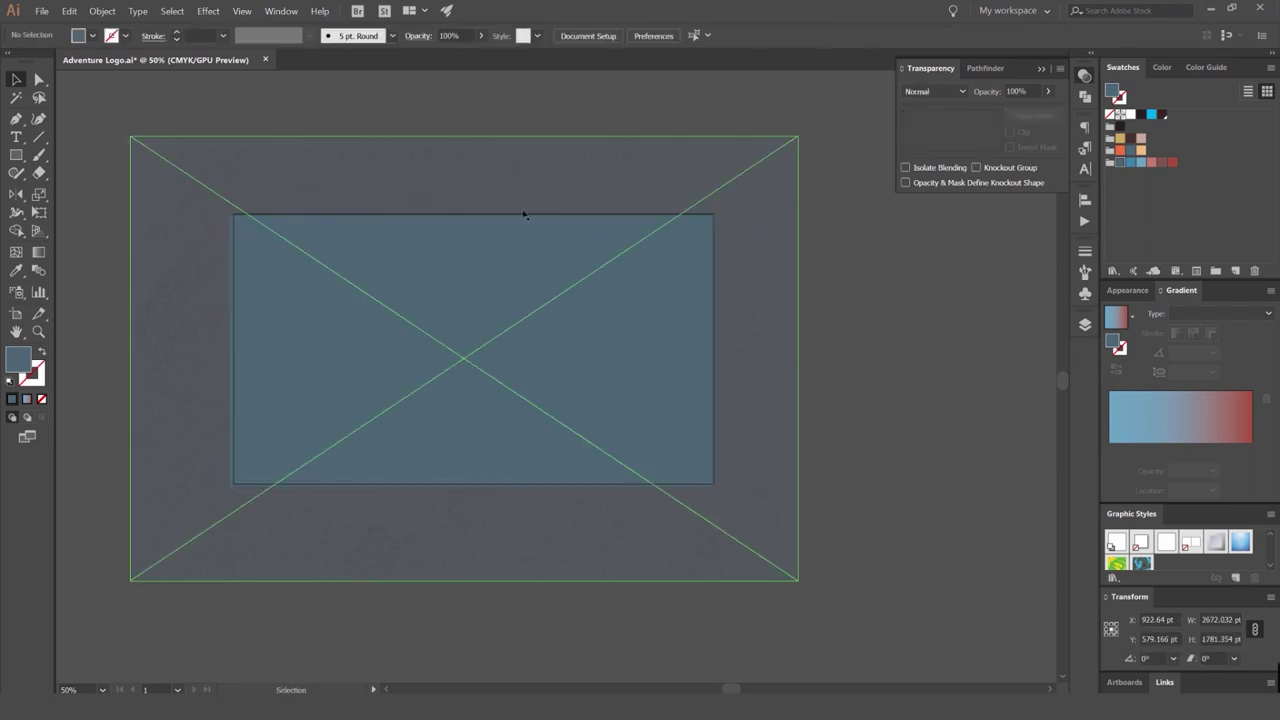
left_click(528, 236)
left_click(535, 176, "shift")
left_click(102, 11)
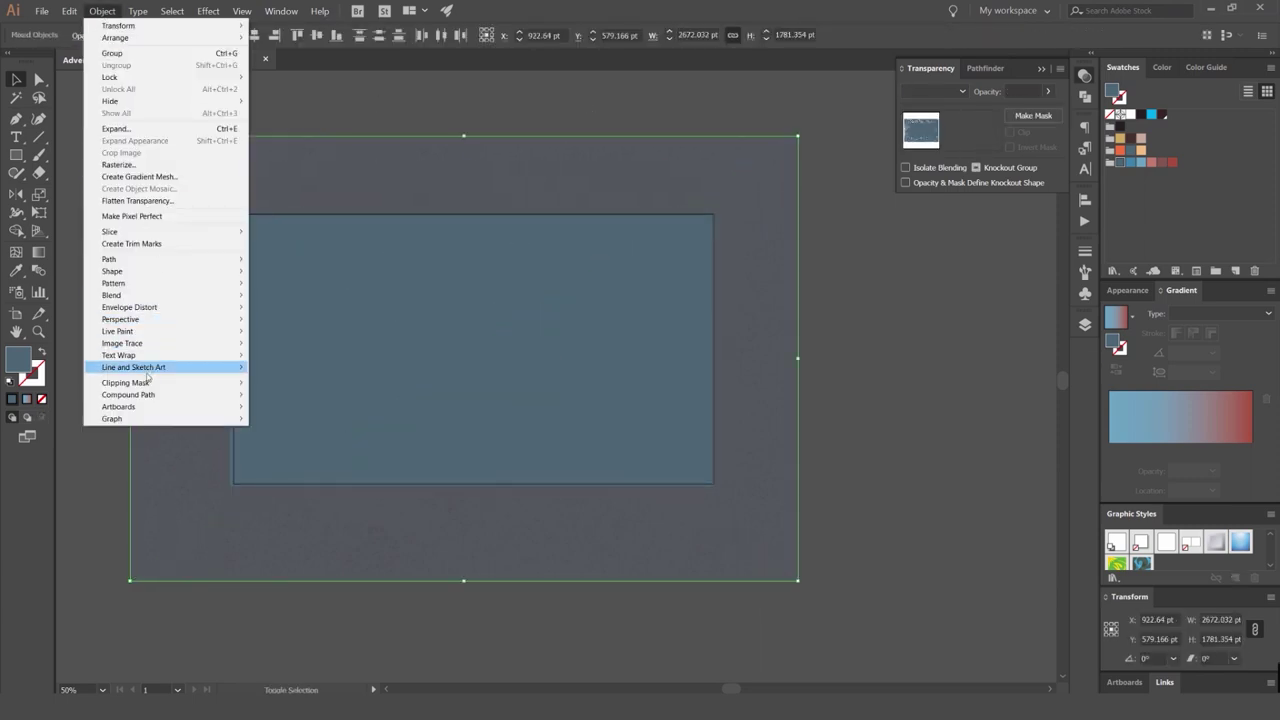
mouse_move(135, 385)
left_click(272, 385)
Shift the clipped texture on and off the artboard to compare the illustration with and without it.
left_click(716, 305)
left_click_drag(684, 256, 500, 501)
scroll(610, 440, "down", 1)
key("ctrl+z")
left_click_drag(647, 460, 287, 475)
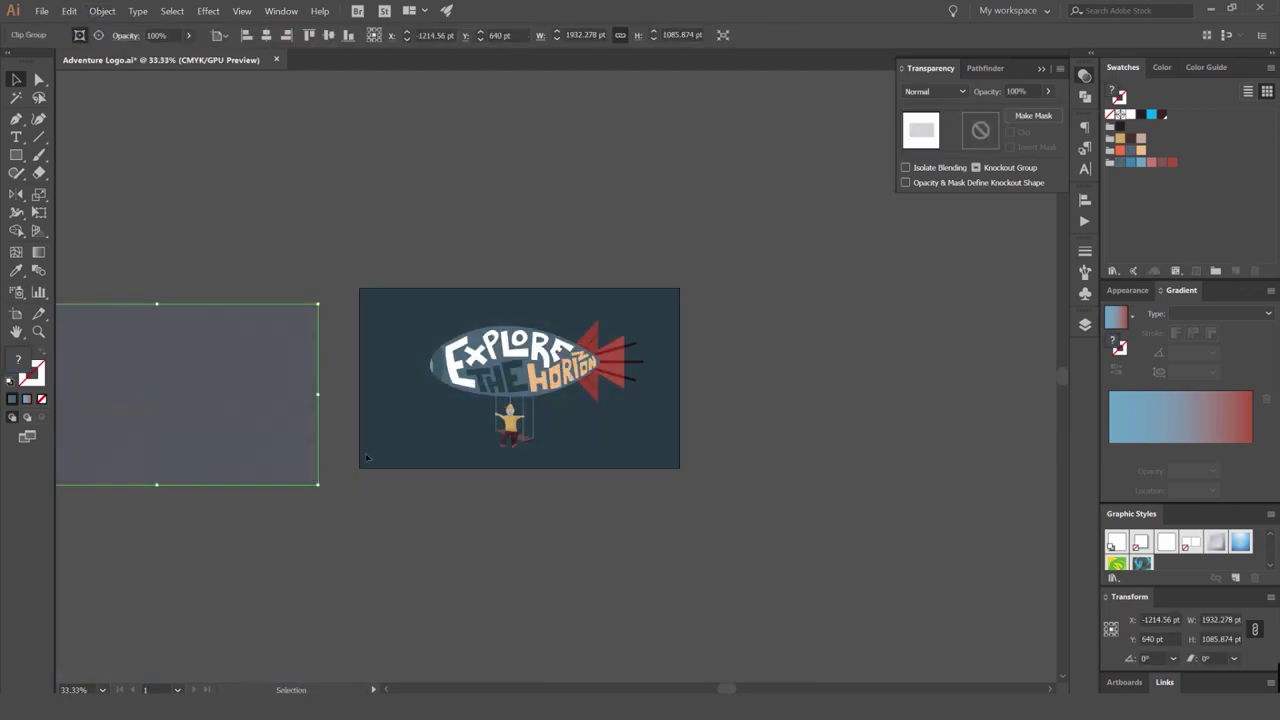
key("ctrl+plus")
key("ctrl+plus")
key("ctrl+plus")
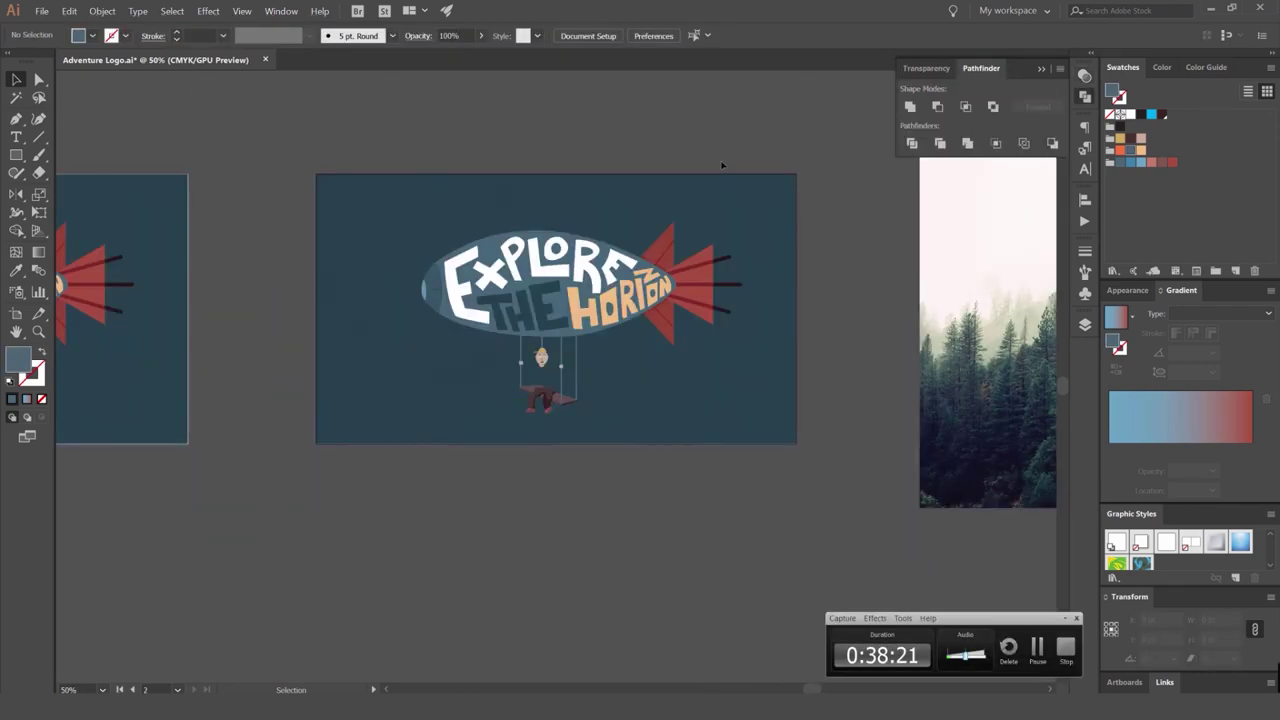
Move the clipped texture on the second artboard from the Type layer to the bg layer and lock the bg layer.
scroll(722, 165, "right", 5)
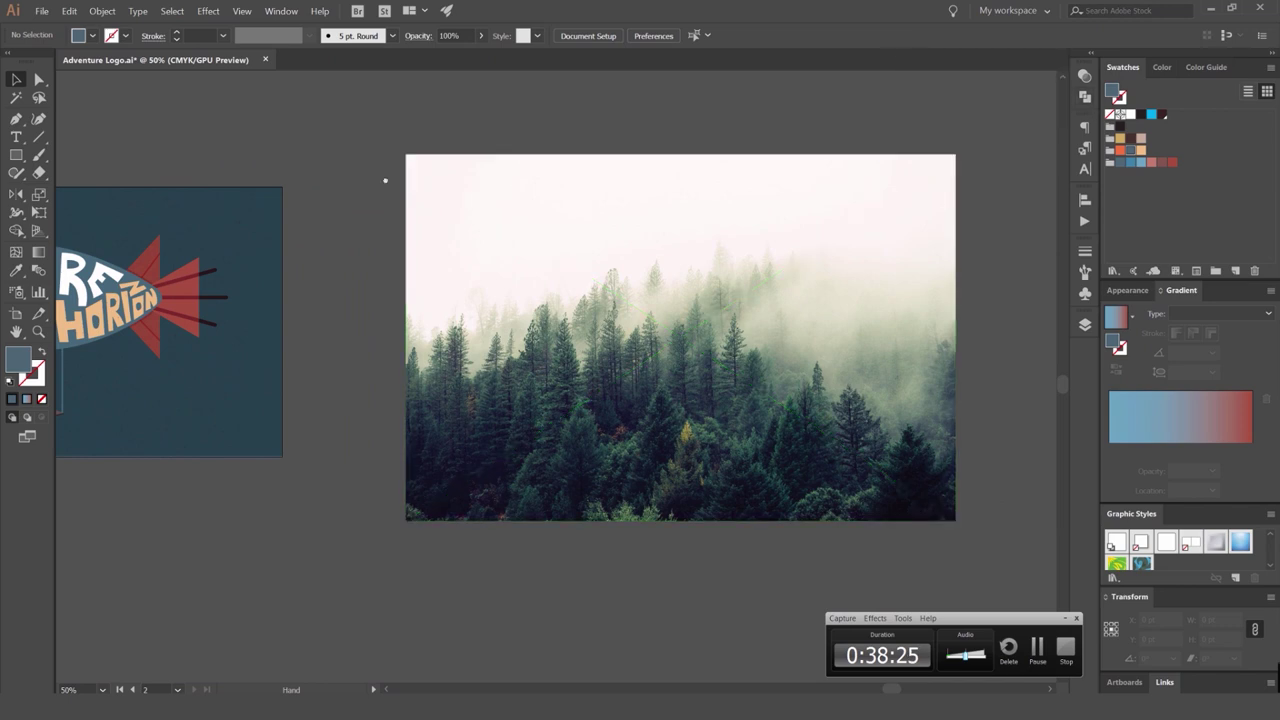
scroll(386, 180, "left", 5)
key("F7")
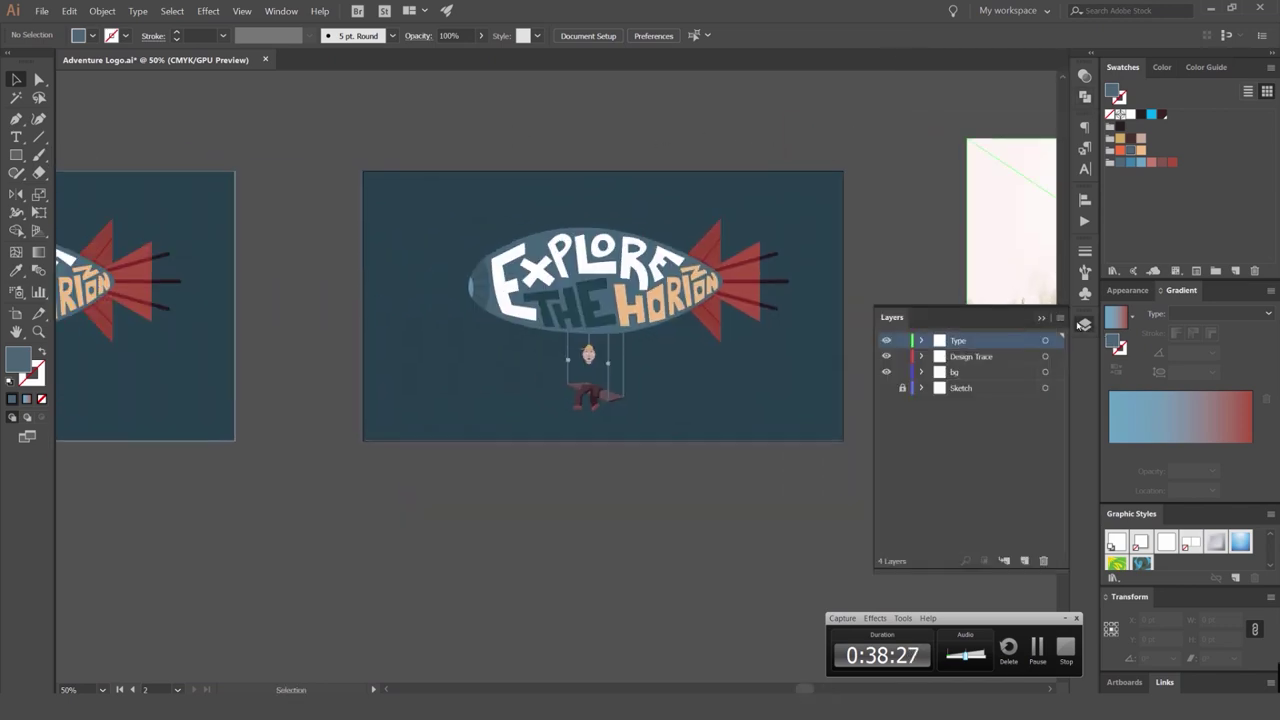
left_click(790, 250)
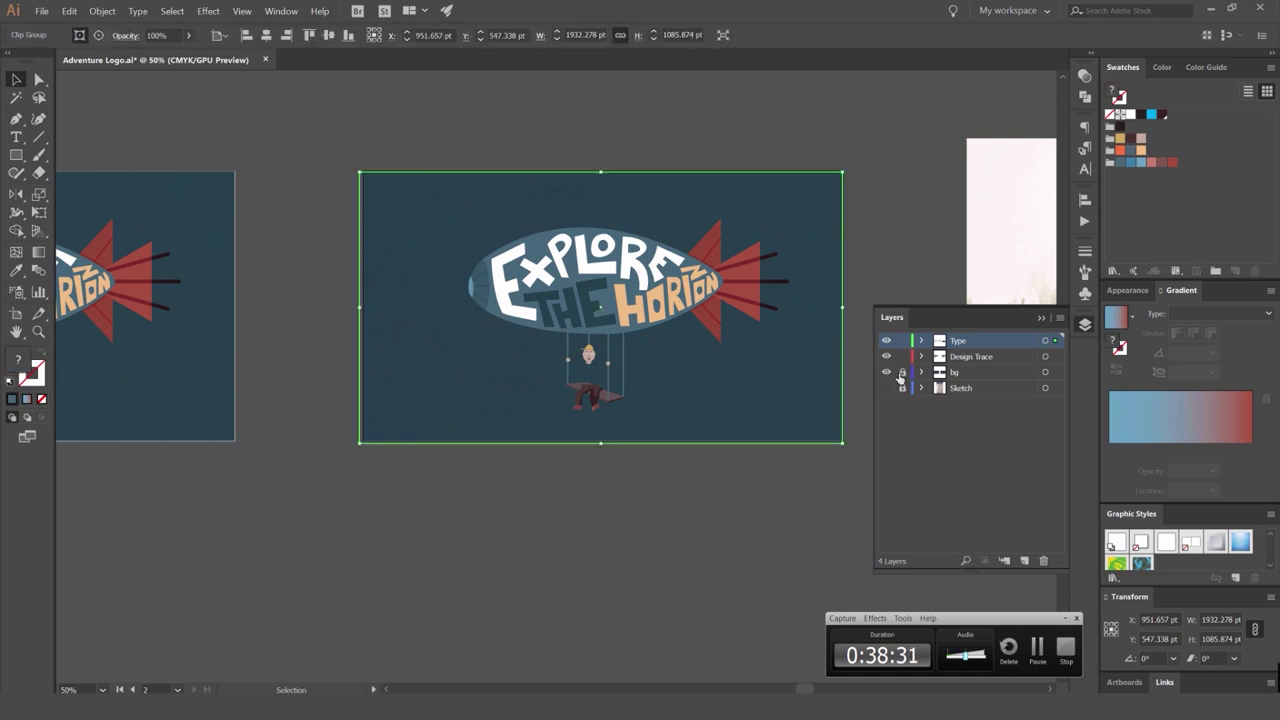
left_click_drag(1057, 342, 1057, 372)
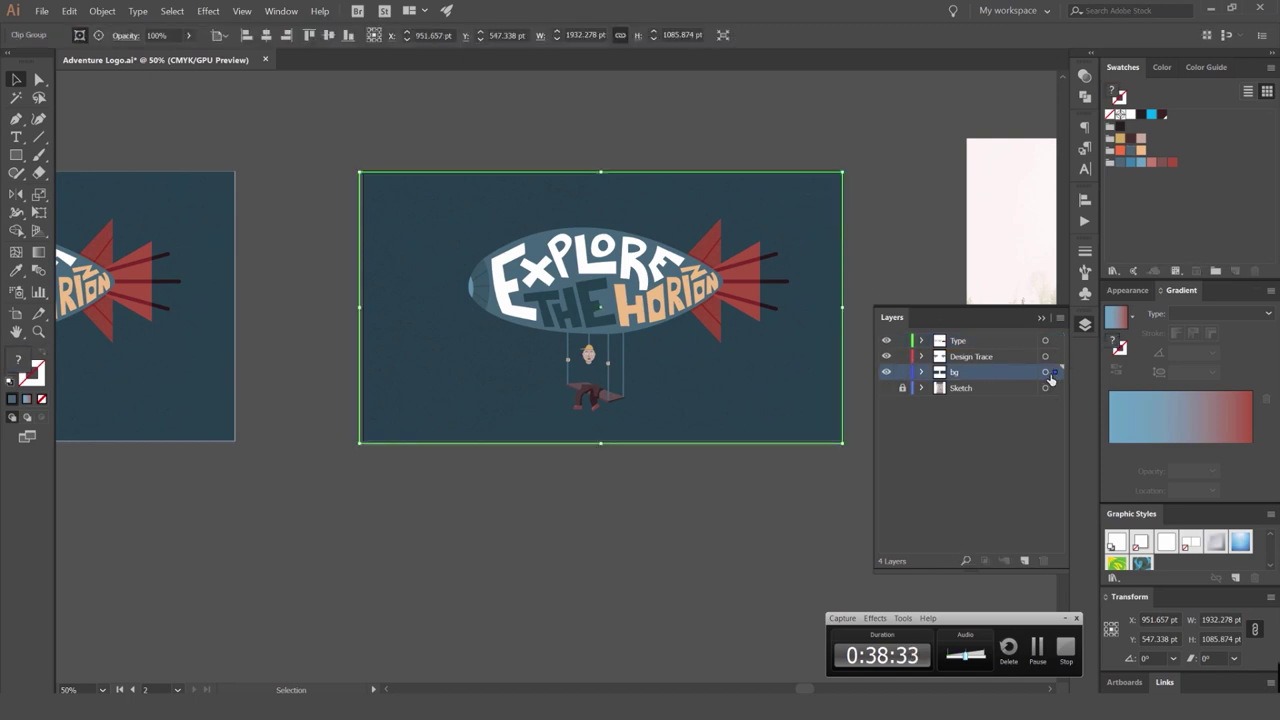
left_click(902, 371)
left_click(1093, 333)
key("ctrl+1")
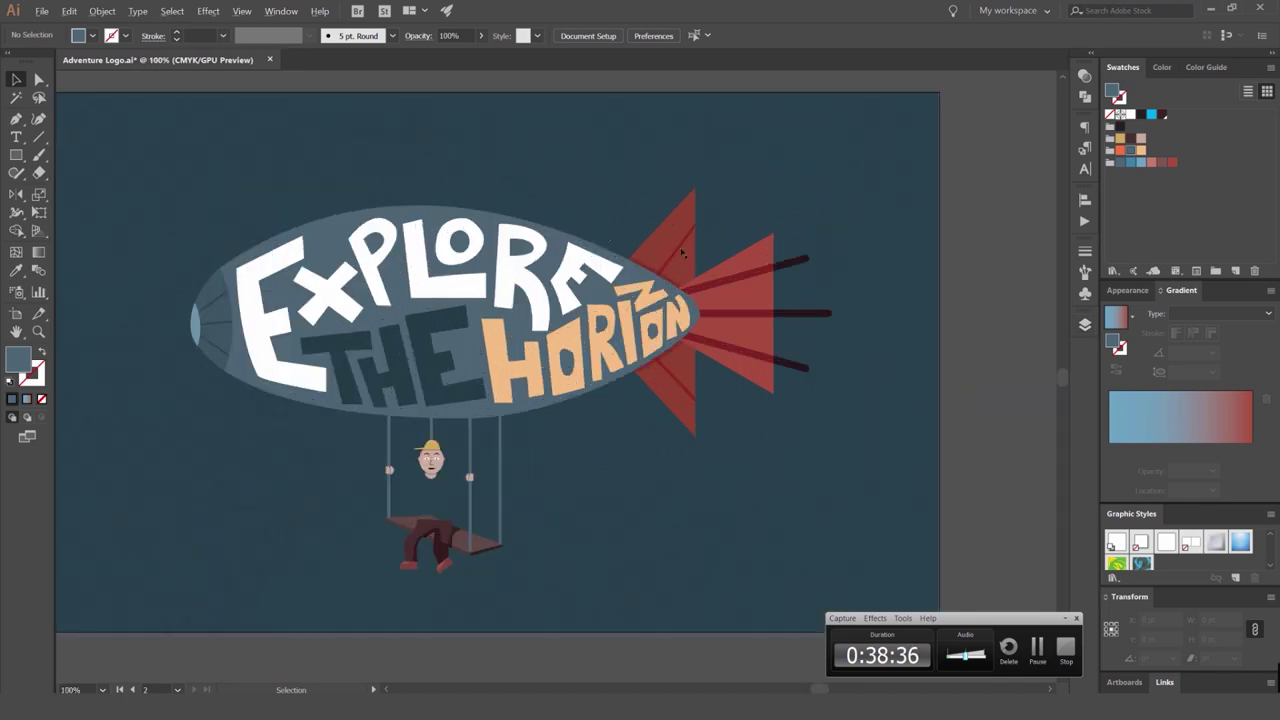
scroll(598, 231, "down", 3)
left_click_drag(694, 204, 688, 244)
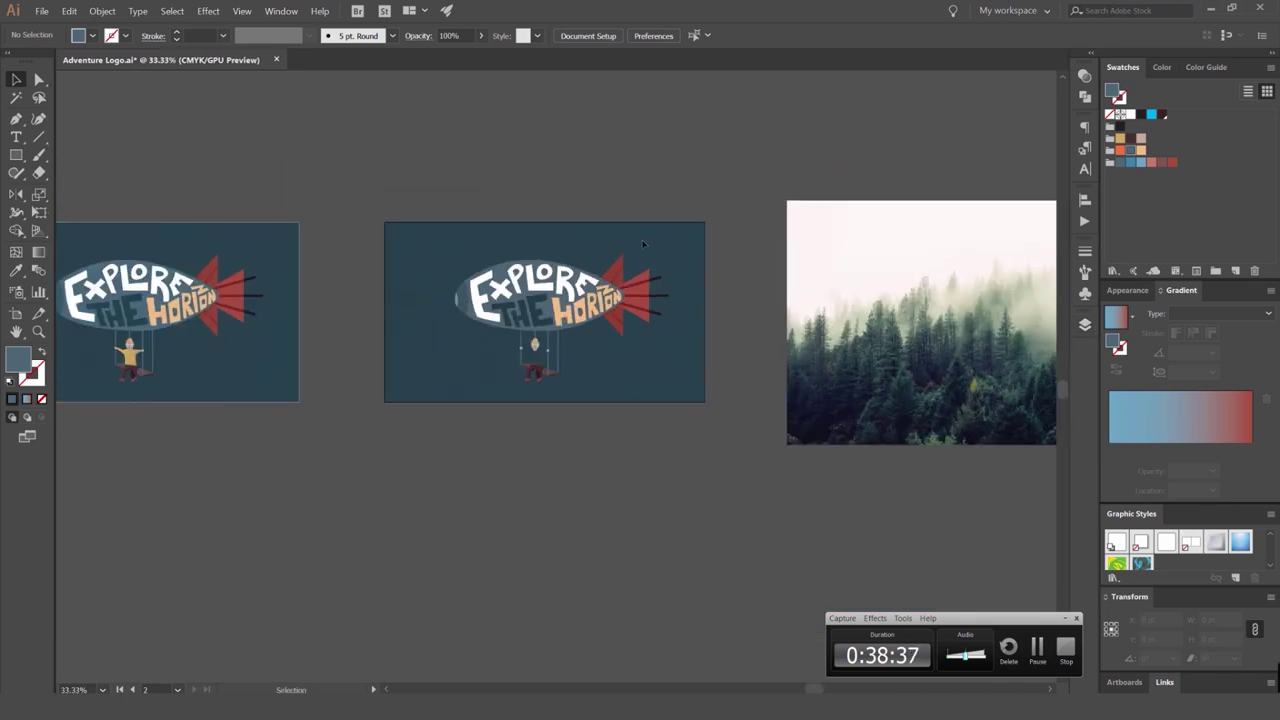
scroll(537, 256, "up", 1)
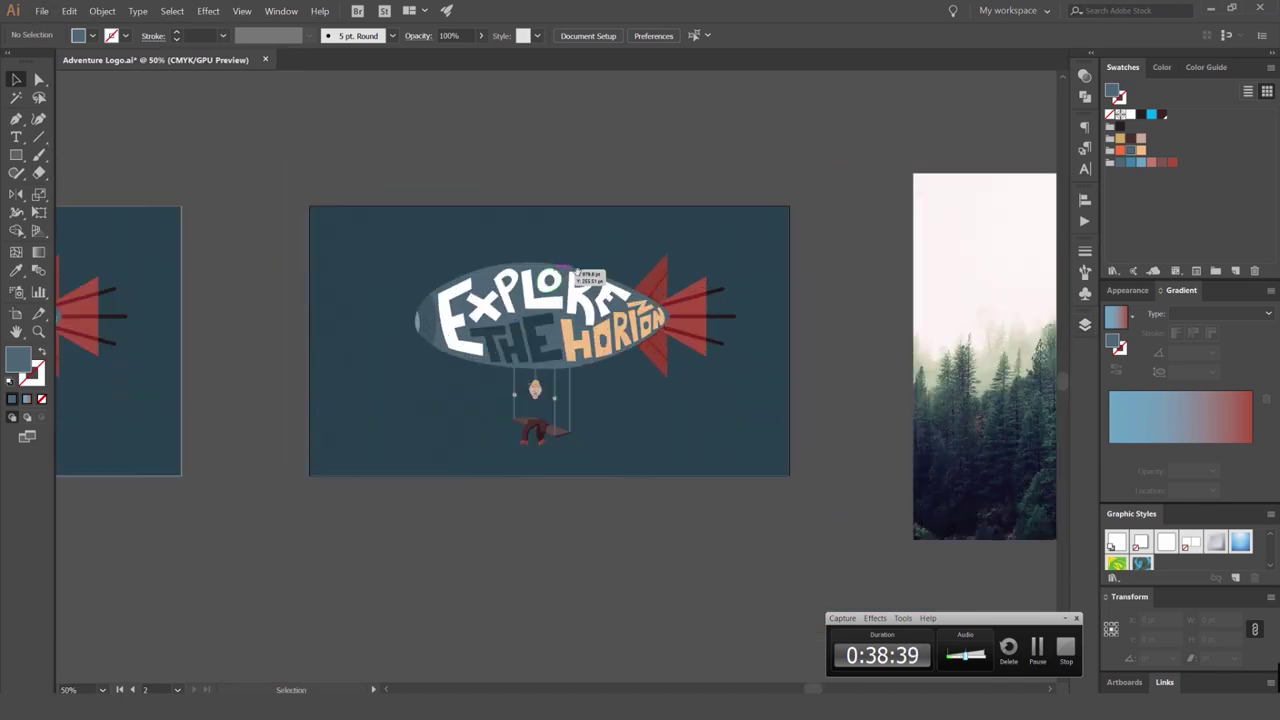
left_click_drag(663, 254, 706, 240)
left_click_drag(825, 222, 371, 217)
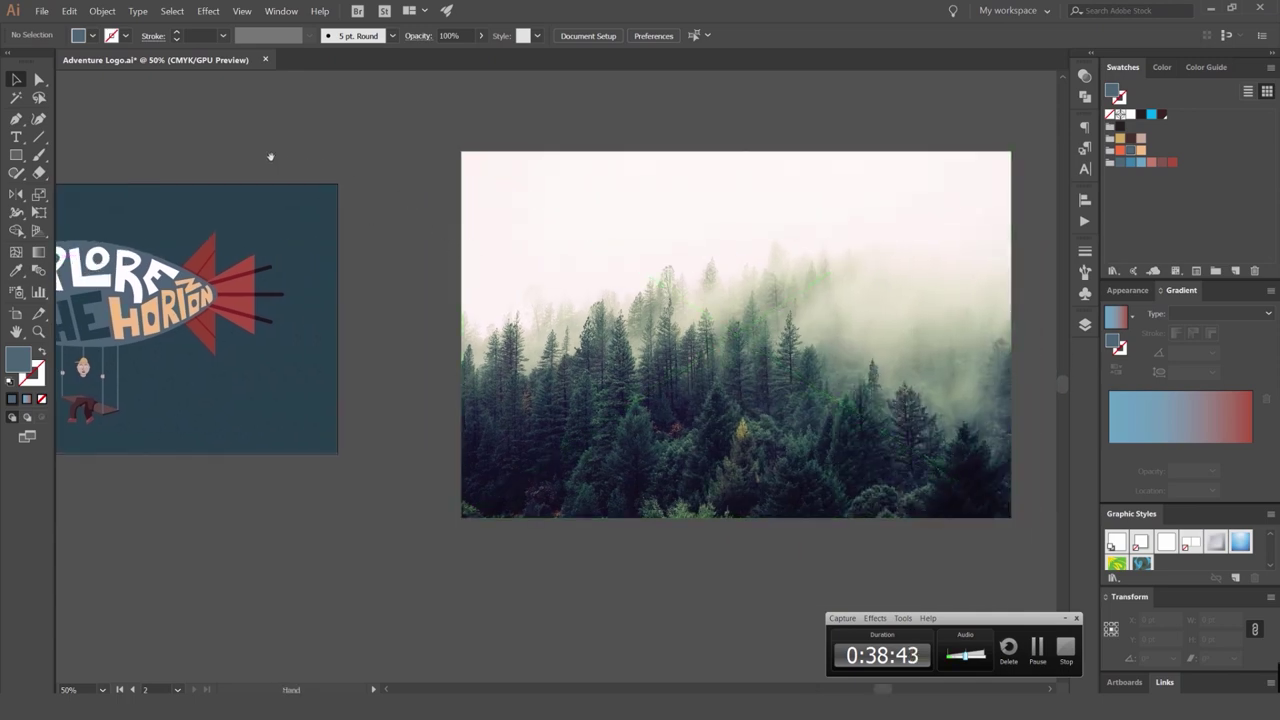
left_click_drag(270, 157, 570, 158)
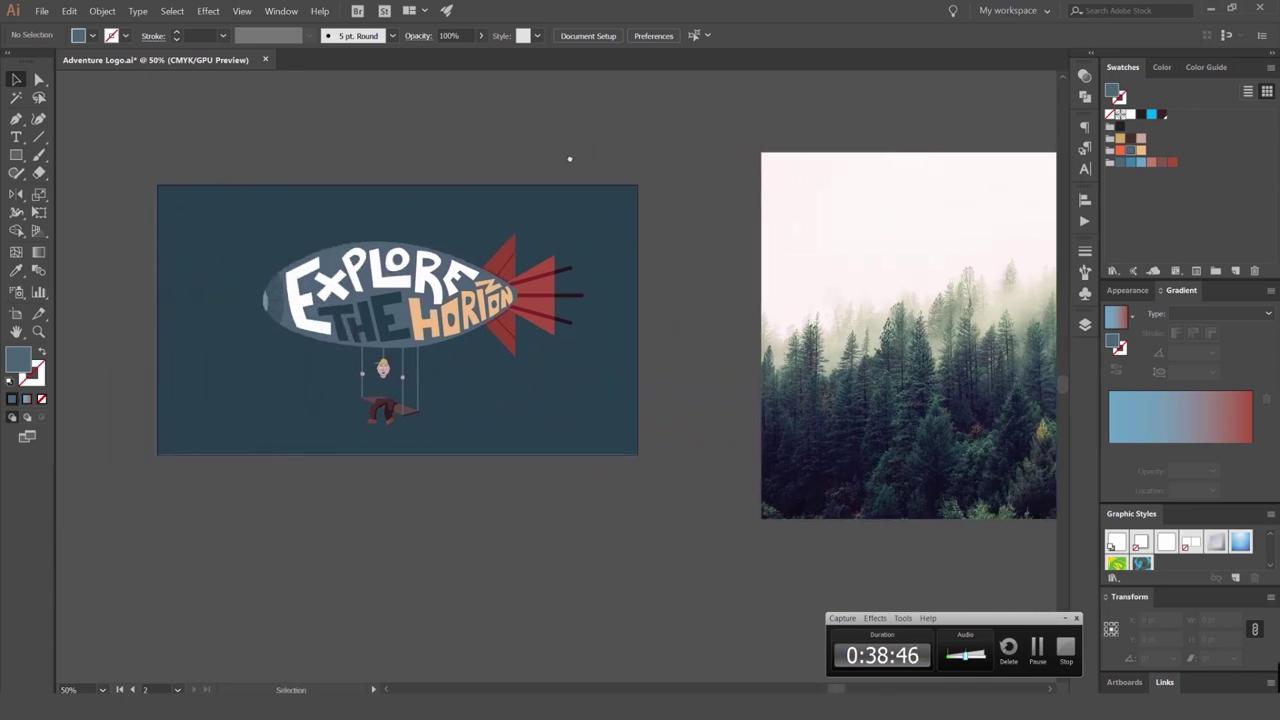
left_click_drag(458, 123, 712, 90)
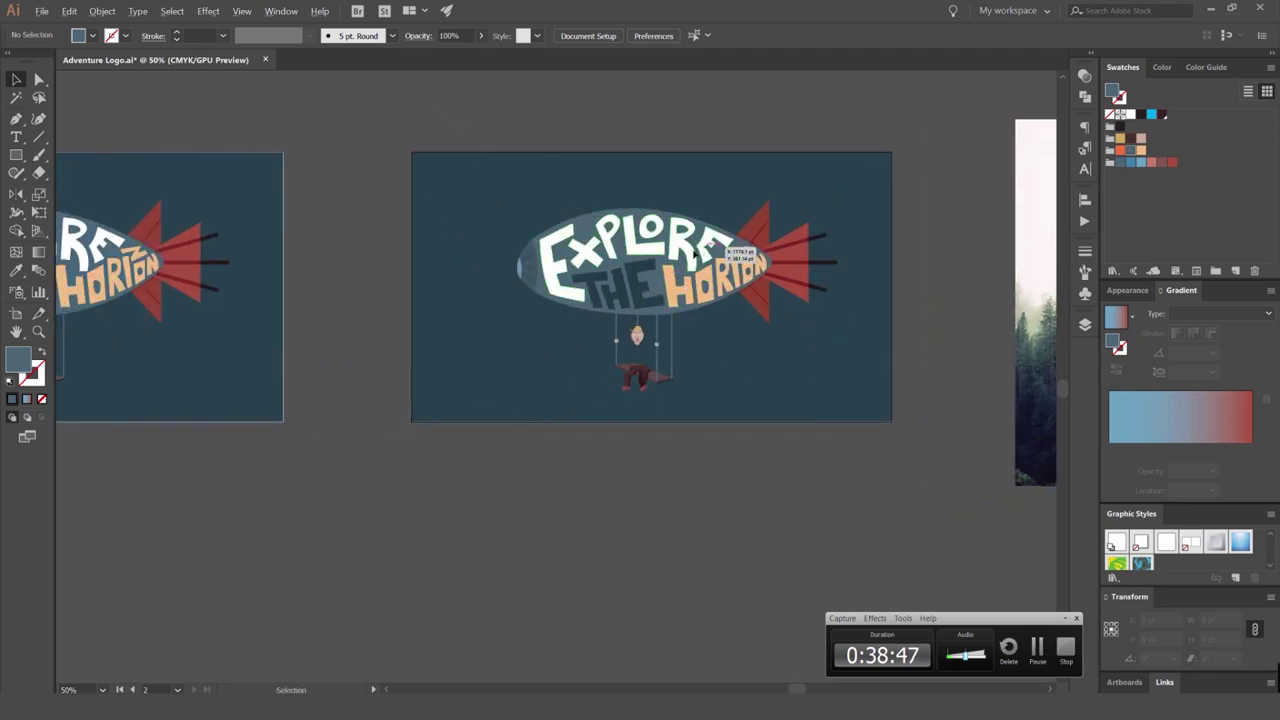
Select all the "Explore the Horizon" letters on the second artboard's balloon and combine them into one compound path.
scroll(694, 254, "up", 4)
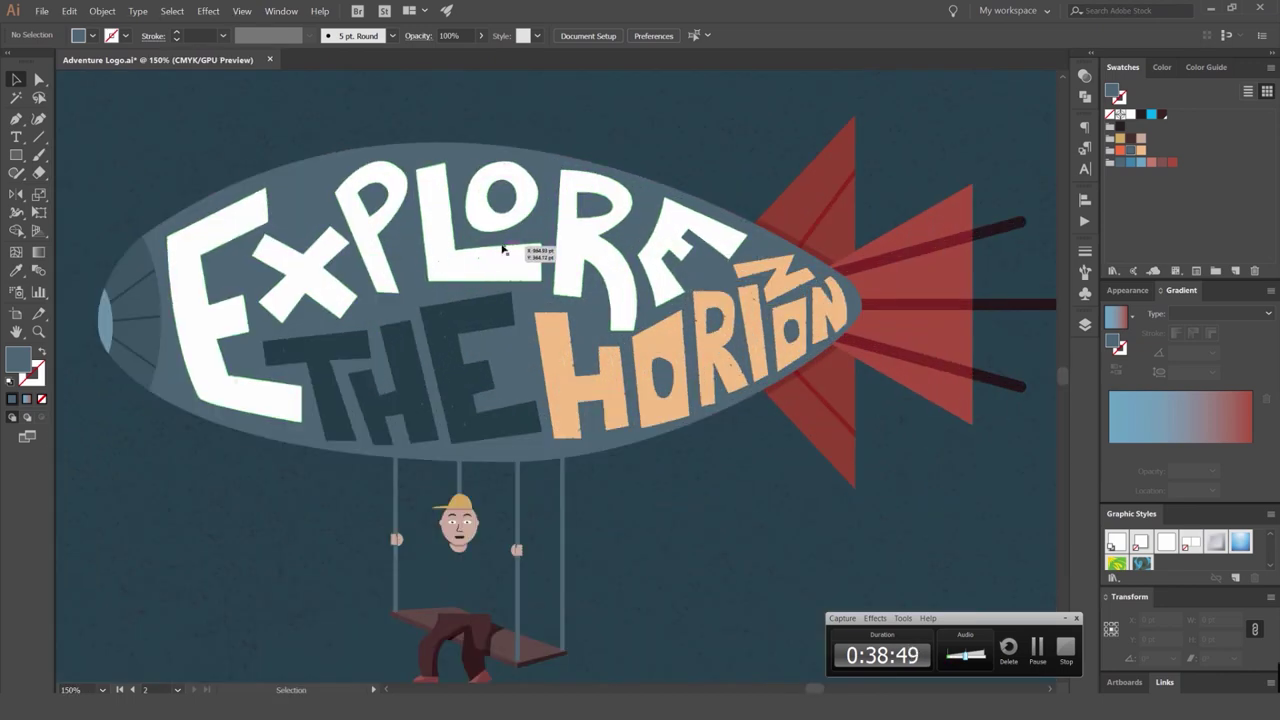
left_click(505, 250)
left_click(486, 357)
left_click(565, 340, "shift")
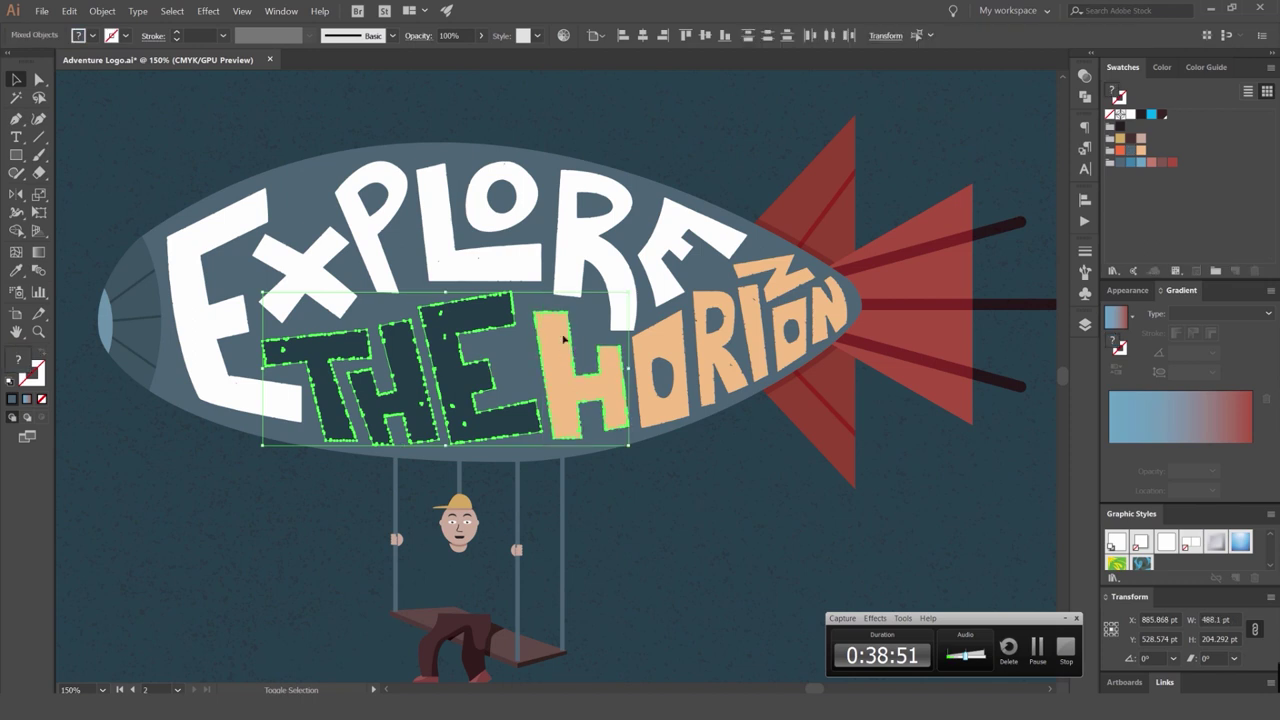
left_click(648, 286, "shift")
left_click(785, 302, "shift")
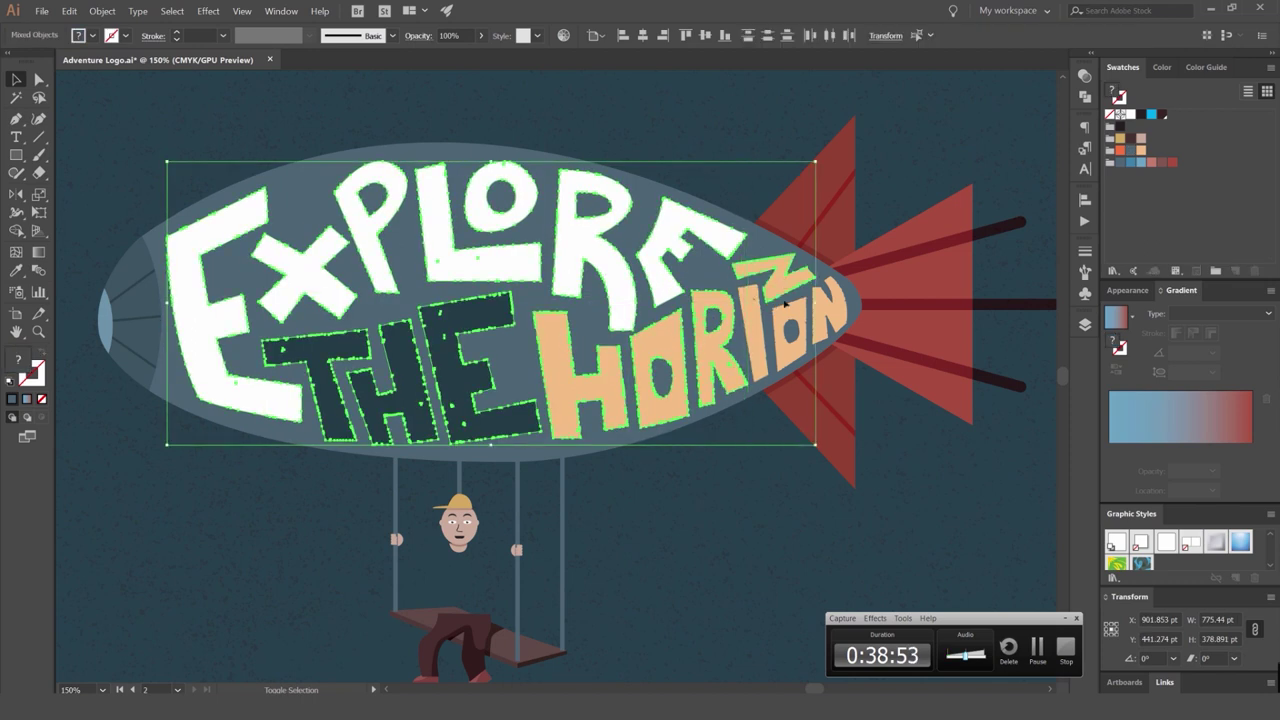
left_click(812, 313, "shift")
left_click(102, 11)
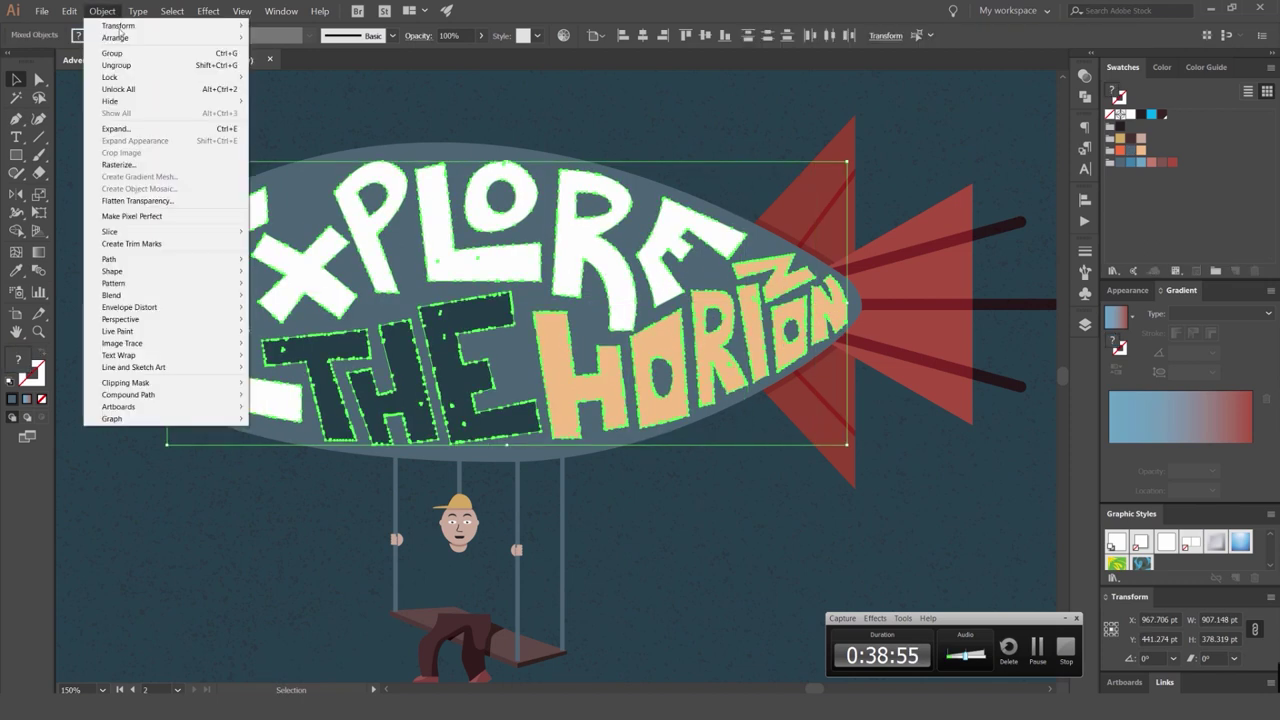
mouse_move(130, 395)
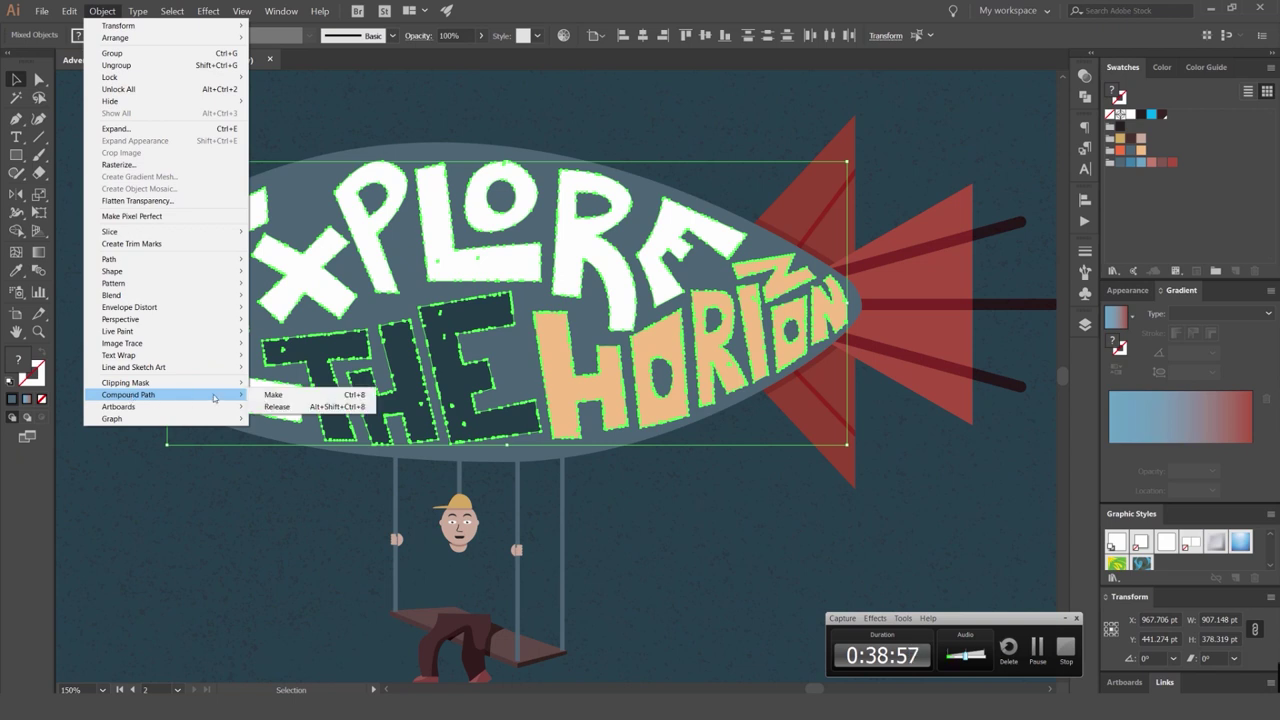
left_click(270, 395)
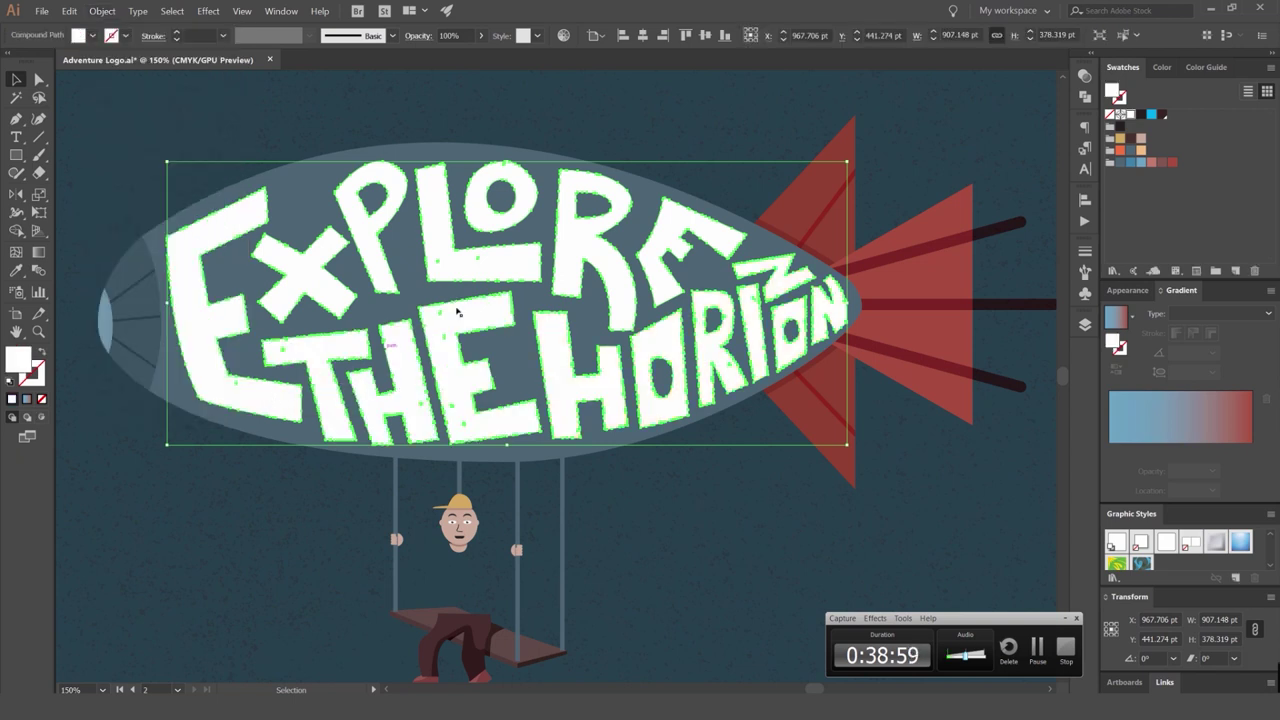
Try shifting the combined lettering away from the balloon, undo the move and deselect.
left_click_drag(551, 240, 652, 381)
key("ctrl+z")
key("ctrl+z")
left_click(547, 129)
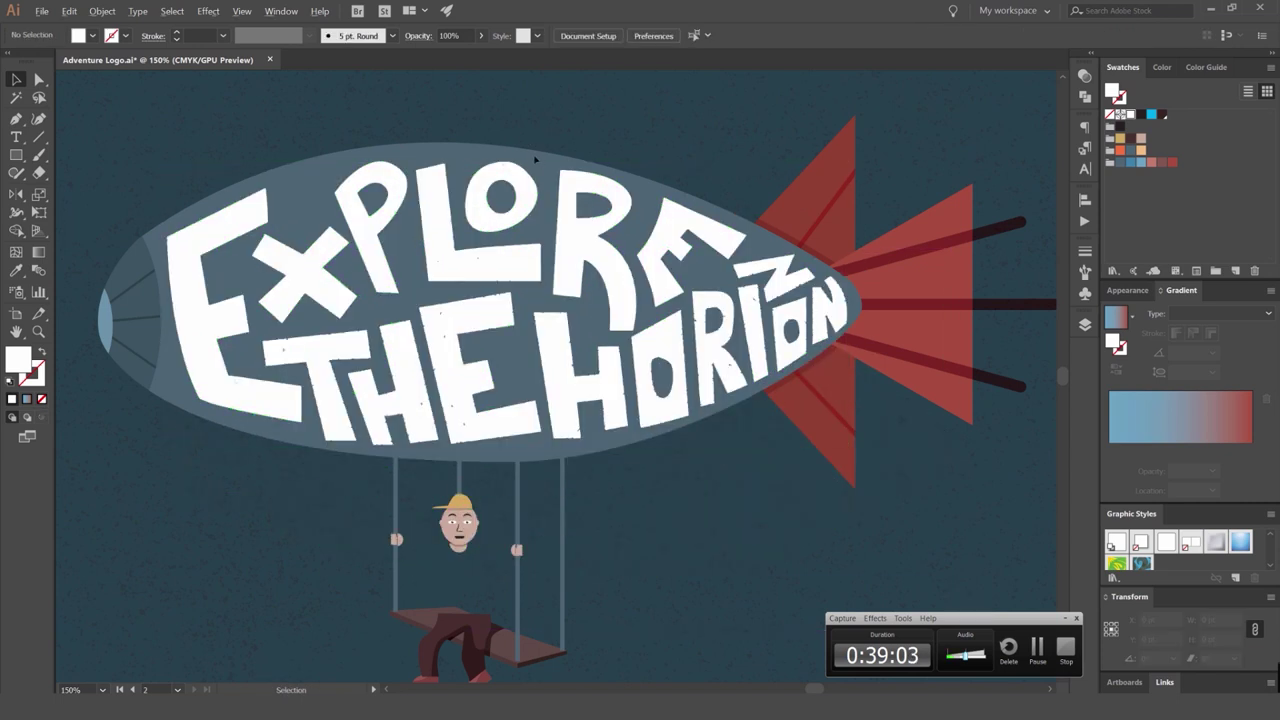
Select the combined lettering together with the balloon body and subtract the lettering from it with Pathfinder's Minus Front.
scroll(535, 158, "up", 1)
left_click(531, 206)
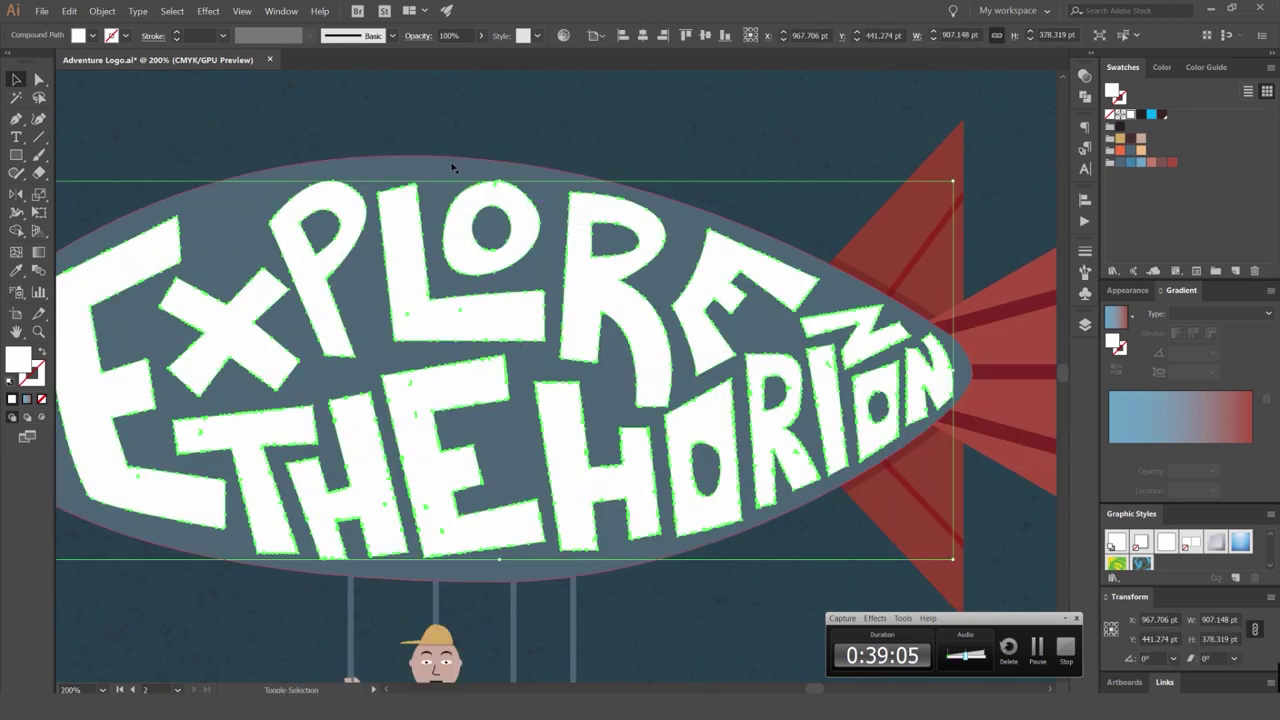
left_click(450, 164, "shift")
left_click(1084, 75)
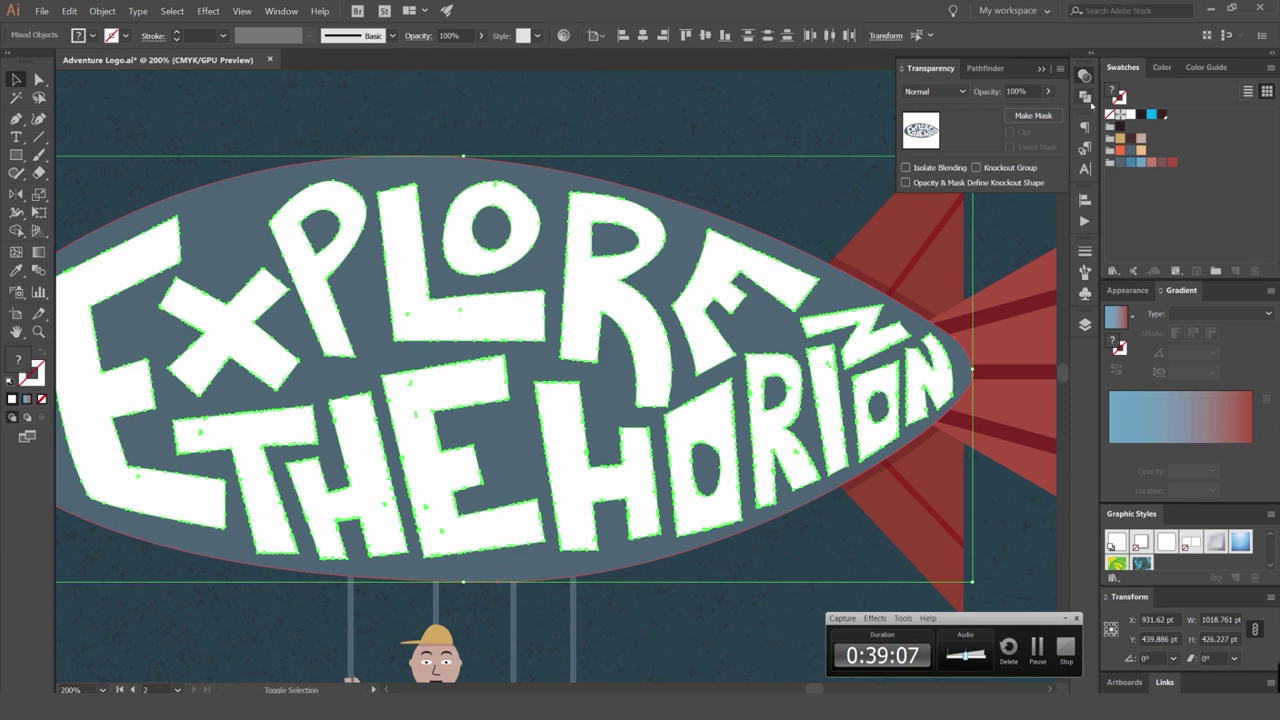
left_click(1084, 96)
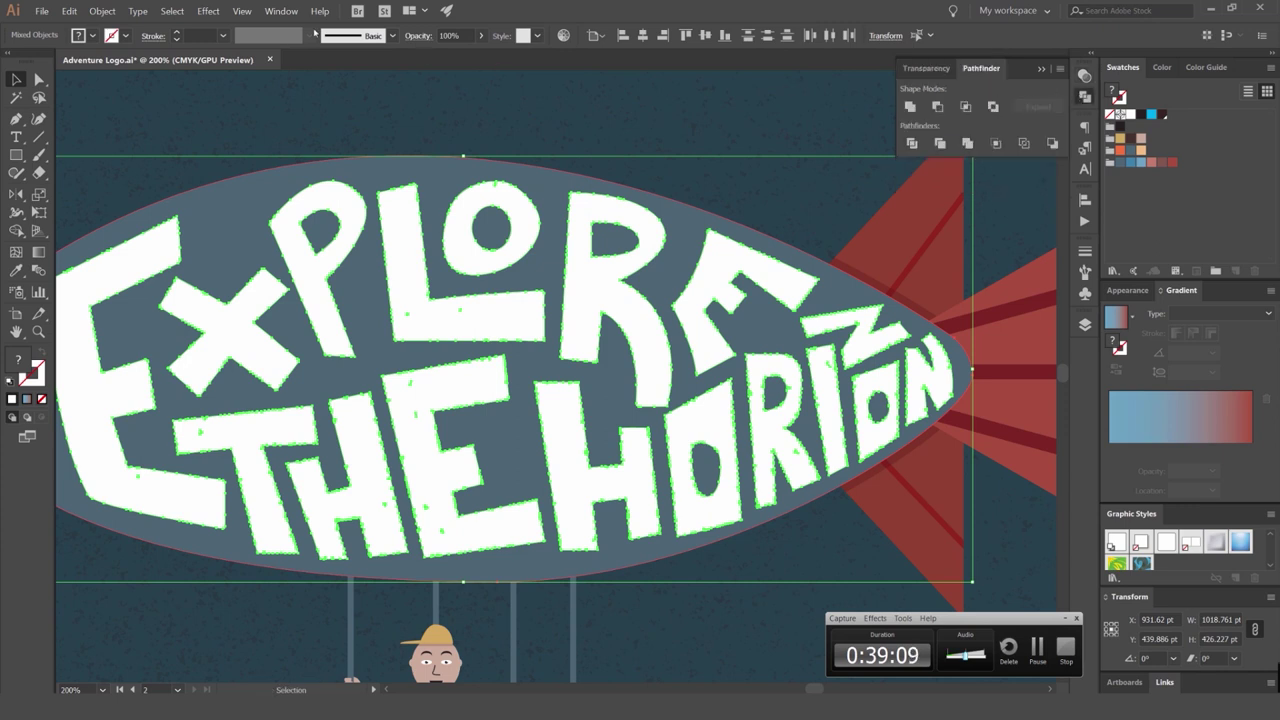
left_click(279, 13)
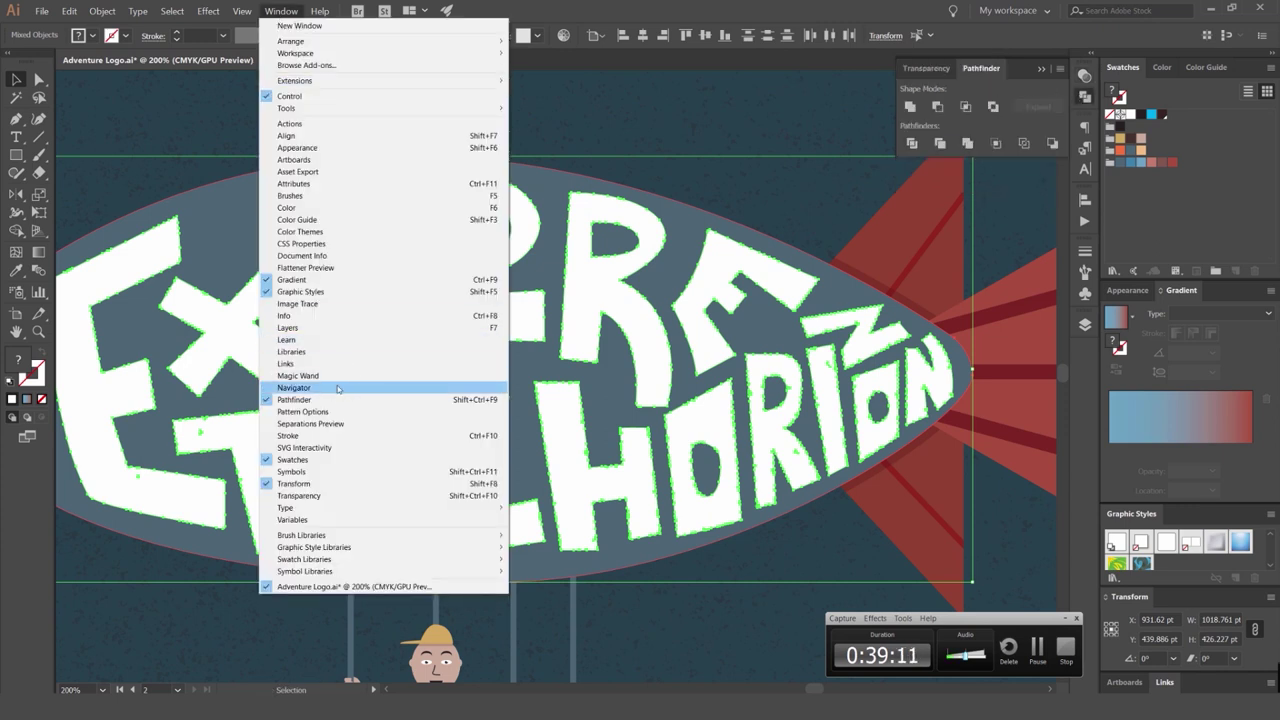
left_click(963, 91)
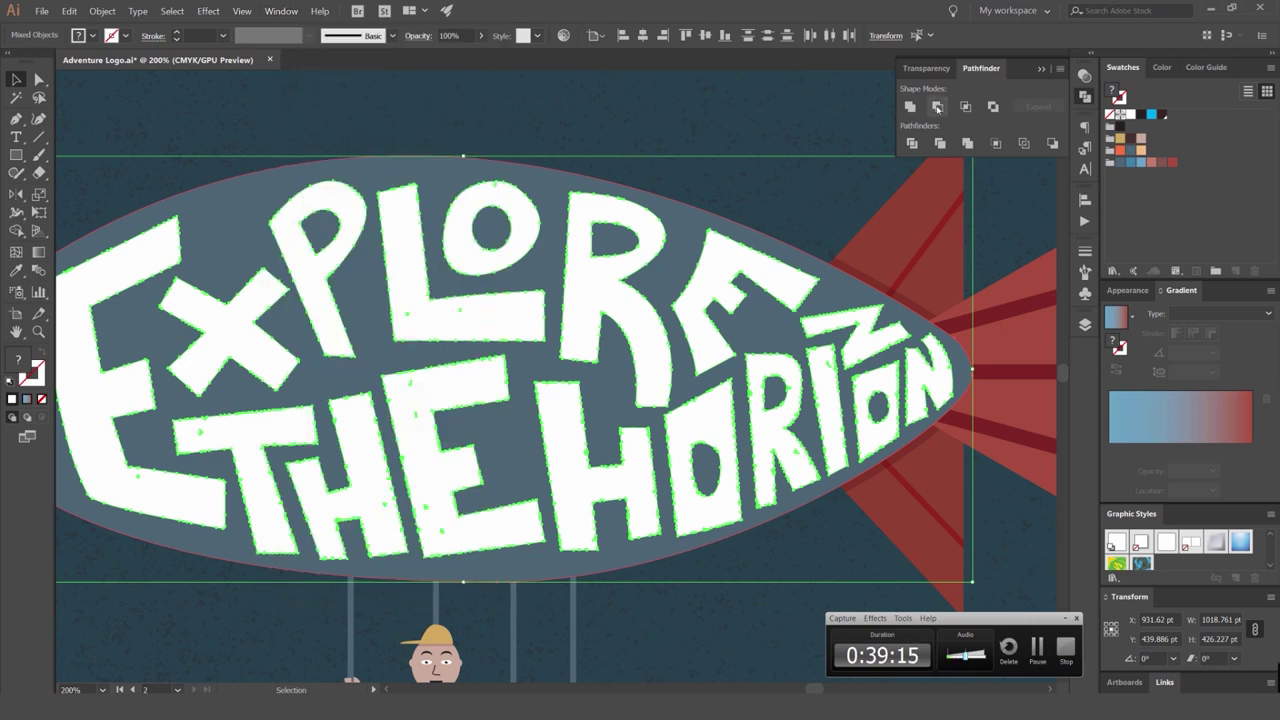
left_click(937, 107)
left_click(561, 154)
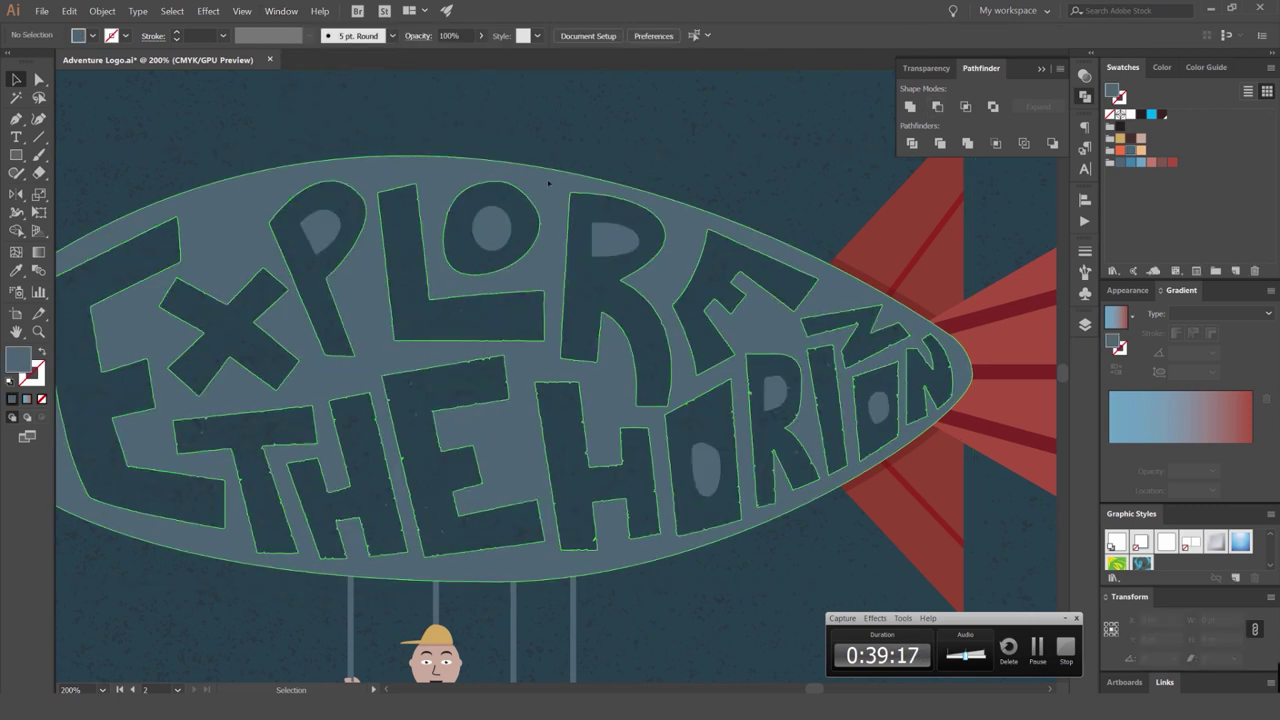
Shift the cut-out balloon aside to check the letter openings and undo the move.
left_click_drag(537, 183, 670, 110)
scroll(668, 110, "down", 3)
key("ctrl+z")
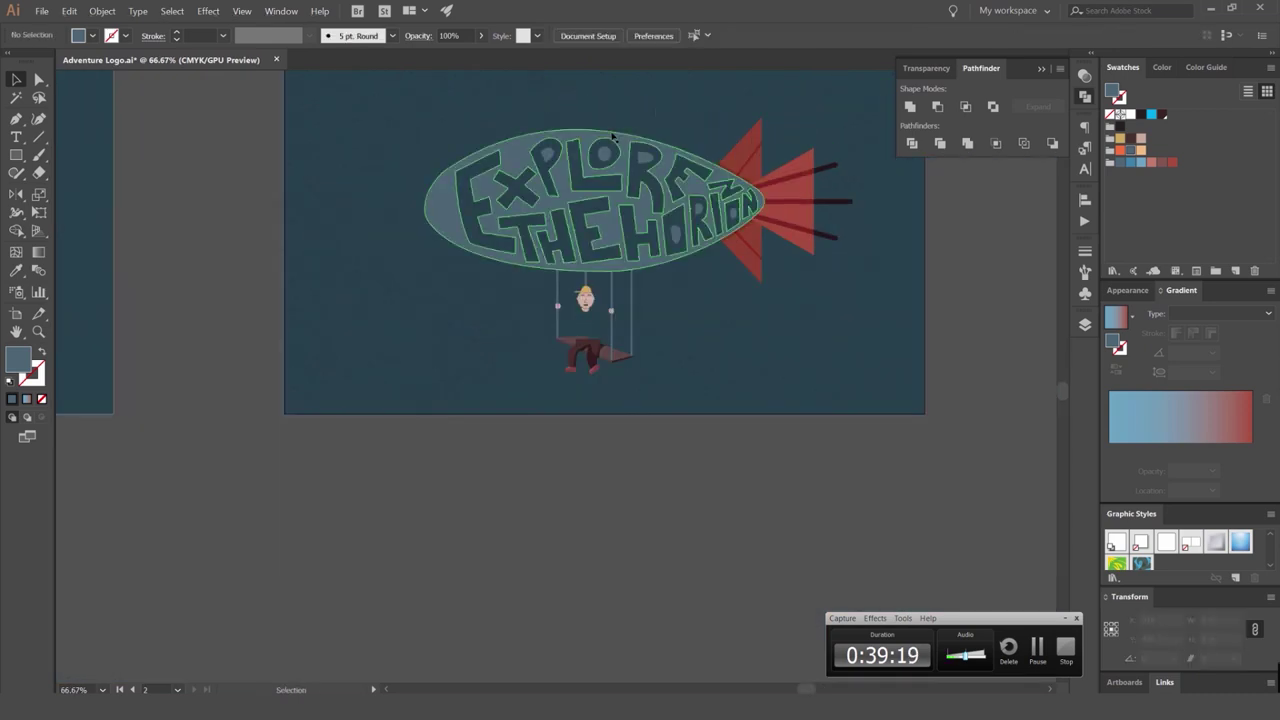
left_click_drag(586, 144, 648, 112)
key("ctrl+z")
key("a")
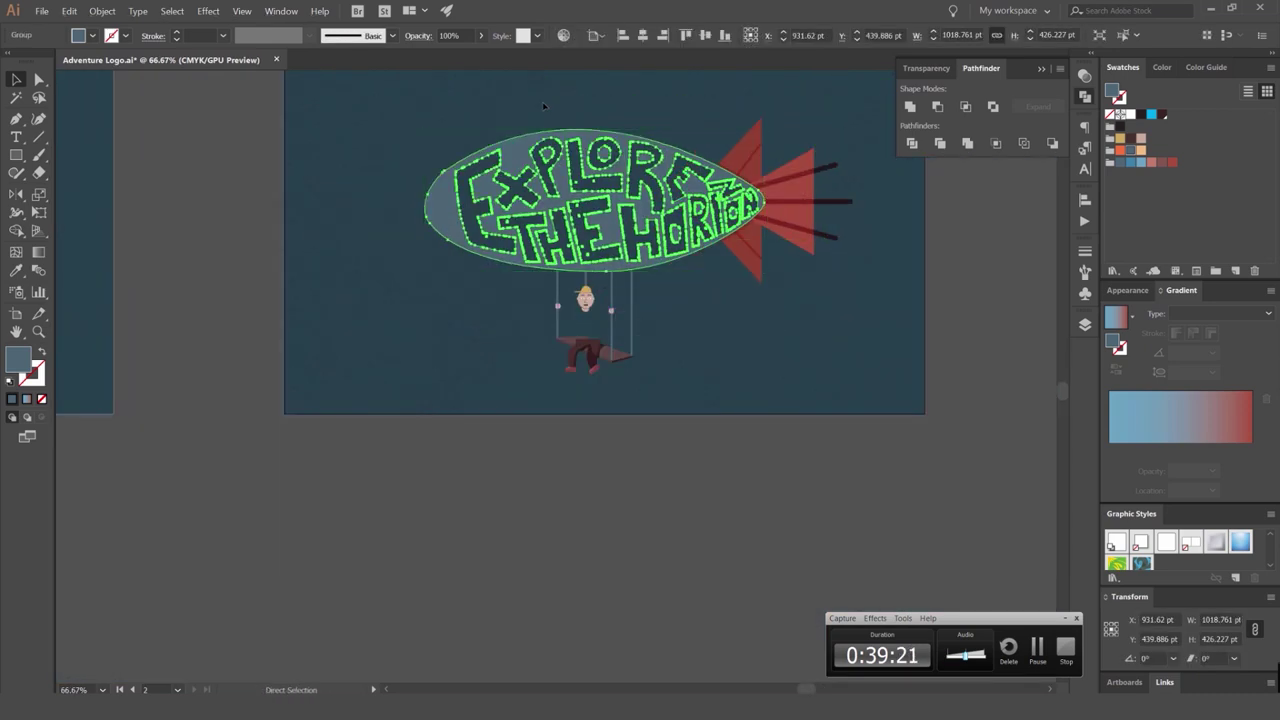
key("v")
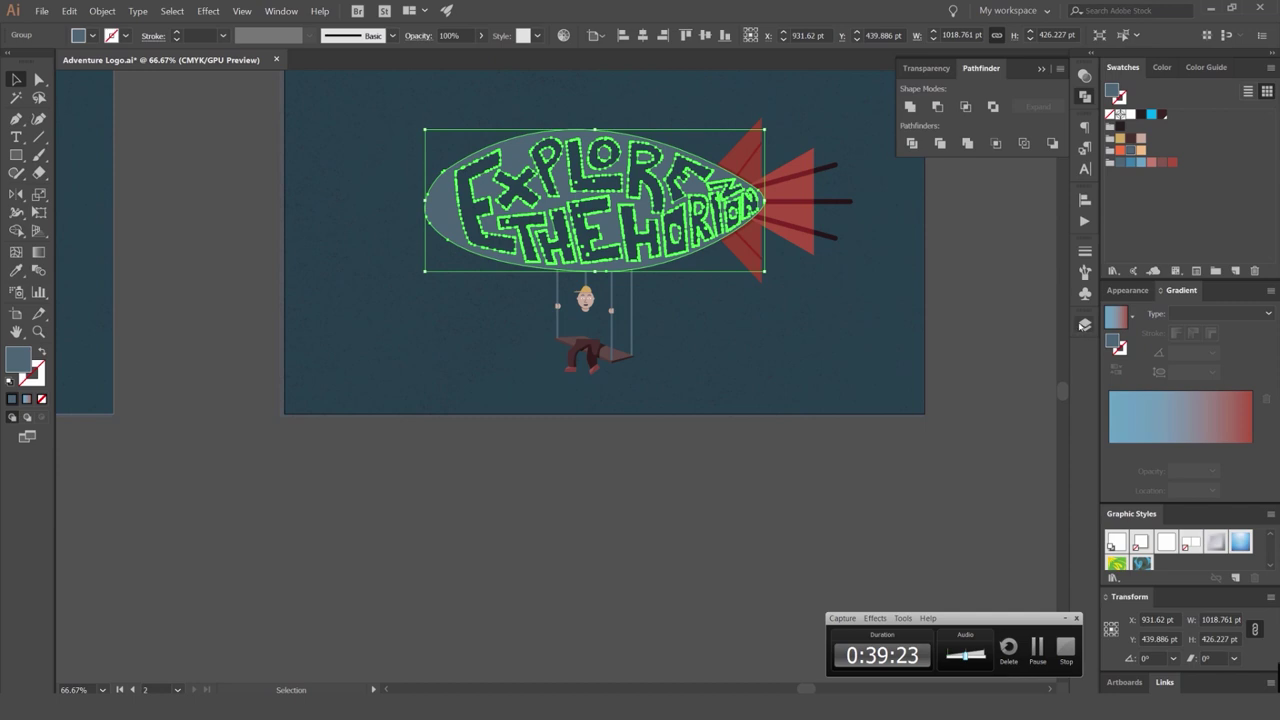
Move the cut-out balloon group from the Type layer to the Design Trace layer.
left_click(1084, 324)
left_click(885, 340)
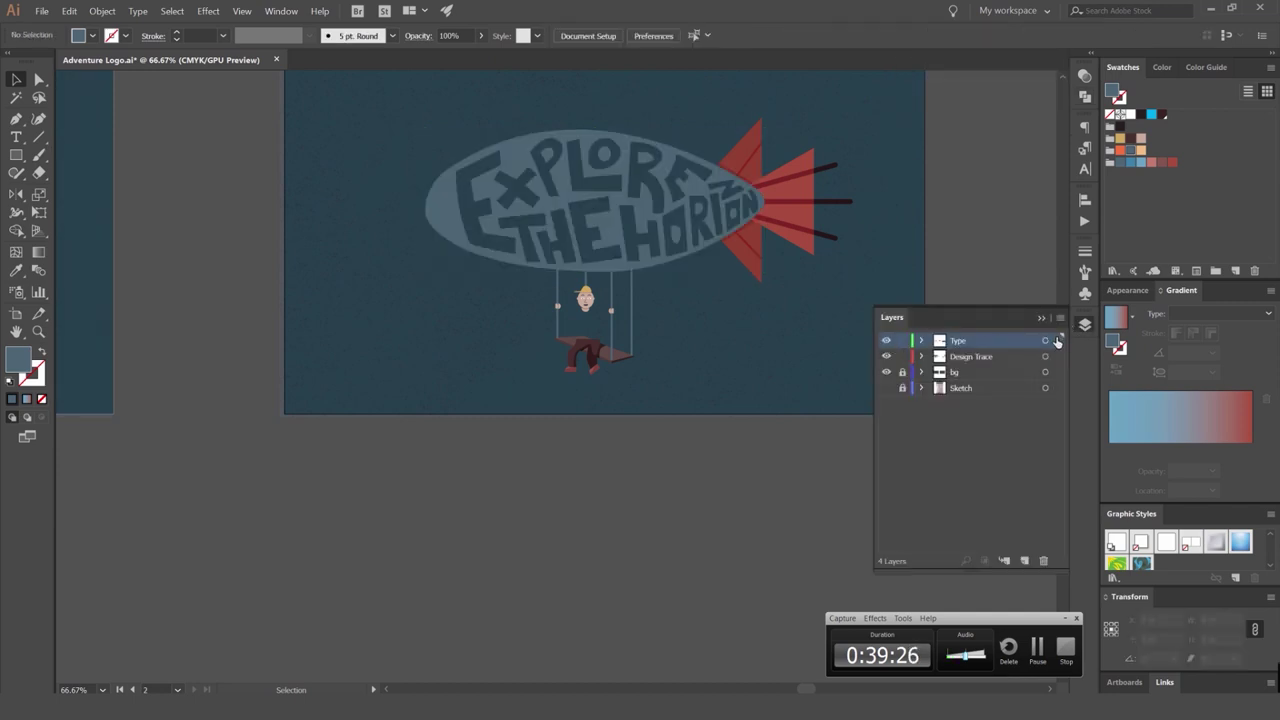
left_click(1045, 340)
left_click(752, 198)
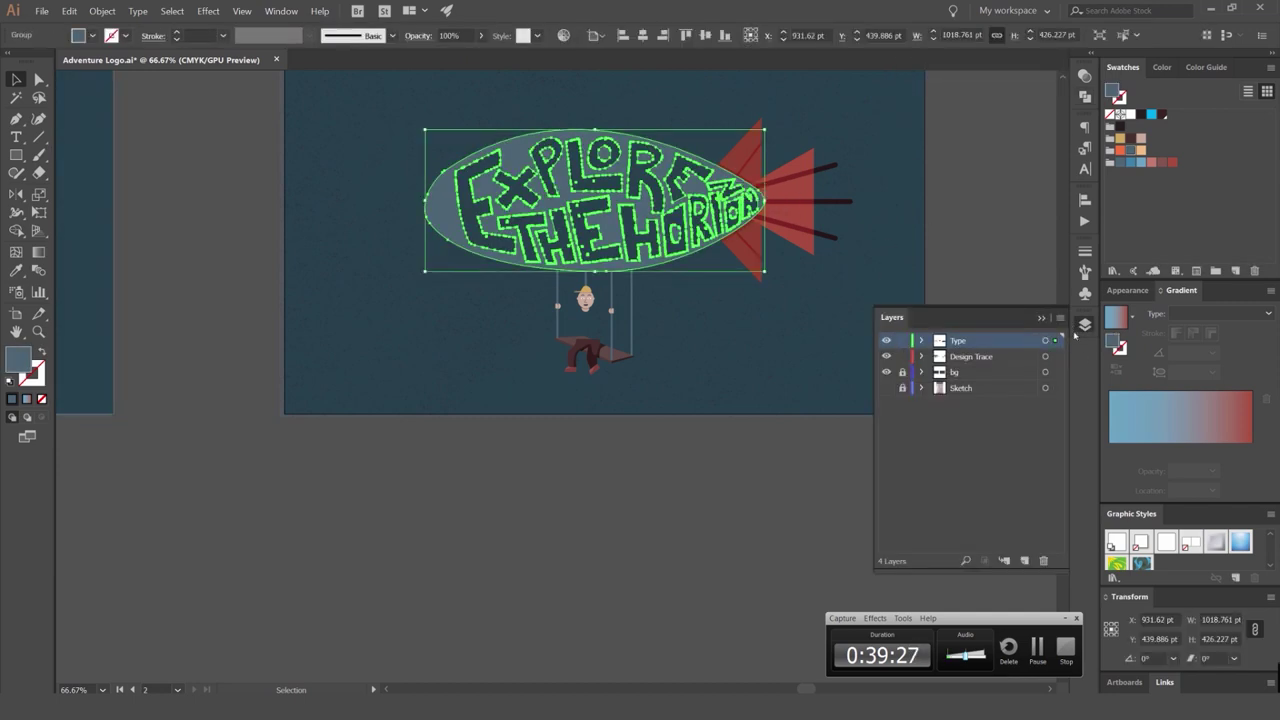
left_click_drag(1053, 362, 1054, 360)
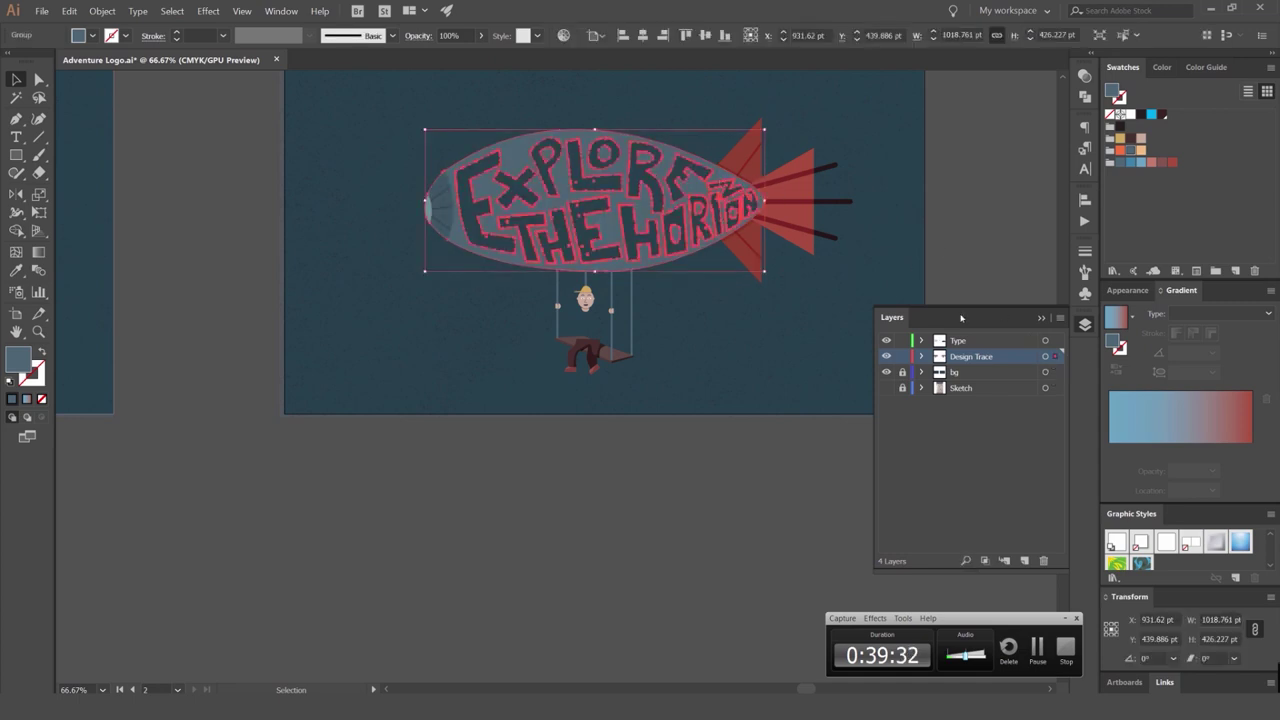
left_click(1004, 311)
Select the shaded nose section with its three ribs and cut the ribs out of it using Shape Builder.
scroll(452, 203, "up", 3)
left_click(382, 210)
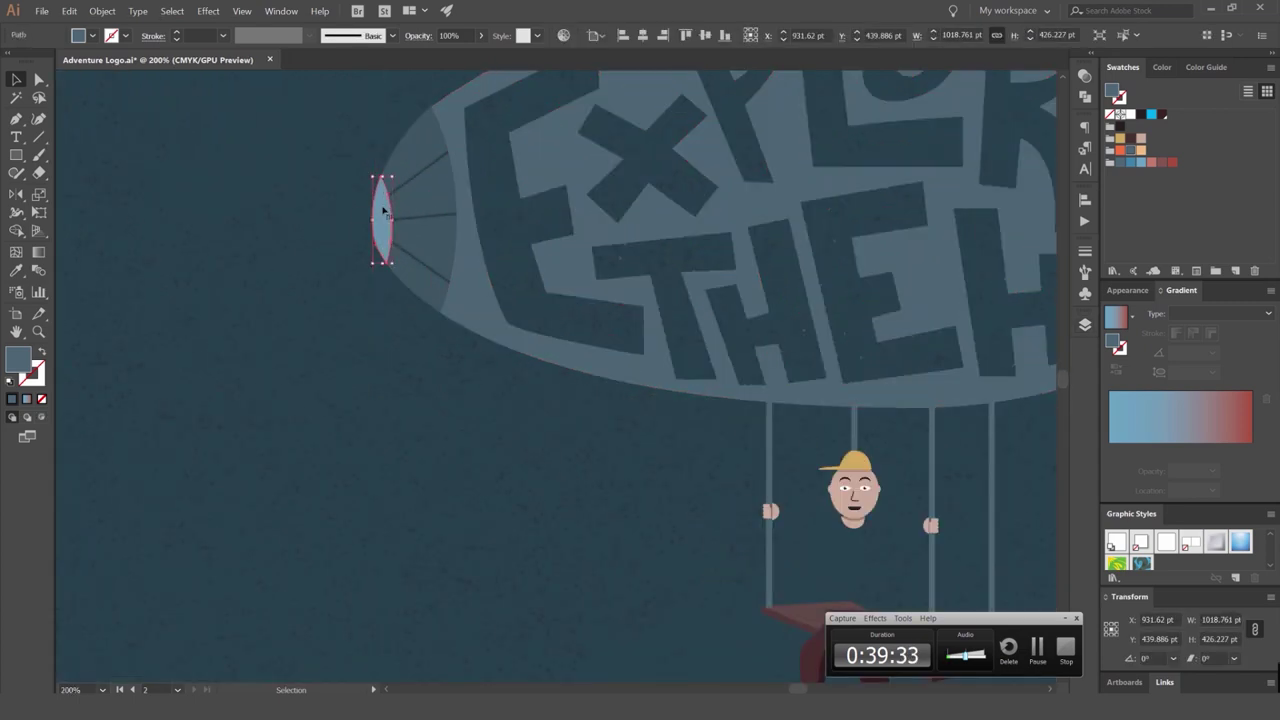
scroll(304, 212, "down", 4)
scroll(330, 208, "up", 4)
left_click(455, 268)
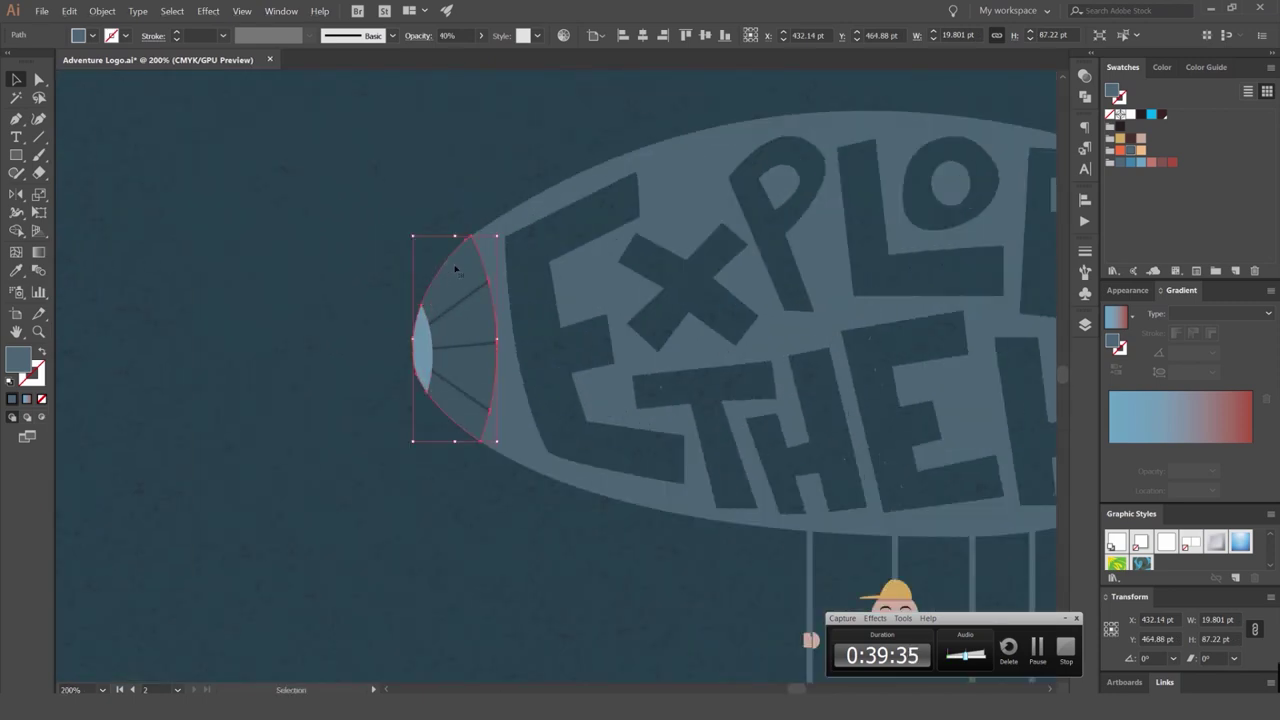
left_click_drag(338, 258, 316, 258)
key("ctrl+z")
scroll(466, 297, "up", 3)
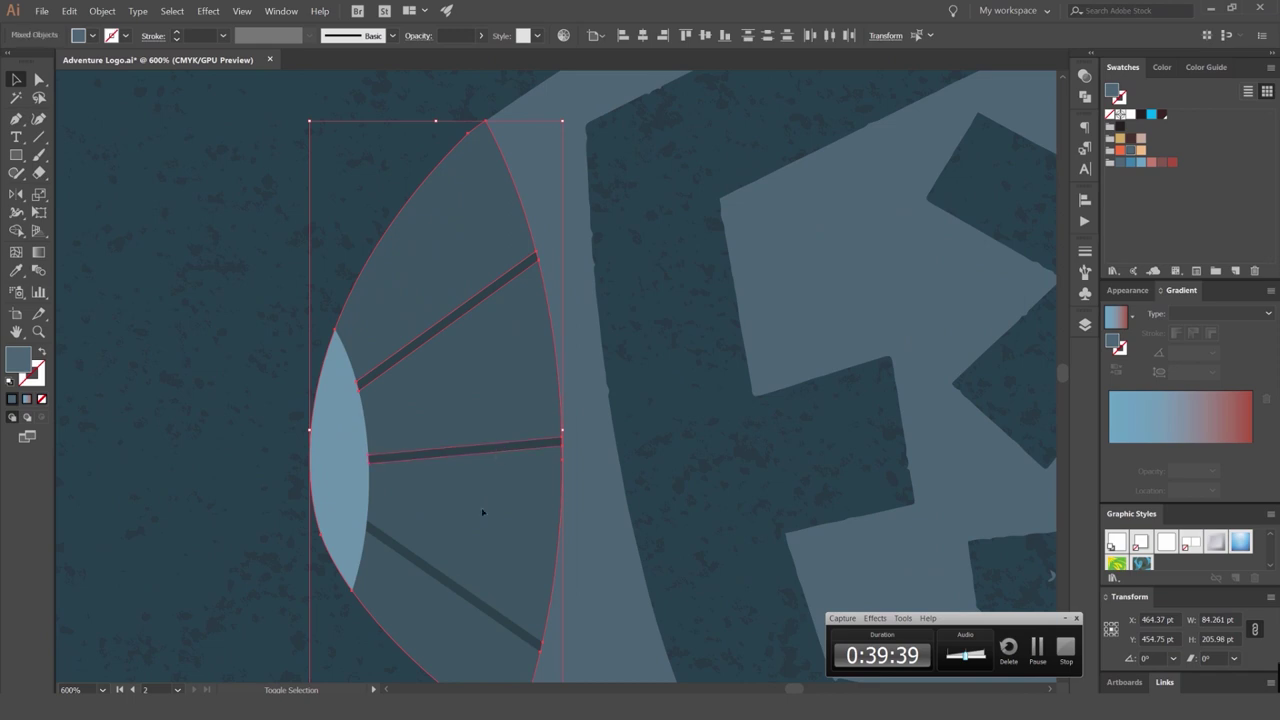
key("shift+m")
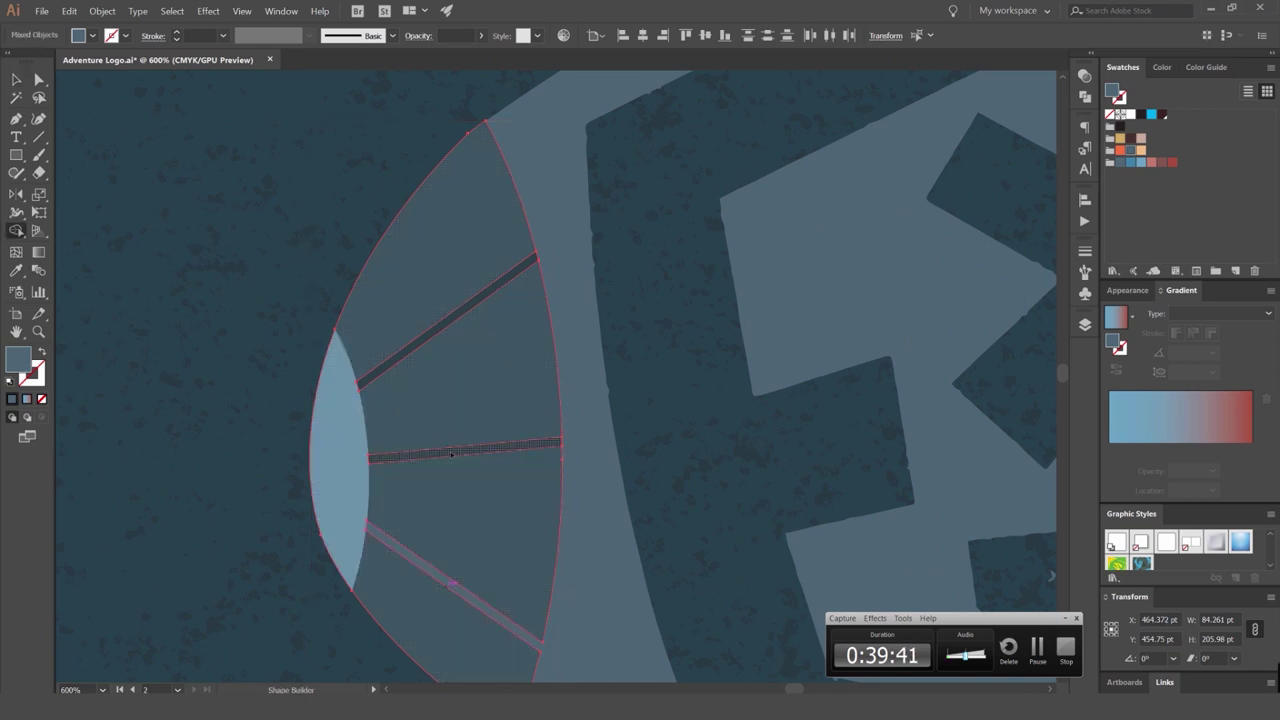
key("v")
Move the light blue nose cap away from the balloon and undo the move.
left_click_drag(303, 392, 240, 388)
scroll(240, 388, "down", 2)
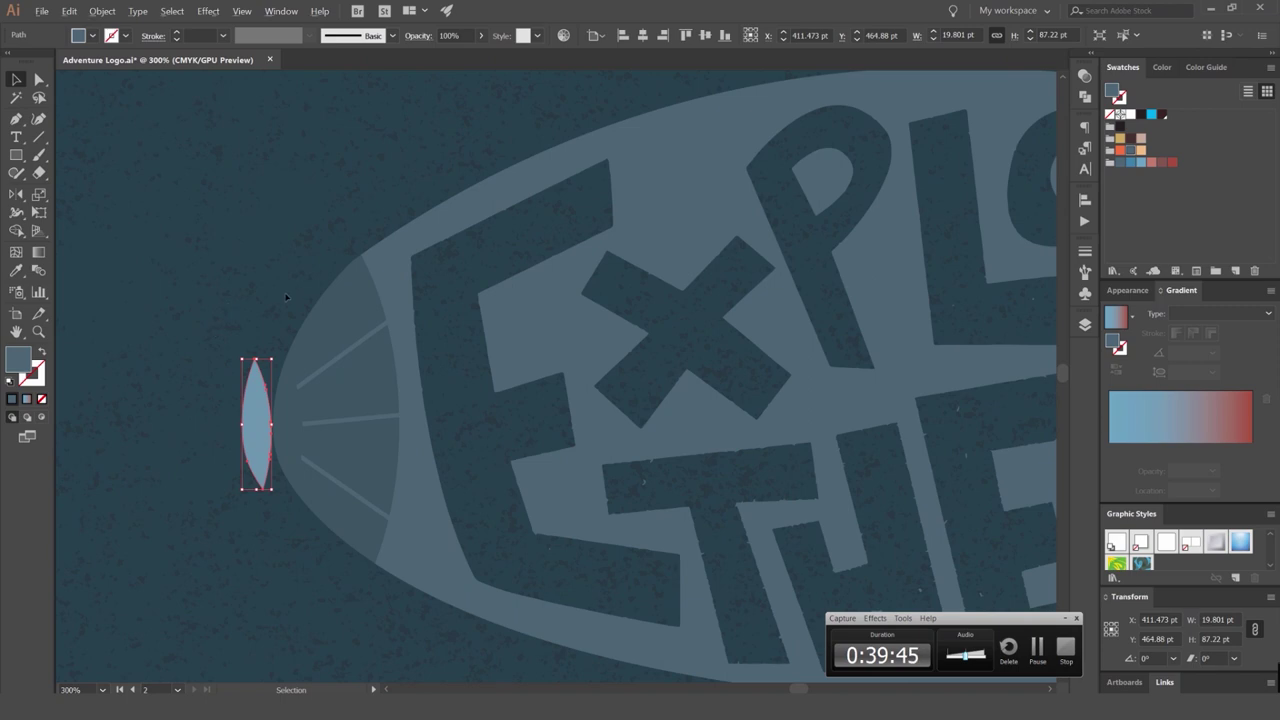
scroll(303, 271, "down", 1)
scroll(312, 268, "left", 2)
scroll(319, 266, "down", 1)
scroll(306, 266, "up", 2)
key("ctrl+z")
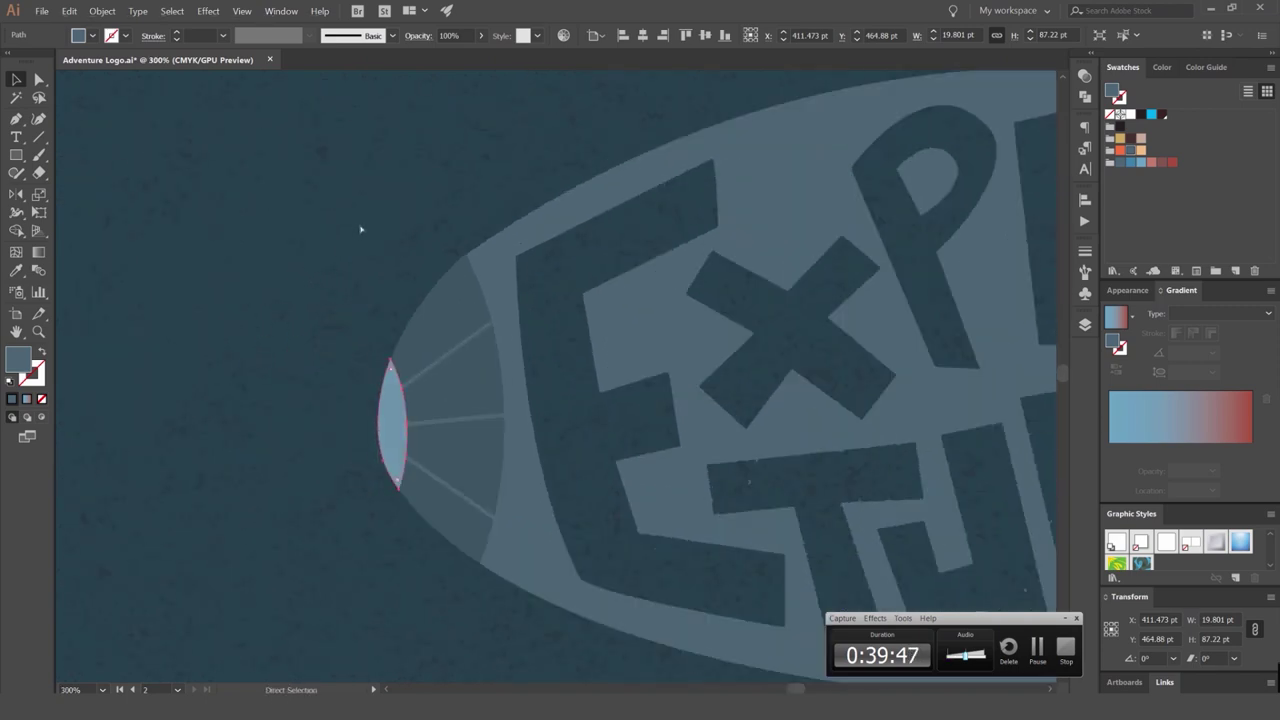
Select the shaded nose section and the balloon body, subtract the nose section from the body and deselect.
left_click(362, 229)
left_click(449, 288)
left_click(496, 243, "shift")
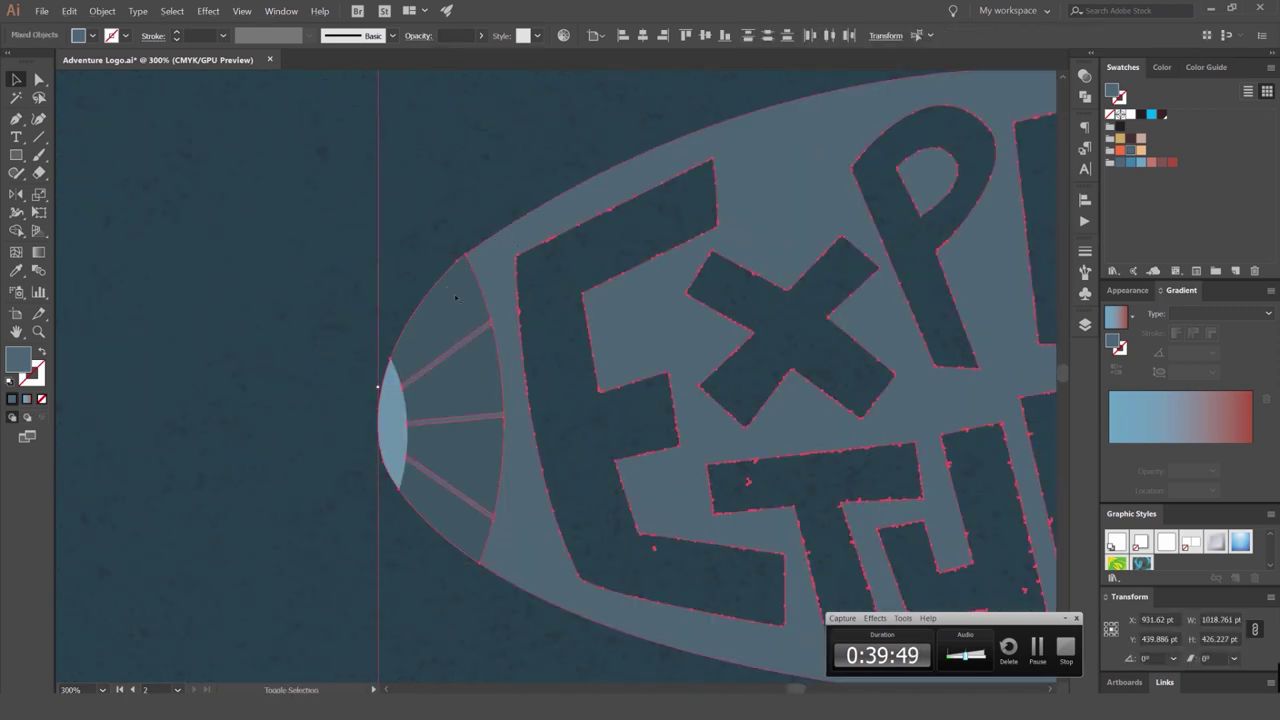
left_click(352, 272)
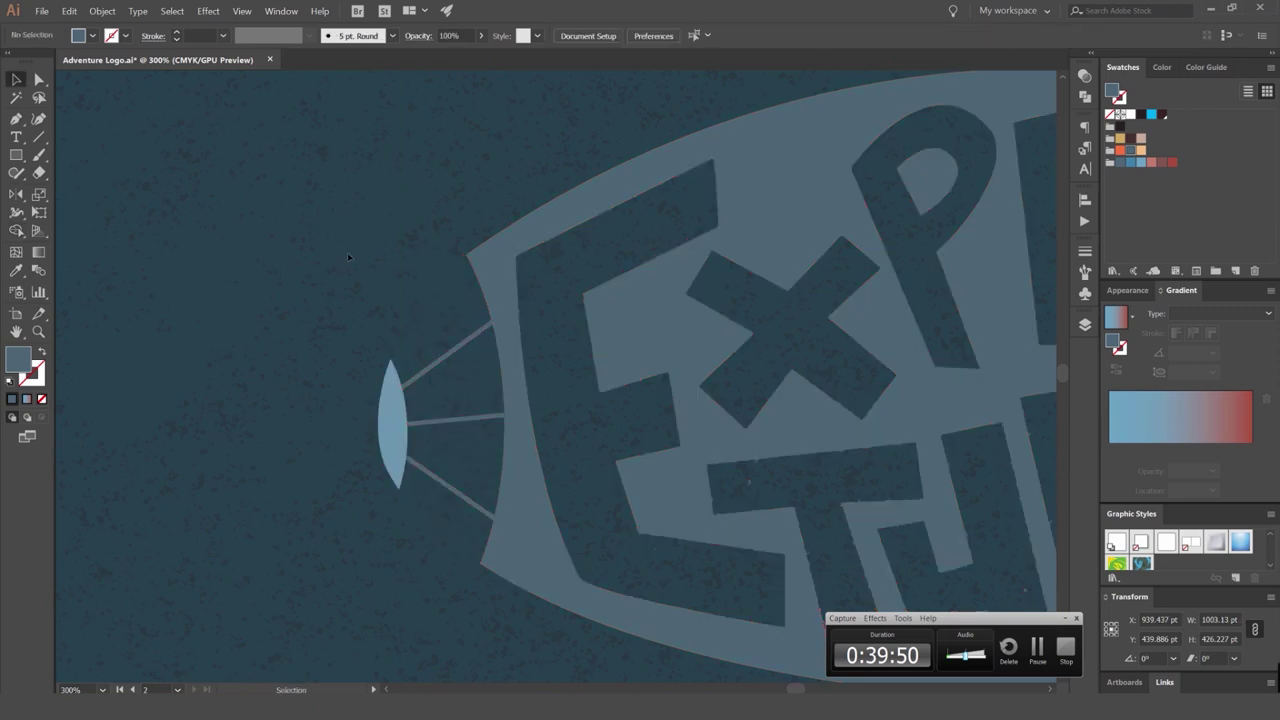
Recolour the light blue nose cap with the slate blue sampled from the balloon's rib using the Eyedropper.
left_click(390, 418)
key("i")
left_click(426, 367)
key("v")
left_click(363, 315)
Examine the cut-out lettering and the reworked nose of the balloon, both close up and across the whole artboard.
scroll(363, 316, "down", 1)
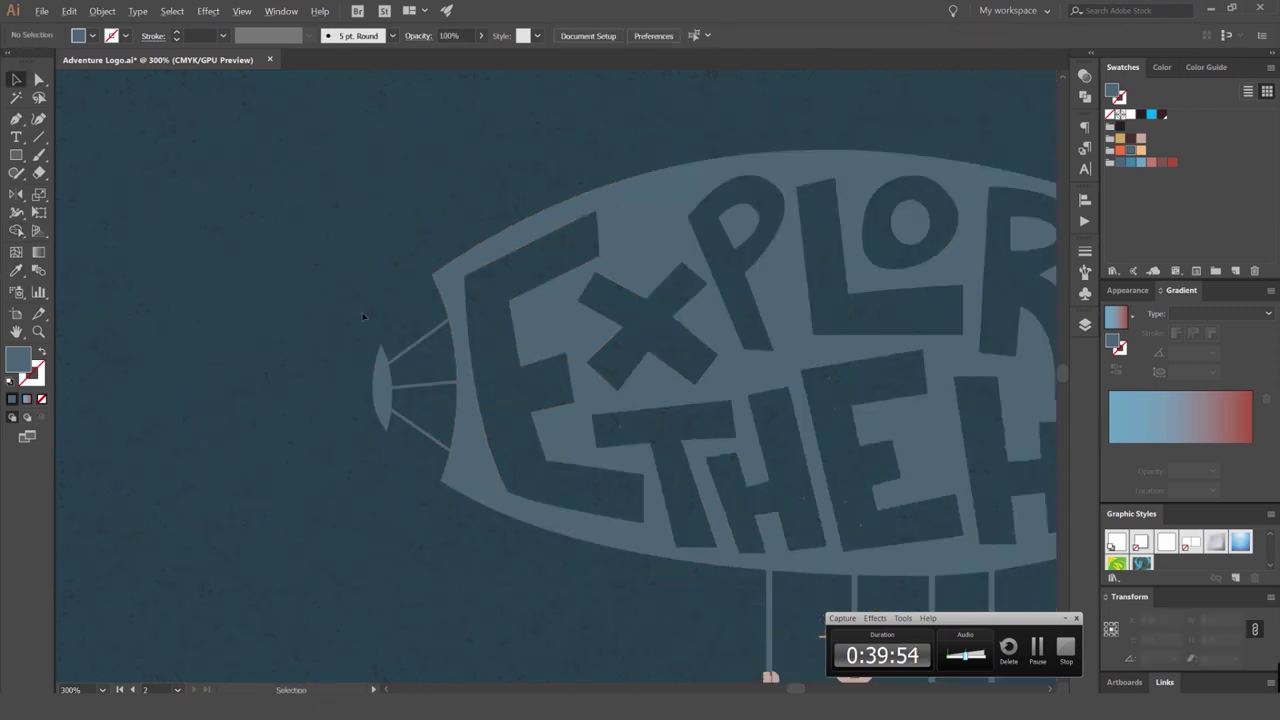
scroll(363, 316, "down", 5)
scroll(360, 309, "up", 5)
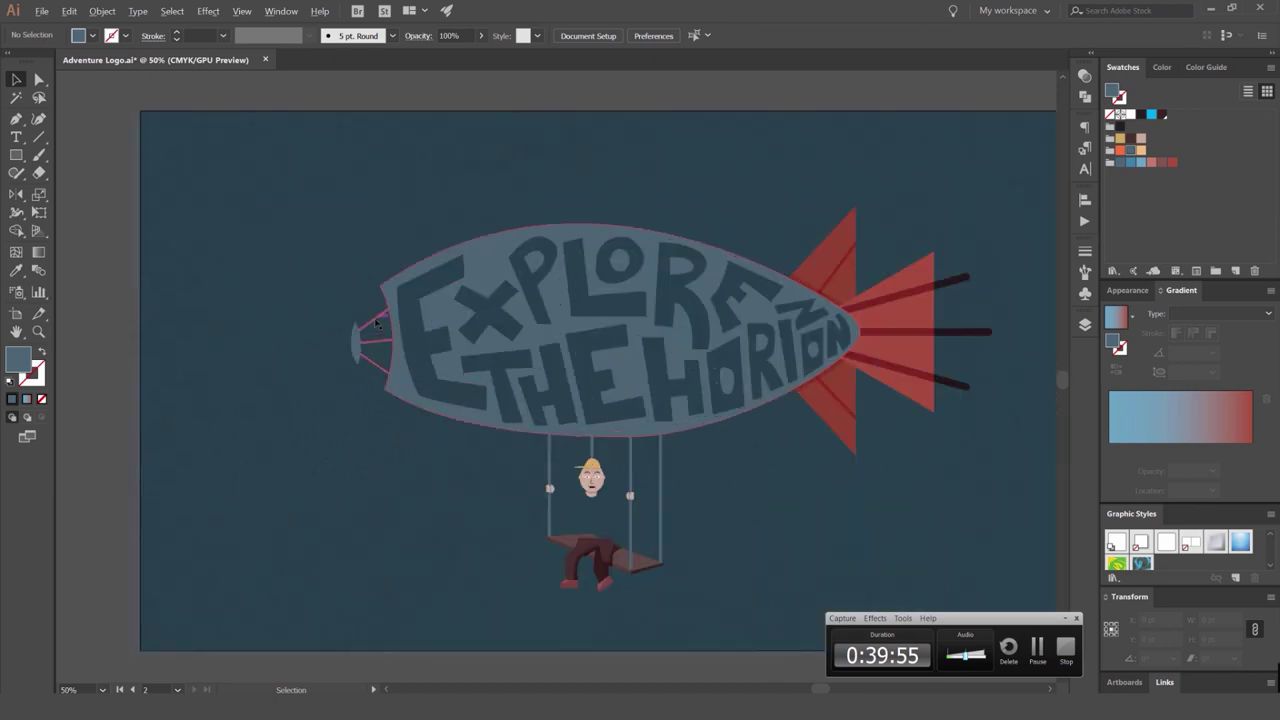
scroll(315, 278, "down", 4)
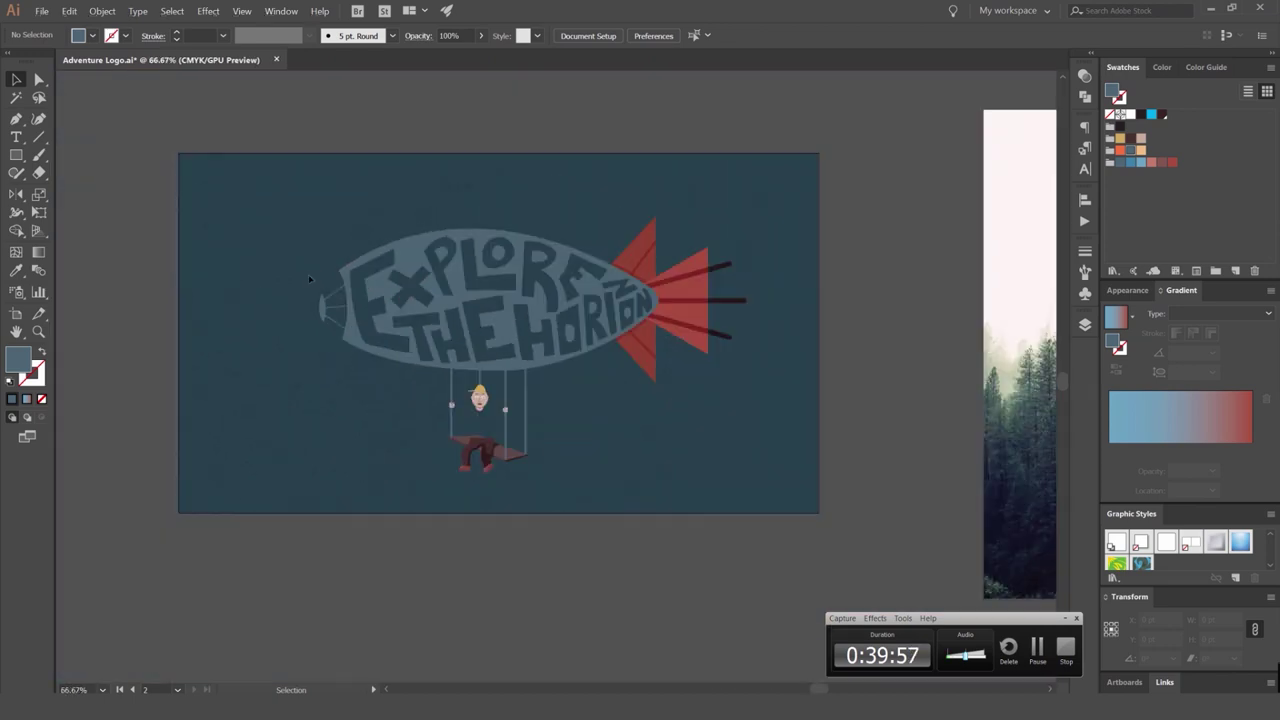
scroll(309, 278, "up", 2)
scroll(204, 236, "down", 1)
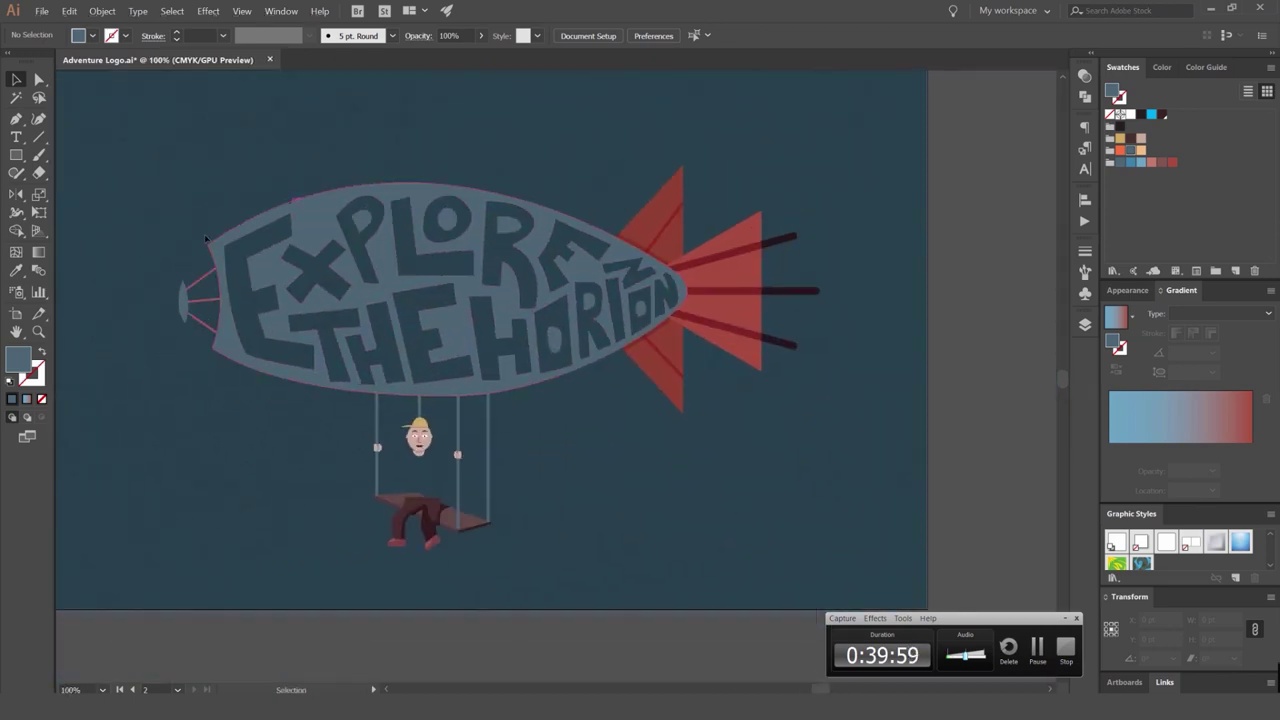
scroll(204, 236, "up", 3)
scroll(200, 249, "down", 3)
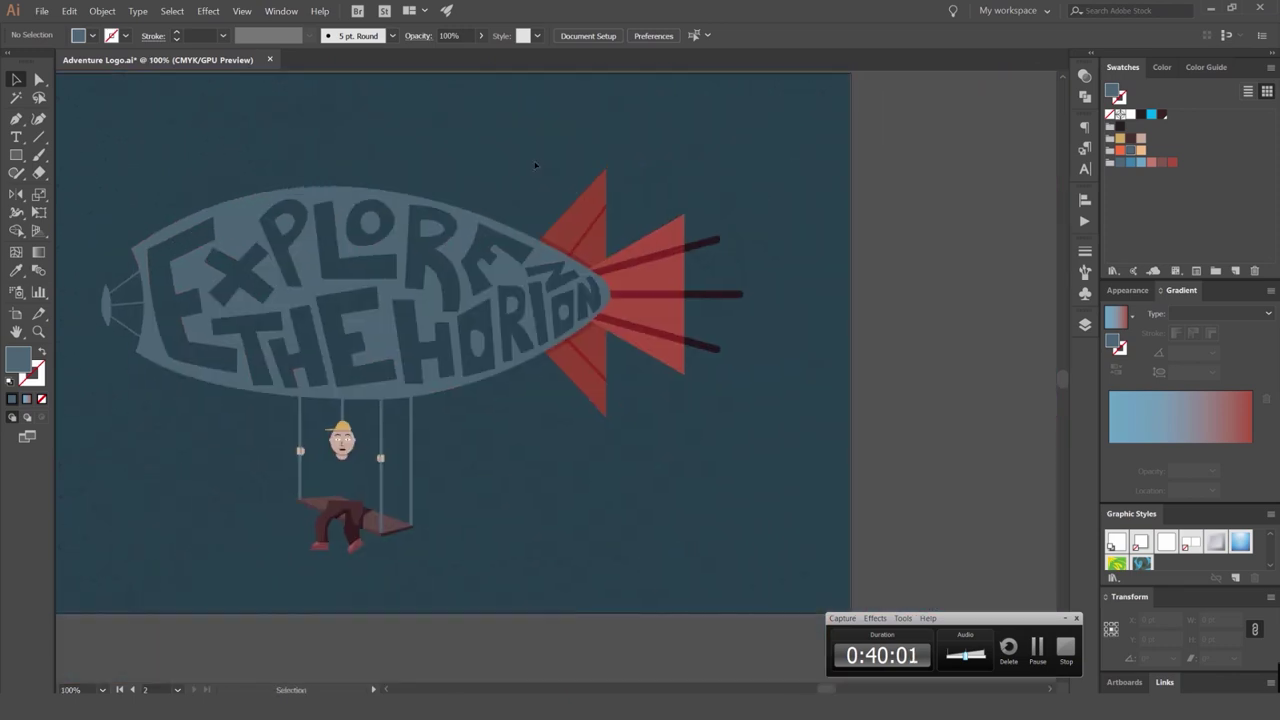
Delete the semi-transparent shadow shapes from the upper and lower tail fins where they meet the balloon body.
scroll(572, 192, "up", 2)
left_click(543, 307)
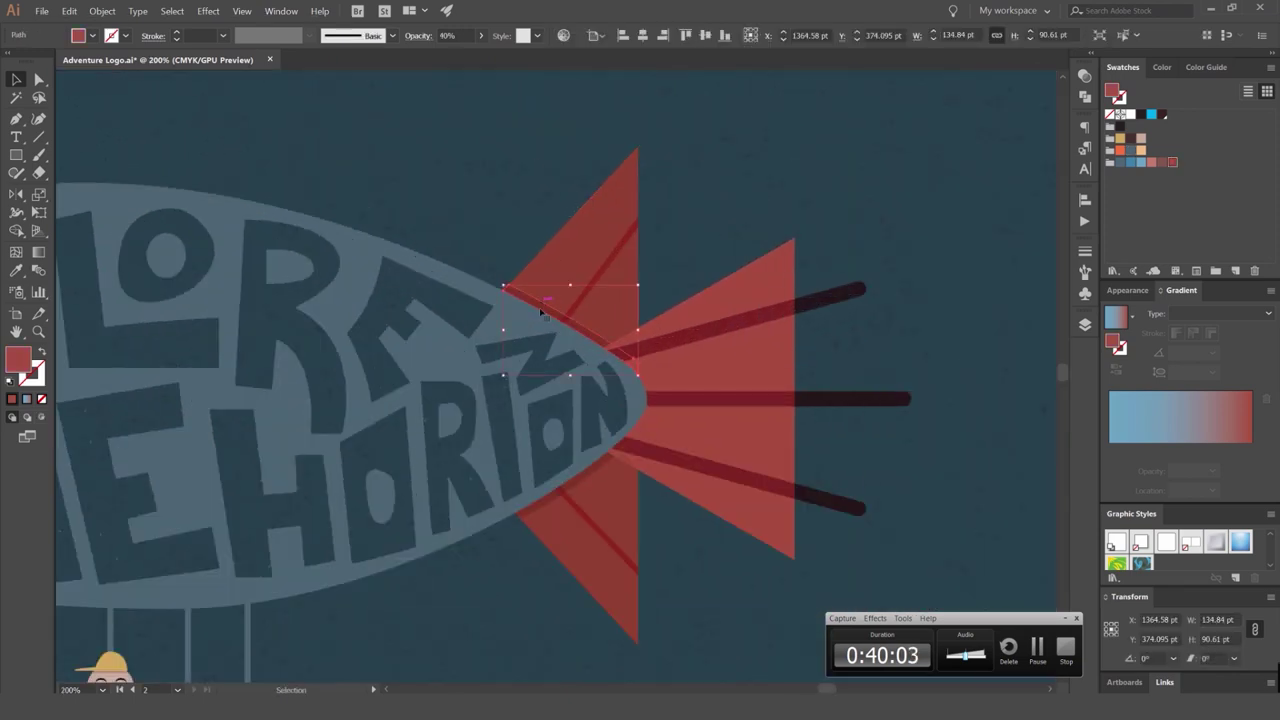
key("Delete")
left_click(591, 463)
key("Delete")
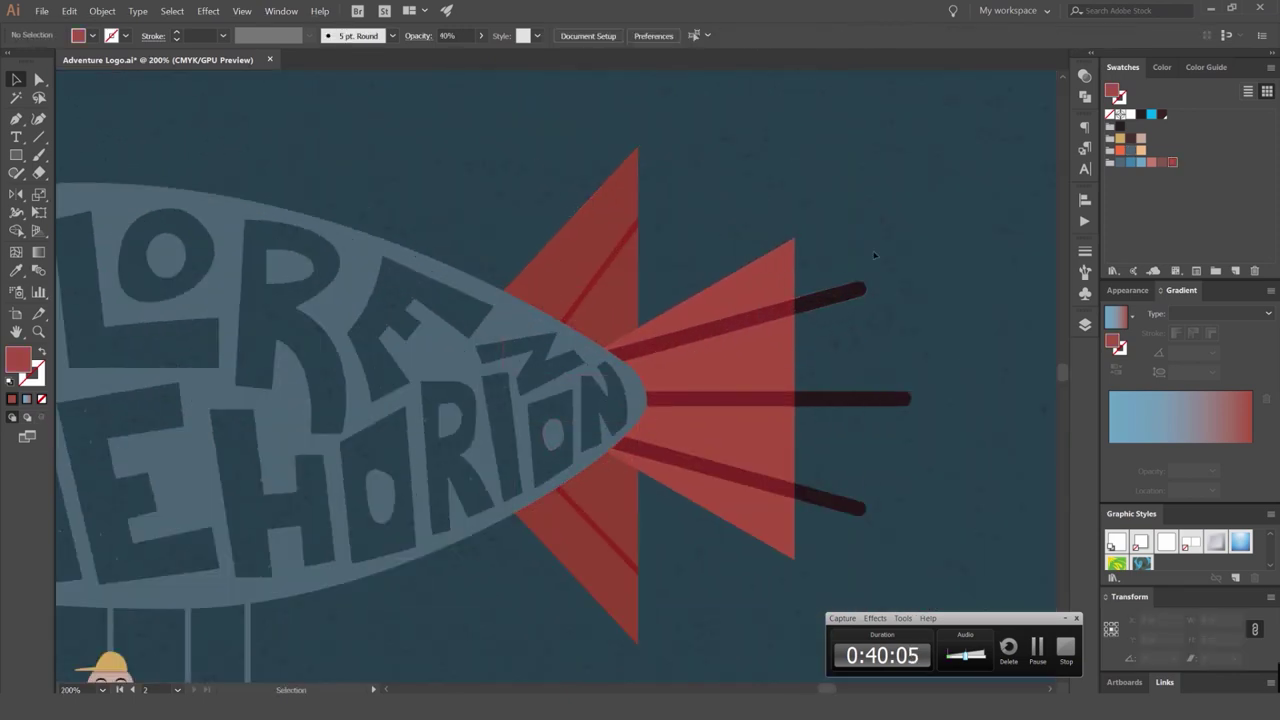
Unite the rear tail fin and its three dark rods into a single shape and deselect it.
left_click_drag(874, 255, 828, 247)
left_click(743, 386)
left_click(725, 275, "shift")
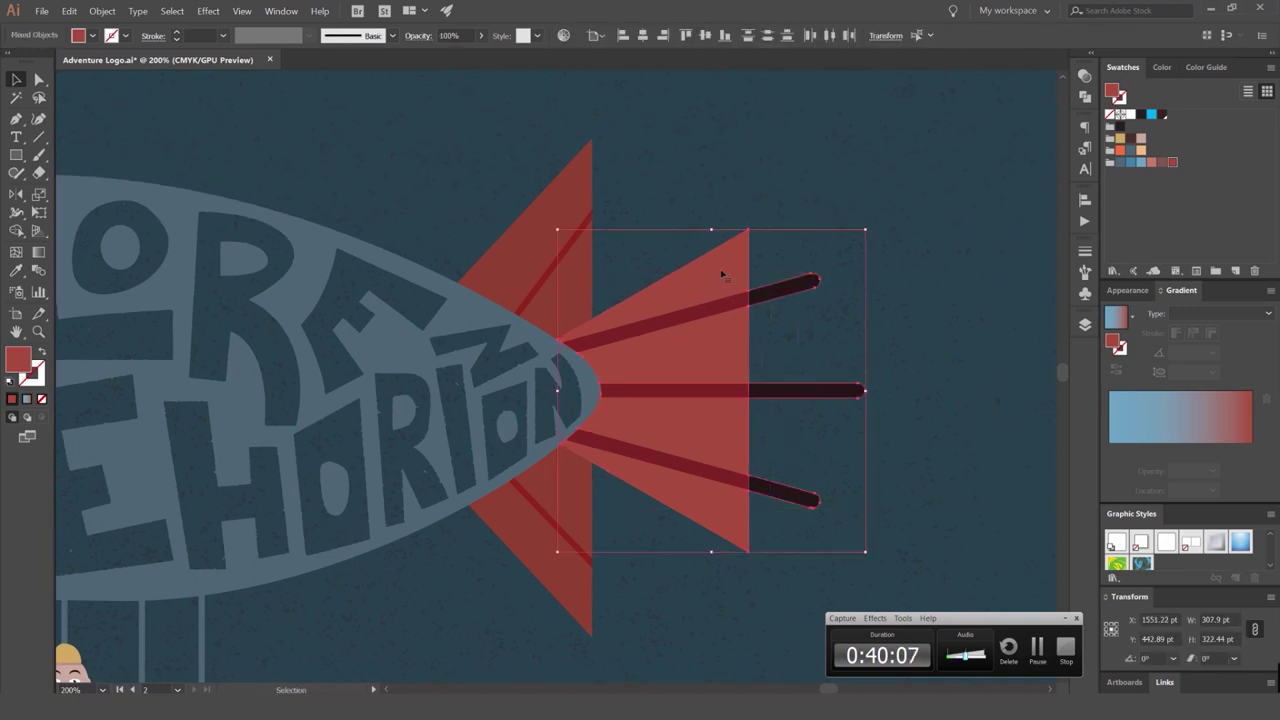
left_click(817, 238)
Cut the diagonal rib out of the upper tail fin with the Shape Builder, leaving a gap in its place.
left_click(577, 248)
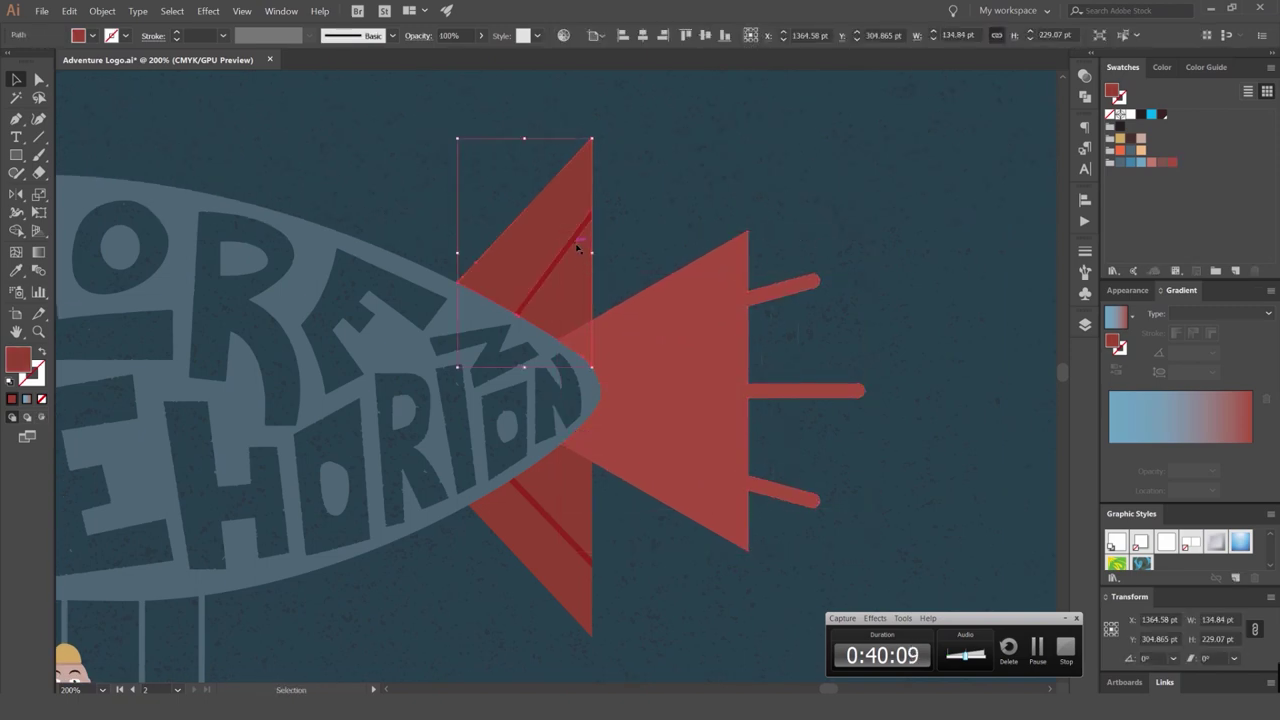
left_click(573, 241)
left_click(579, 270, "shift")
key("shift+m")
key("v")
left_click(616, 262)
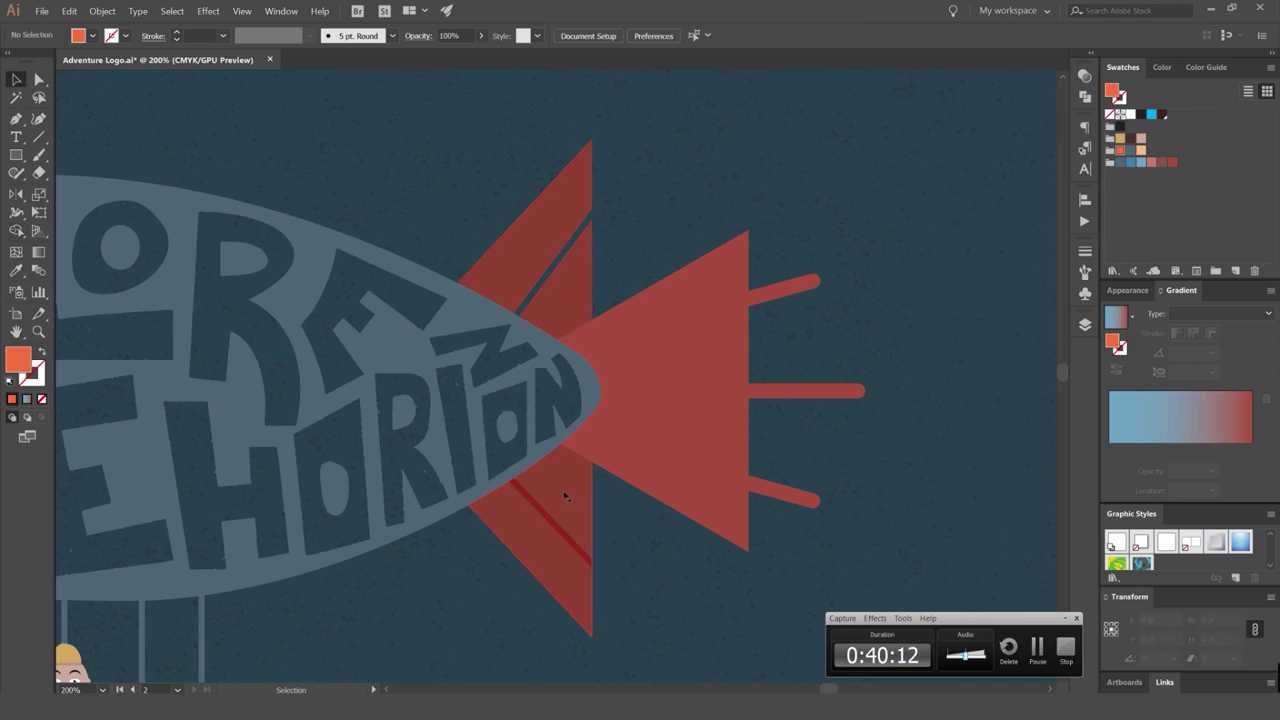
Cut the diagonal rib out of the lower tail fin with the Shape Builder and deselect.
left_click(562, 492)
left_click(543, 510, "shift")
key("shift+m")
left_click(543, 510, "alt")
key("v")
left_click(625, 527)
scroll(625, 527, "down", 3)
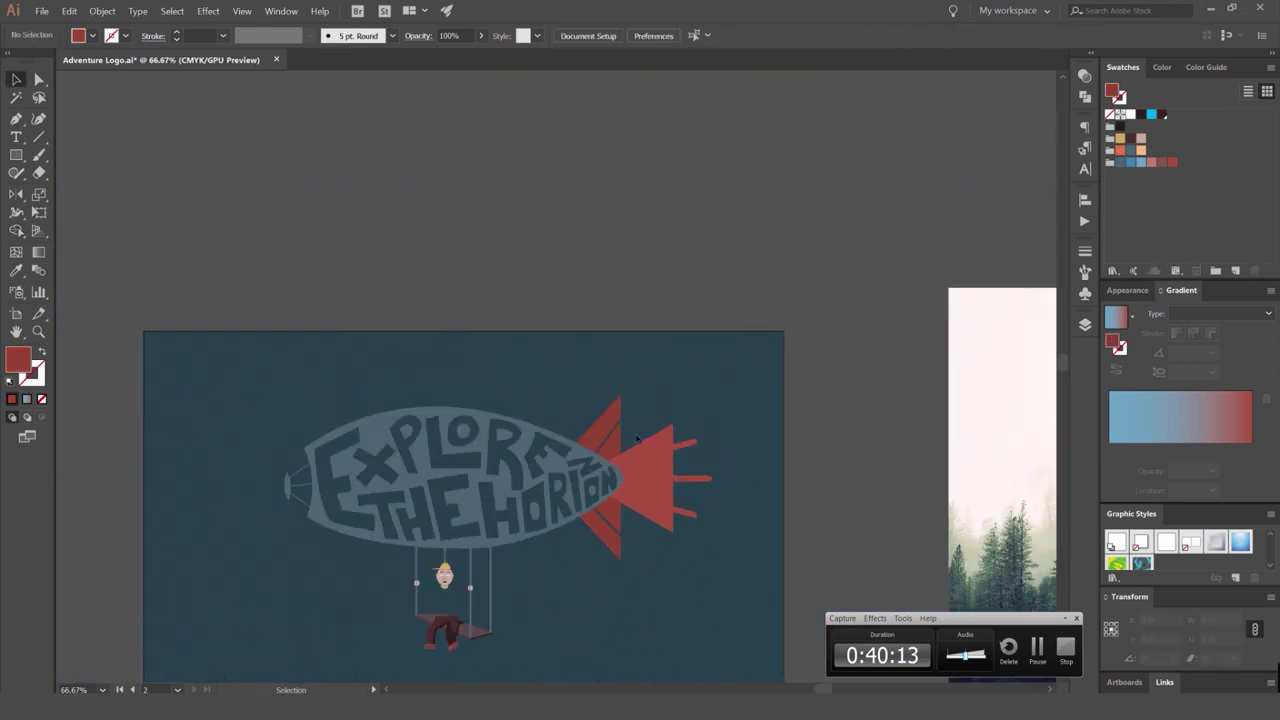
Recolour the upper fin's outer part, the rear fin and the lower fin's inner part with the balloon body's slate blue using the Eyedropper.
left_click(609, 415)
scroll(641, 426, "up", 2)
left_click(646, 492, "shift")
left_click(565, 619, "shift")
key("i")
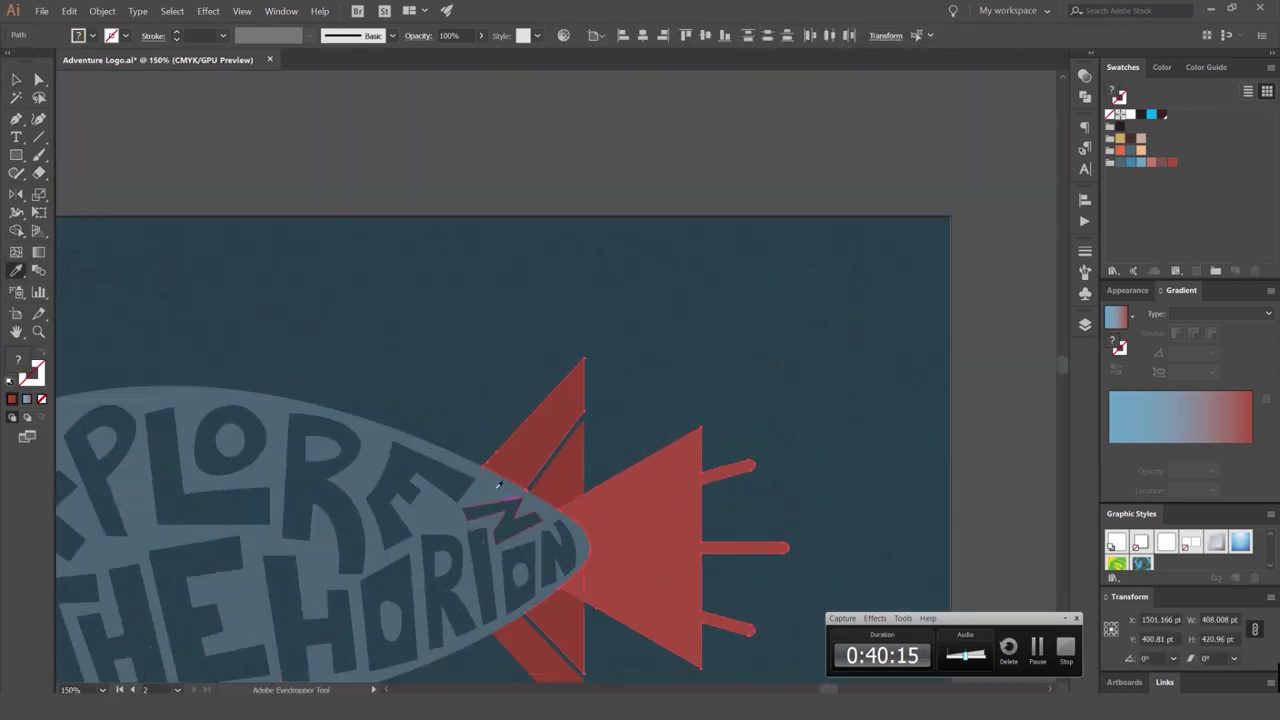
left_click(497, 484)
key("v")
left_click(510, 389)
Recolour the two remaining red tail fin pieces with the same sampled slate blue using the Eyedropper.
left_click(563, 471)
left_click(520, 640, "shift")
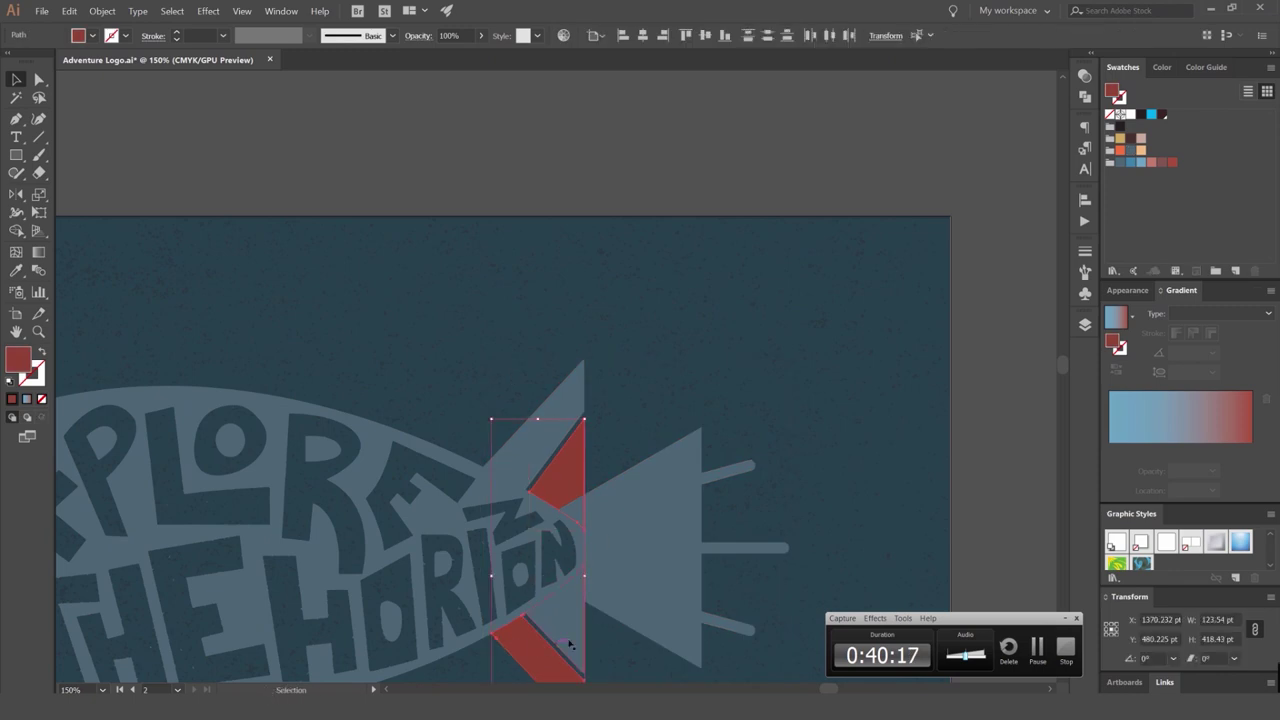
key("i")
left_click(642, 466)
key("v")
left_click(654, 407)
Show the document's layer list and unlock the bg layer.
scroll(655, 407, "down", 4)
key("ctrl+plus")
key("ctrl+plus")
key("ctrl+plus")
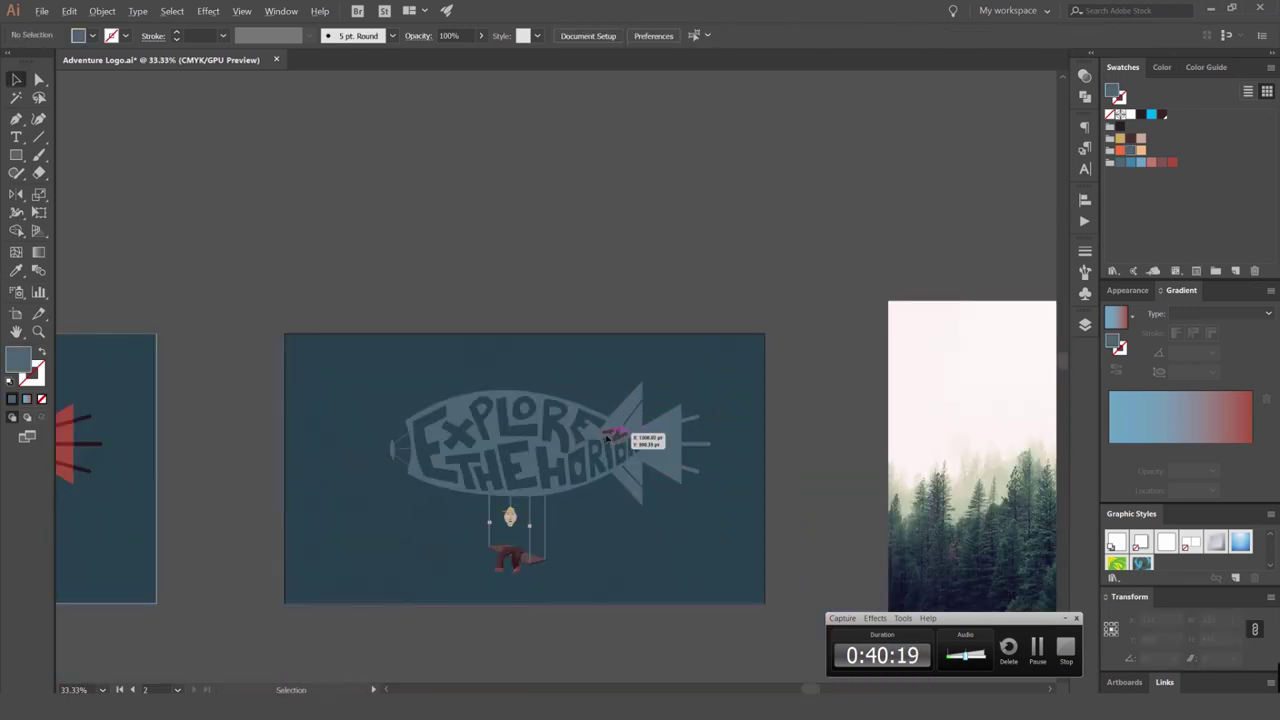
key("ctrl+plus")
key("ctrl+plus")
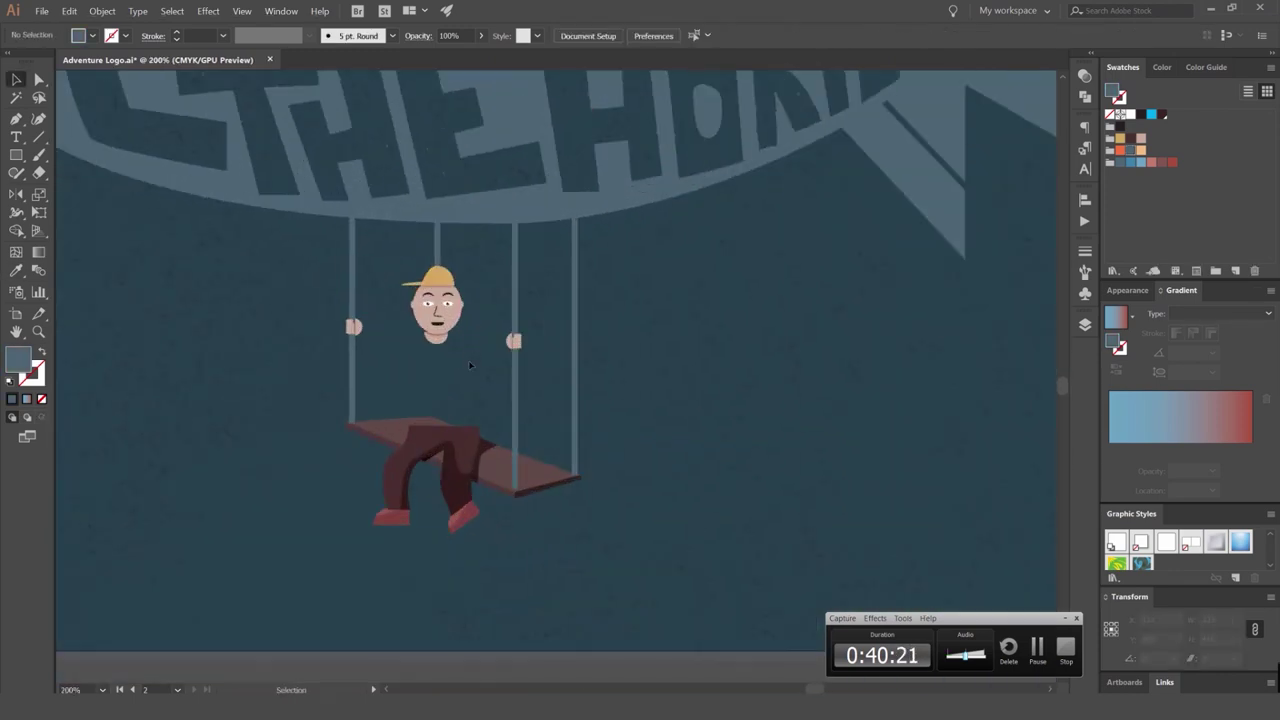
left_click(1085, 324)
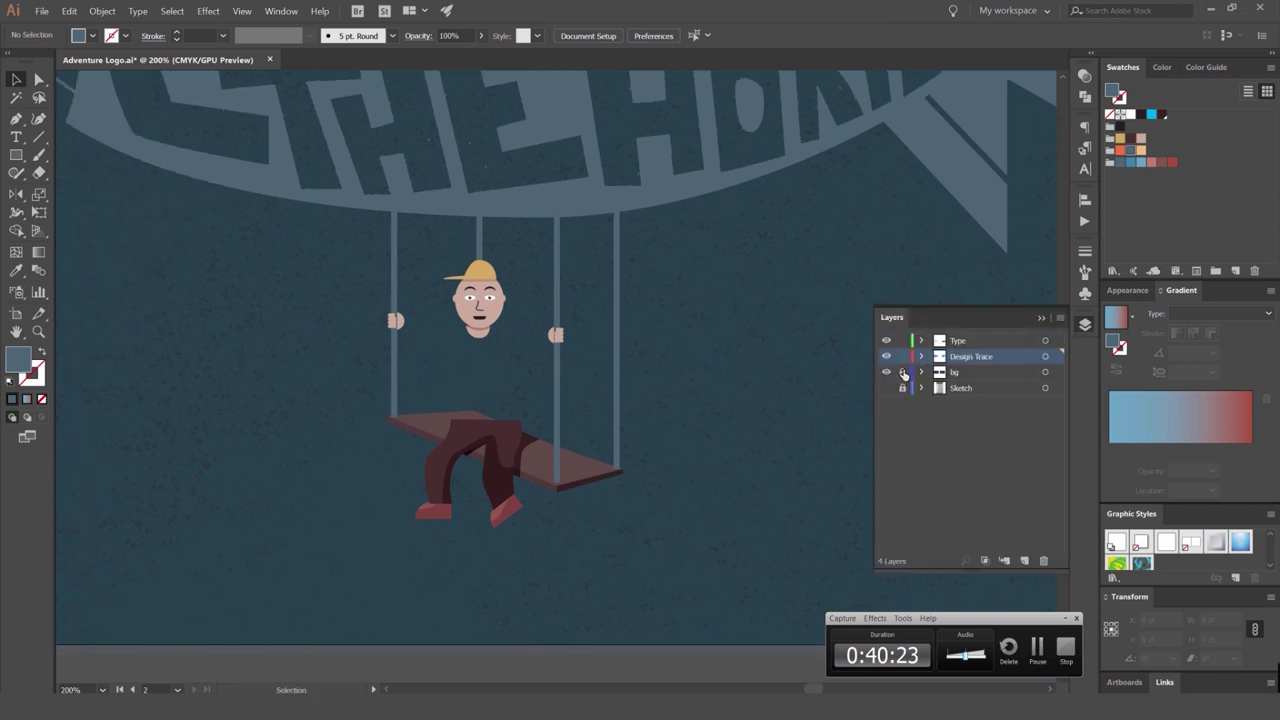
left_click(903, 373)
left_click(562, 346)
key("ctrl+shift+a")
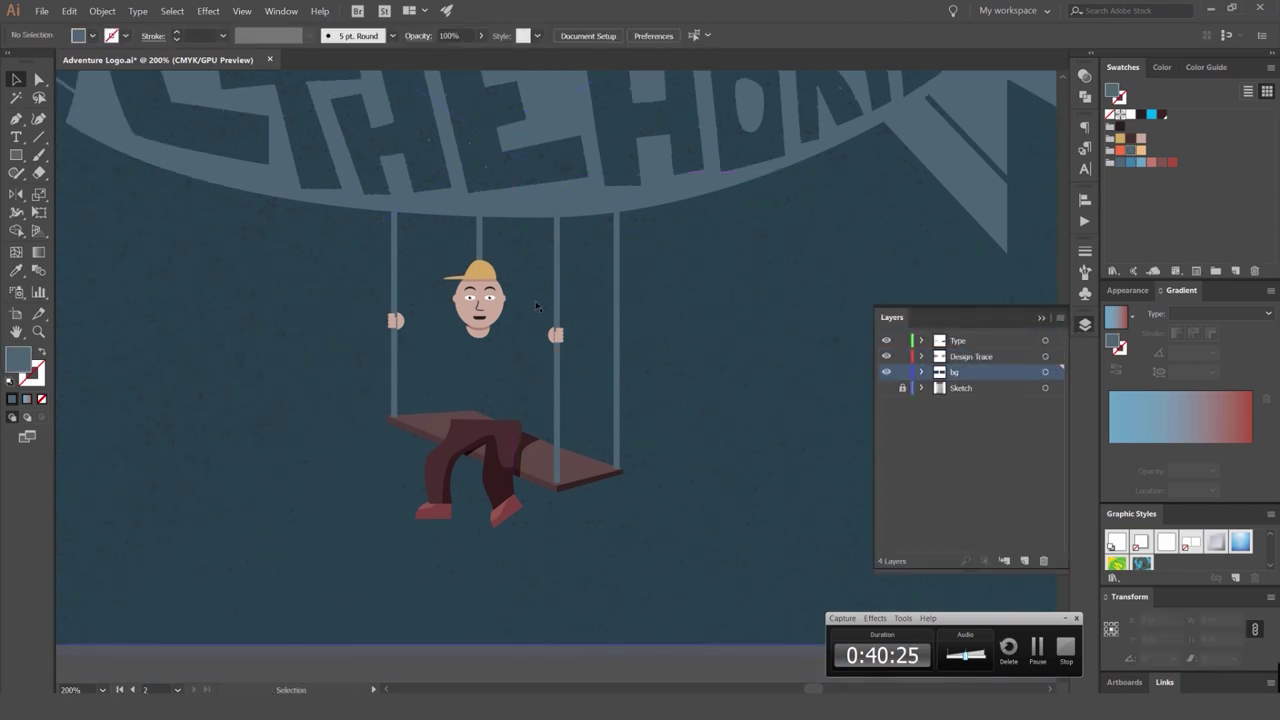
scroll(522, 330, "down", 1)
scroll(522, 330, "down", 1, "alt")
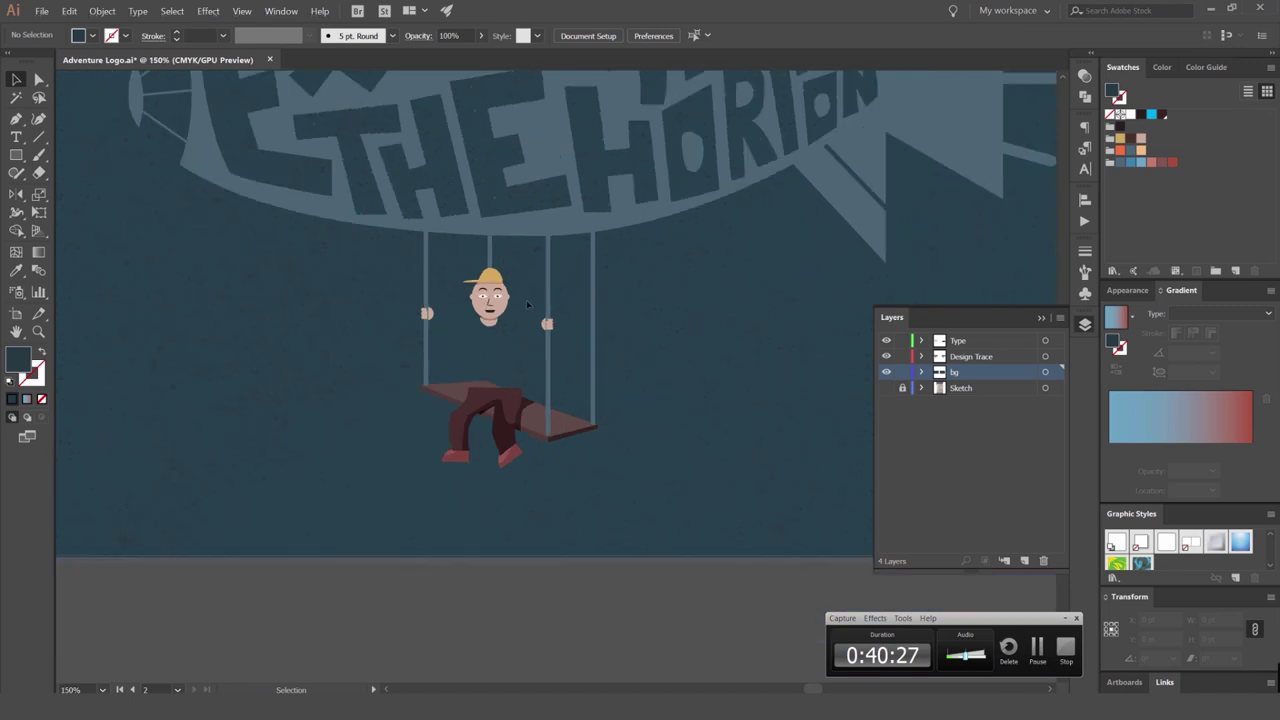
scroll(528, 302, "down", 4, "alt")
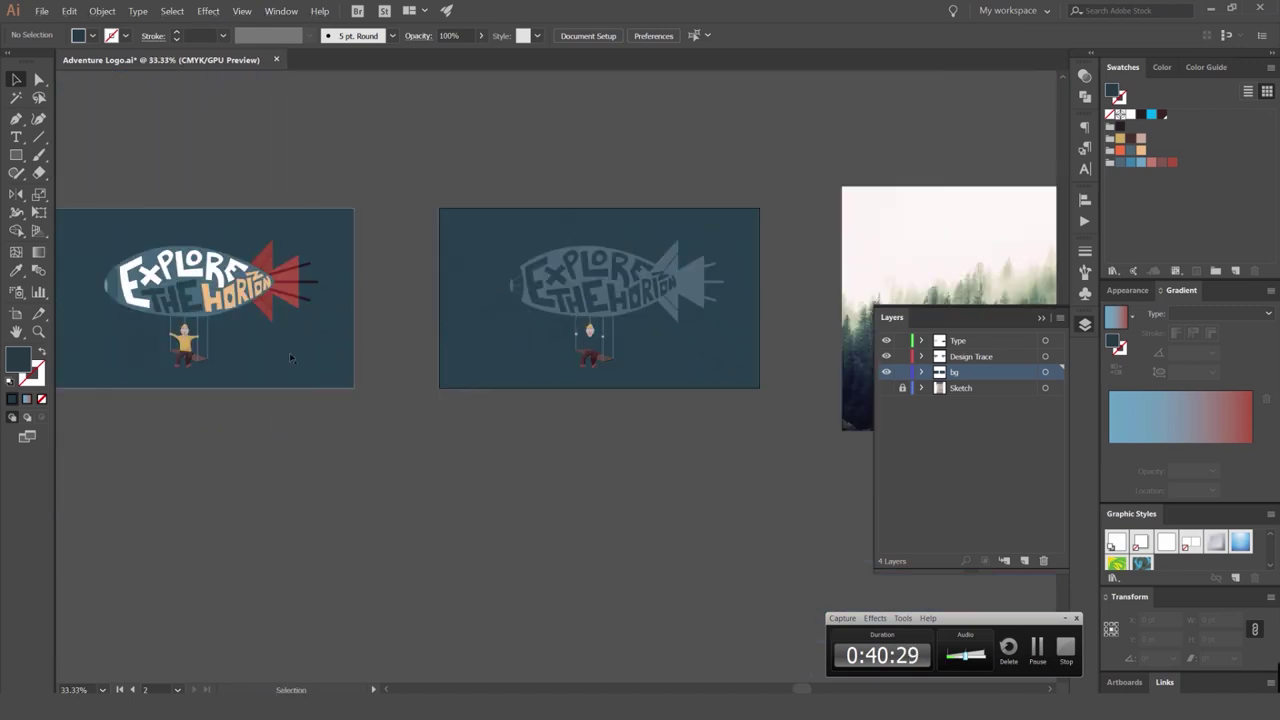
Lock the background rectangle of the first artboard.
left_click(235, 337)
key("ctrl+2")
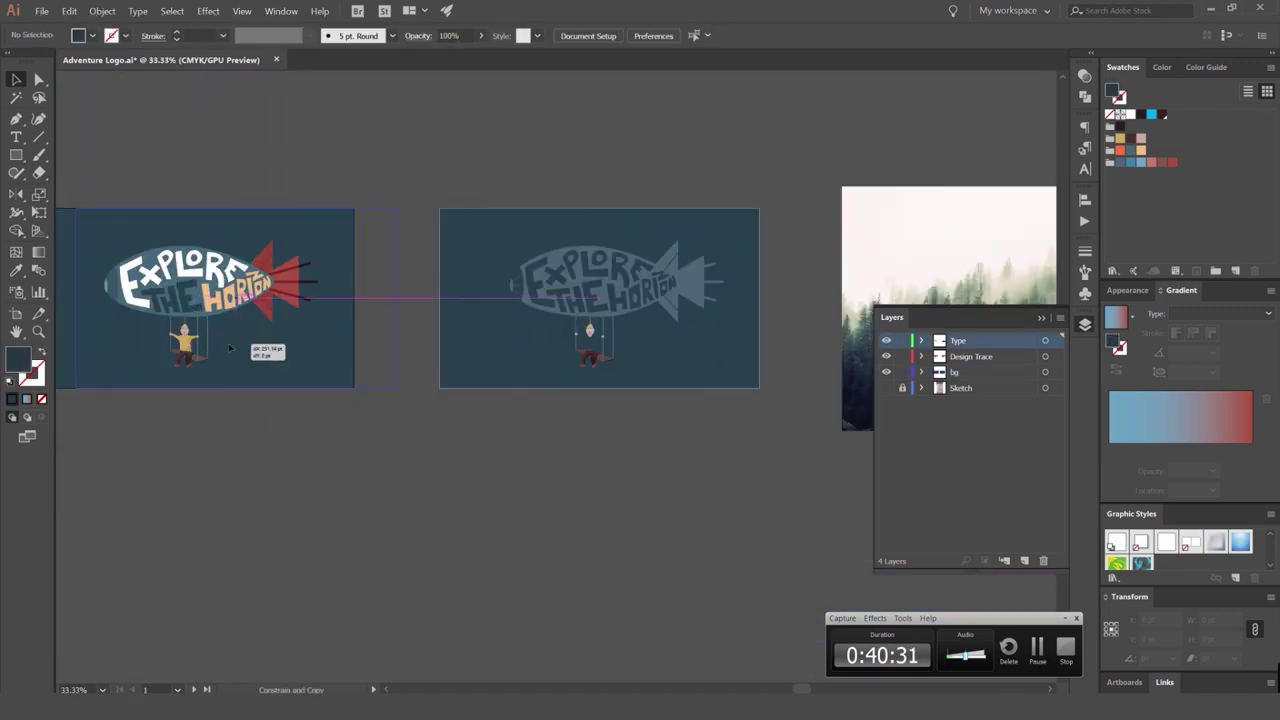
left_click(236, 345)
key("ctrl+2")
scroll(205, 347, "up", 4, "alt")
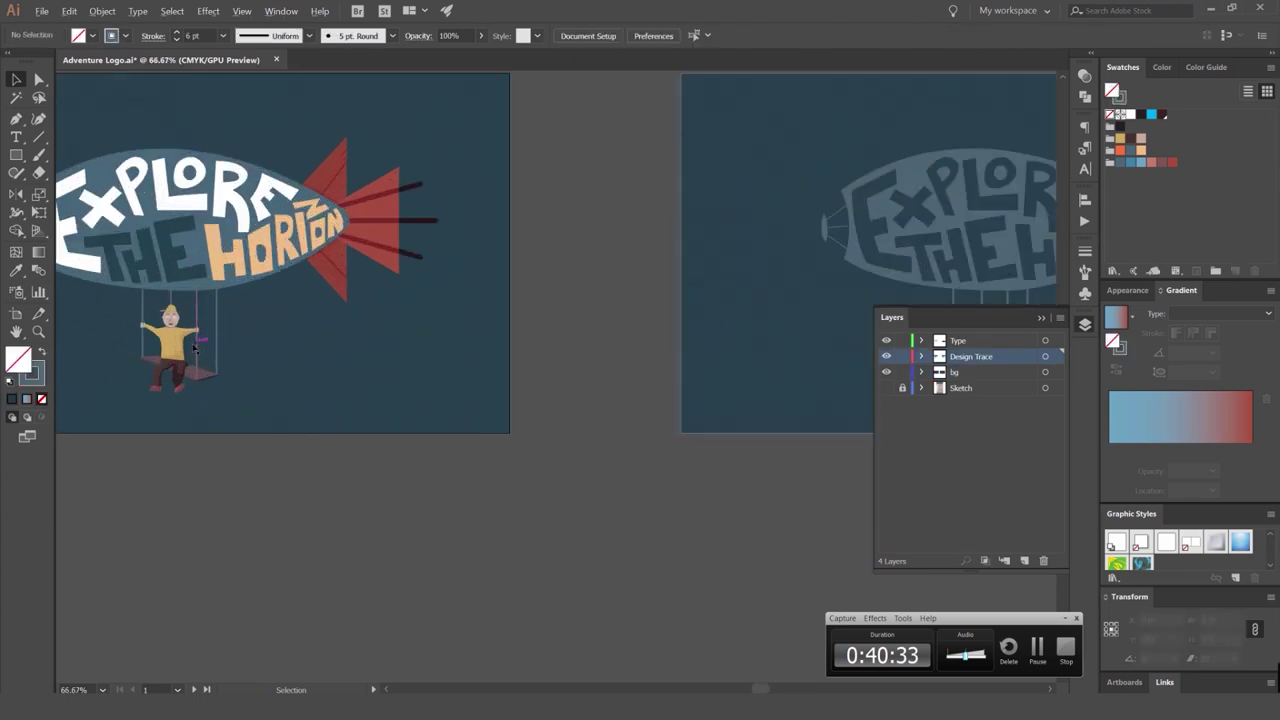
scroll(557, 333, "down", 3, "alt")
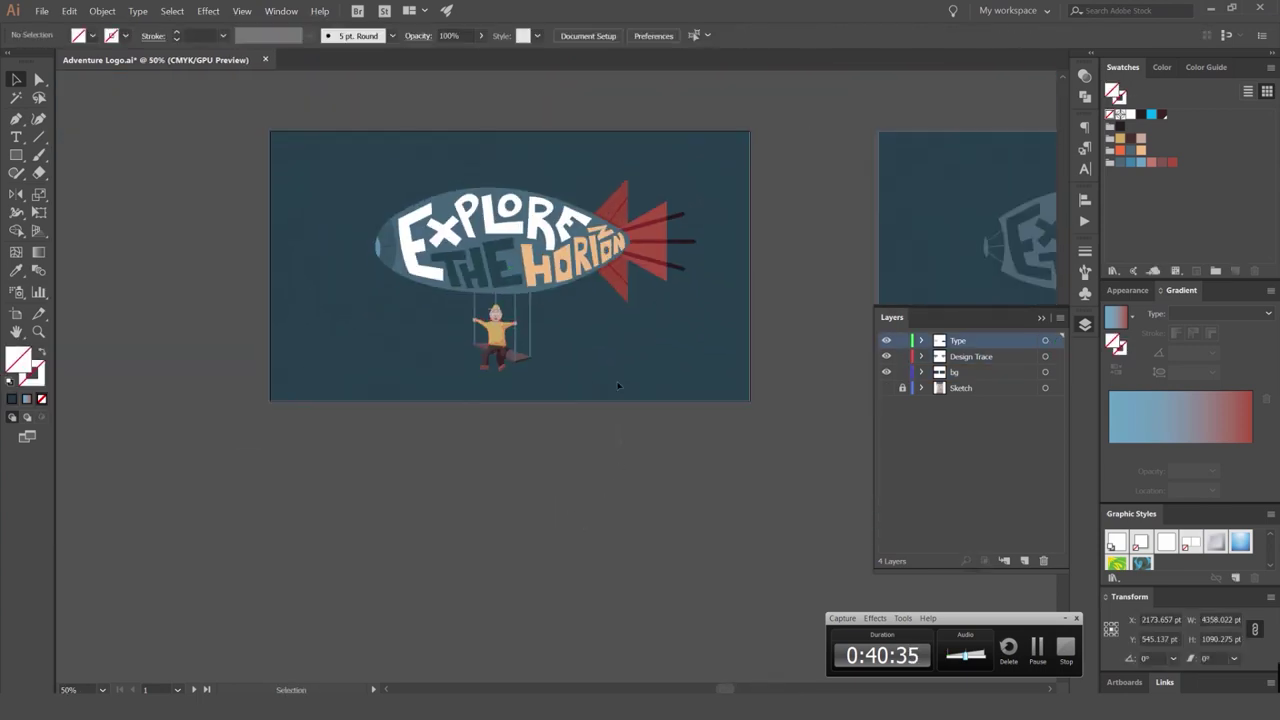
left_click_drag(847, 323, 582, 325)
key("ctrl+y")
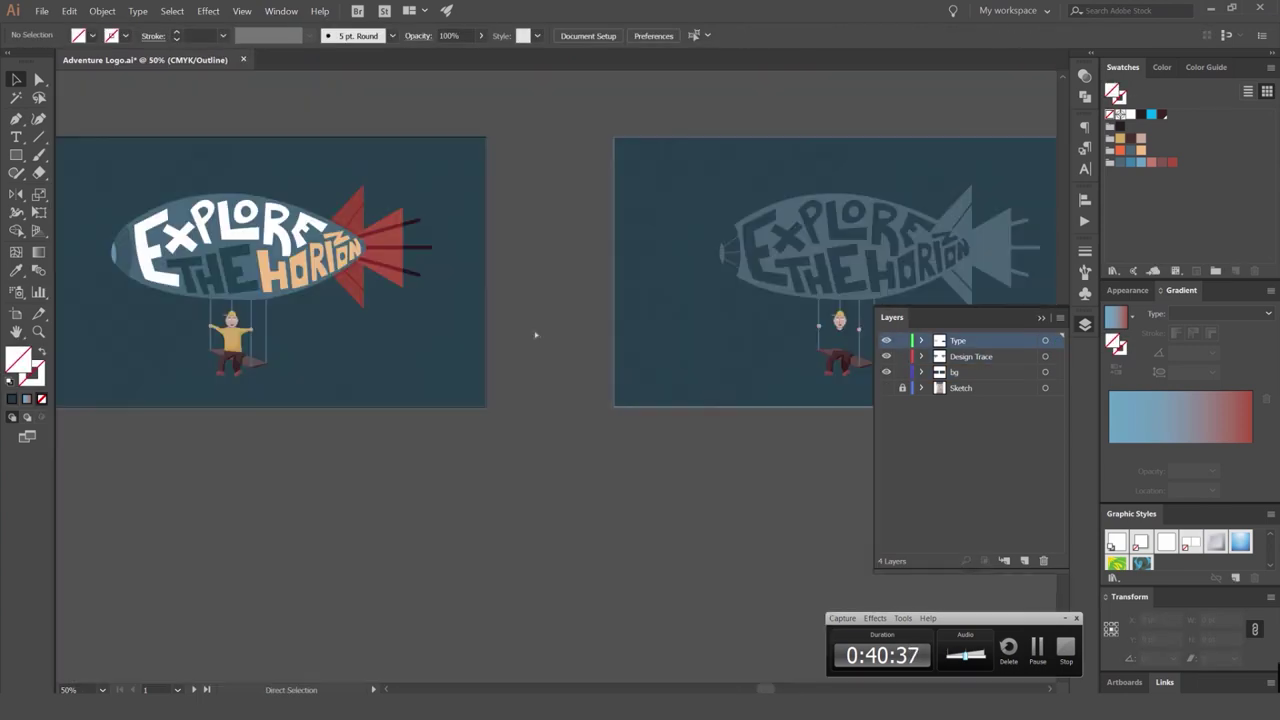
Copy the man's yellow shirt from the first artboard onto the shirtless figure on the second artboard's swing.
scroll(228, 362, "up", 5, "alt")
left_click(230, 345)
scroll(230, 345, "down", 4, "alt")
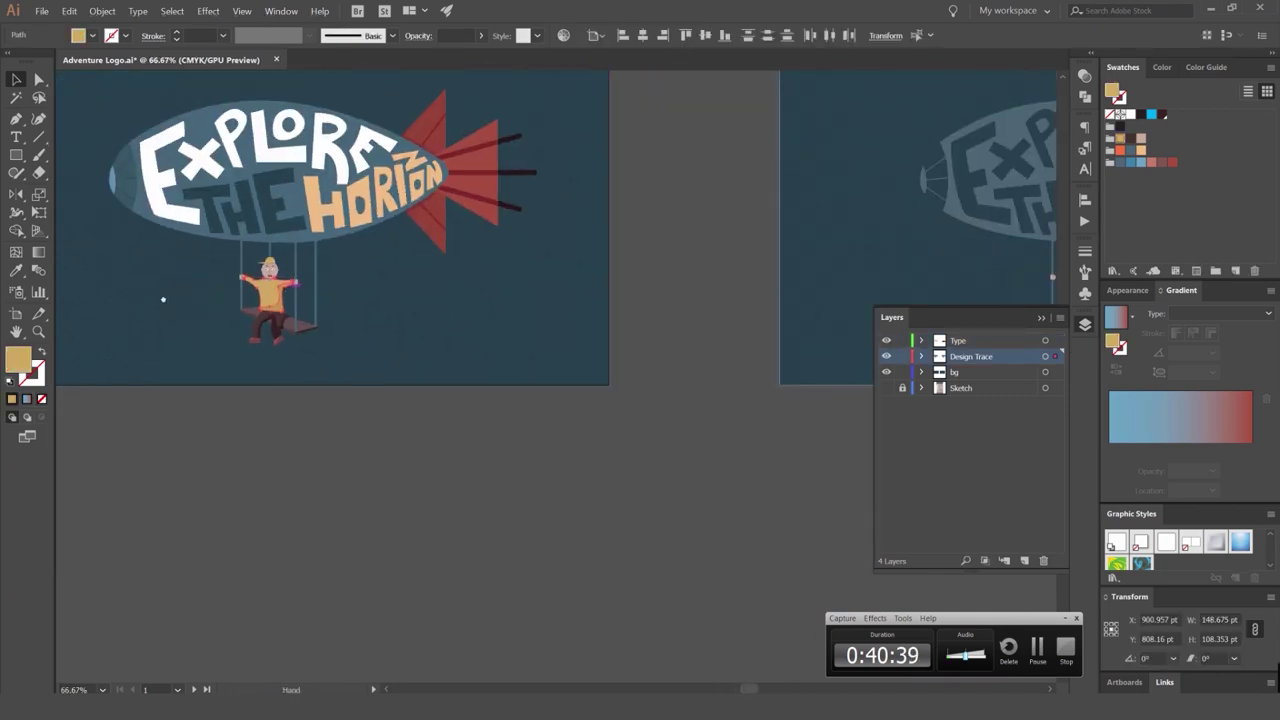
left_click_drag(151, 298, 617, 332, "alt+shift")
scroll(410, 297, "up", 1, "alt")
left_click_drag(728, 391, 551, 426)
left_click(551, 426)
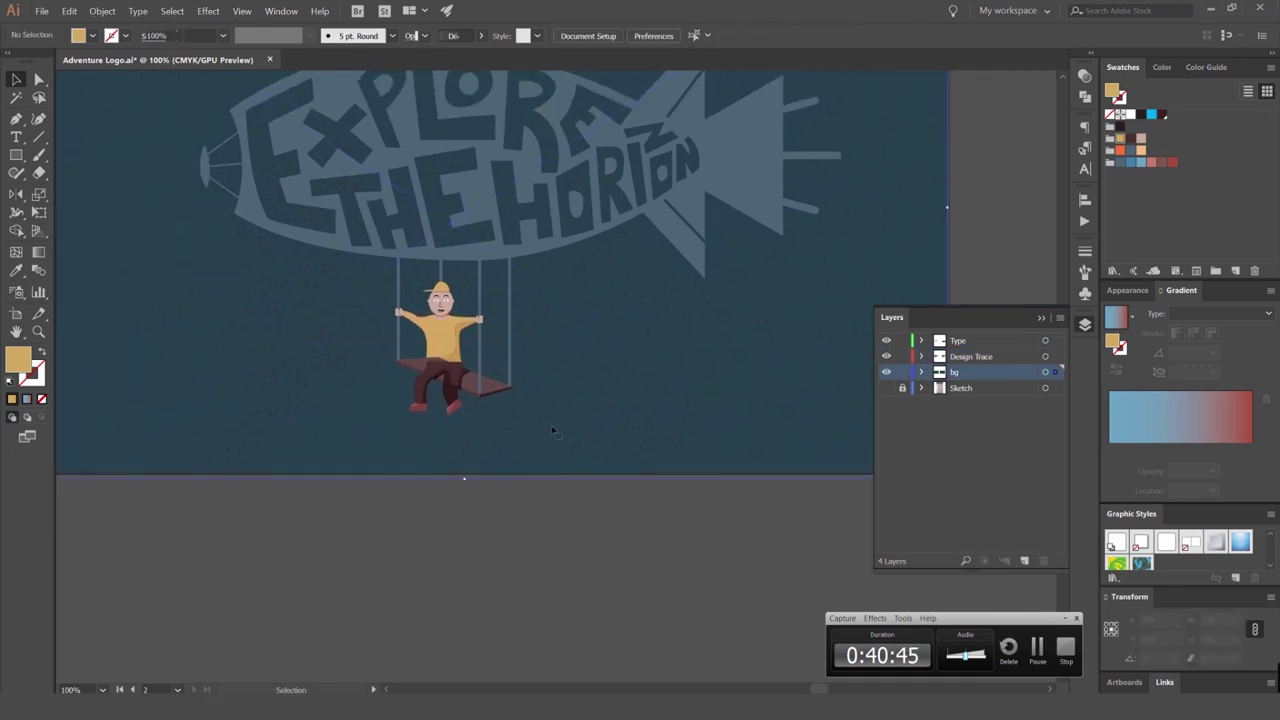
left_click(542, 504)
Delete the head and the yellow cap of the man on the second artboard's swing.
scroll(556, 493, "down", 1, "alt")
scroll(471, 397, "up", 3, "alt")
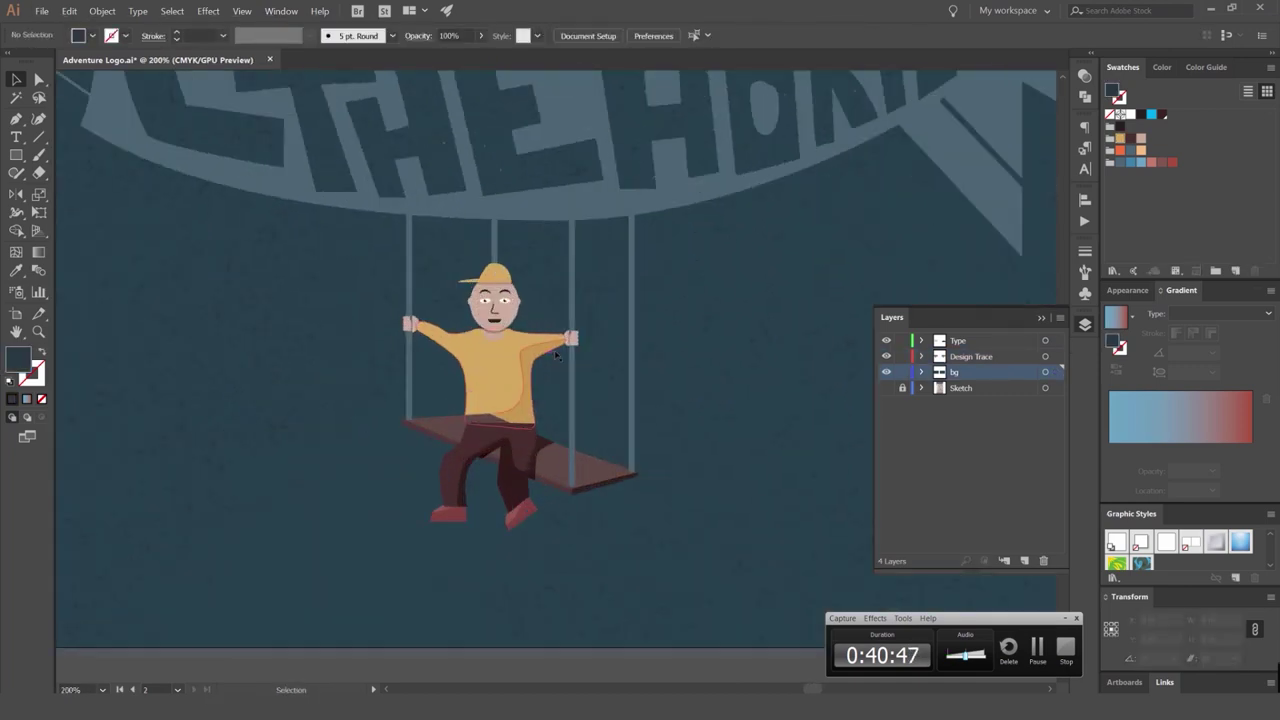
scroll(527, 291, "down", 3, "alt")
scroll(523, 290, "up", 5, "alt")
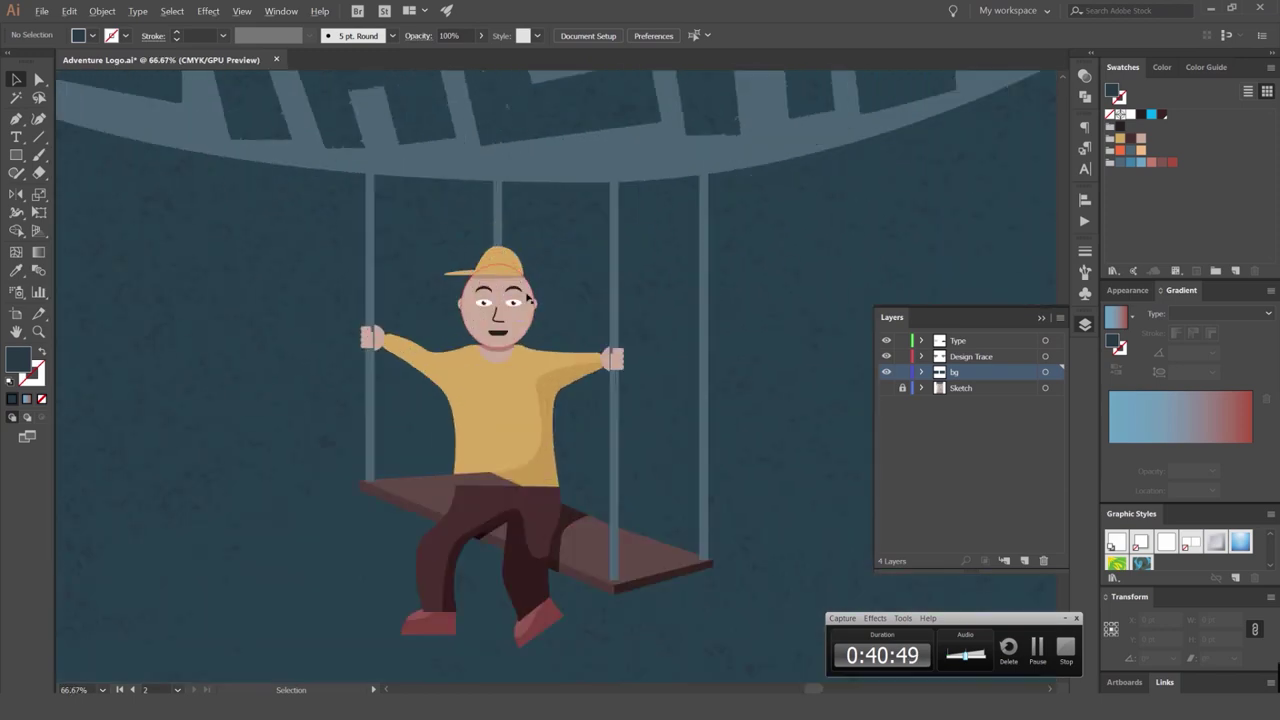
scroll(520, 287, "down", 2, "alt")
scroll(520, 248, "down", 3, "alt")
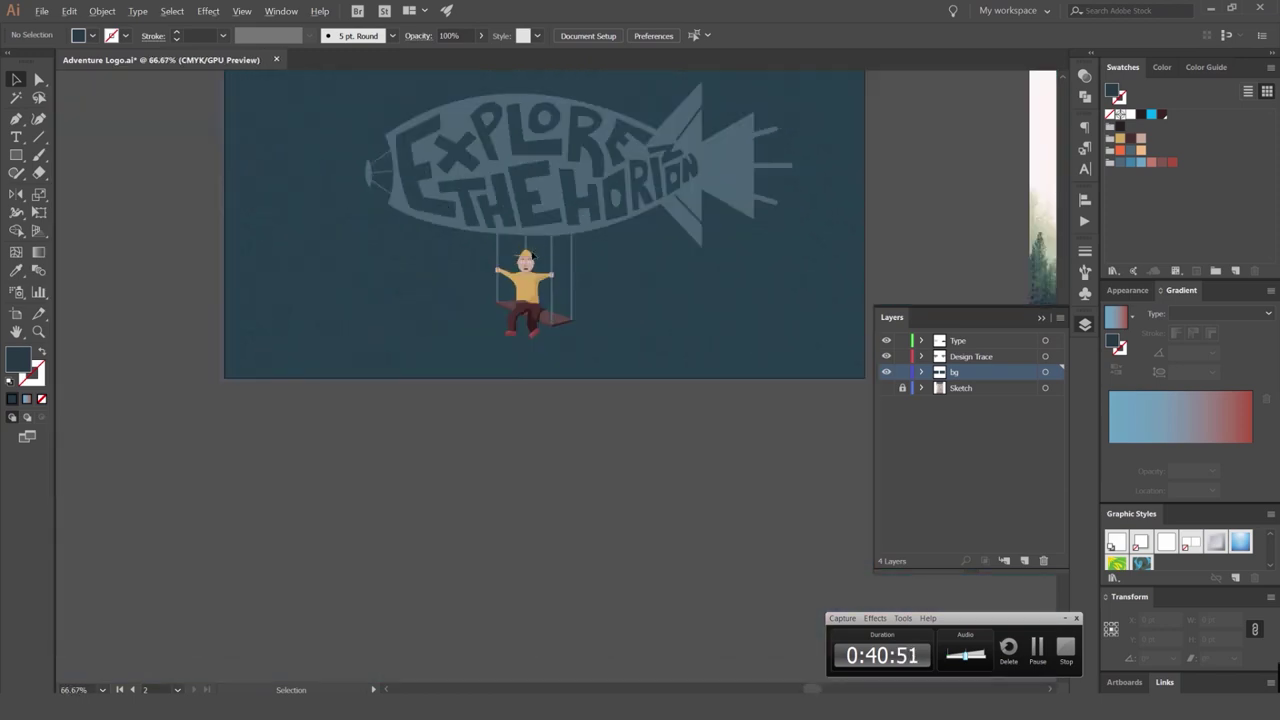
scroll(532, 254, "up", 3, "alt")
left_click(526, 297)
key("Delete")
left_click(517, 265)
key("Delete")
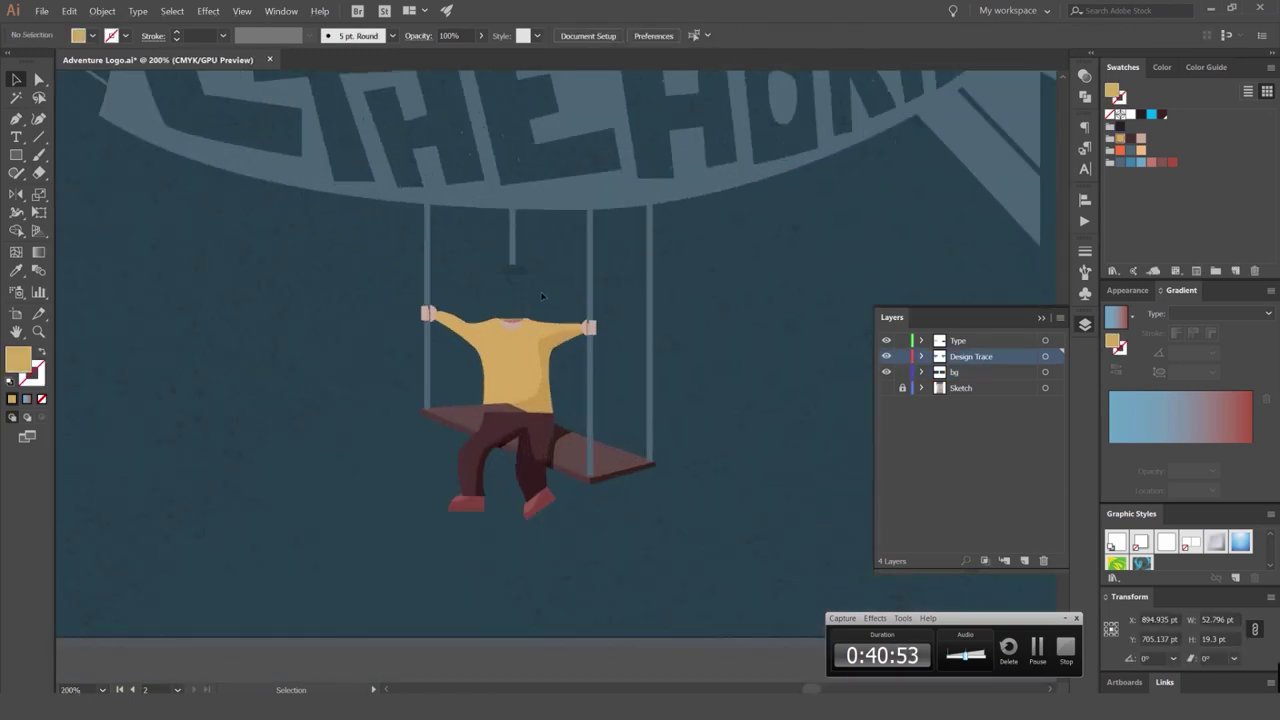
Delete the man's yellow shirt, the leftover cap shading and both hands on the ropes.
left_click(500, 357)
key("Delete")
left_click(516, 269)
key("Delete")
left_click(590, 327)
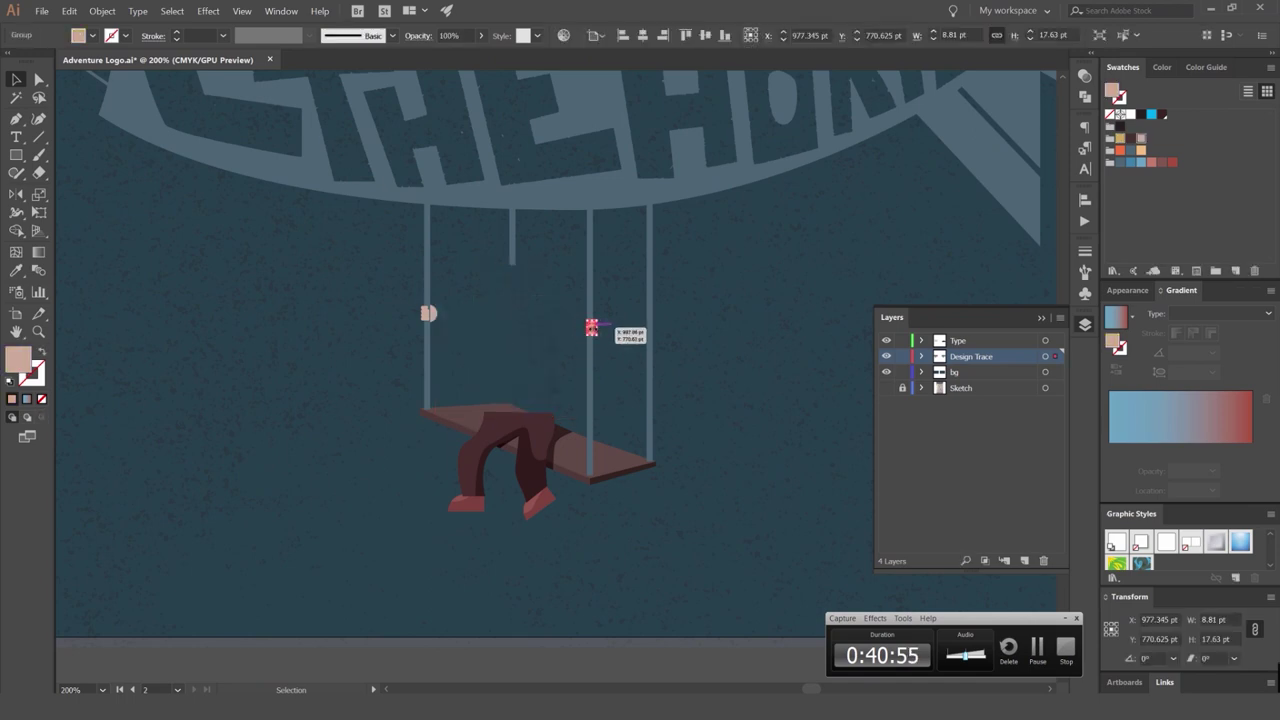
key("Delete")
left_click(428, 314)
key("Delete")
Delete the man's dark red trousers together with their shading from the swing.
left_click(515, 422)
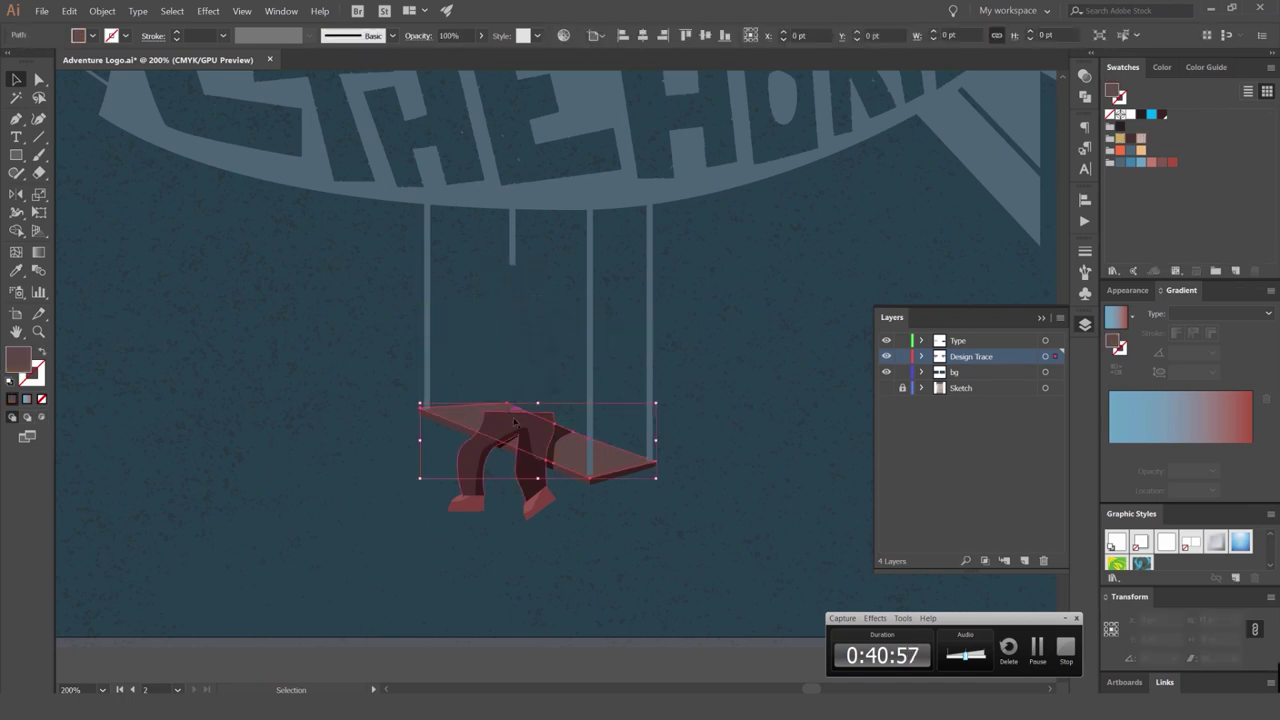
left_click(535, 432)
key("Delete")
left_click(551, 441)
key("Delete")
Delete both of the man's red shoes and their shading below the swing.
left_click(538, 499)
key("Delete")
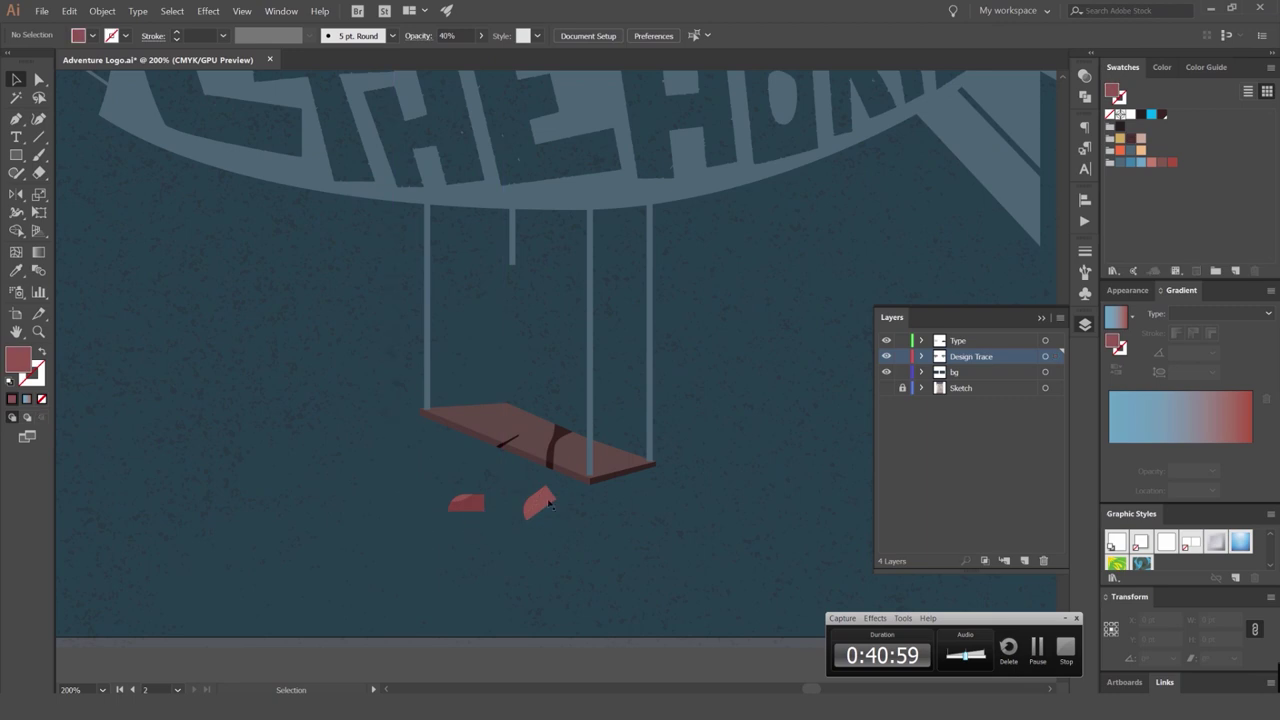
left_click(540, 503)
key("Delete")
left_click(470, 502)
key("Delete")
Delete the two dark shadow shapes from the swing seat and extend the short rope down to the seat.
left_click(508, 443)
key("Delete")
left_click(557, 449)
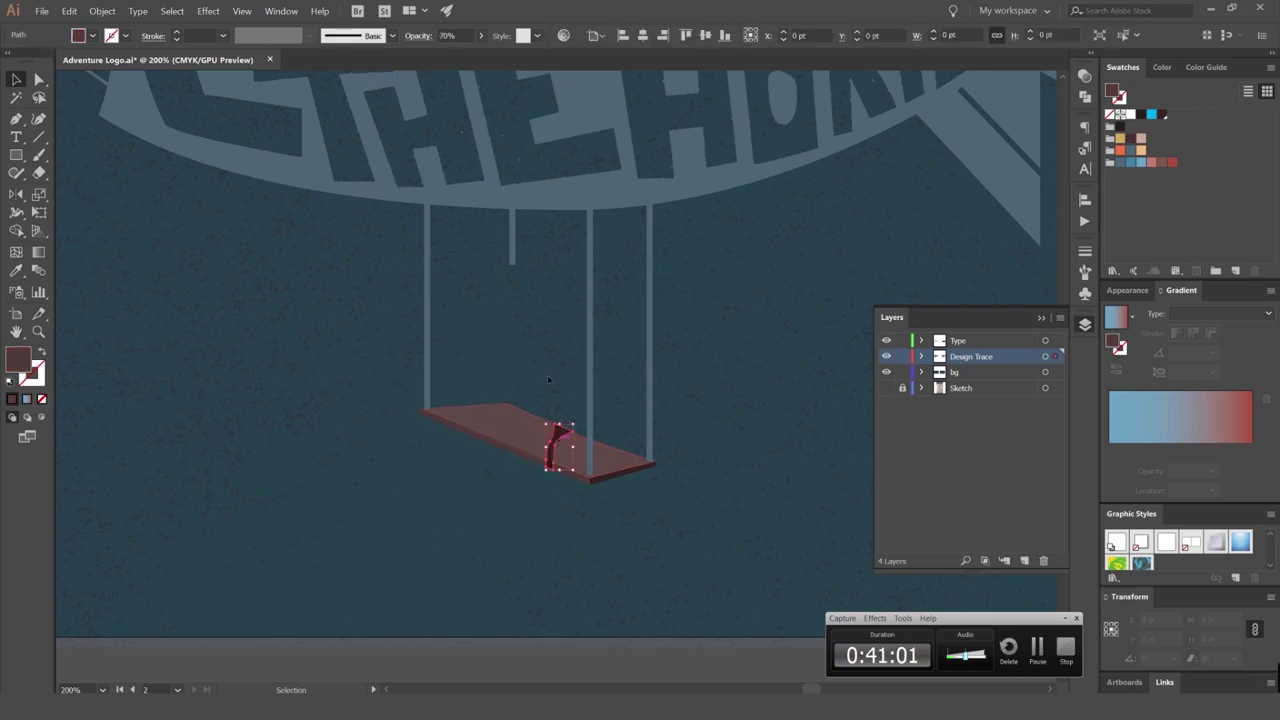
key("Delete")
left_click_drag(517, 321, 522, 409)
key("v")
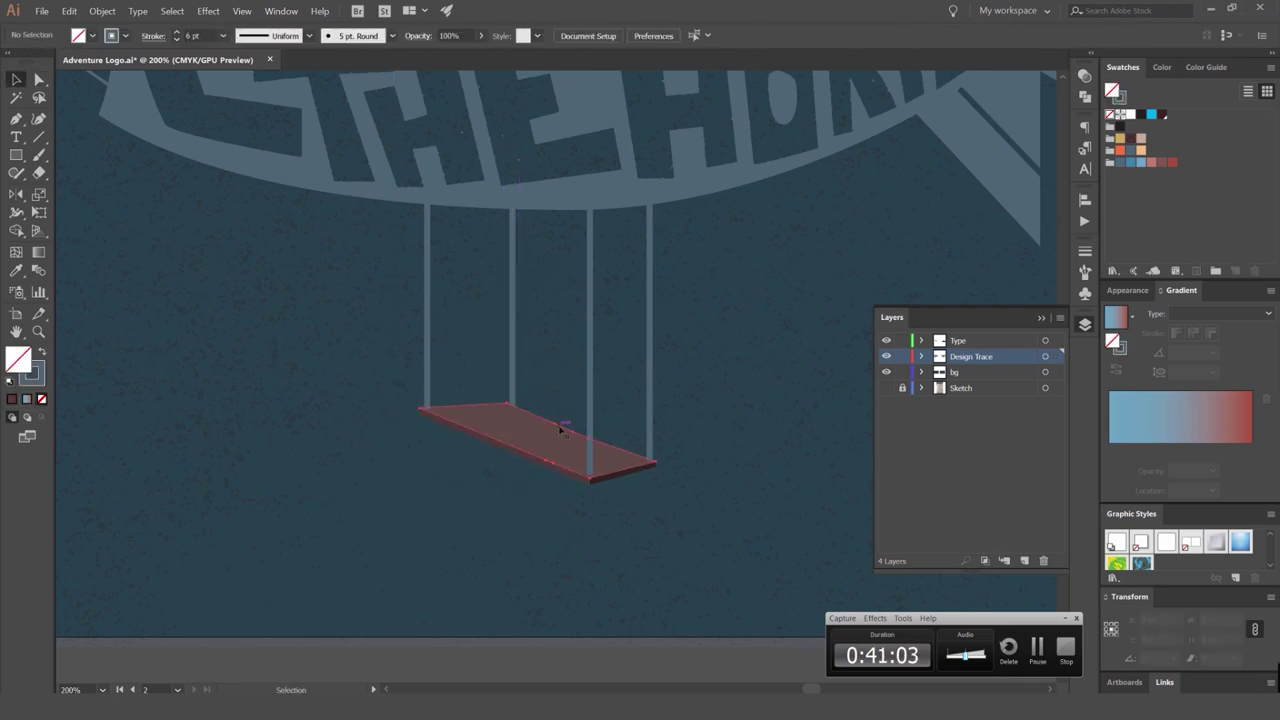
Recolour the top of the swing seat with the slate blue sampled from the balloon body using the Eyedropper.
left_click(562, 429)
key("i")
left_click(566, 198)
Try to recolour the ropes and seat edges together with the slate blue sampled from the seat's top, and undo the change.
left_click_drag(518, 509, 664, 446)
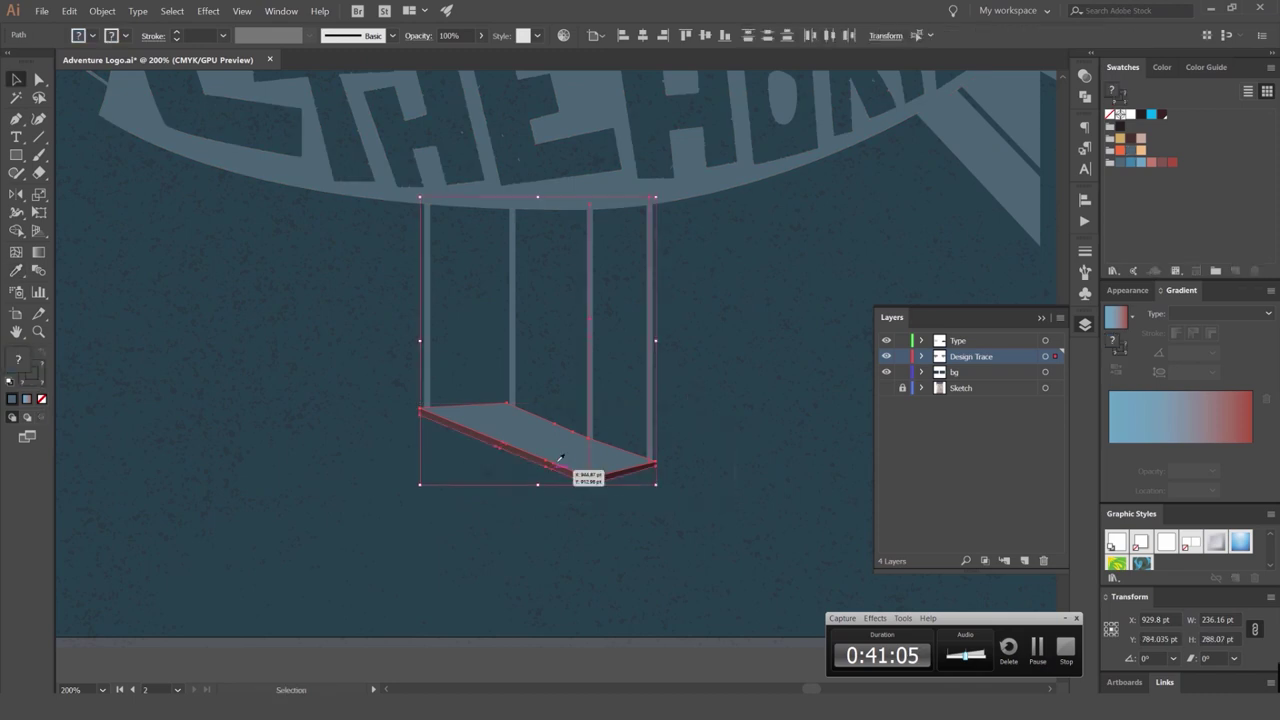
key("i")
left_click(565, 450)
key("v")
left_click(719, 380)
scroll(718, 335, "down", 1)
key("ctrl+z")
left_click(711, 323)
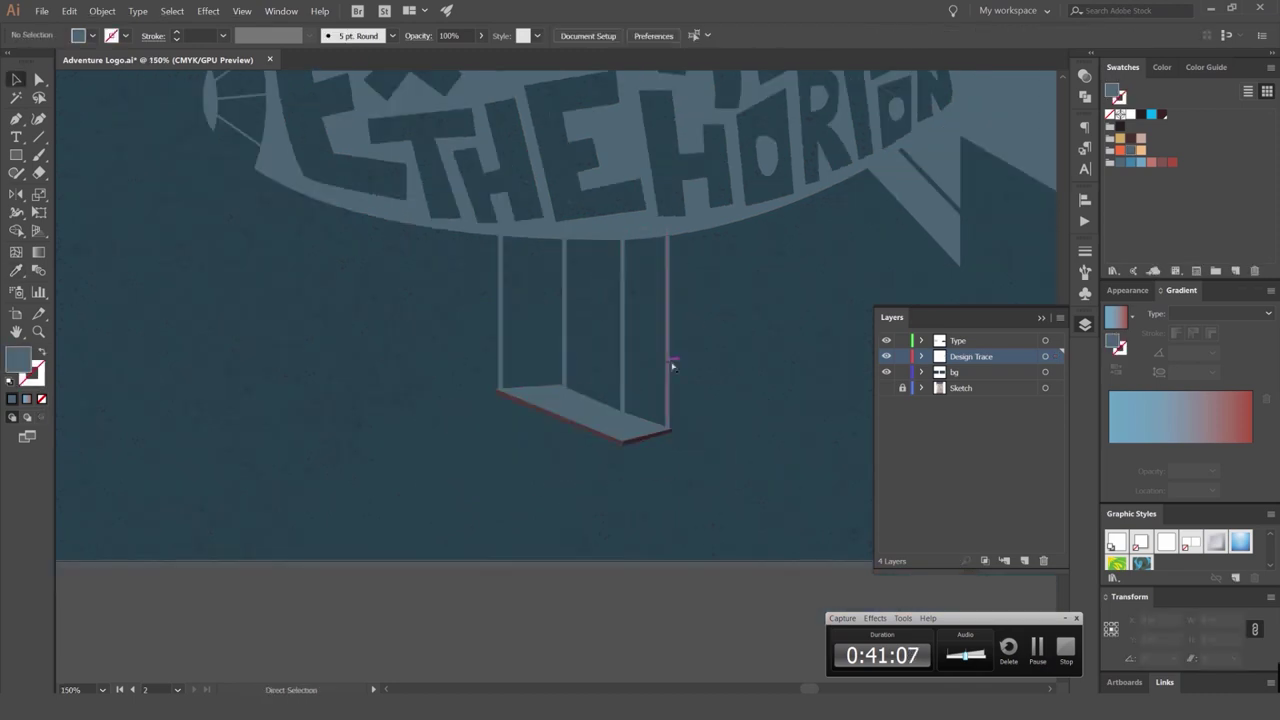
left_click(669, 363)
left_click(755, 363)
key("ctrl+z")
left_click(714, 435)
scroll(622, 447, "up", 1)
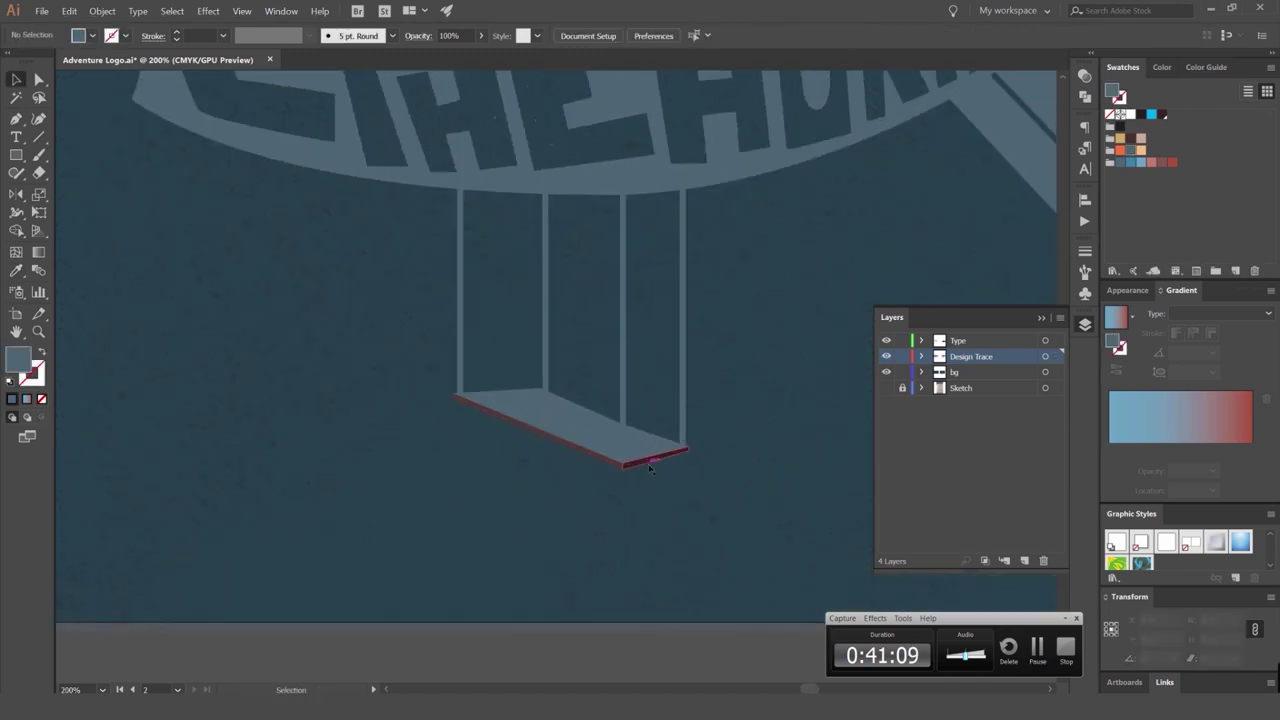
Recolour the two dark red edges of the swing seat with the slate blue sampled from its top using the Eyedropper.
left_click(645, 460)
left_click(586, 455, "shift")
key("i")
left_click(586, 423)
key("v")
left_click(738, 361)
scroll(738, 320, "down", 5)
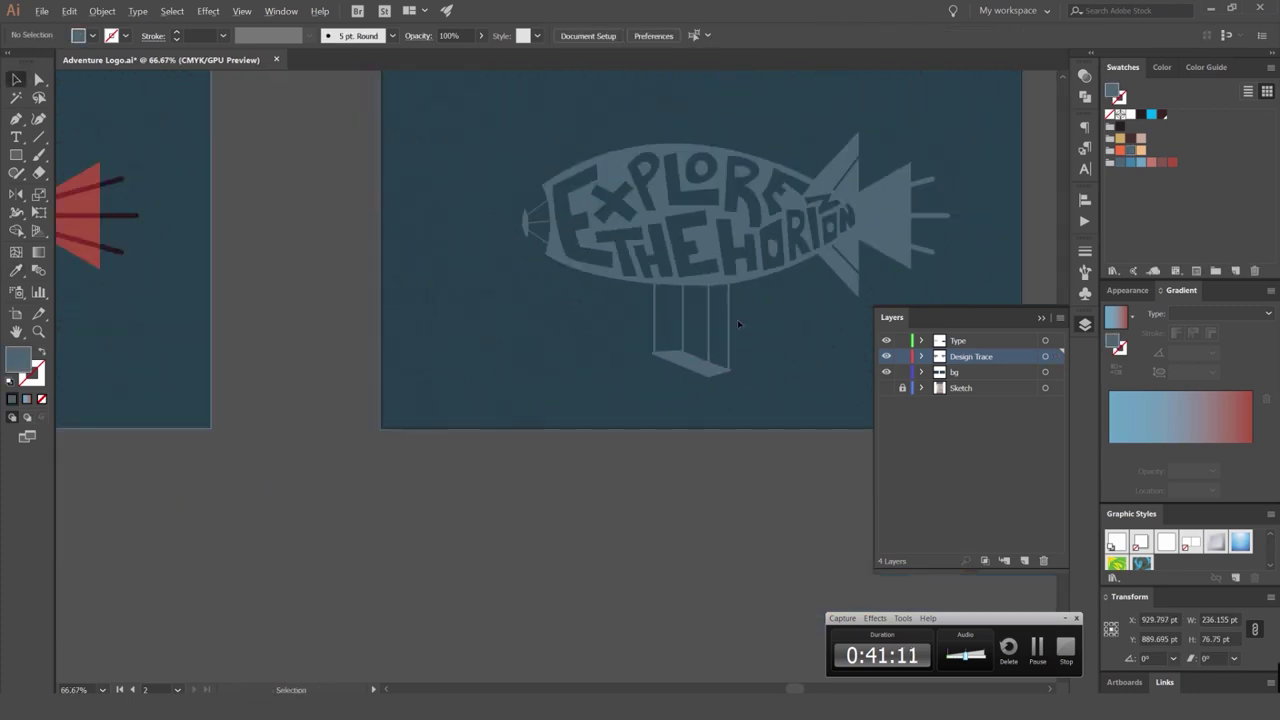
Examine the simplified airship and its empty swing on the second artboard, close up and as a whole.
scroll(741, 322, "up", 2)
key("a")
left_click_drag(738, 345, 378, 373)
scroll(650, 370, "up", 1)
left_click(760, 357)
scroll(760, 357, "down", 3)
key("v")
left_click_drag(626, 254, 336, 374)
scroll(336, 375, "up", 3)
left_click(340, 378)
Try filling the whole airship on the second artboard with white, and undo the change.
left_click_drag(668, 408, 463, 522)
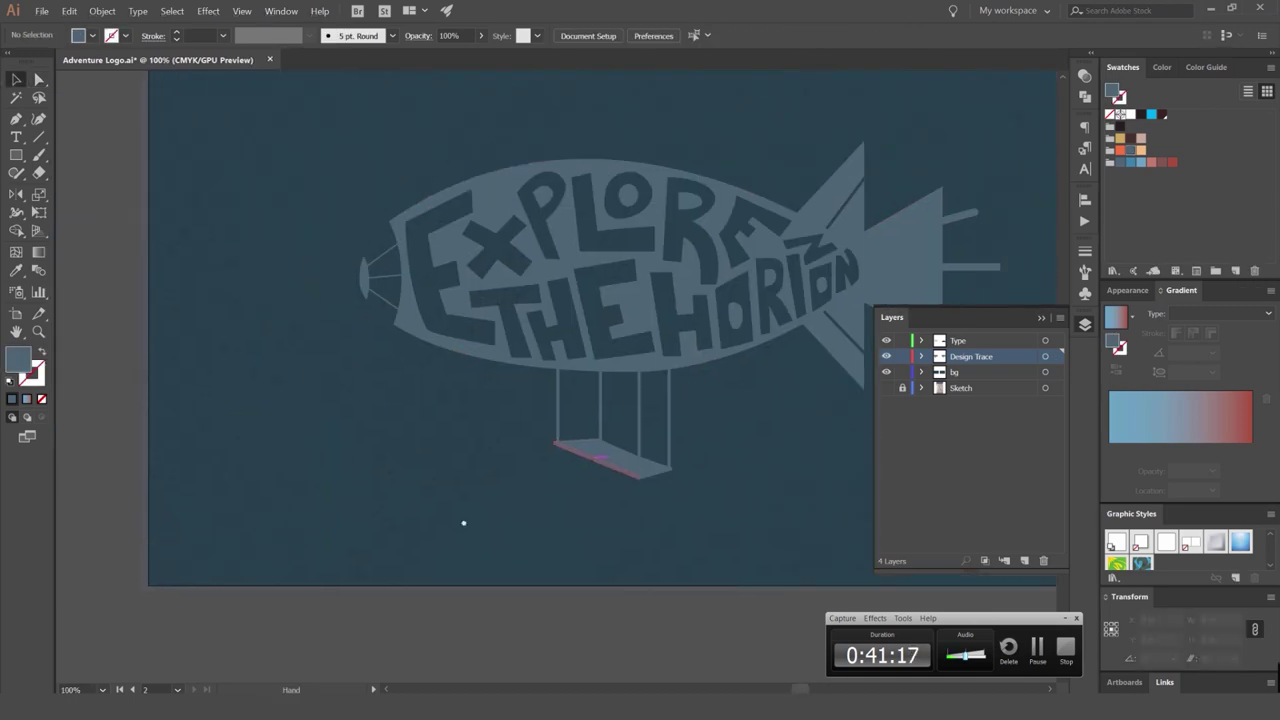
scroll(463, 515, "down", 1)
left_click(515, 438)
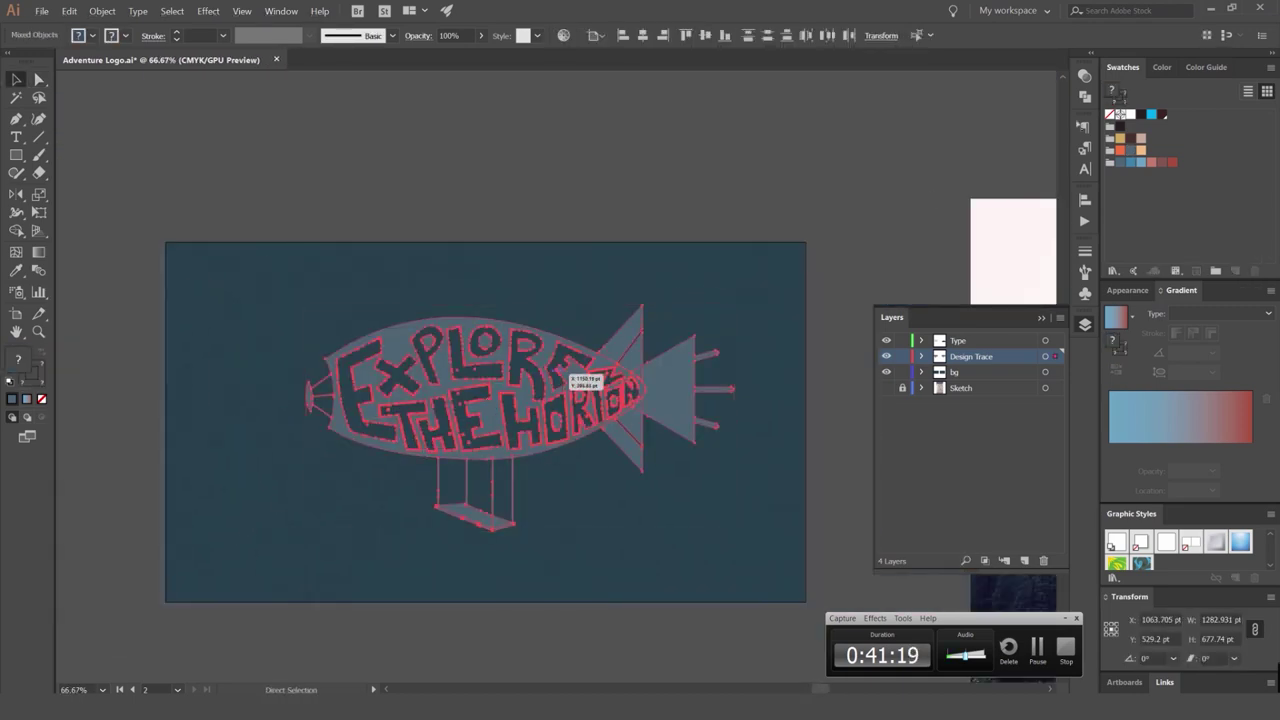
key("a")
left_click(1125, 117)
key("v")
left_click(744, 160)
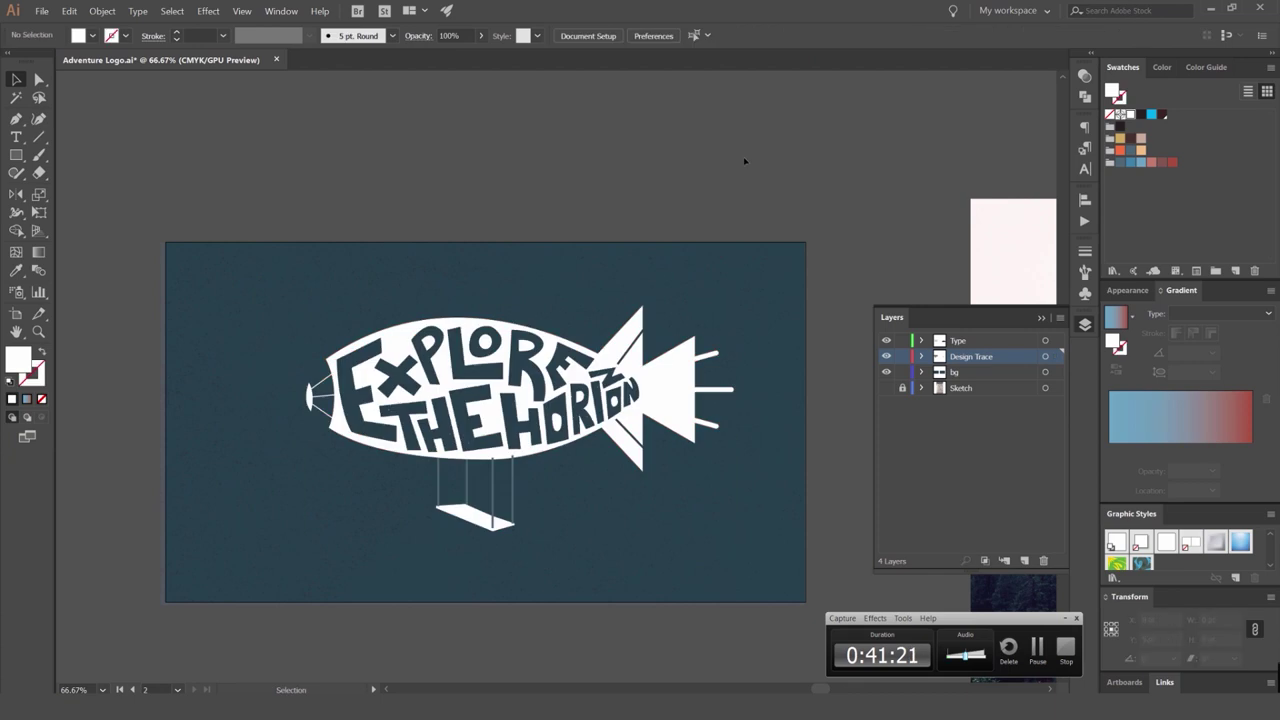
key("ctrl+z")
Expand the four swing ropes beneath the airship from strokes into filled shapes.
scroll(475, 481, "up", 2)
key("a")
left_click(327, 473)
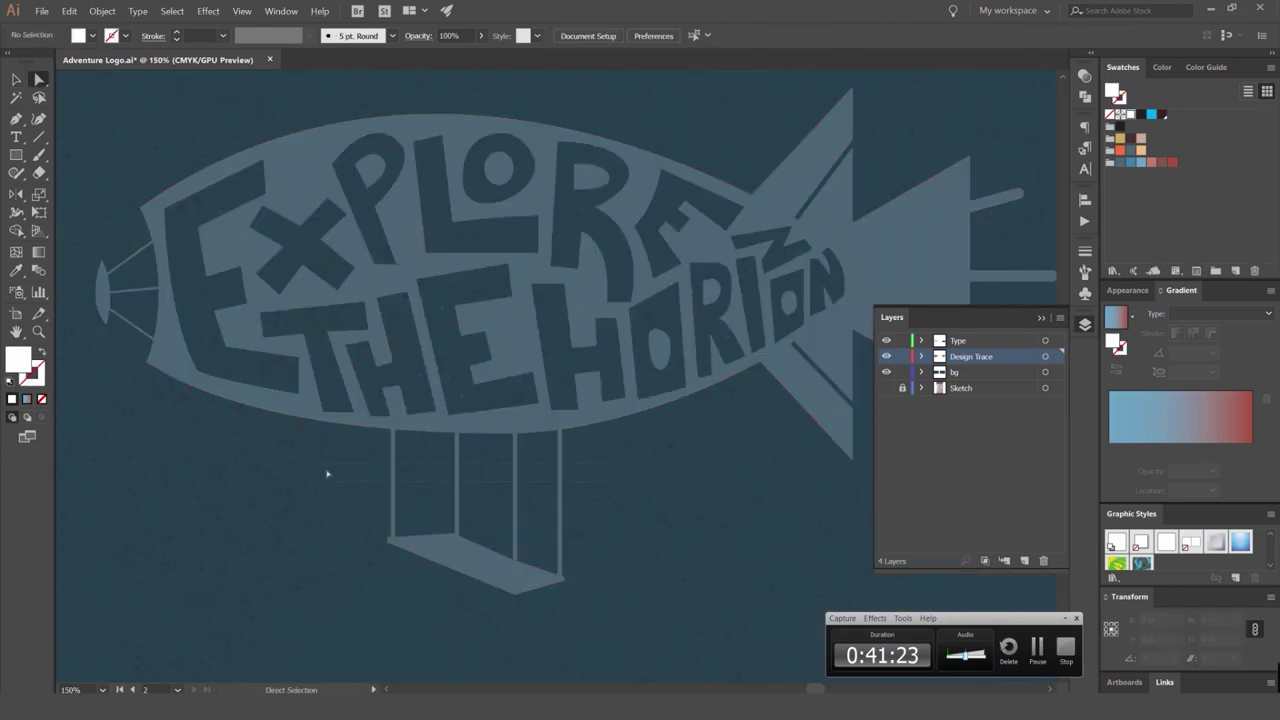
left_click_drag(606, 463, 327, 473)
scroll(395, 473, "up", 2)
left_click_drag(869, 295, 797, 226)
left_click(1041, 318)
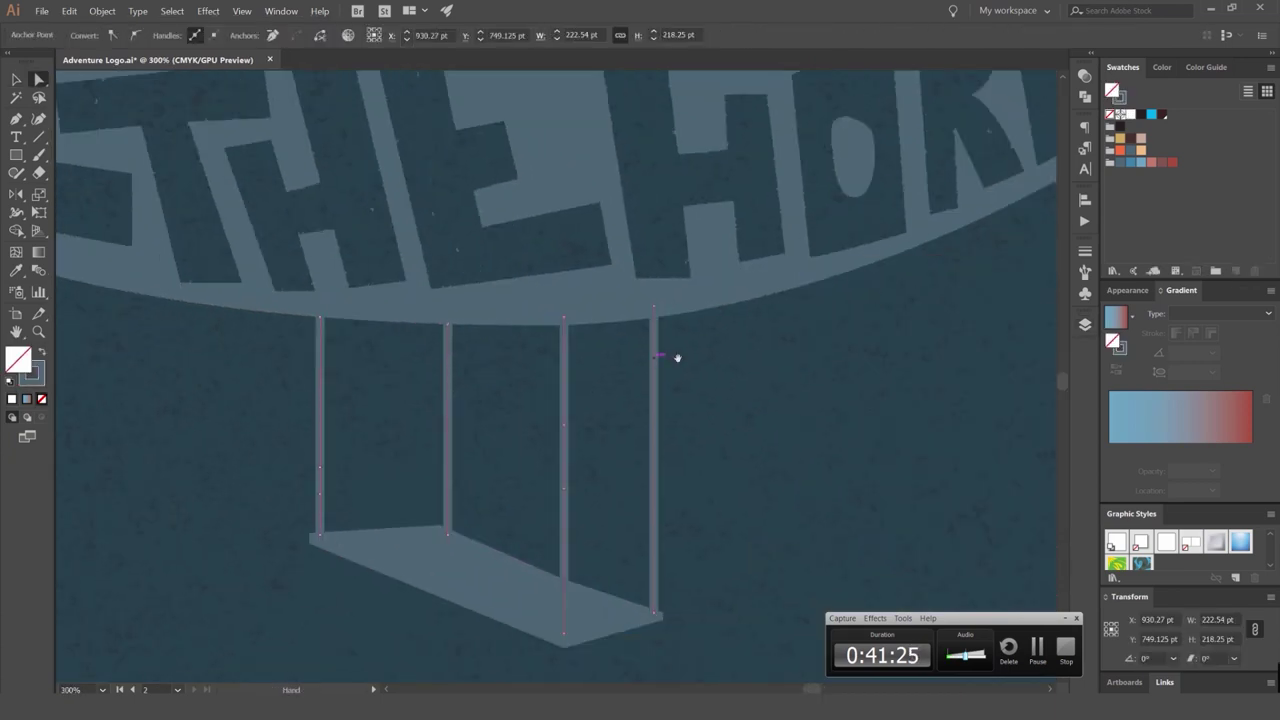
left_click_drag(677, 358, 719, 316)
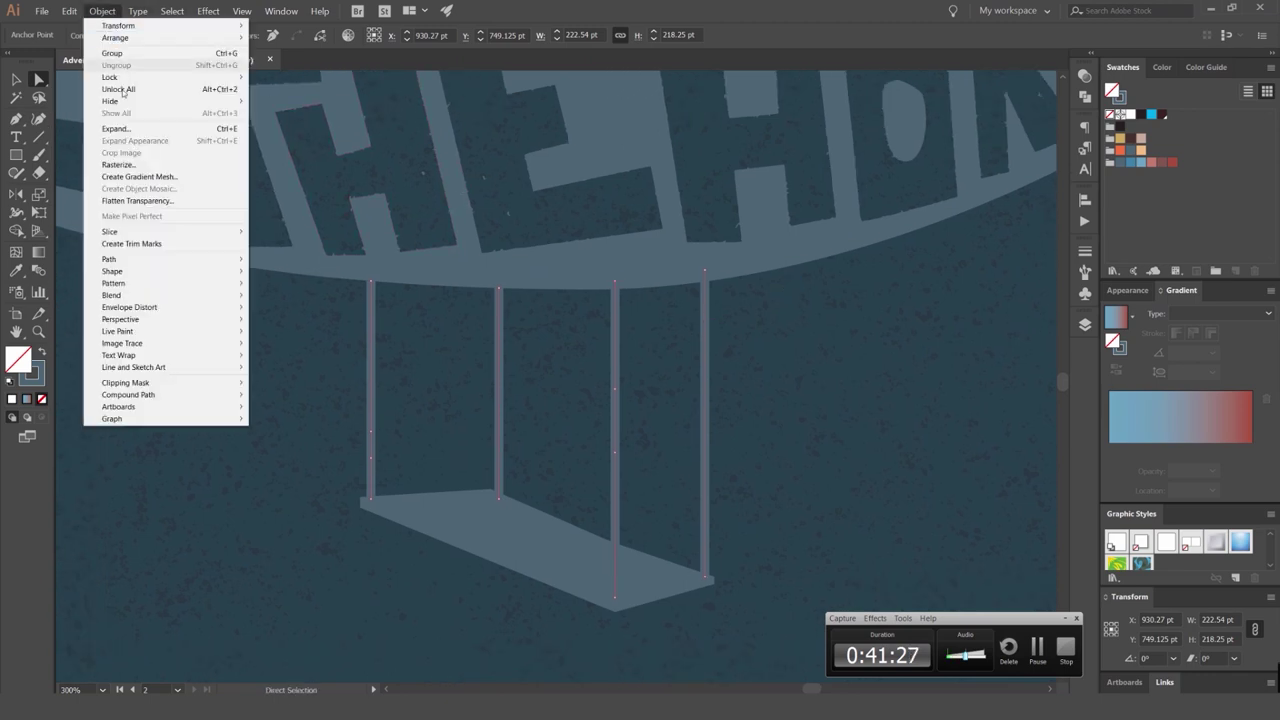
left_click(130, 128)
left_click(860, 419)
Expand all of the airship's artwork on the second artboard, undoing any test move.
key("ctrl+minus")
key("ctrl+minus")
key("ctrl+minus")
key("ctrl+minus")
key("ctrl+minus")
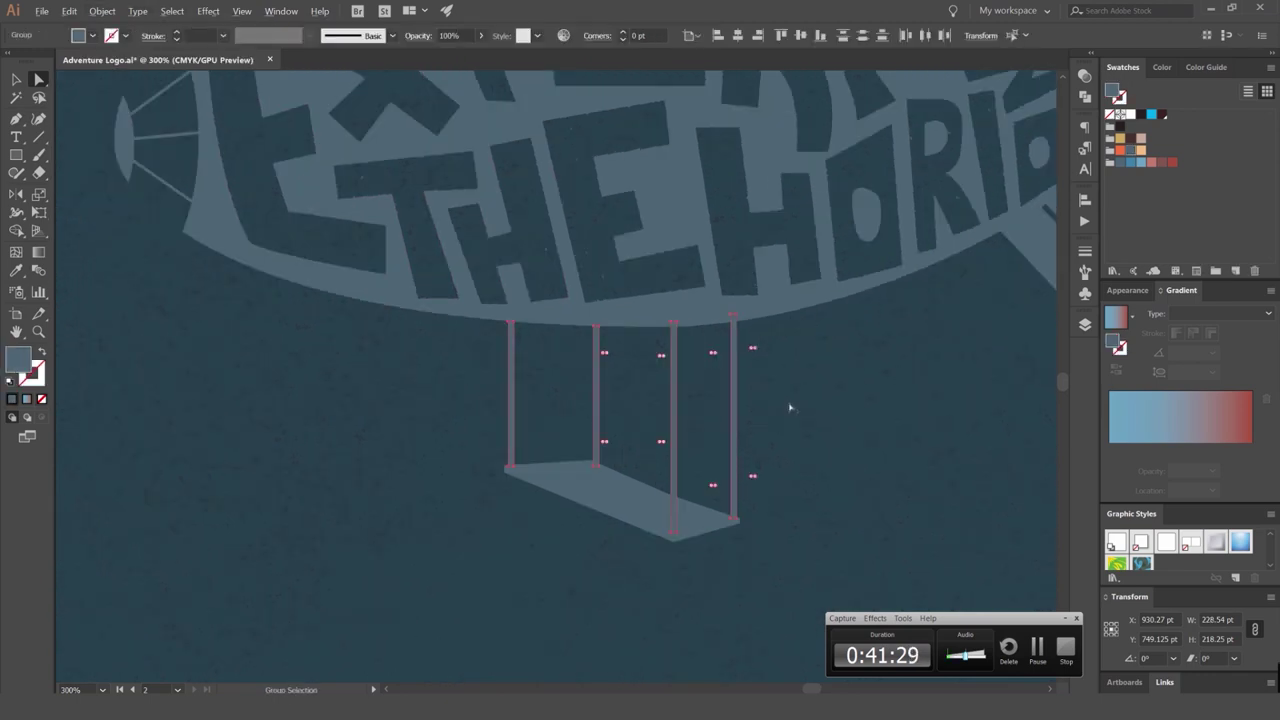
key("v")
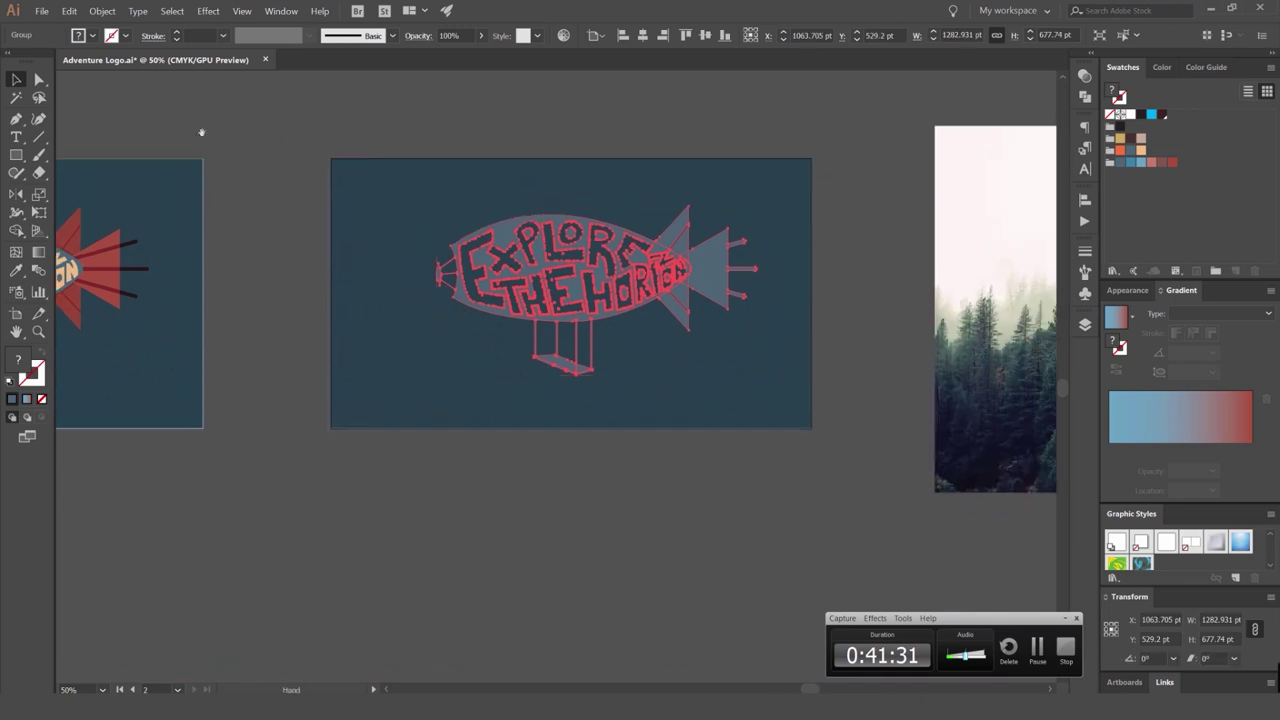
left_click(102, 11)
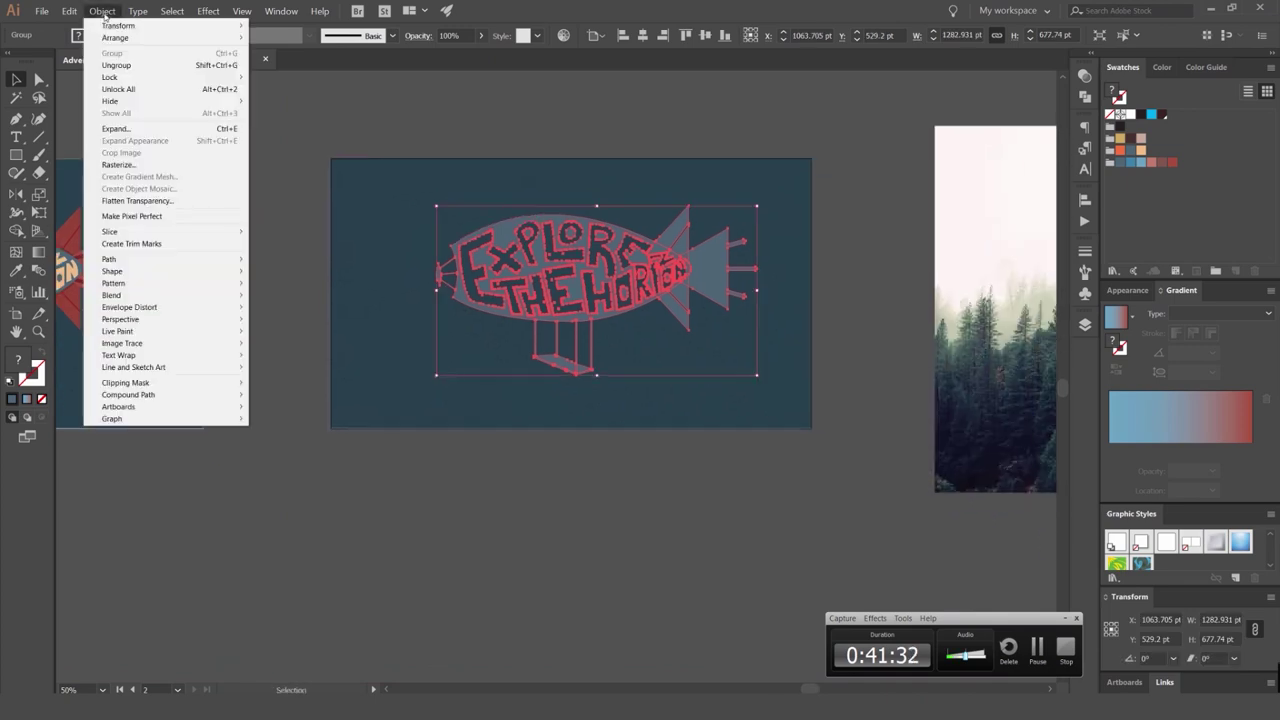
left_click(133, 131)
left_click(648, 350)
left_click_drag(620, 306, 606, 468)
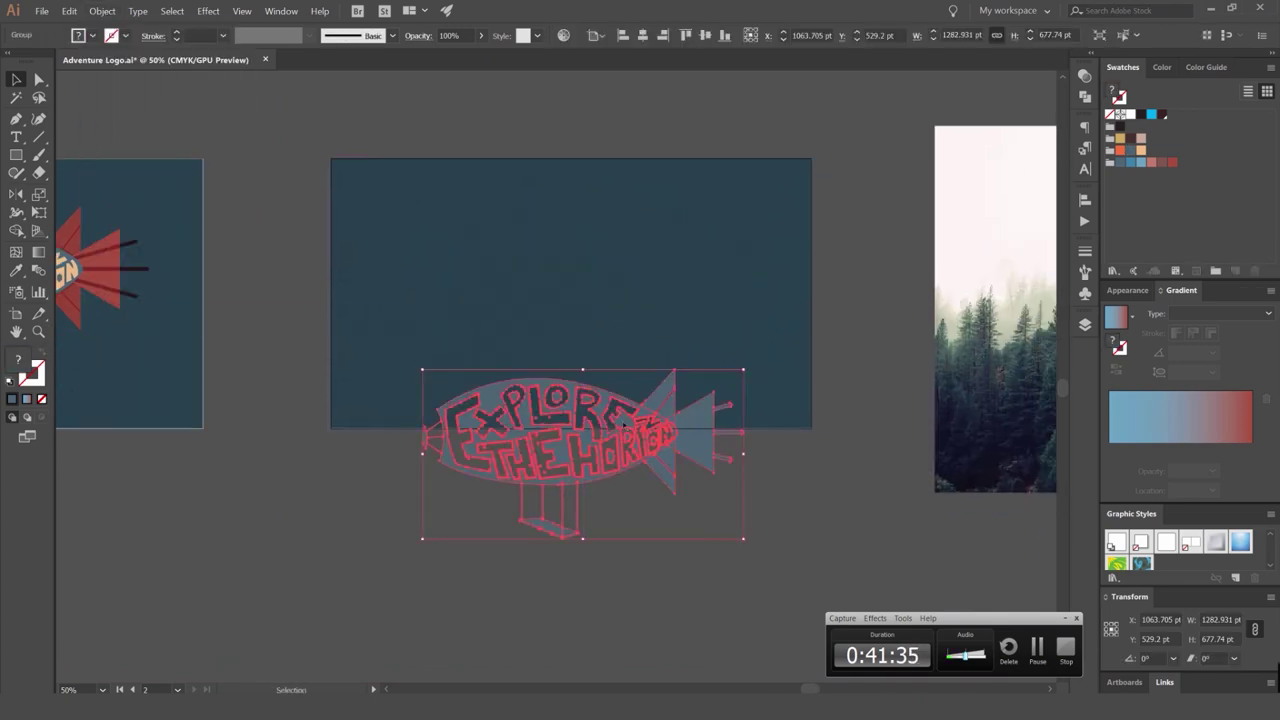
key("ctrl+z")
Unite the airship's body, tail and swing shapes with the Pathfinder and inspect the lettering near the tail.
left_click(671, 393)
left_click(593, 290)
key("ctrl+1")
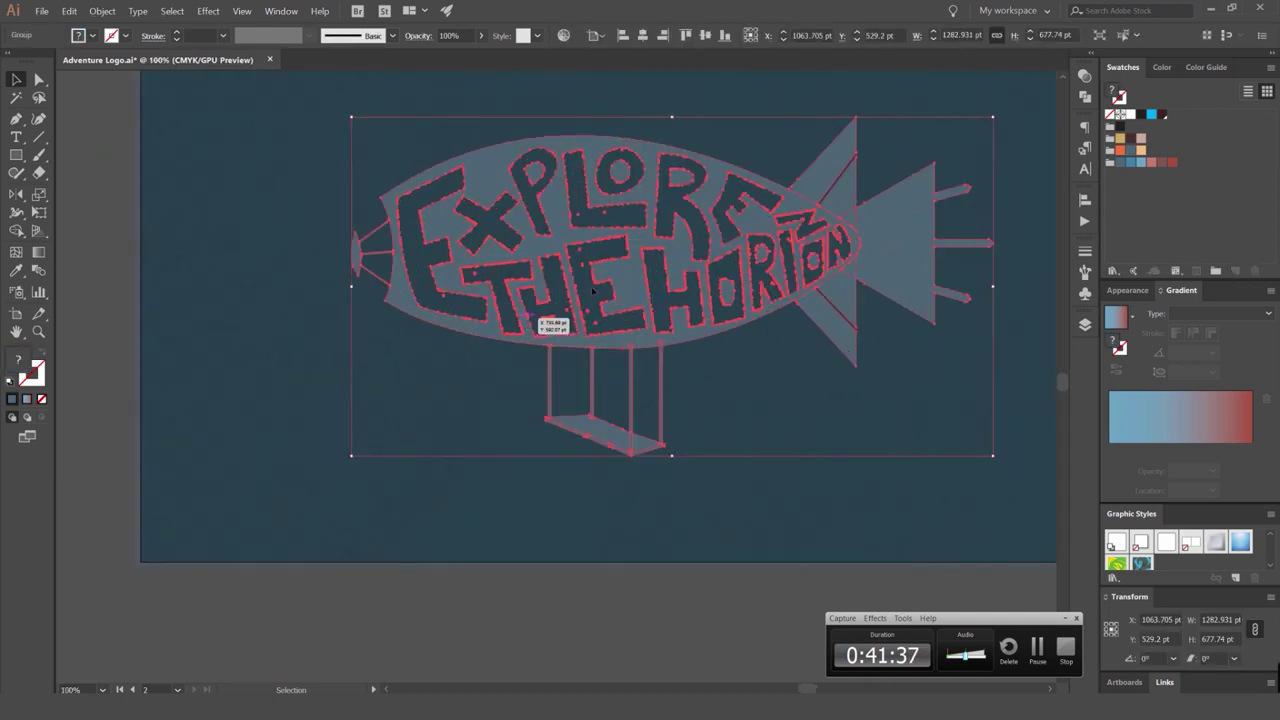
left_click(1085, 96)
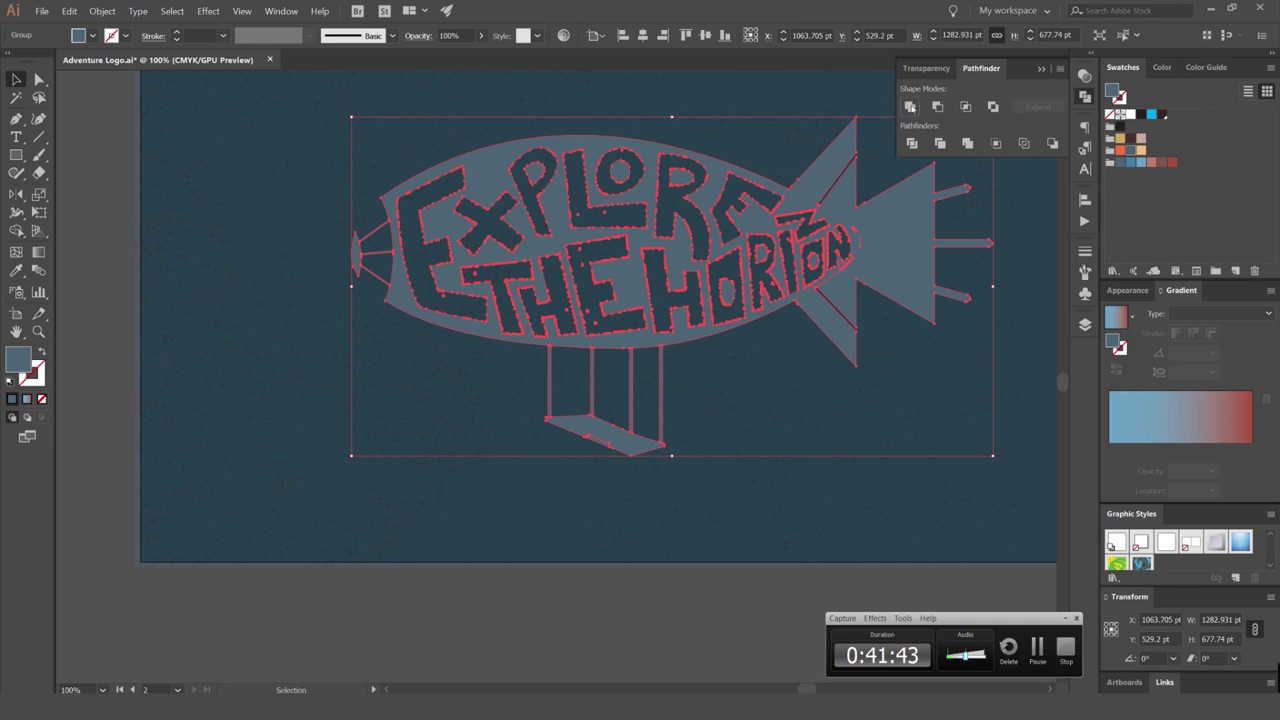
scroll(843, 232, "up", 3)
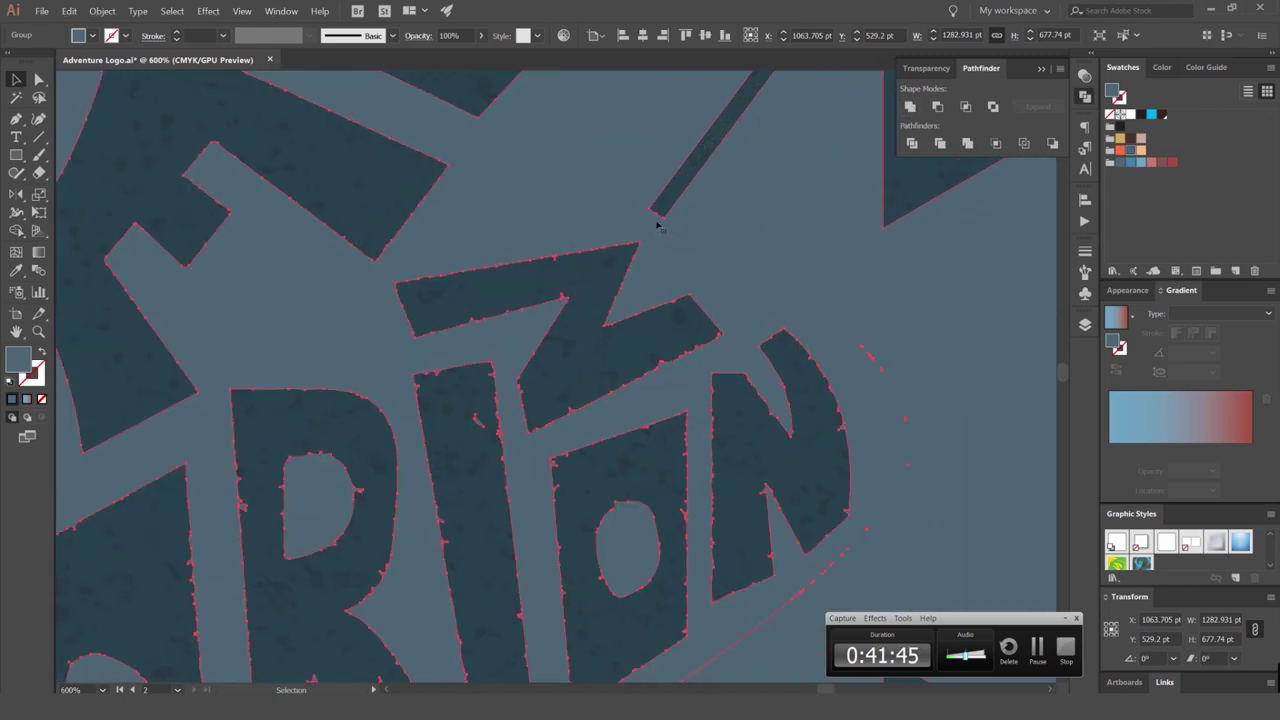
scroll(658, 226, "down", 10)
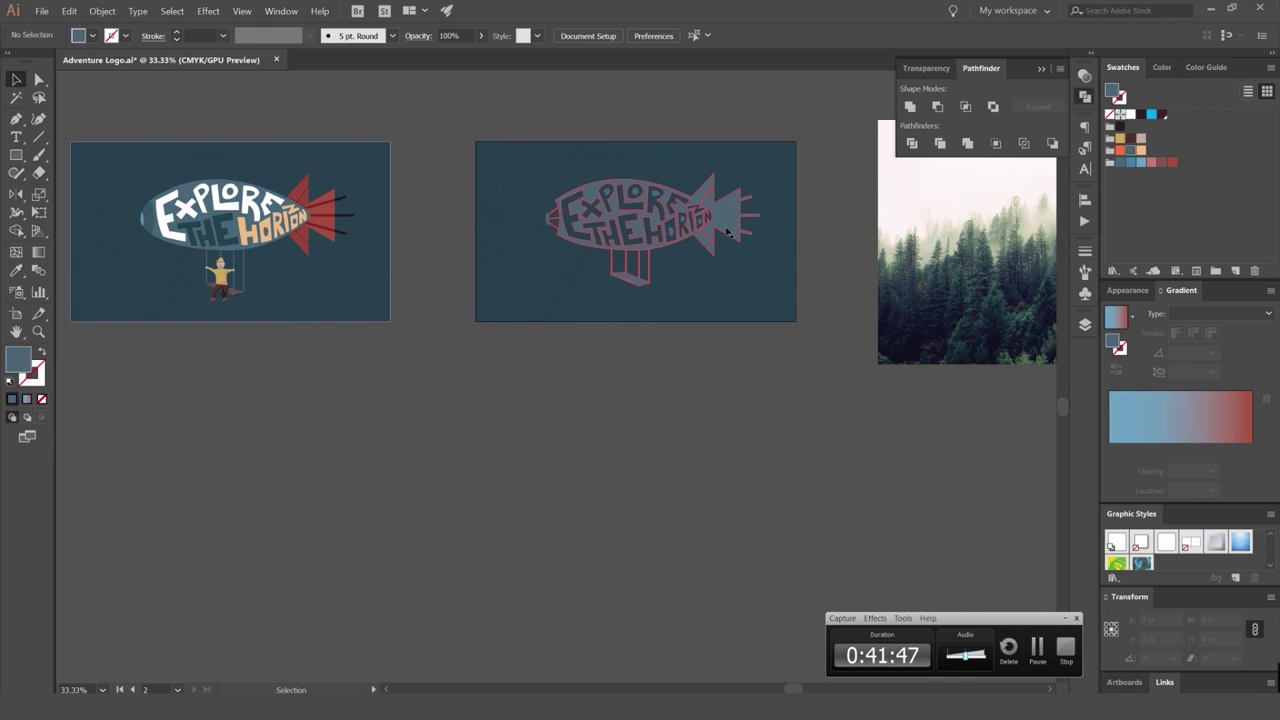
left_click_drag(705, 232, 655, 467)
left_click(880, 417)
key("ctrl+z")
Place a copy of the united airship over the misty forest photo and fill it with white.
scroll(646, 443, "right", 5)
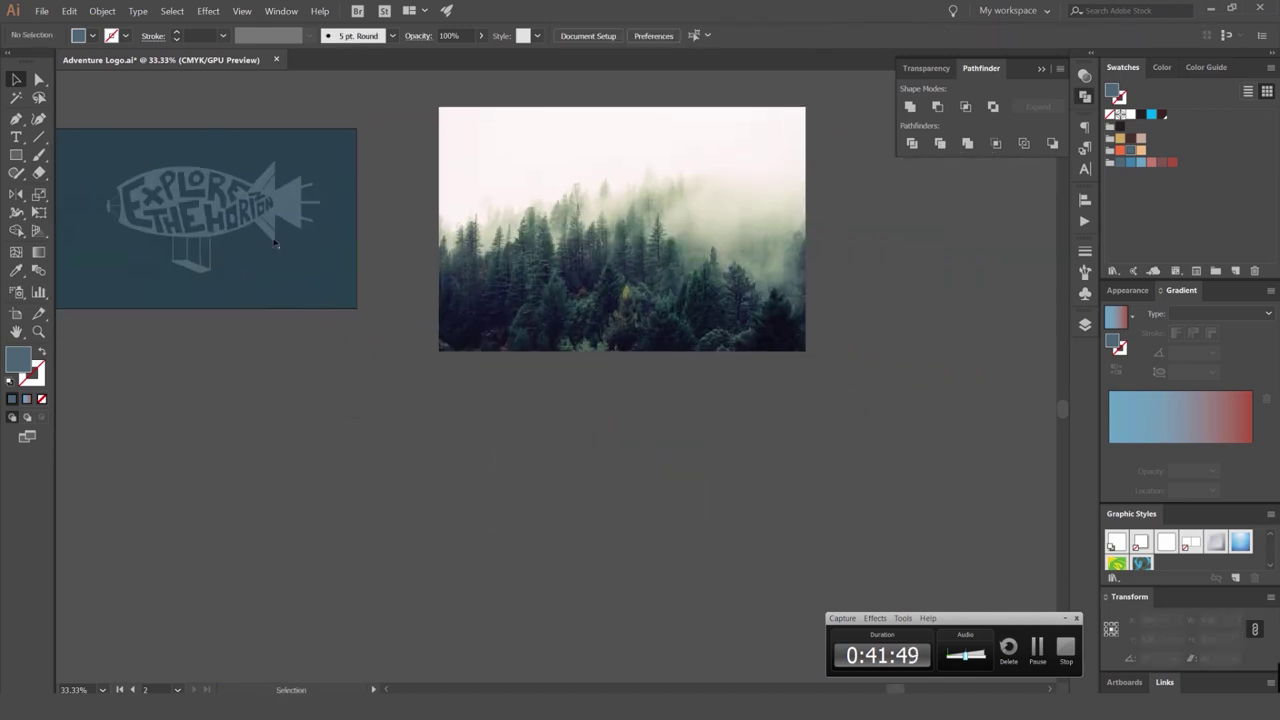
left_click_drag(245, 215, 664, 222)
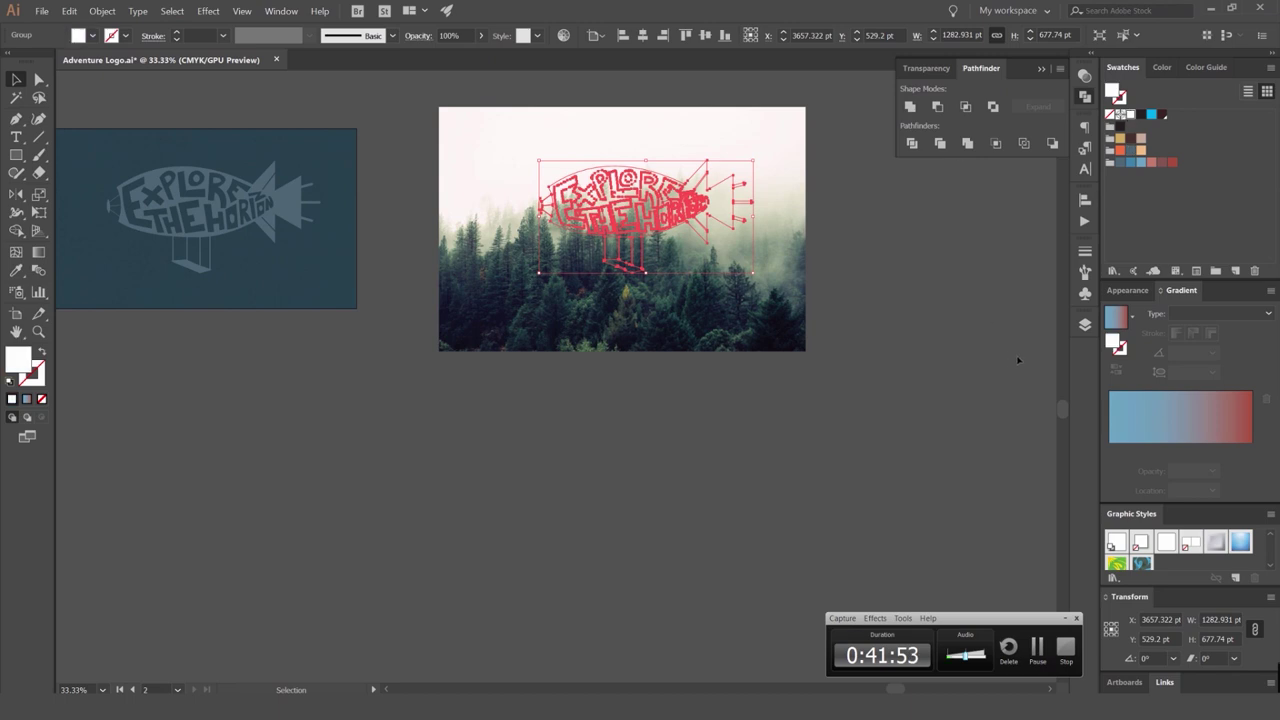
Move the misty forest photo into the Design Trace layer, behind the white airship, and lock it.
left_click(1084, 325)
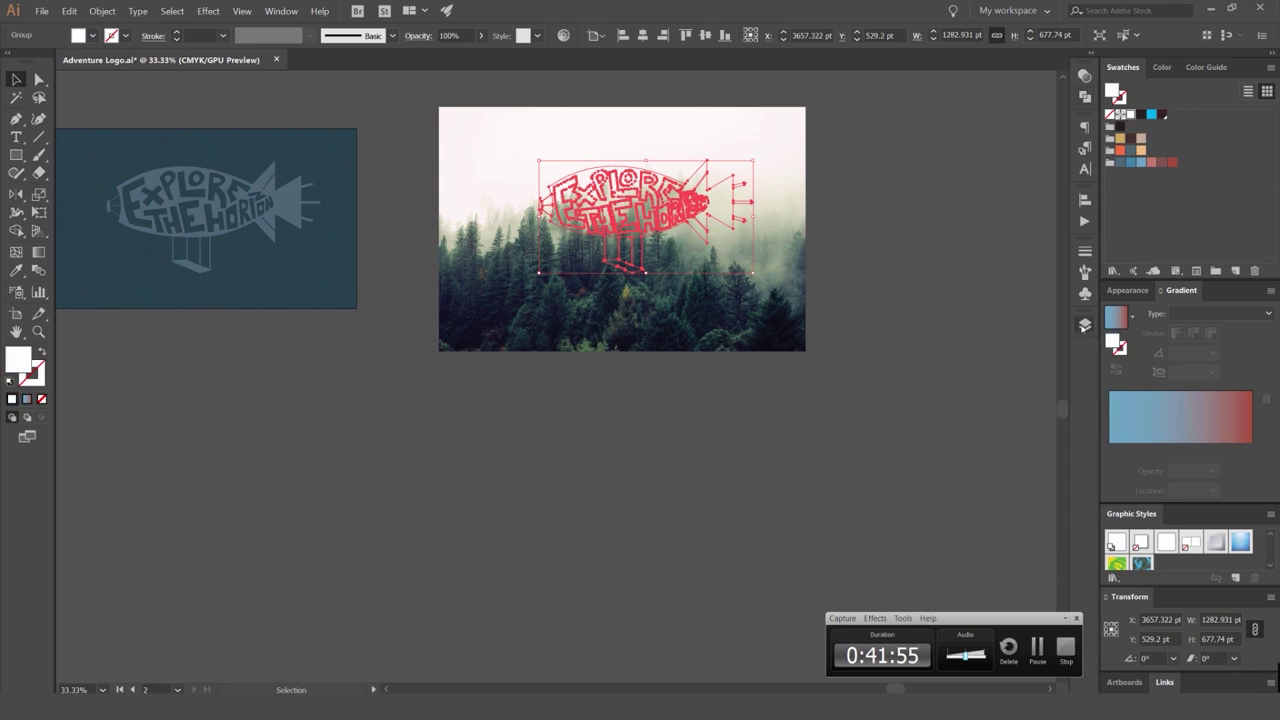
left_click(1085, 324)
left_click(1045, 341)
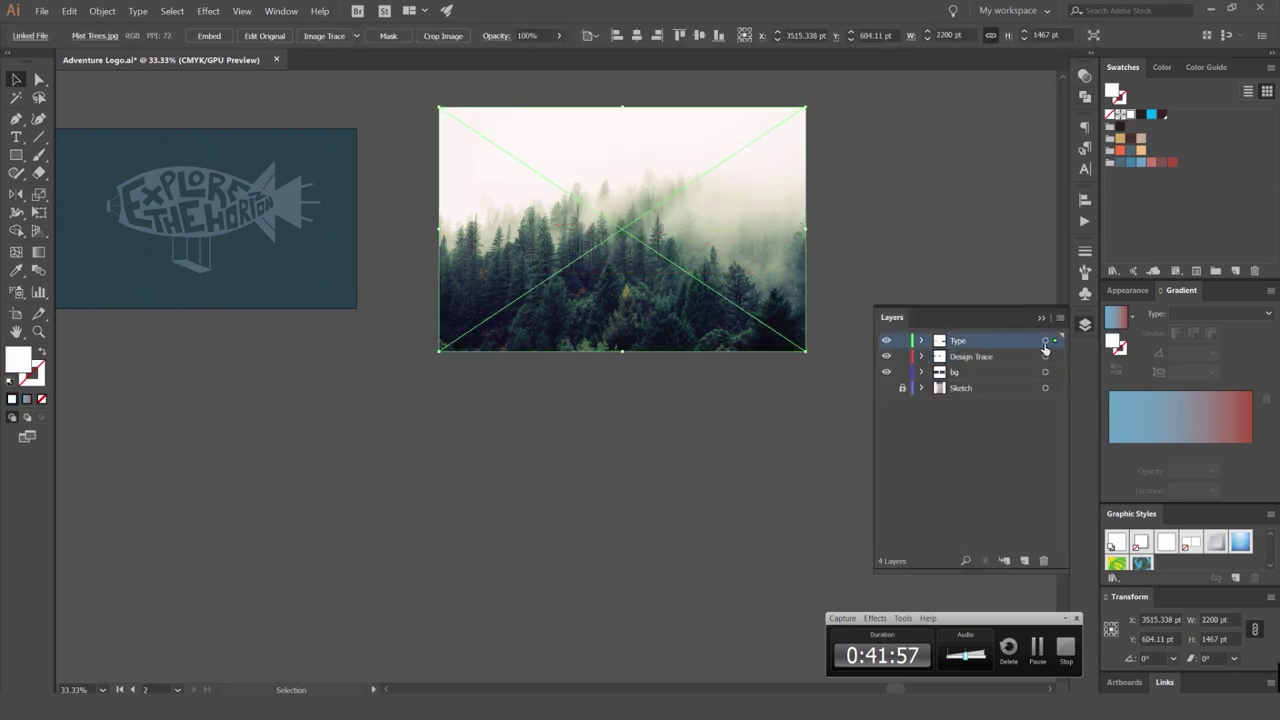
left_click_drag(1052, 367, 1054, 358)
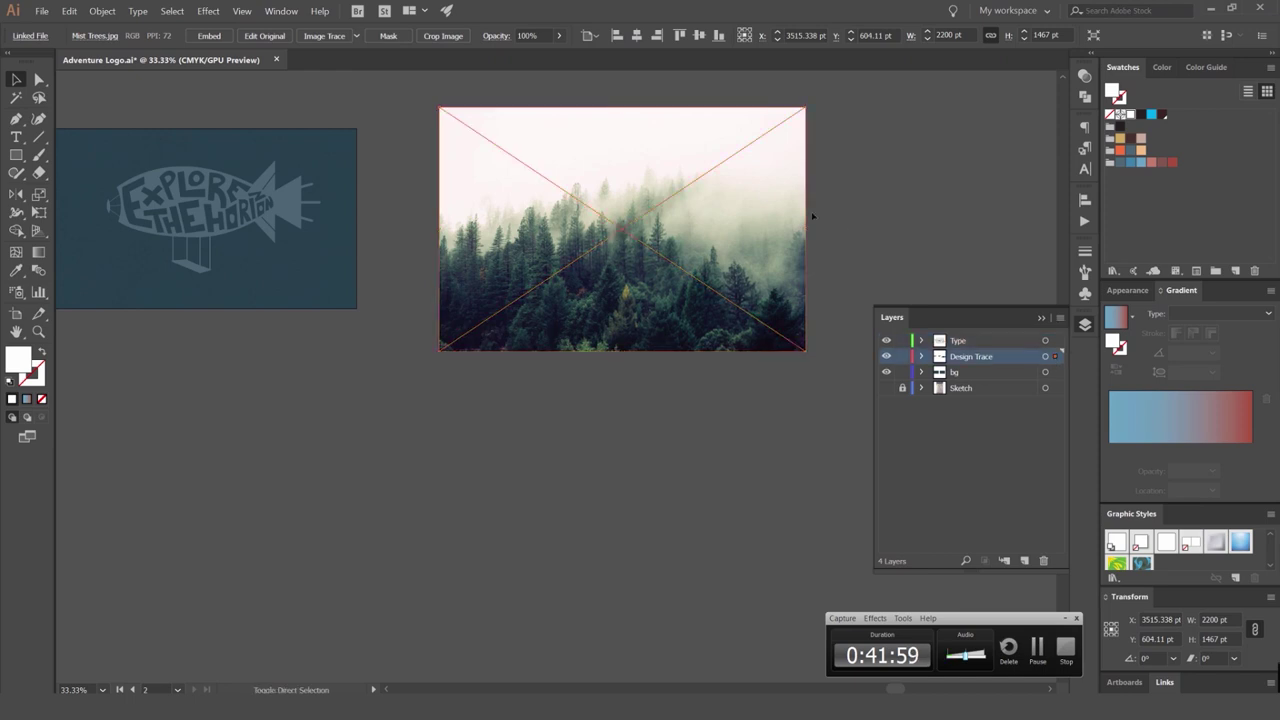
left_click(963, 264)
left_click(793, 271)
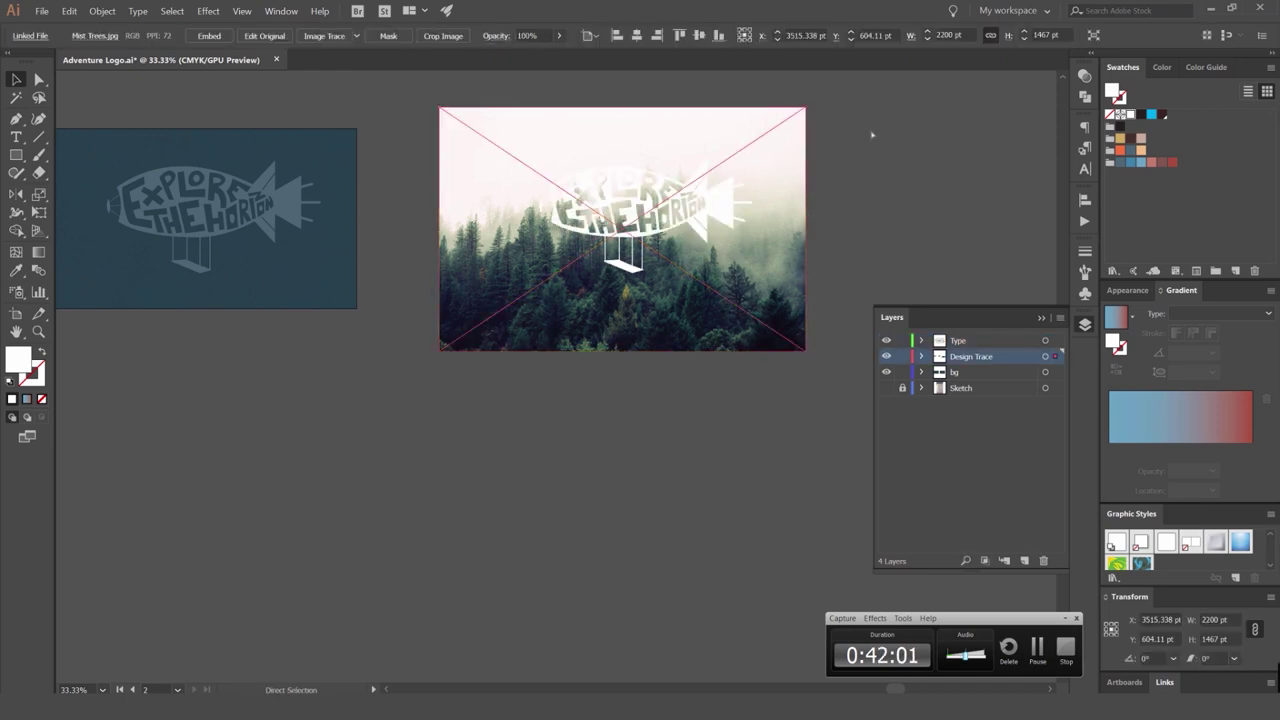
key("ctrl+2")
Reposition the white airship near the middle of the forest photo, over the tree line.
left_click_drag(871, 132, 498, 215)
scroll(642, 198, "up", 2)
left_click_drag(809, 162, 809, 222)
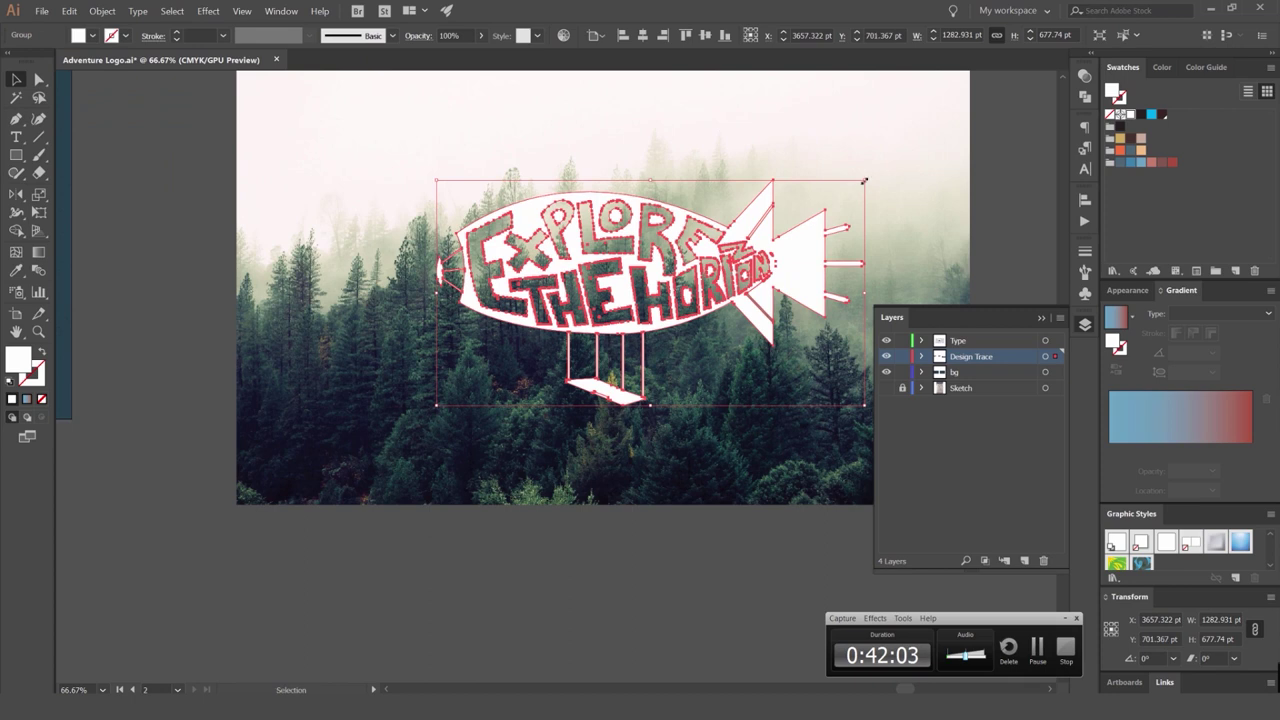
key("a")
key("ctrl+minus")
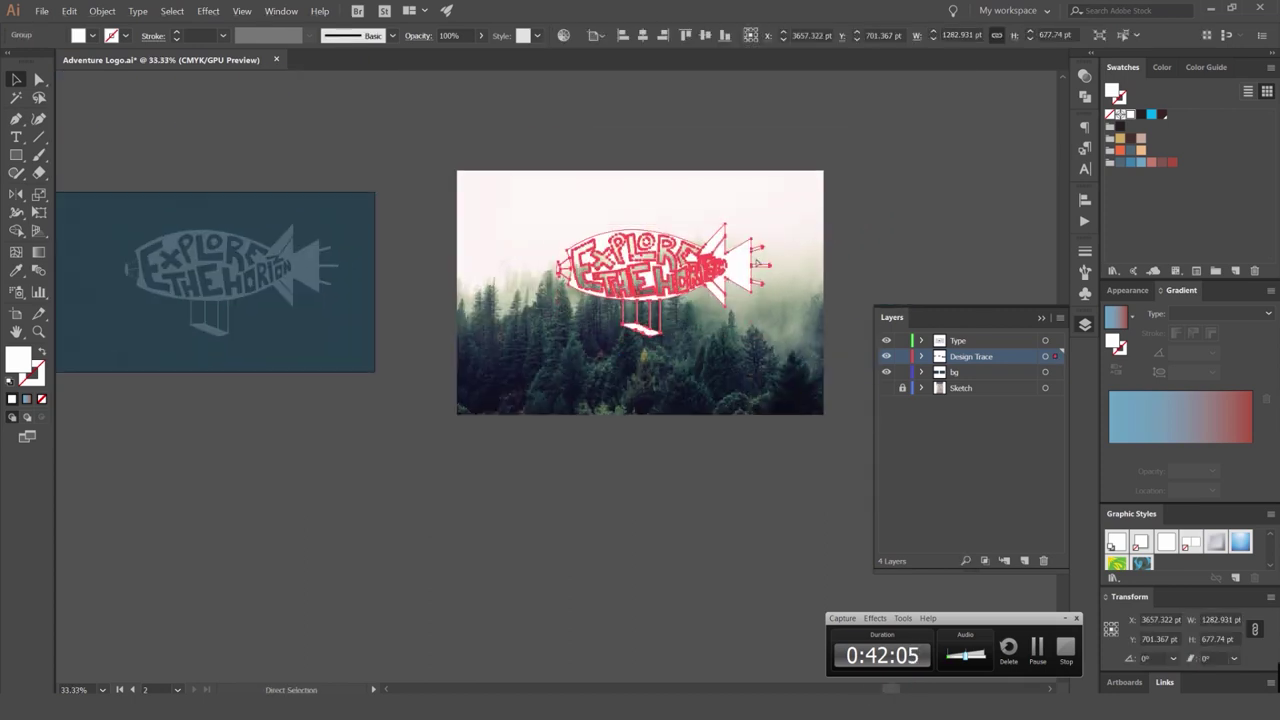
left_click_drag(741, 264, 727, 274)
left_click(890, 202)
scroll(890, 202, "down", 2)
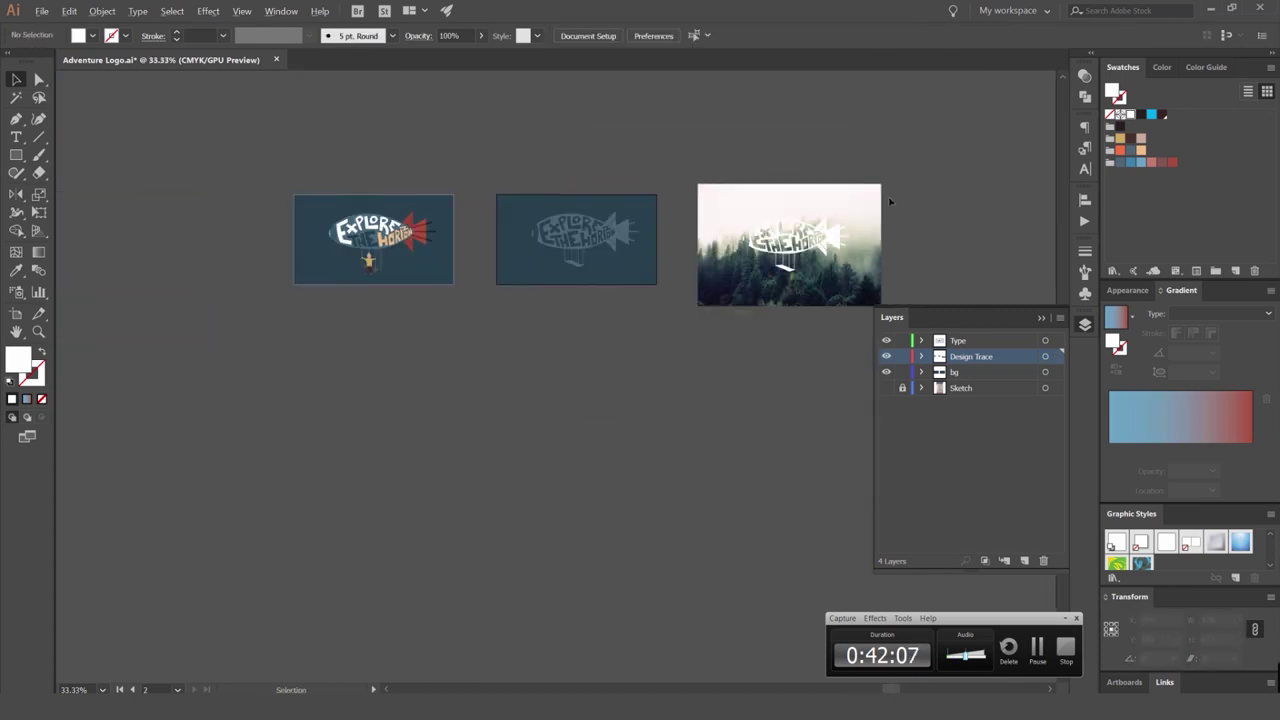
Recolour the airship on the forest photo with the near-black swatch.
scroll(830, 236, "up", 3)
left_click(798, 281)
left_click(1120, 127)
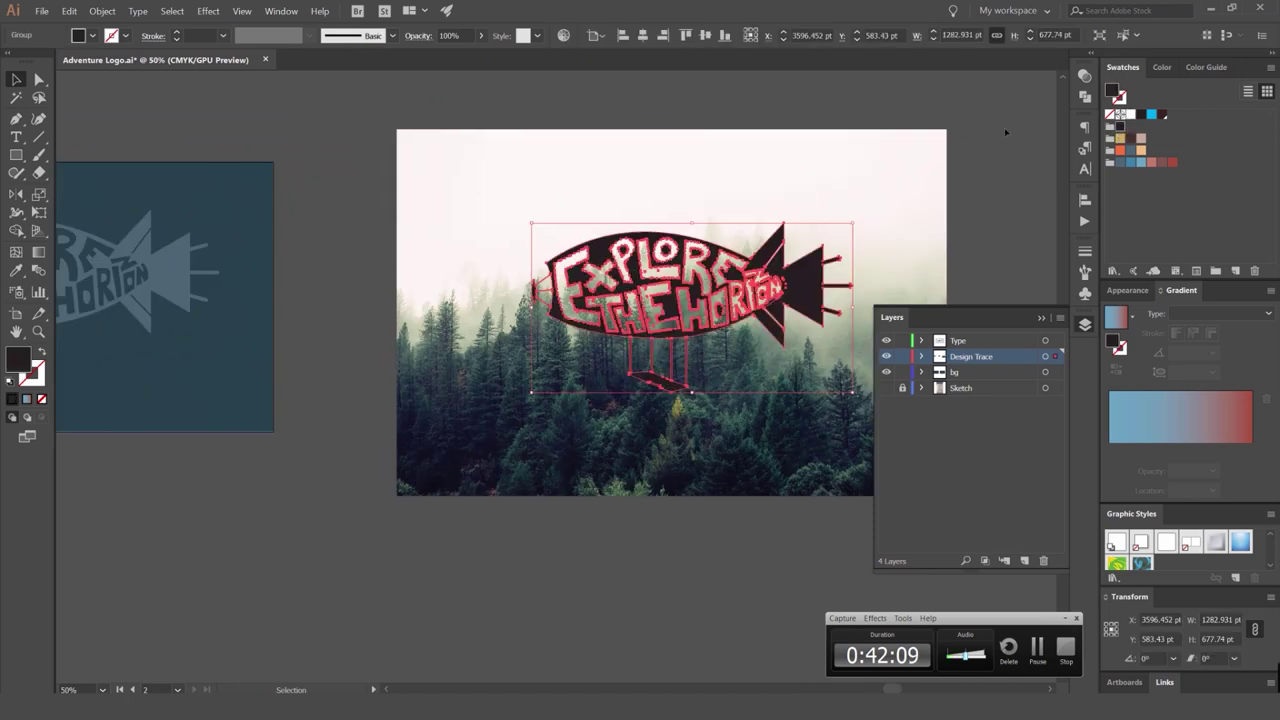
left_click(976, 144)
Recolour the airship on the forest photo with the slate blue swatch and compare it with the artboard versions.
left_click_drag(931, 160, 790, 233)
left_click(750, 290)
left_click(1130, 150)
left_click(962, 158)
scroll(923, 200, "down", 3)
scroll(733, 263, "up", 3)
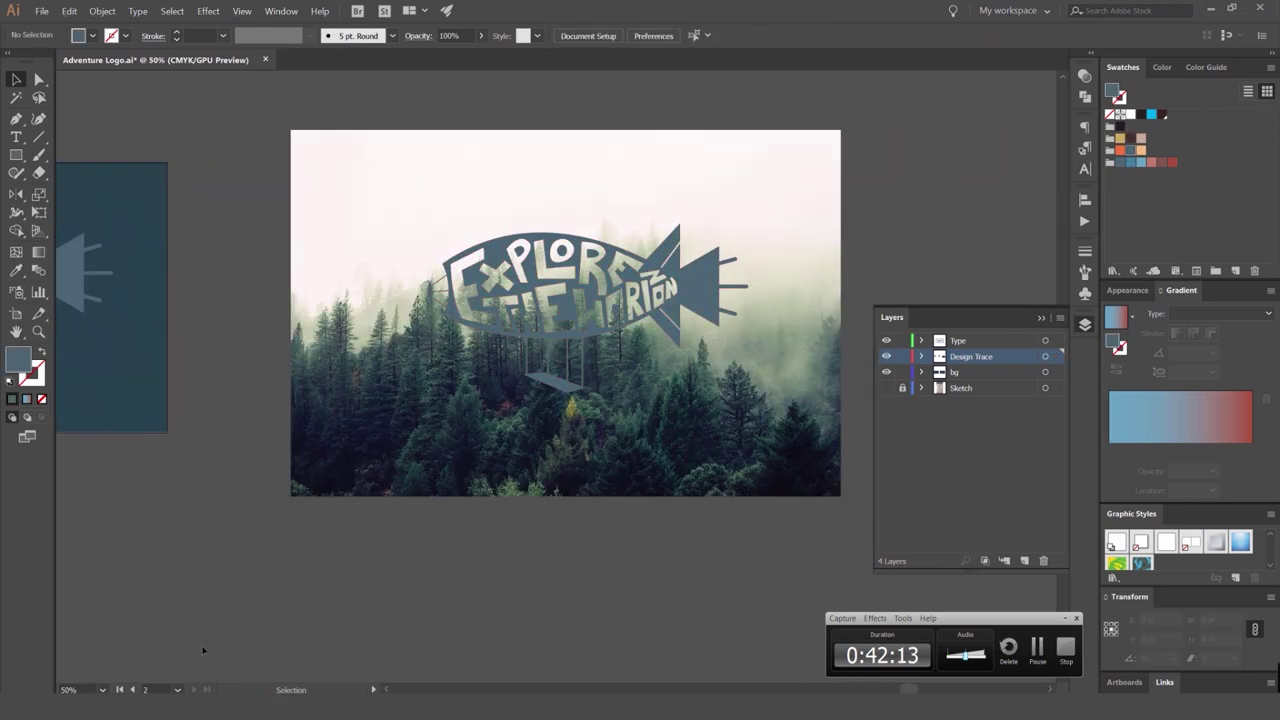
Switch to File Explorer and bring the mountain-10 photo from "Mountains and forests" into Illustrator, below the forest photo.
key("alt+Tab")
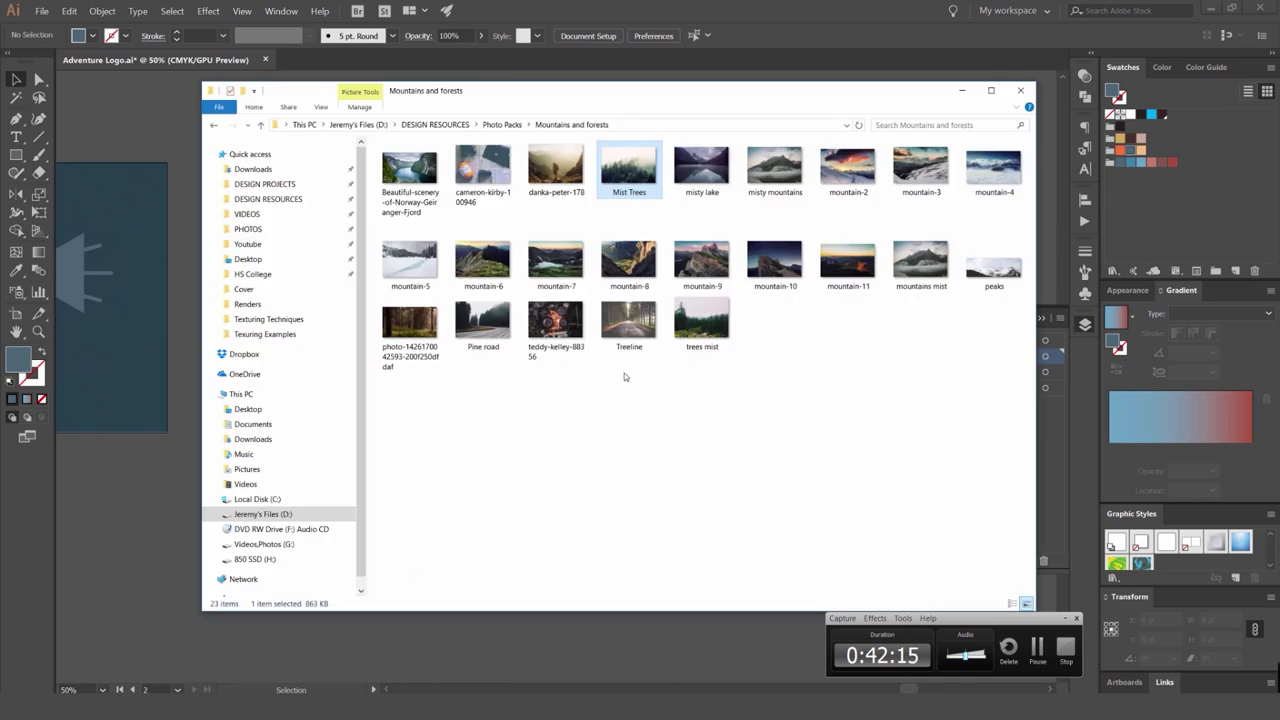
left_click(921, 262)
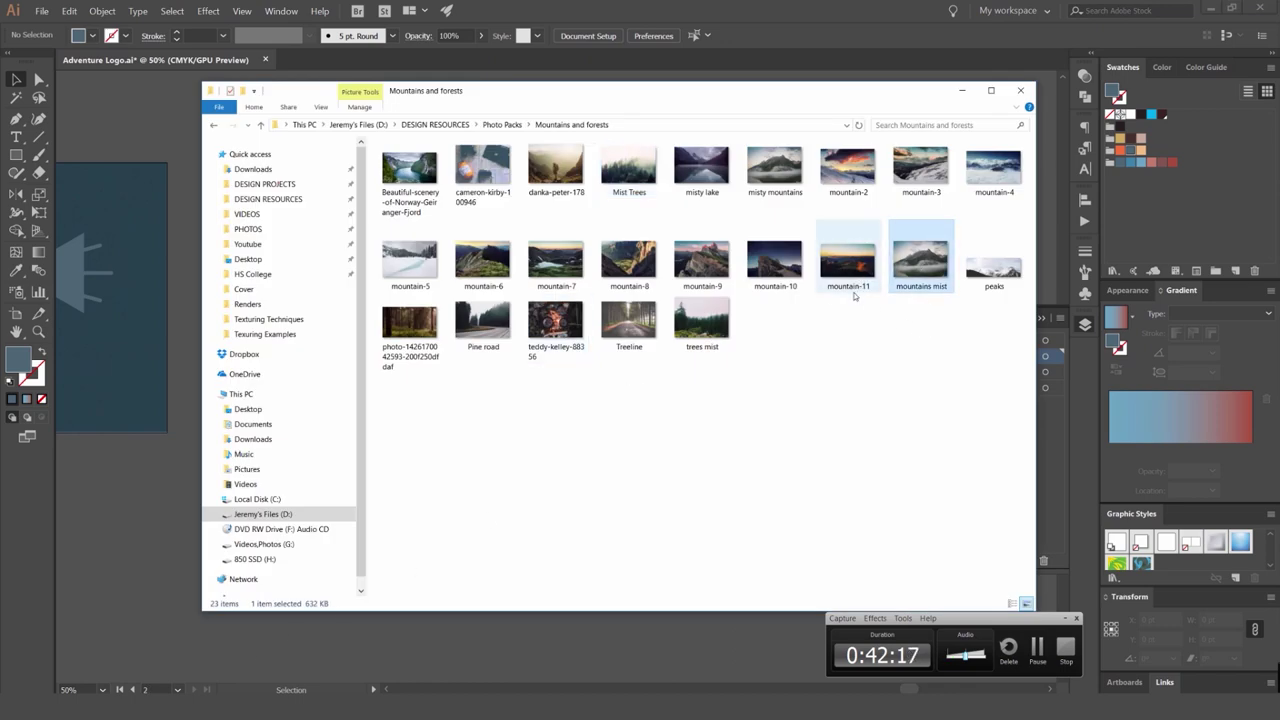
left_click(775, 287)
left_click_drag(645, 300, 190, 500)
left_click_drag(325, 464, 722, 317)
left_click_drag(722, 317, 418, 363)
key("ctrl+minus")
left_click_drag(650, 360, 616, 163)
left_click_drag(618, 182, 512, 403)
Move the airship from the forest photo onto the starry mountain photo, using a white fill.
left_click_drag(792, 308, 795, 306)
left_click_drag(488, 205, 486, 430)
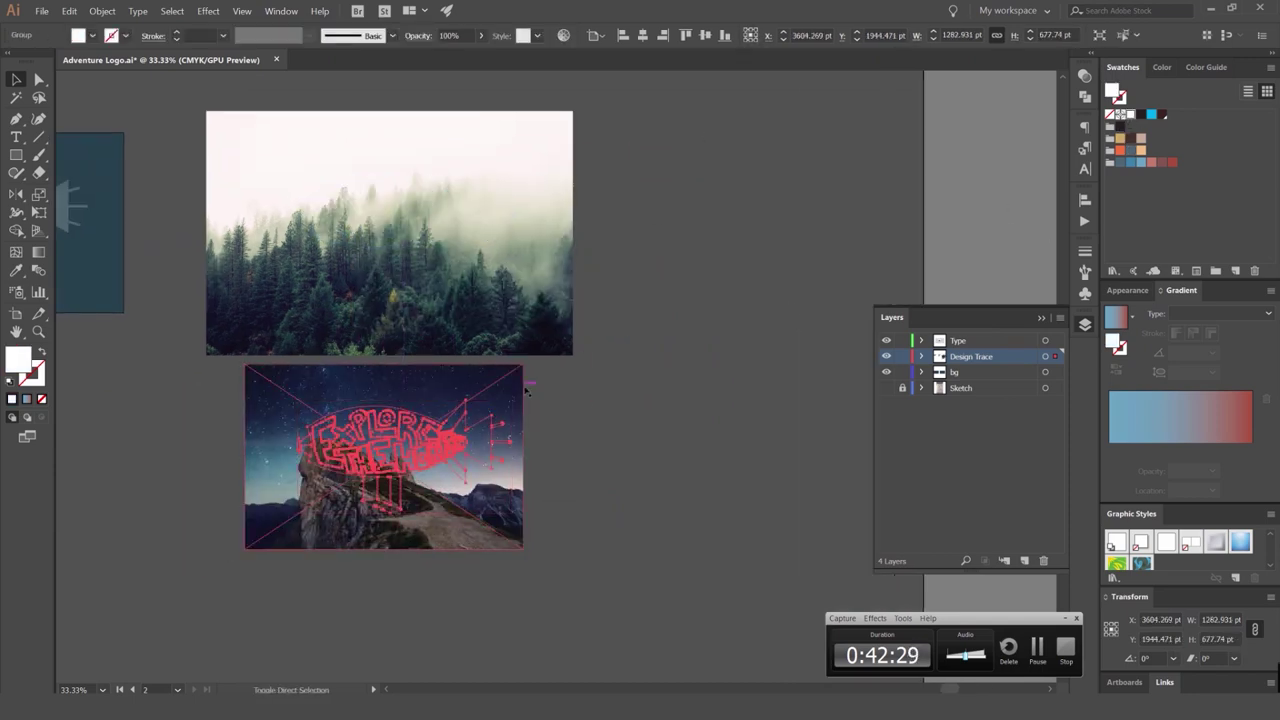
left_click(541, 377)
Scale the white airship down proportionally to about 1023 pt wide and shift it left on the mountain photo.
left_click_drag(690, 339, 771, 300)
key("ctrl+equal")
key("ctrl+equal")
left_click(564, 391)
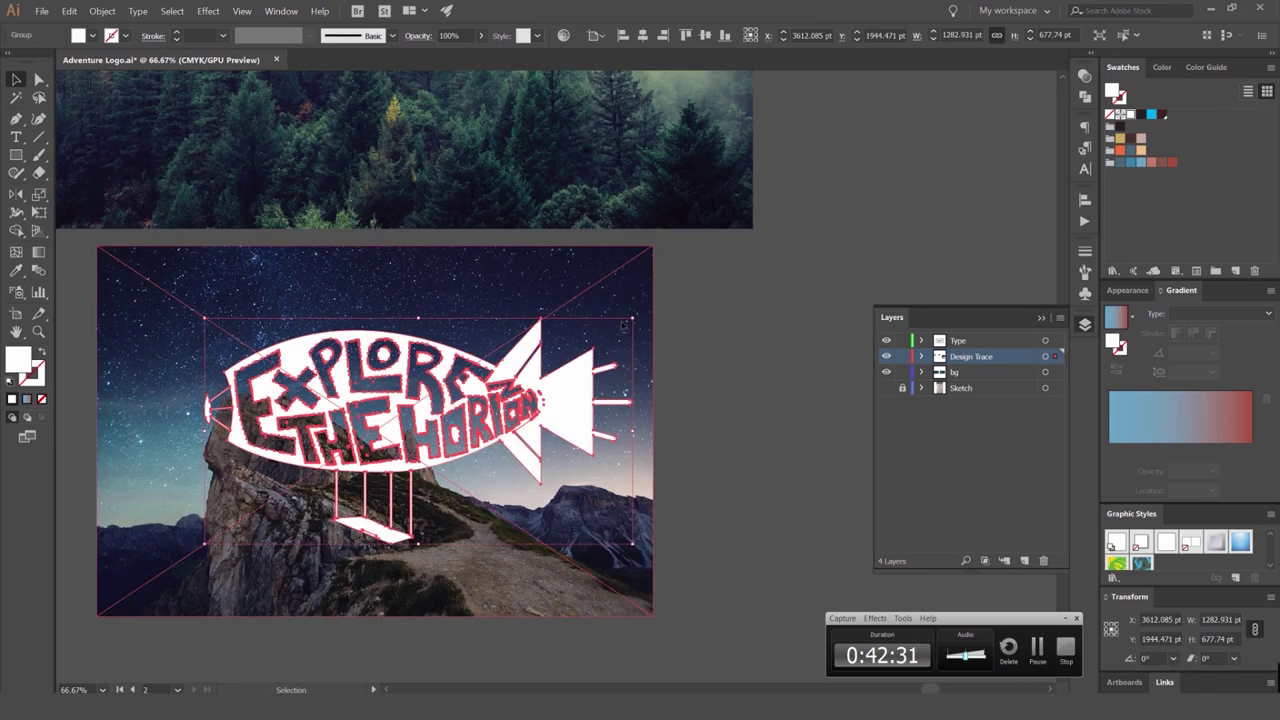
left_click_drag(632, 318, 590, 341)
left_click_drag(546, 393, 523, 394)
left_click(724, 363)
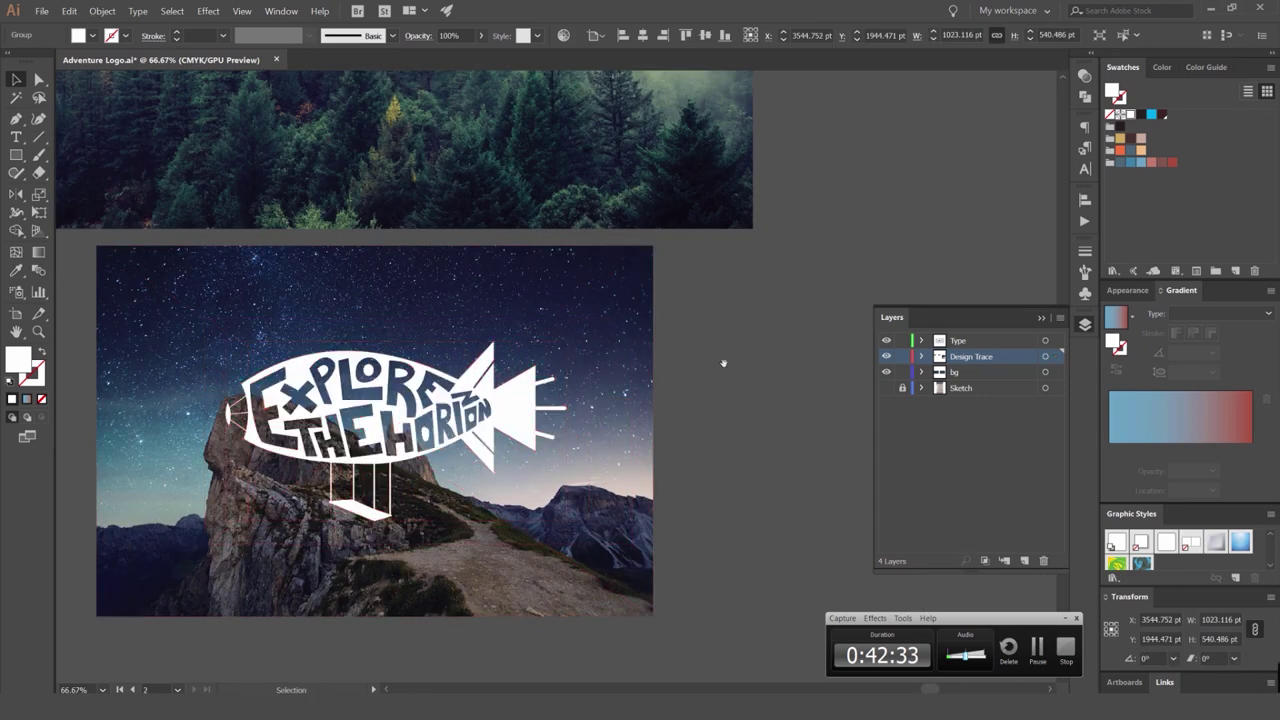
Nudge the white airship slightly downward on the starry mountain photo.
left_click_drag(724, 363, 893, 273)
left_click(677, 331)
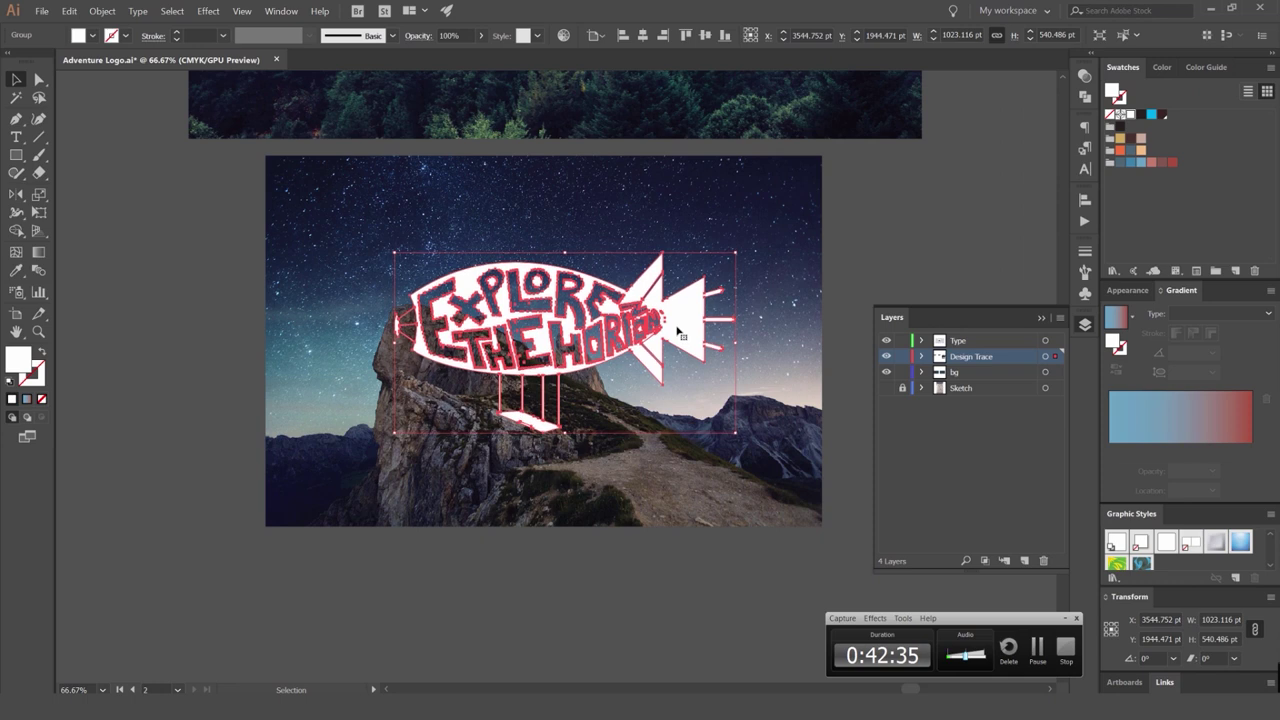
key("Down")
key("Down")
key("Down")
key("Down")
key("Down")
key("Down")
key("Down")
Compare the colour and single-colour artboards with the white airship on the mountain photo, overall and close up.
left_click(1086, 325)
left_click(922, 312)
scroll(923, 313, "down", 3)
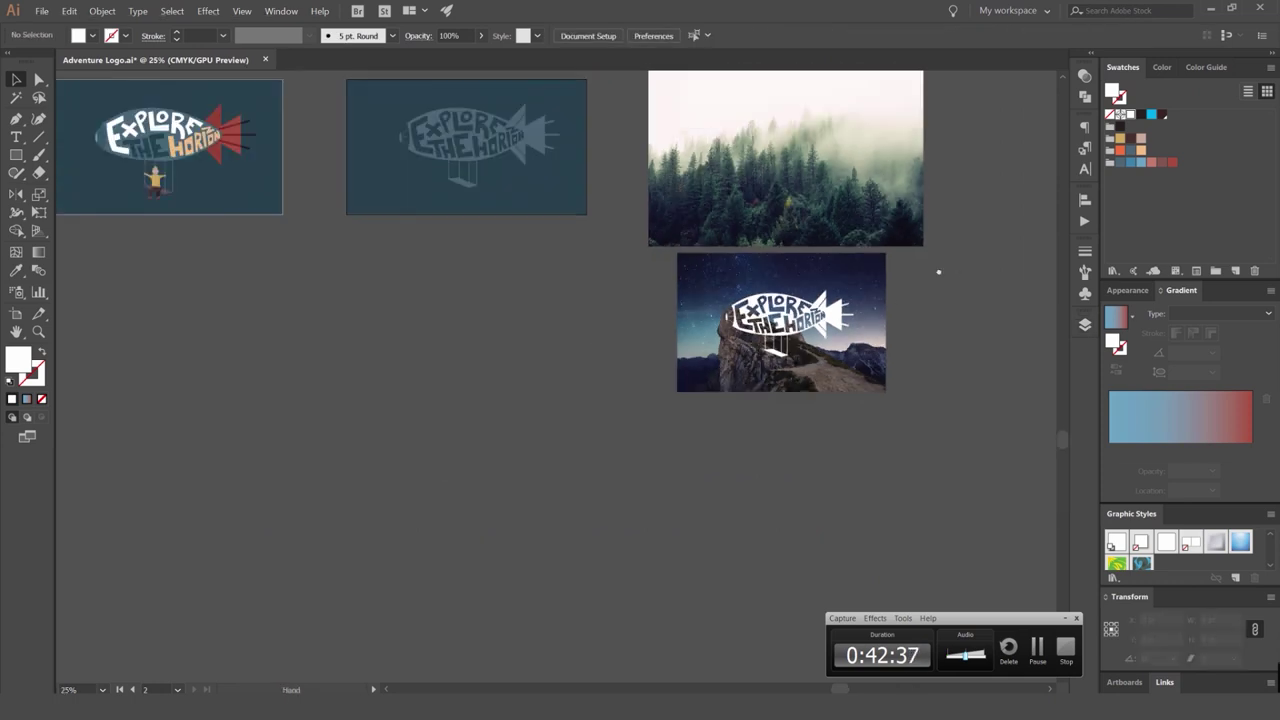
left_click_drag(940, 272, 797, 289)
scroll(791, 329, "up", 2)
left_click_drag(851, 331, 873, 329)
key("ctrl+plus")
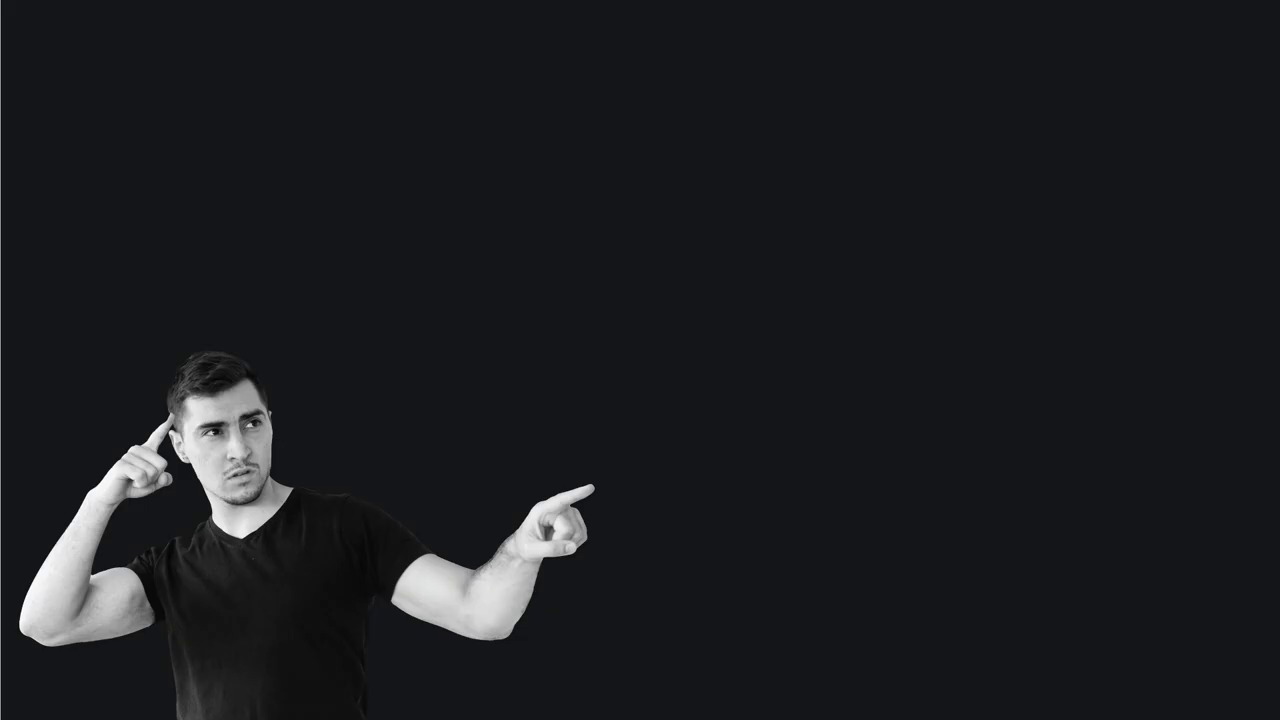